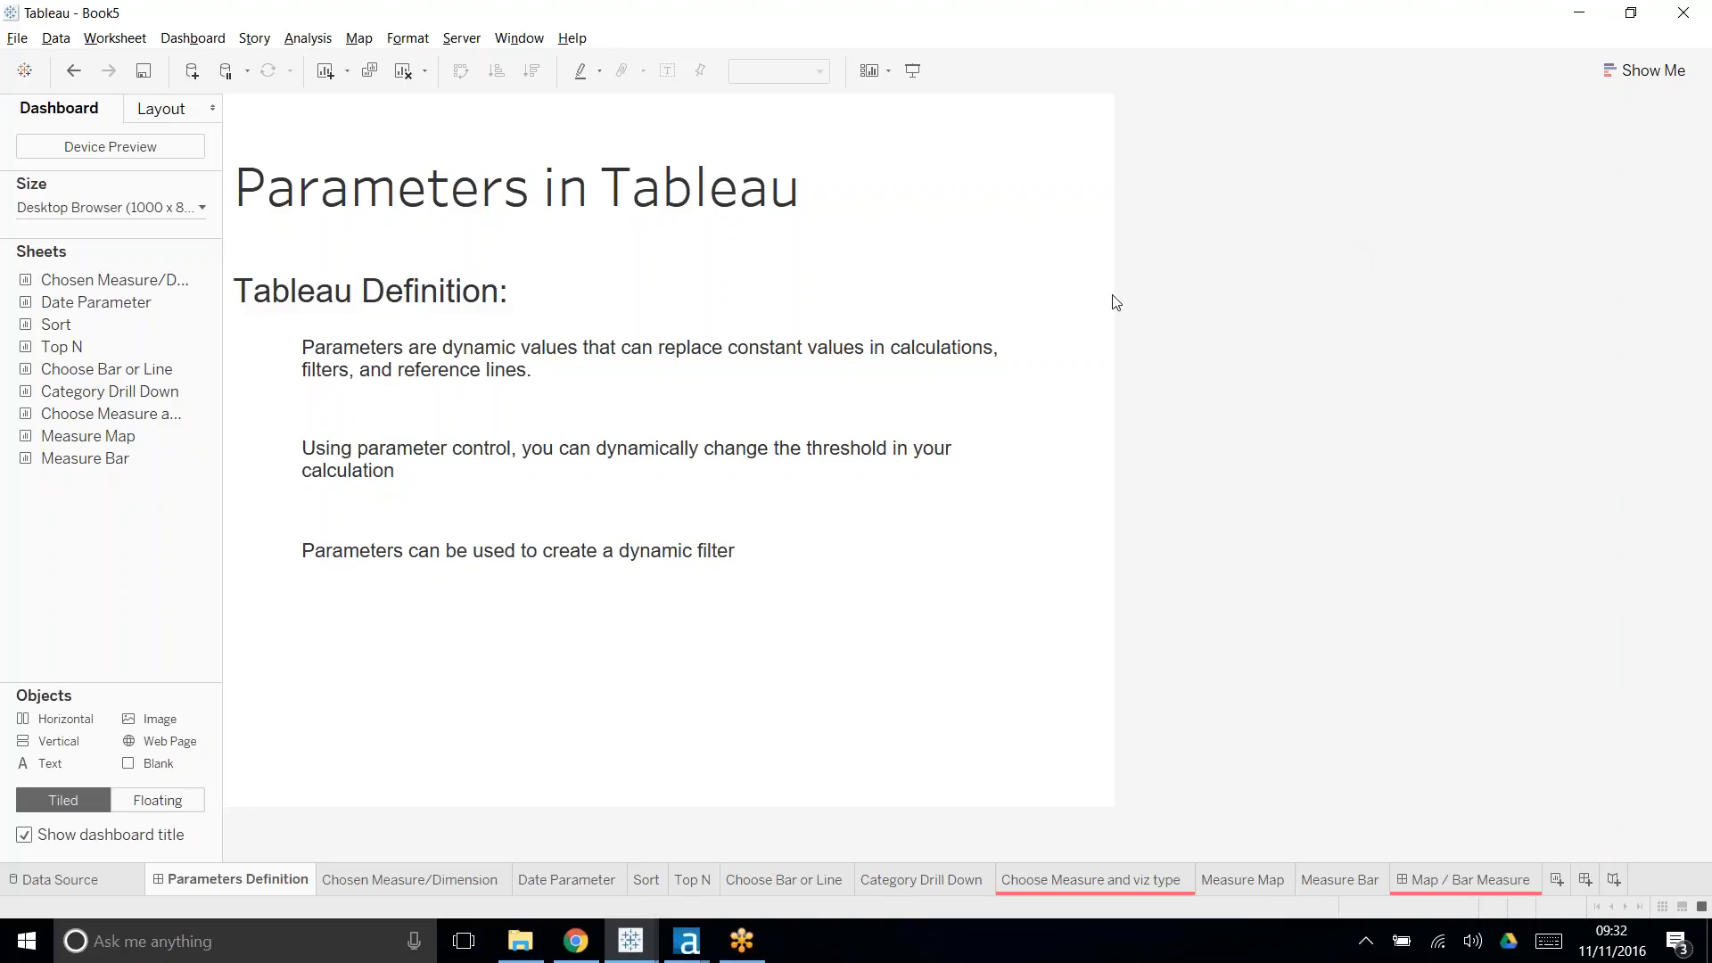
# - Switch to the Parameter Class workbook and look through its Date Parameter and Chosen Measure/Dimension with header sheets
pyautogui.moveTo(641, 958)
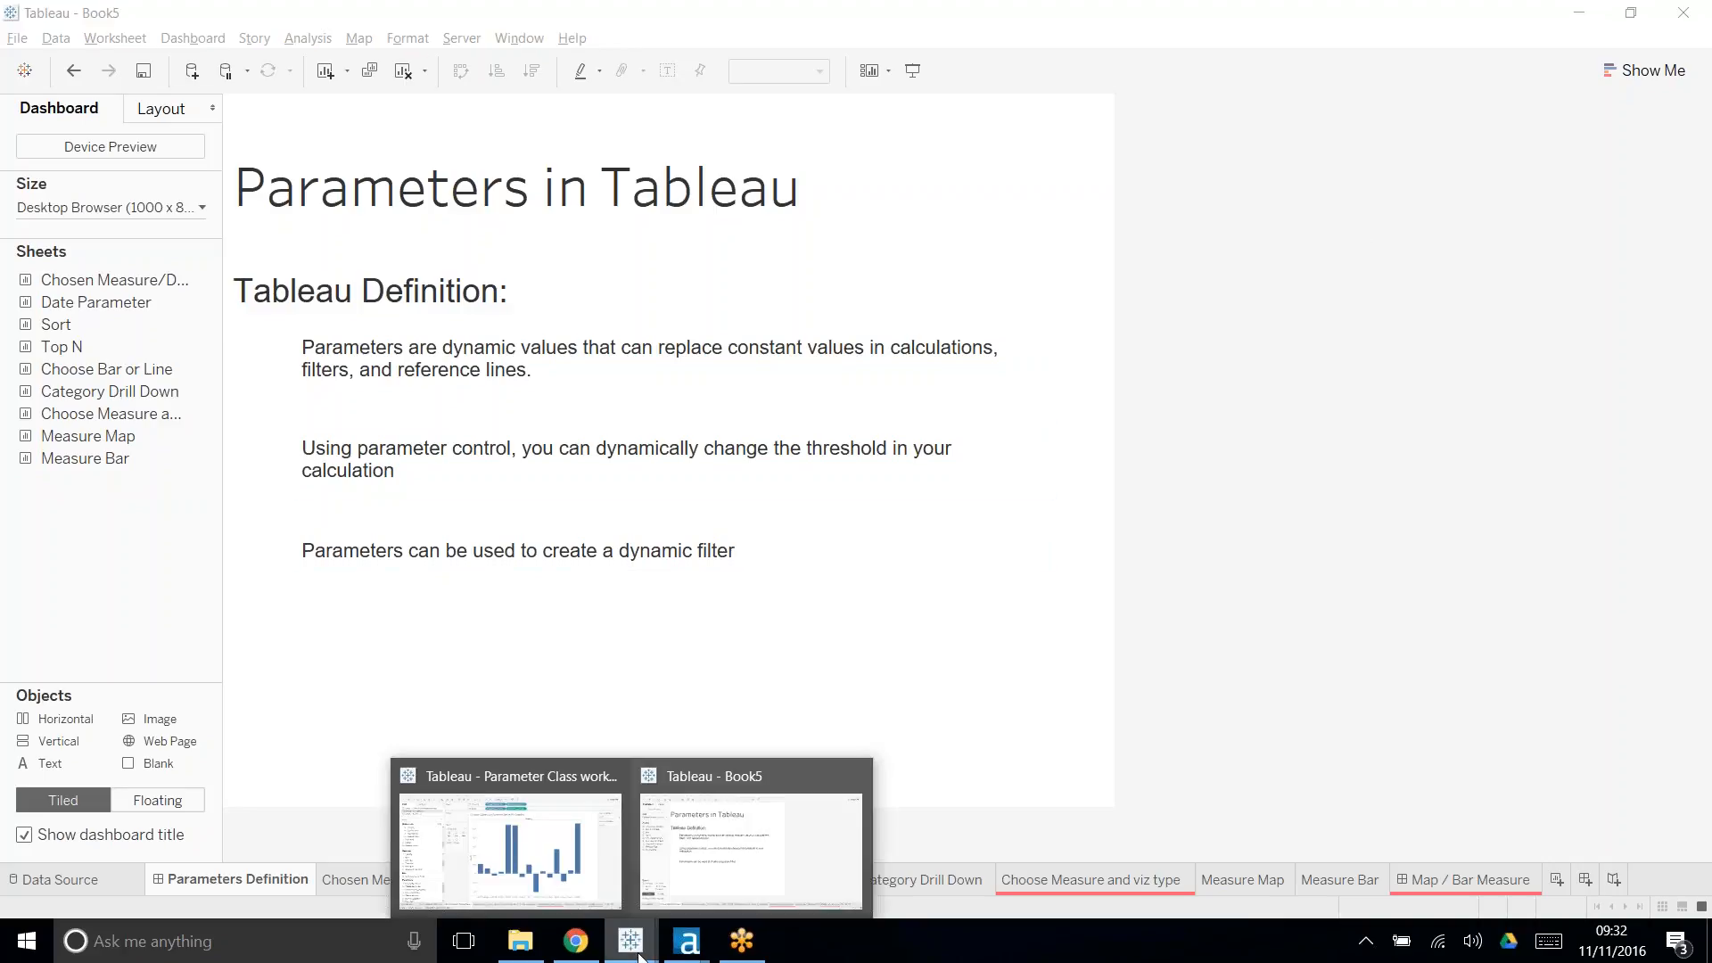
pyautogui.click(526, 860)
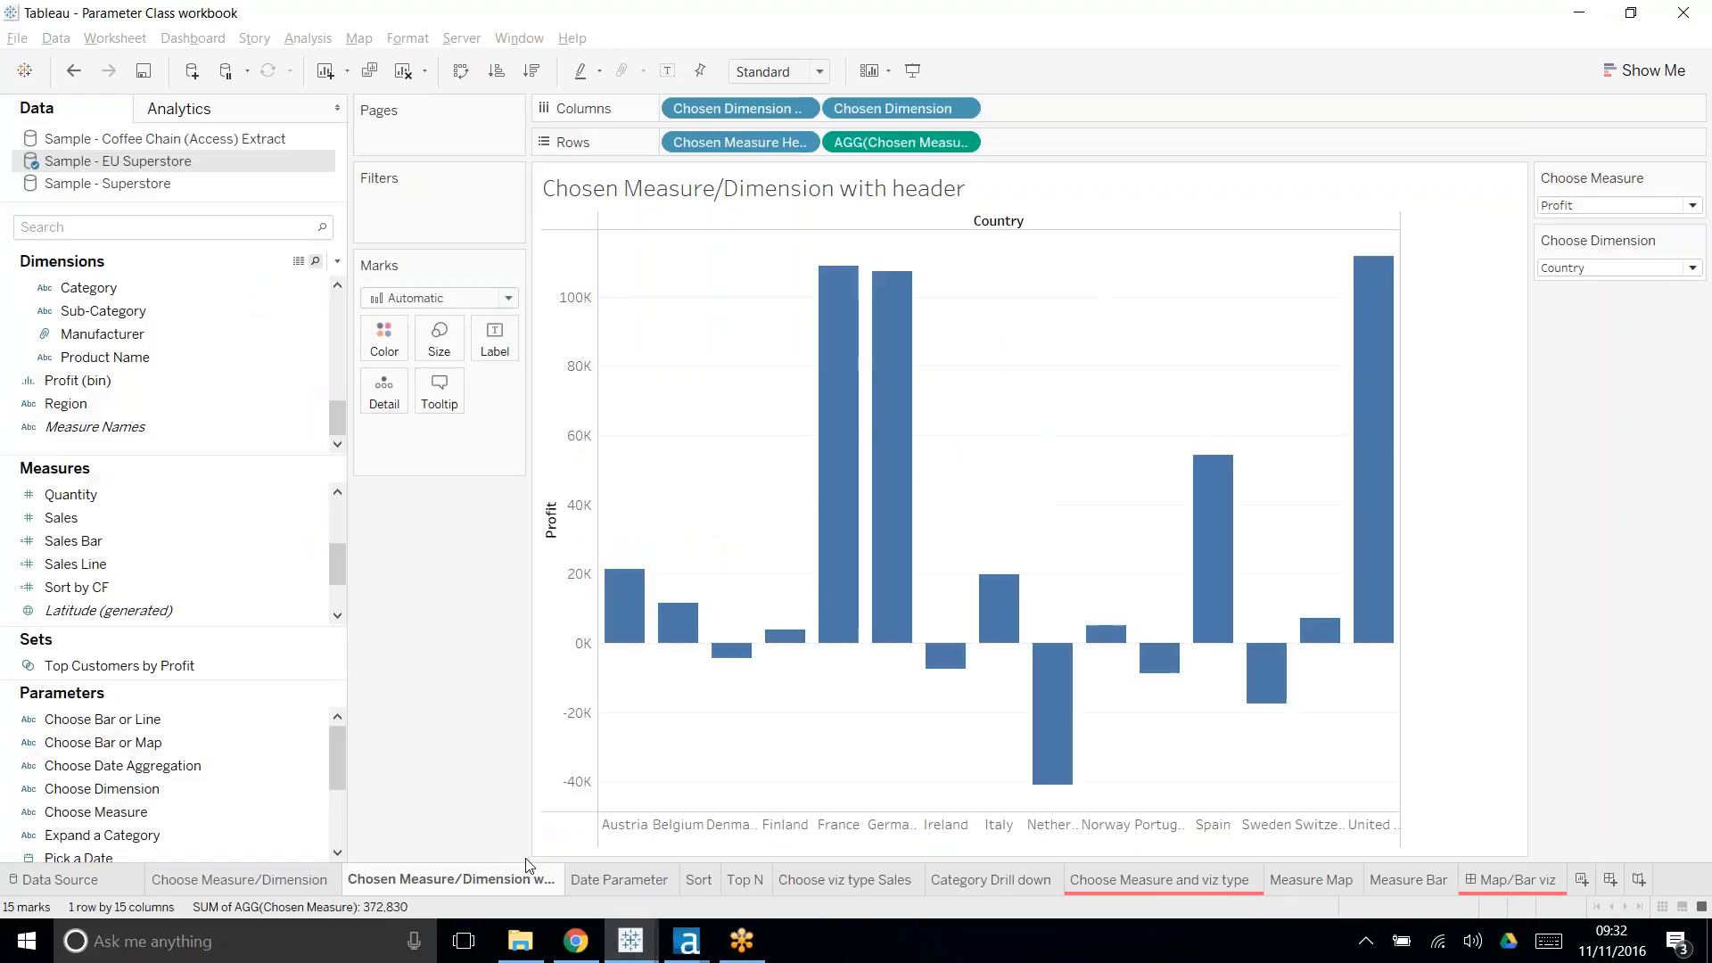
pyautogui.click(239, 880)
pyautogui.click(619, 879)
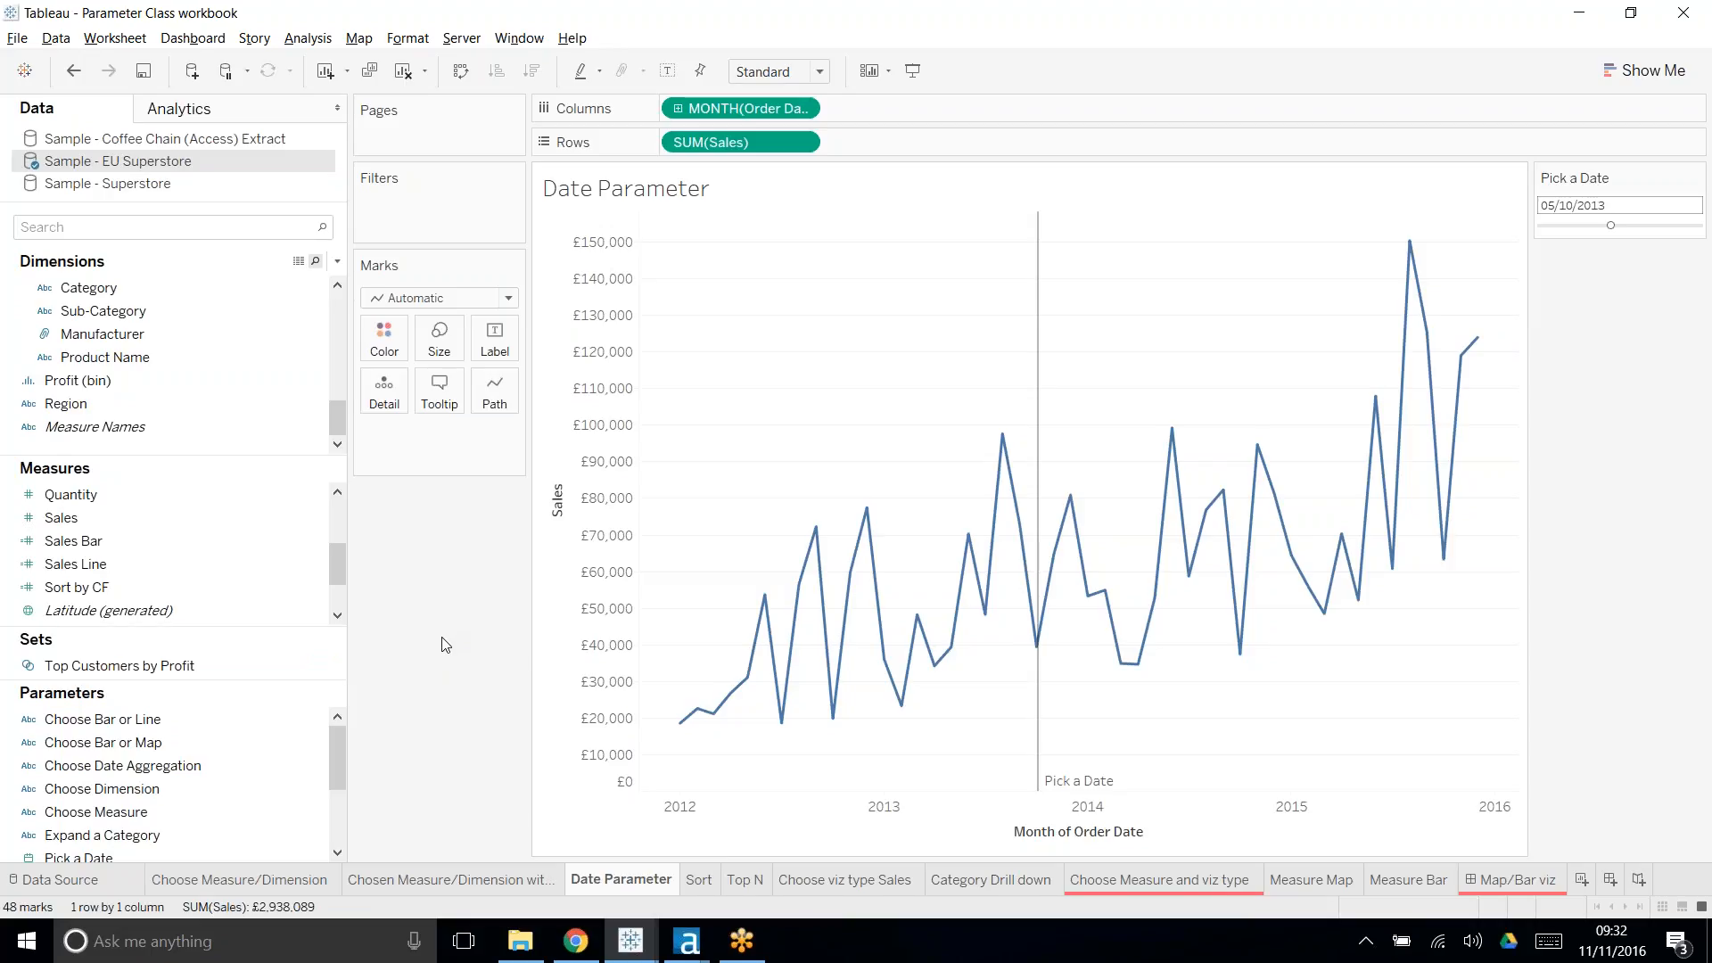
pyautogui.click(442, 881)
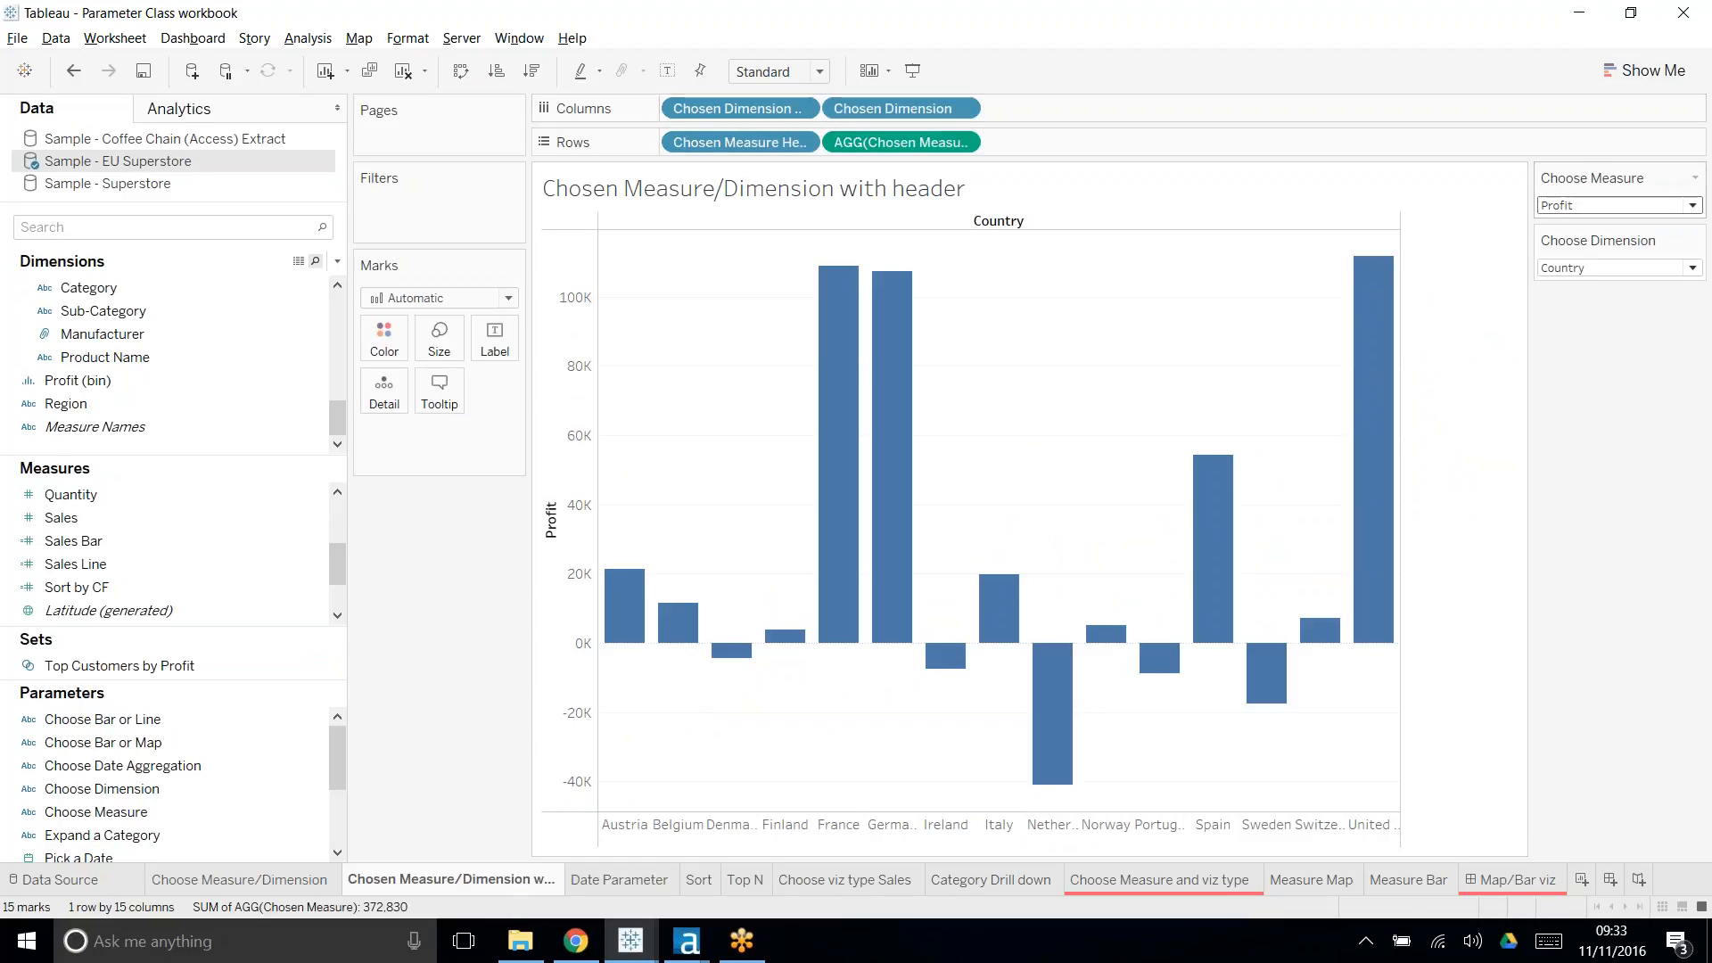
# - Compare the country chart with Choose Measure set to Sales and Discount, ending on Profit
pyautogui.click(1601, 203)
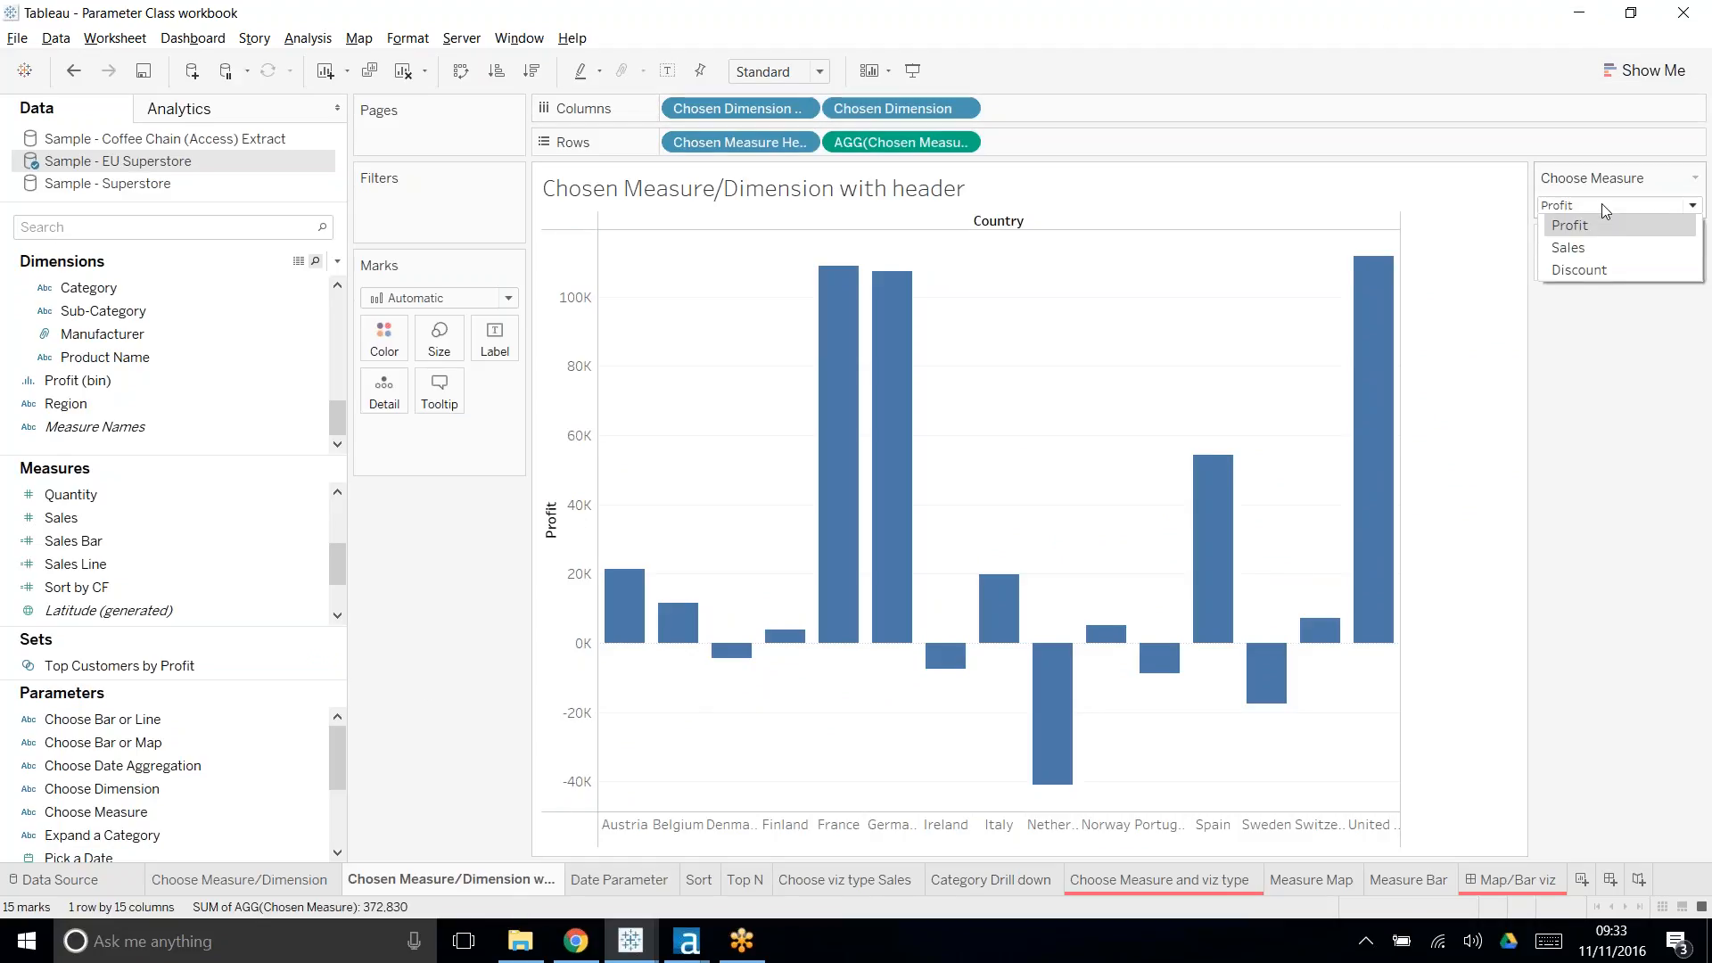
pyautogui.click(1593, 247)
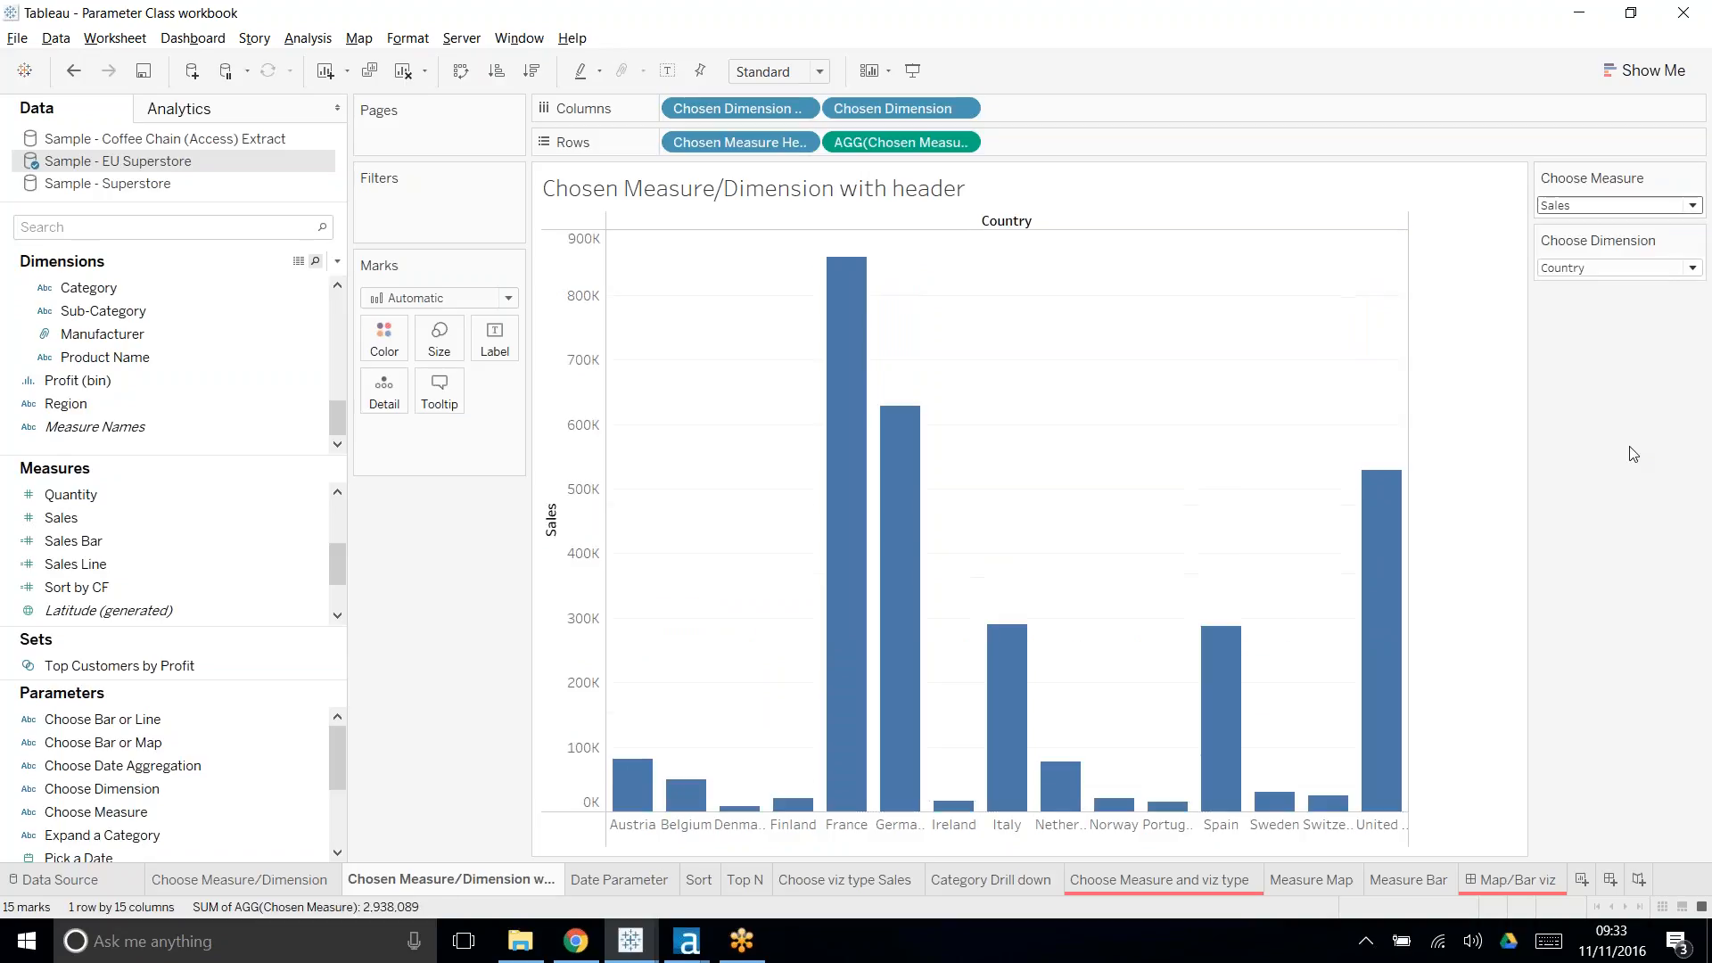
pyautogui.click(1596, 205)
pyautogui.click(1607, 368)
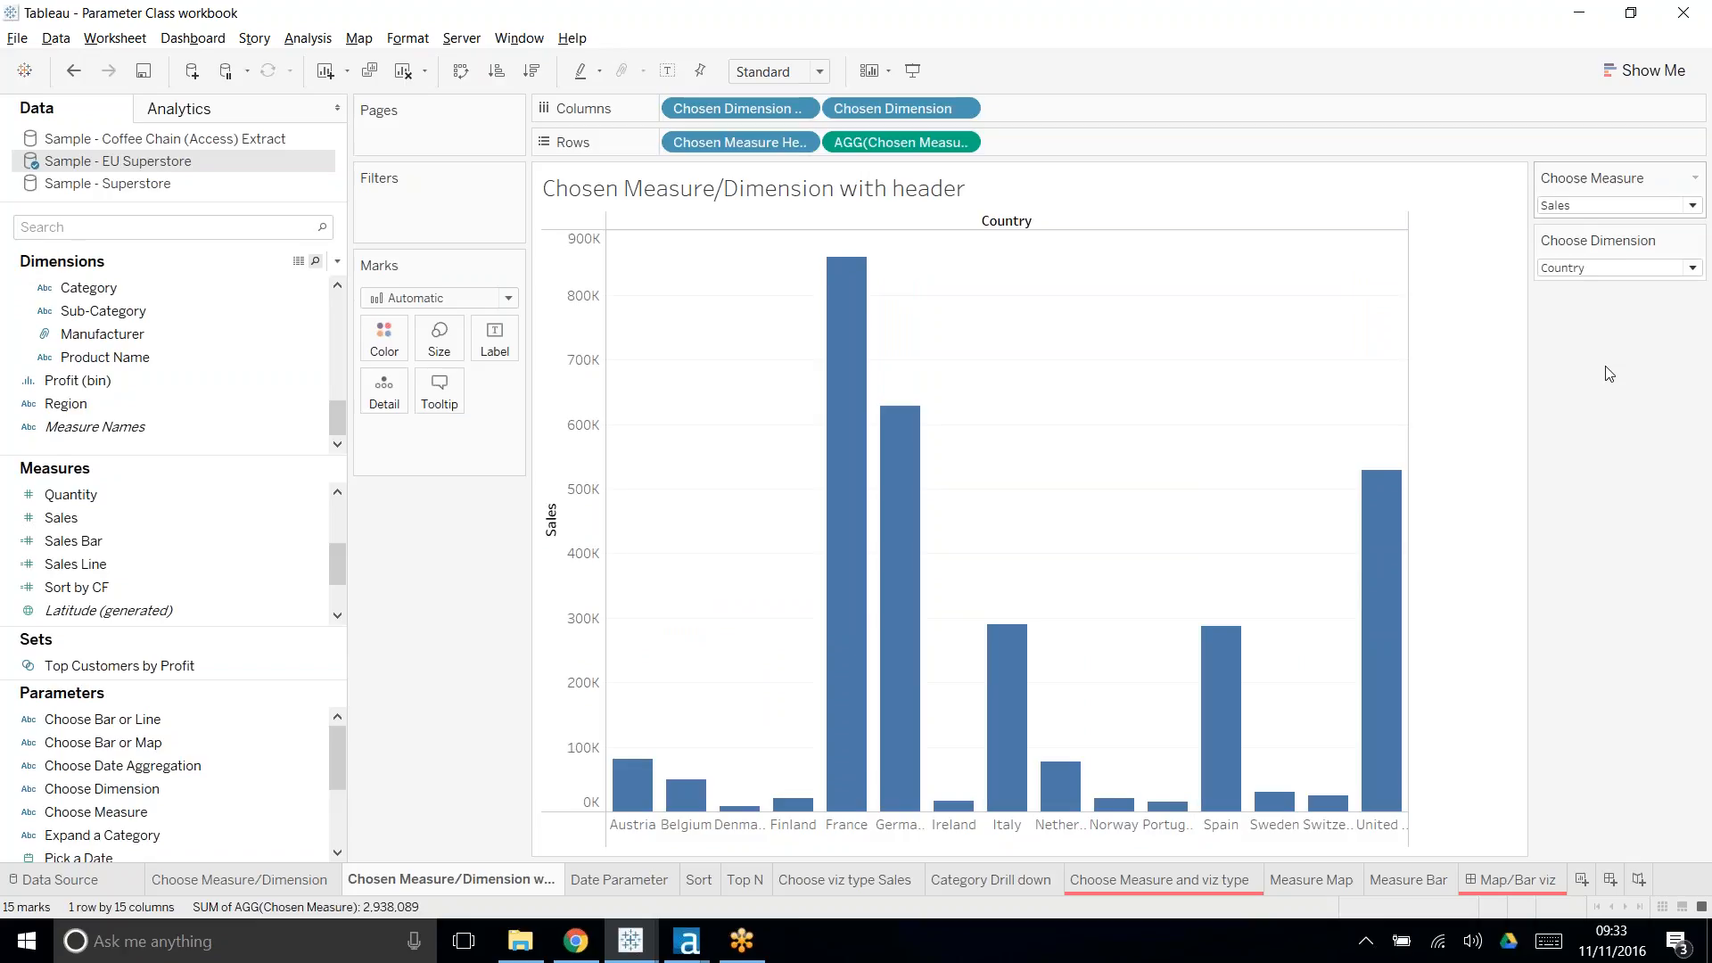
pyautogui.press('Down')
pyautogui.click(1611, 206)
pyautogui.click(1612, 354)
pyautogui.press('Down')
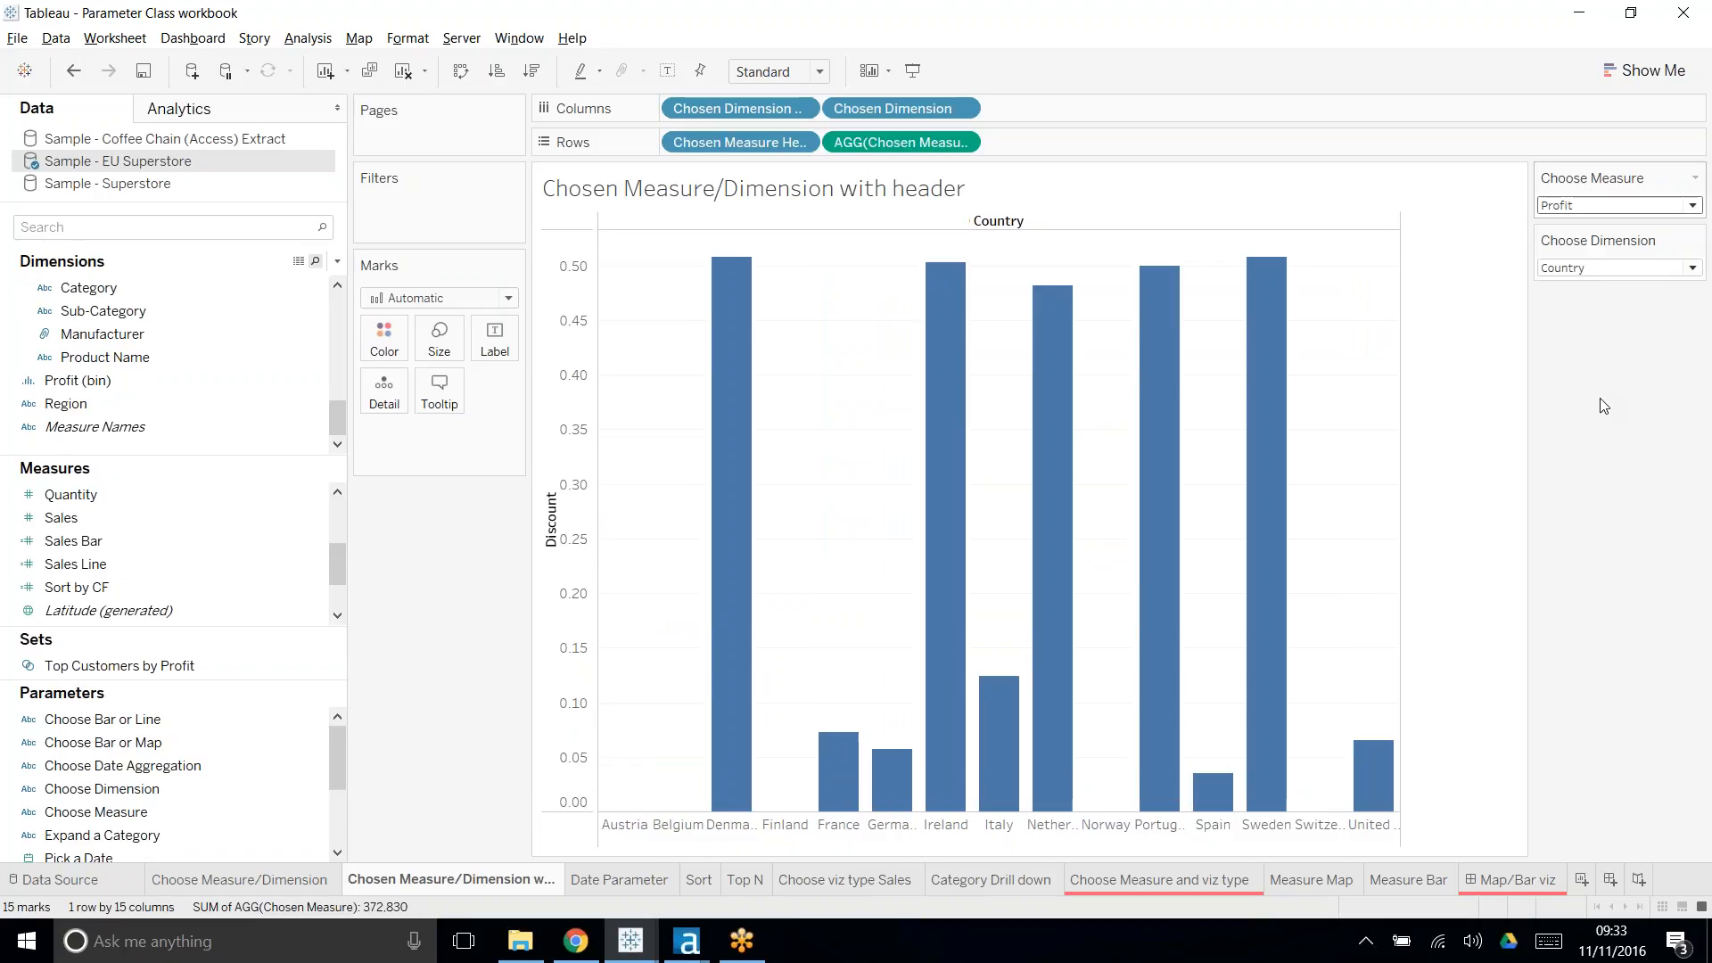
# - View the profit chart with Choose Dimension set to Category, ending on Country
pyautogui.click(1599, 269)
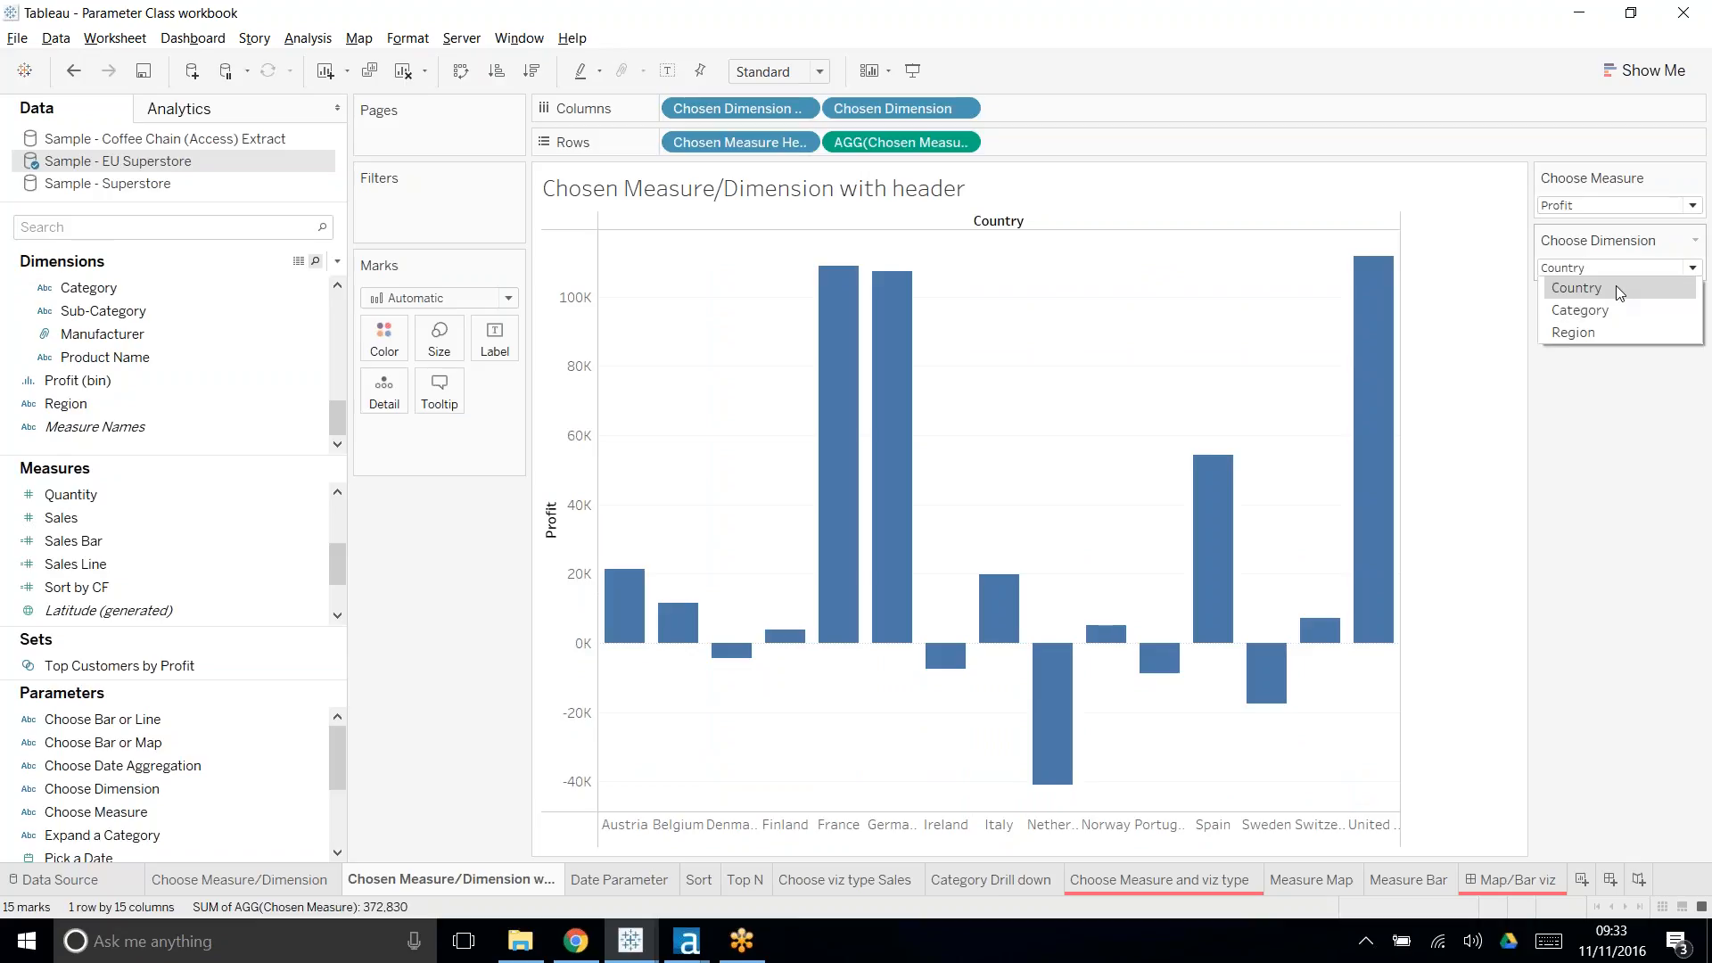
pyautogui.click(1607, 310)
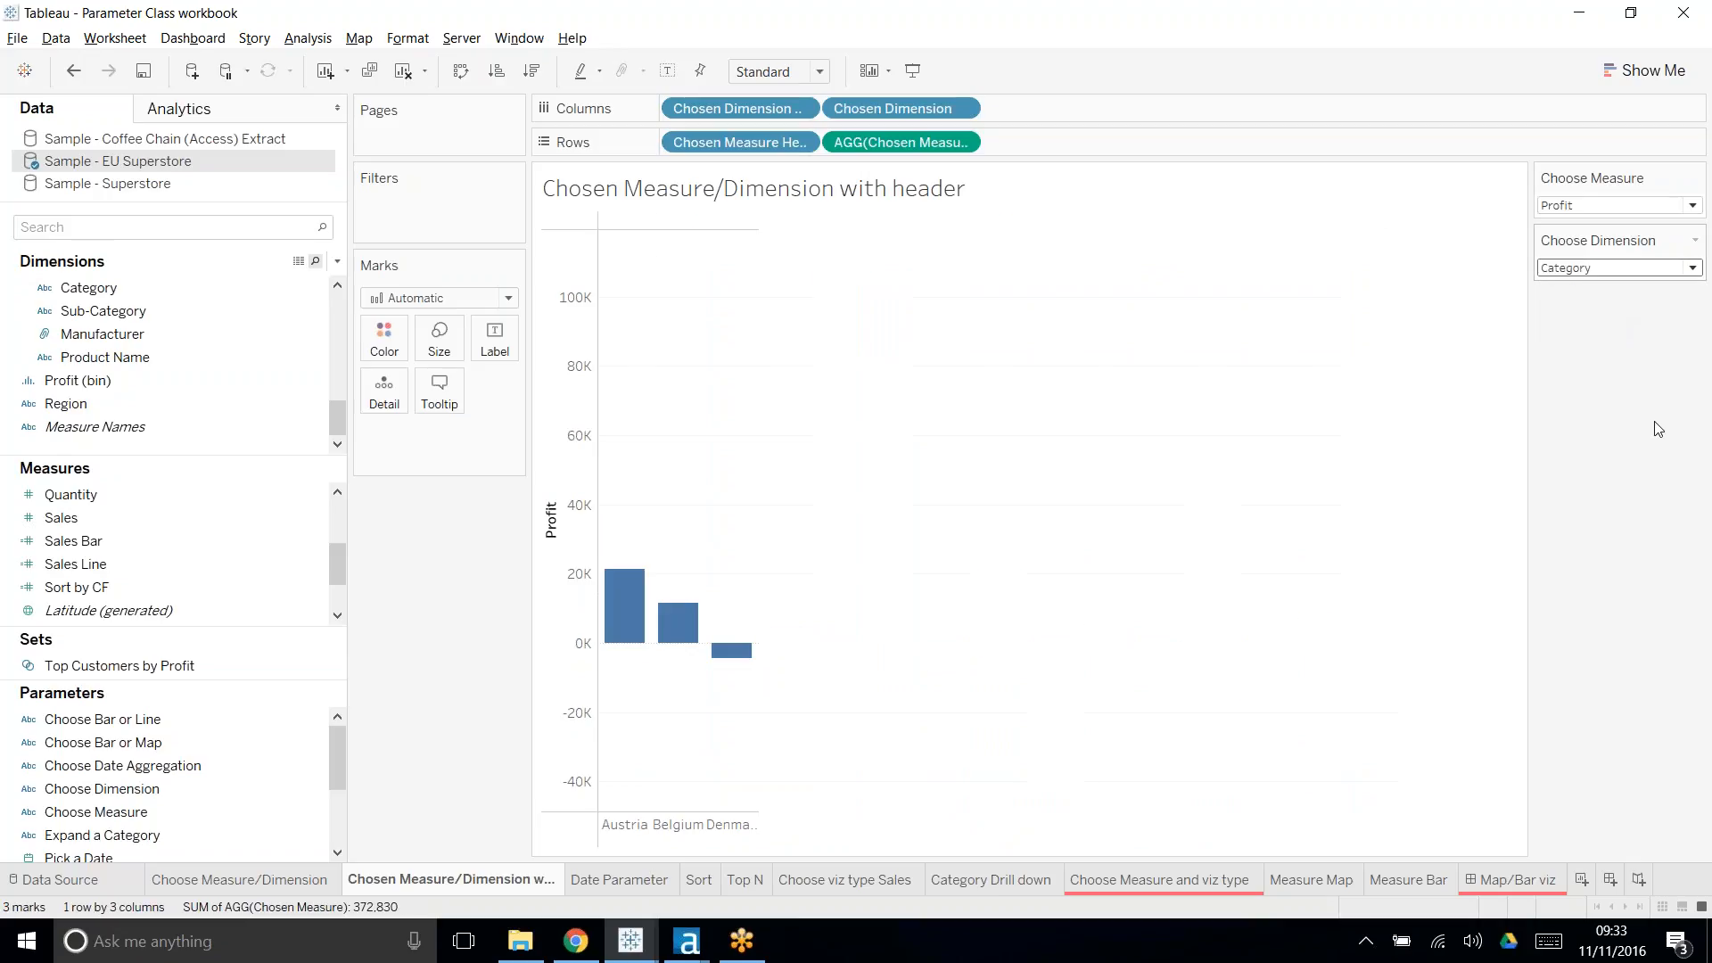
pyautogui.click(1631, 270)
pyautogui.click(1587, 471)
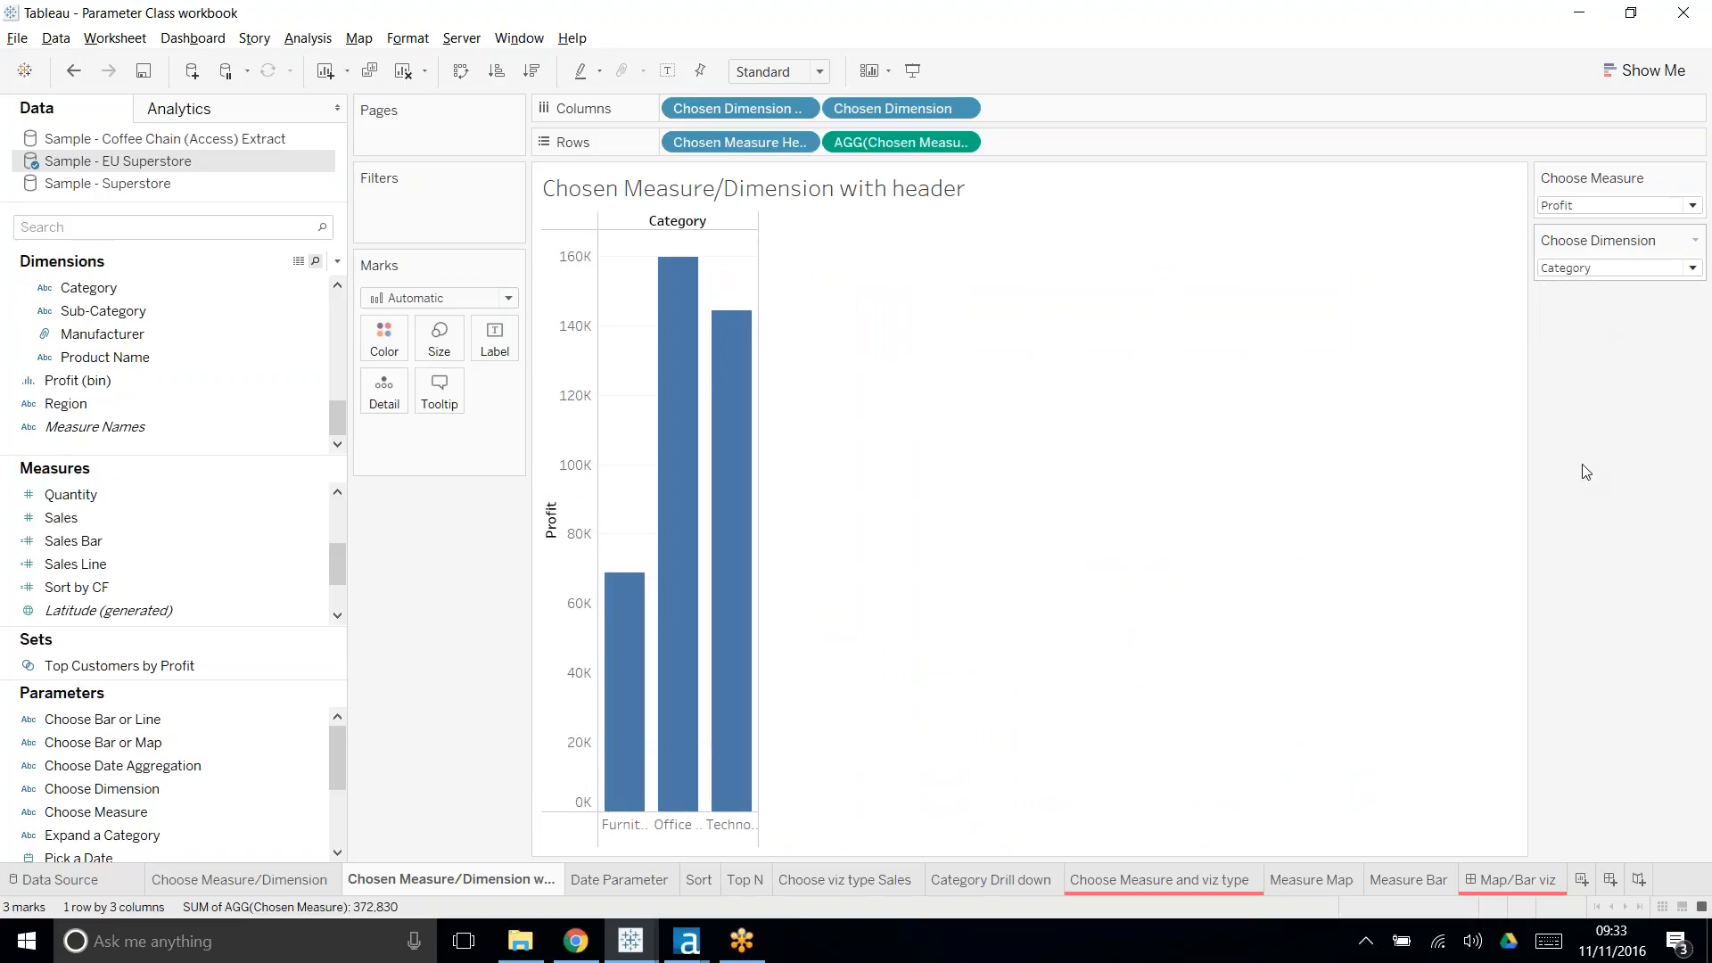
pyautogui.click(1592, 270)
pyautogui.click(1576, 289)
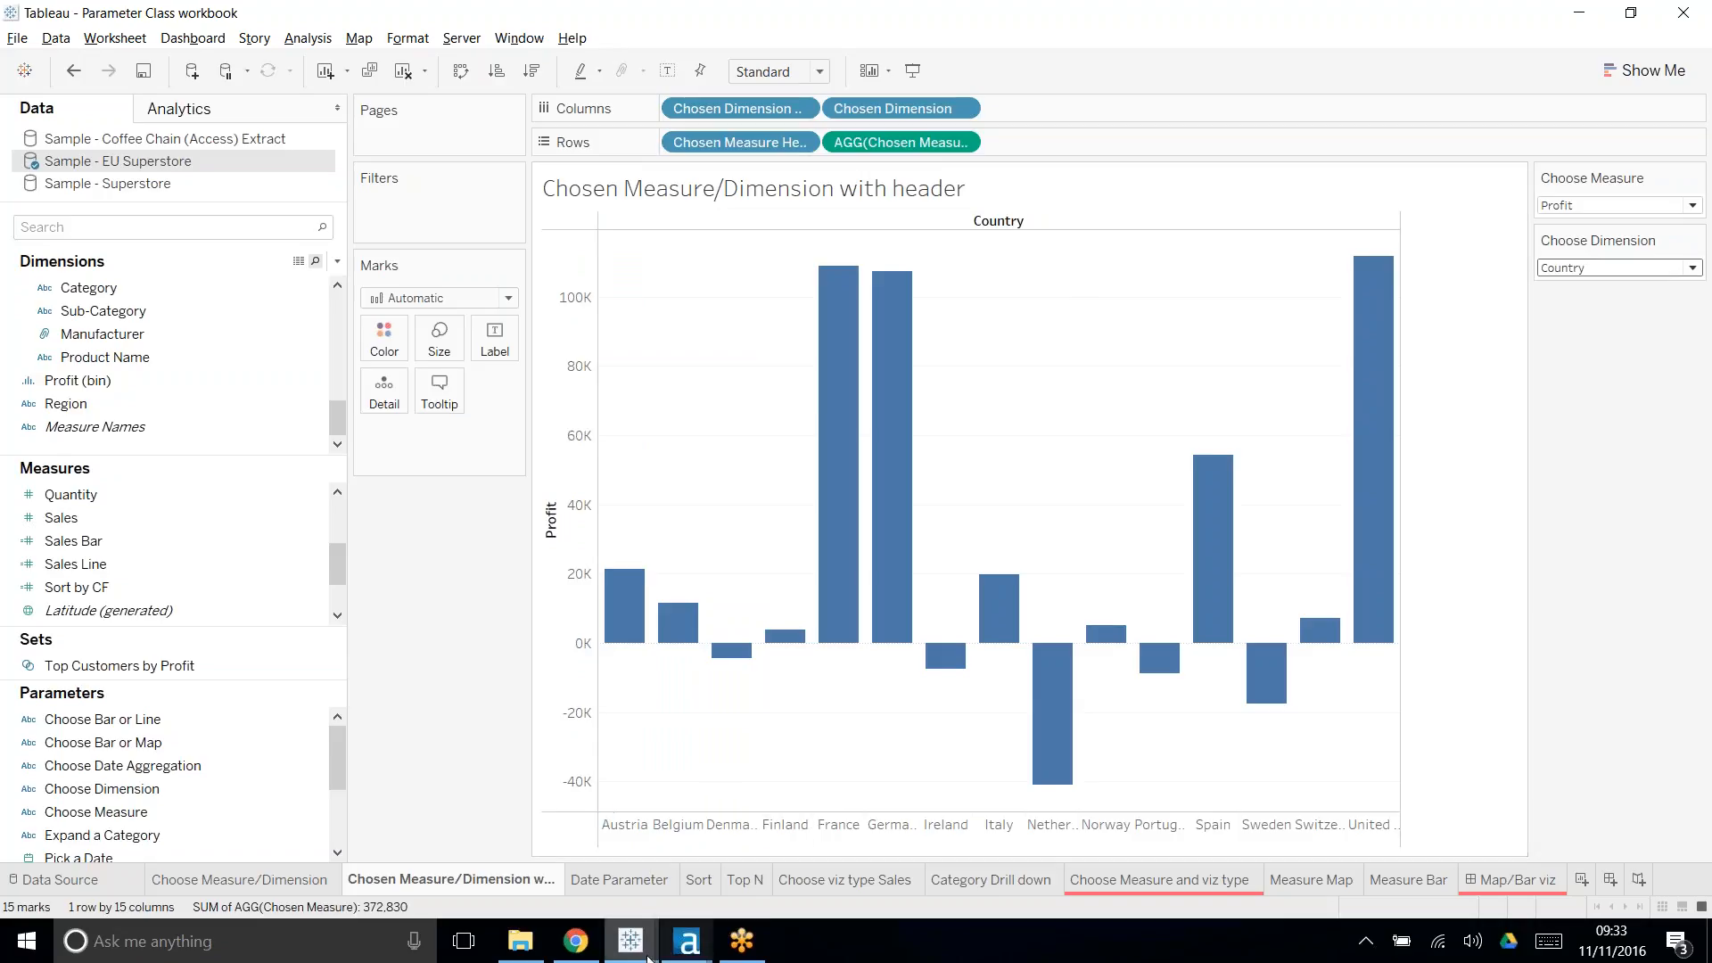
# - Switch to the Book5 workbook and place Sales on Rows in the Chosen Measure/Dimension sheet
pyautogui.hotkey('alt', 'Tab')
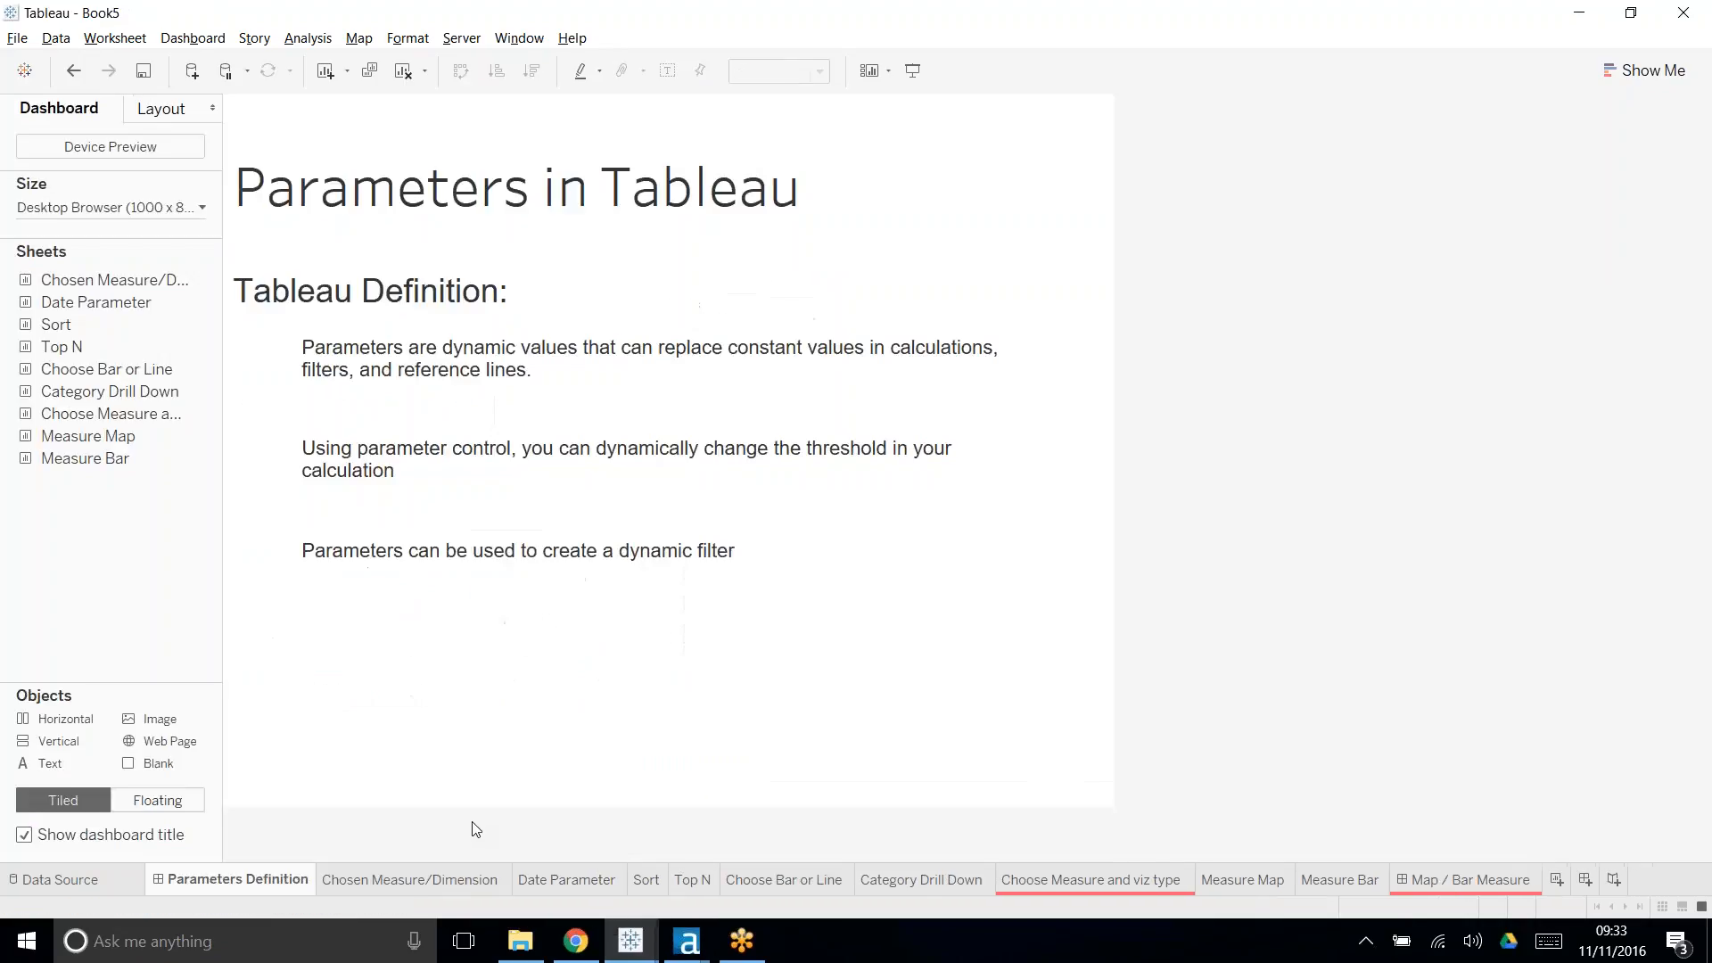
pyautogui.click(414, 879)
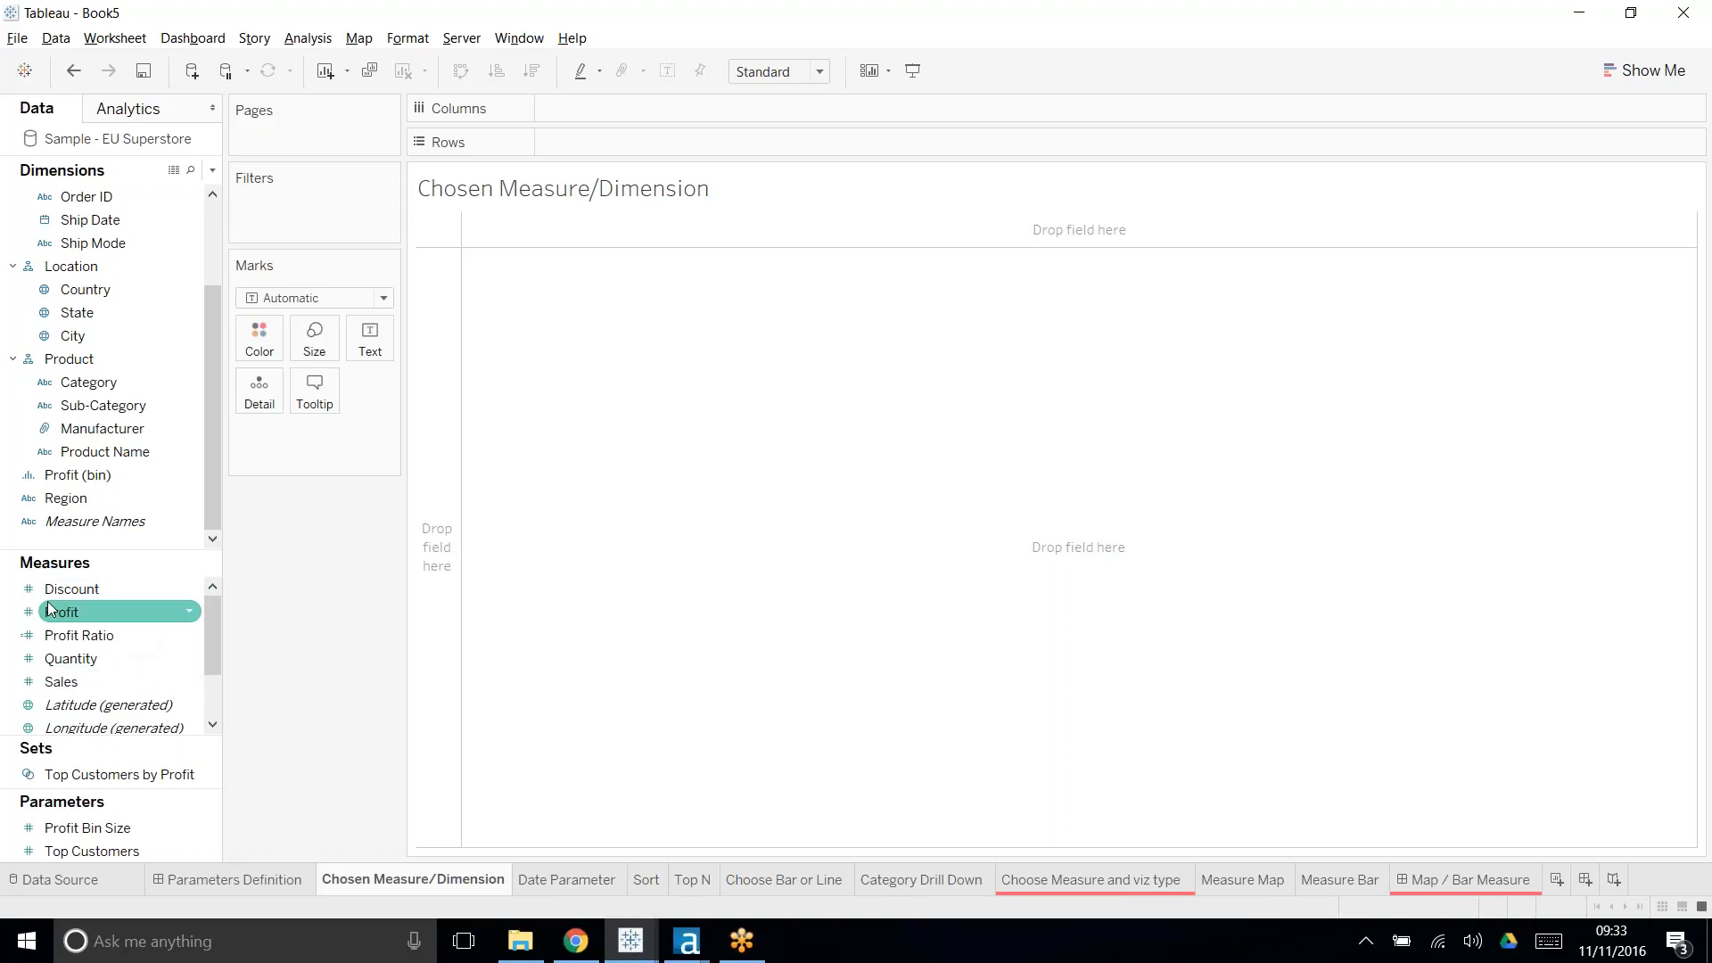
pyautogui.click(90, 682)
pyautogui.moveTo(89, 681); pyautogui.dragTo(638, 150)
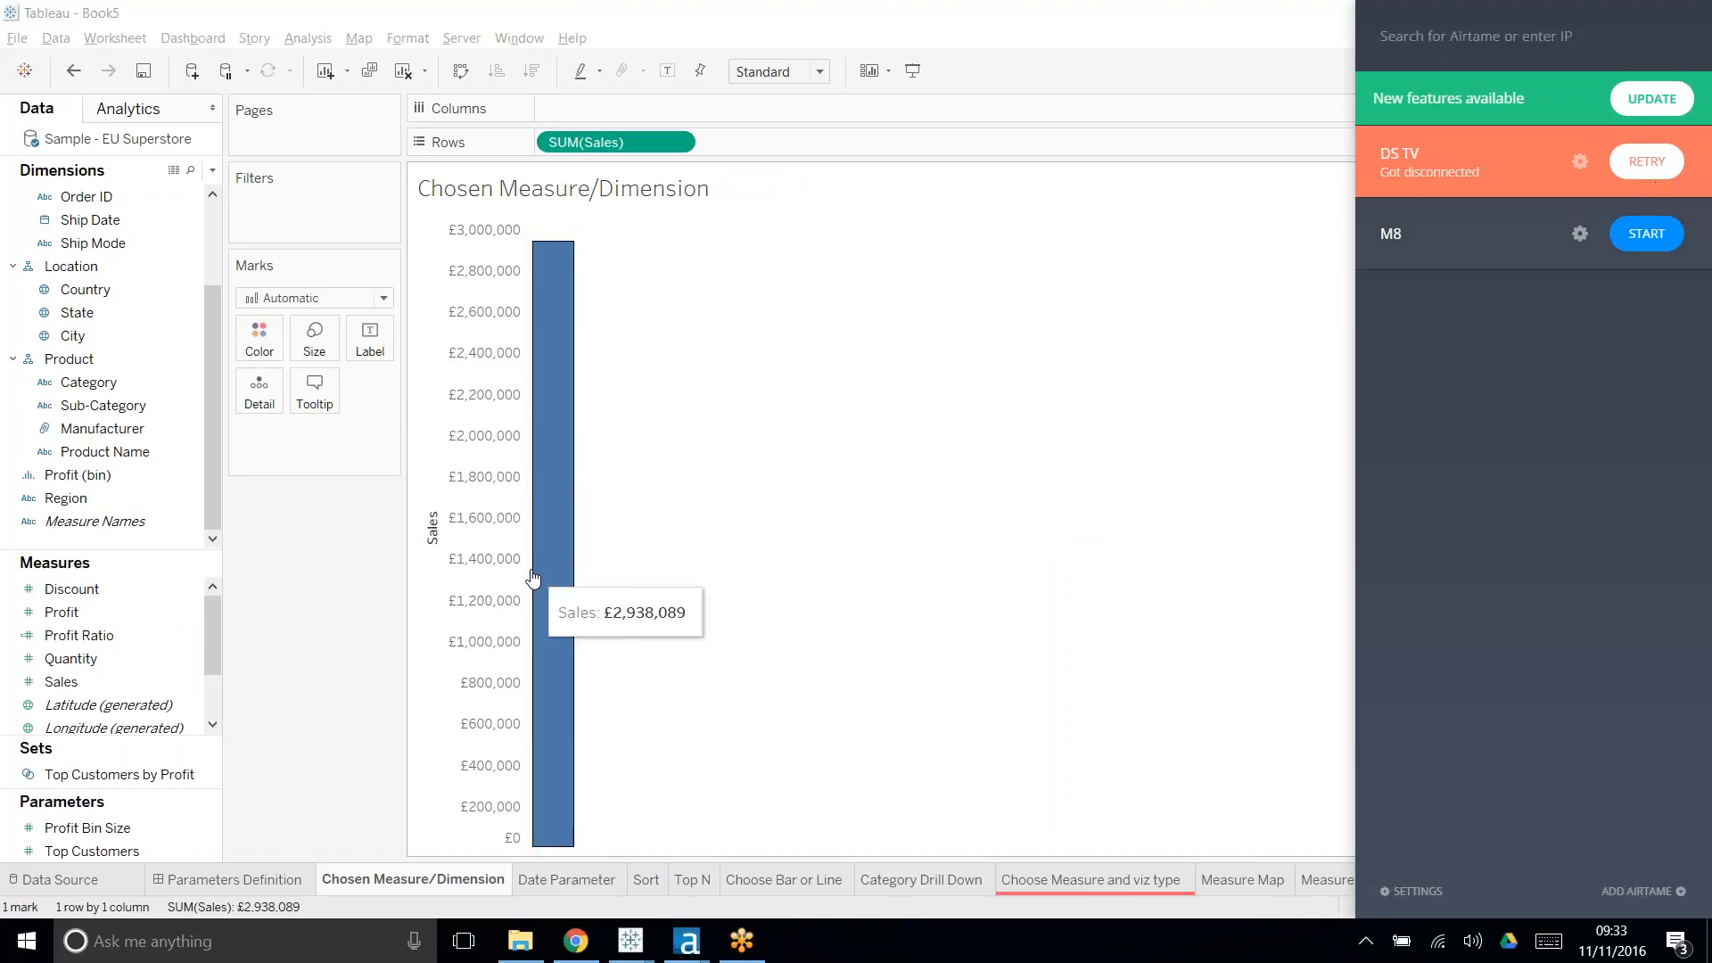
# - Retry the DS TV connection in Airtame, enter the connection code shown on the TV, and return to Tableau
pyautogui.click(1628, 179)
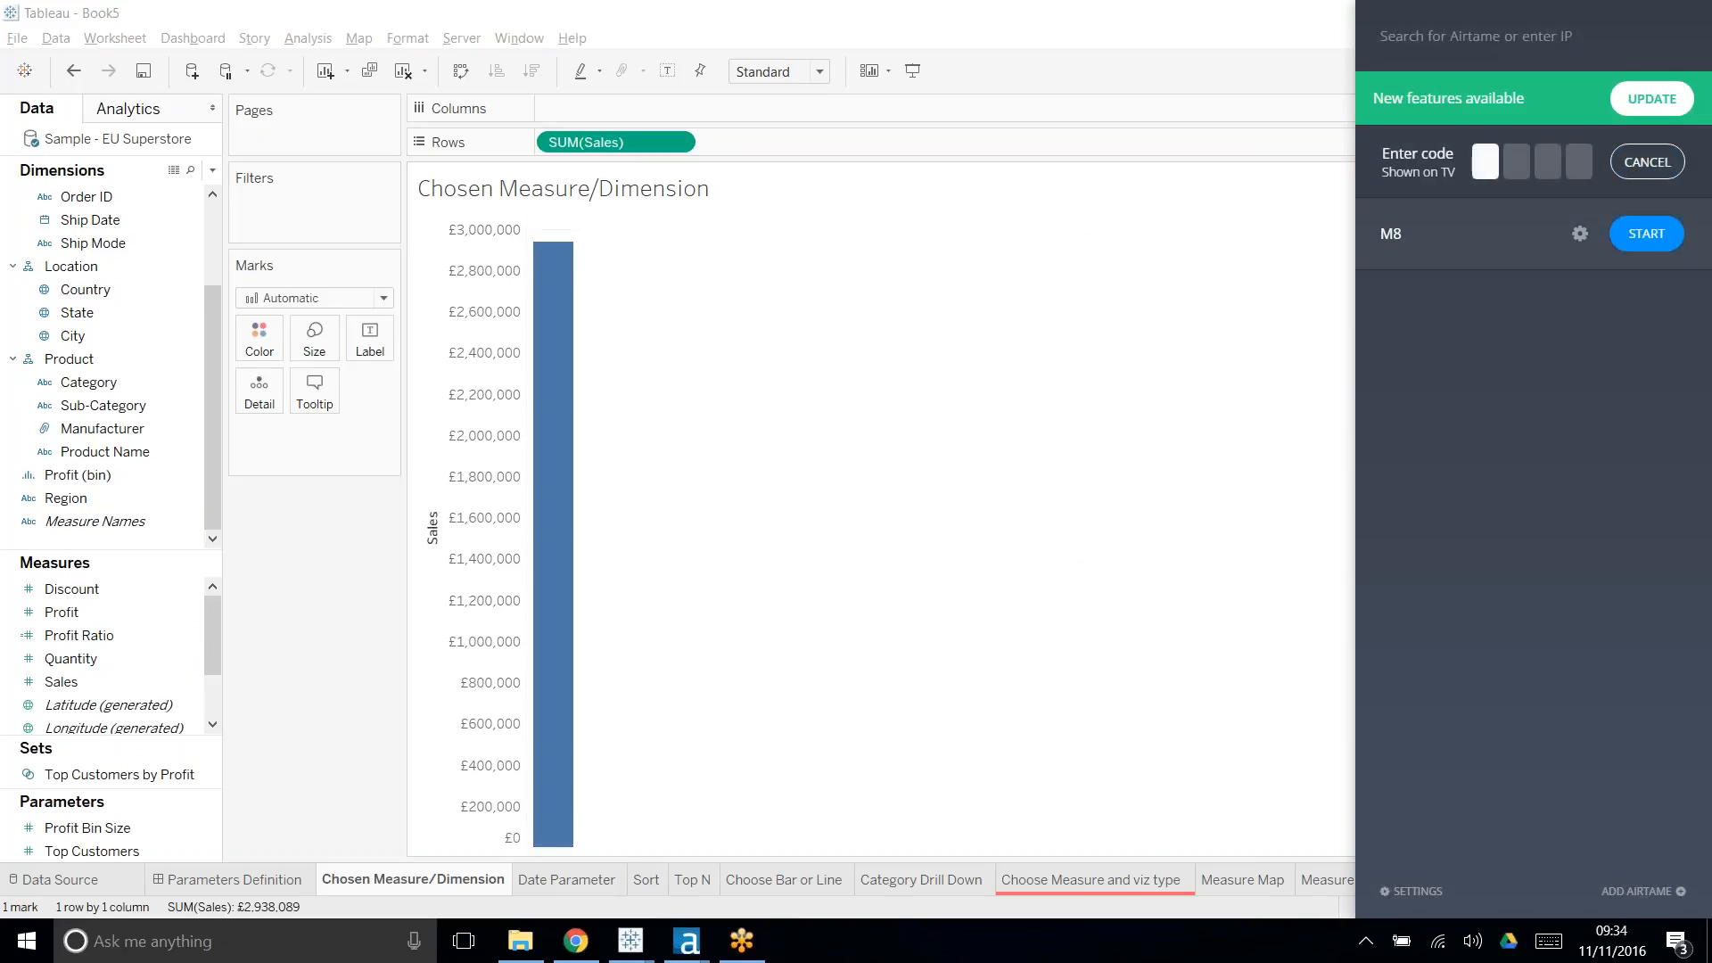
pyautogui.write('5700')
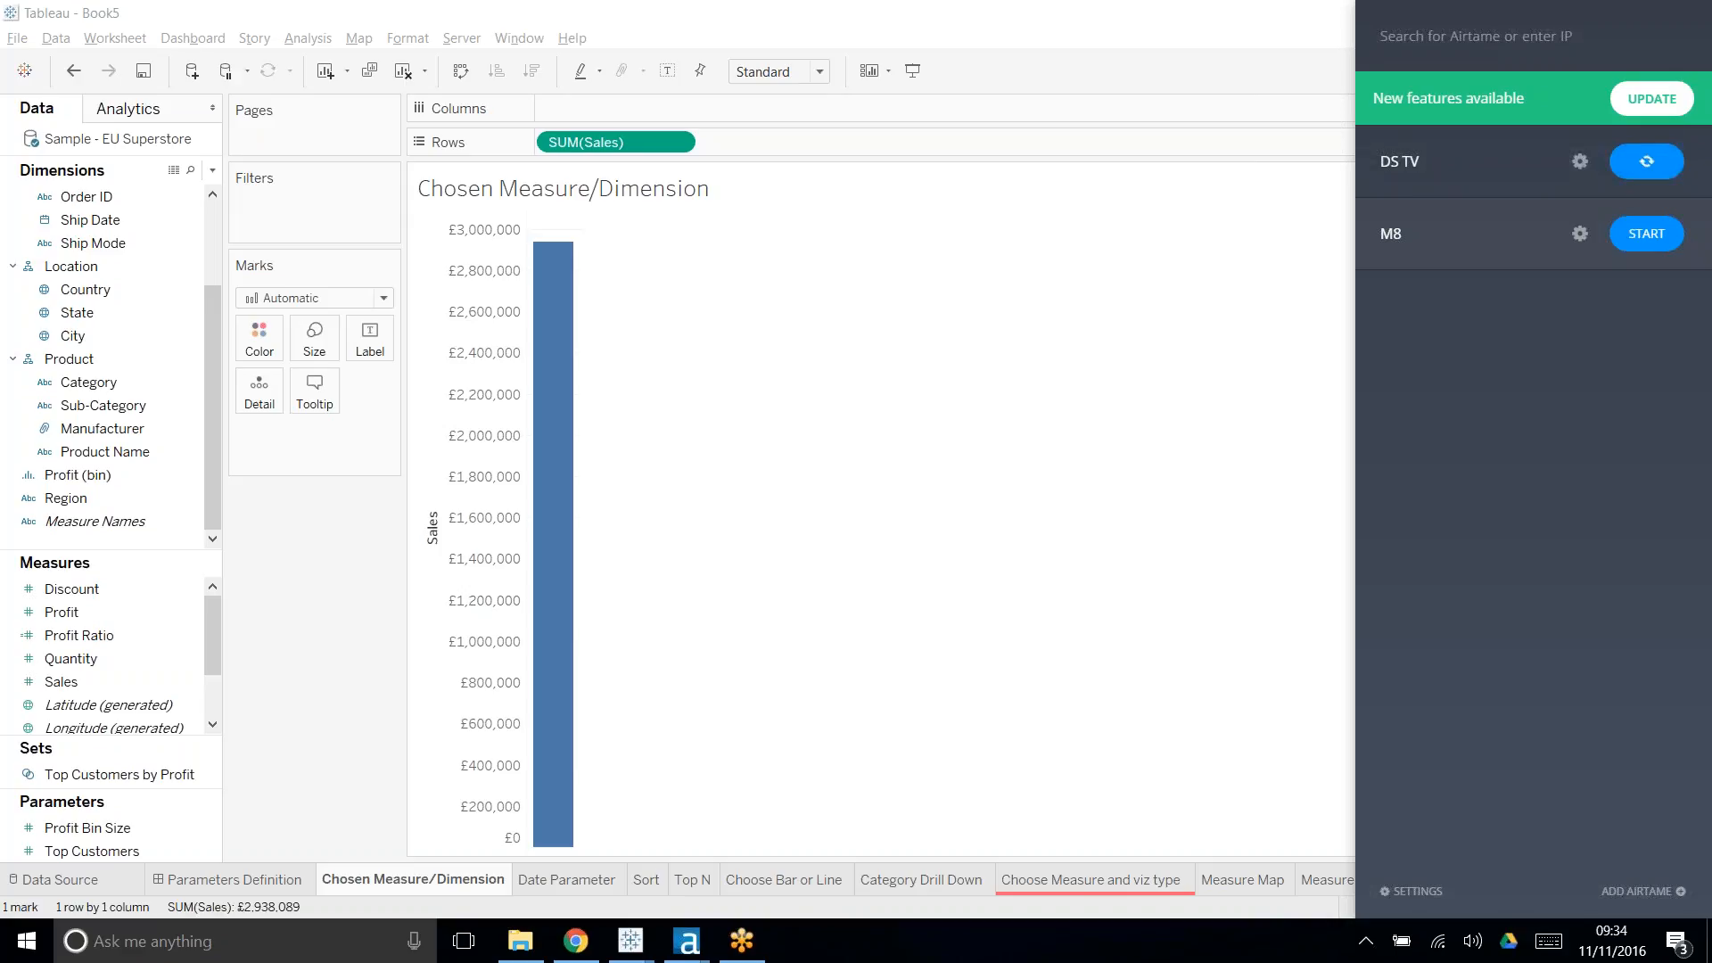
pyautogui.click(1238, 340)
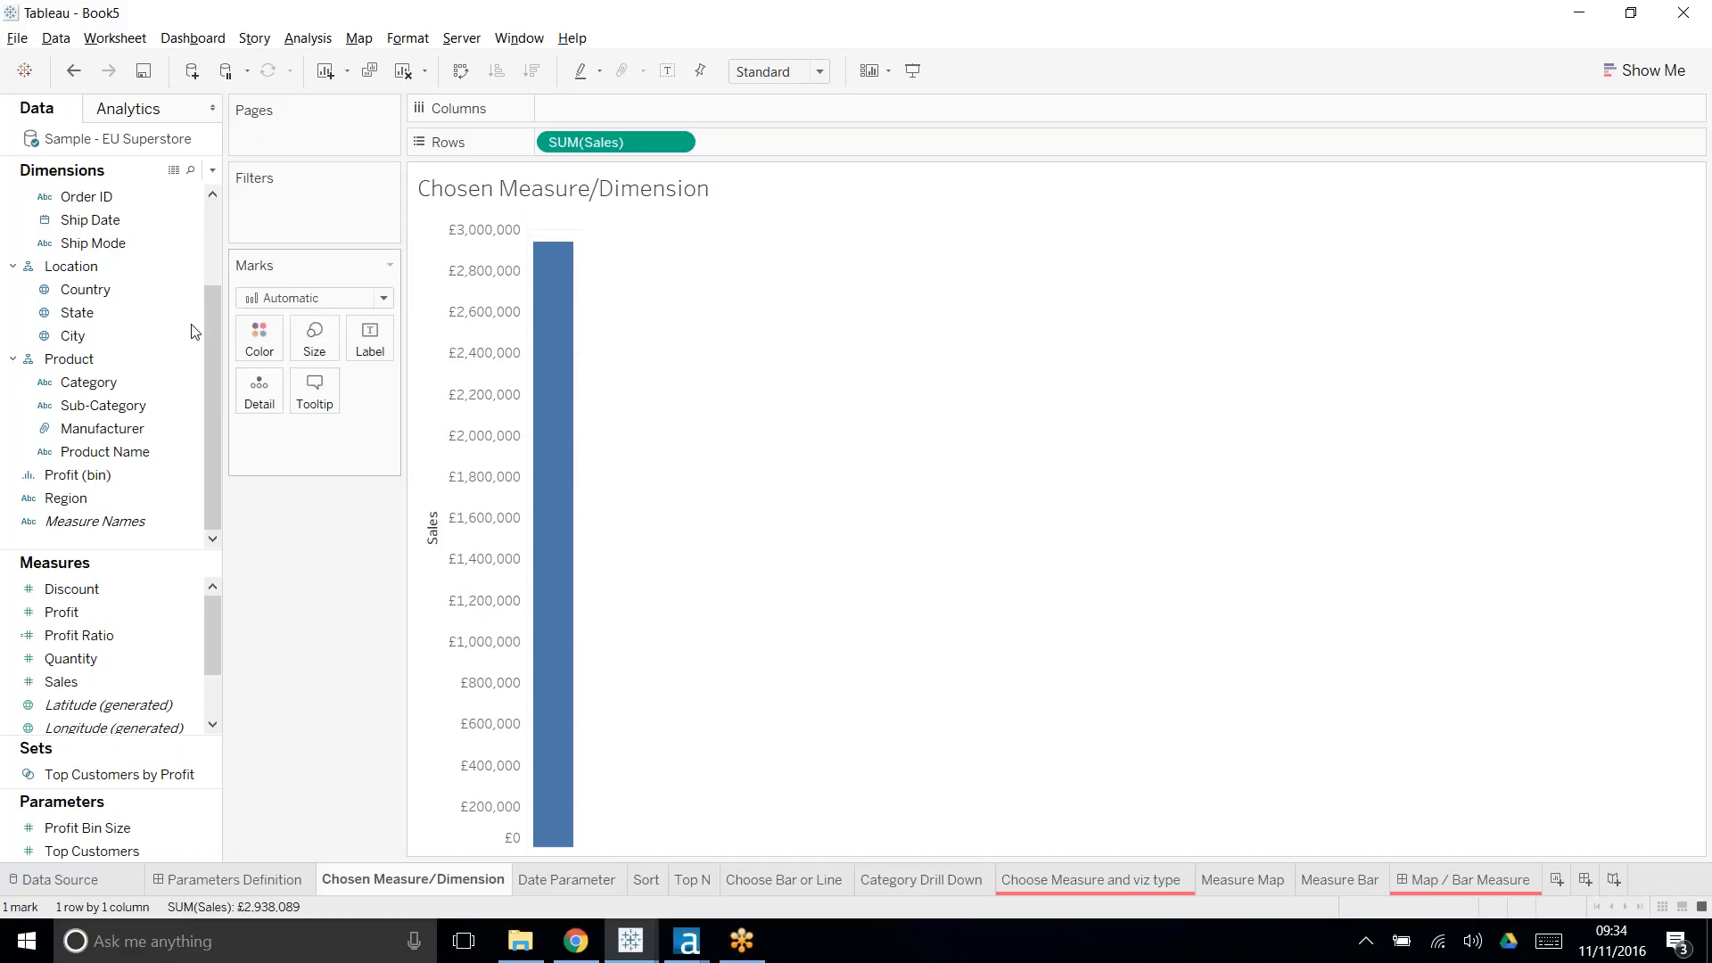
# - Place the Country dimension on Columns to break the sales chart down by country
pyautogui.click(118, 360)
pyautogui.scroll(1, 109, 325)
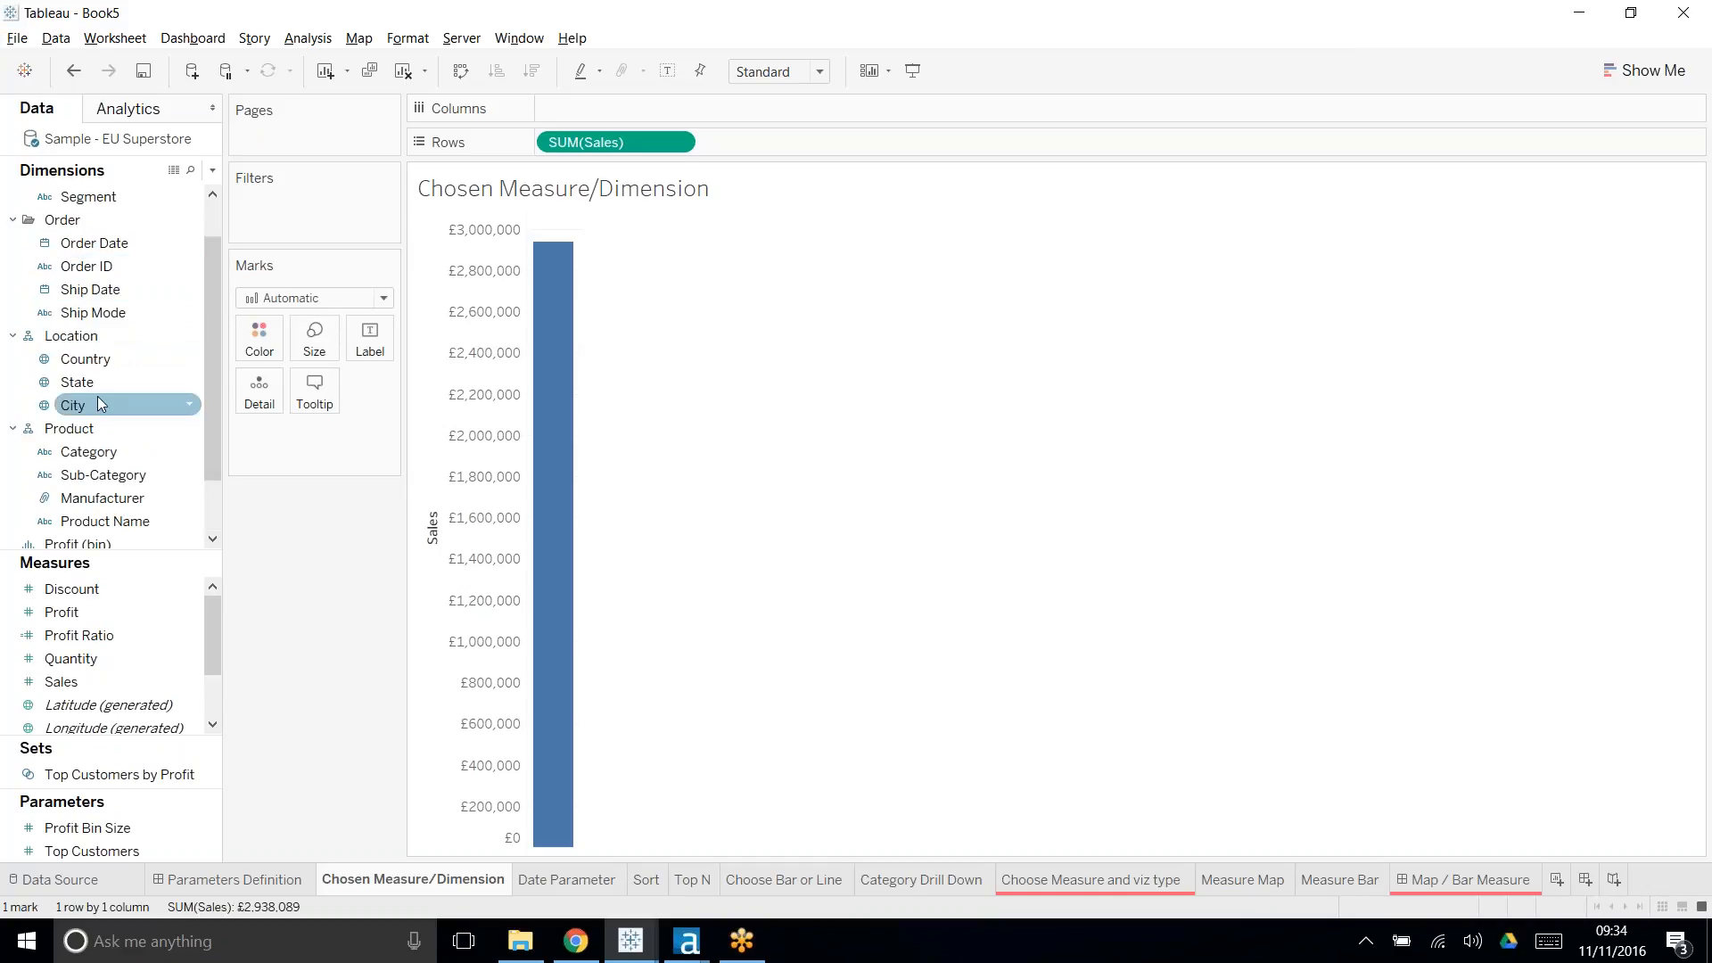
pyautogui.moveTo(98, 362); pyautogui.dragTo(613, 99)
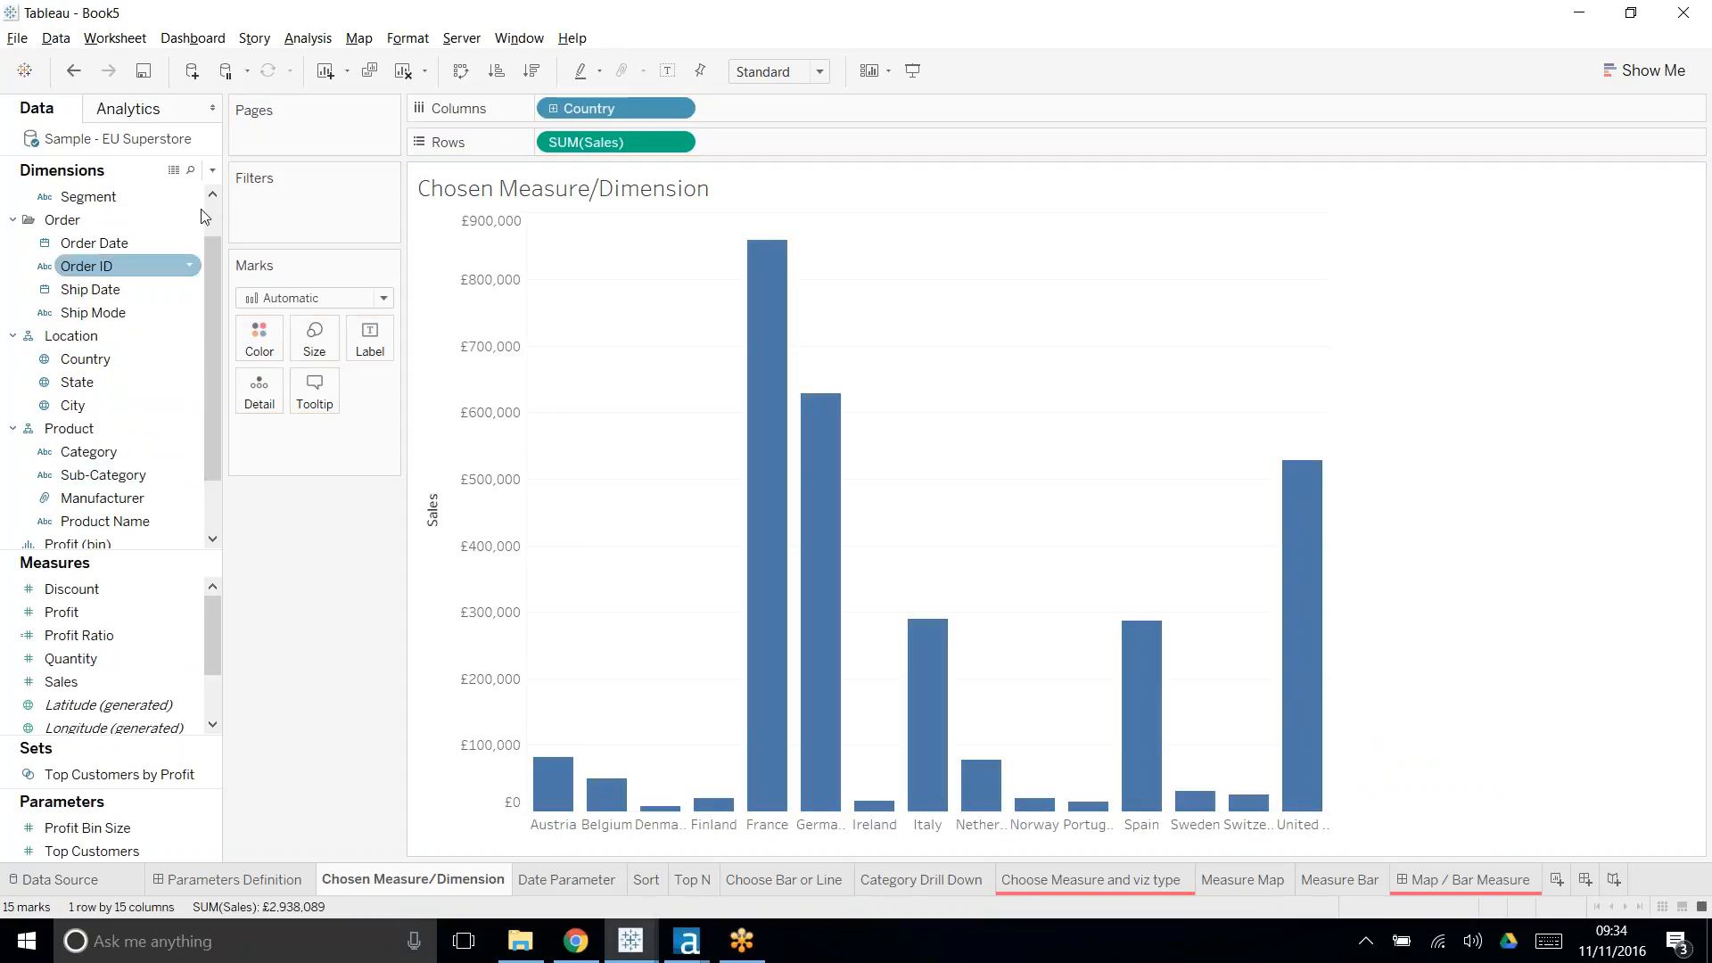
# - Start a new parameter named Choose Measure with the String data type
pyautogui.click(213, 170)
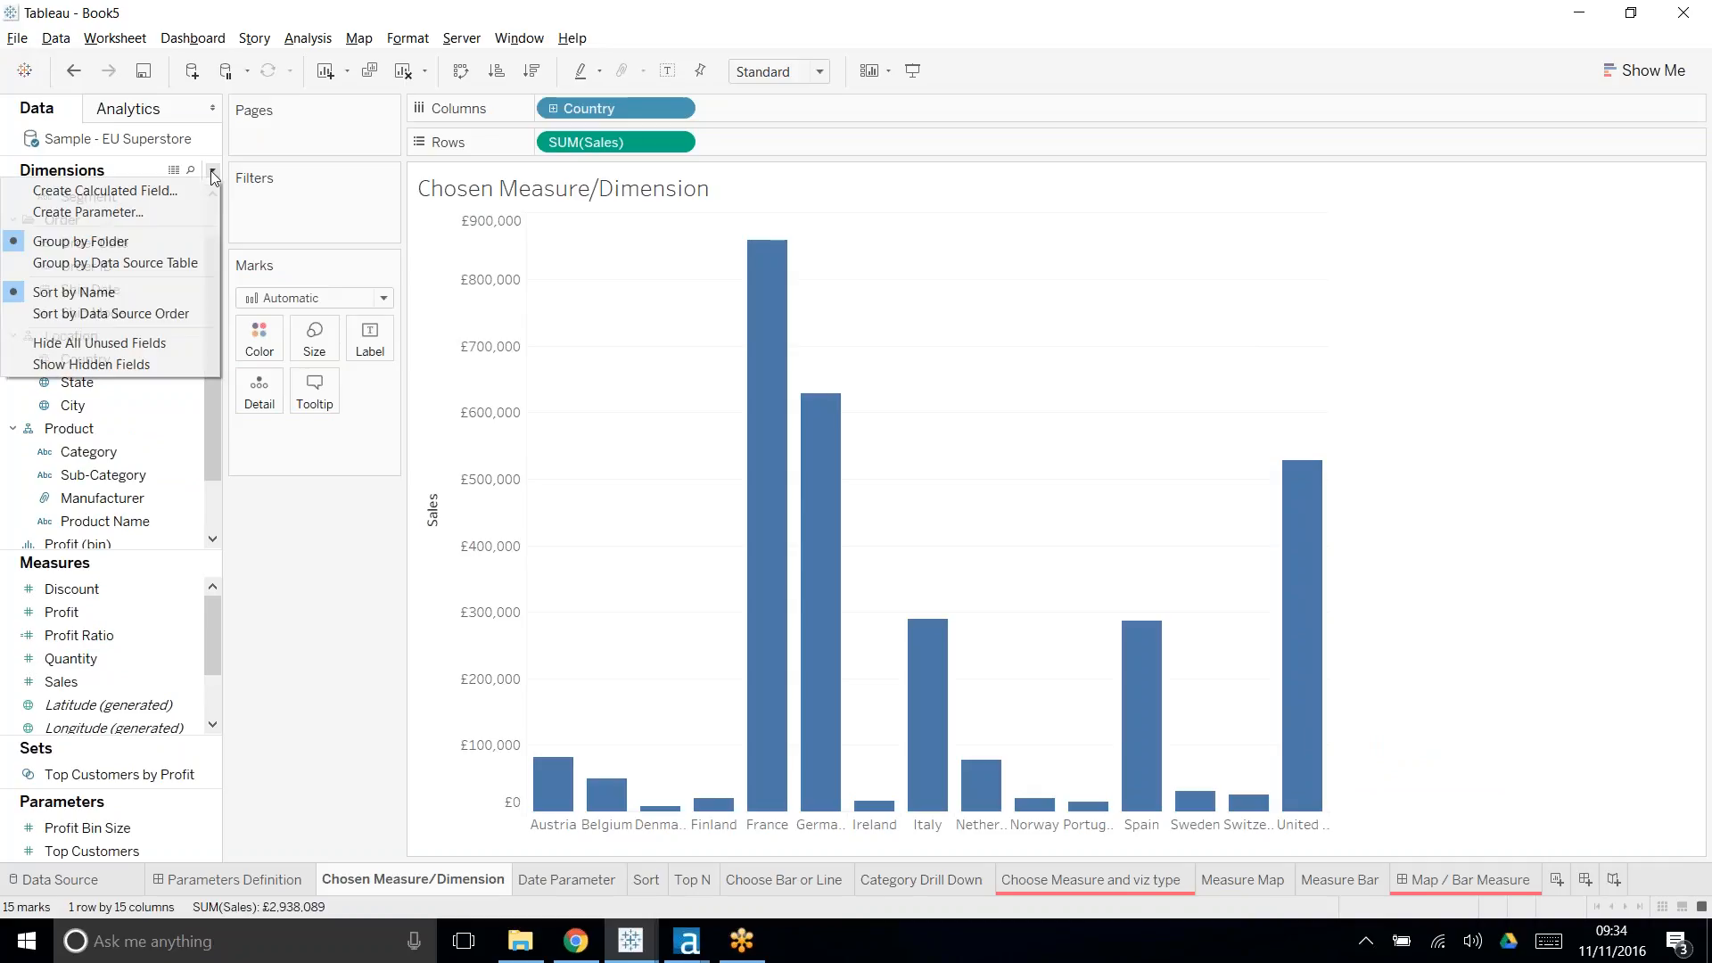
pyautogui.click(175, 211)
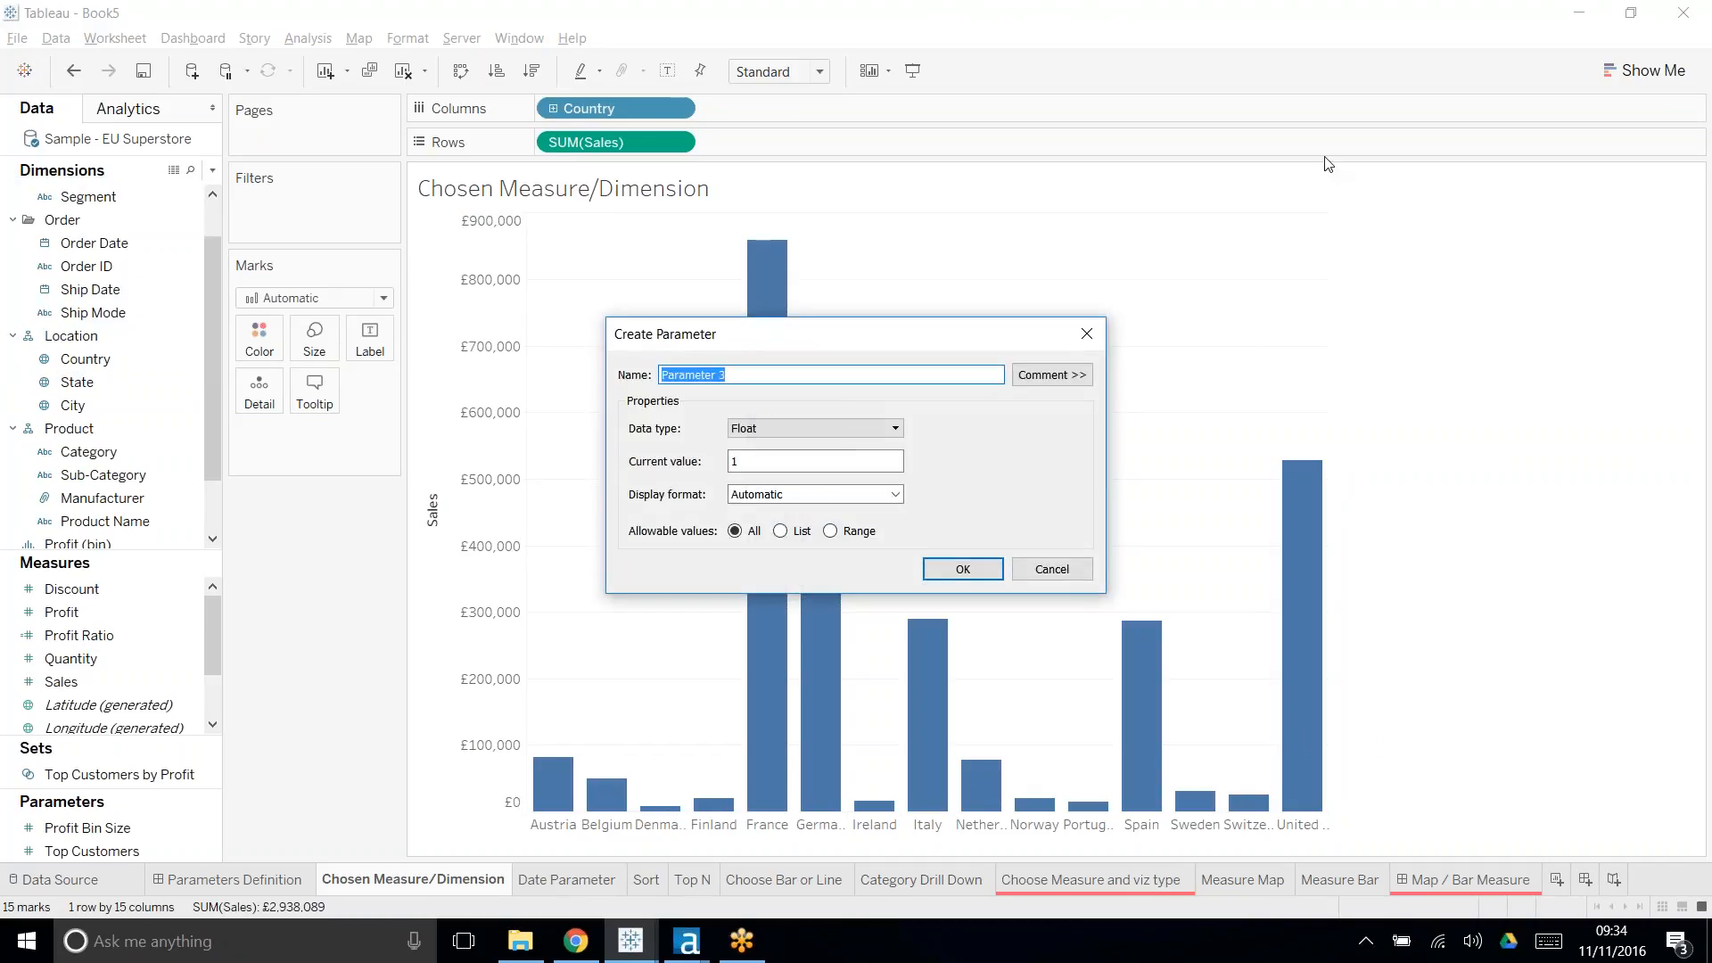
pyautogui.write('Choose Maeasure')
pyautogui.click(832, 428)
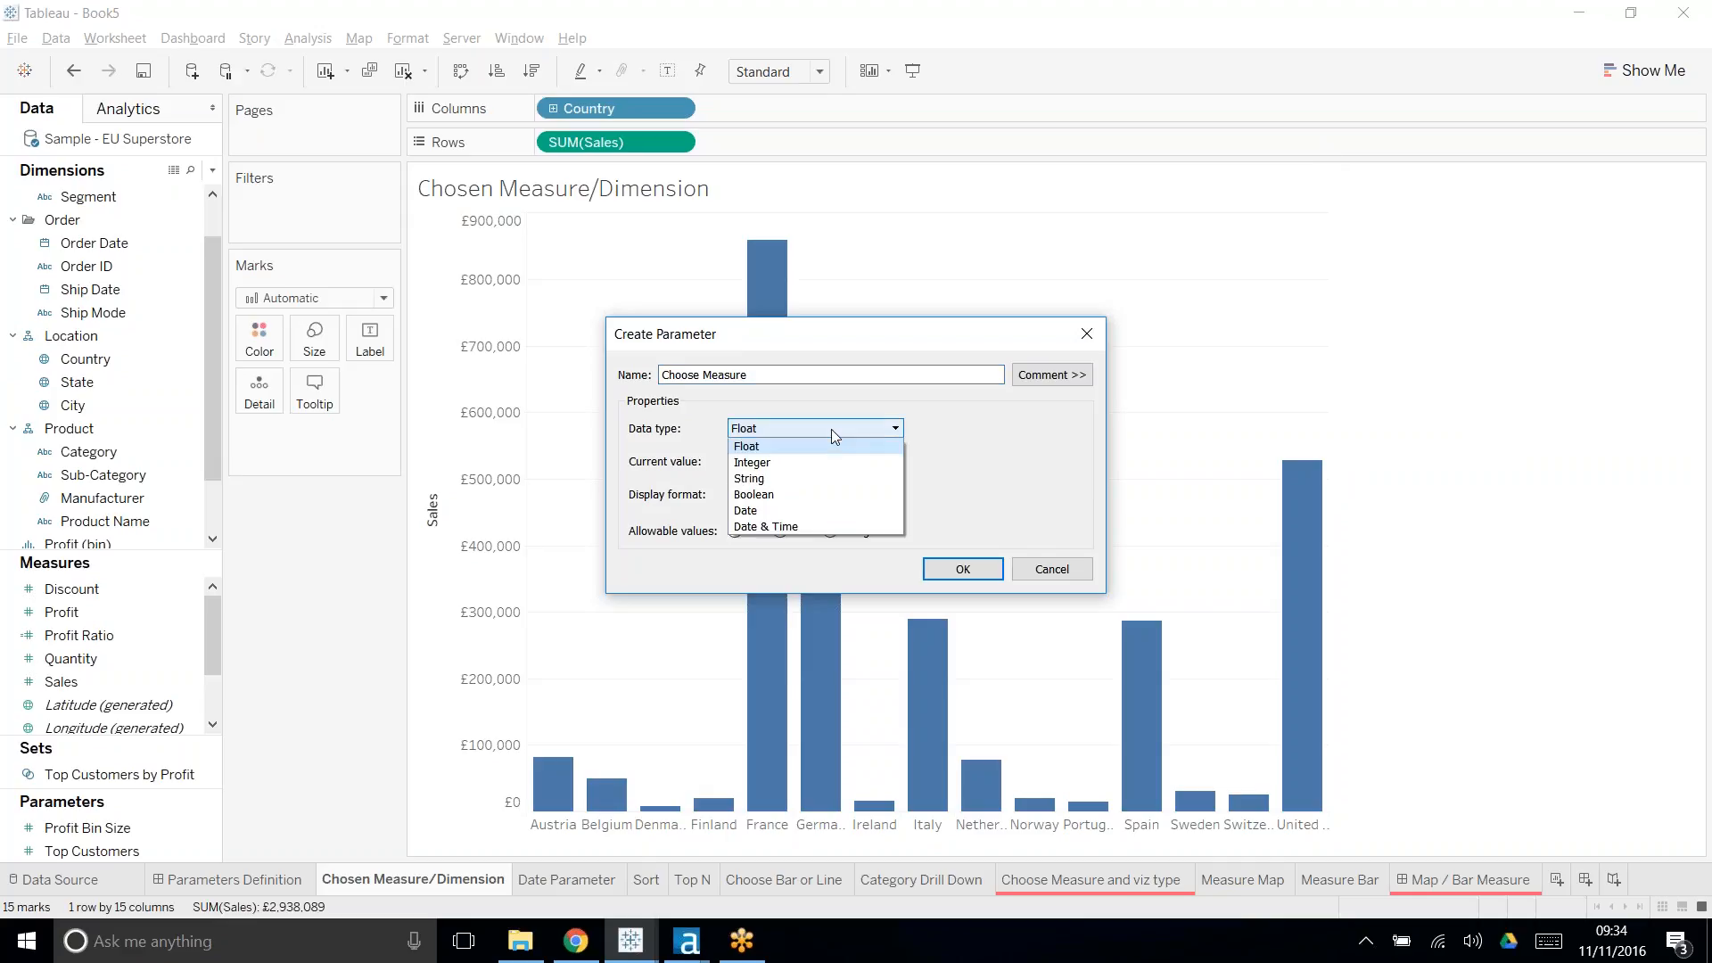
pyautogui.click(796, 480)
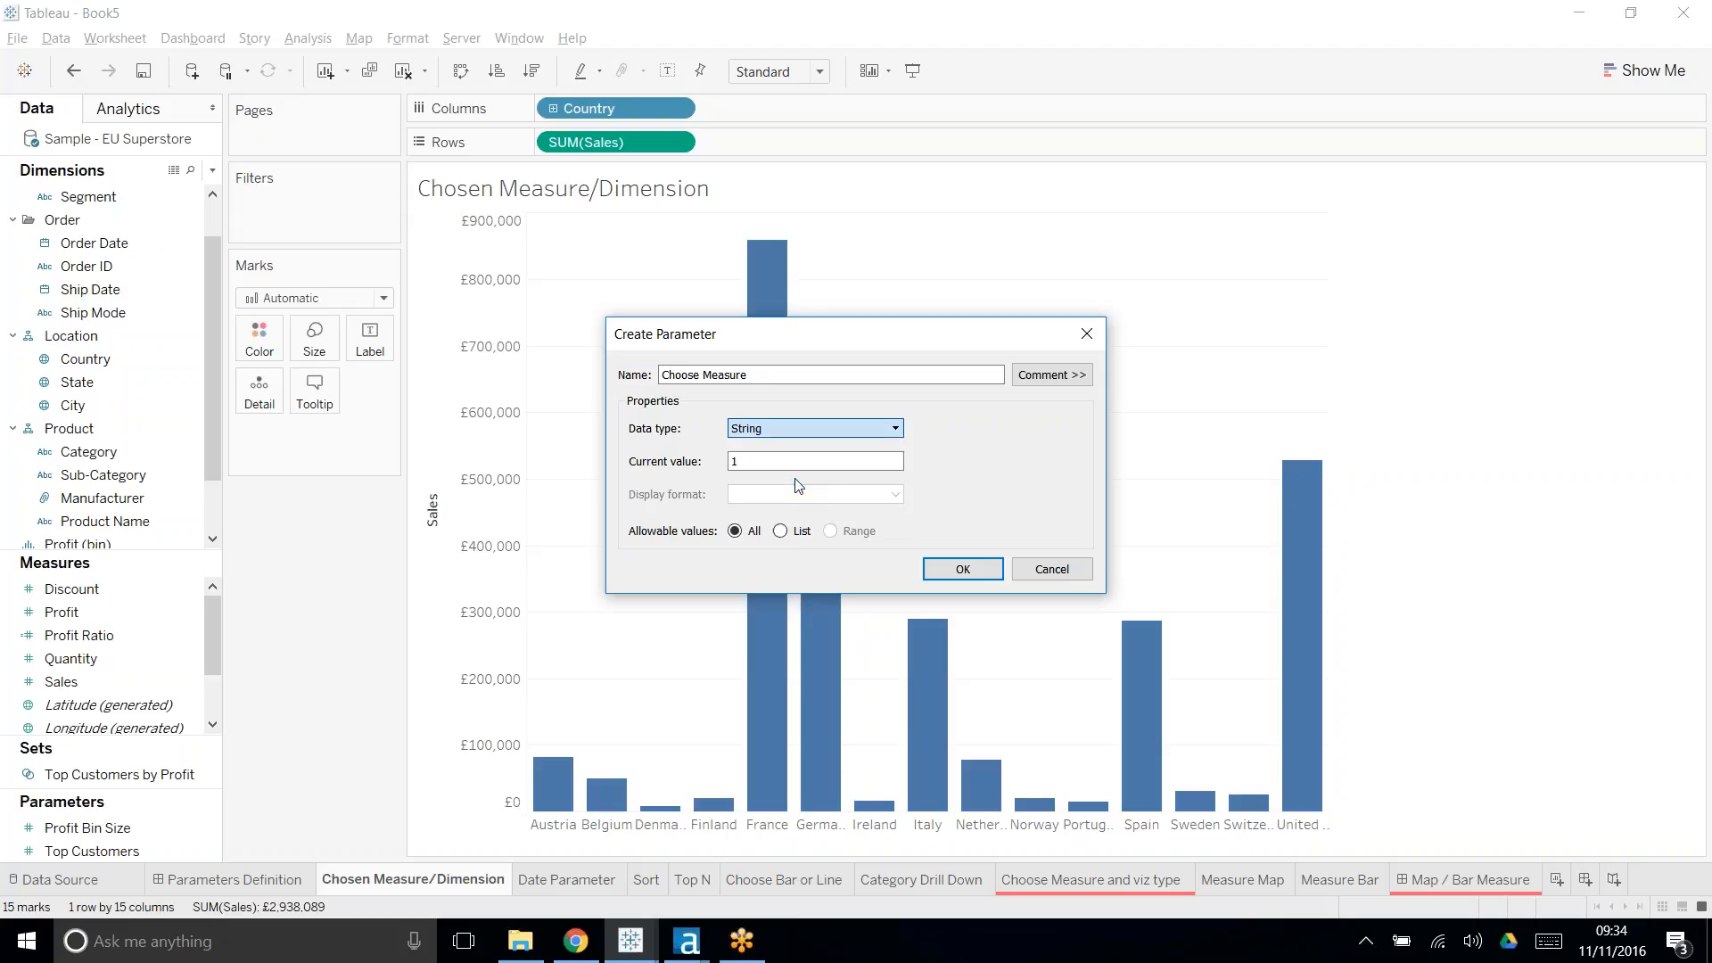
# - Restrict the Choose Measure parameter to a list of Sales, Profit and Discount, and create it
pyautogui.click(782, 531)
pyautogui.click(669, 617)
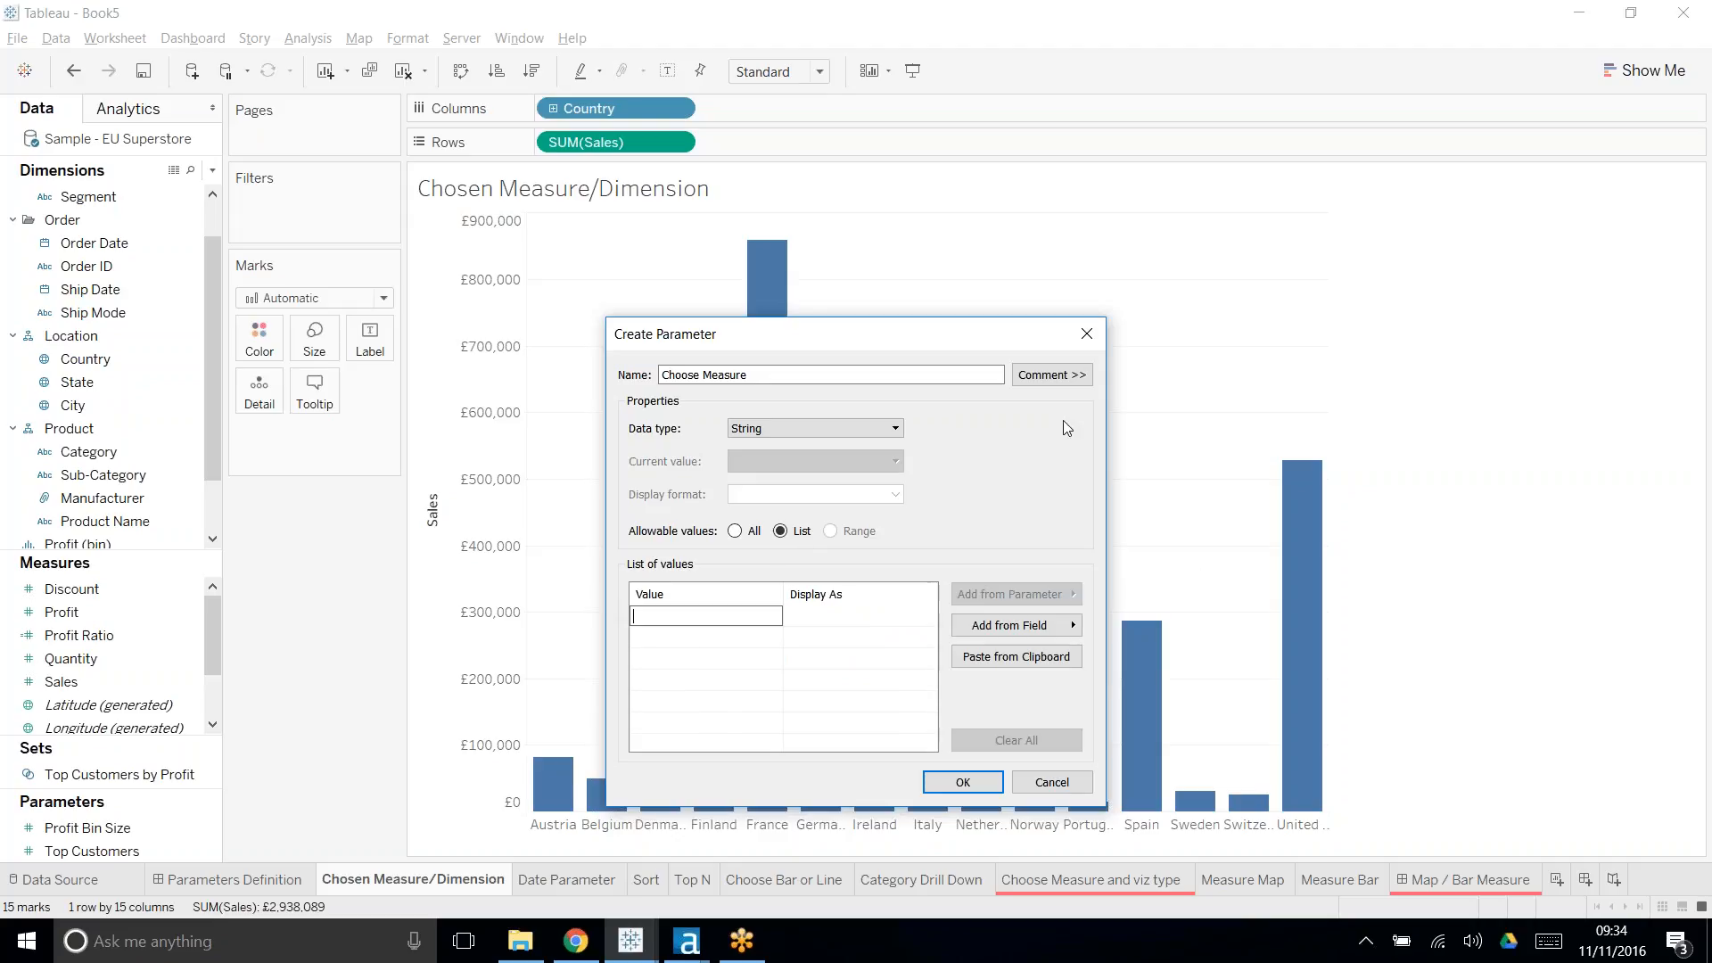
pyautogui.write('Sales')
pyautogui.press('Return')
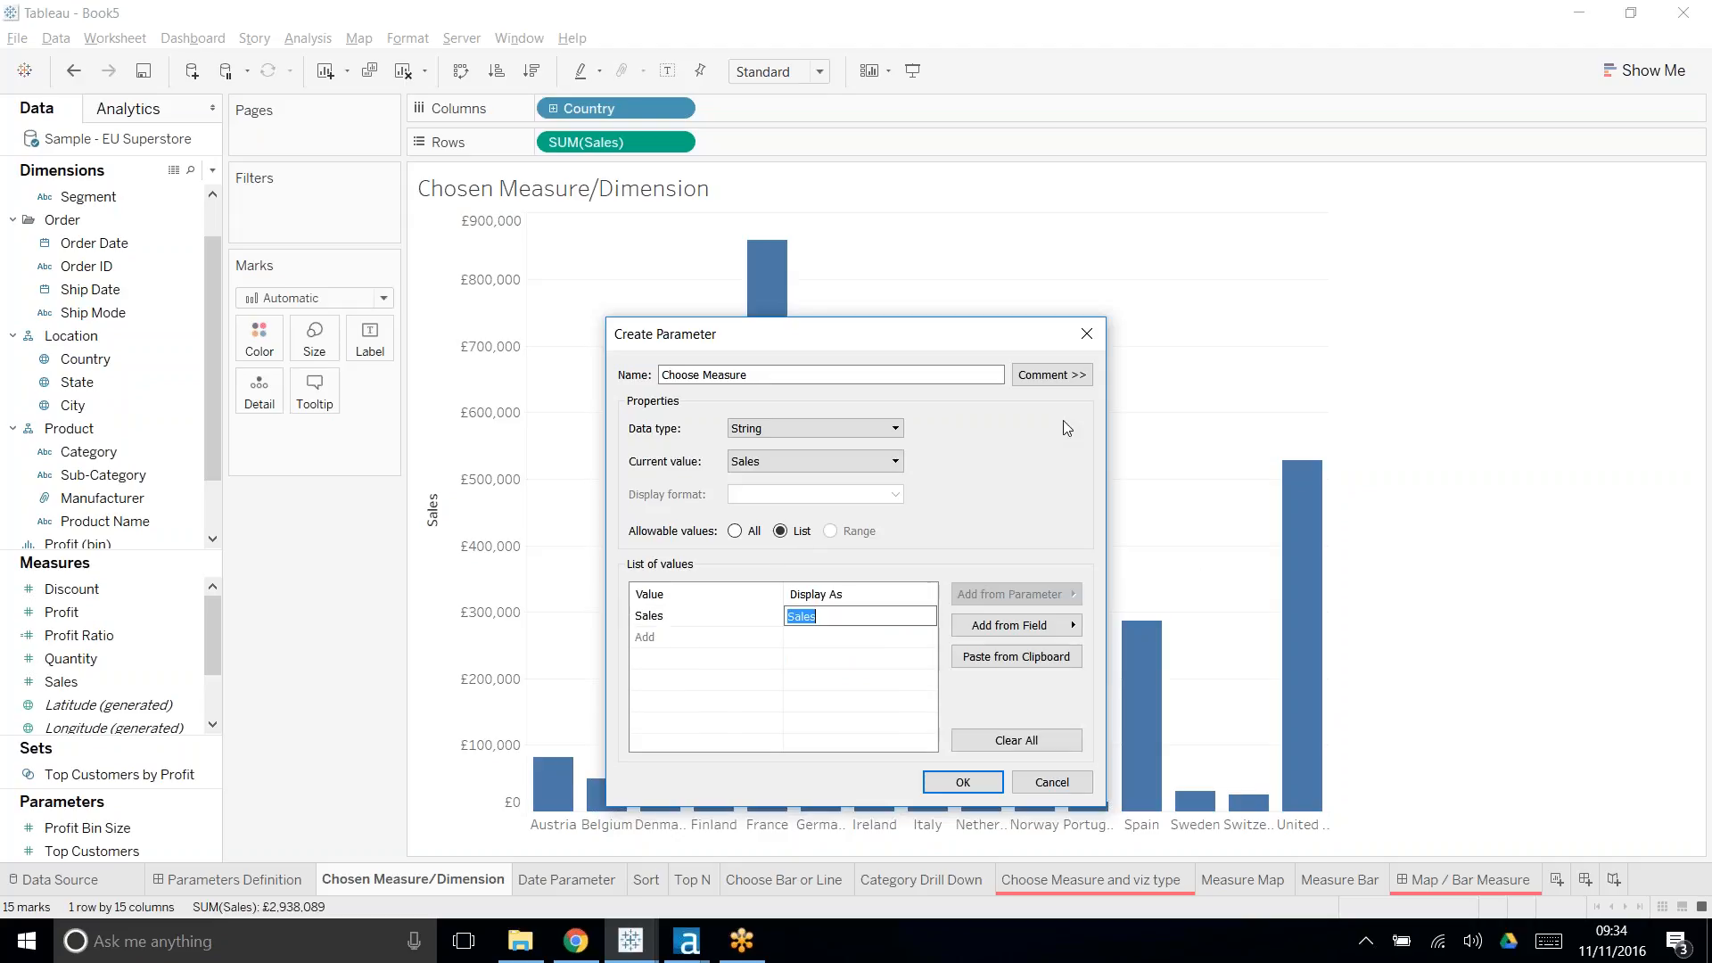
pyautogui.press('Return')
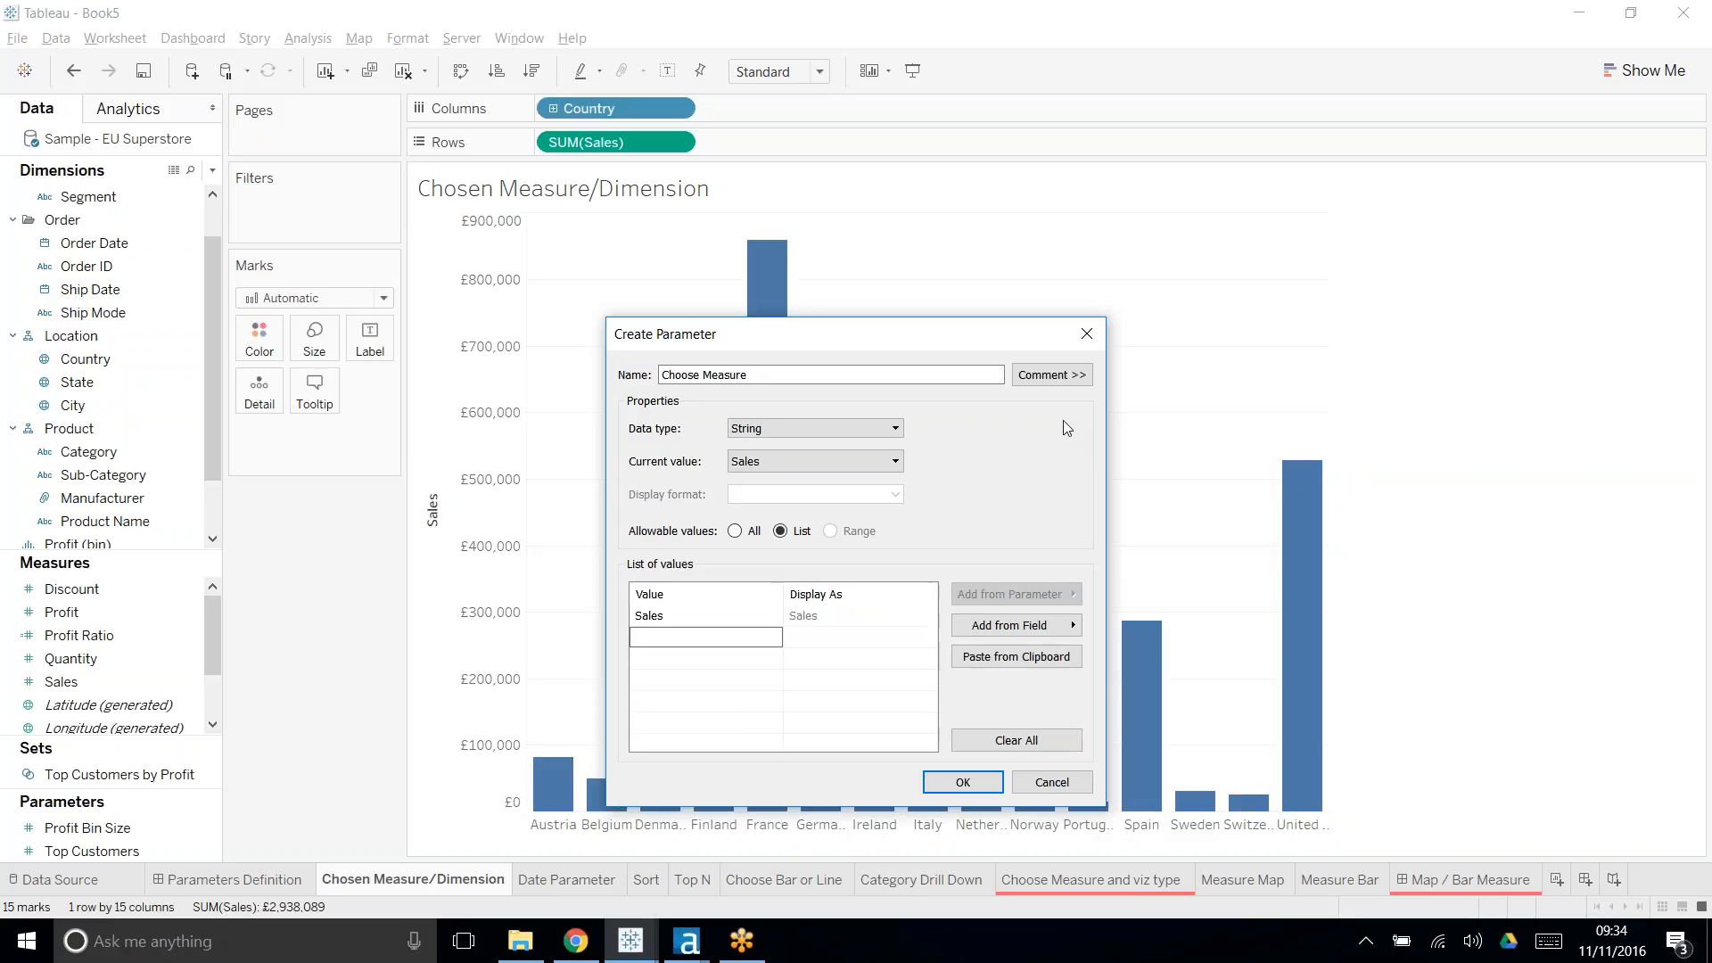
pyautogui.write('Profit')
pyautogui.press('Return')
pyautogui.write('Di')
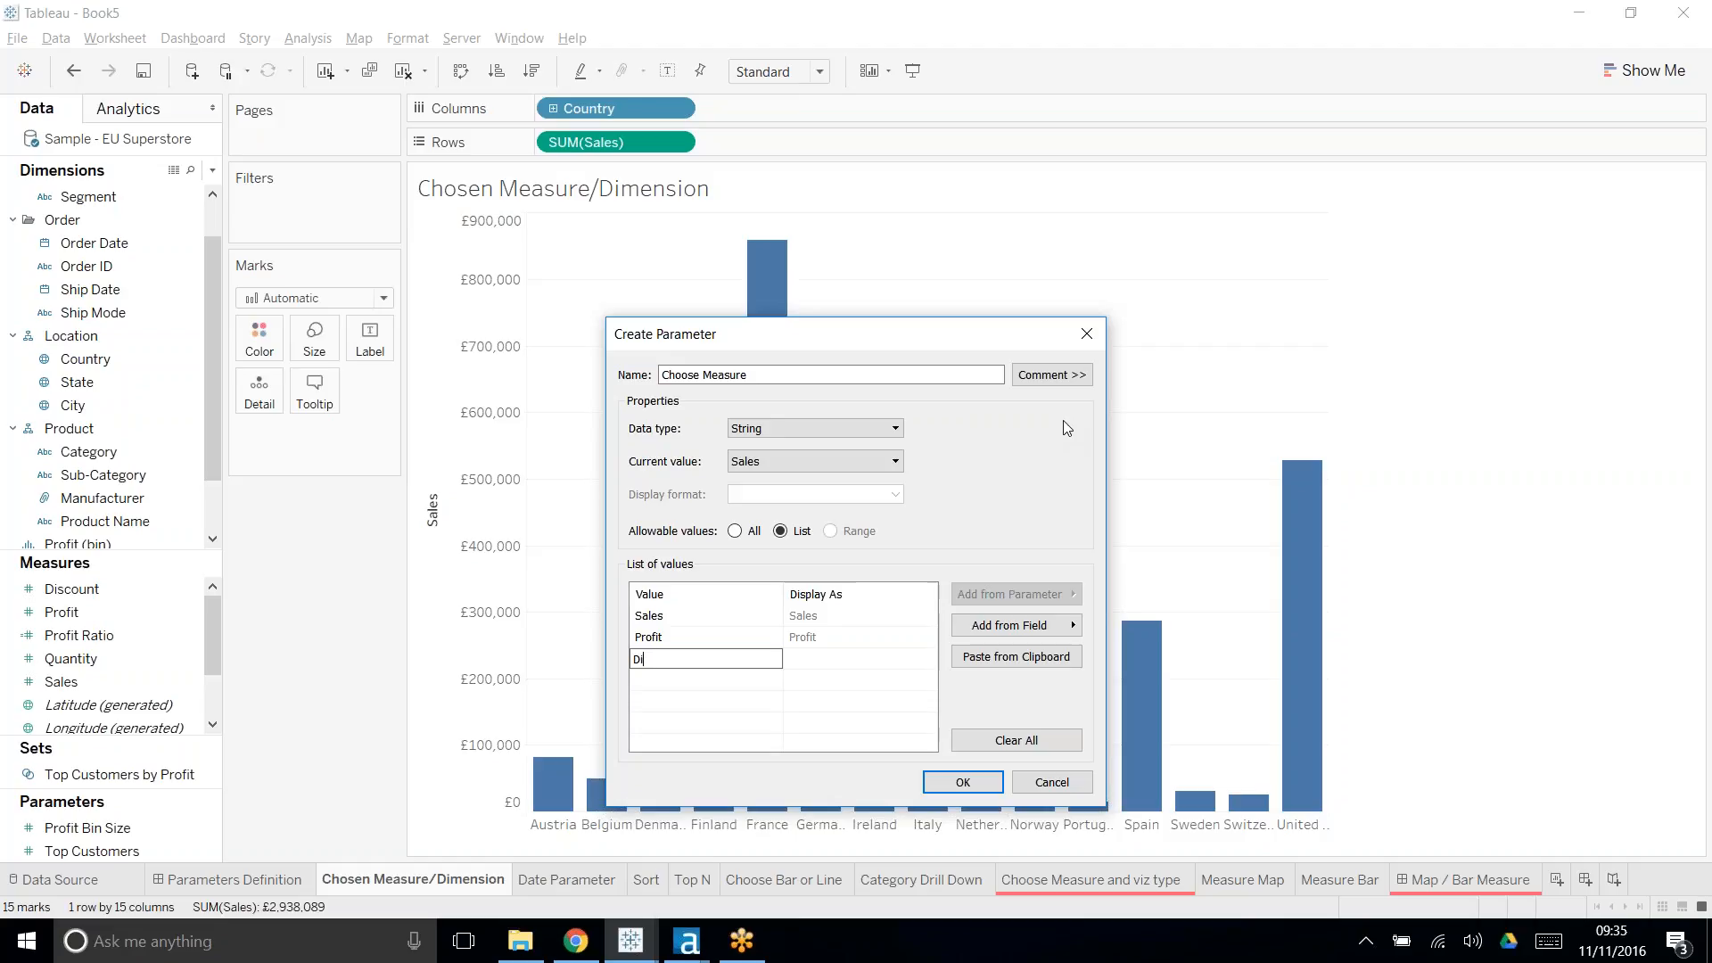
pyautogui.write('scount')
pyautogui.click(970, 782)
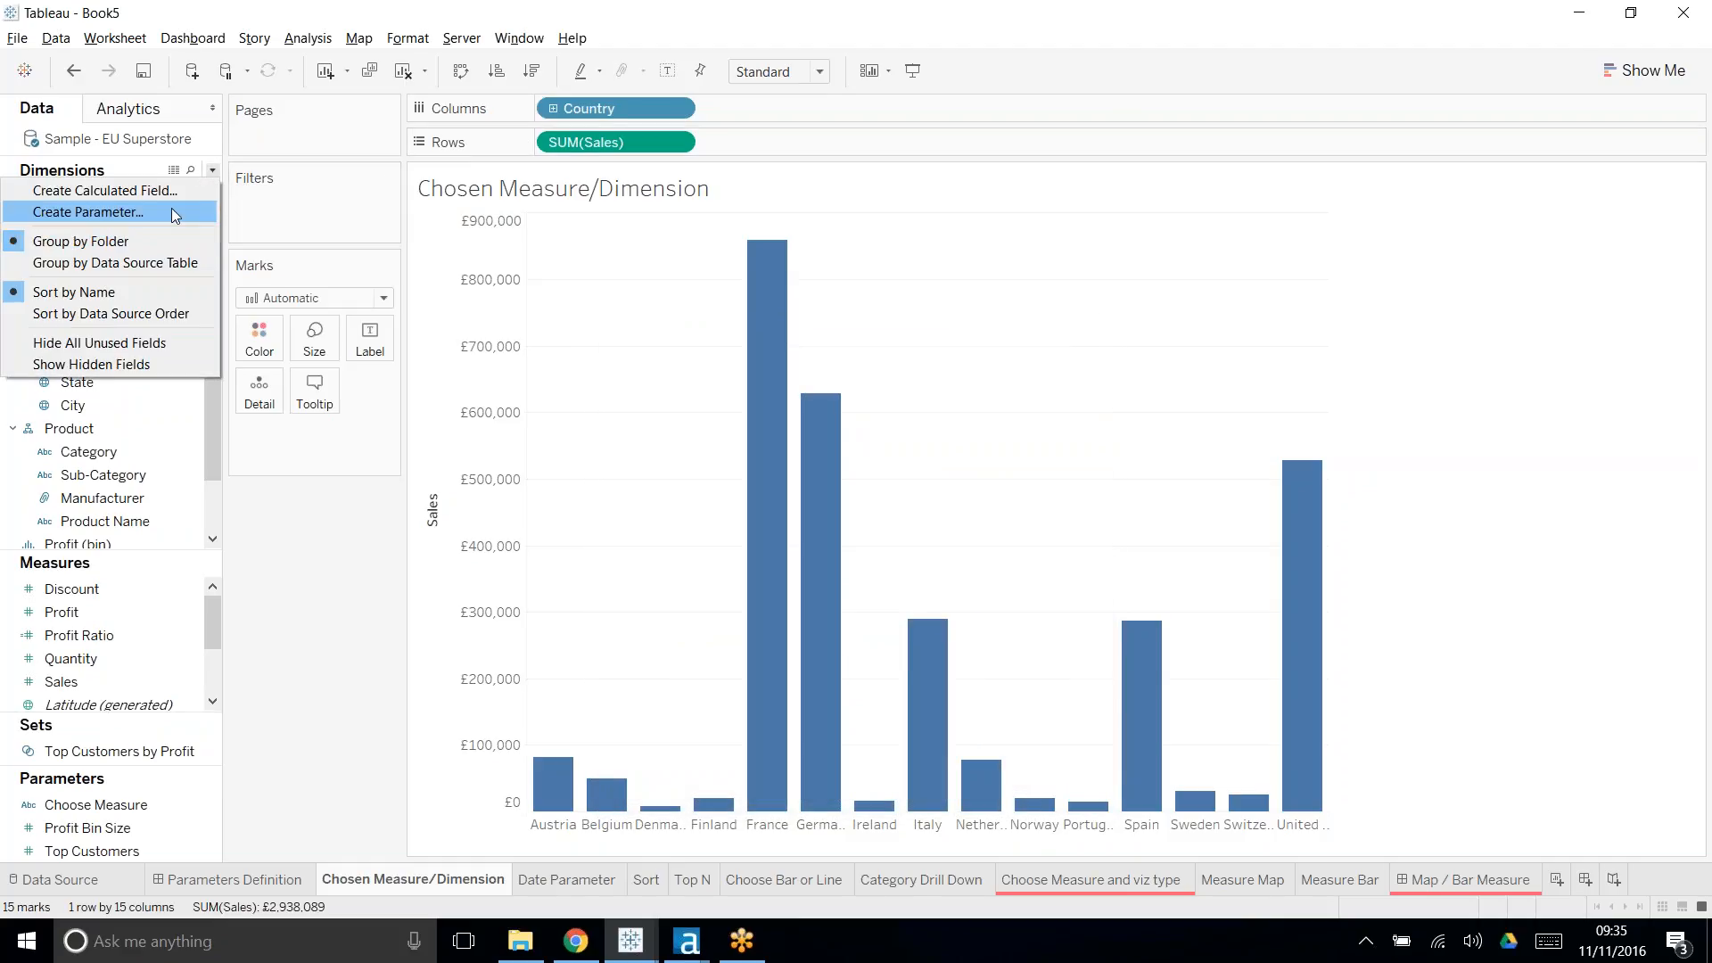
# - Create a second parameter named Choose Dimesion with the default settings
pyautogui.click(171, 210)
pyautogui.write('Choose Dimesion')
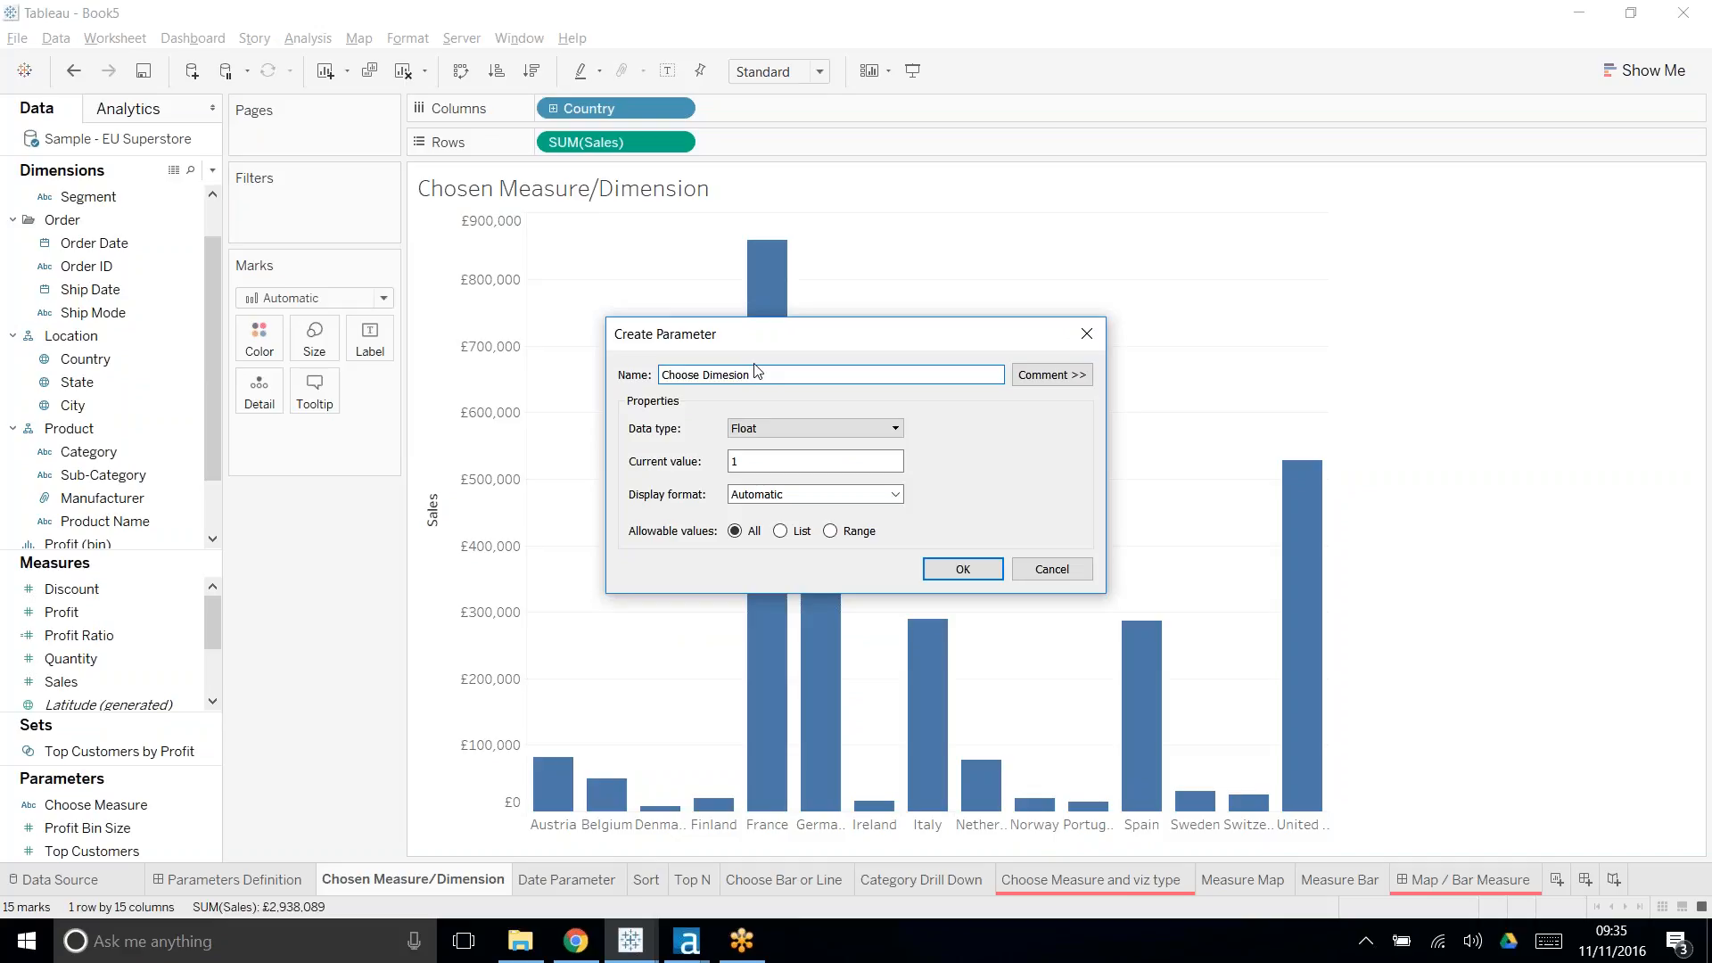
pyautogui.press('Return')
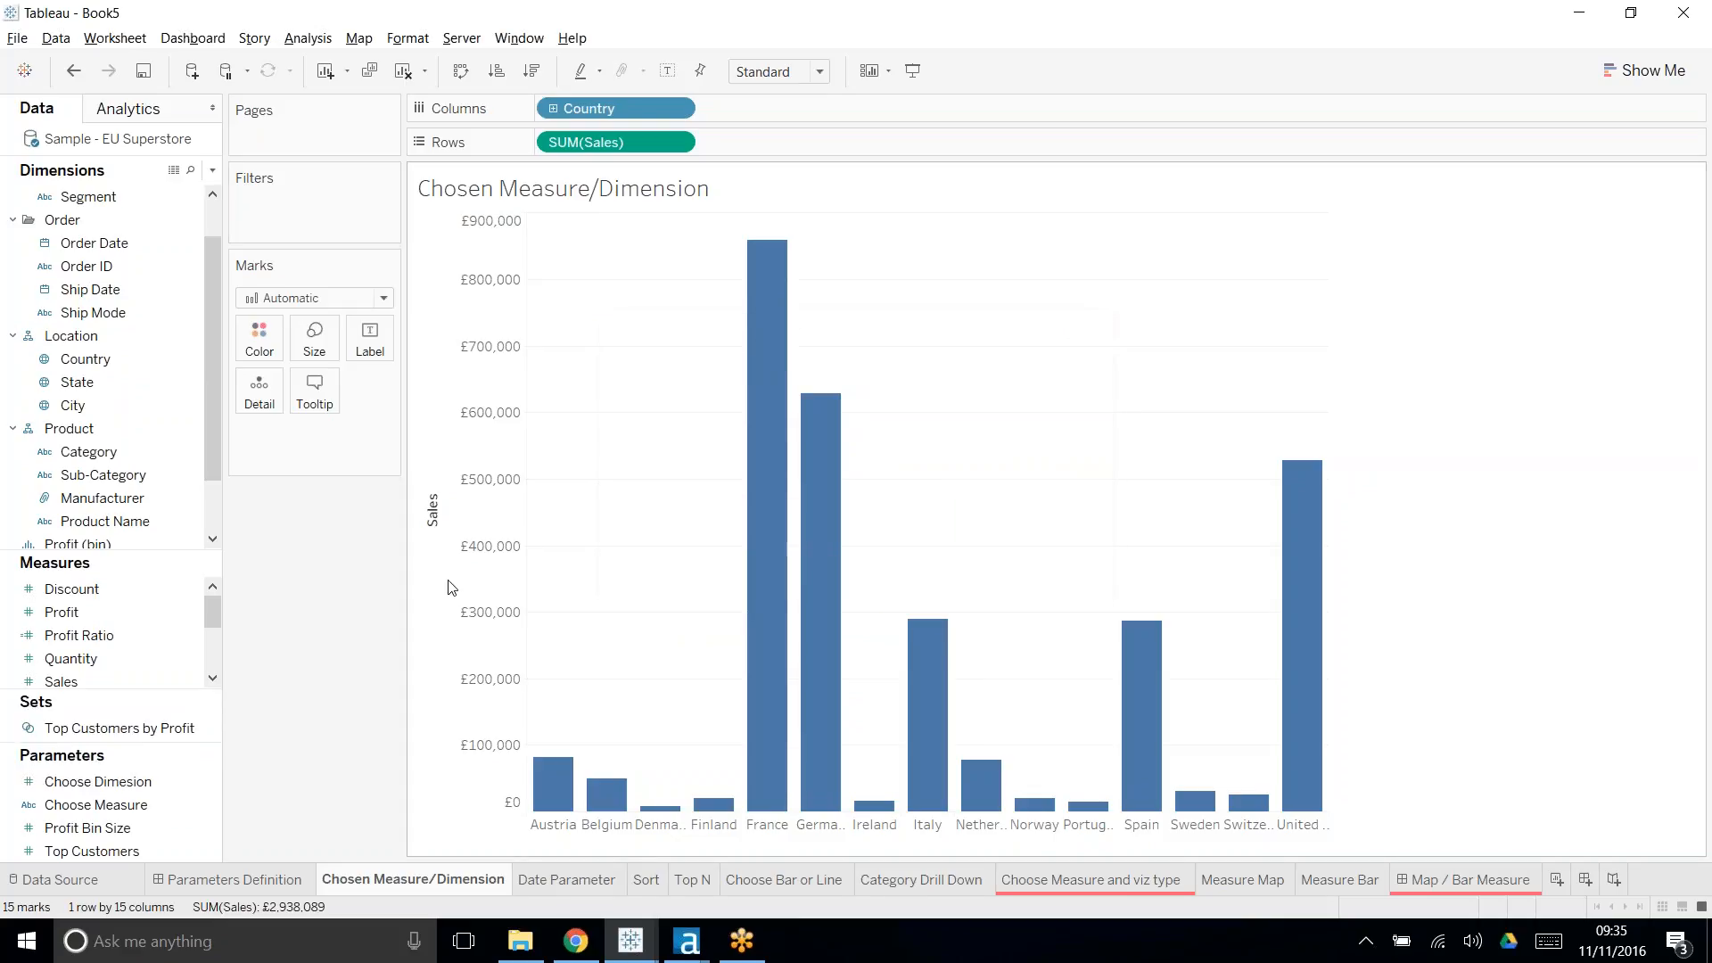
# - Edit the Choose Dimesion parameter, correcting its name to Choose Dimension and setting its data type to String
pyautogui.rightClick(153, 783)
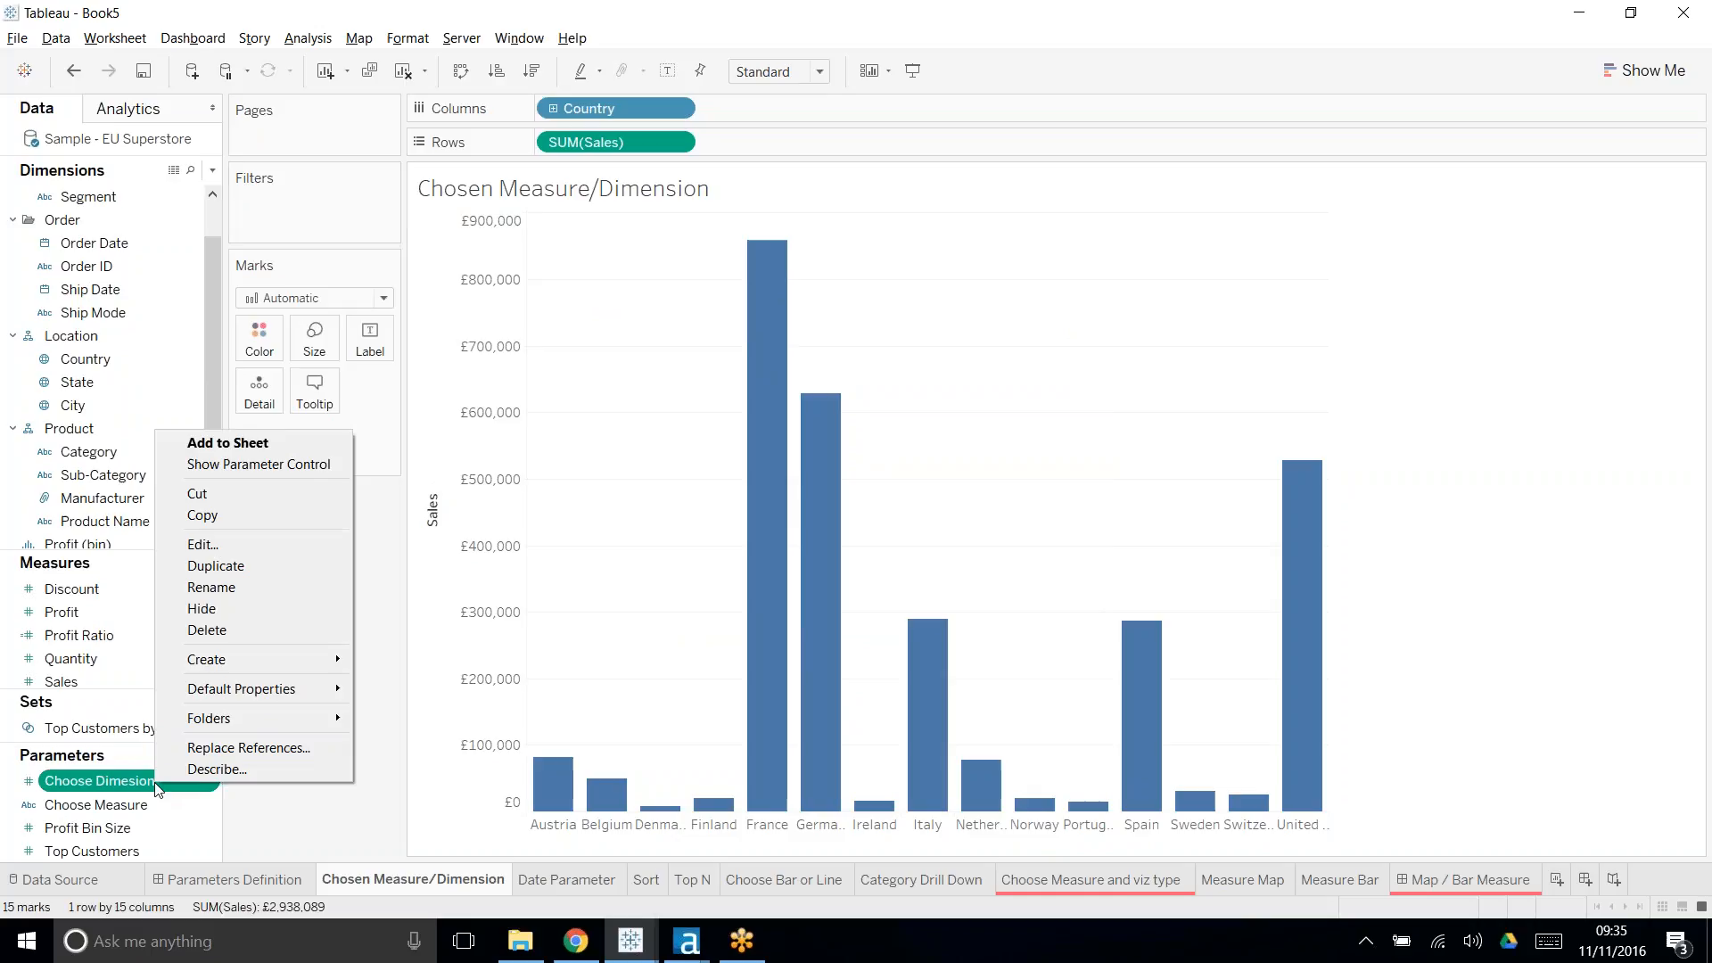
pyautogui.click(308, 543)
pyautogui.click(816, 367)
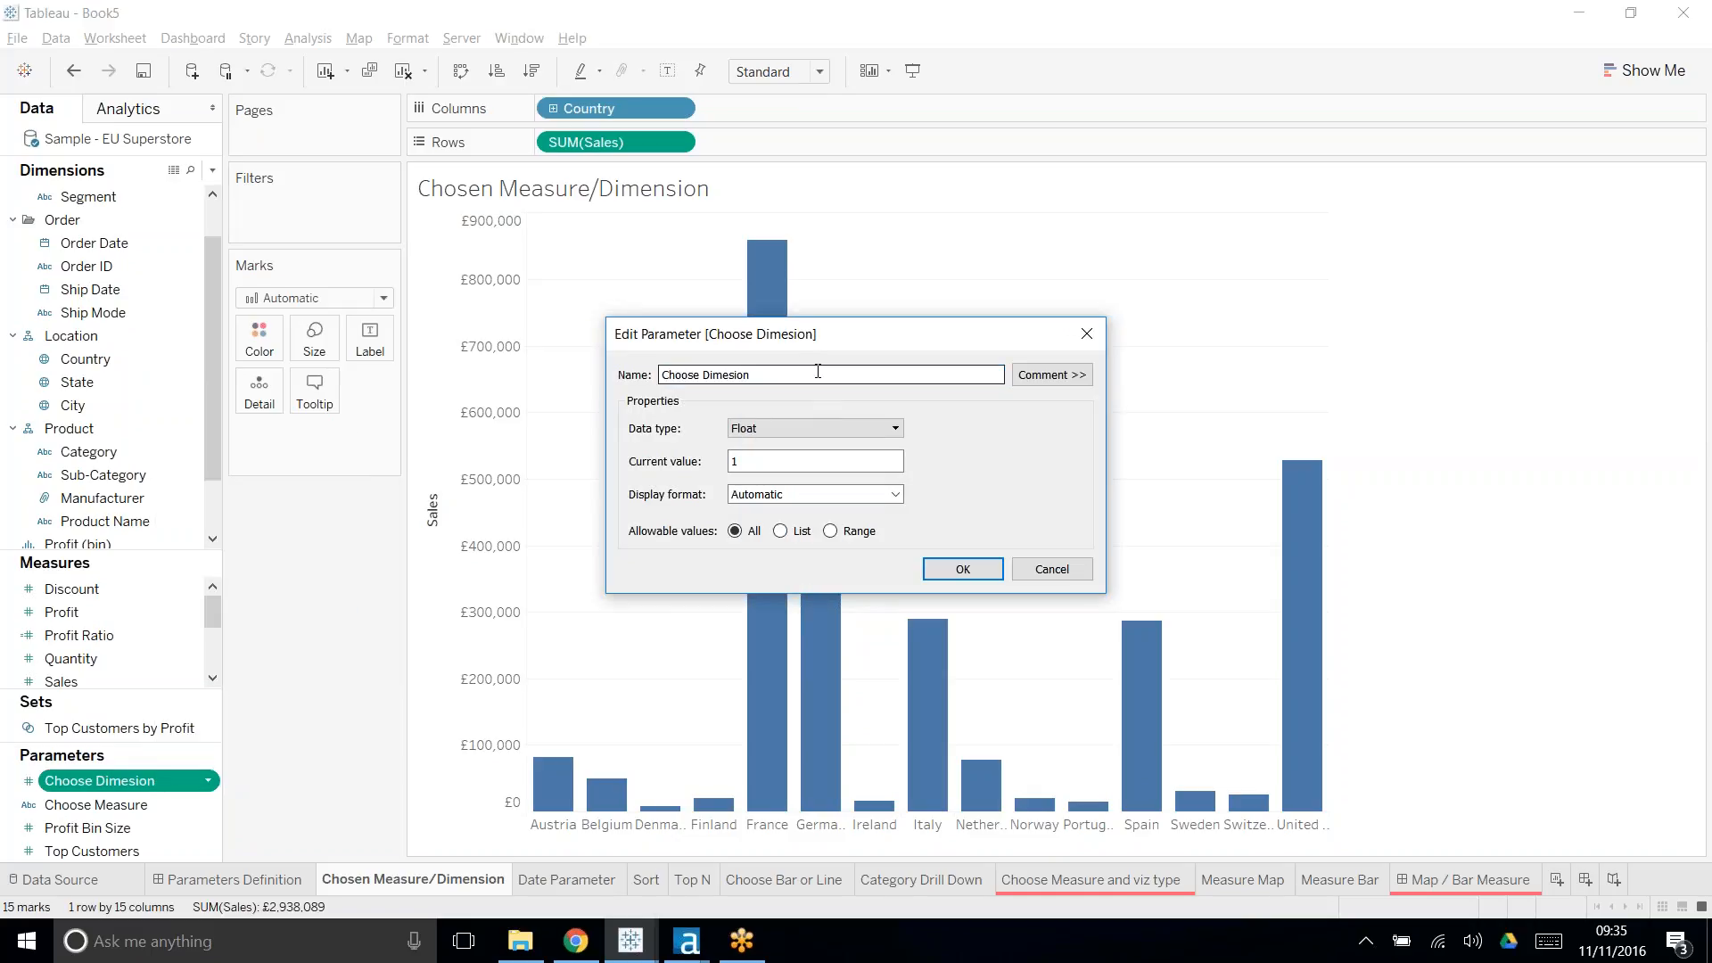
pyautogui.doubleClick(818, 371)
pyautogui.write('Dimension')
pyautogui.click(838, 431)
pyautogui.click(836, 479)
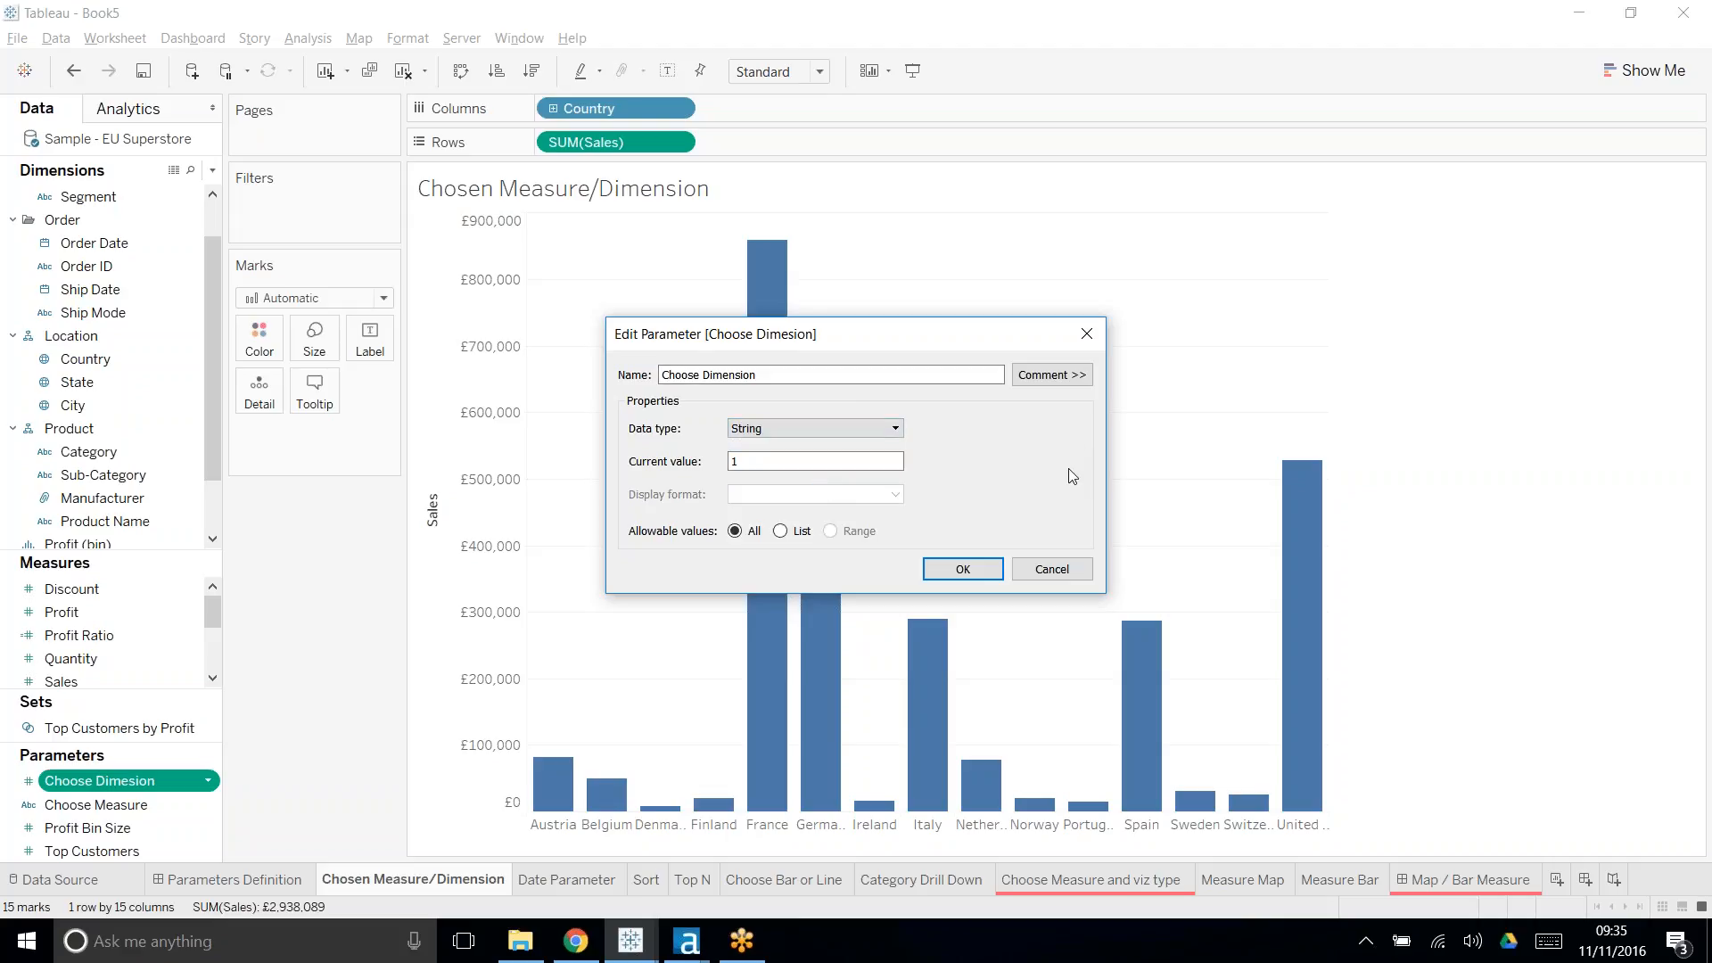
# - Restrict the Choose Dimension parameter to a list of Country, Category and Region, and save it
pyautogui.click(799, 534)
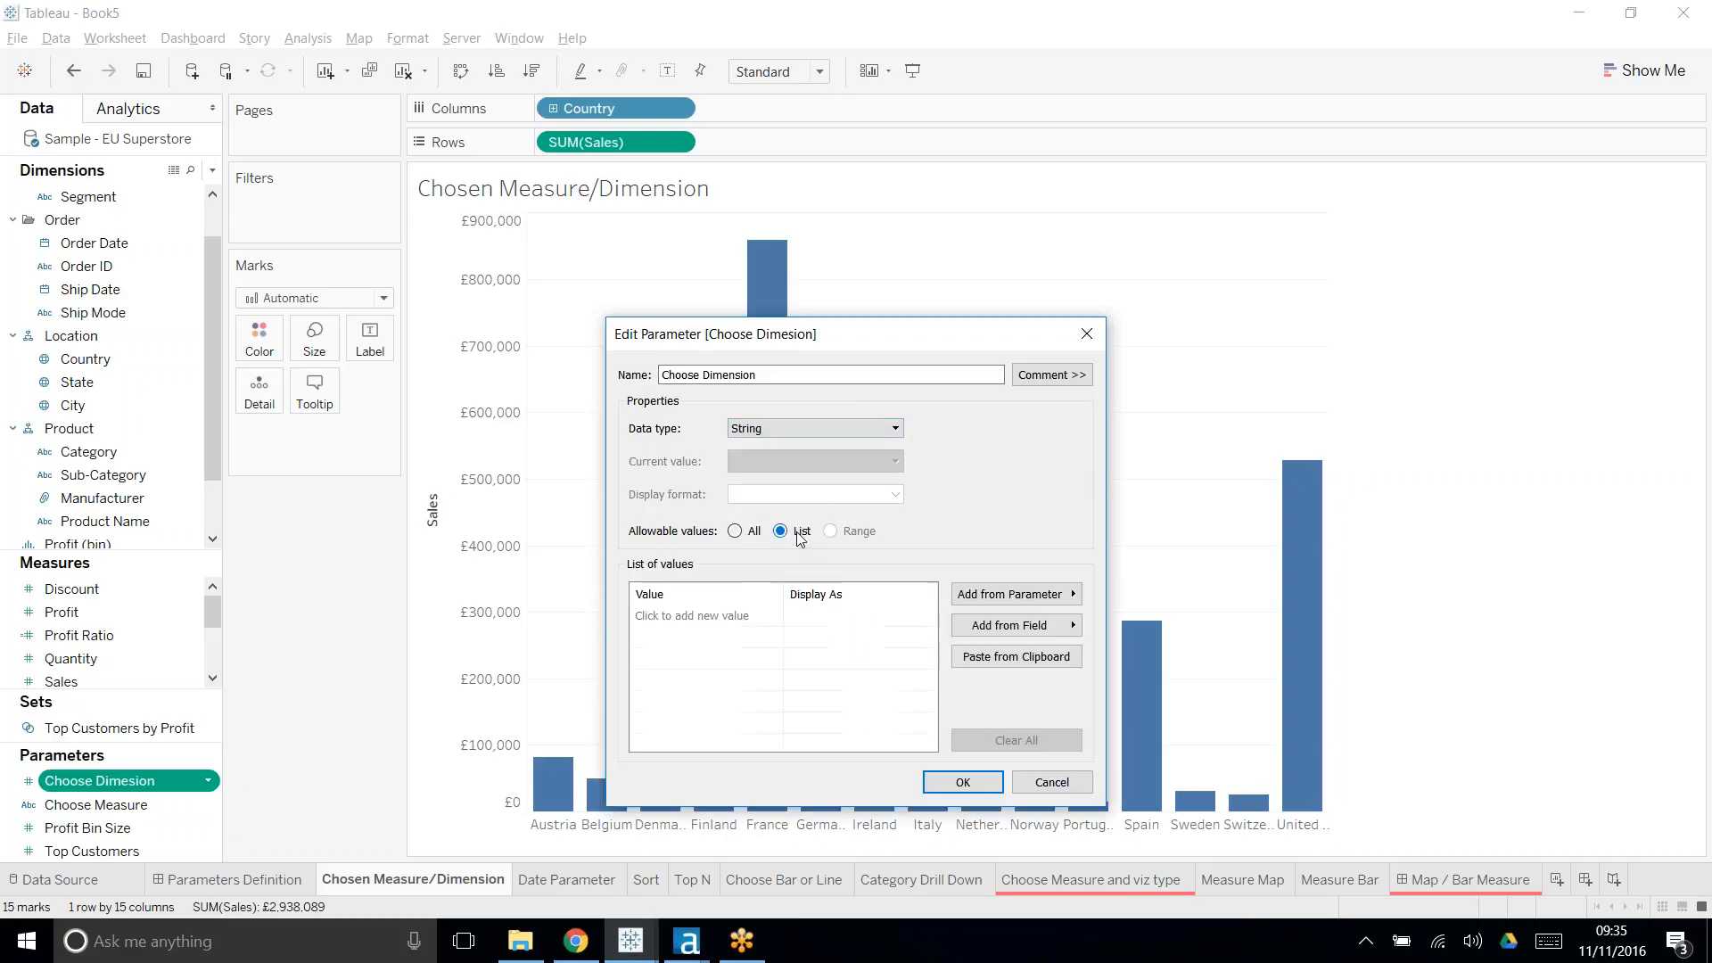
pyautogui.click(662, 615)
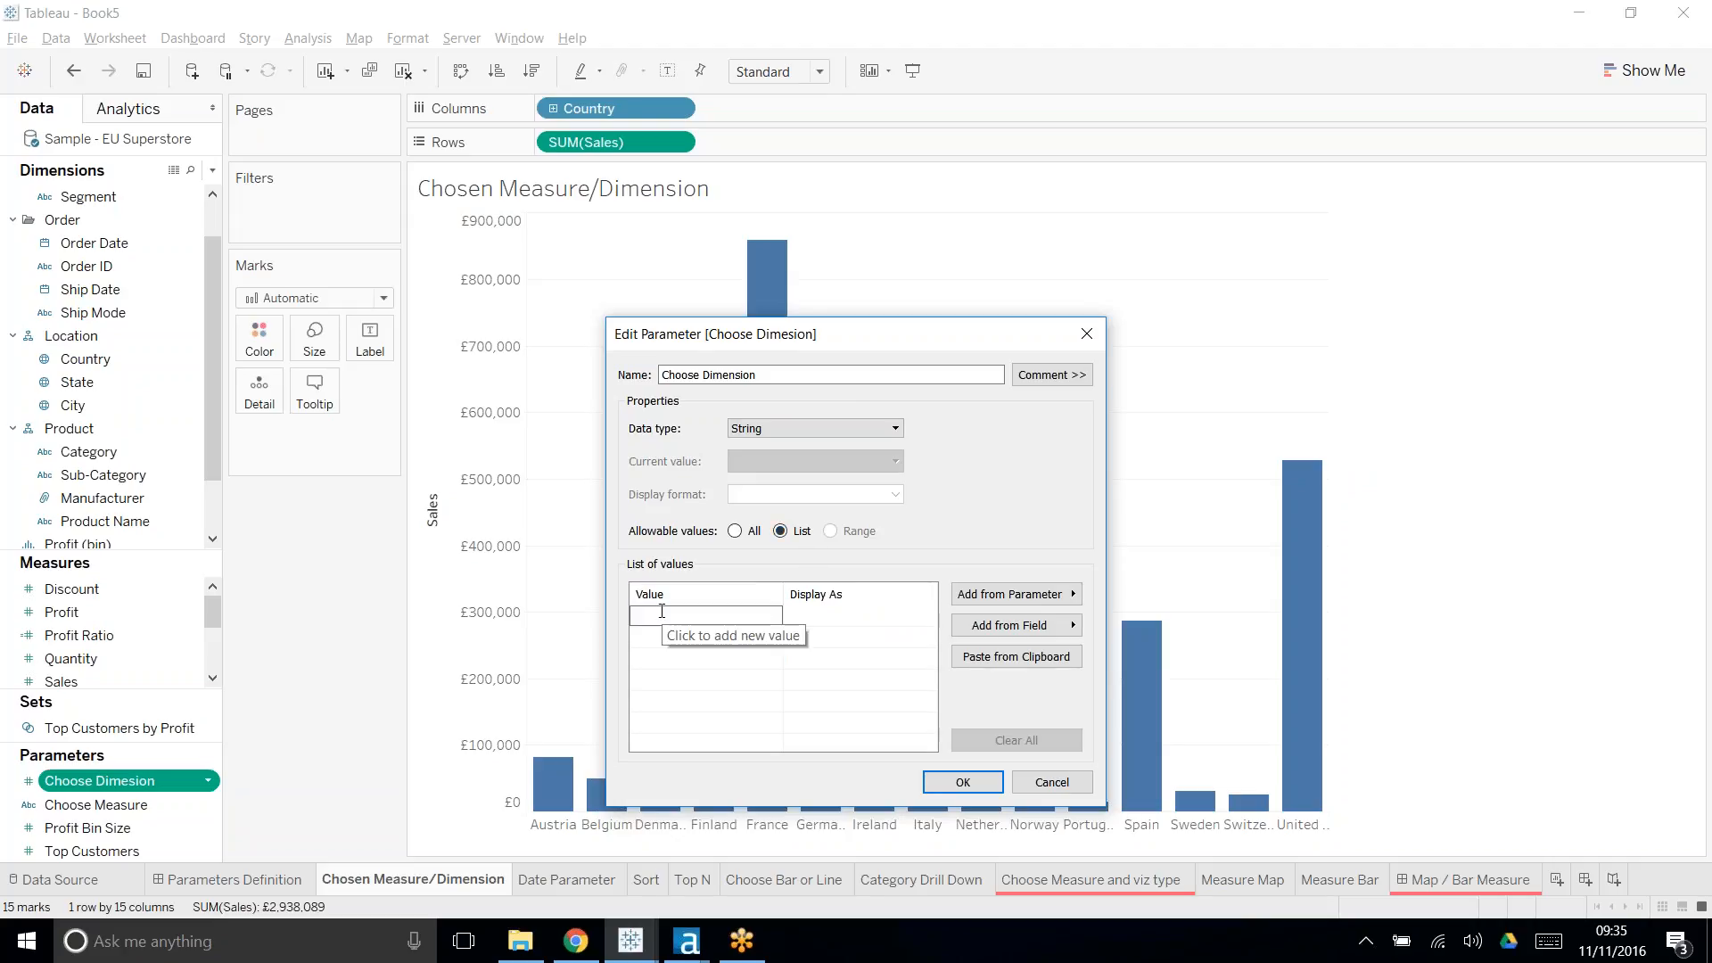
pyautogui.write('Country')
pyautogui.press('Return')
pyautogui.write('Category')
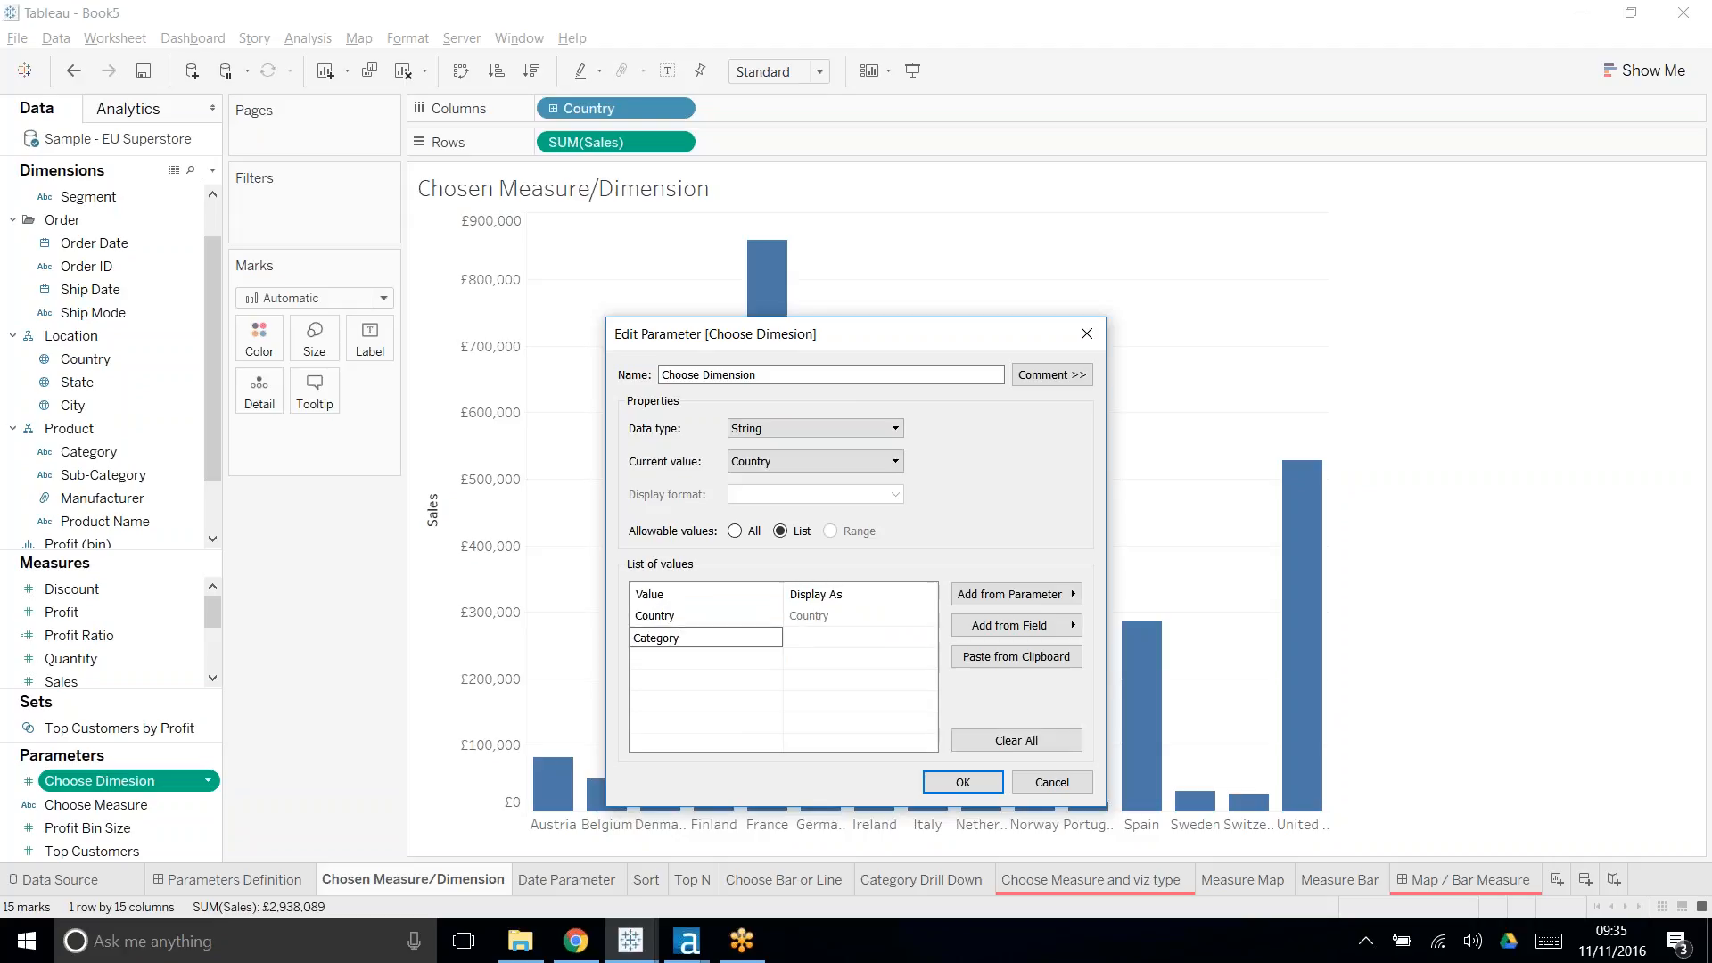
pyautogui.press('Return')
pyautogui.write('Region')
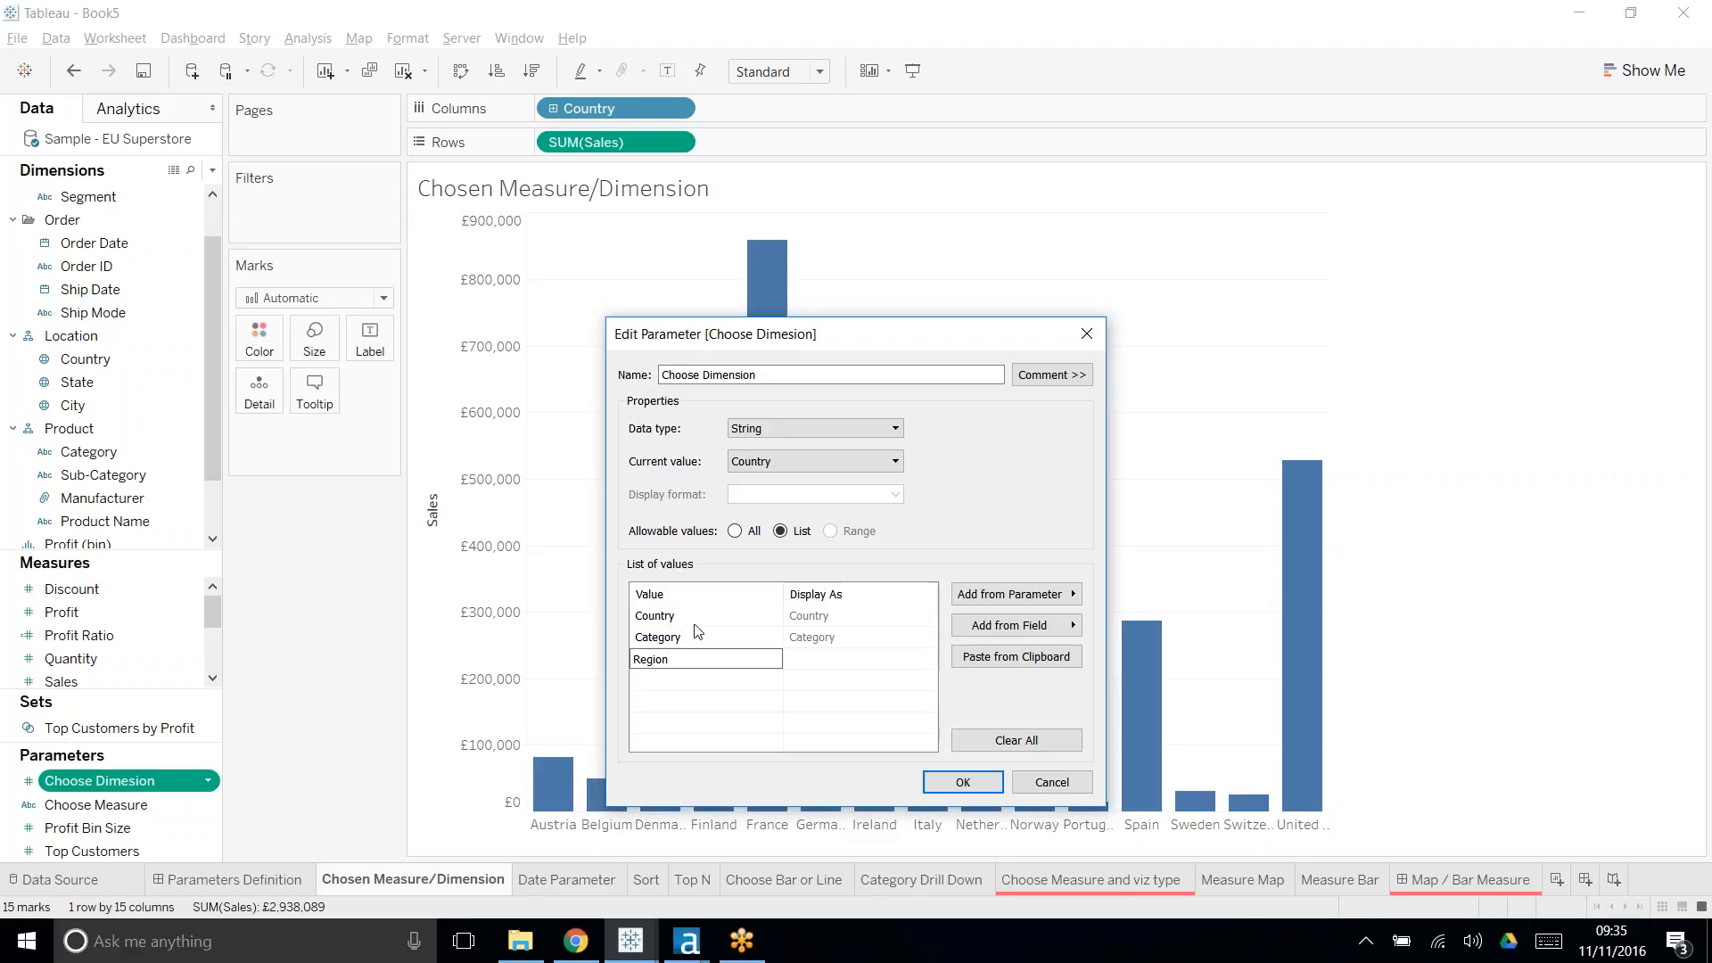
pyautogui.click(941, 783)
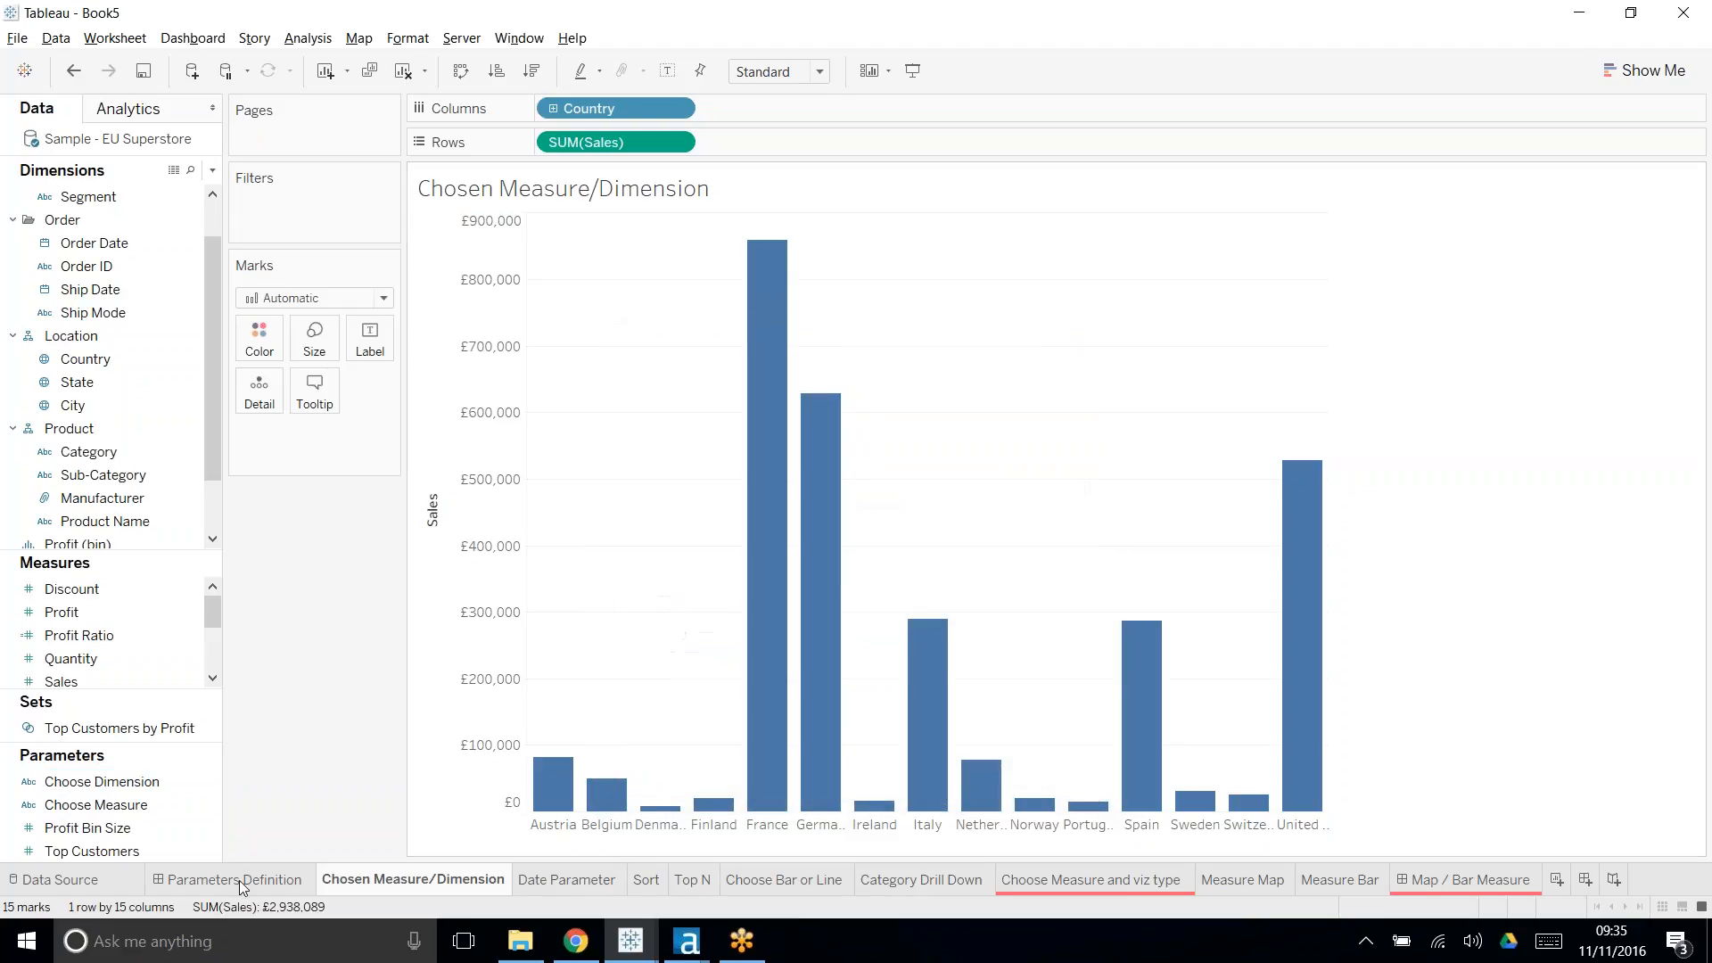
# - Show the parameter controls for Choose Dimension and Choose Measure on the sheet
pyautogui.rightClick(164, 775)
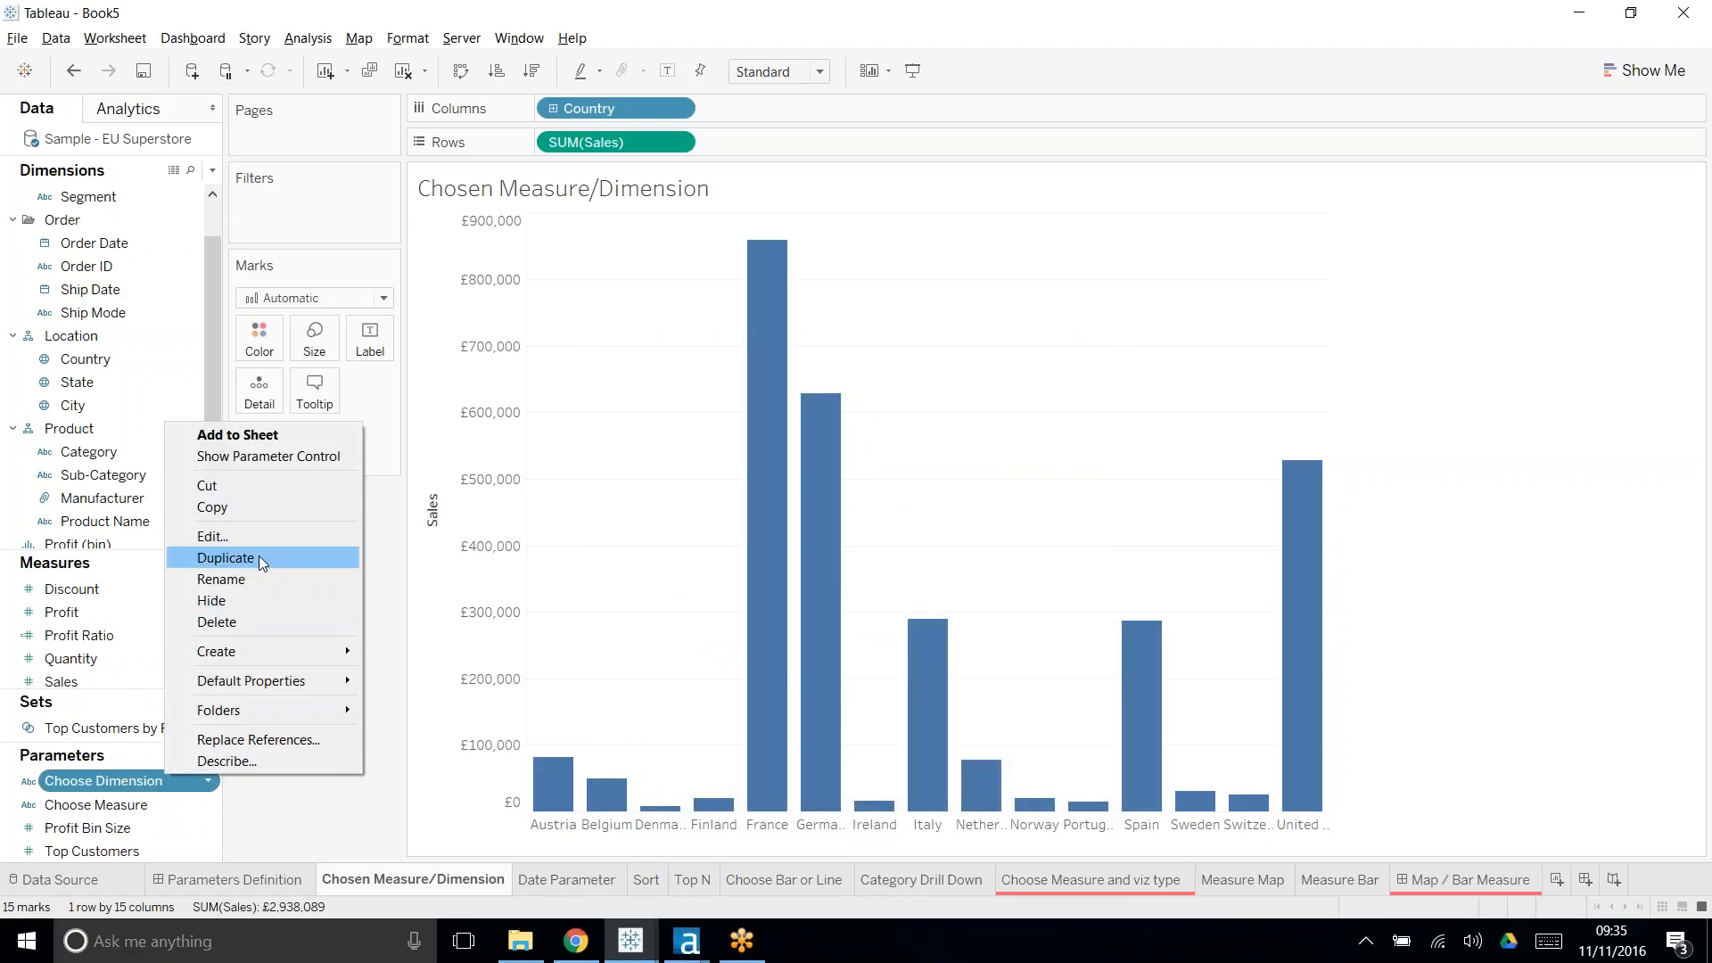
pyautogui.click(268, 456)
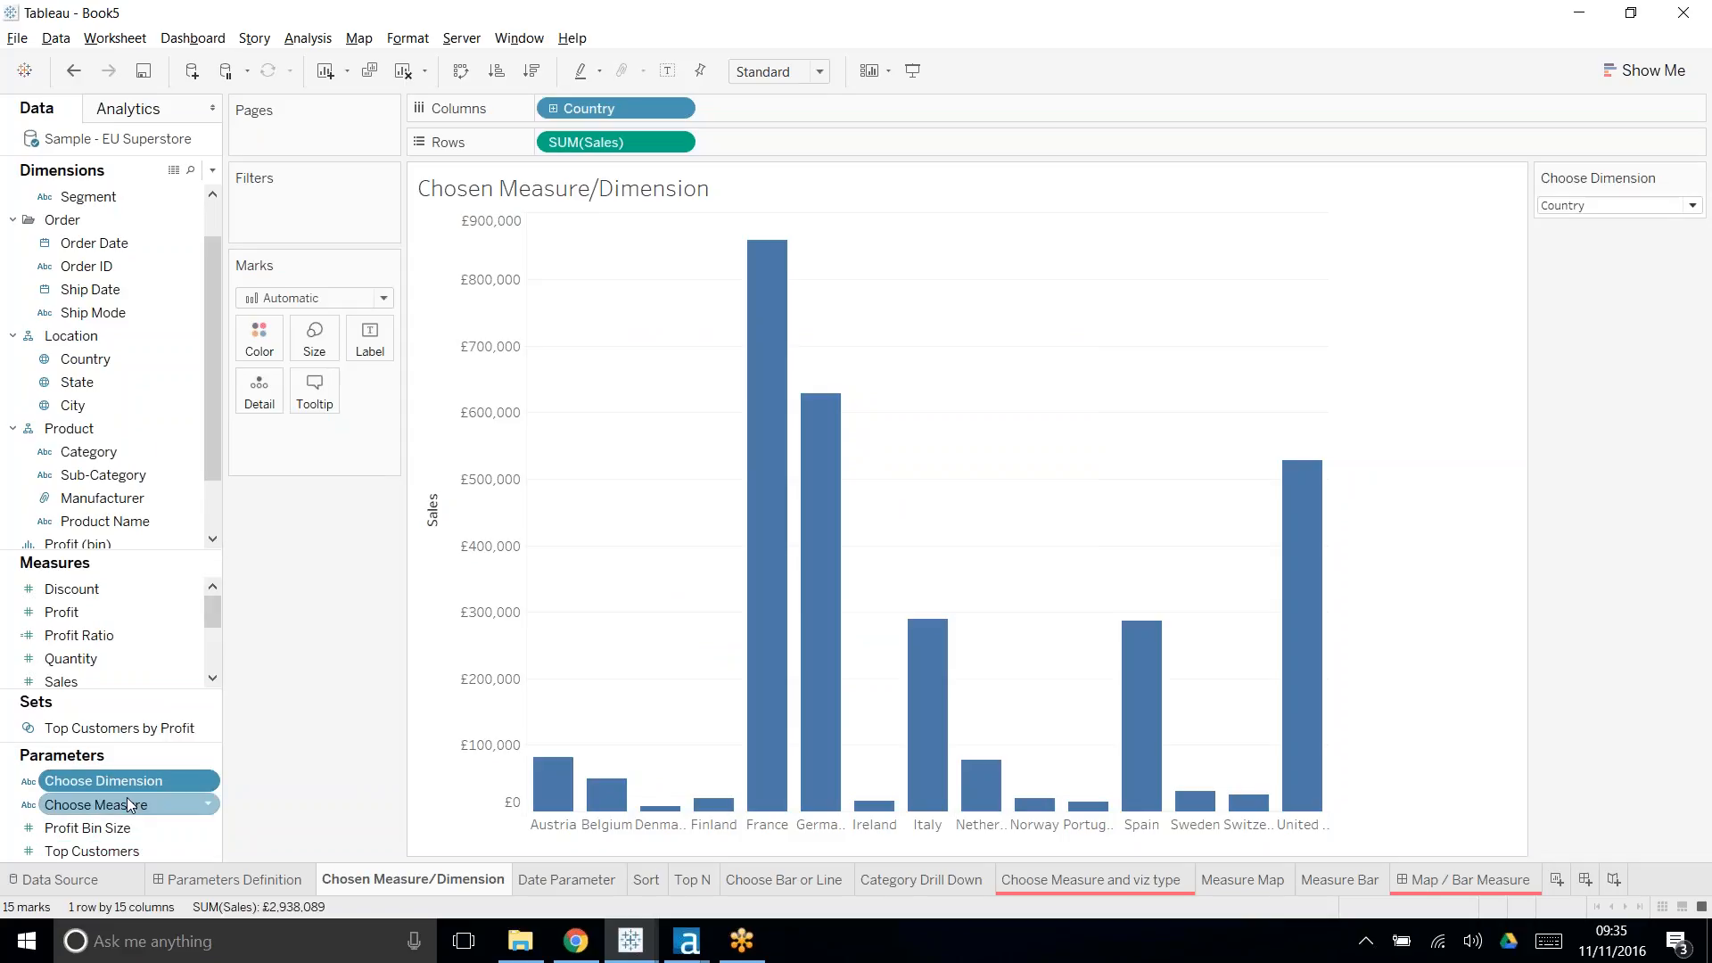
pyautogui.rightClick(126, 802)
pyautogui.click(263, 477)
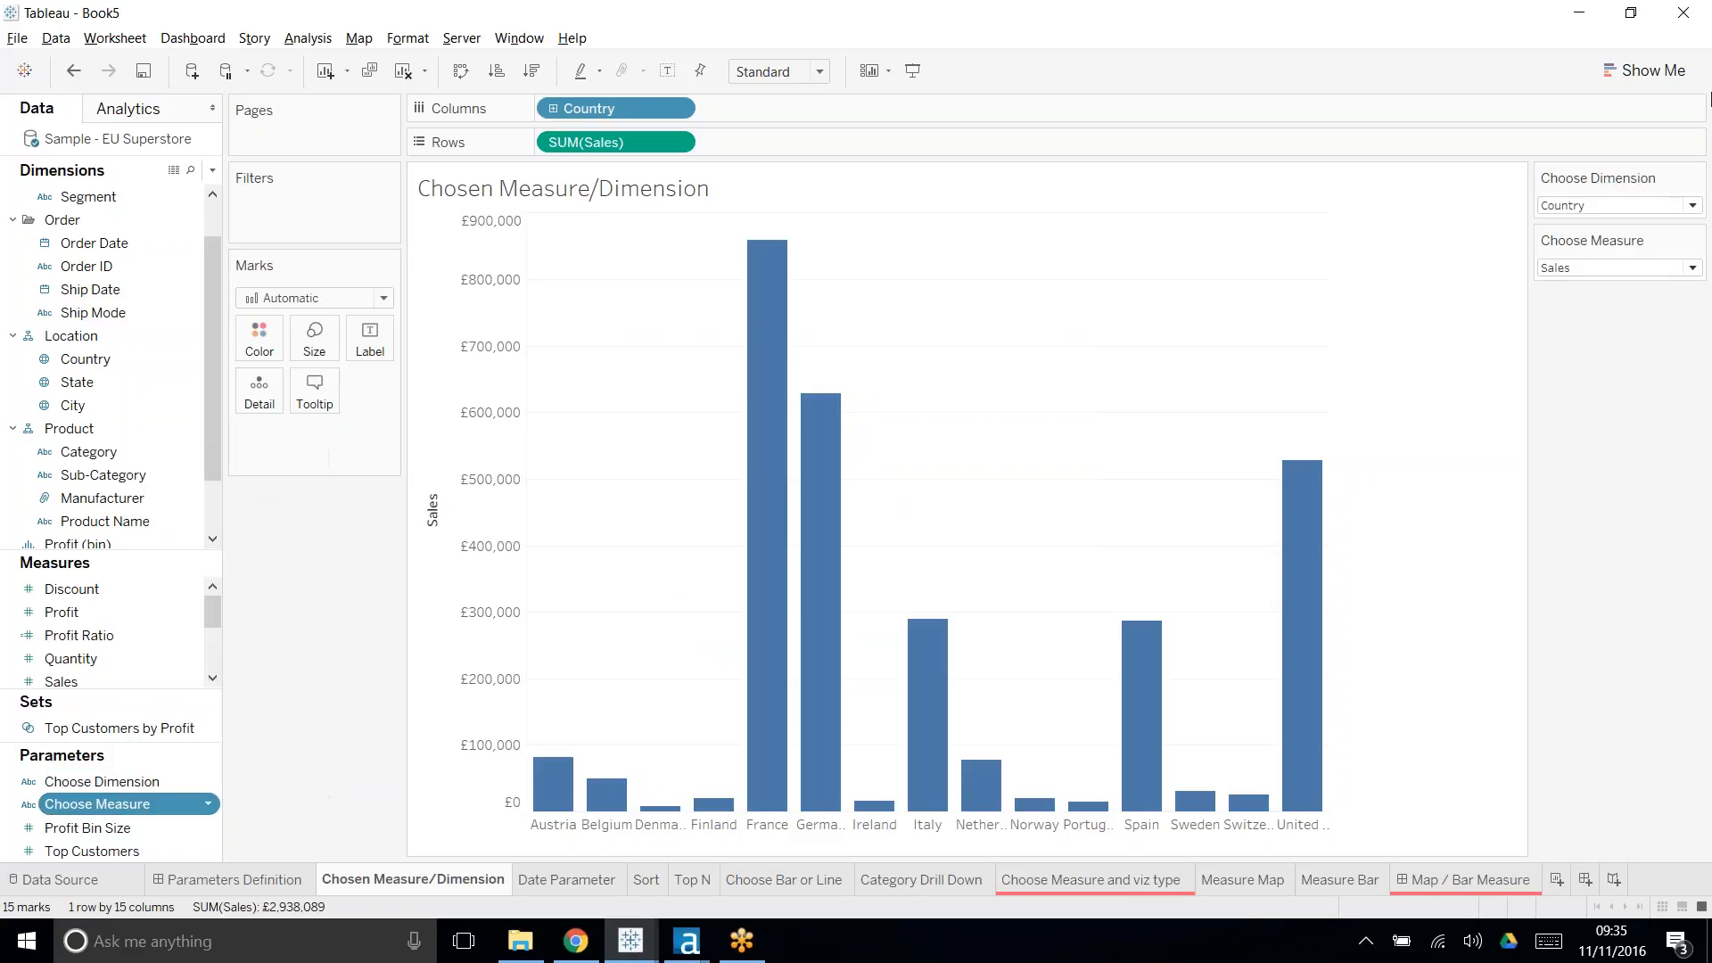
# - Try Category and Region in the Choose Dimension control, return it to Country, and check the Choose Measure control with Sales selected
pyautogui.click(1610, 205)
pyautogui.click(1609, 244)
pyautogui.click(1610, 205)
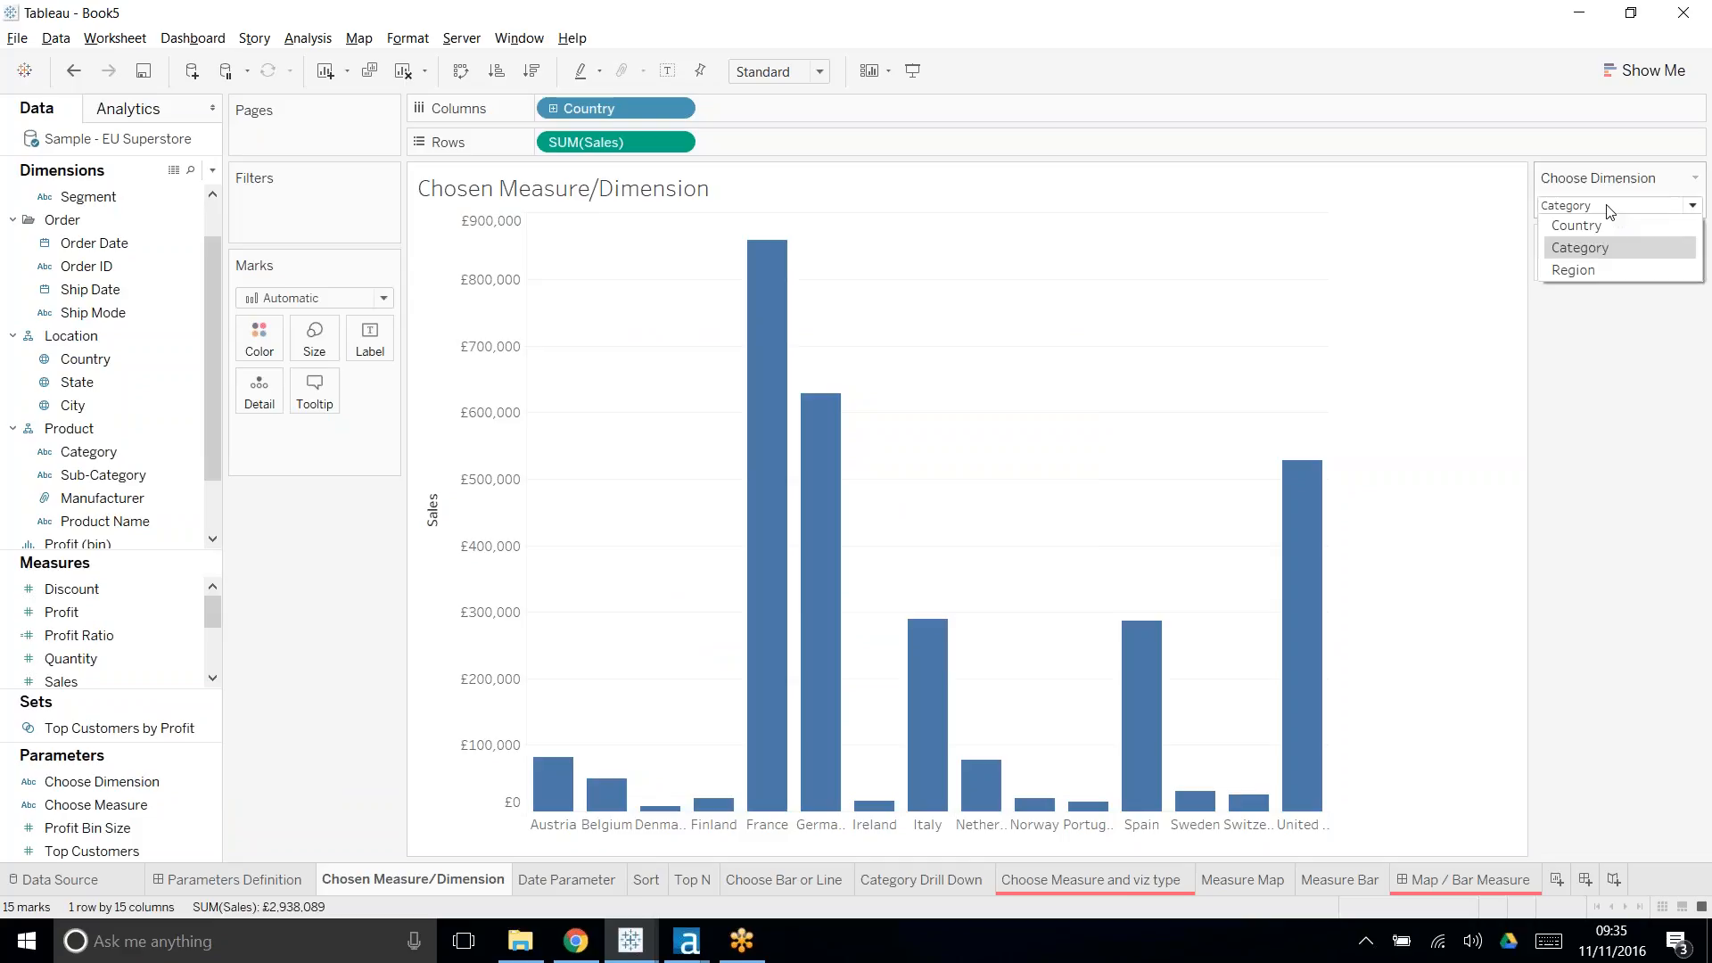
pyautogui.click(1578, 270)
pyautogui.click(1607, 206)
pyautogui.click(1578, 226)
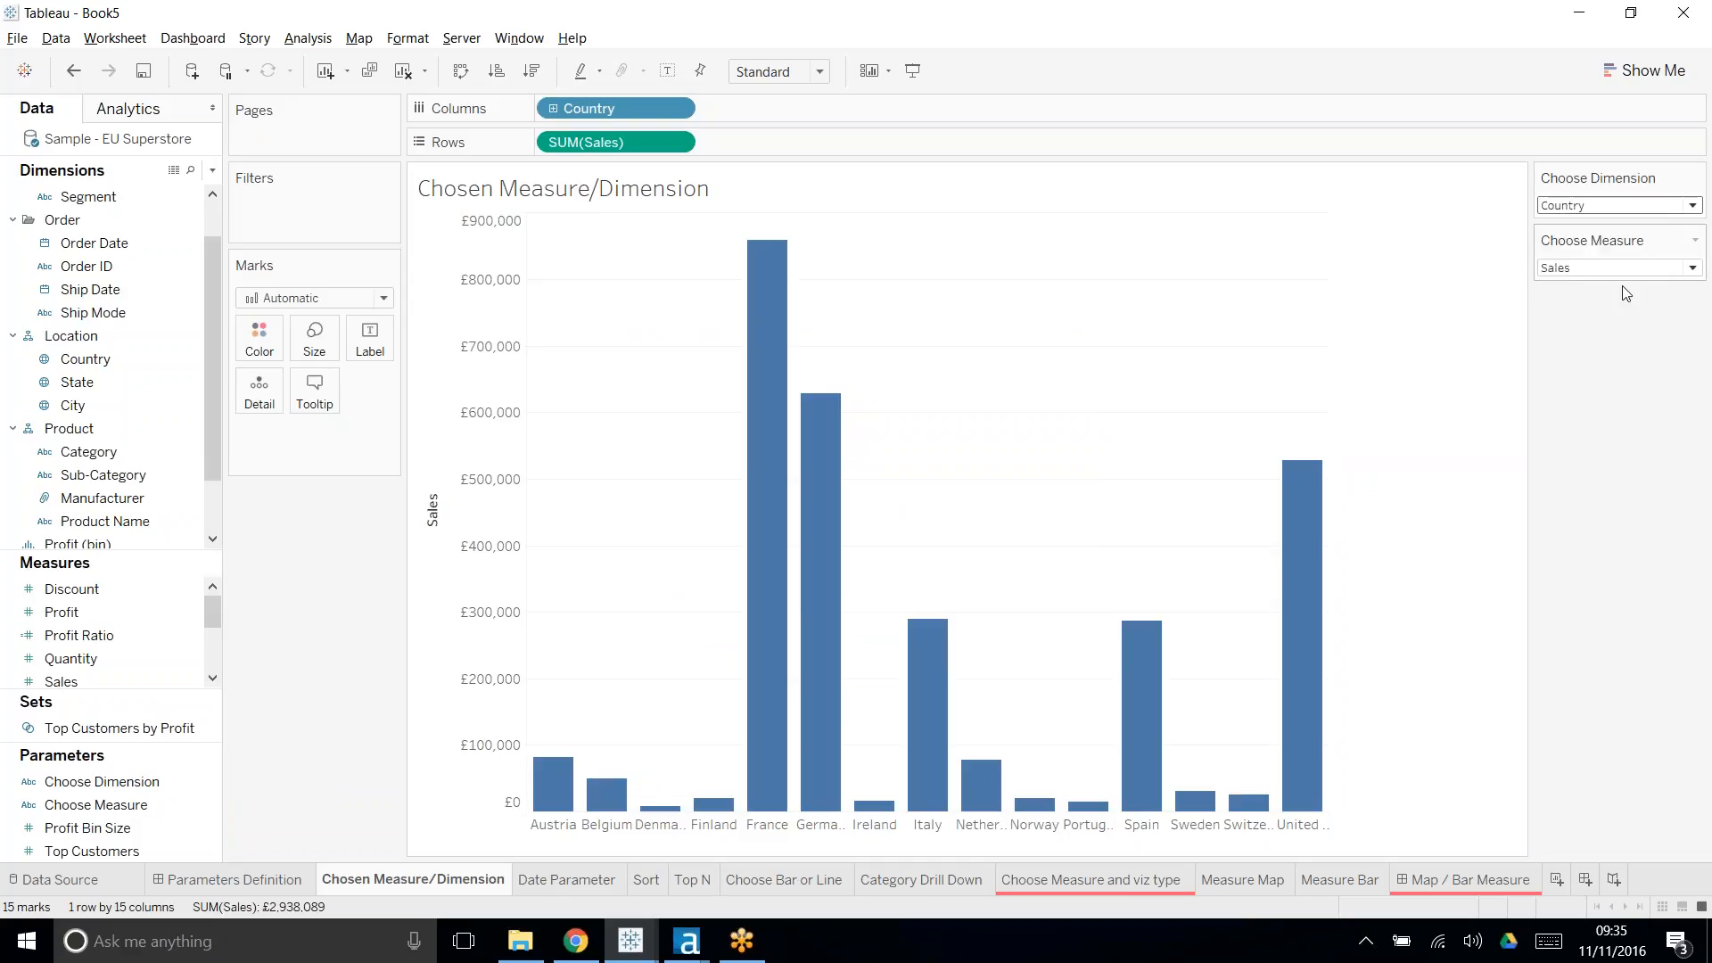
pyautogui.click(1646, 268)
pyautogui.click(1646, 287)
pyautogui.click(1646, 267)
pyautogui.click(1646, 287)
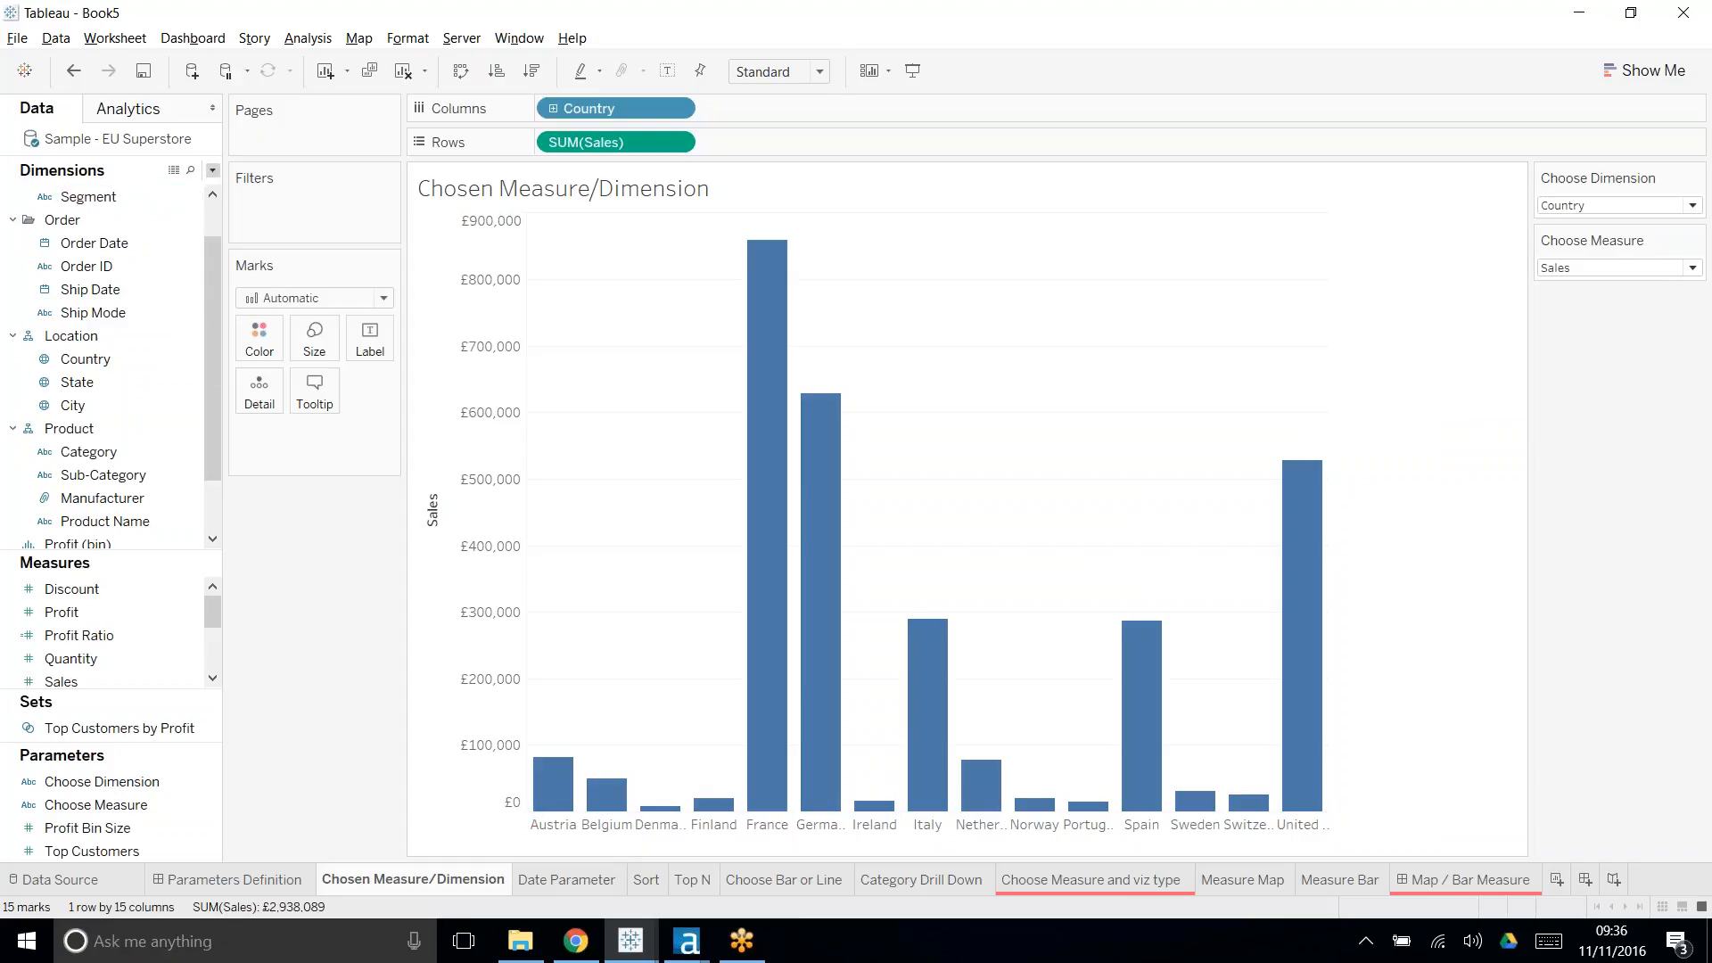
# - Create a calculated field named Chosen Dimension and begin its formula with CASE [Choose Dimension]
pyautogui.click(213, 169)
pyautogui.click(80, 184)
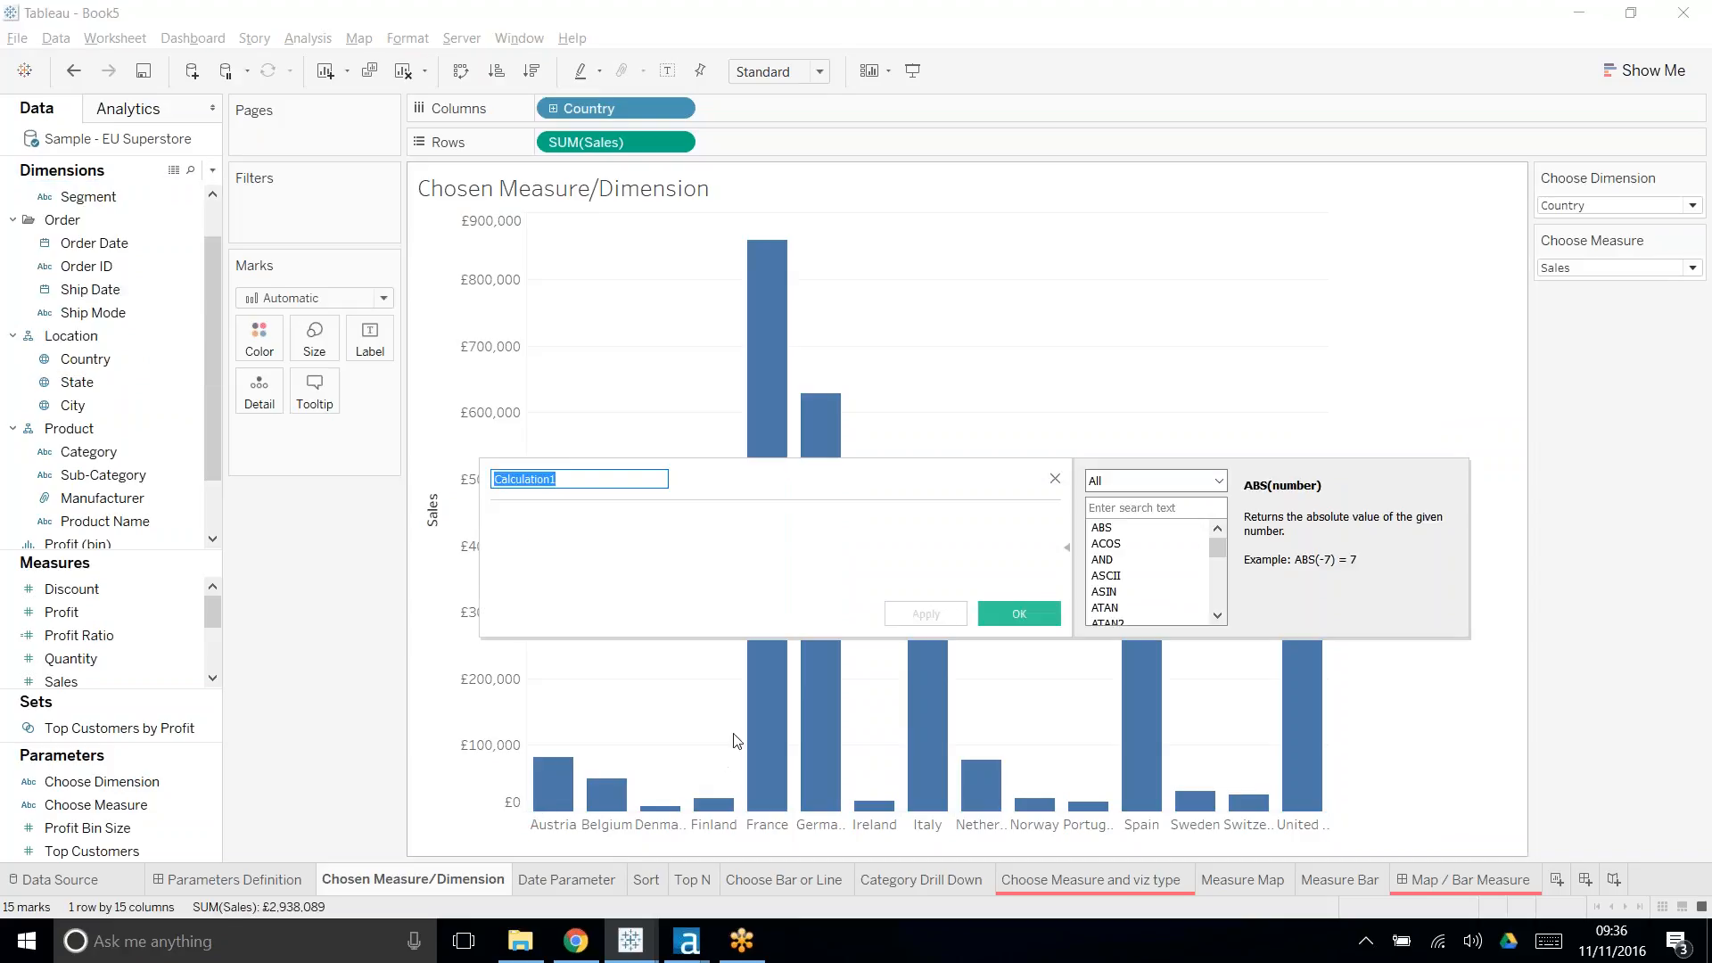
pyautogui.write('C')
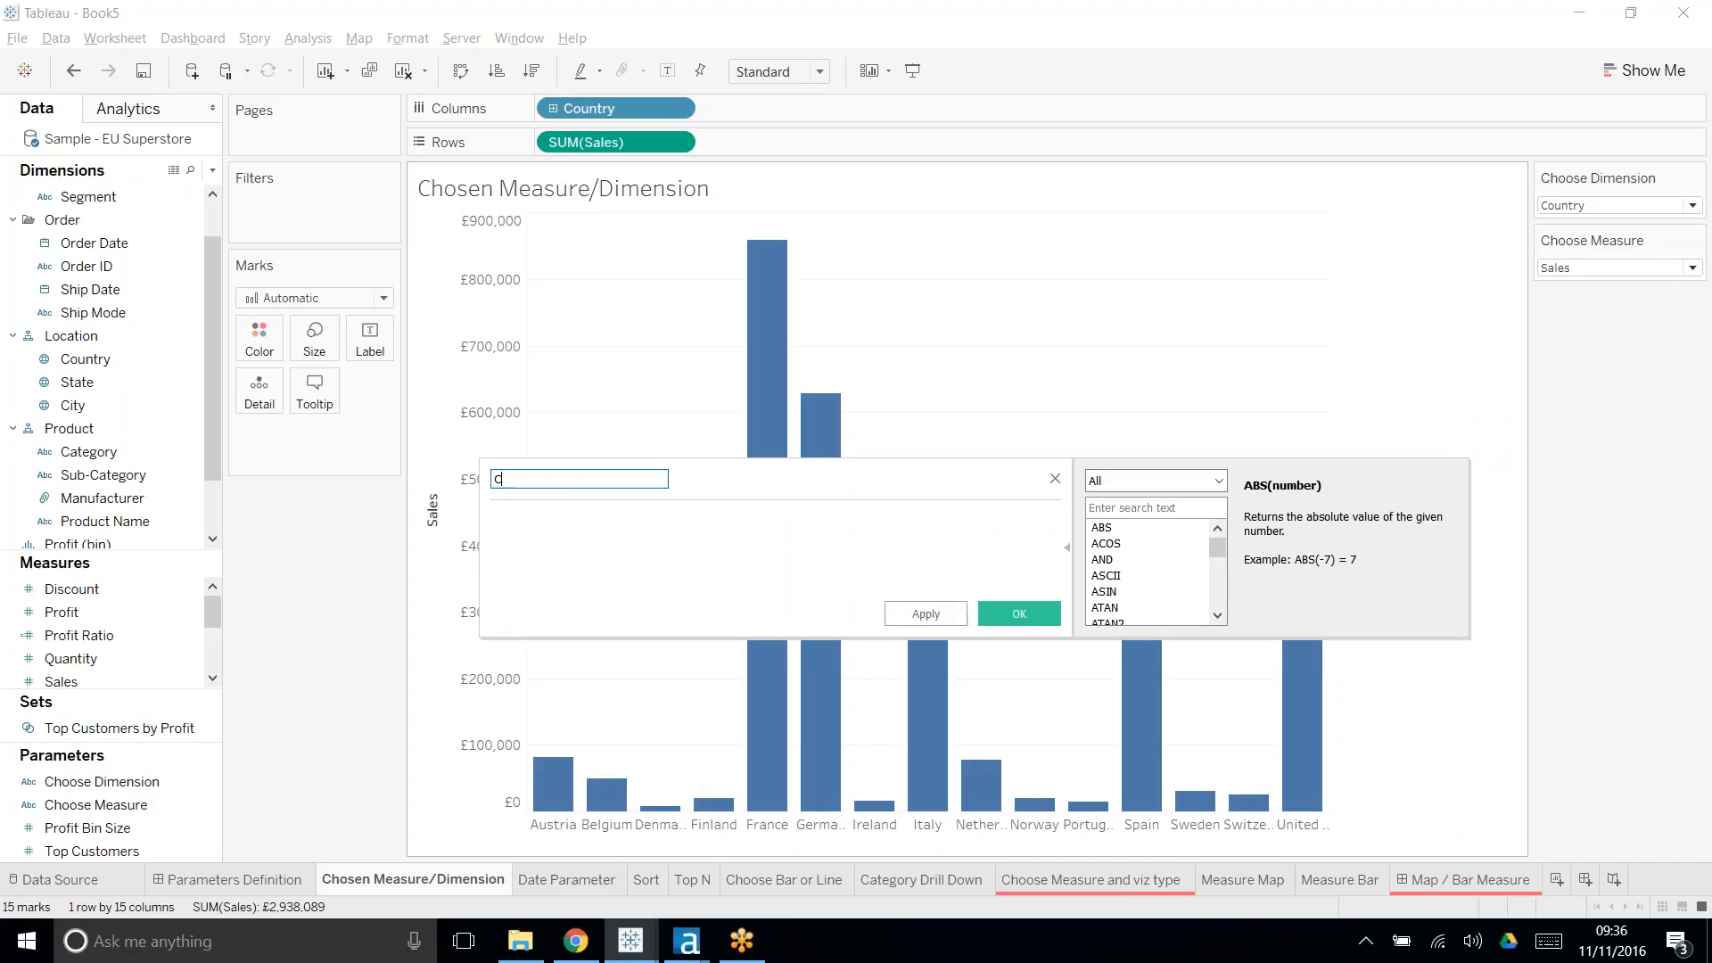
pyautogui.write('hosen Dimesionsion')
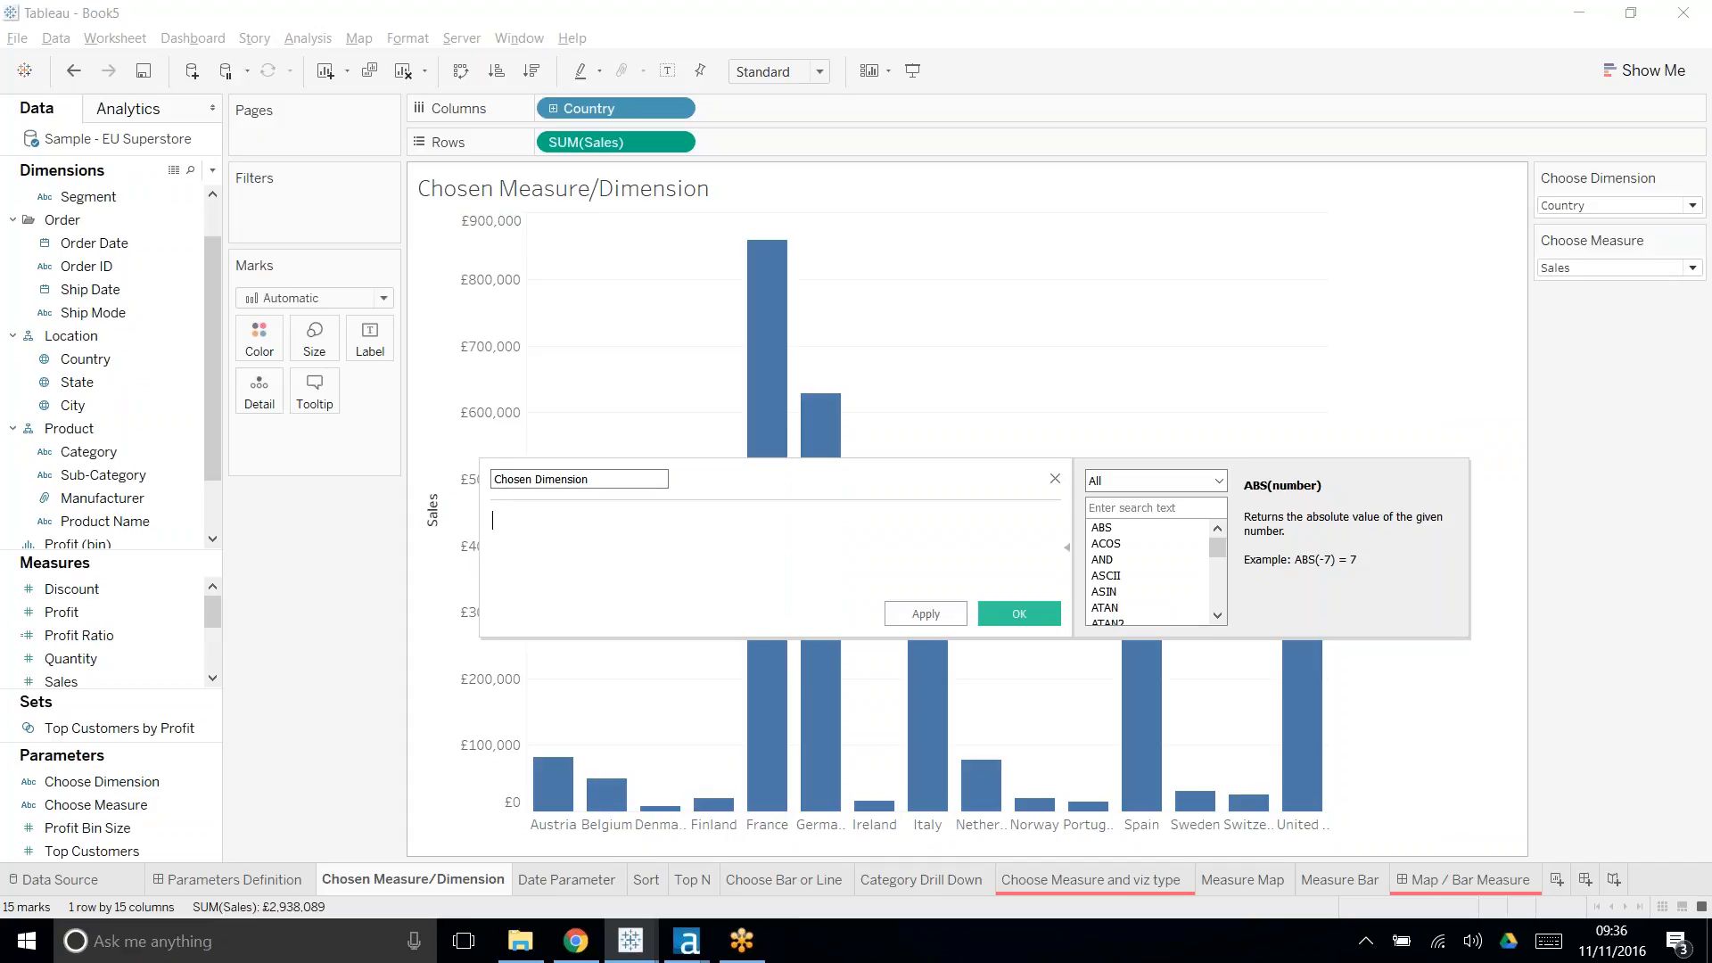
pyautogui.write('CASE')
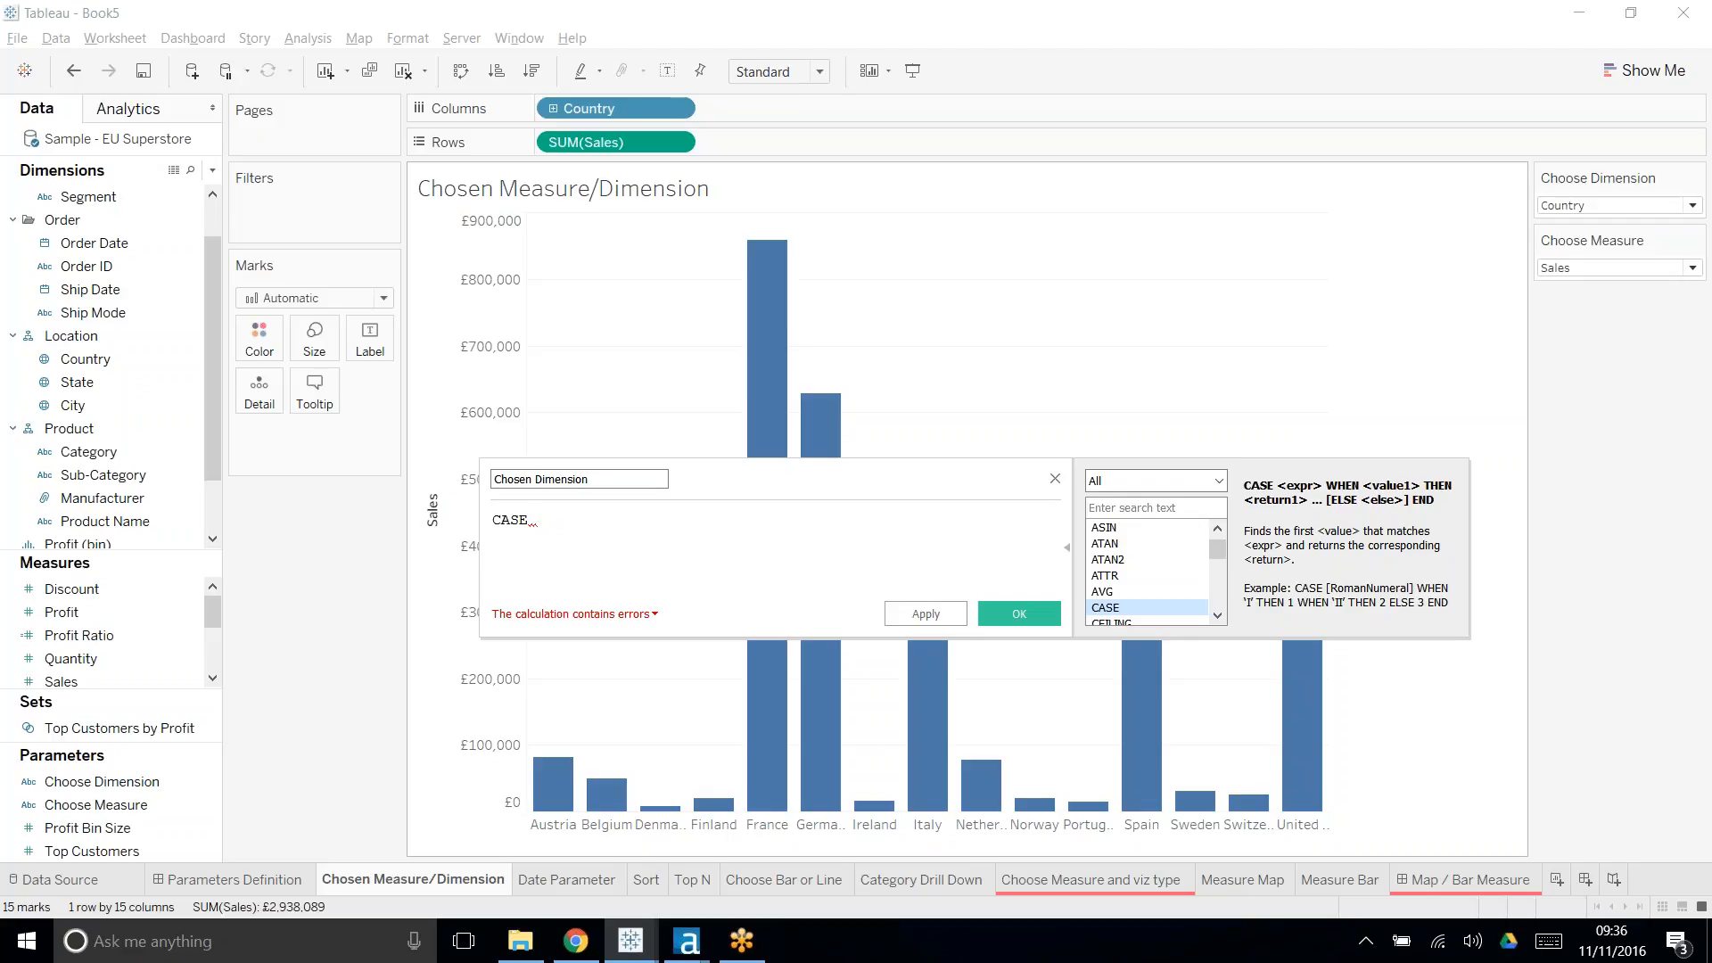
pyautogui.write('cho')
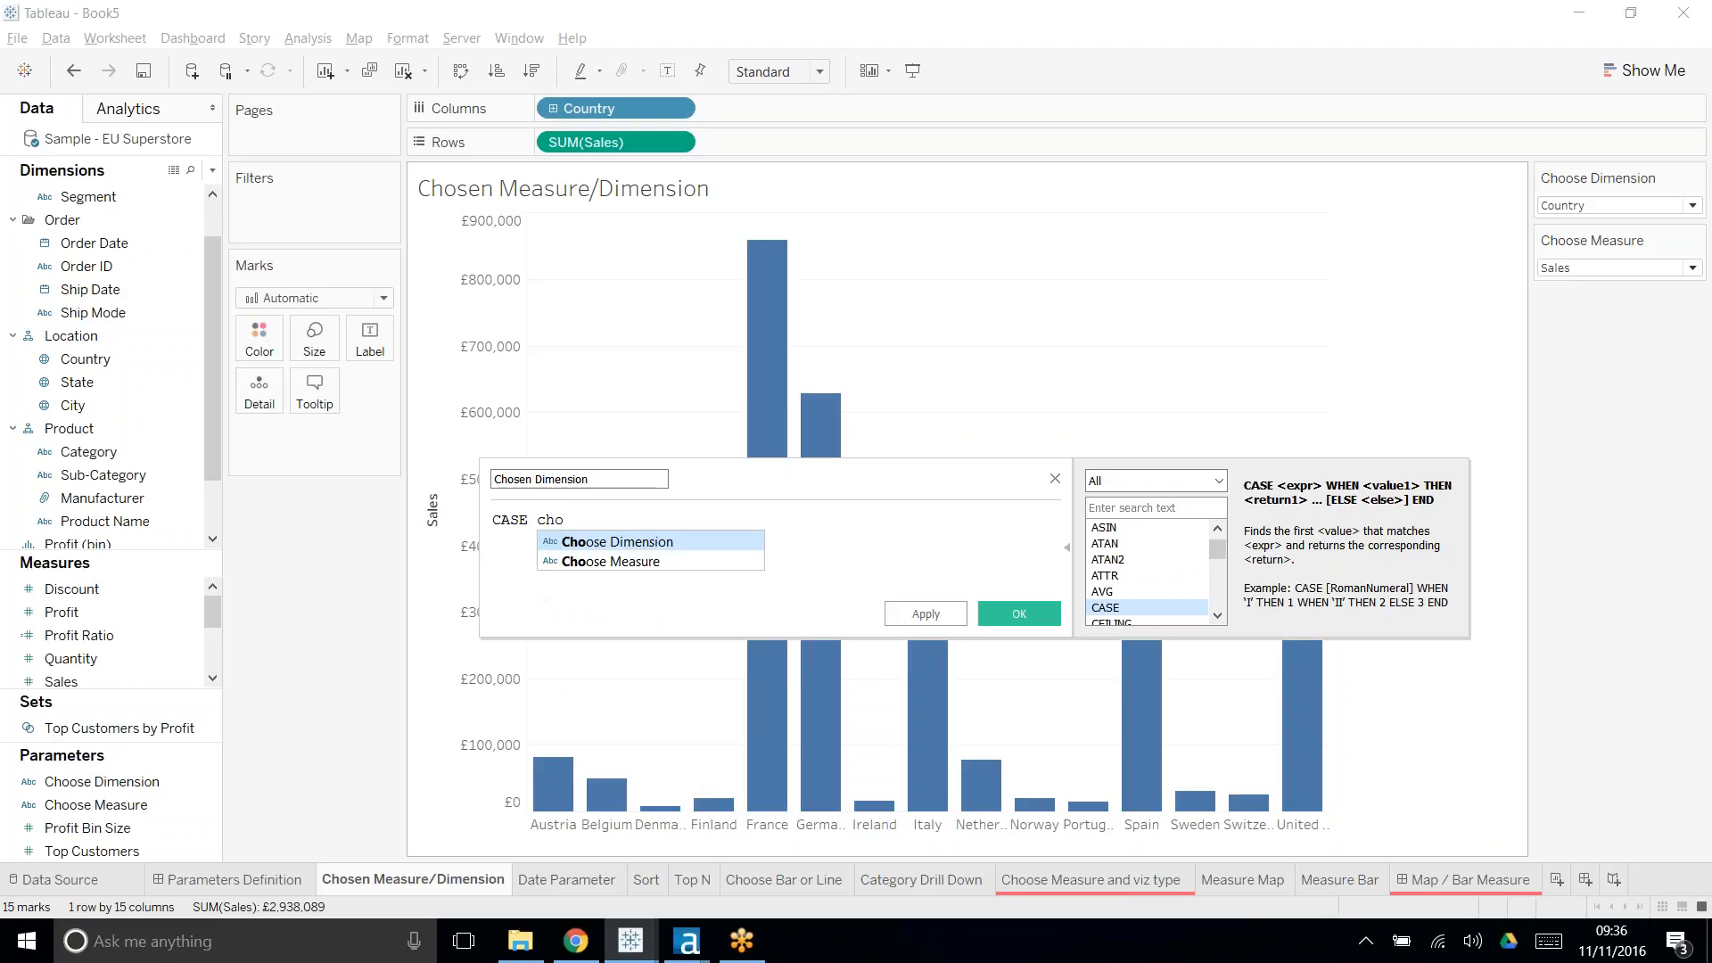
pyautogui.press('Return')
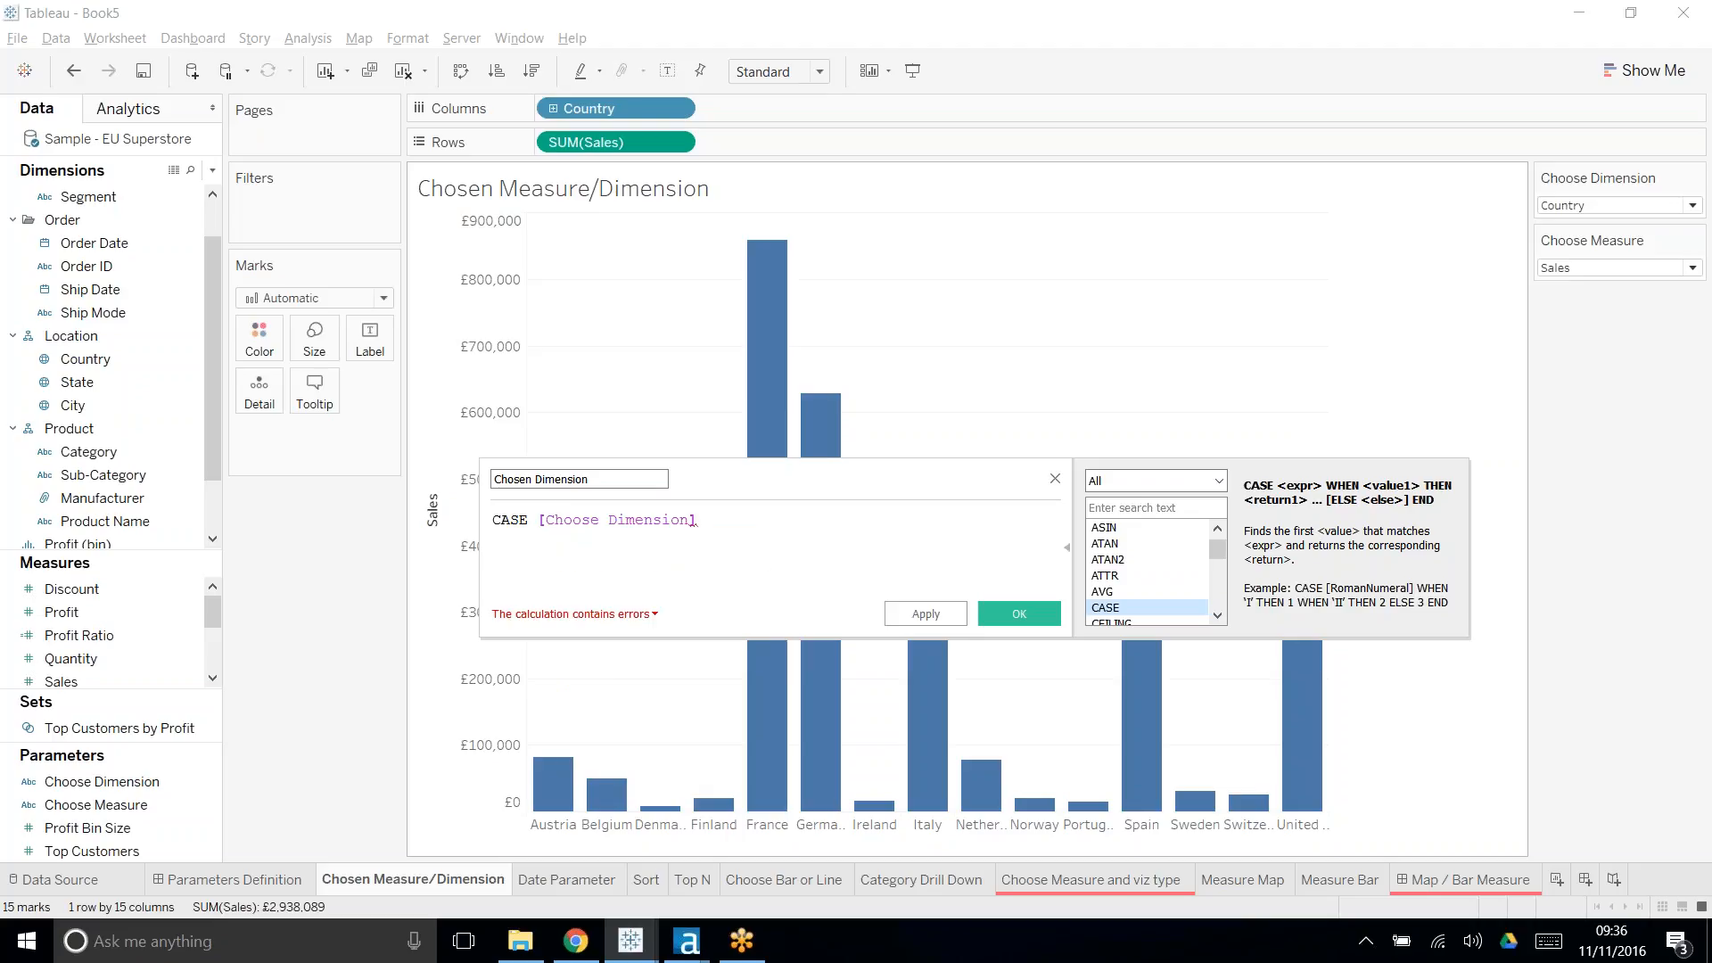
# - Add the branch WHEN 'Country' THEN [Country] to the Chosen Dimension formula
pyautogui.press('Return')
pyautogui.write('WHEN ')
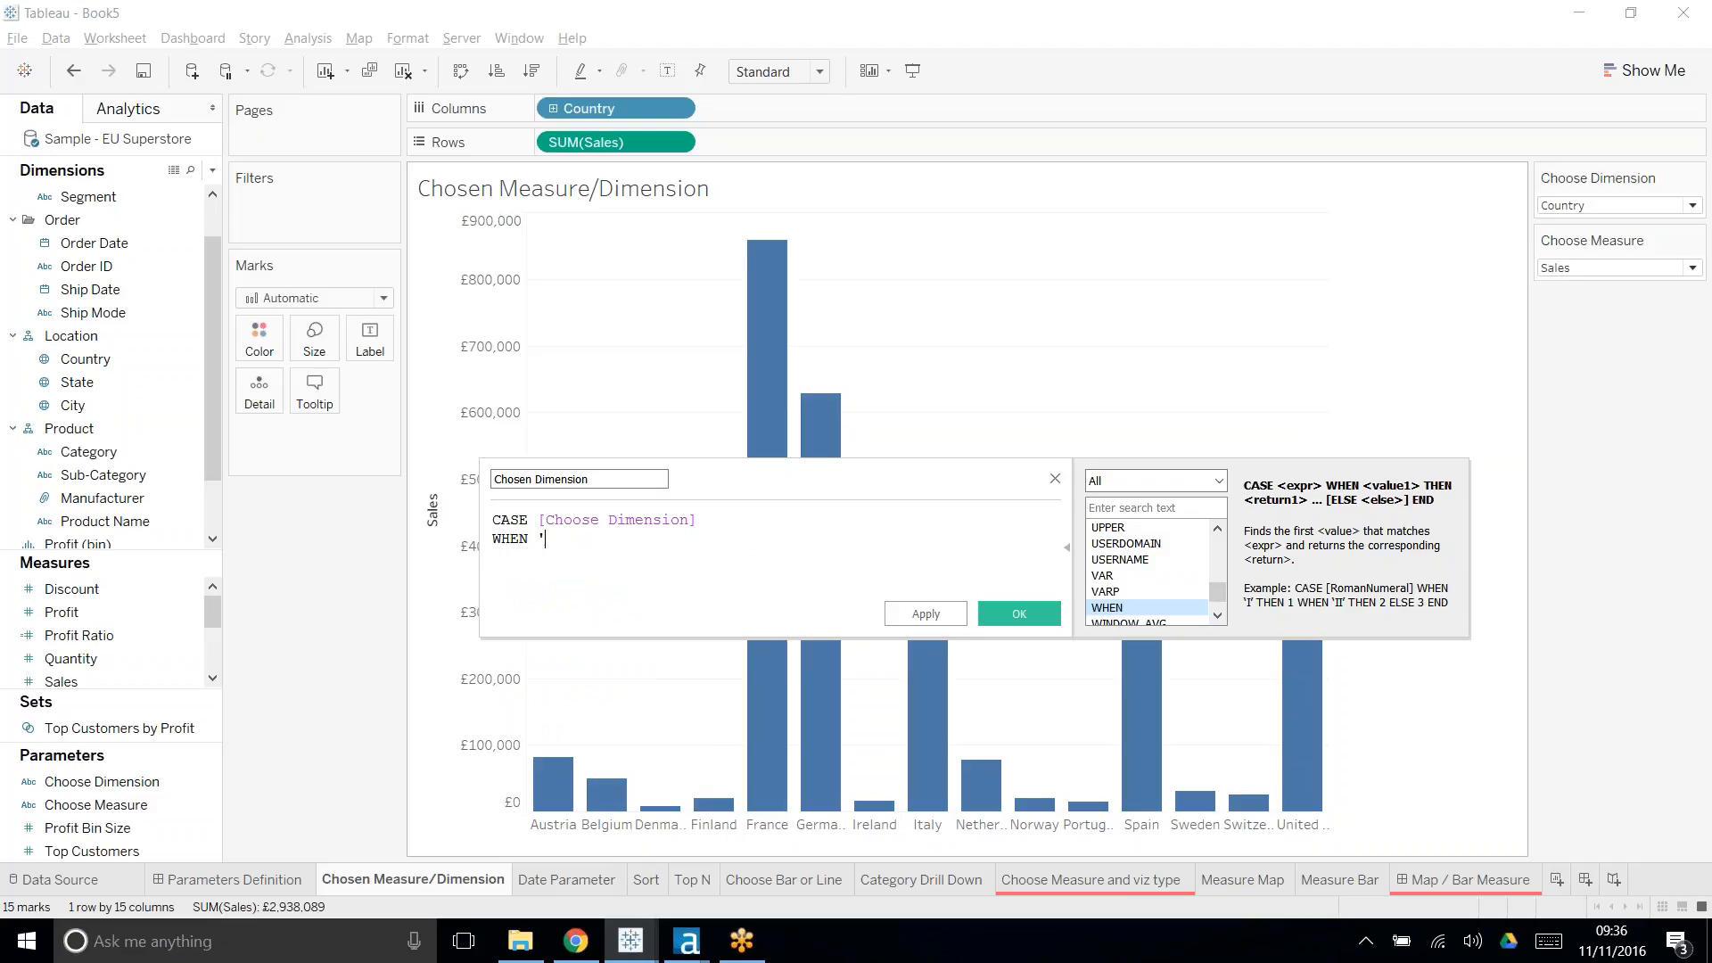
pyautogui.write("'Country' the")
pyautogui.press('Return')
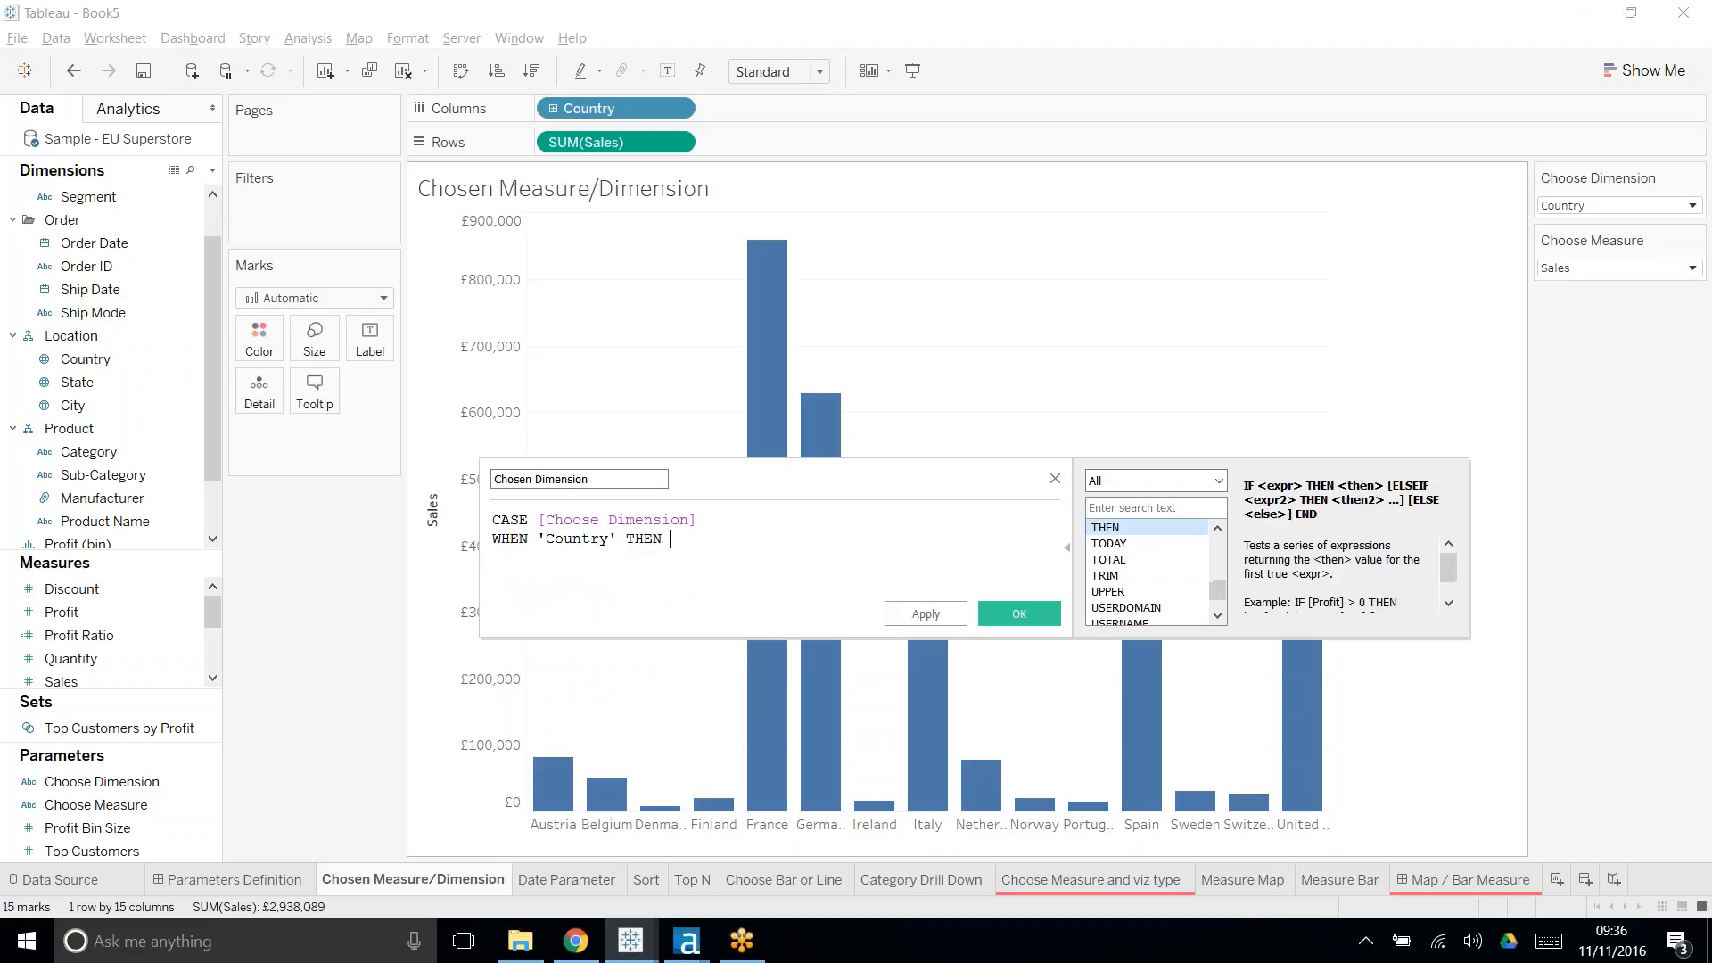
pyautogui.write('cou')
pyautogui.press('Down')
pyautogui.press('Down')
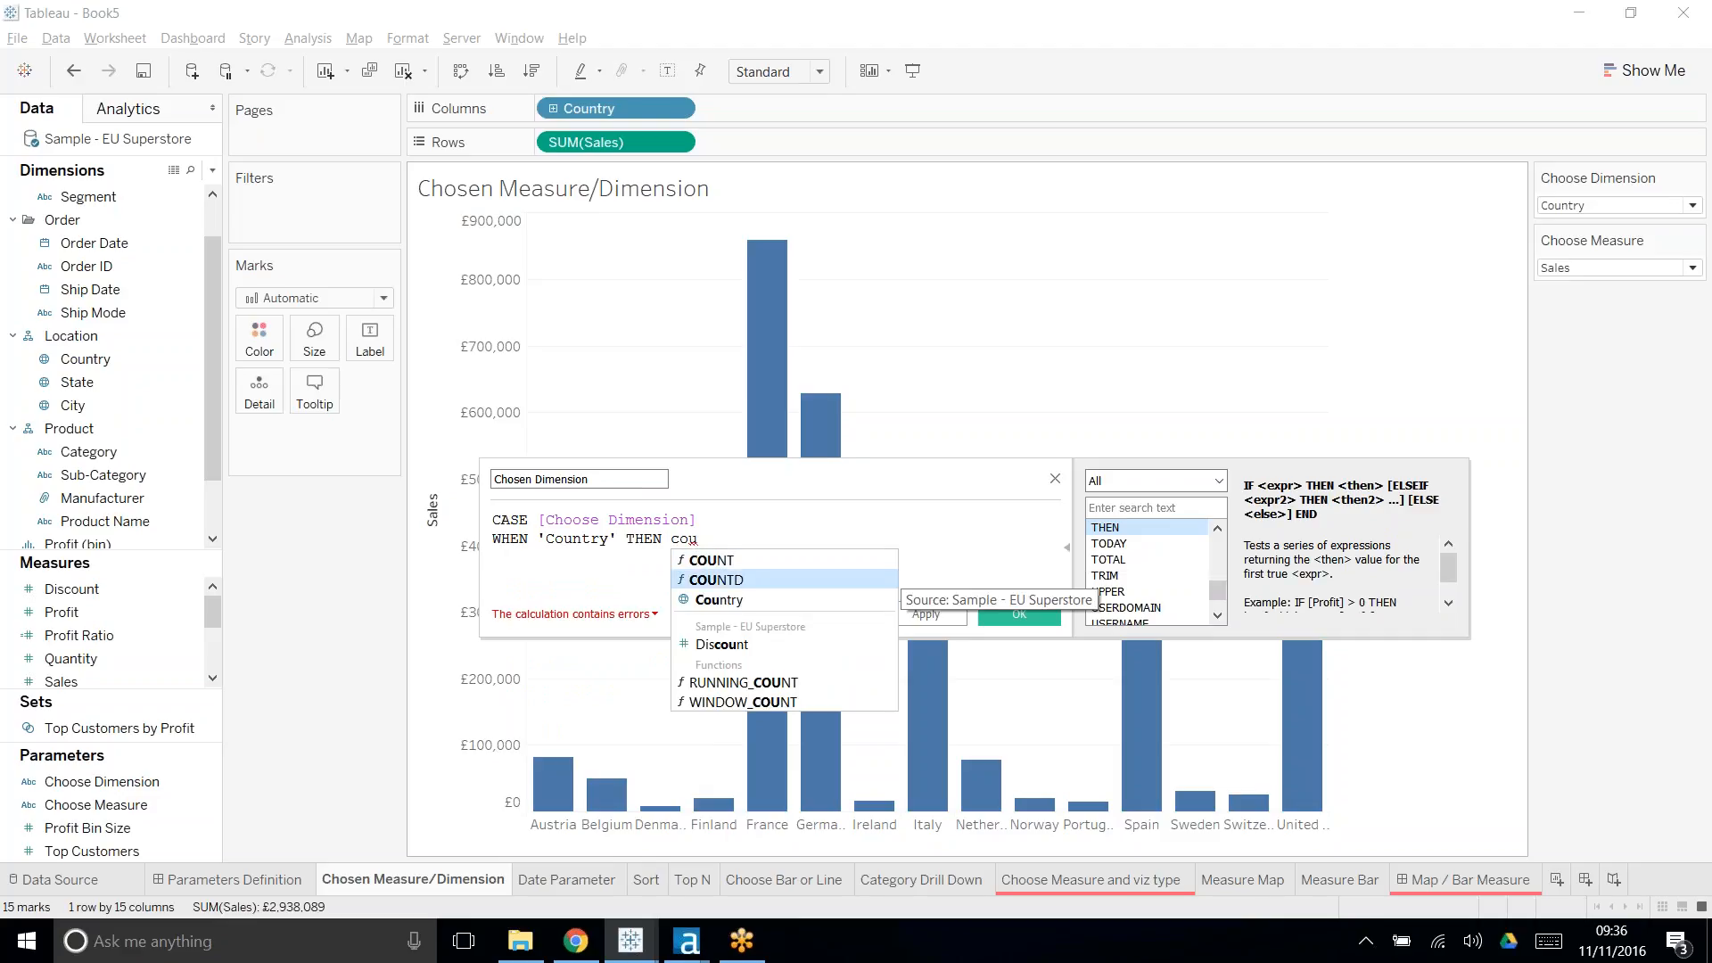
pyautogui.press('Return')
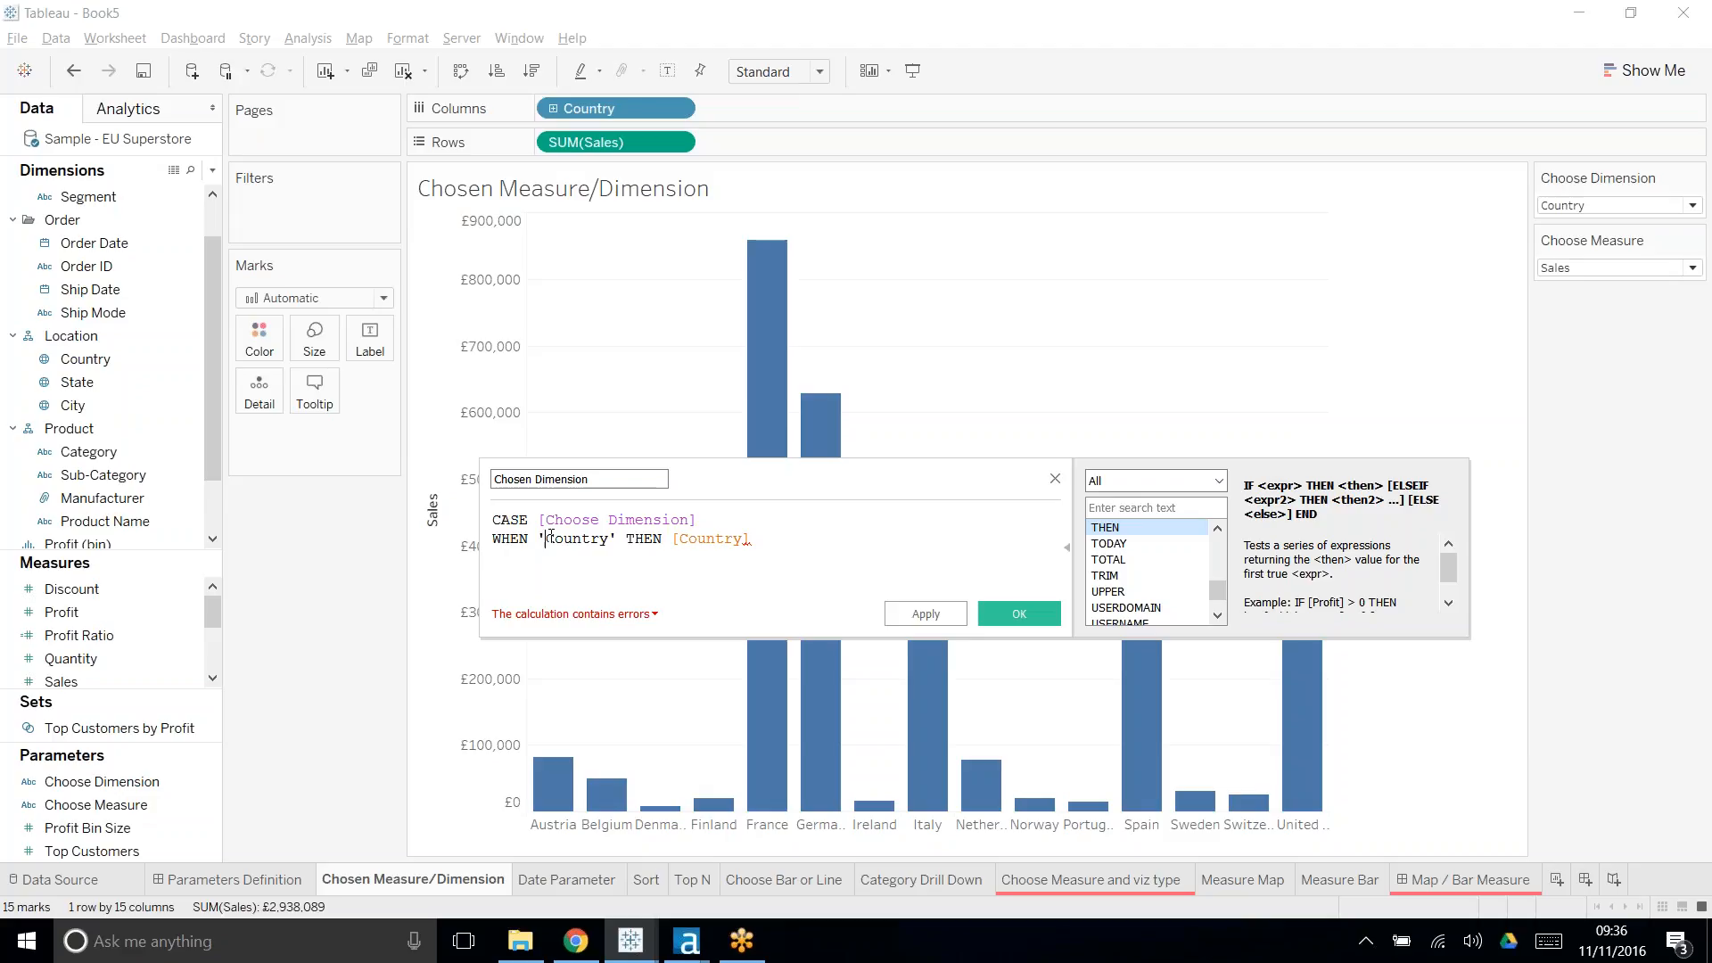
pyautogui.moveTo(609, 539); pyautogui.dragTo(547, 540)
pyautogui.click(775, 532)
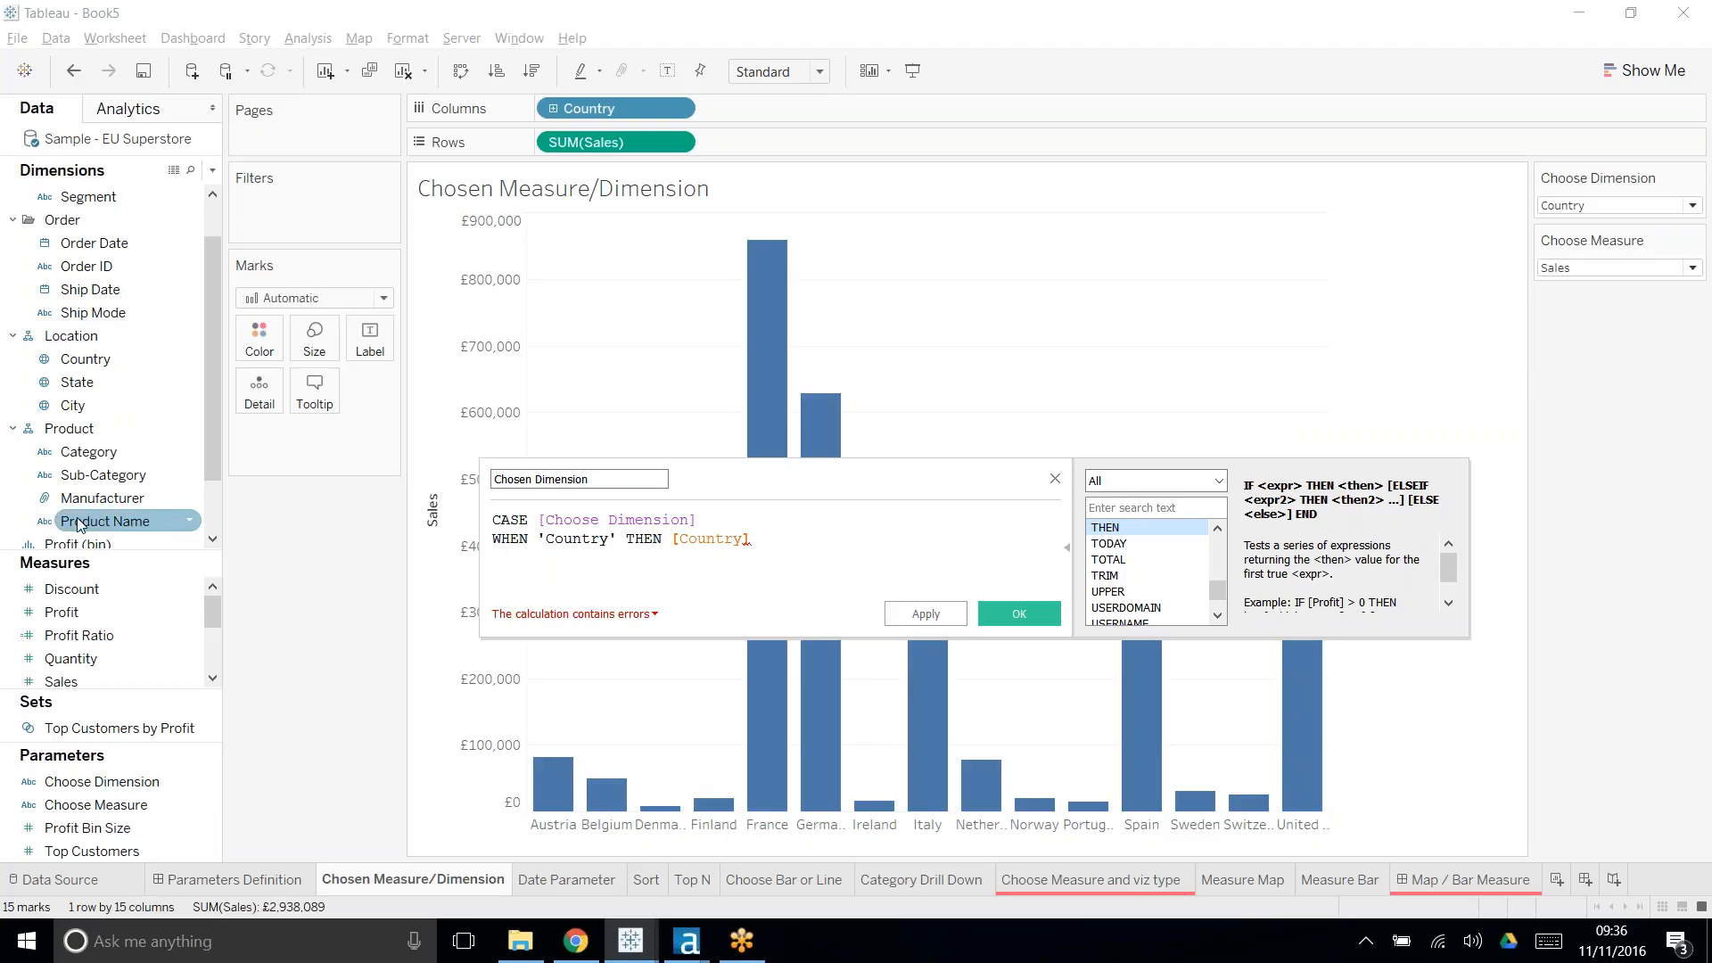
# - Add the branch WHEN 'Category' THEN [Category] on the following line of the formula
pyautogui.press('Return')
pyautogui.write("WHEN 'Cat")
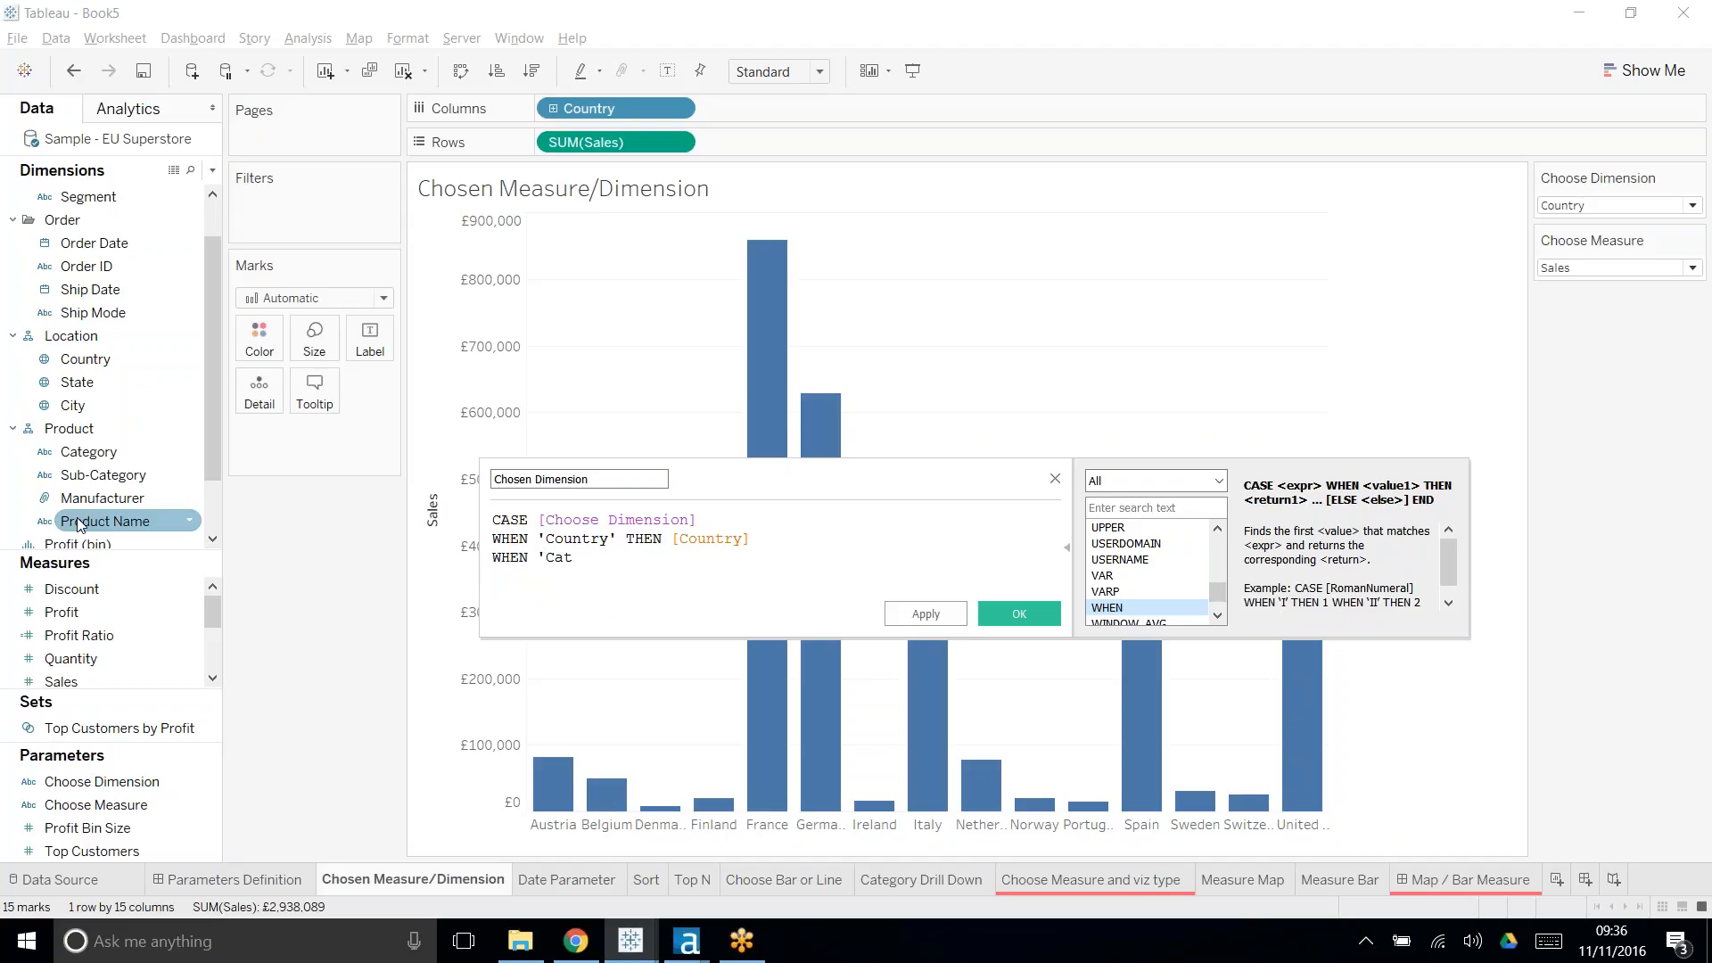
pyautogui.press('BackSpace')
pyautogui.press('BackSpace')
pyautogui.press('BackSpace')
pyautogui.write("Category' THEN [Category] ")
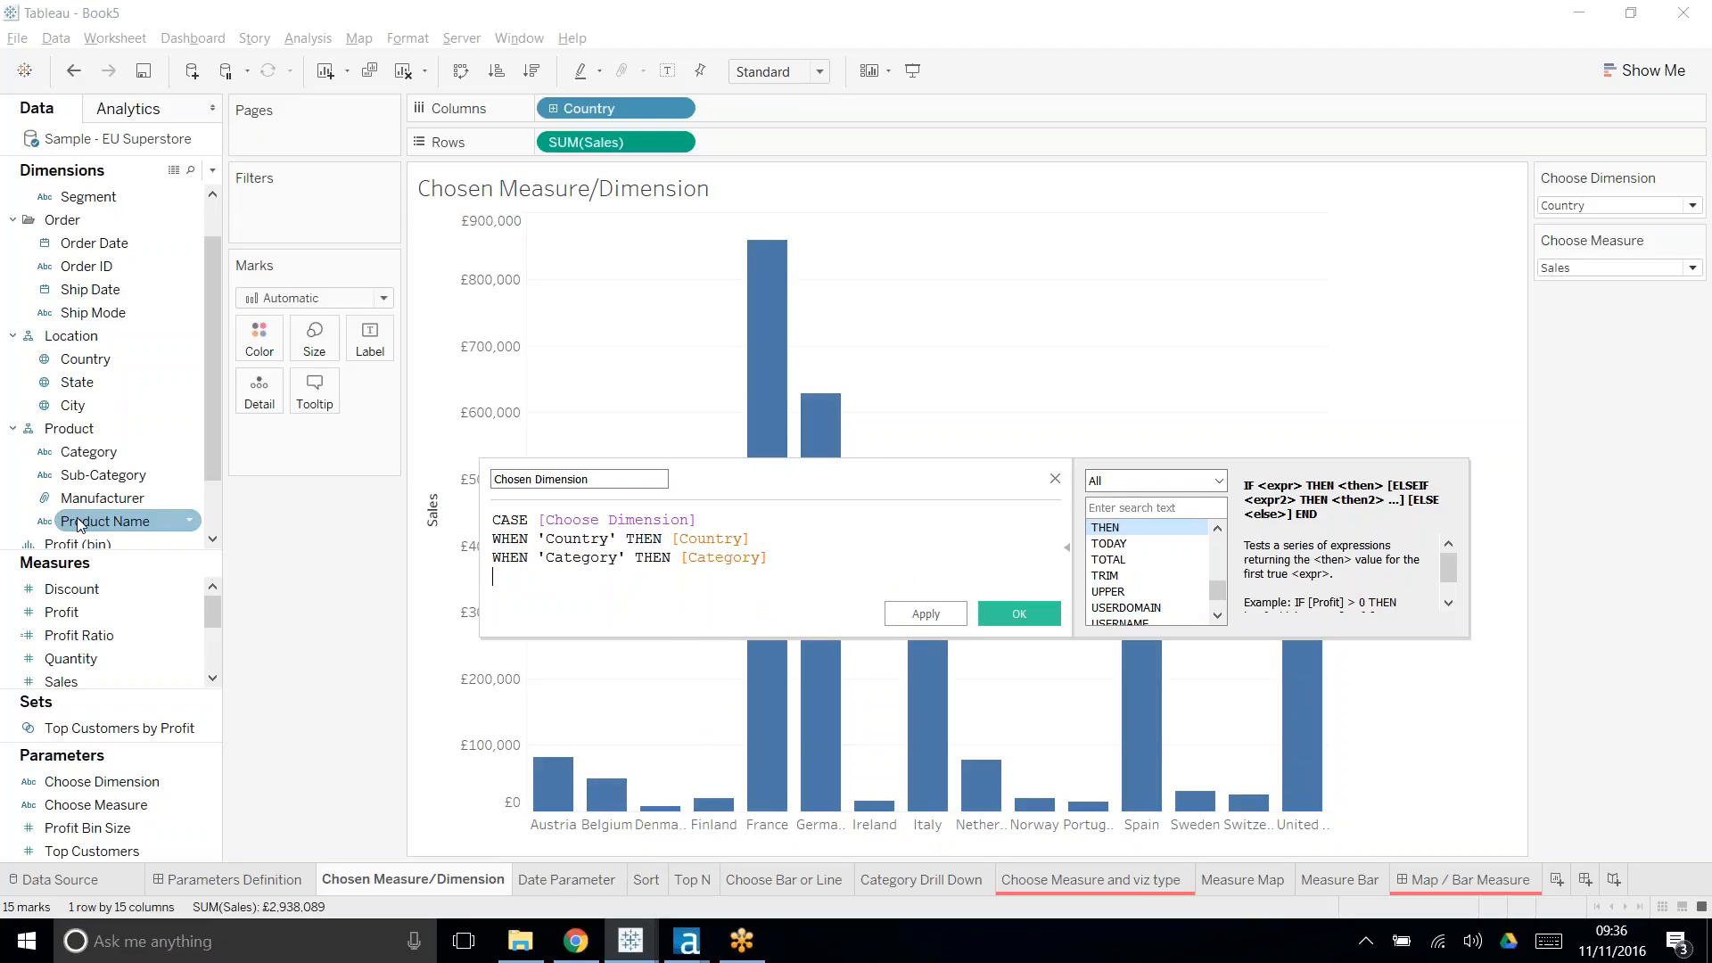
# - Complete the Chosen Dimension formula with WHEN 'Region' THEN [Region] and END, and save the calculated field
pyautogui.write("WHEN '")
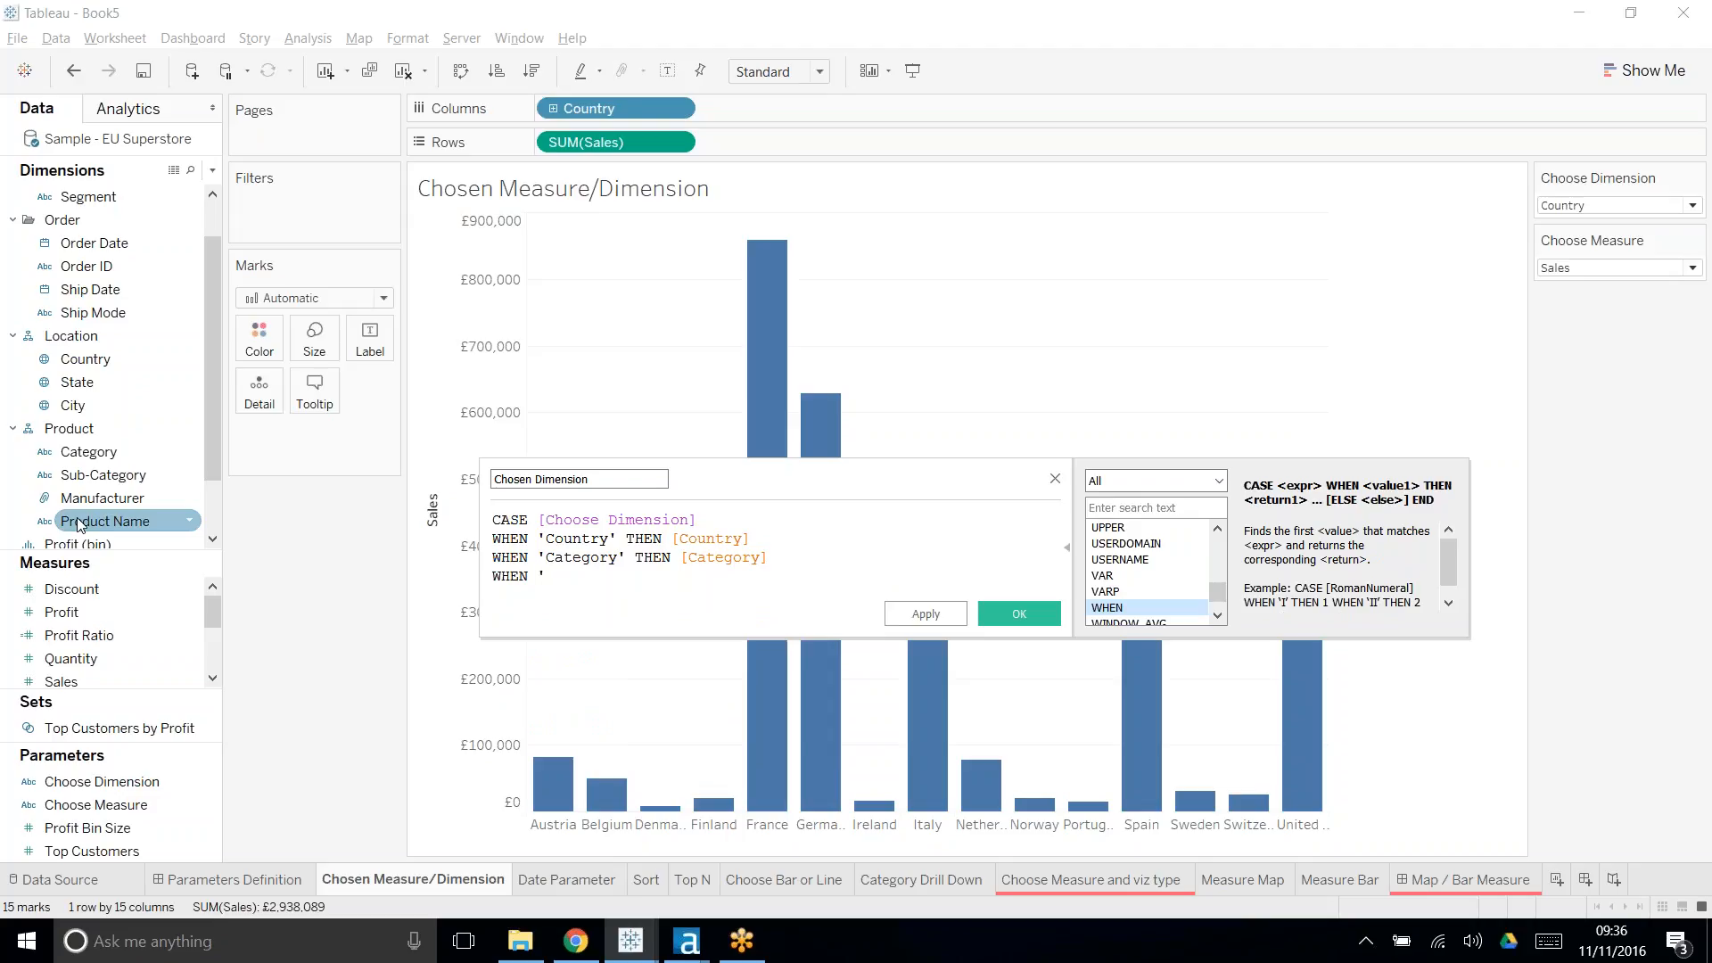
pyautogui.write("Region' THEN ")
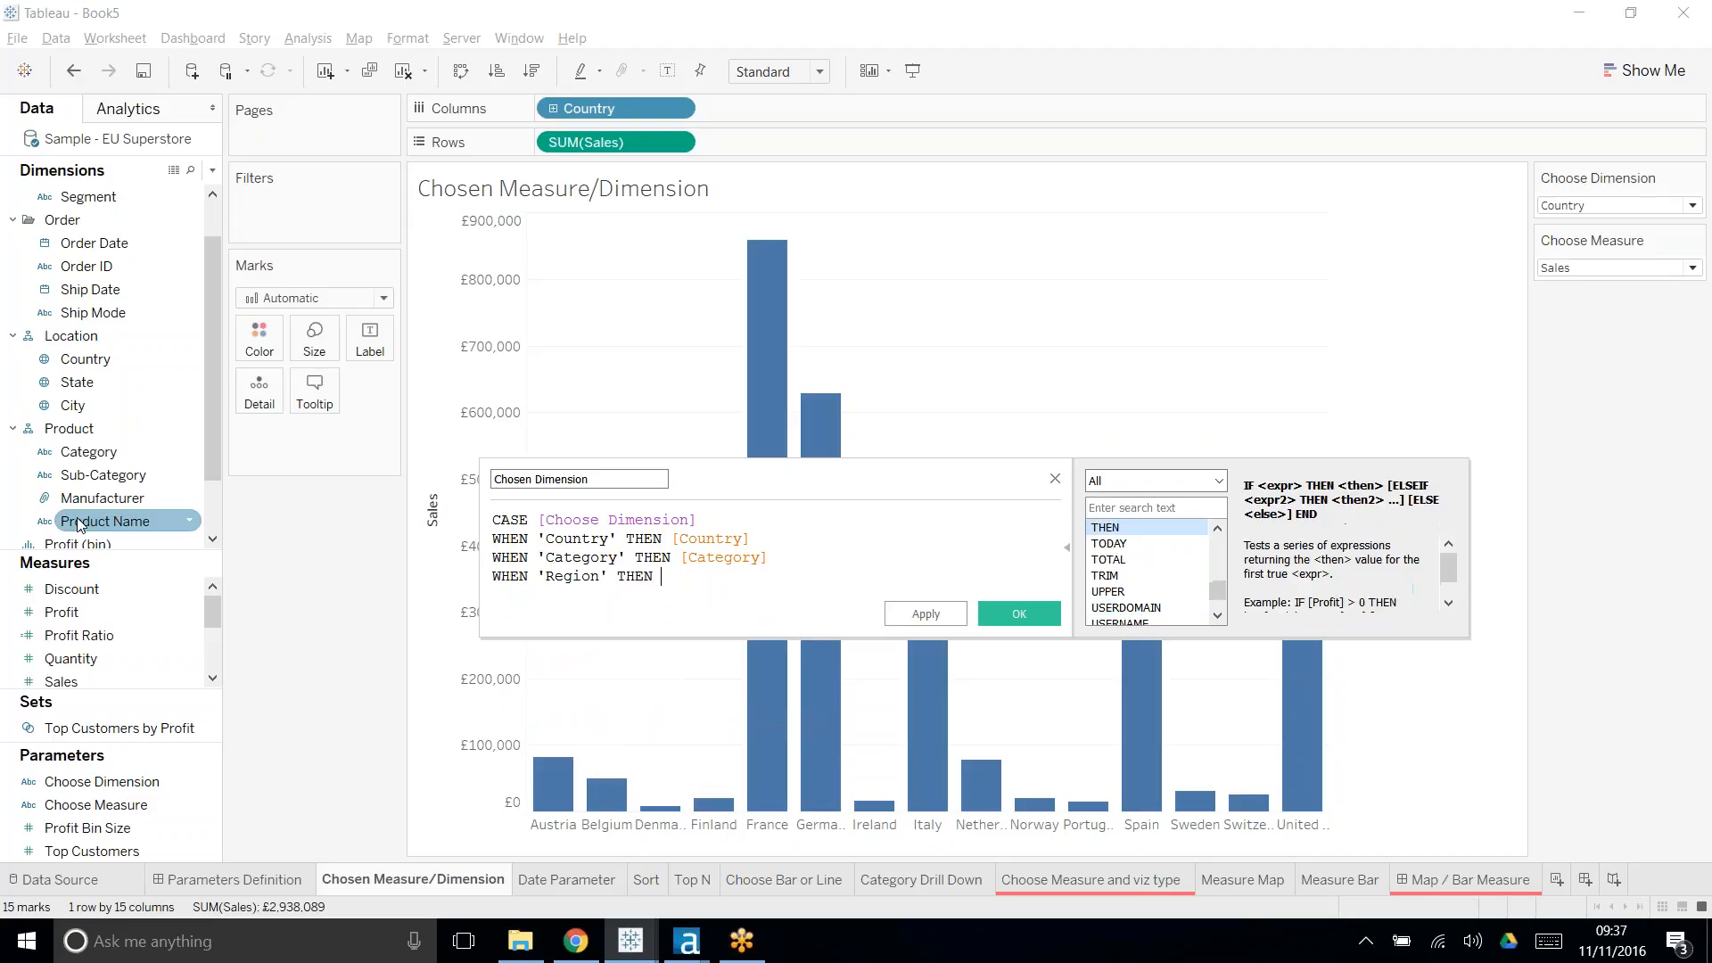
pyautogui.write('regio')
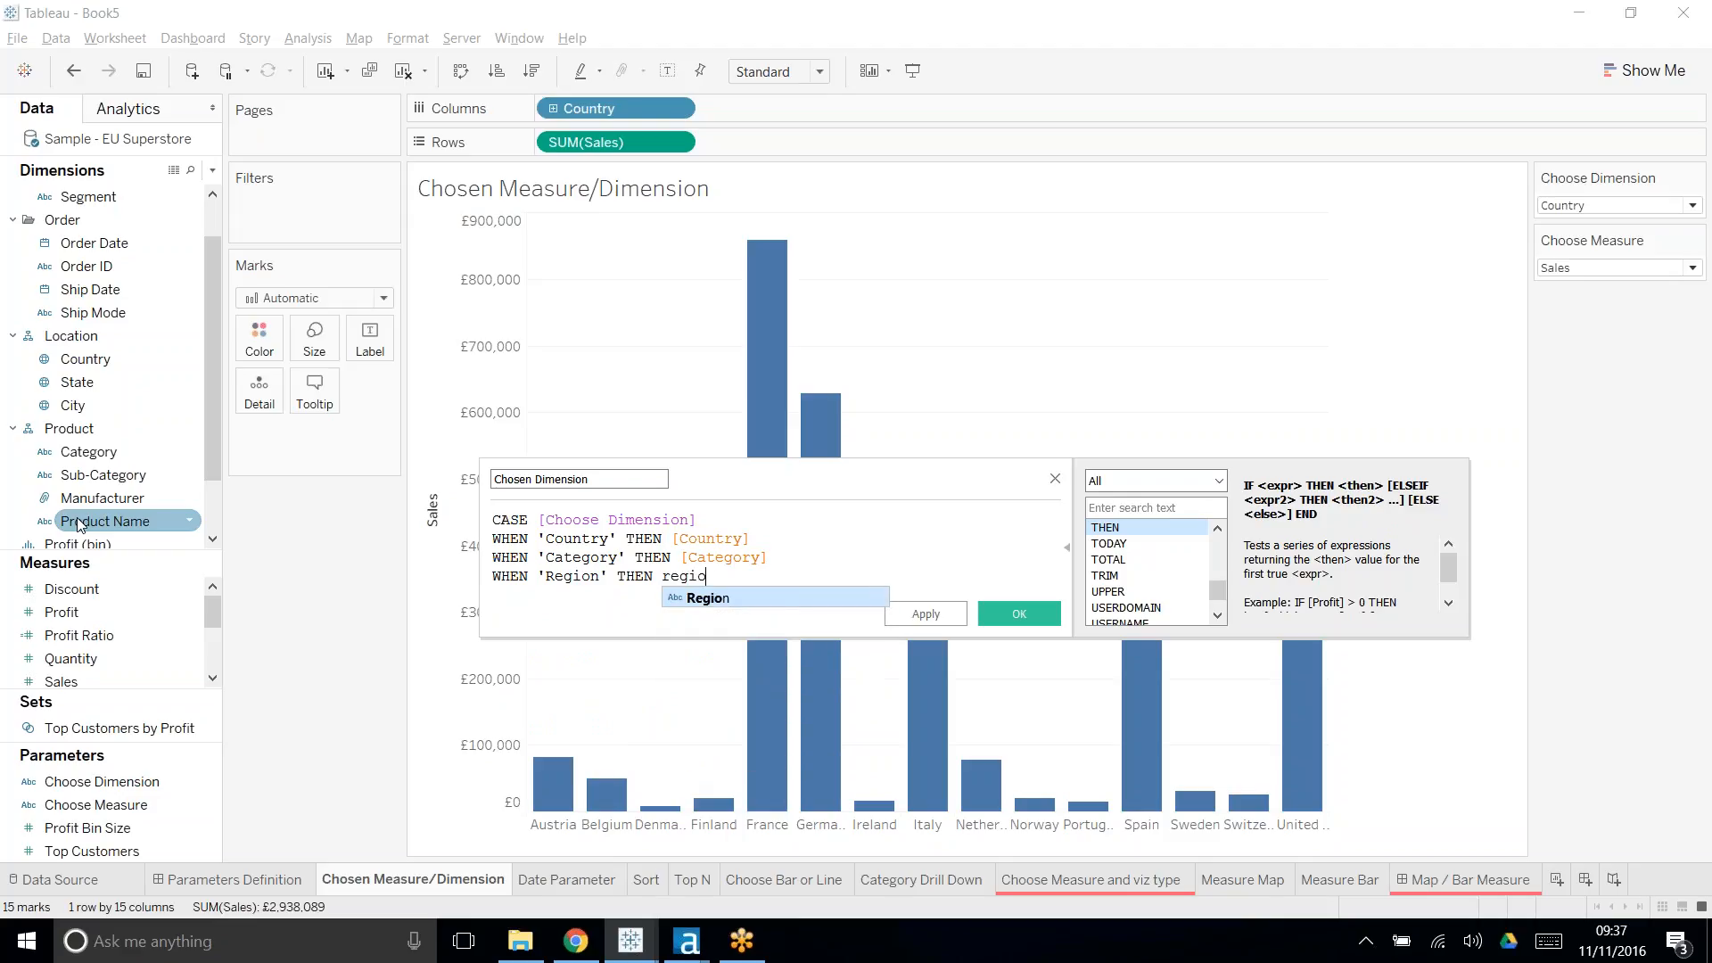
pyautogui.press('Return')
pyautogui.press('Return')
pyautogui.write('END')
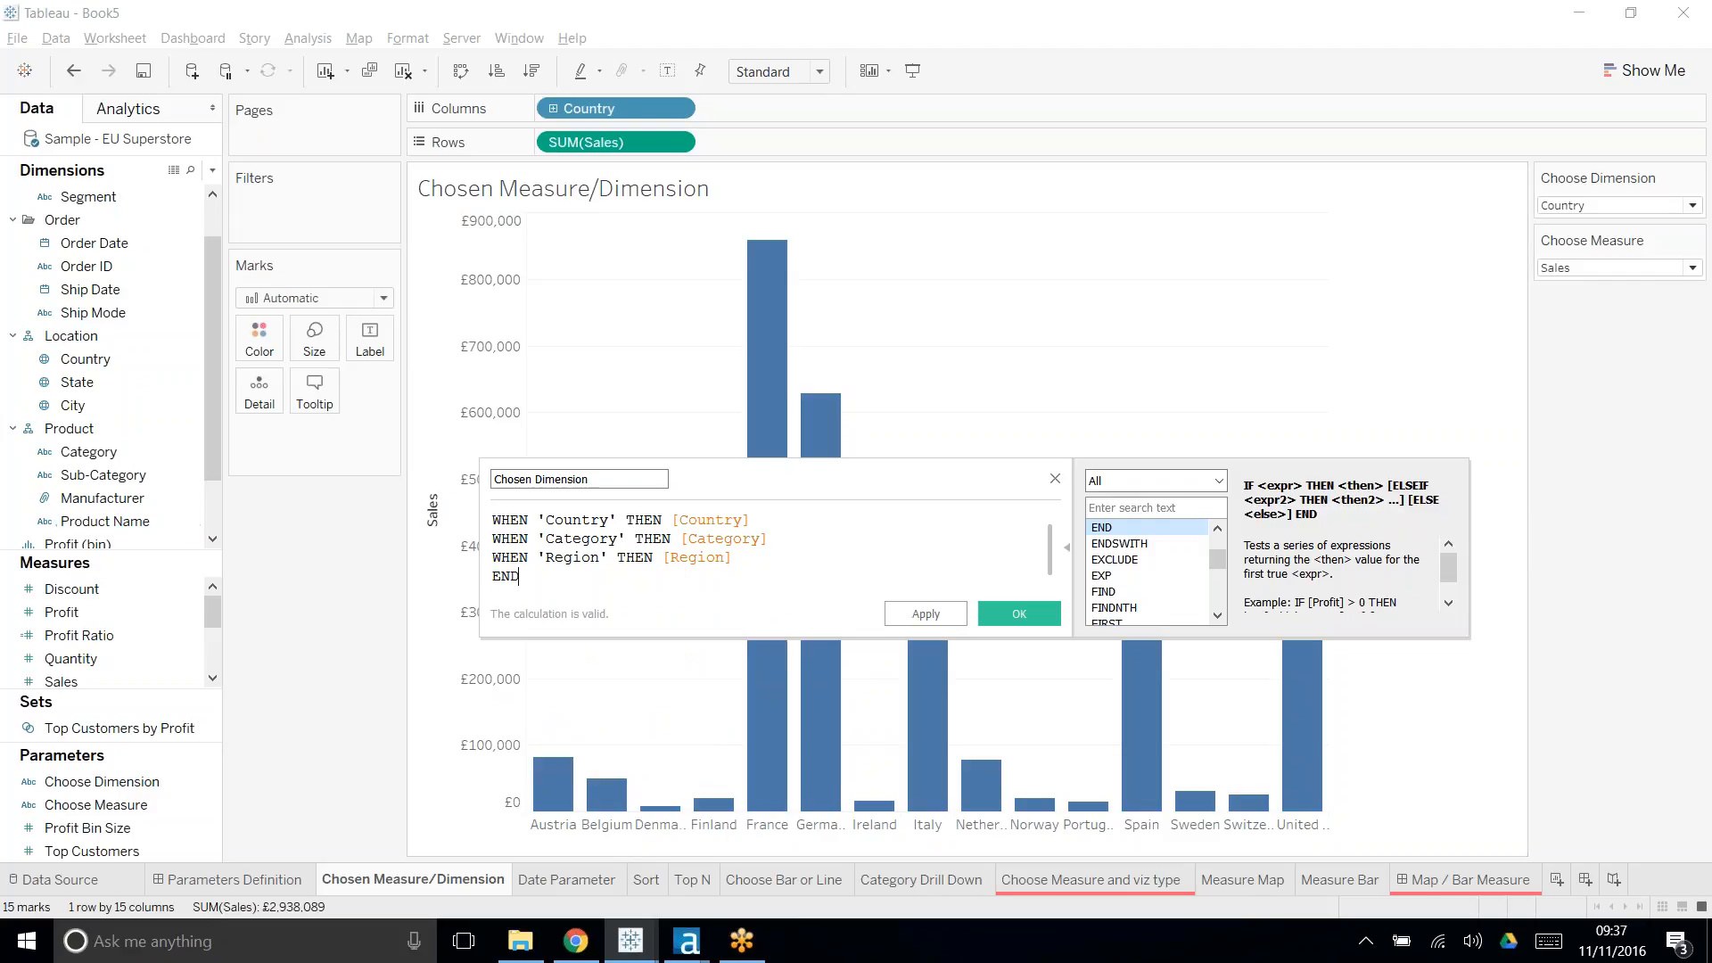
pyautogui.scroll(1, 776, 538)
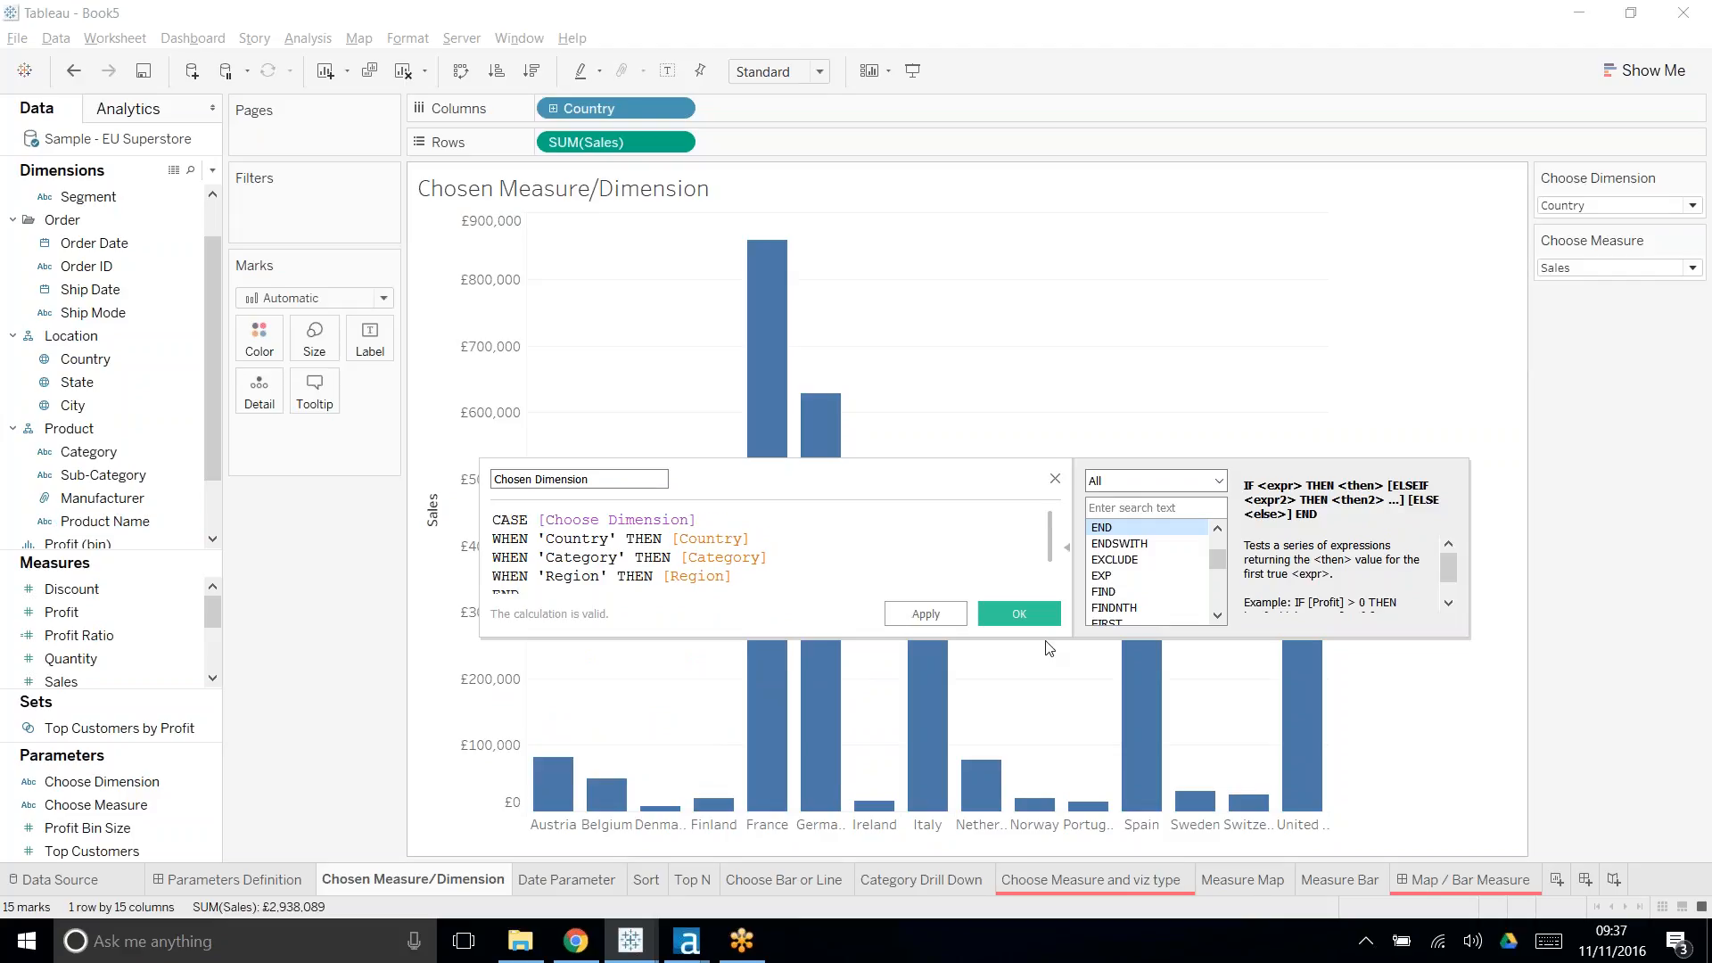
pyautogui.click(1019, 613)
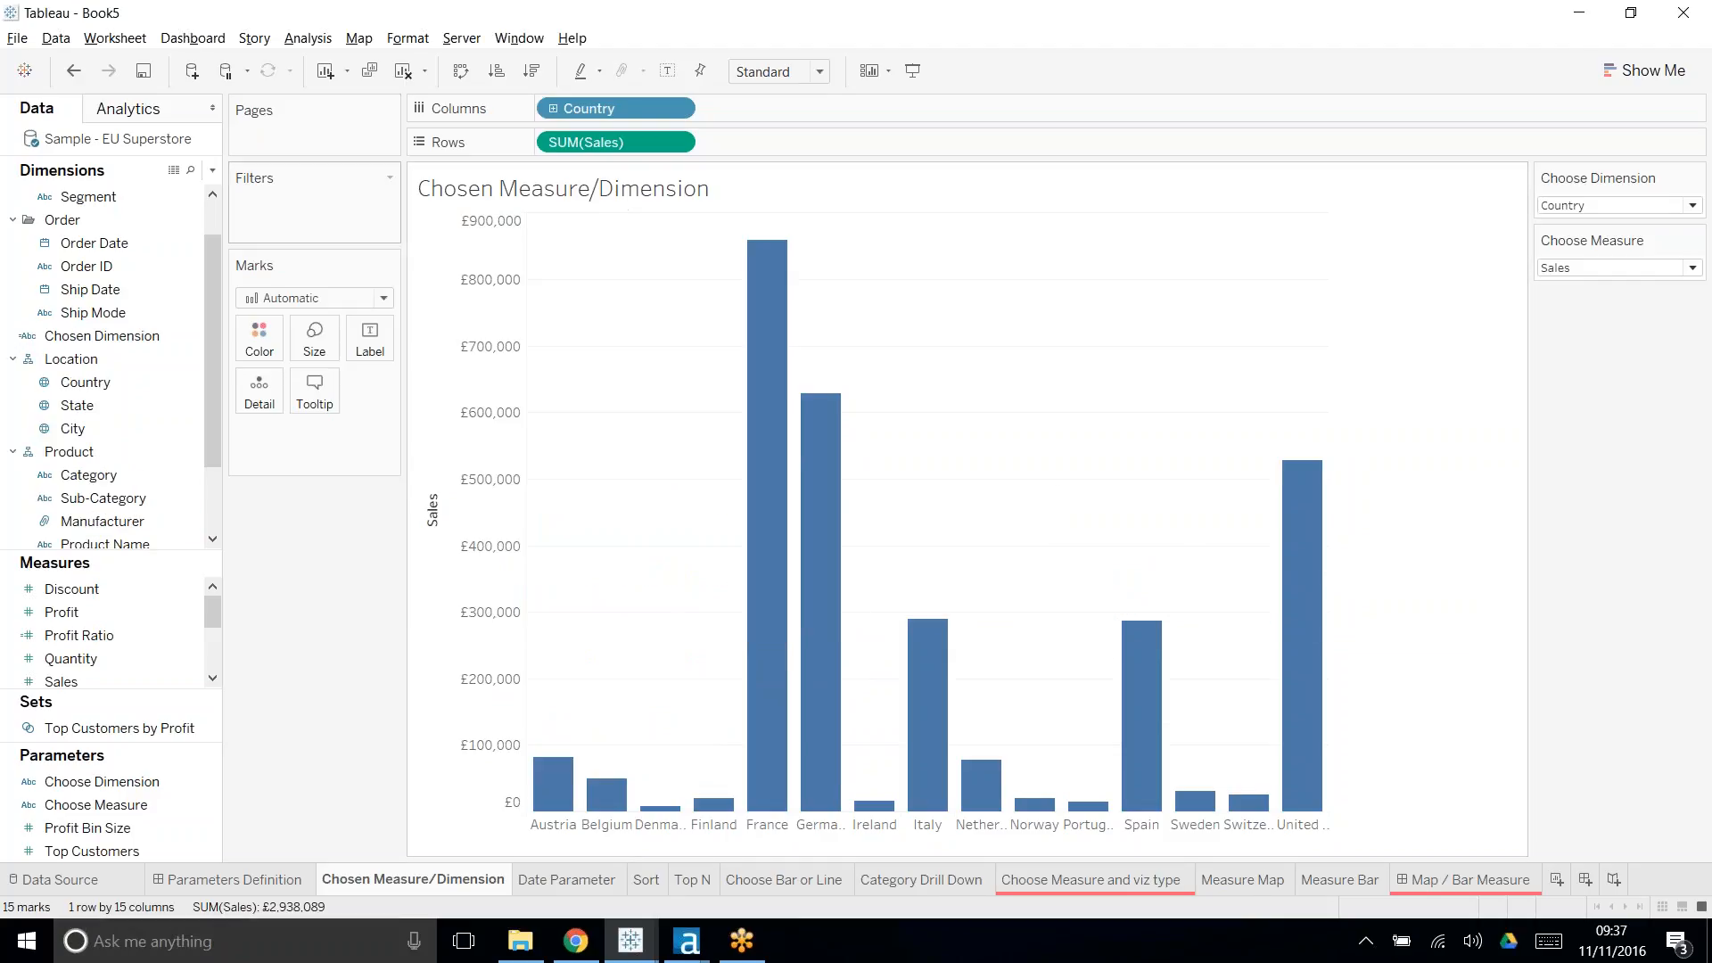
# - Create a calculated field named Chosen Measure and begin its formula with CASE [Choose Measure]
pyautogui.click(213, 169)
pyautogui.click(173, 191)
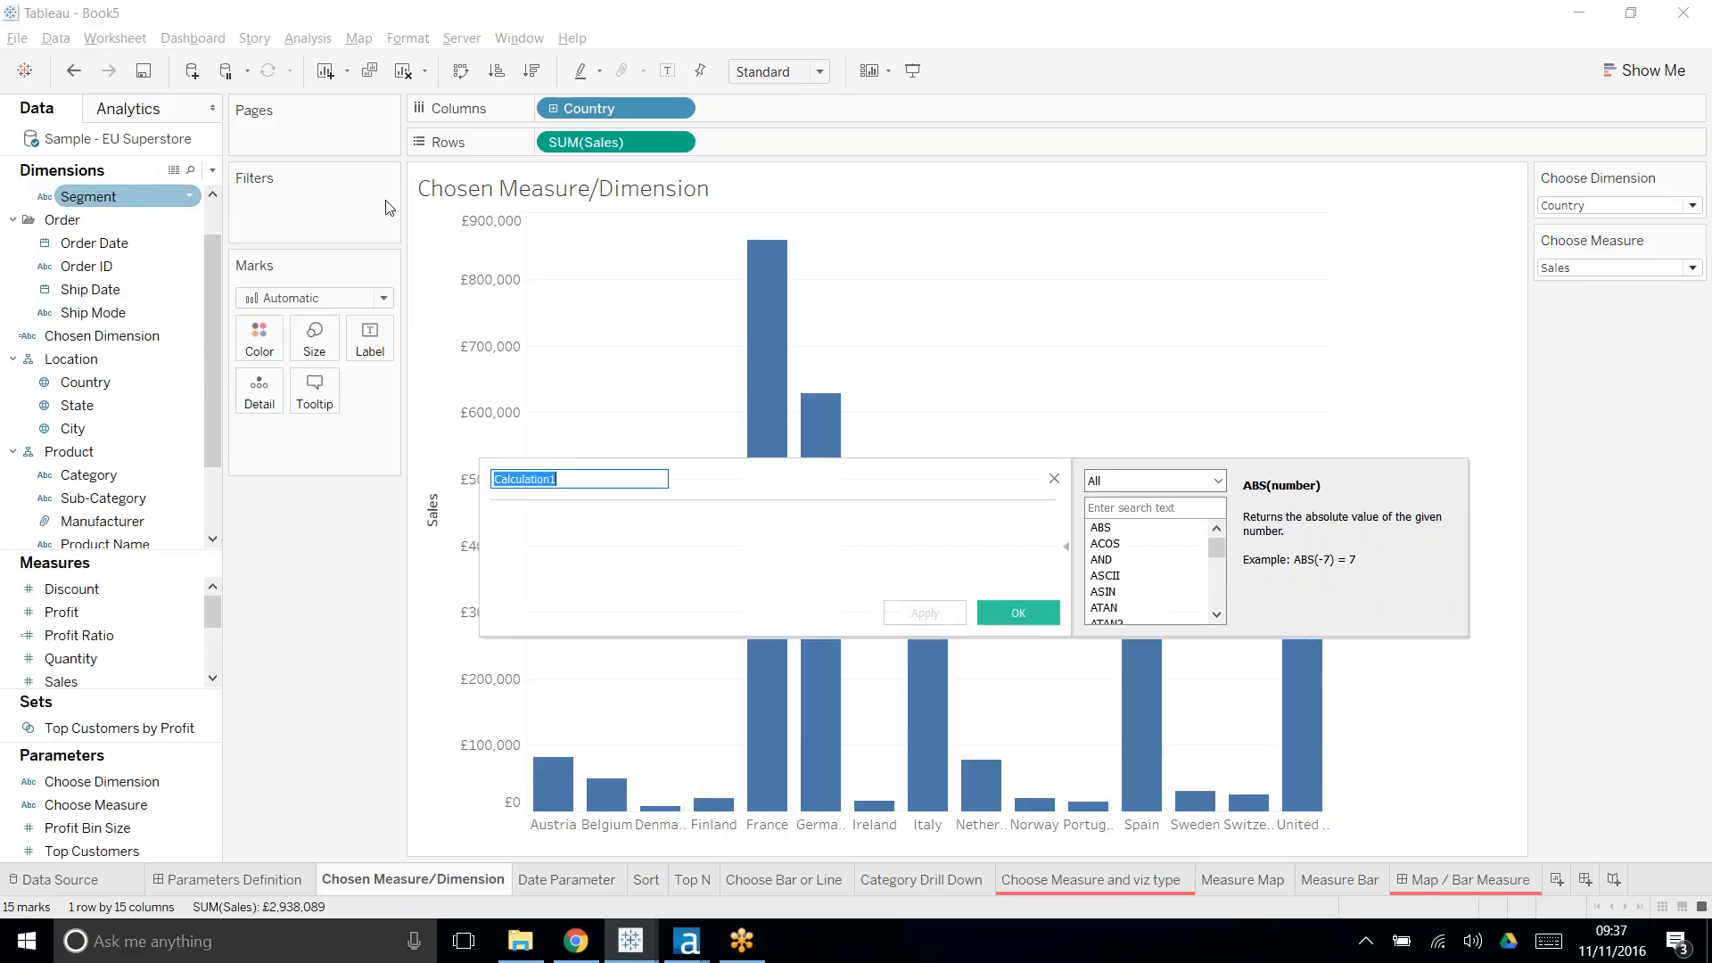
pyautogui.write('Chosen ')
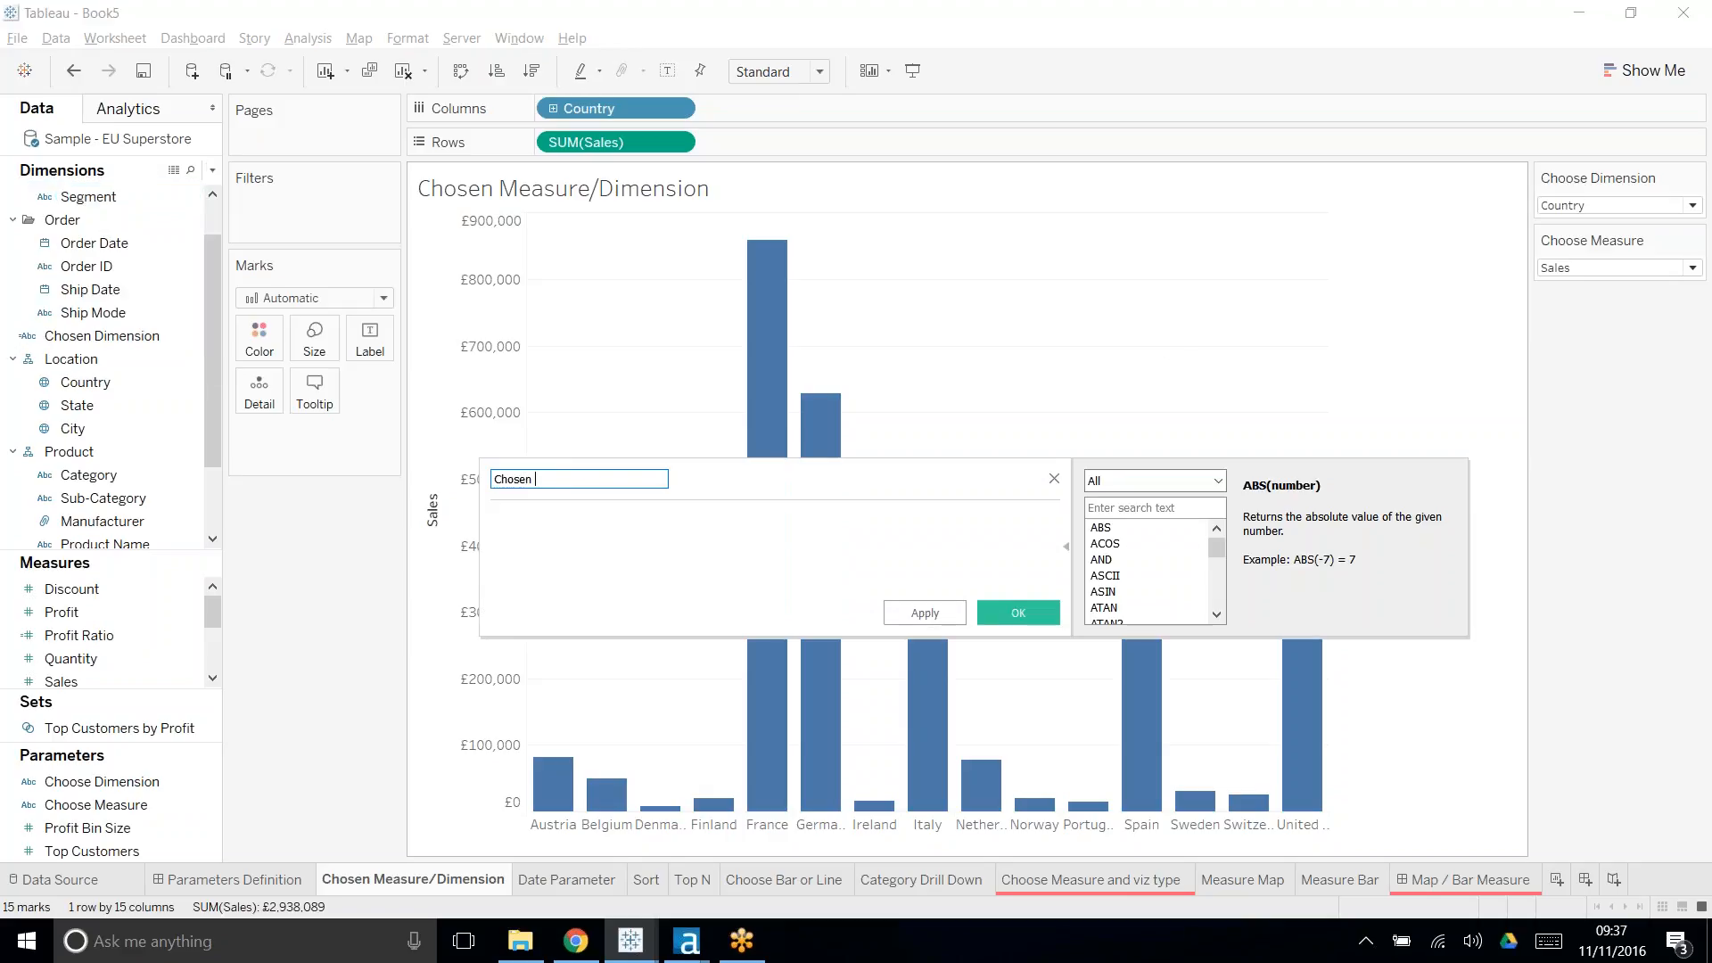
pyautogui.write('Measure')
pyautogui.press('Tab')
pyautogui.write('cas')
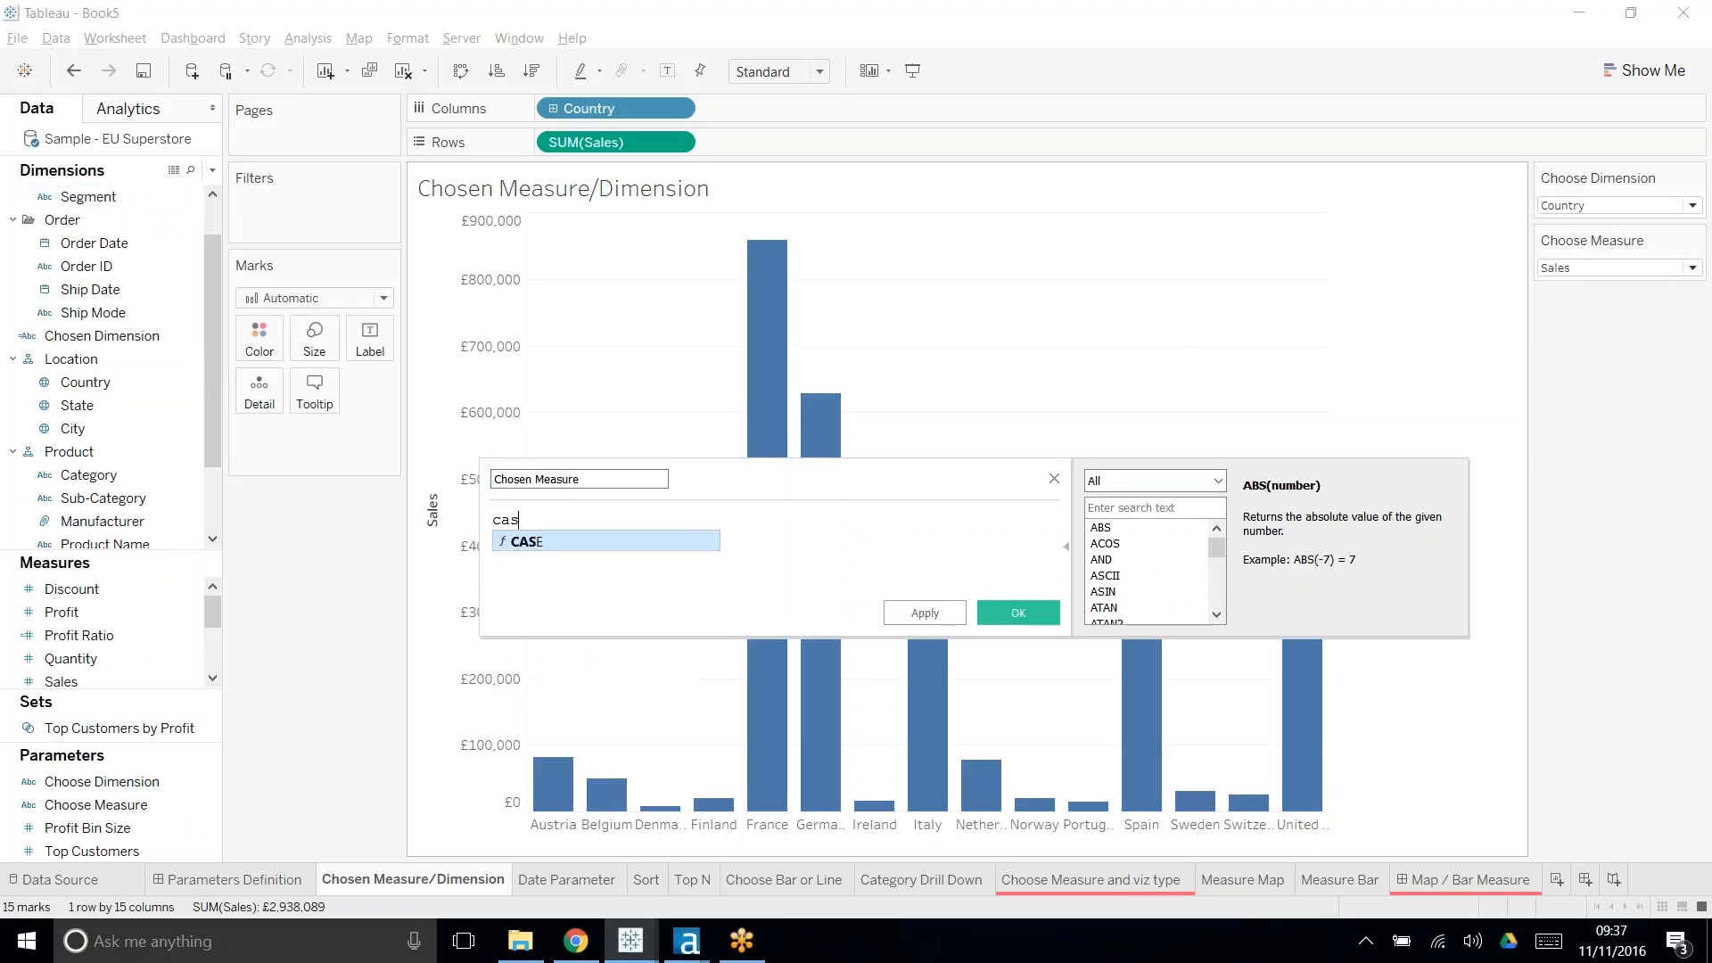
pyautogui.press('Return')
pyautogui.write('choo')
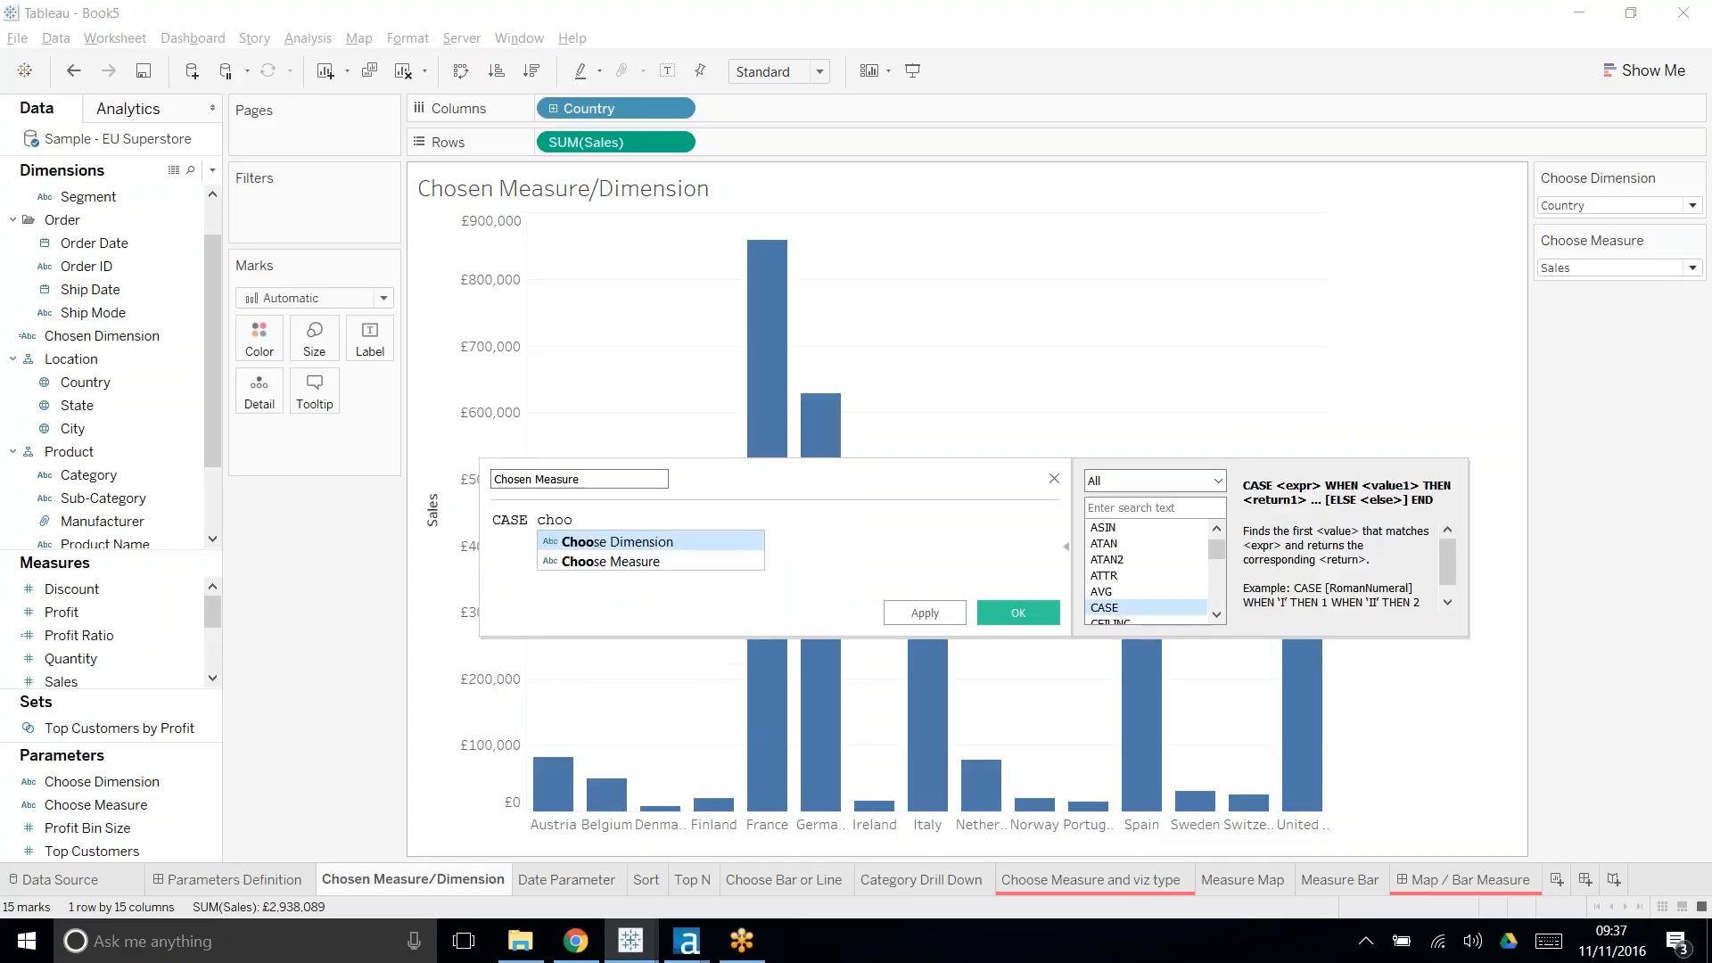
pyautogui.press('Down')
pyautogui.press('Return')
# - Add a second line reading WHEN [Sales] THEN to the Chosen Measure formula
pyautogui.press('Return')
pyautogui.write('whe')
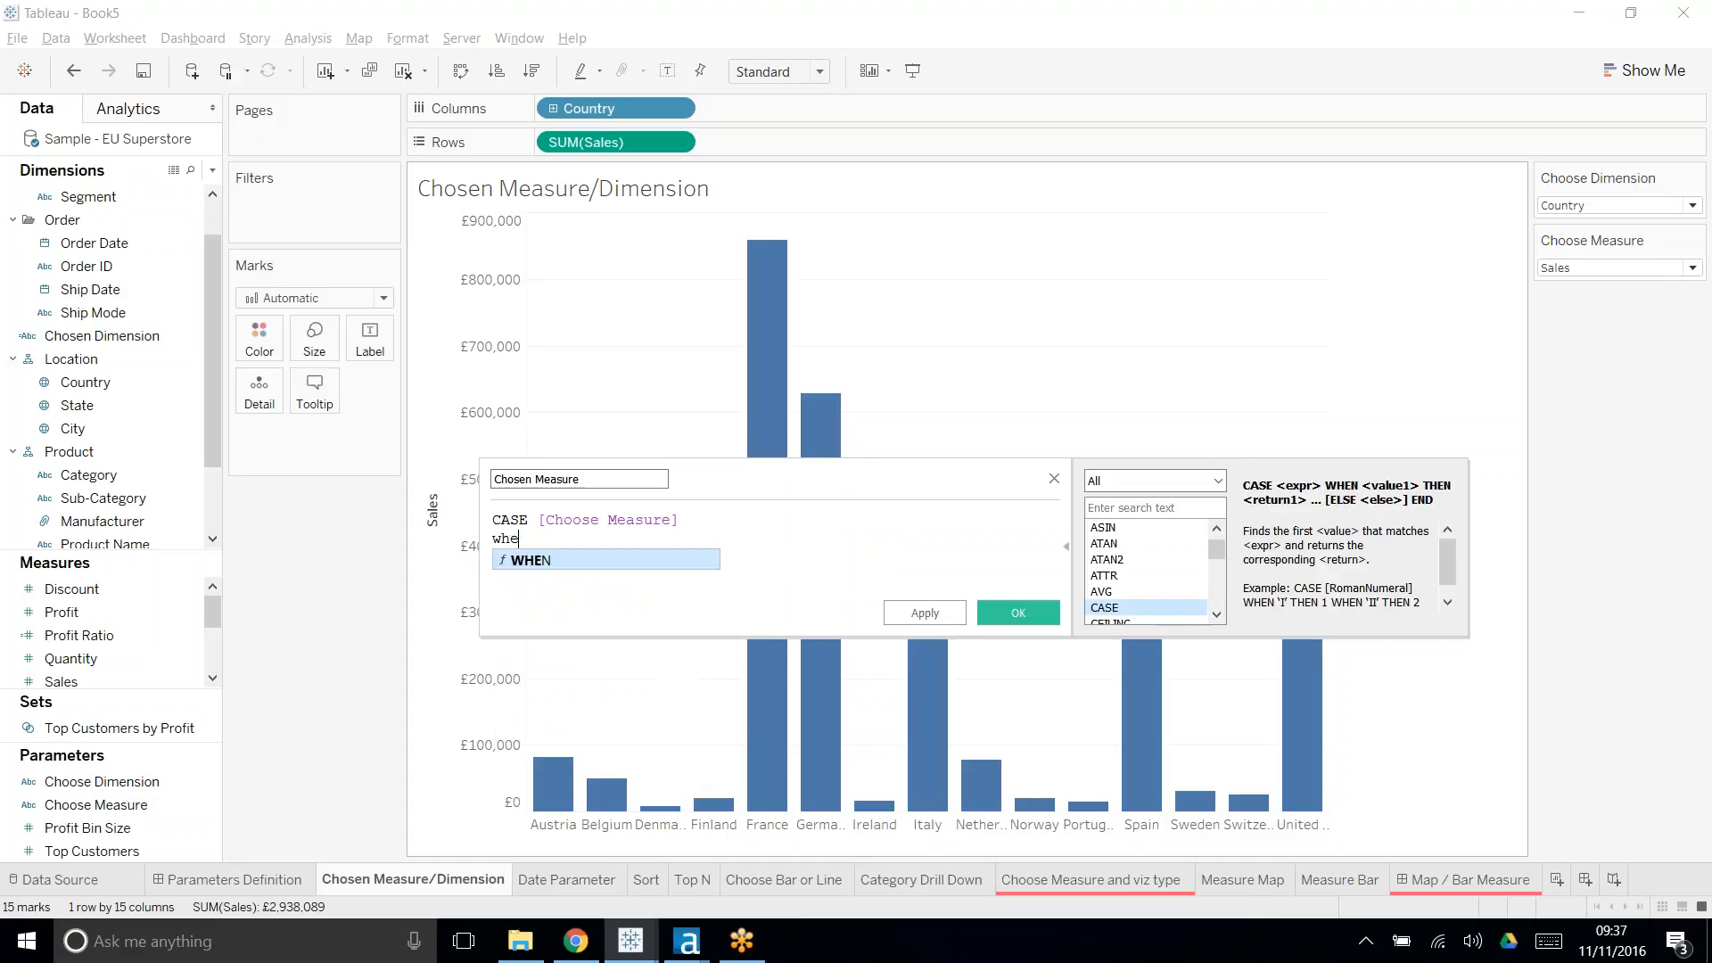
pyautogui.press('Return')
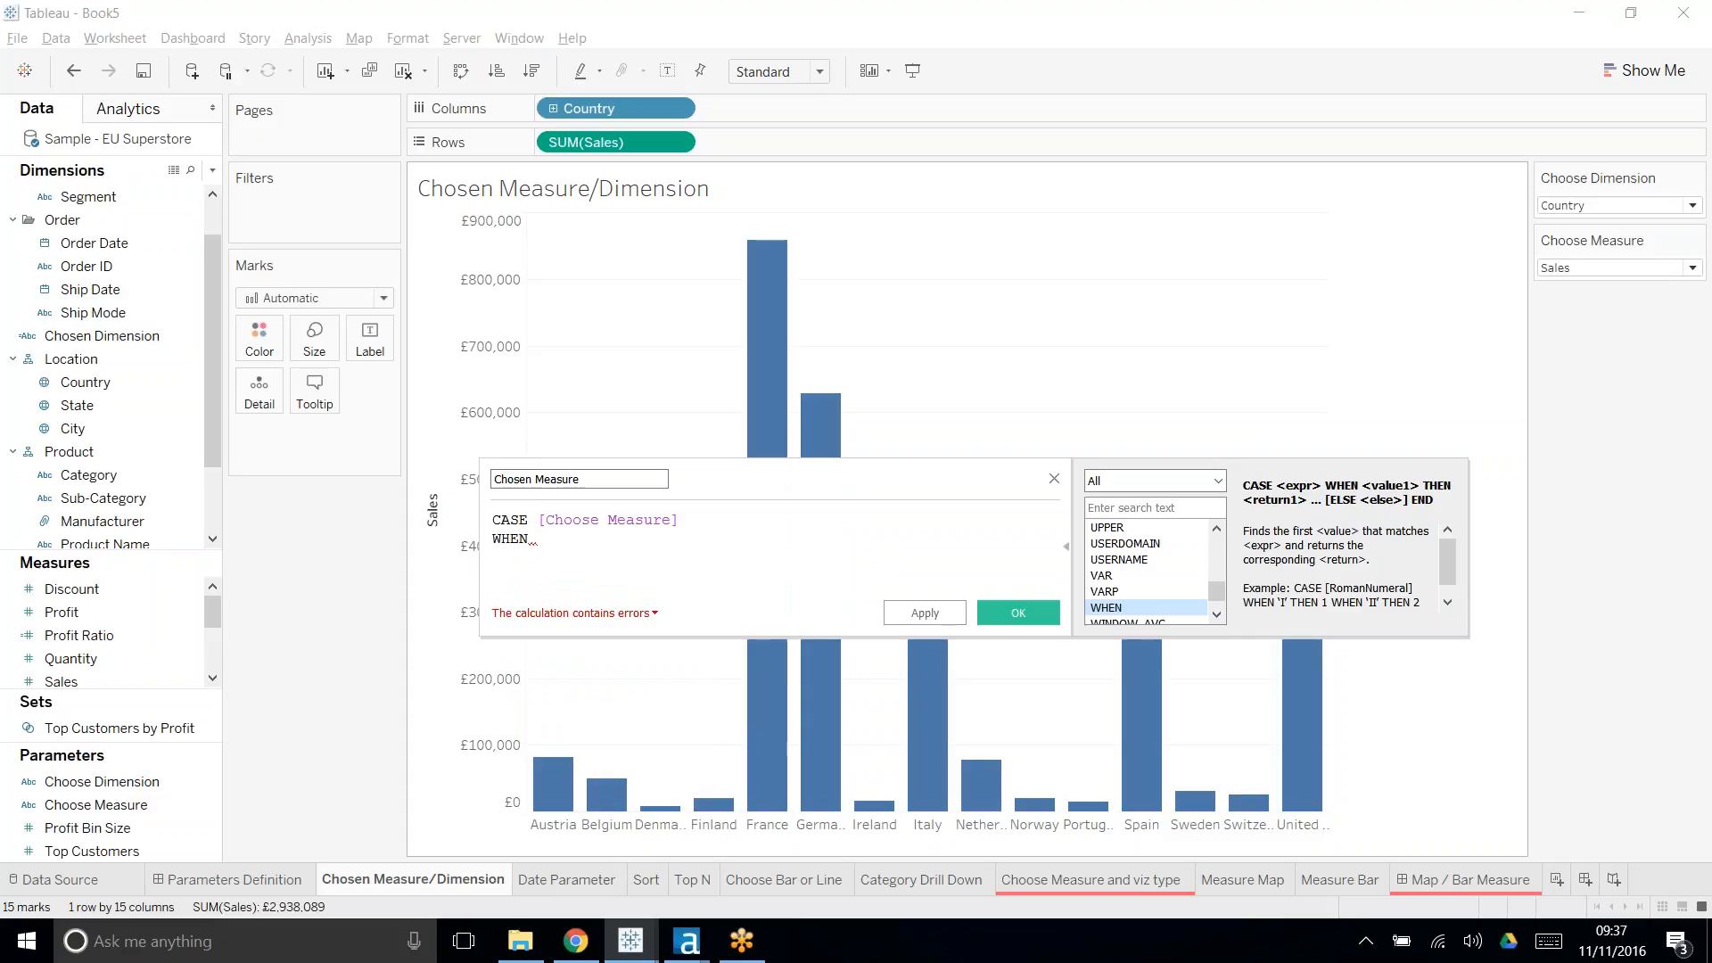
pyautogui.write('sal')
pyautogui.press('Return')
pyautogui.write('the')
pyautogui.press('Return')
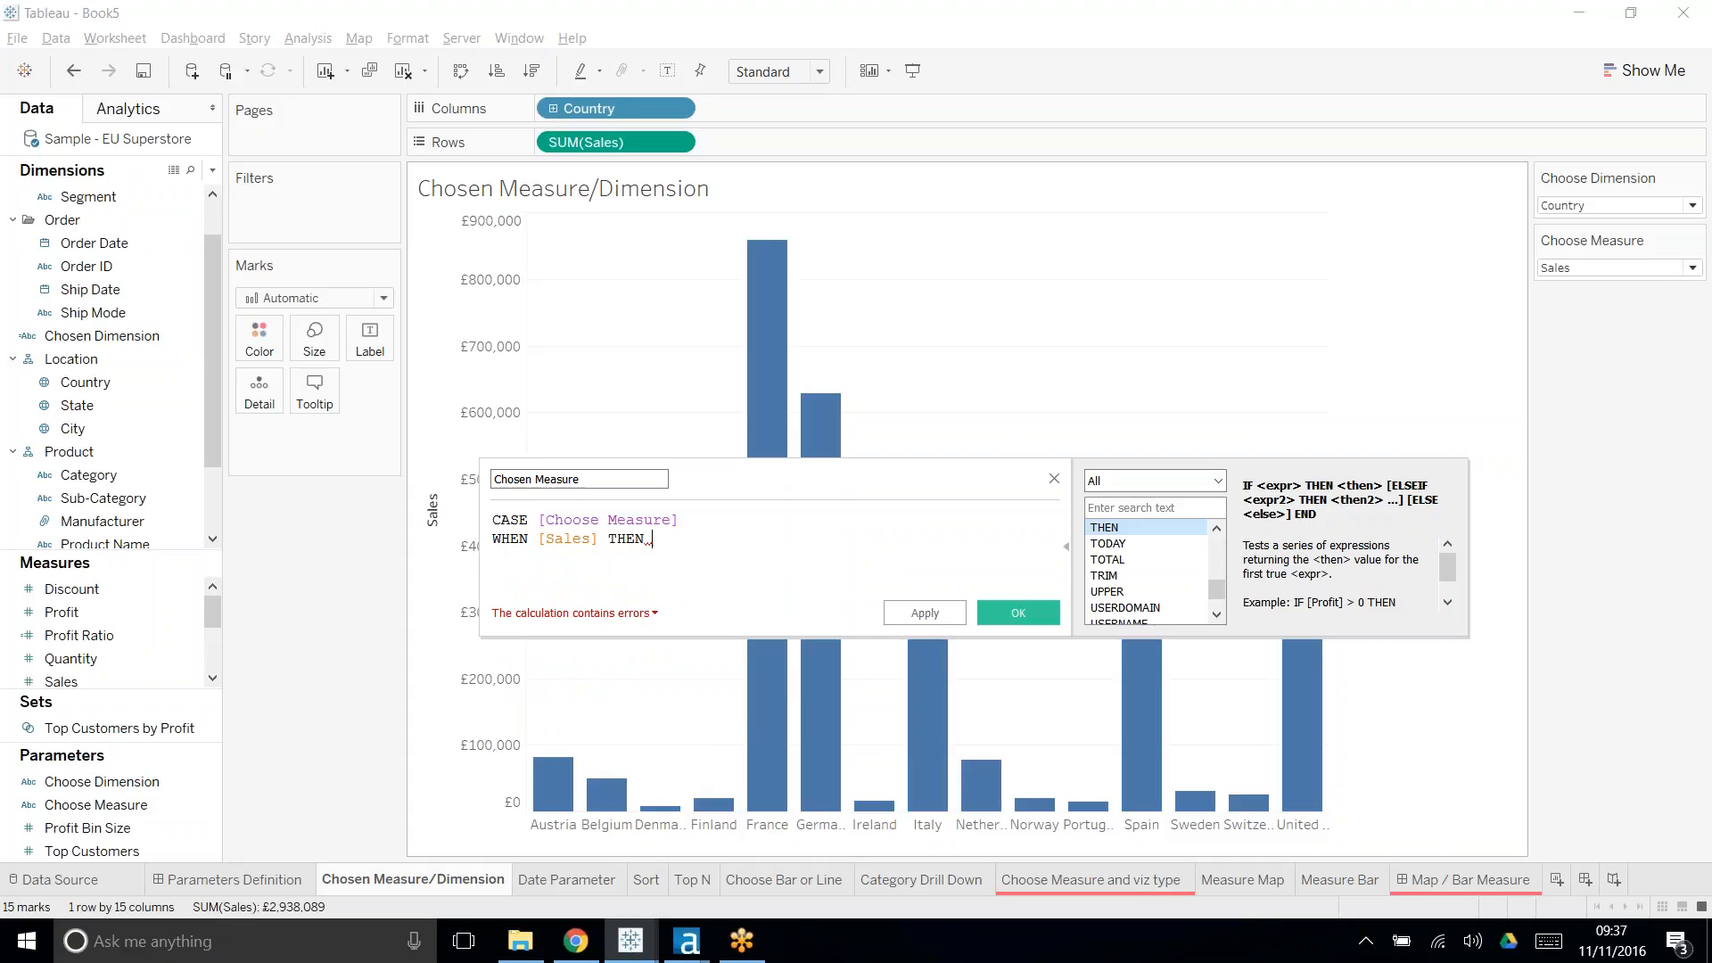
# - Replace the [Sales] field reference after WHEN with the text string 'Sales'
pyautogui.click(593, 539)
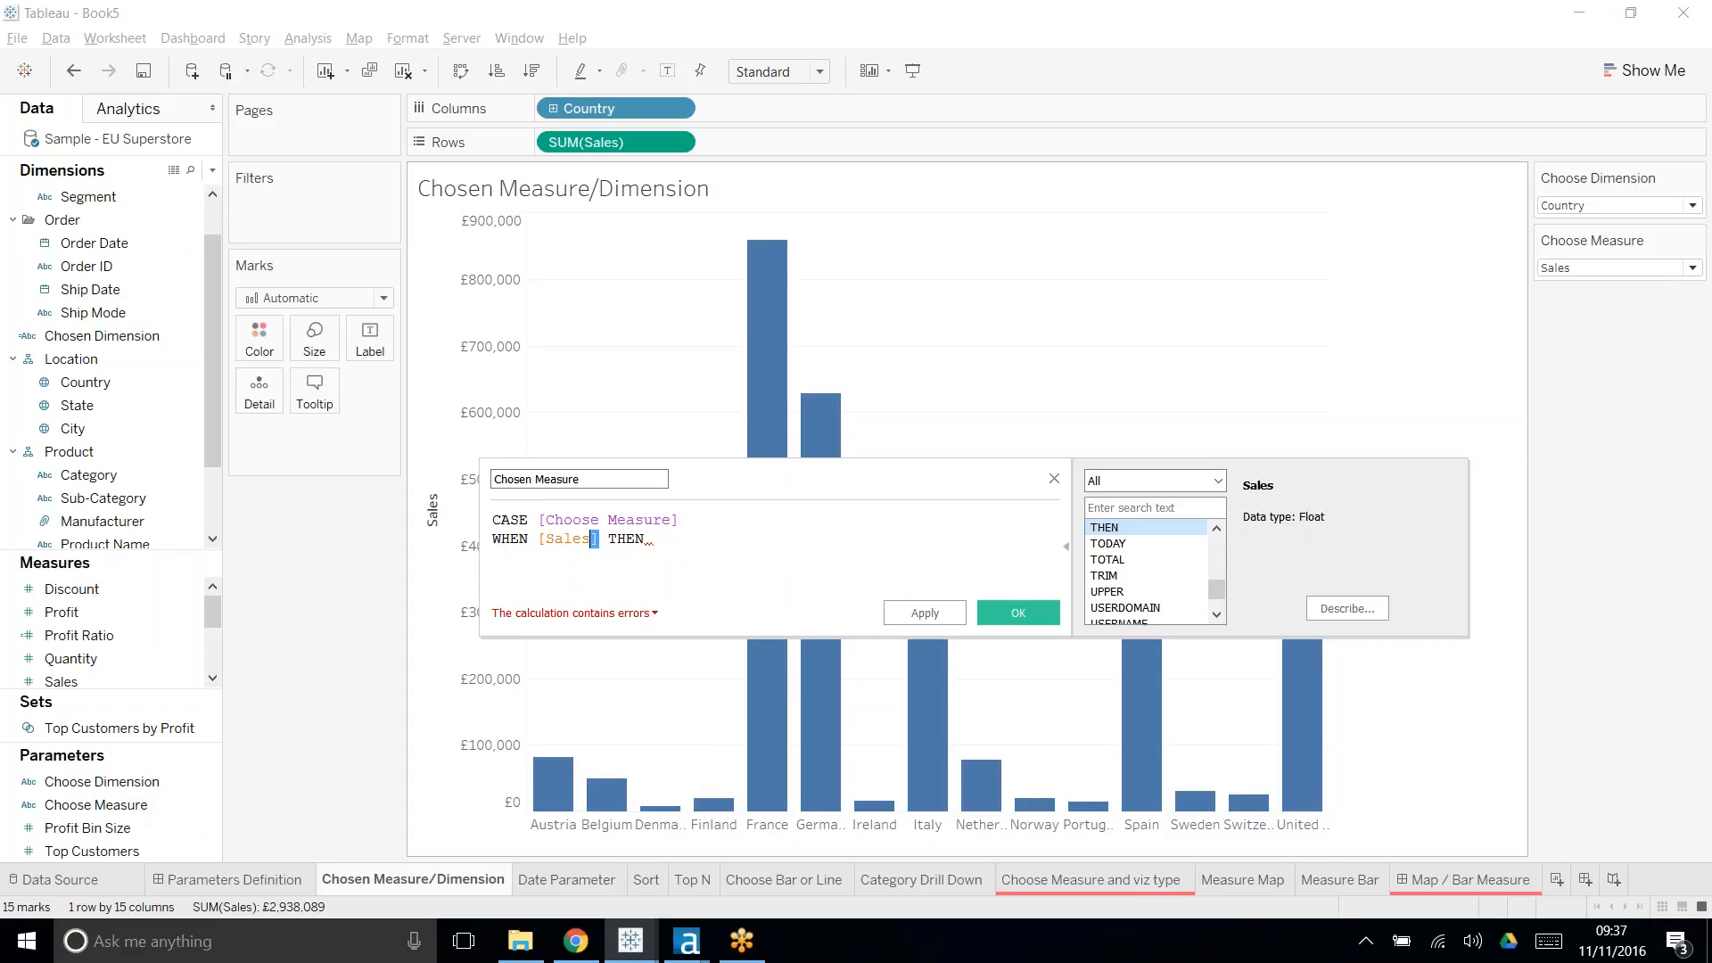
pyautogui.hotkey('shift', 'Left')
pyautogui.hotkey('shift', 'Left')
pyautogui.hotkey('shift', 'Left')
pyautogui.hotkey('shift', 'Left')
pyautogui.hotkey('shift', 'Left')
pyautogui.hotkey('shift', 'Left')
pyautogui.hotkey('shift', 'Left')
pyautogui.write("'Sal")
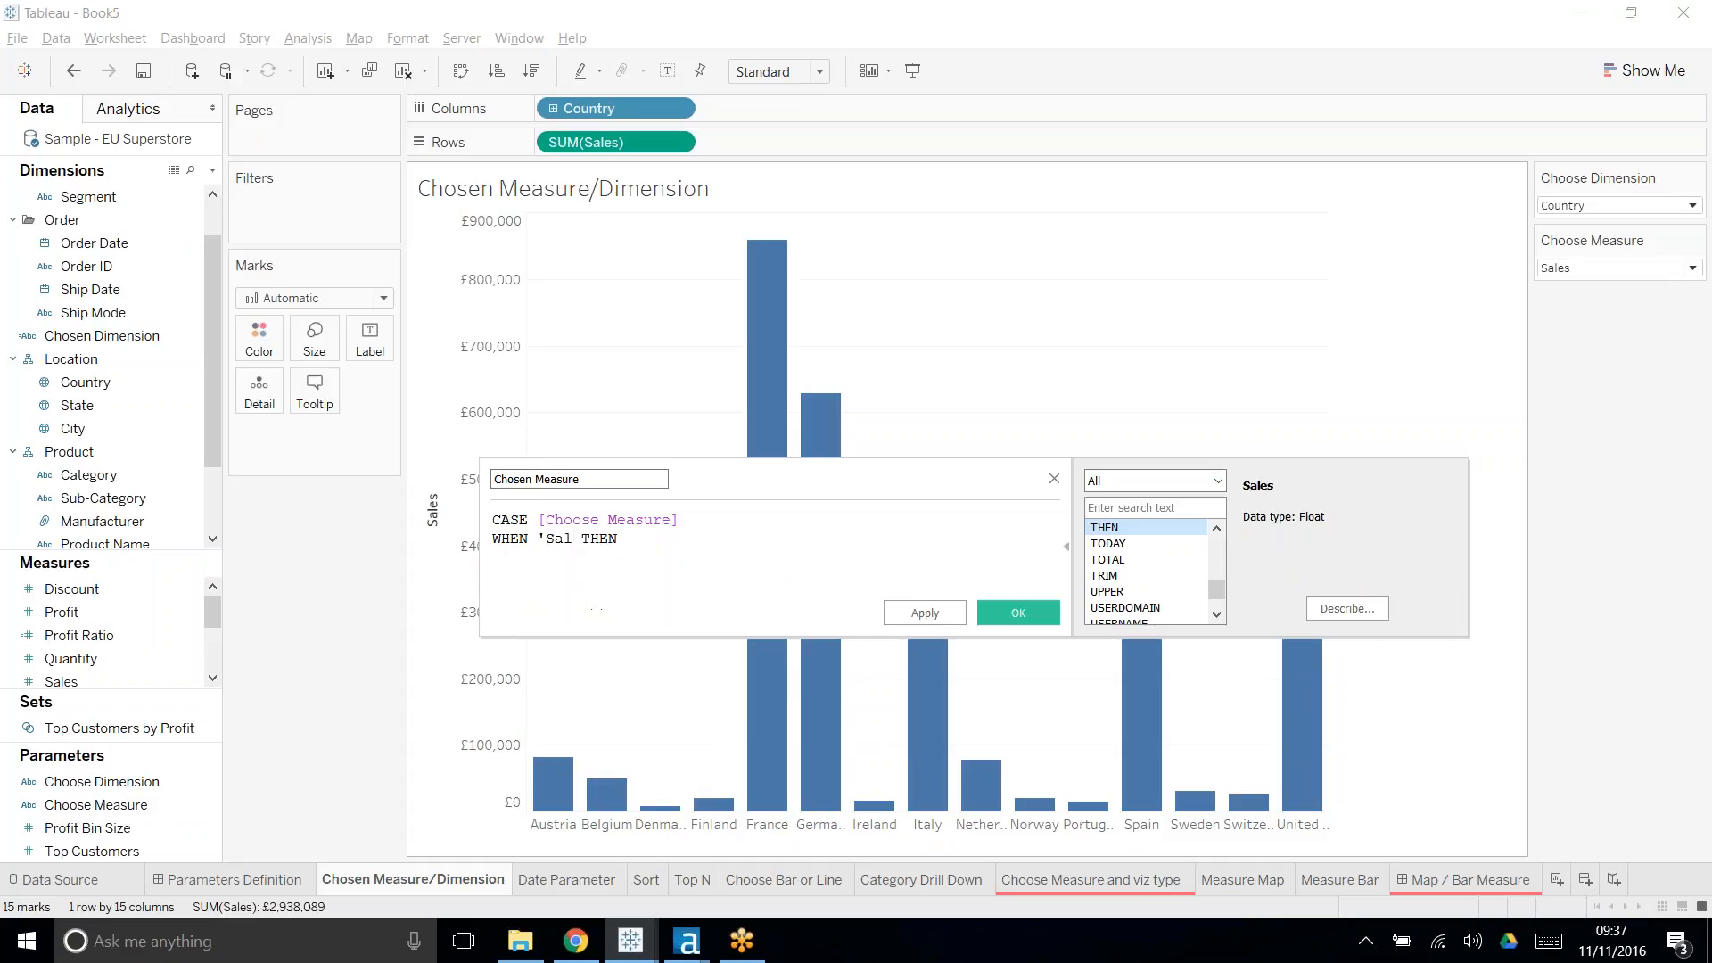
pyautogui.write("es'")
# - Complete the 'Sales' branch of the formula so that it returns SUM([Sales])
pyautogui.click(651, 540)
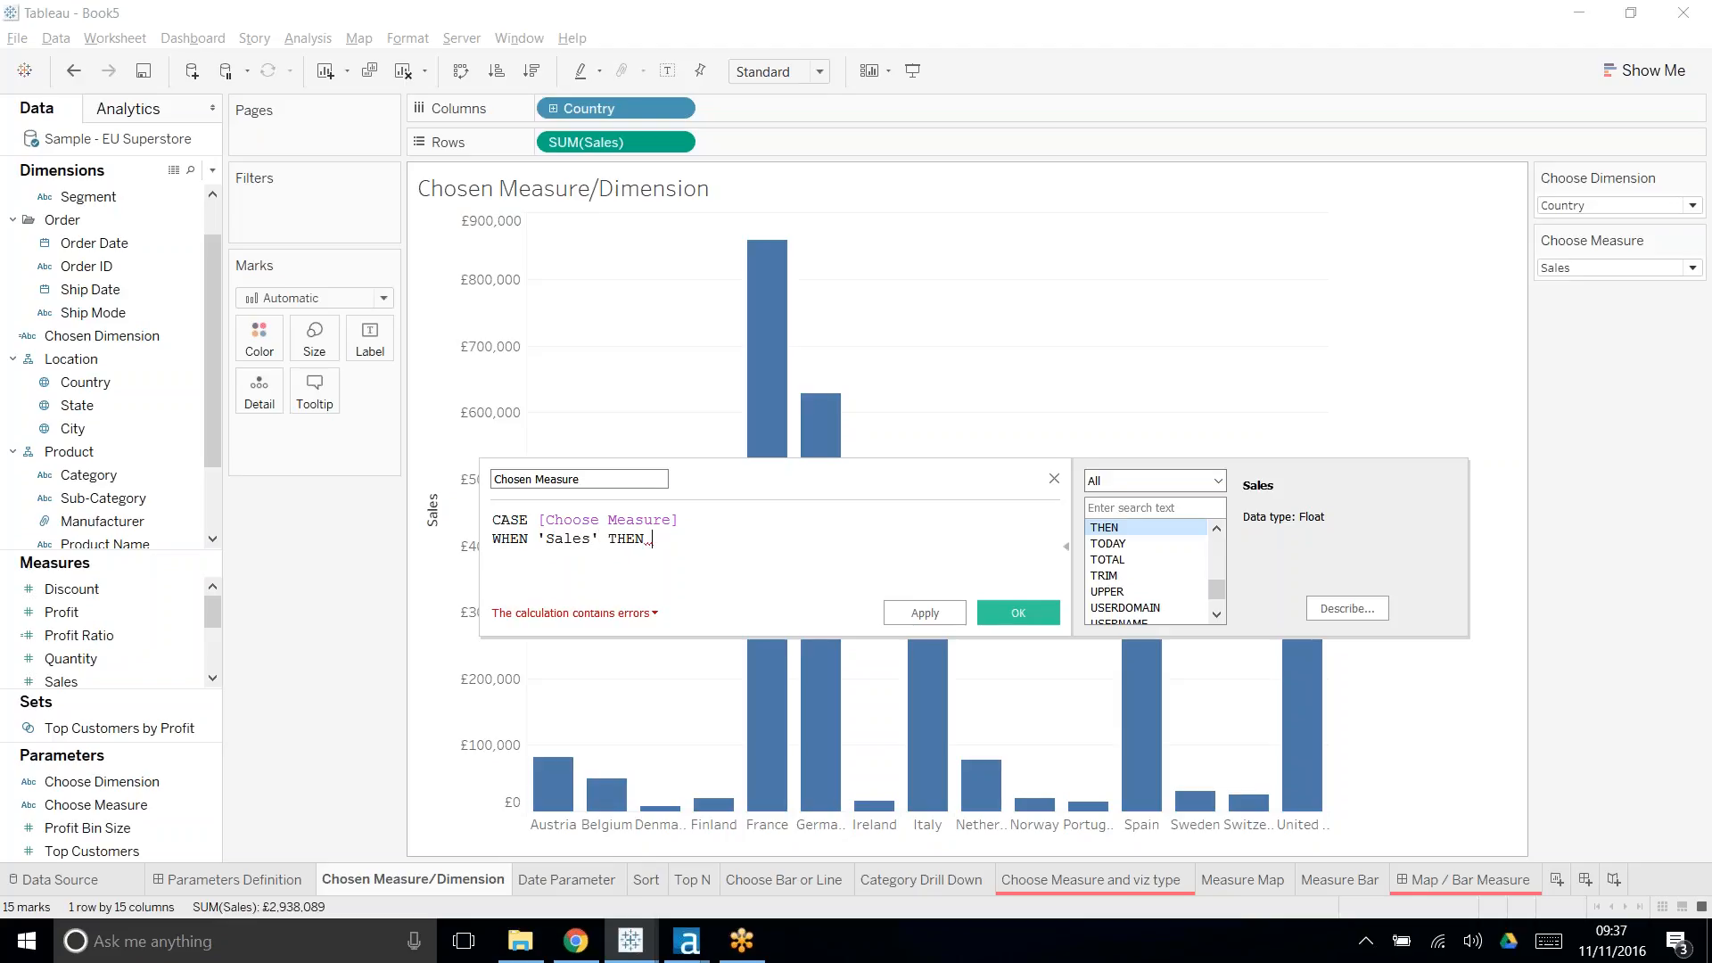
pyautogui.write('Sa')
pyautogui.press('Return')
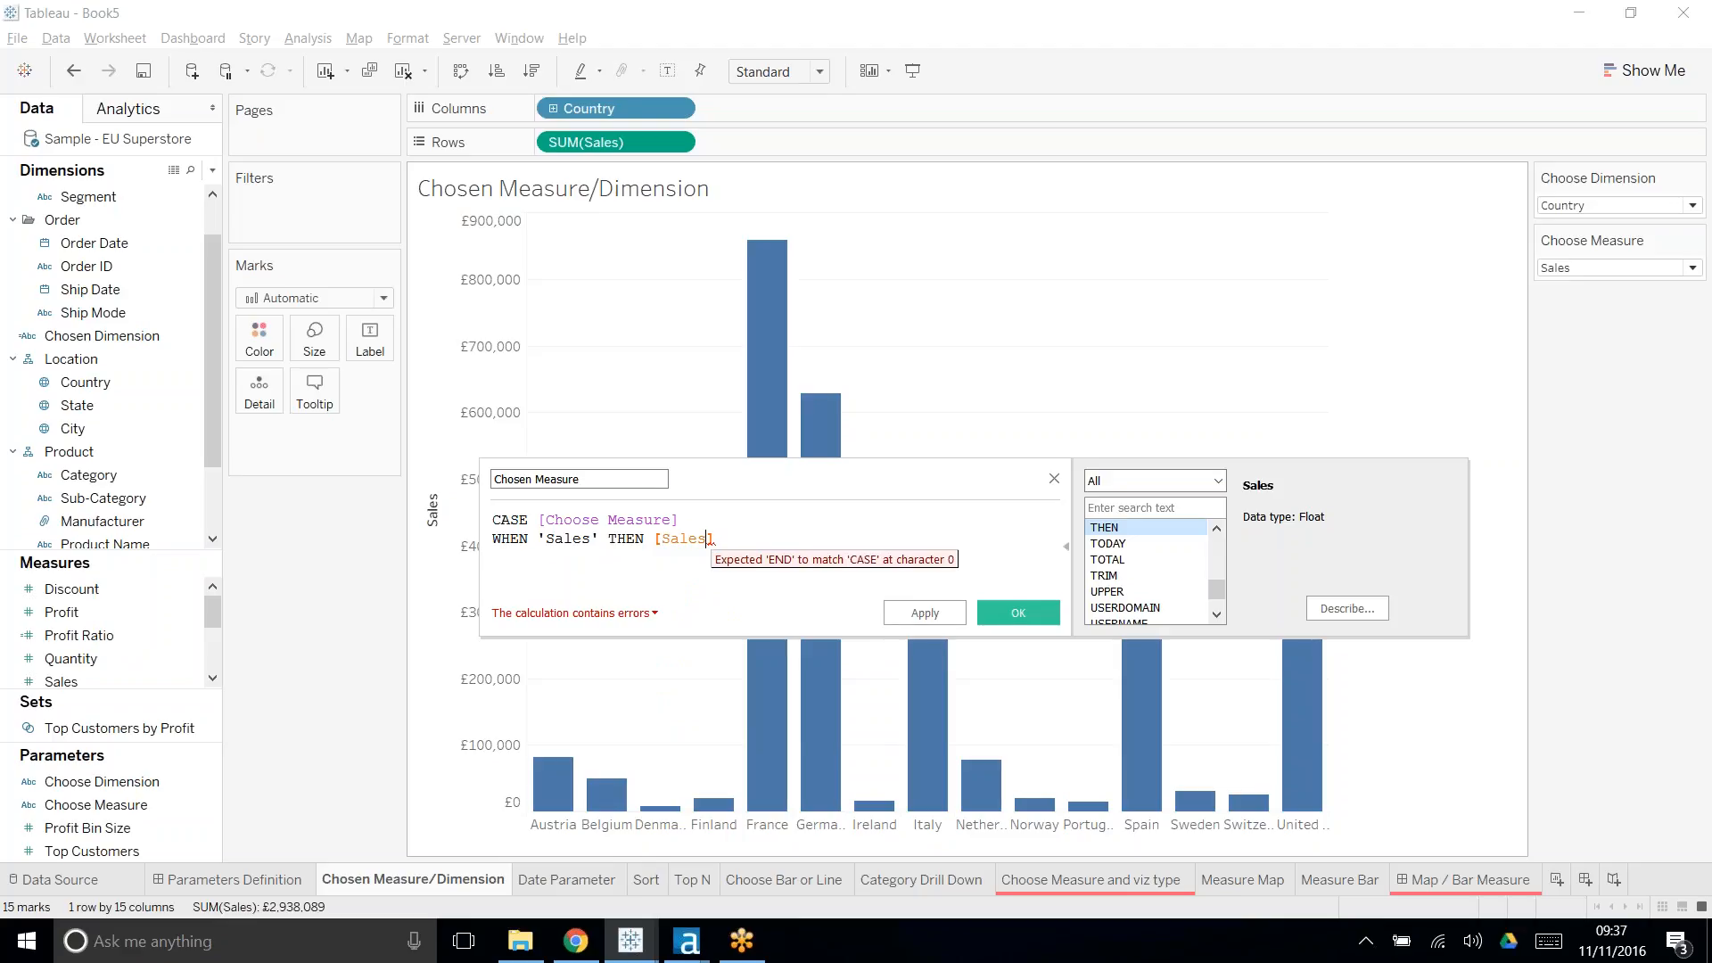
pyautogui.press('Left')
pyautogui.press('Left')
pyautogui.press('Left')
pyautogui.press('Left')
pyautogui.press('Left')
pyautogui.press('Left')
pyautogui.press('Left')
pyautogui.write('sum')
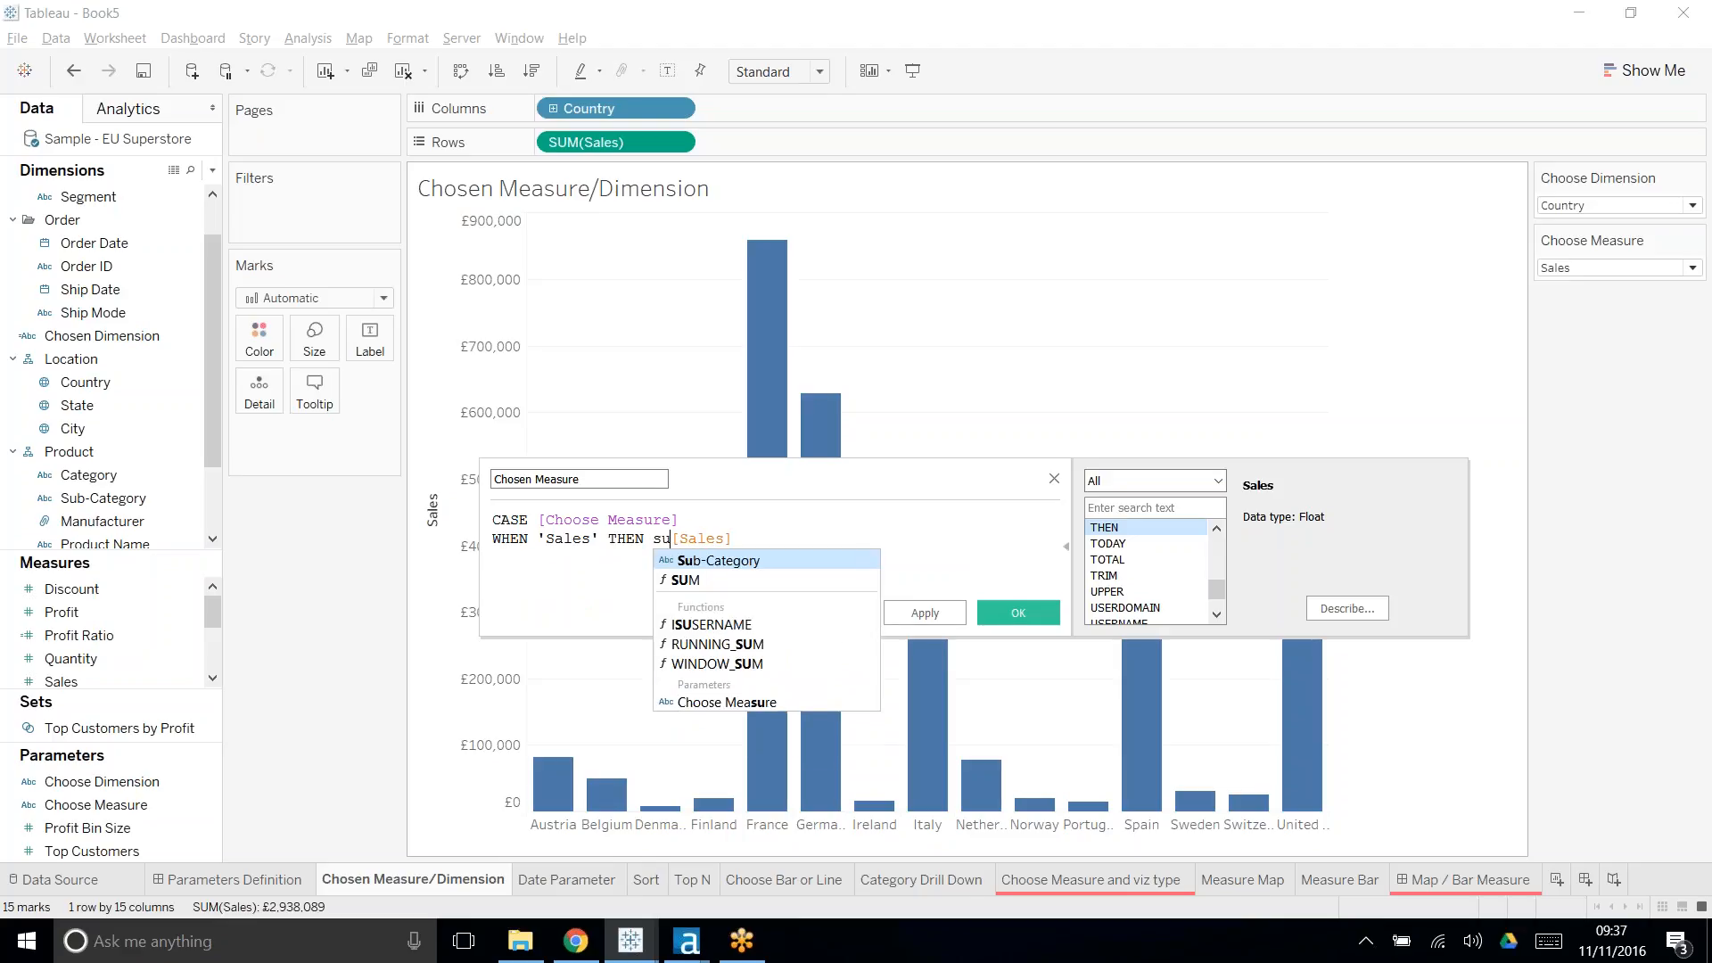
pyautogui.press('Return')
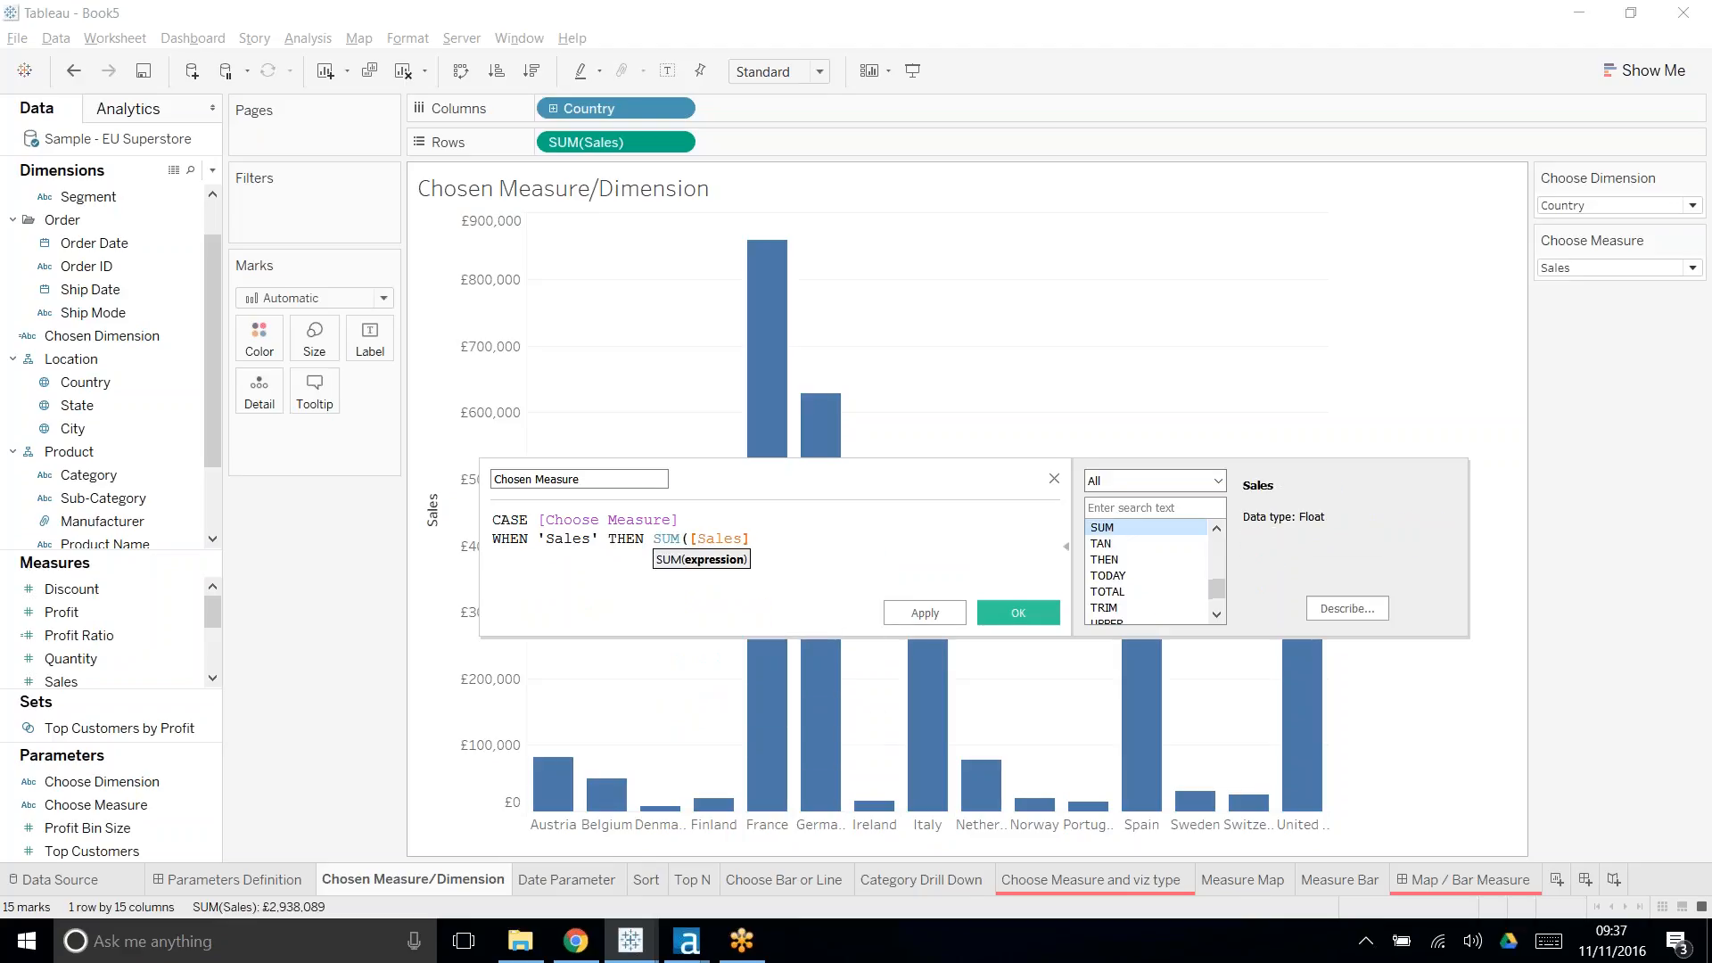
pyautogui.click(751, 539)
pyautogui.write(')')
# - Add the branch WHEN 'Profit' THEN SUM([Profit]) on the following line of the formula
pyautogui.press('Return')
pyautogui.write('WHEN ')
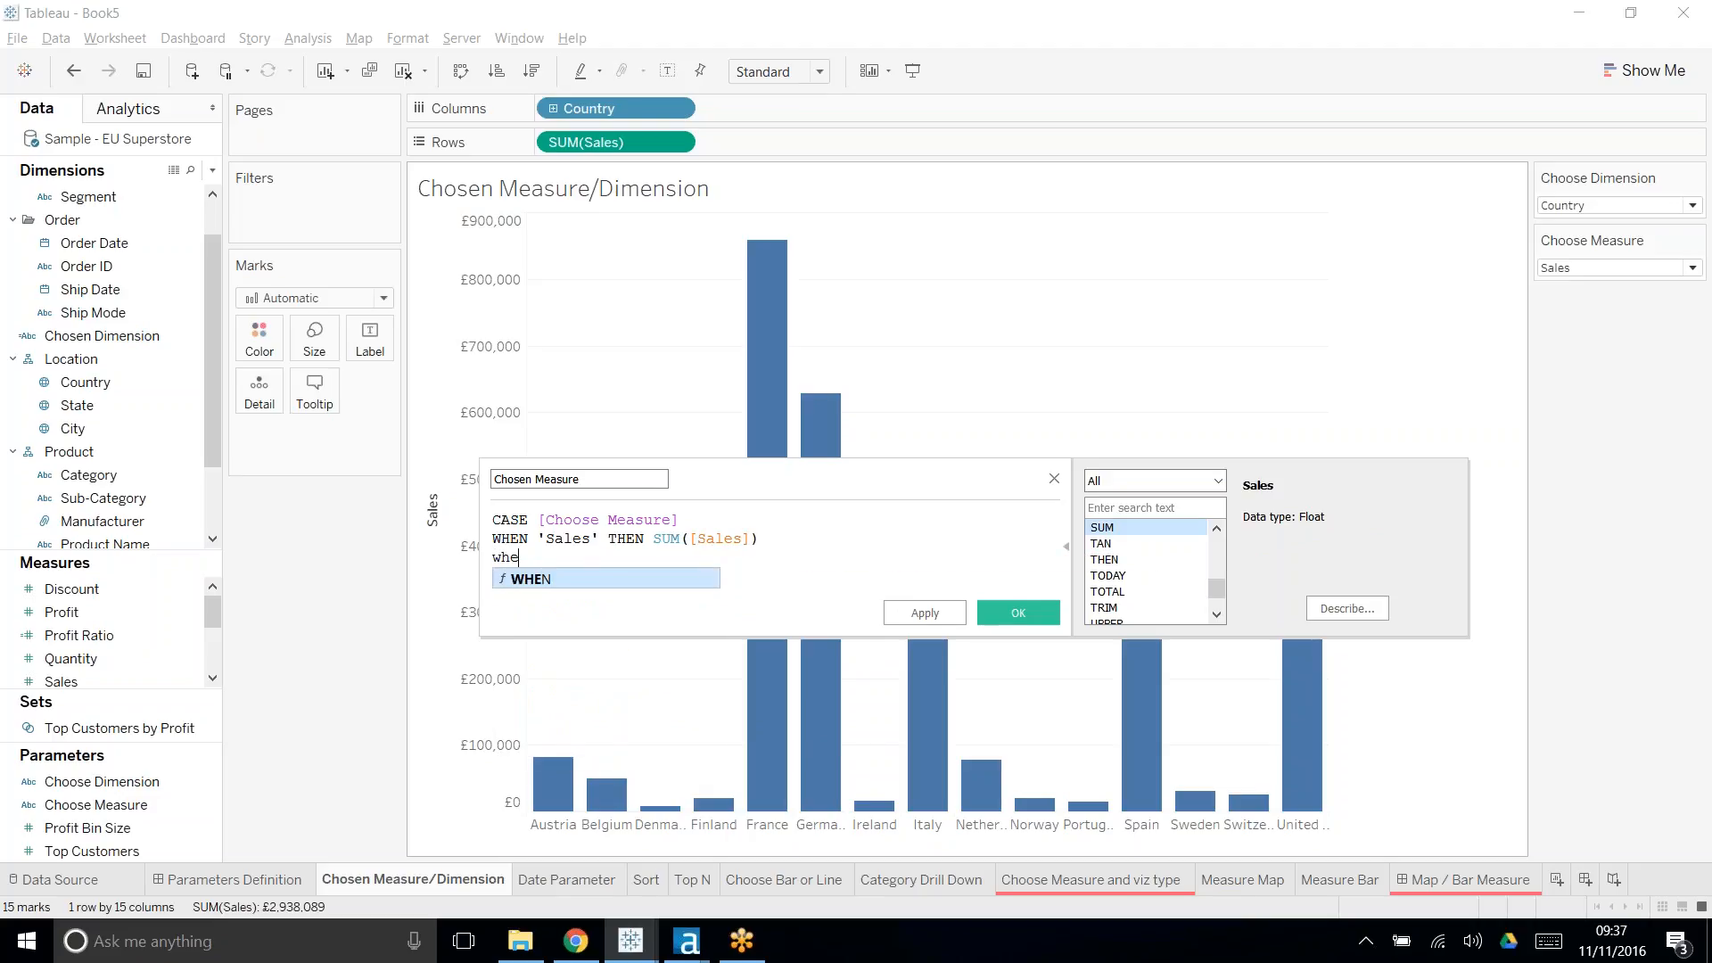
pyautogui.write("'Profit")
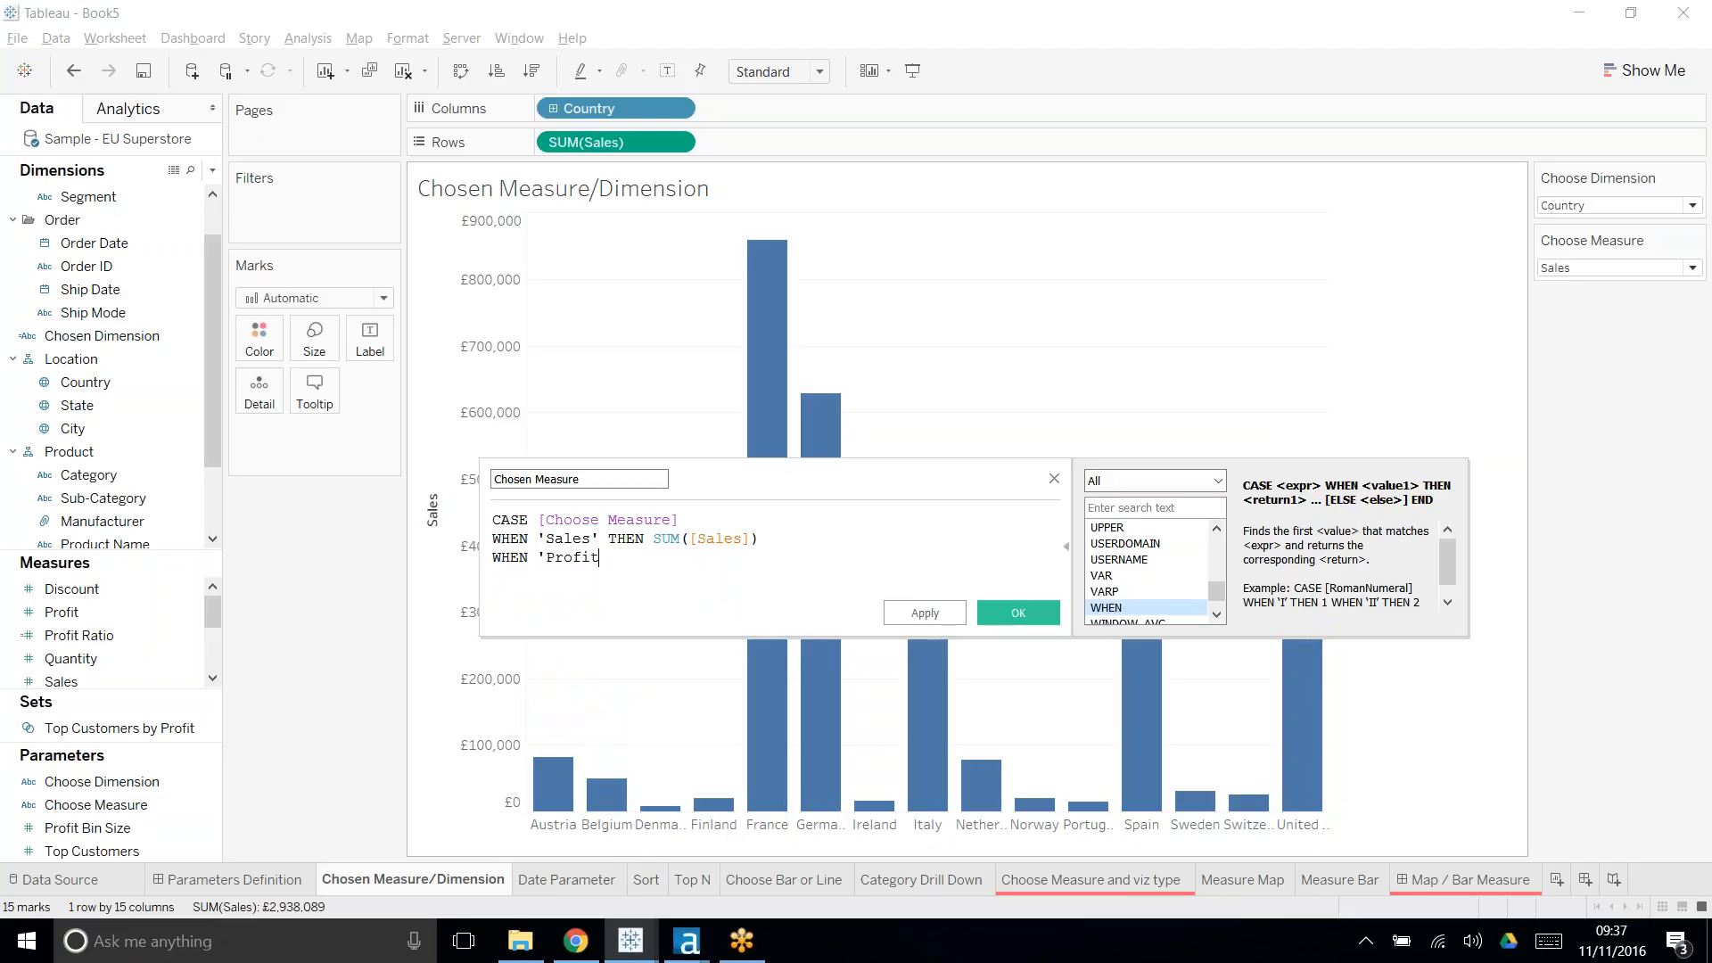
pyautogui.write("' the")
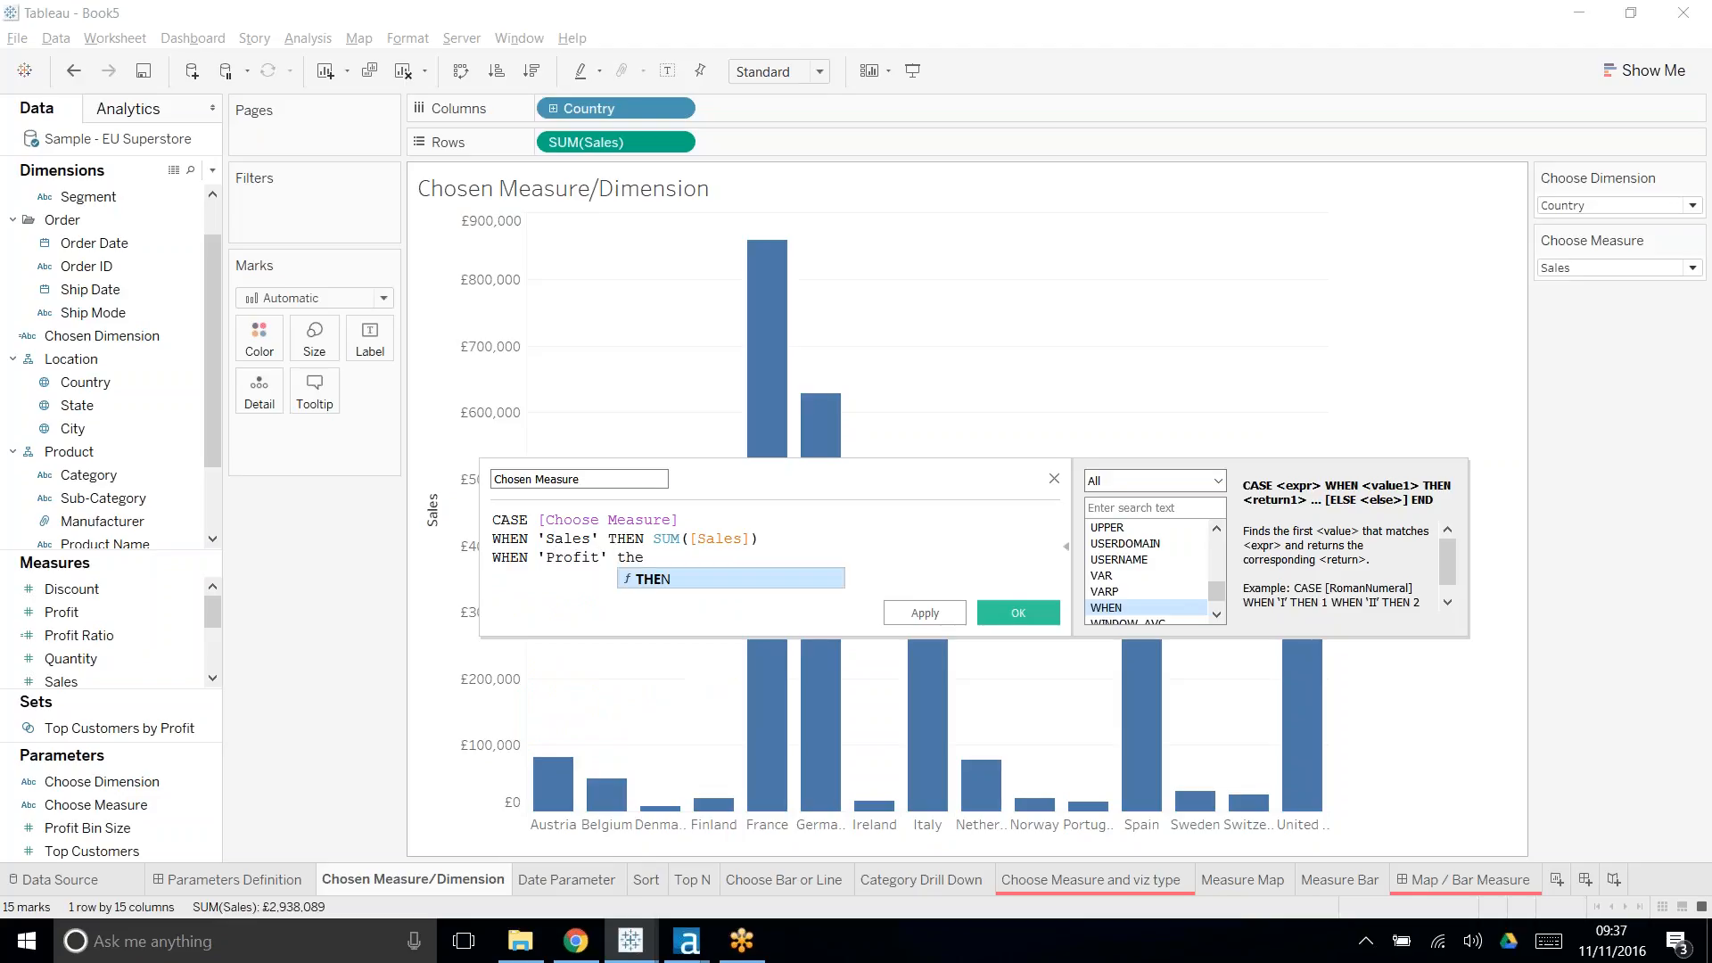
pyautogui.press('Return')
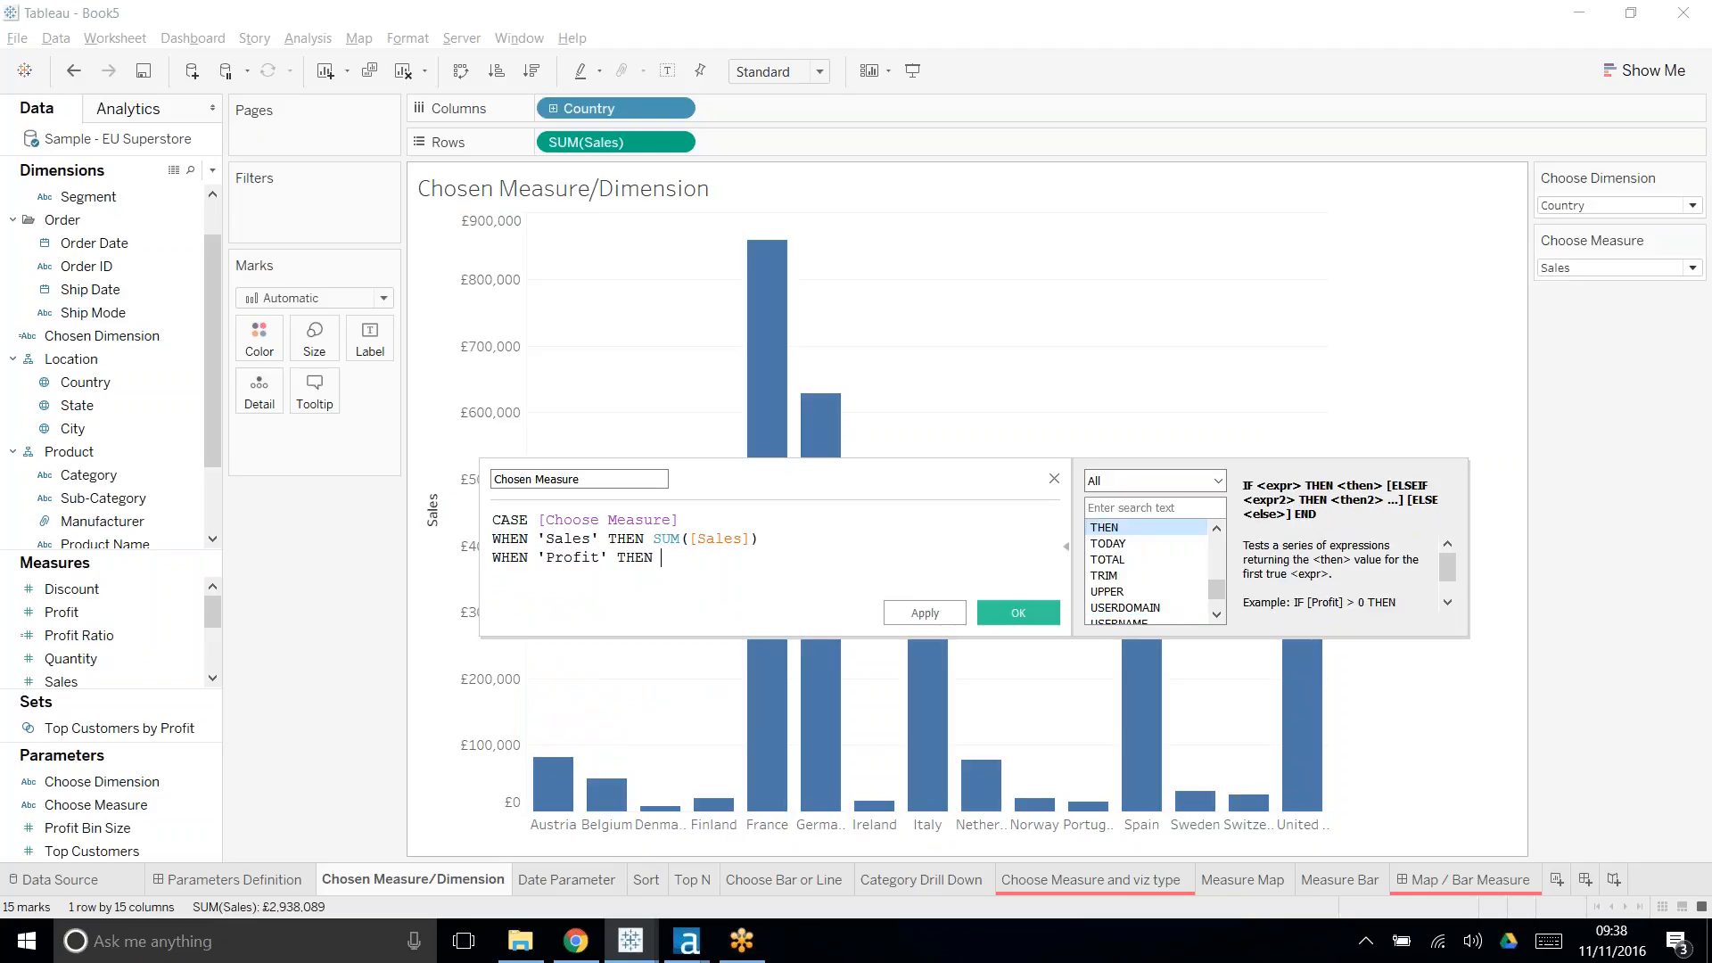
pyautogui.write('si')
pyautogui.press('BackSpace')
pyautogui.write('u')
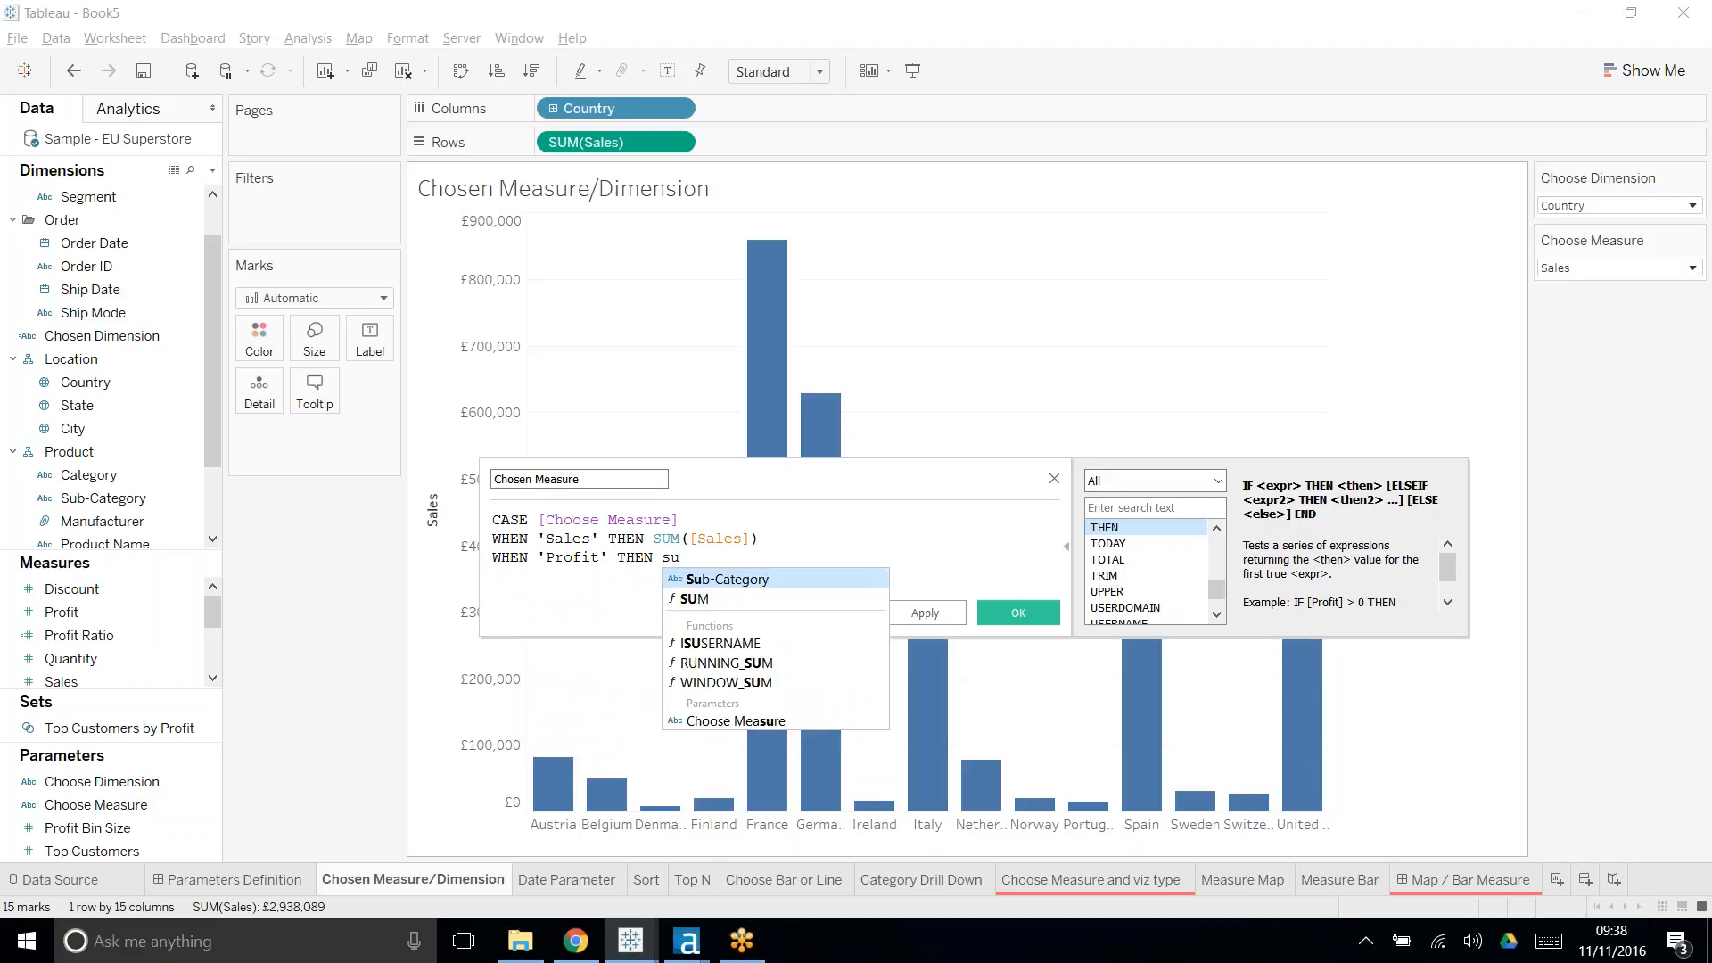
pyautogui.press('Down')
pyautogui.press('Return')
pyautogui.write('Pr')
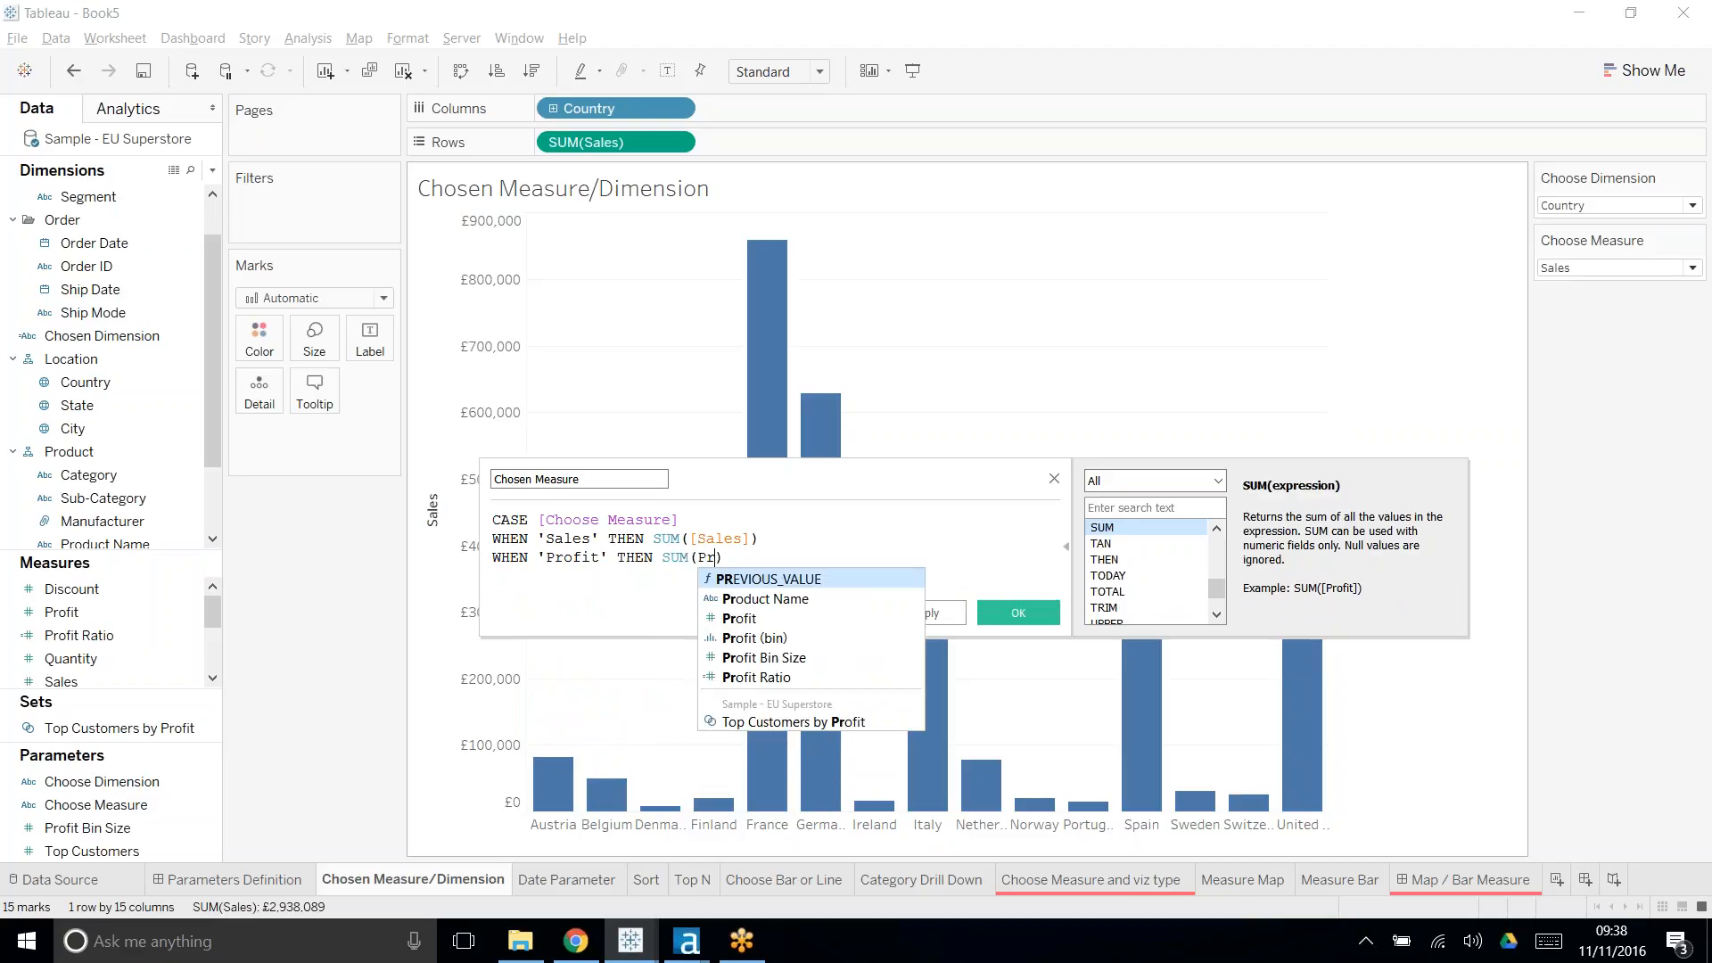
pyautogui.write('ofi')
pyautogui.press('Return')
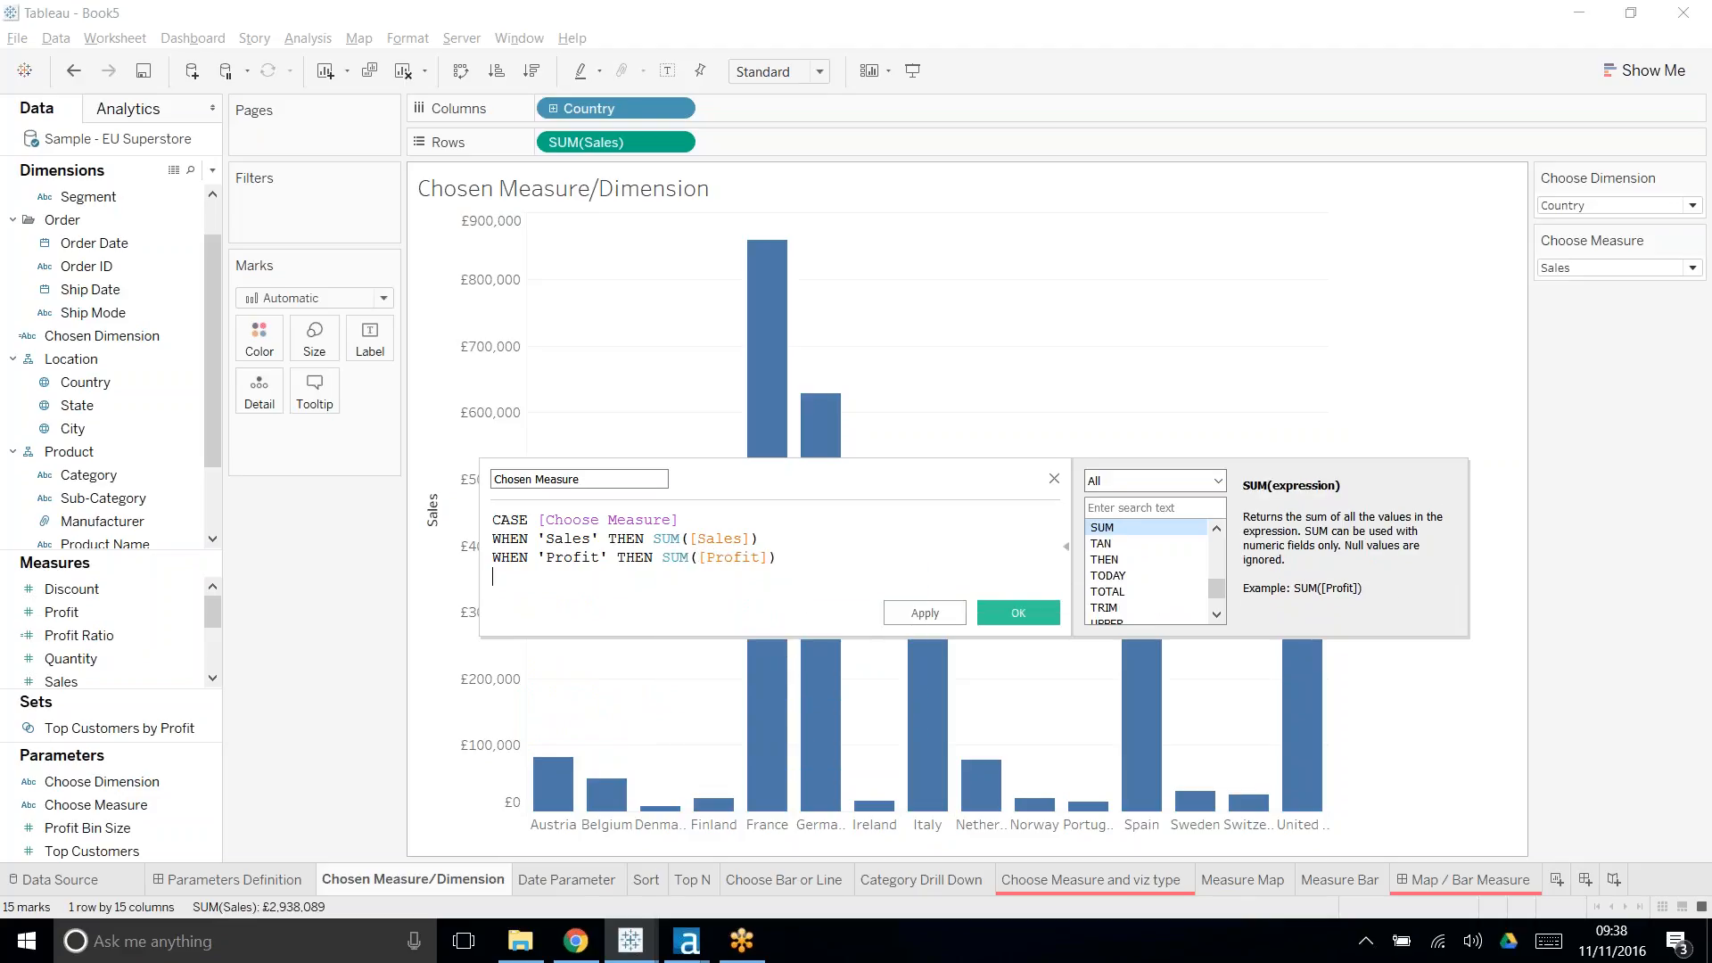
# - Add the branch WHEN 'Discount' THEN AVG([Discount]) to the Chosen Measure formula
pyautogui.write("WHEN 'Disc")
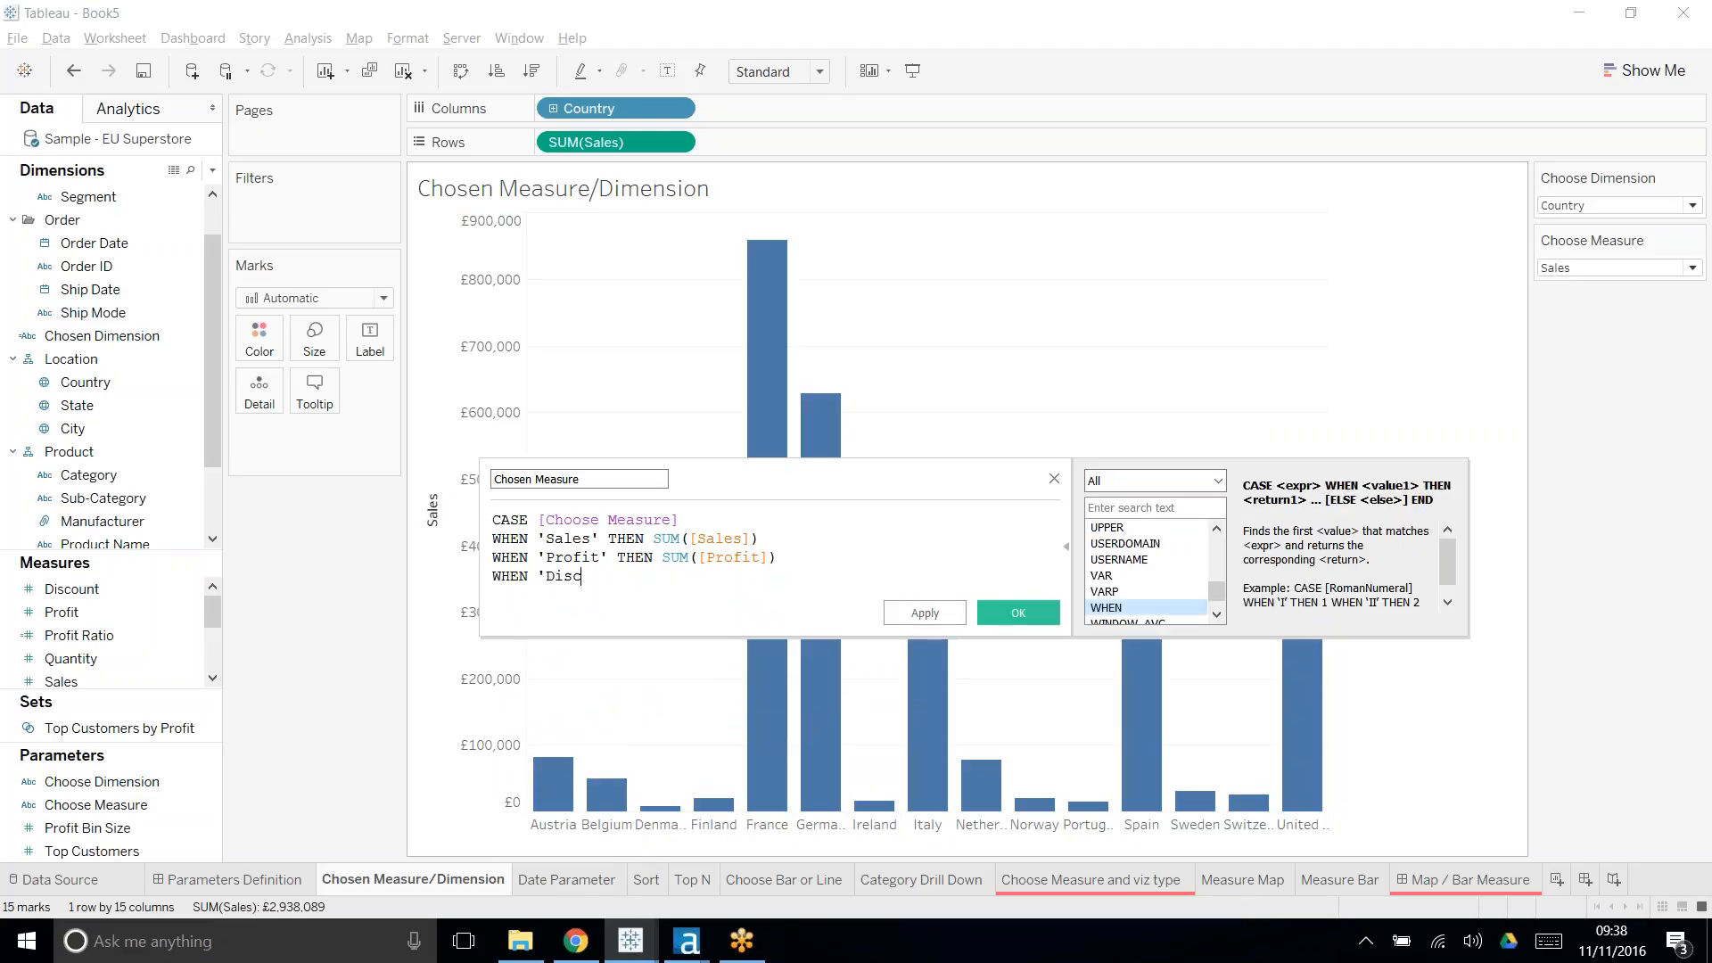
pyautogui.write("ount' THEN ")
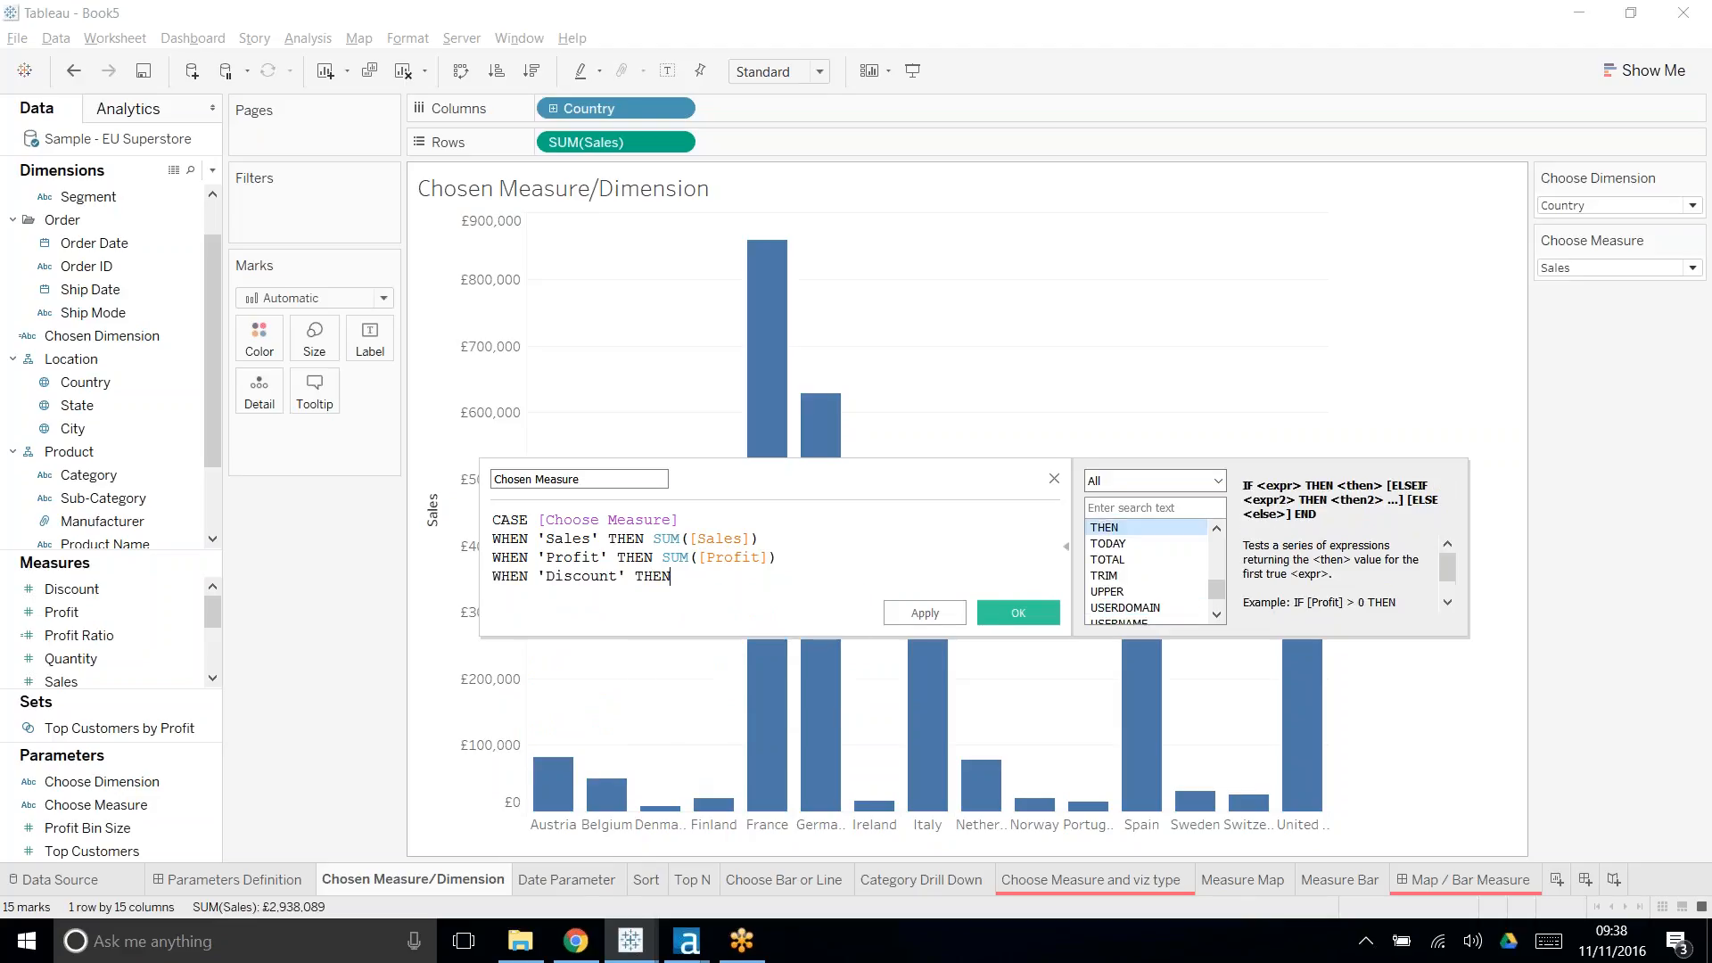
pyautogui.write('AVG')
pyautogui.press('Return')
pyautogui.write('disc')
pyautogui.press('Return')
pyautogui.press('End')
# - Close the CASE formula with END on its own line and save the Chosen Measure calculated field
pyautogui.press('Return')
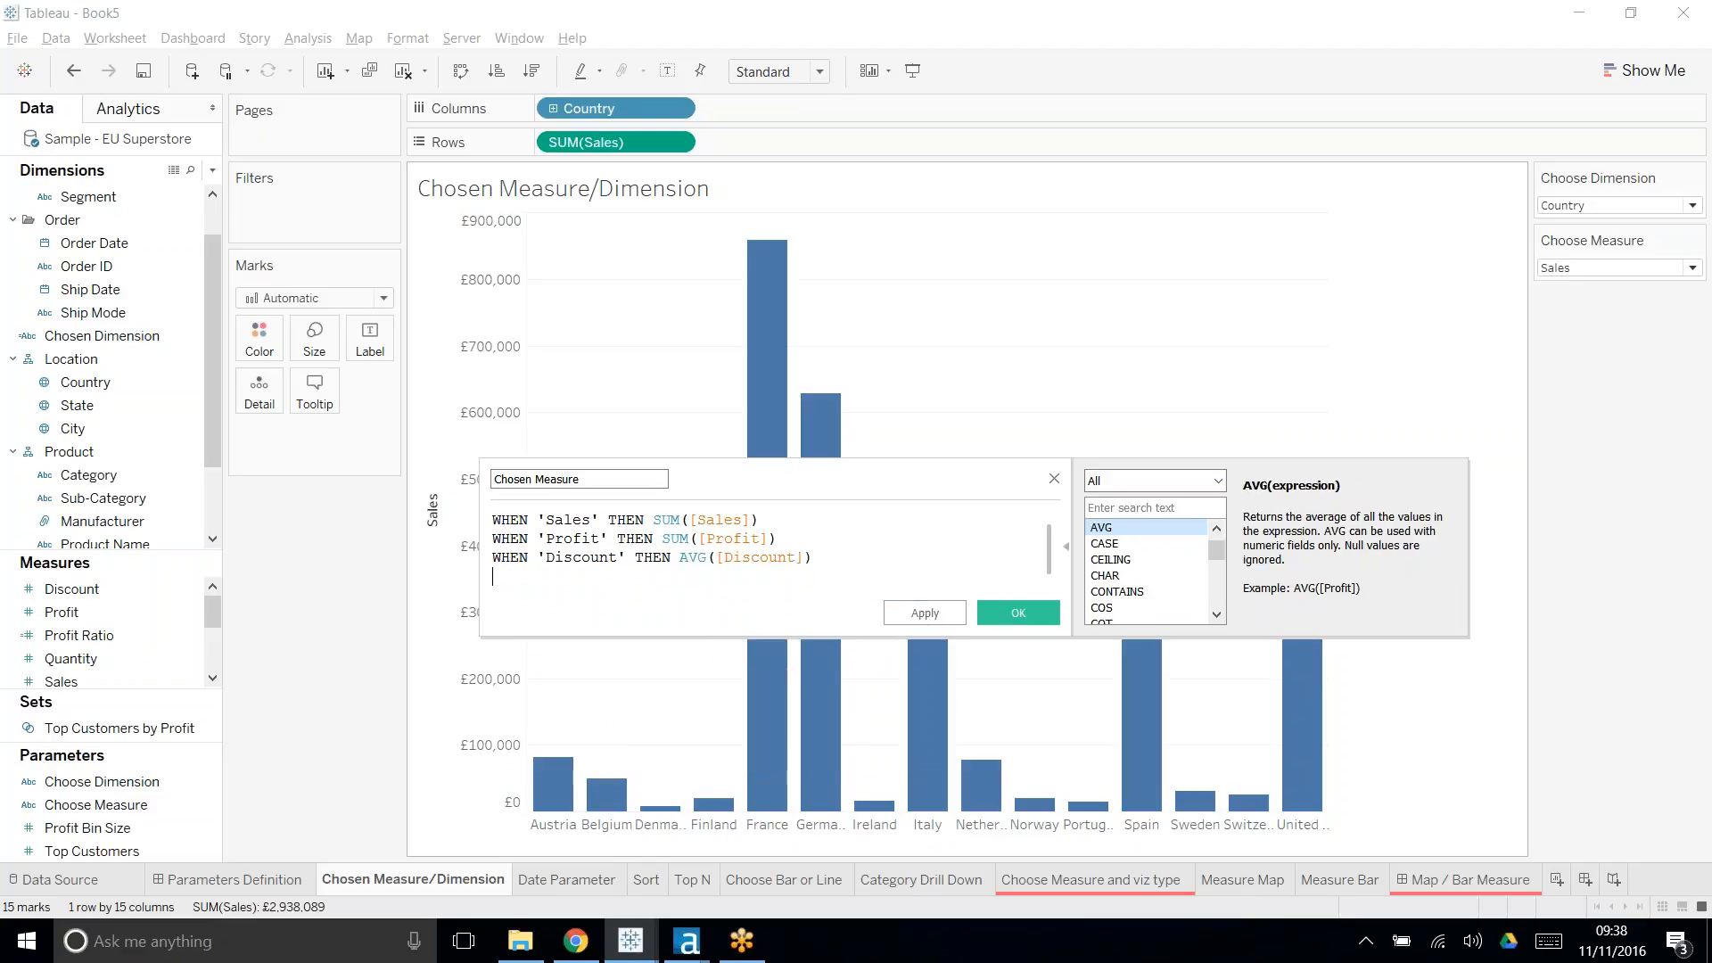
pyautogui.write('end')
pyautogui.press('Return')
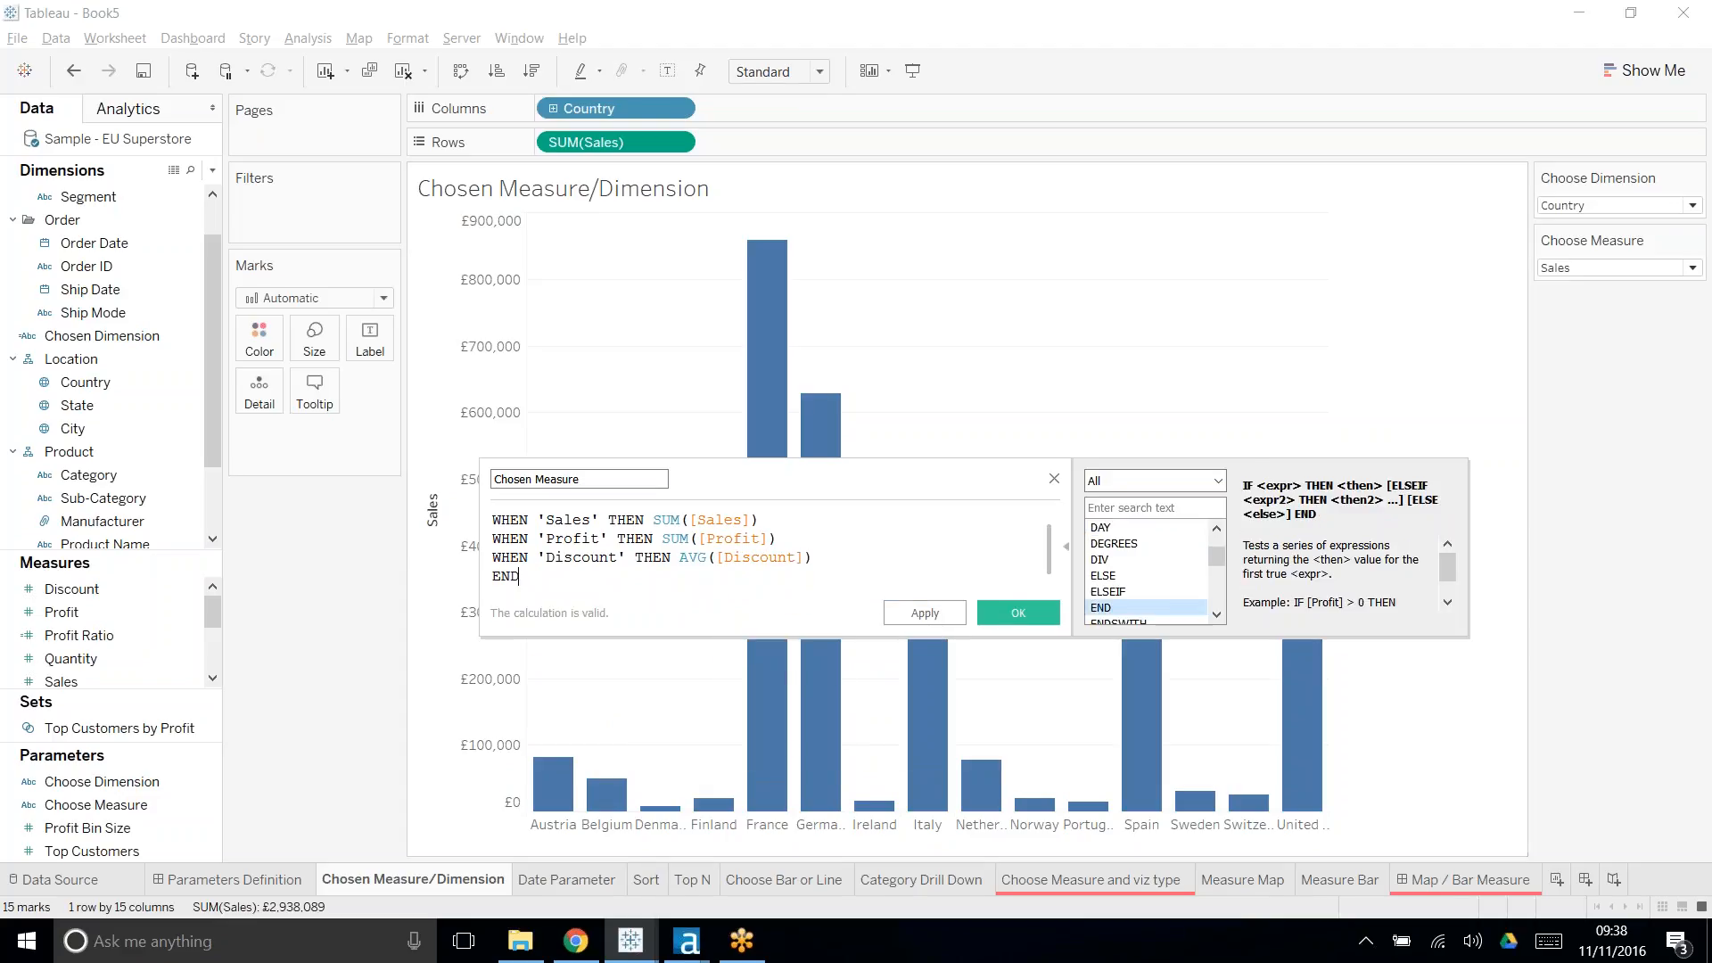
pyautogui.scroll(1, 888, 514)
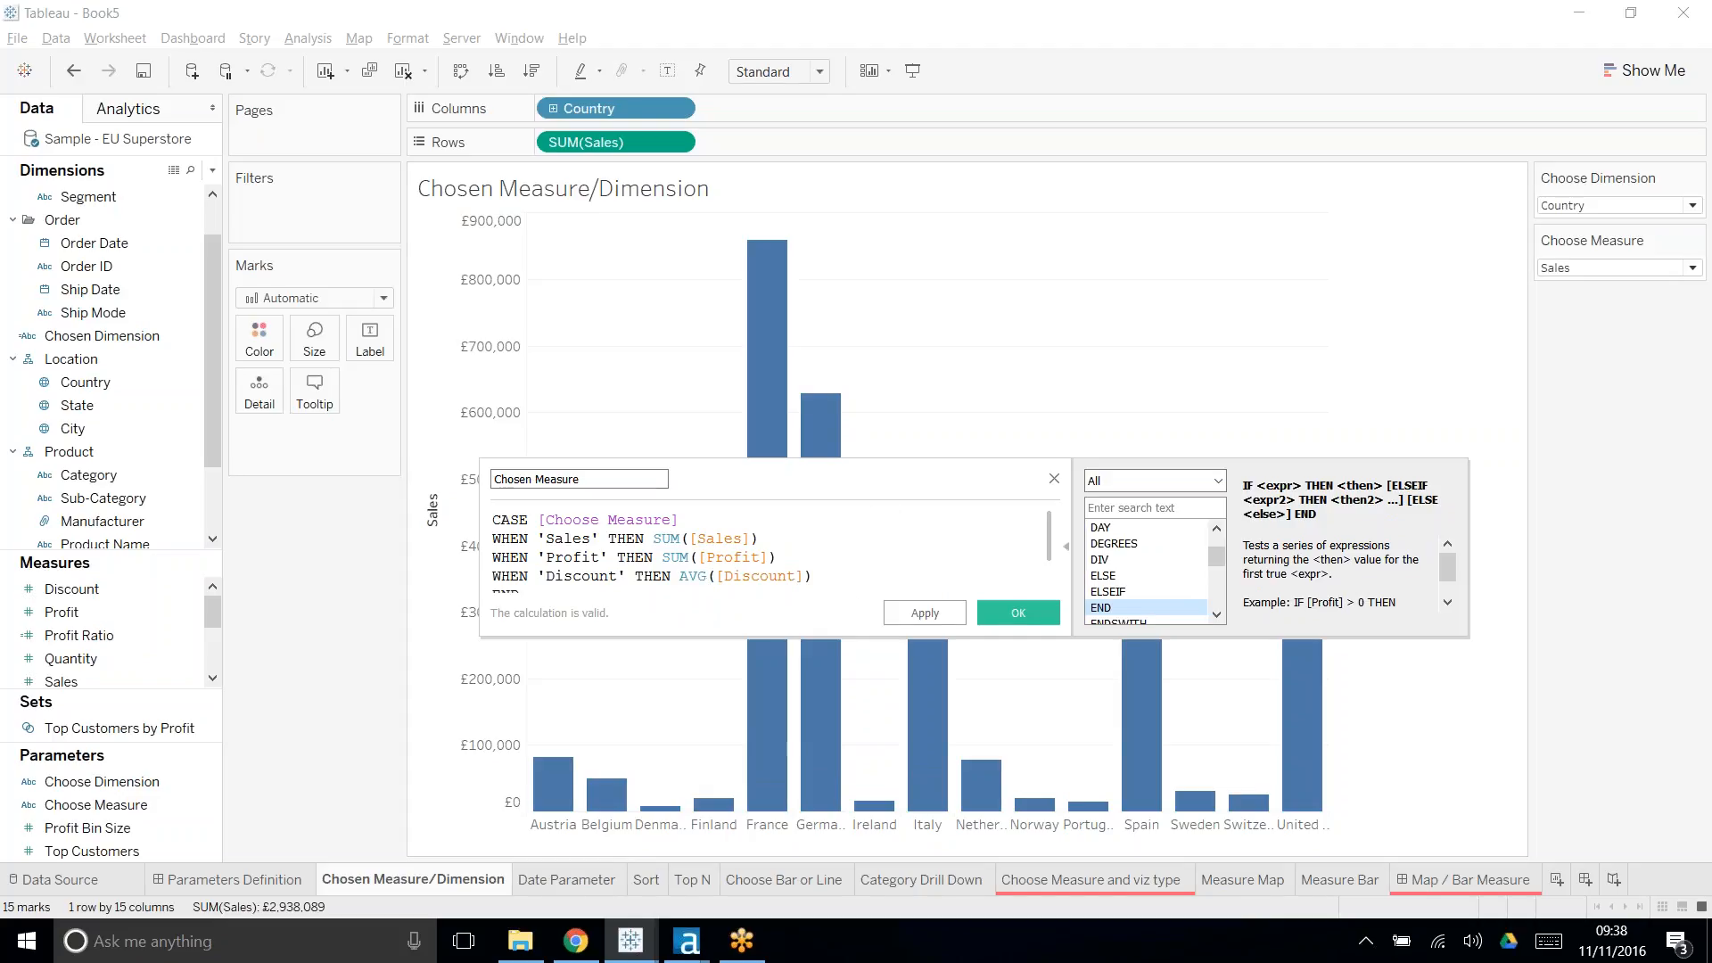
pyautogui.click(1002, 622)
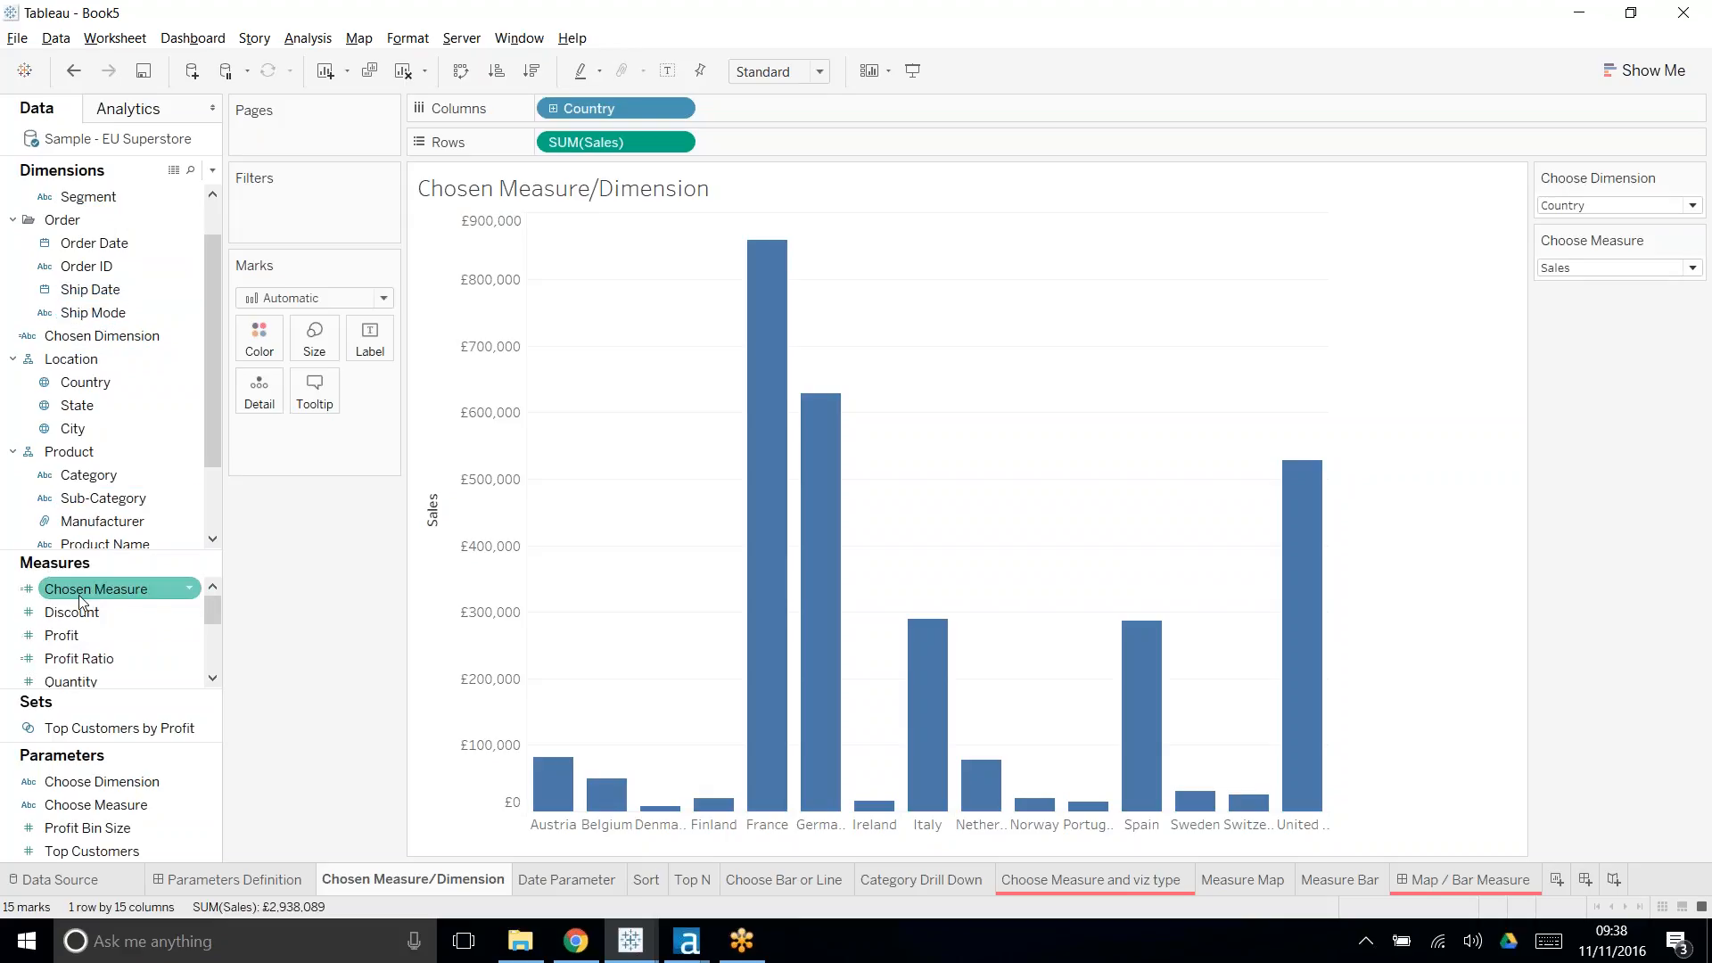
# - Replace SUM(Sales) on Rows with Chosen Measure and Country on Columns with Chosen Dimension
pyautogui.moveTo(80, 599); pyautogui.dragTo(585, 146)
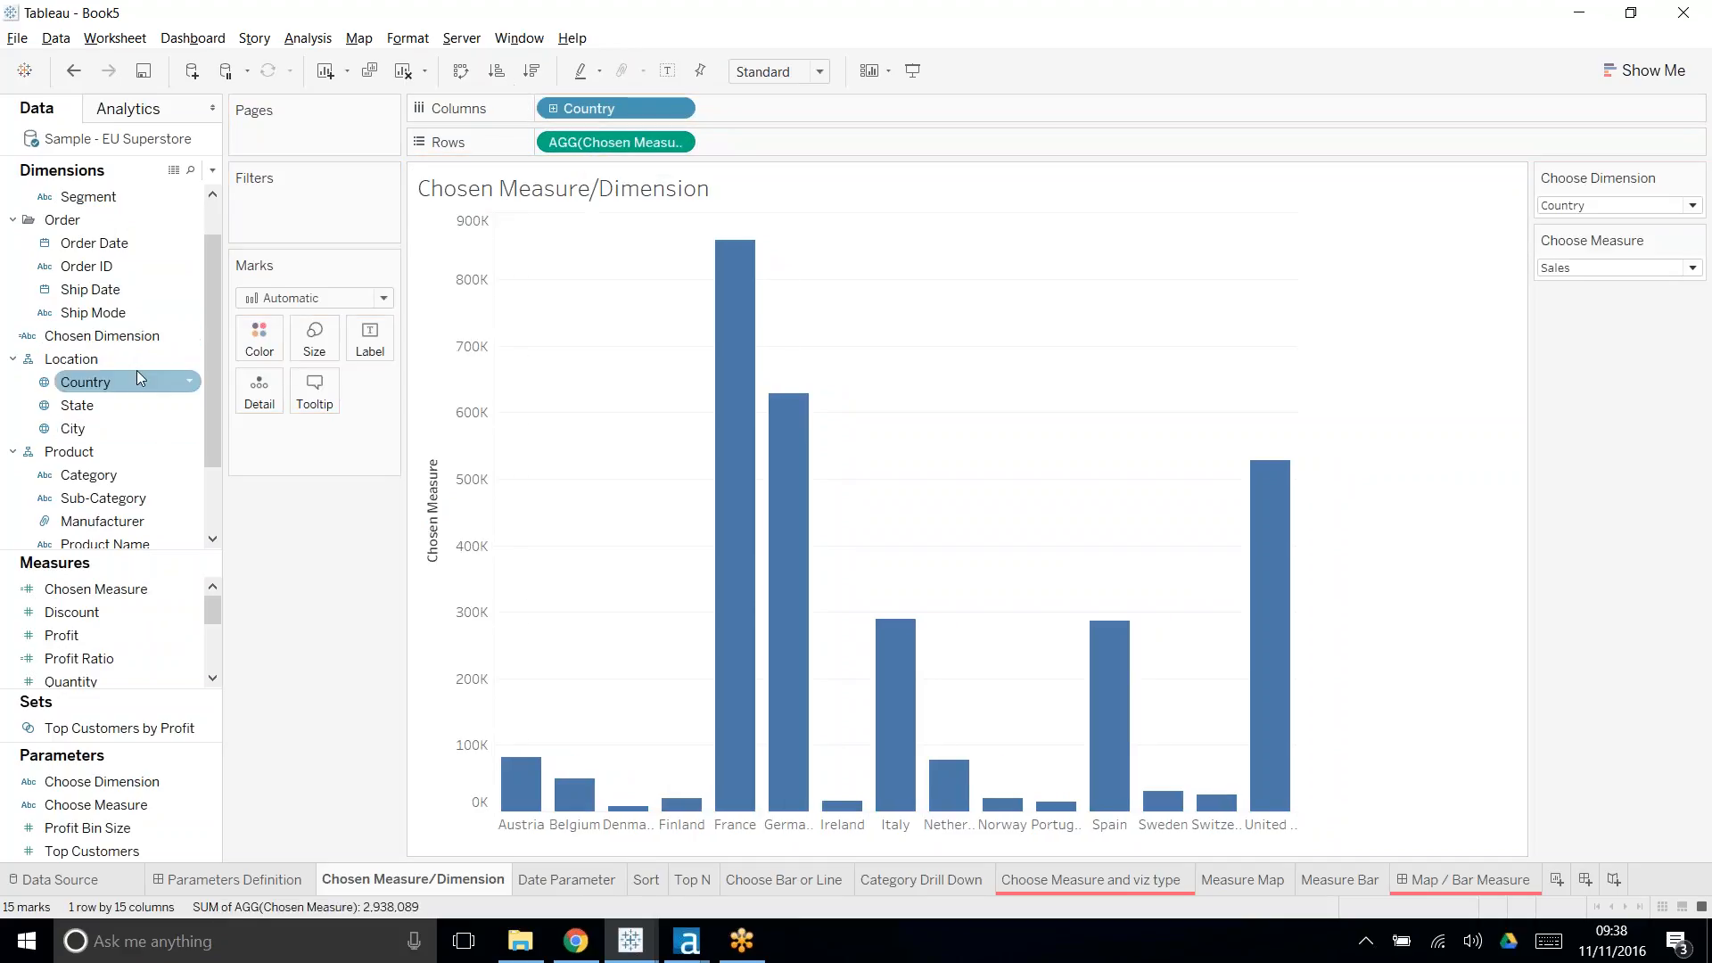
pyautogui.moveTo(100, 336); pyautogui.dragTo(631, 108)
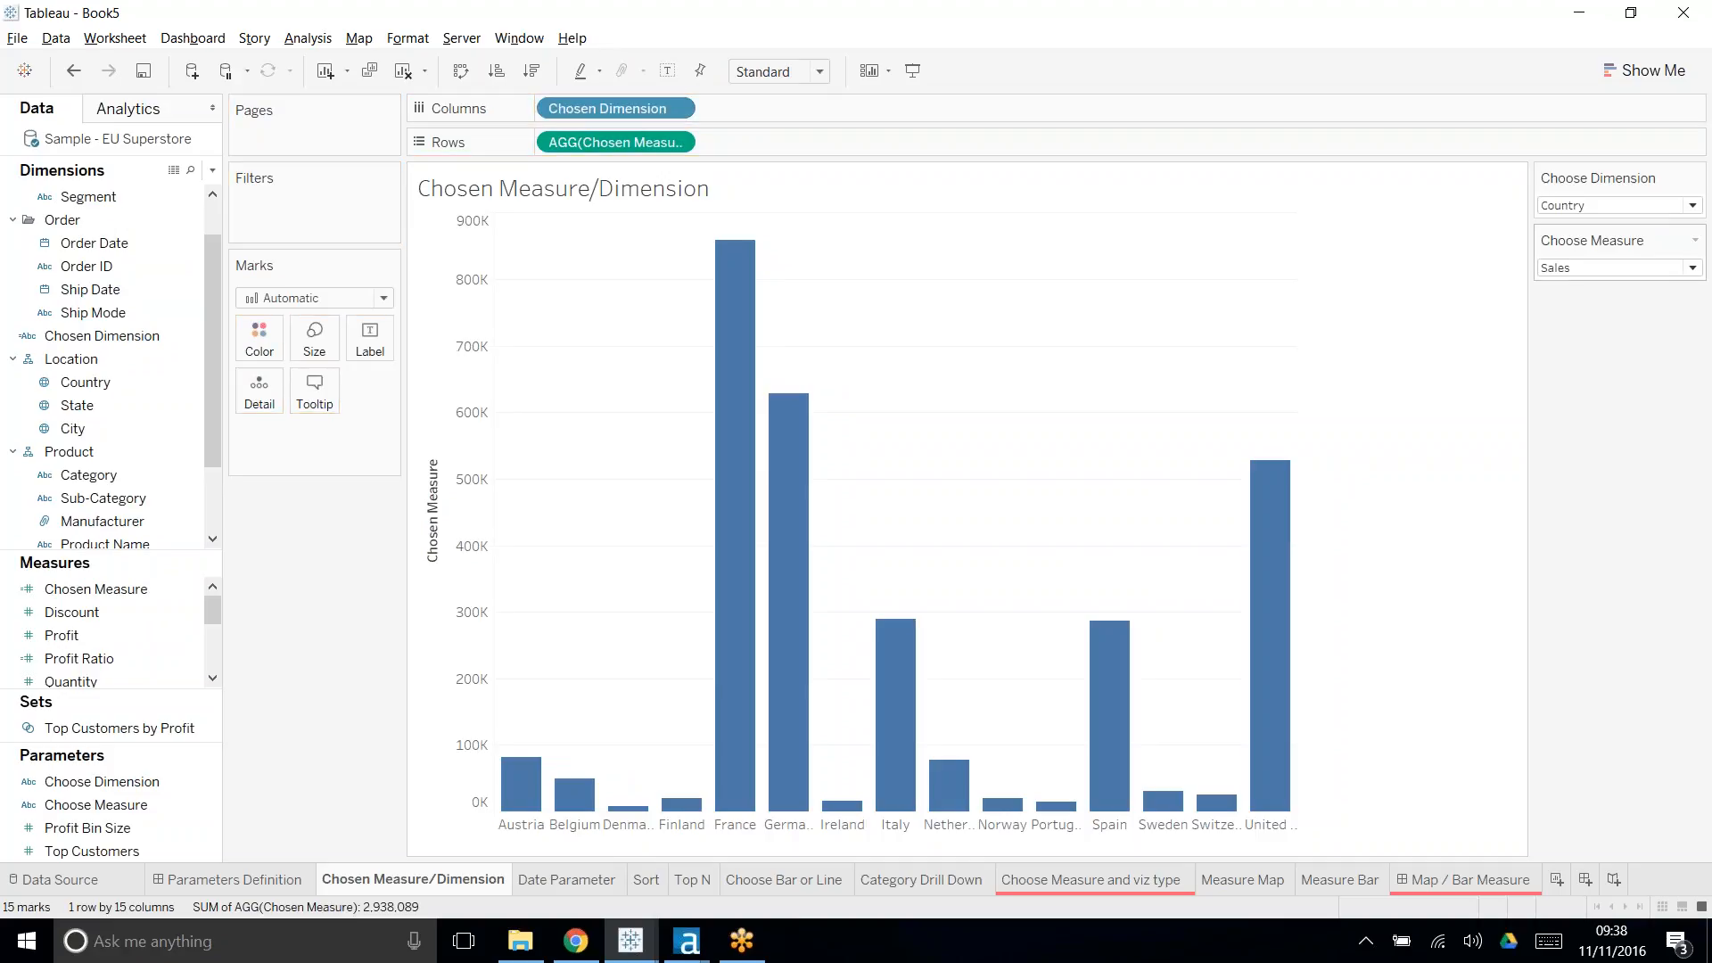
# - Test the Choose Dimension parameter by switching it to Category and back to Country
pyautogui.click(1648, 205)
pyautogui.click(1643, 256)
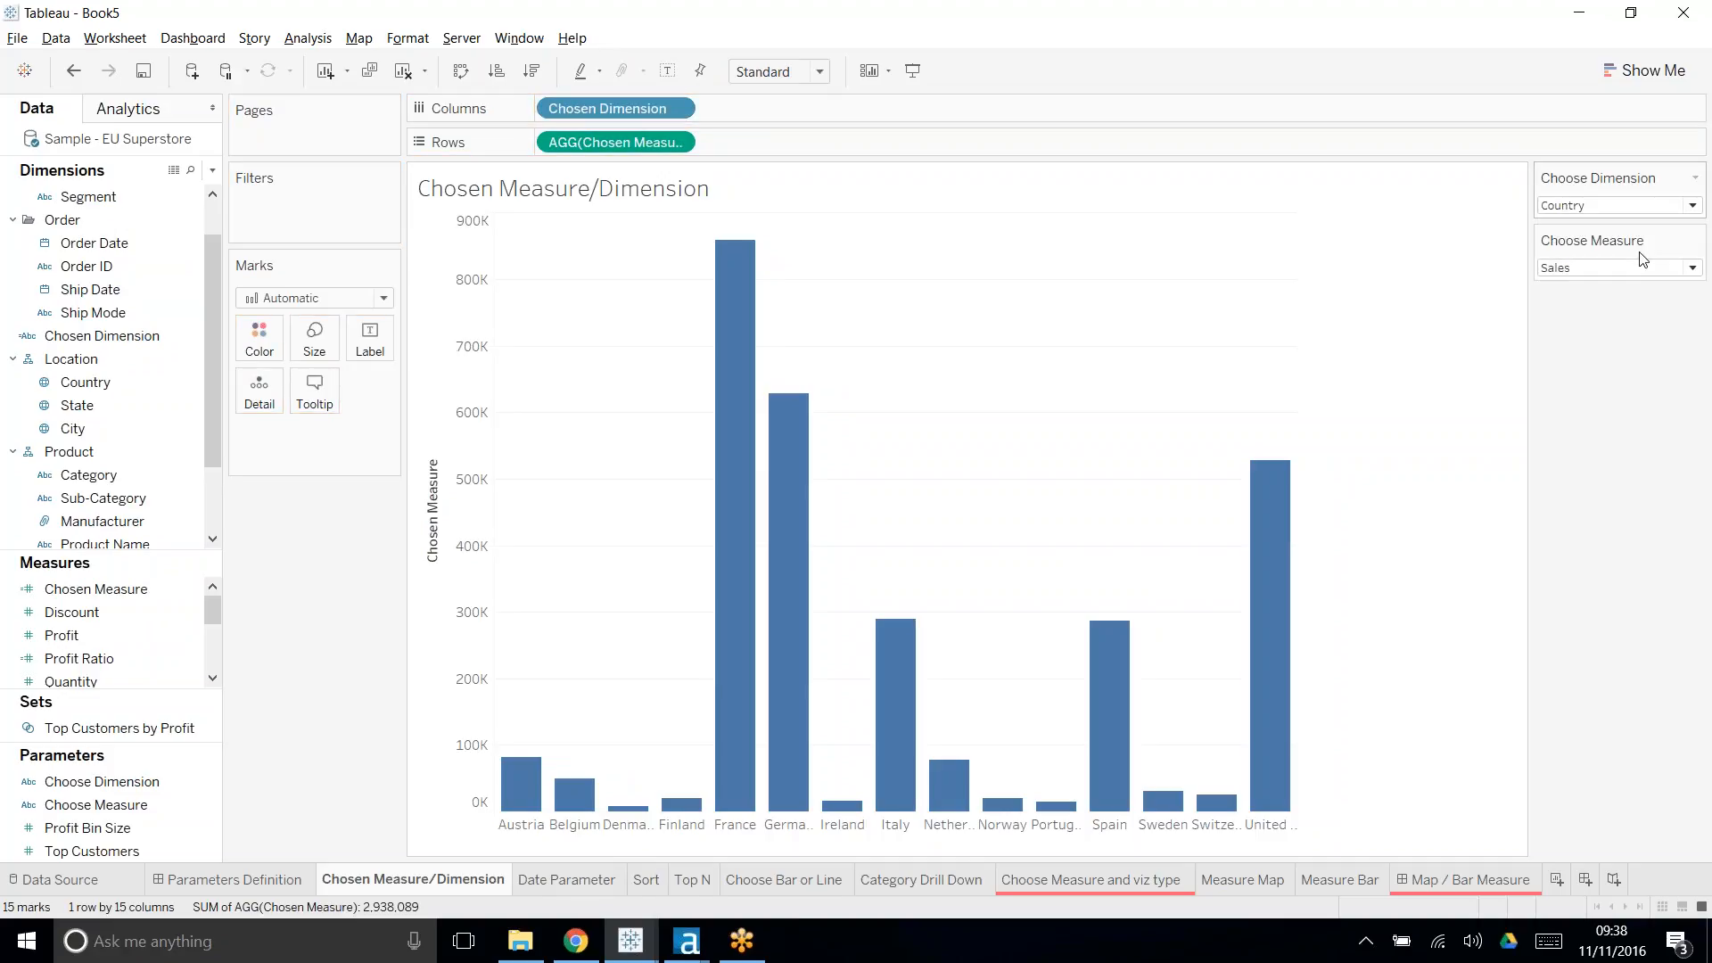
pyautogui.click(1641, 206)
pyautogui.click(1608, 265)
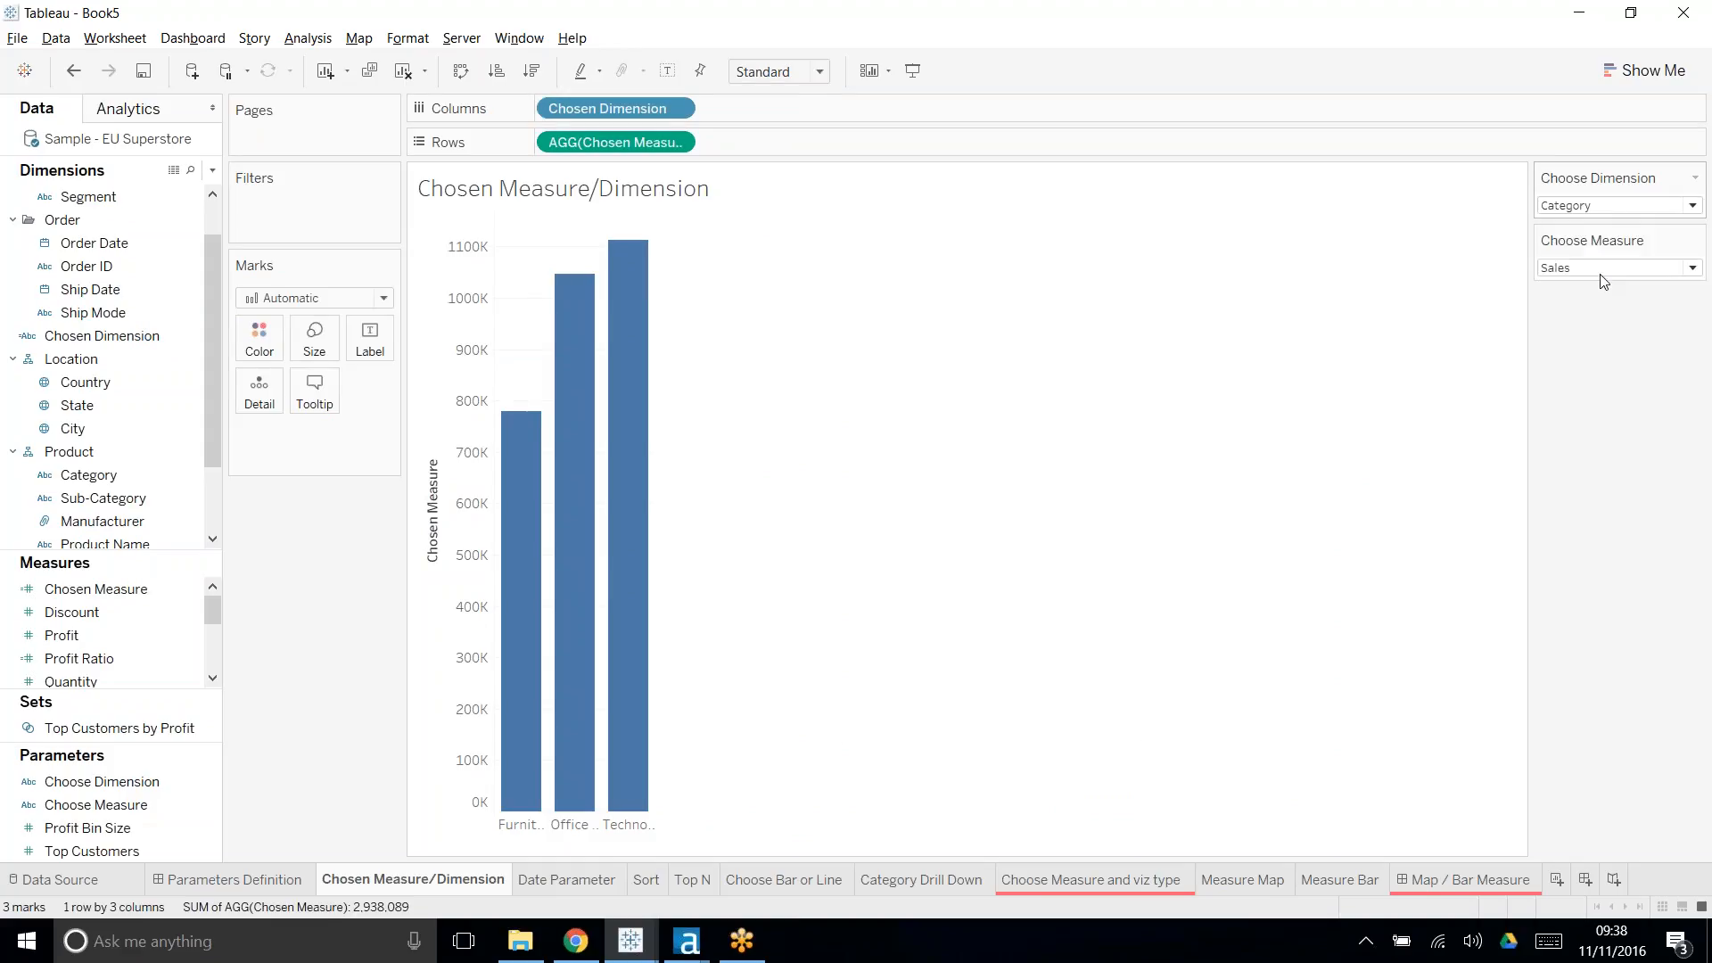
pyautogui.click(1627, 206)
pyautogui.click(1619, 224)
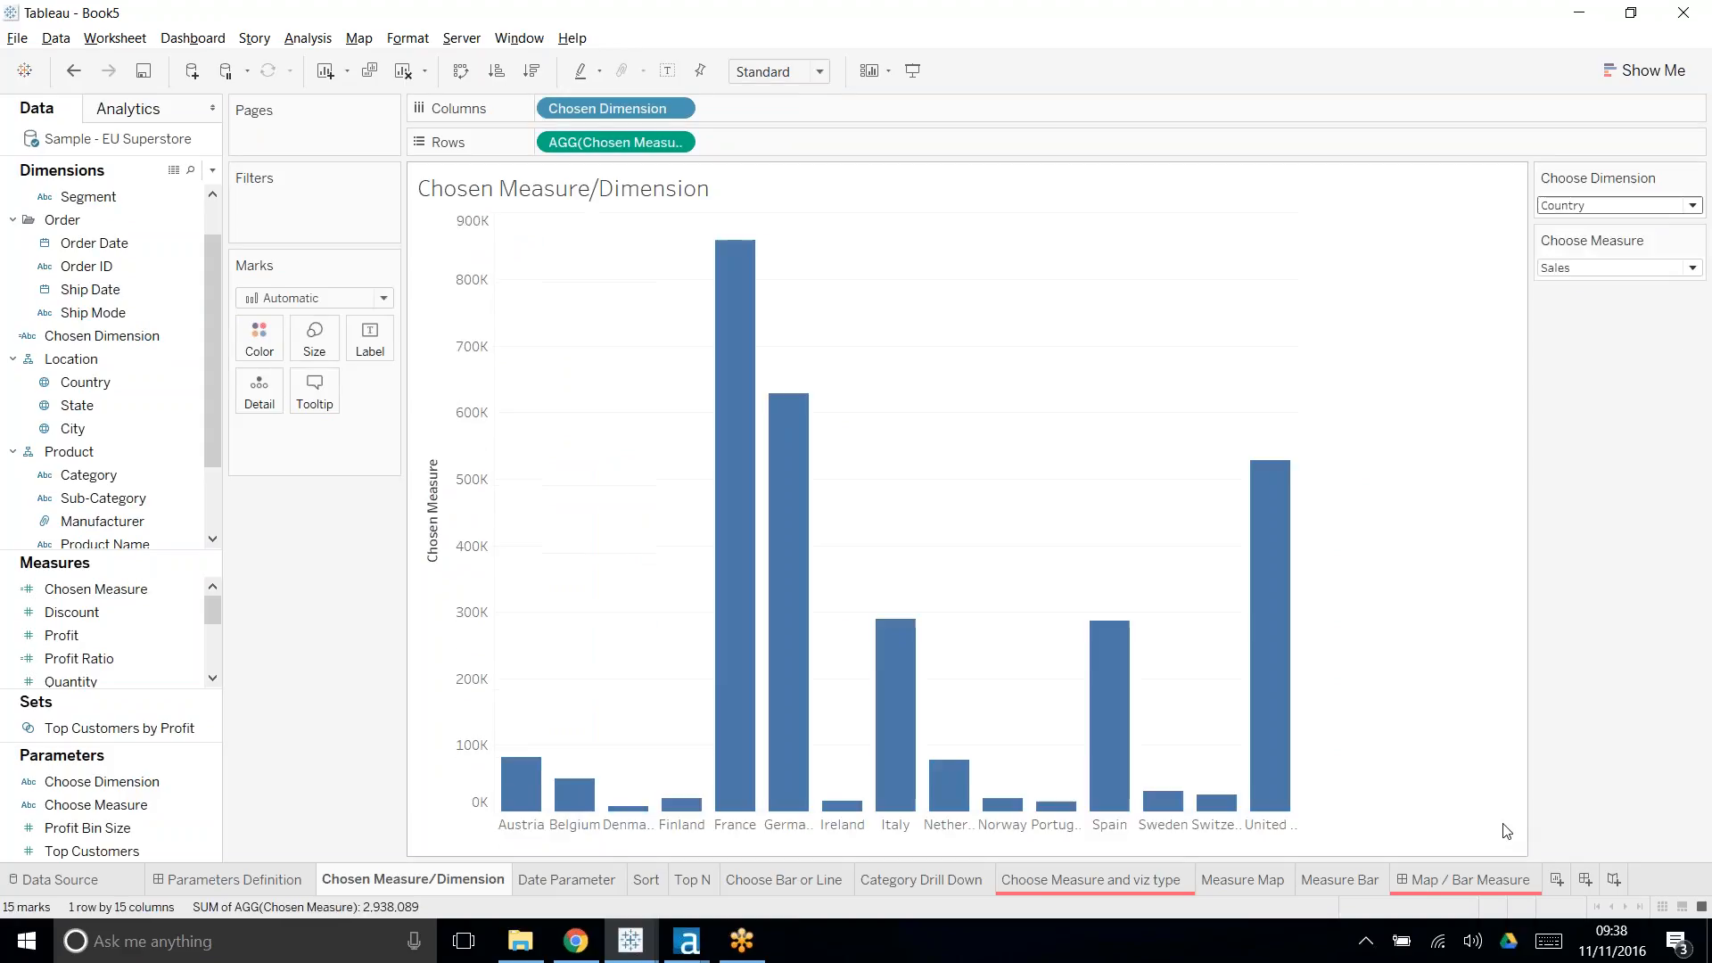
# - Test the Choose Measure parameter by switching it to Profit, back to Sales, and finally to Profit
pyautogui.click(1606, 267)
pyautogui.click(1570, 309)
pyautogui.click(1576, 268)
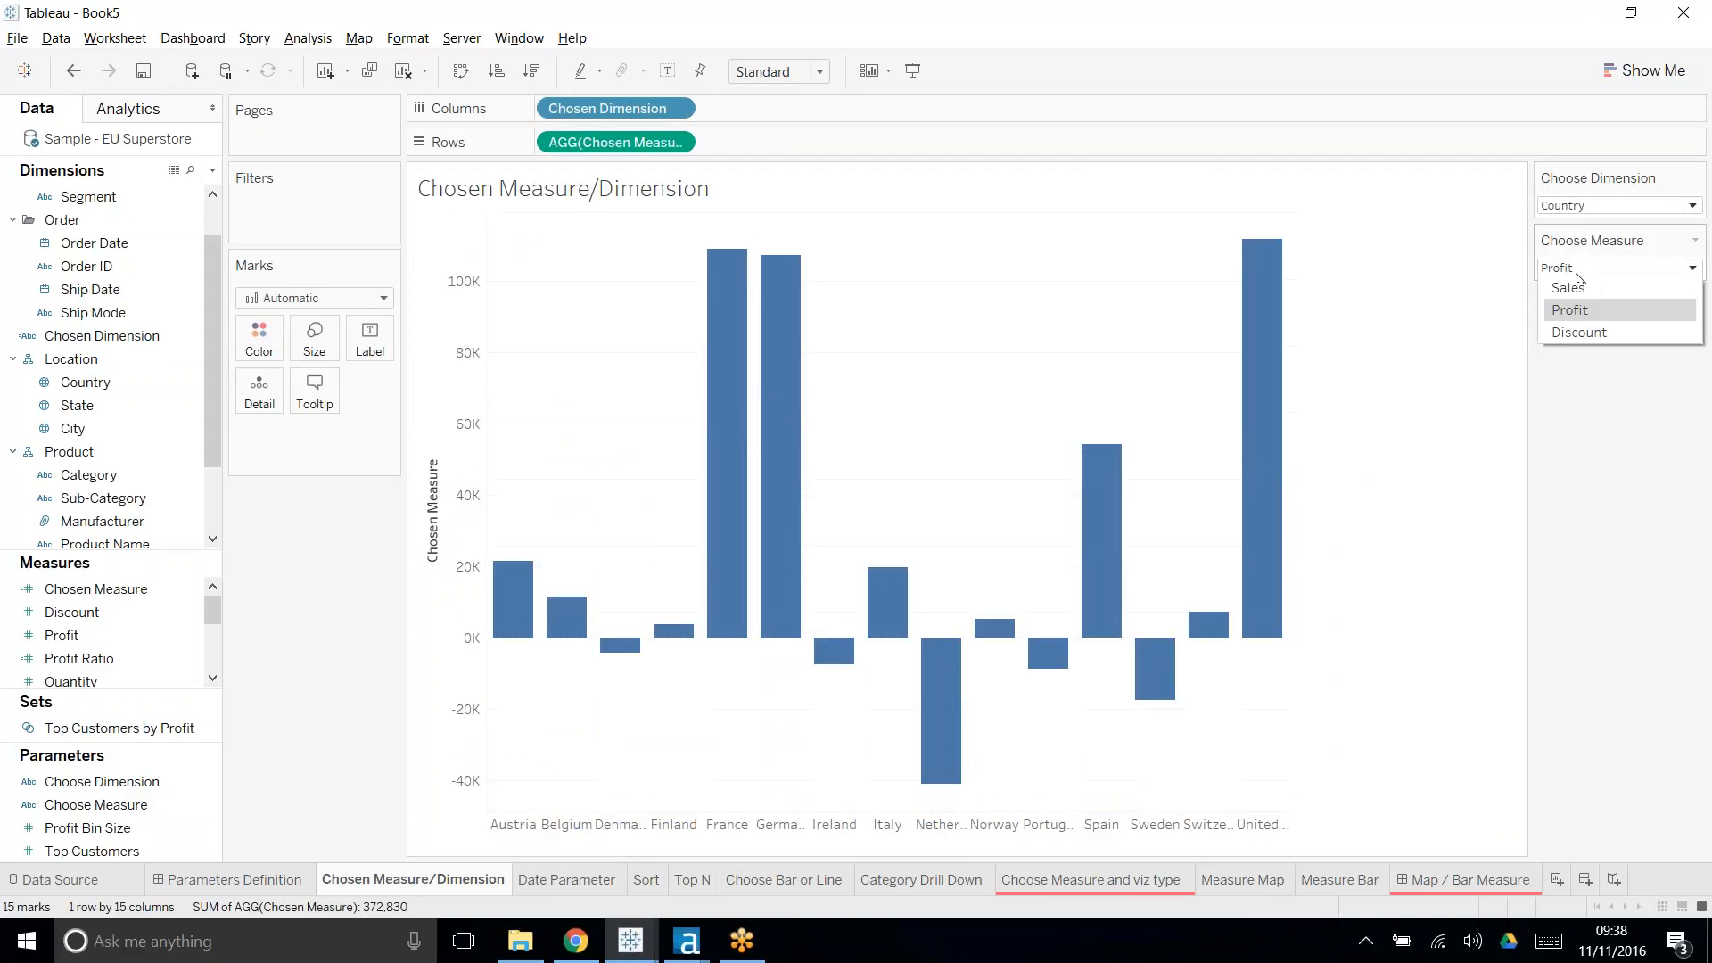
pyautogui.click(1569, 287)
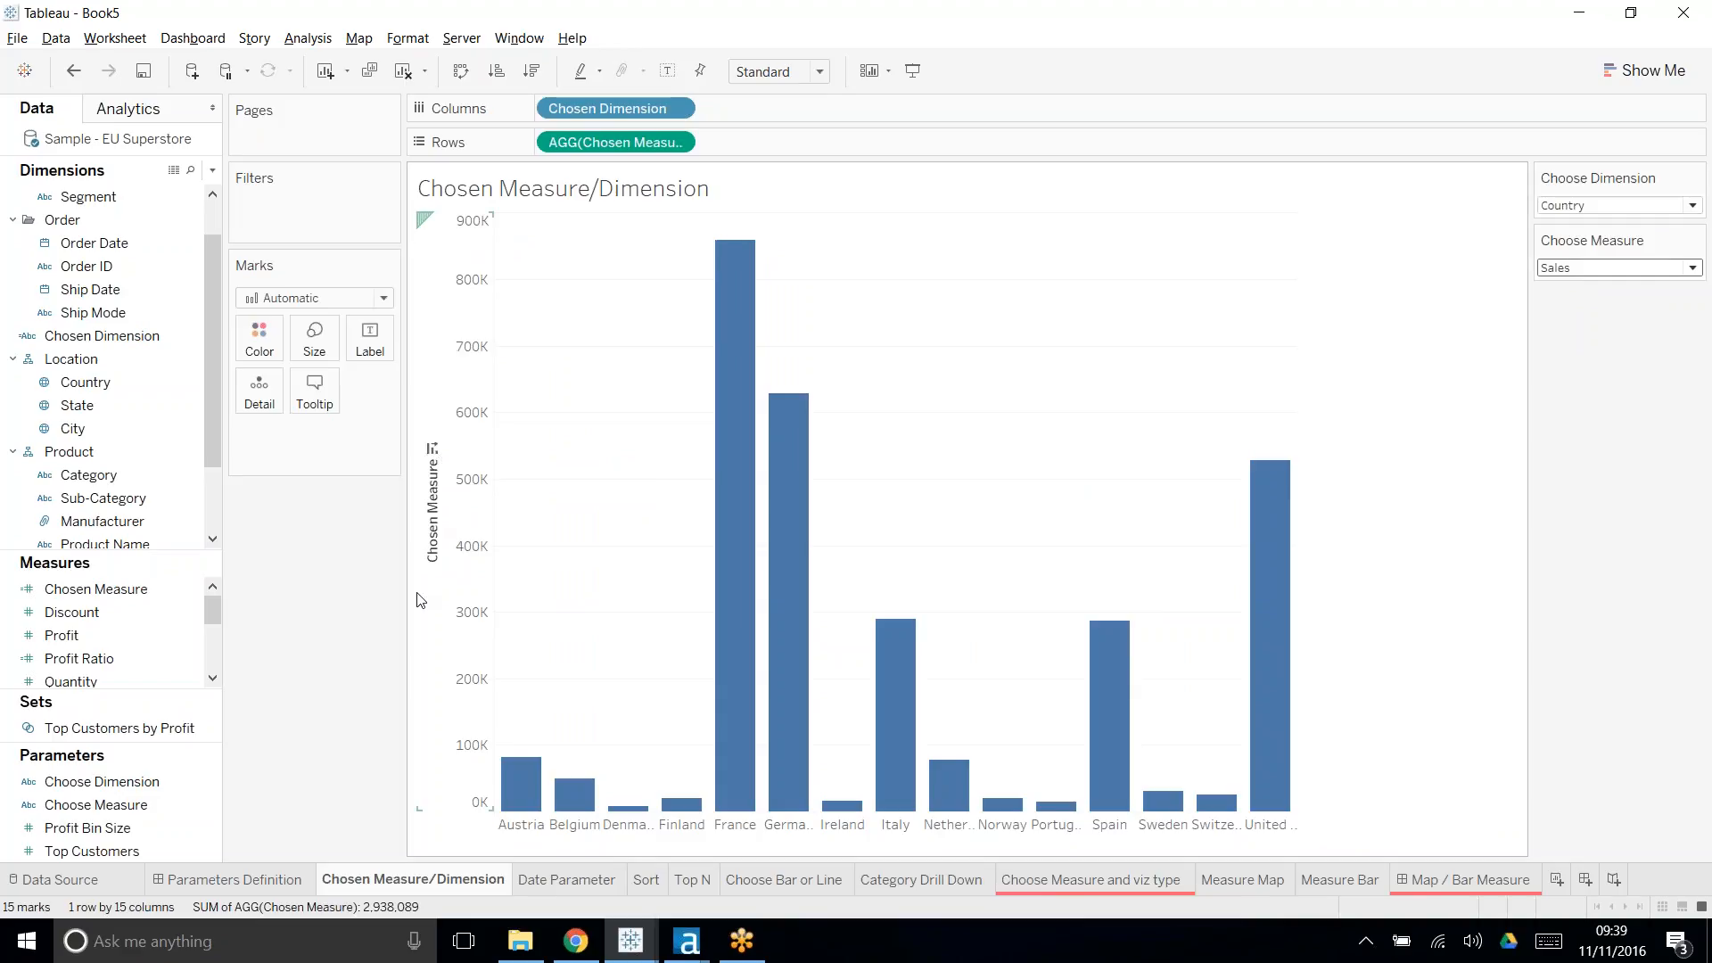
pyautogui.click(1601, 265)
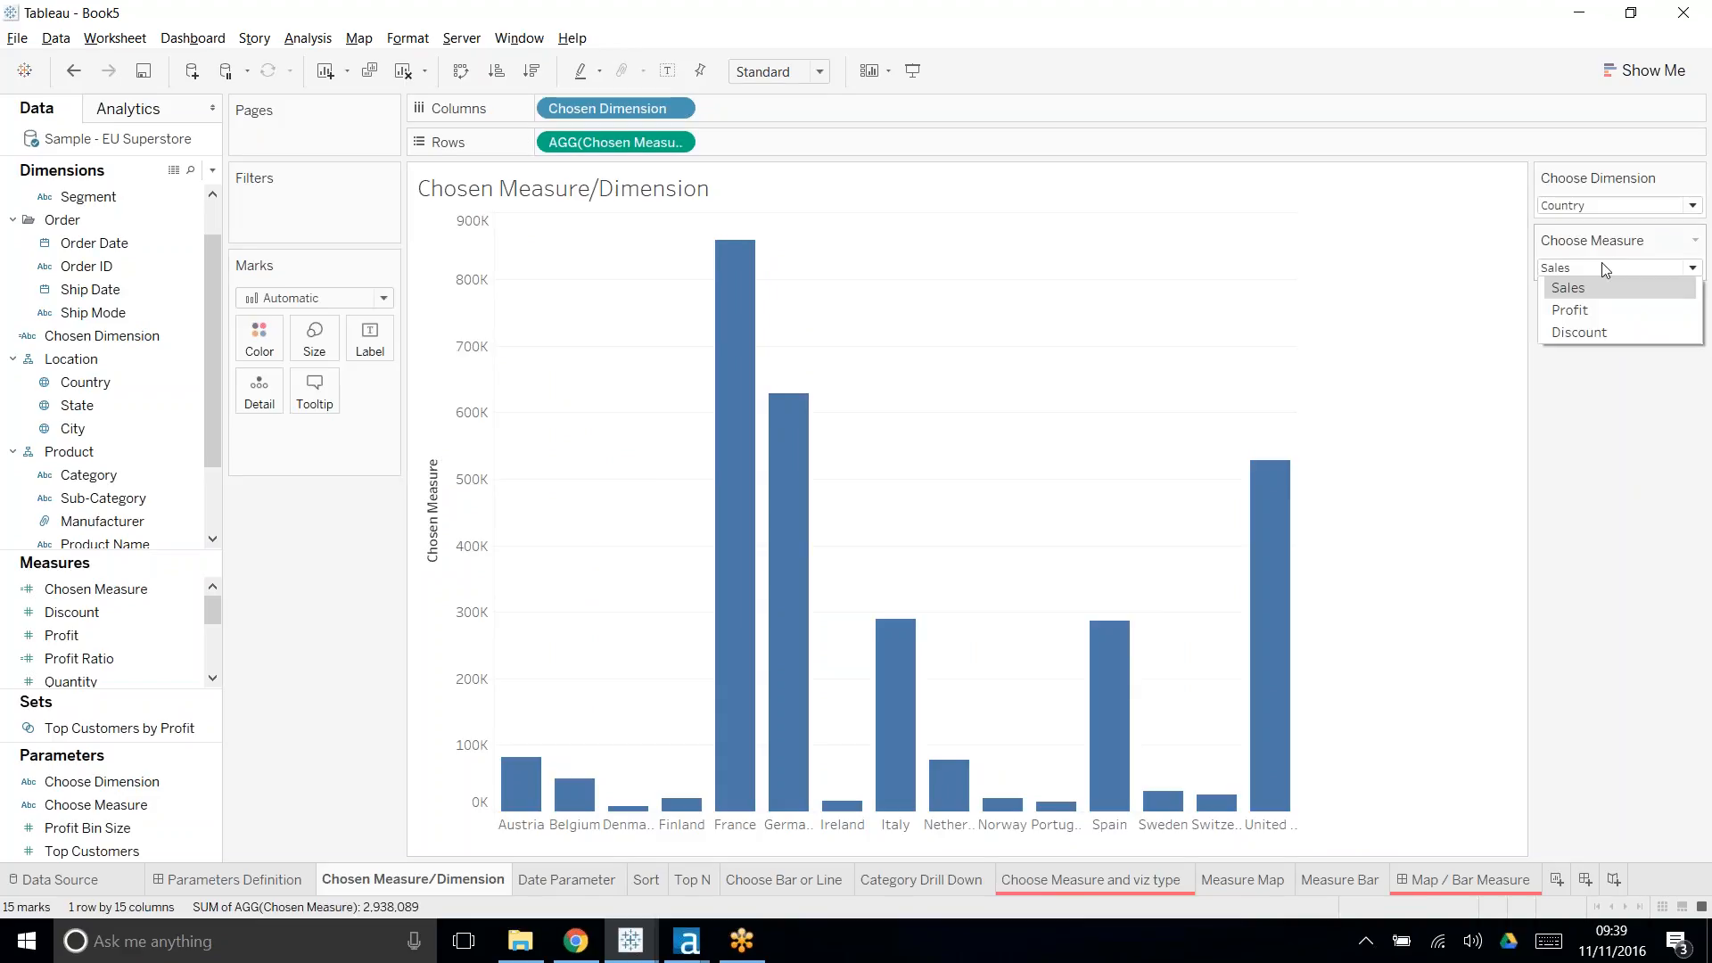
pyautogui.click(1597, 313)
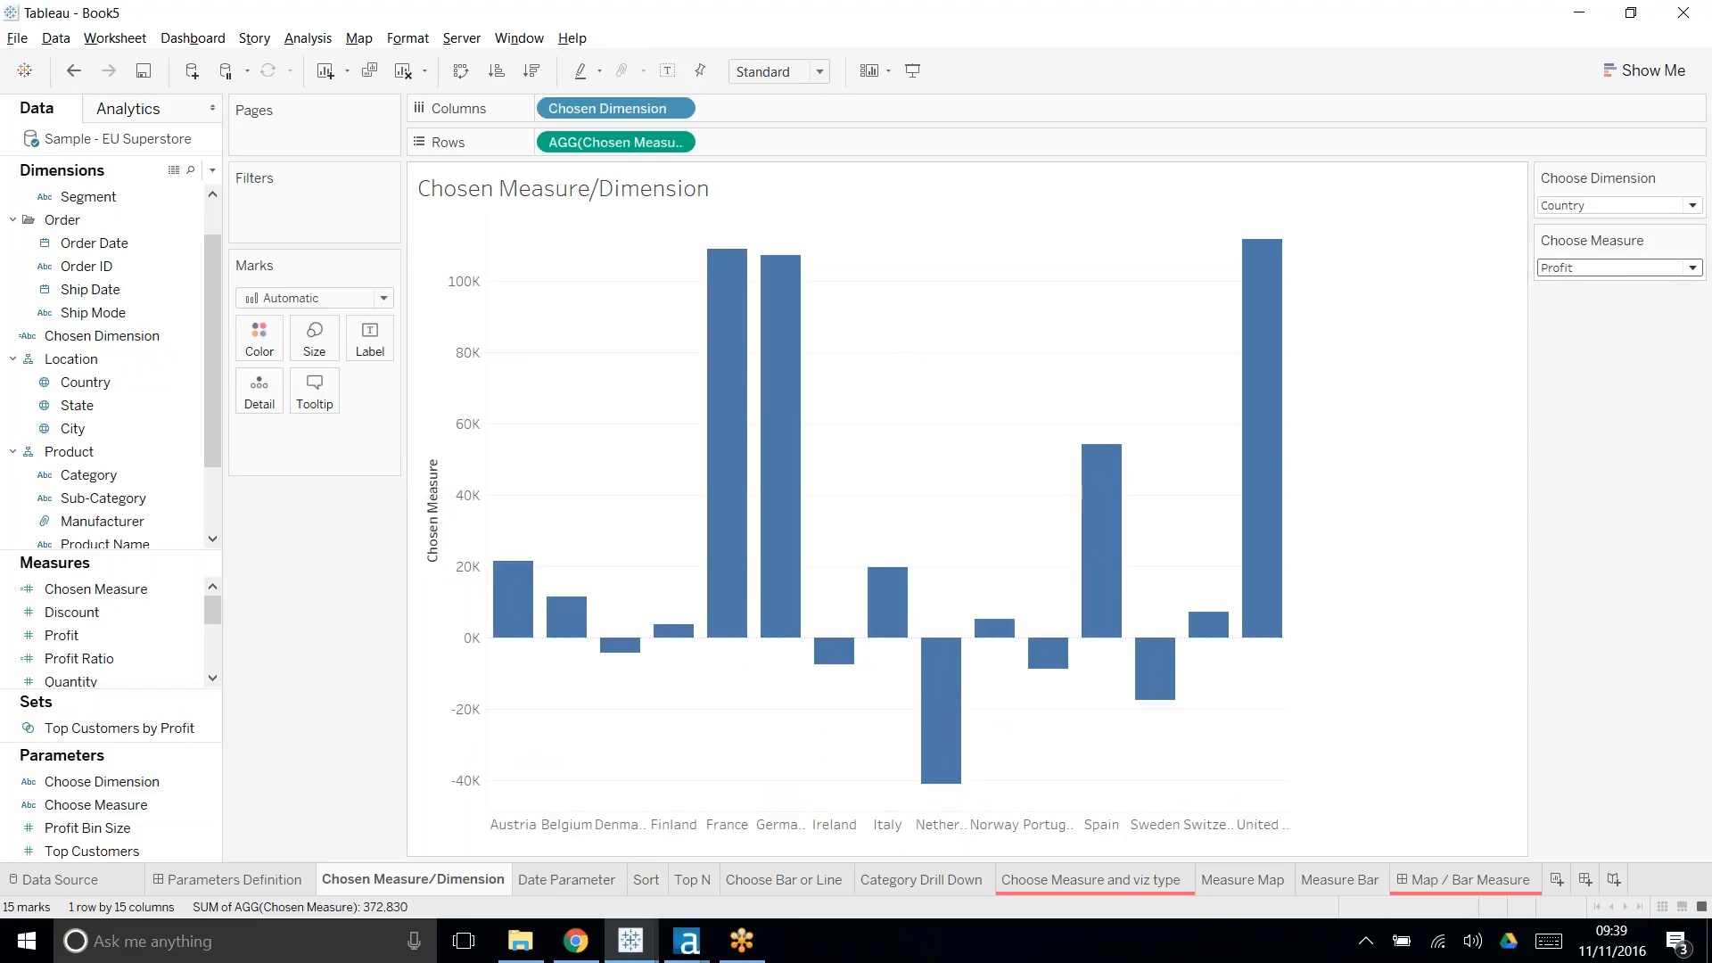
# - Create a new calculated field named Chosen Measure Header
pyautogui.click(72, 358)
pyautogui.click(212, 170)
pyautogui.click(151, 191)
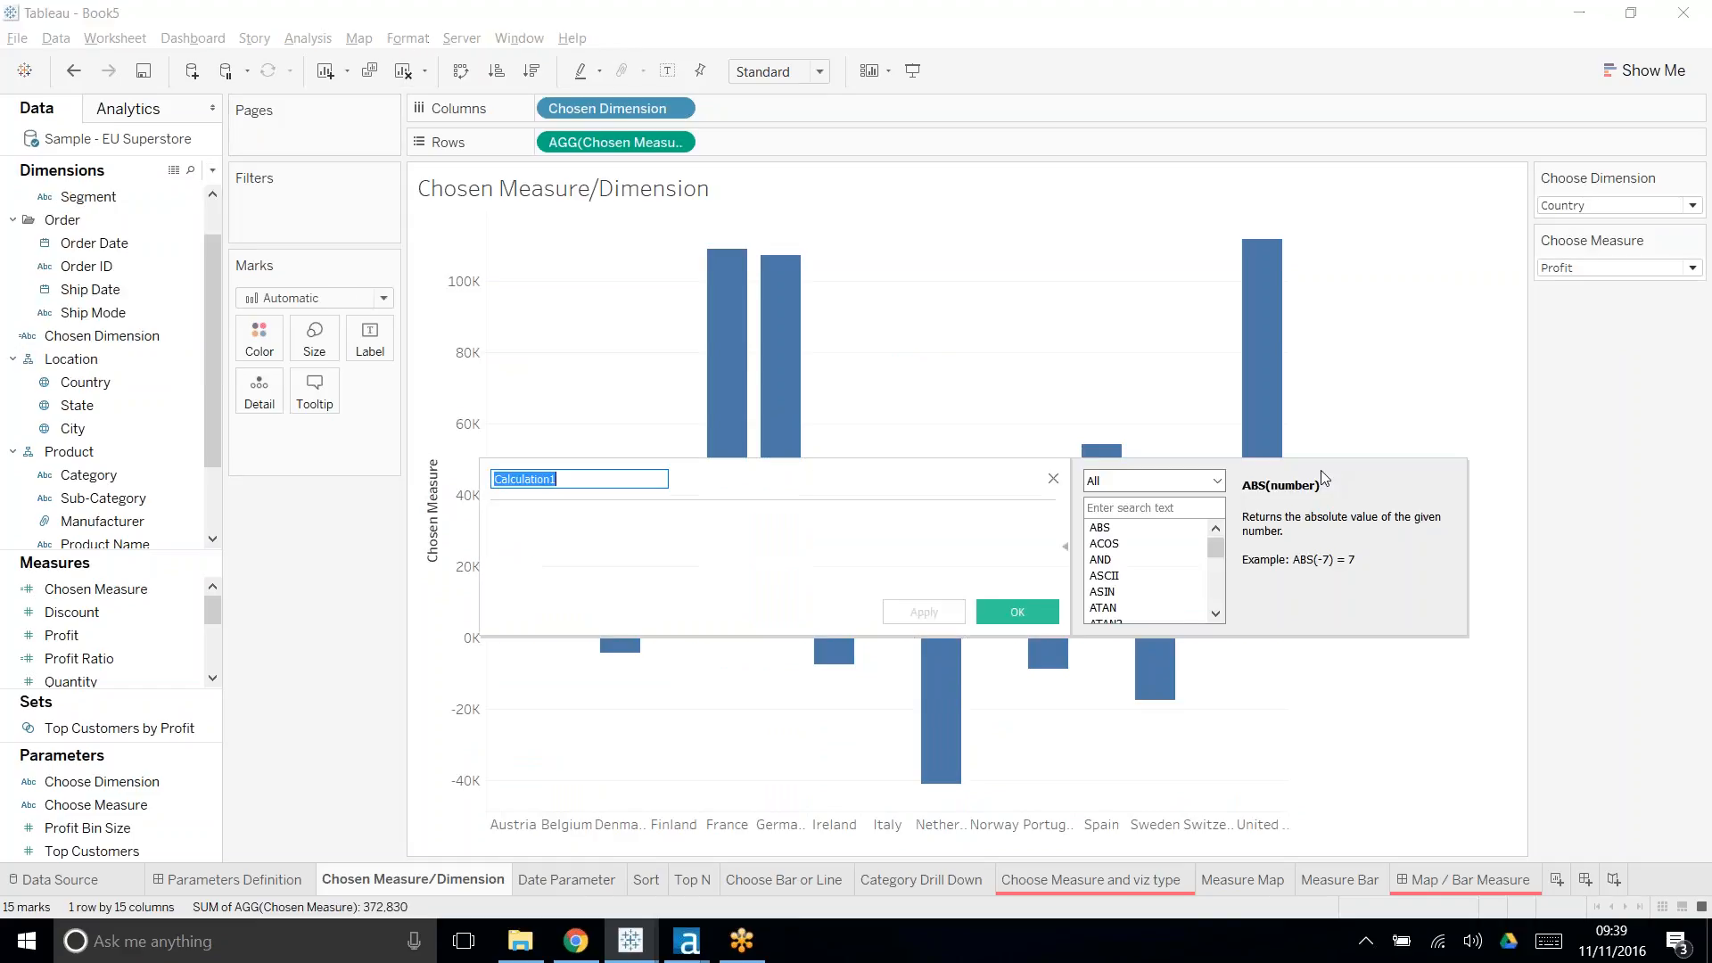
pyautogui.write('Chos')
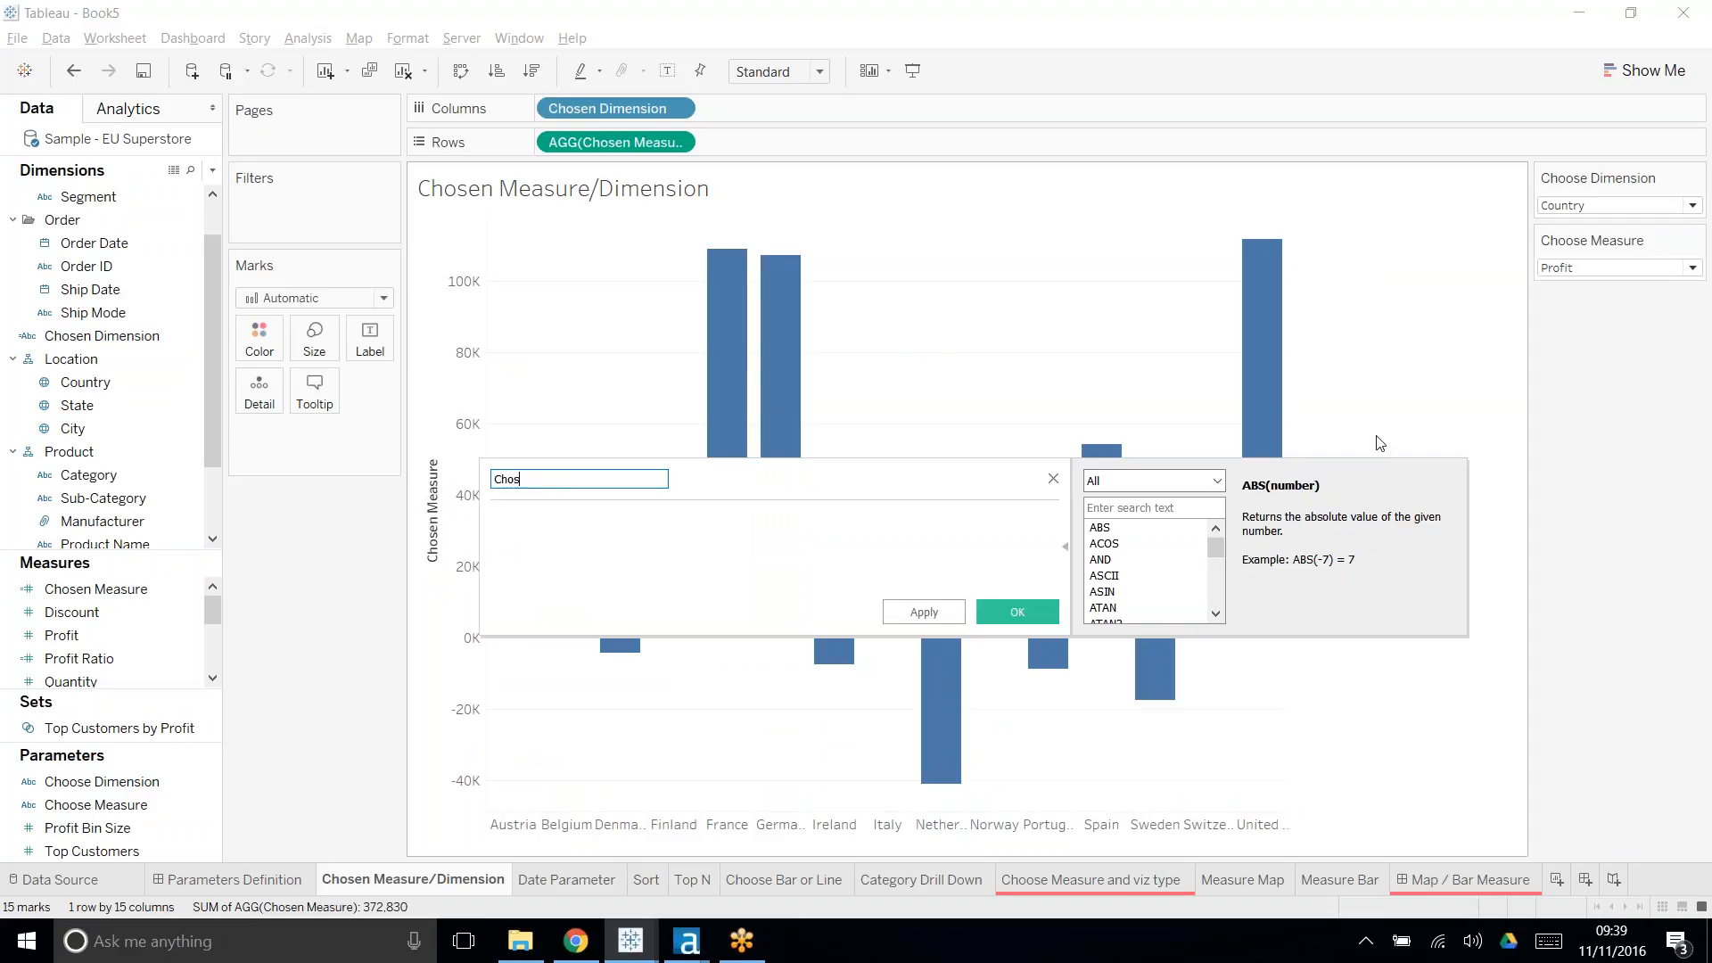
pyautogui.write('en Measure Header')
pyautogui.press('Tab')
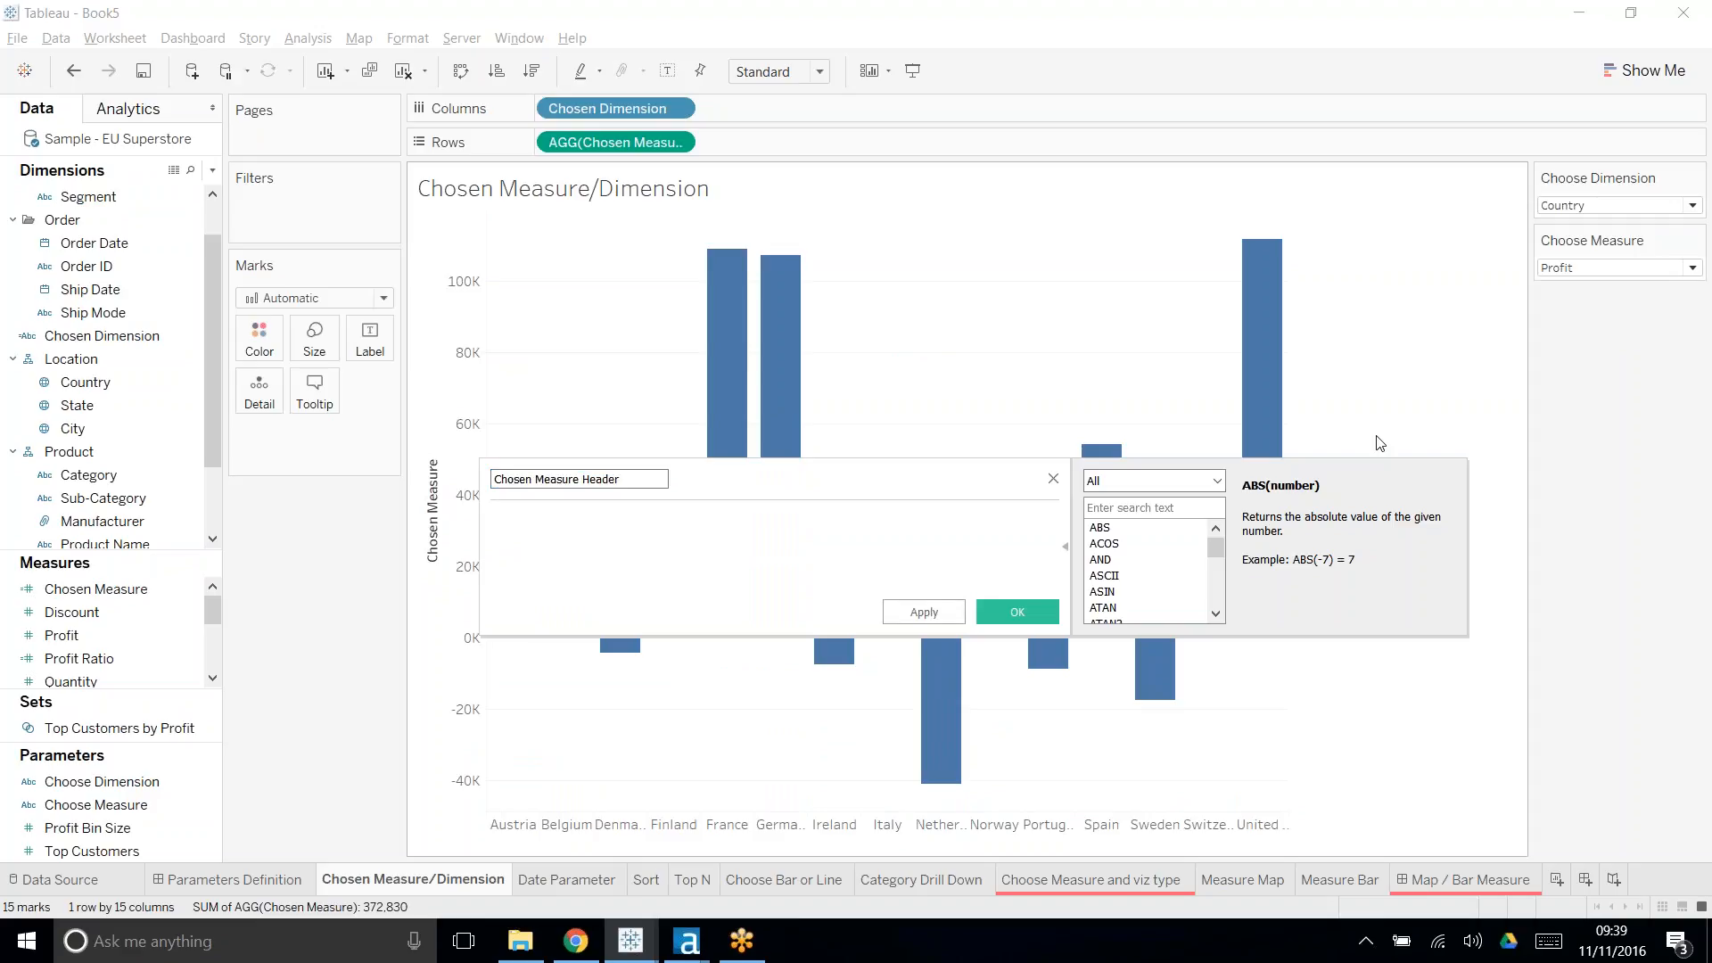
# - Start the Chosen Measure Header formula with CASE [Choose Measure]
pyautogui.write('choo')
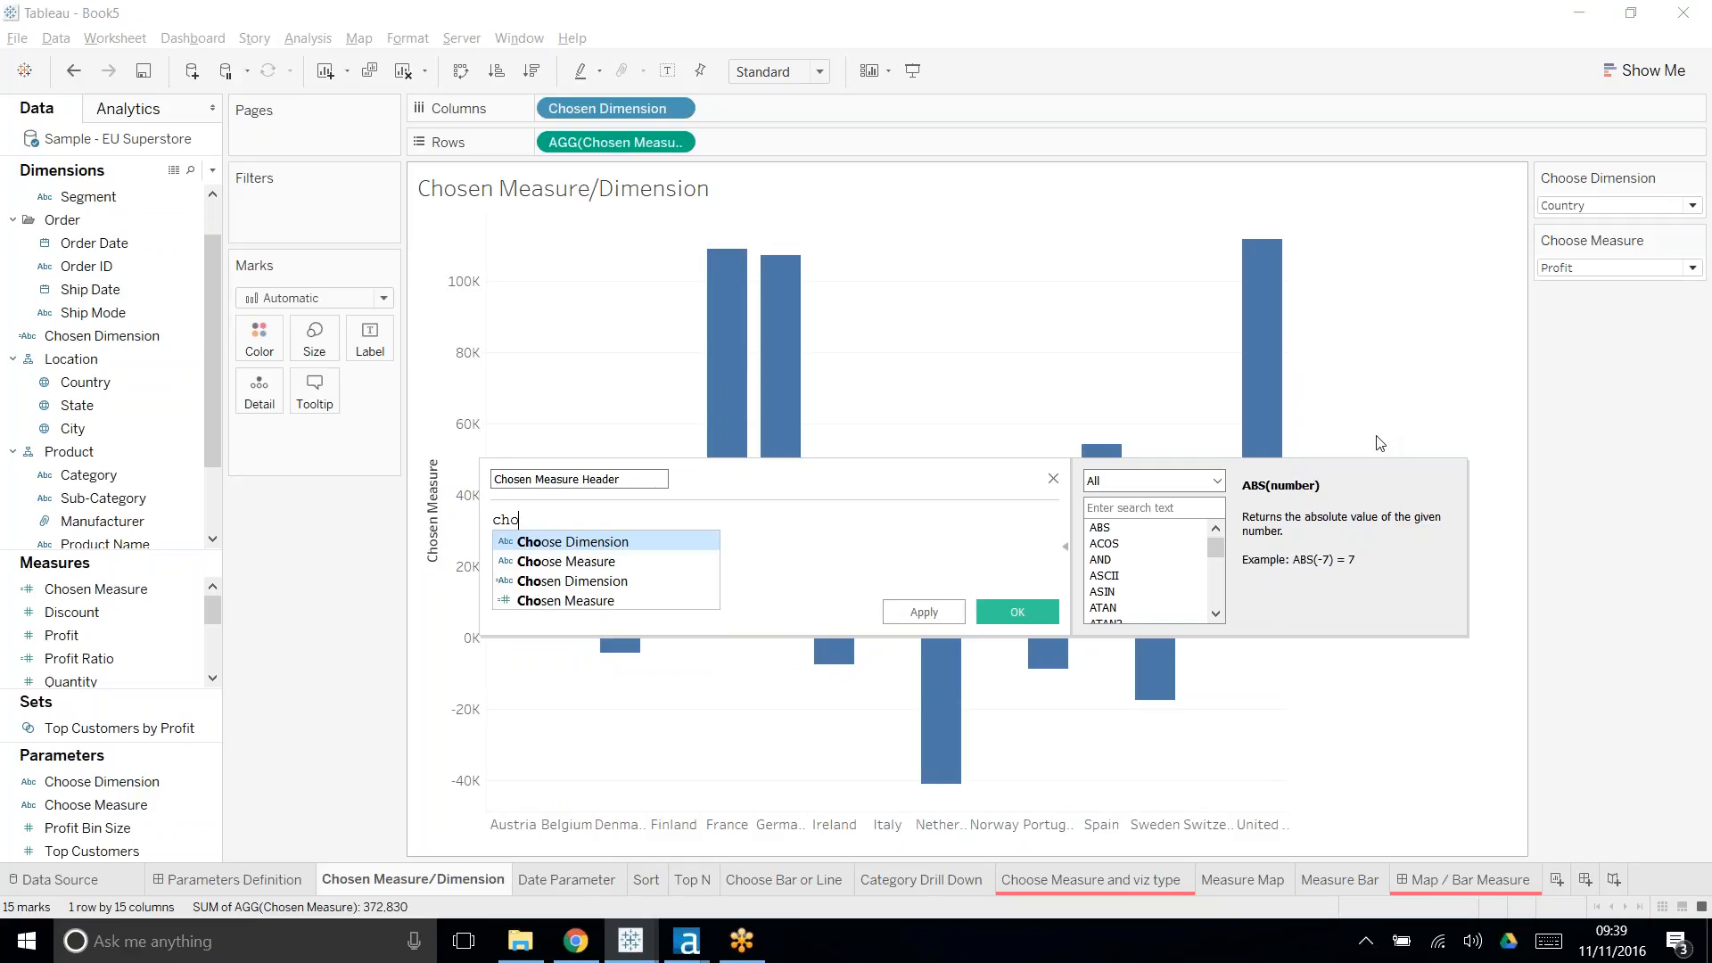
pyautogui.press('Down')
pyautogui.press('Return')
pyautogui.press('Return')
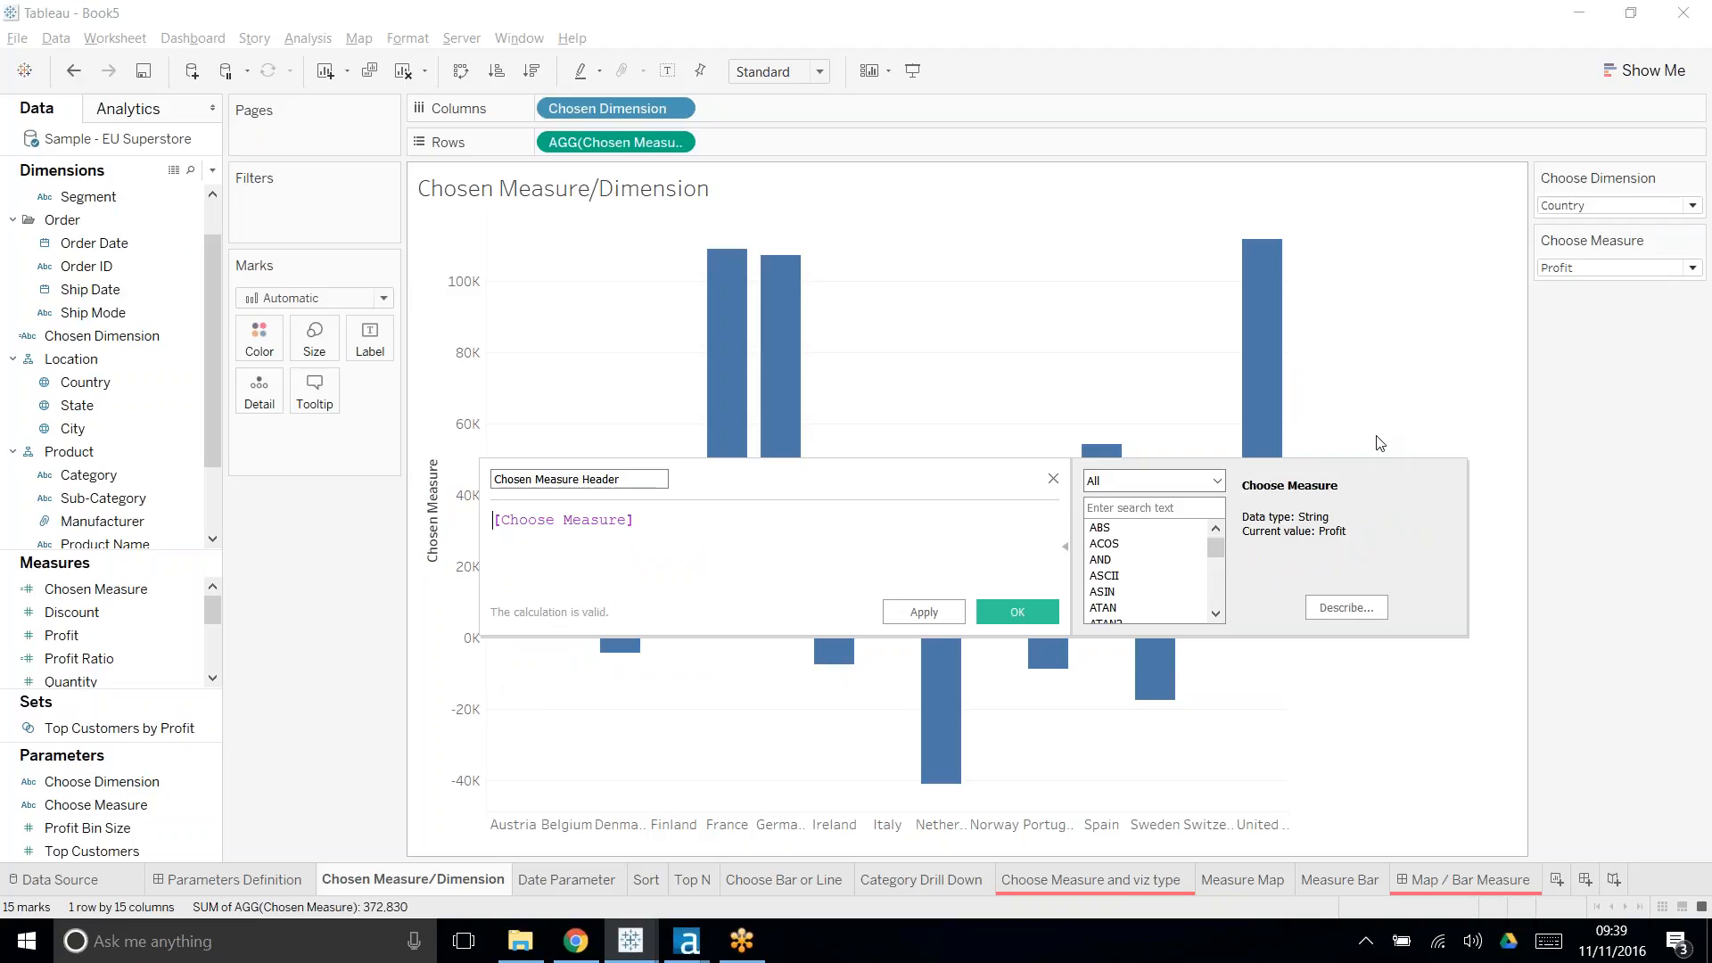
pyautogui.write('cas')
pyautogui.press('Return')
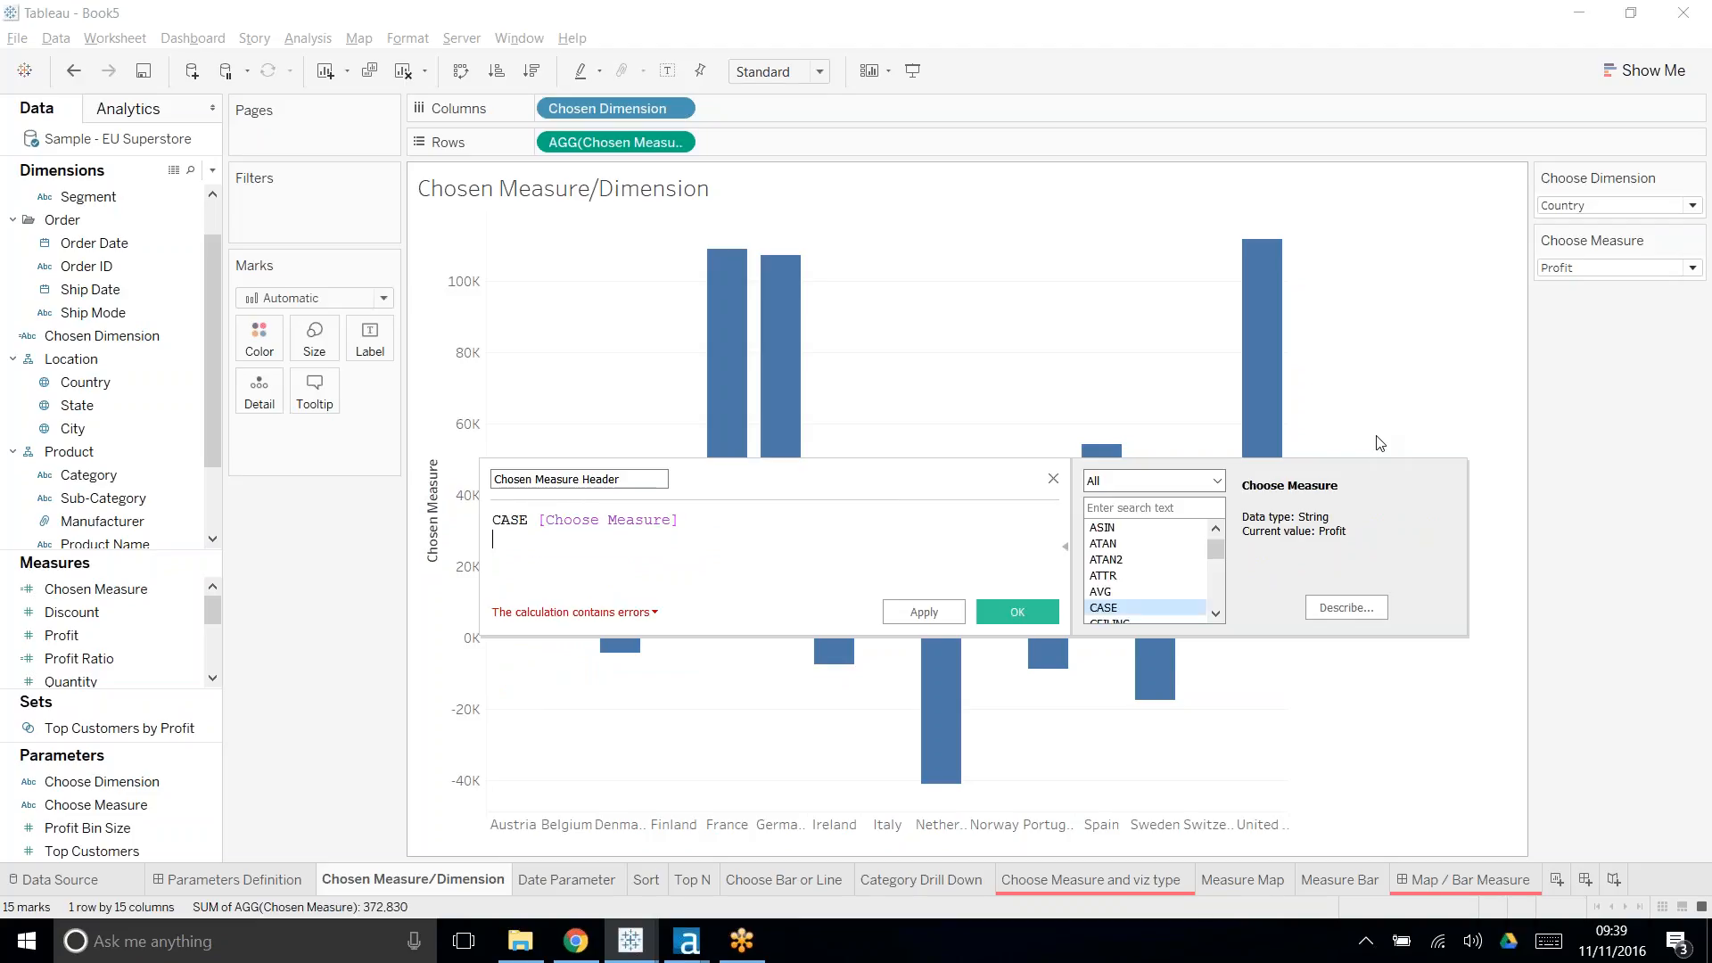
# - Add the line WHEN 'Sales' THEN 'Sales' below the CASE [Choose Measure] line
pyautogui.write('whe')
pyautogui.press('Escape')
pyautogui.press('BackSpace')
pyautogui.press('BackSpace')
pyautogui.press('BackSpace')
pyautogui.write('whe')
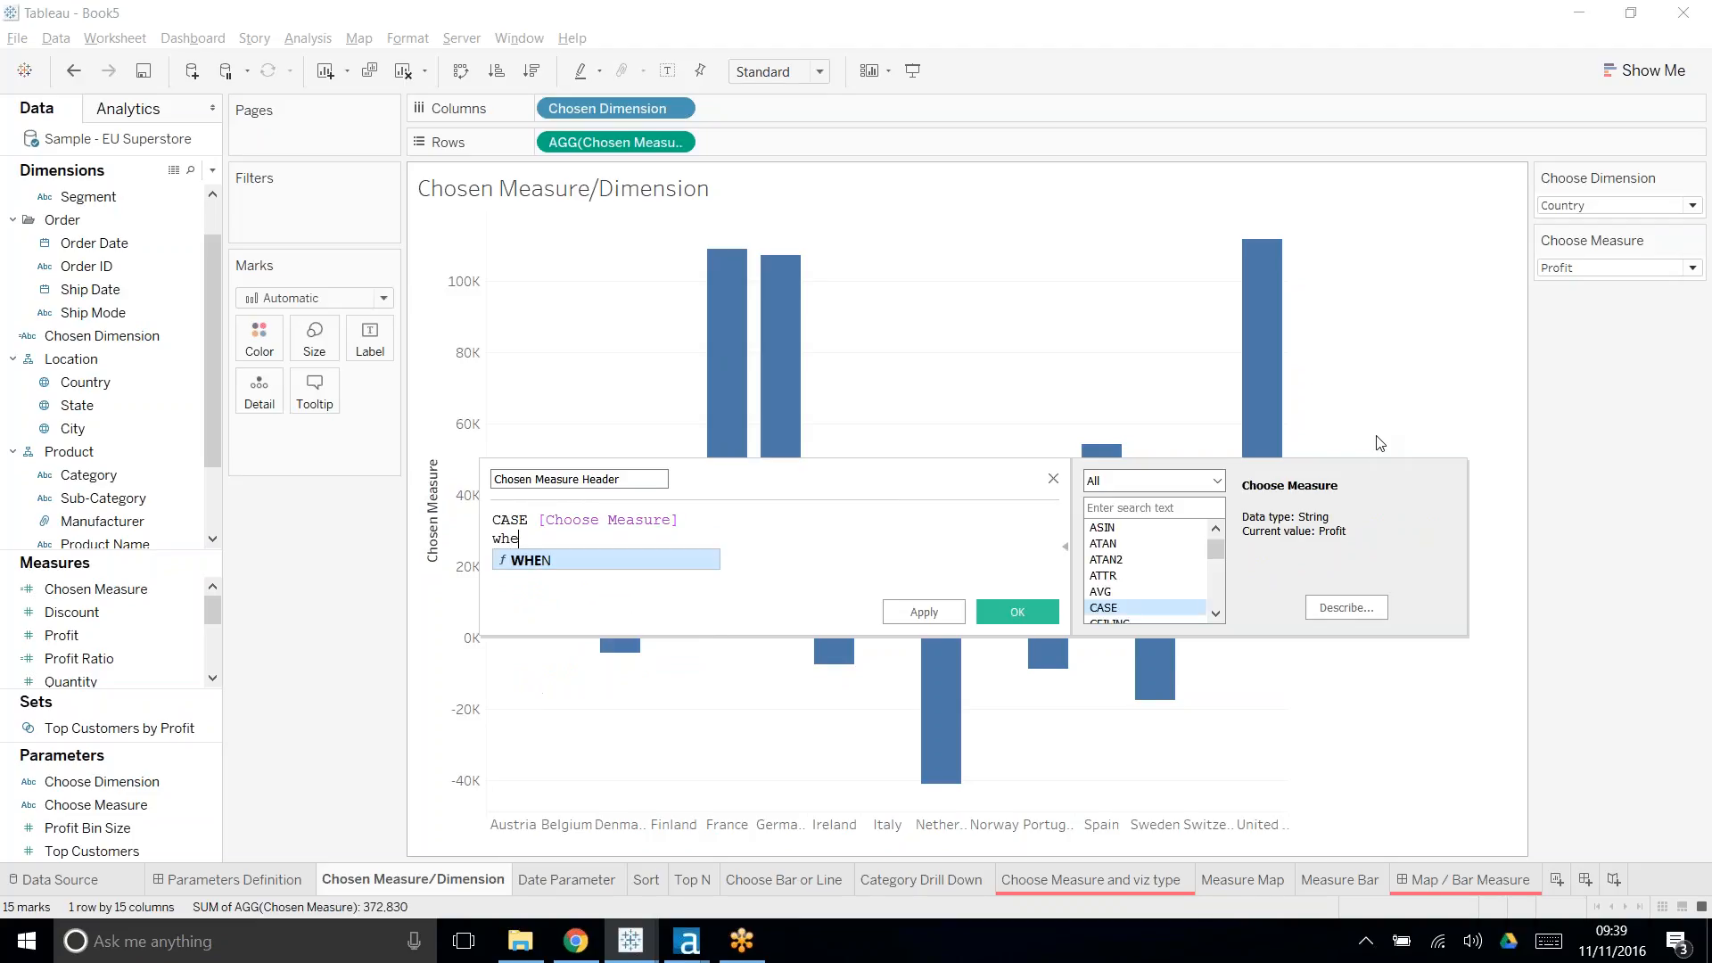
pyautogui.press('Return')
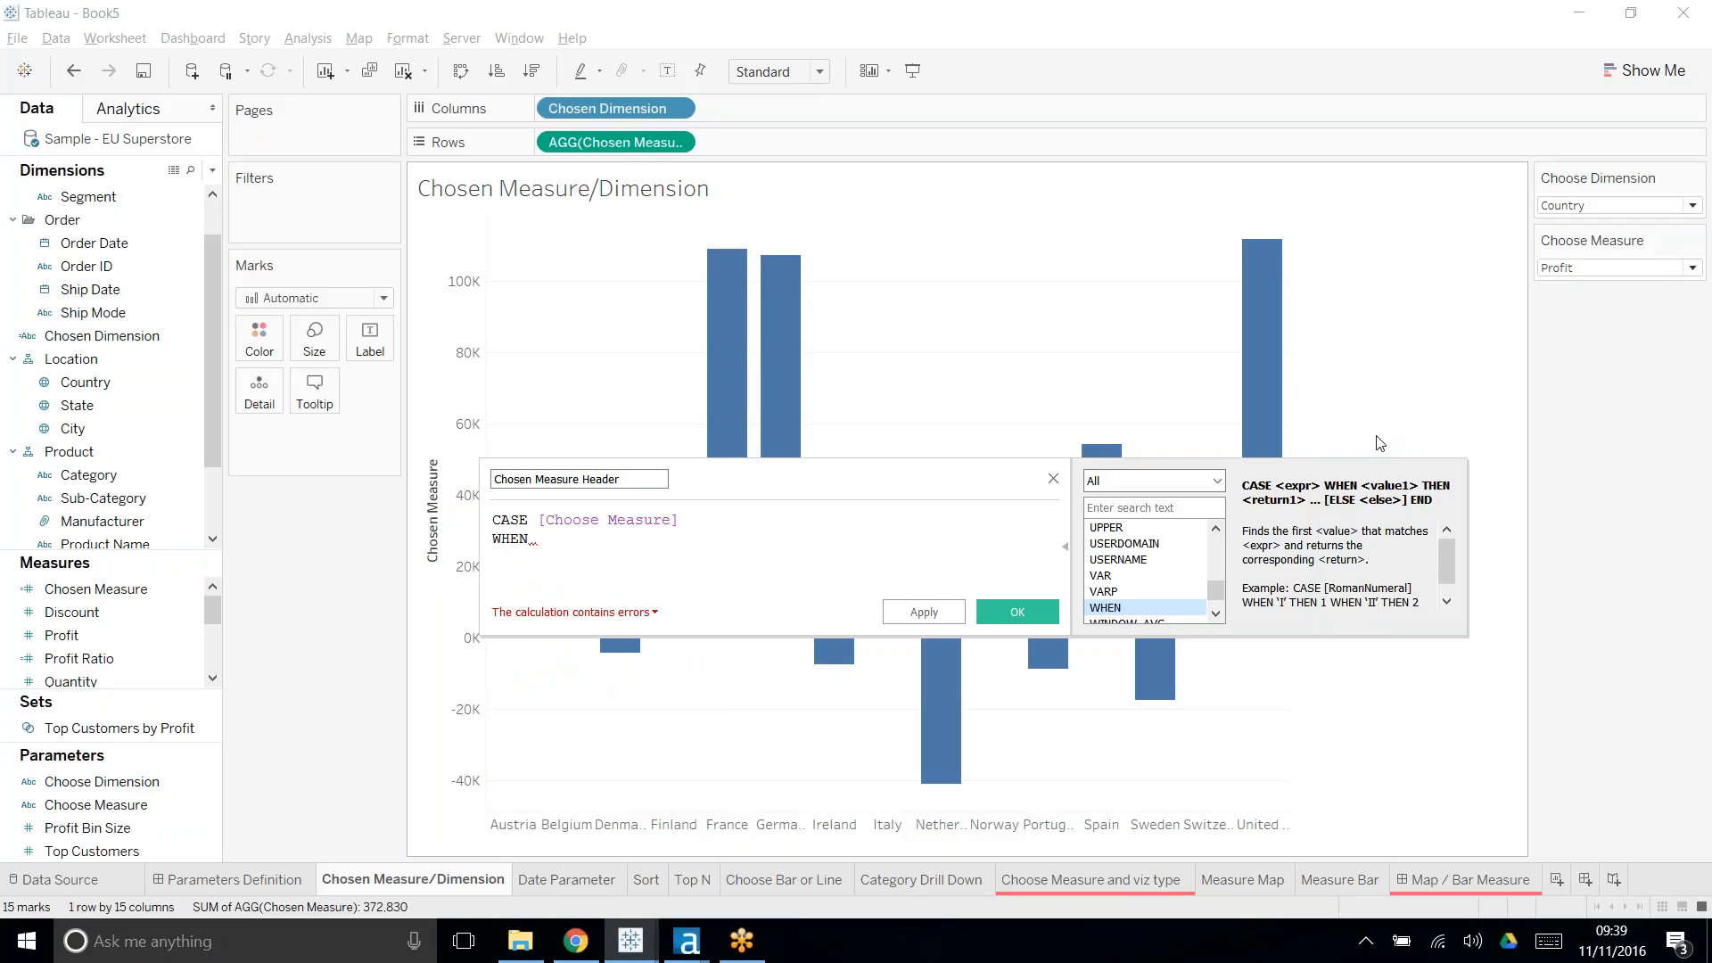
pyautogui.write("'Sales' THEN ")
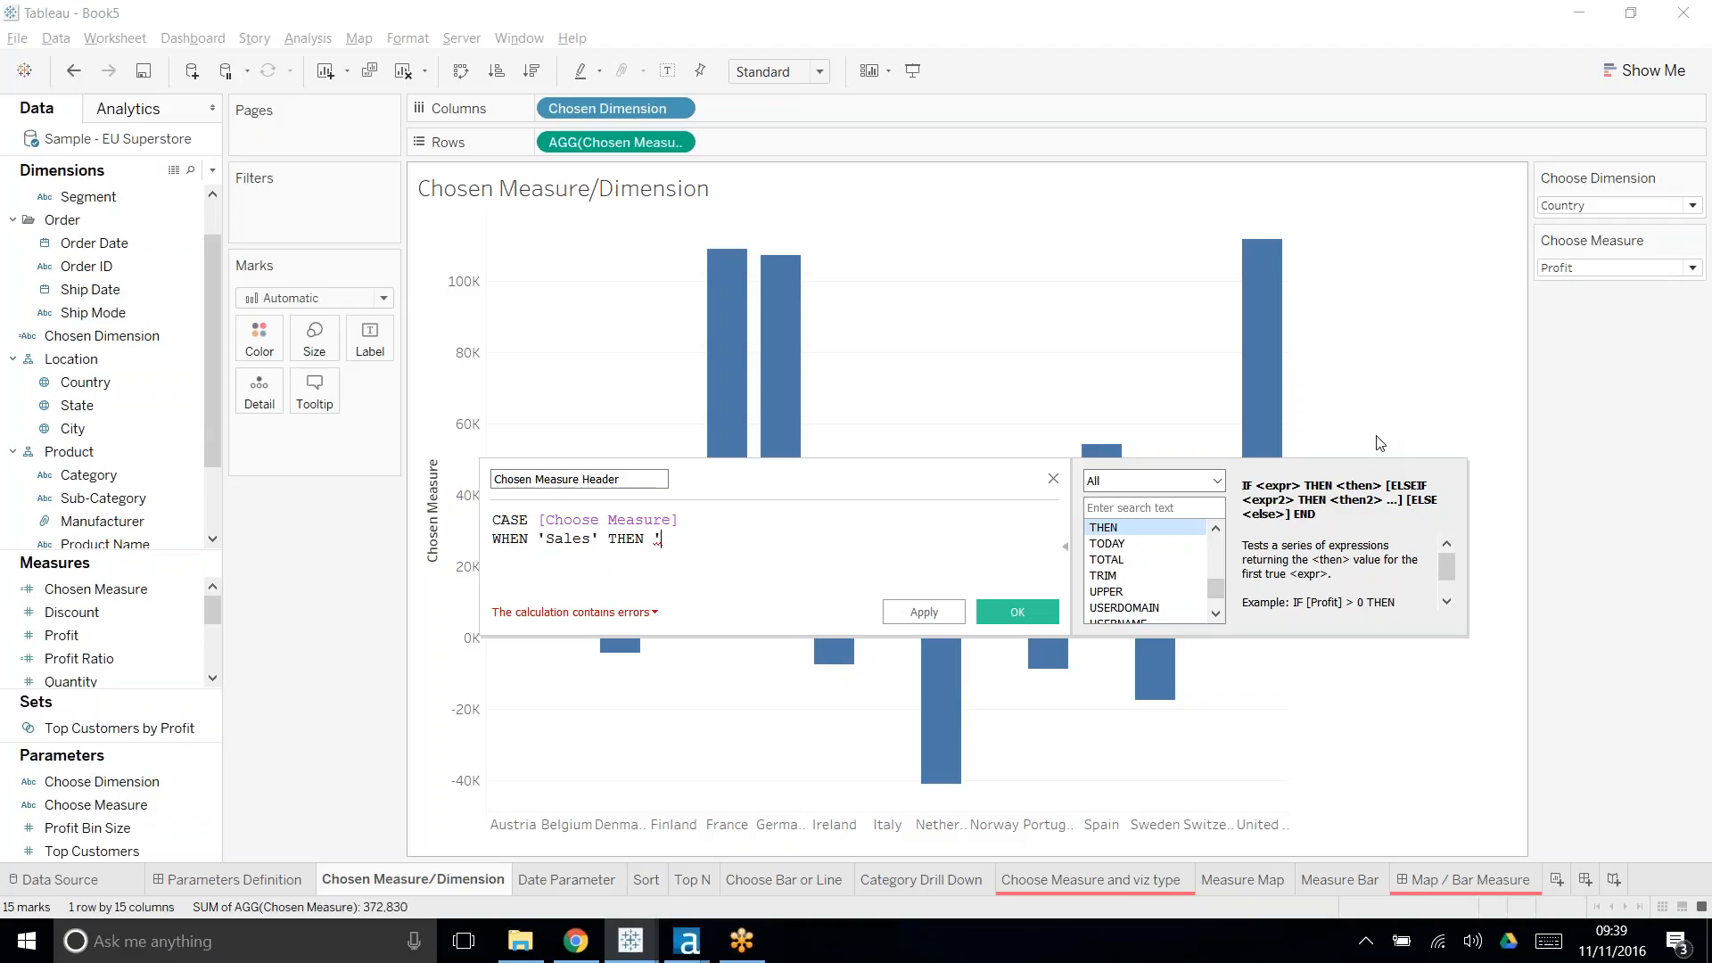
pyautogui.write("'Sales")
pyautogui.press('Return')
# - Add the line WHEN 'Profit' THEN 'Profit' to the Chosen Measure Header formula
pyautogui.write('wh')
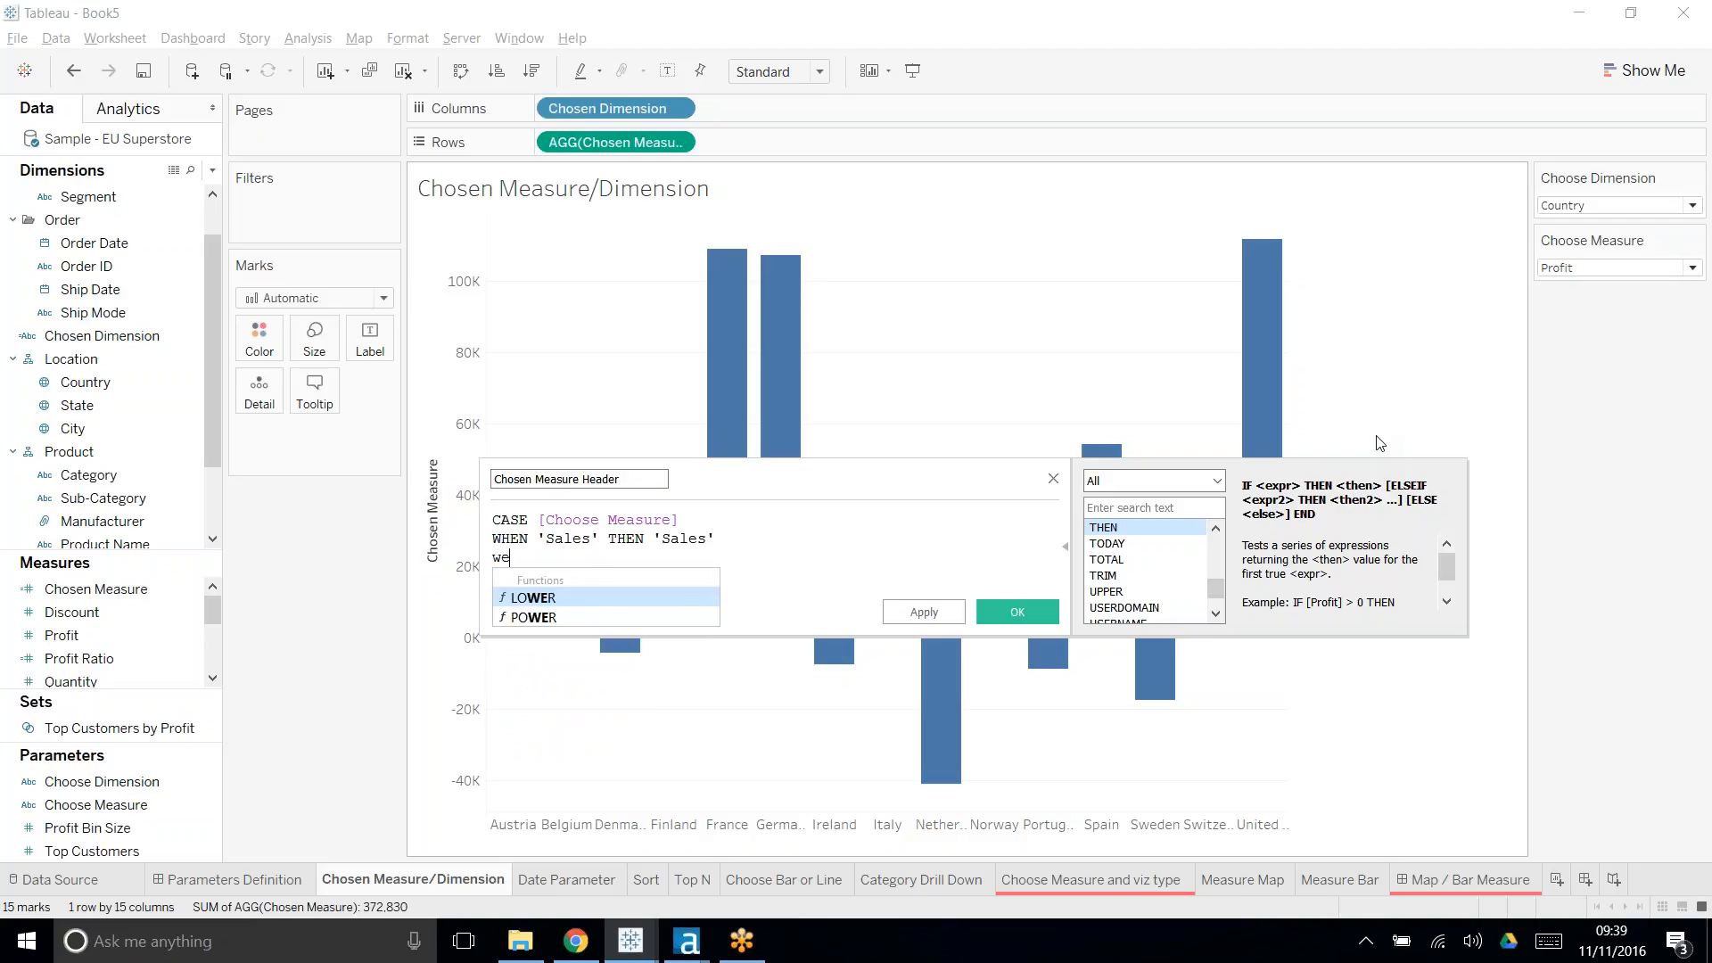
pyautogui.press('Return')
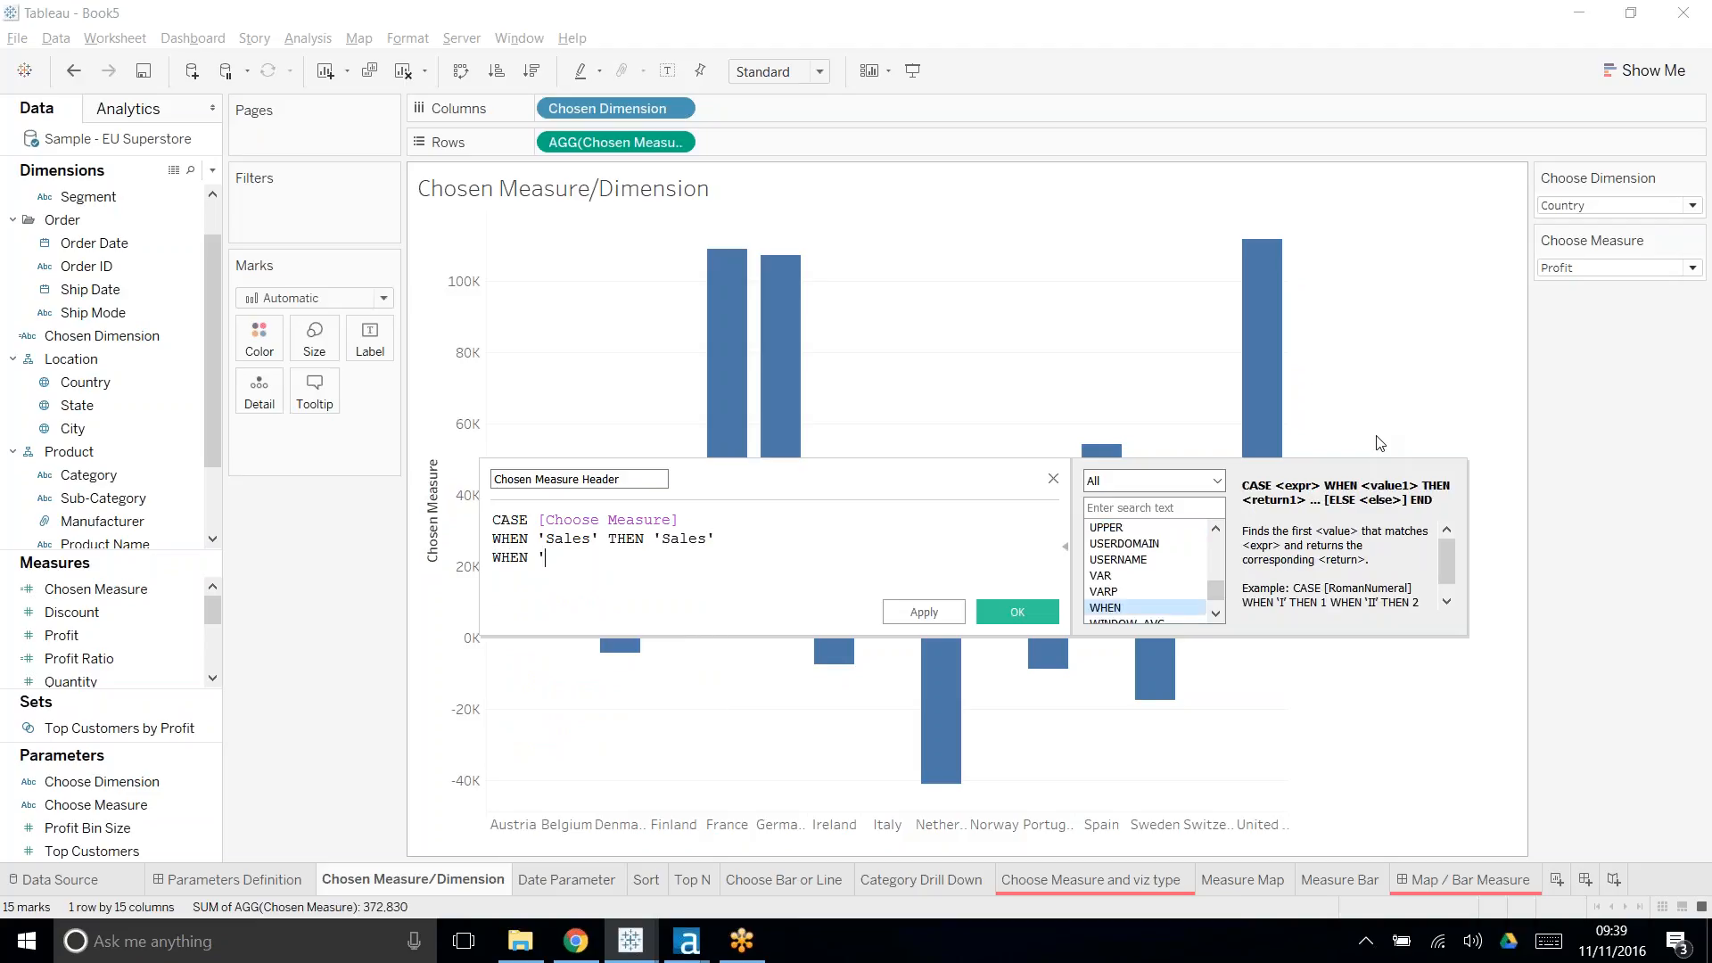
pyautogui.write("'Profit' THEN ")
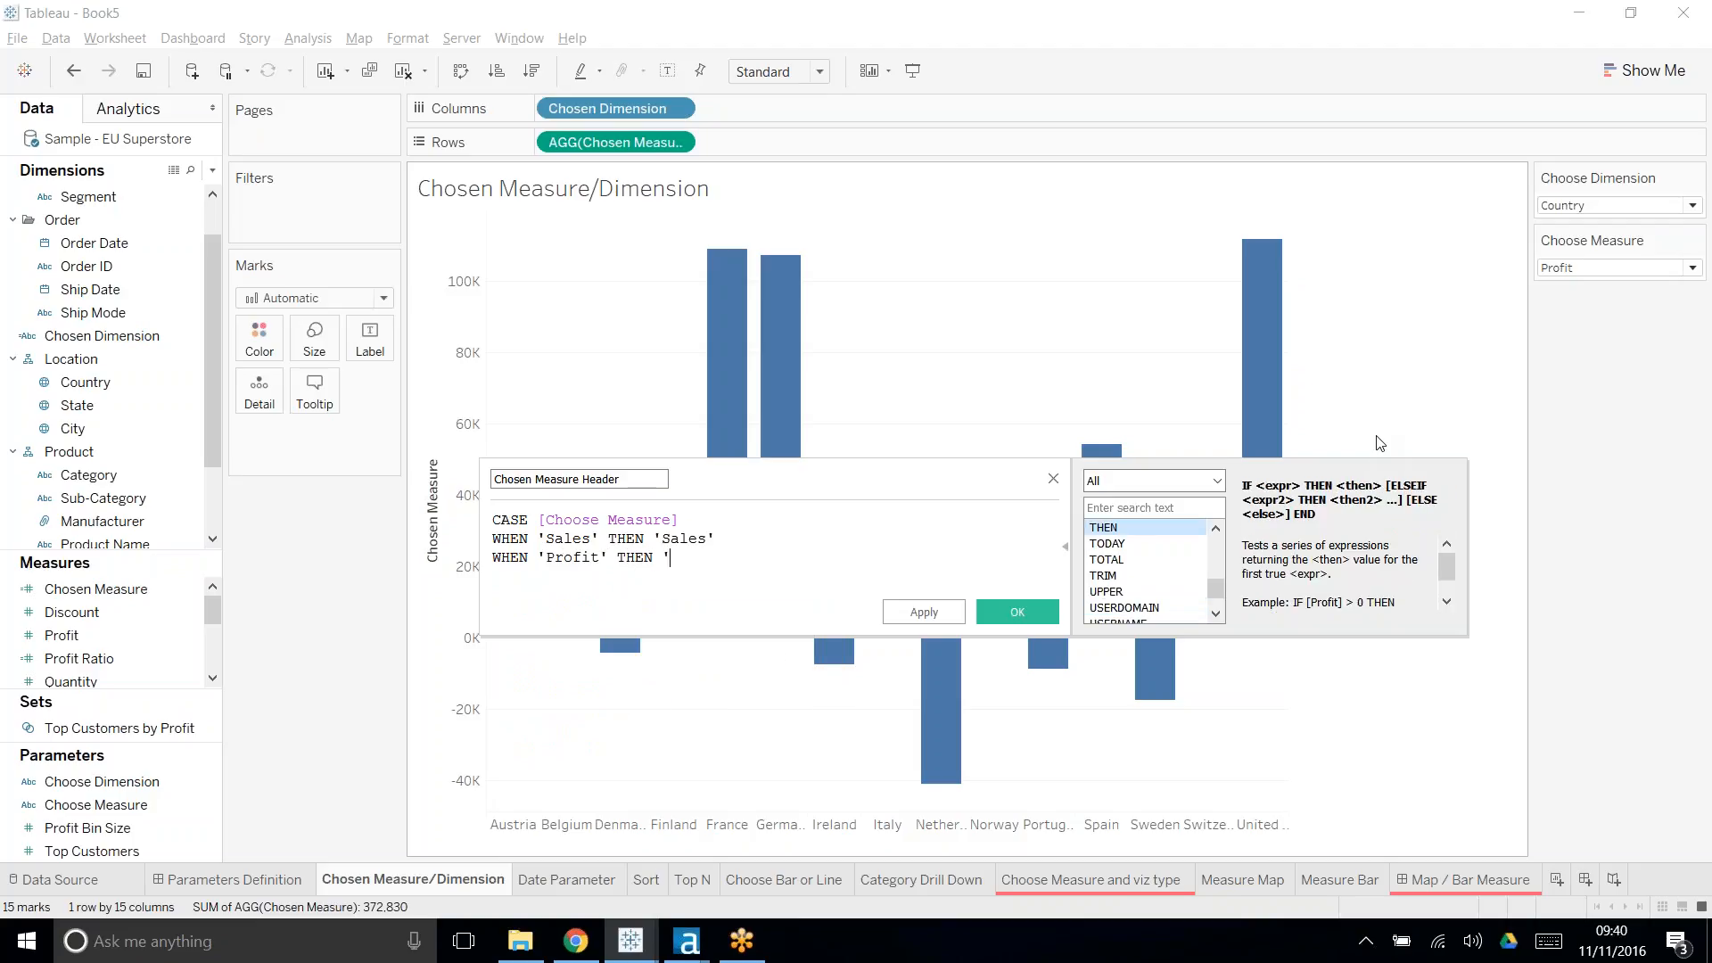
pyautogui.write("'R")
pyautogui.press('BackSpace')
pyautogui.write("Profit' WHEN #")
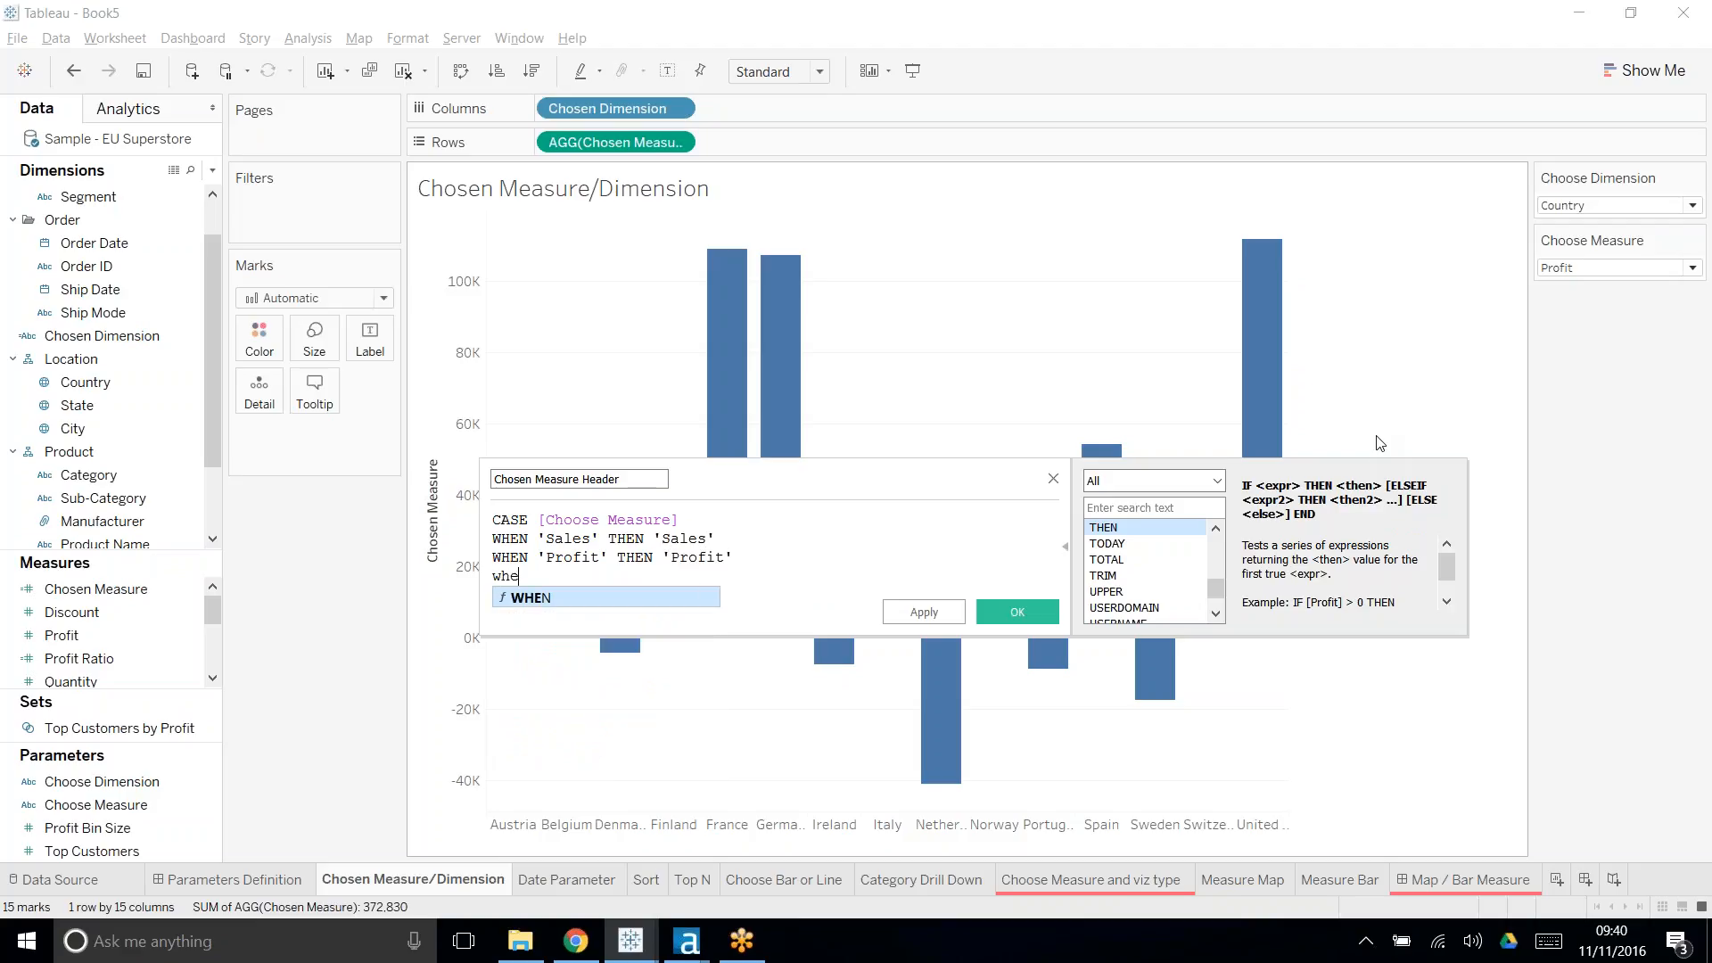
# - Add the line WHEN 'Discount' THEN 'Discount' to the Chosen Measure Header formula
pyautogui.press('BackSpace')
pyautogui.write("'D")
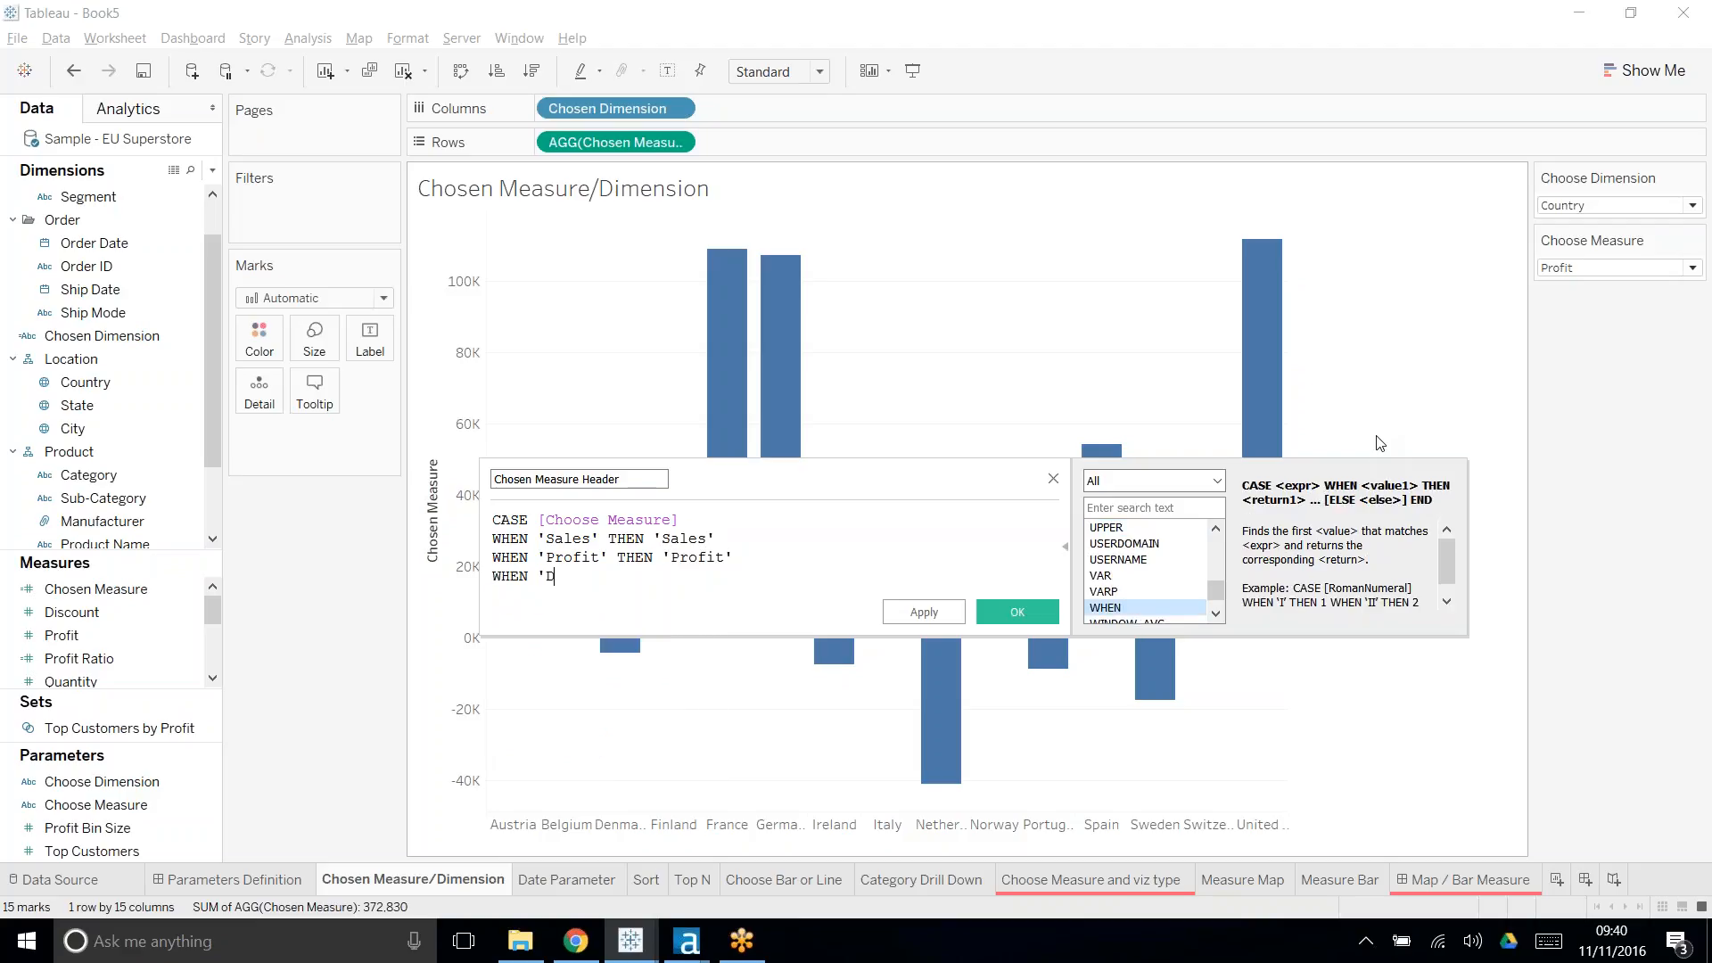
pyautogui.write("iscuount' THEN")
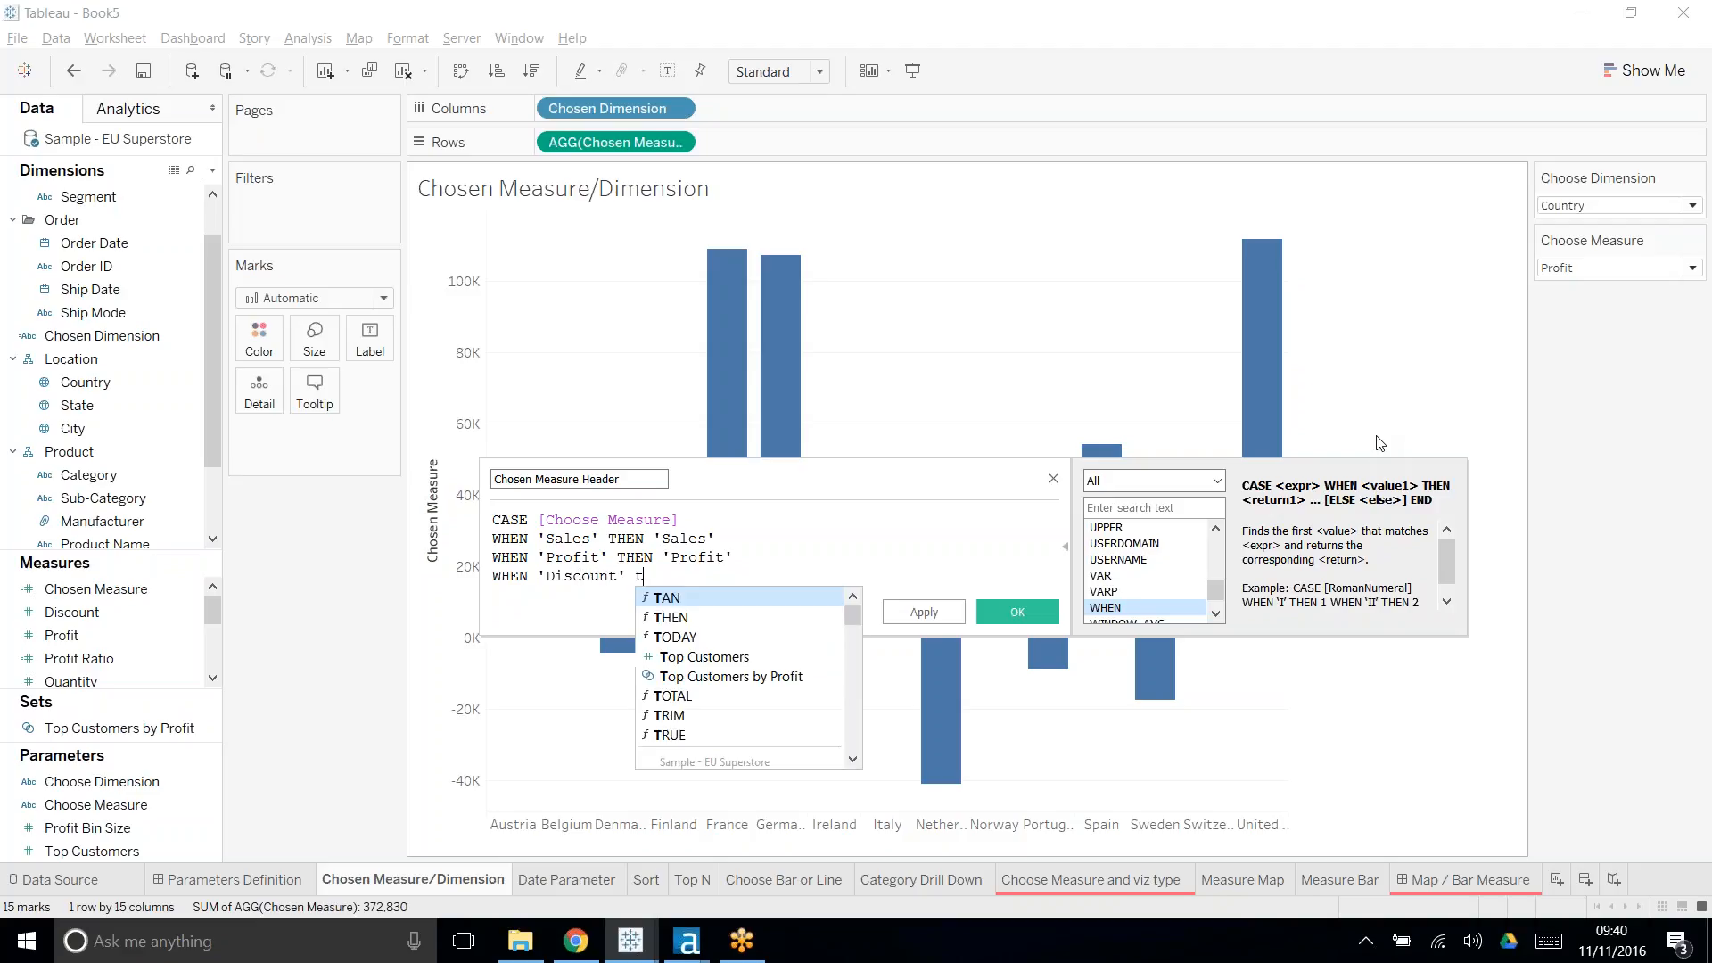
pyautogui.write(" 'Discount")
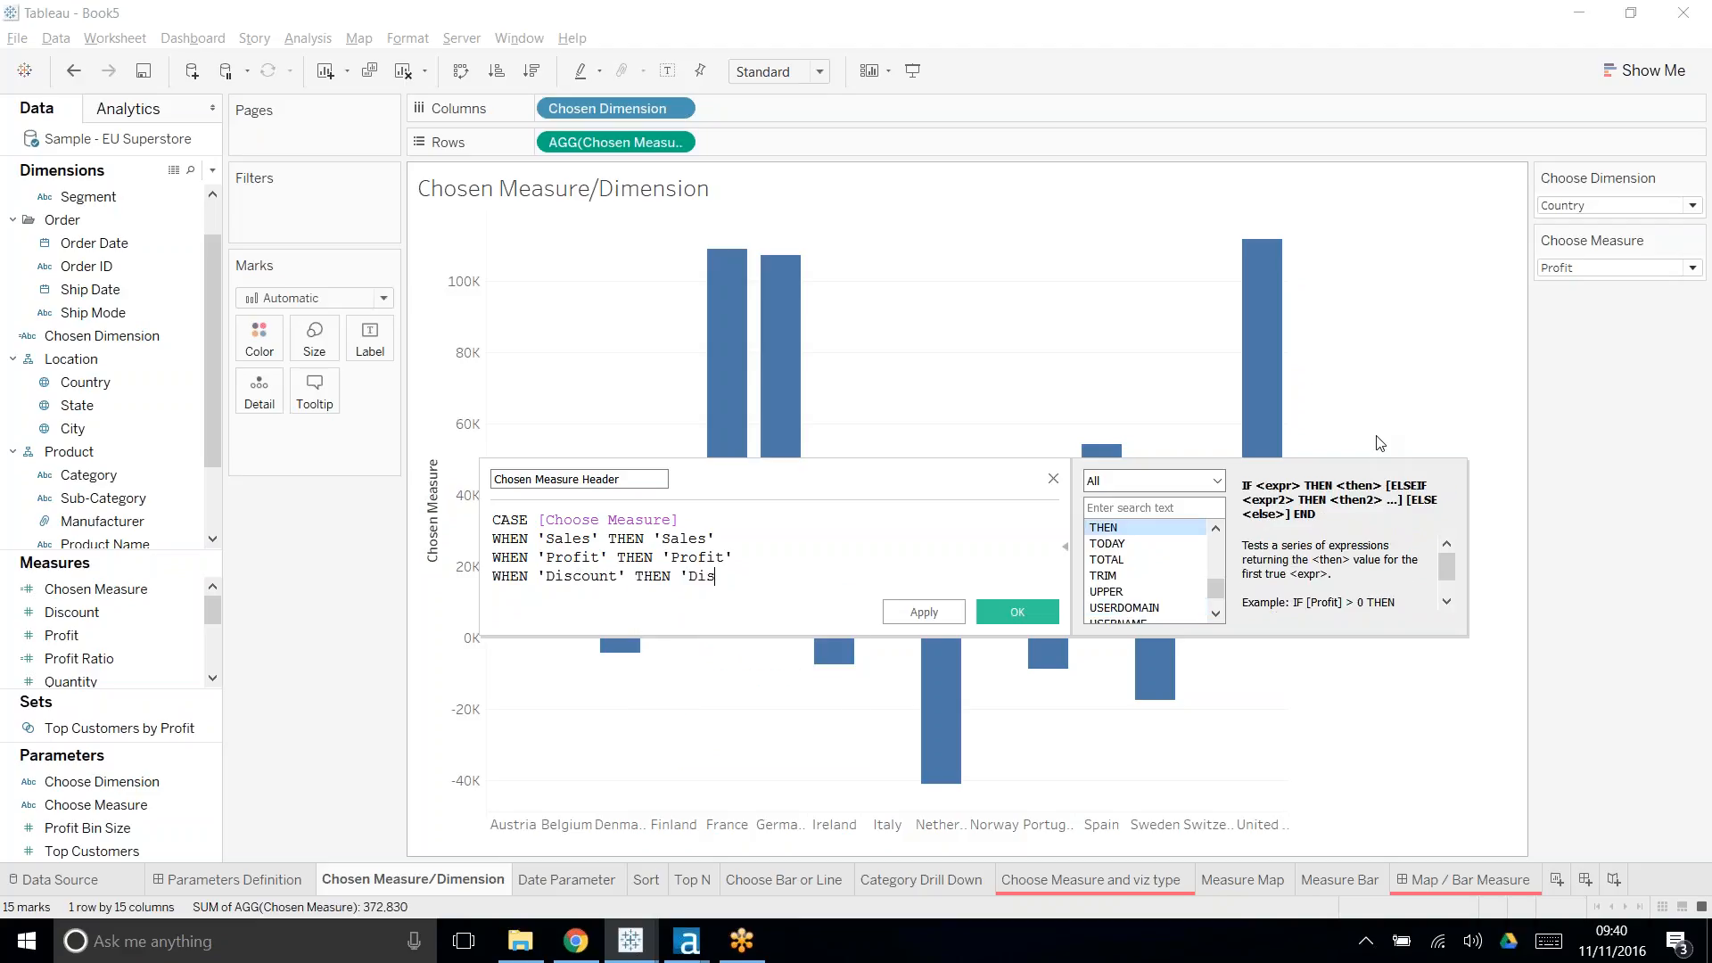
pyautogui.write("'")
# - Close the CASE formula with END on its own line and save the Chosen Measure Header field
pyautogui.press('Return')
pyautogui.write('END')
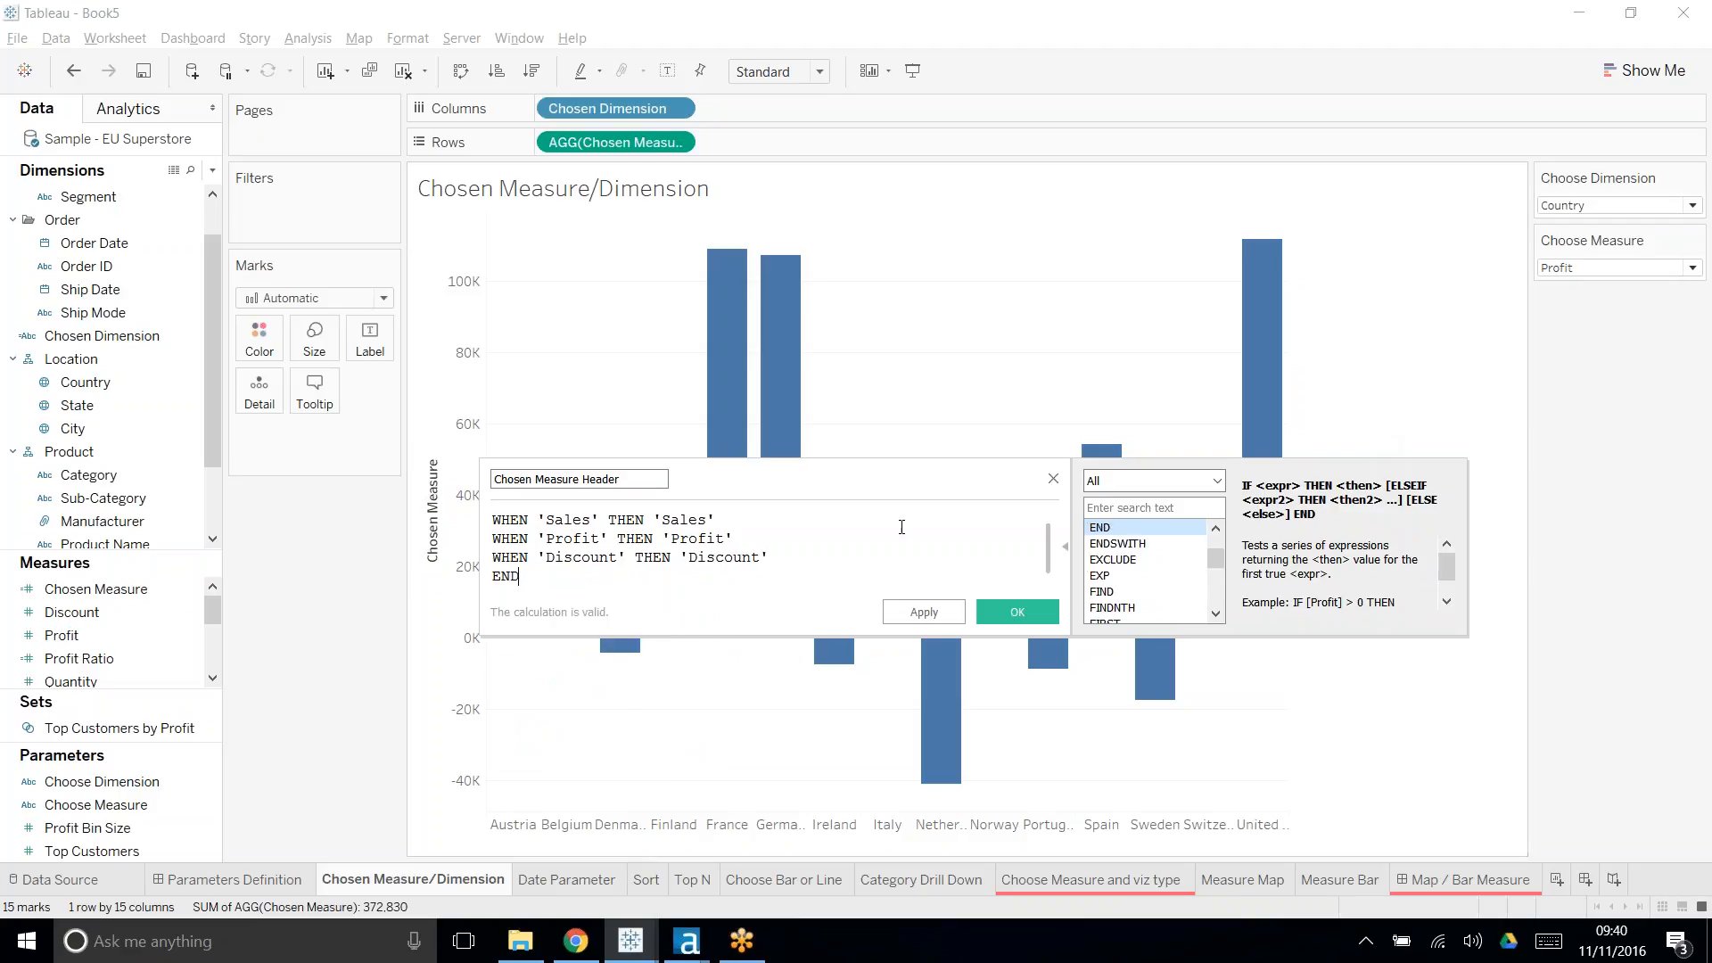
pyautogui.scroll(1, 902, 526)
pyautogui.click(1044, 599)
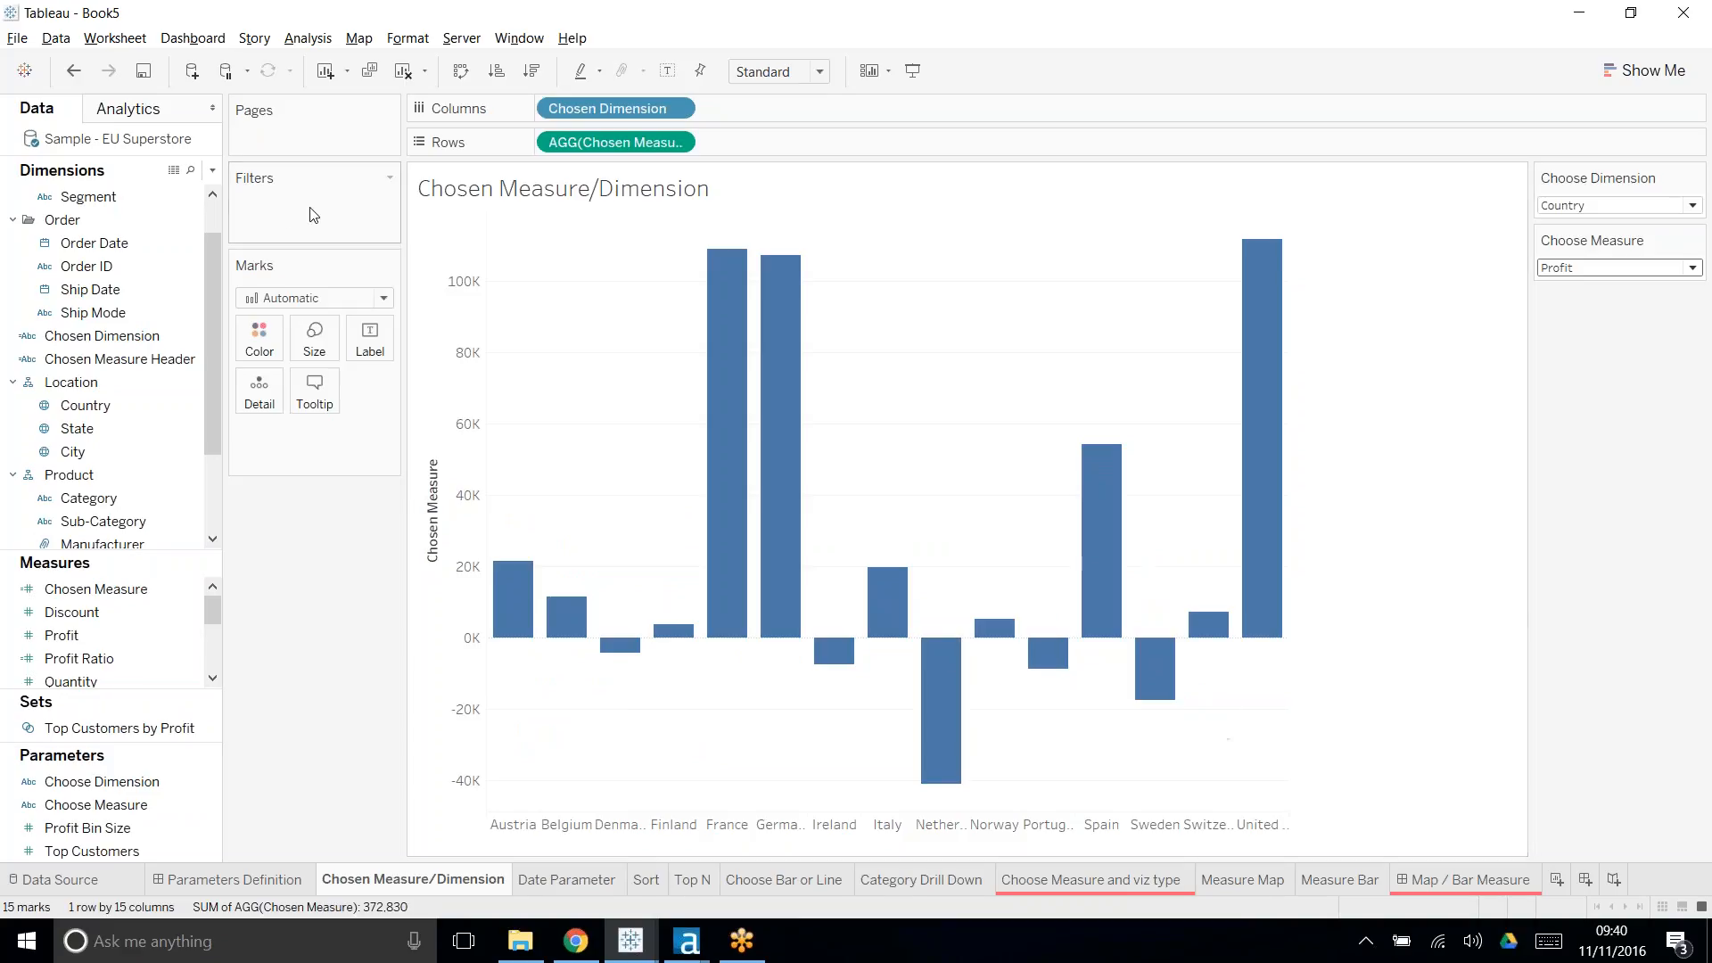
# - Create another calculated field named Chosen Dimension Header
pyautogui.click(211, 171)
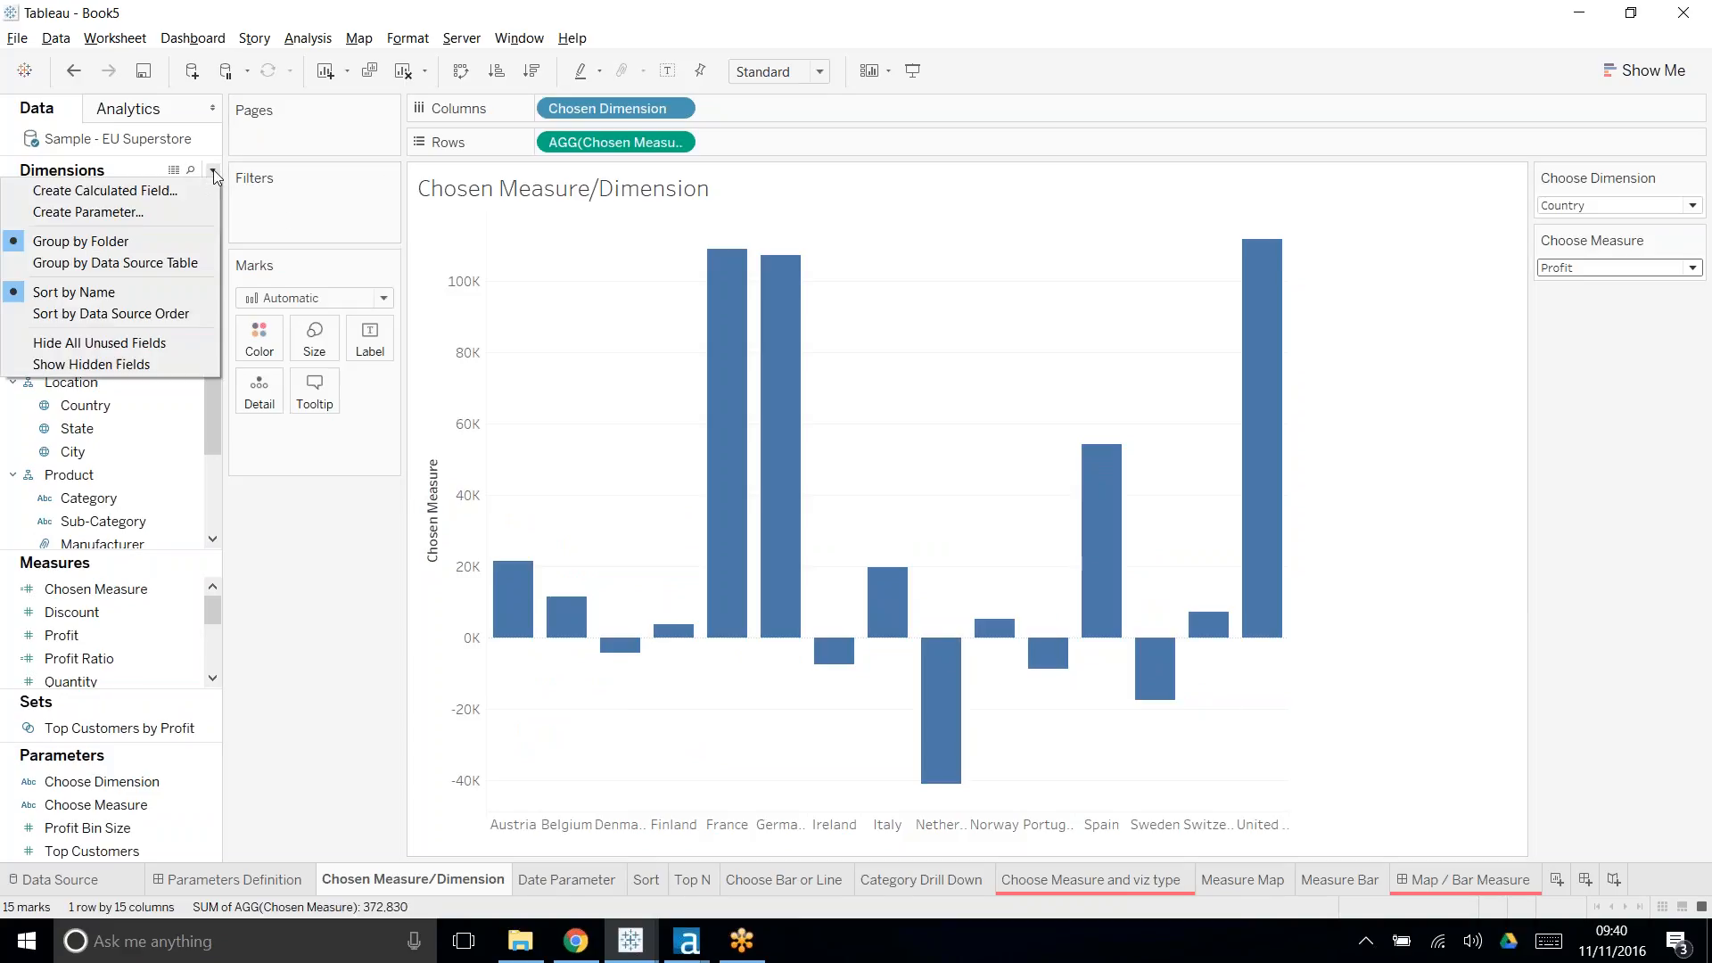
pyautogui.click(191, 181)
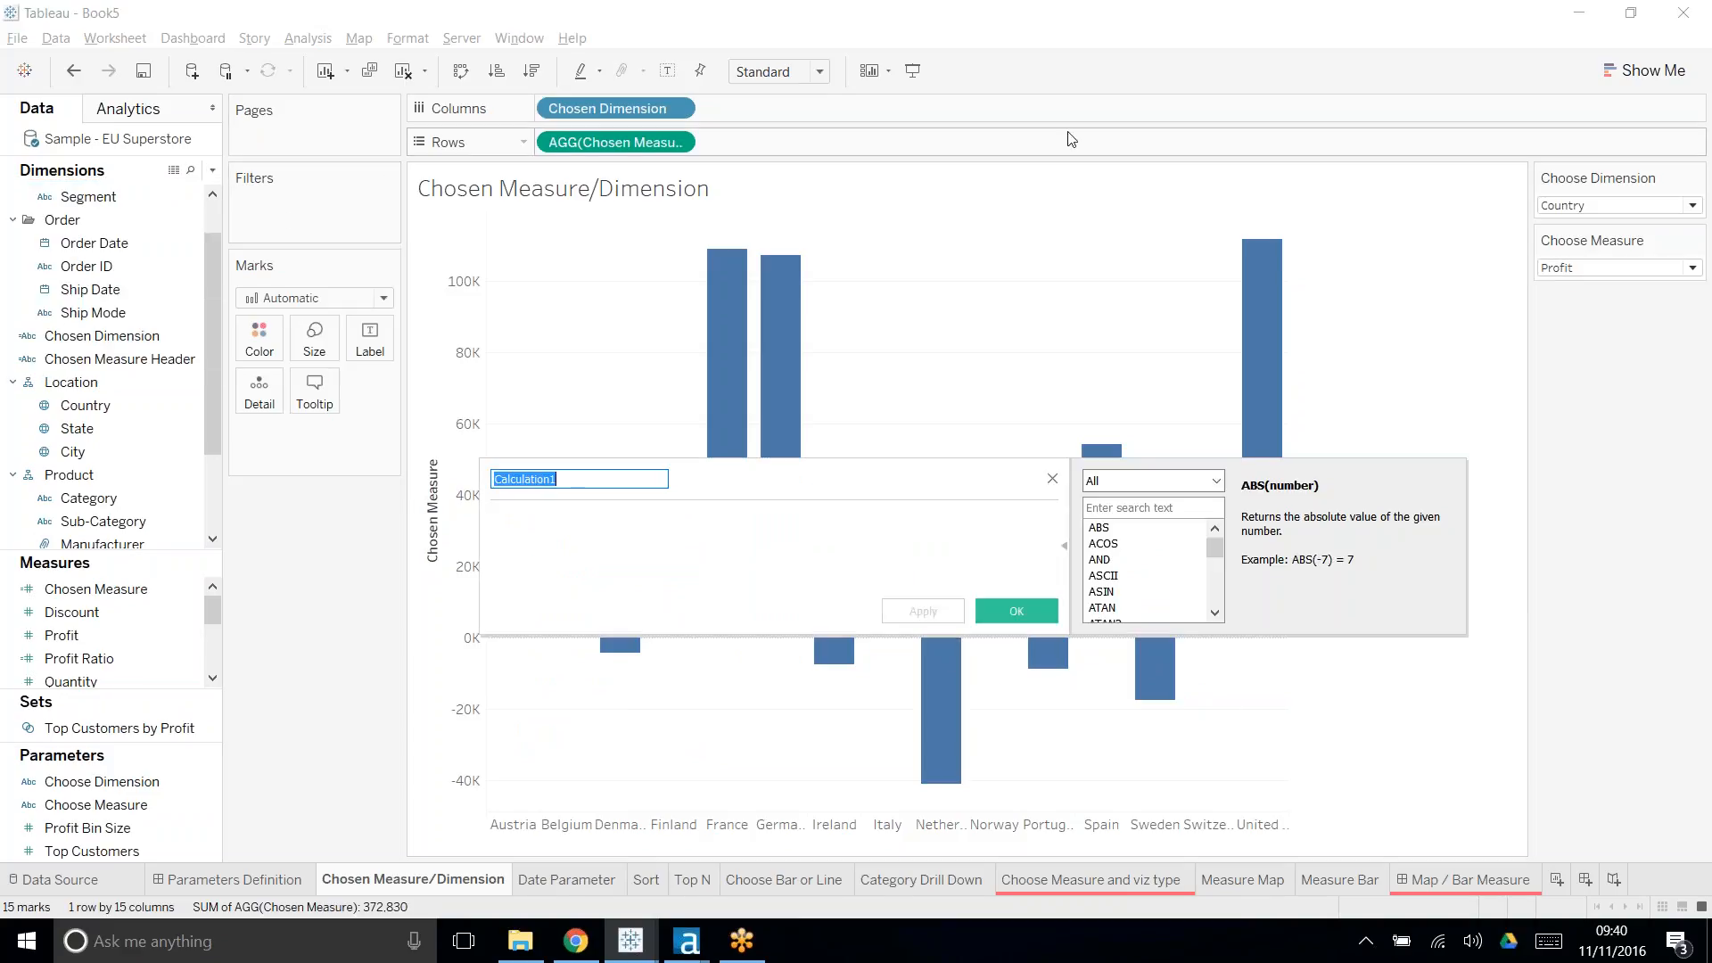
pyautogui.write('Chos')
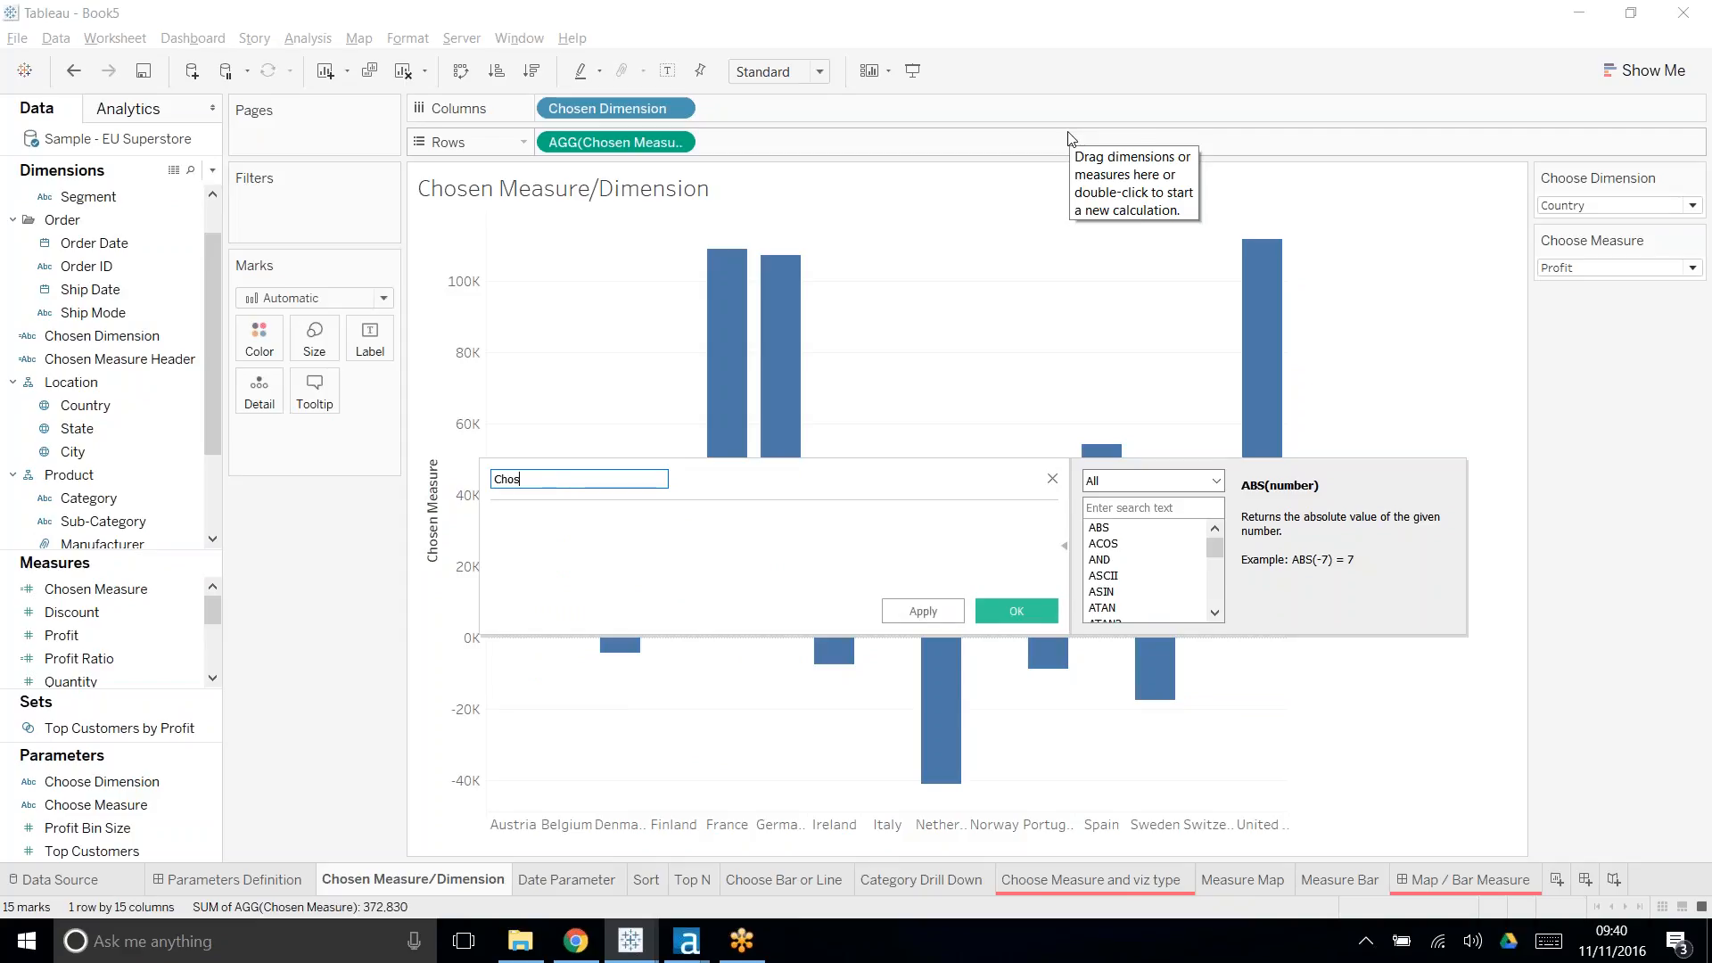
pyautogui.write('en Dimension Header')
pyautogui.press('Tab')
# - Start the Chosen Dimension Header formula with CASE [Choose Dimension]
pyautogui.write('ca')
pyautogui.press('Return')
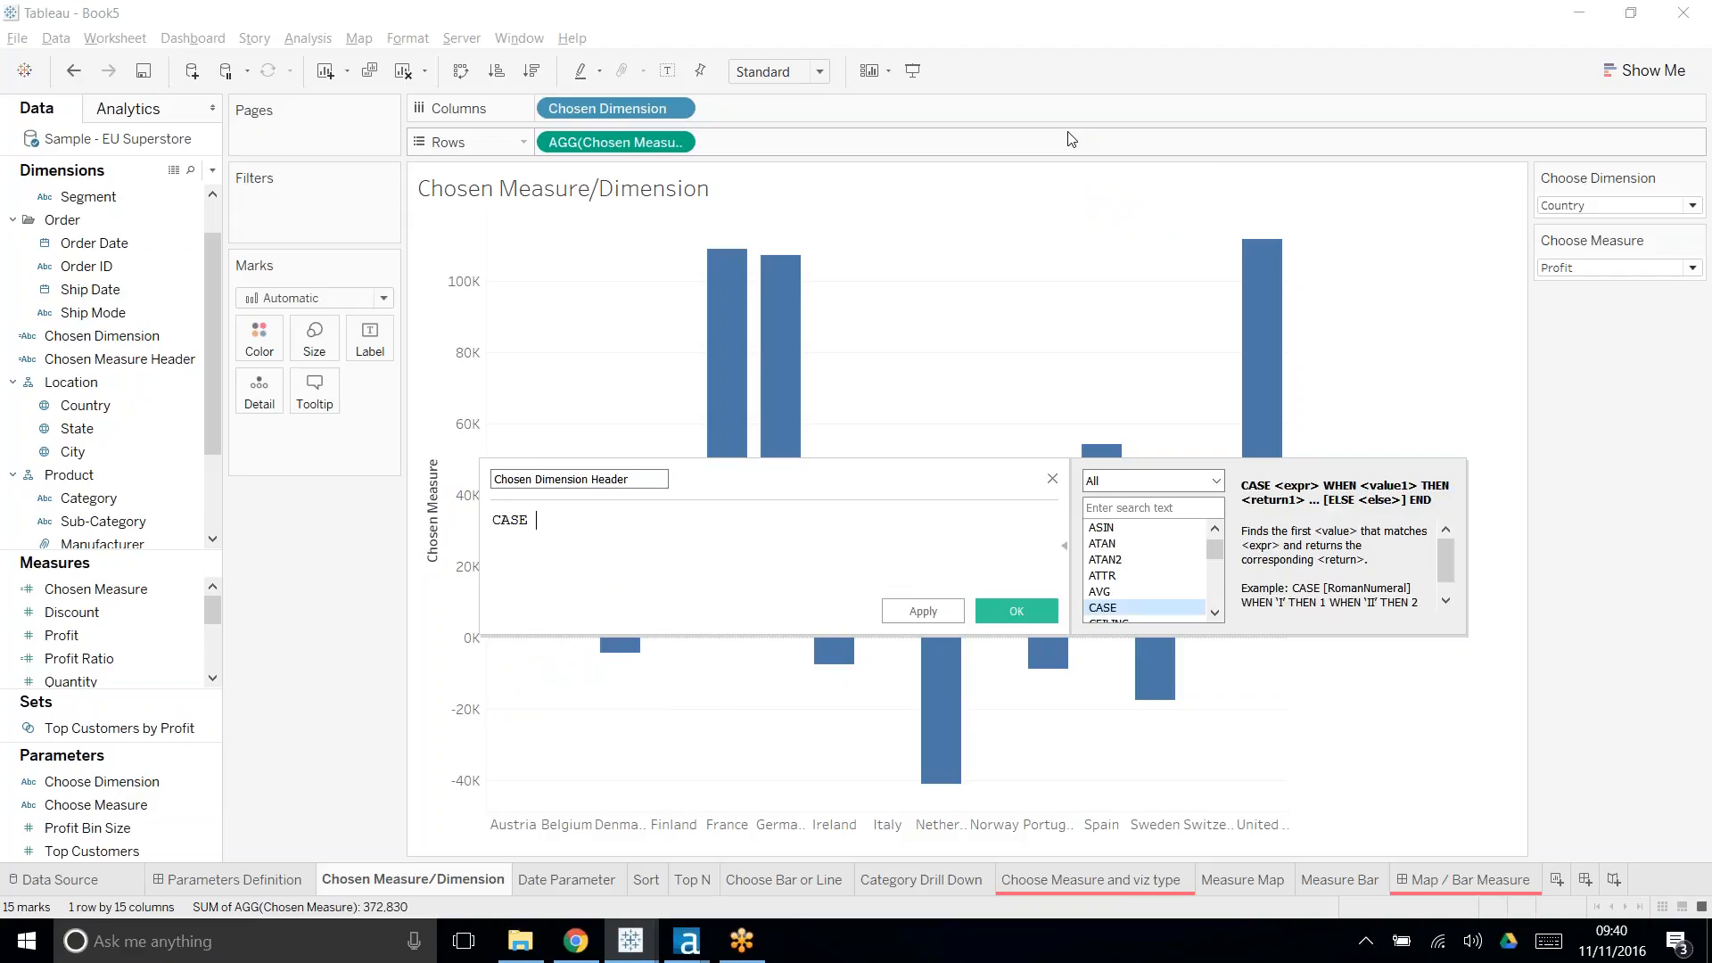
pyautogui.write('choo')
pyautogui.press('Return')
pyautogui.press('Return')
# - Add the line WHEN 'Country' then 'Country' below the CASE [Choose Dimension] line
pyautogui.write('whe')
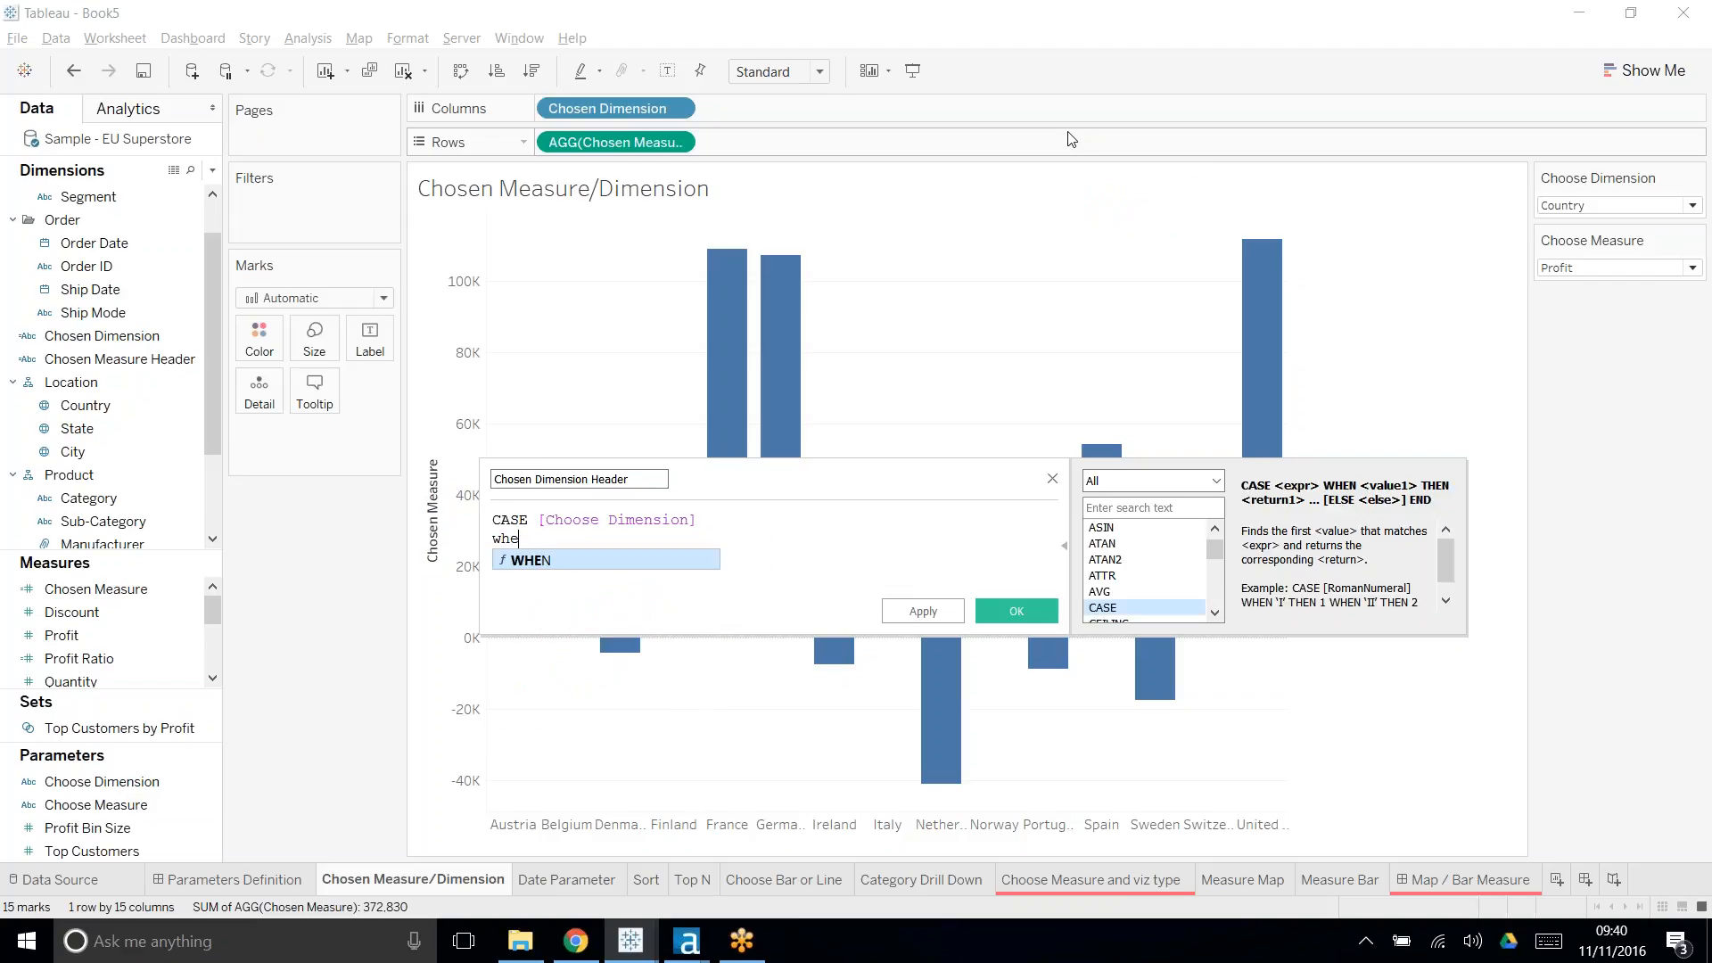
pyautogui.press('Return')
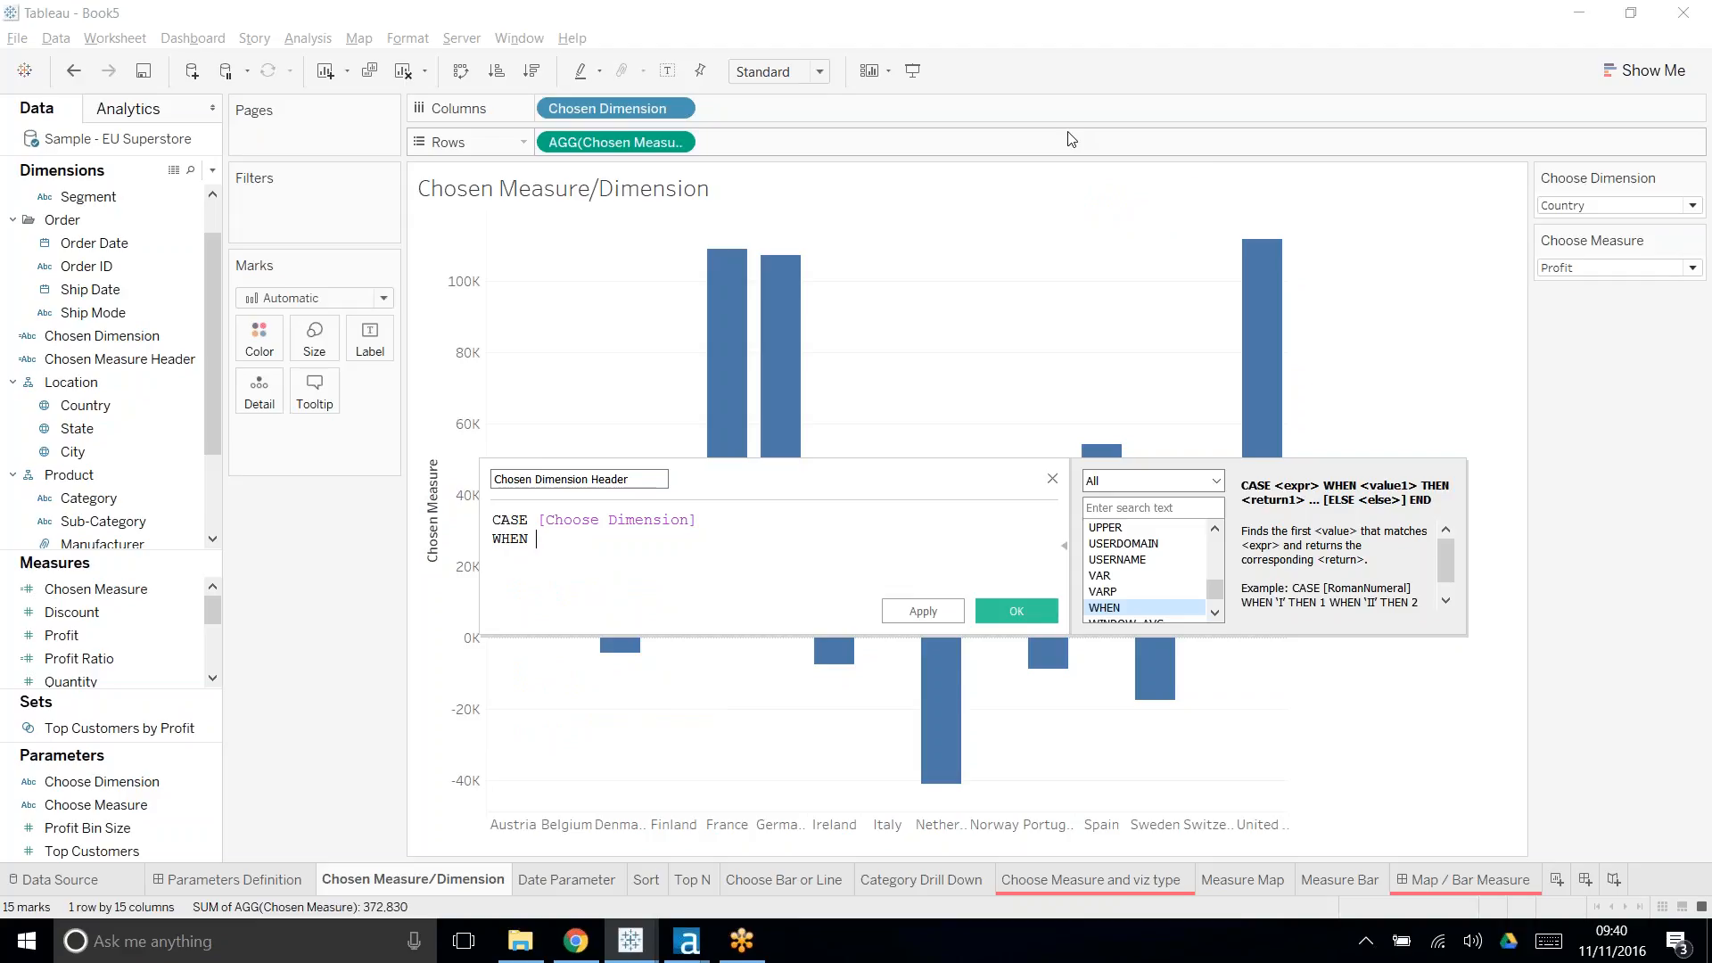
pyautogui.write("'Country")
pyautogui.write("' then")
pyautogui.write(" 'Country' ")
# - Add the lines WHEN 'Category' THEN 'Category' and WHEN 'Region' THEN 'Region' to the formula
pyautogui.write("WHEN '")
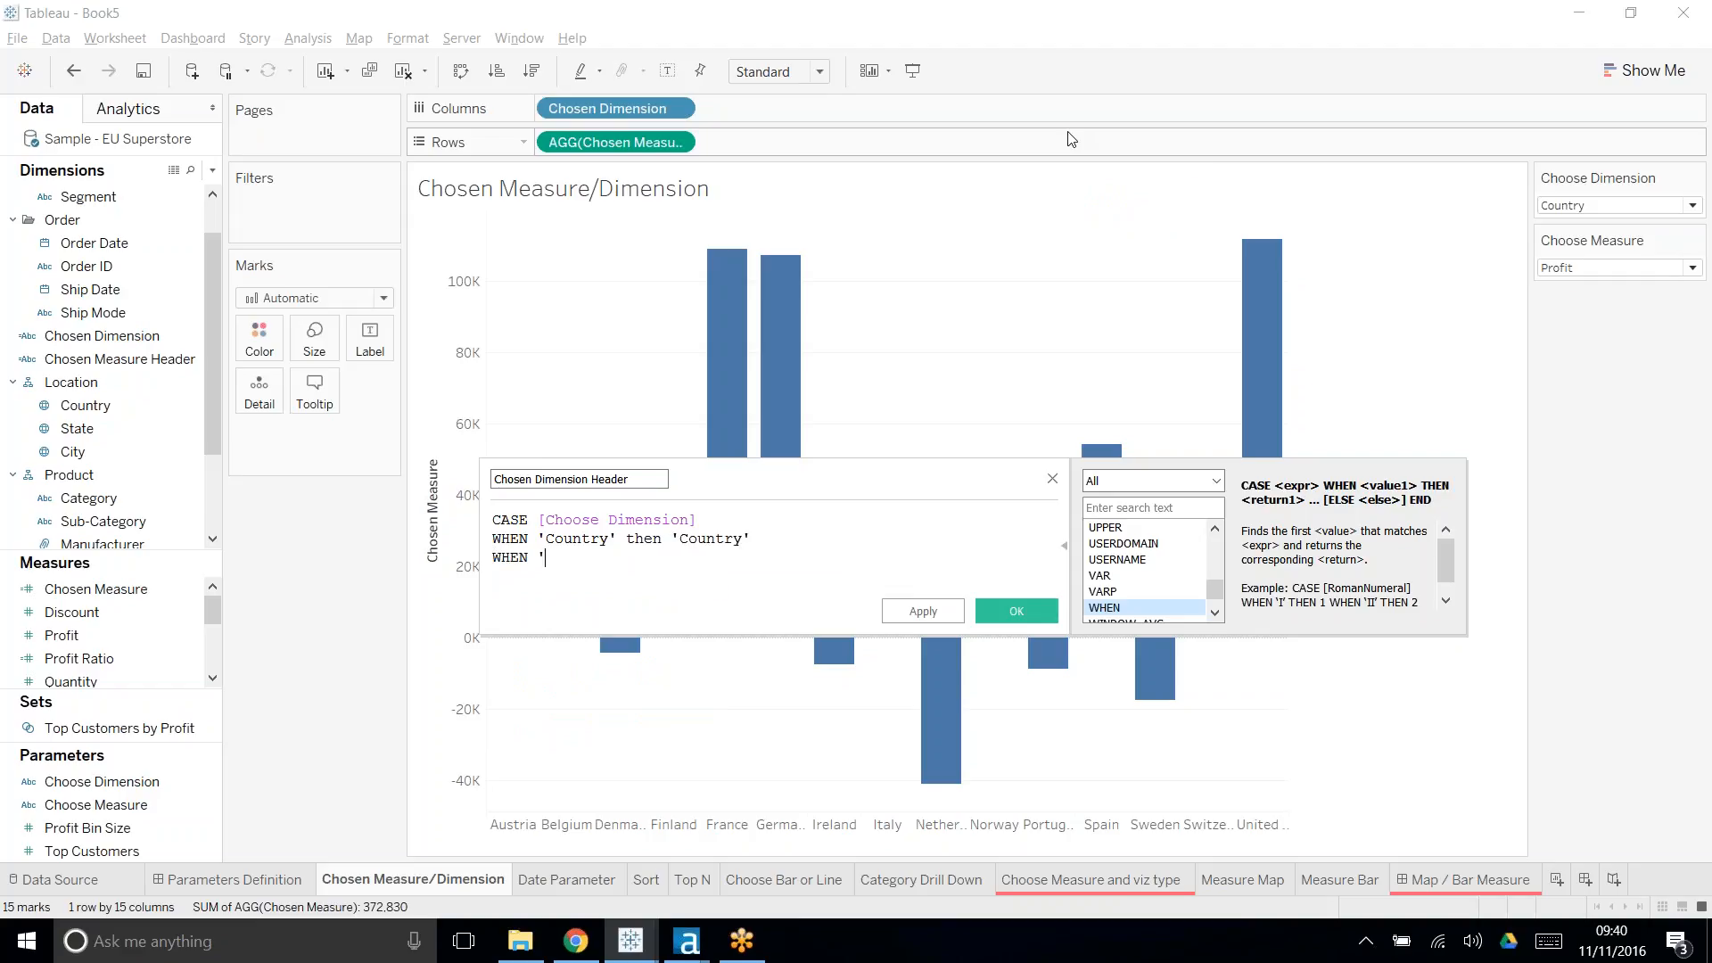
pyautogui.write("Category' THEN '")
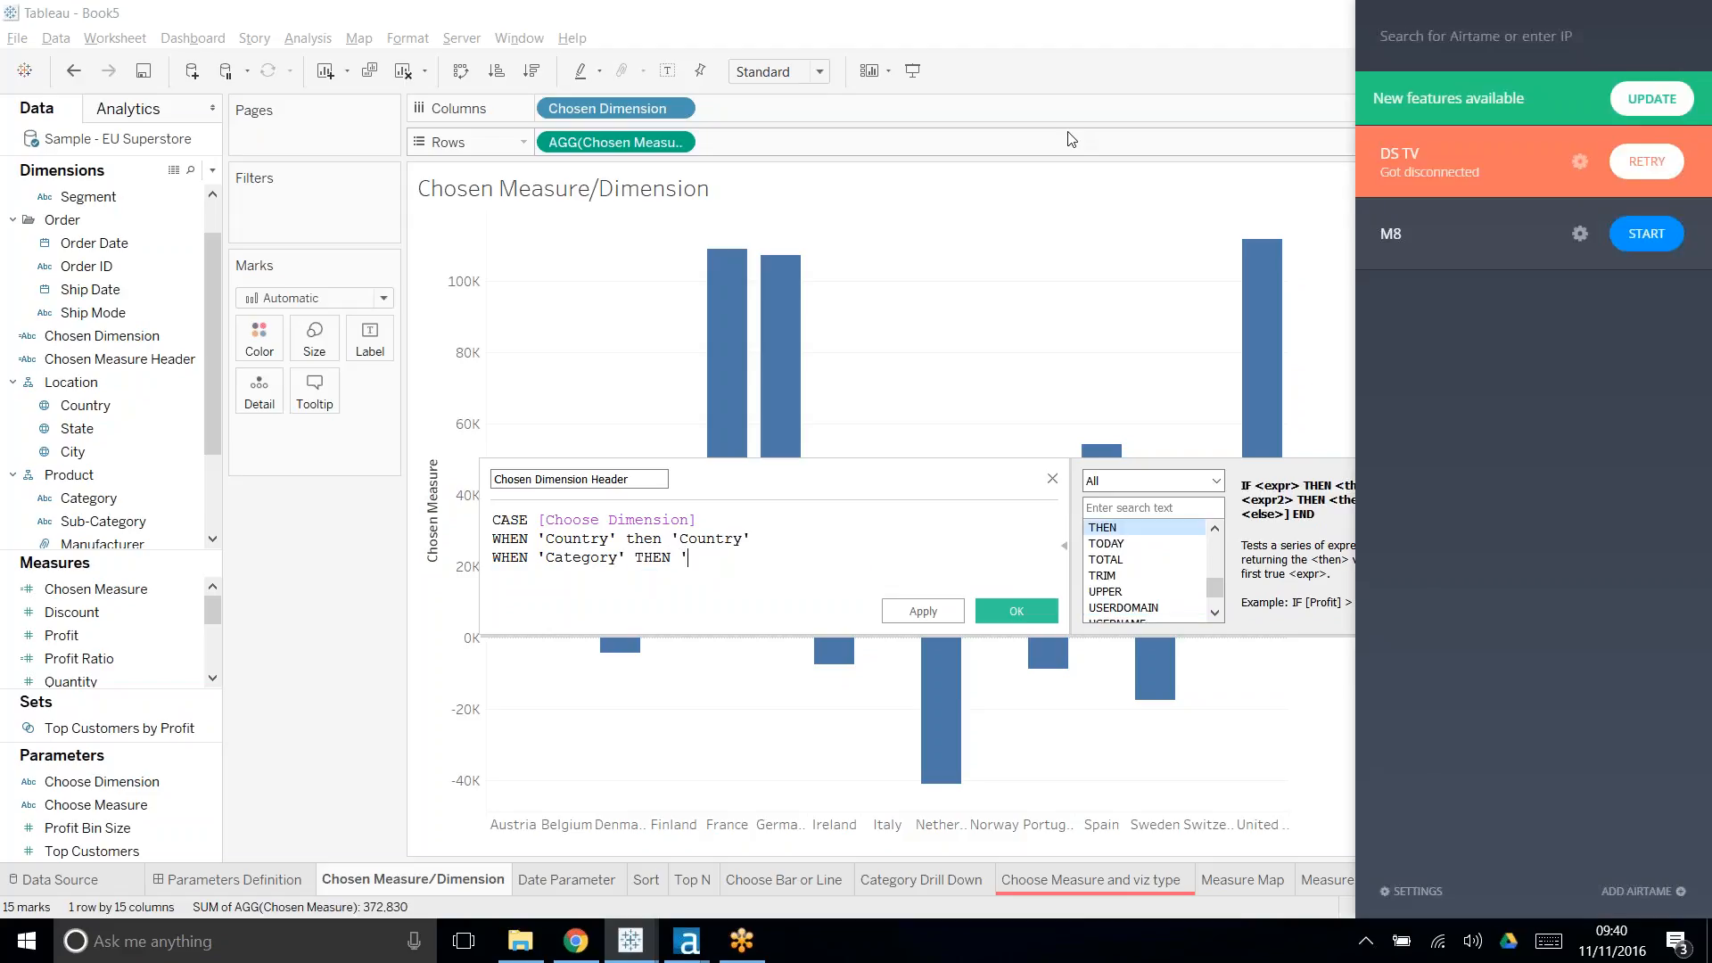
pyautogui.write("Category' WHEN 'R")
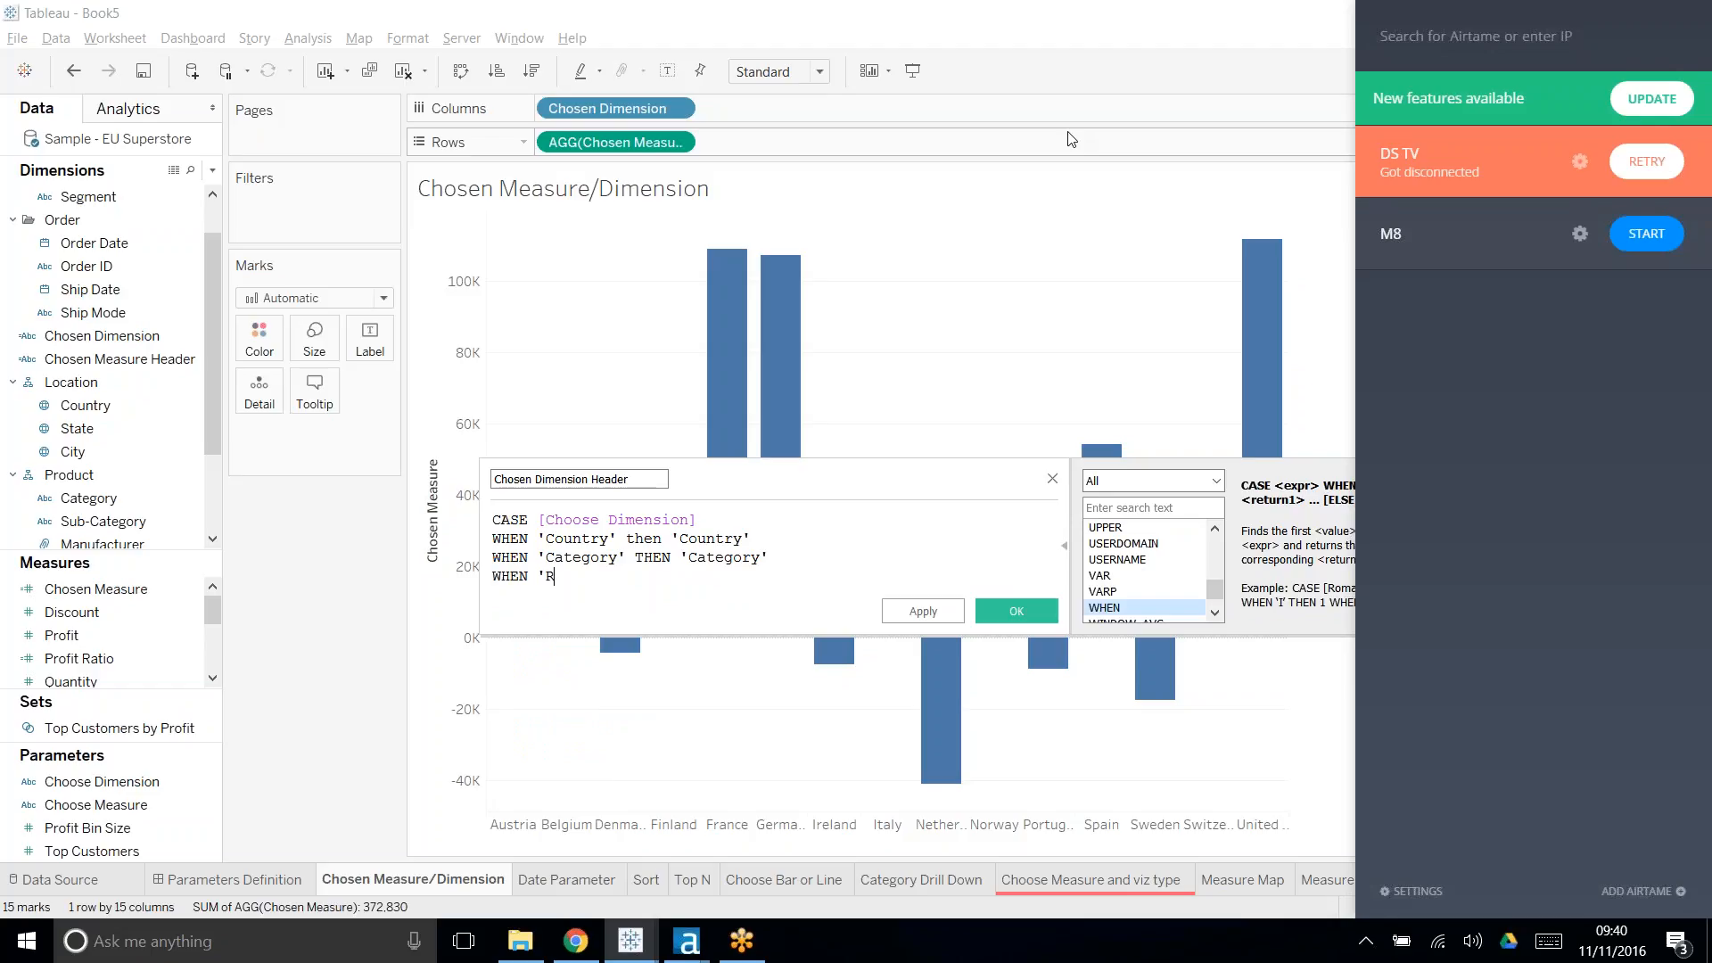
pyautogui.write("egion' THEN")
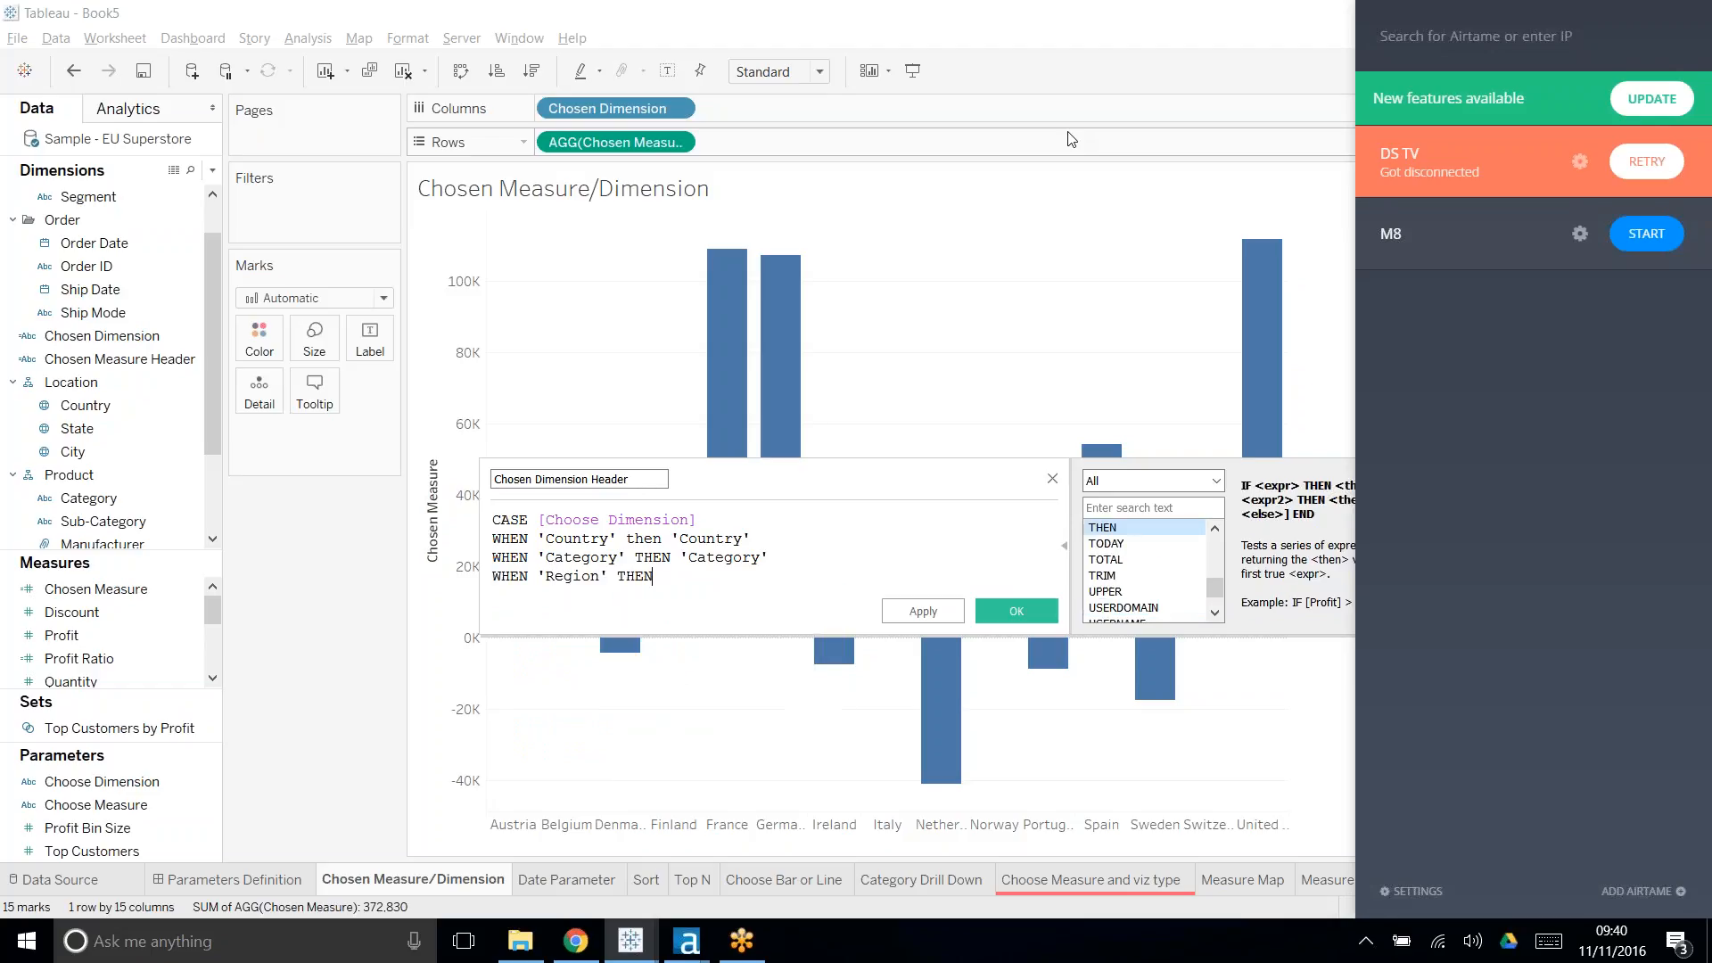
pyautogui.write(" 'Region'")
# - End the formula with END on its own line and save the Chosen Dimension Header field
pyautogui.press('Return')
pyautogui.write('END')
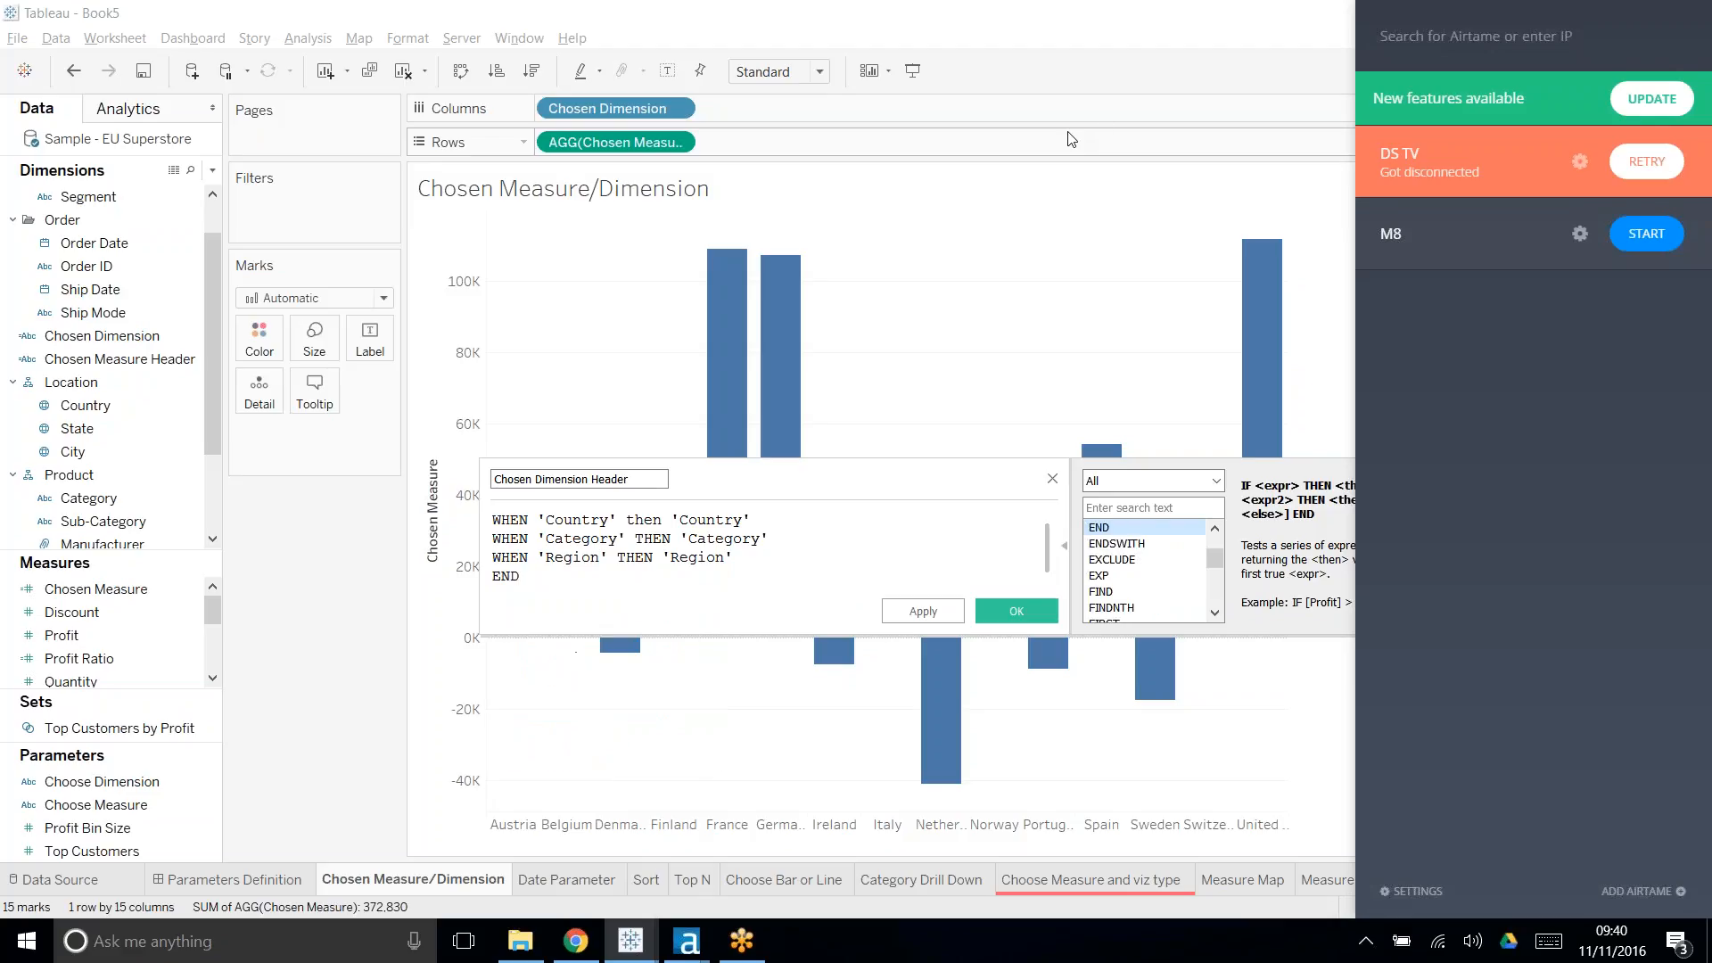
pyautogui.click(1016, 611)
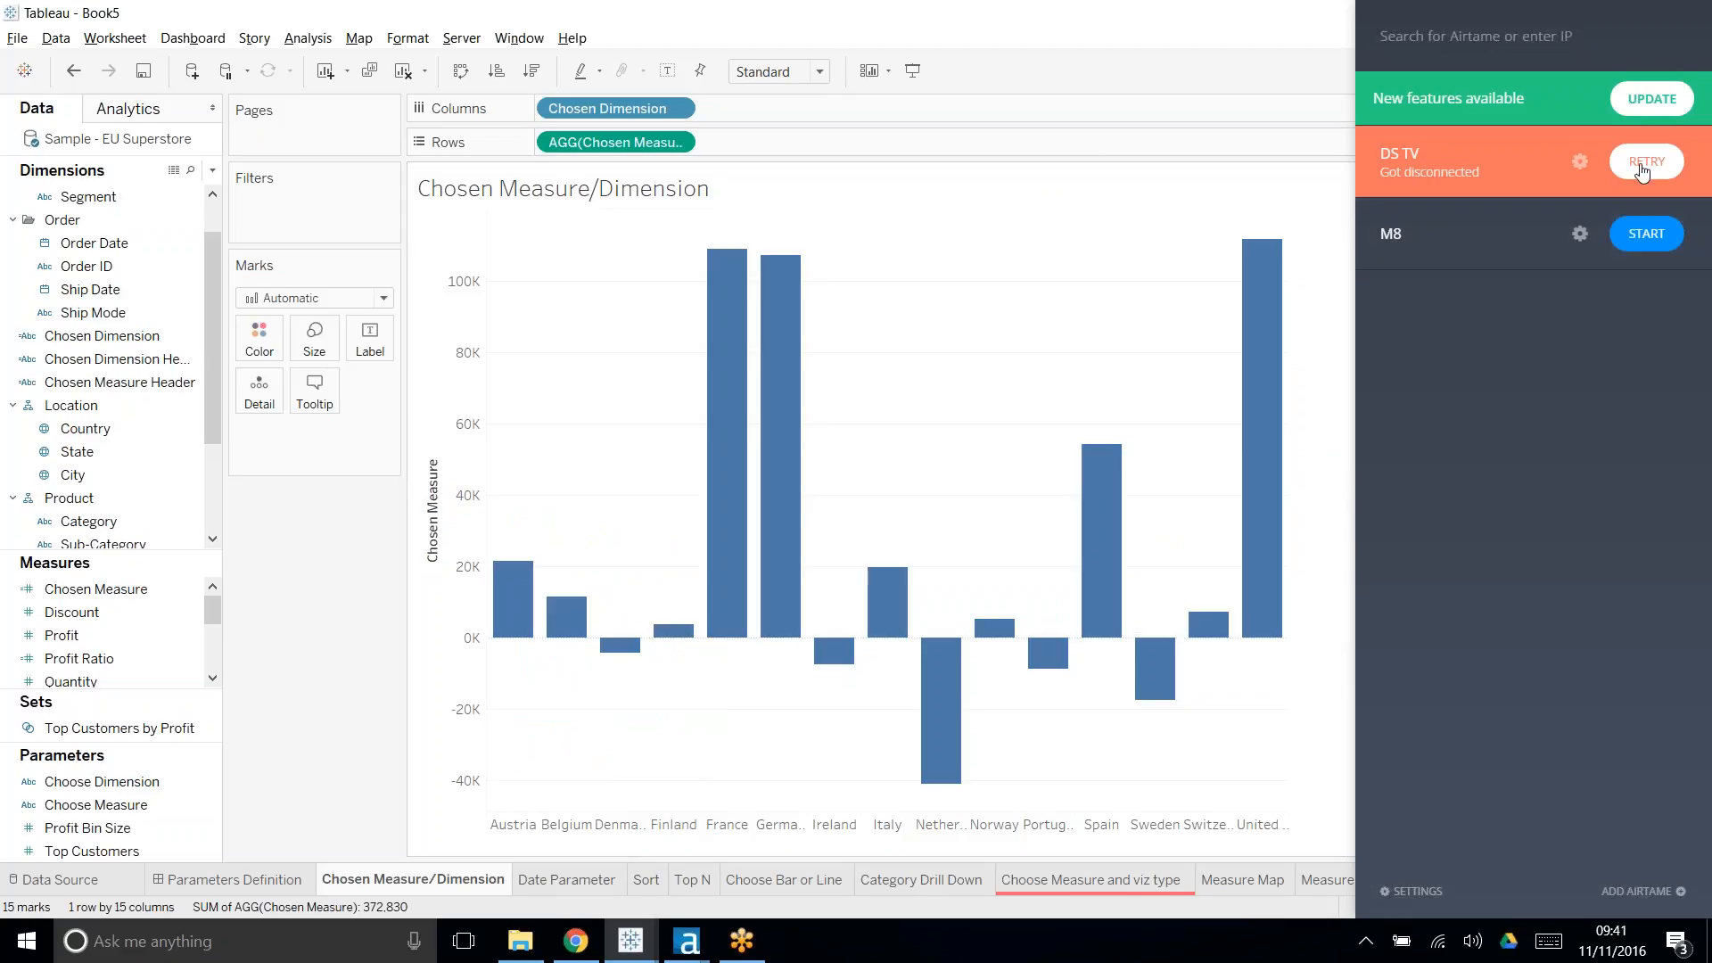
# - Retry the disconnected DS TV connection in Airtame and enter the code shown on the TV
pyautogui.click(1643, 167)
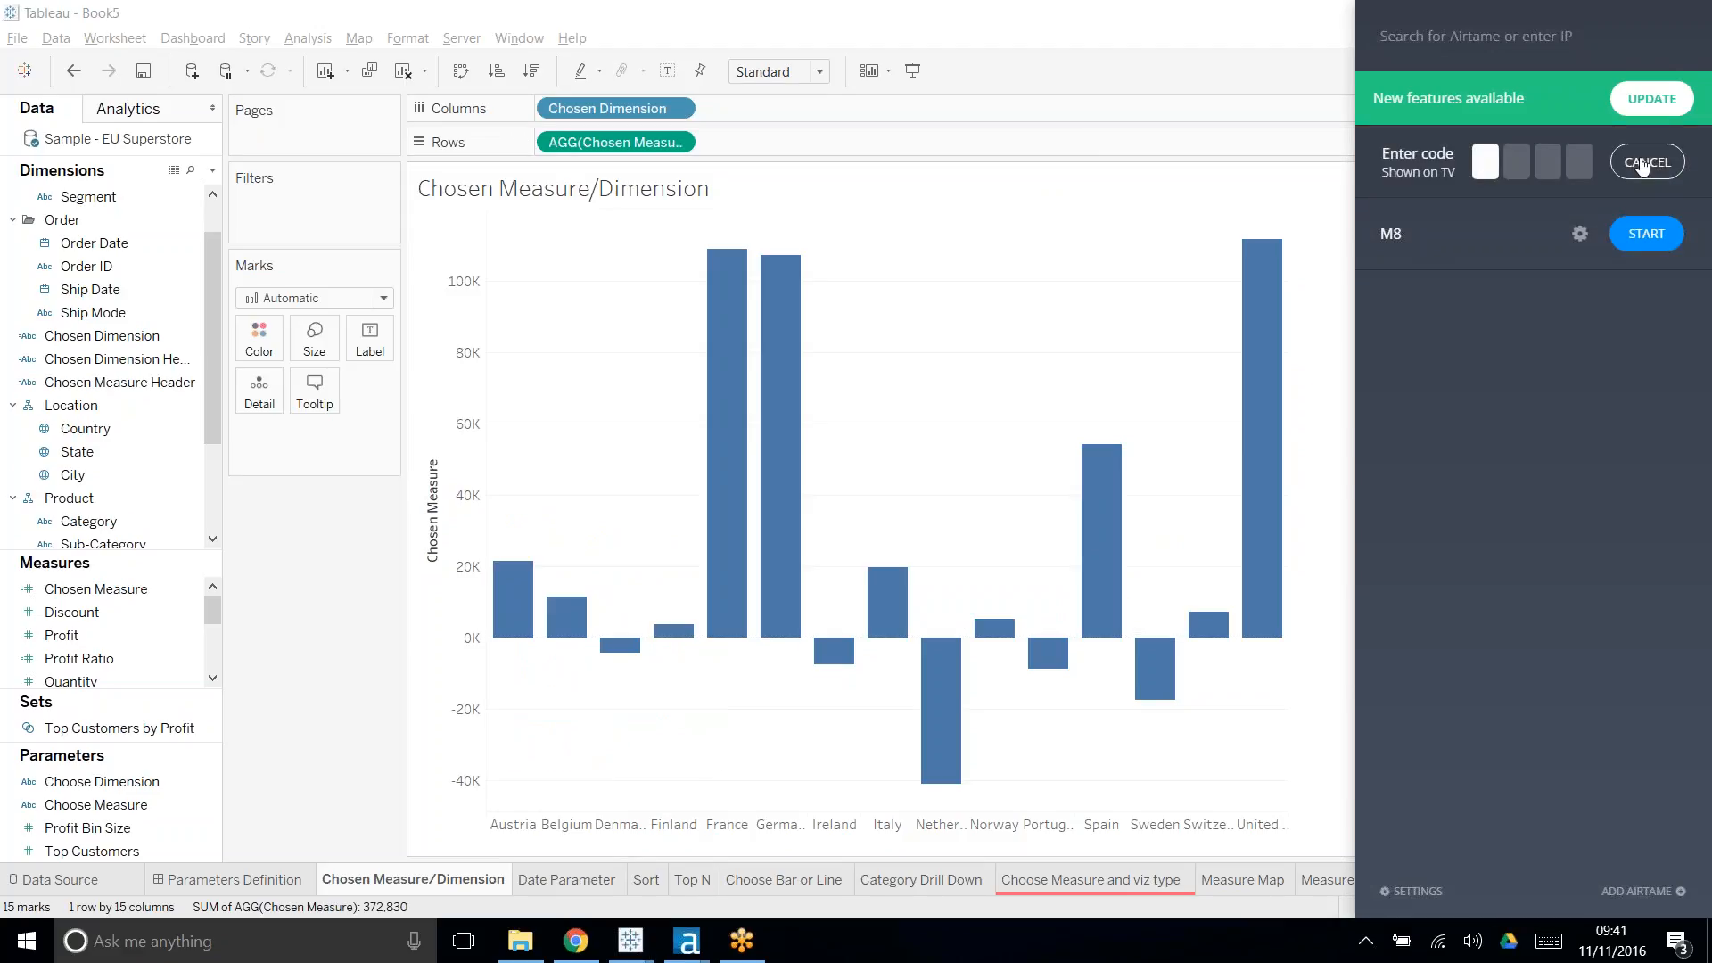
pyautogui.write('6757')
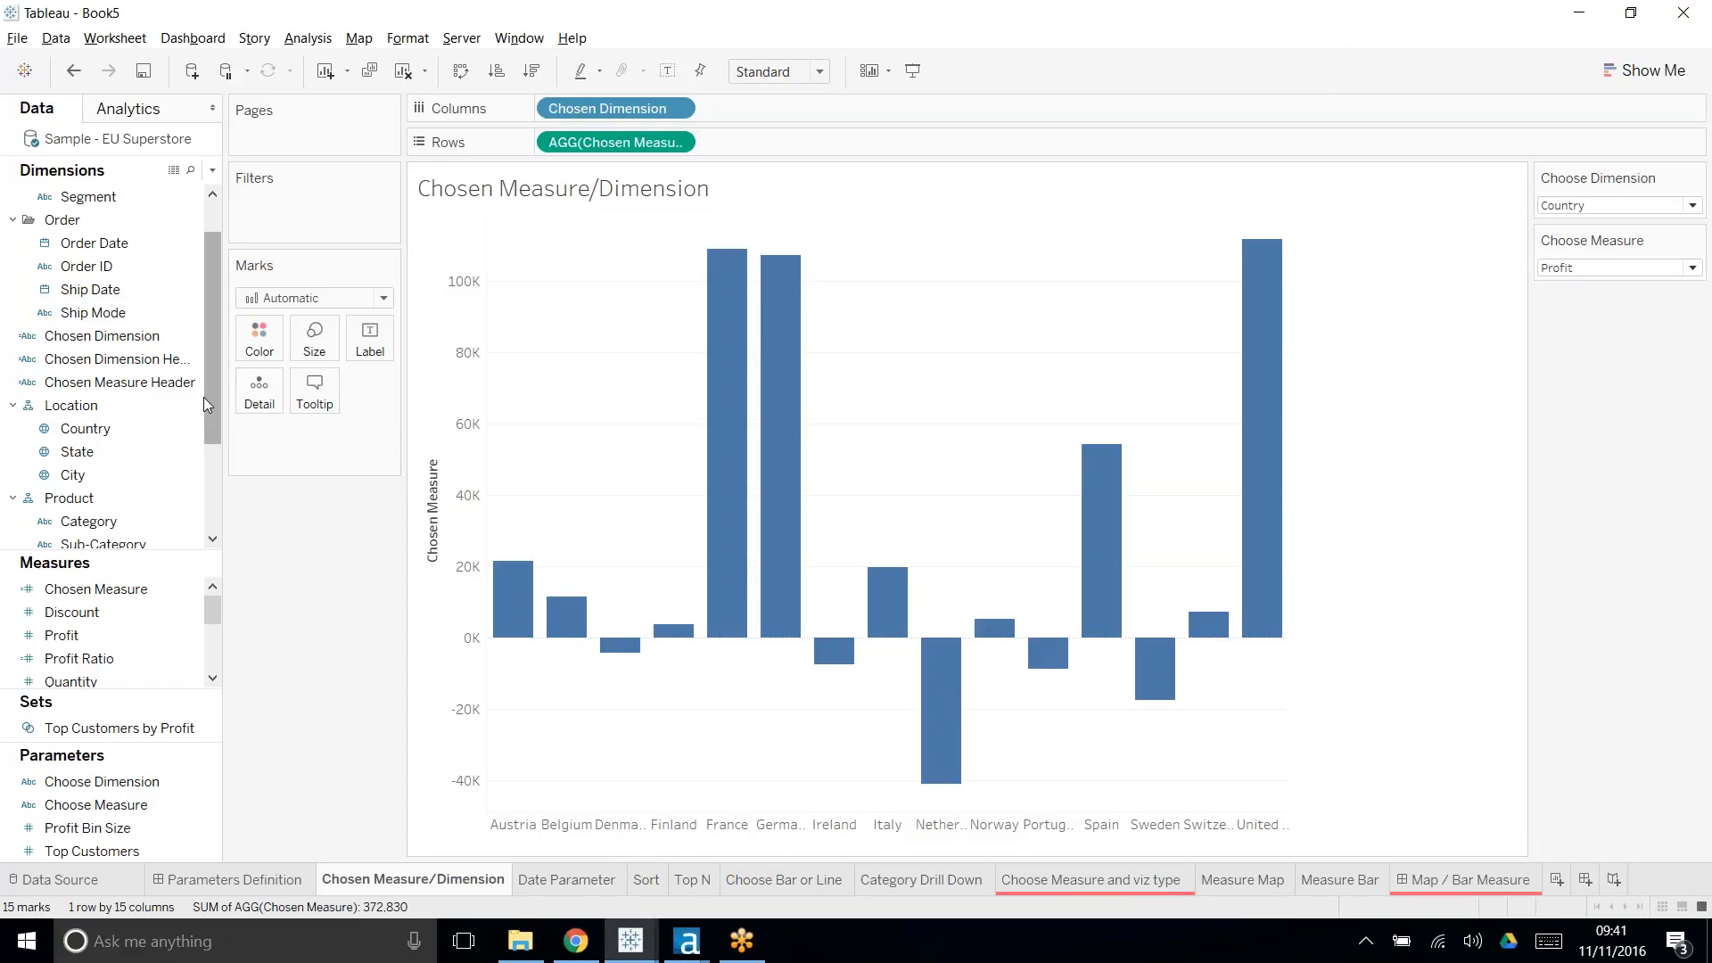
# - Compare the formulas of the Chosen Dimension and Chosen Dimension Header calculated fields, examining what each THEN clause returns
pyautogui.rightClick(141, 335)
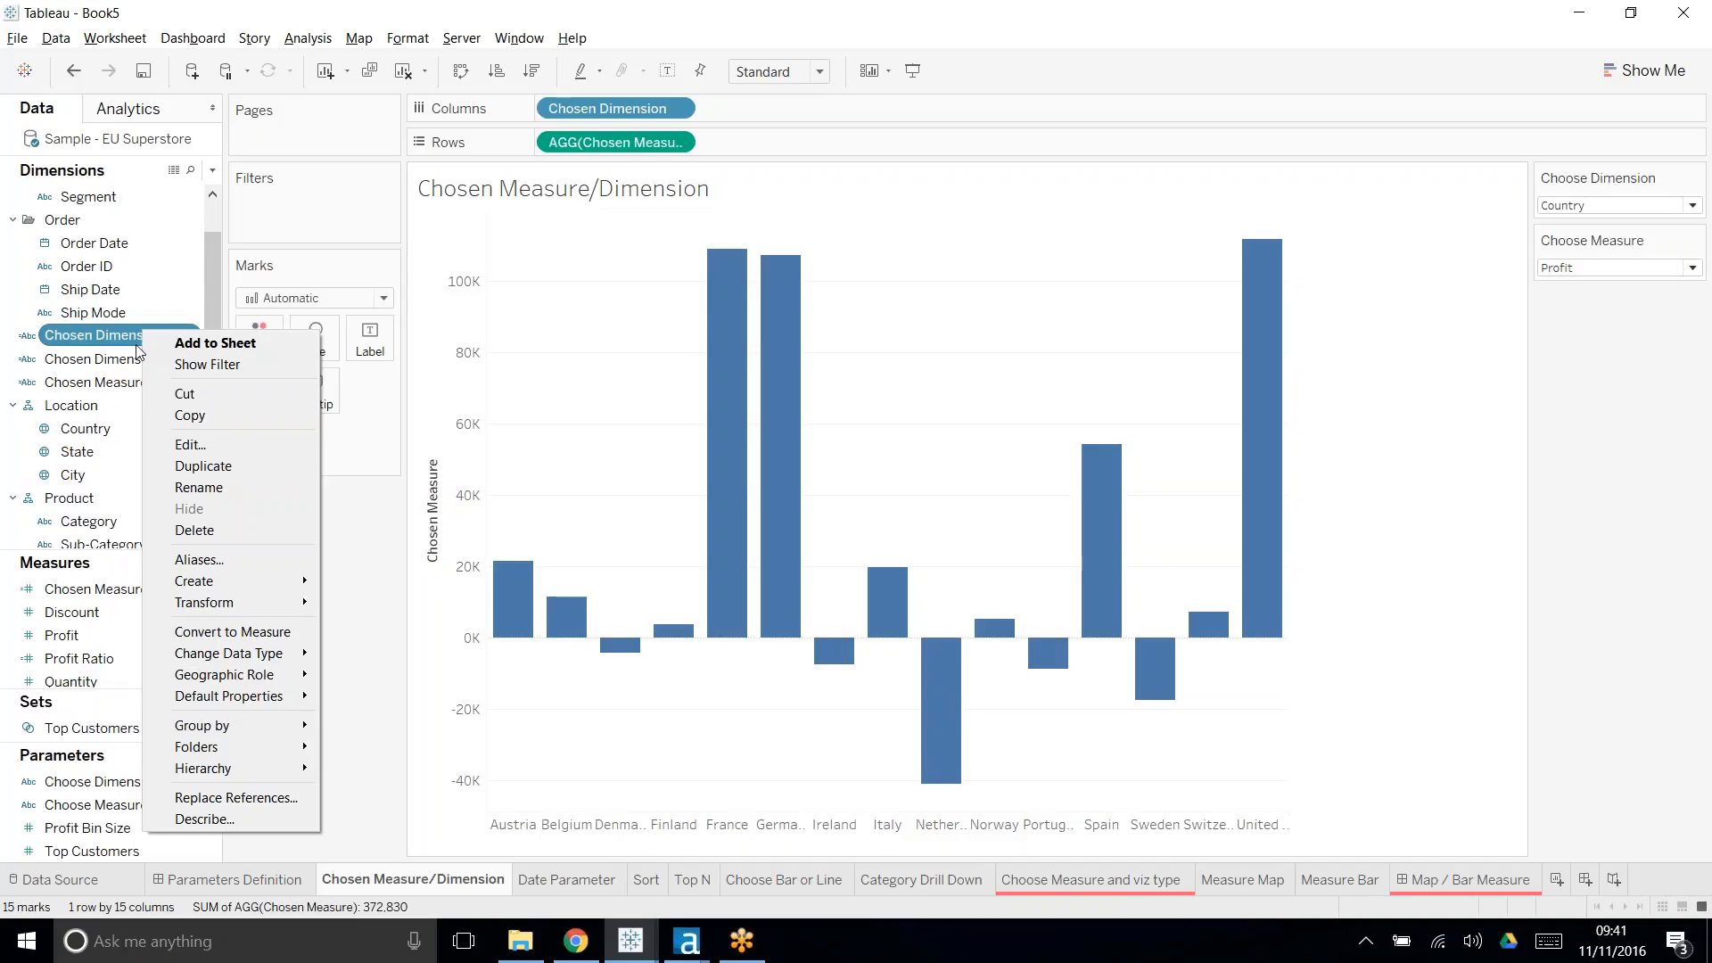
pyautogui.click(243, 445)
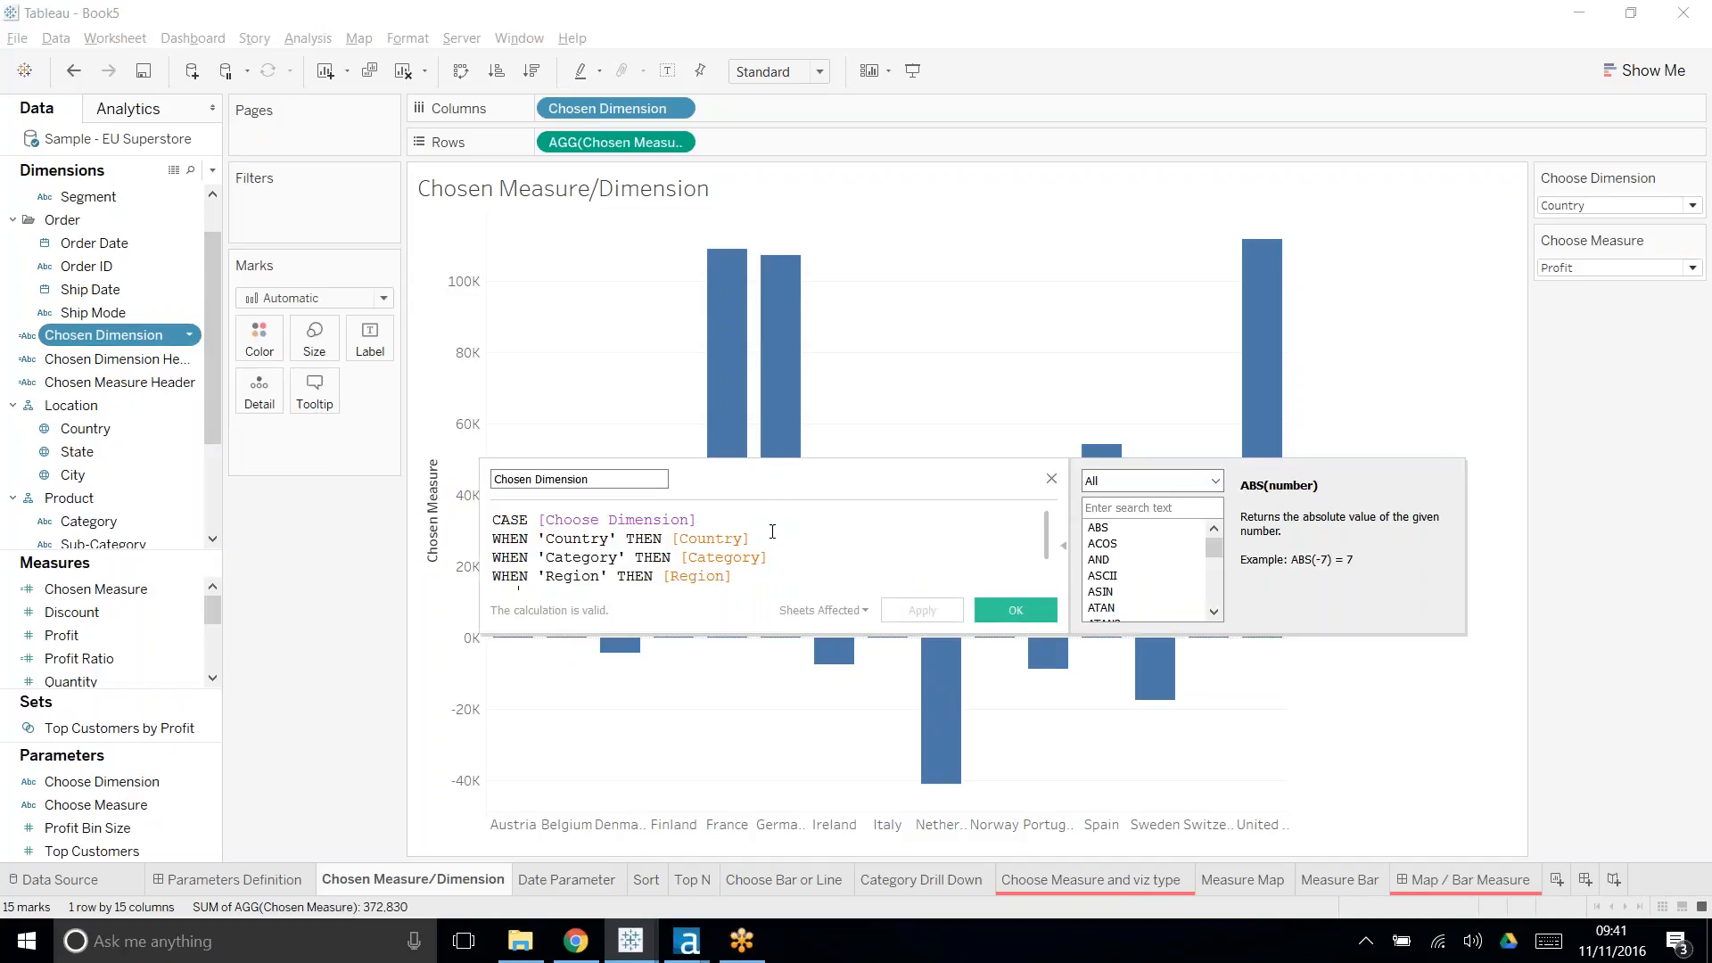
pyautogui.click(722, 538)
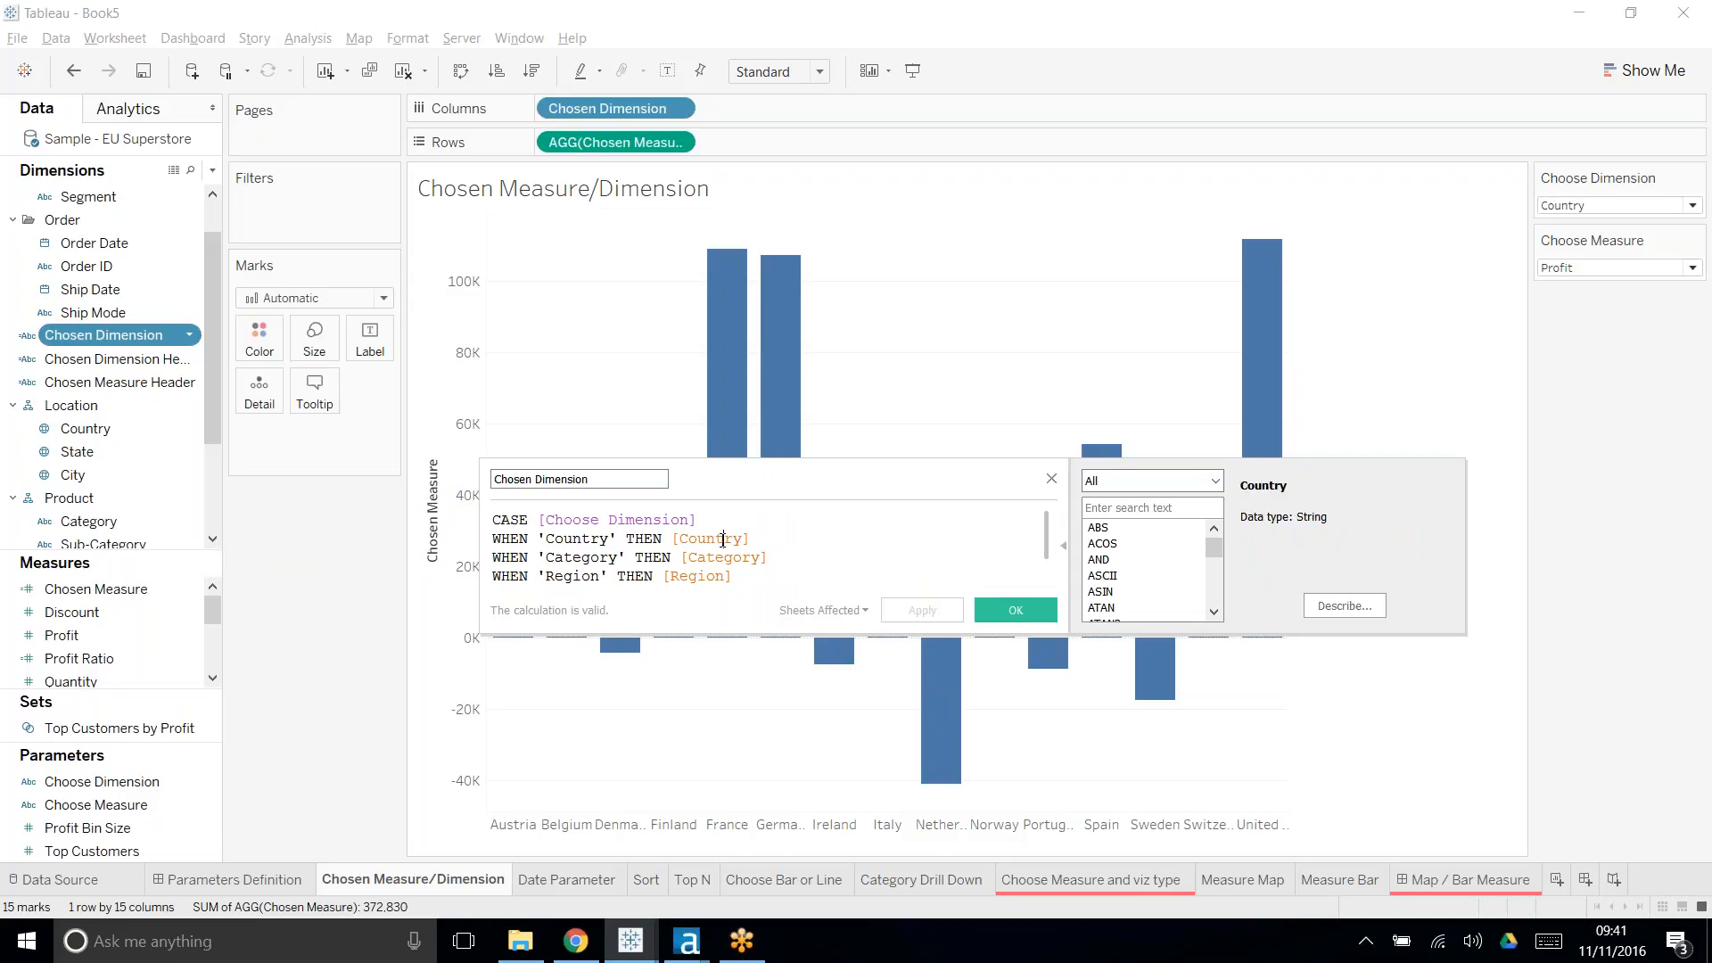
pyautogui.click(605, 488)
pyautogui.click(1053, 479)
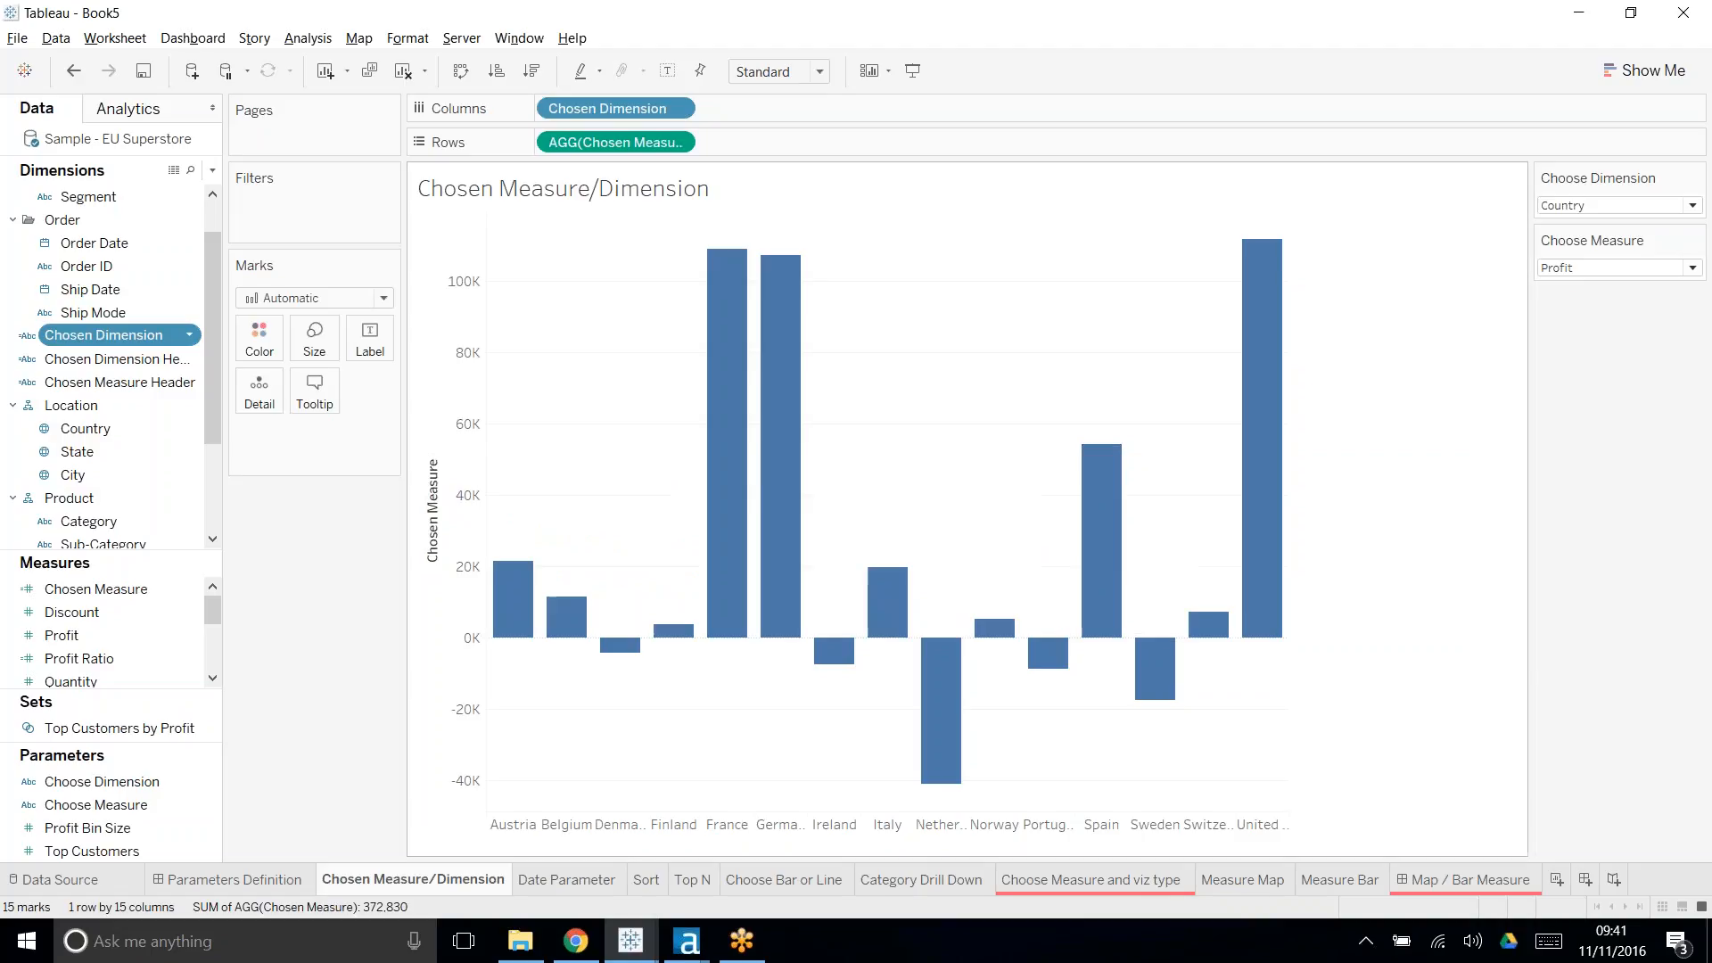
pyautogui.rightClick(84, 359)
pyautogui.click(159, 471)
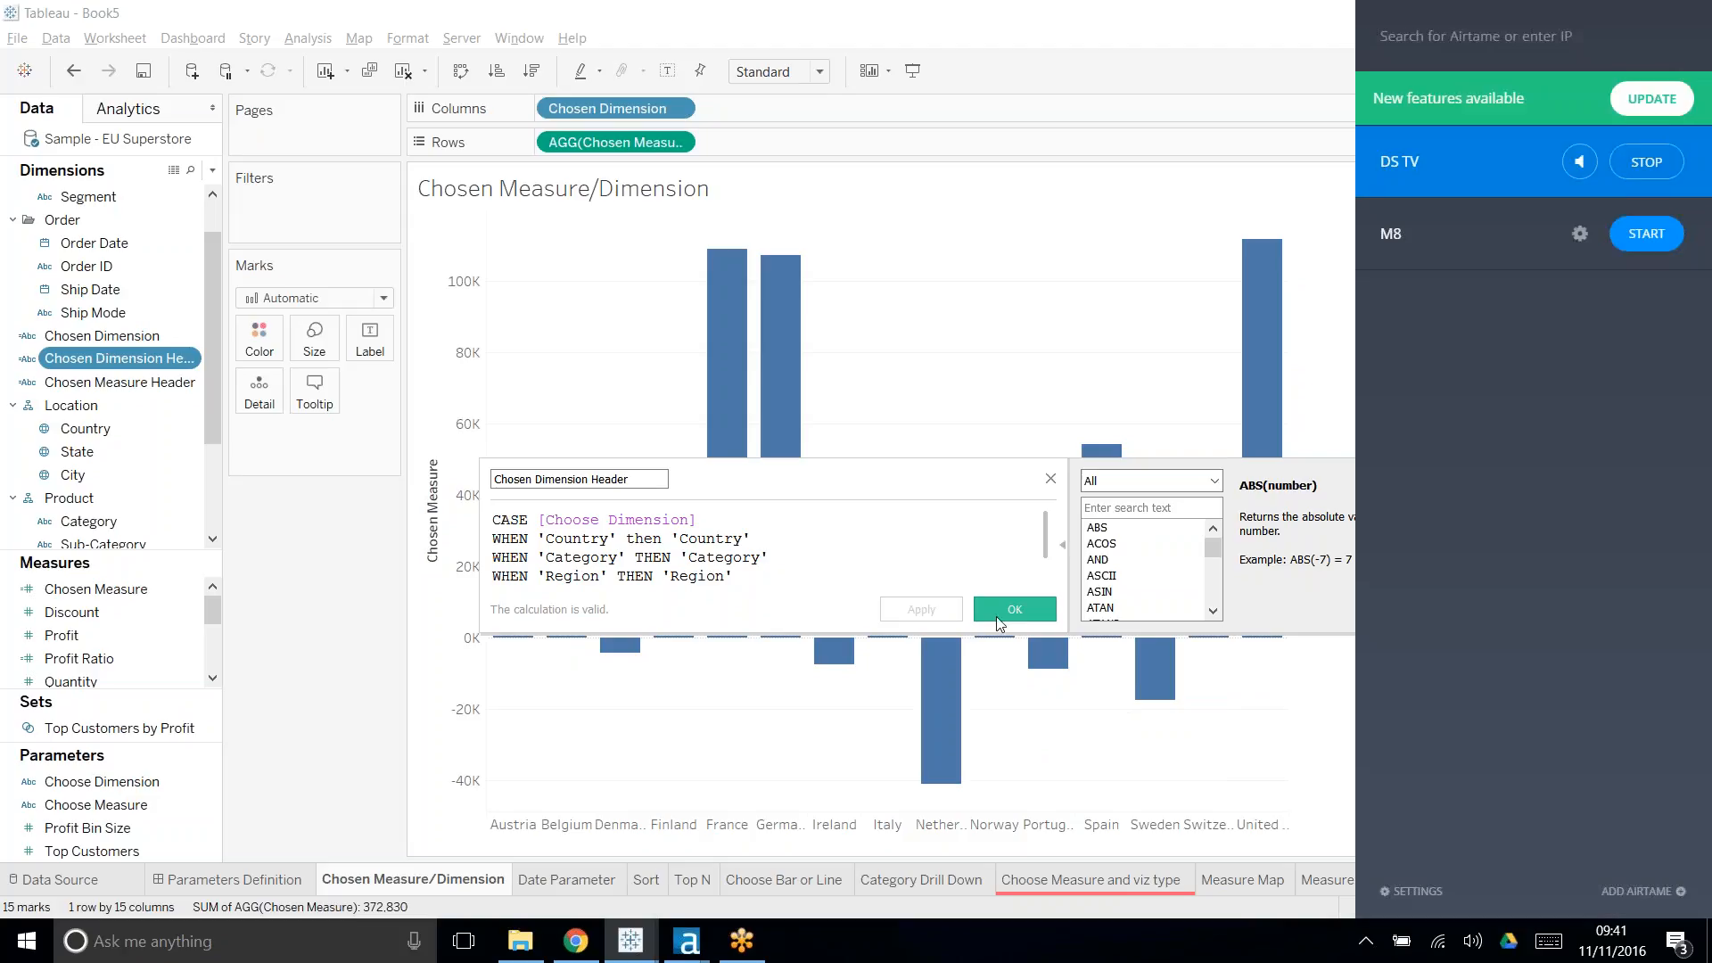
pyautogui.click(1002, 612)
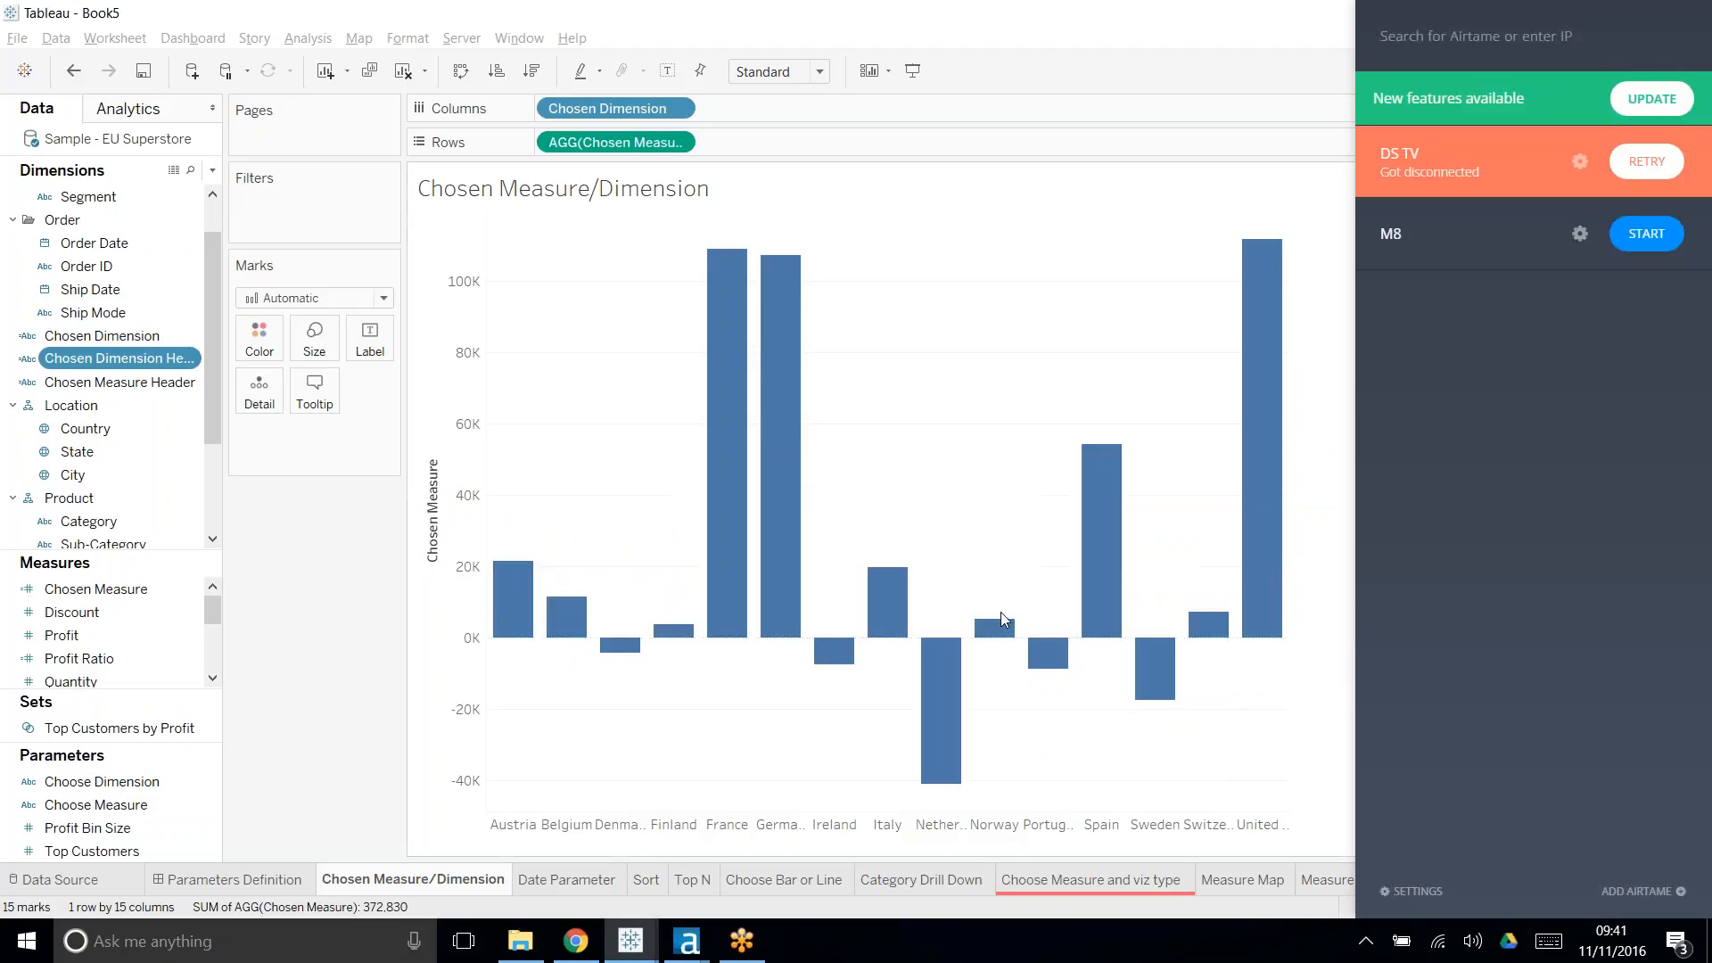
pyautogui.click(212, 170)
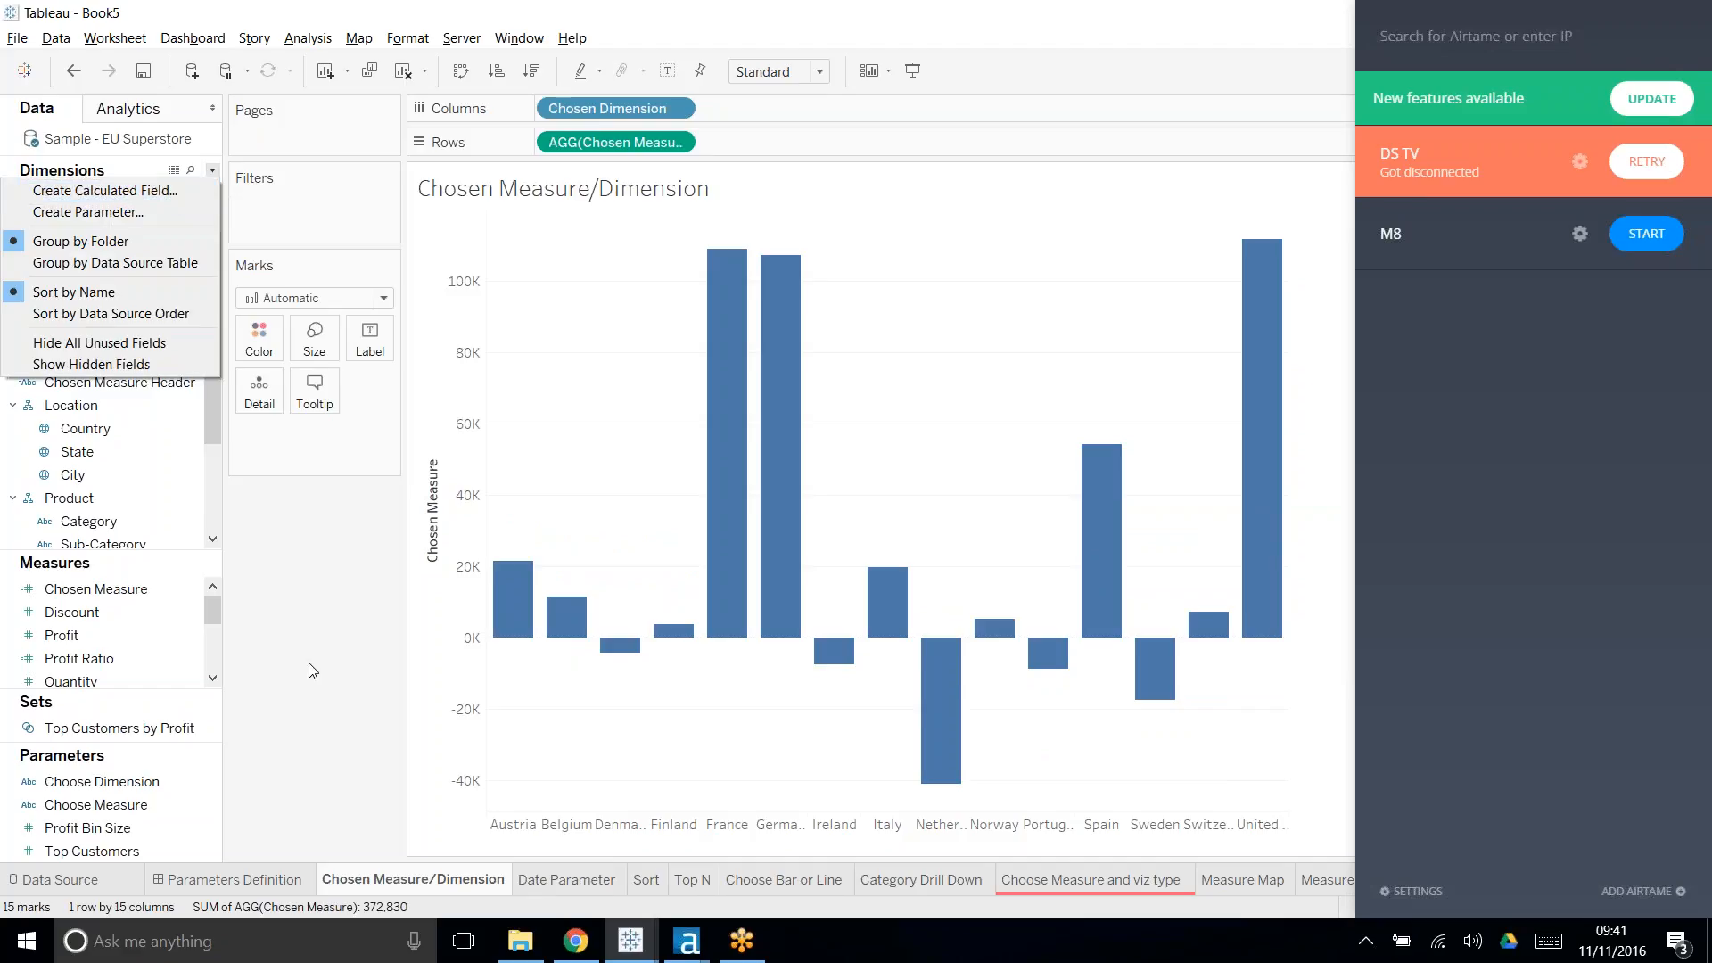
pyautogui.press('Escape')
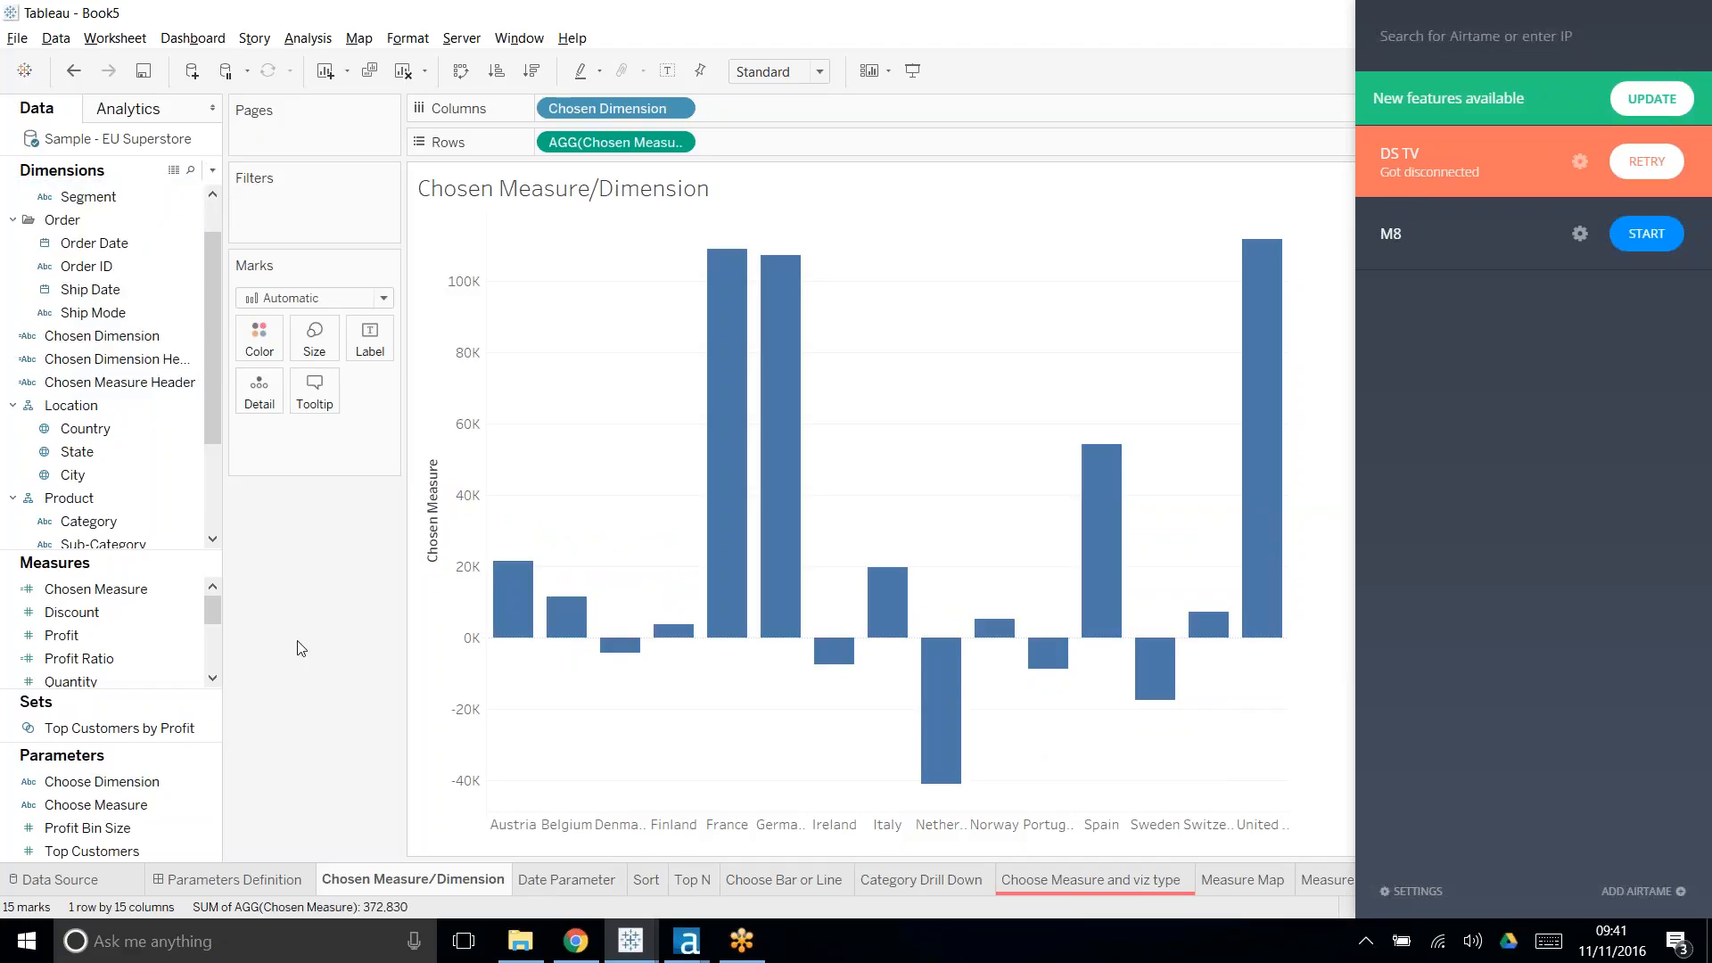
pyautogui.rightClick(132, 358)
pyautogui.click(203, 485)
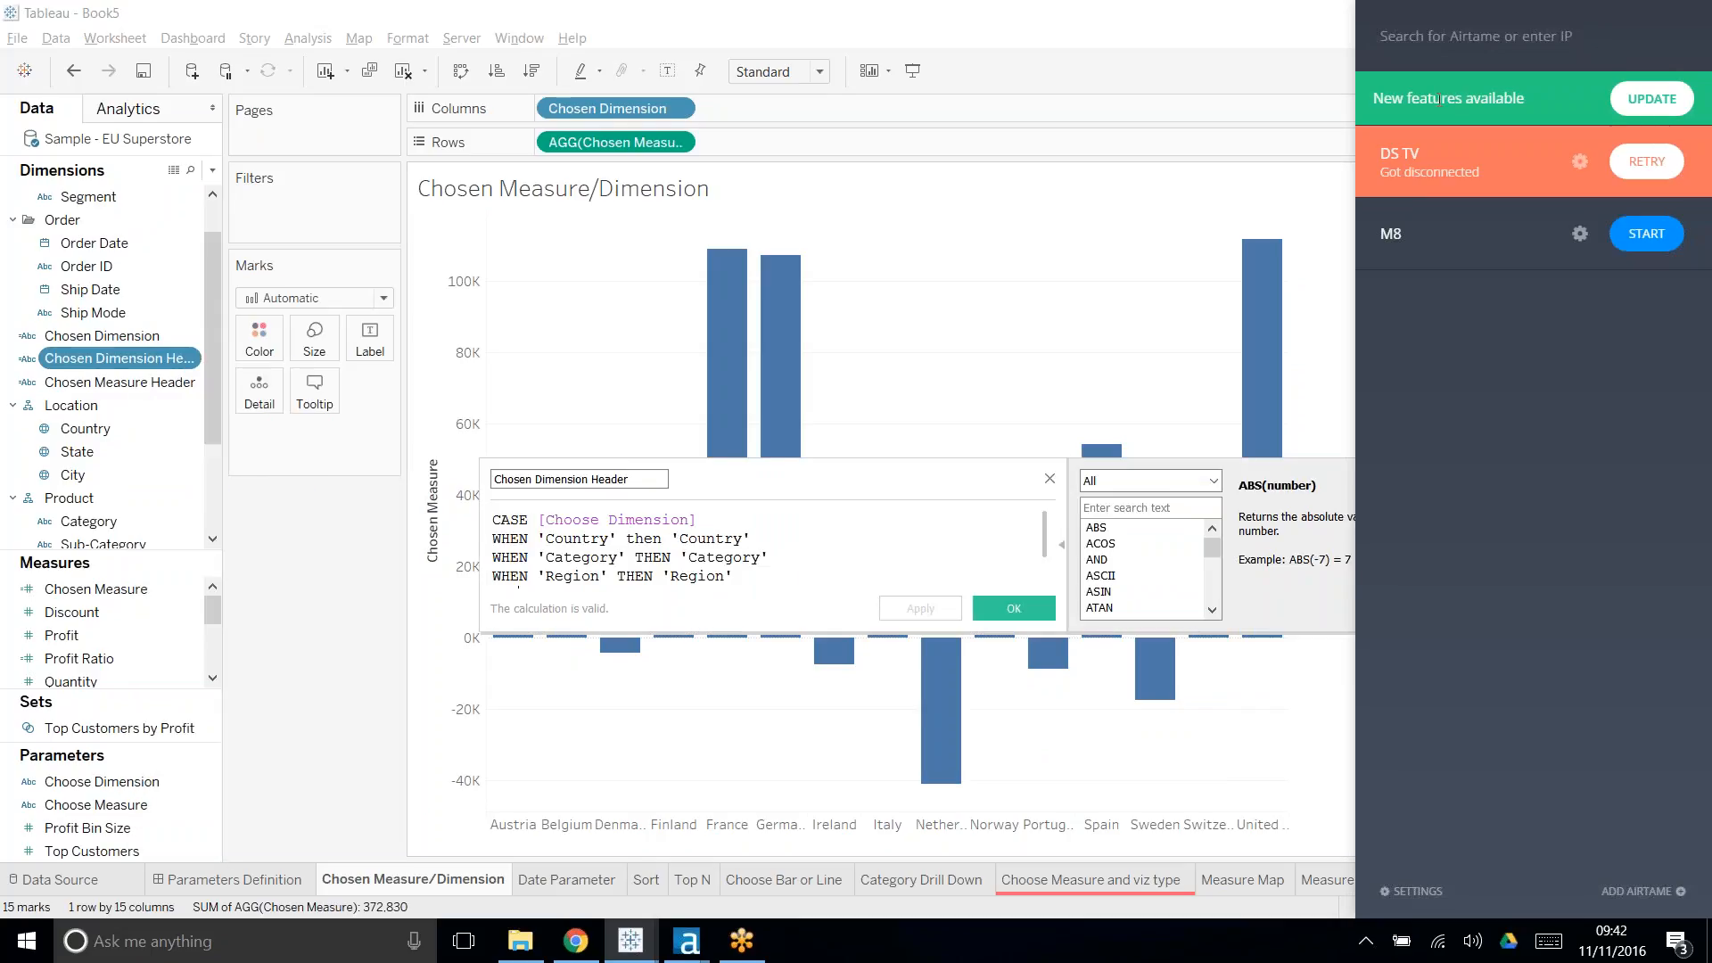
pyautogui.click(1049, 479)
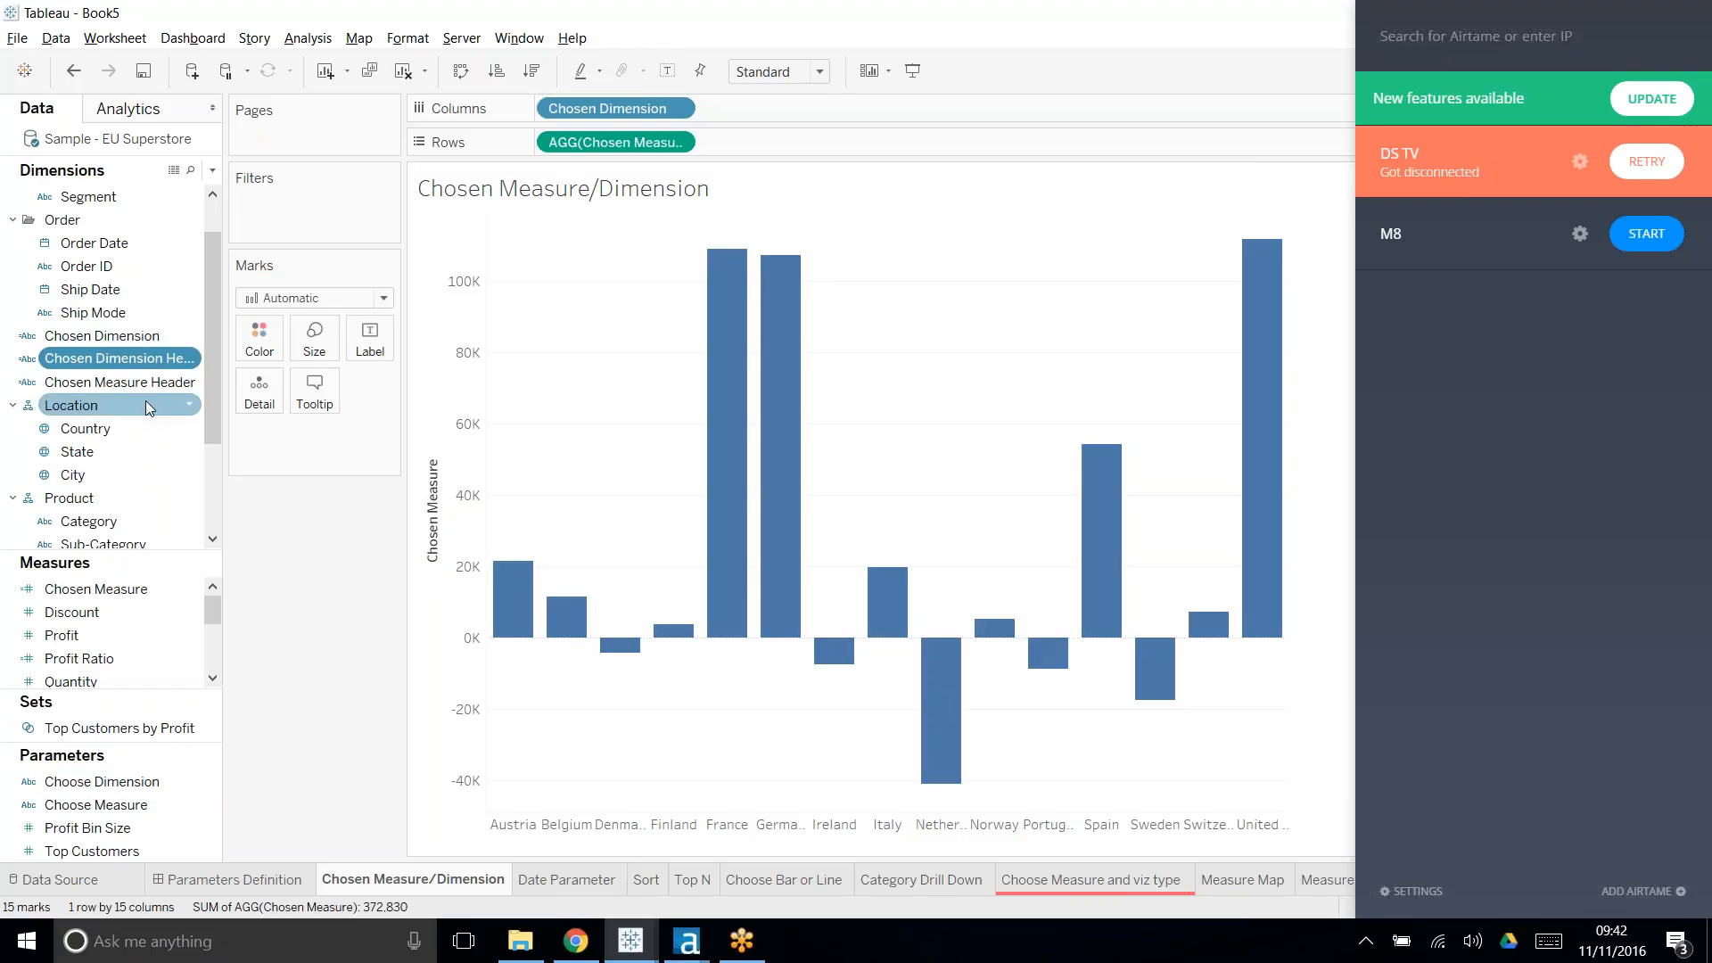
# - Add the Chosen Measure Header field to Rows in front of the Chosen Measure field
pyautogui.click(119, 385)
pyautogui.moveTo(119, 386)
pyautogui.mouseDown()
pyautogui.moveTo(678, 151)
pyautogui.moveTo(540, 143)
pyautogui.mouseUp()
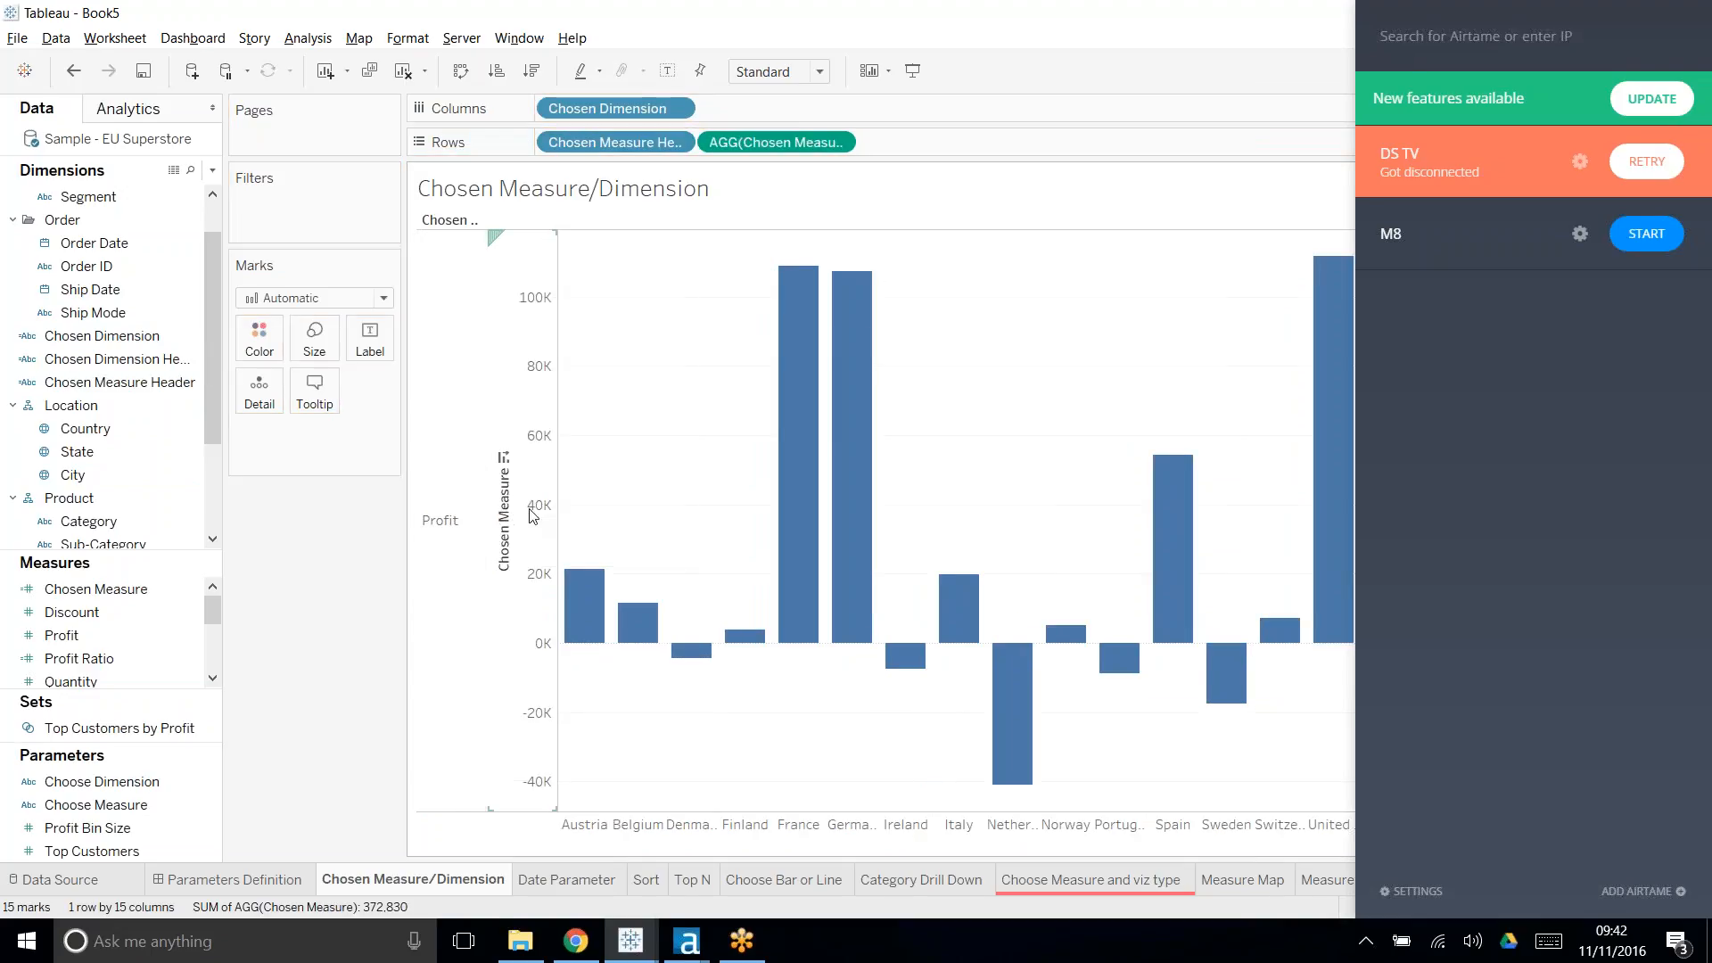
# - Try hiding the header of the Chosen Measure axis, and undo that change
pyautogui.rightClick(495, 524)
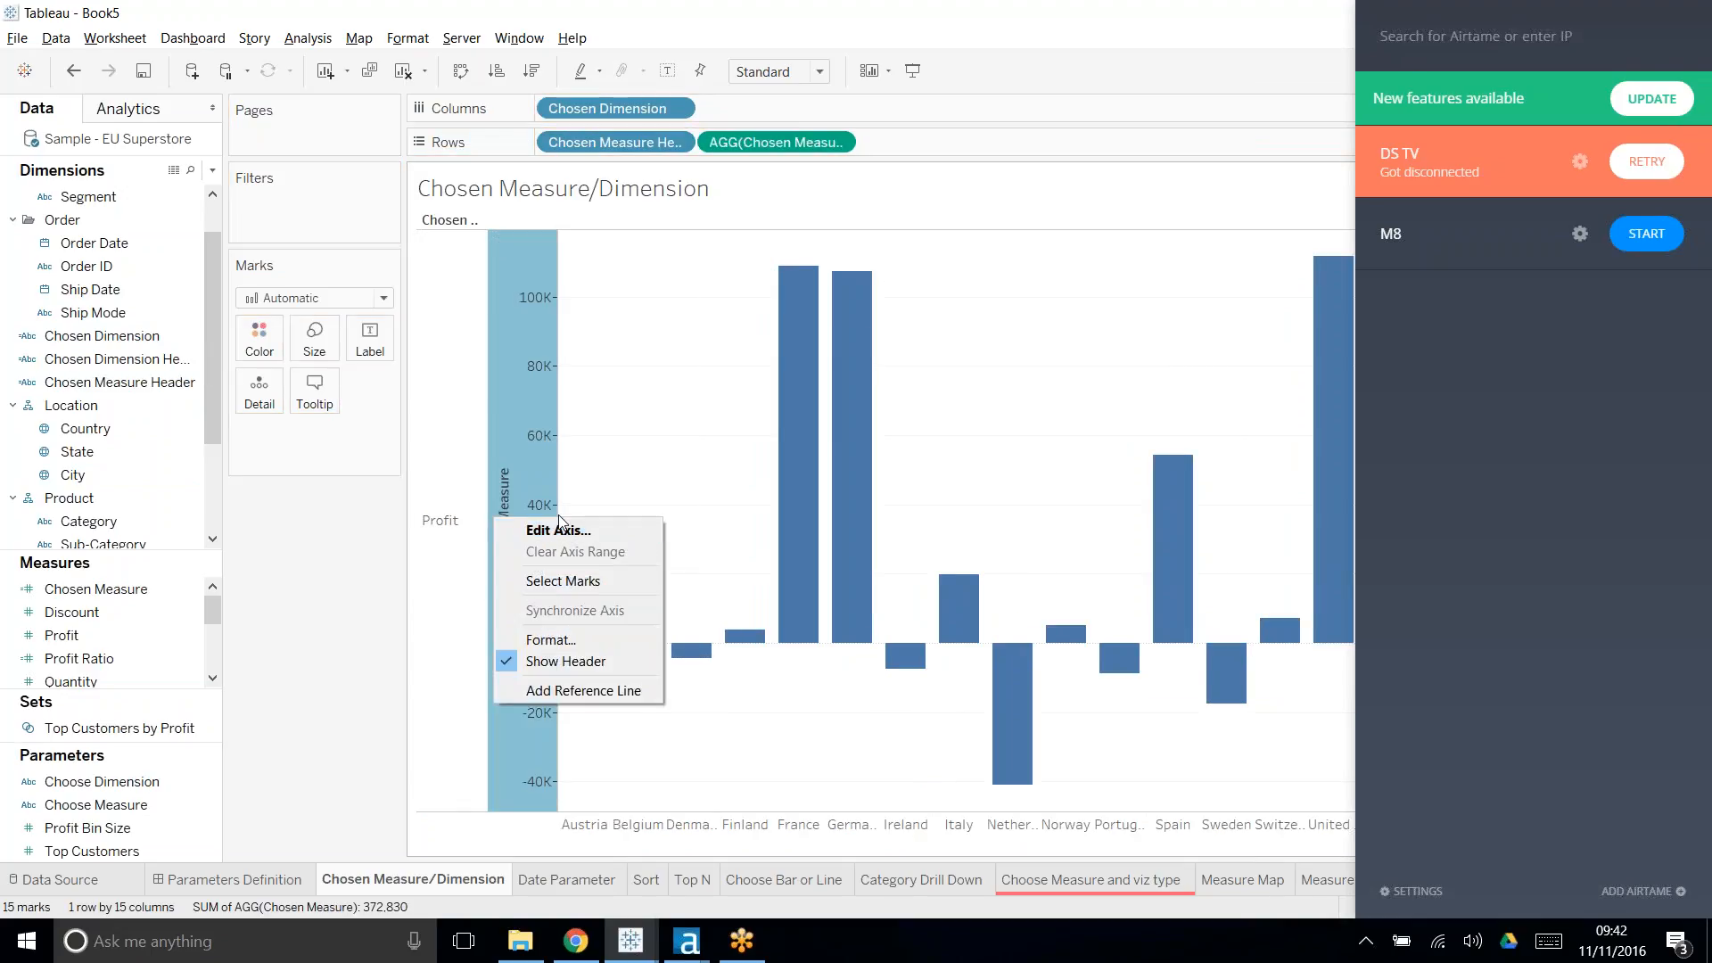
pyautogui.click(588, 662)
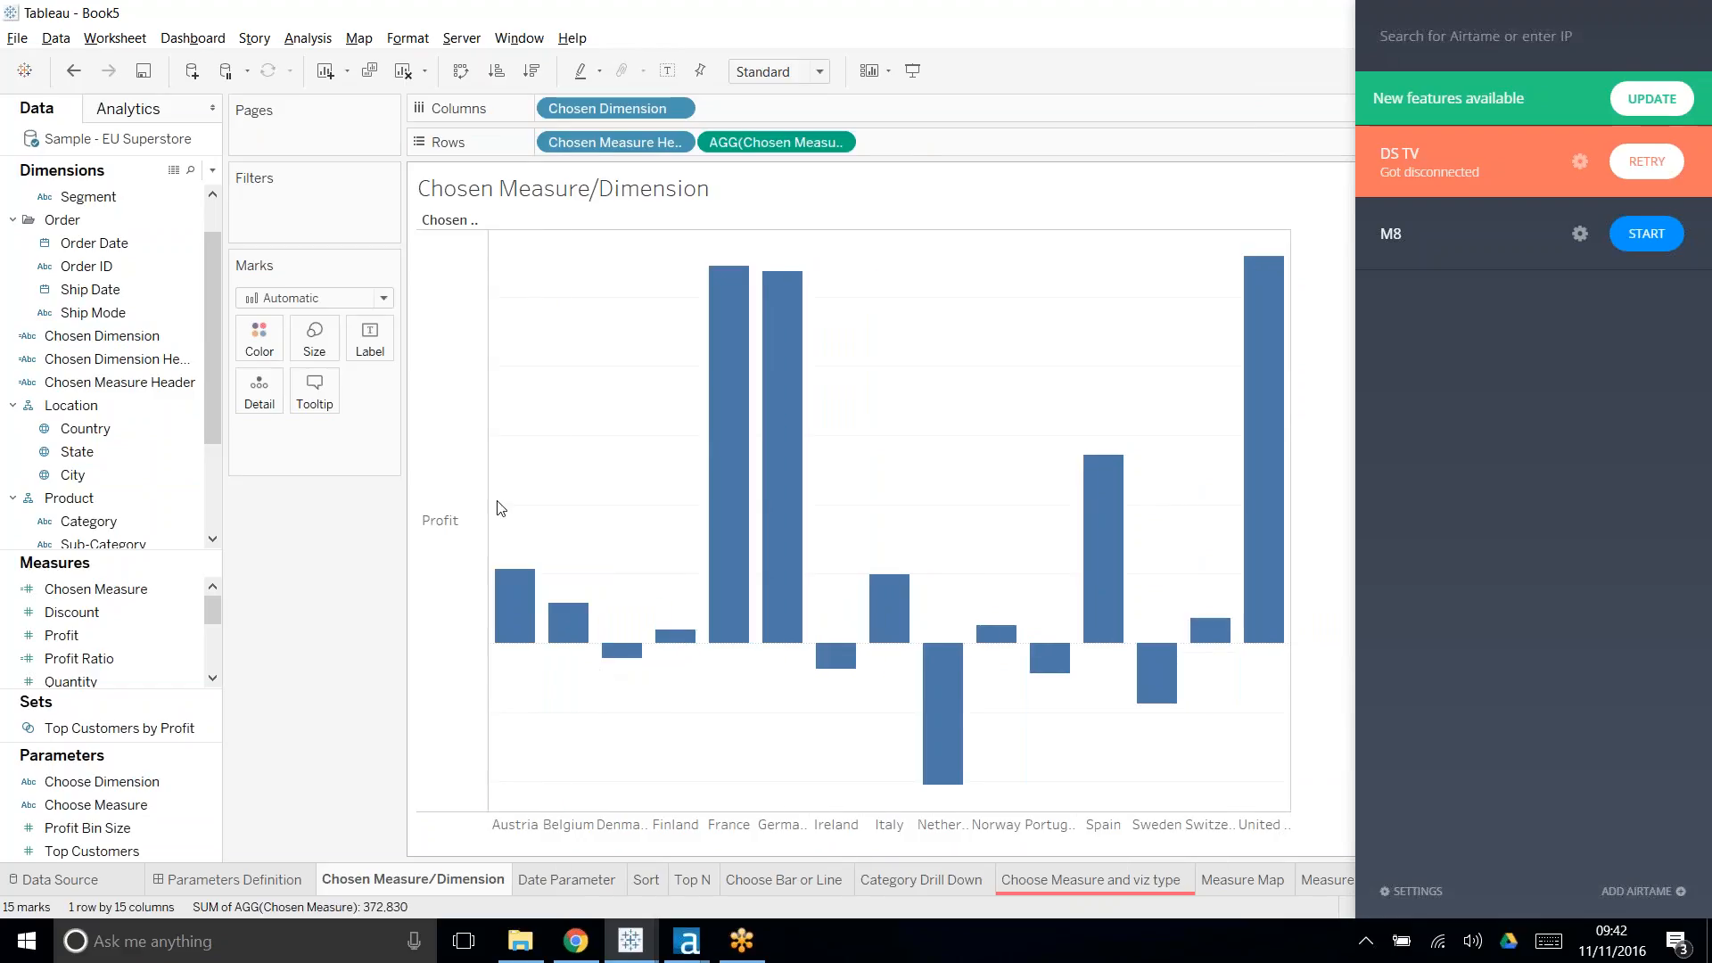
pyautogui.hotkey('ctrl', 'z')
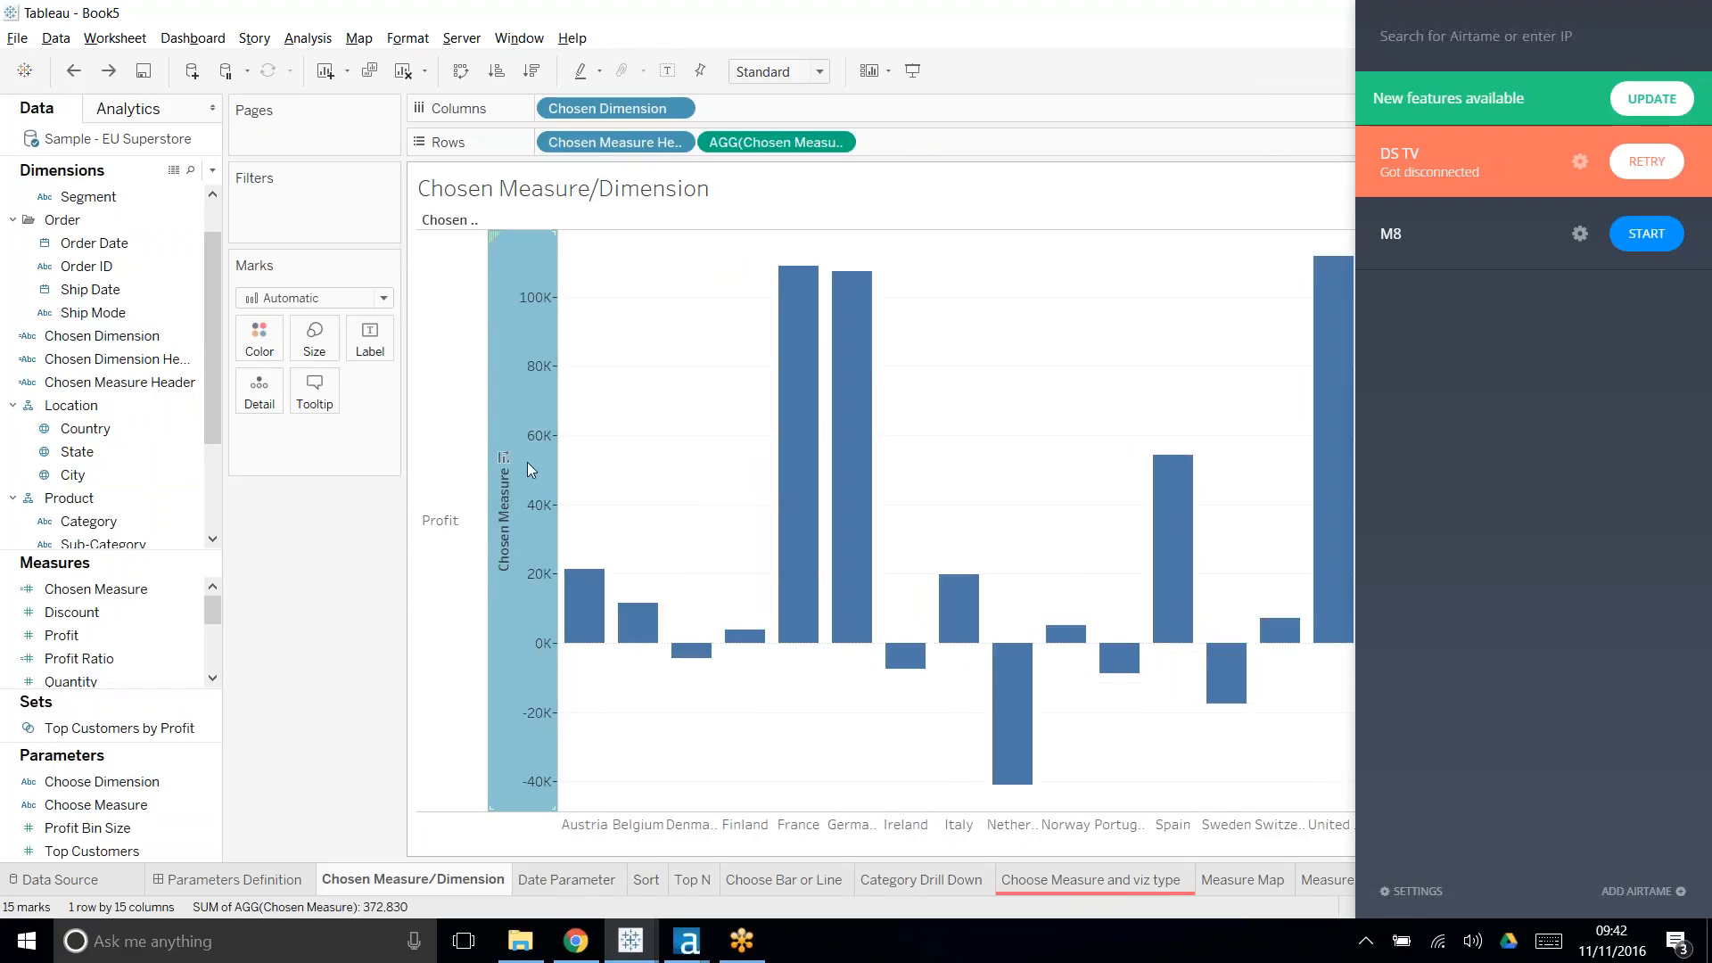
# - Clear the title text of the Chosen Measure axis so that the axis has no title
pyautogui.doubleClick(509, 486)
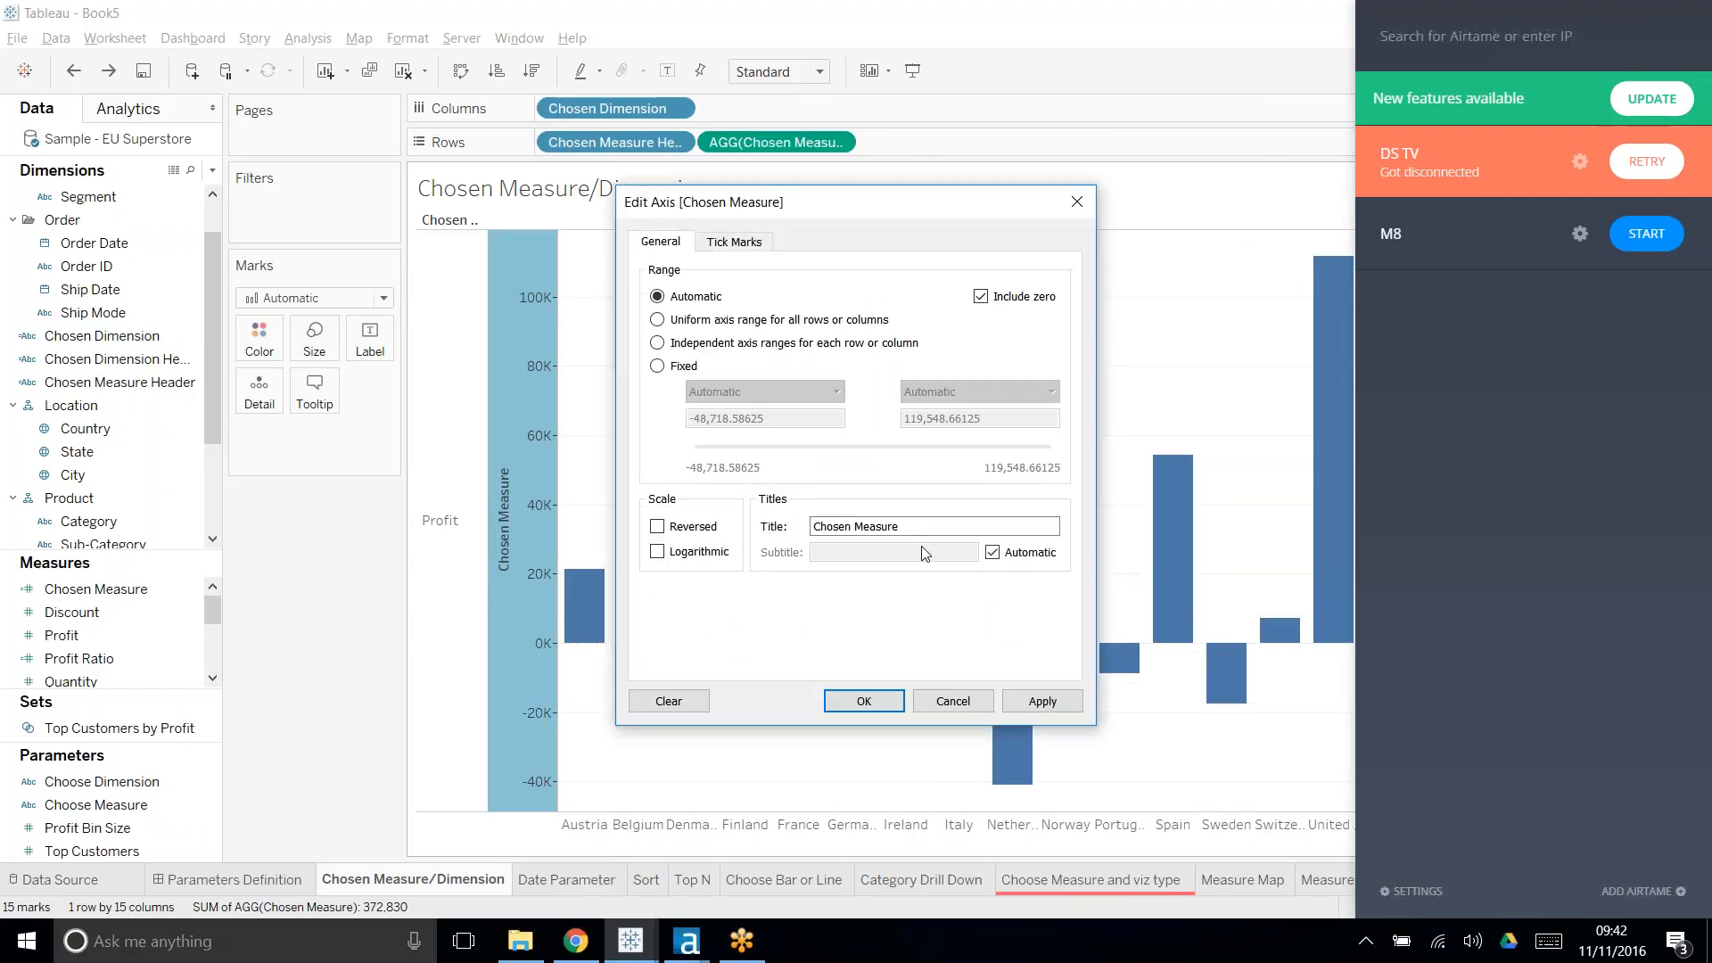
pyautogui.moveTo(927, 528); pyautogui.dragTo(805, 537)
pyautogui.press('Delete')
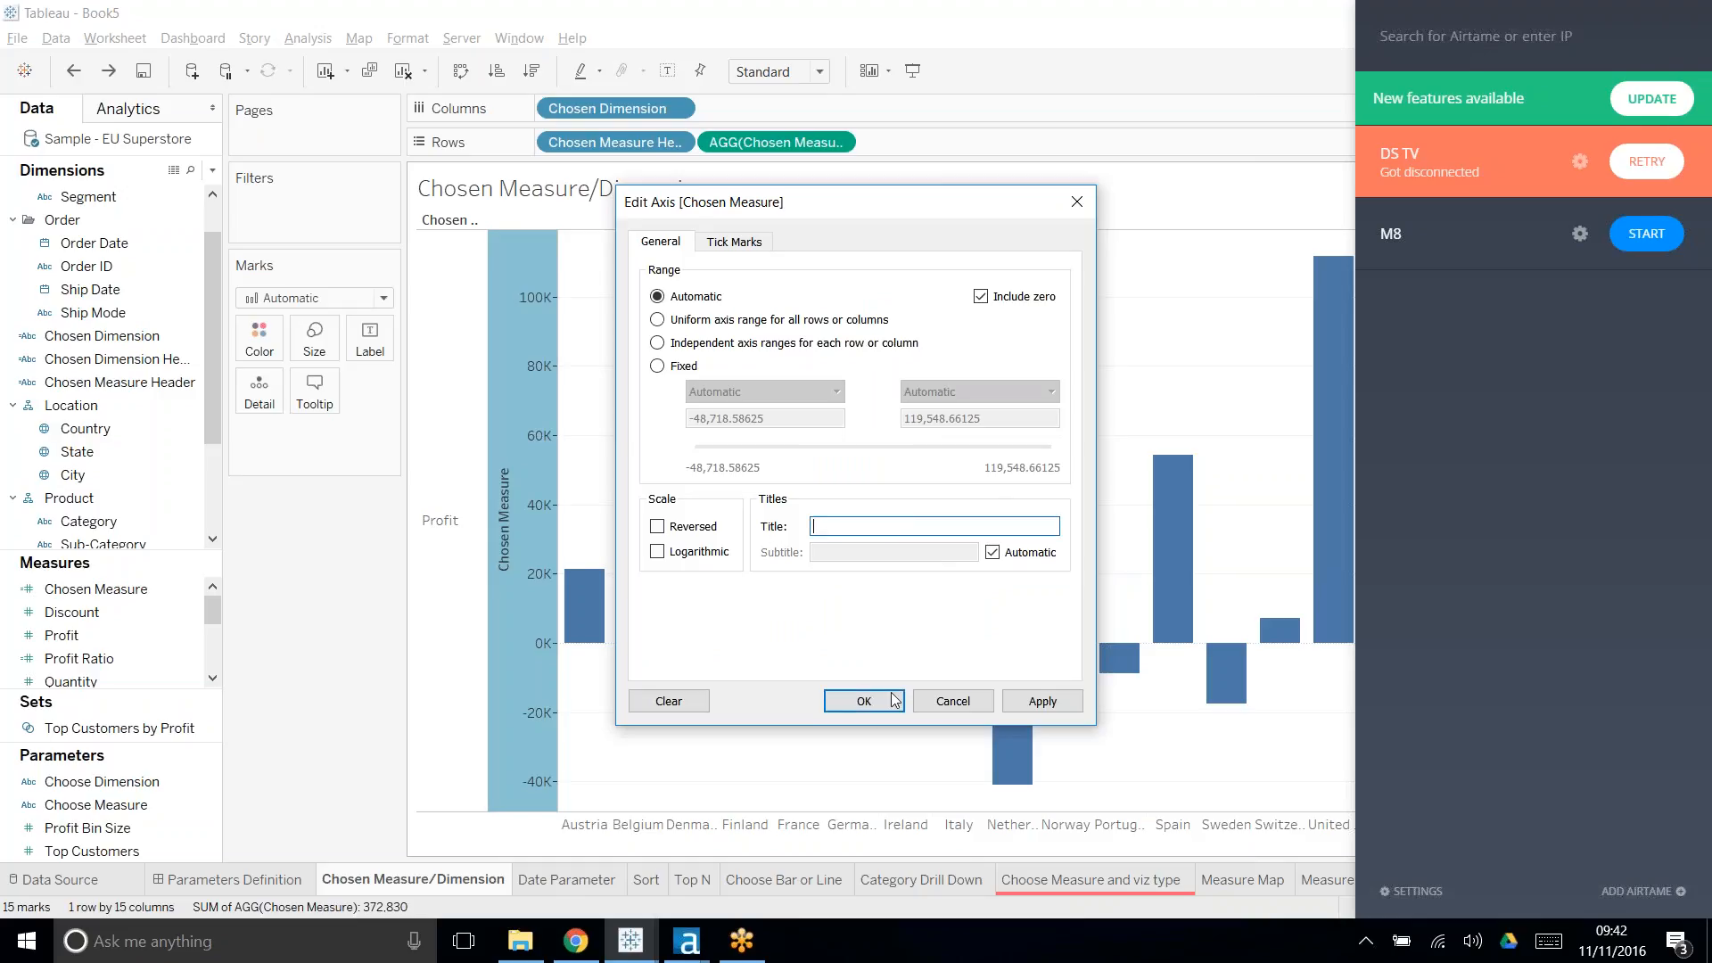
pyautogui.click(863, 701)
# - Rotate the Profit row header label to read vertically and hide the field label above it
pyautogui.click(452, 544)
pyautogui.rightClick(451, 544)
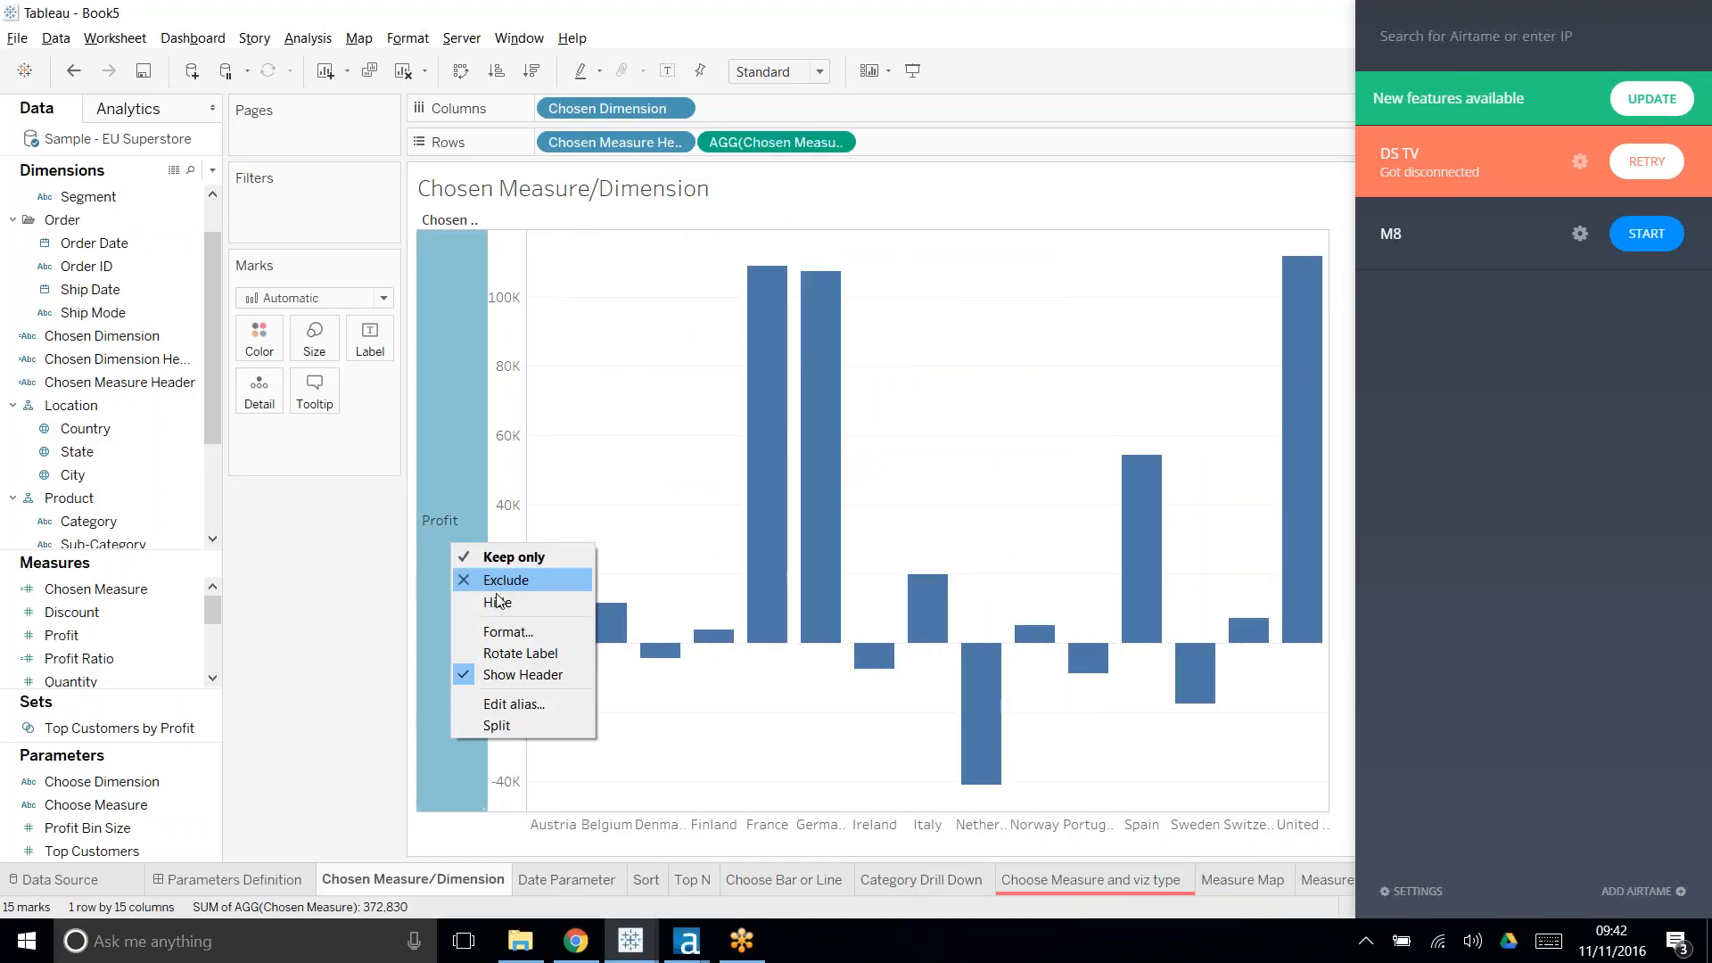
pyautogui.click(515, 651)
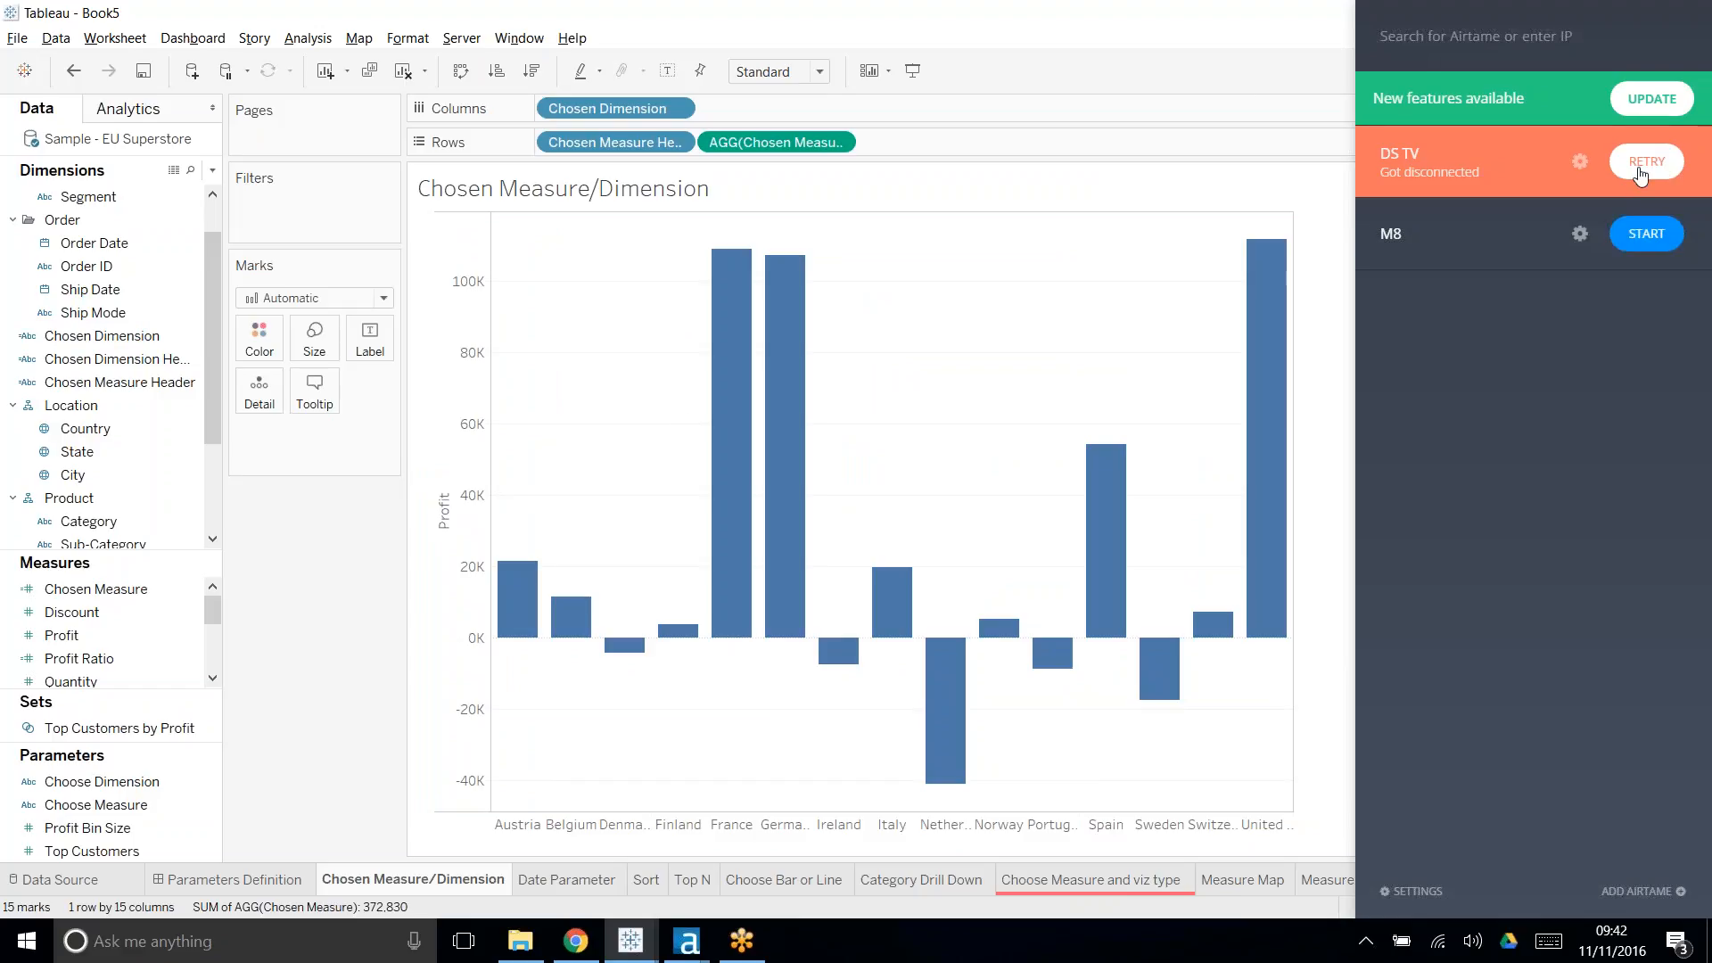
# - Try to restart the disconnected DS TV connection in Airtame
pyautogui.click(1641, 174)
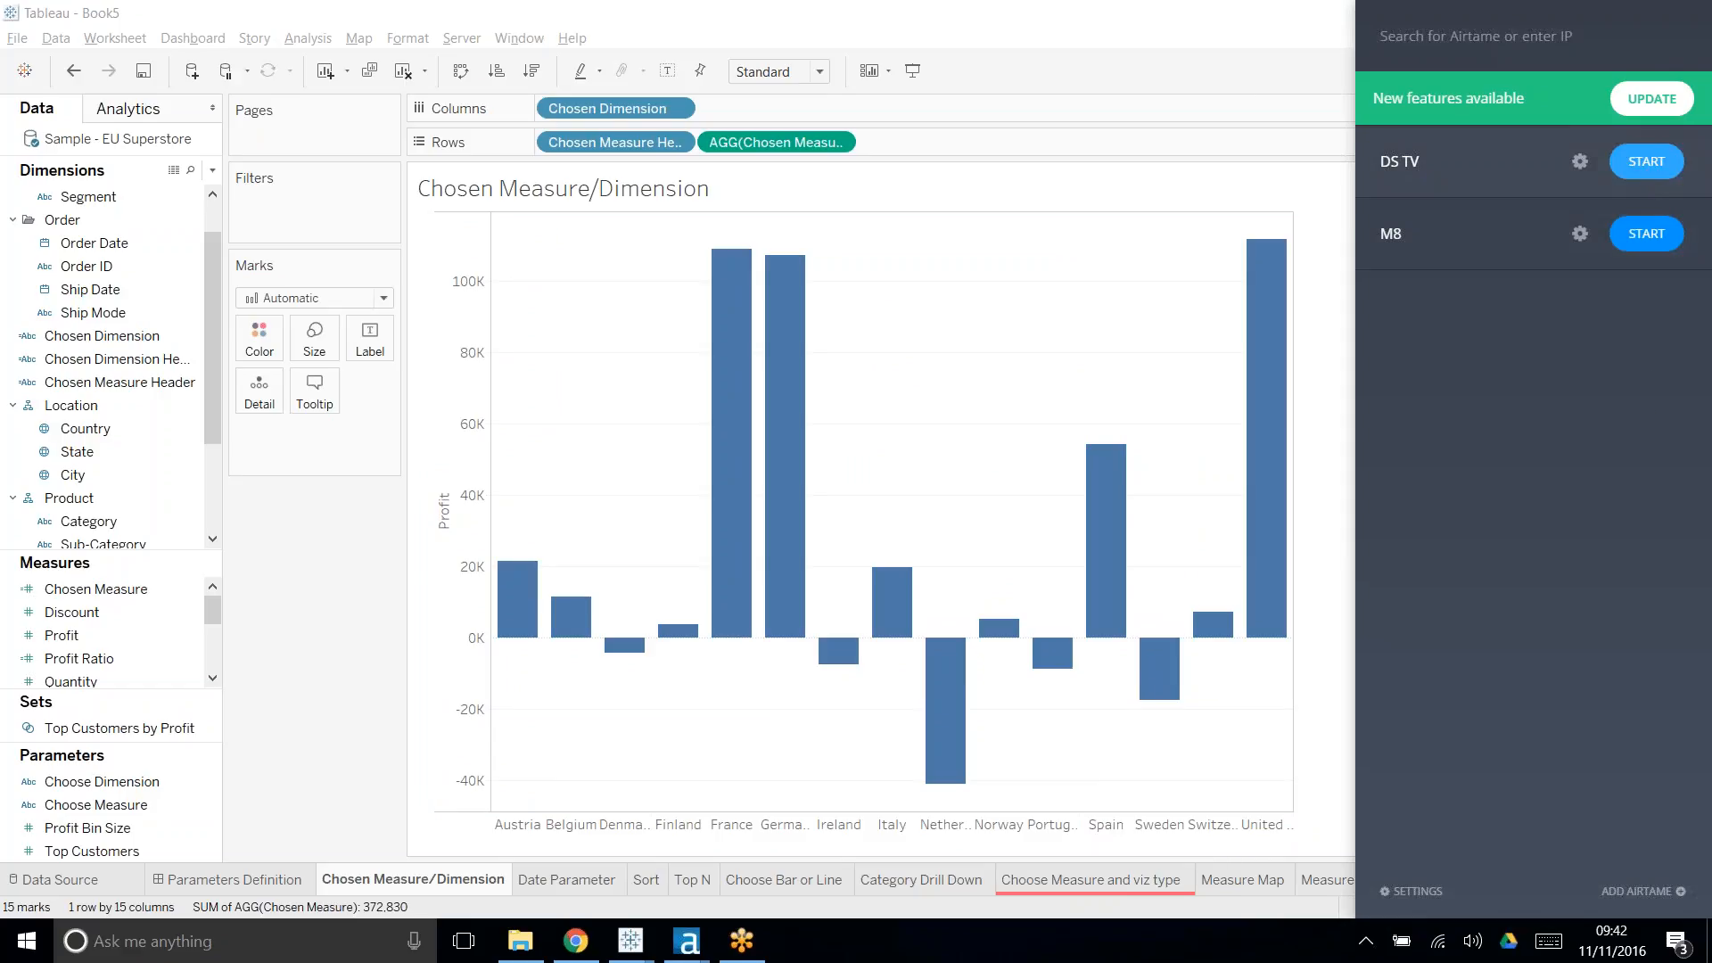
pyautogui.click(1646, 161)
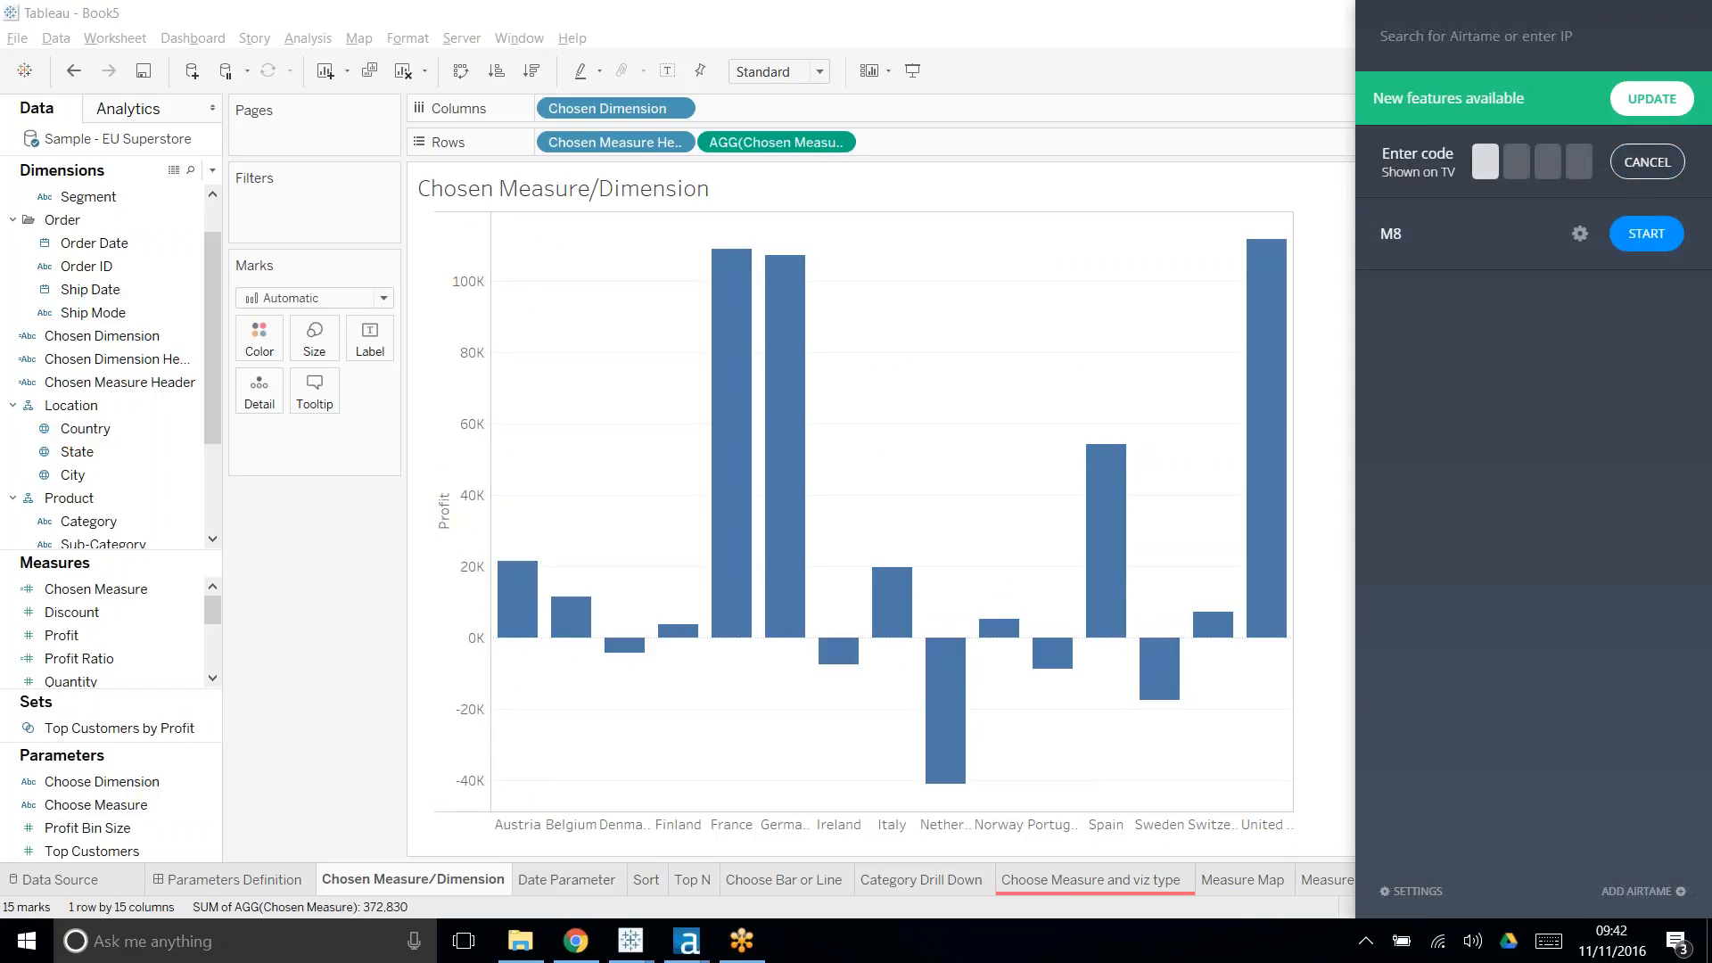
pyautogui.click(1647, 162)
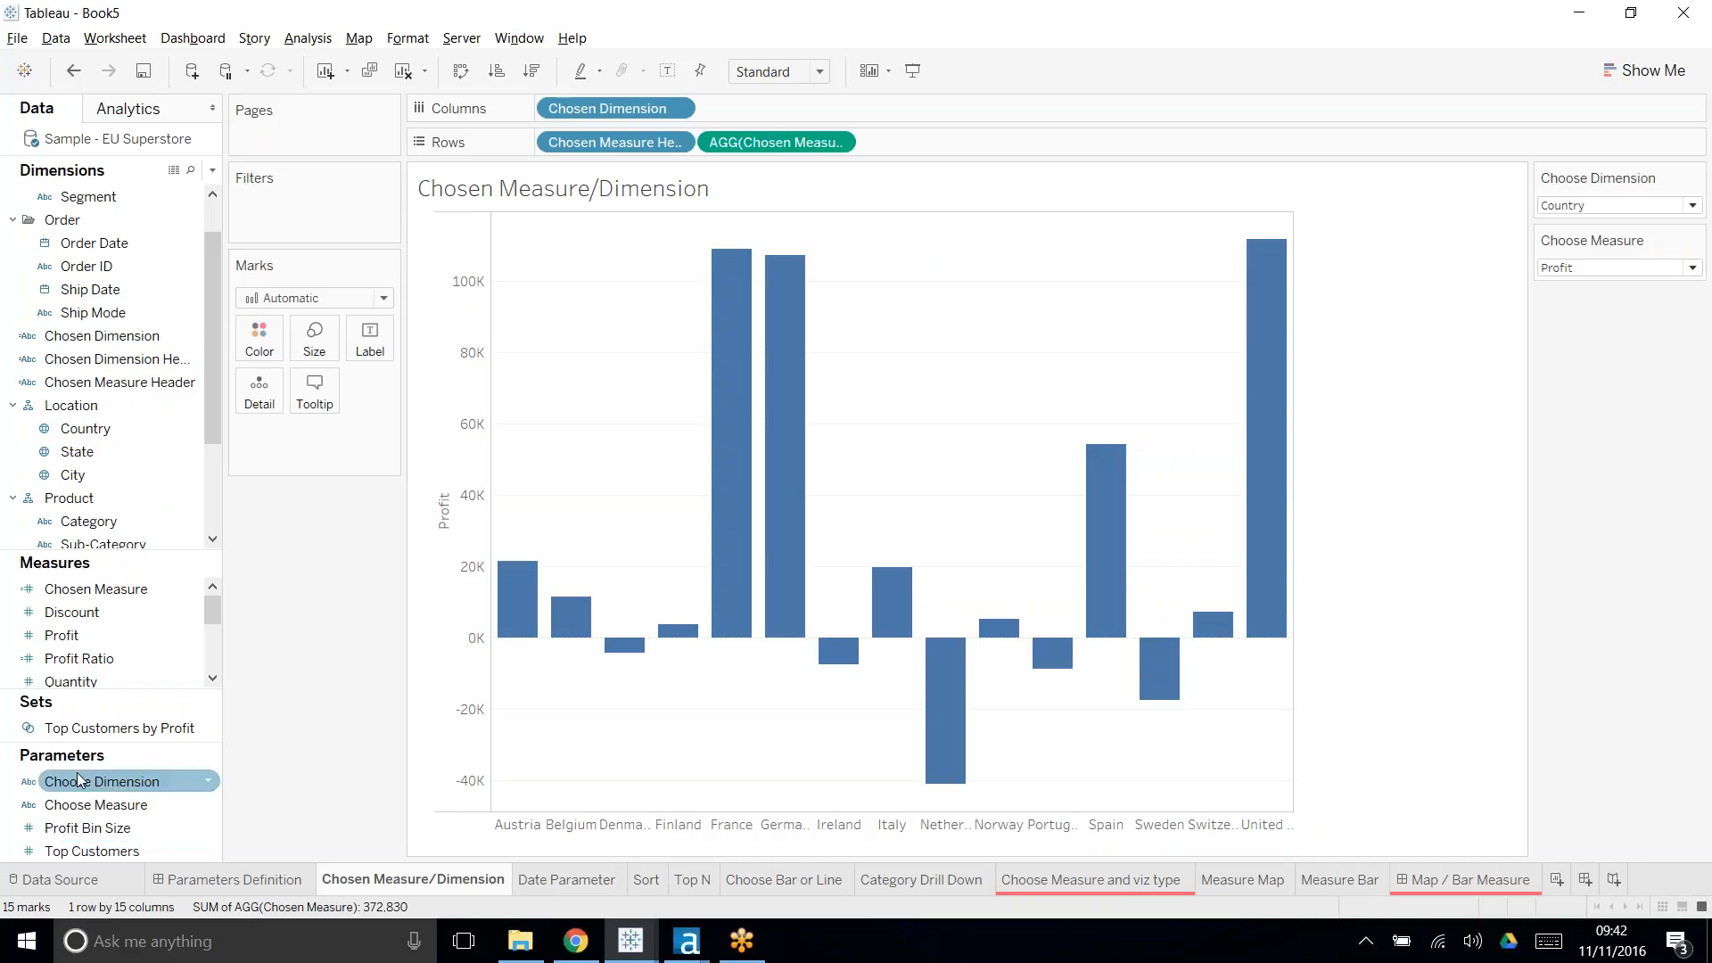
# - Add the Choose Dimension parameter to Columns in front of the Chosen Dimension field
pyautogui.moveTo(78, 791)
pyautogui.mouseDown()
pyautogui.moveTo(519, 87)
pyautogui.moveTo(539, 109)
pyautogui.mouseUp()
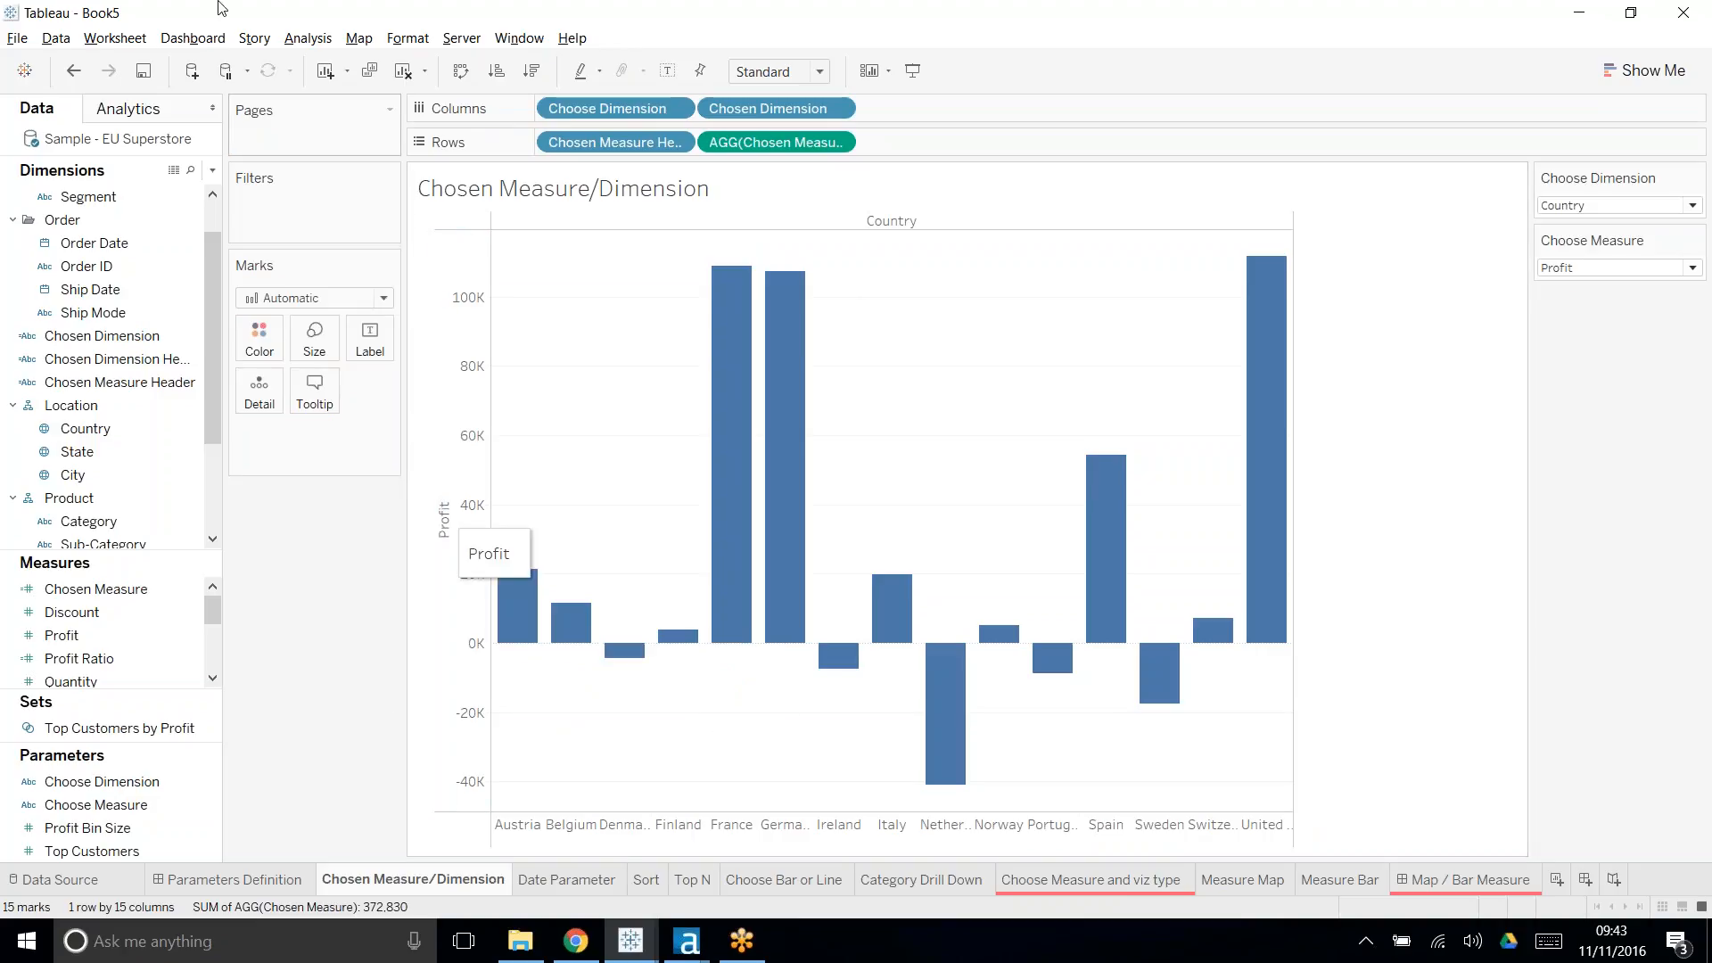
pyautogui.click(31, 593)
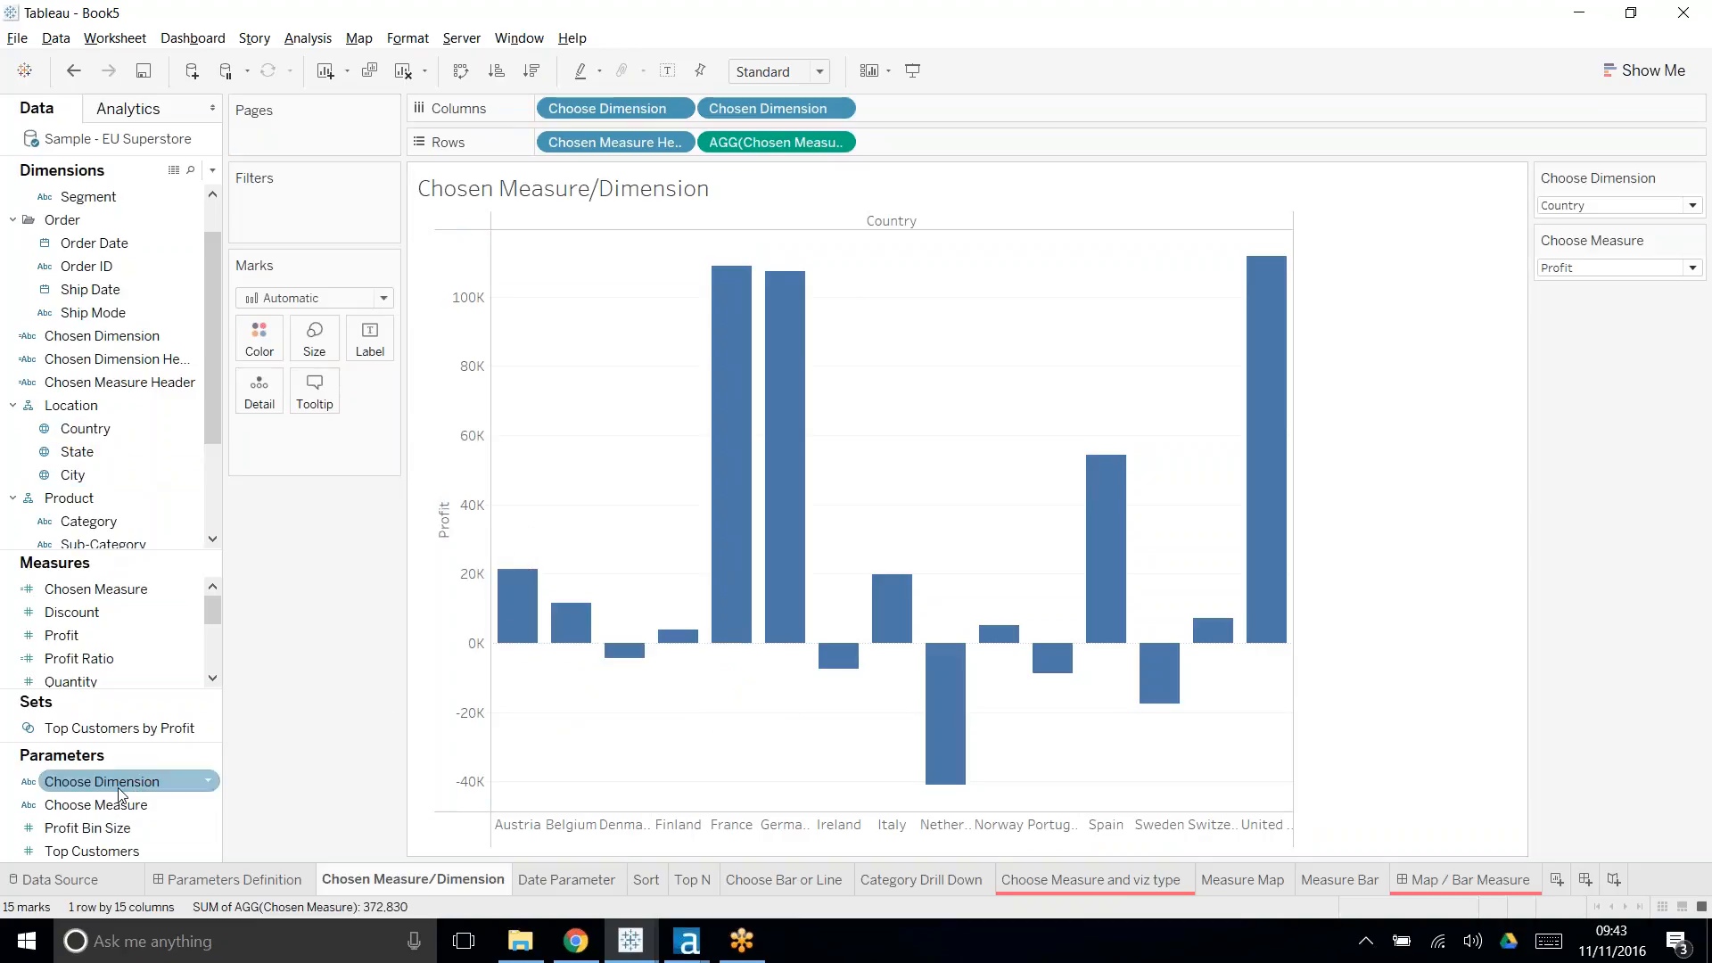
# - Replace Chosen Measure Header on Rows with the Choose Measure parameter, and rotate its header label to read vertically
pyautogui.moveTo(95, 805); pyautogui.dragTo(429, 519)
pyautogui.rightClick(429, 519)
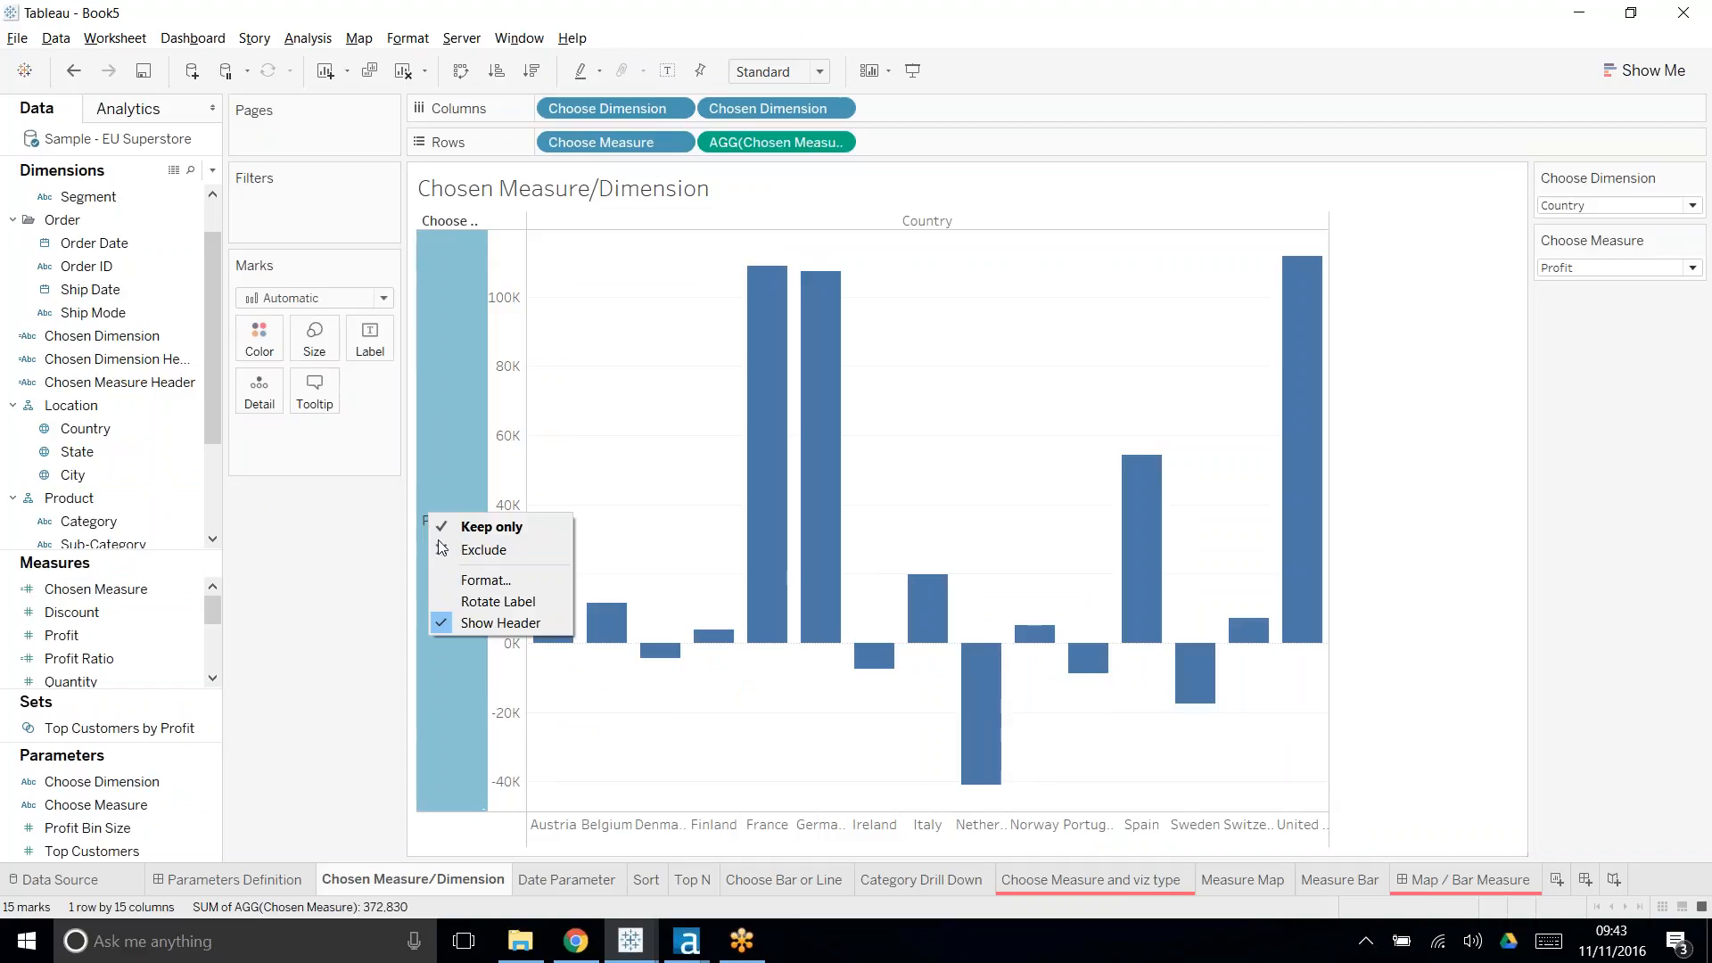
pyautogui.click(478, 581)
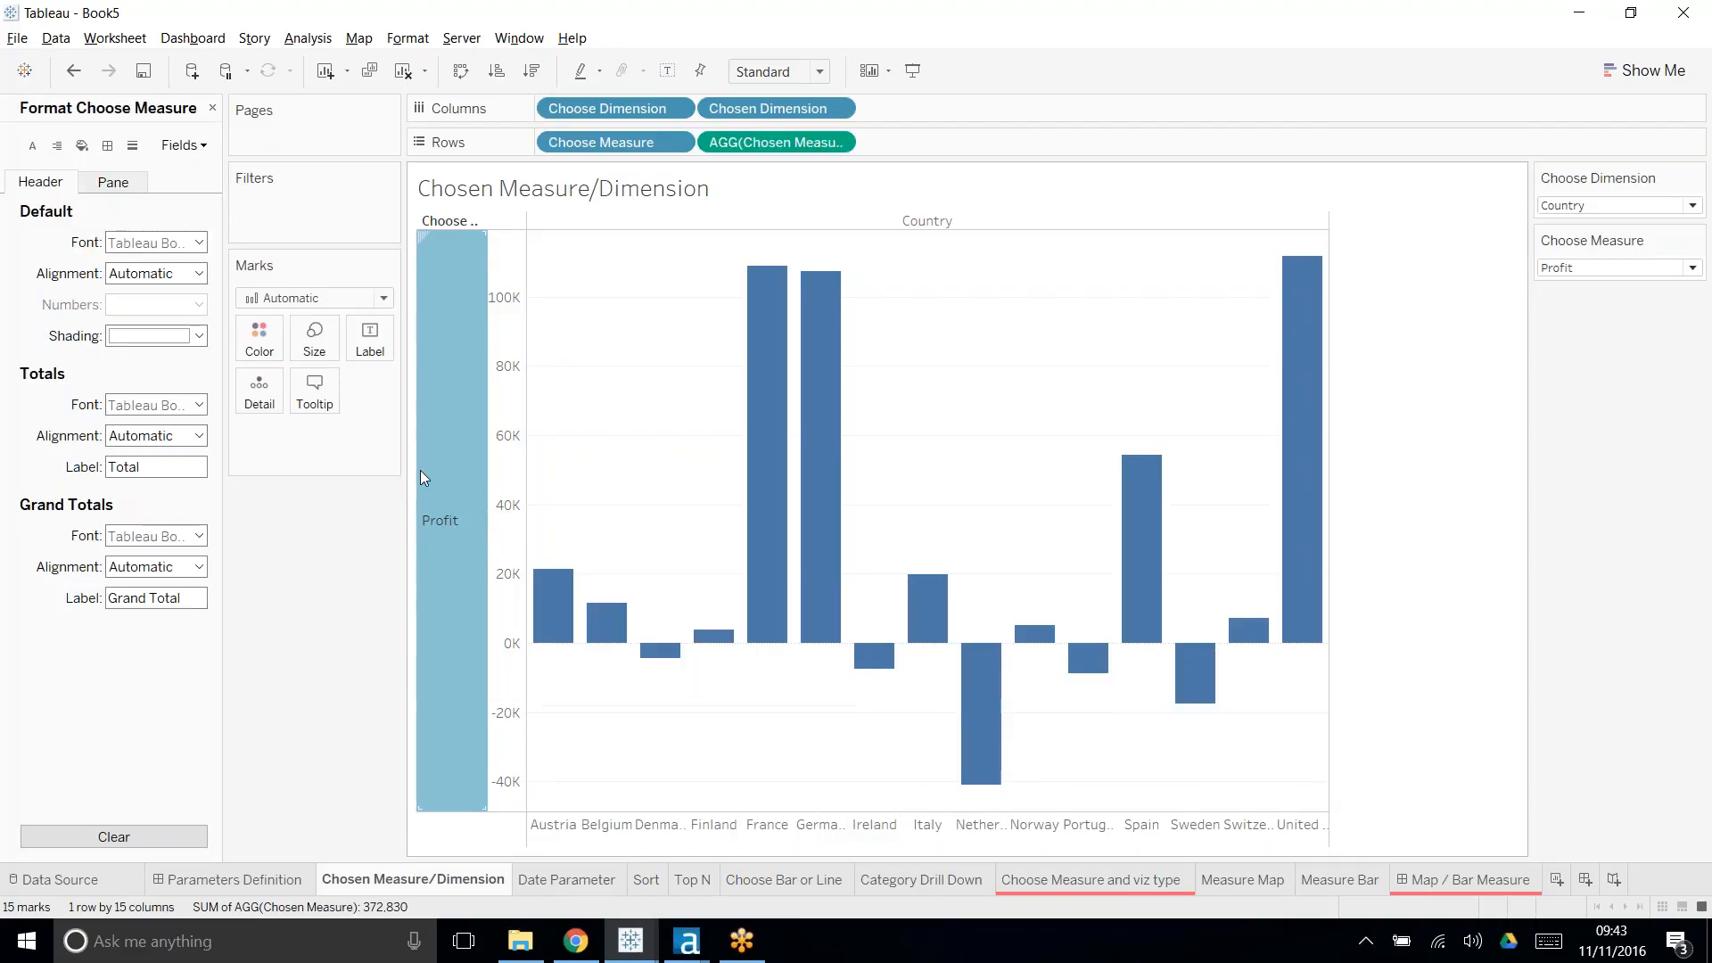
pyautogui.rightClick(420, 469)
pyautogui.click(460, 560)
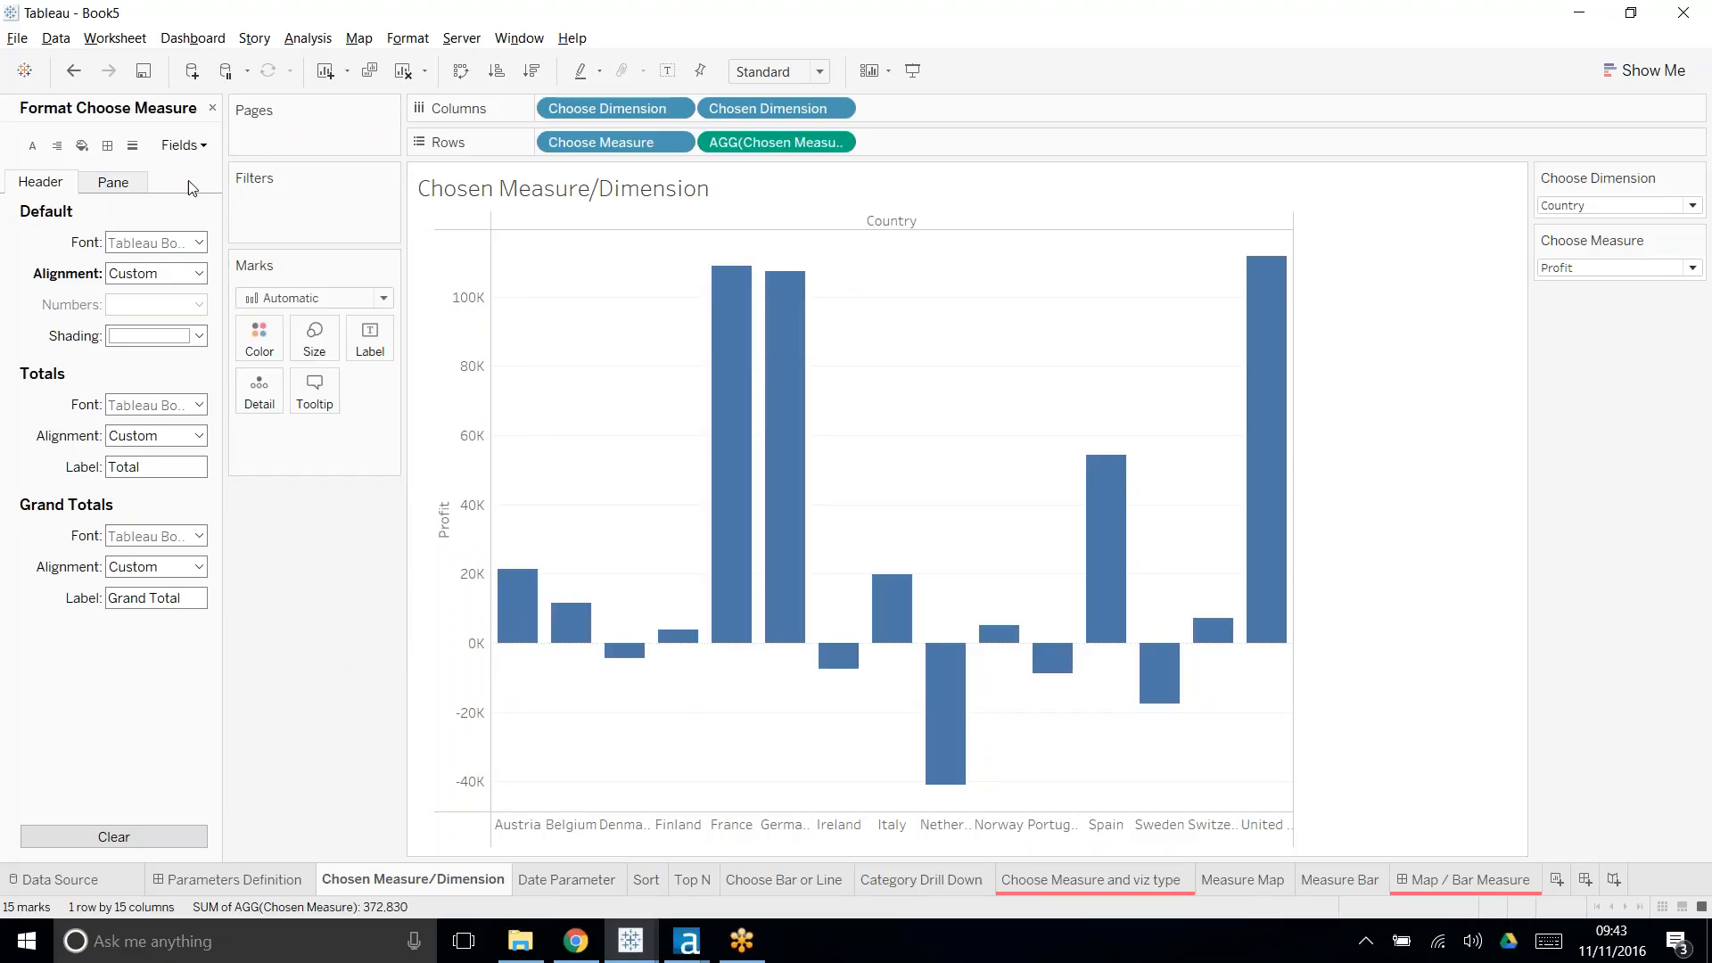
pyautogui.click(212, 108)
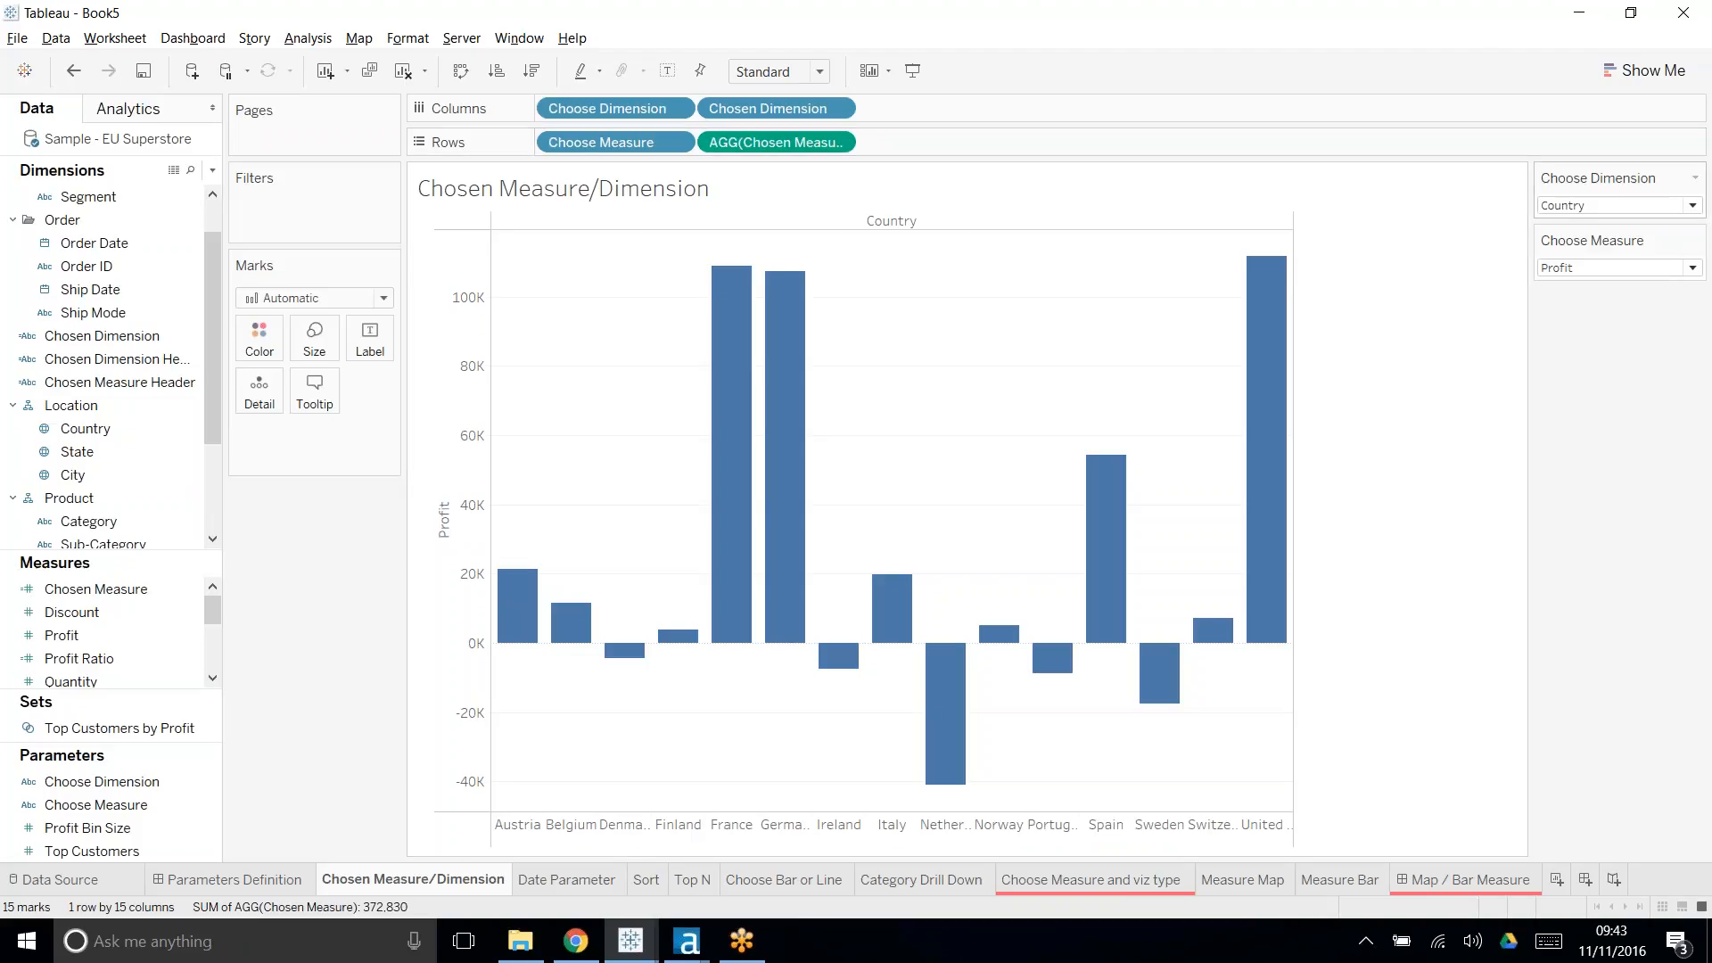
# - Test the Choose Dimension parameter with Category and Region, and return it to Country
pyautogui.click(1614, 205)
pyautogui.click(1567, 244)
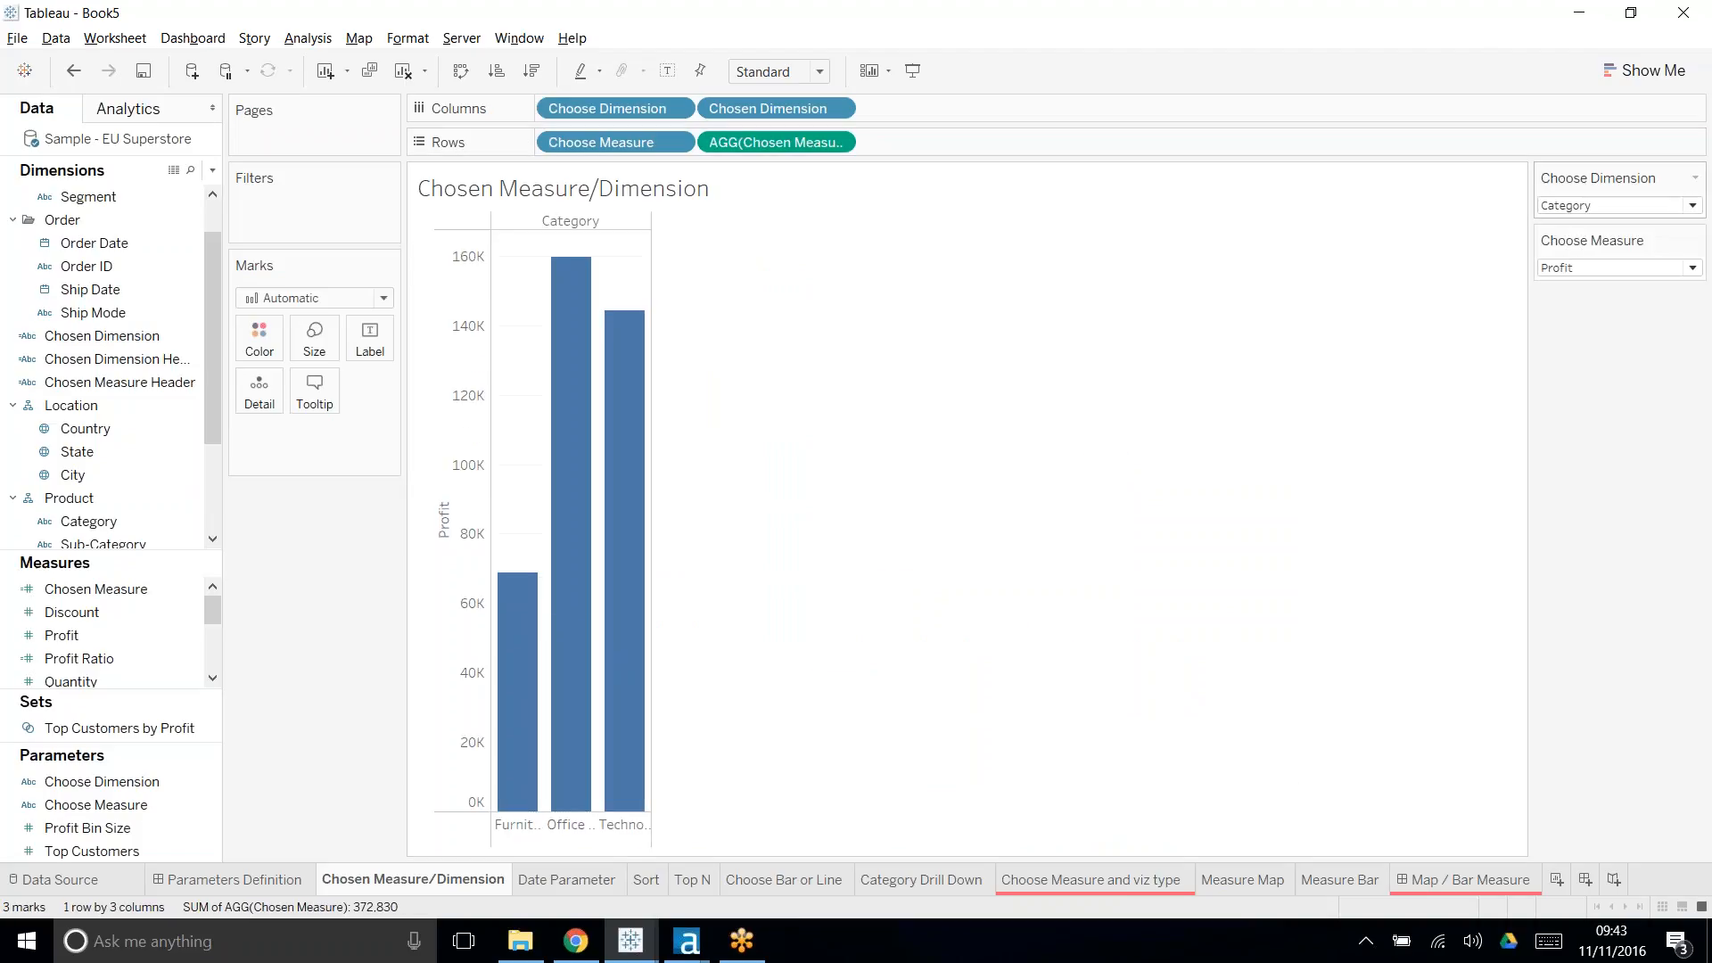
pyautogui.click(1569, 205)
pyautogui.click(1567, 270)
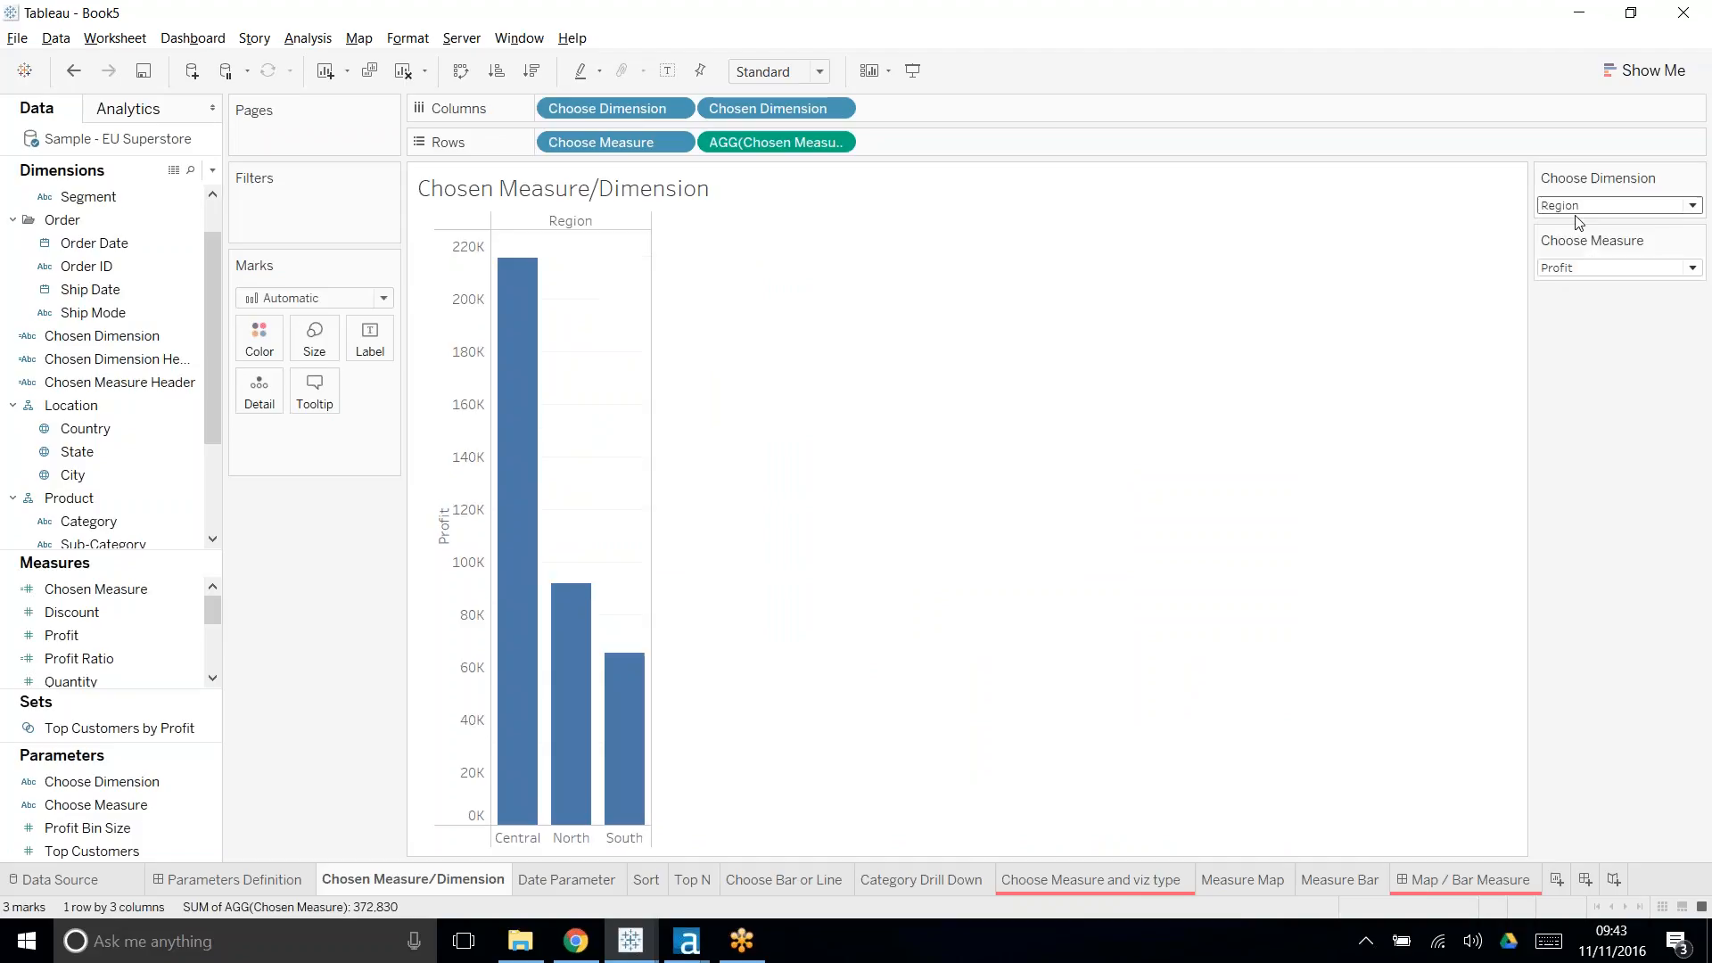
pyautogui.click(1605, 205)
pyautogui.click(1576, 225)
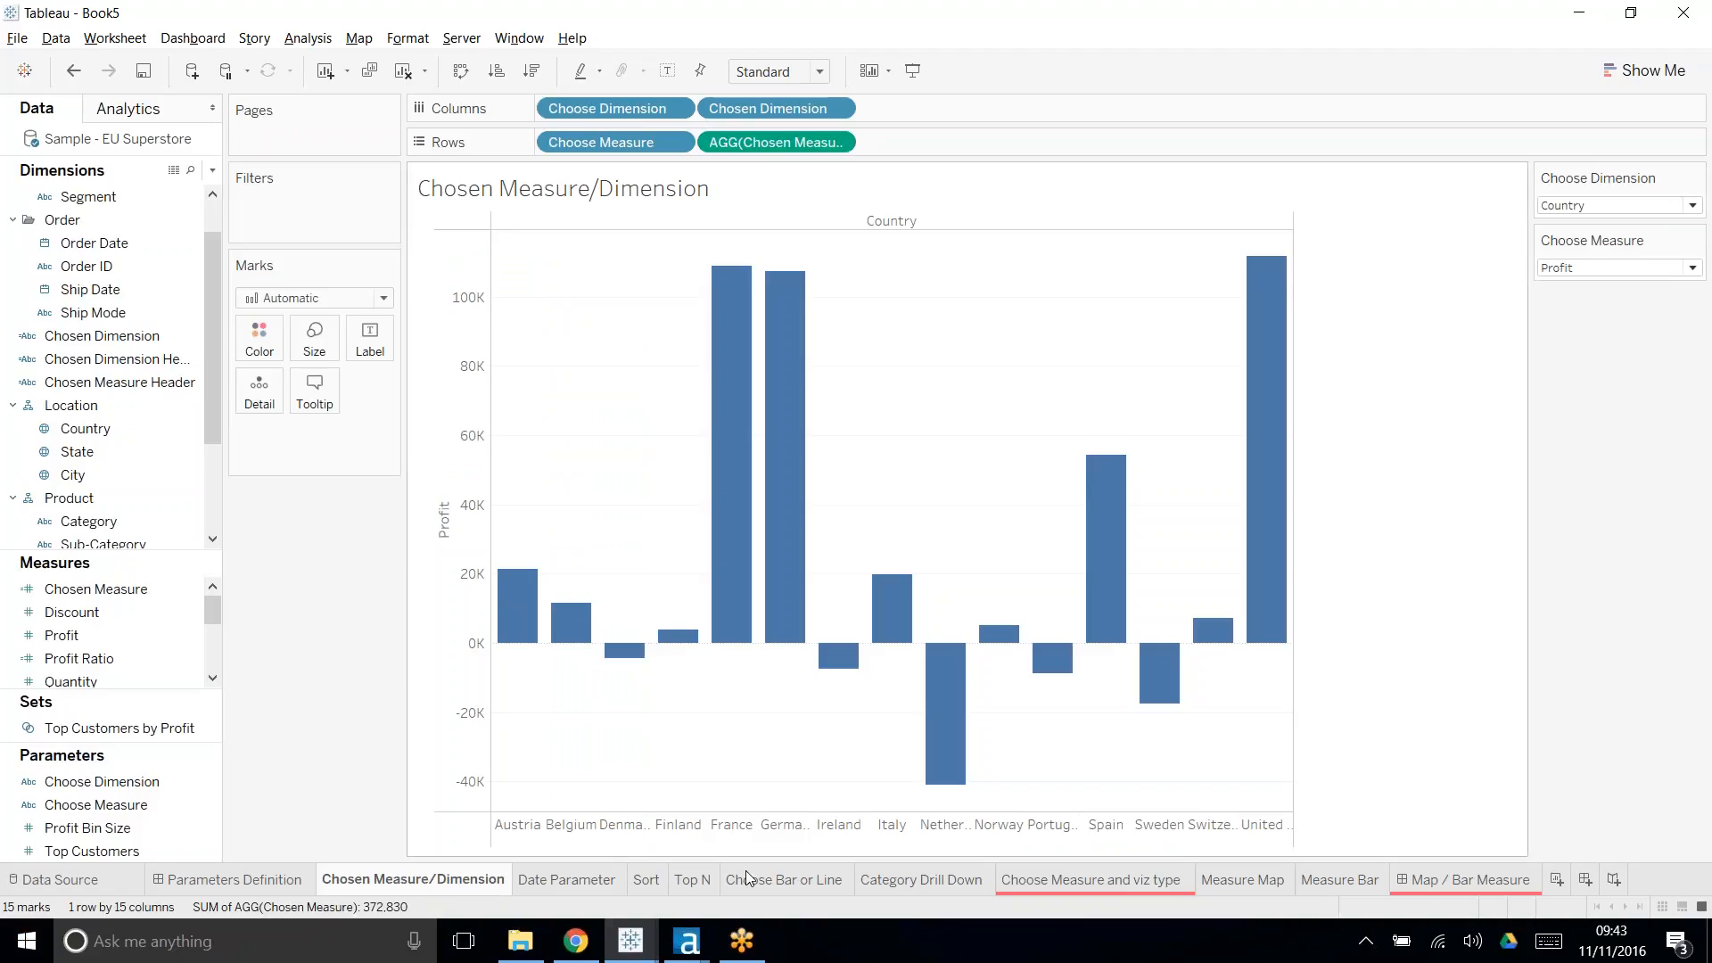
# - Switch to the Parameter Class workbook and move the reference line on its Date Parameter sheet forward using Pick a Date
pyautogui.moveTo(628, 959)
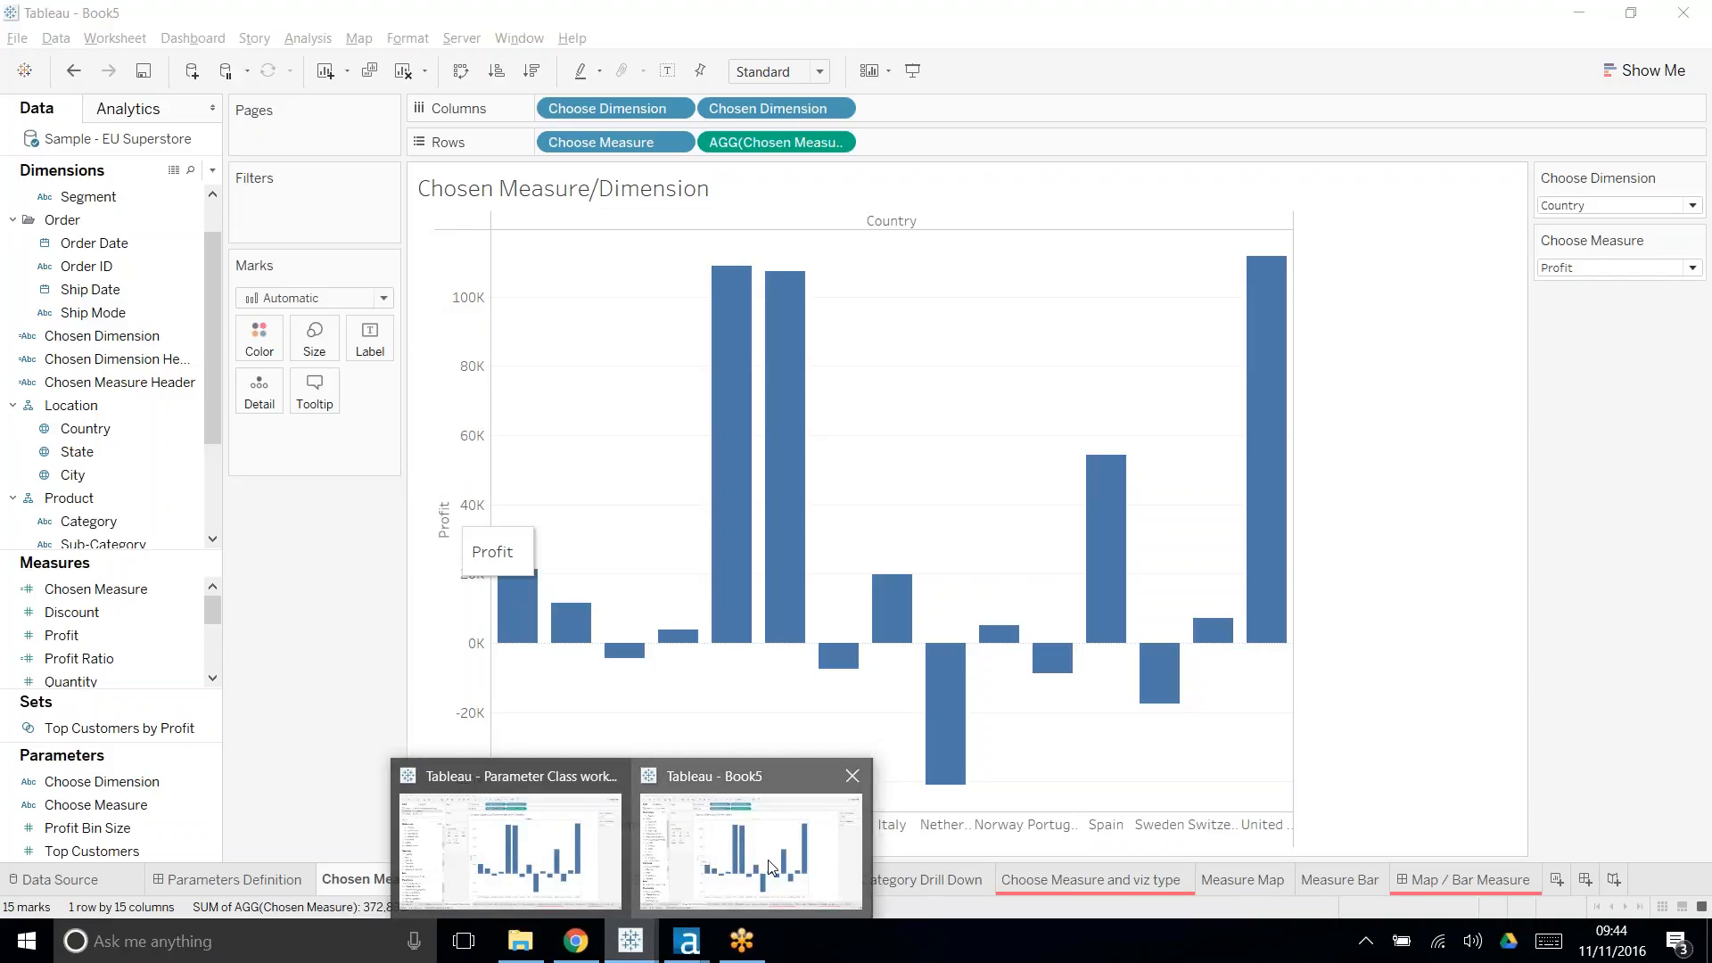
pyautogui.moveTo(396, 838)
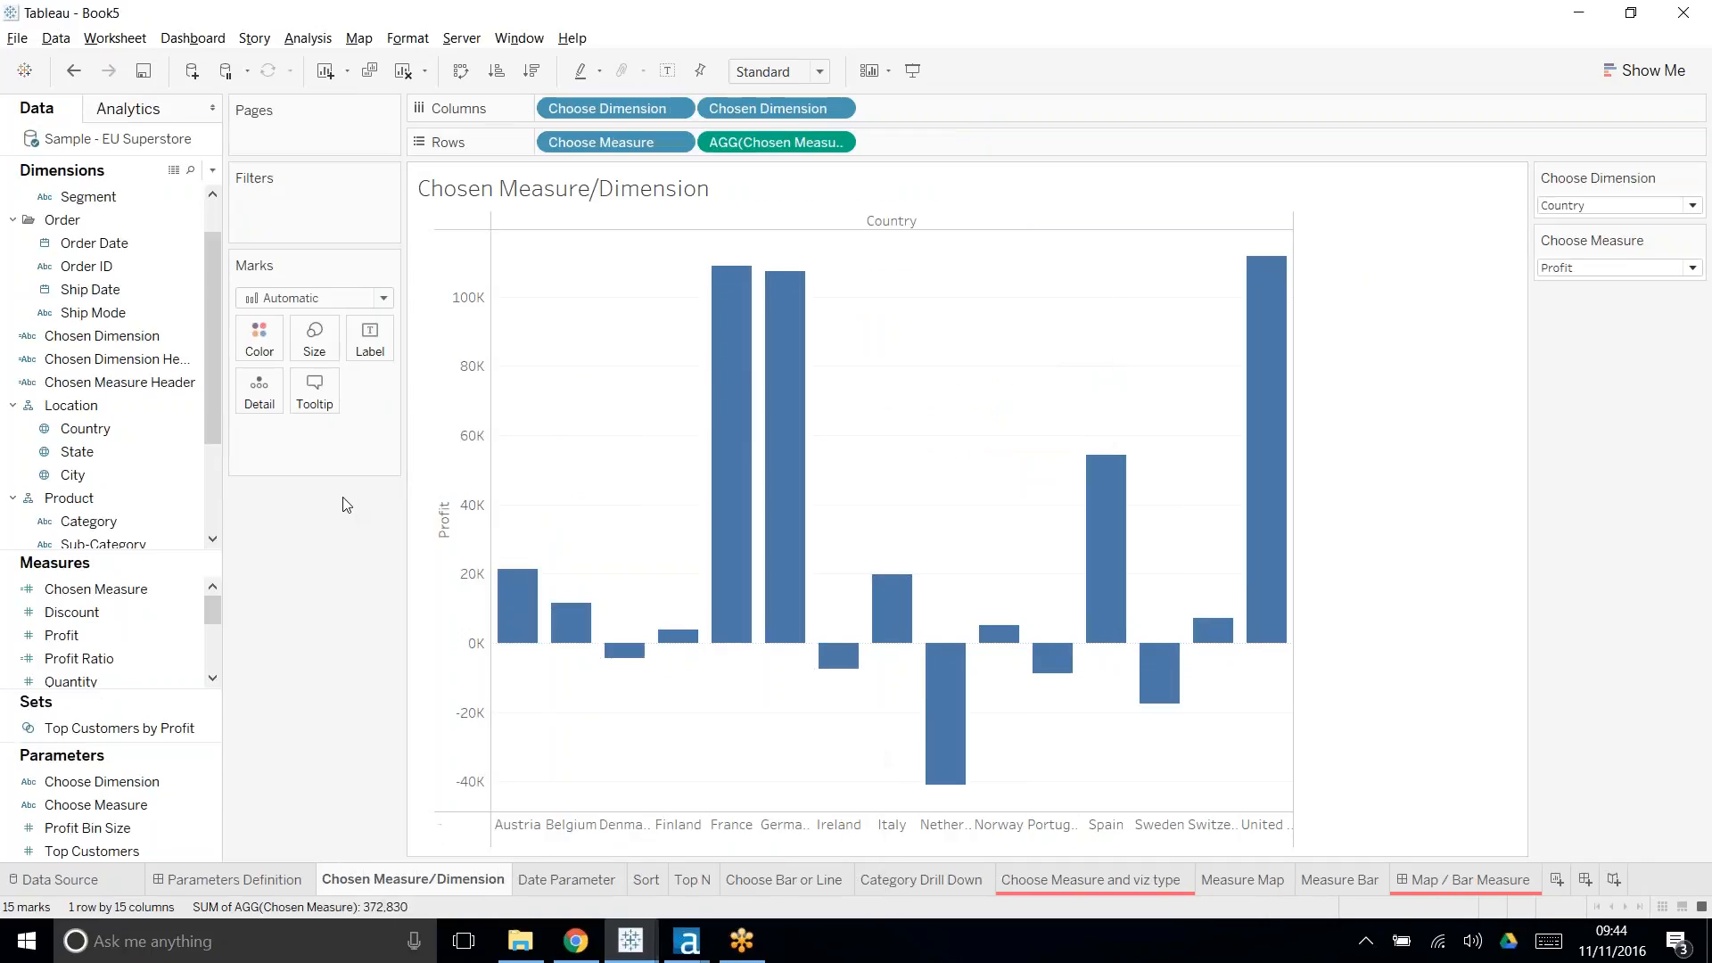
pyautogui.hotkey('alt', 'Tab')
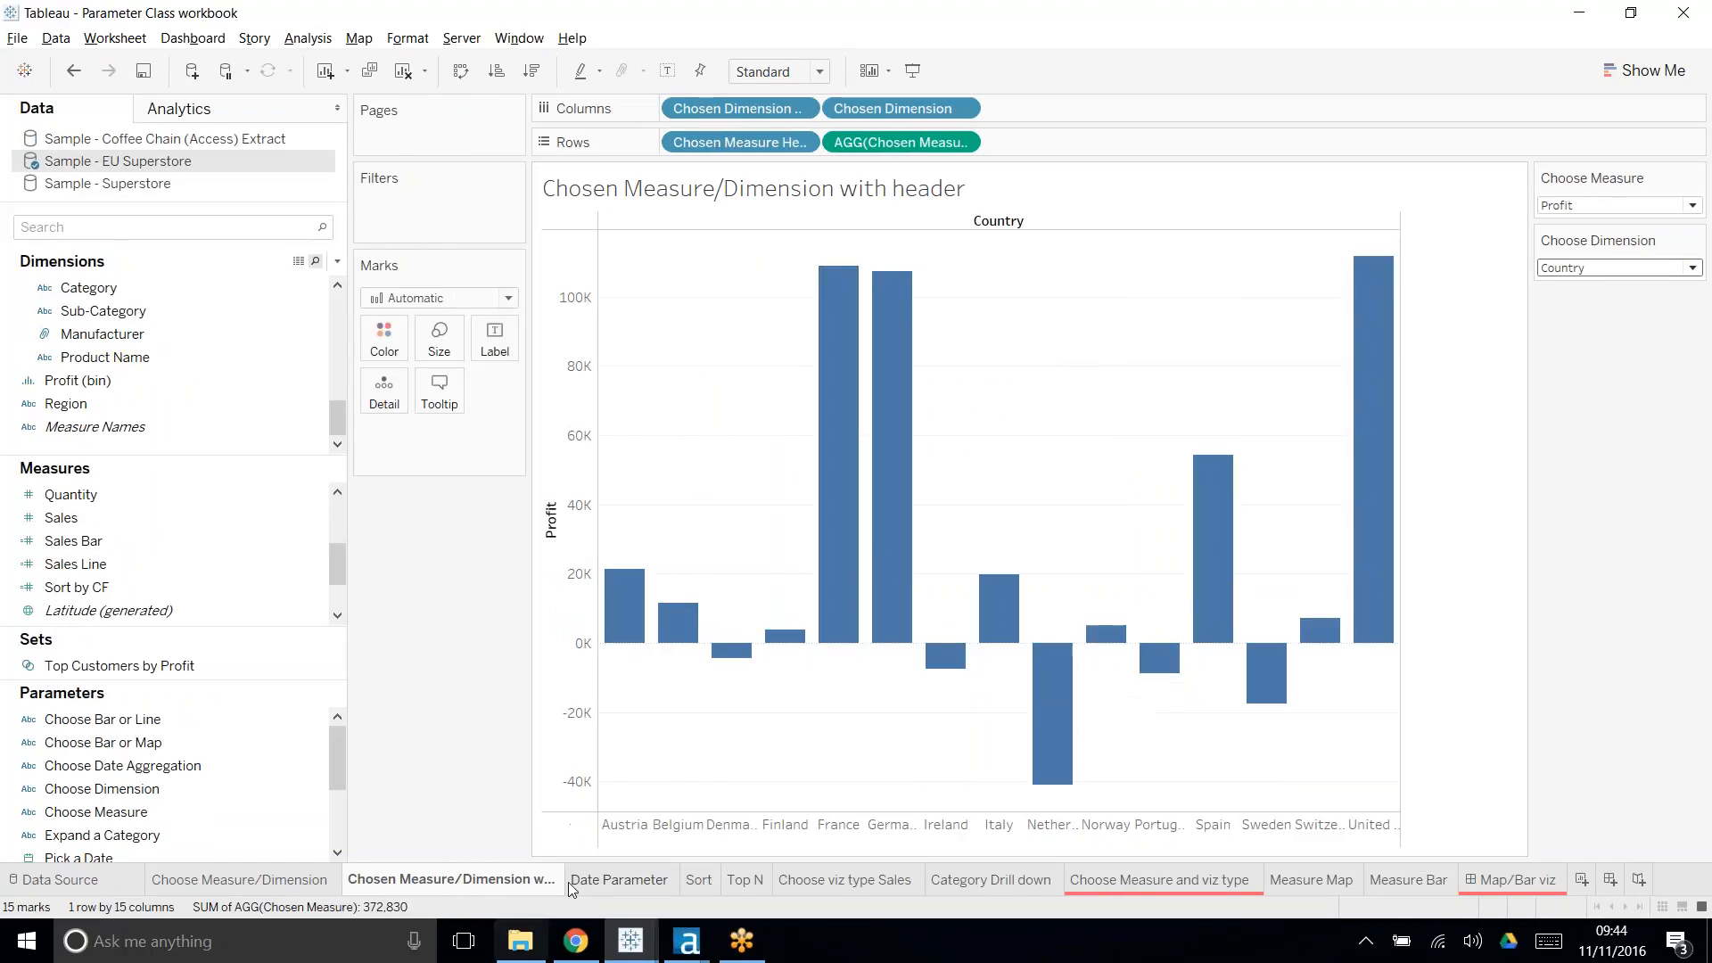
pyautogui.click(609, 881)
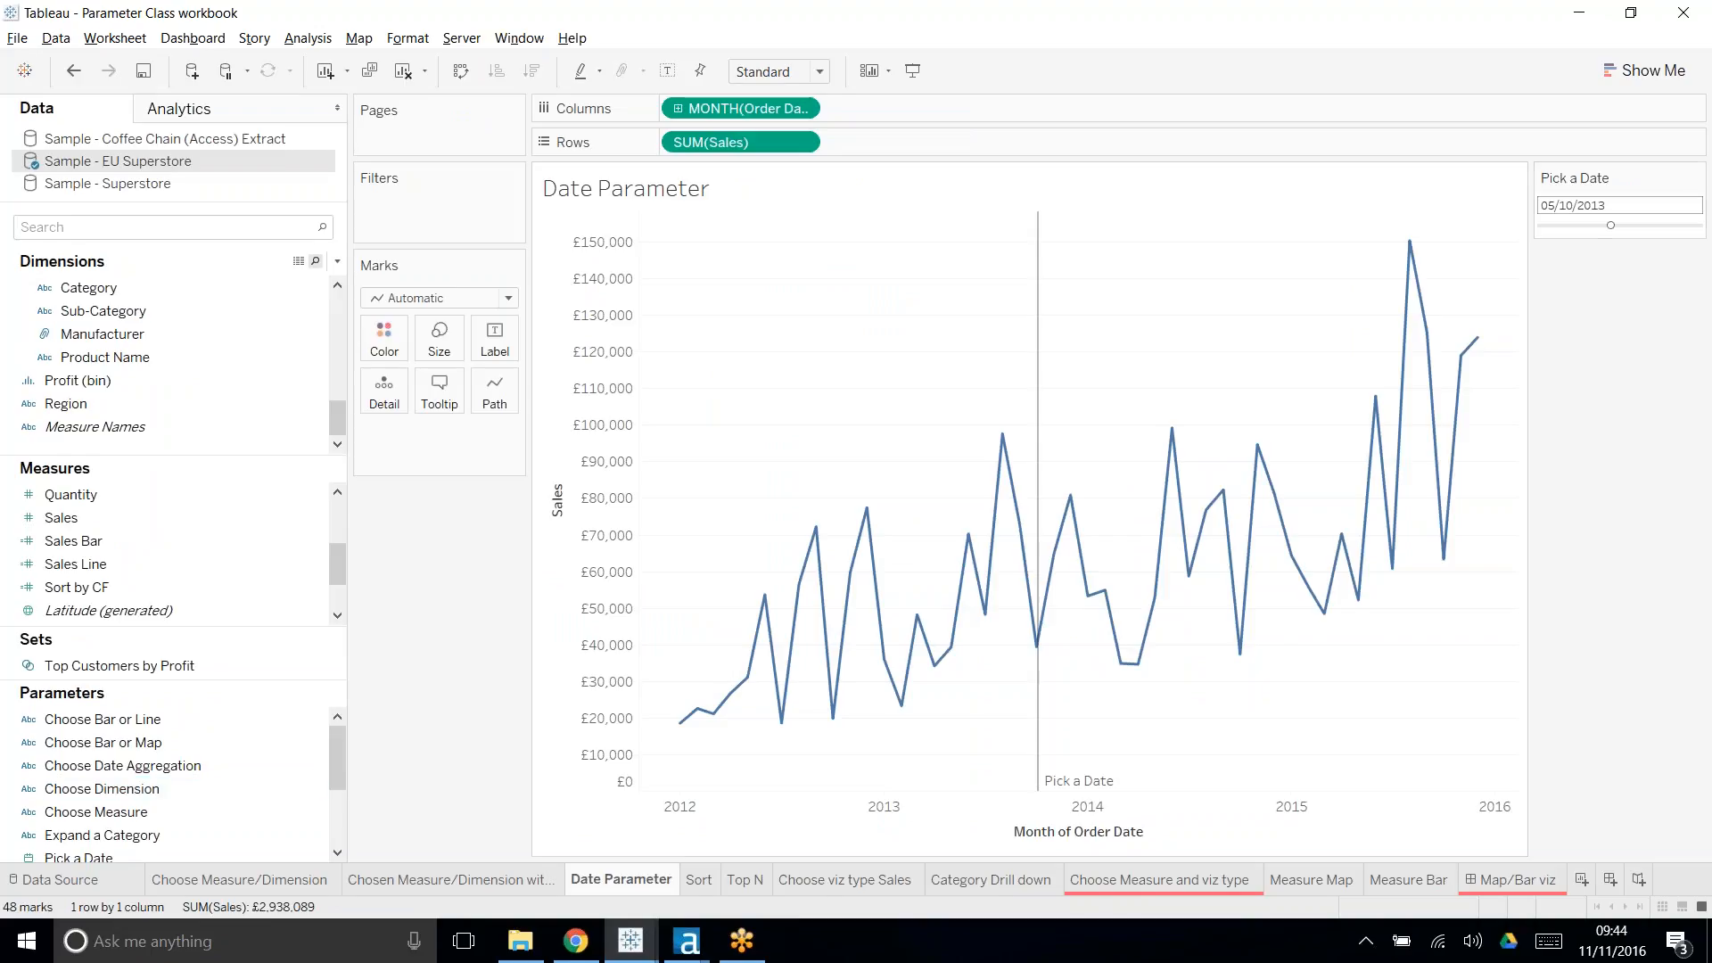
pyautogui.moveTo(1610, 227); pyautogui.dragTo(1651, 228)
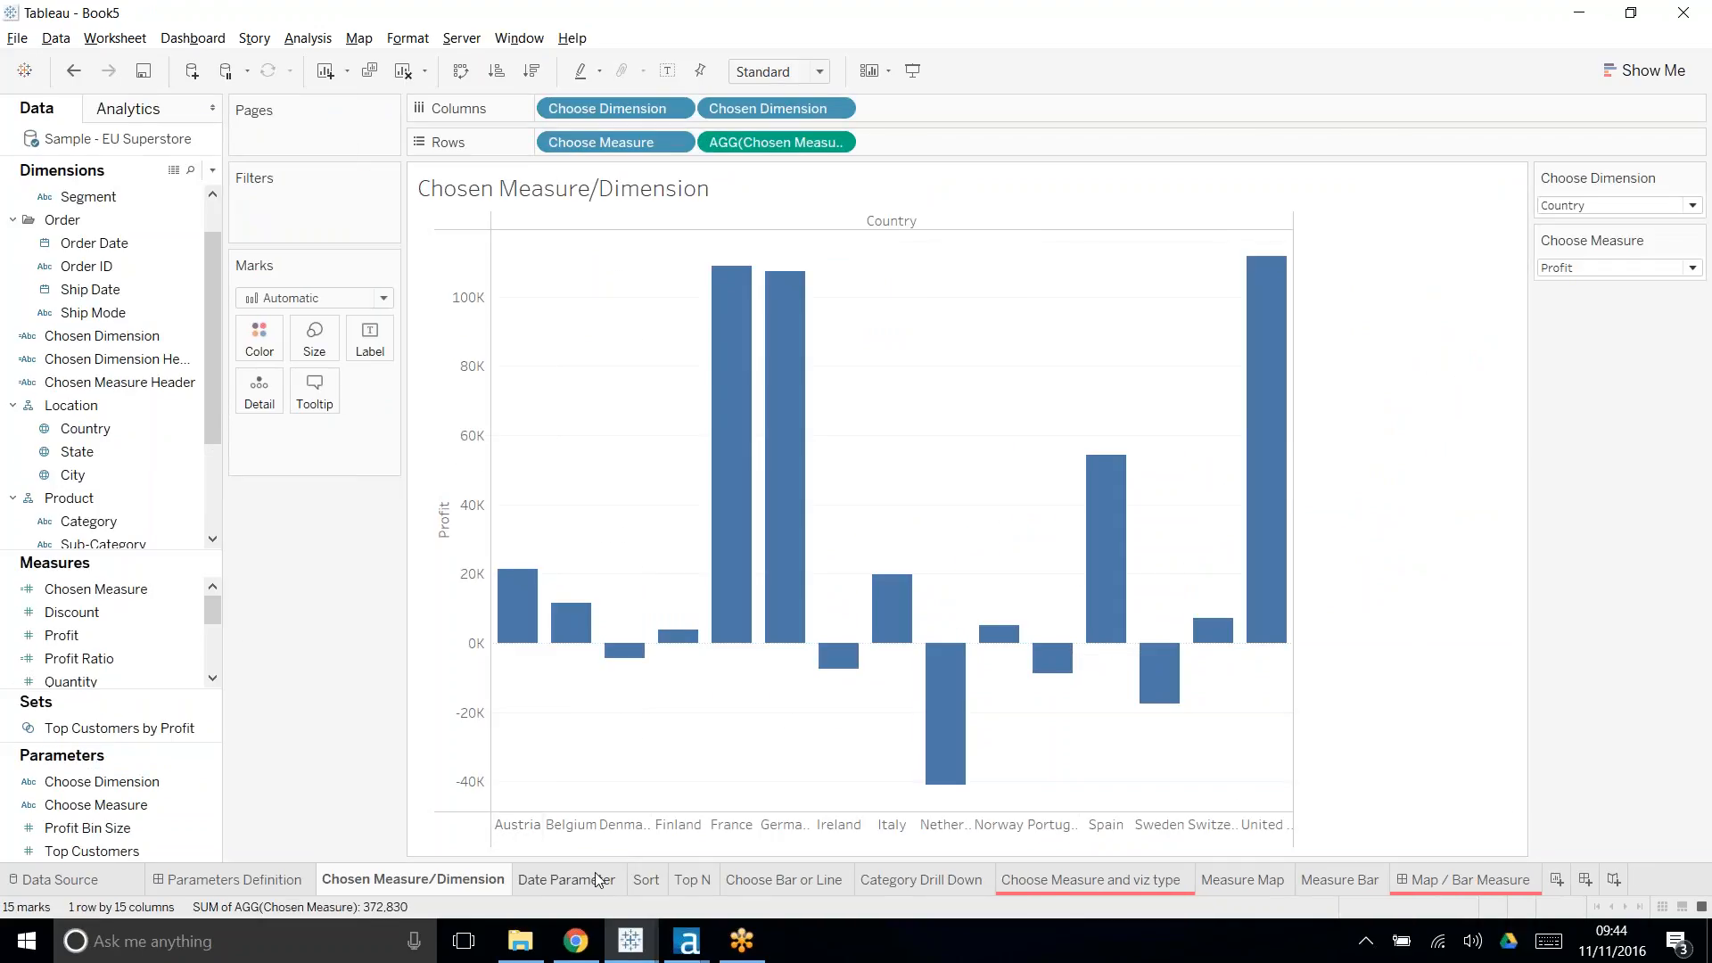
# - Place Order Date as a continuous MONTH(Order Date) field on Columns of the Date Parameter sheet
pyautogui.click(590, 881)
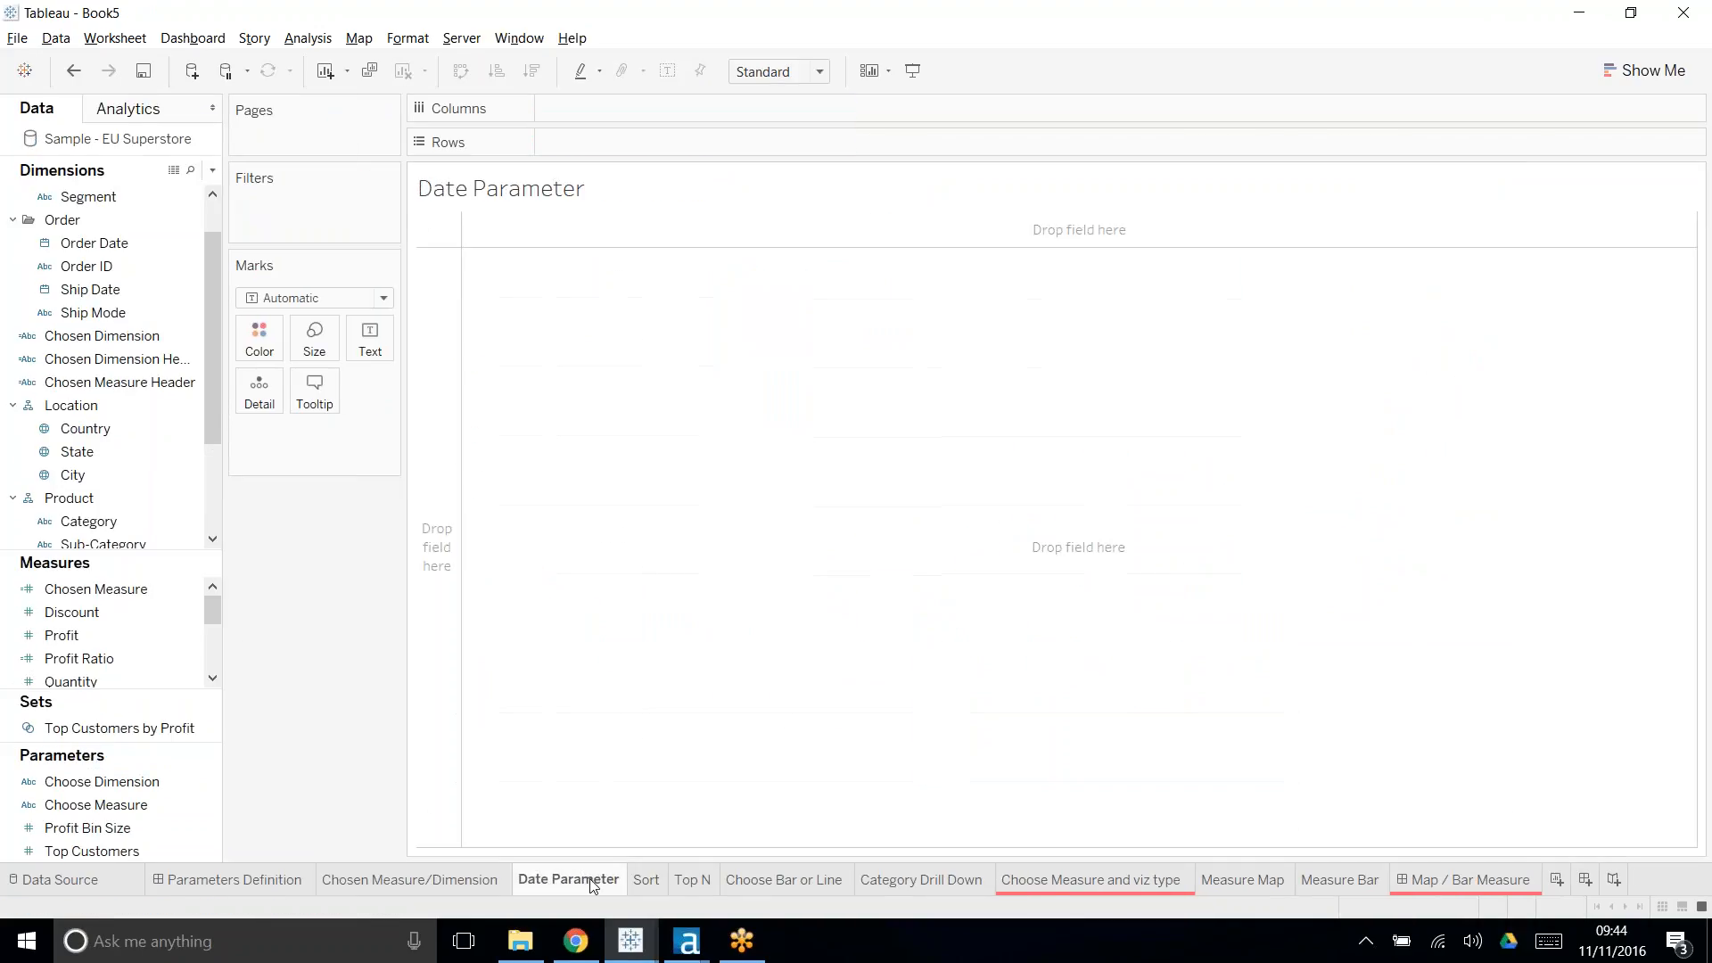
pyautogui.click(85, 249)
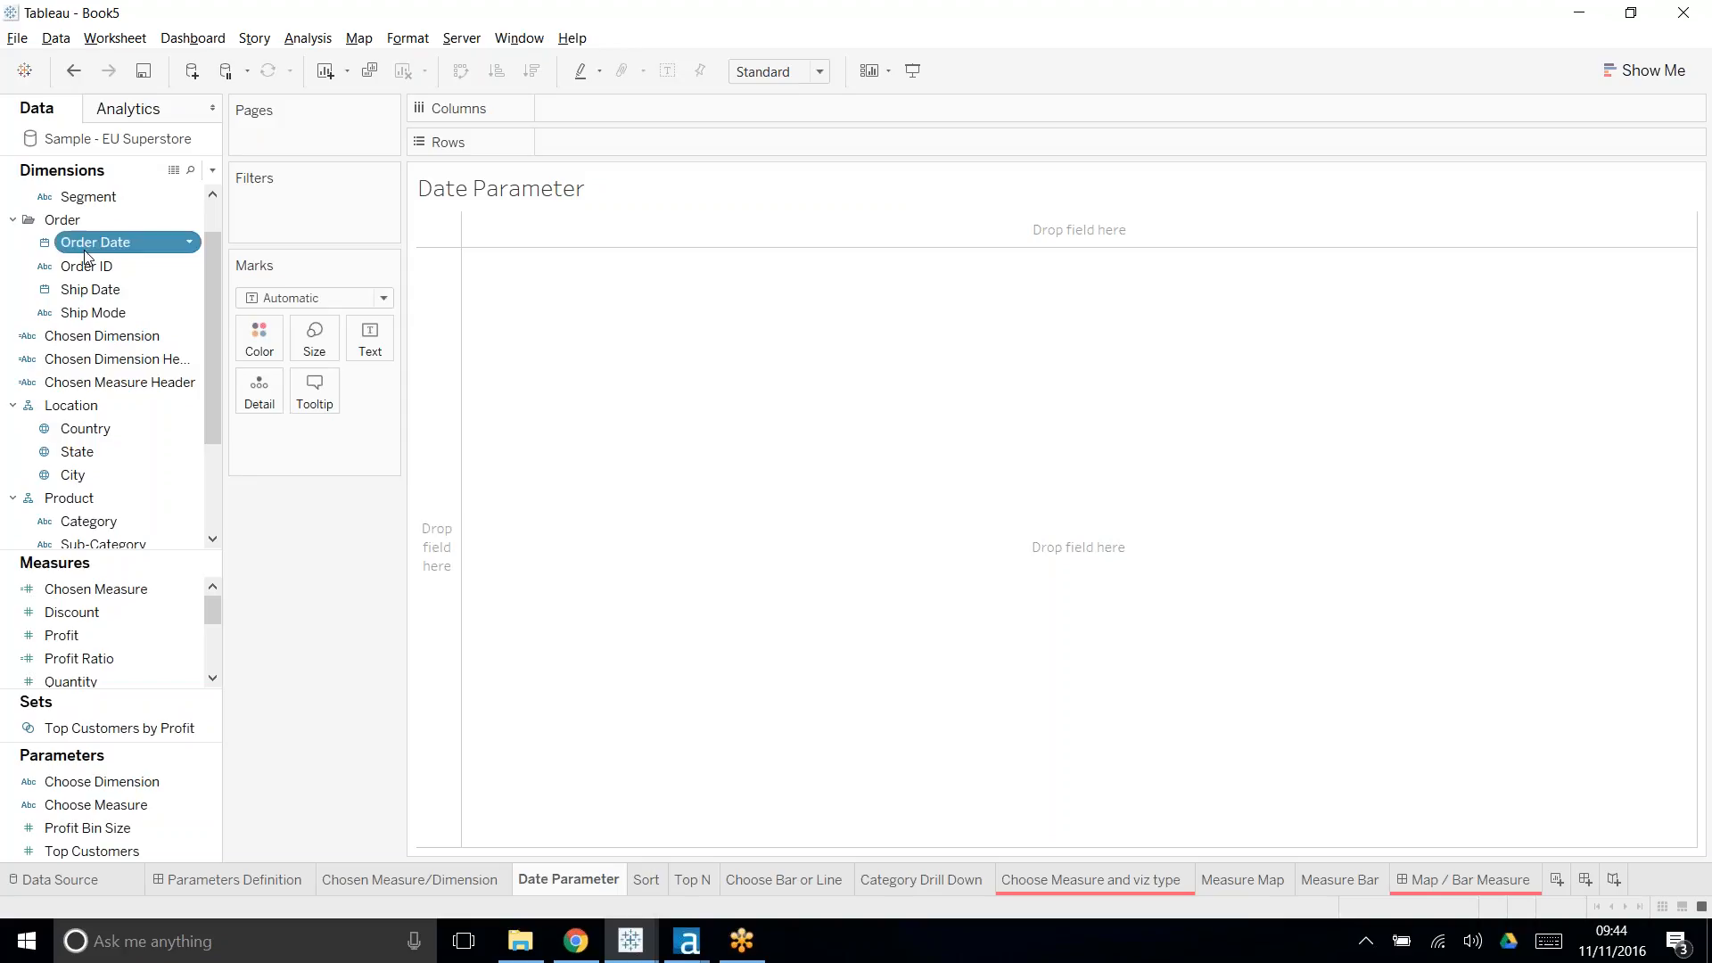
pyautogui.moveTo(87, 256); pyautogui.dragTo(639, 114)
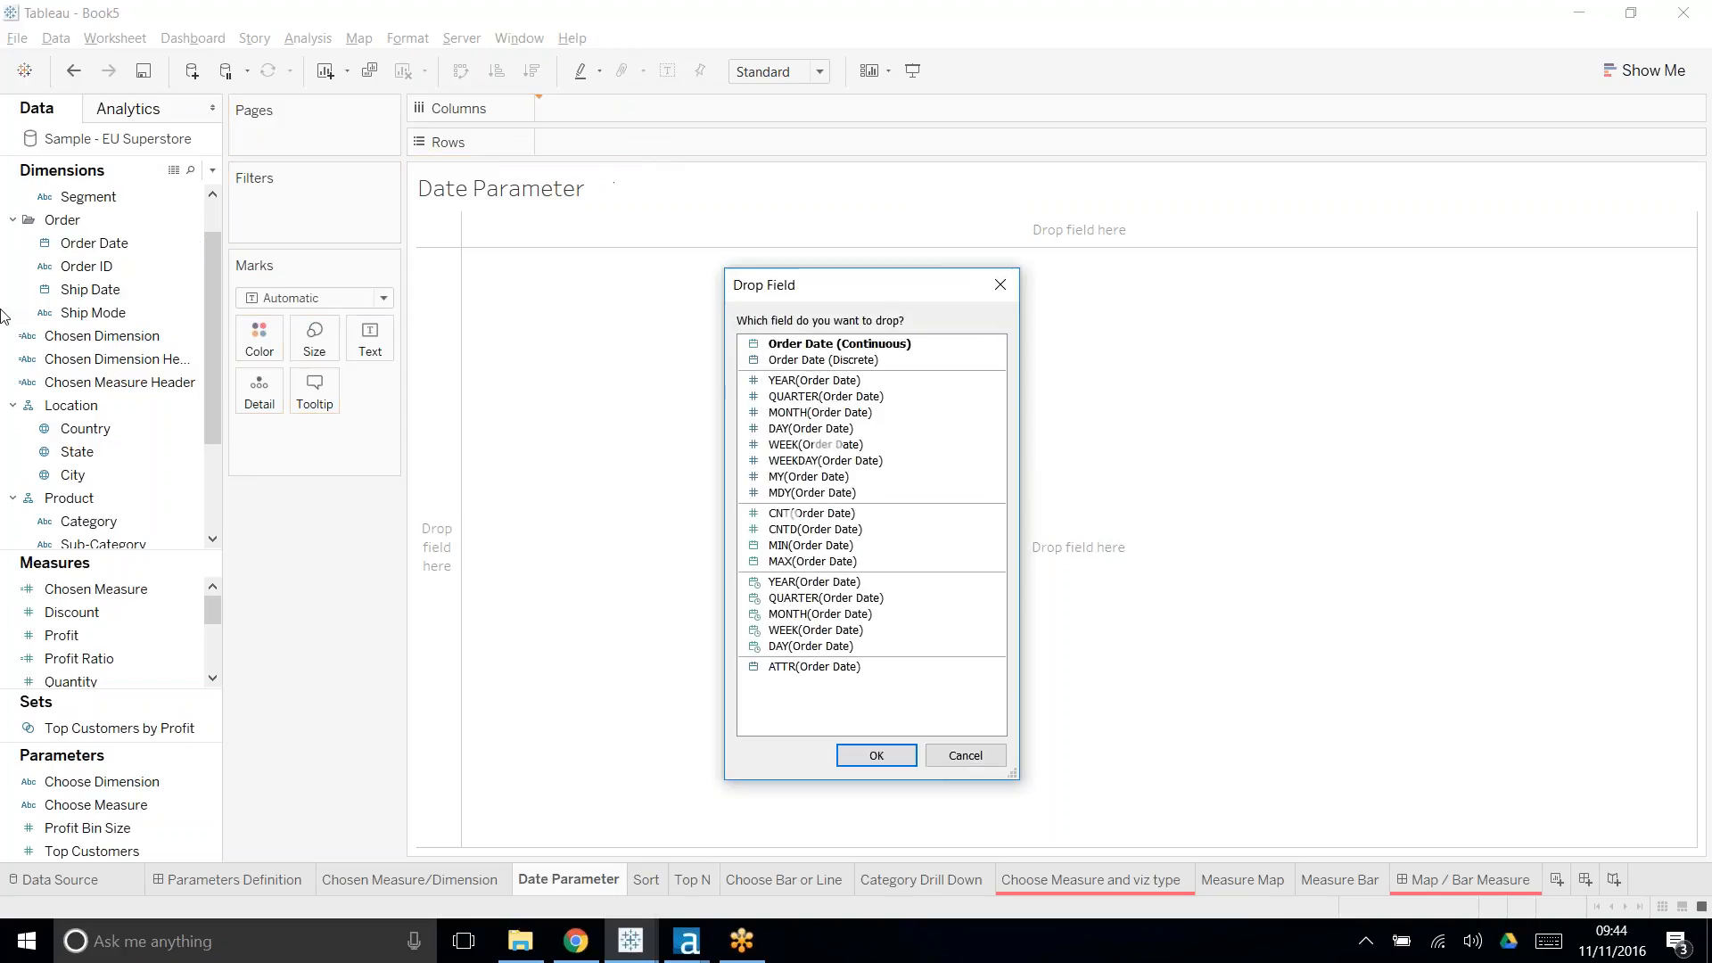
pyautogui.click(920, 615)
pyautogui.click(876, 756)
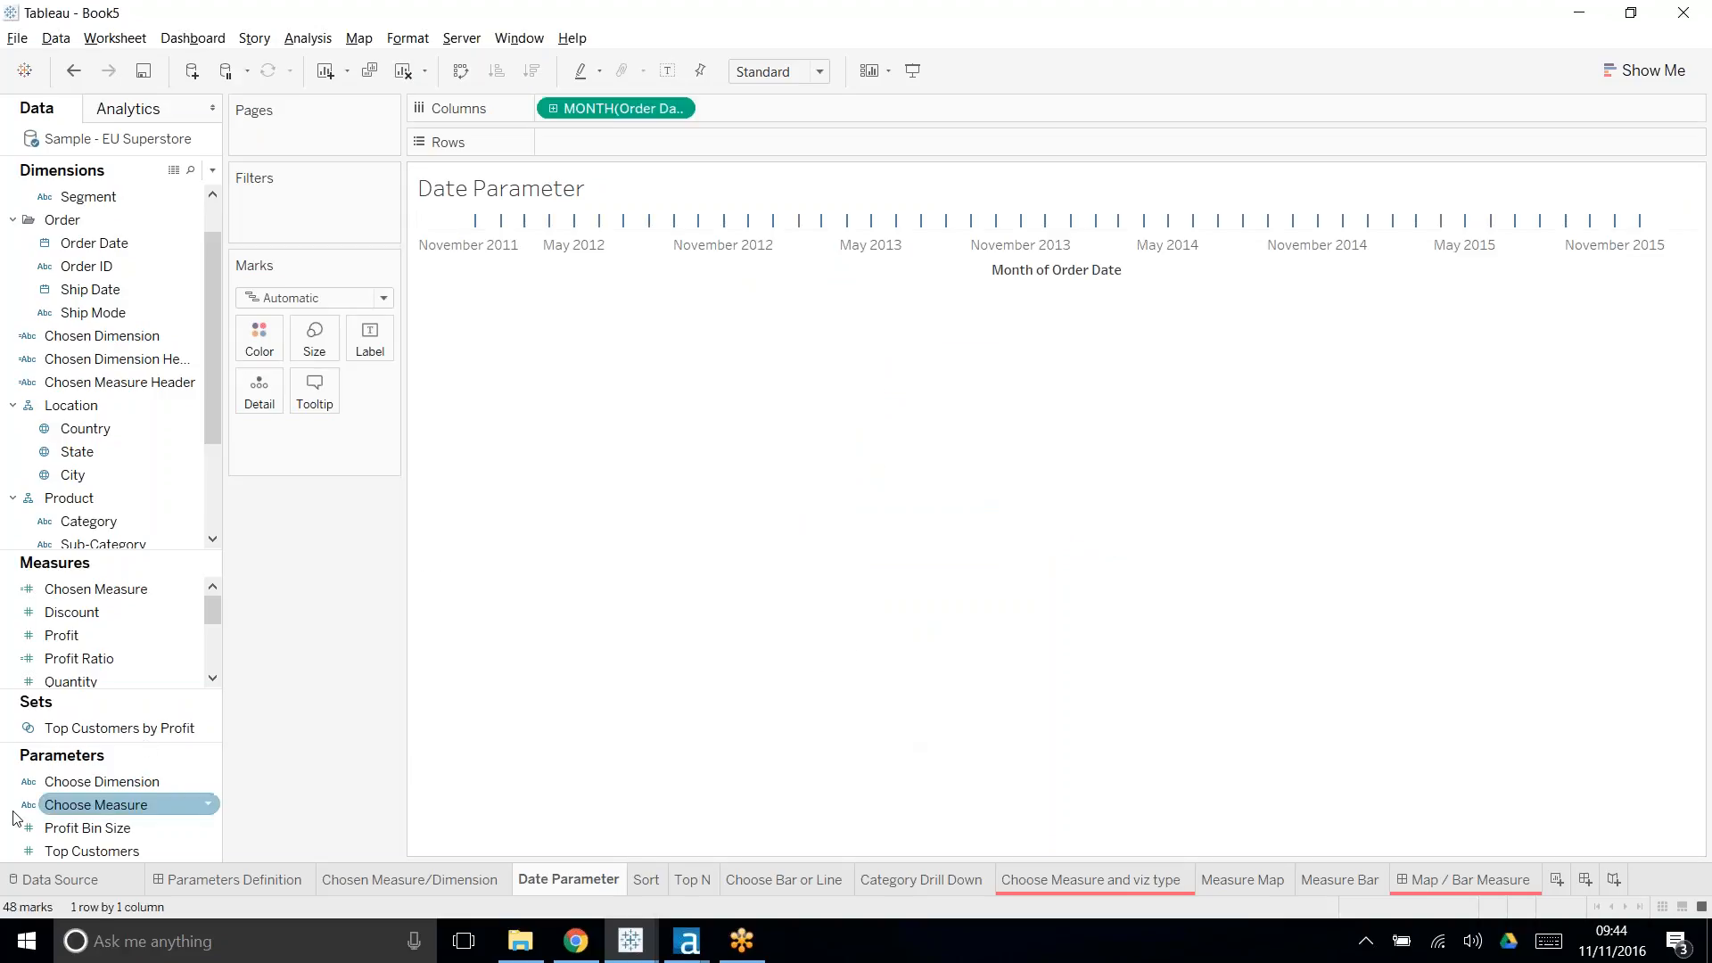
# - Find the Sales measure and add it to Rows to plot sales per month
pyautogui.scroll(-3, 139, 651)
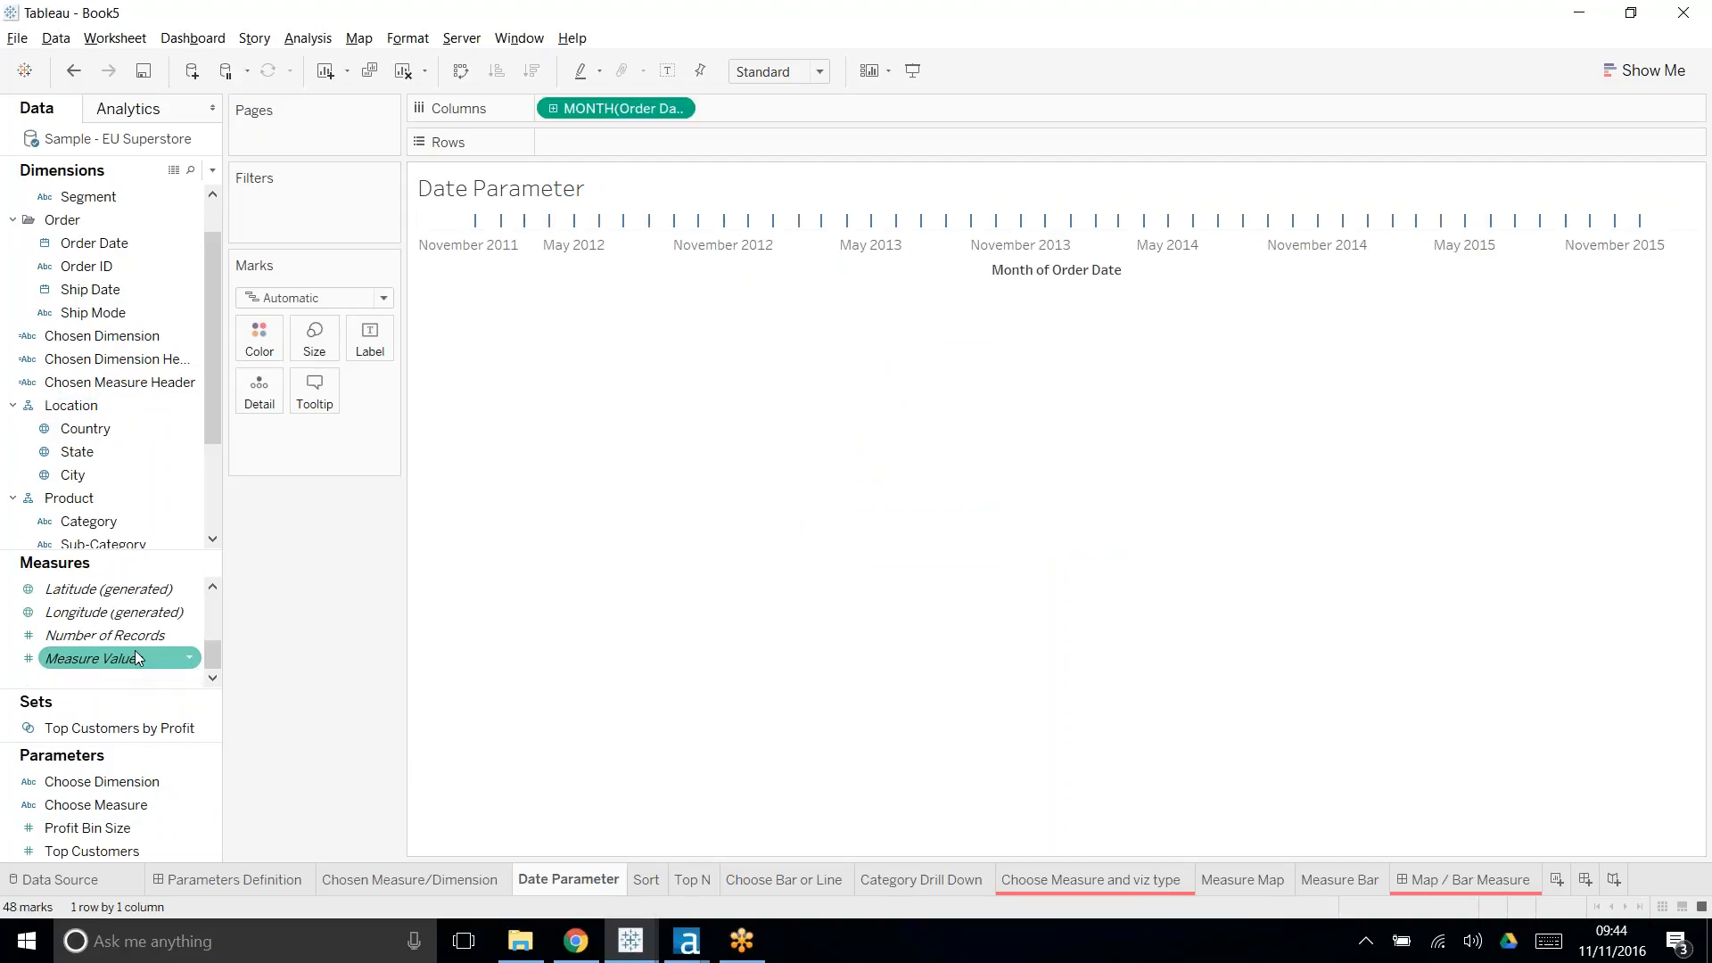
pyautogui.scroll(3, 138, 651)
pyautogui.scroll(-2, 216, 616)
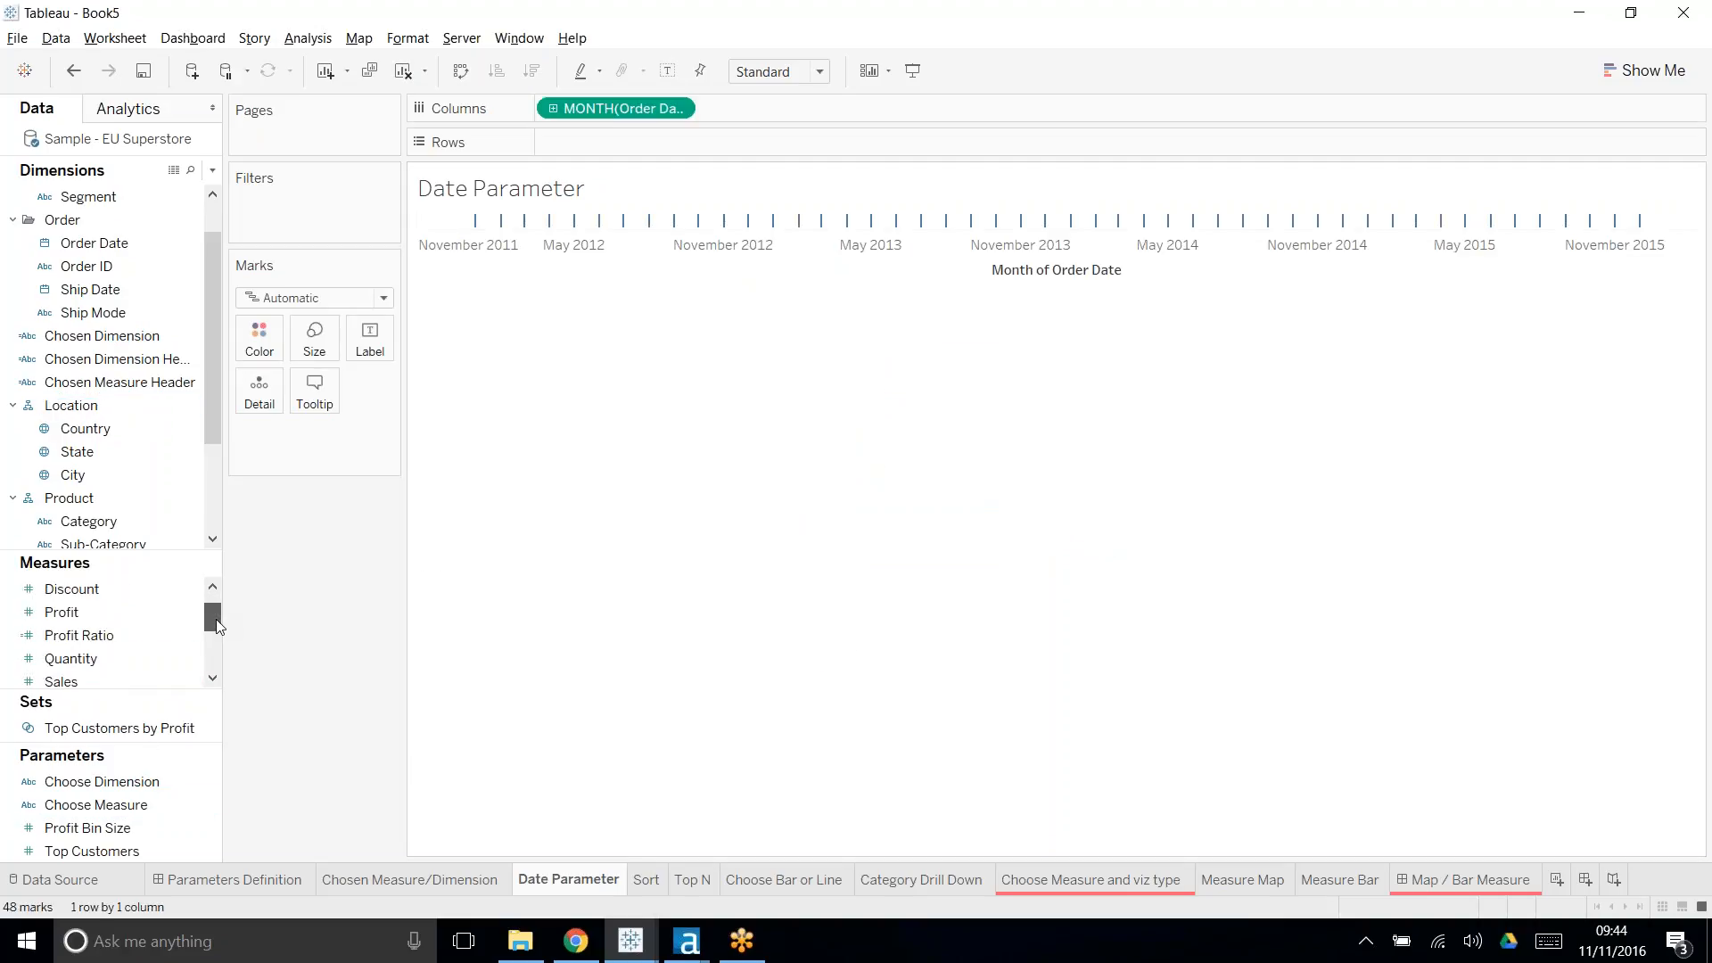
pyautogui.moveTo(121, 660)
pyautogui.mouseDown()
pyautogui.moveTo(642, 172)
pyautogui.moveTo(616, 143)
pyautogui.mouseUp()
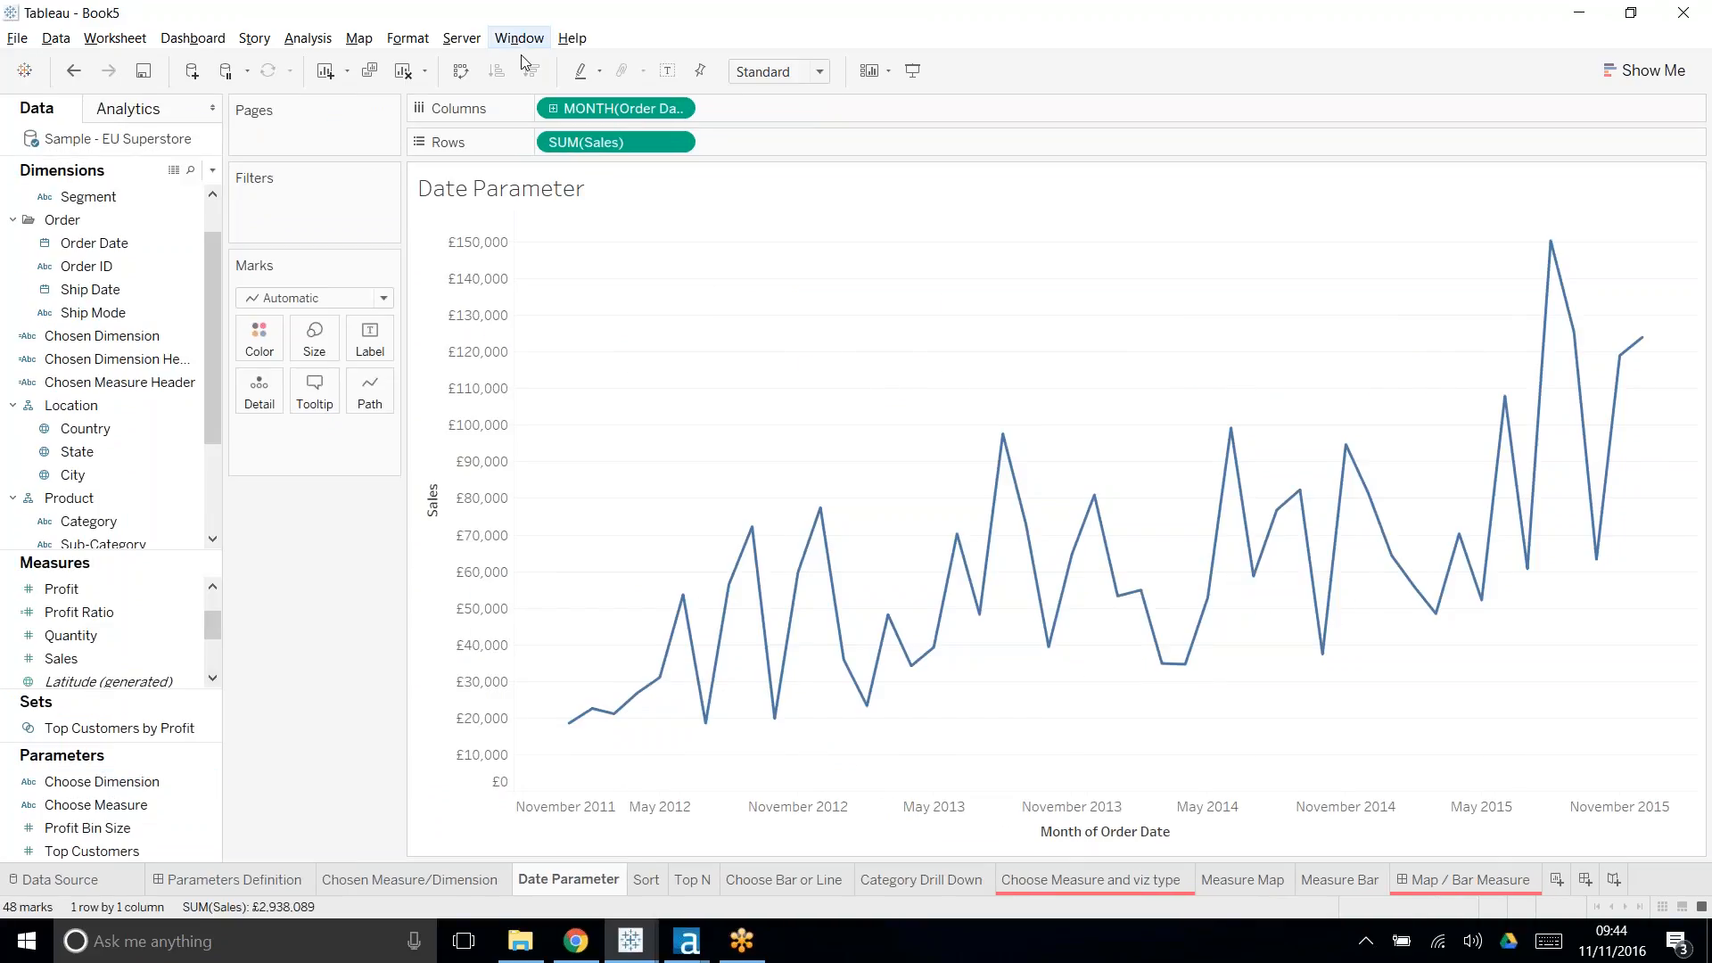
# - Start a new parameter named Pick a Date and set its data type to Date
pyautogui.click(213, 170)
pyautogui.click(89, 211)
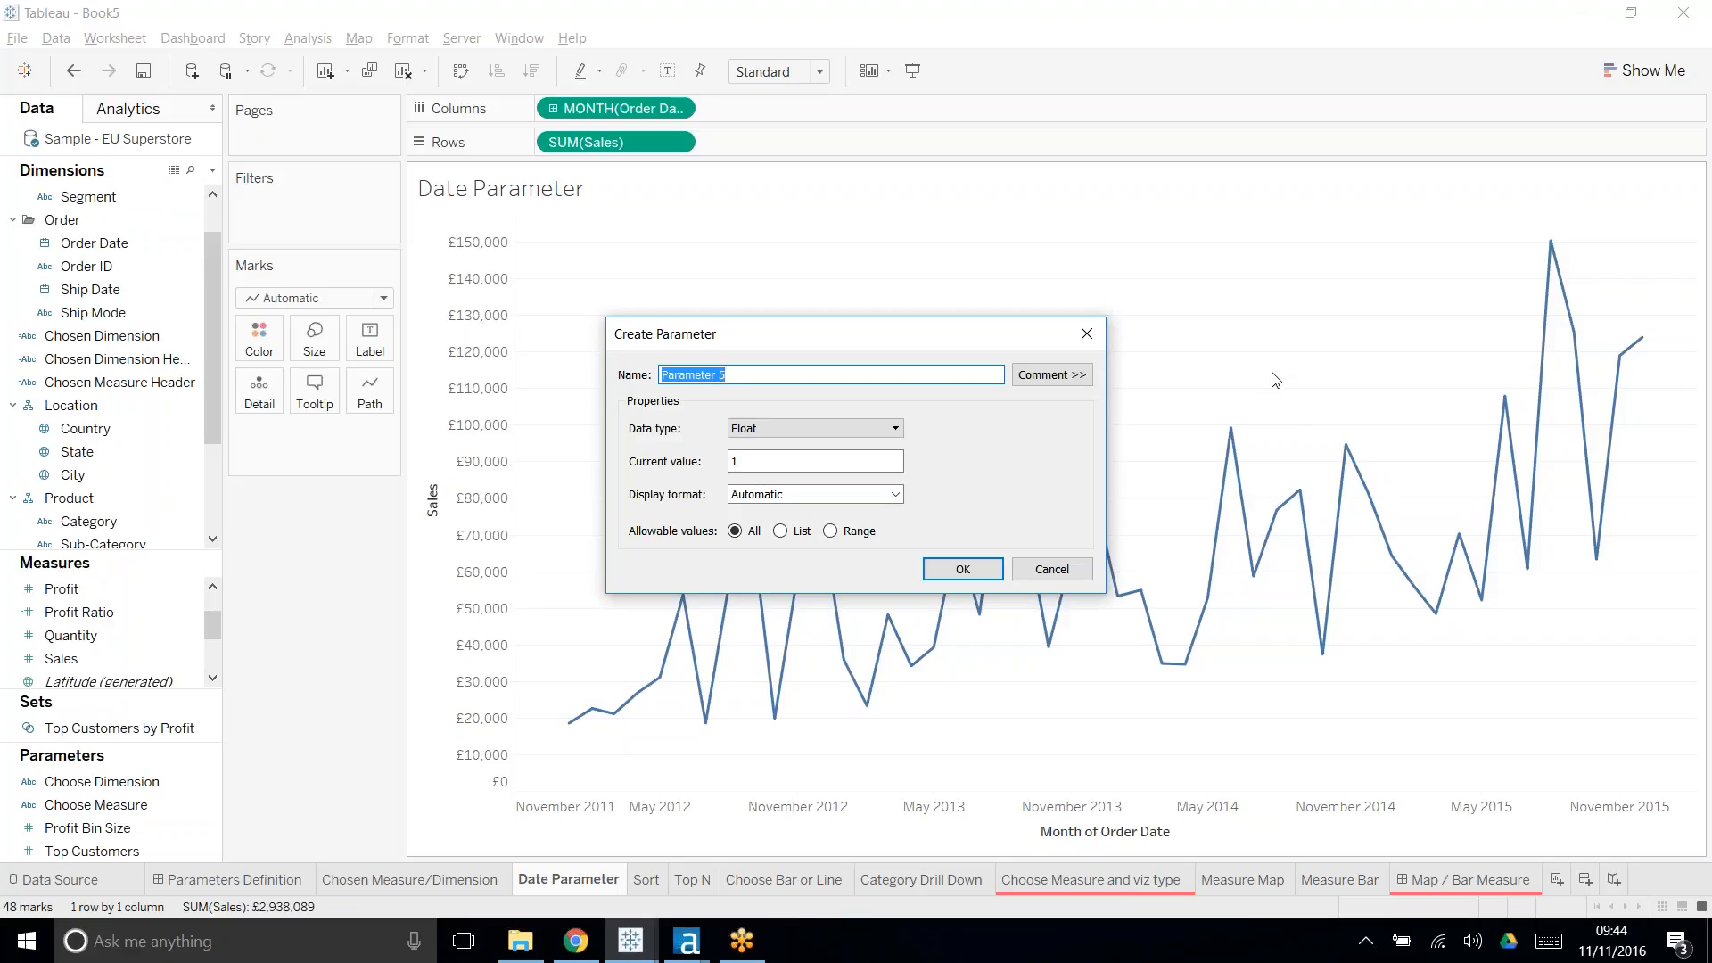
pyautogui.write('Cho')
pyautogui.press('BackSpace')
pyautogui.press('BackSpace')
pyautogui.press('BackSpace')
pyautogui.write('P')
pyautogui.click(806, 428)
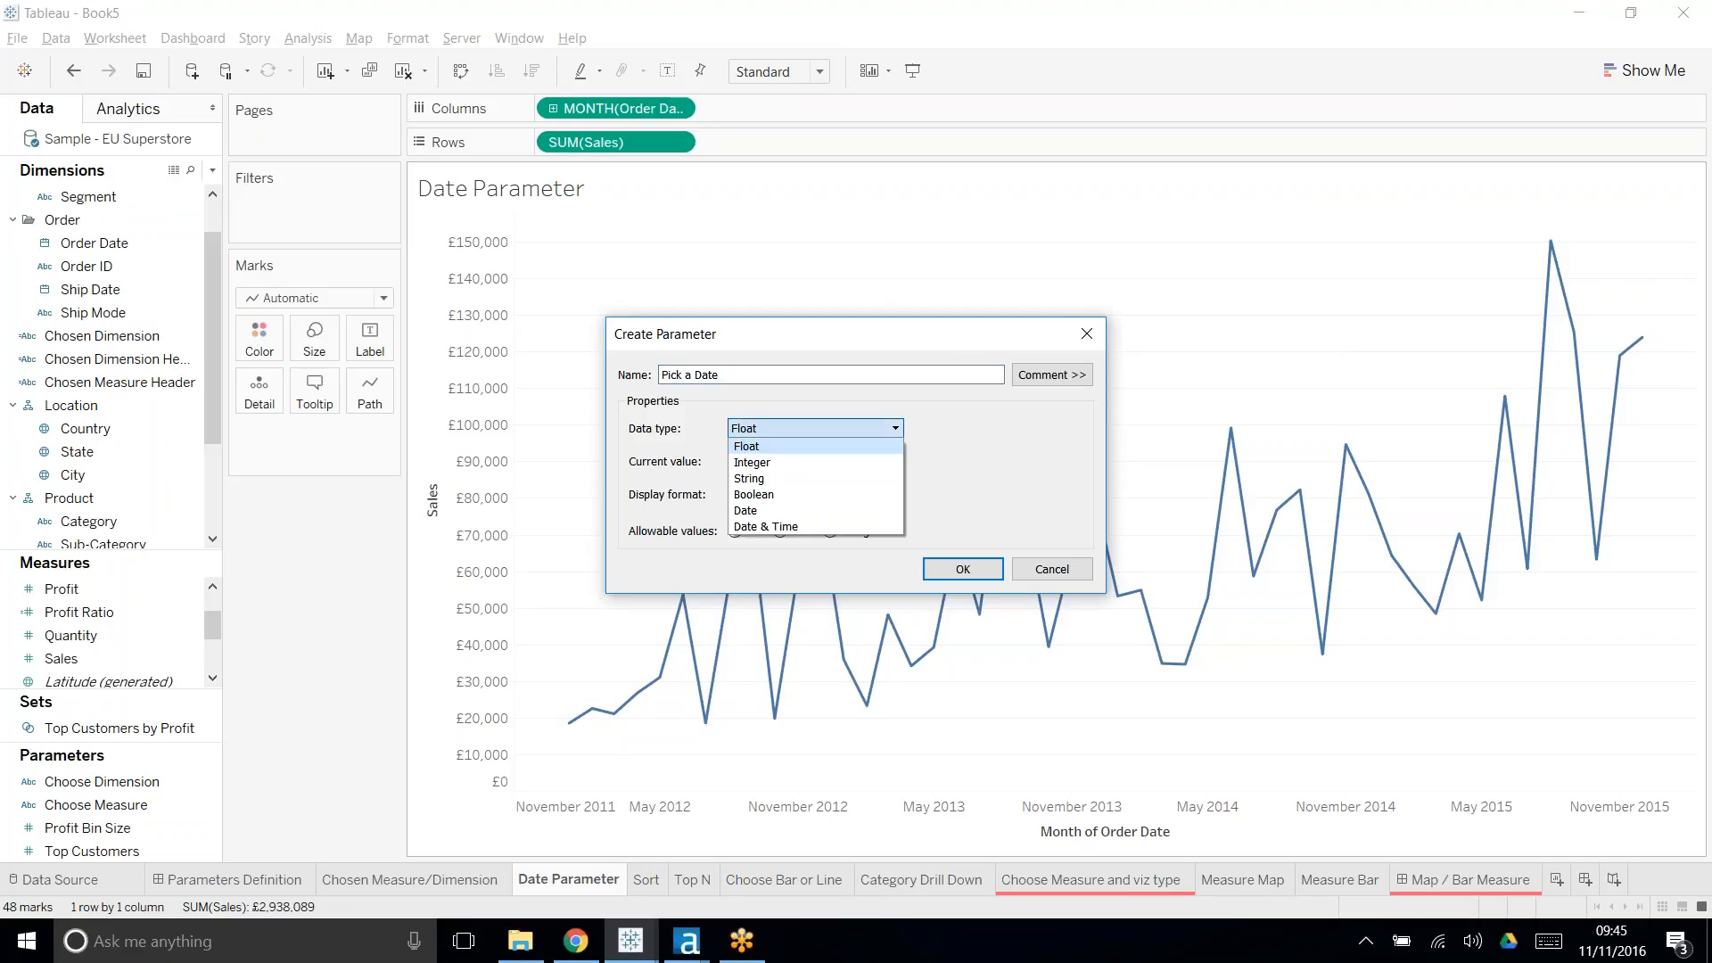
pyautogui.click(803, 517)
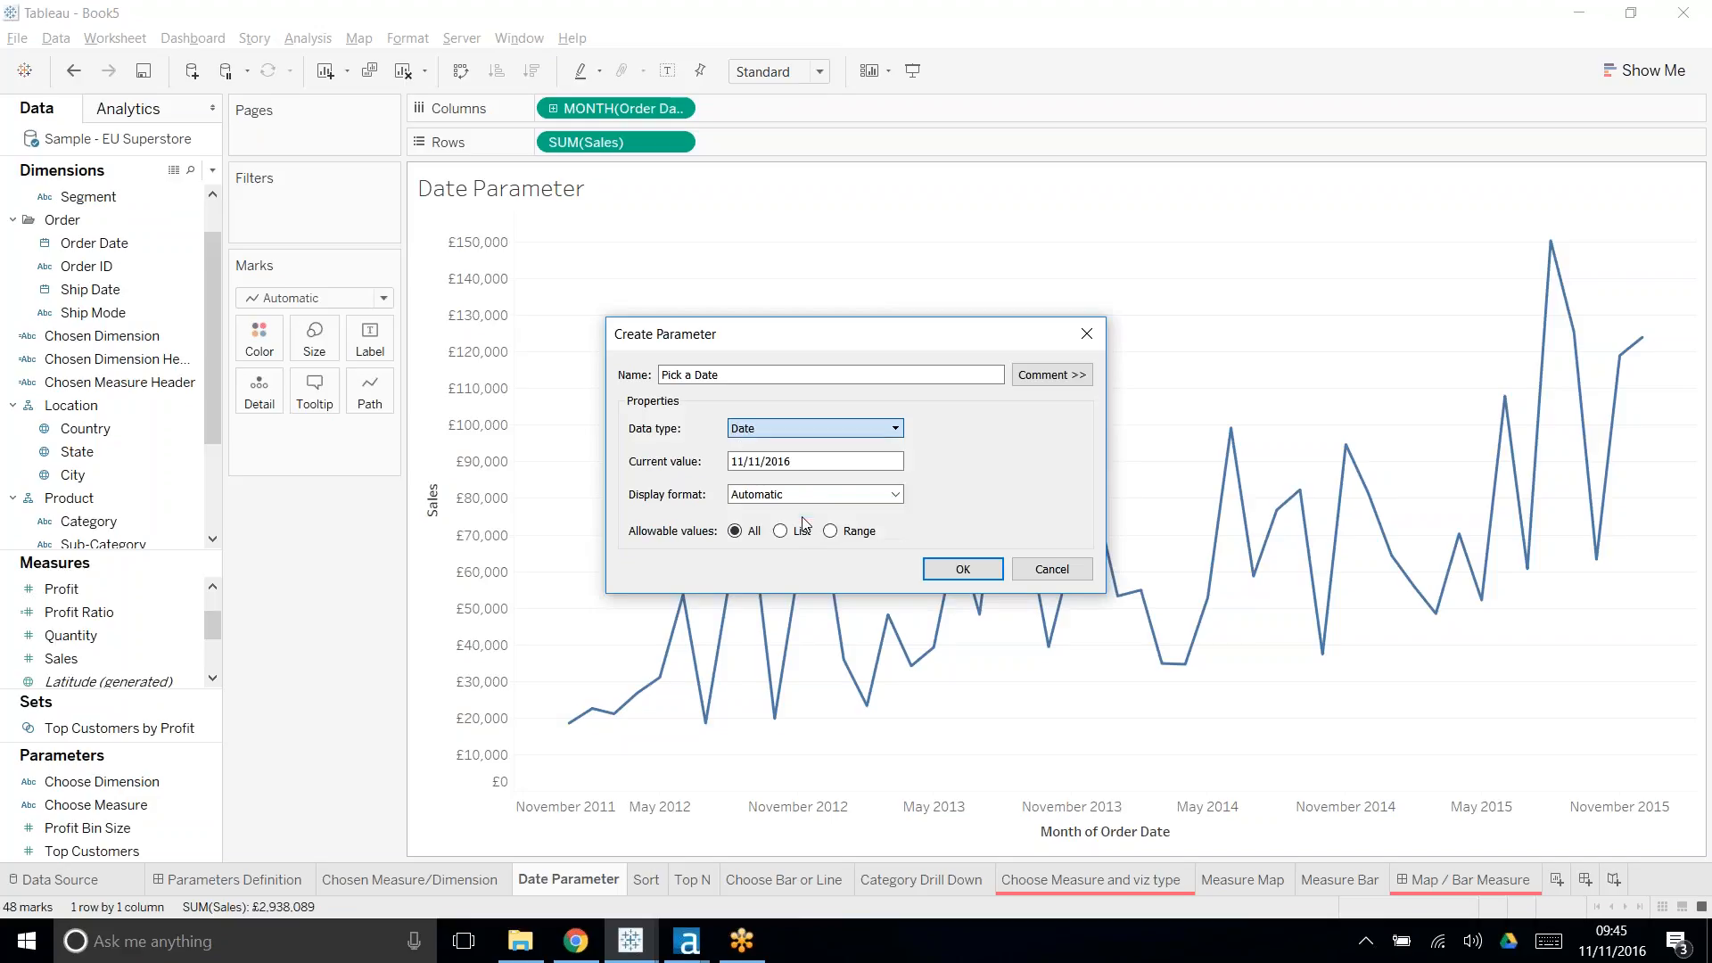
# - Restrict the Pick a Date parameter to a range taken from the Order Date field, and create it
pyautogui.click(852, 539)
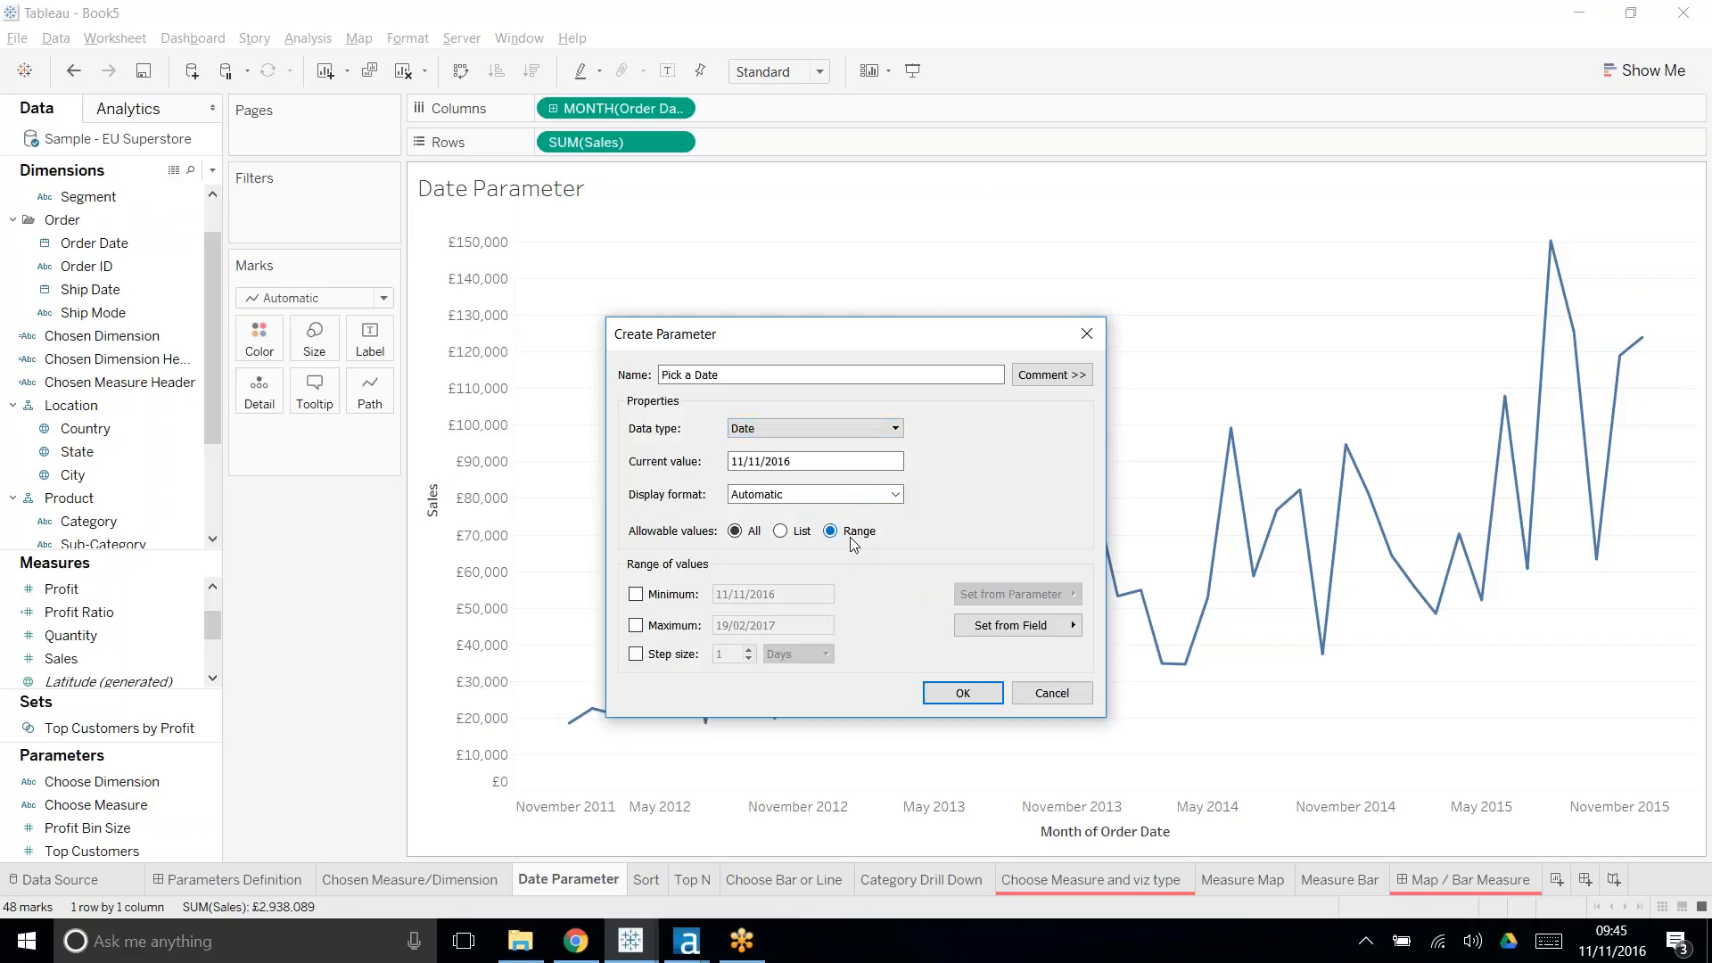
pyautogui.click(1019, 629)
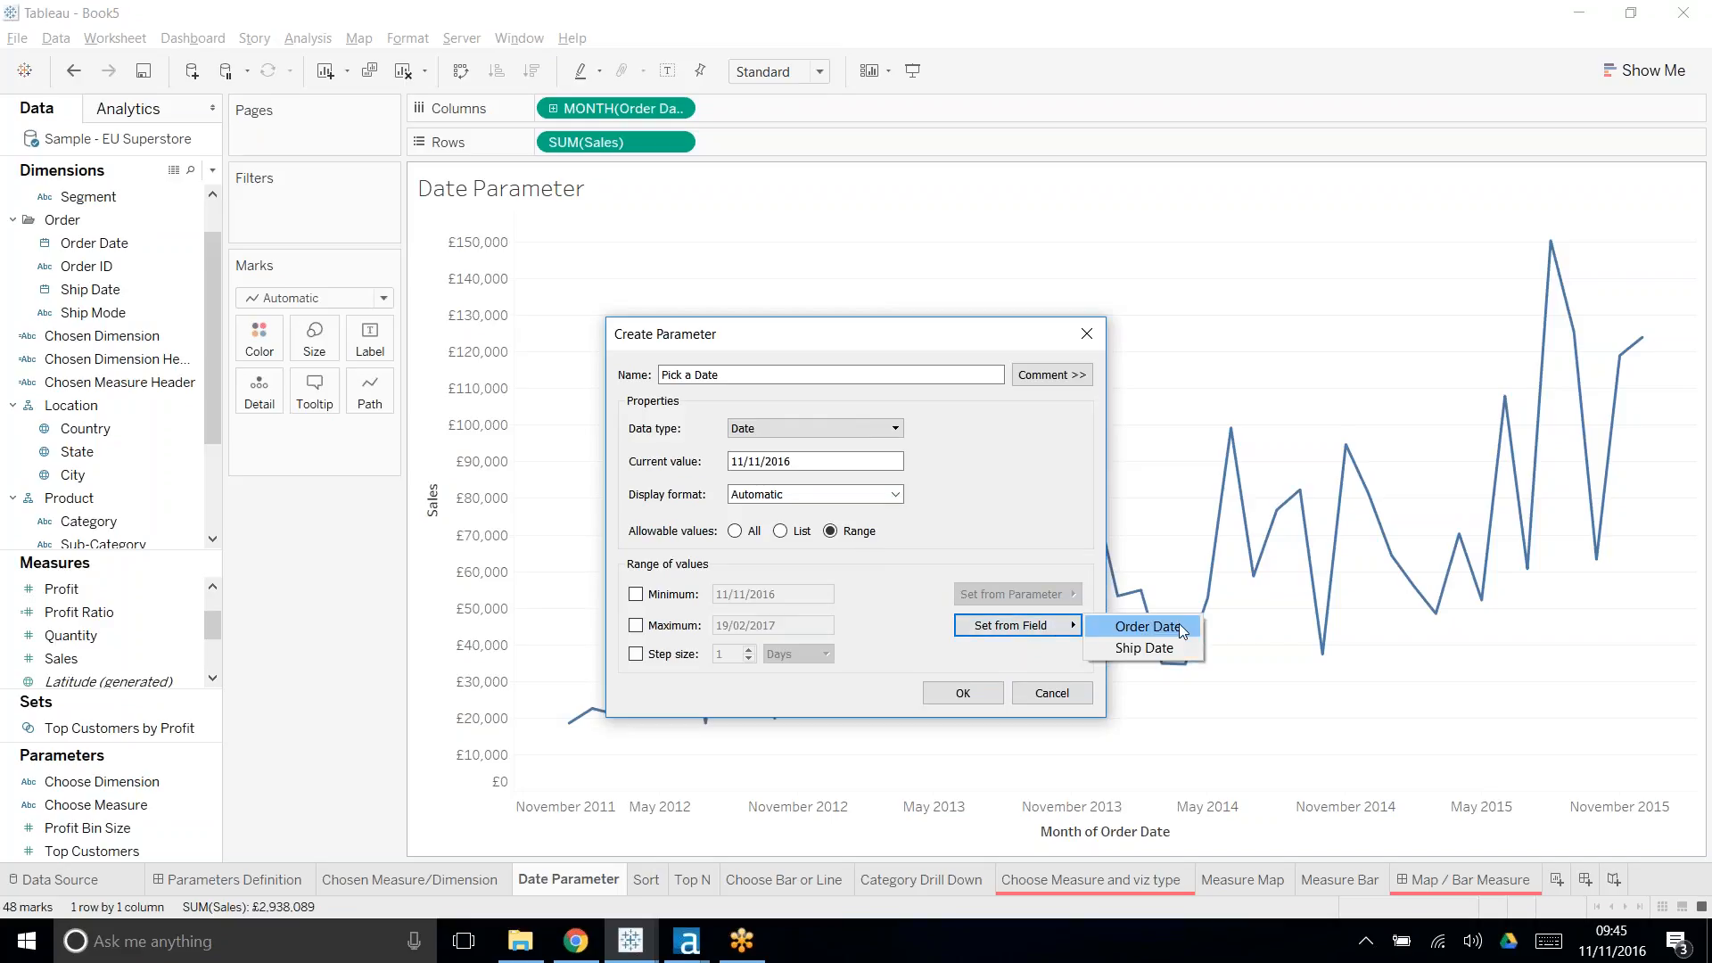
pyautogui.click(1122, 628)
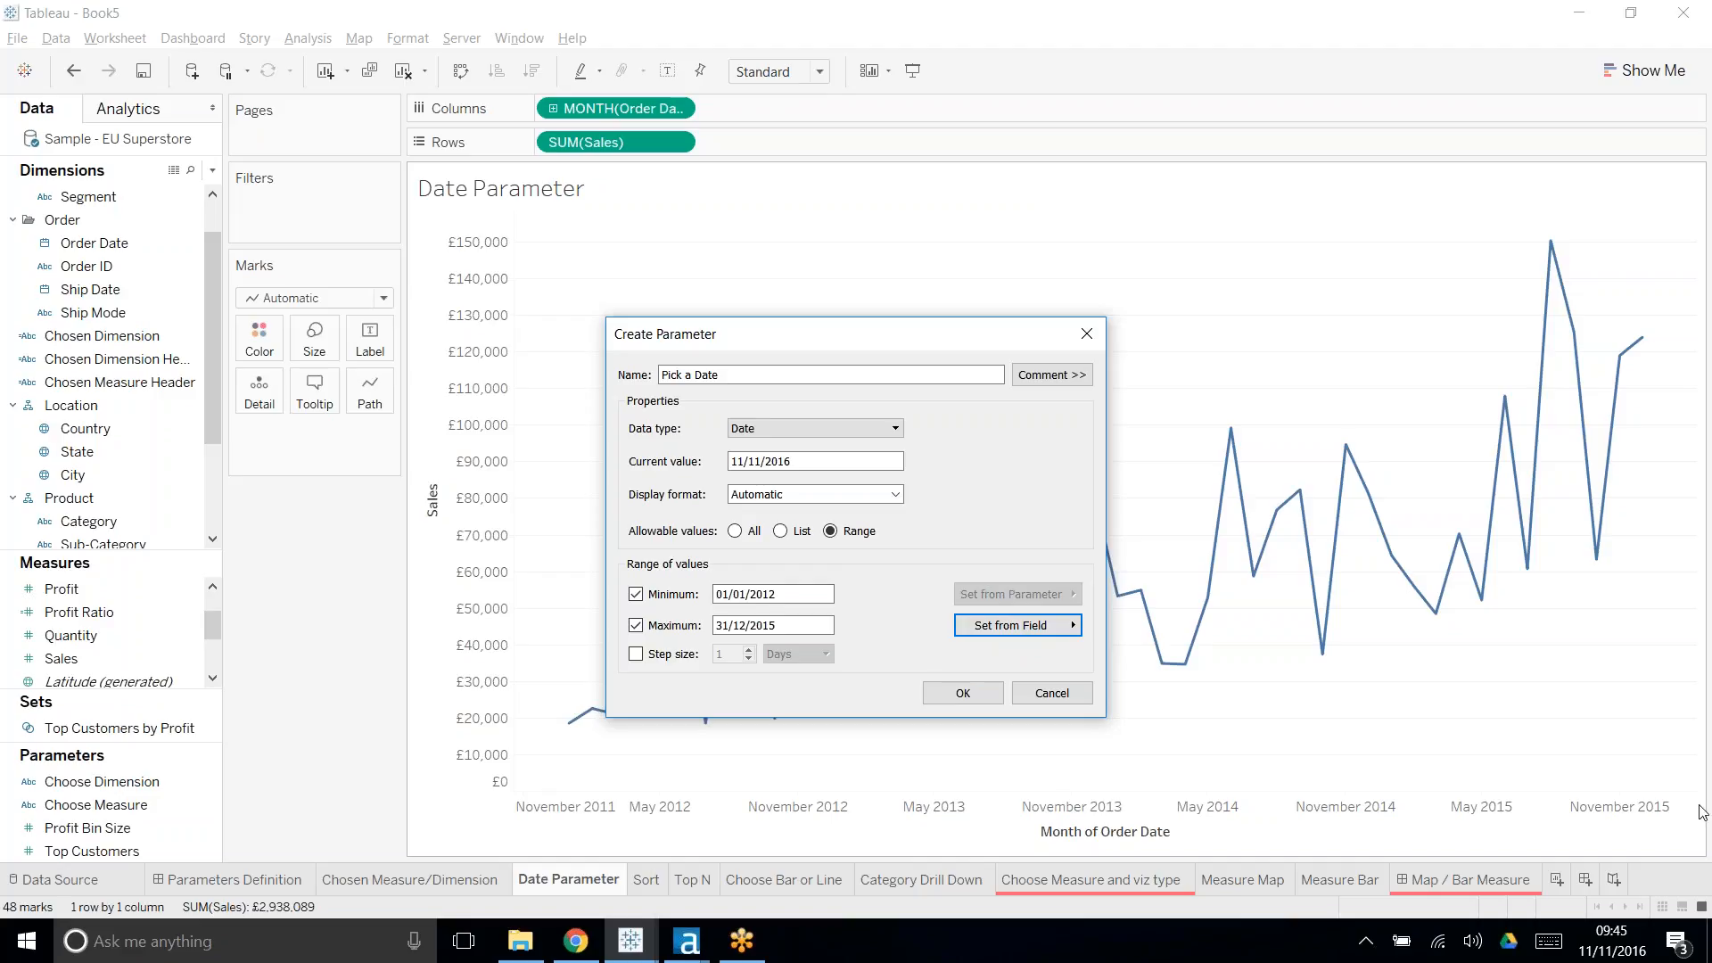
pyautogui.click(963, 694)
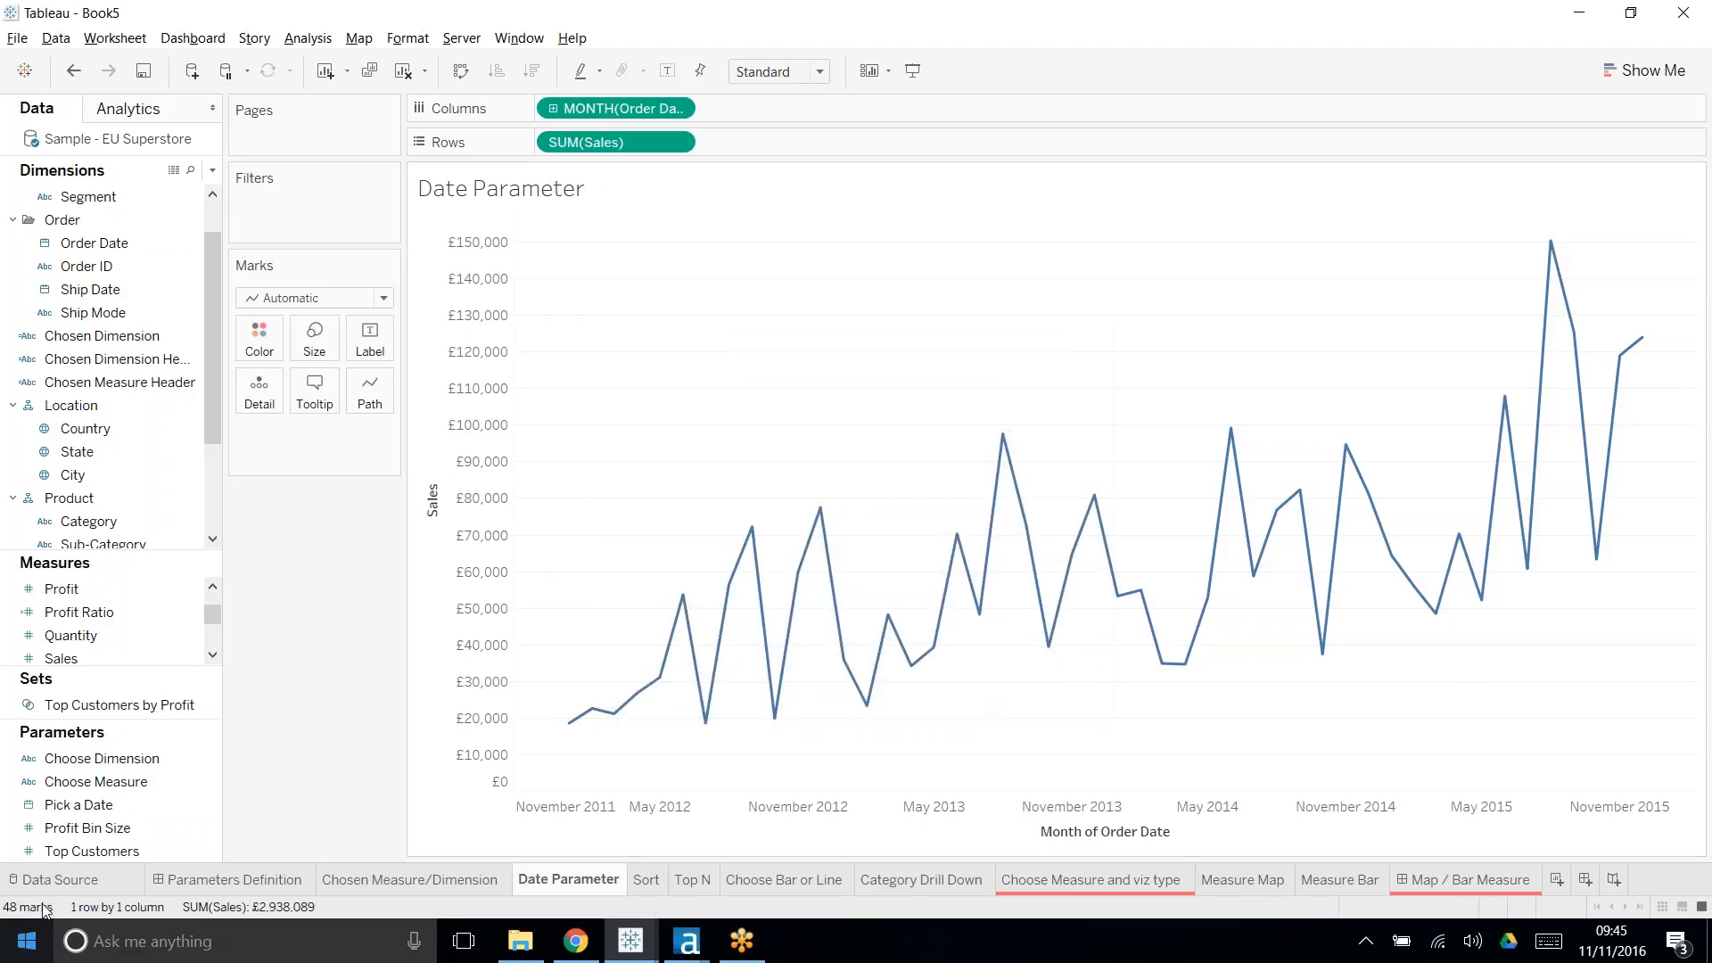
# - Show the parameter control for Pick a Date on the sheet and try out its slider
pyautogui.rightClick(179, 817)
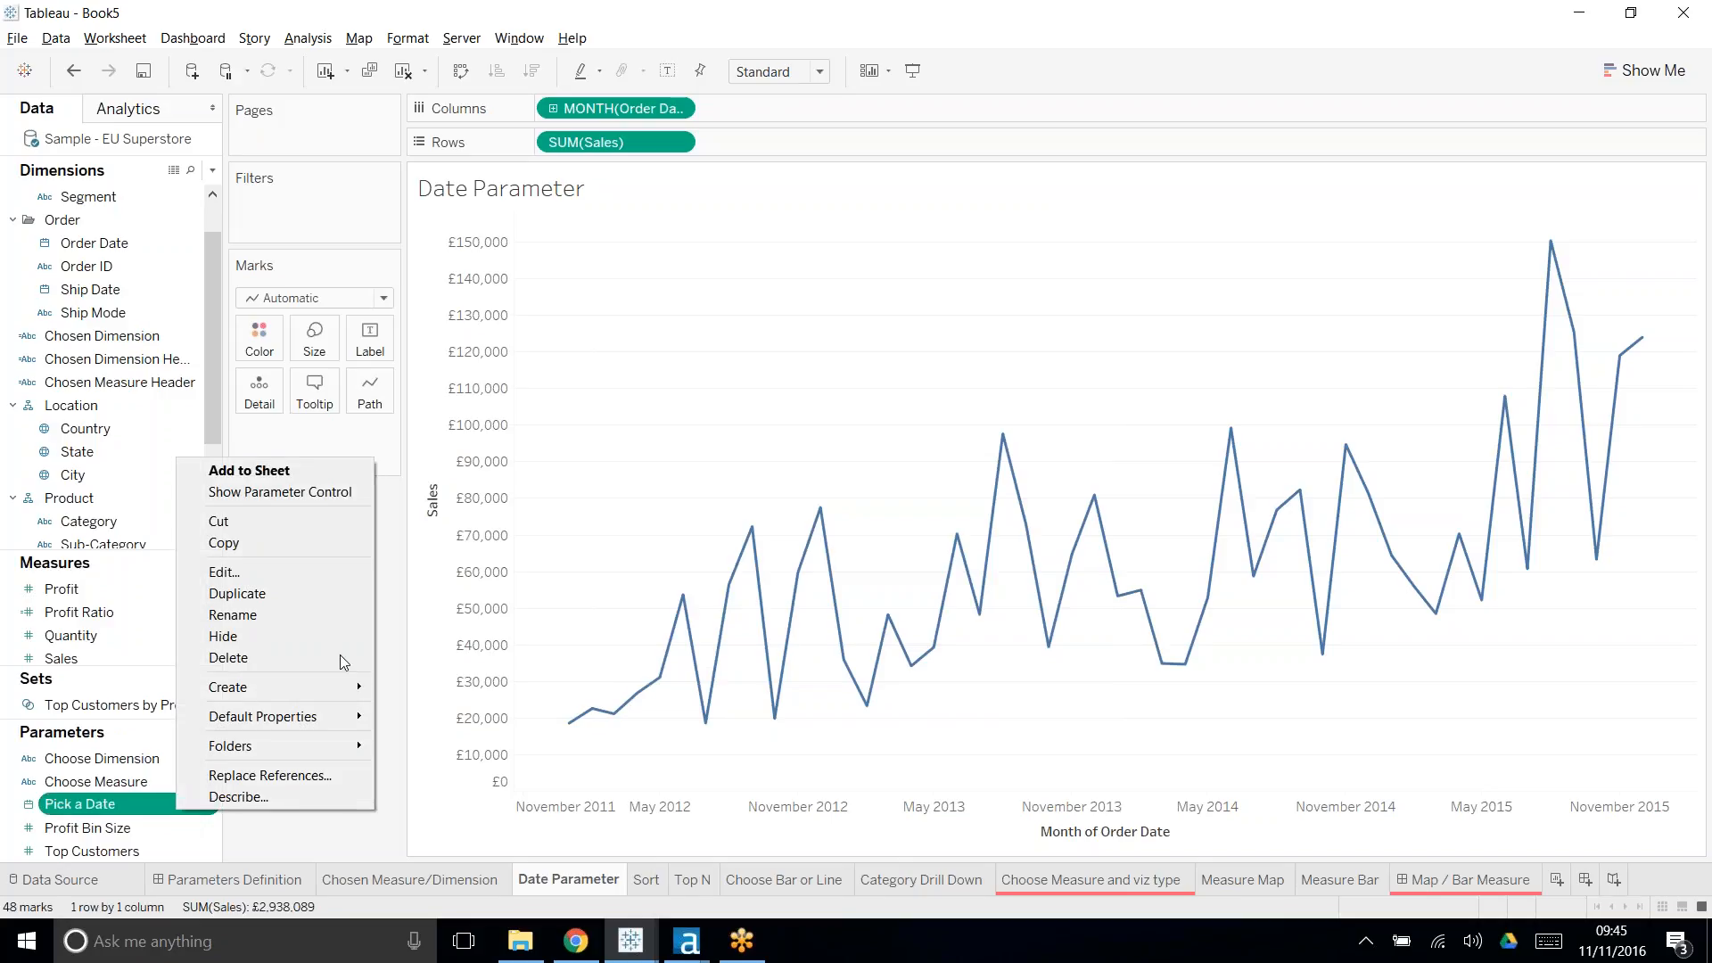
pyautogui.click(294, 491)
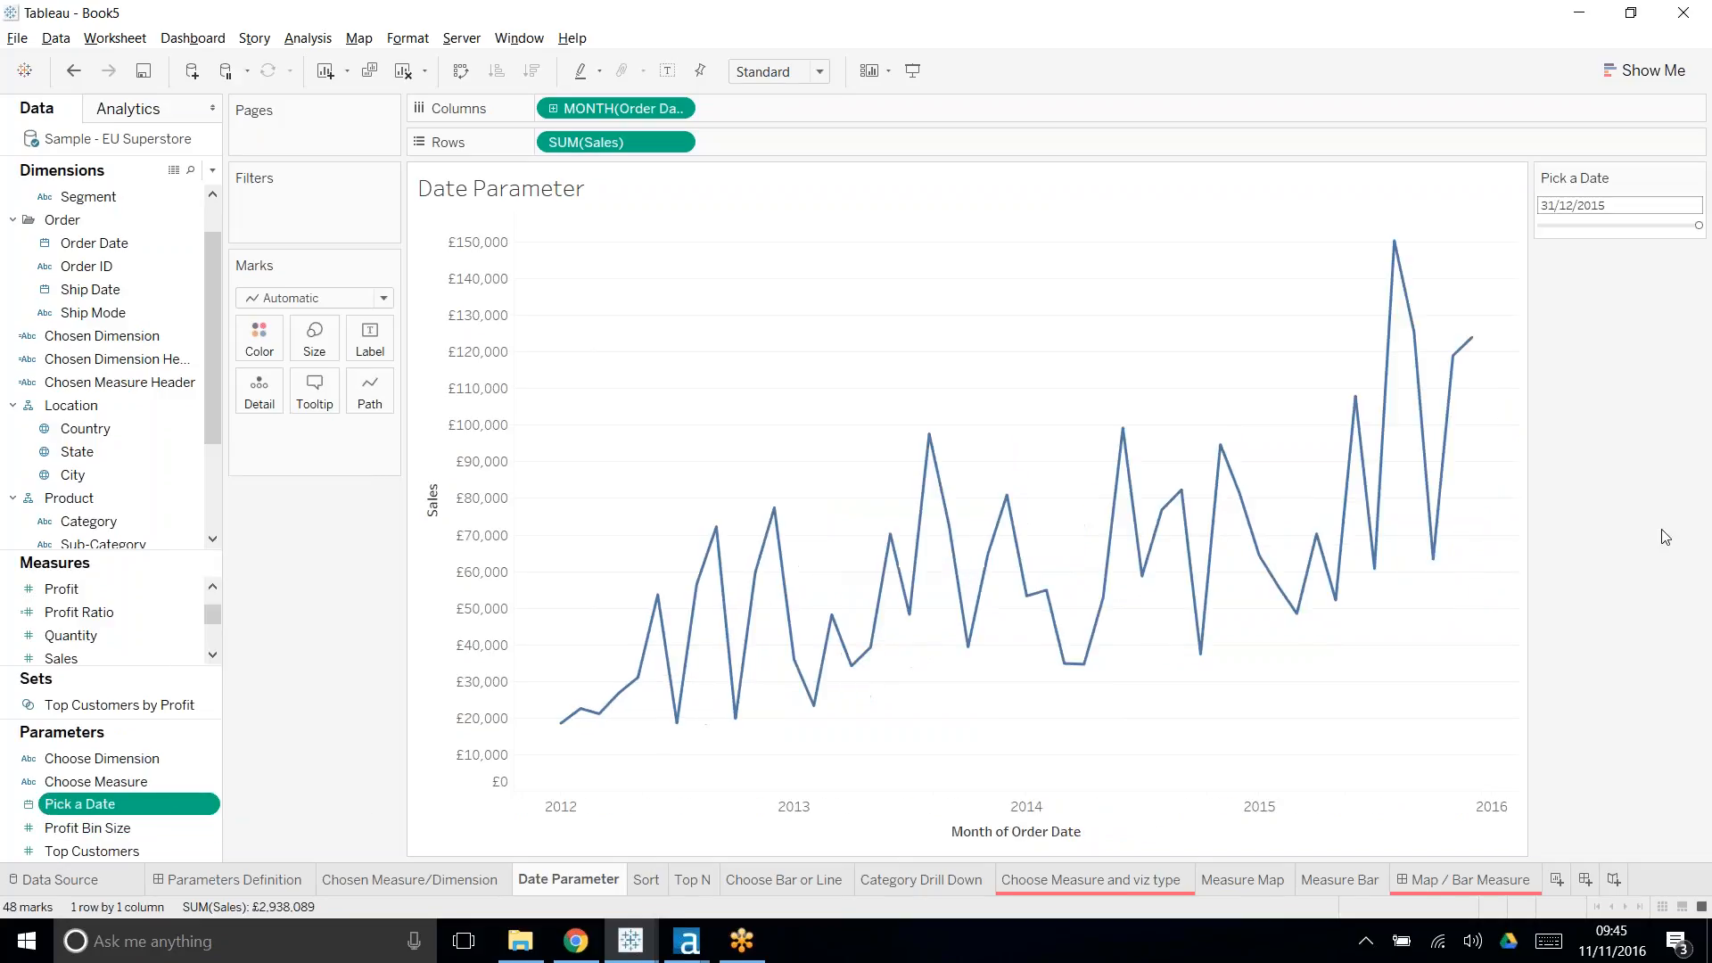
pyautogui.moveTo(1700, 228); pyautogui.dragTo(1457, 265)
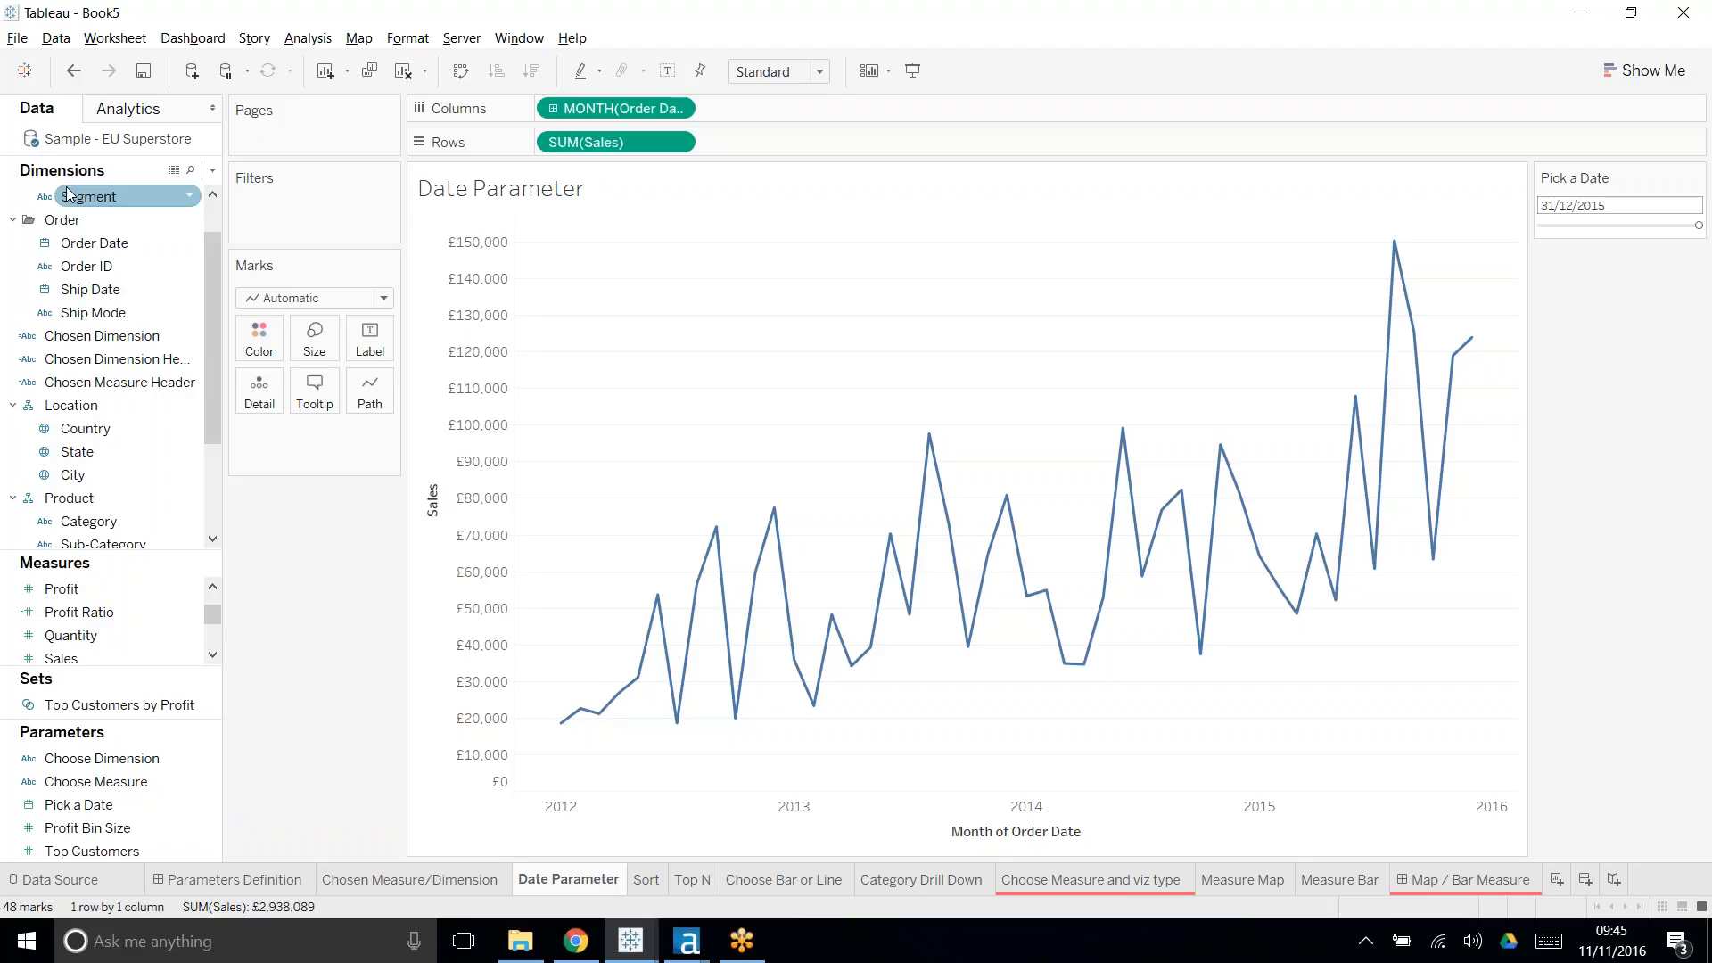
# - Add a reference line for the entire table on the Month of Order Date axis
pyautogui.click(134, 108)
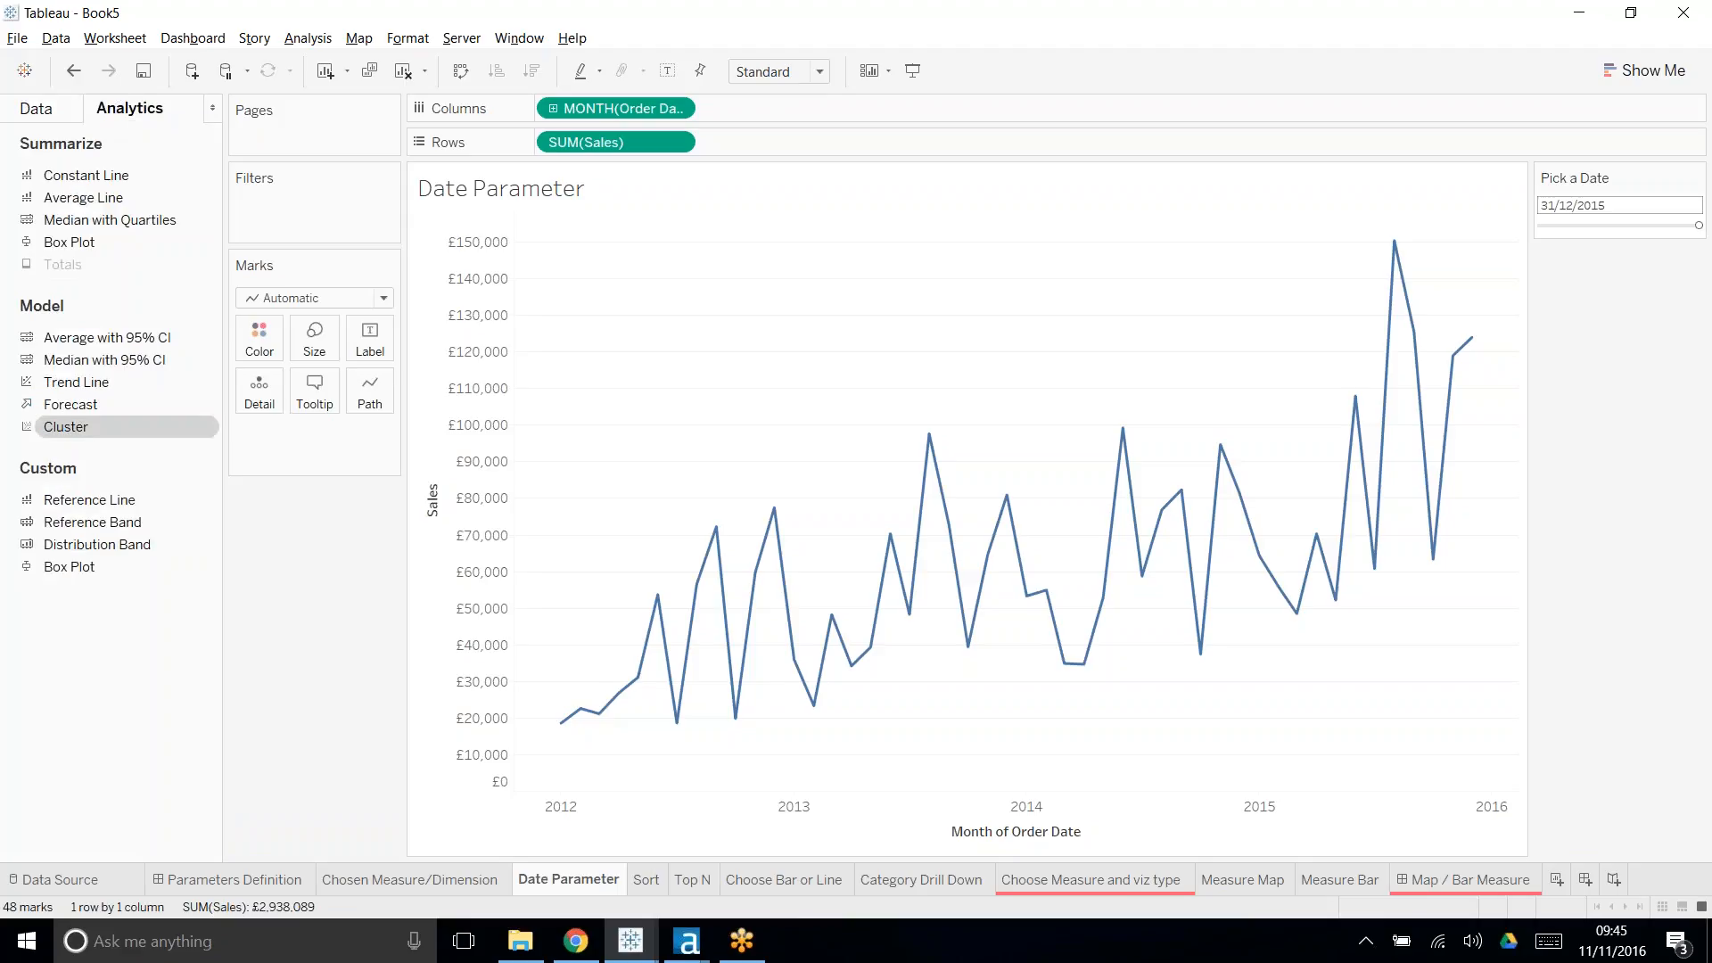
pyautogui.moveTo(86, 508); pyautogui.dragTo(592, 302)
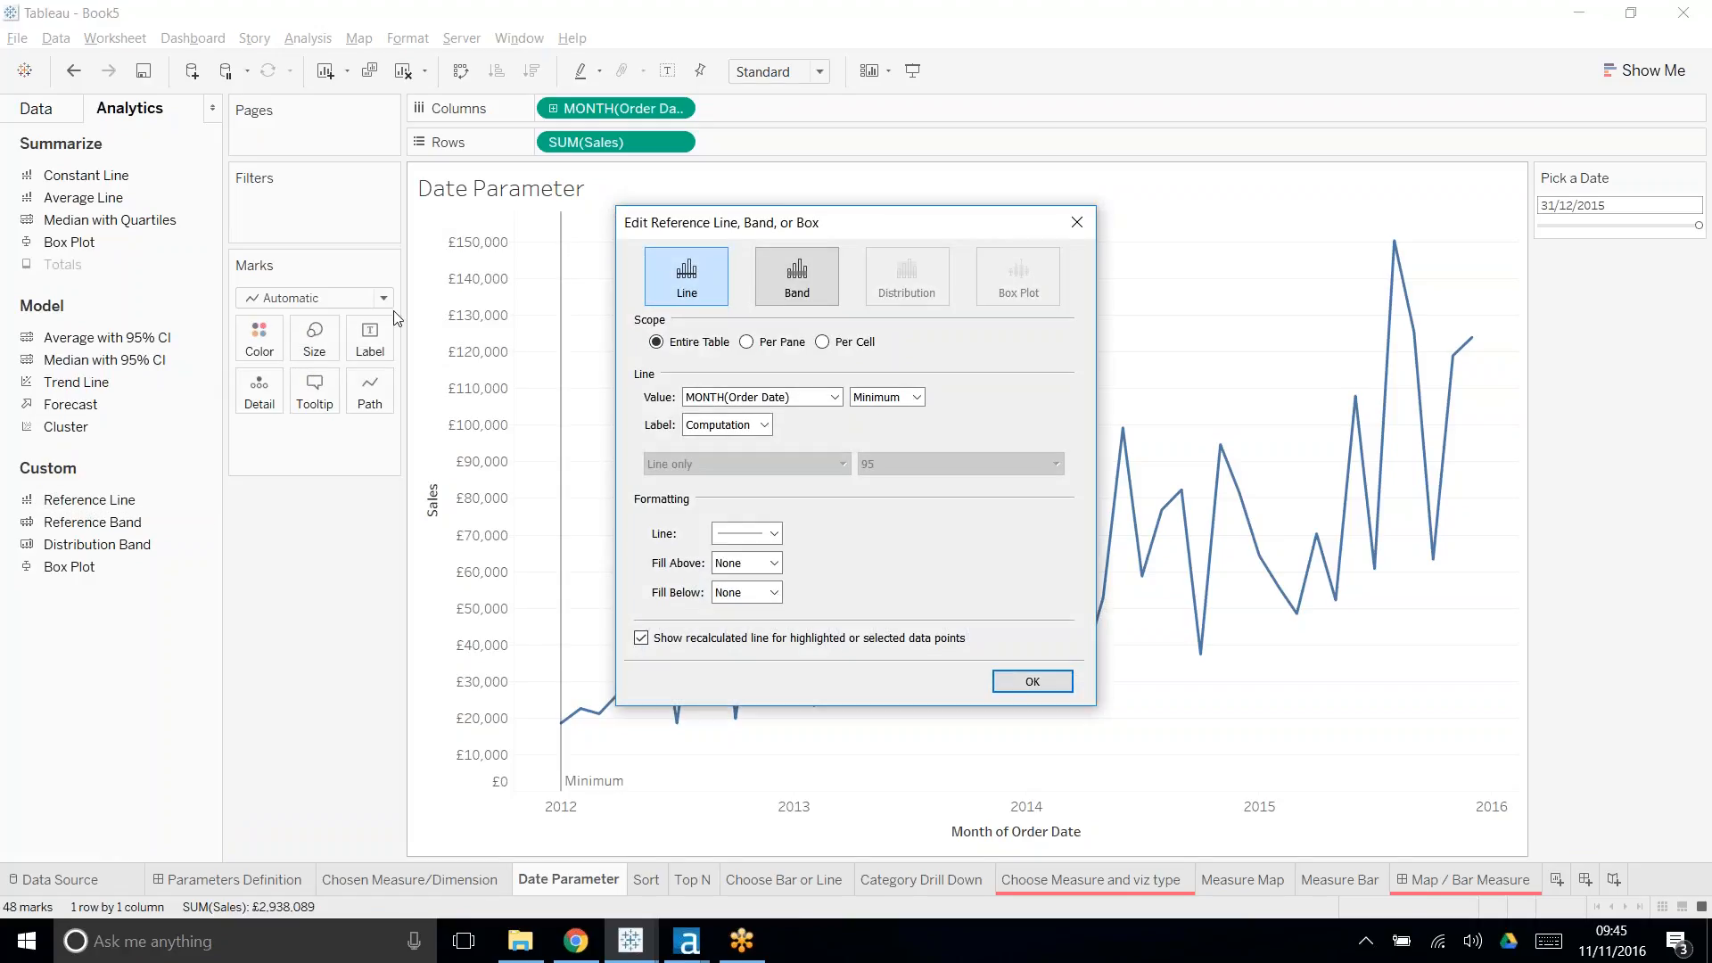
pyautogui.click(835, 397)
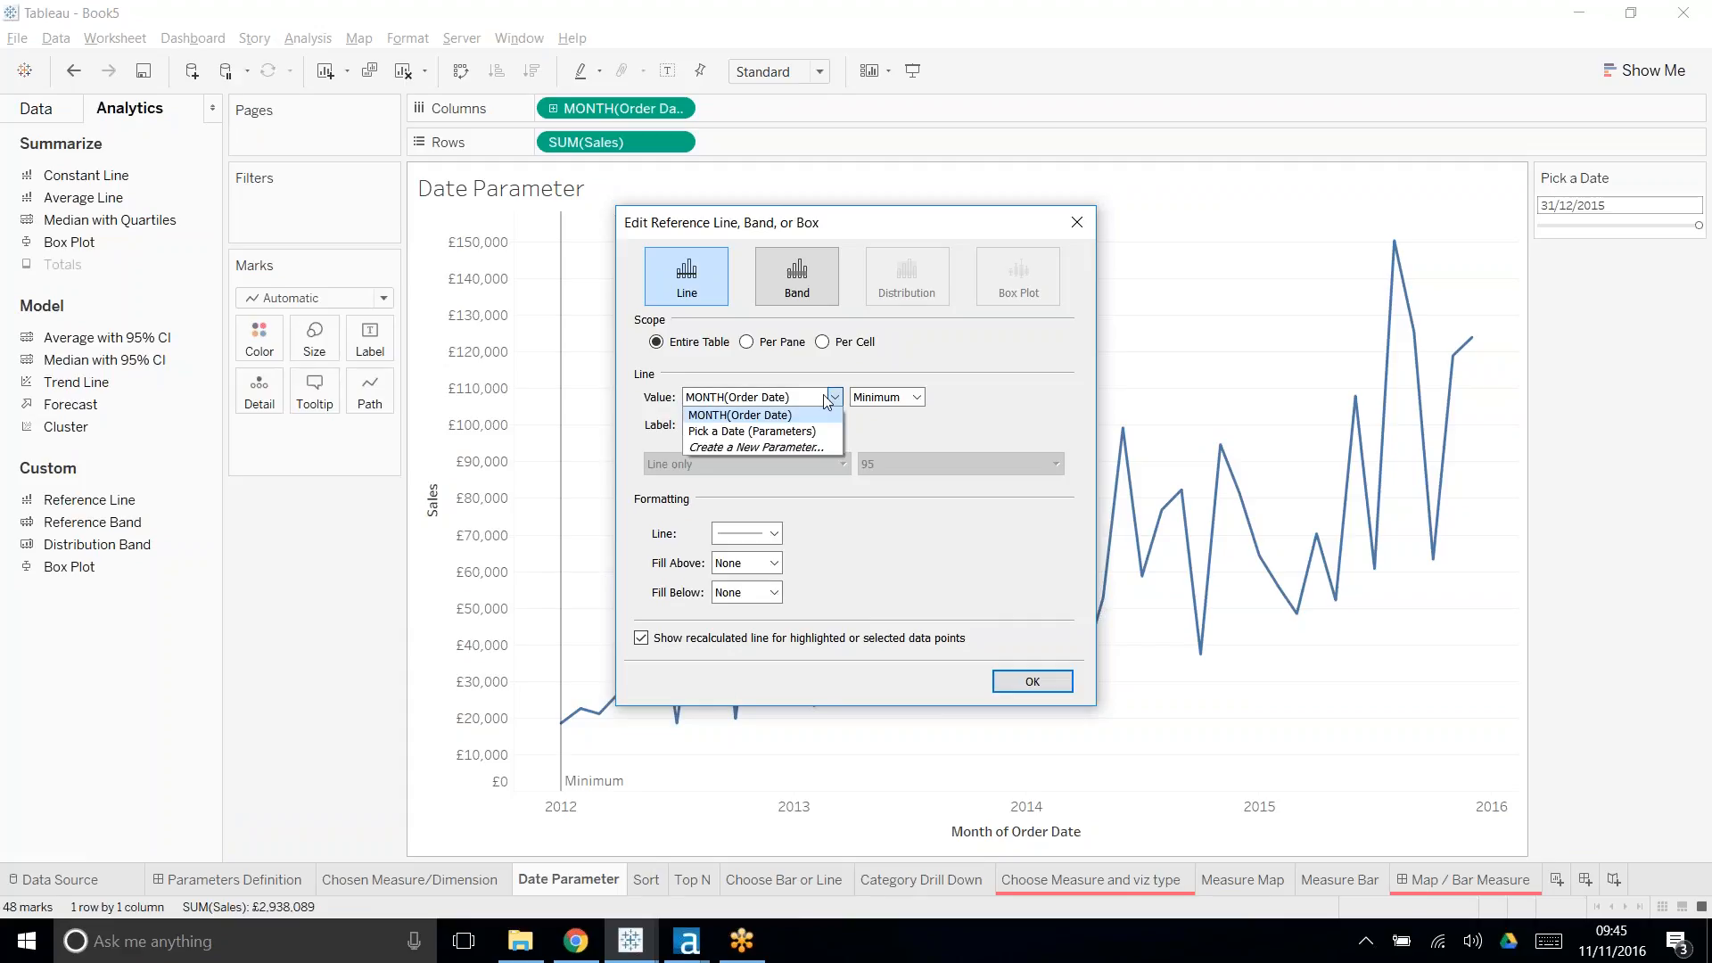
pyautogui.click(785, 448)
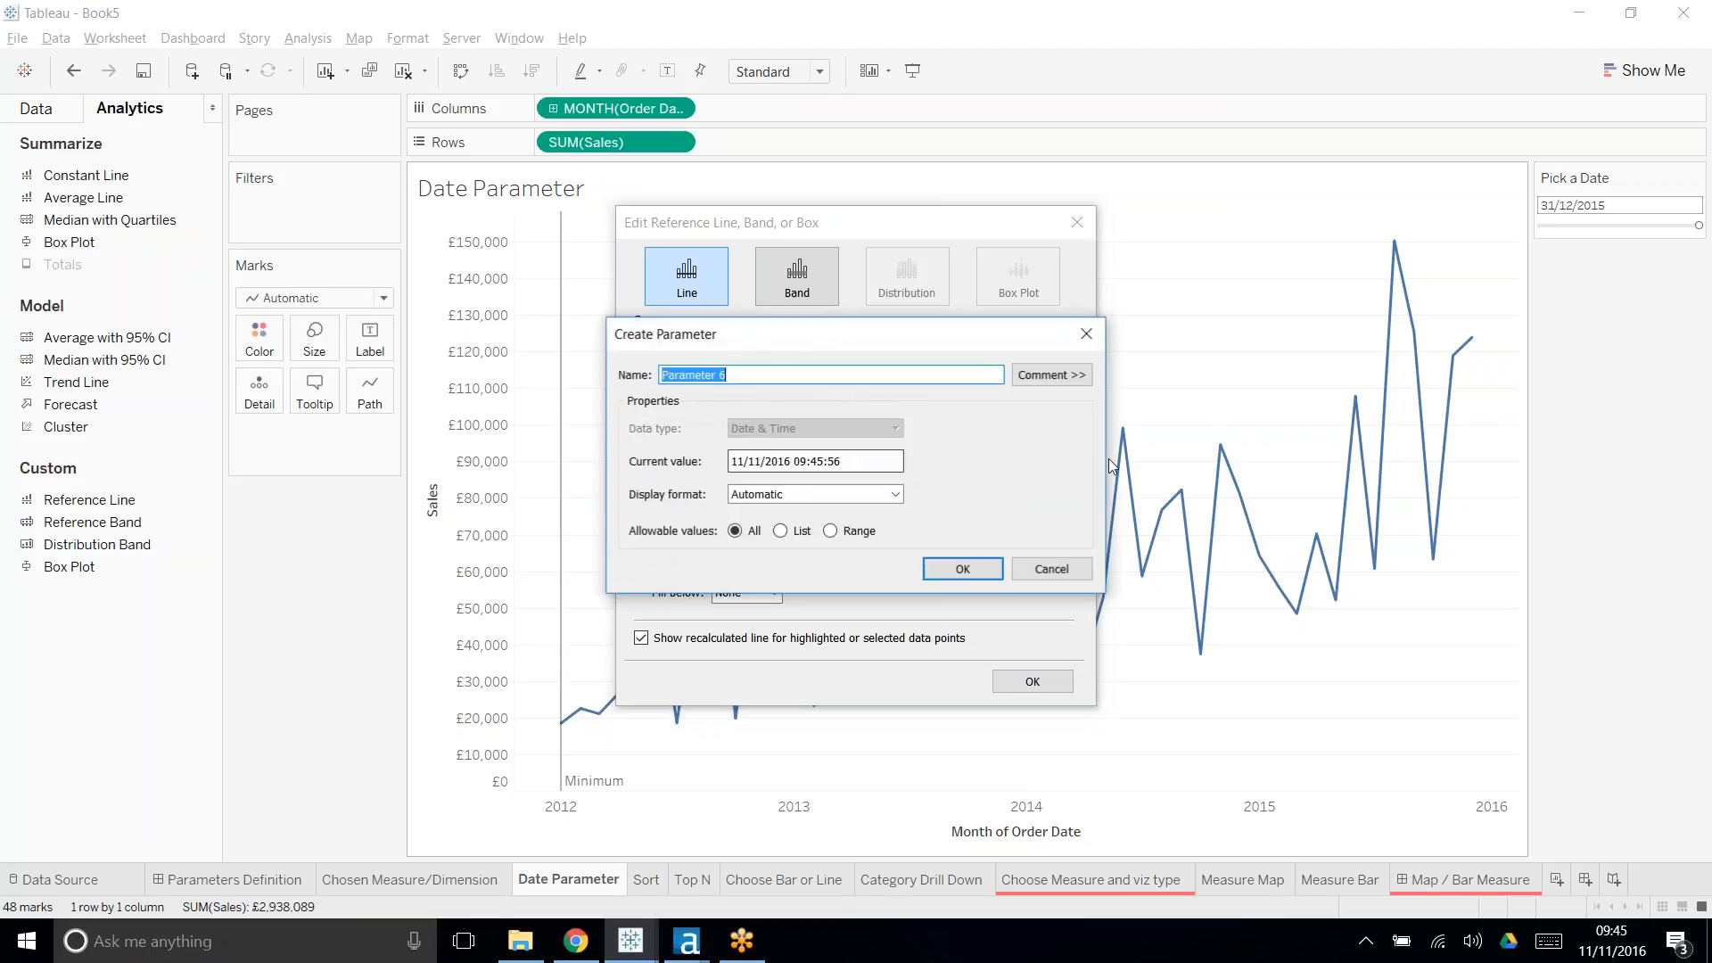
pyautogui.click(1084, 337)
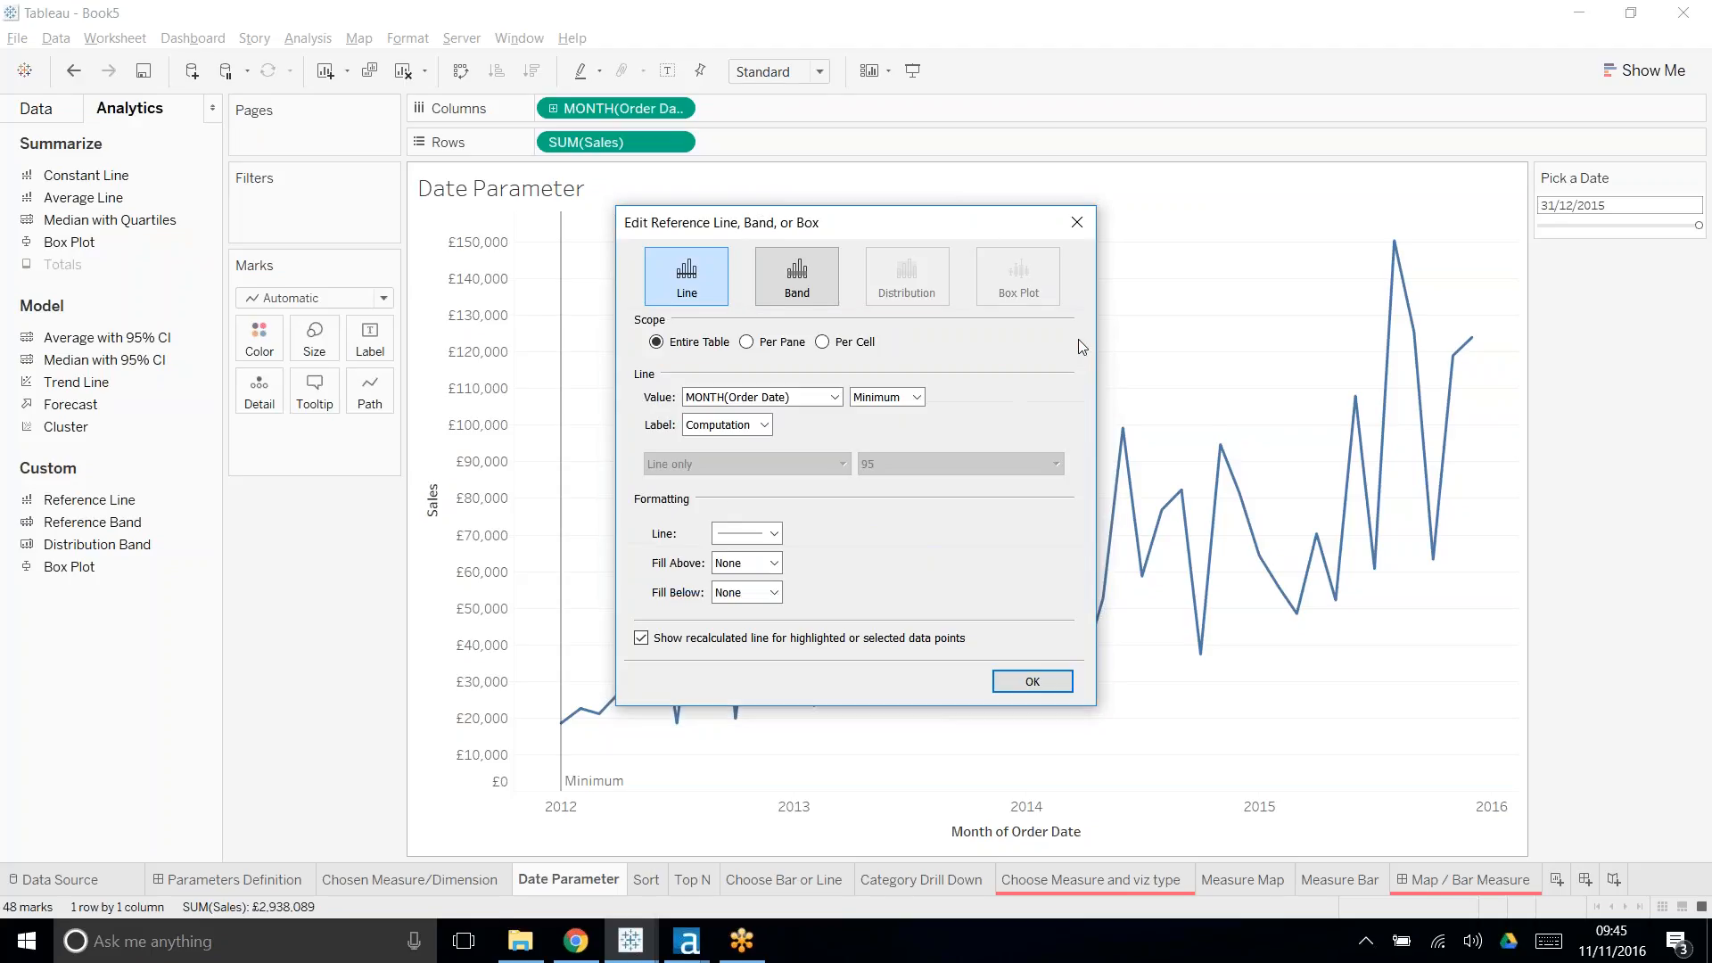
# - Base the reference line on the Pick a Date parameter, and move it to 05/04/2014 with the parameter control
pyautogui.click(834, 397)
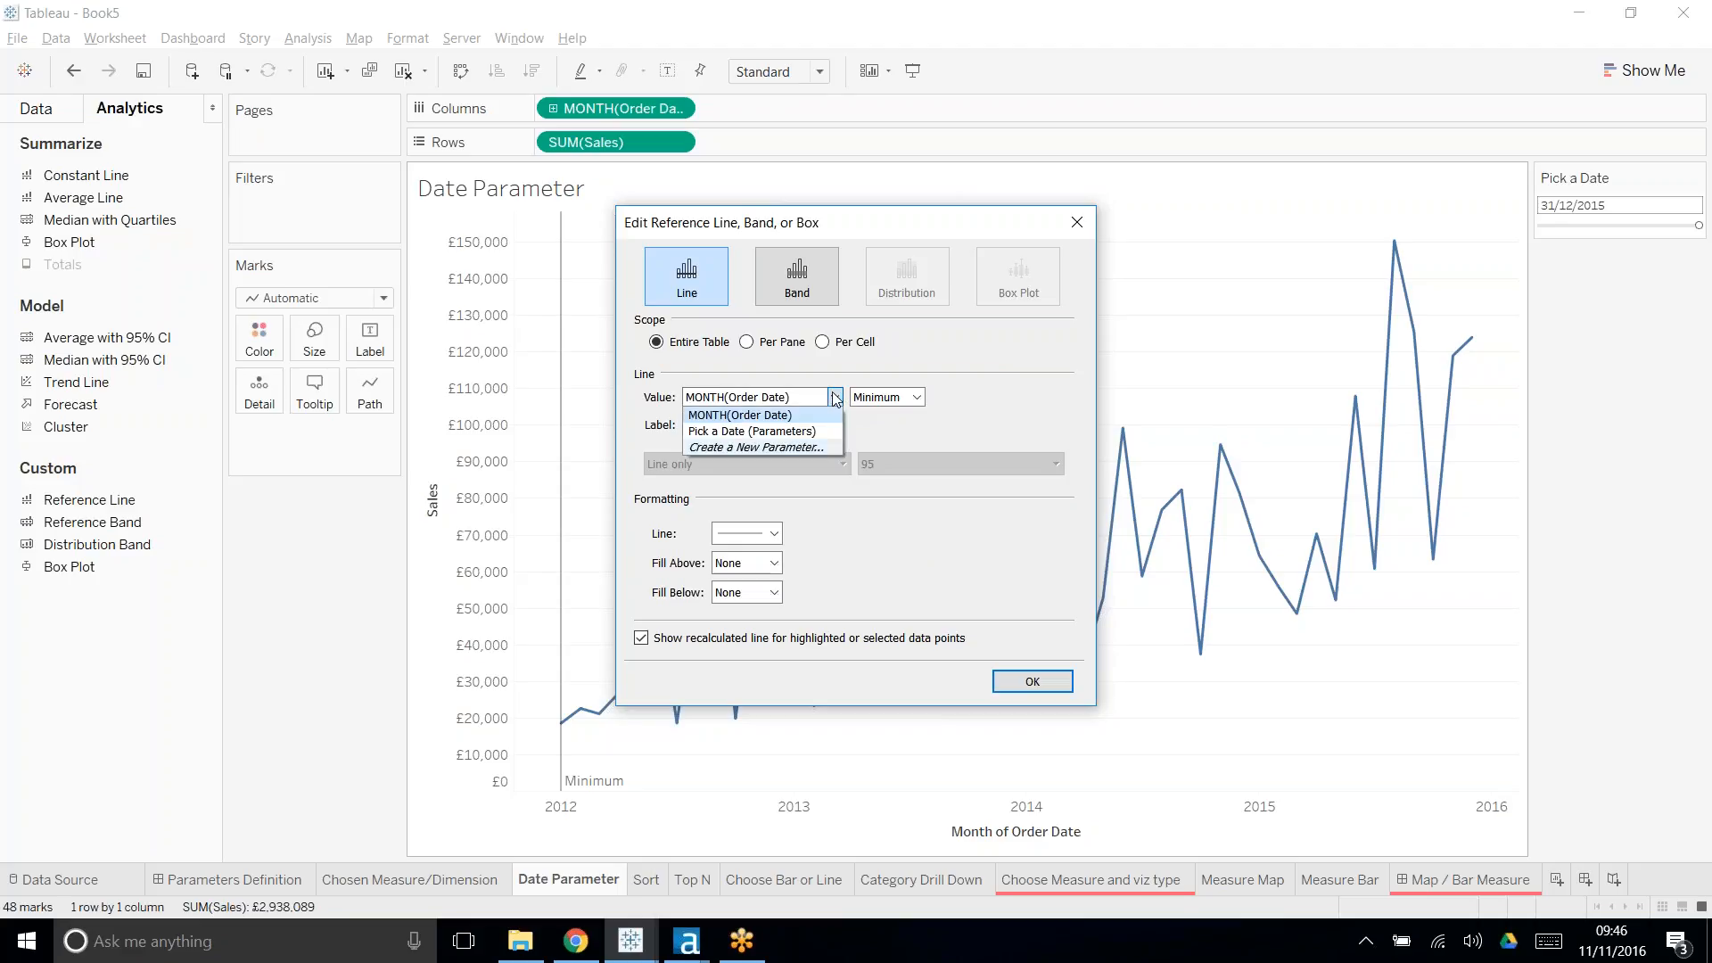
pyautogui.click(774, 431)
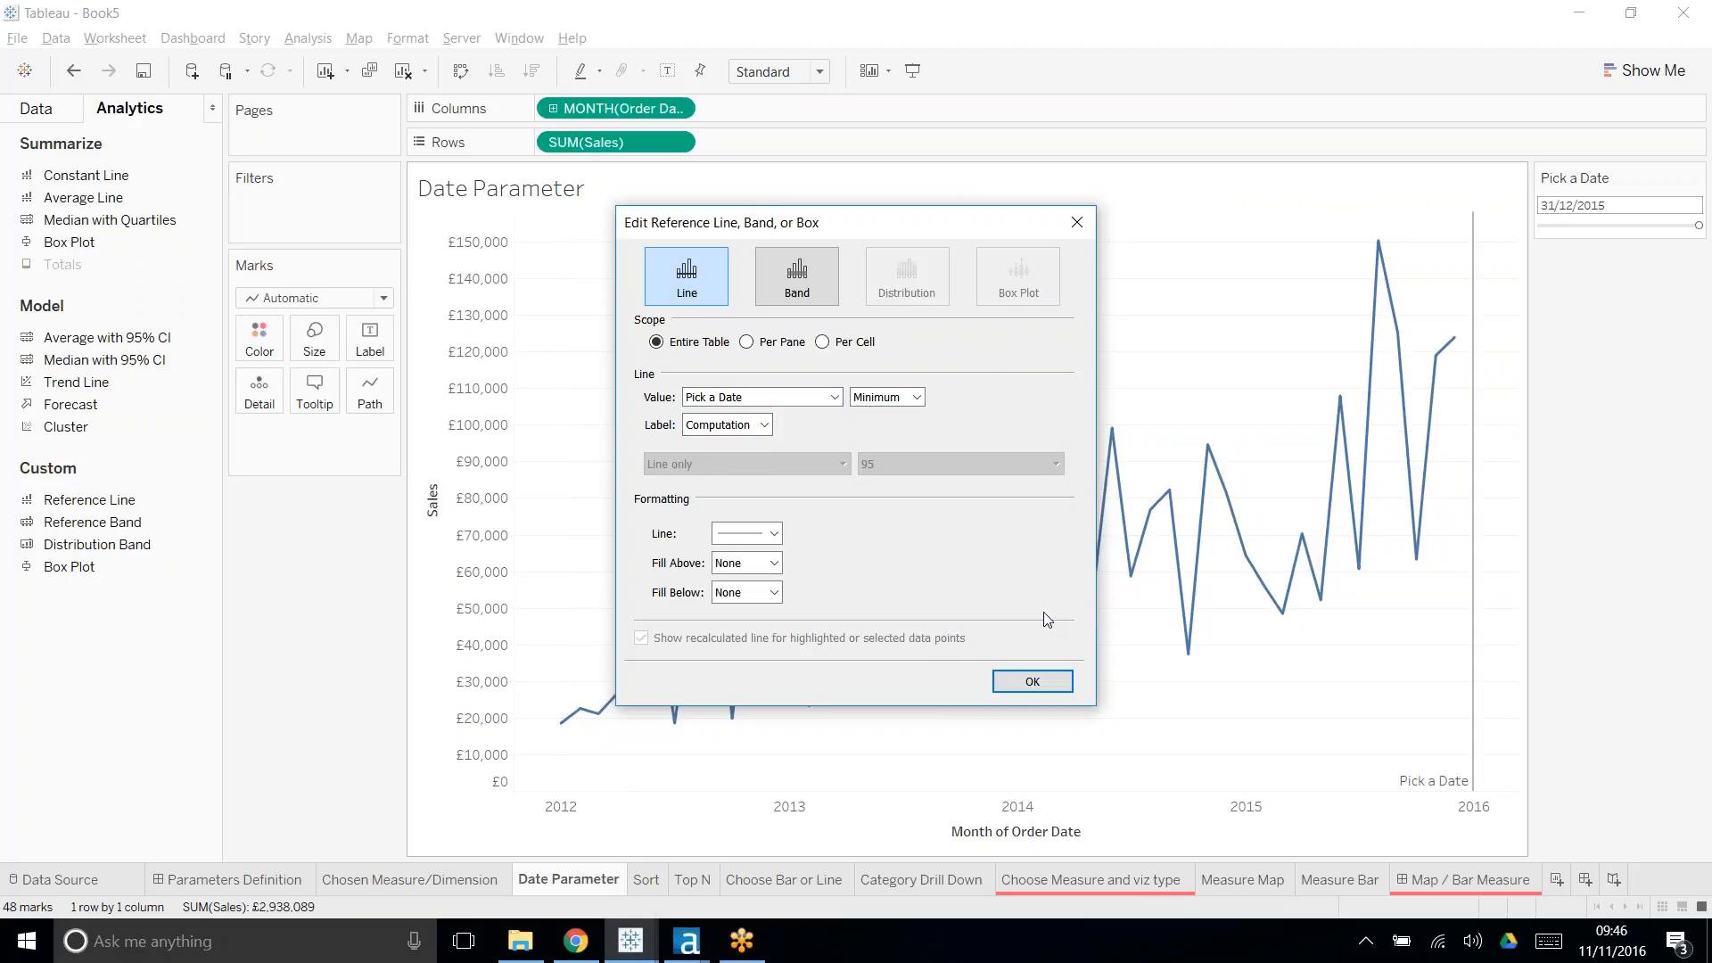
pyautogui.click(1017, 680)
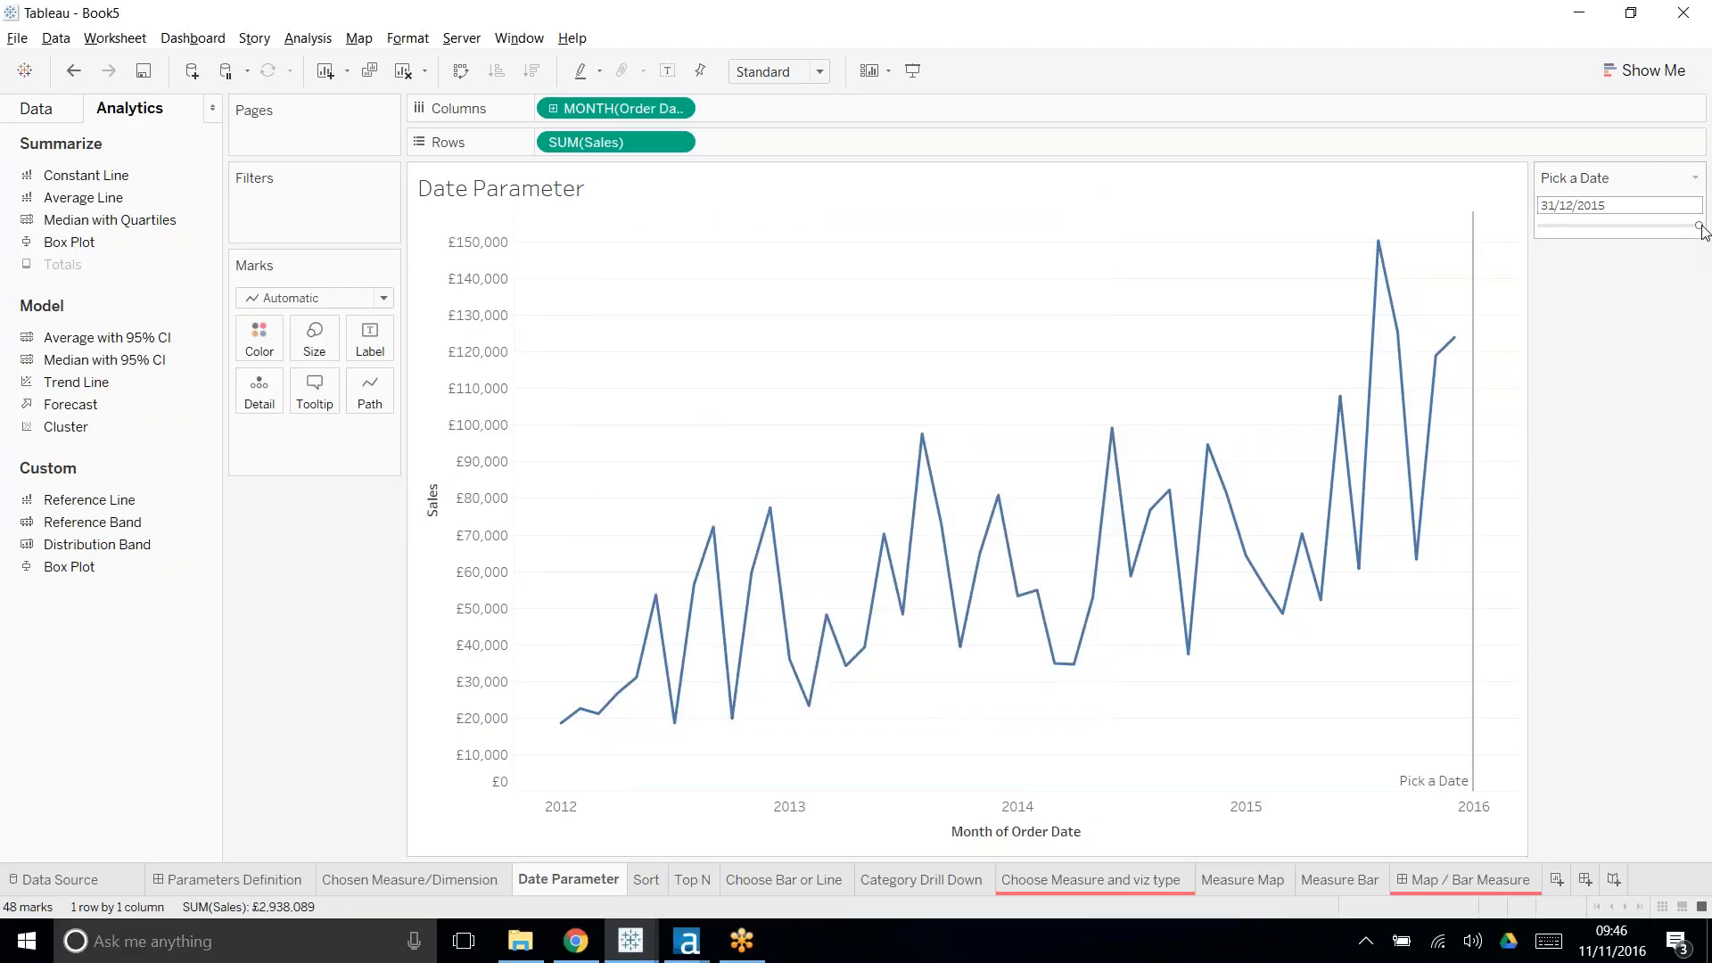
pyautogui.moveTo(1703, 230); pyautogui.dragTo(1590, 230)
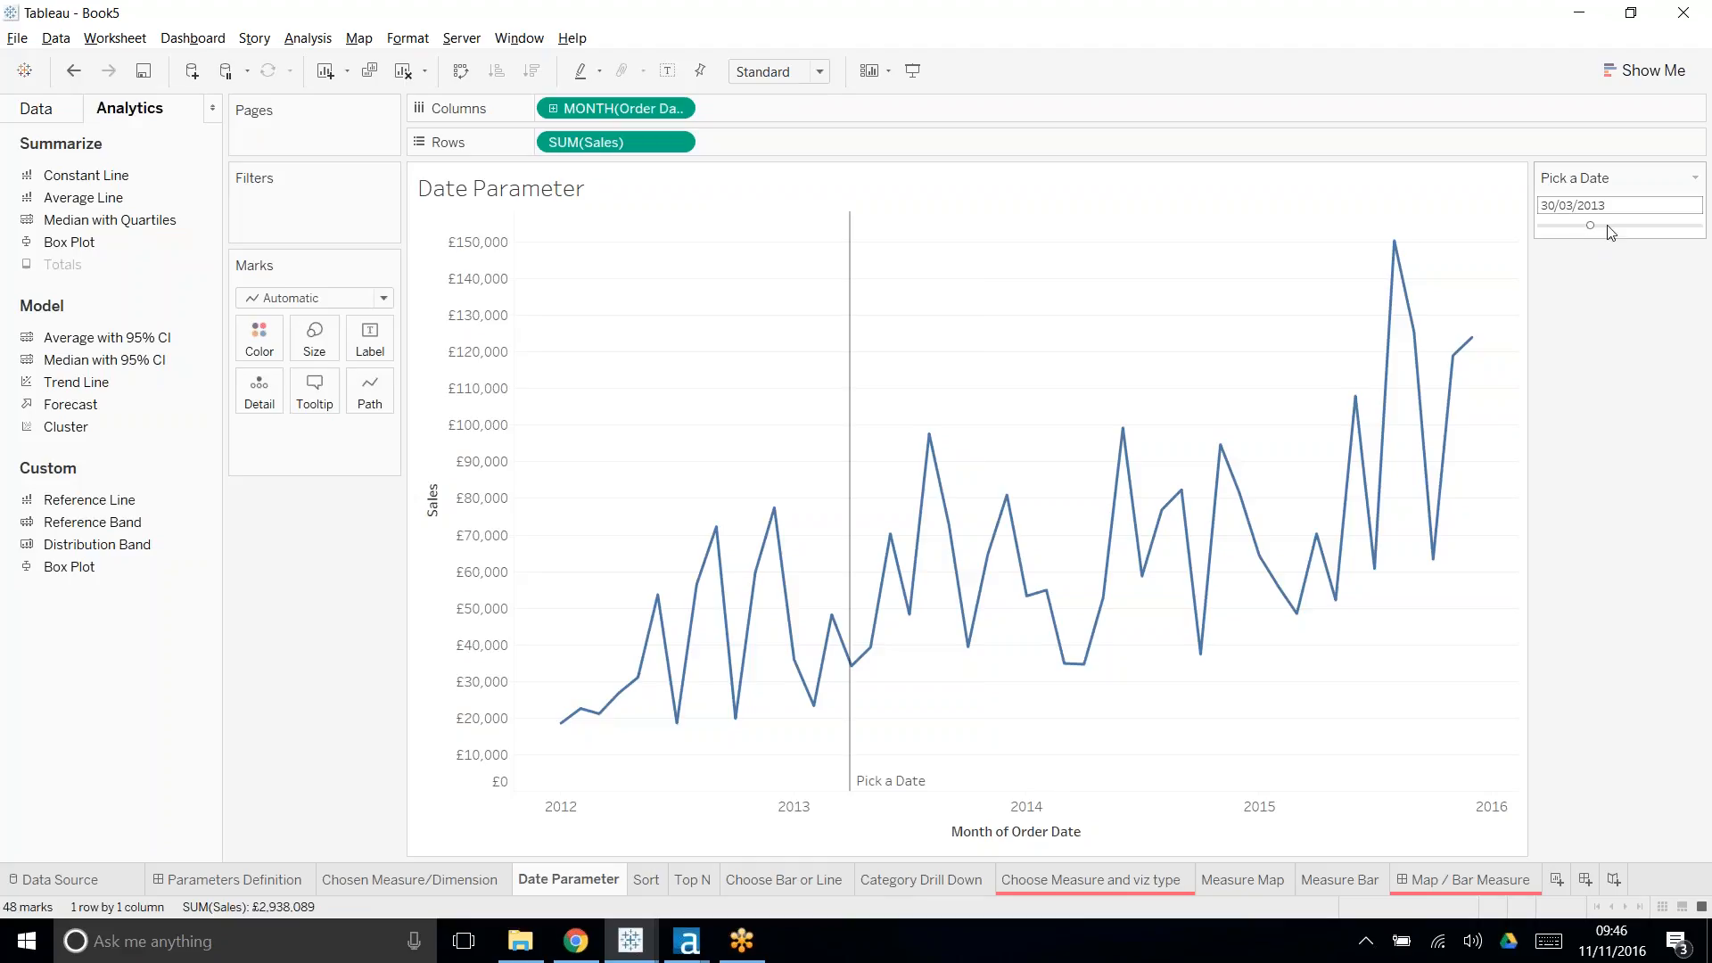
pyautogui.click(1631, 227)
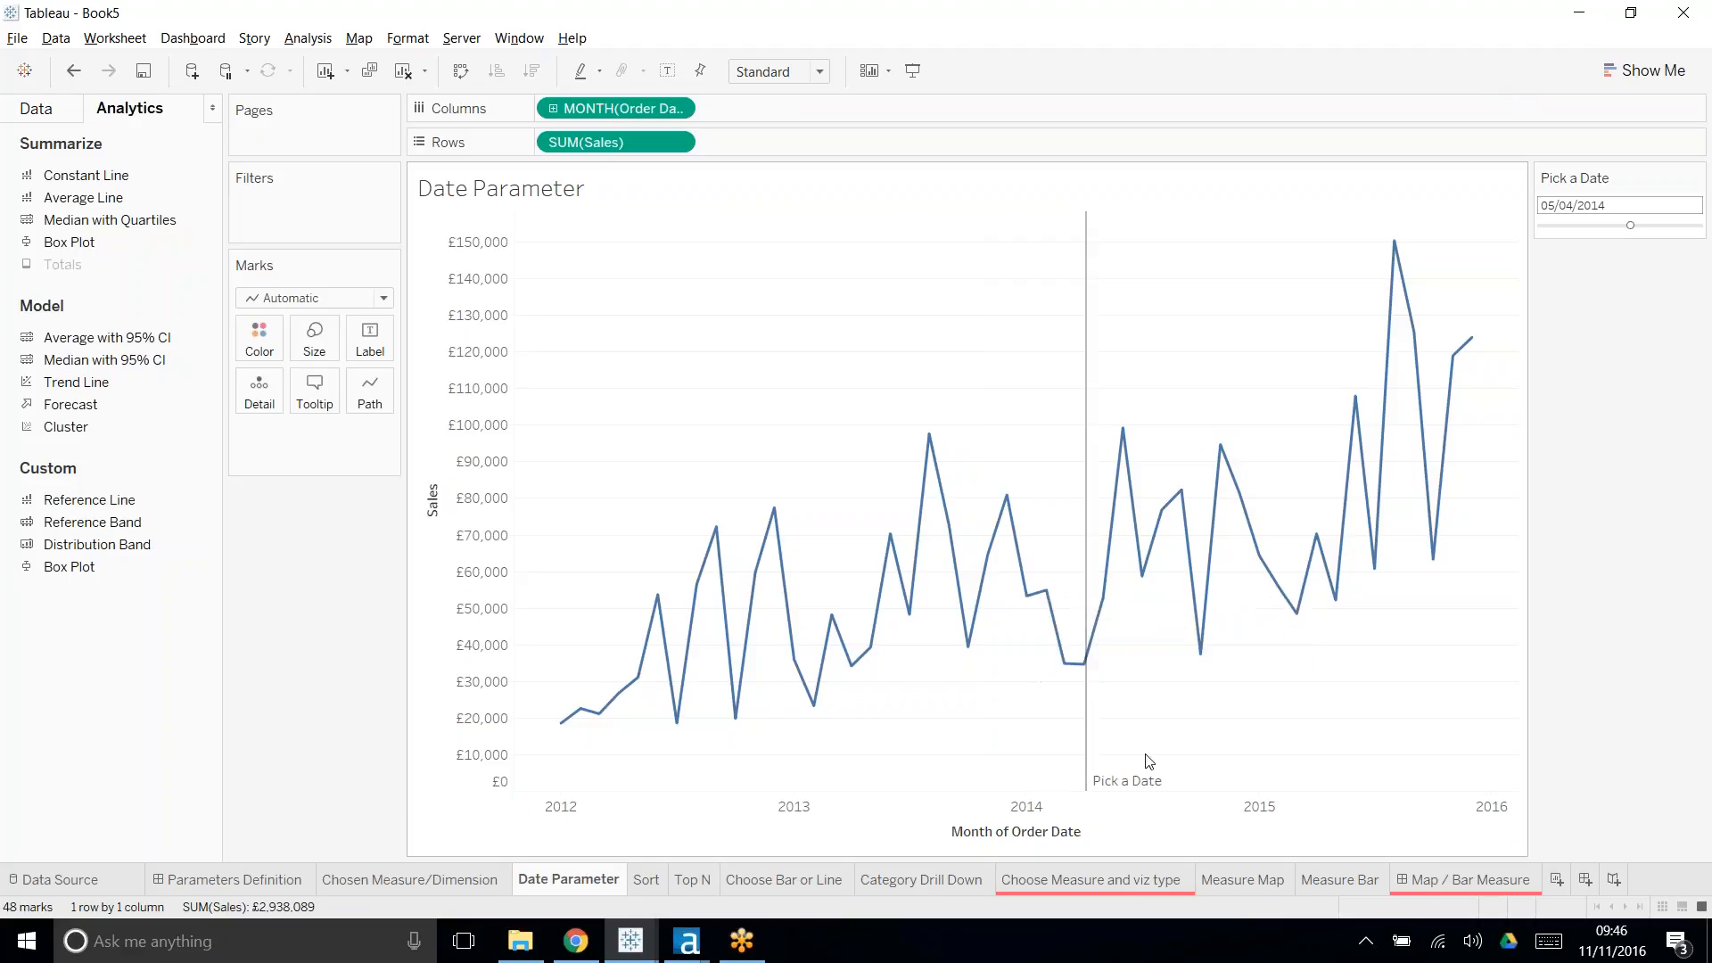
# - Edit the Pick a Date reference line so that its label shows the value
pyautogui.click(1139, 785)
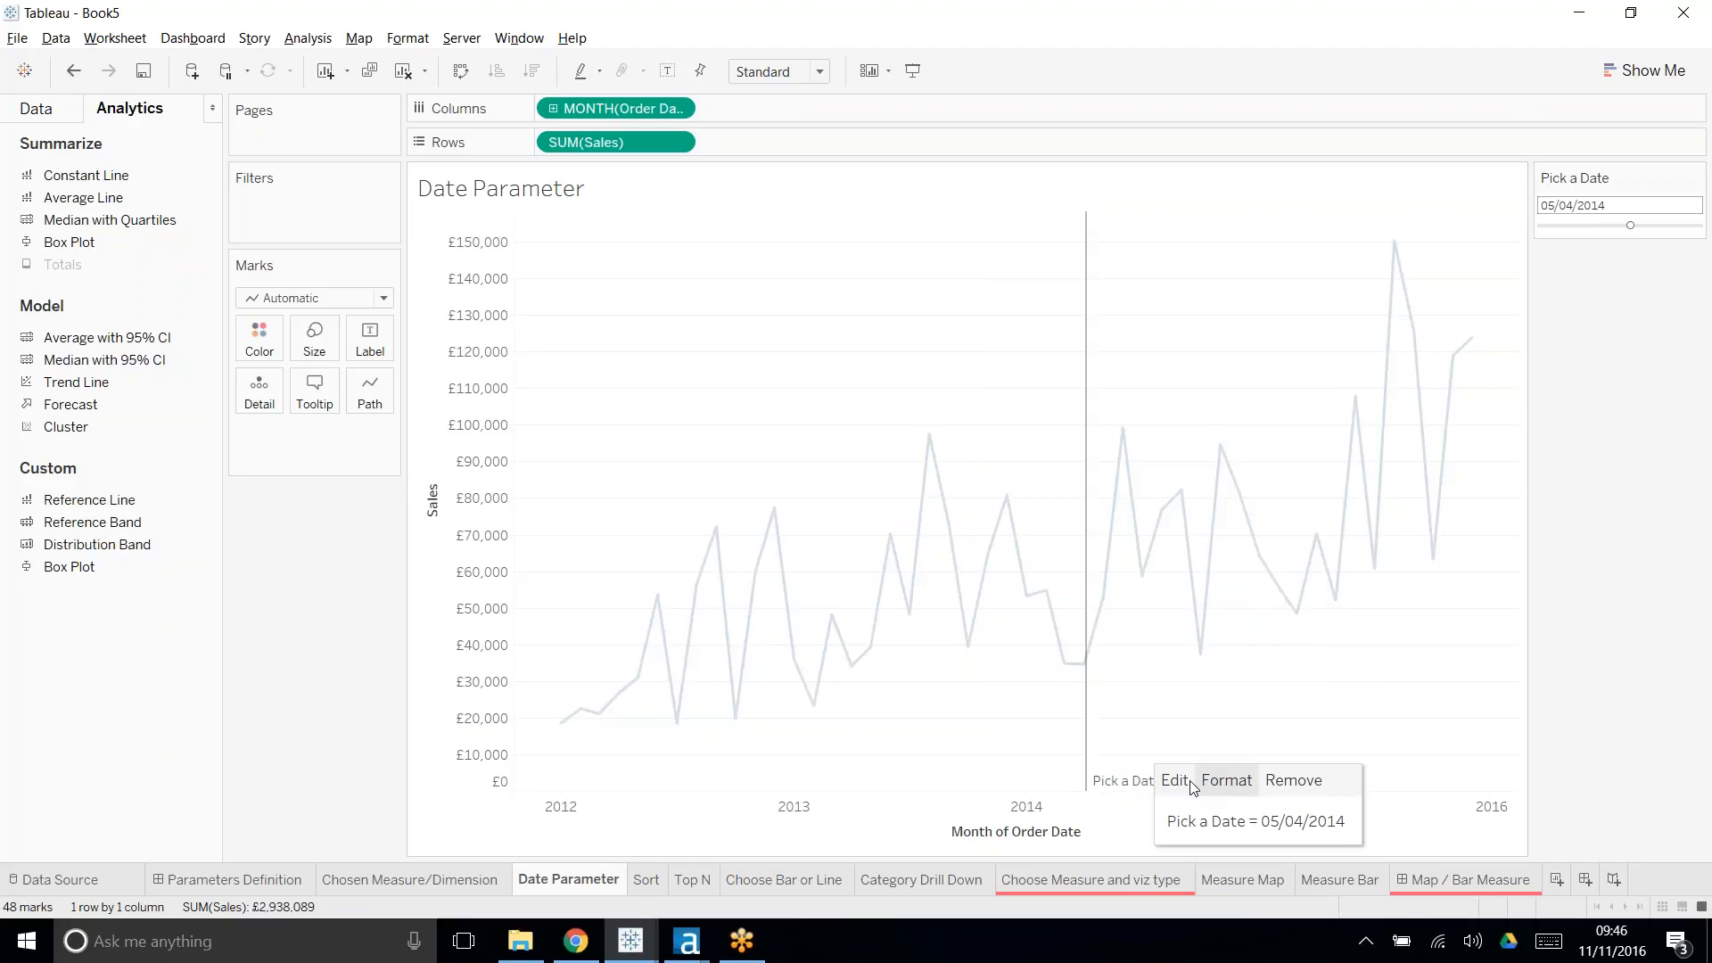
pyautogui.click(1170, 782)
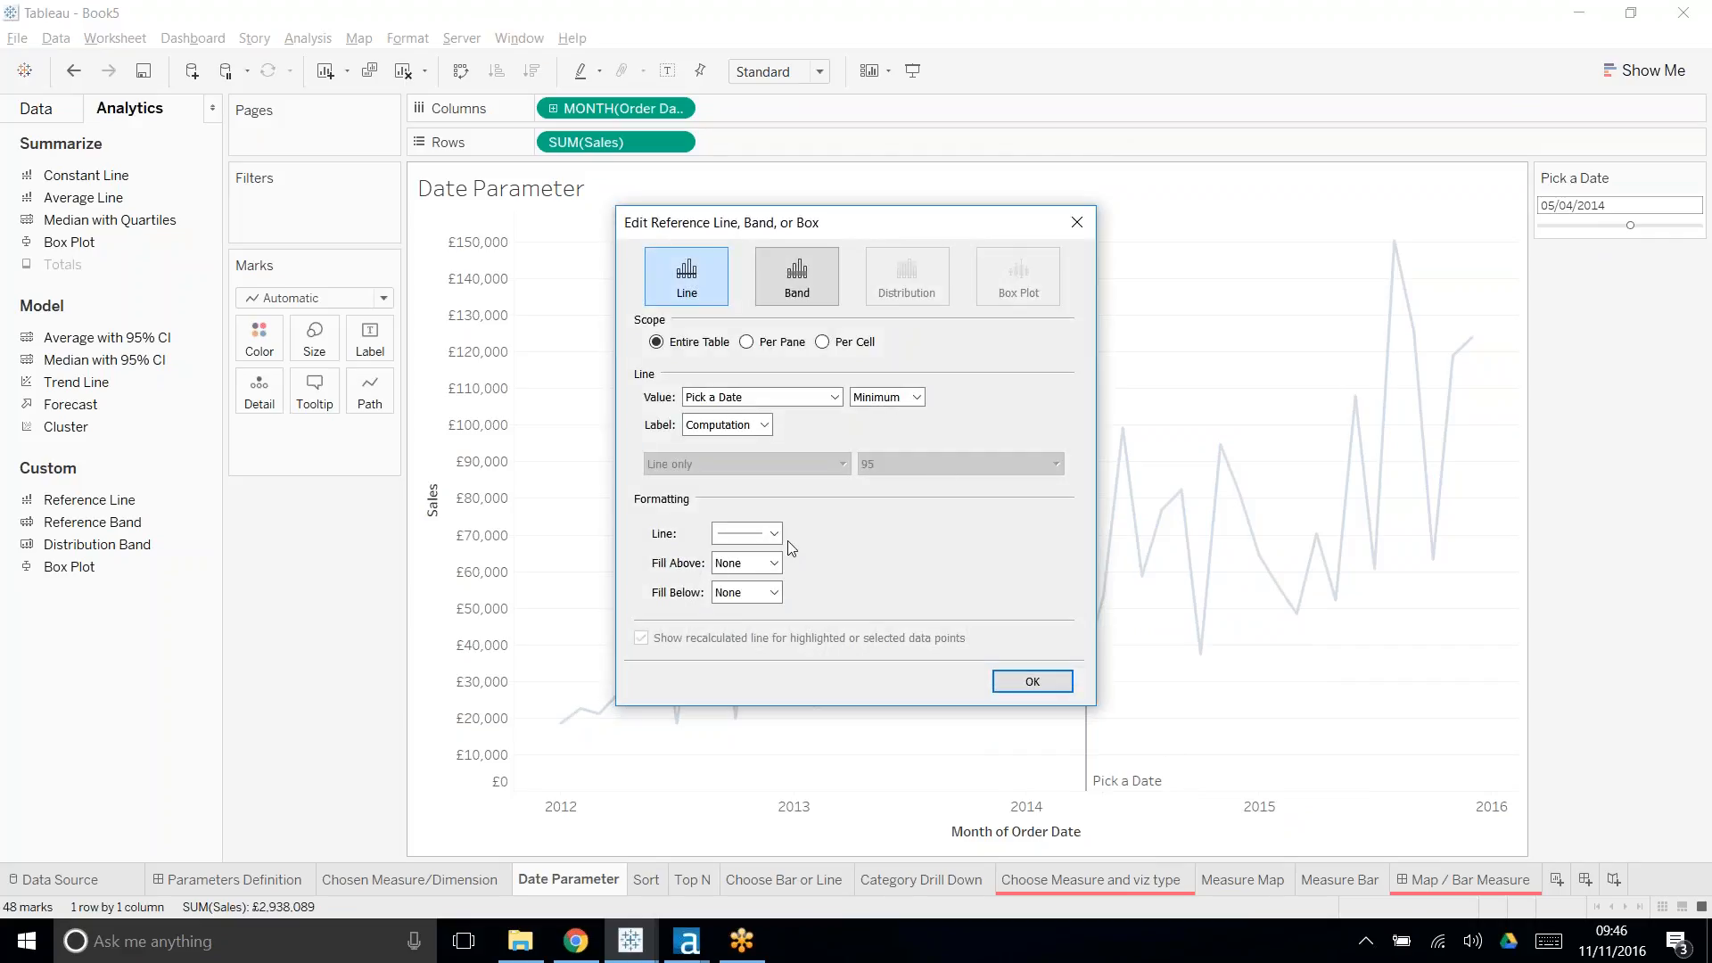
pyautogui.click(758, 426)
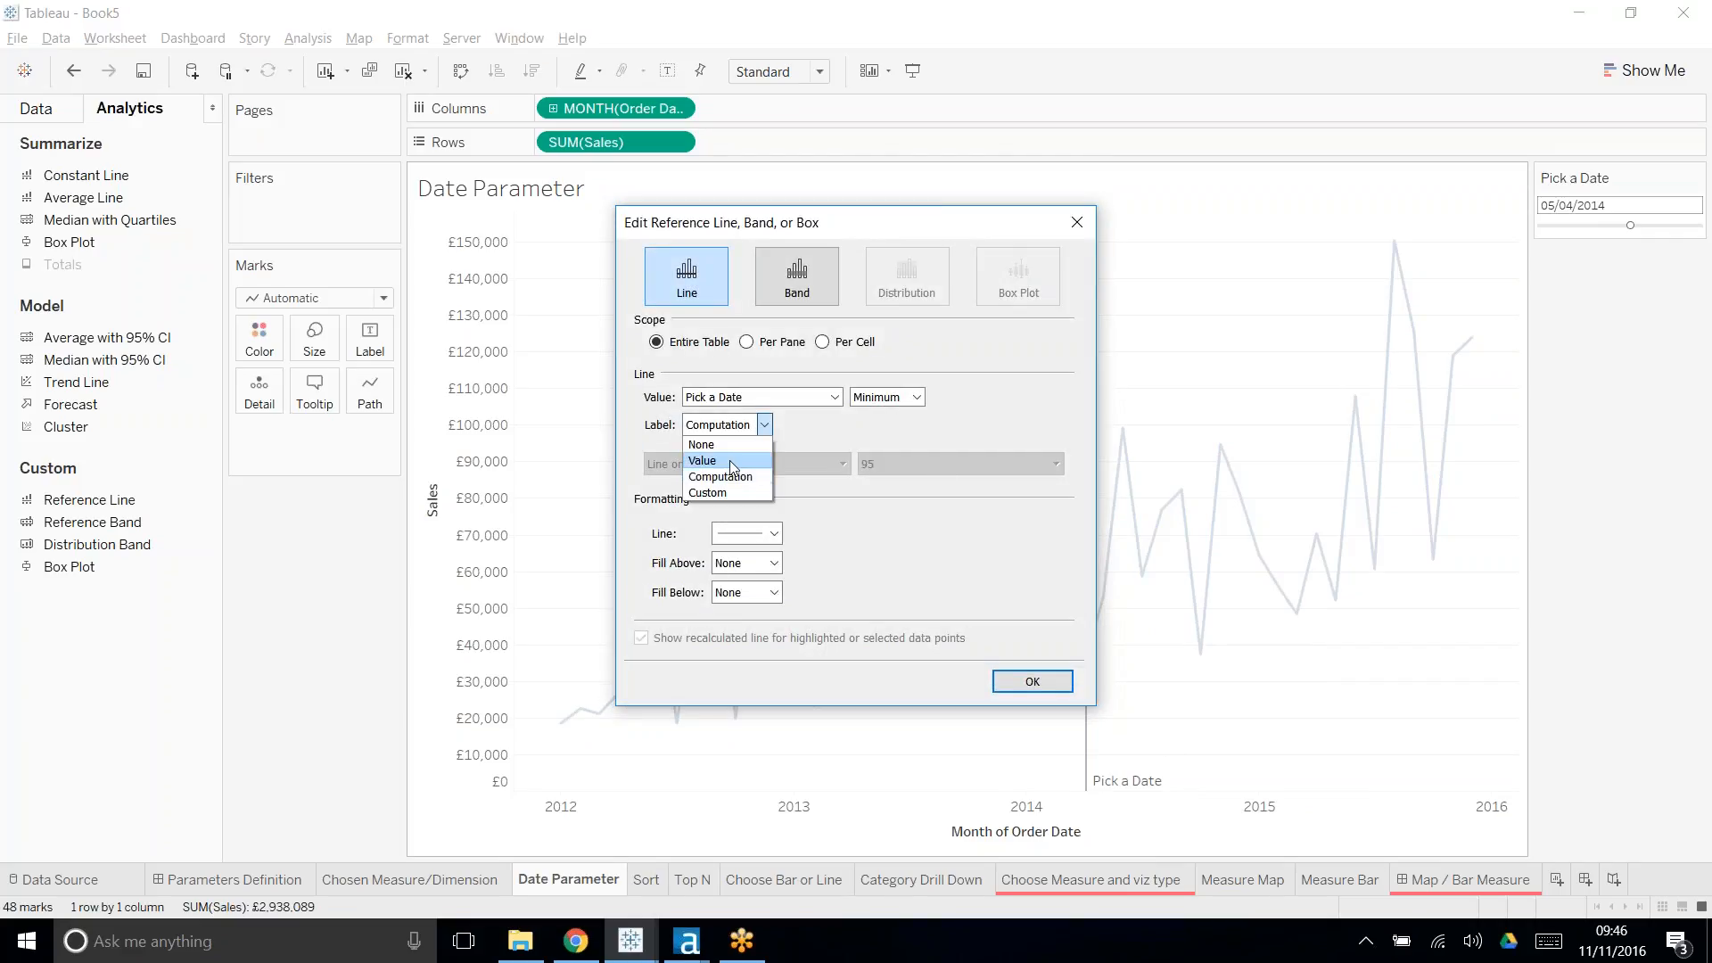
pyautogui.click(730, 460)
pyautogui.click(1019, 682)
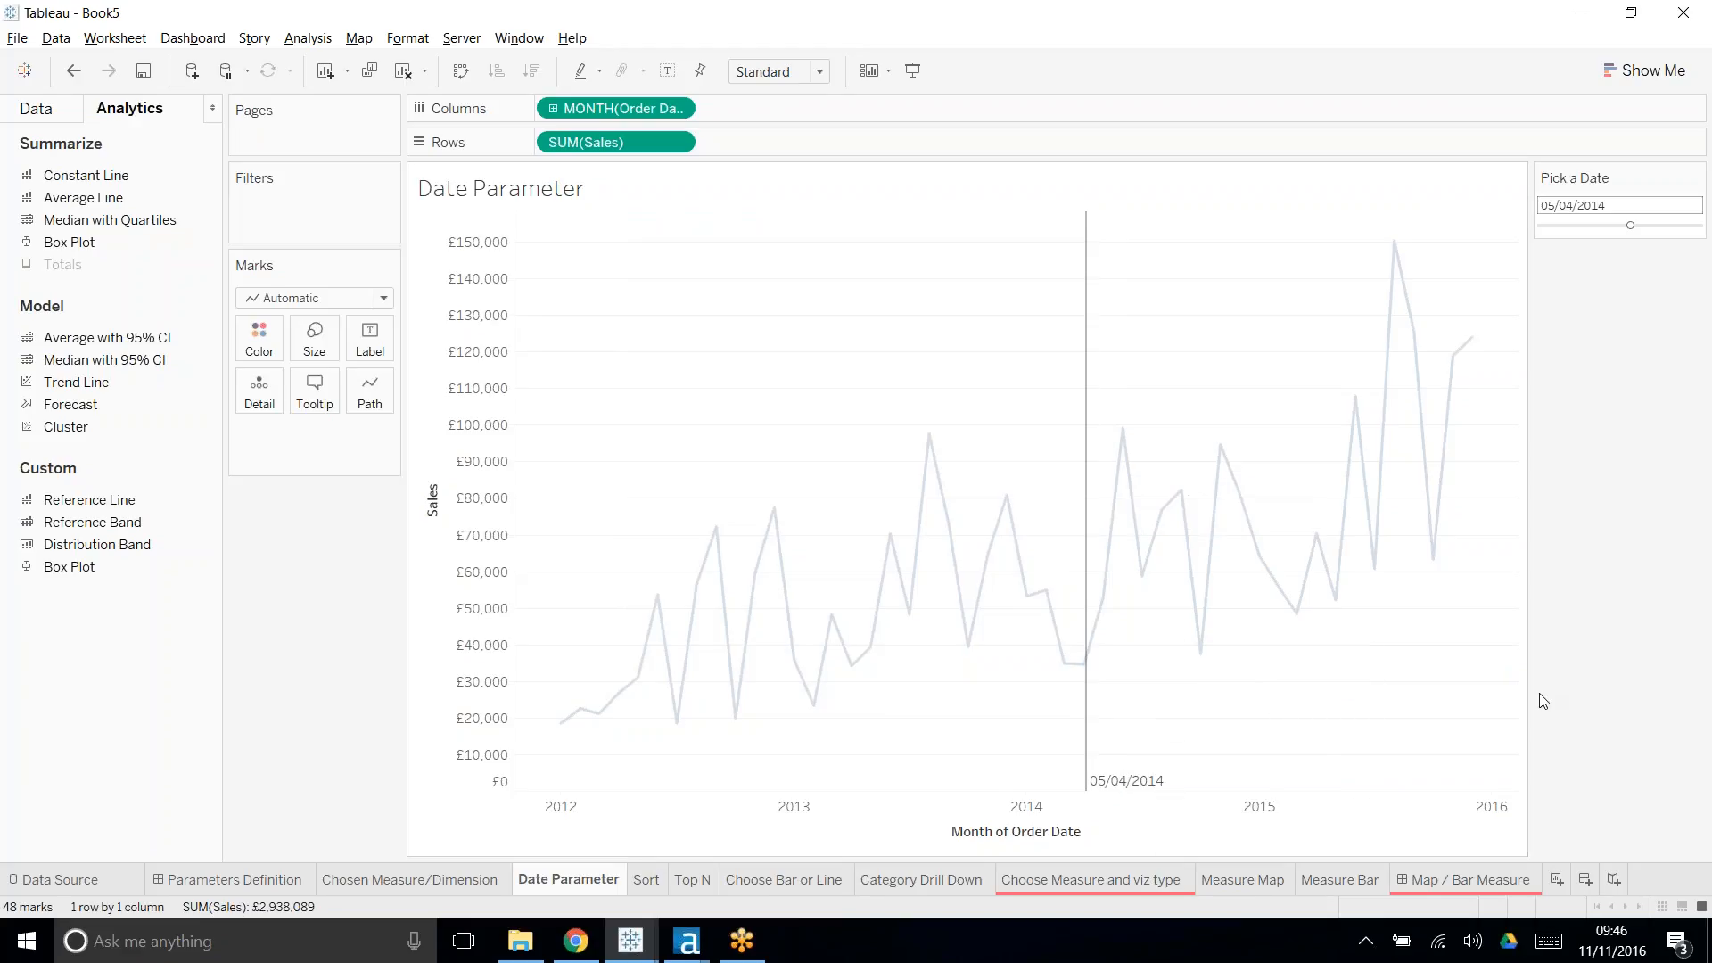
pyautogui.click(1581, 831)
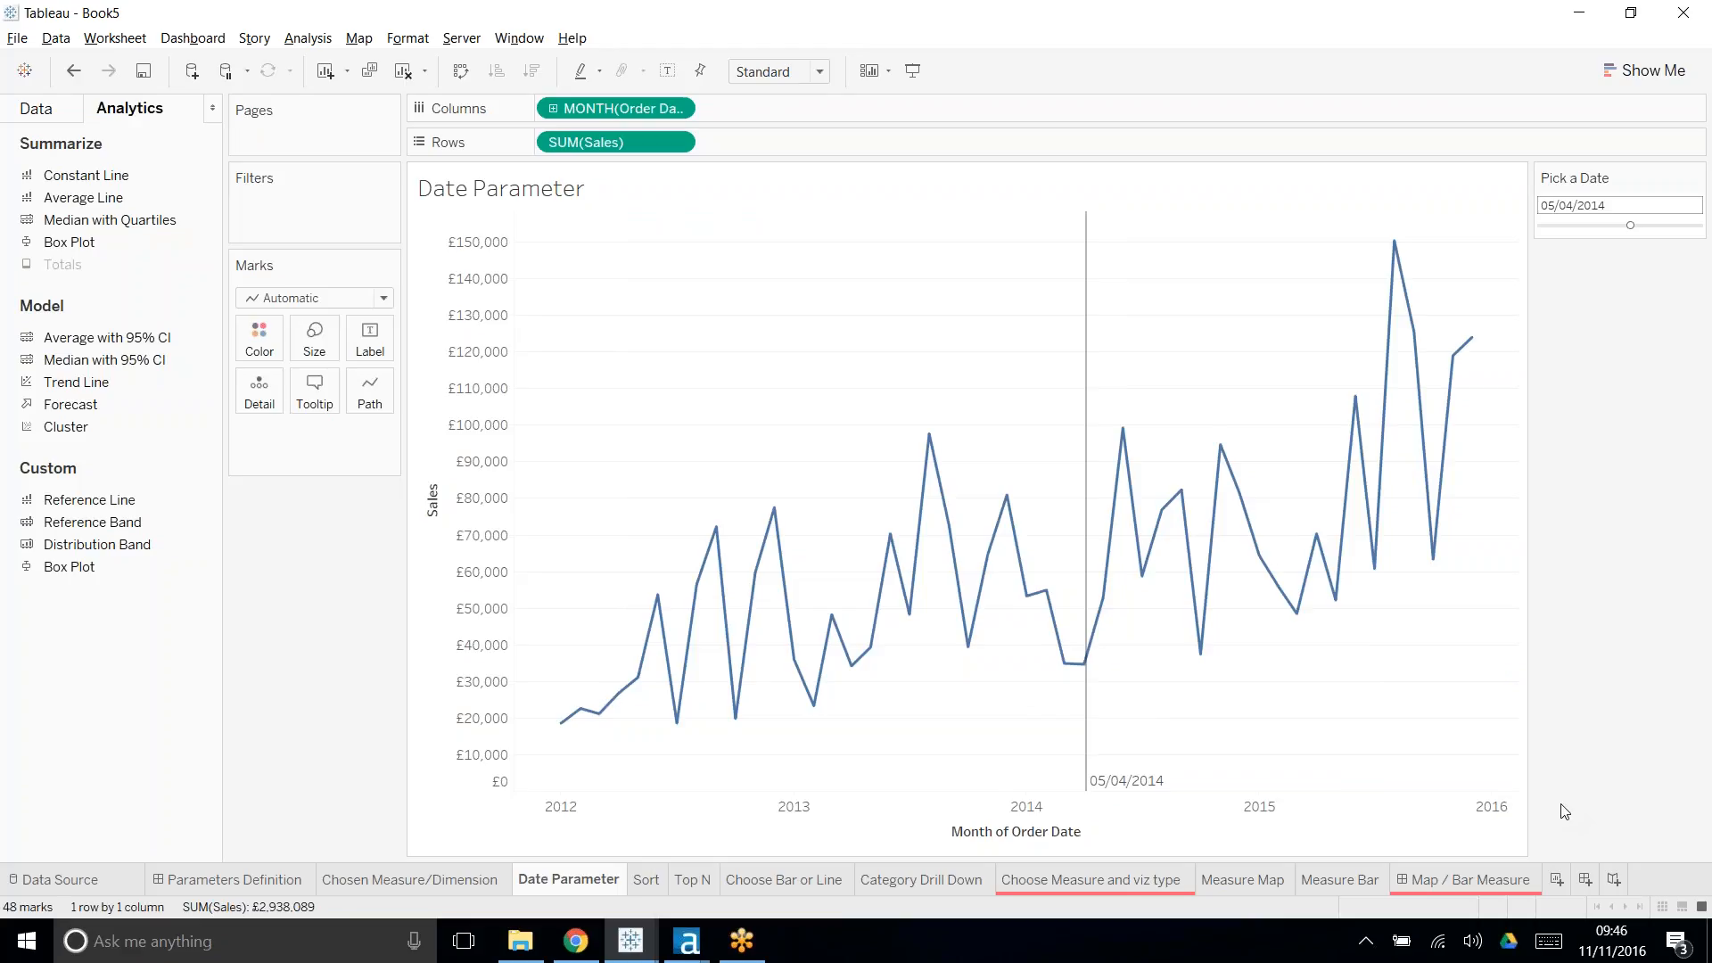
# - Switch to the Parameter Class workbook's Sort sheet and try the Sort by parameter with Profit, Discount and Sales
pyautogui.hotkey('alt', 'Tab')
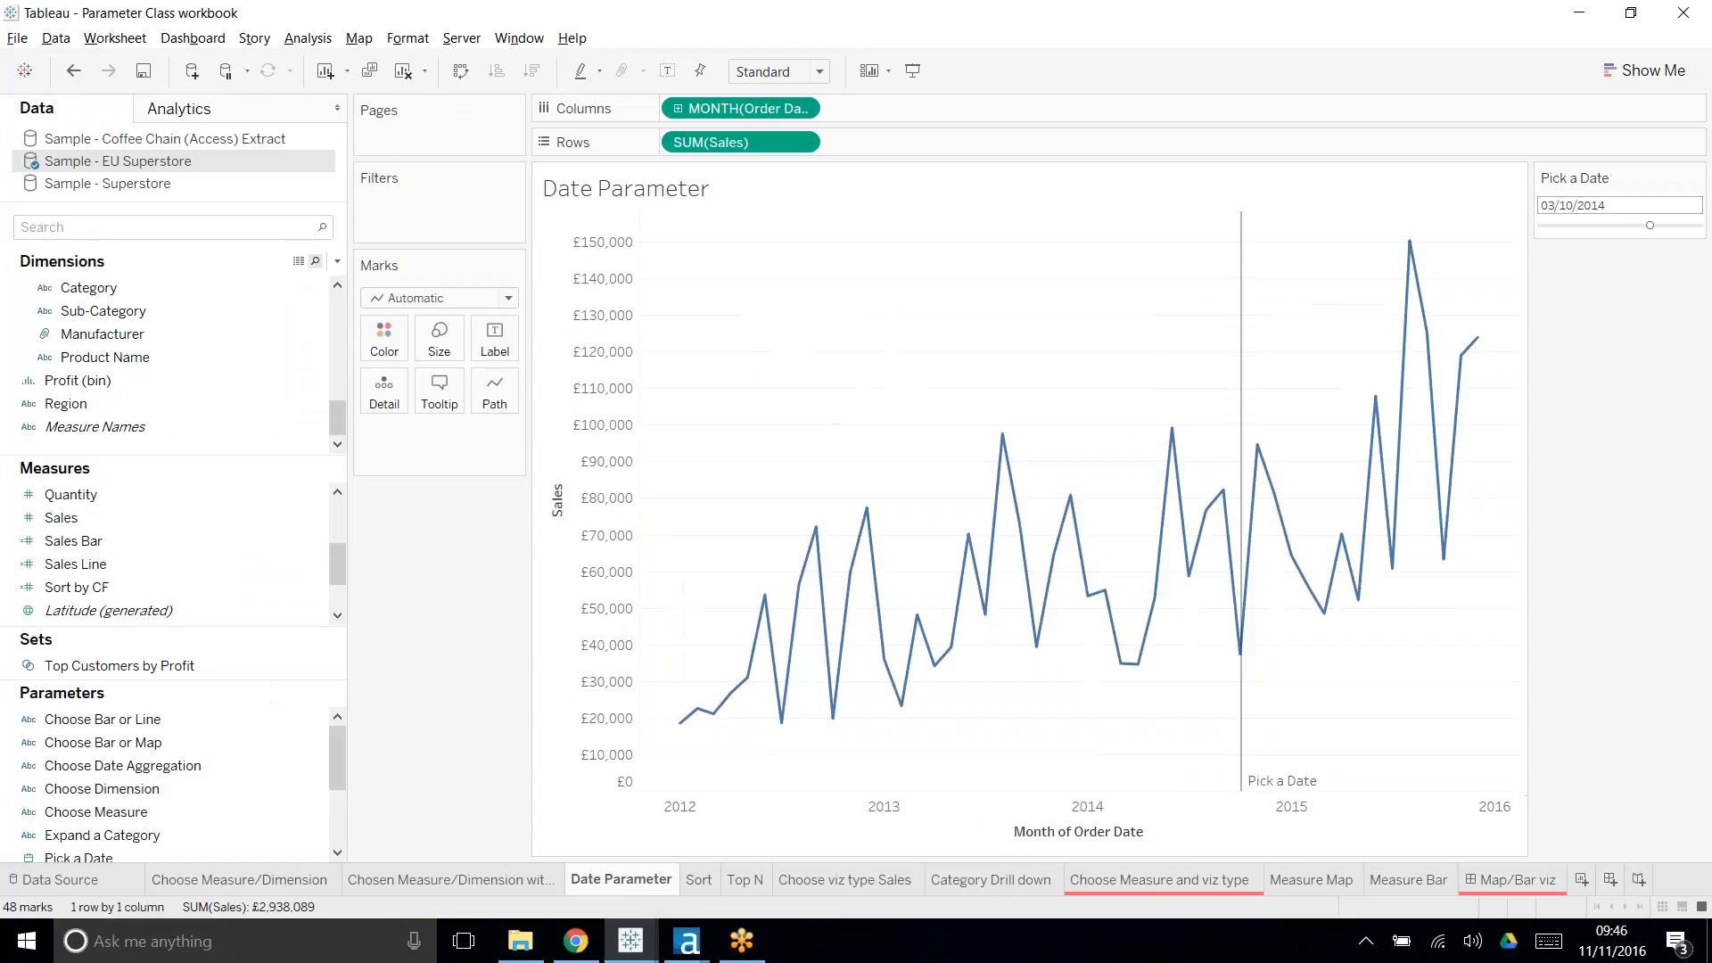
pyautogui.click(696, 879)
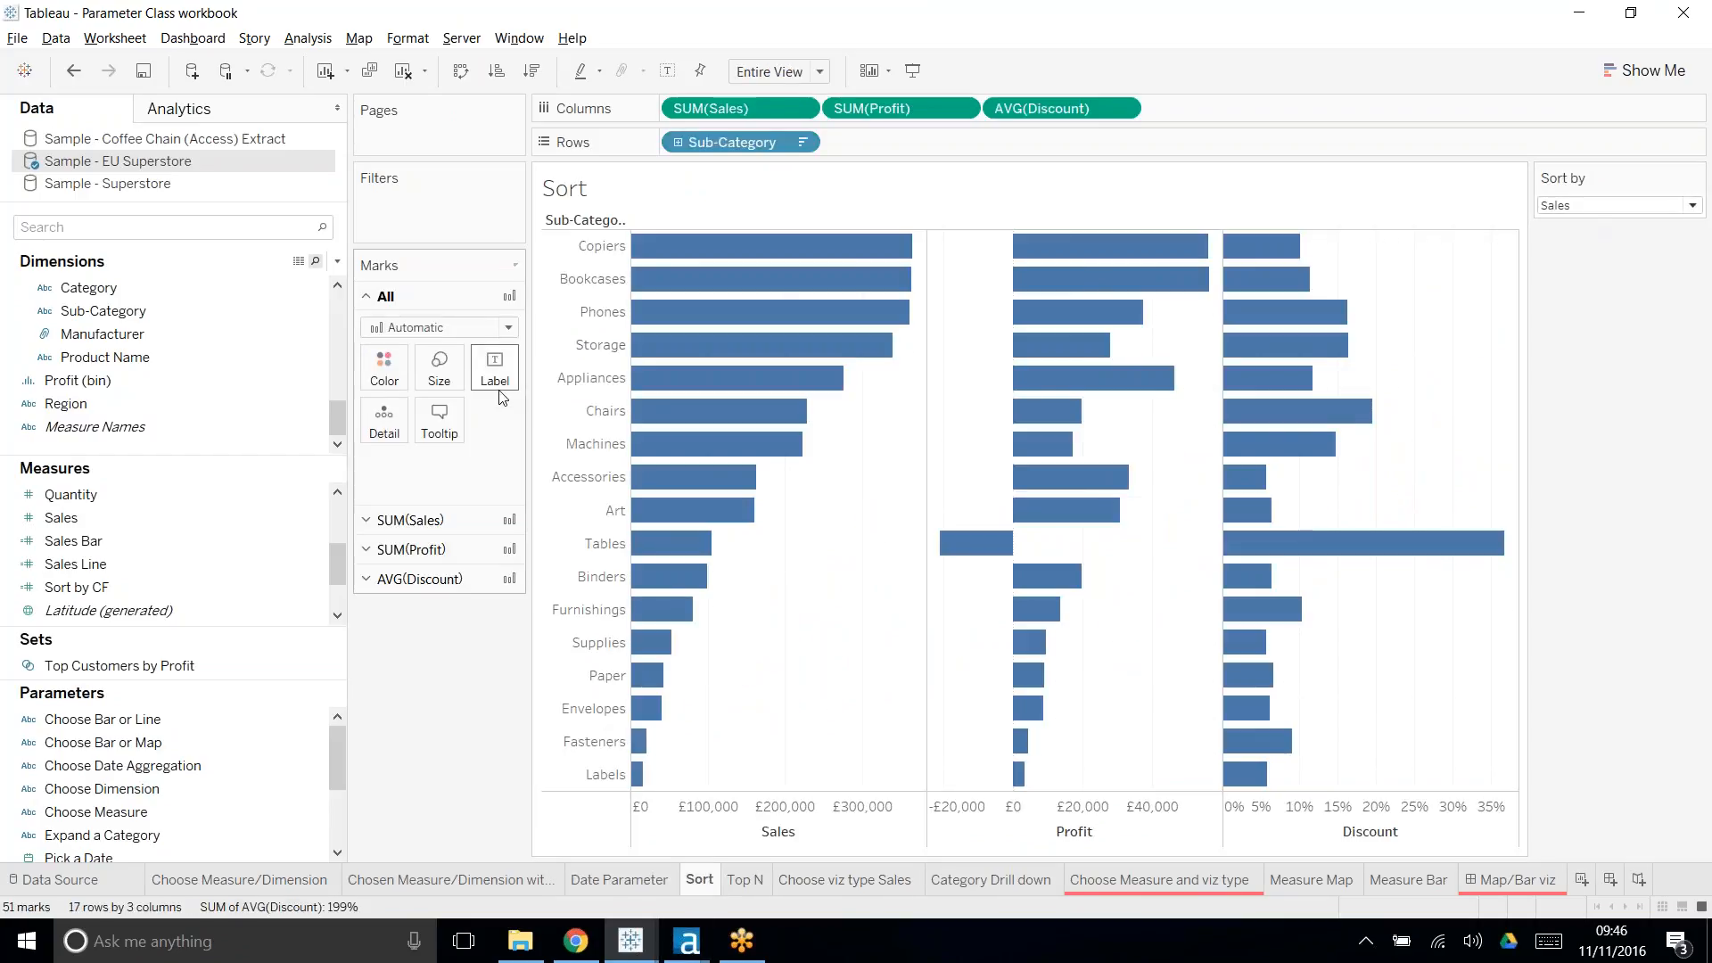
pyautogui.click(1639, 205)
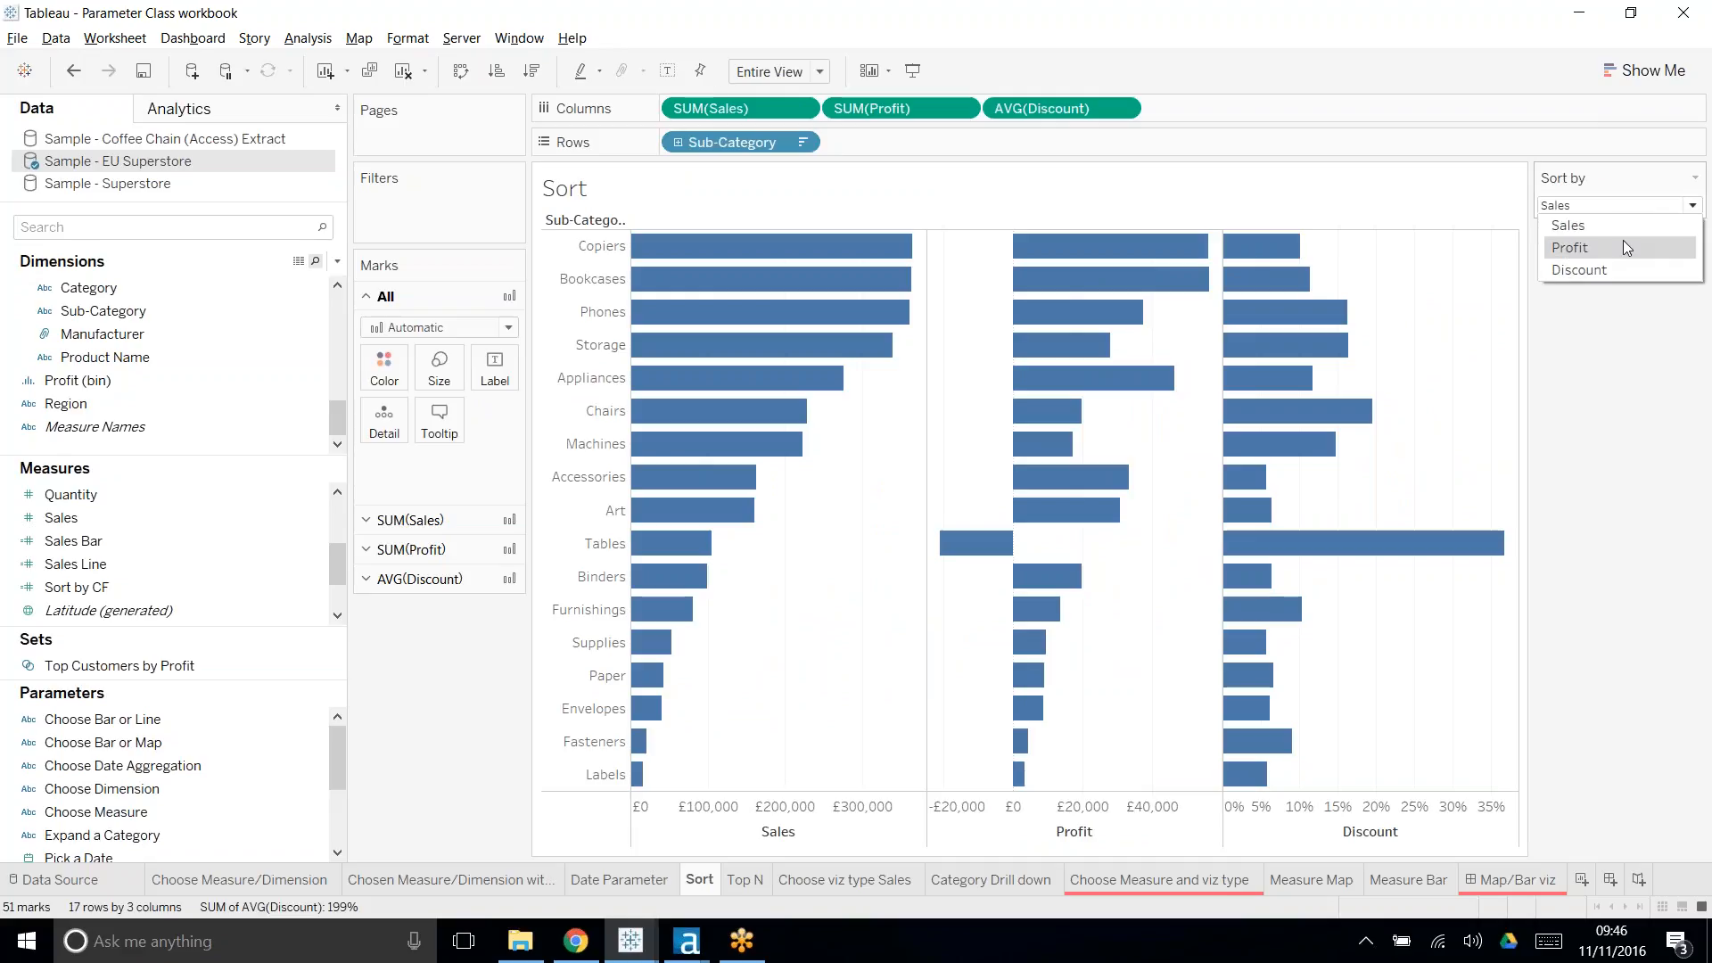
pyautogui.click(1681, 534)
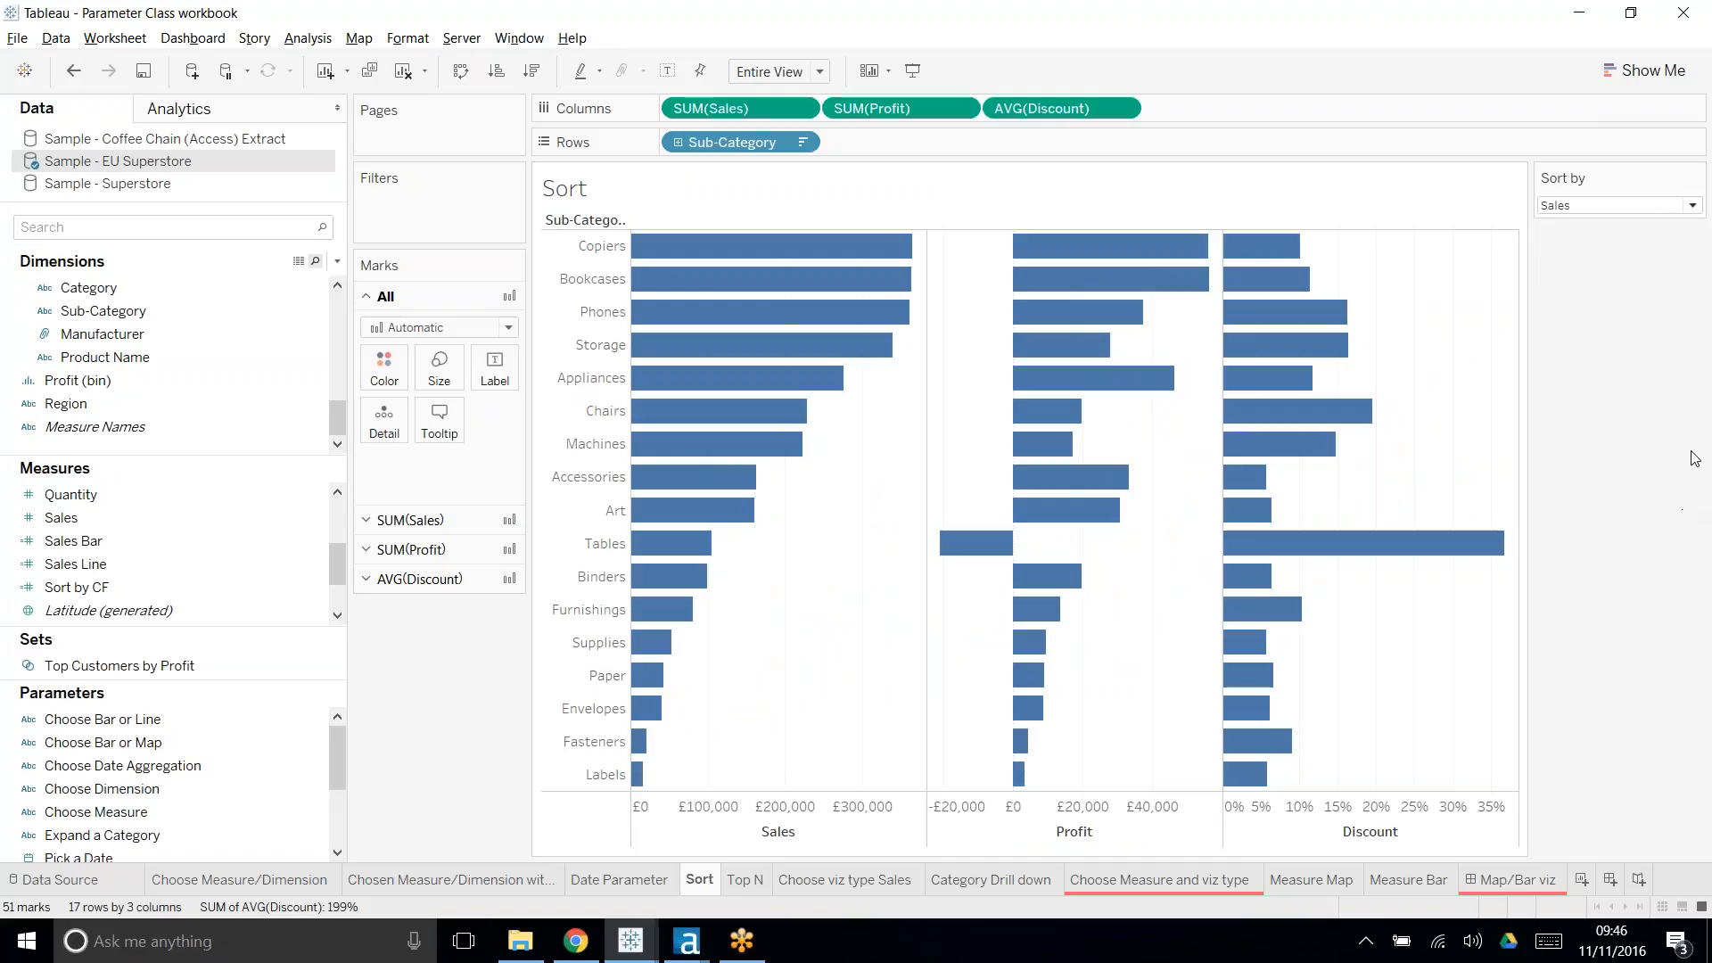
pyautogui.click(1573, 206)
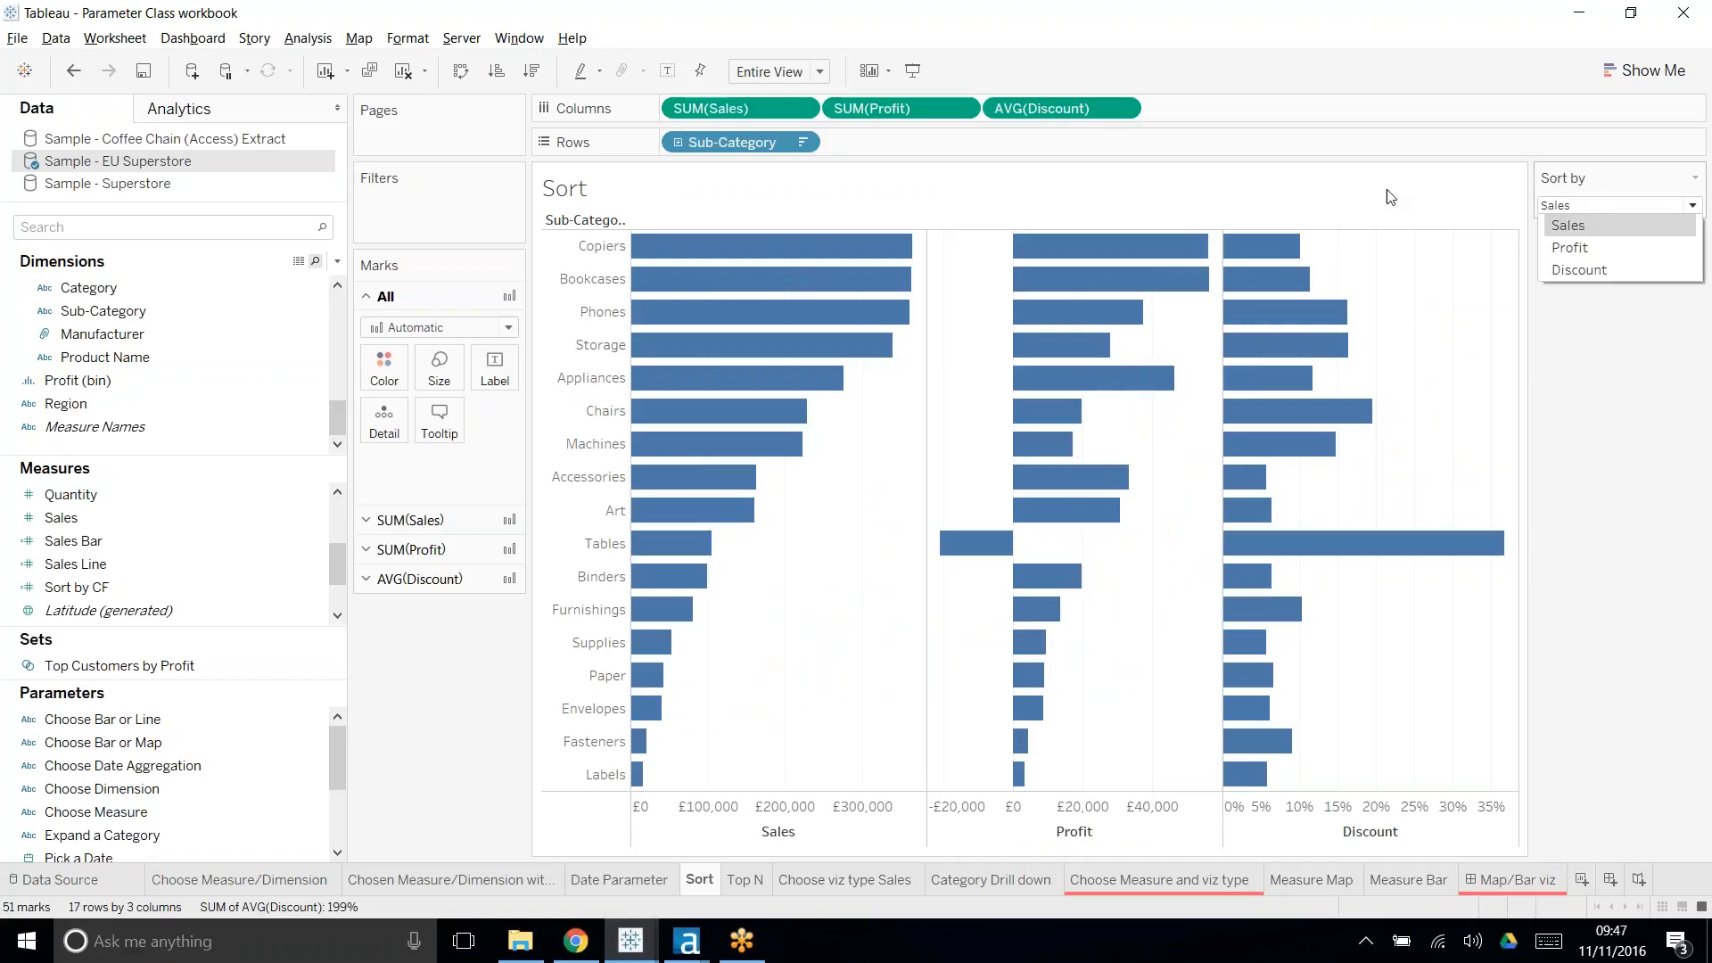
pyautogui.click(1576, 248)
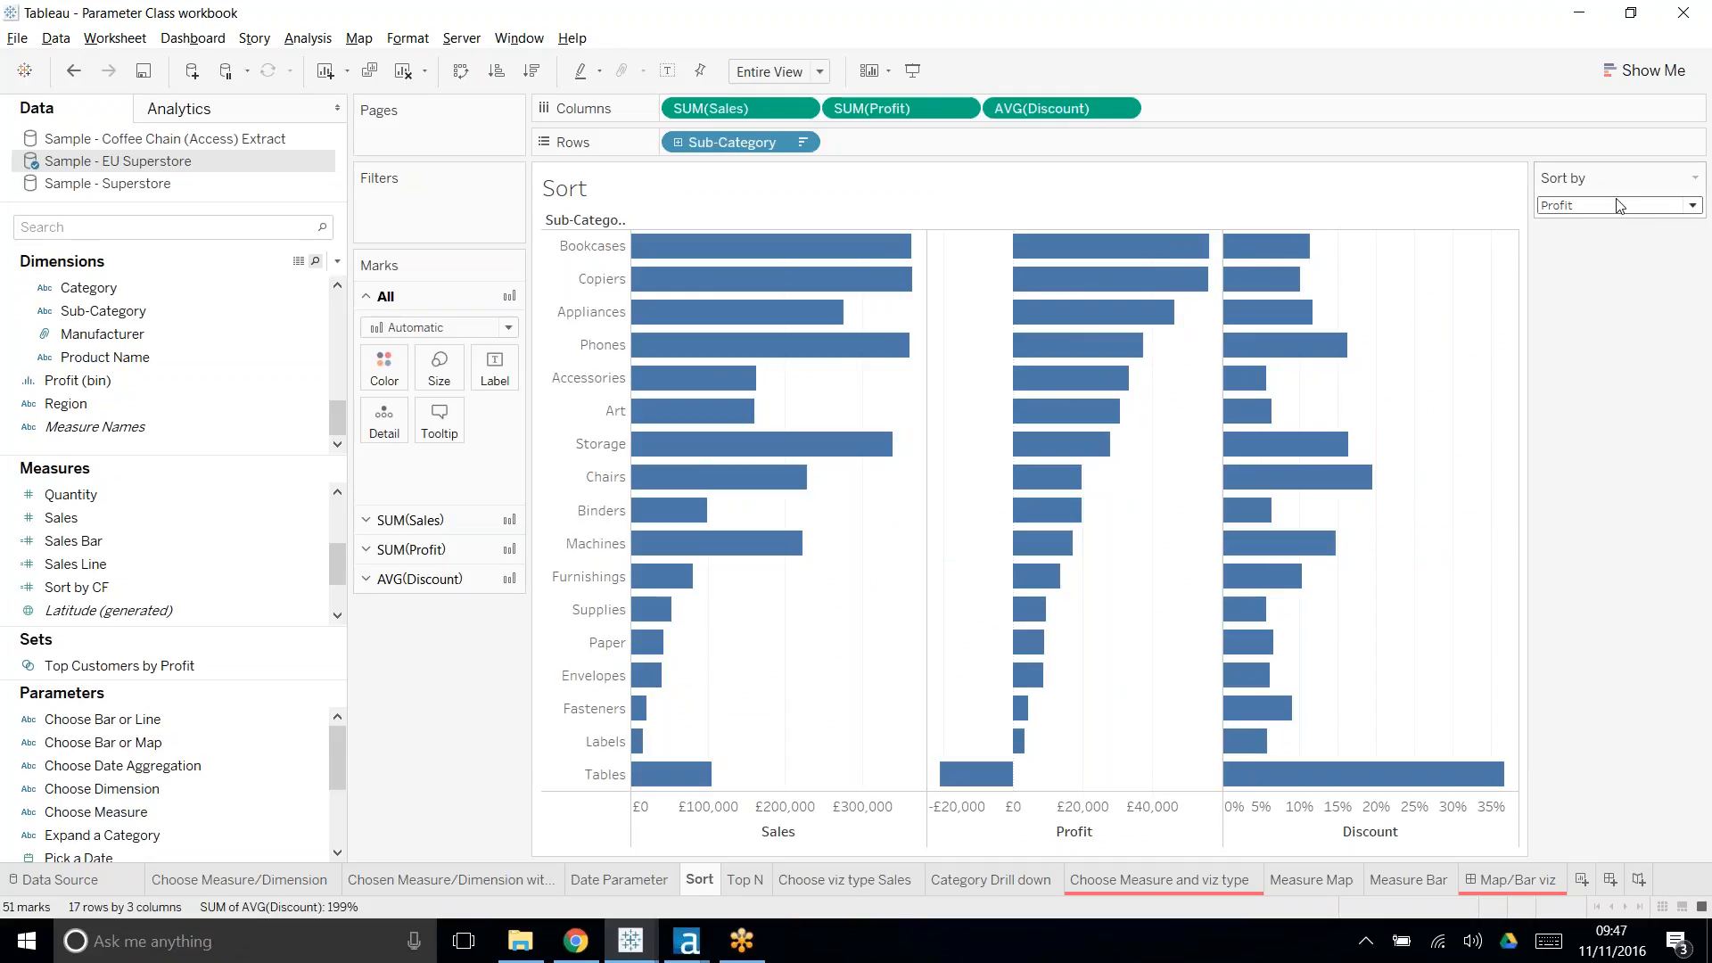
pyautogui.click(1686, 207)
pyautogui.click(1607, 276)
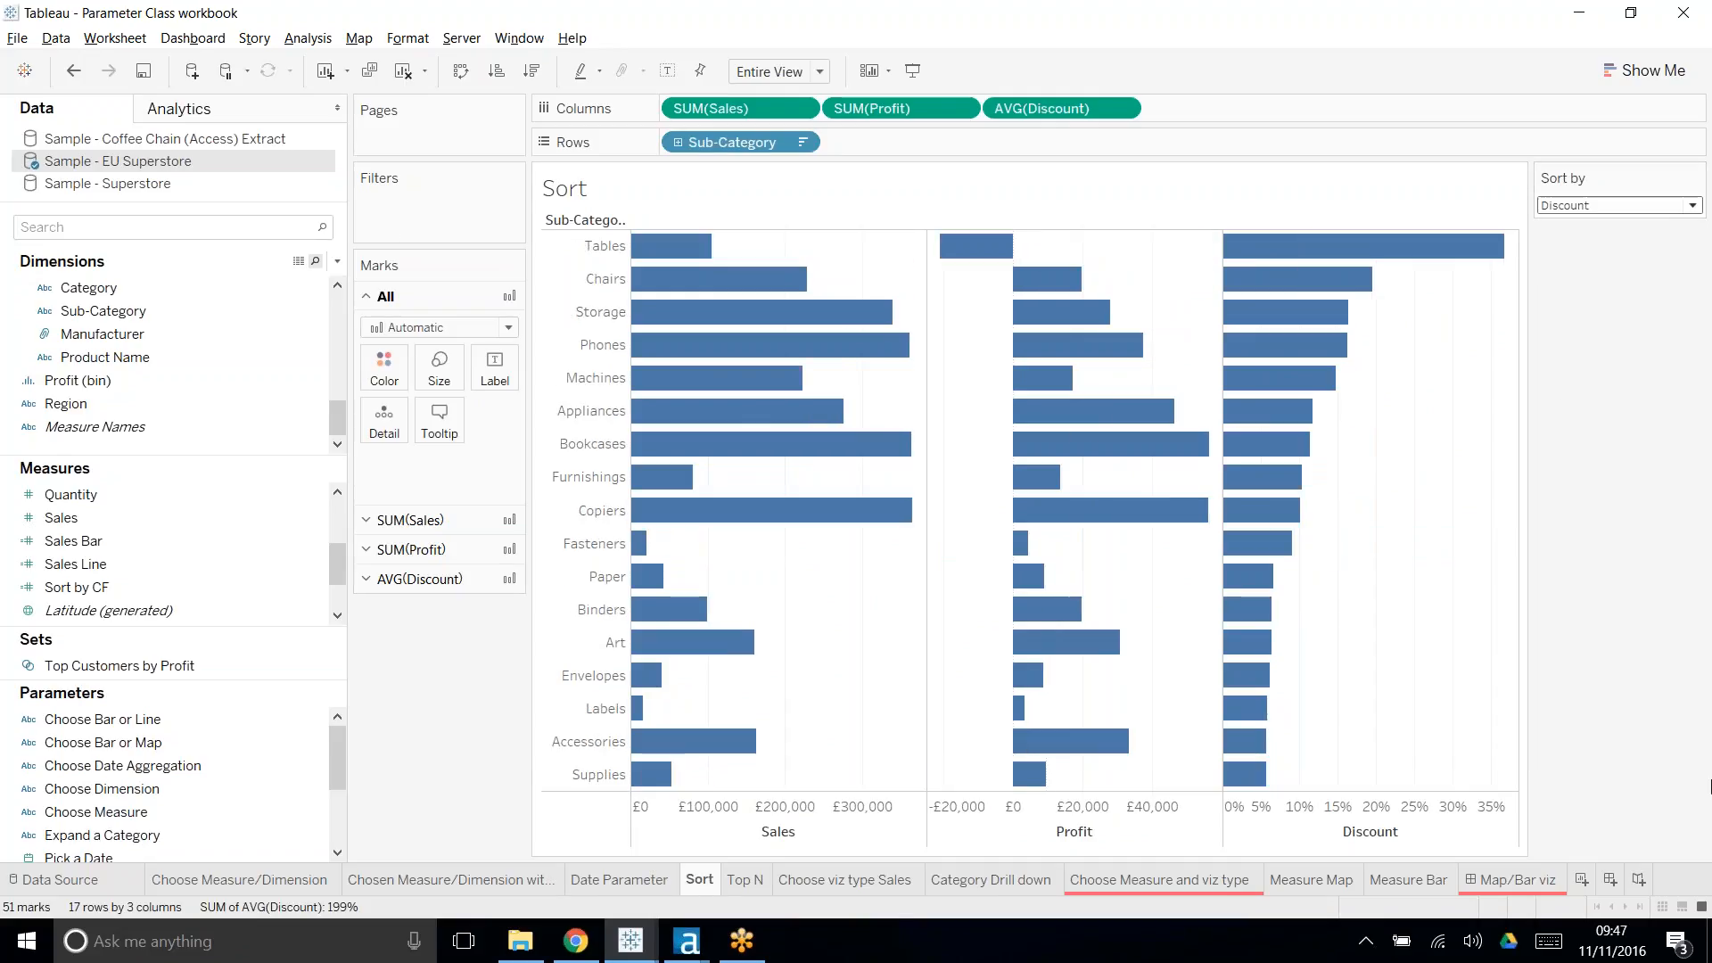
pyautogui.click(1636, 205)
pyautogui.click(1605, 221)
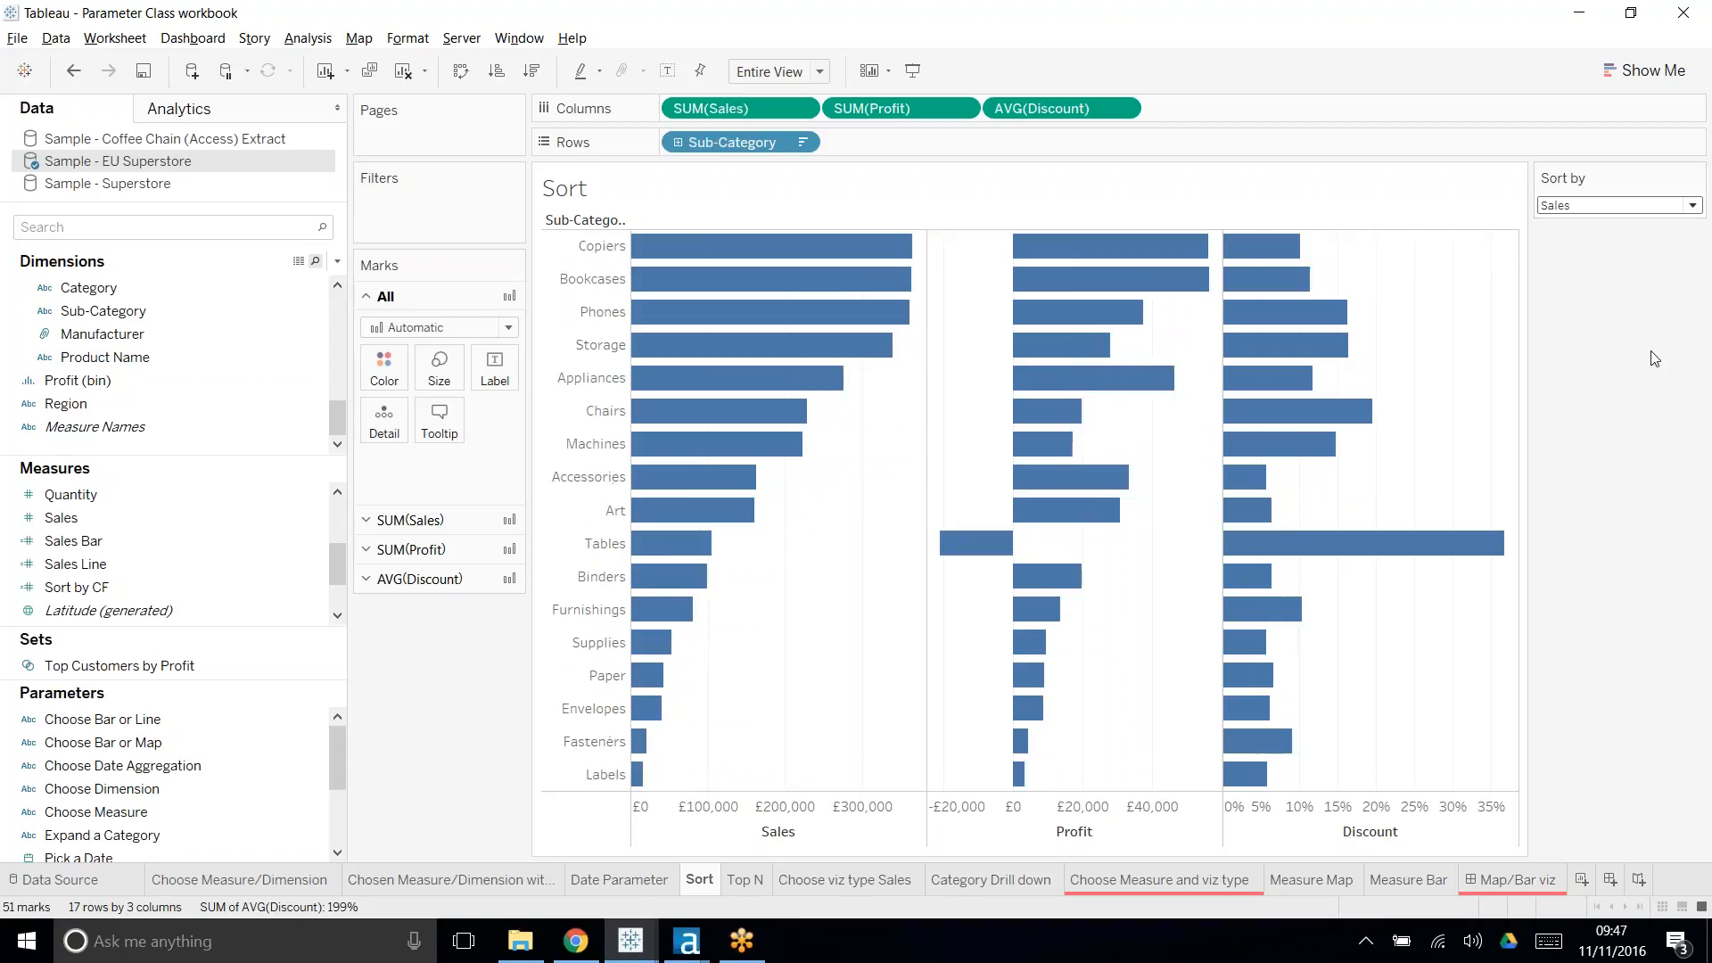
# - Return to the Book5 workbook, open its empty Sort sheet and place Sub-Category on Rows
pyautogui.moveTo(1061, 346)
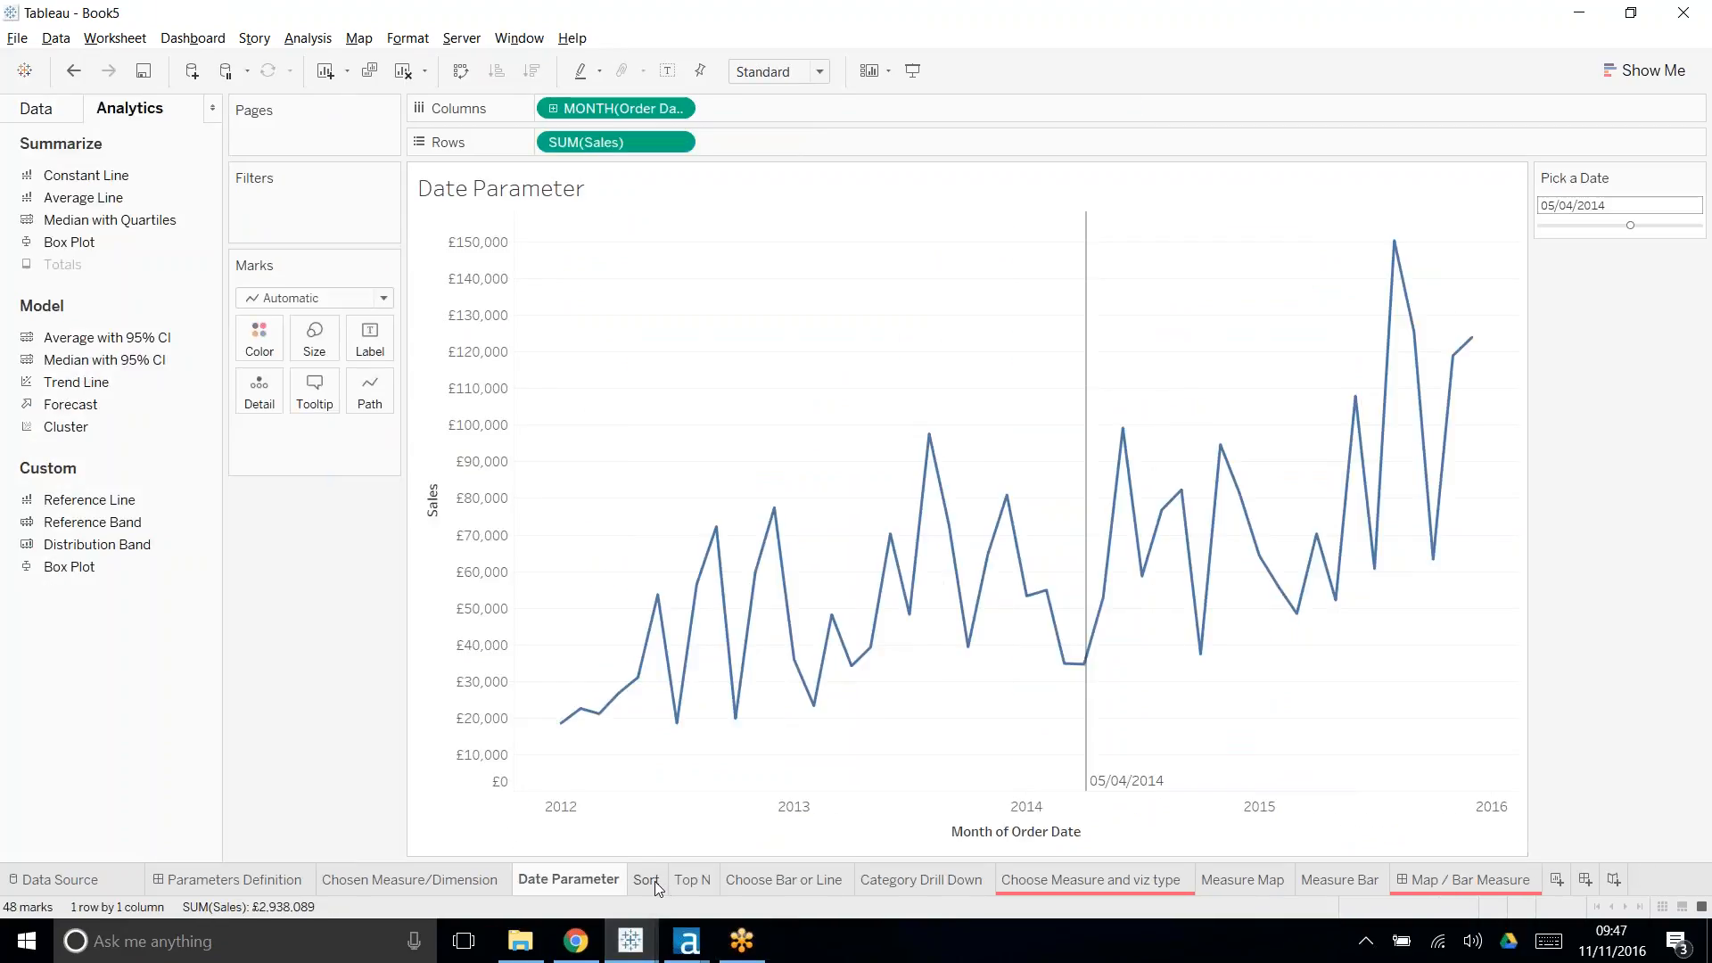
pyautogui.click(648, 880)
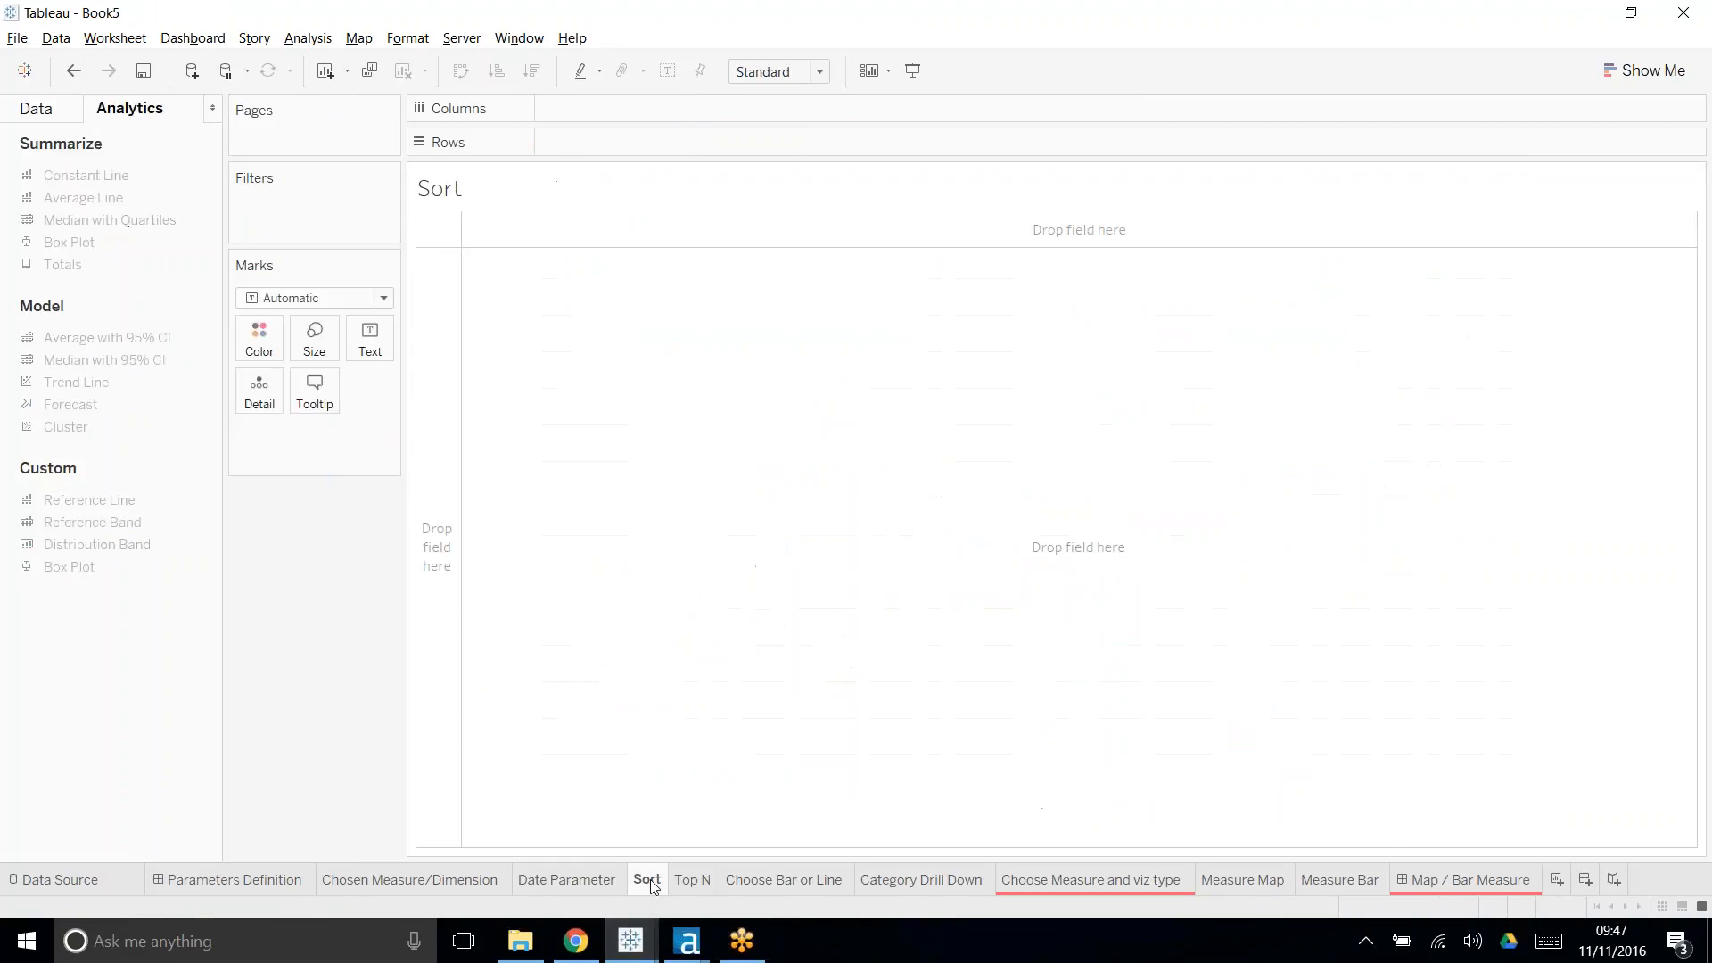
pyautogui.click(40, 109)
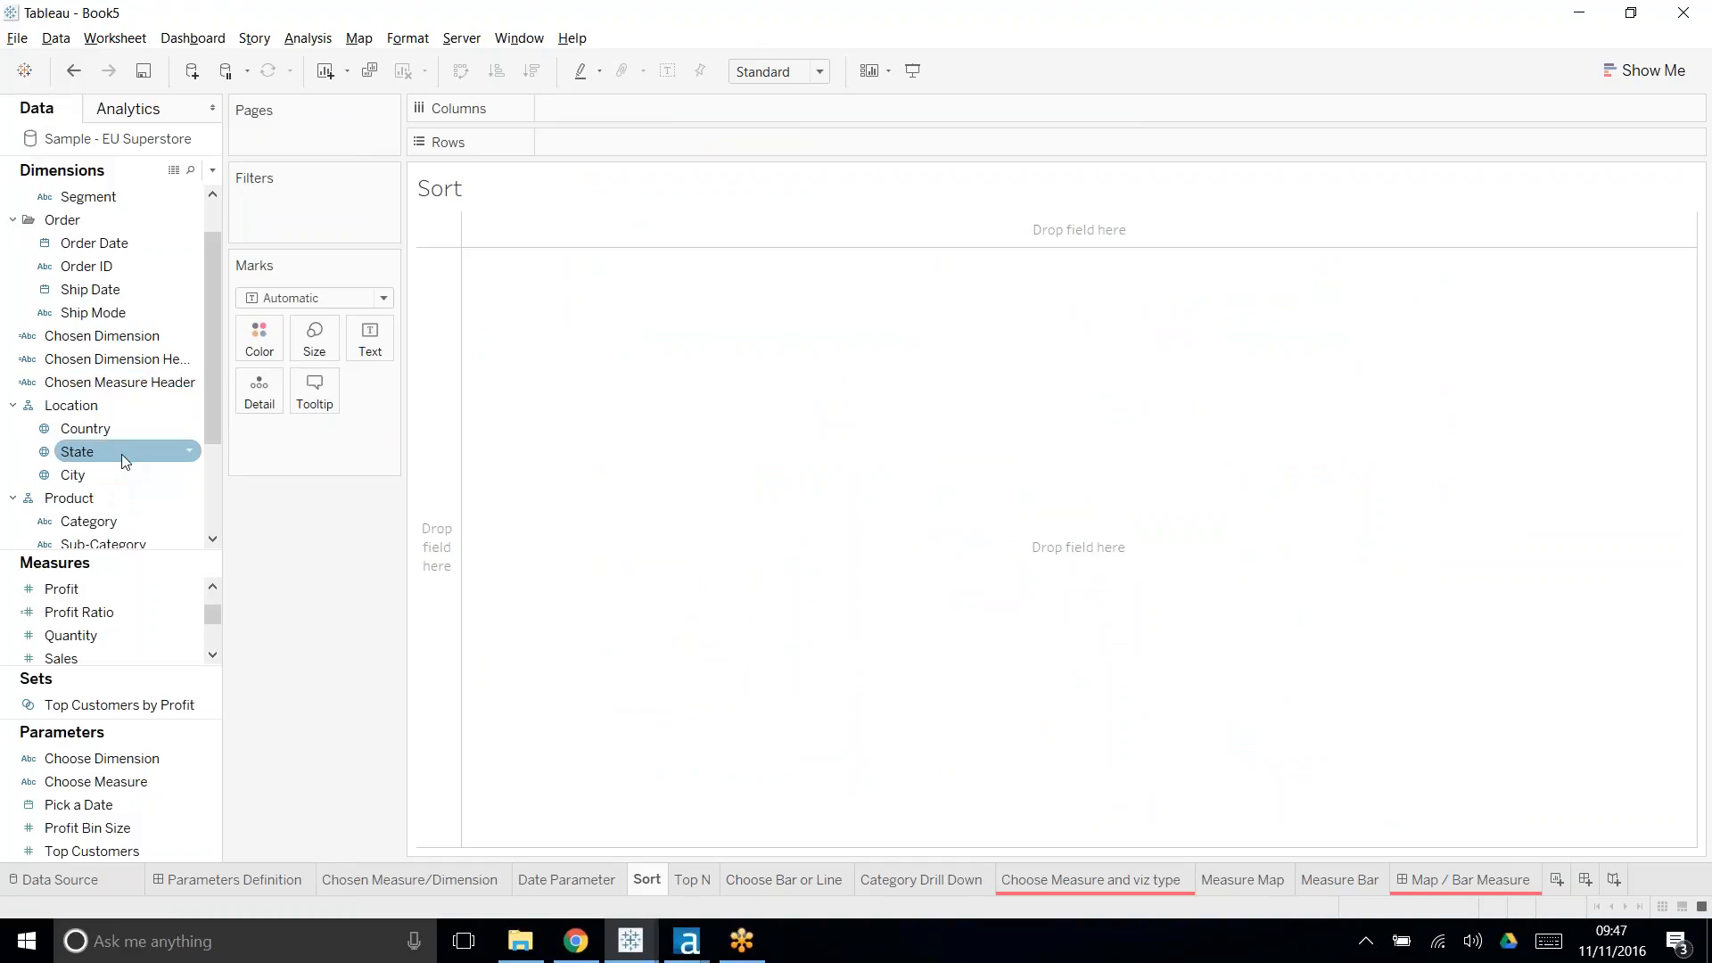
pyautogui.scroll(-1, 115, 450)
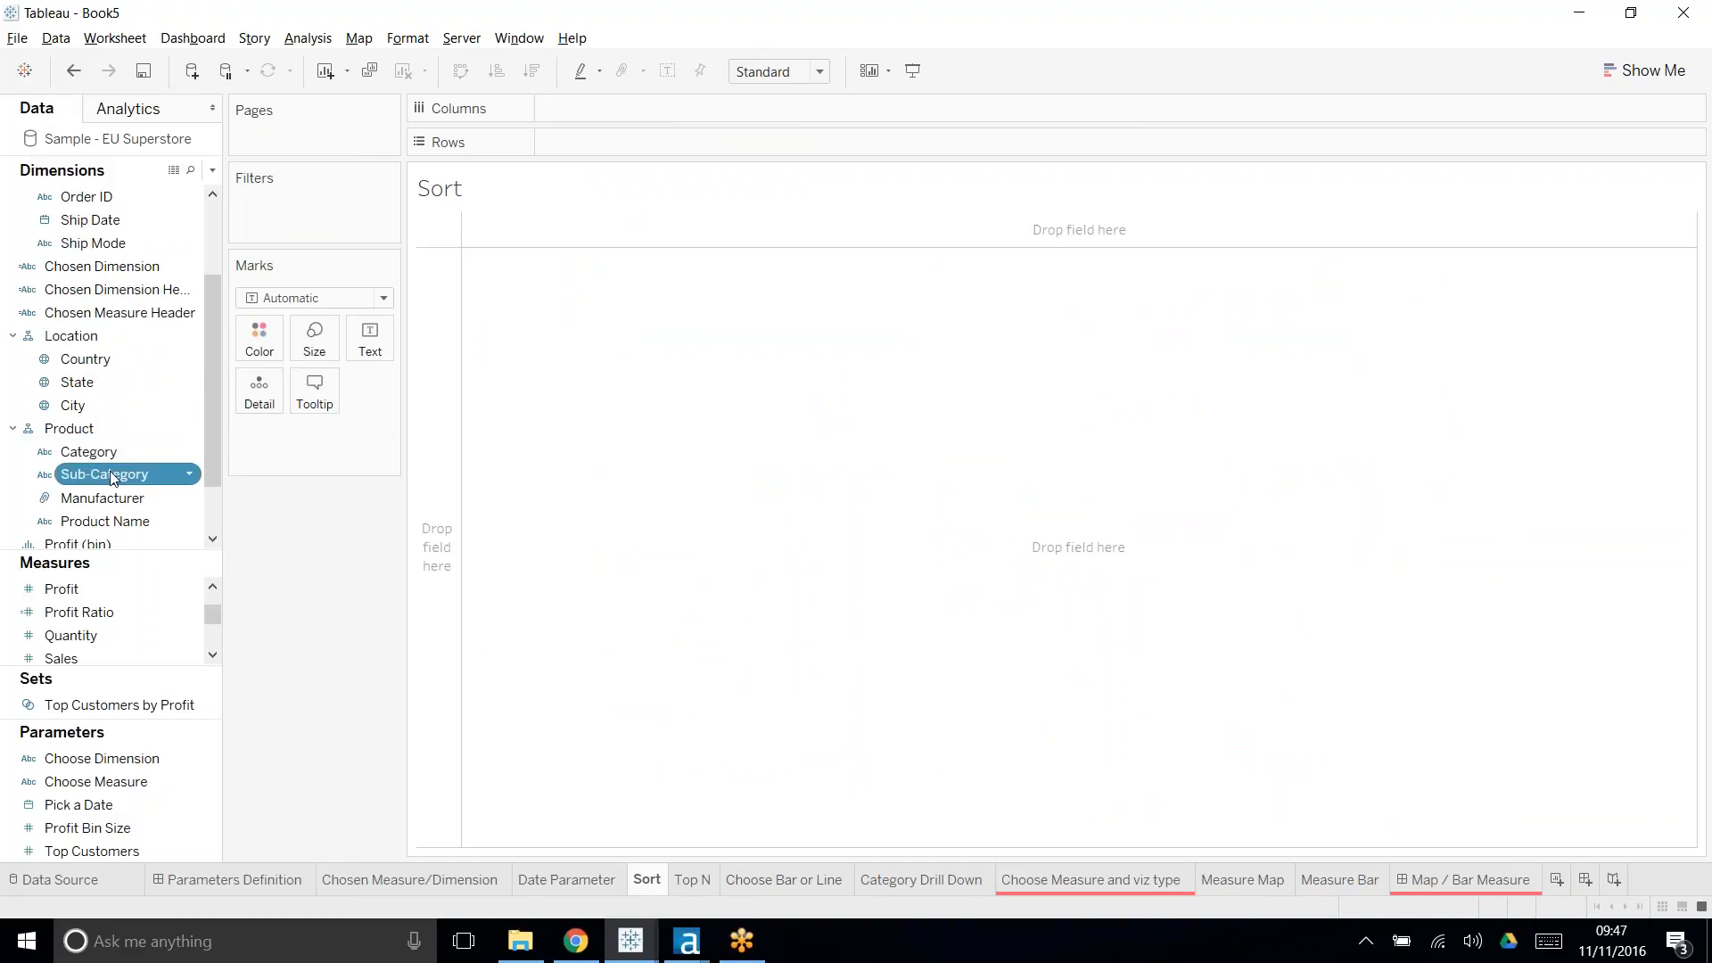
pyautogui.moveTo(111, 477); pyautogui.dragTo(615, 143)
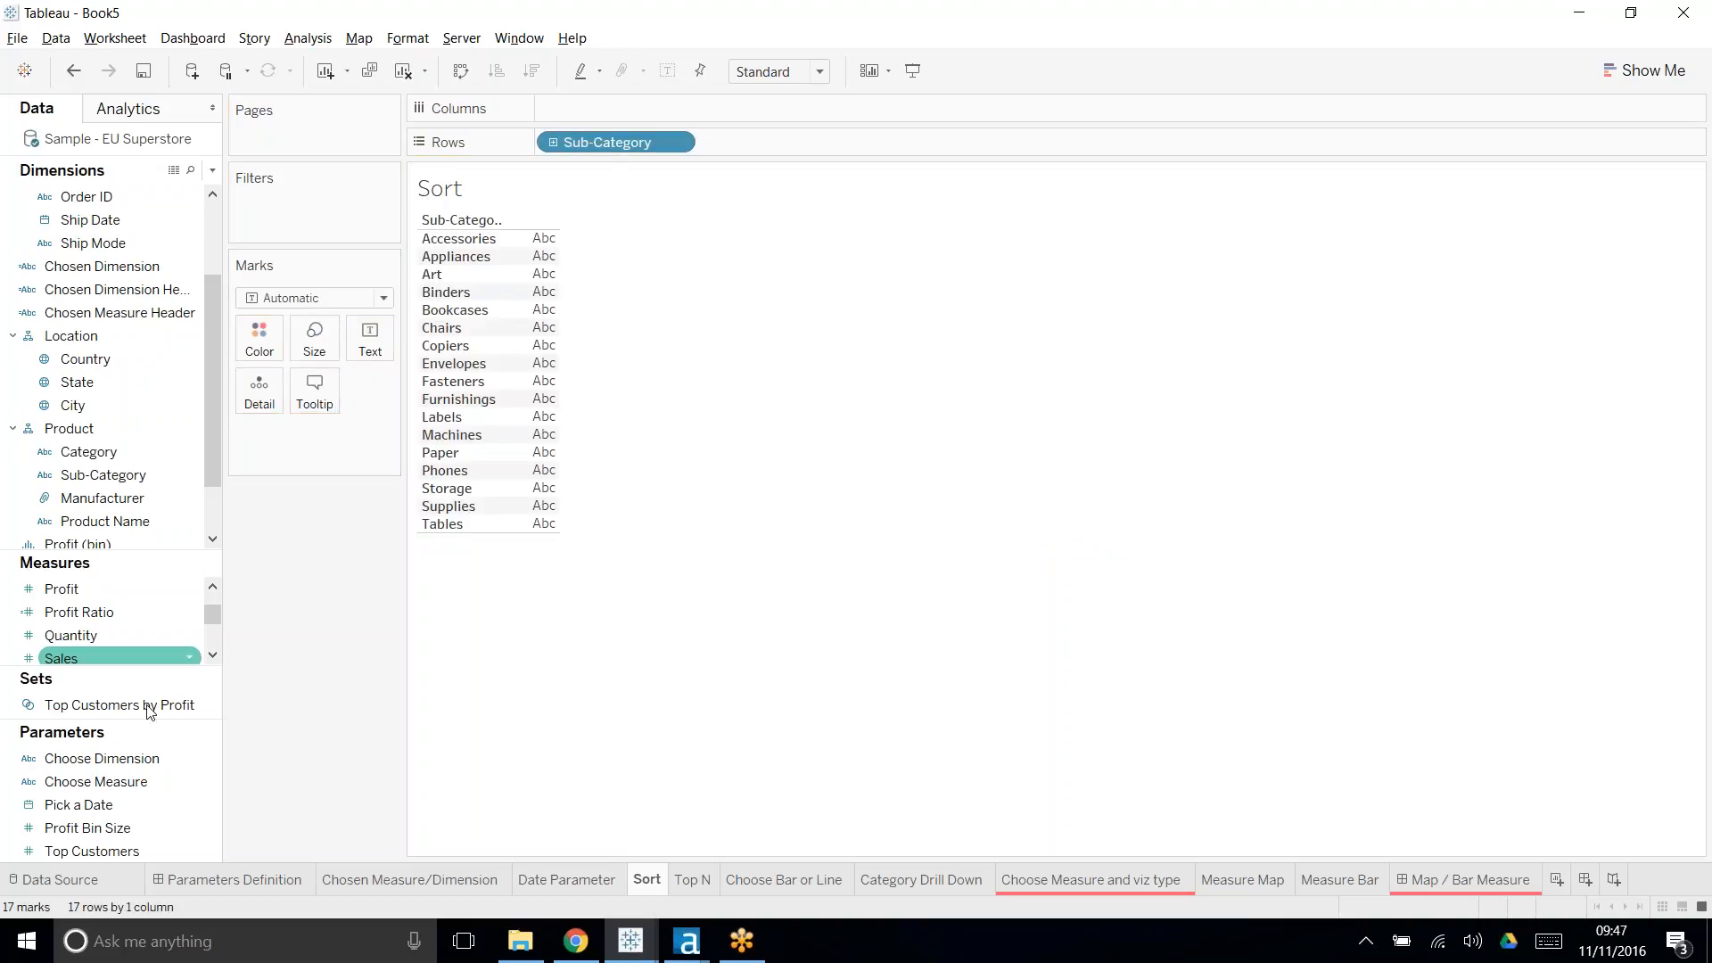
# - Add the sum of Sales, the sum of Profit and the average of Discount to Columns, and enlarge the Measures list
pyautogui.moveTo(100, 658); pyautogui.dragTo(616, 108)
pyautogui.moveTo(82, 601); pyautogui.dragTo(751, 110)
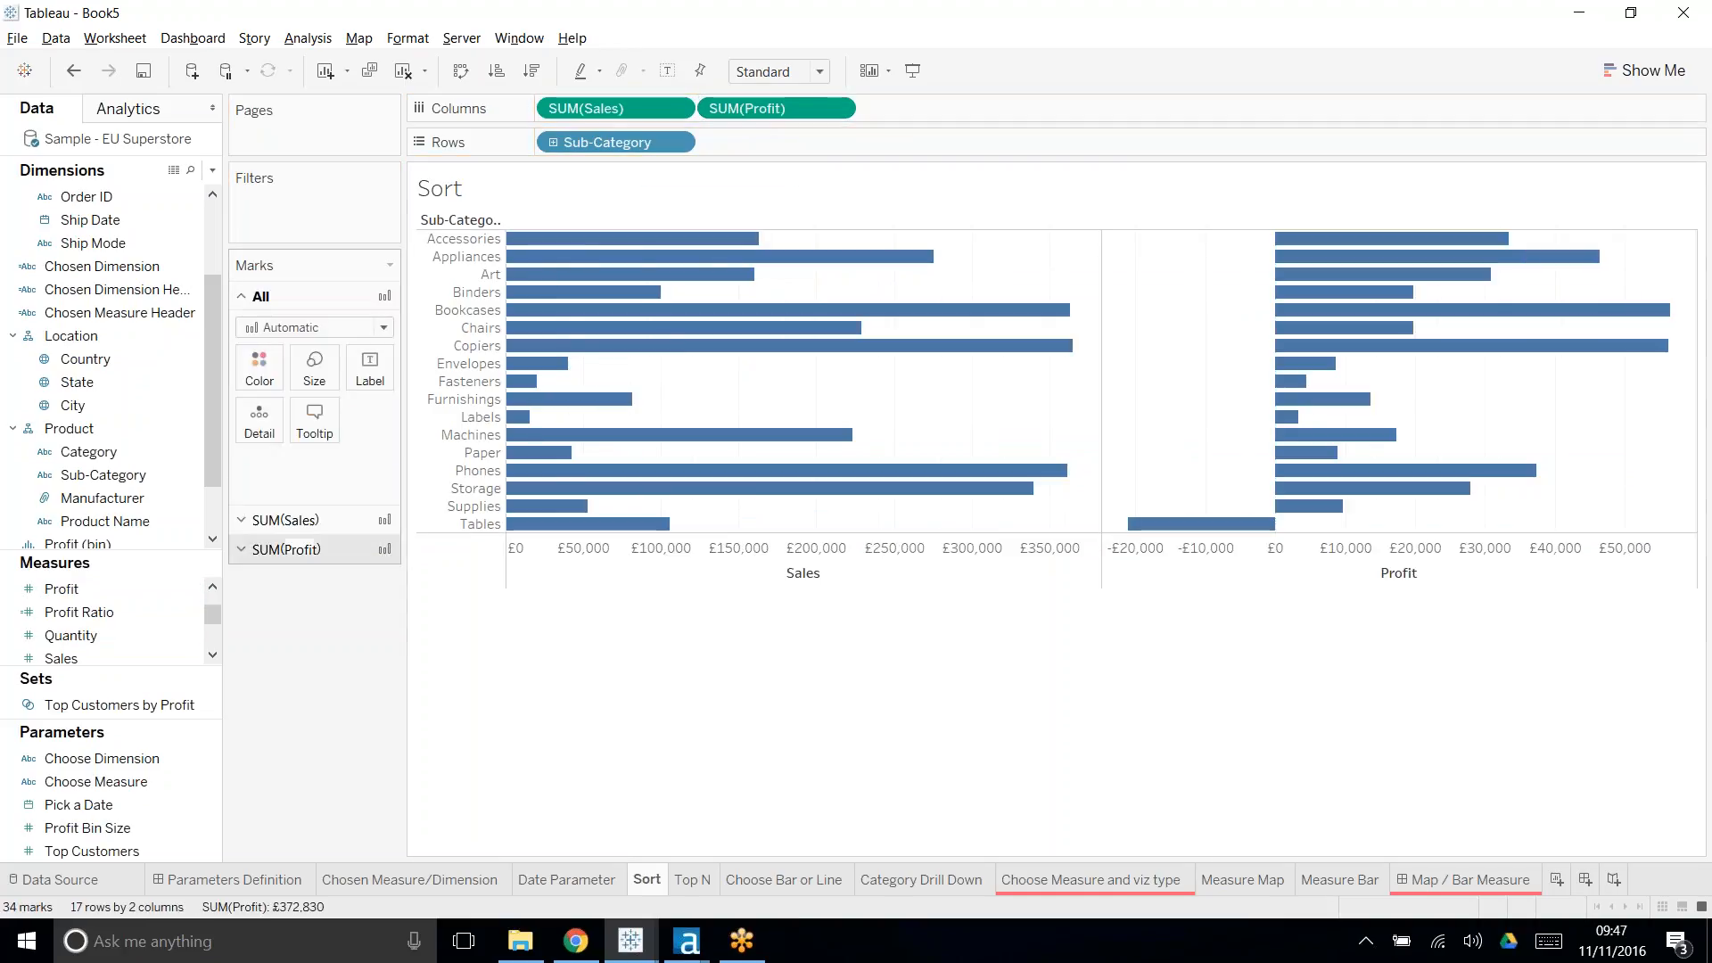
pyautogui.scroll(-2, 93, 618)
pyautogui.scroll(3, 94, 617)
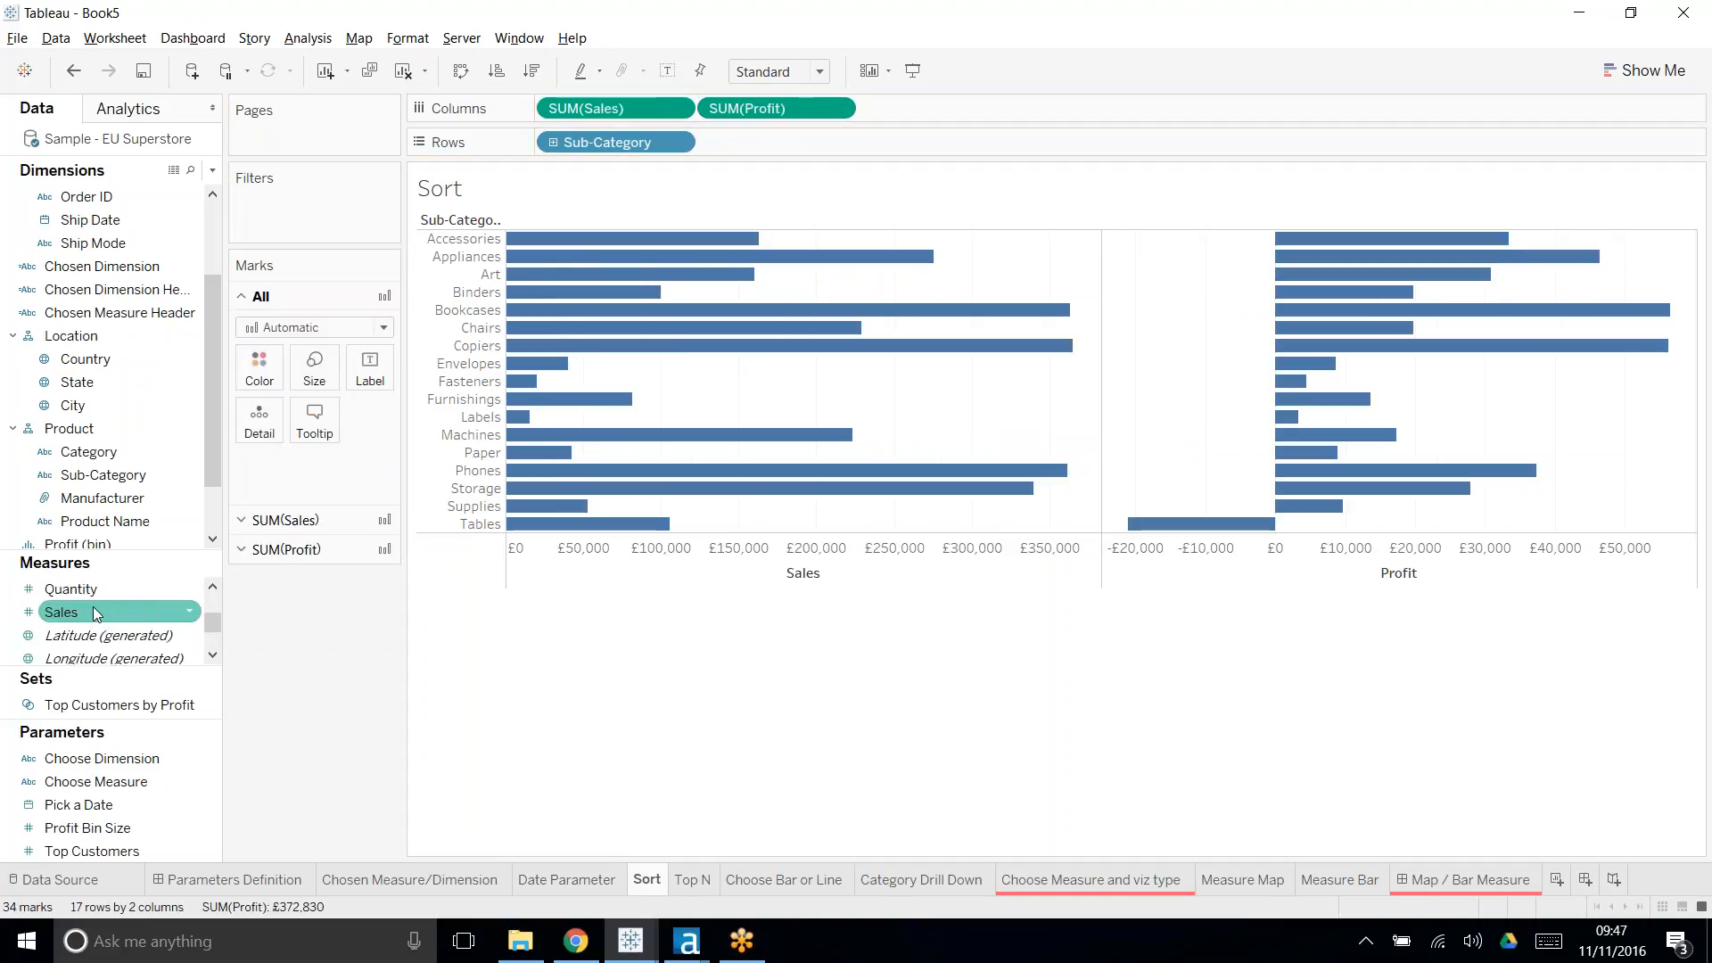
pyautogui.moveTo(94, 611); pyautogui.dragTo(969, 111)
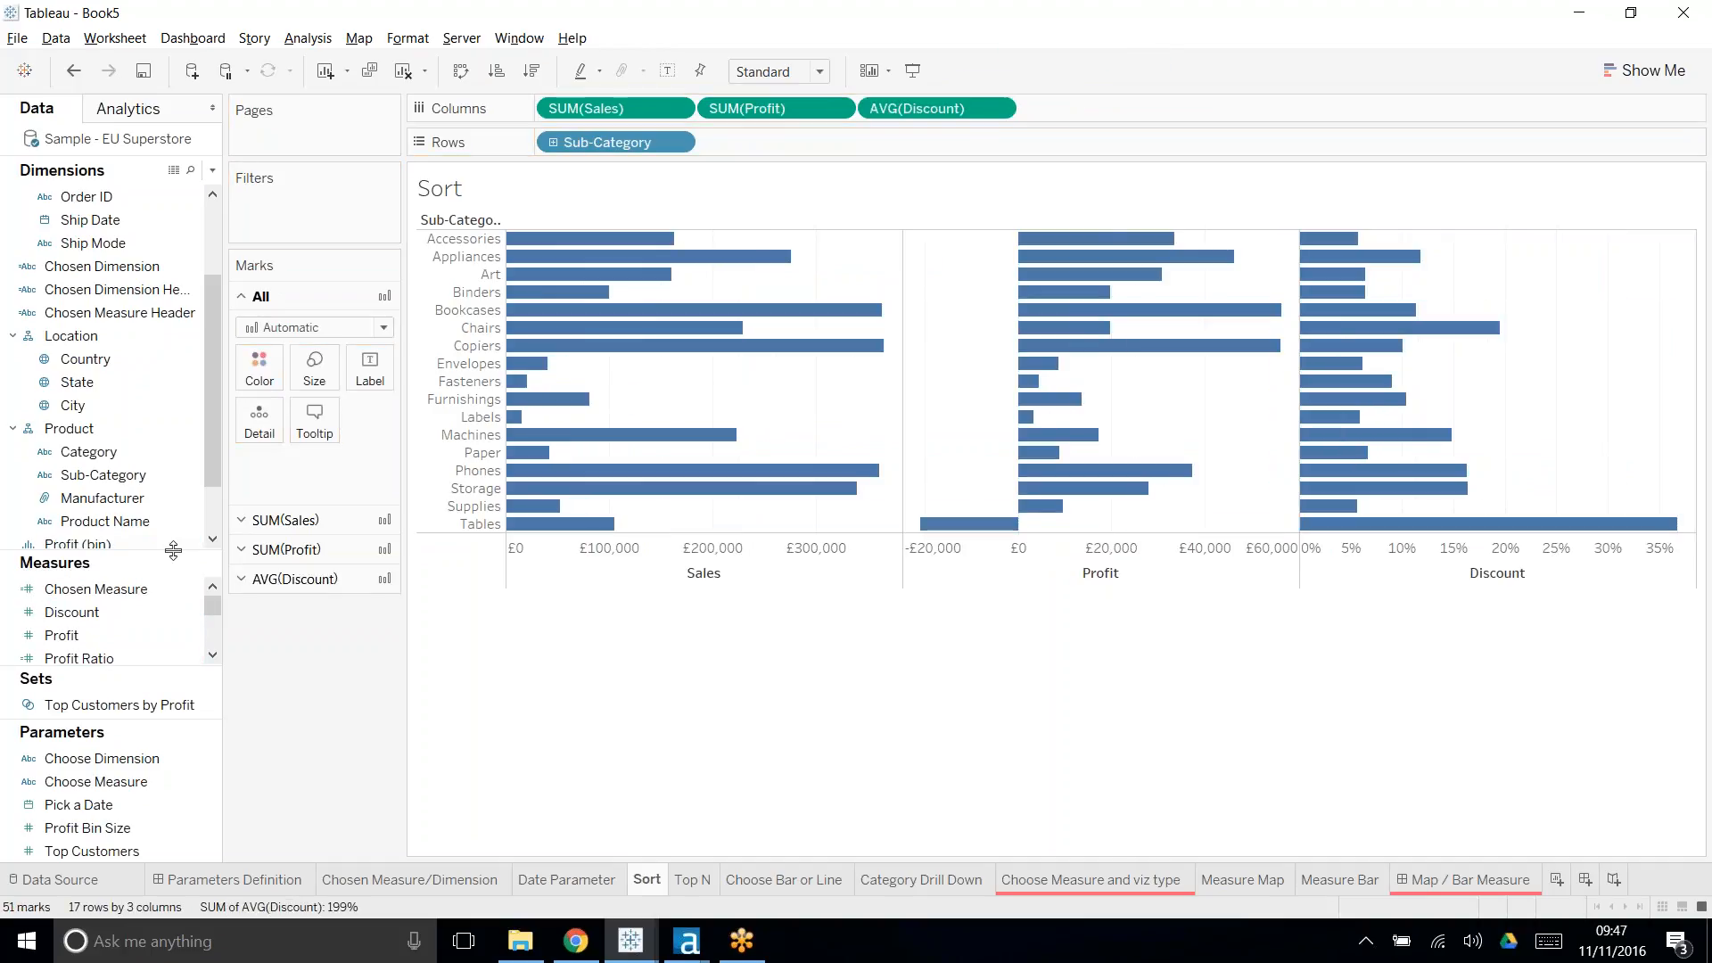
pyautogui.moveTo(183, 552); pyautogui.dragTo(182, 415)
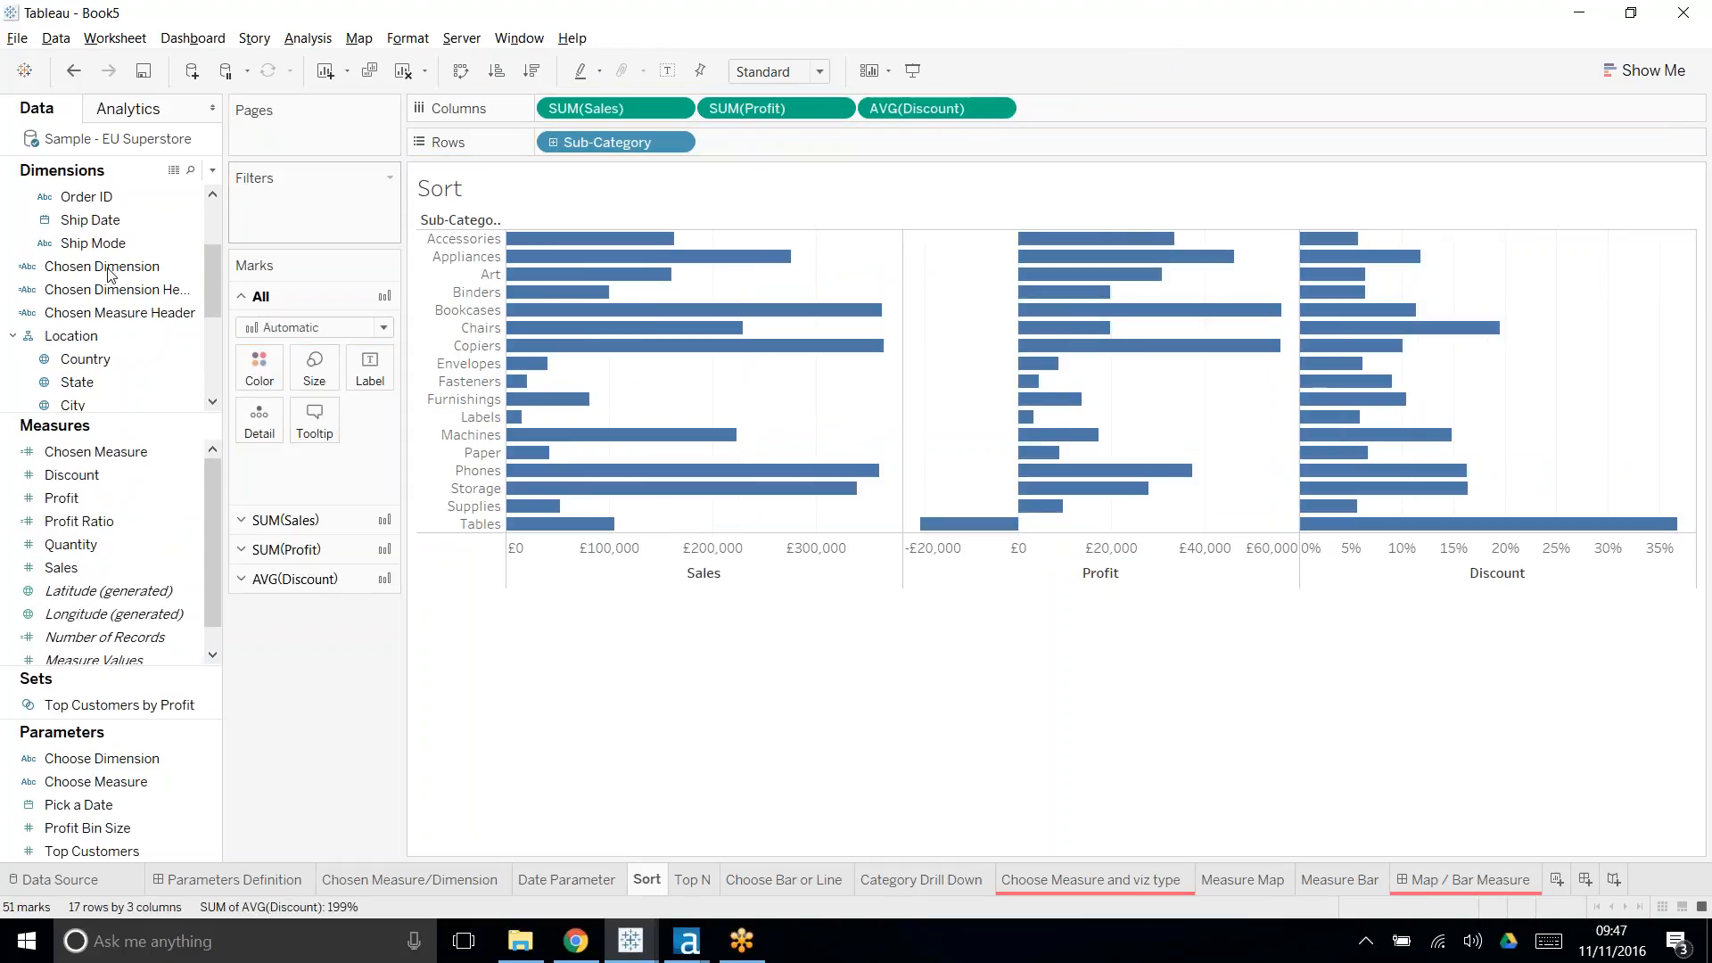
# - Start a new parameter named Sort by with data type String and a list of allowable values
pyautogui.moveTo(1418, 524)
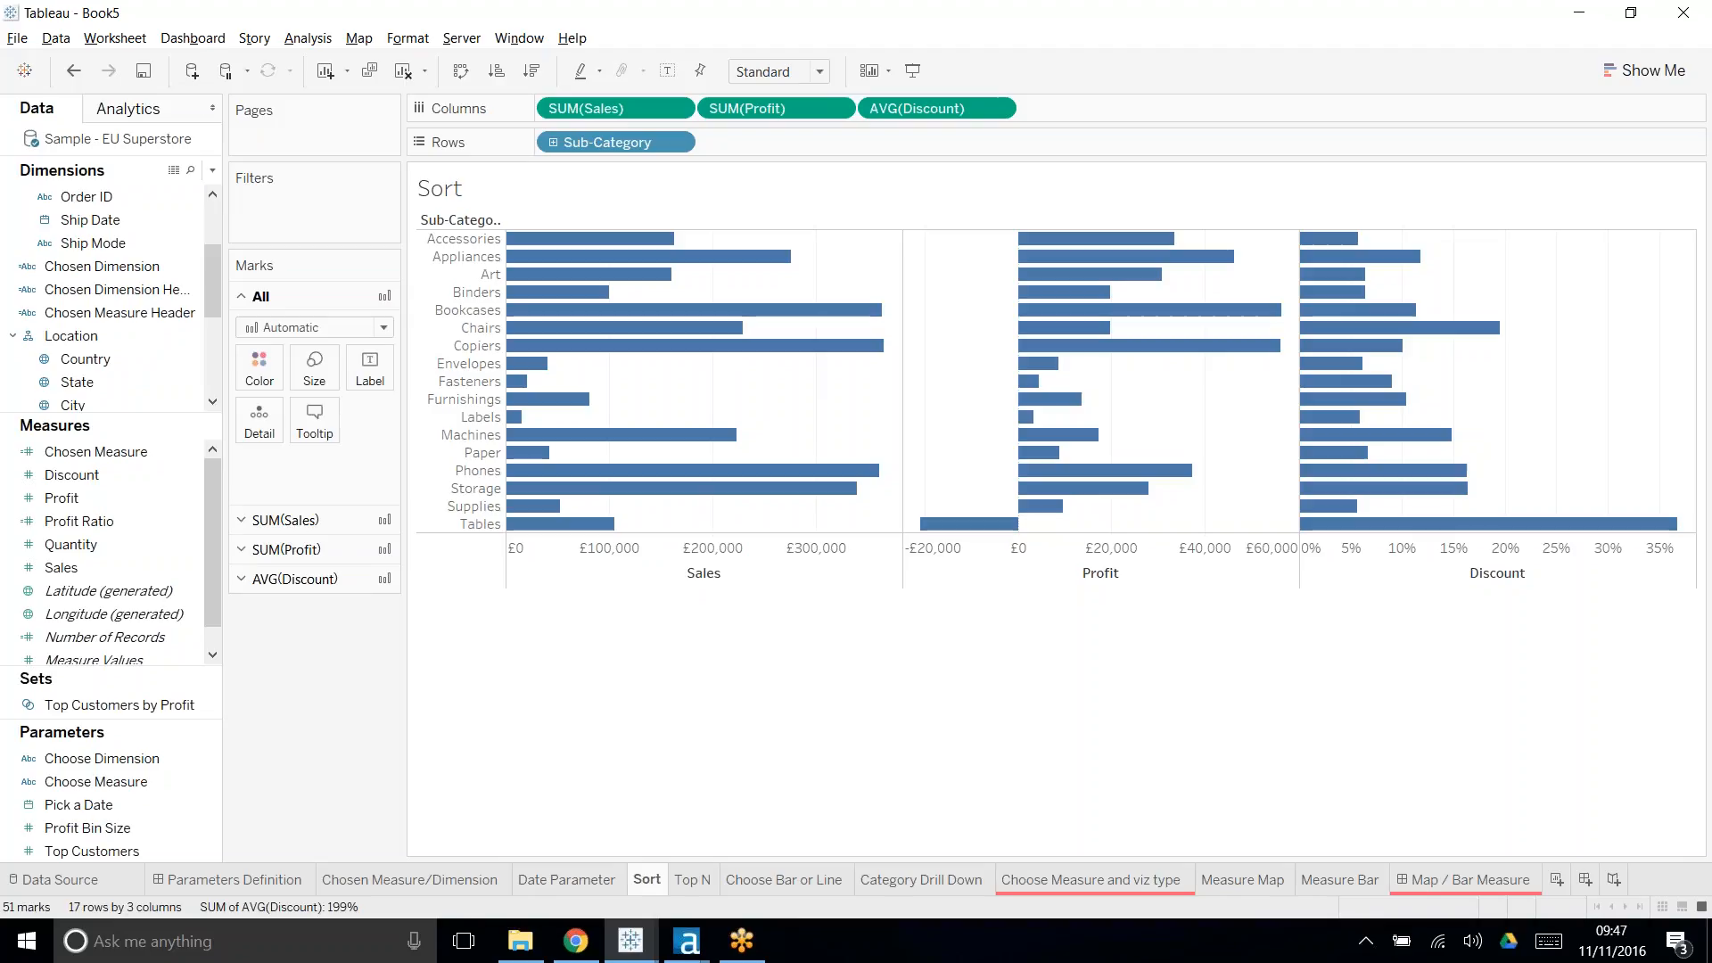
pyautogui.click(214, 172)
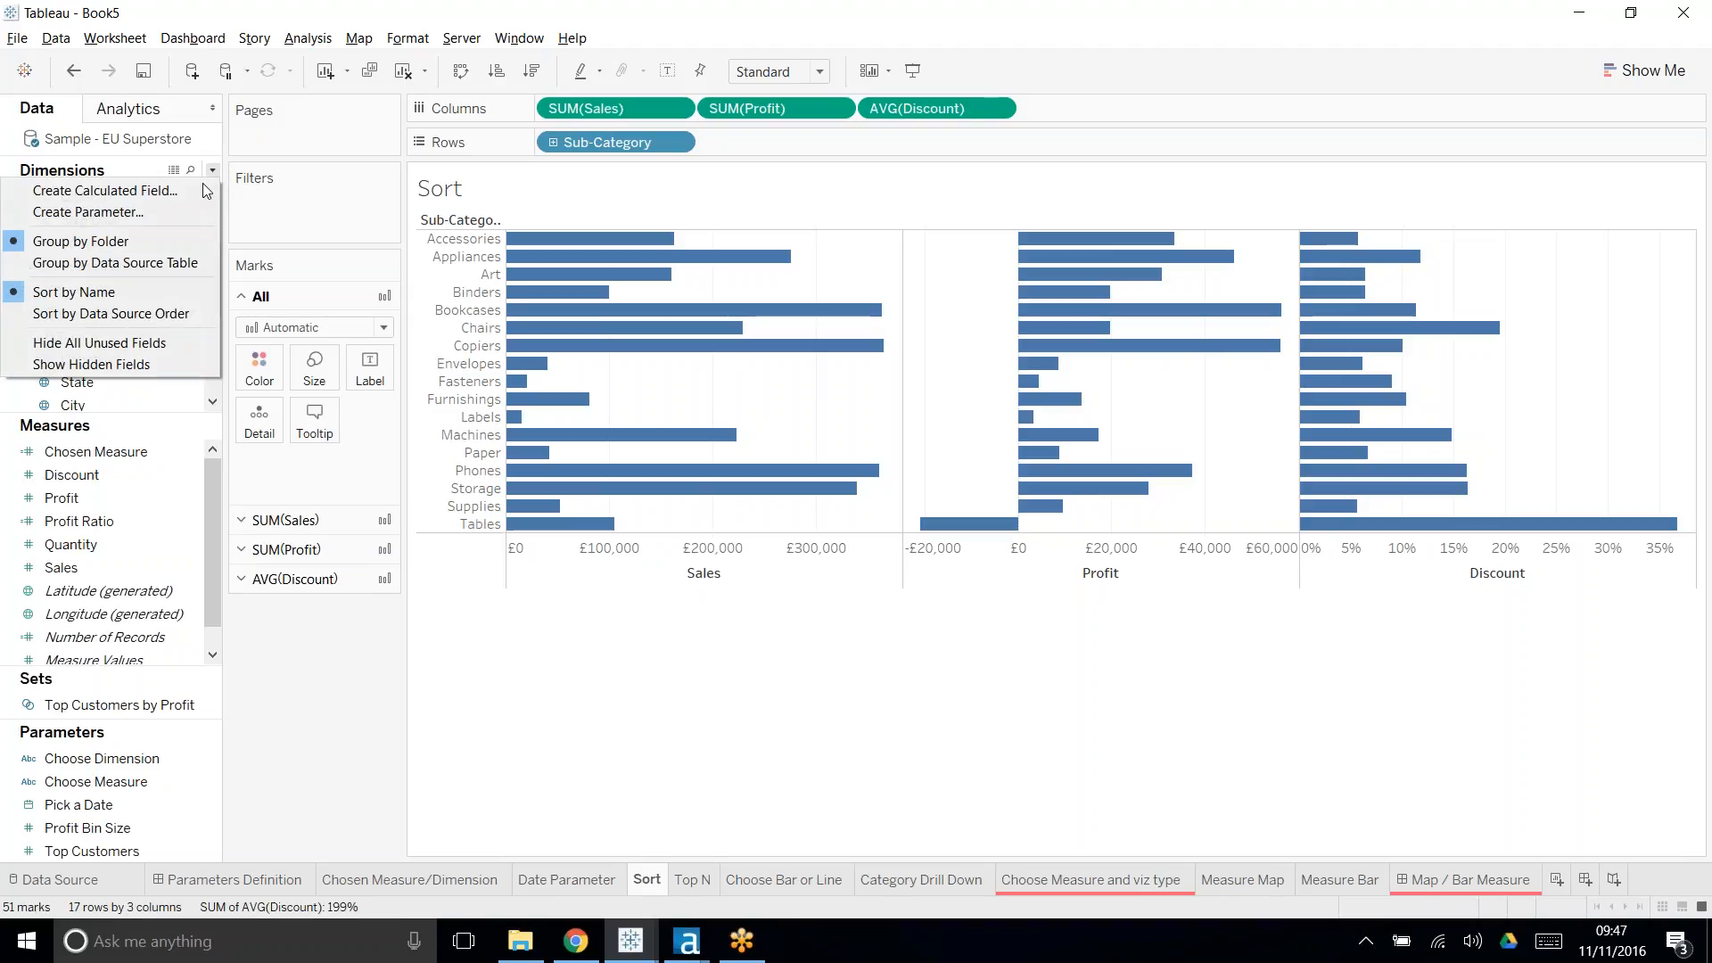
pyautogui.click(146, 212)
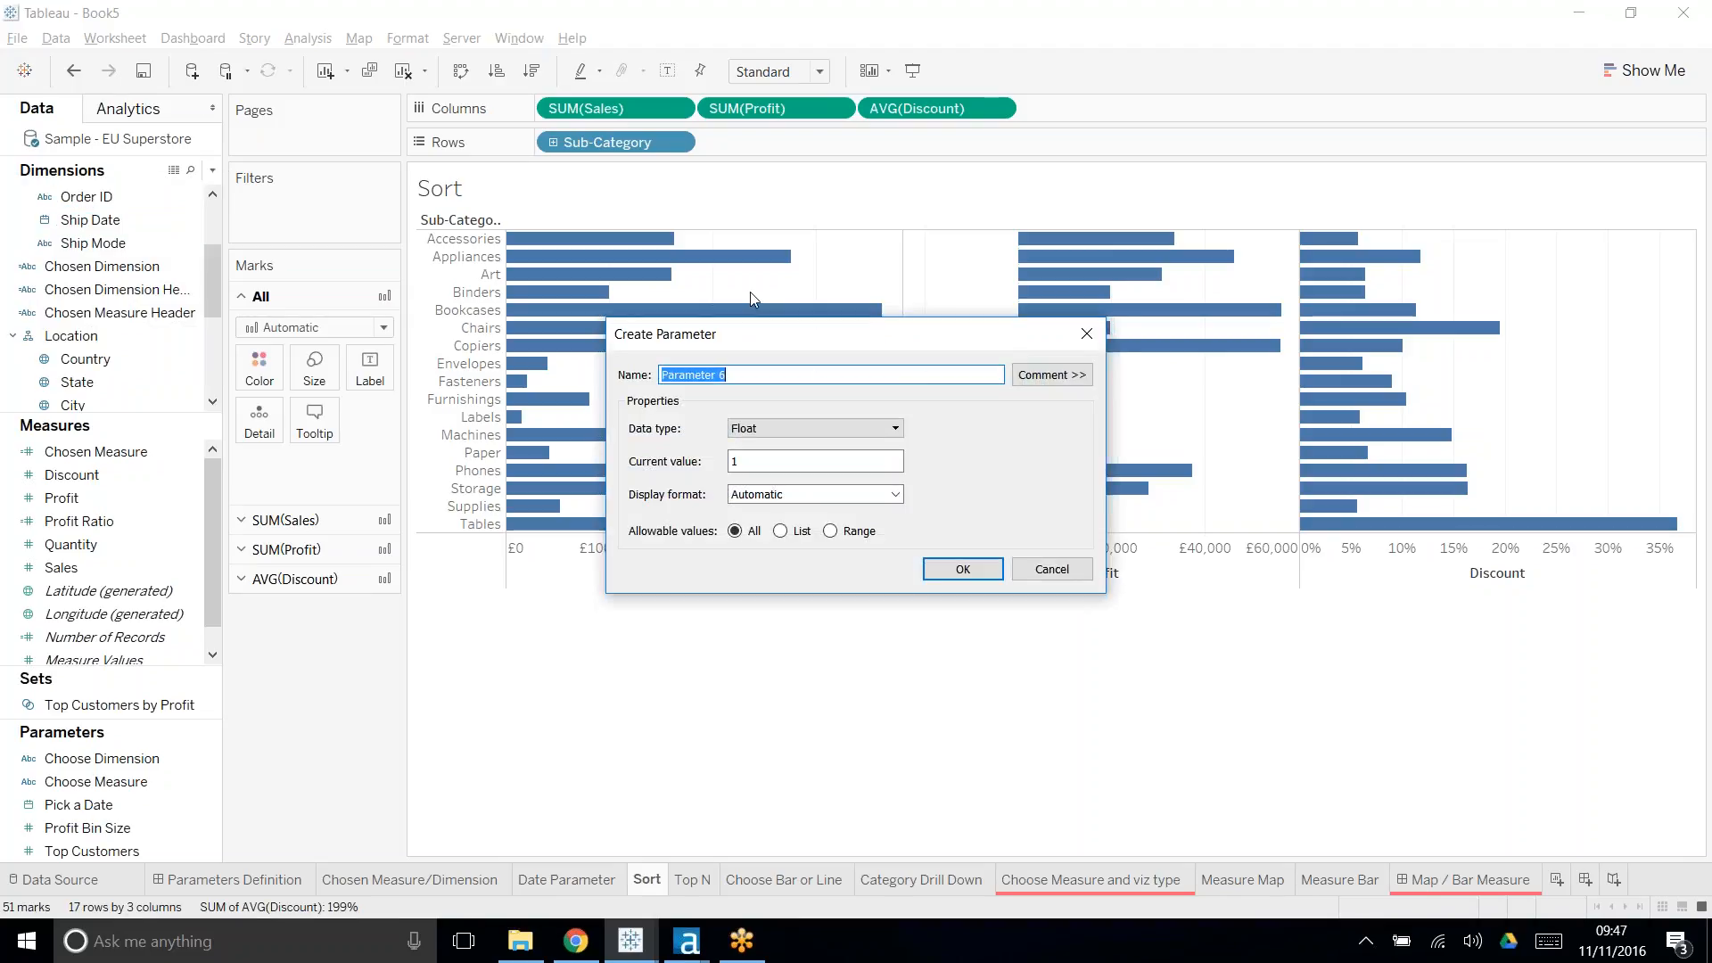
pyautogui.write('Sort by')
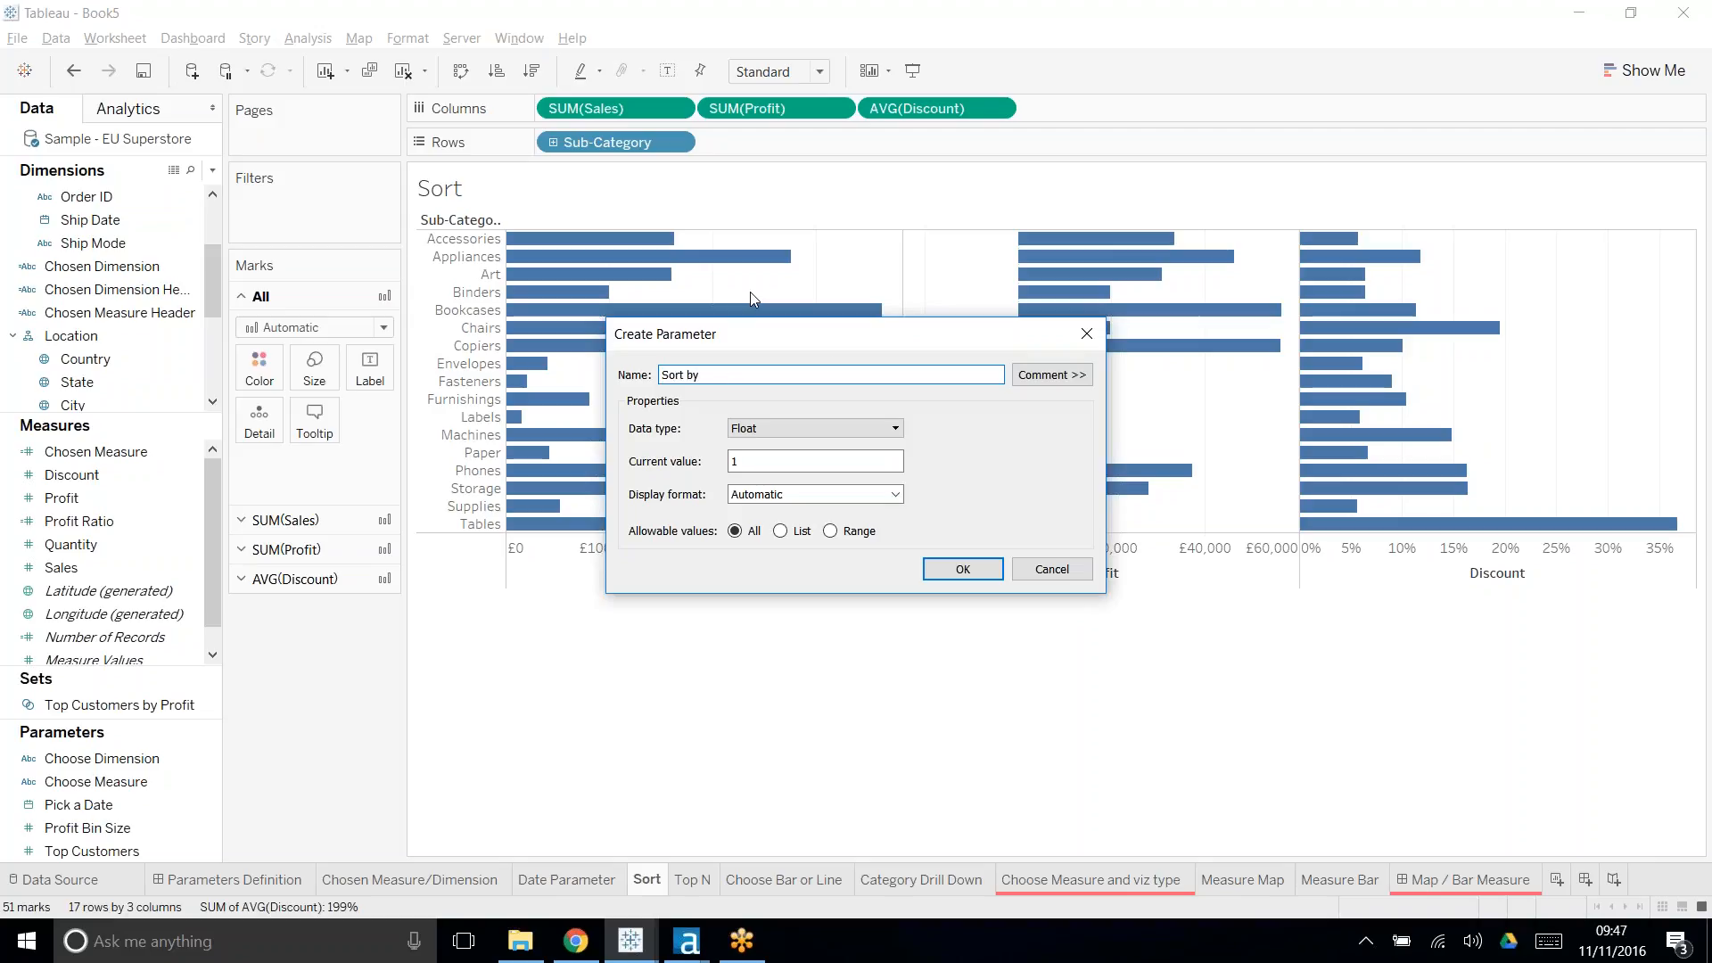
pyautogui.click(820, 430)
pyautogui.click(789, 480)
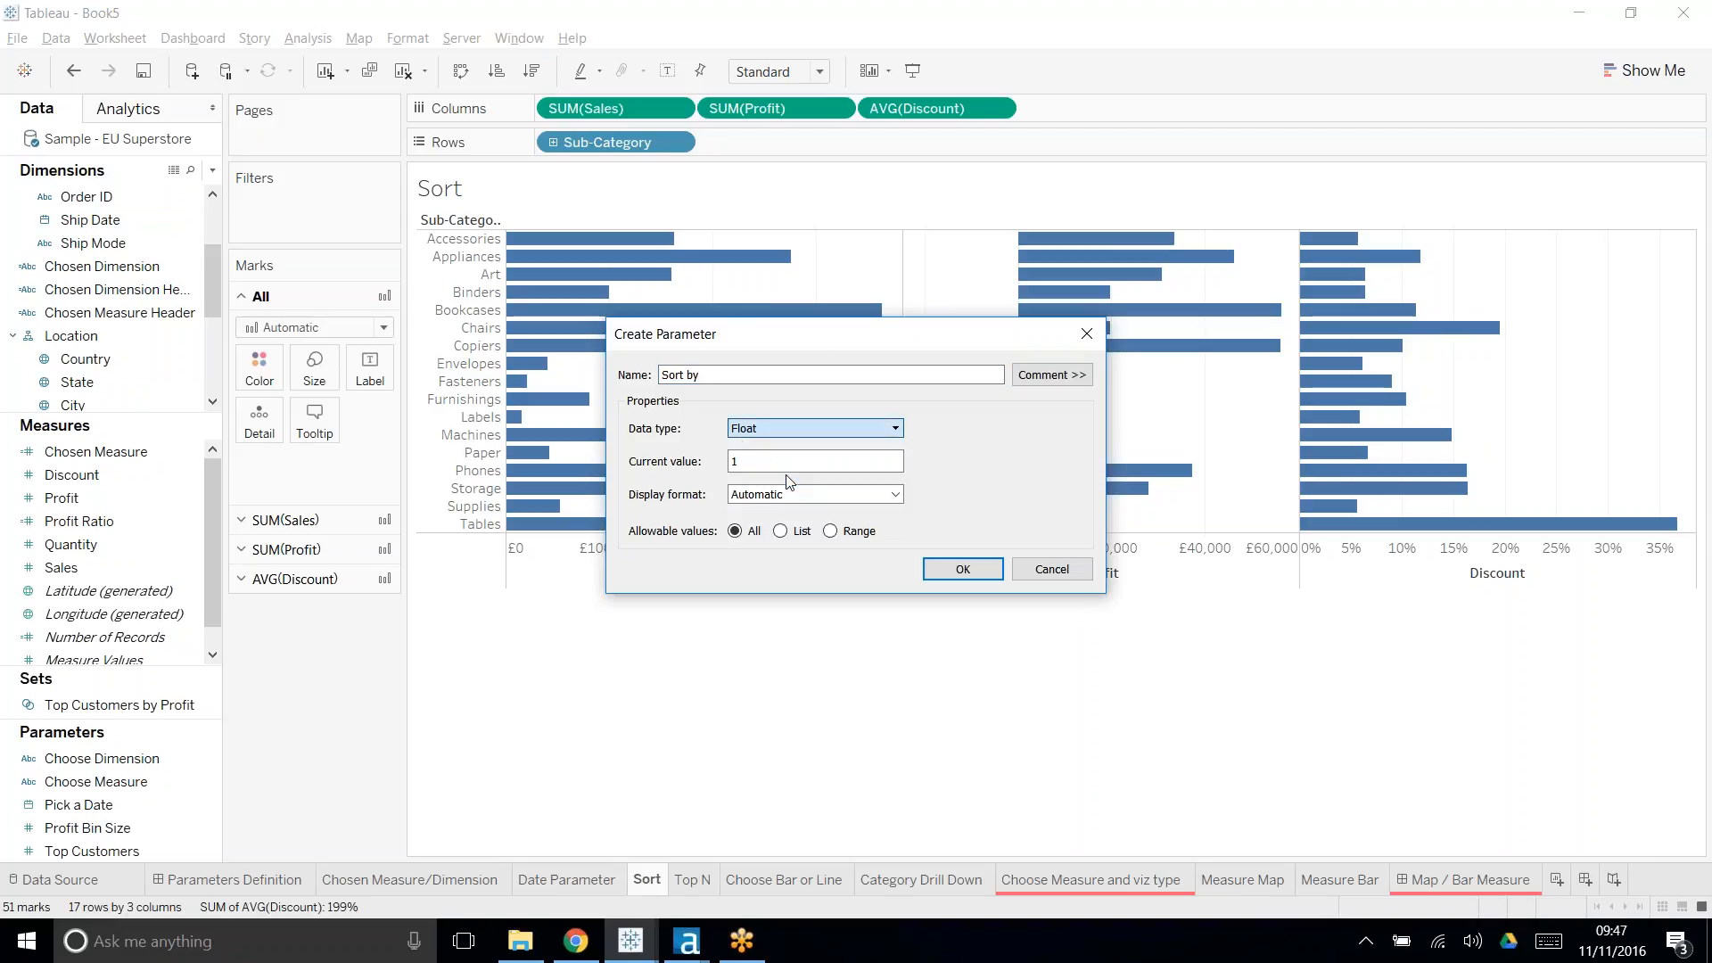
pyautogui.click(782, 531)
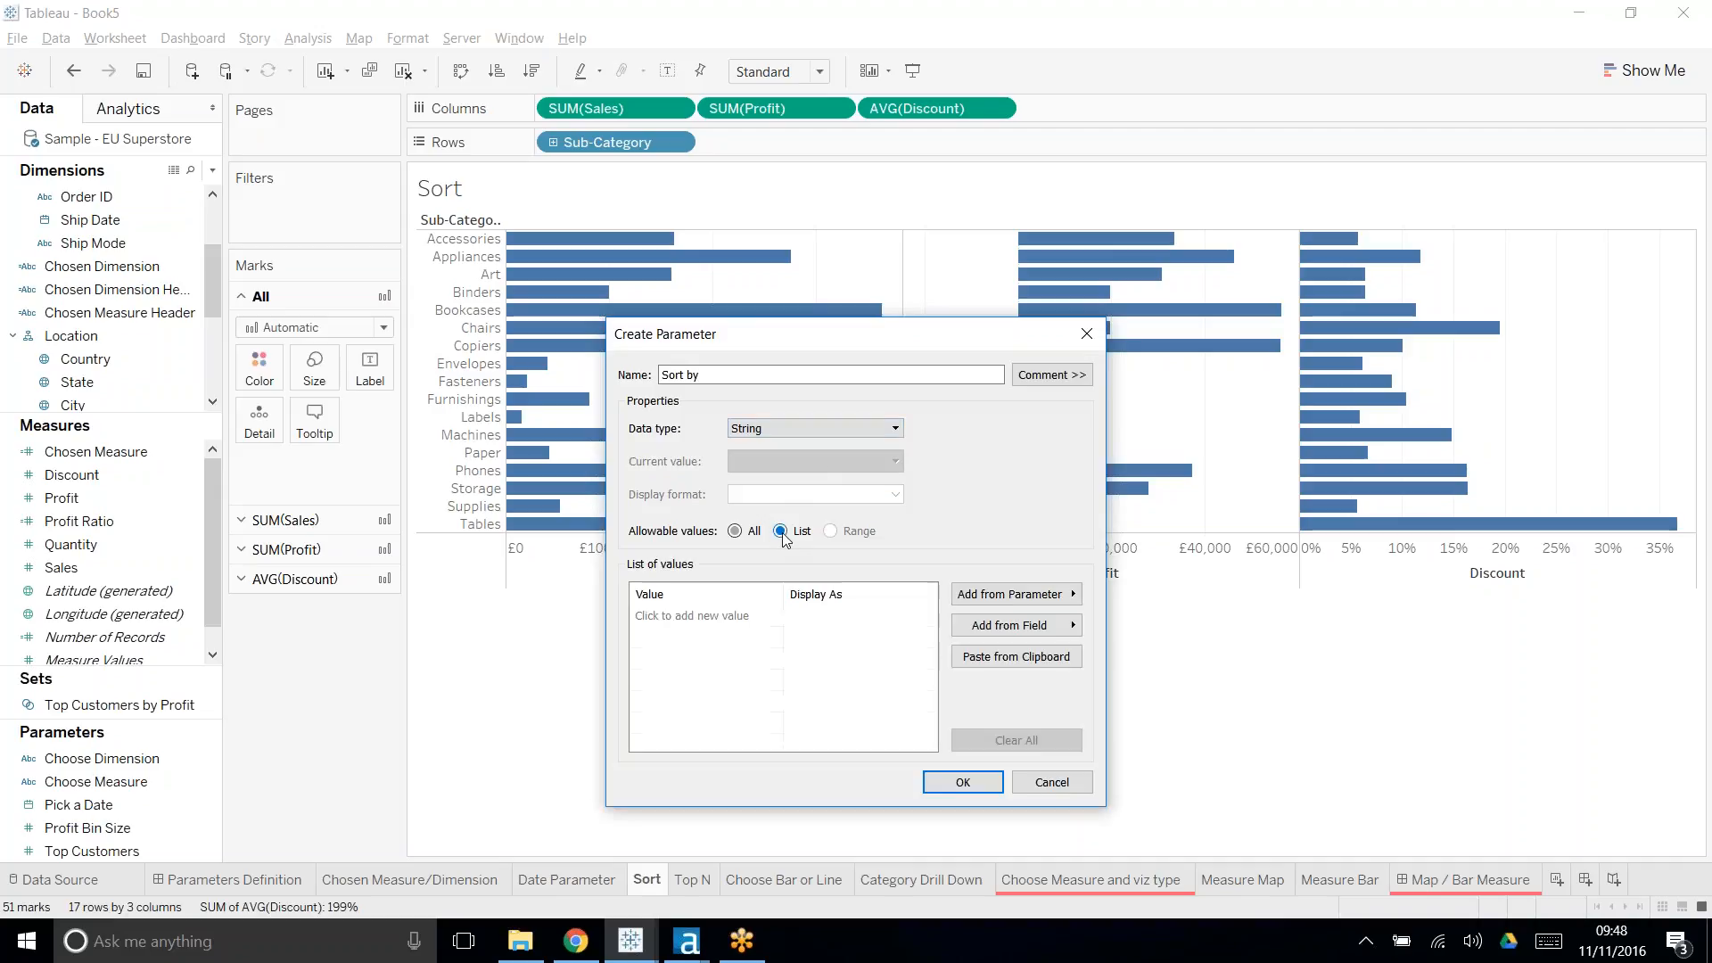
# - Try the Integer data type with a list value of 1 displayed as Sales, and delete that entry
pyautogui.click(818, 434)
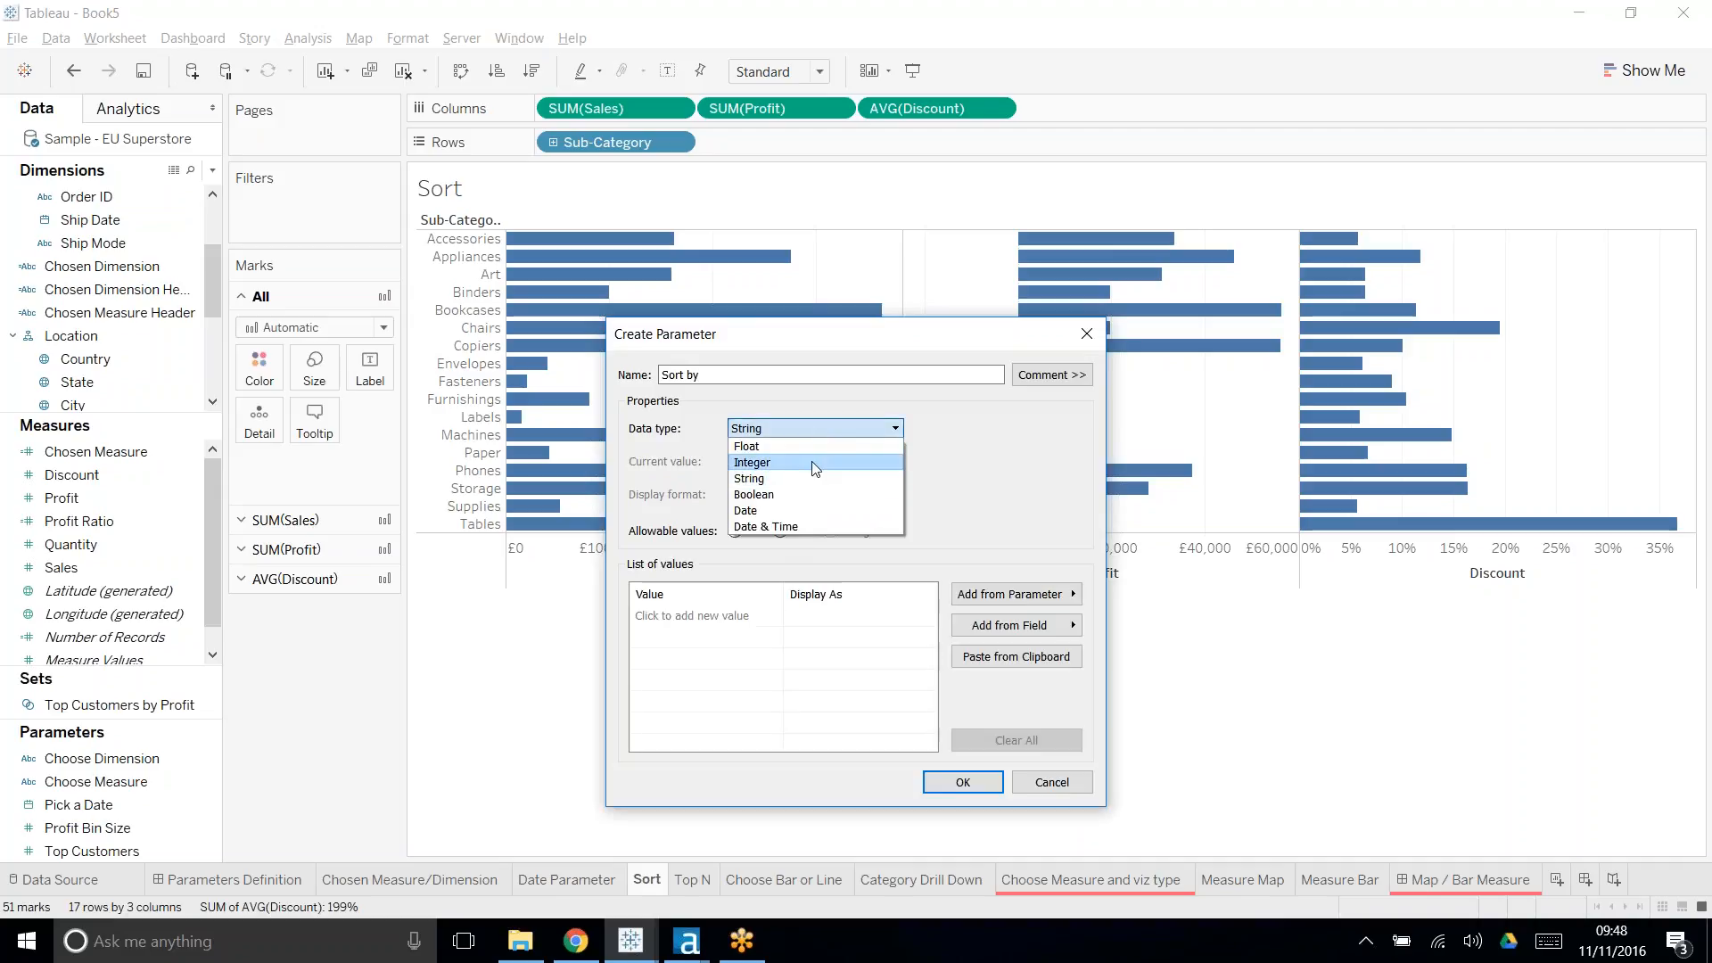
pyautogui.click(767, 462)
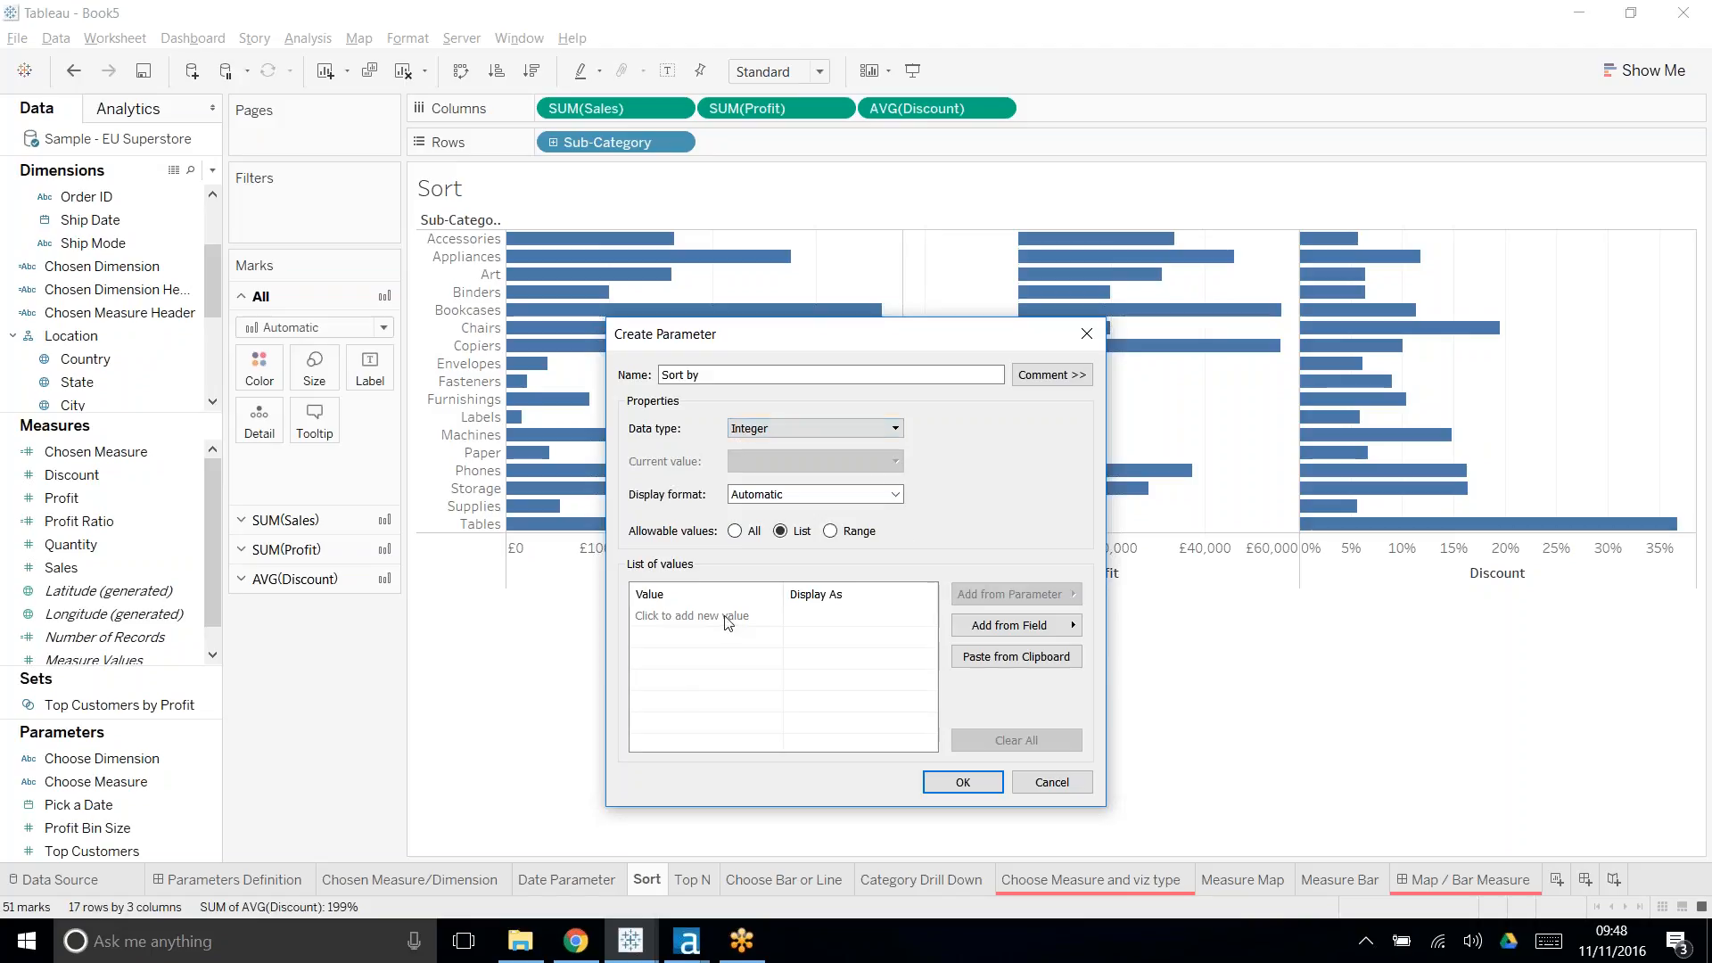
pyautogui.click(729, 618)
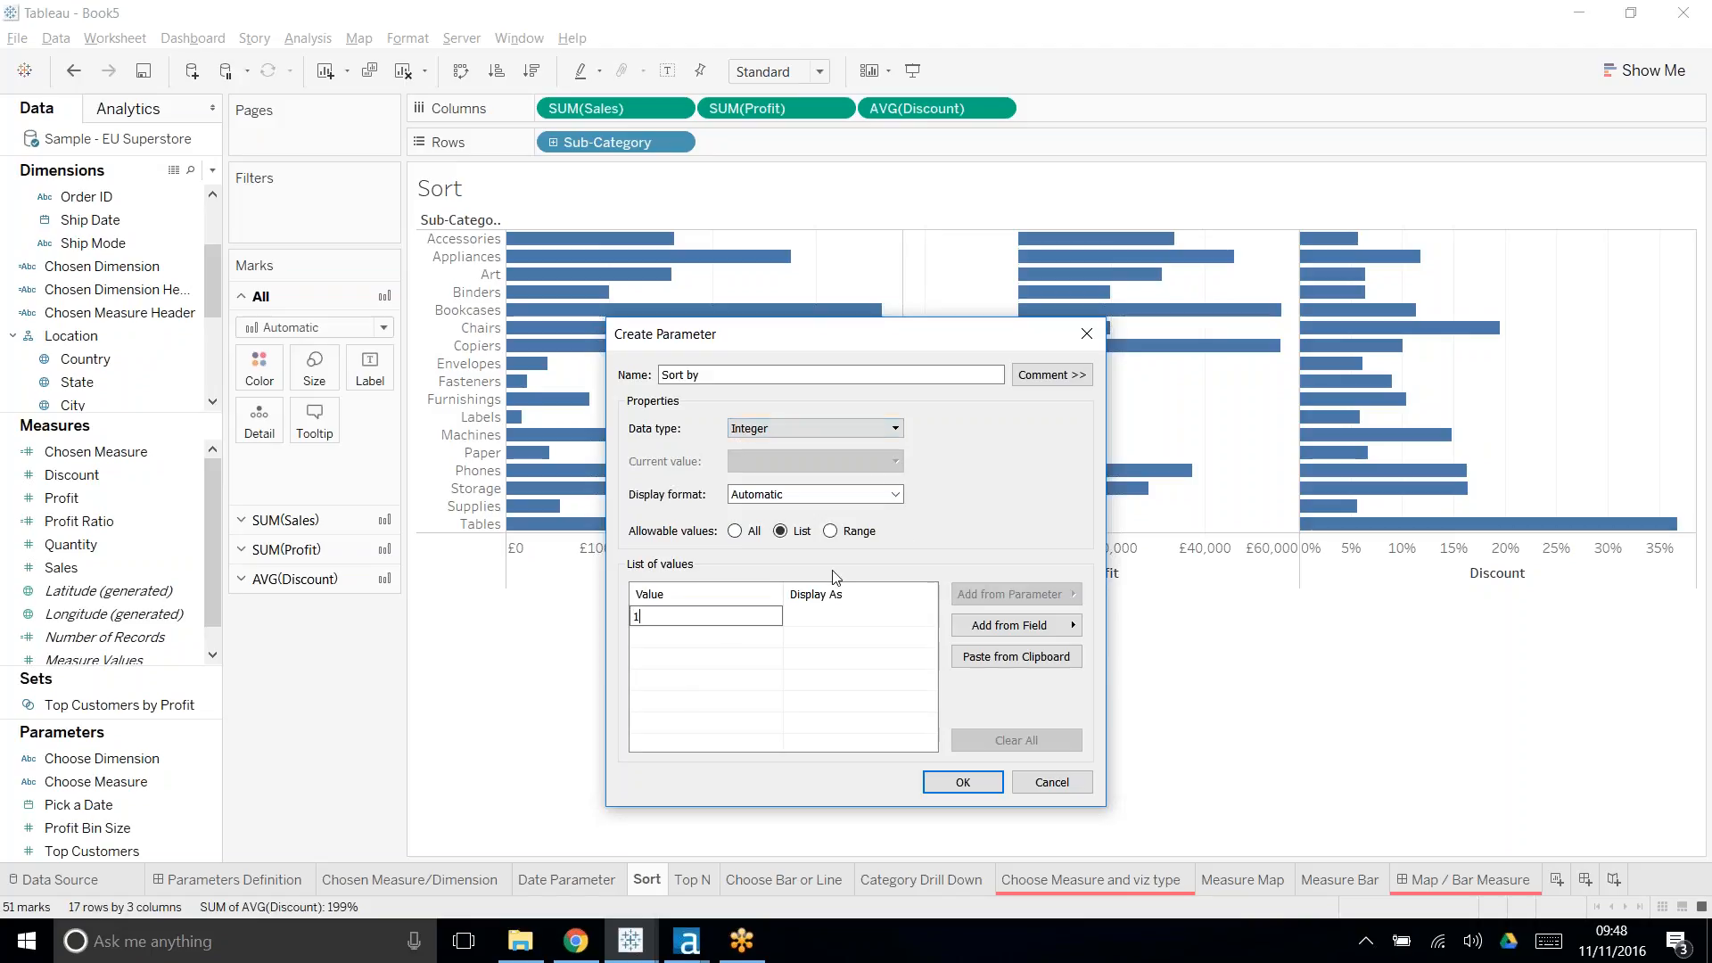
pyautogui.write('1')
pyautogui.press('Tab')
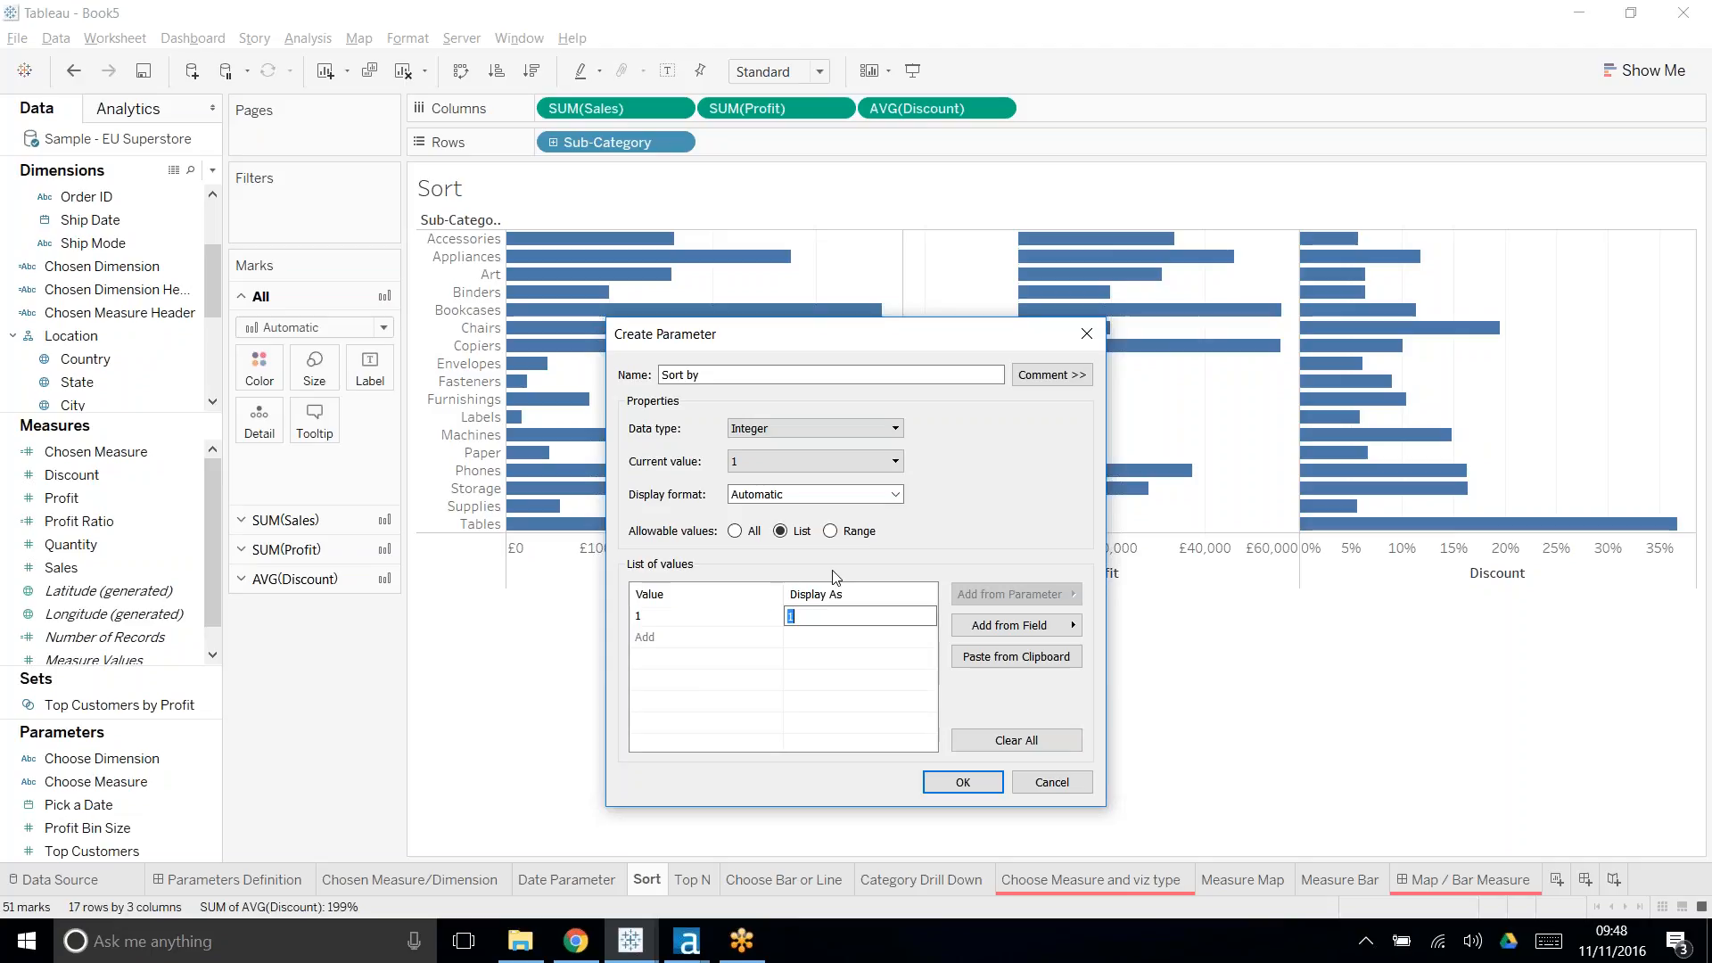
pyautogui.write('Sales')
pyautogui.click(686, 621)
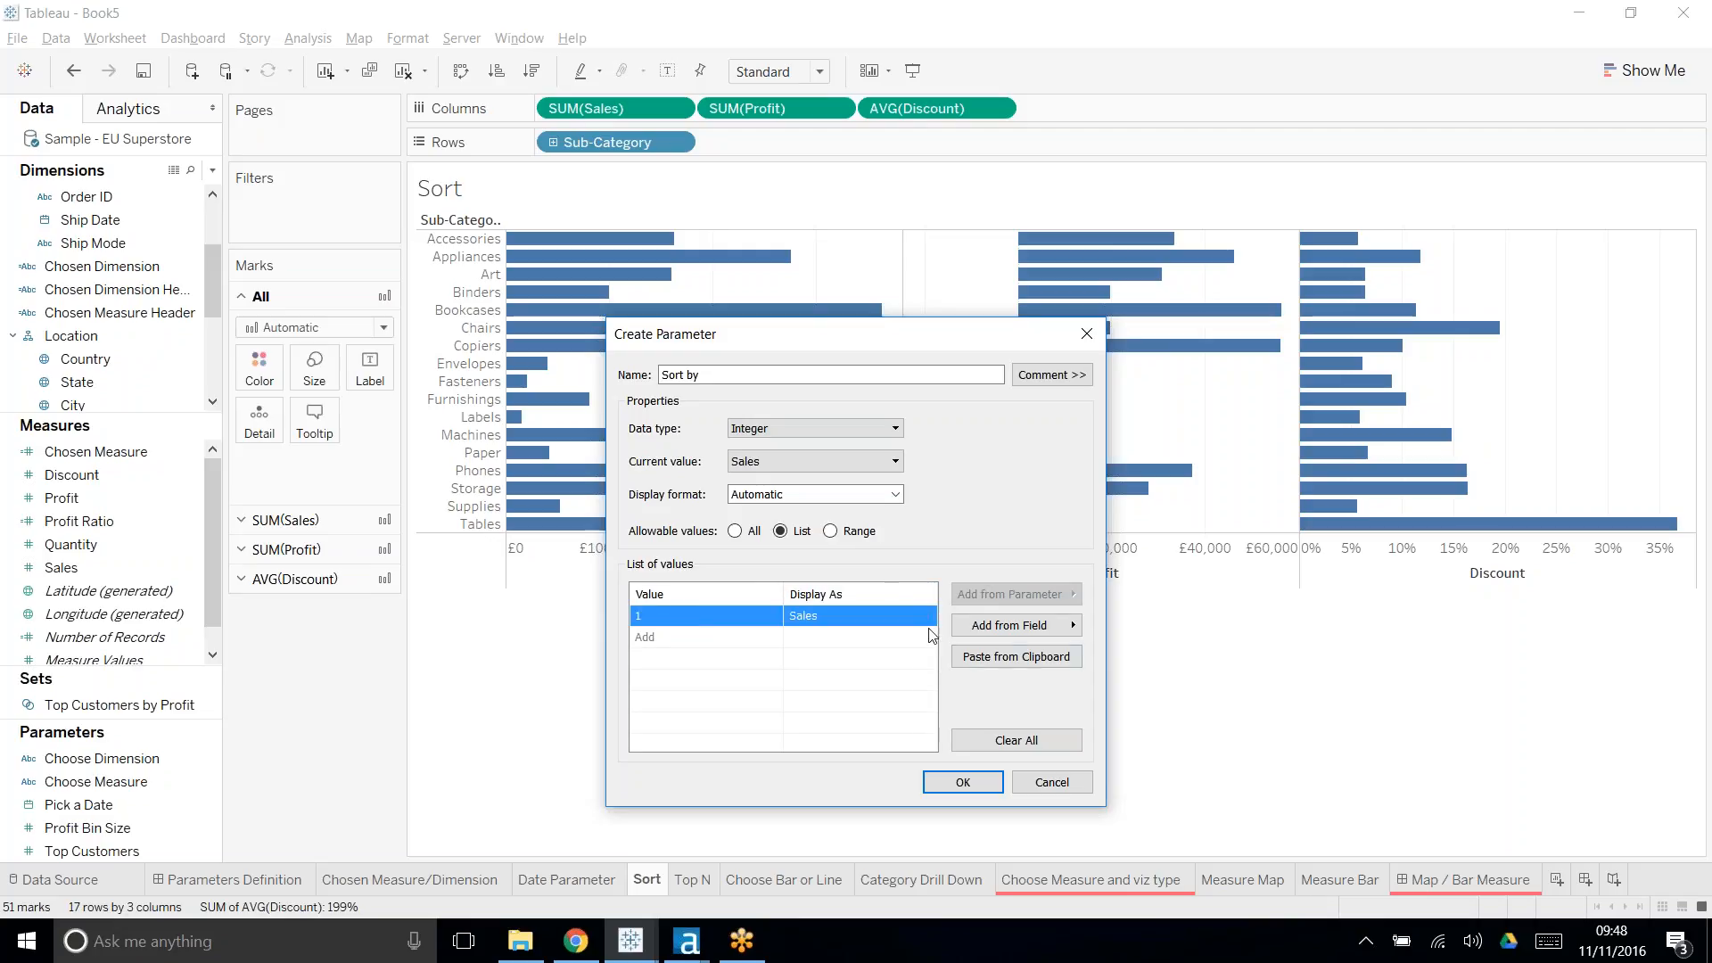
pyautogui.press('Delete')
pyautogui.click(691, 616)
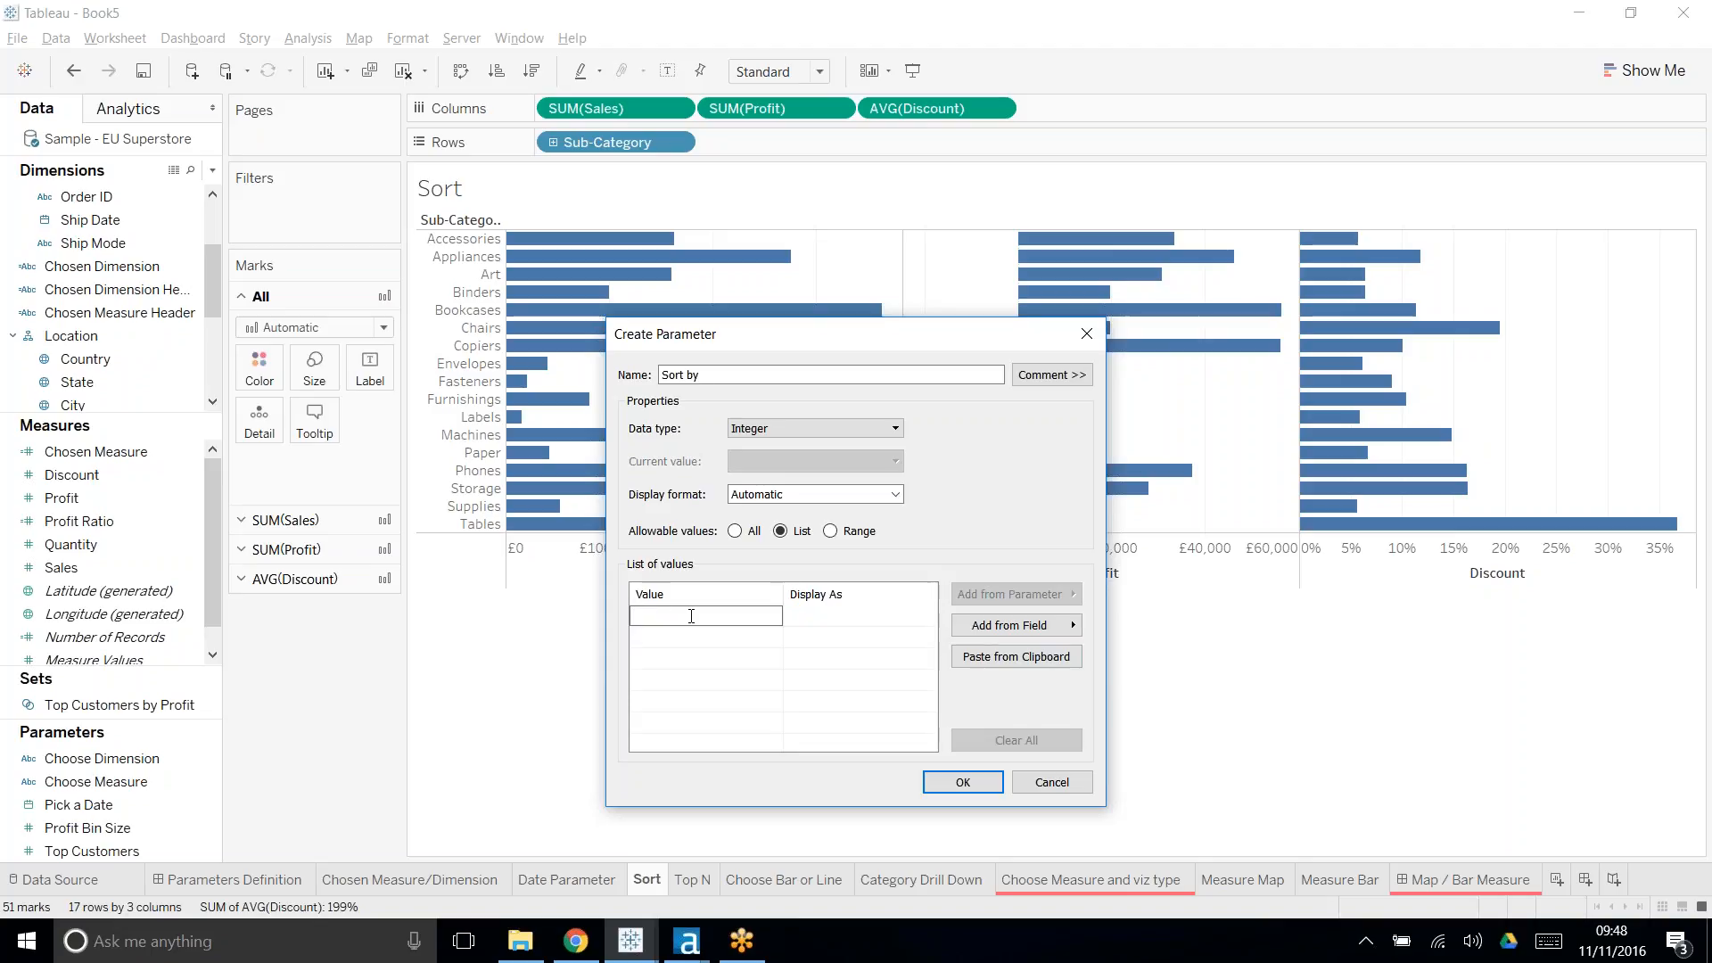
# - Set the Sort by parameter's data type to String, list Sales, Profit and Discount as its values, and create it
pyautogui.click(789, 439)
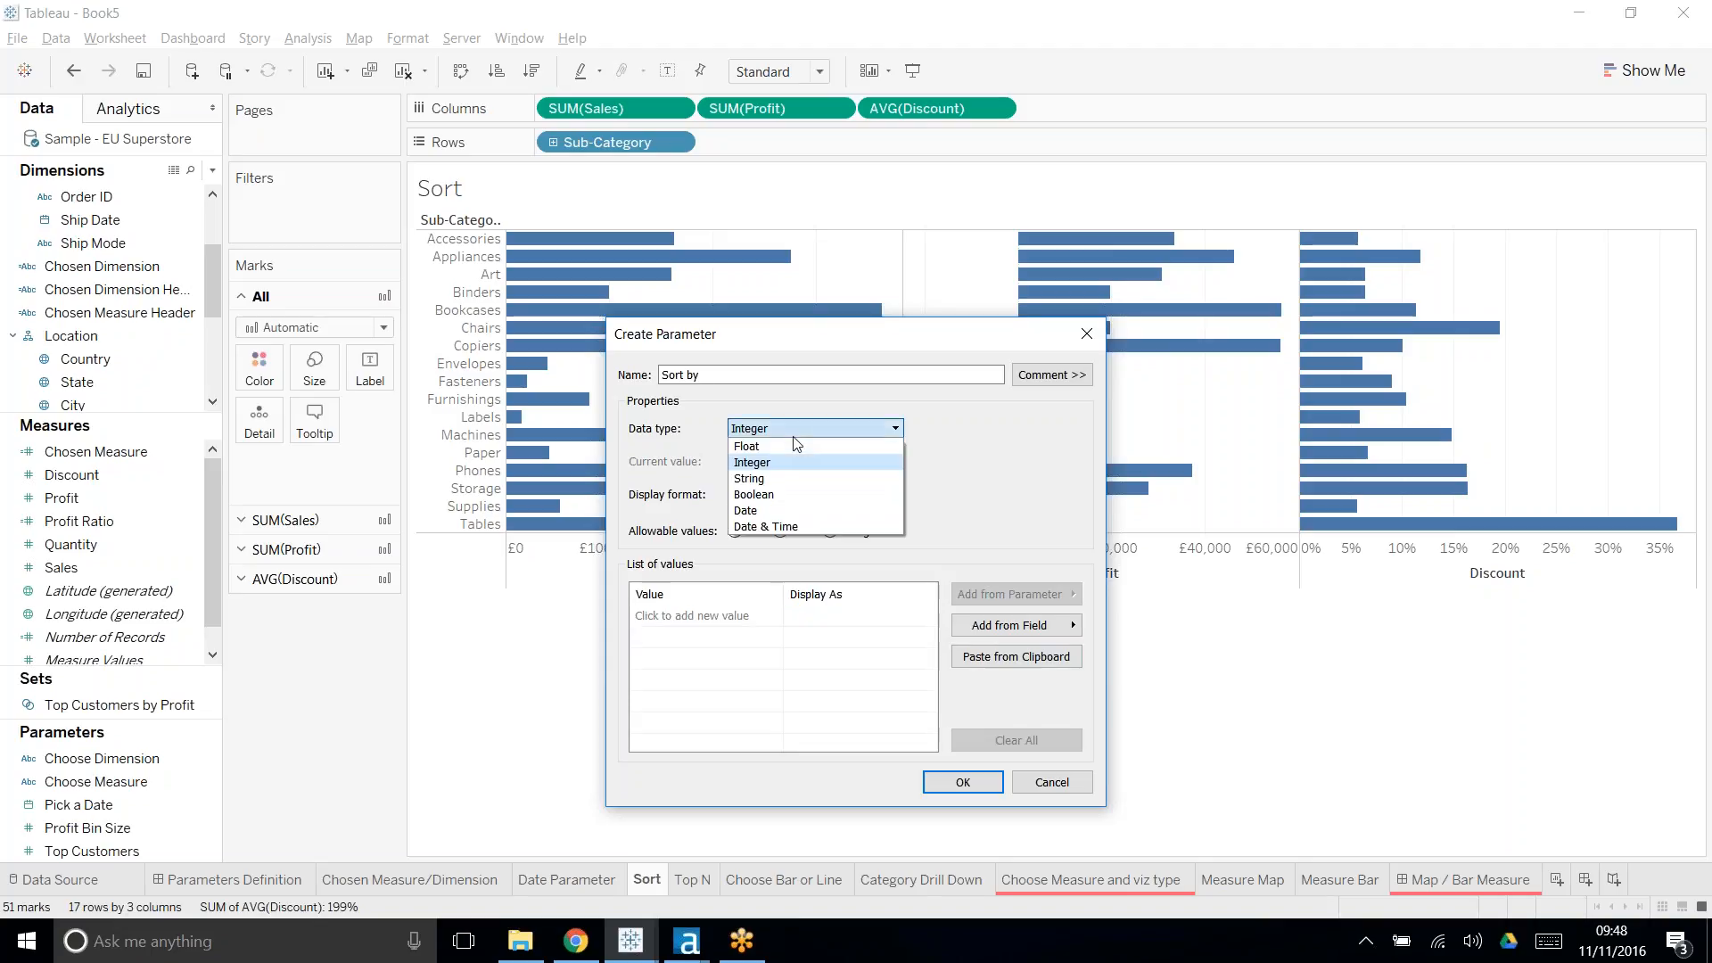
pyautogui.click(792, 475)
pyautogui.click(692, 617)
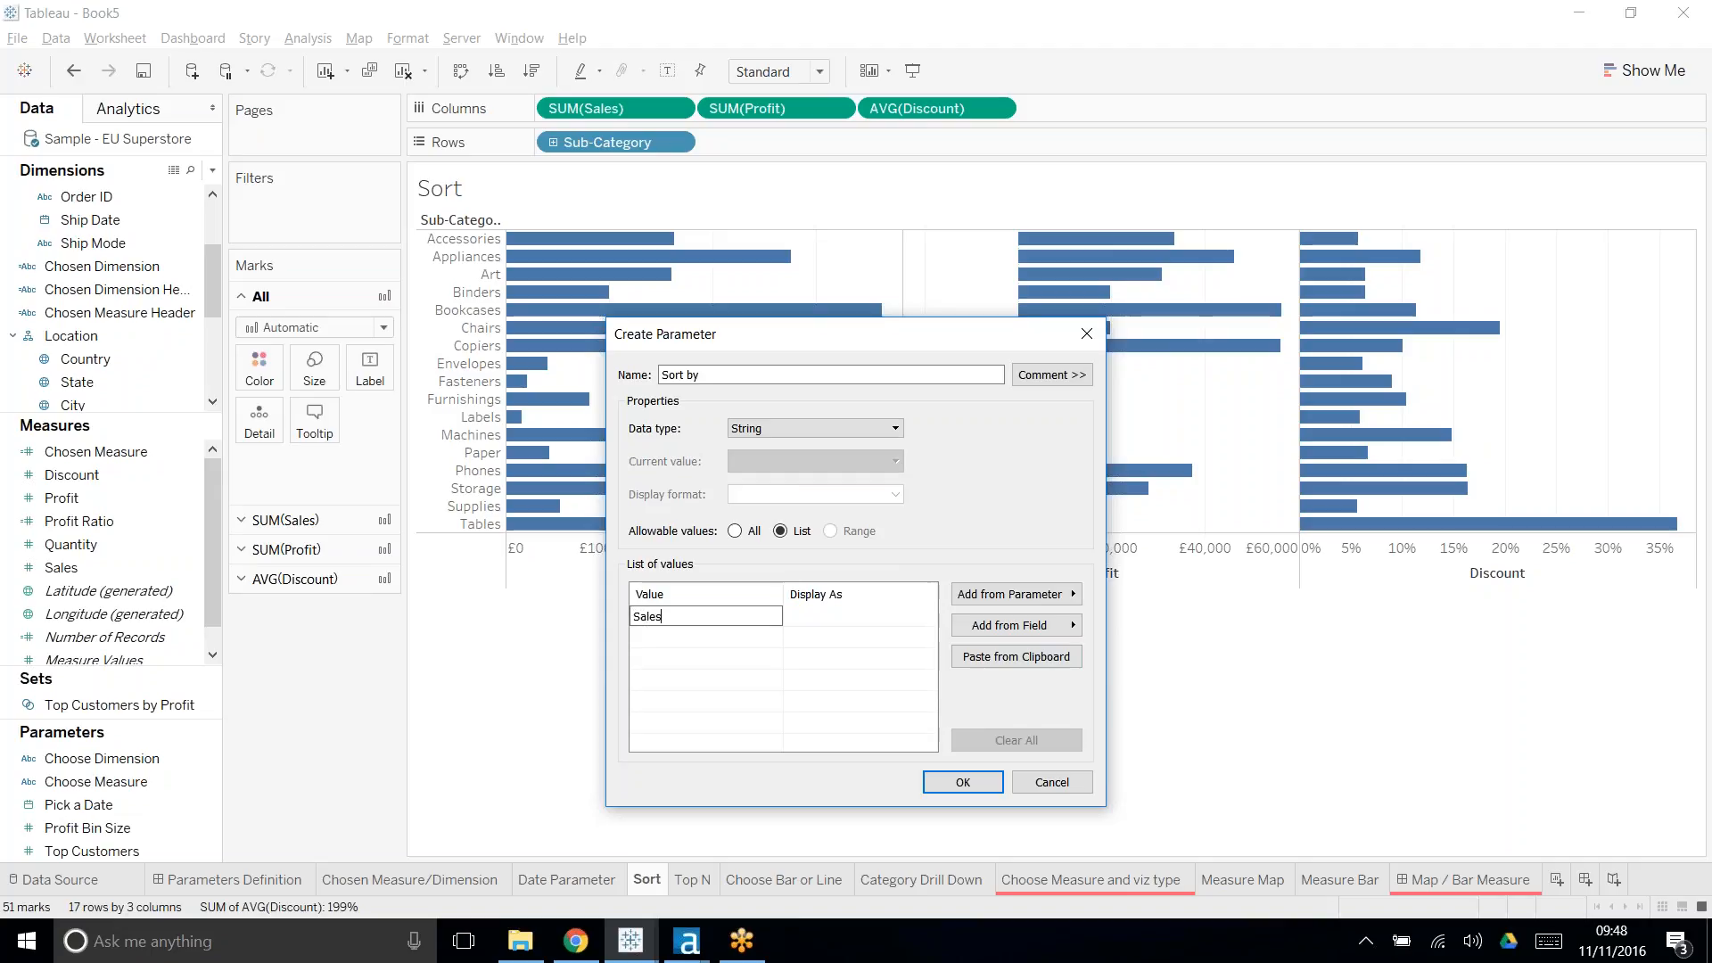
pyautogui.write('SalesP')
pyautogui.press('BackSpace')
pyautogui.press('Return')
pyautogui.write('Profit')
pyautogui.press('Return')
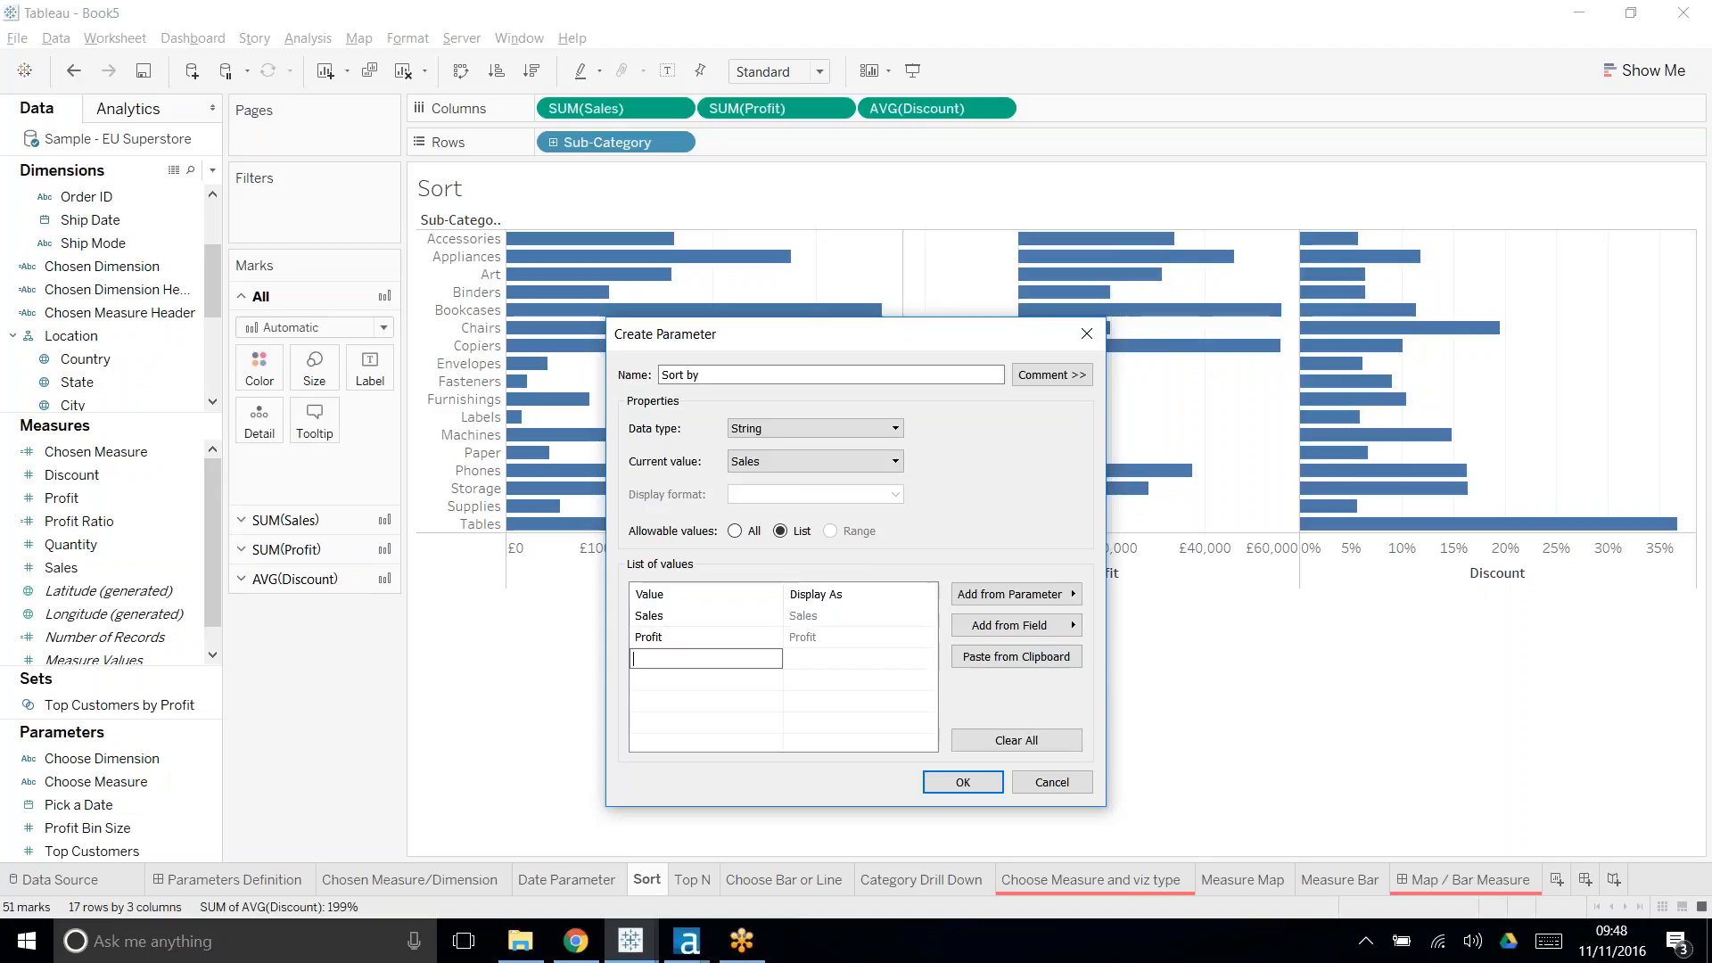
pyautogui.write('Discount')
pyautogui.click(795, 720)
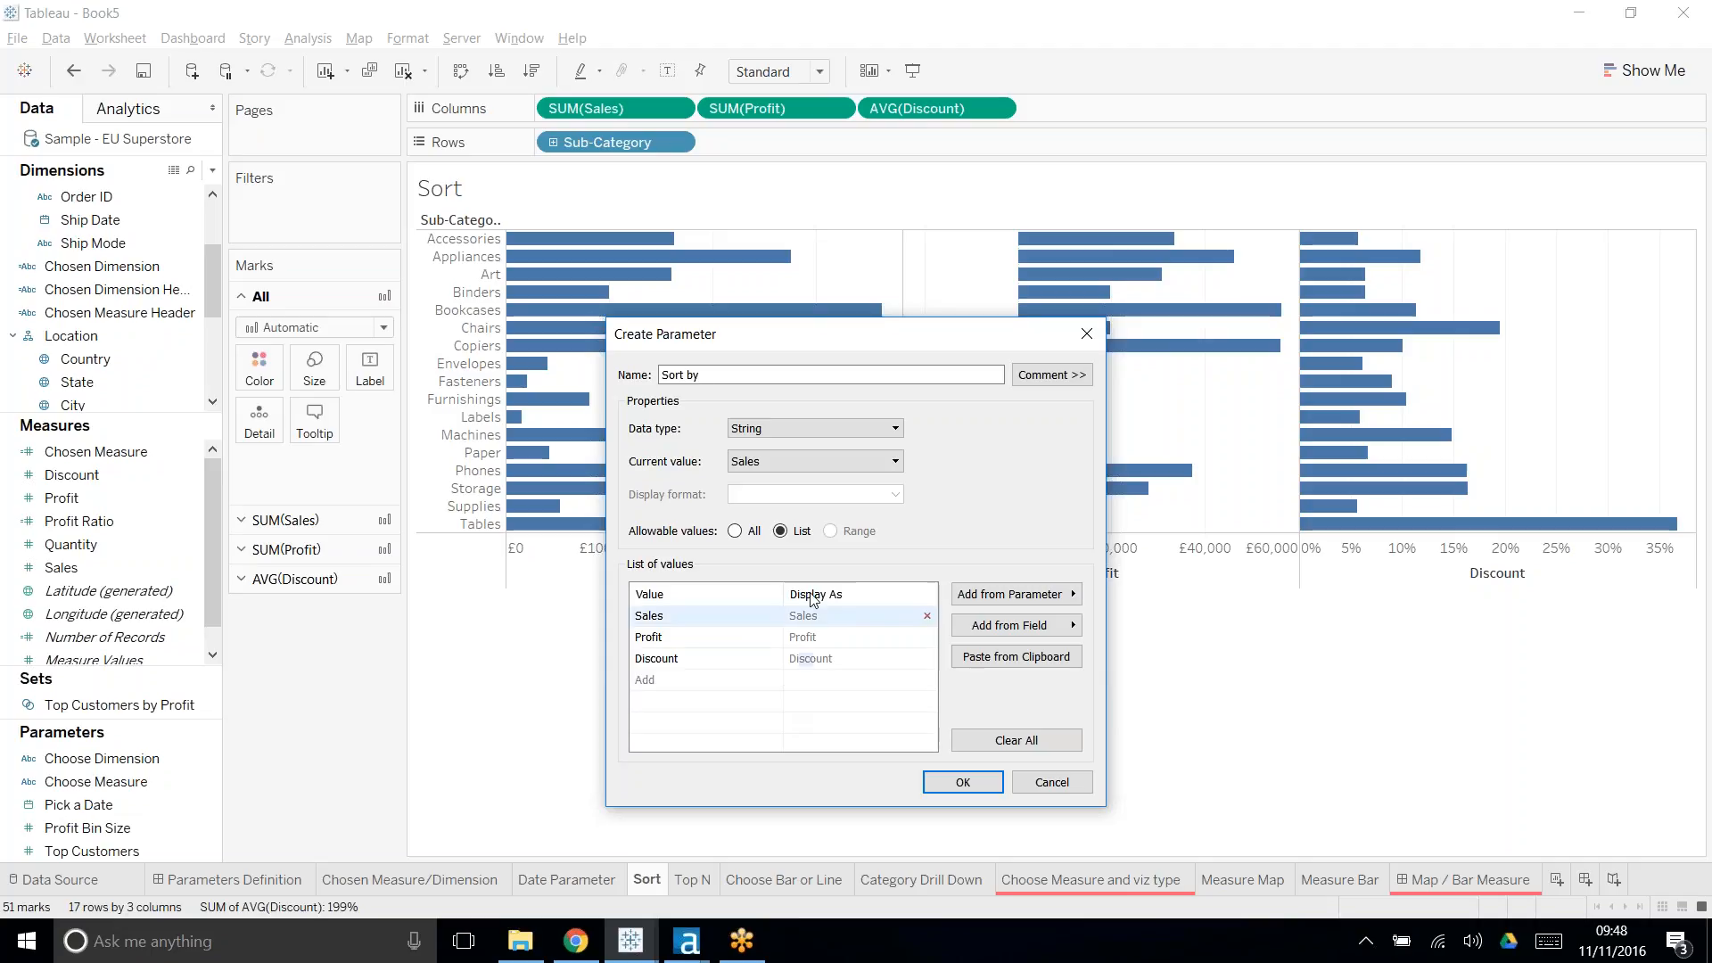
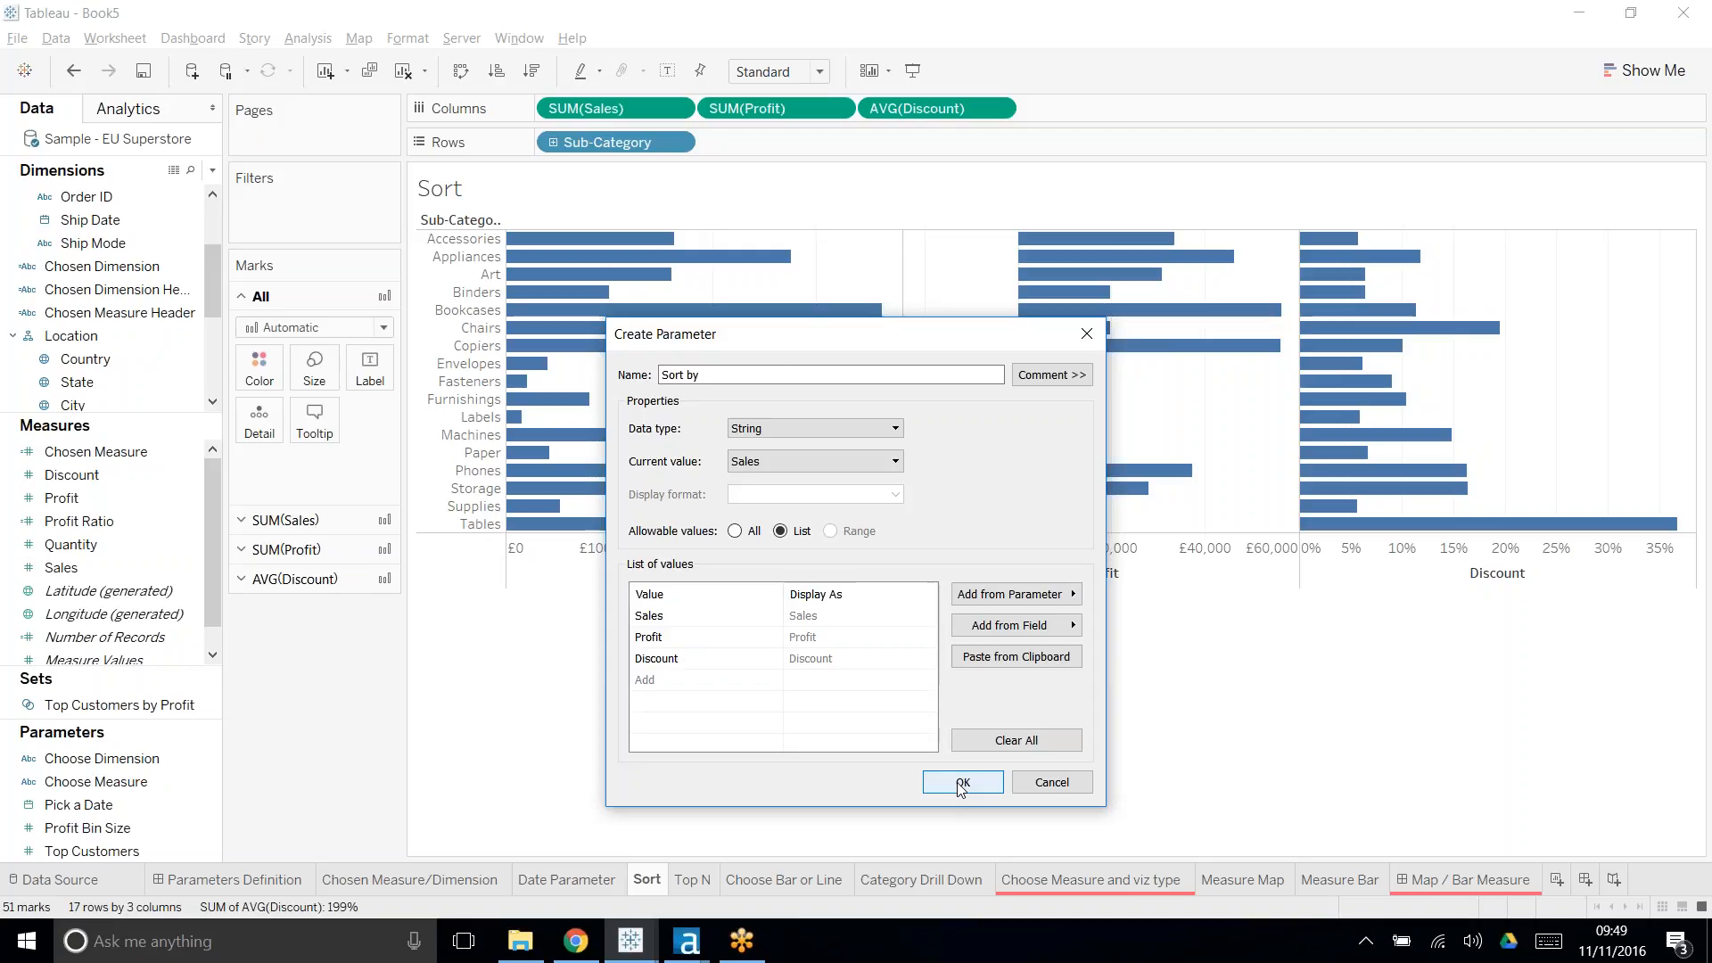
pyautogui.click(963, 782)
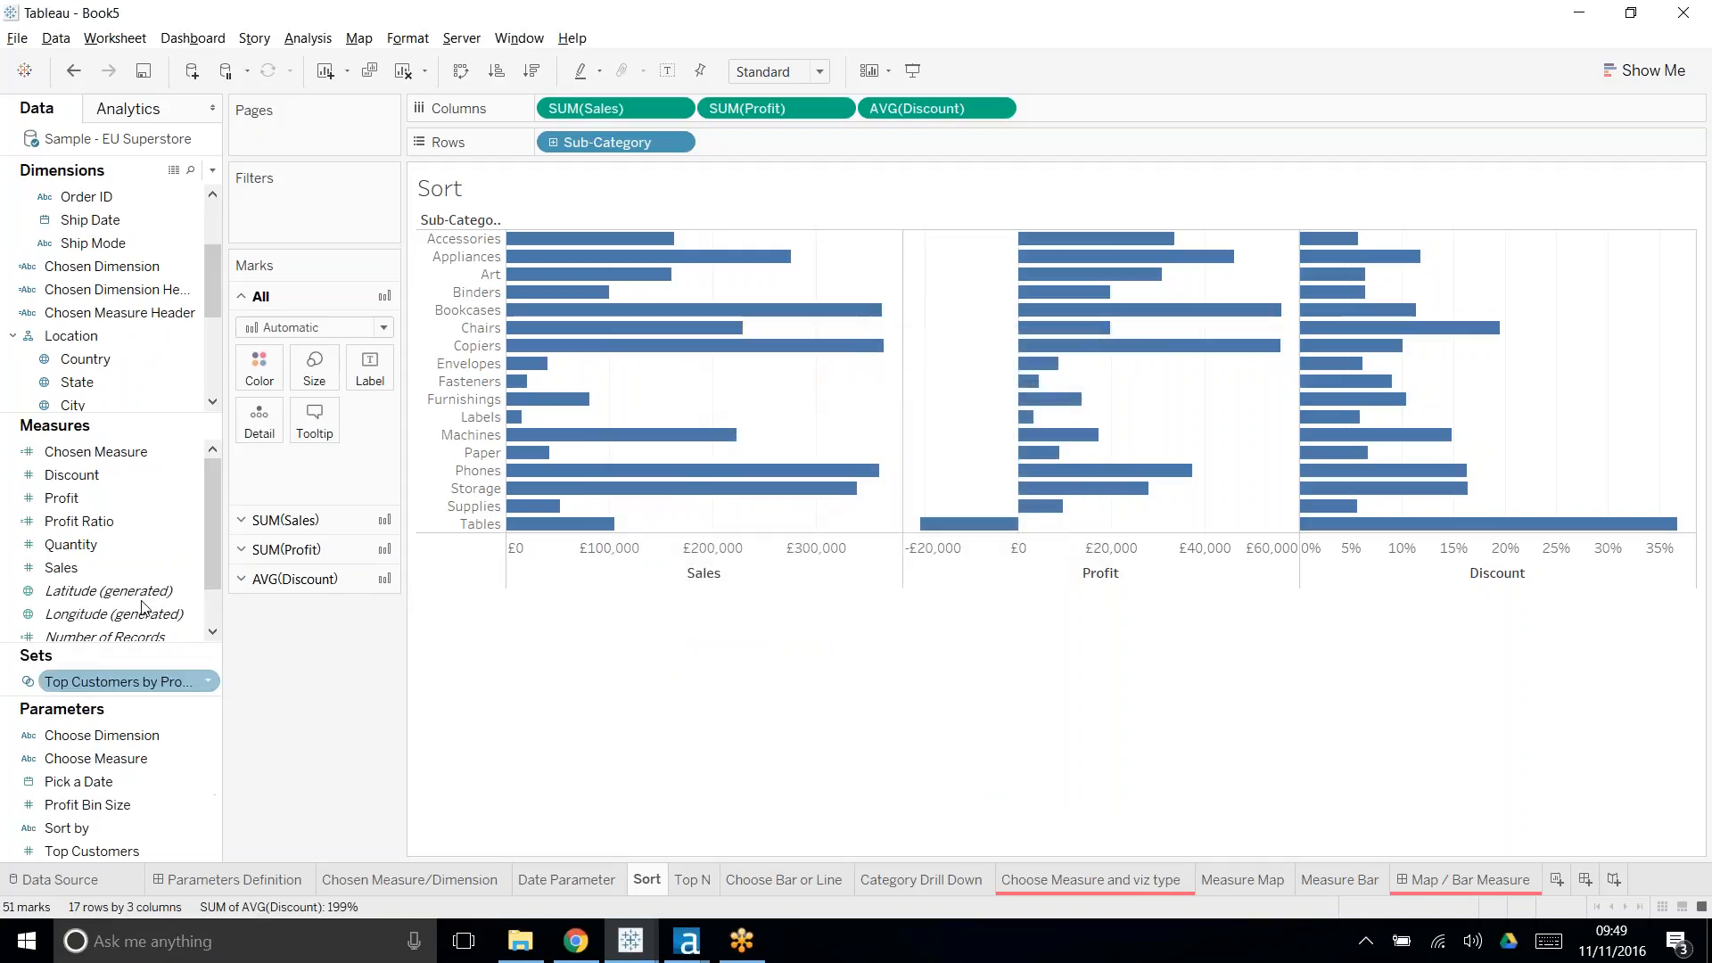
# - Show the parameter control for the Sort by parameter on the Sort sheet
pyautogui.click(158, 807)
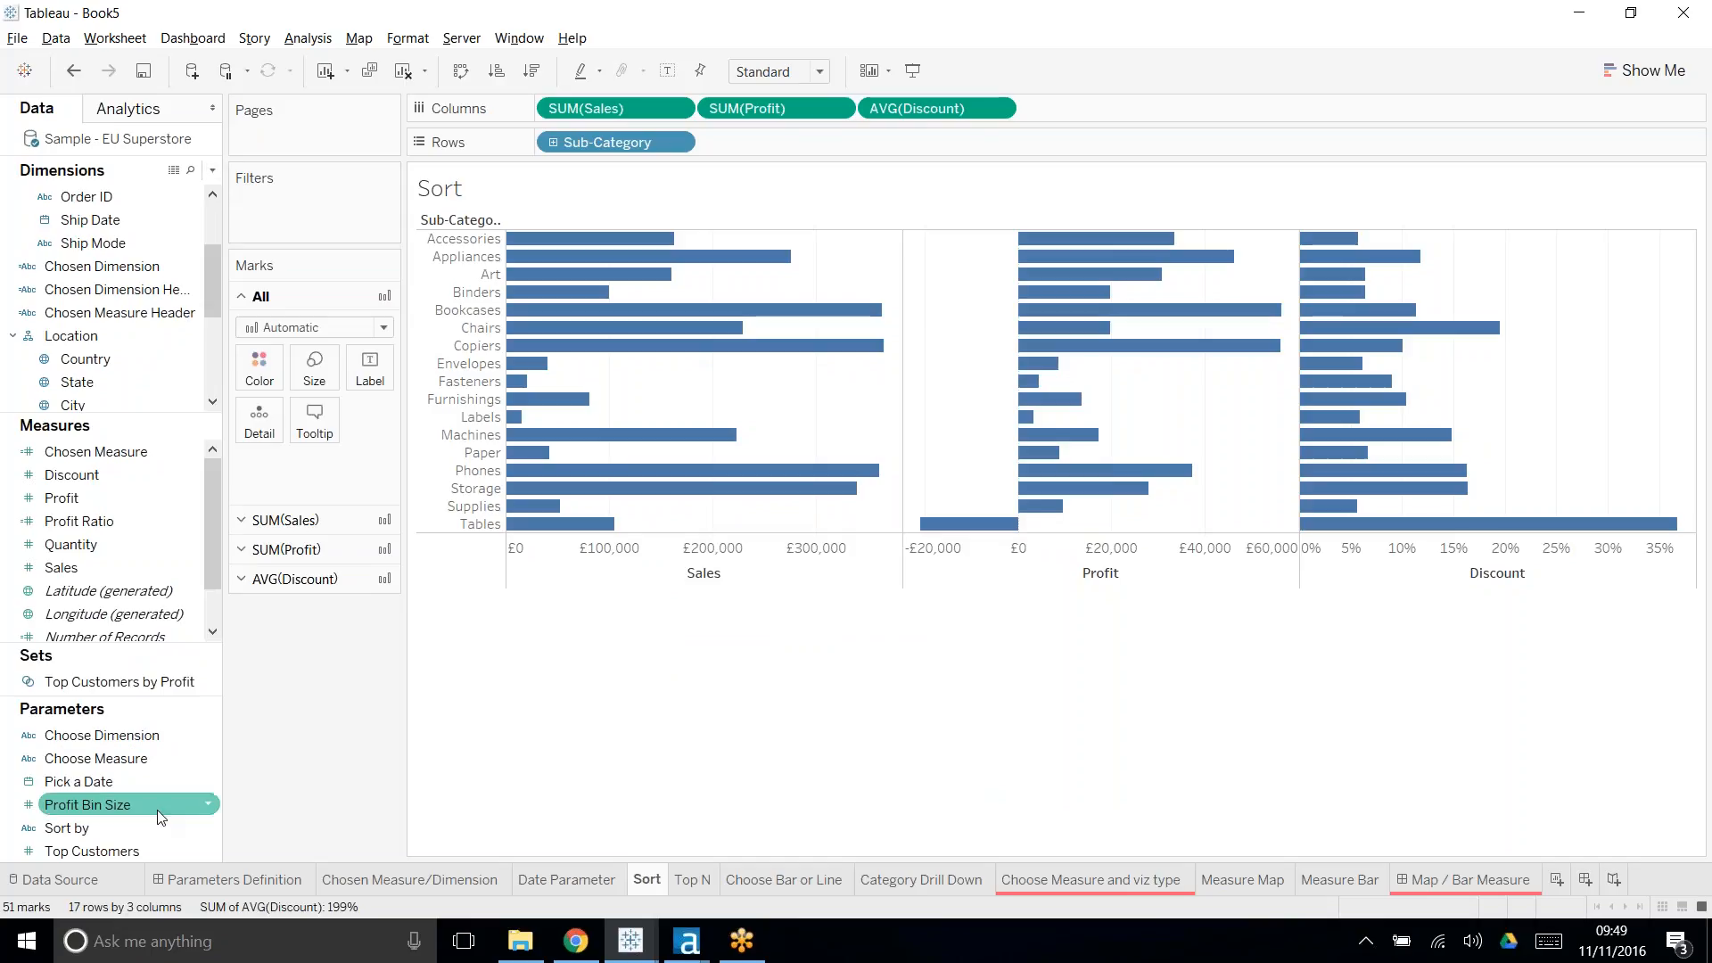
pyautogui.click(118, 827)
pyautogui.rightClick(118, 826)
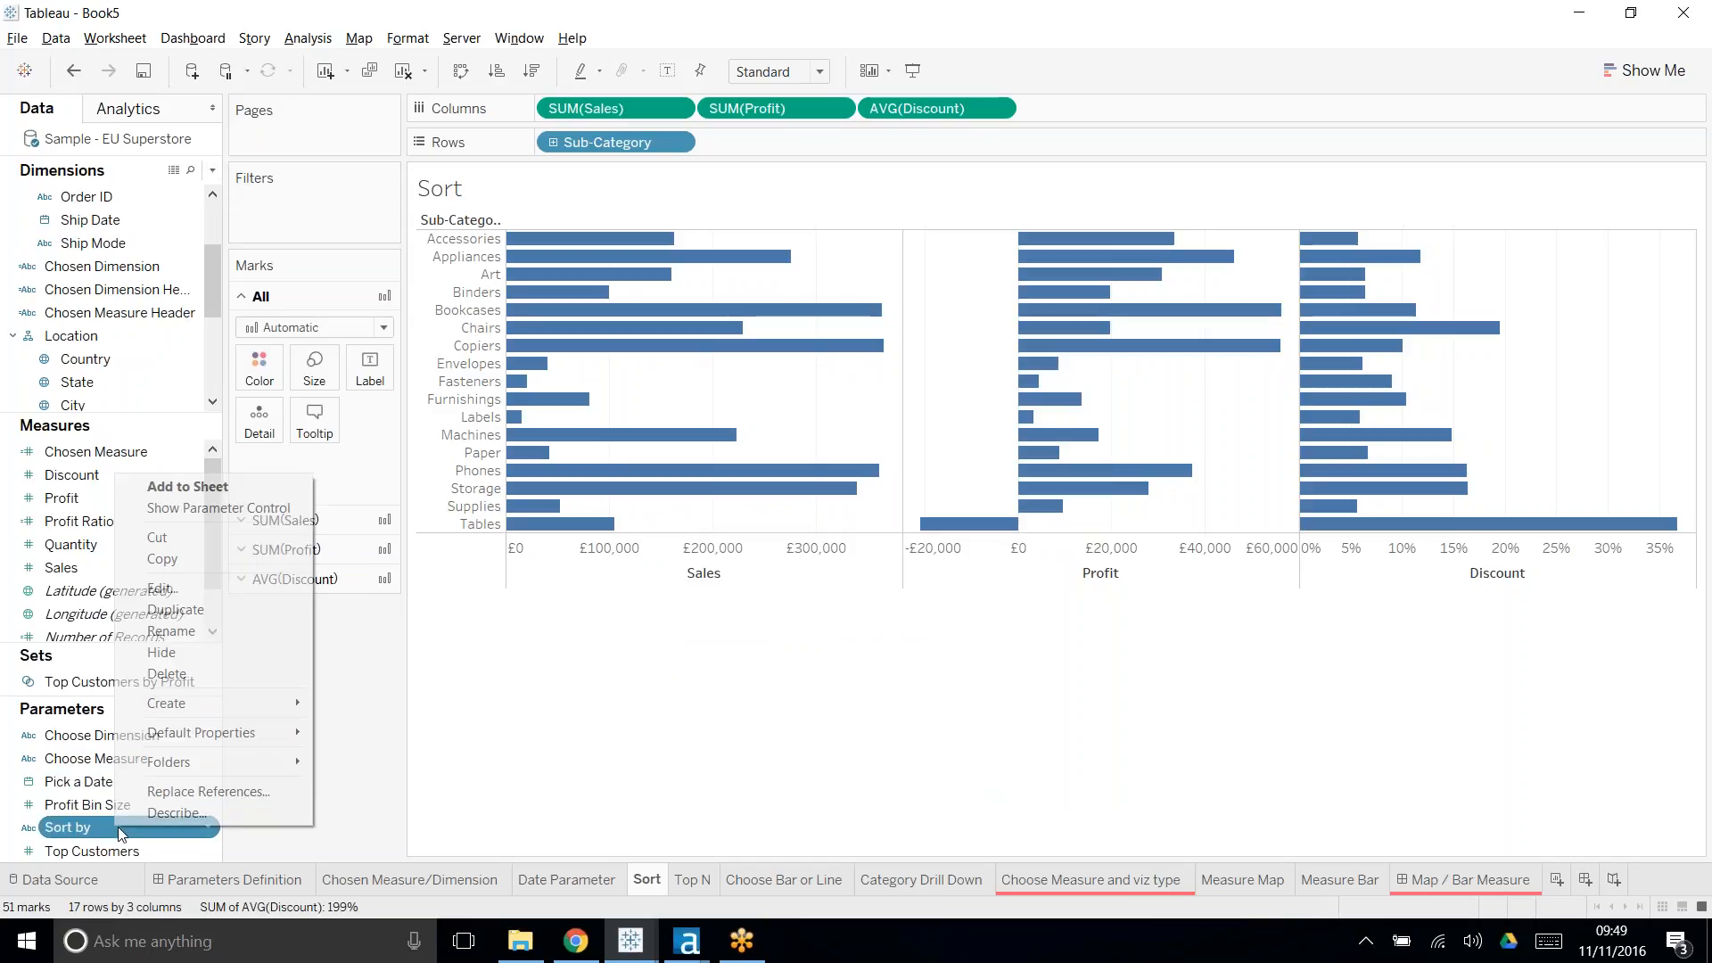
pyautogui.click(219, 507)
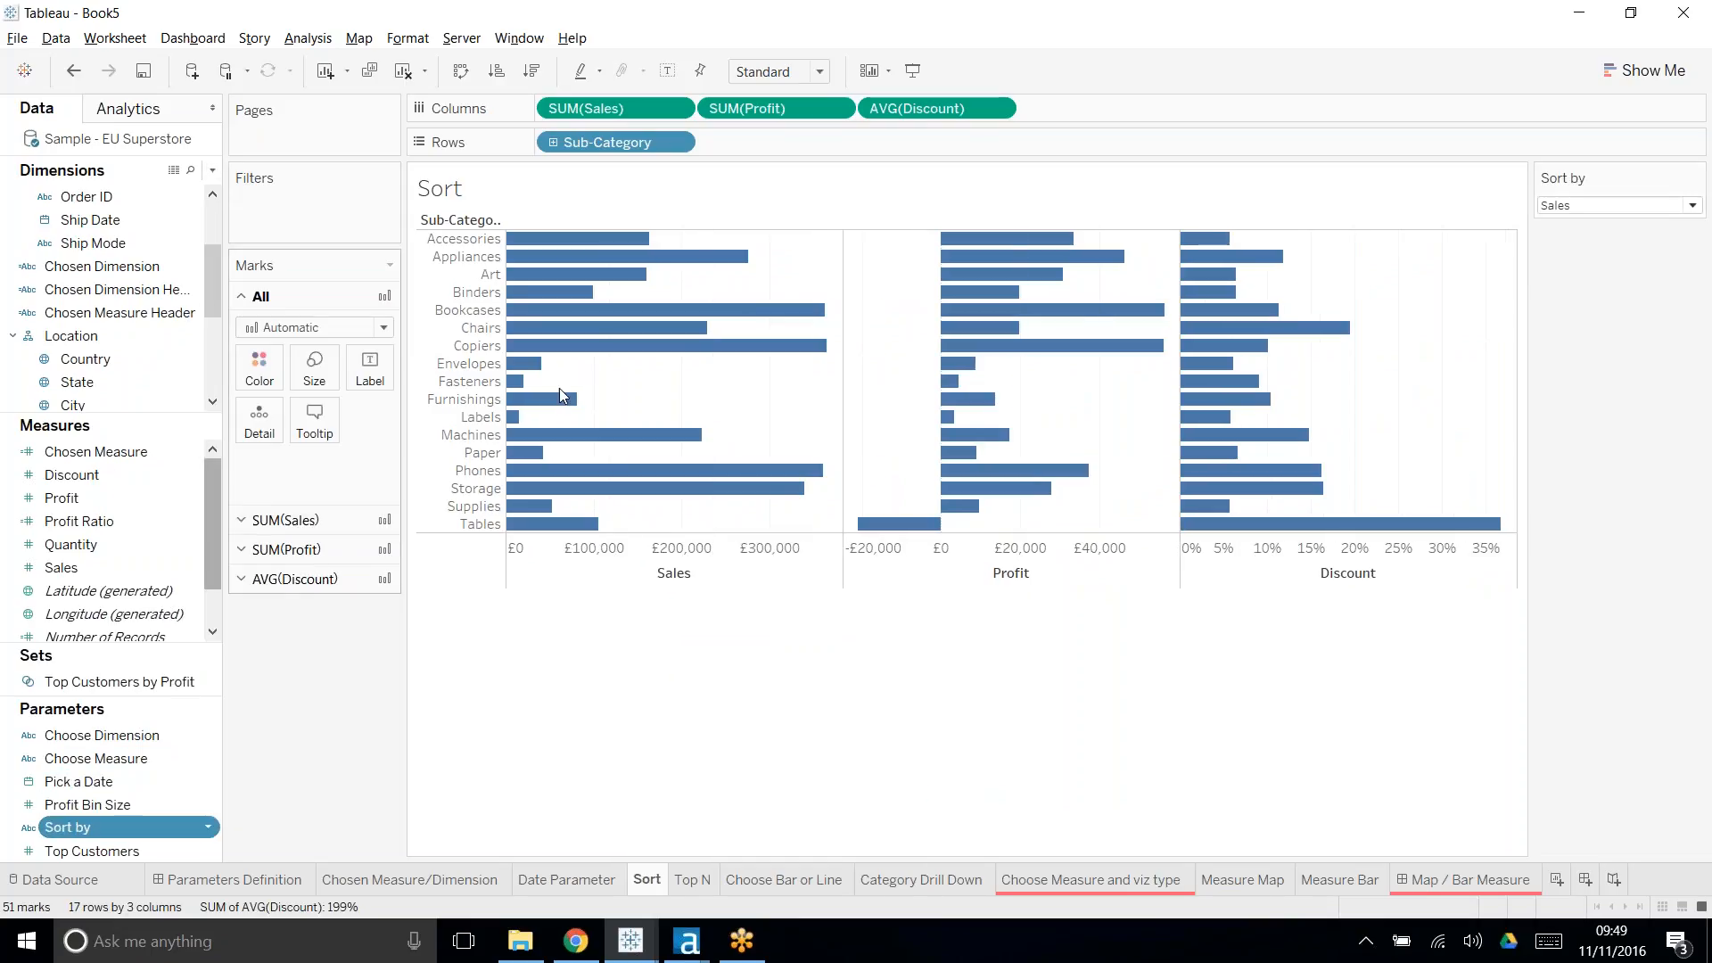
# - Try the Sort by control by switching it to Profit and back to Sales
pyautogui.click(1614, 205)
pyautogui.click(1561, 221)
pyautogui.click(1614, 206)
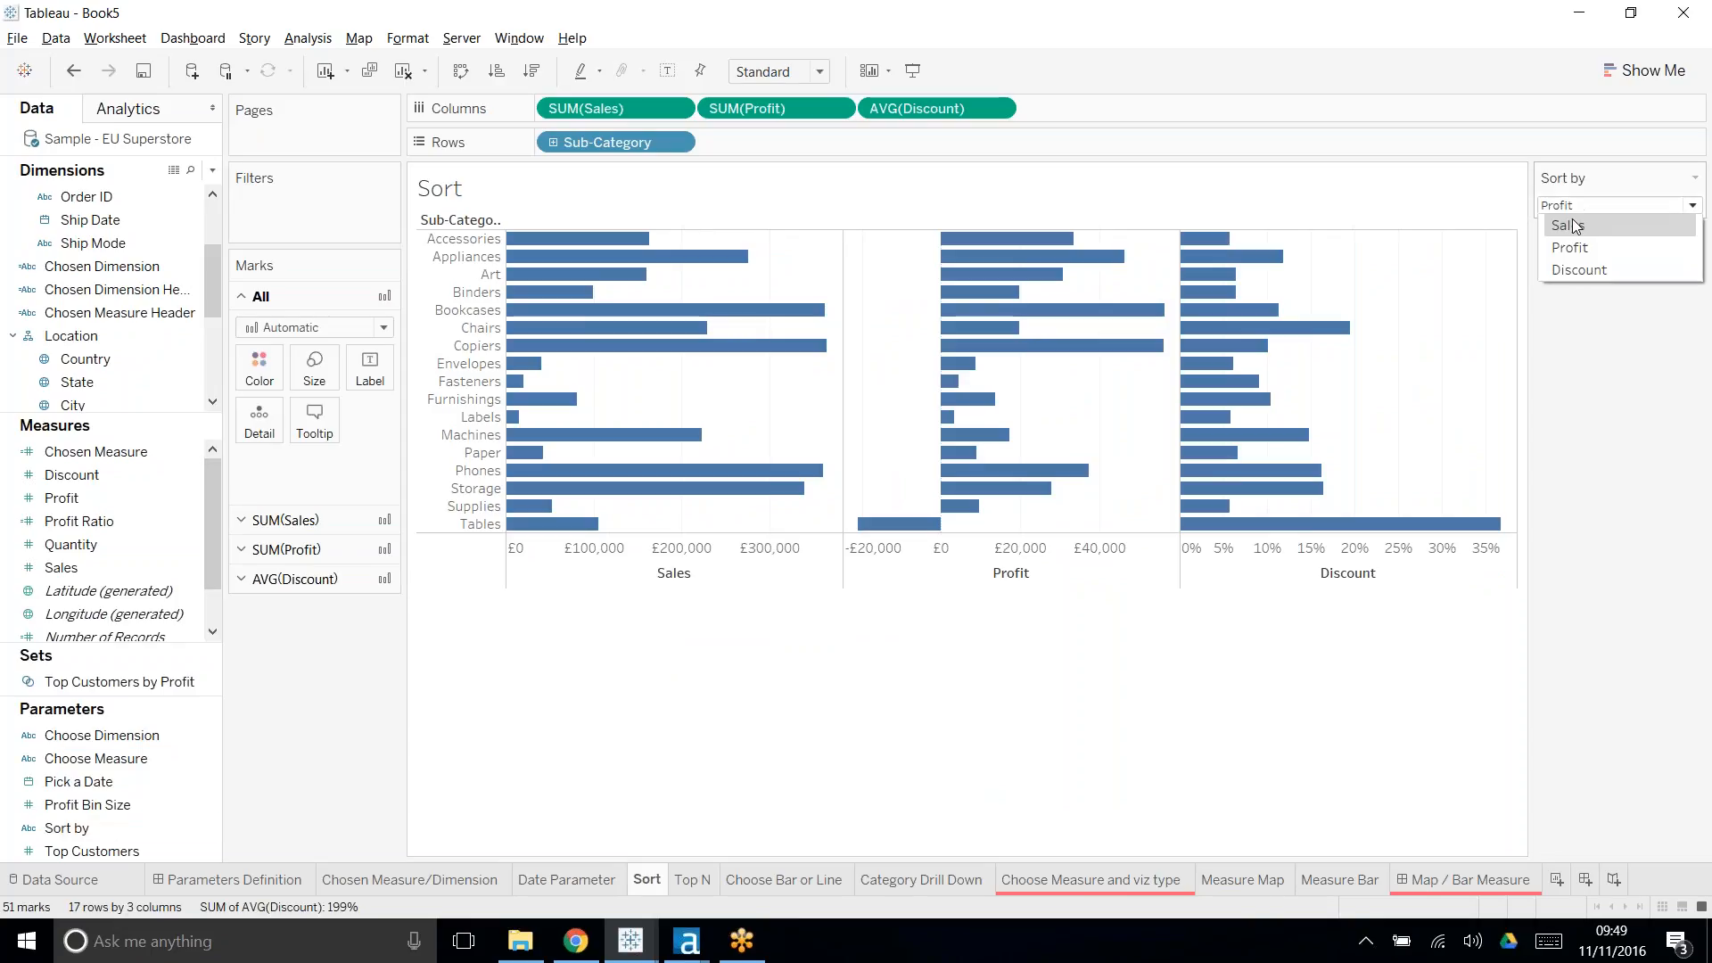
pyautogui.click(1561, 222)
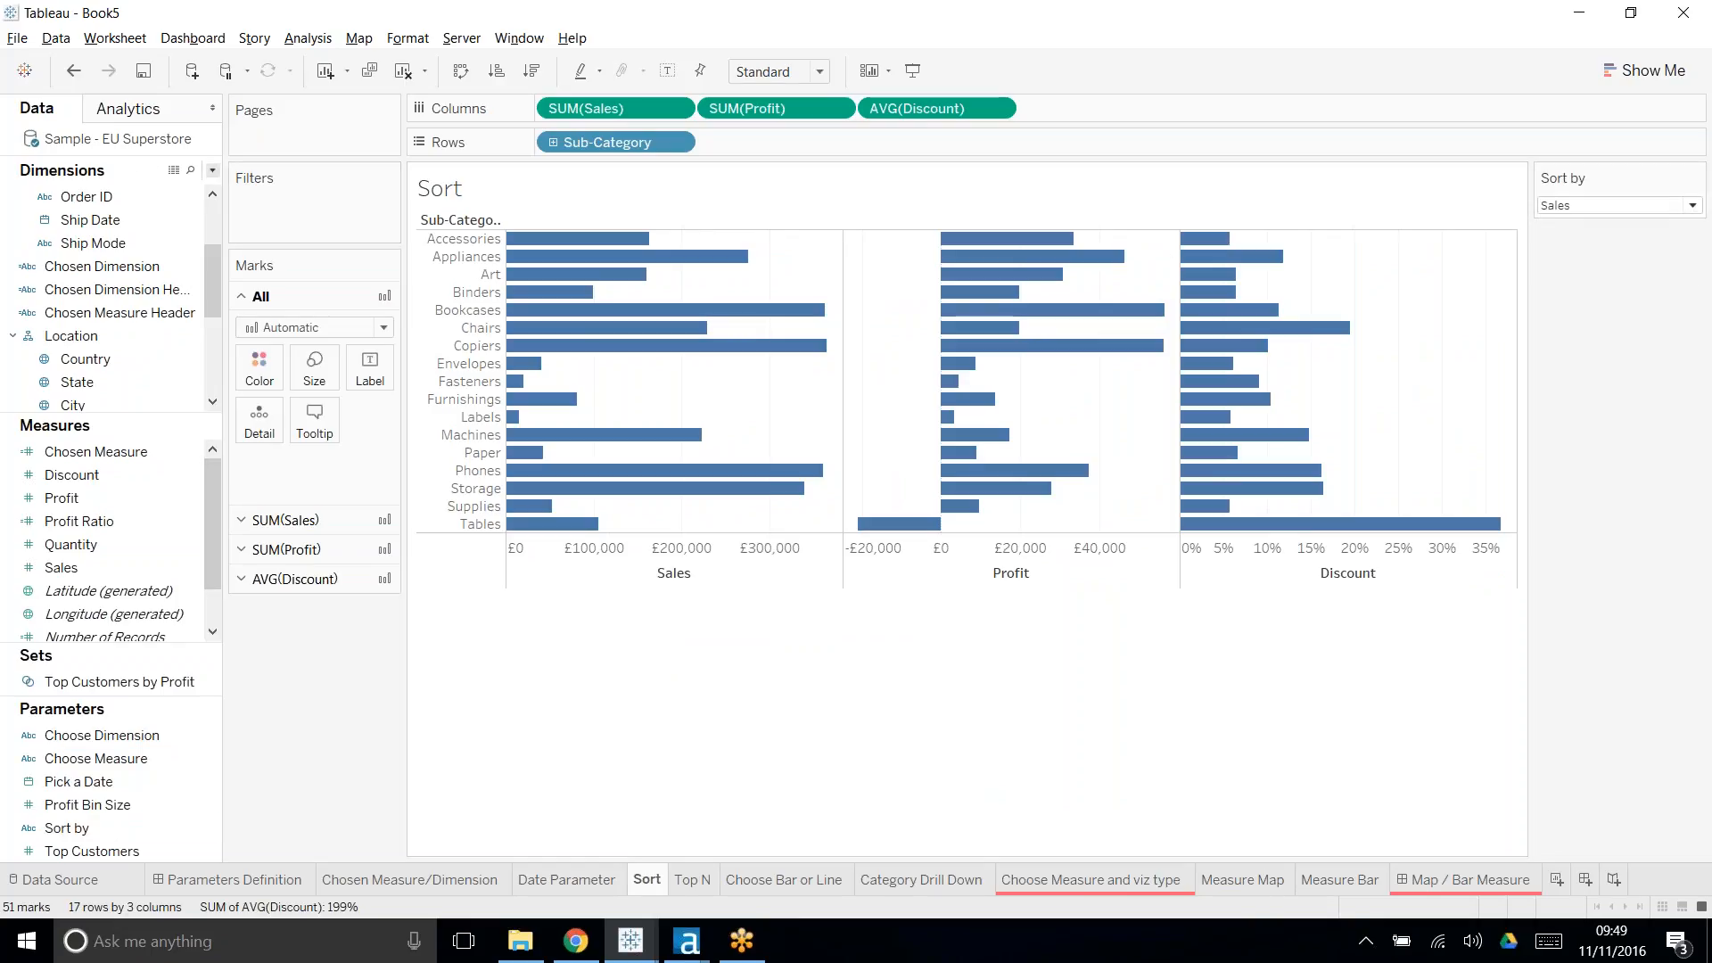
pyautogui.click(212, 170)
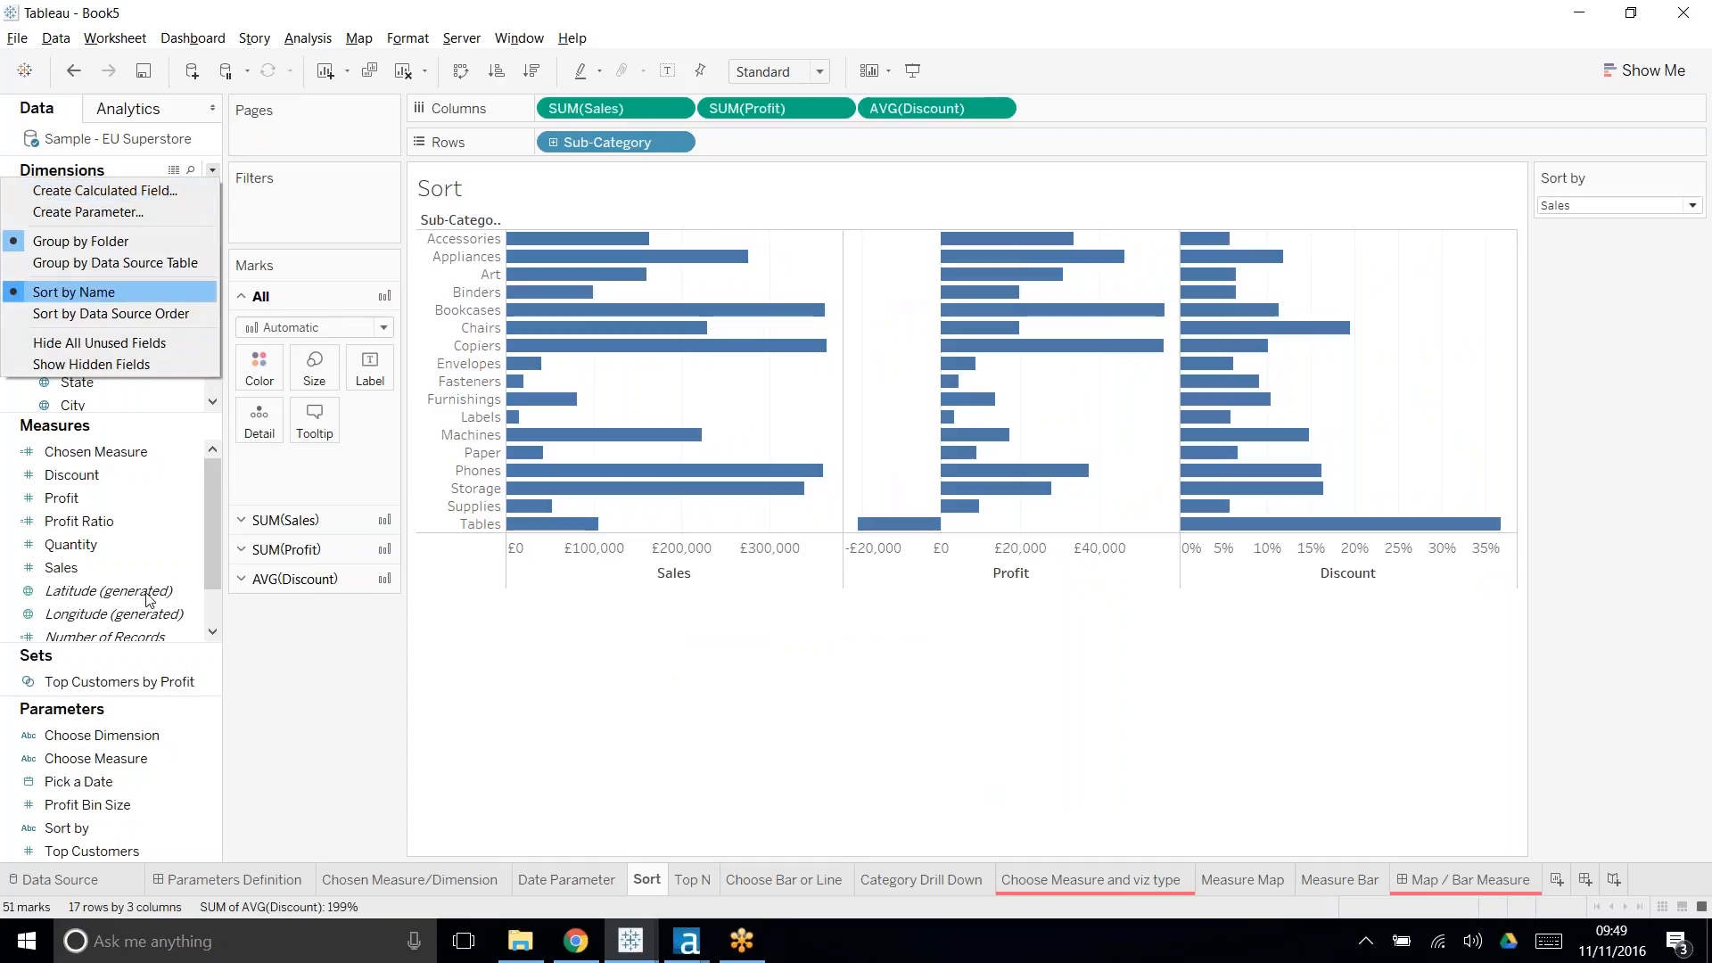
pyautogui.click(383, 736)
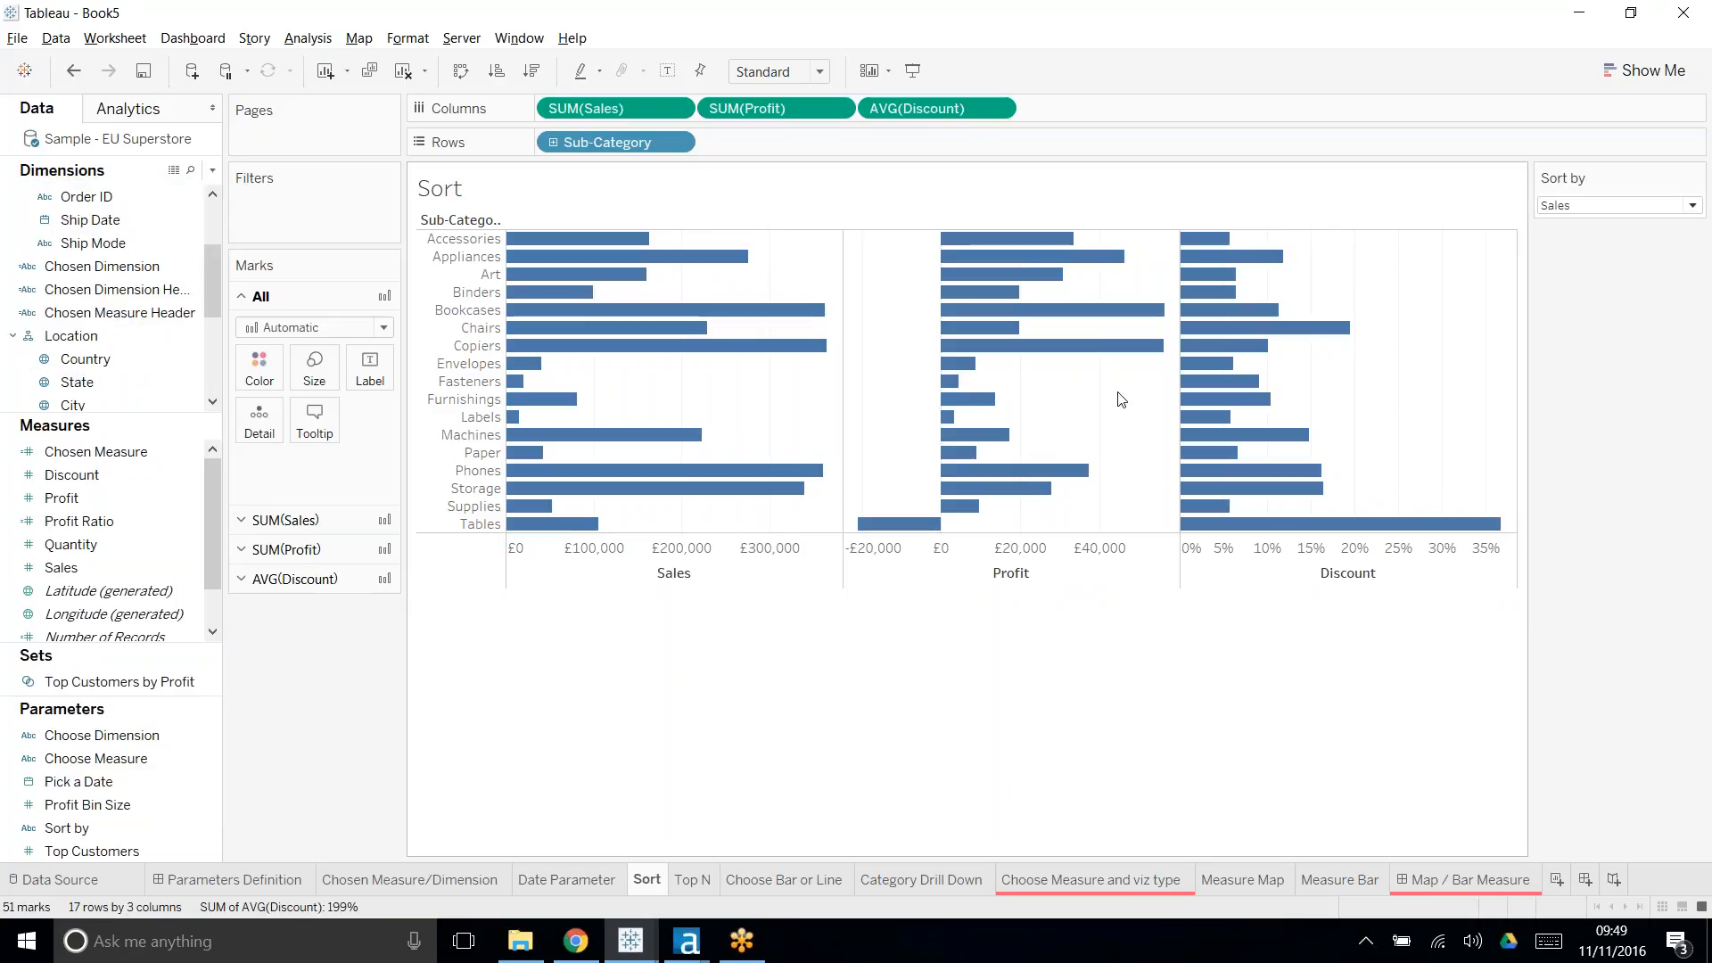
# - Change the Sort by parameter control's display to a single value list
pyautogui.click(1610, 207)
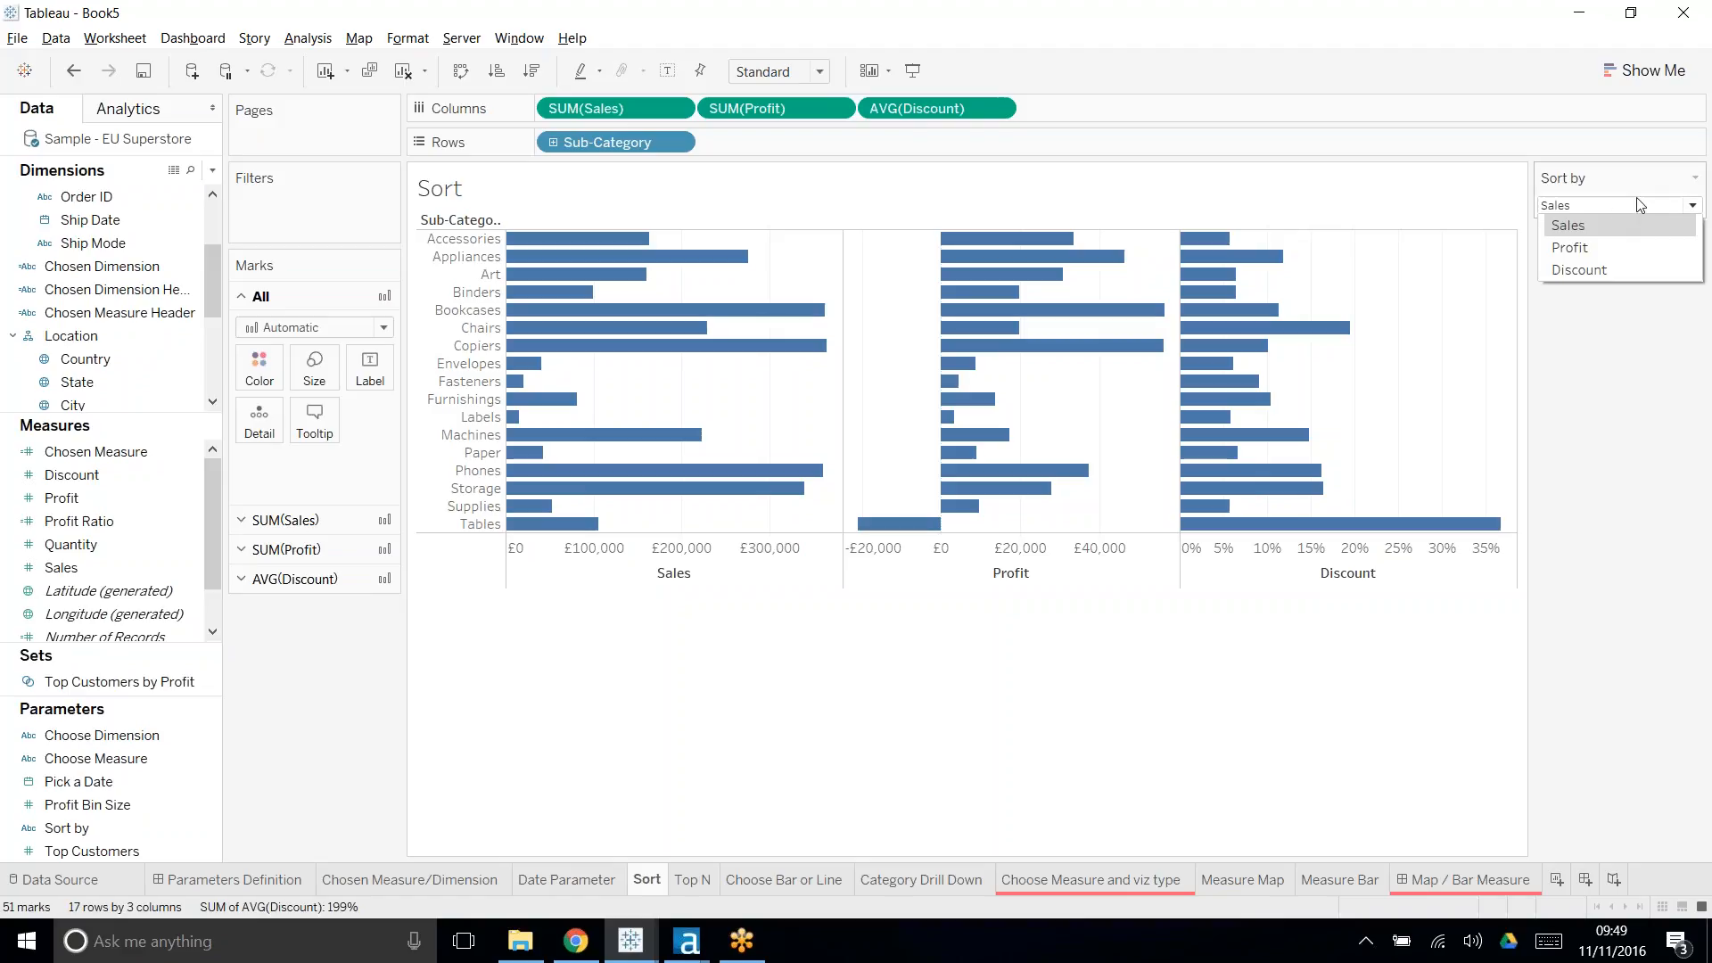
pyautogui.click(1699, 178)
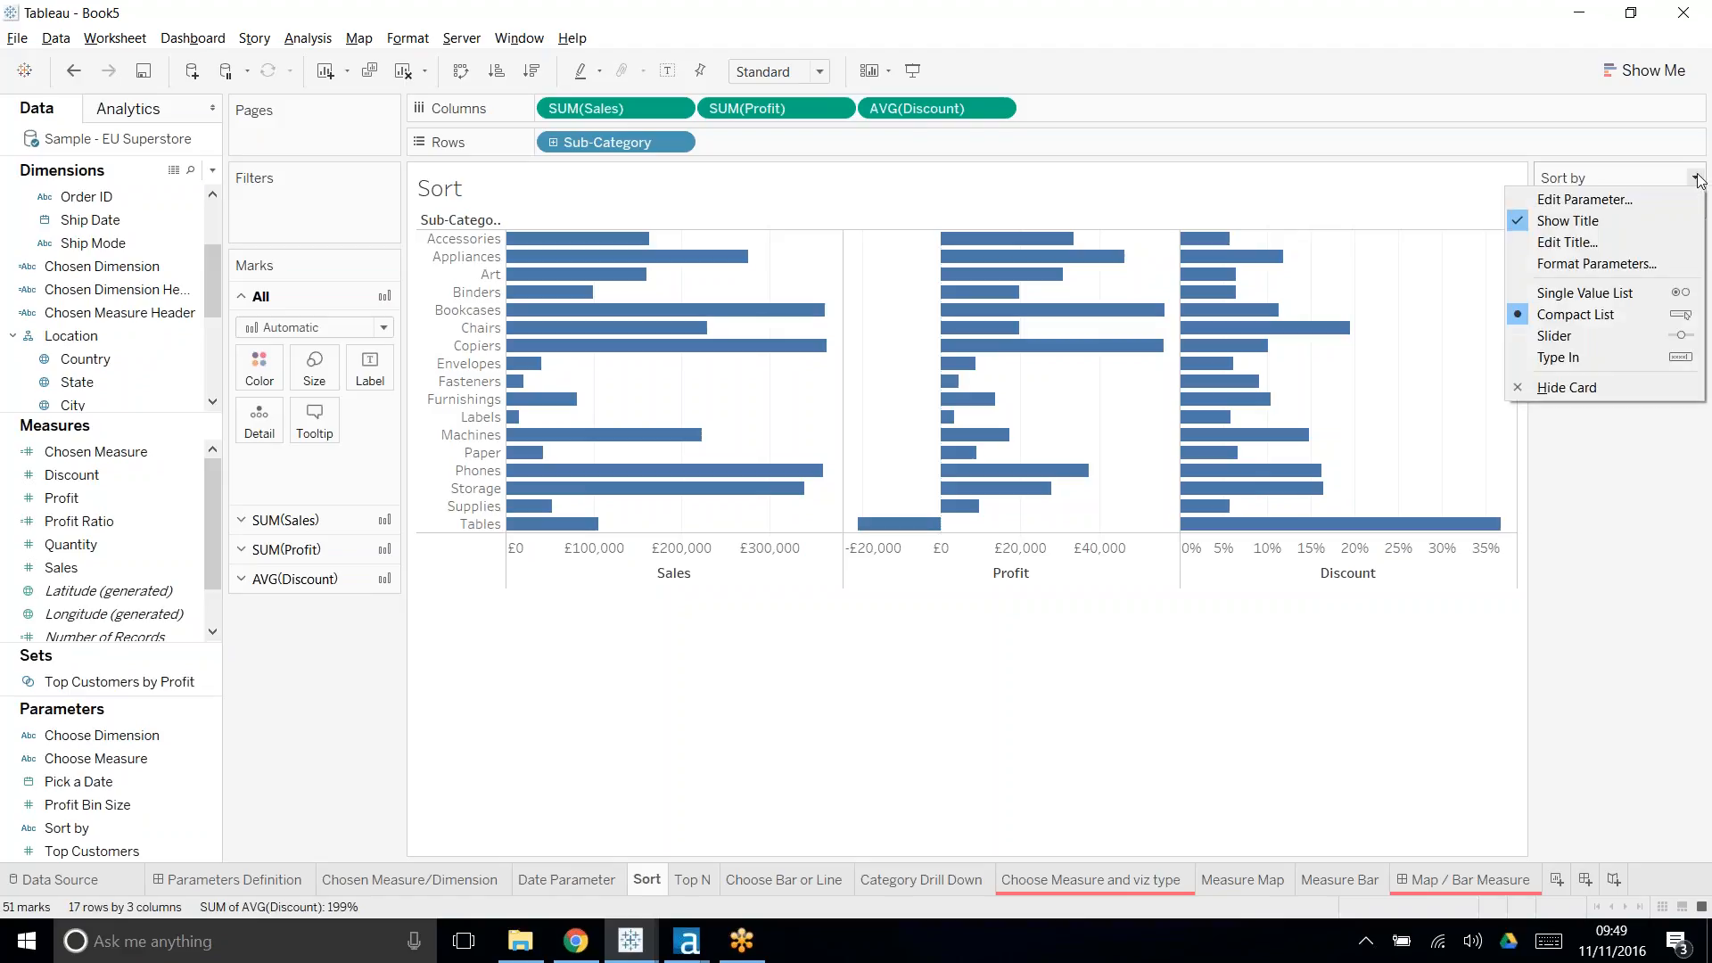
pyautogui.click(1645, 573)
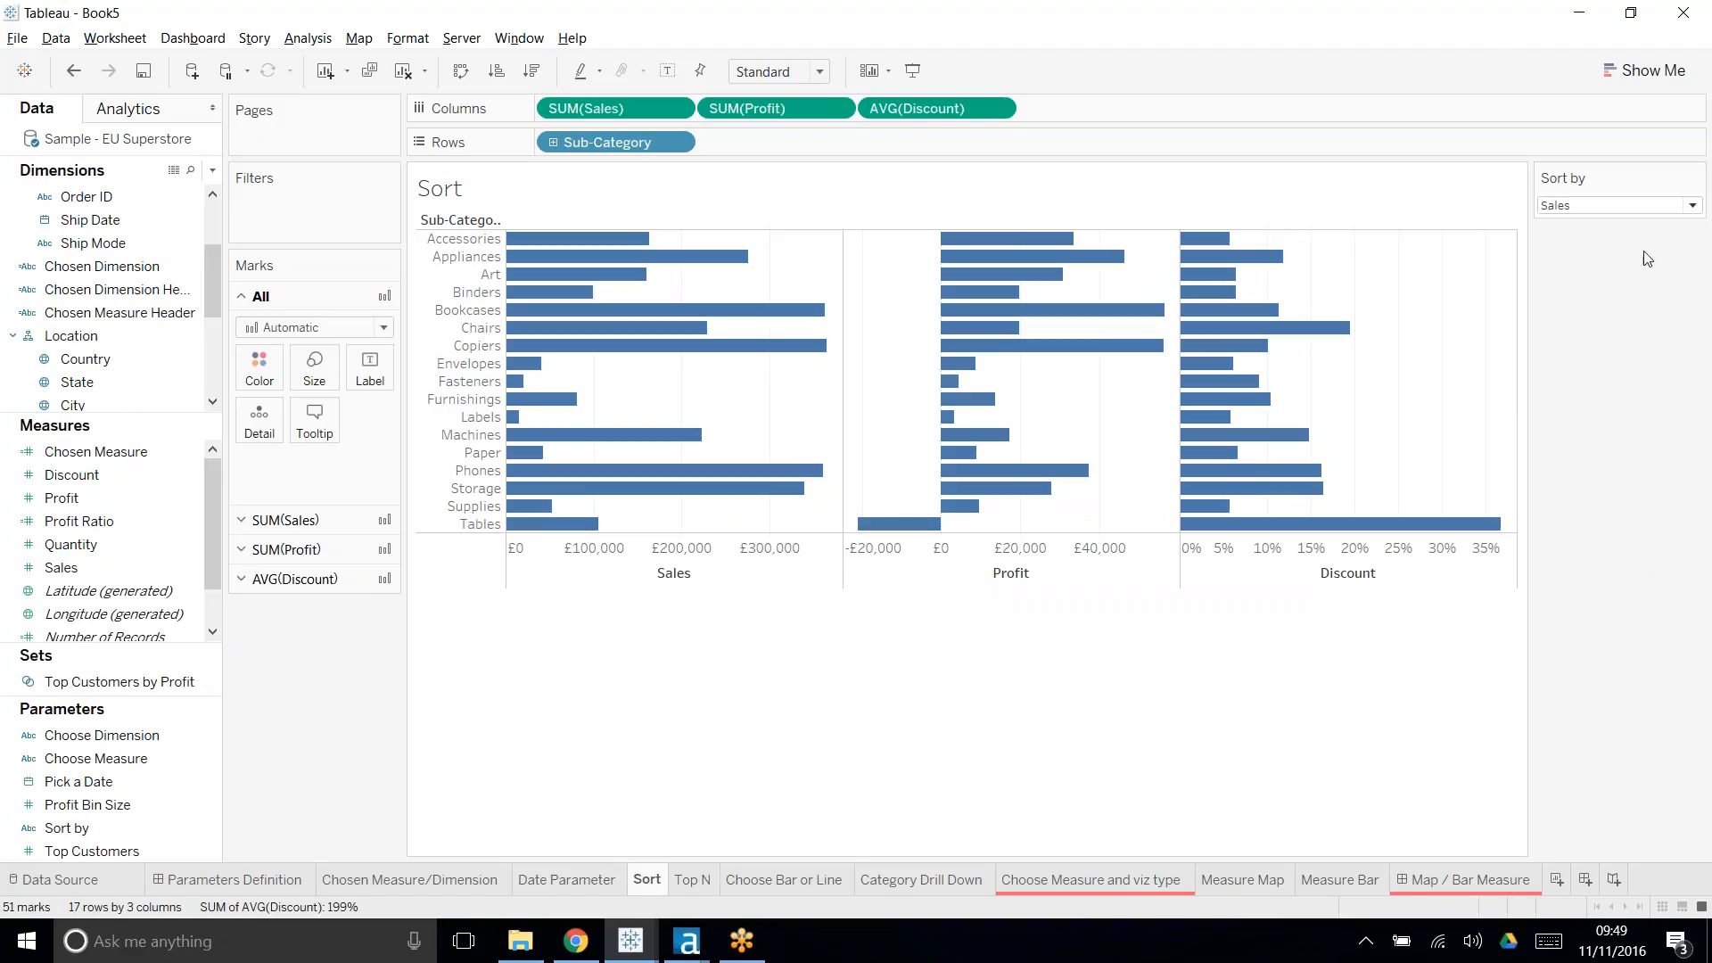
pyautogui.click(1696, 181)
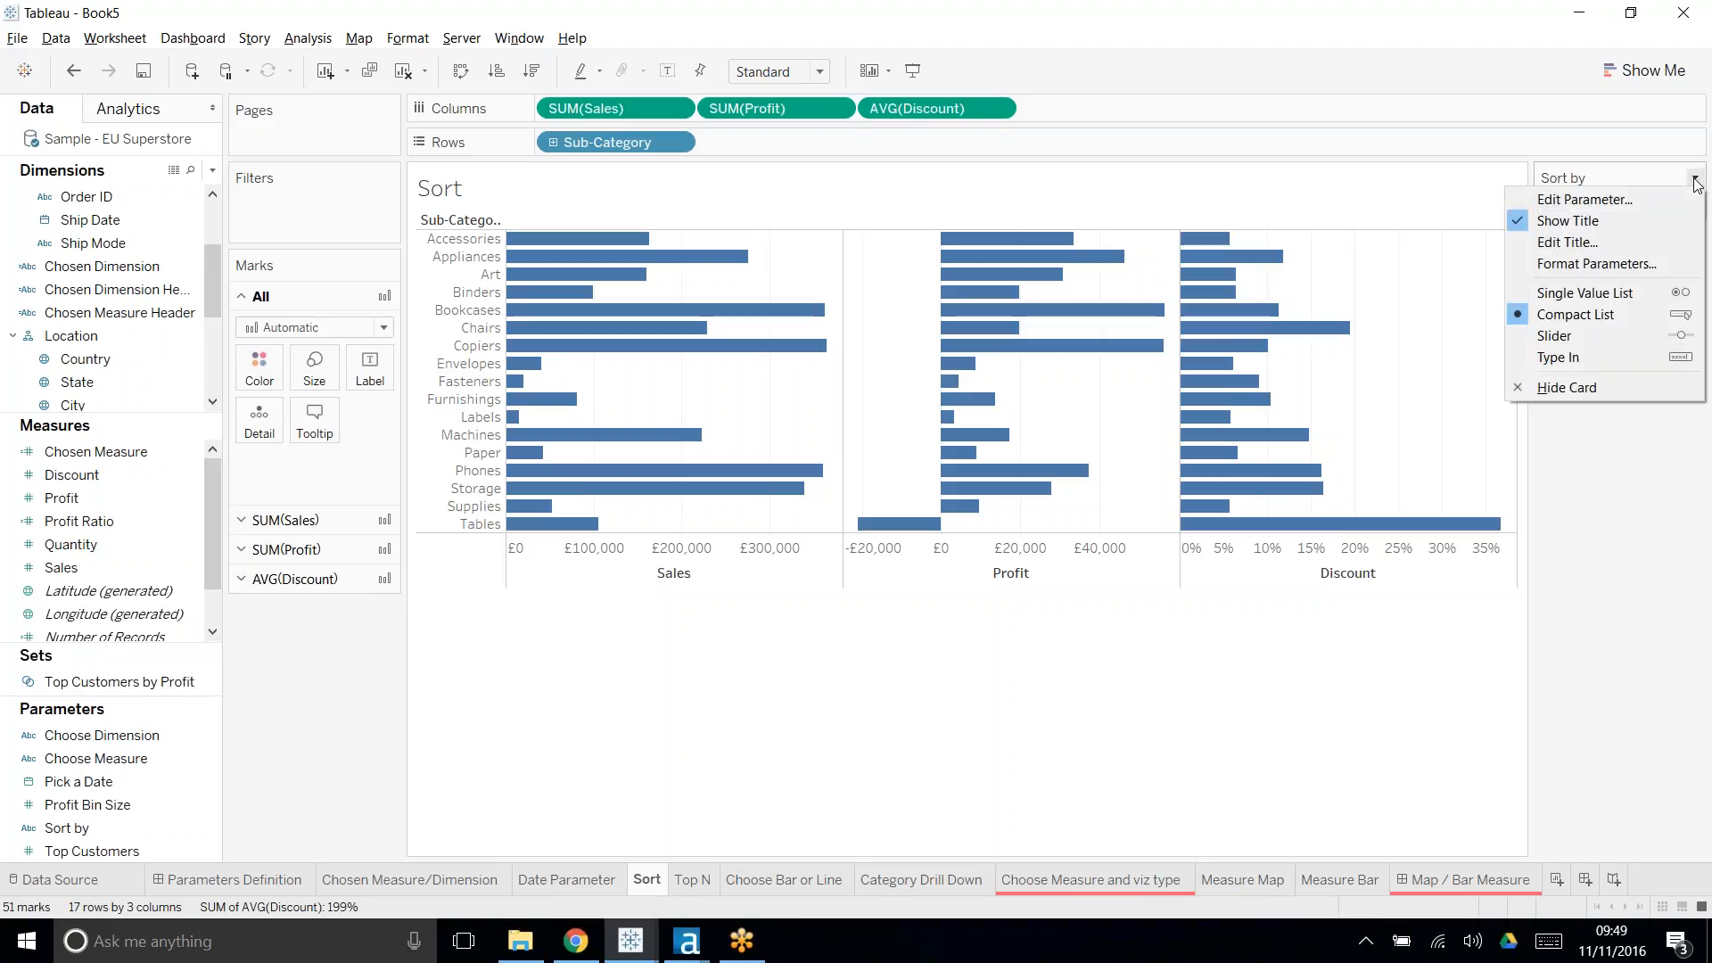
pyautogui.click(1636, 292)
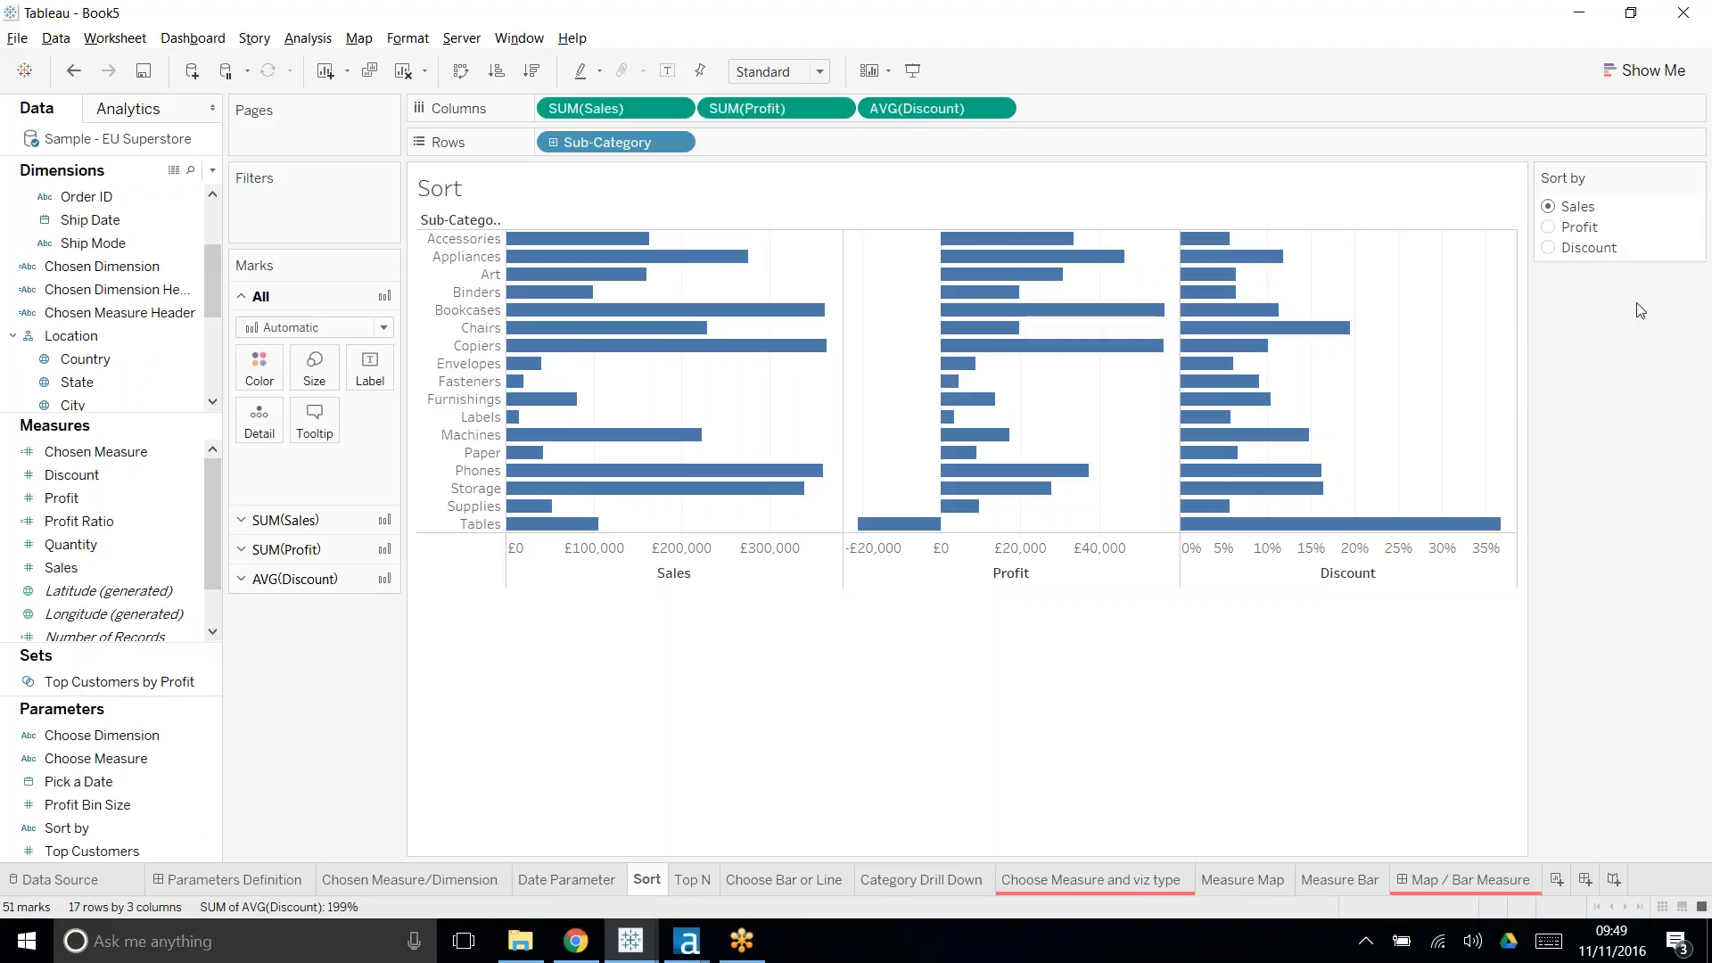
# - Start a new calculated field named Sort by CF, moving its editor clear of the lower part of the chart
pyautogui.click(212, 170)
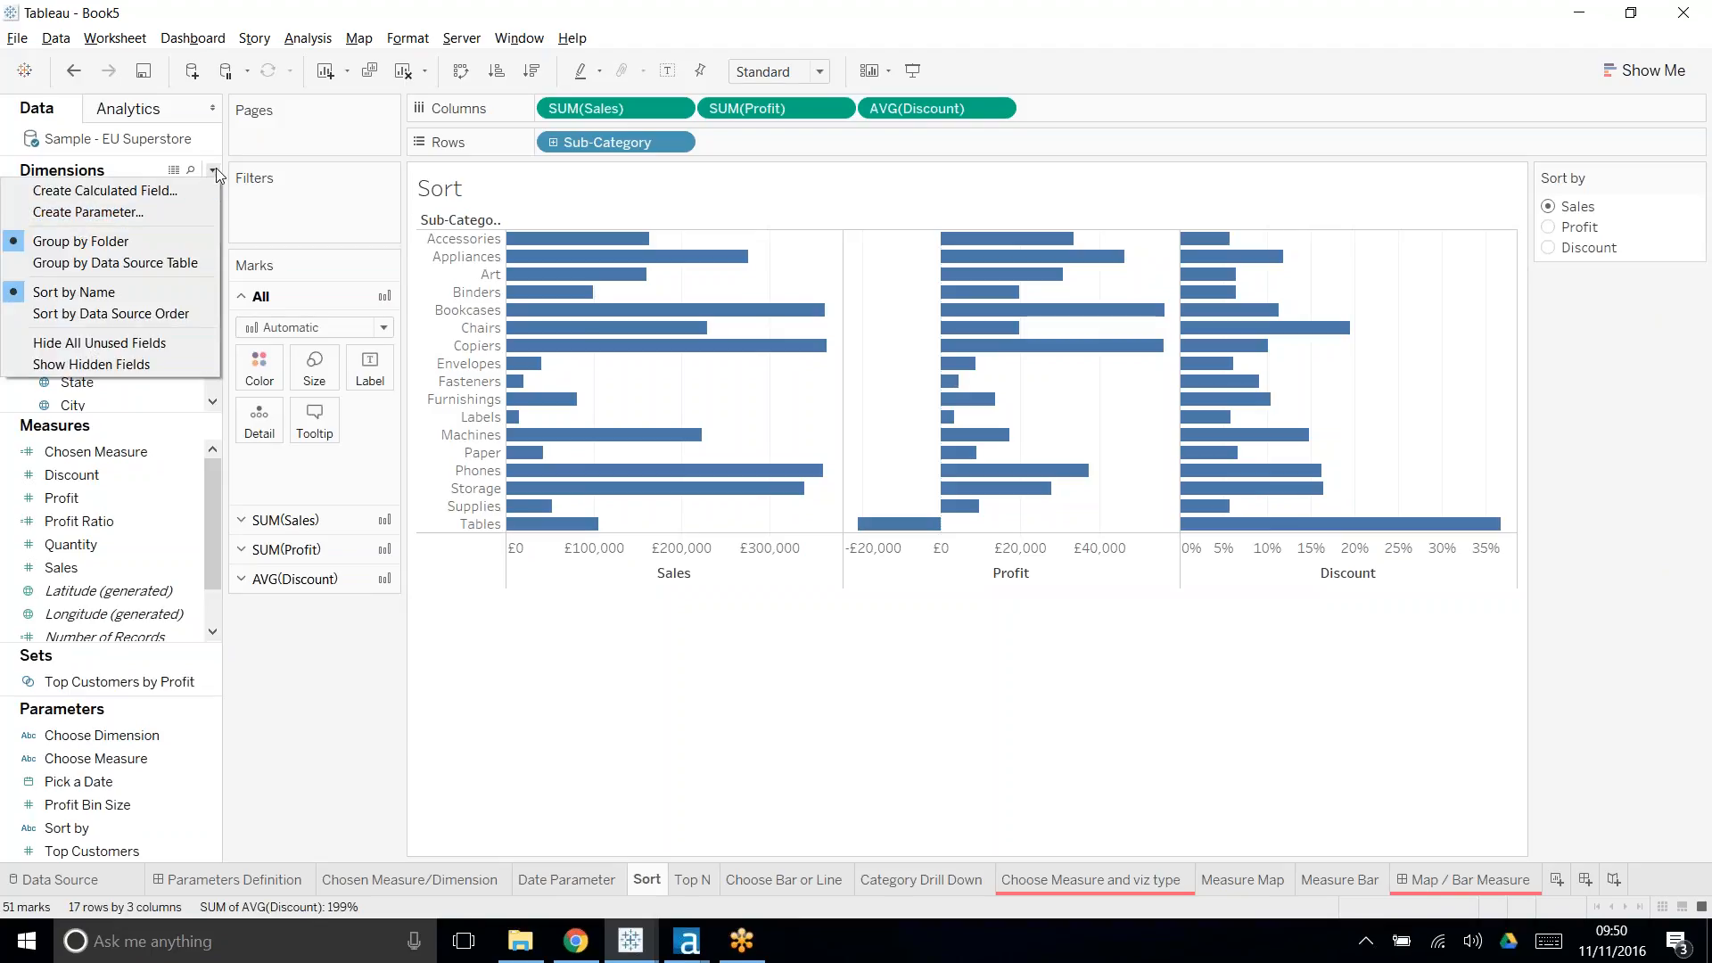
pyautogui.click(180, 196)
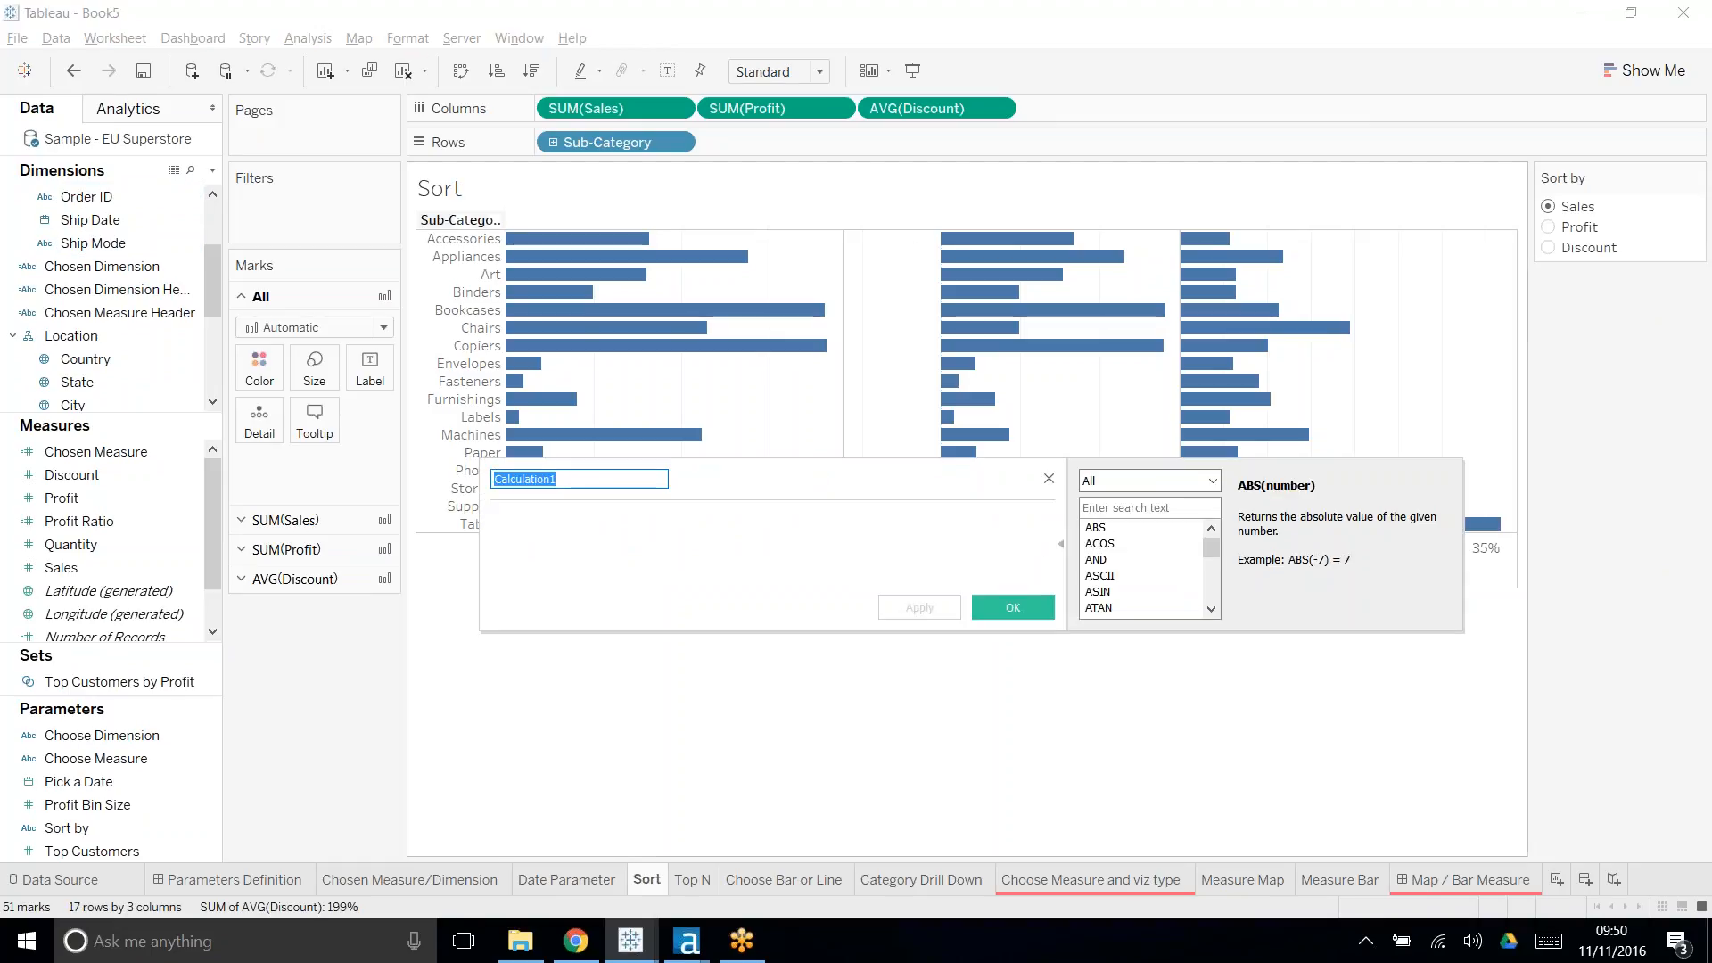
pyautogui.moveTo(880, 483); pyautogui.dragTo(865, 283)
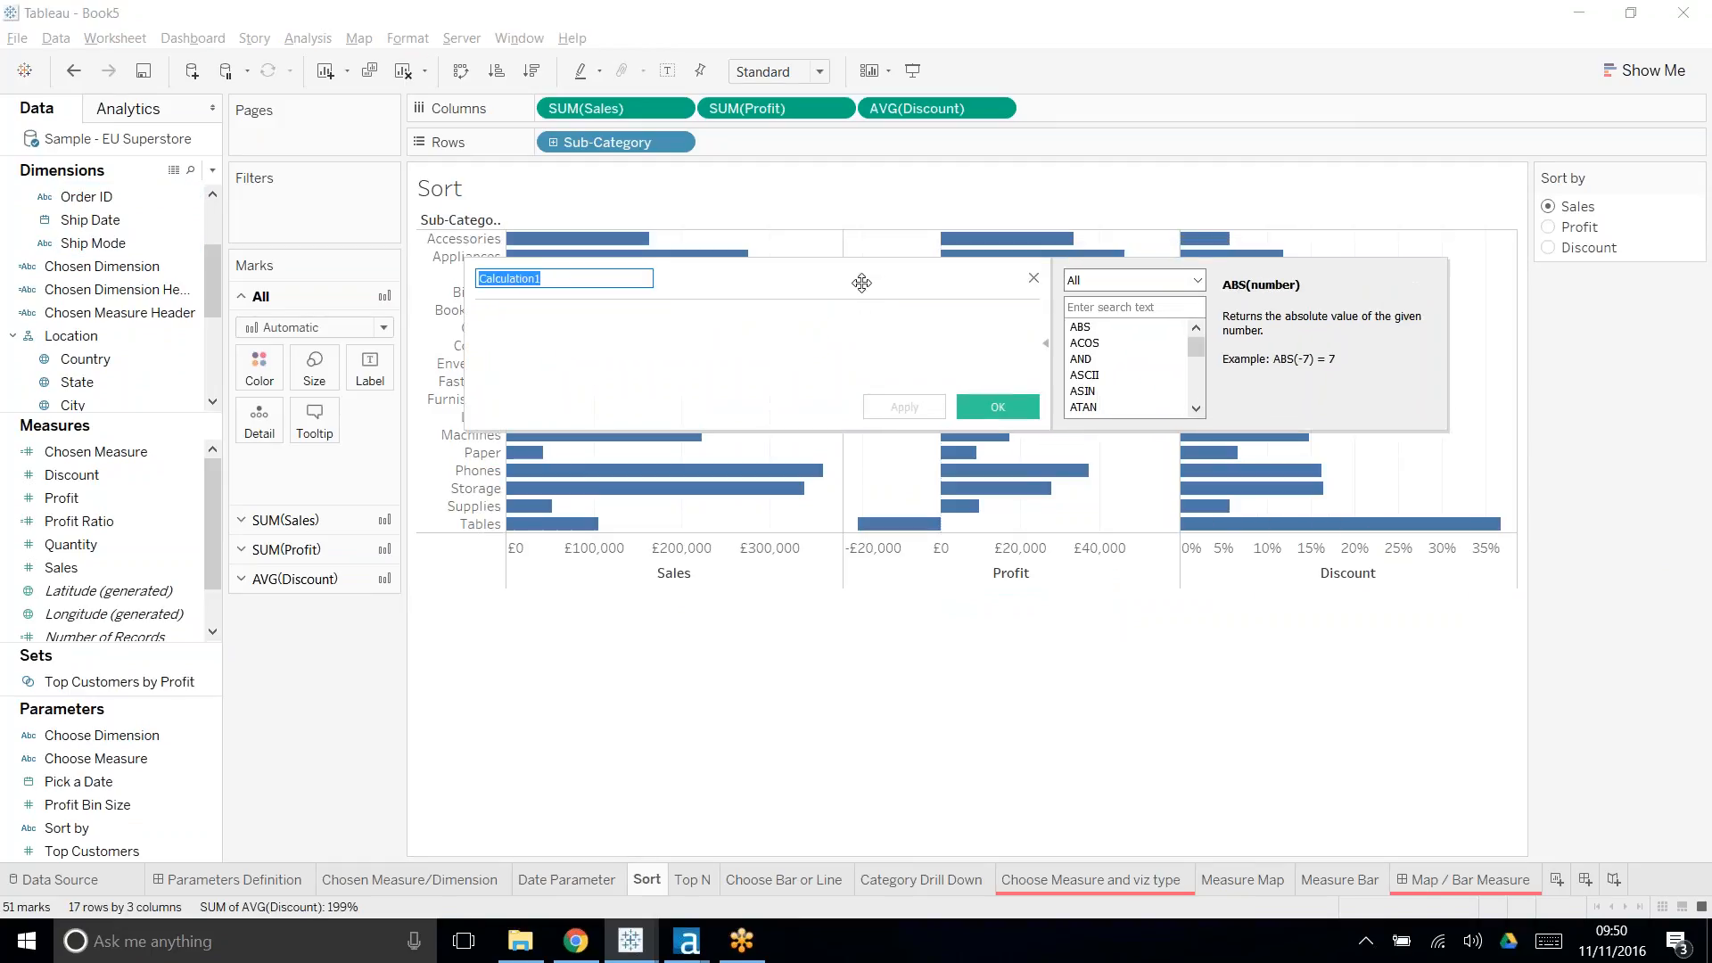
pyautogui.write('Sort by')
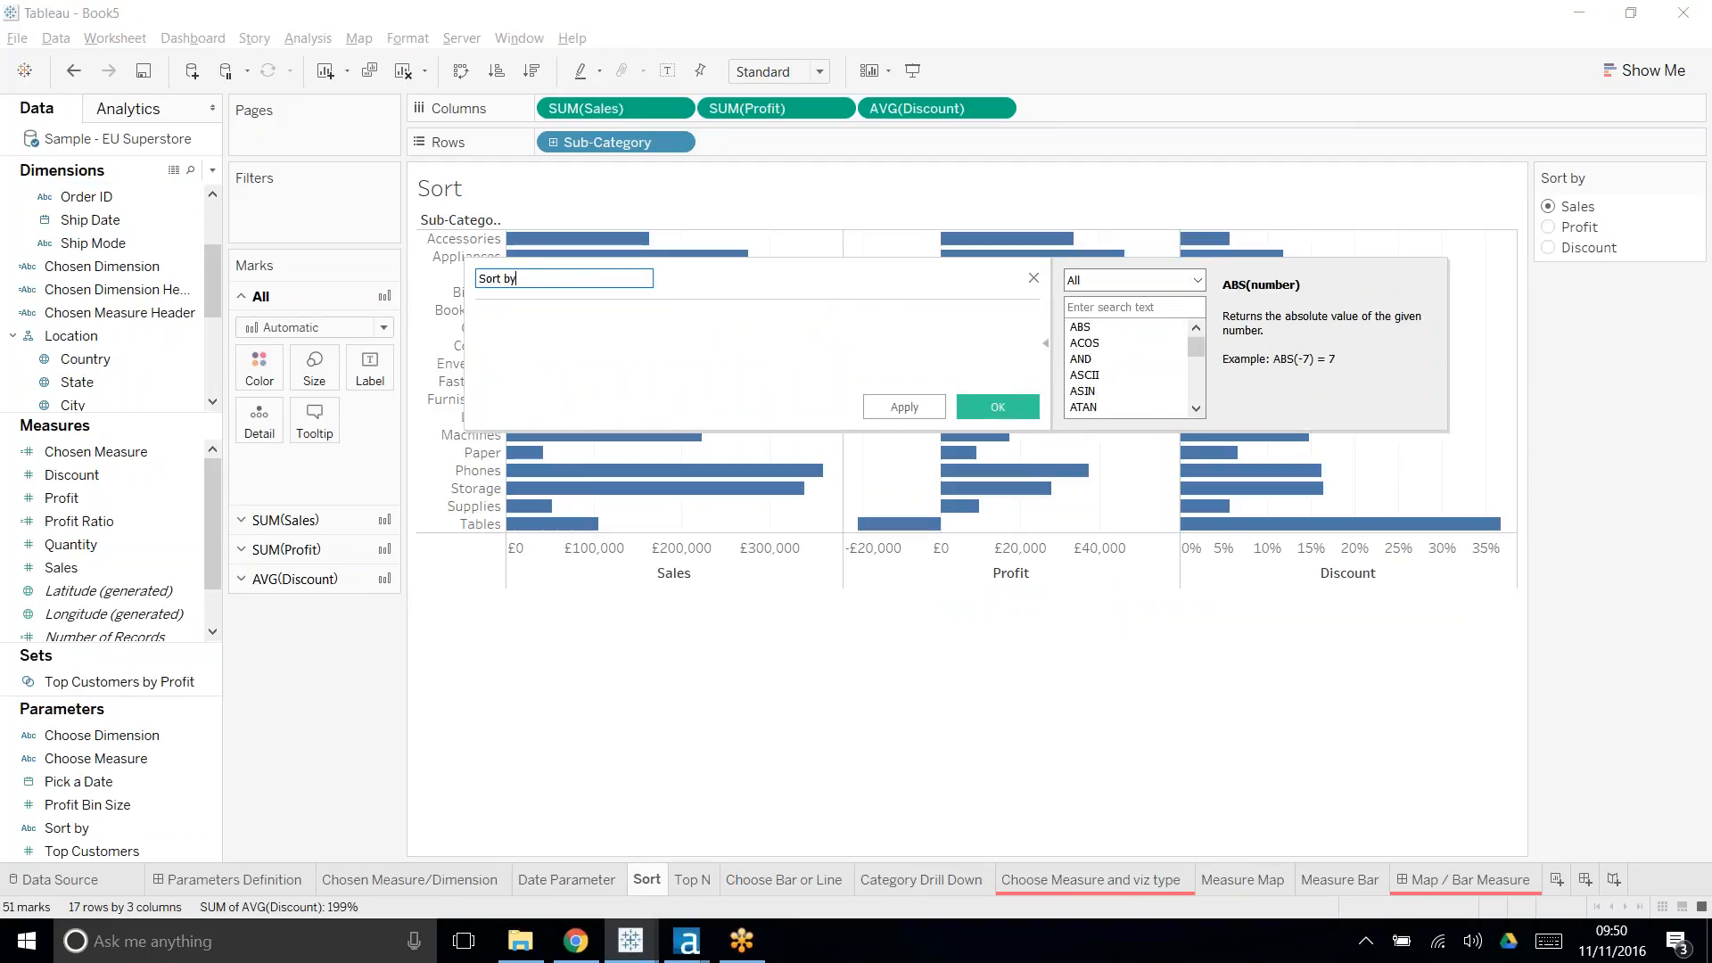
pyautogui.write(' CF')
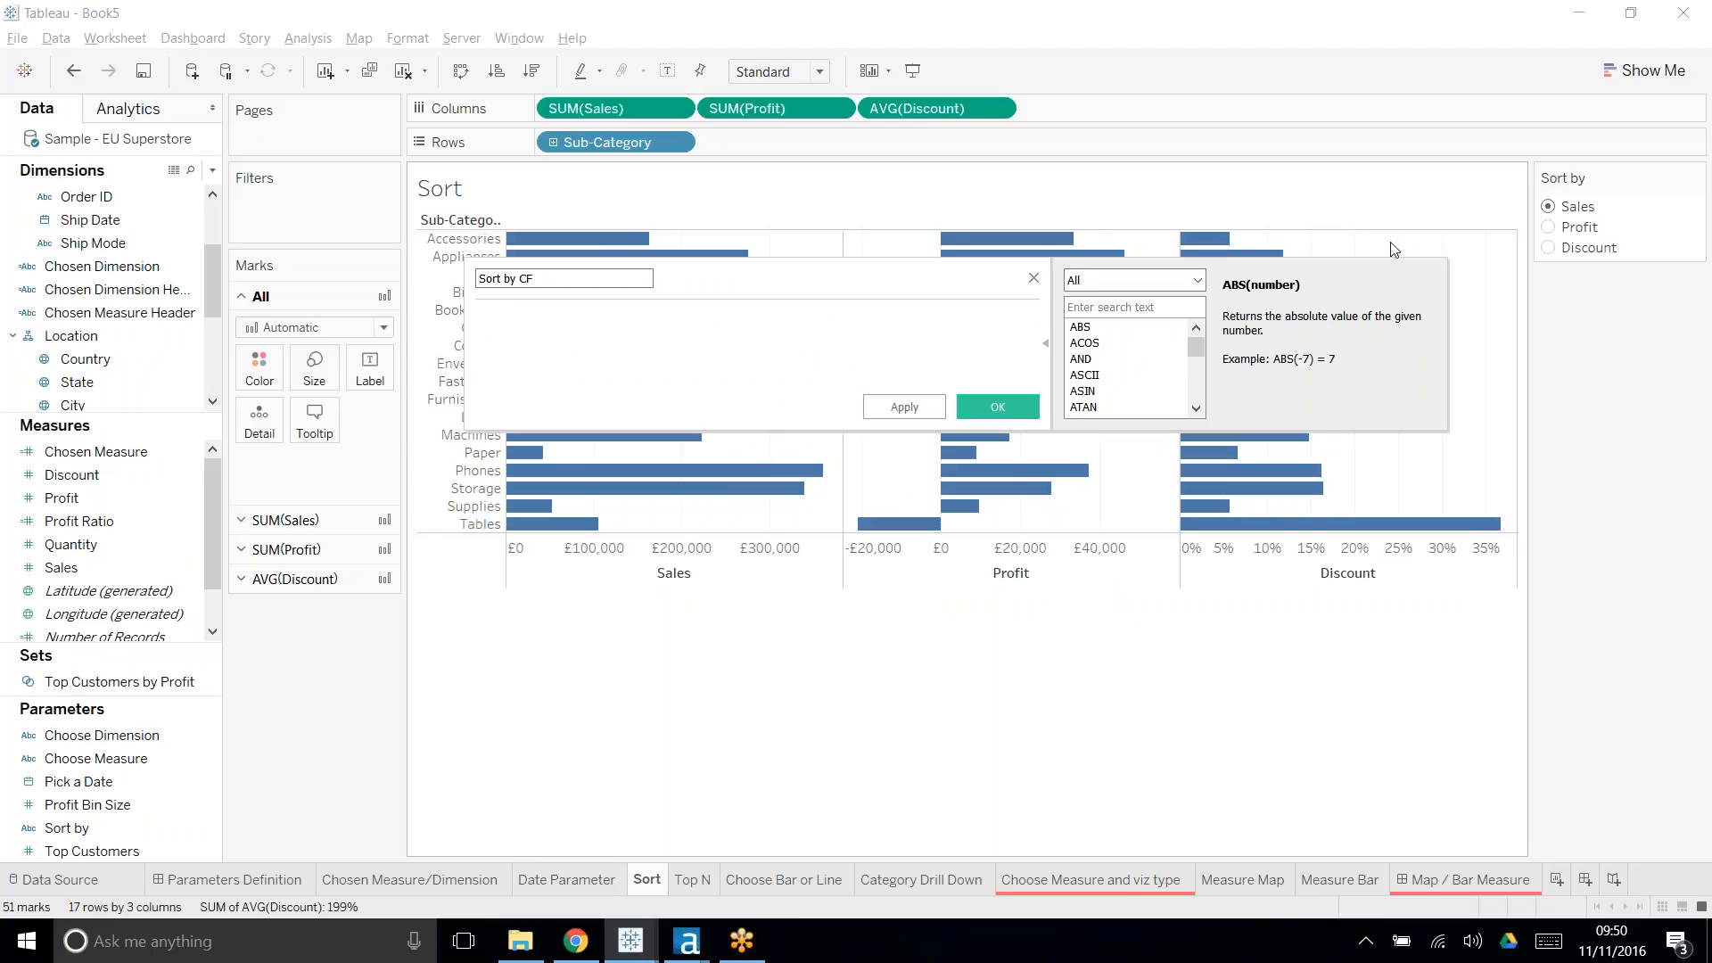
# - Begin the formula with CASE [Sort by] and the line WHEN 'Sales' THEN SUM([Sales])
pyautogui.write('CASE ')
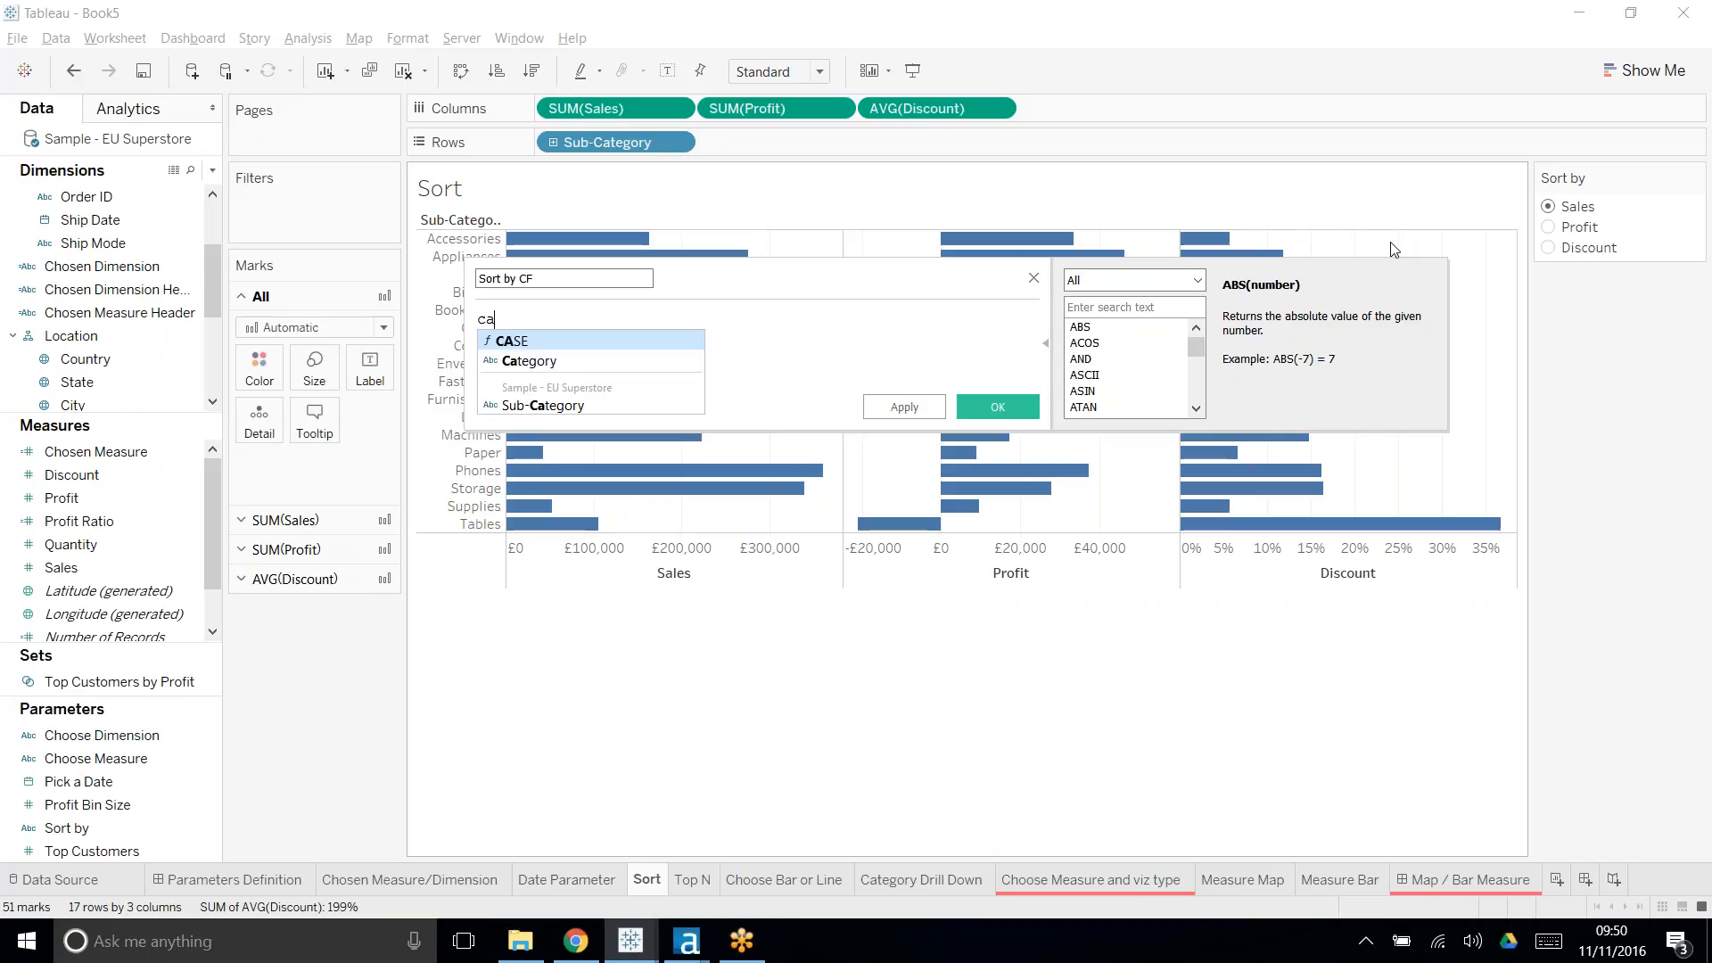
pyautogui.write('[Sort by] ')
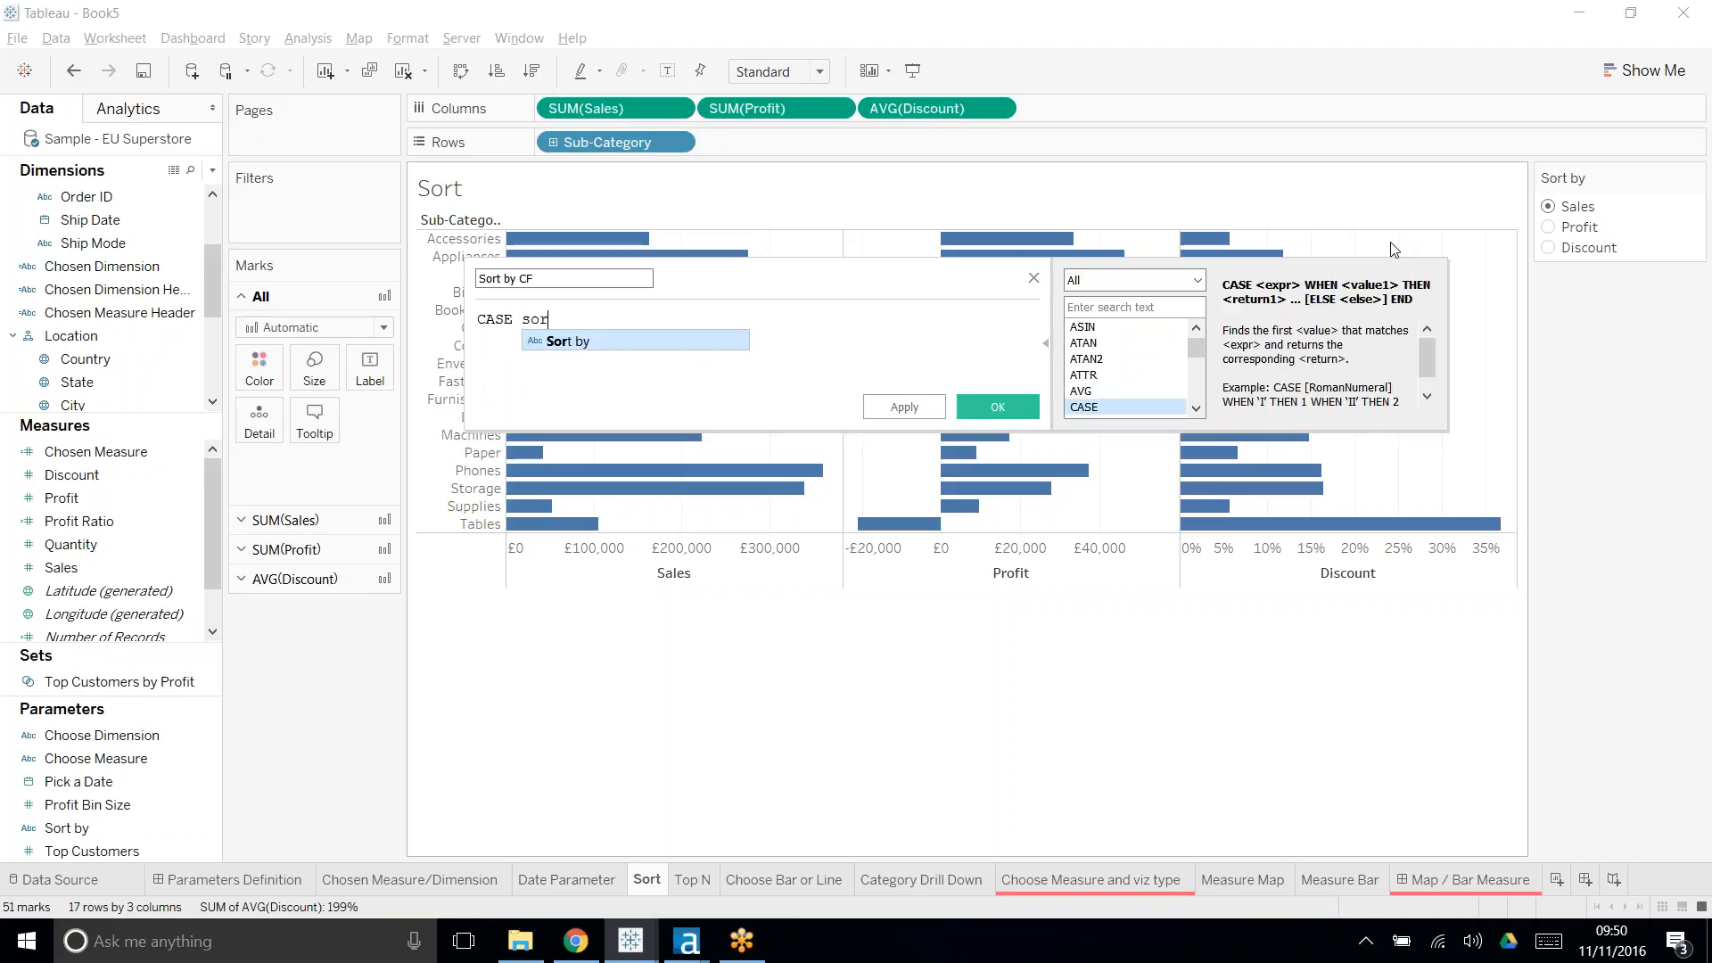
pyautogui.write('WHEN ')
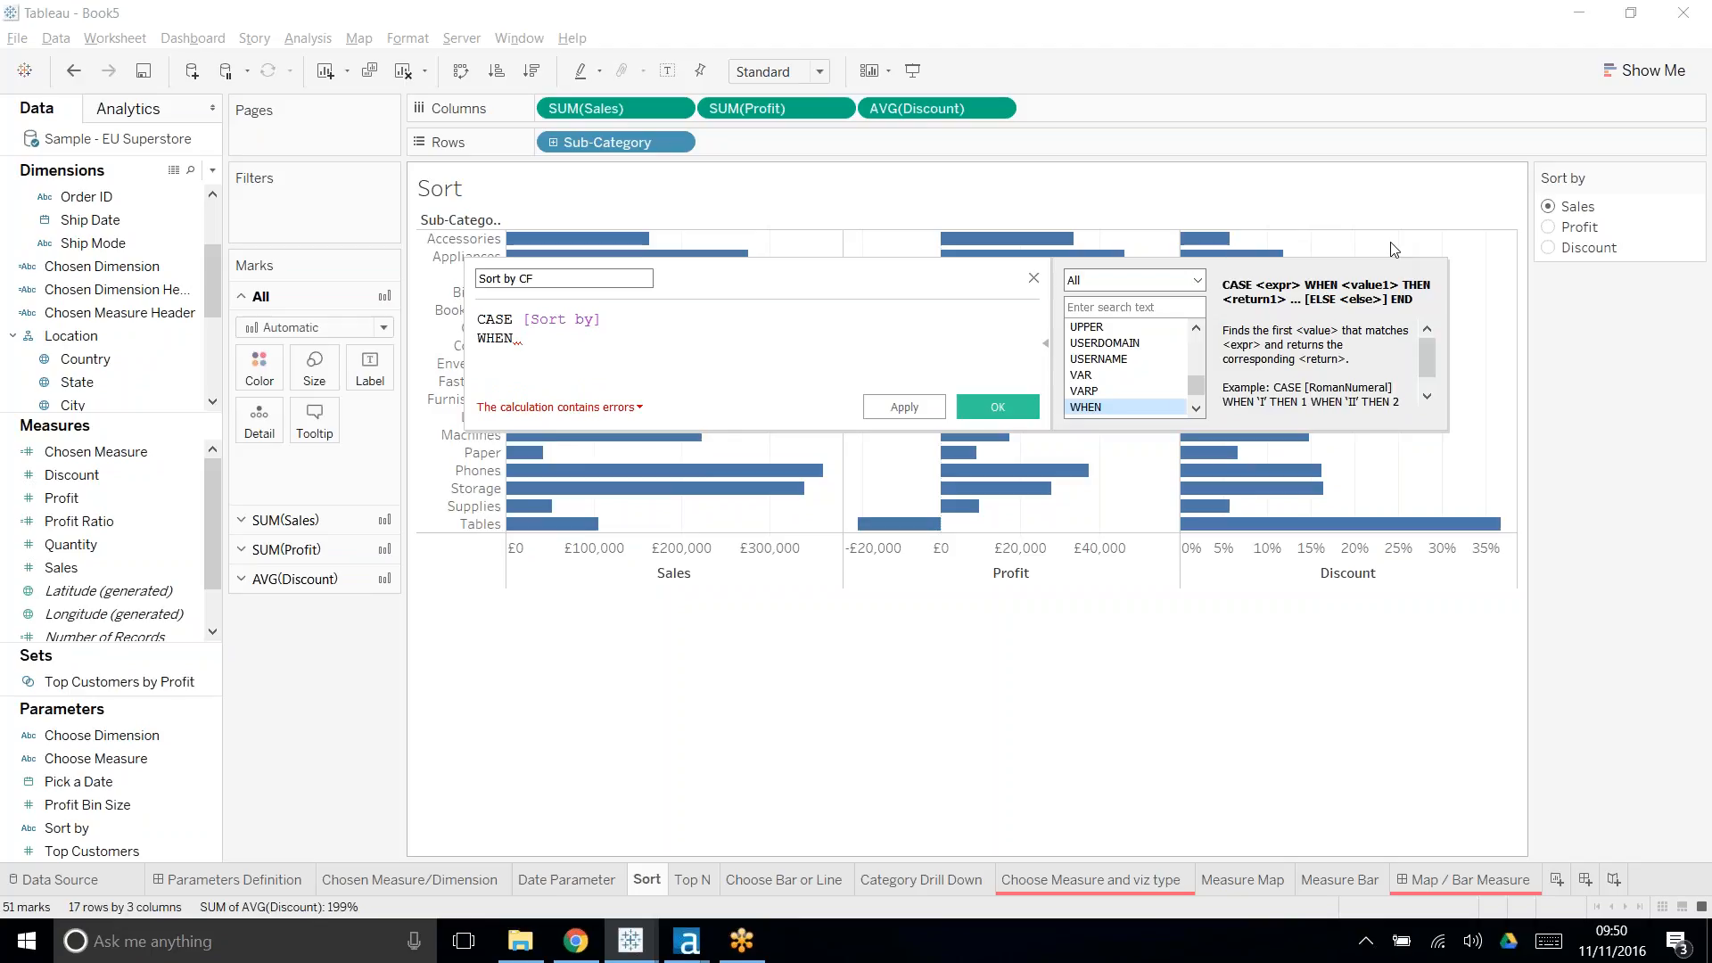
pyautogui.write("'Sales' THEN sum")
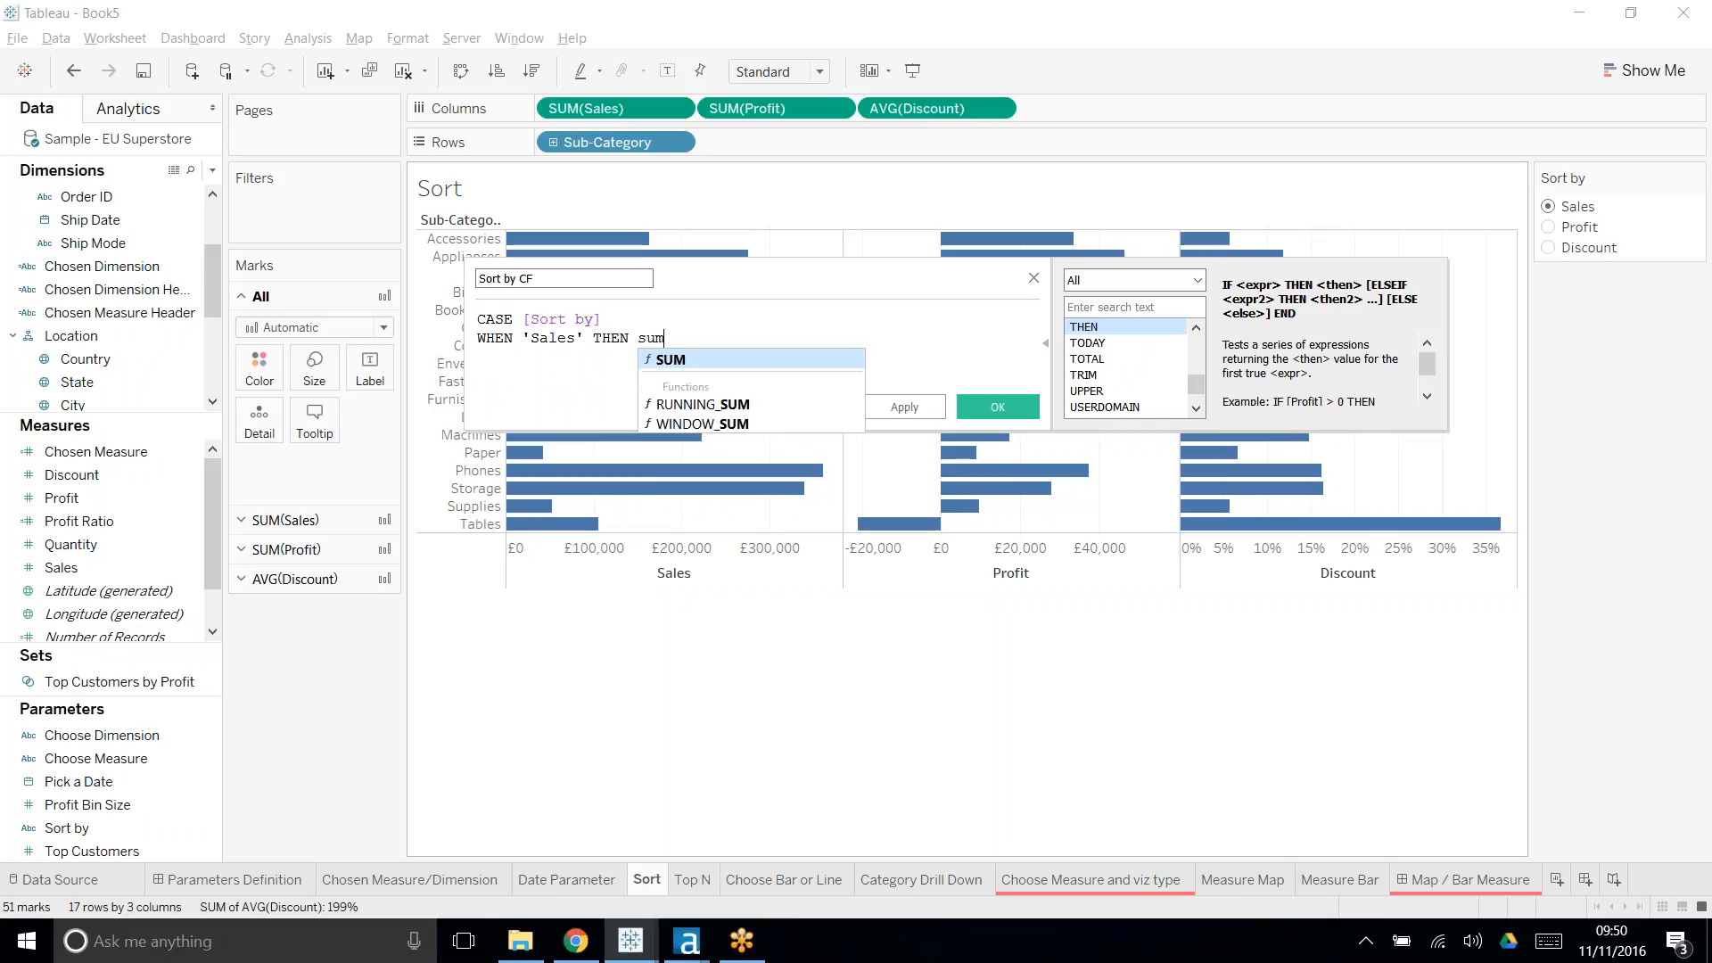
pyautogui.press('Return')
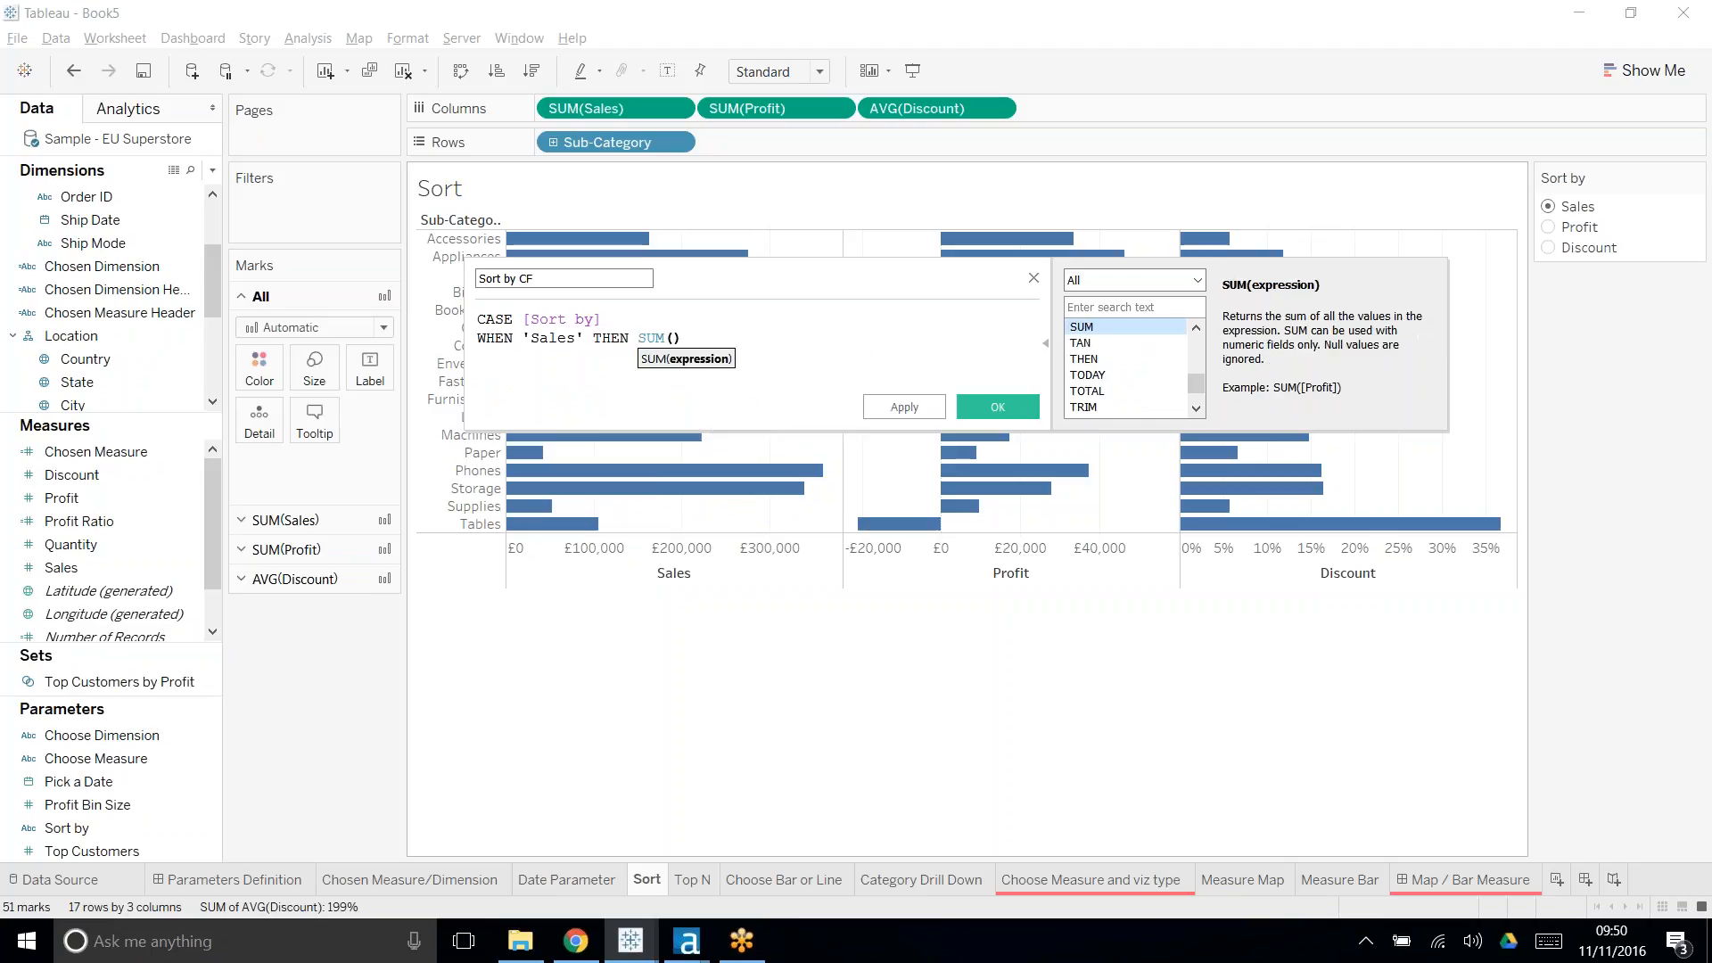
pyautogui.write('[Sales]')
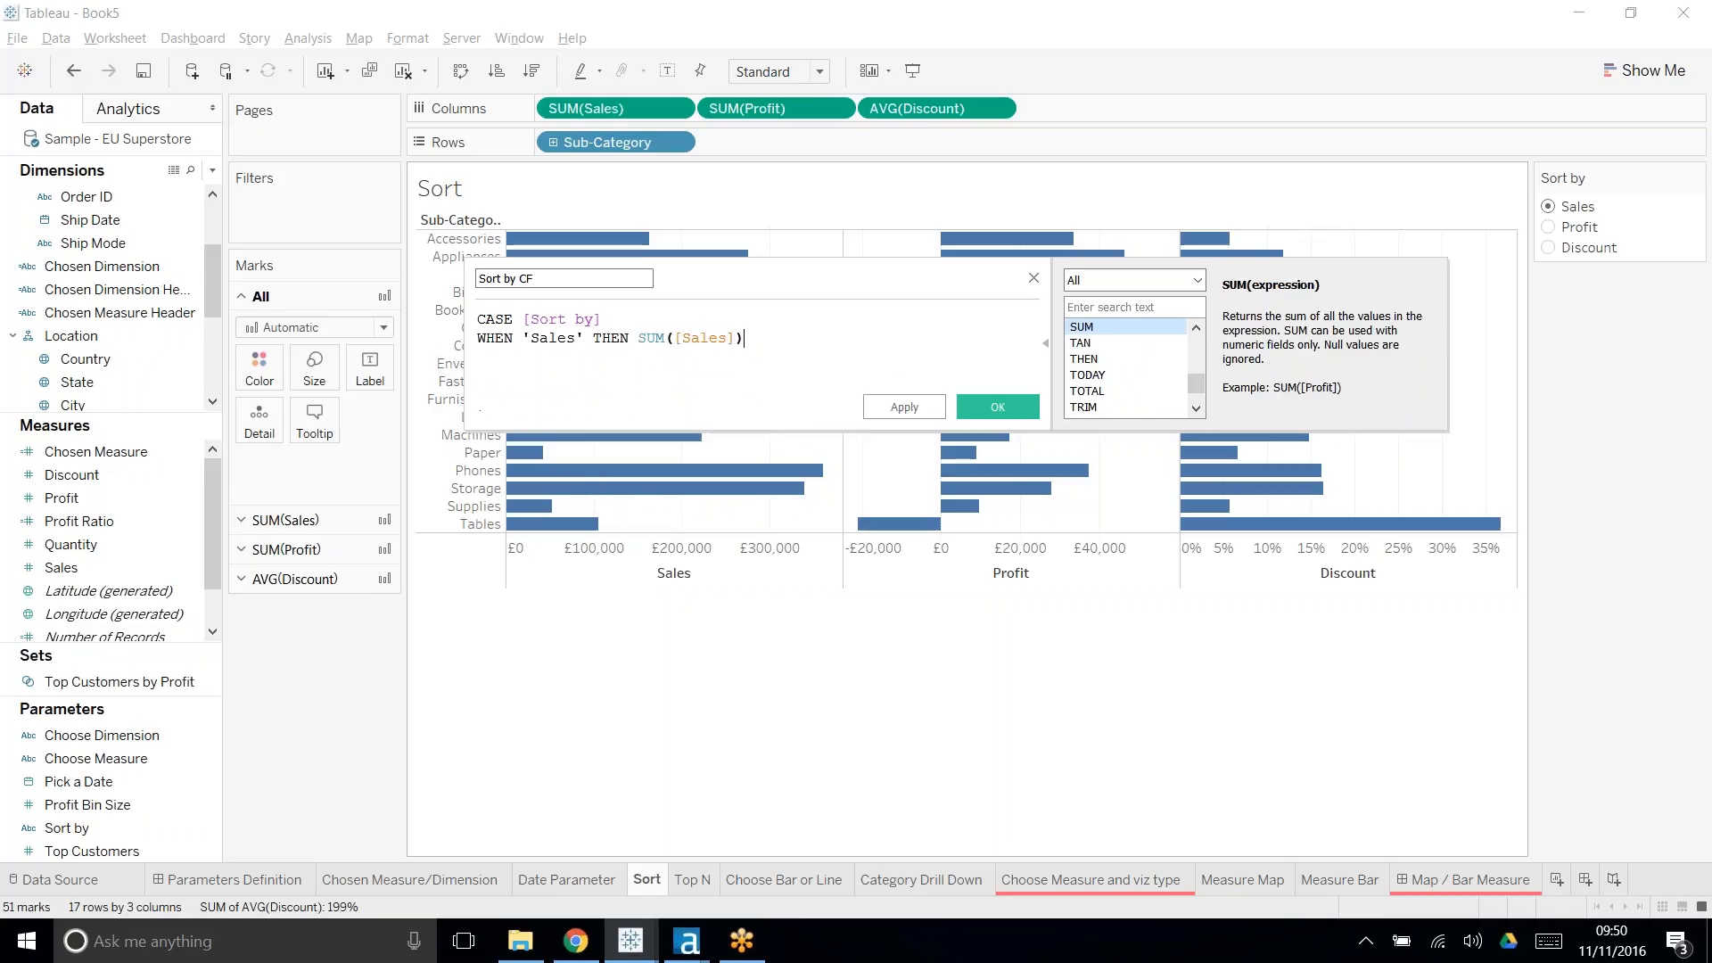
# - Add the line WHEN 'Profit' THEN SUM([Profit]) to the Sort by CF formula
pyautogui.press('Return')
pyautogui.write('WHEN ')
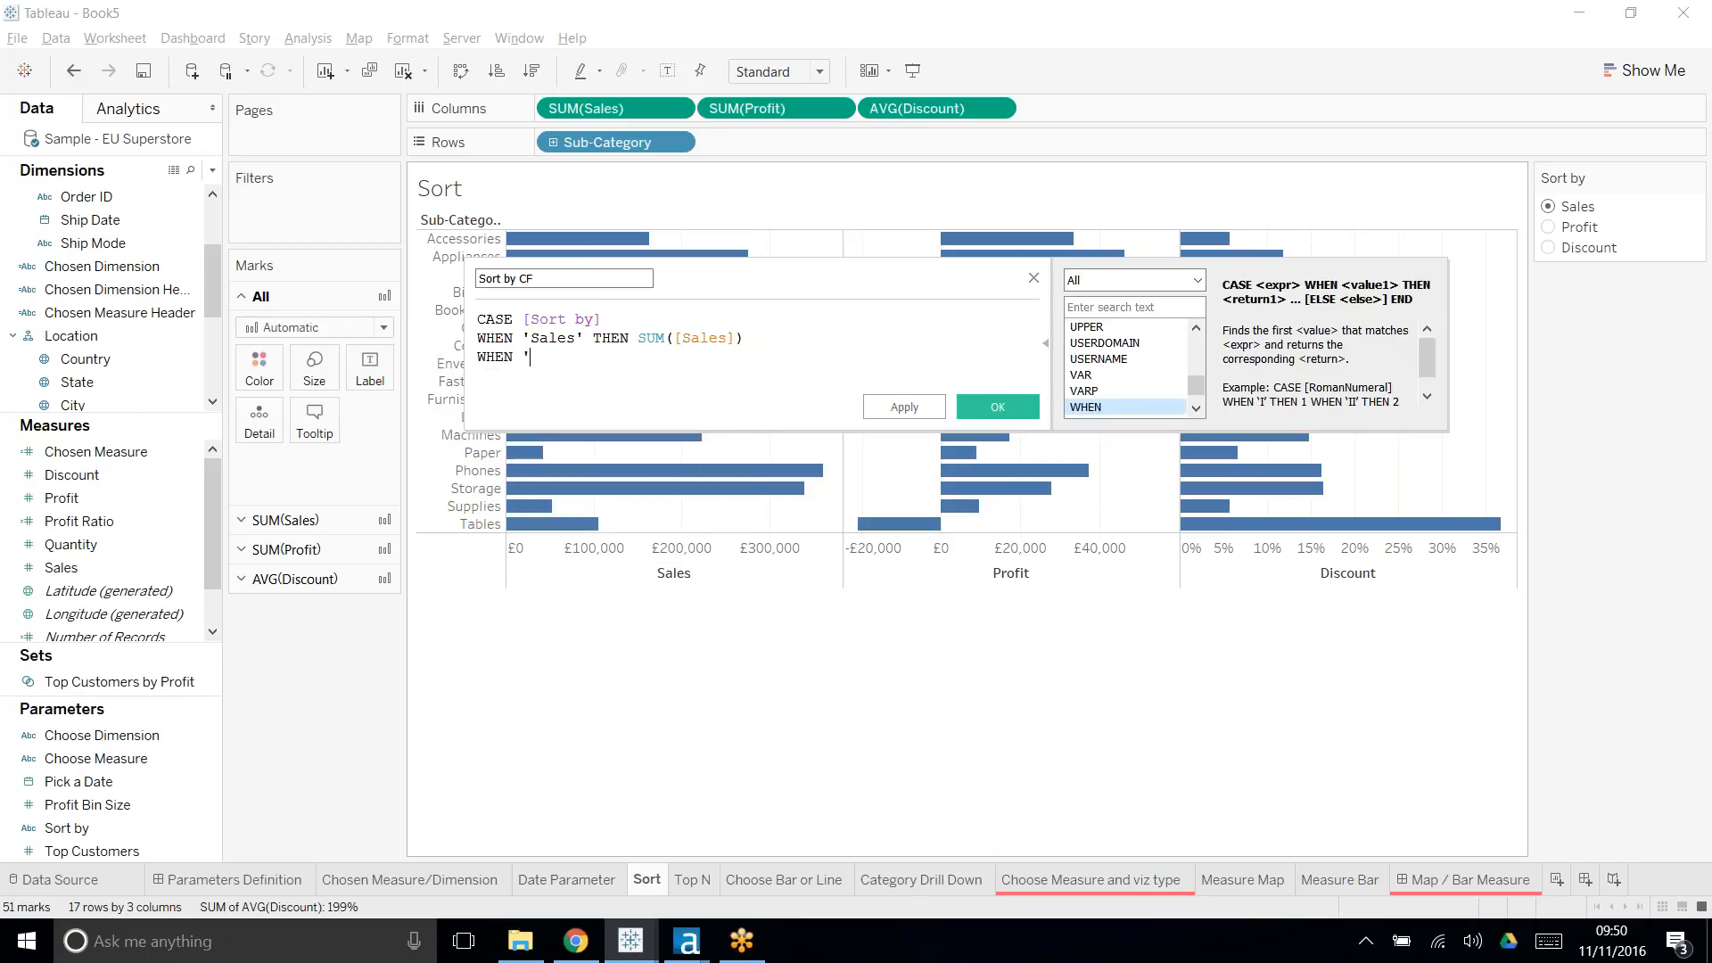
pyautogui.write("'Profit' THEN su")
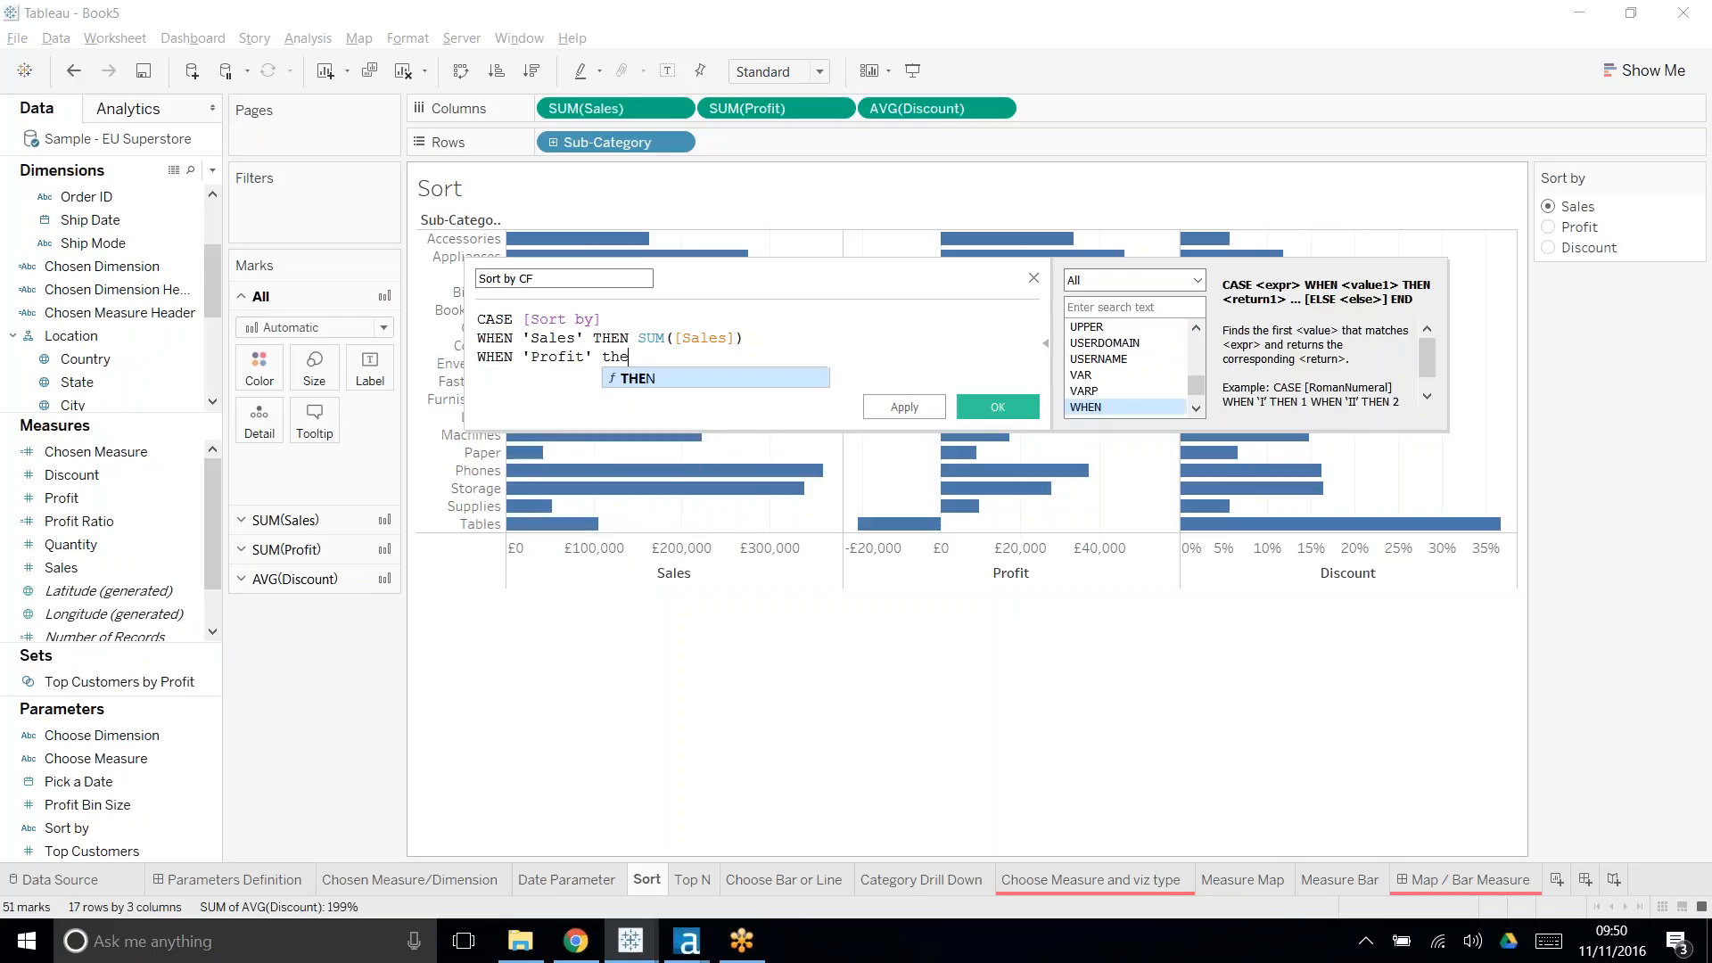
pyautogui.write('m')
pyautogui.press('Return')
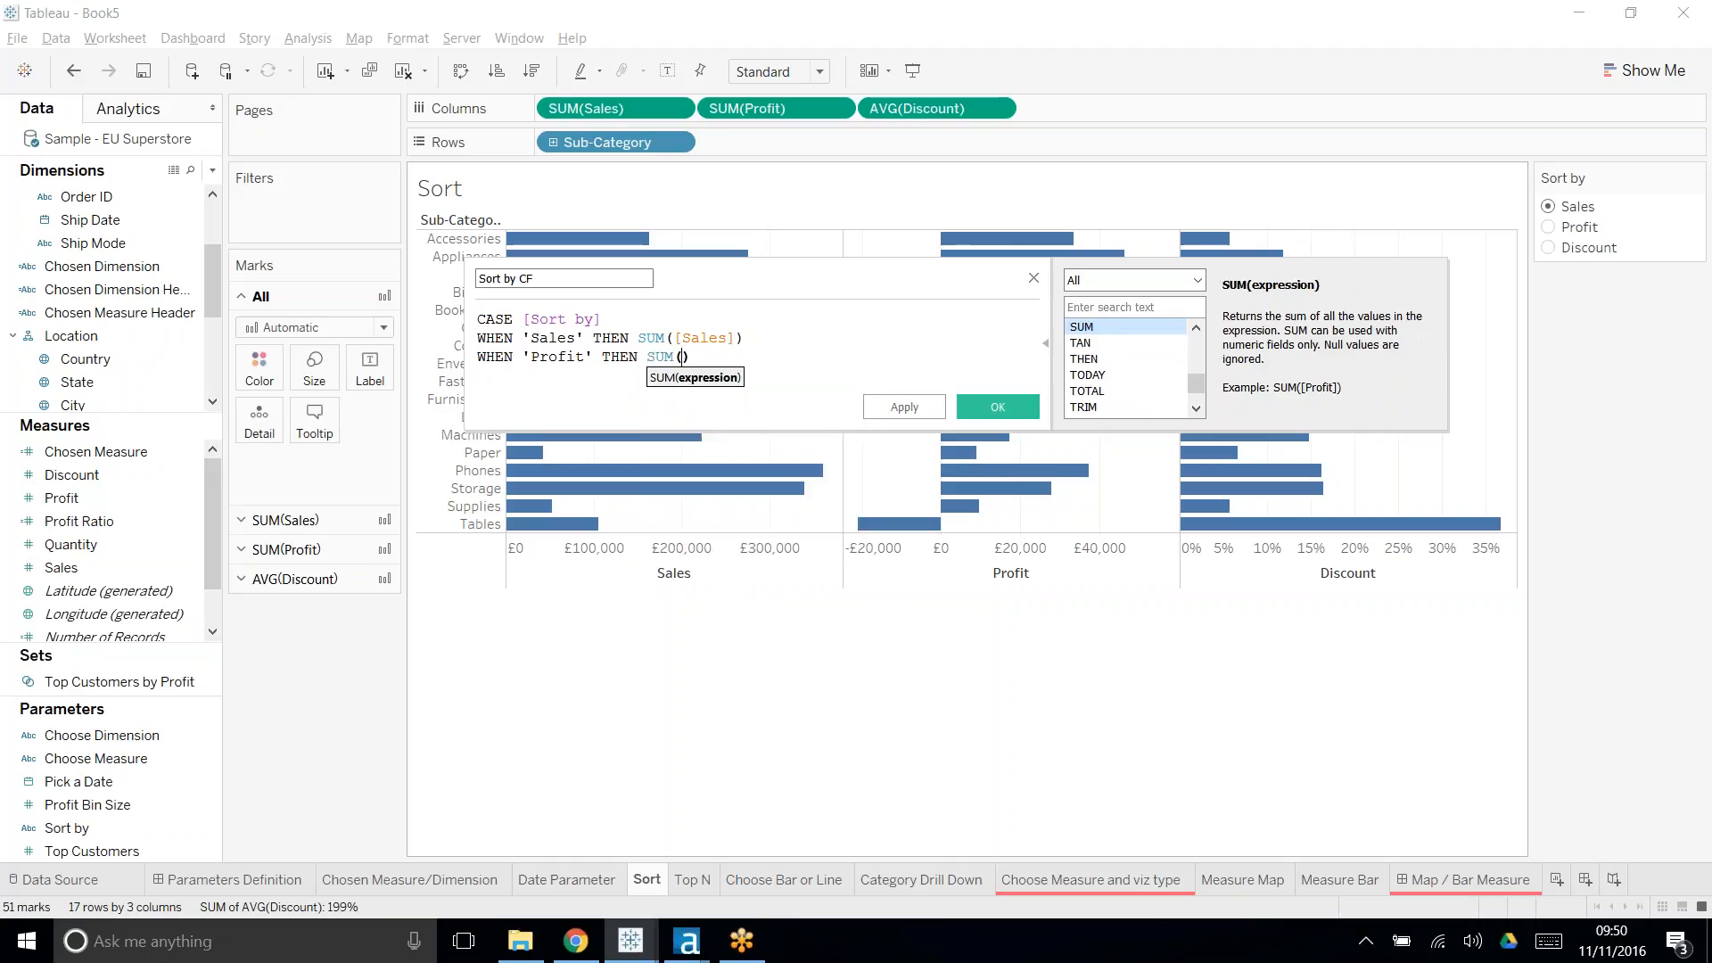
pyautogui.write('Profi')
pyautogui.press('Return')
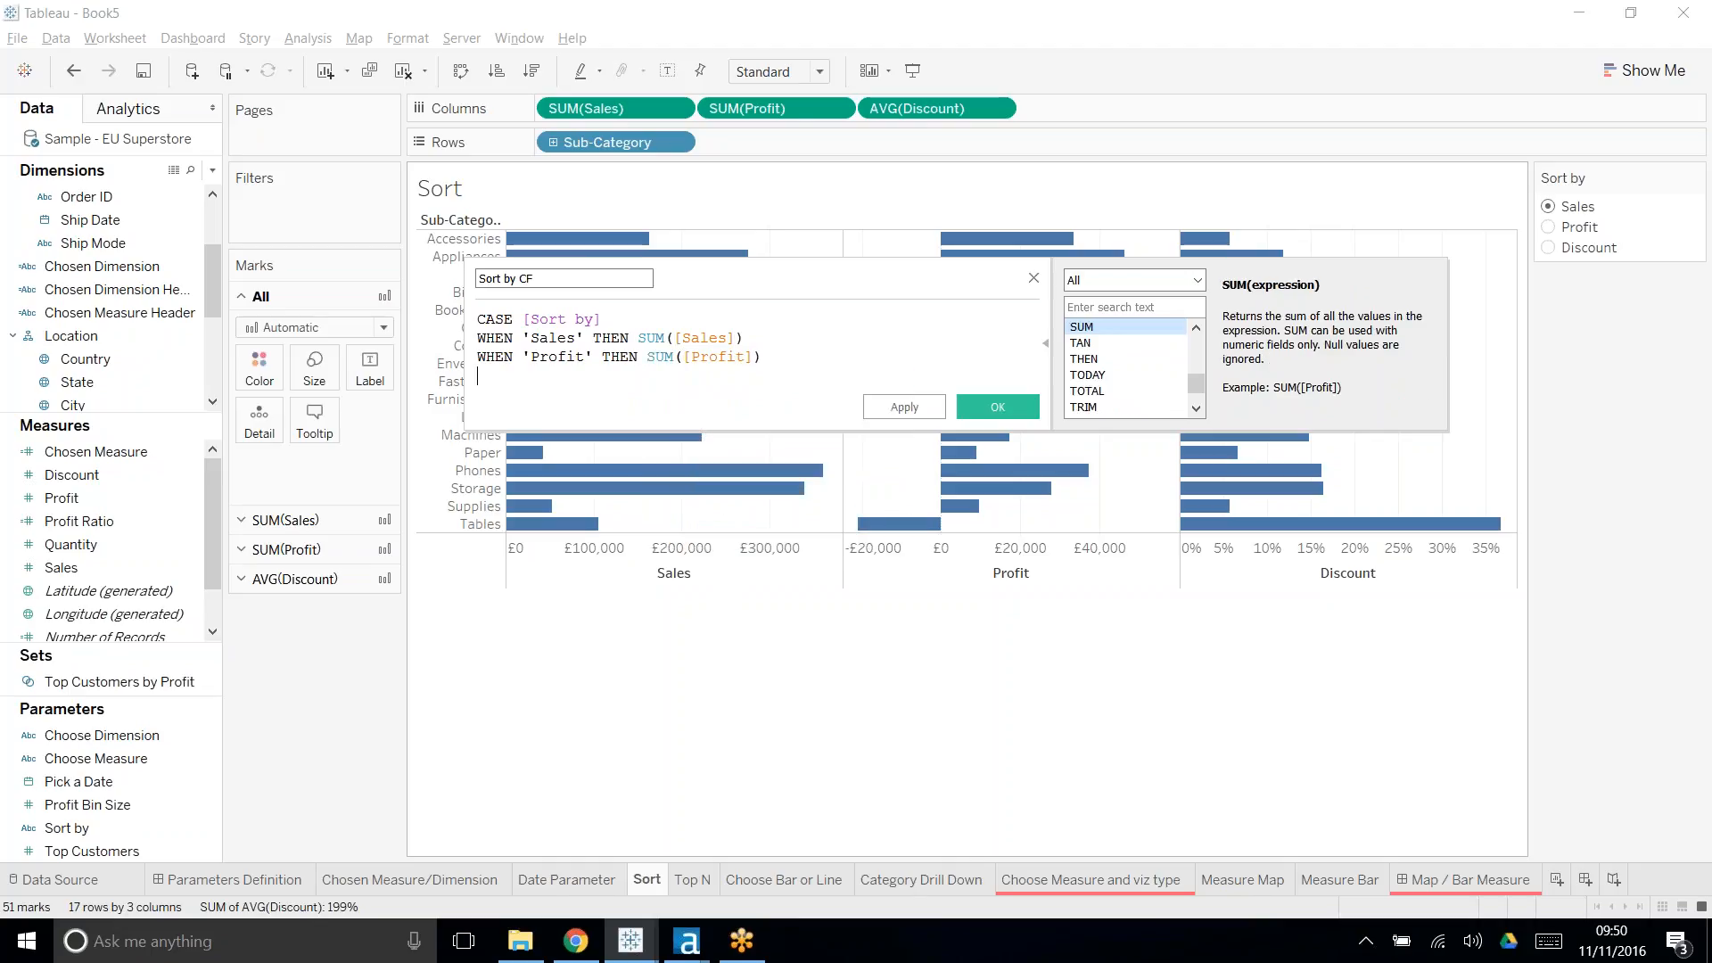
# - Add the line WHEN 'Discount' THEN AVG([Discount]) to the formula and close the CASE statement with END
pyautogui.write('whe')
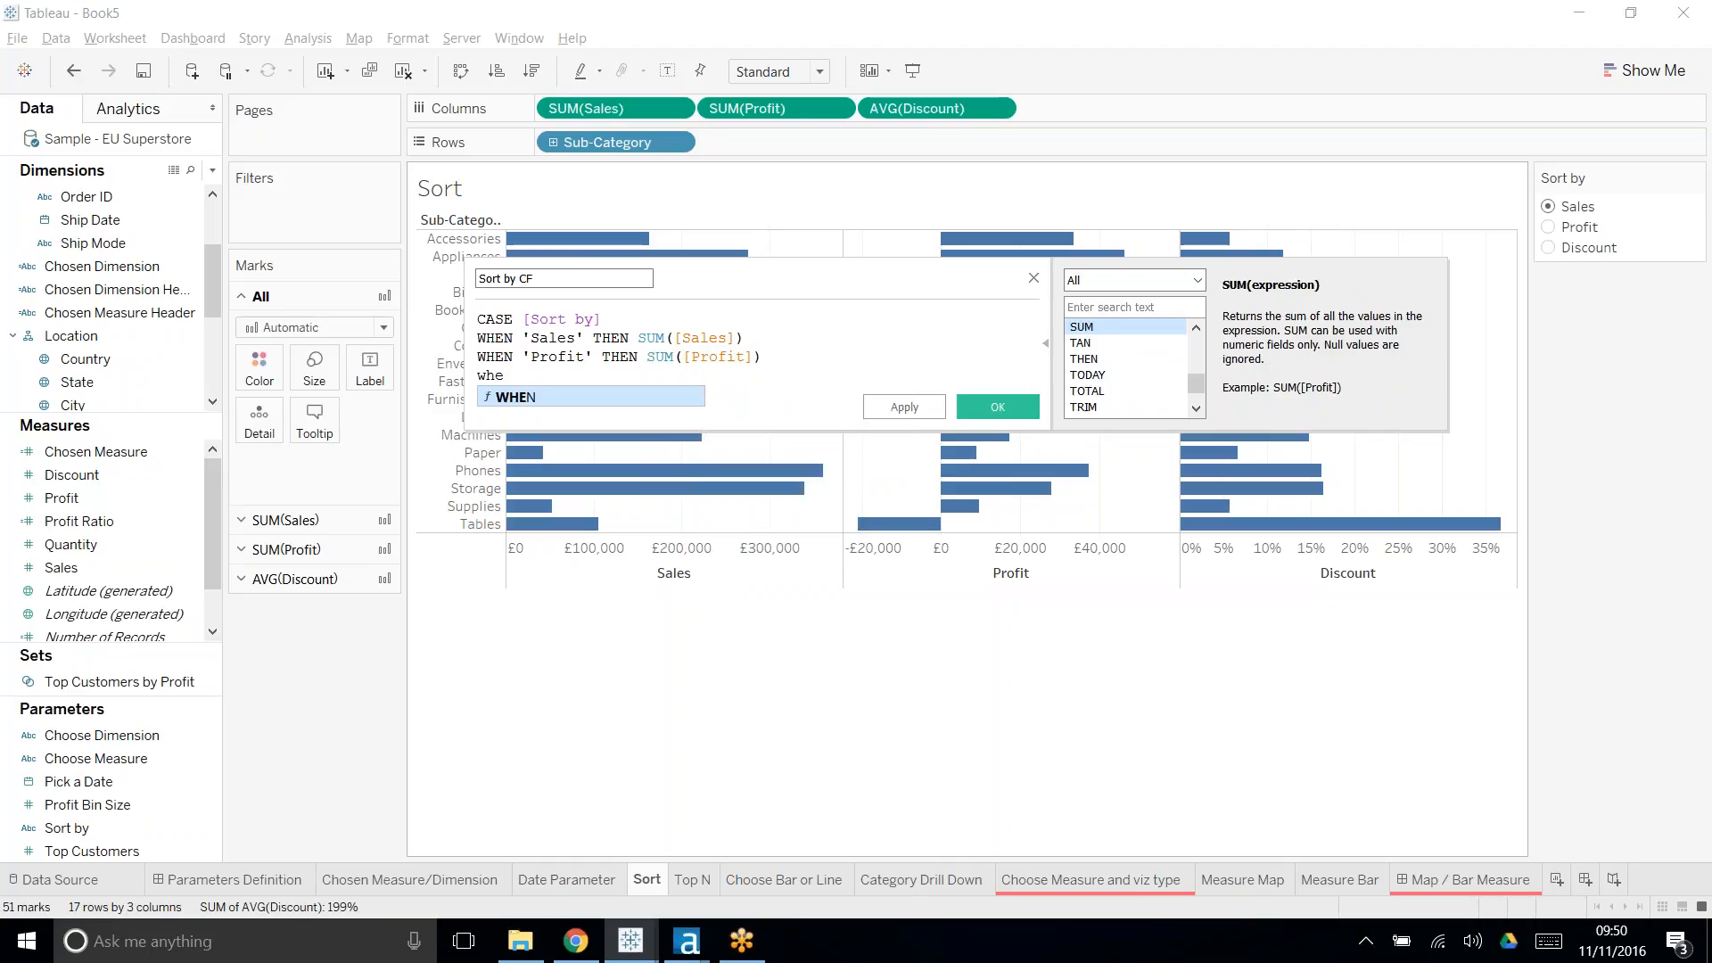
pyautogui.press('Return')
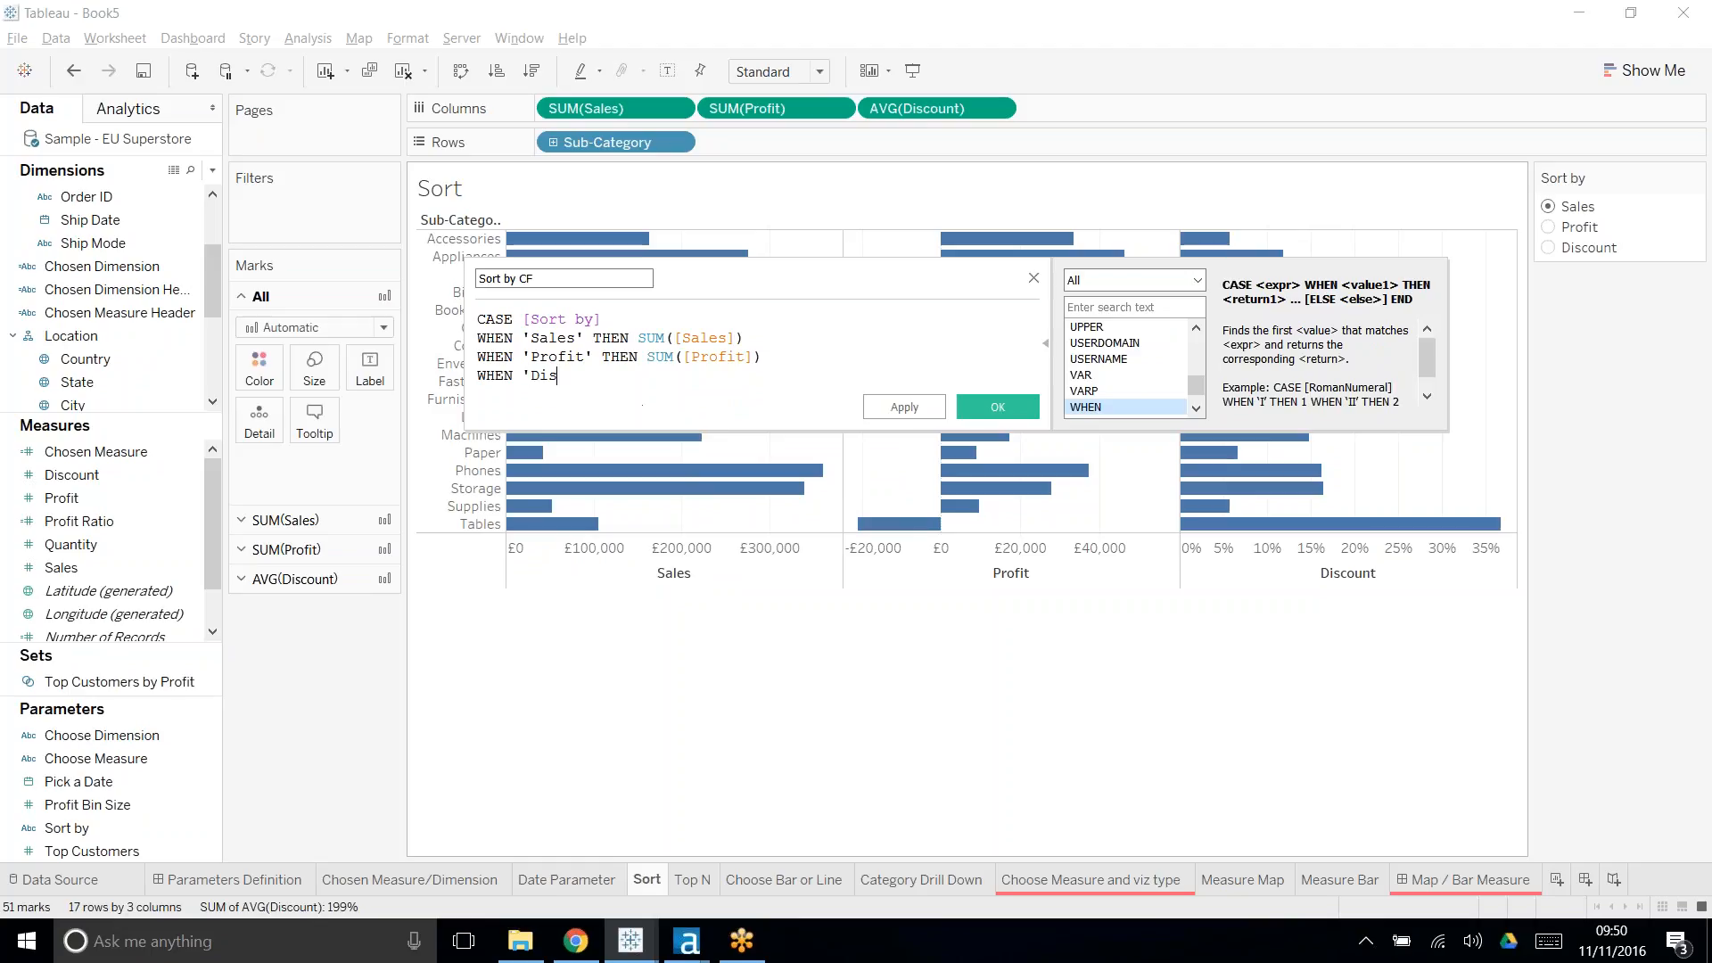
pyautogui.write("'Discount' the")
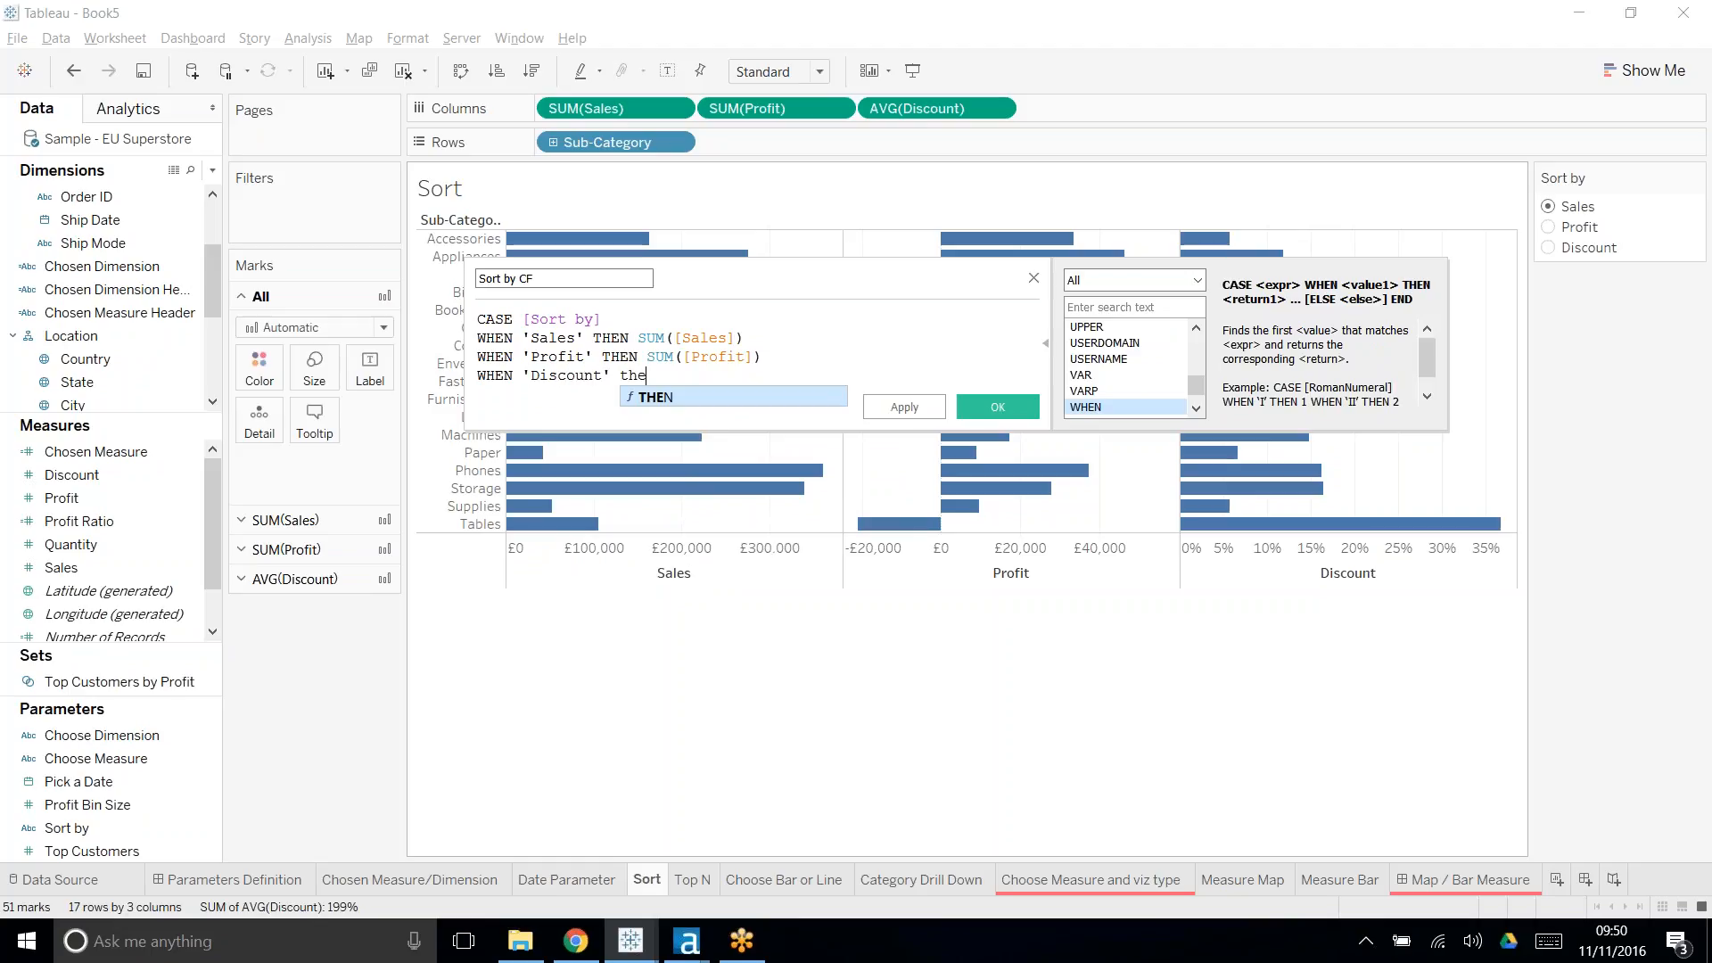
pyautogui.press('Return')
pyautogui.write('AVG')
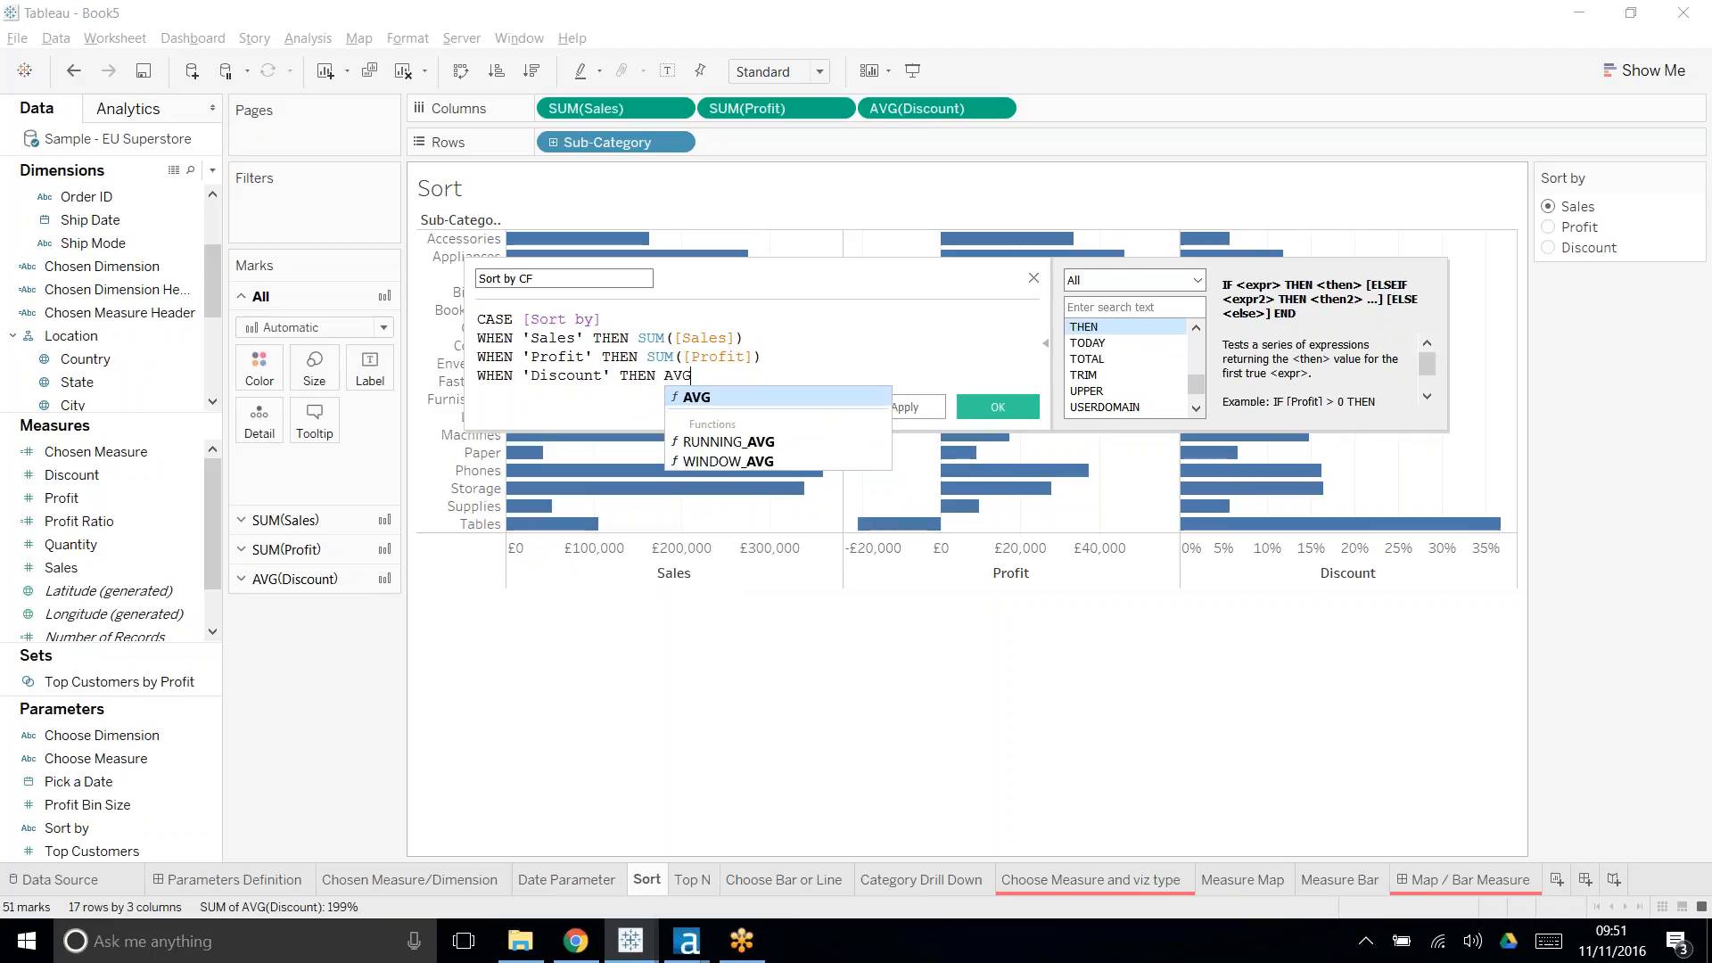
pyautogui.press('Return')
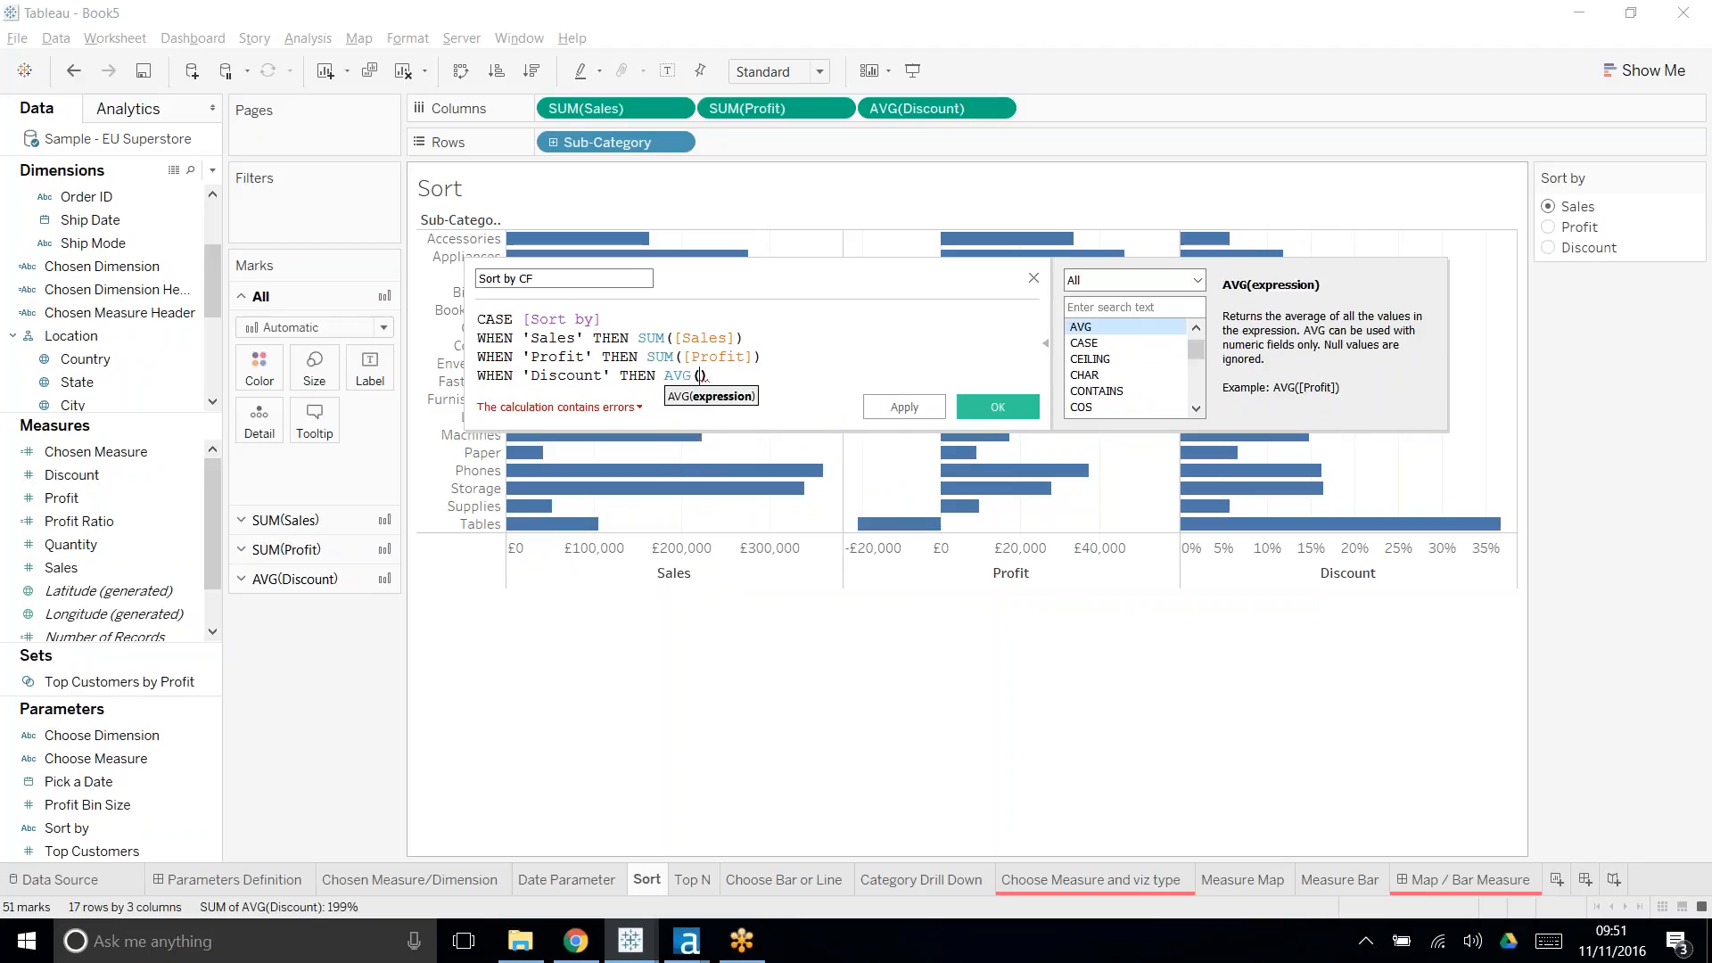
pyautogui.write('Dis')
pyautogui.press('Return')
pyautogui.press('Return')
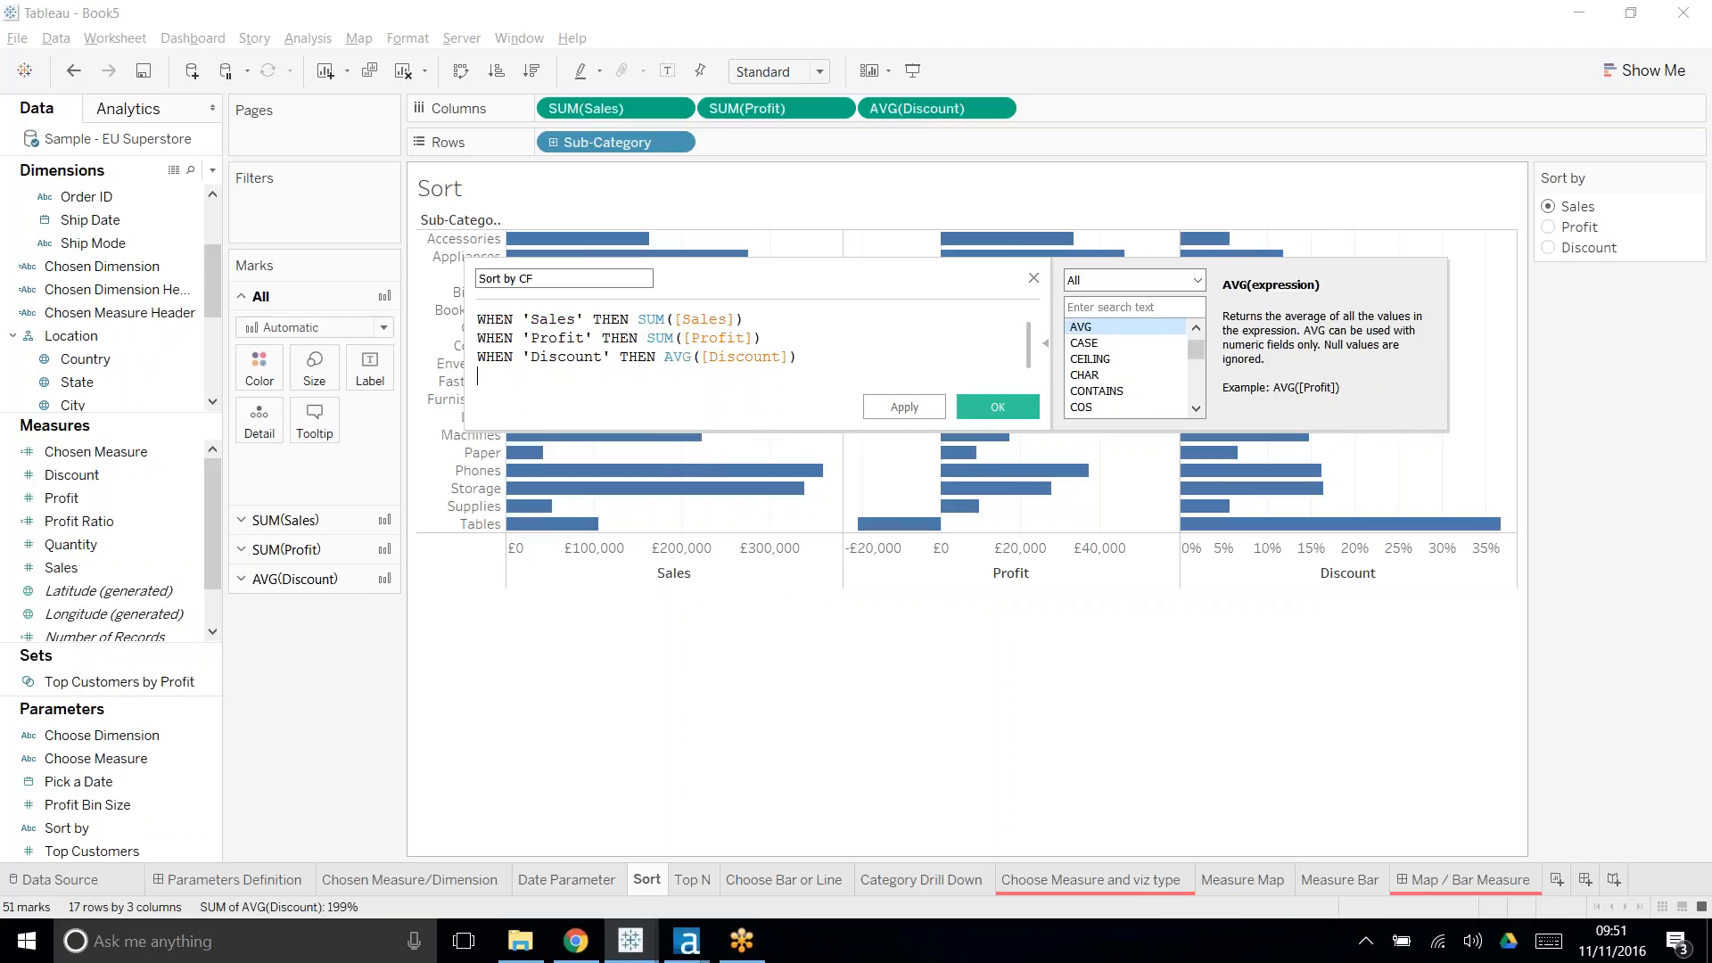
pyautogui.write('END')
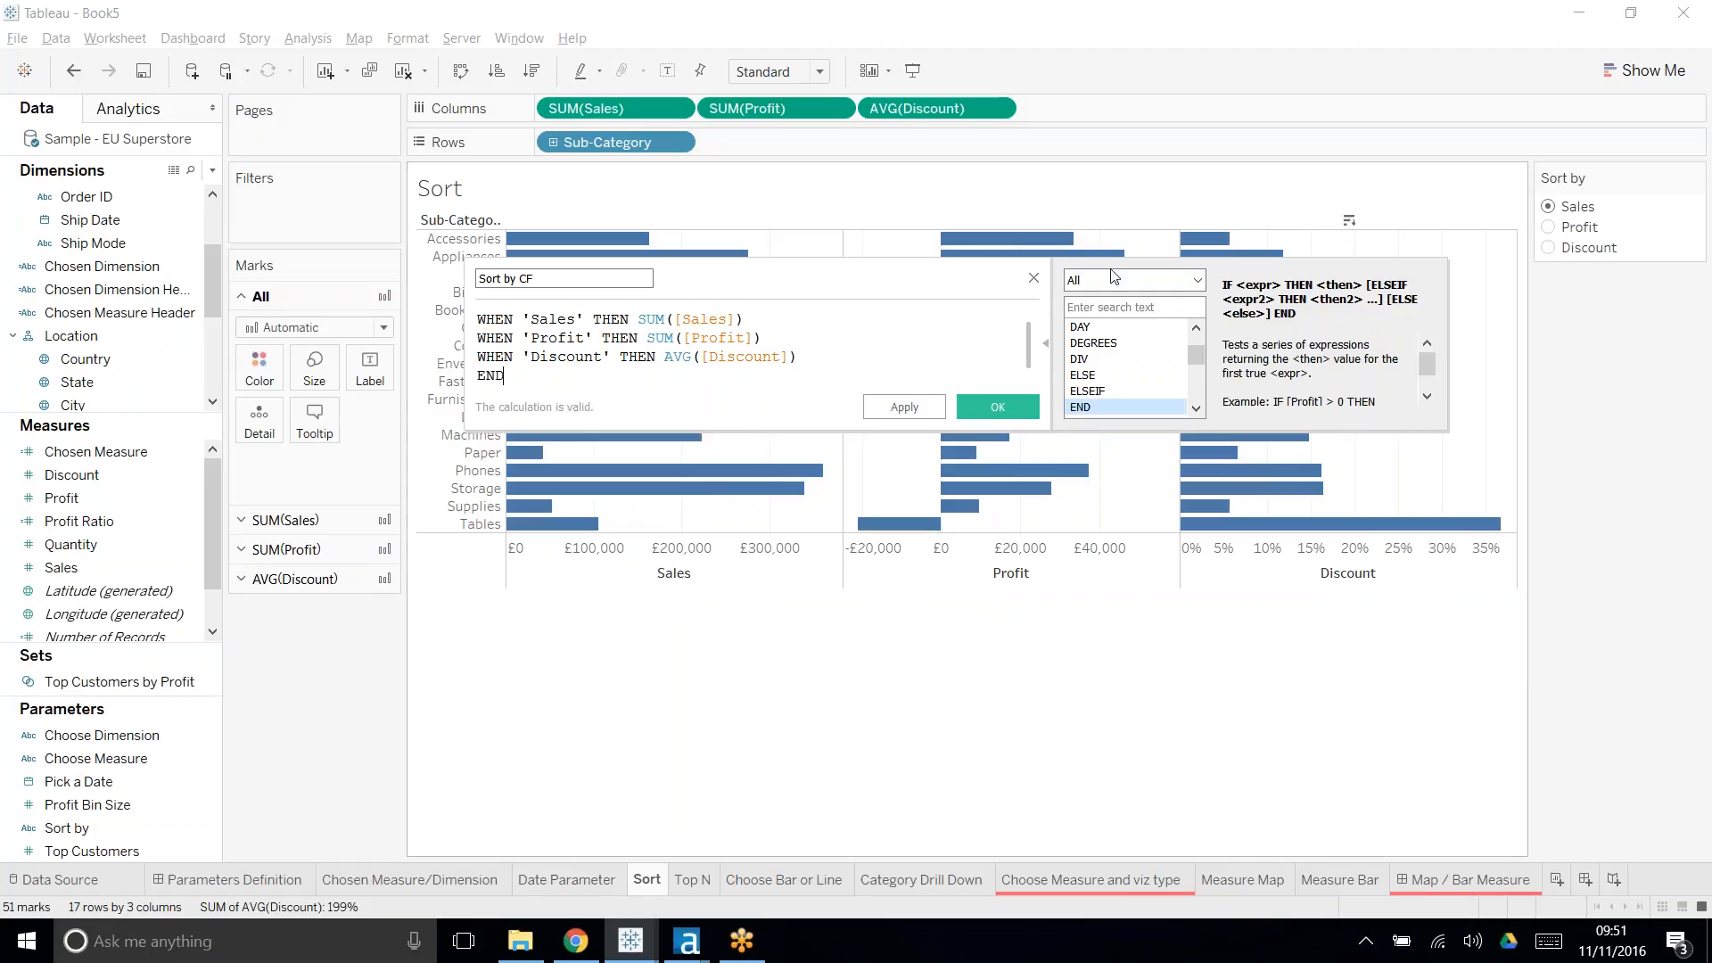
pyautogui.scroll(1, 688, 381)
pyautogui.scroll(-1, 669, 401)
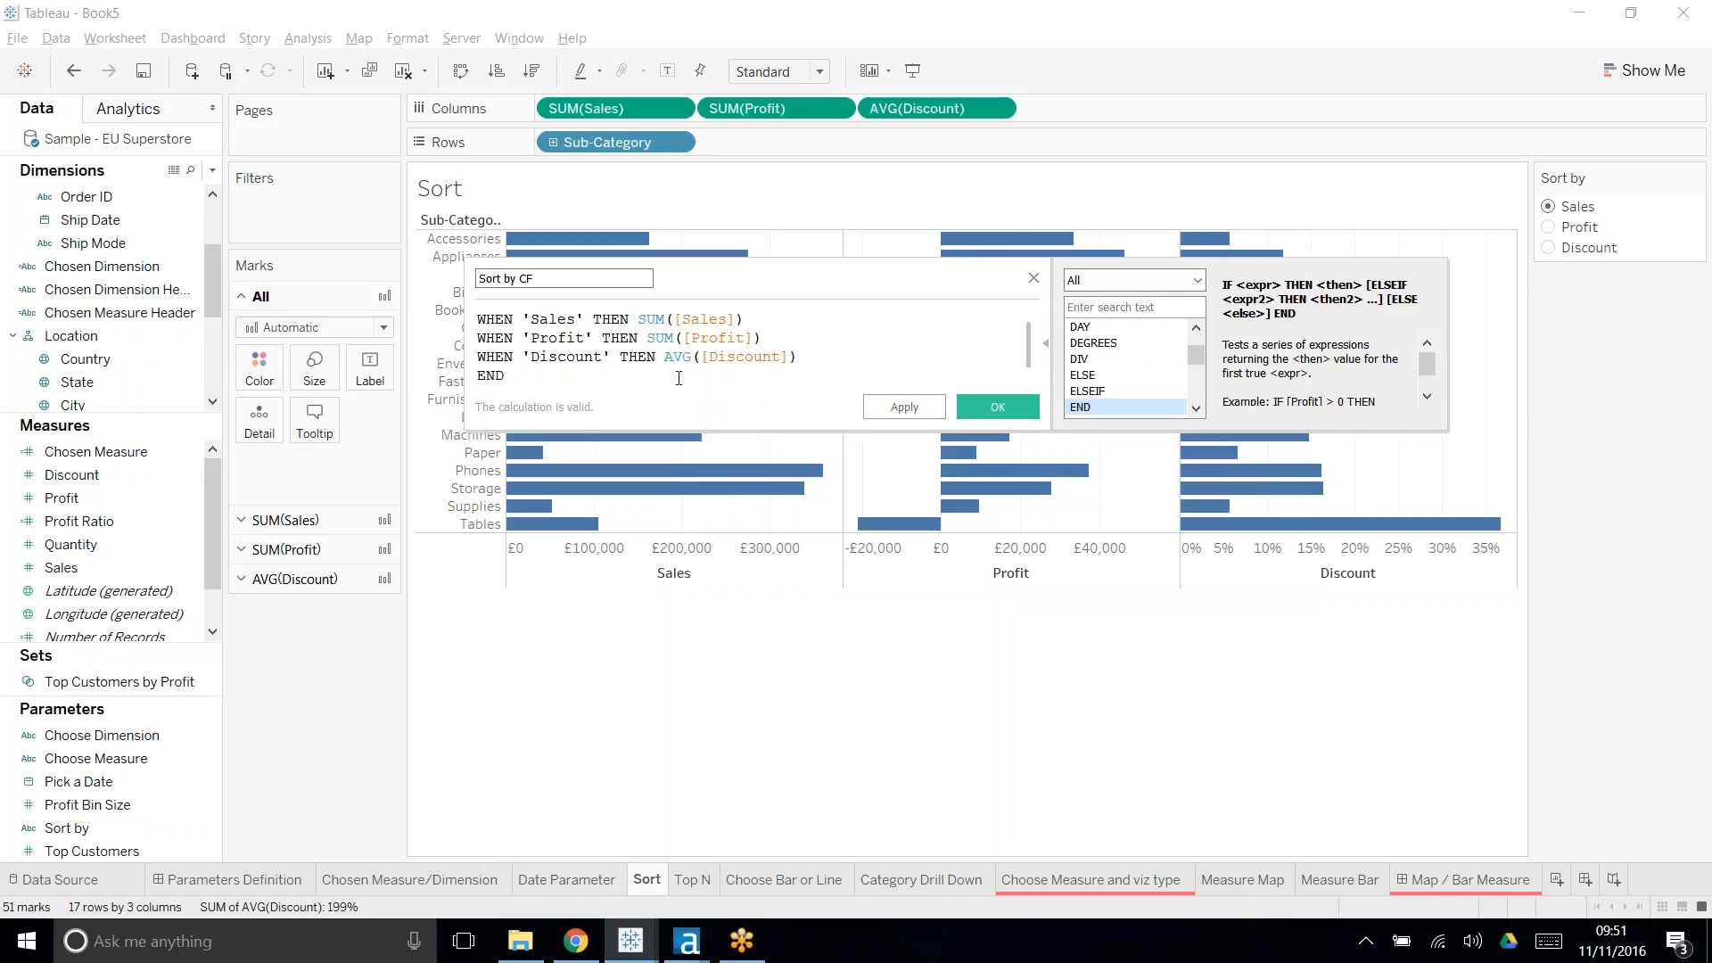
# - Save the Sort by CF calculated field and set the Sort by parameter to Profit
pyautogui.scroll(1, 679, 379)
pyautogui.click(989, 405)
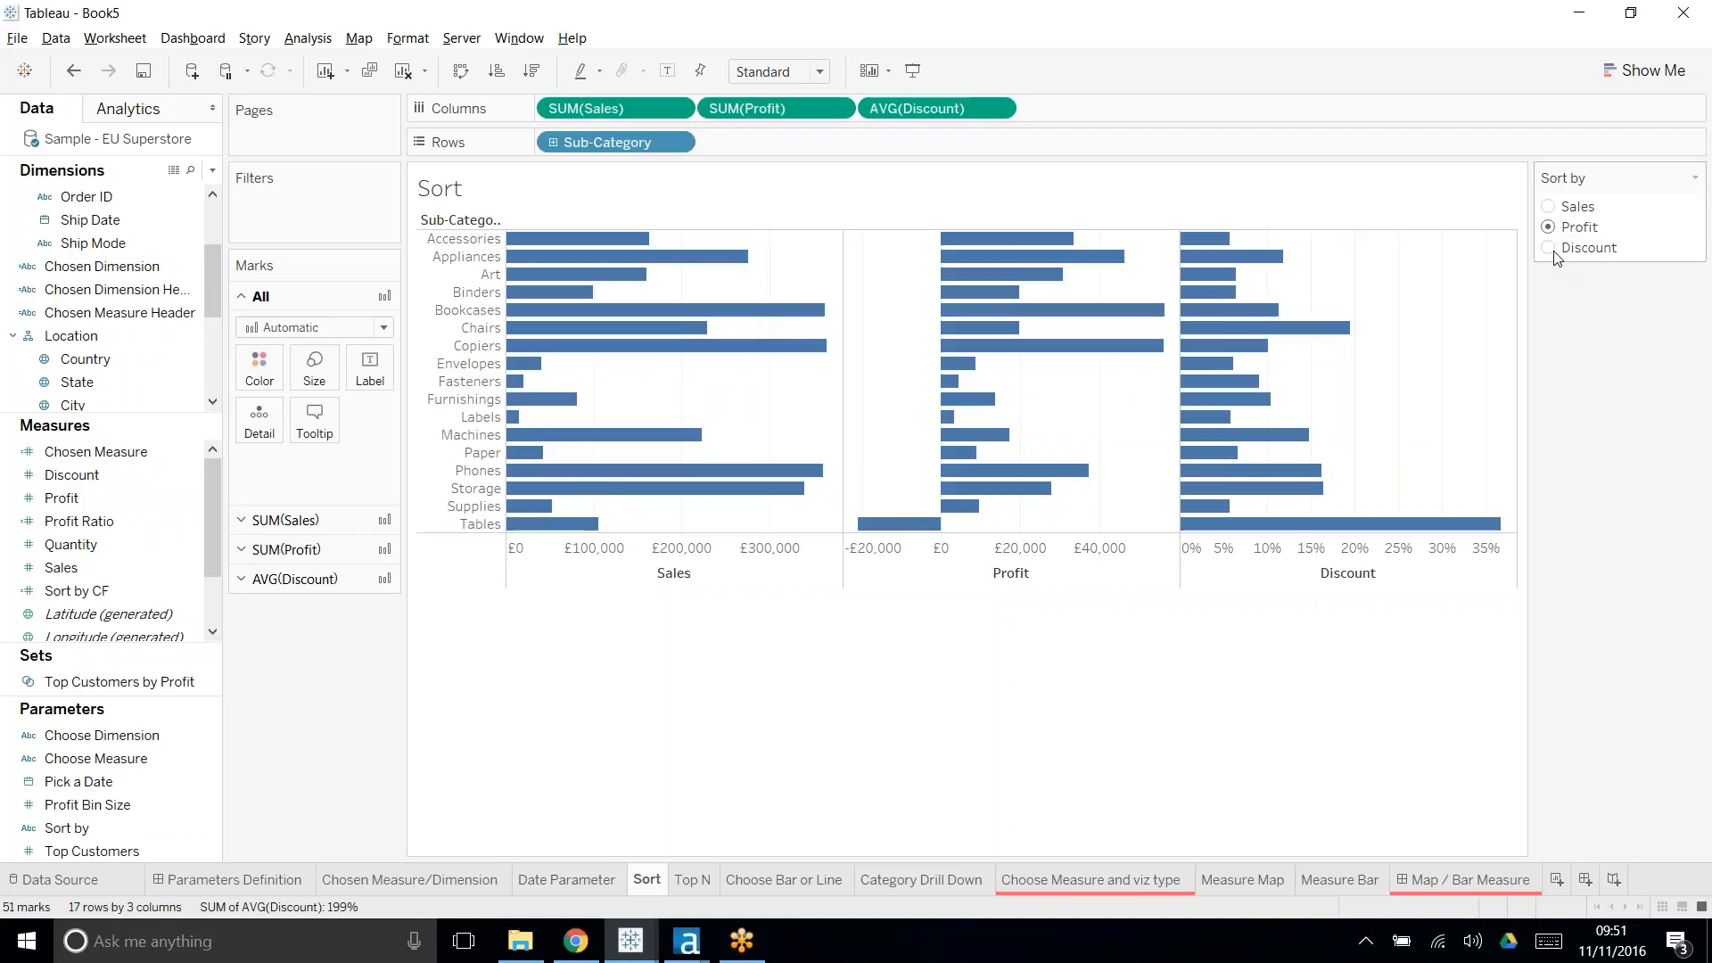
pyautogui.click(1549, 227)
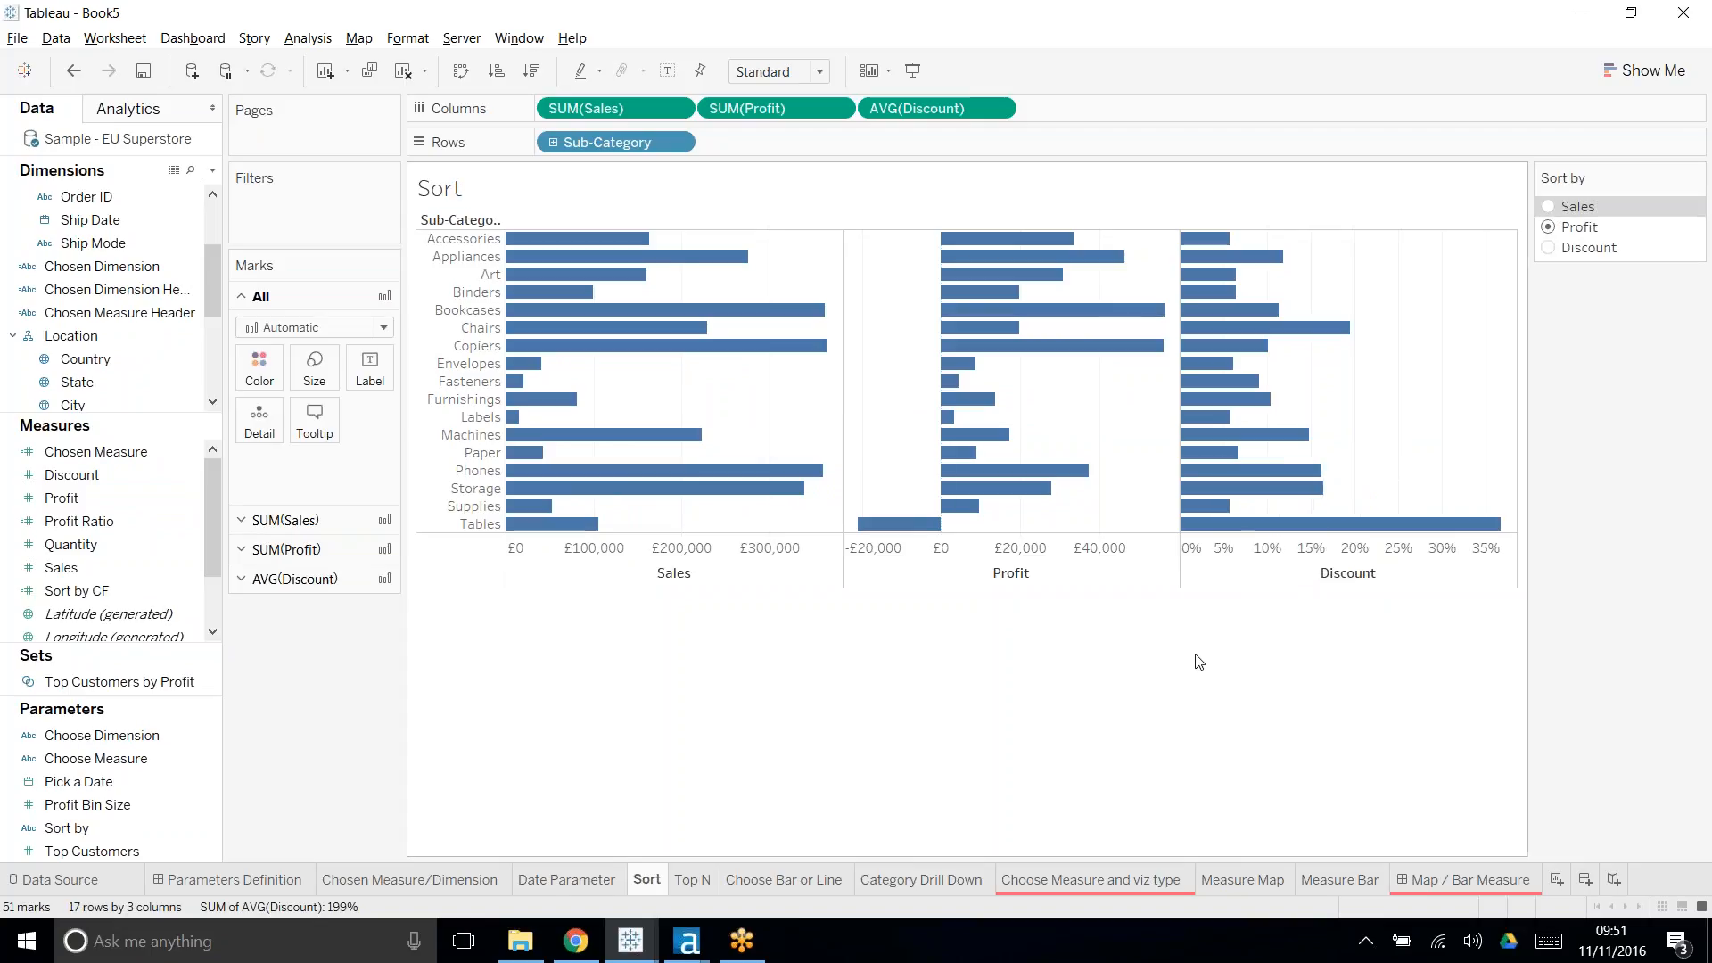
# - Sort Sub-Category in descending order by the field Sort by CF, moving the sort dialog higher over the chart
pyautogui.moveTo(530, 517)
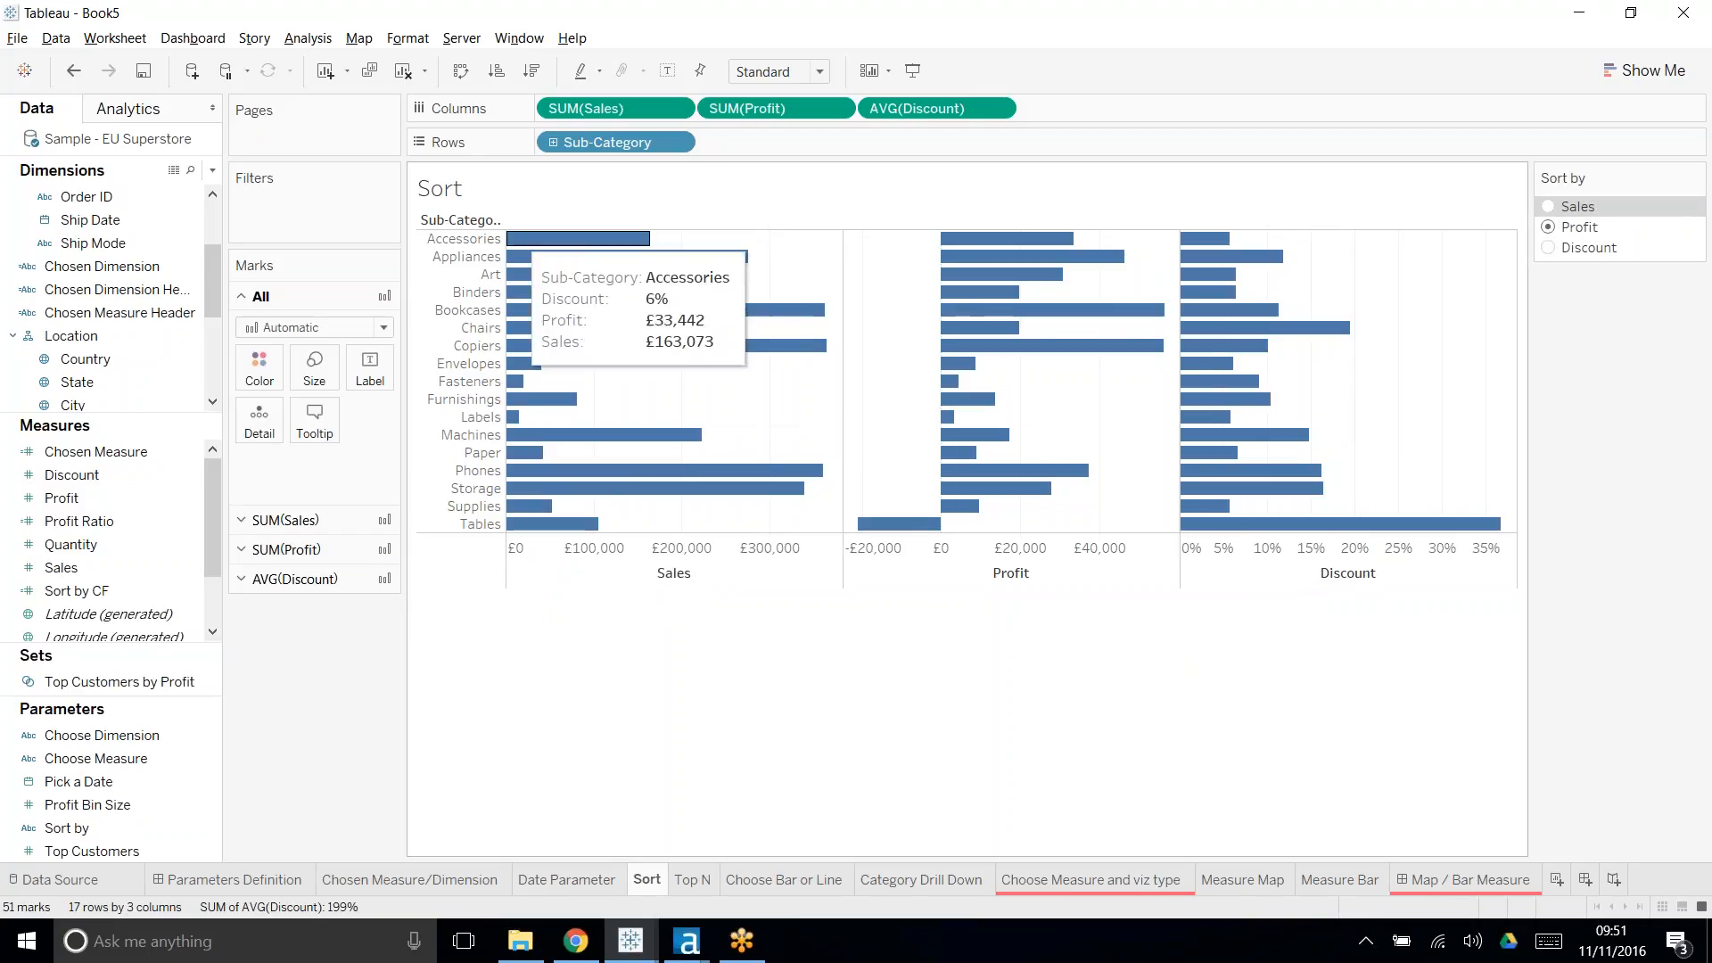
pyautogui.rightClick(498, 227)
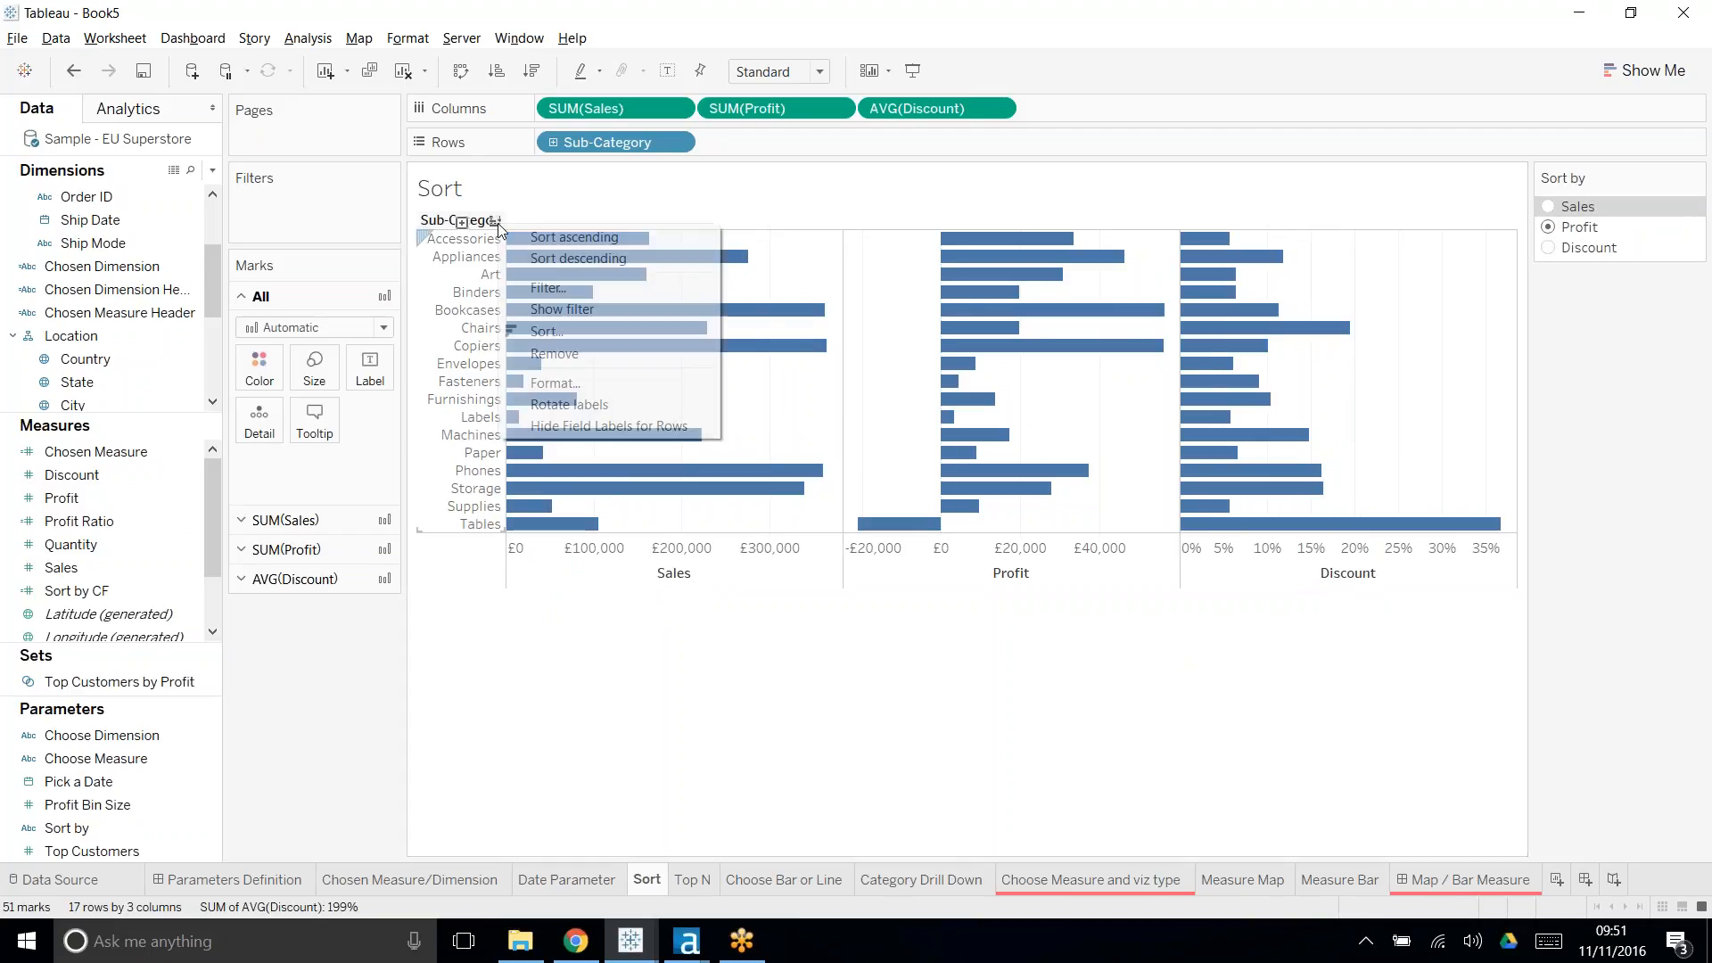
pyautogui.click(570, 340)
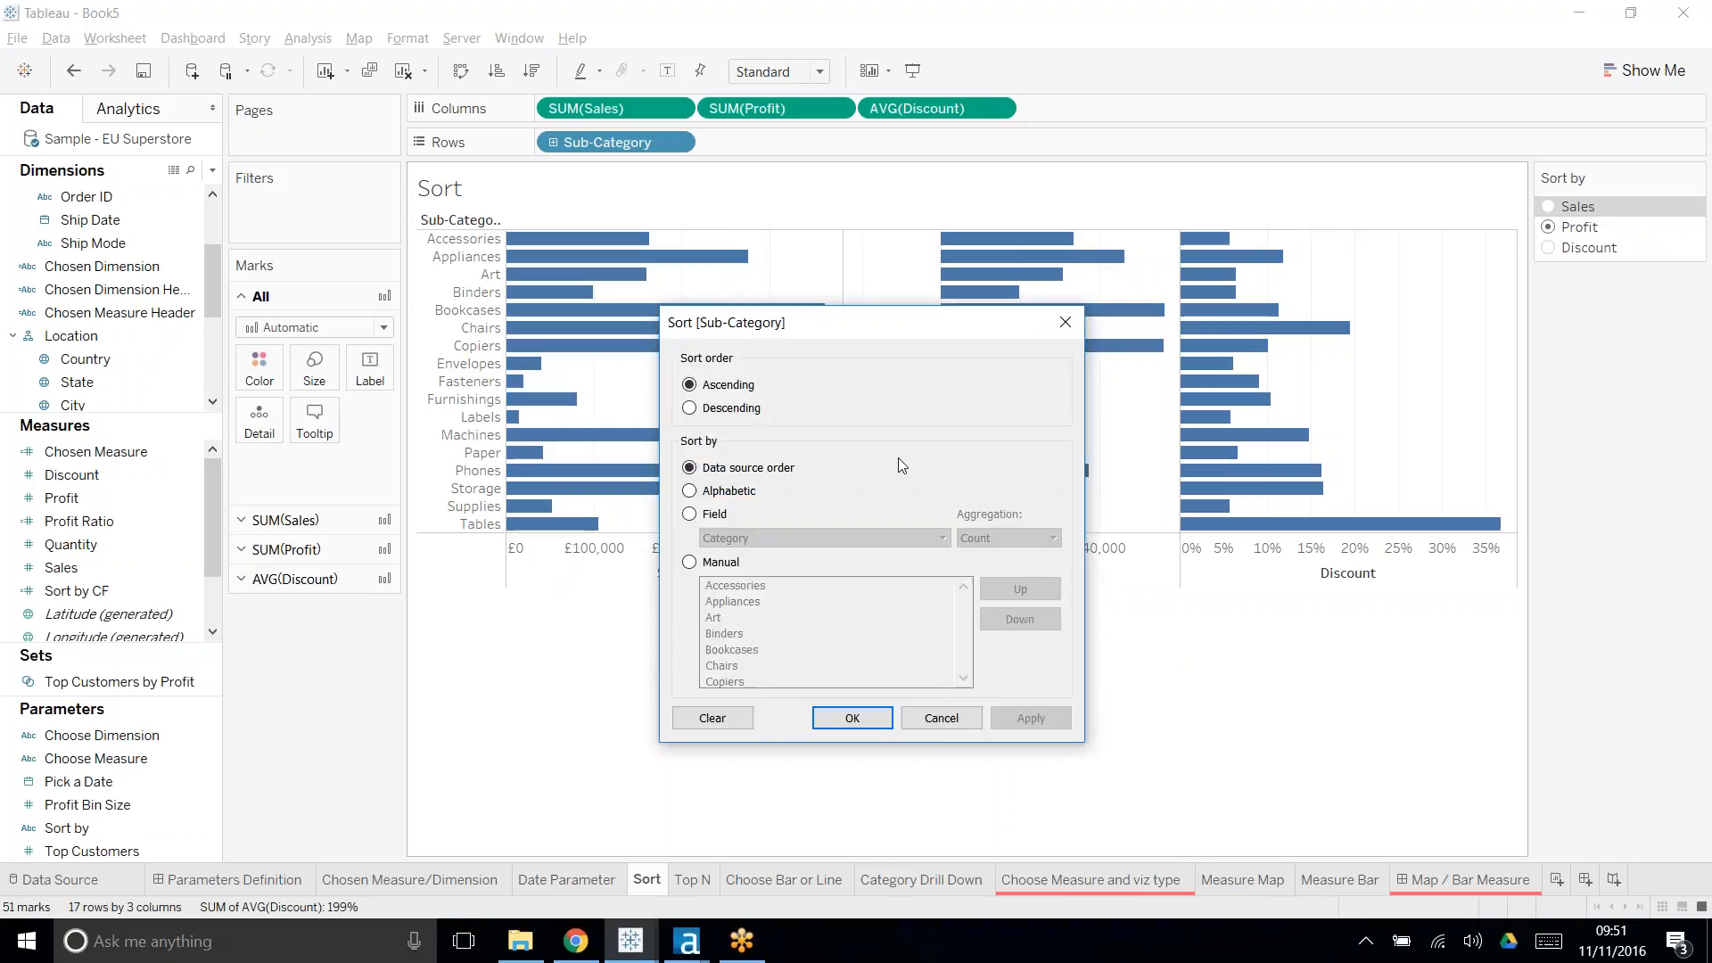
pyautogui.click(754, 411)
pyautogui.moveTo(772, 323); pyautogui.dragTo(795, 176)
pyautogui.click(729, 366)
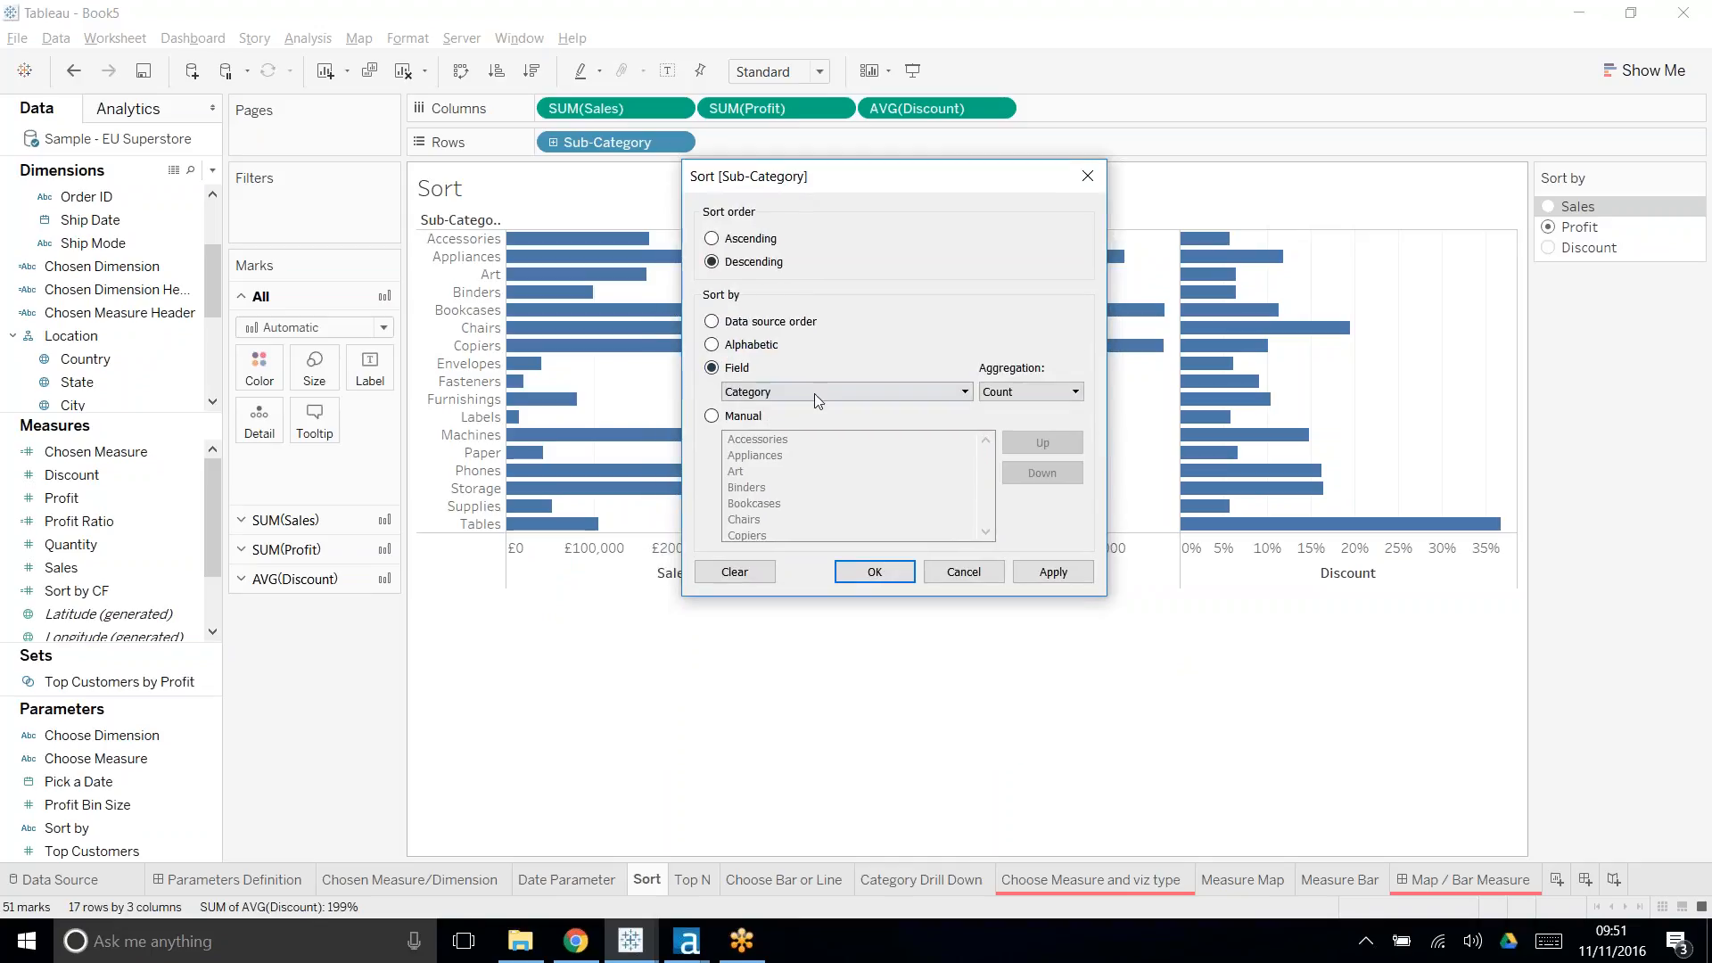
pyautogui.click(815, 393)
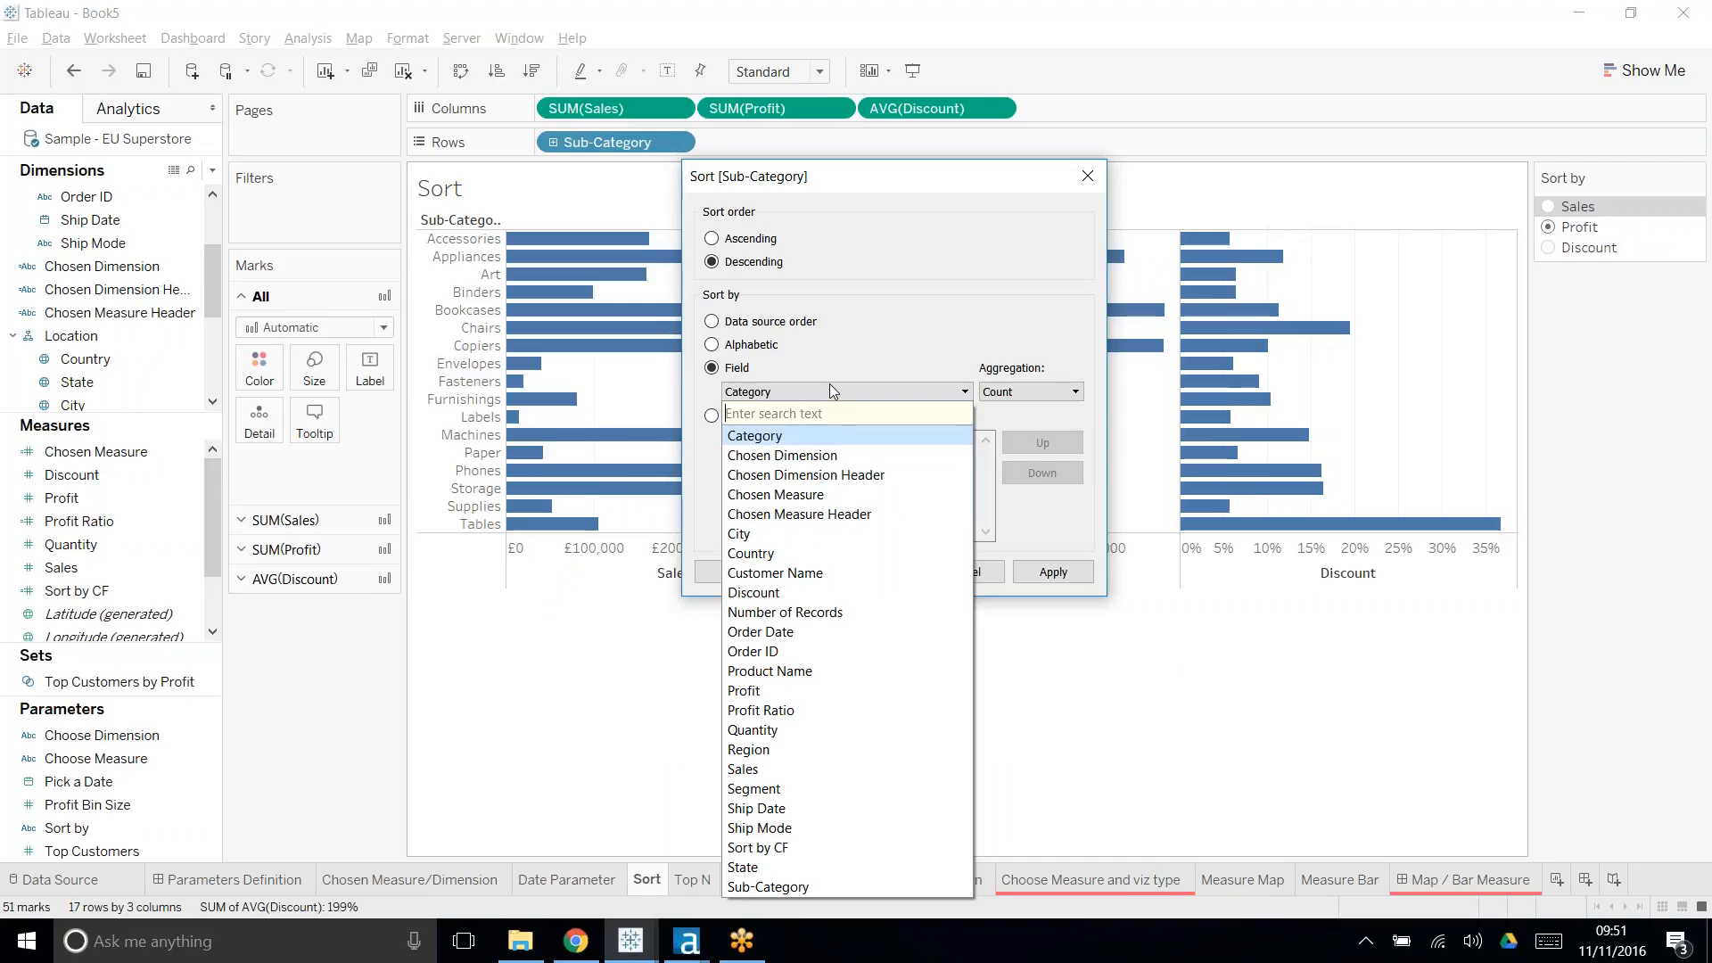
pyautogui.click(815, 847)
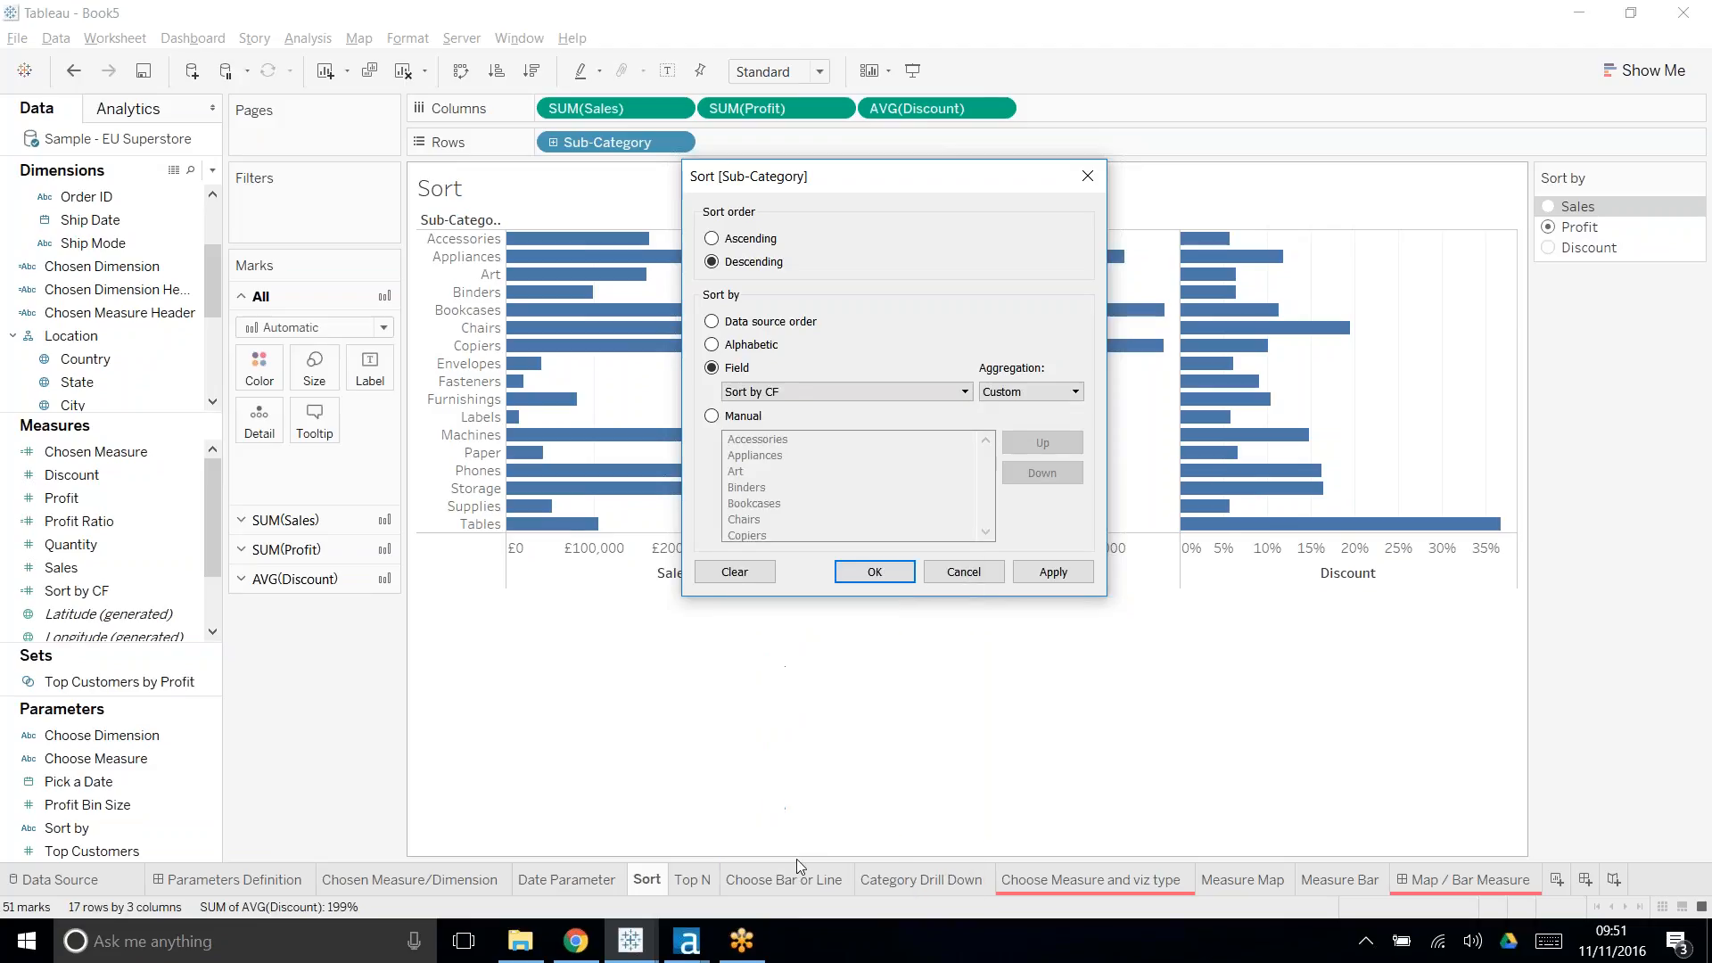
pyautogui.click(1036, 408)
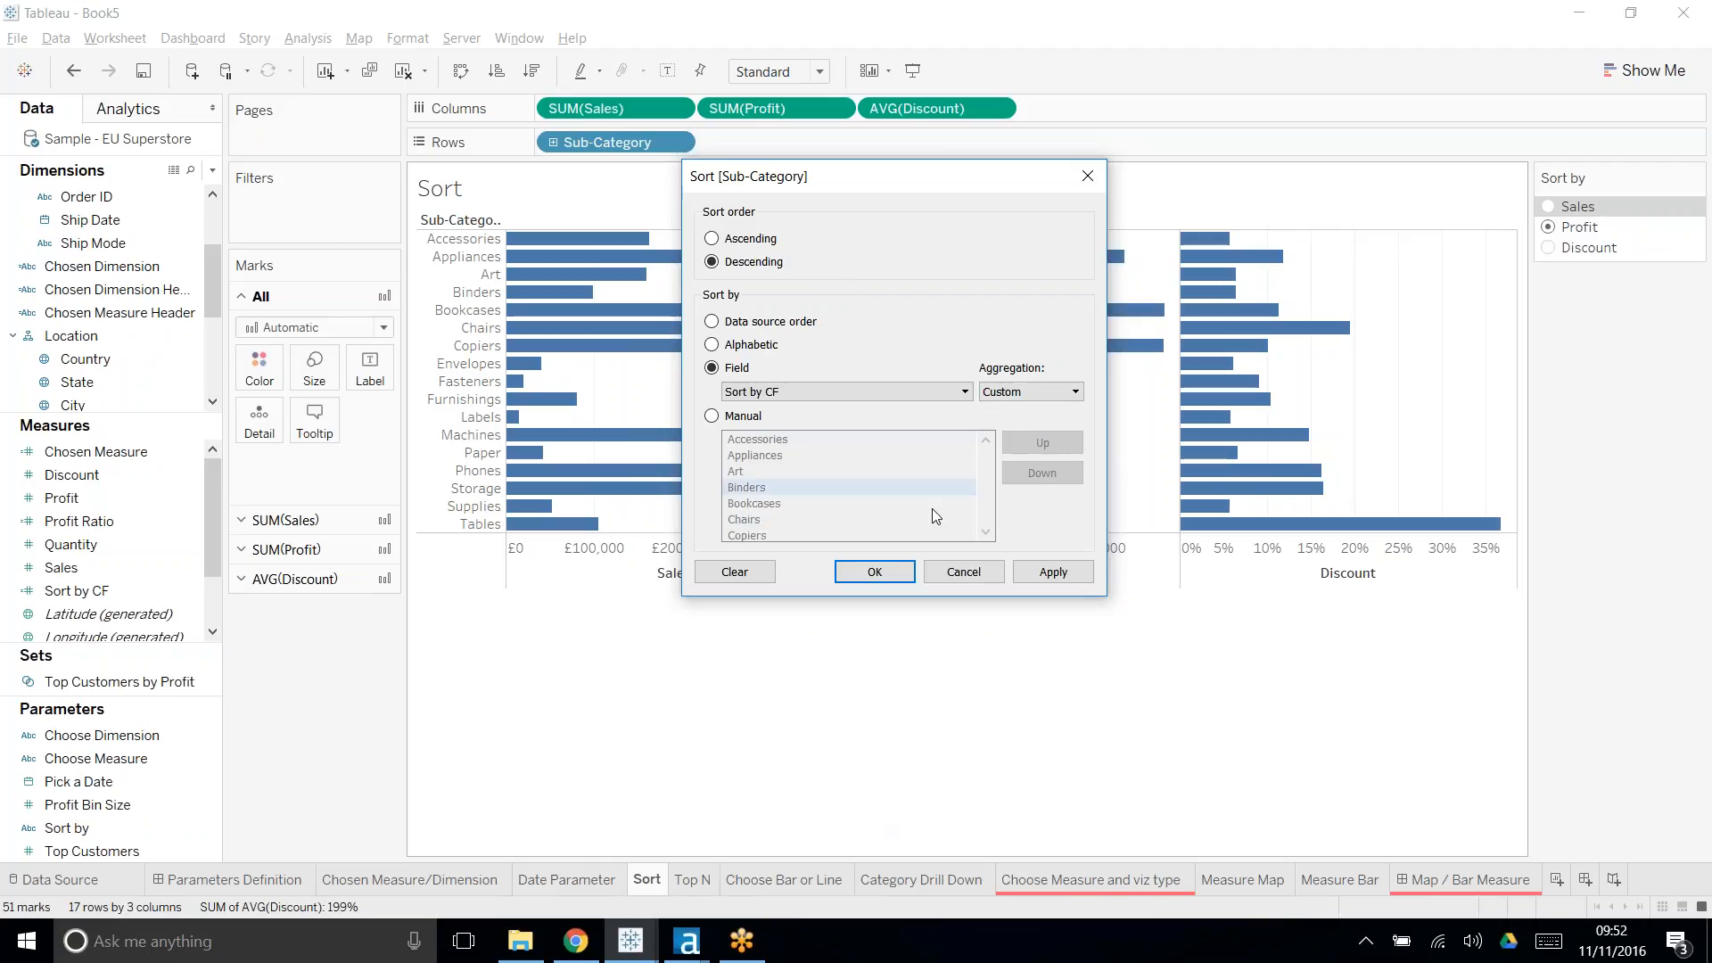
pyautogui.click(871, 572)
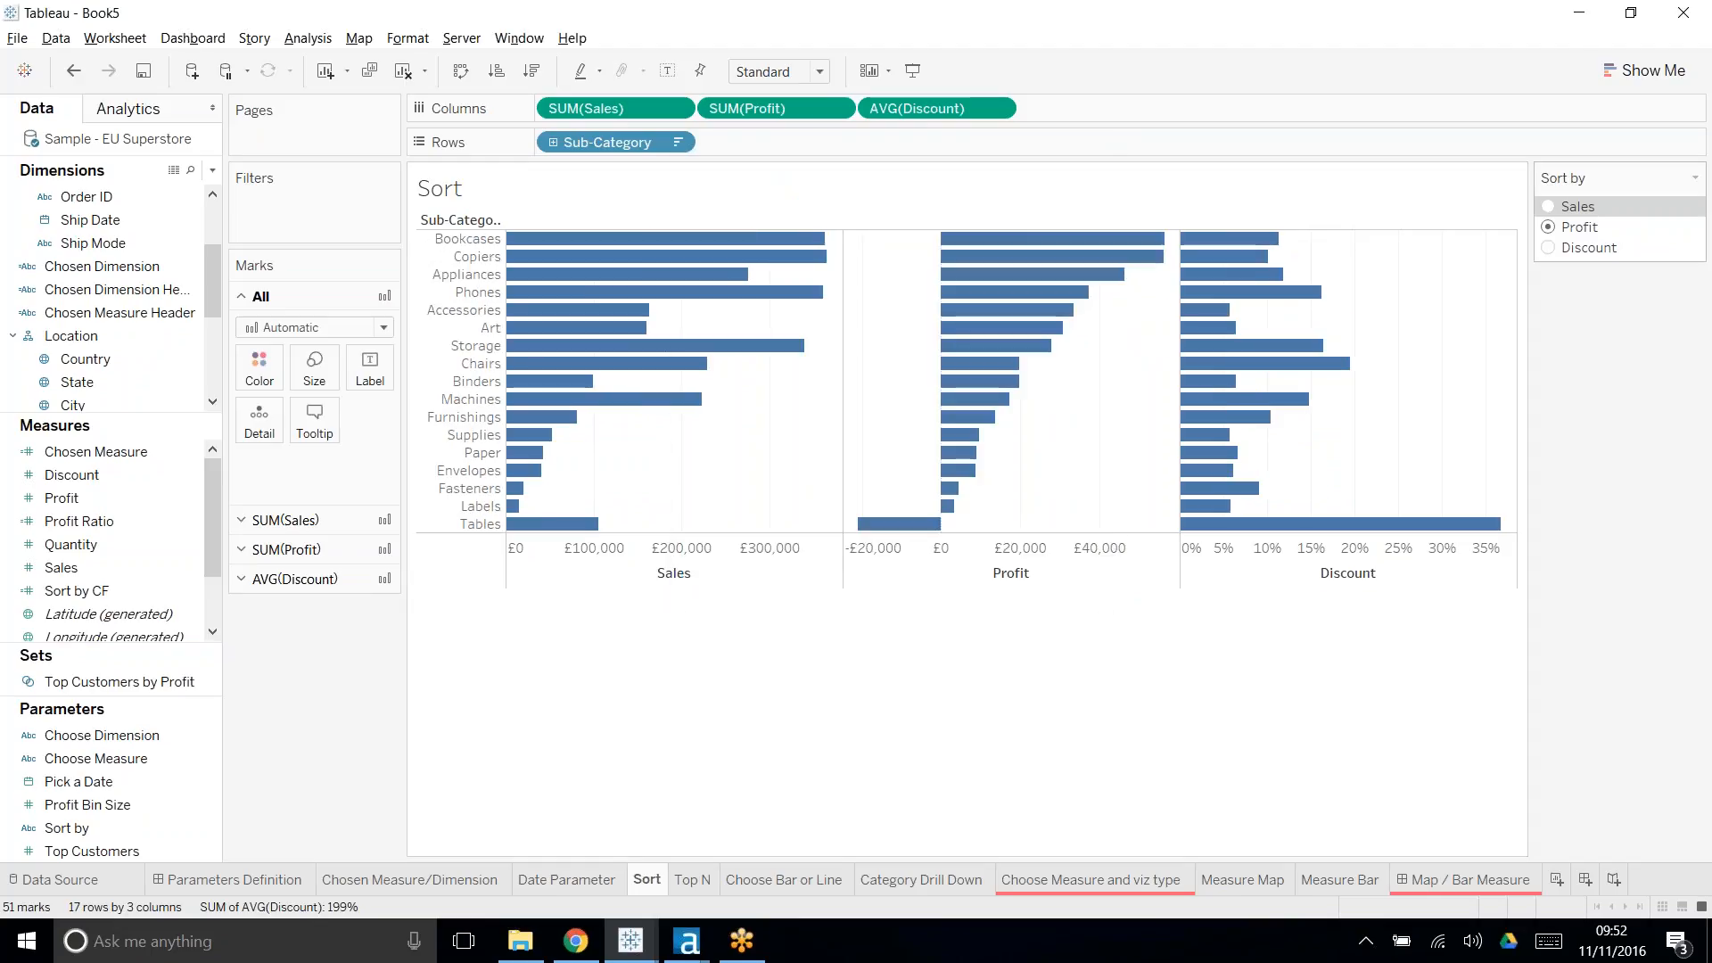
# - Test the dynamic sort by switching the Sort by parameter to Sales, Discount and back to Profit
pyautogui.click(1582, 203)
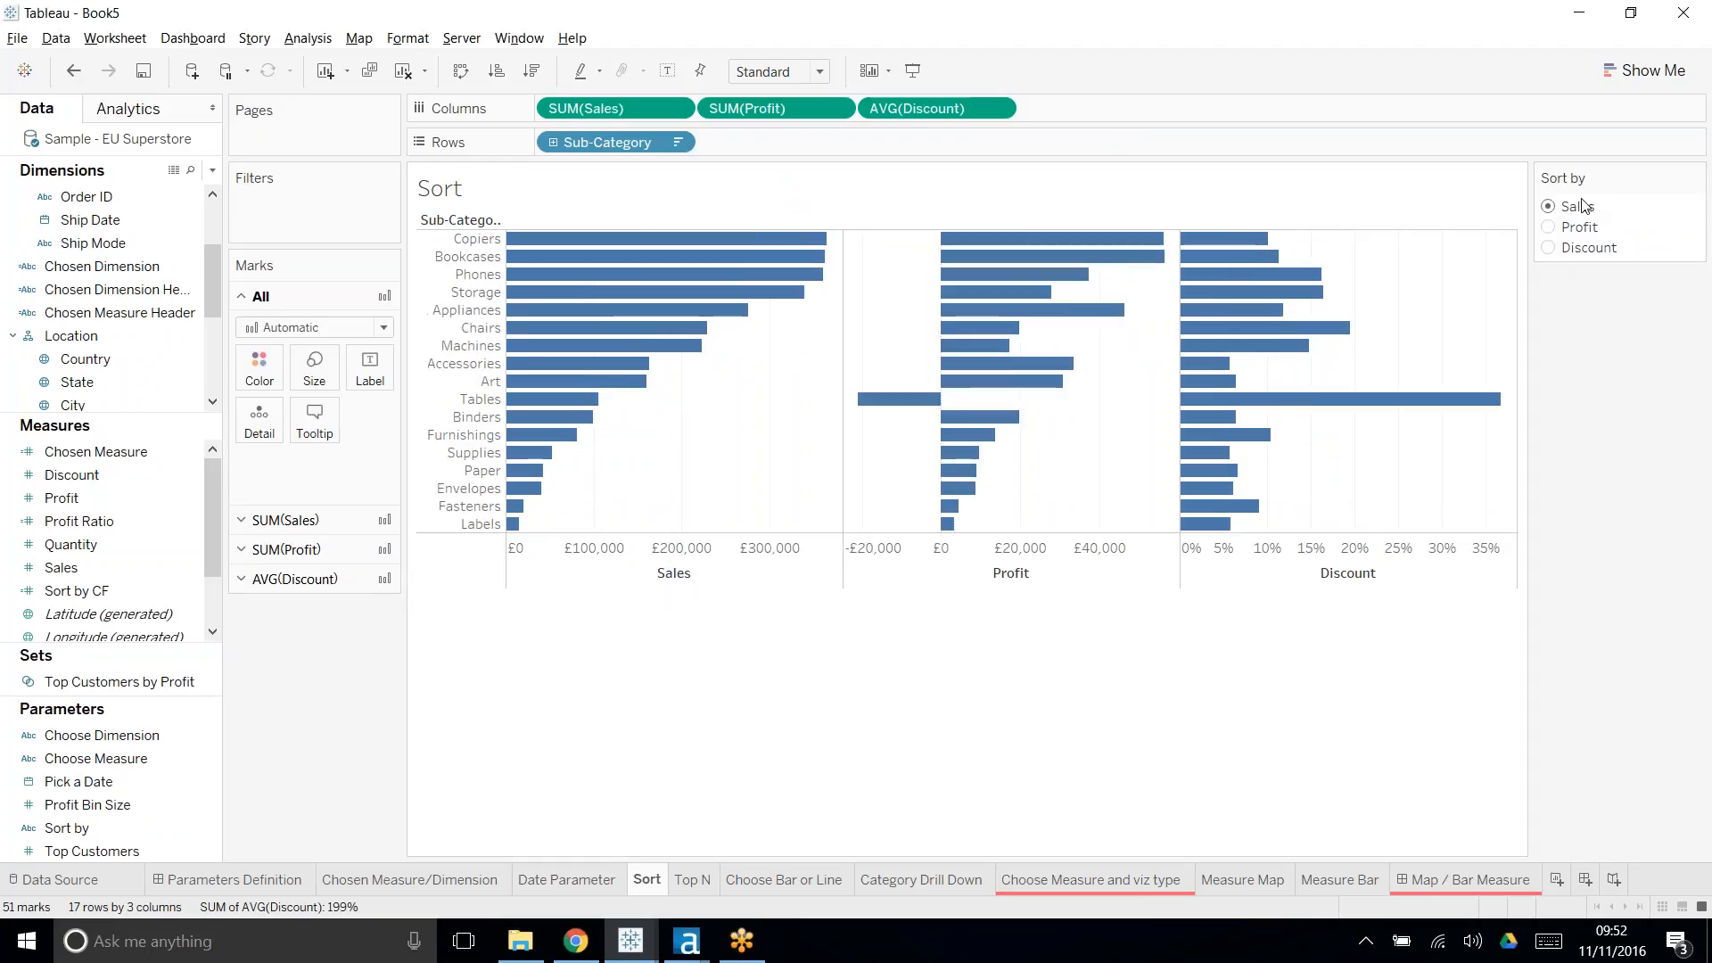
pyautogui.click(1553, 246)
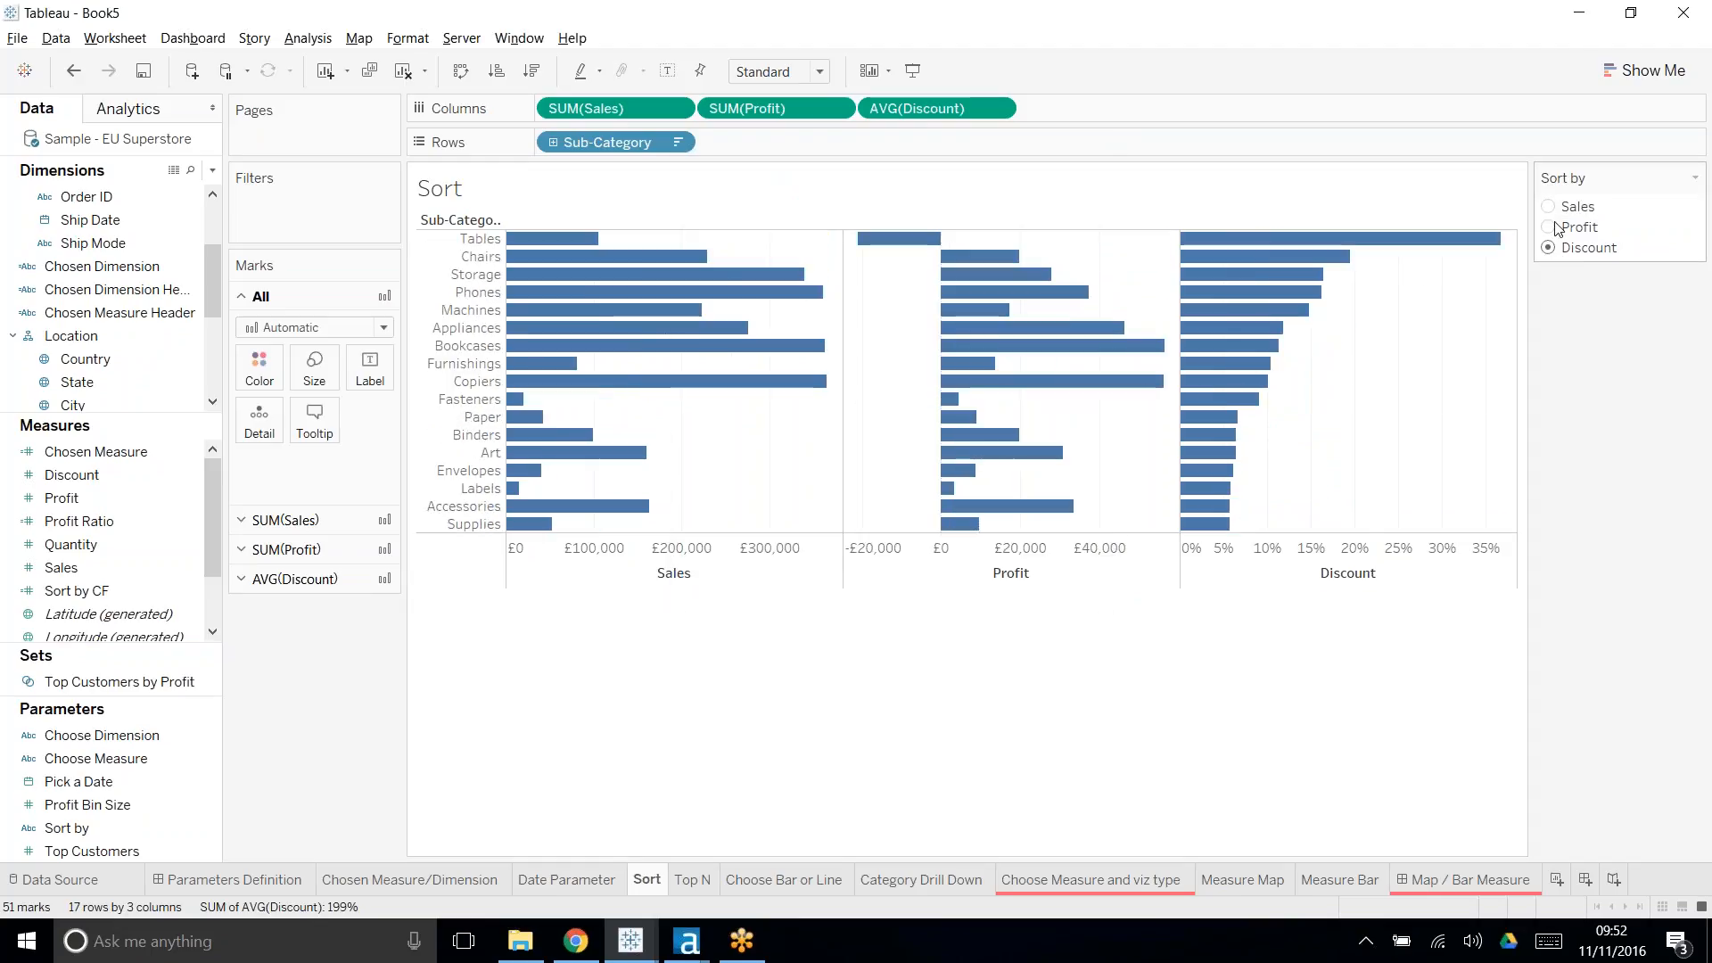
pyautogui.click(1556, 227)
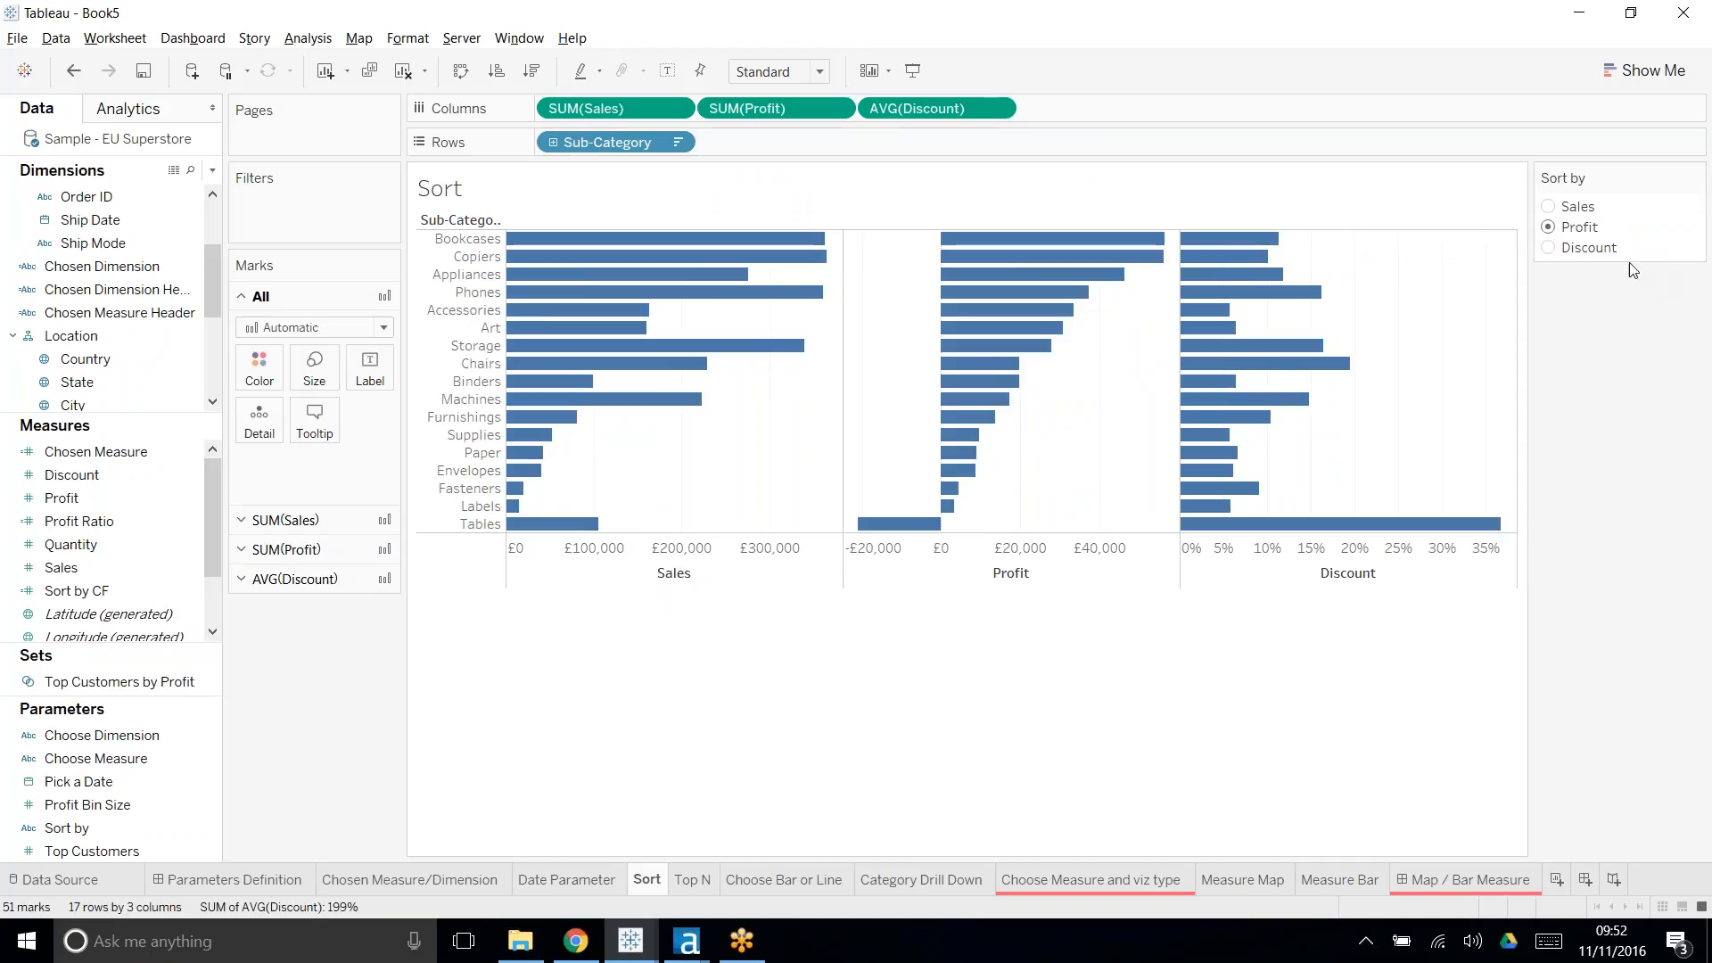
# - Switch to the Parameter Class workbook and try Top N parameter values of 10 and 5 on its Top N sheet
pyautogui.moveTo(792, 260)
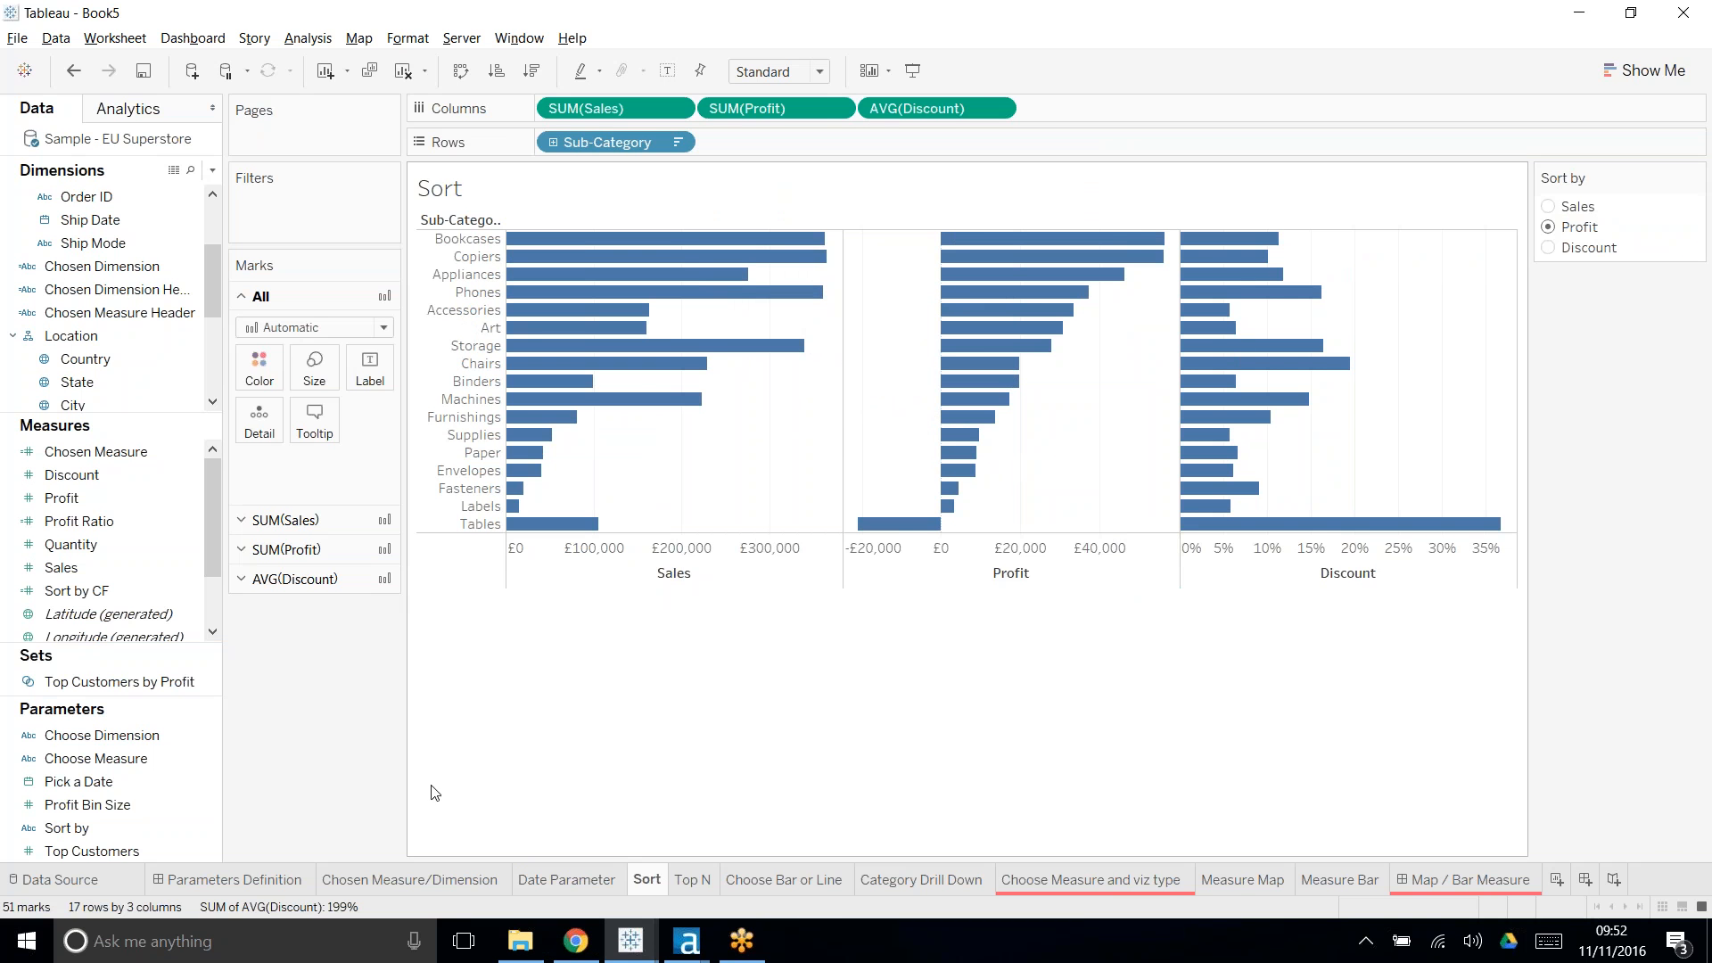
pyautogui.hotkey('alt', 'Tab')
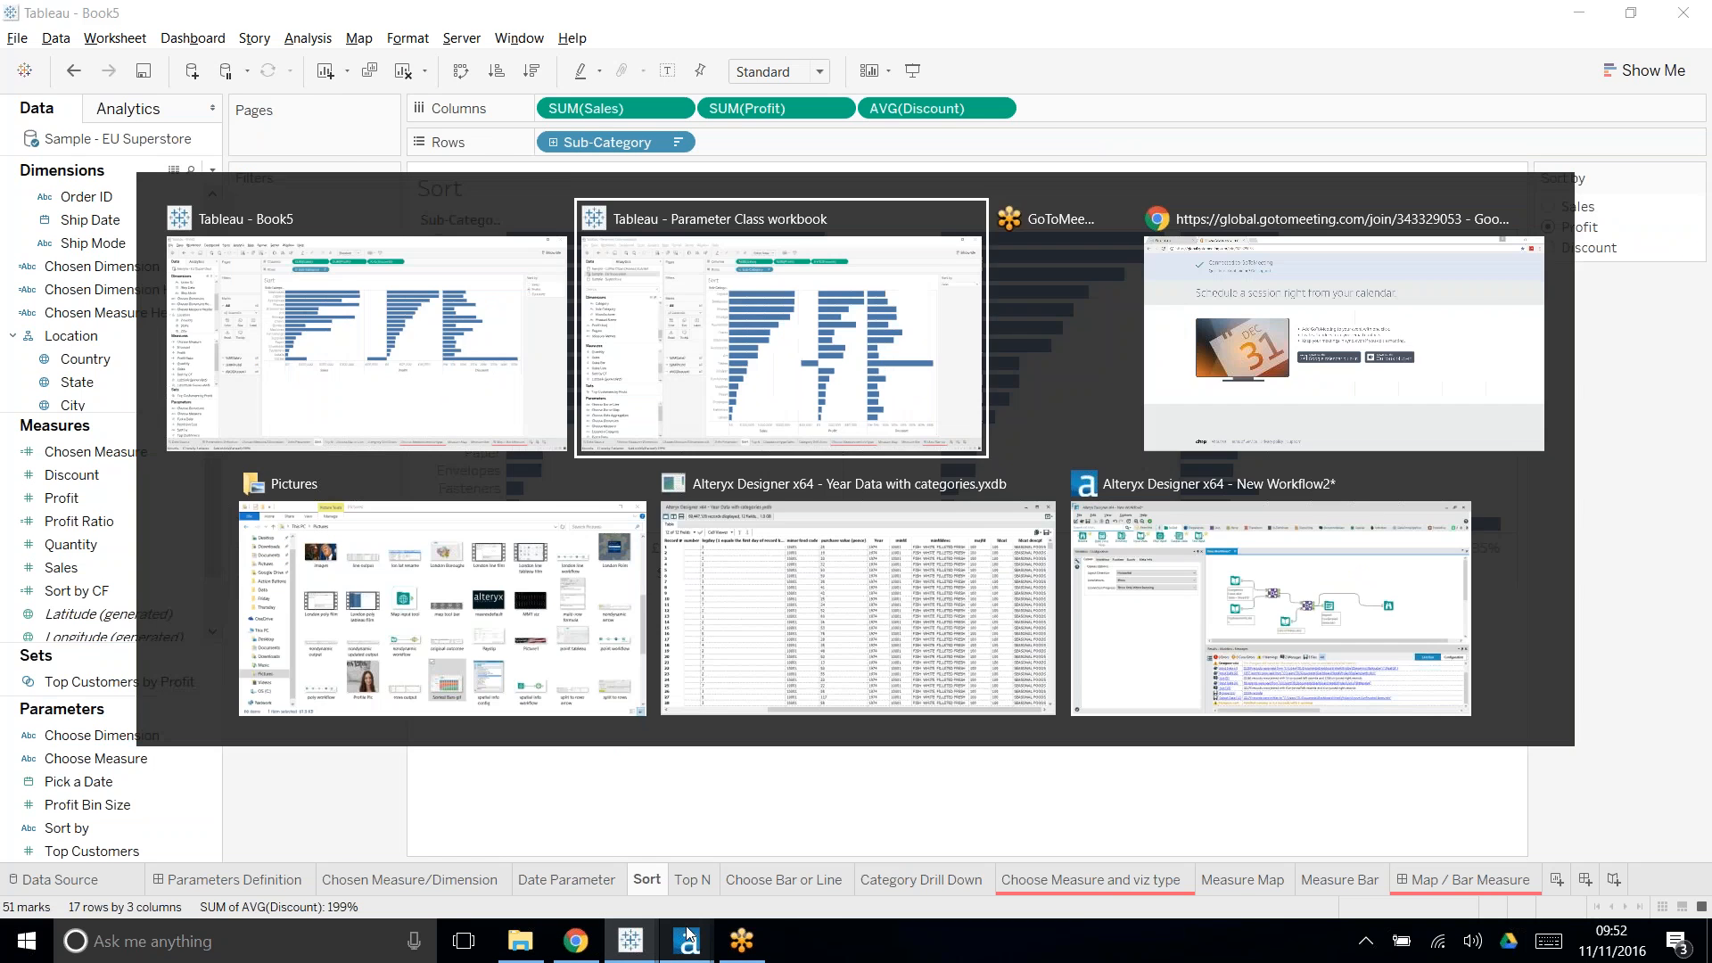
pyautogui.click(743, 879)
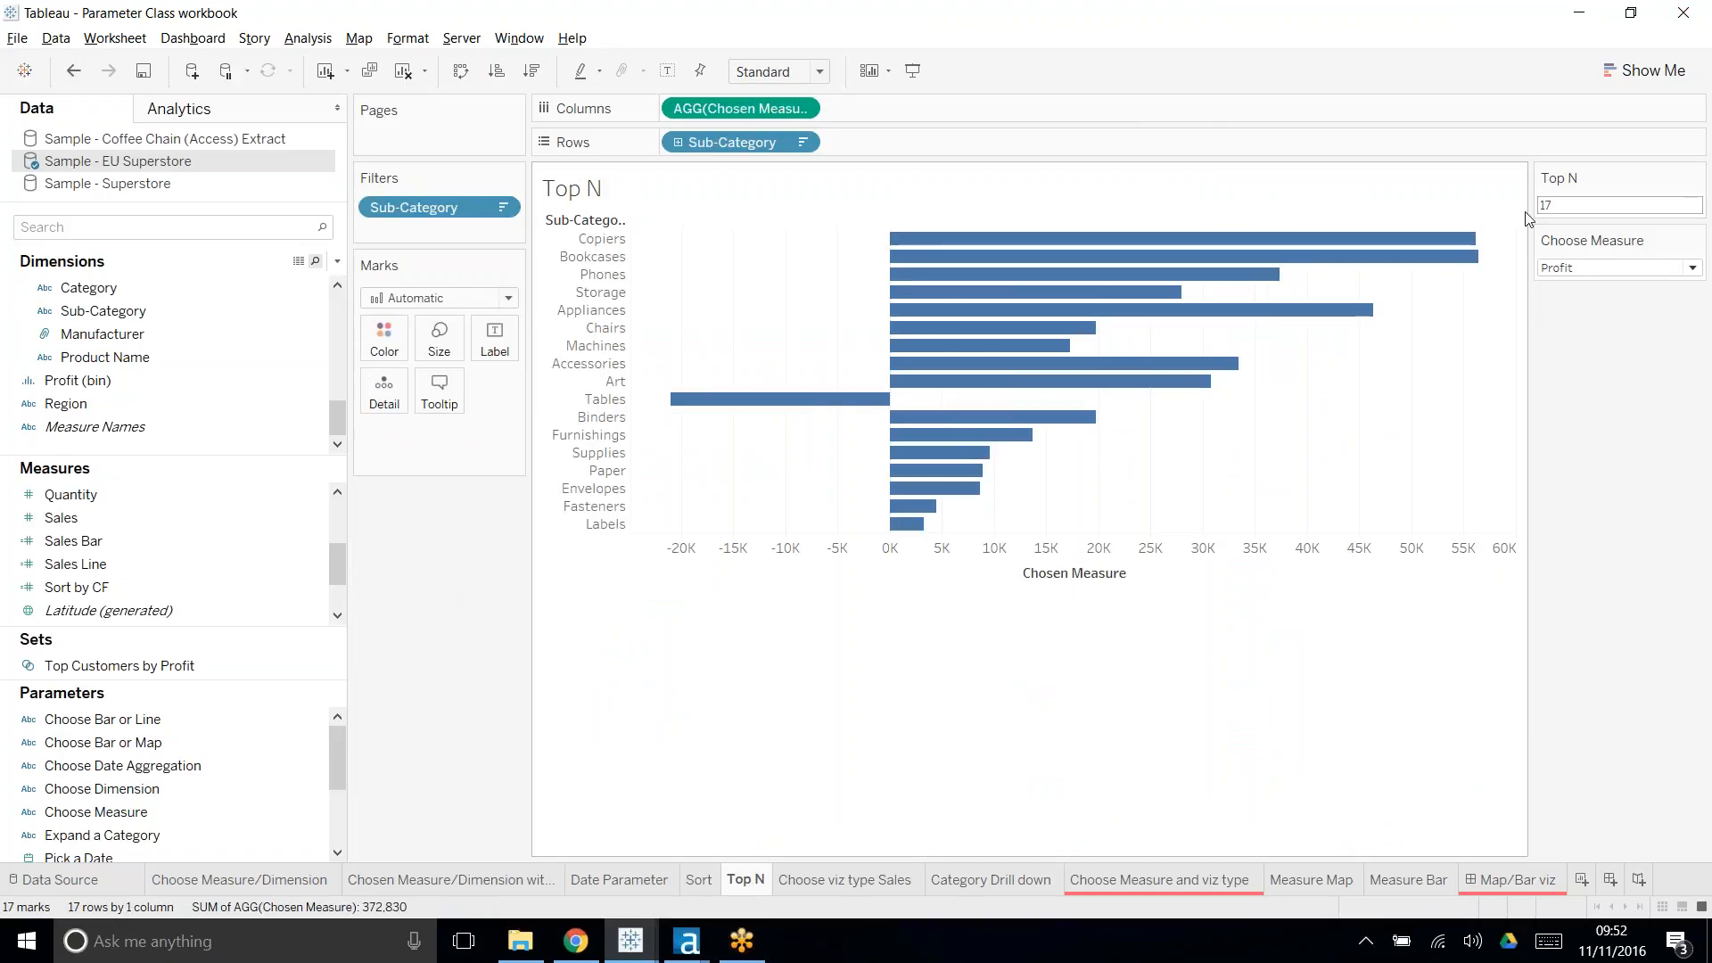
pyautogui.write('10')
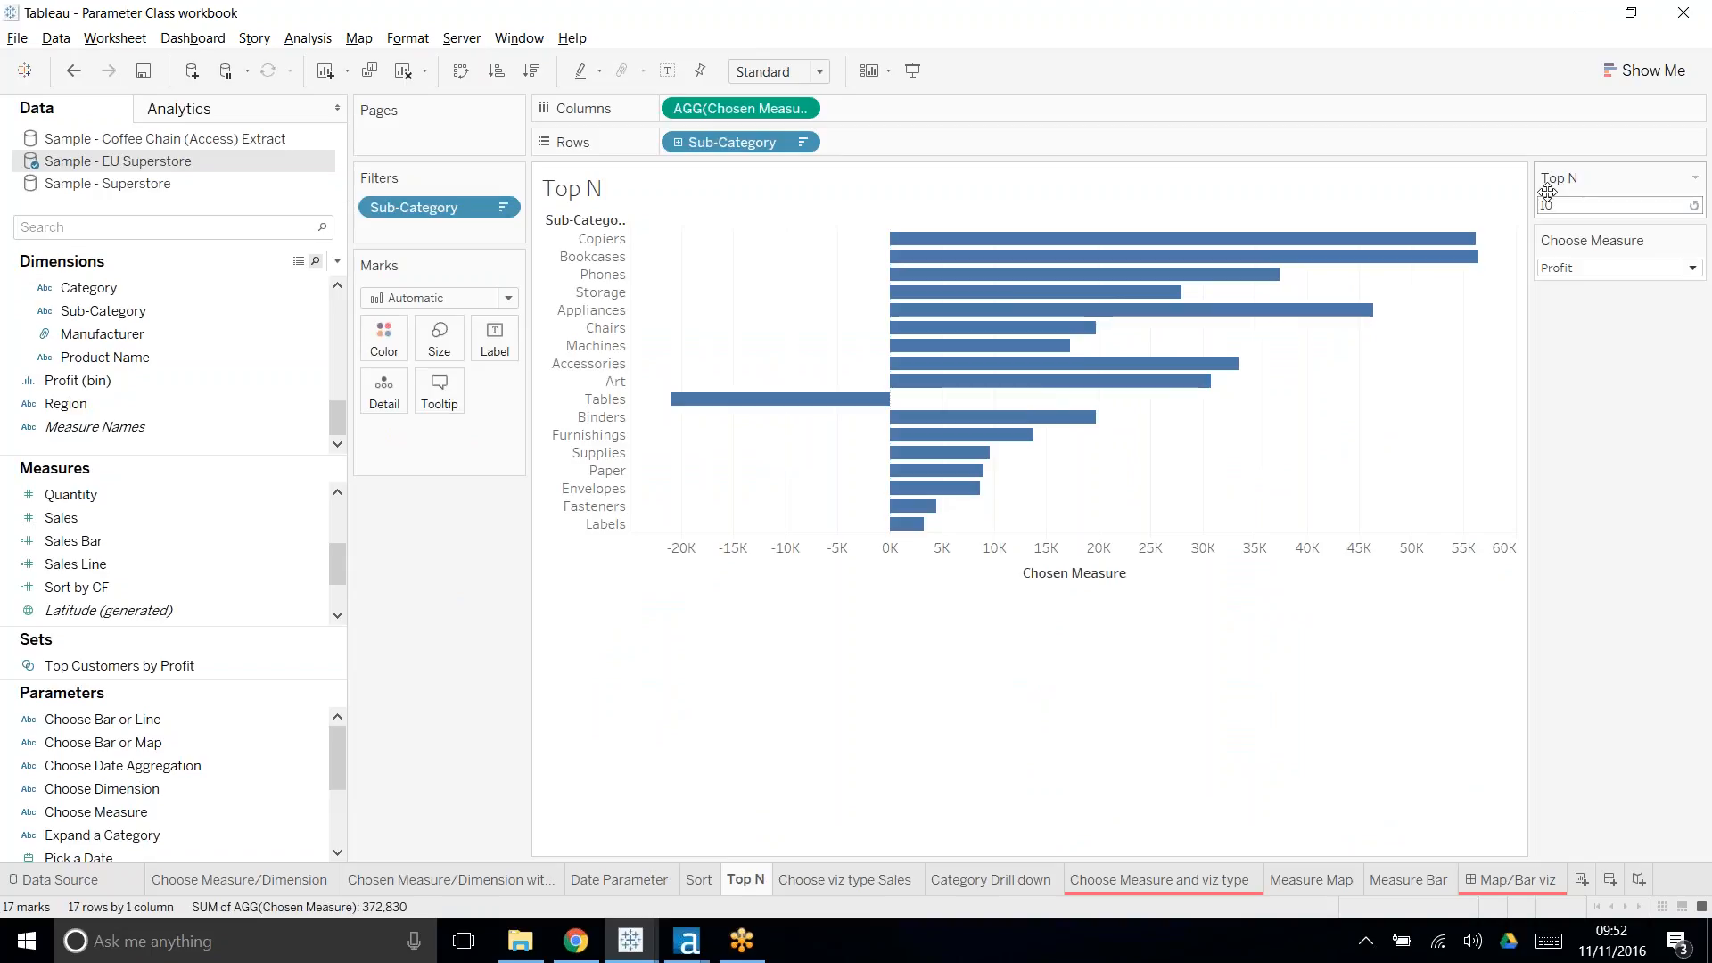
pyautogui.press('Return')
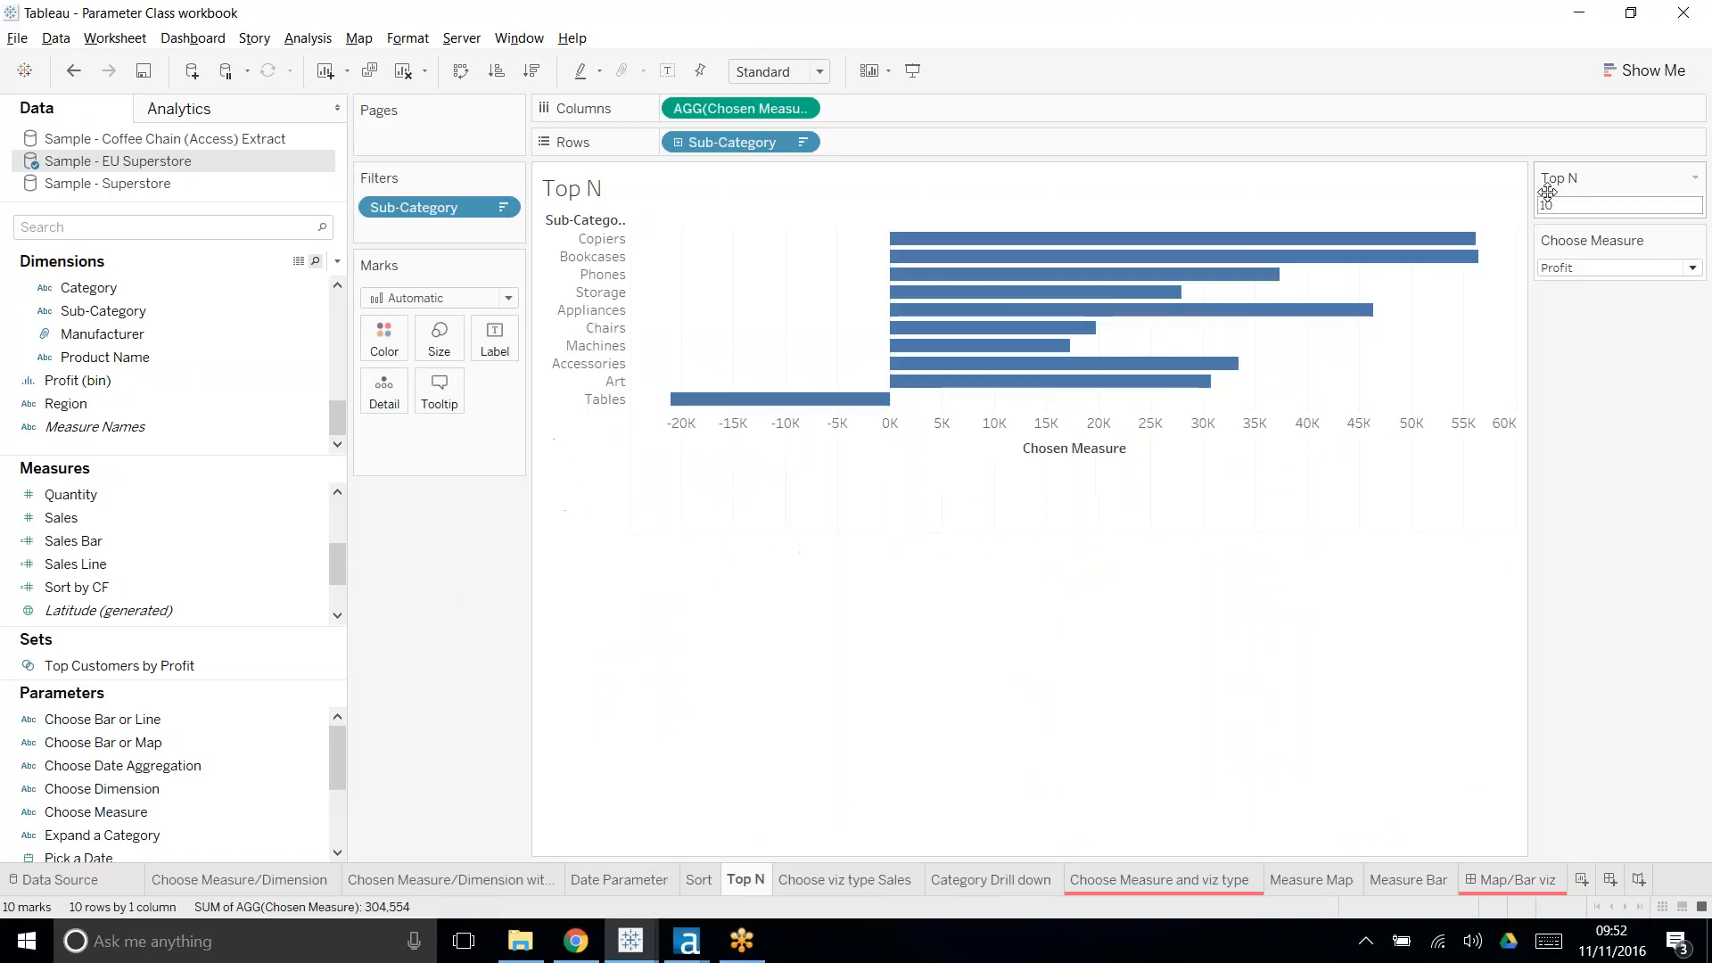
pyautogui.write('5')
pyautogui.press('Return')
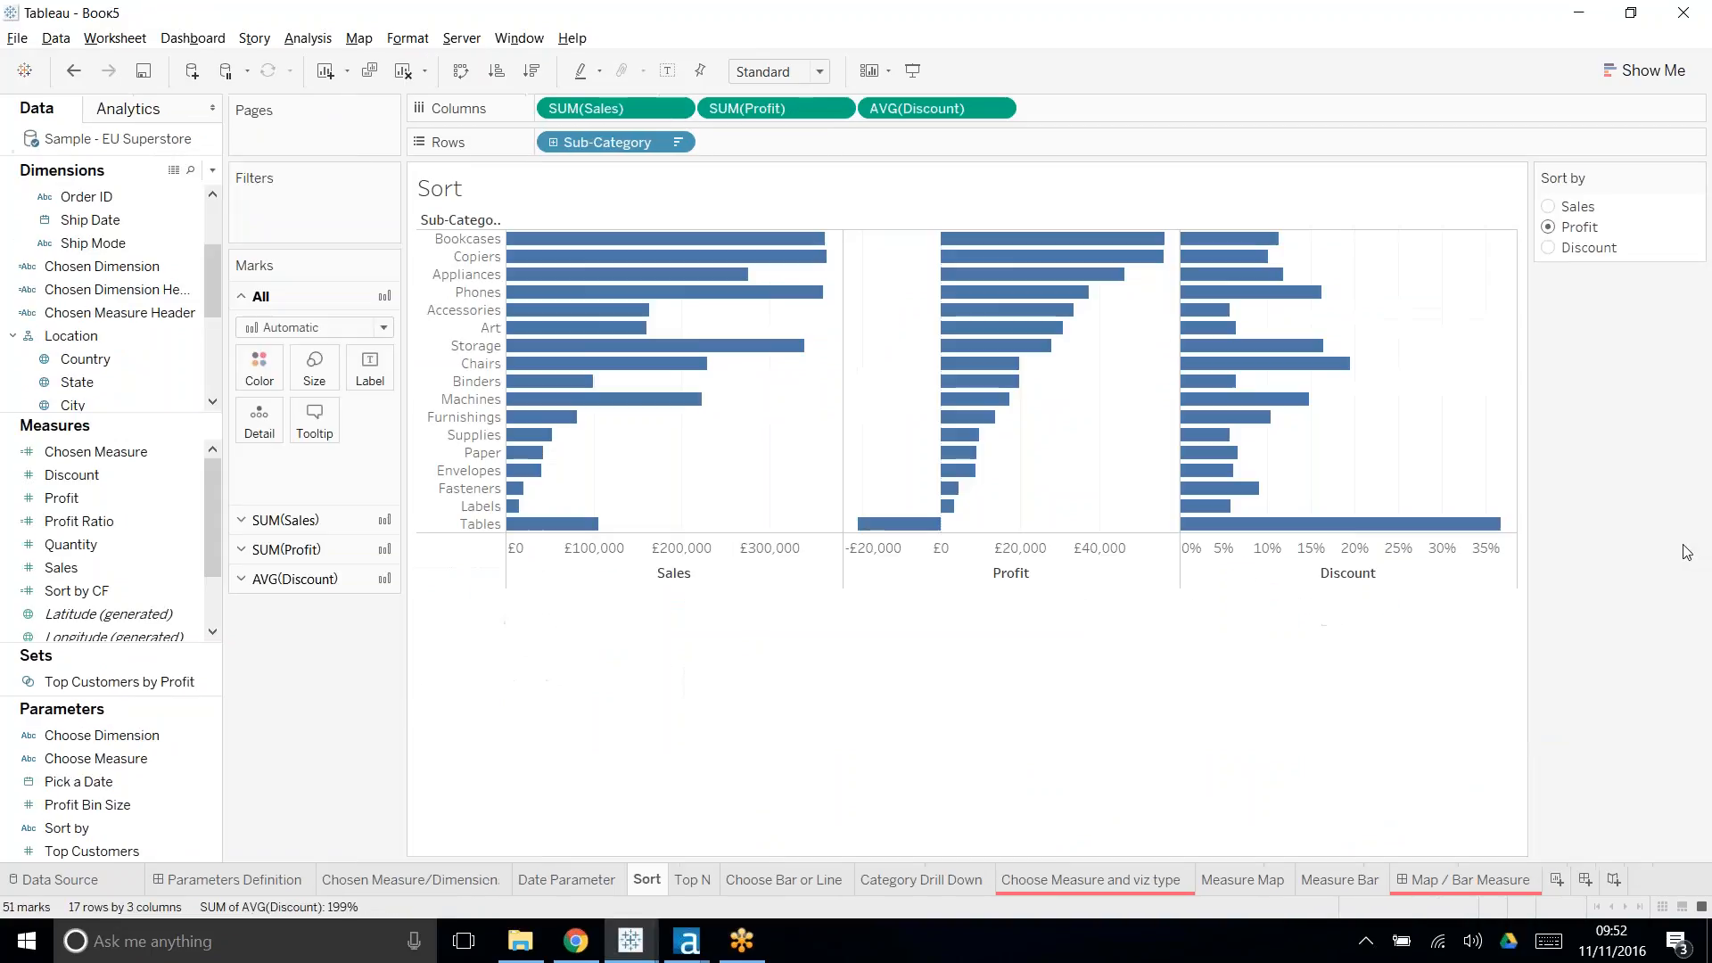
# - Back in Book5, duplicate the Sort sheet and select the Sub-Category field on the copy's rows
pyautogui.rightClick(657, 880)
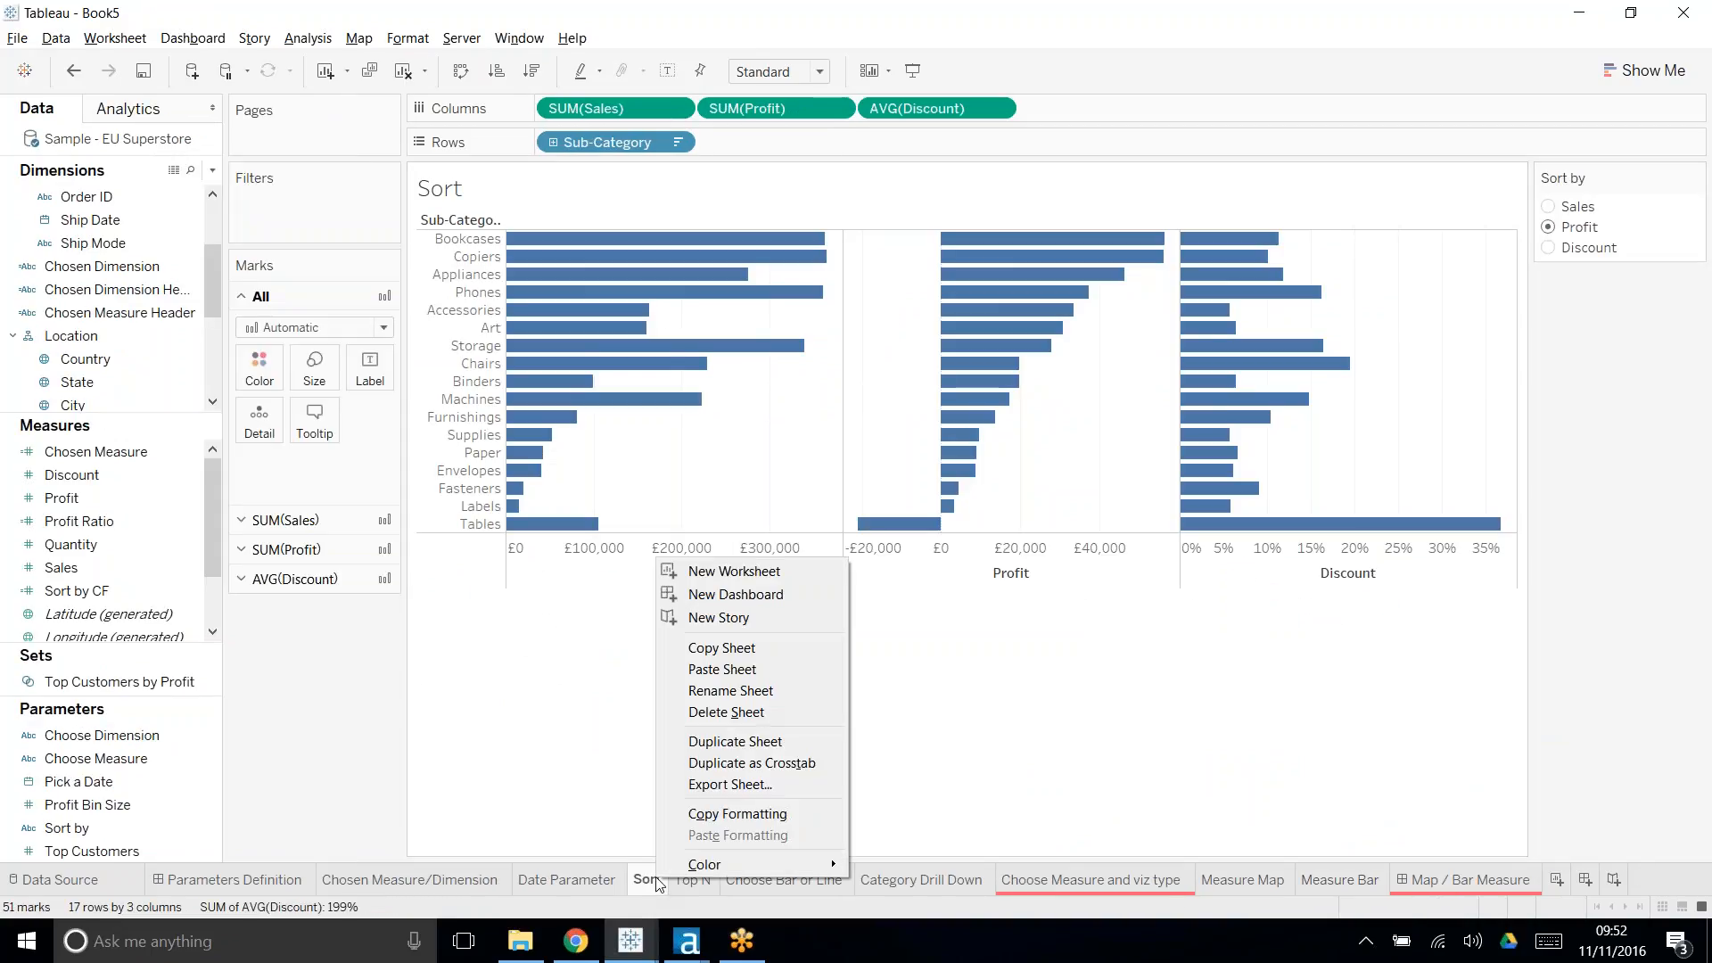
pyautogui.click(714, 763)
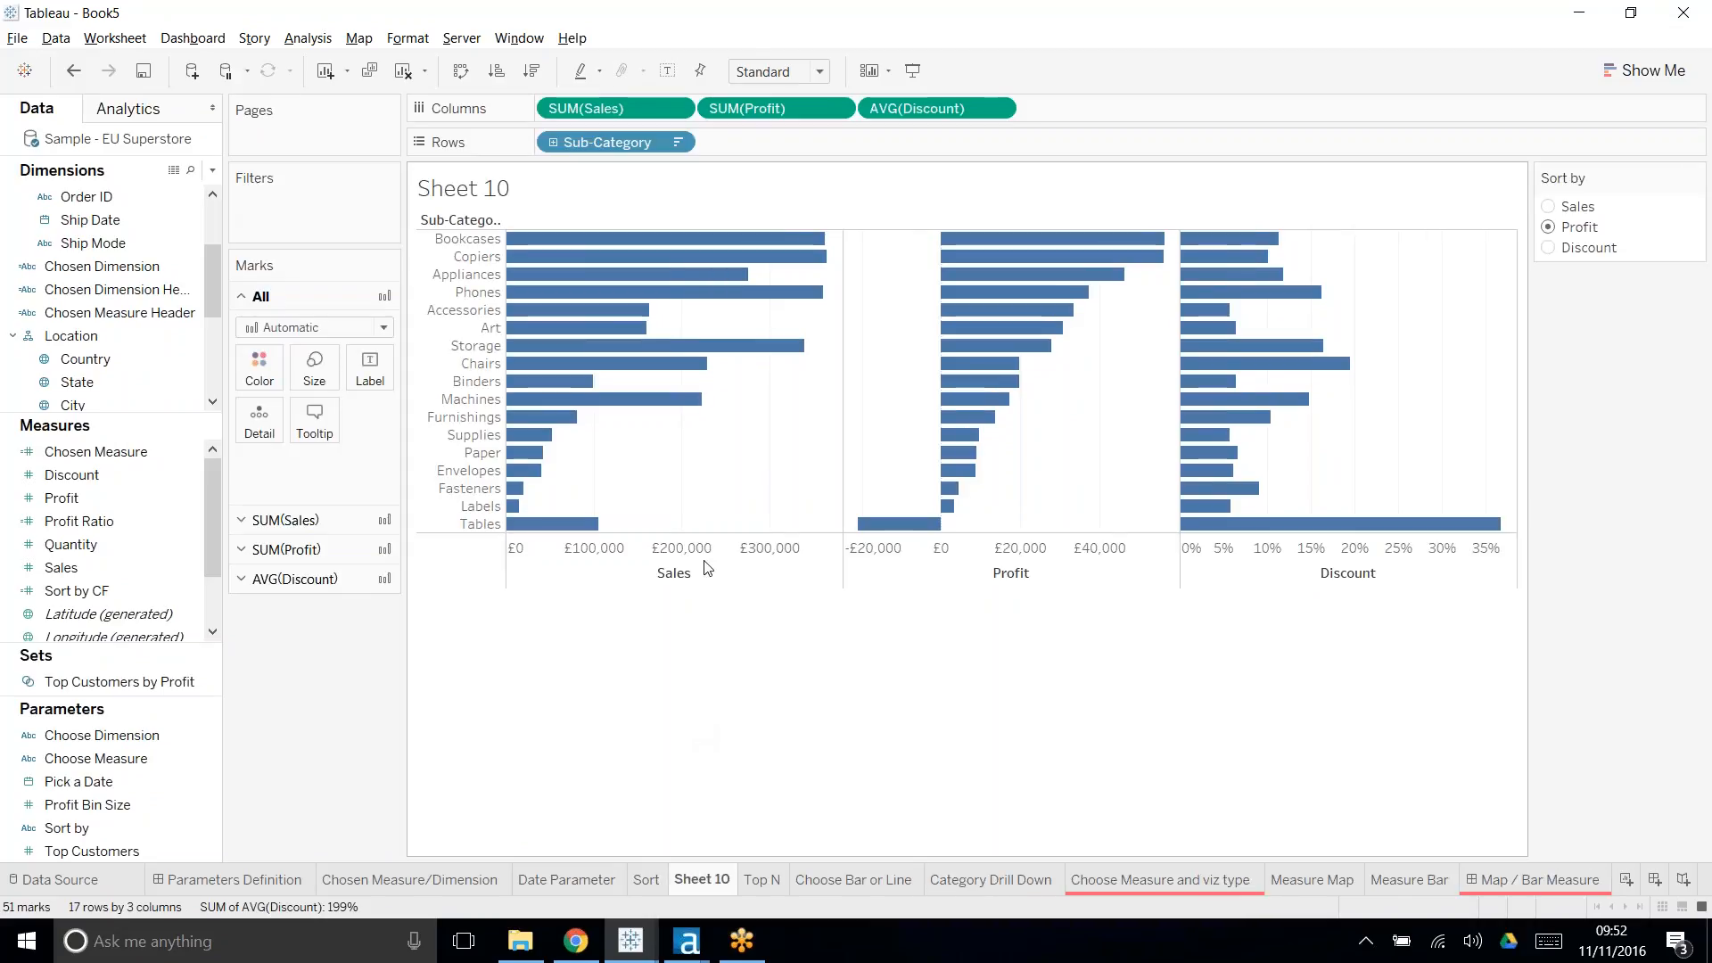
pyautogui.click(620, 143)
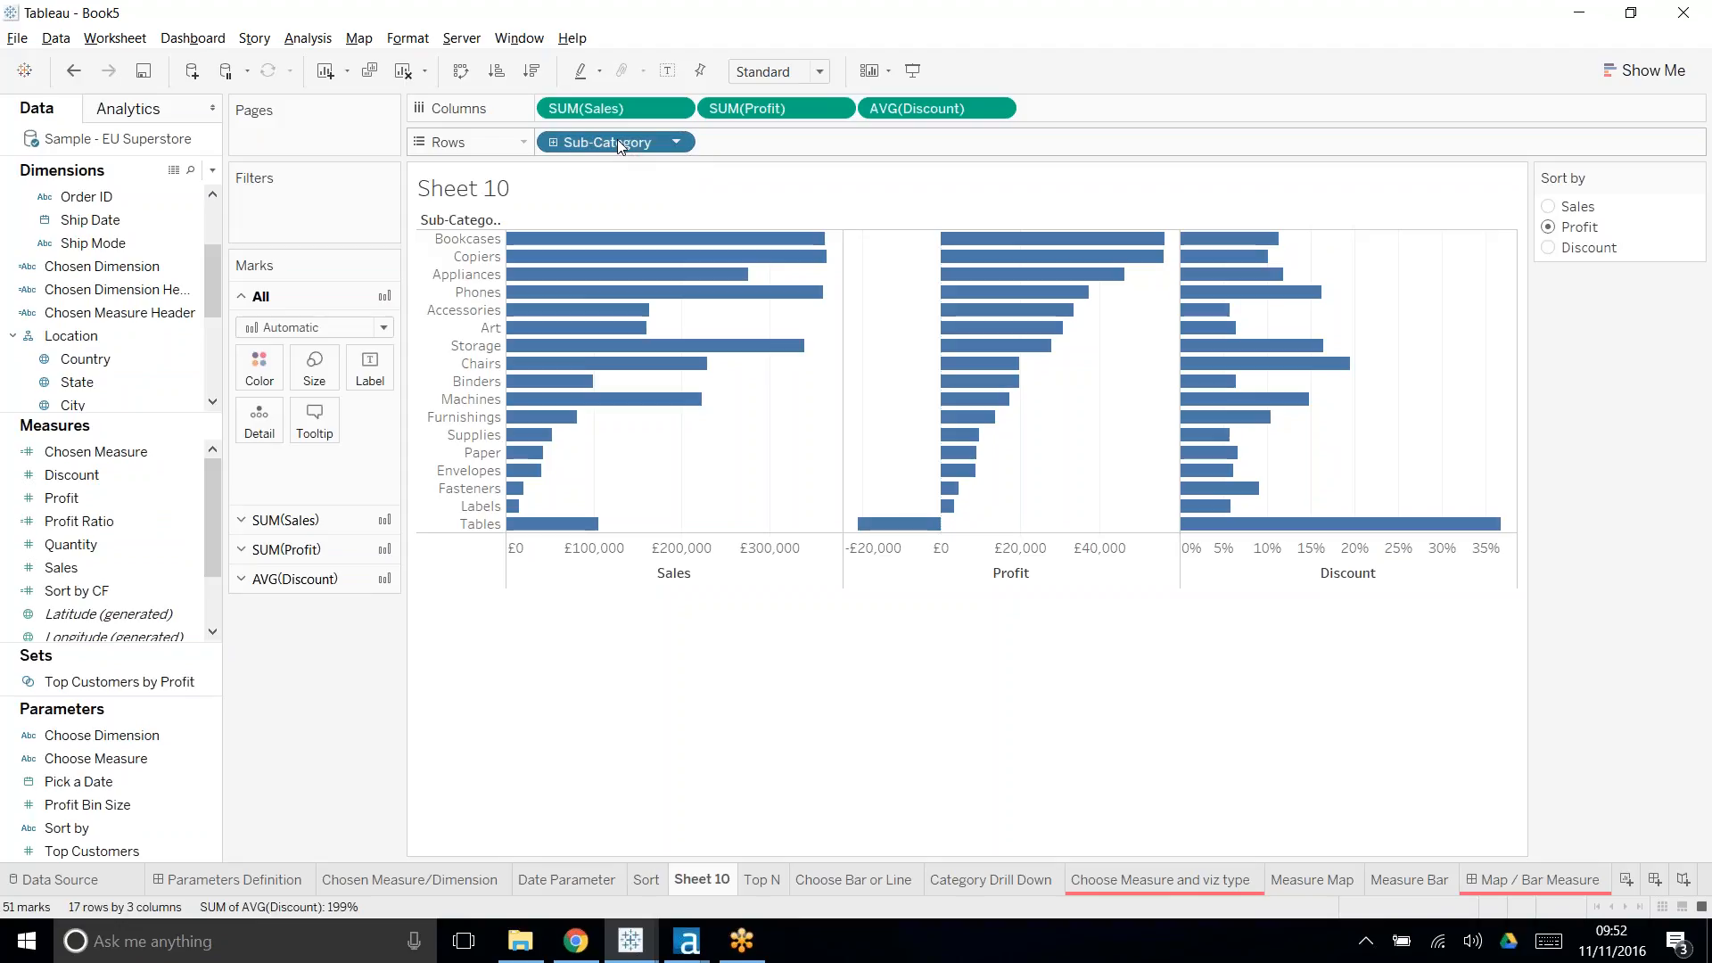
# - Add Sub-Category as a filter and set its limit to a top 10 selection by field
pyautogui.moveTo(619, 146); pyautogui.dragTo(326, 219)
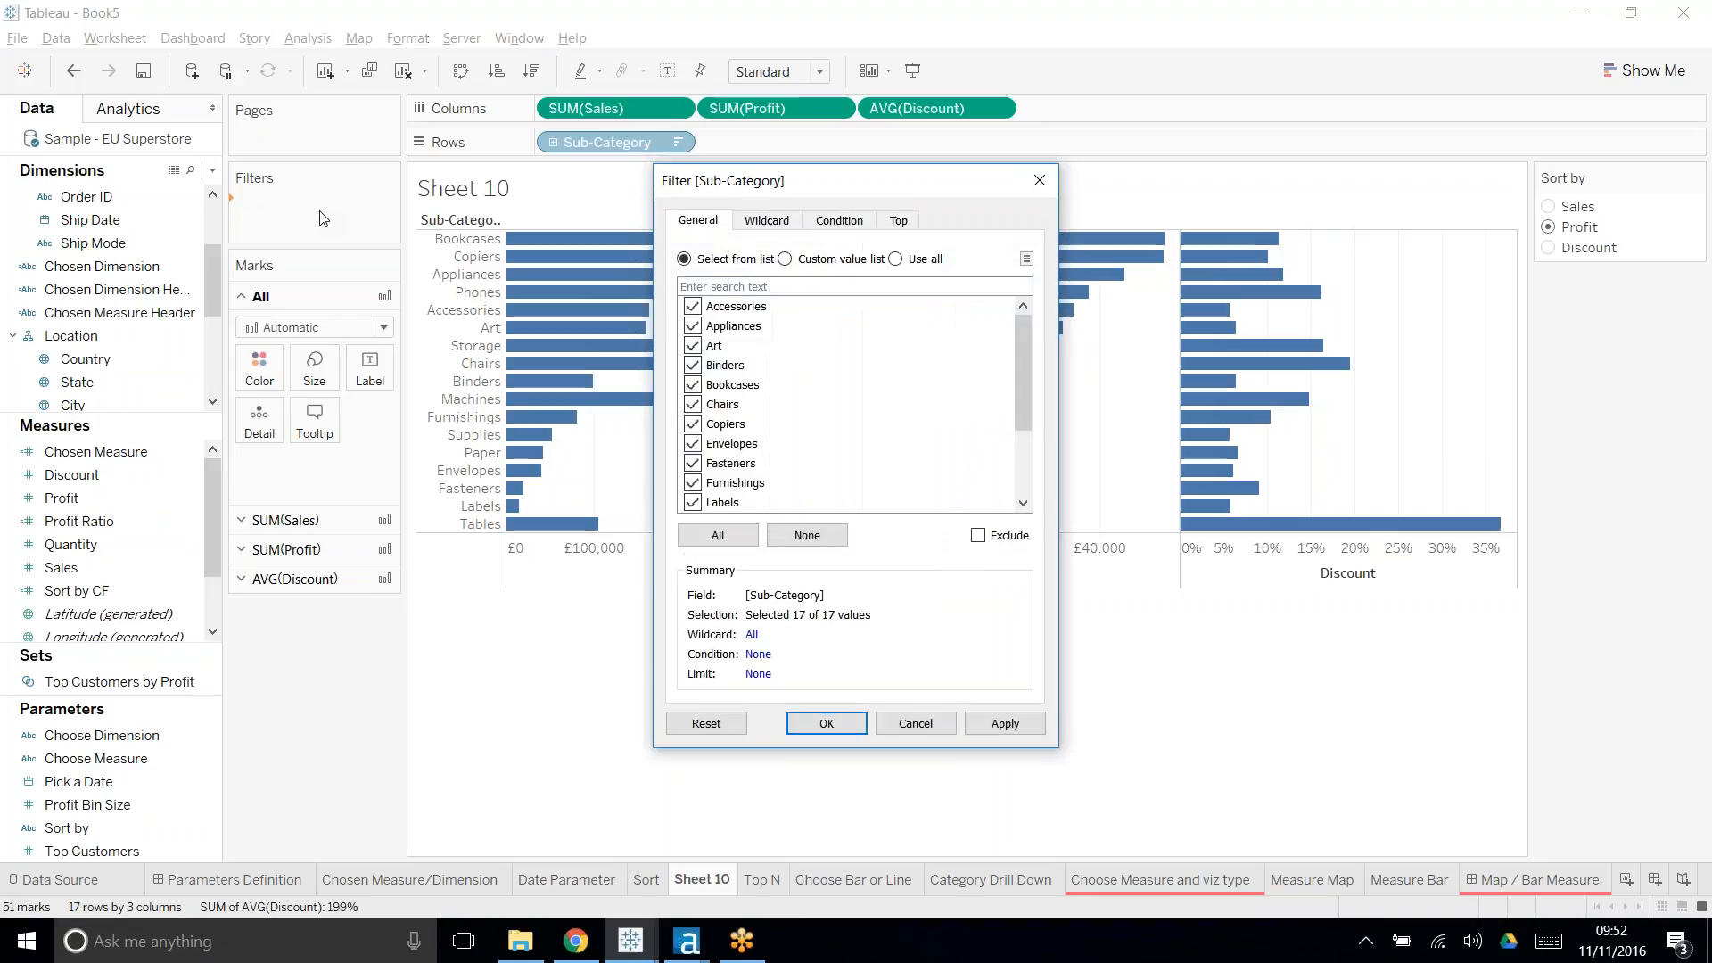
pyautogui.click(897, 220)
pyautogui.click(685, 274)
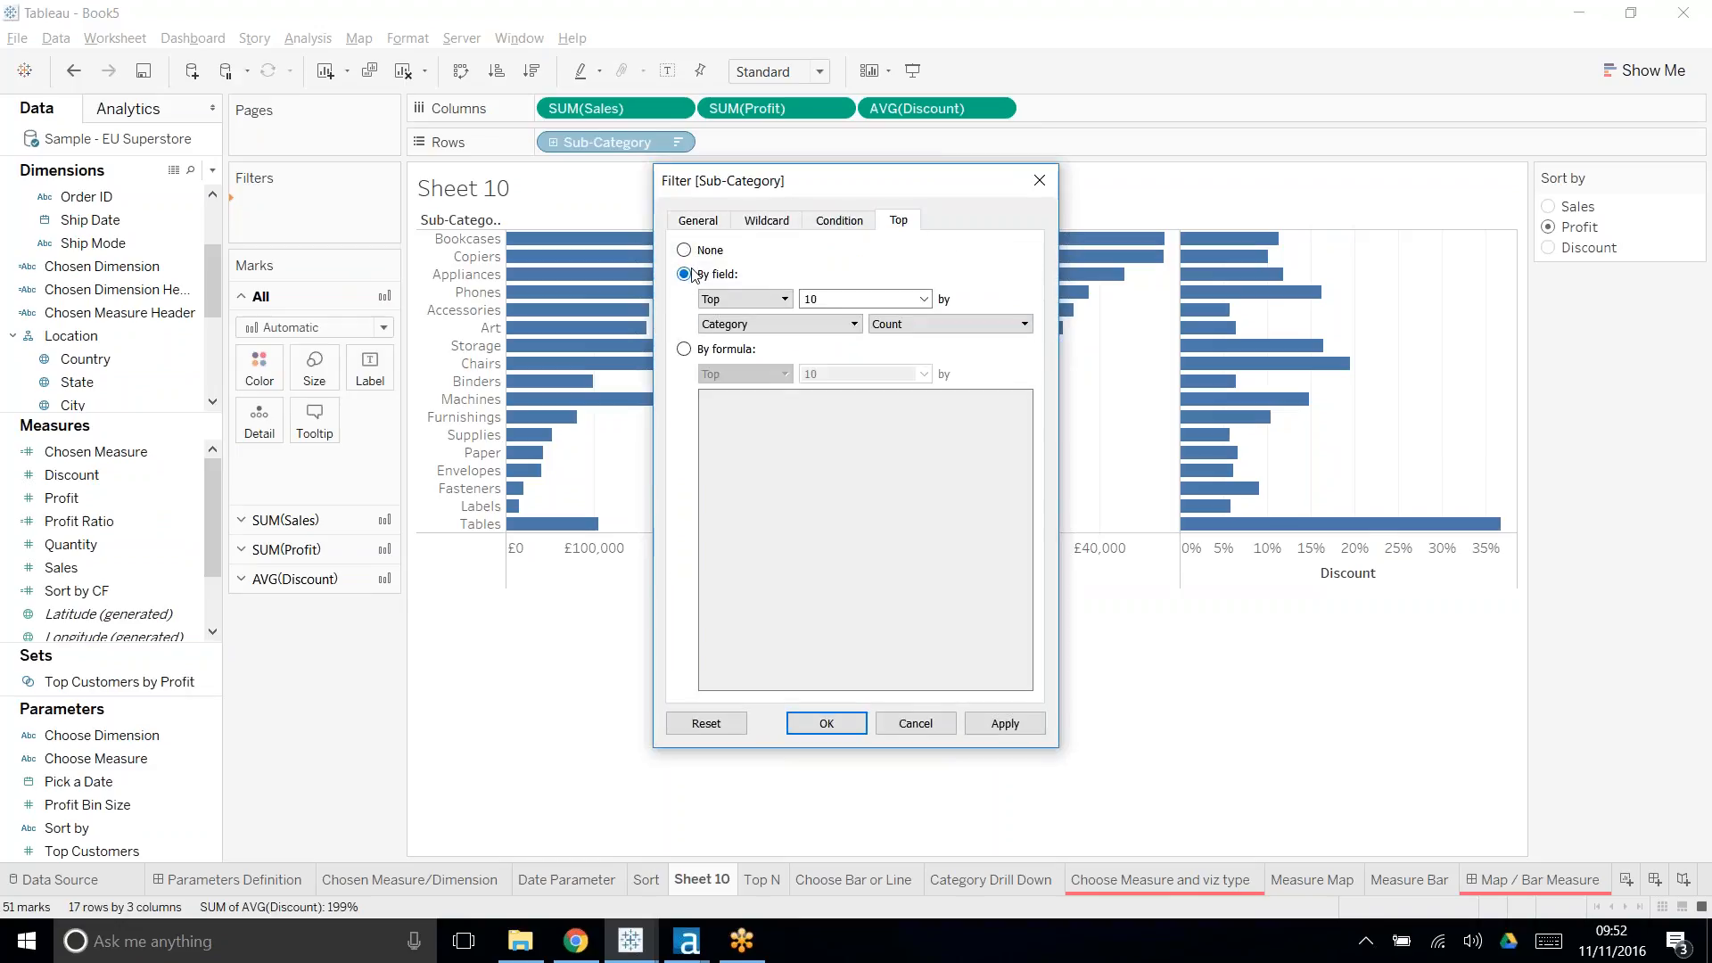
pyautogui.click(924, 300)
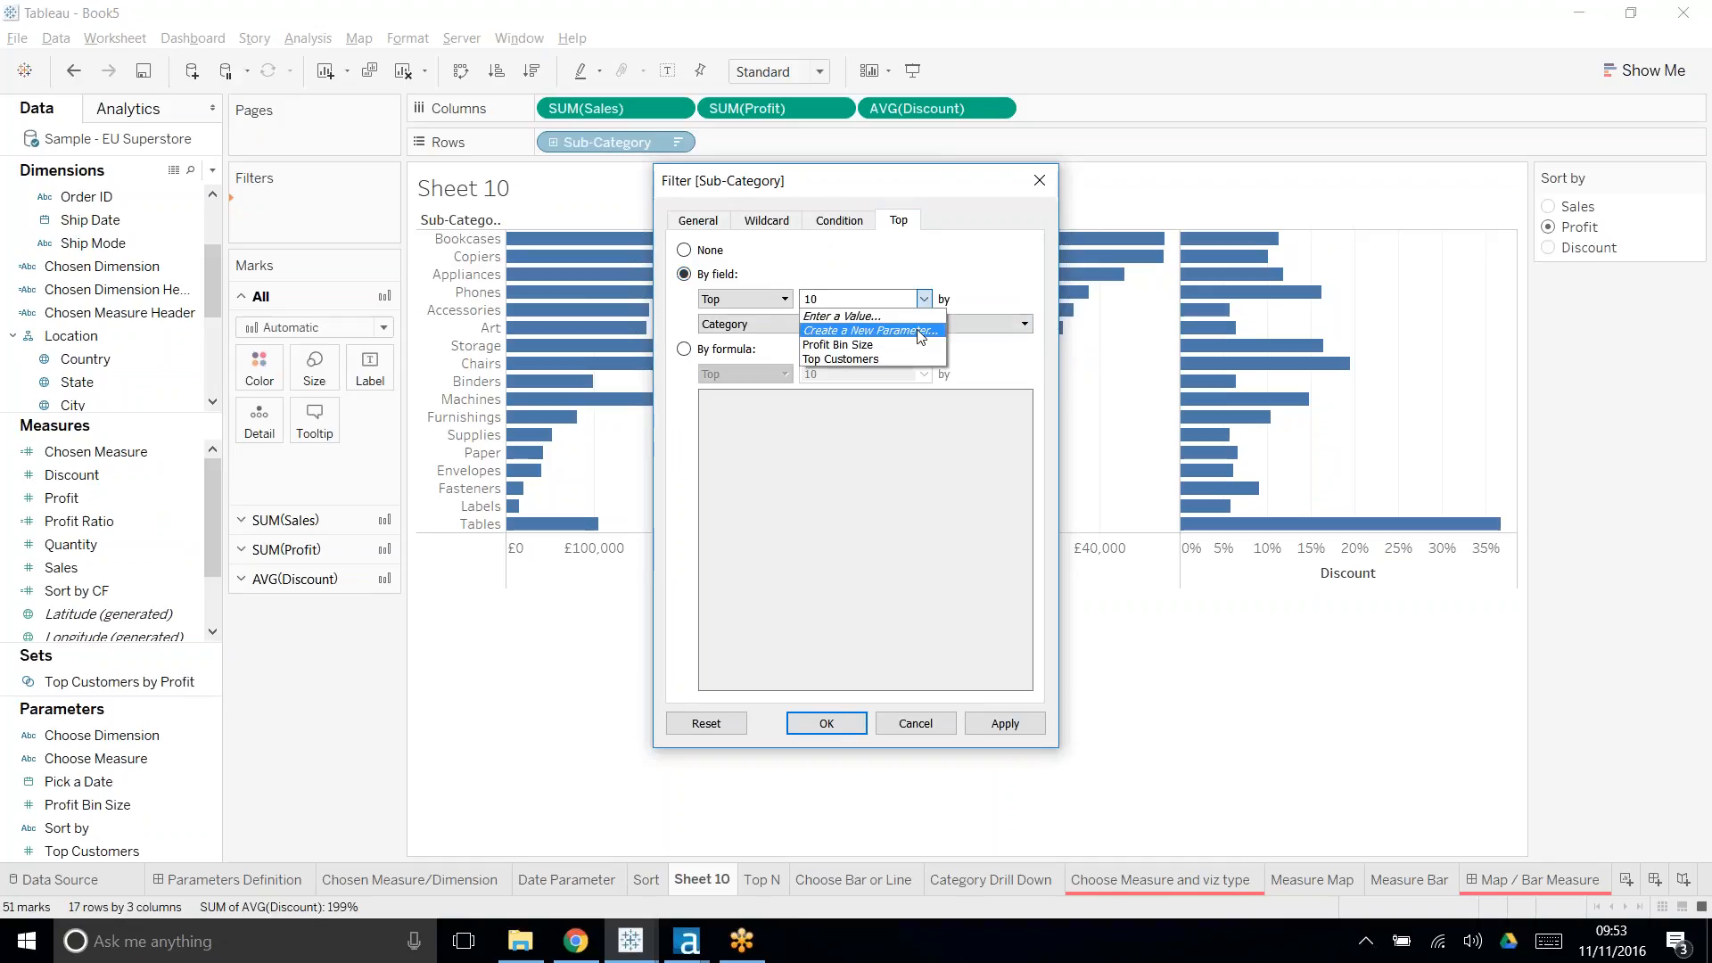
pyautogui.click(918, 331)
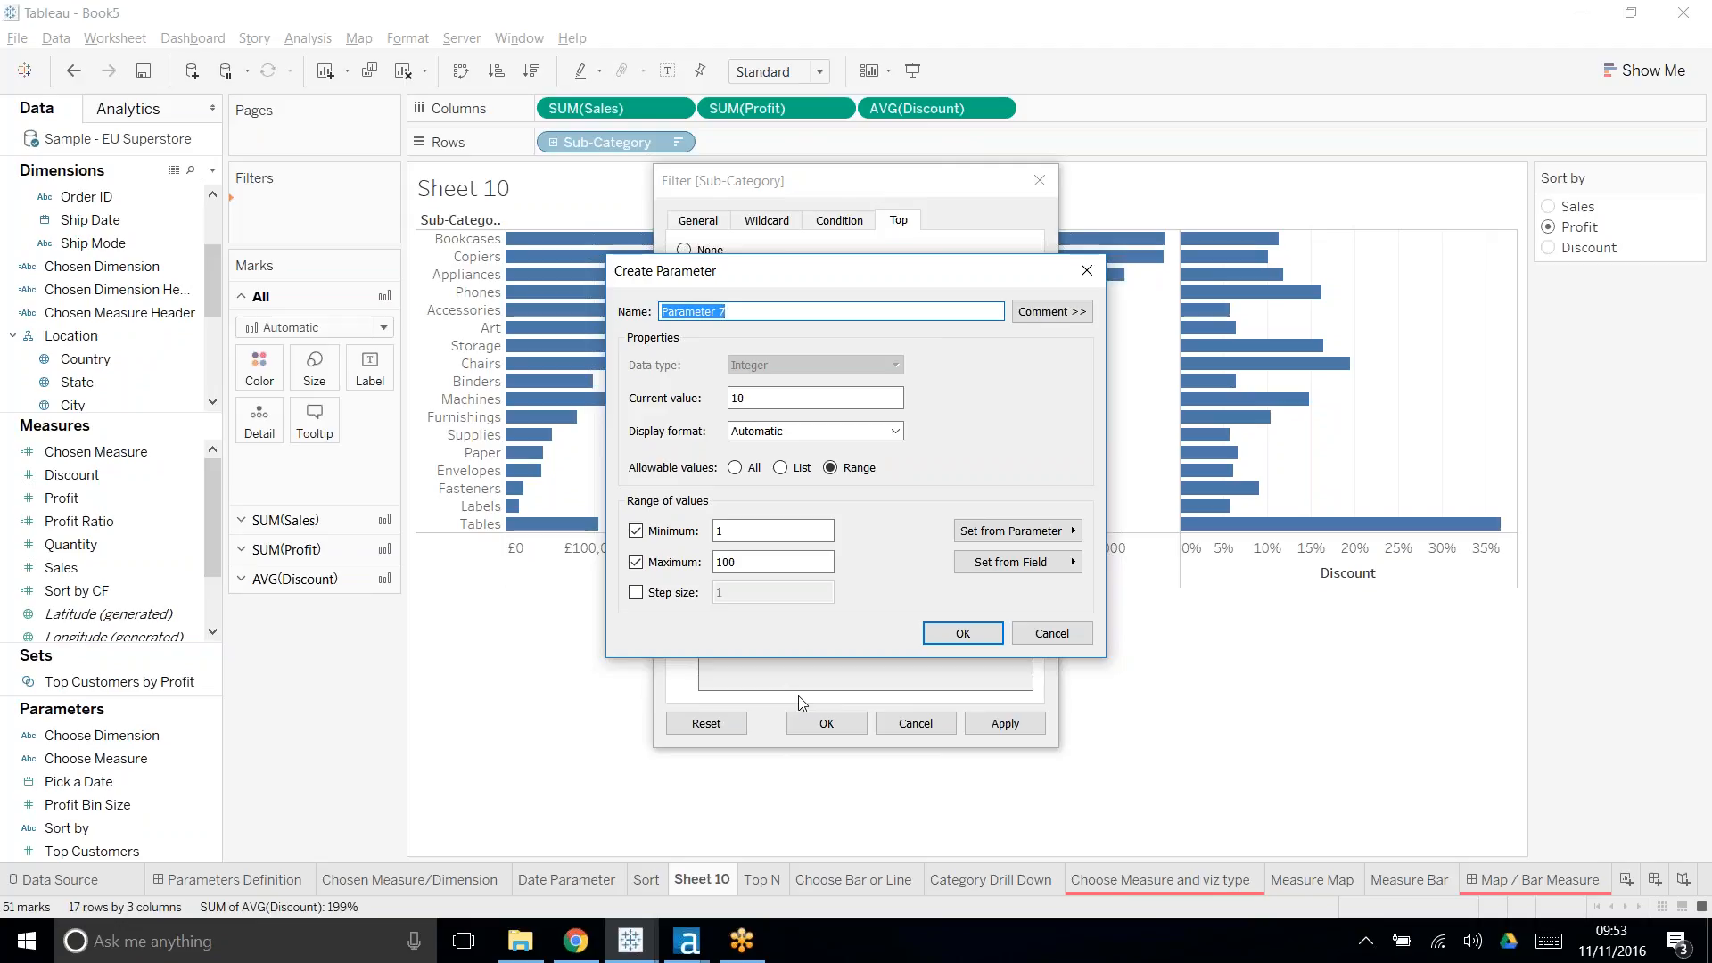
pyautogui.write('Top N')
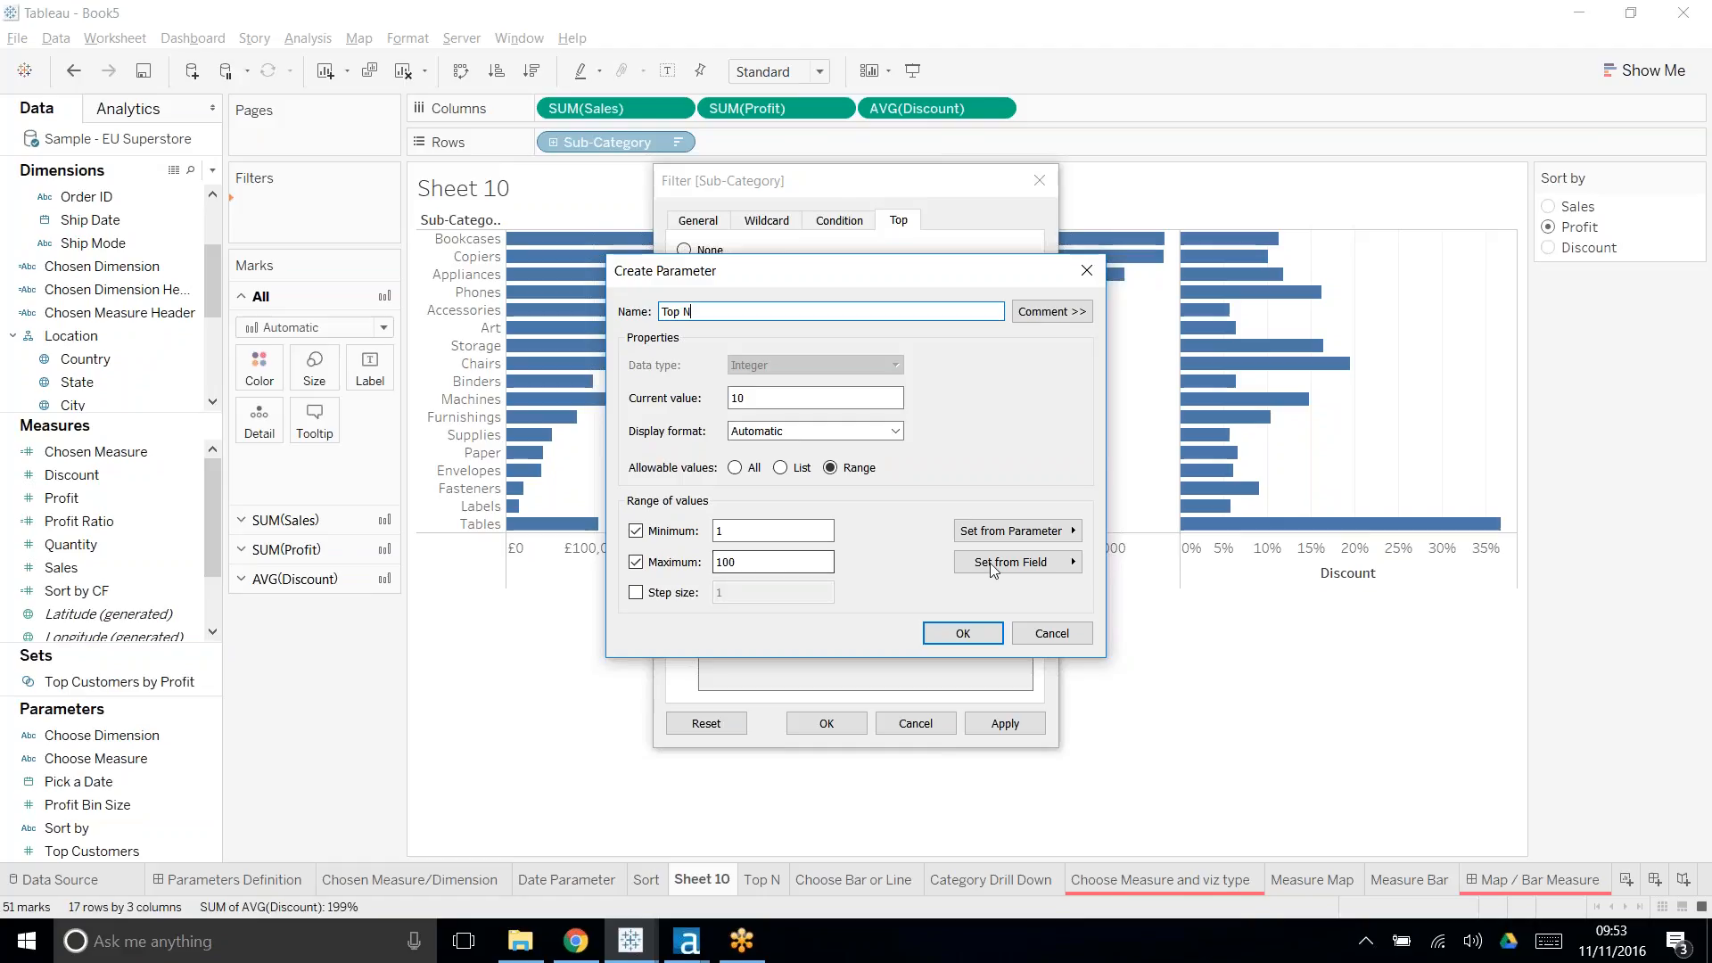
pyautogui.moveTo(957, 282); pyautogui.dragTo(927, 341)
pyautogui.click(1054, 329)
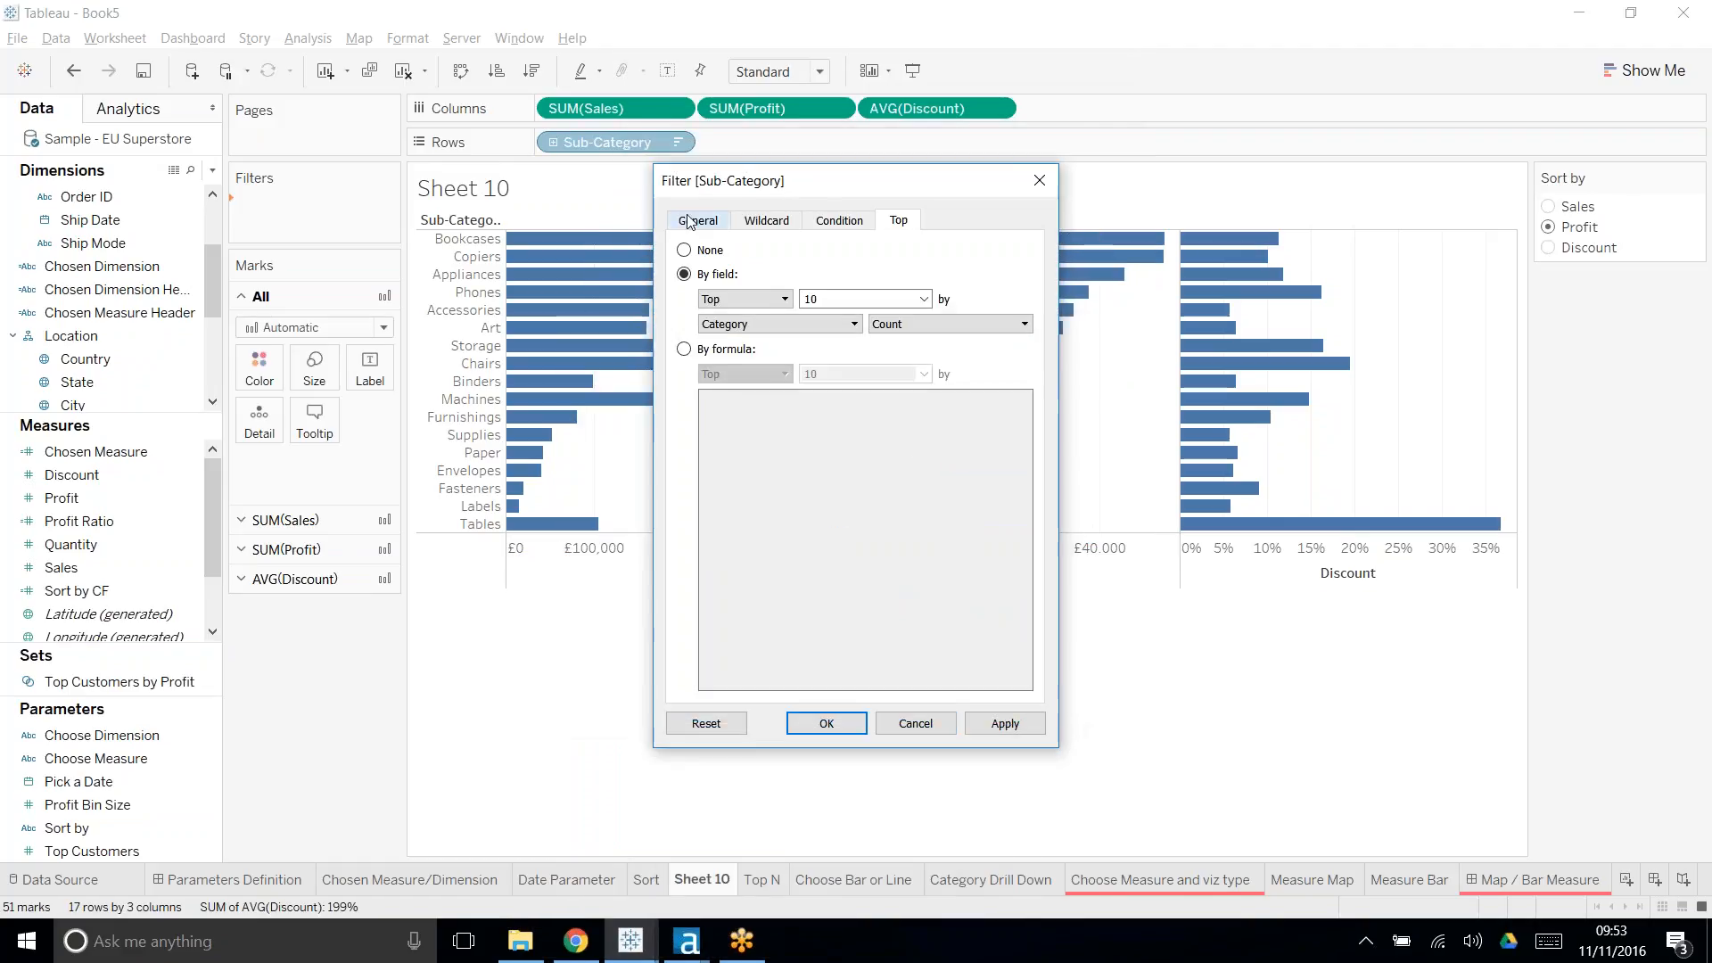
# - Limit the Sub-Category filter with a new parameter named Top N, current value 10, range 1 to 17
pyautogui.click(698, 220)
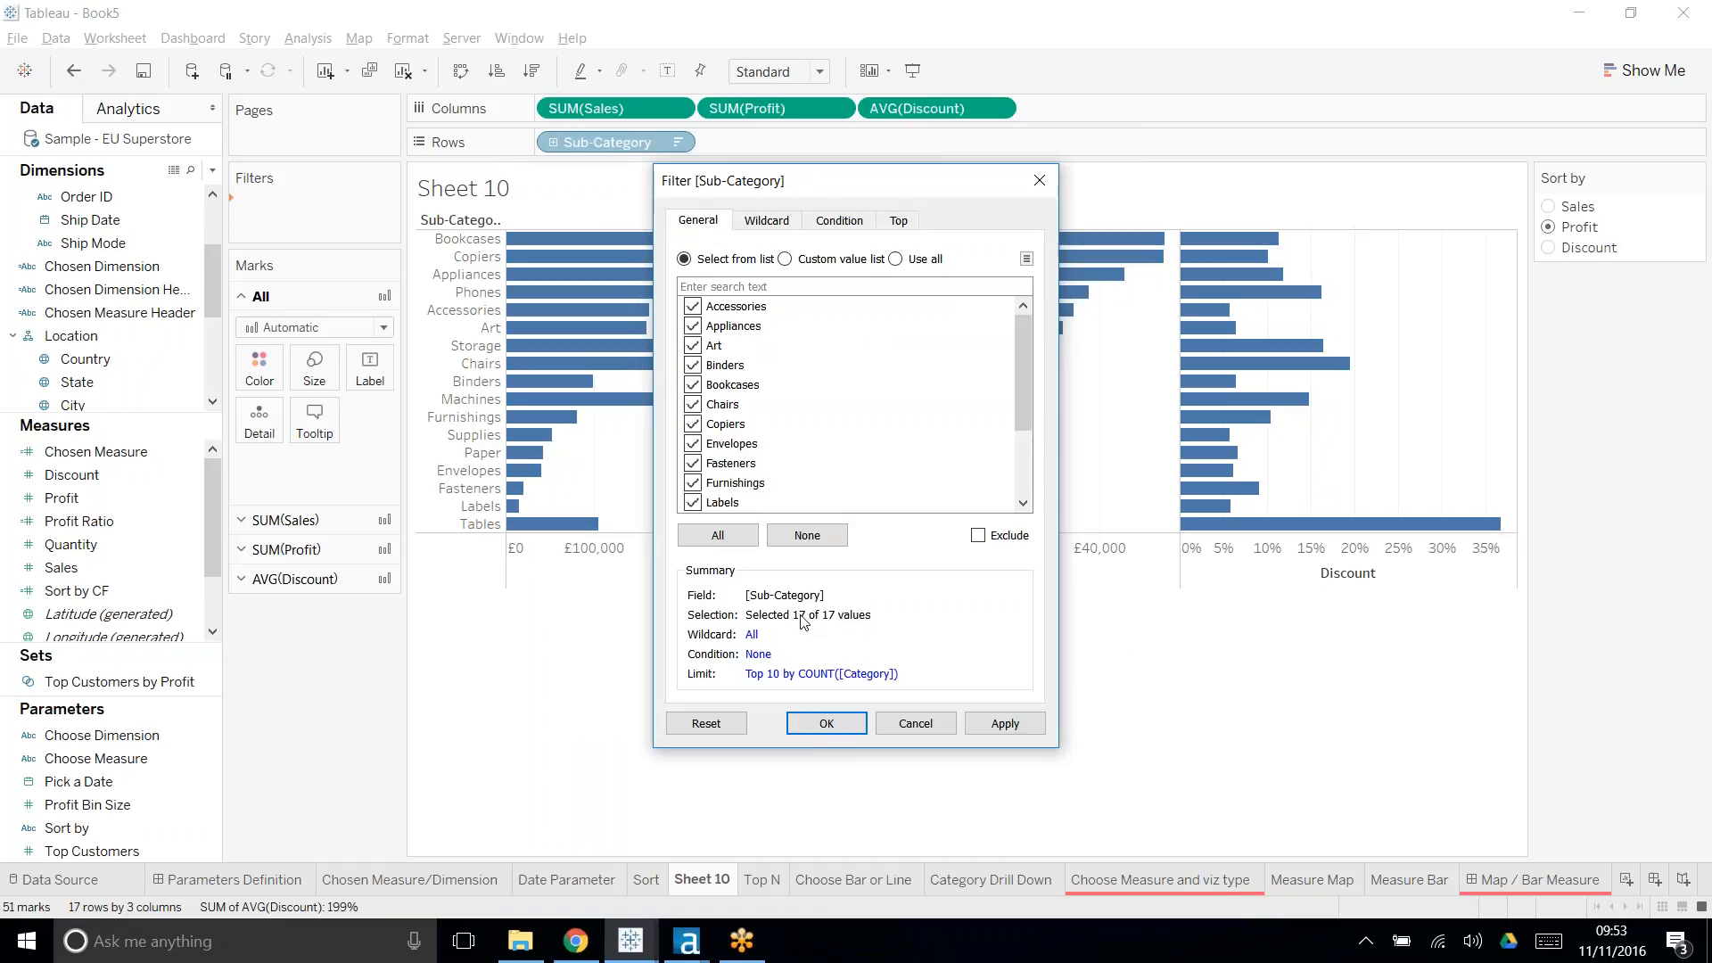
pyautogui.moveTo(1029, 362); pyautogui.dragTo(980, 246)
pyautogui.moveTo(1023, 338); pyautogui.dragTo(1017, 303)
pyautogui.click(899, 221)
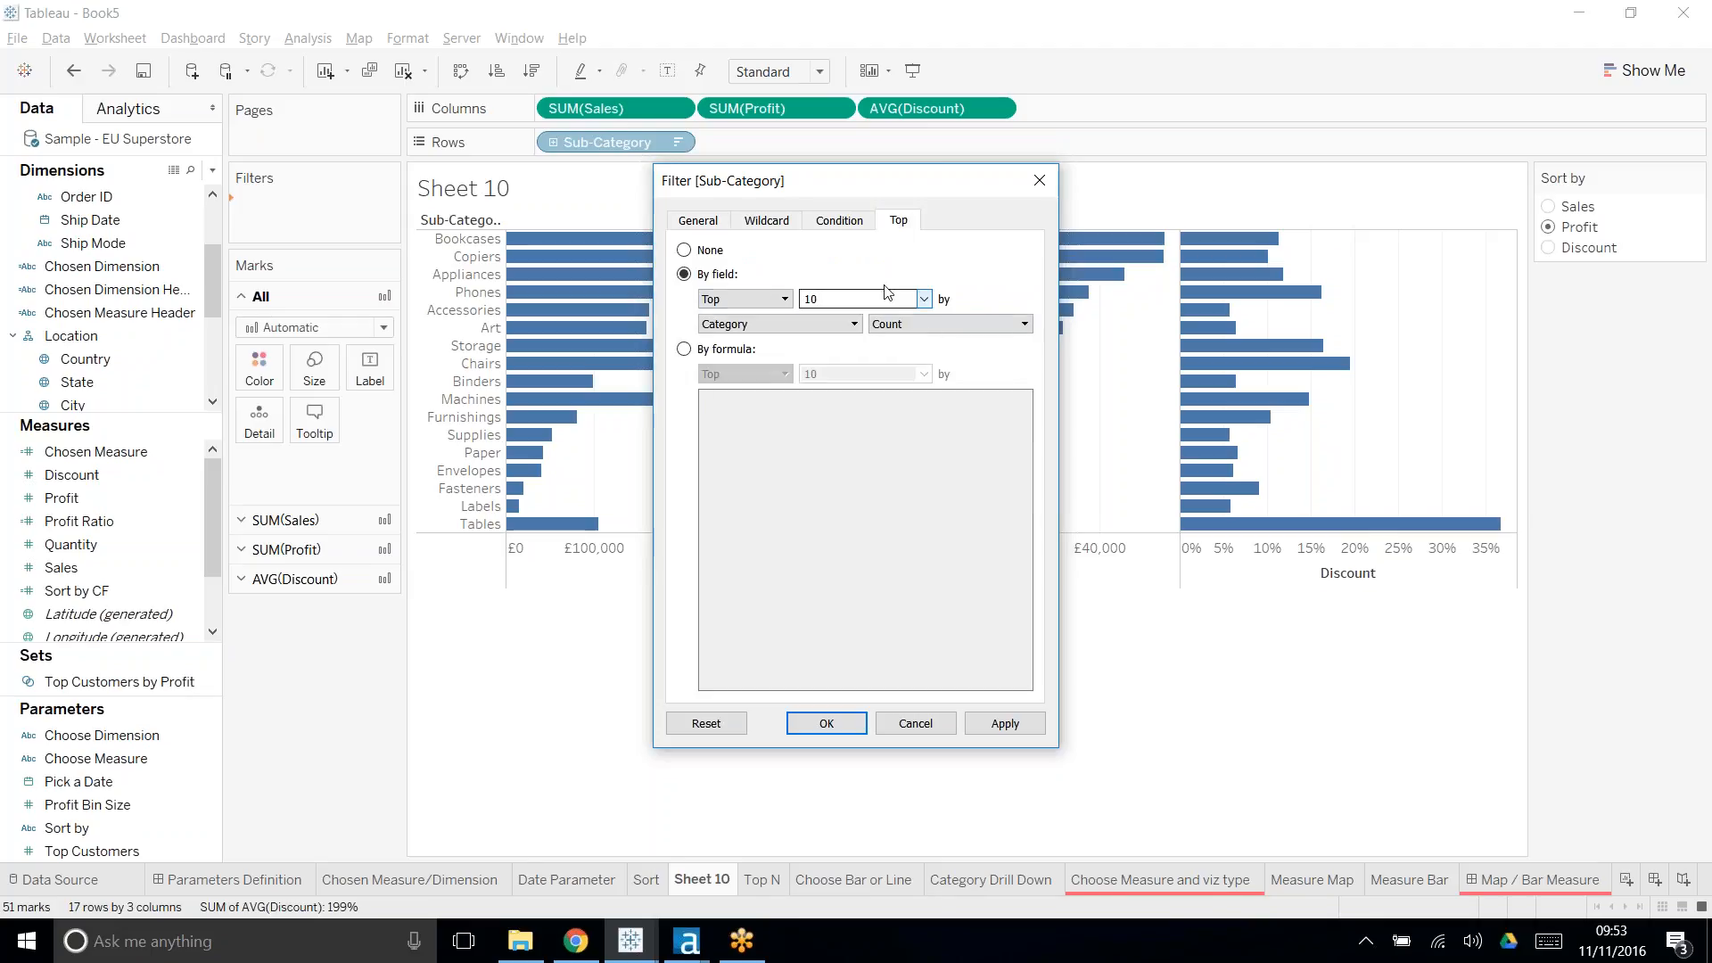
pyautogui.click(890, 297)
pyautogui.click(924, 299)
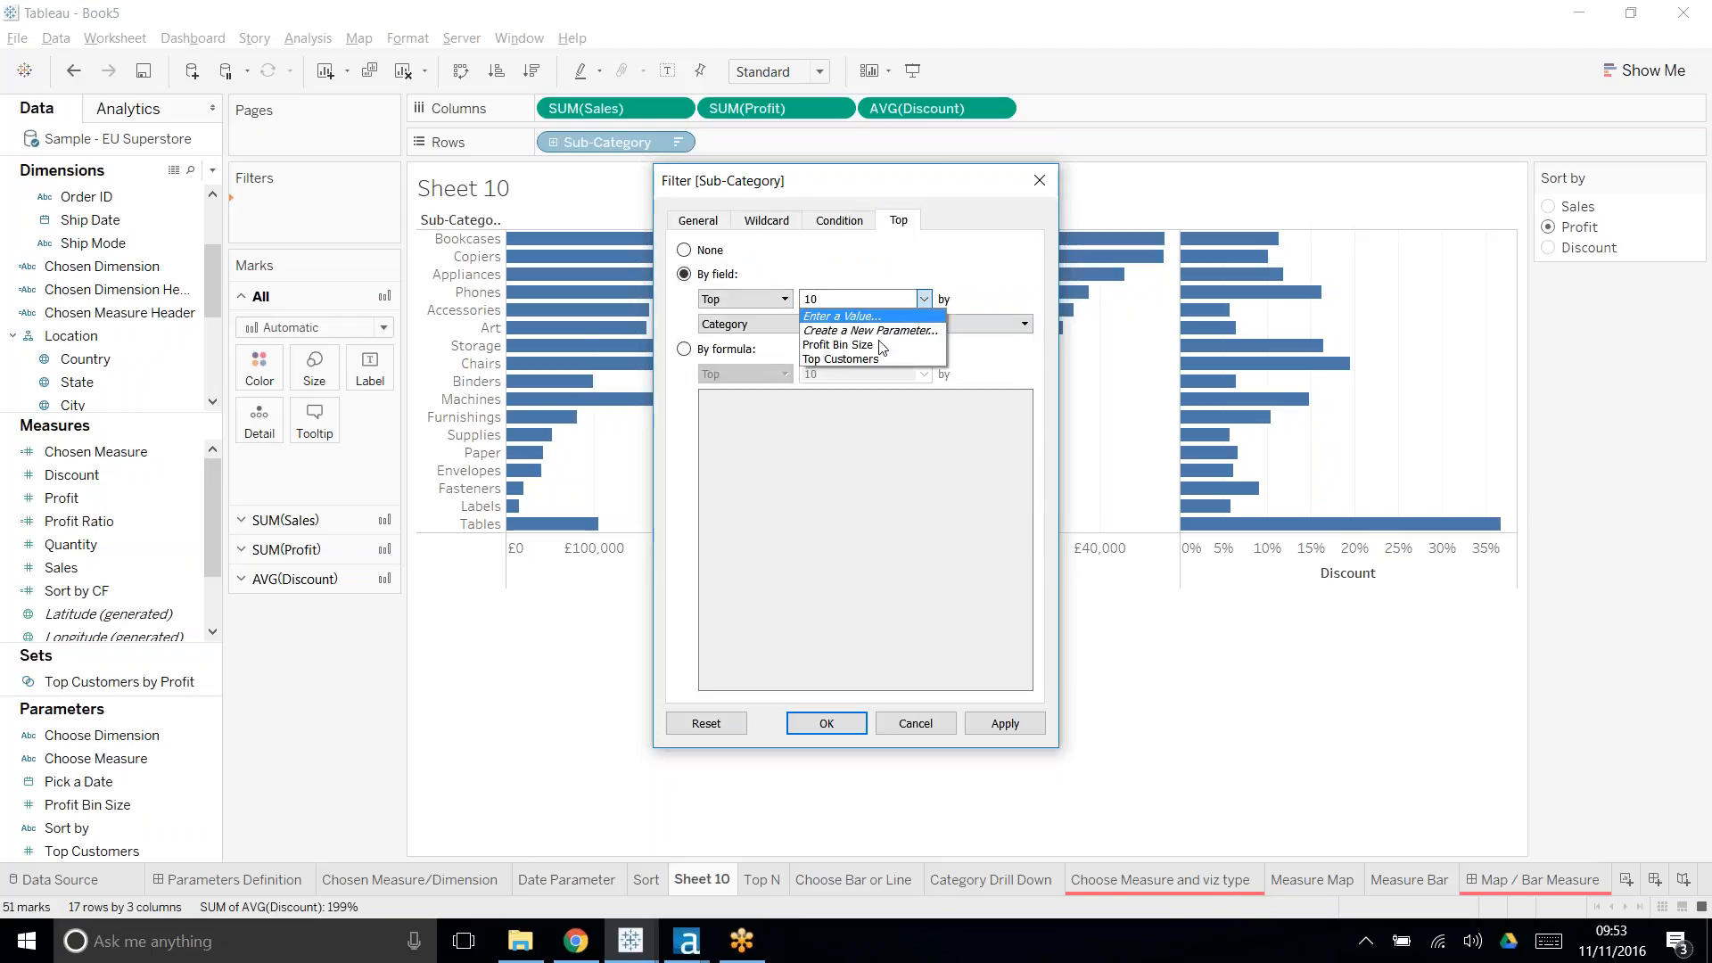
pyautogui.click(865, 312)
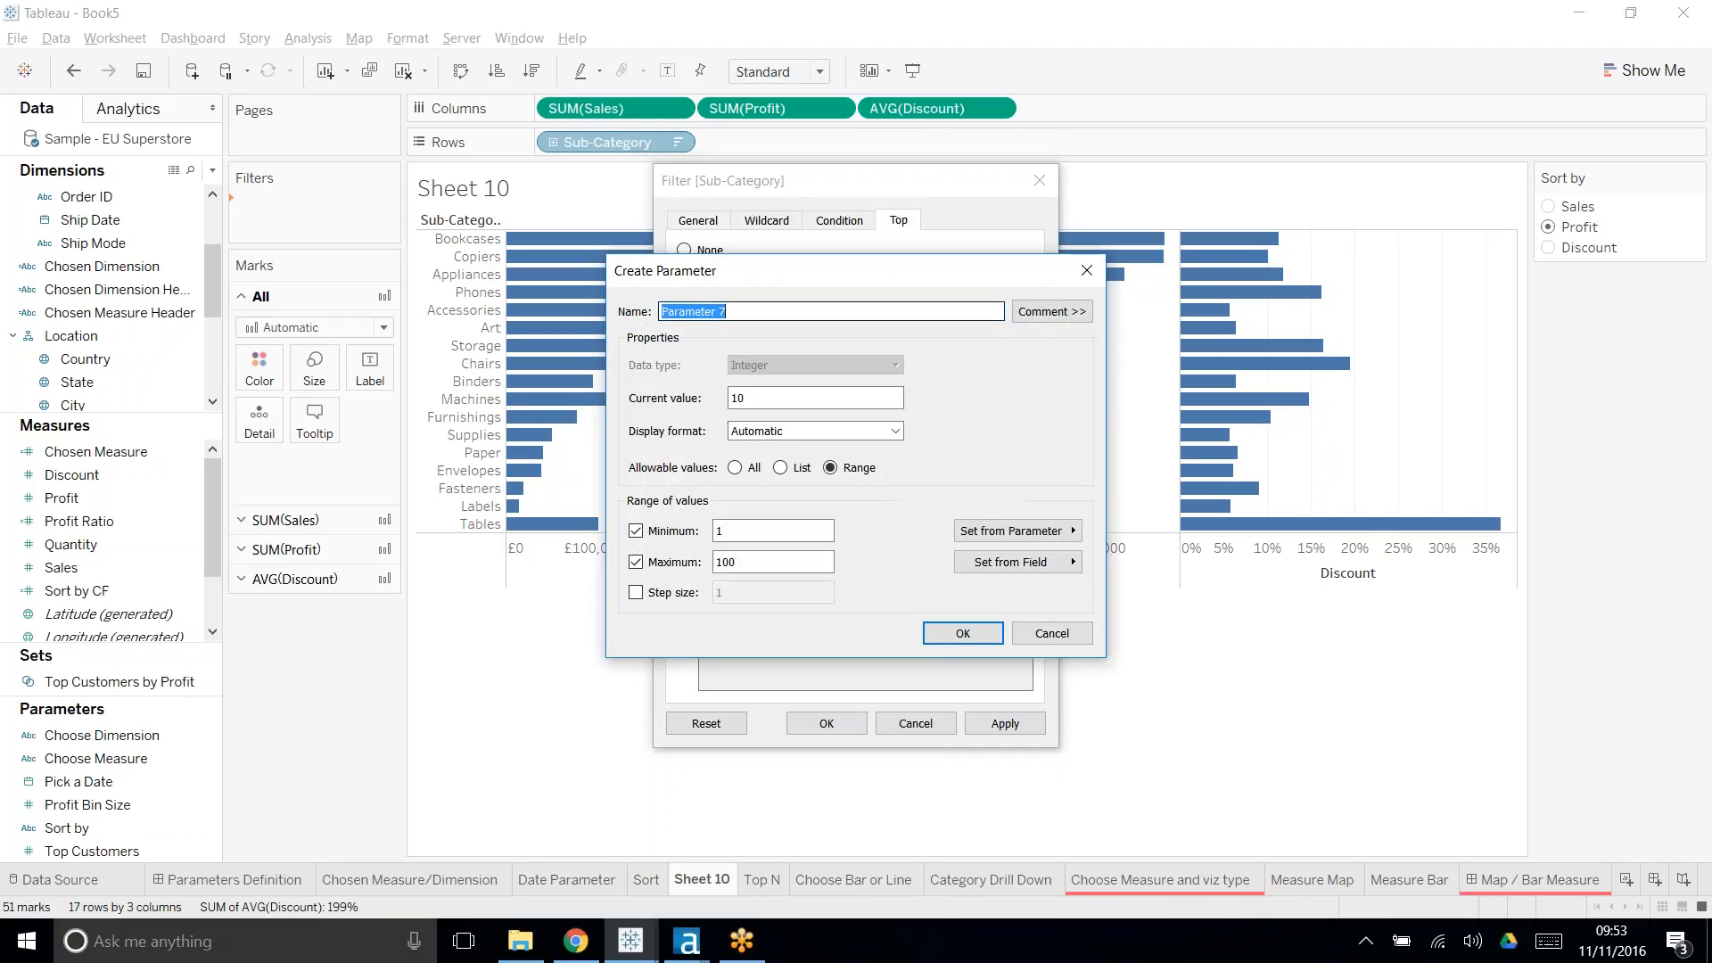
pyautogui.write('Top N')
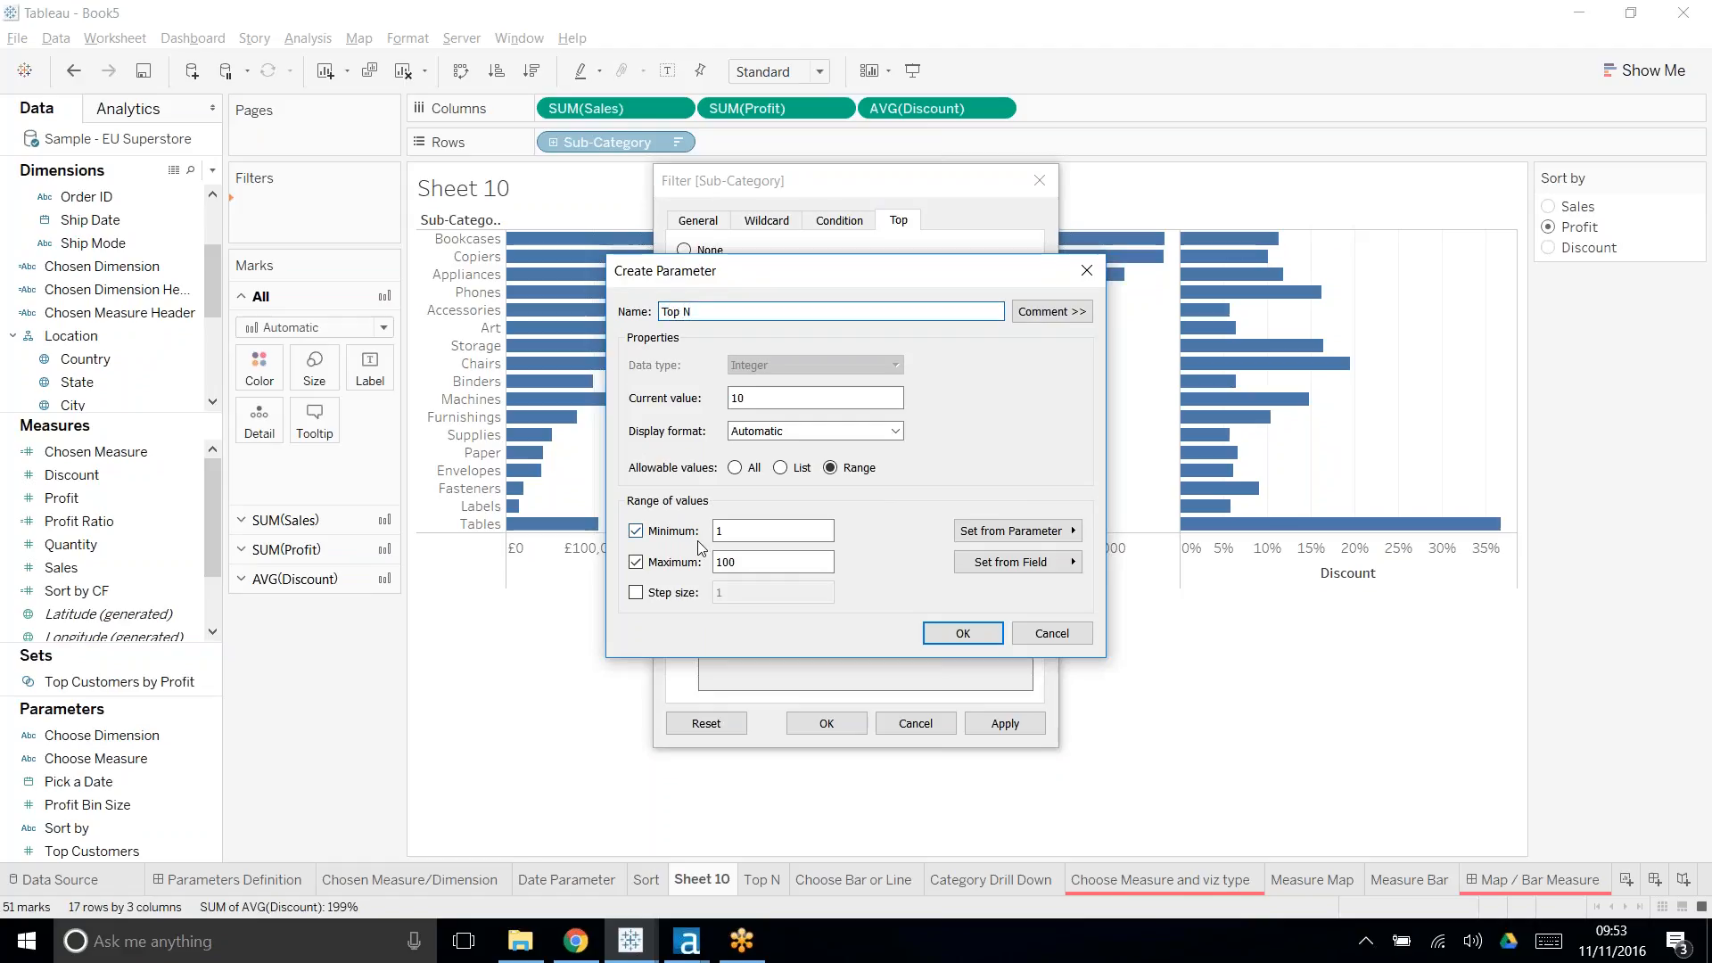
pyautogui.doubleClick(790, 562)
pyautogui.write('17')
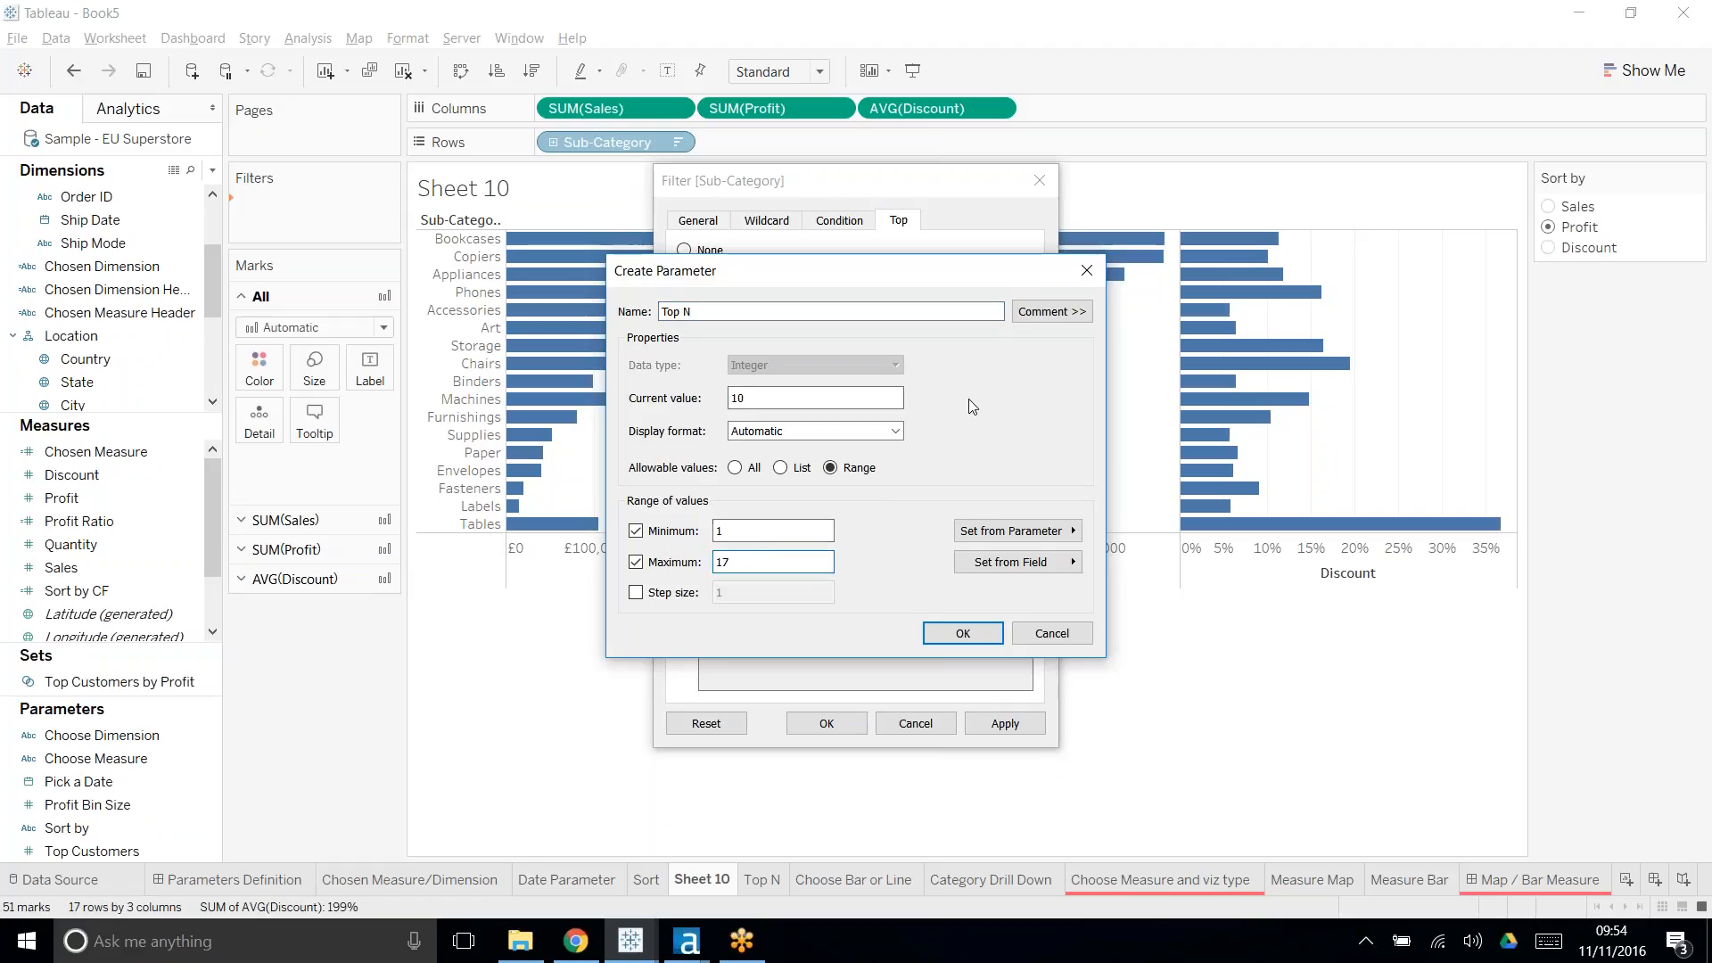
pyautogui.click(966, 629)
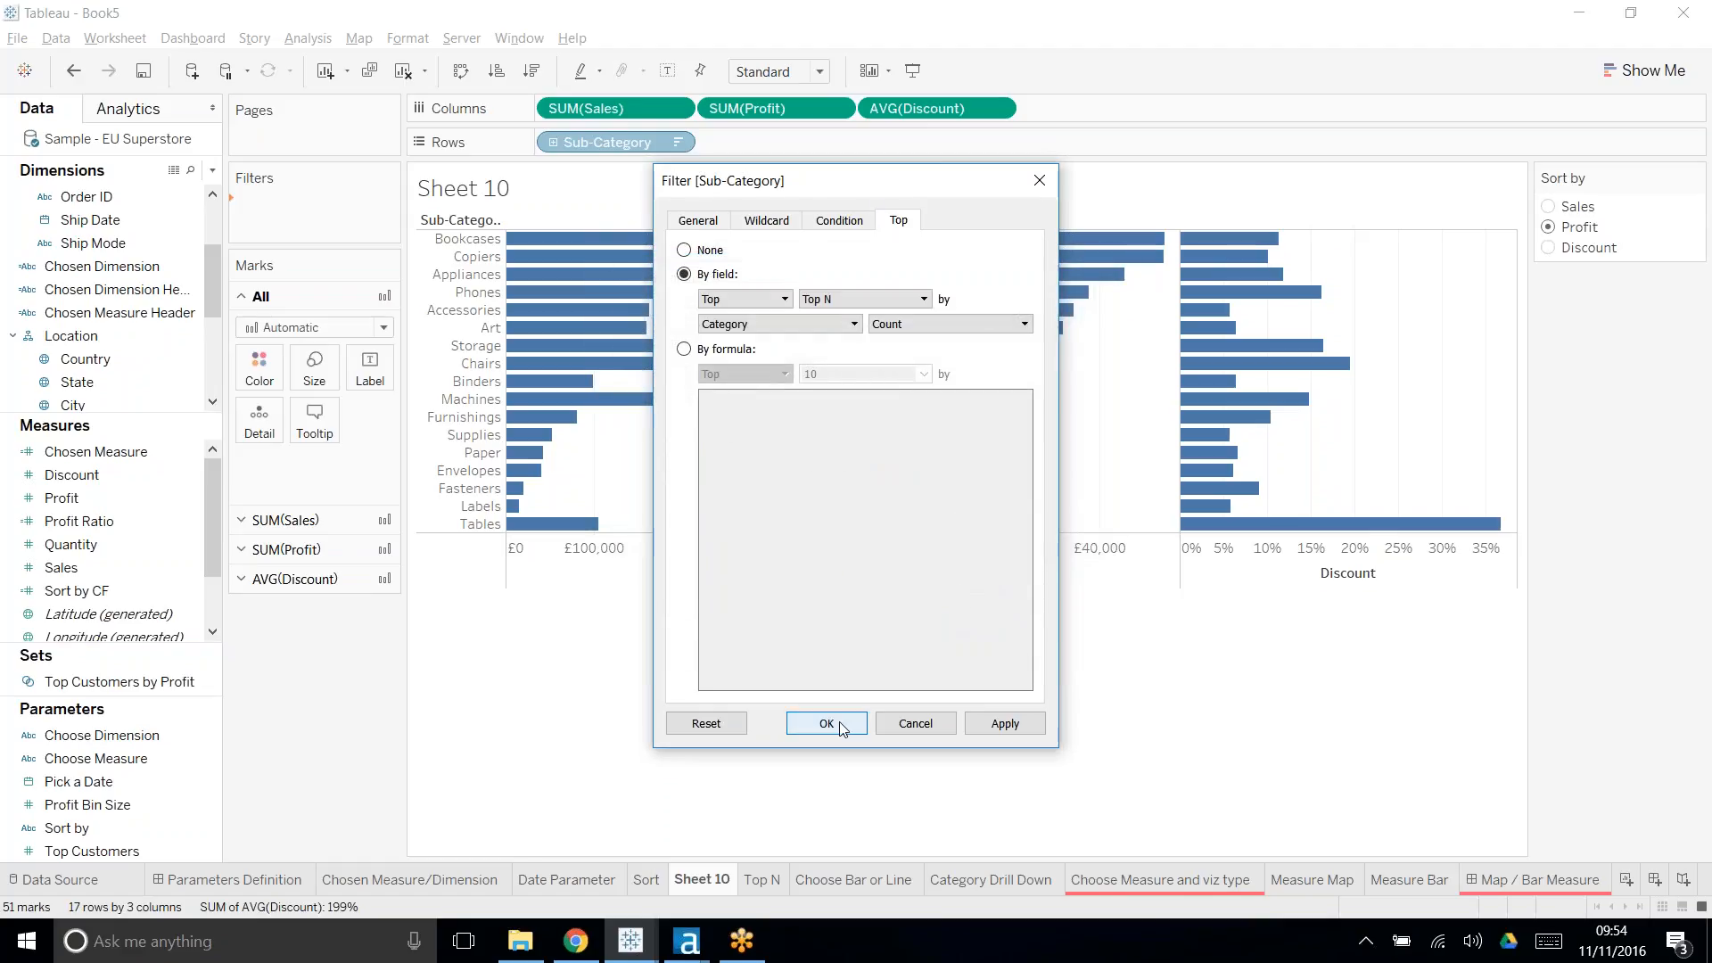
pyautogui.press('Return')
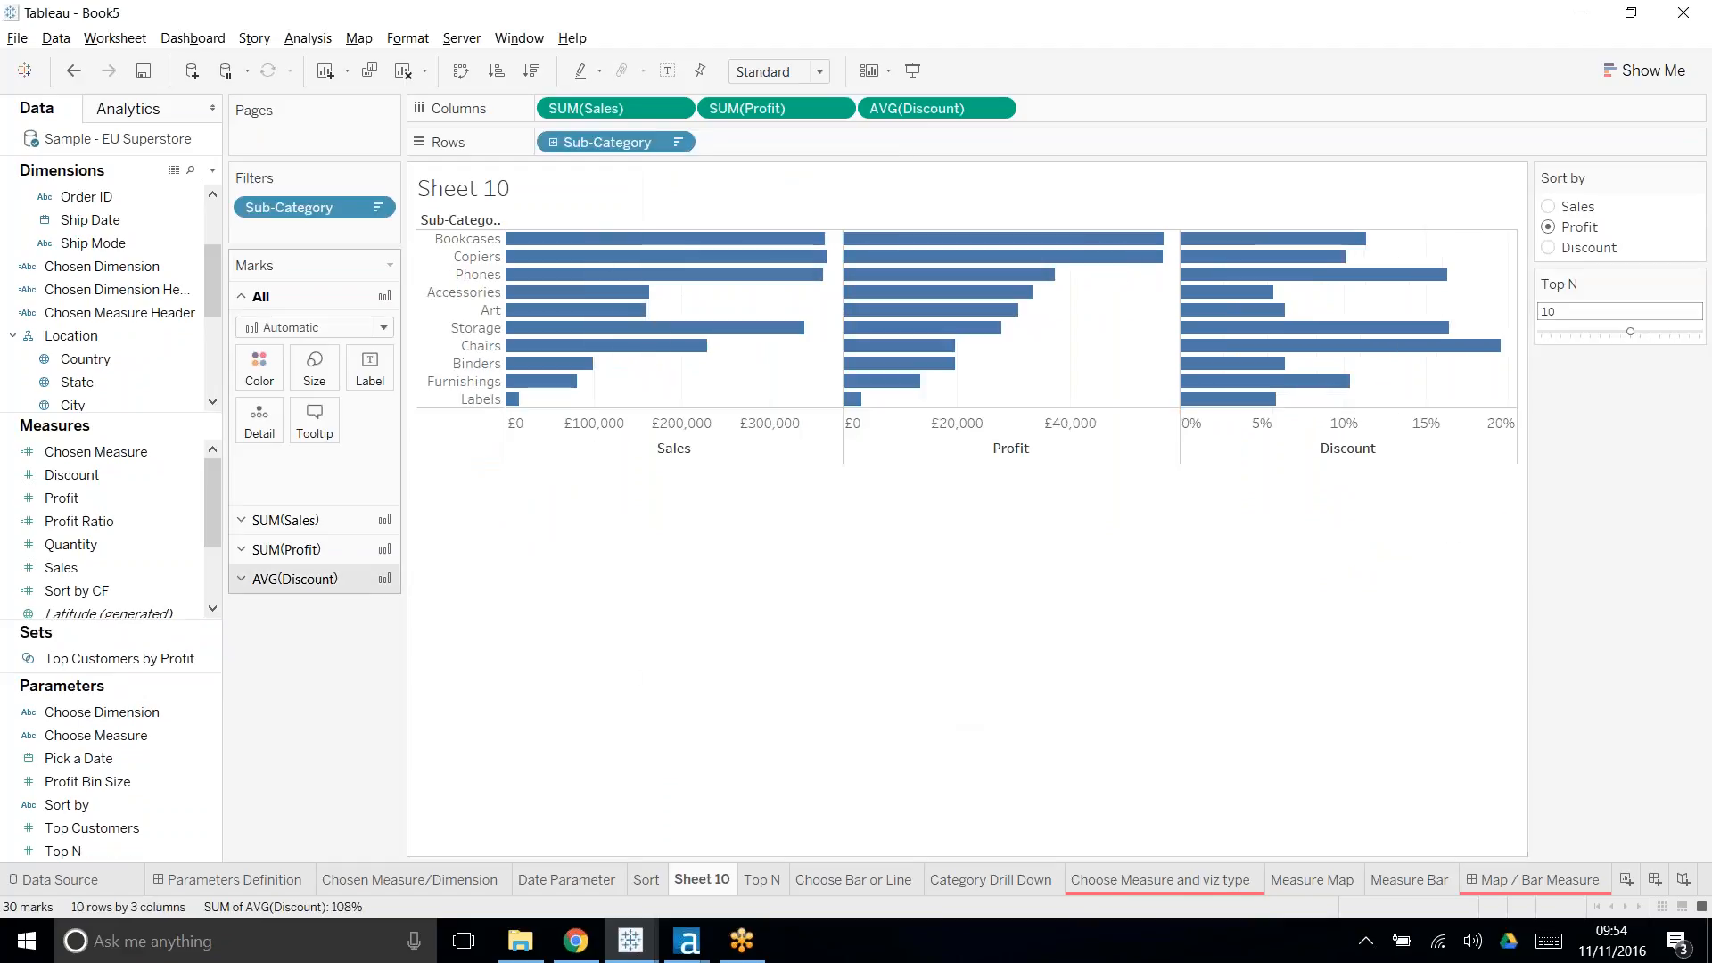
# - Test the Top N parameter on the chart with the values 11, 12 and 6
pyautogui.click(126, 850)
pyautogui.rightClick(126, 859)
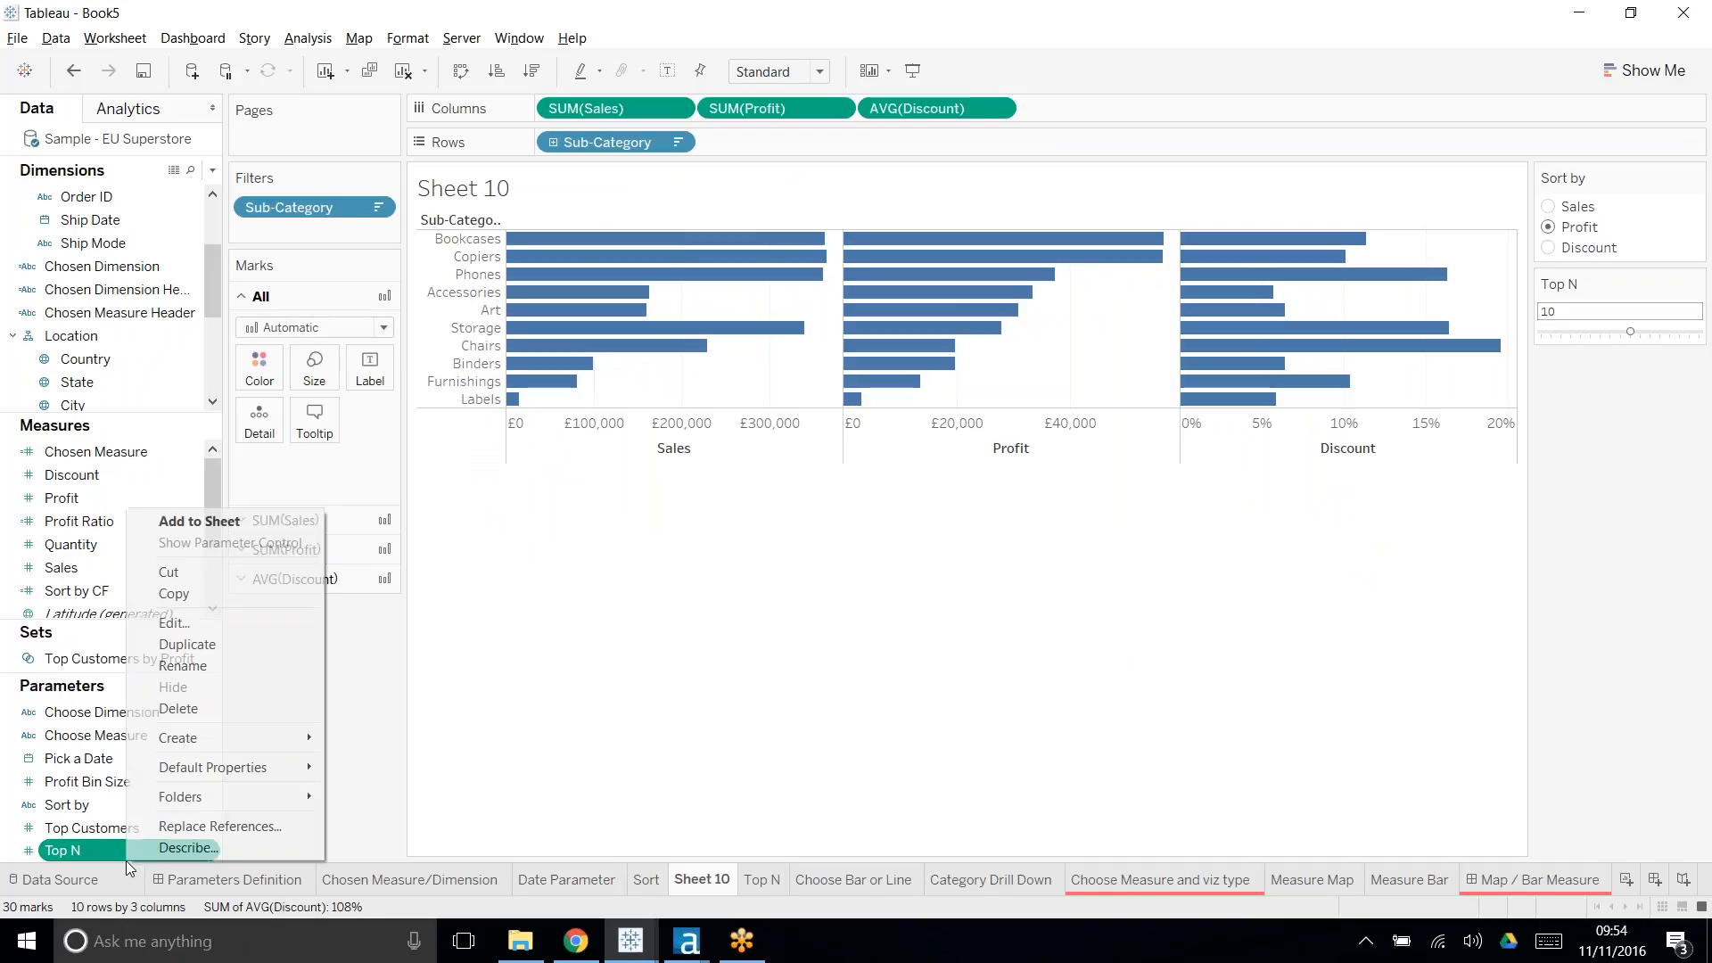
pyautogui.press('Escape')
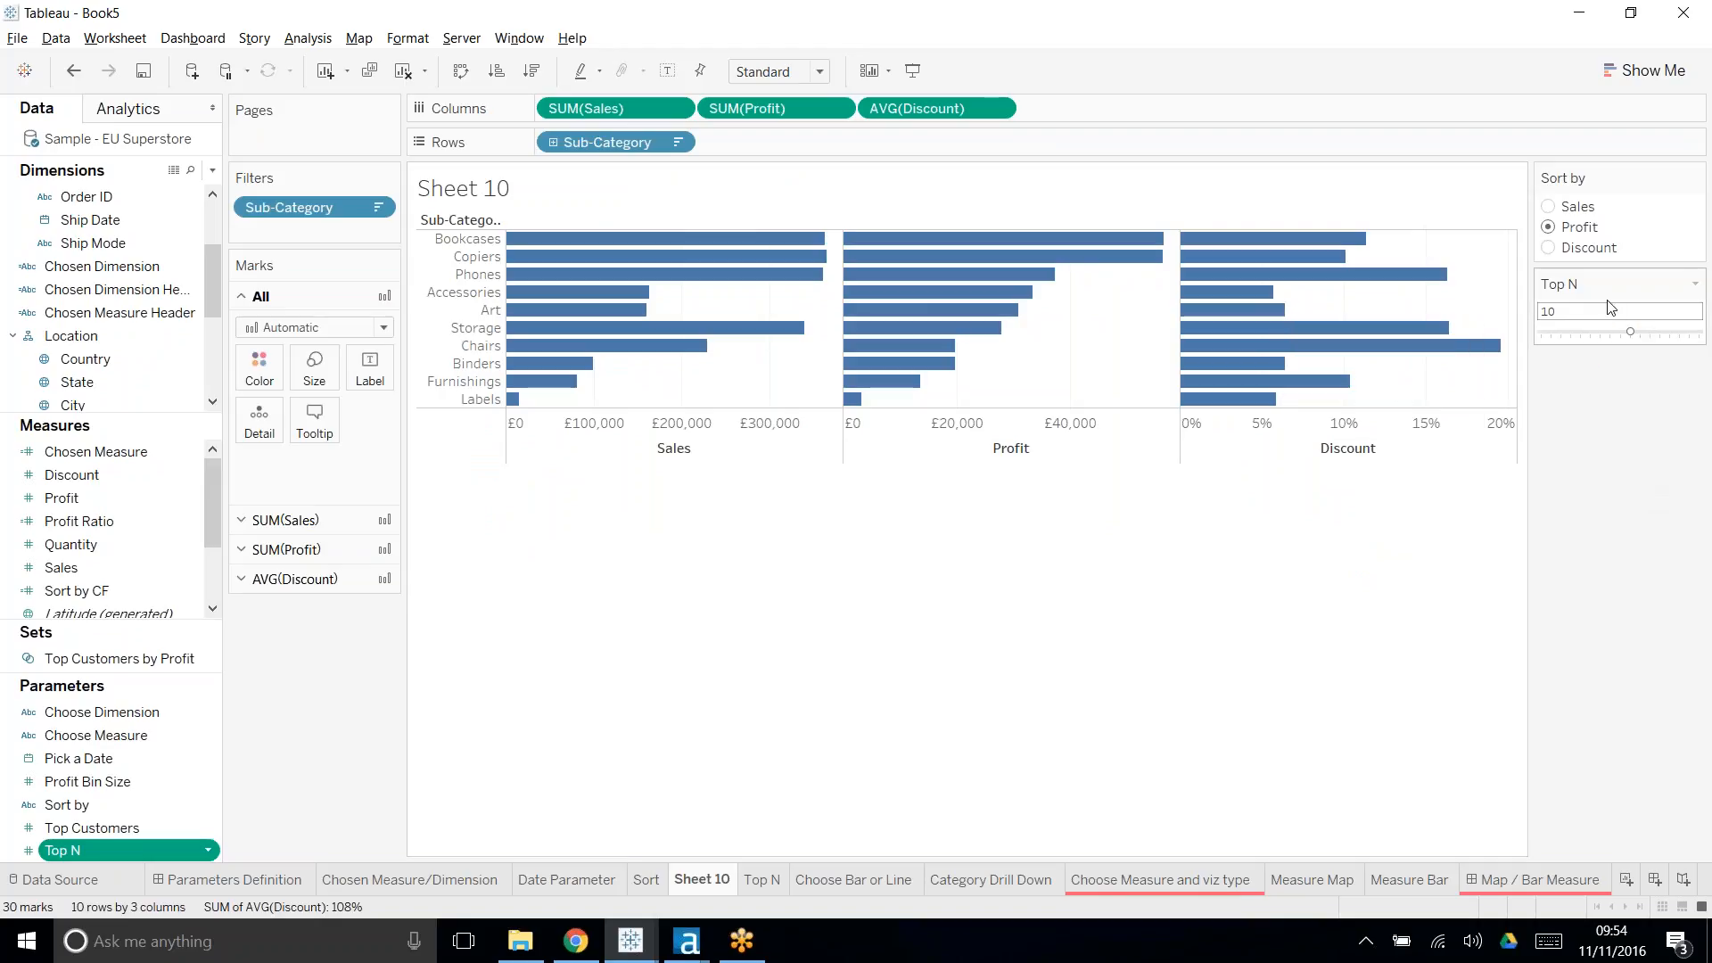
pyautogui.moveTo(1644, 329)
pyautogui.mouseDown()
pyautogui.moveTo(1710, 336)
pyautogui.moveTo(1535, 355)
pyautogui.moveTo(1582, 334)
pyautogui.moveTo(1640, 340)
pyautogui.mouseUp()
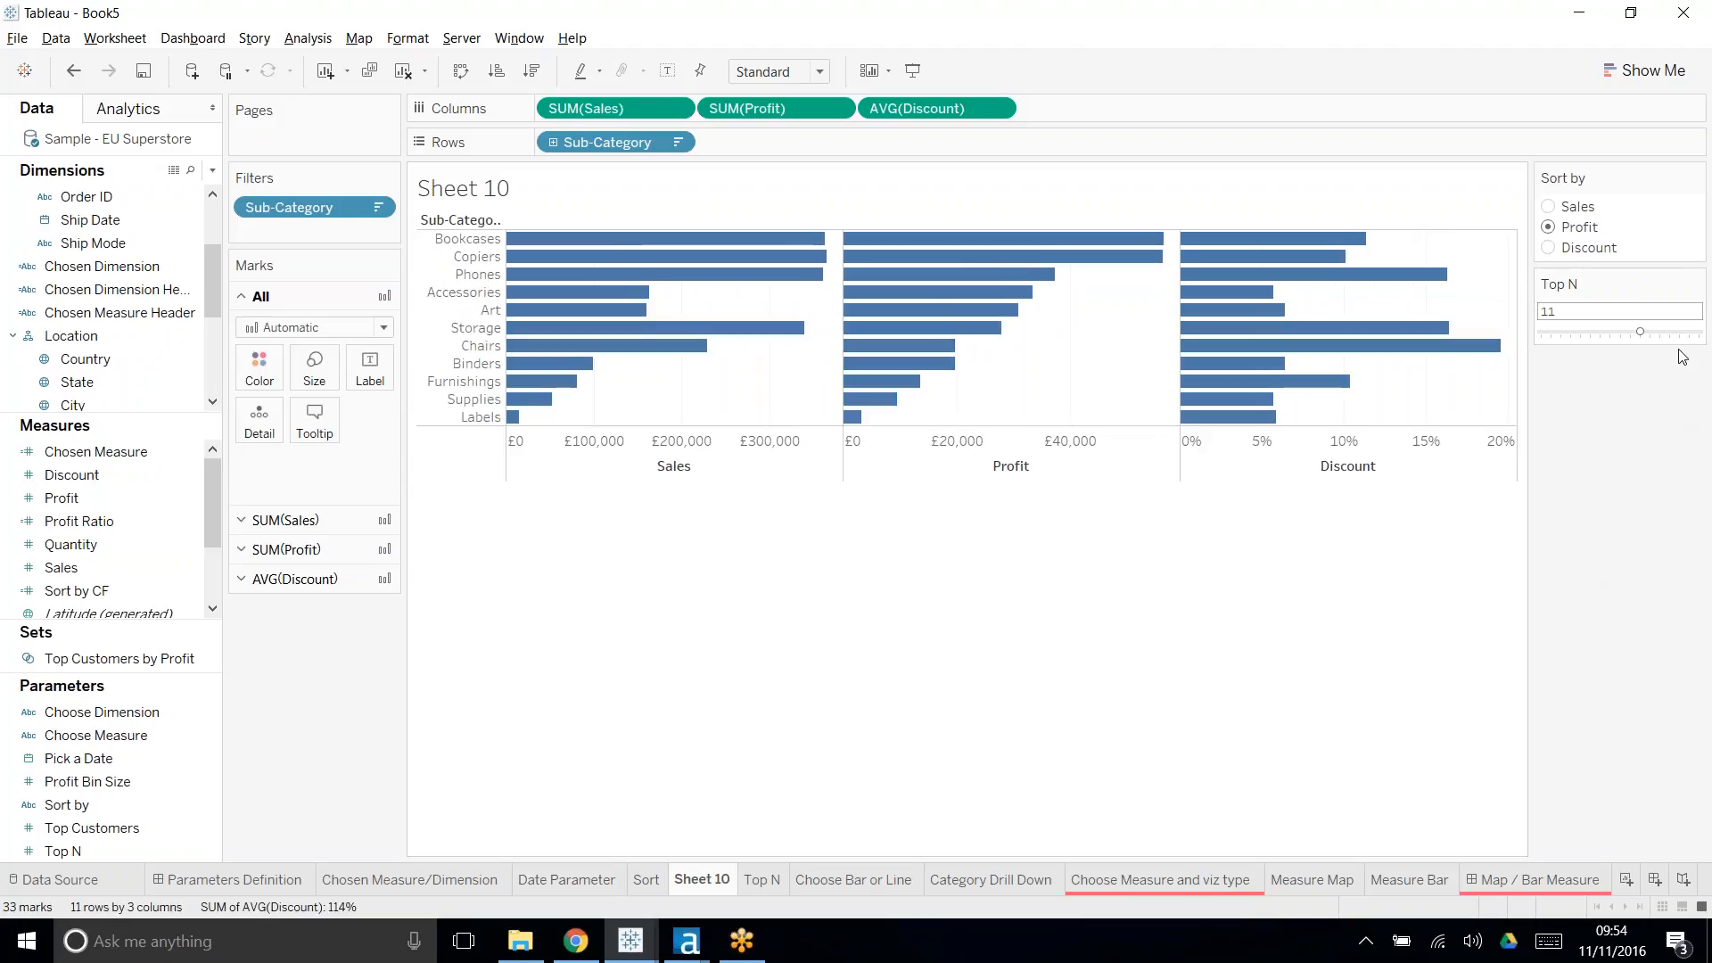
pyautogui.moveTo(1640, 336); pyautogui.dragTo(1651, 333)
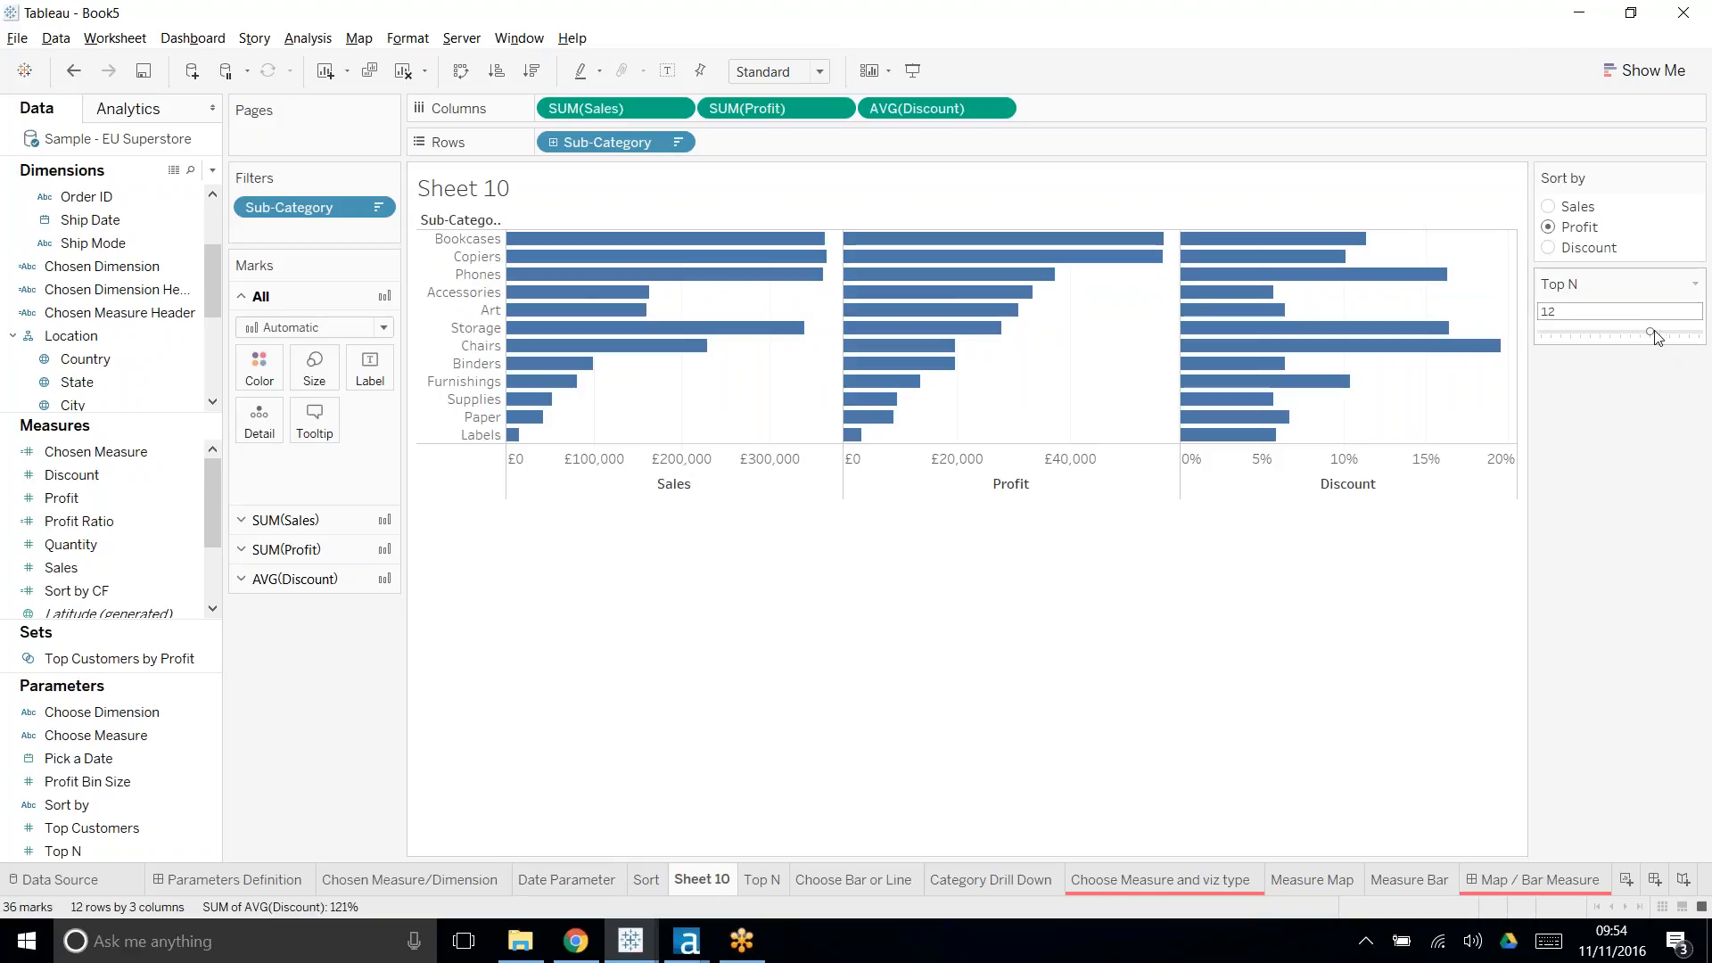
pyautogui.moveTo(1655, 335); pyautogui.dragTo(1587, 343)
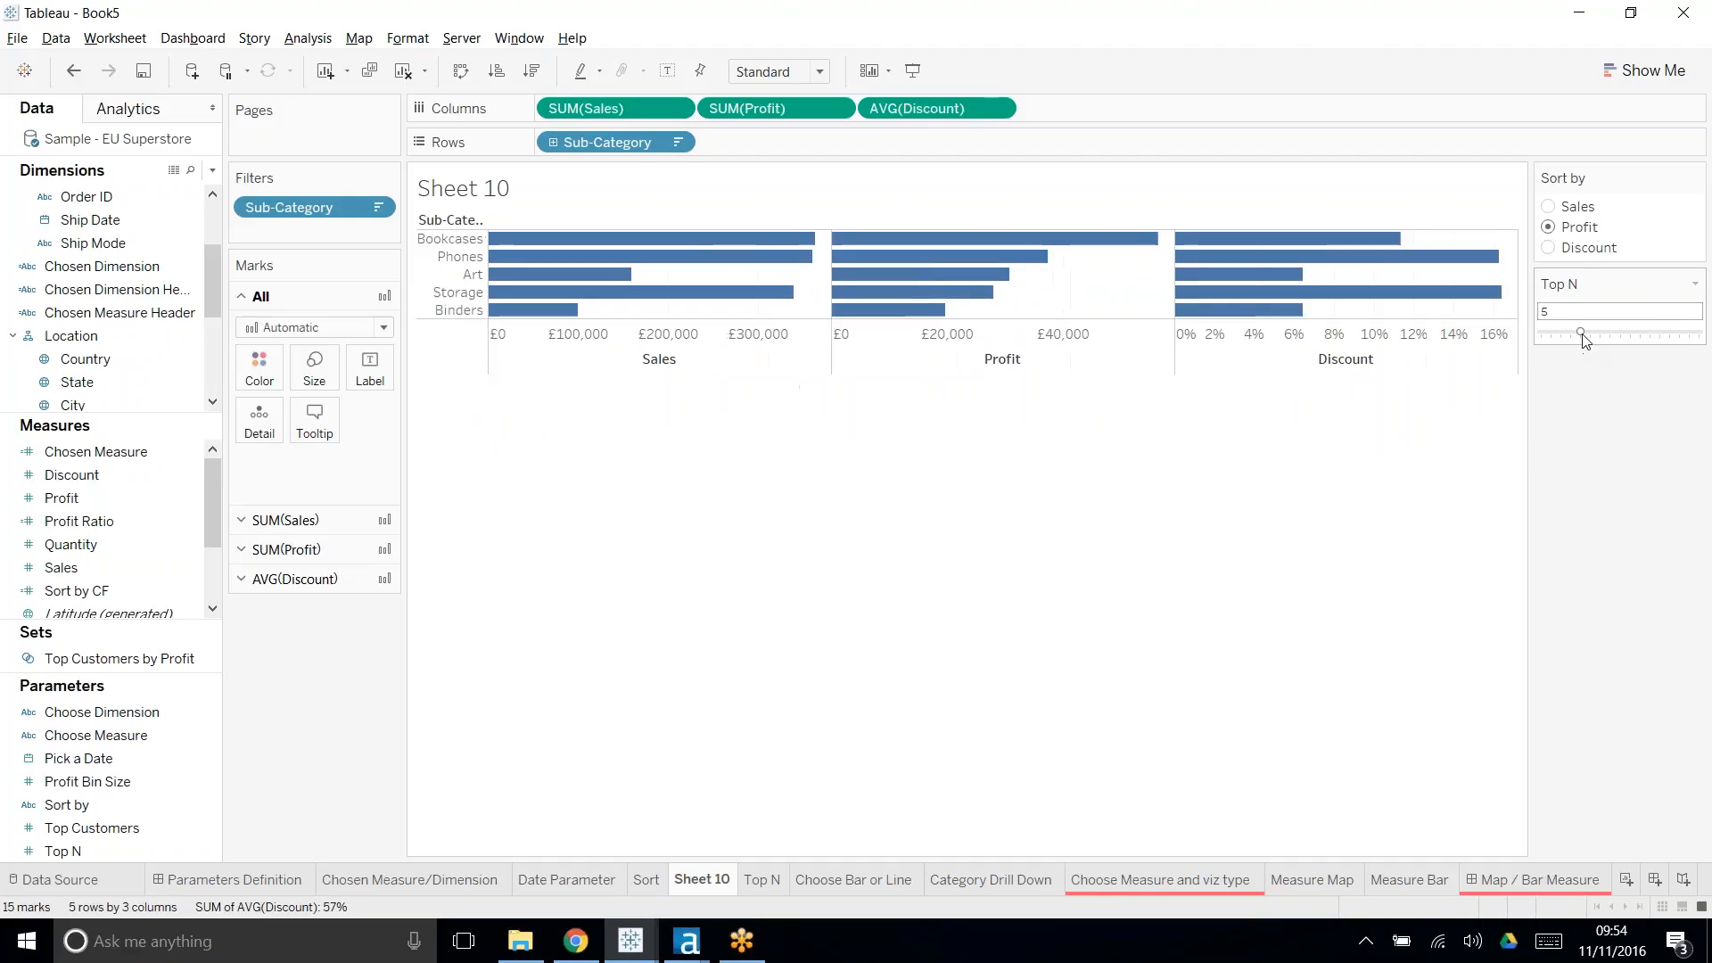
# - Edit the Top N parameter so that all values are allowed instead of a range
pyautogui.click(1694, 285)
pyautogui.click(1628, 314)
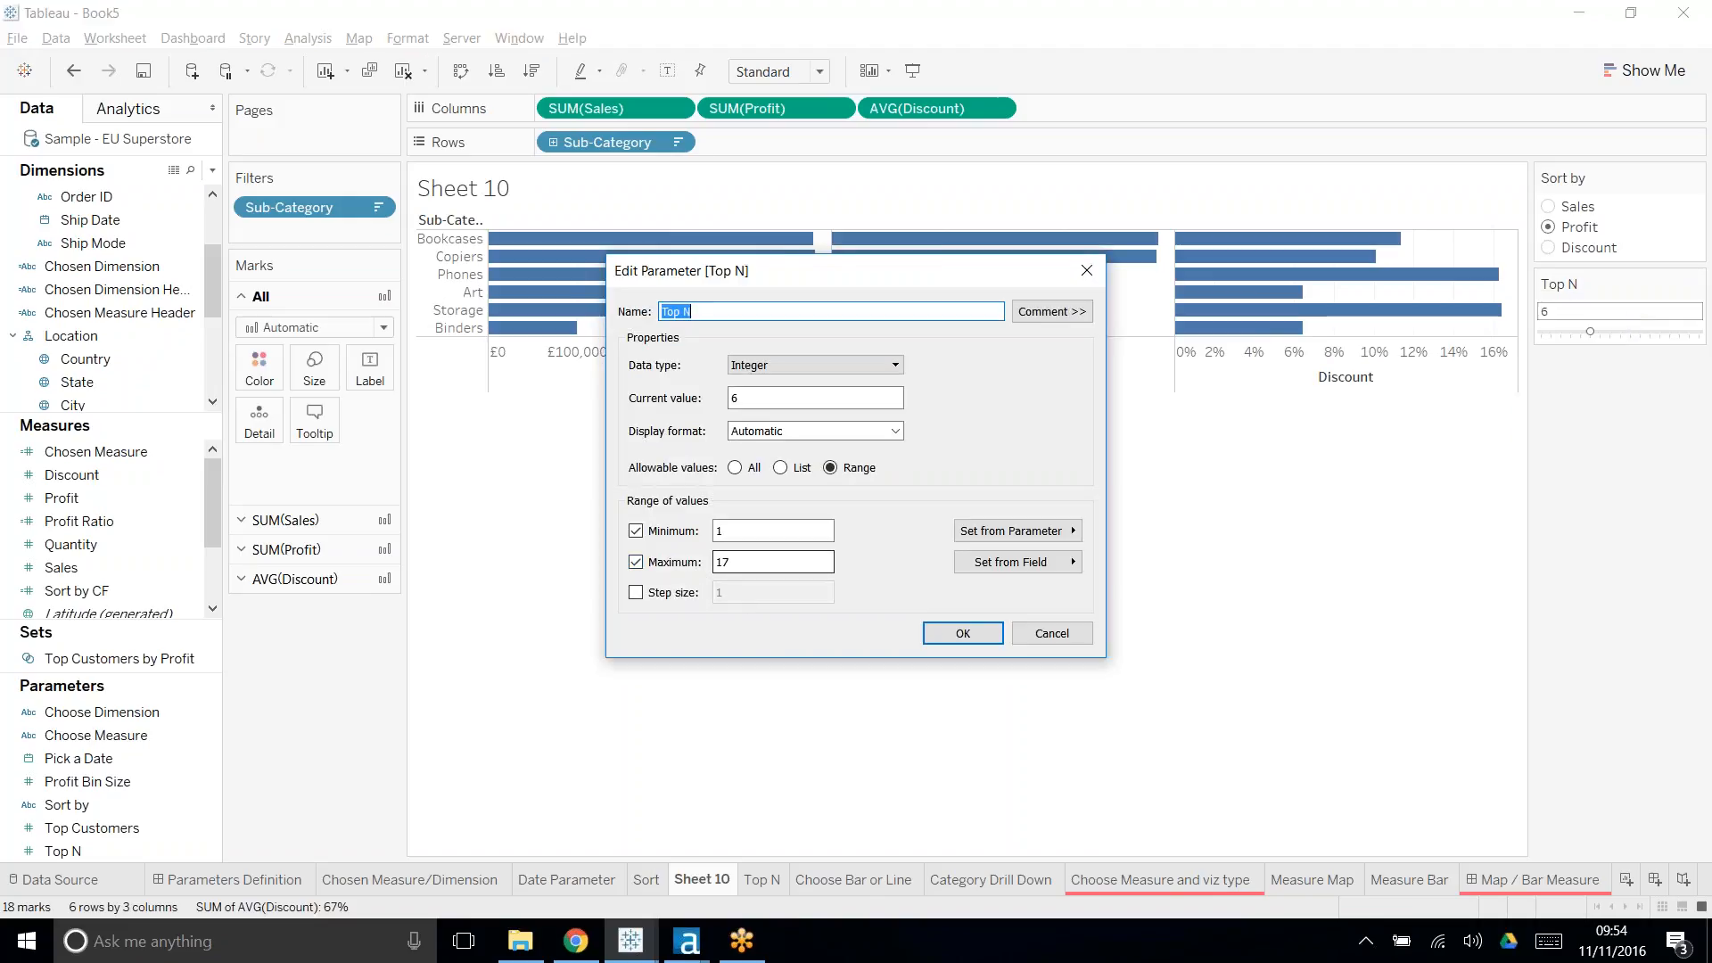
pyautogui.click(734, 468)
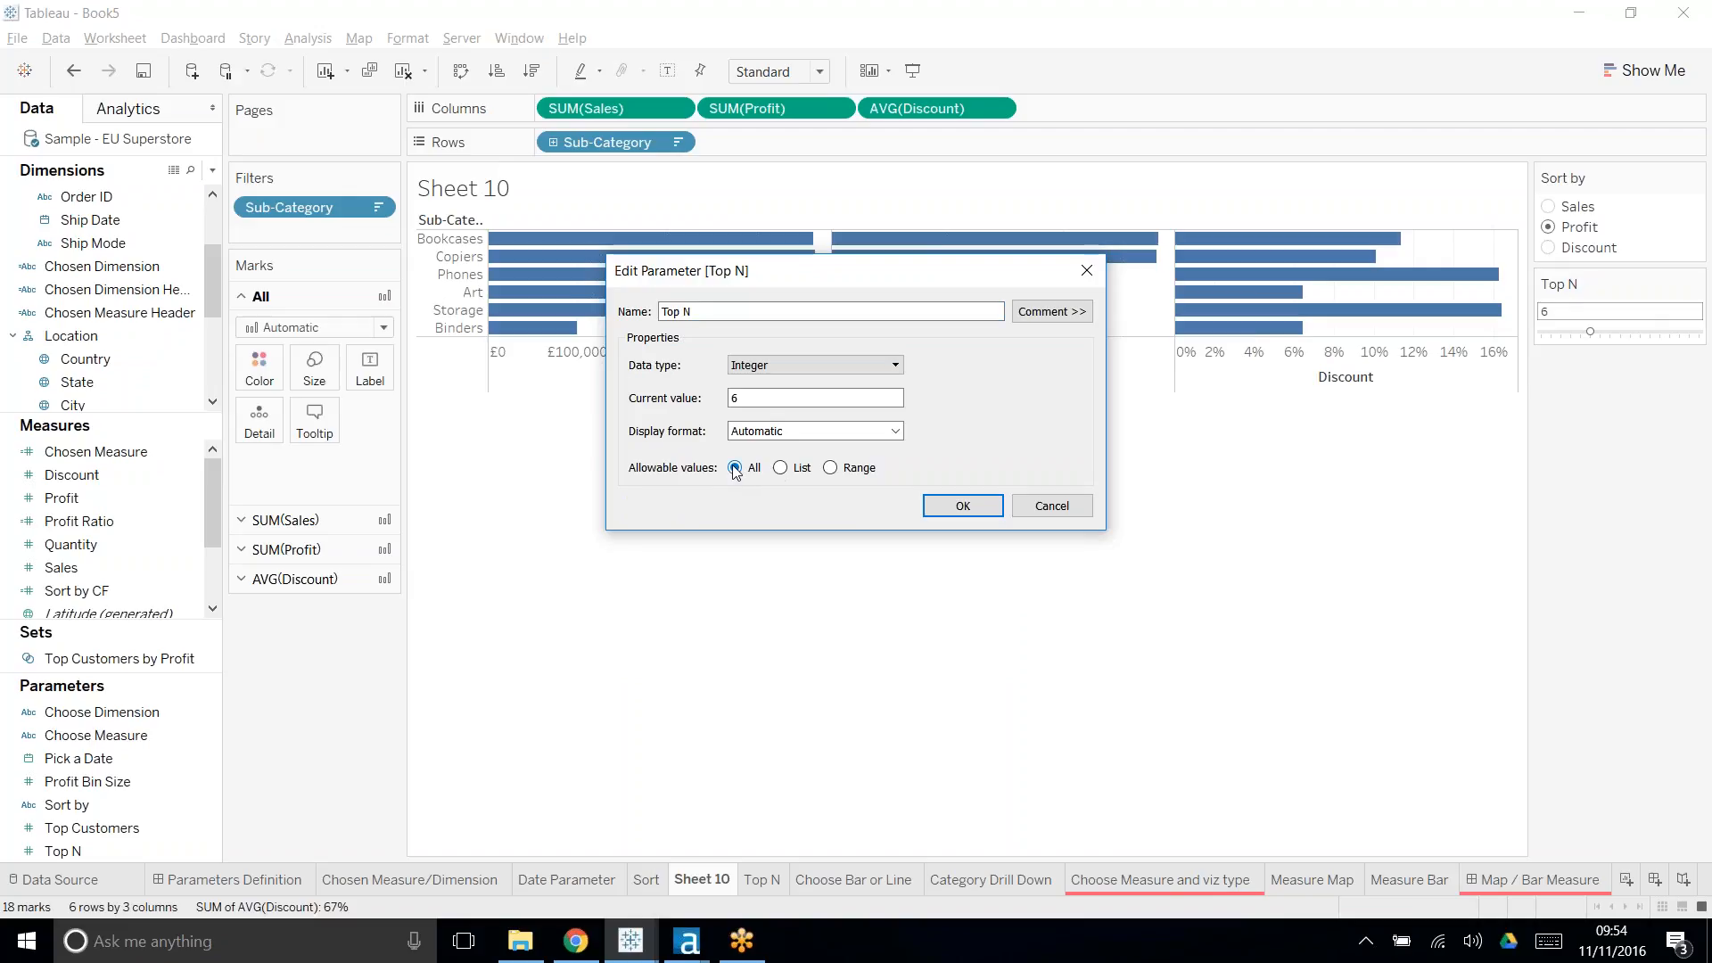
pyautogui.click(963, 504)
# - Try a Top N value of 18 on the chart and undo the recent value changes
pyautogui.click(1569, 313)
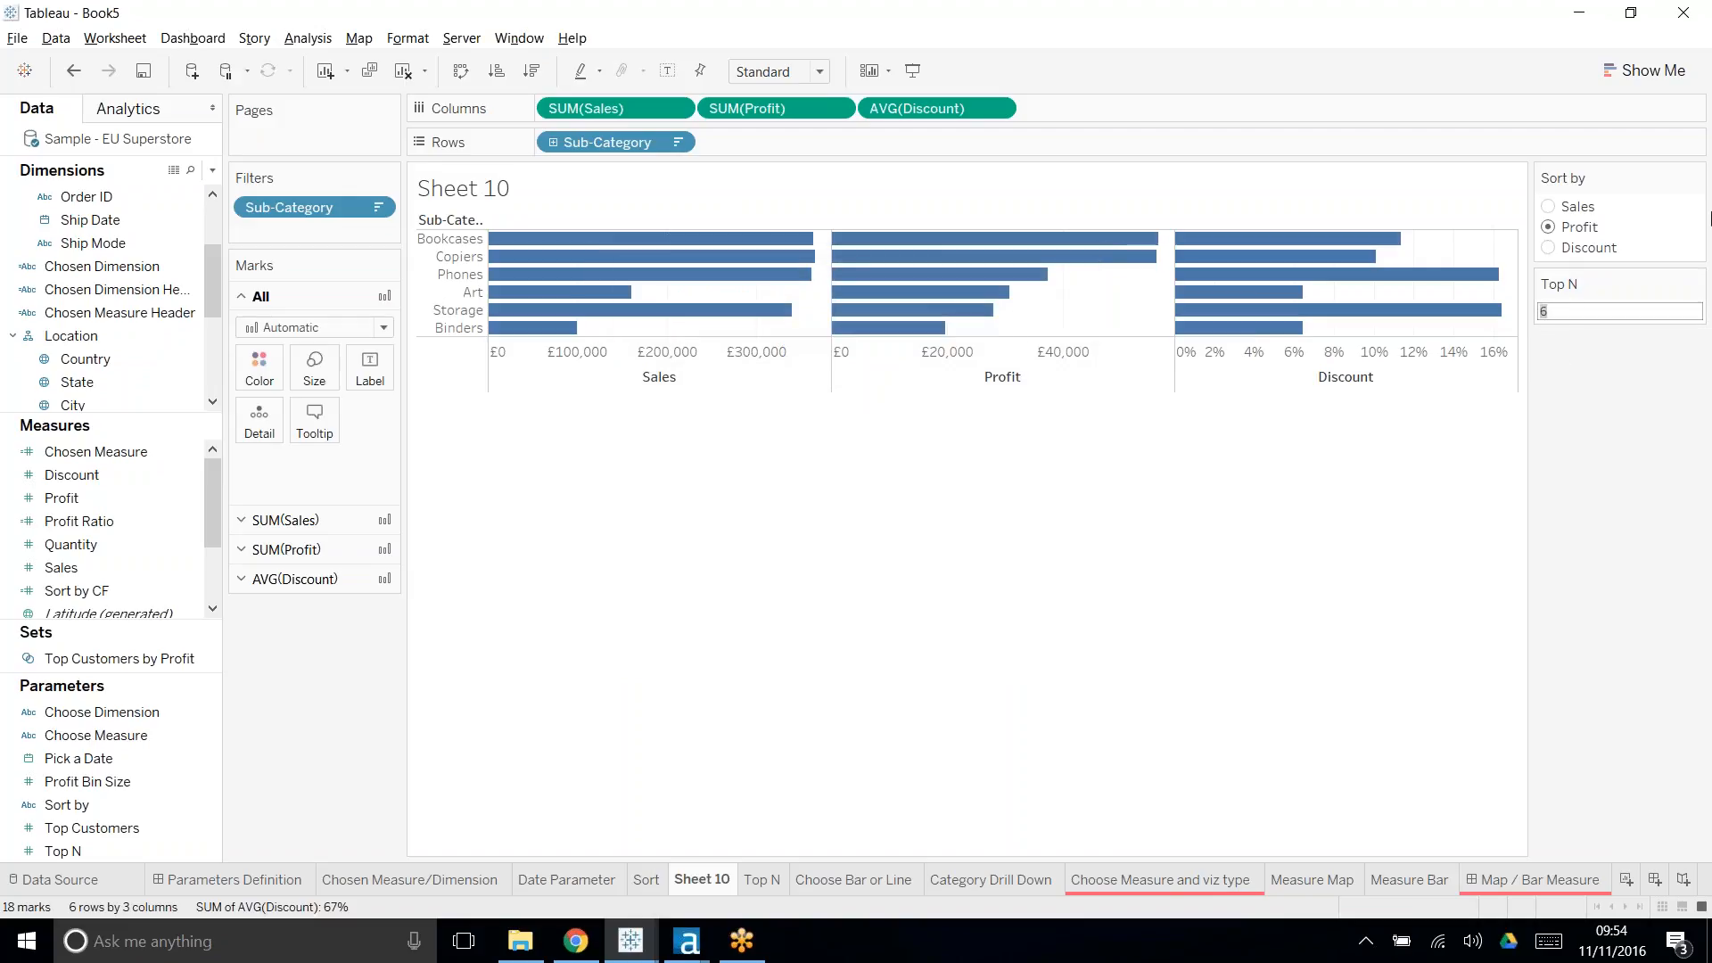
pyautogui.write('18')
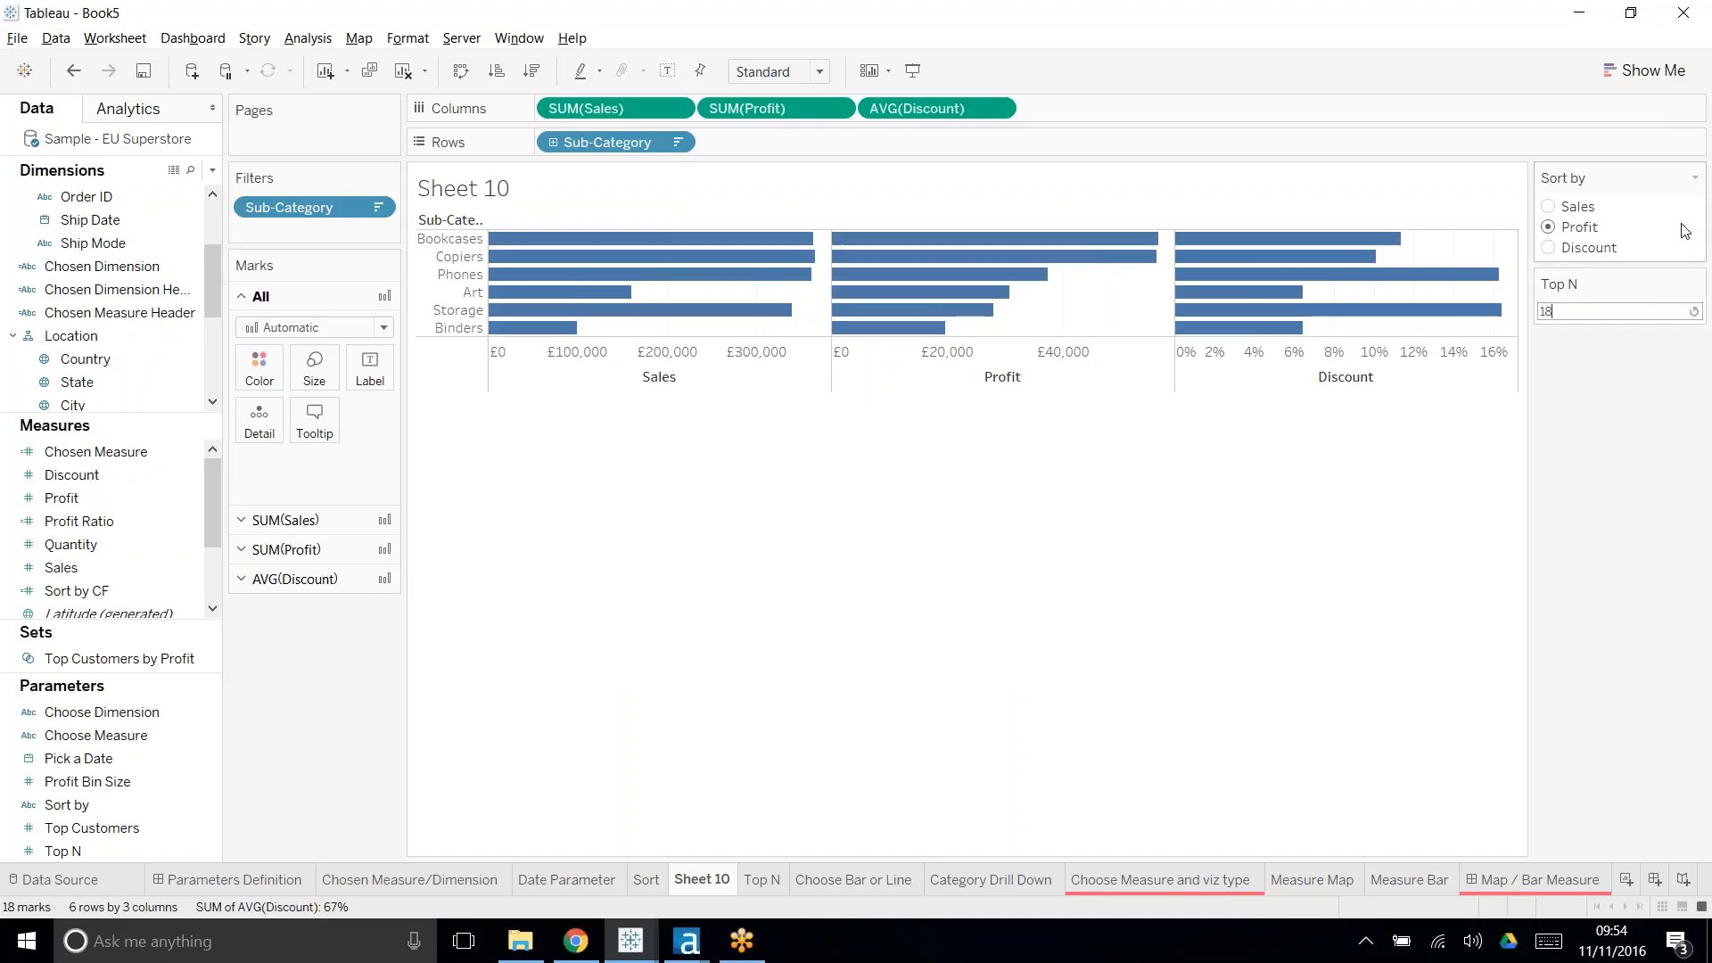
pyautogui.press('Return')
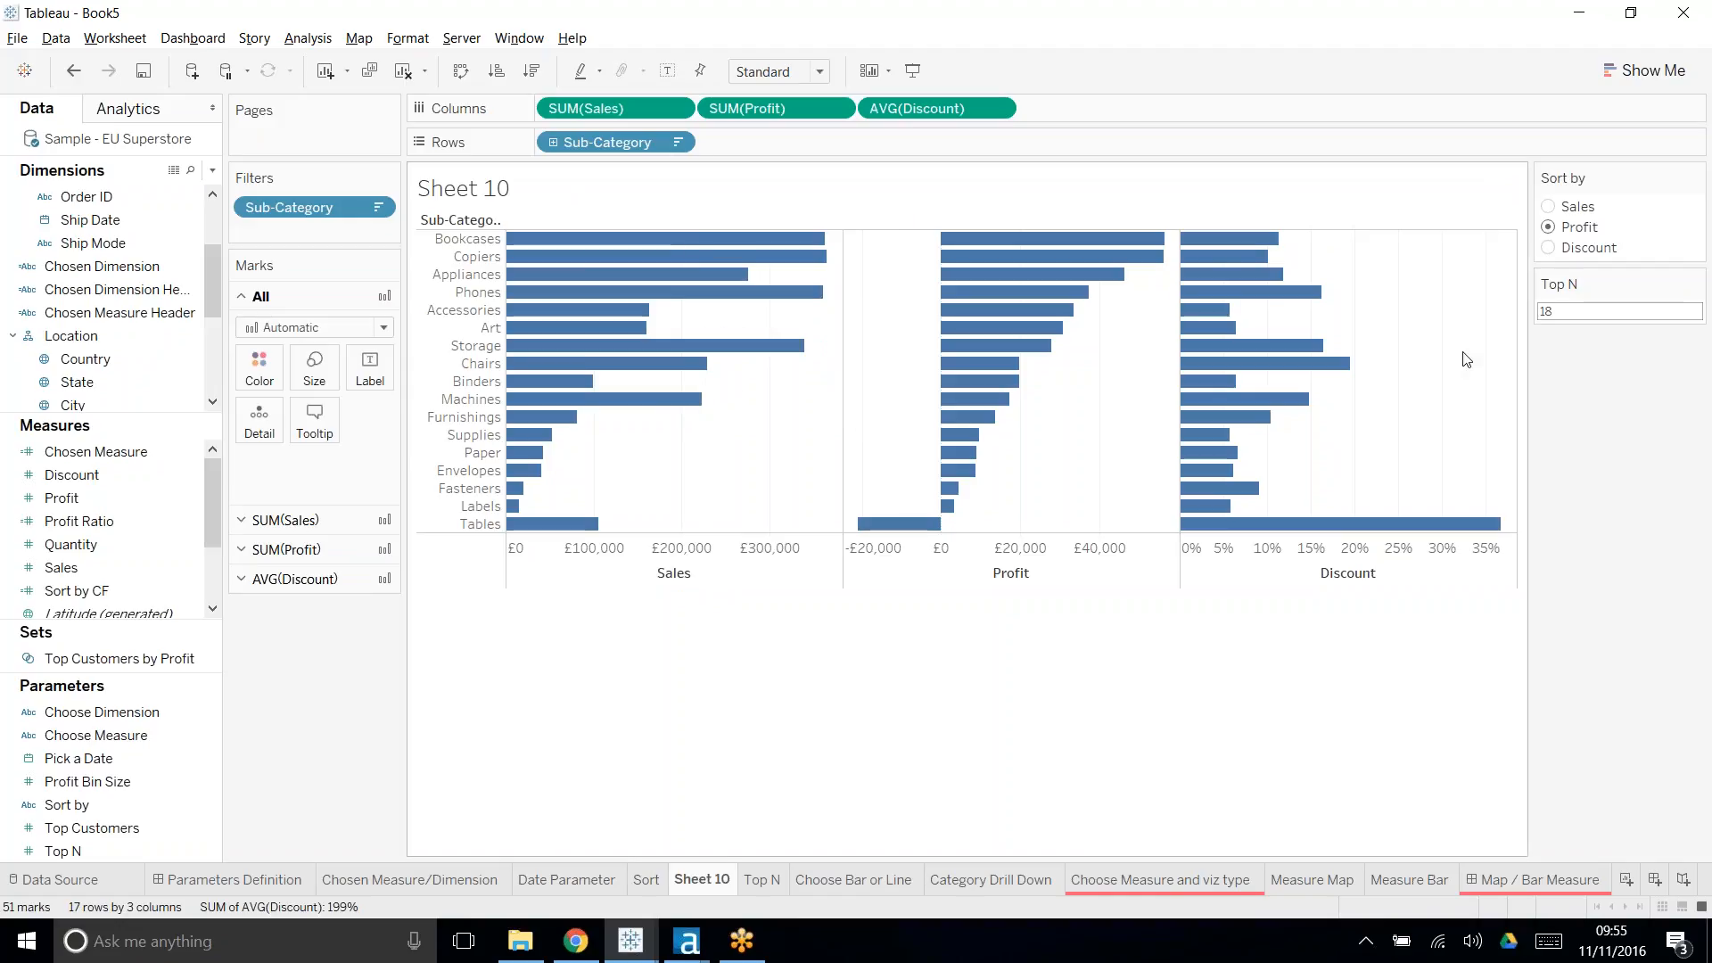
pyautogui.hotkey('ctrl', 'z')
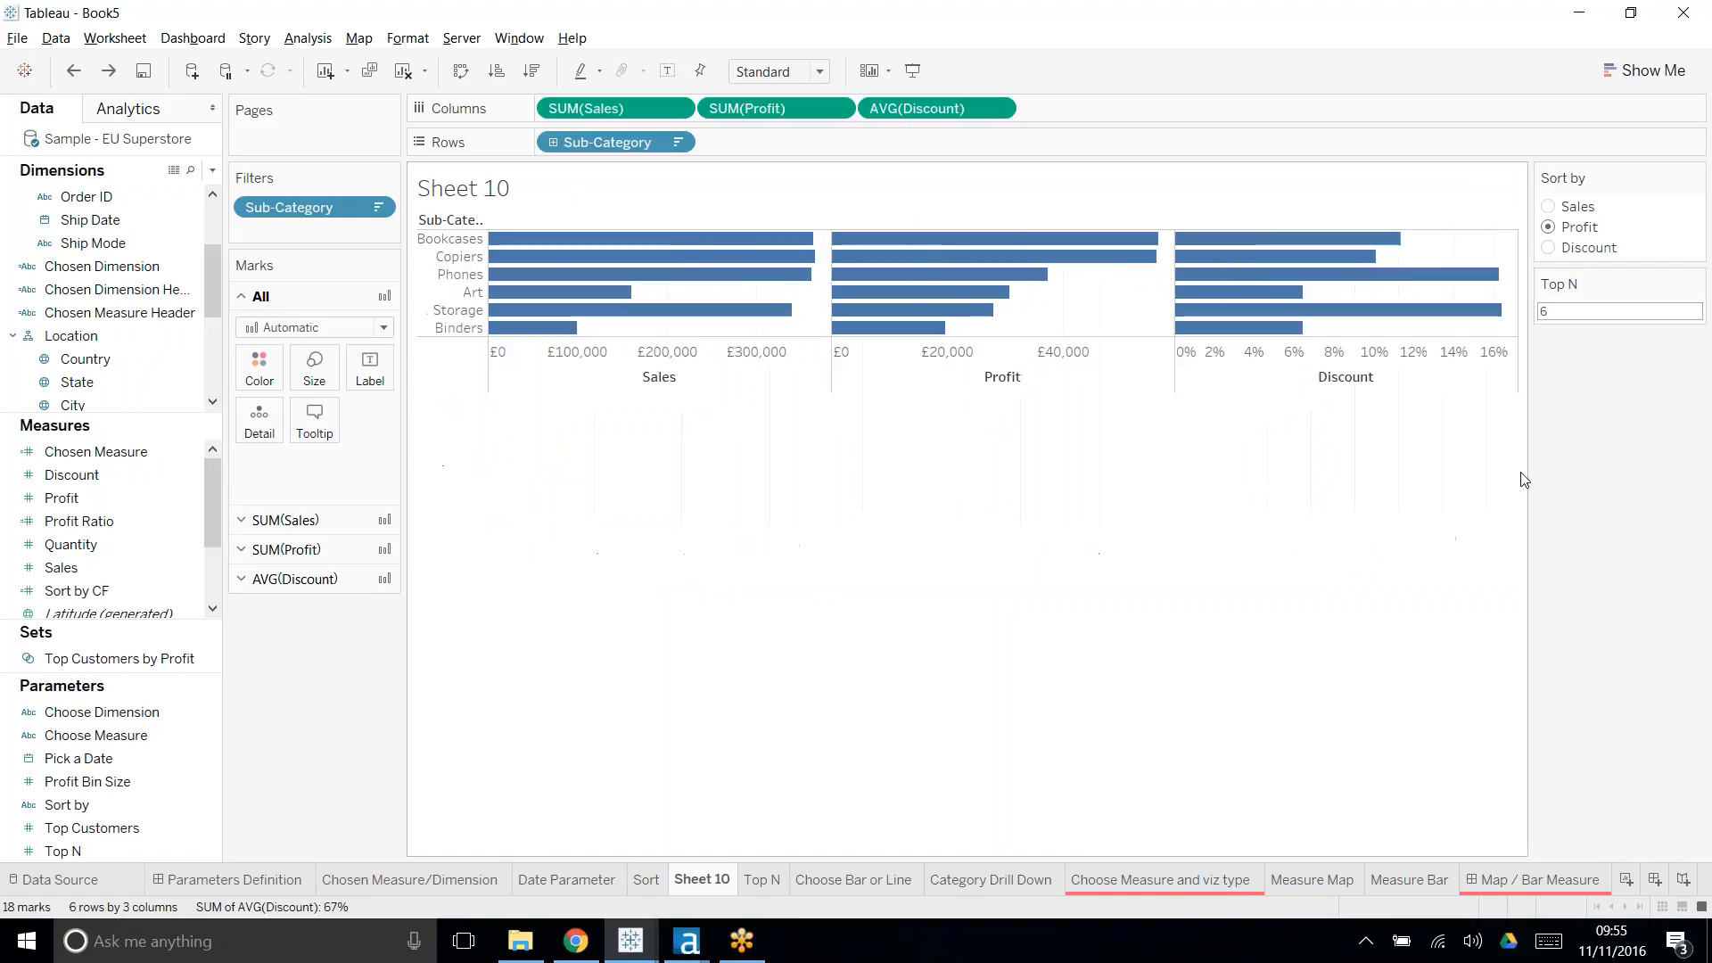
pyautogui.hotkey('ctrl', 'z')
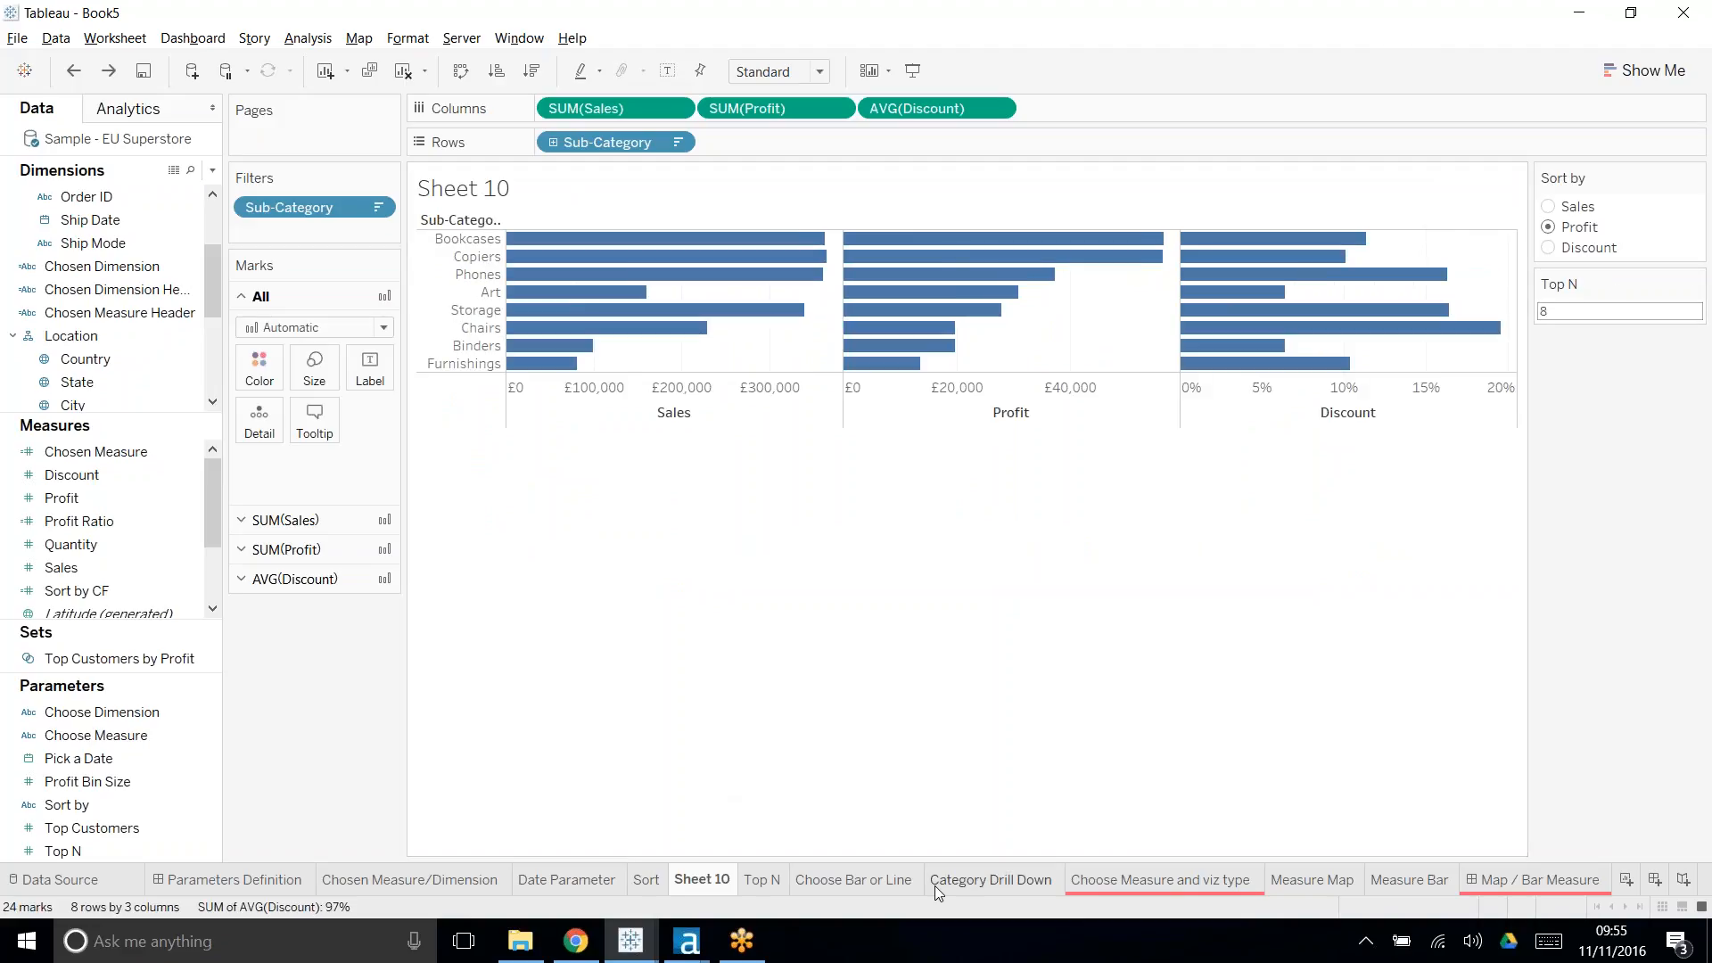
# - View the Choose viz type Sales sheet in the Parameter Class workbook and toggle its chart between Line and Bar
pyautogui.moveTo(843, 883)
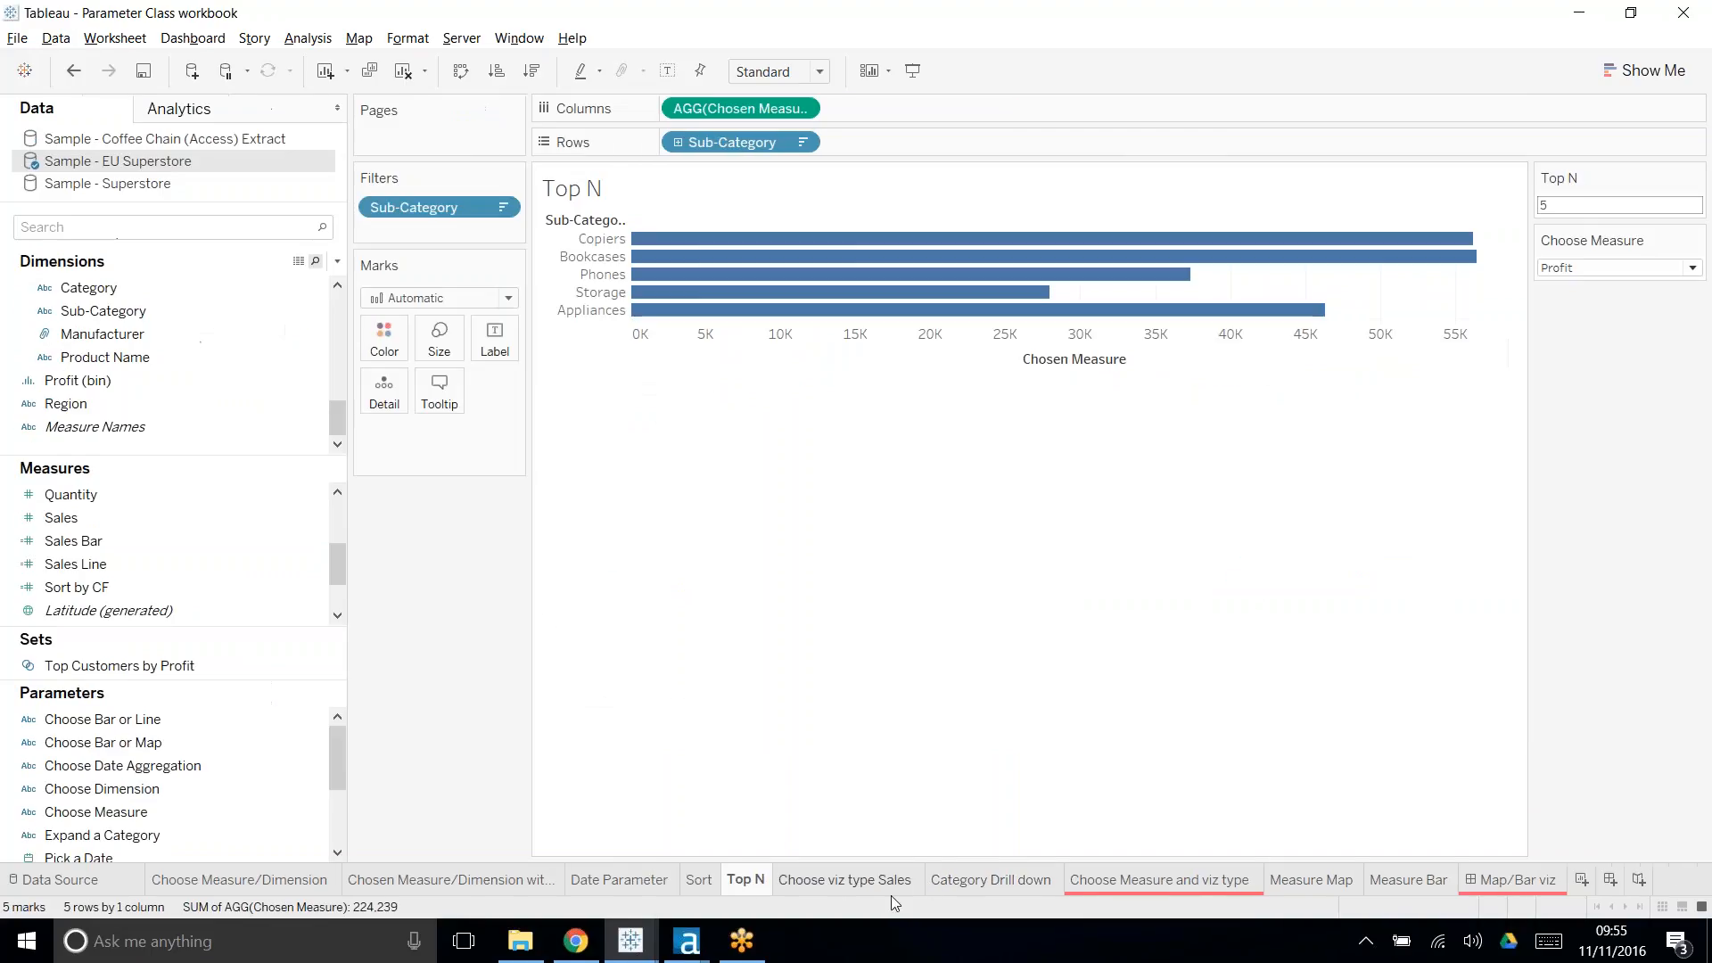
pyautogui.click(838, 883)
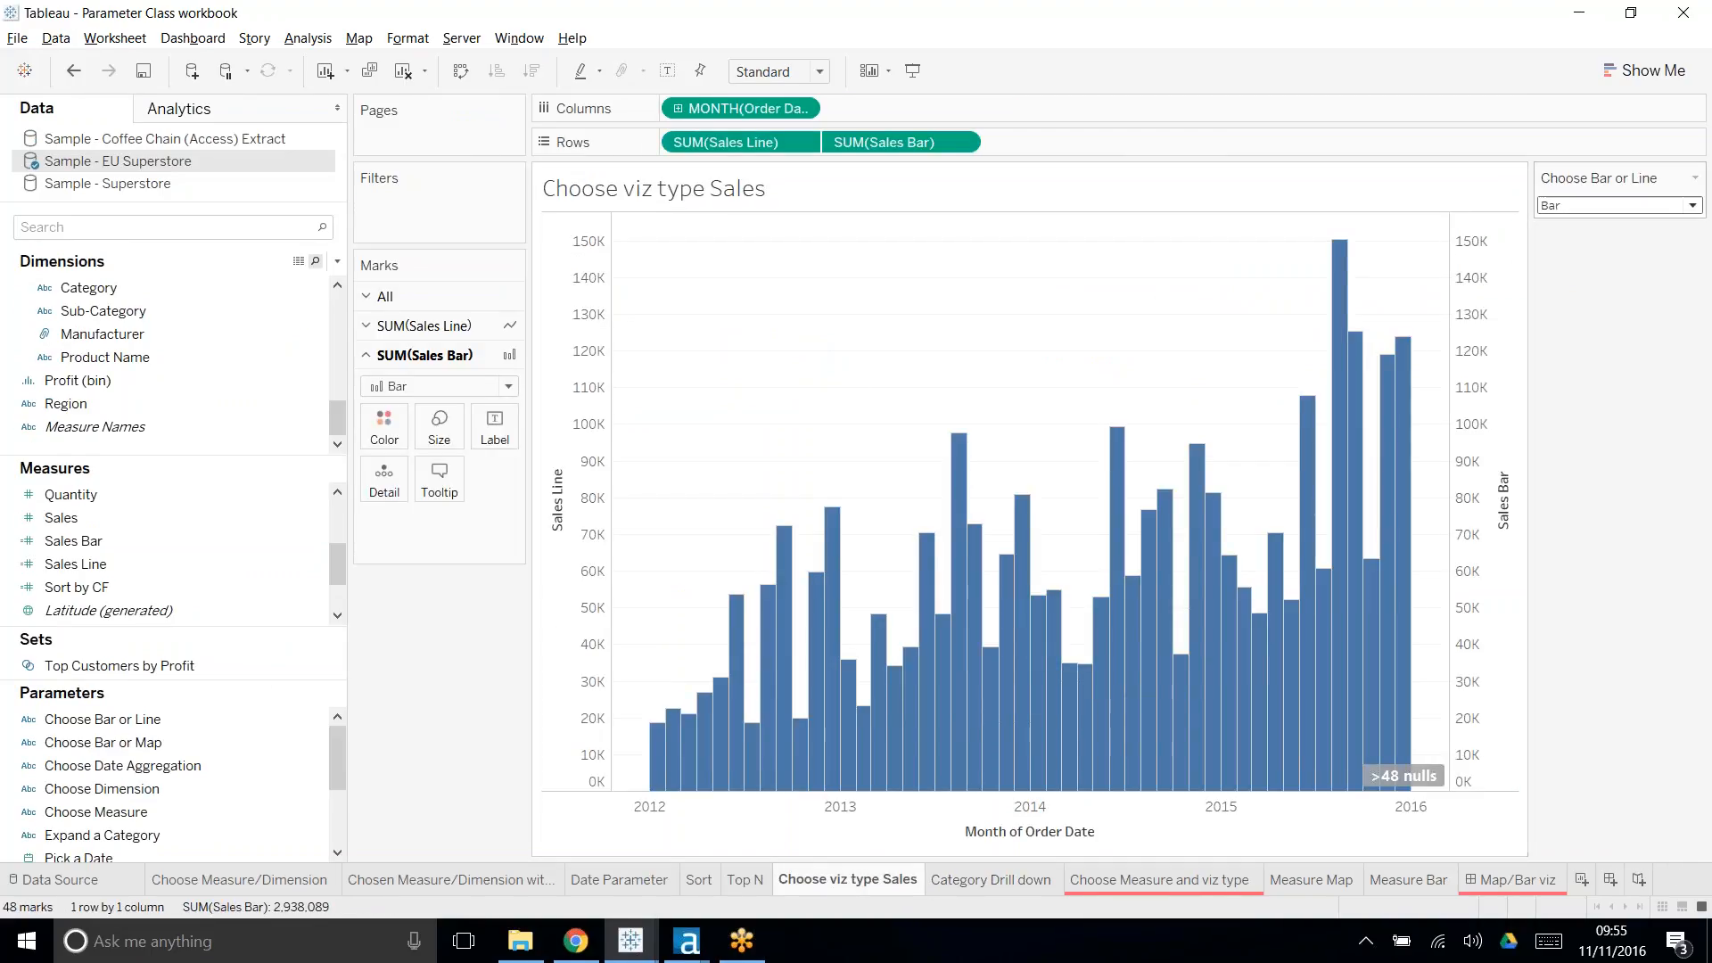
pyautogui.click(1572, 206)
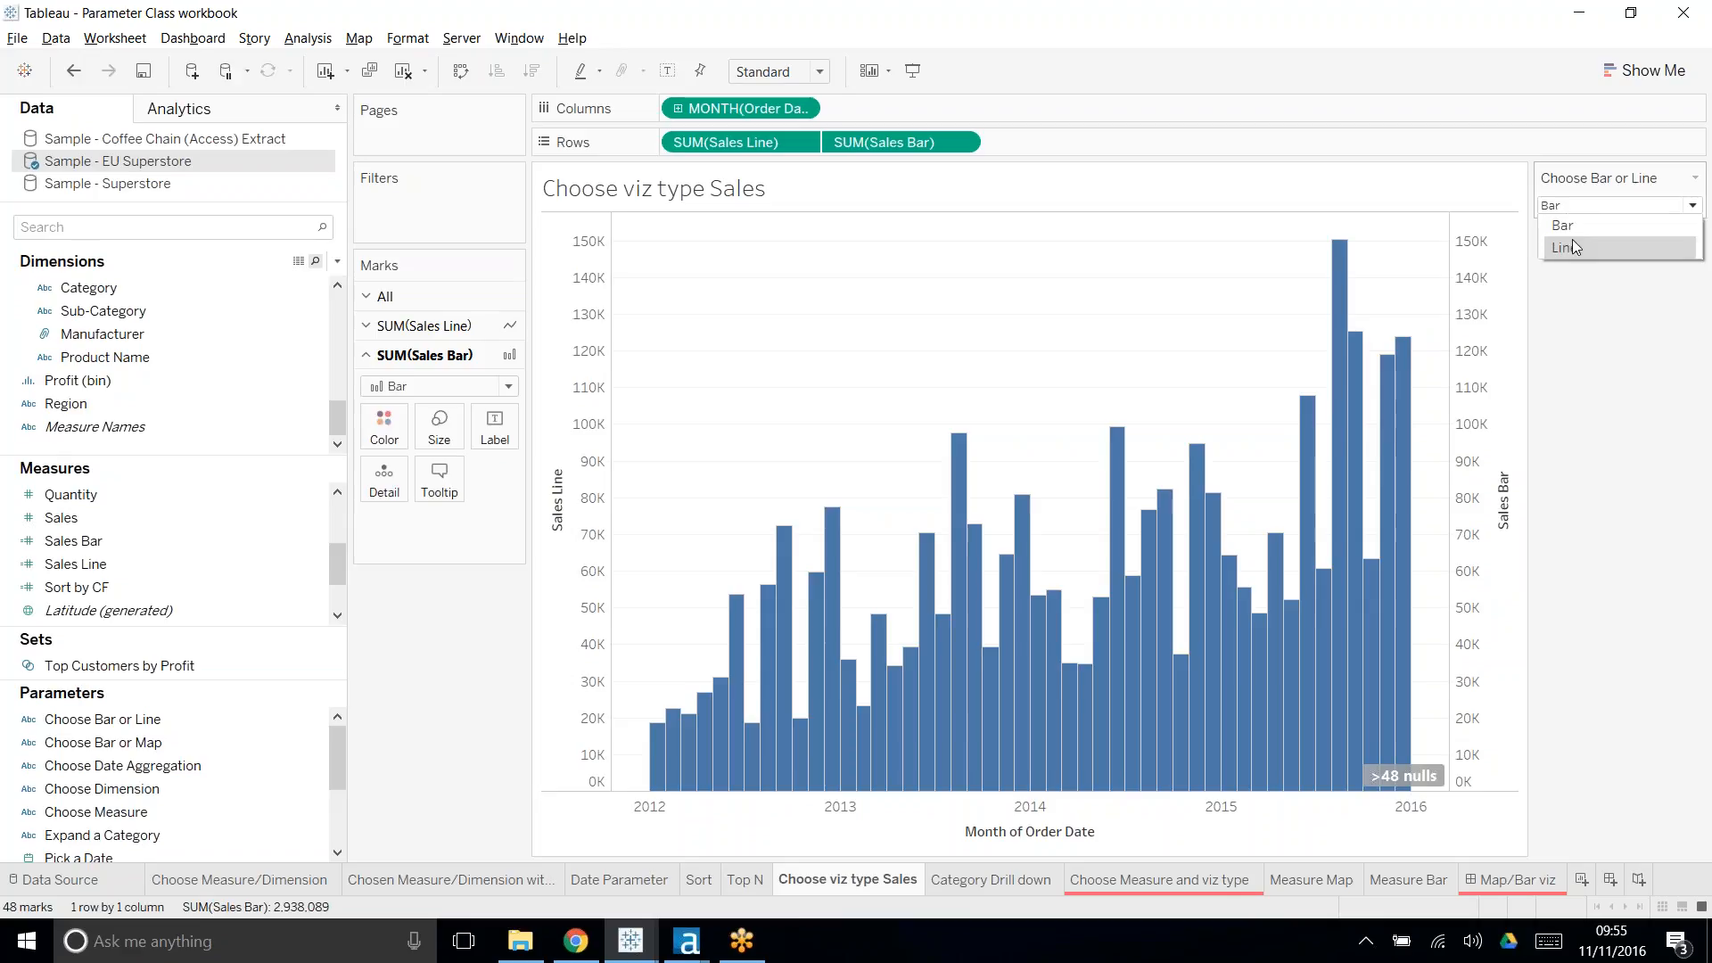
pyautogui.click(1570, 245)
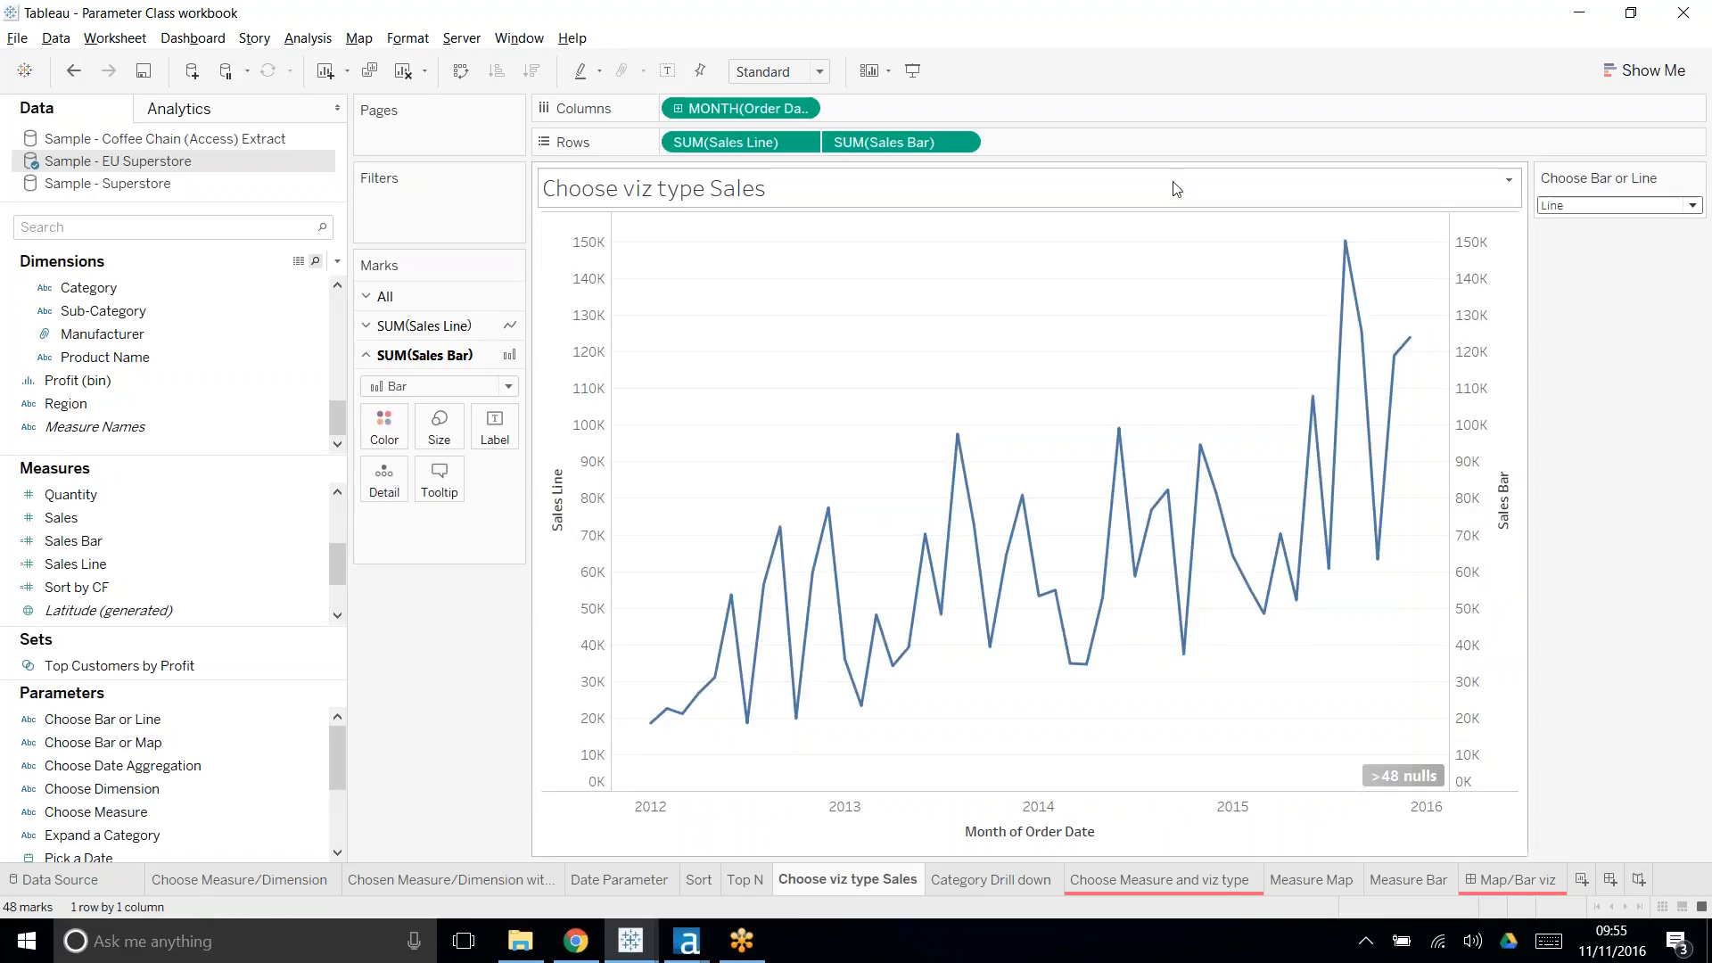
pyautogui.click(1571, 206)
pyautogui.click(1569, 227)
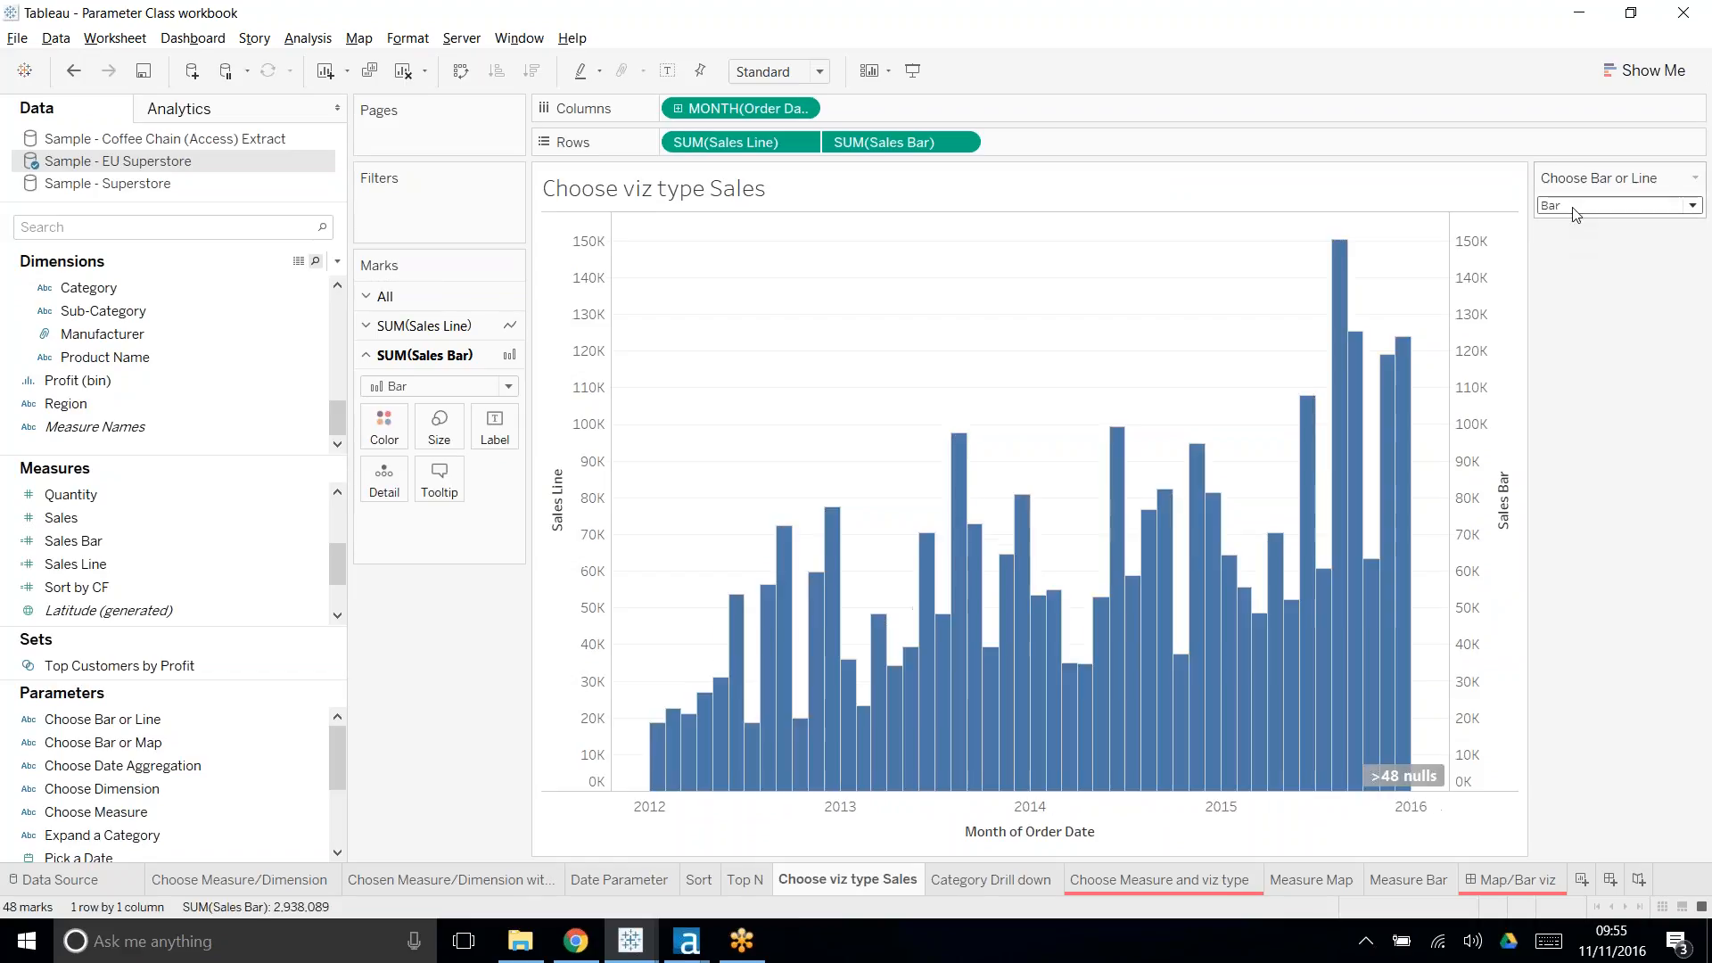
pyautogui.click(1574, 206)
pyautogui.click(1577, 247)
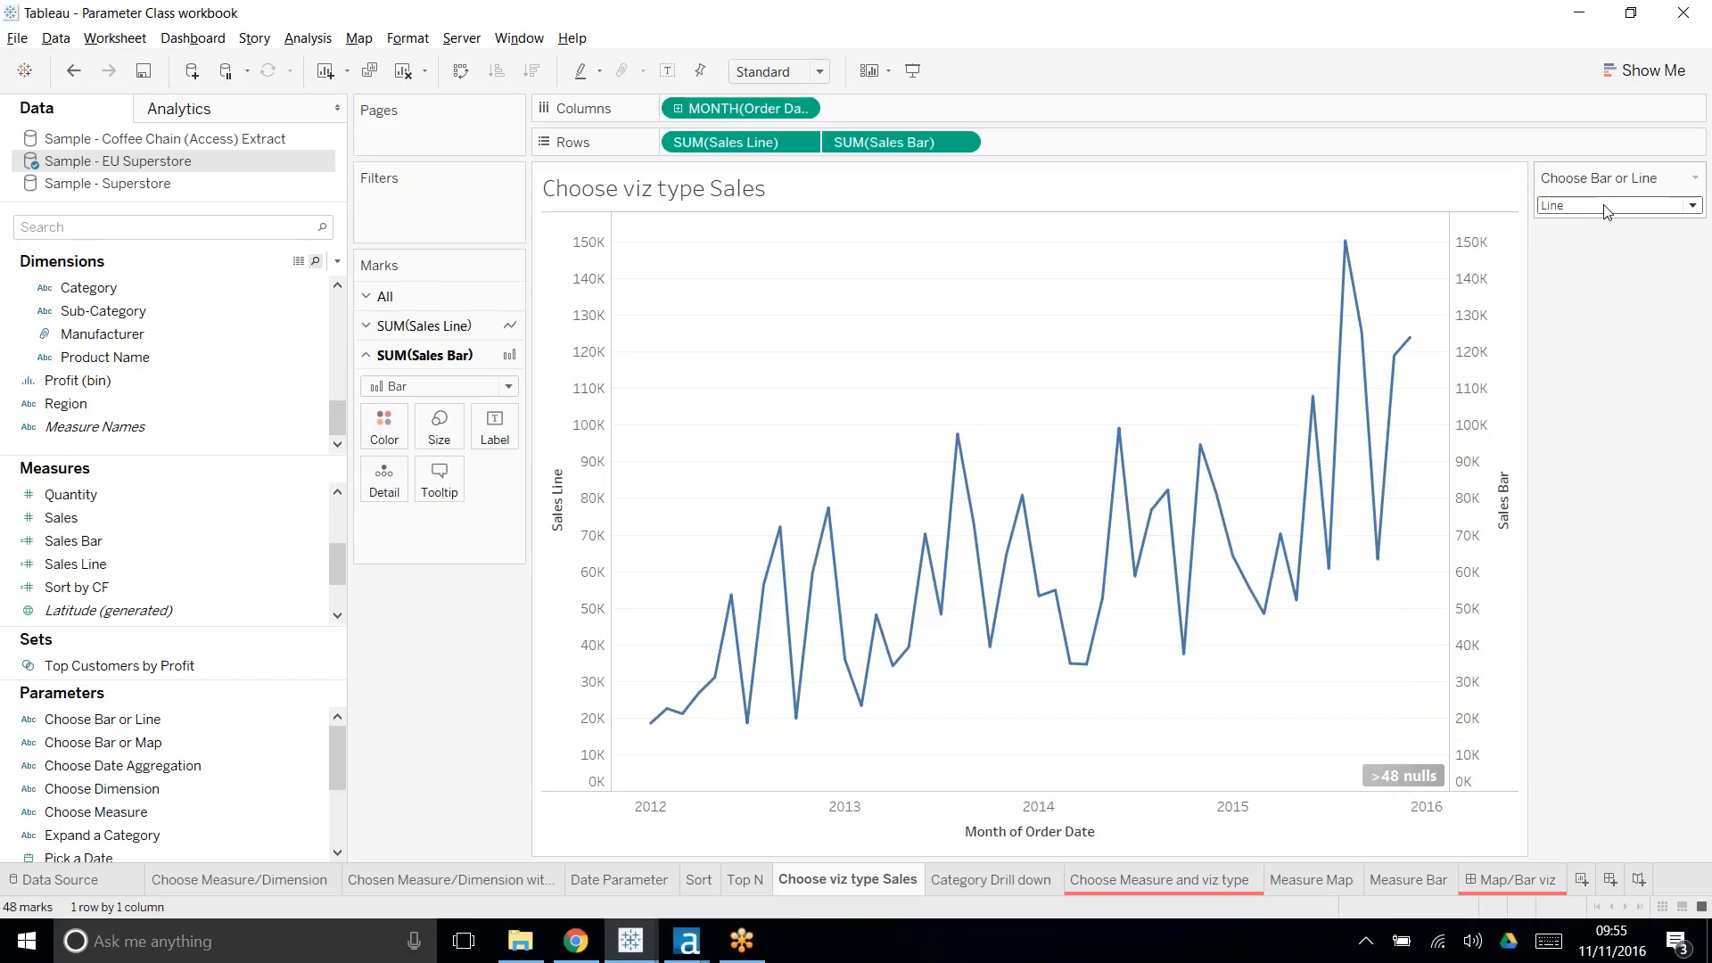
pyautogui.click(1601, 206)
pyautogui.click(1603, 226)
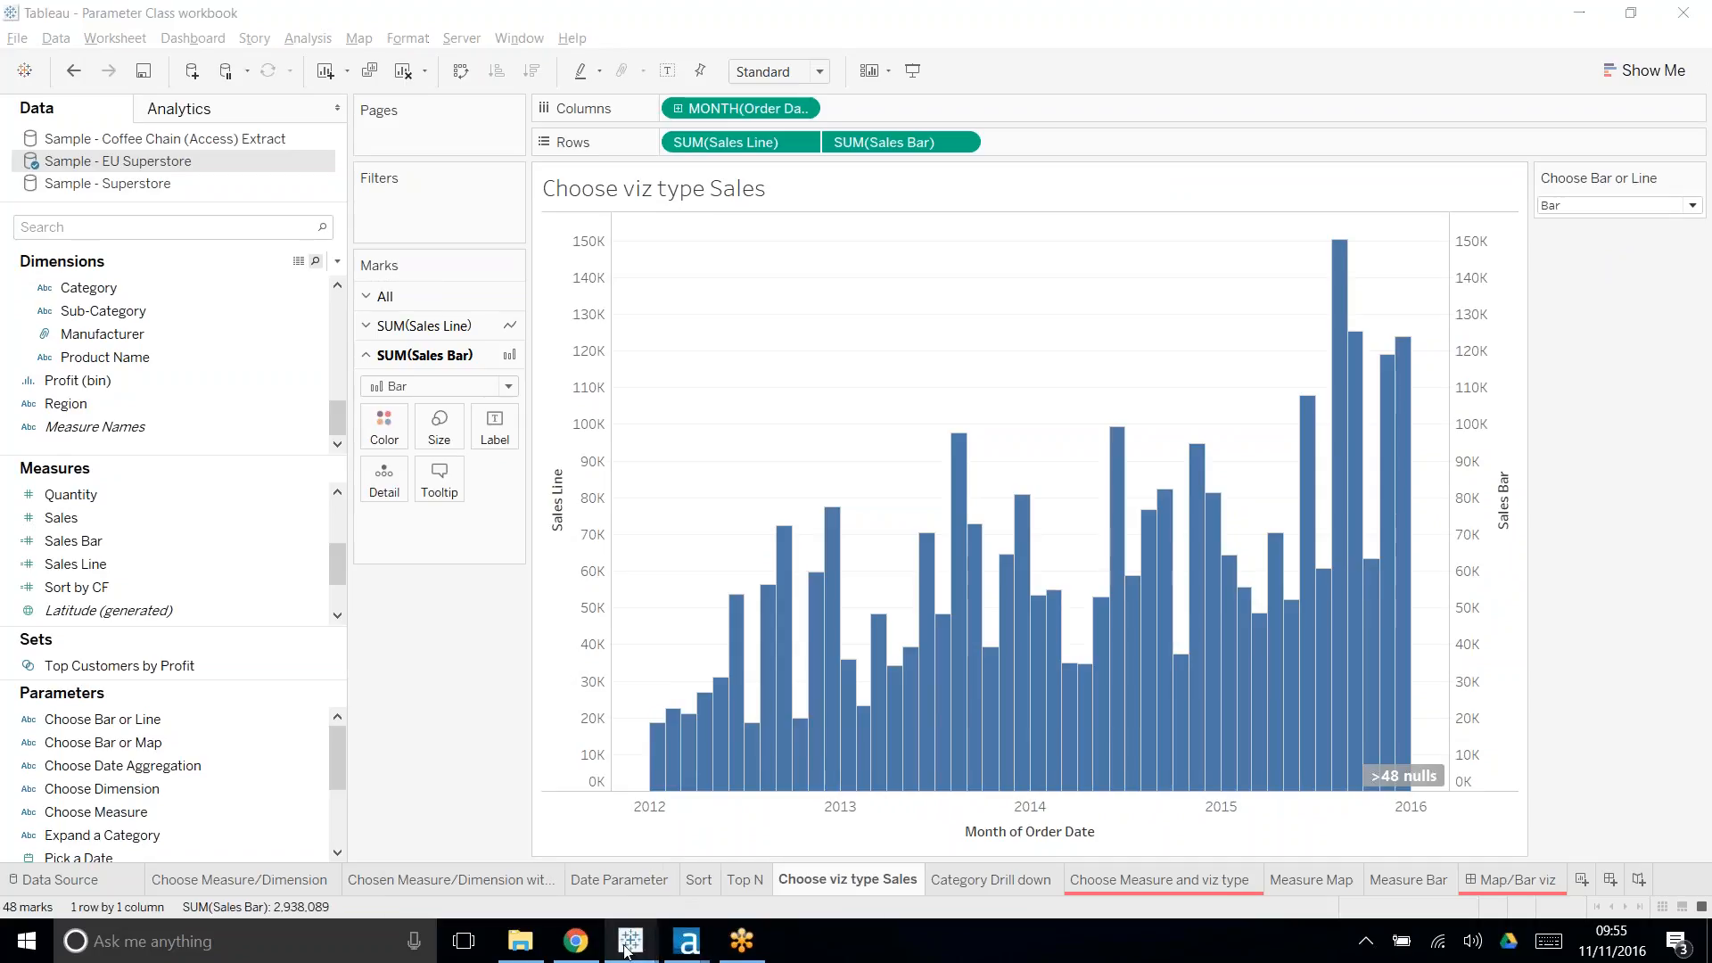
# - Return to the Book5 workbook and open its empty Choose Bar or Line sheet
pyautogui.moveTo(624, 942)
pyautogui.click(691, 883)
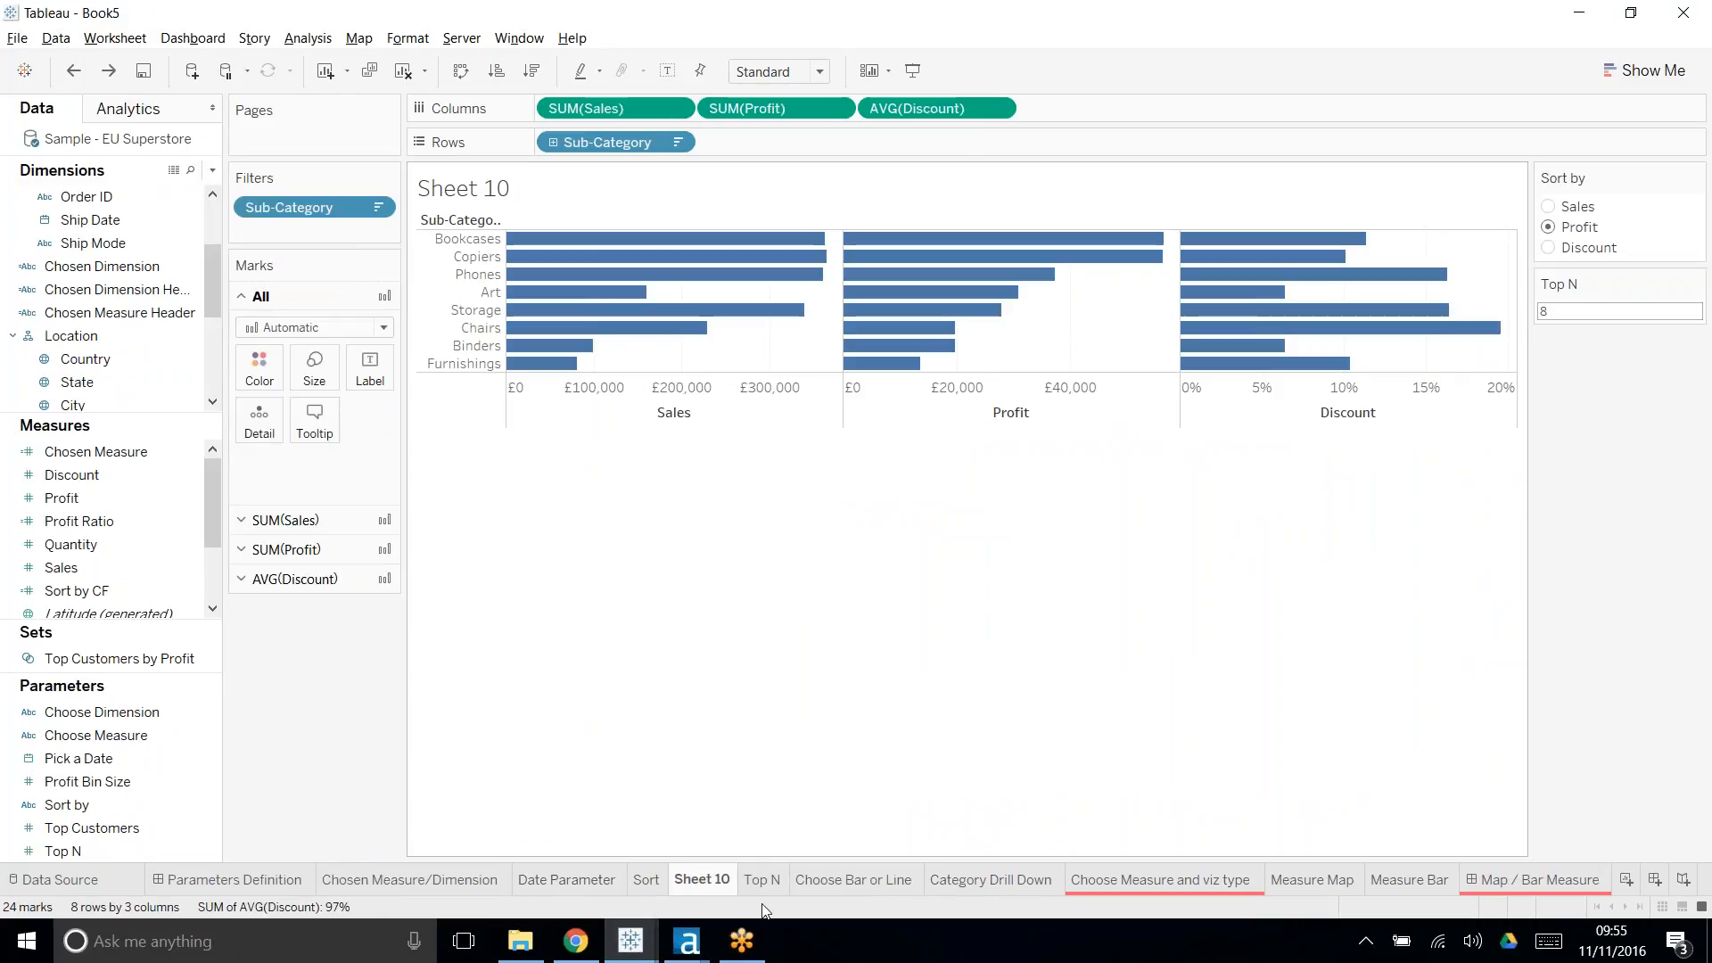
pyautogui.click(863, 888)
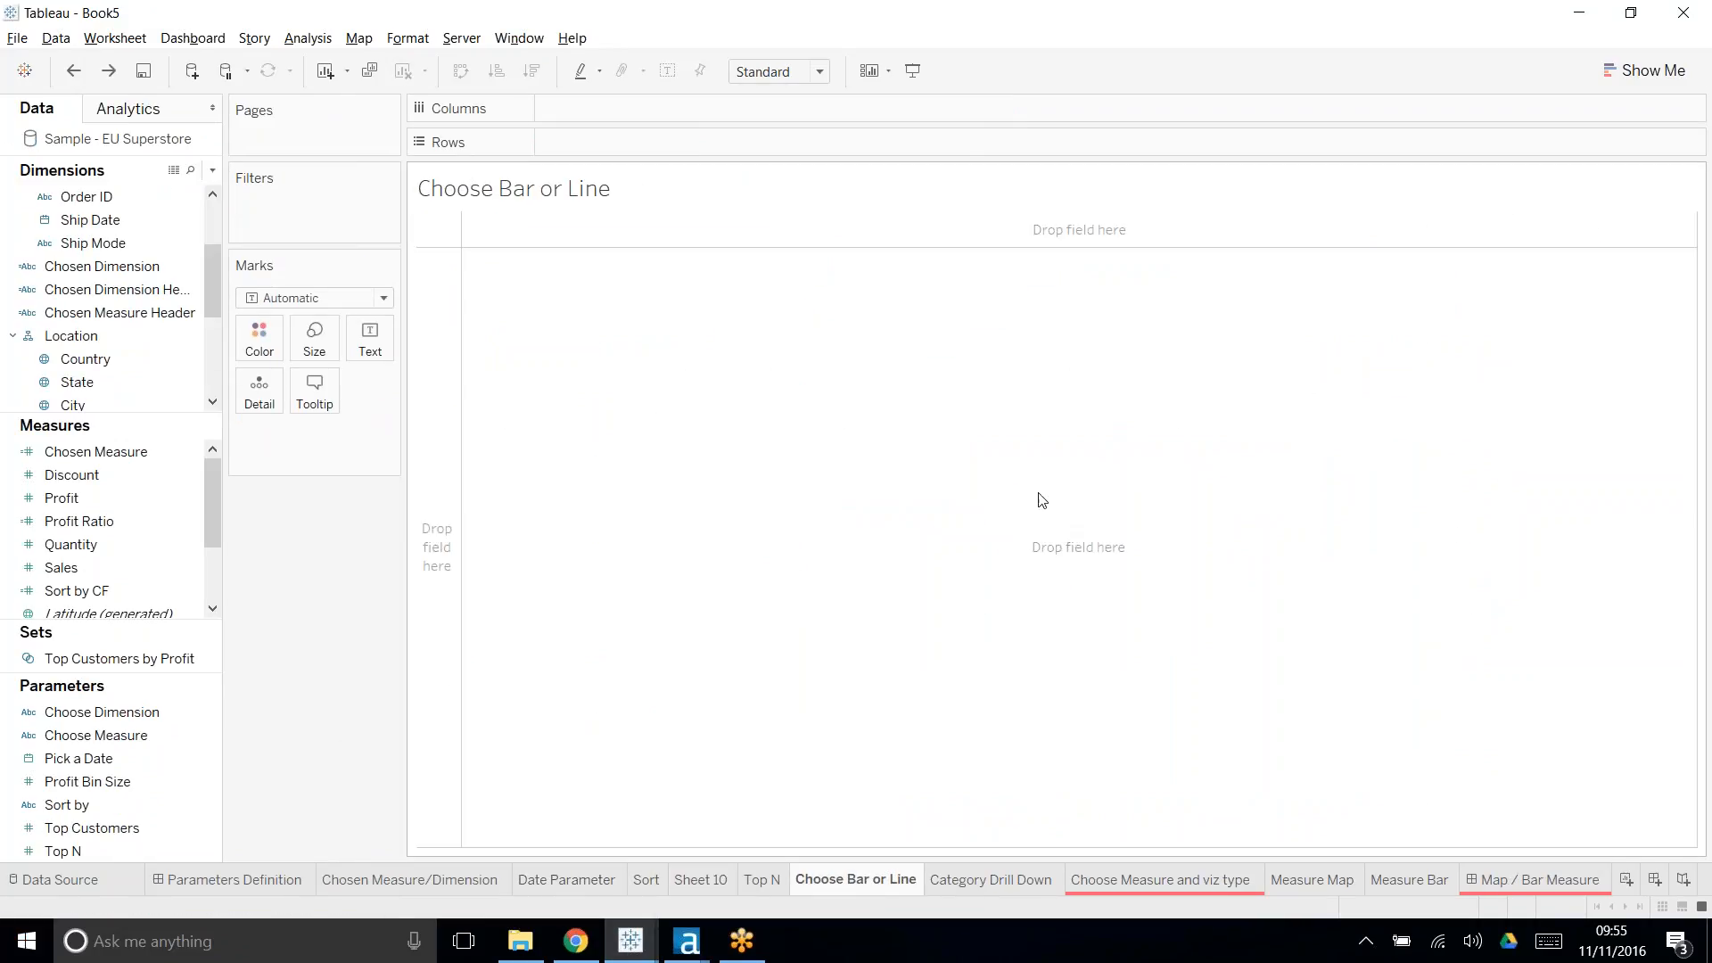
# - Plot the sum of Sales on rows against continuous MONTH(Order Date) on columns in the Choose Bar or Line sheet
pyautogui.hotkey('alt', 'Tab')
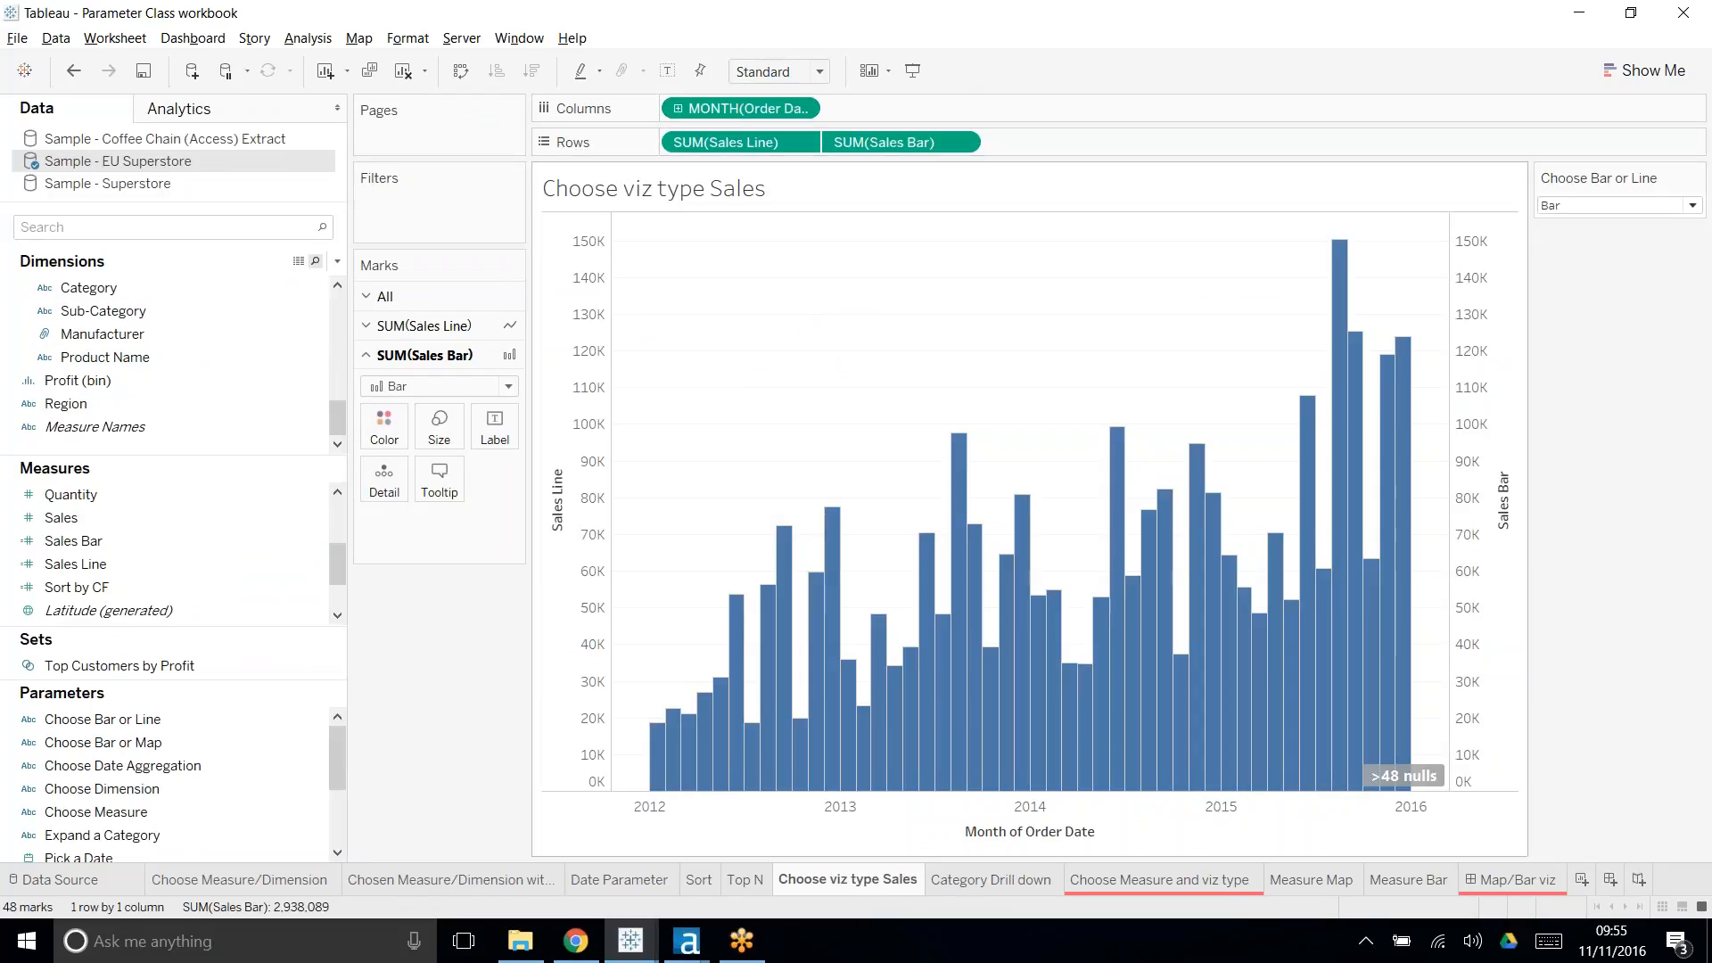
pyautogui.hotkey('alt', 'Tab')
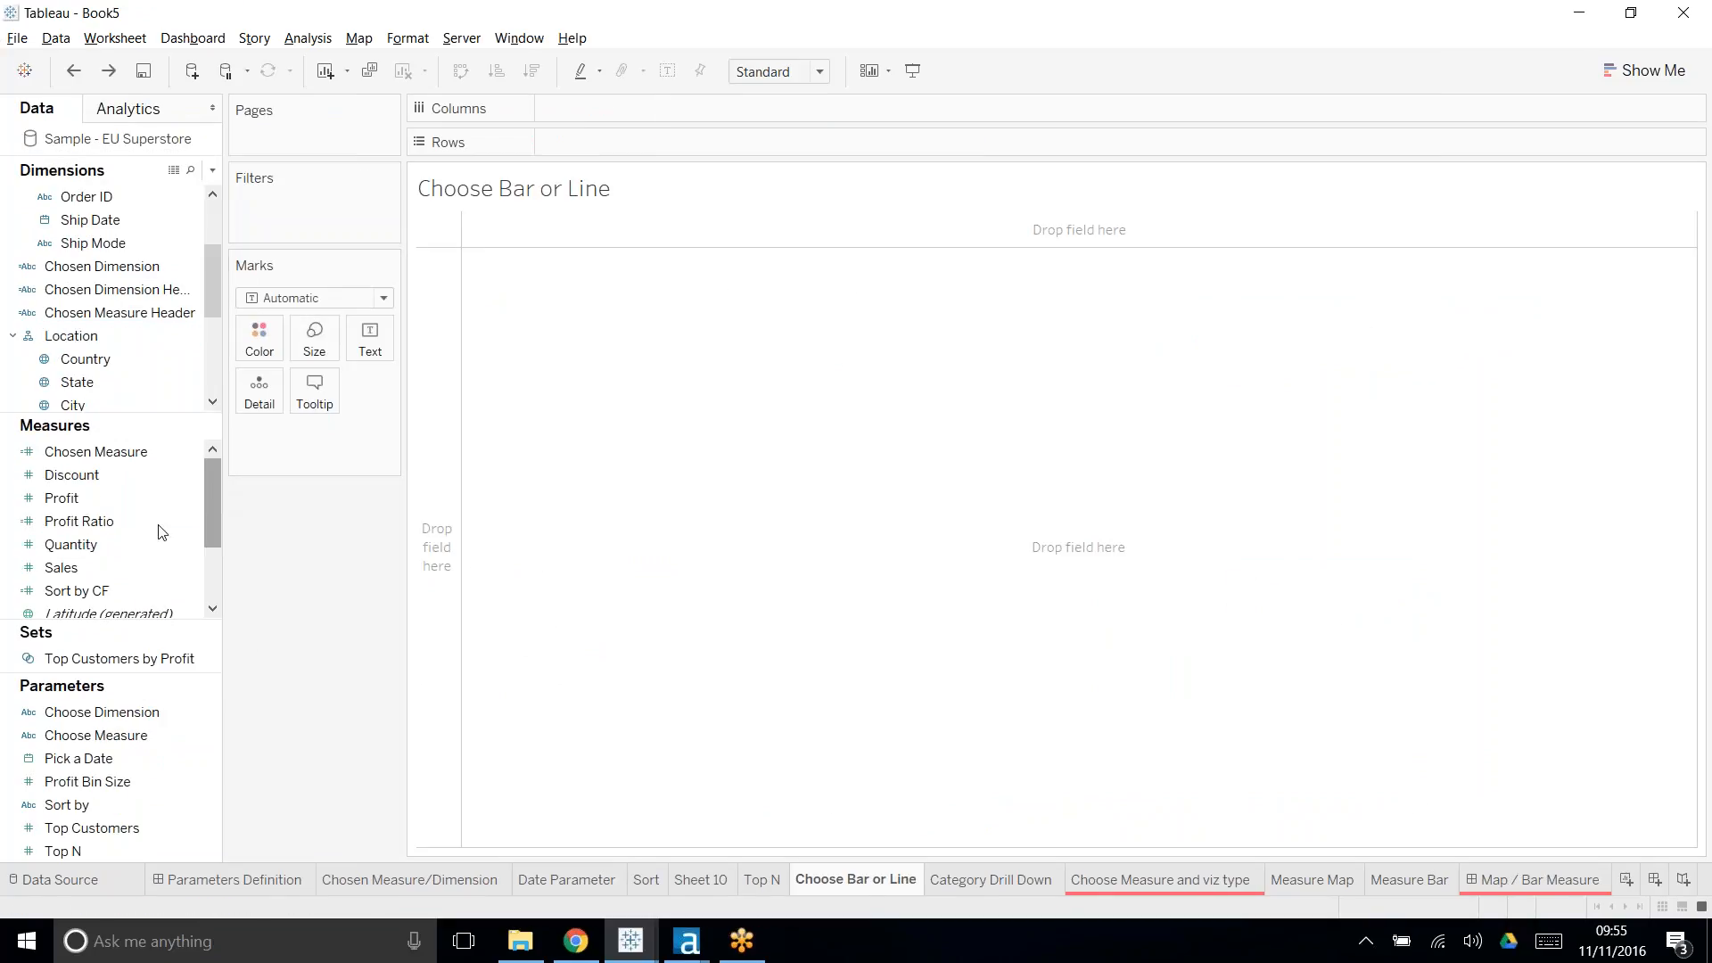
pyautogui.moveTo(63, 567); pyautogui.dragTo(624, 142)
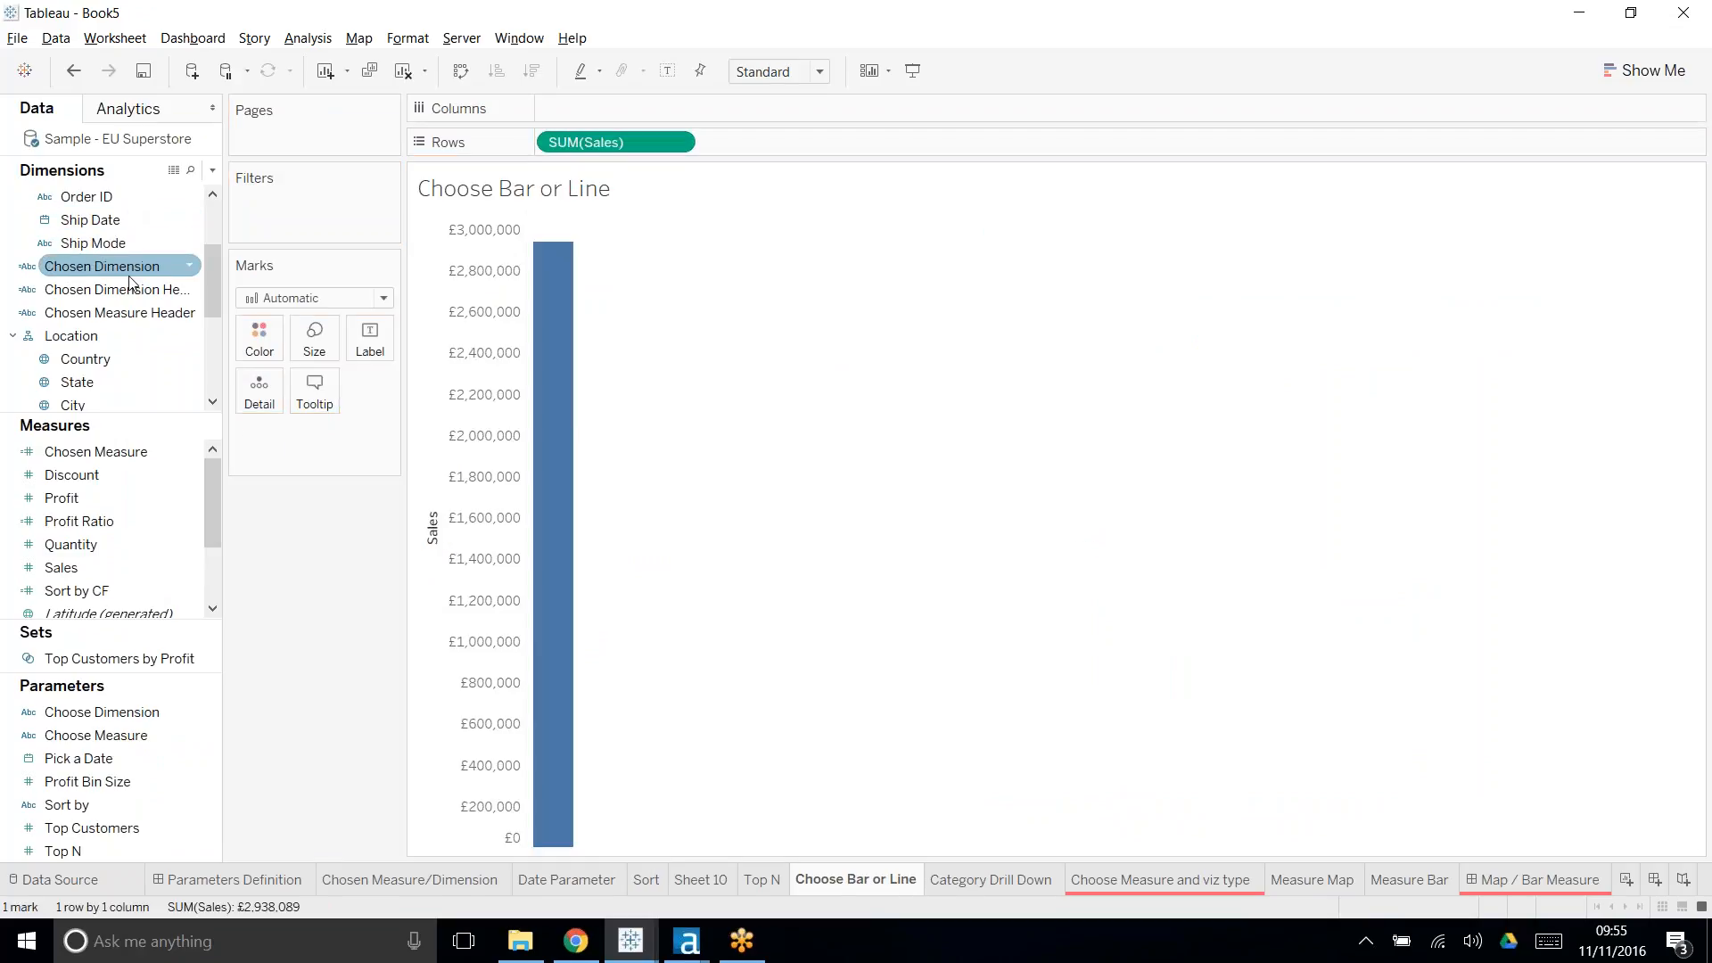
pyautogui.scroll(1, 124, 264)
pyautogui.moveTo(107, 243); pyautogui.dragTo(626, 105)
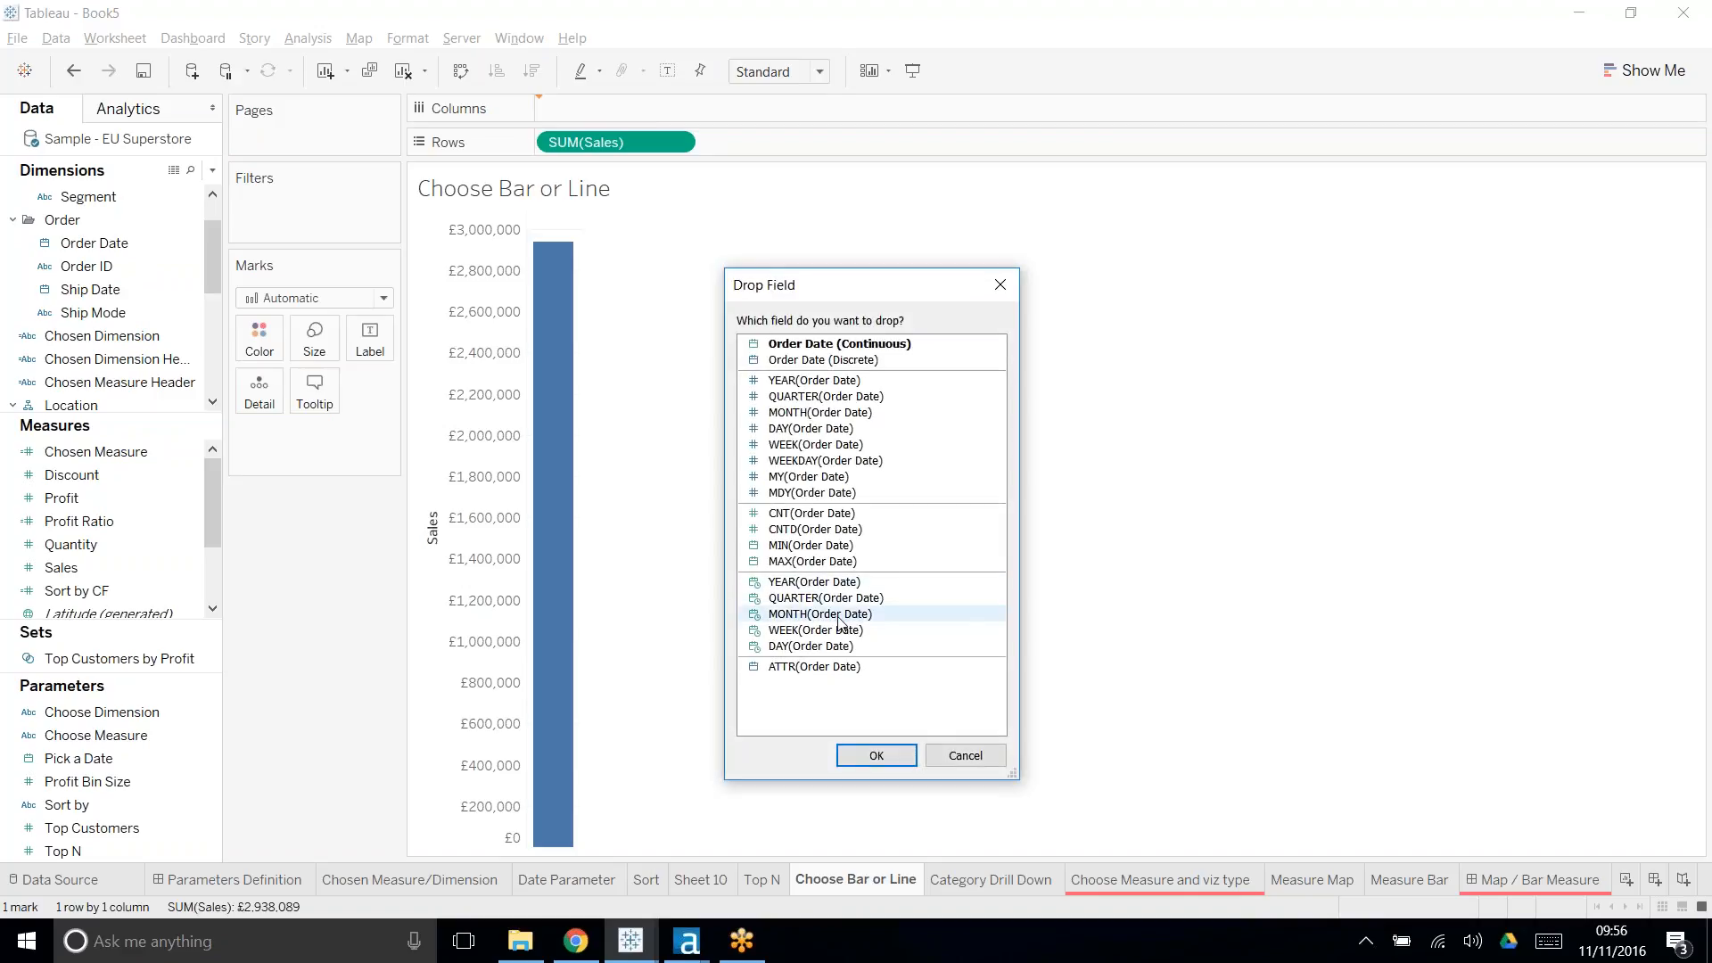
pyautogui.click(852, 616)
pyautogui.click(876, 755)
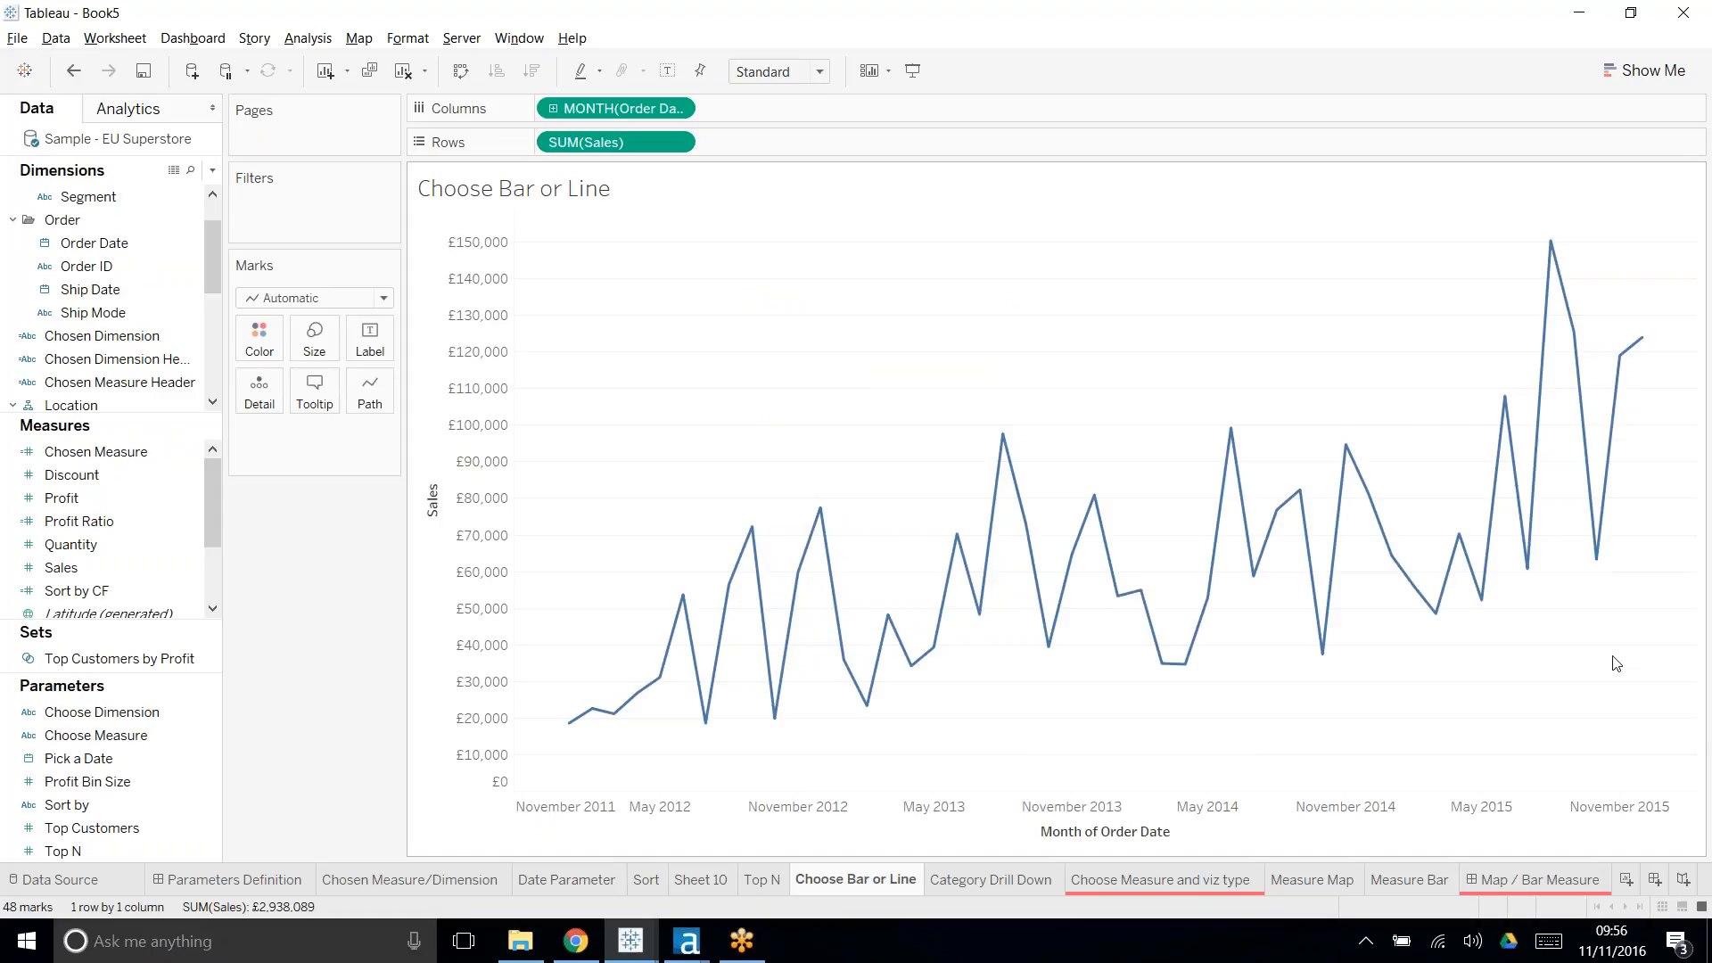
# - Try the Bar mark type on the monthly Sales chart and set the mark type to Line
pyautogui.click(337, 298)
pyautogui.click(267, 342)
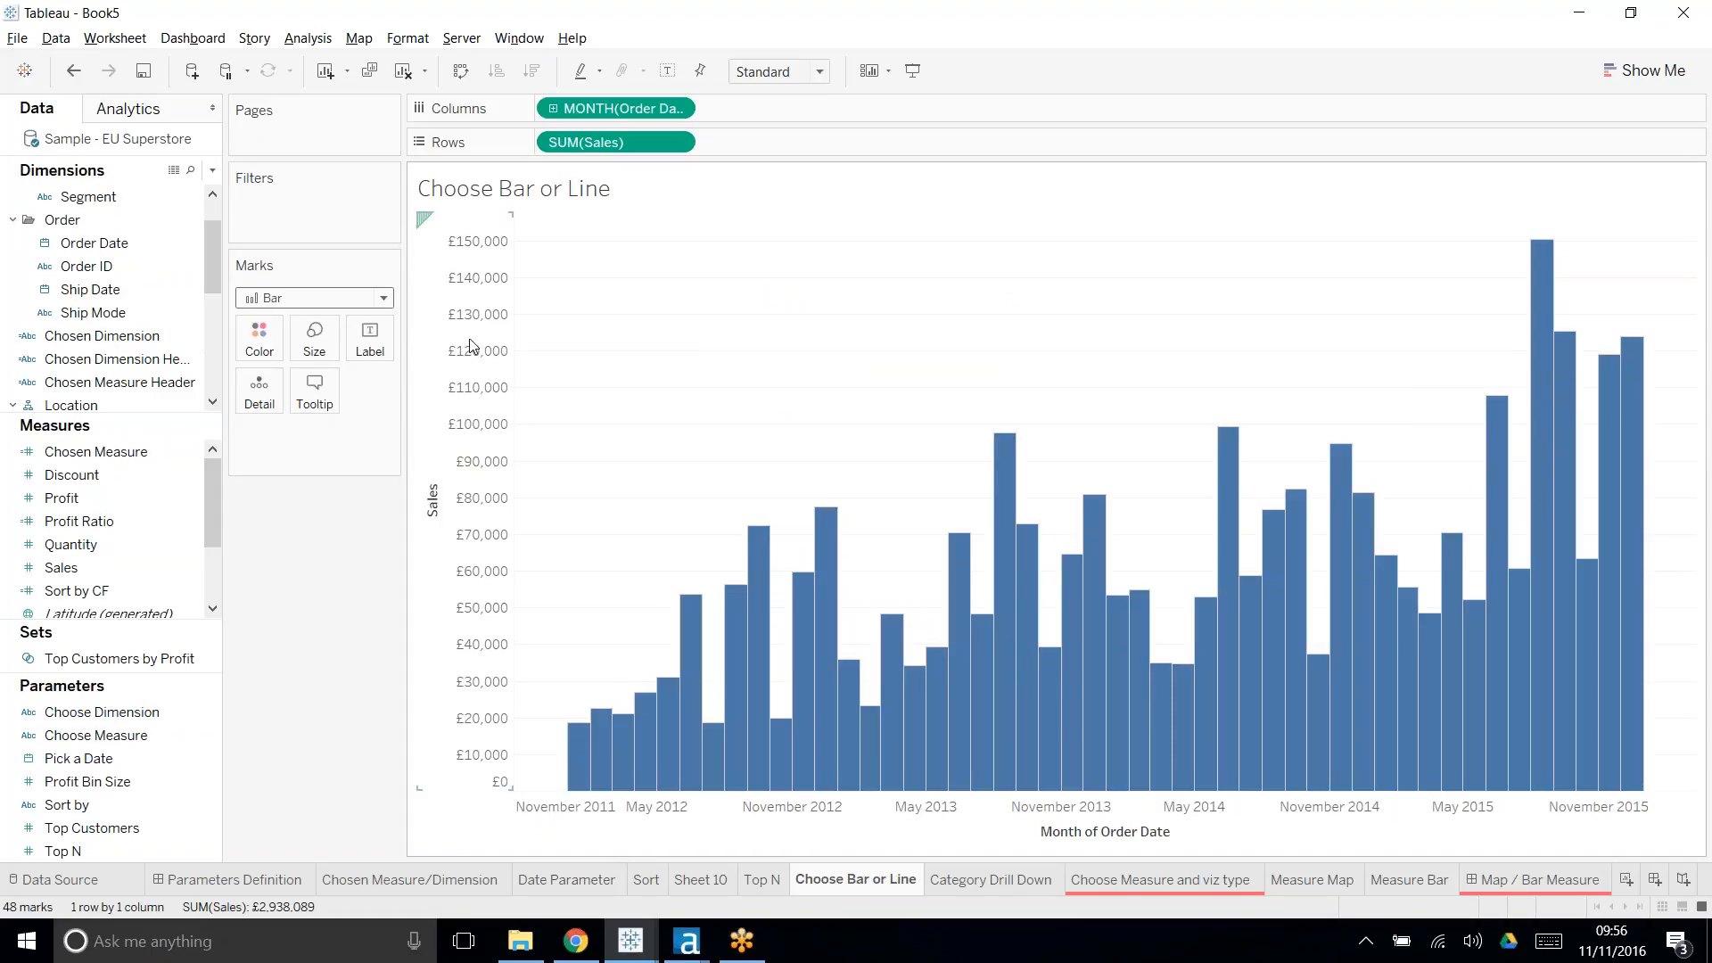
pyautogui.click(339, 298)
pyautogui.click(276, 365)
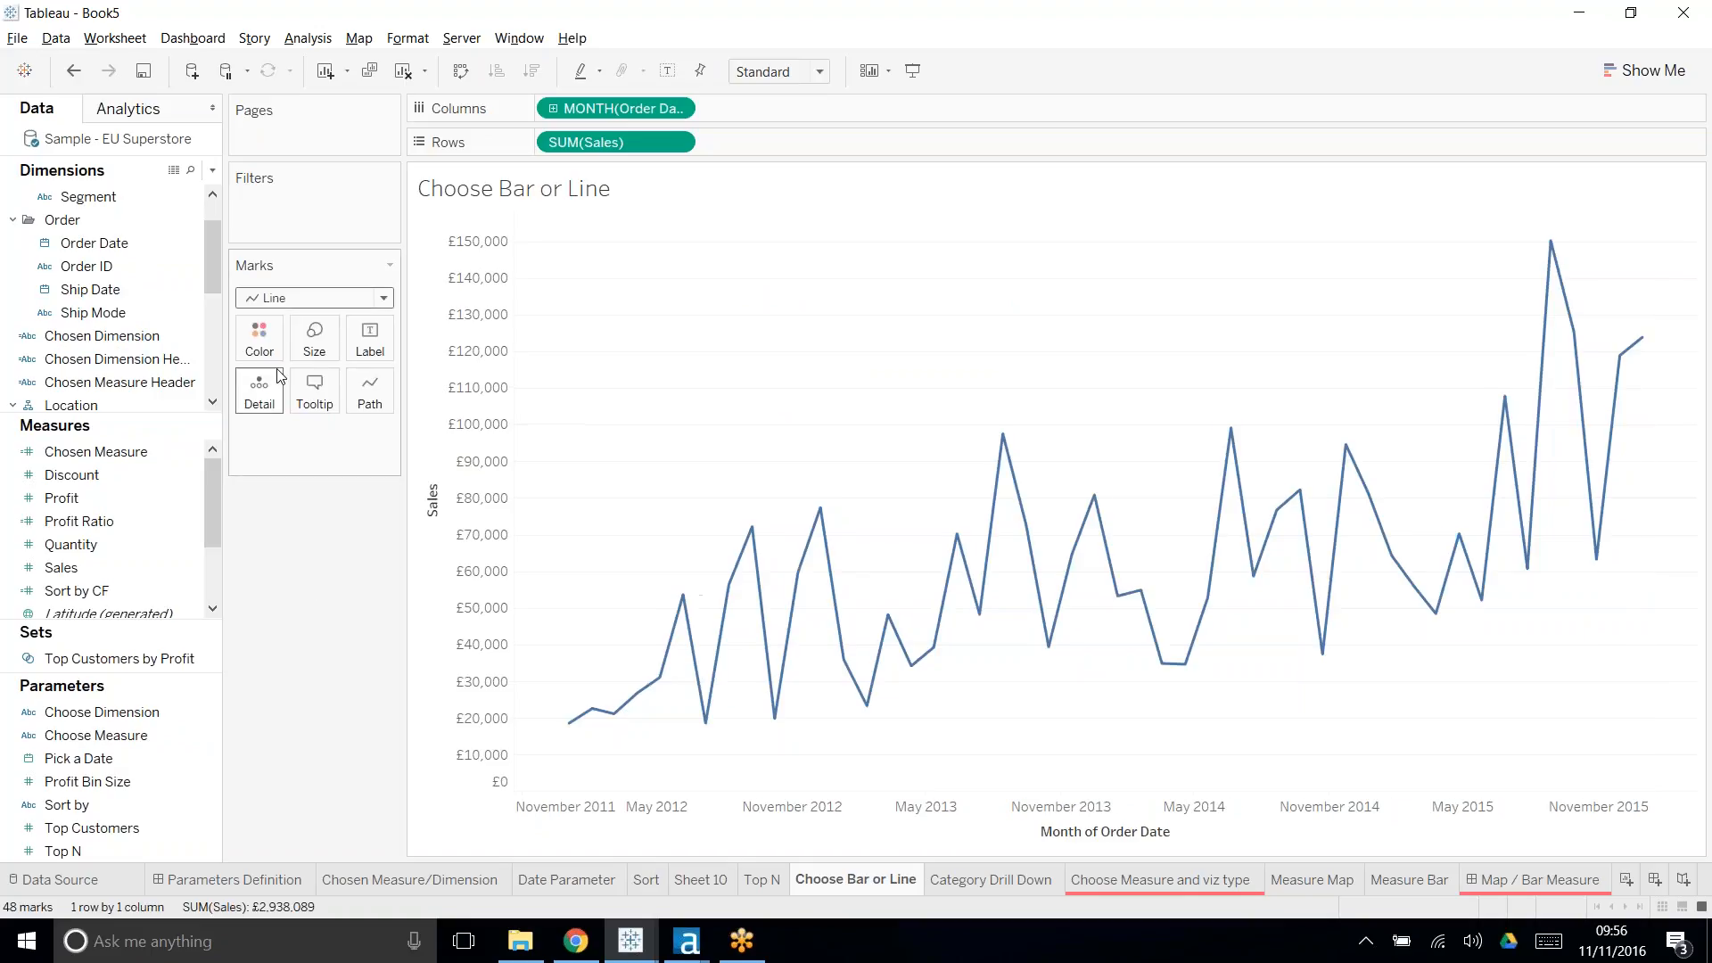
# - Create a string parameter named Choose Bar or Line whose allowable values come from a list
pyautogui.click(212, 169)
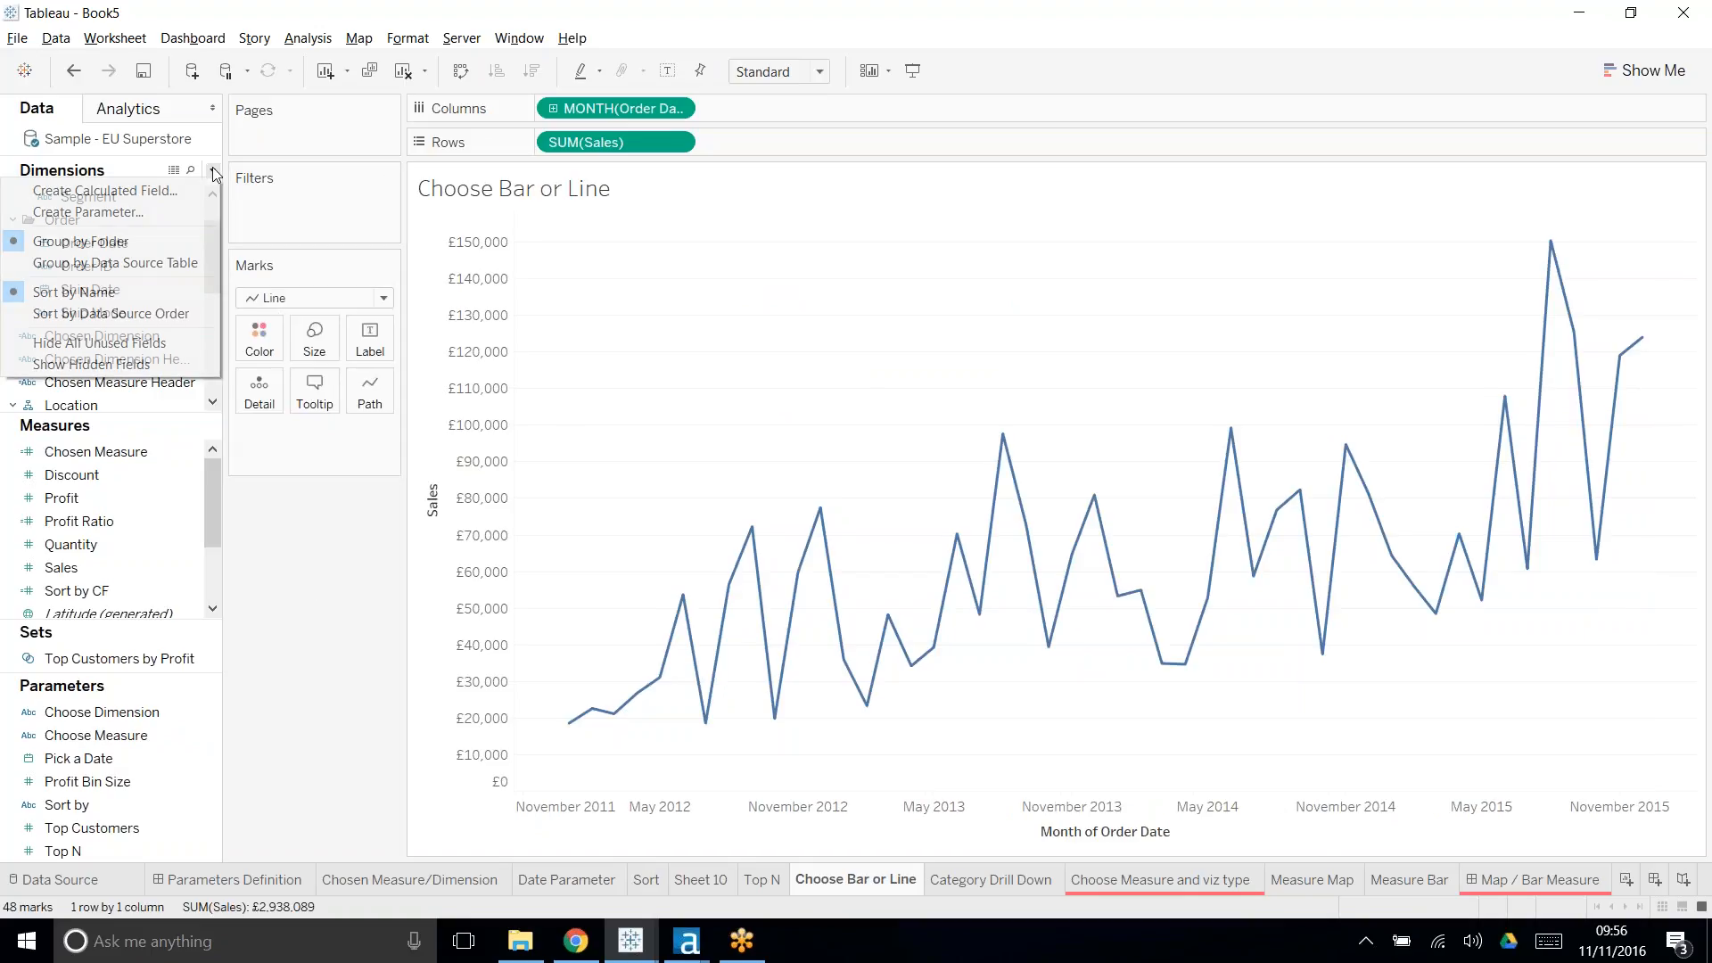
pyautogui.click(135, 214)
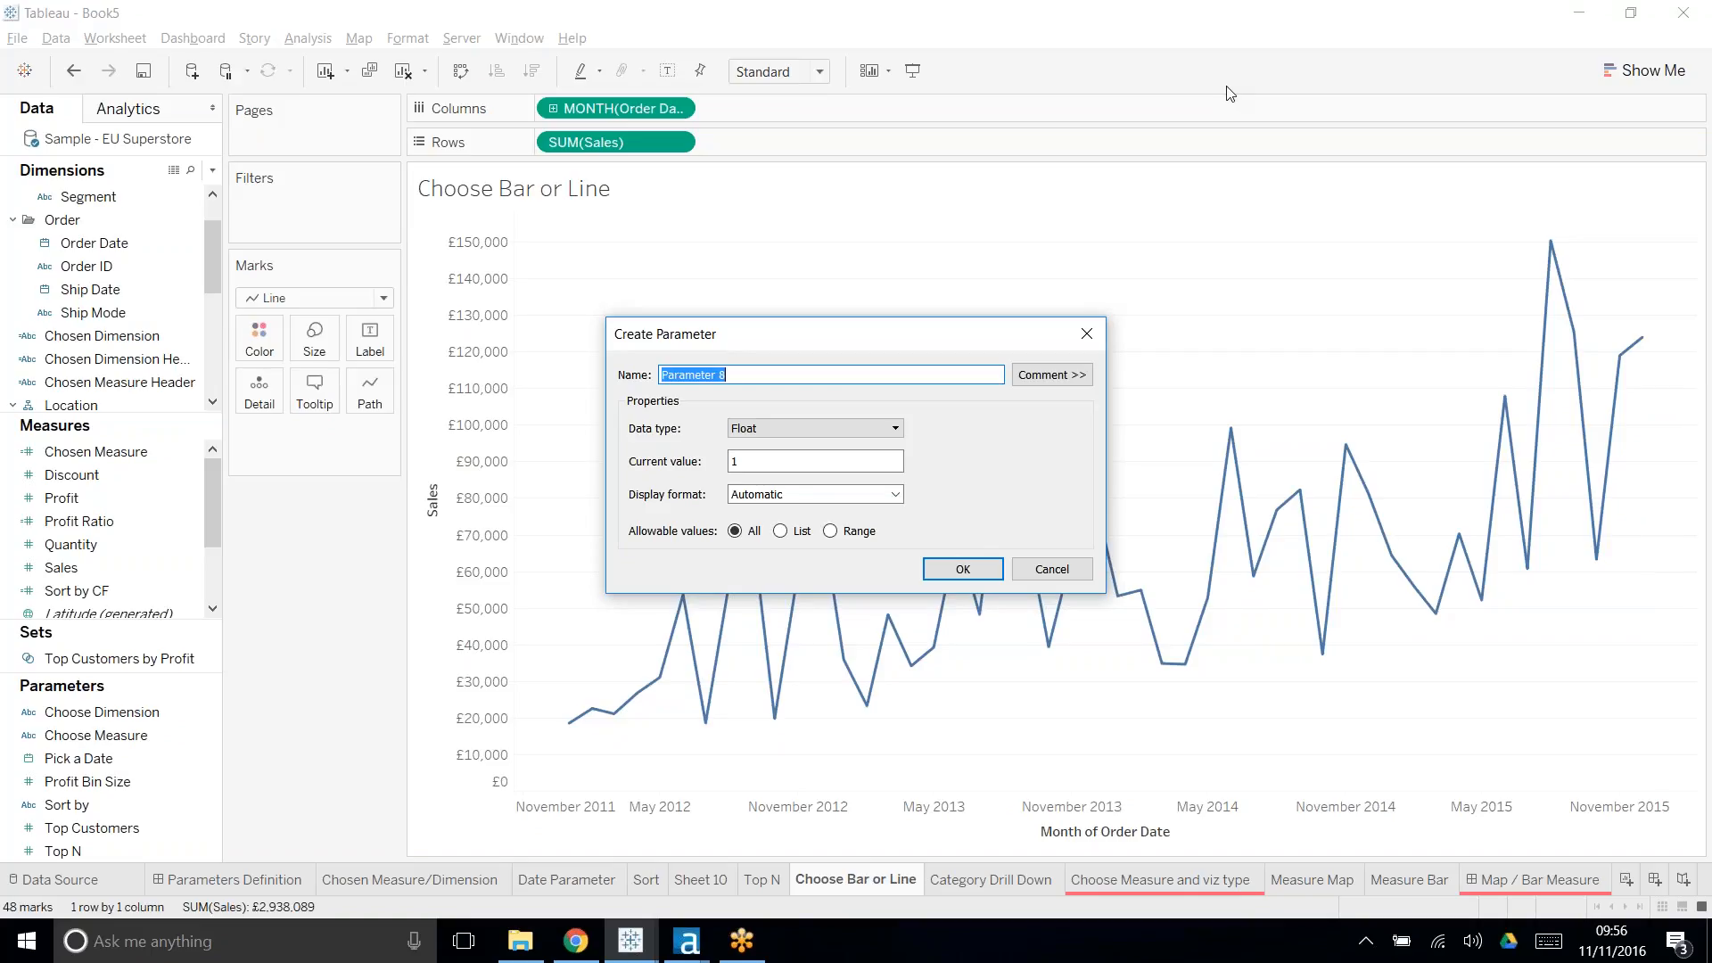
pyautogui.write('Choose Bar or Line')
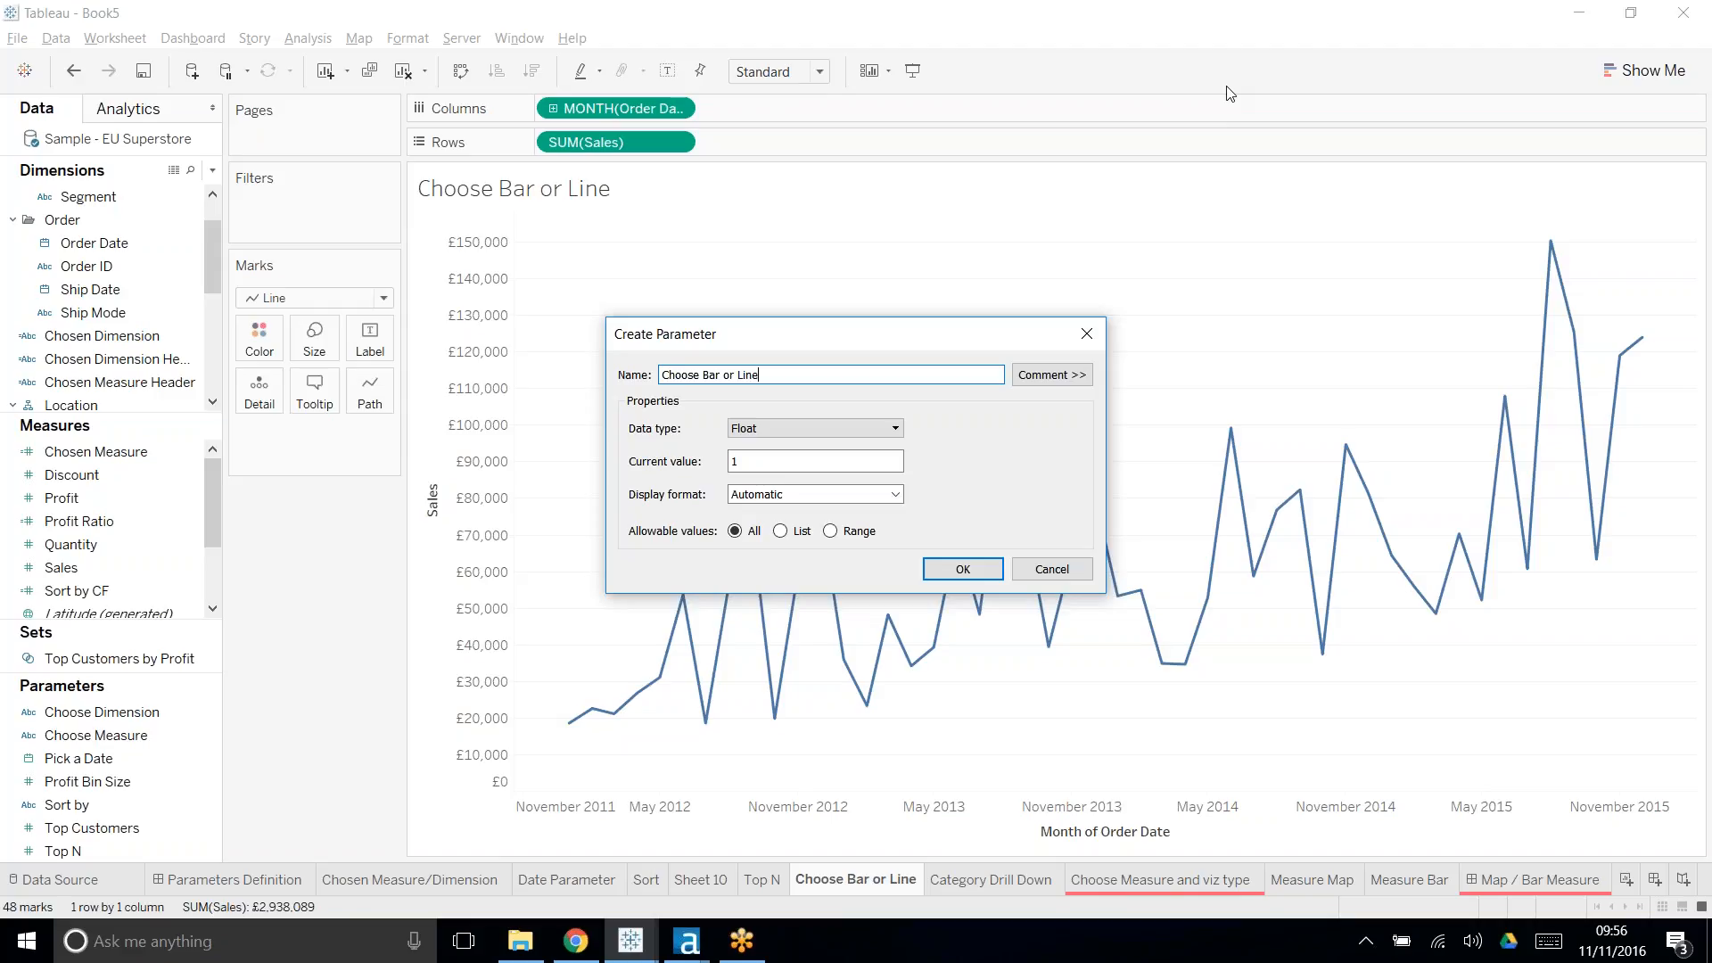
pyautogui.click(783, 431)
pyautogui.click(783, 478)
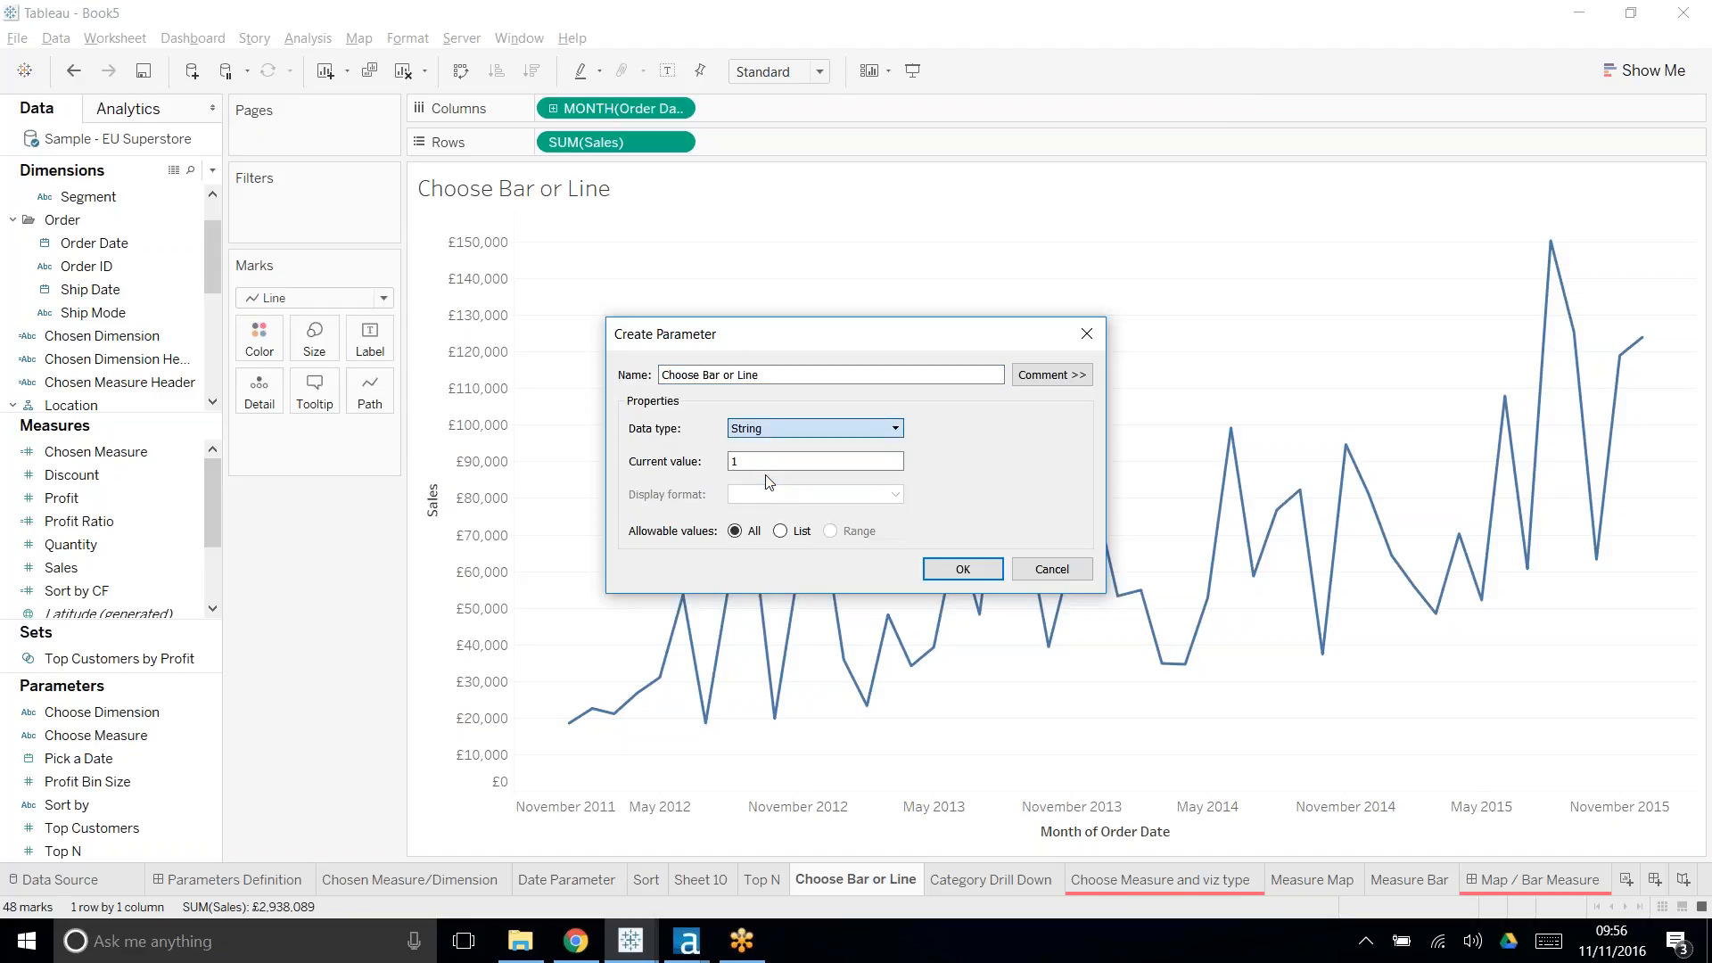
pyautogui.click(782, 531)
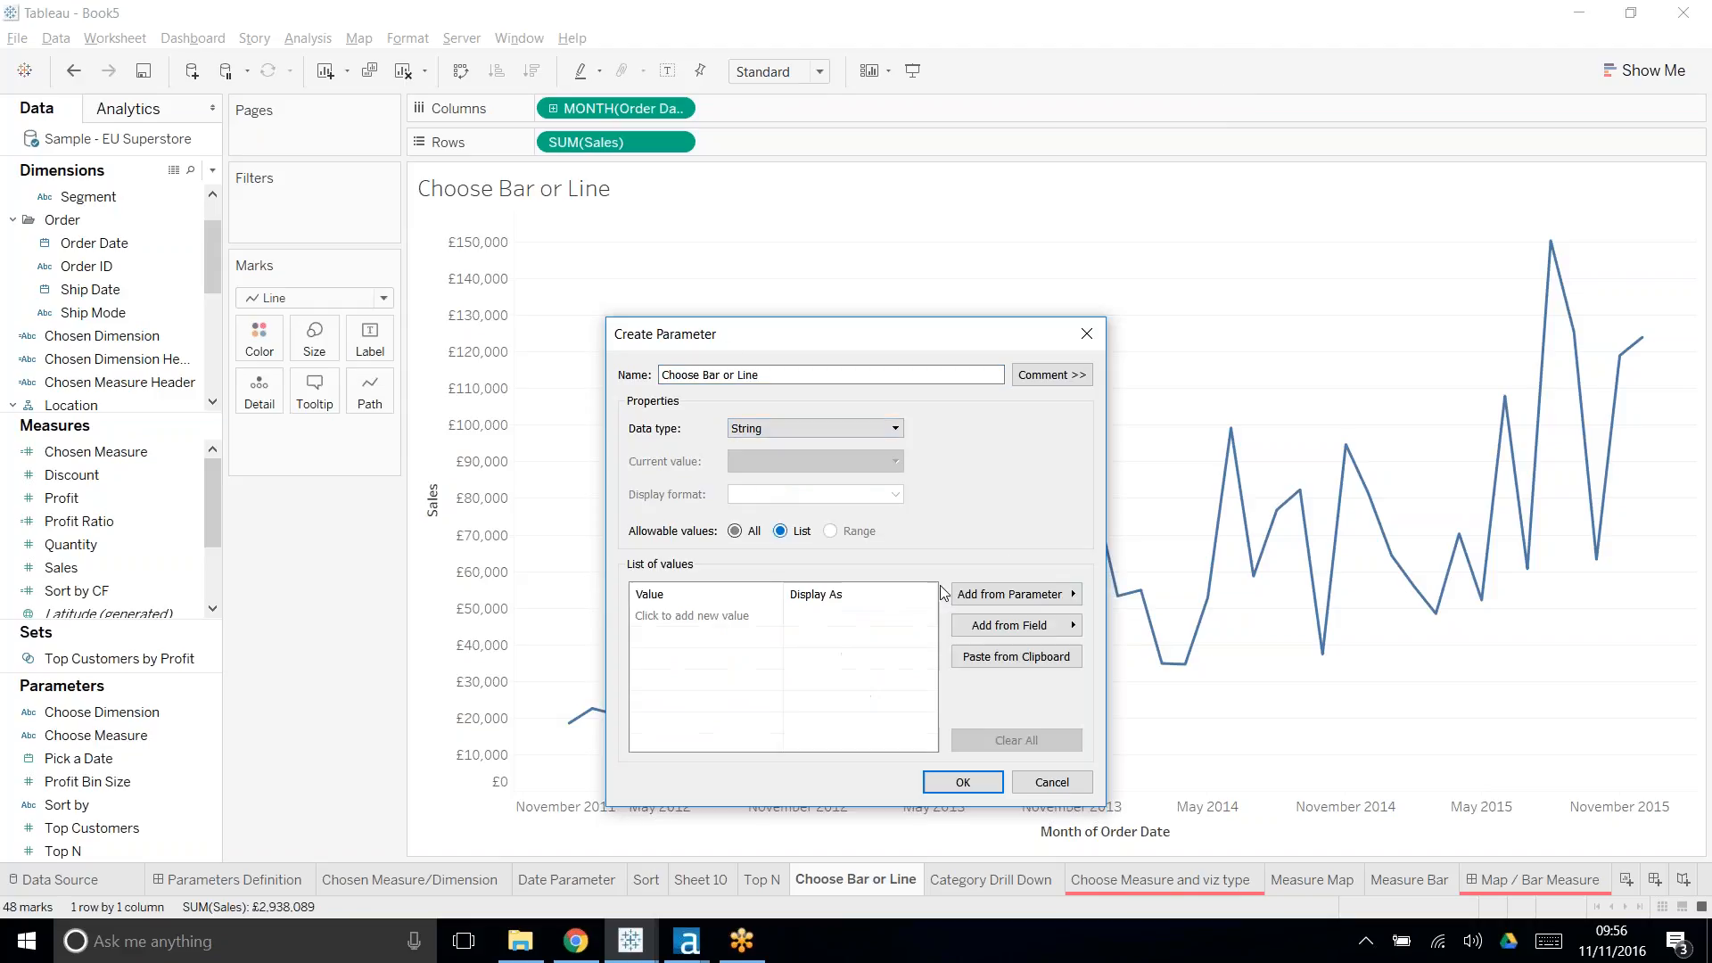
# - Add the values Bar and Line to the parameter's list and save the parameter
pyautogui.click(703, 618)
pyautogui.write('Bar')
pyautogui.press('Return')
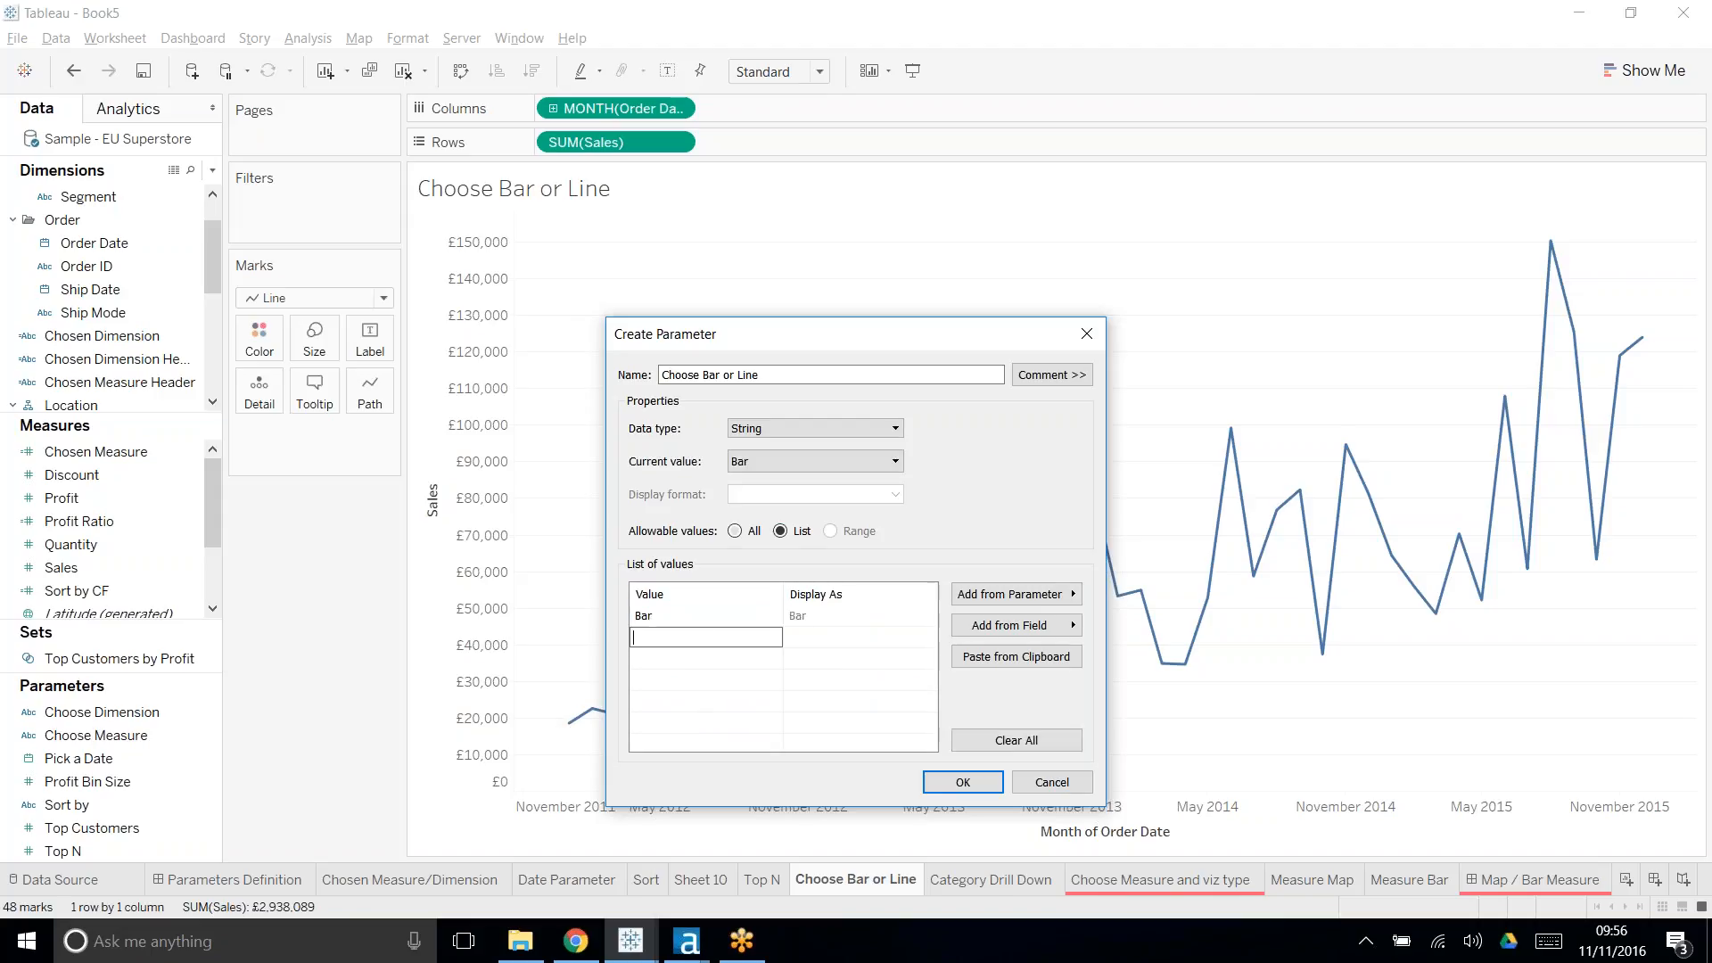
pyautogui.write('Line')
pyautogui.click(795, 714)
pyautogui.click(965, 782)
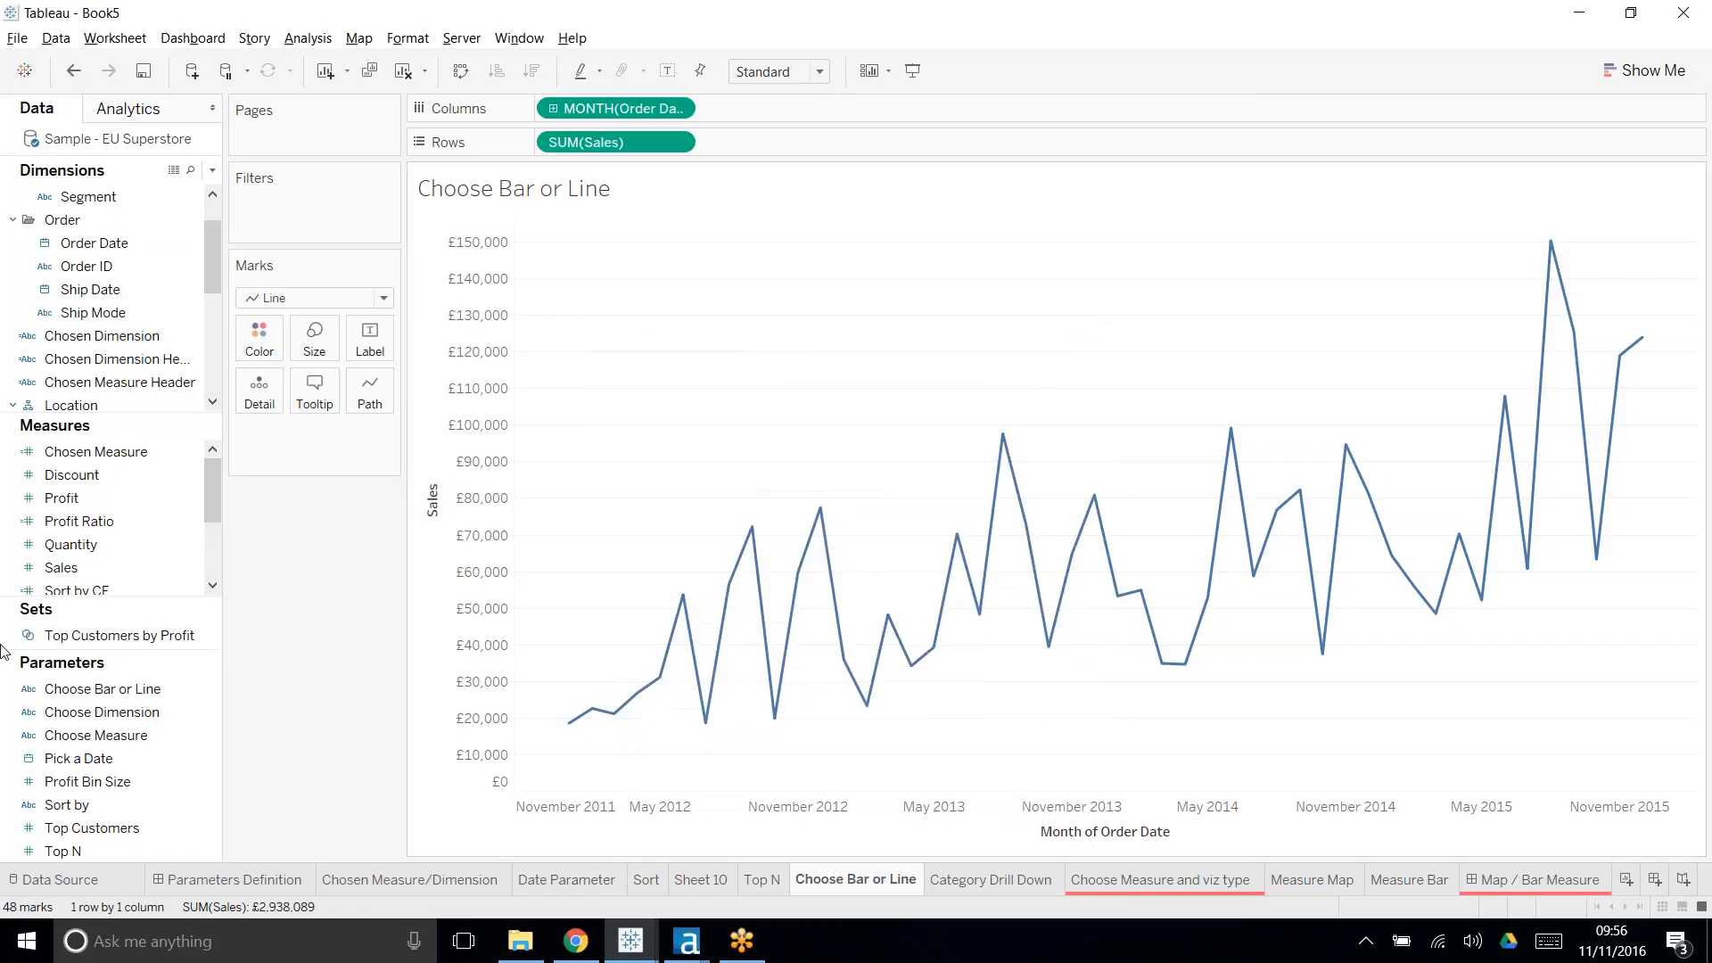
# - Show the Choose Bar or Line parameter control on the sheet and view its options
pyautogui.rightClick(125, 689)
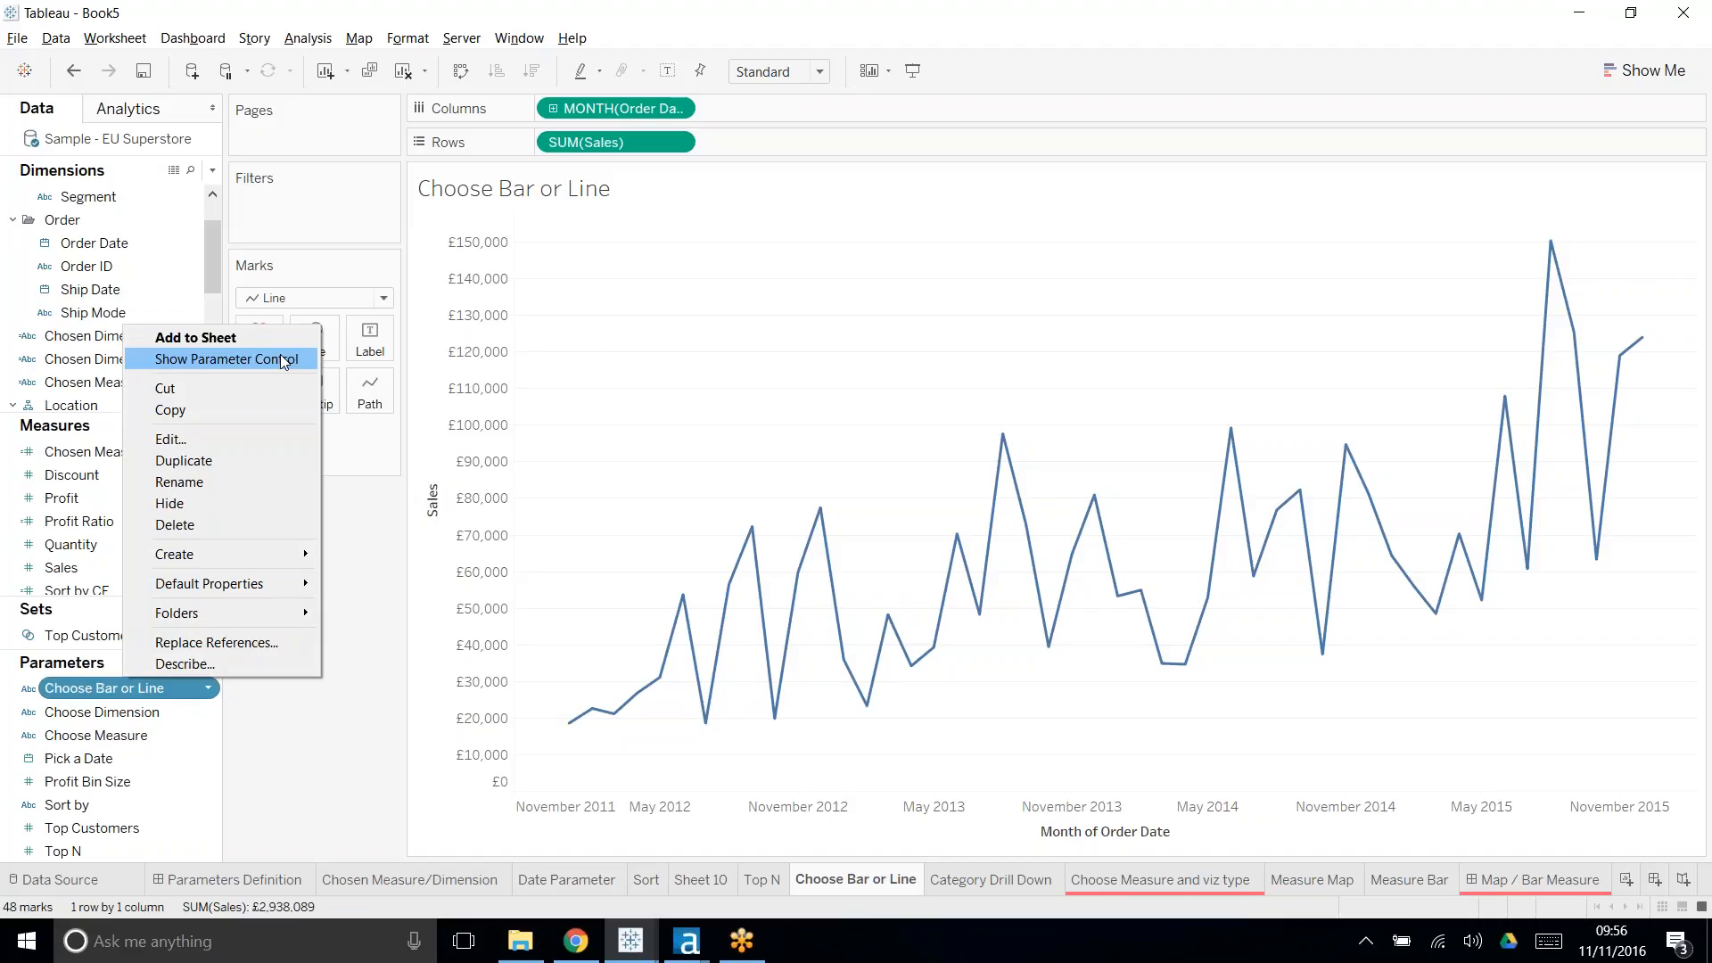
pyautogui.click(281, 359)
pyautogui.click(1641, 204)
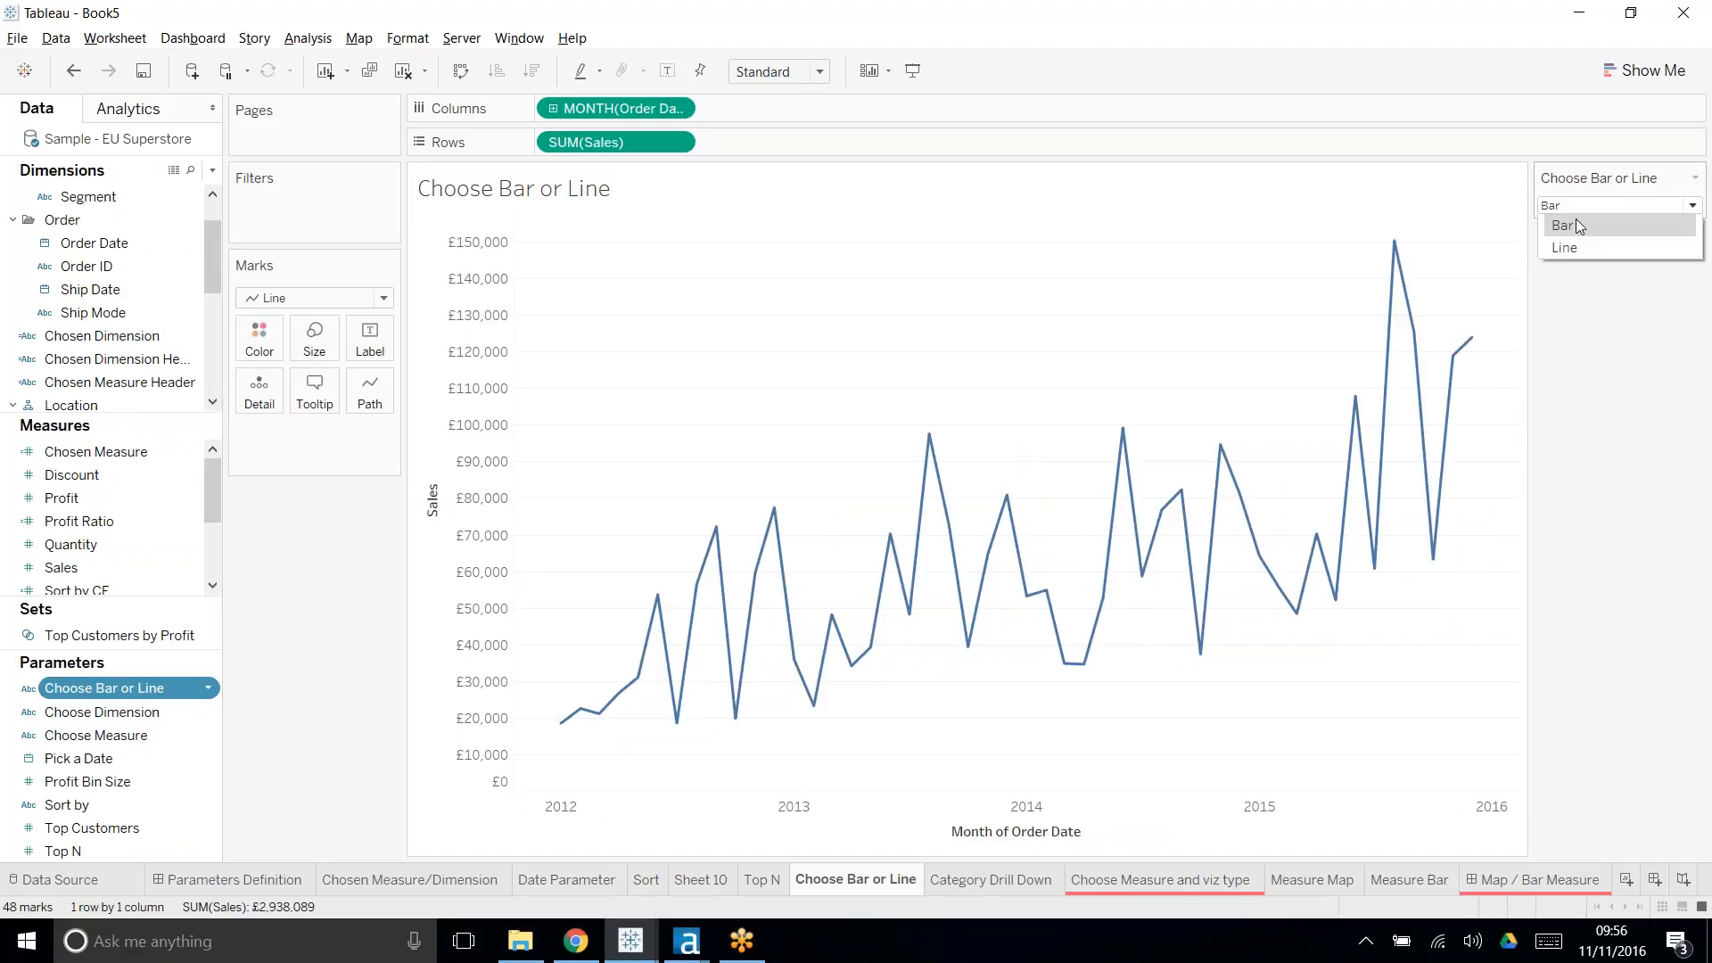
pyautogui.click(1628, 441)
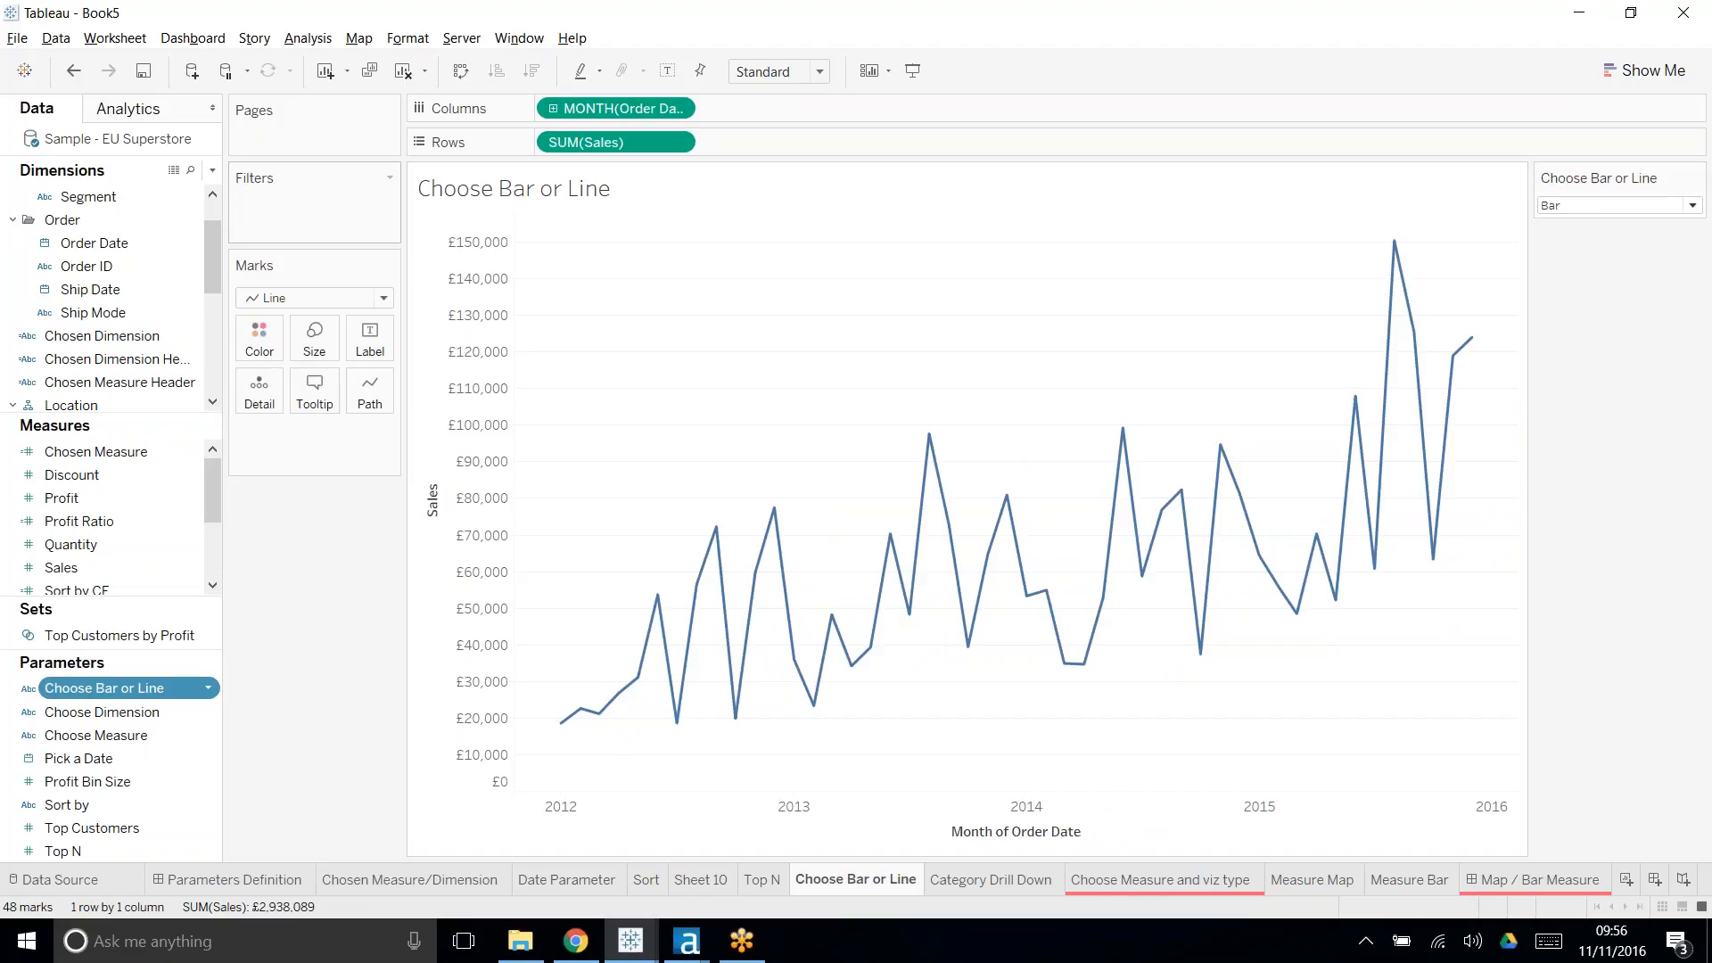
# - Start a new calculated field named Sales Bar
pyautogui.click(212, 170)
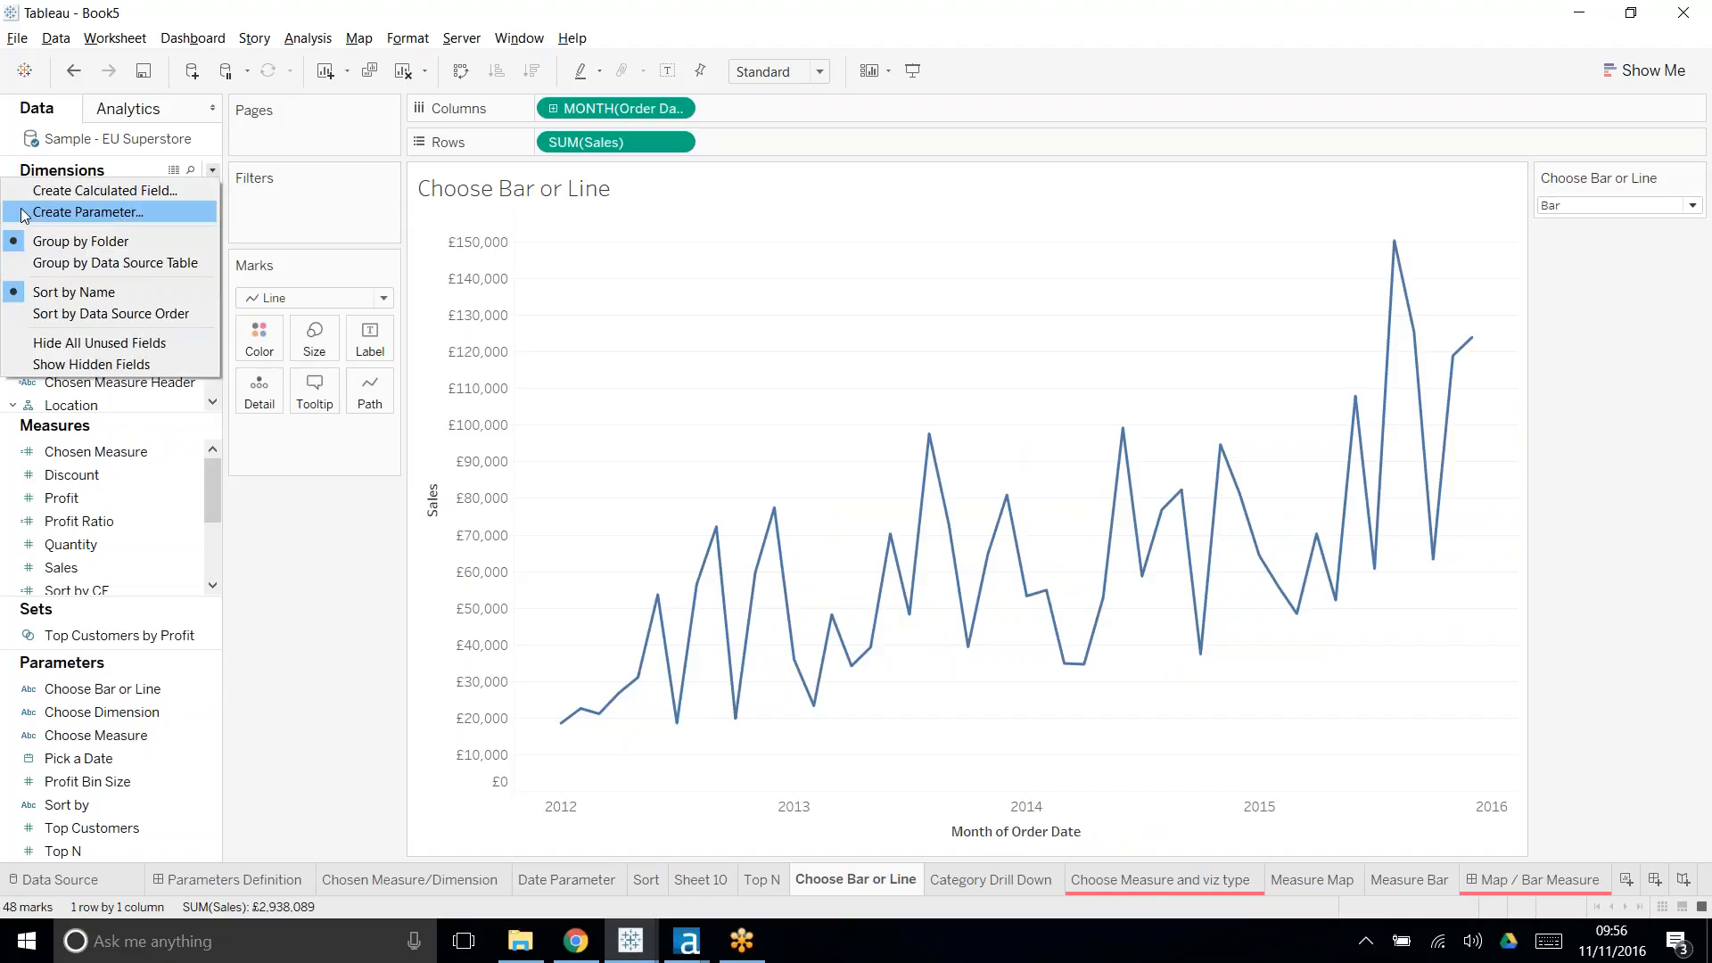
pyautogui.click(53, 190)
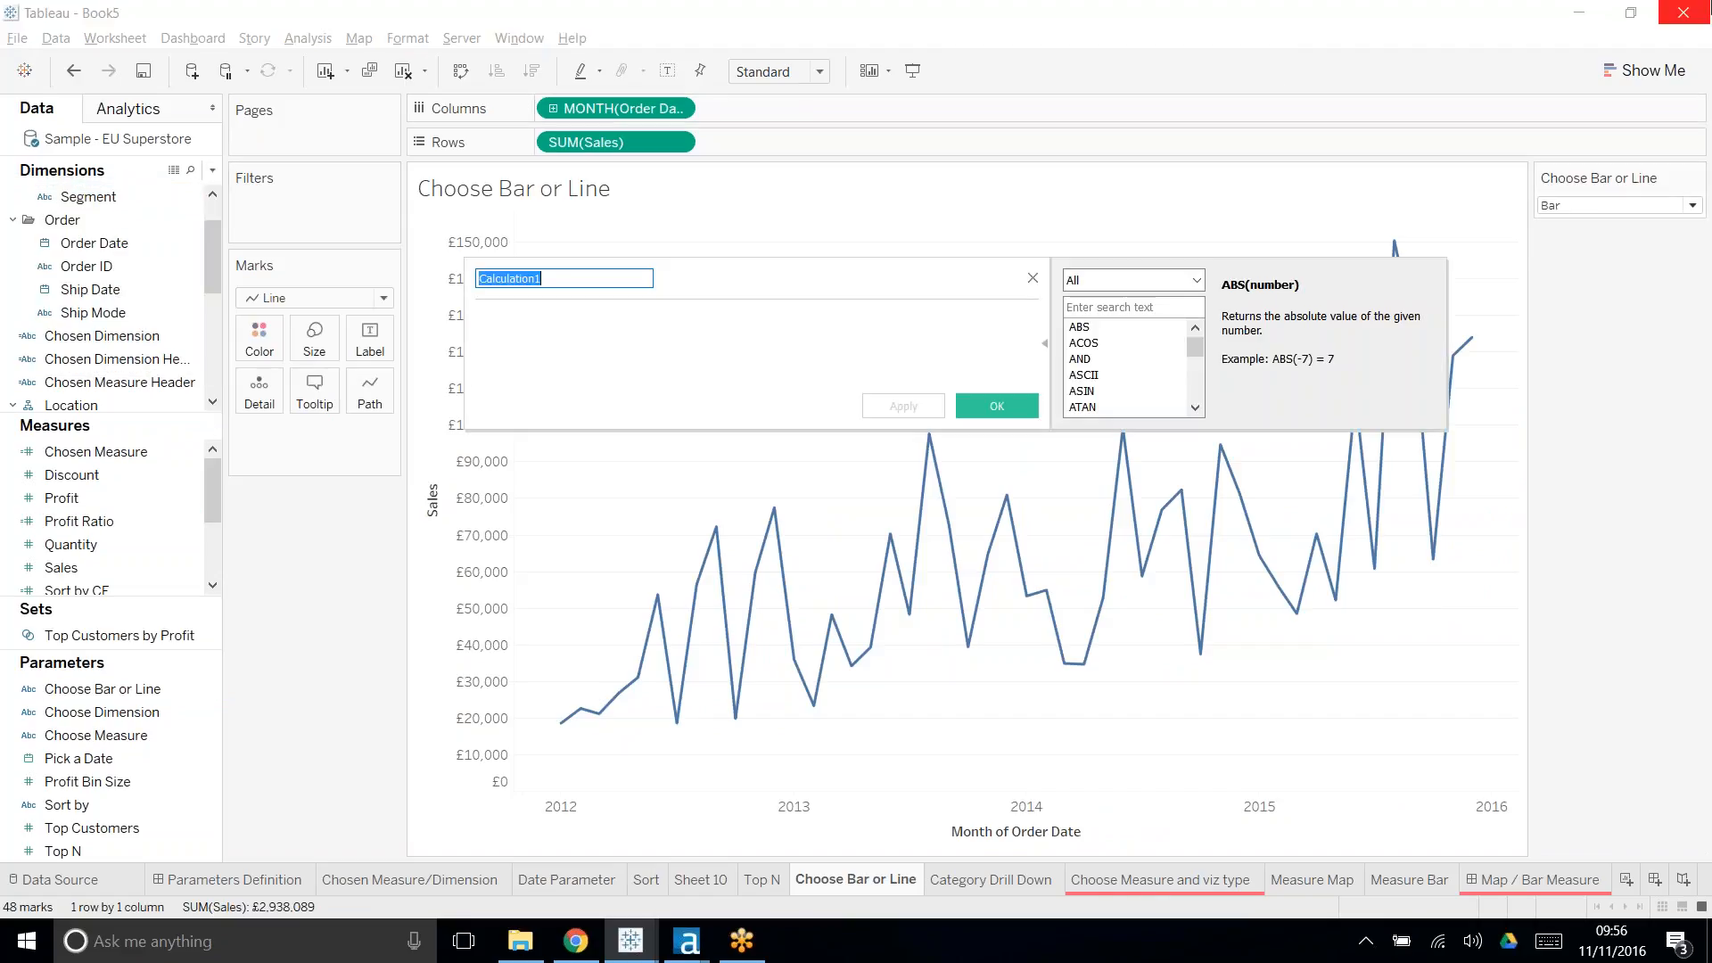
pyautogui.write('Sales B')
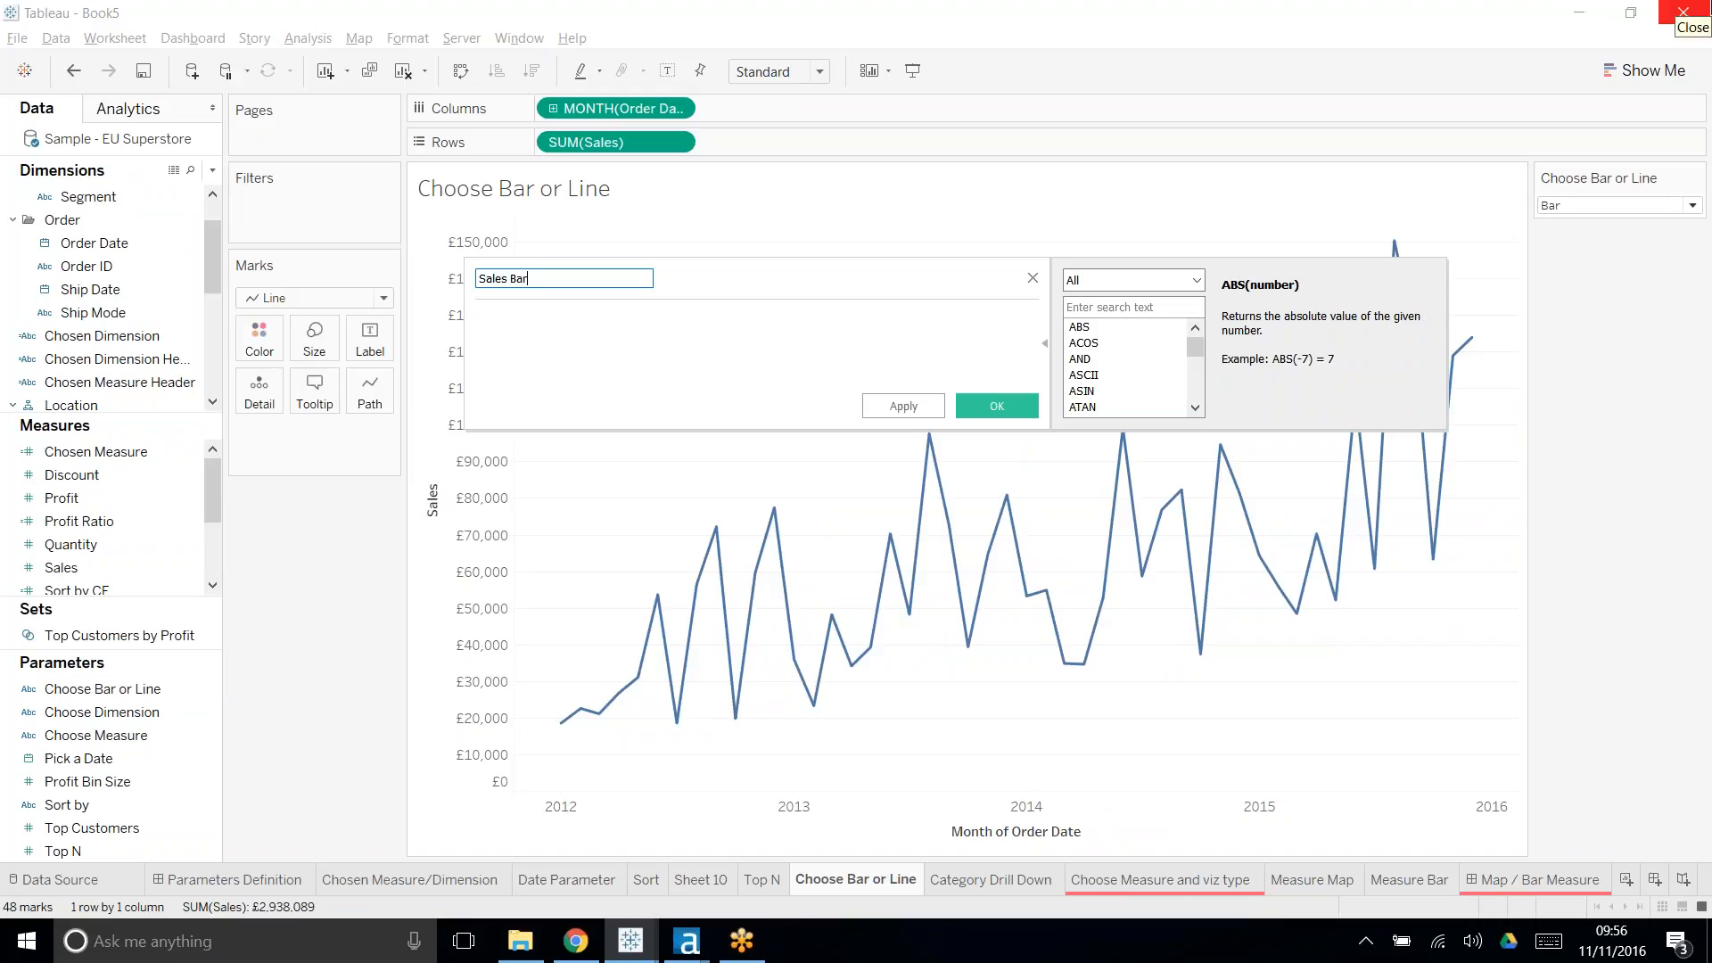
pyautogui.write('ar')
pyautogui.press('Tab')
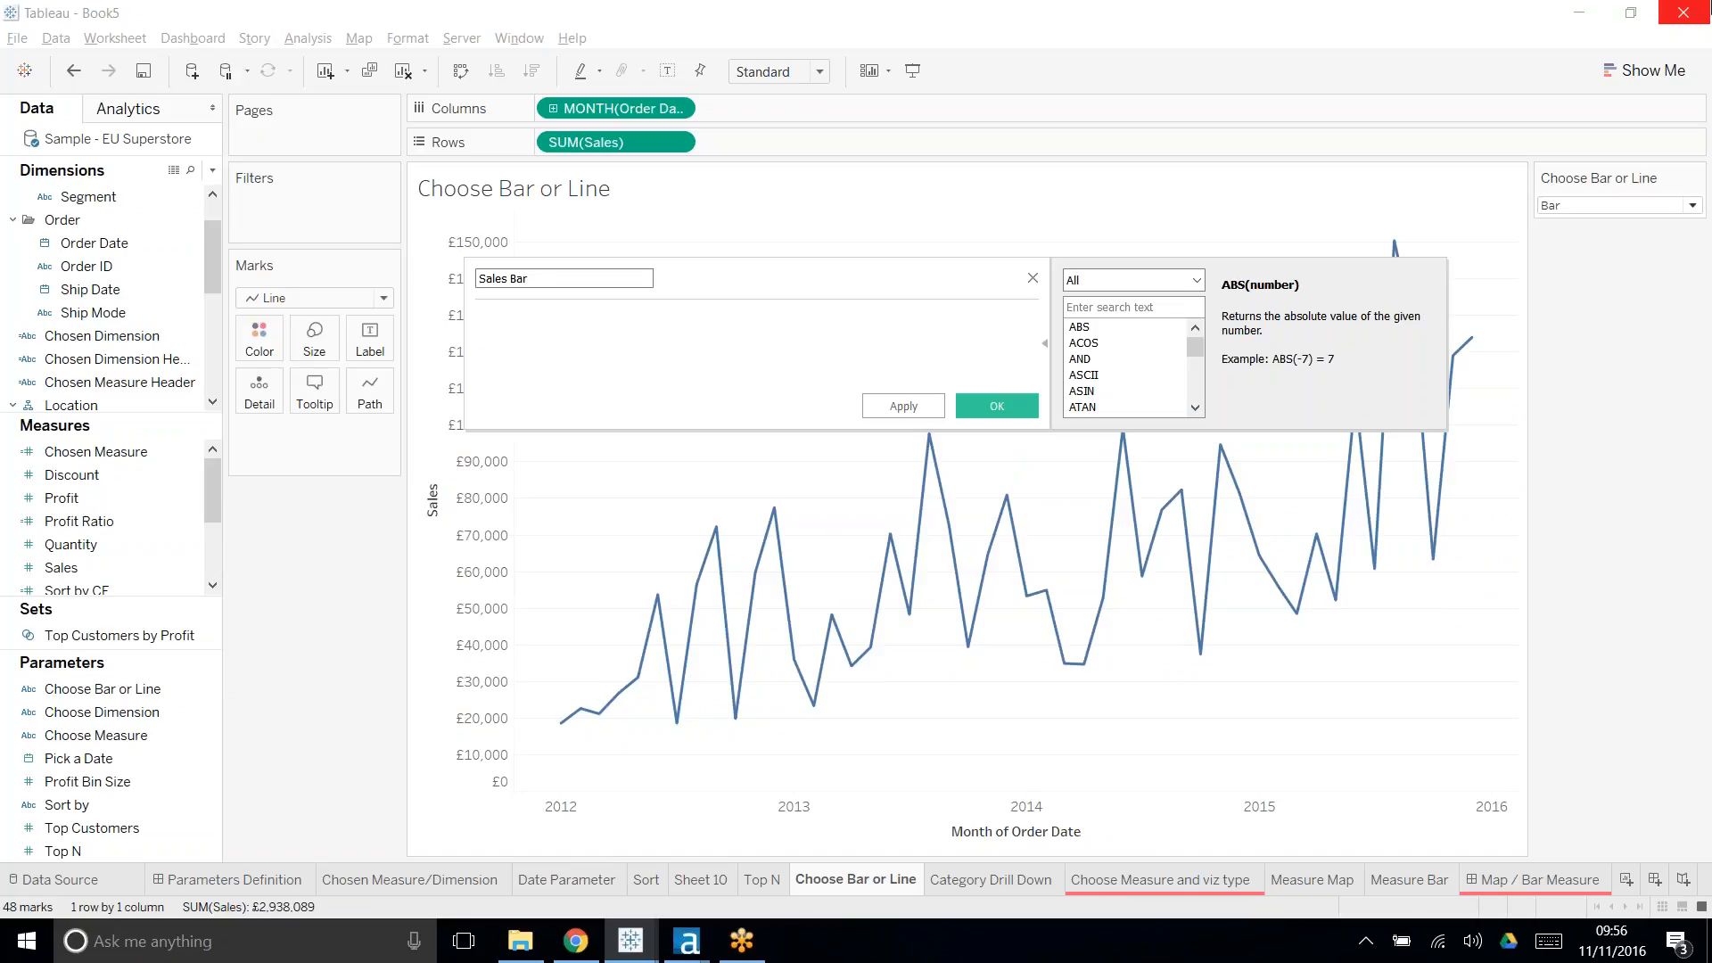
# - Enter the formula IIF([Choose Bar or Line]='Bar', [Sales], NULL) for Sales Bar and save the field
pyautogui.write('IIF')
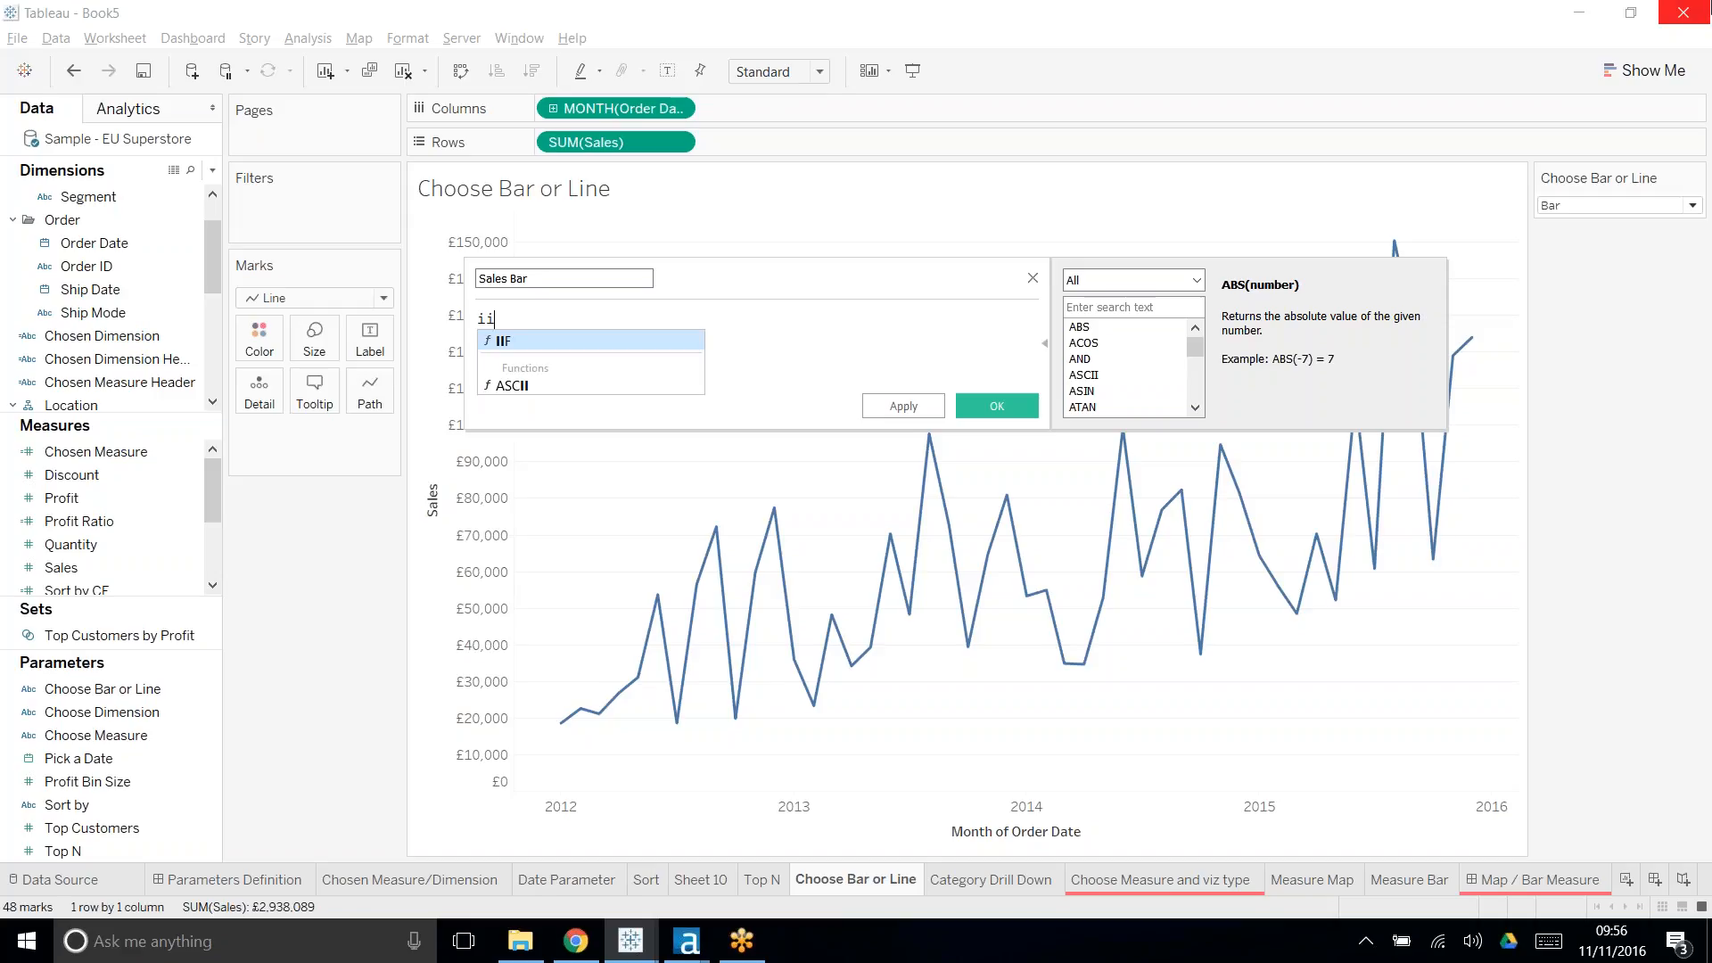
pyautogui.press('Return')
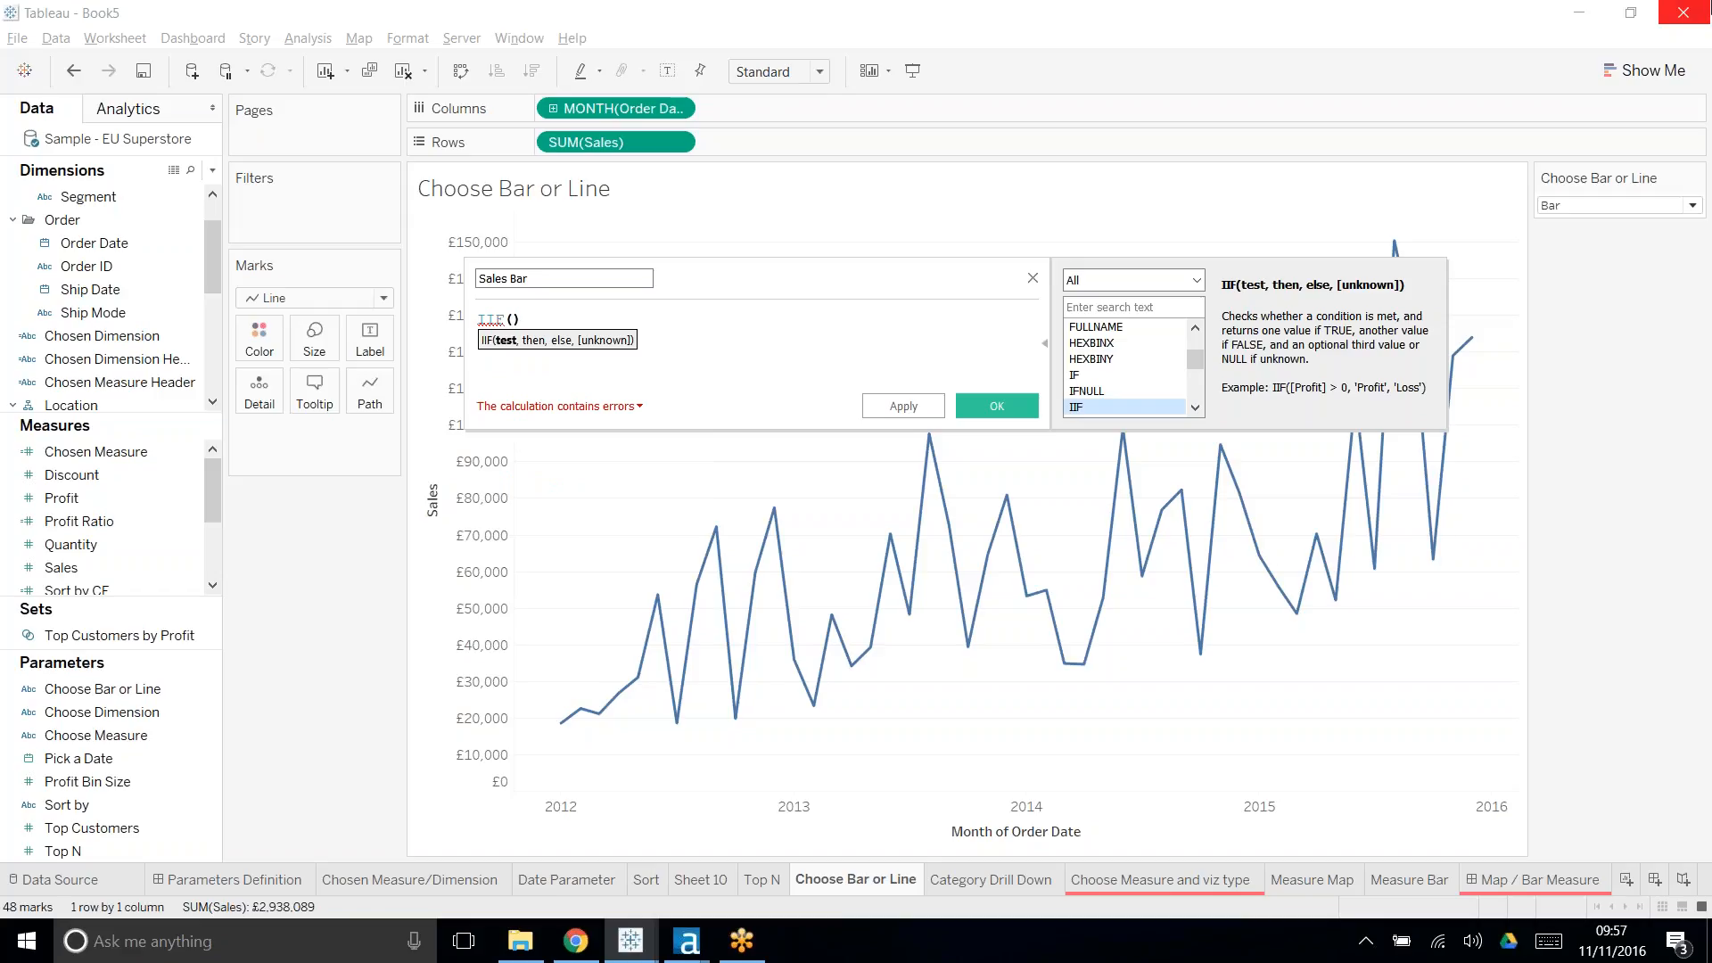
pyautogui.write('[Choose')
pyautogui.press('Return')
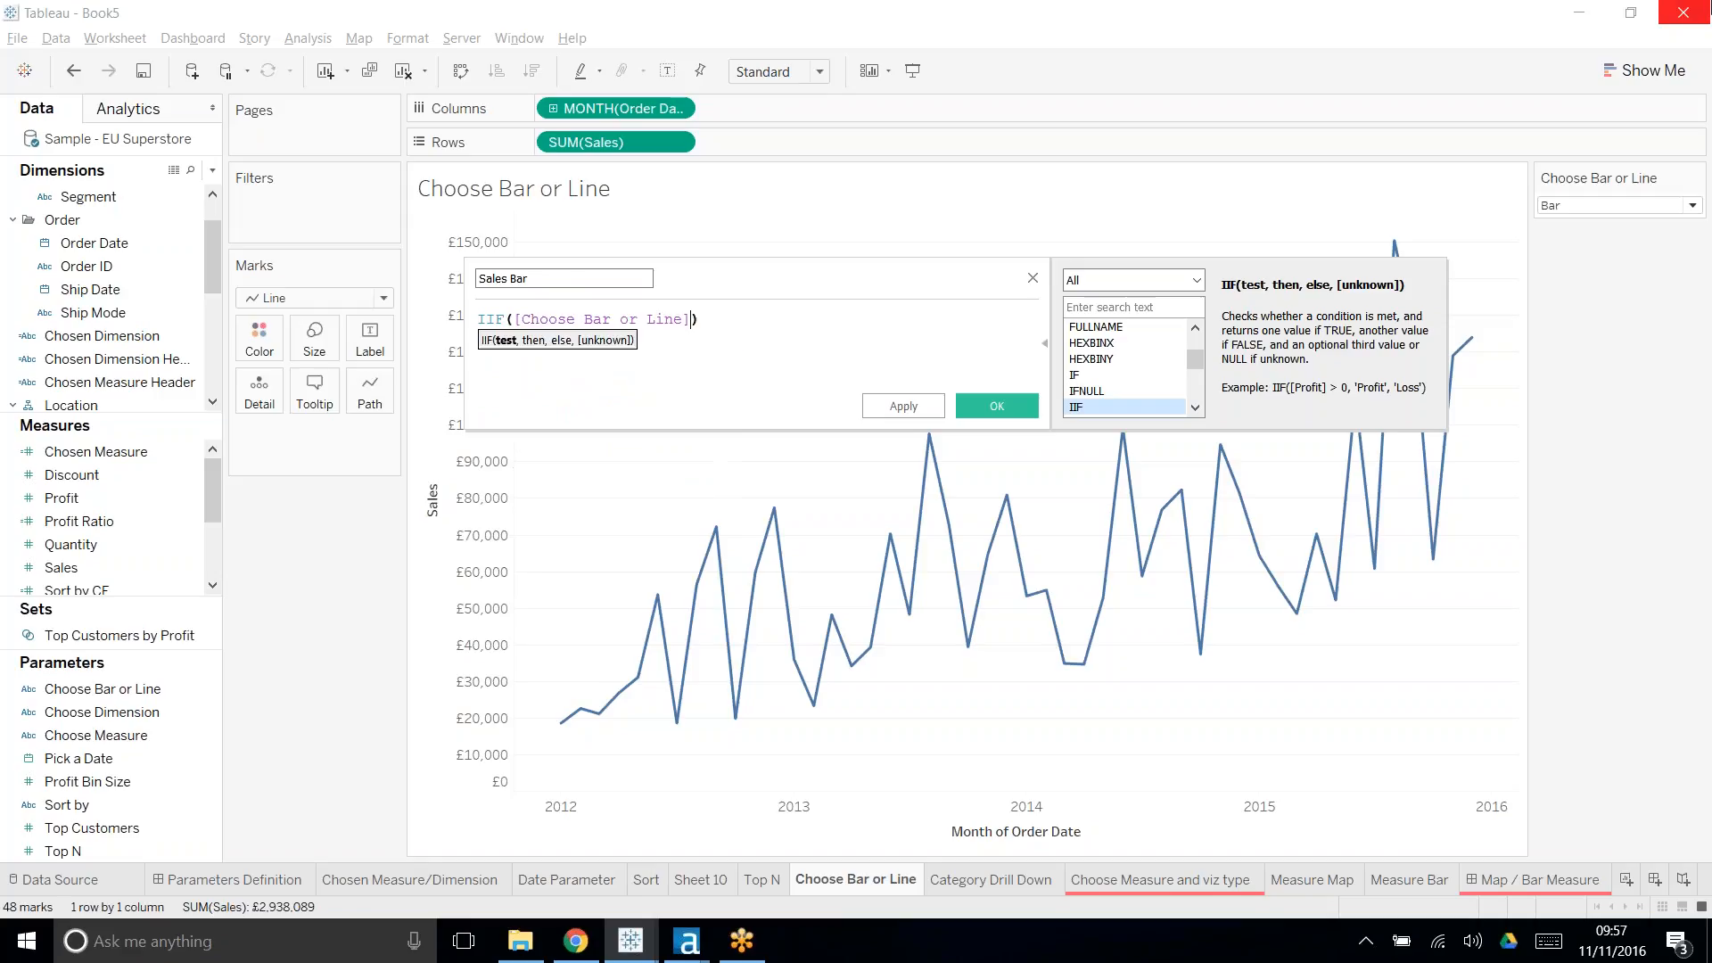
pyautogui.write("='Bar', ")
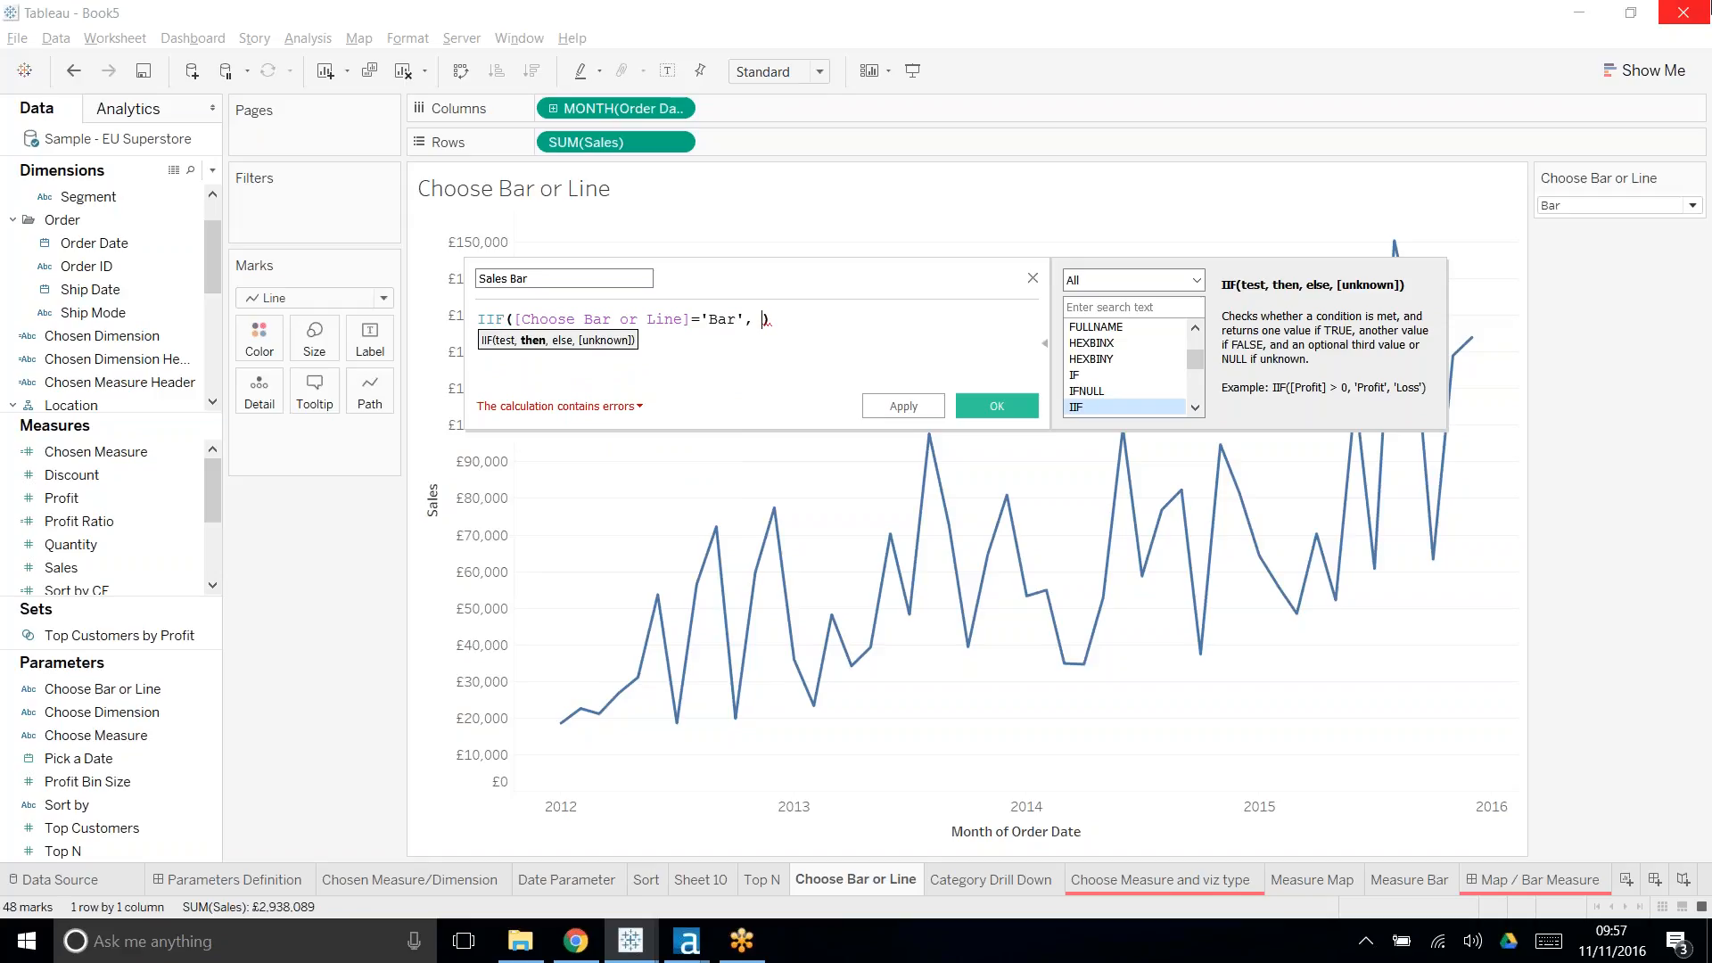
pyautogui.write('[Sales], ')
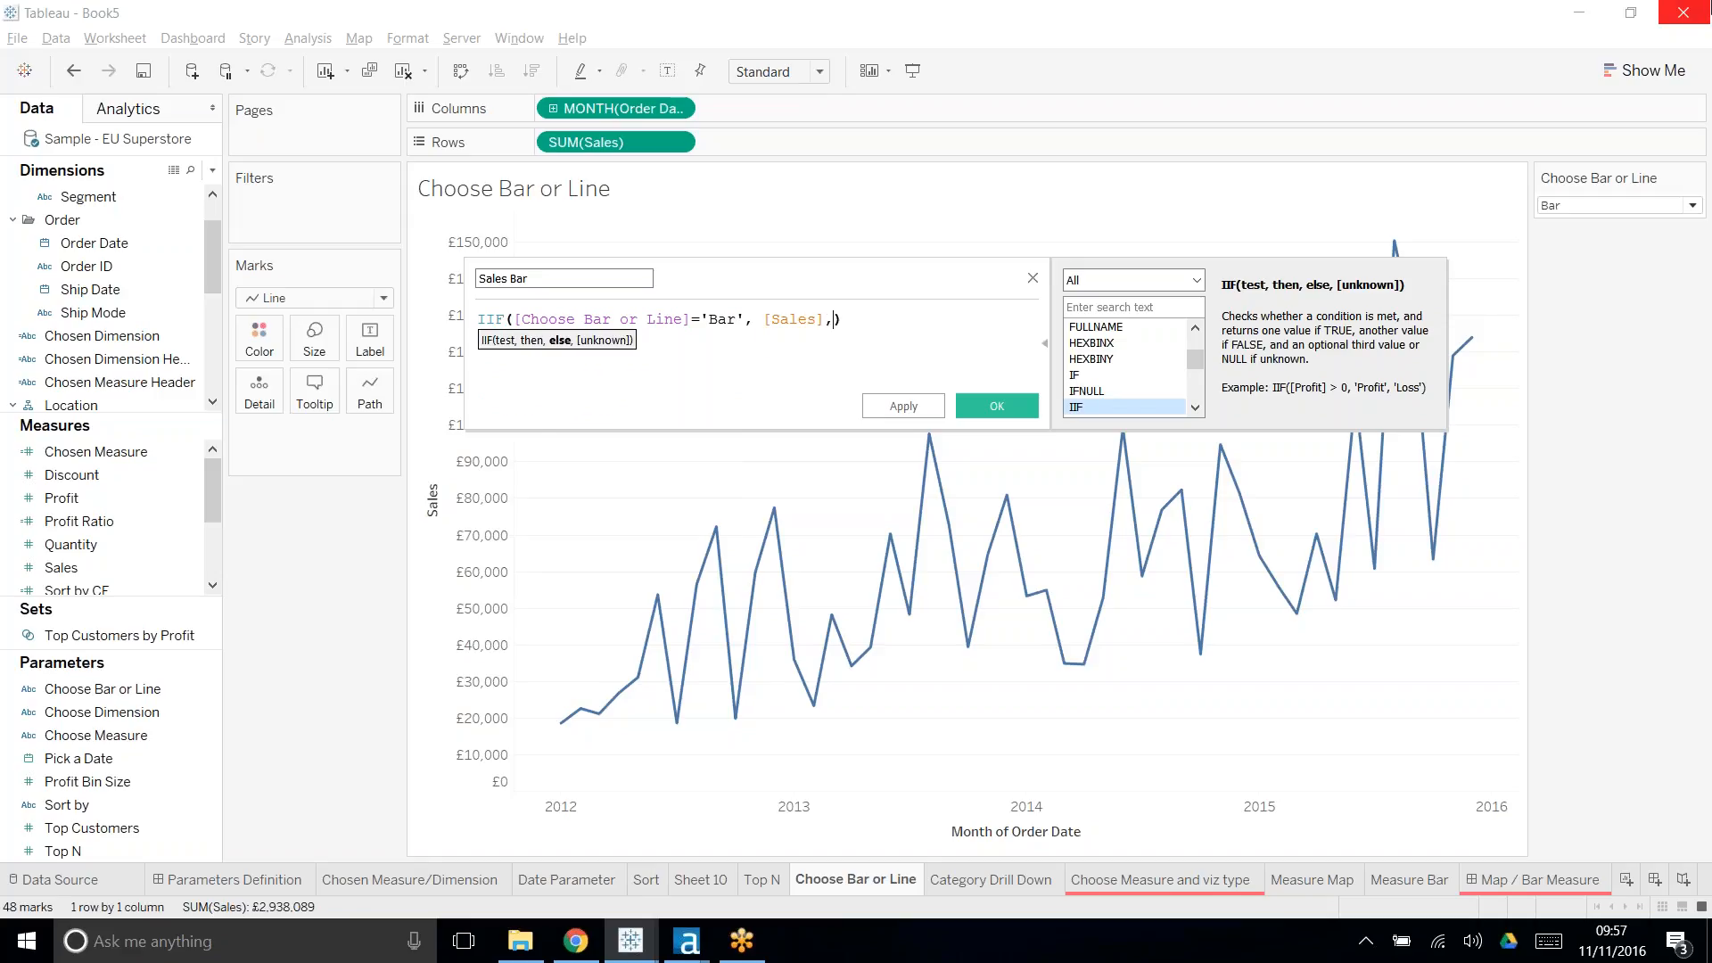
pyautogui.write('NULL')
pyautogui.click(907, 339)
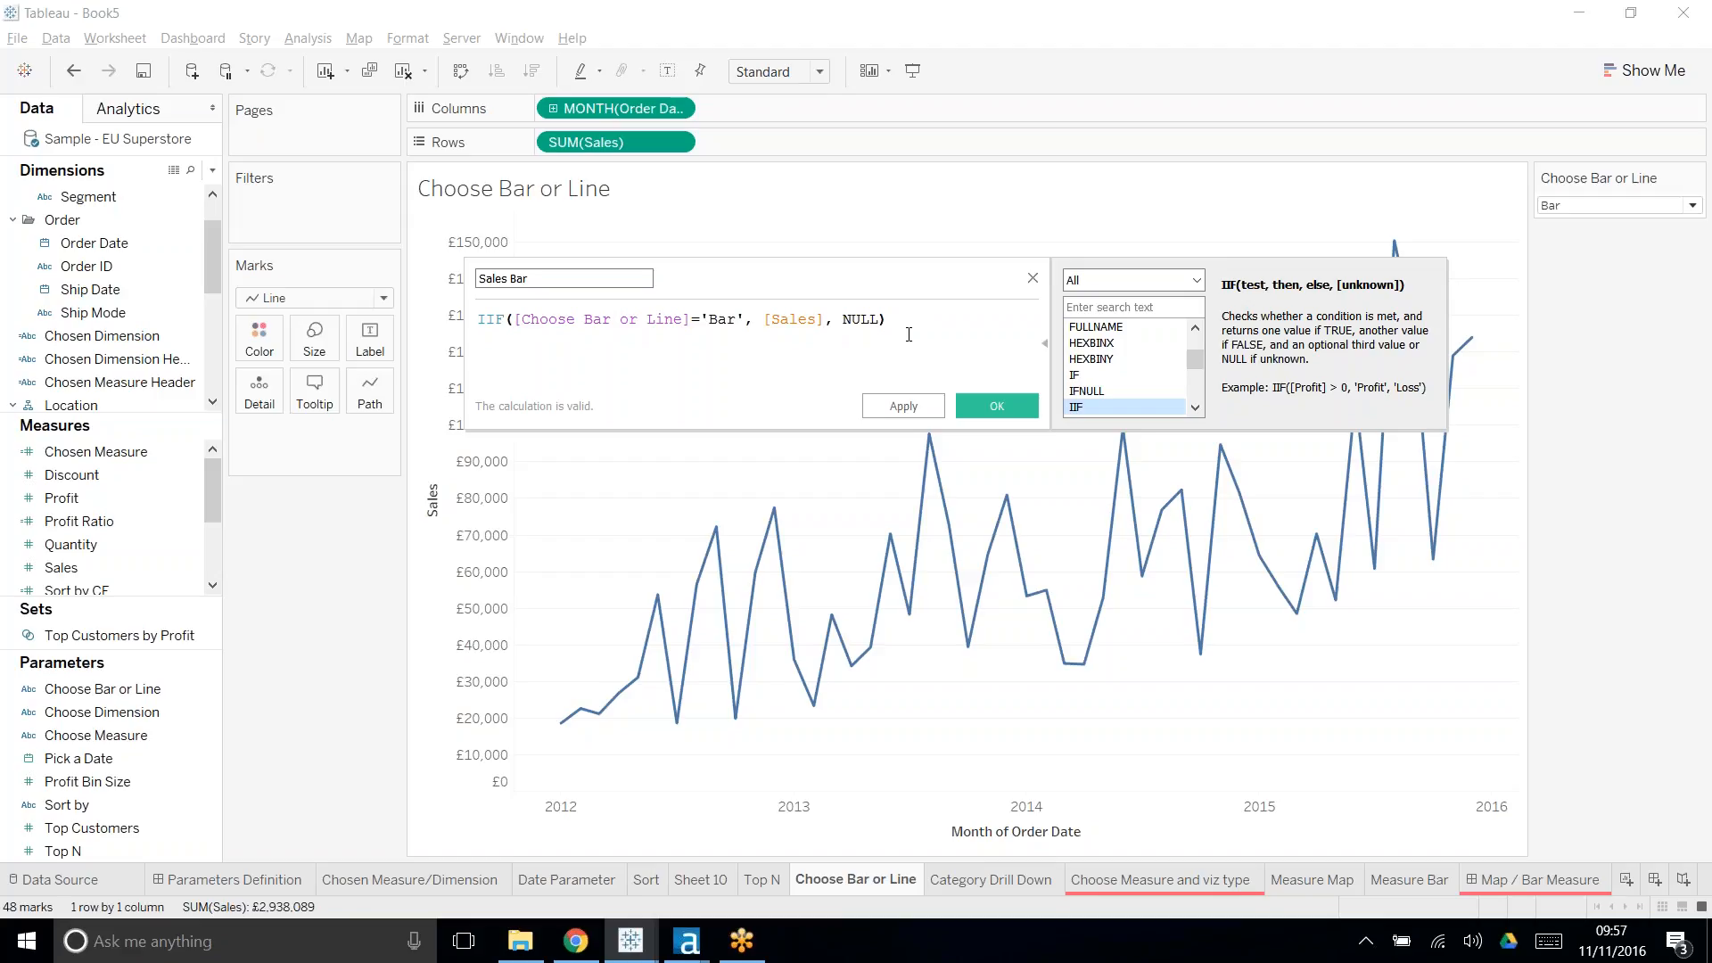
pyautogui.click(987, 405)
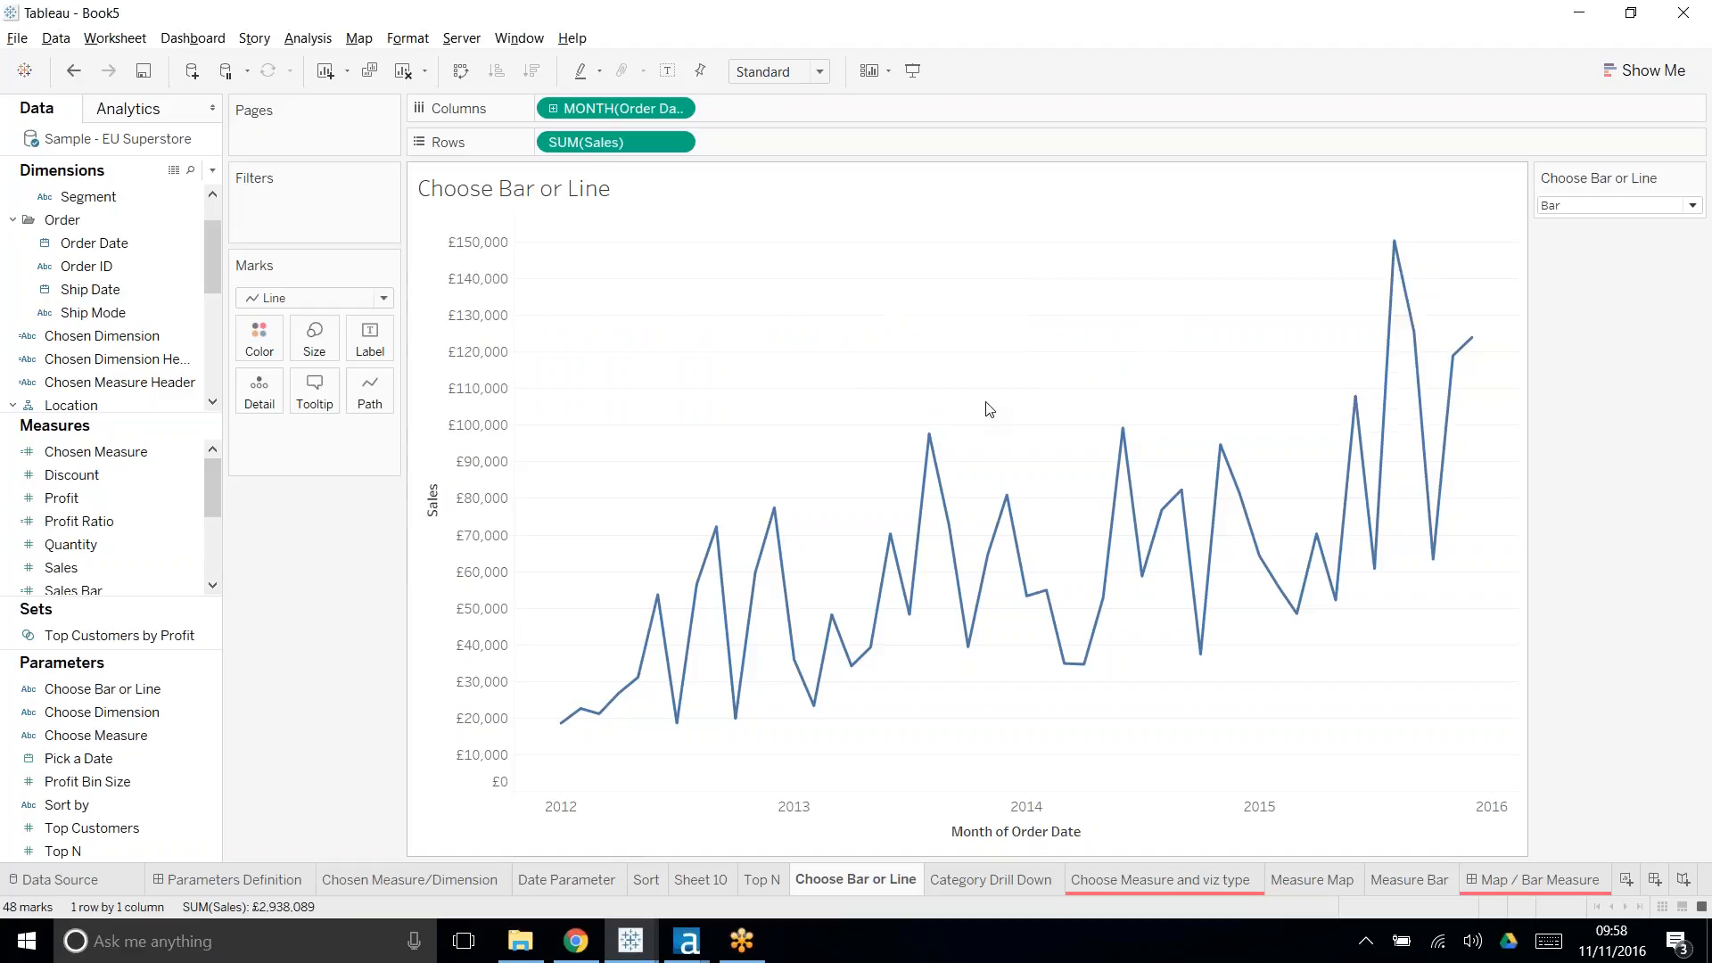
# - Duplicate the Sales Bar measure and open the copy for editing, naming it Sales Line
pyautogui.rightClick(76, 592)
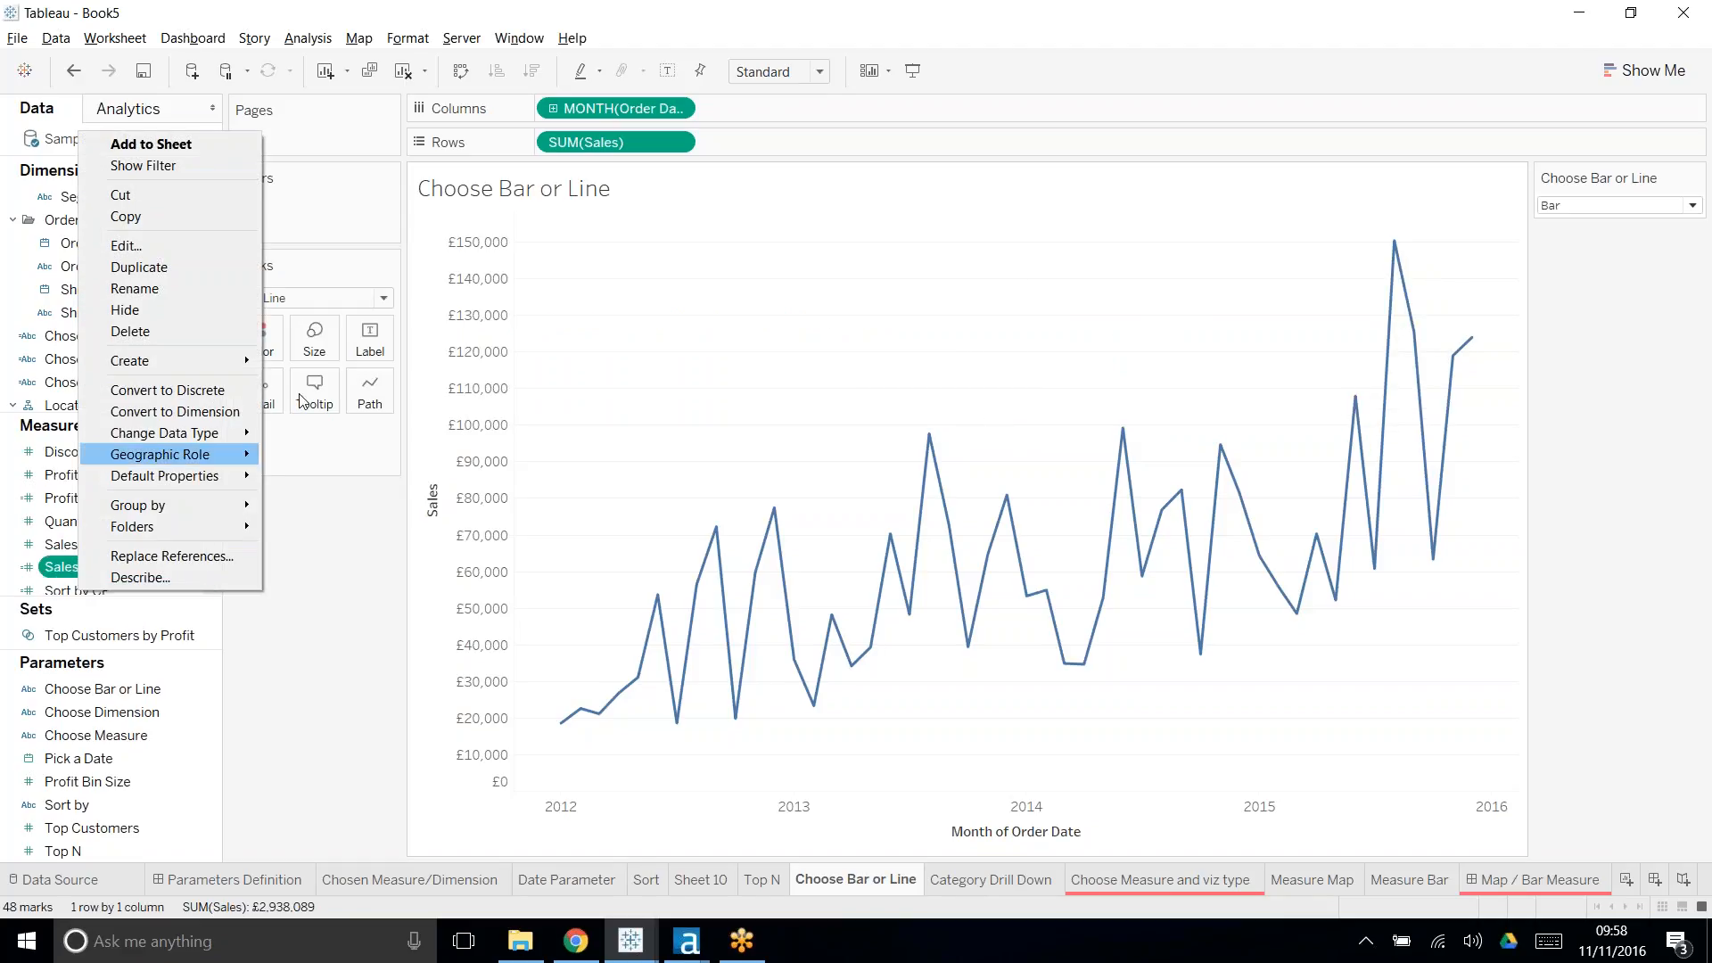
pyautogui.click(206, 260)
pyautogui.scroll(-2, 129, 375)
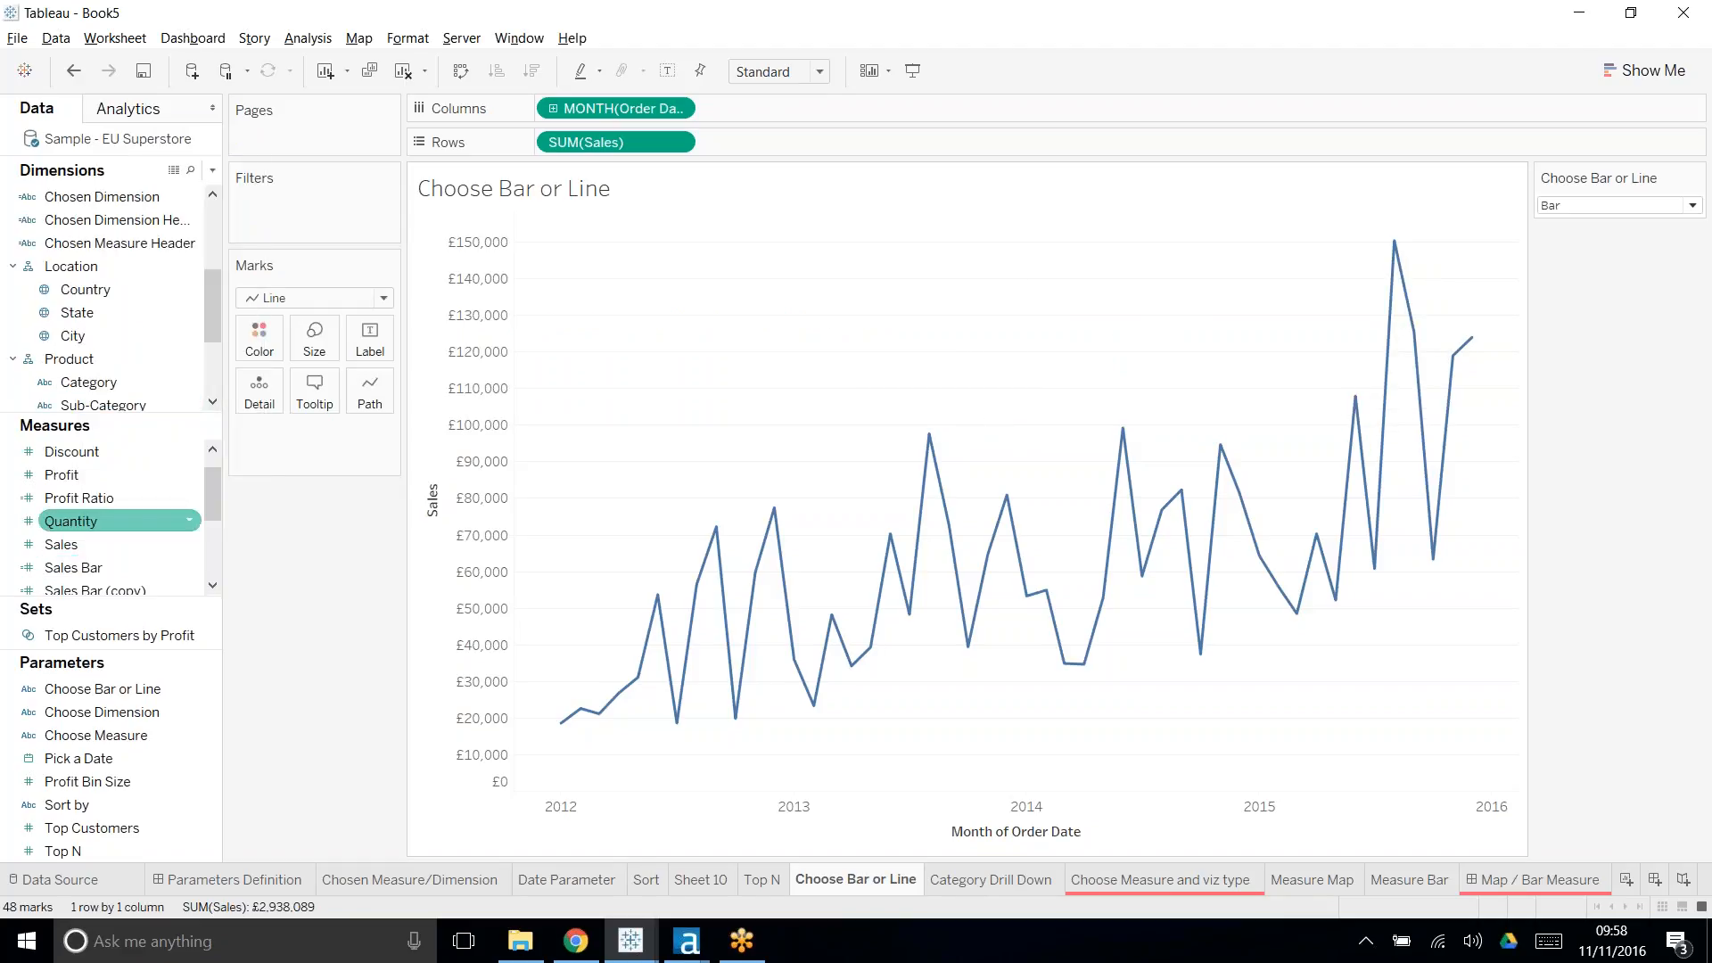
pyautogui.scroll(-1, 152, 524)
pyautogui.rightClick(151, 526)
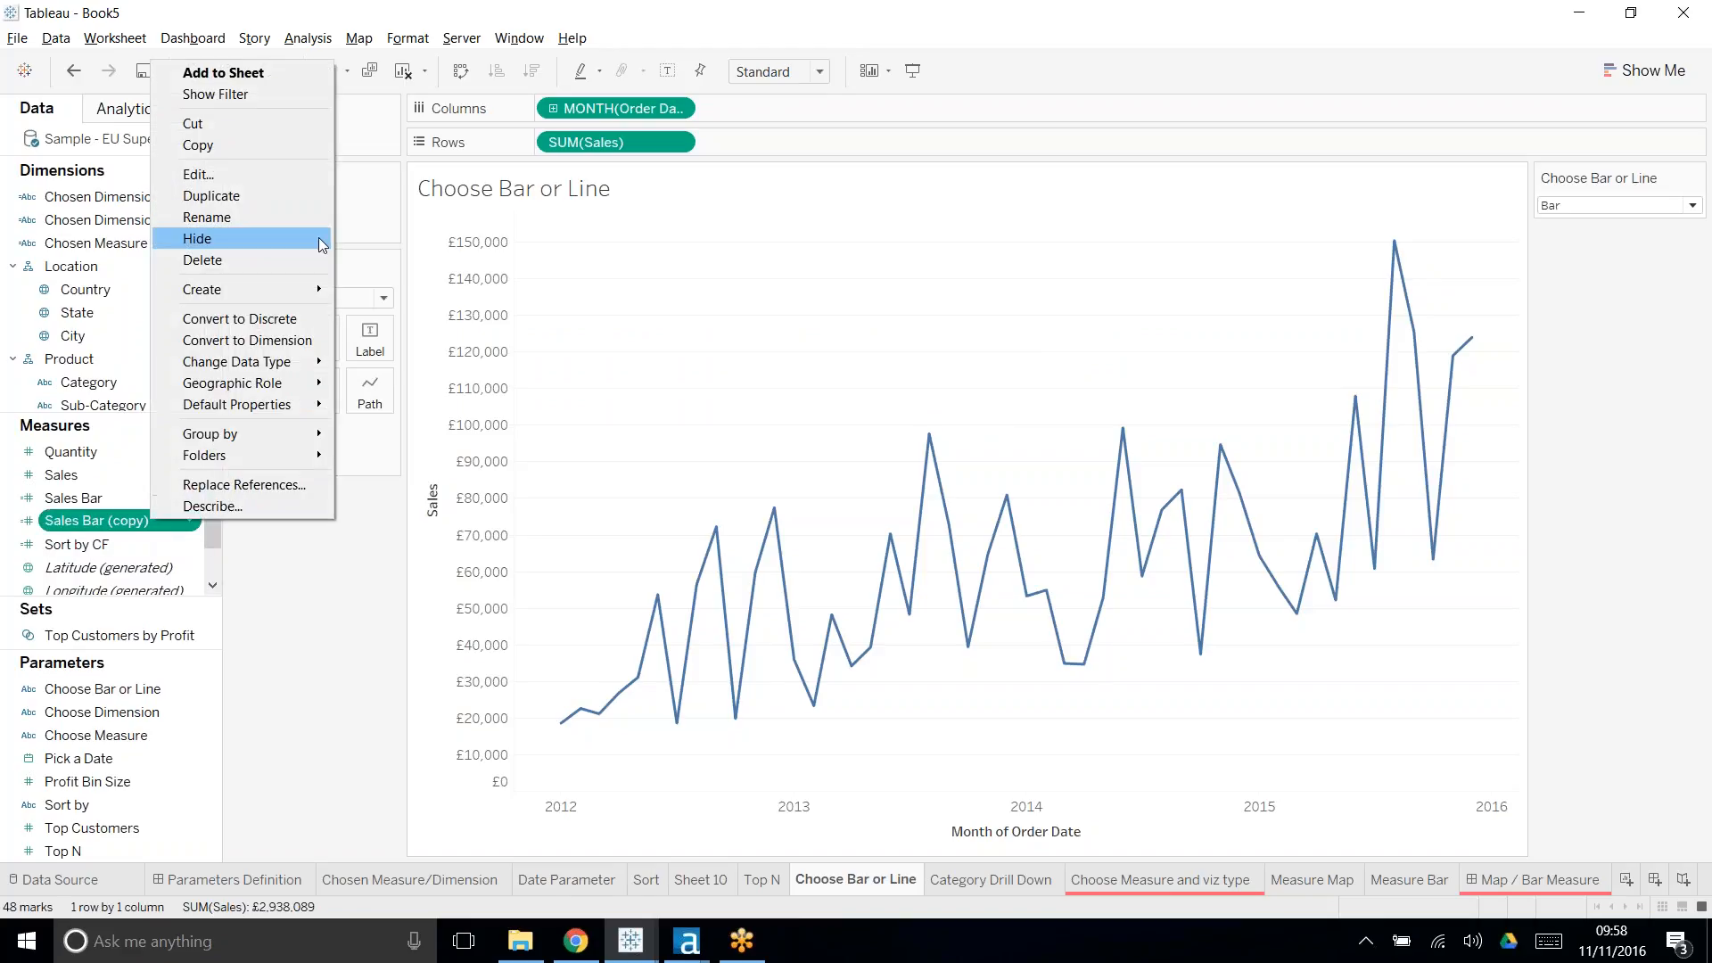
pyautogui.click(249, 170)
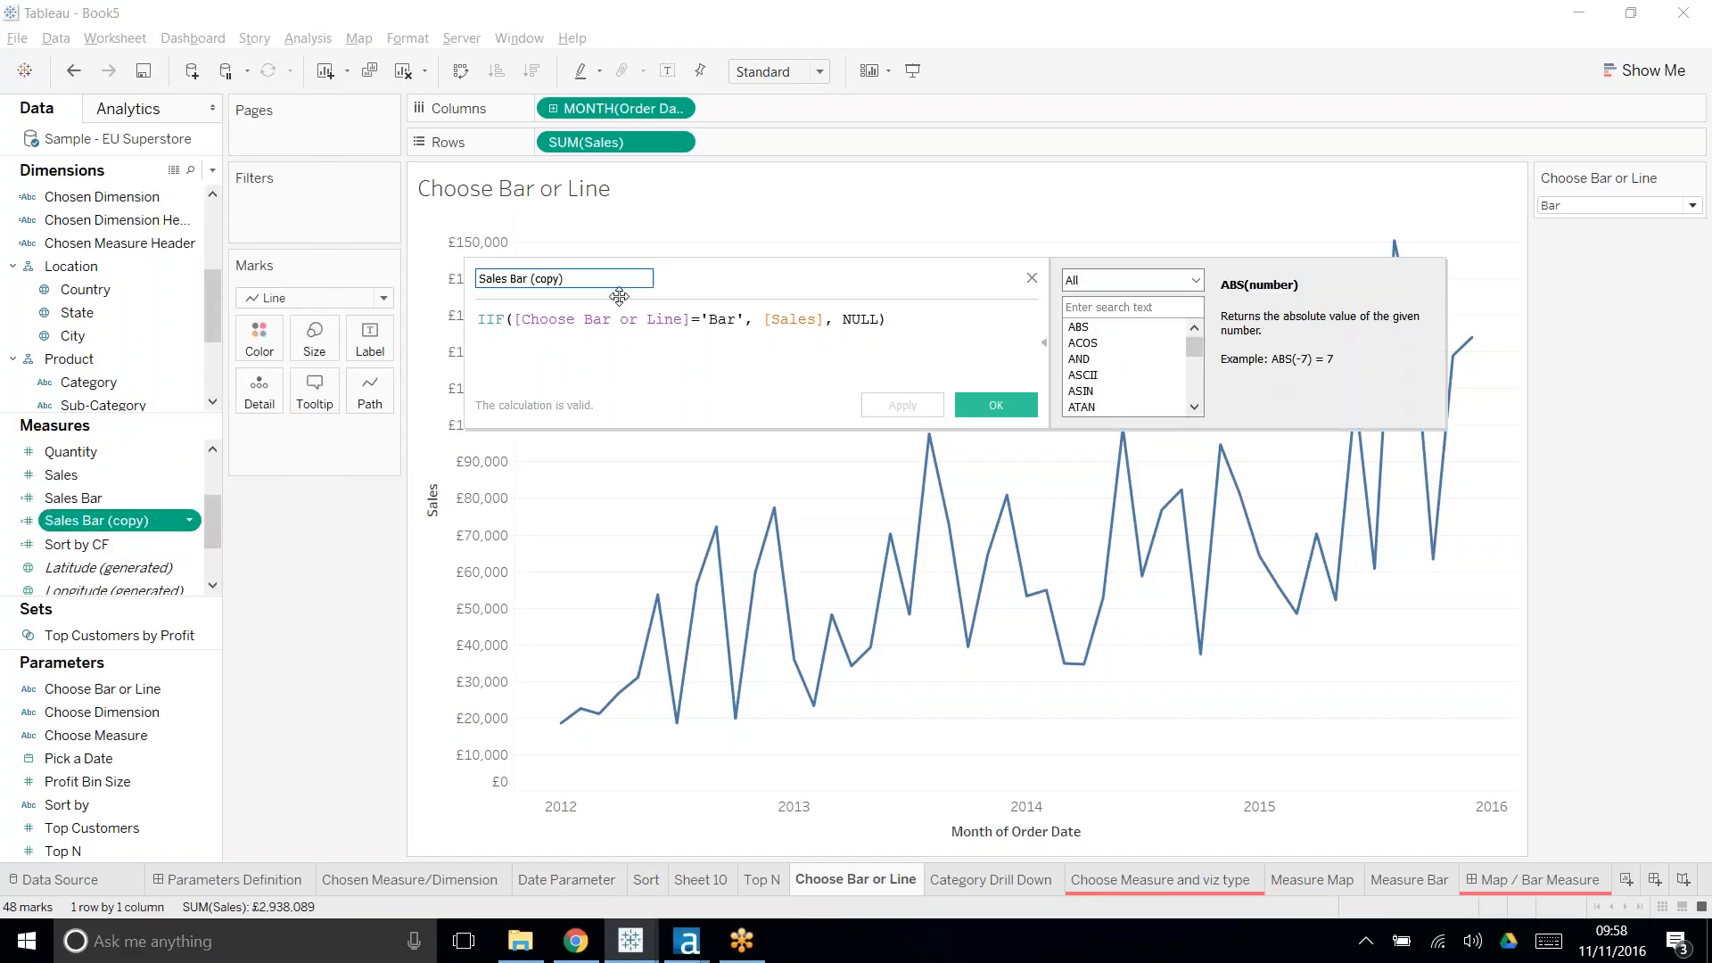
pyautogui.hotkey('ctrl', 'shift', 'Left')
pyautogui.hotkey('ctrl', 'shift', 'Left')
pyautogui.write('Line')
# - Change the Sales Line formula to compare Choose Bar or Line with 'Line' instead of 'Bar' and save the field
pyautogui.click(731, 325)
pyautogui.press('BackSpace')
pyautogui.press('BackSpace')
pyautogui.press('BackSpace')
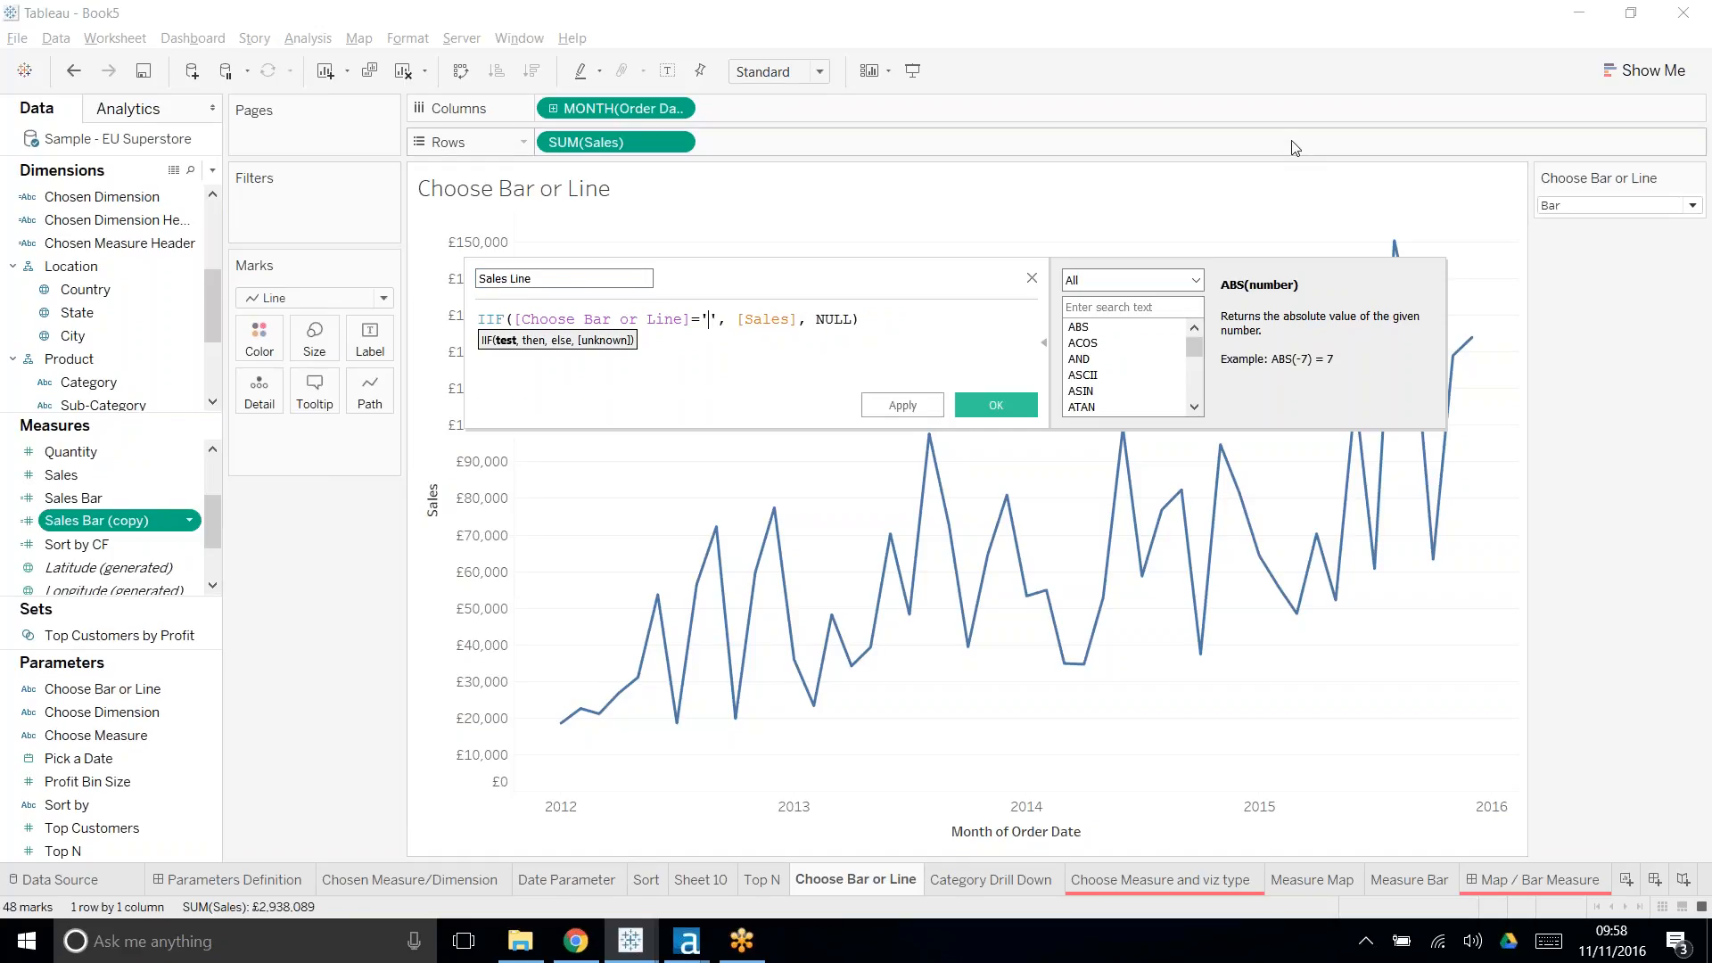
pyautogui.write('Line')
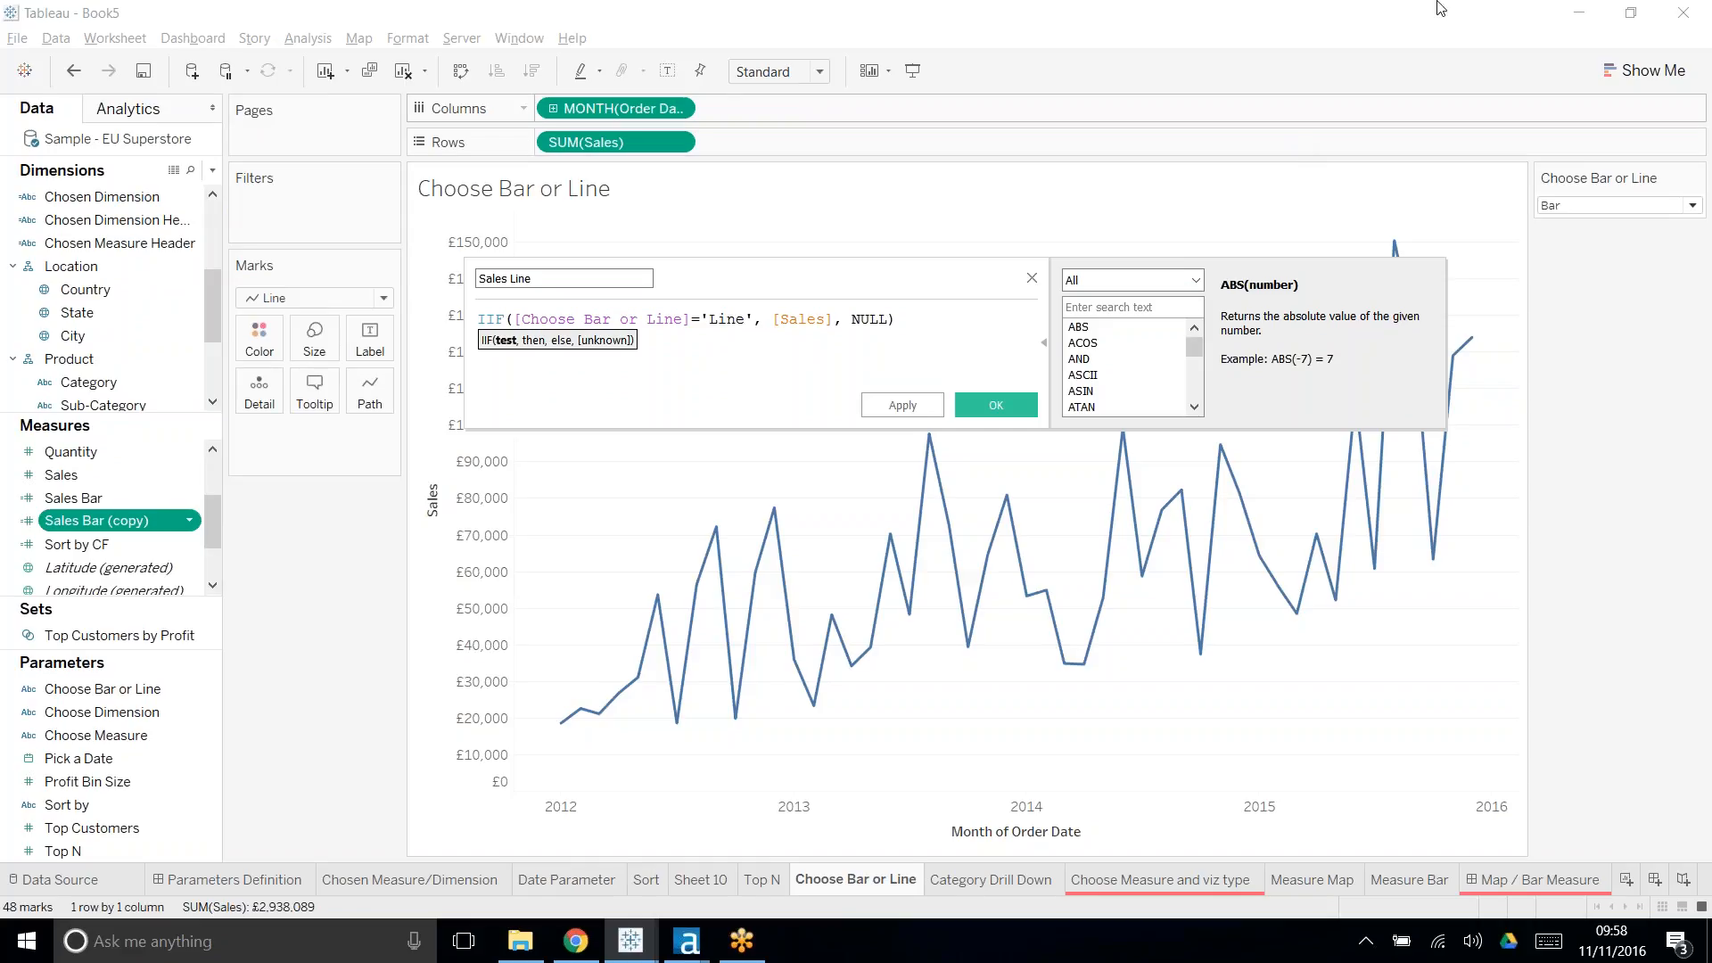
pyautogui.click(889, 362)
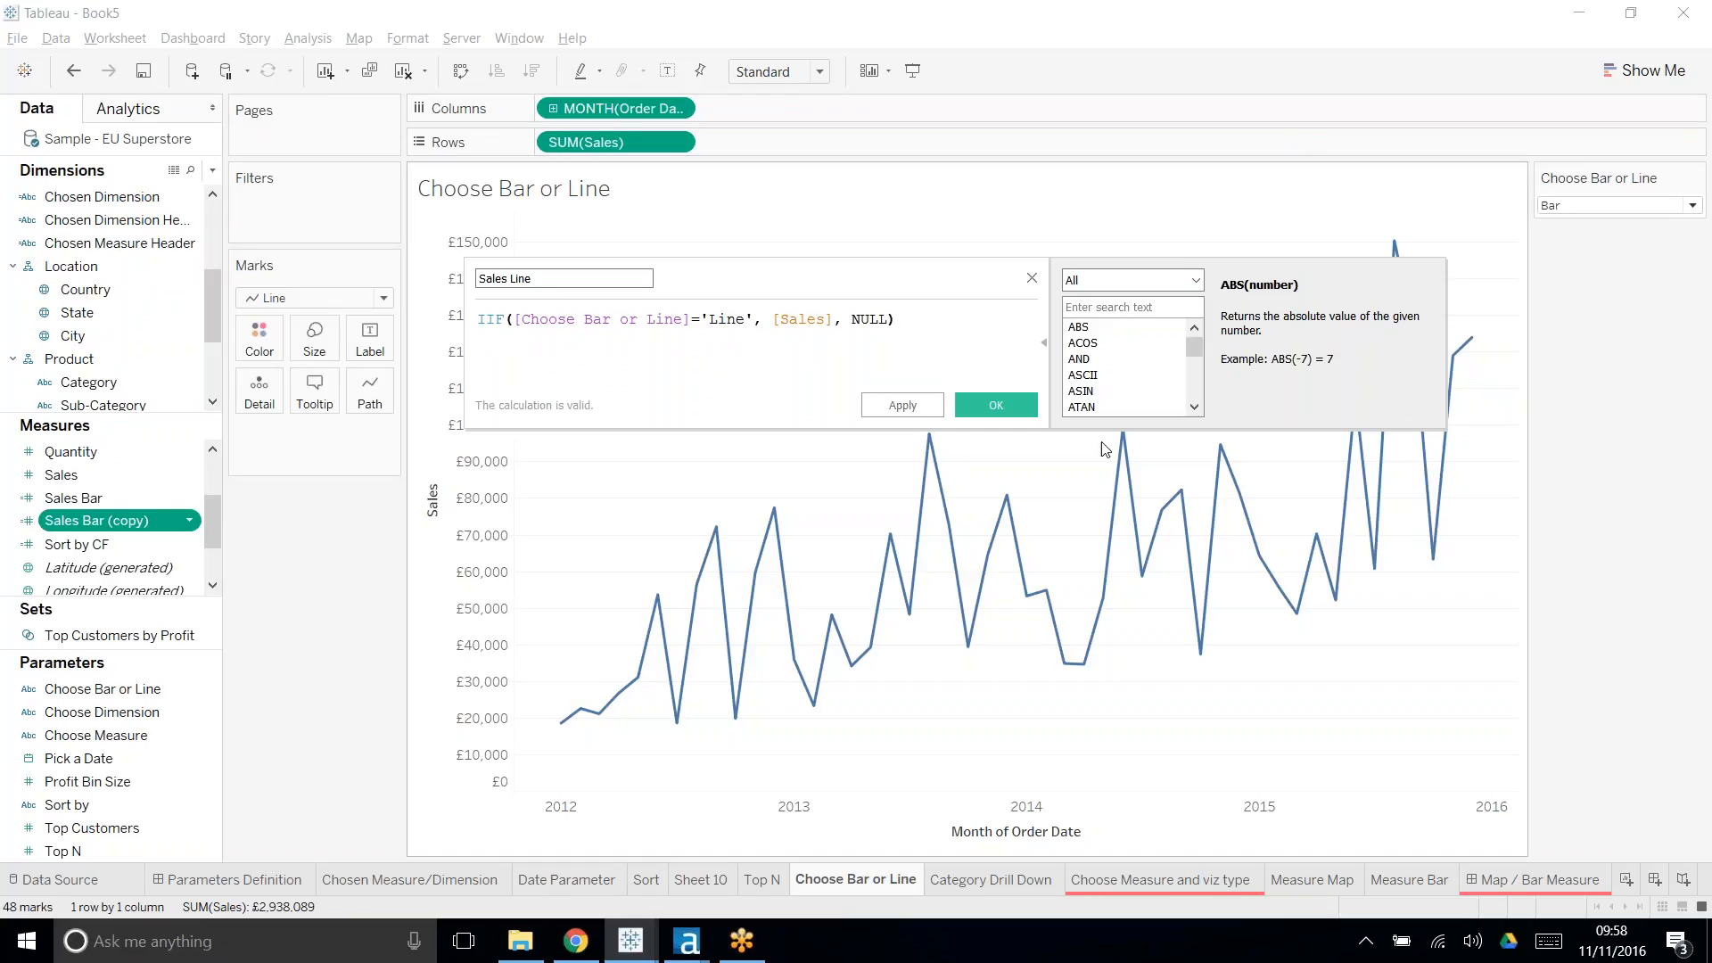
pyautogui.click(997, 412)
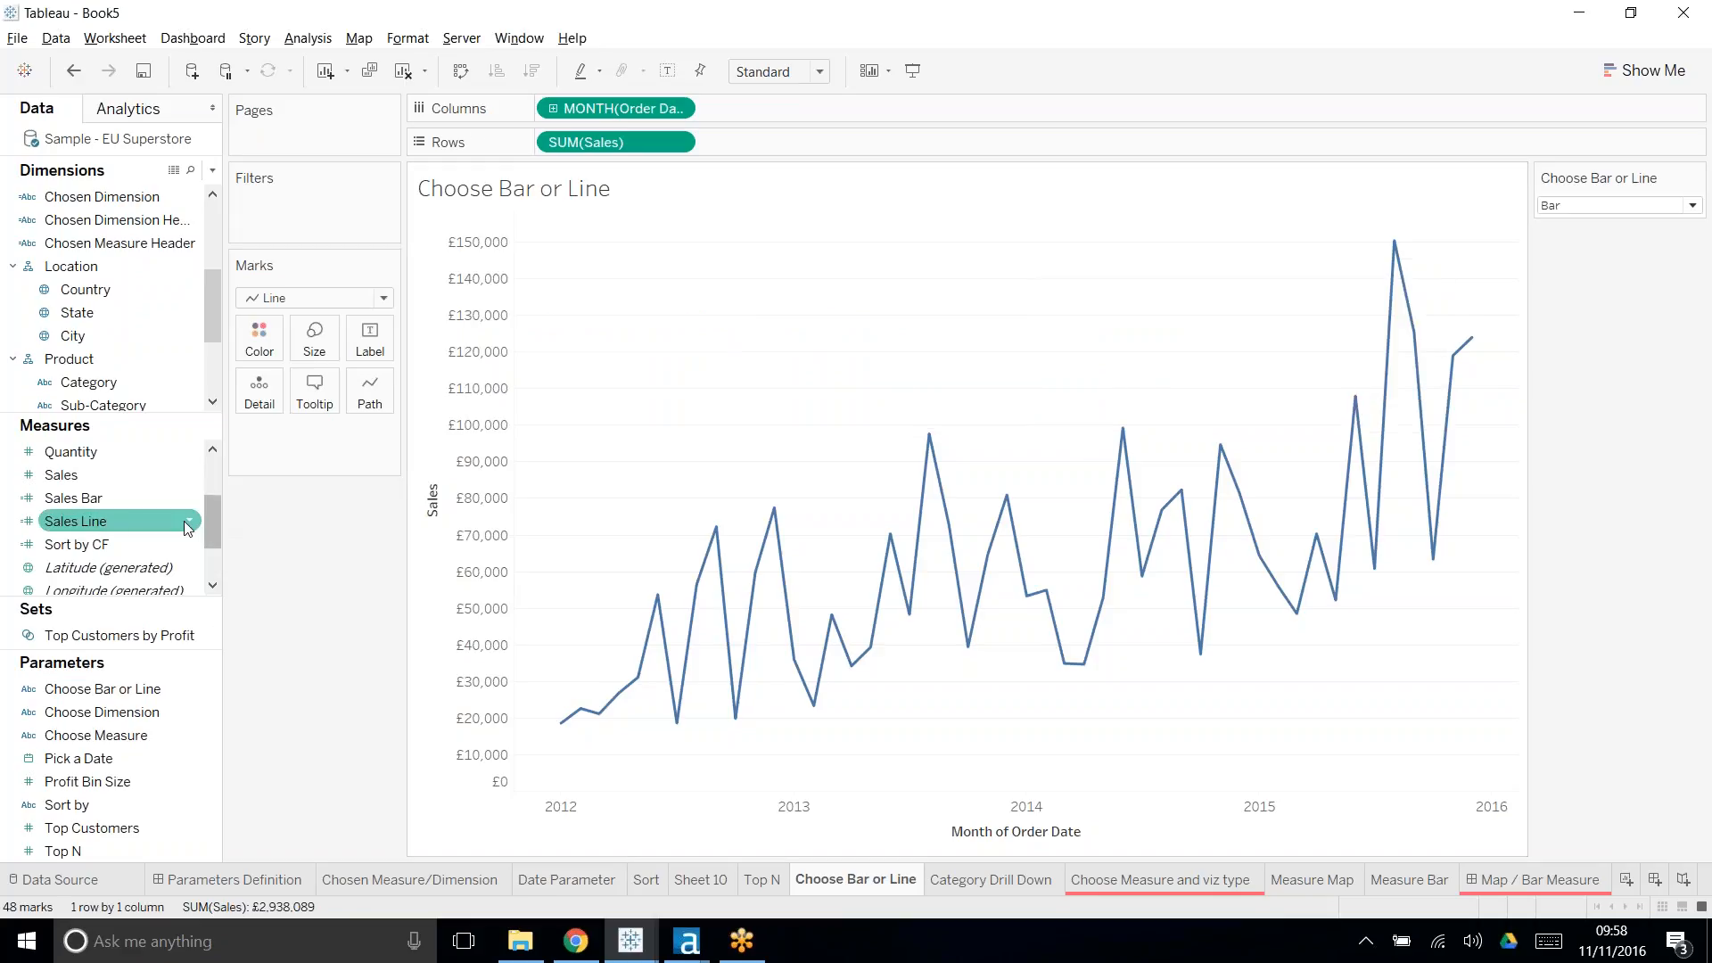
# - Replace SUM(Sales) on Rows with Sales Line and set the Choose Bar or Line parameter to Line
pyautogui.click(100, 500)
pyautogui.moveTo(104, 521); pyautogui.dragTo(609, 144)
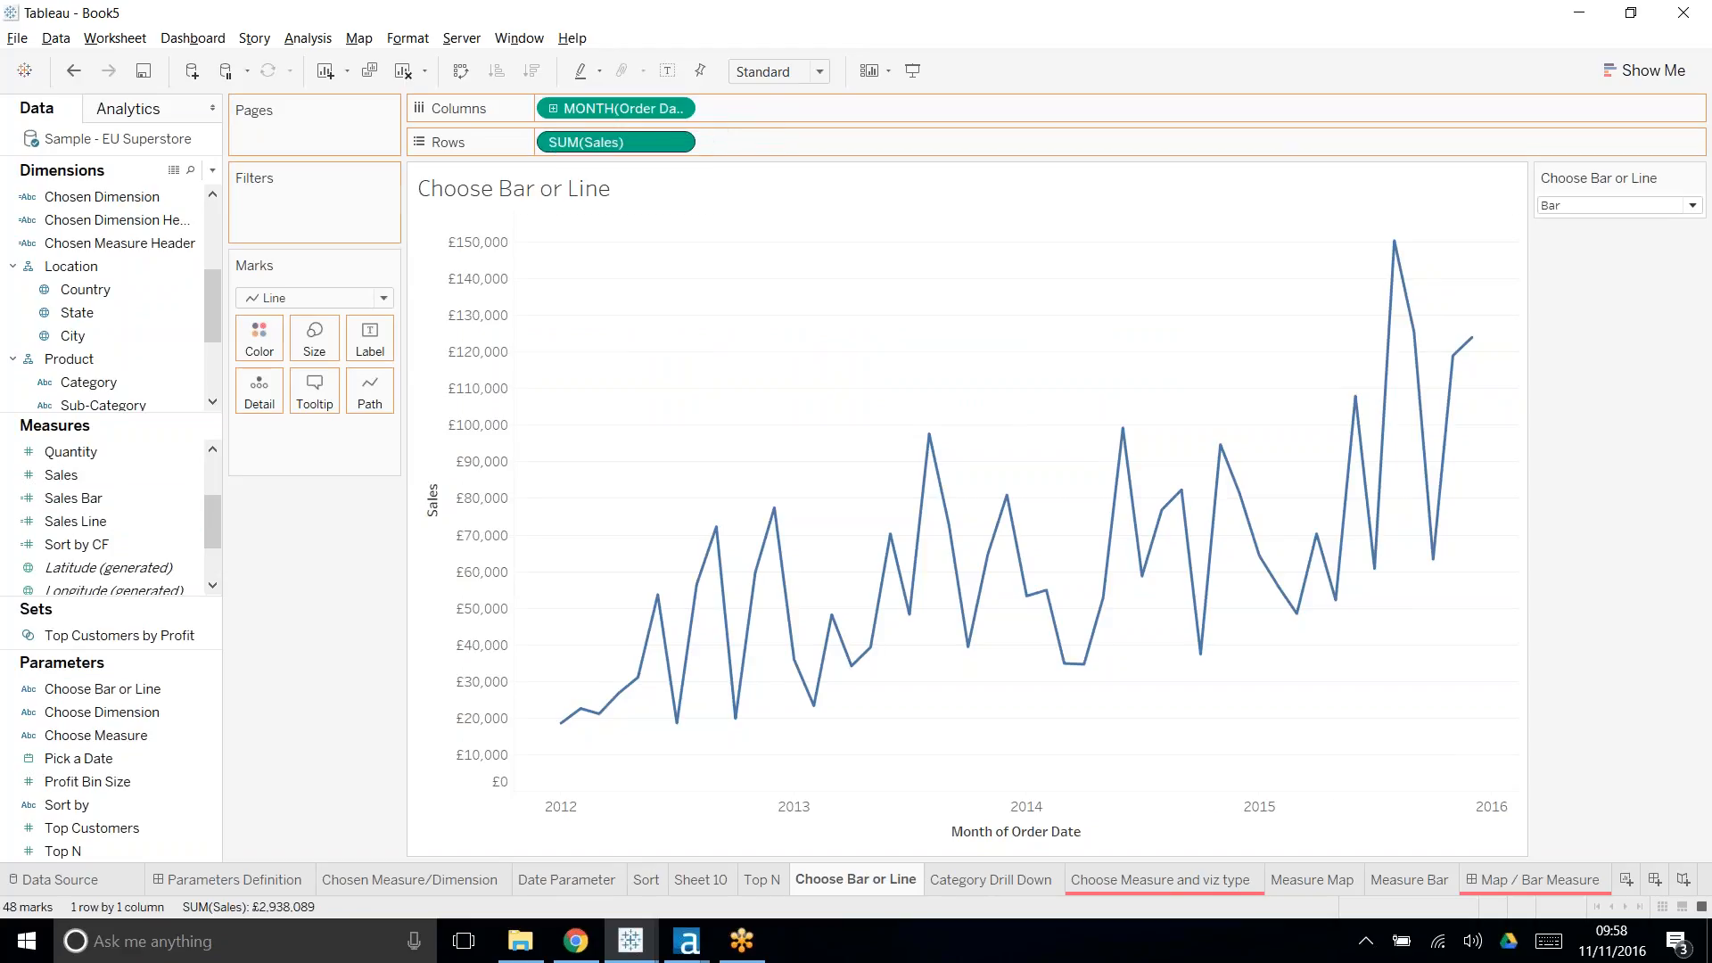
pyautogui.click(1688, 206)
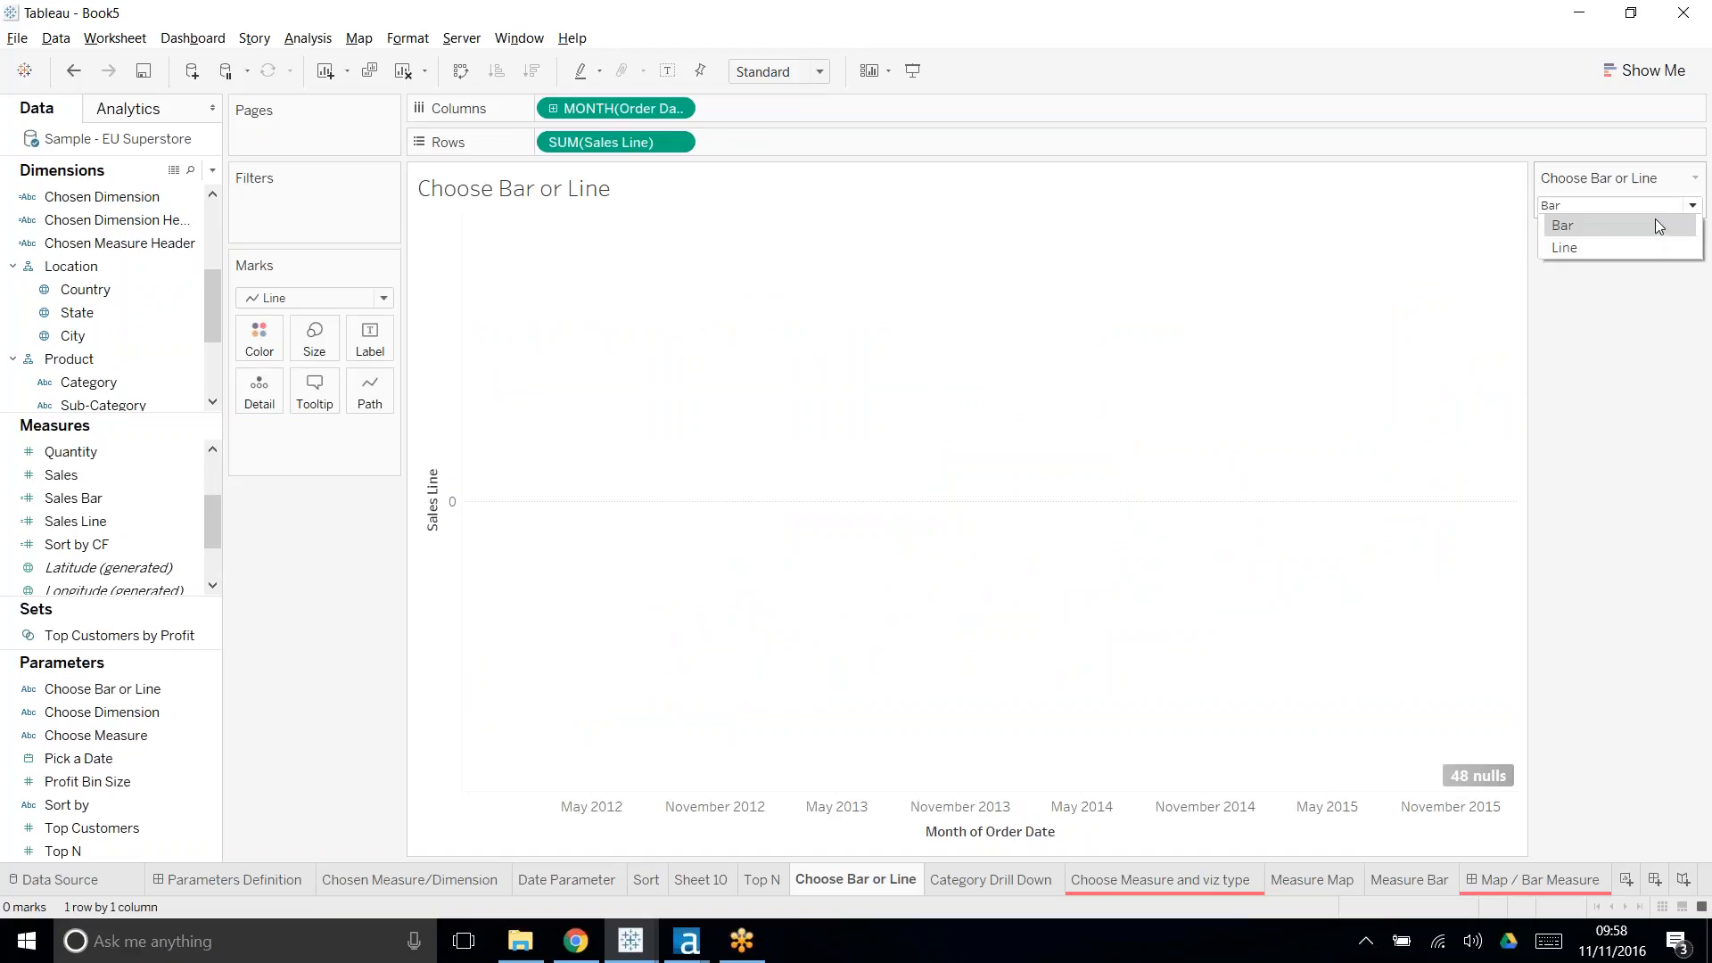
pyautogui.click(1582, 248)
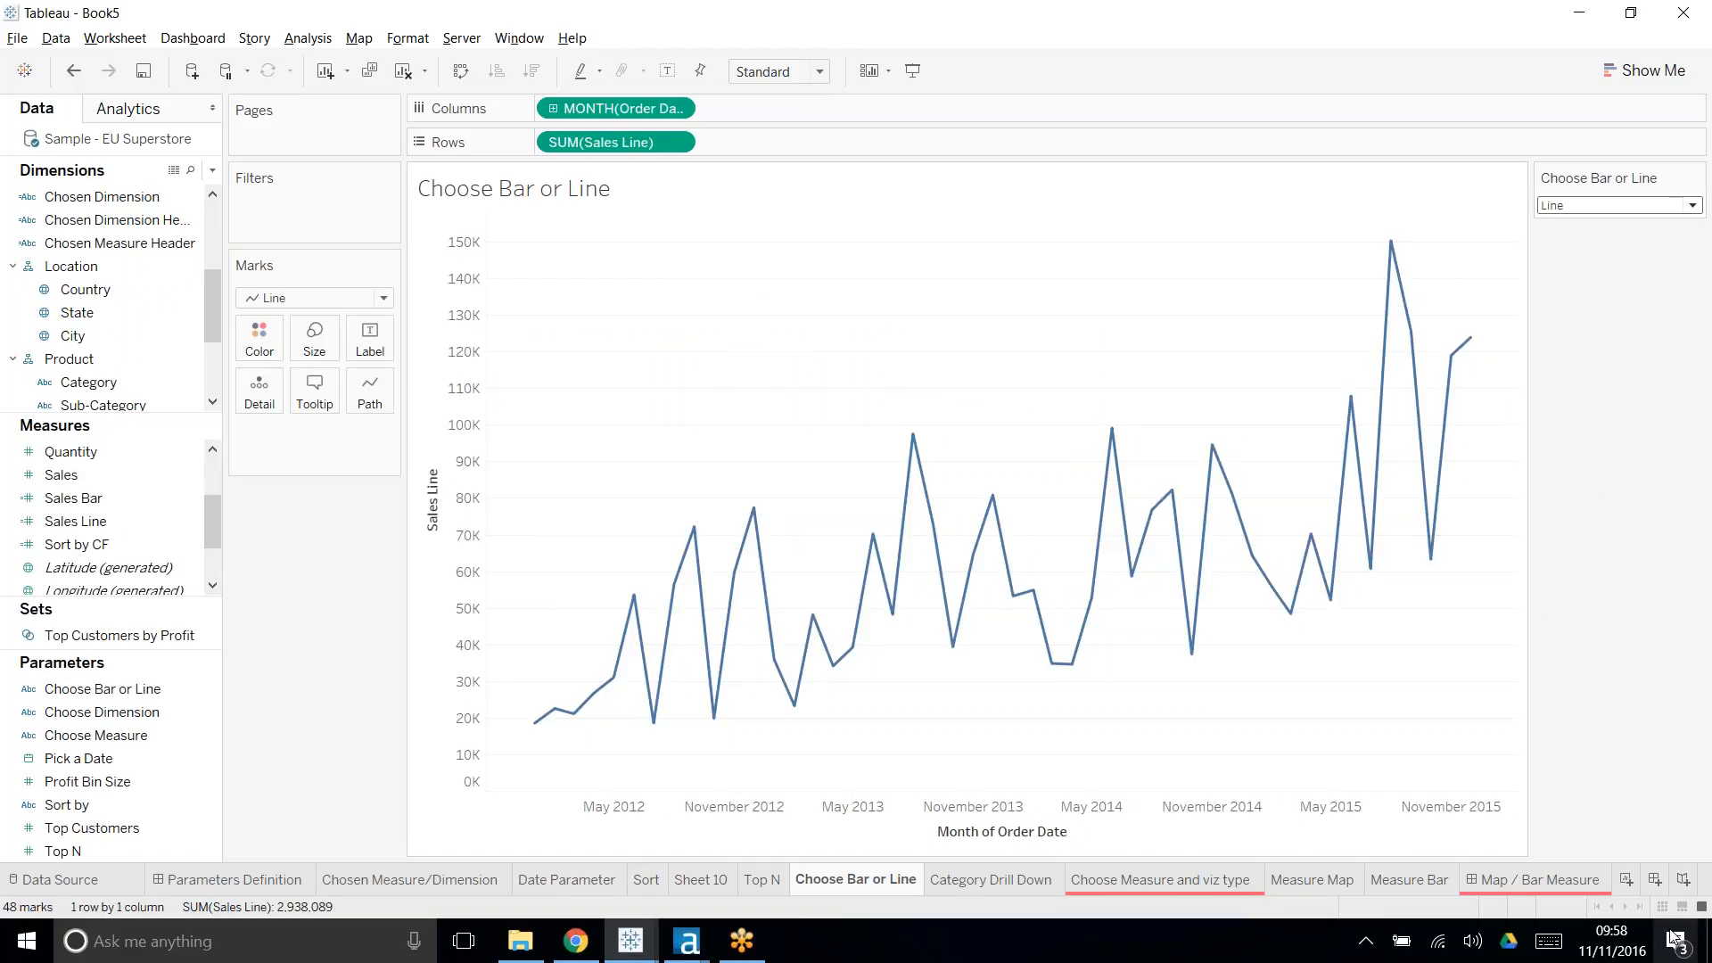
# - Add Sales Bar to Rows after Sales Line and test both charts by switching the parameter to Bar and back to Line
pyautogui.click(54, 525)
pyautogui.click(66, 498)
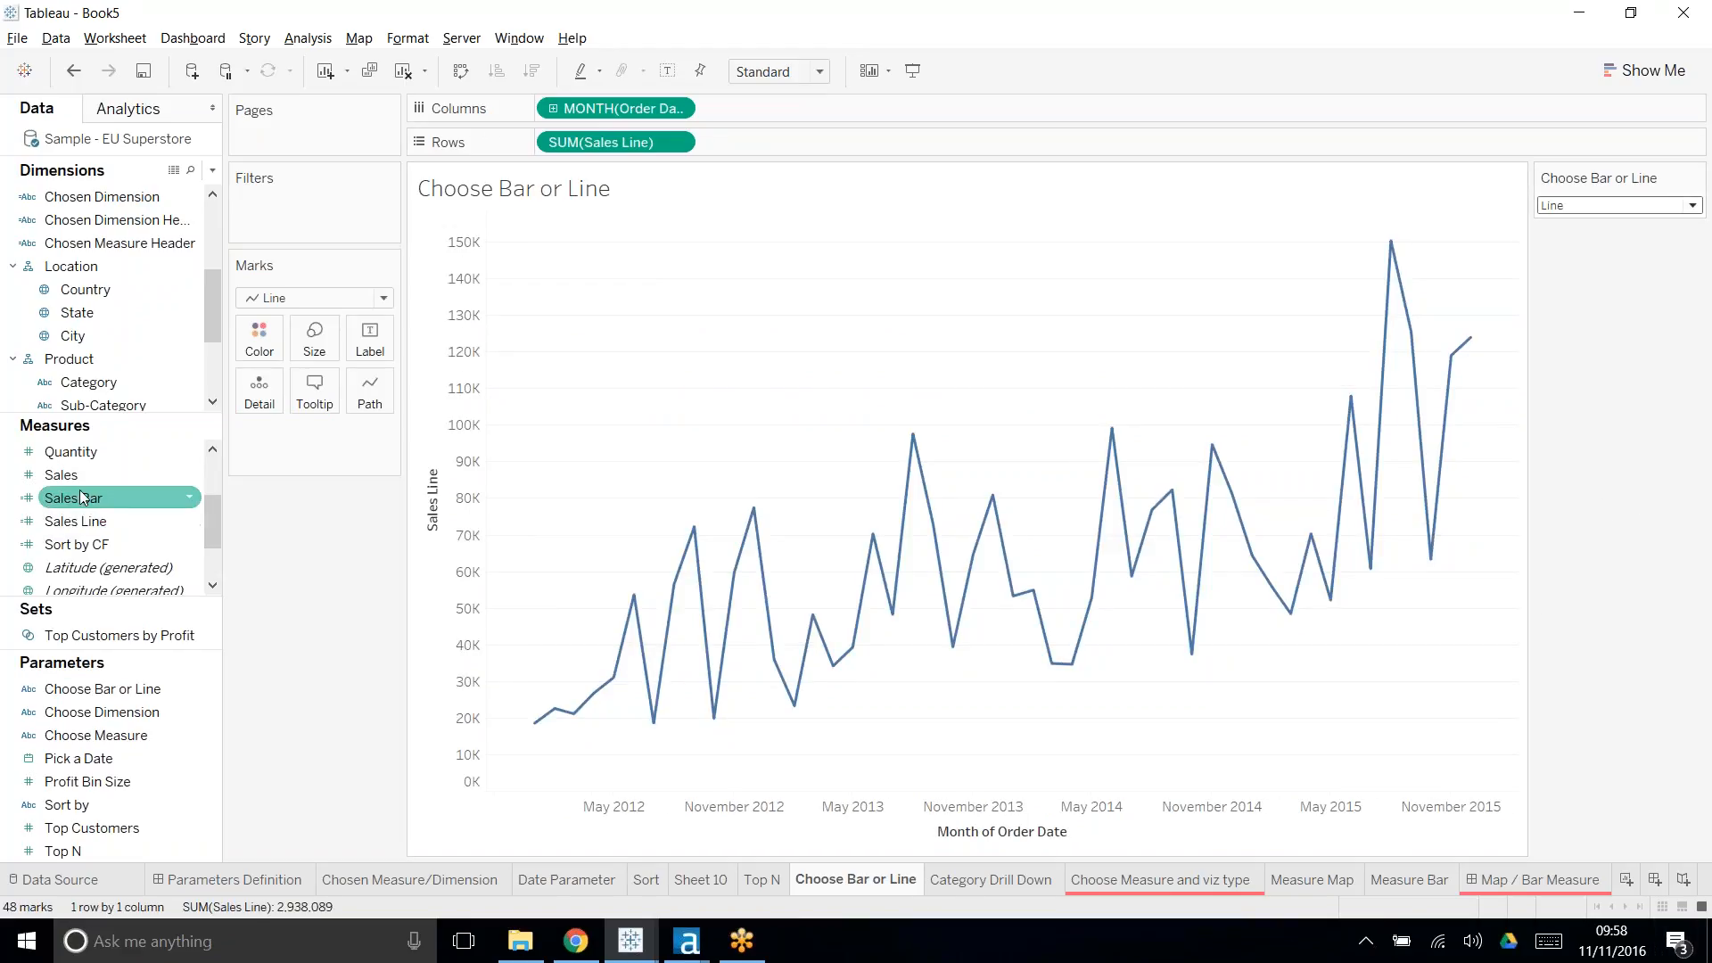
pyautogui.moveTo(67, 498); pyautogui.dragTo(772, 143)
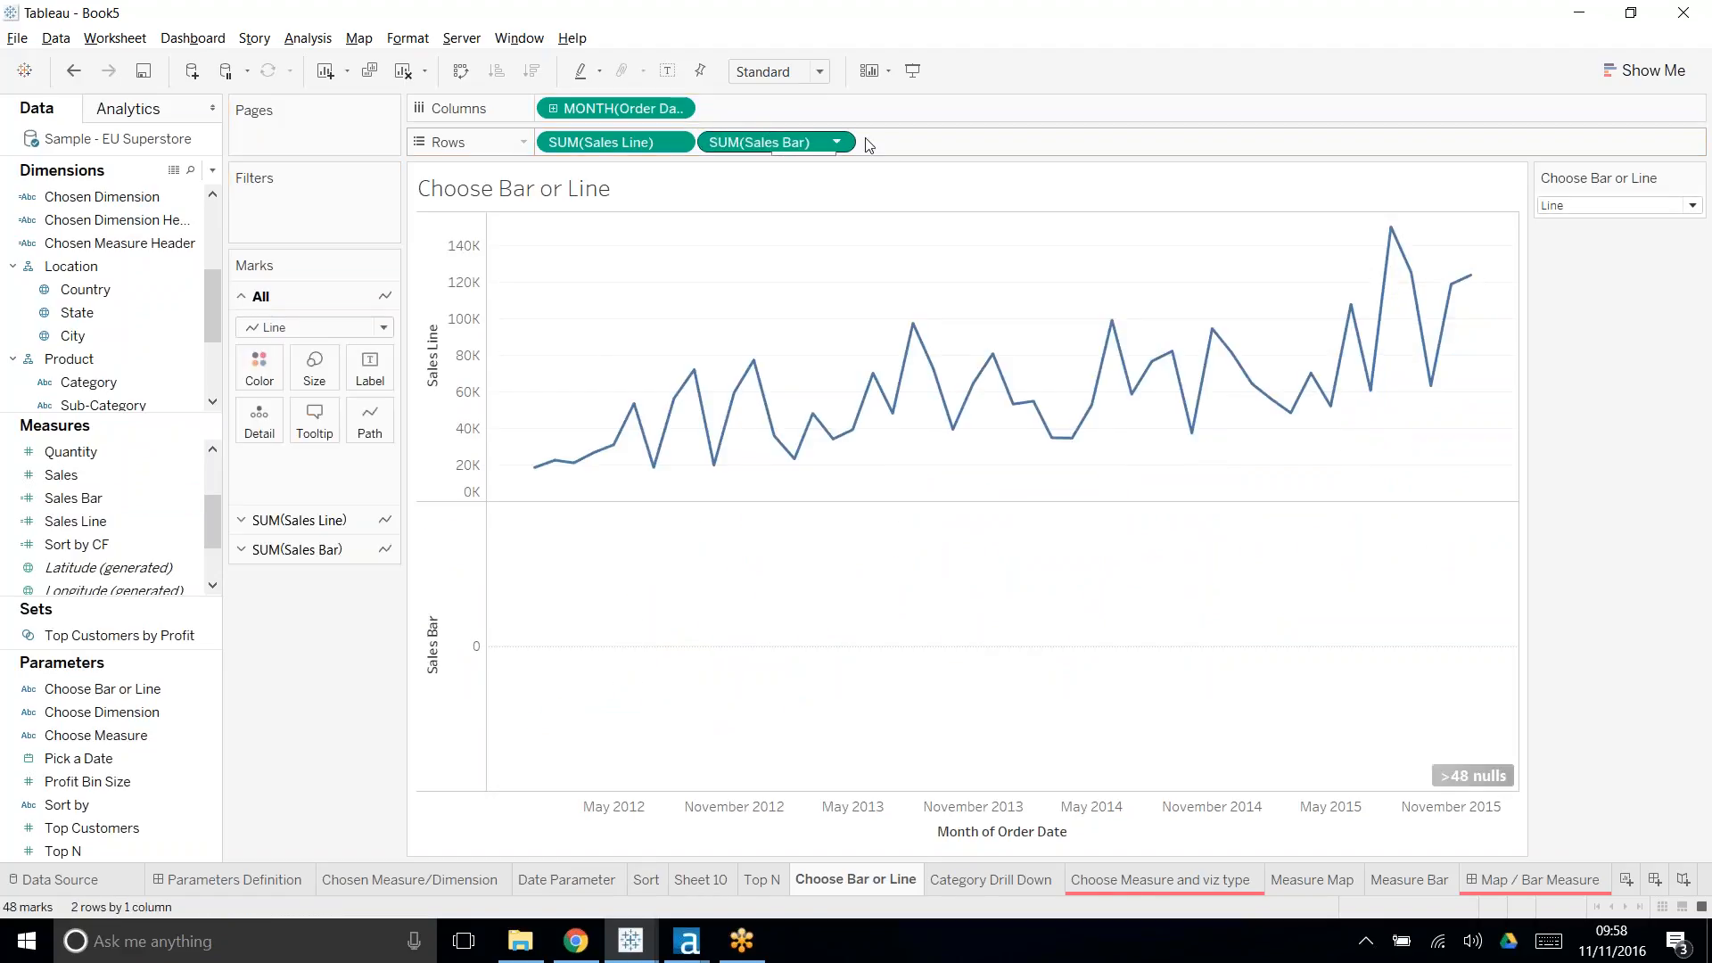
pyautogui.click(1601, 206)
pyautogui.click(1592, 223)
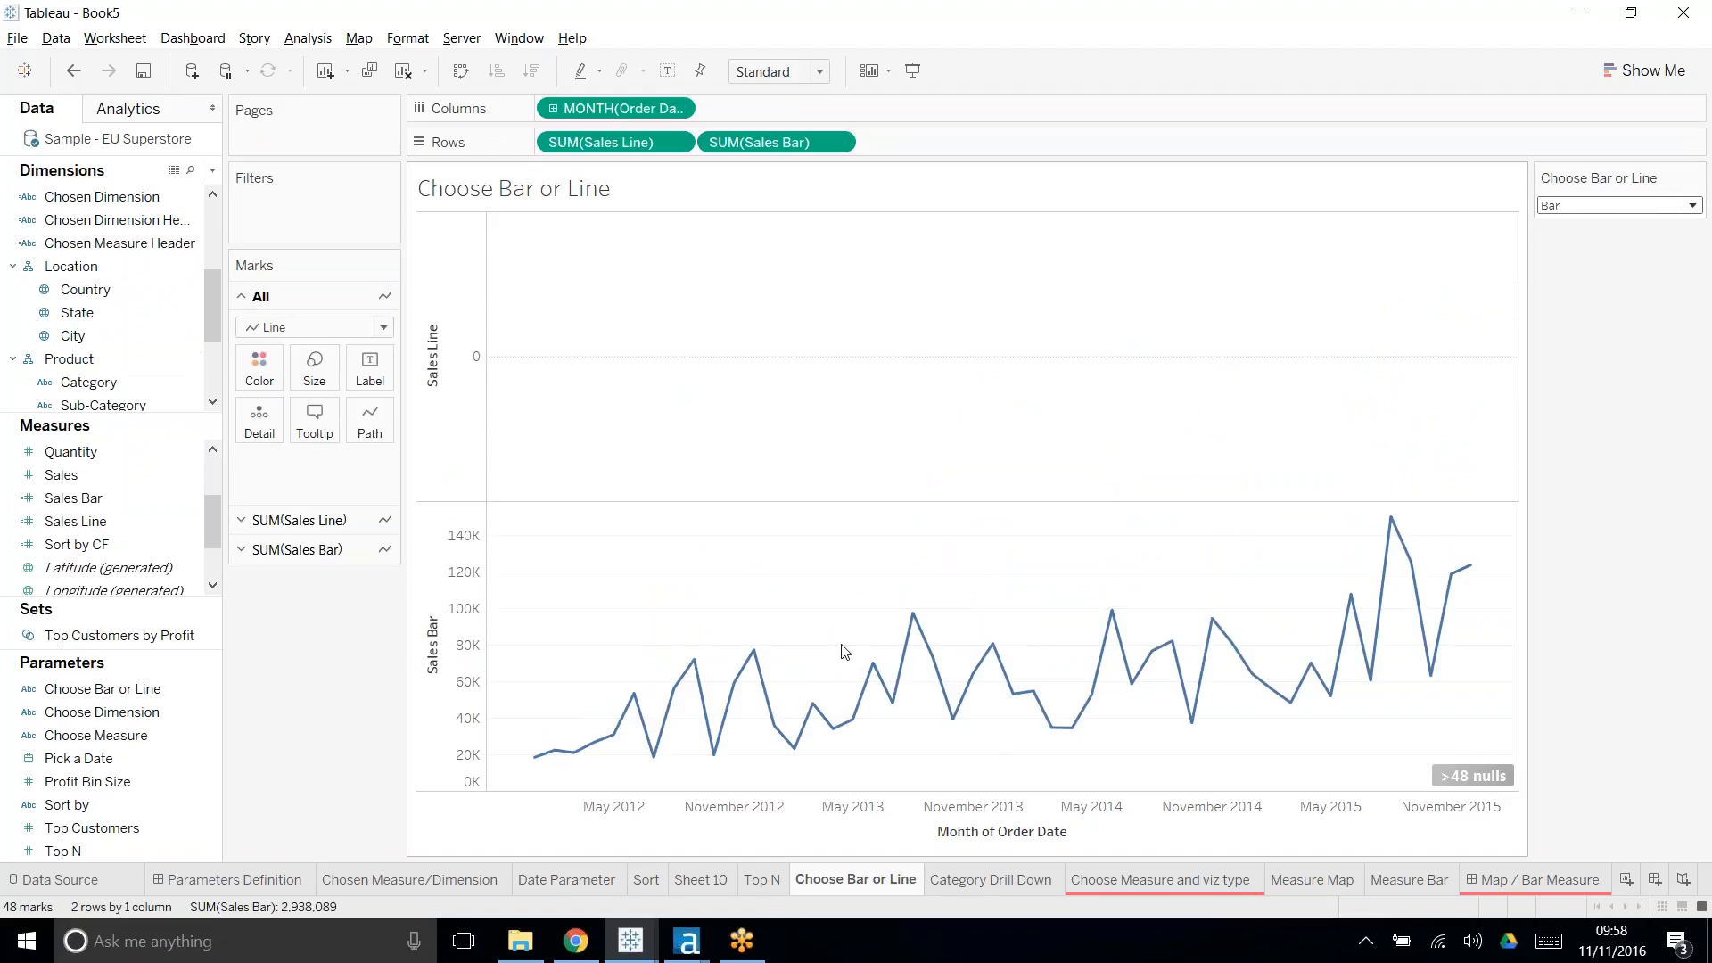
pyautogui.click(1618, 206)
pyautogui.click(1623, 249)
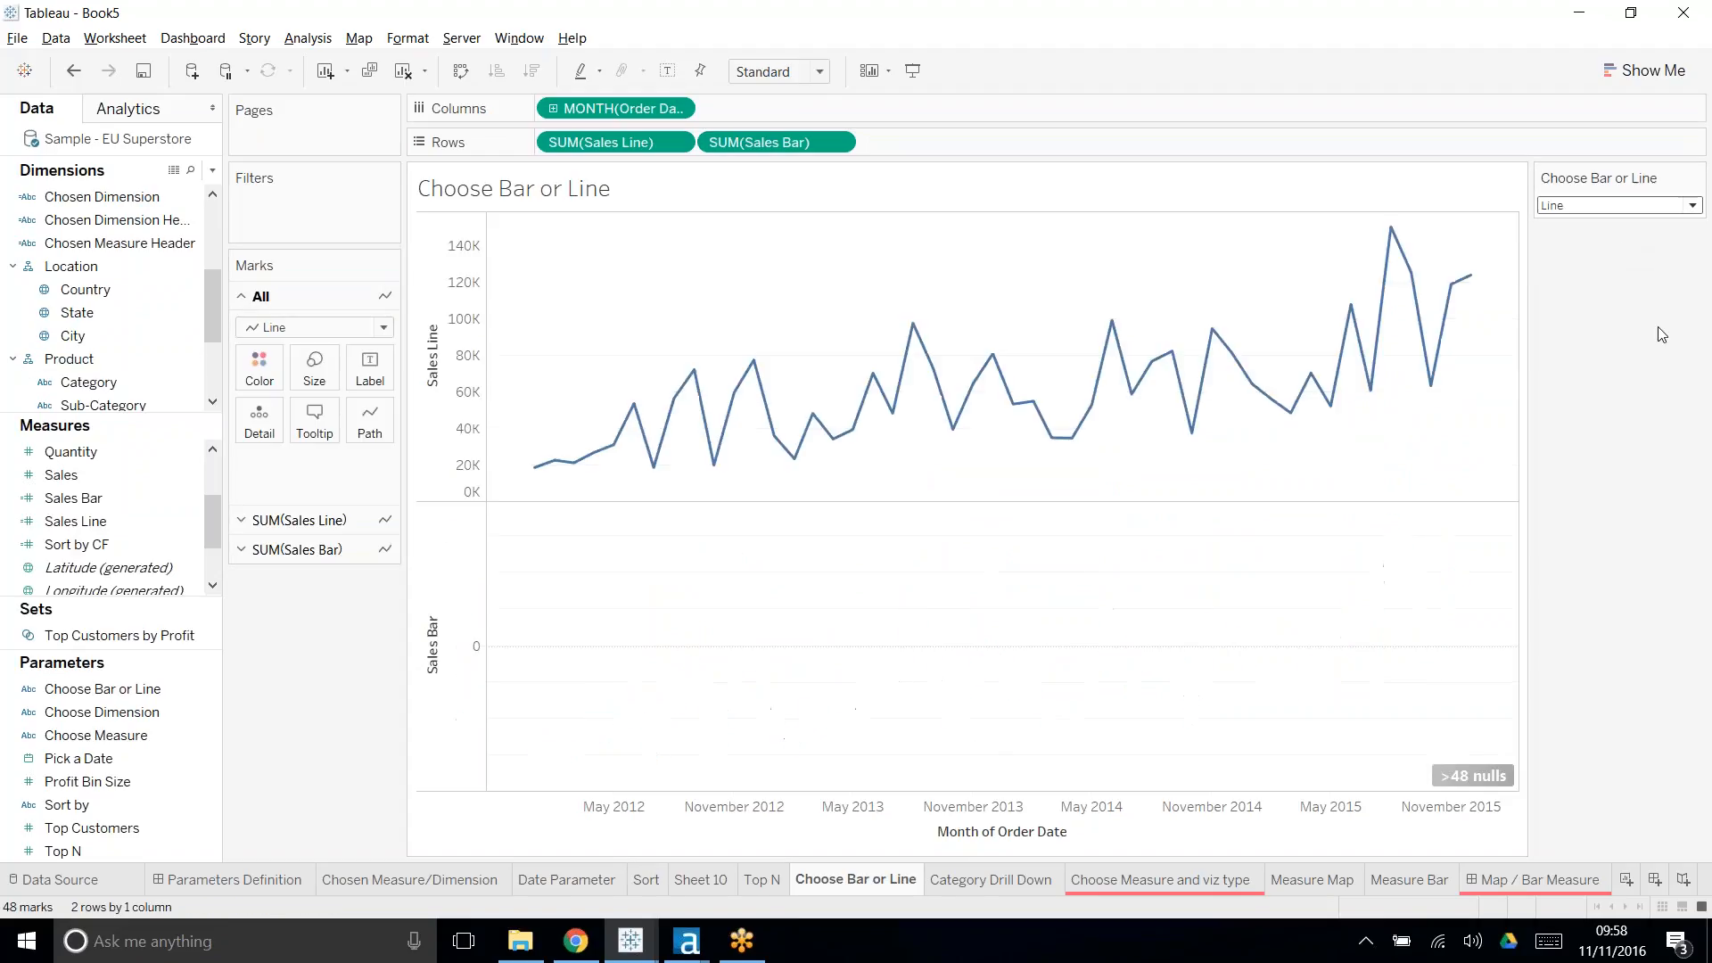
# - Make Sales Bar a dual axis with Sales Line and remove Measure Names from the marks colour
pyautogui.rightClick(779, 147)
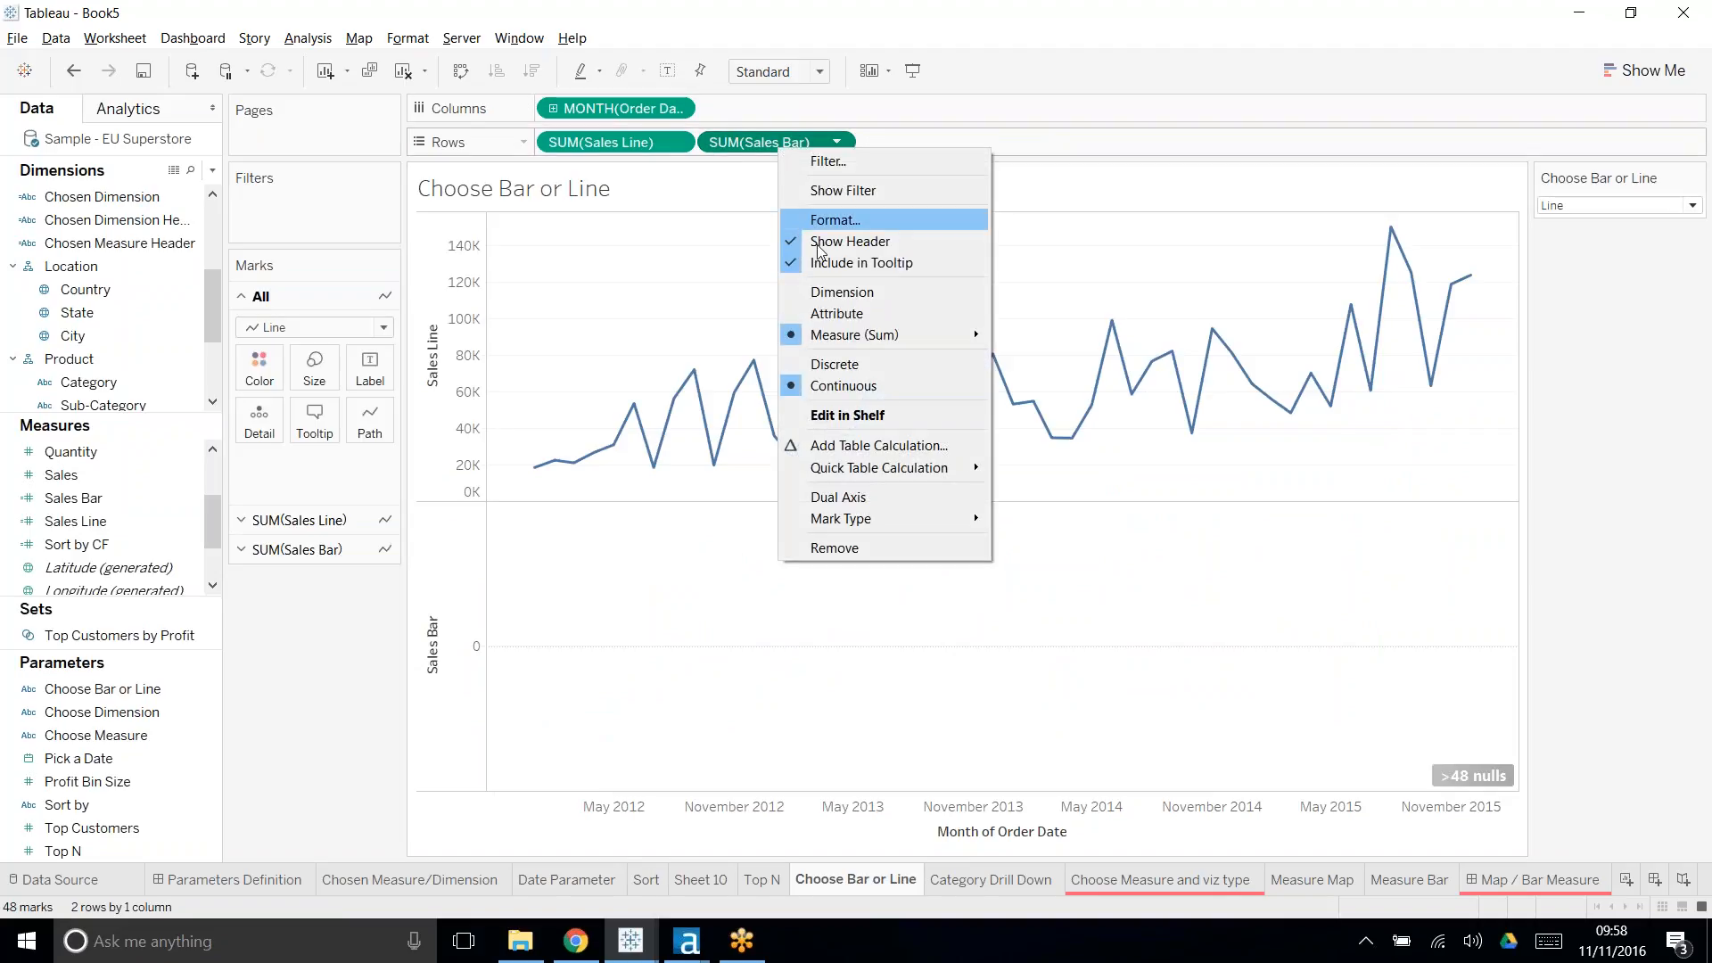
pyautogui.click(869, 496)
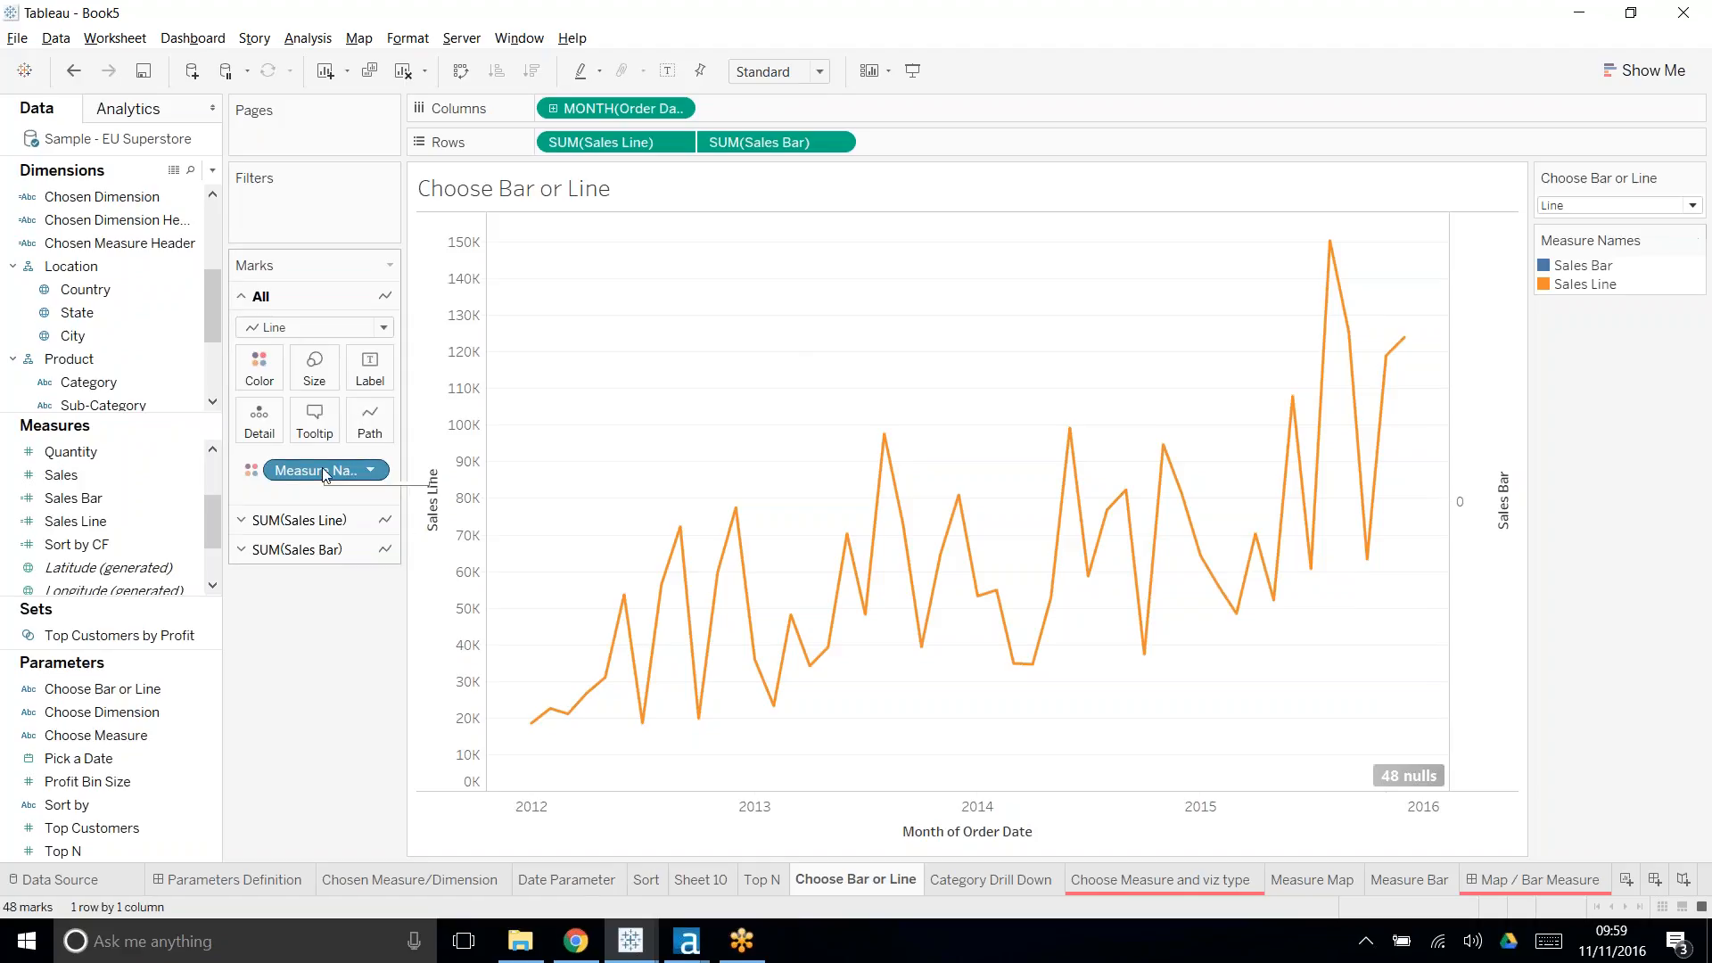
pyautogui.moveTo(324, 473); pyautogui.dragTo(306, 743)
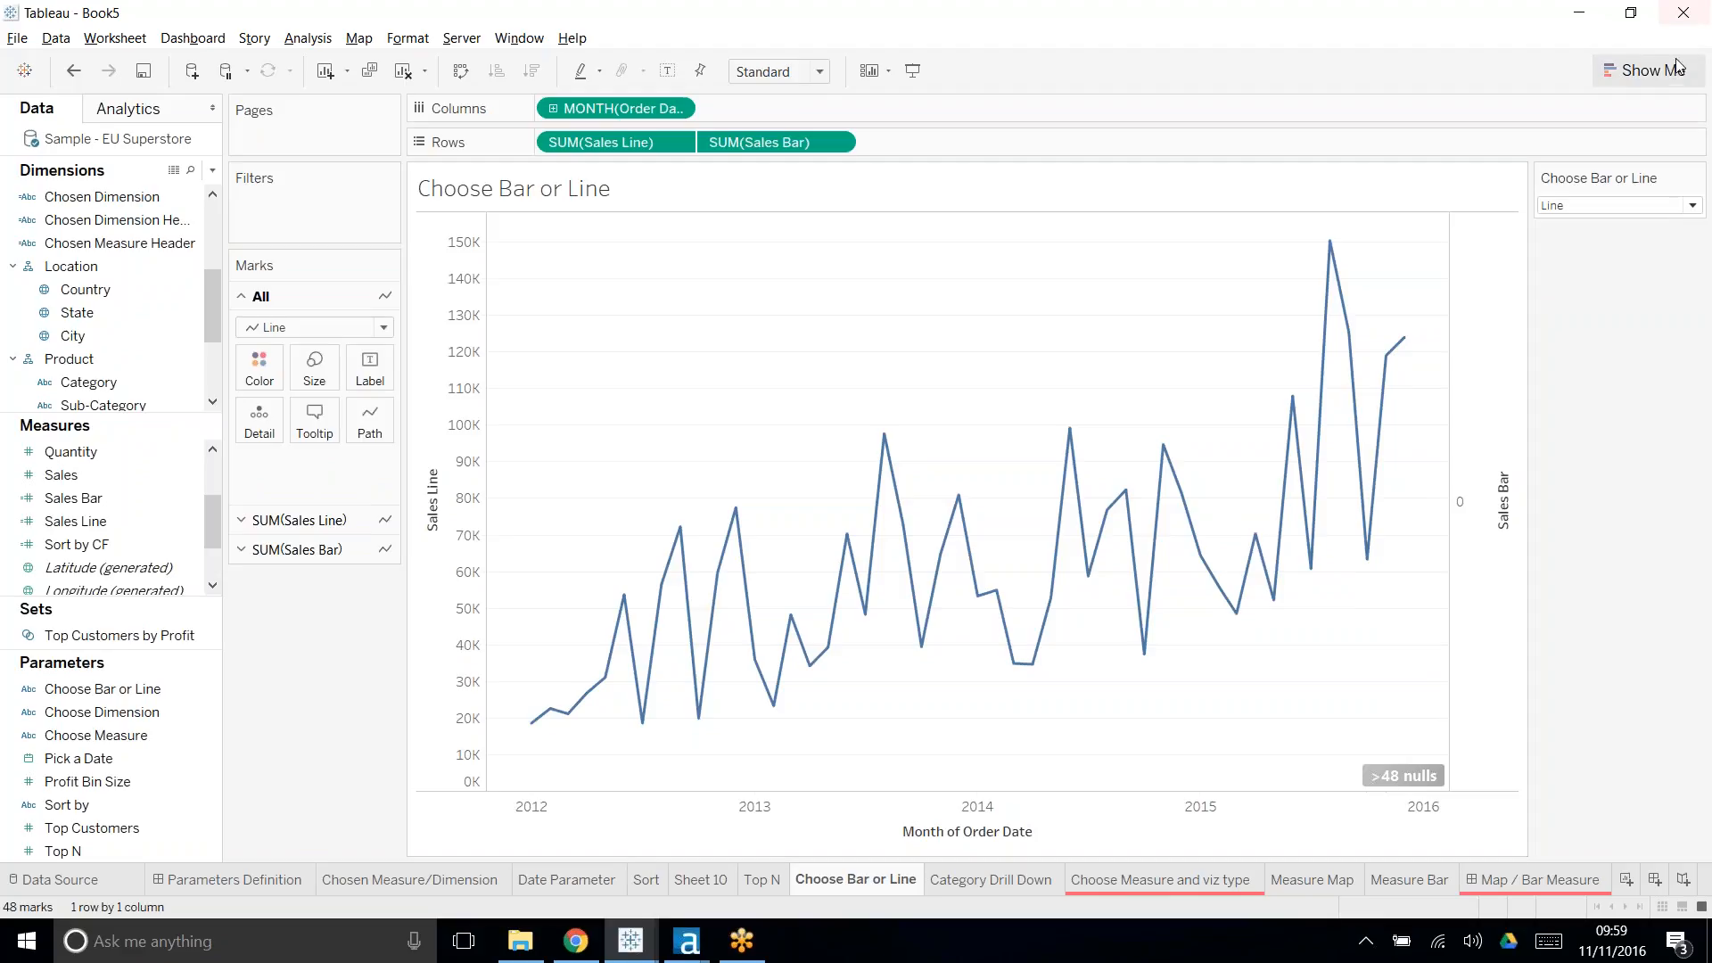
# - Synchronize the Sales Bar axis with the Sales Line axis
pyautogui.rightClick(1474, 318)
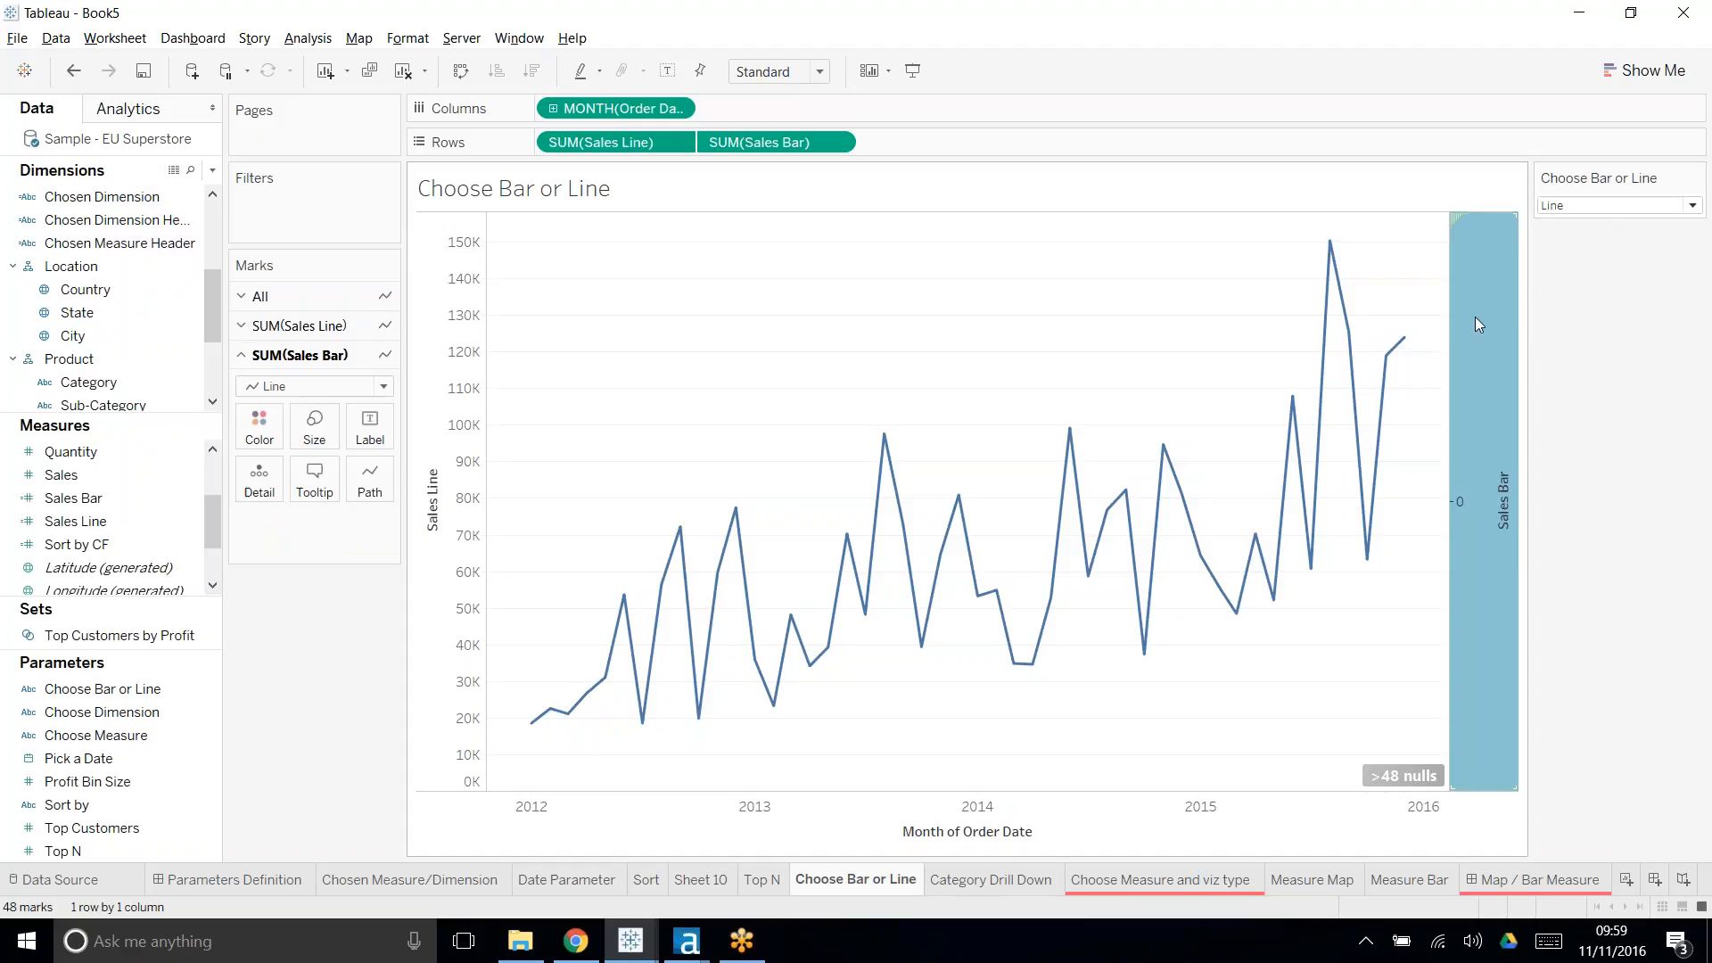
pyautogui.click(1550, 442)
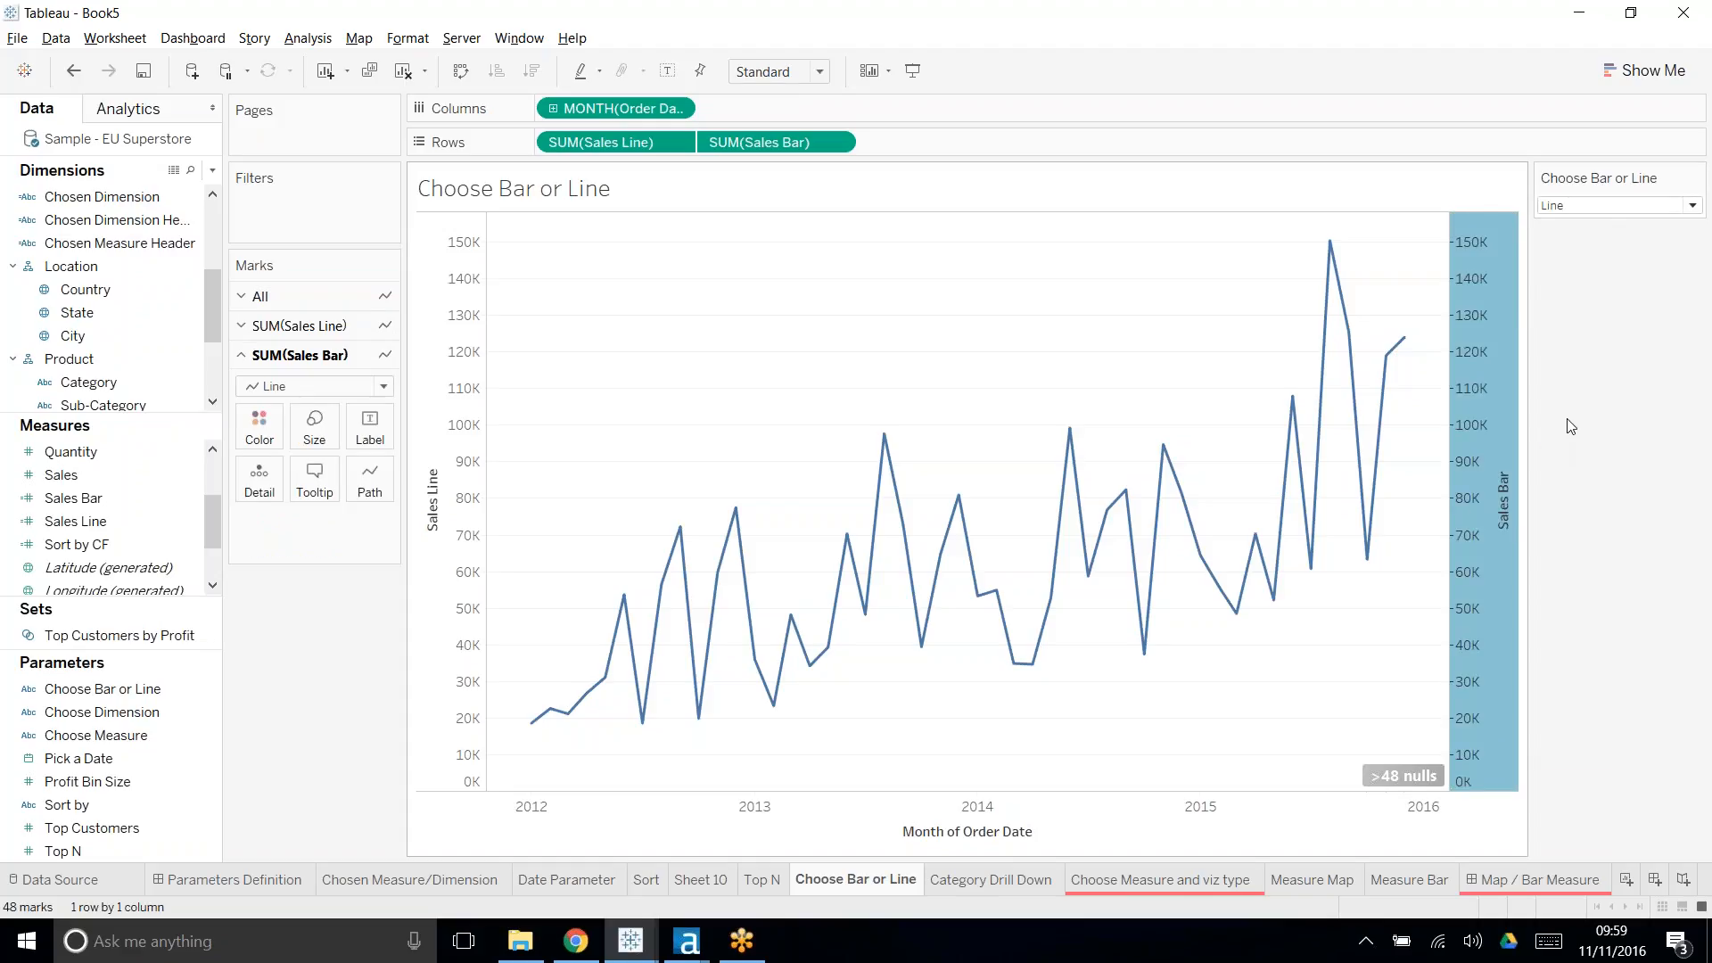
pyautogui.click(1662, 367)
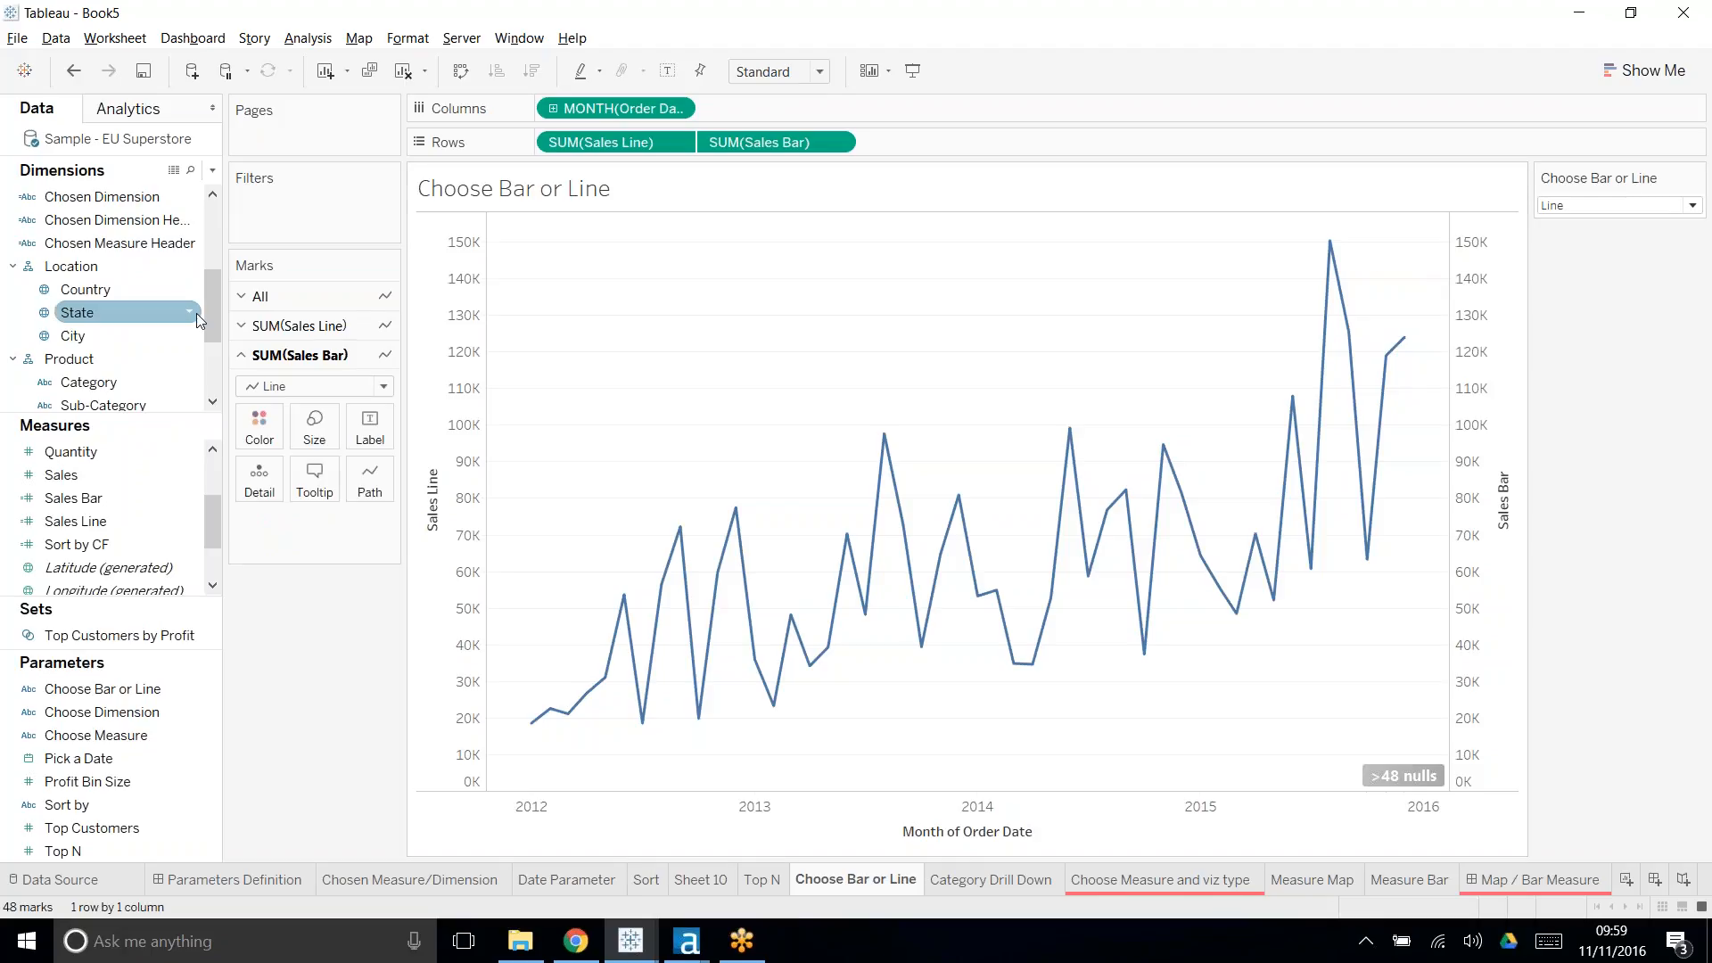
# - Set the Choose Bar or Line parameter to Bar and change the mark type of Sales Bar to Bar
pyautogui.click(298, 326)
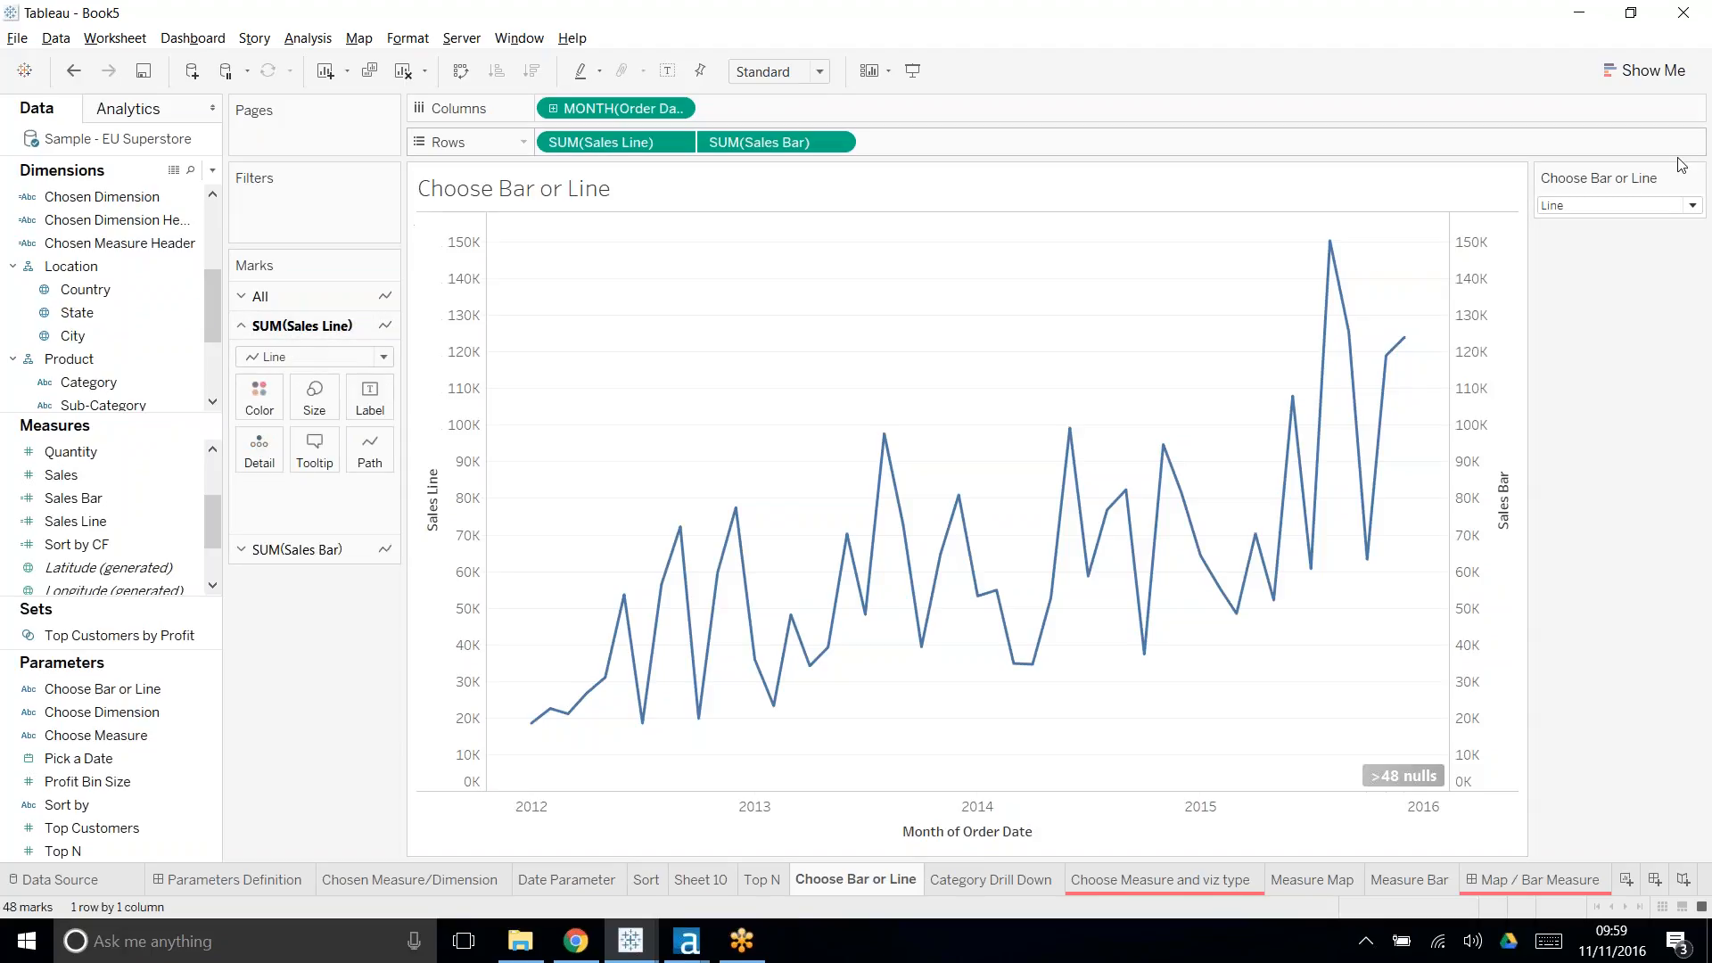
pyautogui.click(1612, 205)
pyautogui.click(1590, 249)
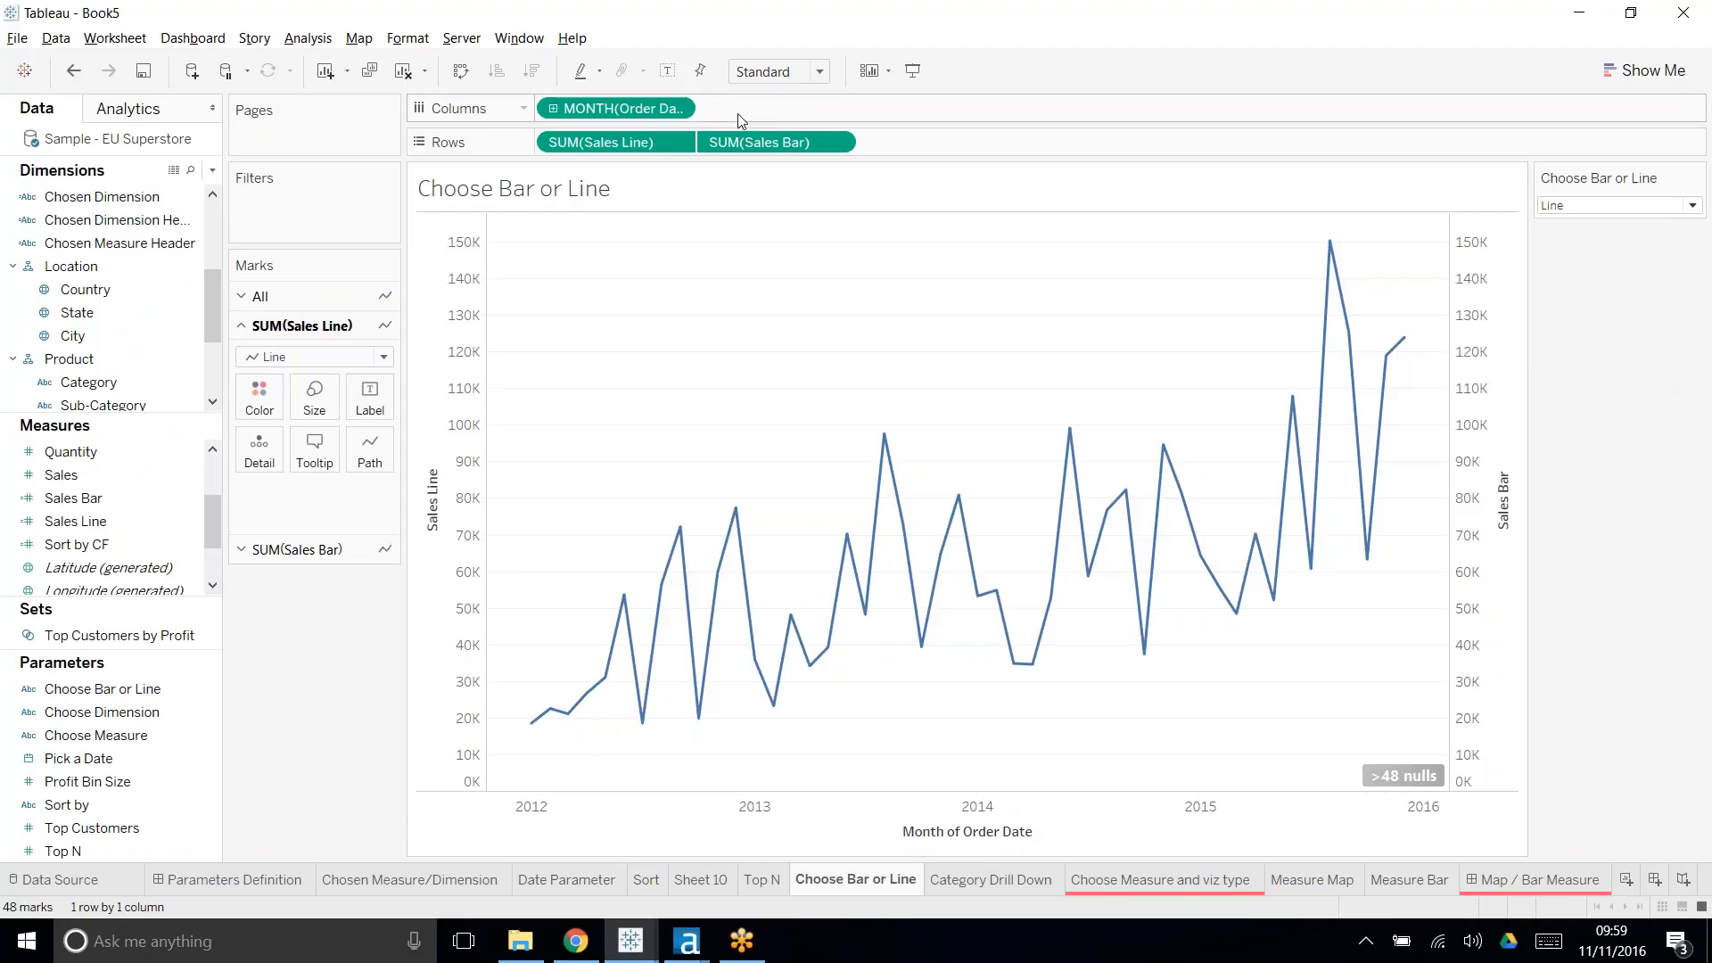
pyautogui.click(1567, 207)
pyautogui.click(1563, 225)
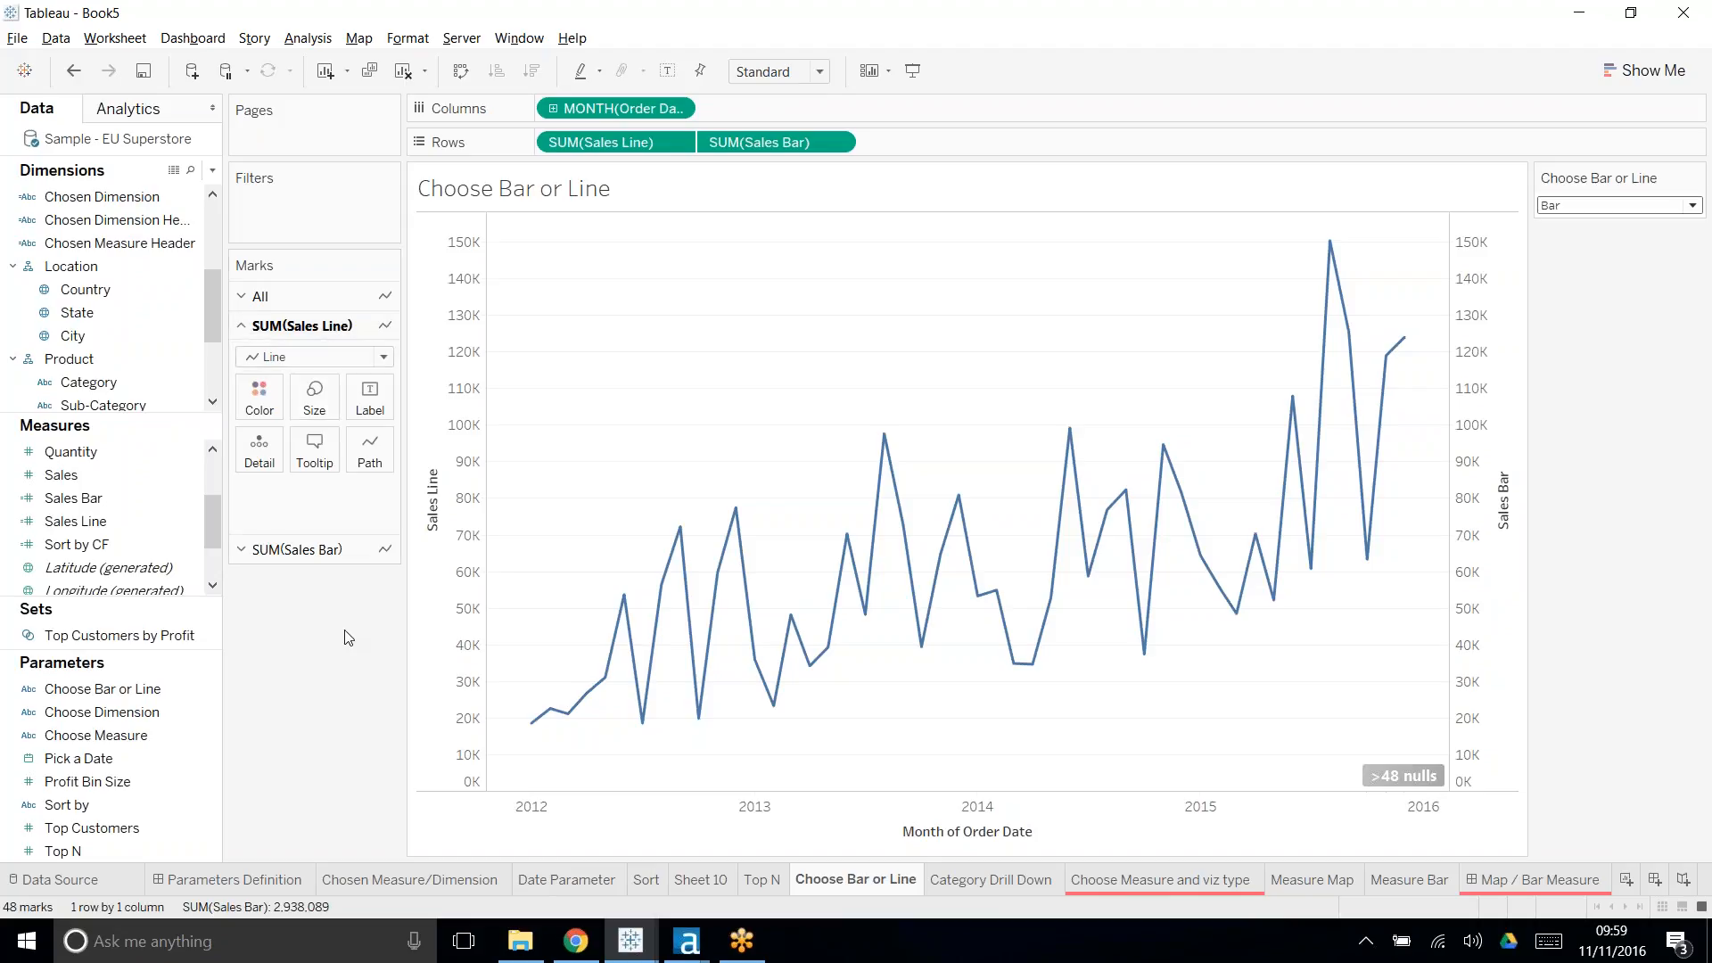
pyautogui.click(322, 553)
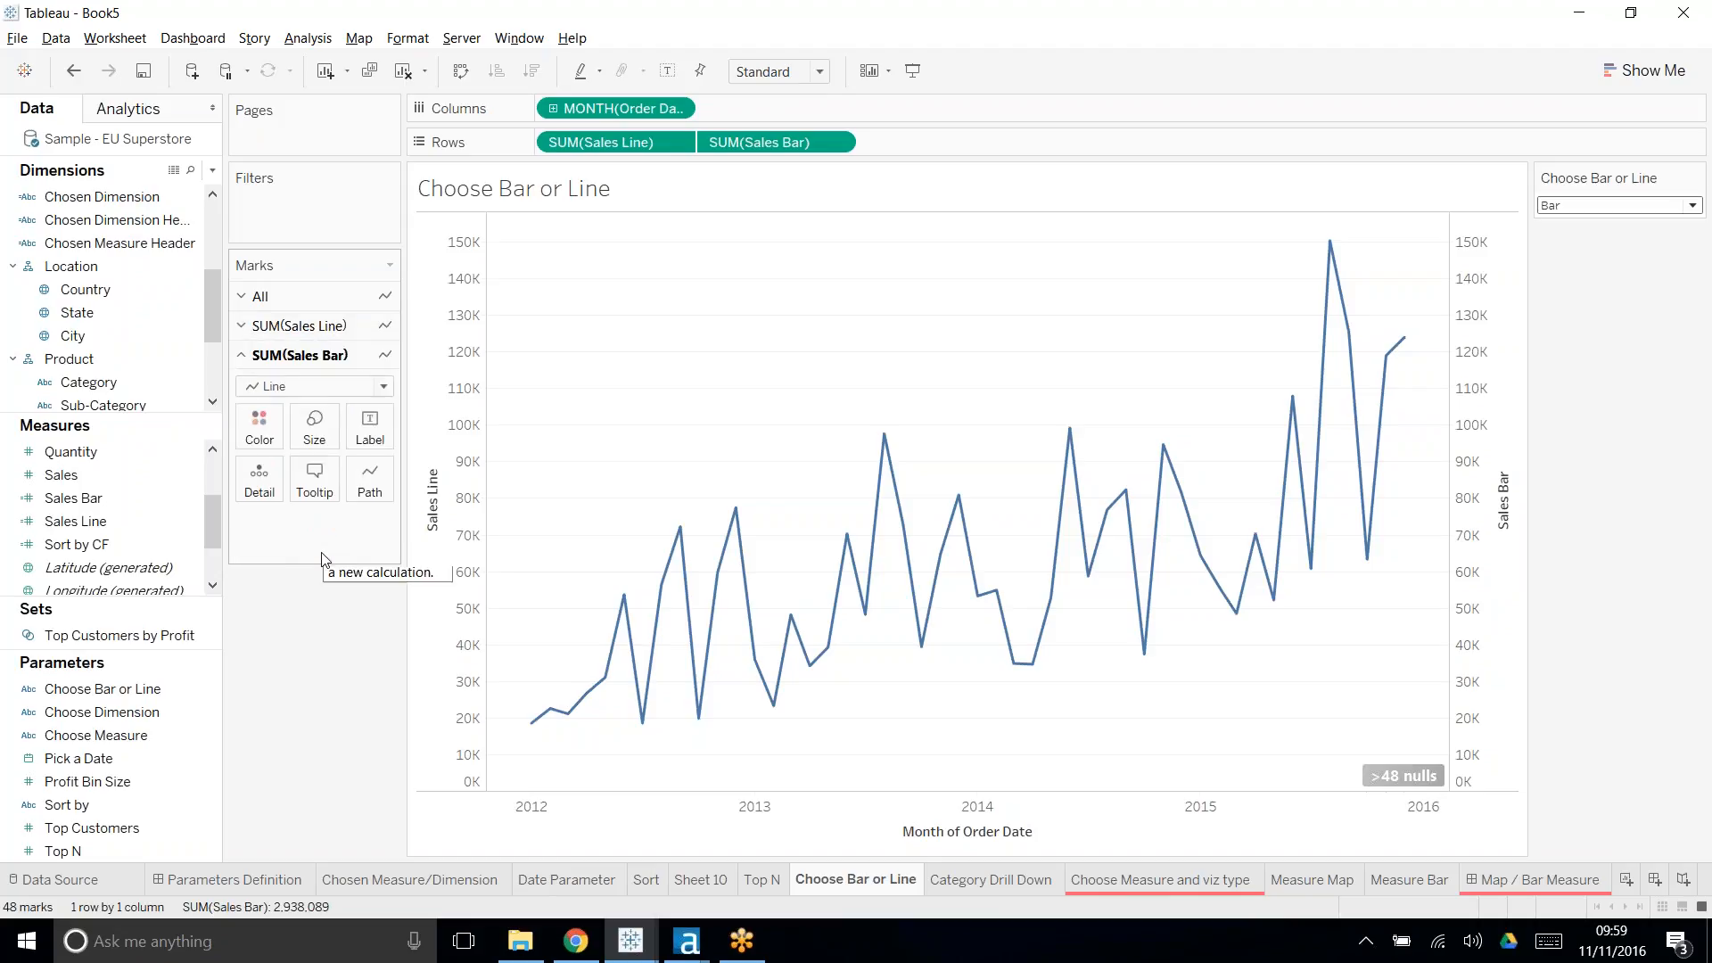
pyautogui.click(364, 389)
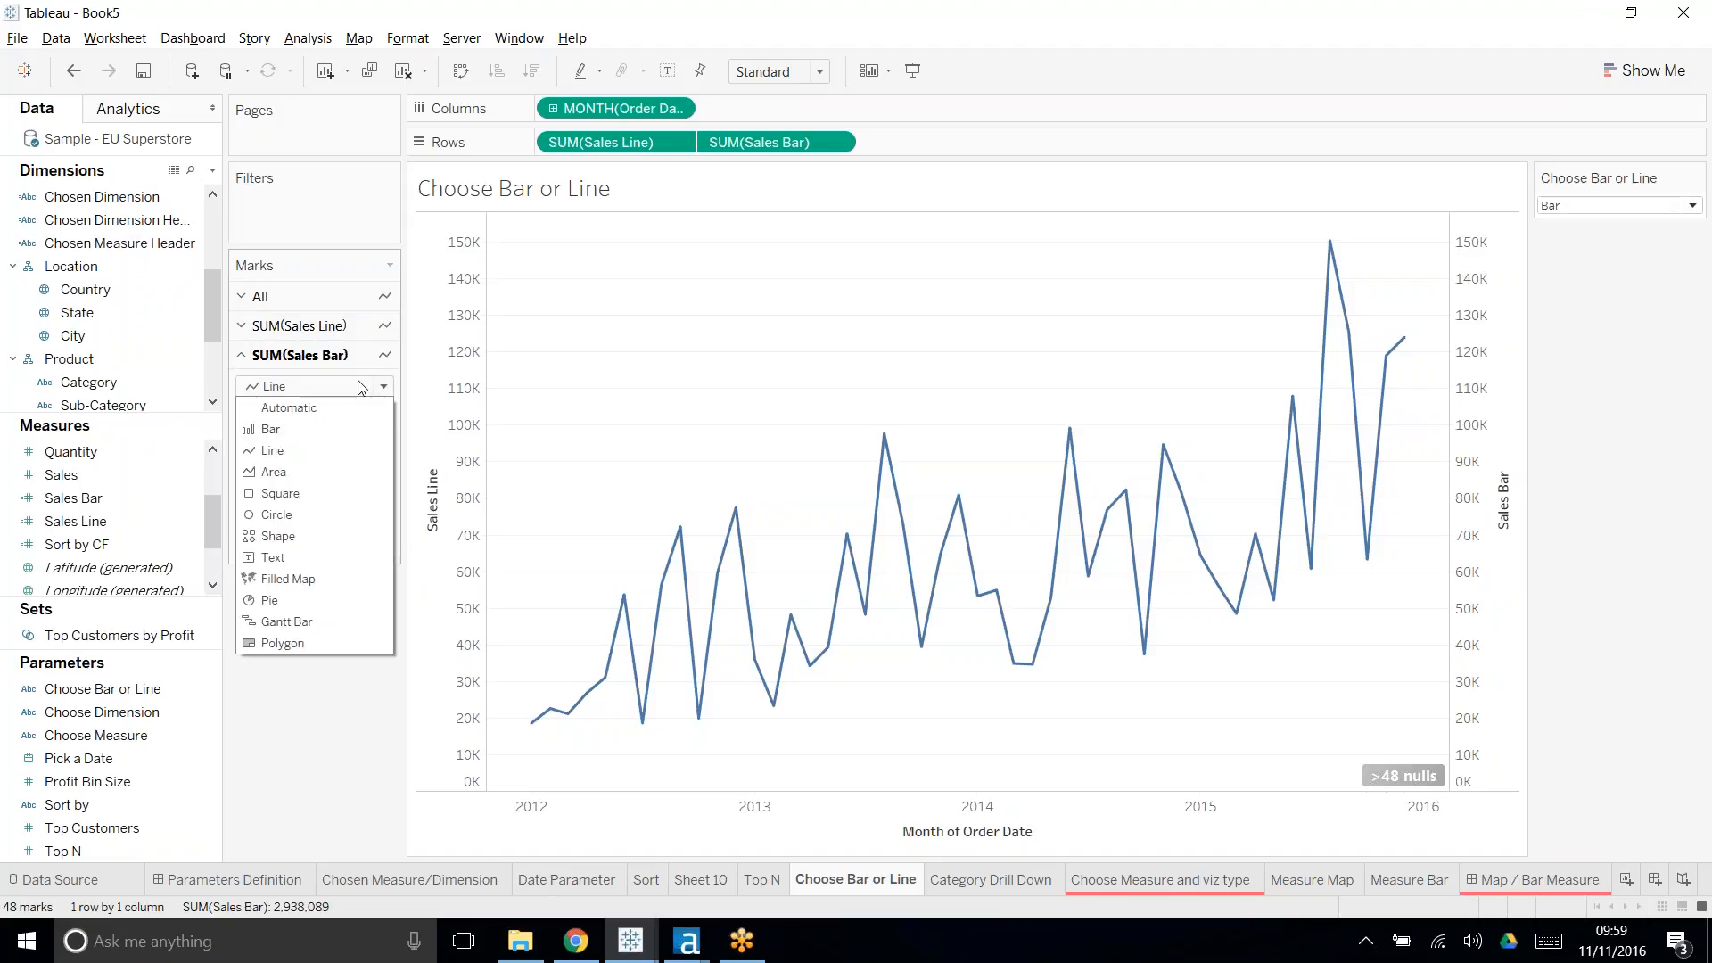
pyautogui.click(268, 431)
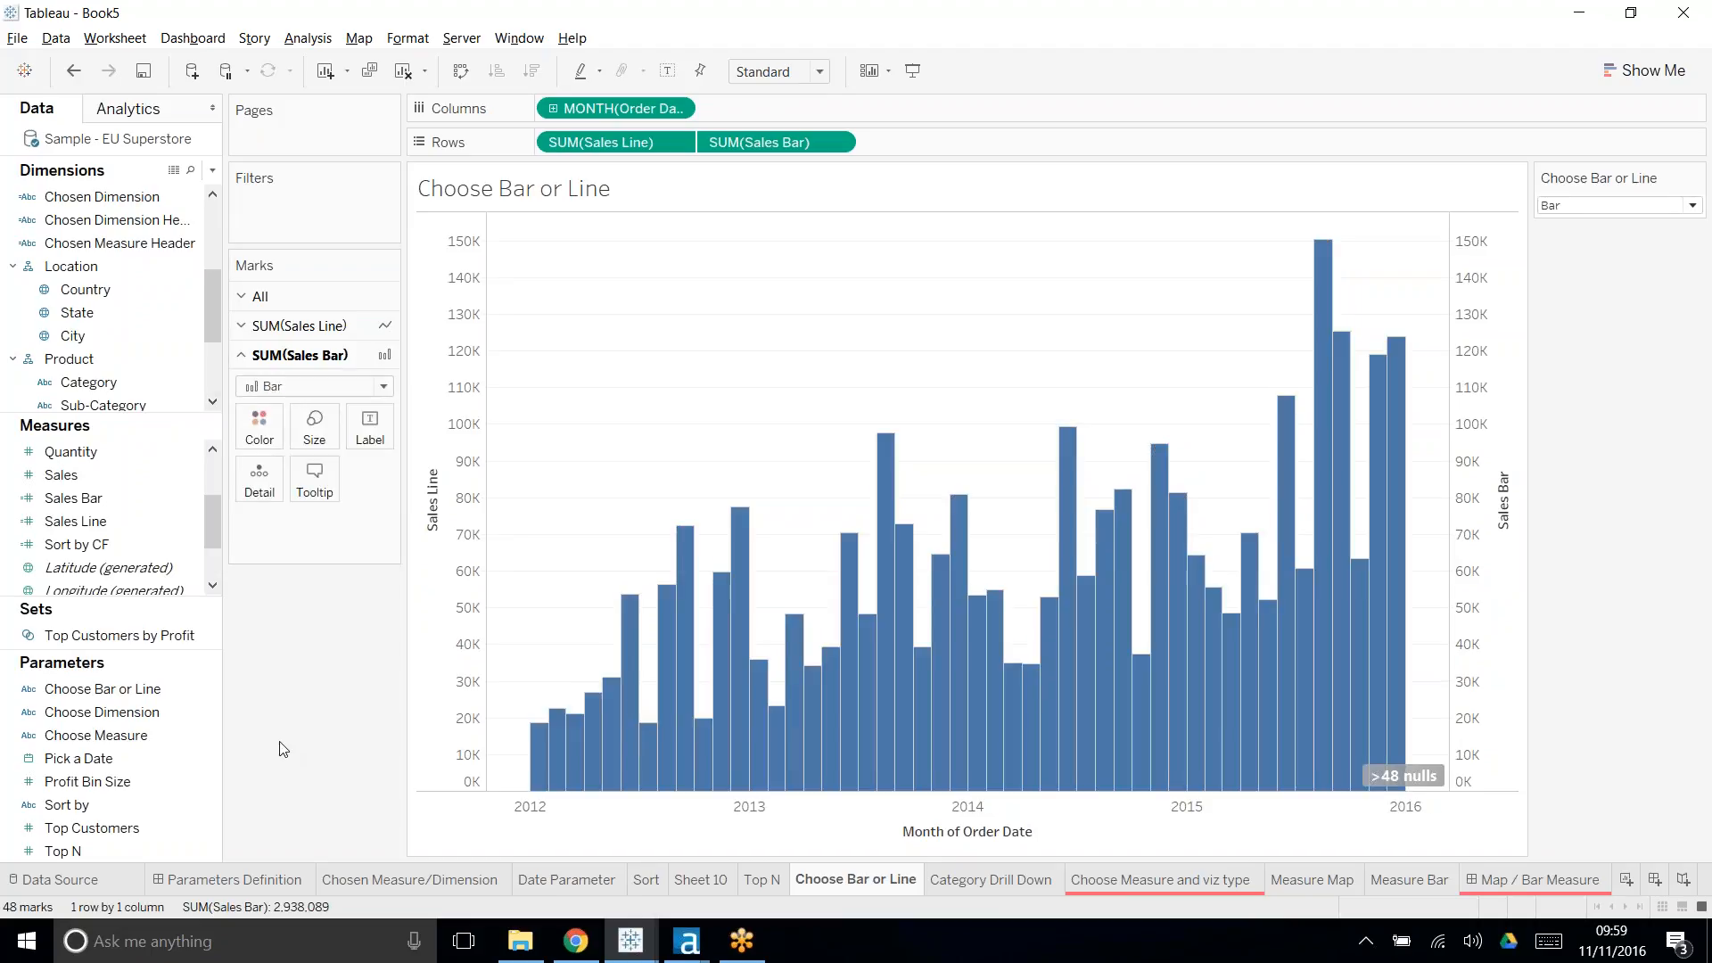
# - Test the chart by switching the Choose Bar or Line parameter between Line and Bar, ending on Line
pyautogui.click(1601, 205)
pyautogui.click(1592, 249)
pyautogui.click(1601, 206)
pyautogui.click(1592, 226)
pyautogui.moveTo(1381, 403)
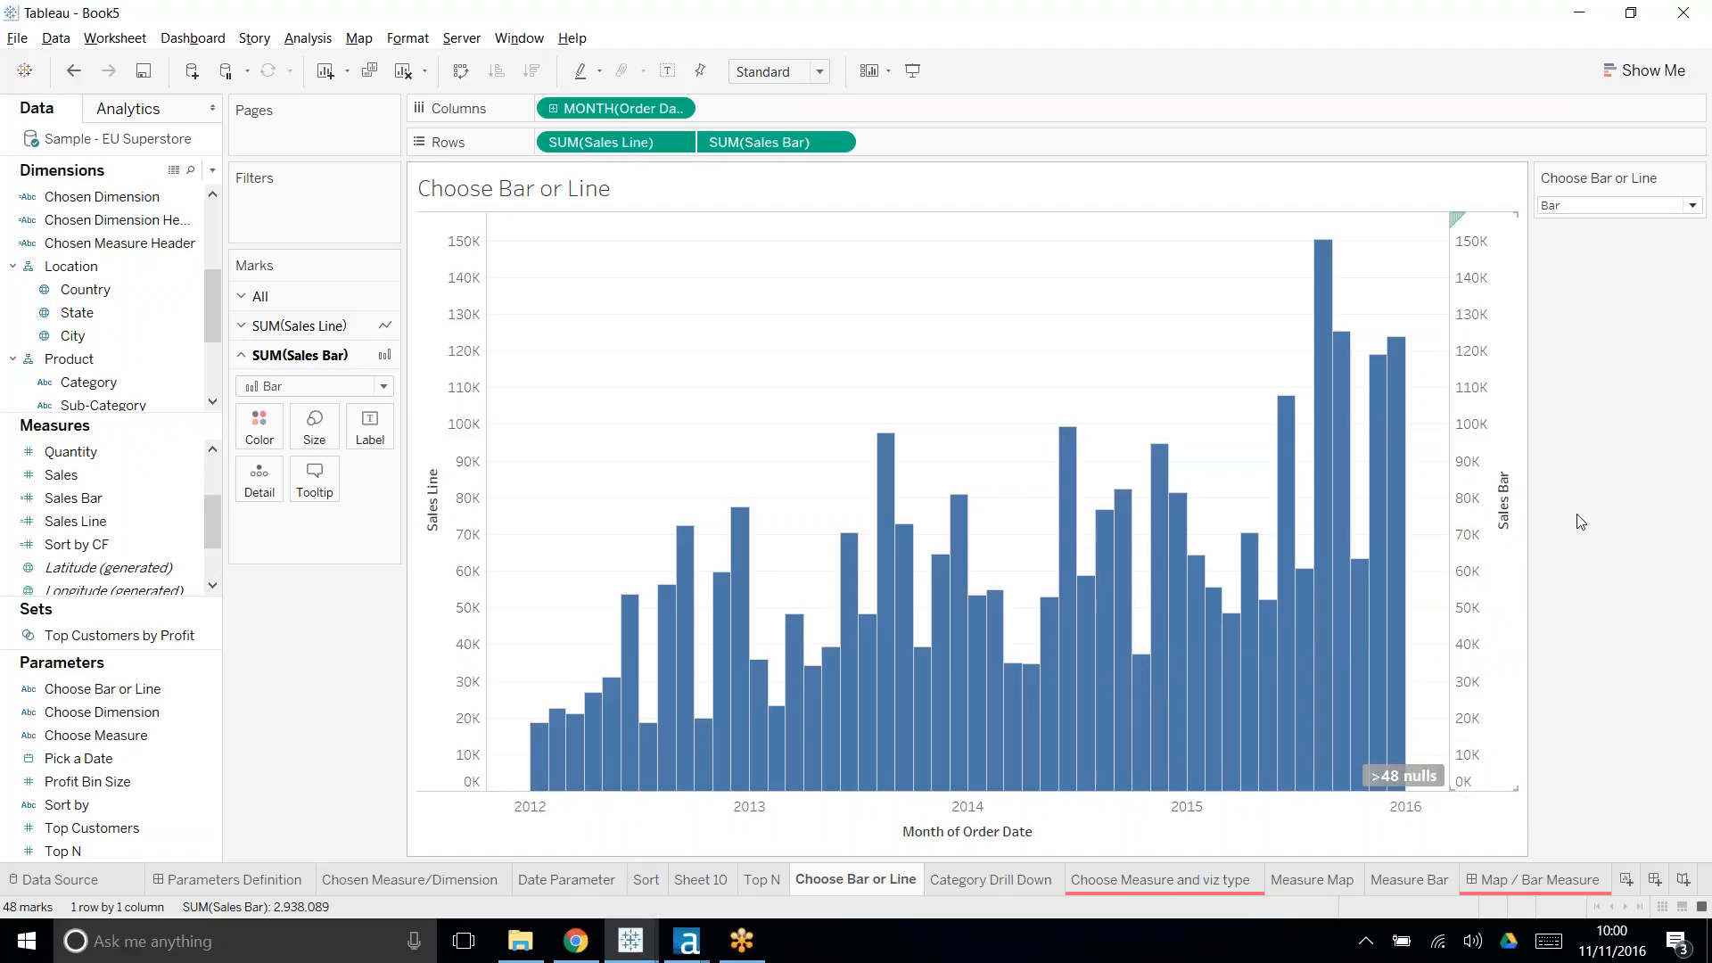
pyautogui.click(1601, 206)
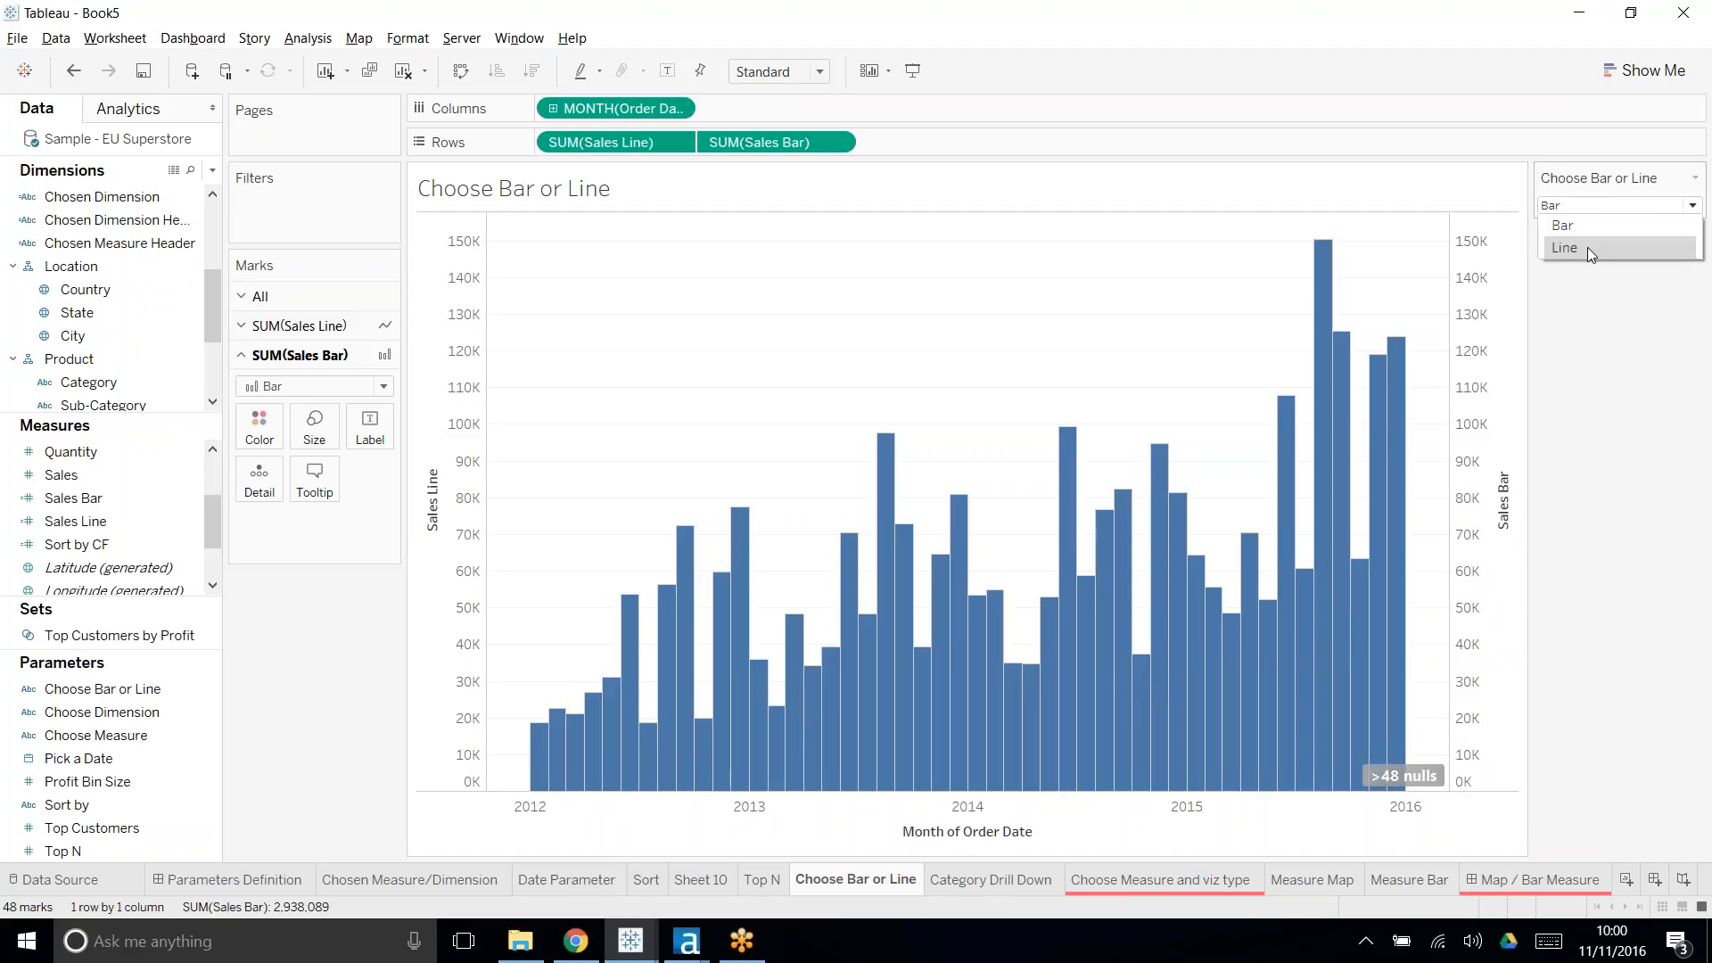
pyautogui.click(1588, 250)
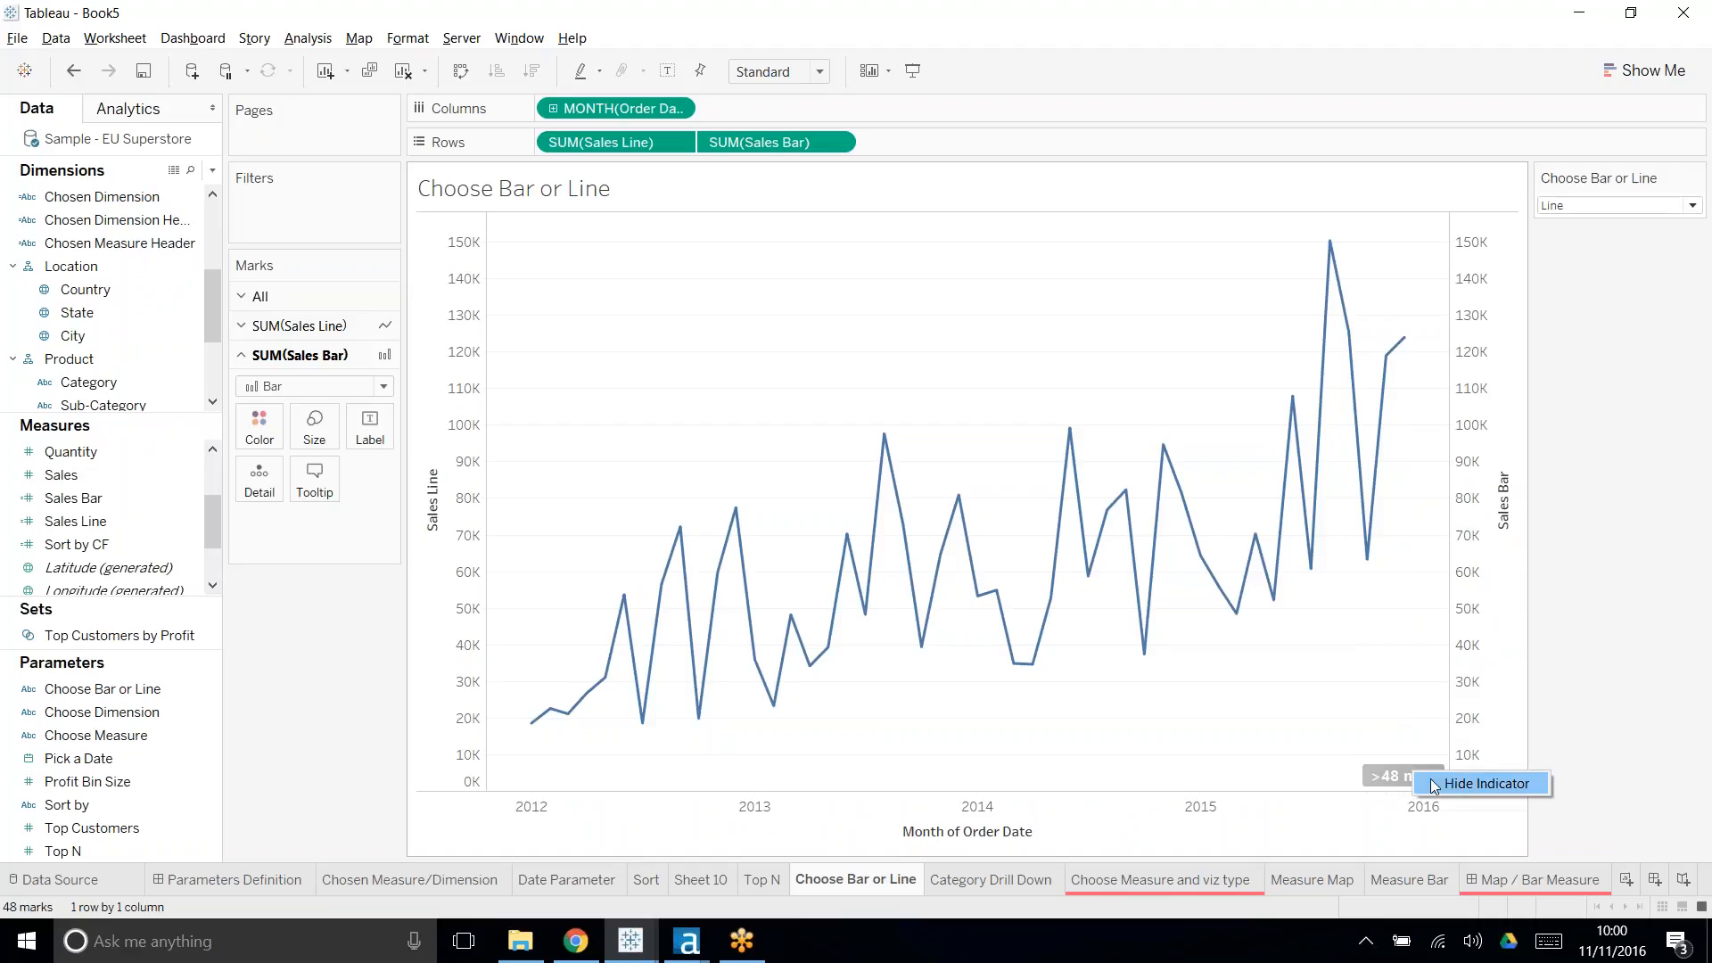
# - Hide the nulls indicator and the Sales Bar axis header, and check the chart with the parameter set to Bar
pyautogui.rightClick(1504, 576)
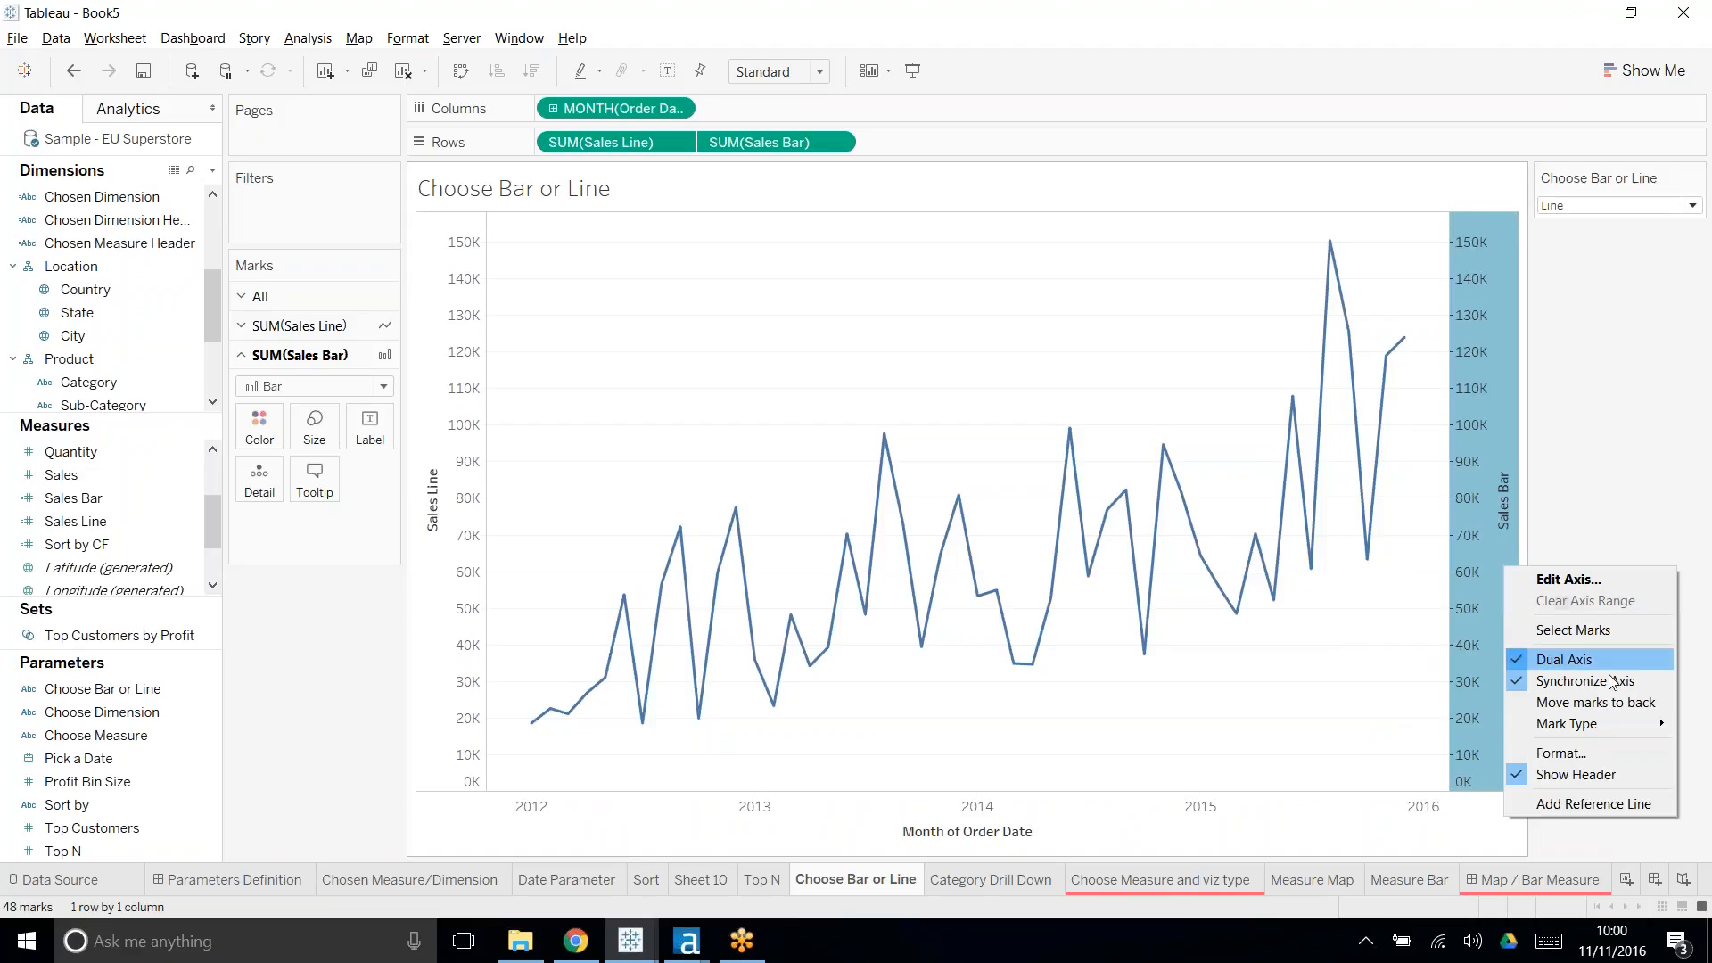
pyautogui.click(1569, 772)
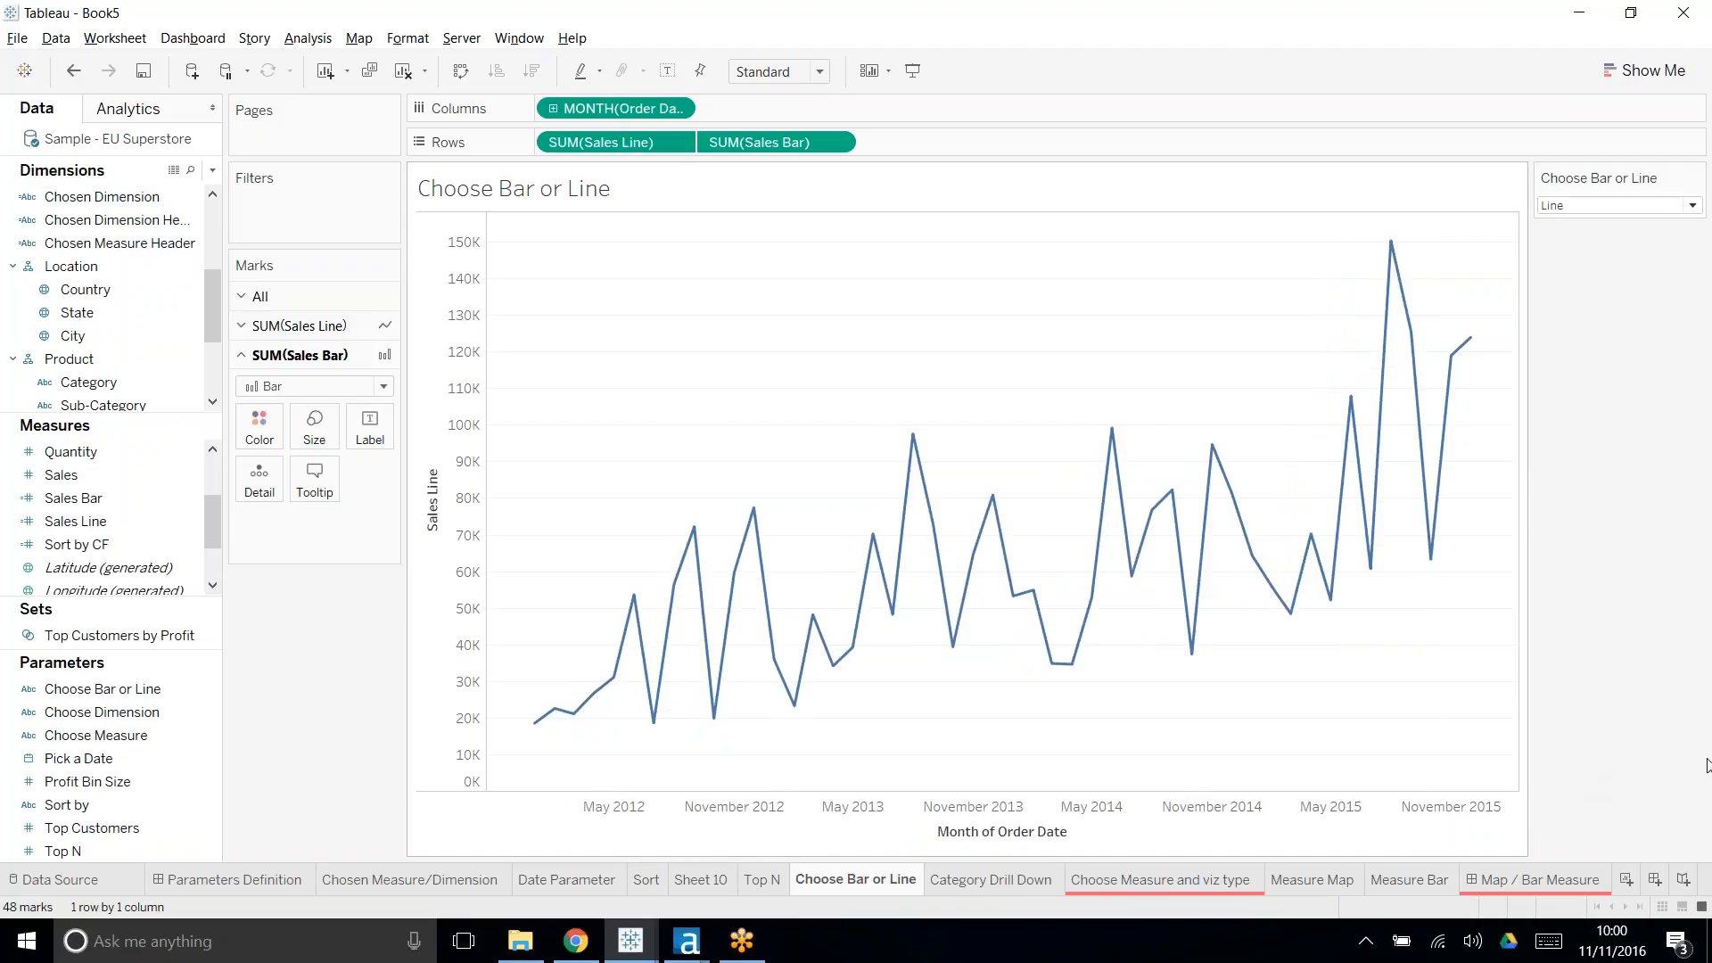
pyautogui.click(1588, 205)
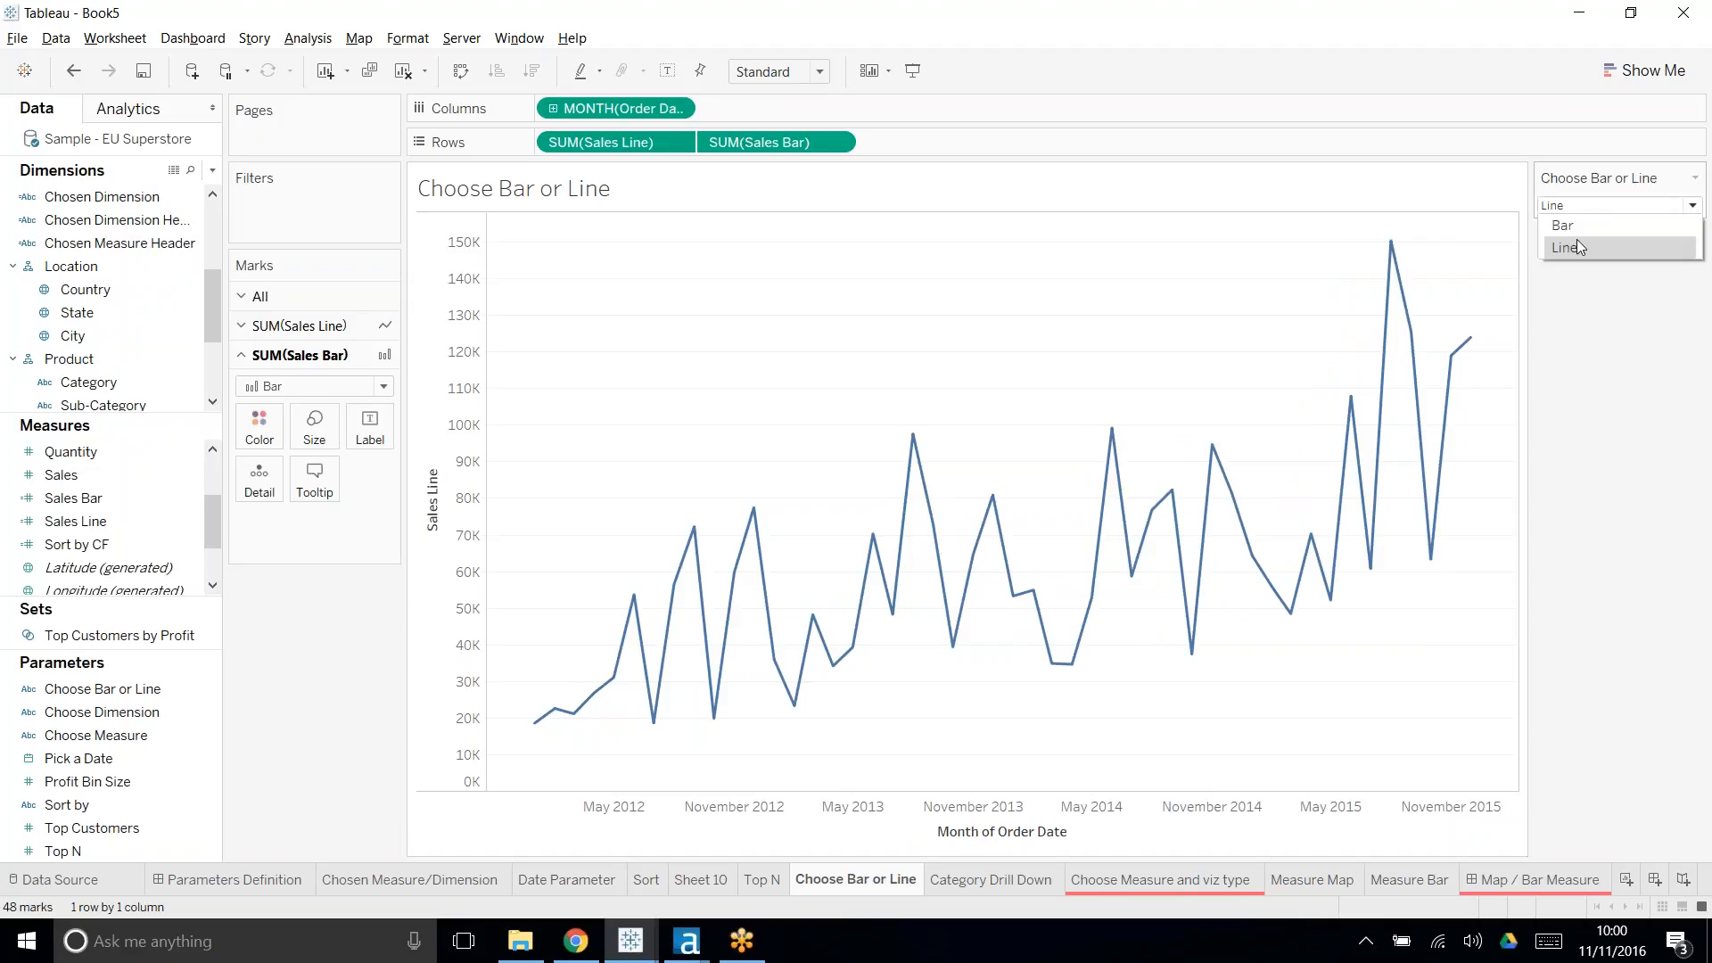
pyautogui.click(1571, 224)
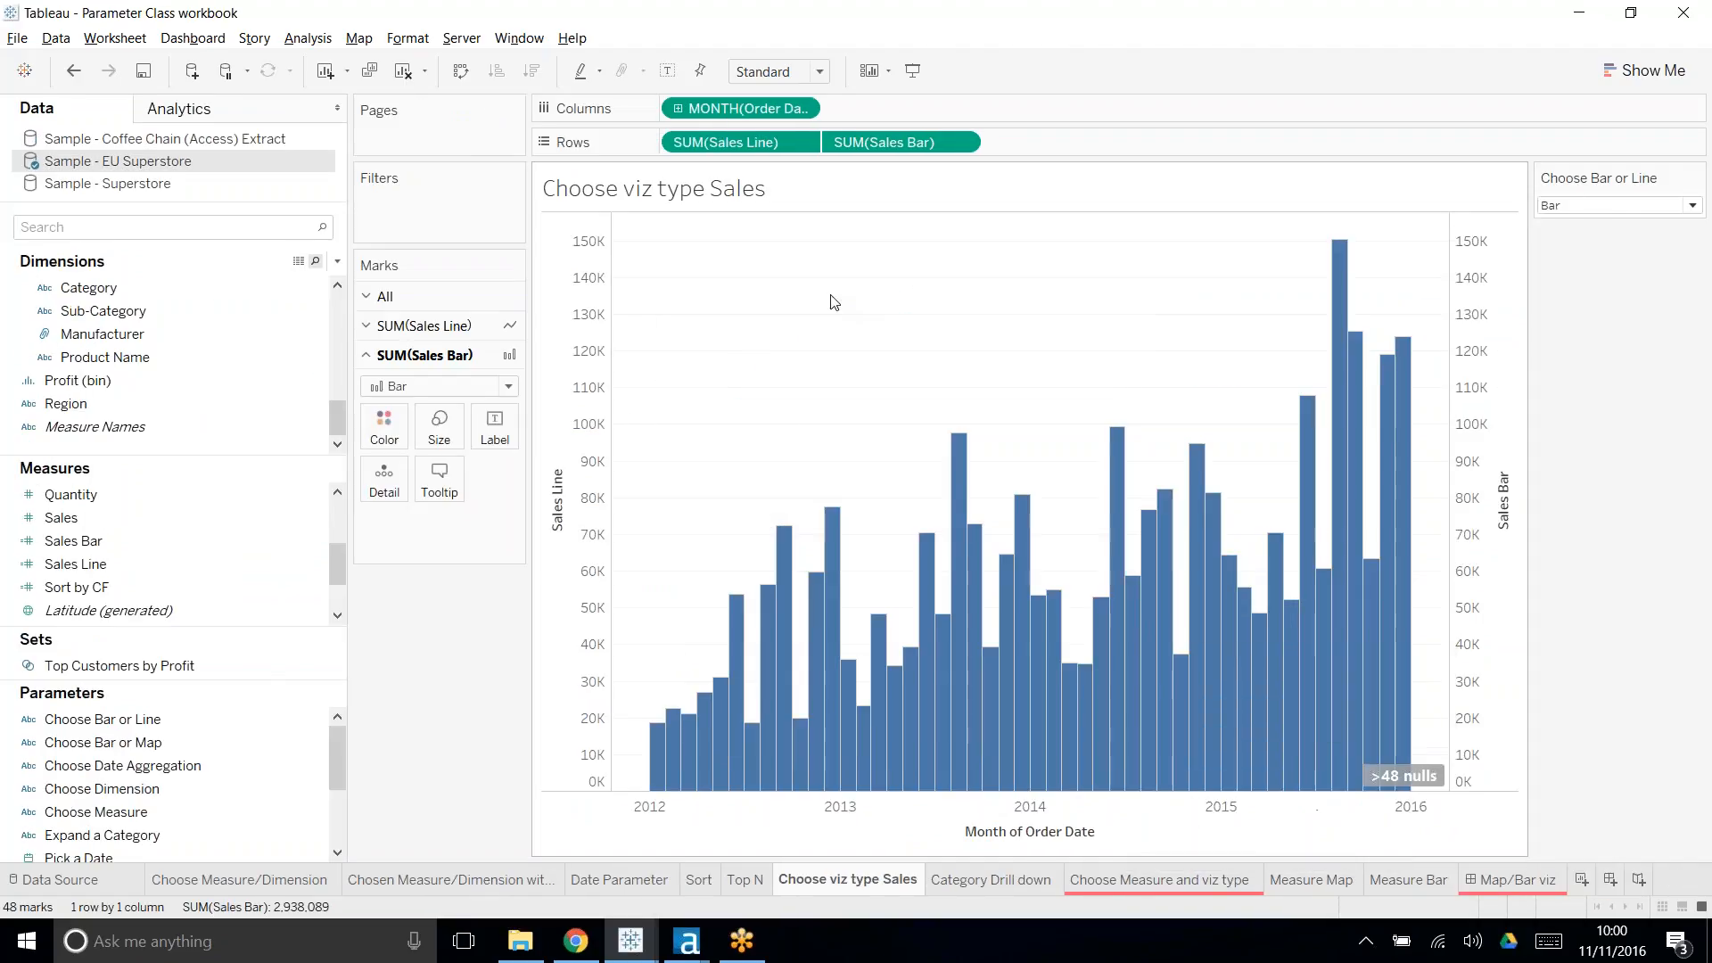
# - On the Category Drill down sheet of the Parameter Class workbook, expand Furniture, Office Supplies and Technology in turn through the Expand a Category parameter
pyautogui.click(997, 878)
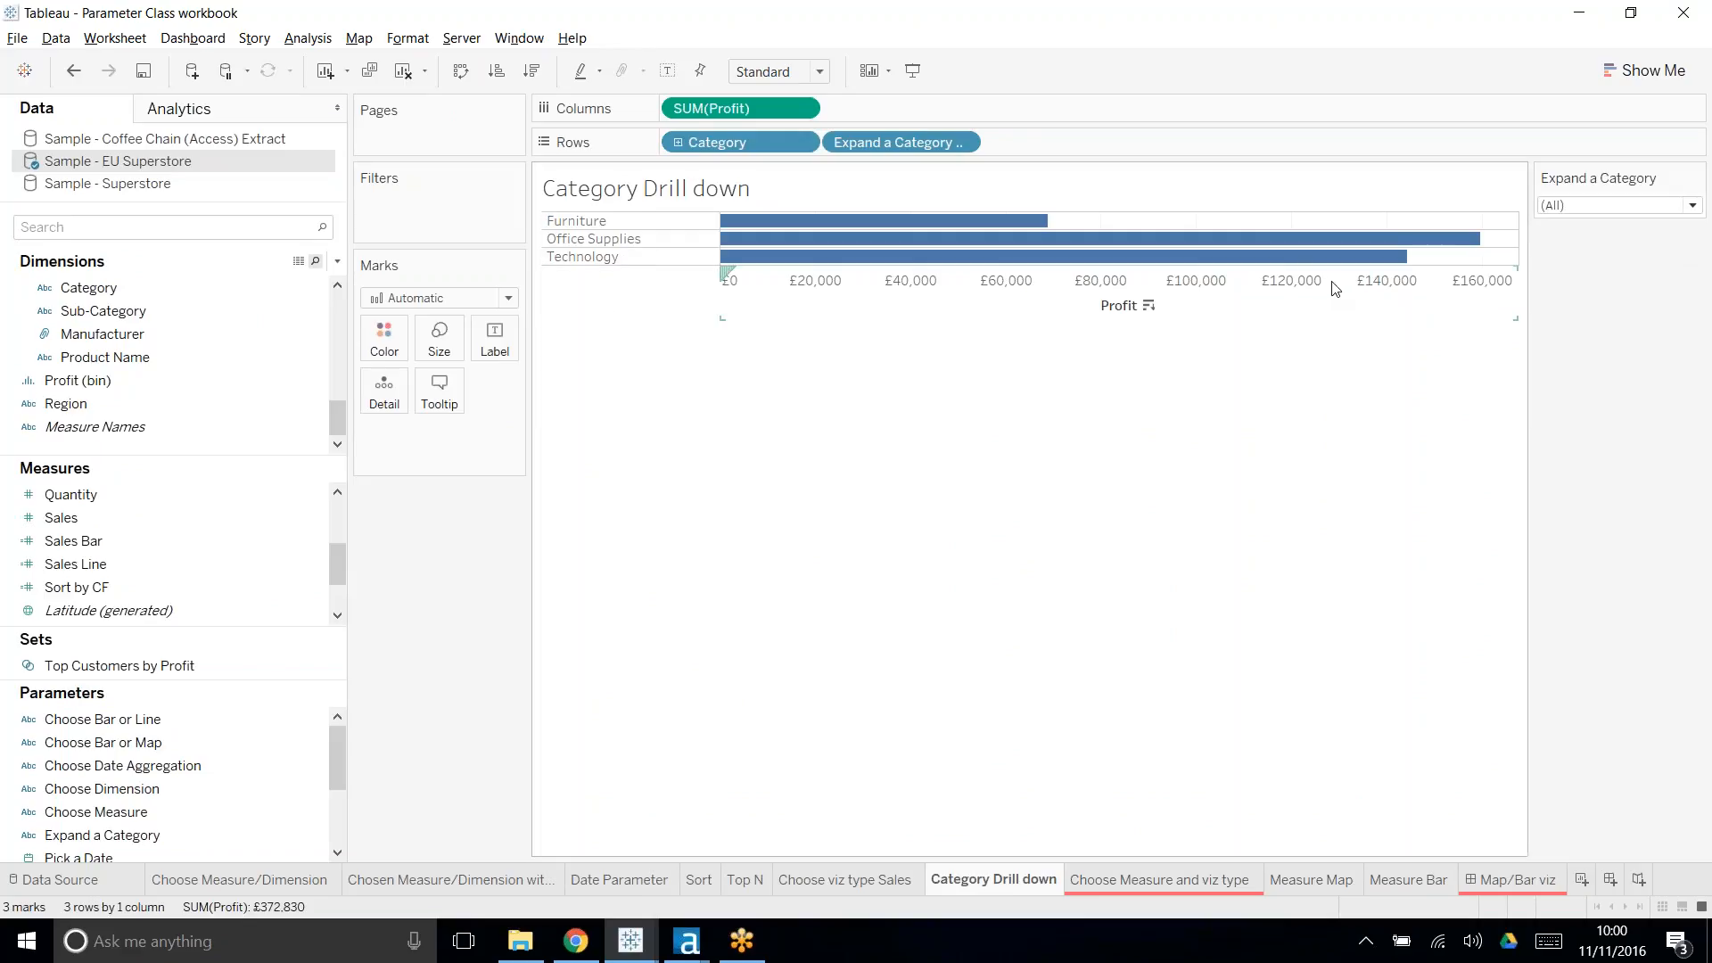
pyautogui.click(1693, 210)
pyautogui.click(1580, 429)
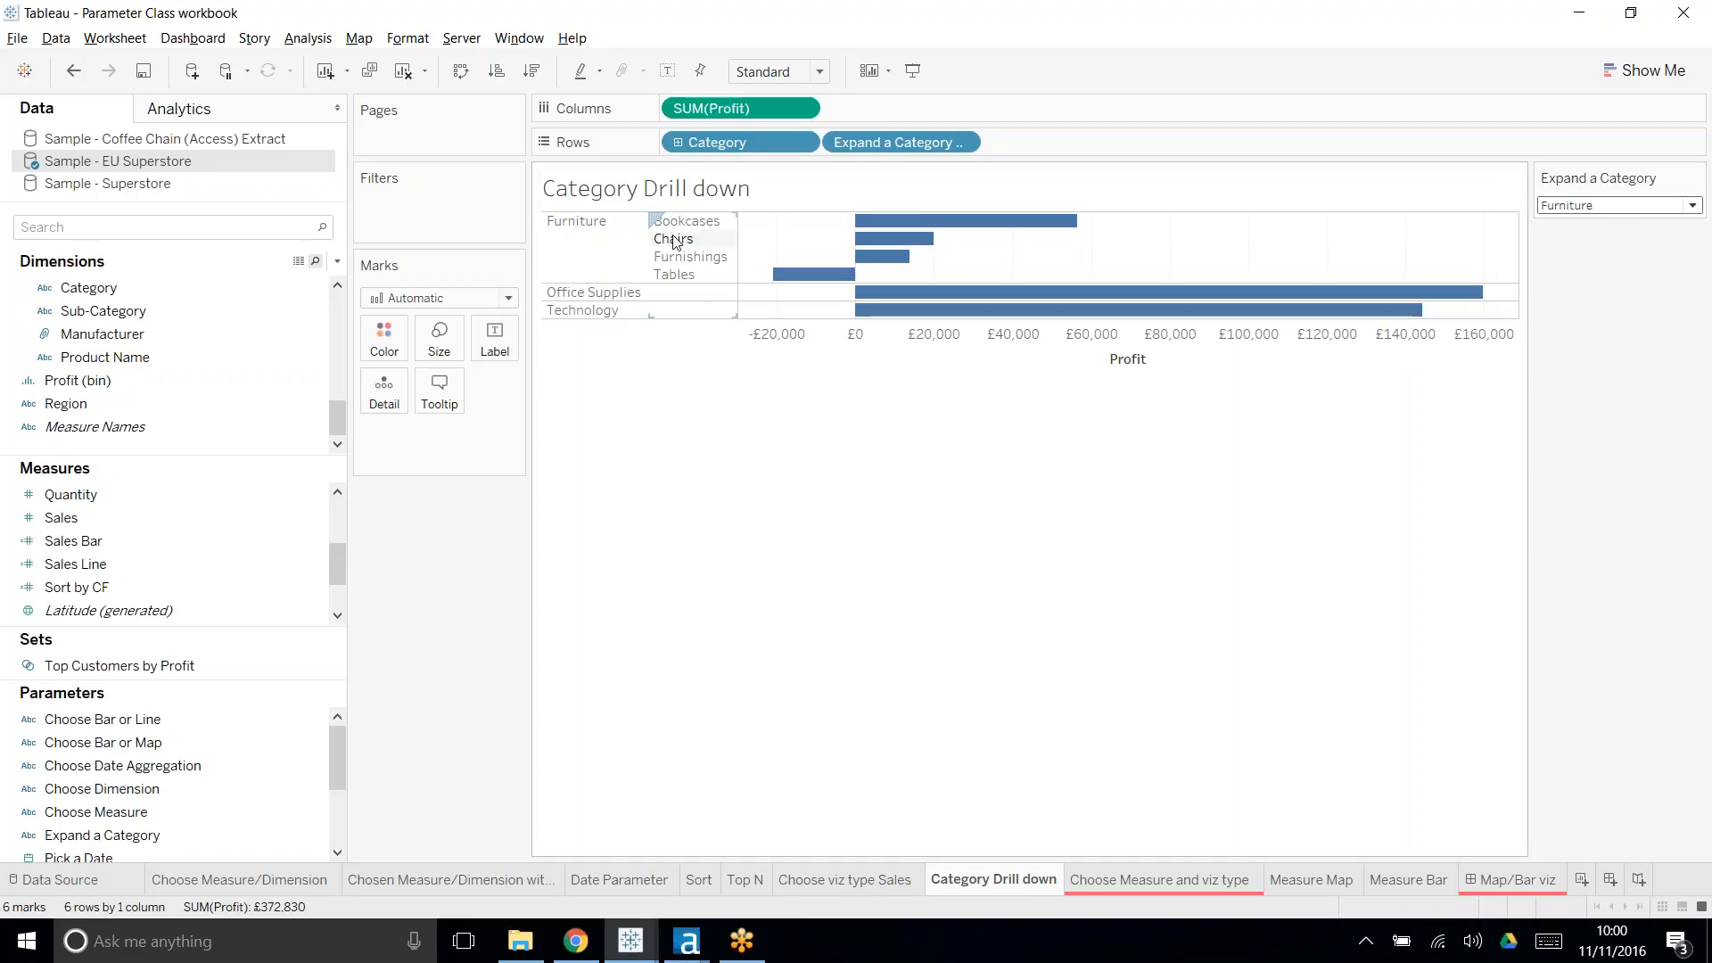
pyautogui.click(1683, 206)
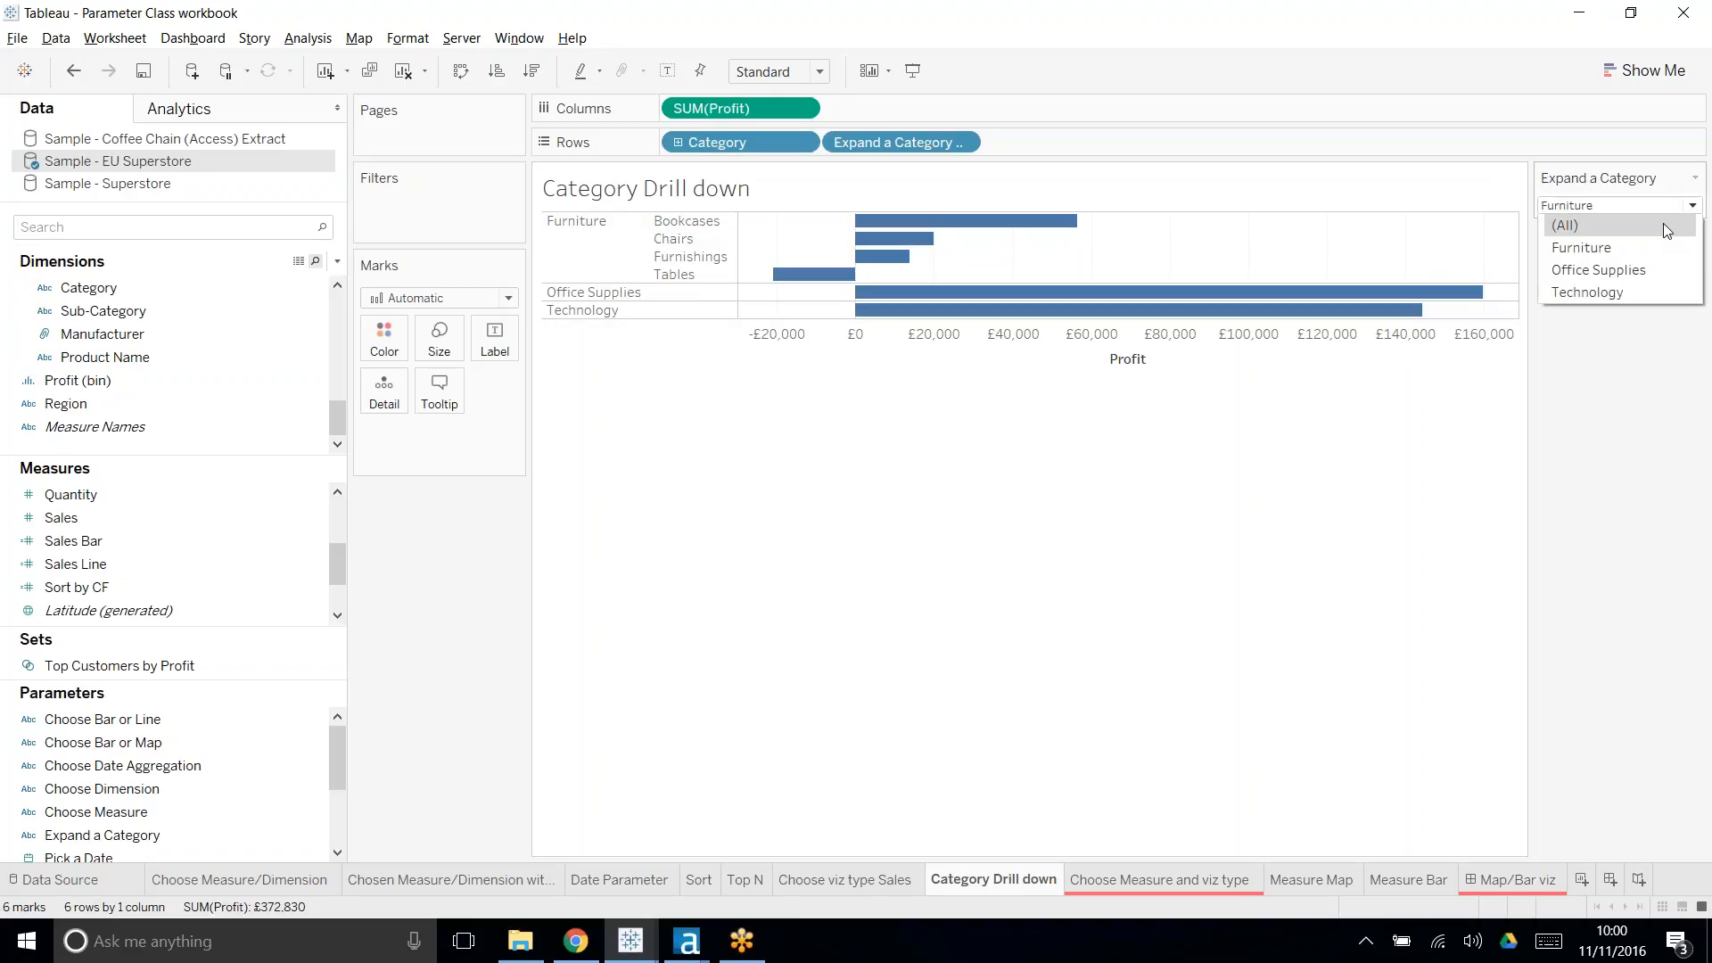
pyautogui.click(1601, 268)
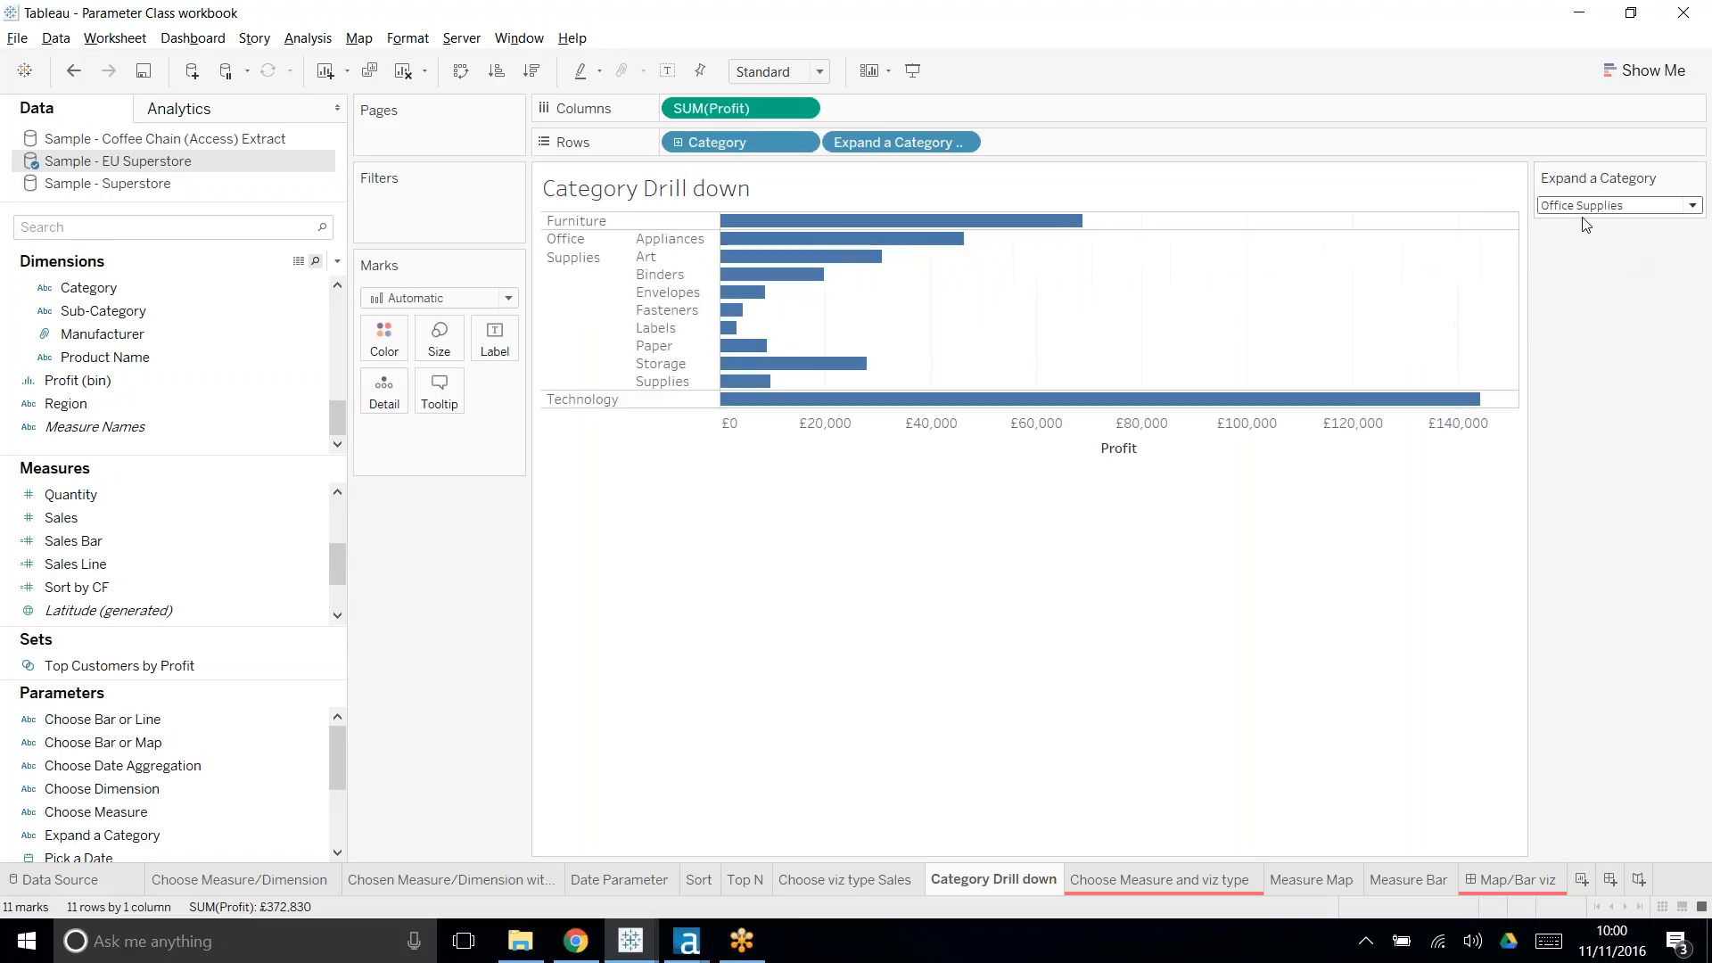
pyautogui.click(1691, 205)
pyautogui.click(1697, 518)
pyautogui.press('Down')
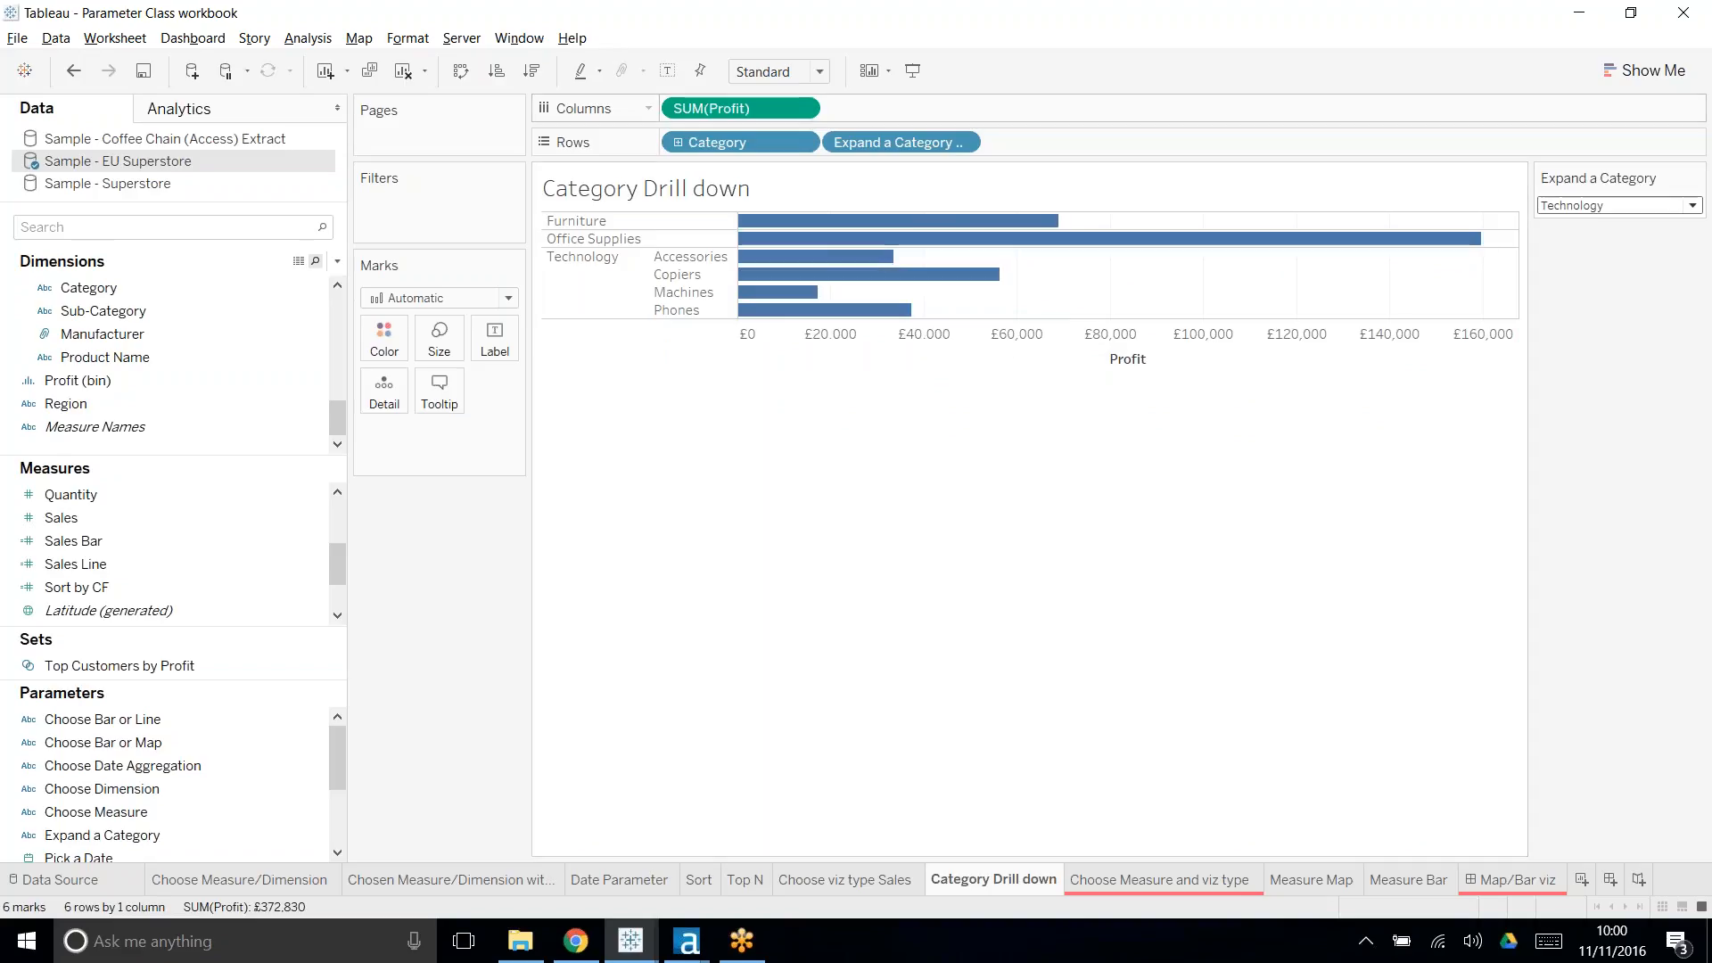
# - Set the Expand a Category parameter to (All), and switch to the Category Drill Down sheet of the Book5 workbook
pyautogui.click(1643, 206)
pyautogui.click(1569, 225)
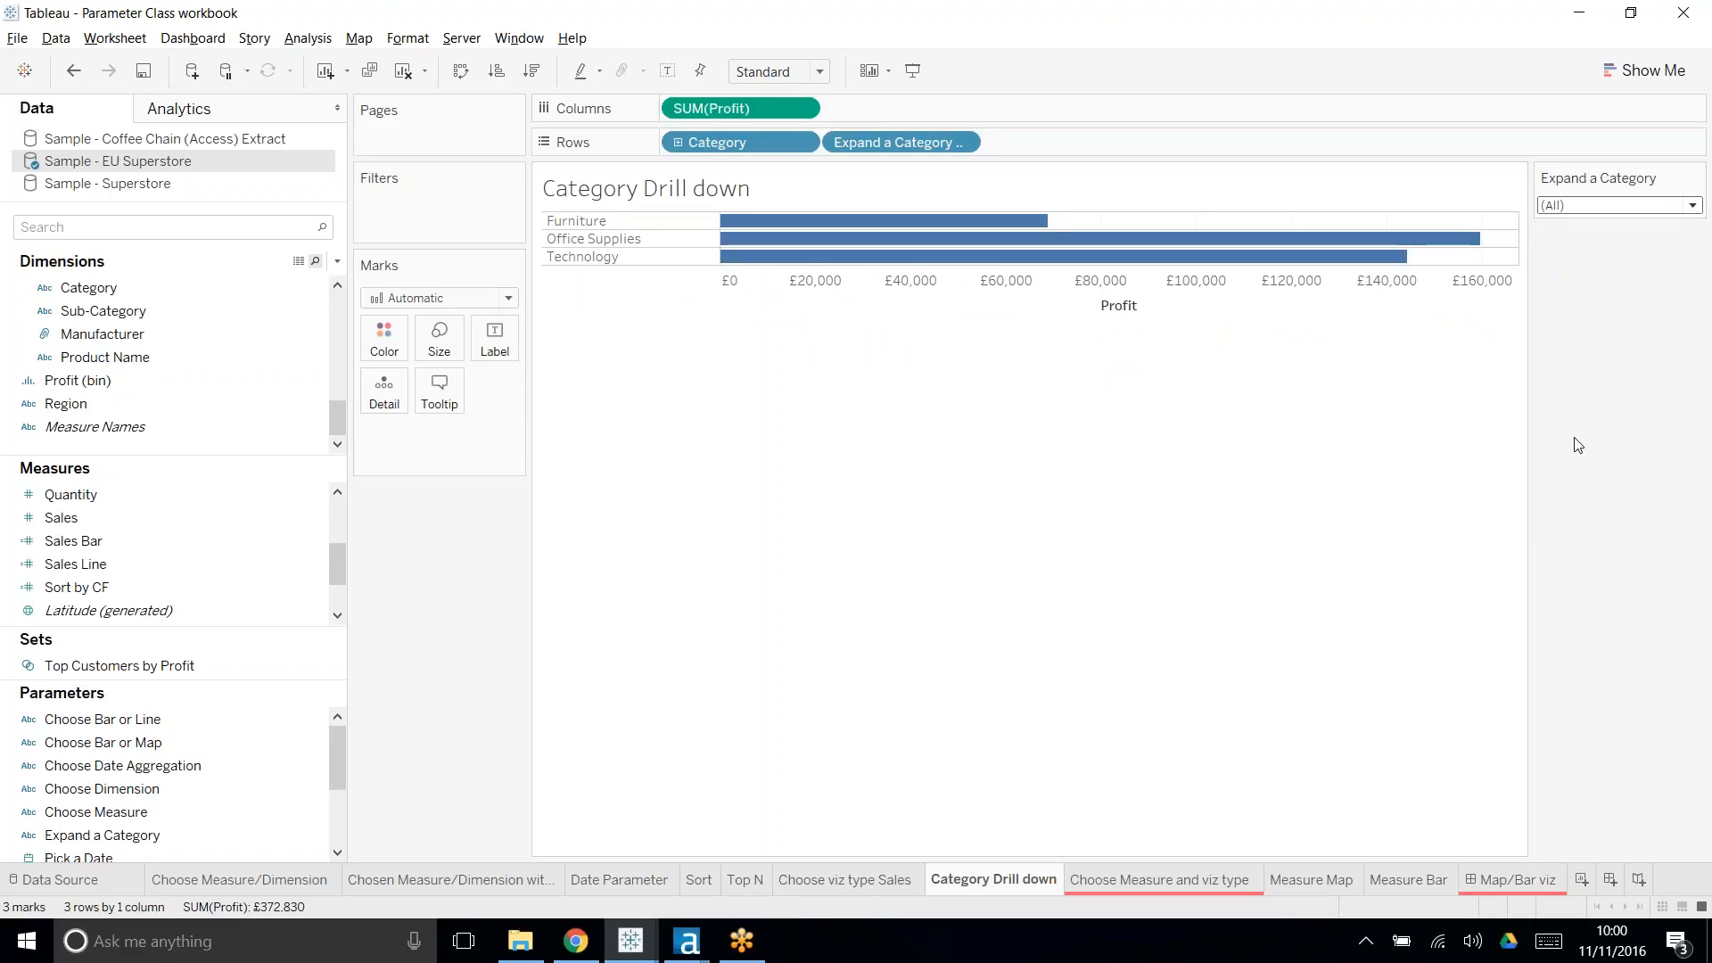
pyautogui.hotkey('alt', 'Tab')
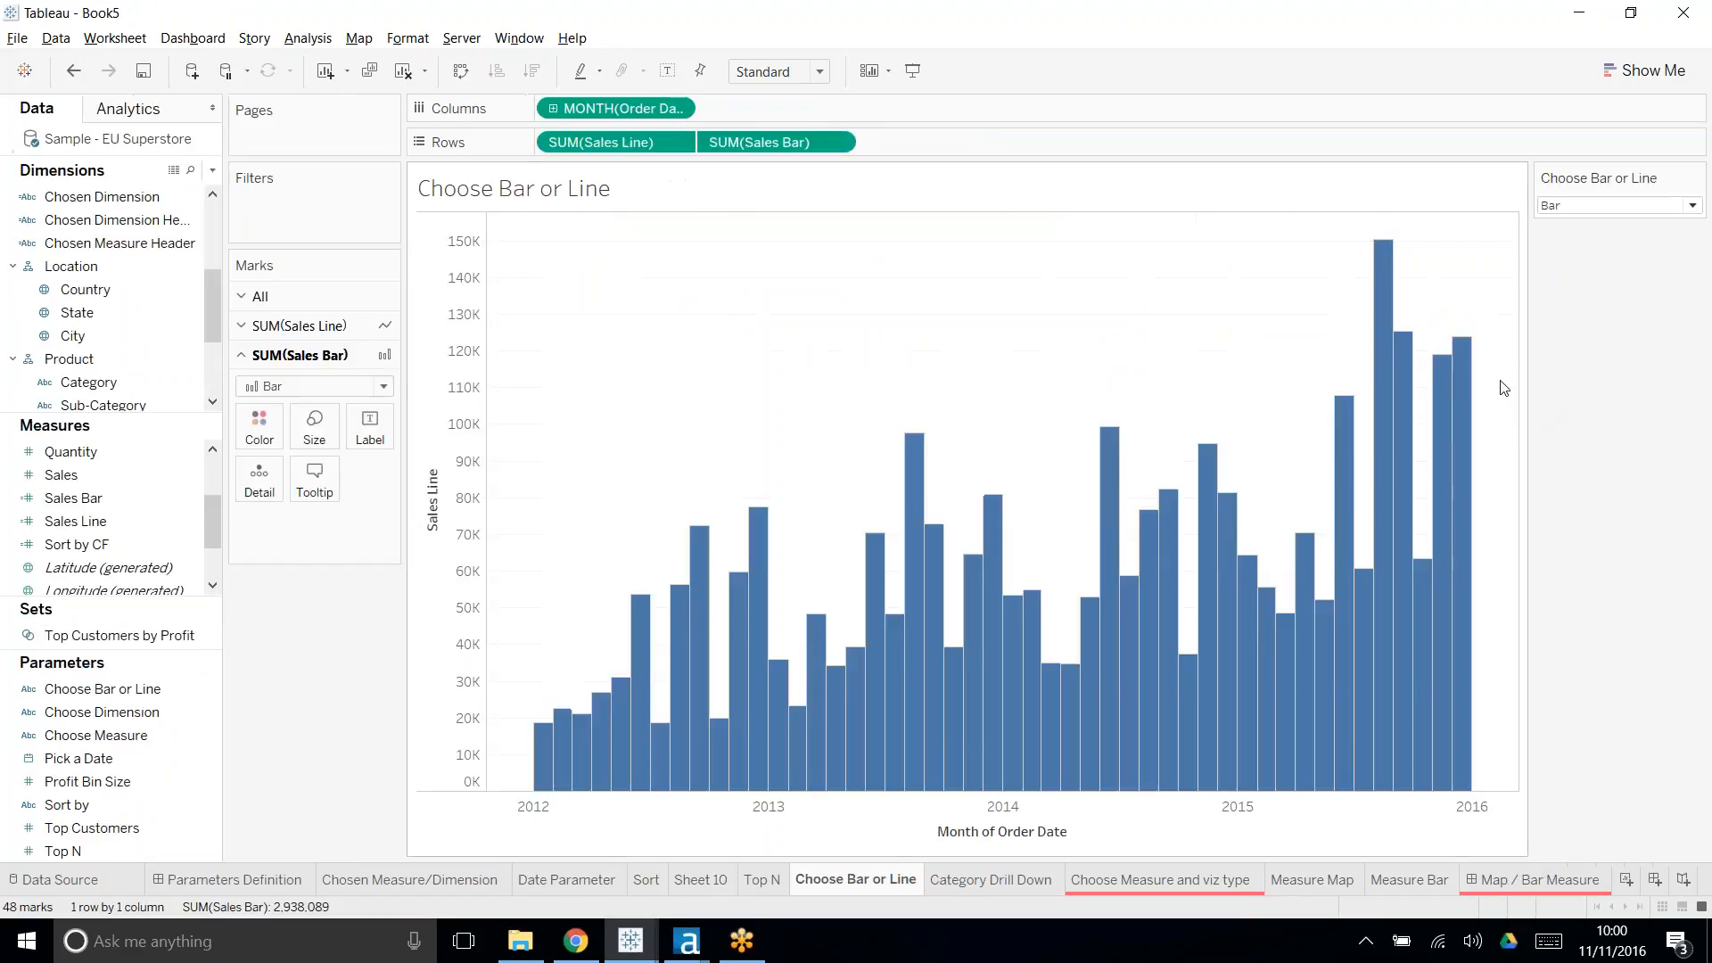
pyautogui.click(989, 879)
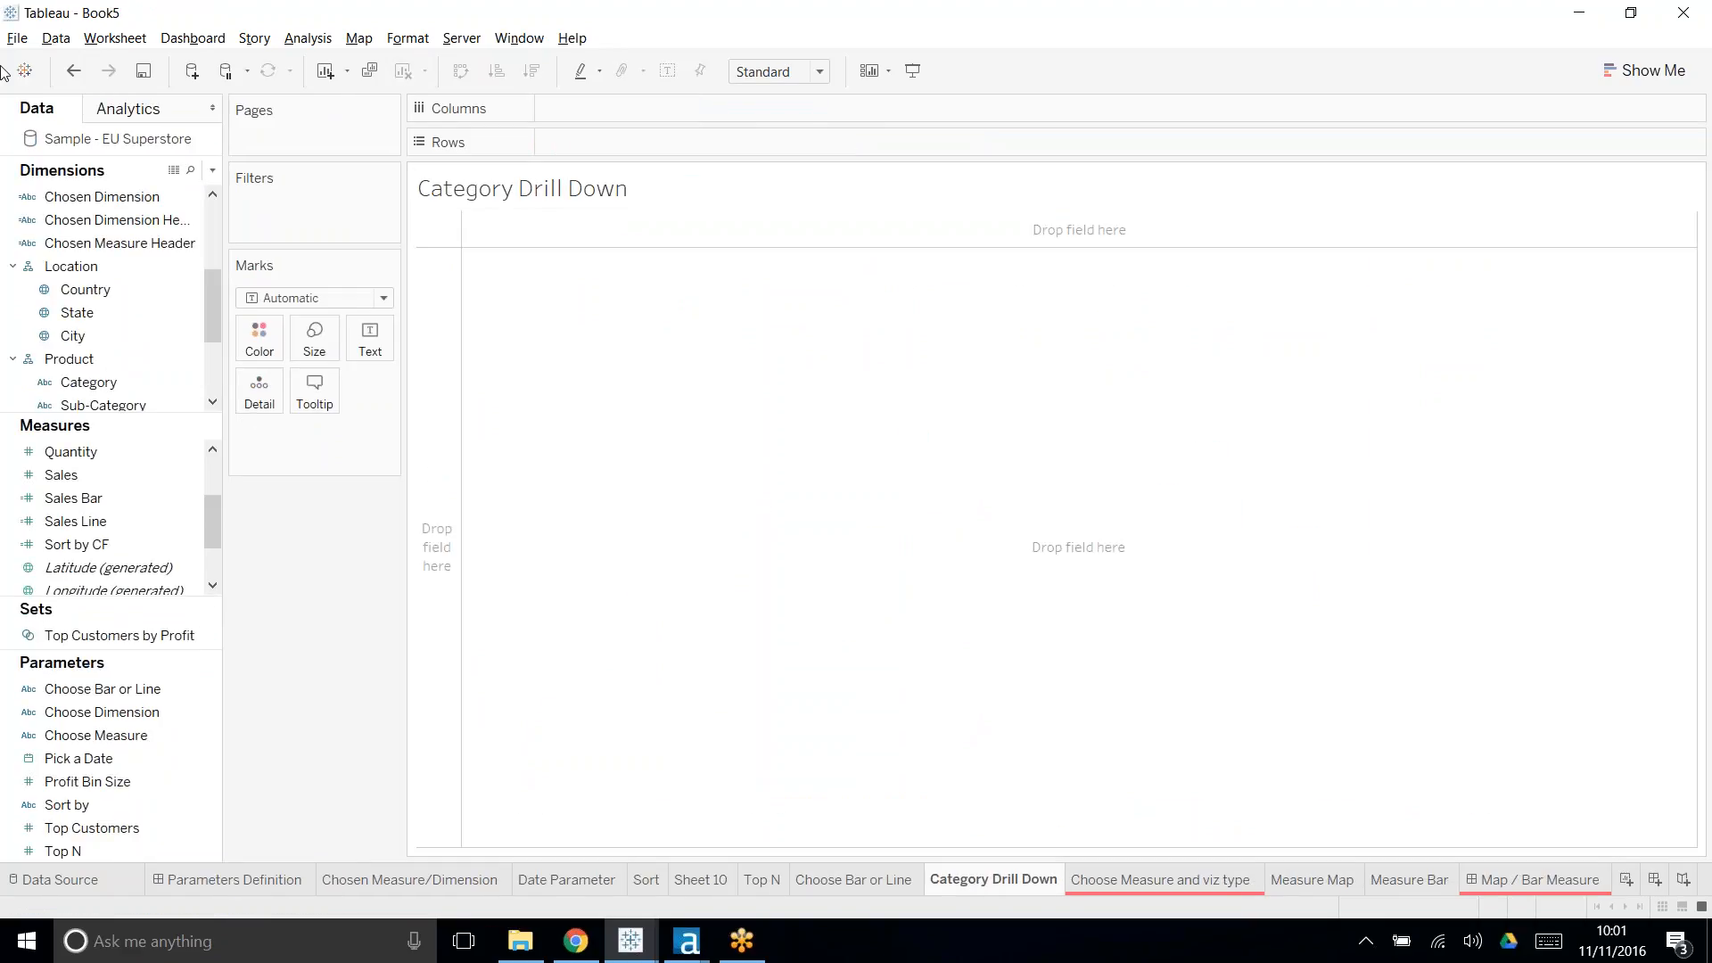
# - Build a bar chart of Profit on Columns with Category and Sub-Category on Rows
pyautogui.moveTo(88, 381); pyautogui.dragTo(691, 133)
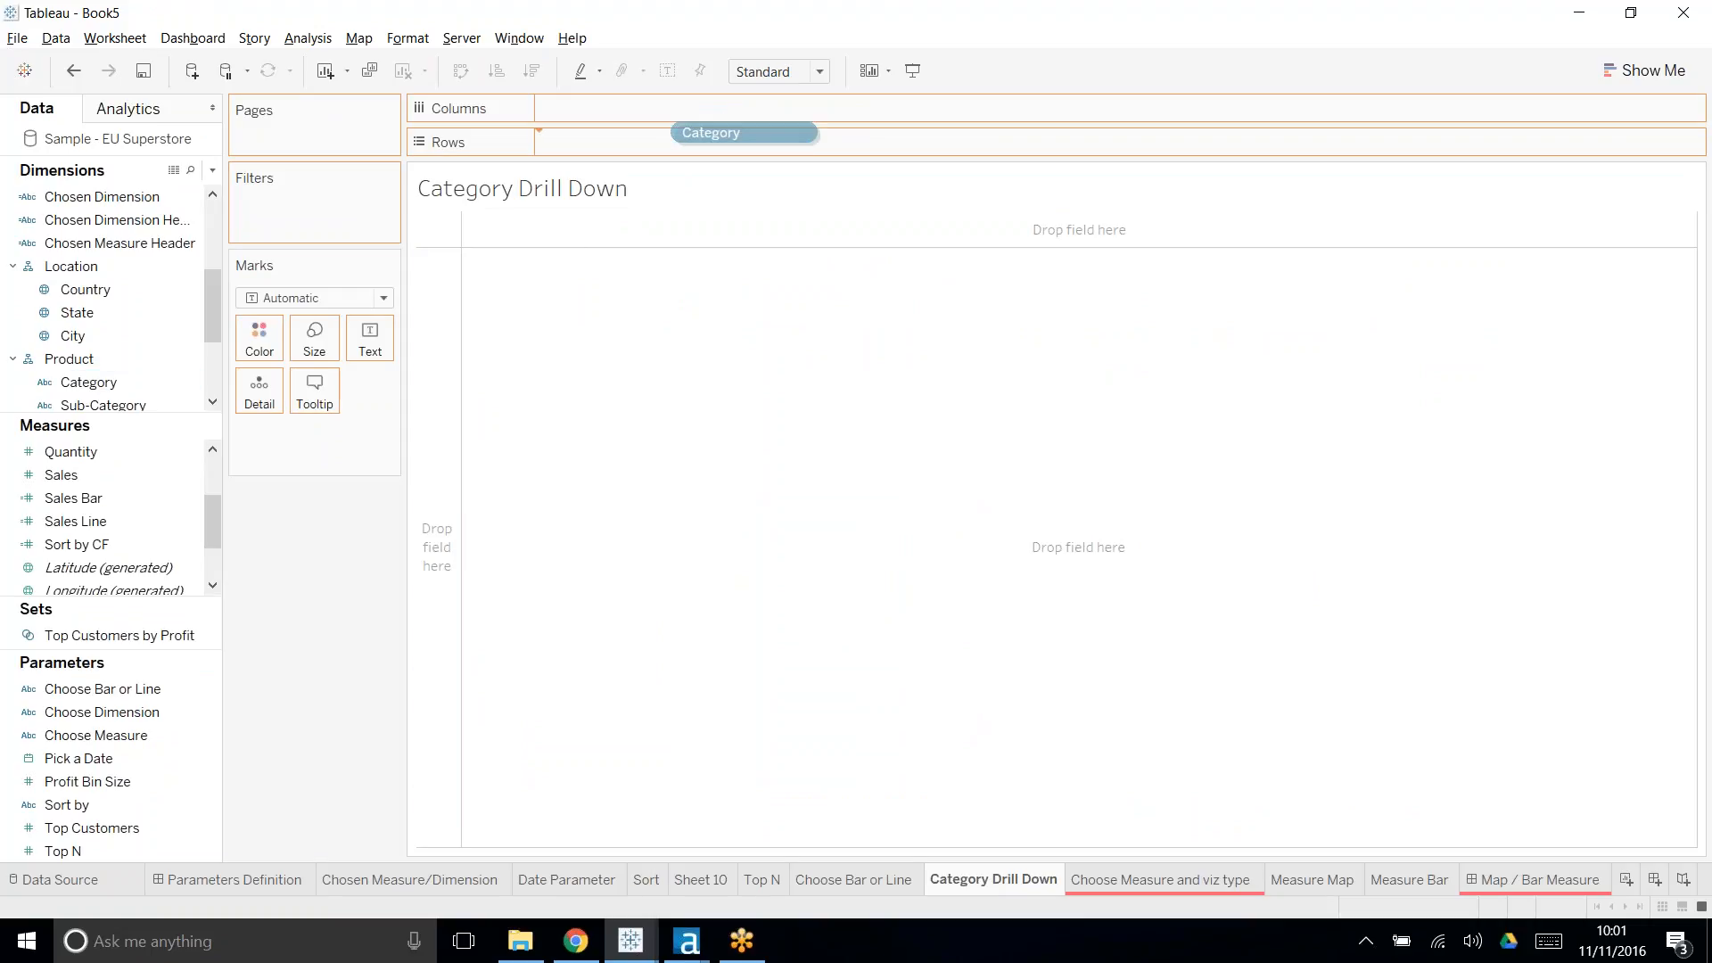
pyautogui.moveTo(691, 133); pyautogui.dragTo(694, 134)
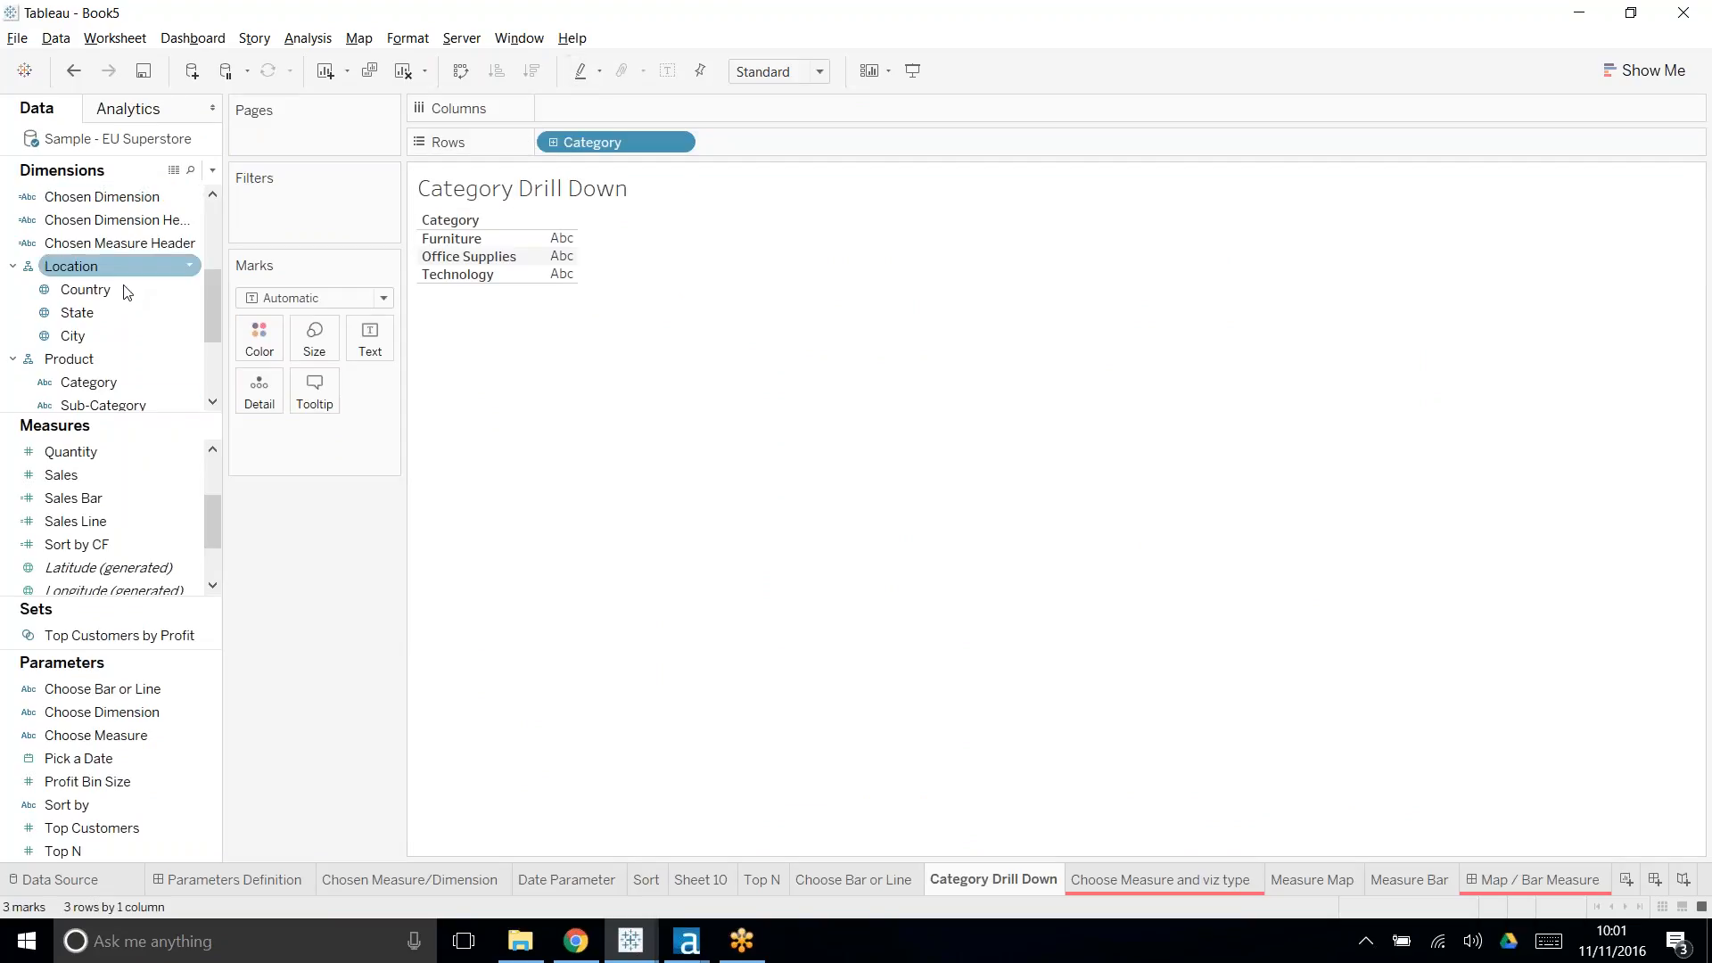
pyautogui.scroll(-3, 99, 514)
pyautogui.scroll(6, 104, 510)
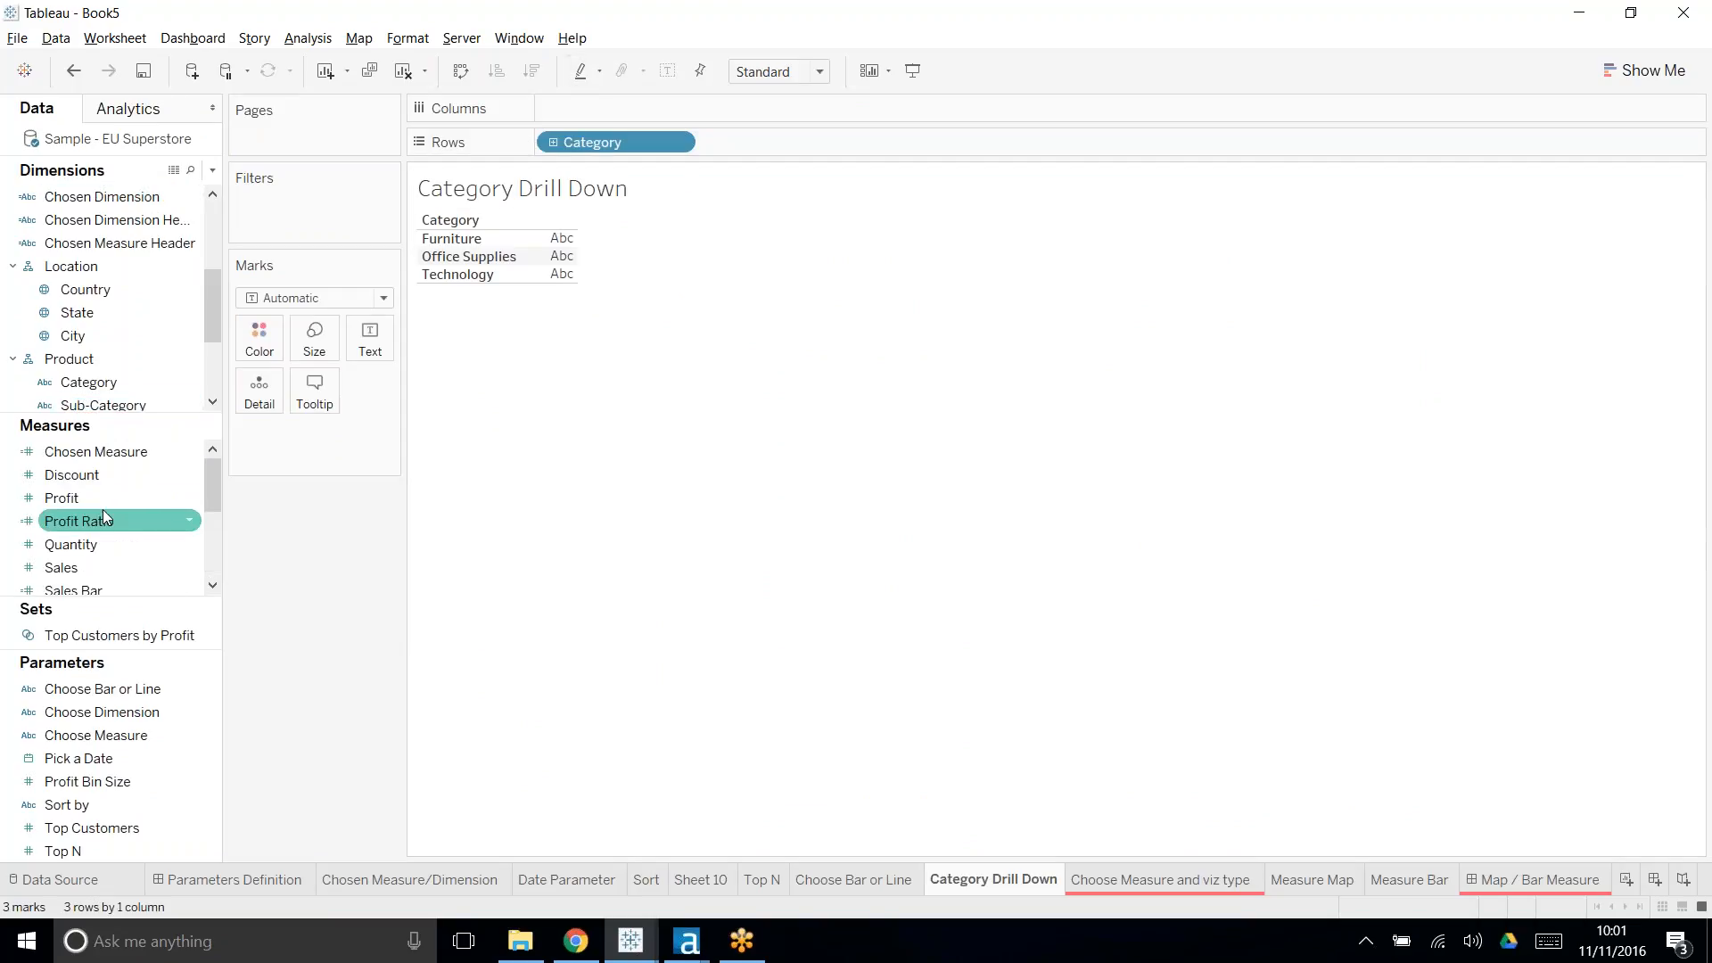
pyautogui.moveTo(98, 491); pyautogui.dragTo(613, 112)
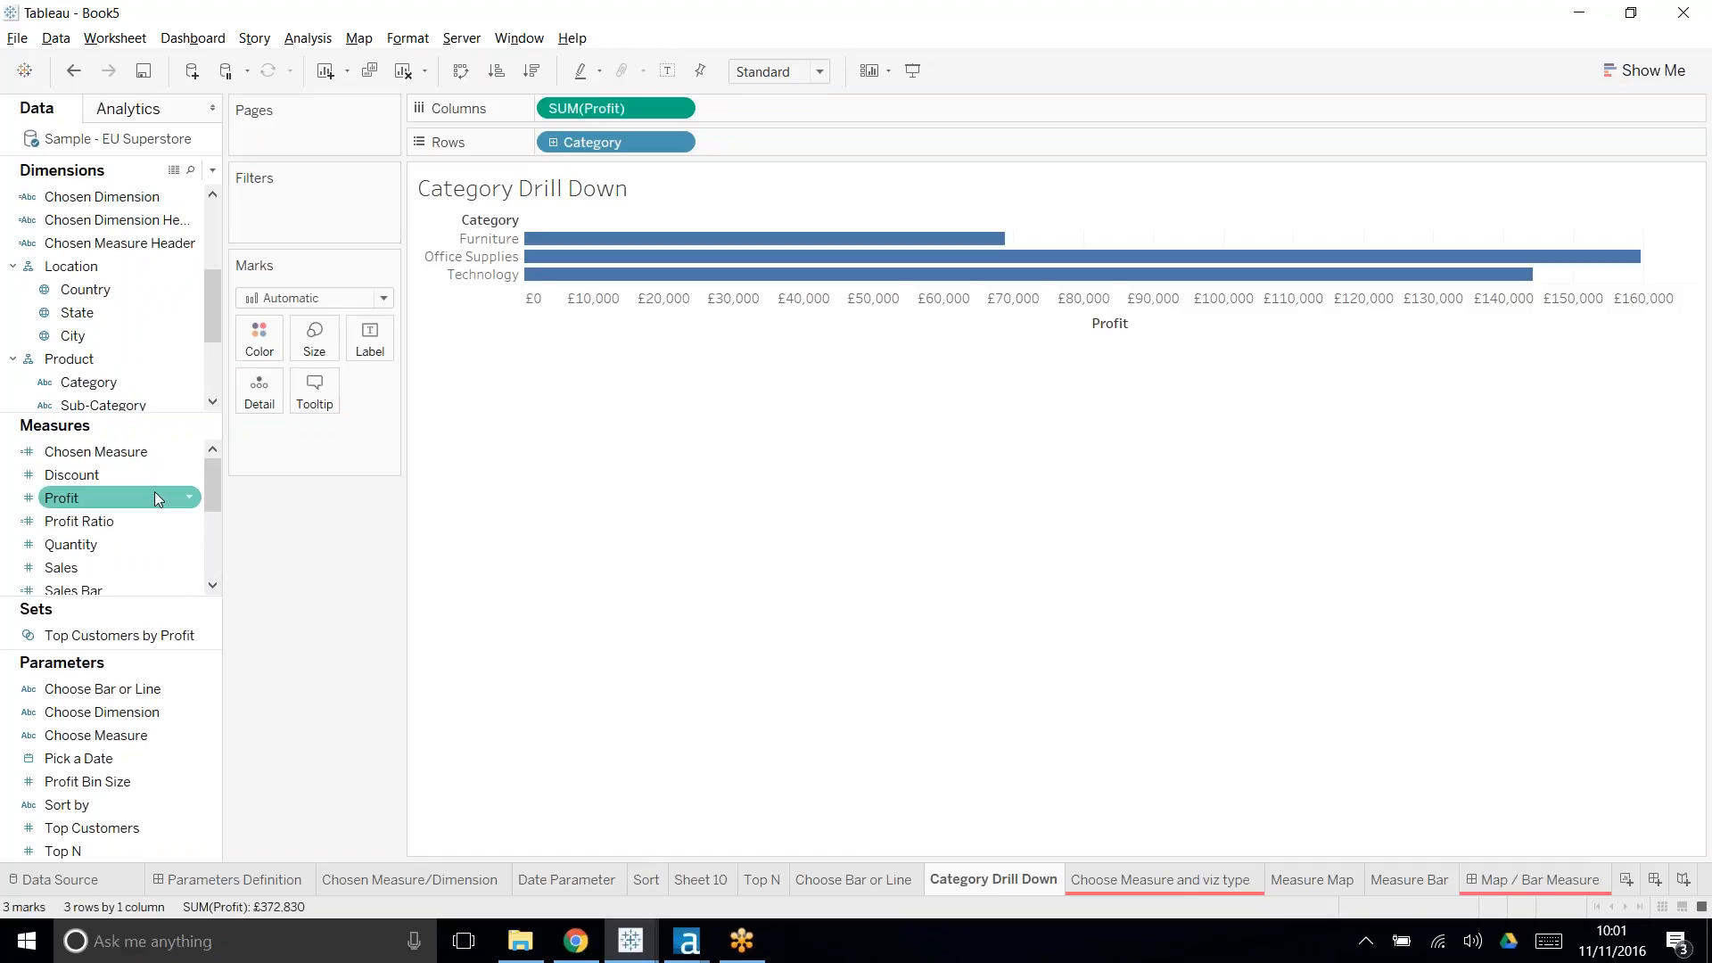
pyautogui.scroll(-1, 153, 496)
pyautogui.scroll(-1, 148, 334)
pyautogui.moveTo(146, 330); pyautogui.dragTo(785, 142)
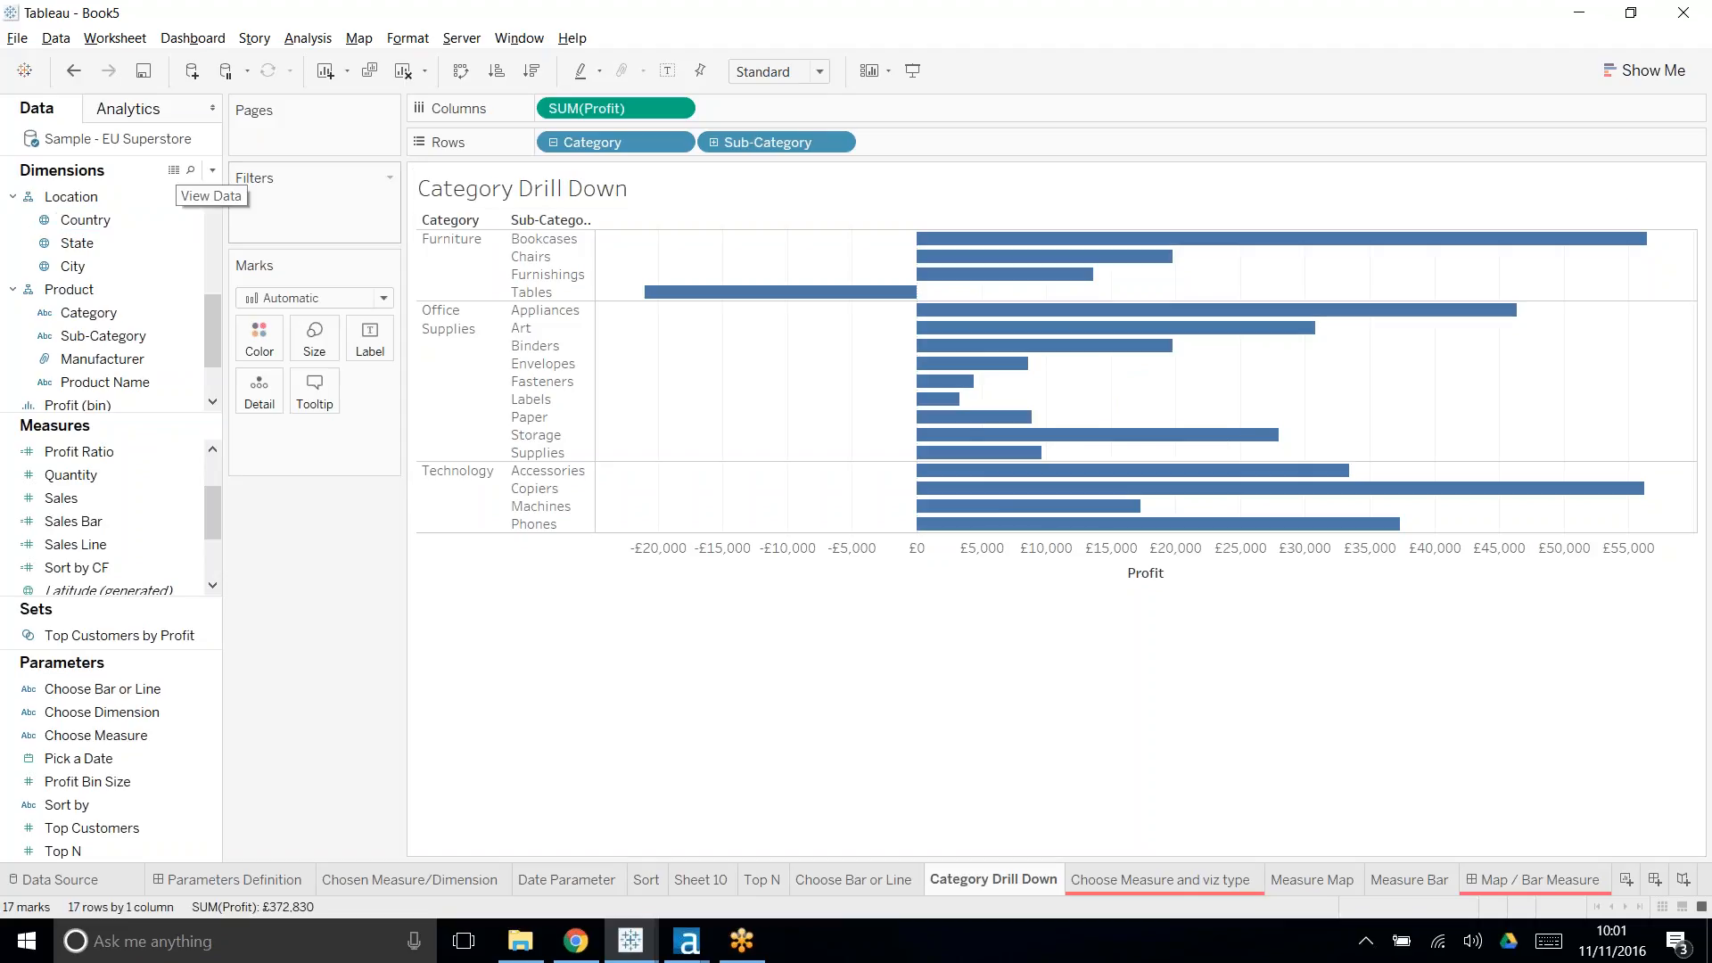
# - Start a new parameter named Expand a Category with data type String and a list of allowable values
pyautogui.click(211, 171)
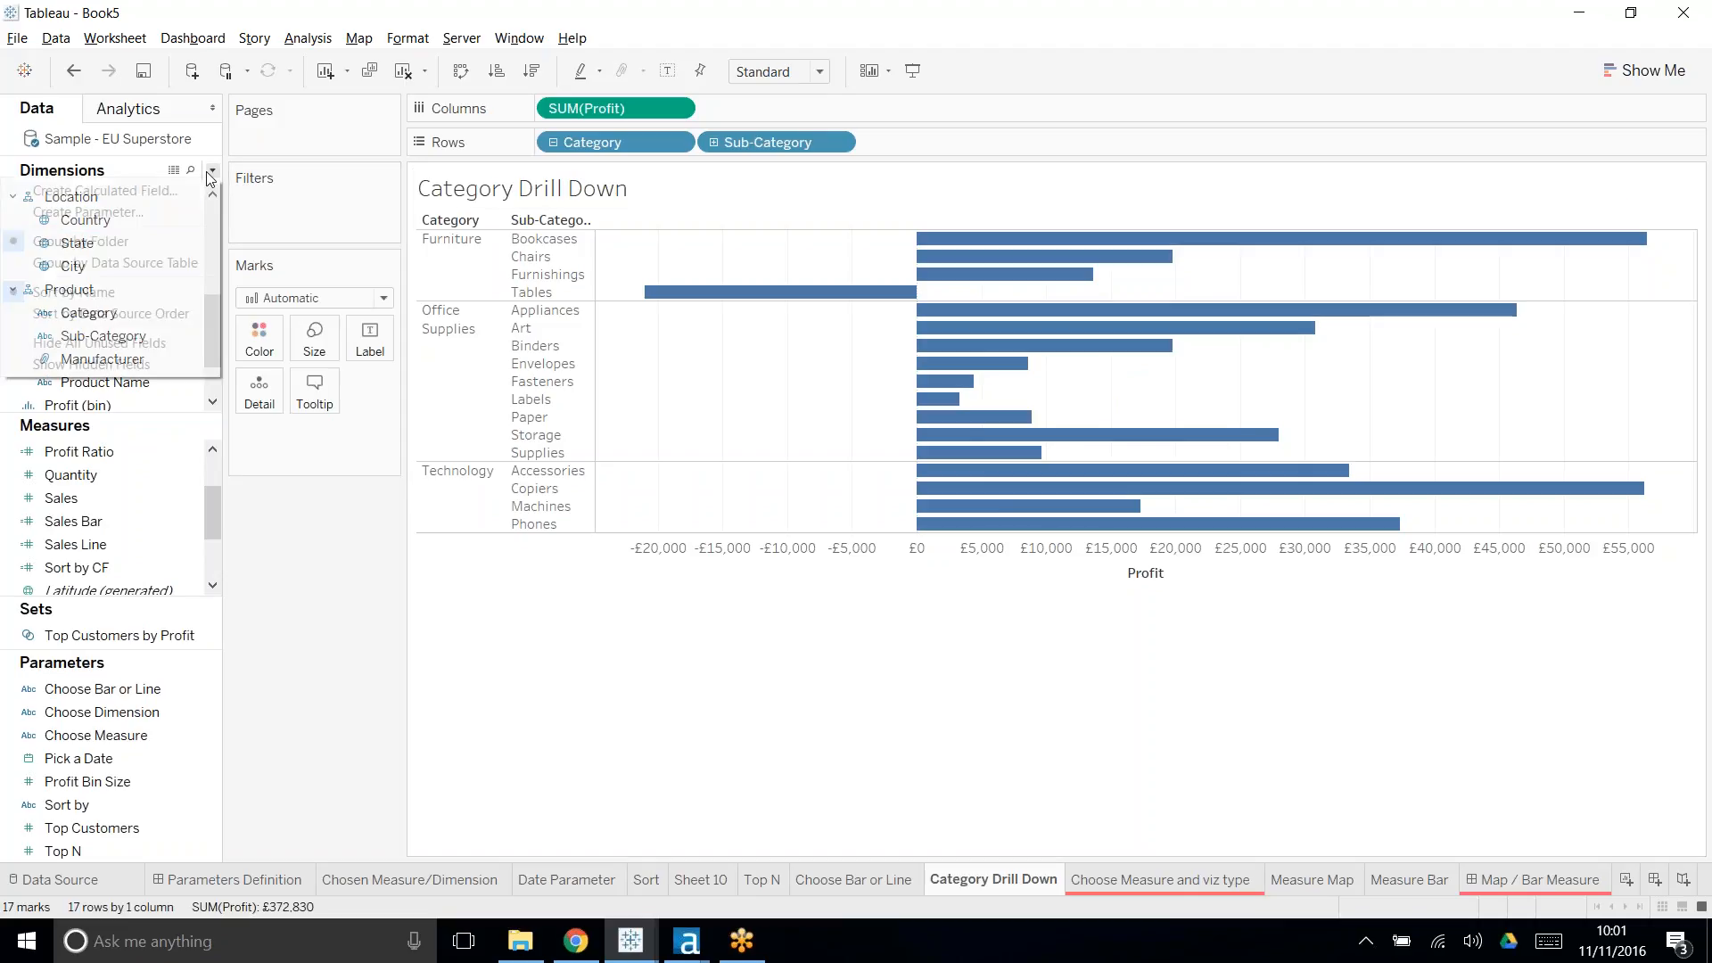
pyautogui.click(143, 201)
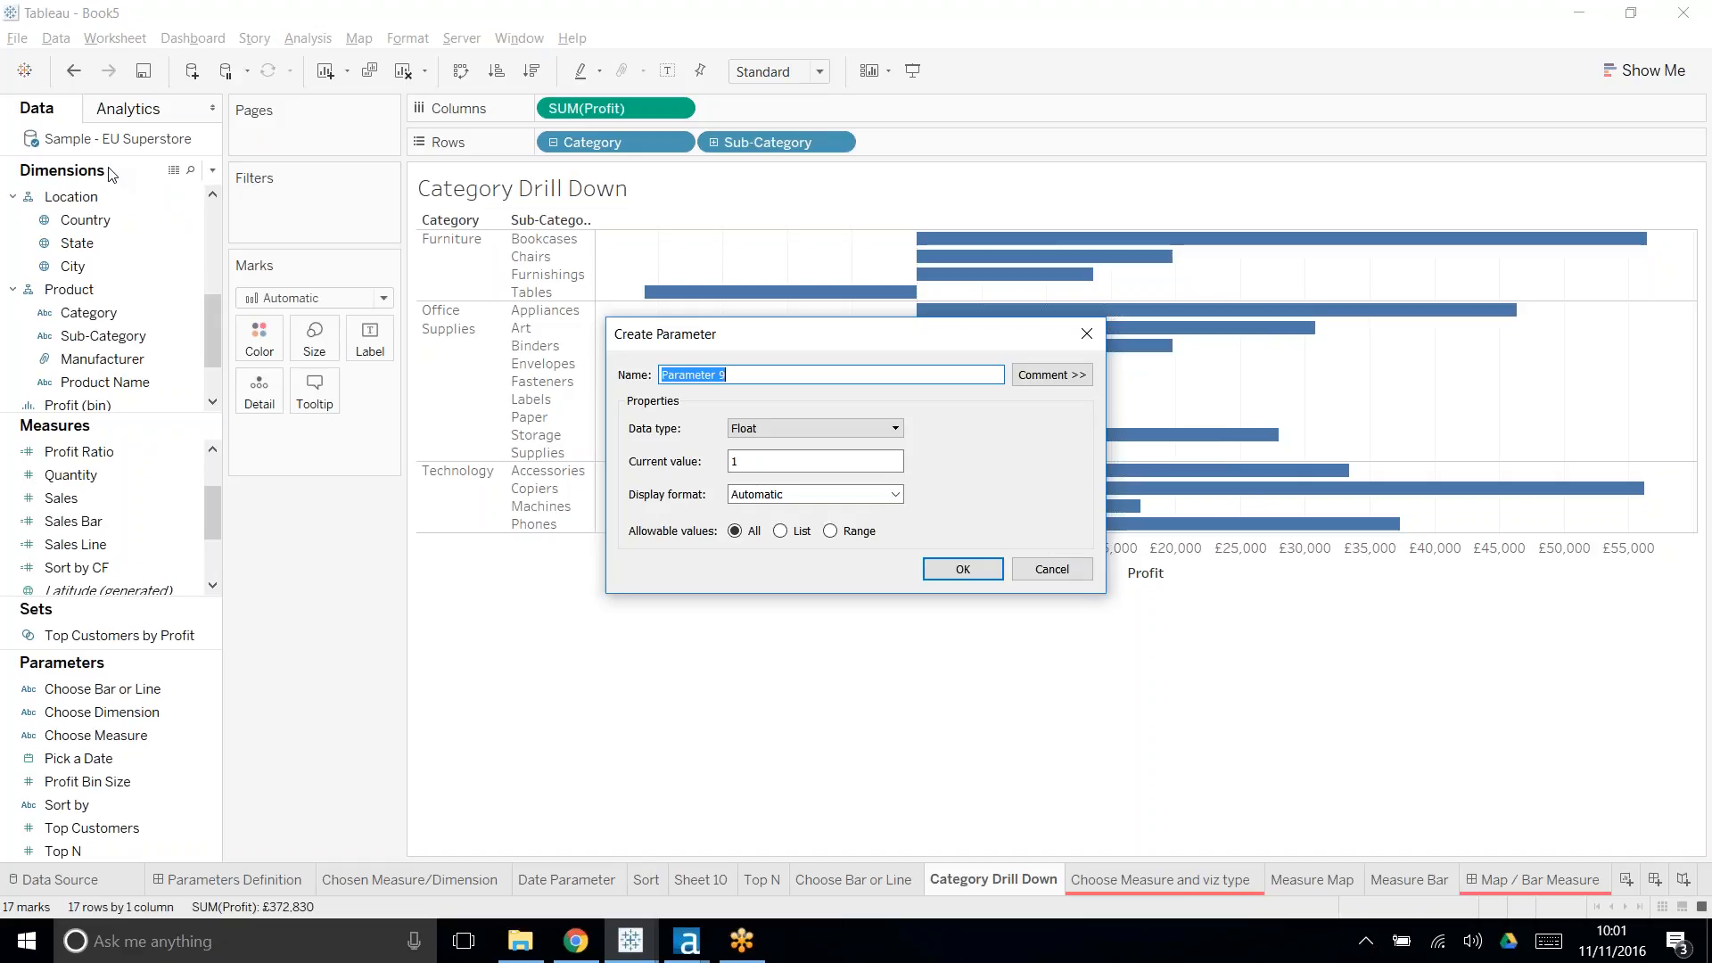
pyautogui.write('Expand a Category')
pyautogui.click(870, 431)
pyautogui.click(845, 479)
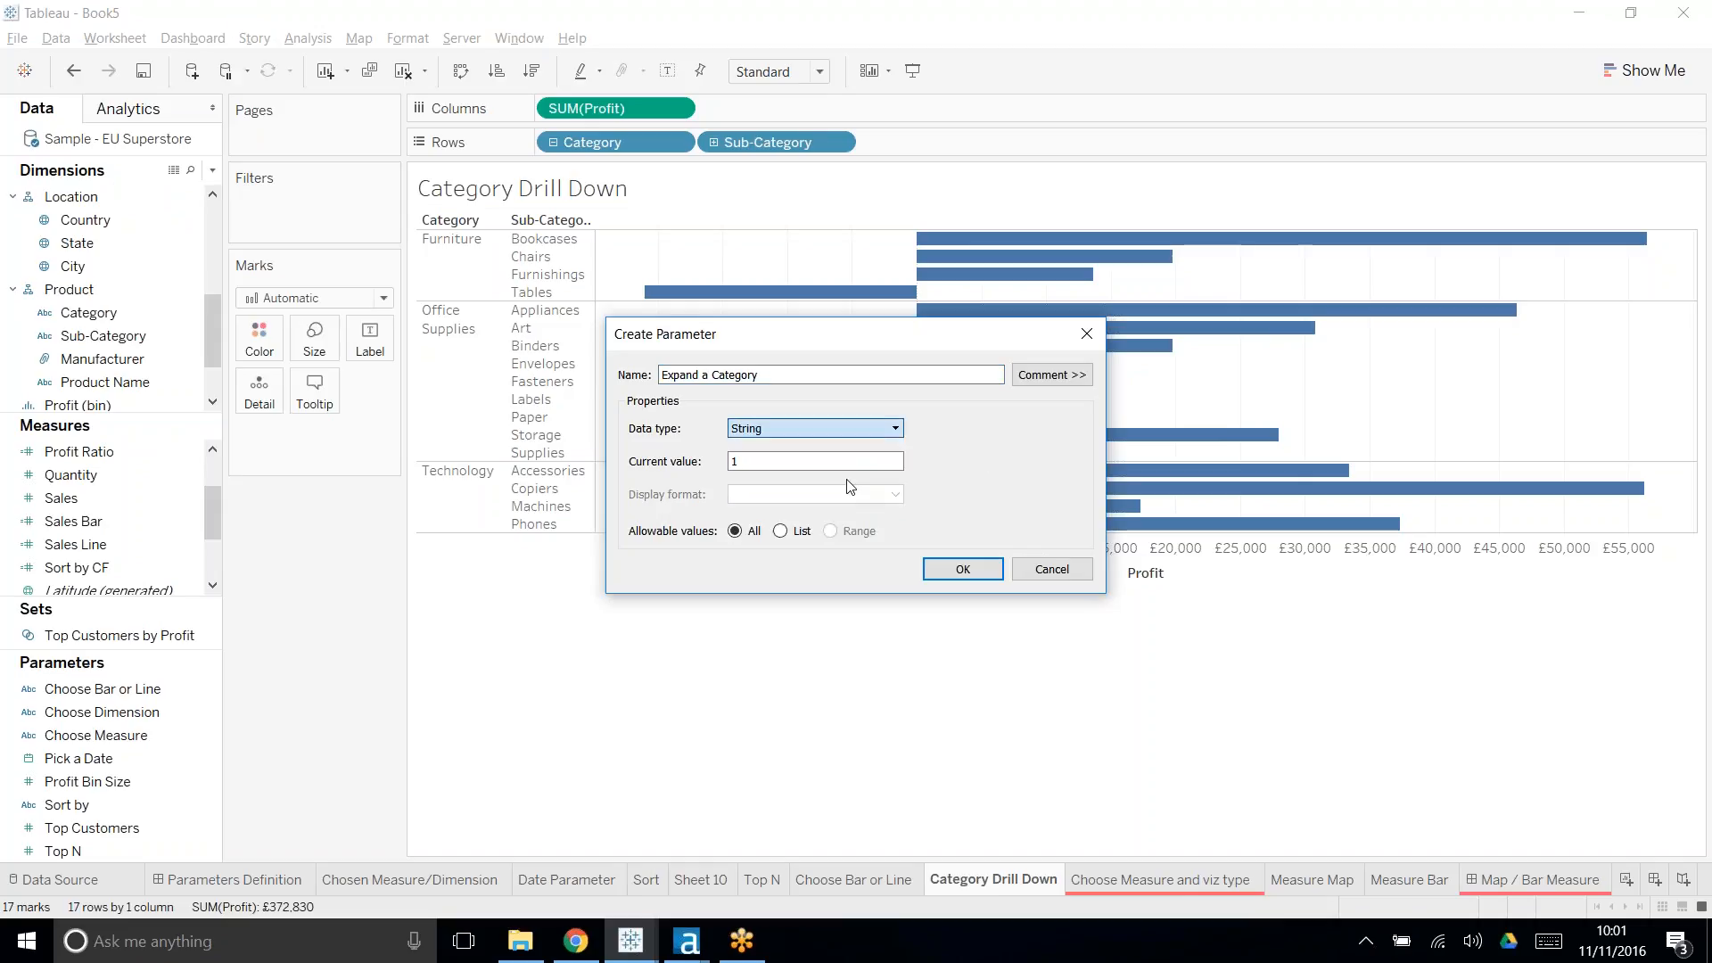
pyautogui.click(781, 531)
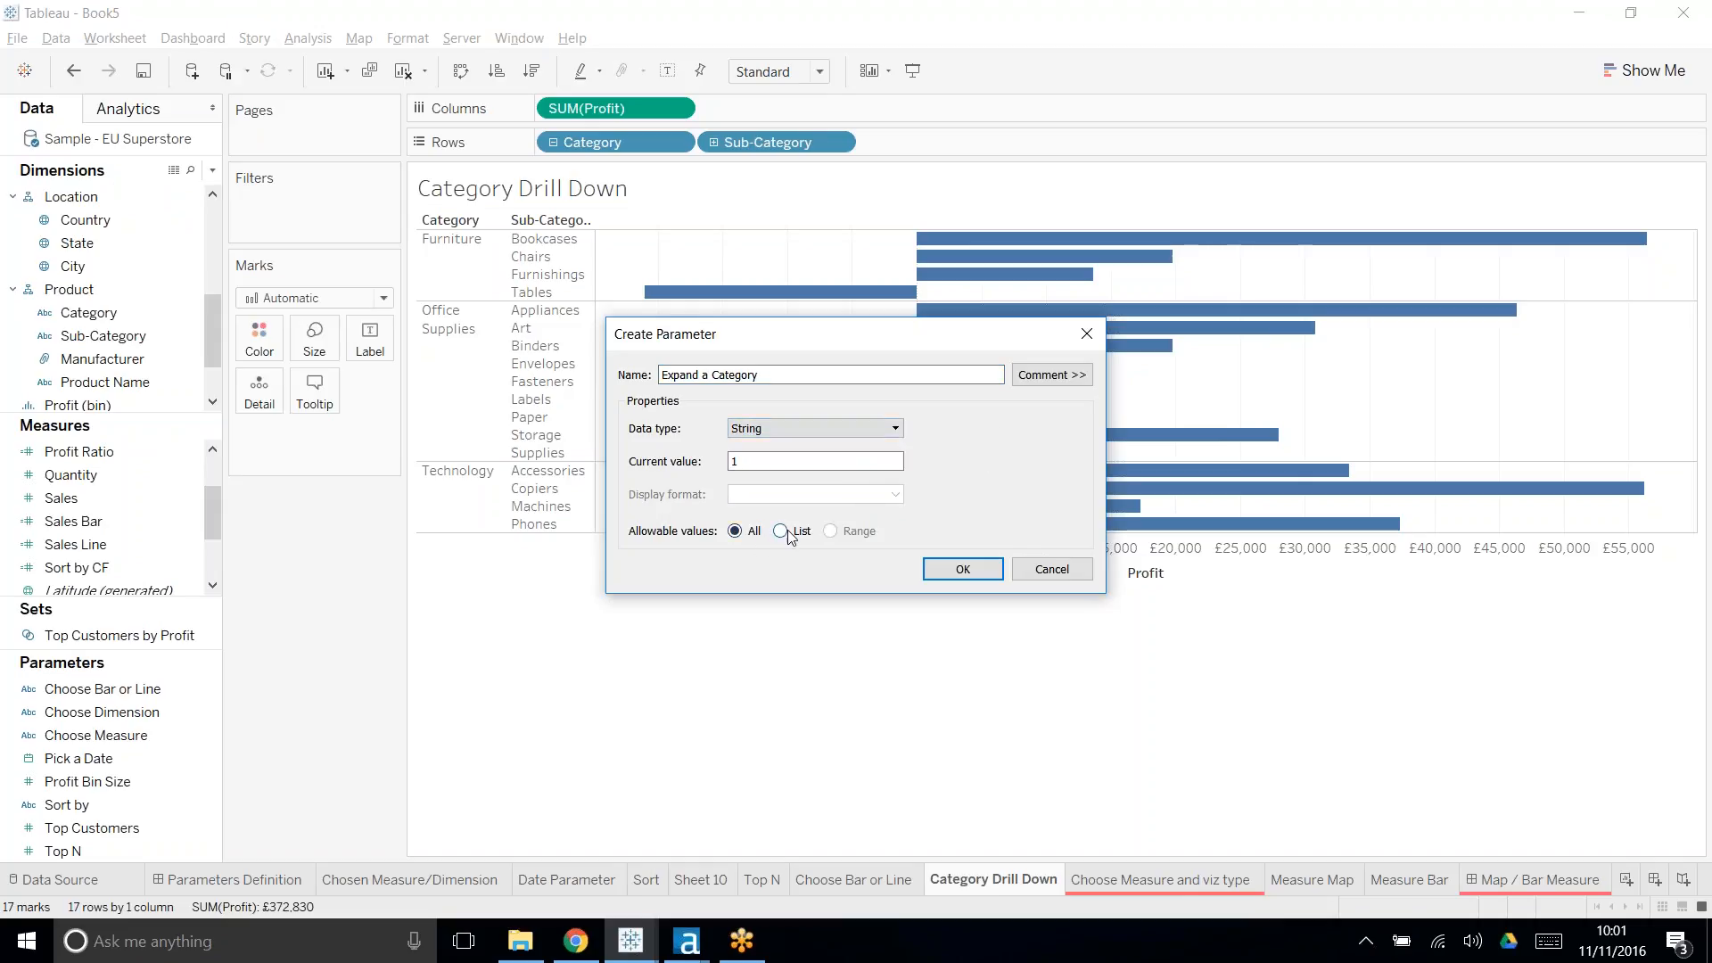
# - Try entering Furniture, Office Supplies and Technology by hand and adding the Category field's values, and clear the whole value list
pyautogui.click(741, 616)
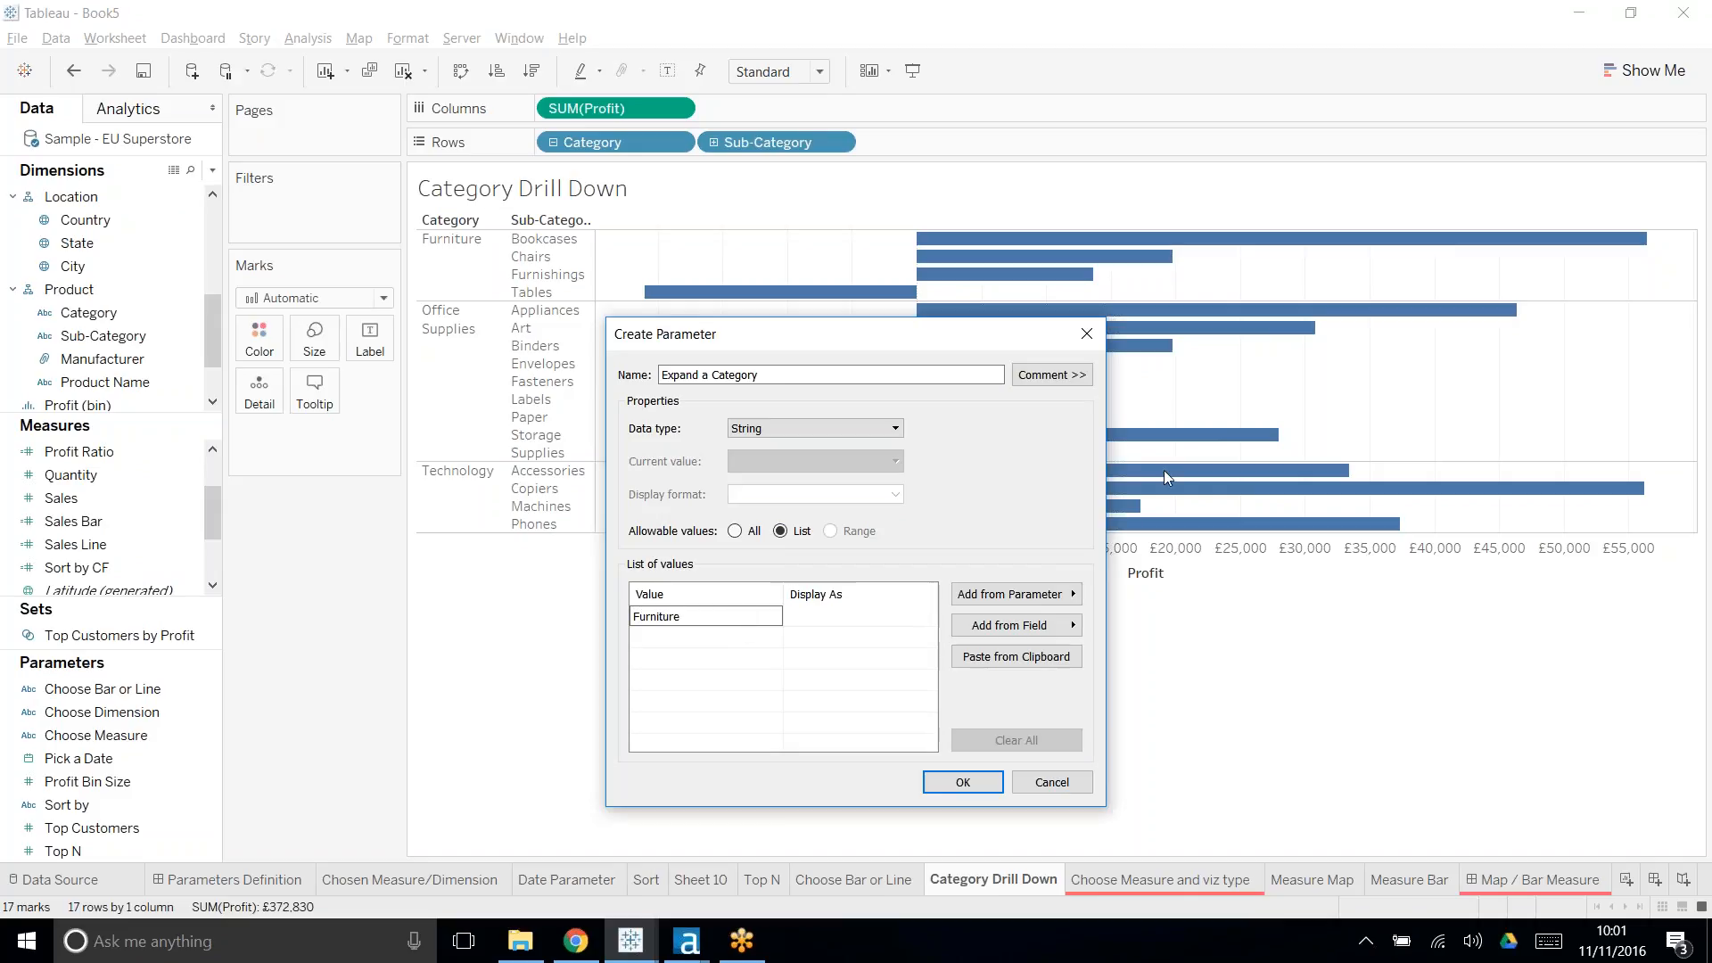
pyautogui.press('Return')
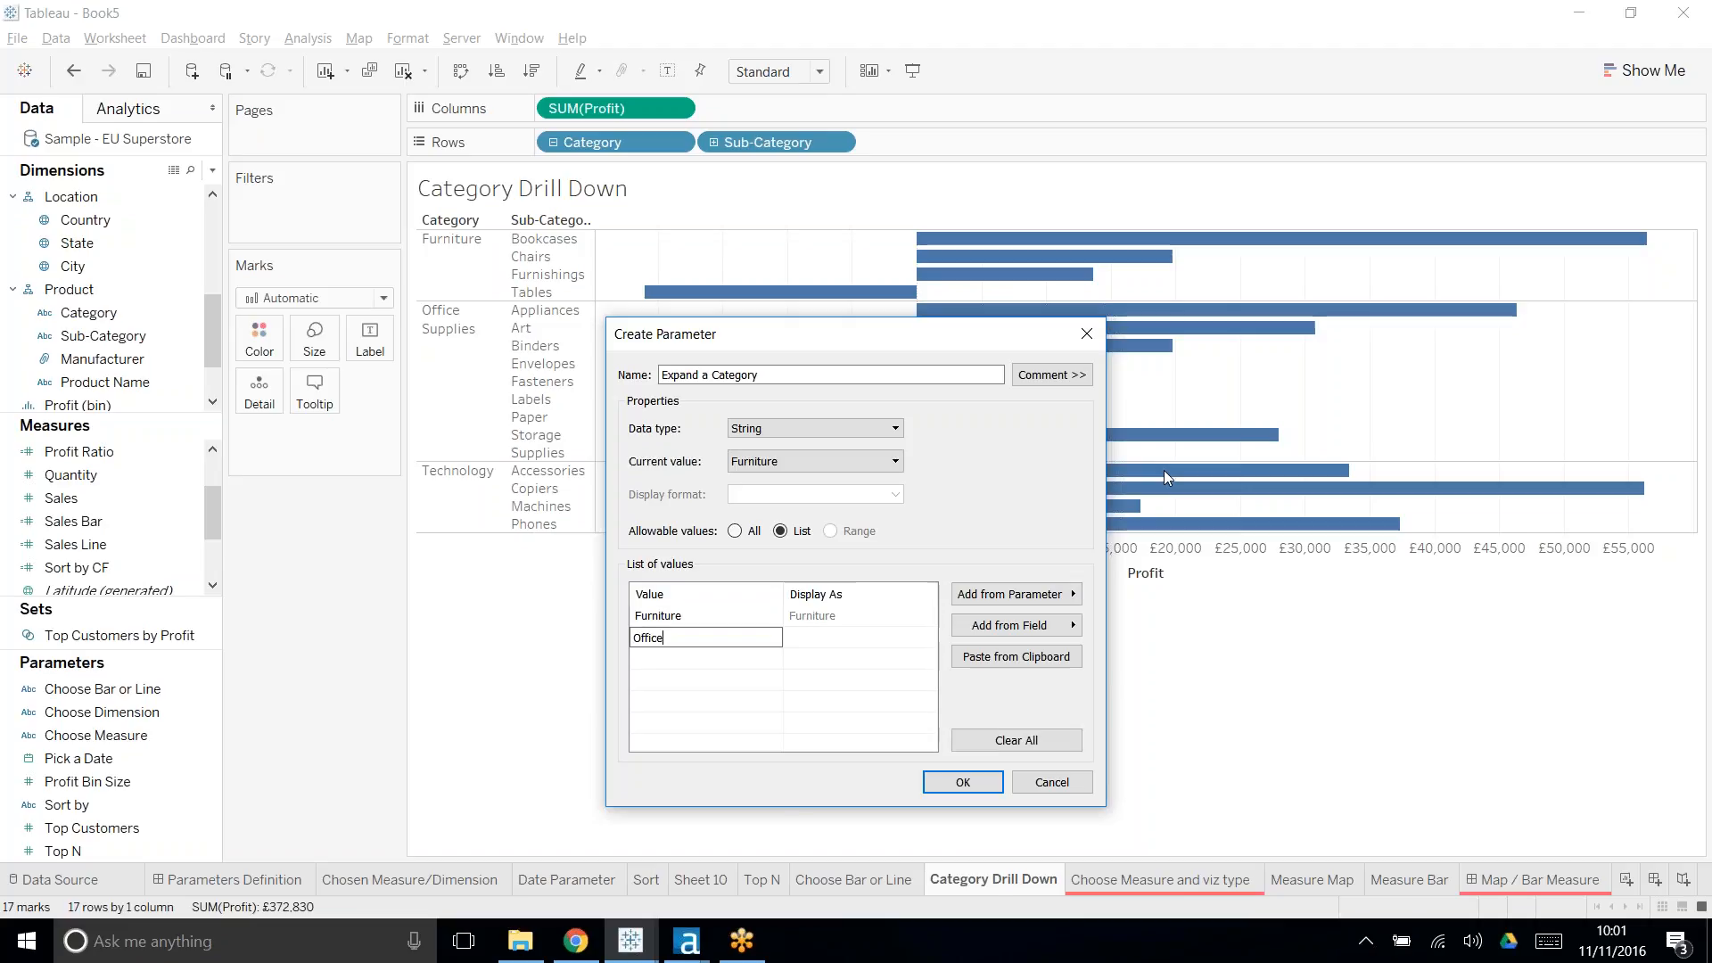
pyautogui.write('Office Supplies')
pyautogui.press('Return')
pyautogui.write('Te')
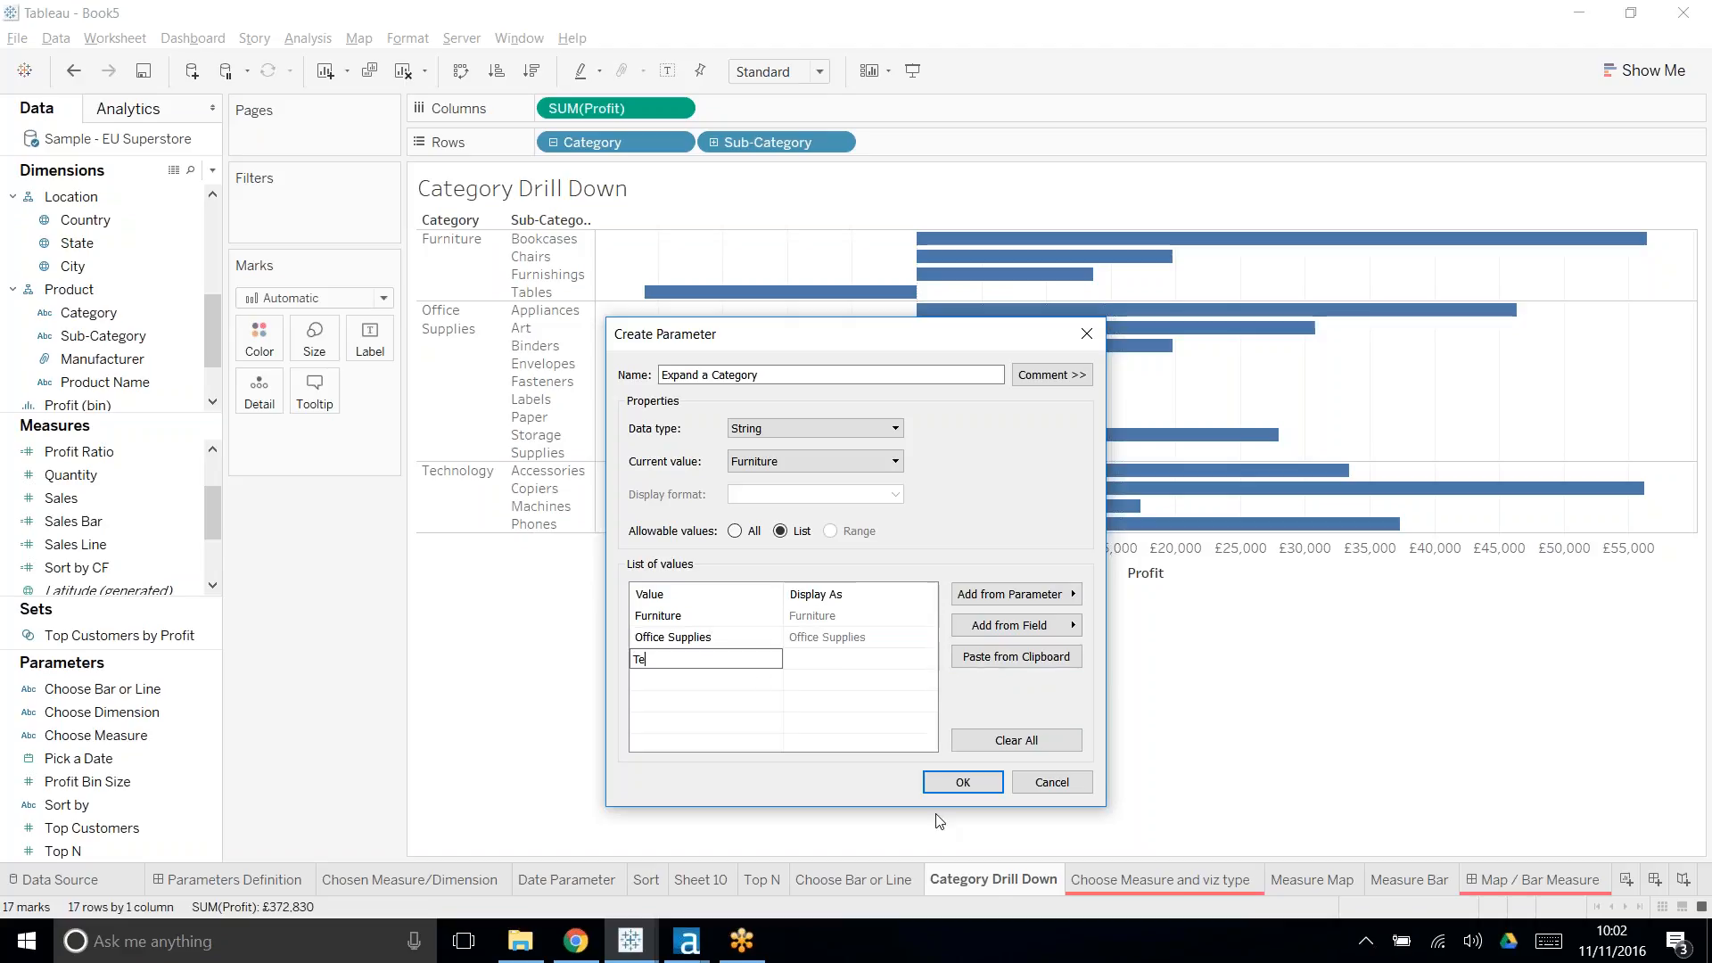
pyautogui.write('chnology')
pyautogui.click(1067, 626)
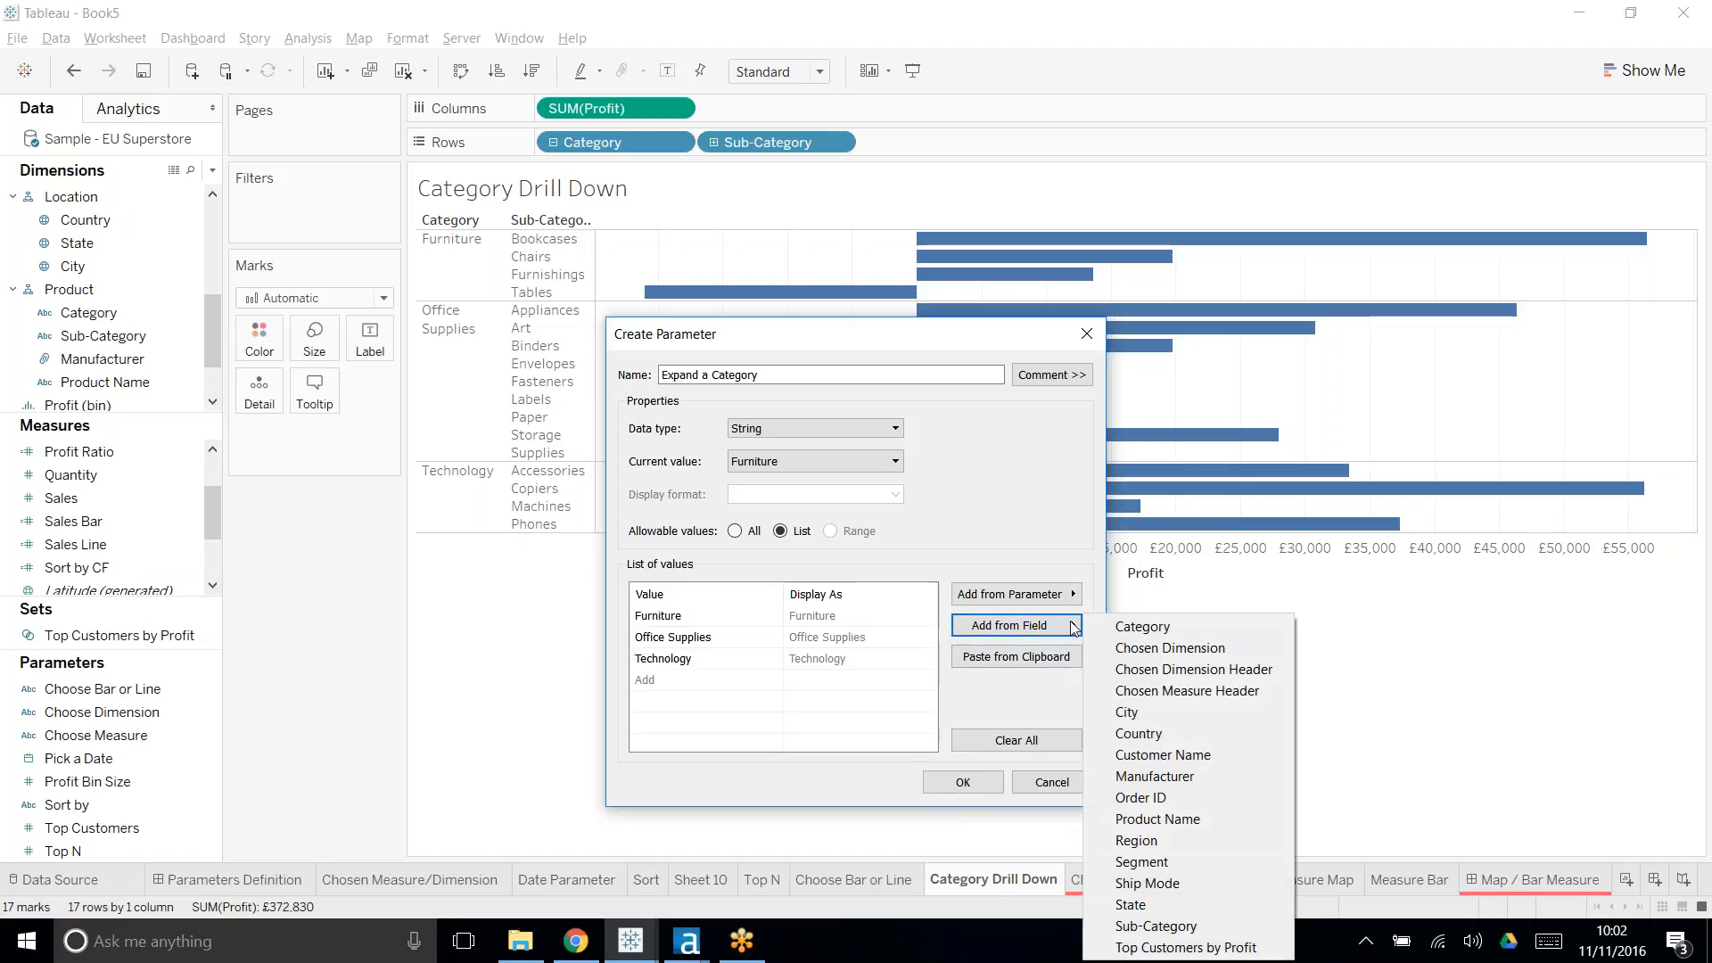
pyautogui.click(1171, 627)
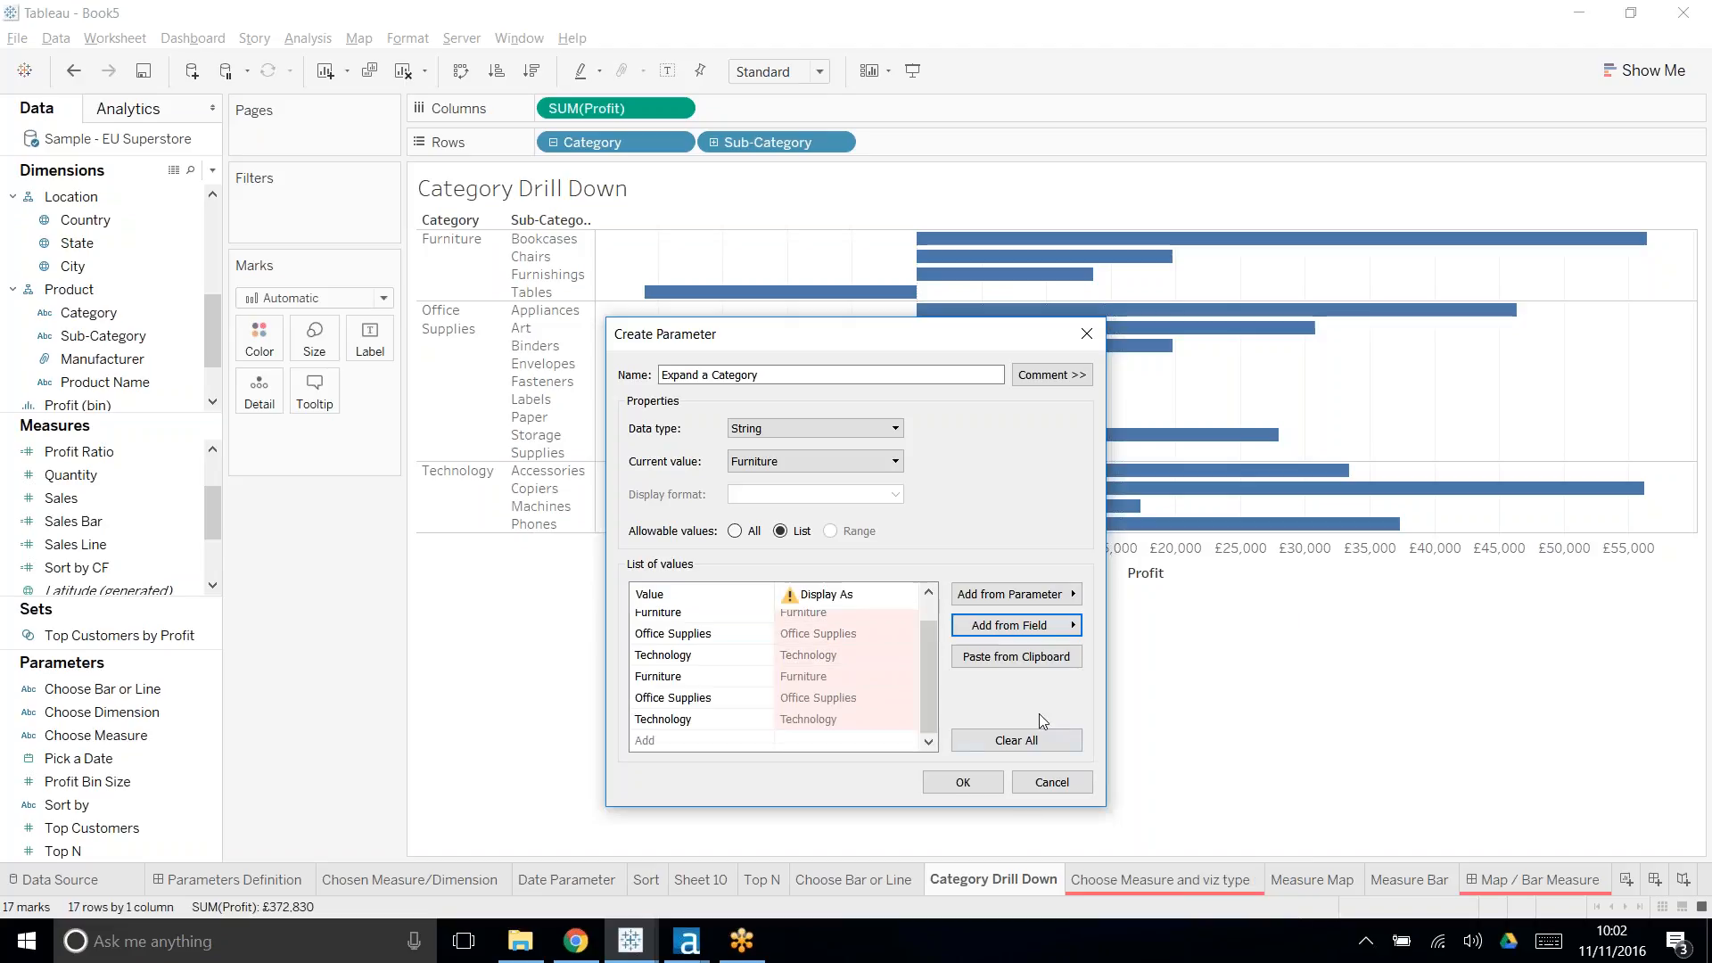
pyautogui.click(982, 741)
# - Fill the parameter's value list from the Category field, add (All) as its first entry, and accept the parameter
pyautogui.click(1072, 626)
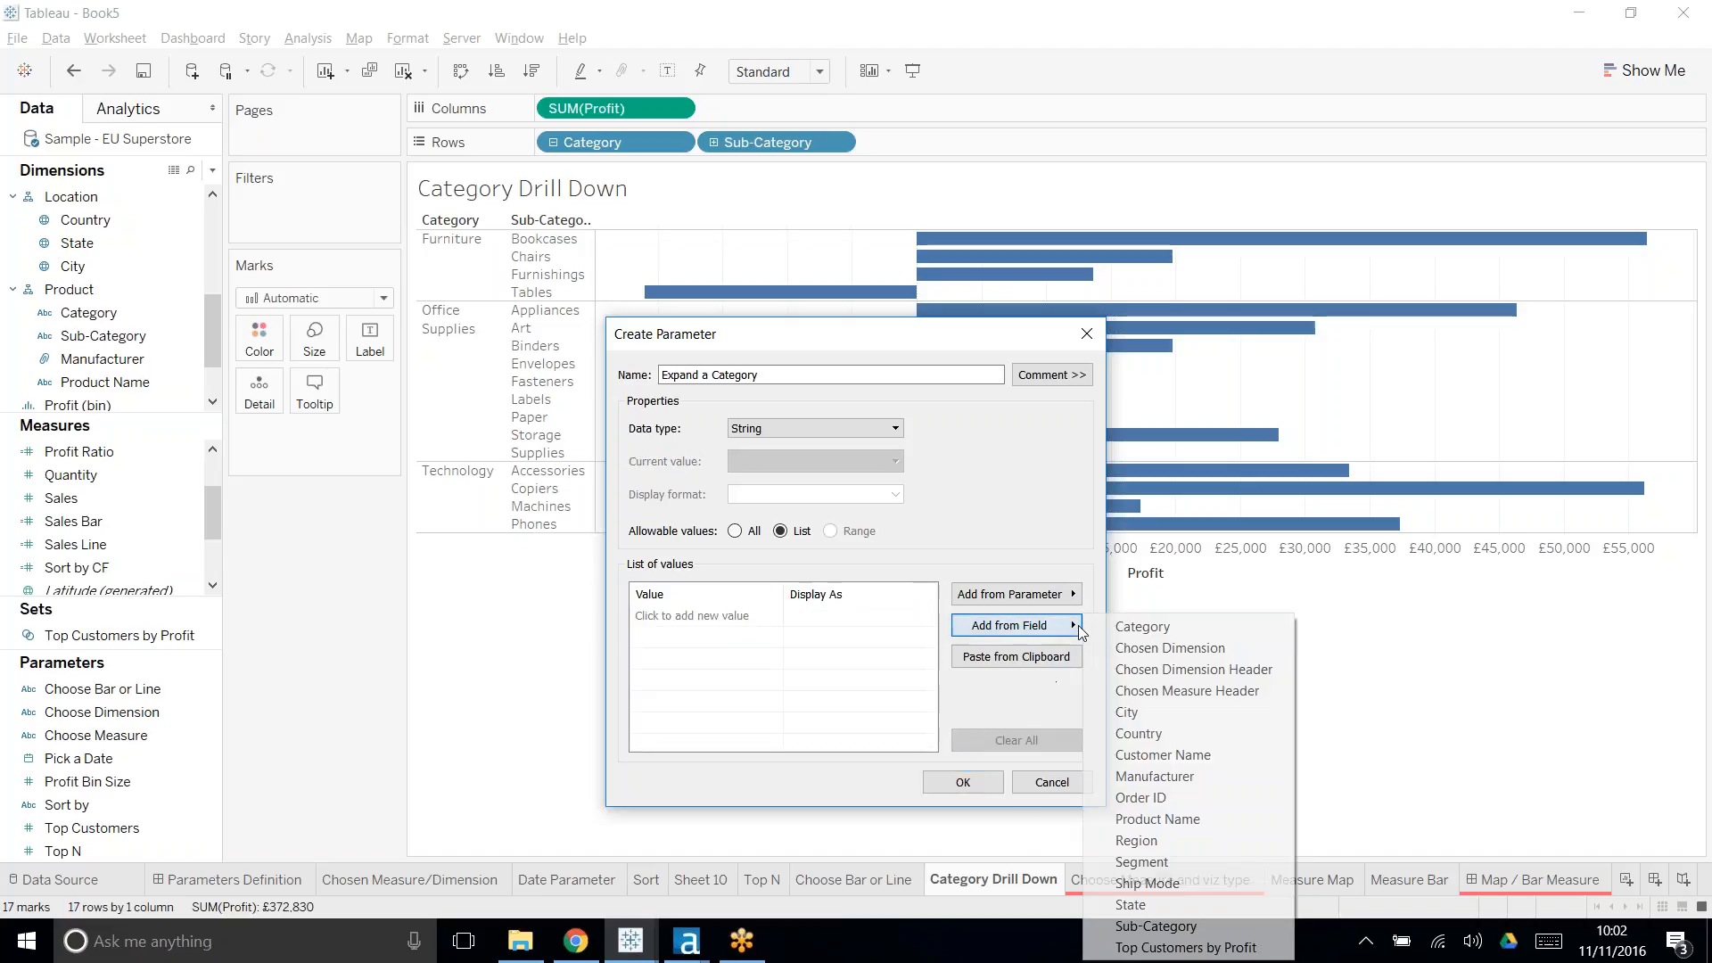
pyautogui.click(1147, 628)
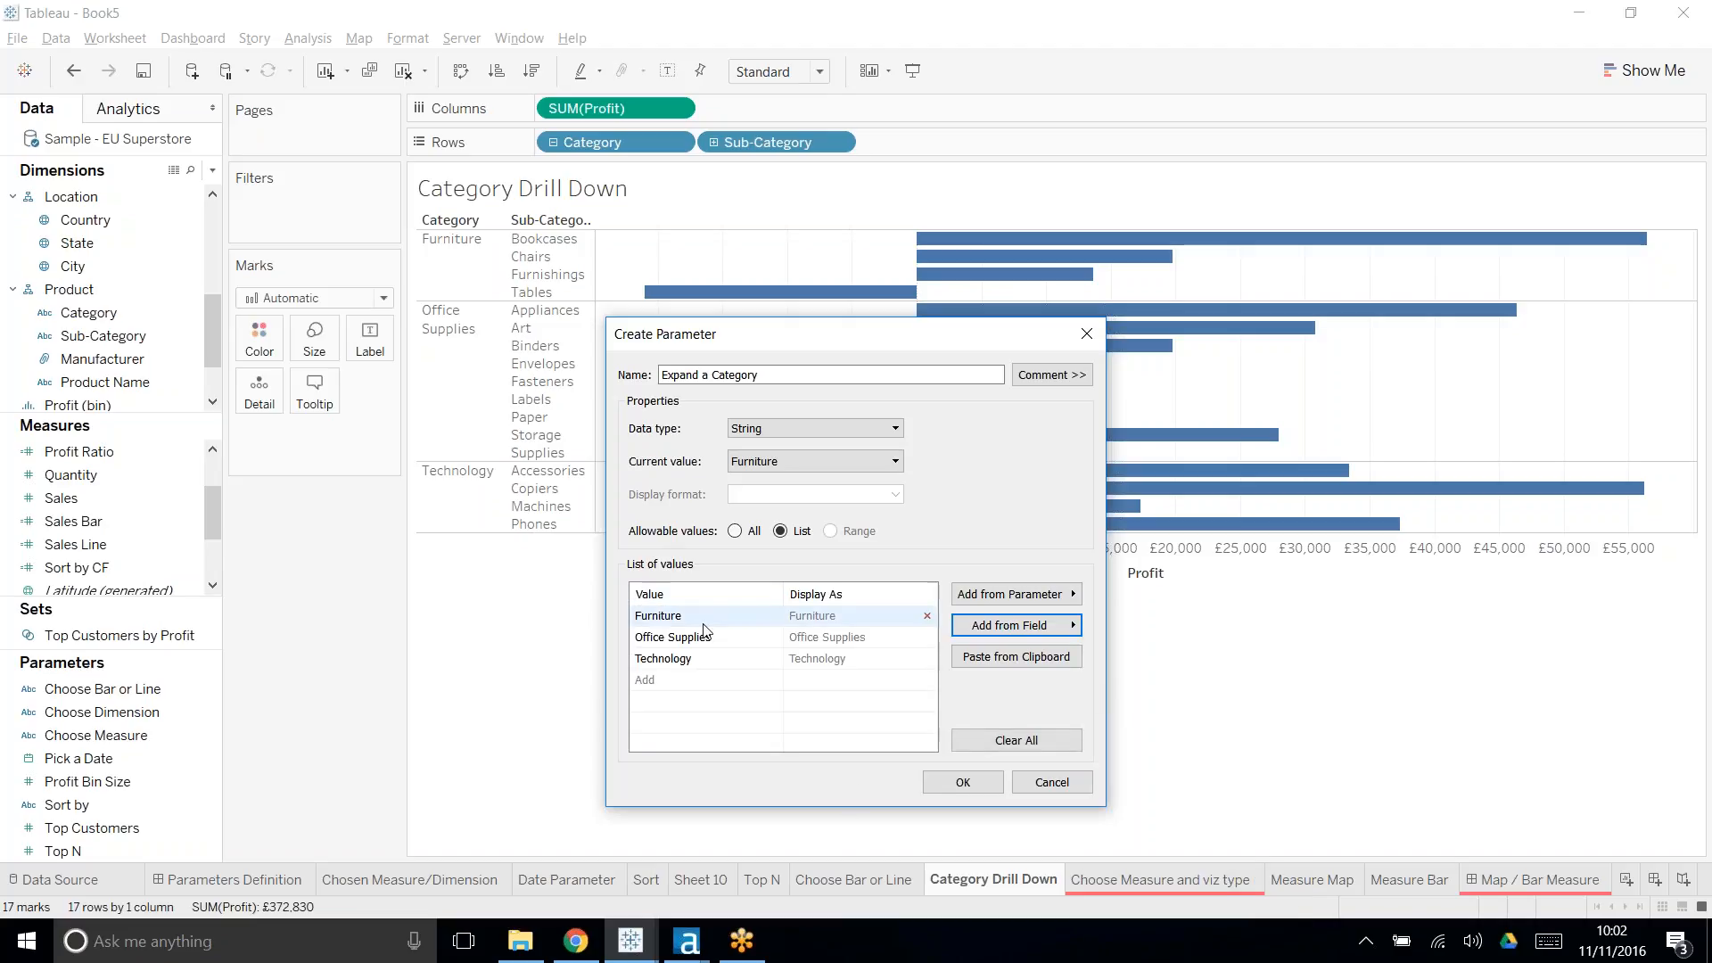
pyautogui.click(650, 680)
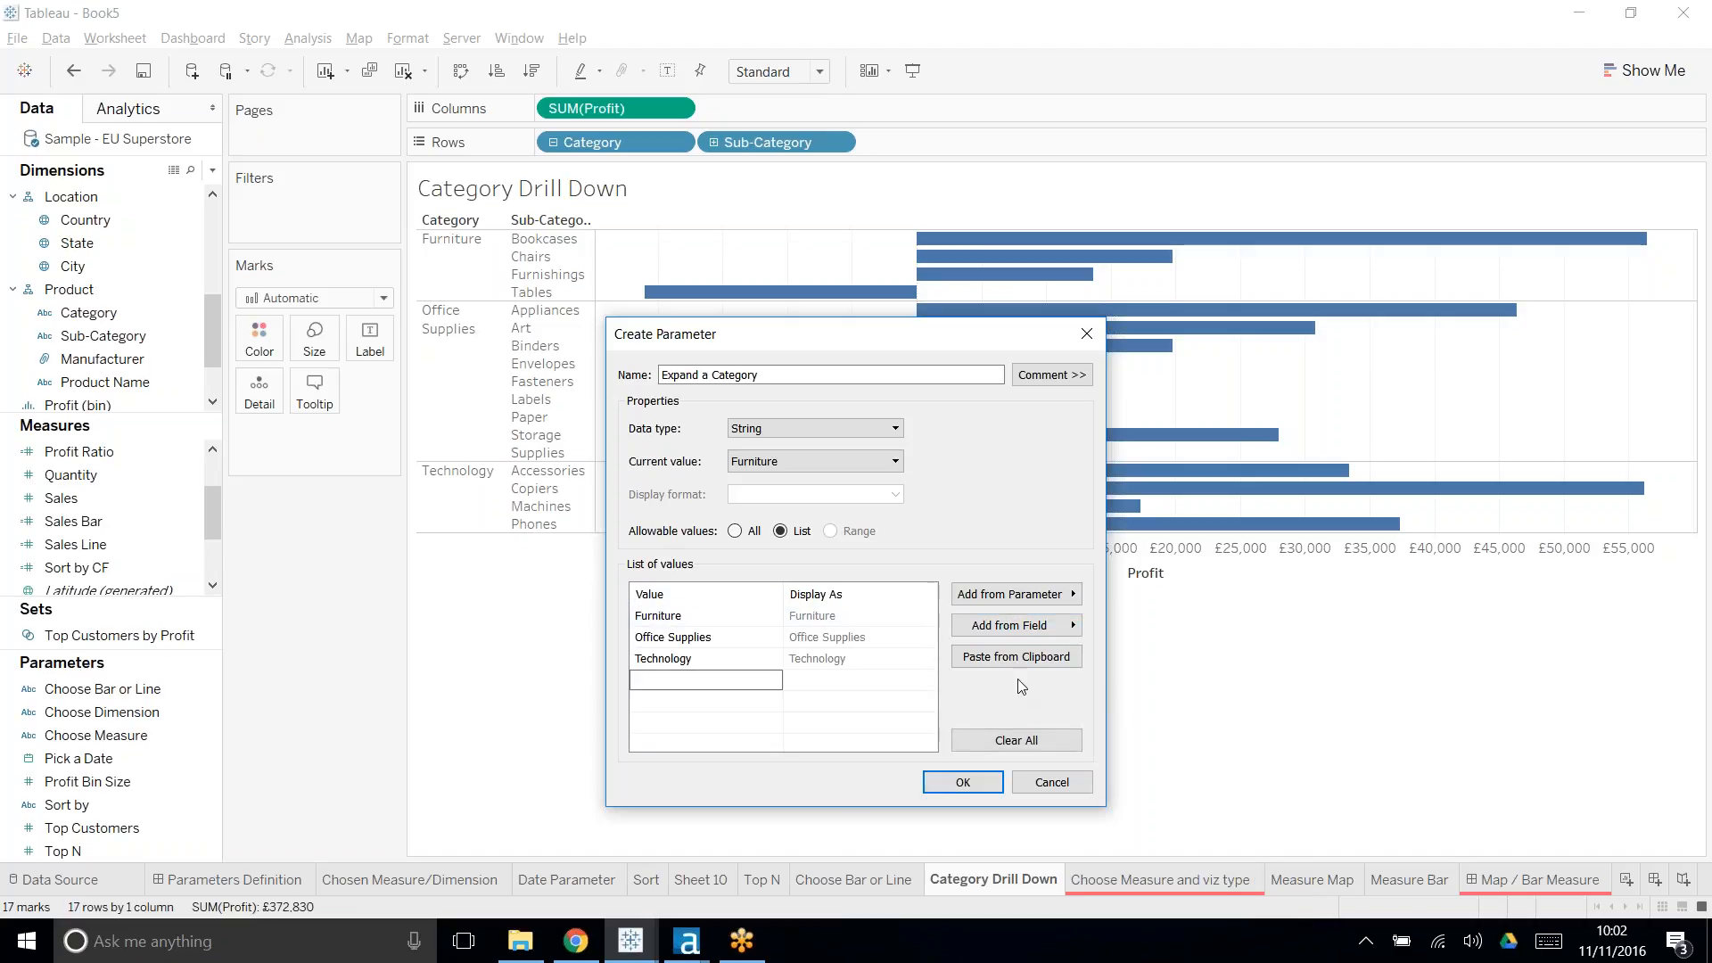
pyautogui.write('(All')
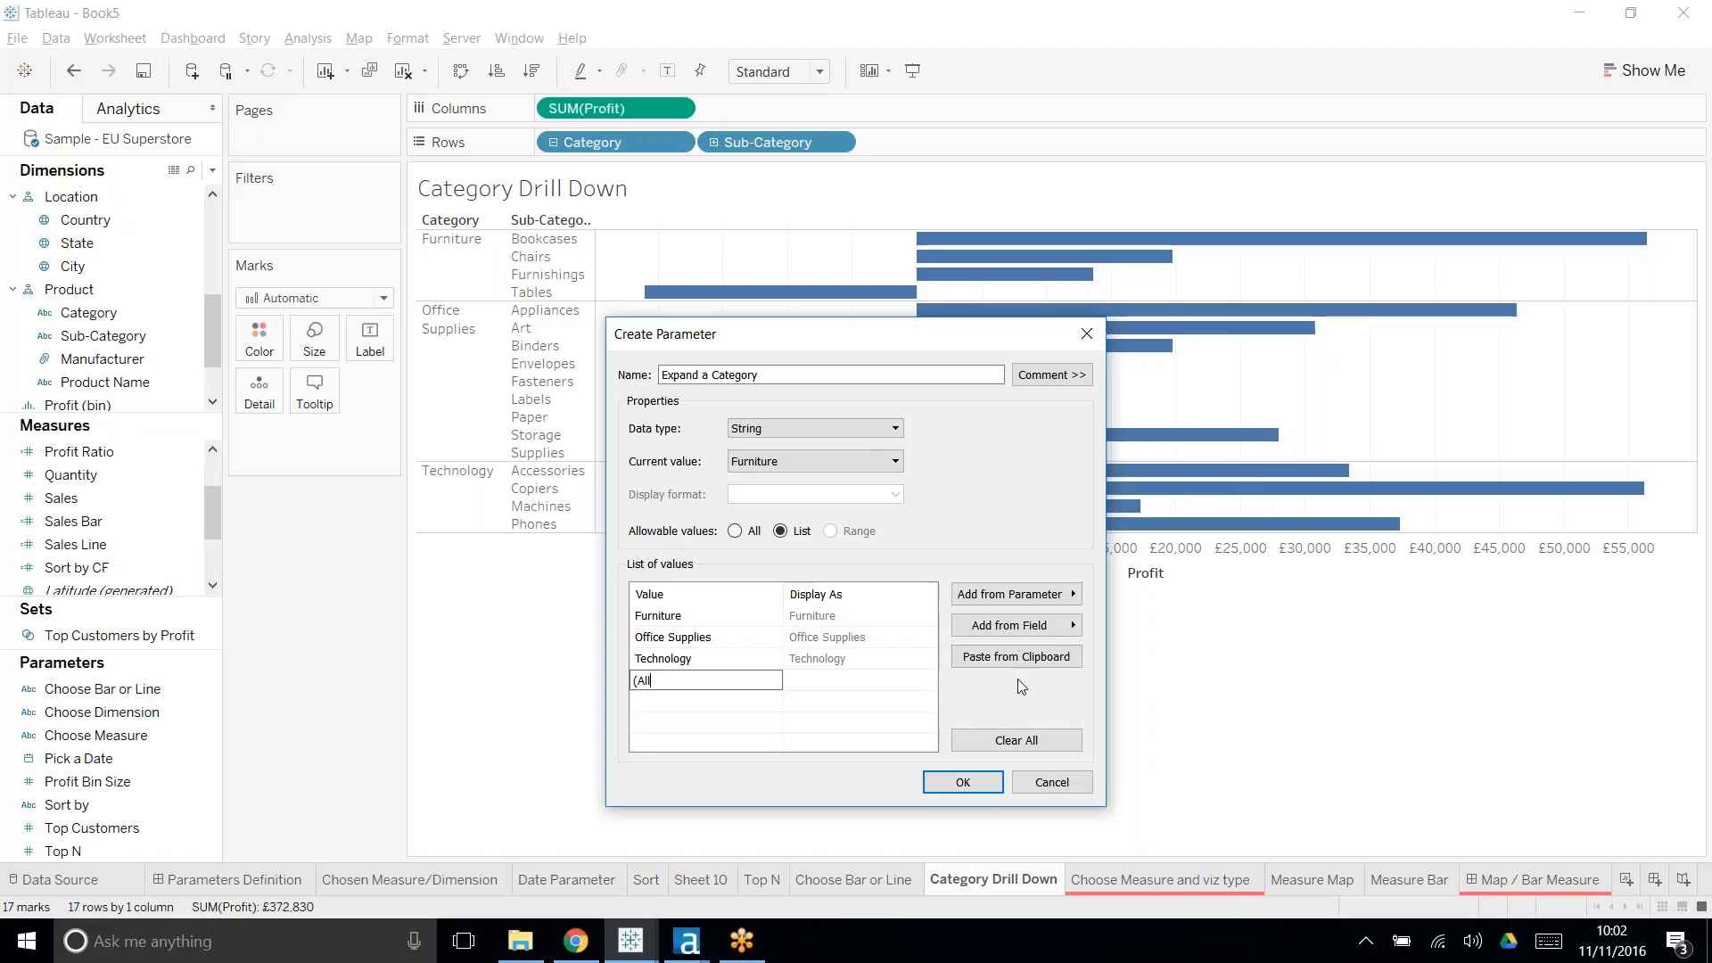
pyautogui.write(')')
pyautogui.press('Return')
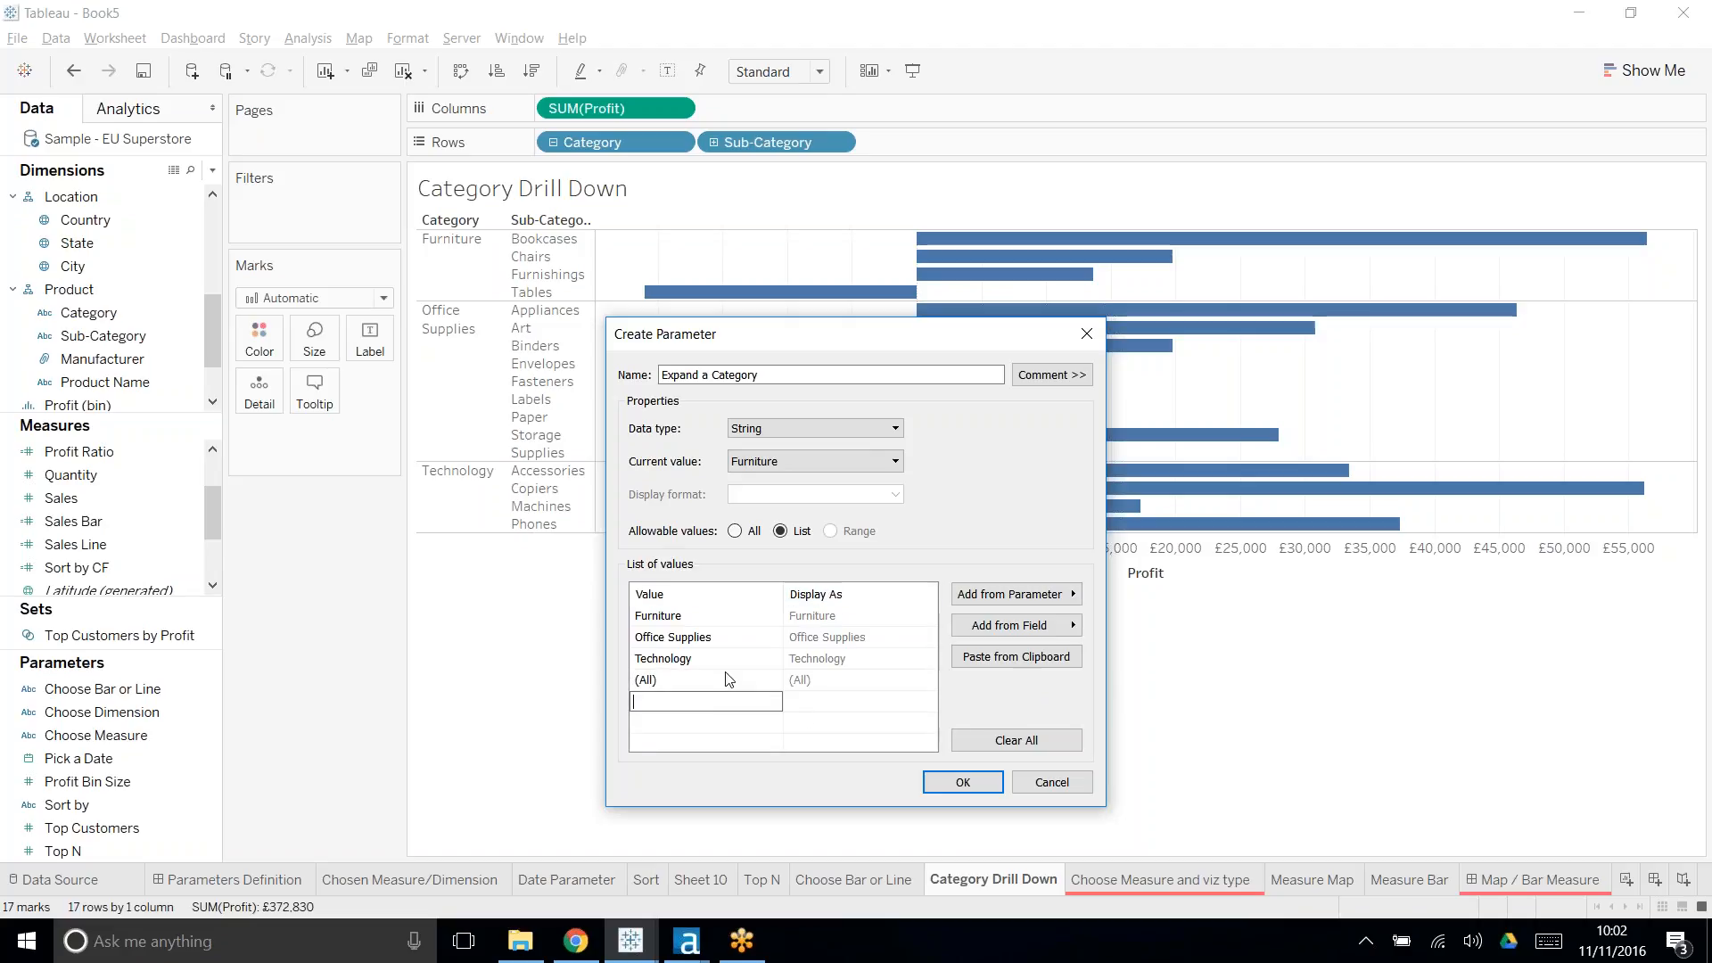
pyautogui.click(727, 682)
pyautogui.moveTo(727, 682); pyautogui.dragTo(716, 615)
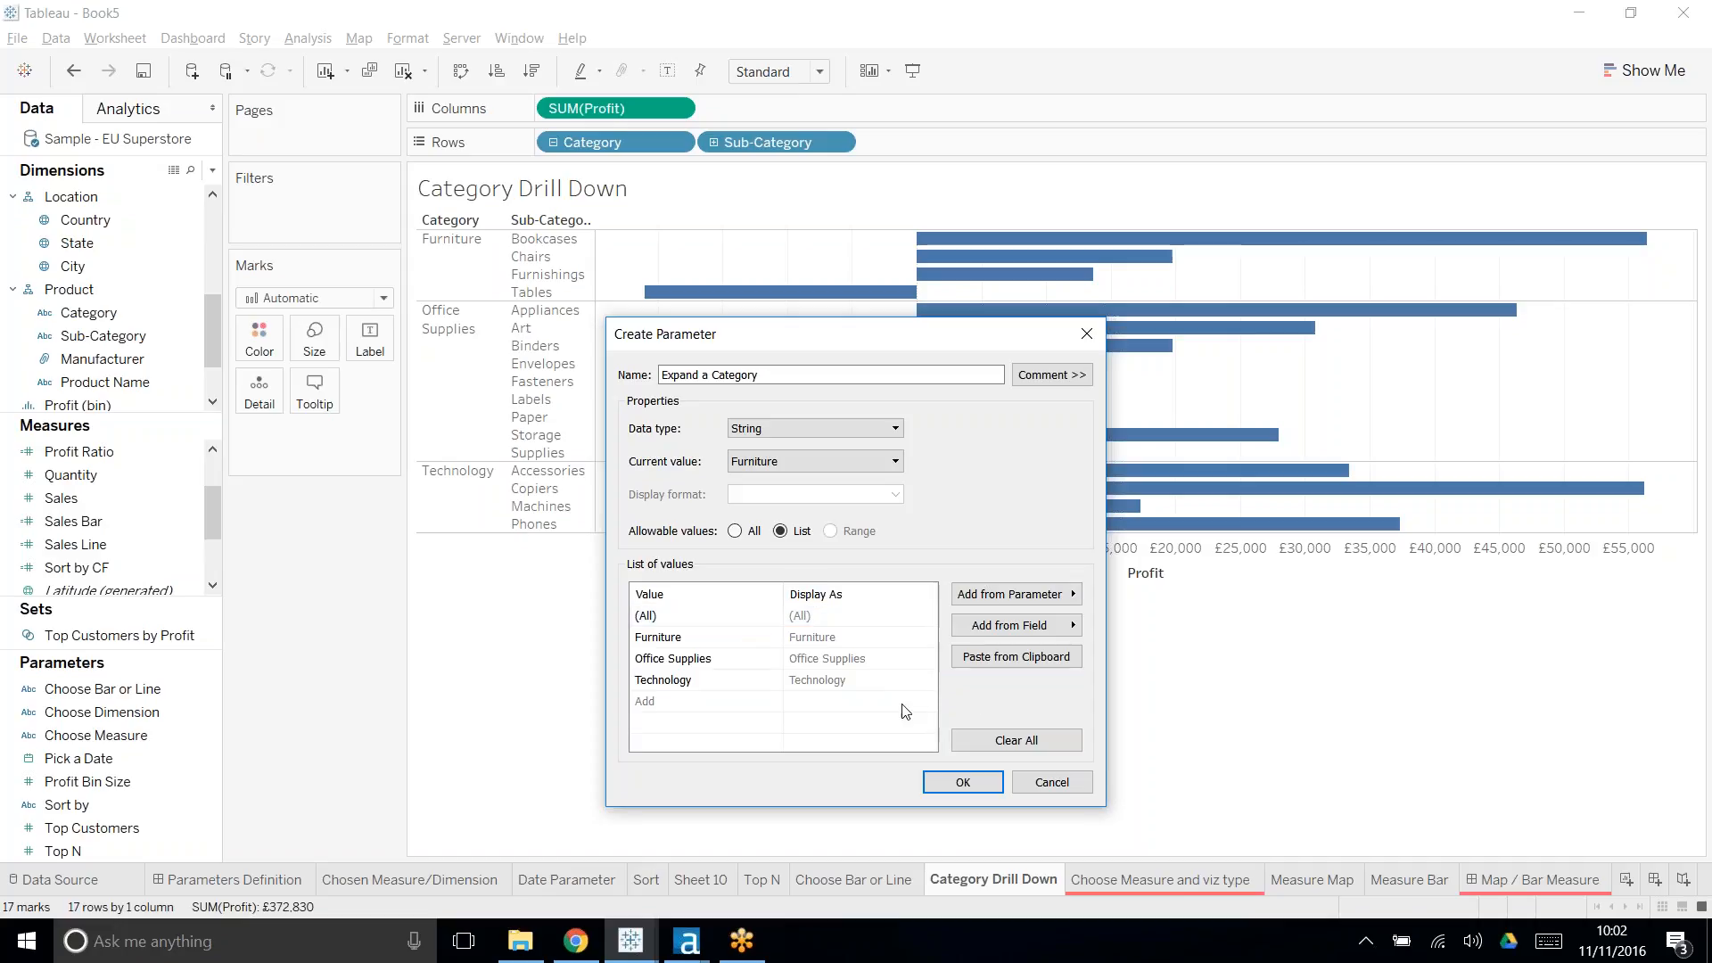
pyautogui.click(960, 783)
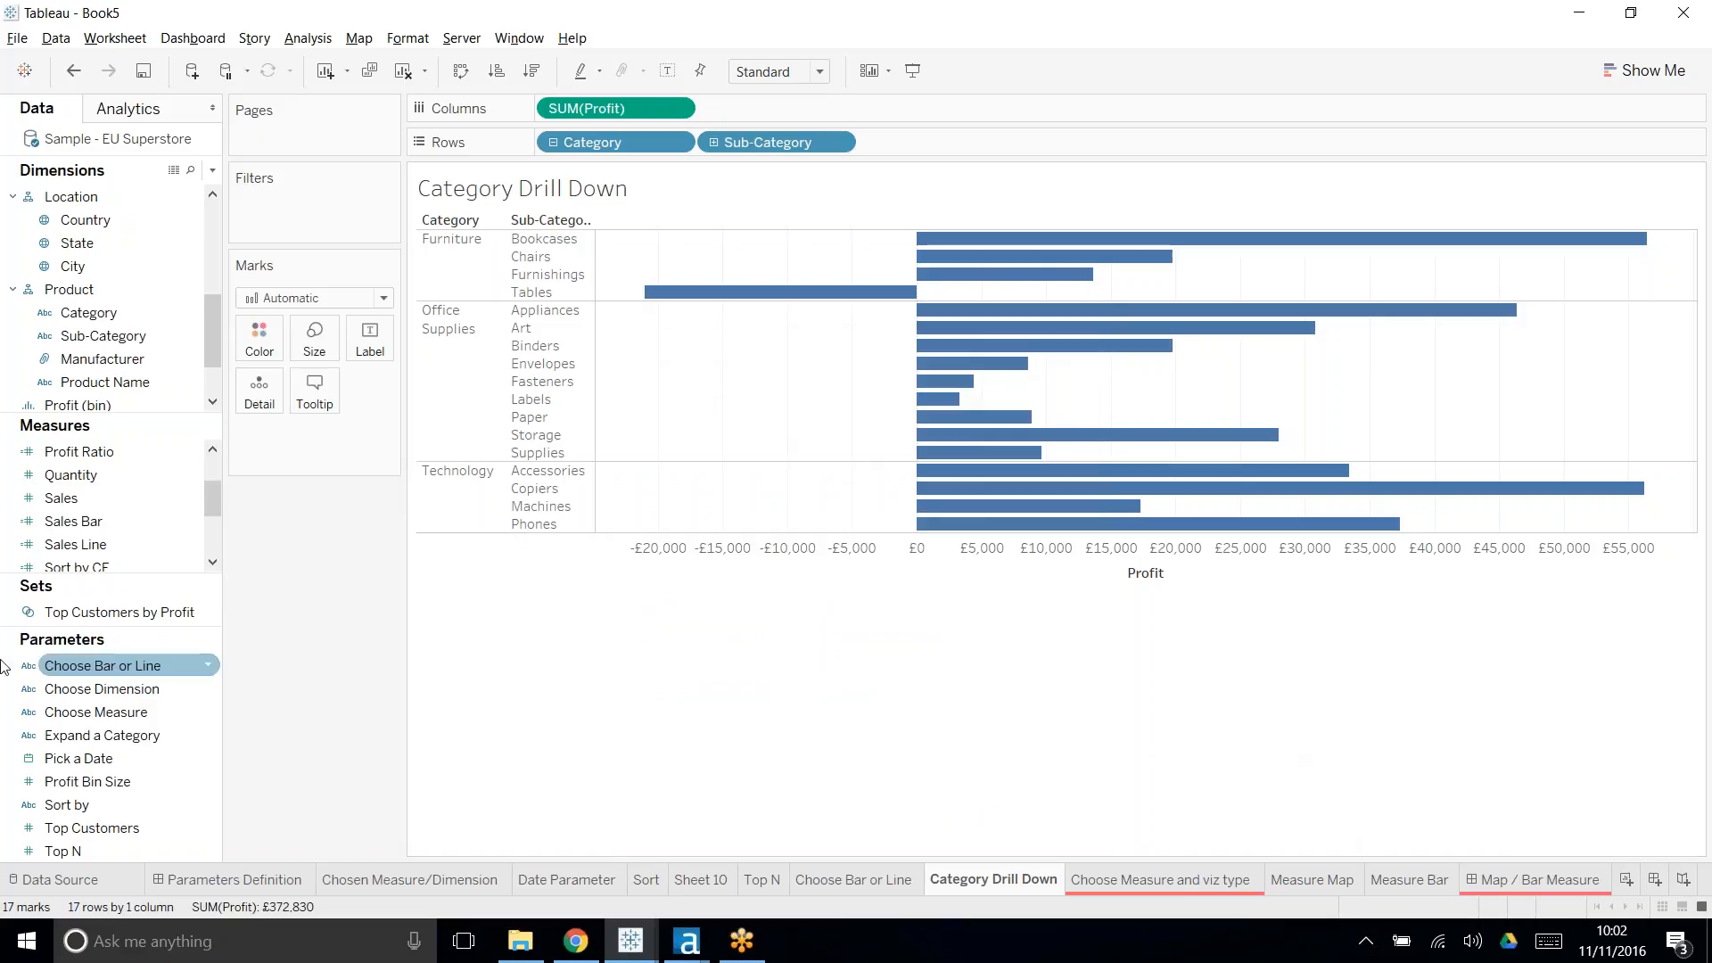
# - Show the Expand a Category parameter control on the sheet and check its options, keeping Furniture selected
pyautogui.click(212, 169)
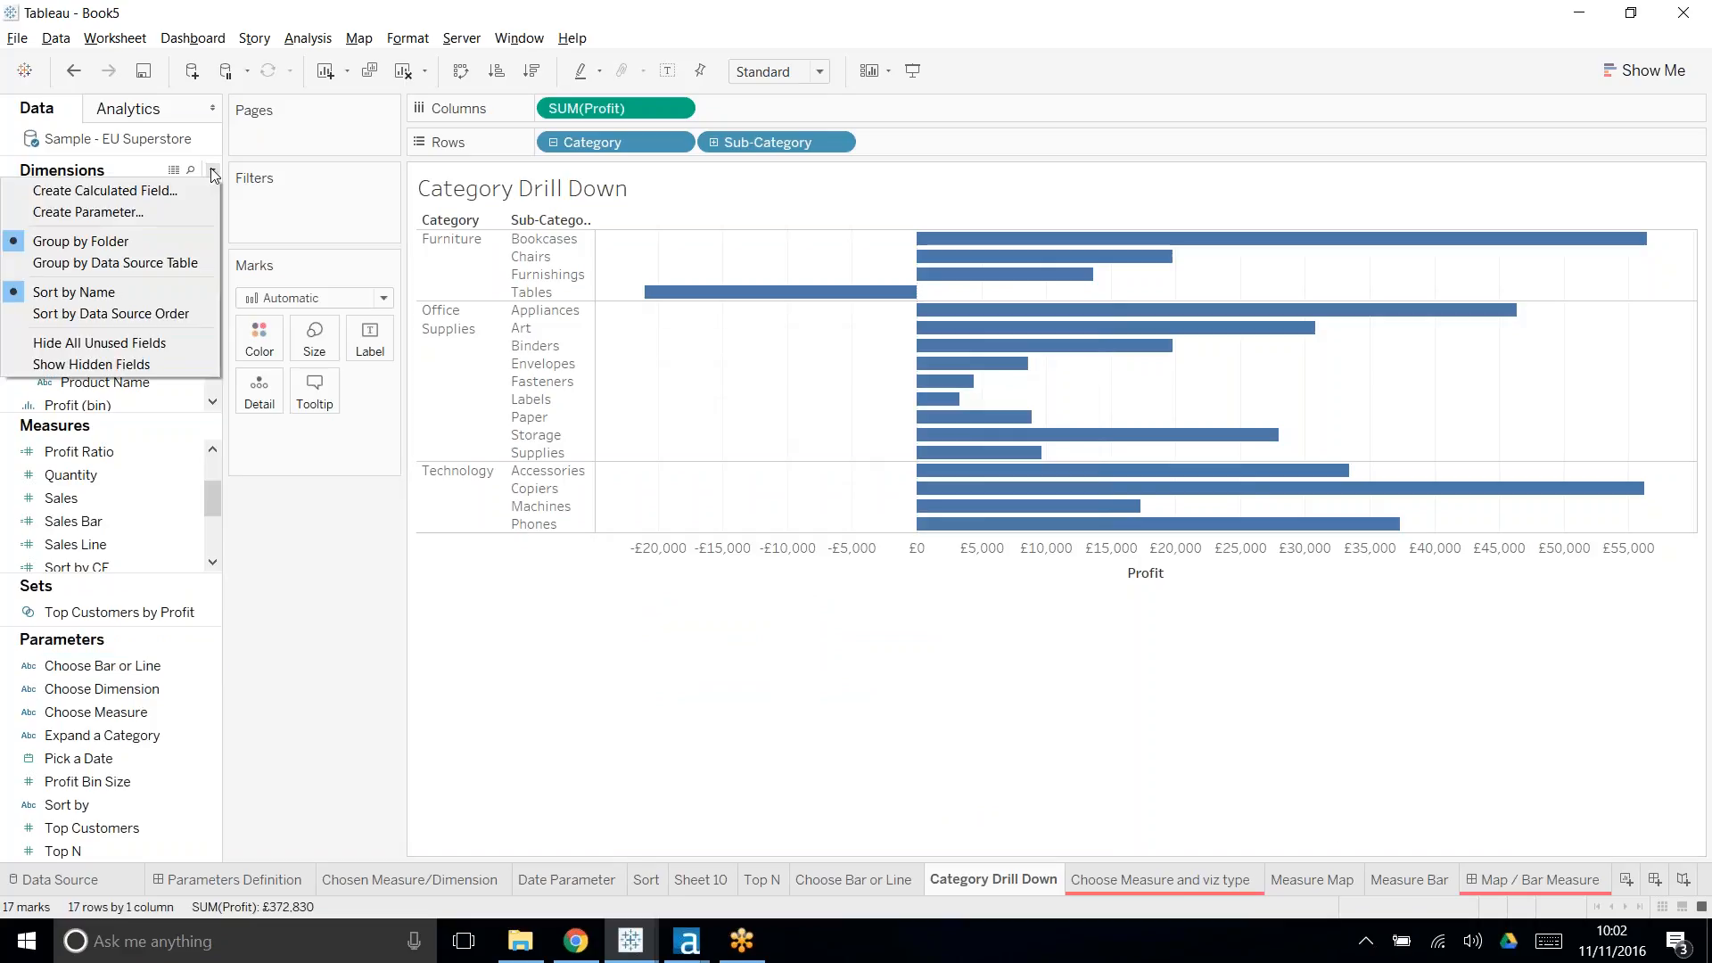
pyautogui.click(333, 505)
pyautogui.click(163, 782)
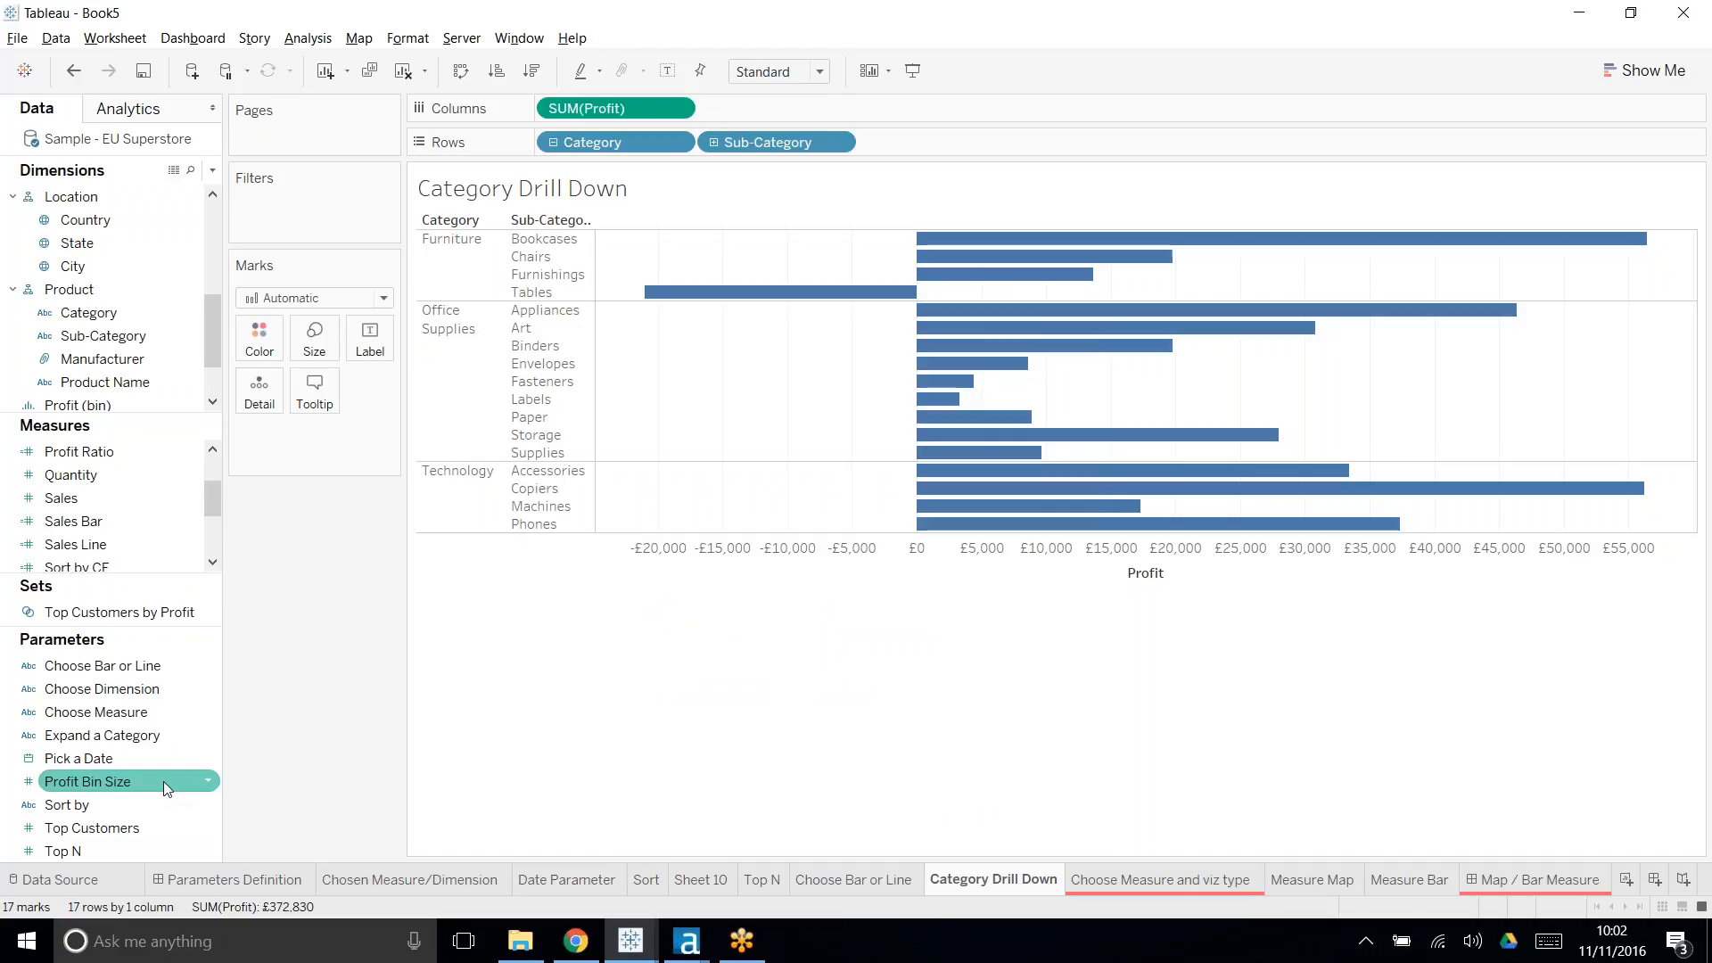
pyautogui.click(157, 735)
pyautogui.rightClick(157, 735)
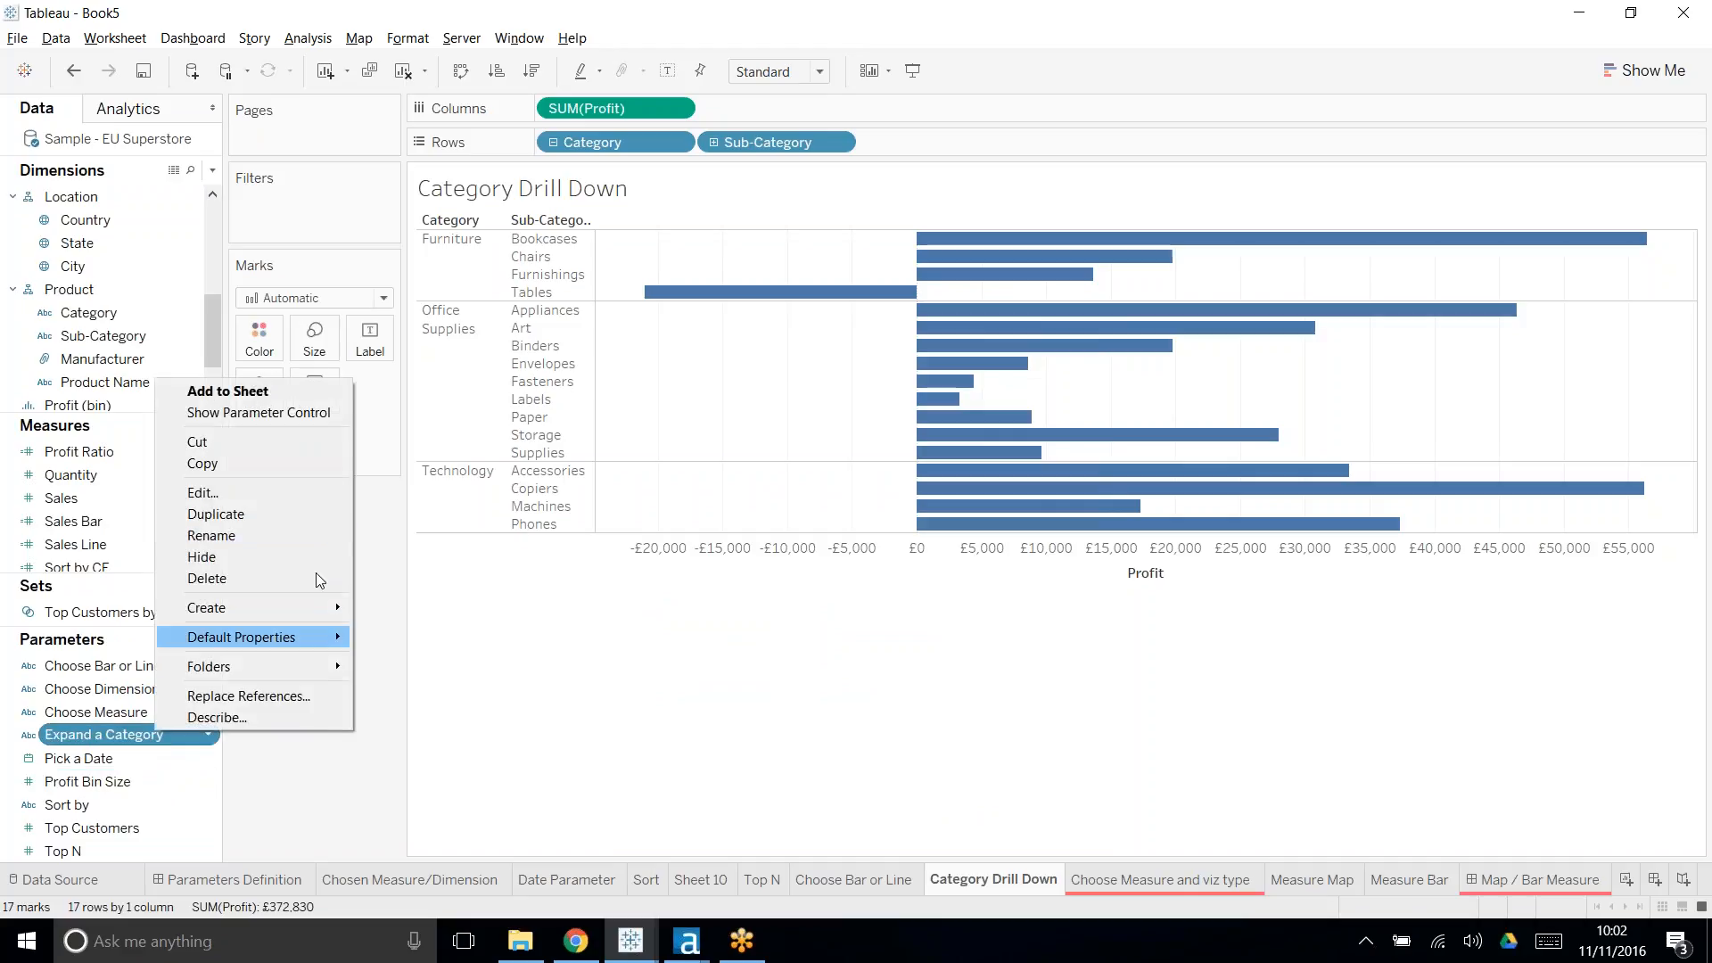
pyautogui.click(278, 417)
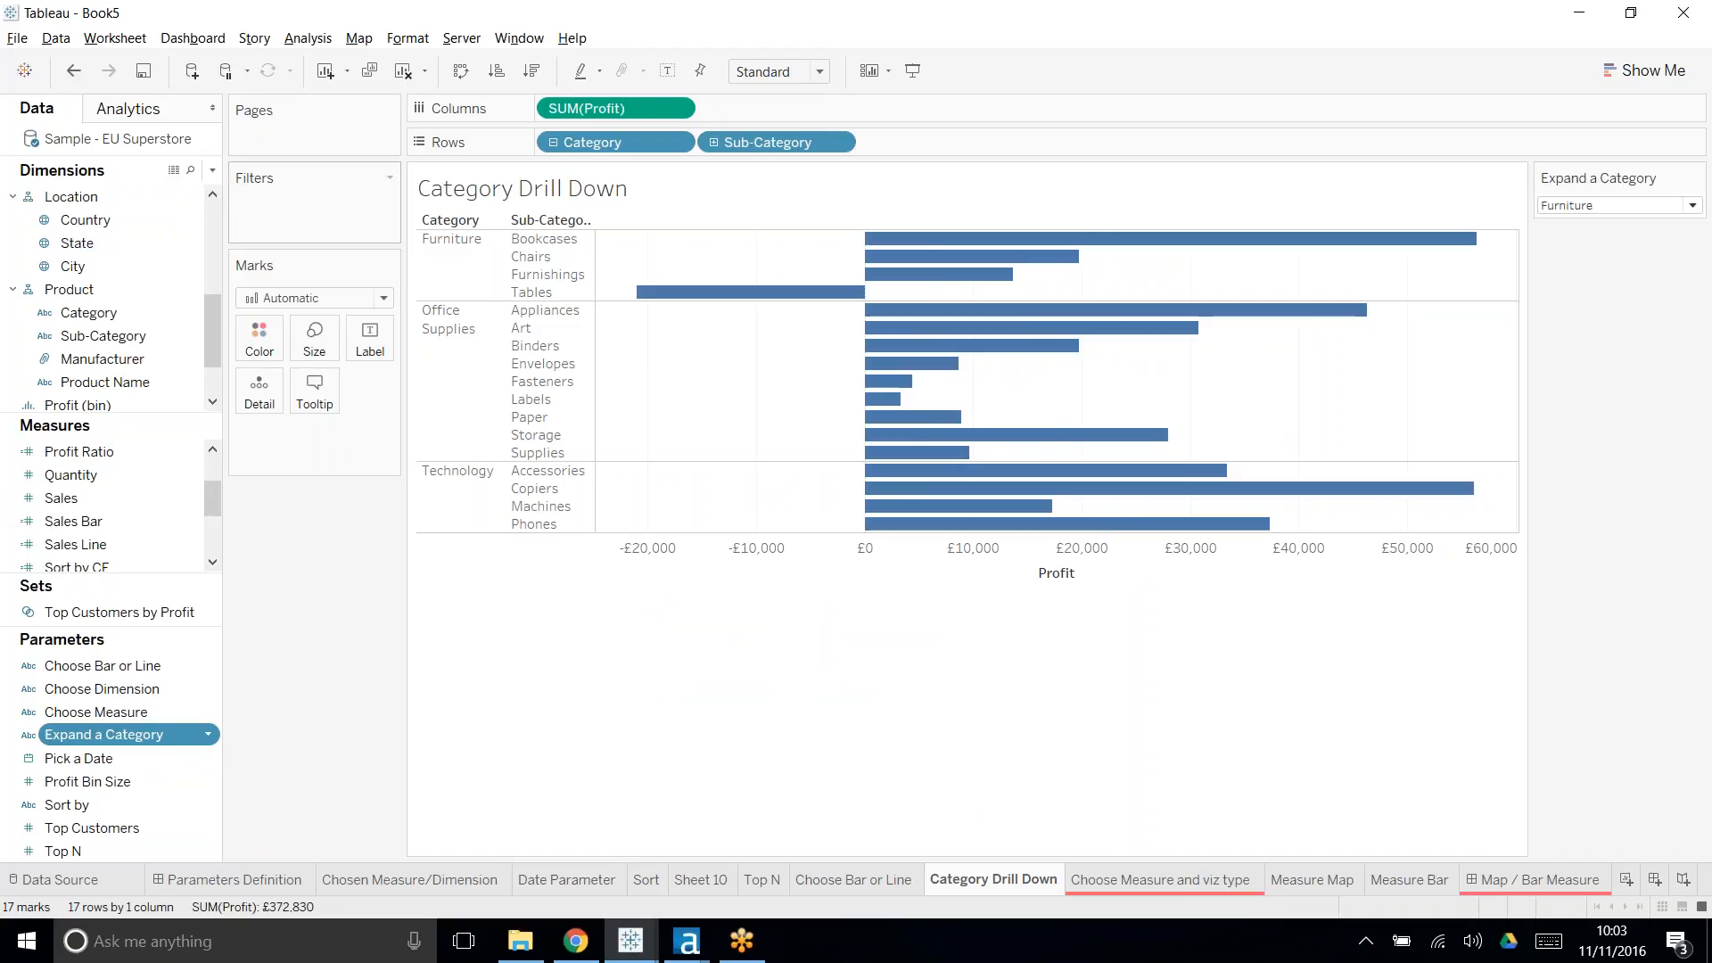
pyautogui.click(1574, 207)
pyautogui.click(1571, 214)
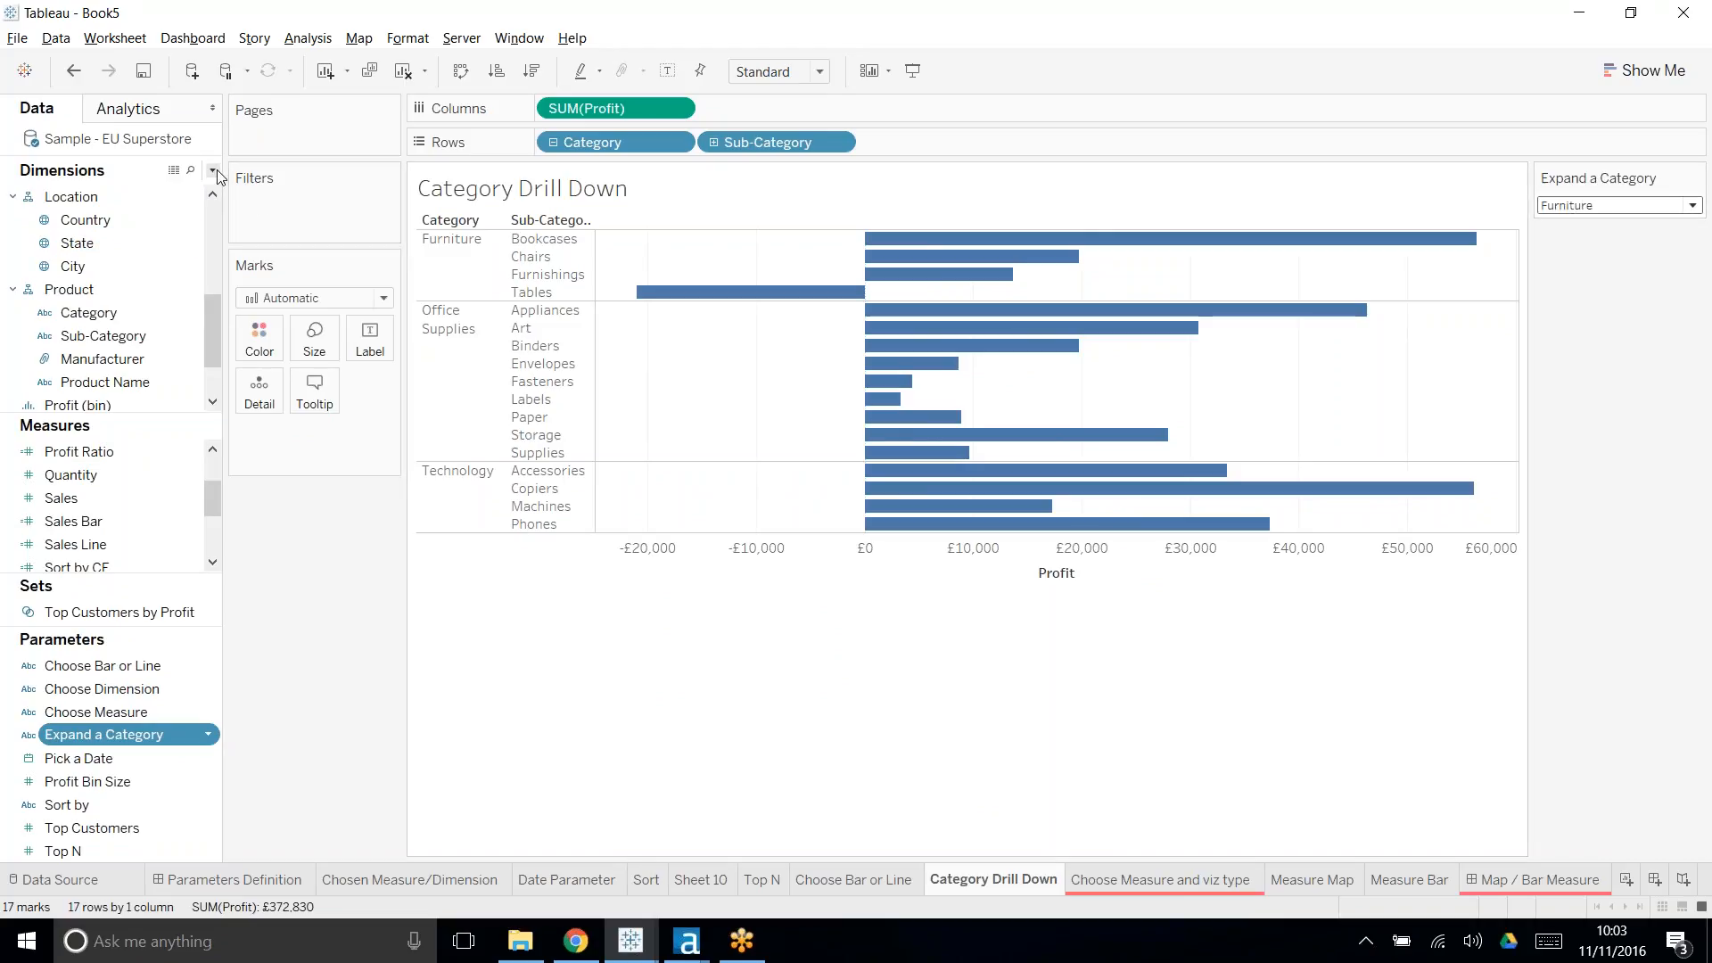
# - Create a calculated field named Expand a Category CF
pyautogui.click(212, 170)
pyautogui.click(98, 184)
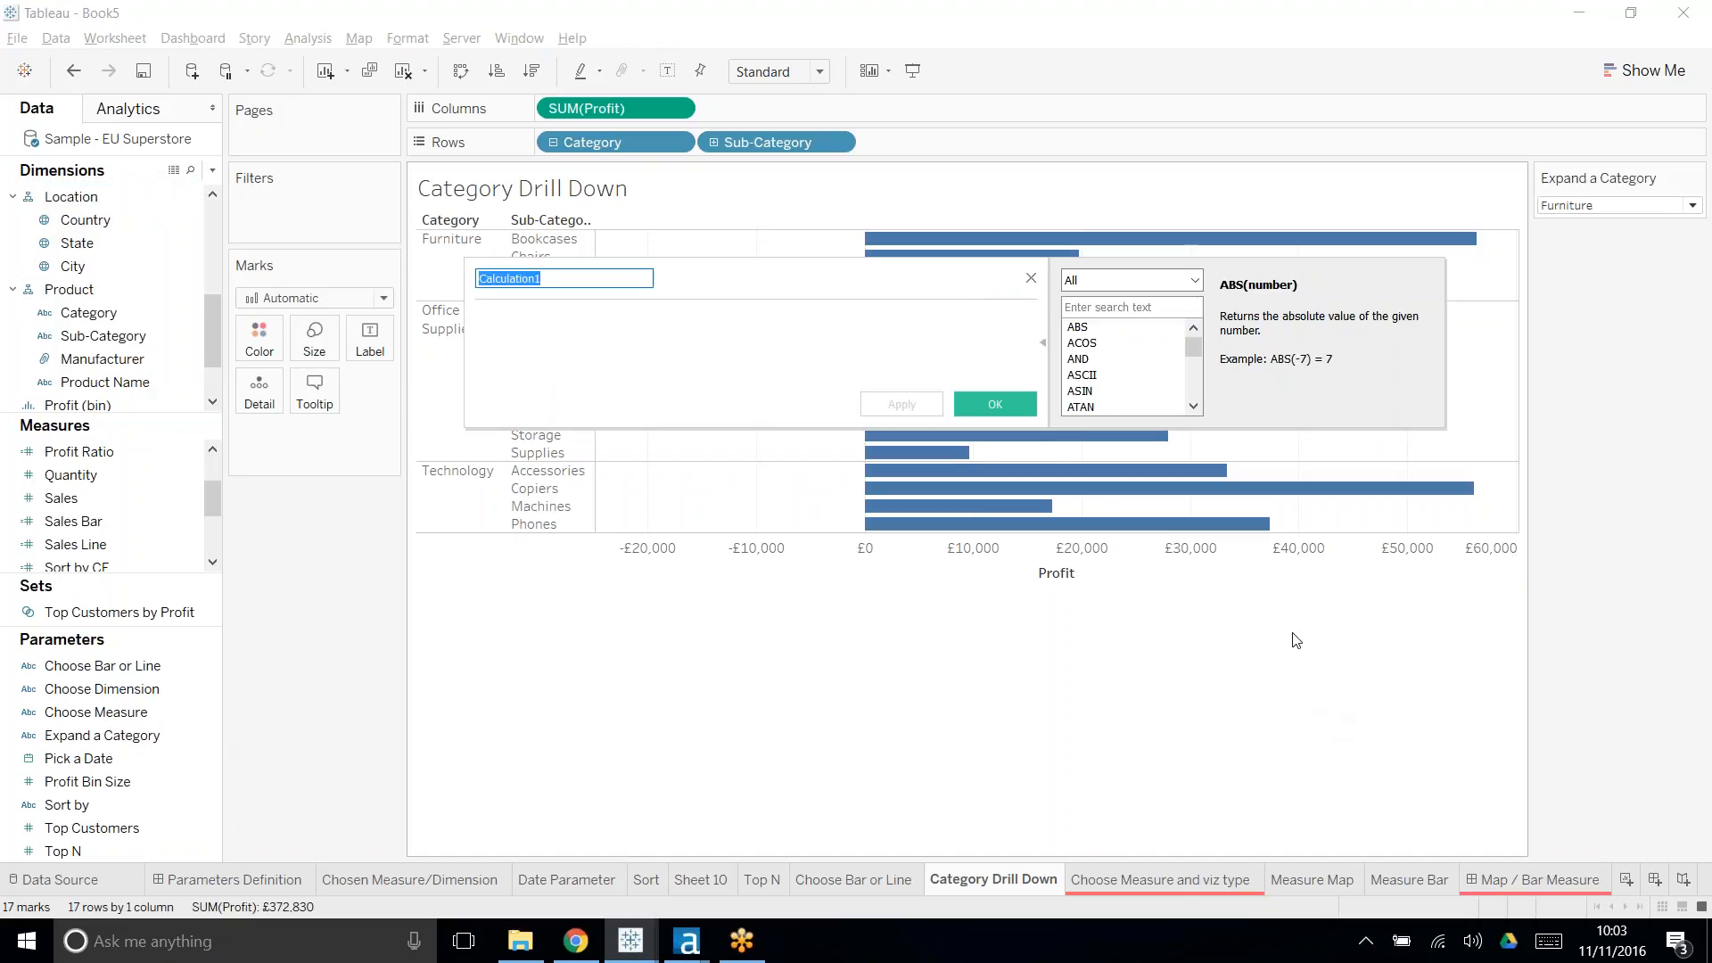
pyautogui.write('Expand ')
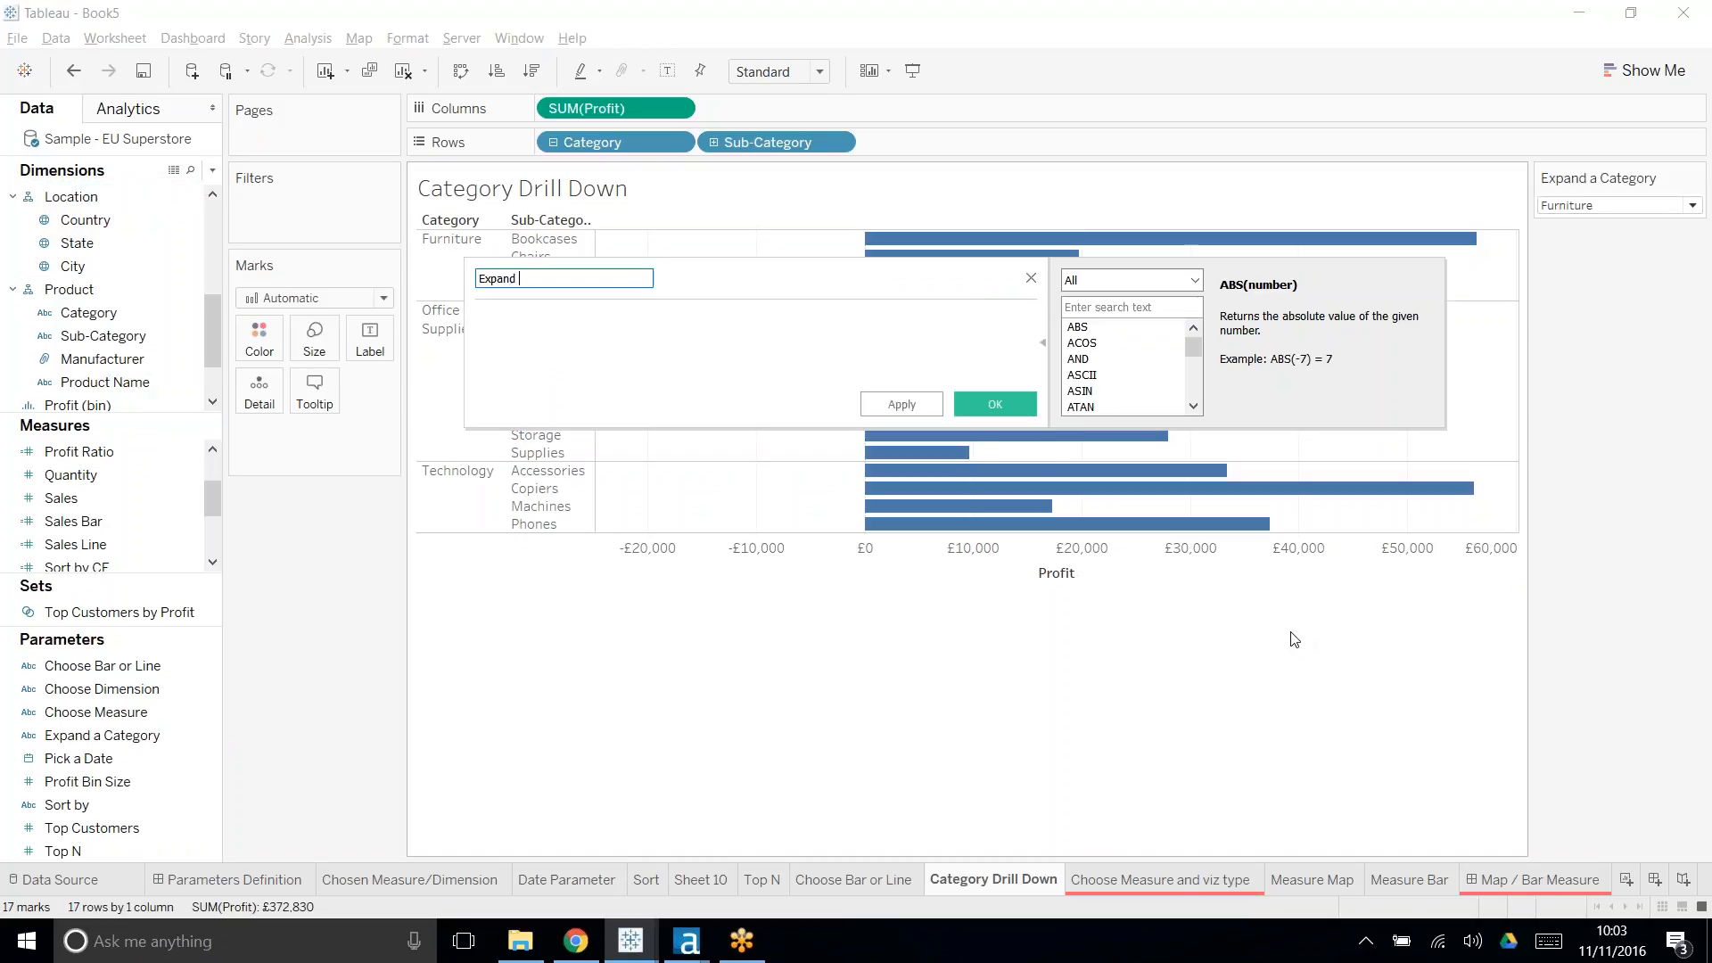
pyautogui.write('a Category CF')
pyautogui.press('Tab')
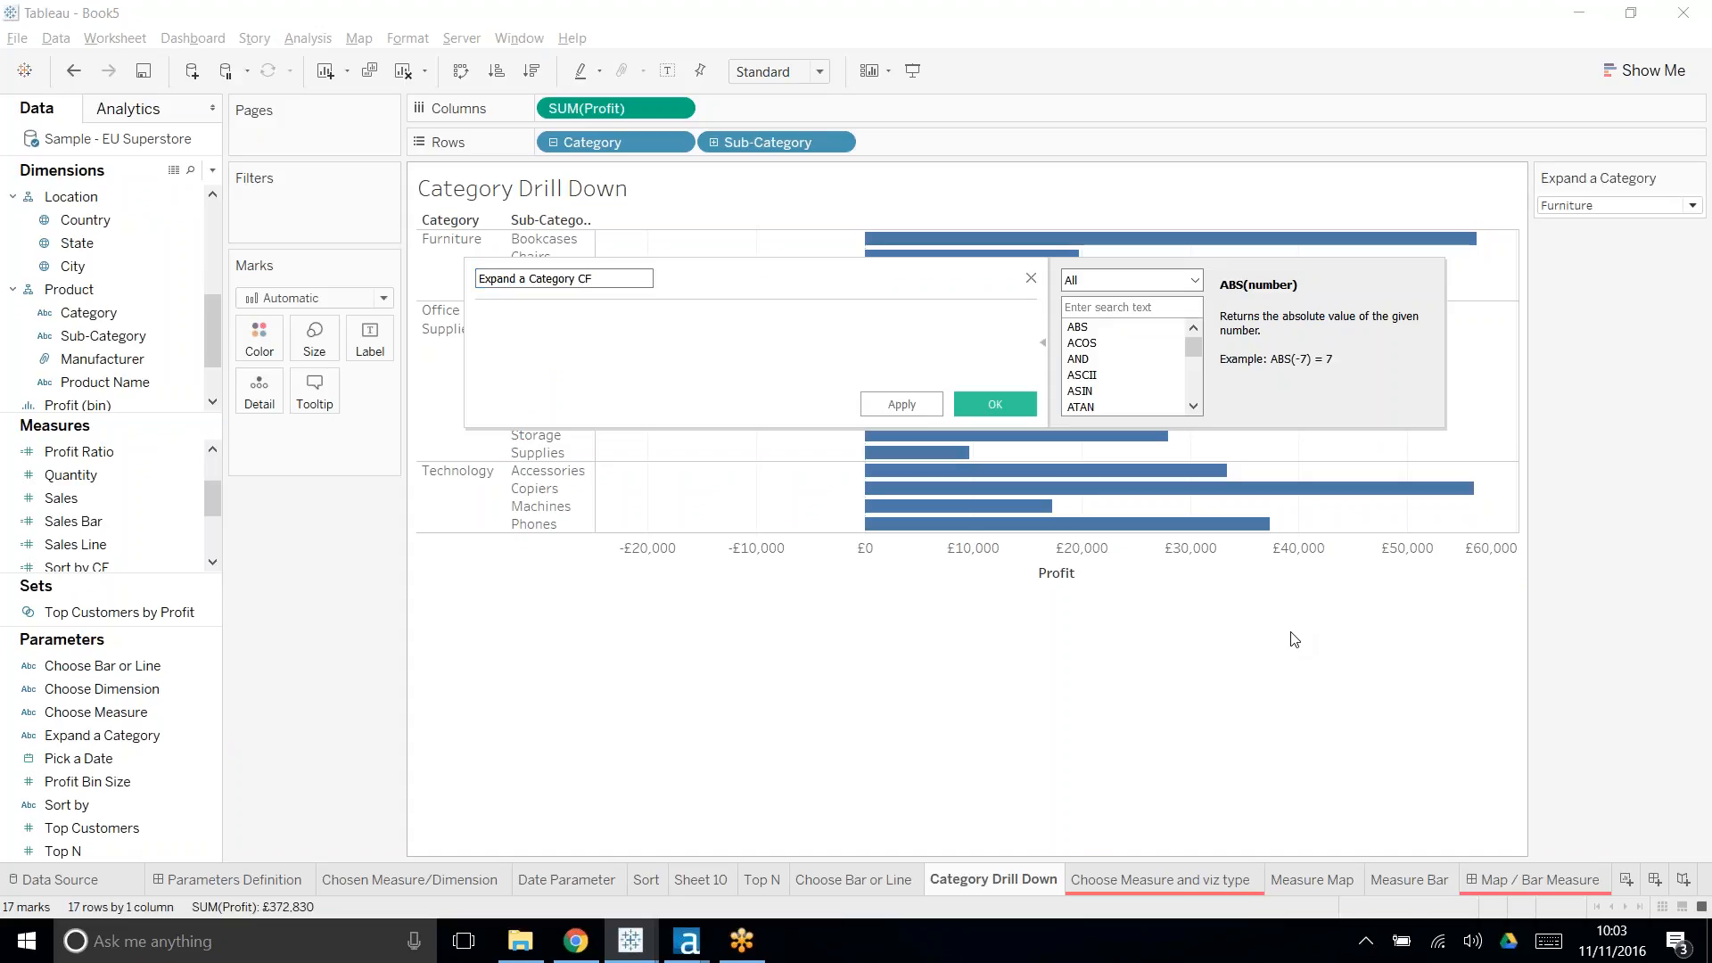
# - Begin the formula with the condition IF [Expand a Category]=[Category] THEN [Sub-Category]
pyautogui.write('if ex')
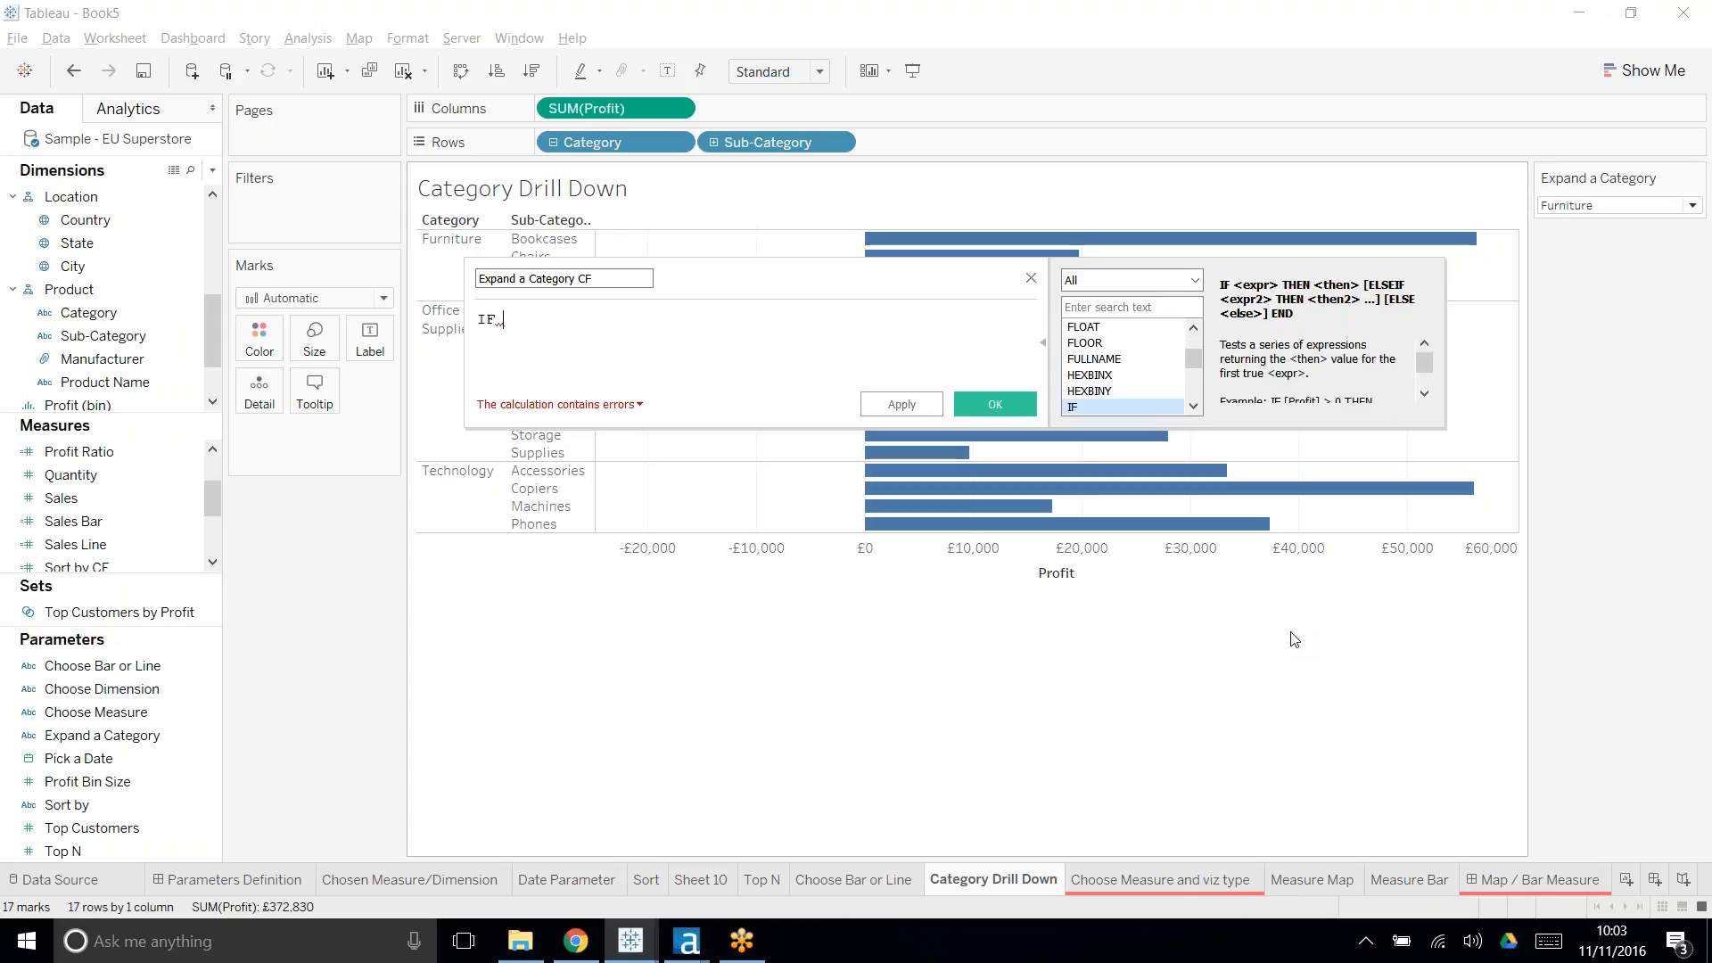
pyautogui.write('p')
pyautogui.press('Down')
pyautogui.press('Return')
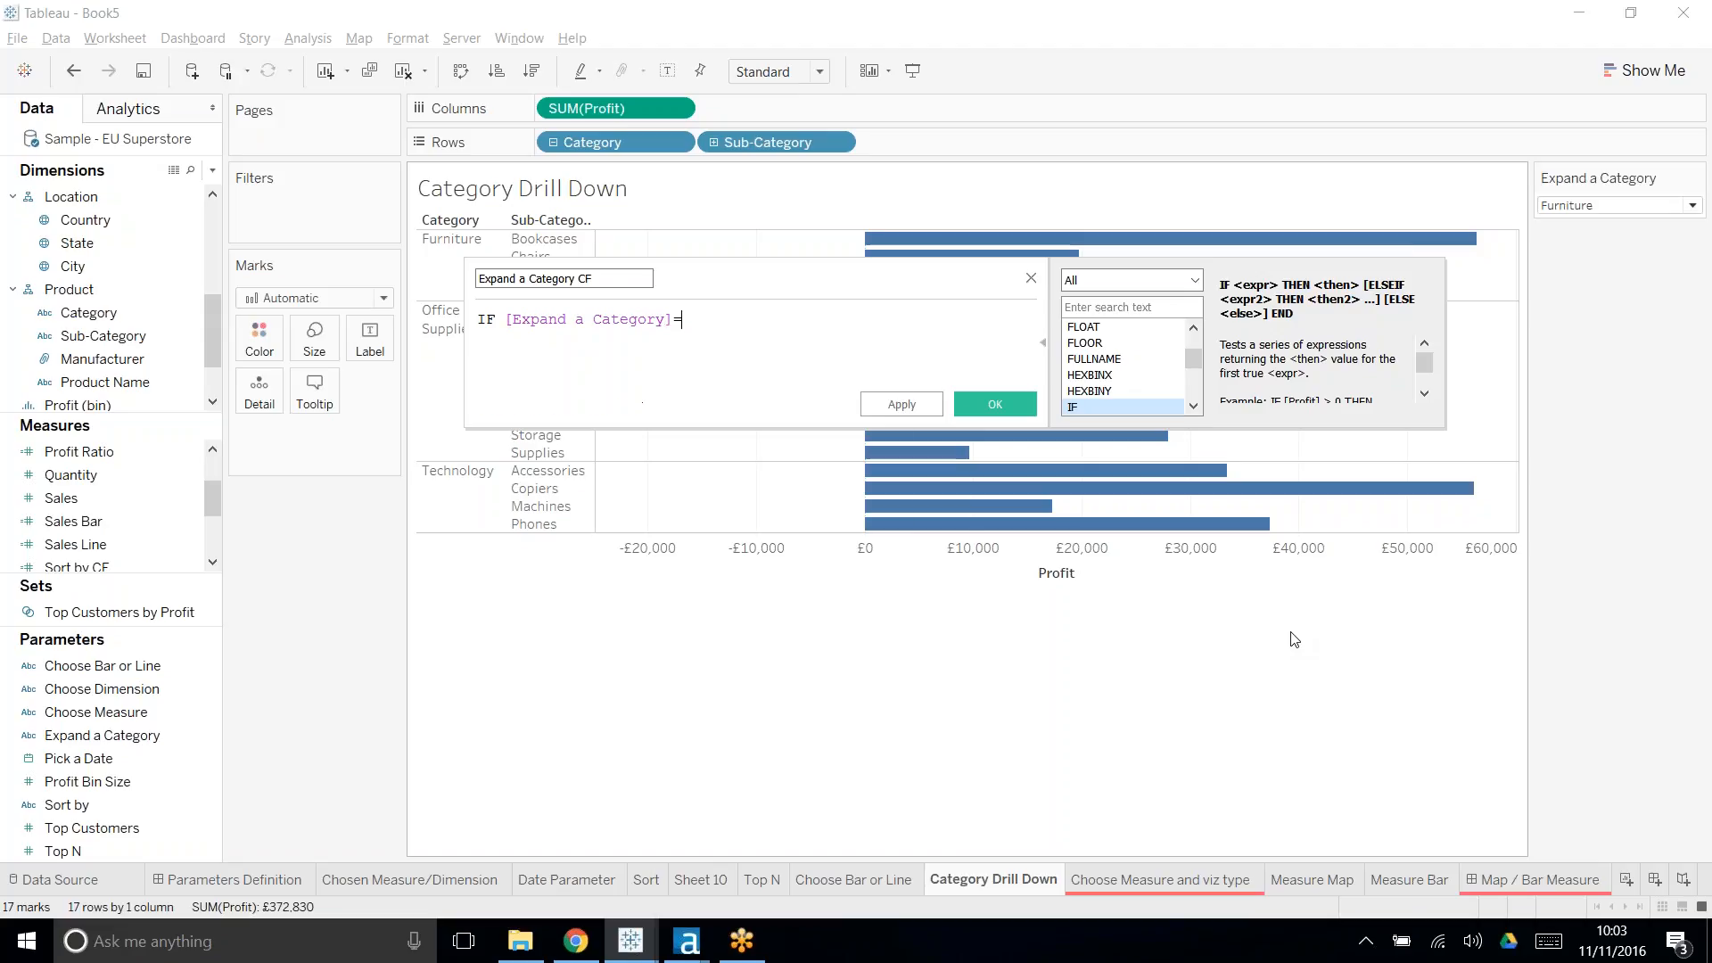
pyautogui.write('=cat')
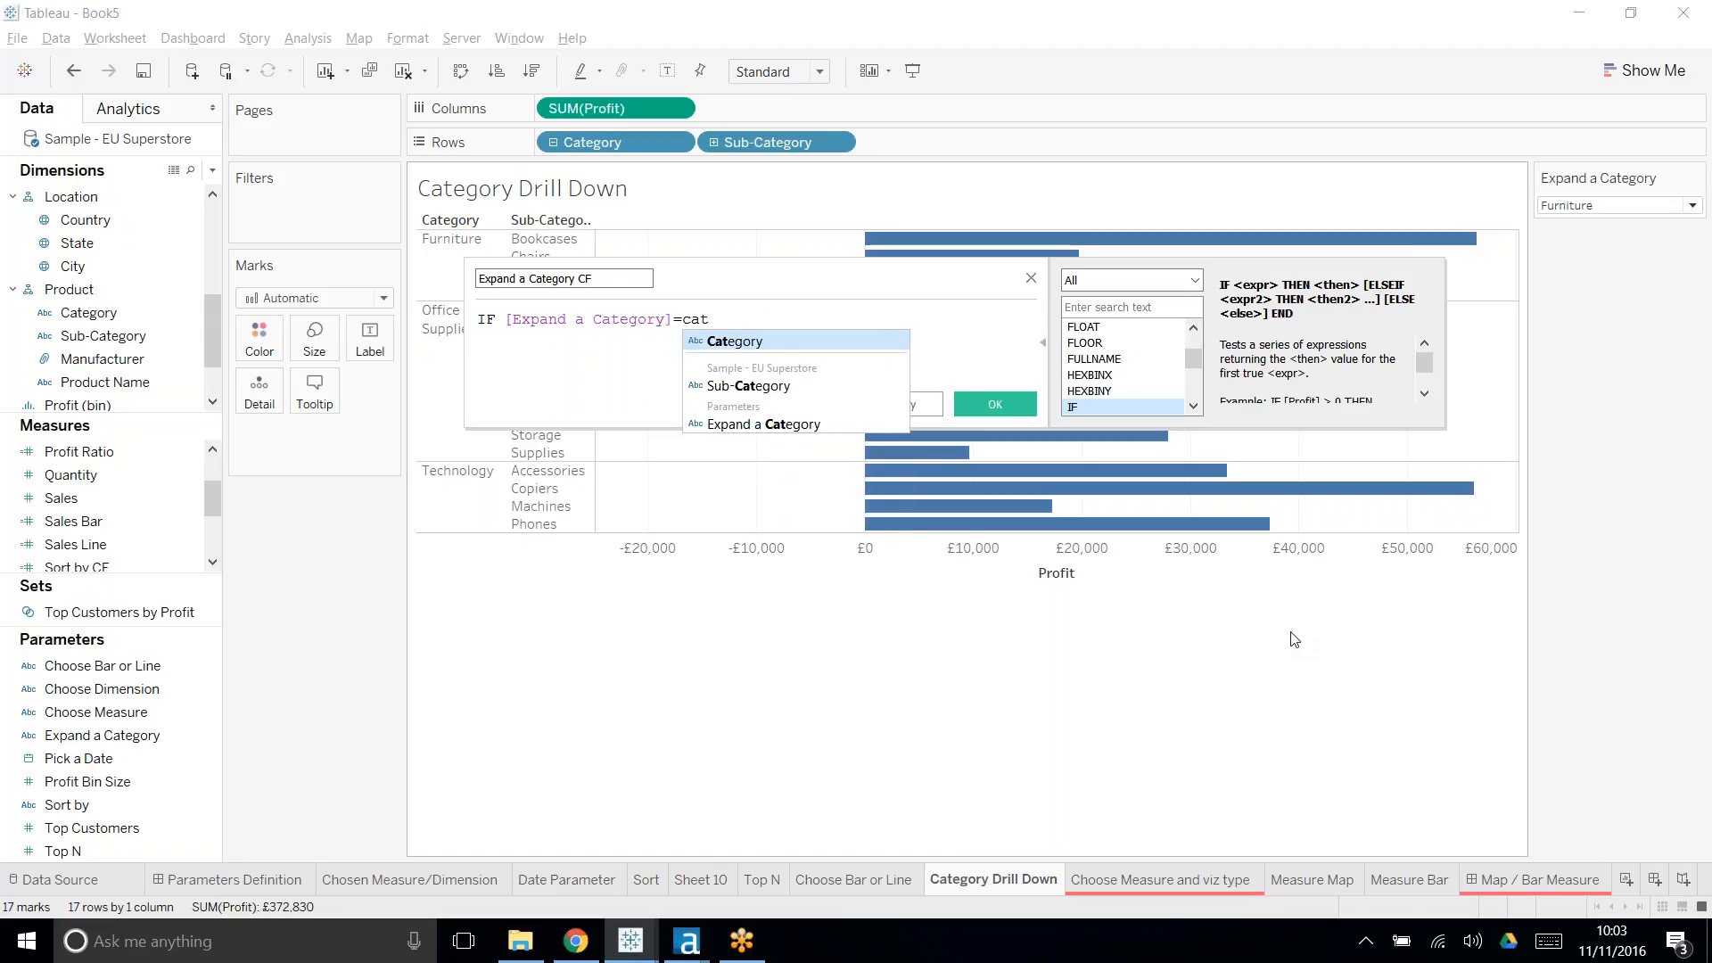
pyautogui.press('Return')
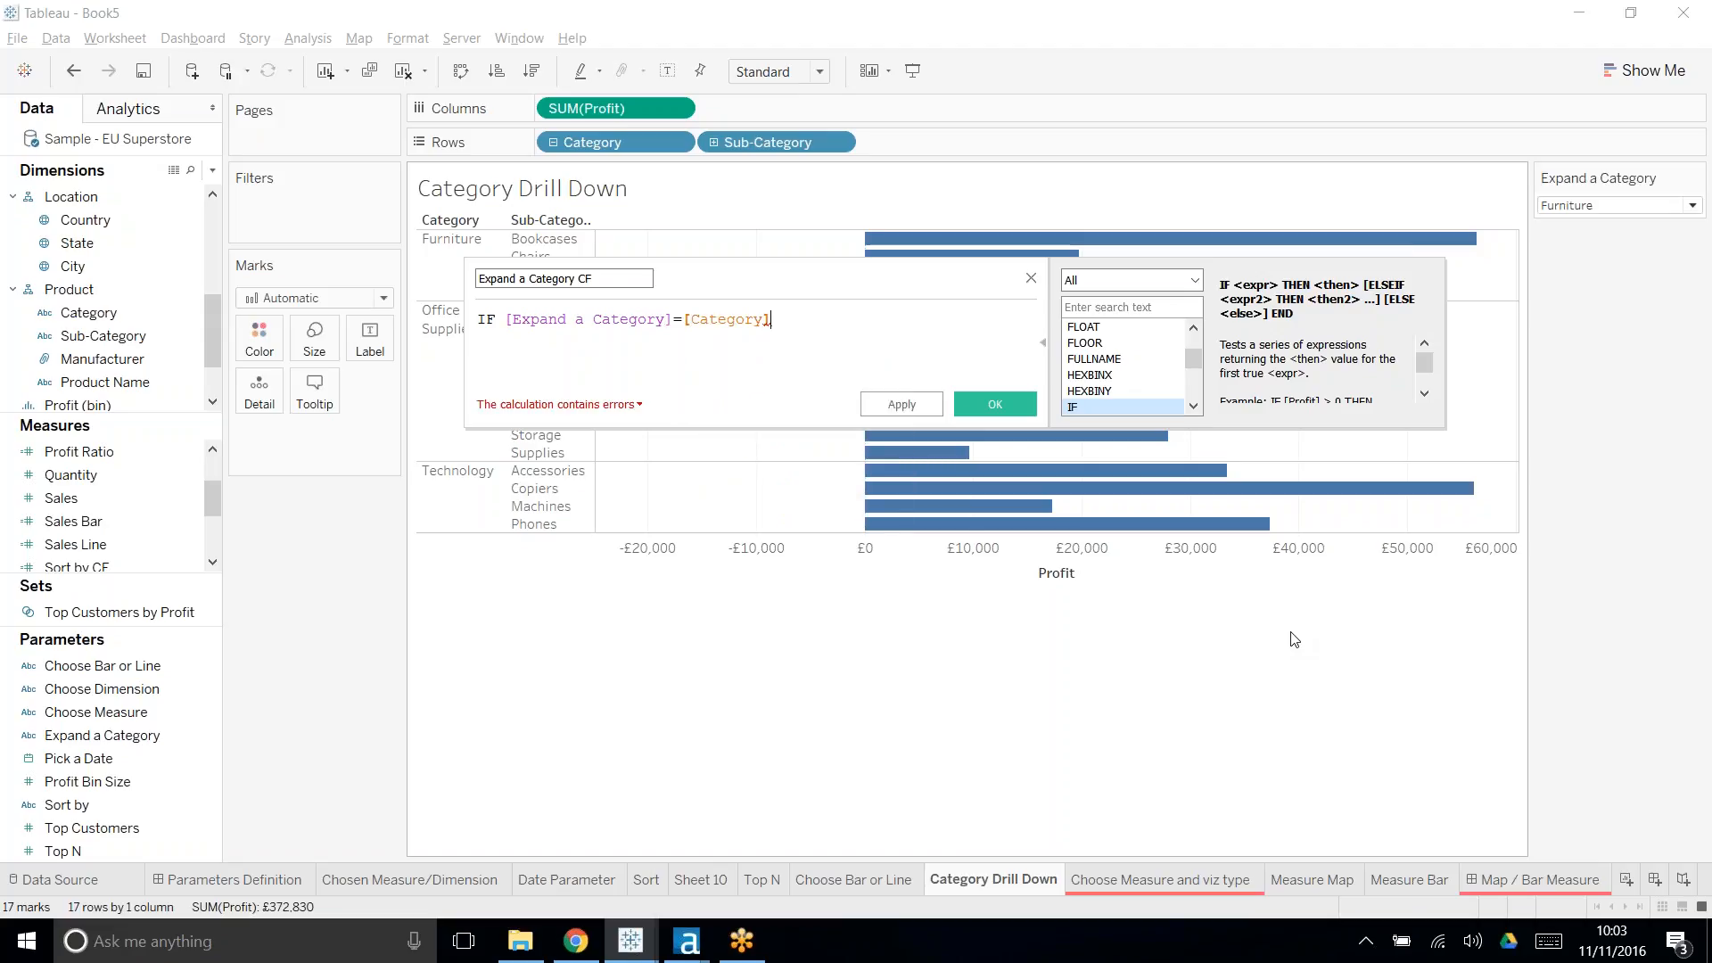
pyautogui.write('the')
pyautogui.press('Return')
pyautogui.write('sub')
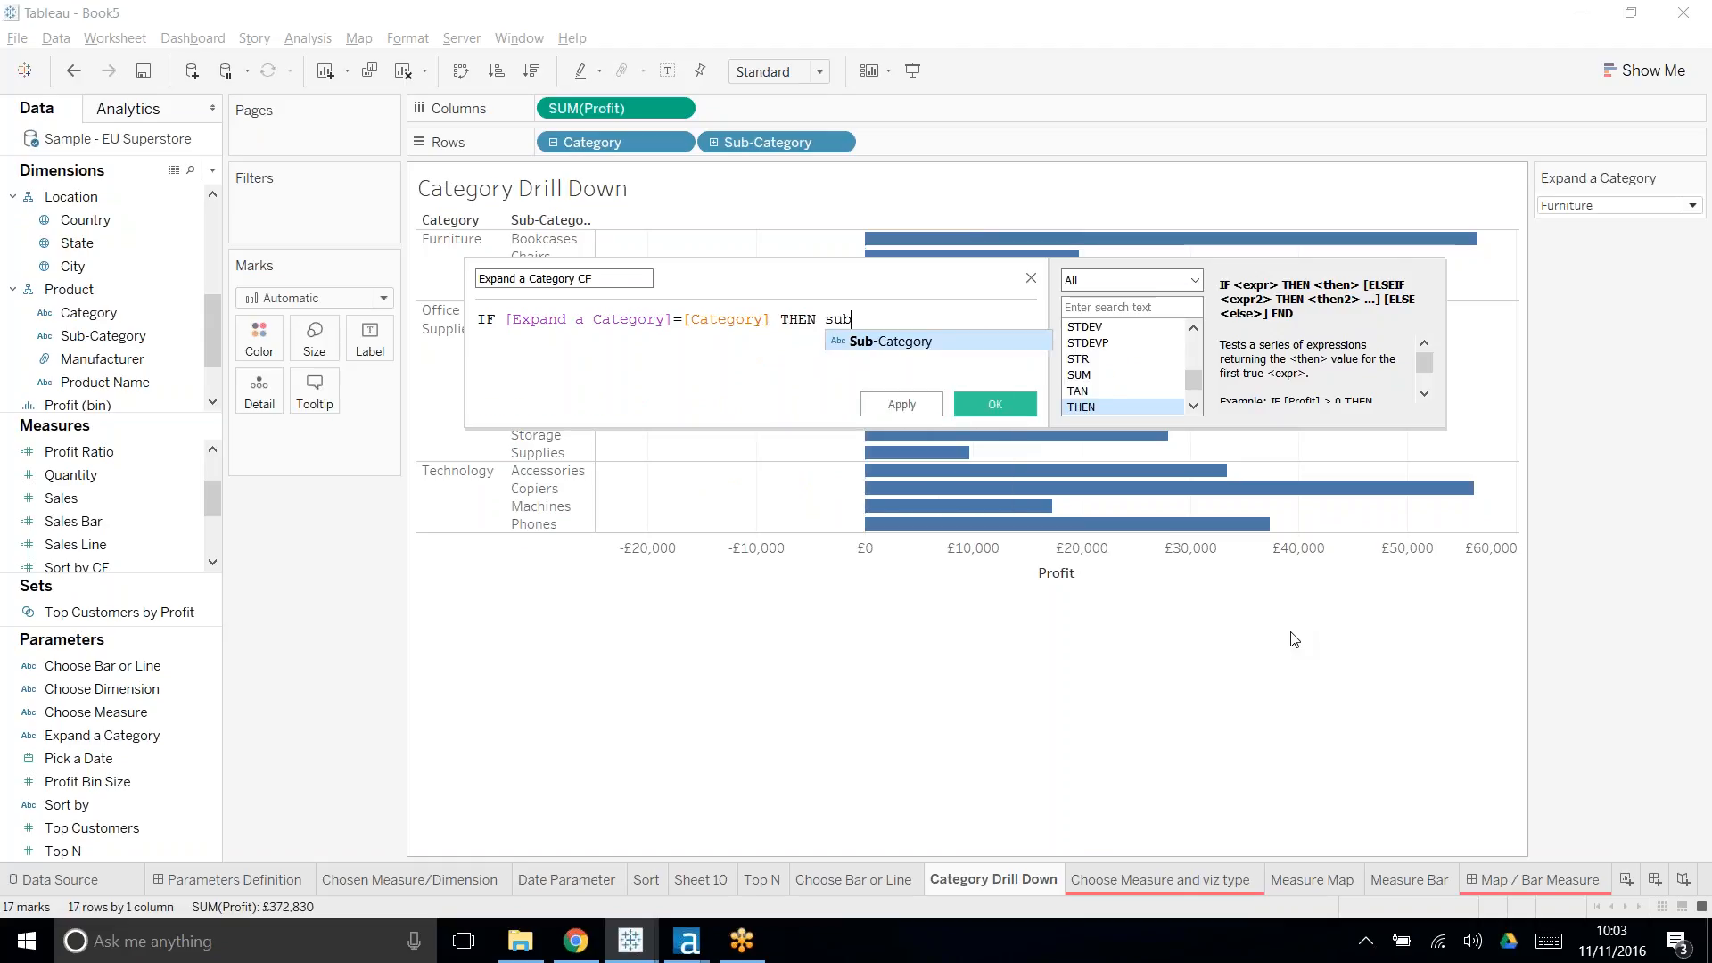
pyautogui.press('Return')
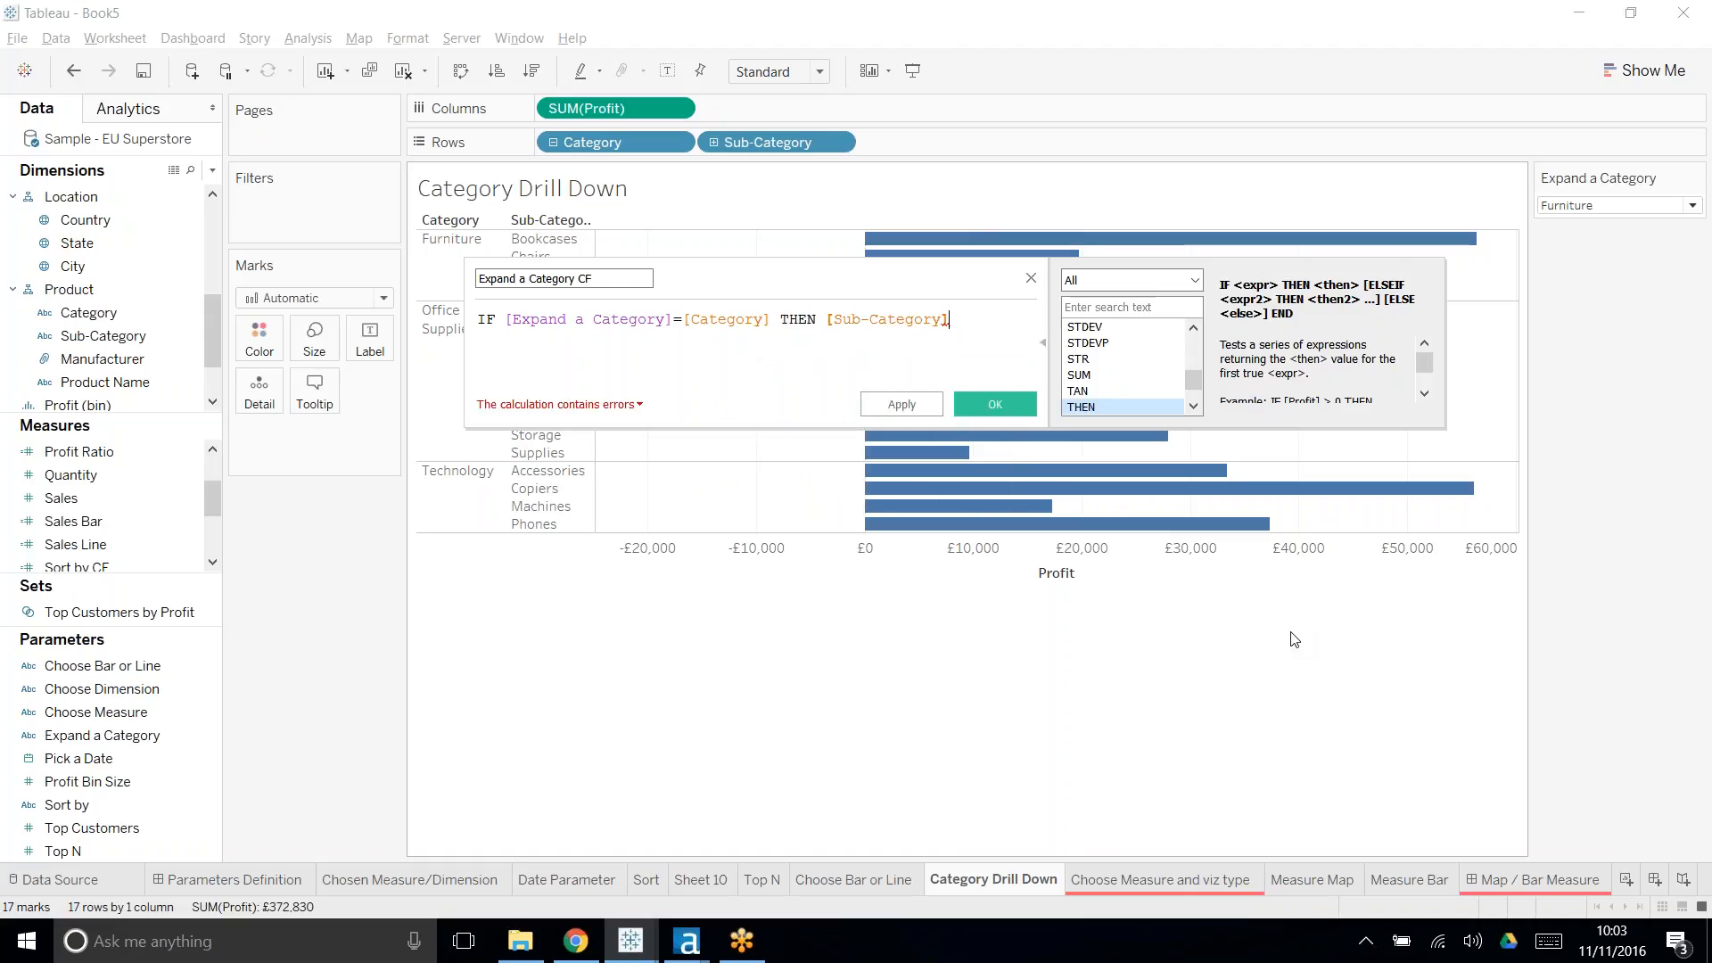
# - Complete the formula with ELSE "" END, check it from the start, and save the calculated field
pyautogui.write('else')
pyautogui.press('Return')
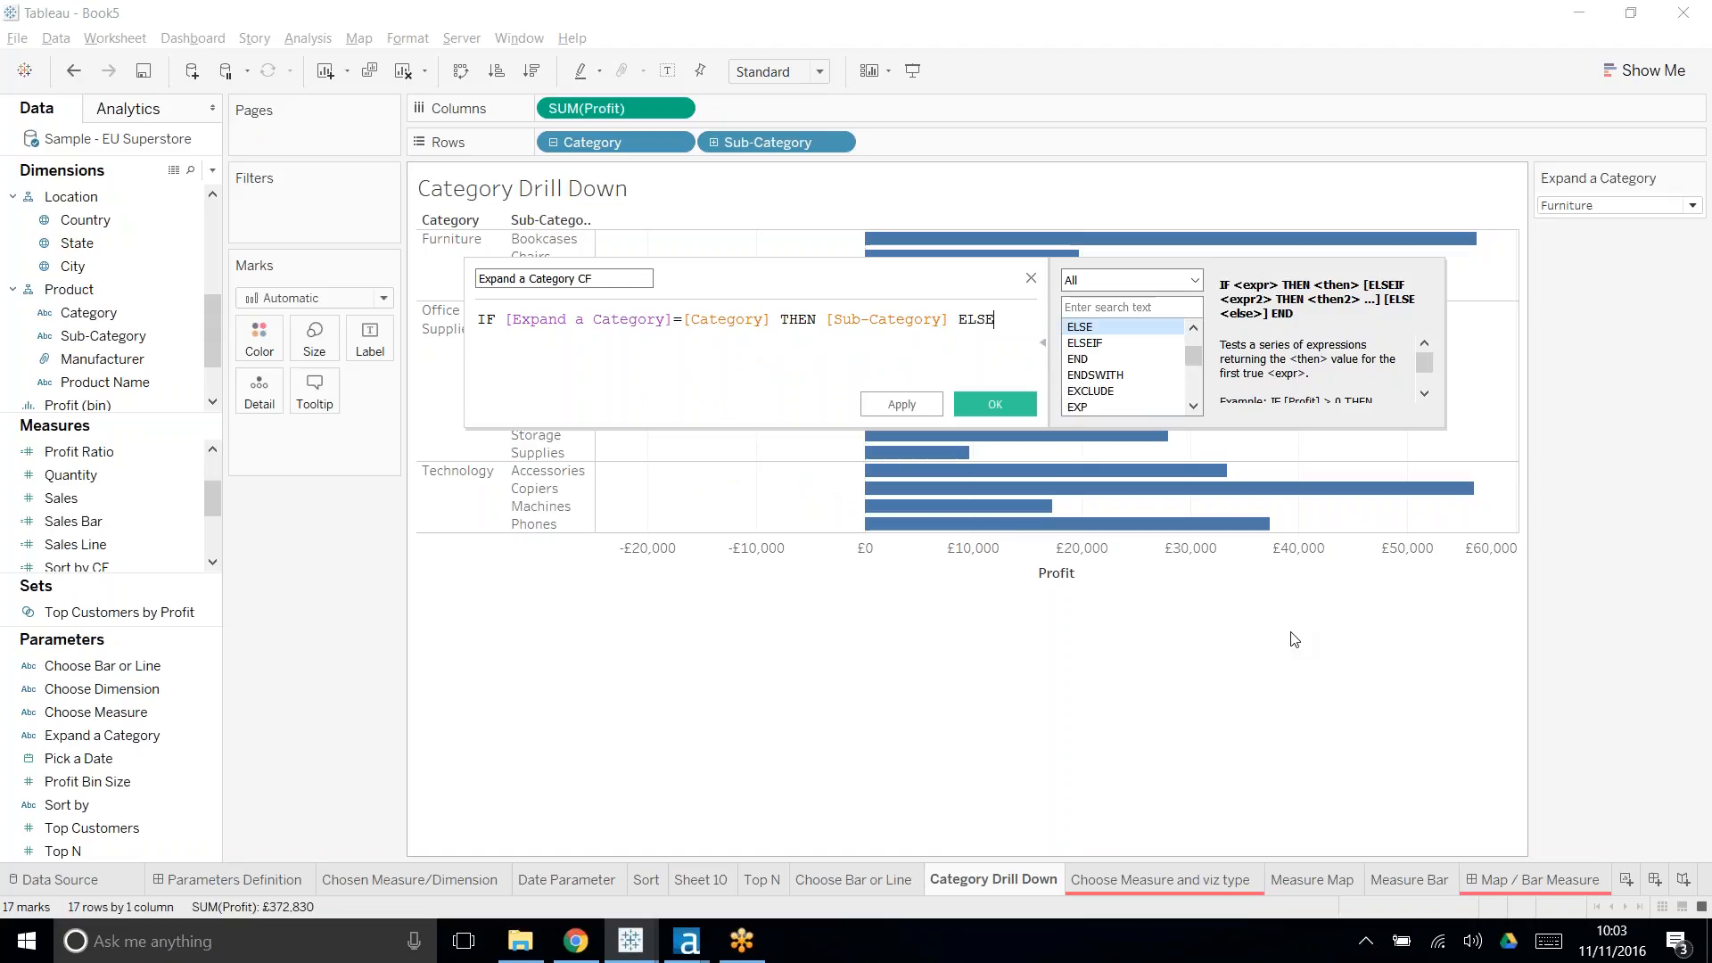
pyautogui.write('""')
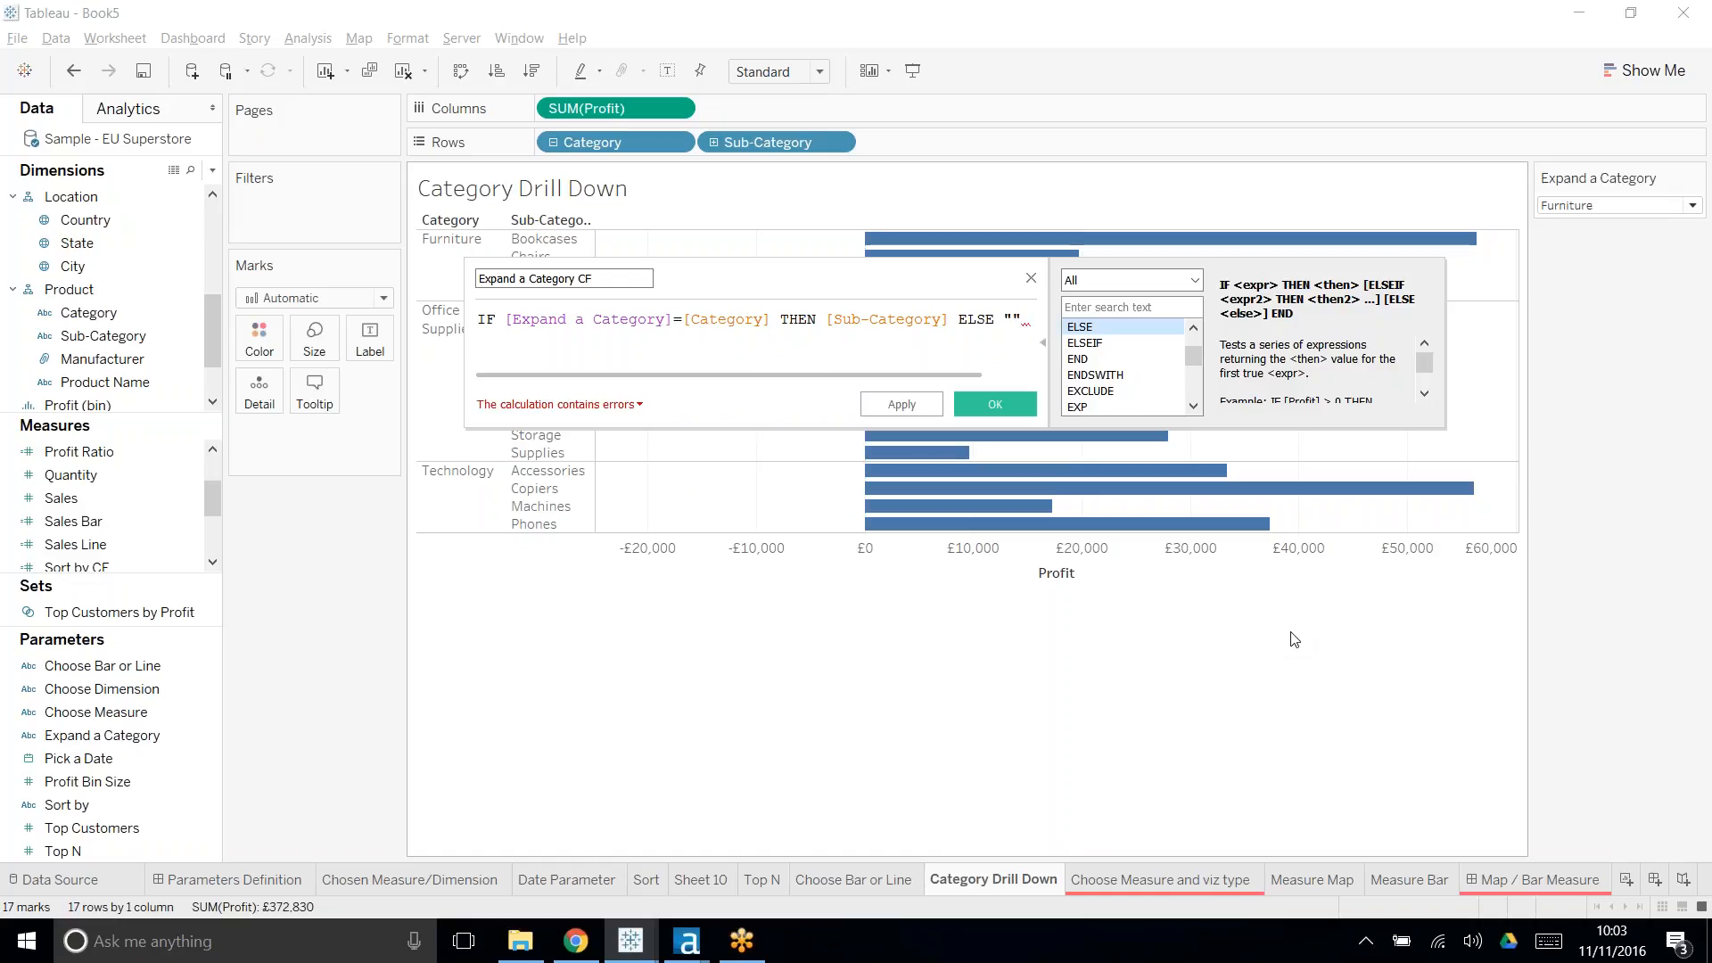
pyautogui.write('end')
pyautogui.press('Return')
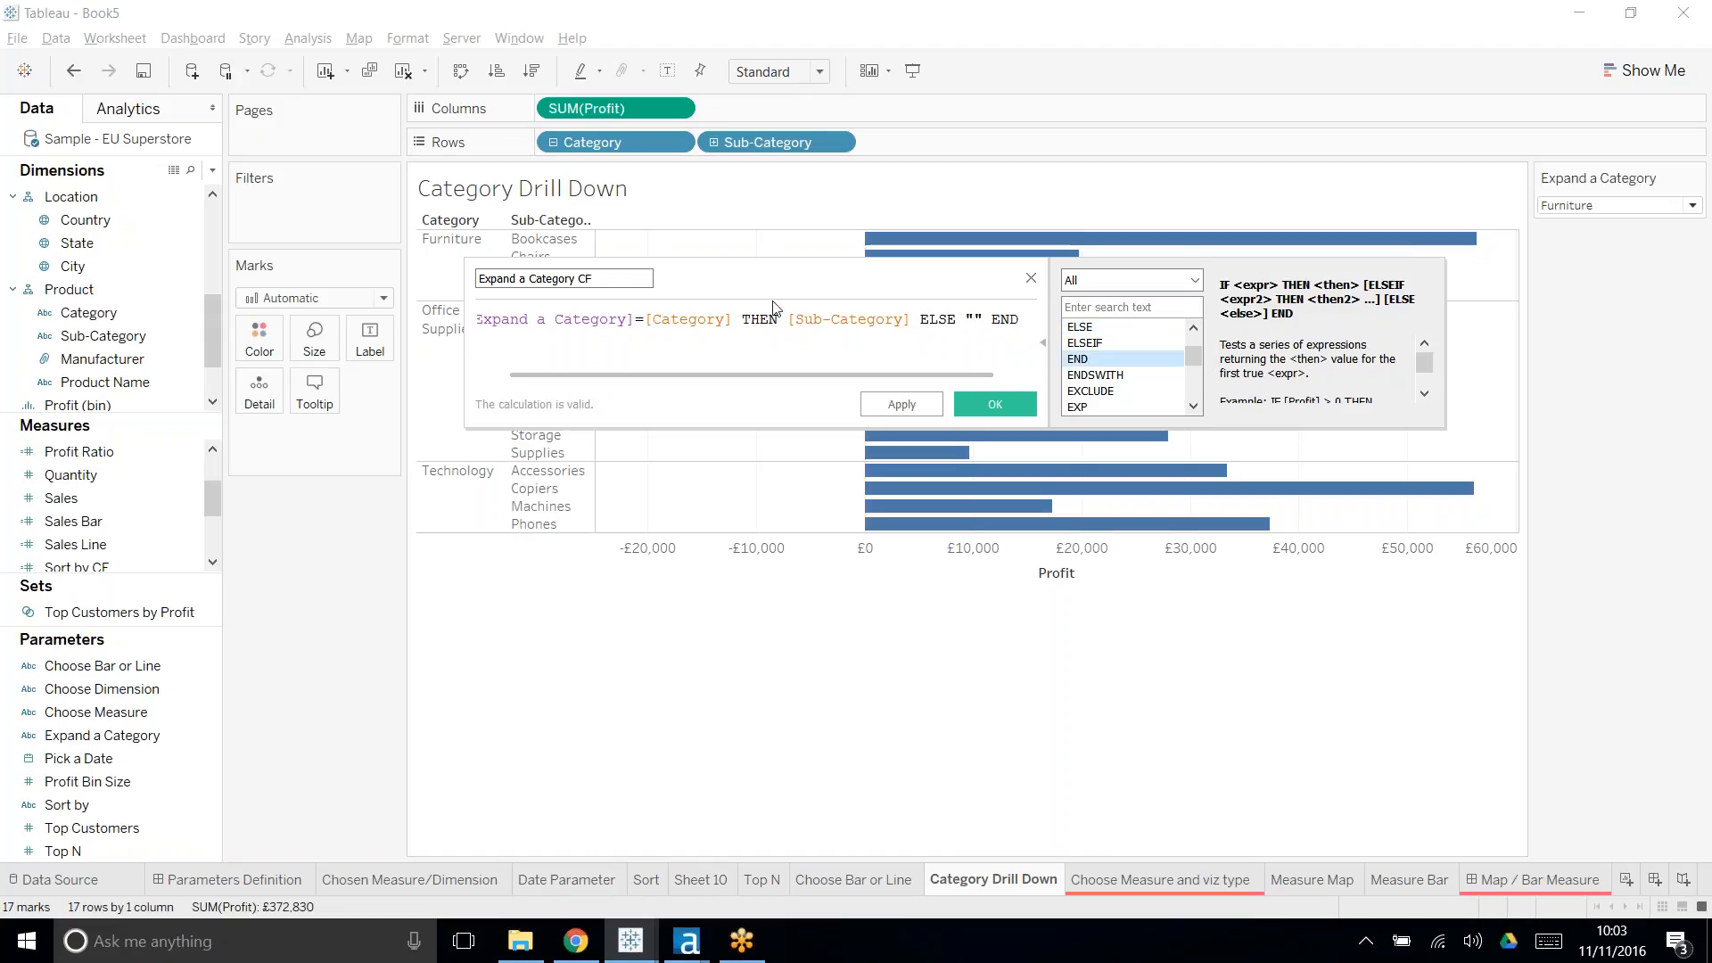
pyautogui.moveTo(789, 380); pyautogui.dragTo(605, 361)
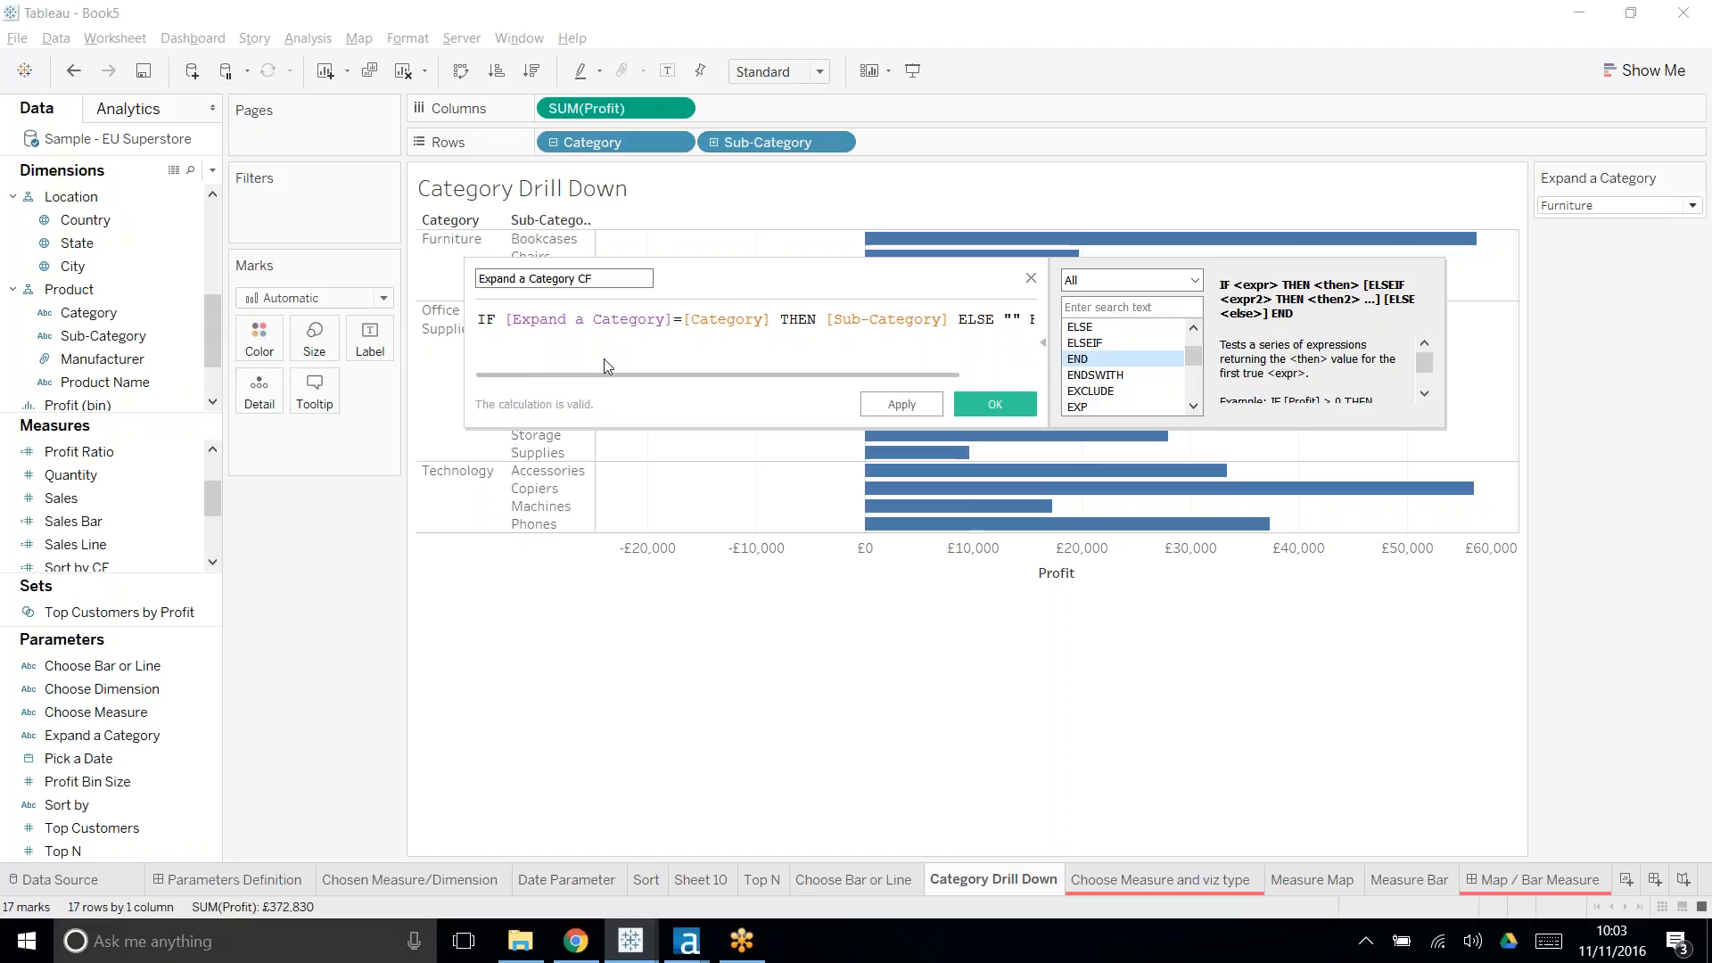
pyautogui.moveTo(768, 378); pyautogui.dragTo(706, 373)
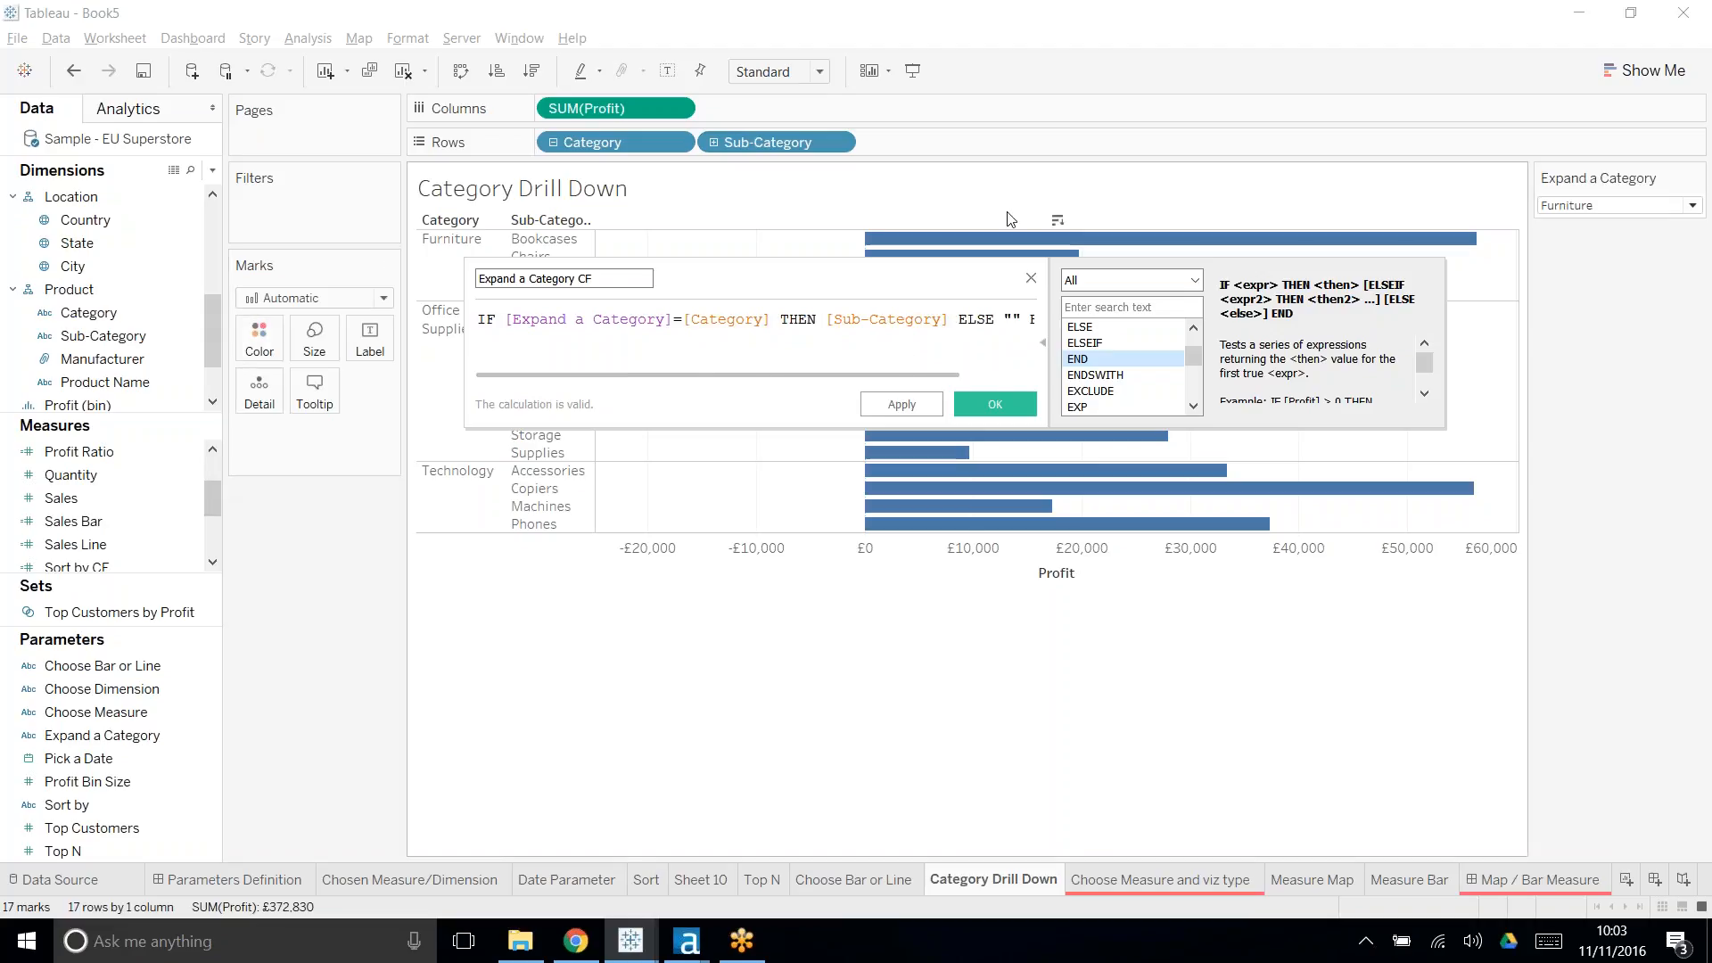
pyautogui.click(985, 412)
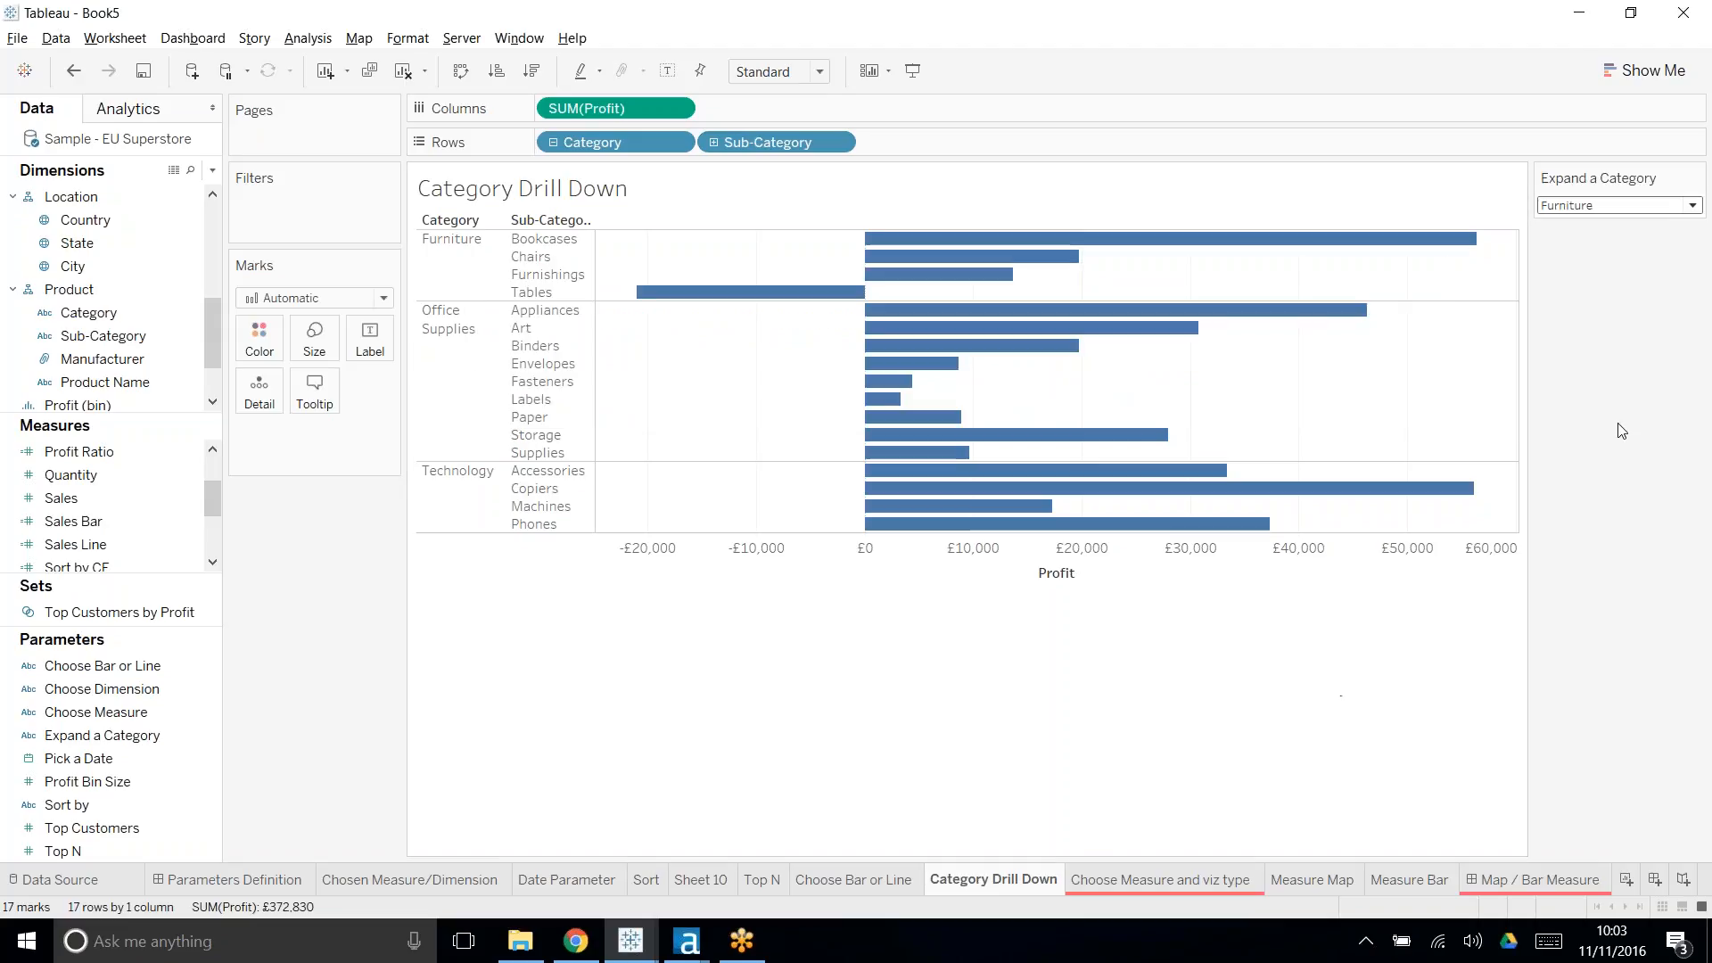
# - Replace Sub-Category on Rows with the Expand a Category CF field
pyautogui.moveTo(1144, 473)
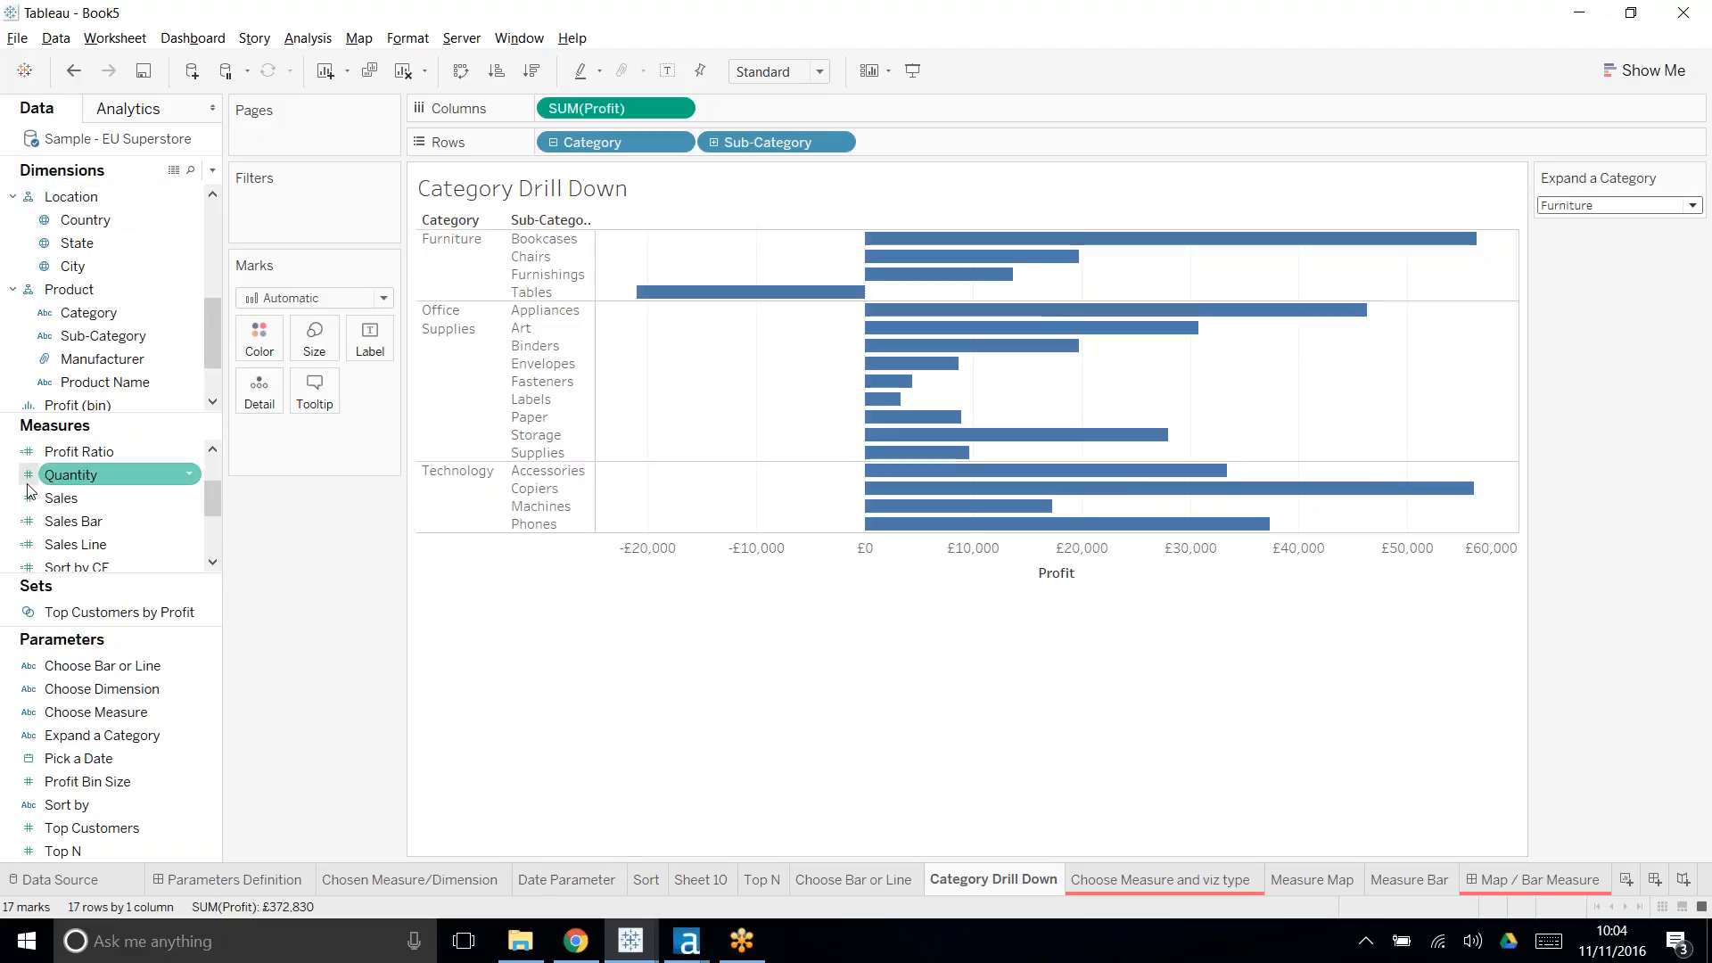
pyautogui.scroll(4, 122, 332)
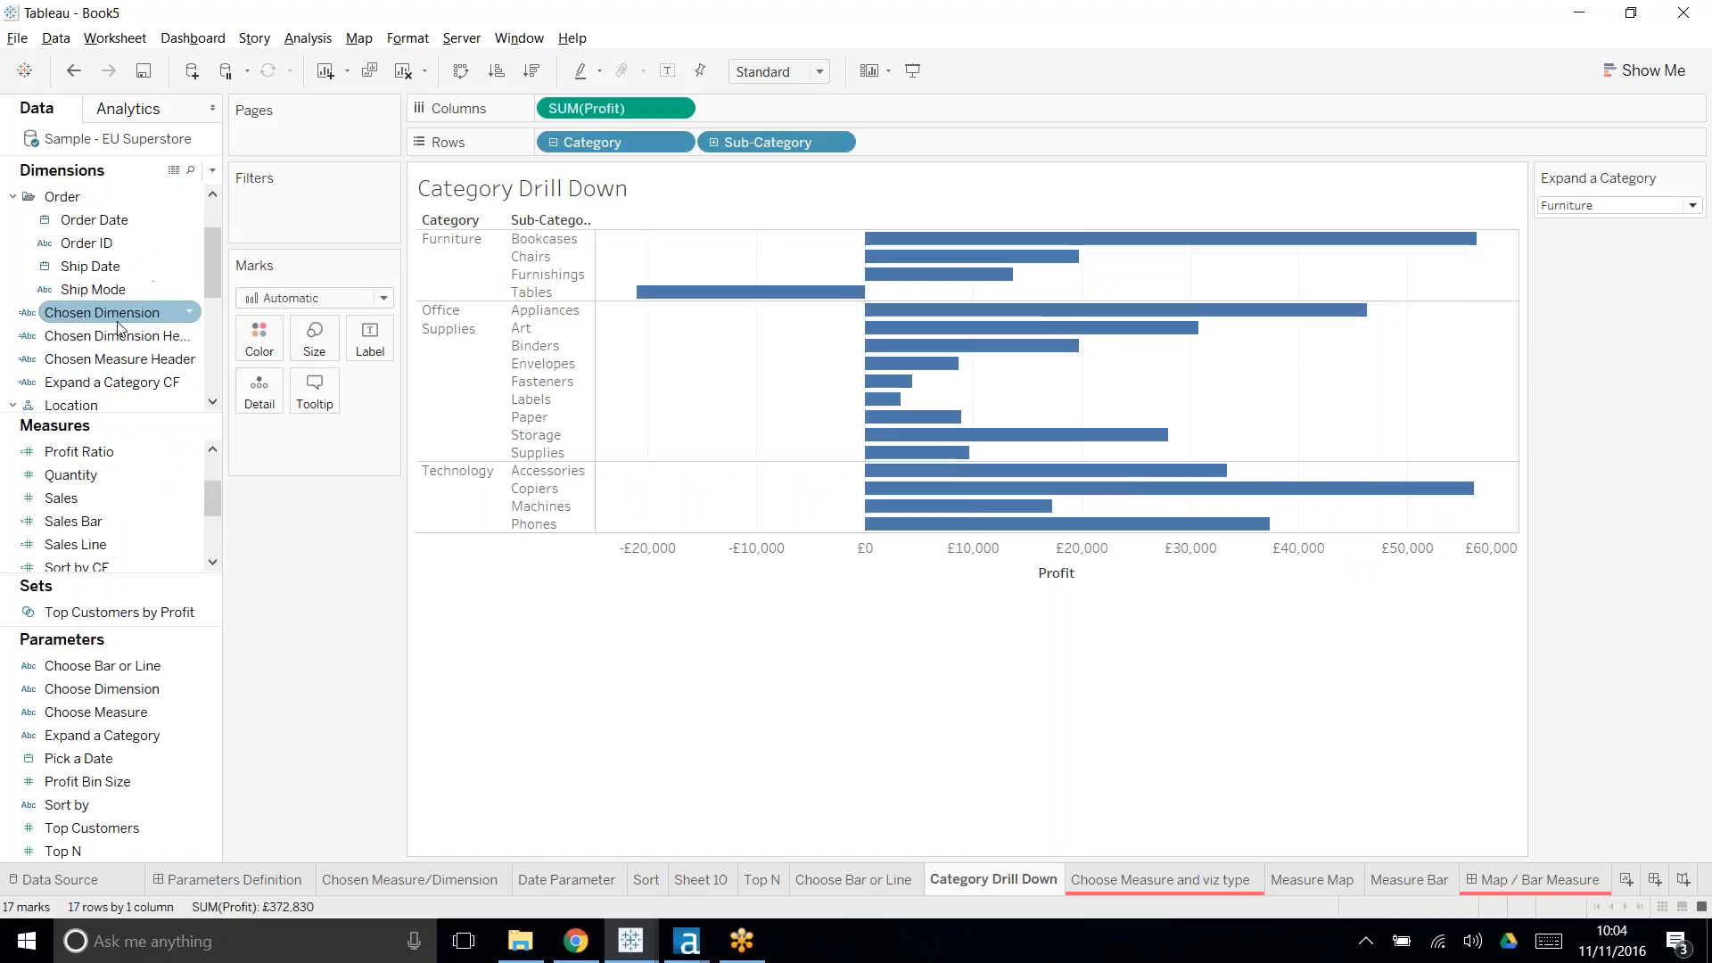
pyautogui.scroll(-1, 118, 329)
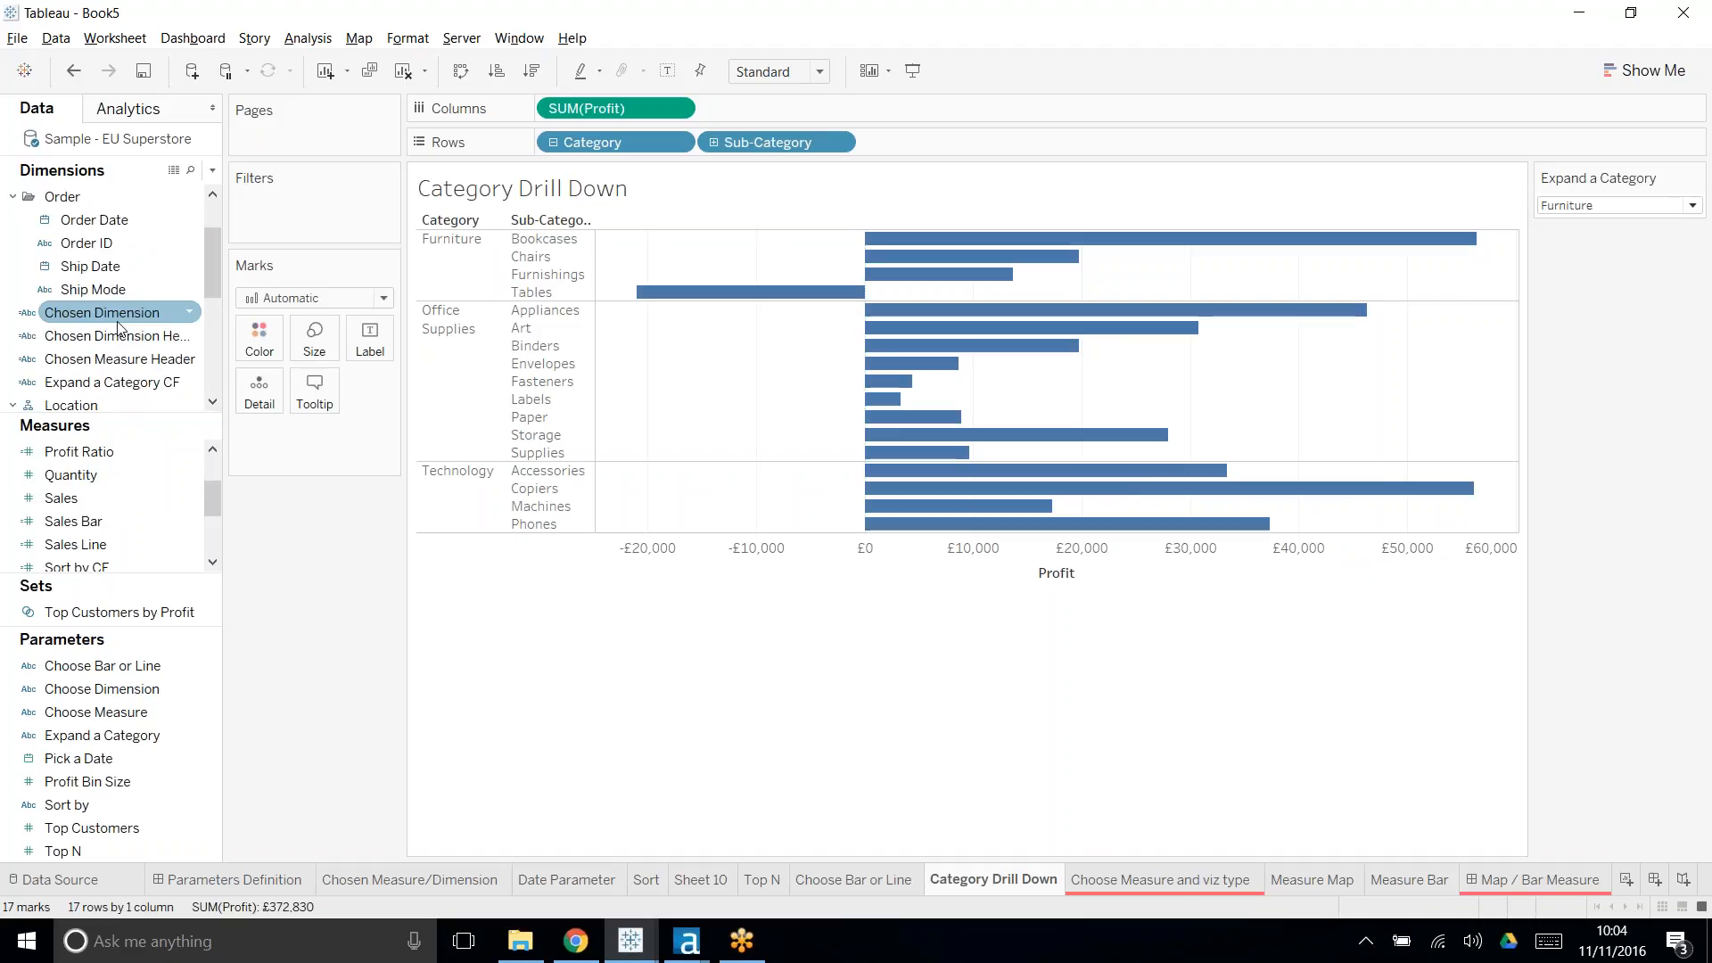
pyautogui.click(126, 383)
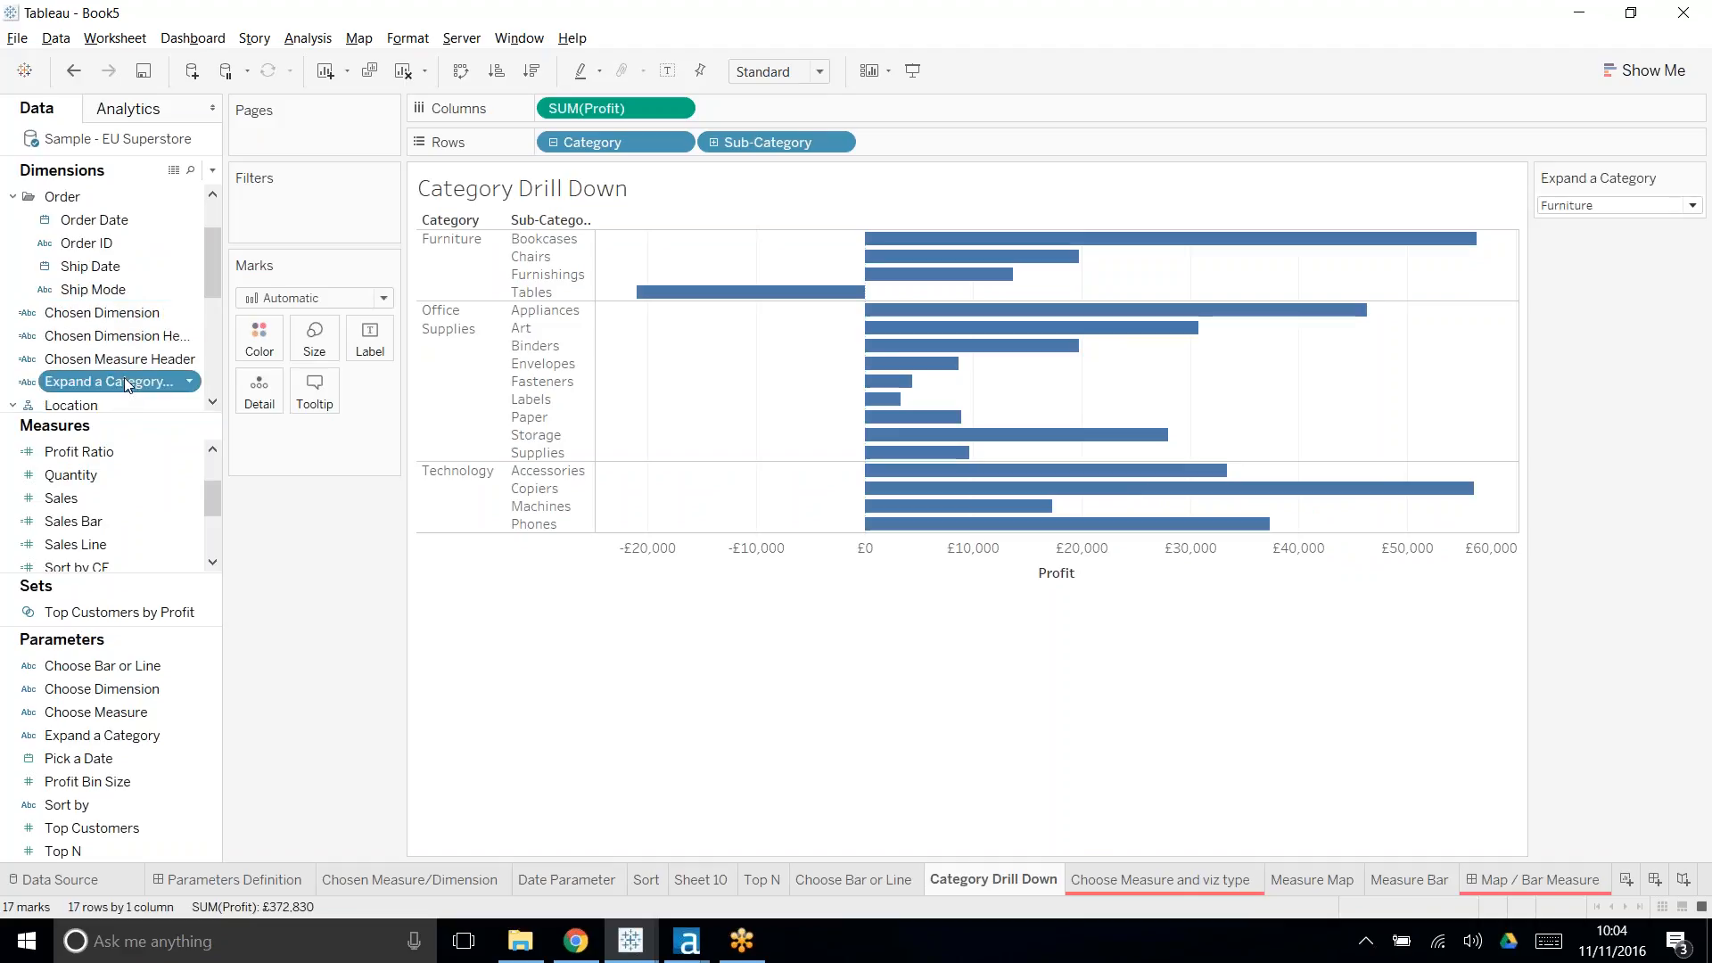
pyautogui.moveTo(126, 383); pyautogui.dragTo(786, 140)
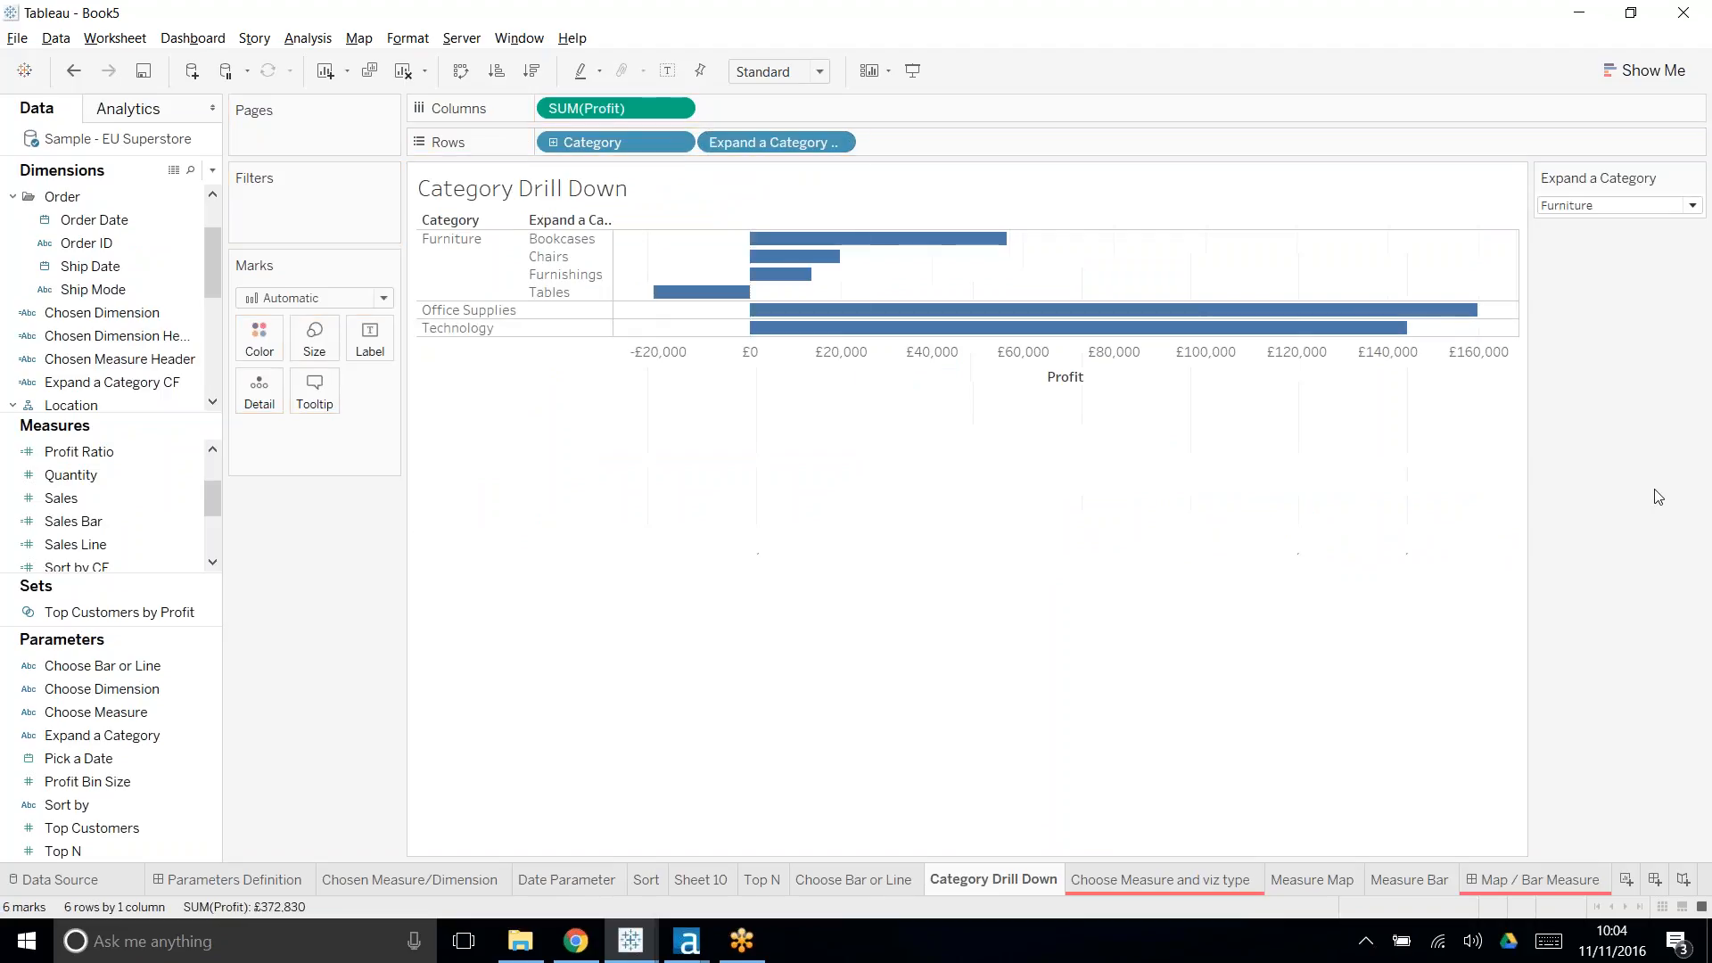
# - Test the Expand a Category parameter with Office Supplies and Technology, and leave it set to (All)
pyautogui.click(1637, 206)
pyautogui.click(1639, 270)
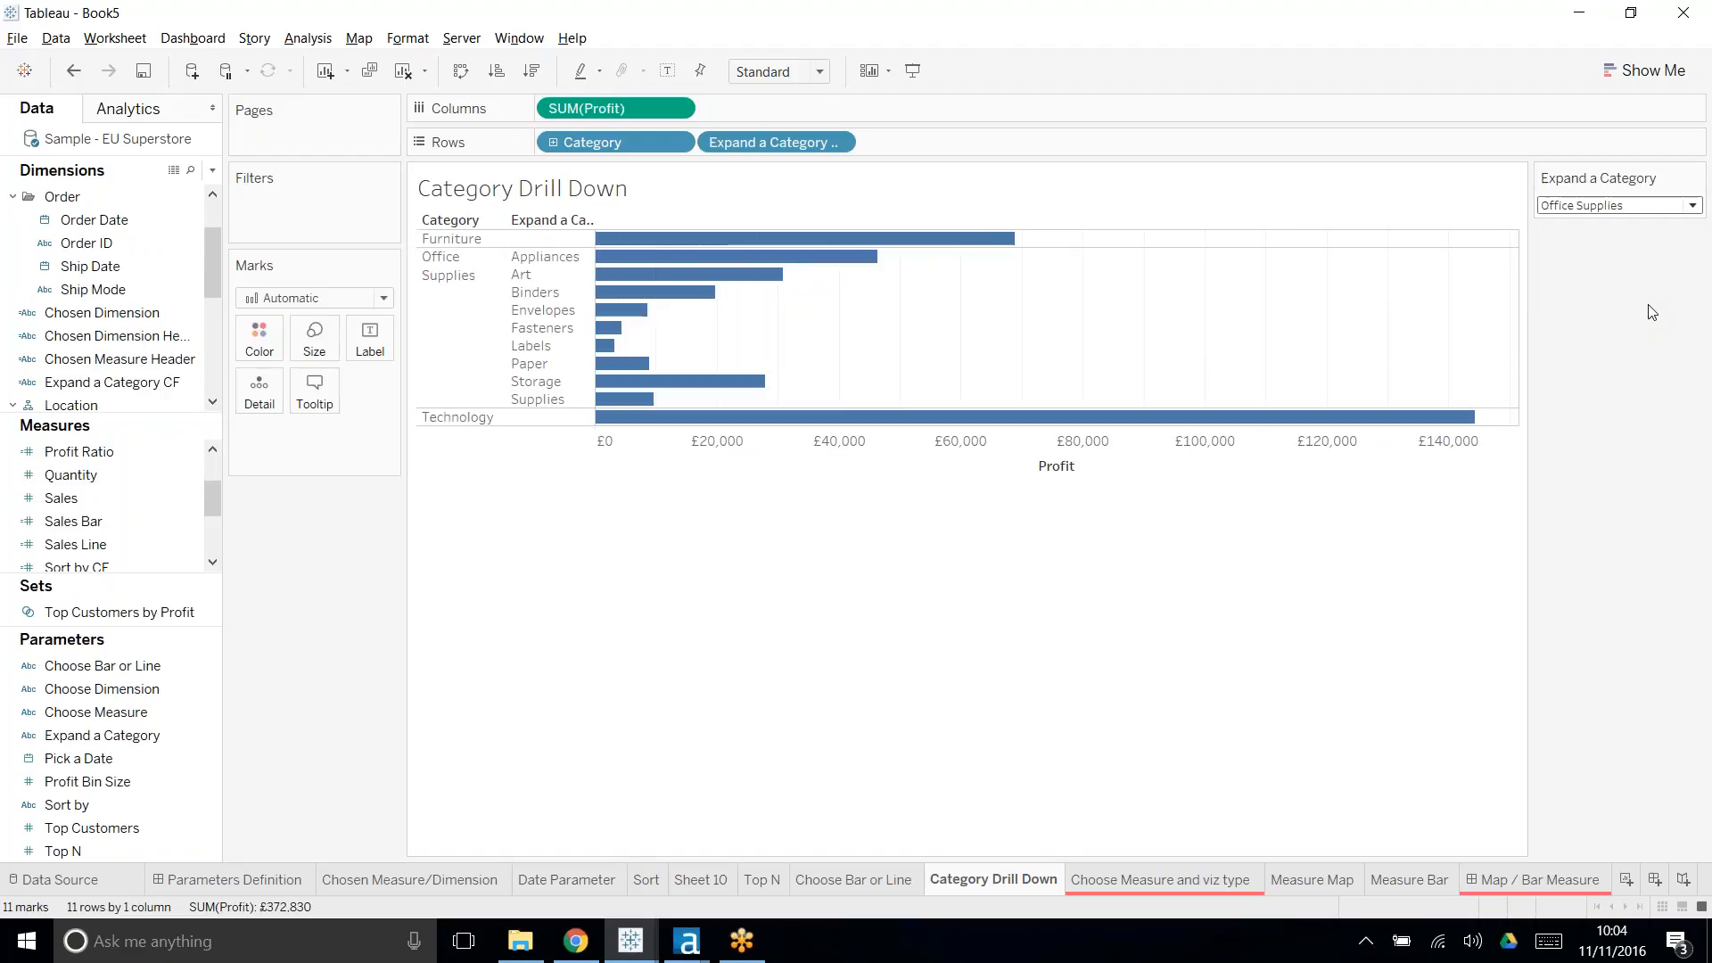
pyautogui.click(1638, 207)
pyautogui.click(1618, 296)
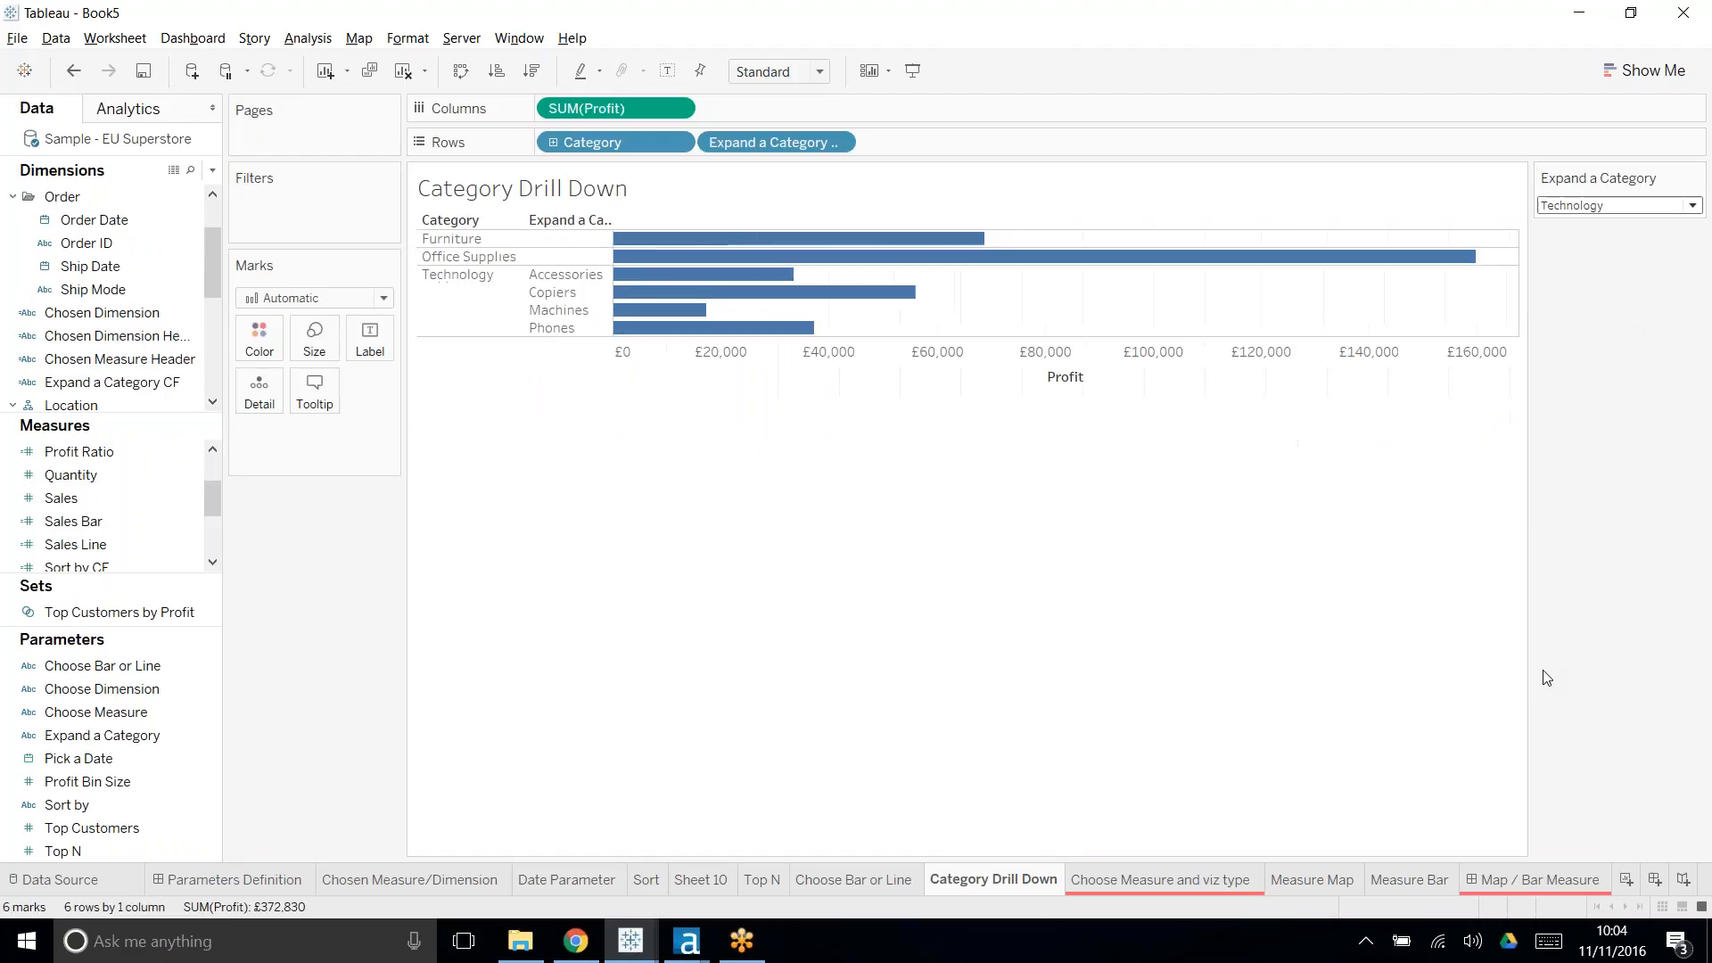
pyautogui.click(1606, 206)
pyautogui.click(1606, 225)
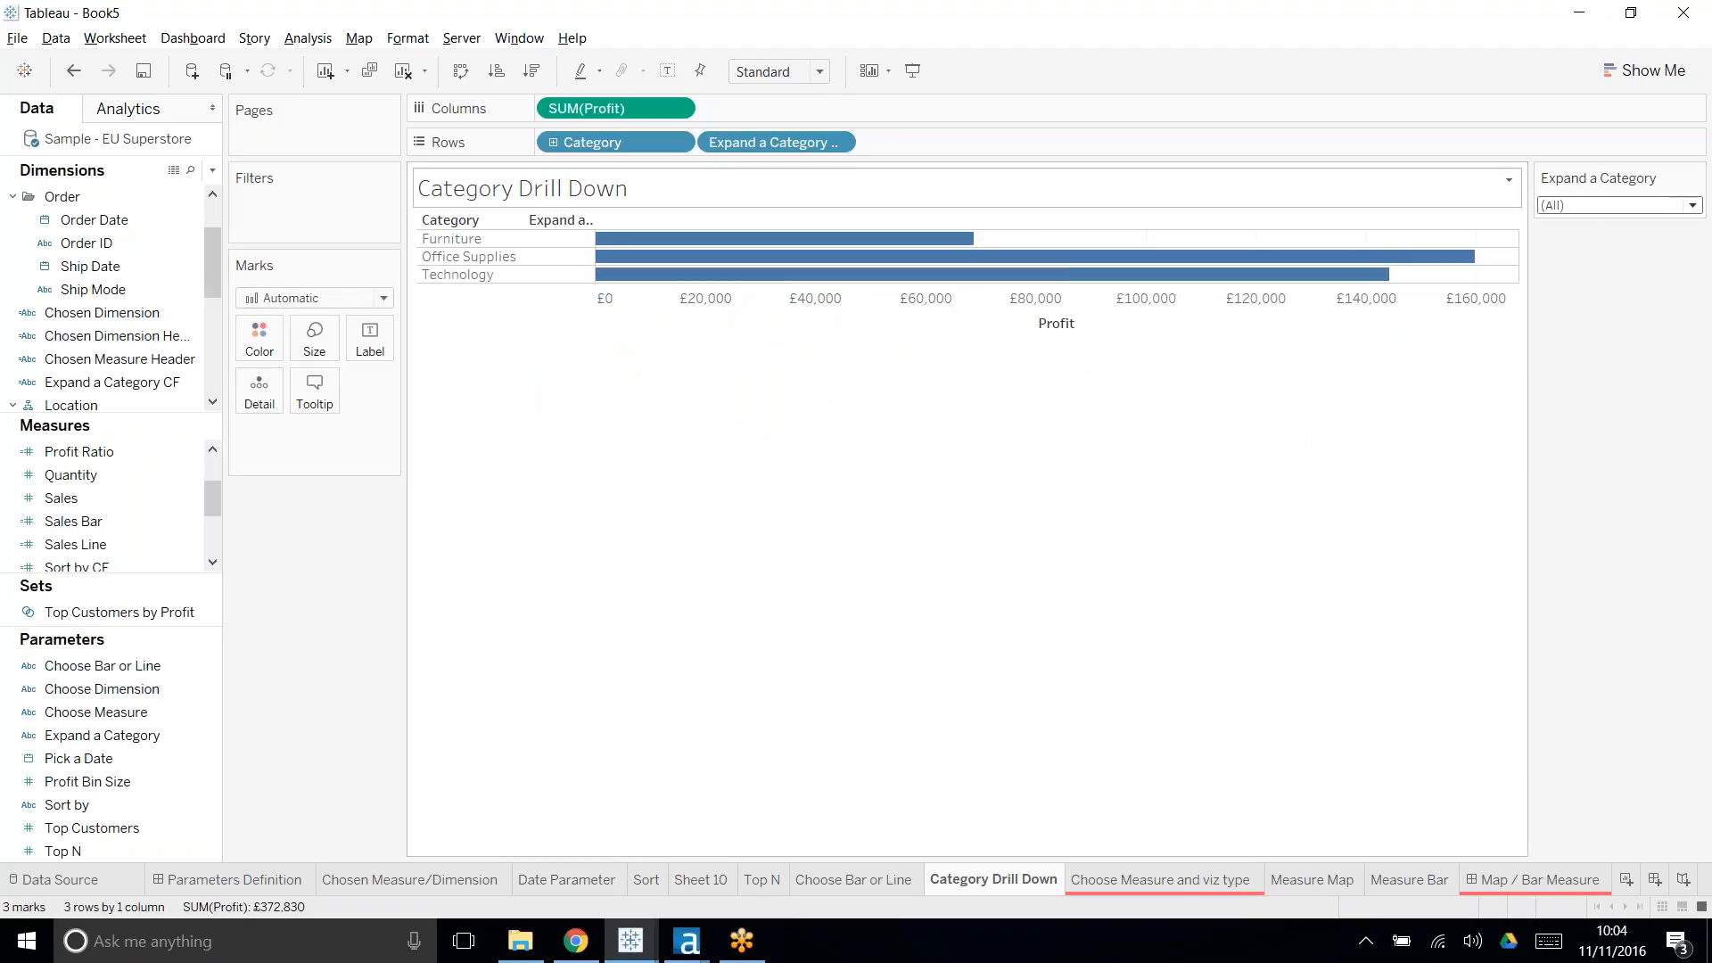
pyautogui.rightClick(553, 219)
pyautogui.click(1607, 417)
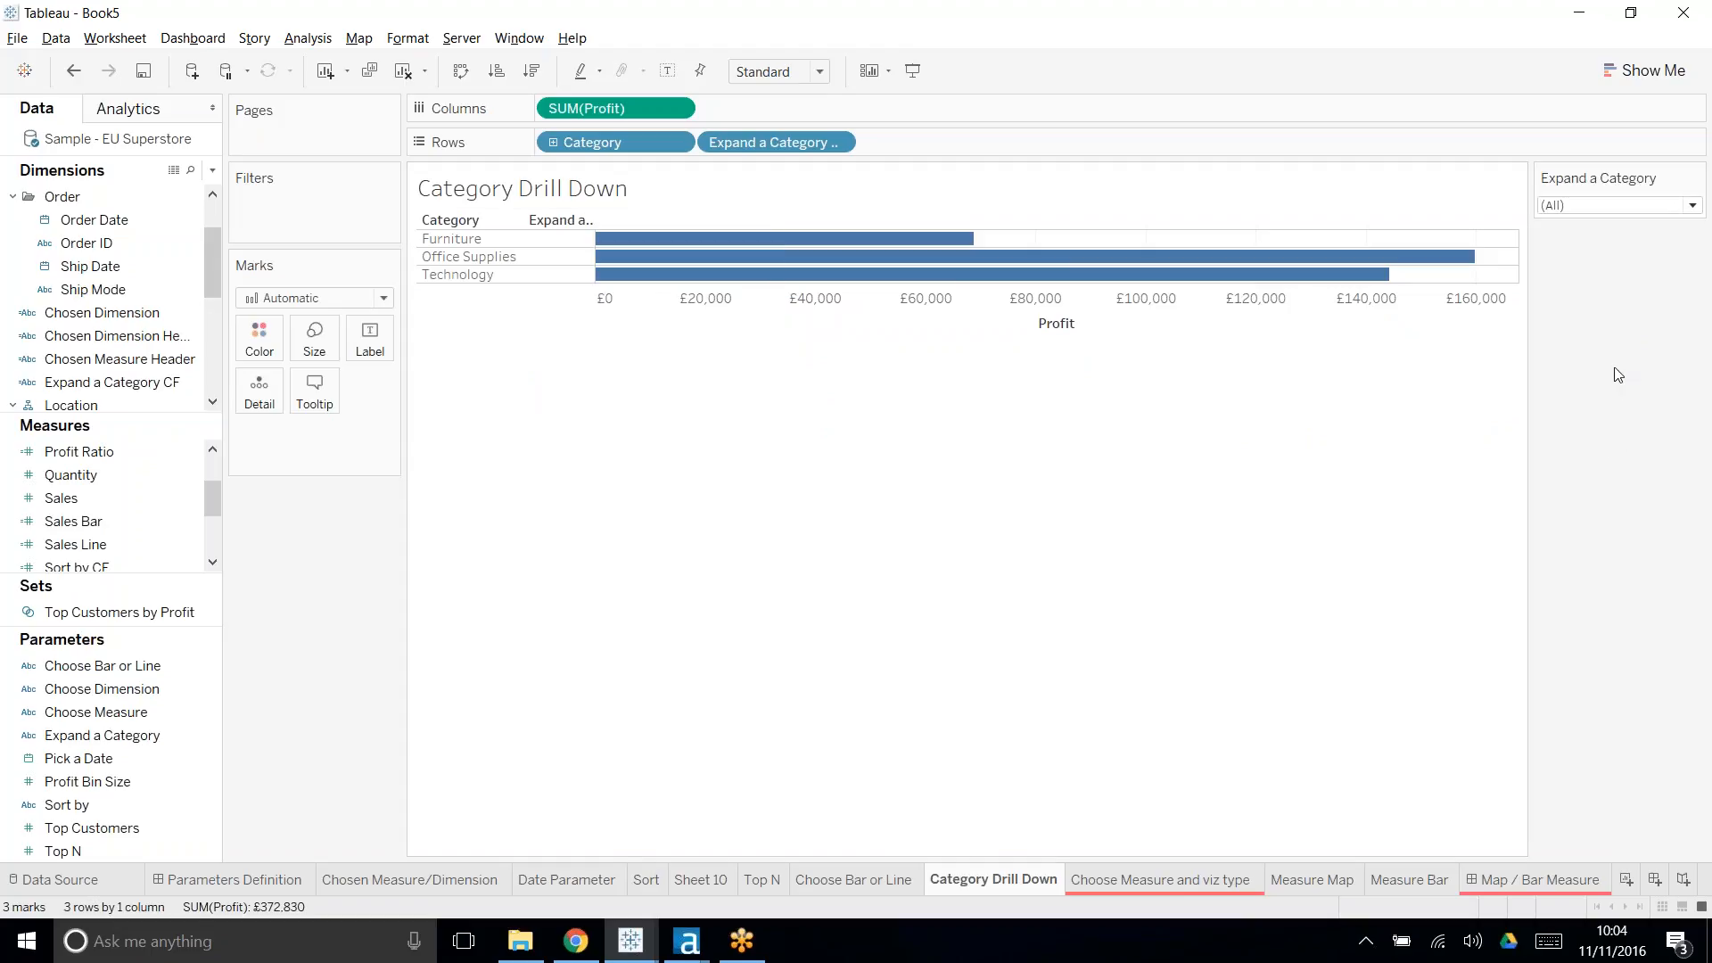
pyautogui.click(1583, 204)
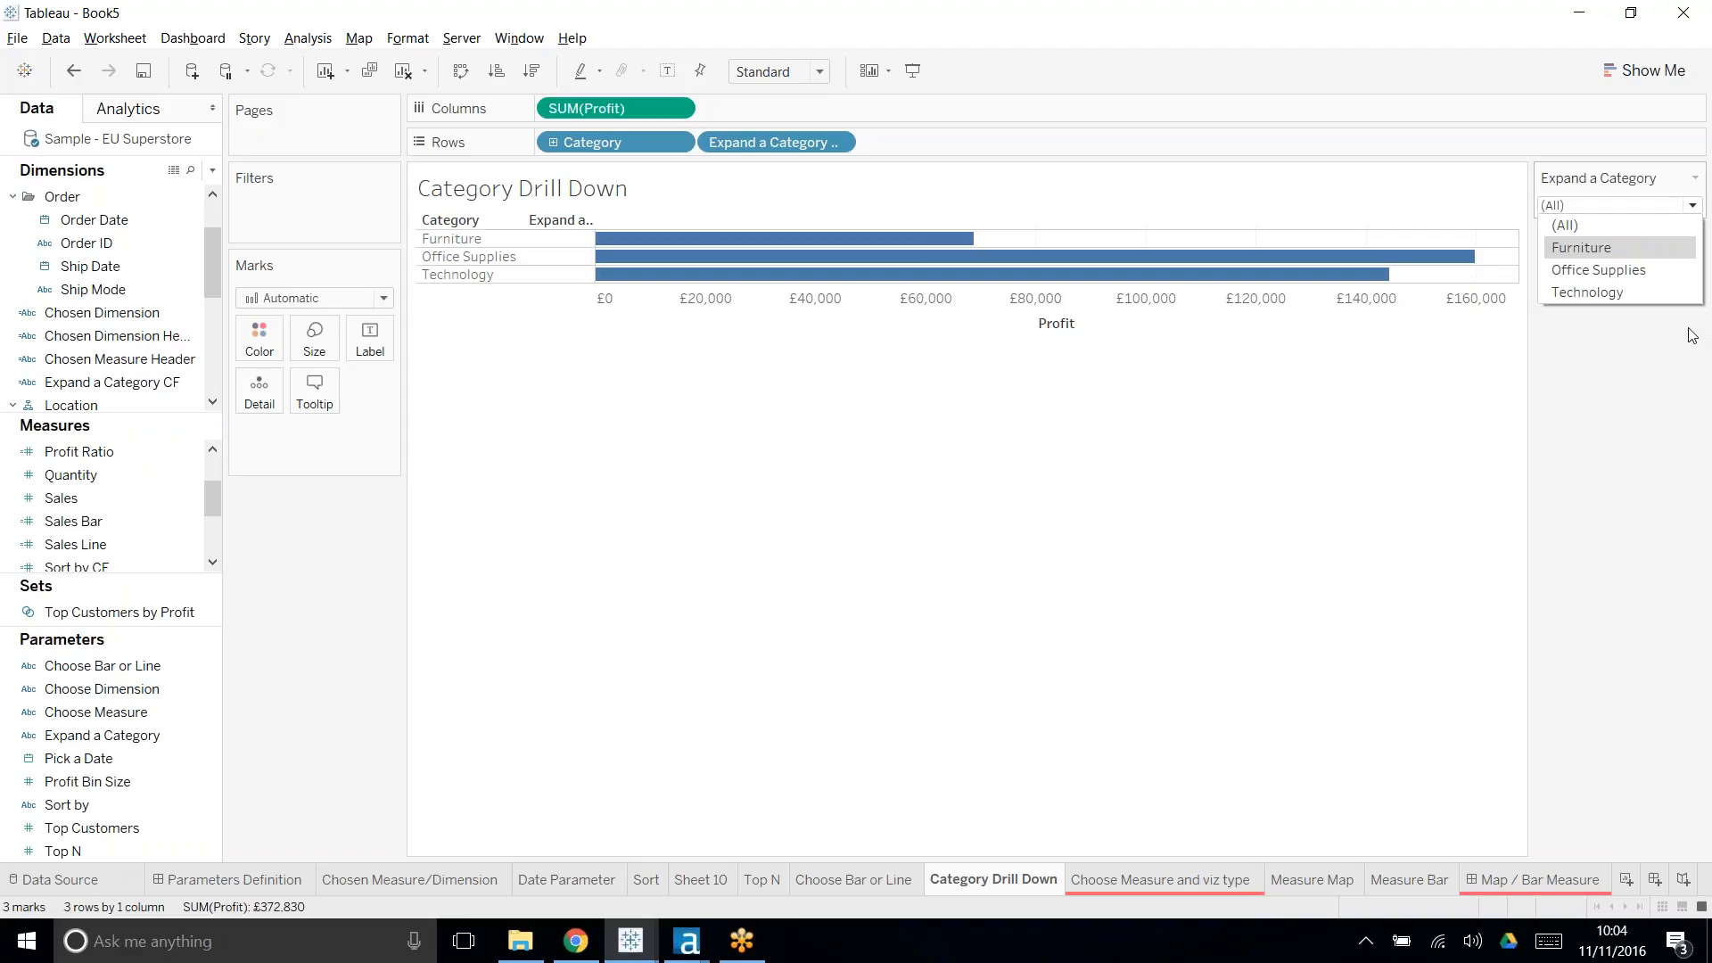
pyautogui.click(1559, 502)
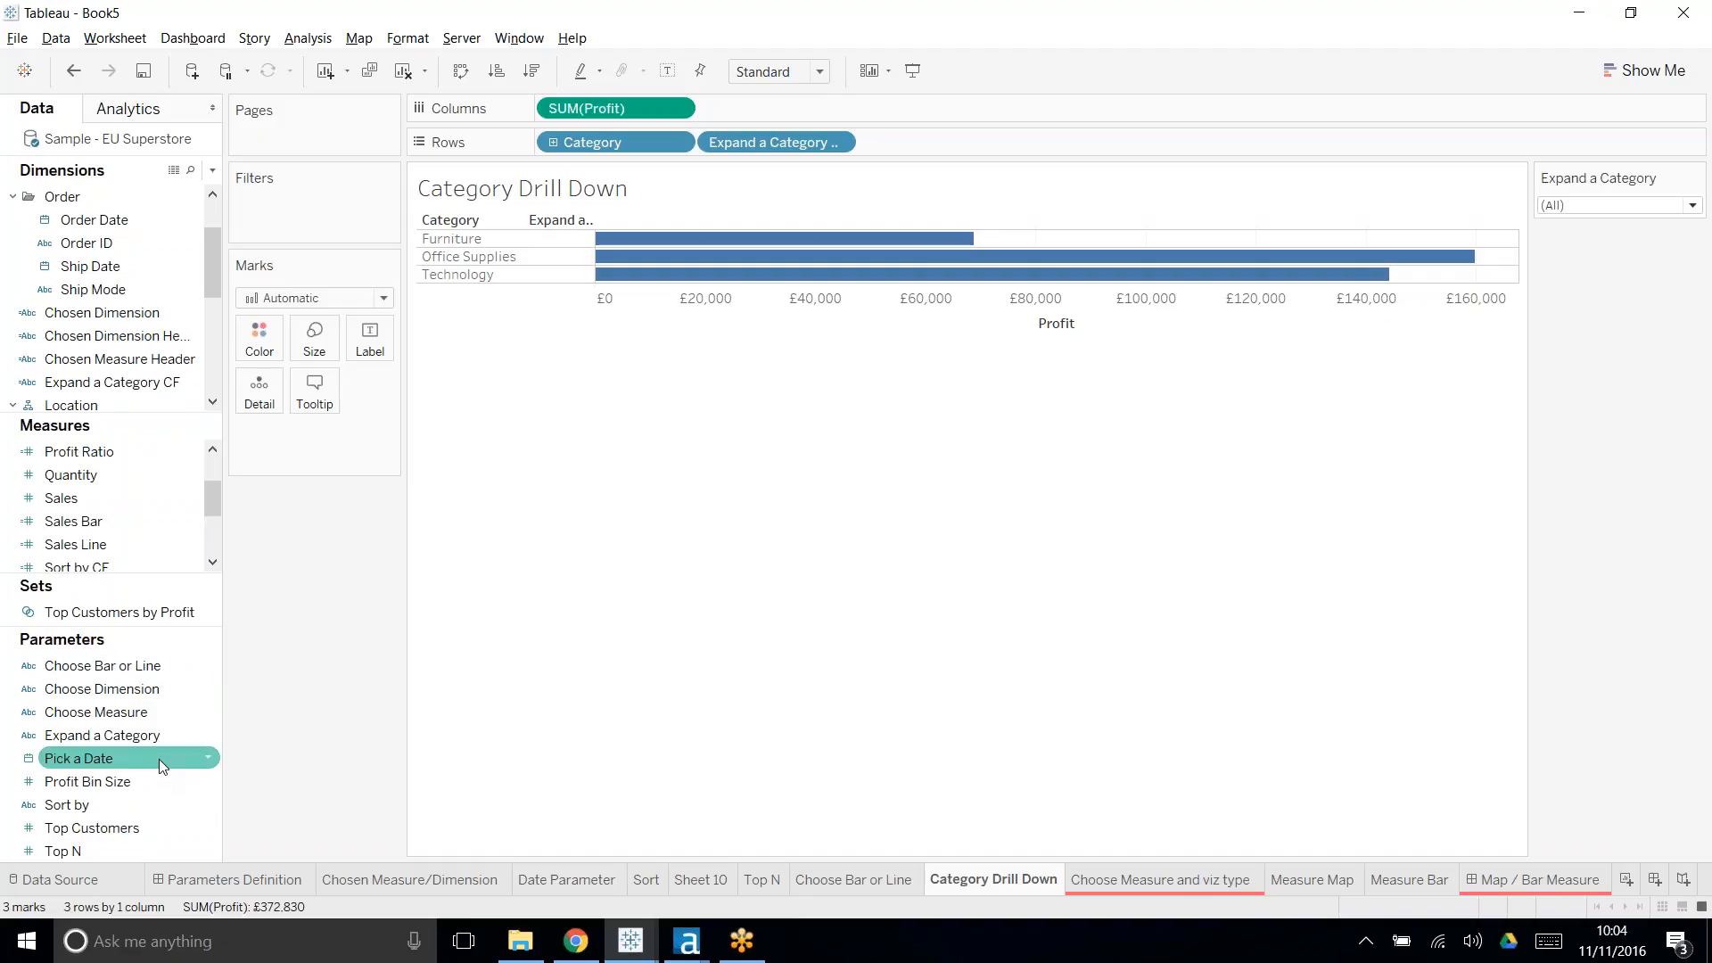
# - Add (None) as the last entry in the Expand a Category parameter's value list and accept the change
pyautogui.rightClick(156, 737)
pyautogui.click(218, 503)
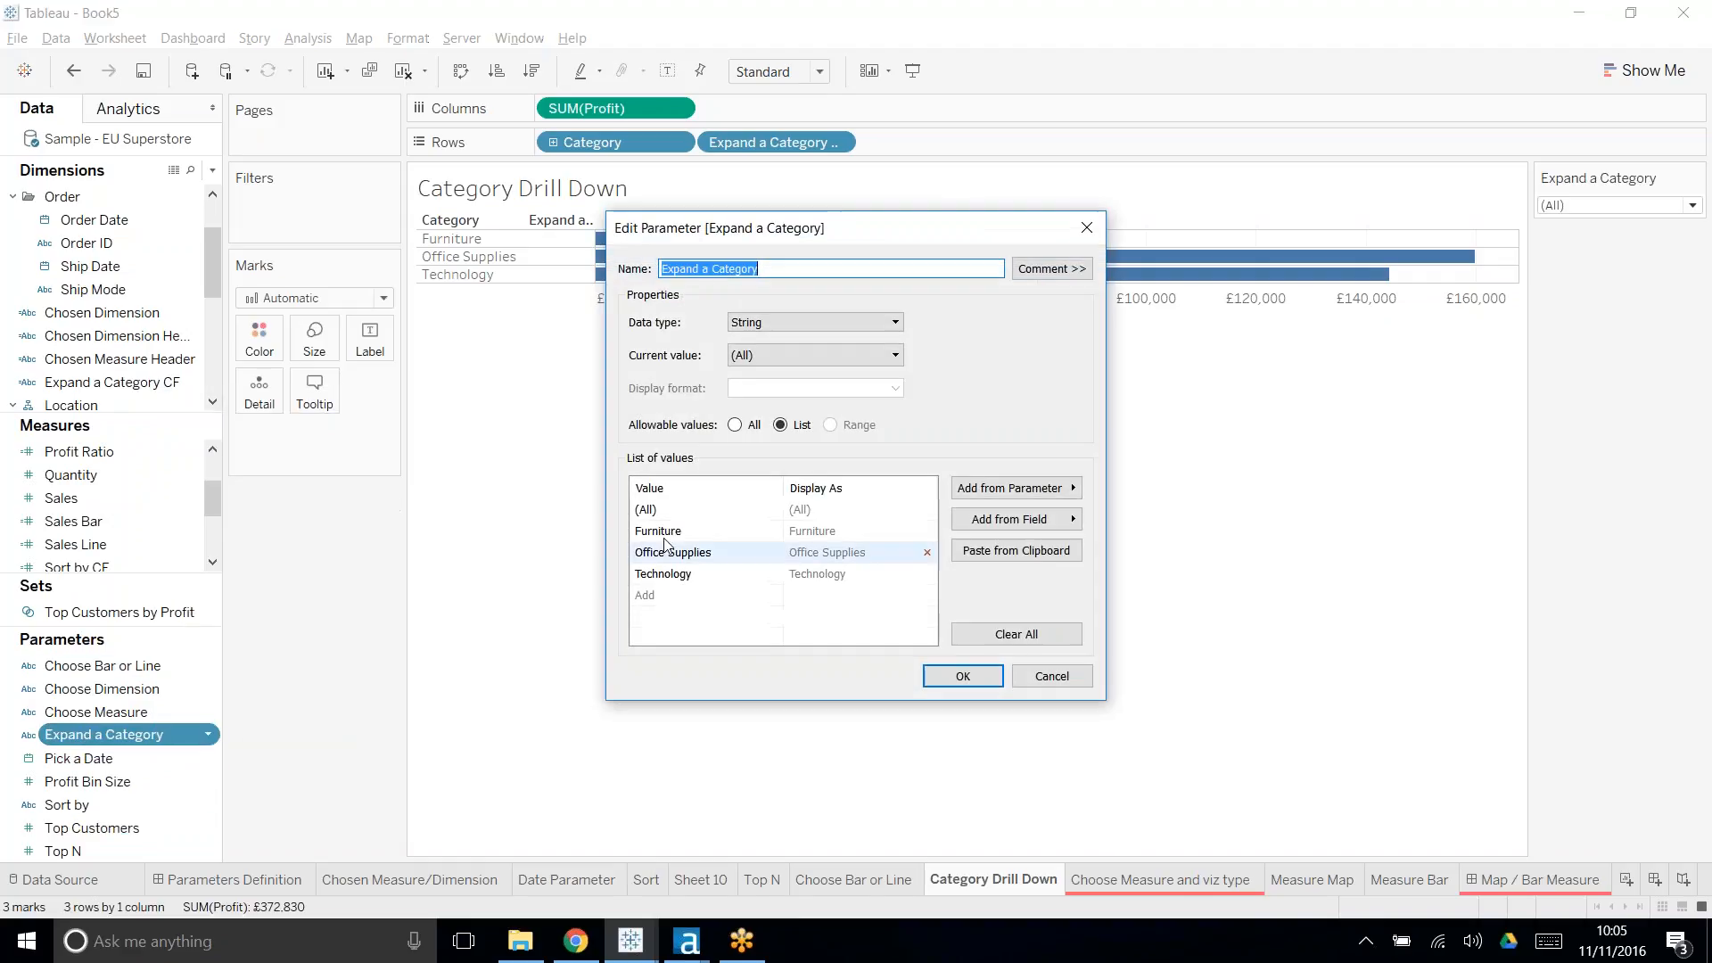
pyautogui.click(683, 595)
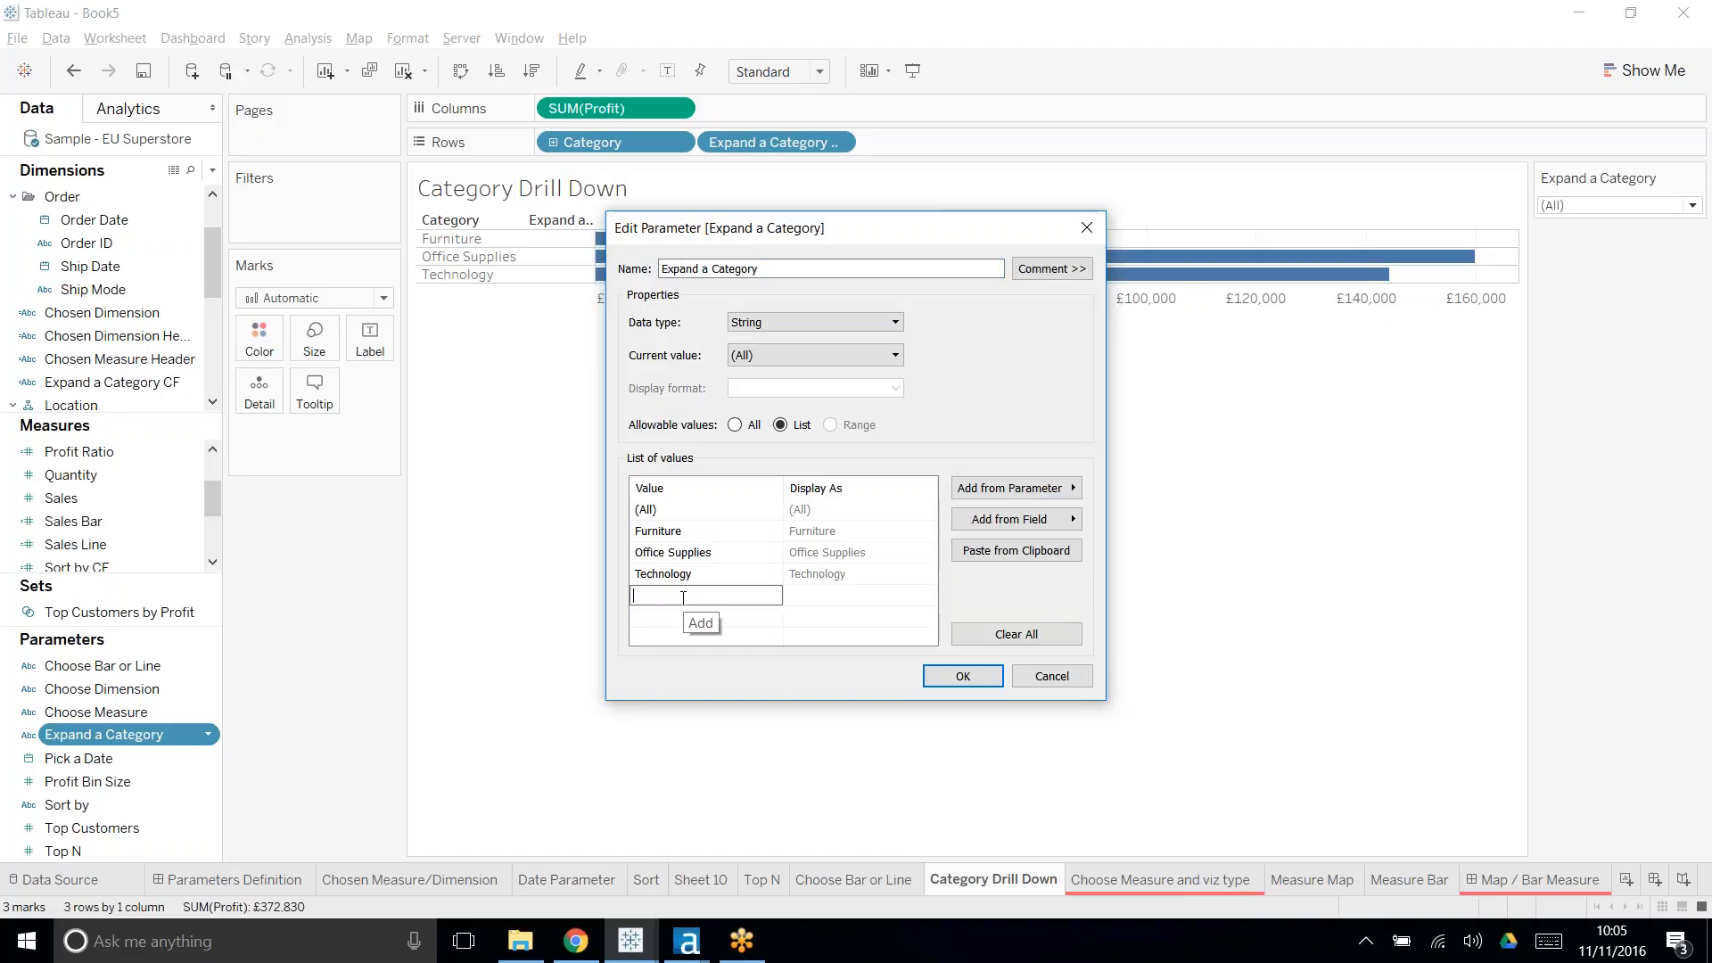
pyautogui.write('(None')
pyautogui.click(963, 677)
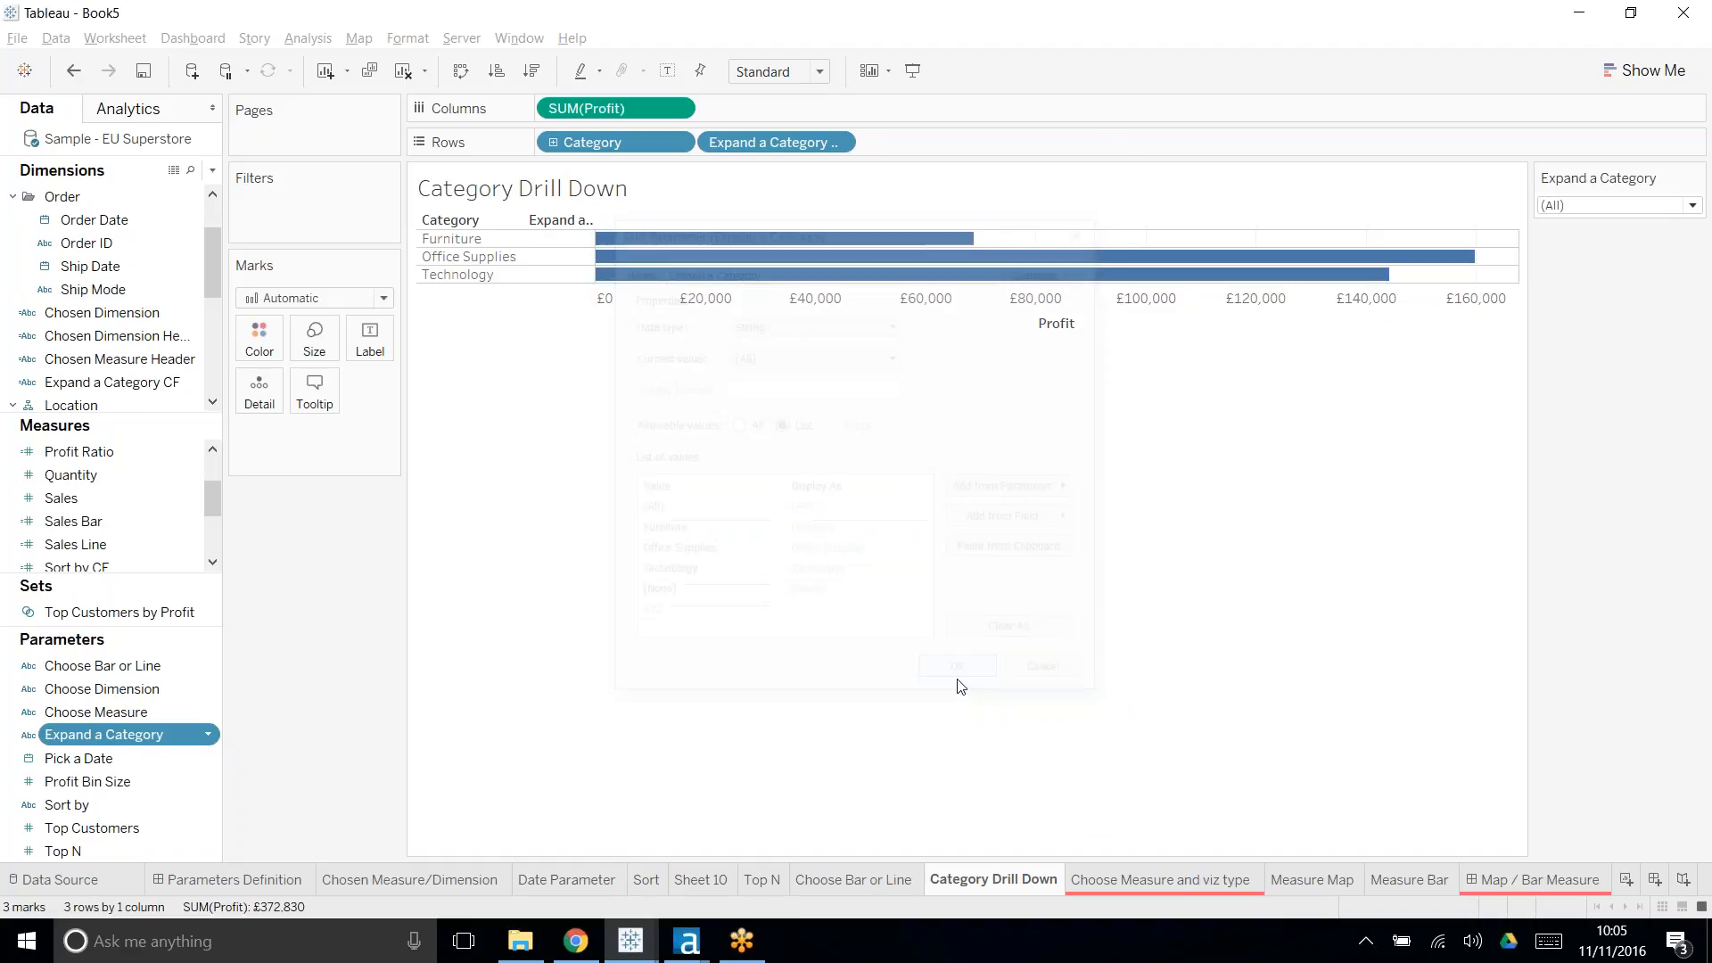
# - Open Expand a Category CF for editing, enlarge the editor, and start a new formula line before ELSE
pyautogui.rightClick(124, 383)
pyautogui.click(165, 496)
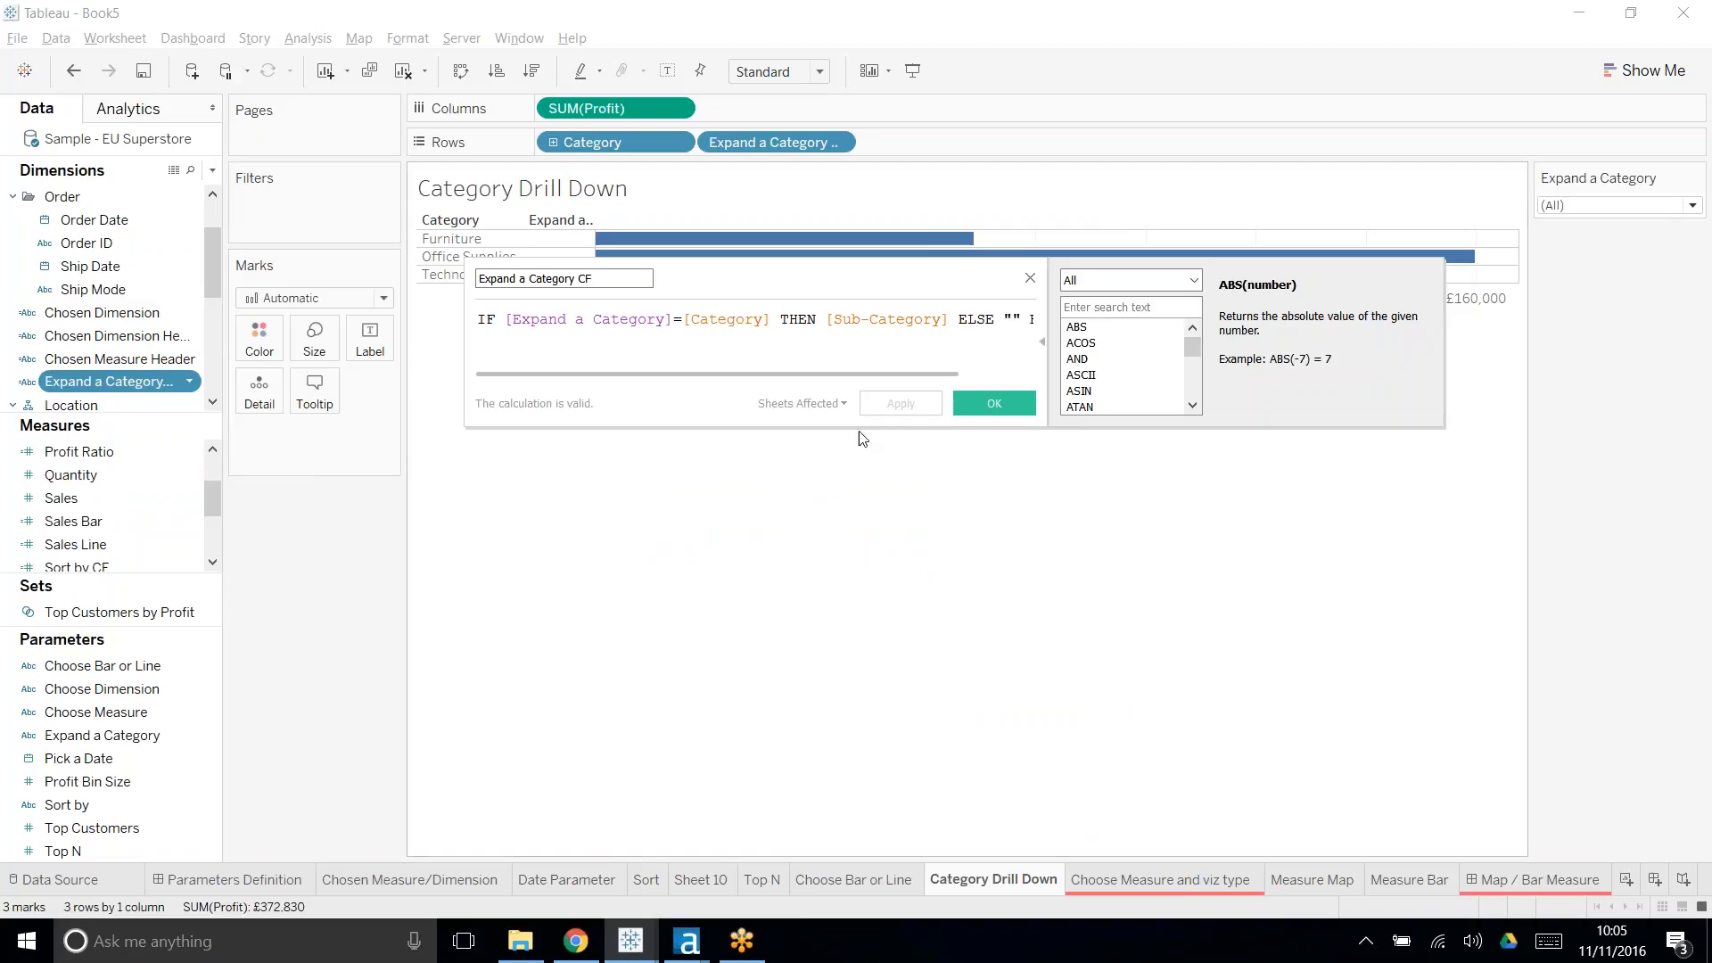
pyautogui.moveTo(851, 428); pyautogui.dragTo(865, 757)
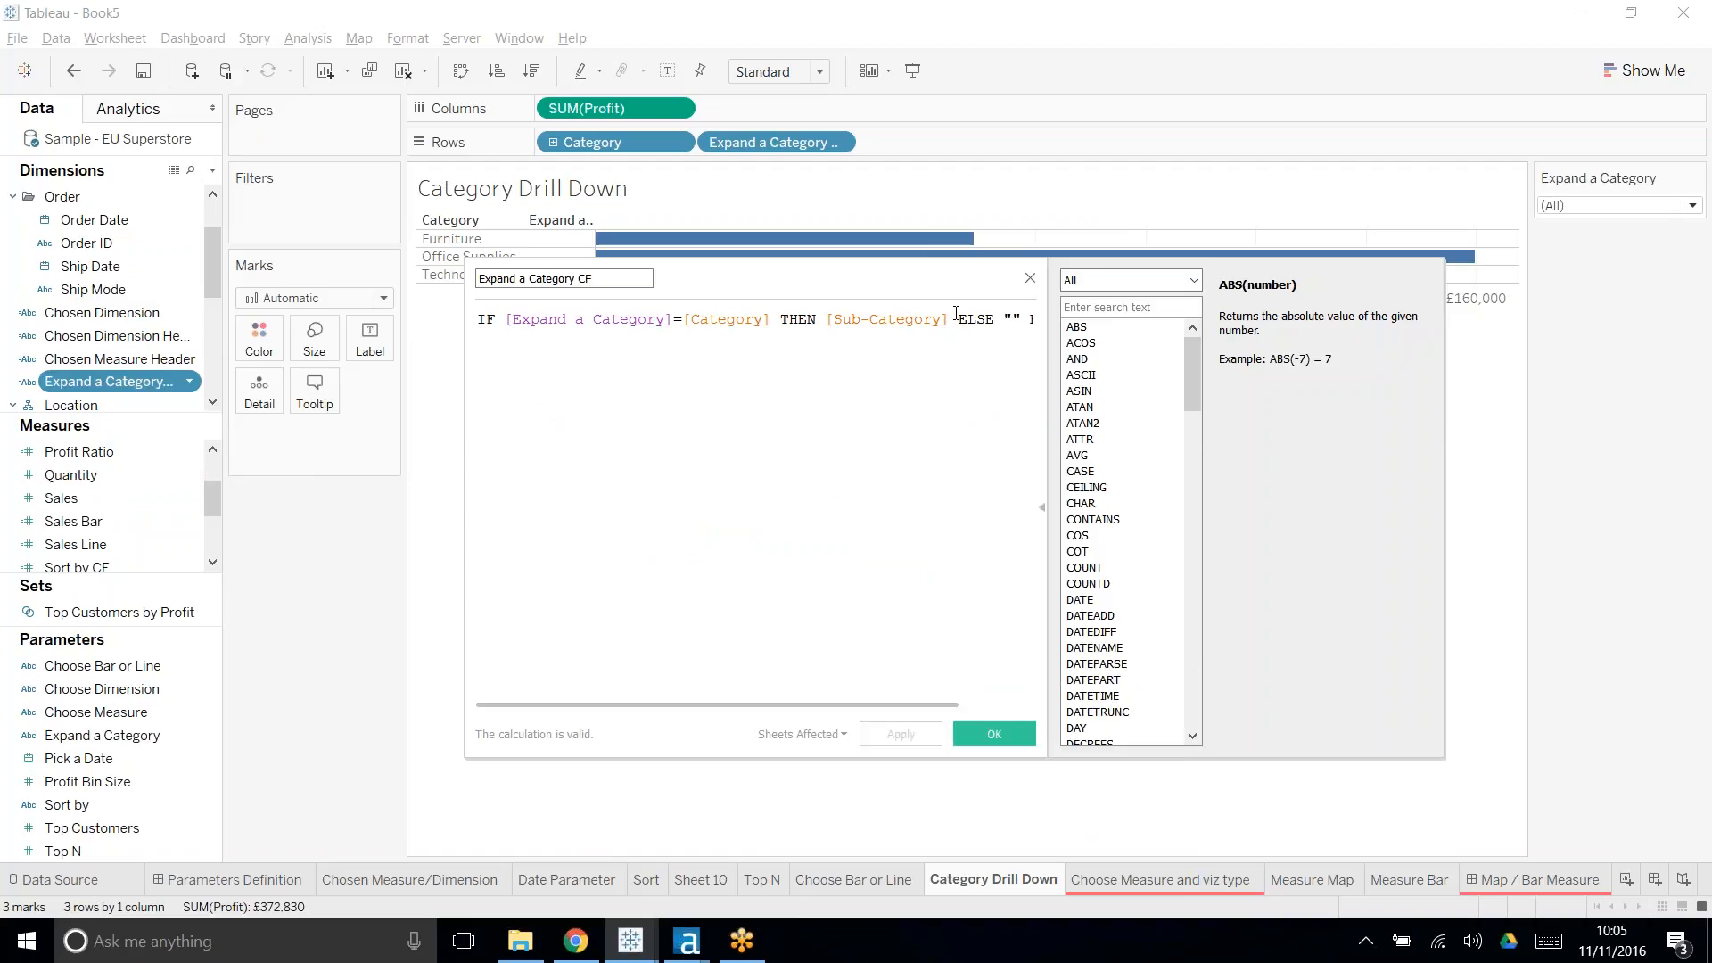
pyautogui.press('Return')
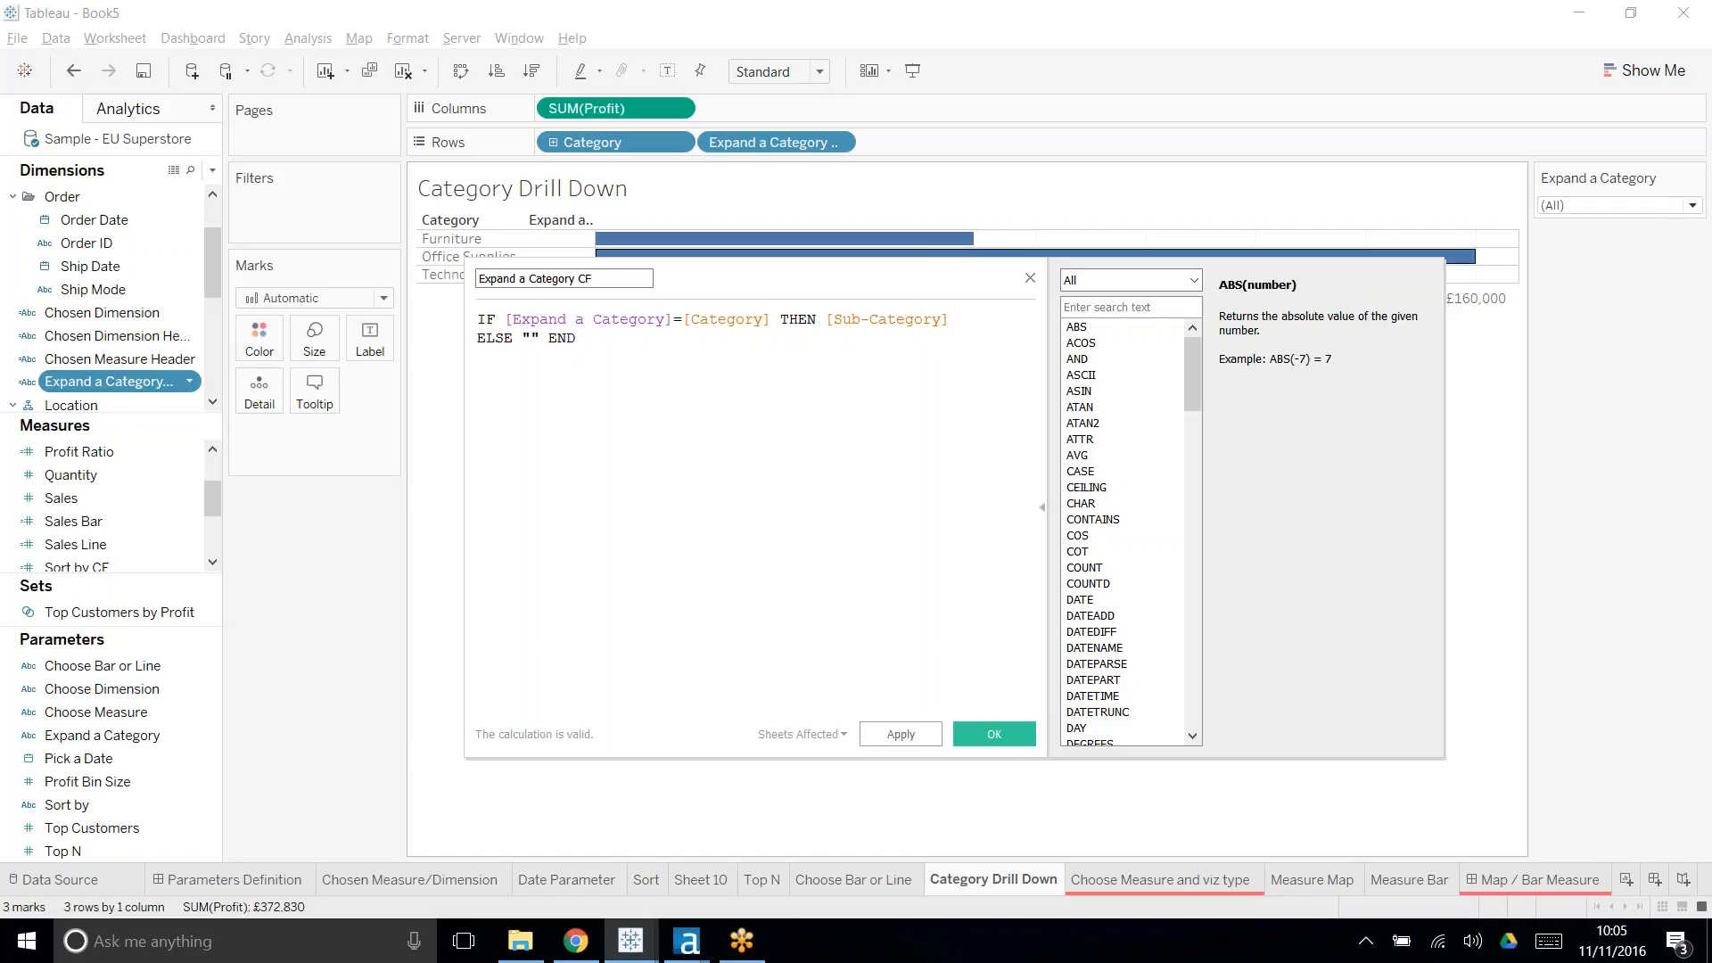
# - Extend the Expand a Category CF formula with the branch ELSEIF [Expand a Category]='(All)' THEN [Sub-Category]
pyautogui.write('IF')
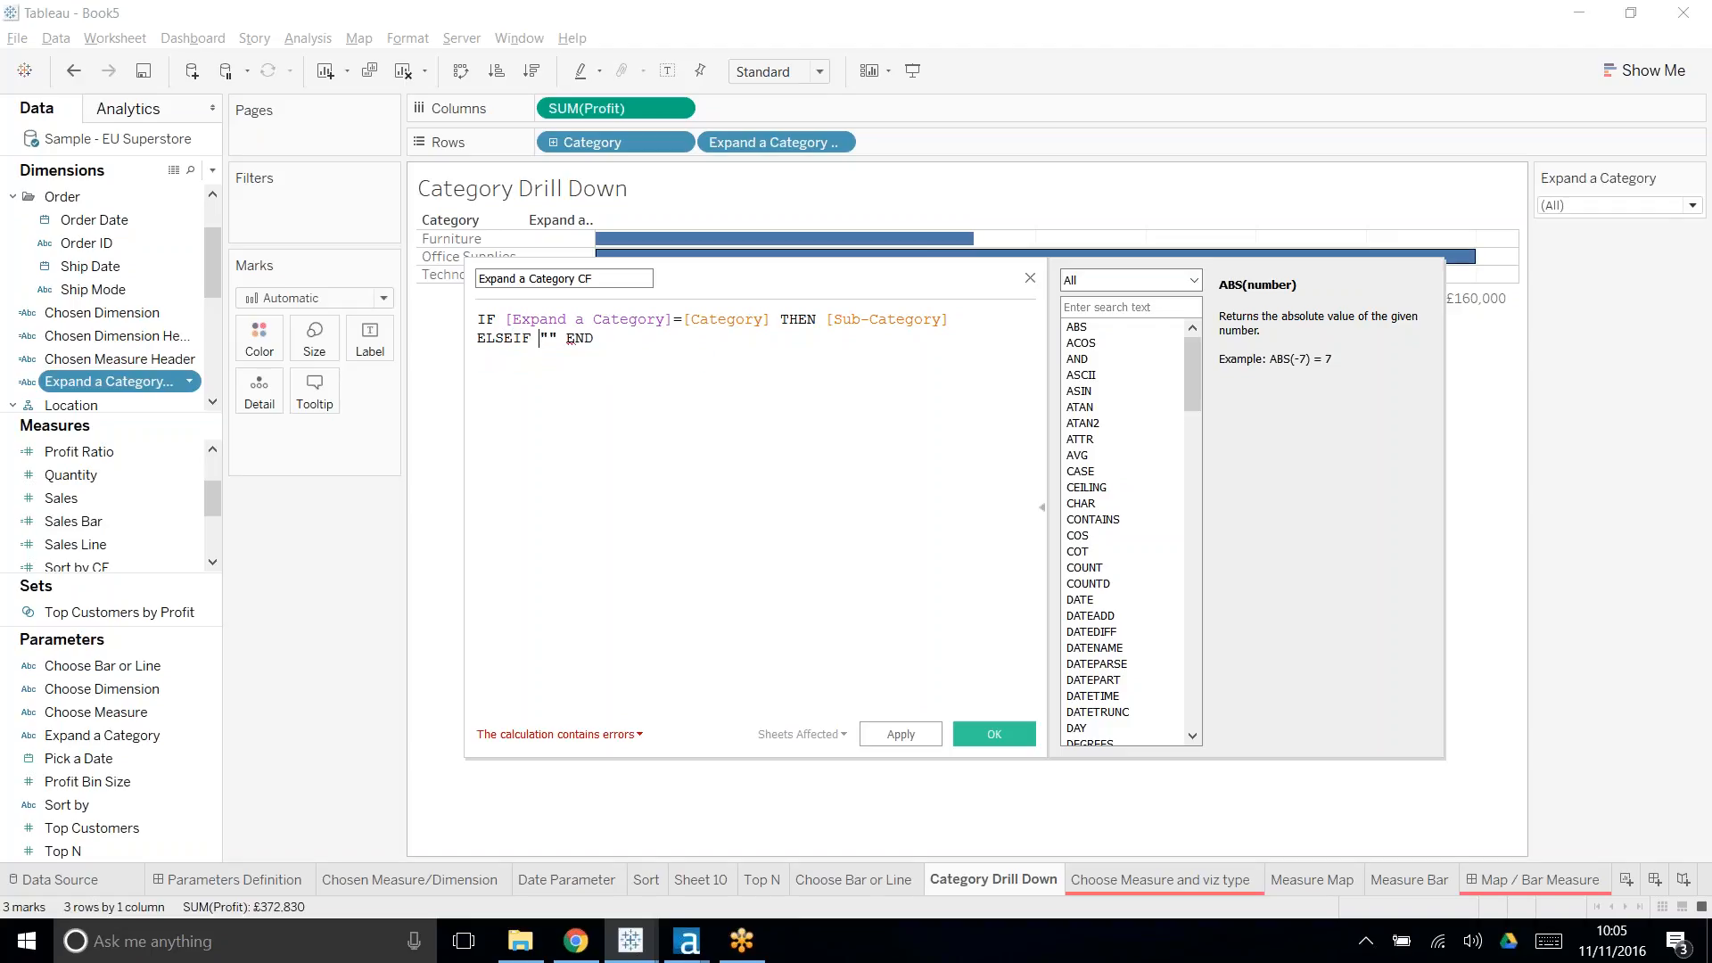
pyautogui.press('Return')
pyautogui.write('EX')
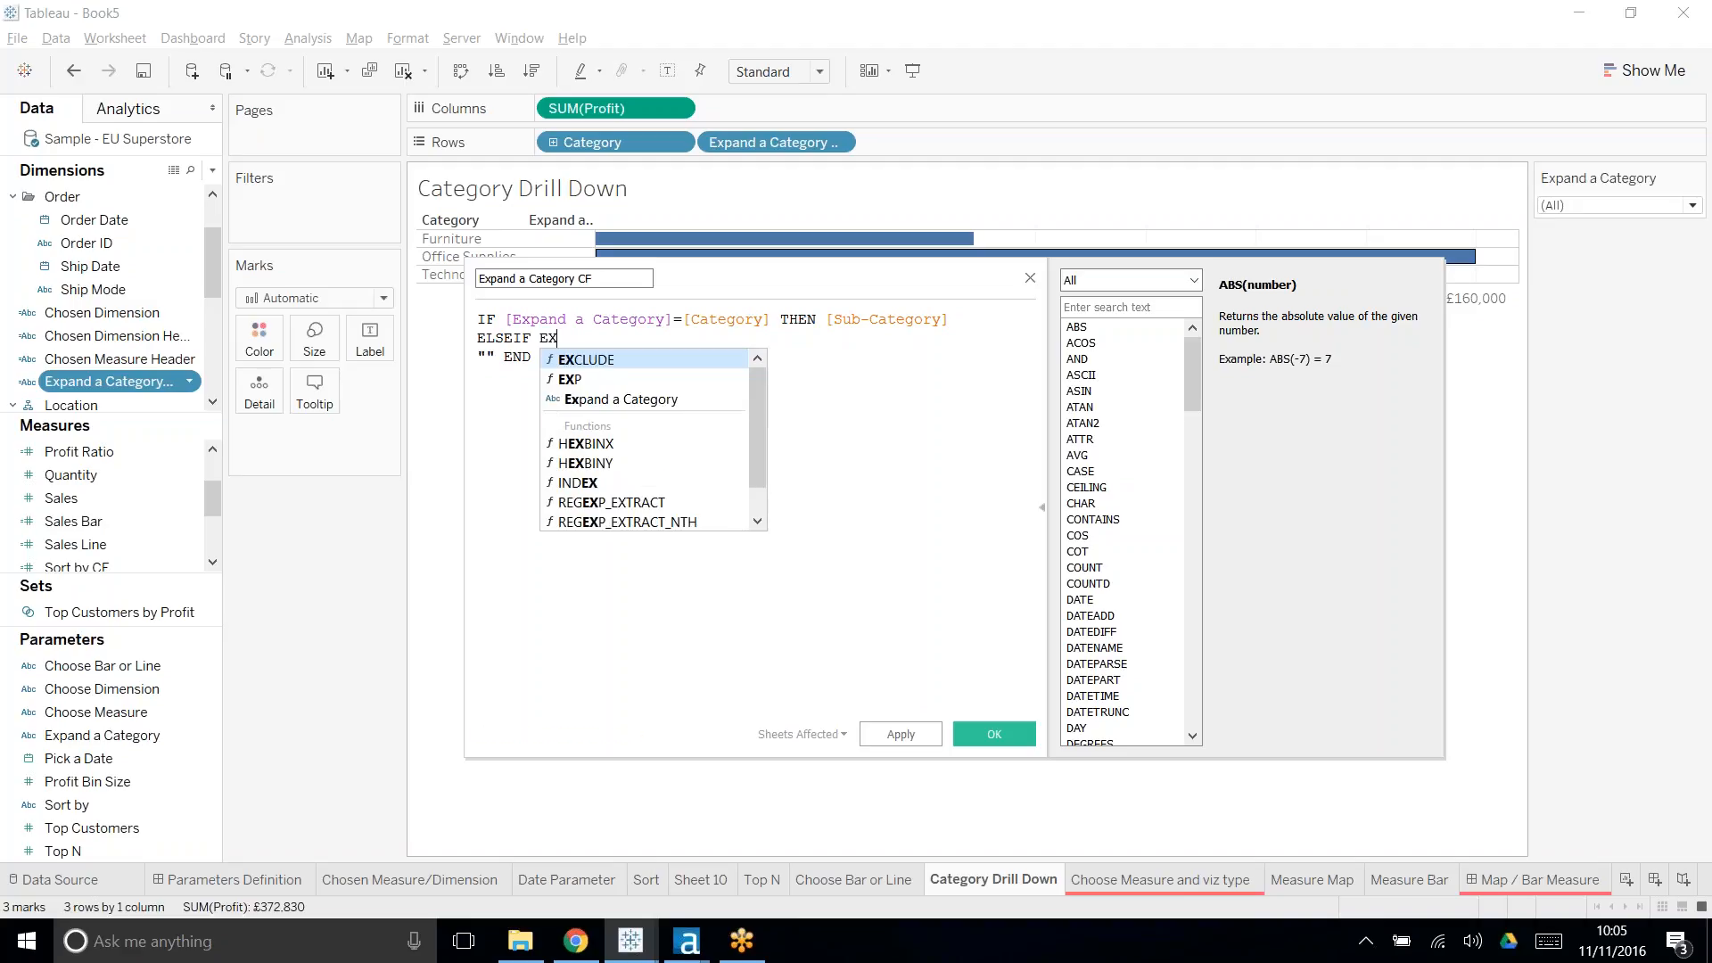
pyautogui.press('Down')
pyautogui.press('Down')
pyautogui.press('Return')
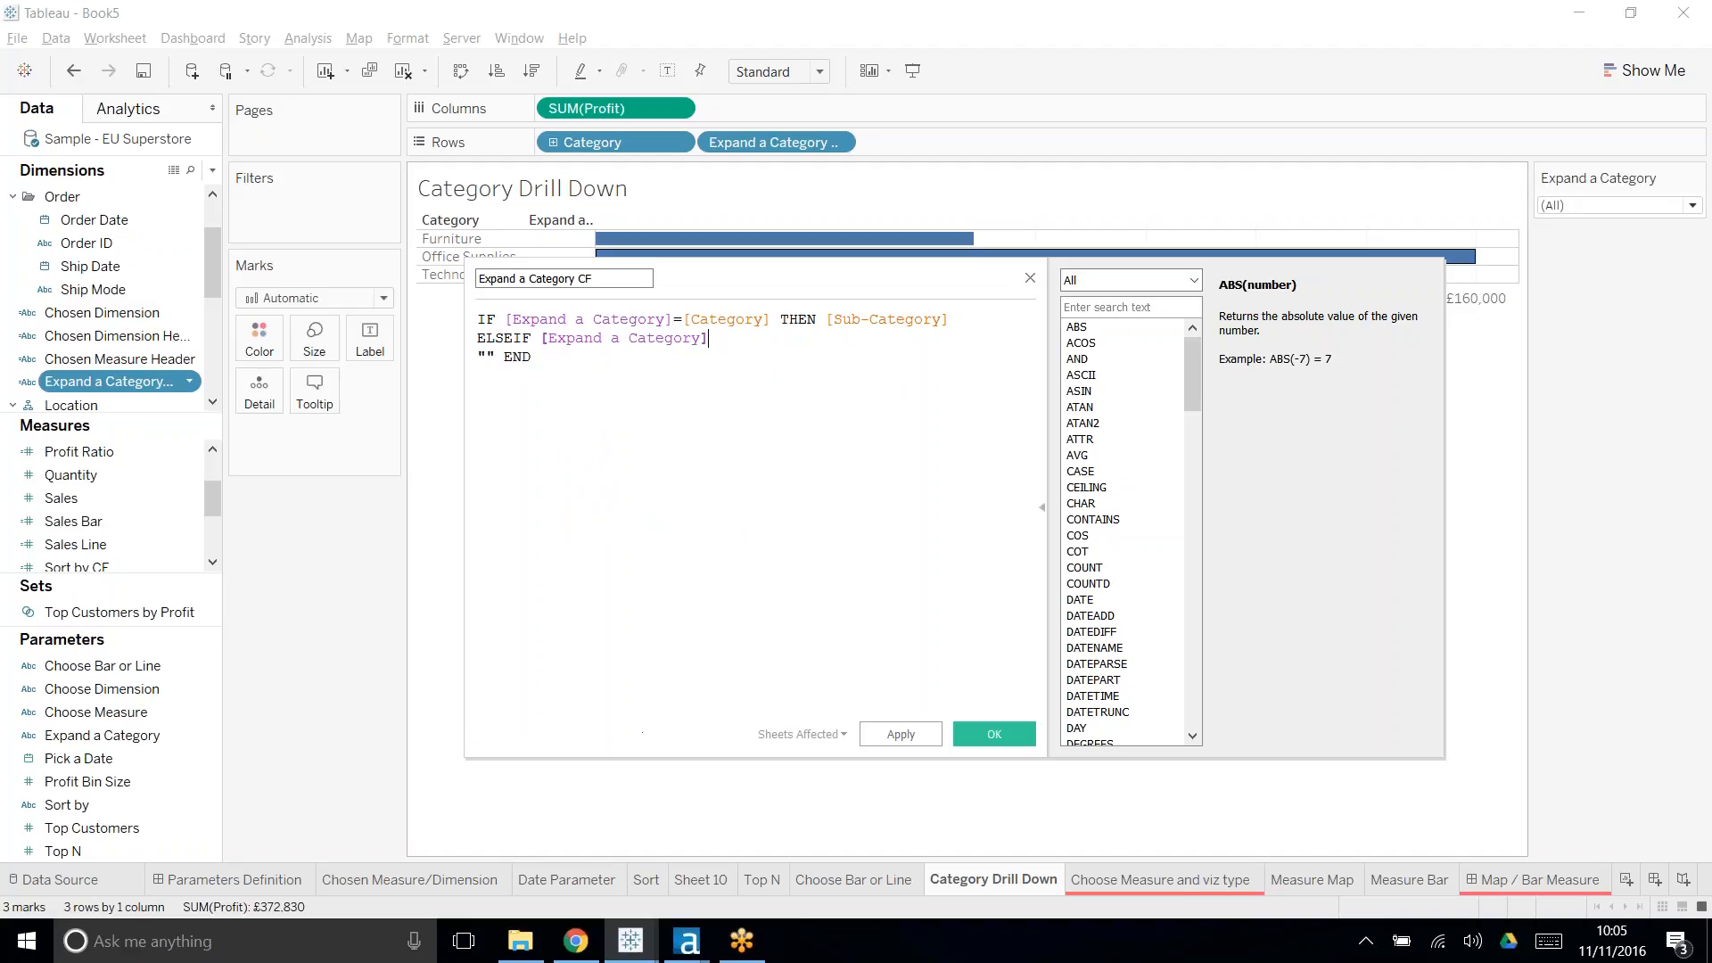
pyautogui.write("='(ALL")
pyautogui.press('BackSpace')
pyautogui.press('BackSpace')
pyautogui.write("ll)' THEN")
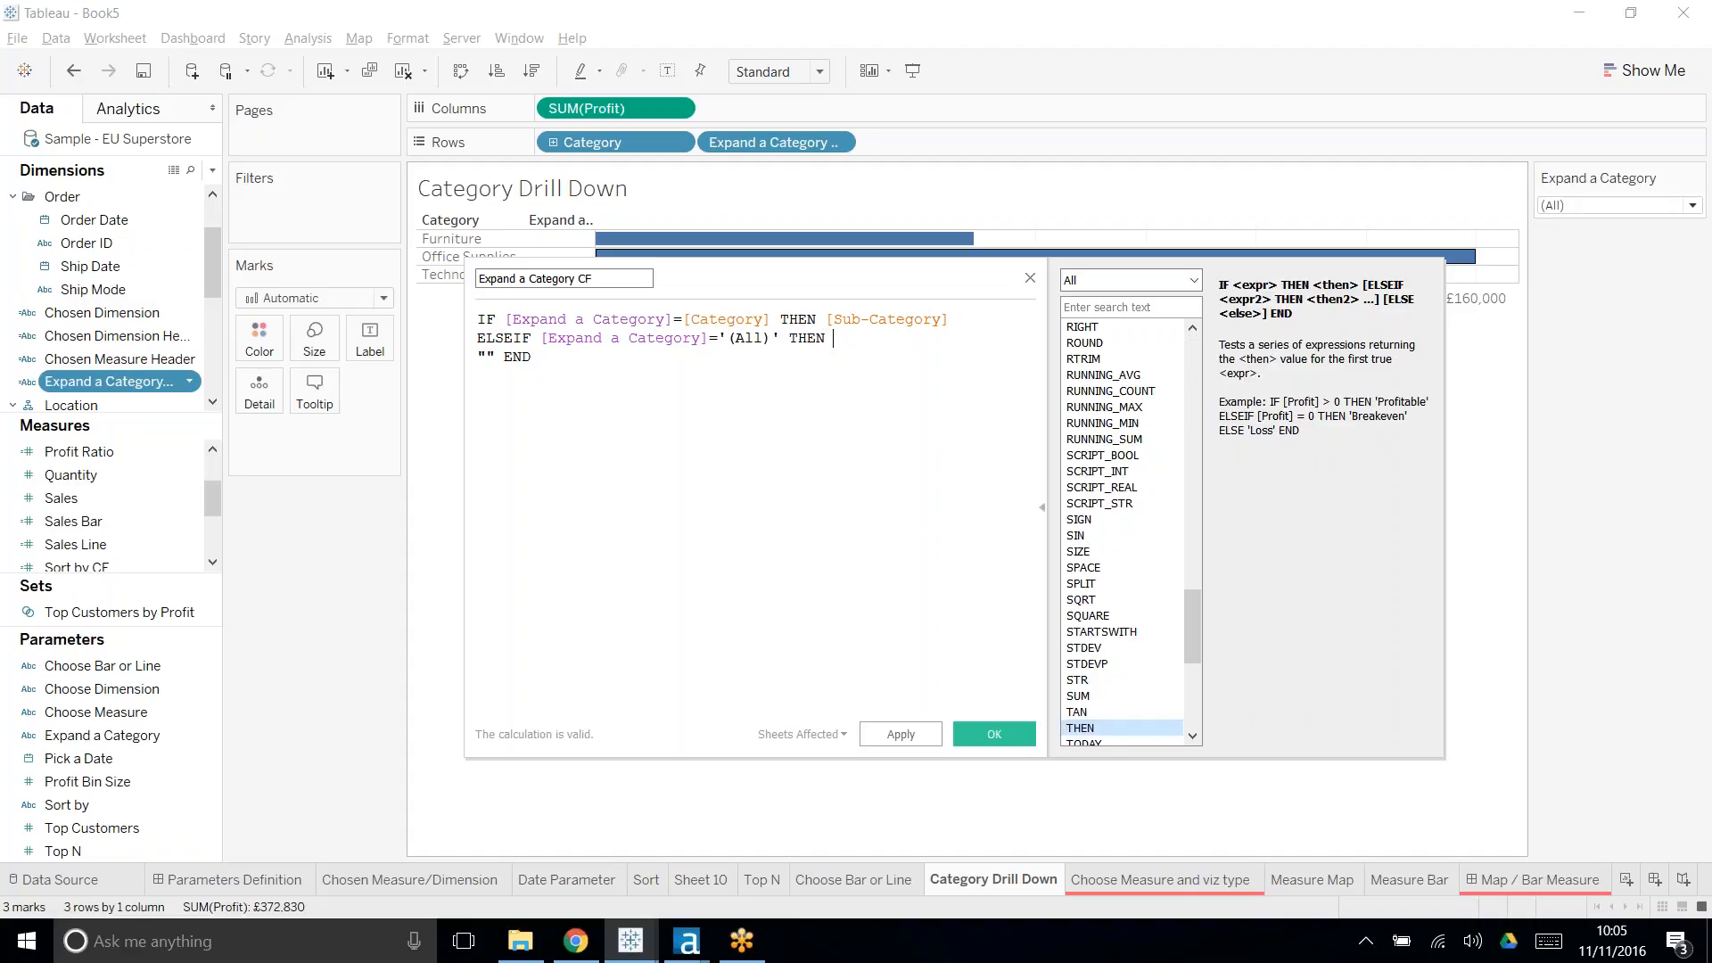
pyautogui.write(' [Sub-Category]')
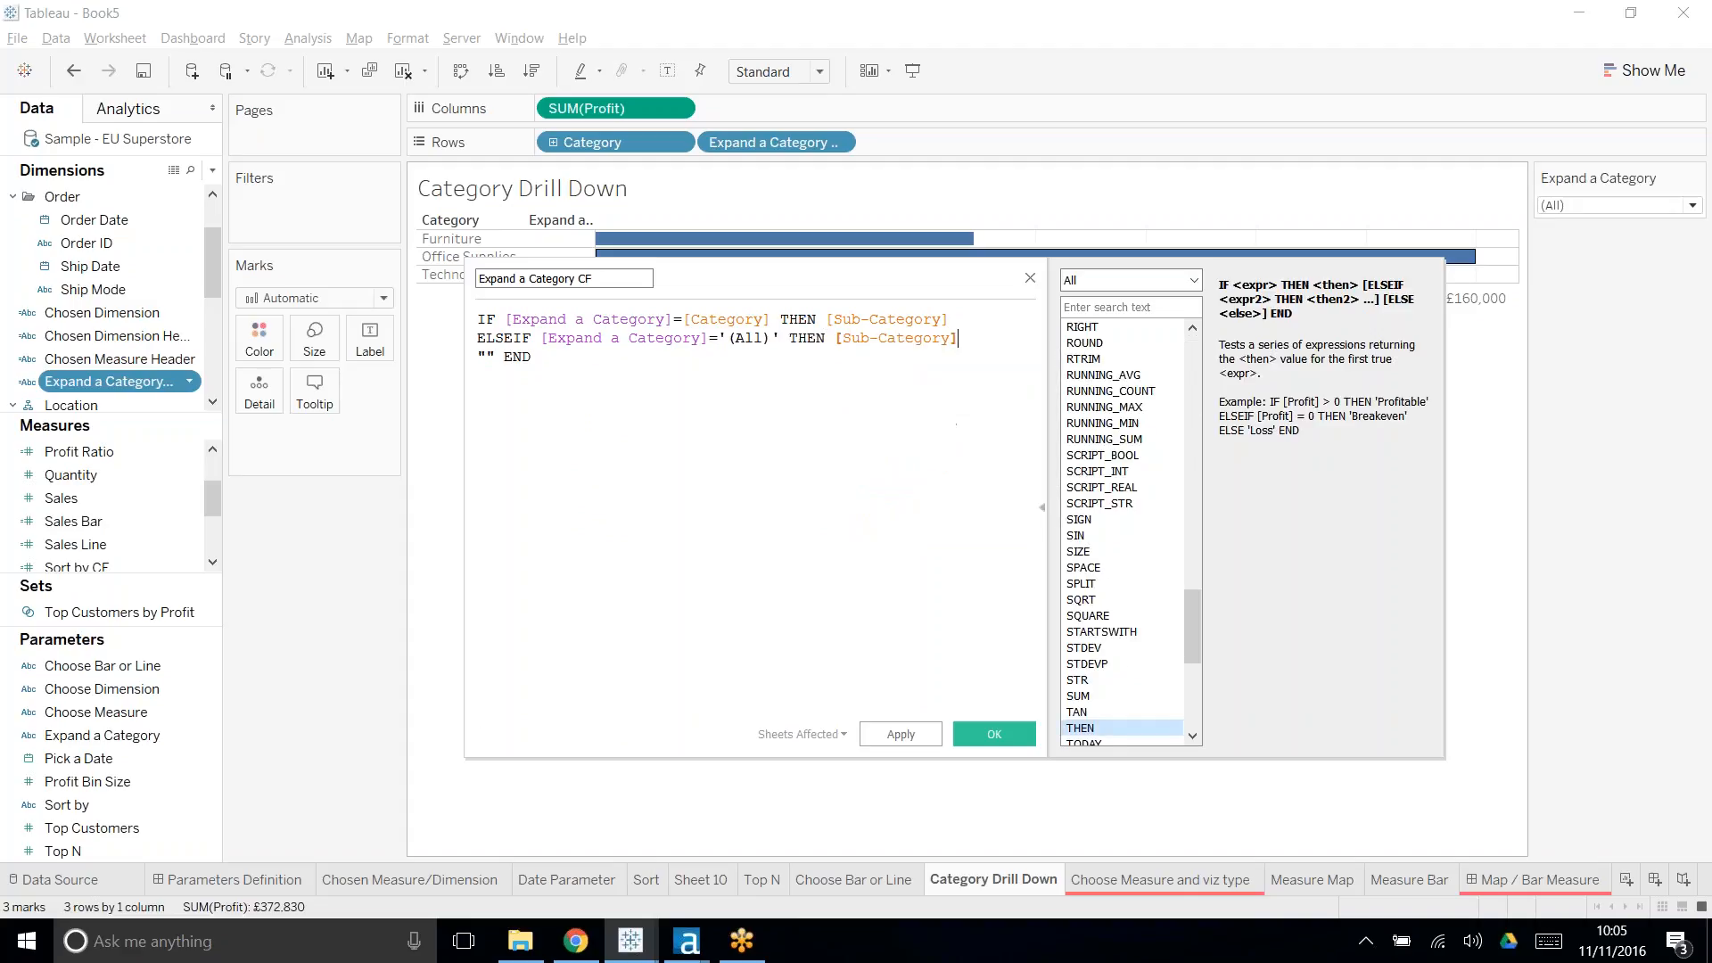
# - Finish the formula with ELSE "" END on its own line, delete the leftover "" END, and accept the calculation
pyautogui.press('Return')
pyautogui.write('ELSE')
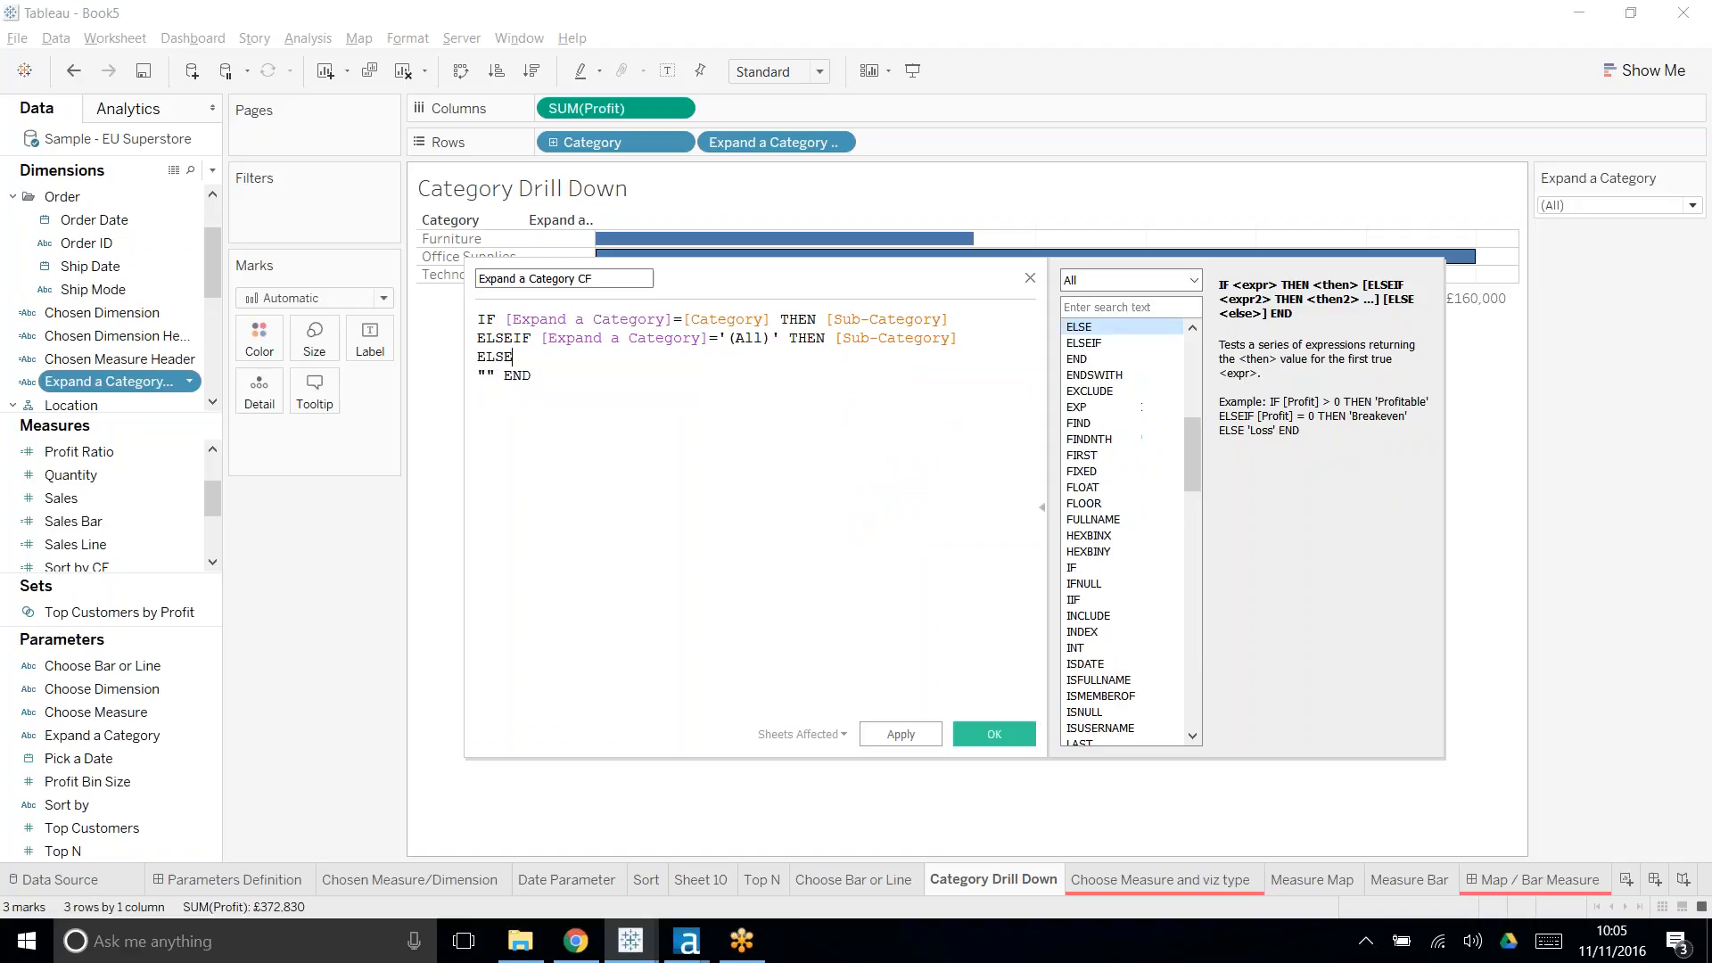
pyautogui.write(' "" END')
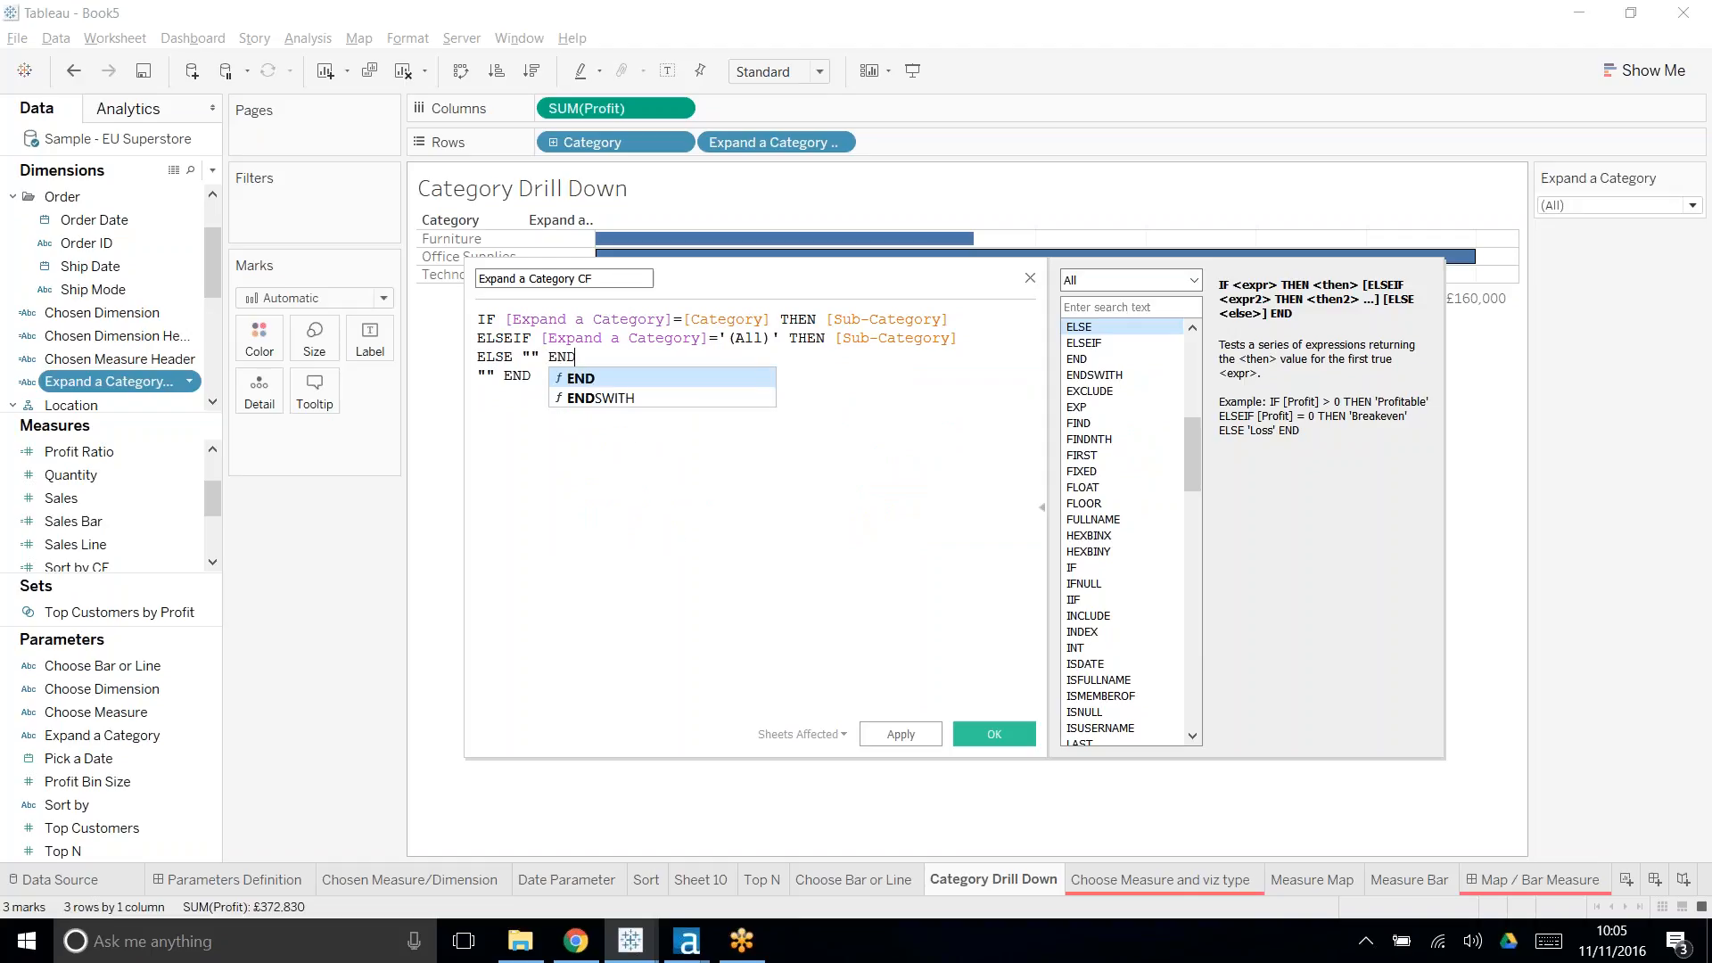
pyautogui.press('Down')
pyautogui.hotkey('shift', 'Home')
pyautogui.hotkey('shift', 'Left')
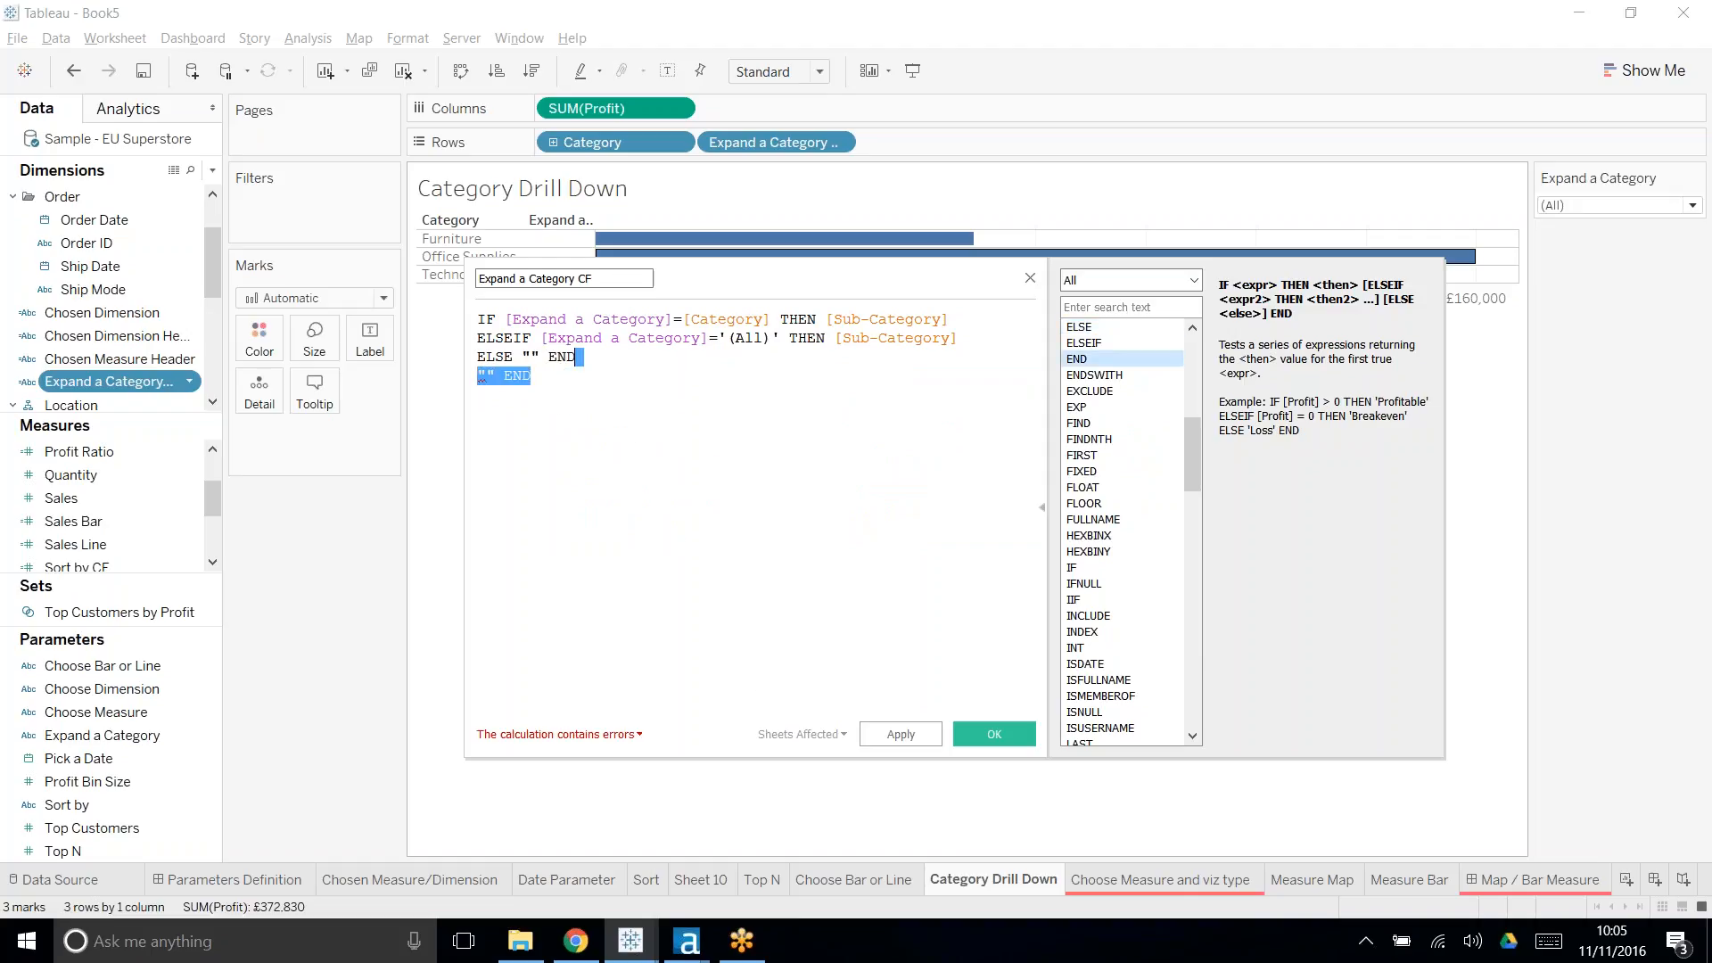
pyautogui.press('BackSpace')
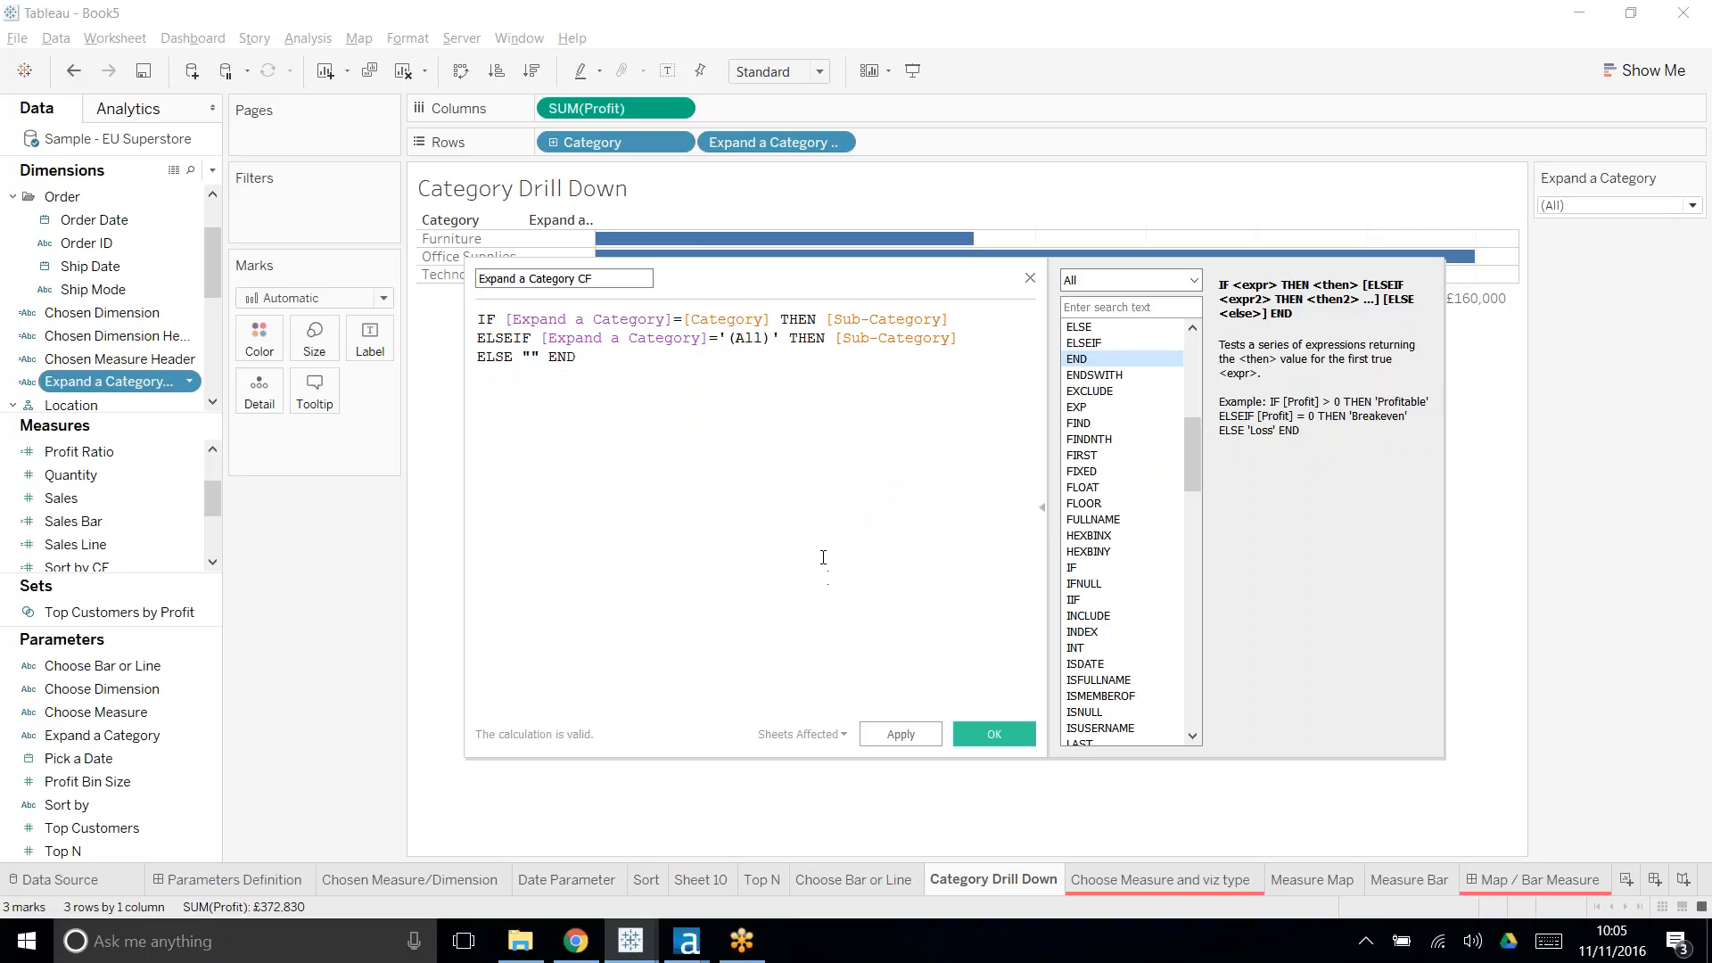
pyautogui.click(996, 735)
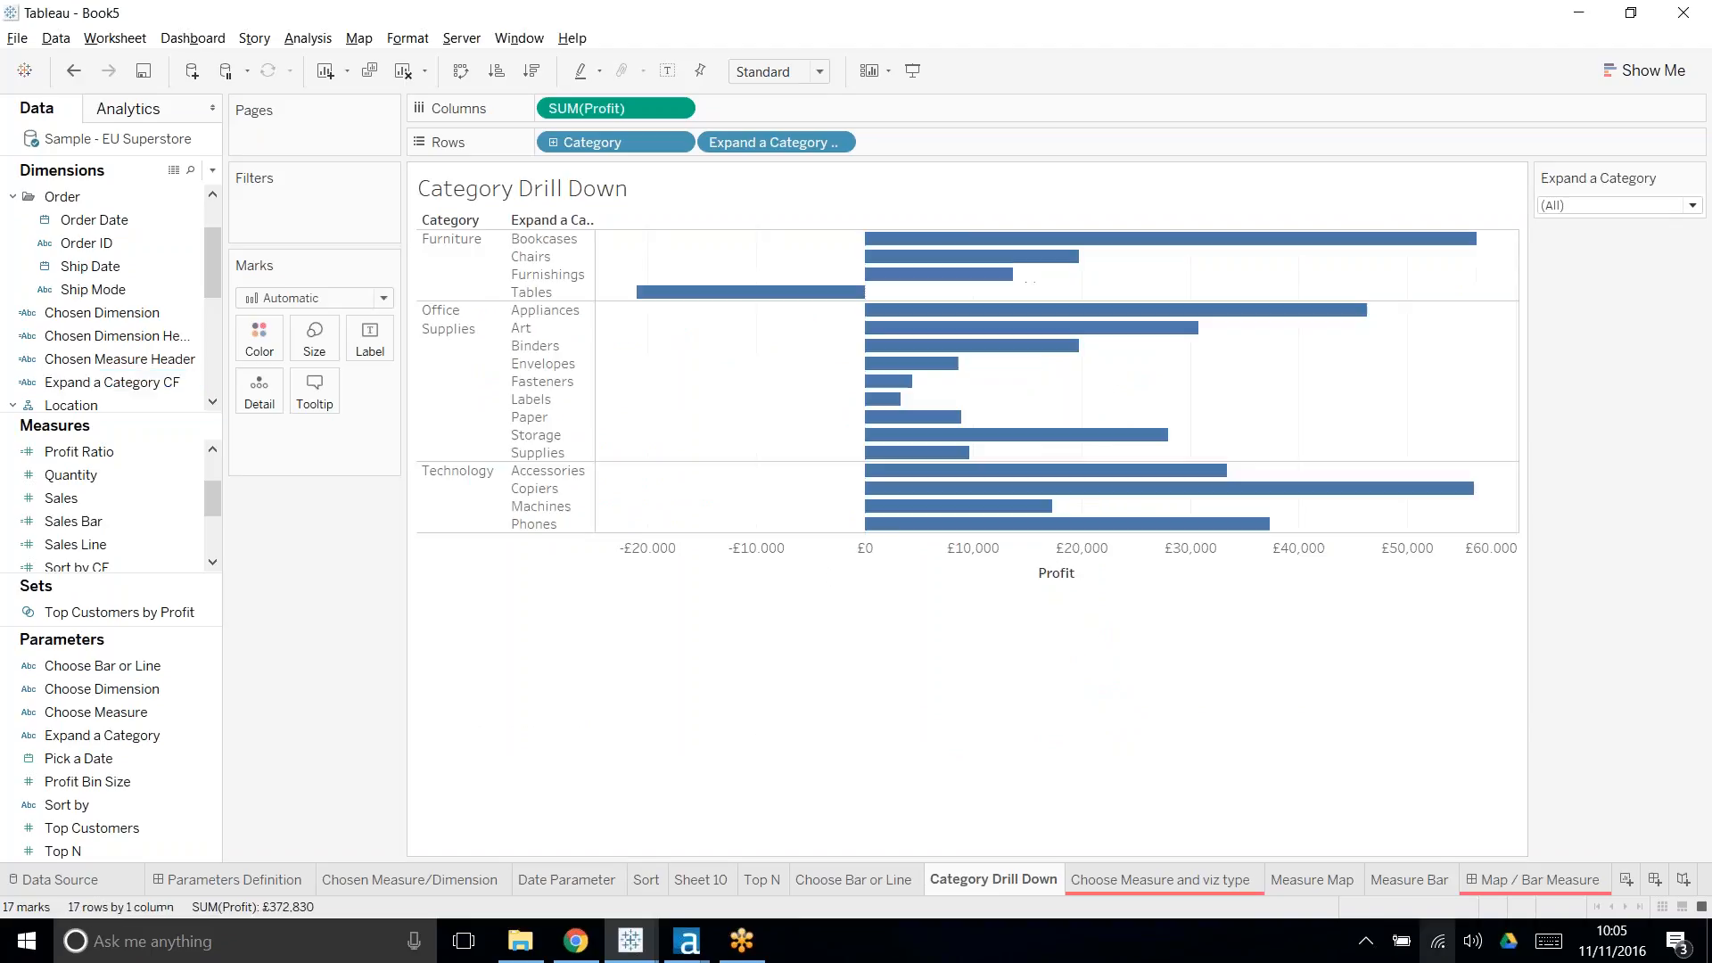
# - Test the Expand a Category parameter with (None), Office Supplies and (All), and leave it set to (None)
pyautogui.click(1619, 207)
pyautogui.click(1587, 245)
pyautogui.click(1691, 206)
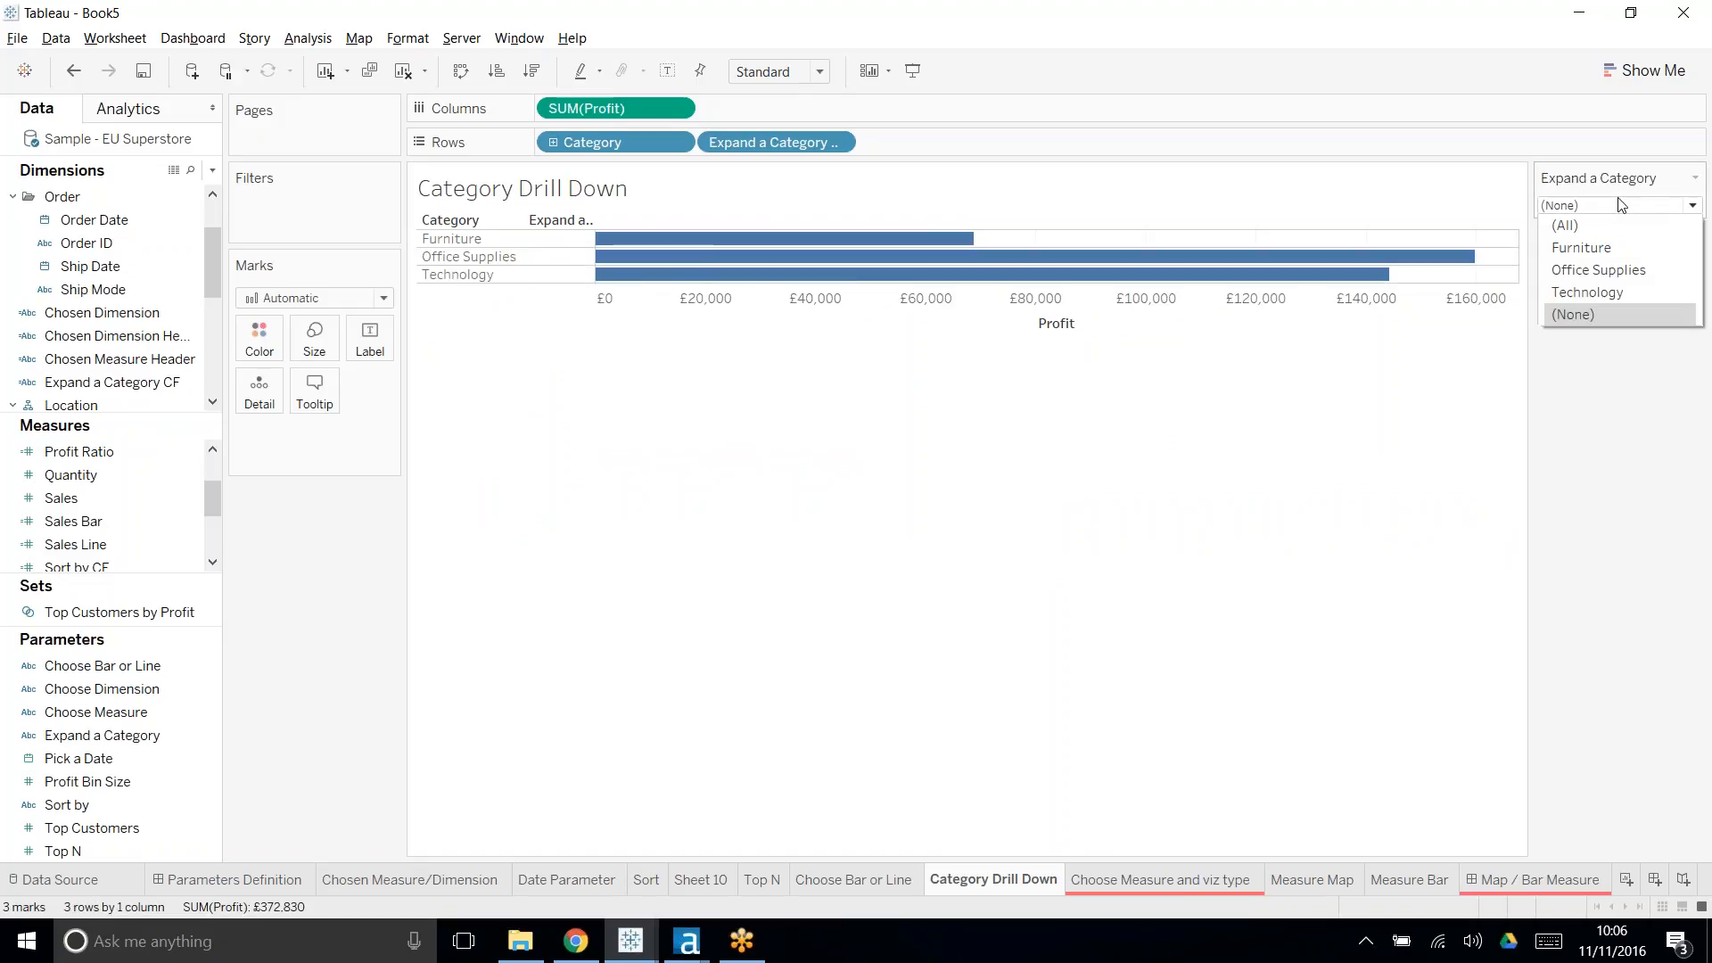
pyautogui.click(1596, 269)
pyautogui.click(1691, 206)
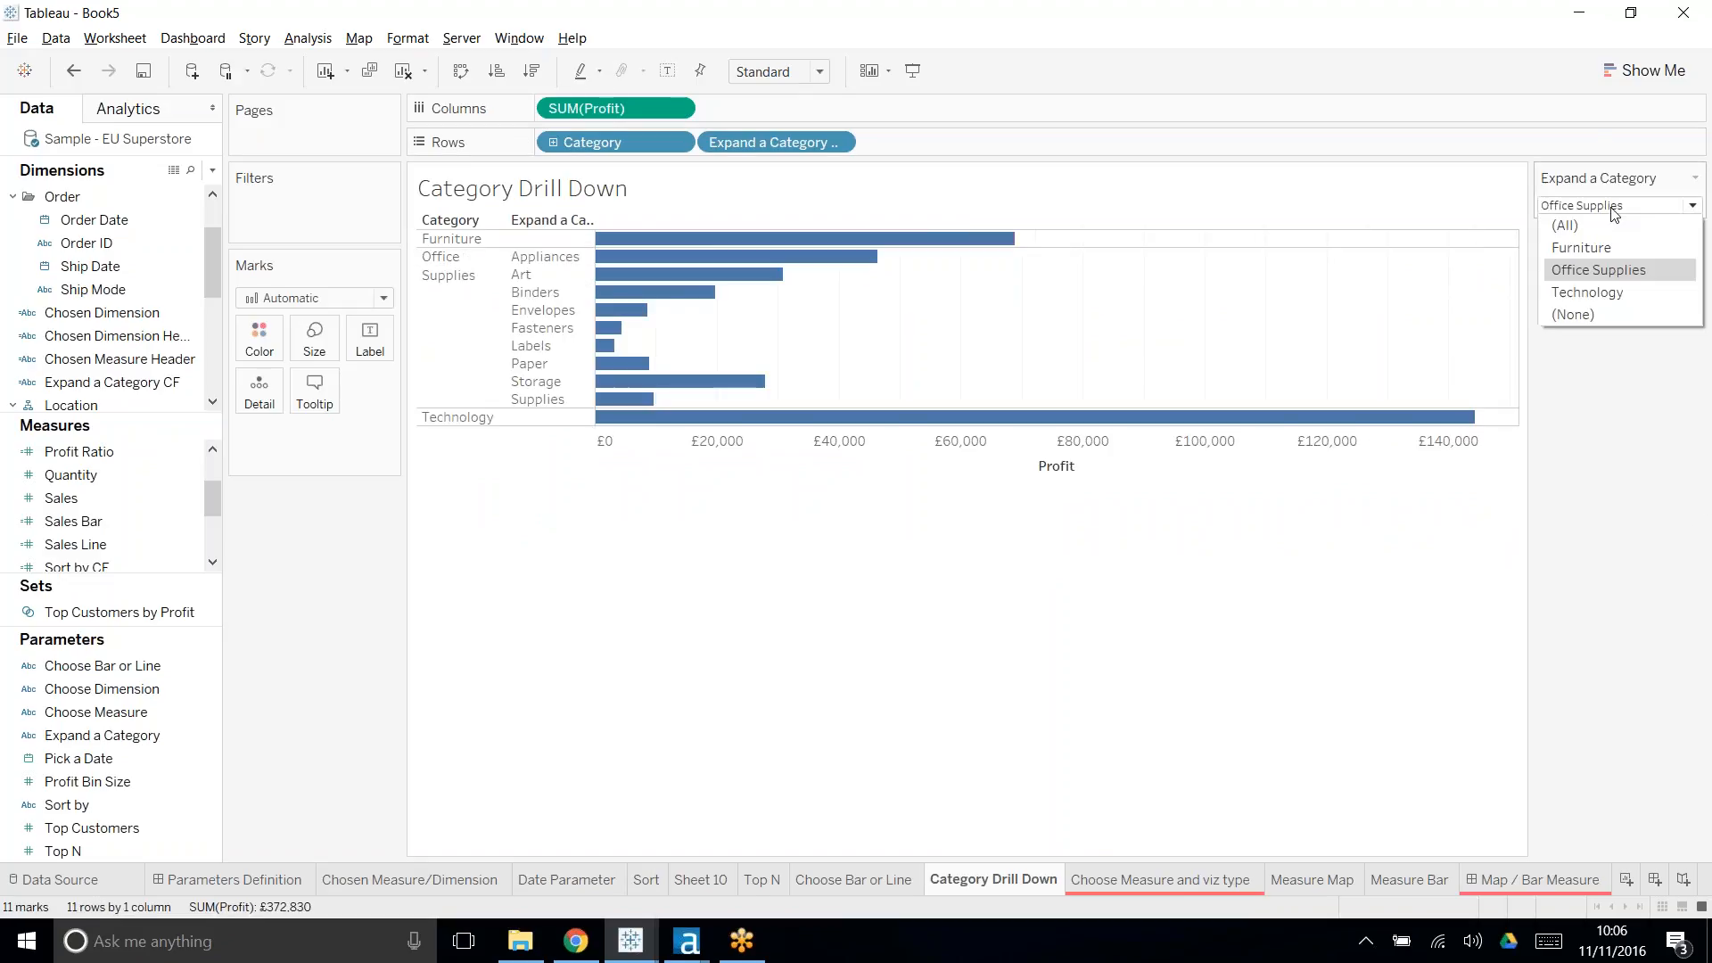
pyautogui.click(1578, 219)
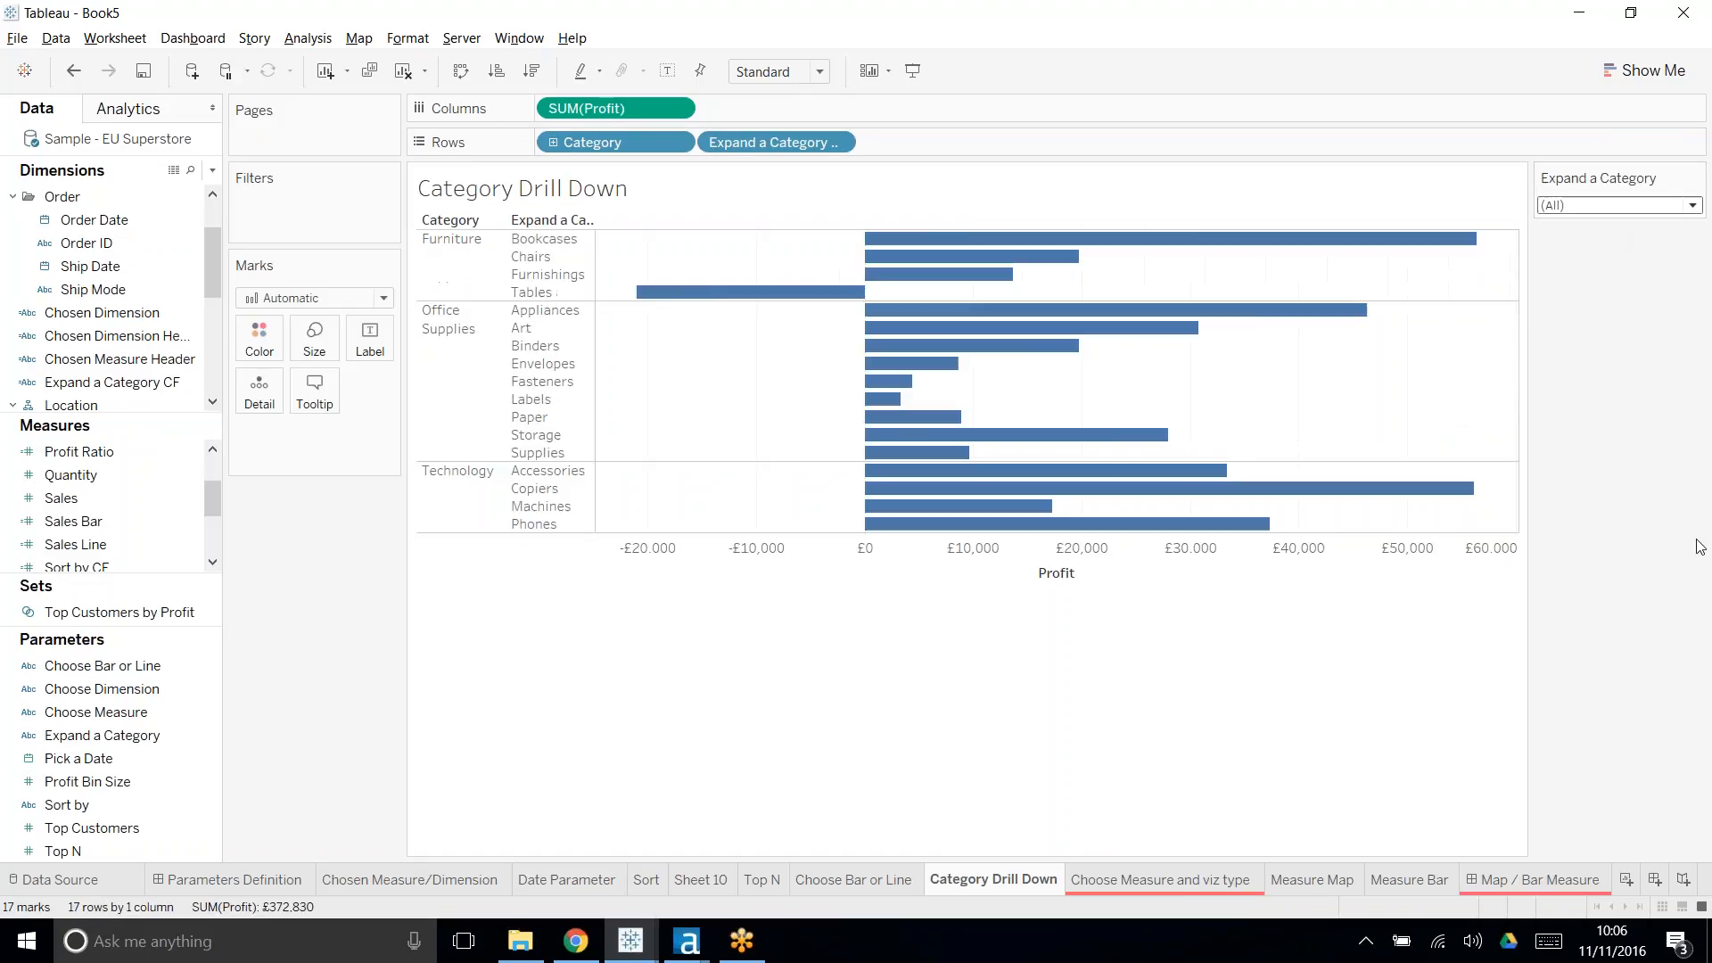
pyautogui.click(1618, 206)
pyautogui.click(1574, 315)
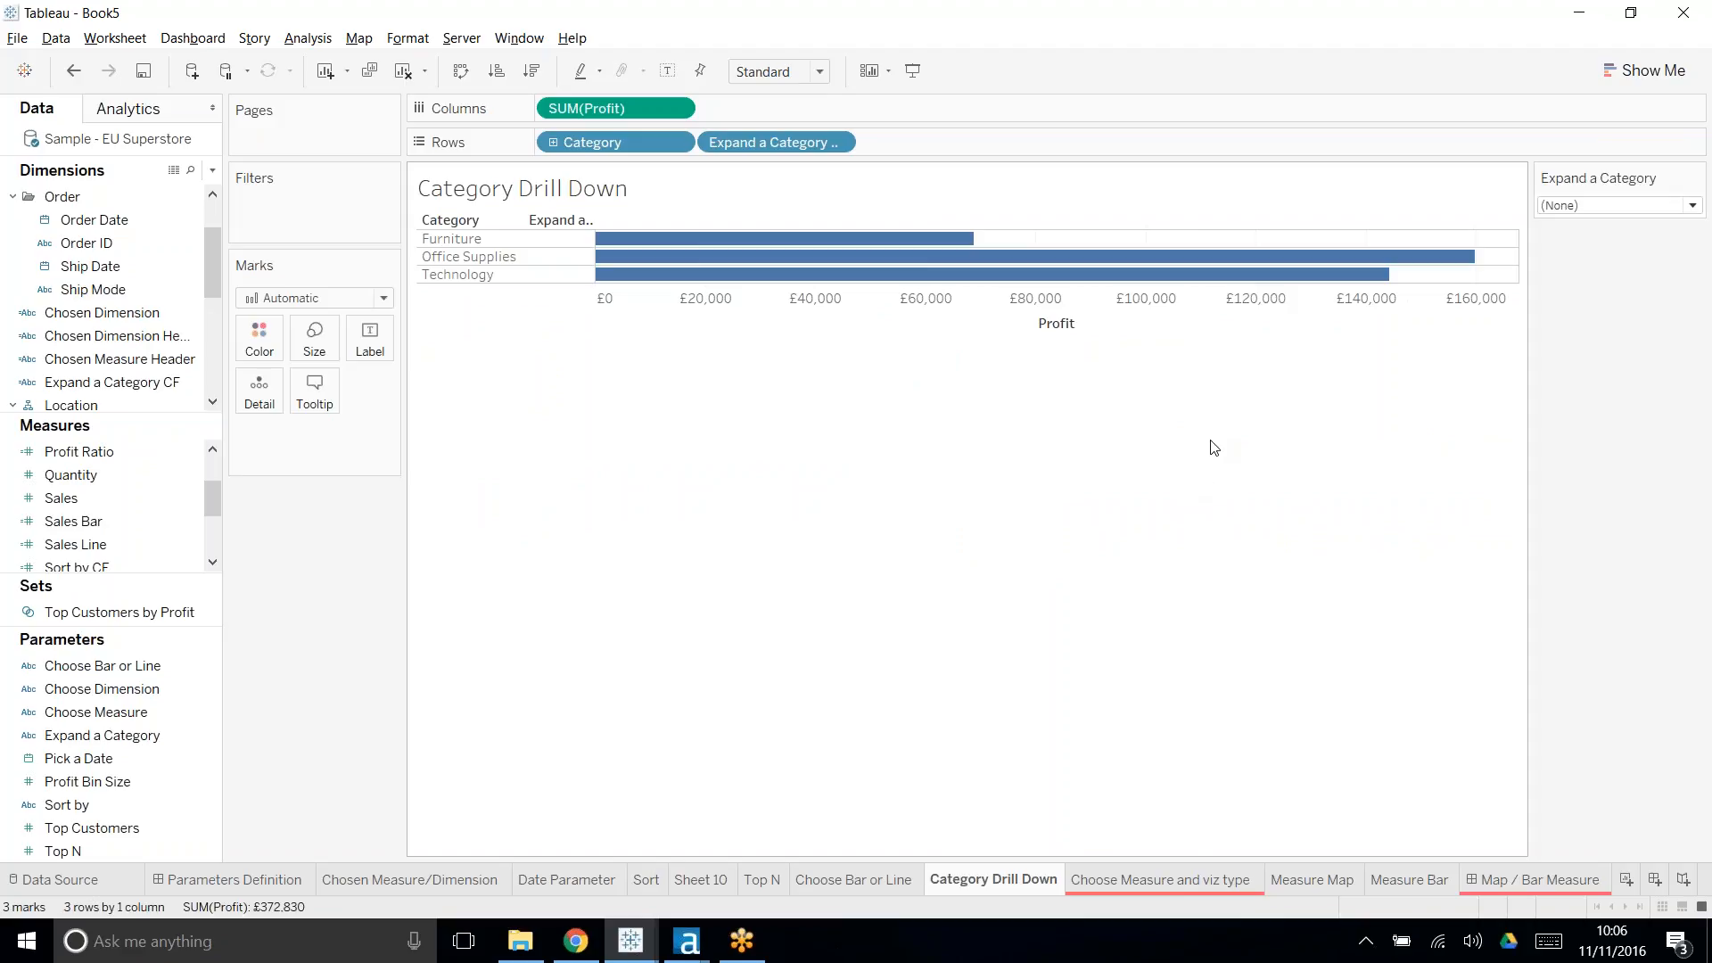
# - Switch to Airtame and start sharing the screen to DS TV, entering the connection code shown on the TV
pyautogui.click(1365, 940)
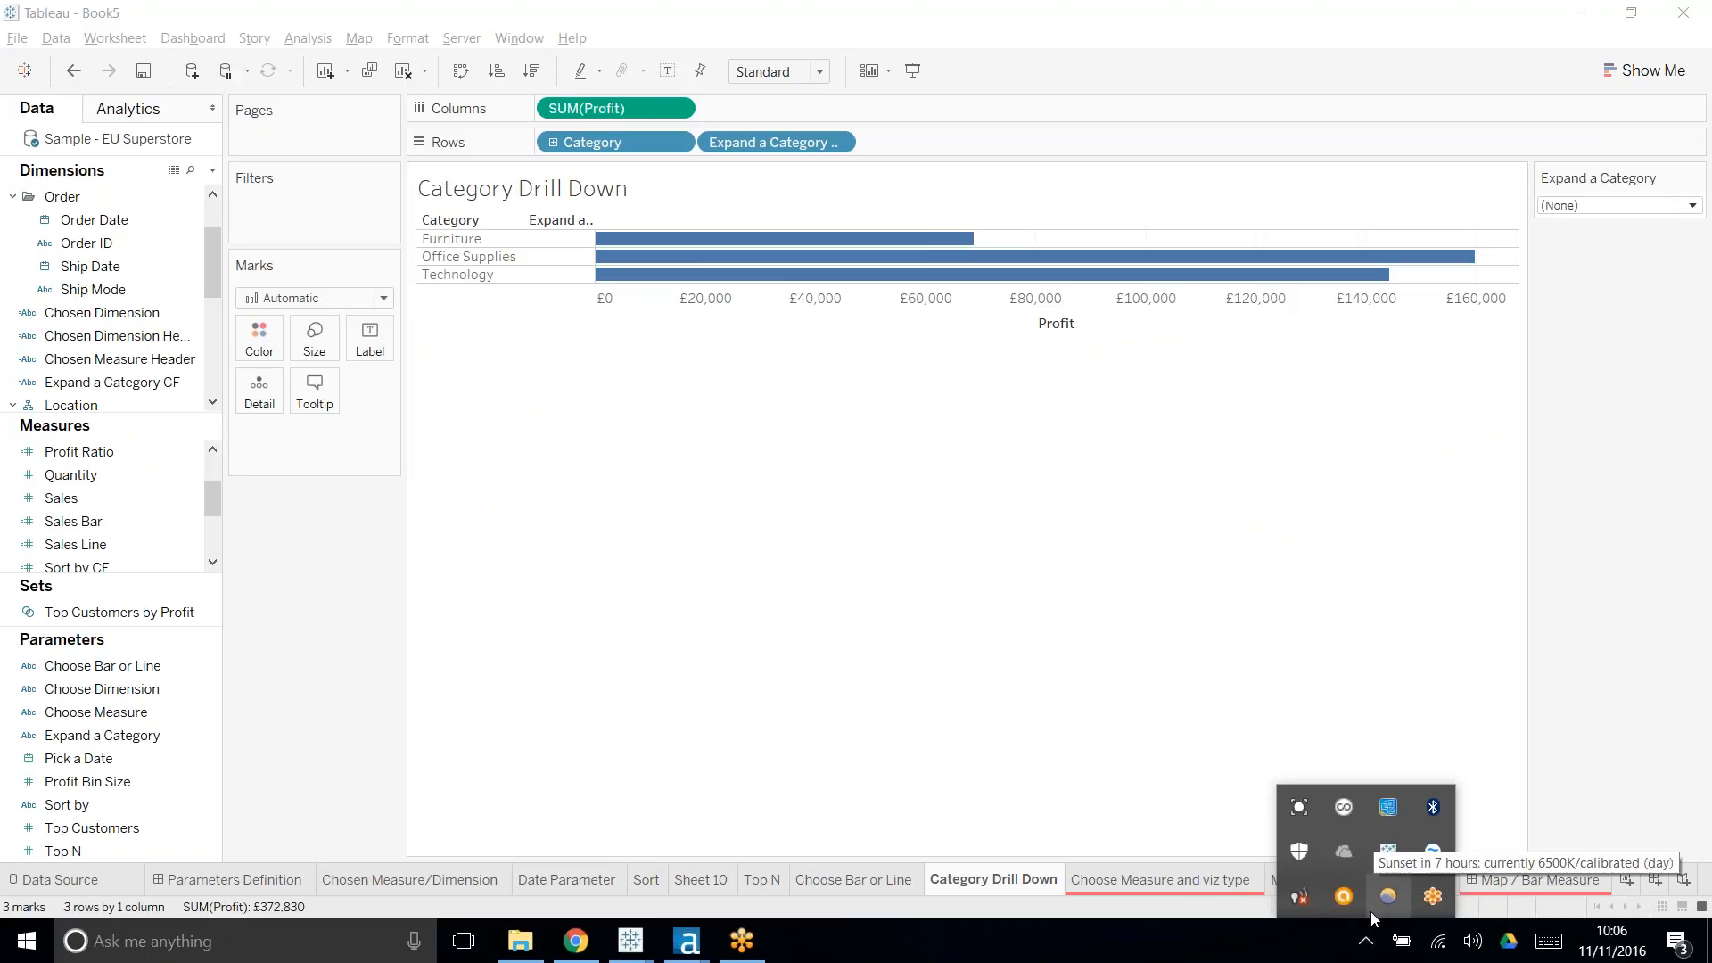
pyautogui.click(1433, 854)
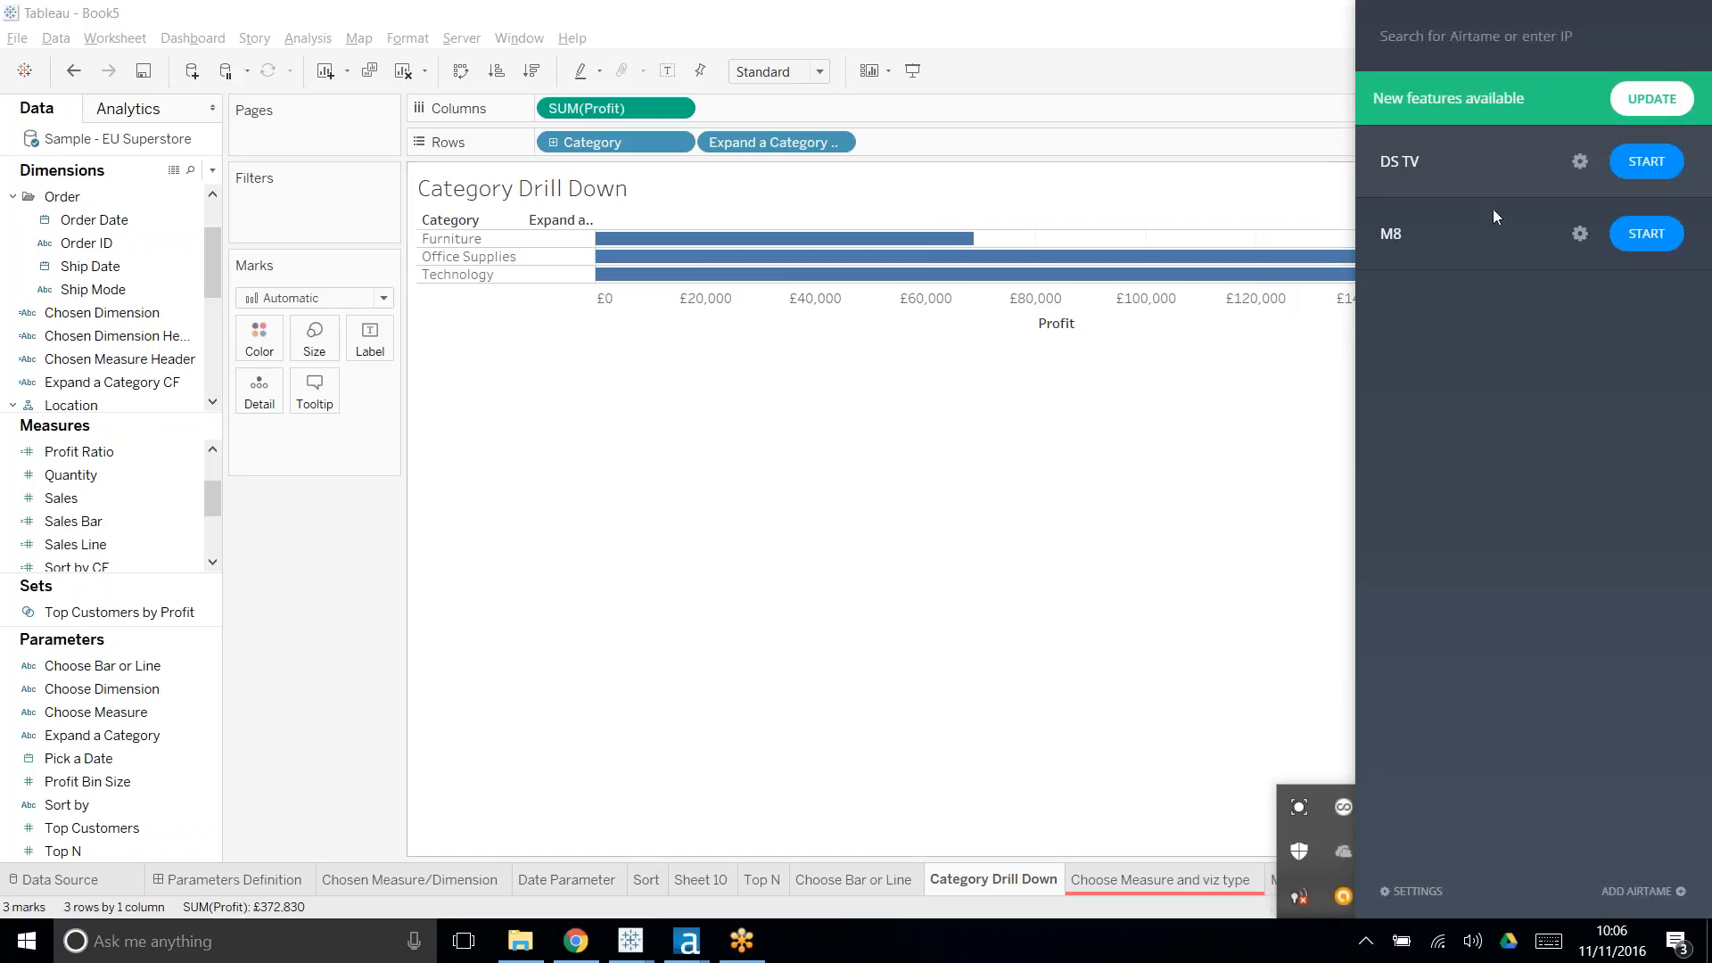
pyautogui.click(1660, 167)
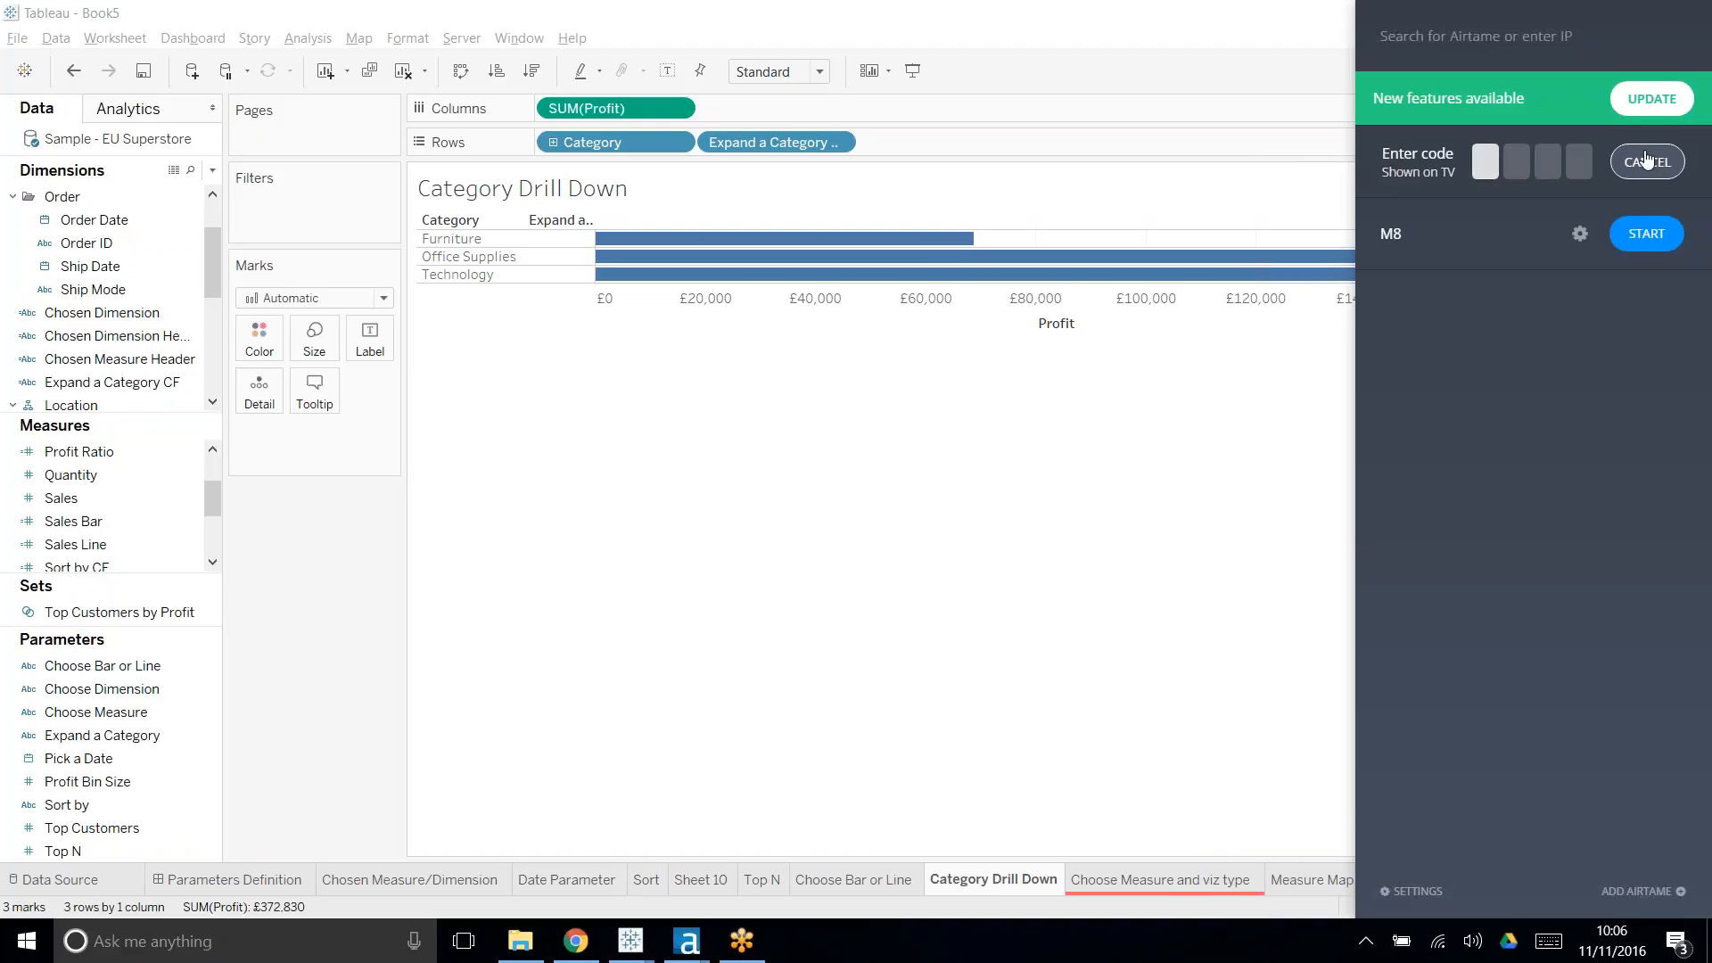
pyautogui.write('8110')
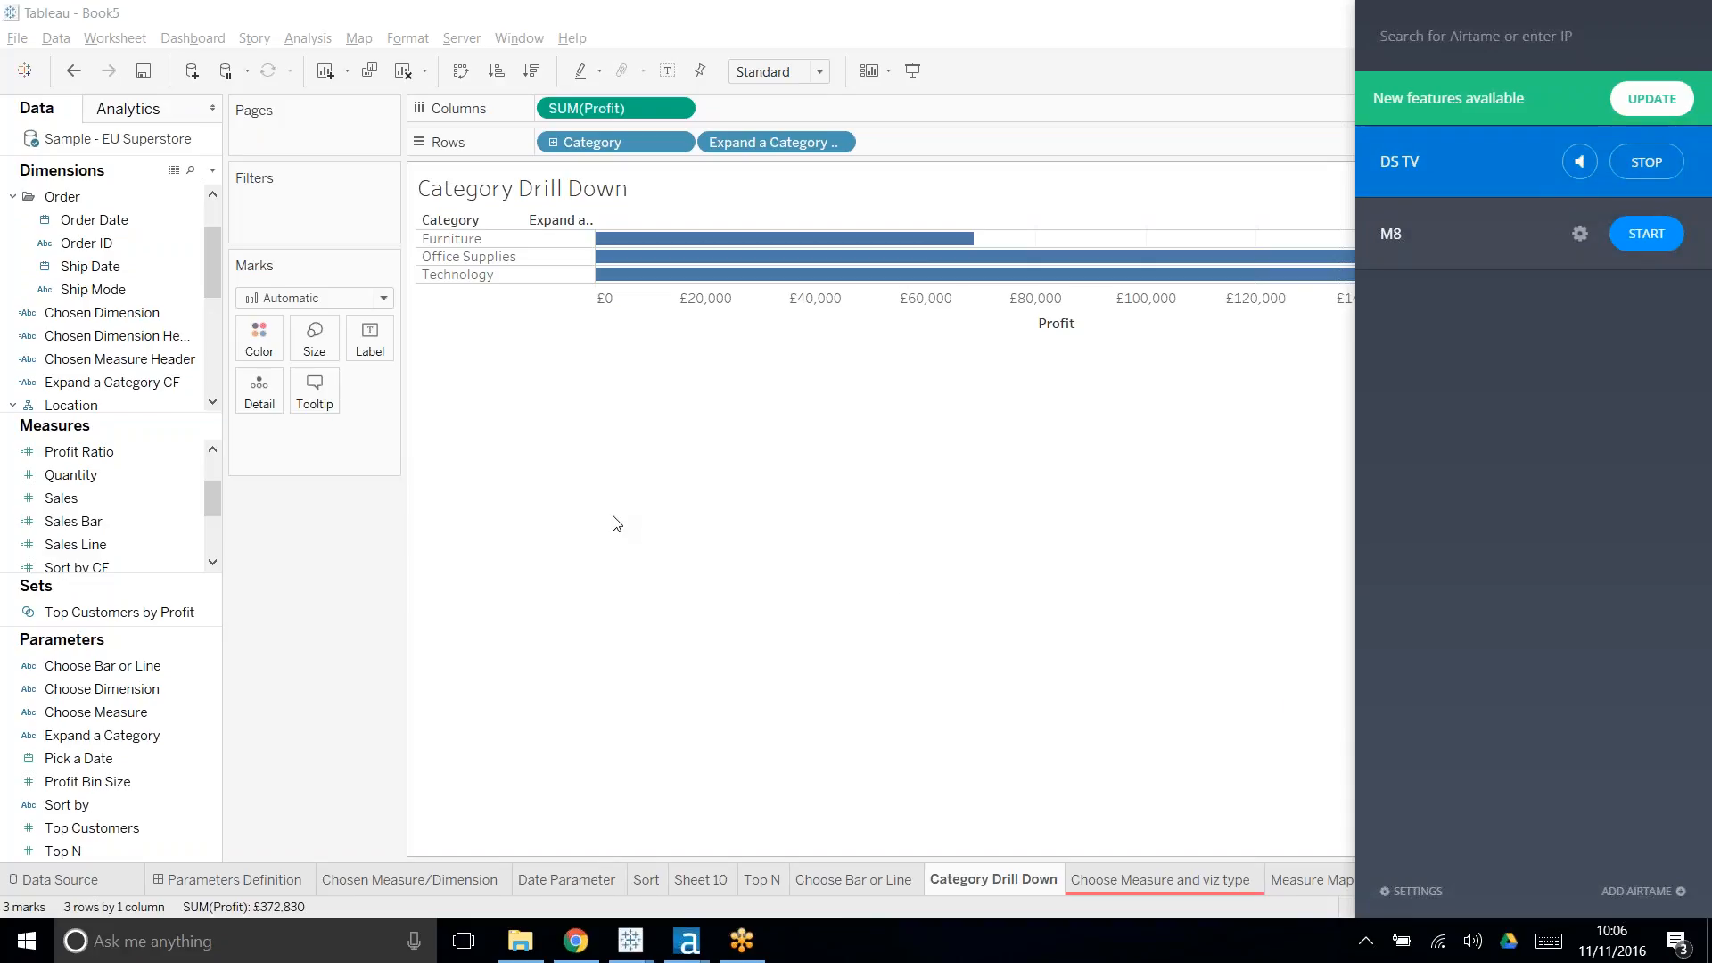
pyautogui.click(679, 511)
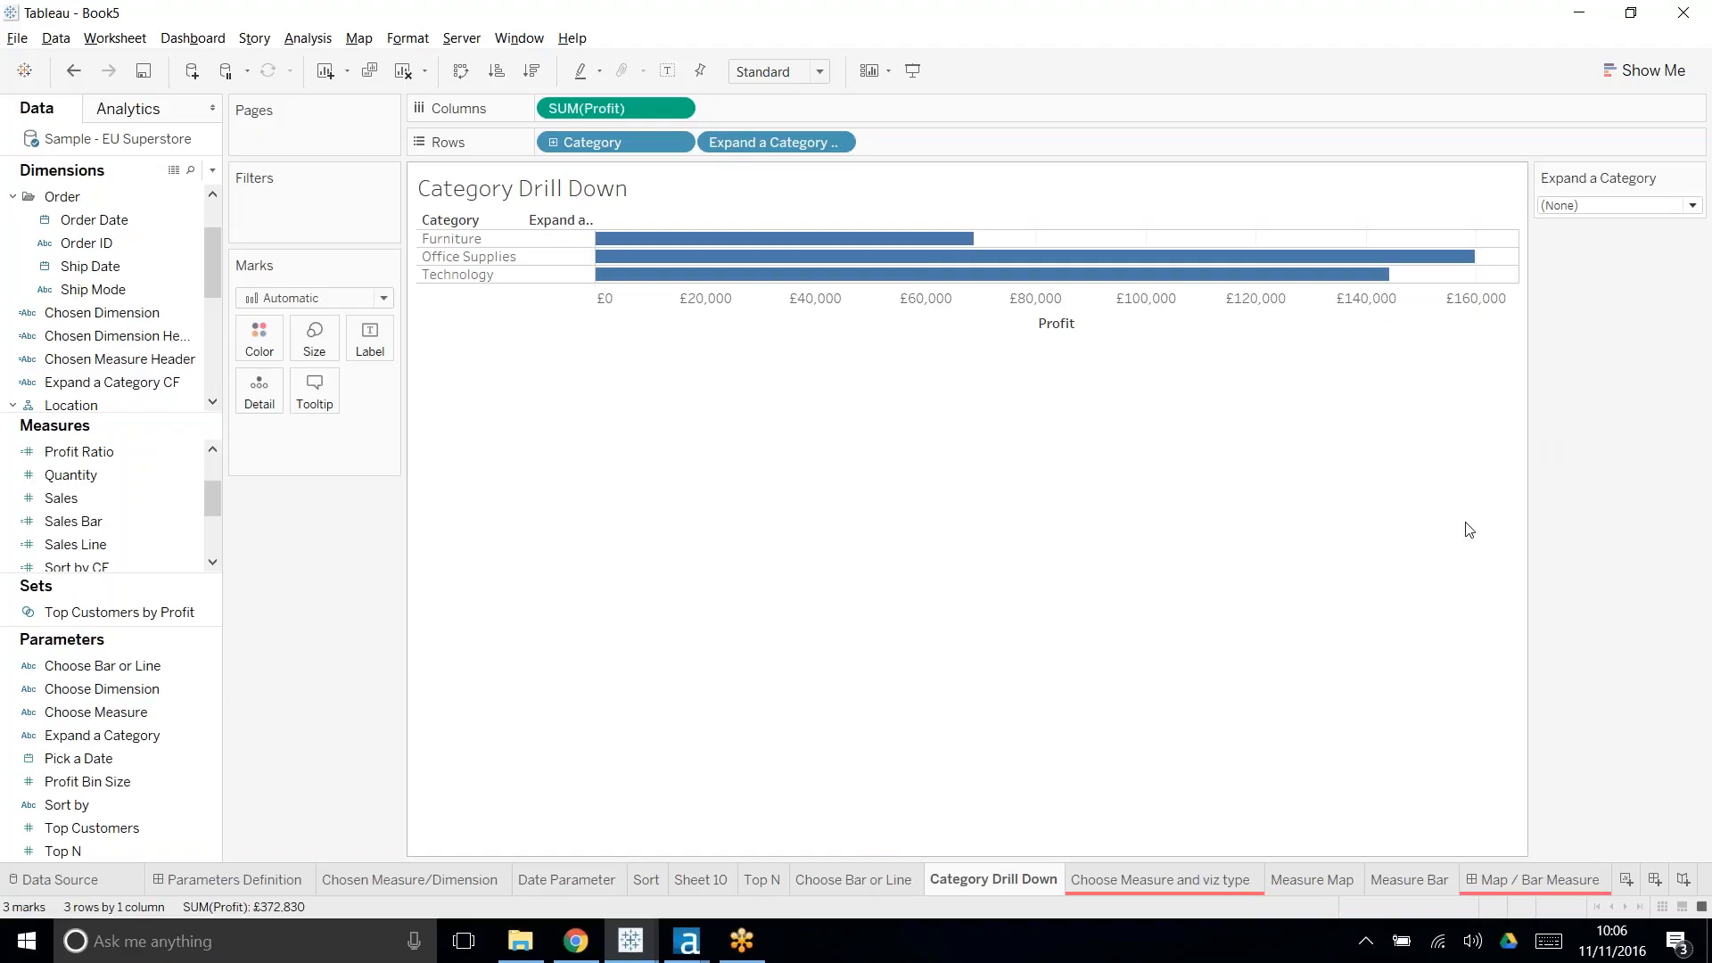
# - Open the Choose Measure and viz type sheet in Book5, and open the same-named sheet in the Parameter Class workbook
pyautogui.click(1136, 881)
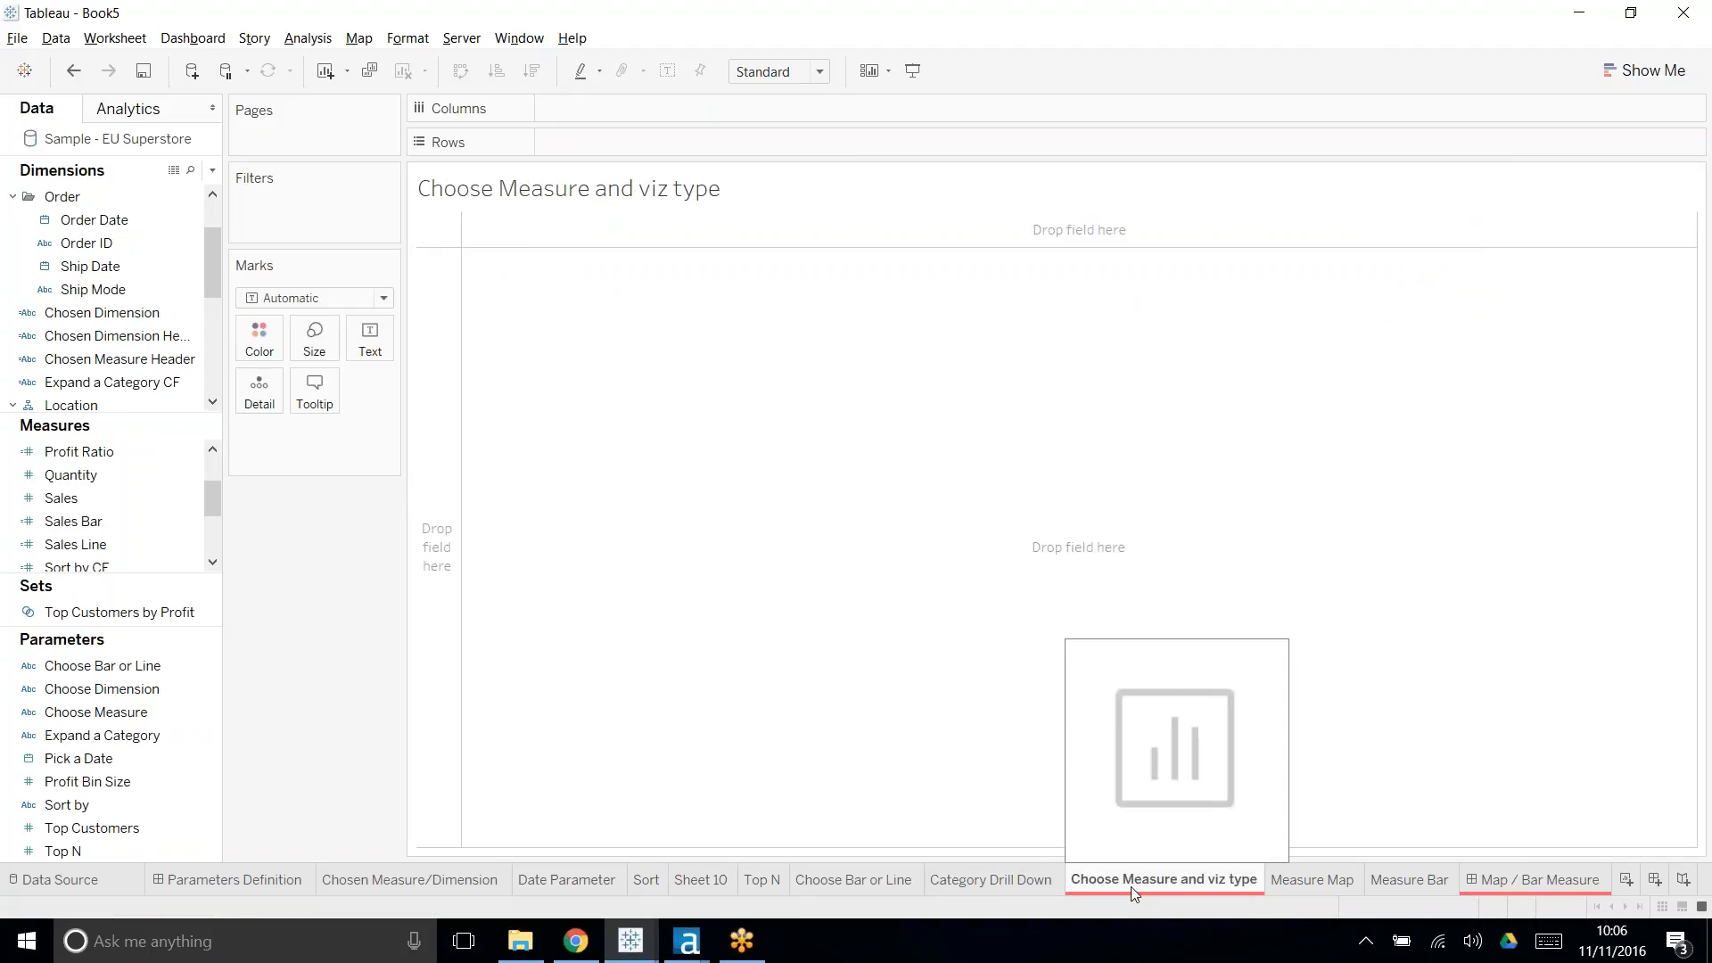
pyautogui.hotkey('alt', 'Tab')
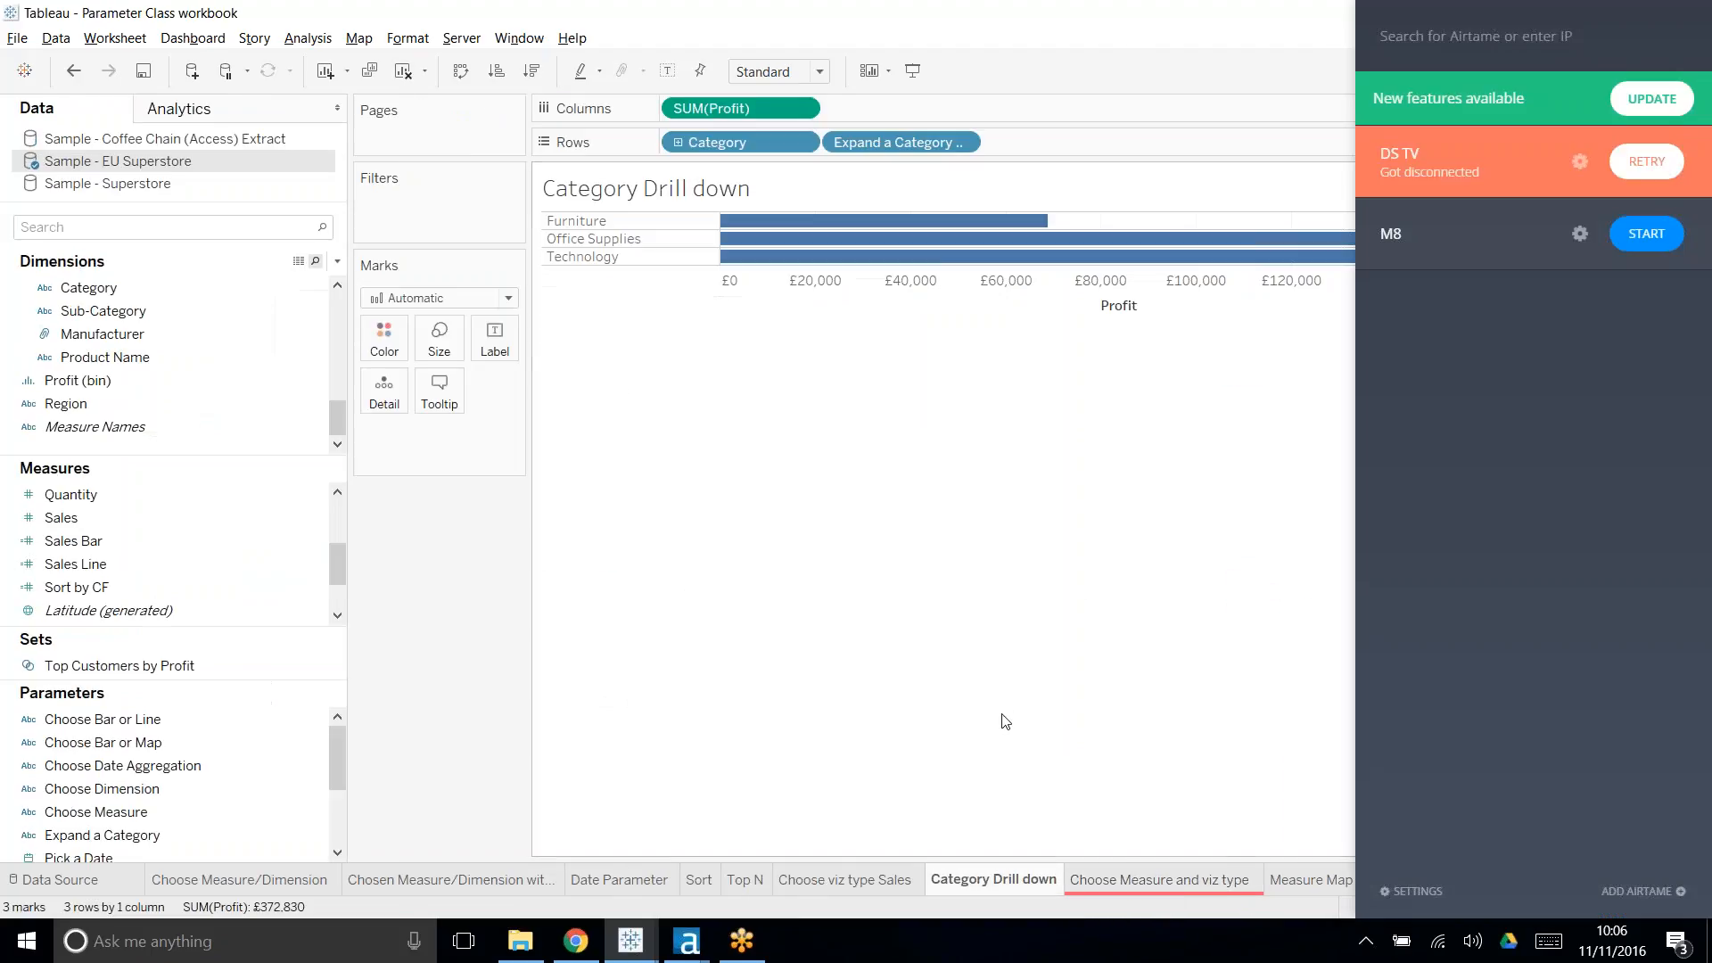
pyautogui.click(1217, 875)
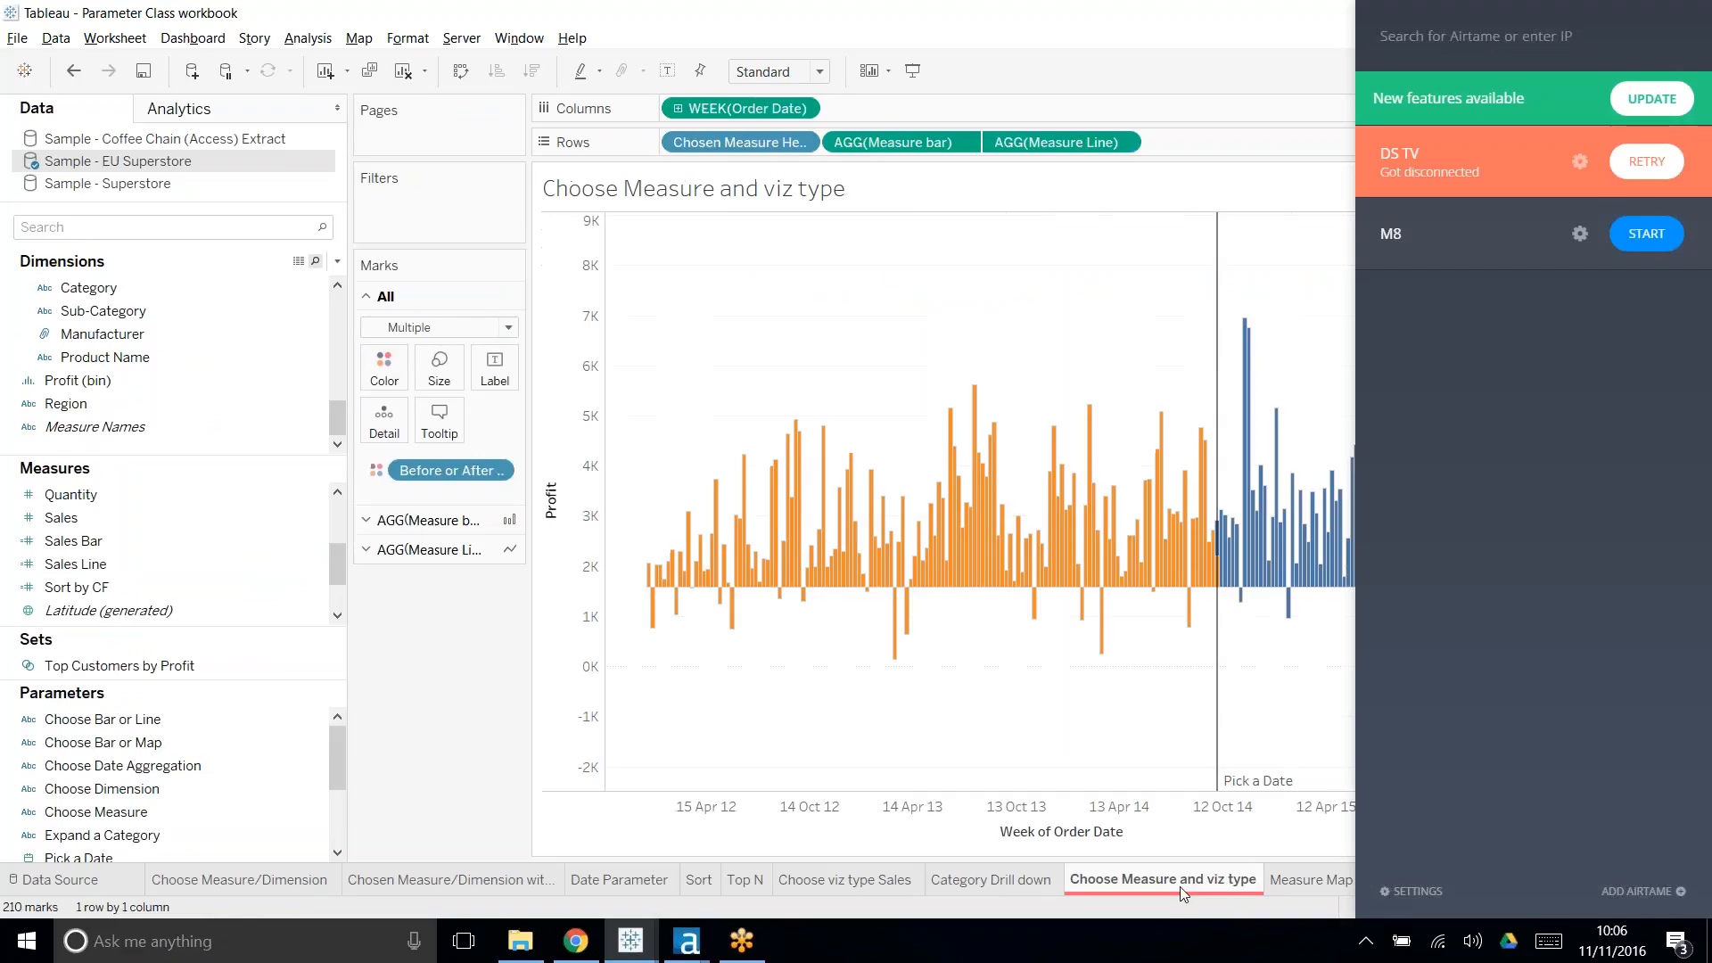
# - Try to reconnect the Airtame screen sharing to DS TV
pyautogui.click(1656, 280)
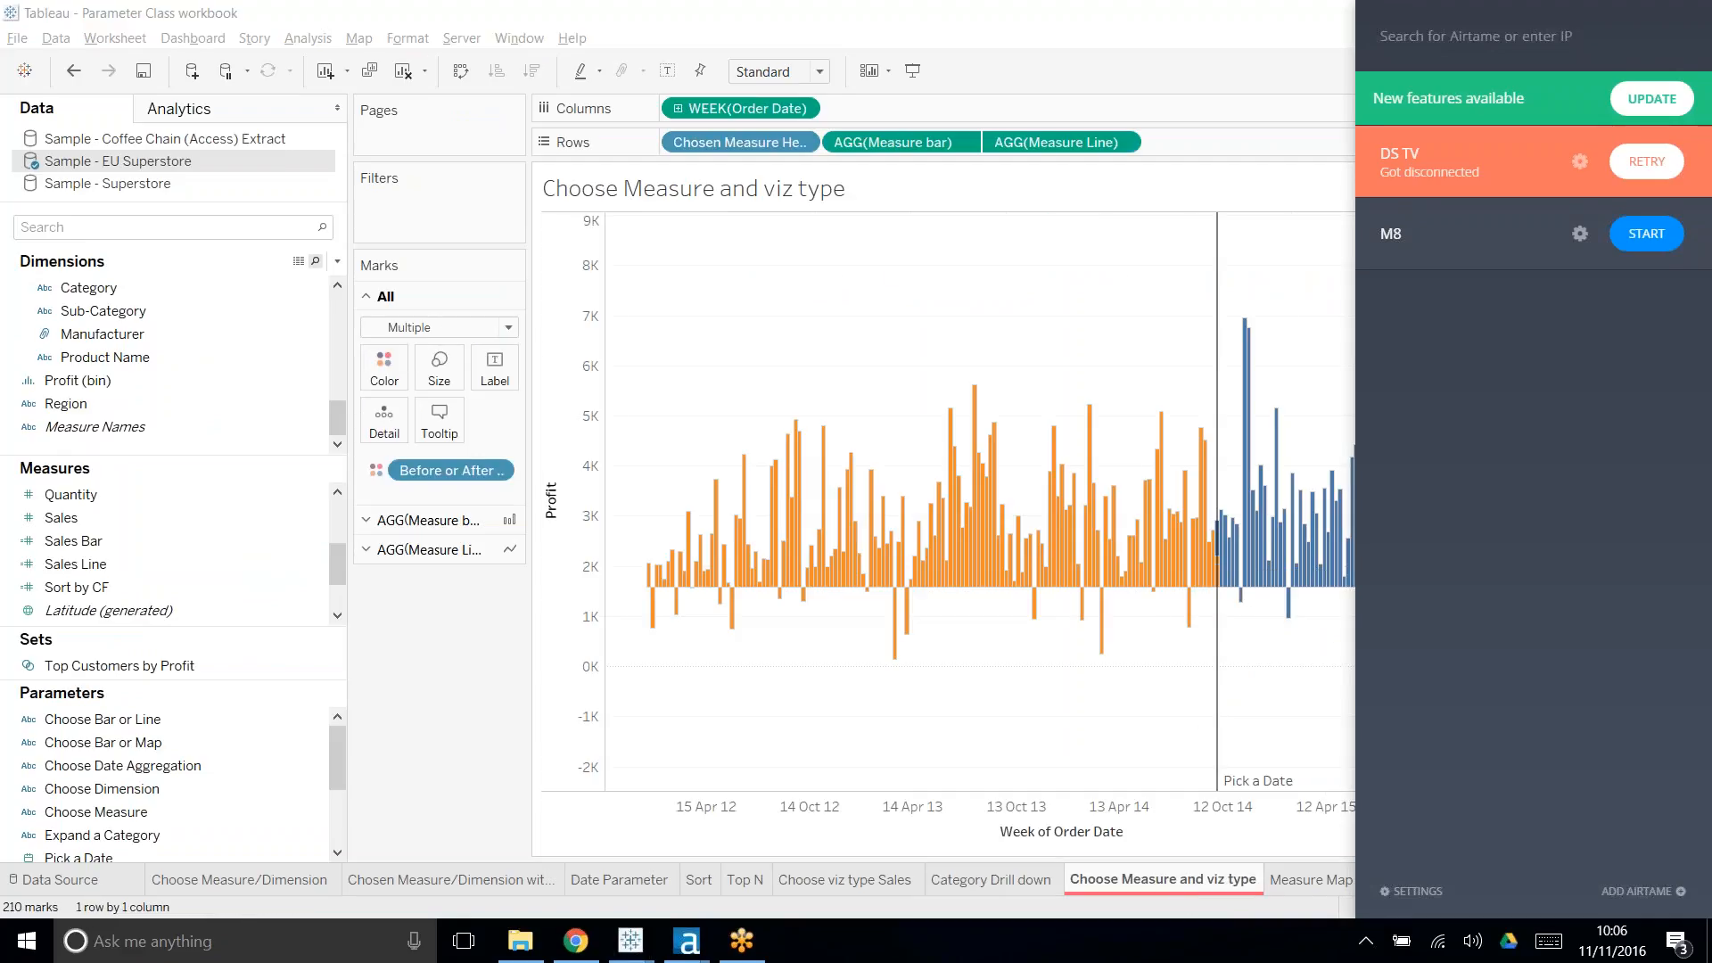
pyautogui.click(1647, 175)
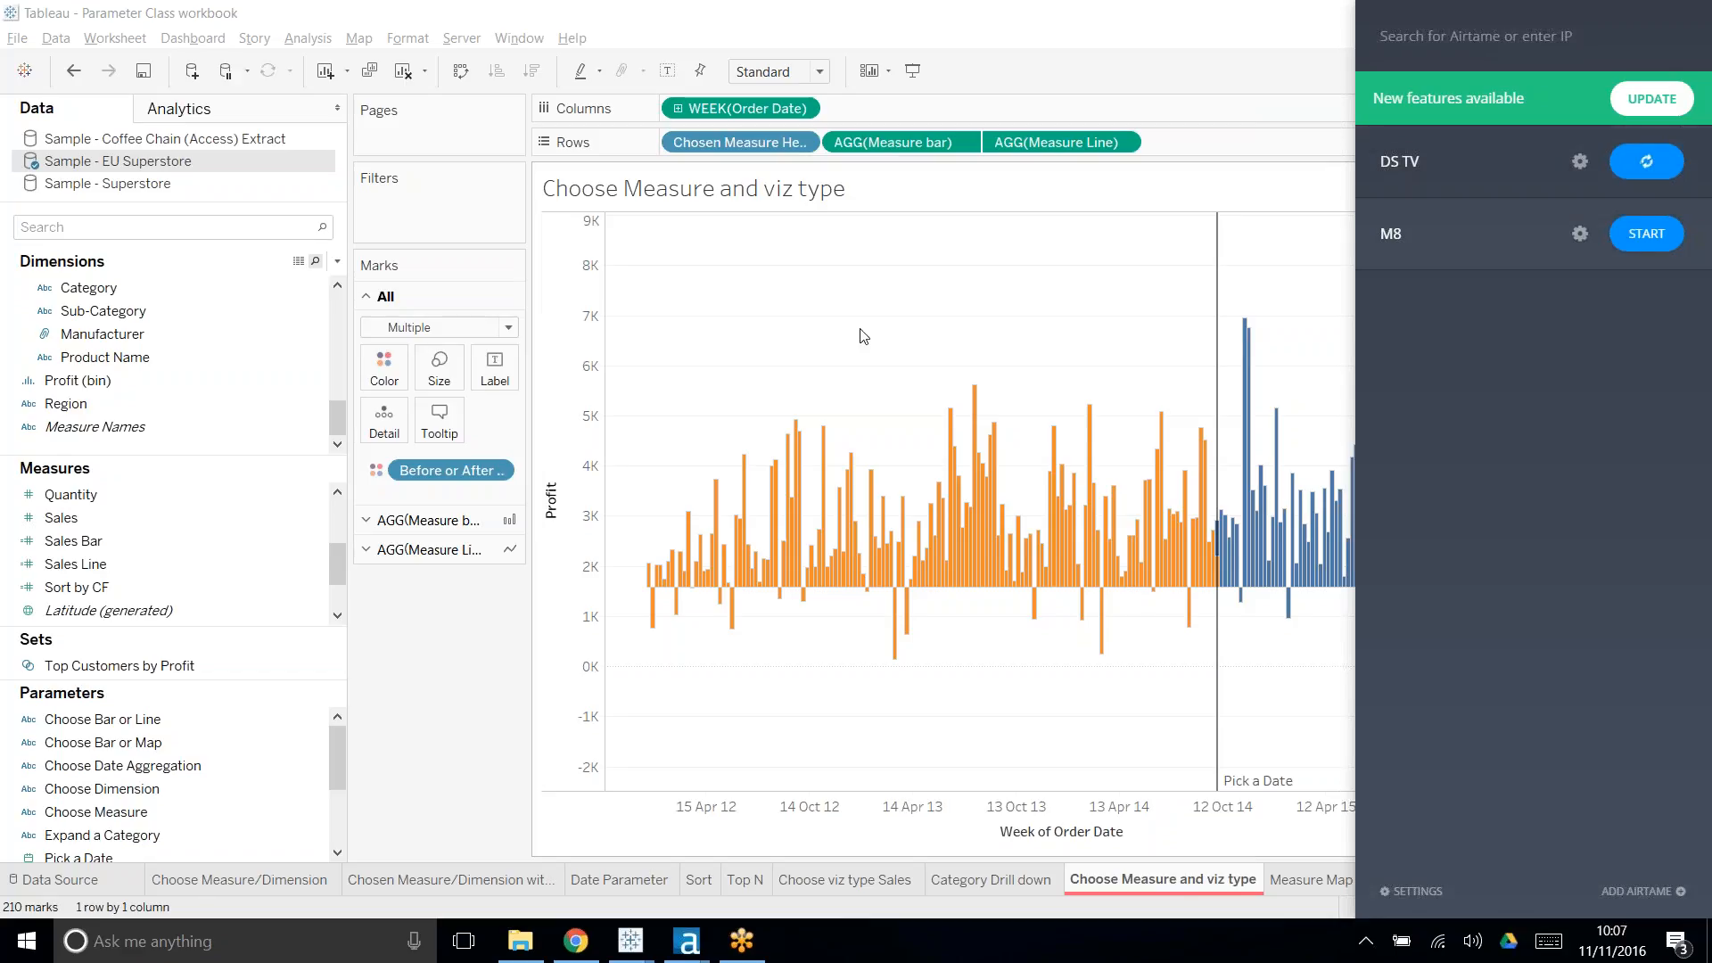
pyautogui.click(1034, 276)
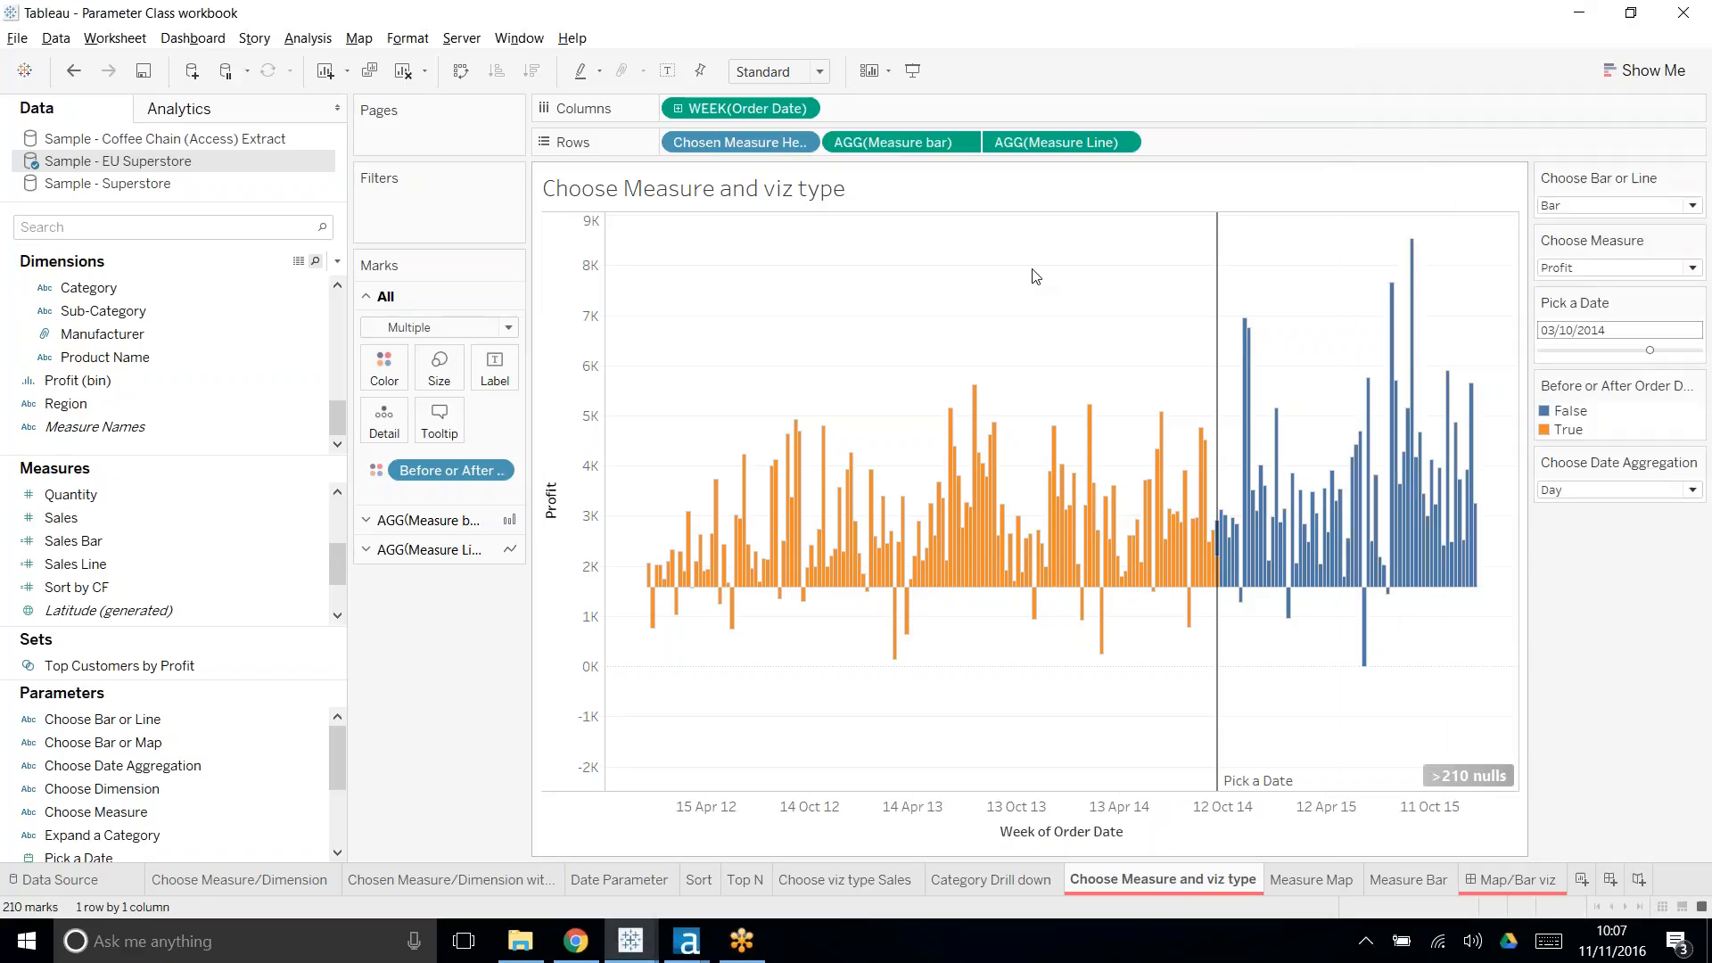
pyautogui.hotkey('alt', 'Tab')
pyautogui.hotkey('alt', 'Tab')
# - Reopen Airtame, start sharing to DS TV with the connection code shown on the TV, and return to the Parameter Class workbook
pyautogui.click(1366, 940)
pyautogui.click(1388, 899)
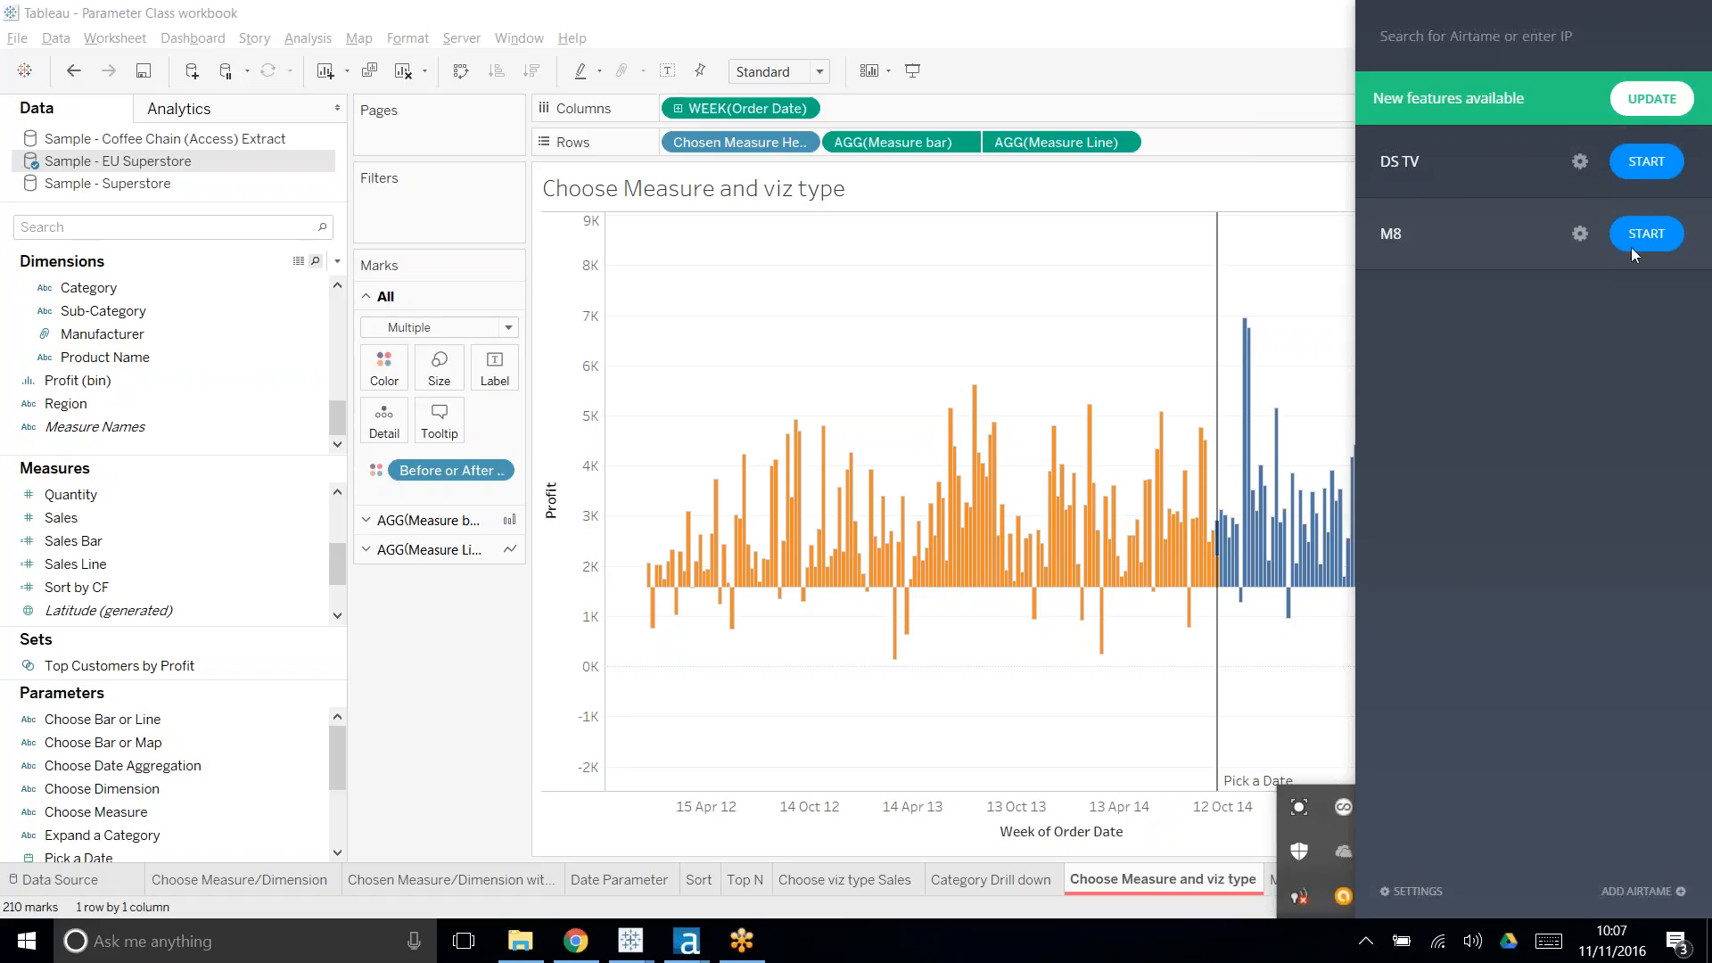
pyautogui.click(1644, 164)
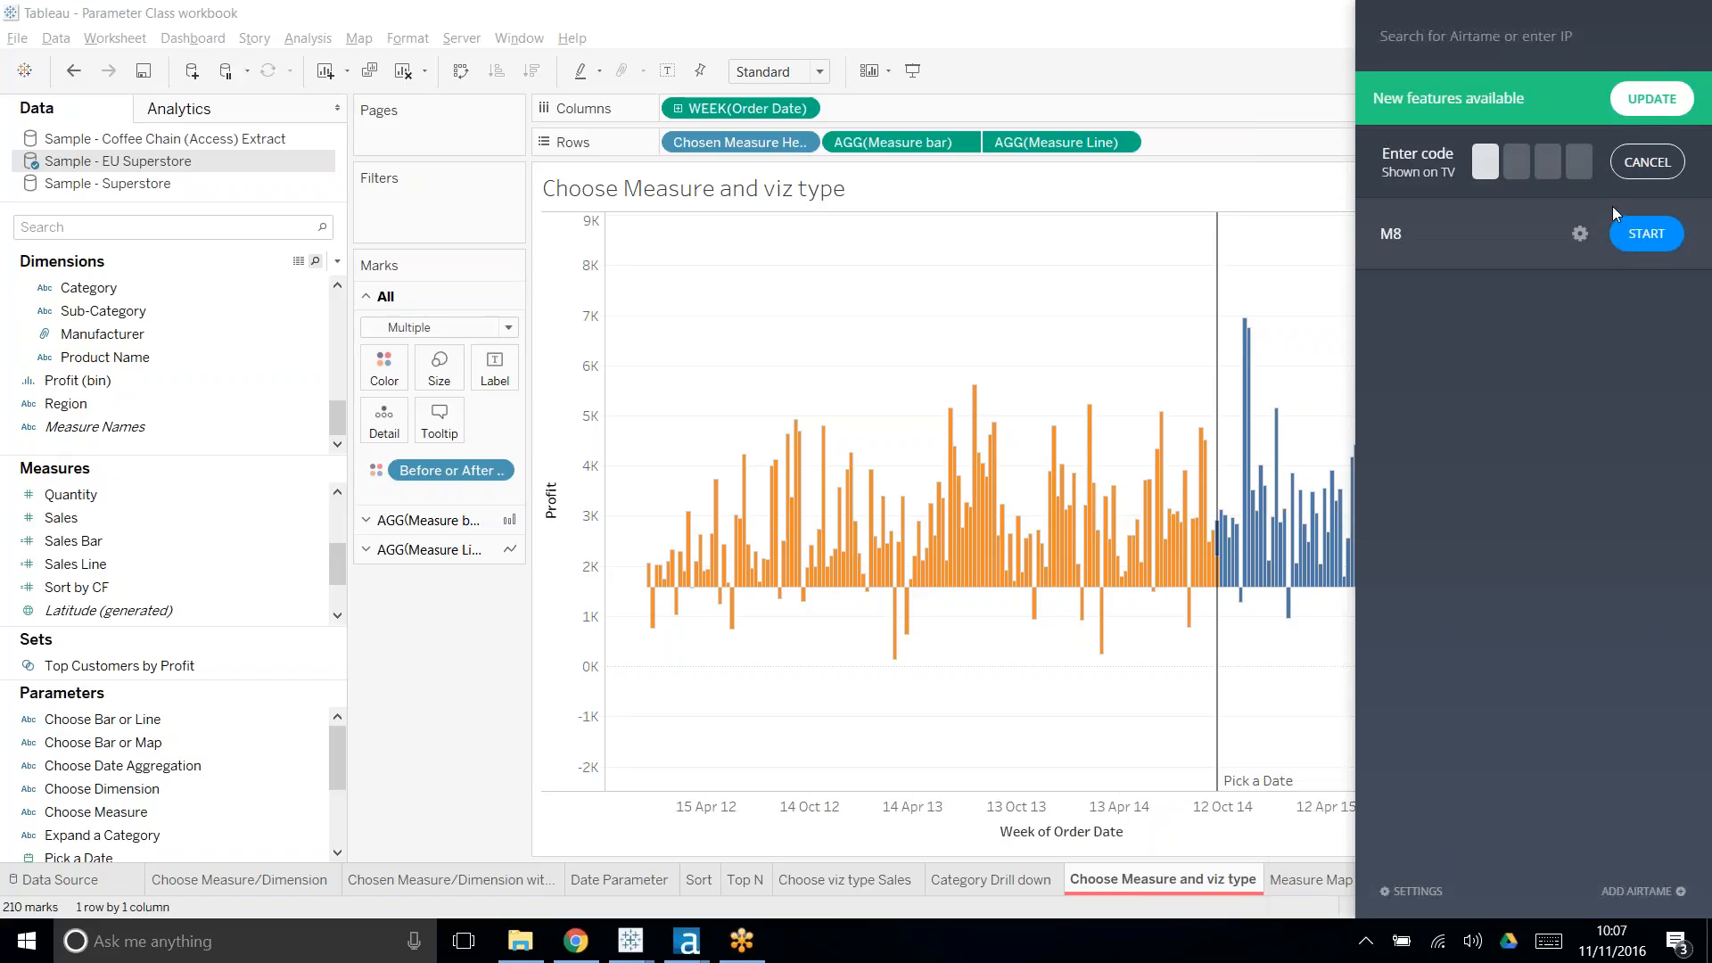
pyautogui.write('430')
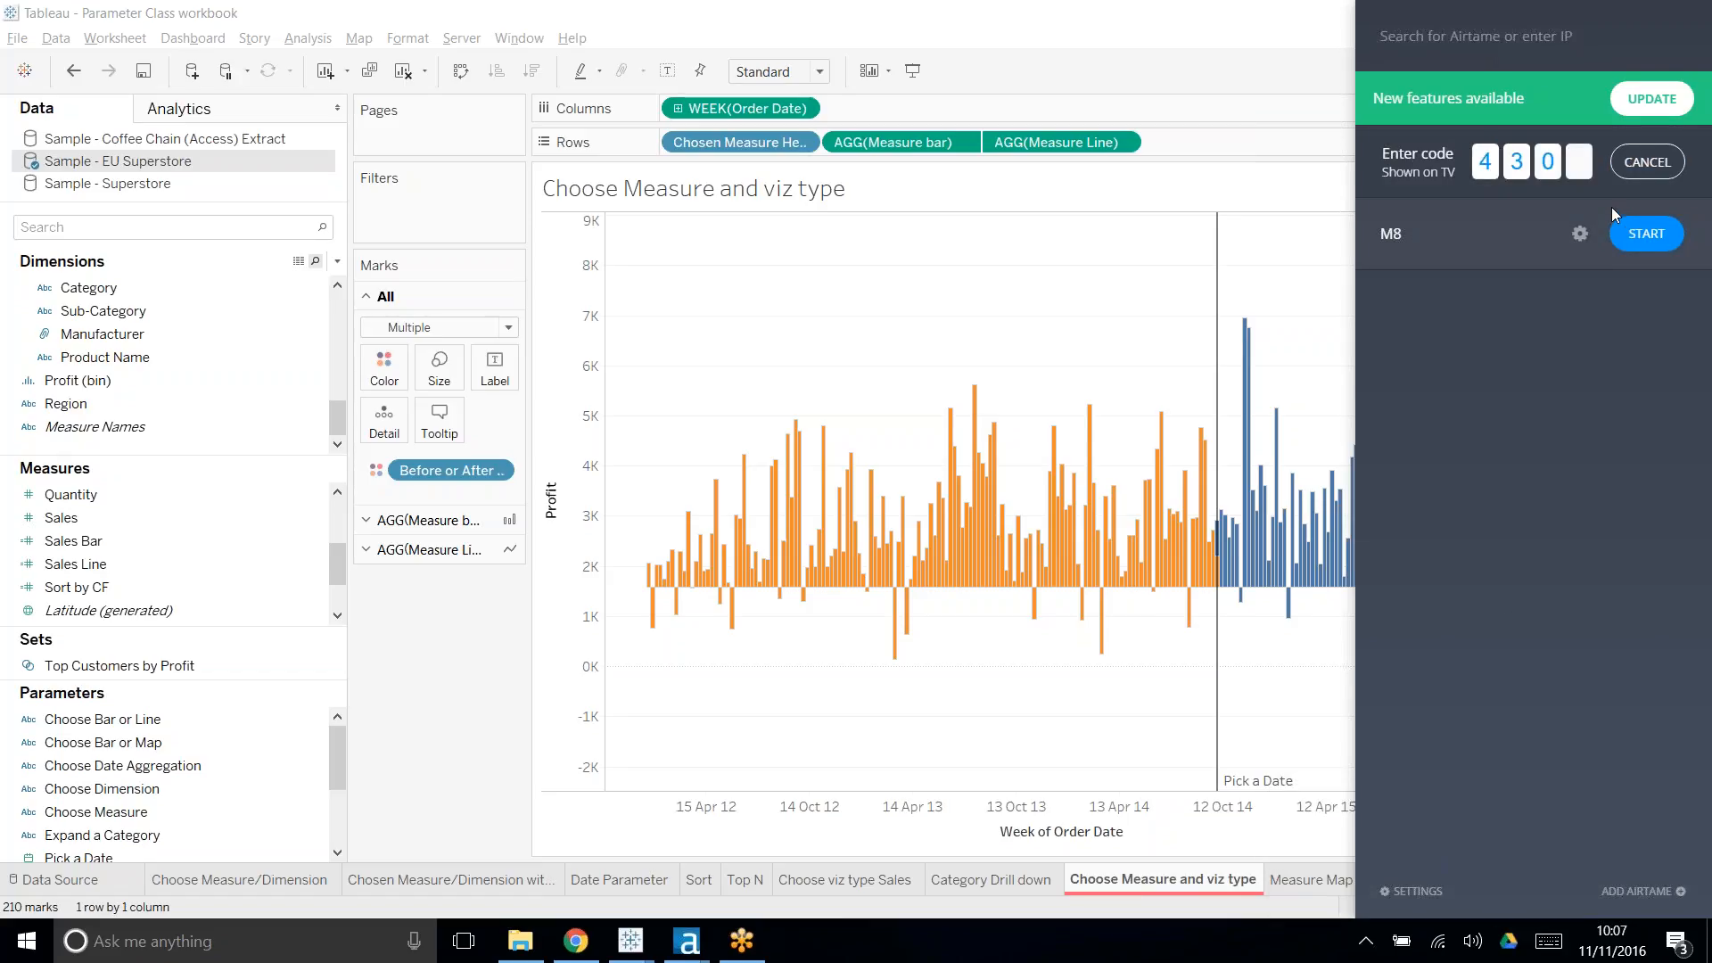
pyautogui.write('0')
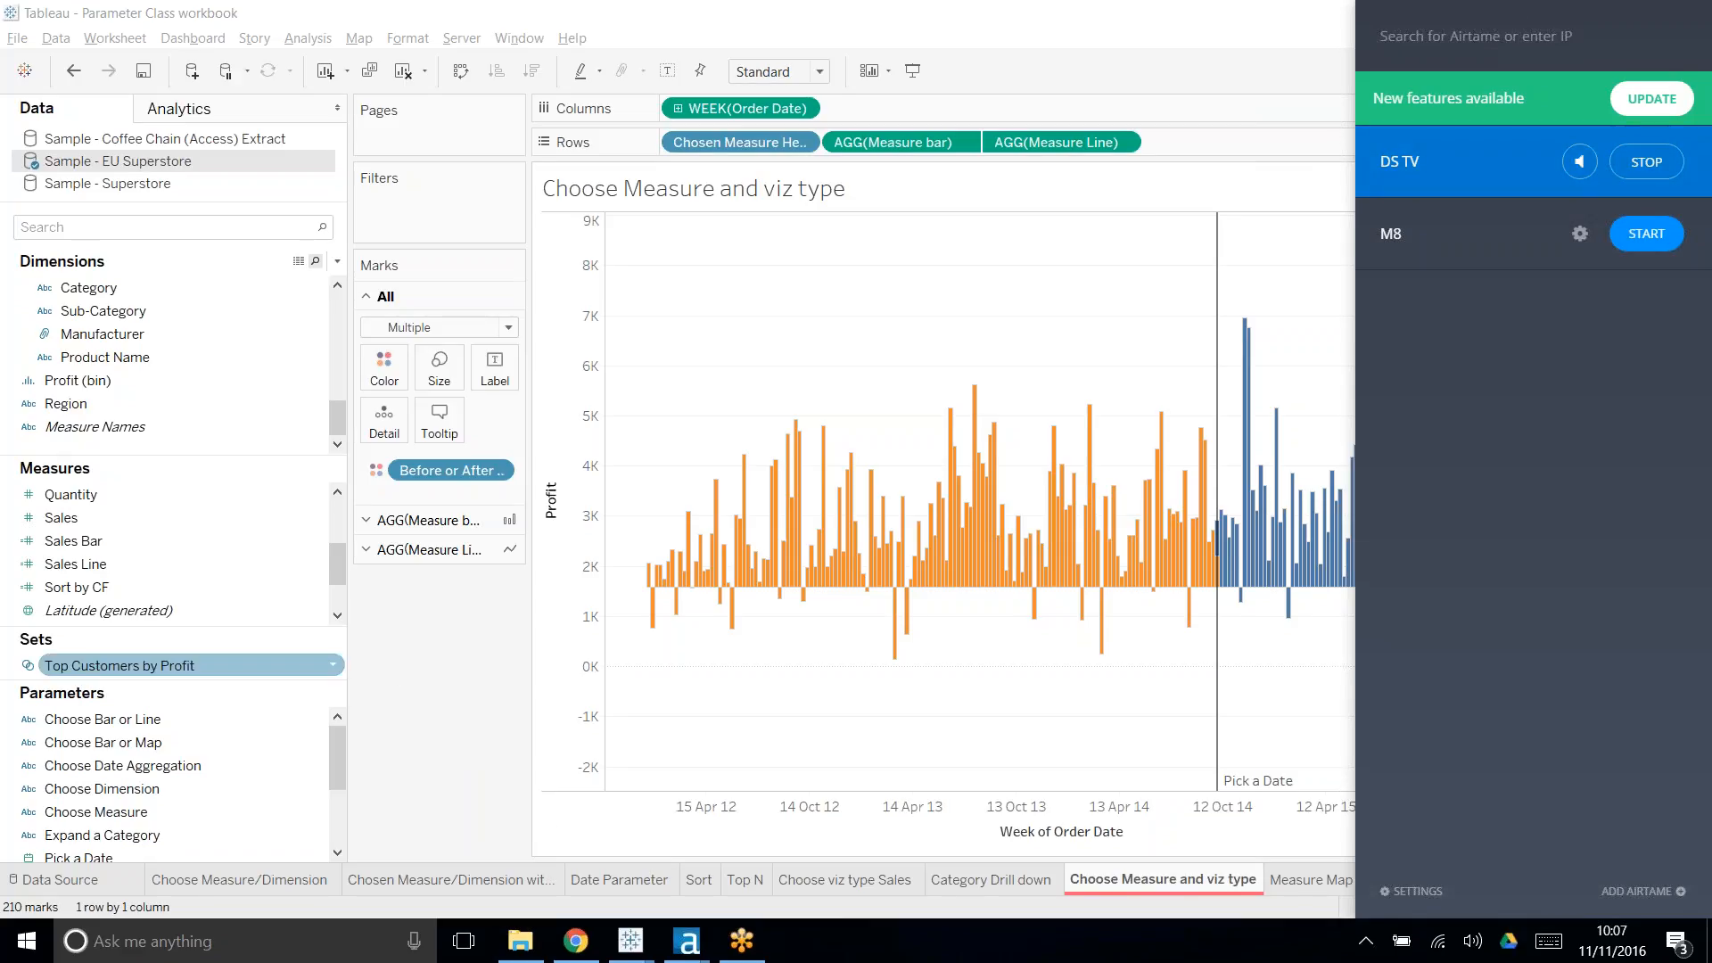
pyautogui.click(482, 687)
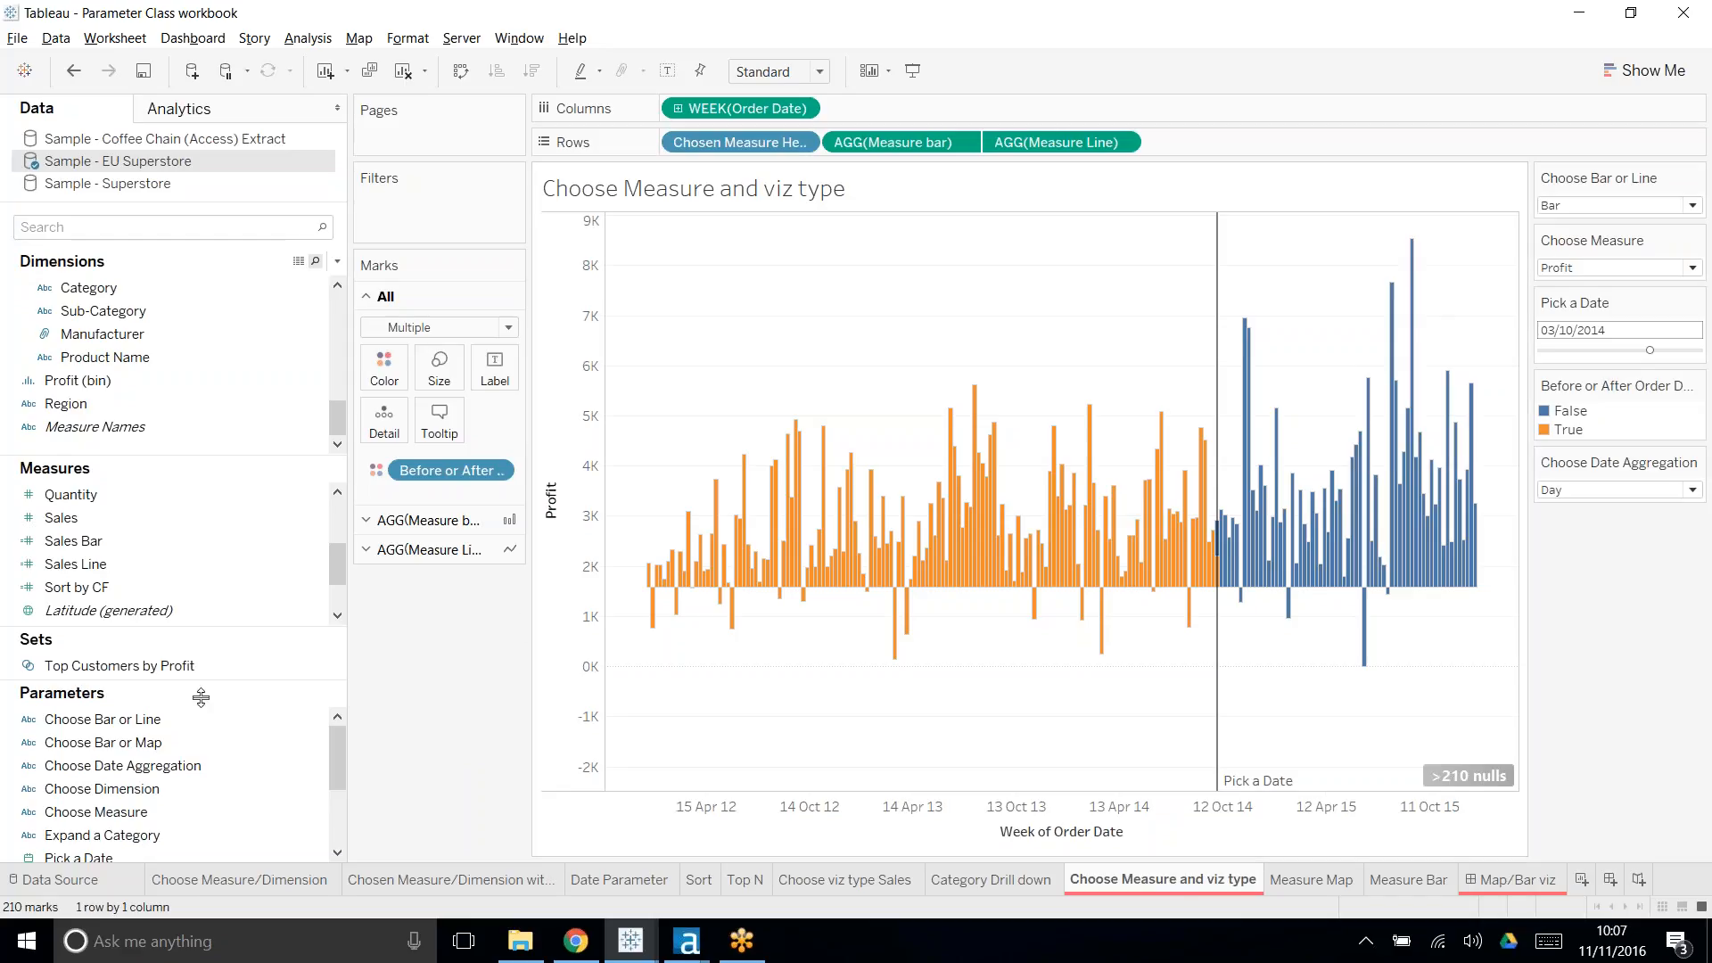
# - Test the Choose Bar or Line parameter by switching the chart to Line and back to Bar
pyautogui.click(1692, 205)
pyautogui.click(1625, 248)
pyautogui.click(1619, 207)
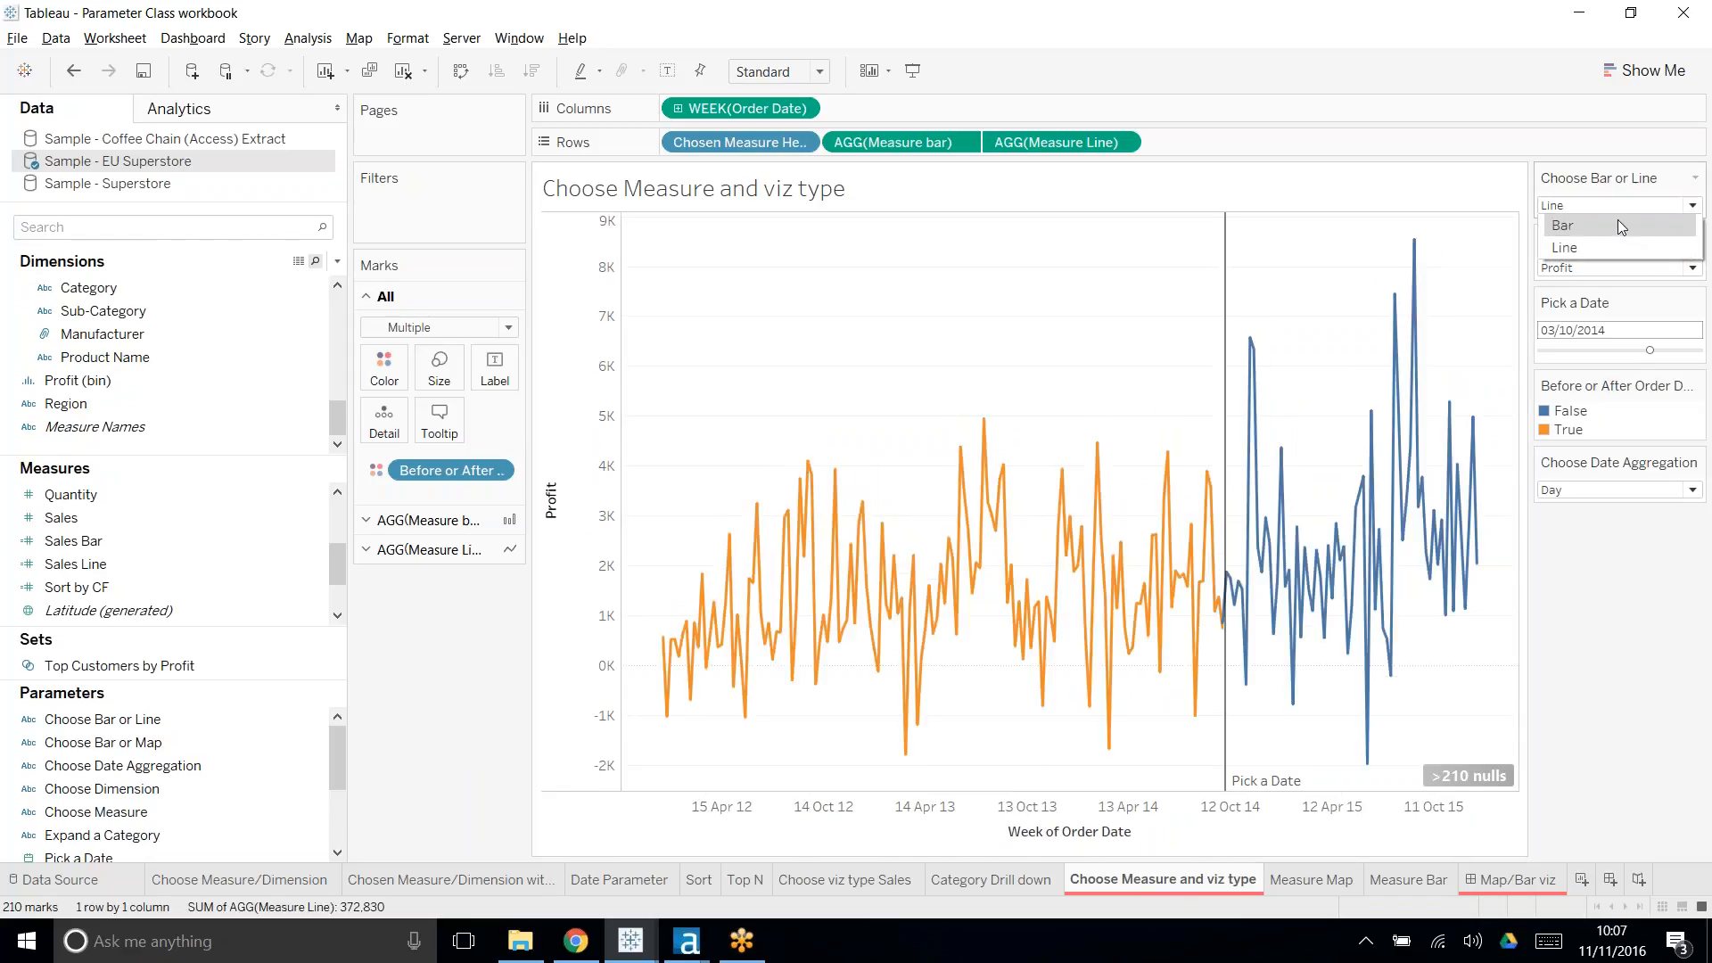
pyautogui.click(1620, 226)
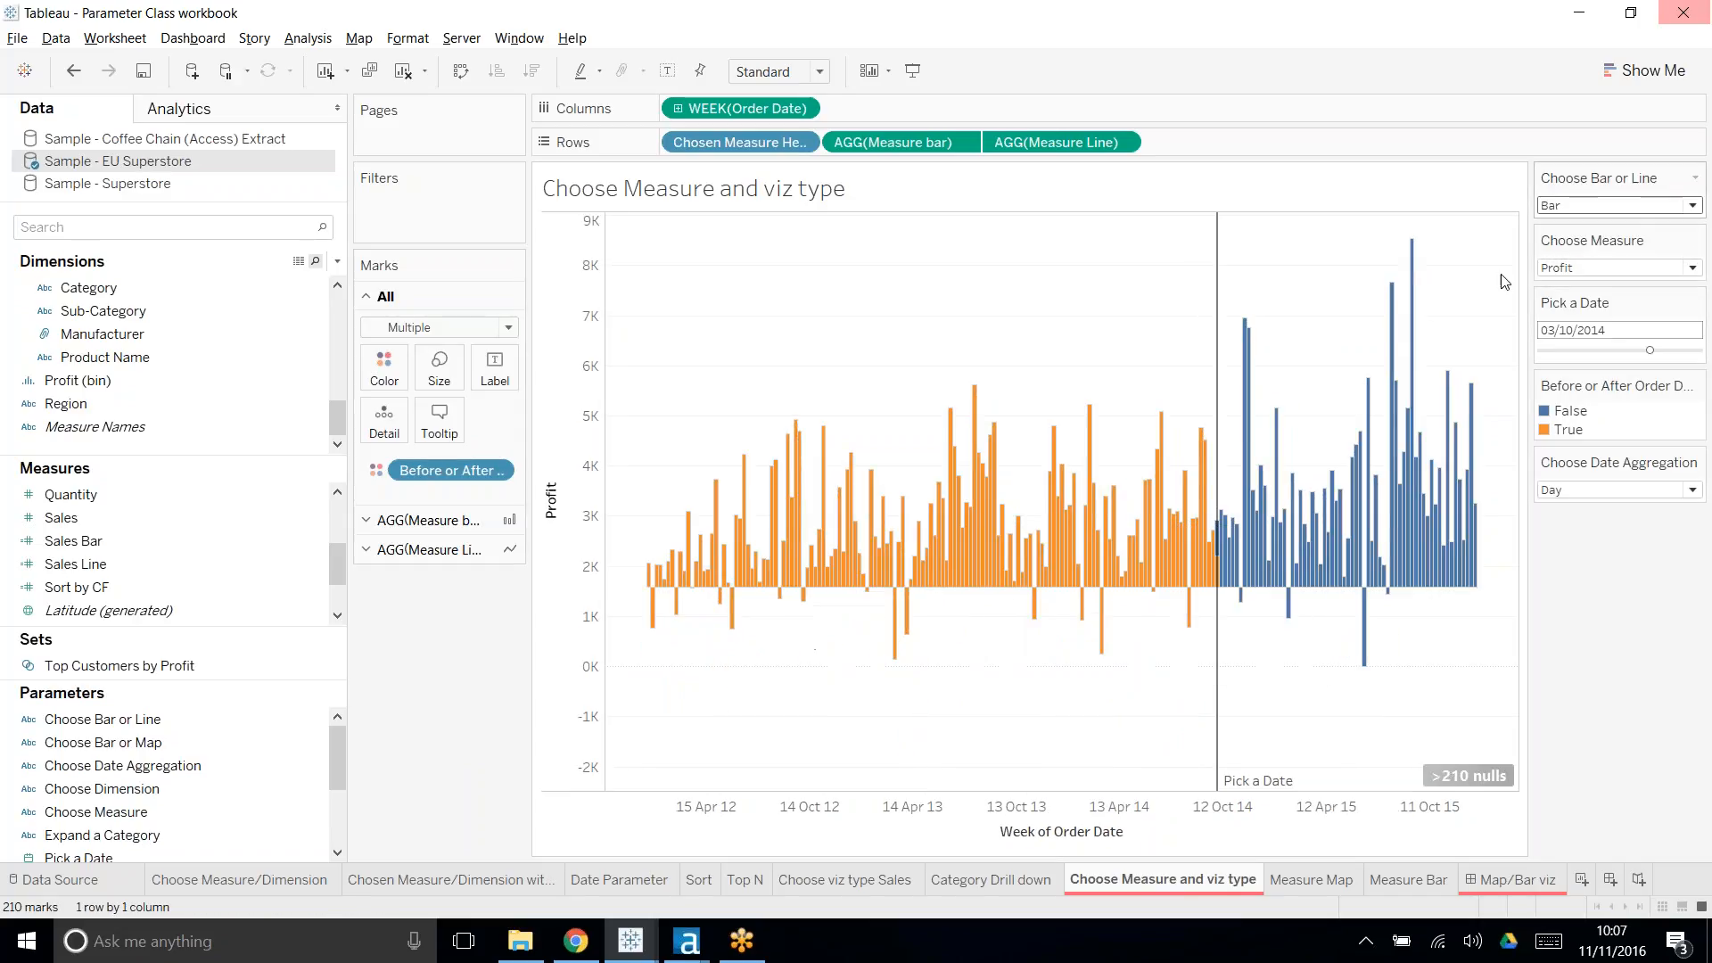
pyautogui.click(1646, 205)
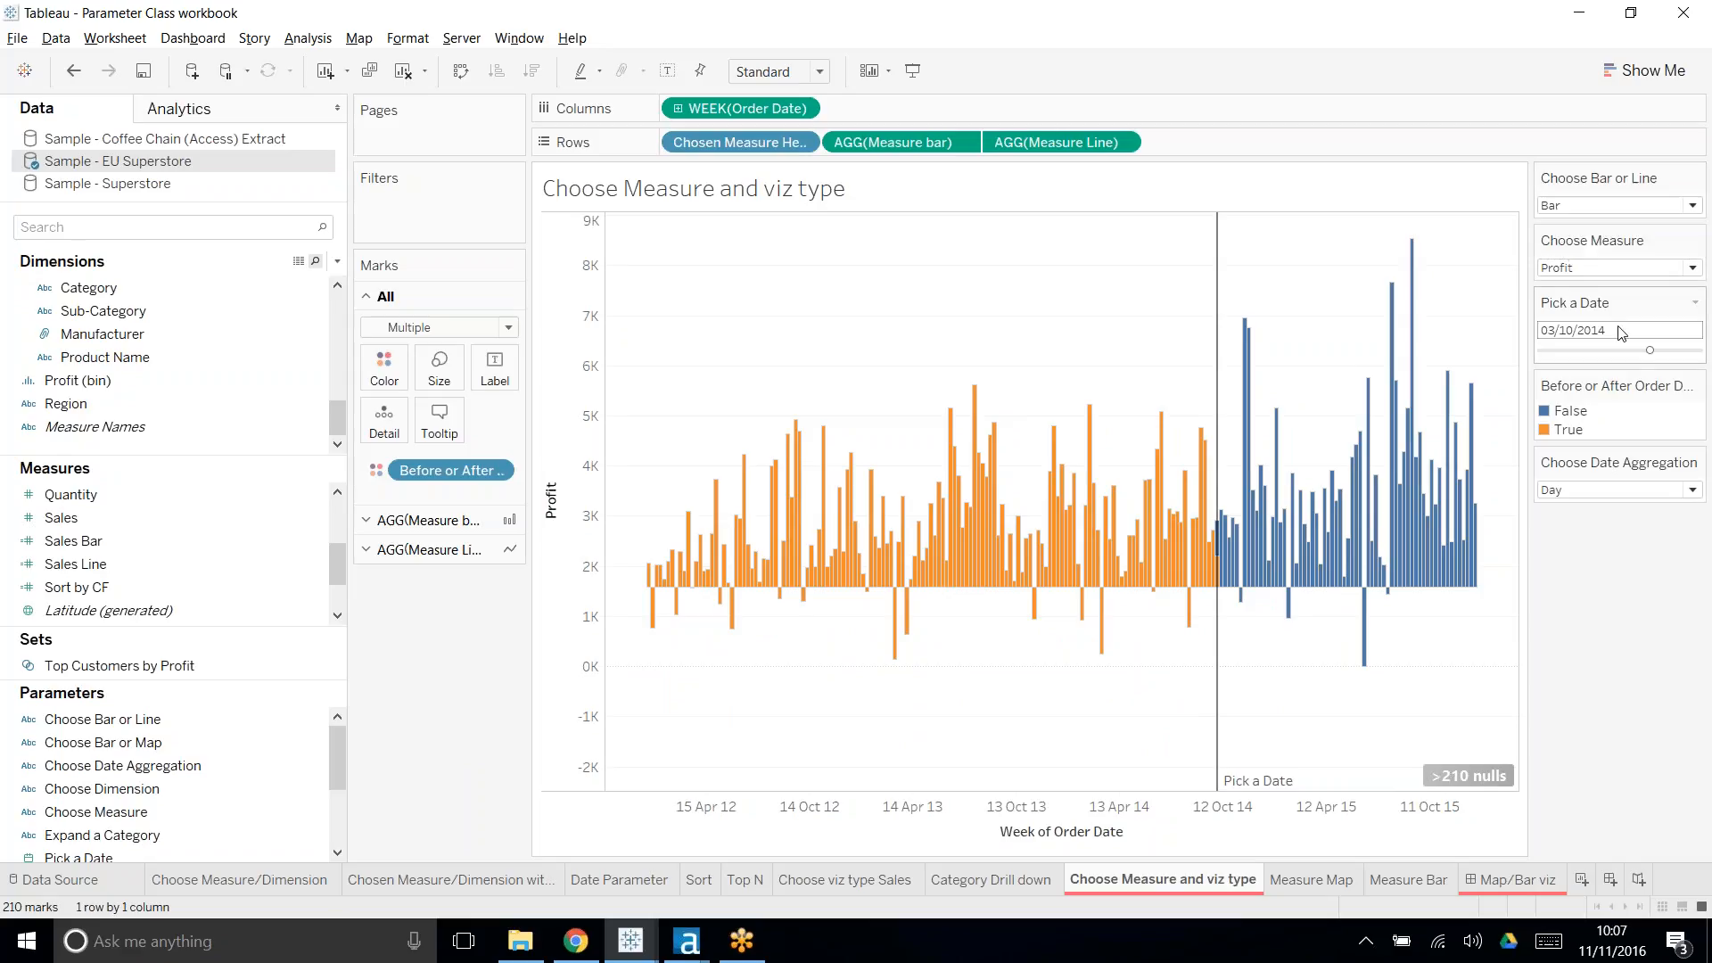
# - Test Choose Measure by switching to Sales and back to Profit, and move the Pick a Date parameter to 09/07/2012
pyautogui.click(1619, 267)
pyautogui.click(1603, 306)
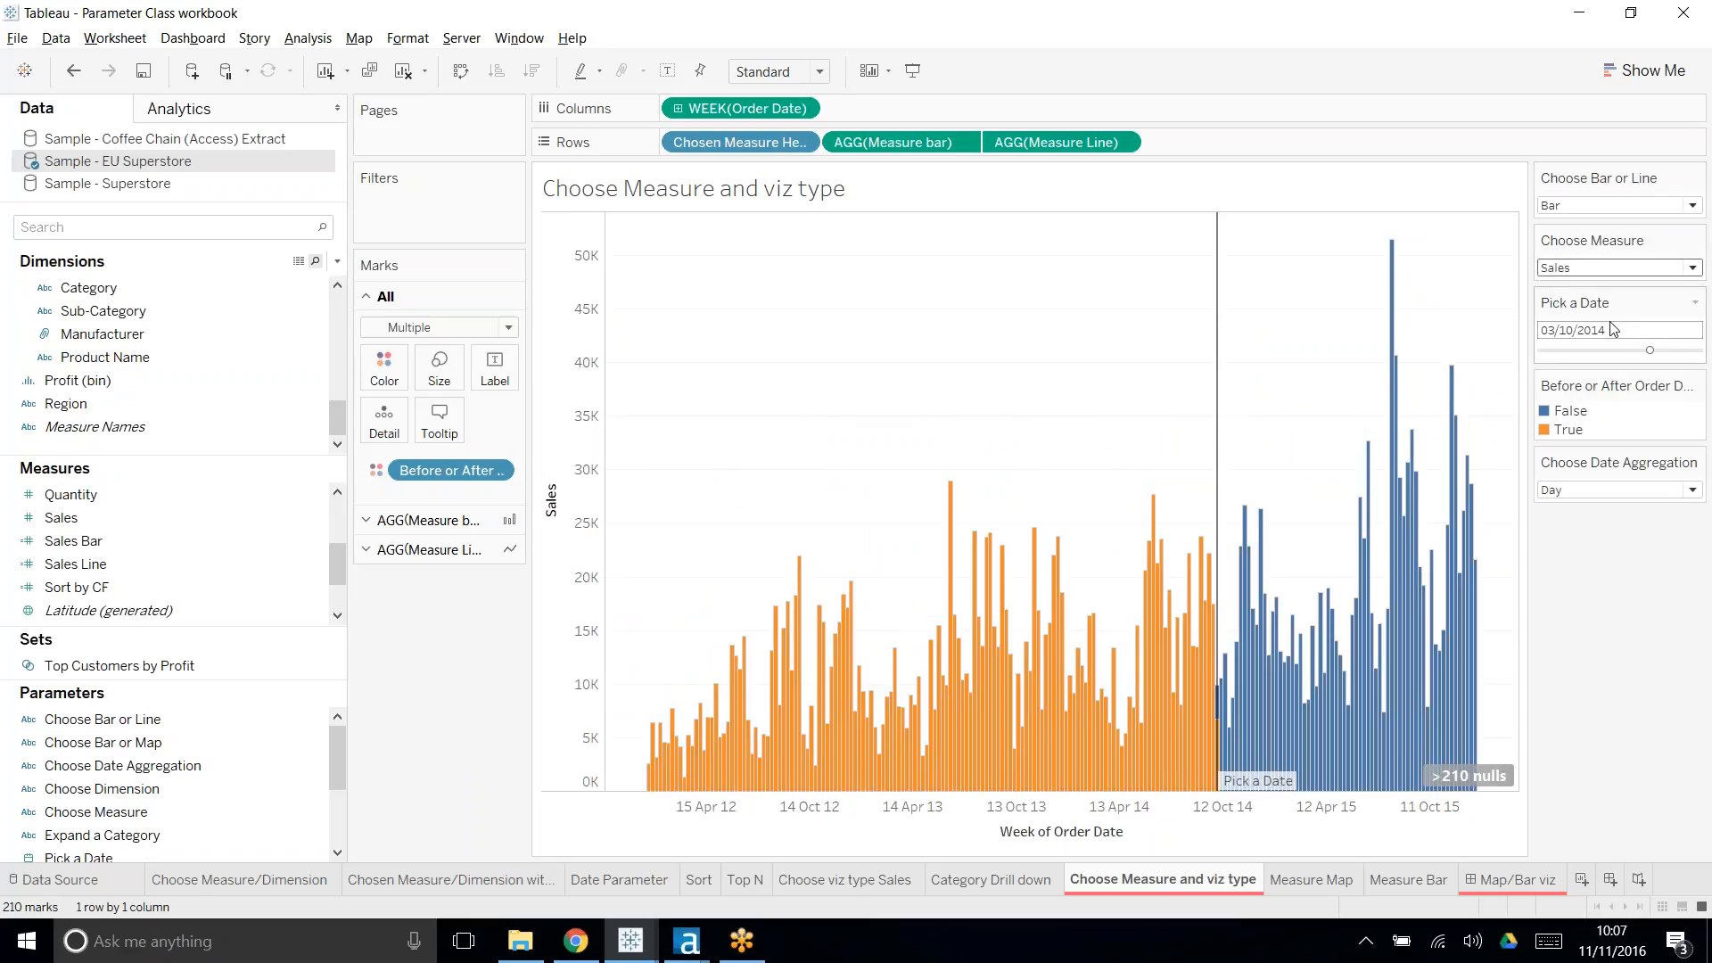
pyautogui.click(1632, 269)
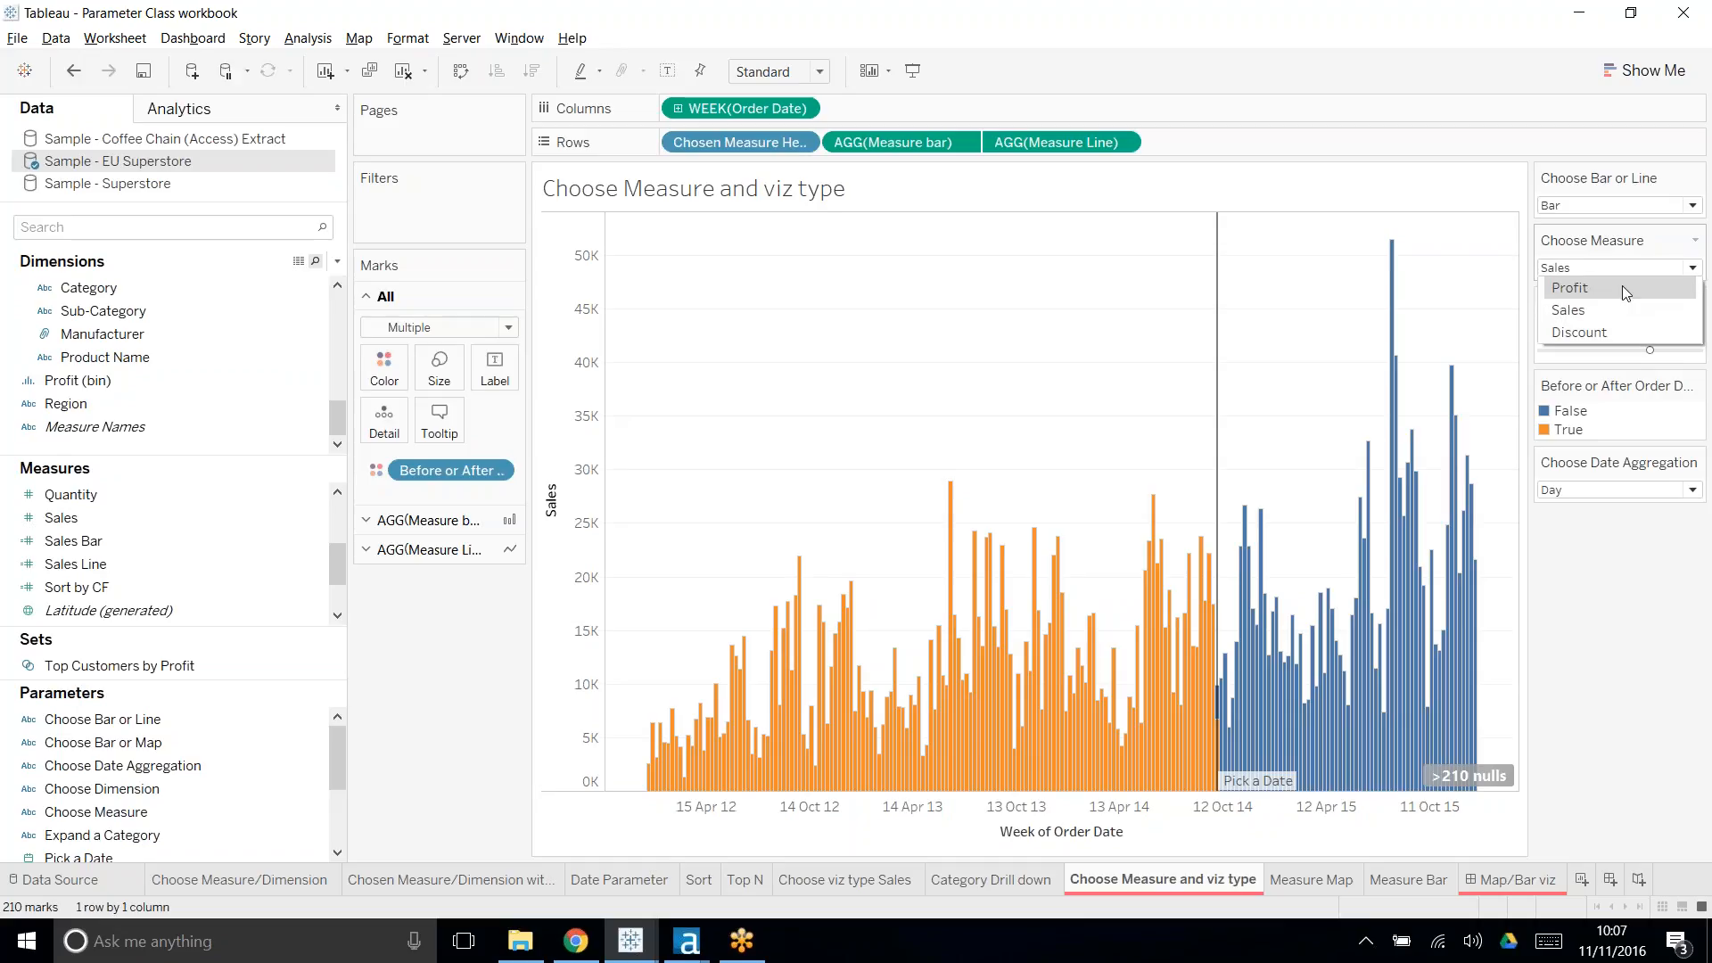
pyautogui.click(1623, 290)
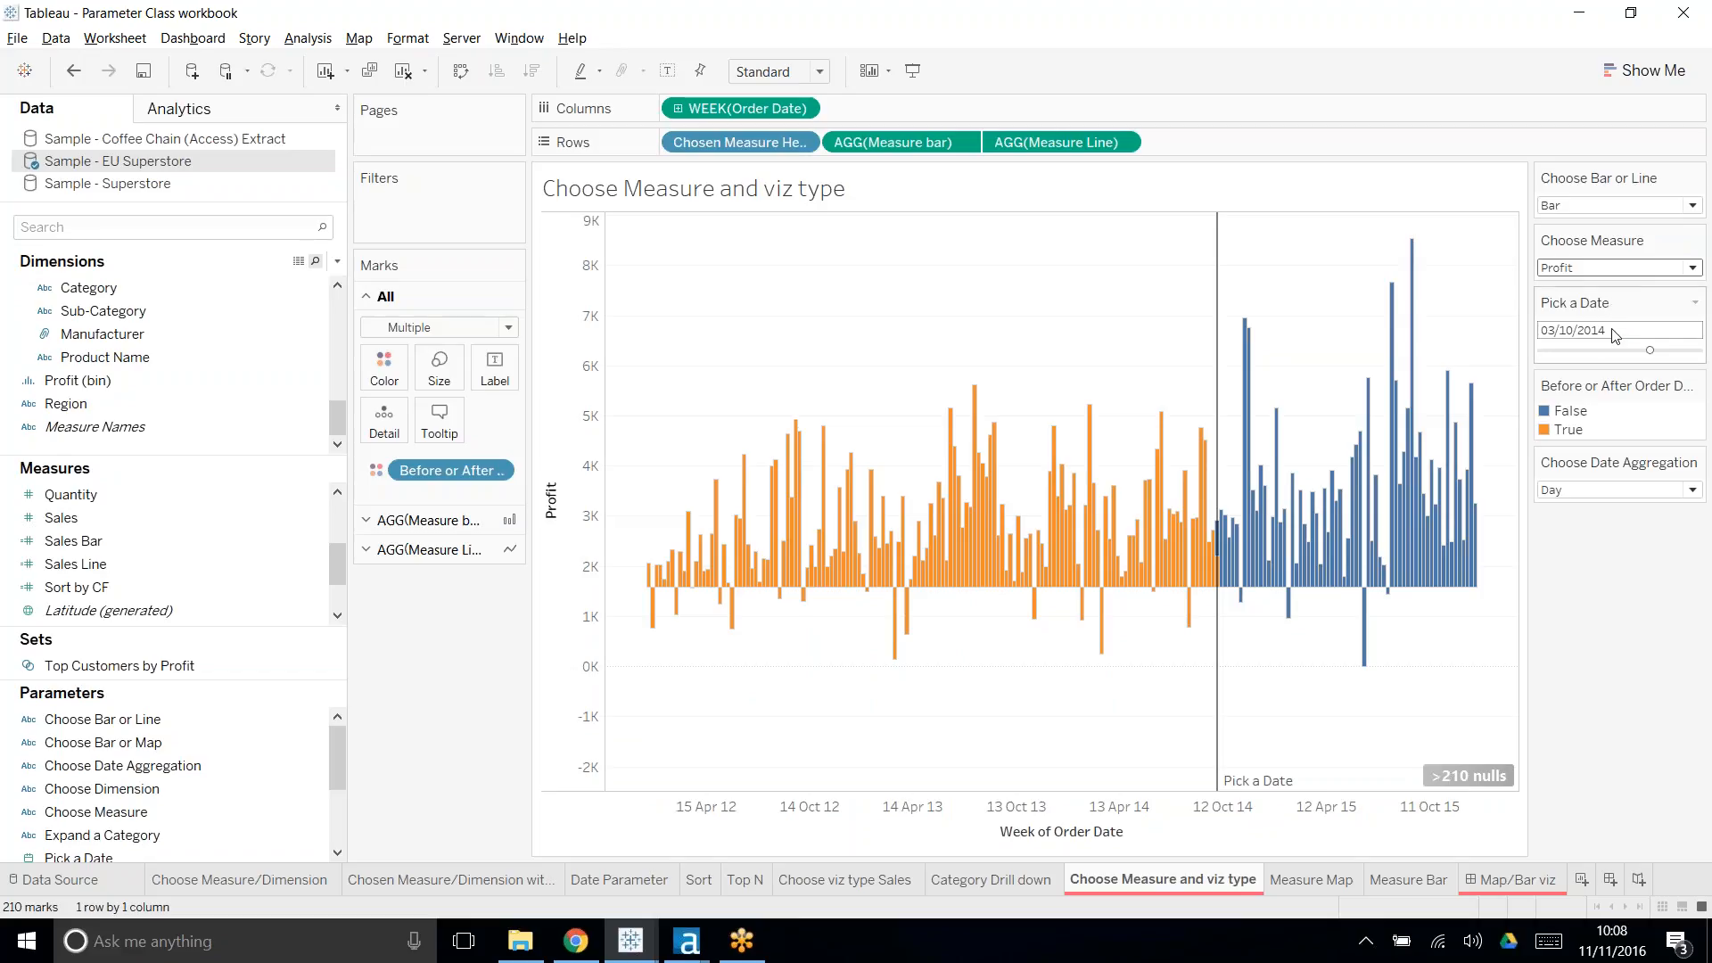
pyautogui.moveTo(1647, 348); pyautogui.dragTo(1641, 356)
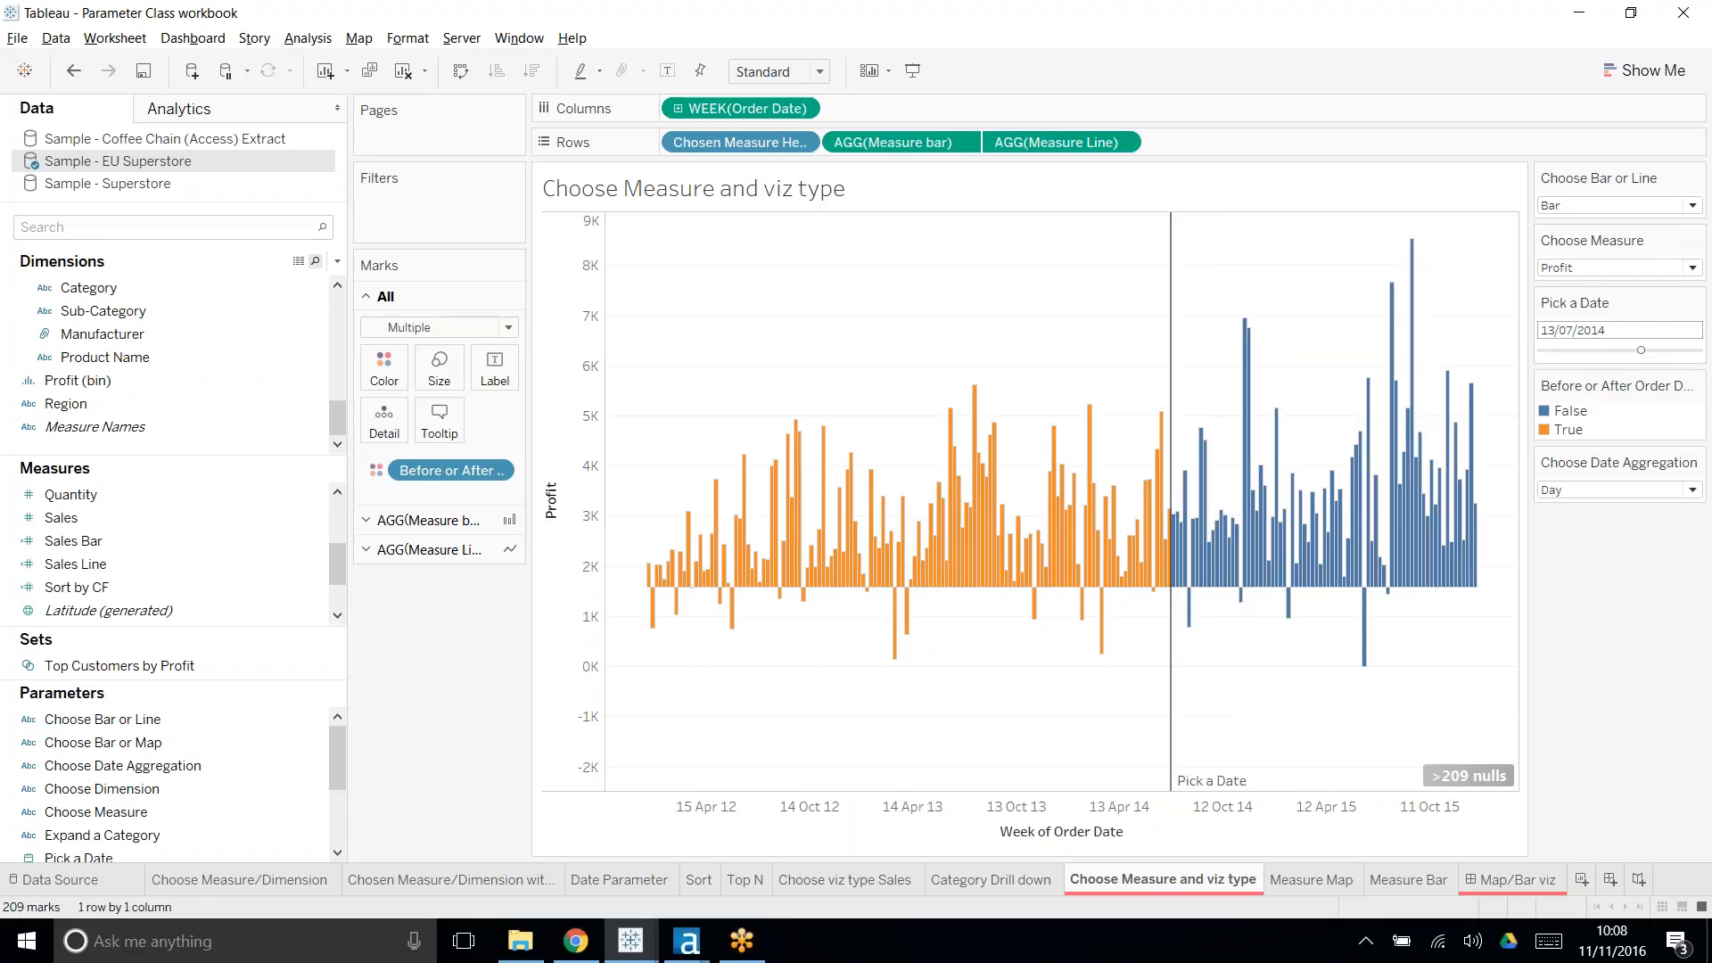
pyautogui.moveTo(1646, 351); pyautogui.dragTo(1562, 353)
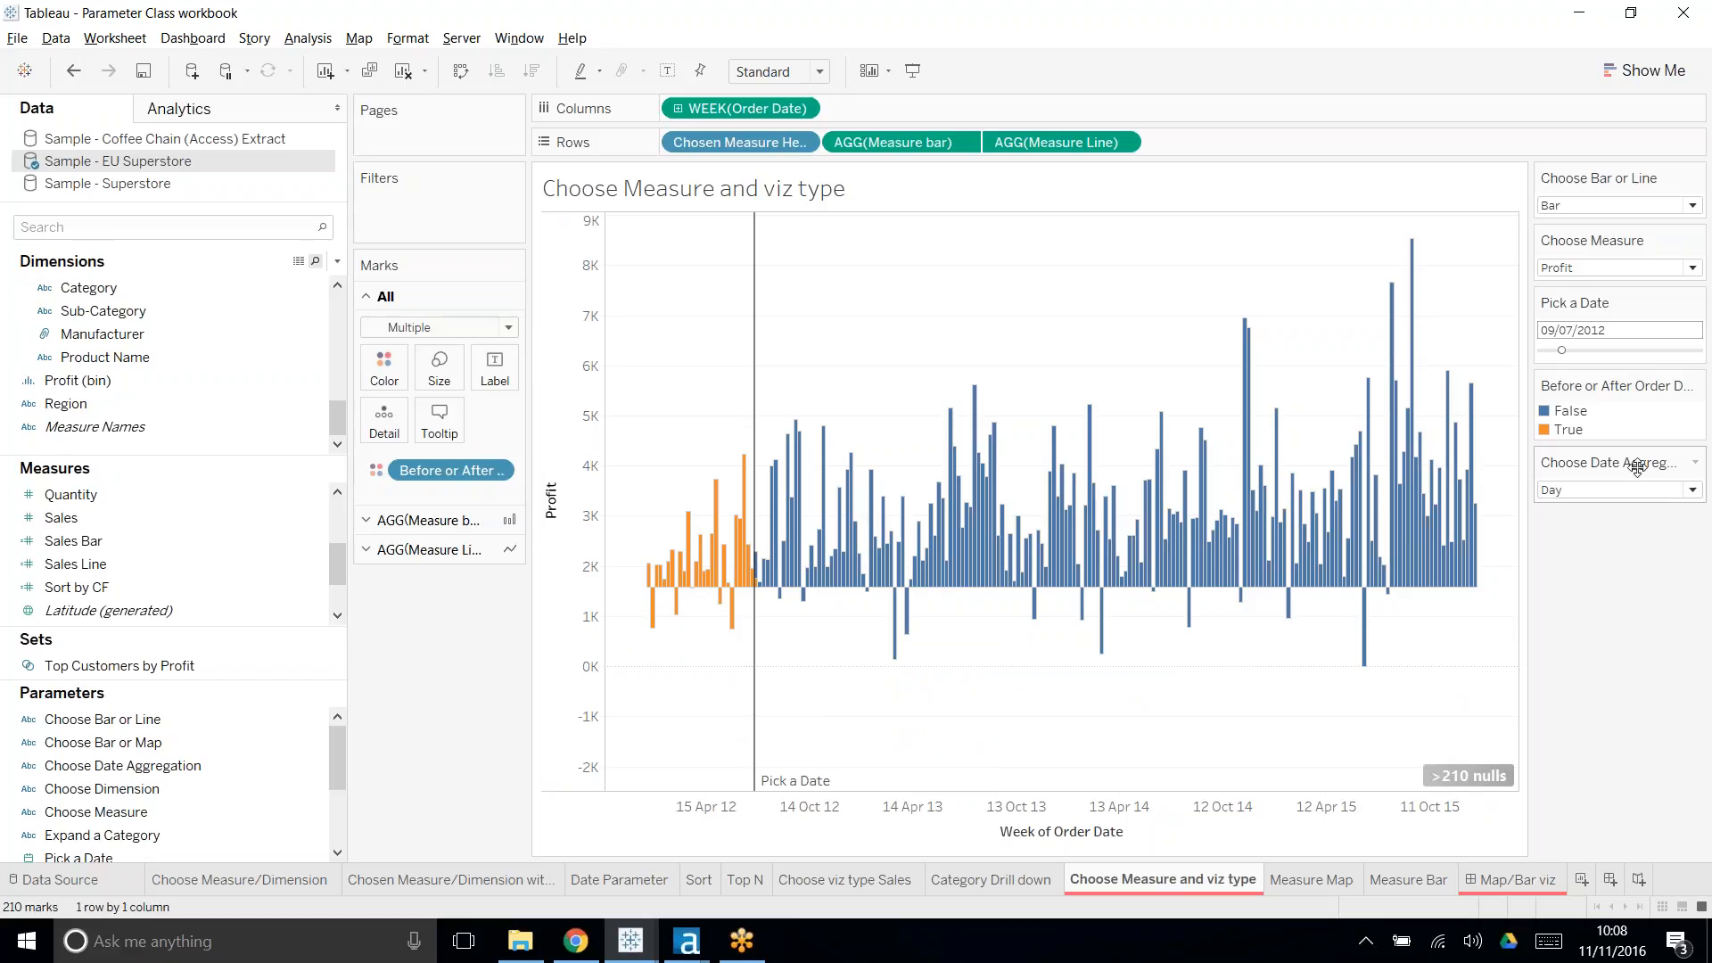
# - Hide the Choose Date Aggregation parameter control and show the sheet in presentation mode
pyautogui.click(1696, 462)
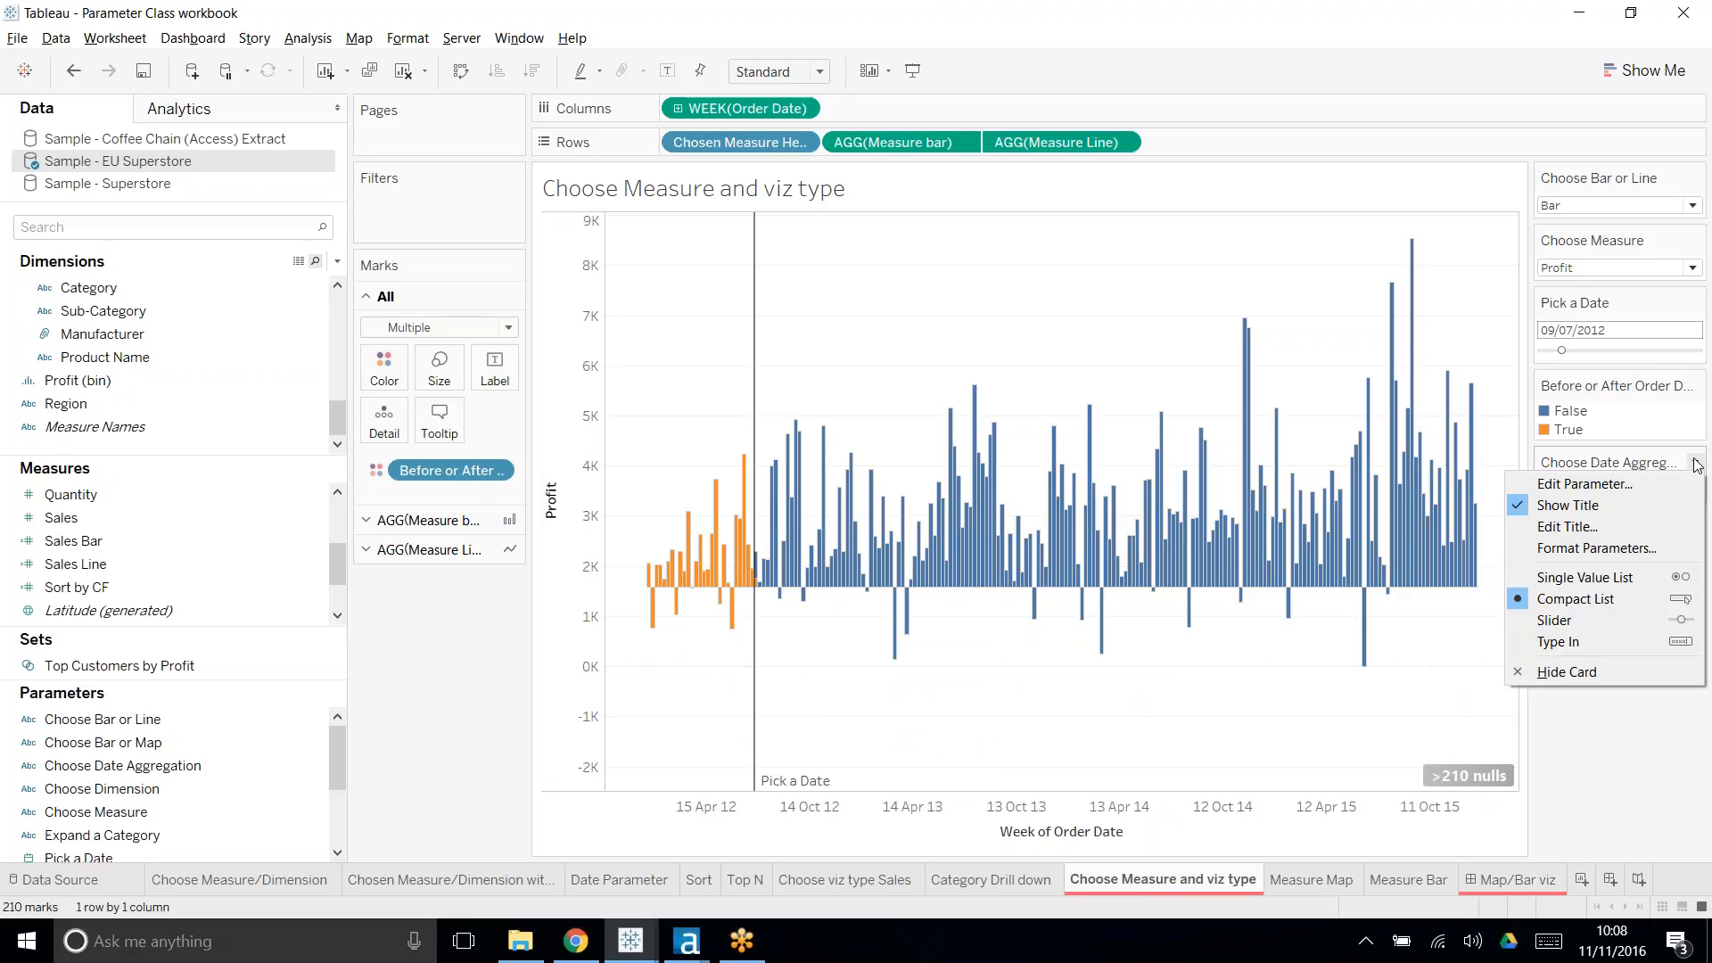
pyautogui.click(1571, 671)
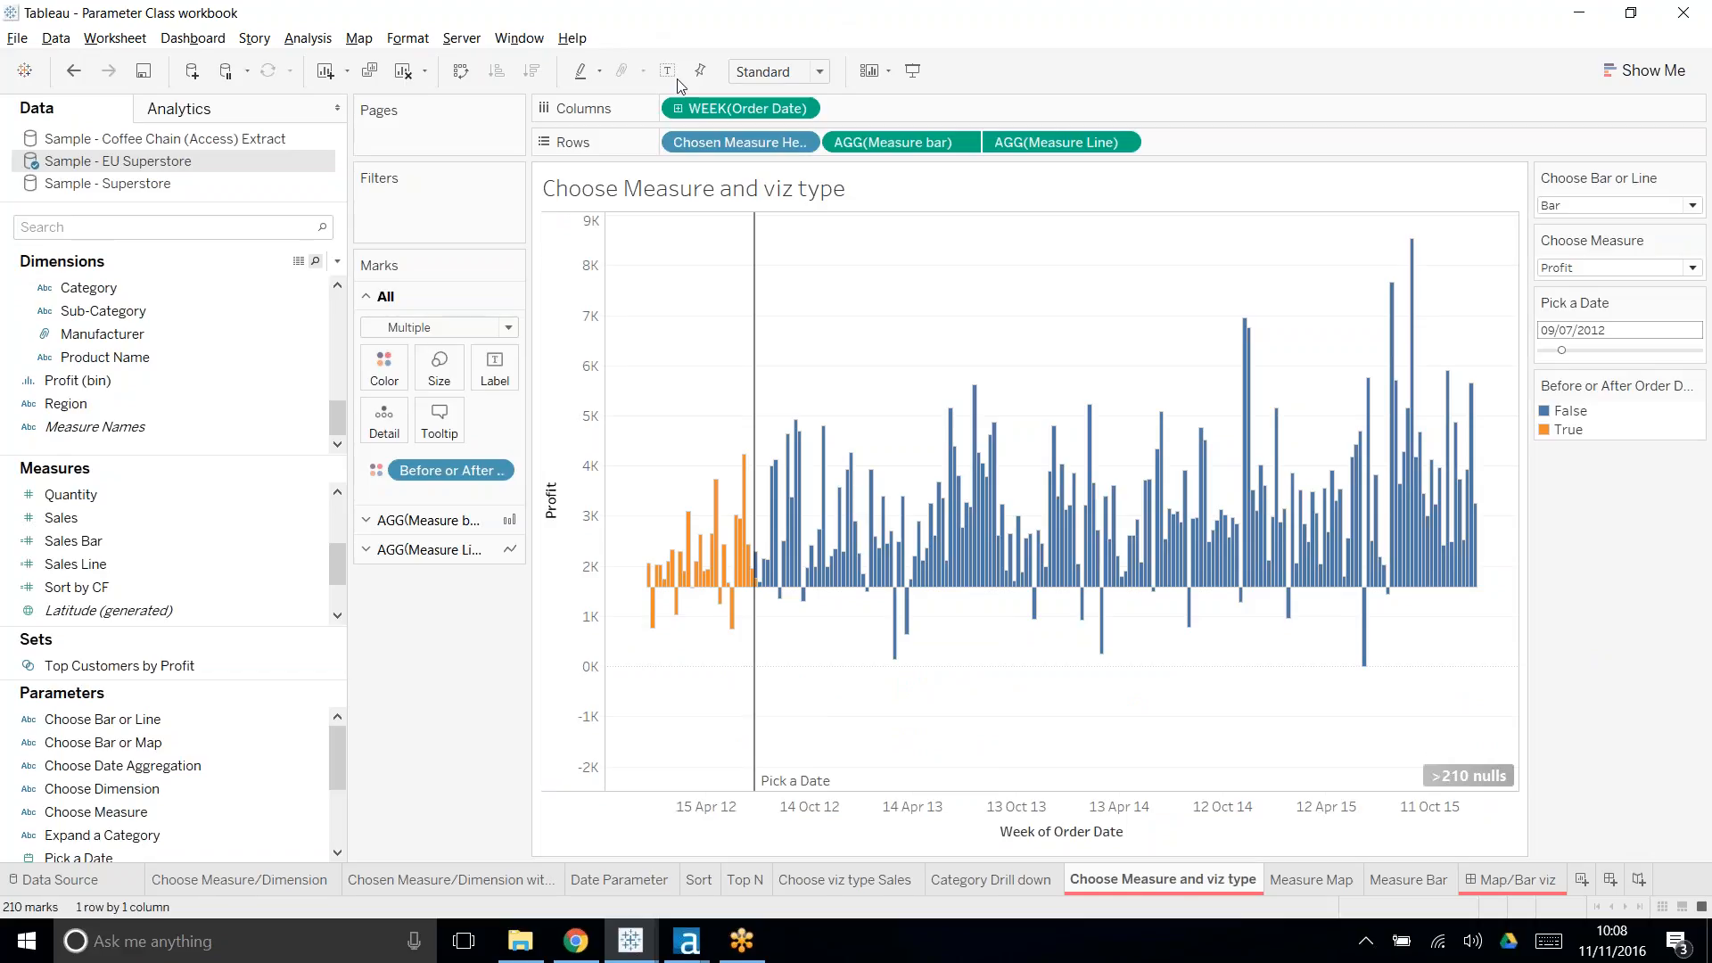
pyautogui.click(912, 71)
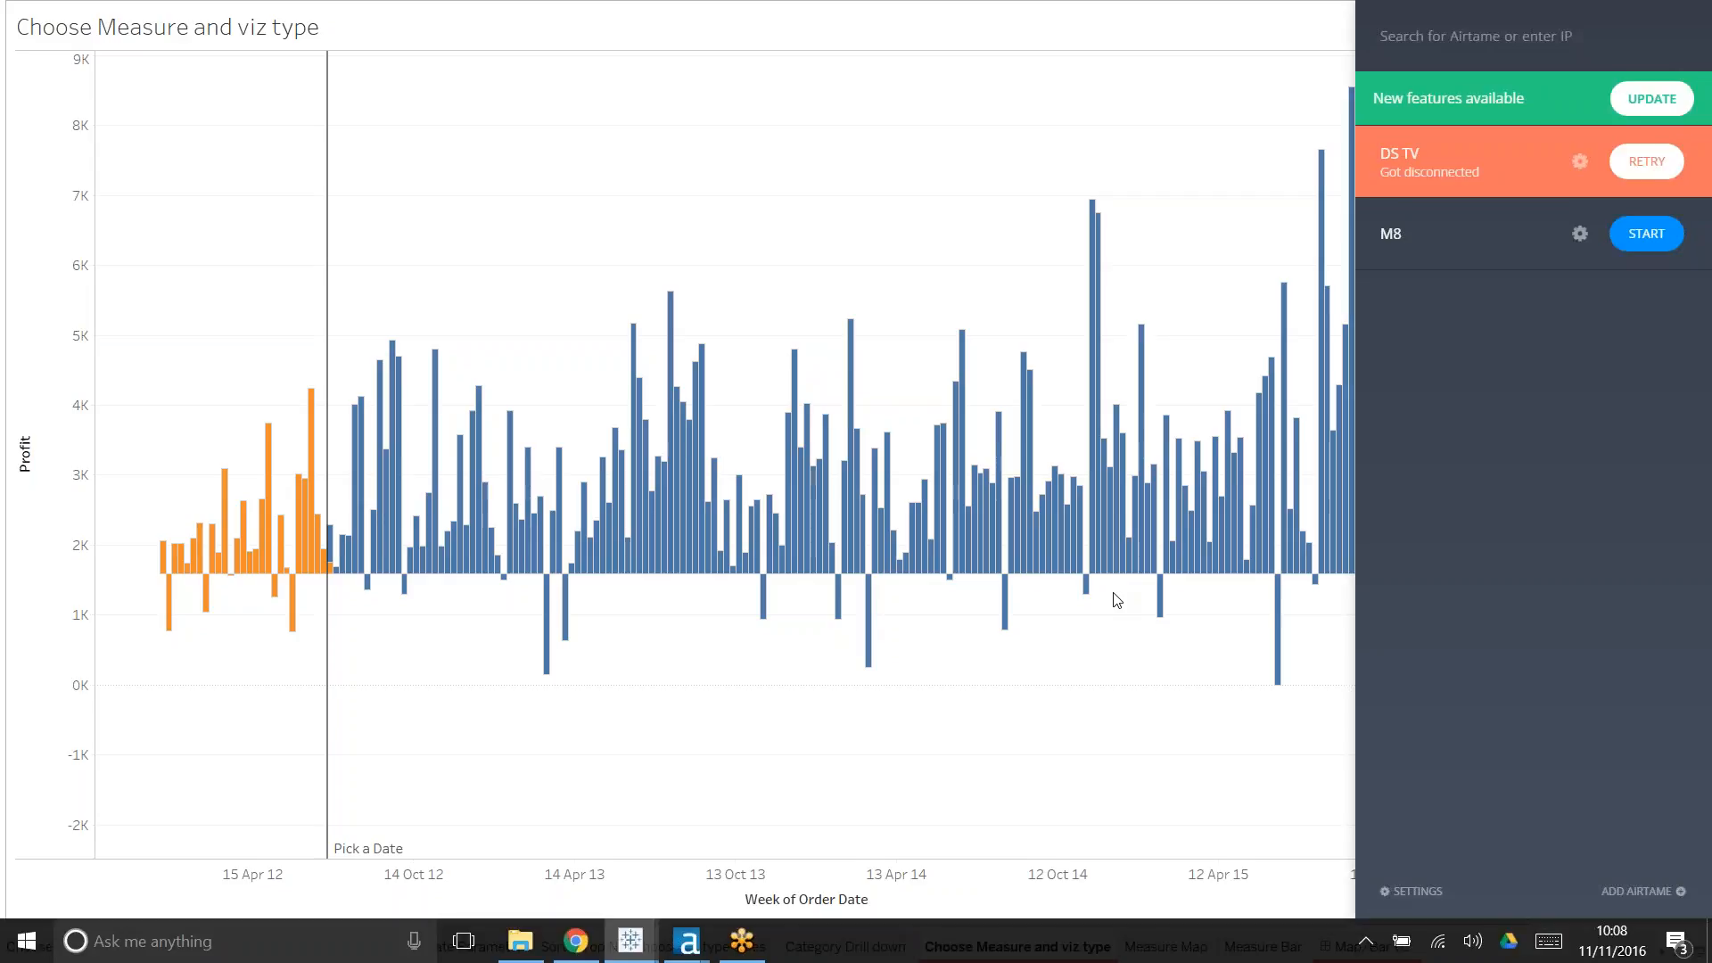
# - Reconnect Airtame sharing to DS TV with the connection code shown on the TV, and return to the presented sheet
pyautogui.click(1648, 163)
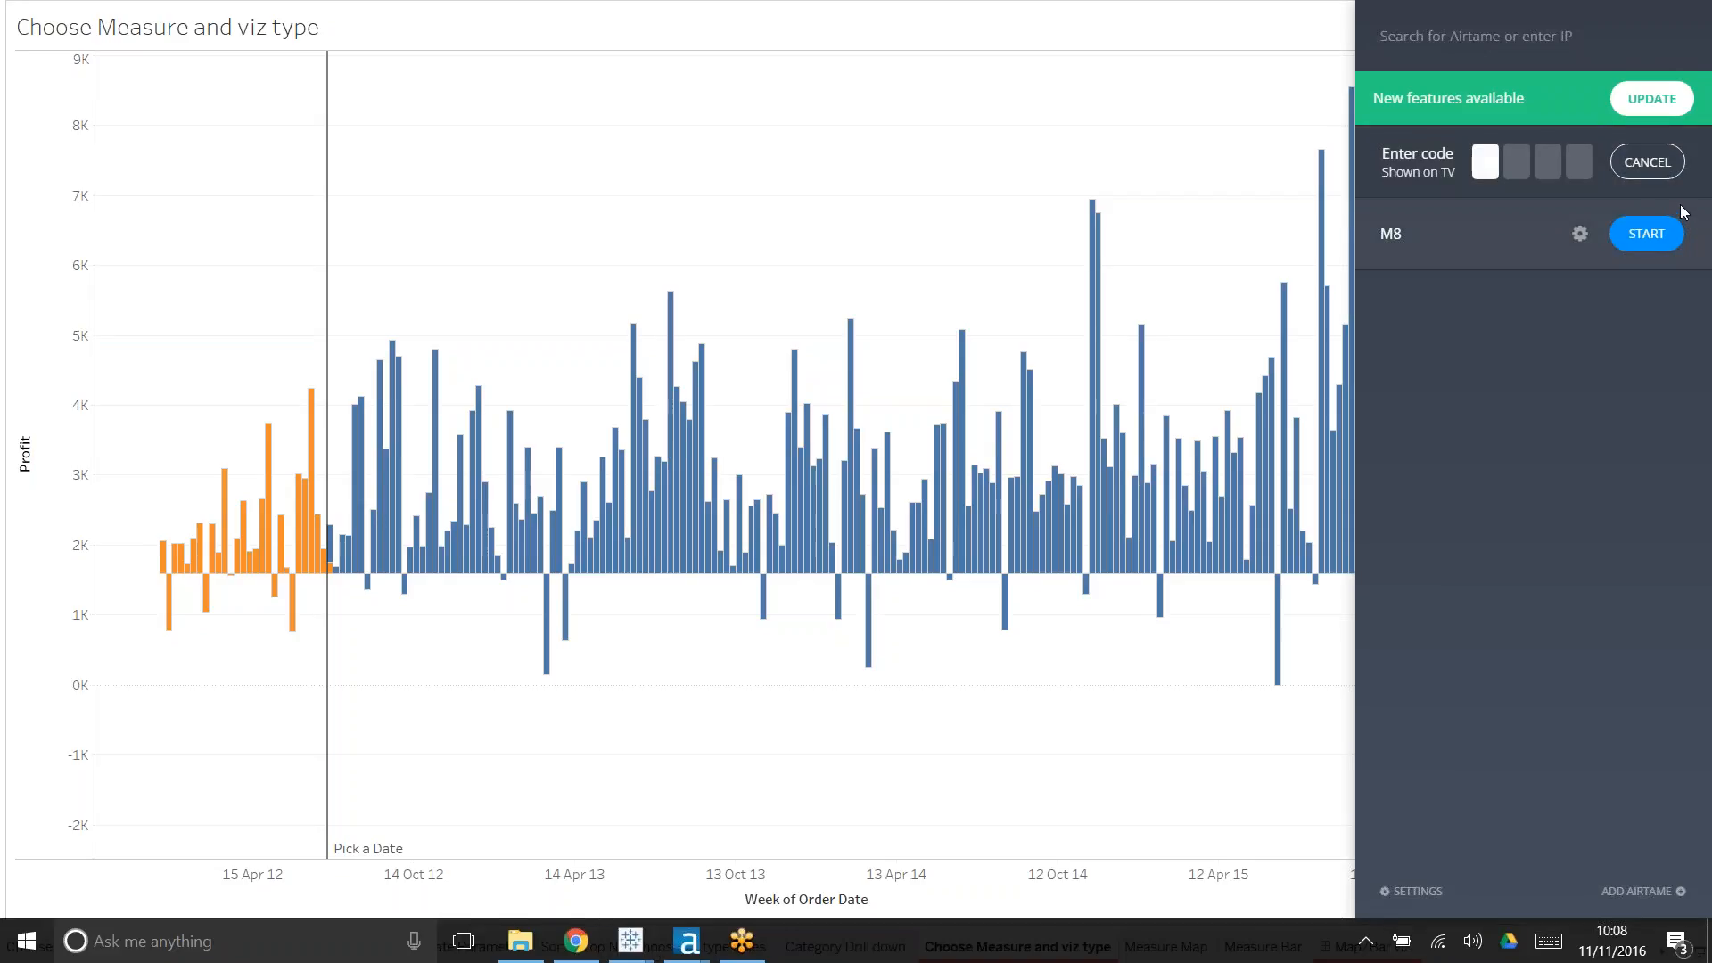
pyautogui.write('7851')
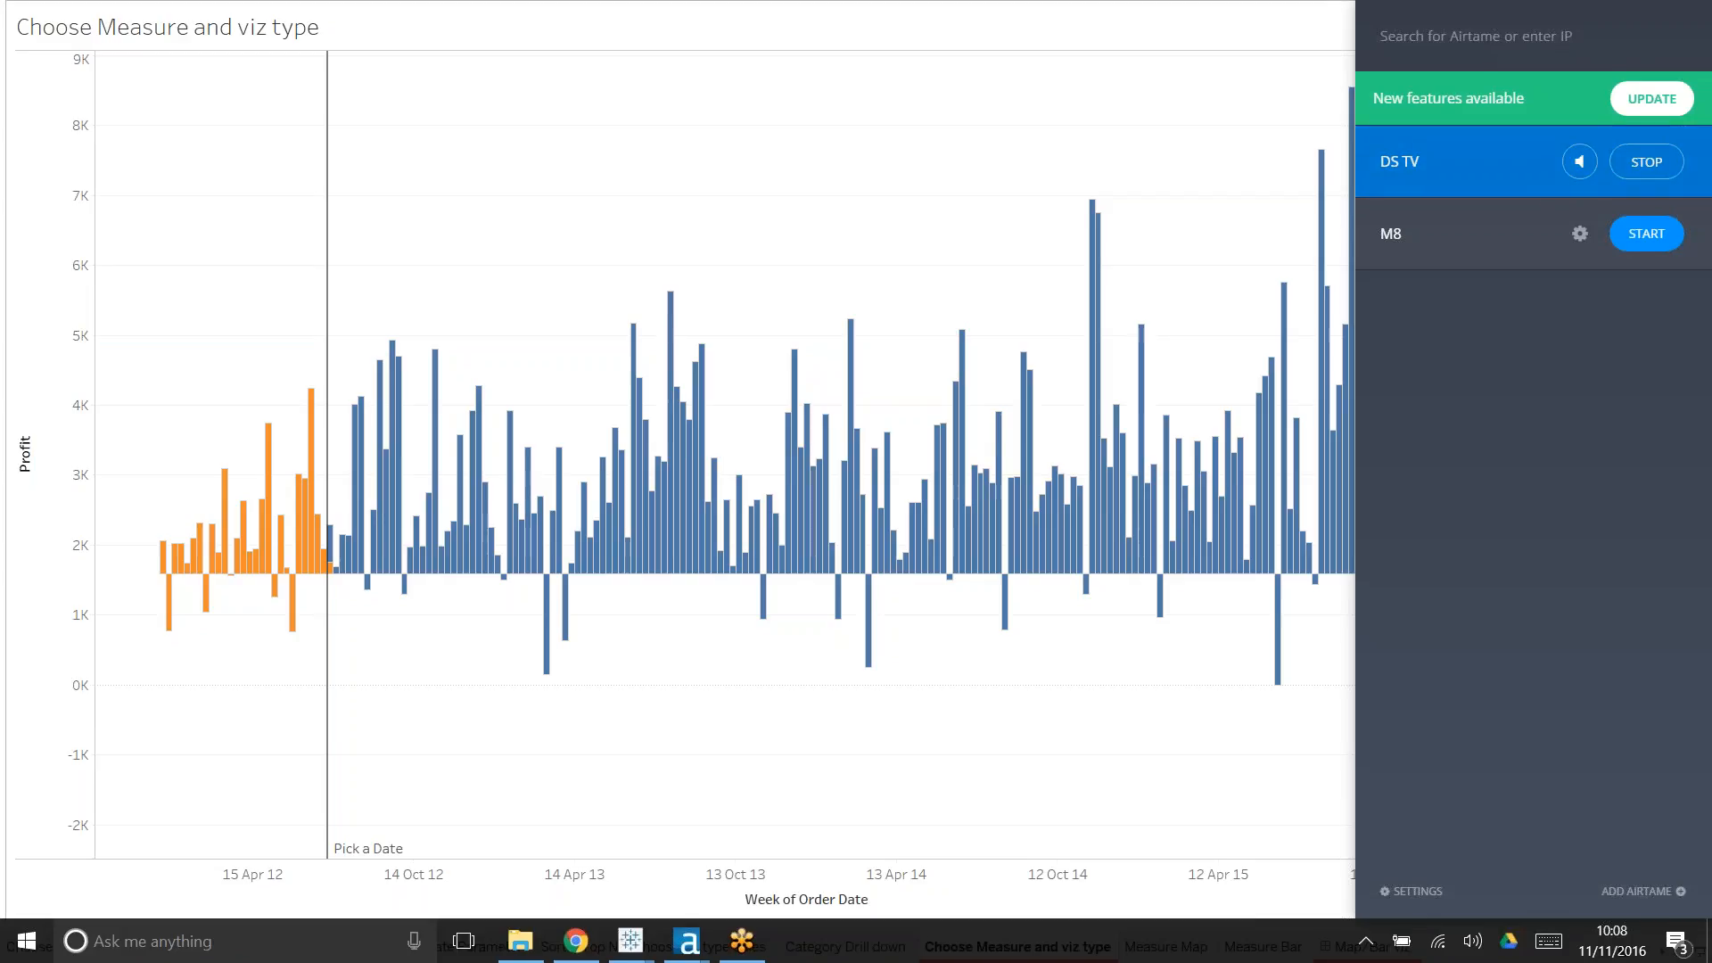
pyautogui.click(629, 758)
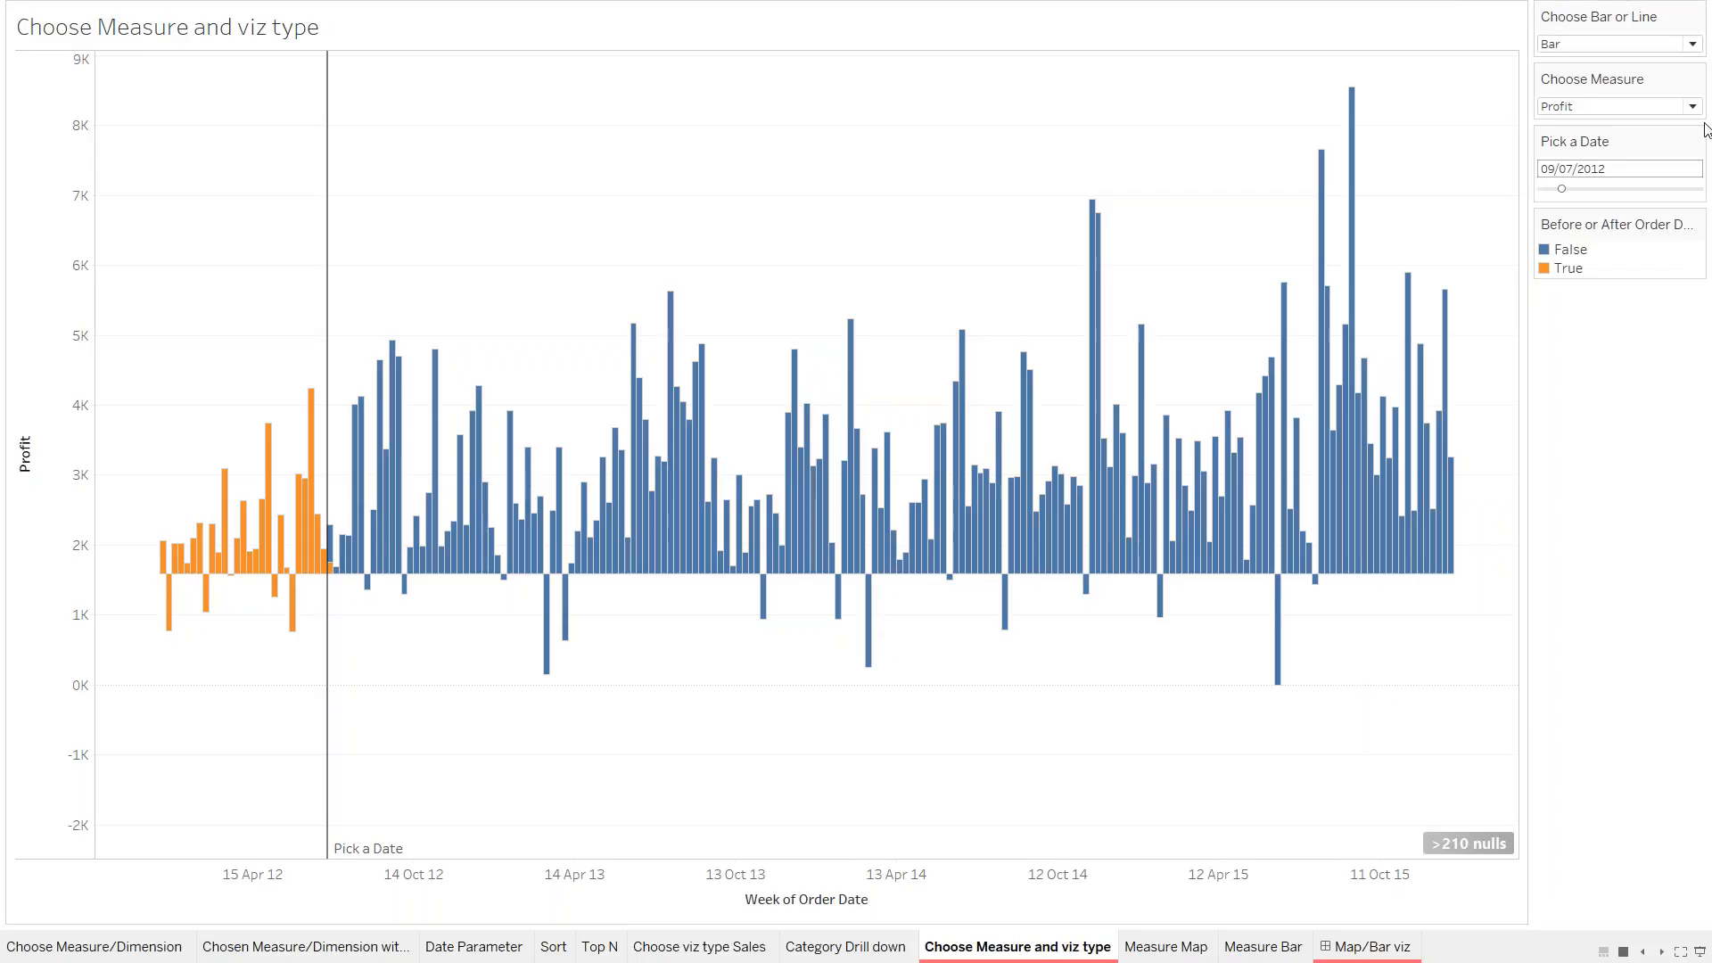
# - Display the Choose Measure and Choose Bar or Line parameter controls as single value lists
pyautogui.click(1696, 78)
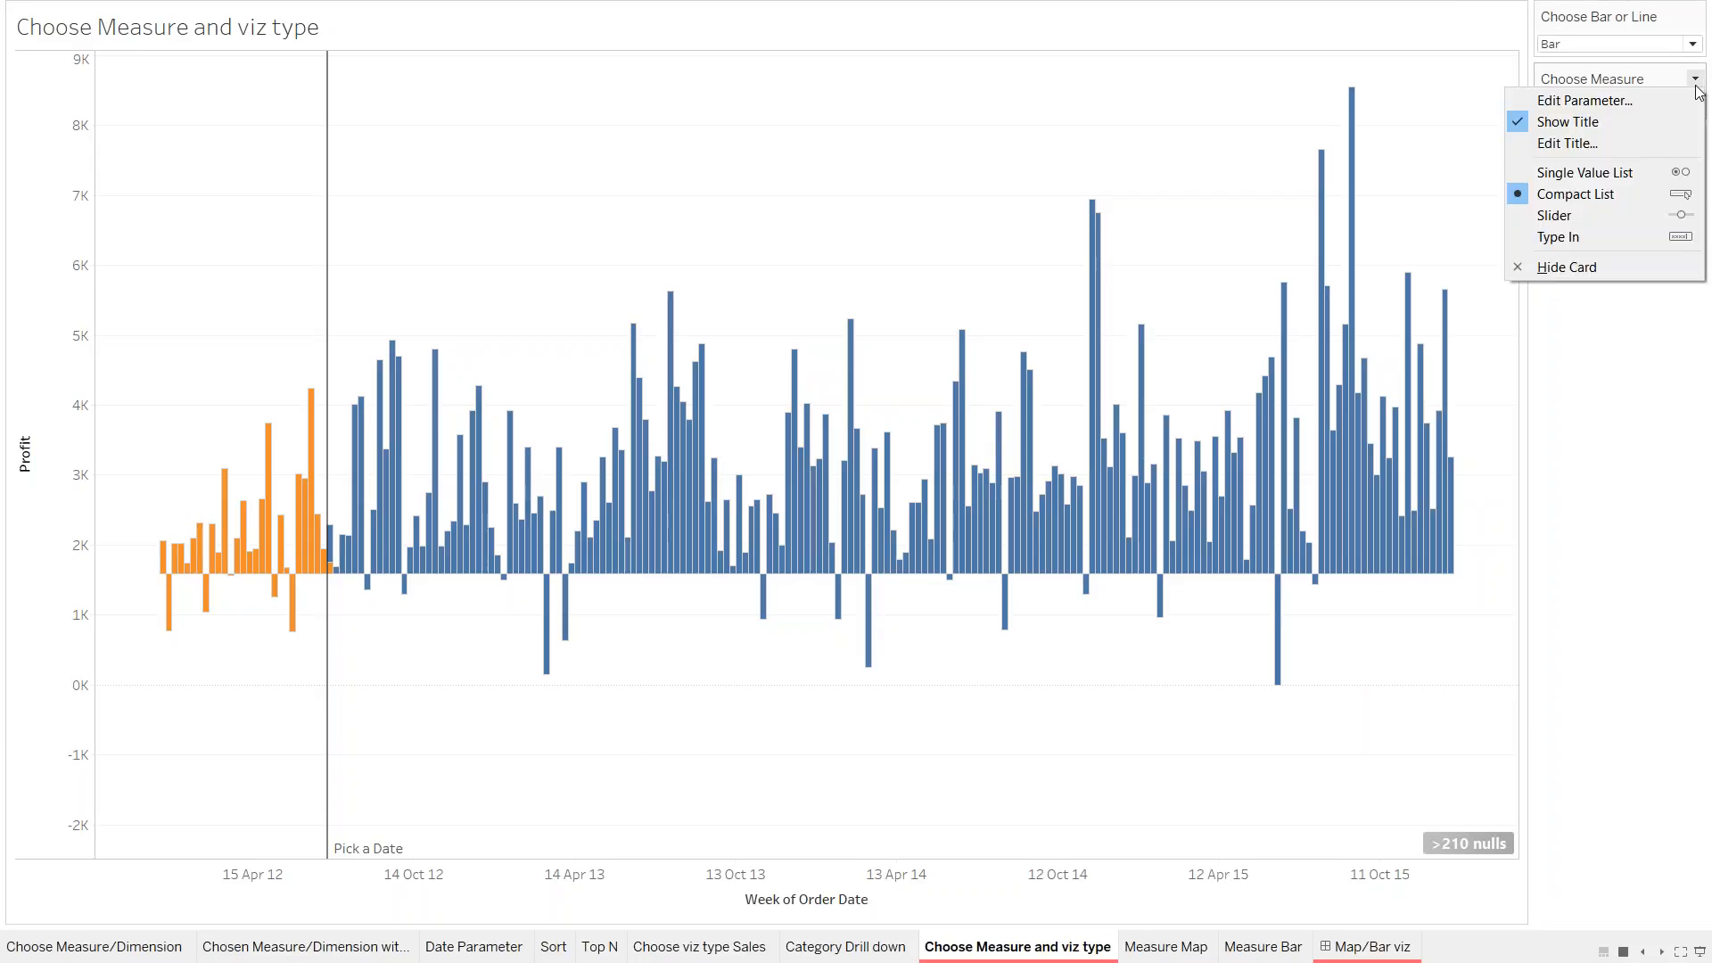
pyautogui.click(1656, 174)
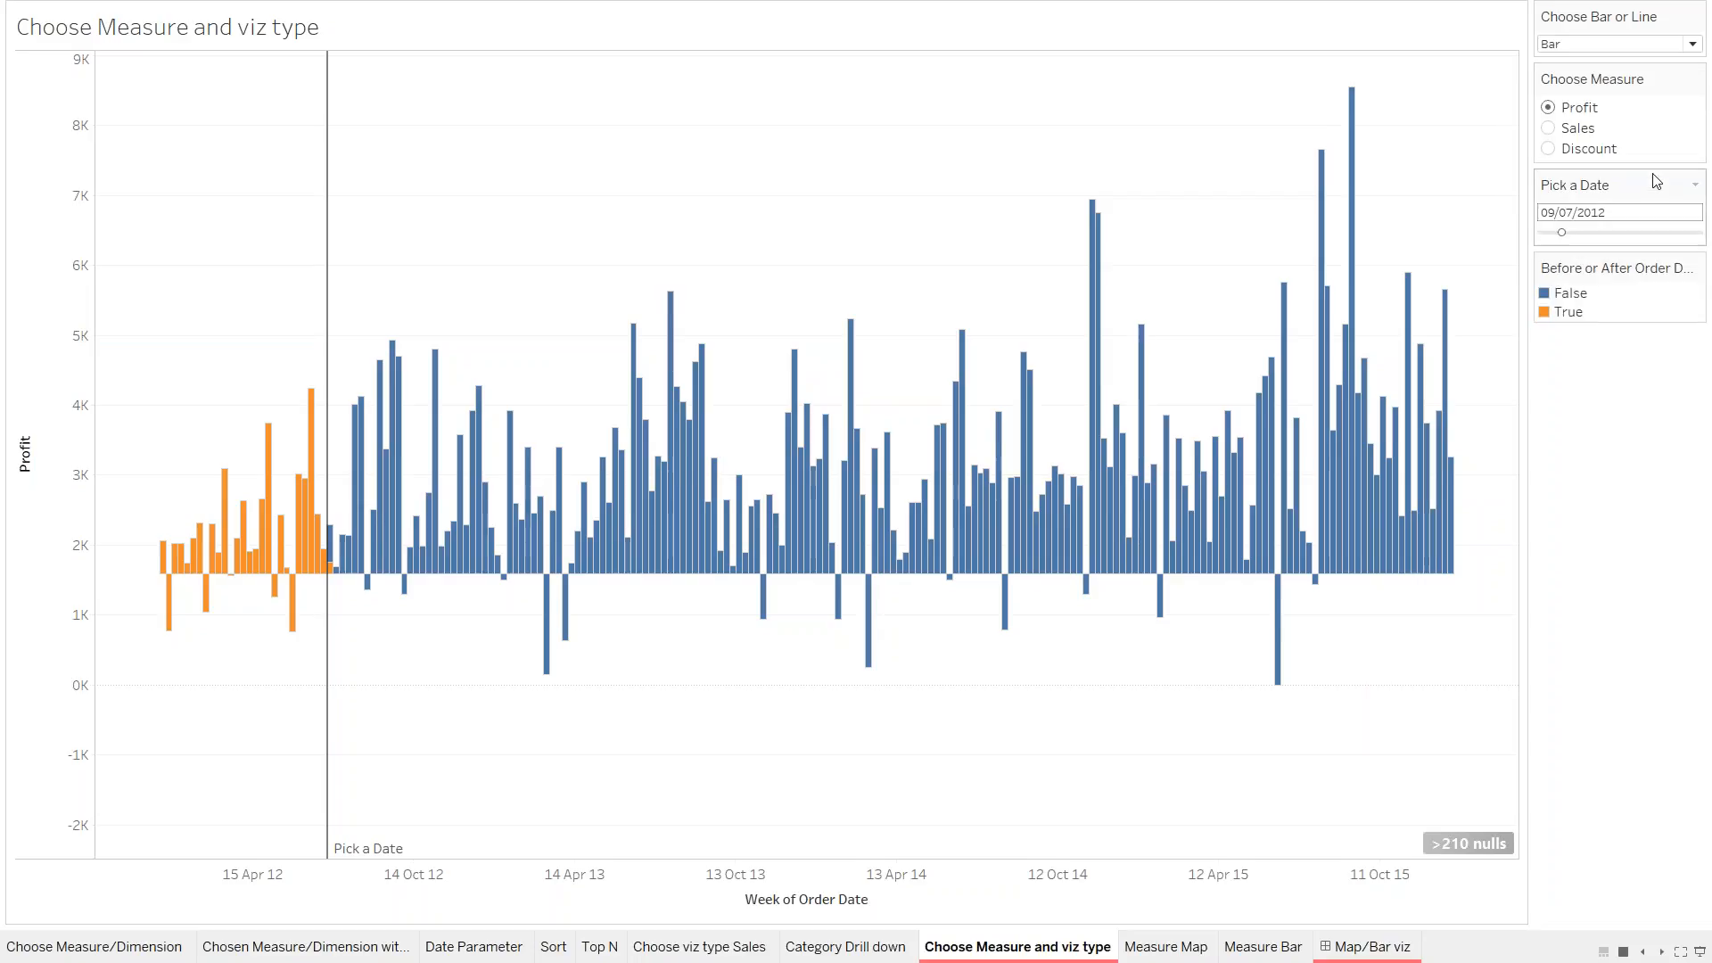
pyautogui.click(1695, 19)
pyautogui.click(1588, 110)
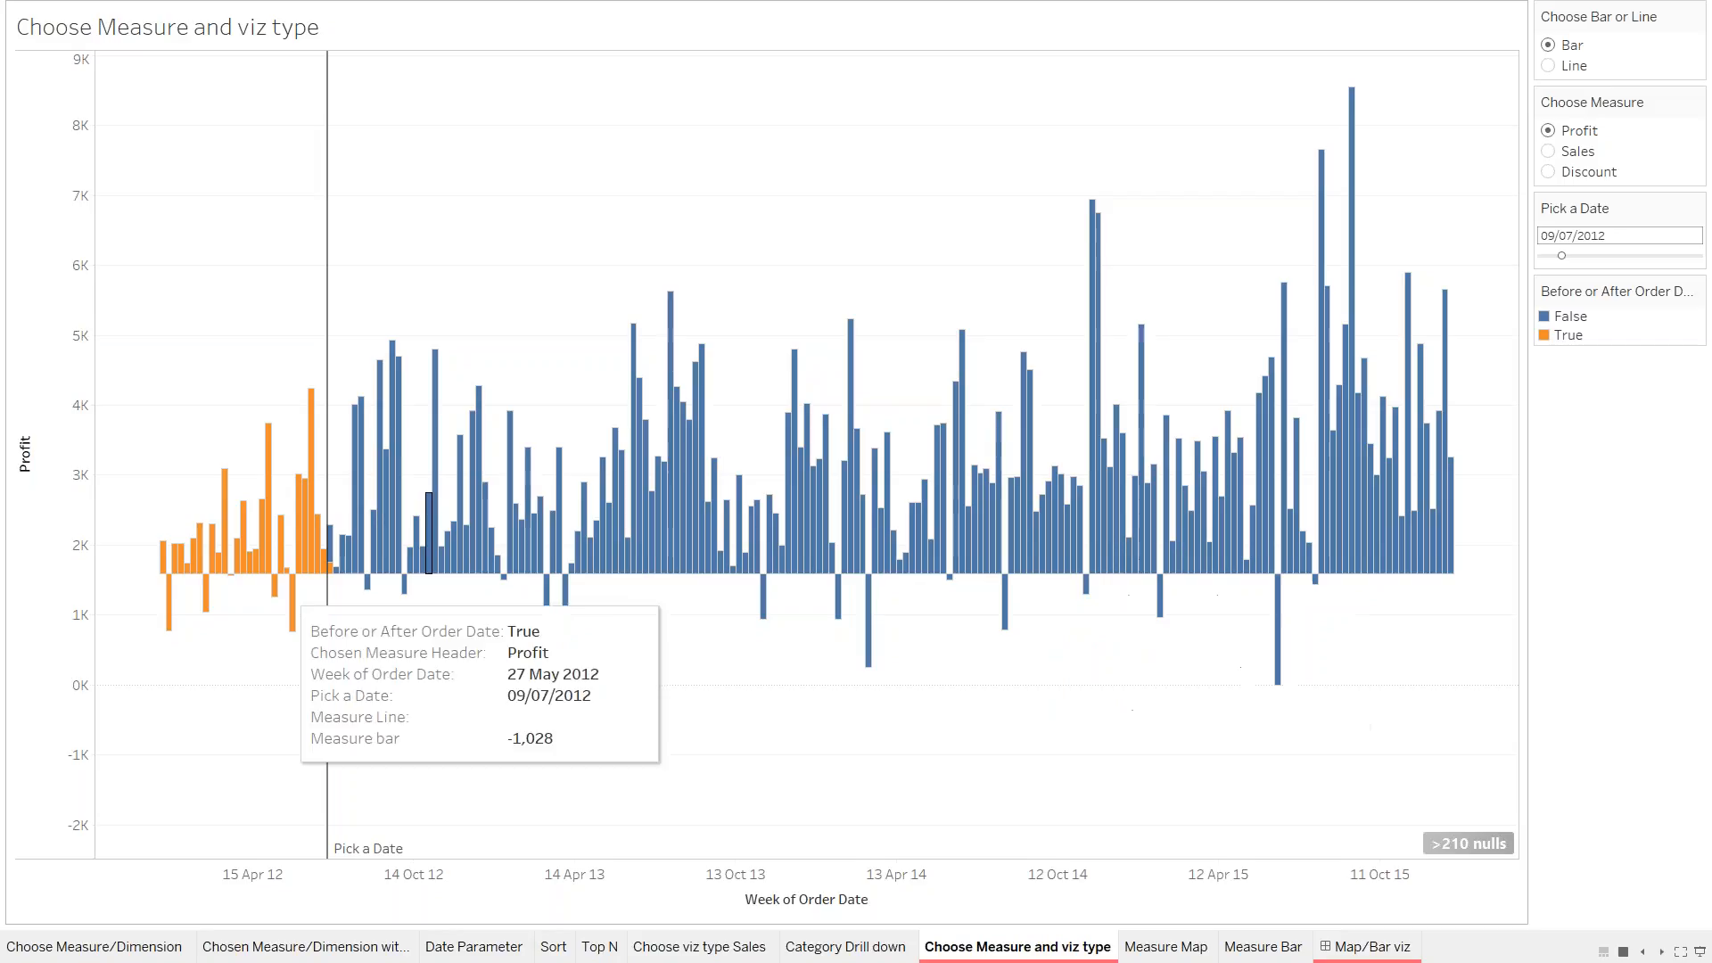
pyautogui.click(1694, 208)
pyautogui.click(1634, 524)
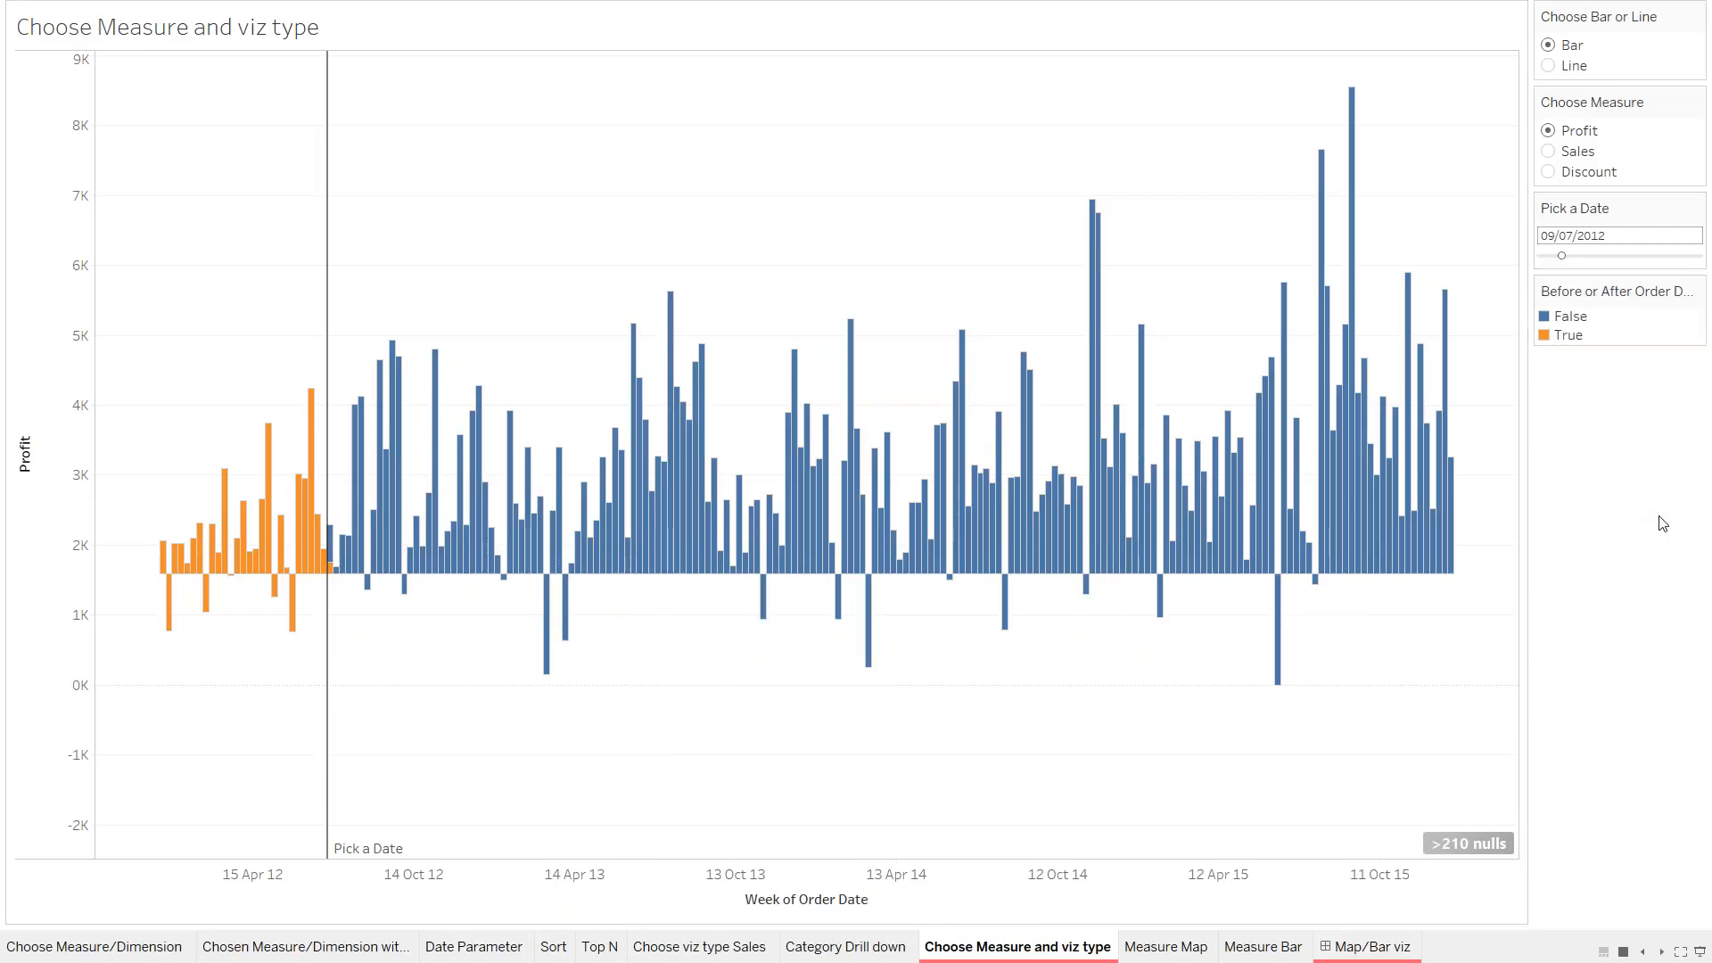
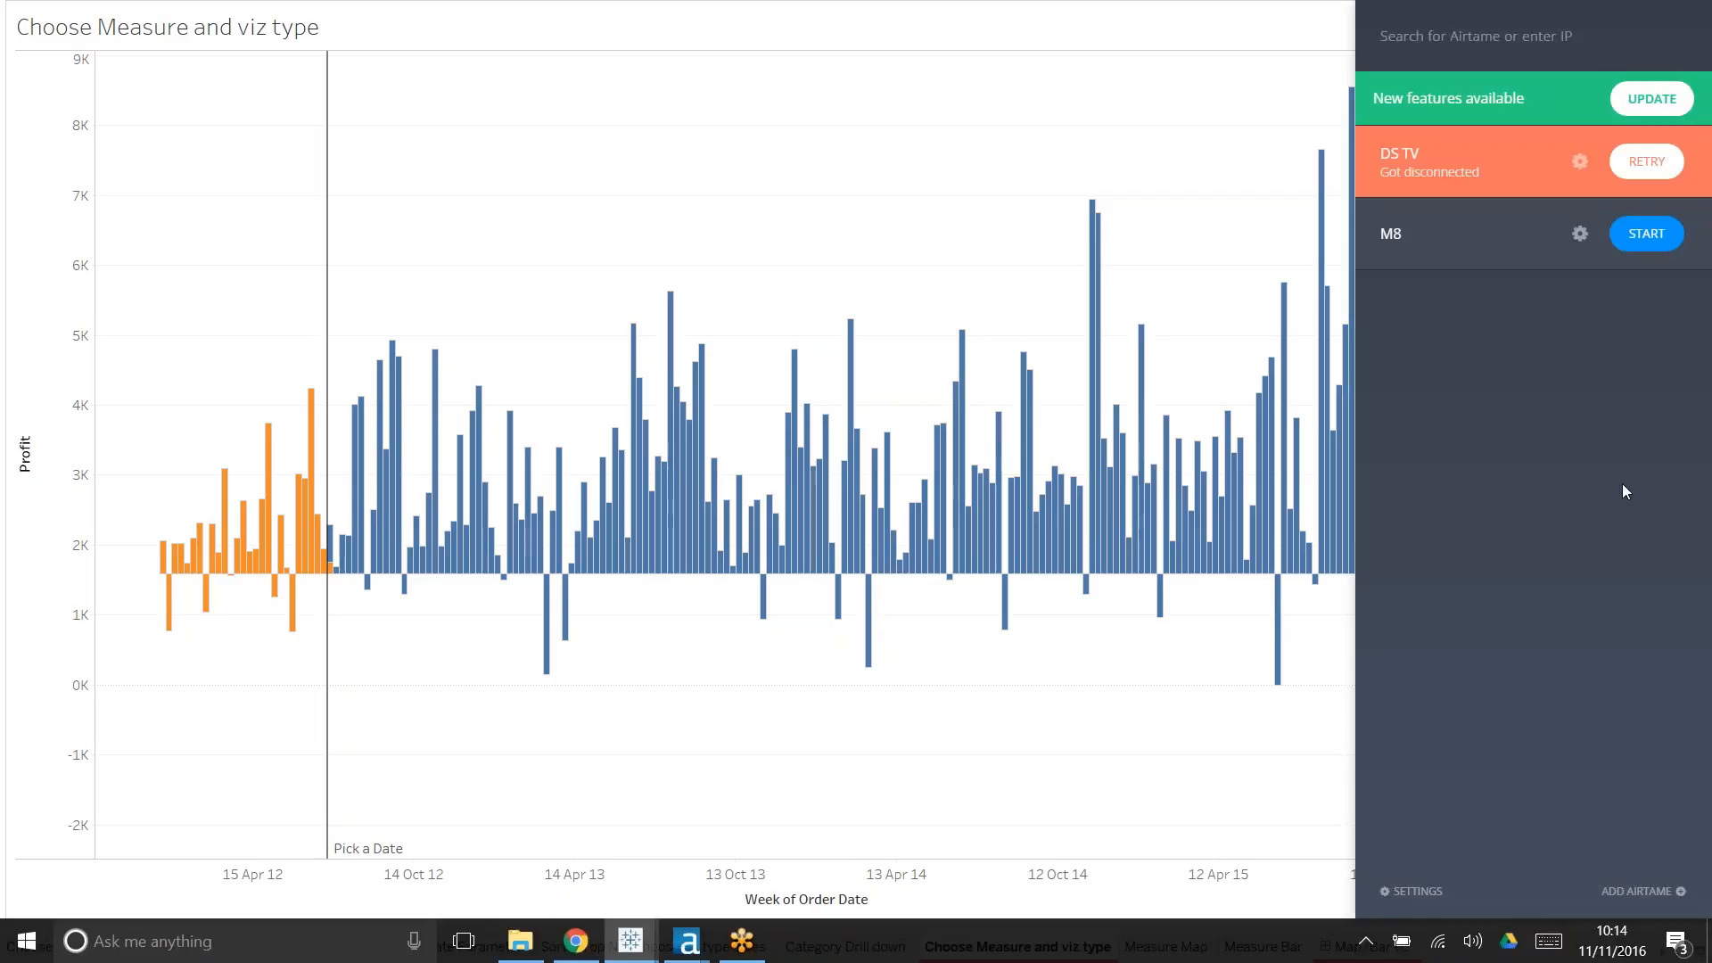
# - Retry the dropped Airtame connection to DS TV, entering the new connection code shown on the TV
pyautogui.click(1667, 161)
pyautogui.click(1667, 160)
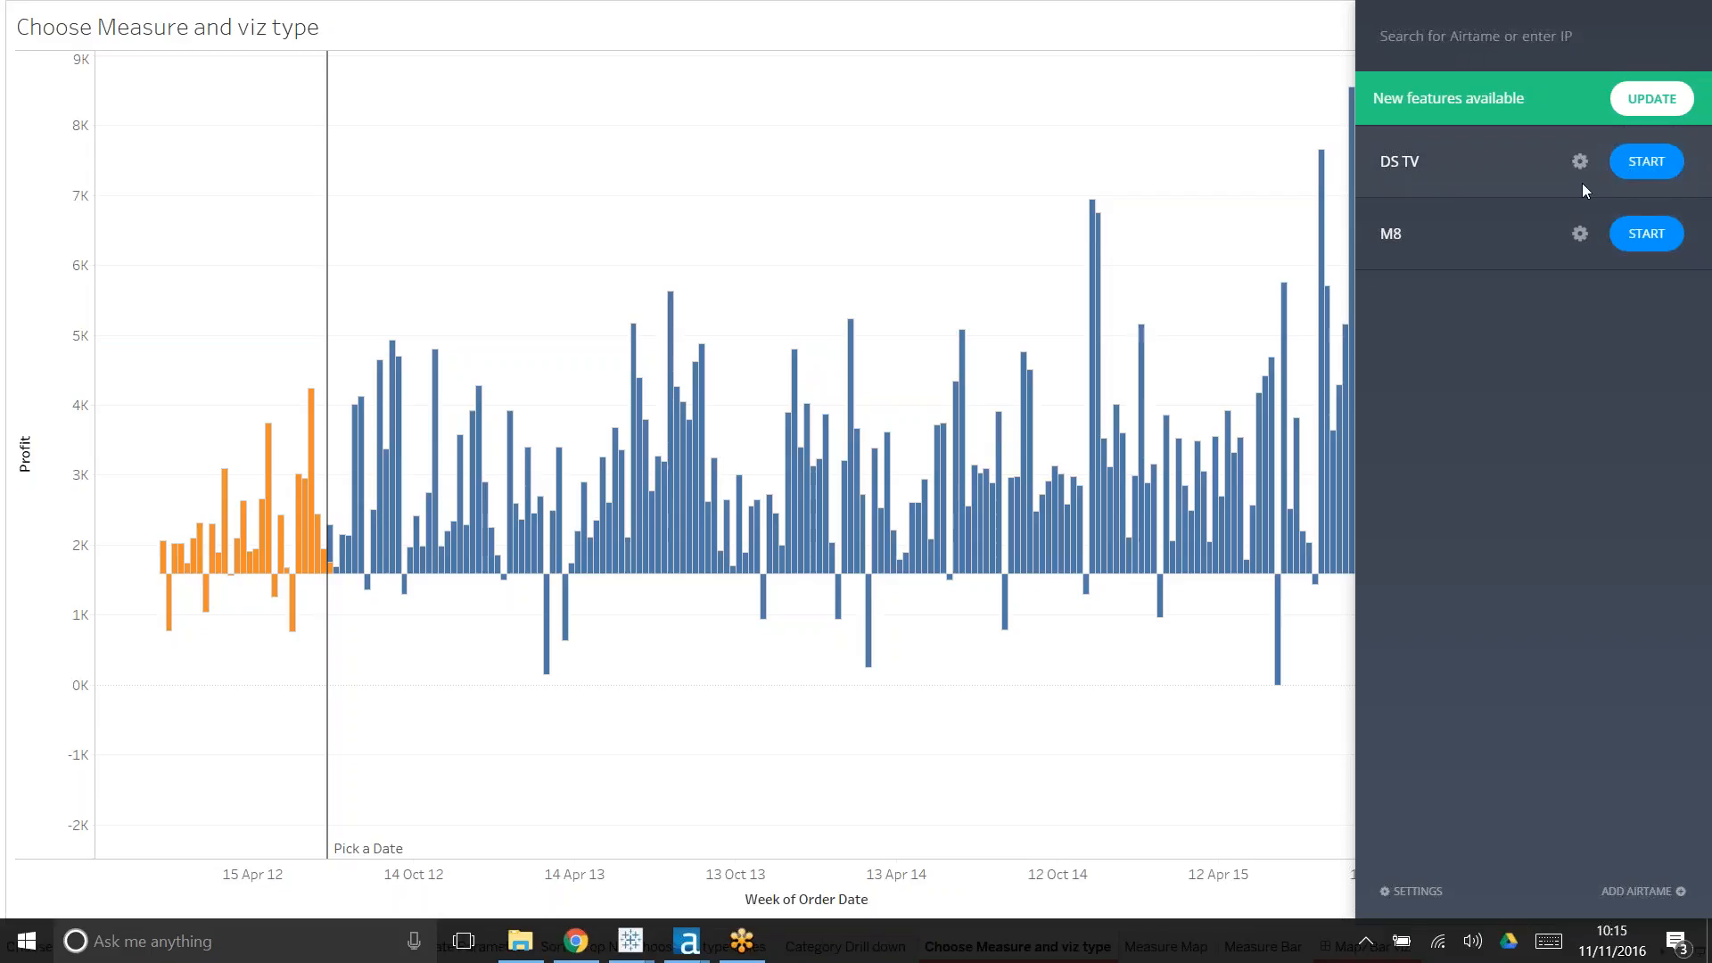
pyautogui.click(1651, 168)
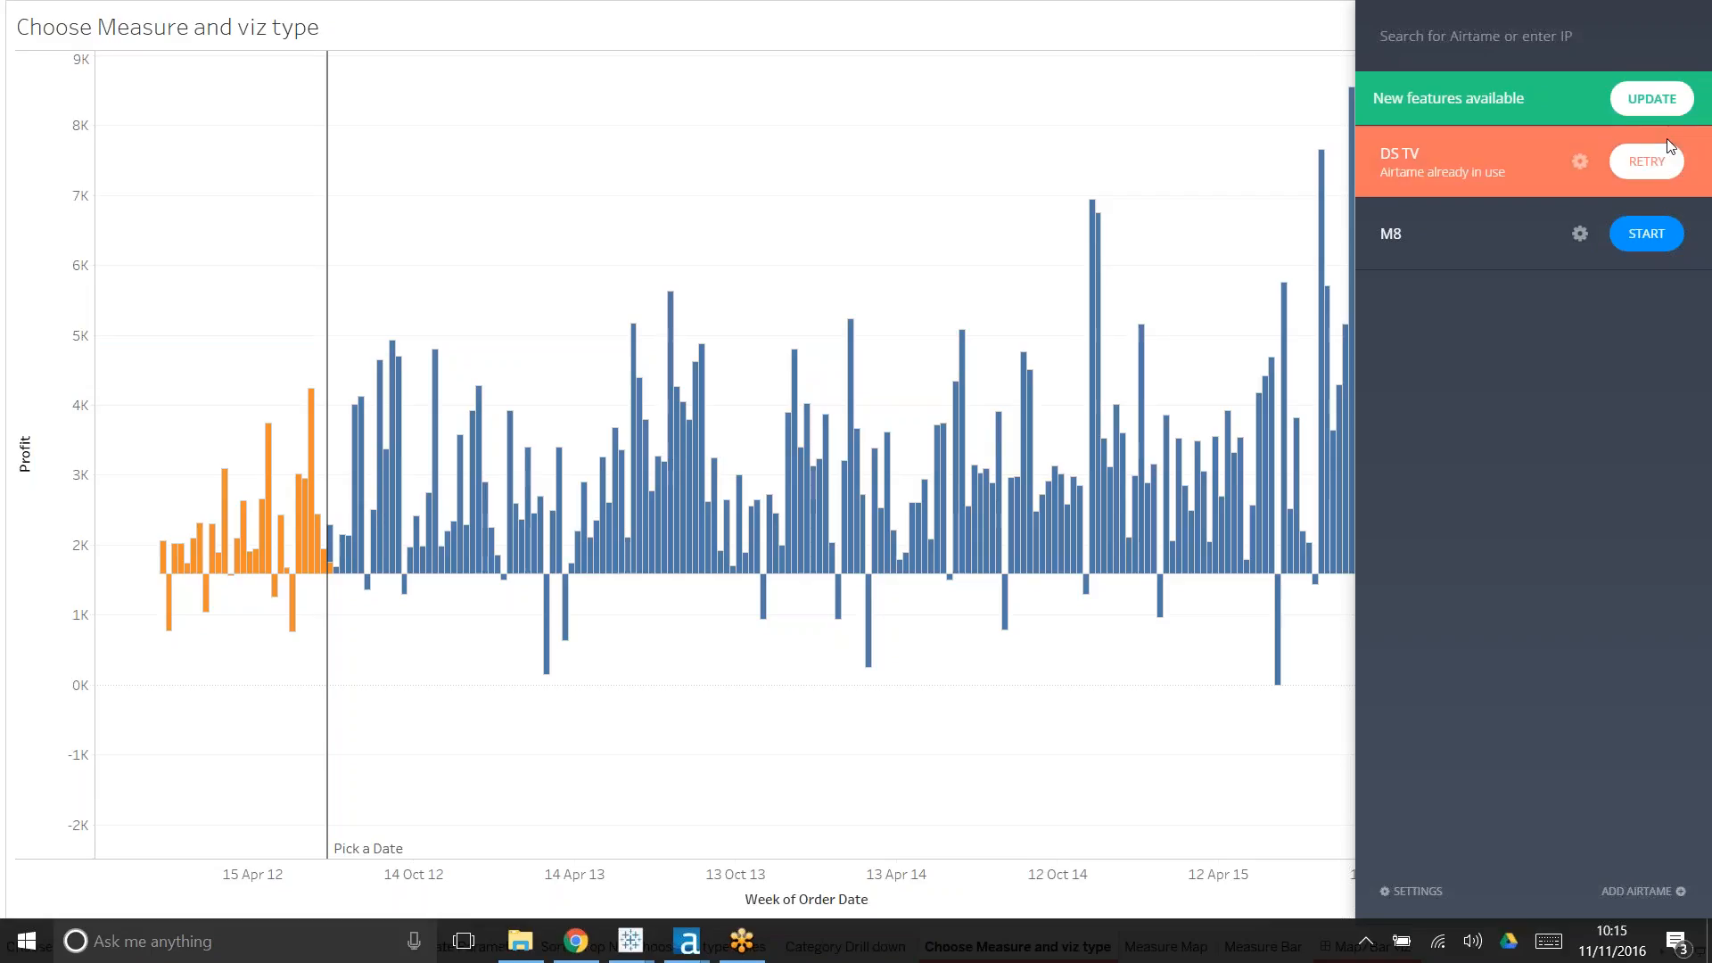
pyautogui.click(1642, 164)
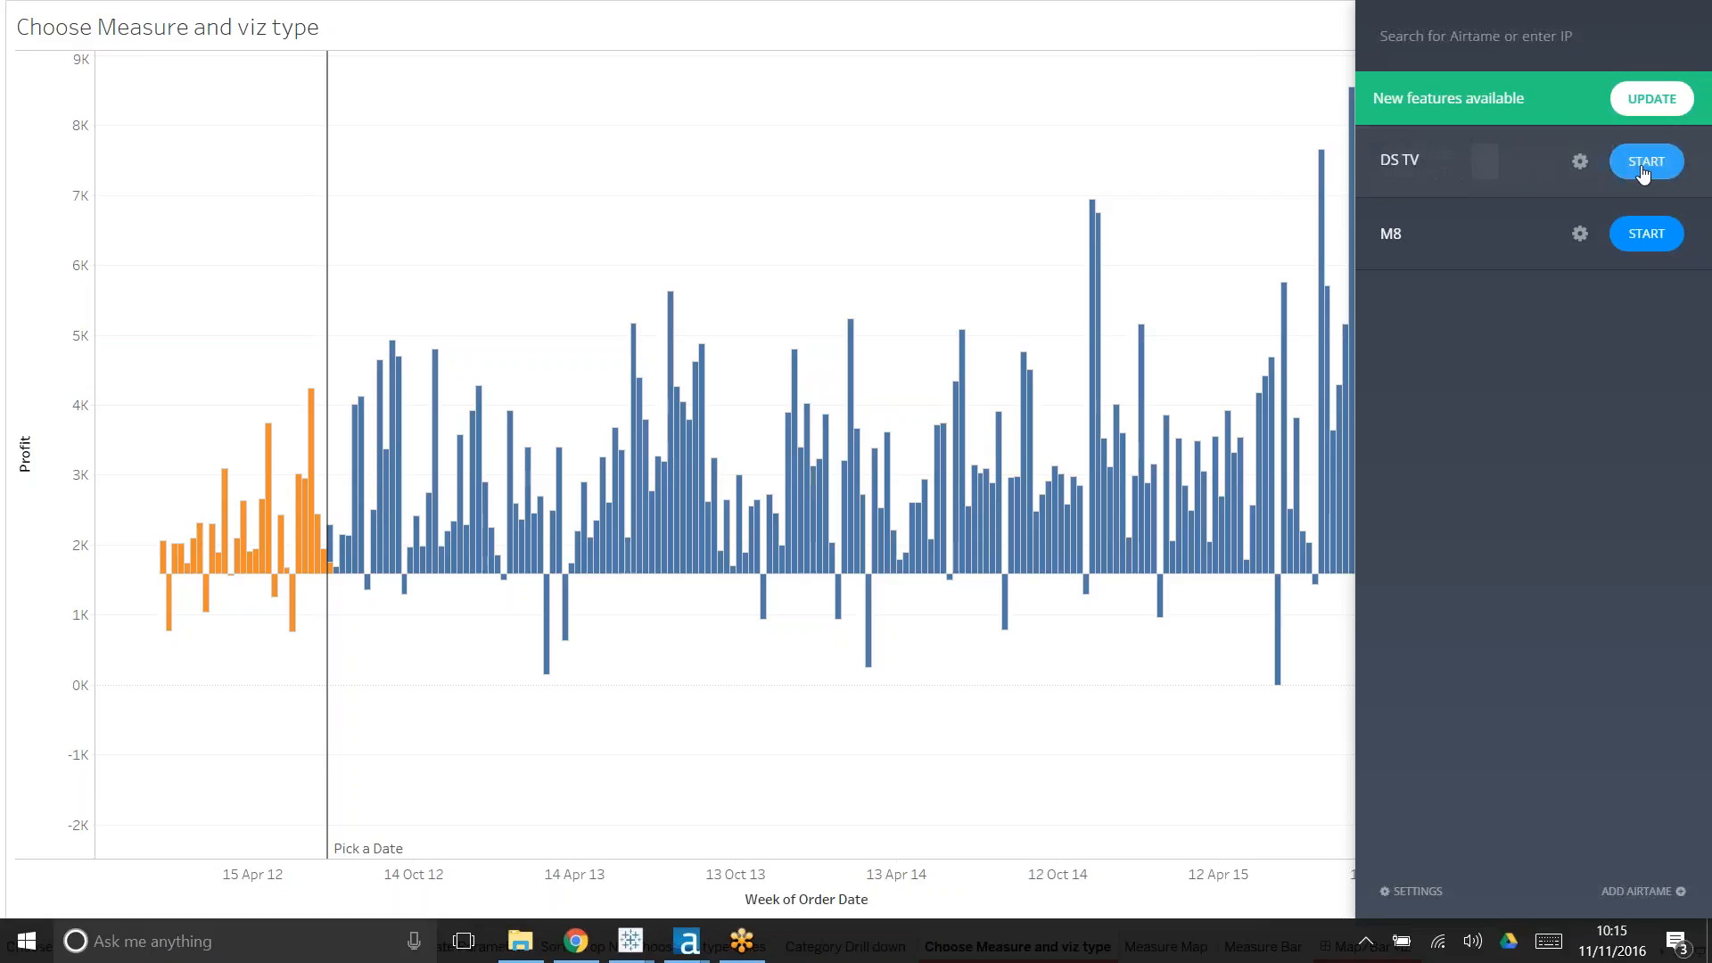
pyautogui.write('1')
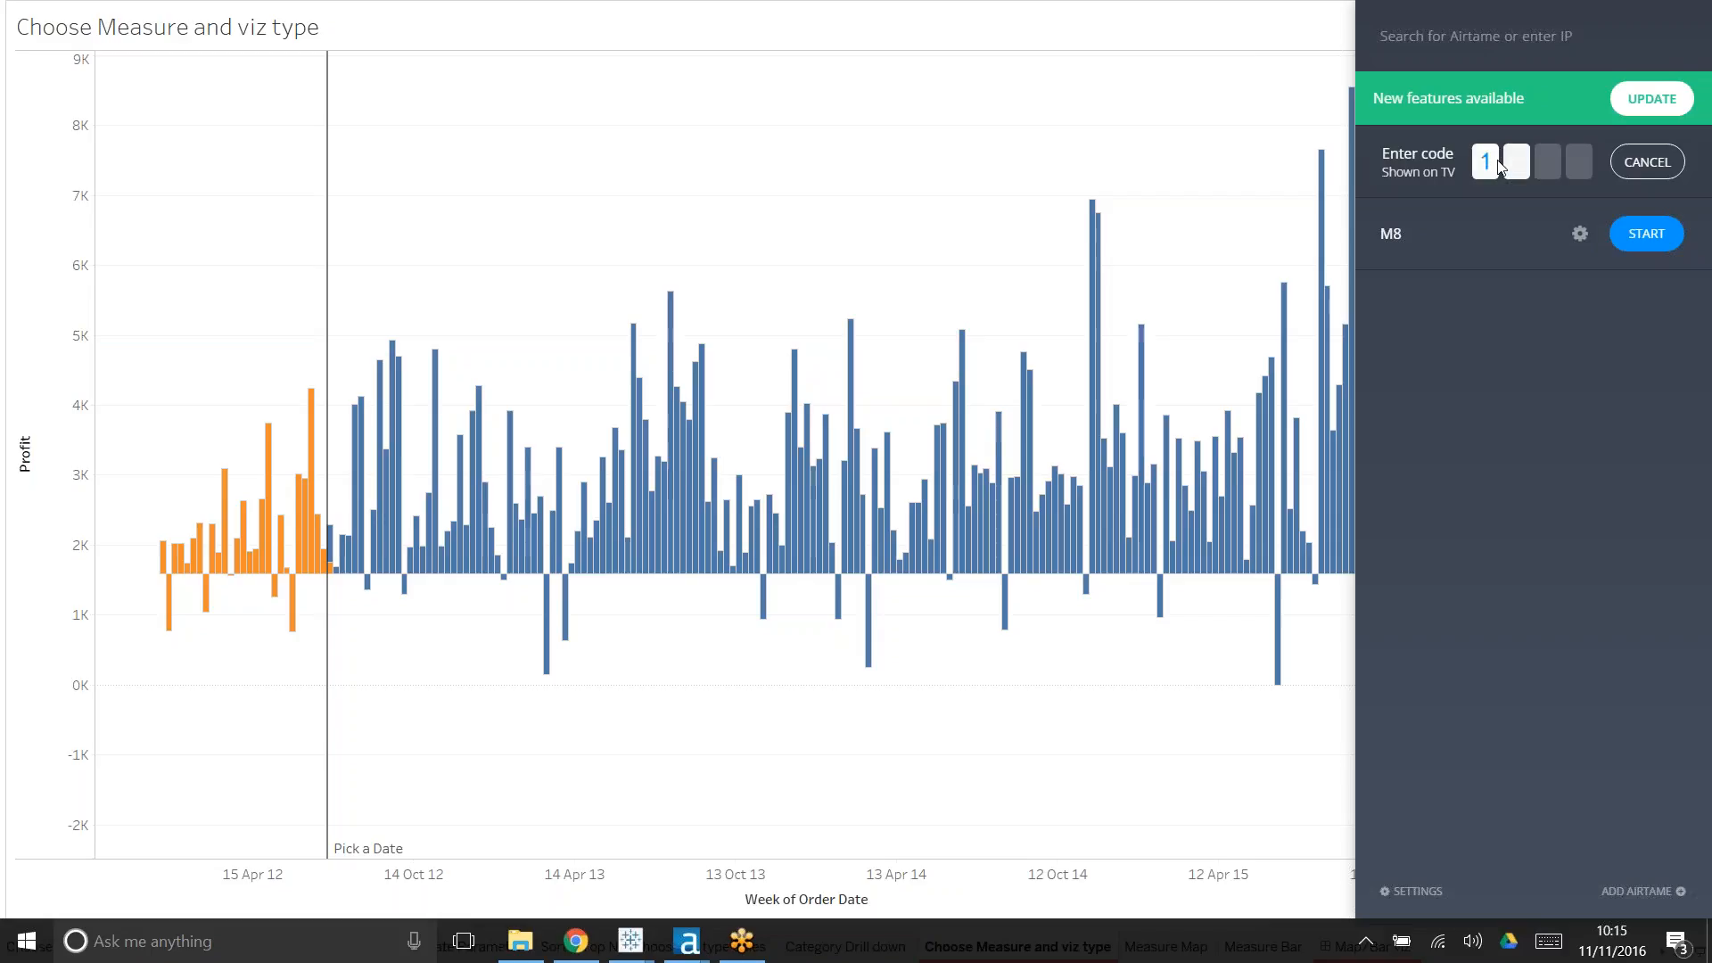
pyautogui.write('642')
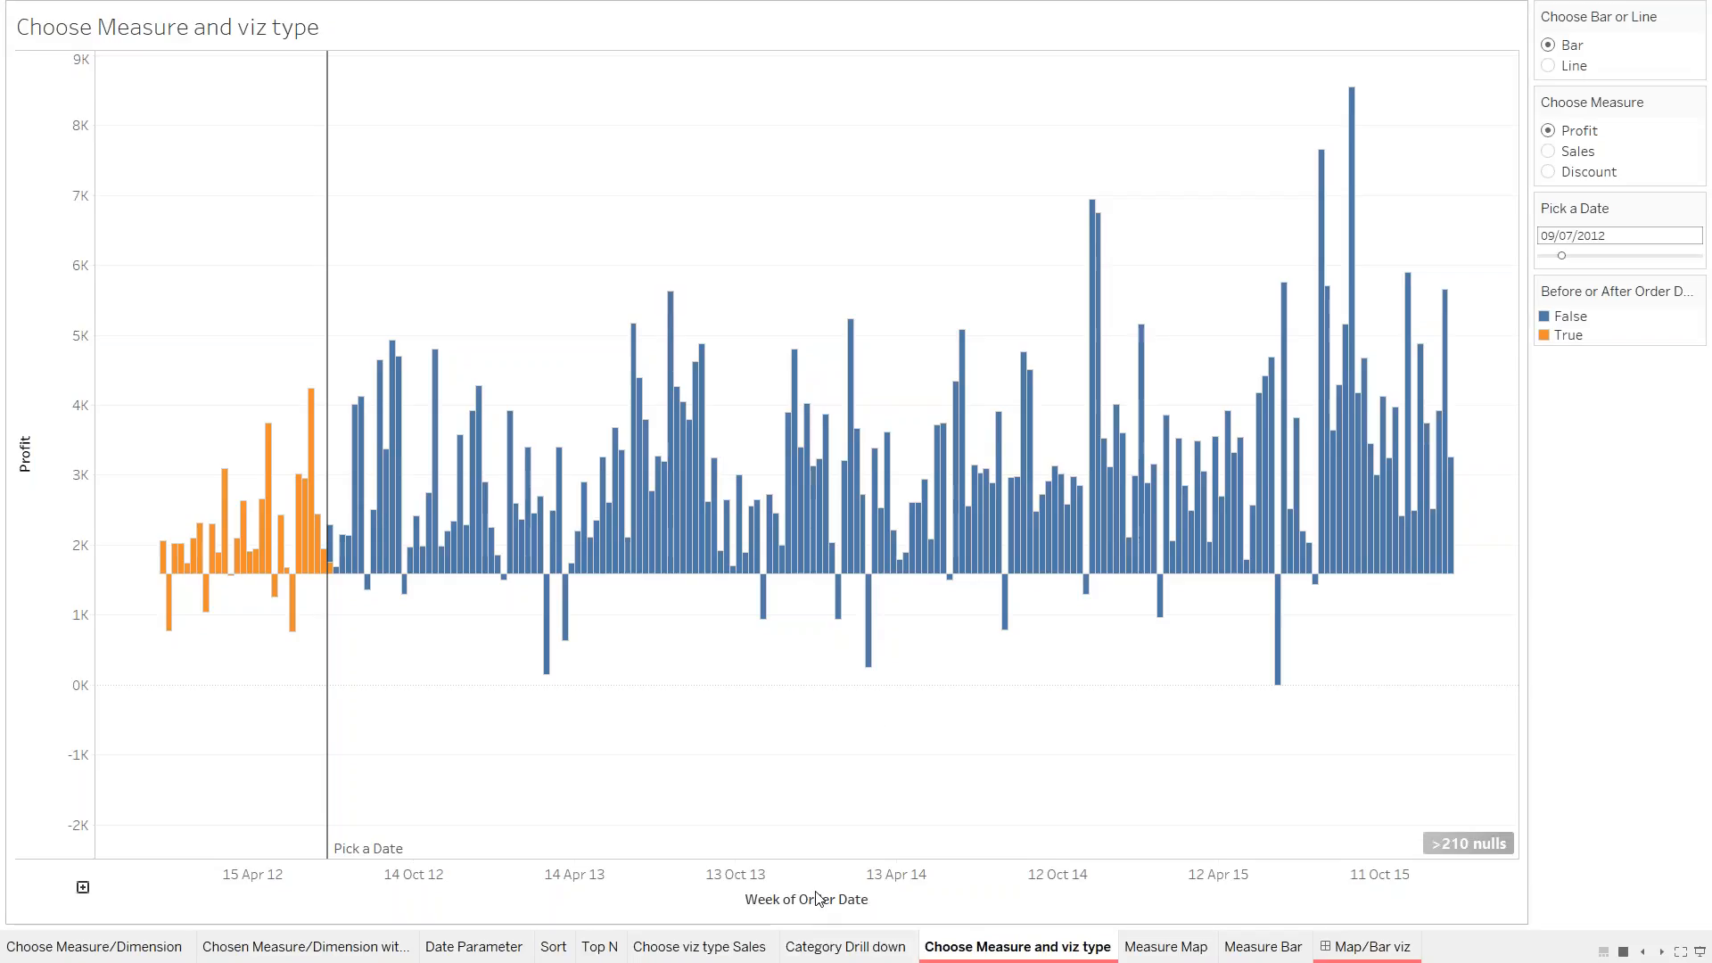
# - Leave presentation mode and look through the dimensions and measures of the Sample - EU Superstore data source
pyautogui.press('Escape')
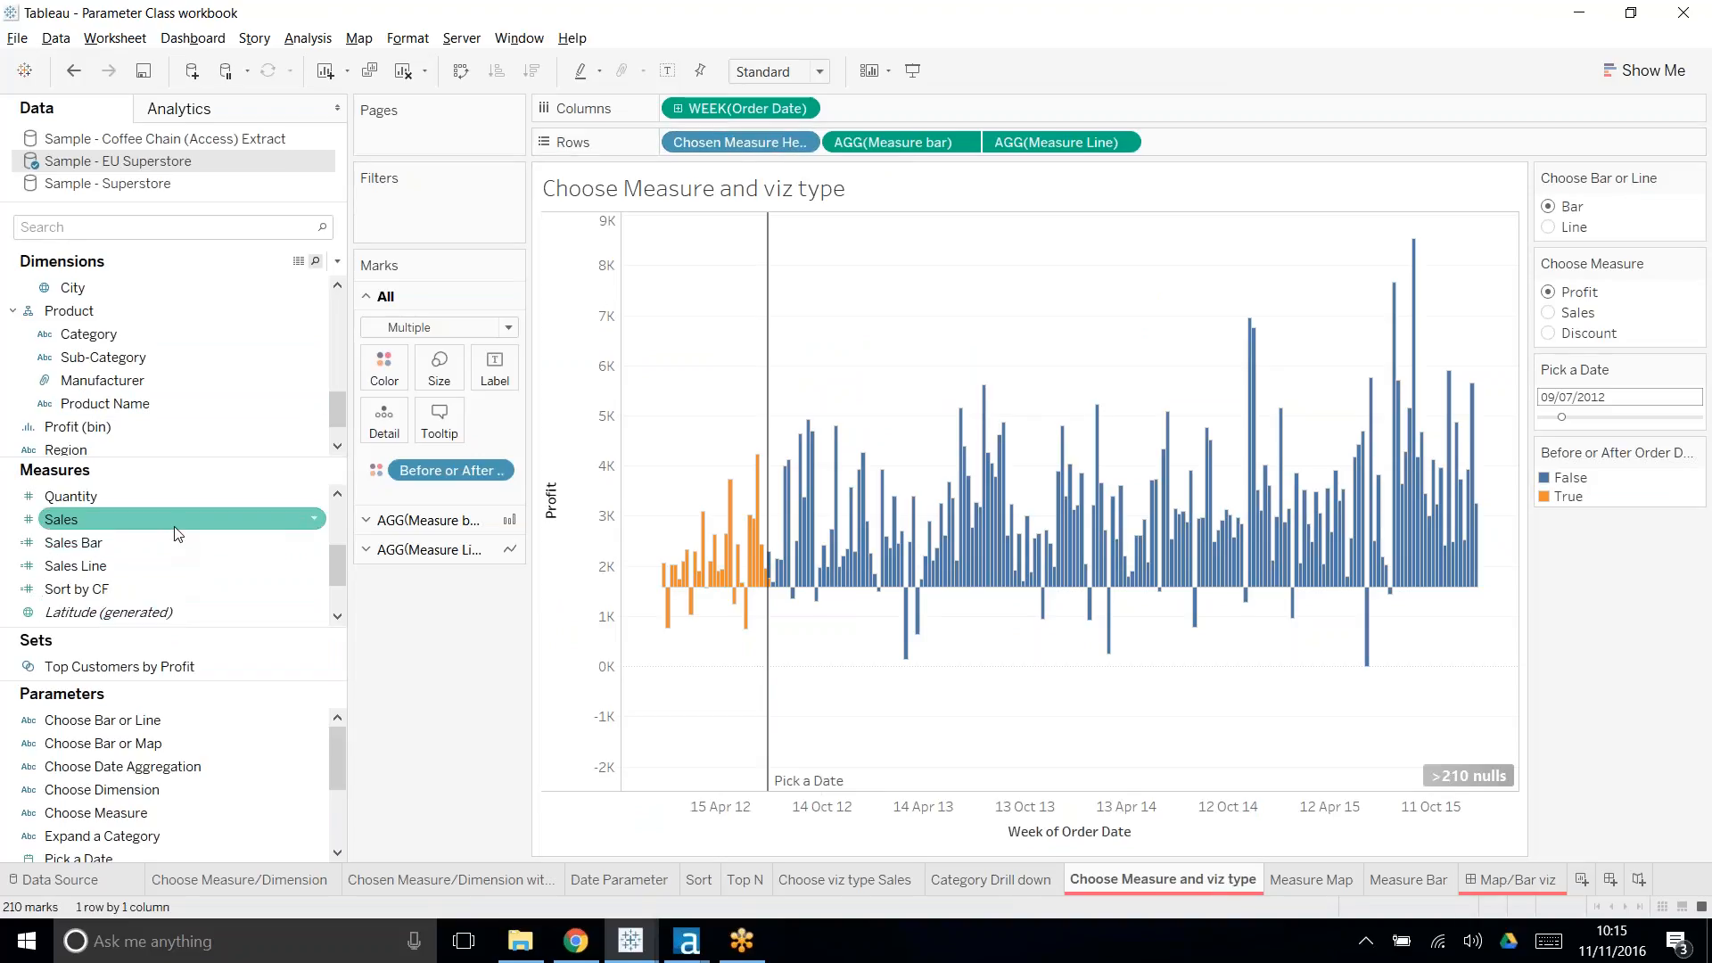
pyautogui.scroll(1, 178, 533)
pyautogui.scroll(3, 203, 419)
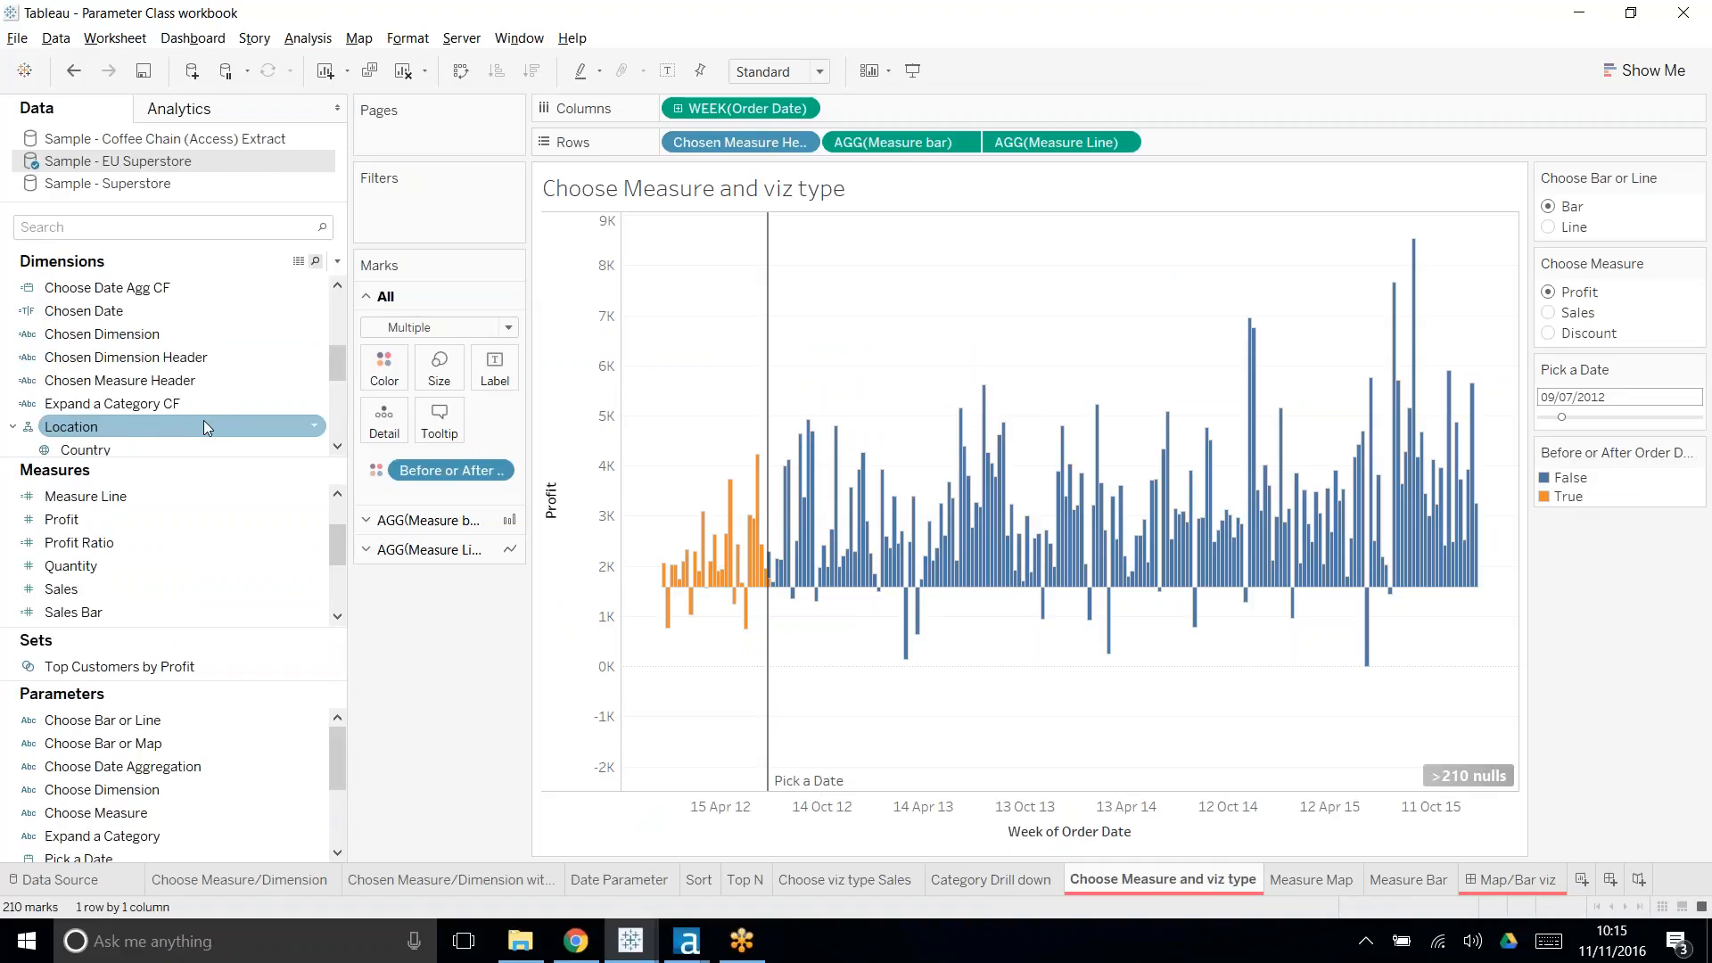
pyautogui.scroll(1, 205, 427)
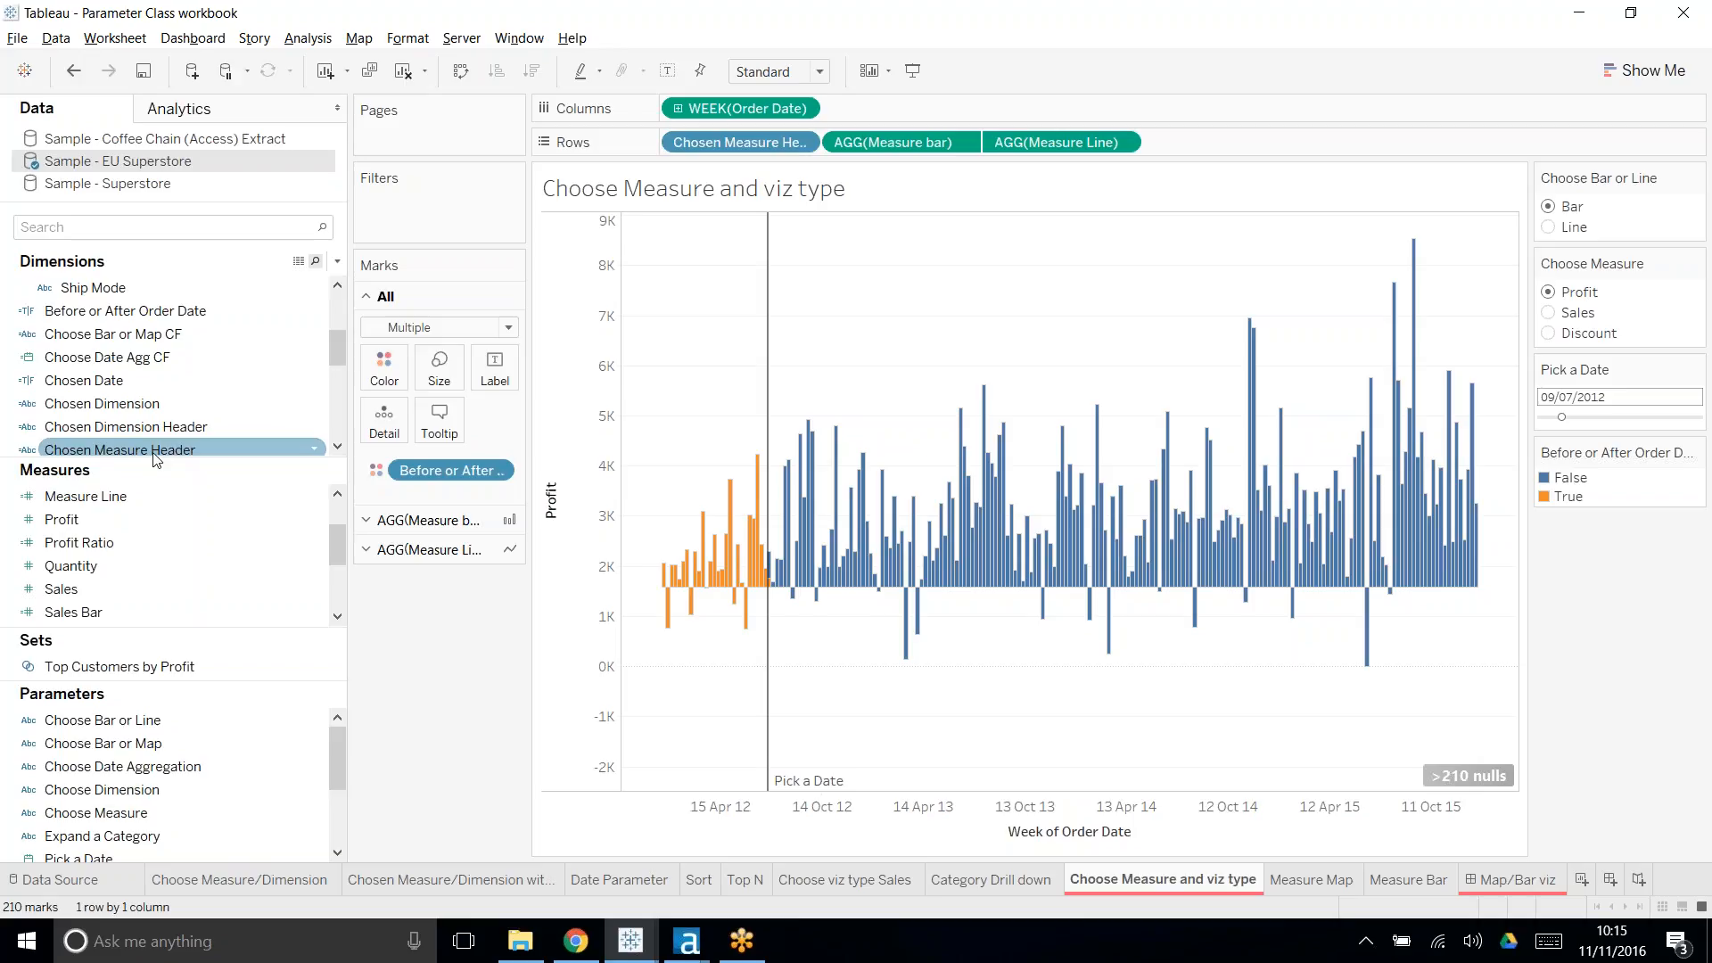
pyautogui.scroll(-1, 185, 439)
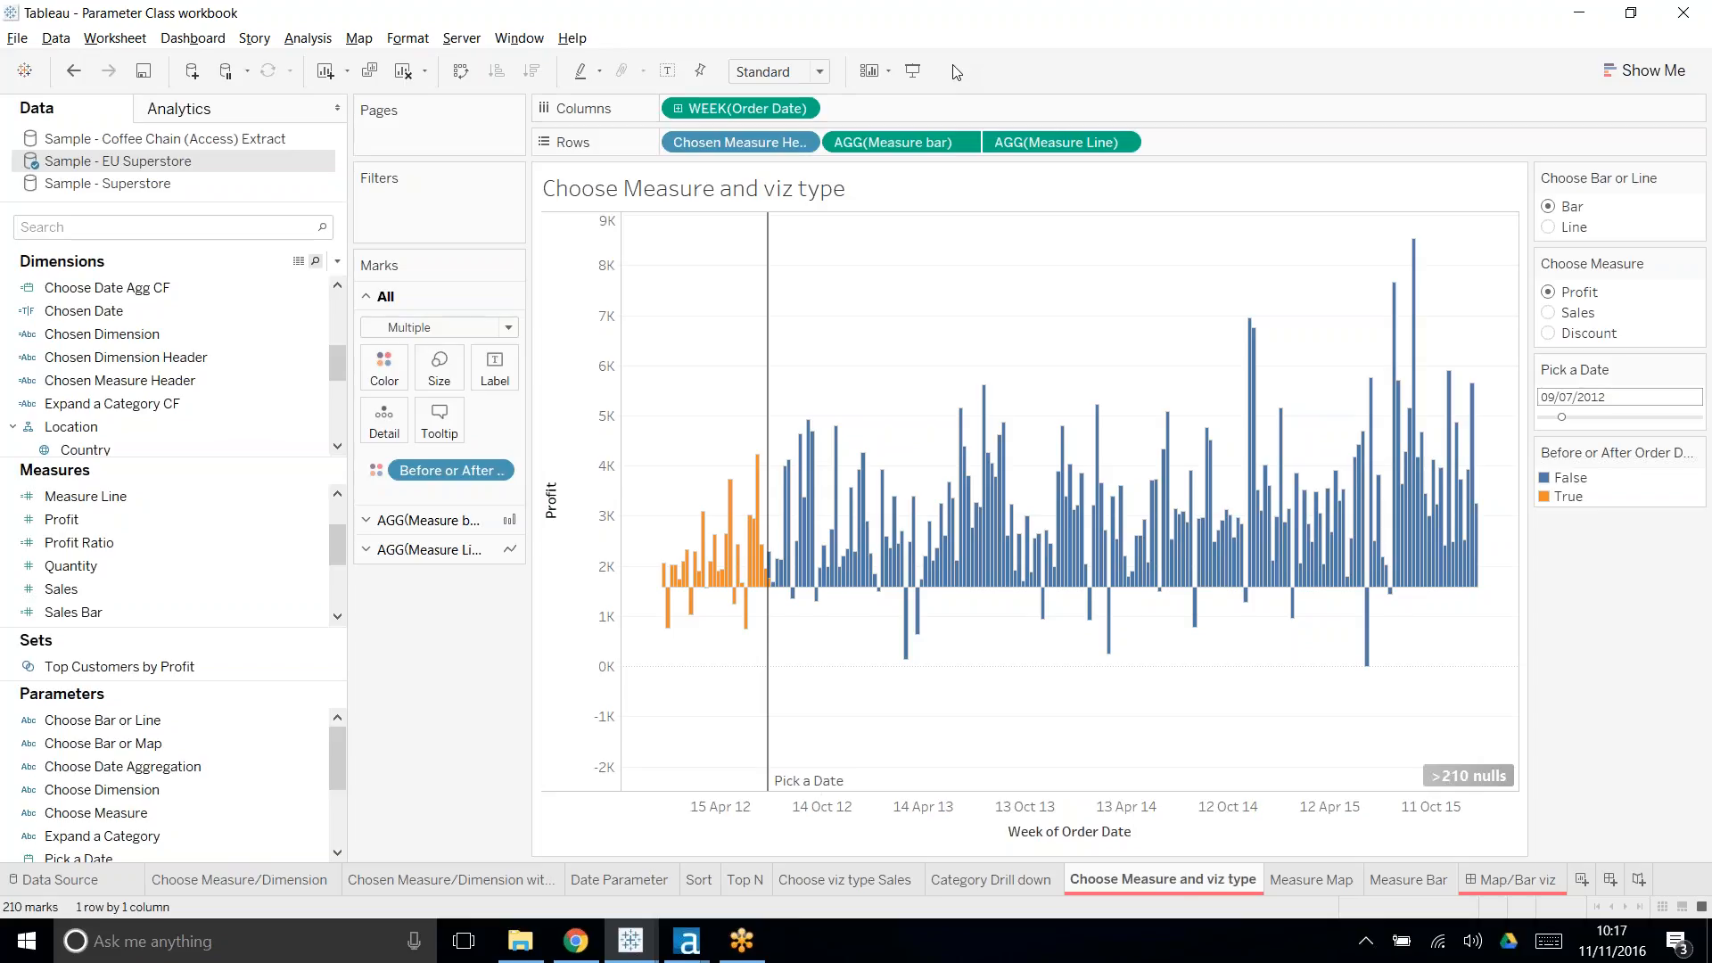
pyautogui.click(245, 287)
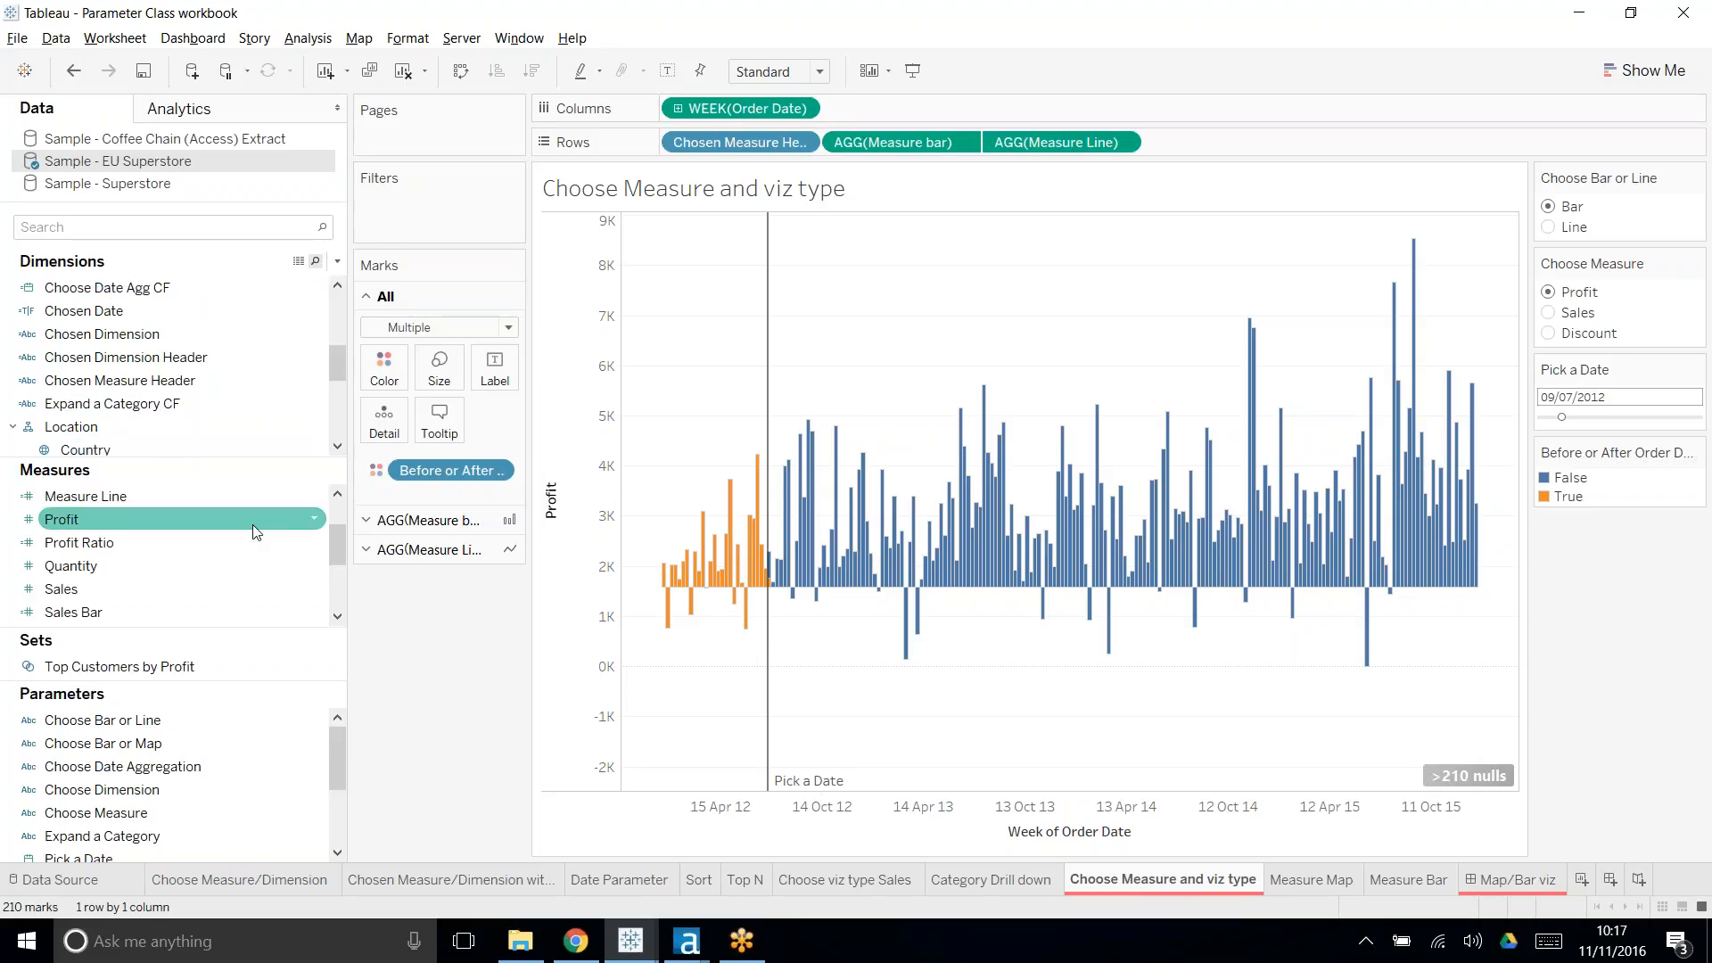
pyautogui.scroll(1, 272, 555)
pyautogui.scroll(-1, 272, 555)
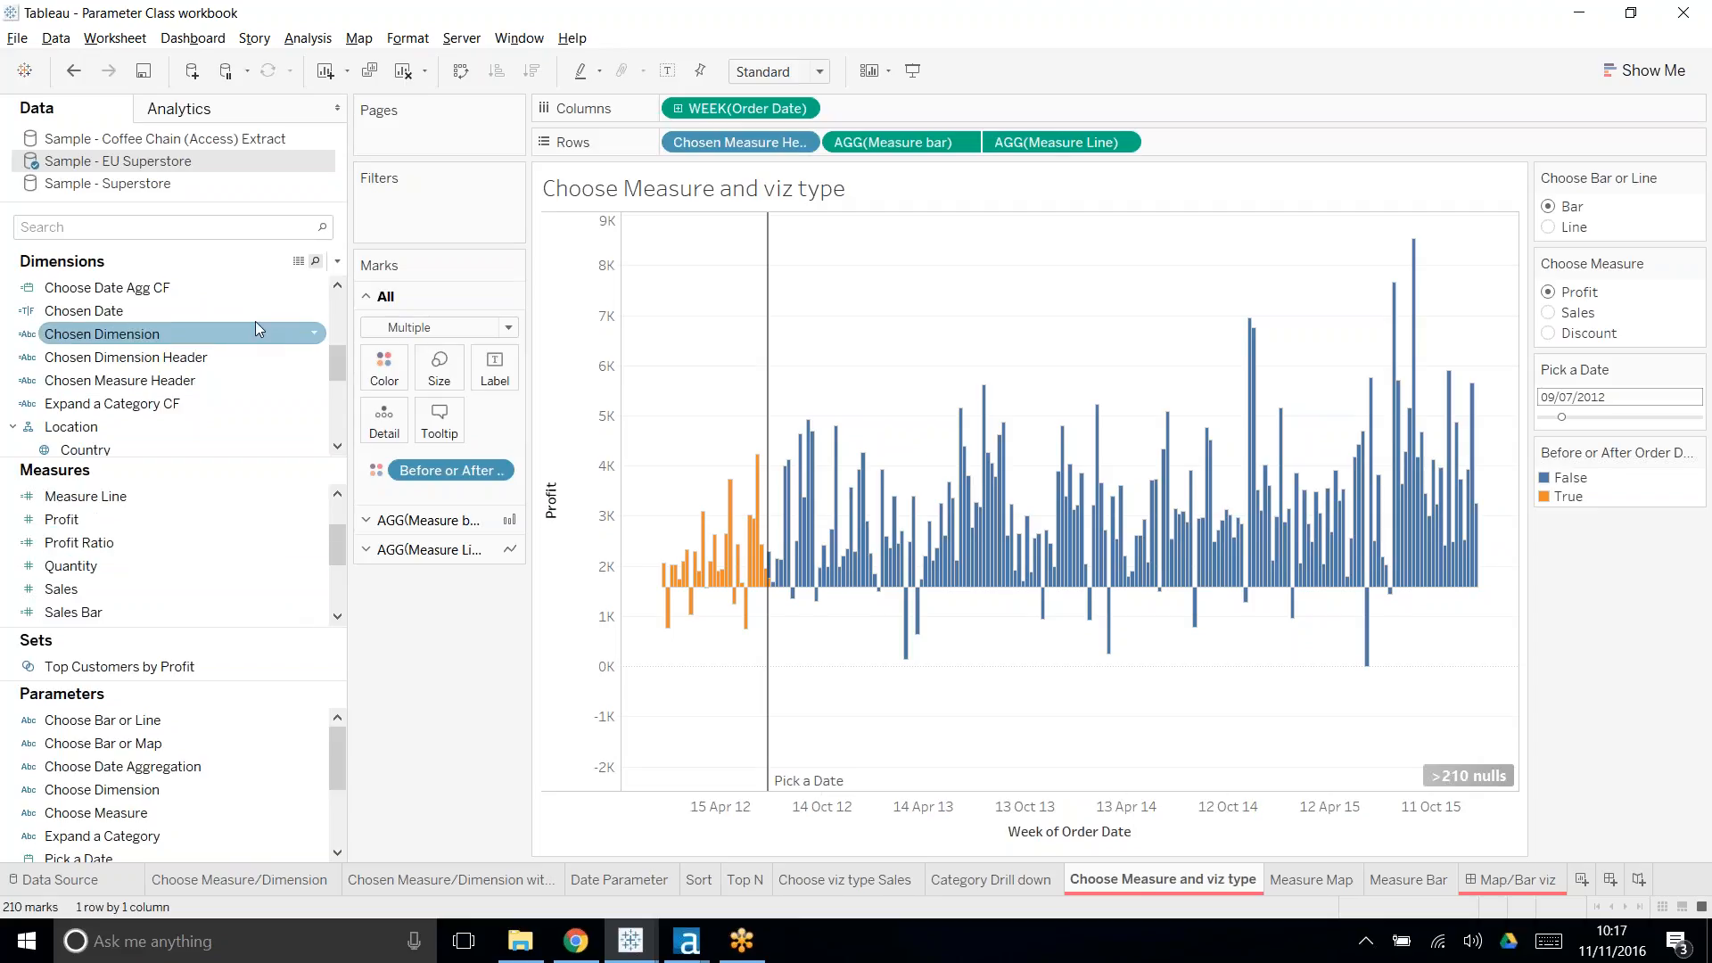
pyautogui.scroll(-4, 253, 308)
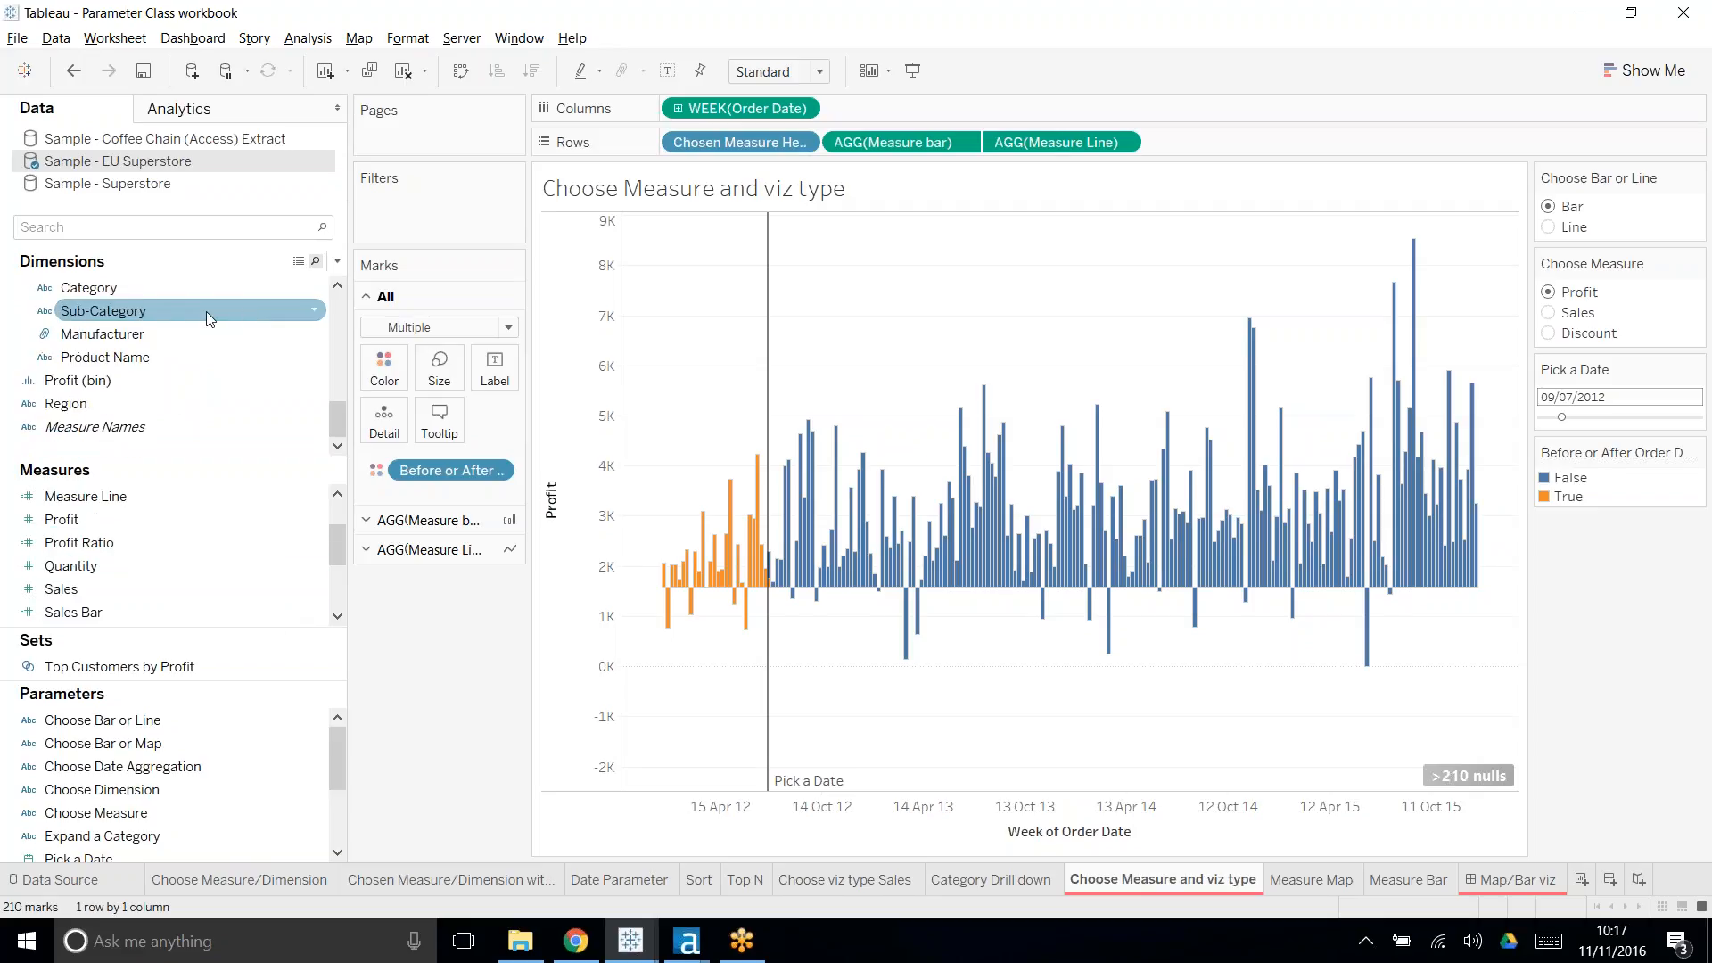
pyautogui.scroll(4, 206, 312)
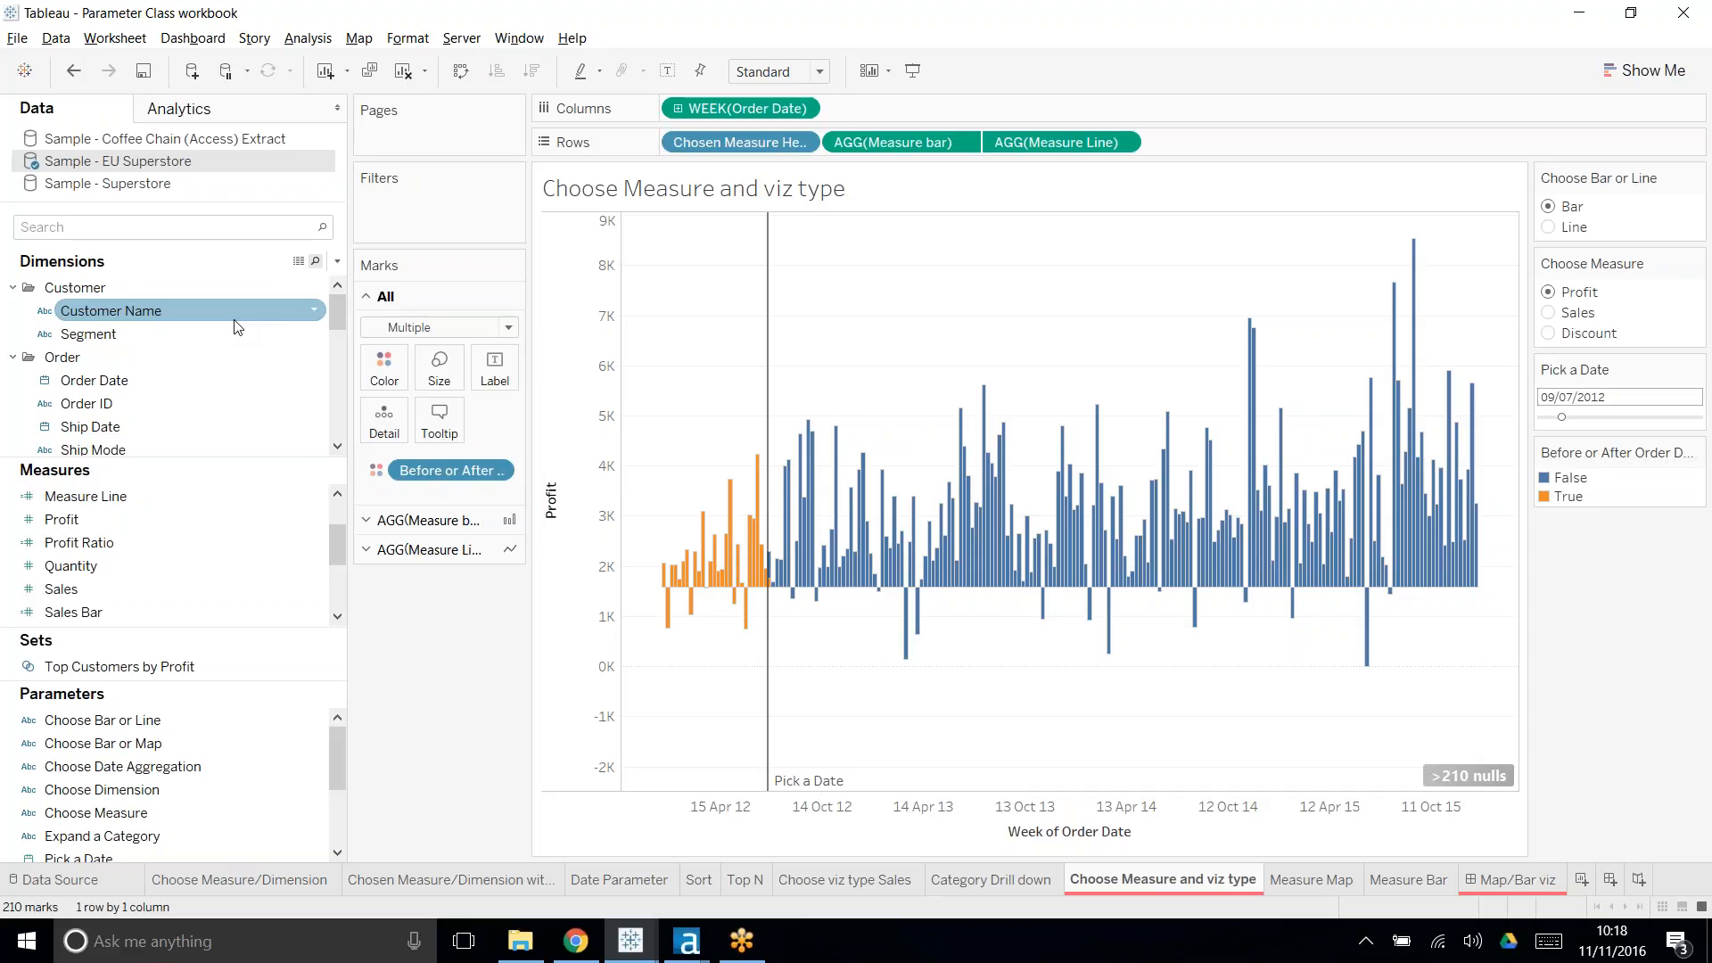
# - Open the Measure Line calculated field in the calculation editor to examine its formula
pyautogui.click(116, 496)
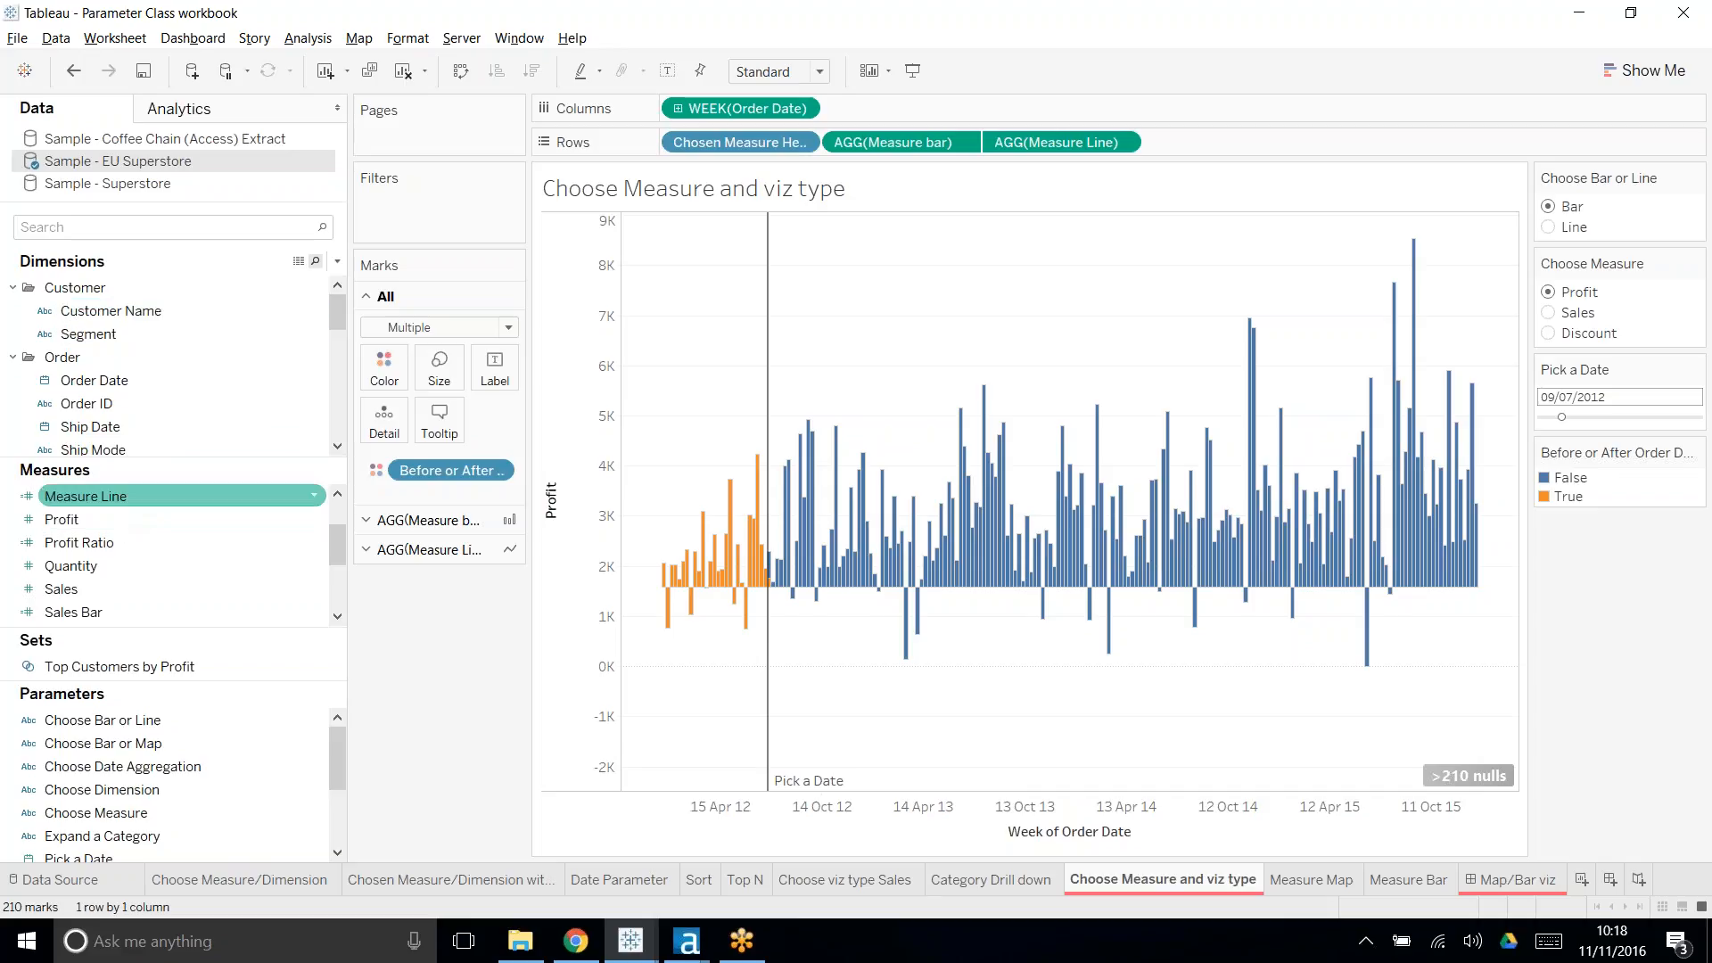
pyautogui.rightClick(131, 497)
pyautogui.click(217, 612)
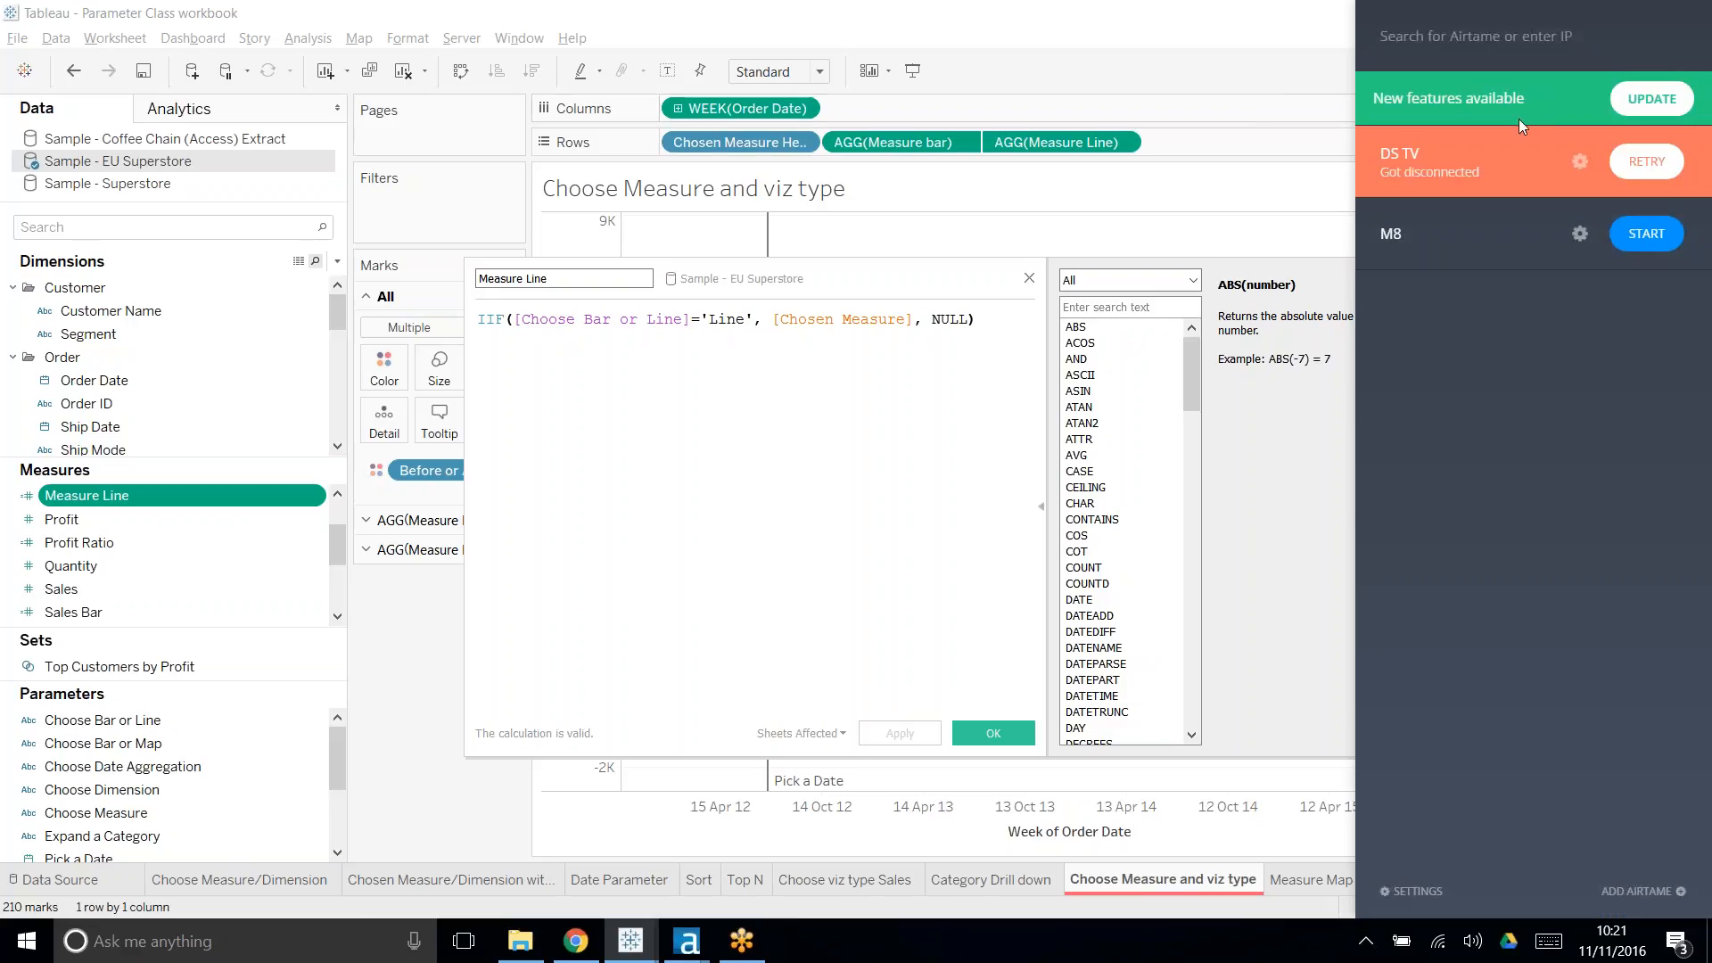
# - Restart Airtame sharing to DS TV over the open calculation, entering the connection code shown on the TV
pyautogui.click(1647, 162)
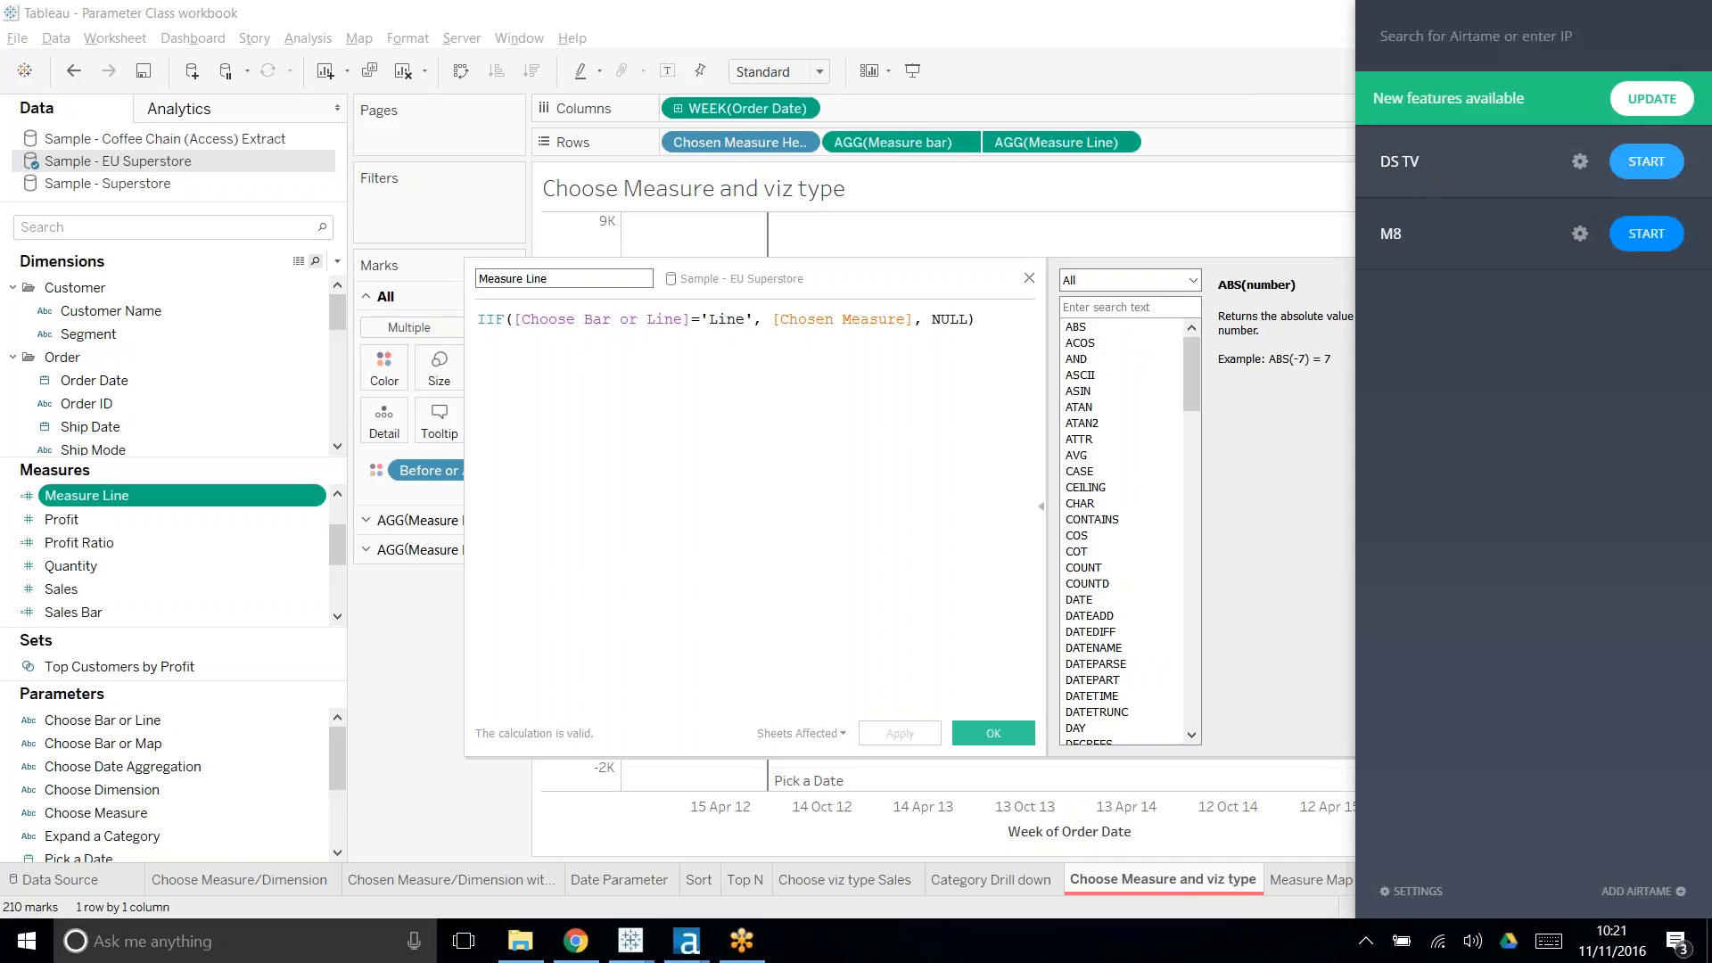
pyautogui.click(1682, 158)
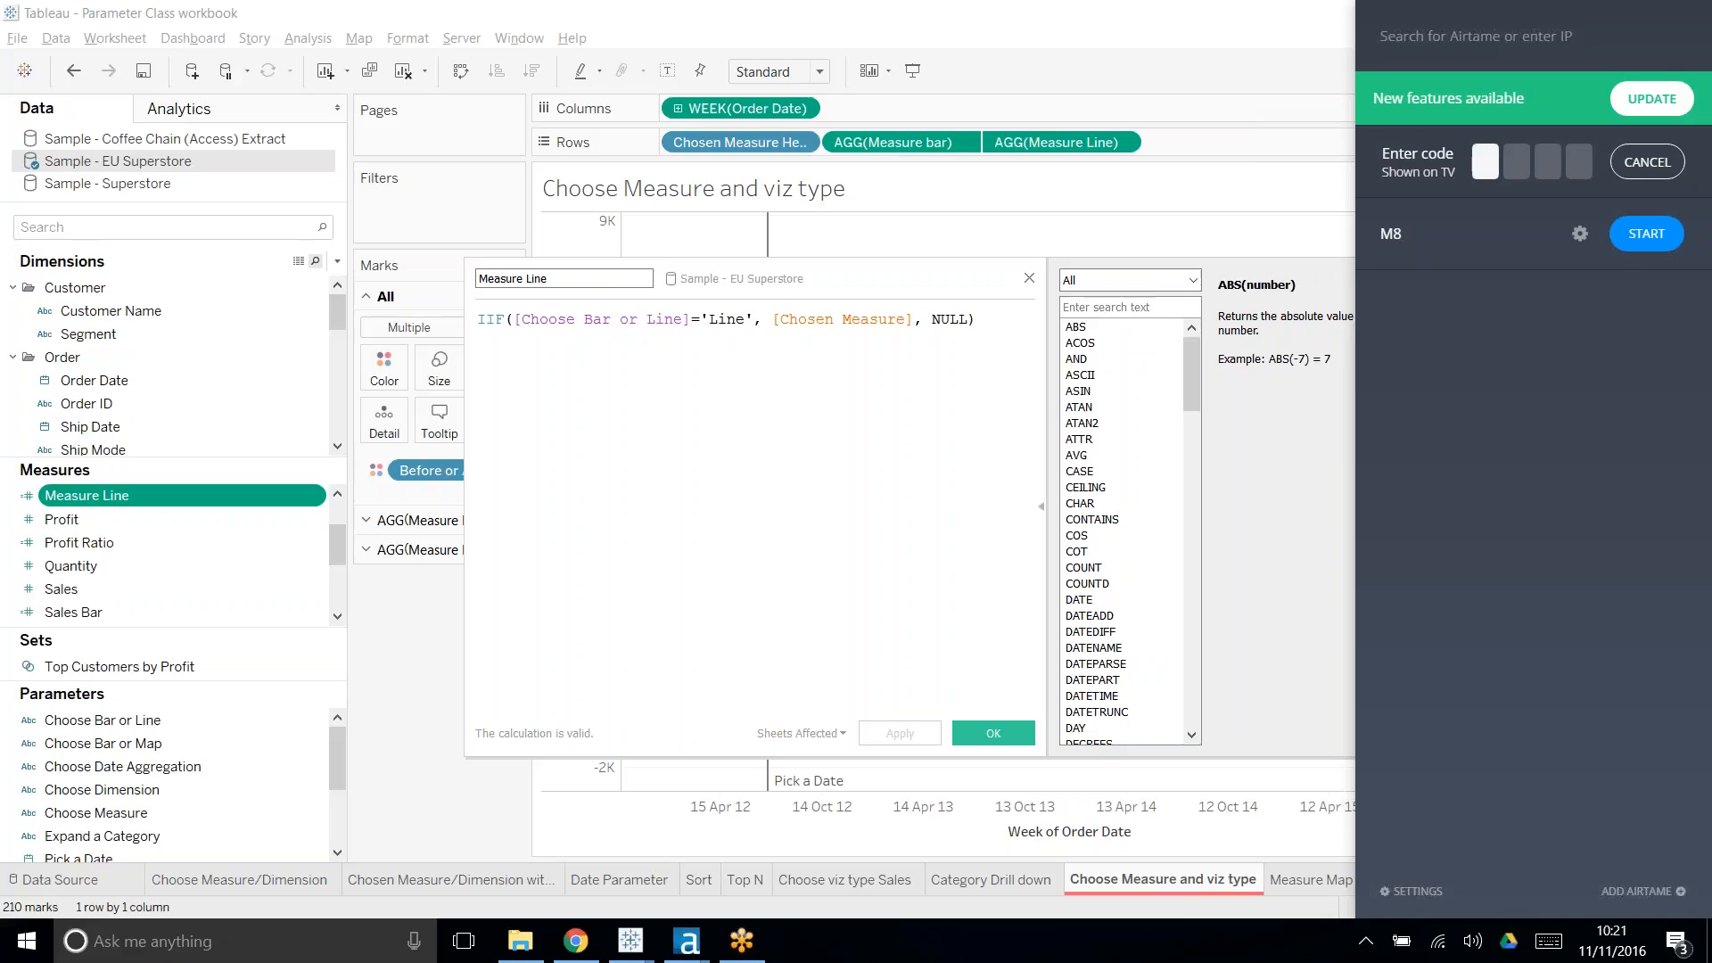
pyautogui.write('9')
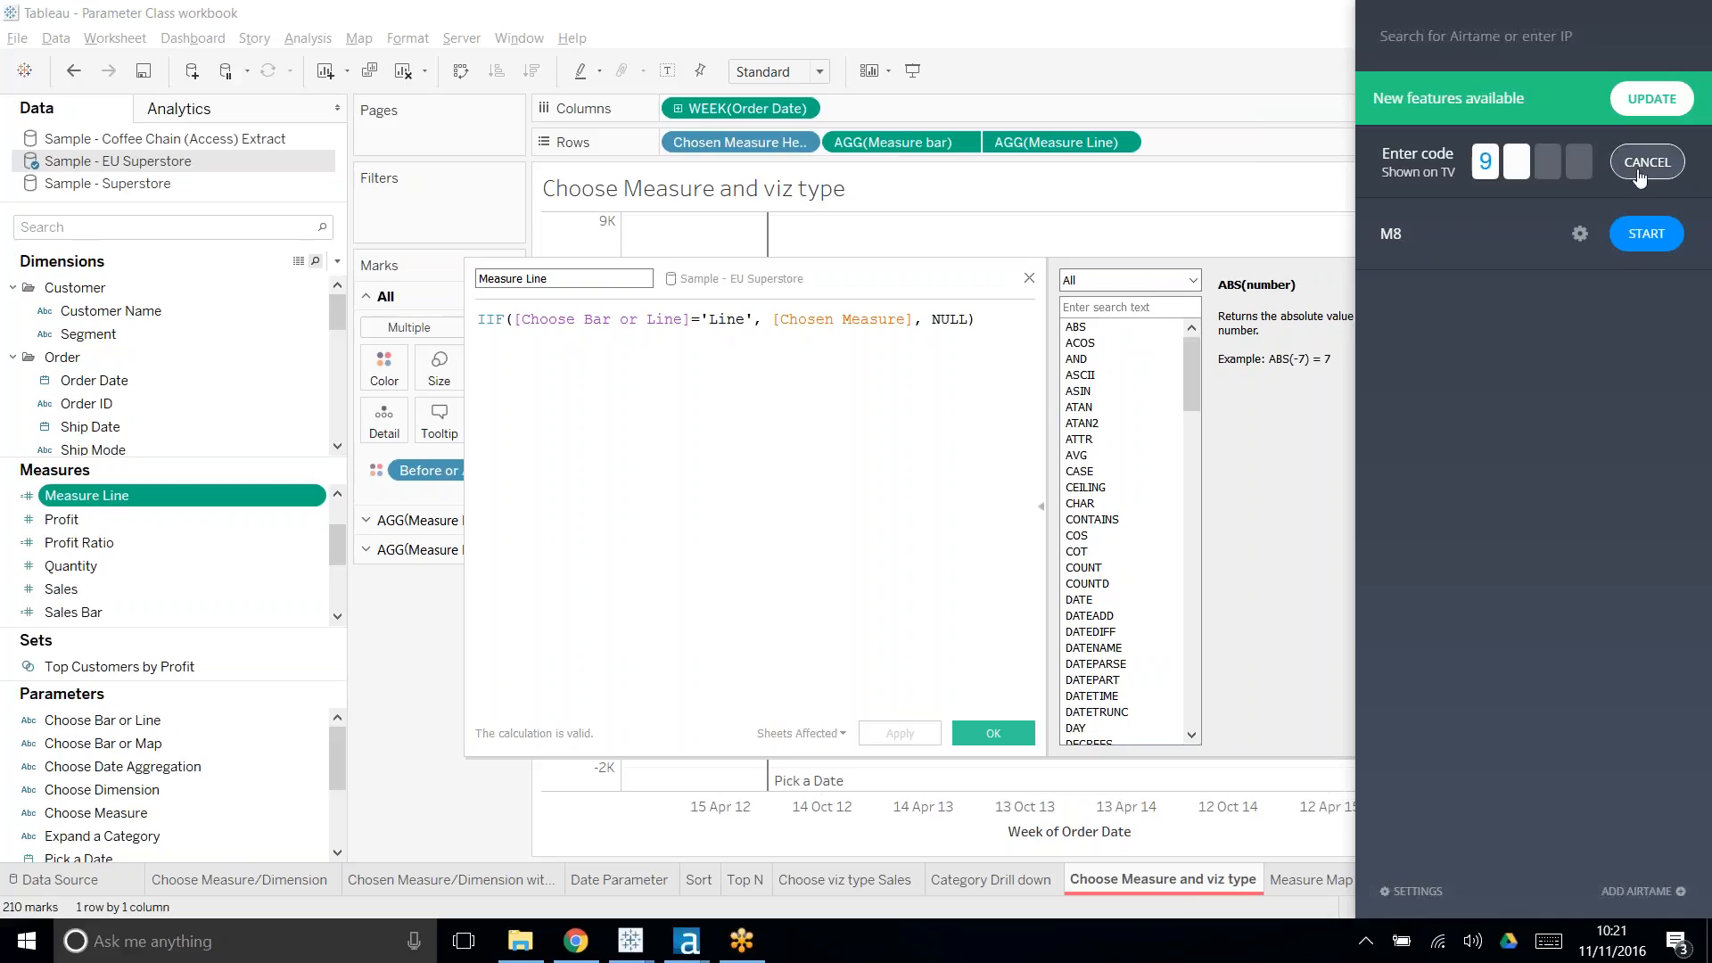
pyautogui.write('712')
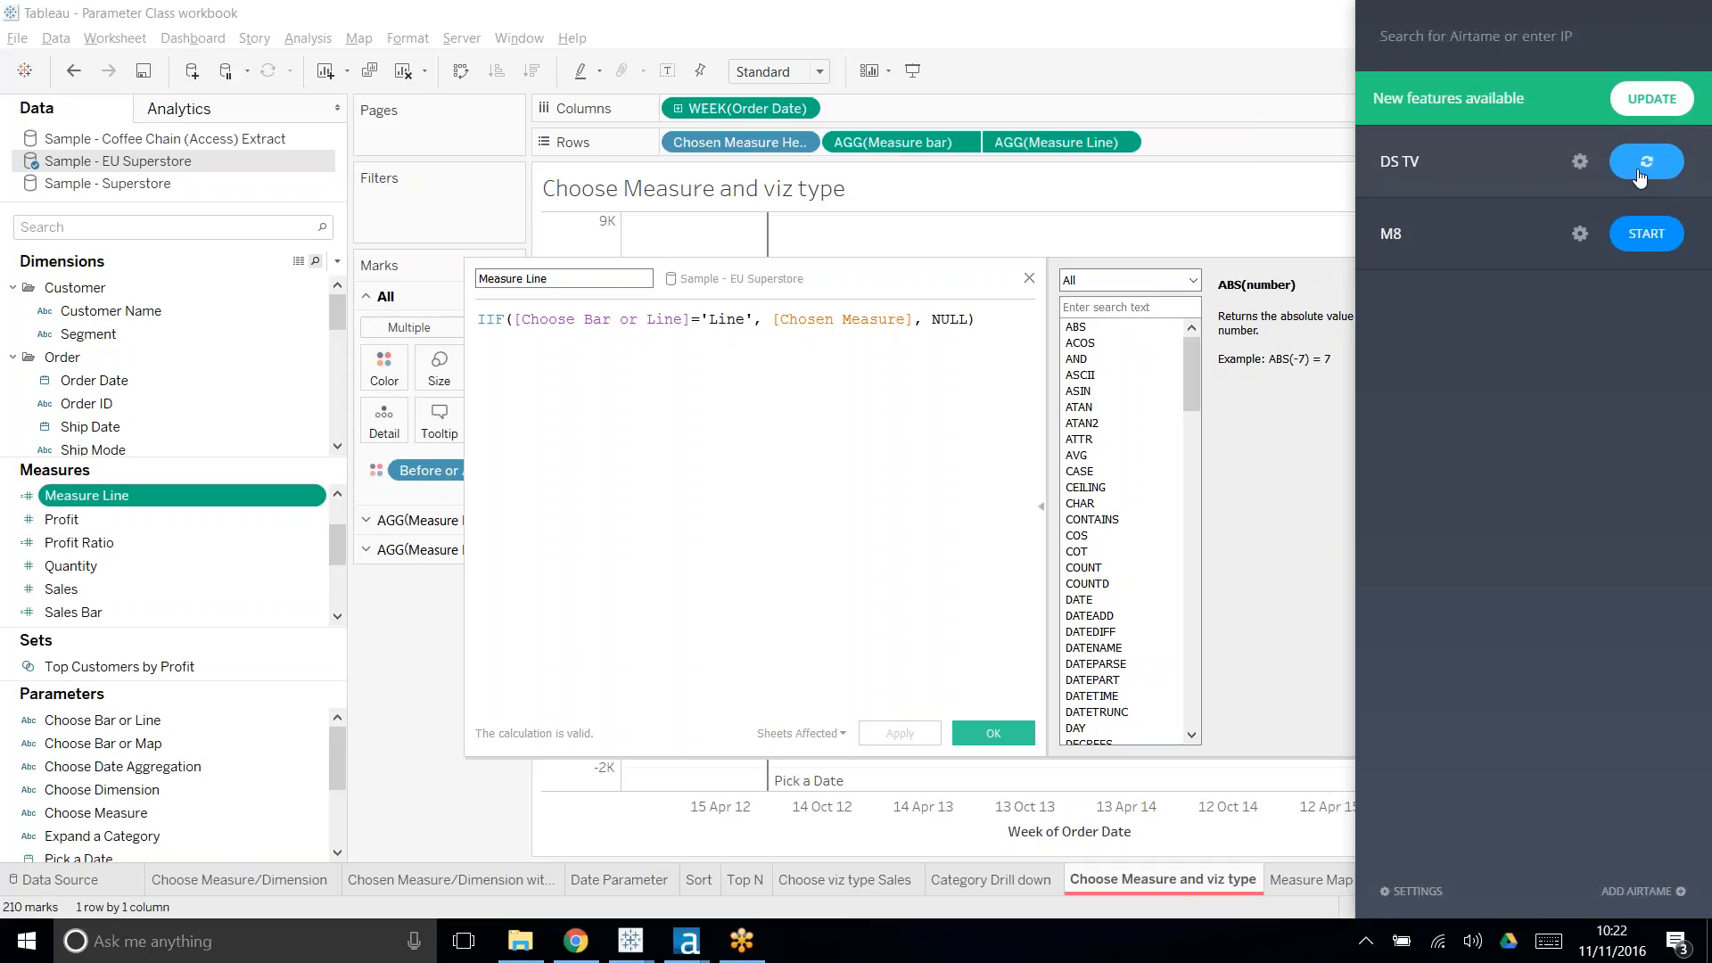
# - Close the Measure Line calculation, switch the chart to Line, and move the Pick a Date parameter to 02/05/2013
pyautogui.click(715, 501)
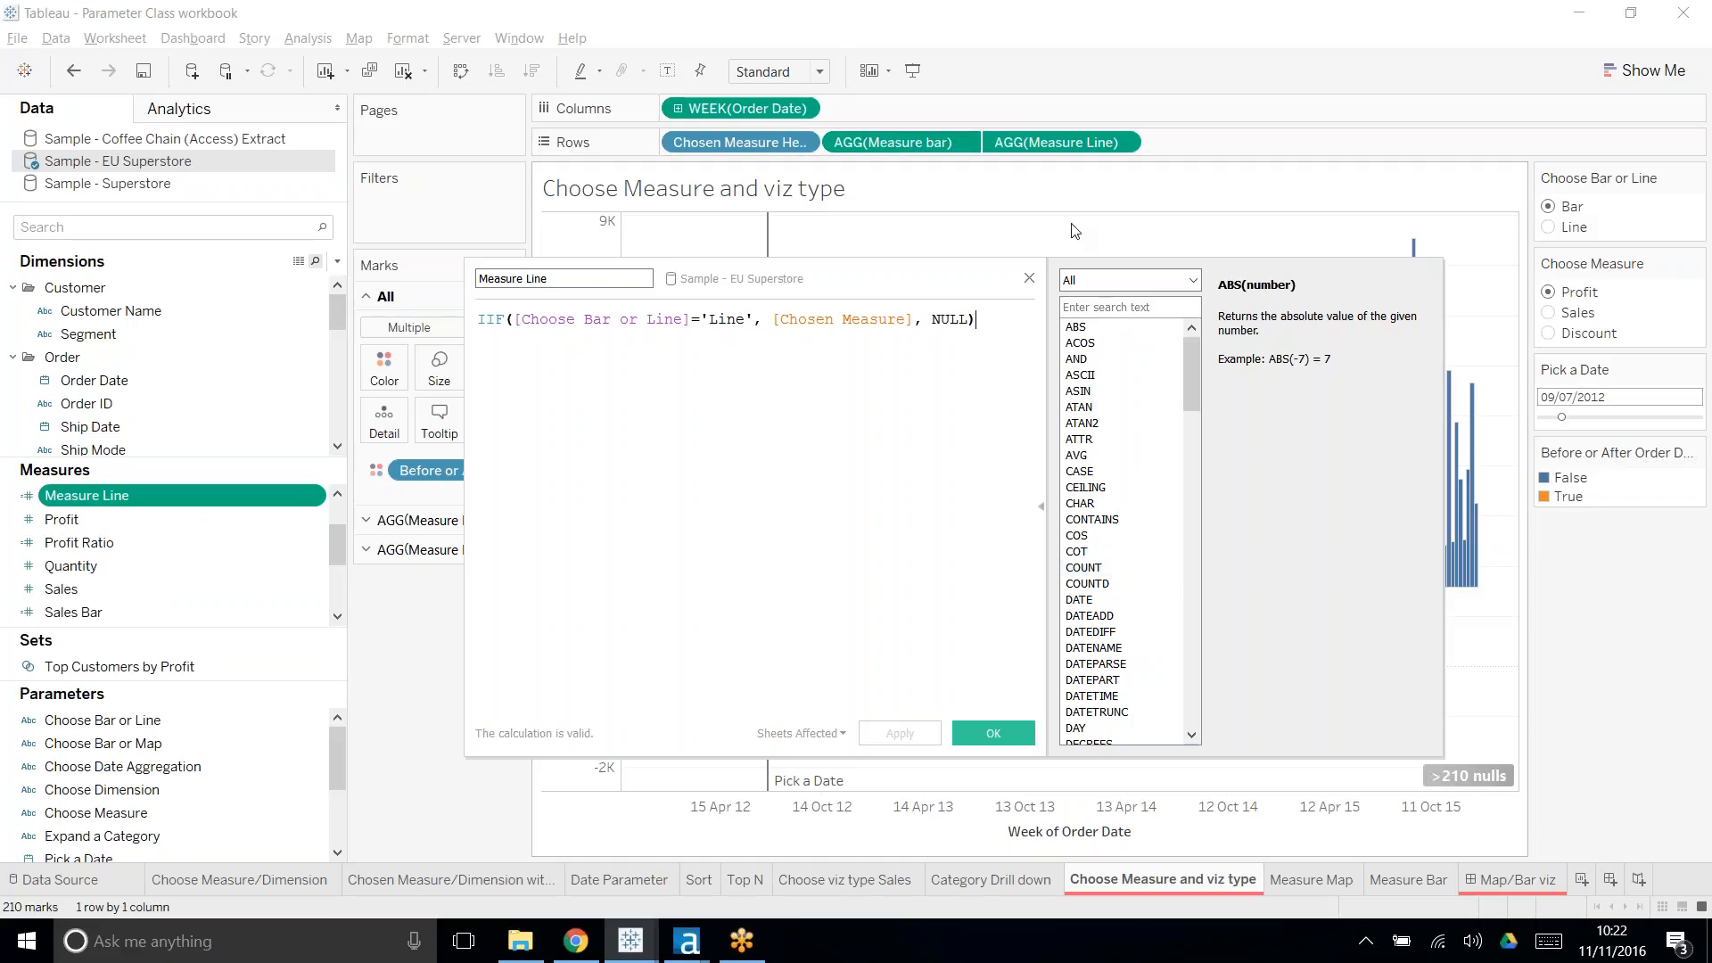
pyautogui.click(1030, 278)
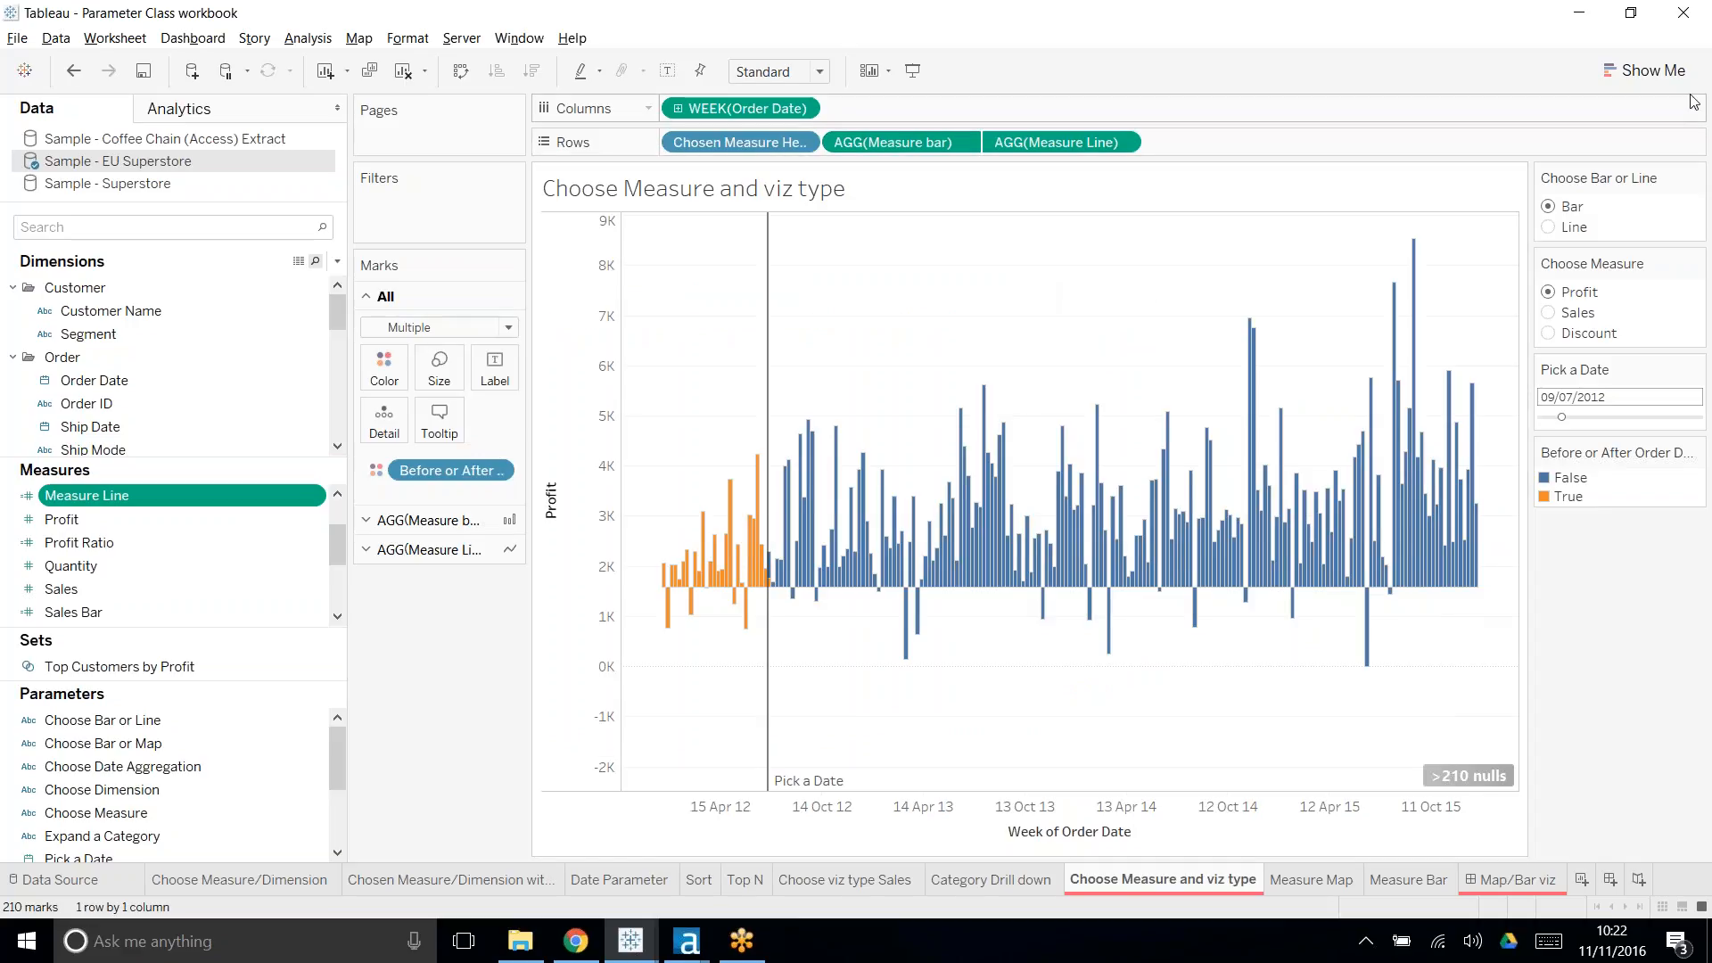
pyautogui.click(1551, 228)
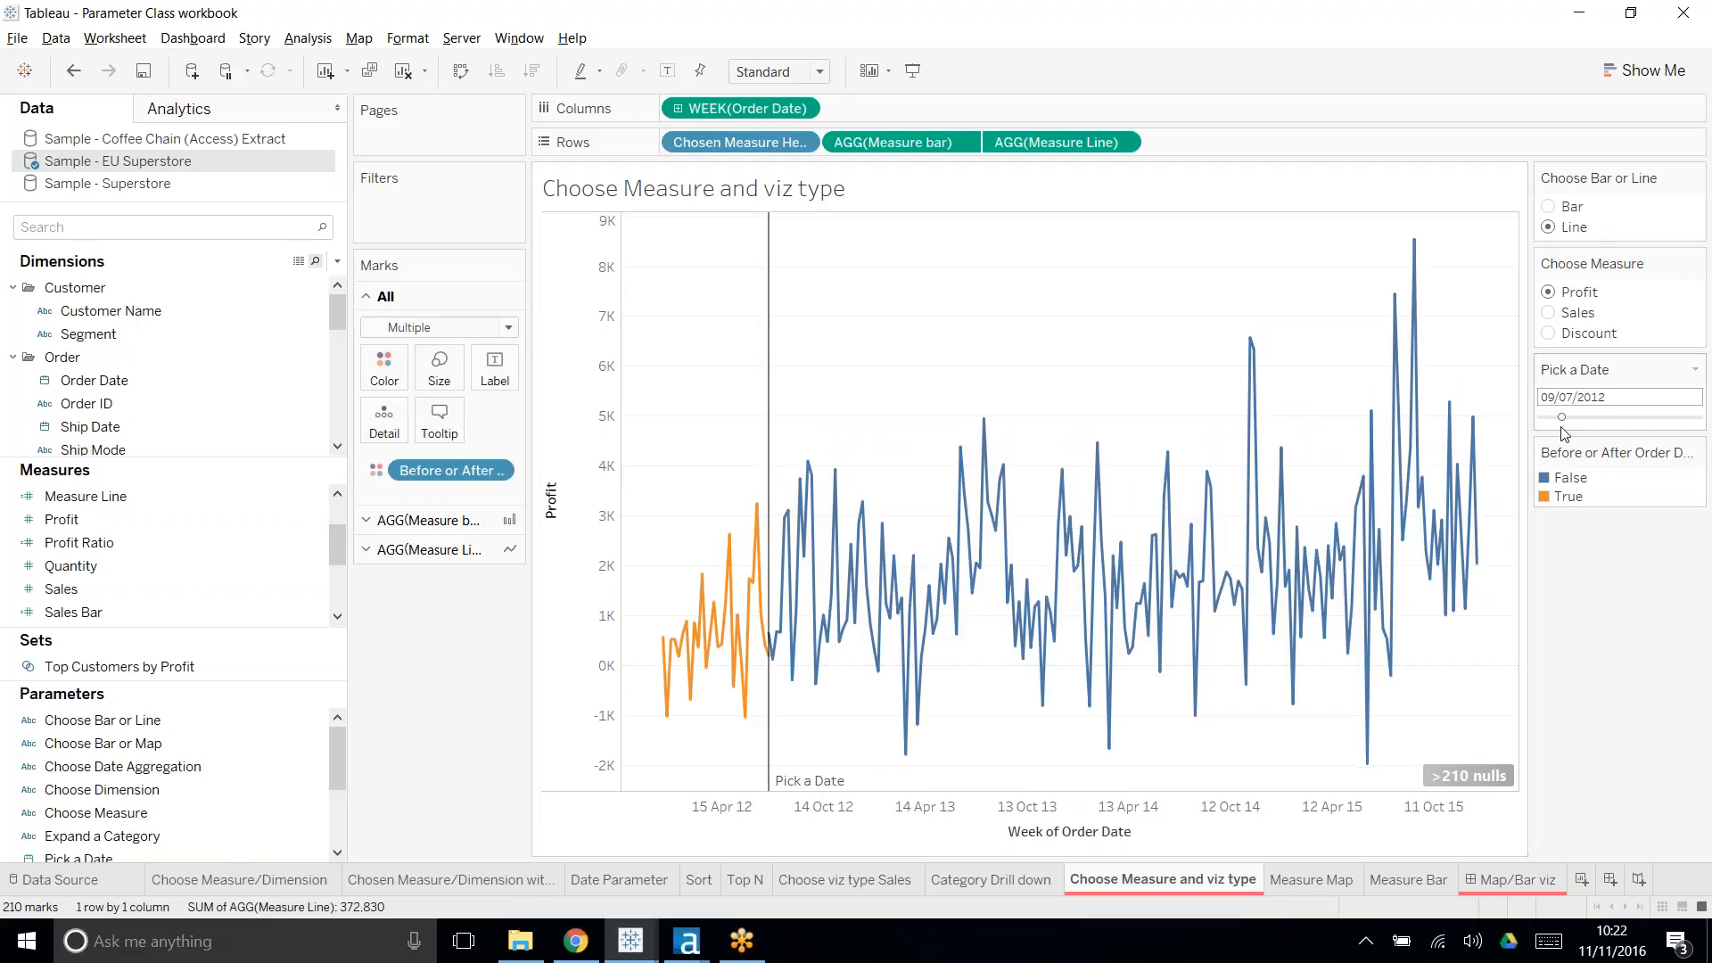
pyautogui.moveTo(1567, 424); pyautogui.dragTo(1599, 425)
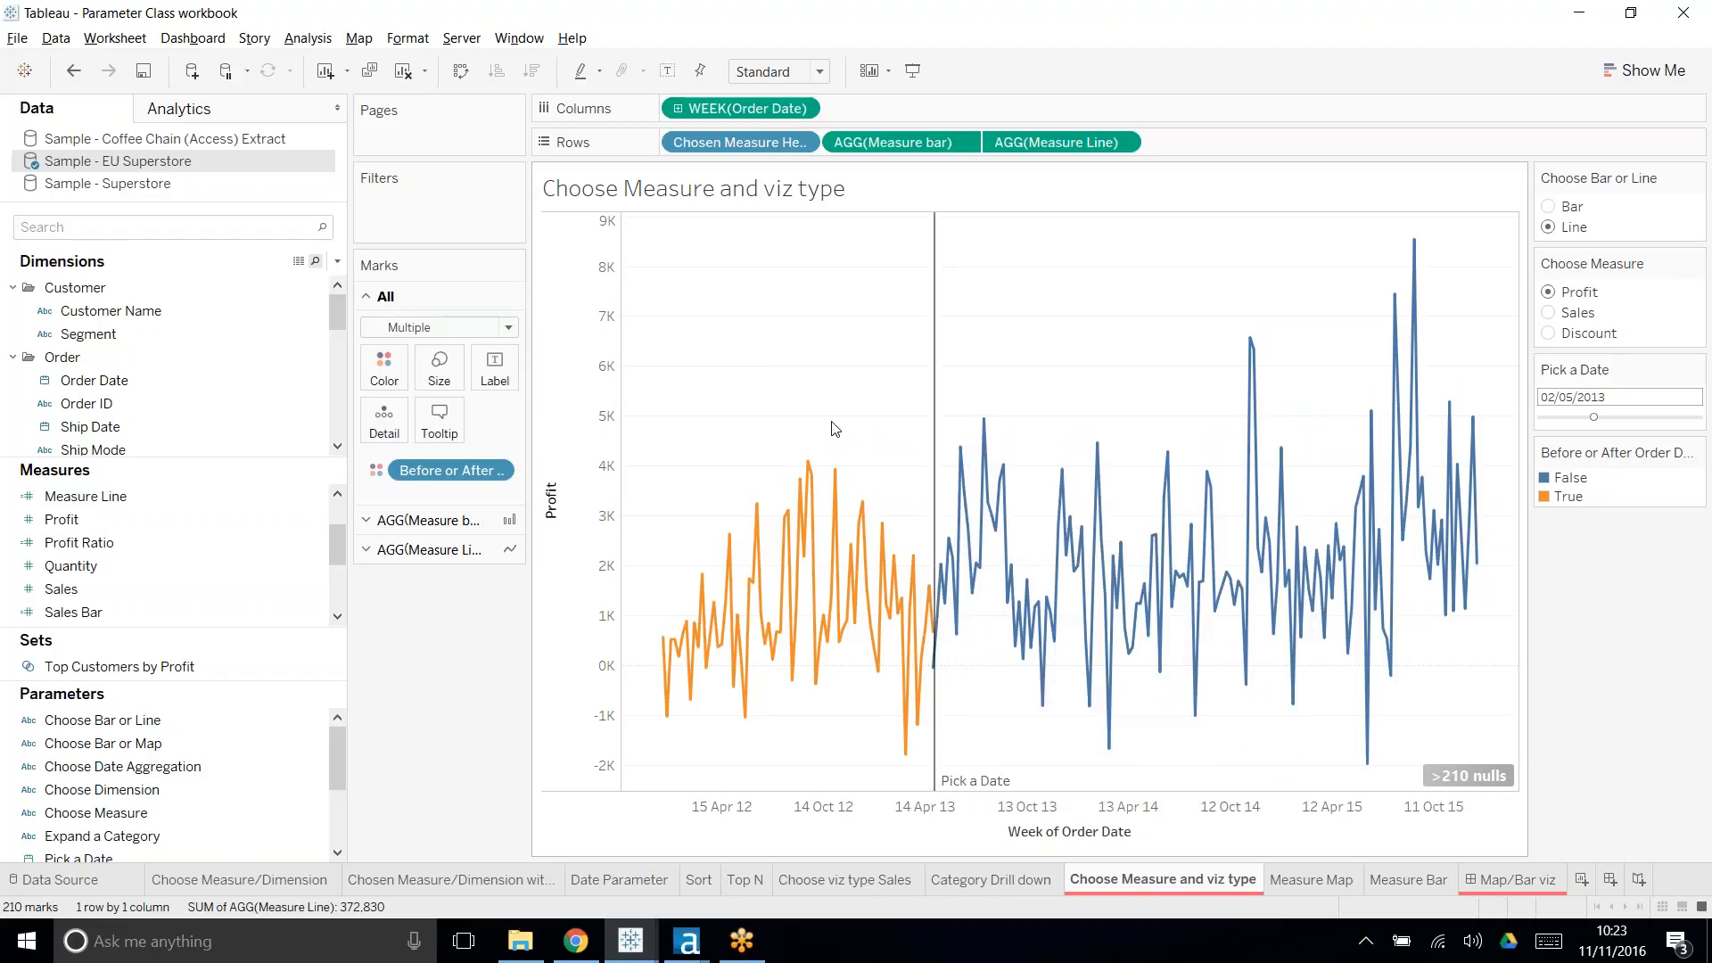
# - Create a custom date from Order Date with Week numbers as the detail, set as a date part
pyautogui.click(173, 379)
pyautogui.rightClick(173, 379)
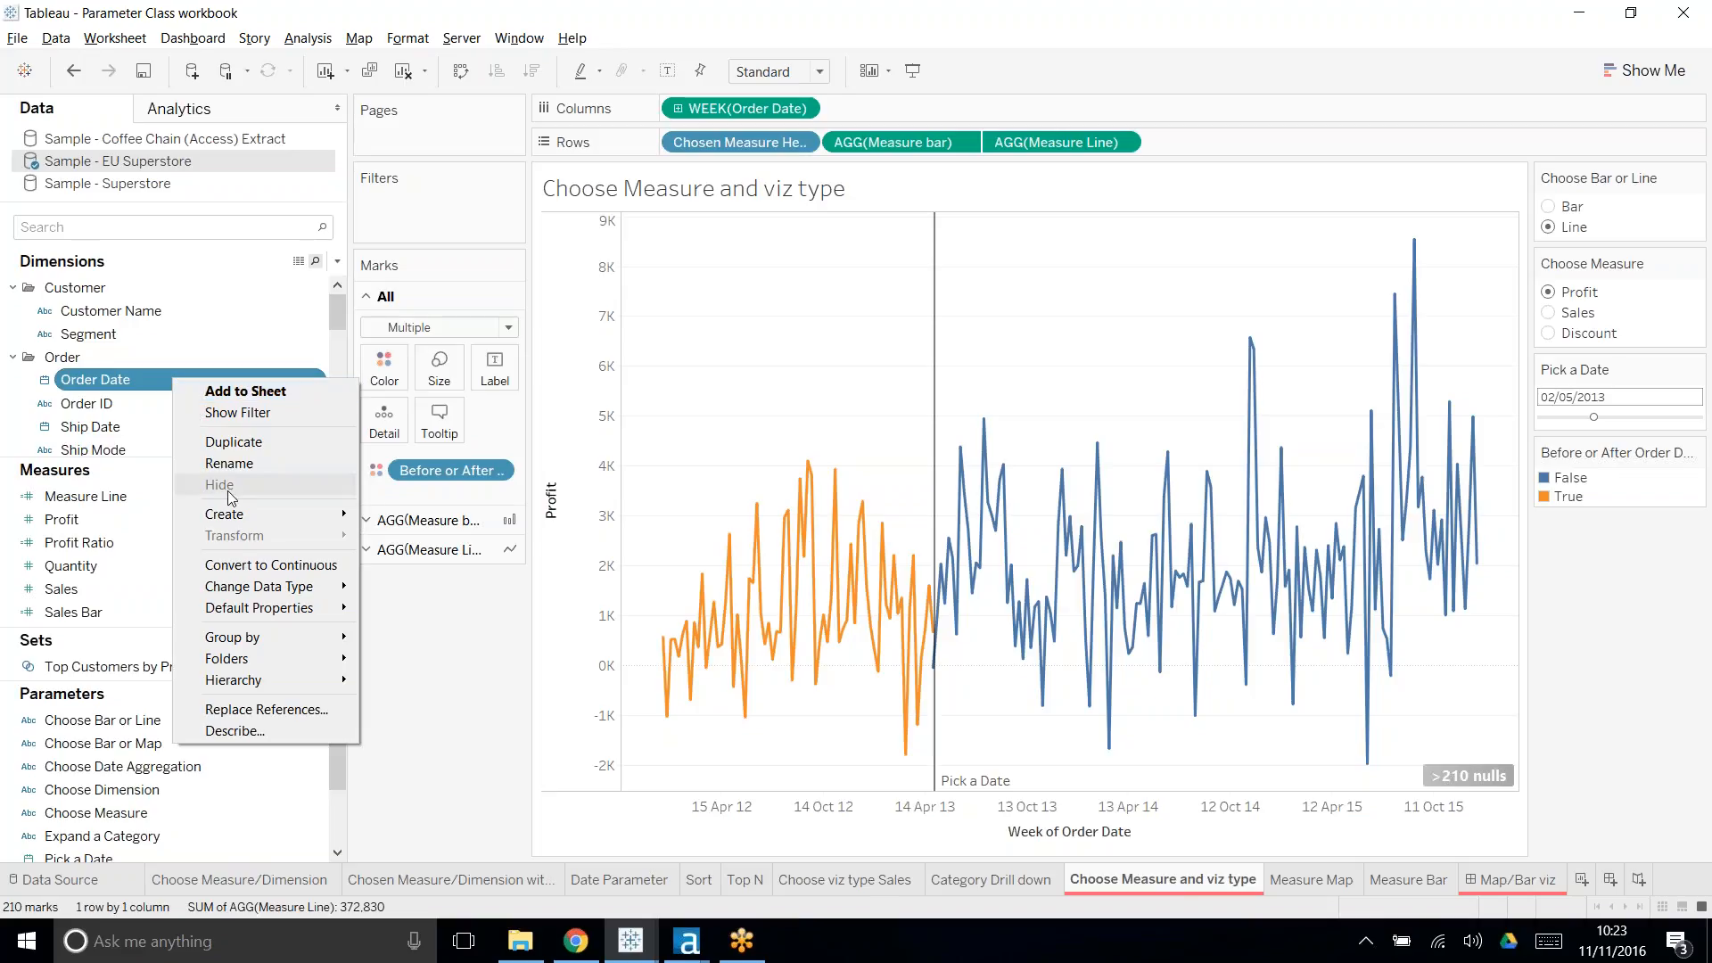
pyautogui.moveTo(242, 523)
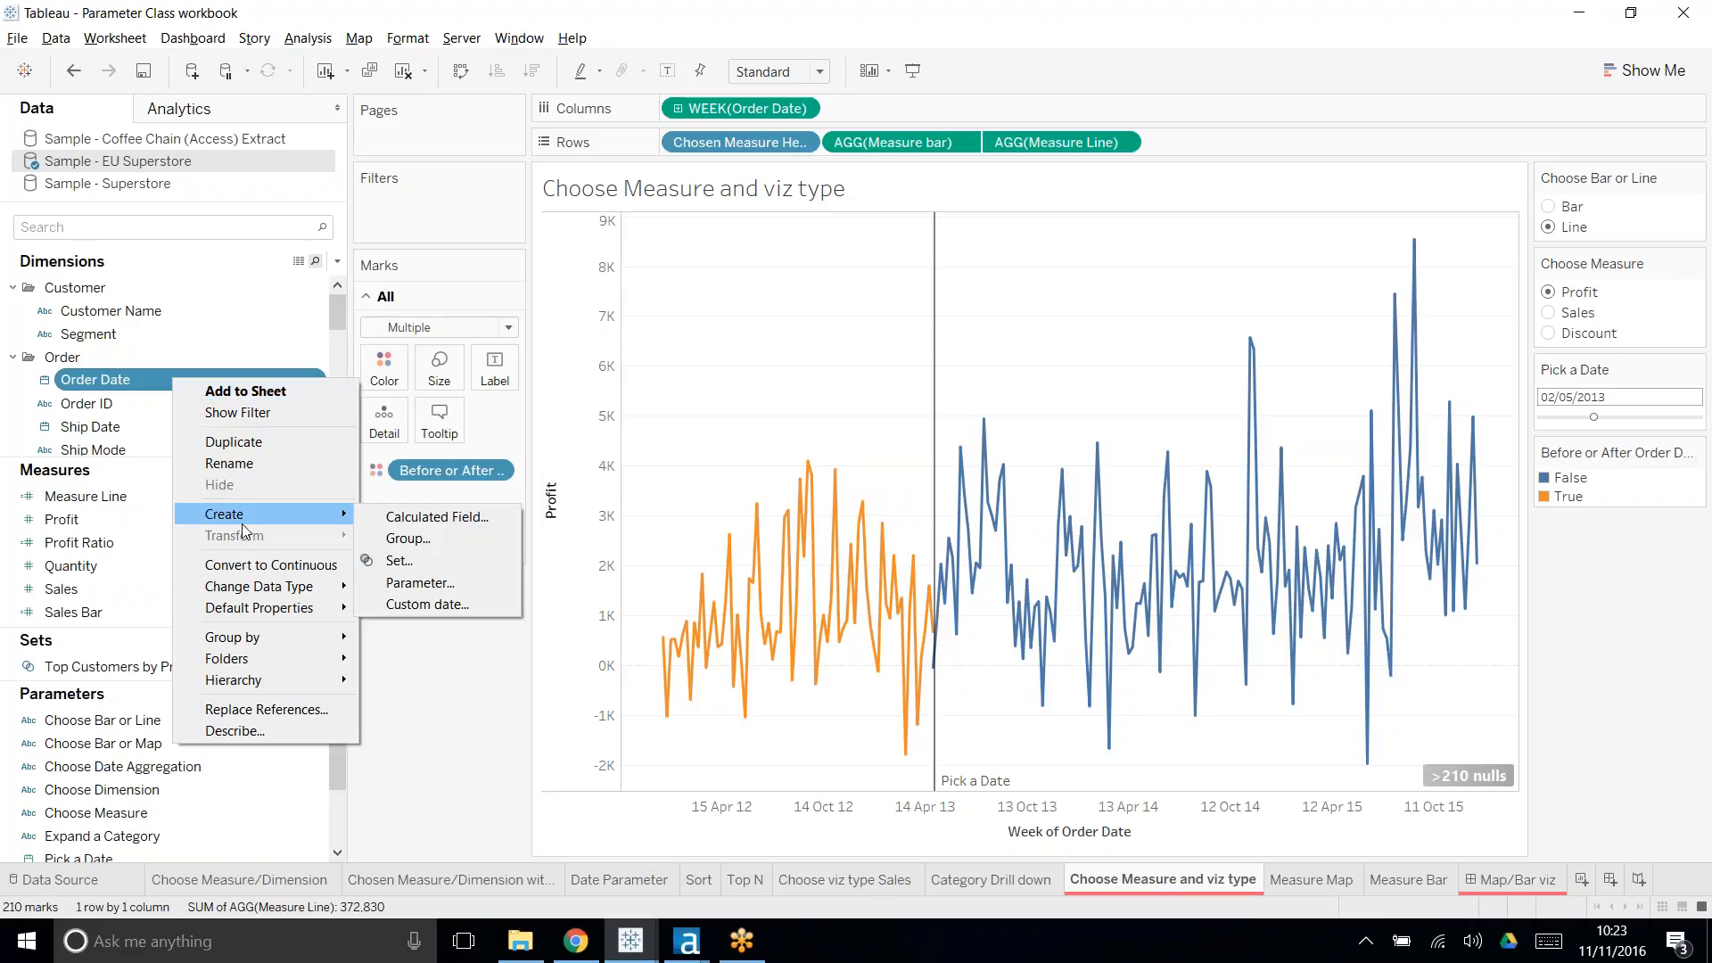
pyautogui.click(428, 604)
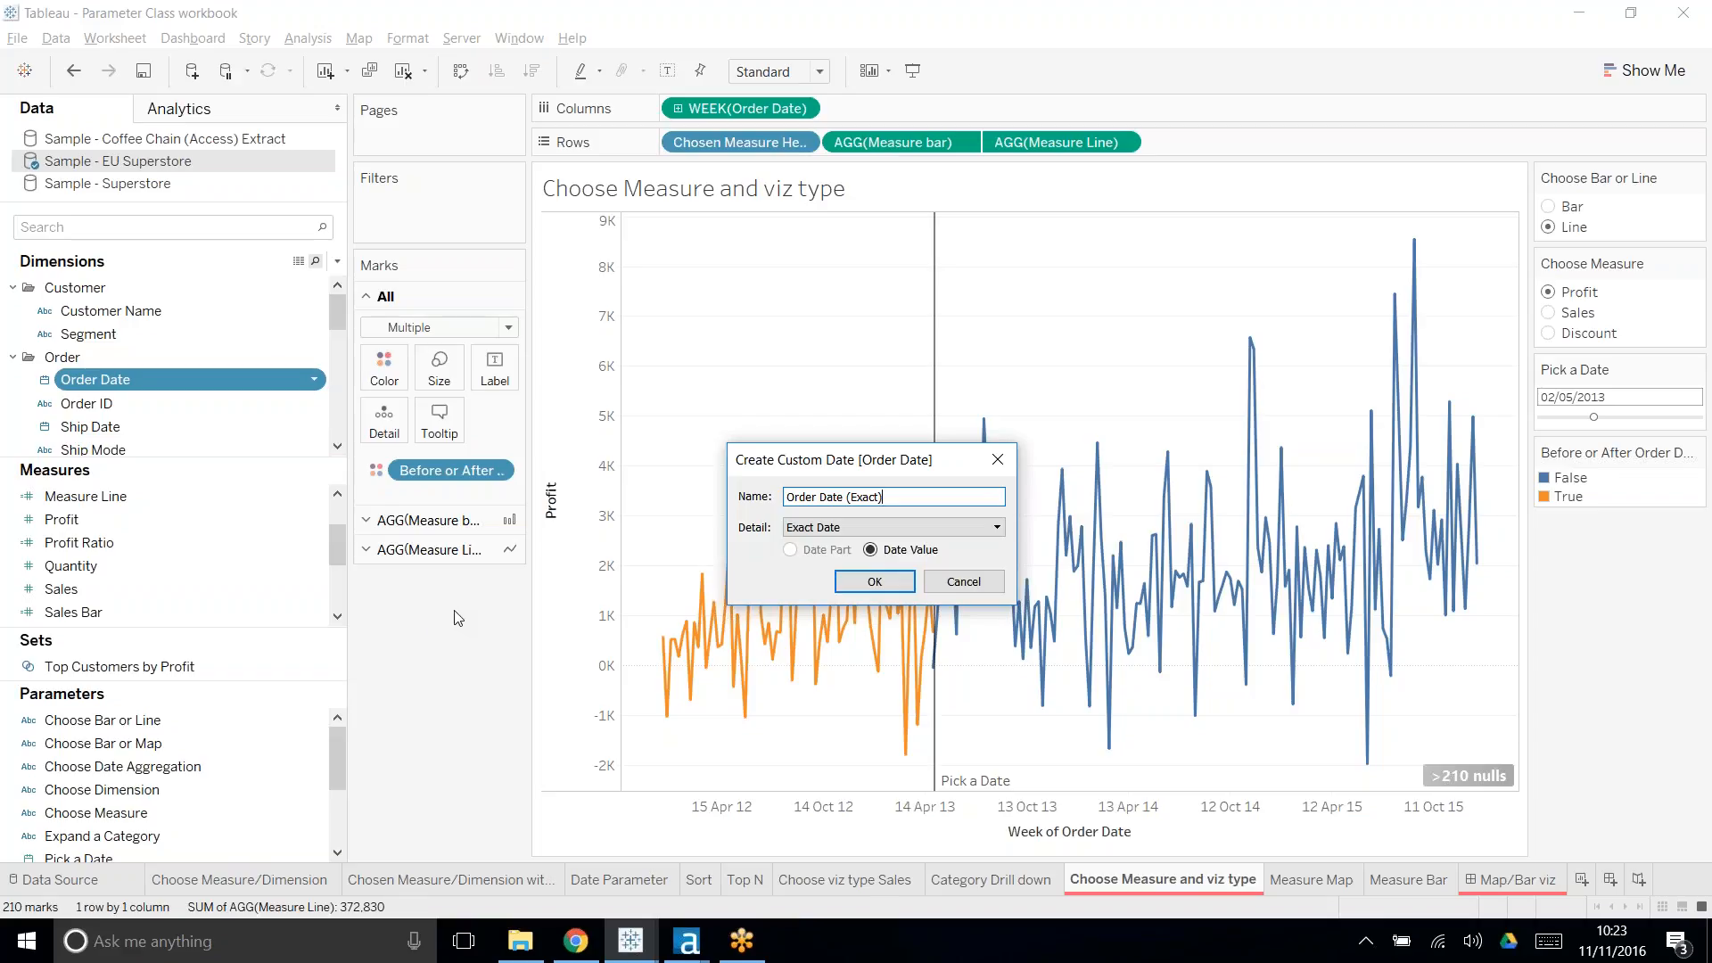
pyautogui.click(831, 531)
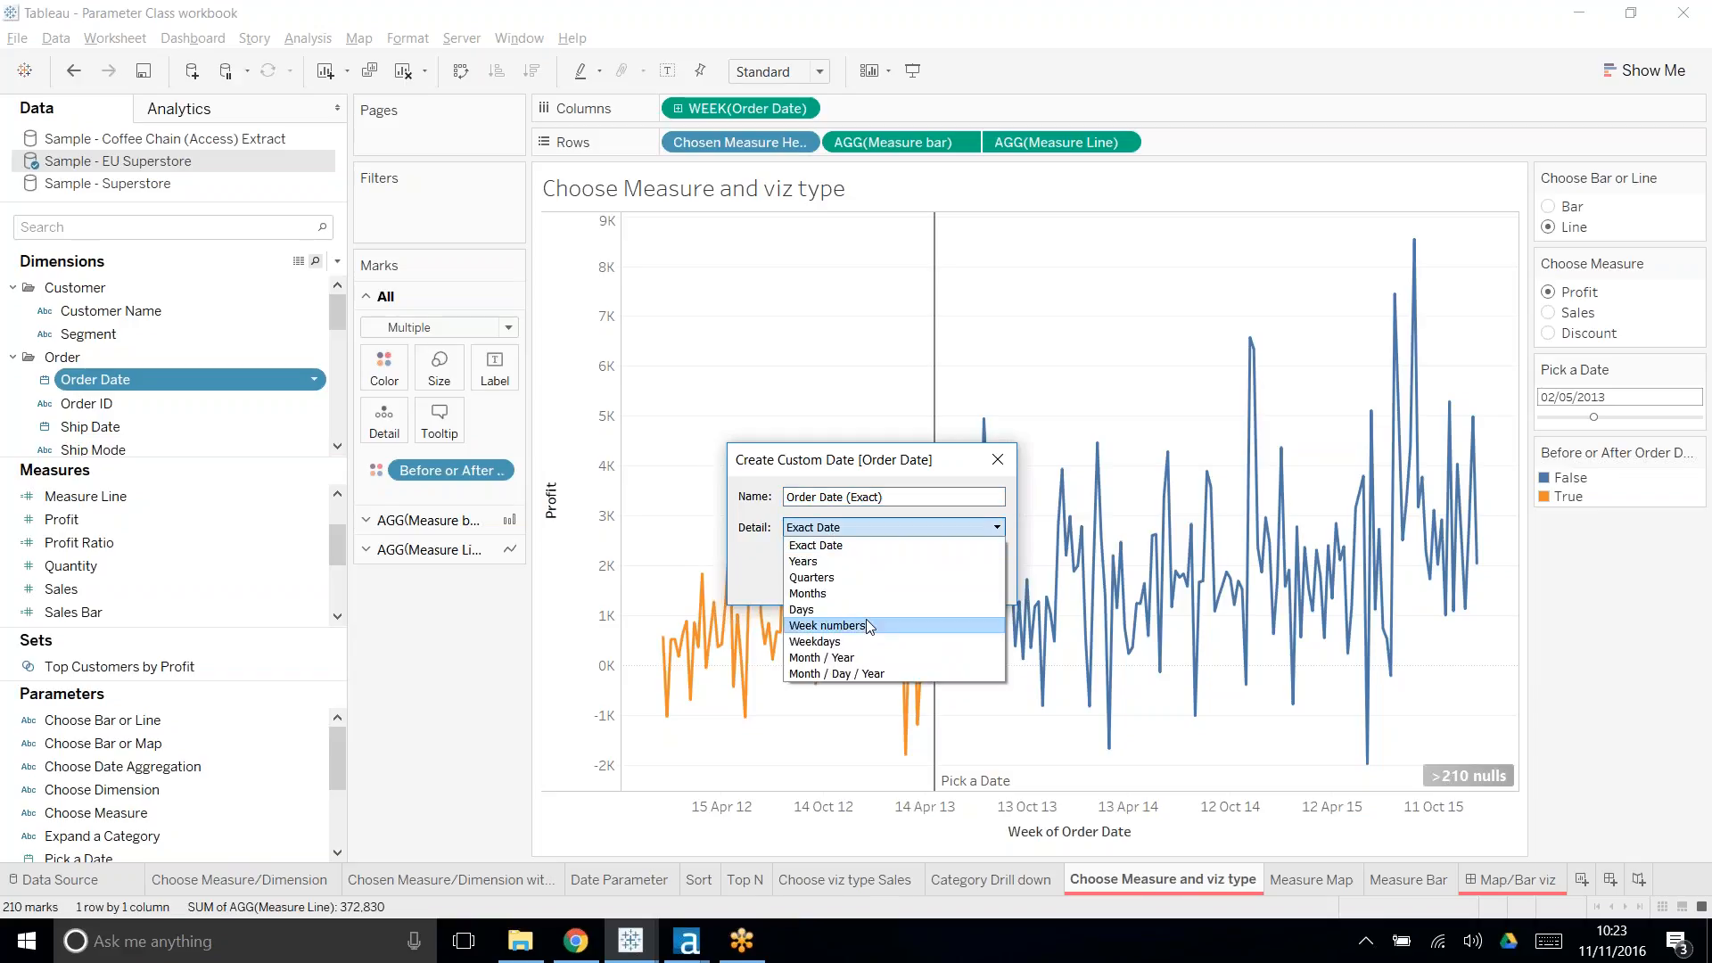
pyautogui.click(865, 625)
pyautogui.click(800, 552)
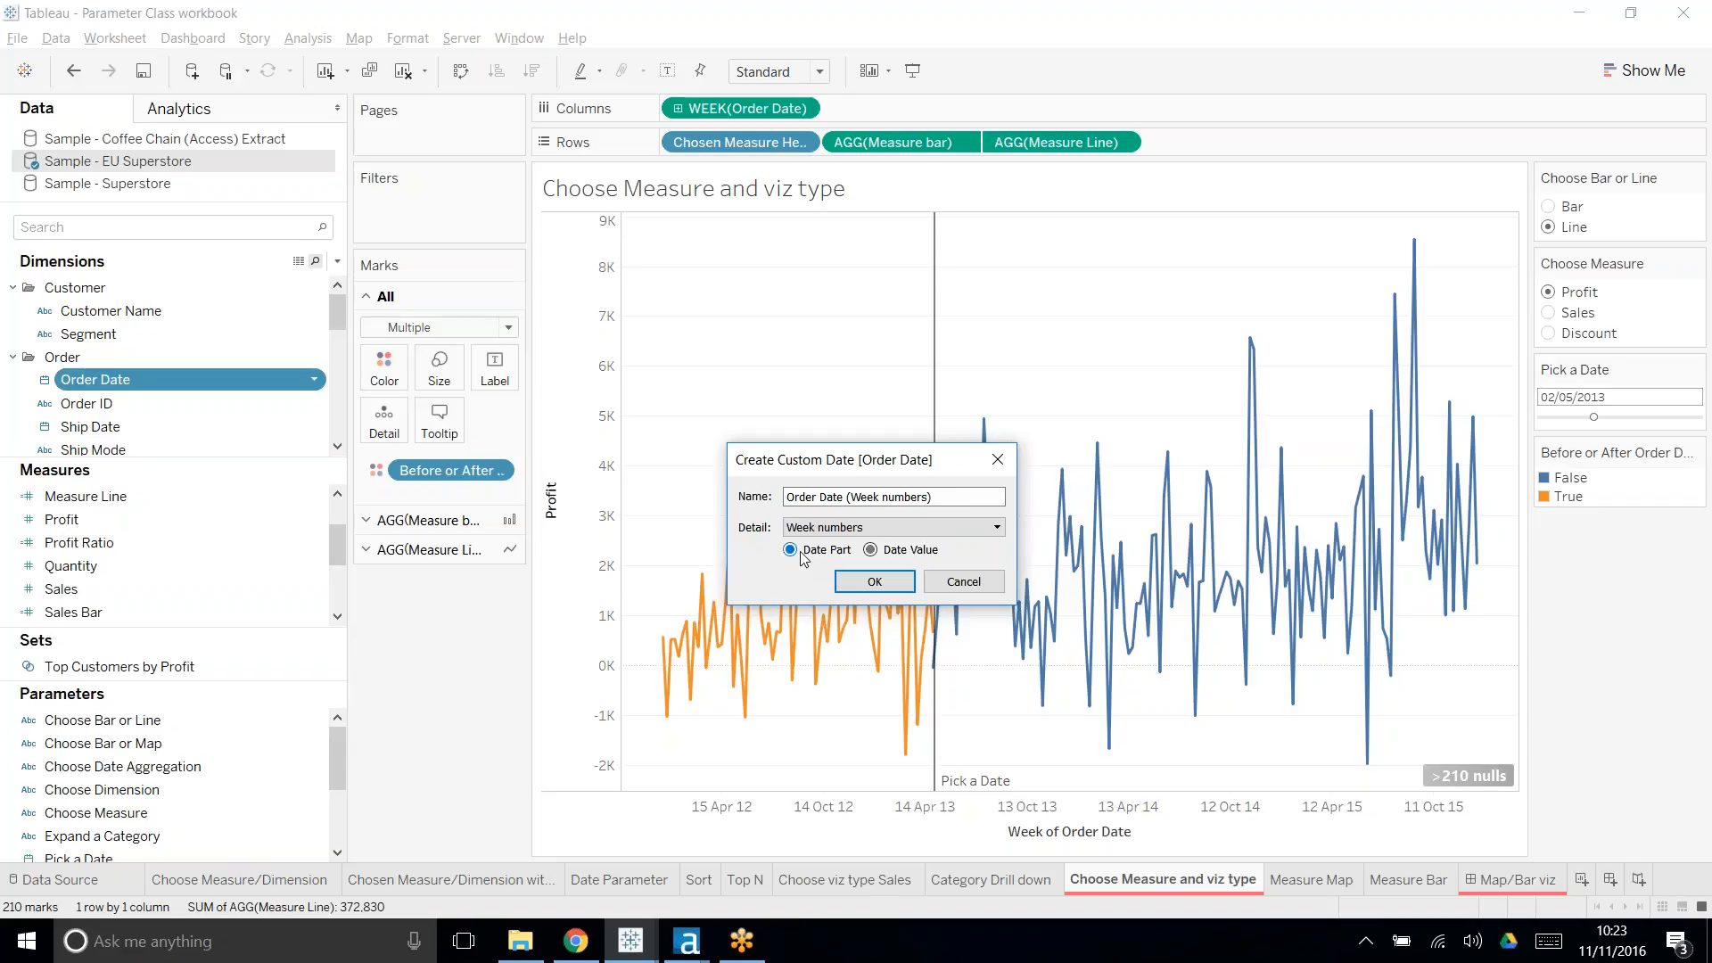
pyautogui.click(854, 582)
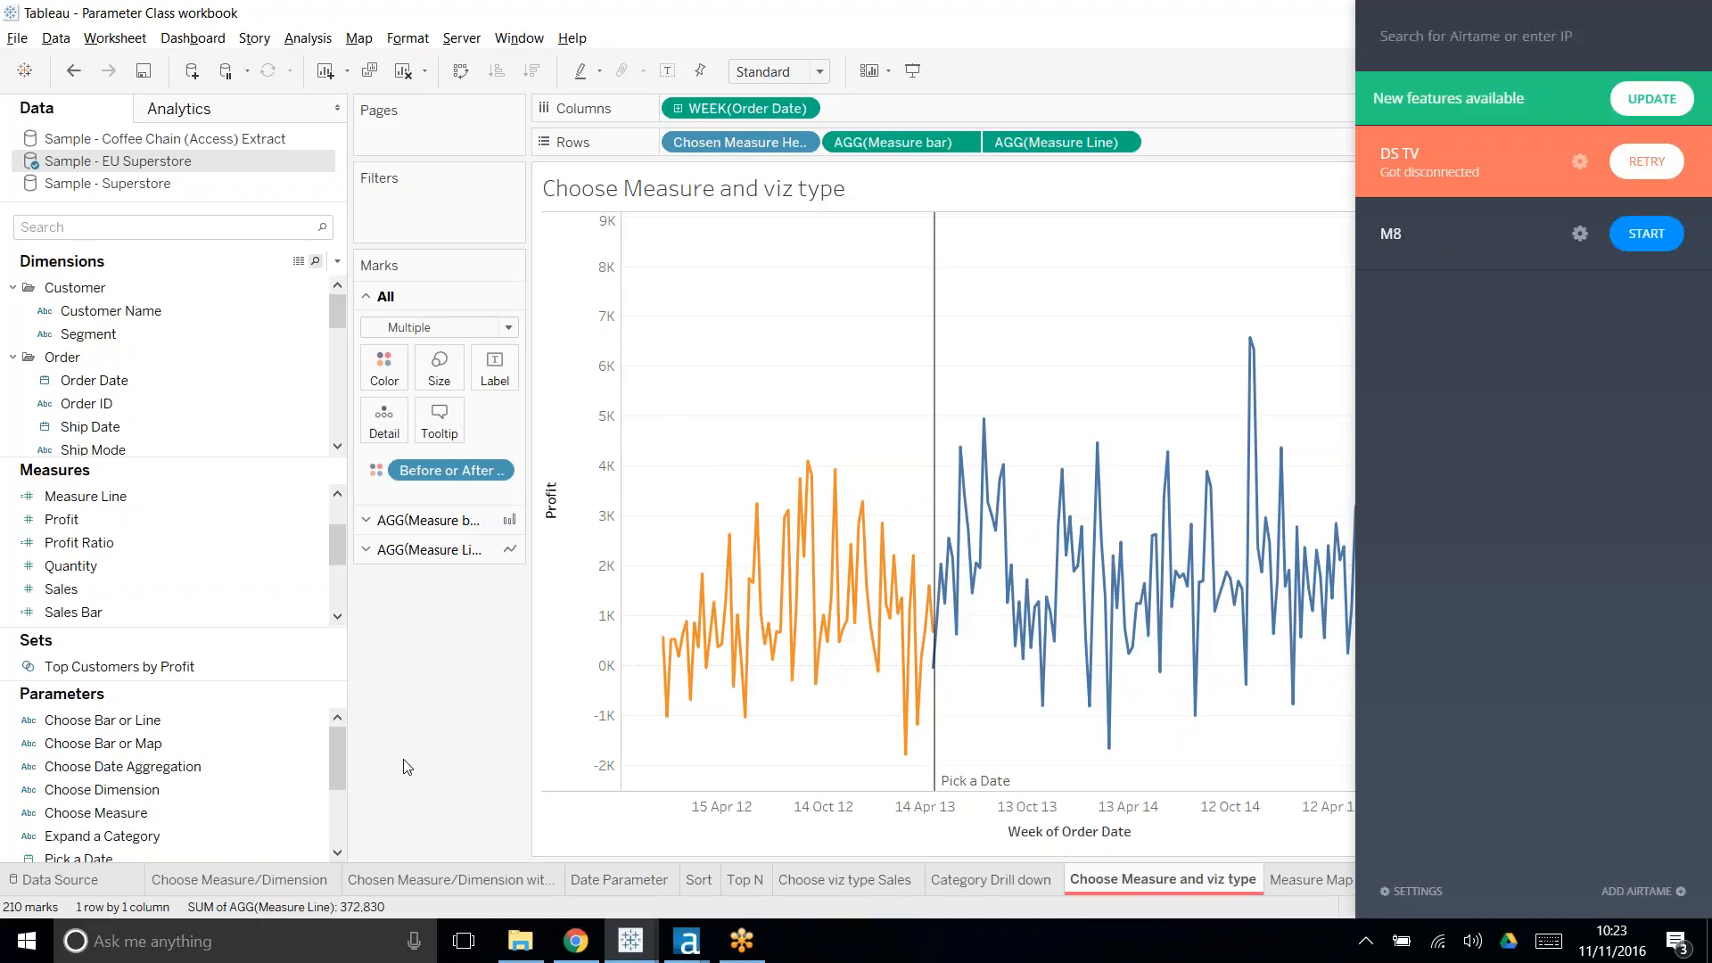
# - Try replacing Order Date with Order Date (Week numbers) in the Before or After Order Date calculation, and close the editor without applying
pyautogui.click(187, 521)
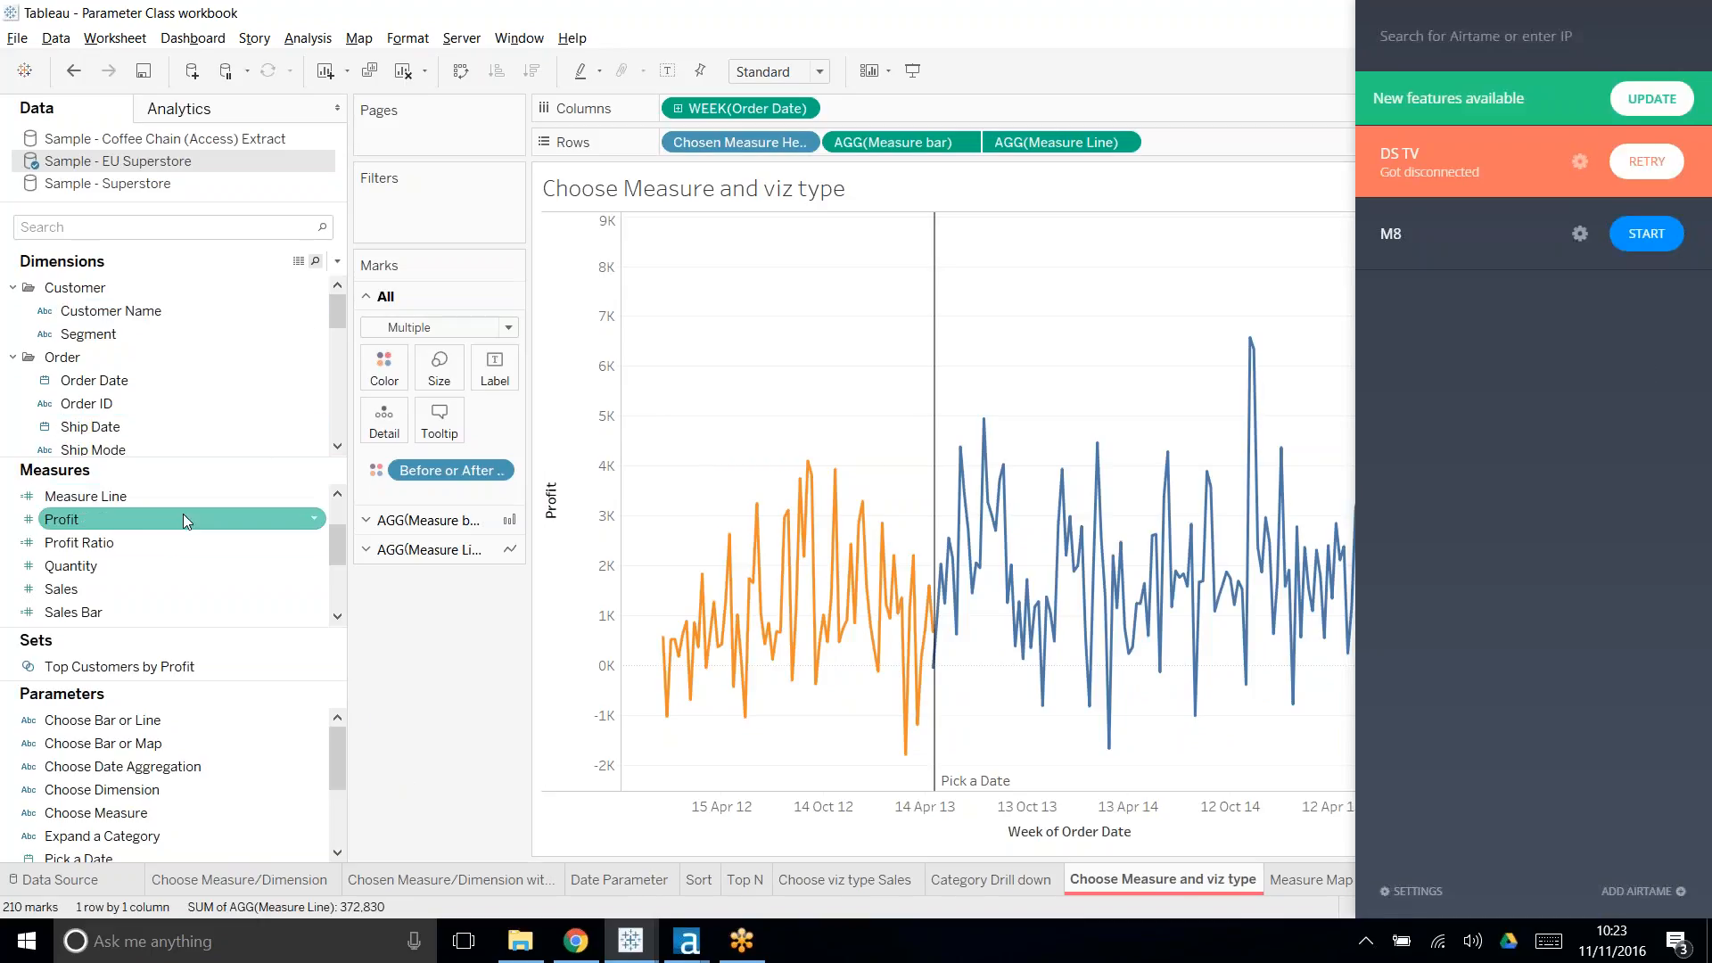
pyautogui.click(158, 382)
pyautogui.scroll(-5, 161, 380)
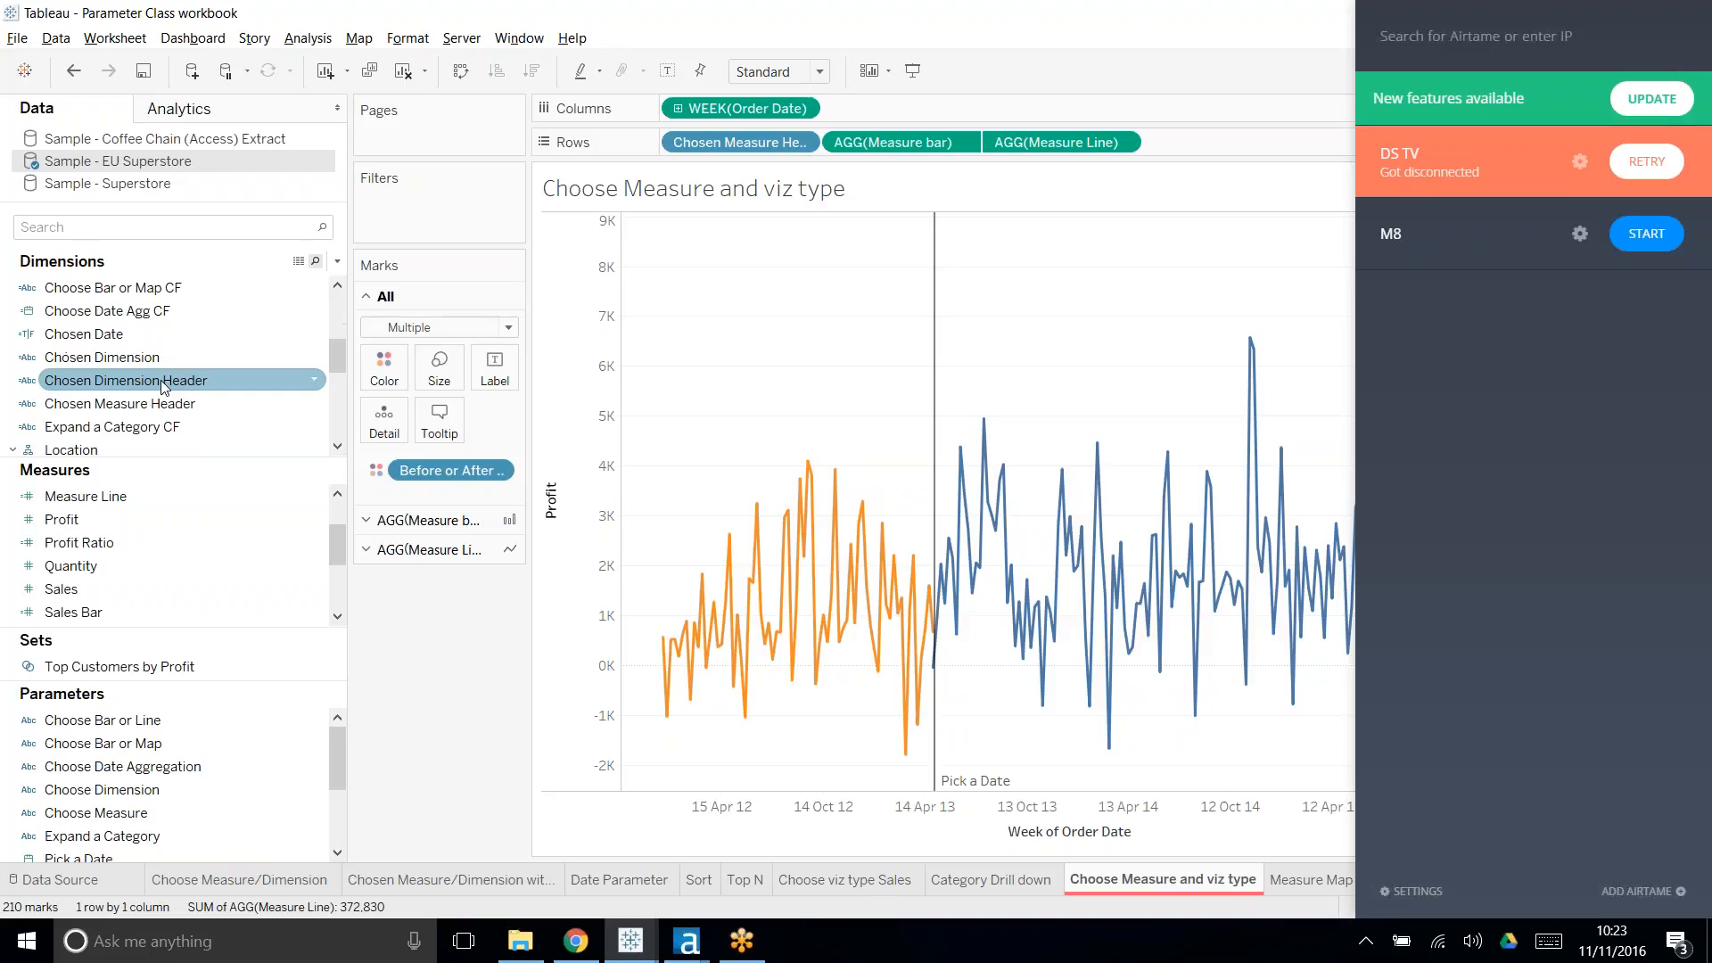
pyautogui.scroll(-6, 163, 385)
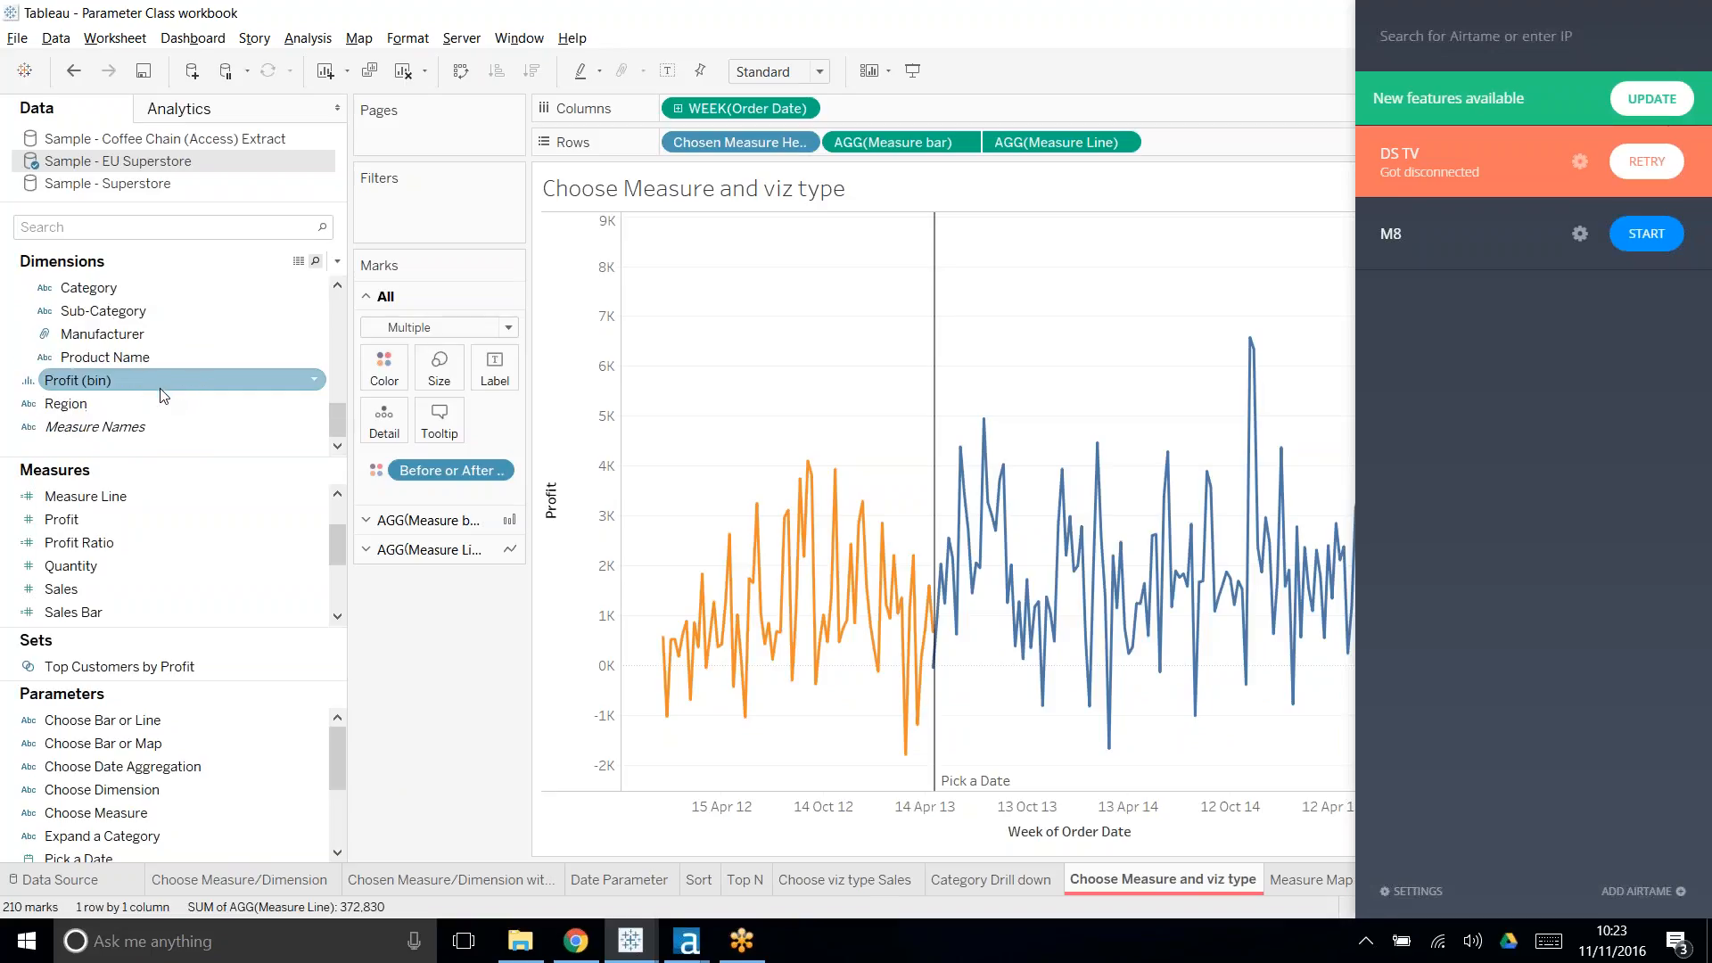
pyautogui.scroll(10, 163, 395)
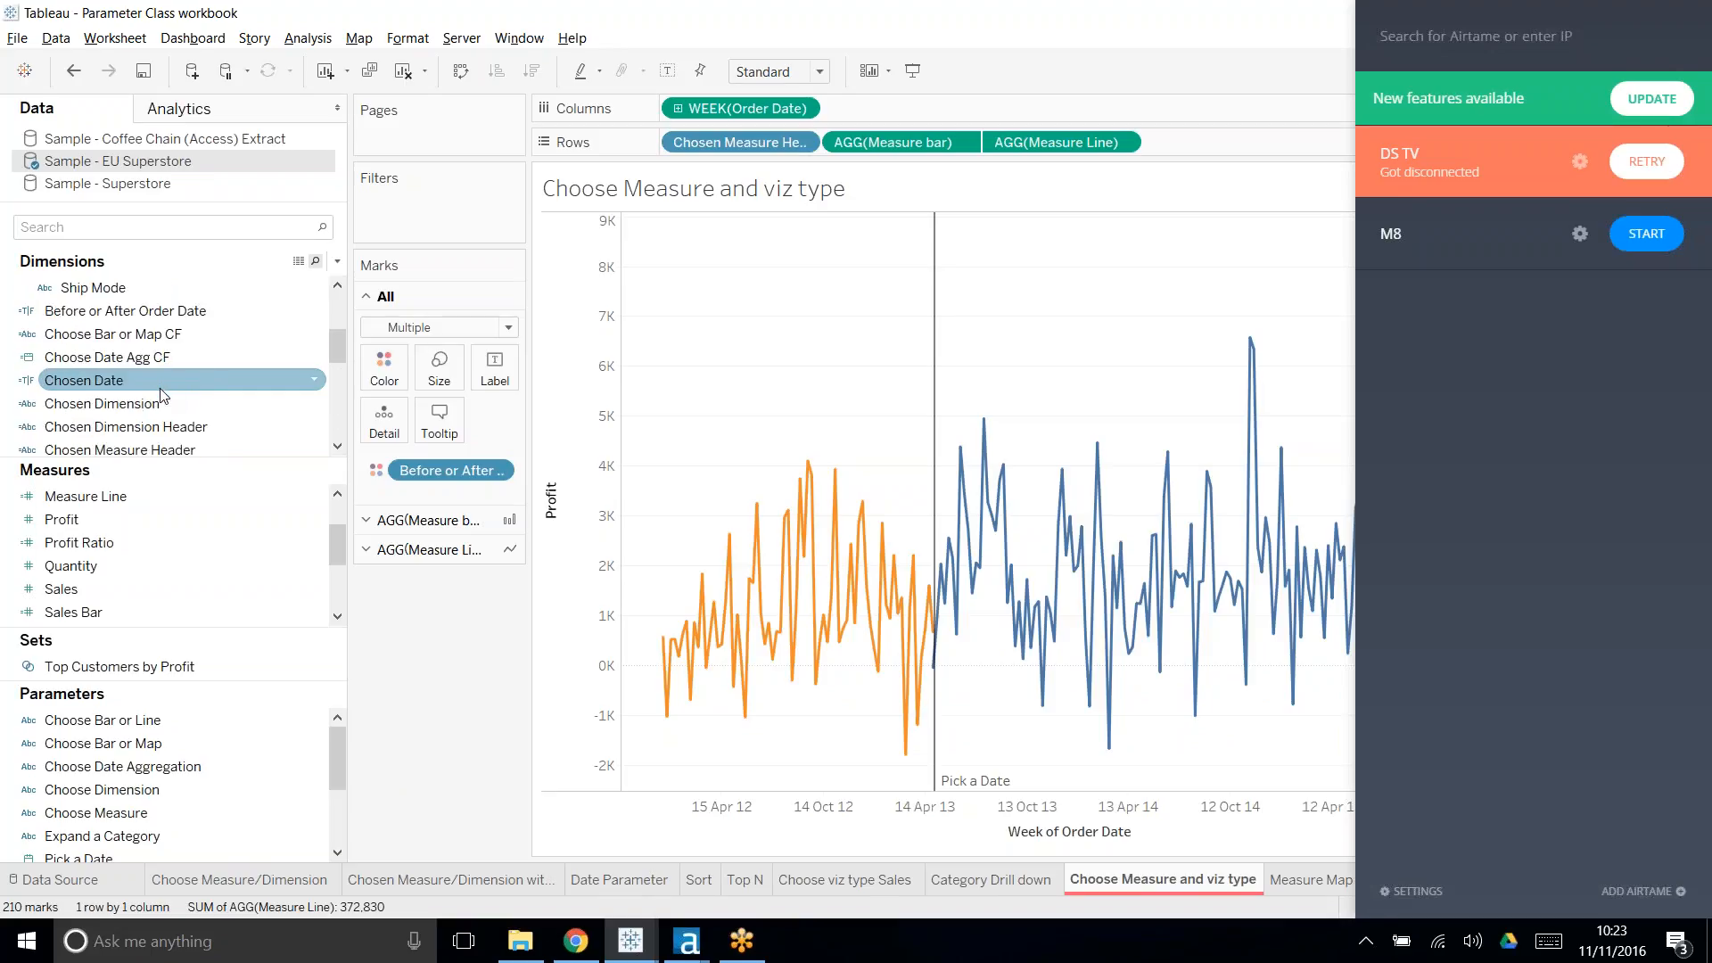
pyautogui.rightClick(239, 309)
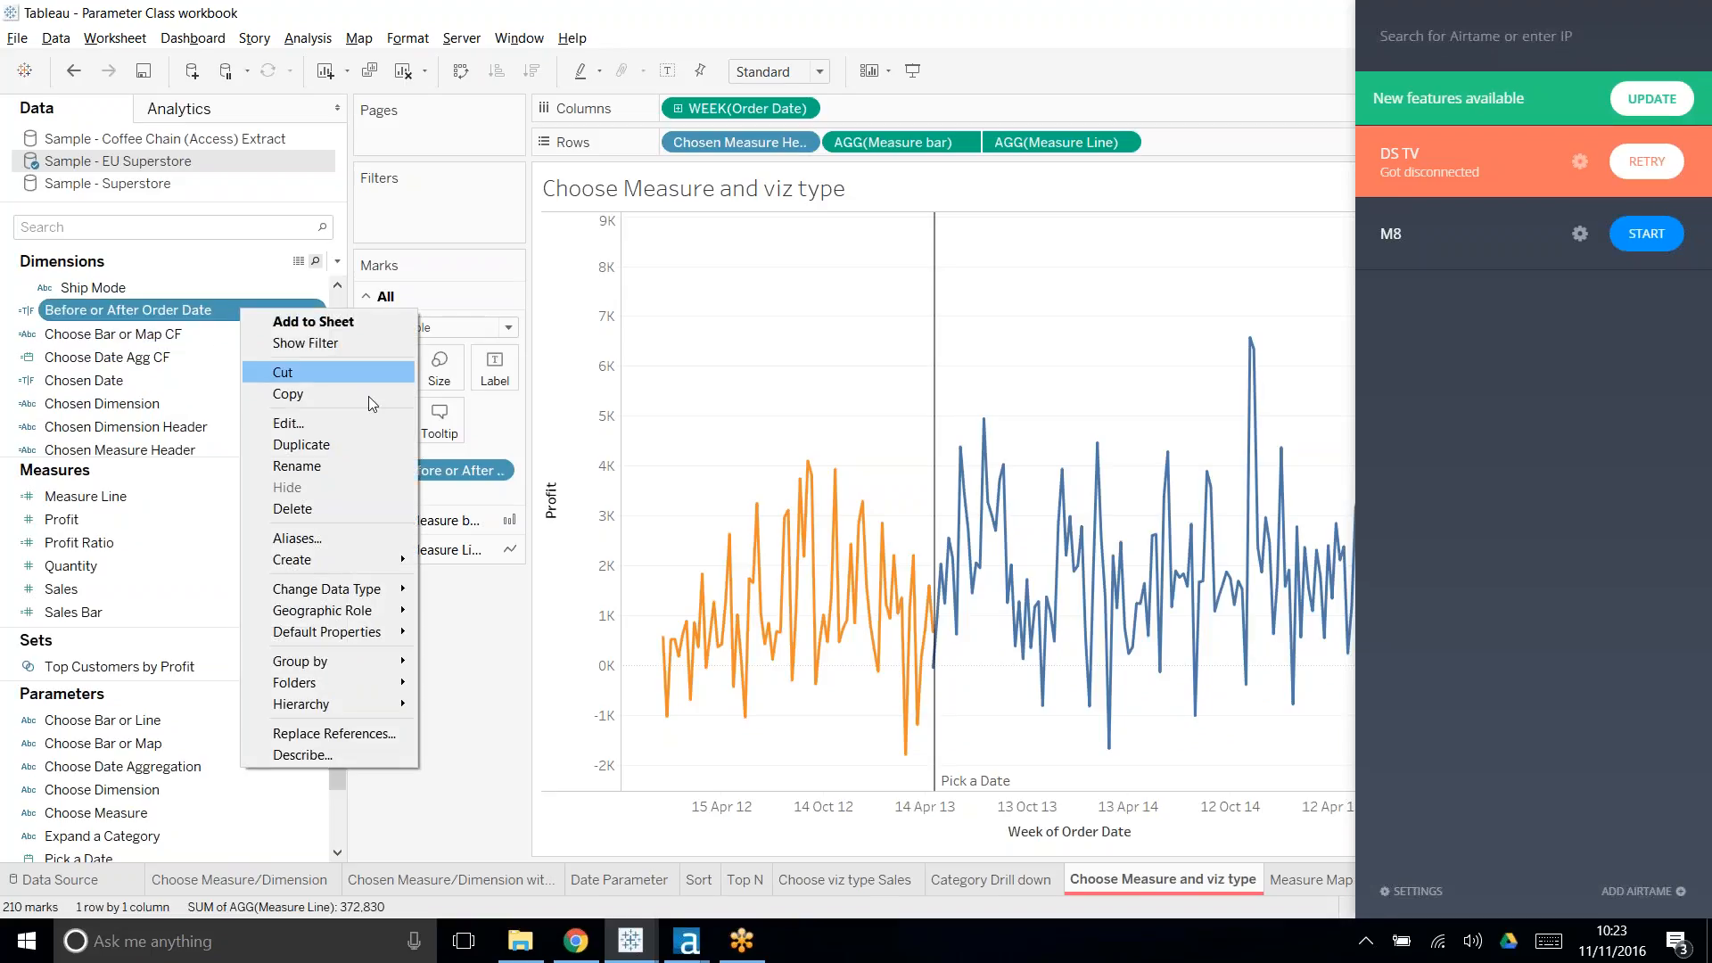
pyautogui.click(361, 423)
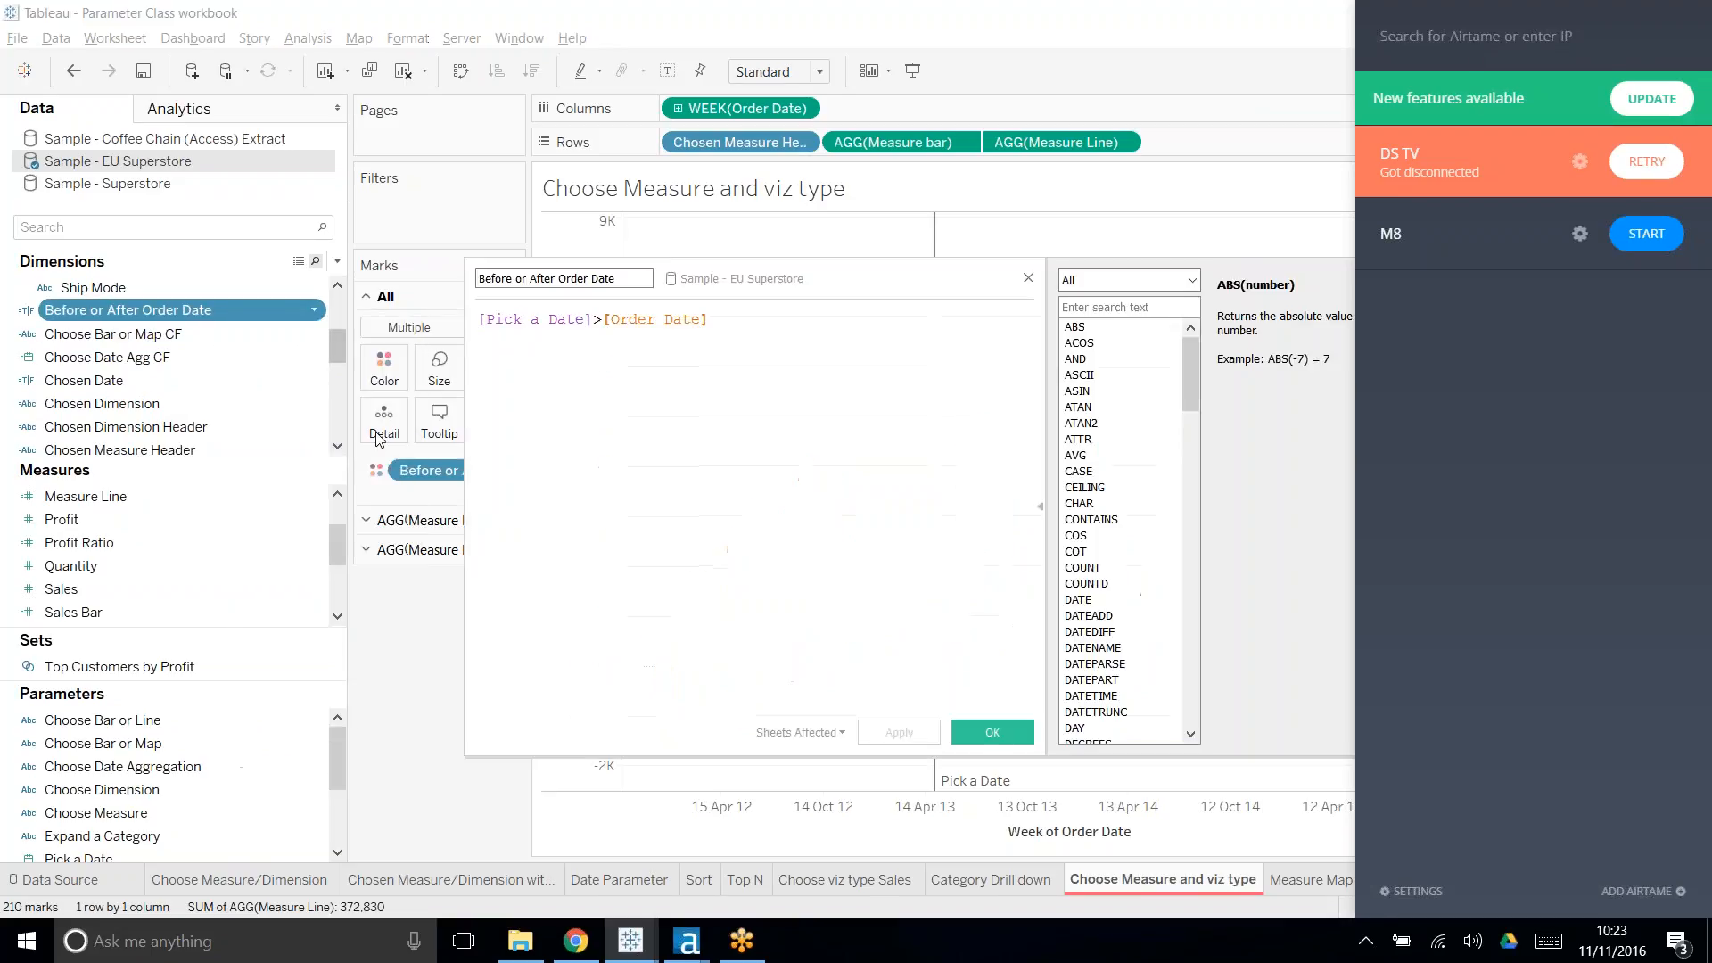
pyautogui.press('Left')
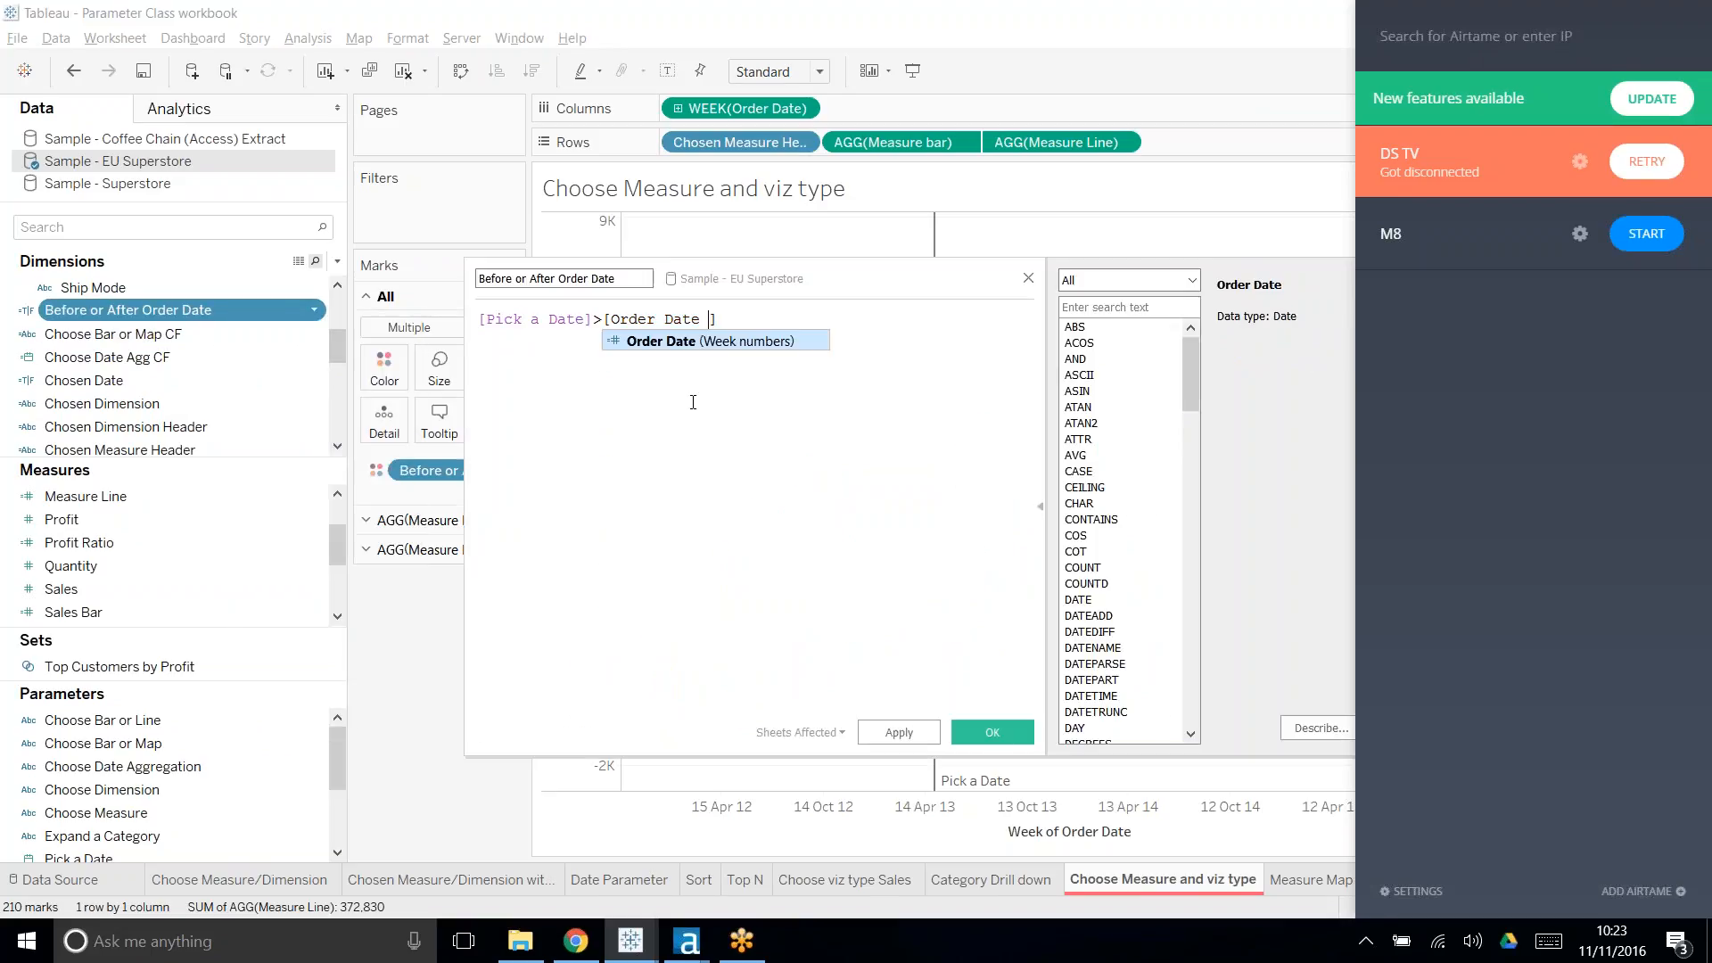
pyautogui.press('Return')
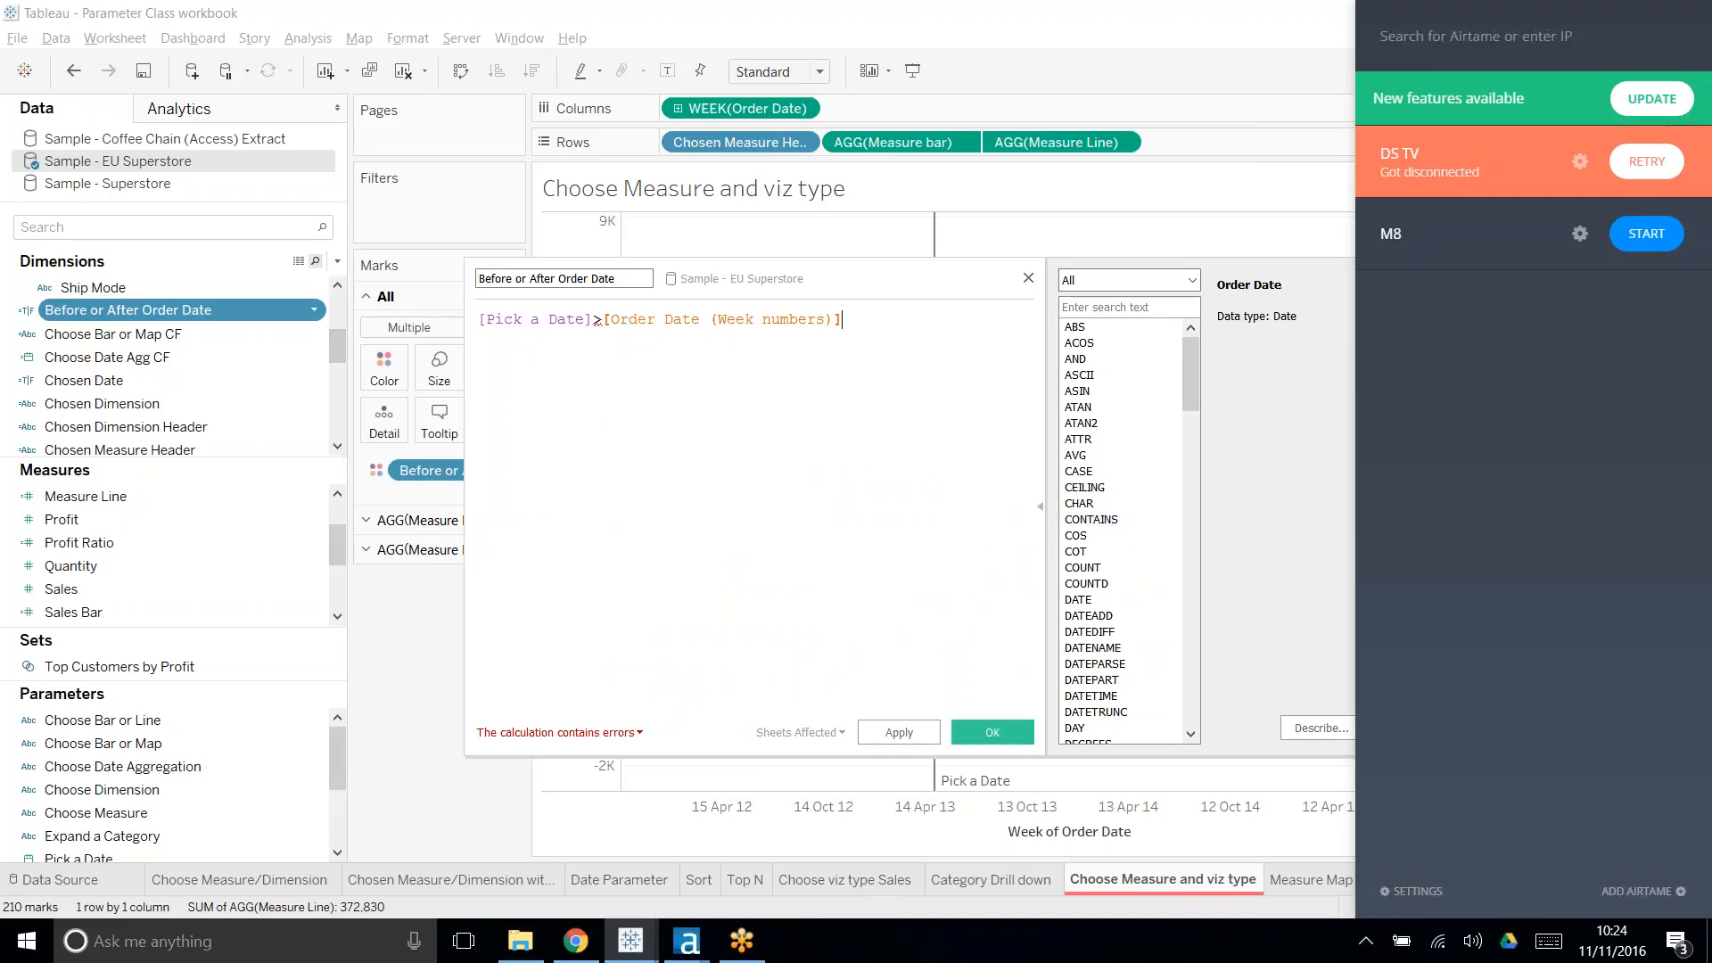
pyautogui.click(1028, 278)
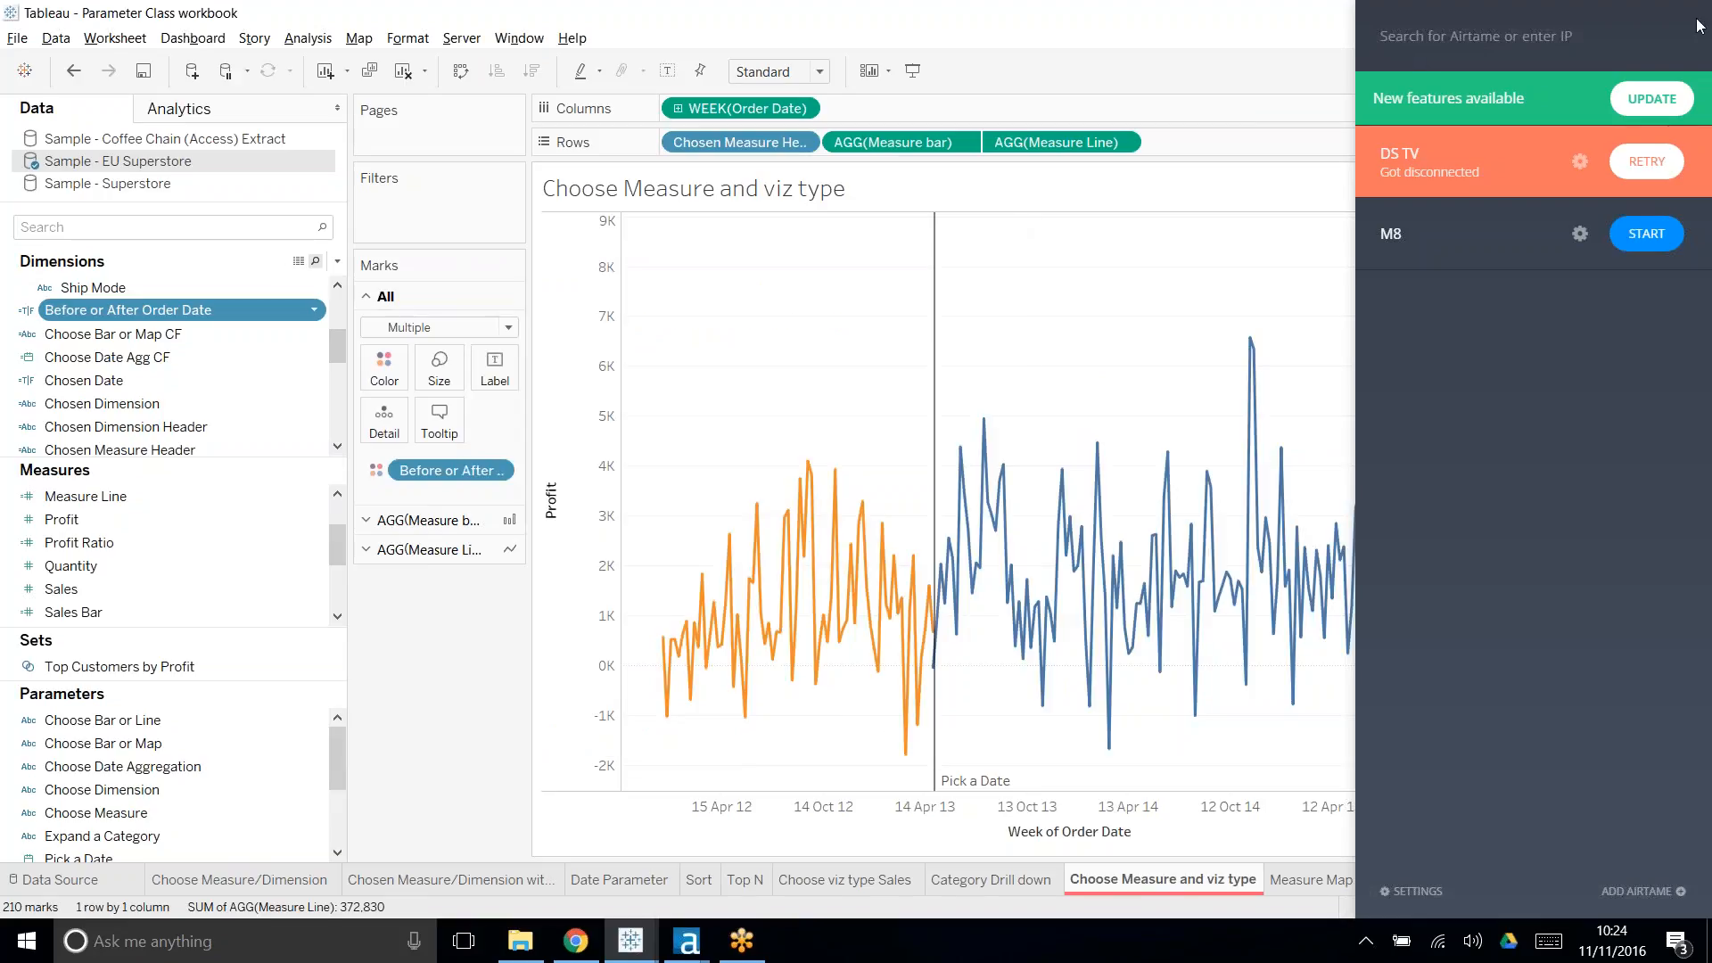
# - Retry the Airtame connection to DS TV, entering the connection code shown on the TV
pyautogui.click(1647, 161)
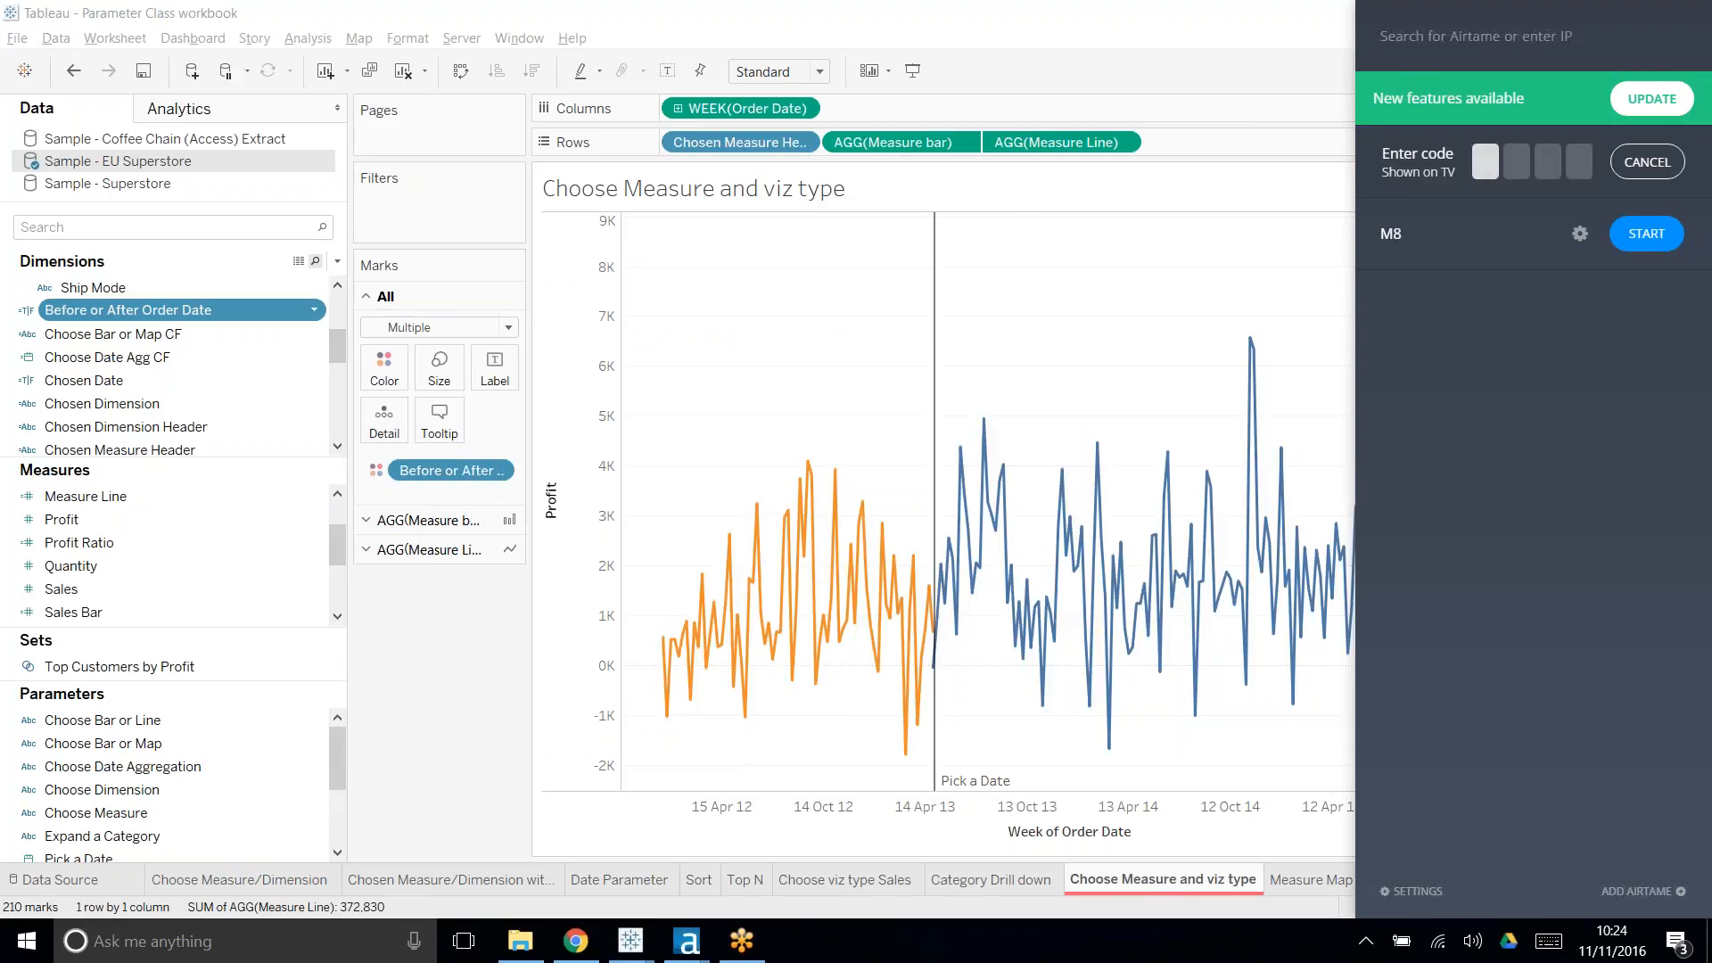
pyautogui.write('4142')
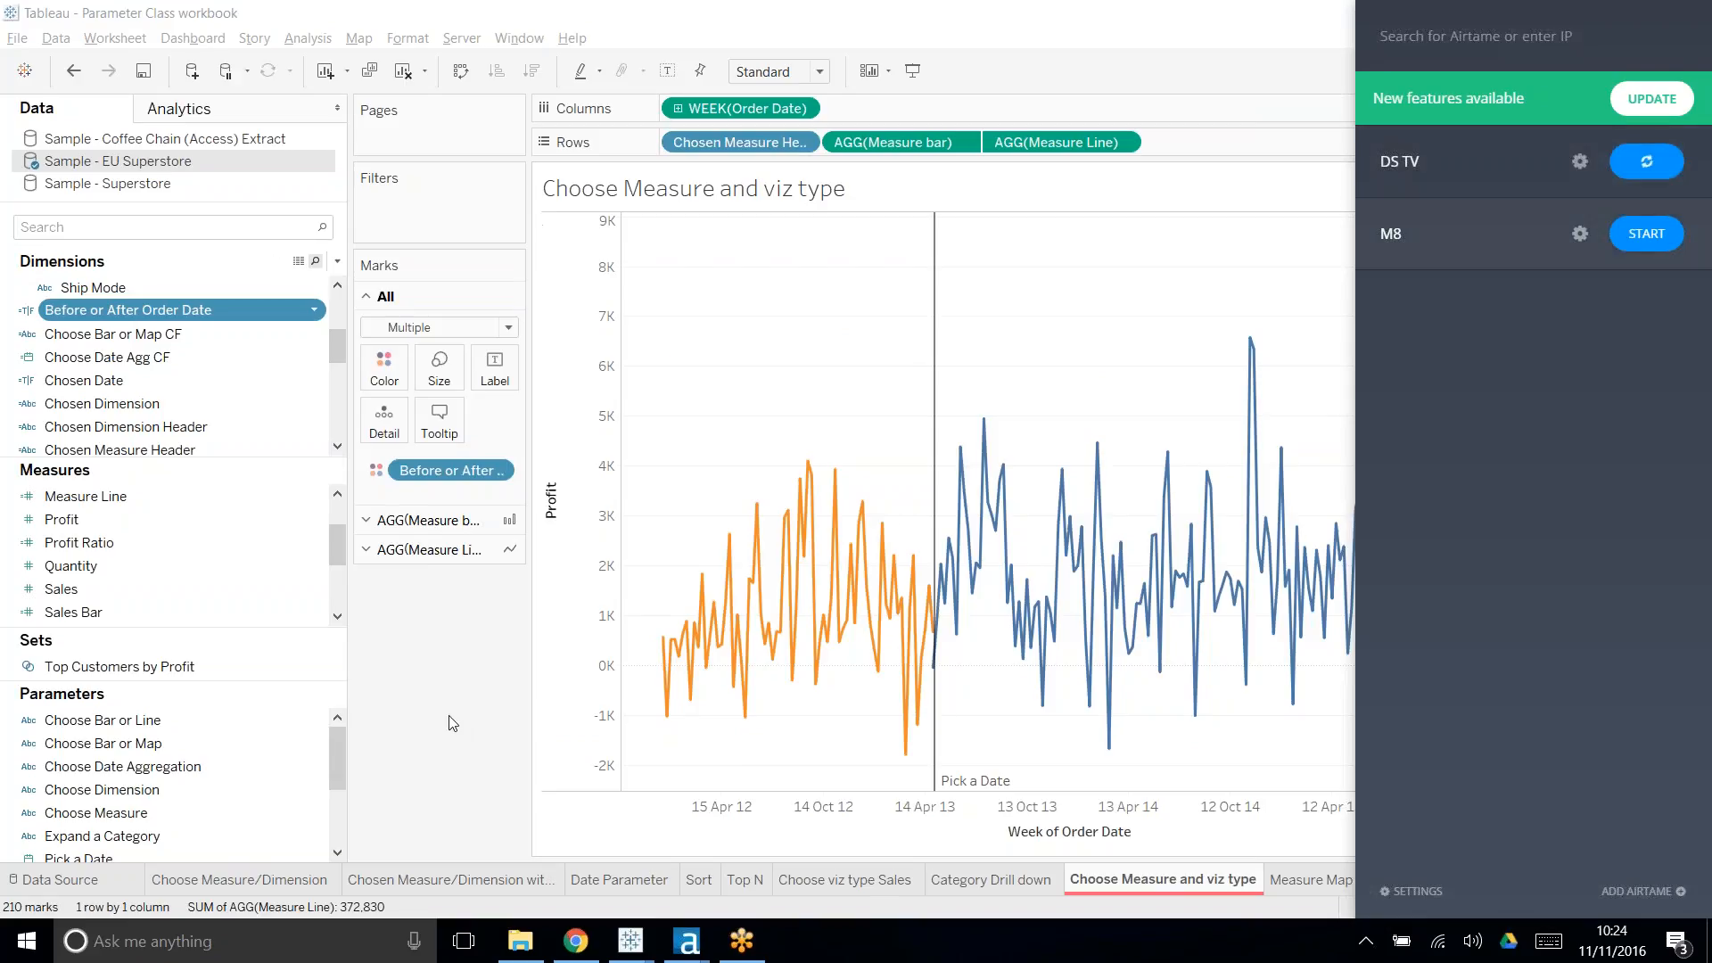
# - Move the Pick a Date parameter forward, first to 19/09/2013 and on to 21/01/2014
pyautogui.moveTo(1589, 422); pyautogui.dragTo(1610, 418)
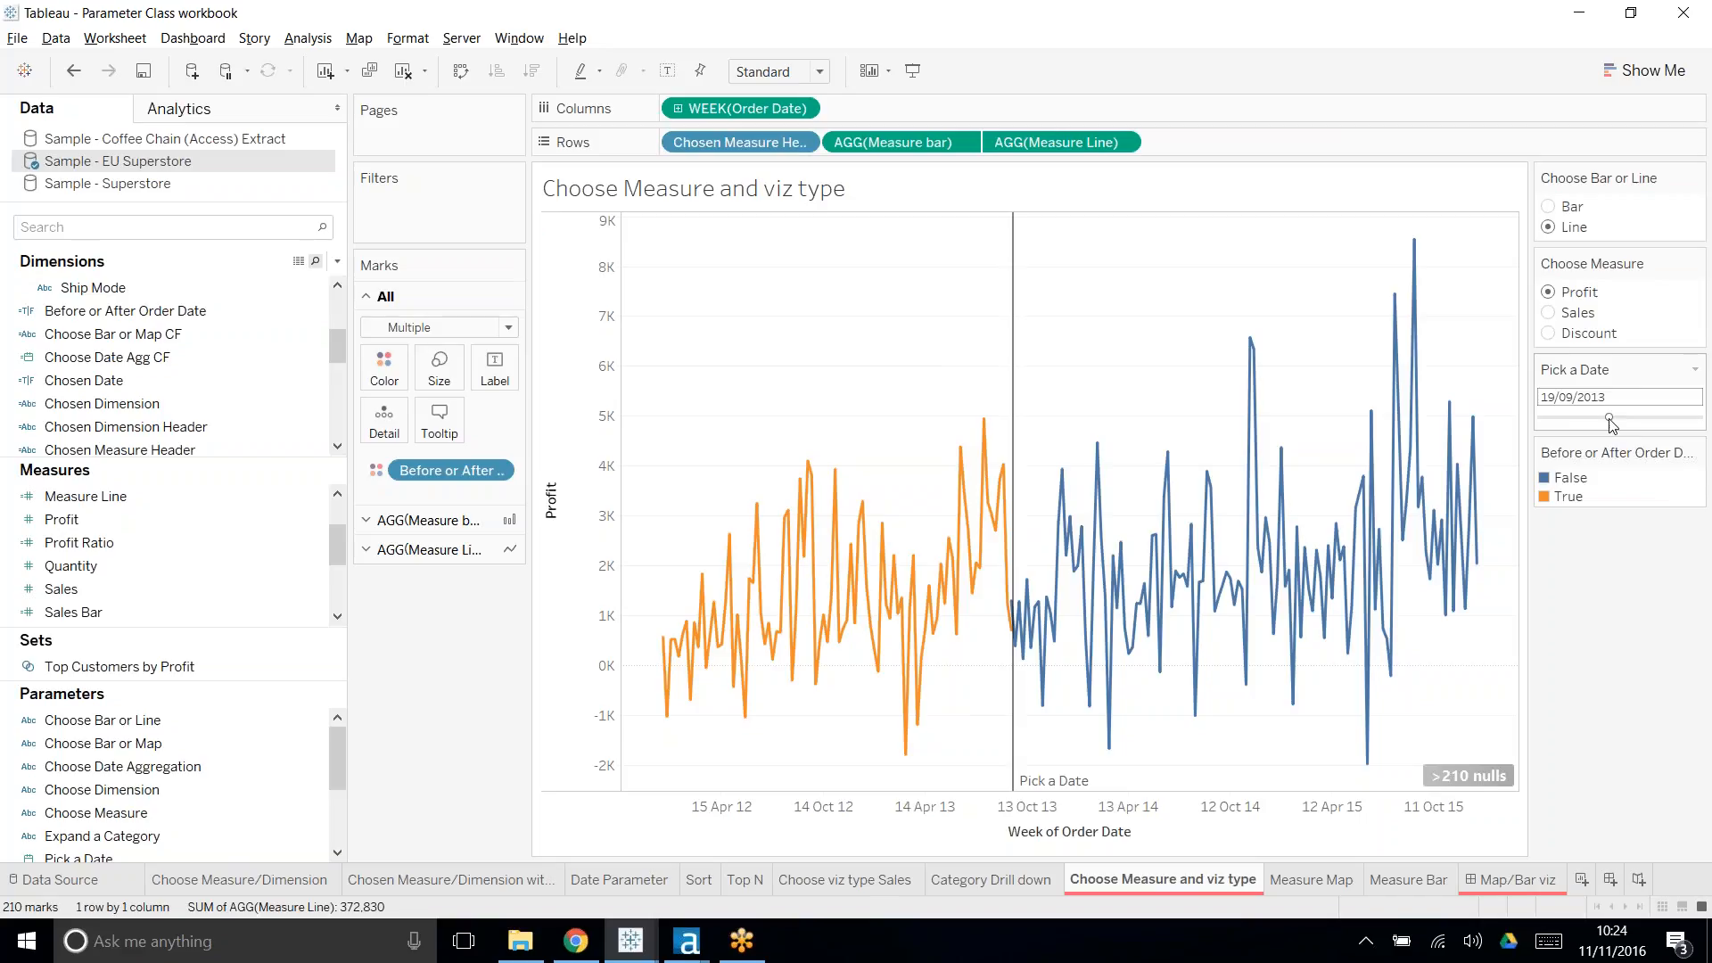
pyautogui.moveTo(1609, 420); pyautogui.dragTo(1625, 416)
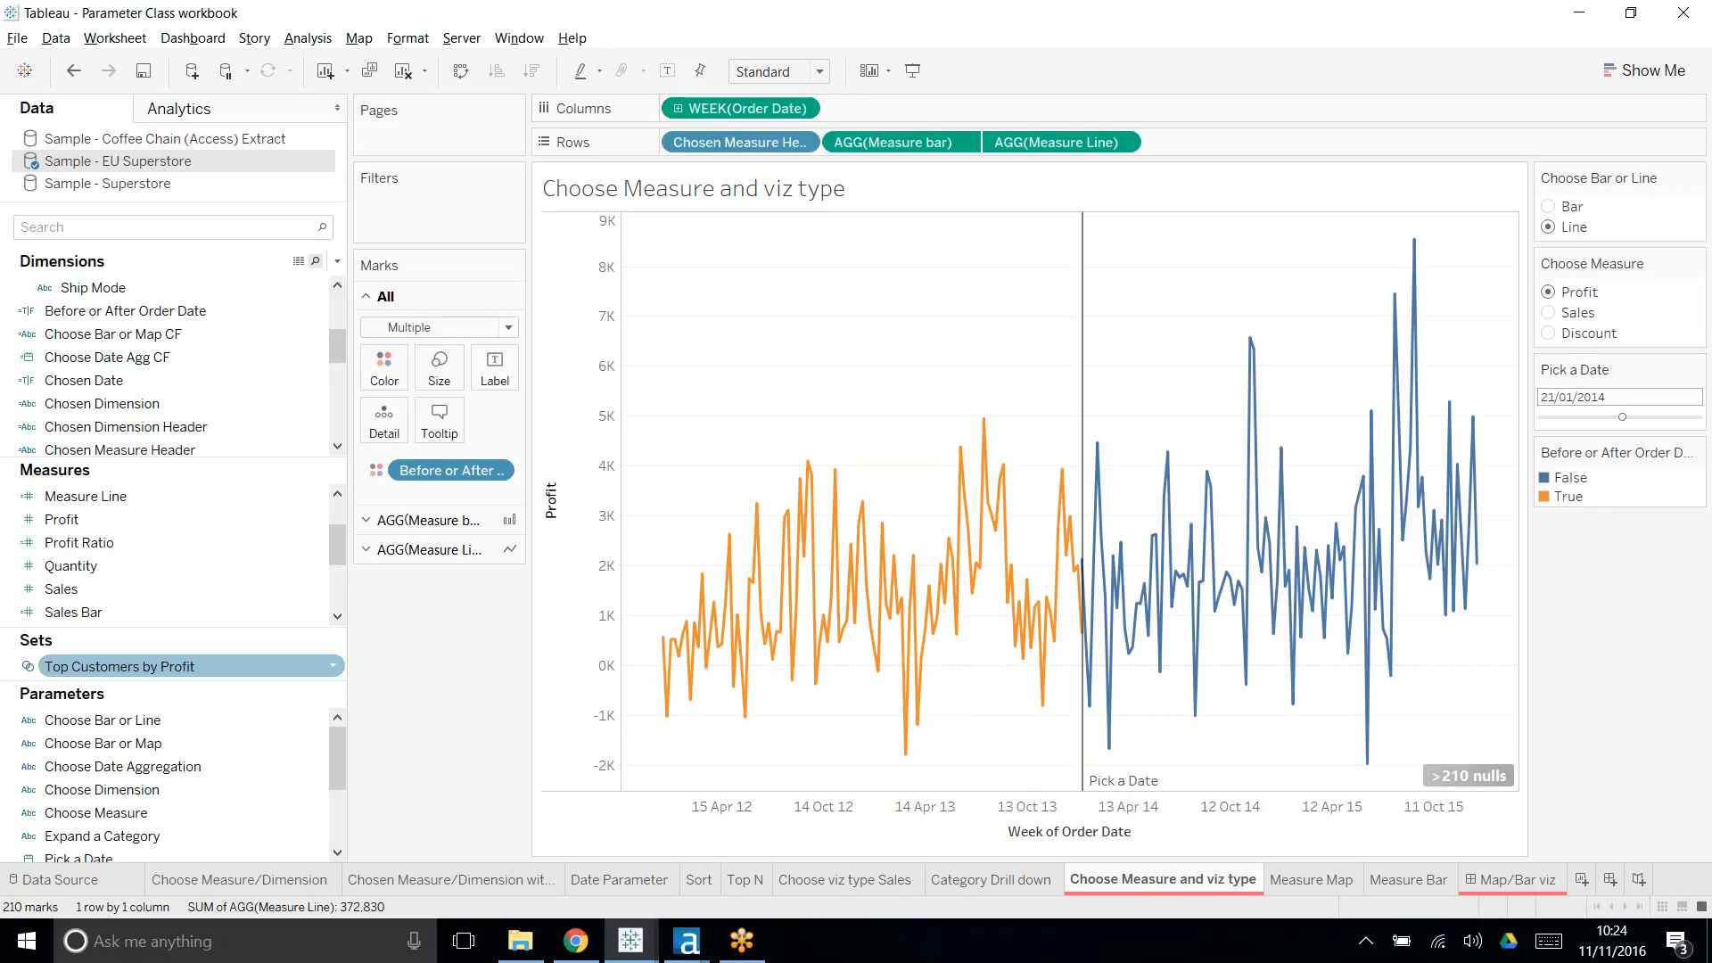
# - Try continuous MONTH(Order Date) on Columns, inspect the color split at the Pick a Date reference line, and return to WEEK(Order Date)
pyautogui.scroll(3, 108, 371)
pyautogui.moveTo(108, 371); pyautogui.dragTo(731, 107)
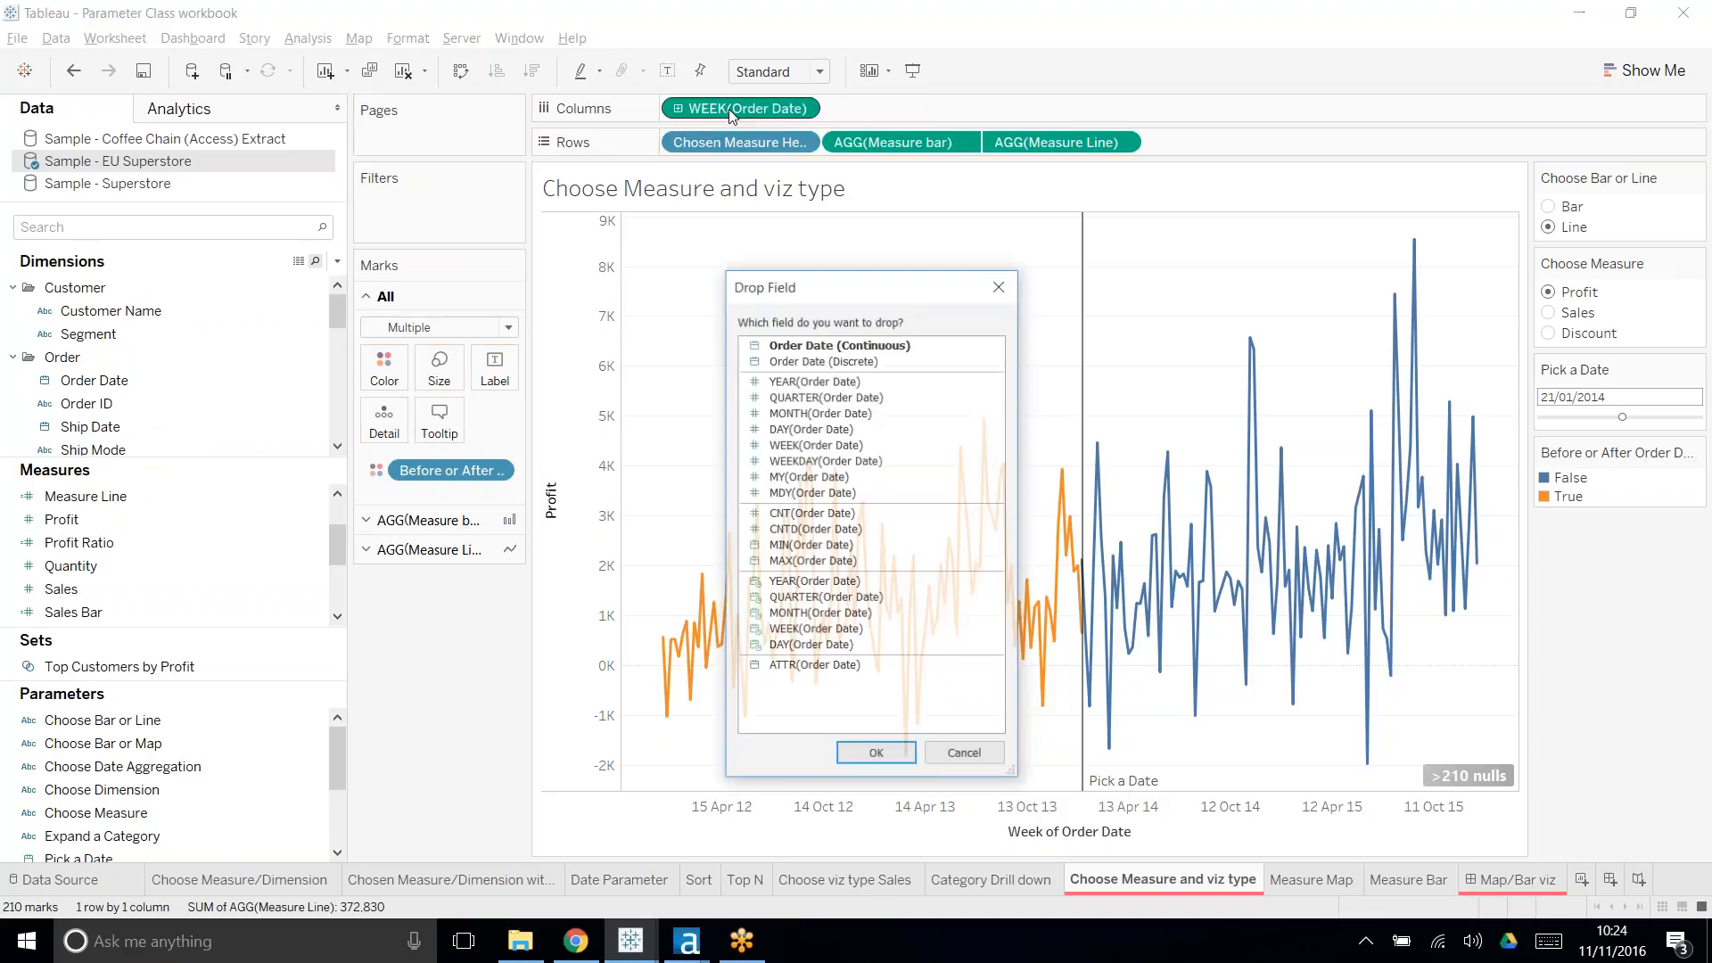
pyautogui.click(815, 629)
pyautogui.click(874, 755)
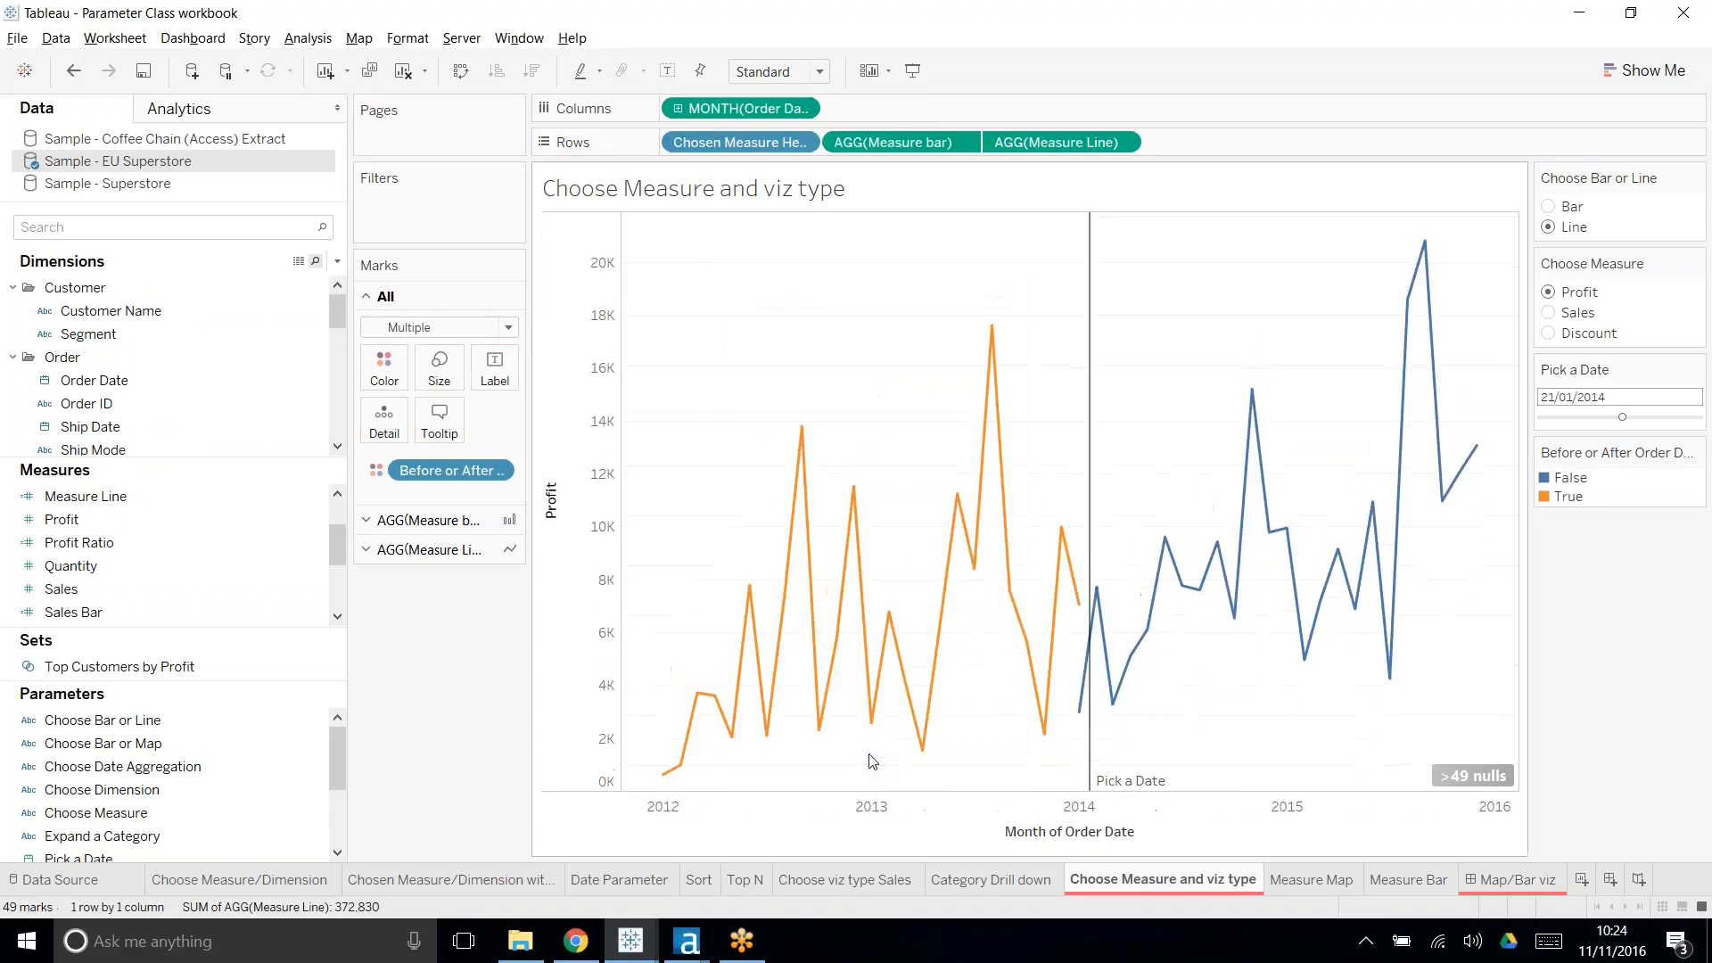
pyautogui.moveTo(1086, 638)
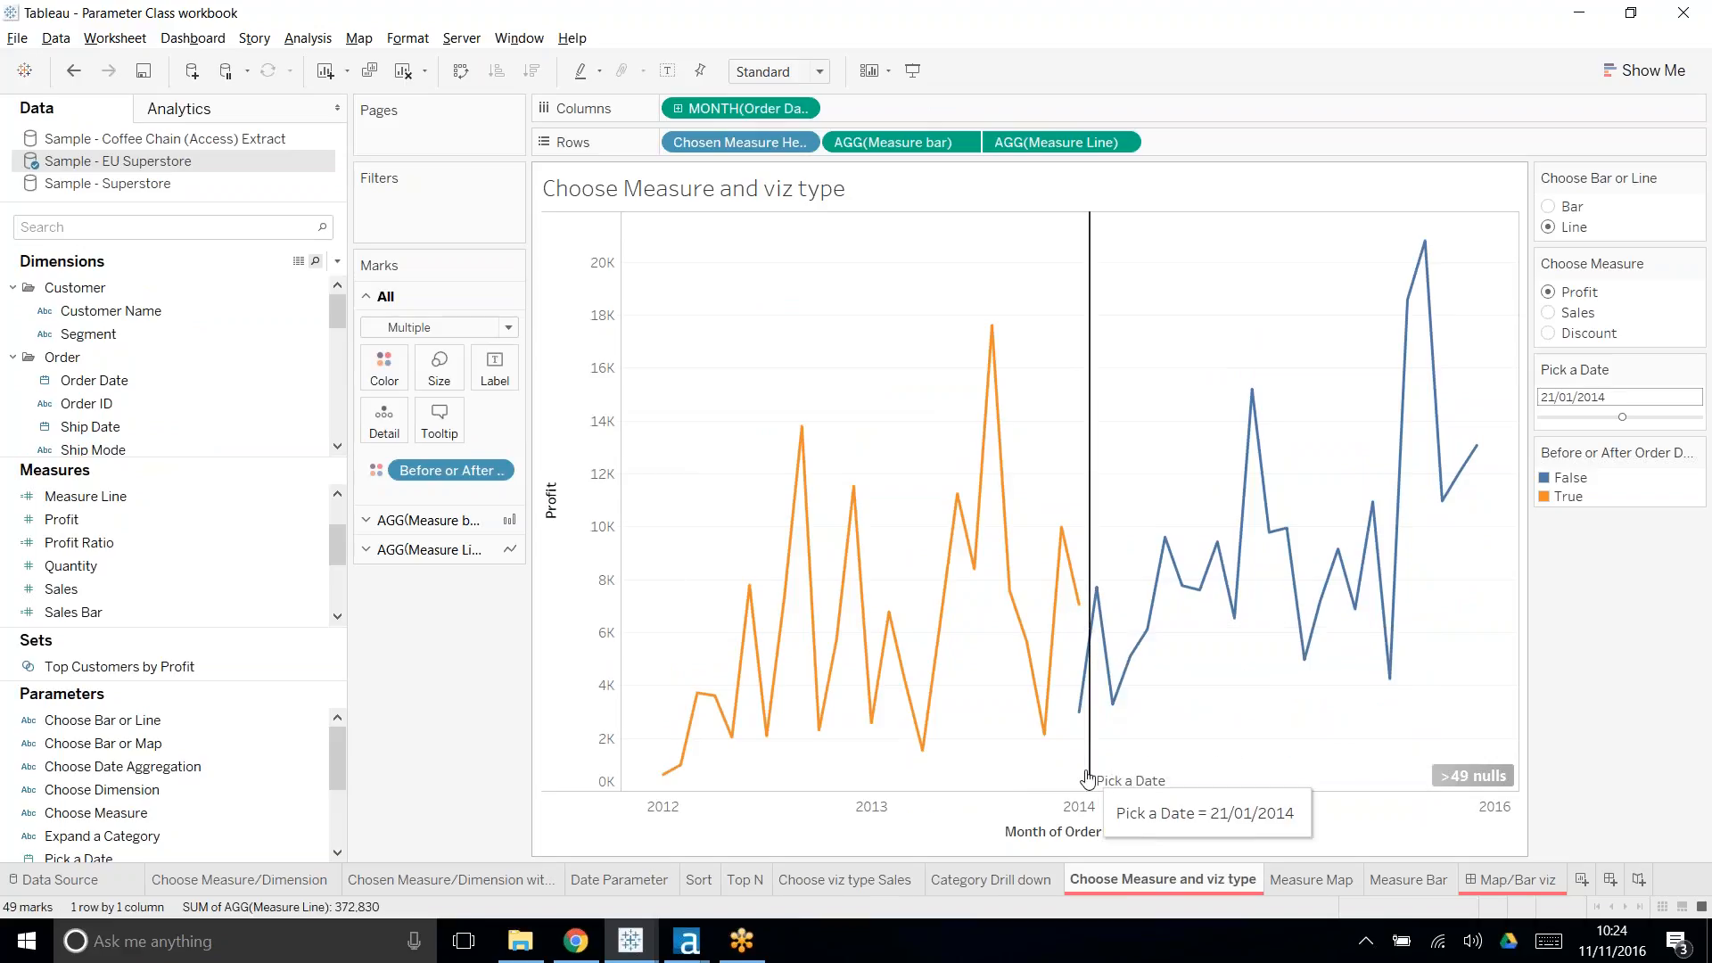
pyautogui.moveTo(1048, 705)
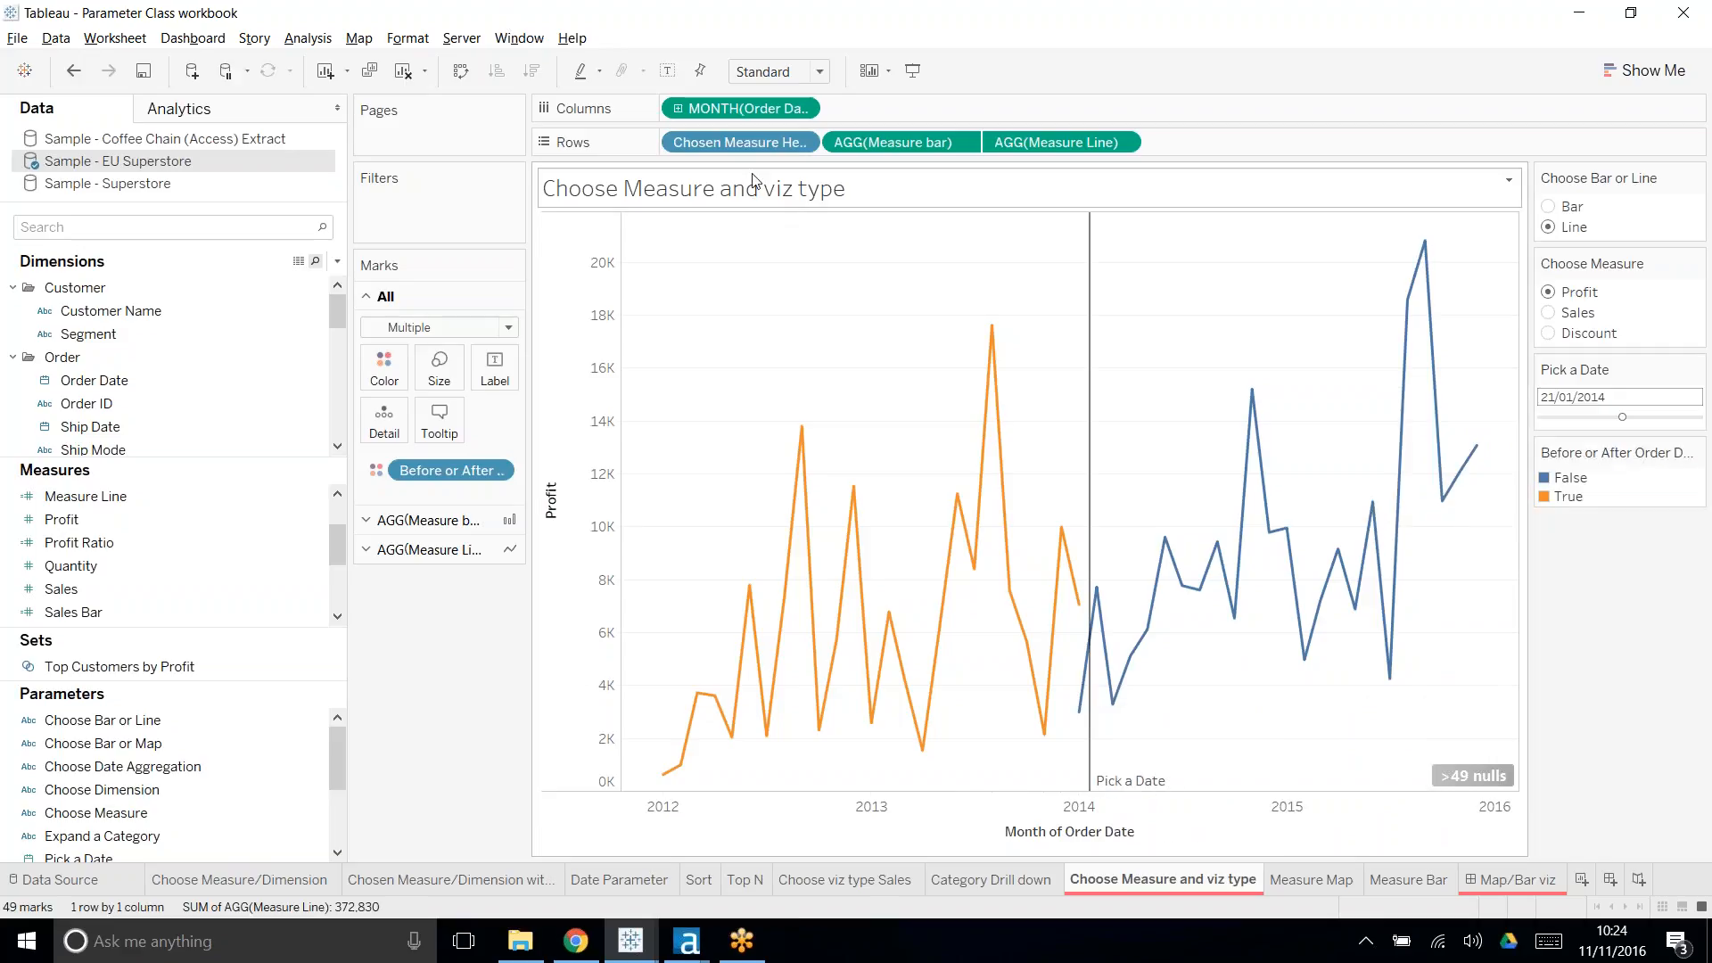
pyautogui.click(802, 108)
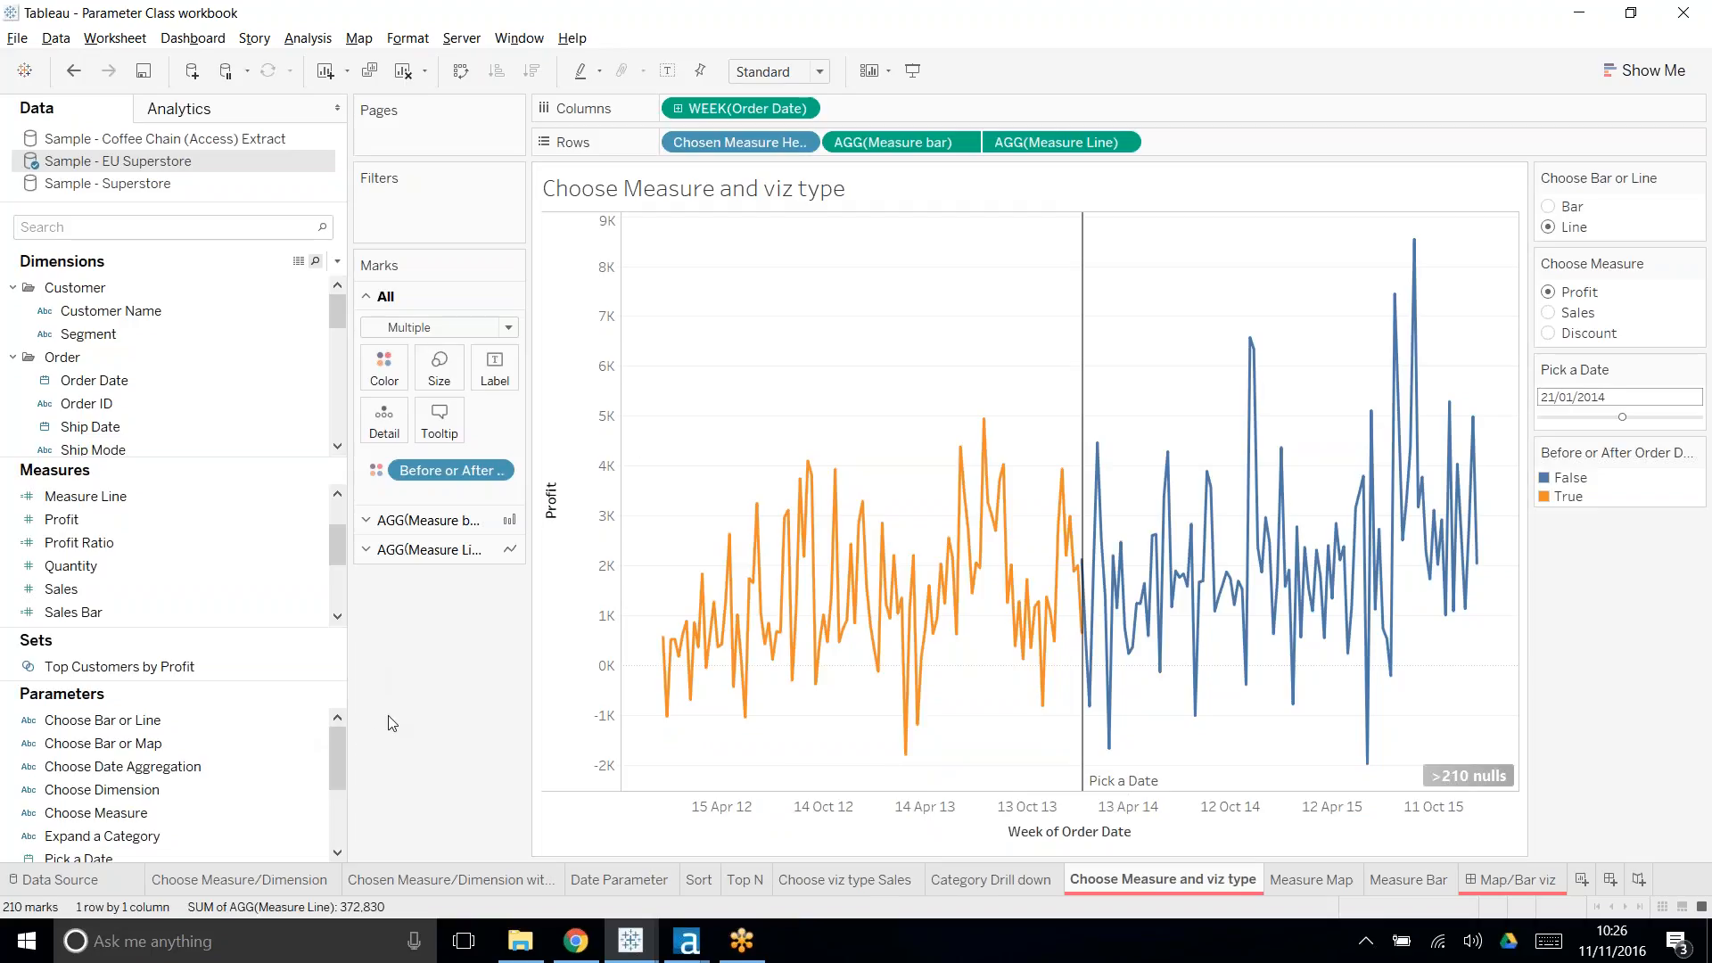
# - Switch to the Book5 workbook and place Chosen Measure on Rows of the empty Choose Measure and viz type sheet
pyautogui.moveTo(629, 952)
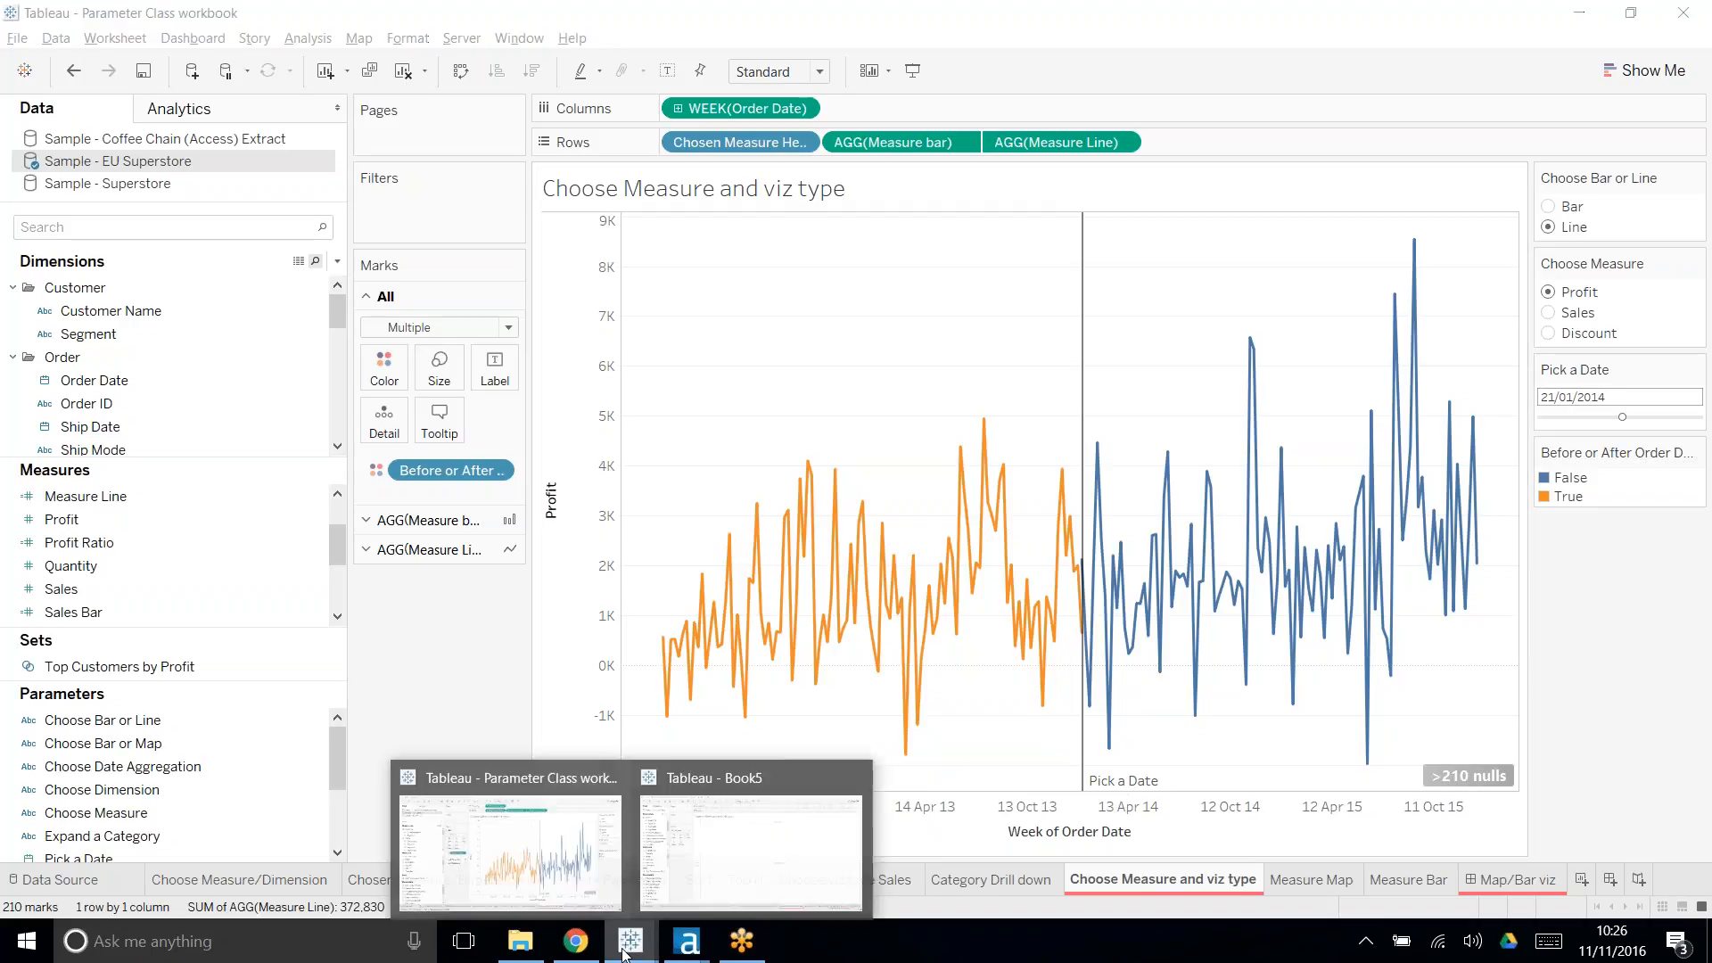
pyautogui.click(765, 848)
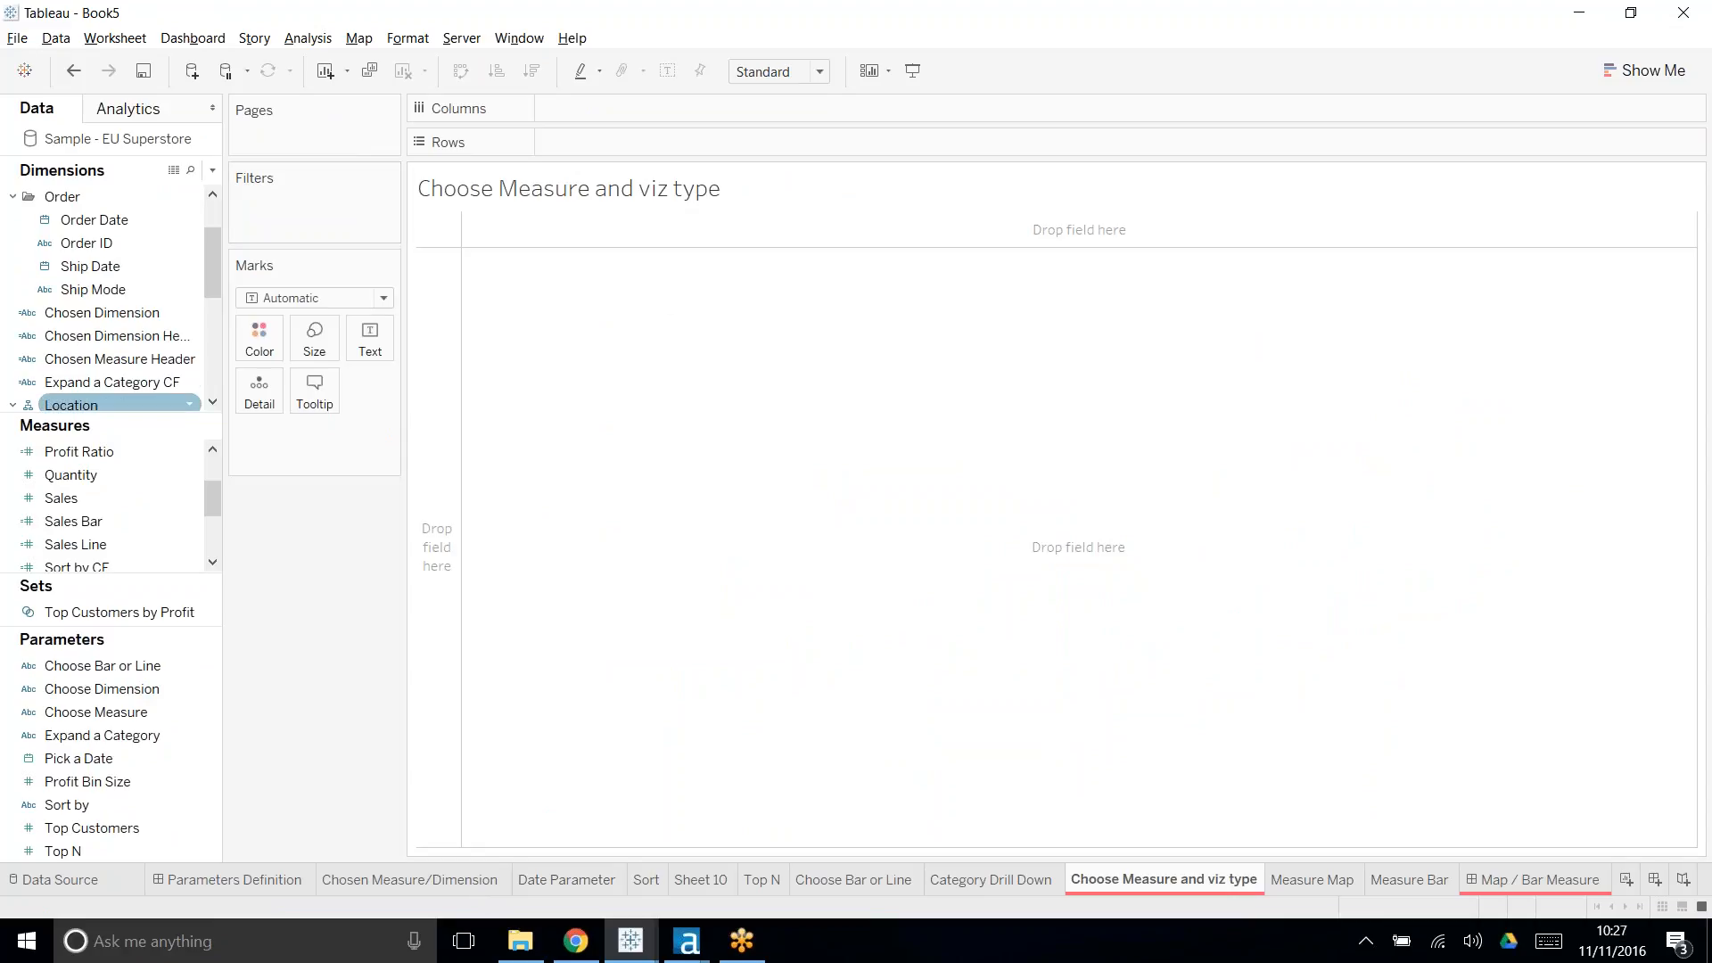
pyautogui.scroll(-2, 121, 489)
pyautogui.scroll(3, 124, 489)
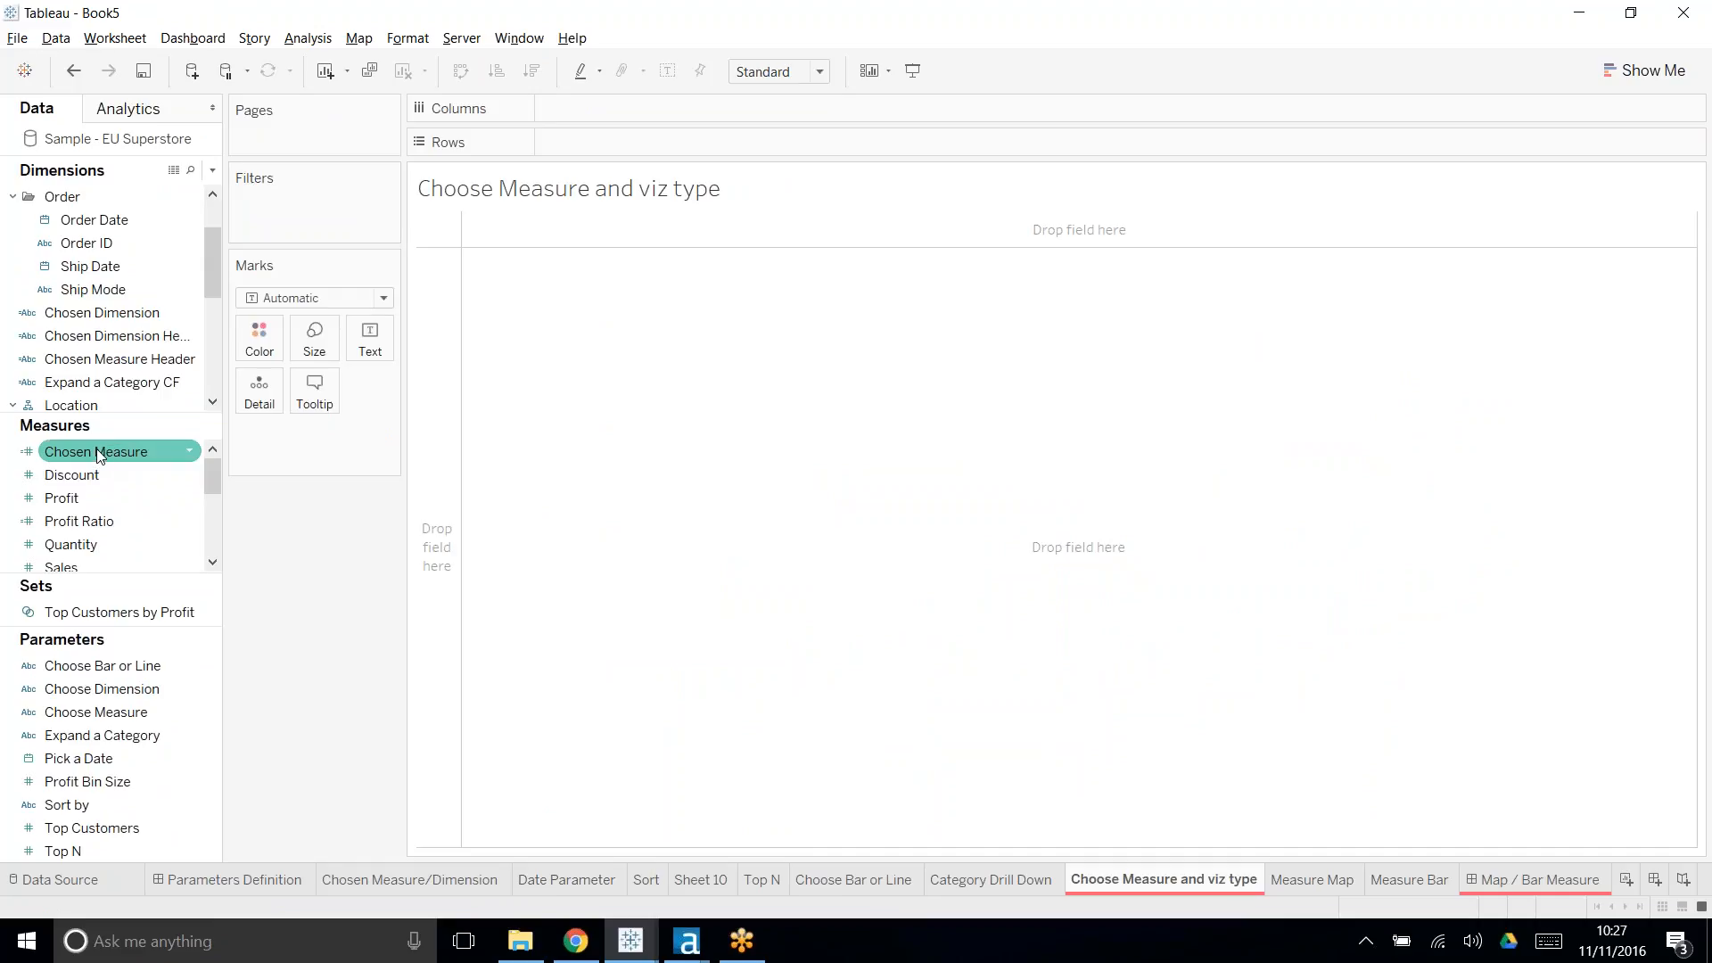
pyautogui.moveTo(98, 453); pyautogui.dragTo(616, 143)
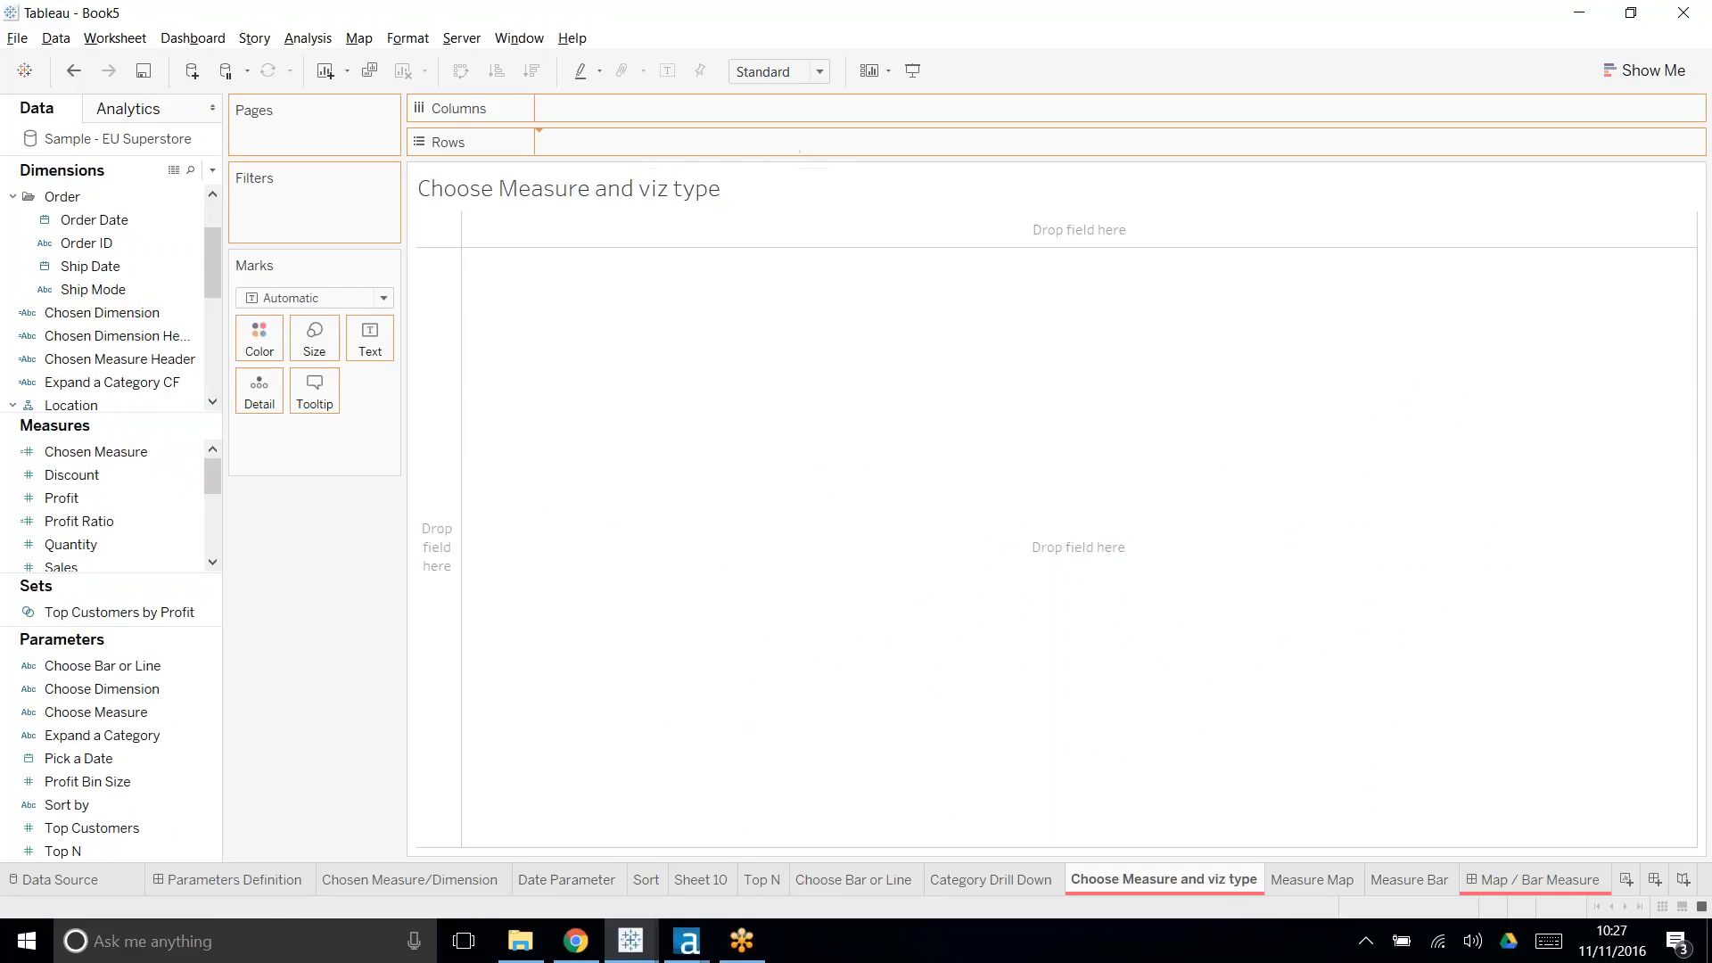
# - Add Order Date to Columns as continuous WEEK(Order Date)
pyautogui.moveTo(94, 220); pyautogui.dragTo(688, 108)
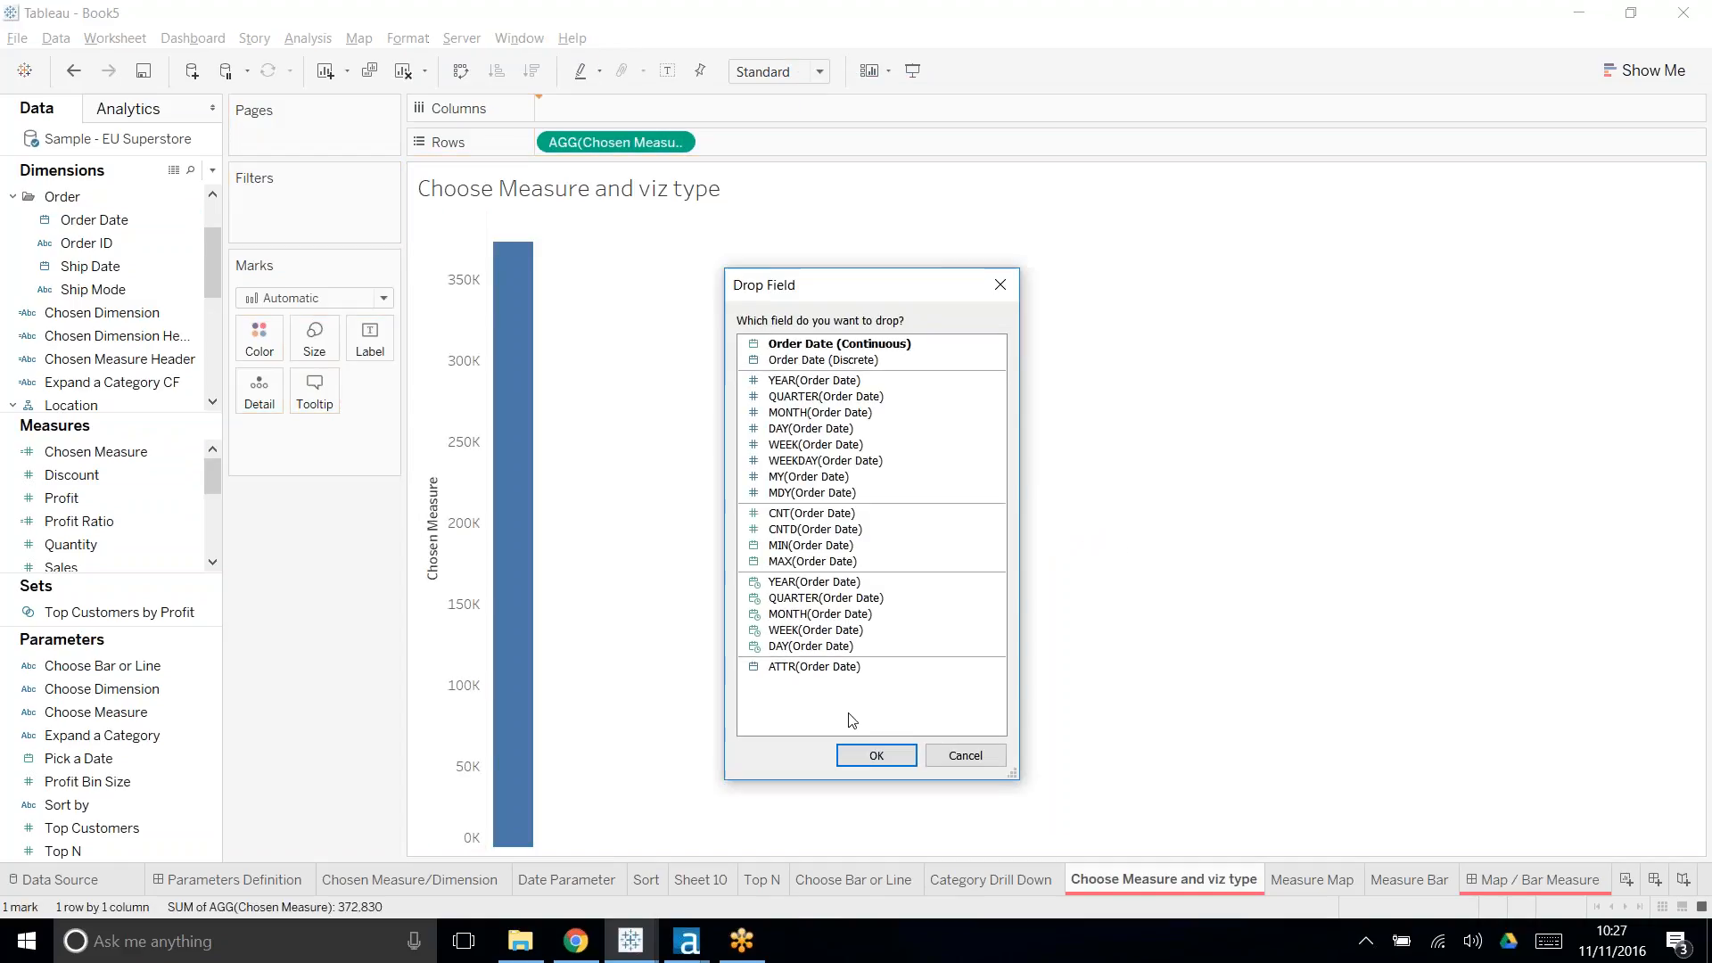
pyautogui.click(816, 630)
pyautogui.click(876, 756)
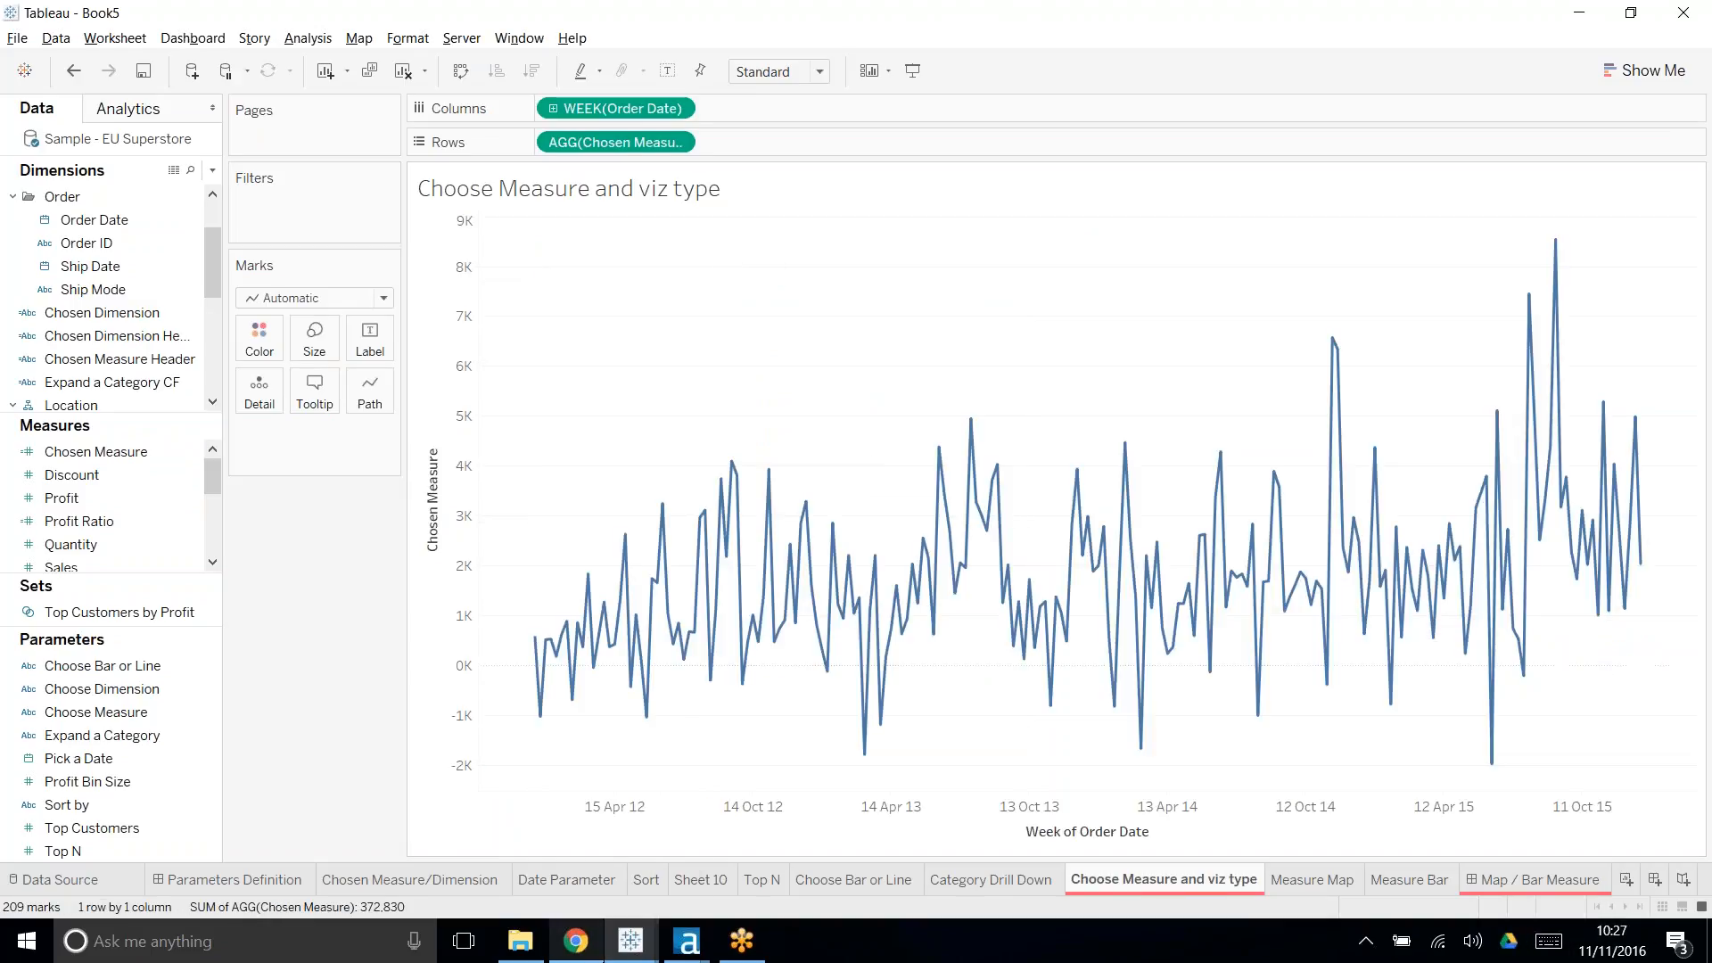
pyautogui.moveTo(576, 941)
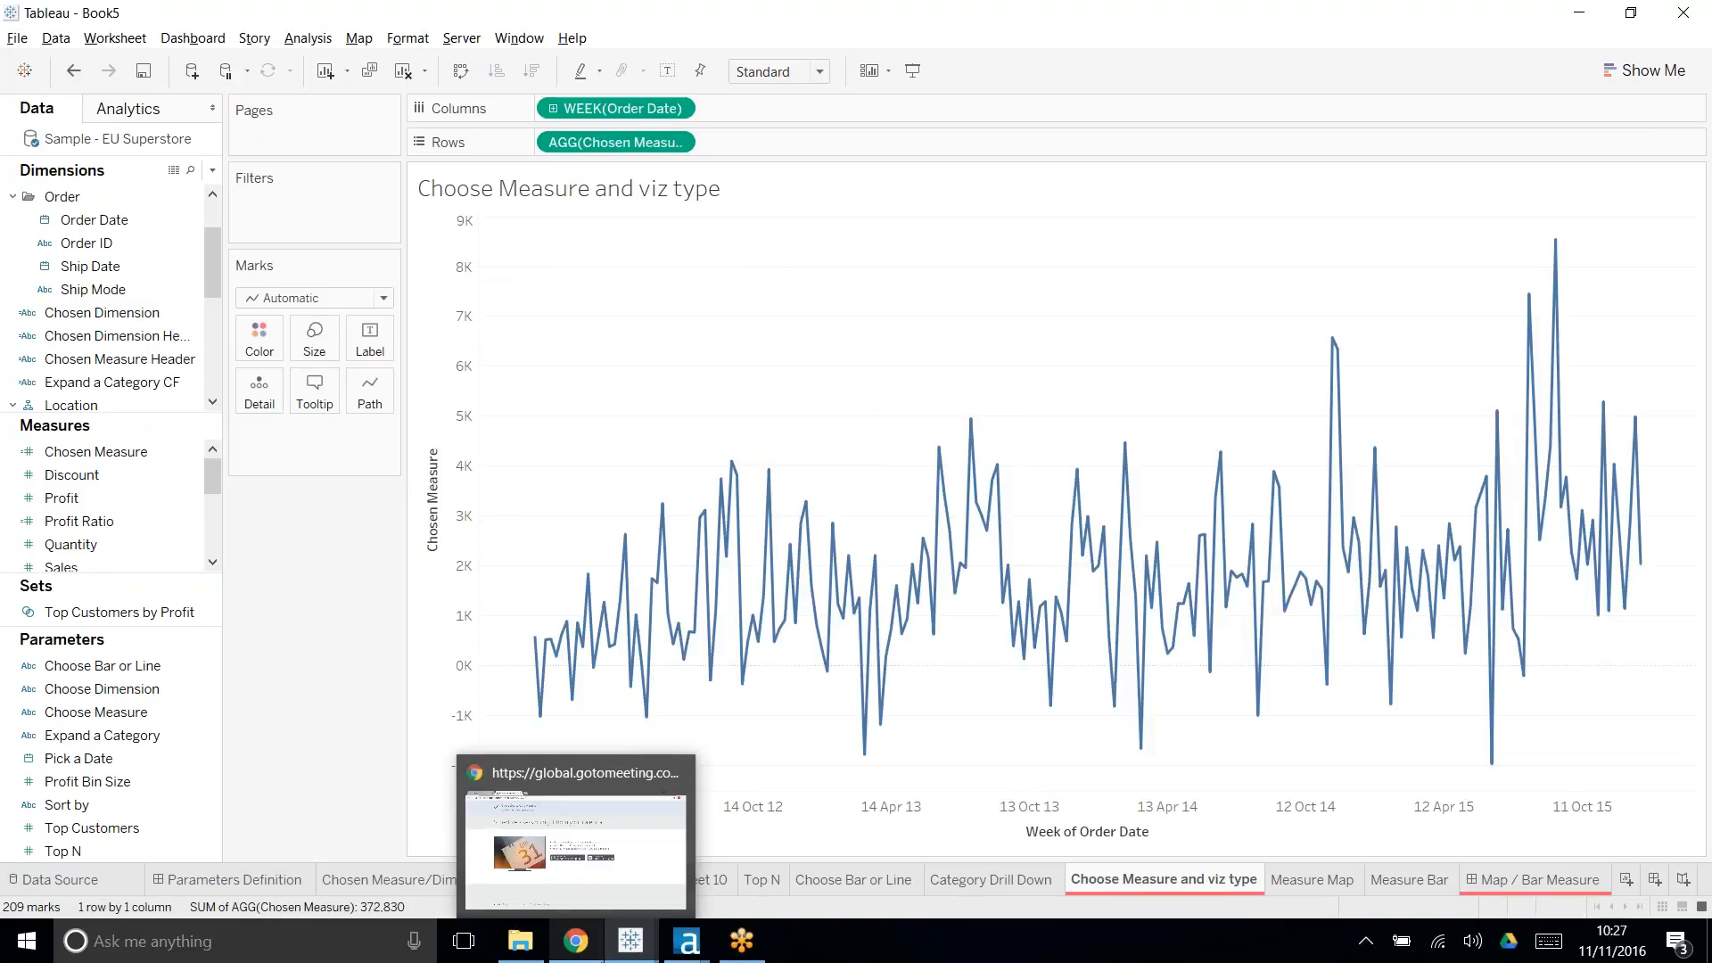
# - Show the parameter control for Choose Bar or Line on the Choose Measure and viz type sheet
pyautogui.click(576, 788)
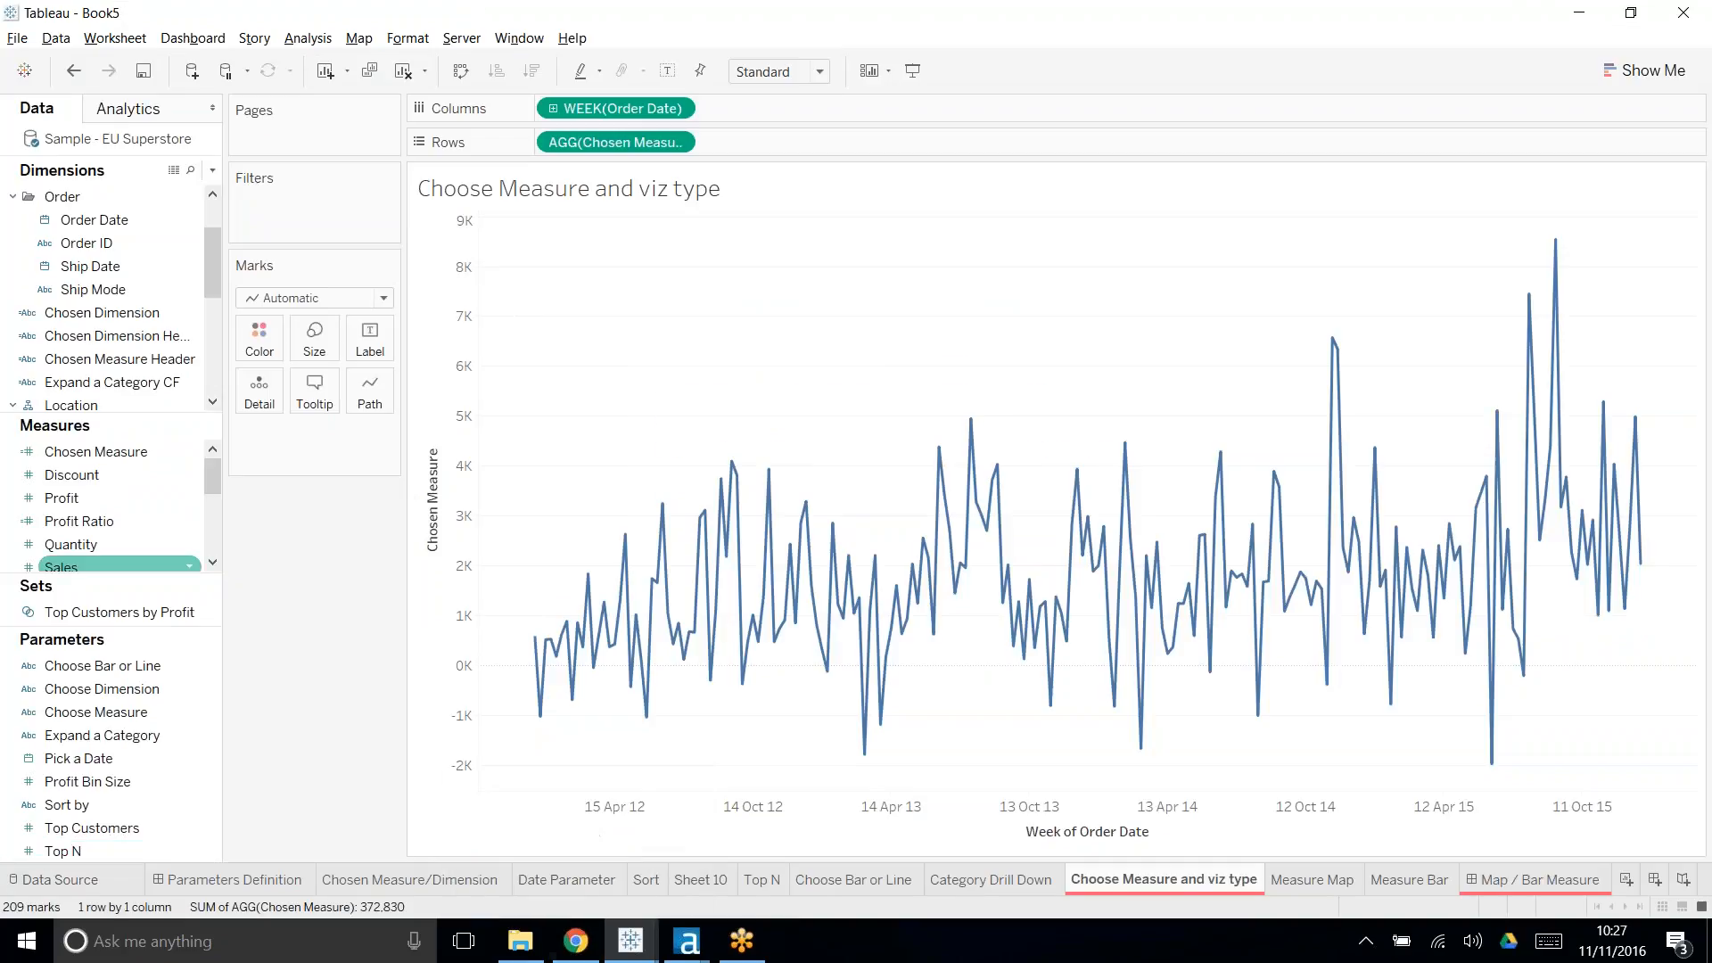
pyautogui.rightClick(98, 669)
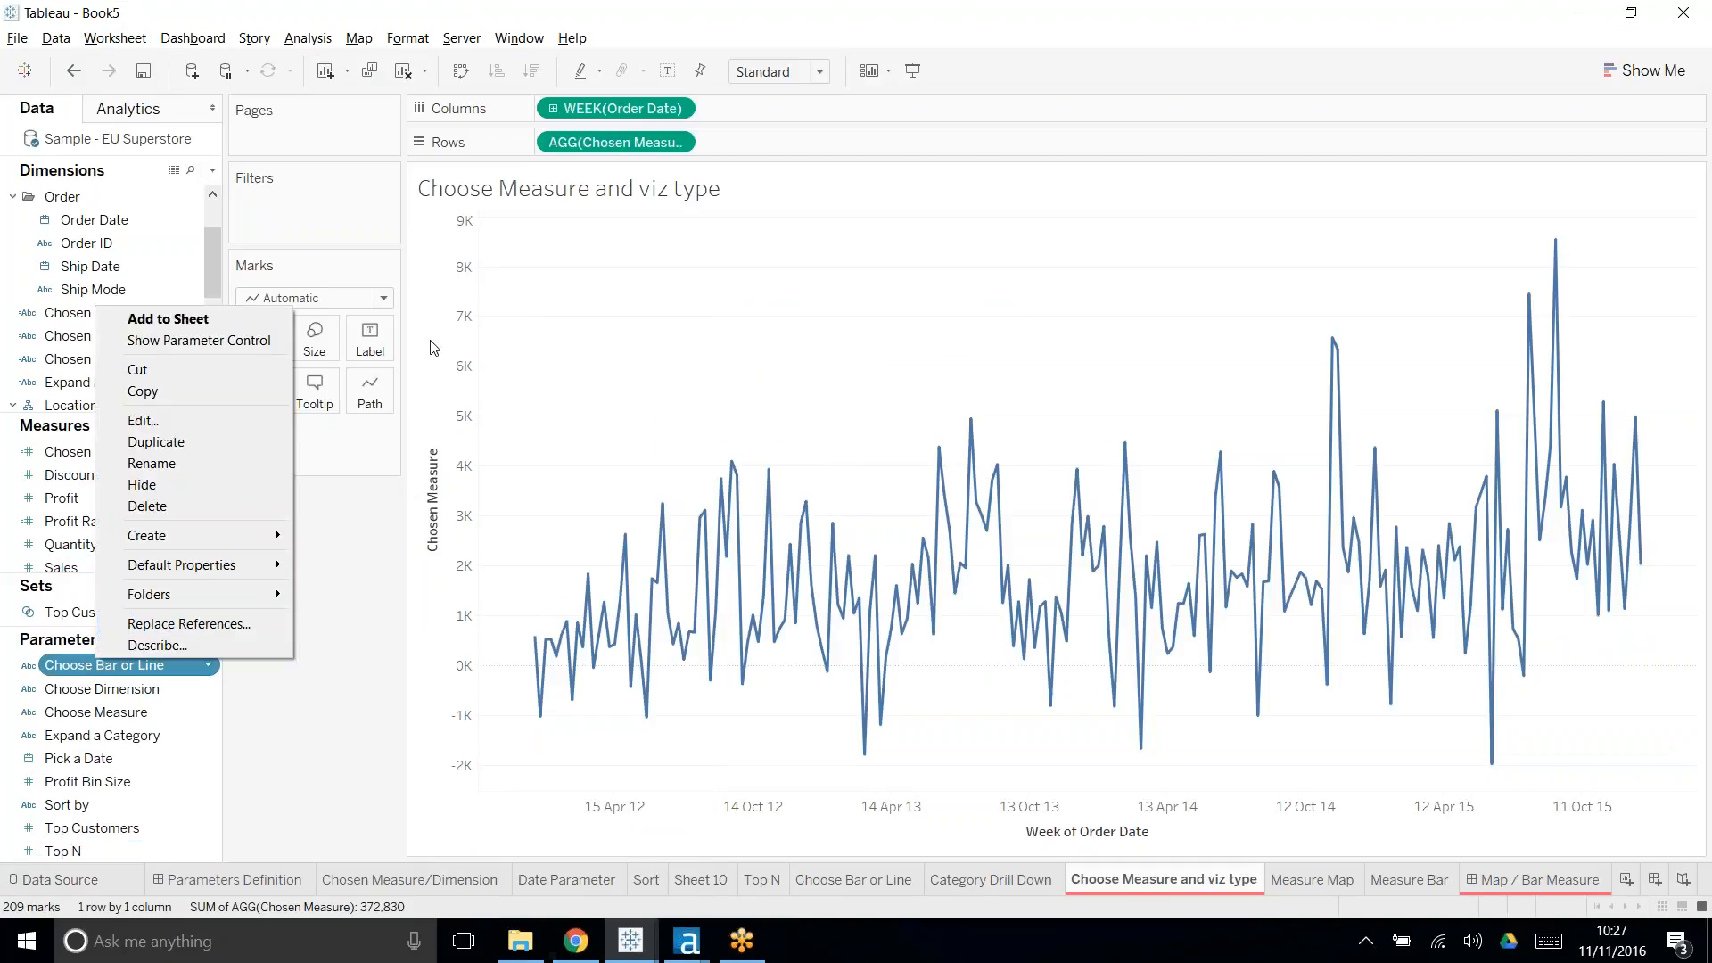
pyautogui.click(266, 343)
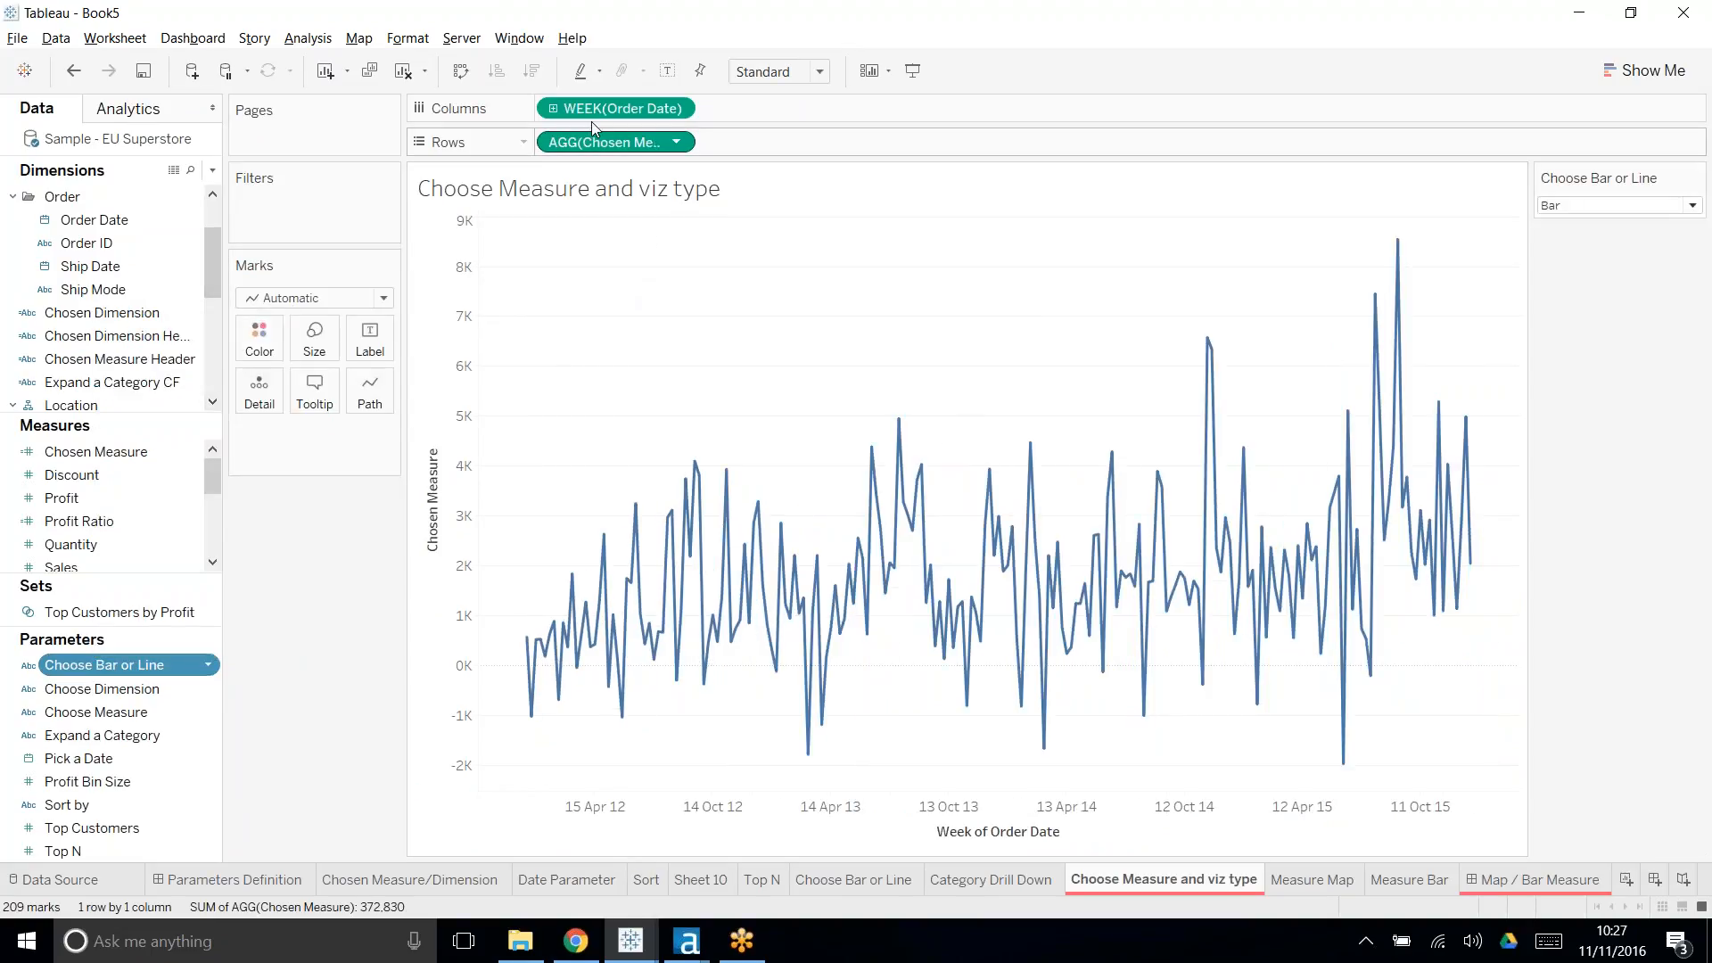
# - Start a new calculated field and name it Measure Bar
pyautogui.click(213, 175)
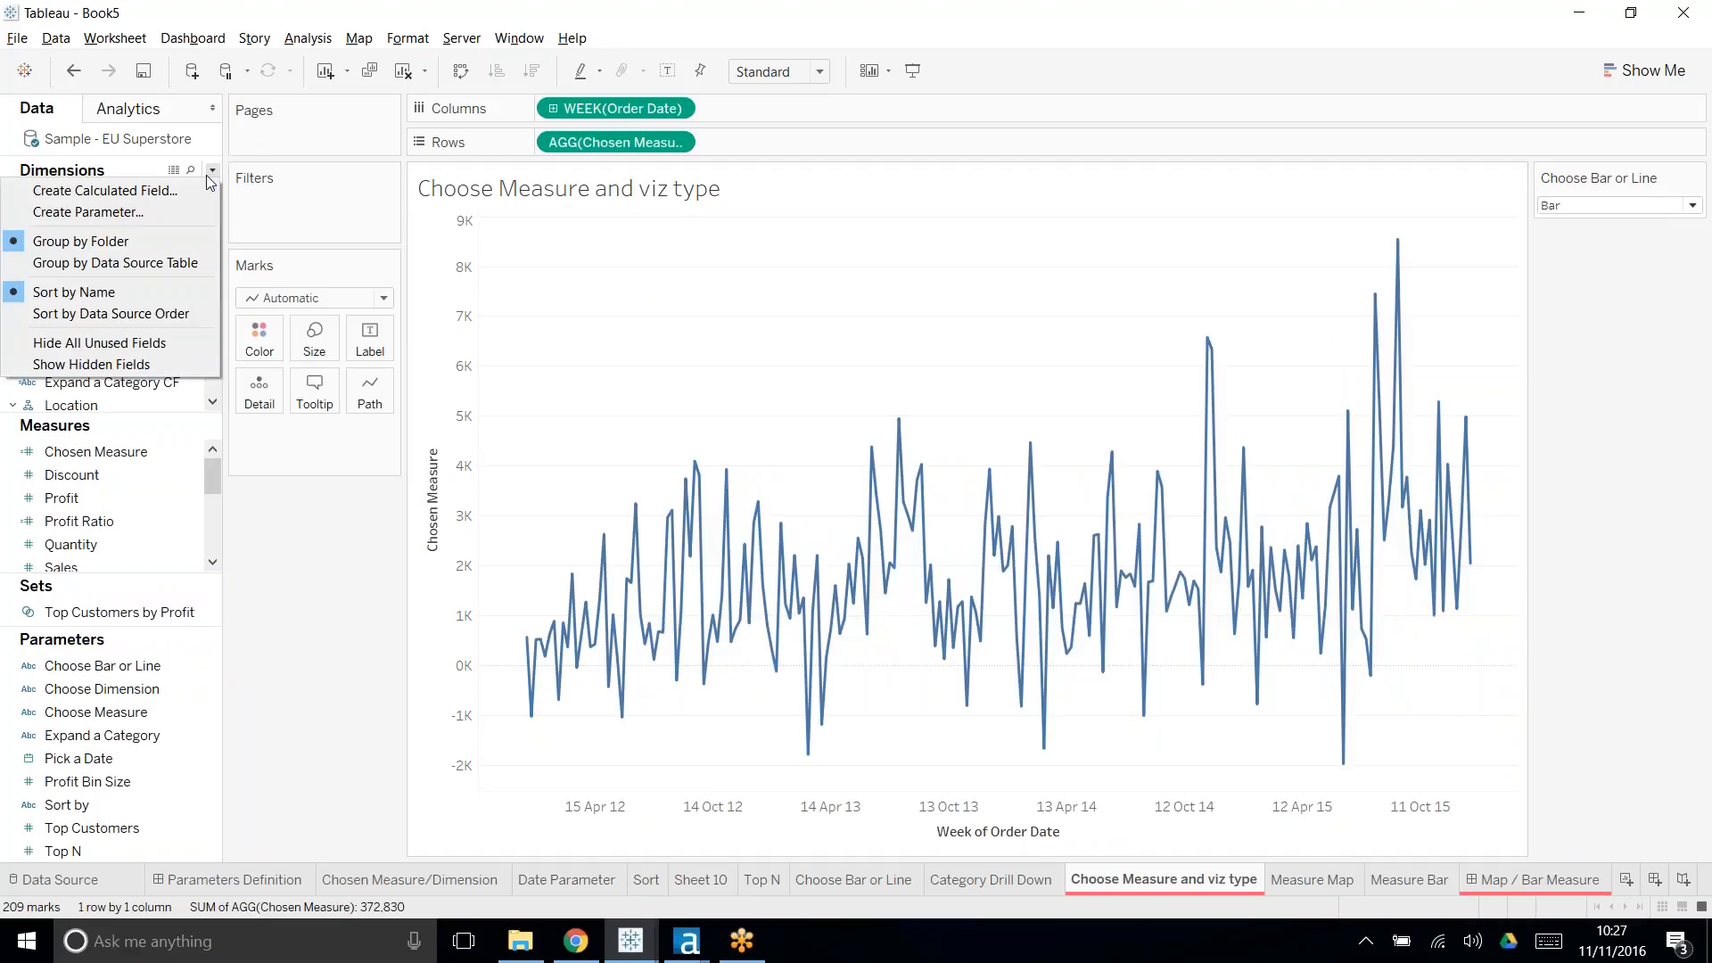
pyautogui.click(194, 187)
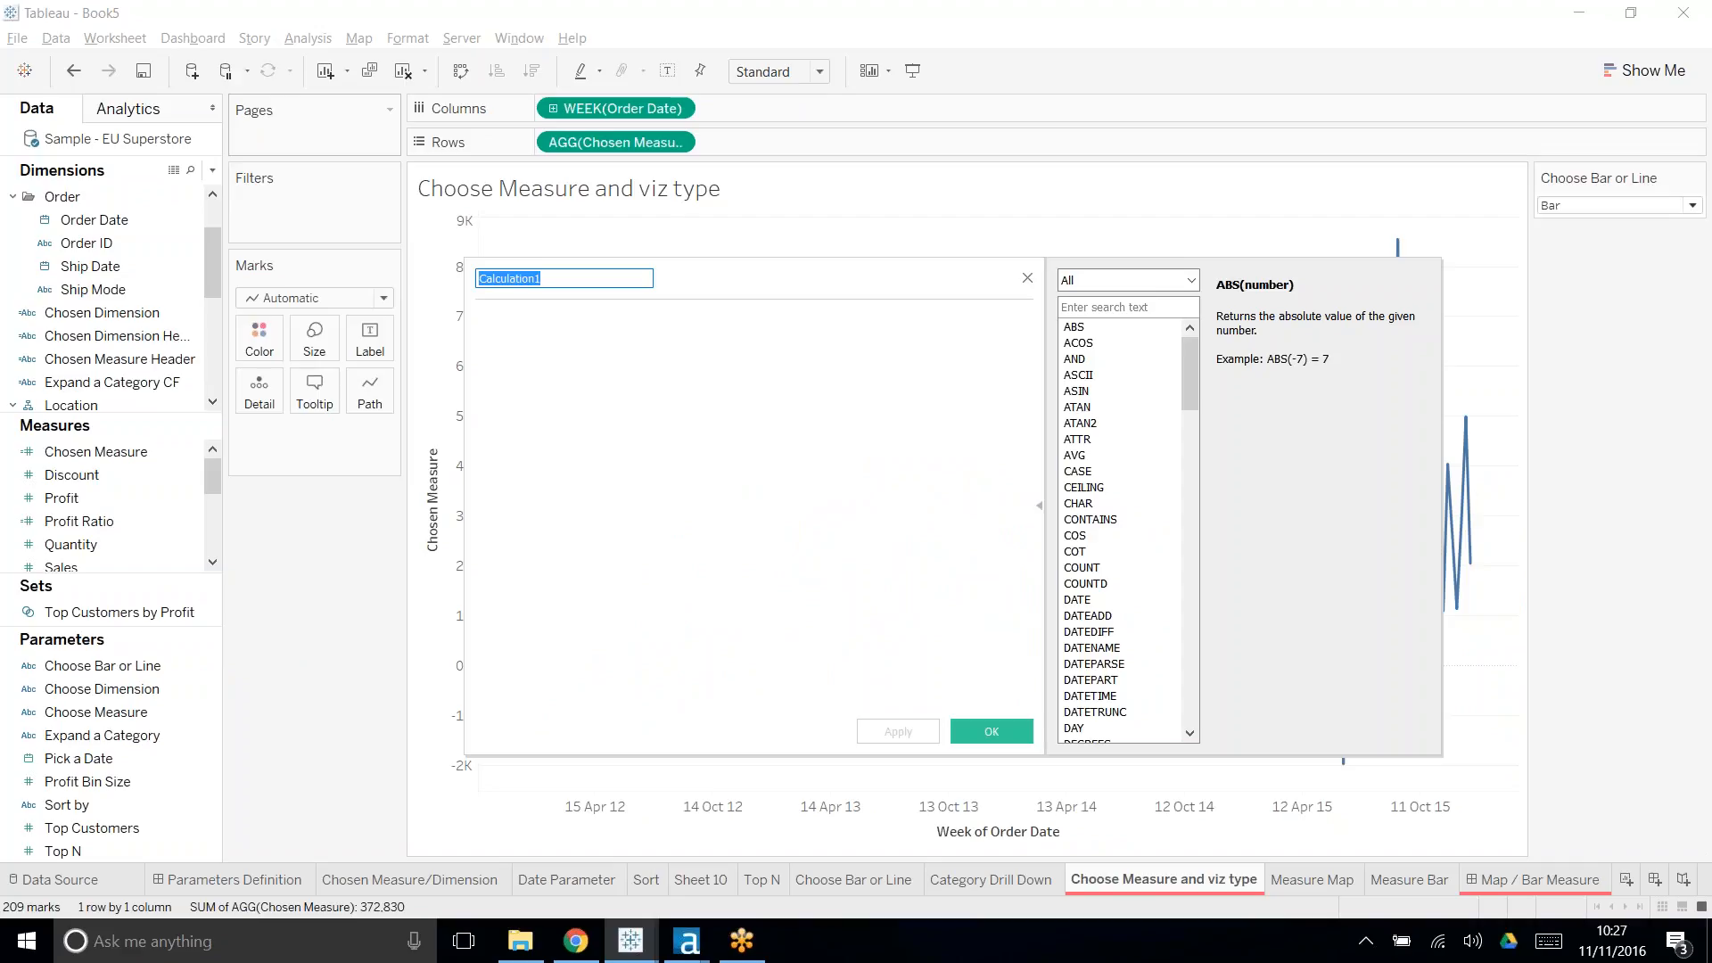
pyautogui.write('Chos')
pyautogui.press('BackSpace')
pyautogui.press('BackSpace')
pyautogui.press('BackSpace')
pyautogui.press('BackSpace')
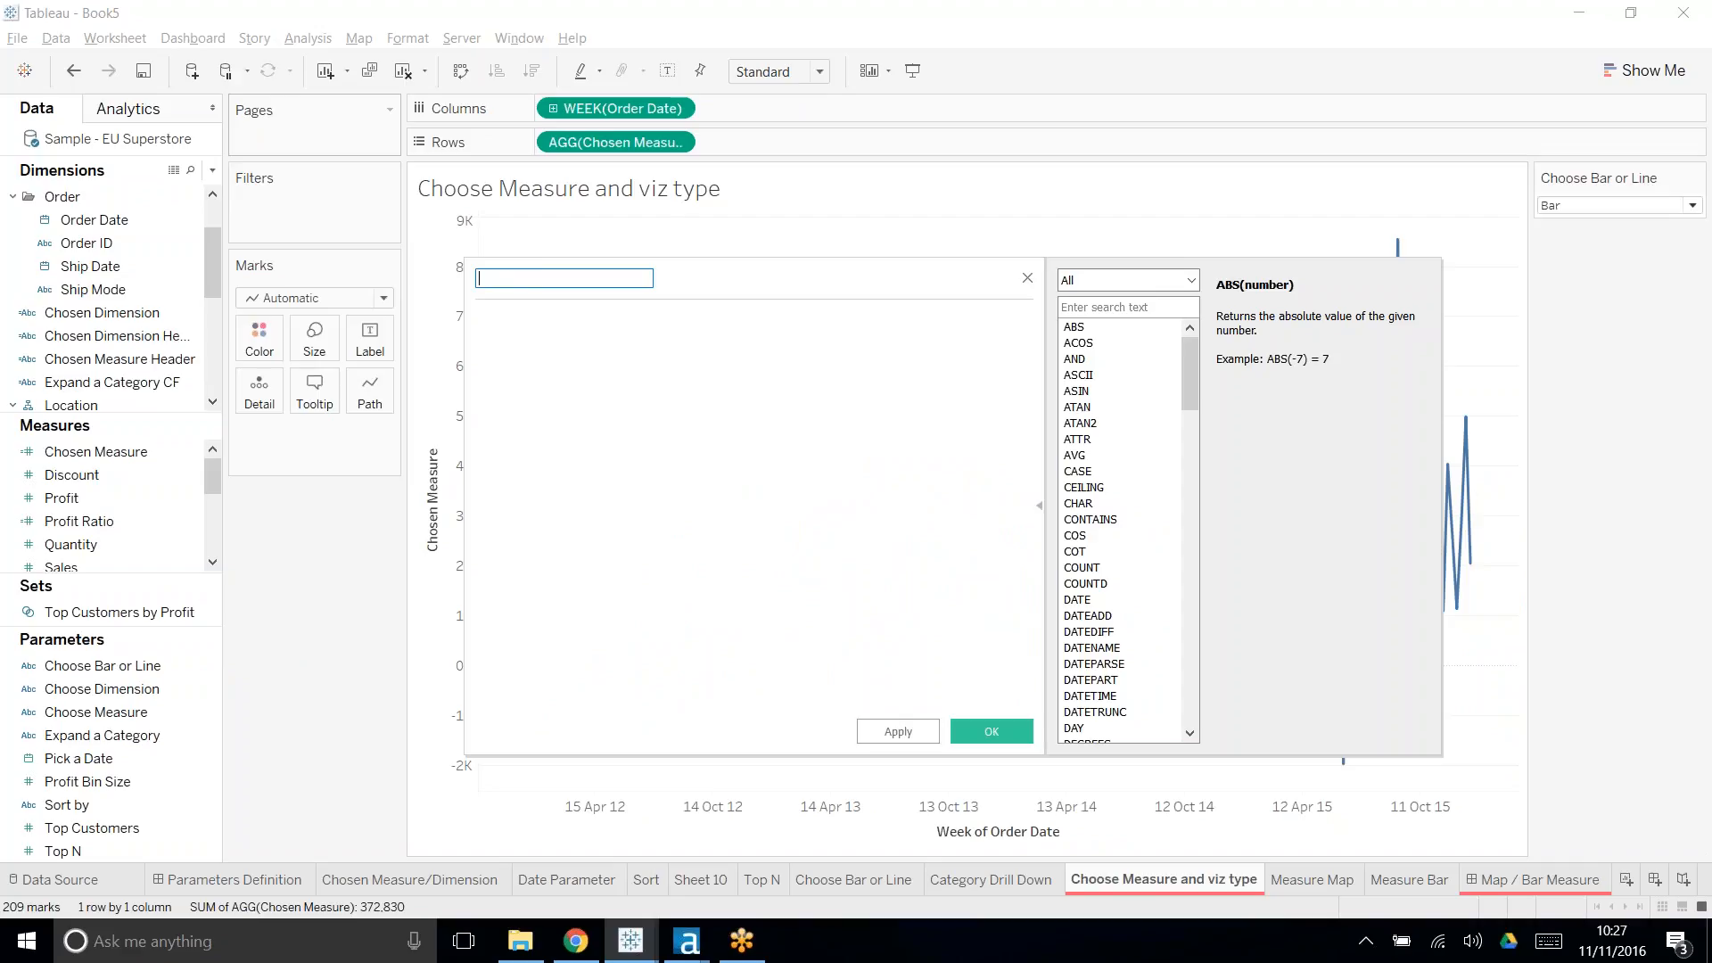
pyautogui.write('Measure Bar')
# - Give Measure Bar the formula IIF([Choose Bar or Line]='Bar', [Chosen Measure],NULL) and save the calculated field
pyautogui.click(478, 319)
pyautogui.write('IIF(')
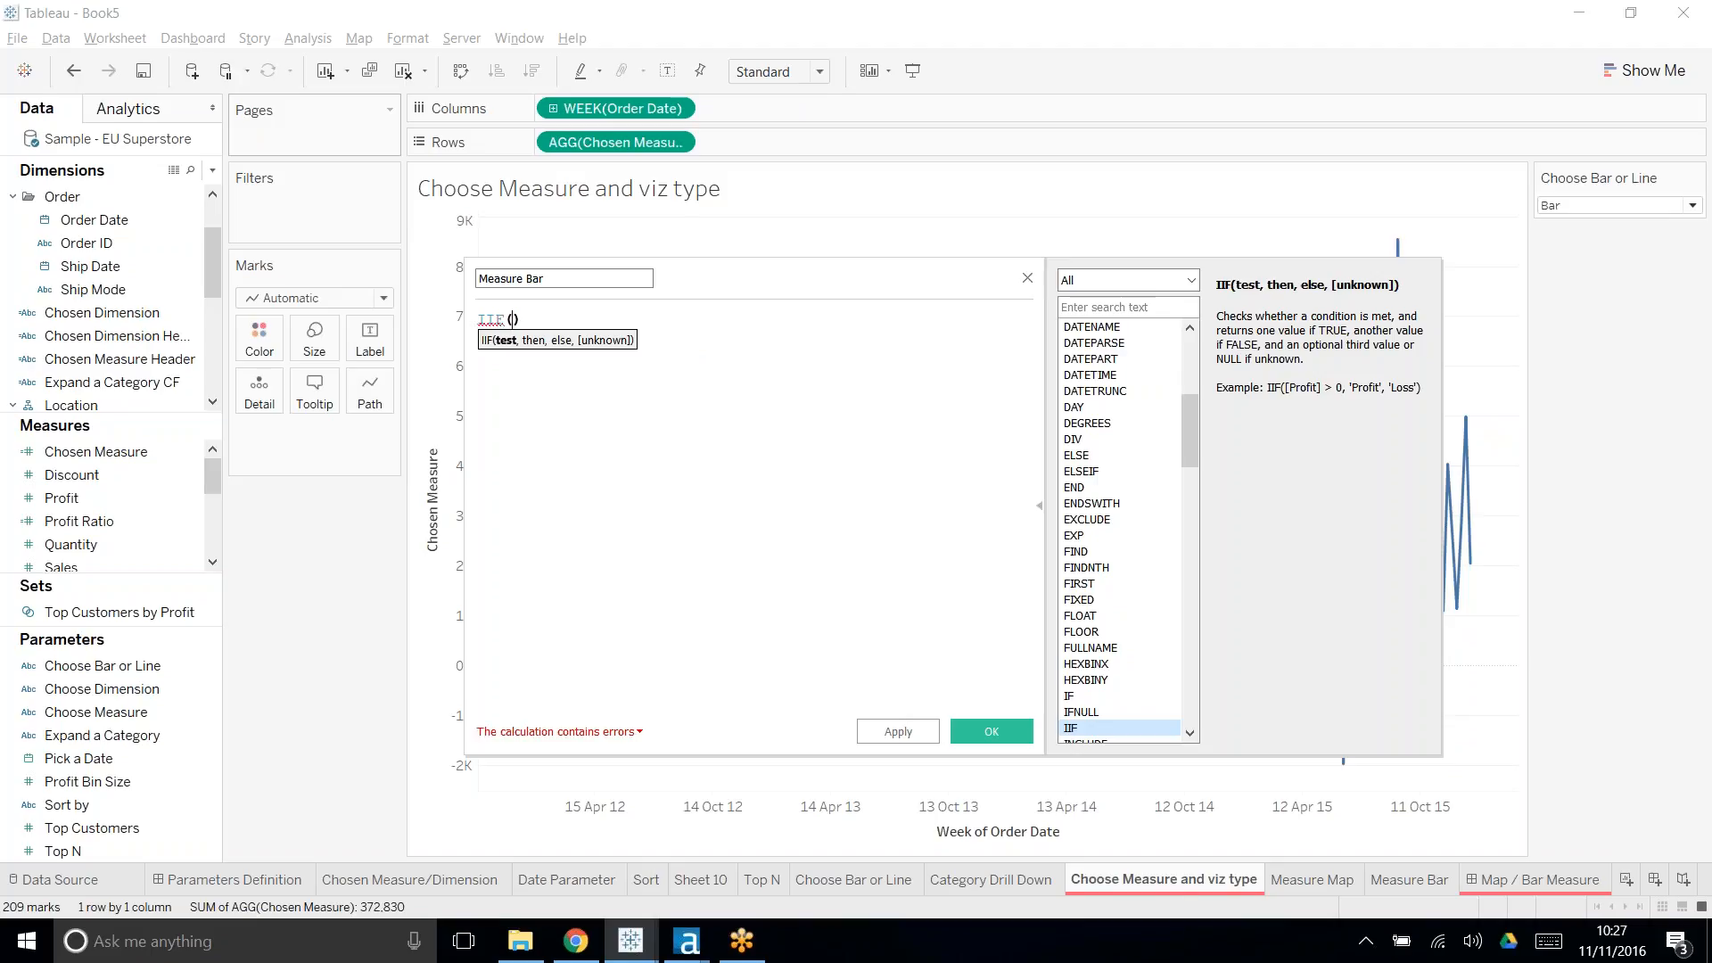
pyautogui.write('[Choose Bar or Line]')
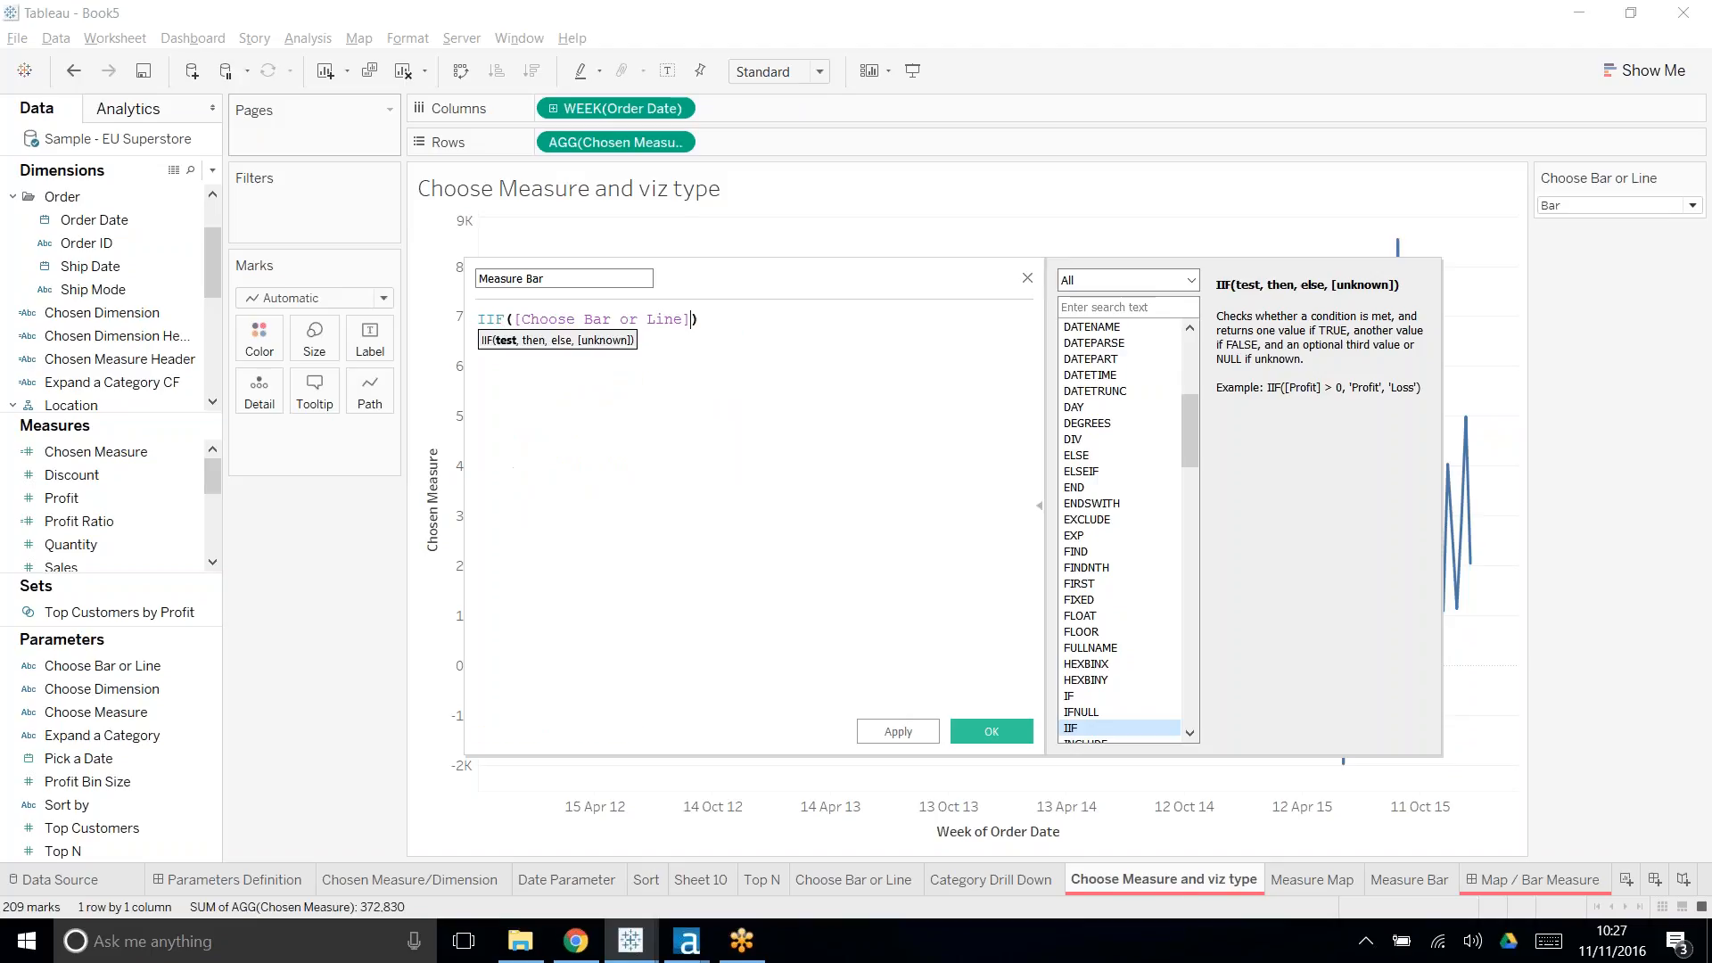
pyautogui.write("='Bar', cho")
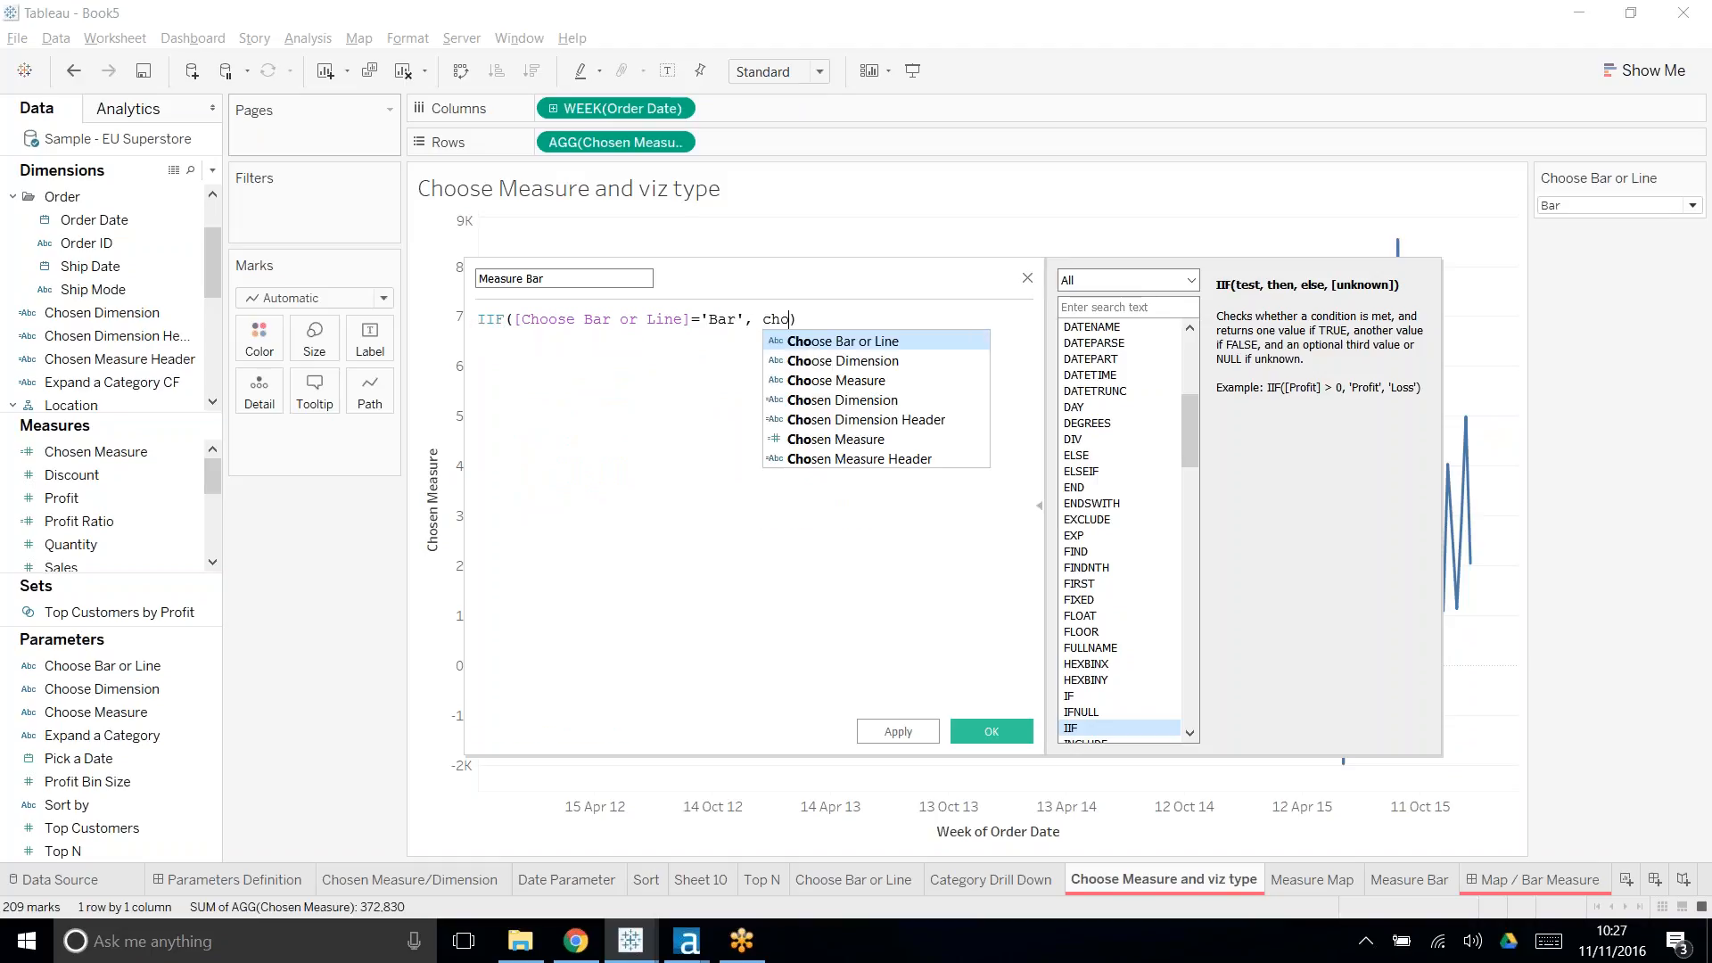
pyautogui.write('s')
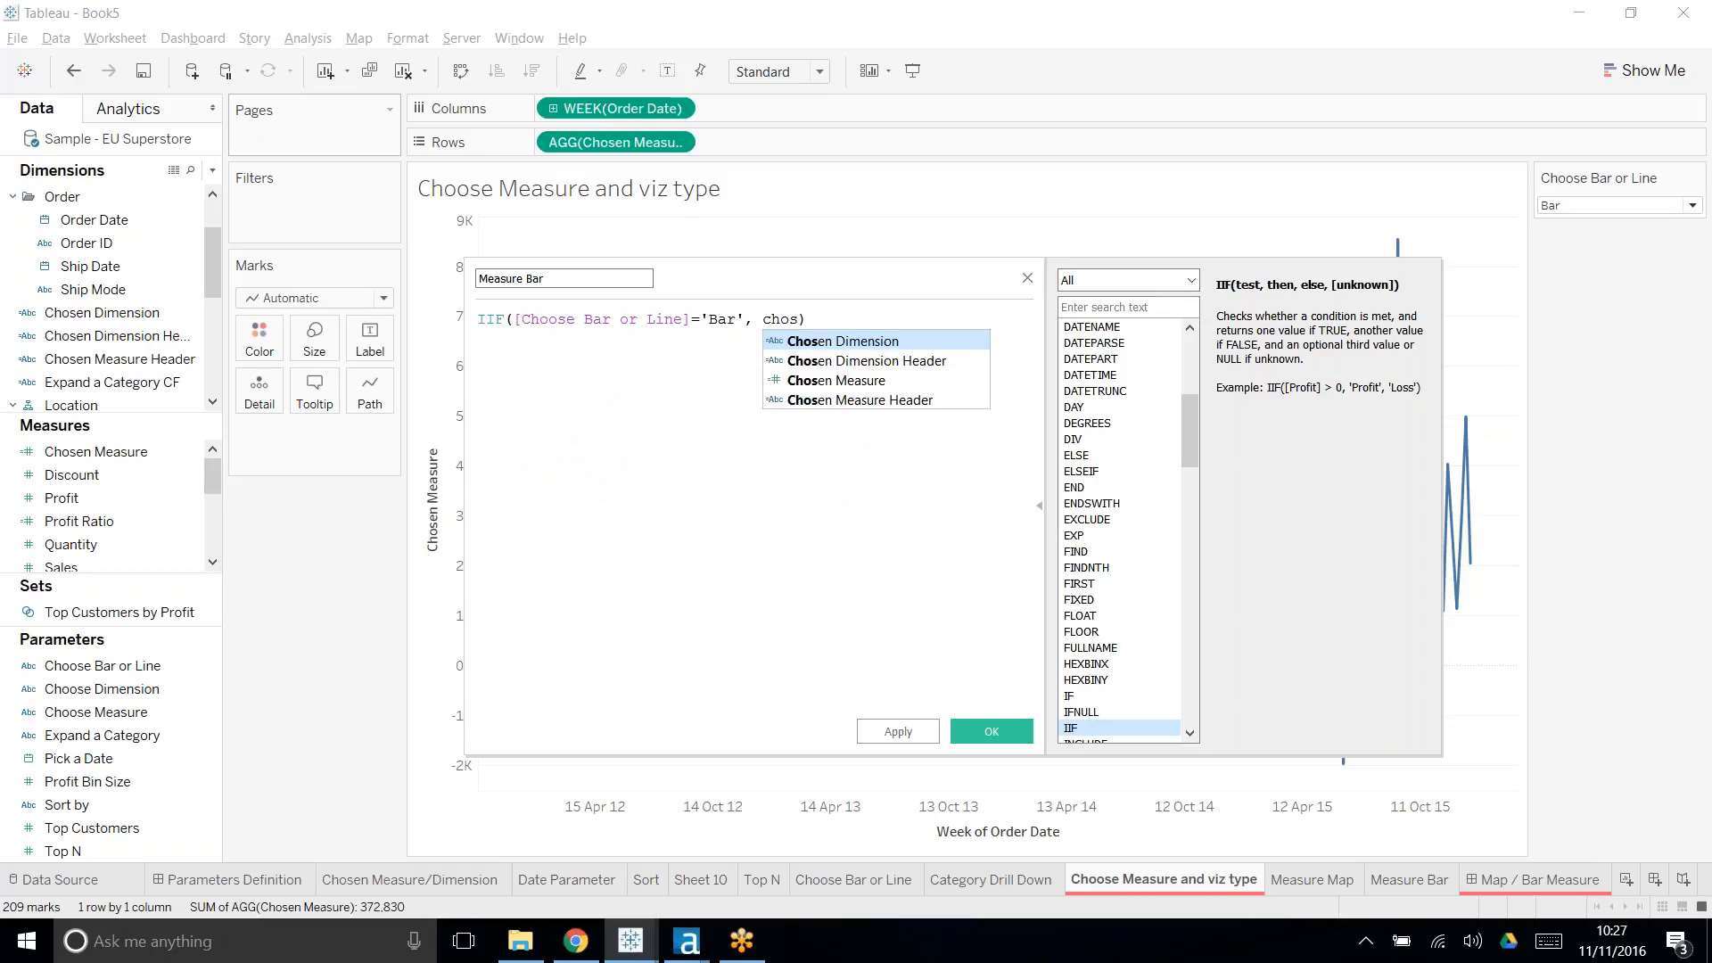
pyautogui.press('Down')
pyautogui.press('Down')
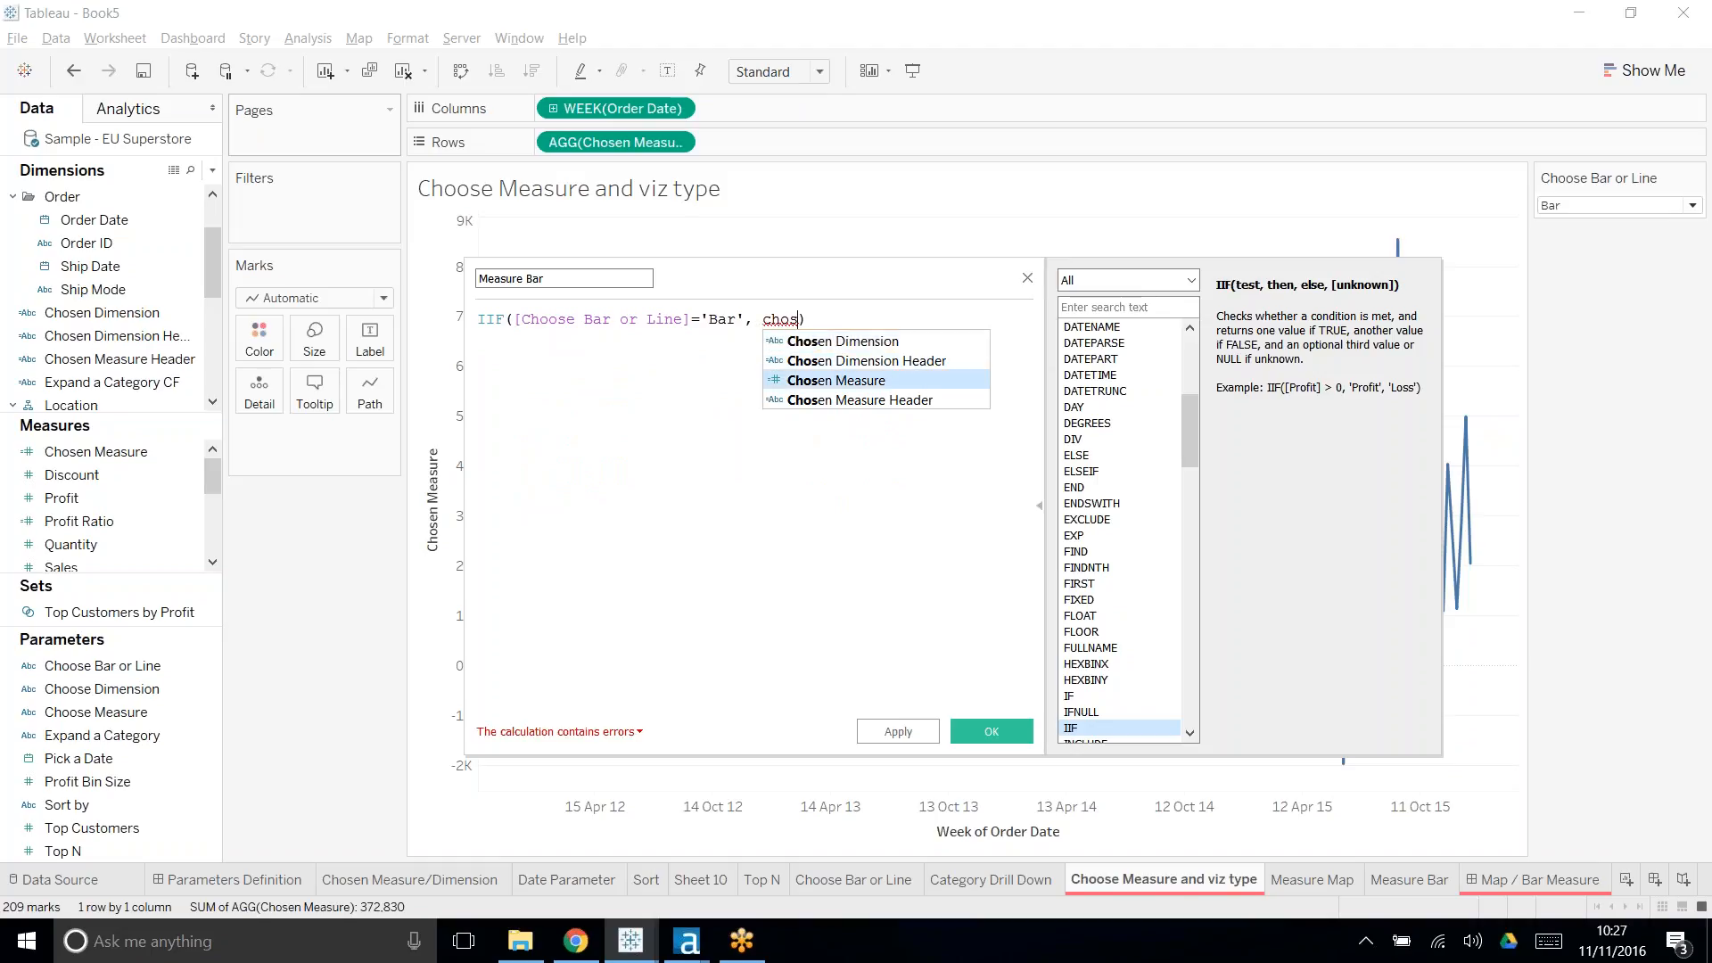
pyautogui.press('Return')
pyautogui.write(',')
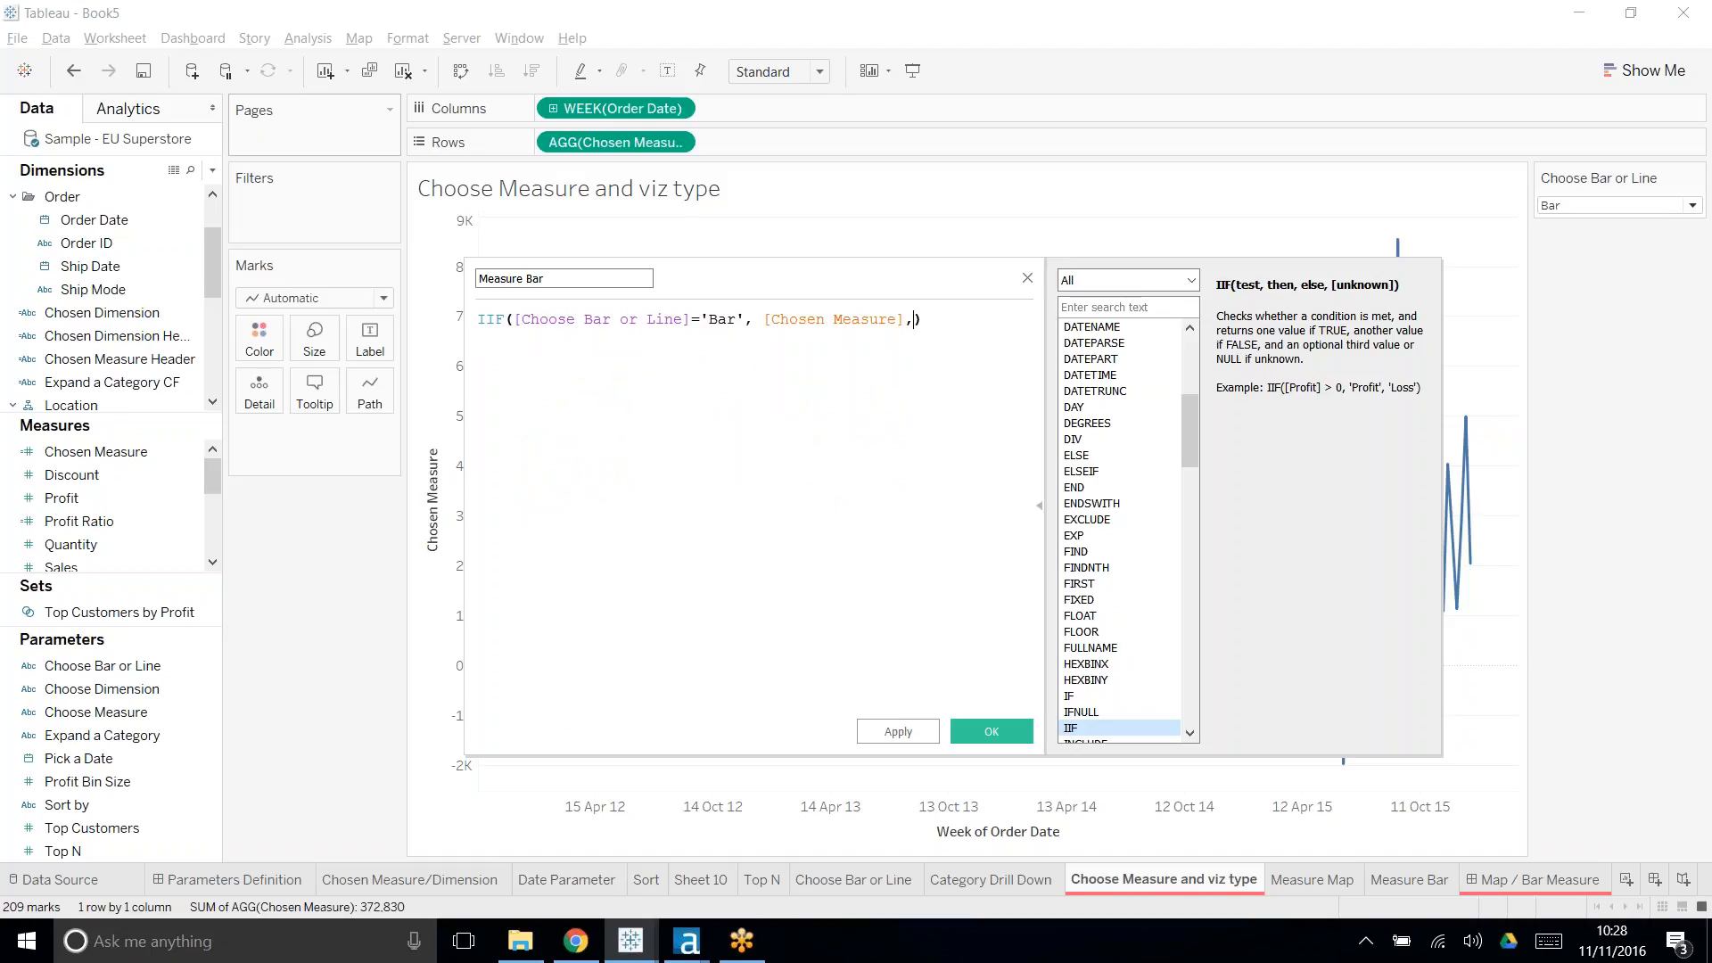
pyautogui.write('NULL')
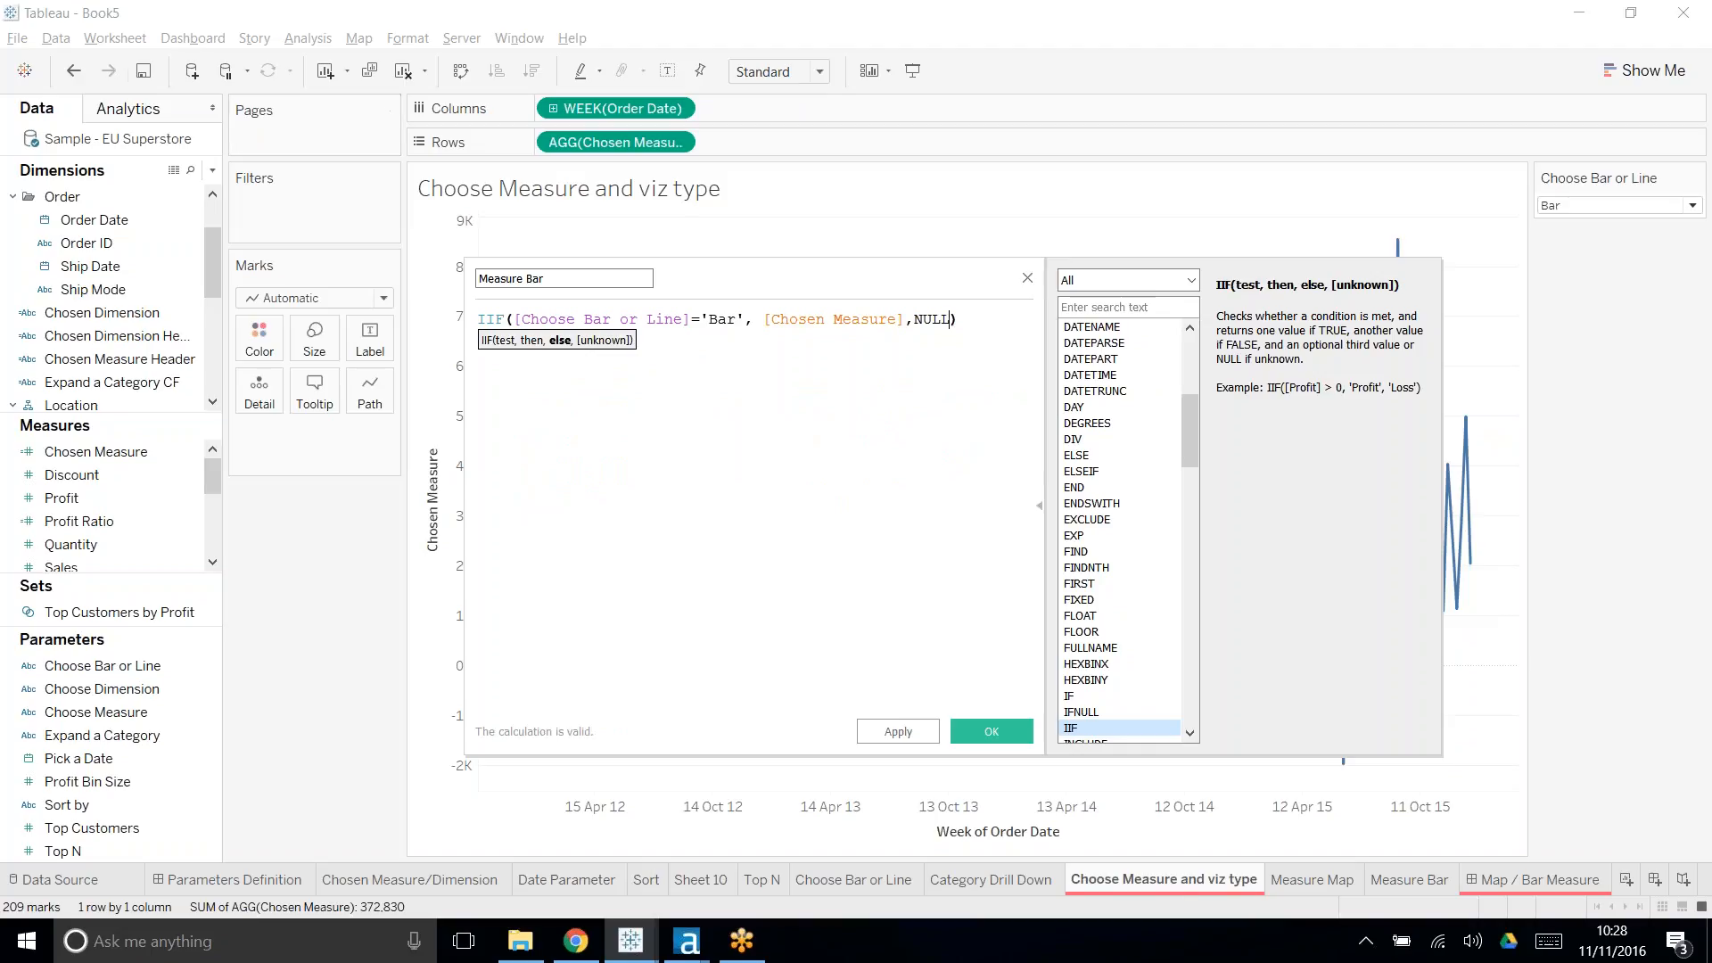
pyautogui.click(1010, 732)
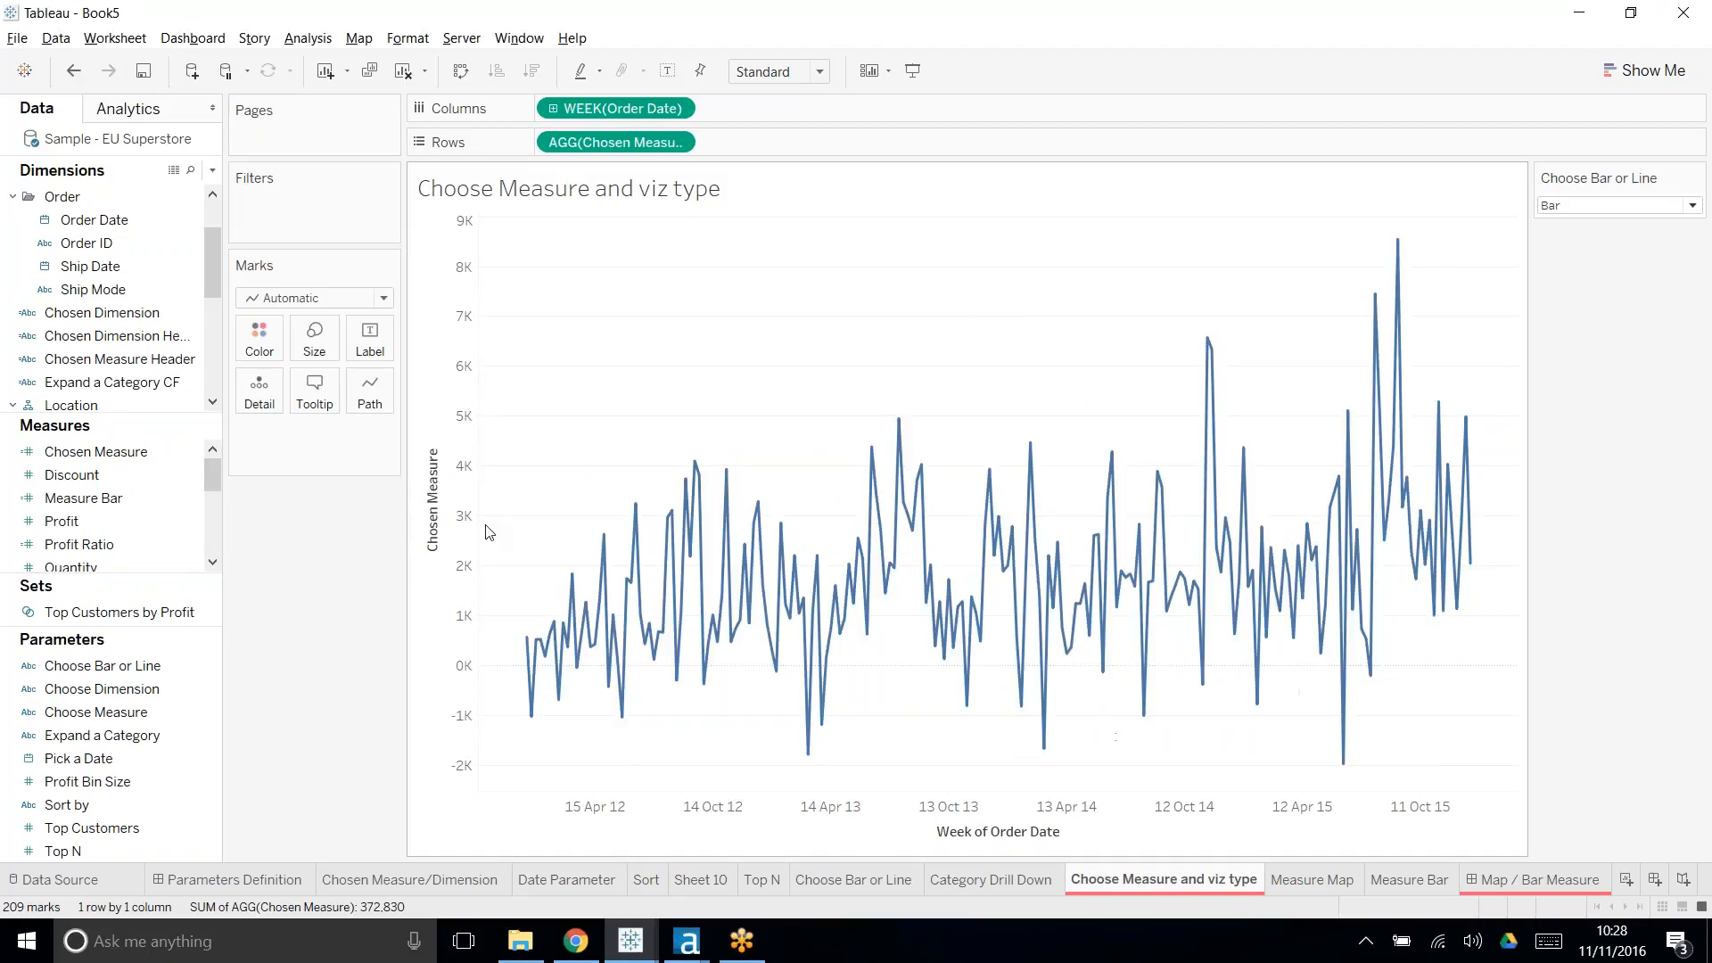
# - Duplicate the Measure Bar field, open the copy for editing and rename it Measure Line
pyautogui.rightClick(163, 497)
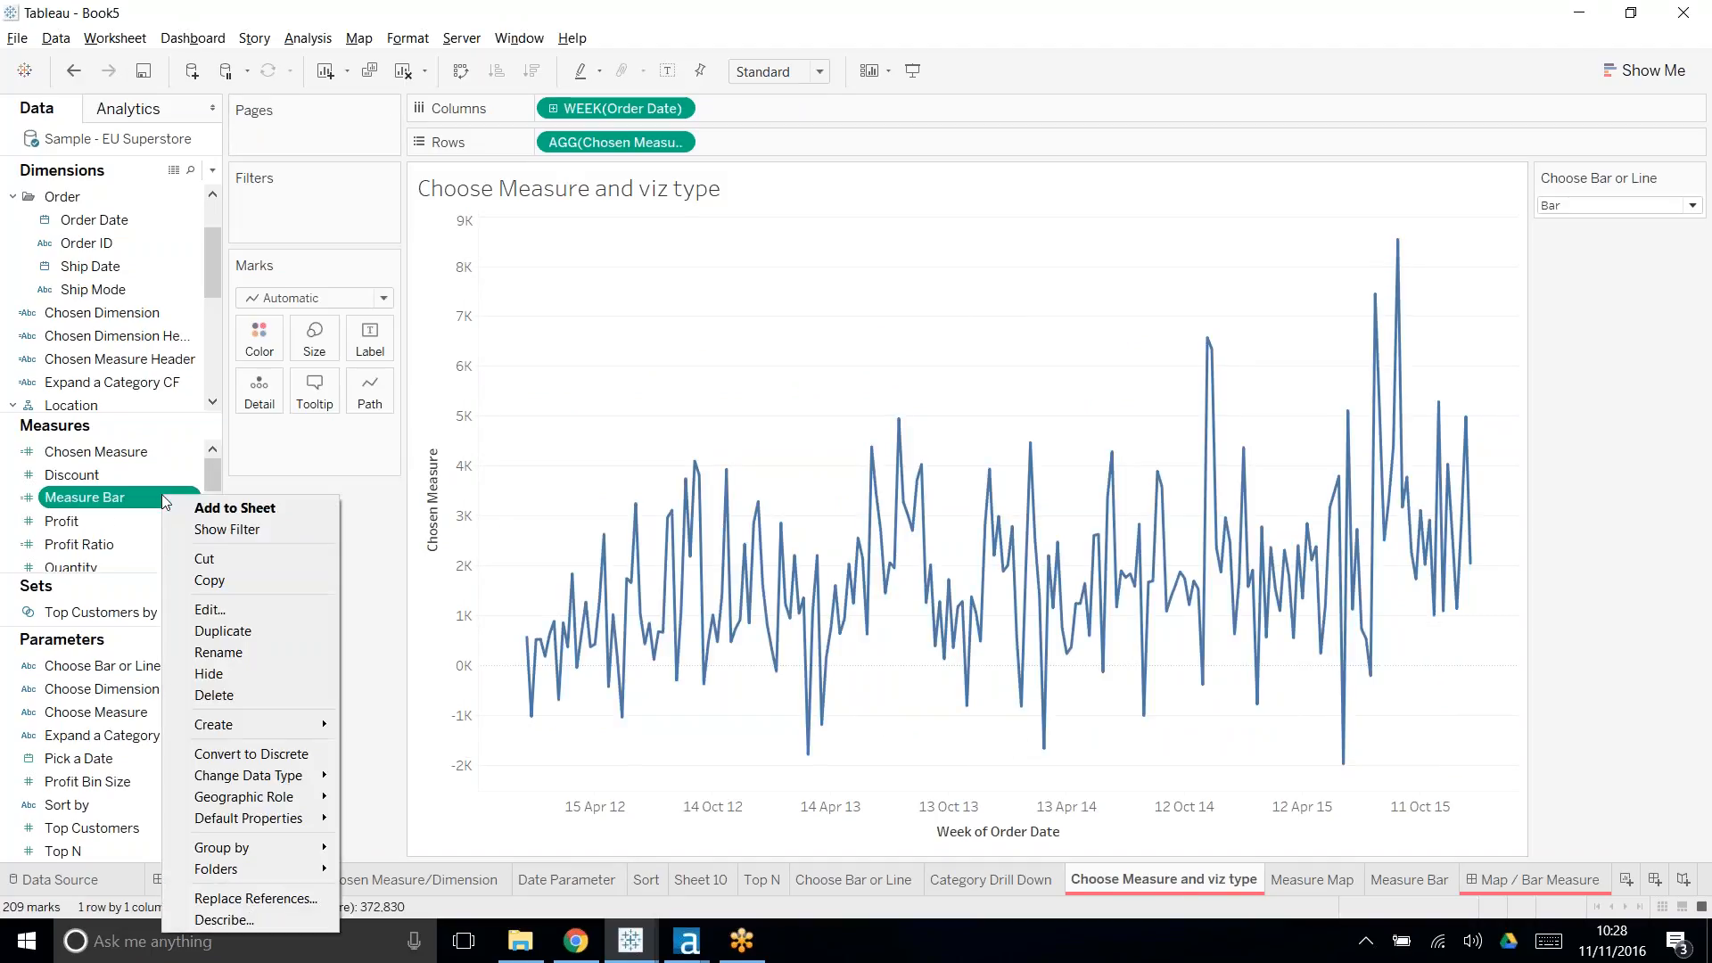
pyautogui.click(218, 631)
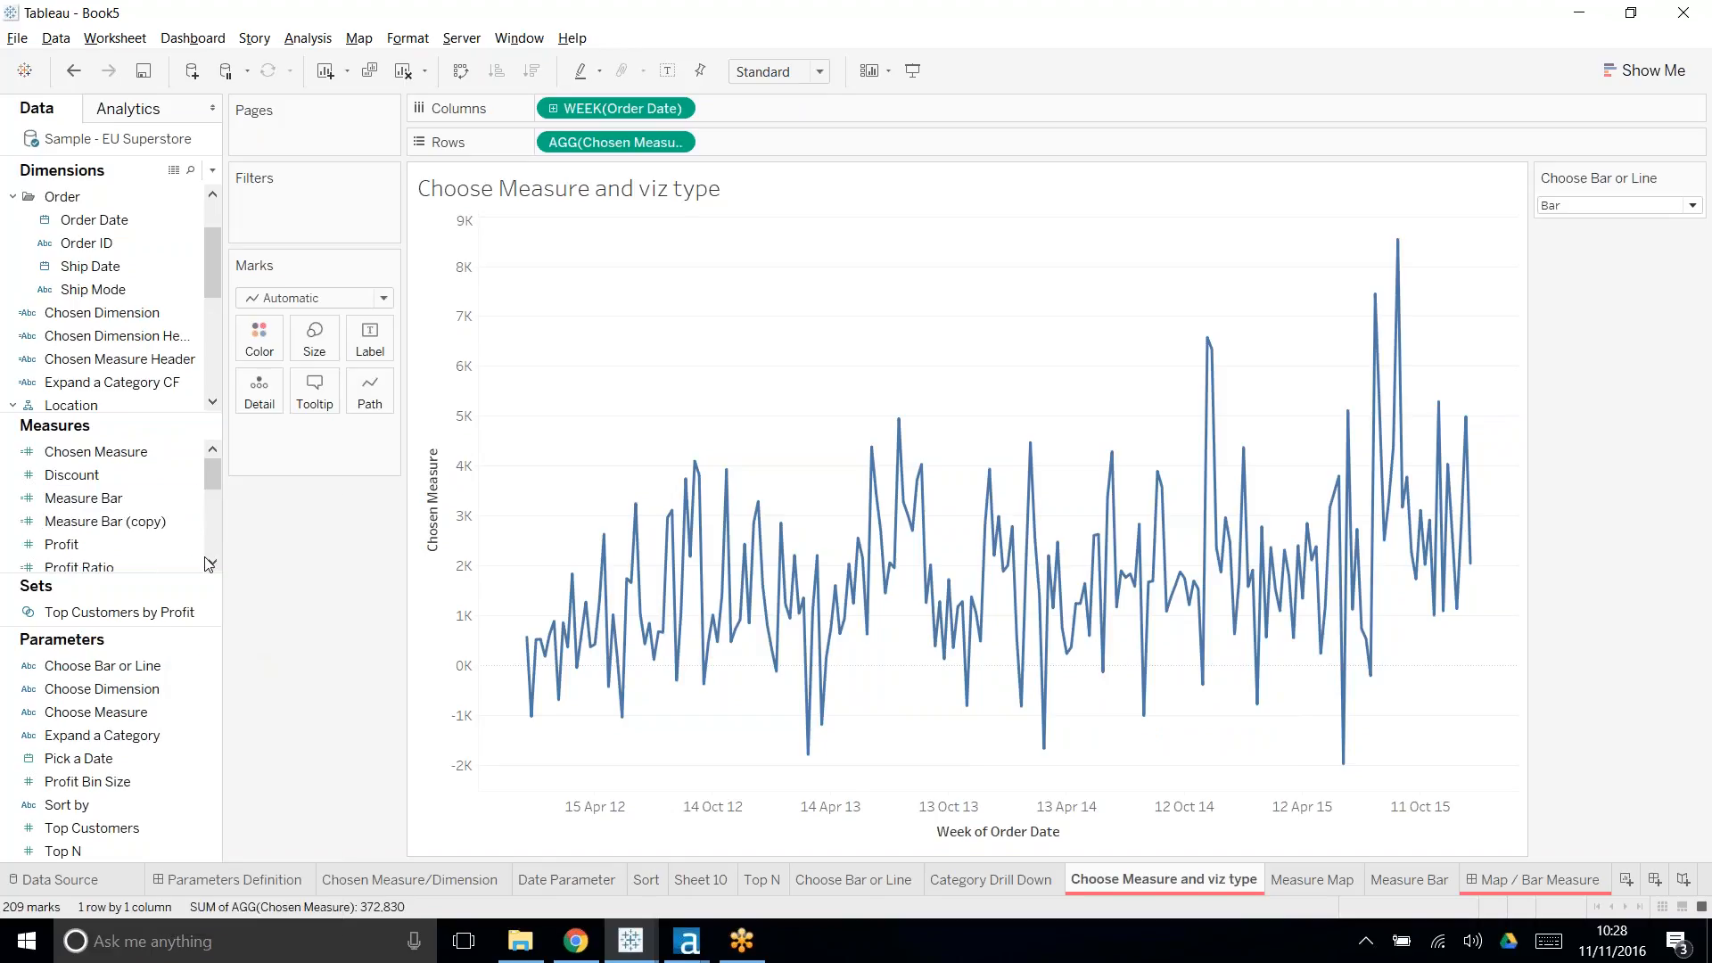
pyautogui.rightClick(163, 522)
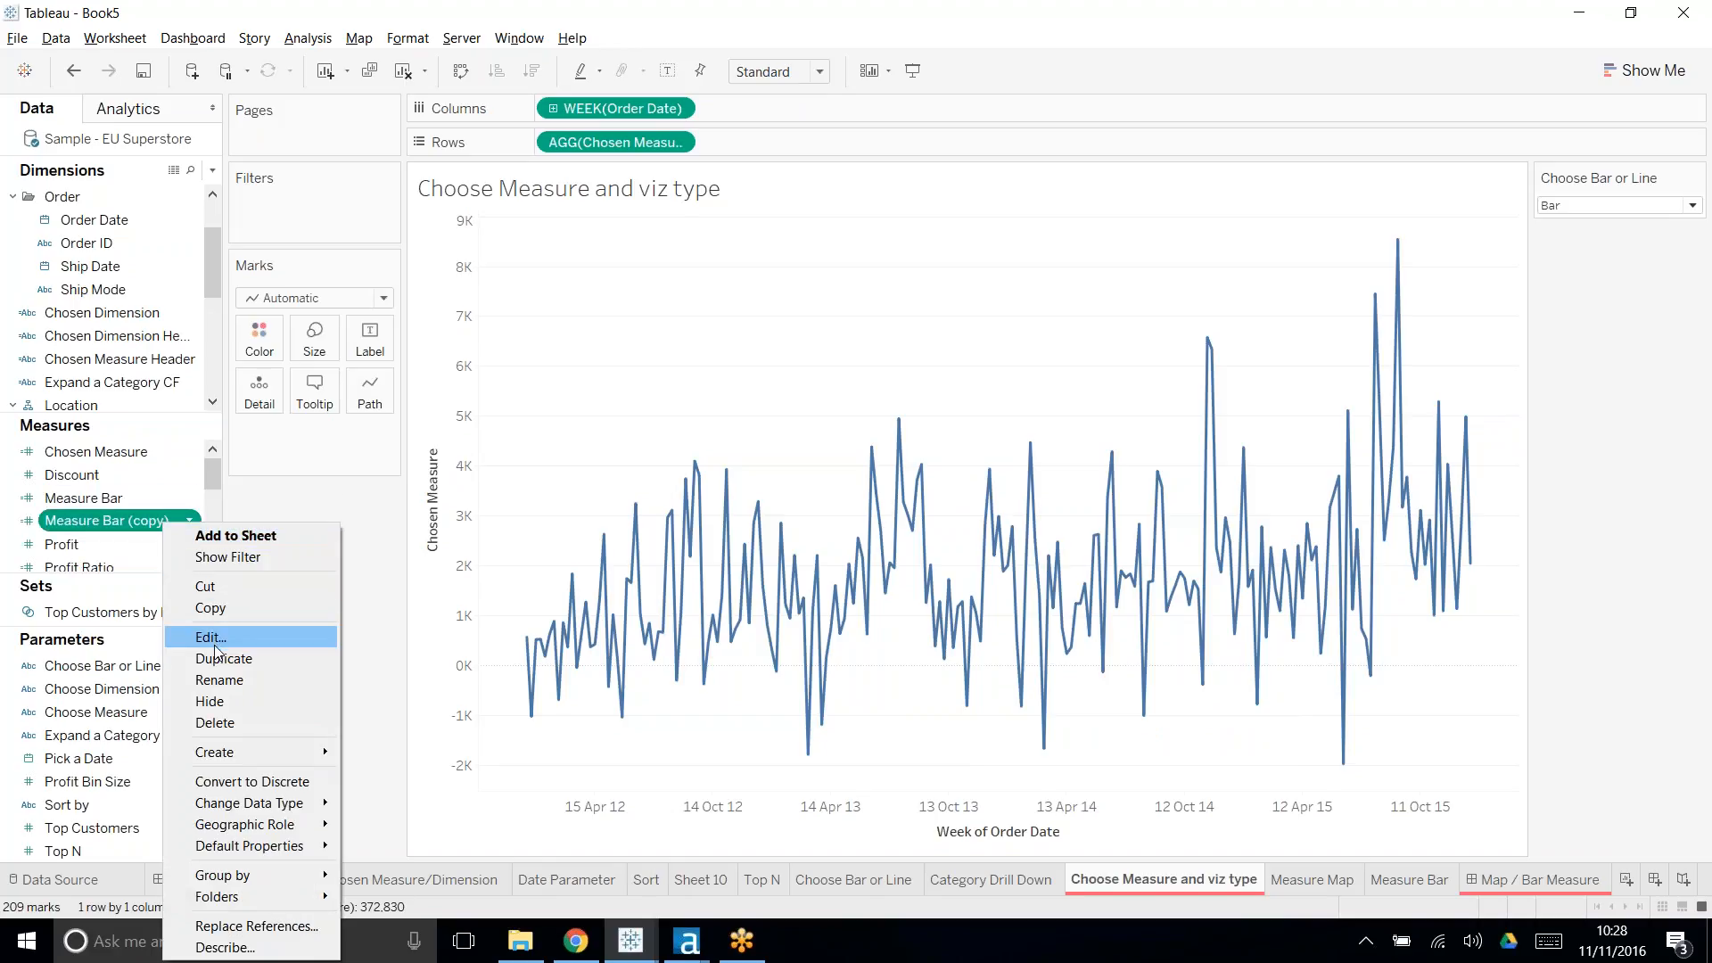
pyautogui.click(211, 638)
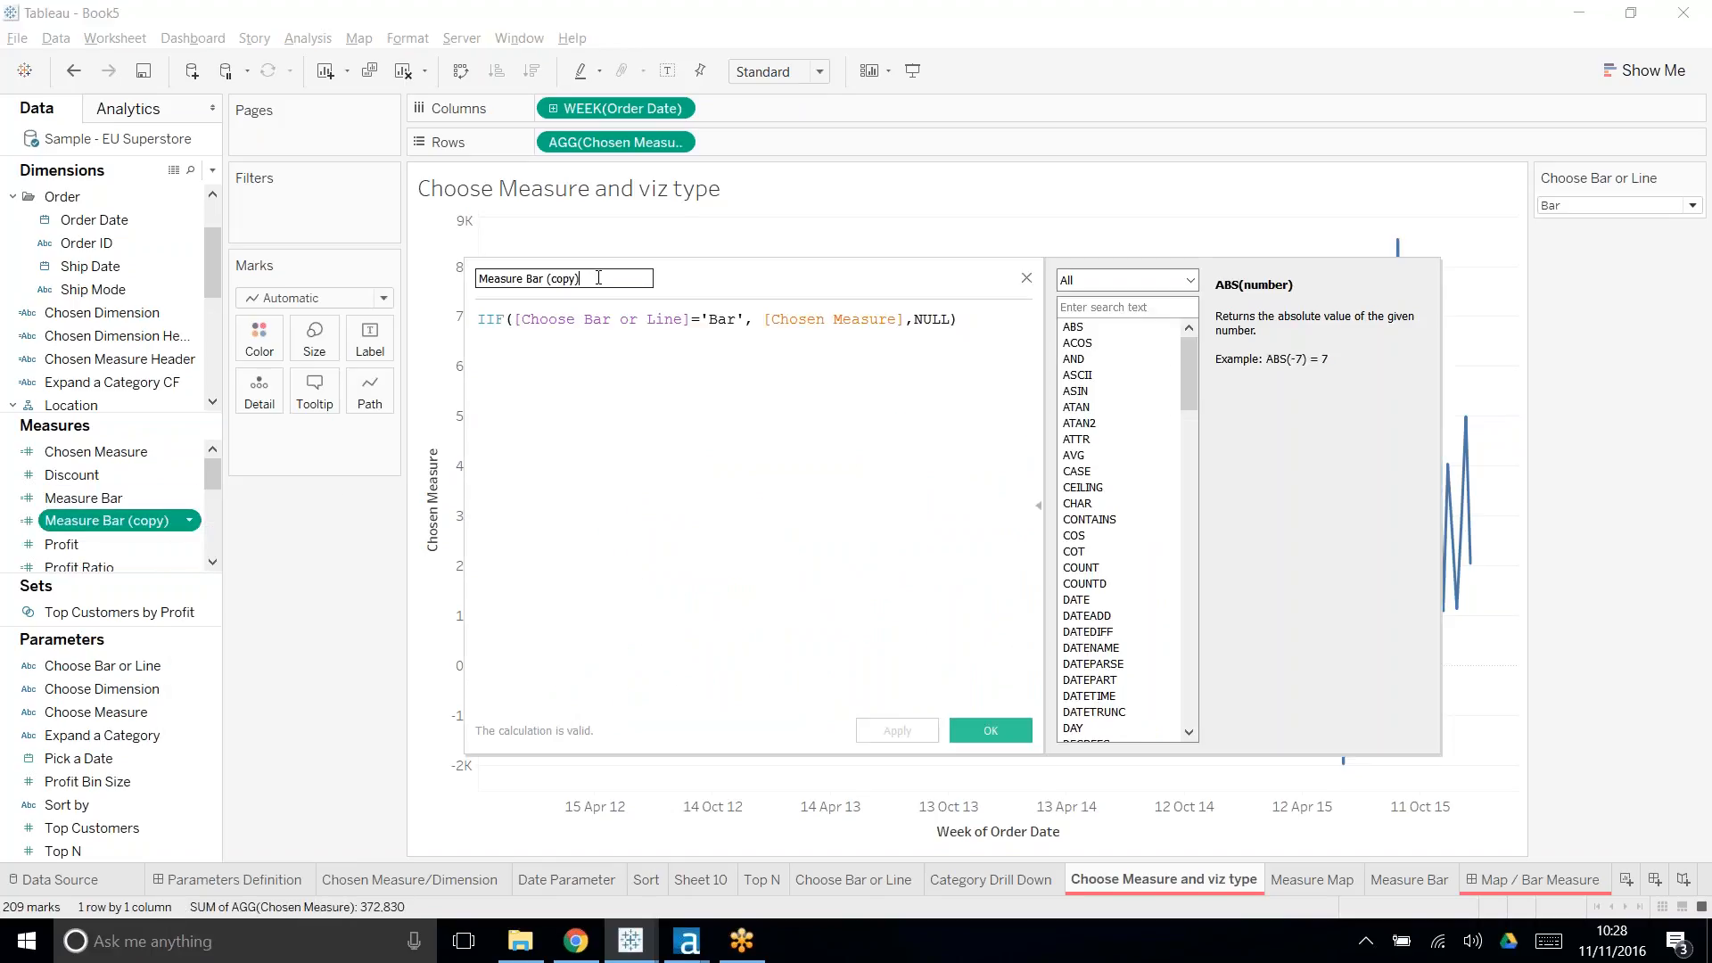
pyautogui.hotkey('shift', 'Left')
pyautogui.hotkey('shift', 'Left')
pyautogui.hotkey('shift', 'Left')
pyautogui.hotkey('shift', 'Left')
pyautogui.hotkey('shift', 'Left')
pyautogui.hotkey('shift', 'Left')
pyautogui.hotkey('shift', 'Left')
pyautogui.hotkey('shift', 'Left')
pyautogui.hotkey('shift', 'Left')
pyautogui.hotkey('shift', 'Left')
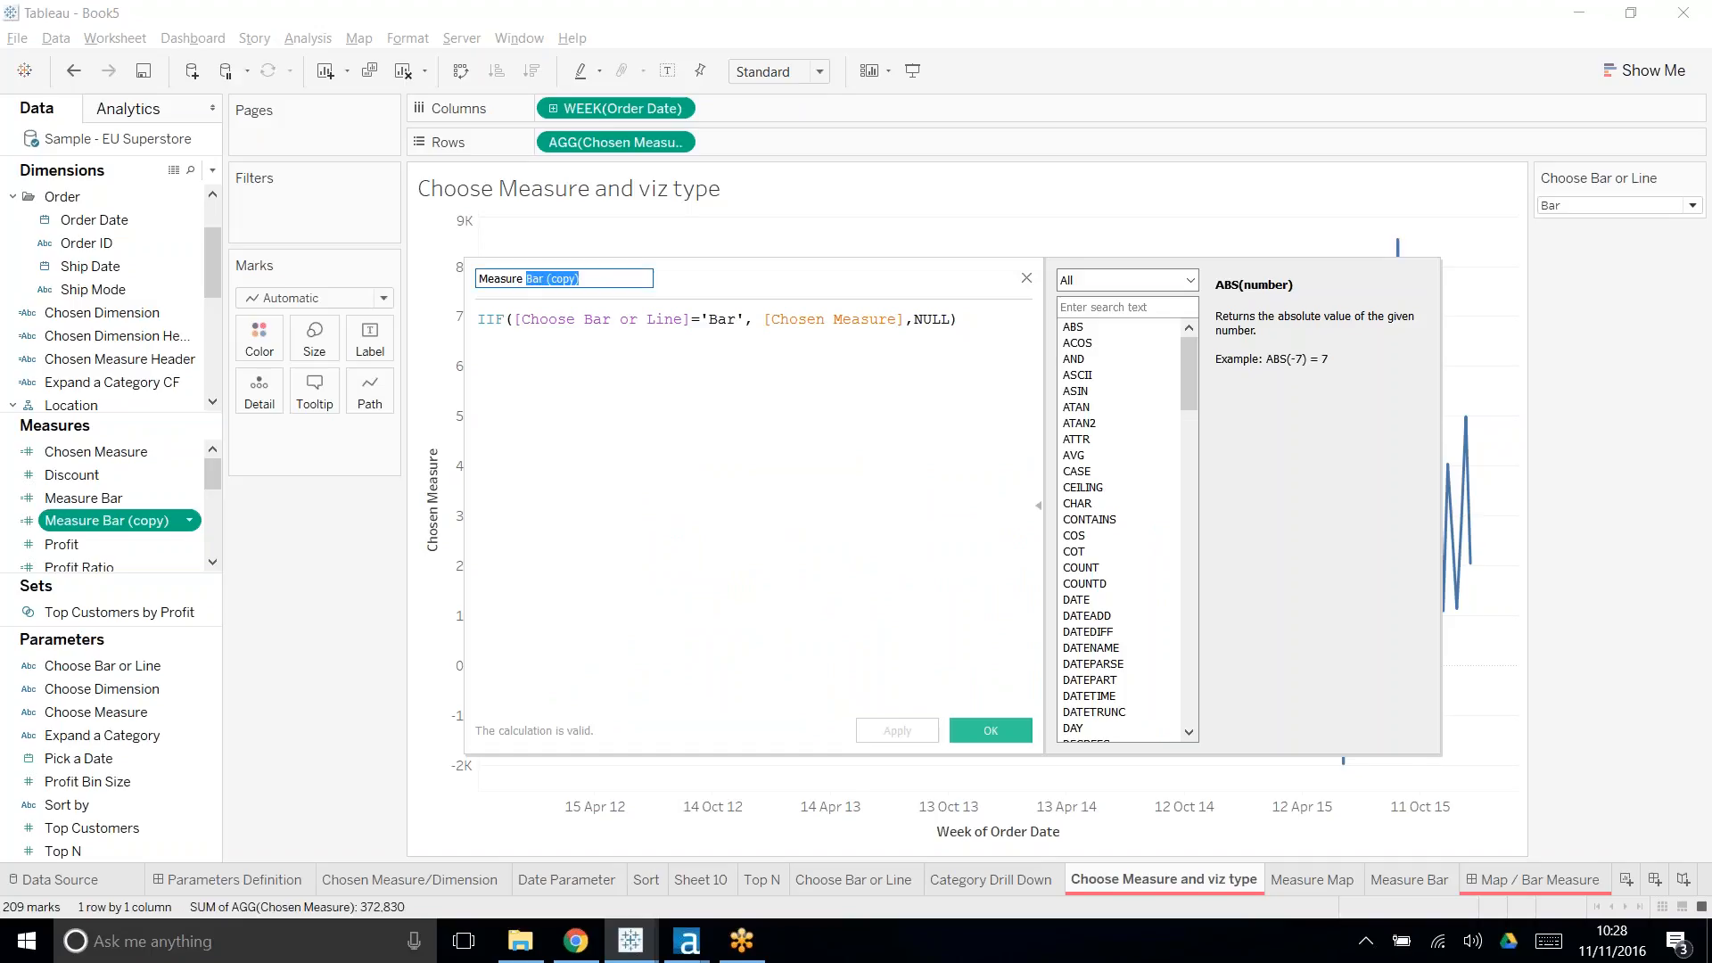
pyautogui.press('BackSpace')
pyautogui.write('Line')
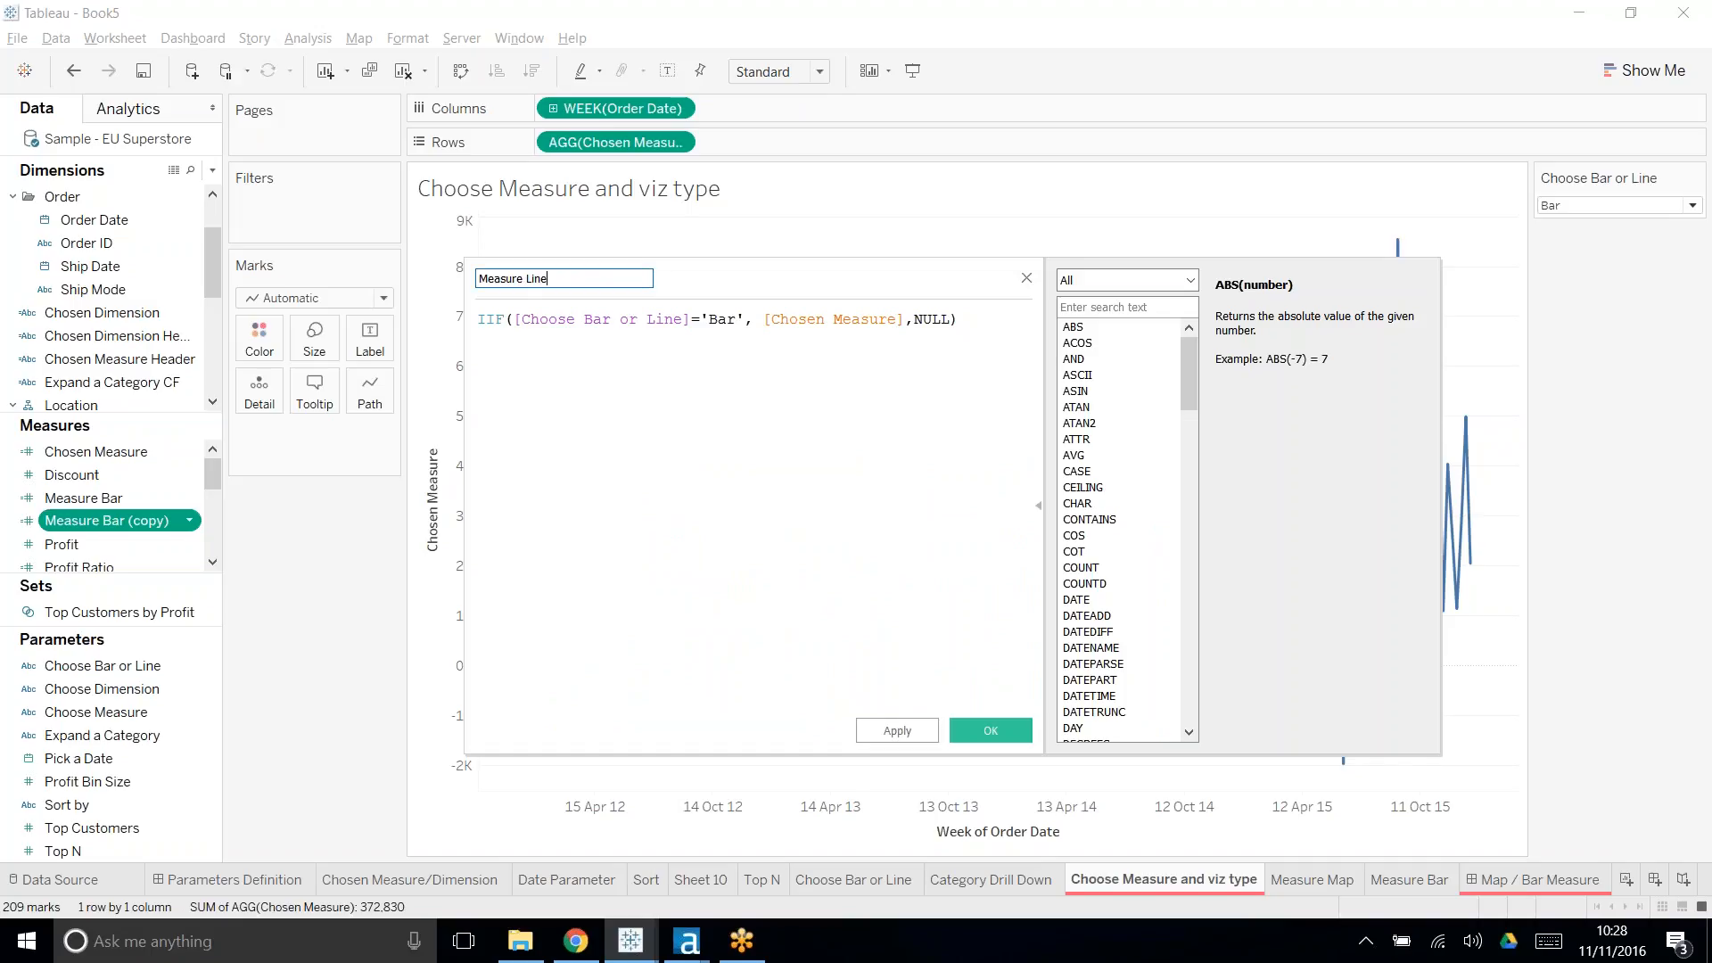
# - Change the tested parameter value in the Measure Line formula to 'Line'
pyautogui.click(733, 319)
pyautogui.press('BackSpace')
pyautogui.press('BackSpace')
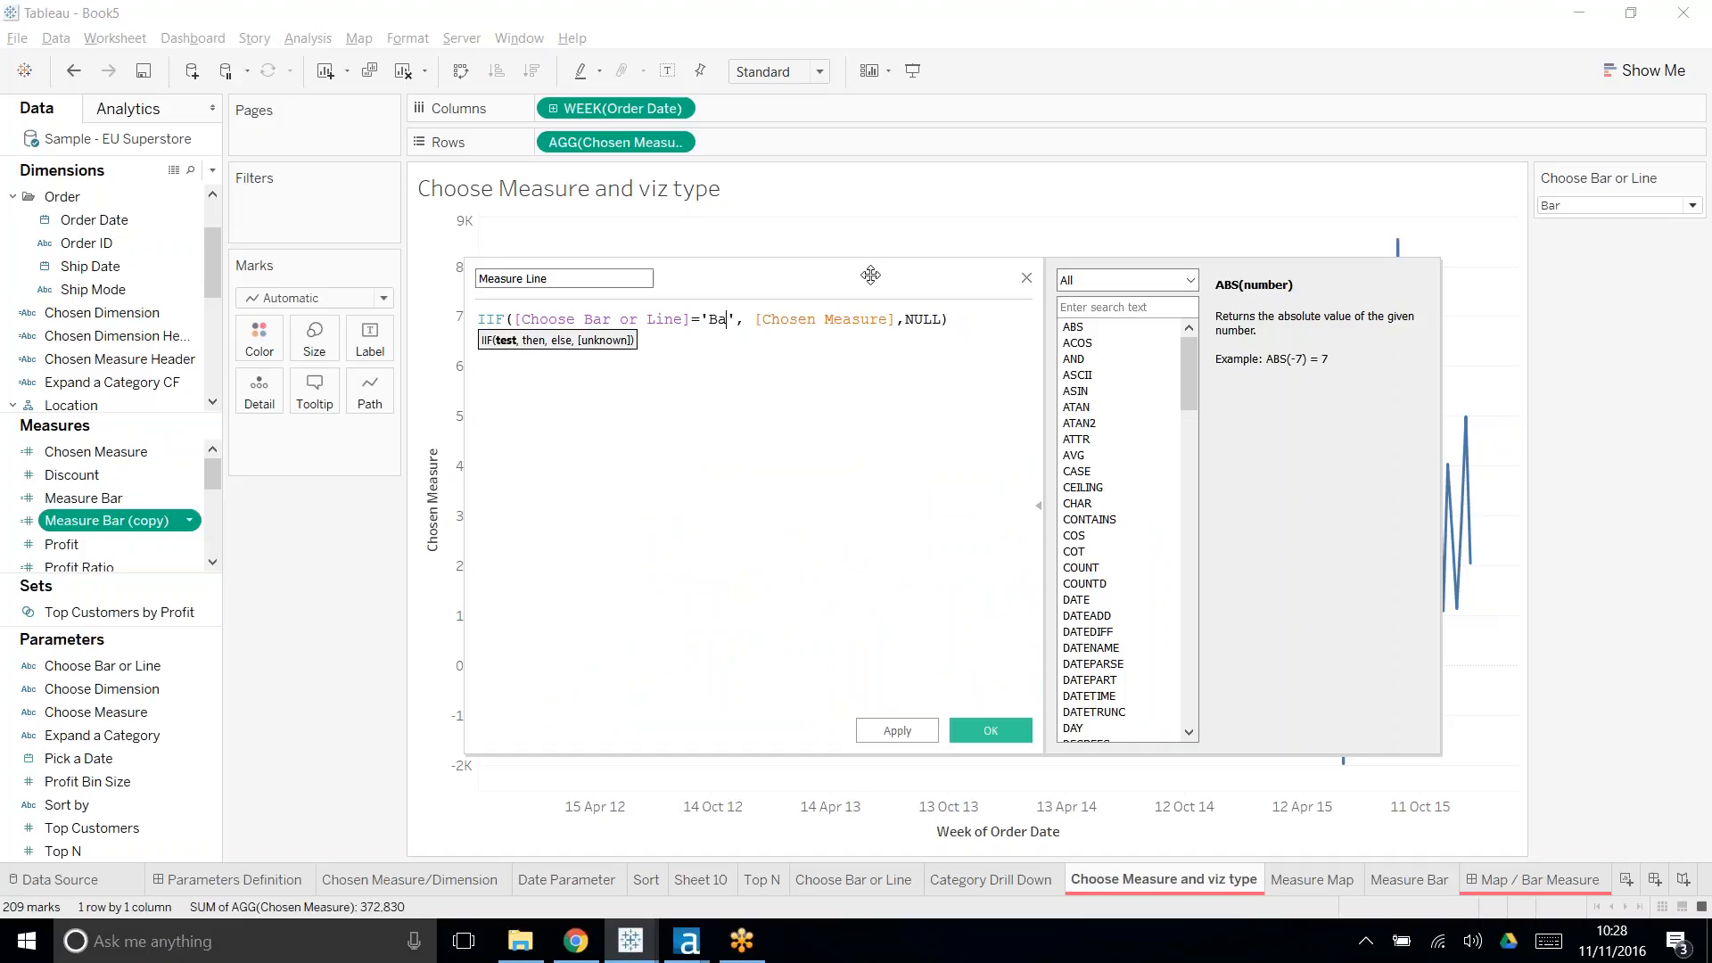
pyautogui.press('BackSpace')
pyautogui.write('Line')
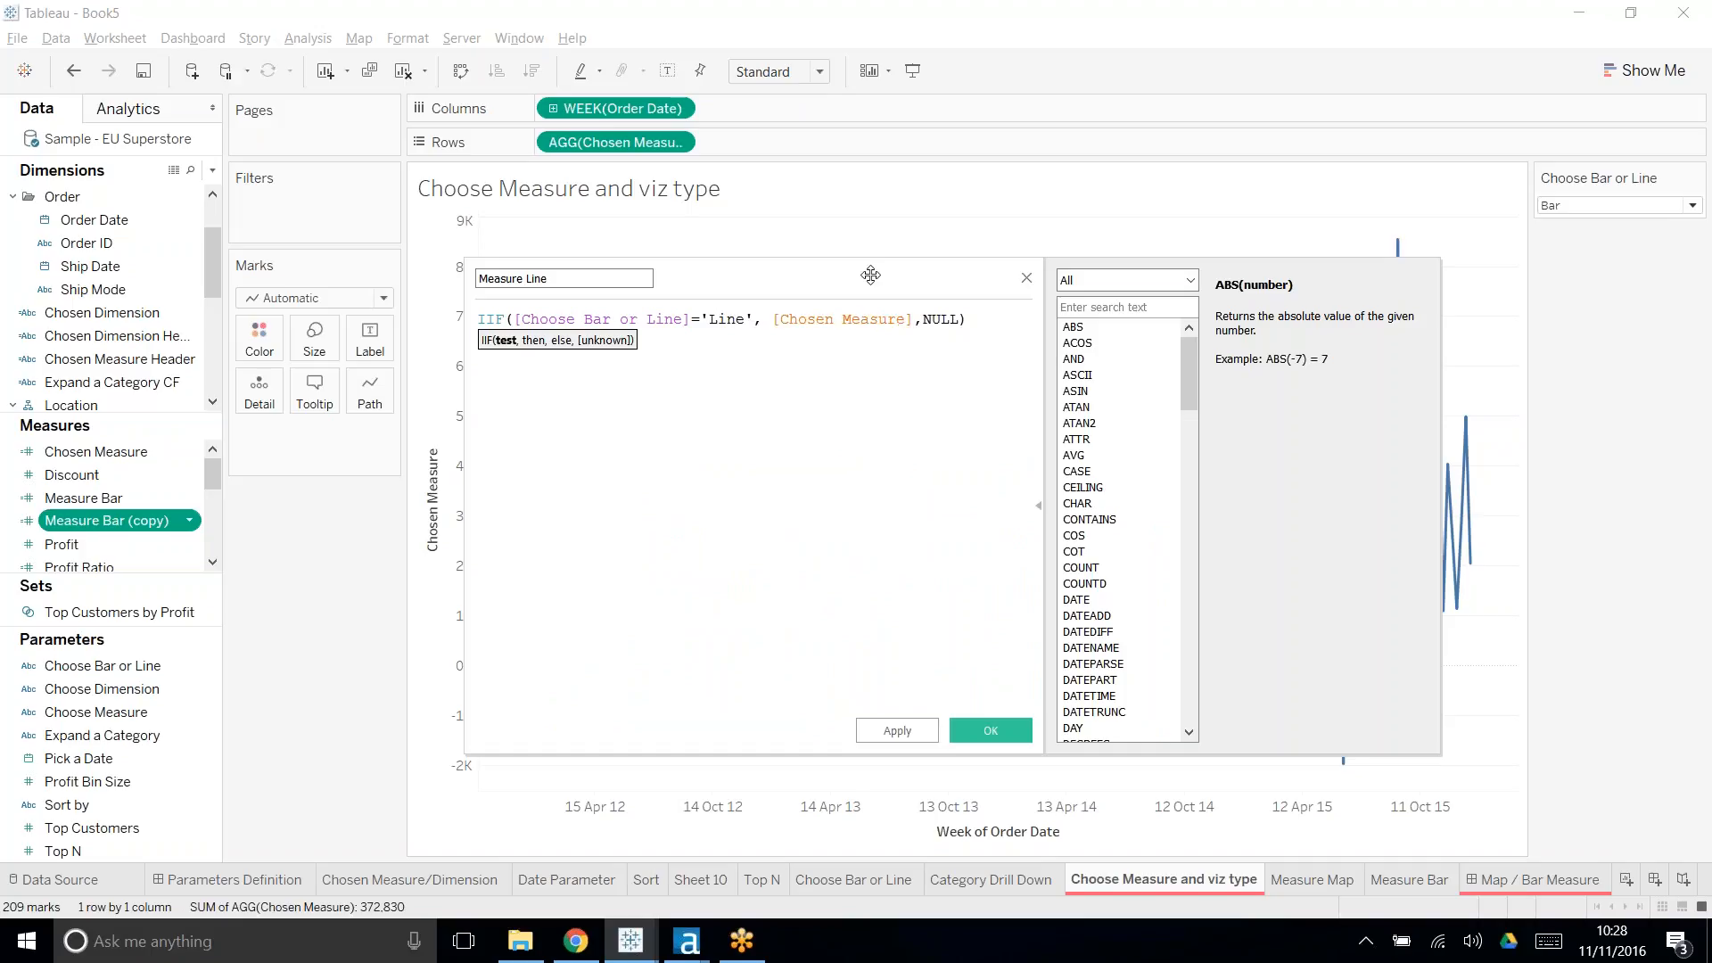
pyautogui.click(967, 319)
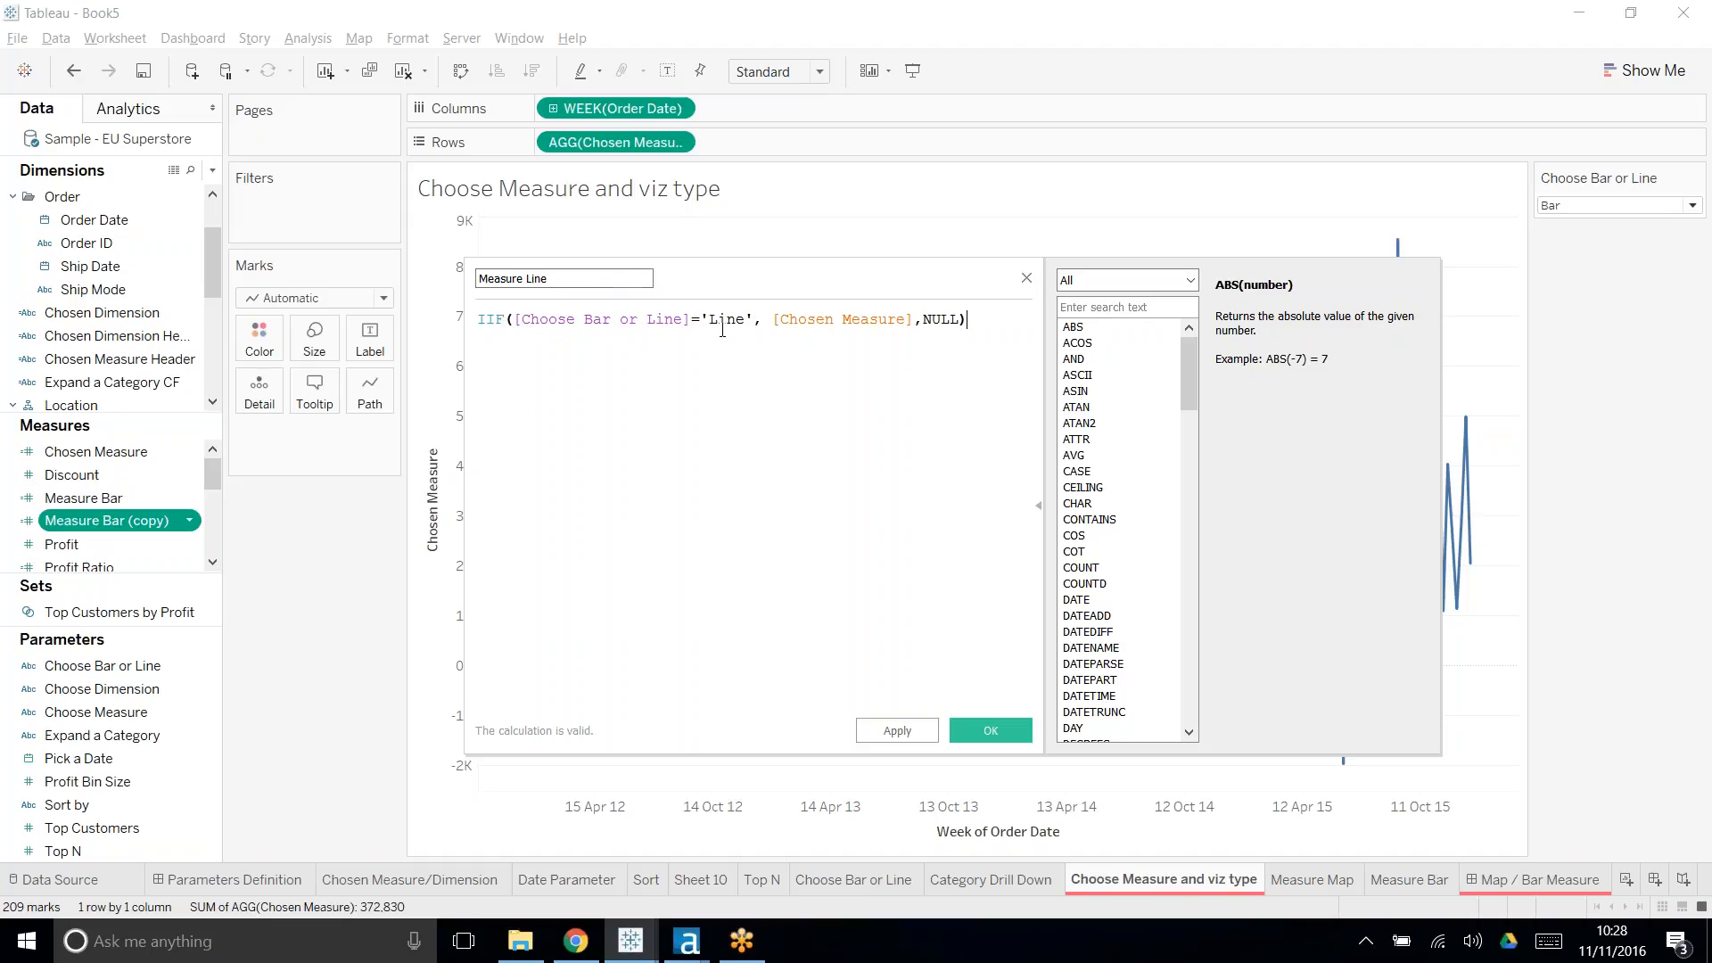
# - Save the Measure Line calculated field and replace Chosen Measure on Rows with Measure Bar
pyautogui.click(833, 340)
pyautogui.click(1007, 730)
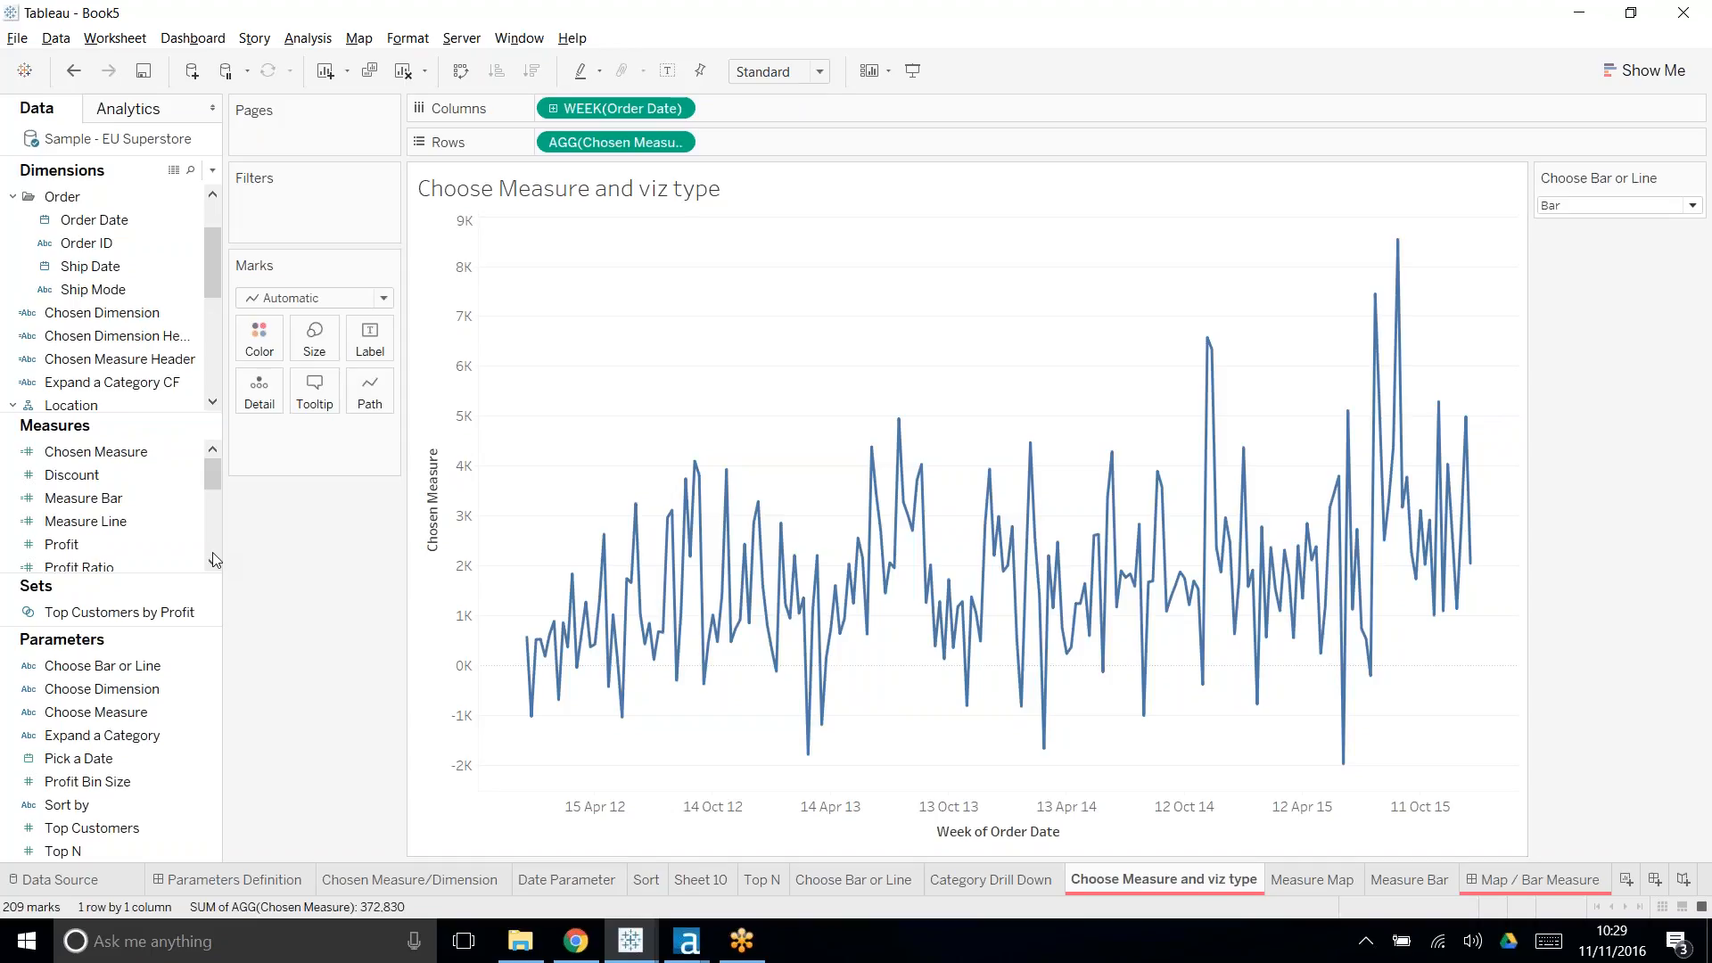
pyautogui.moveTo(153, 499); pyautogui.dragTo(615, 142)
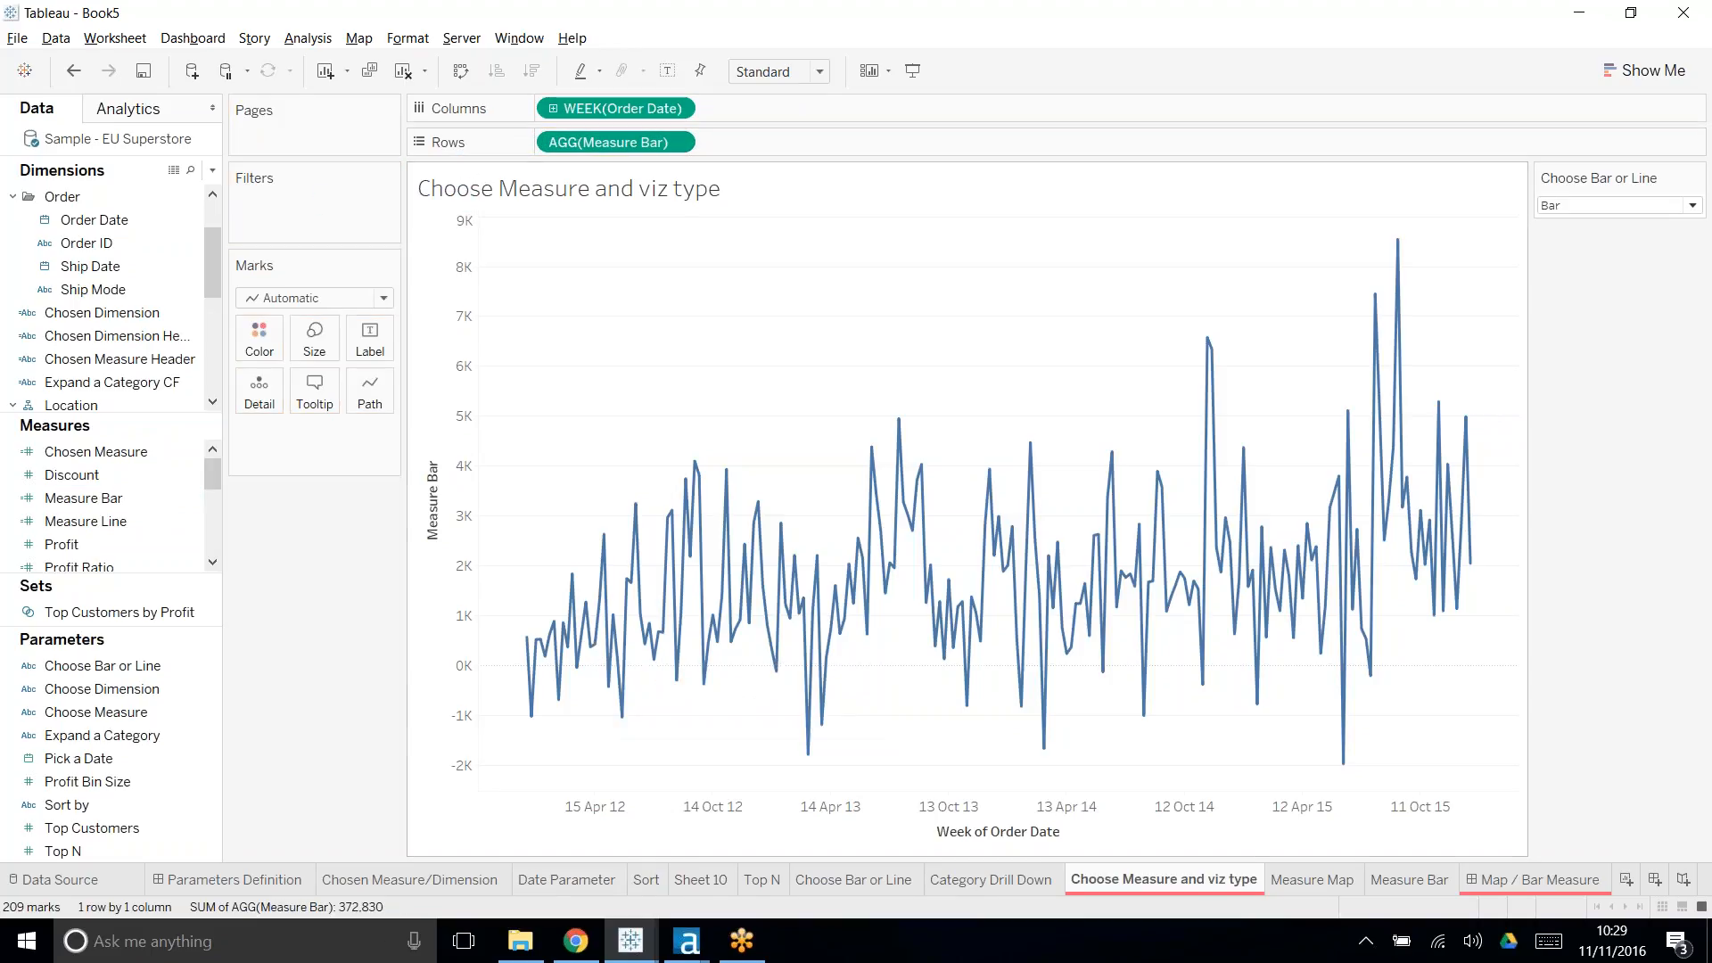
# - Add Measure Line to Rows as a dual axis and synchronize it with the Measure Bar axis
pyautogui.moveTo(85, 521); pyautogui.dragTo(767, 142)
pyautogui.rightClick(749, 142)
pyautogui.moveTo(876, 417)
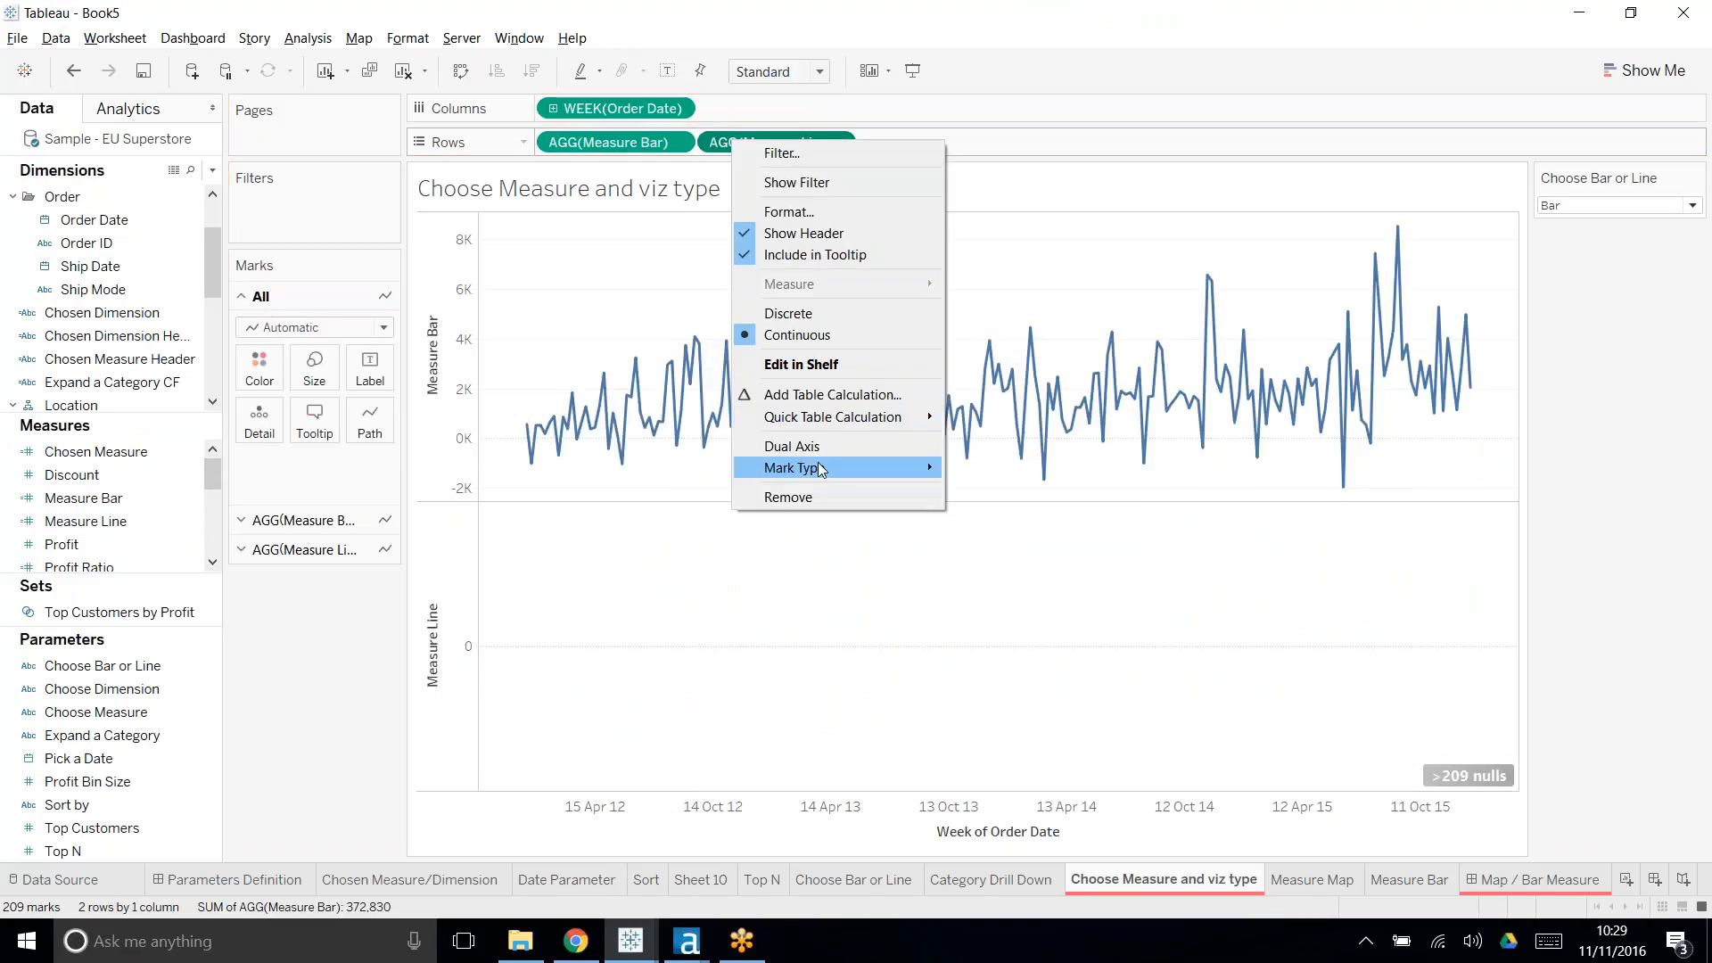
pyautogui.click(791, 446)
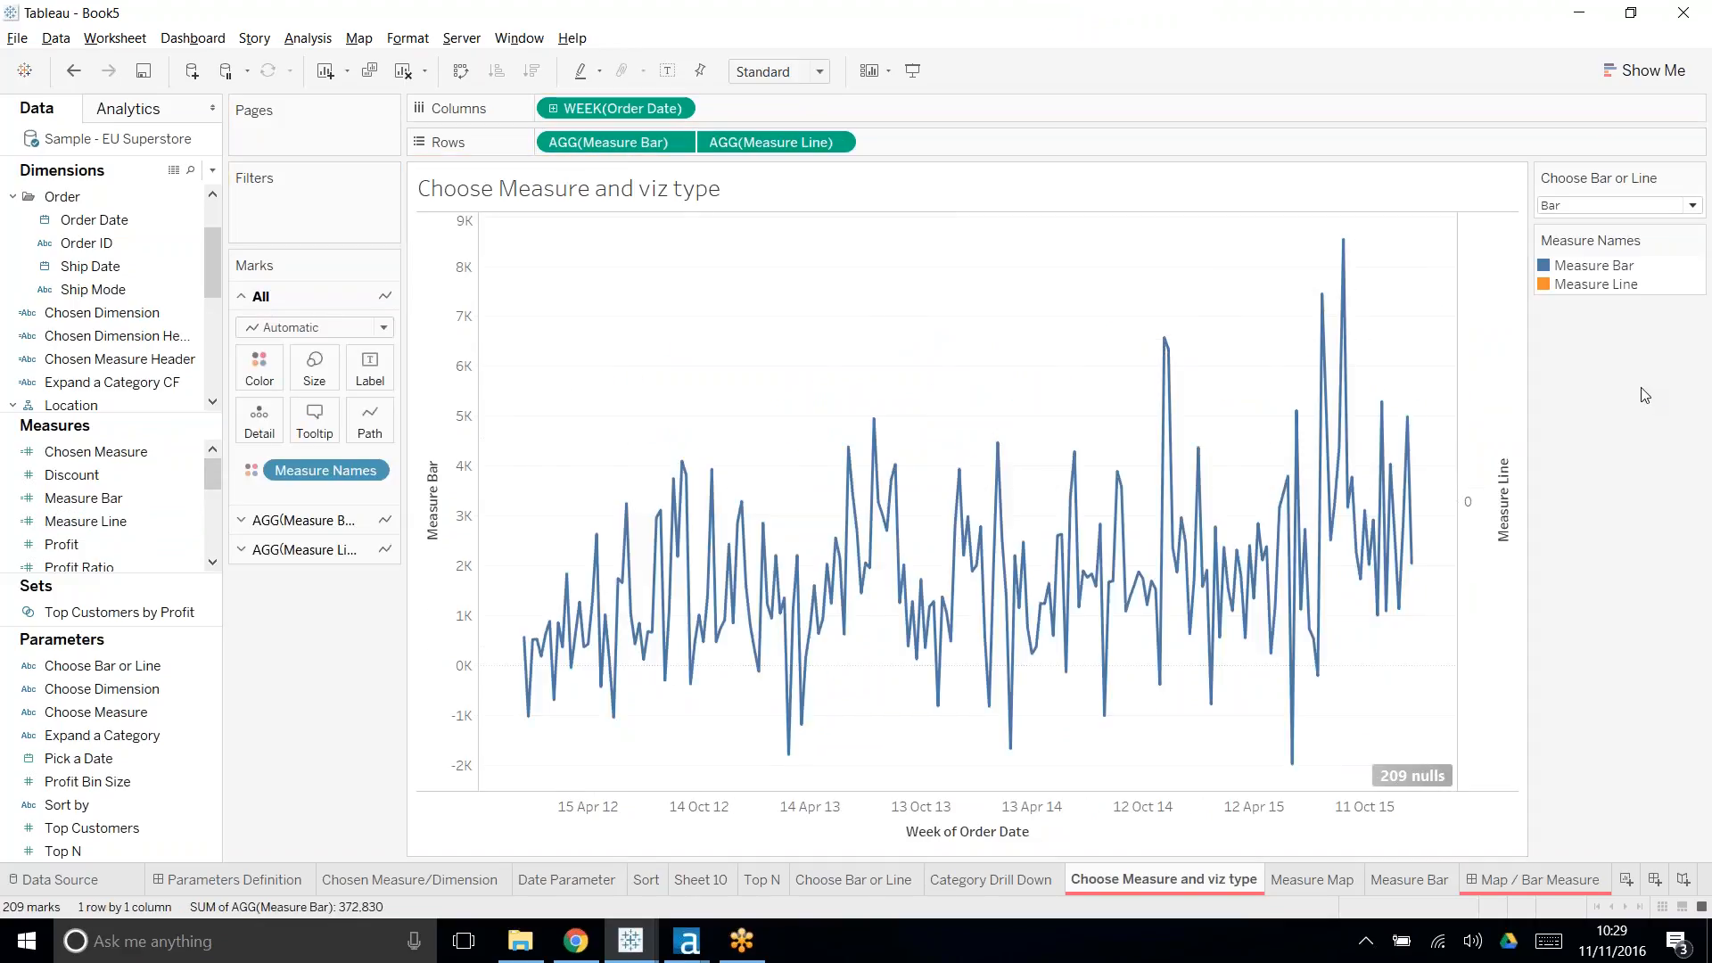
pyautogui.rightClick(1494, 410)
pyautogui.click(1523, 526)
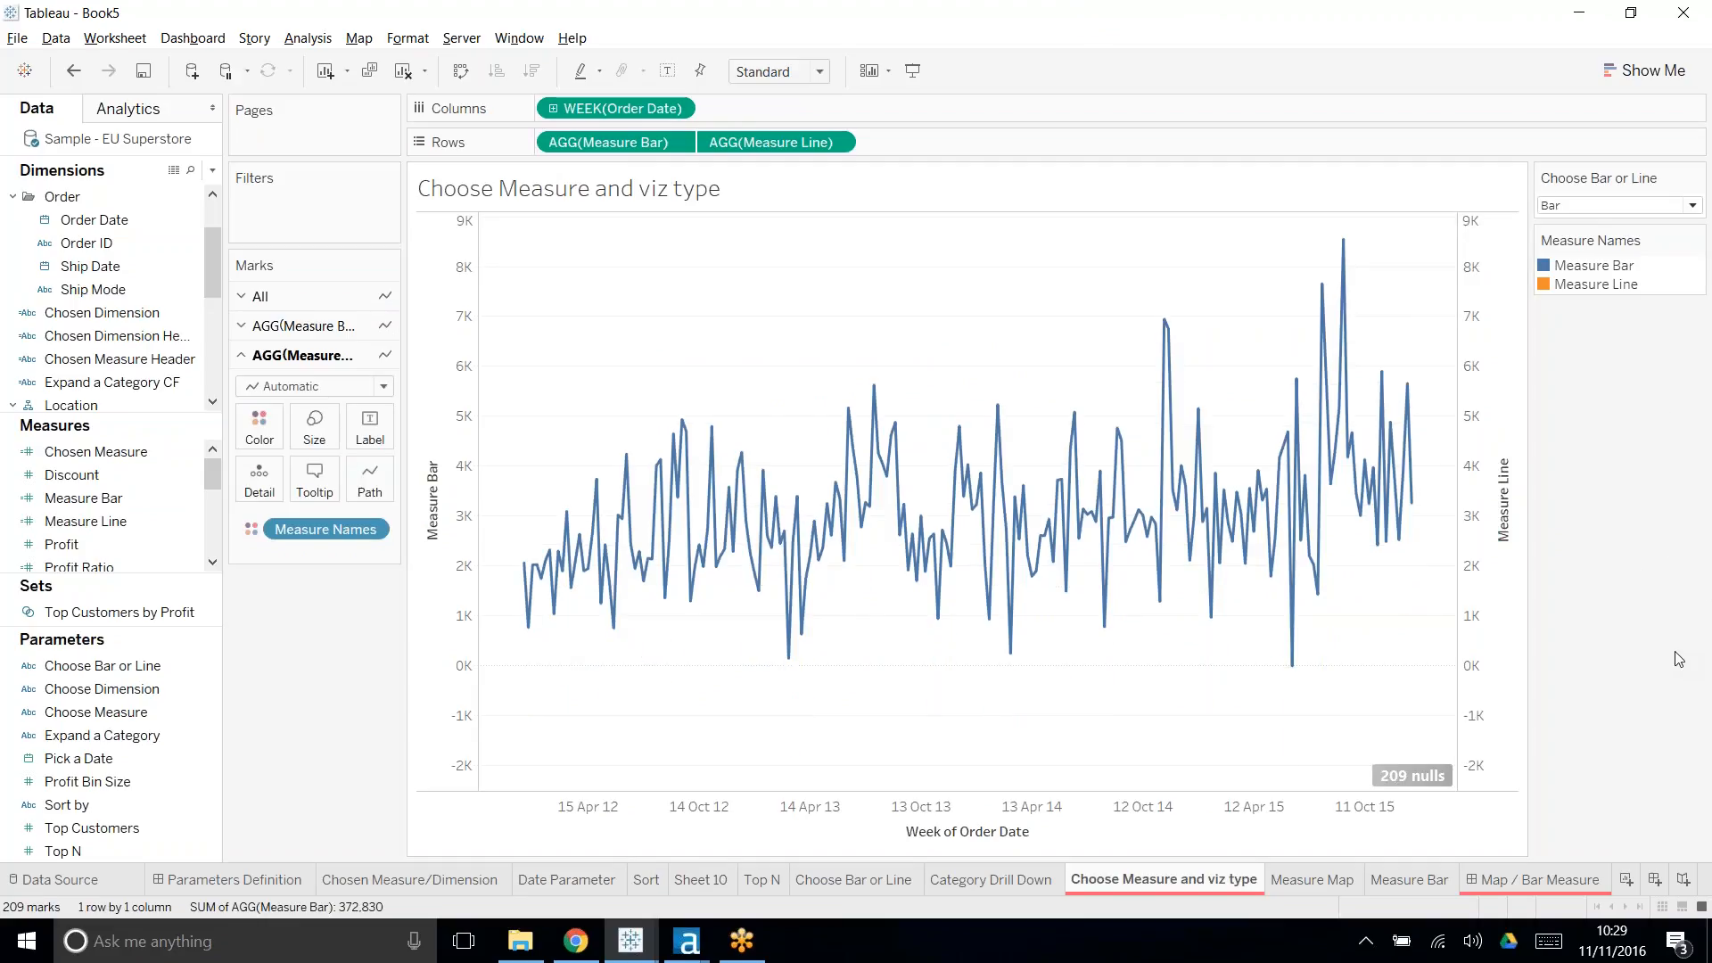
# - Remove Measure Names from the marks of all measures and show the Choose Measure parameter control
pyautogui.click(298, 301)
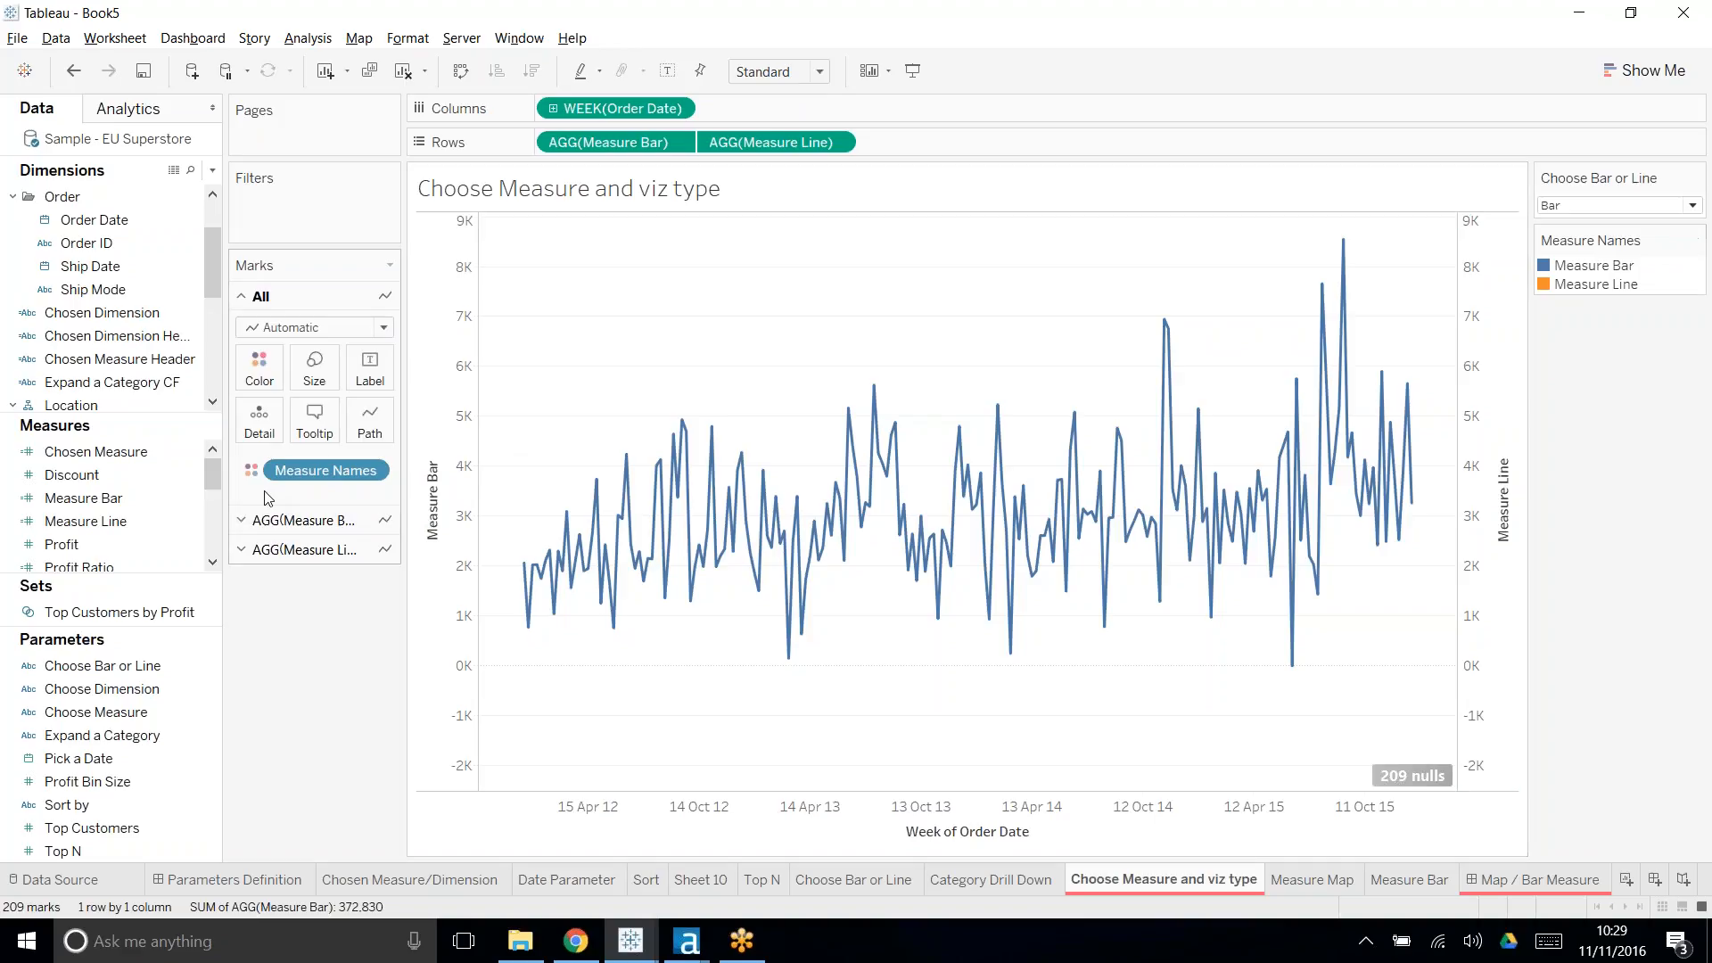
pyautogui.moveTo(282, 475); pyautogui.dragTo(303, 624)
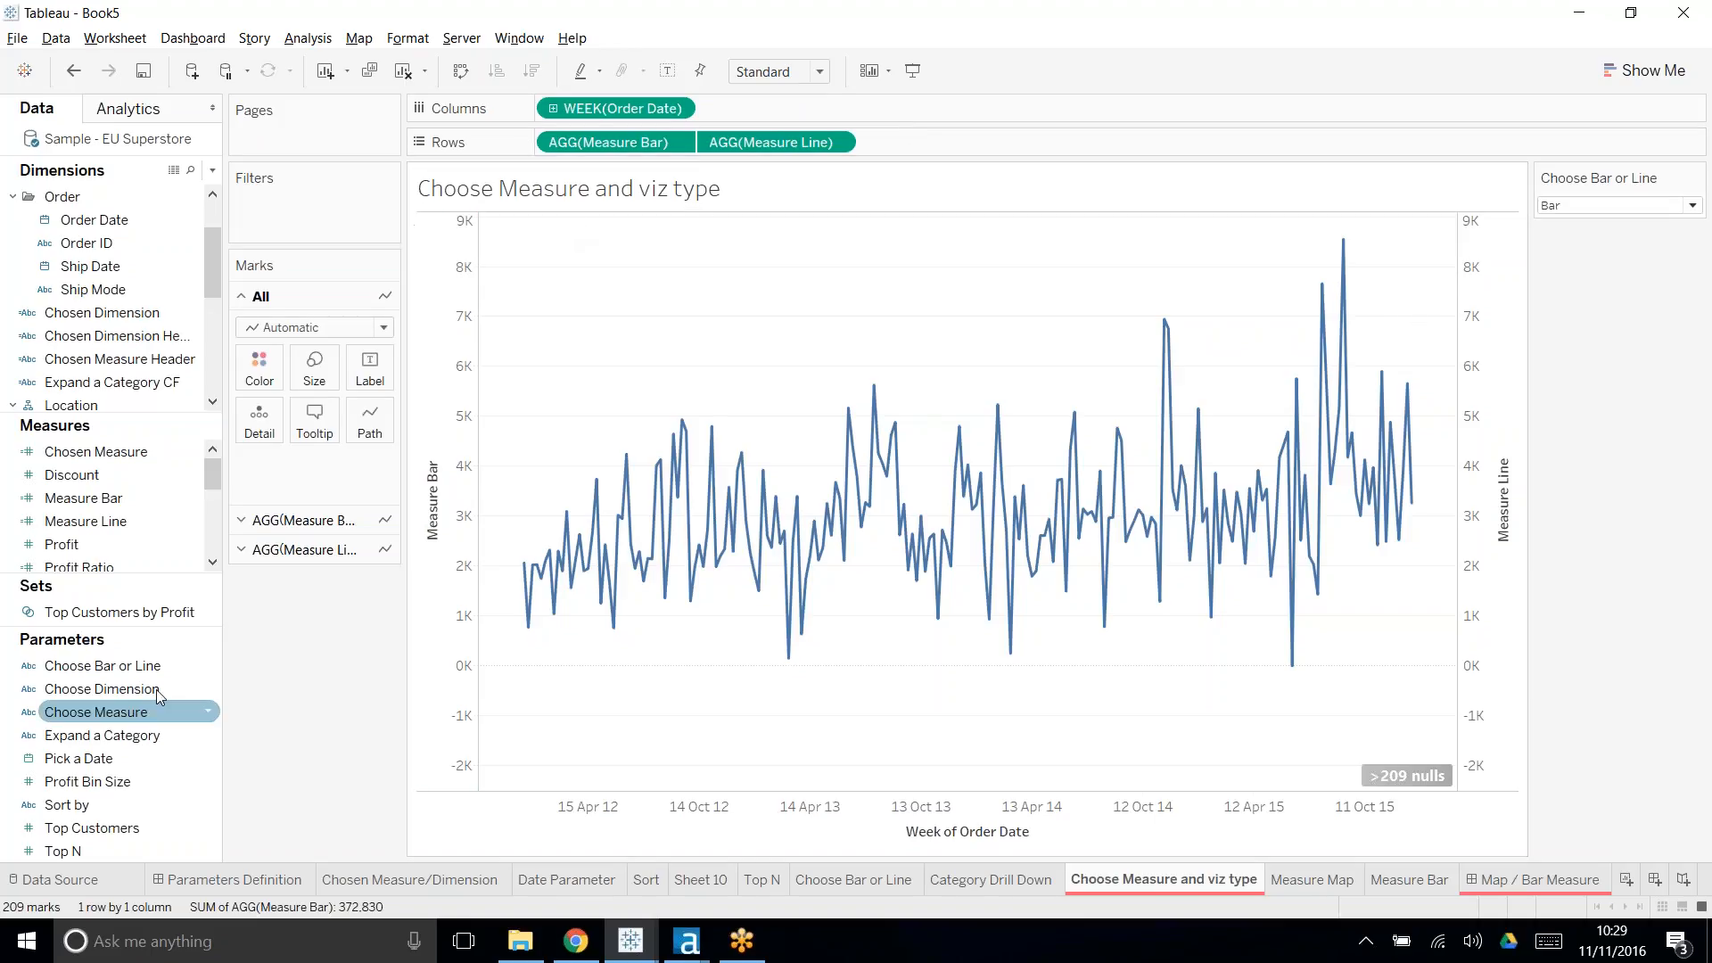
pyautogui.rightClick(114, 713)
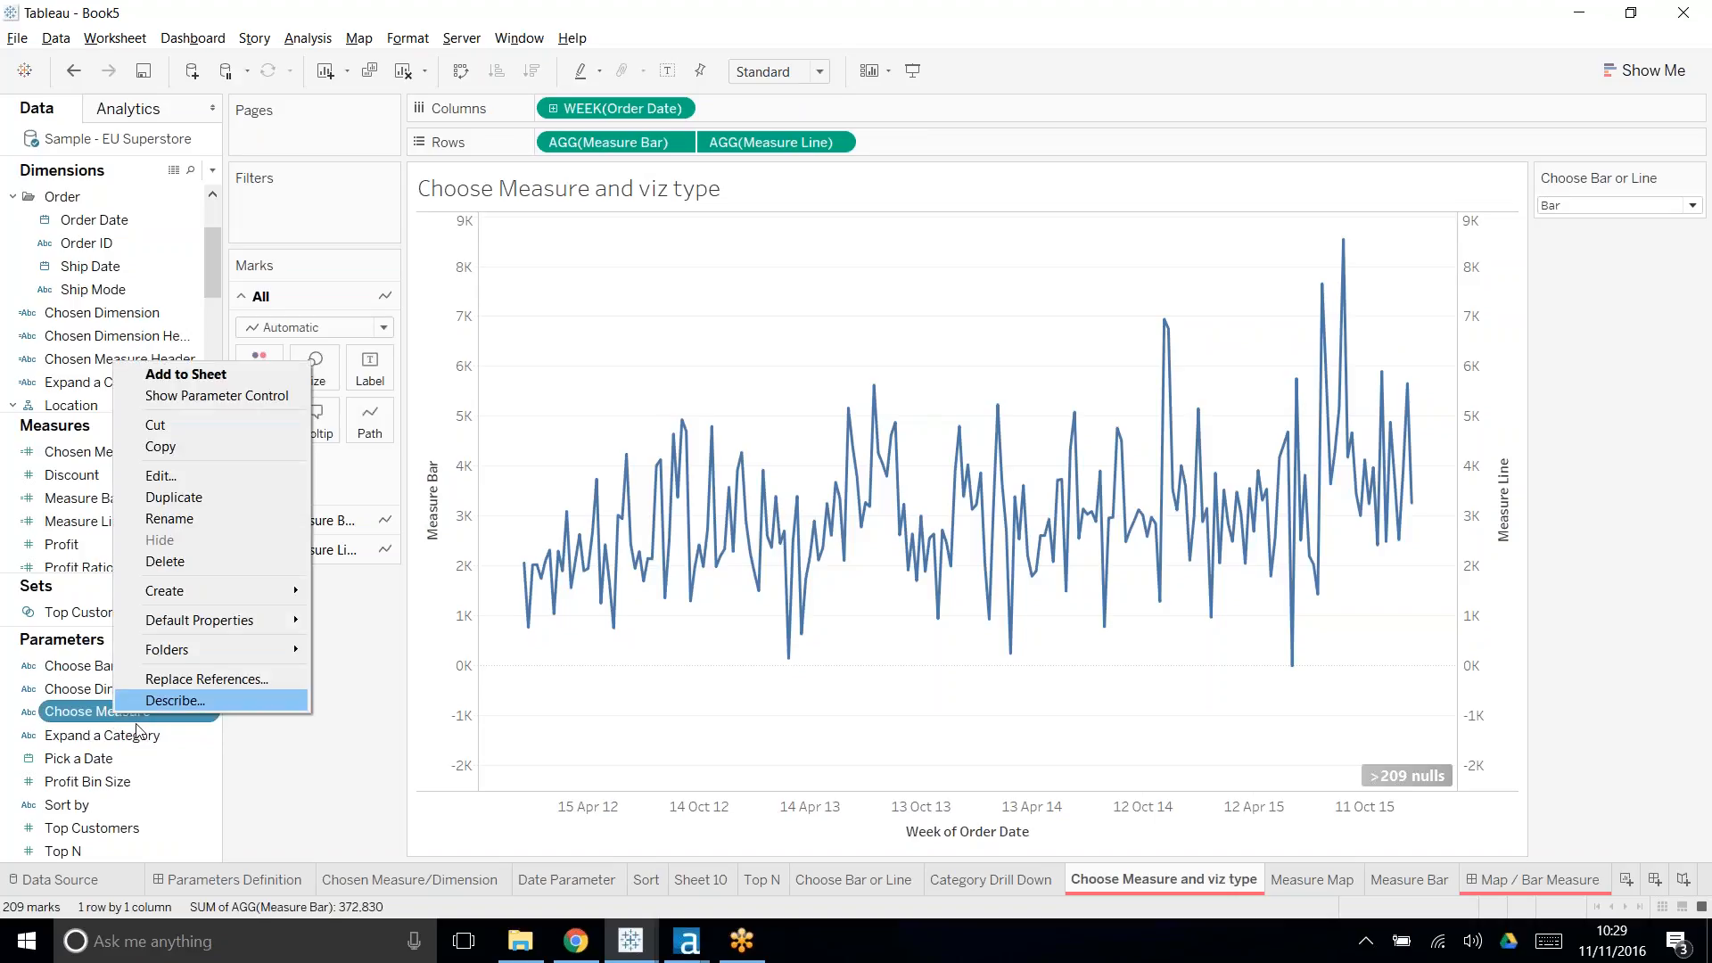
pyautogui.click(180, 401)
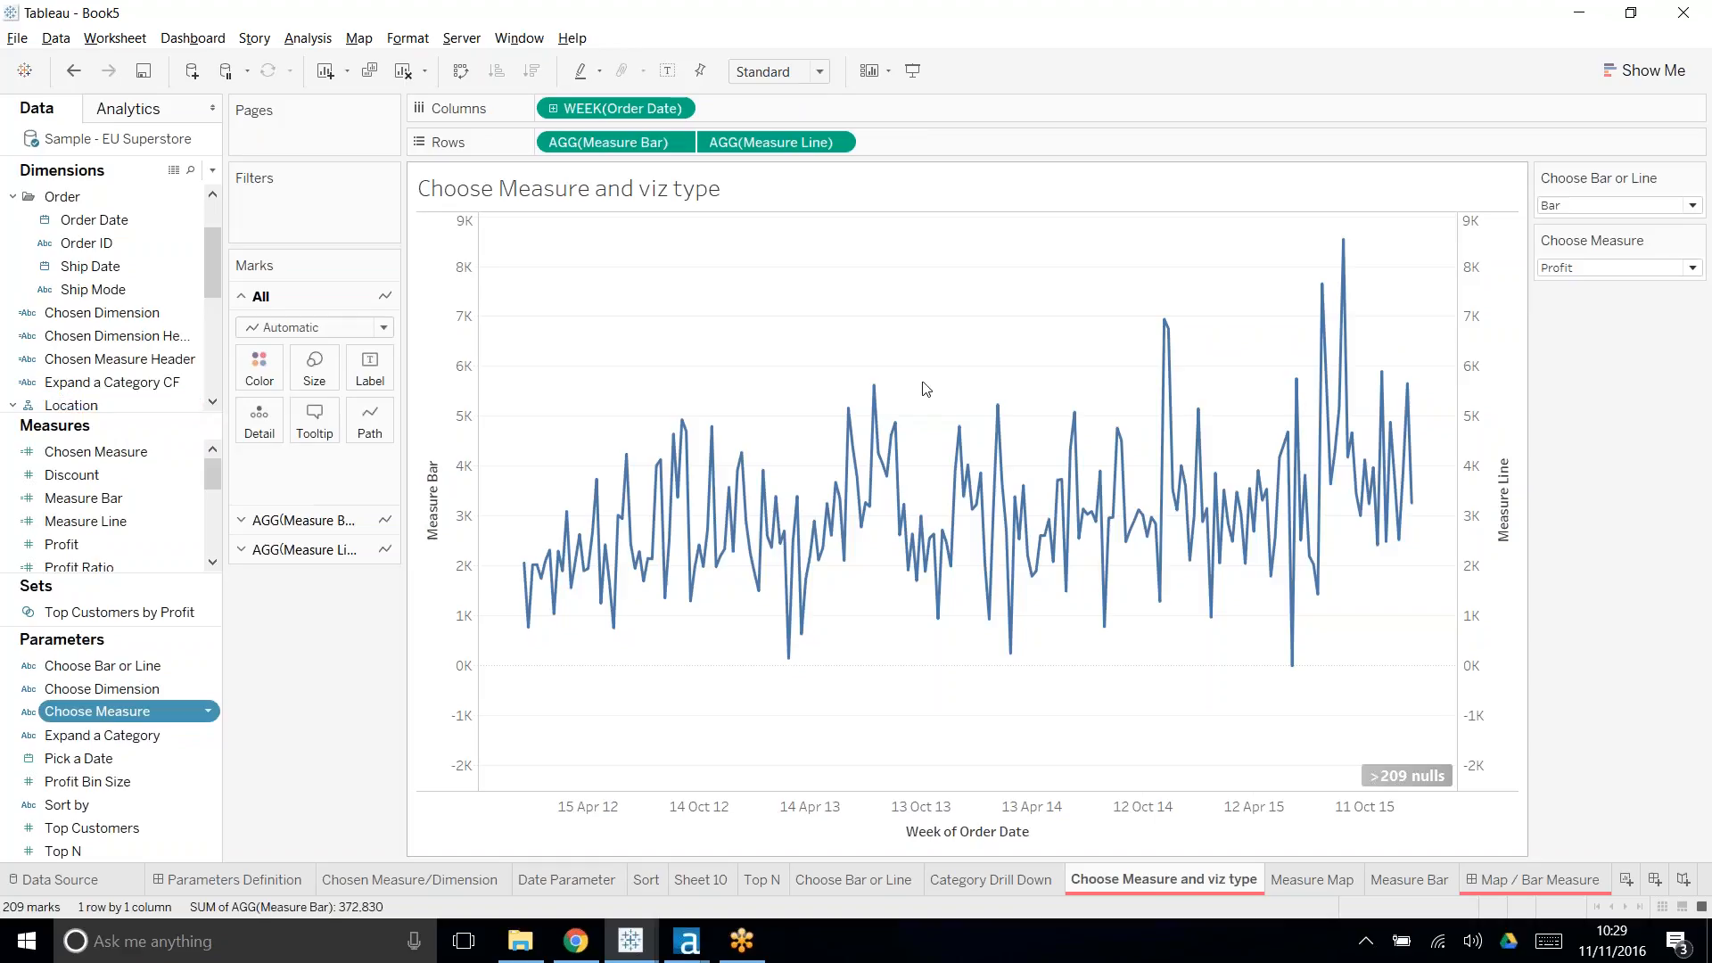
# - Look at the Chosen Measure/Dimension sheet and return to the Choose Measure and viz type sheet
pyautogui.click(385, 883)
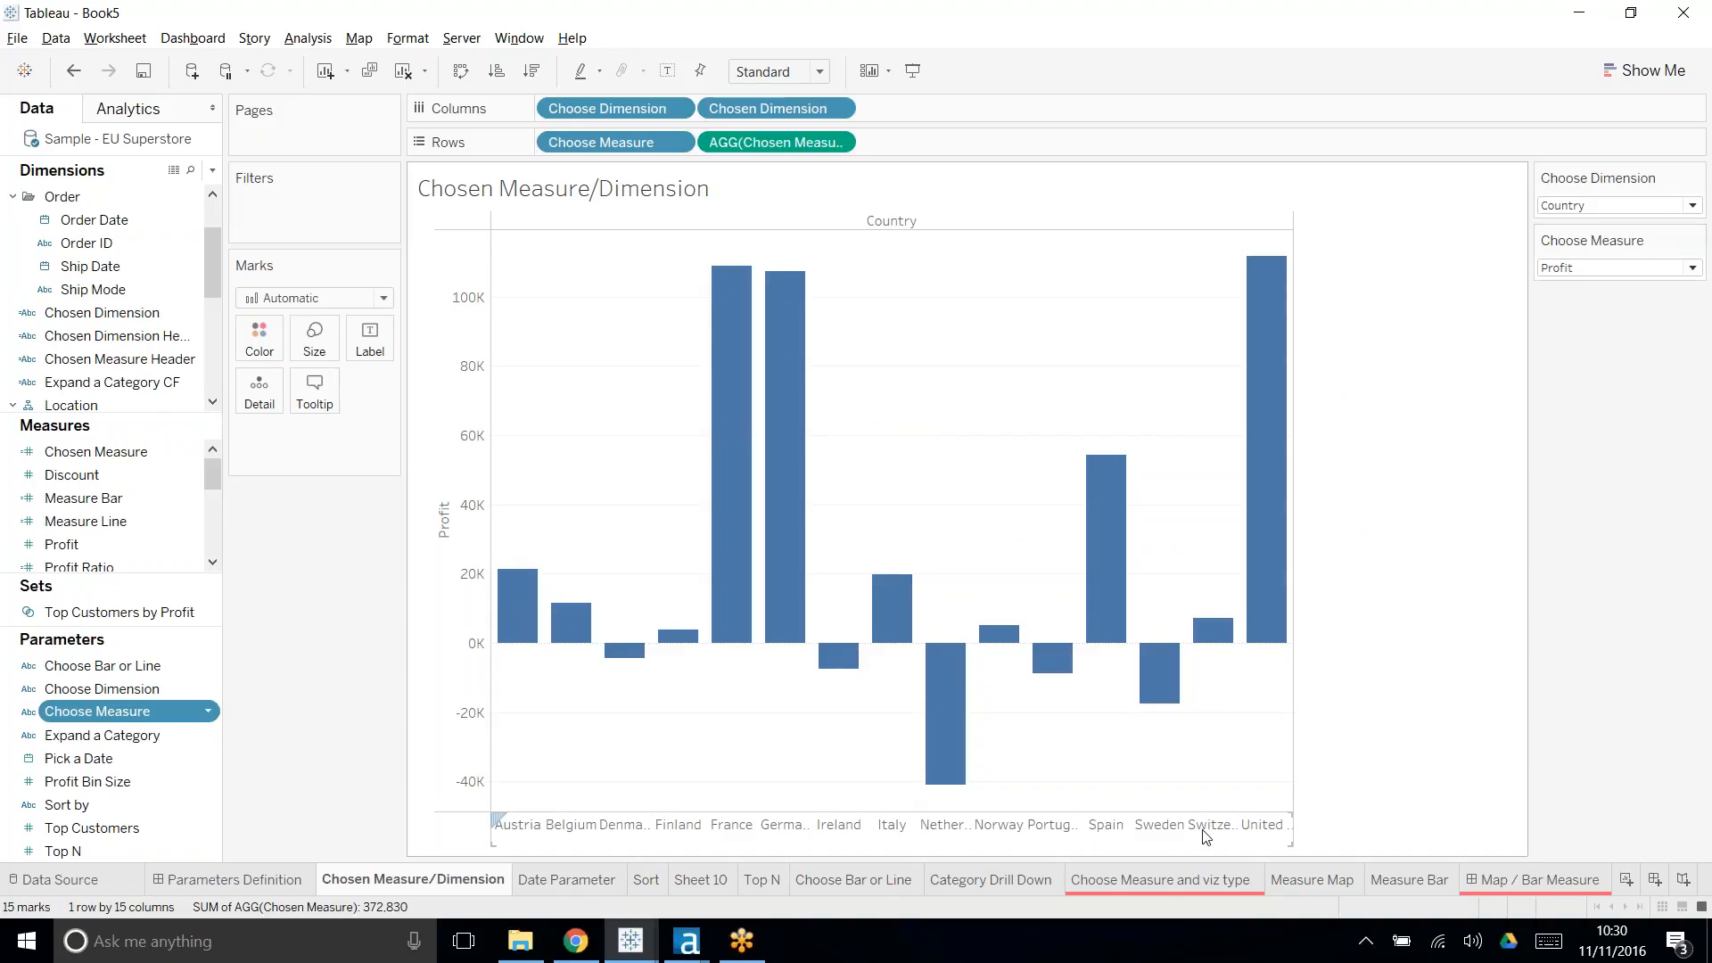
pyautogui.click(1112, 881)
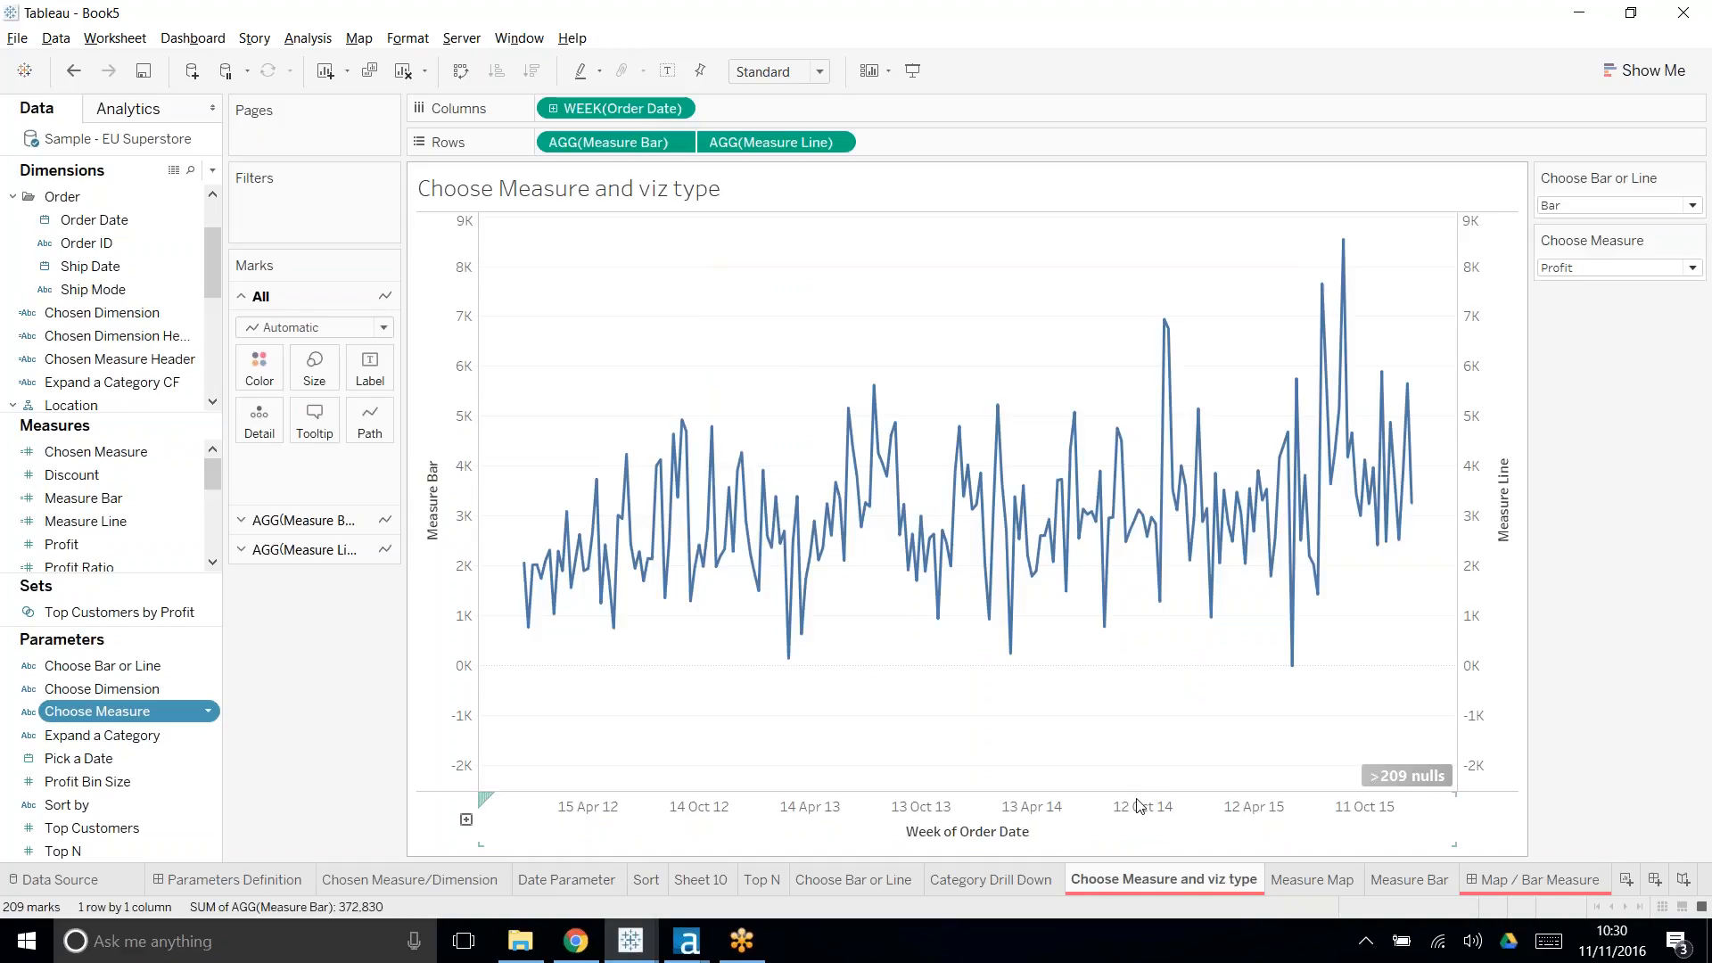
# - Switch to Airtame and start streaming to DS TV by entering the connection code shown on the TV
pyautogui.click(1607, 270)
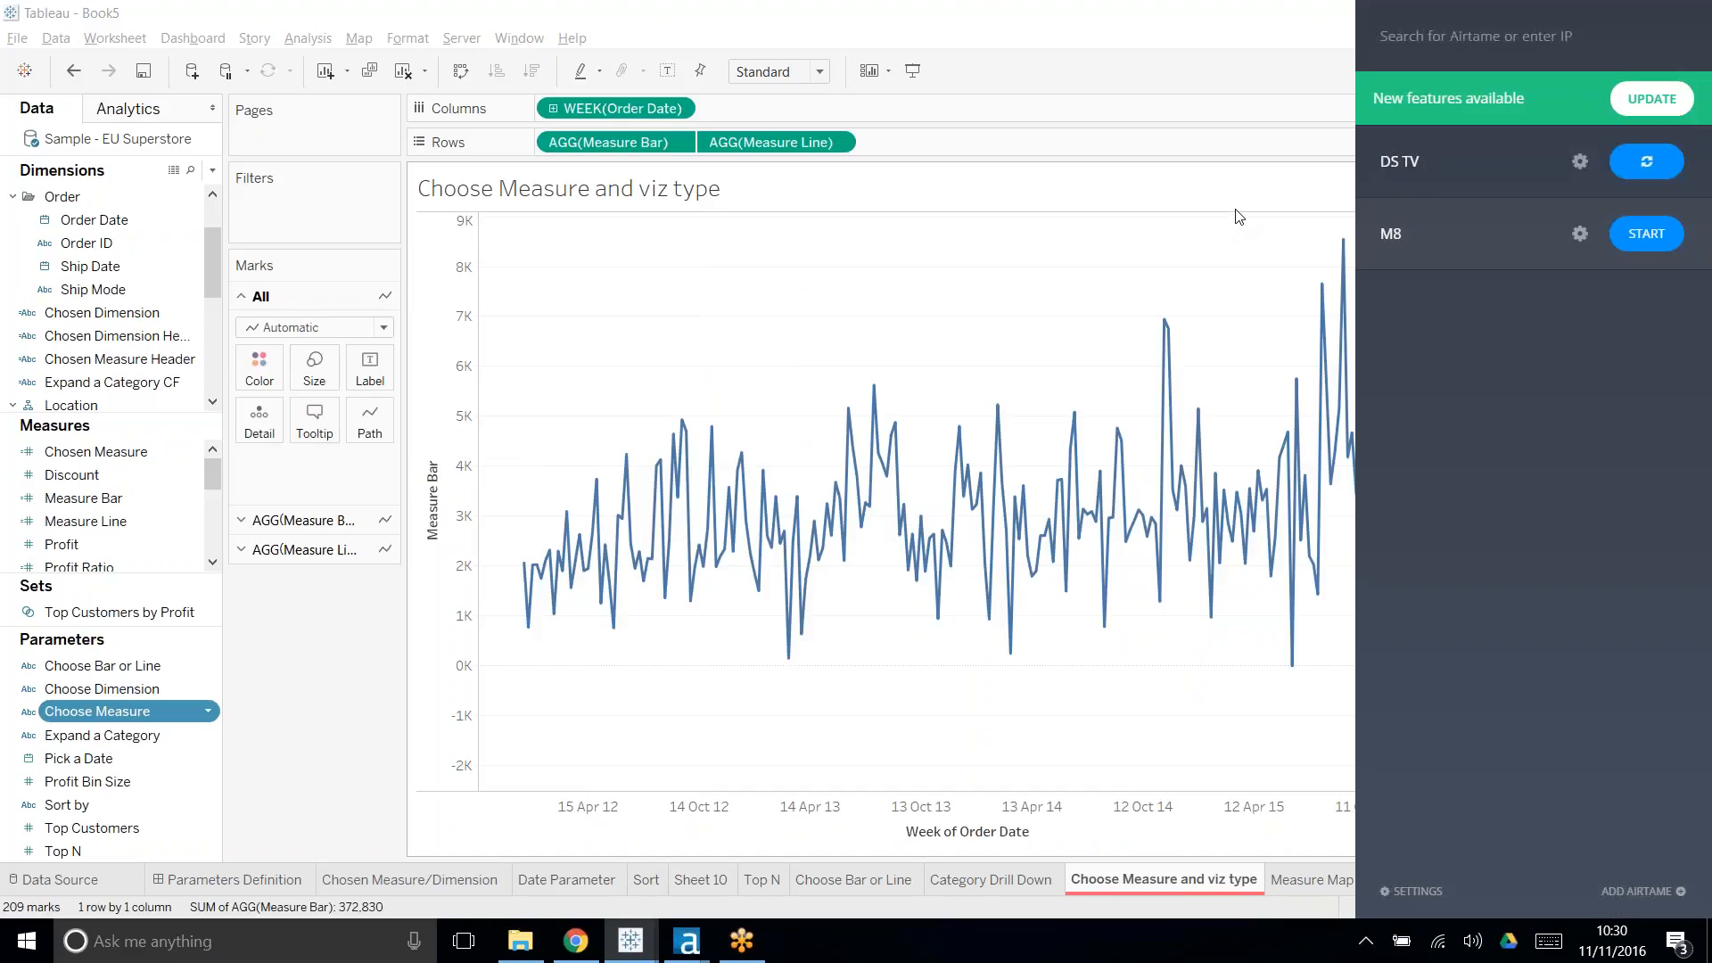
pyautogui.click(1647, 161)
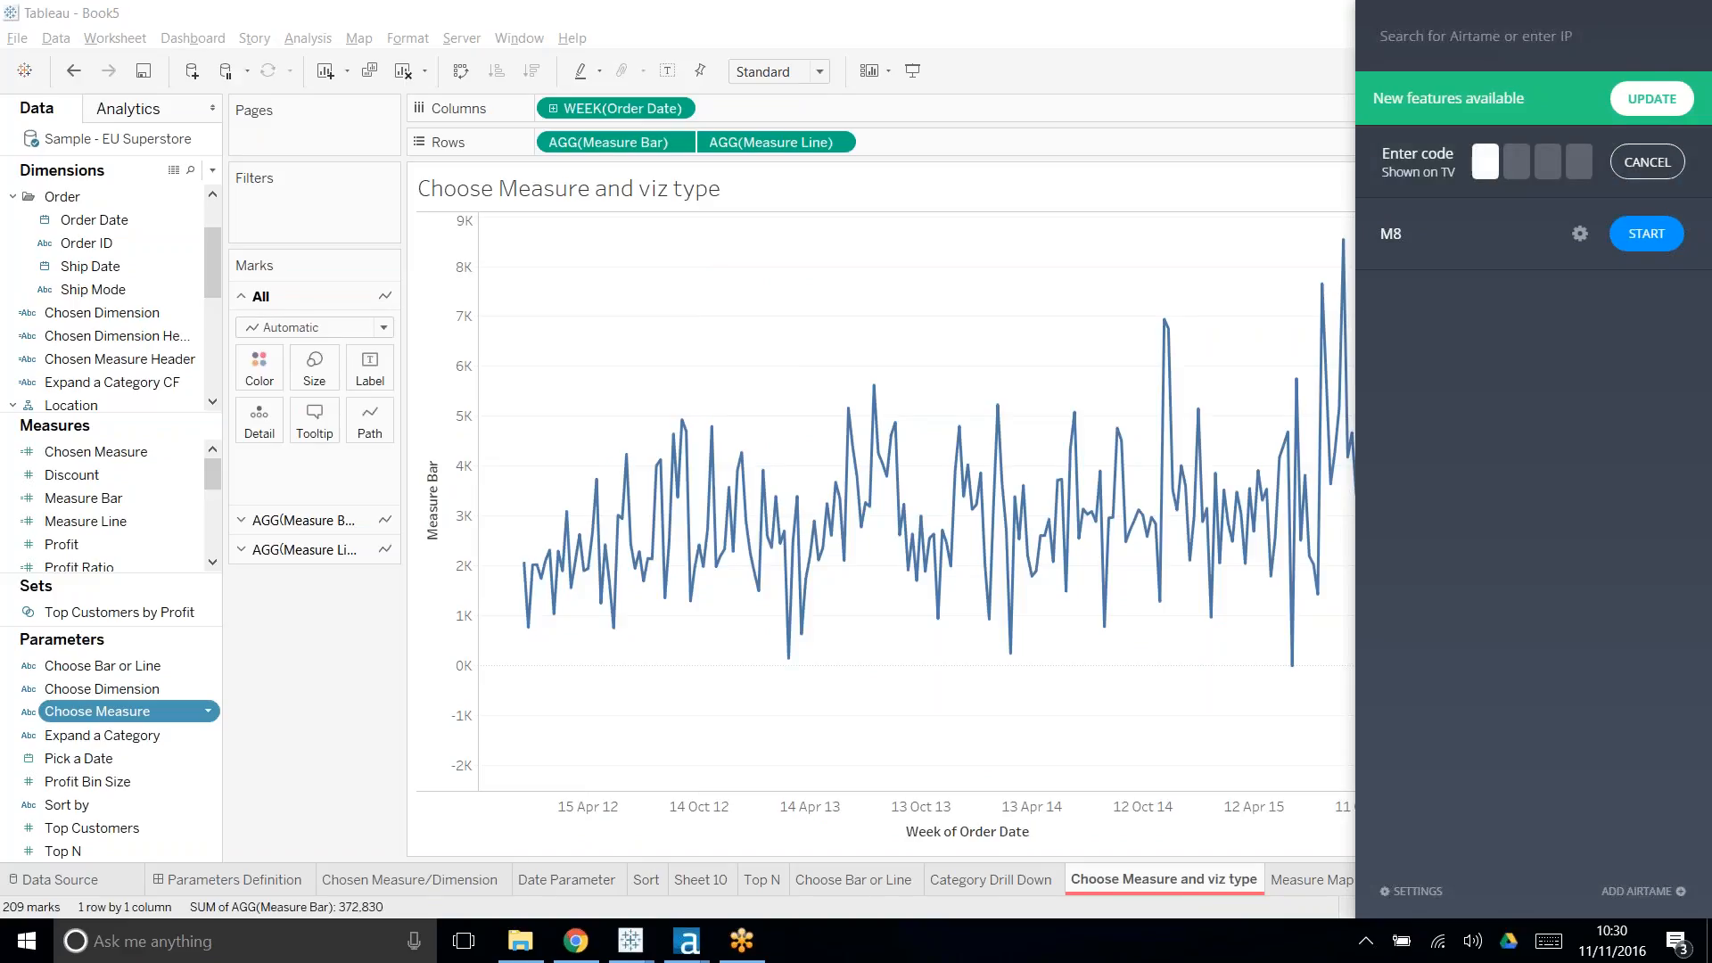
pyautogui.write('891')
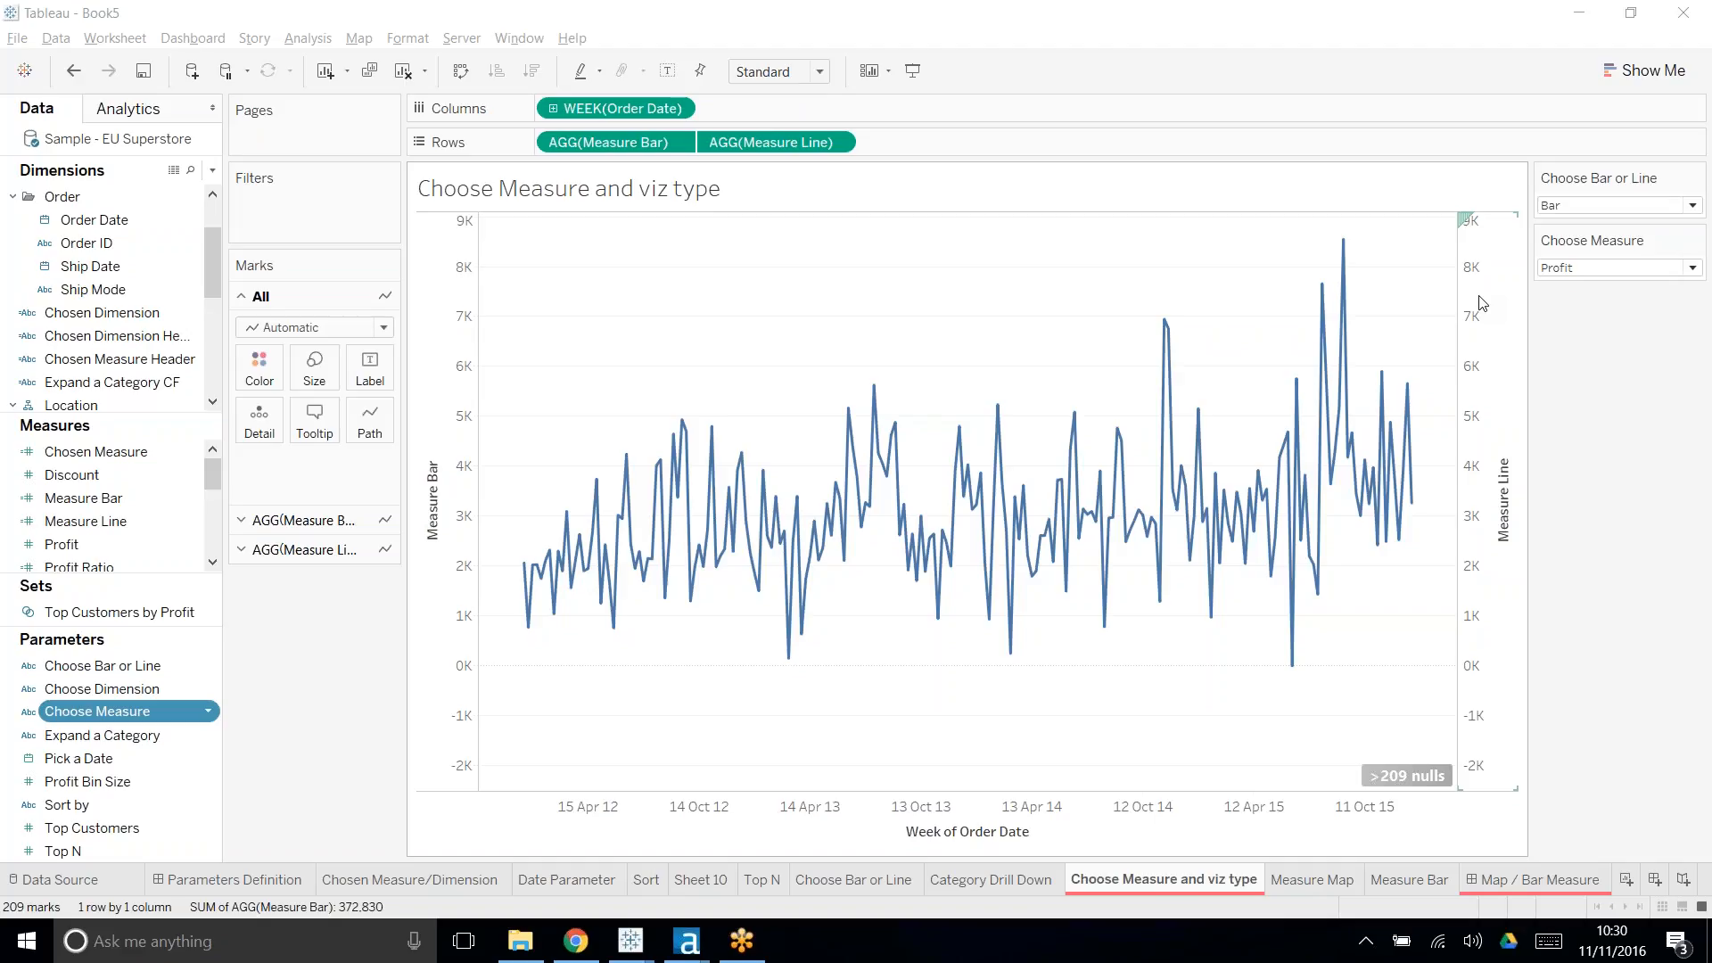
# - Test the Choose Measure parameter in Tableau by switching it to Sales and to Discount
pyautogui.click(1552, 268)
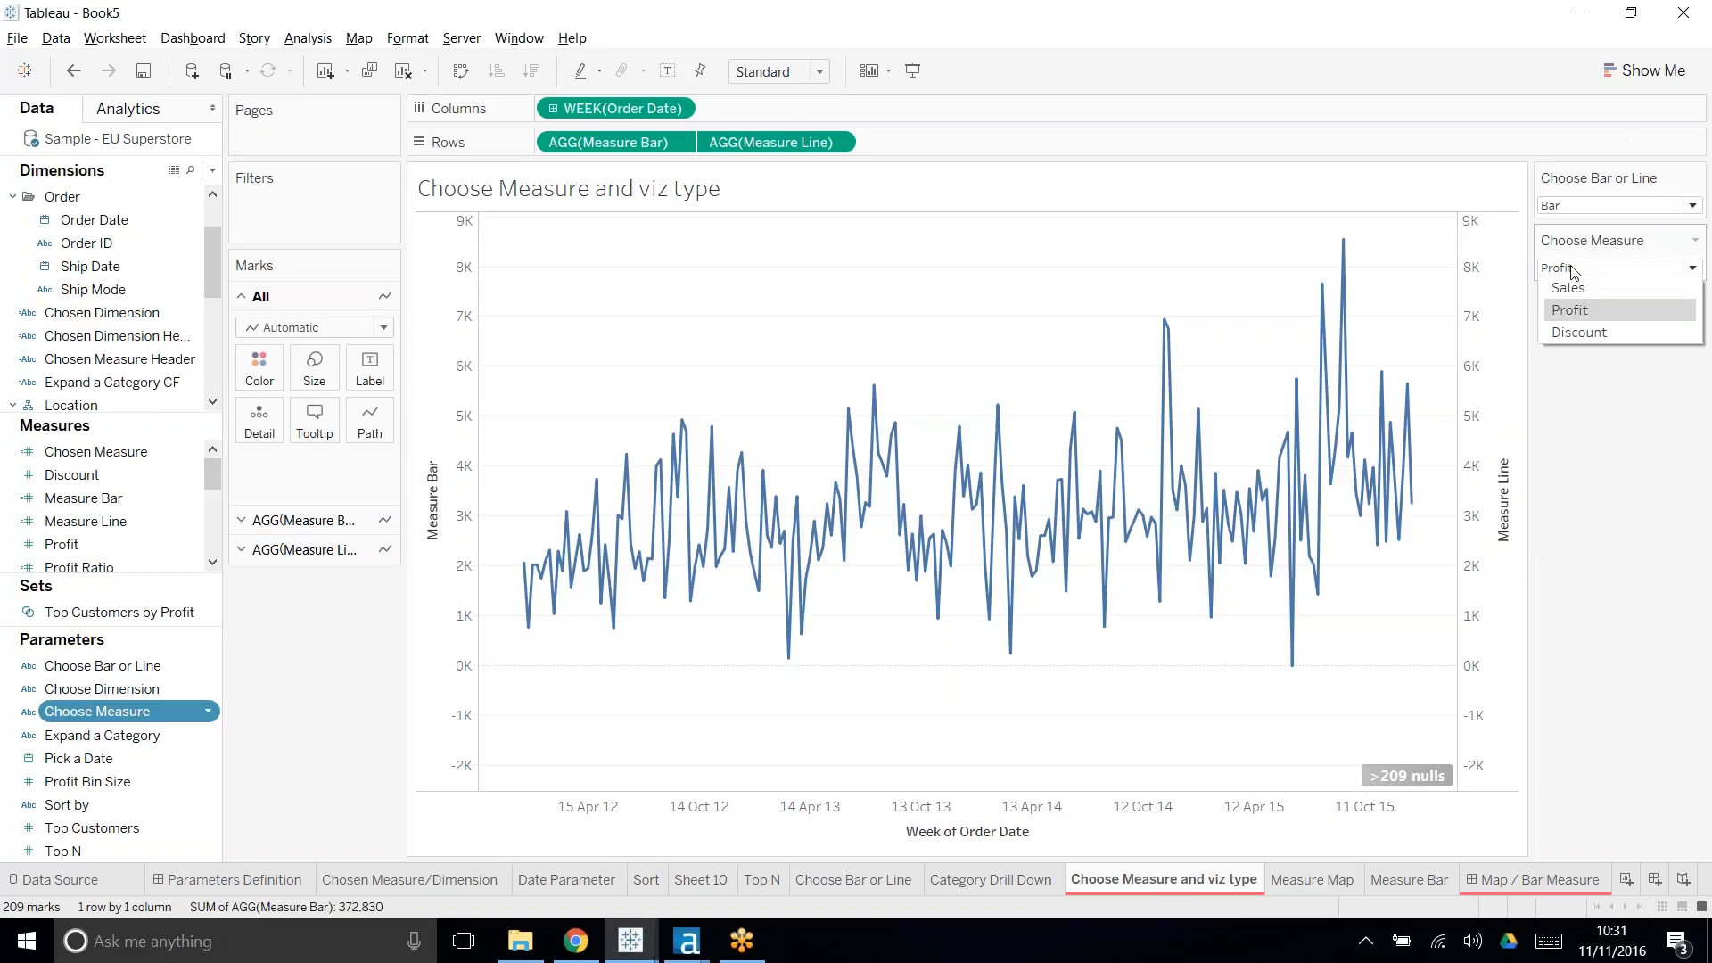
pyautogui.click(1571, 297)
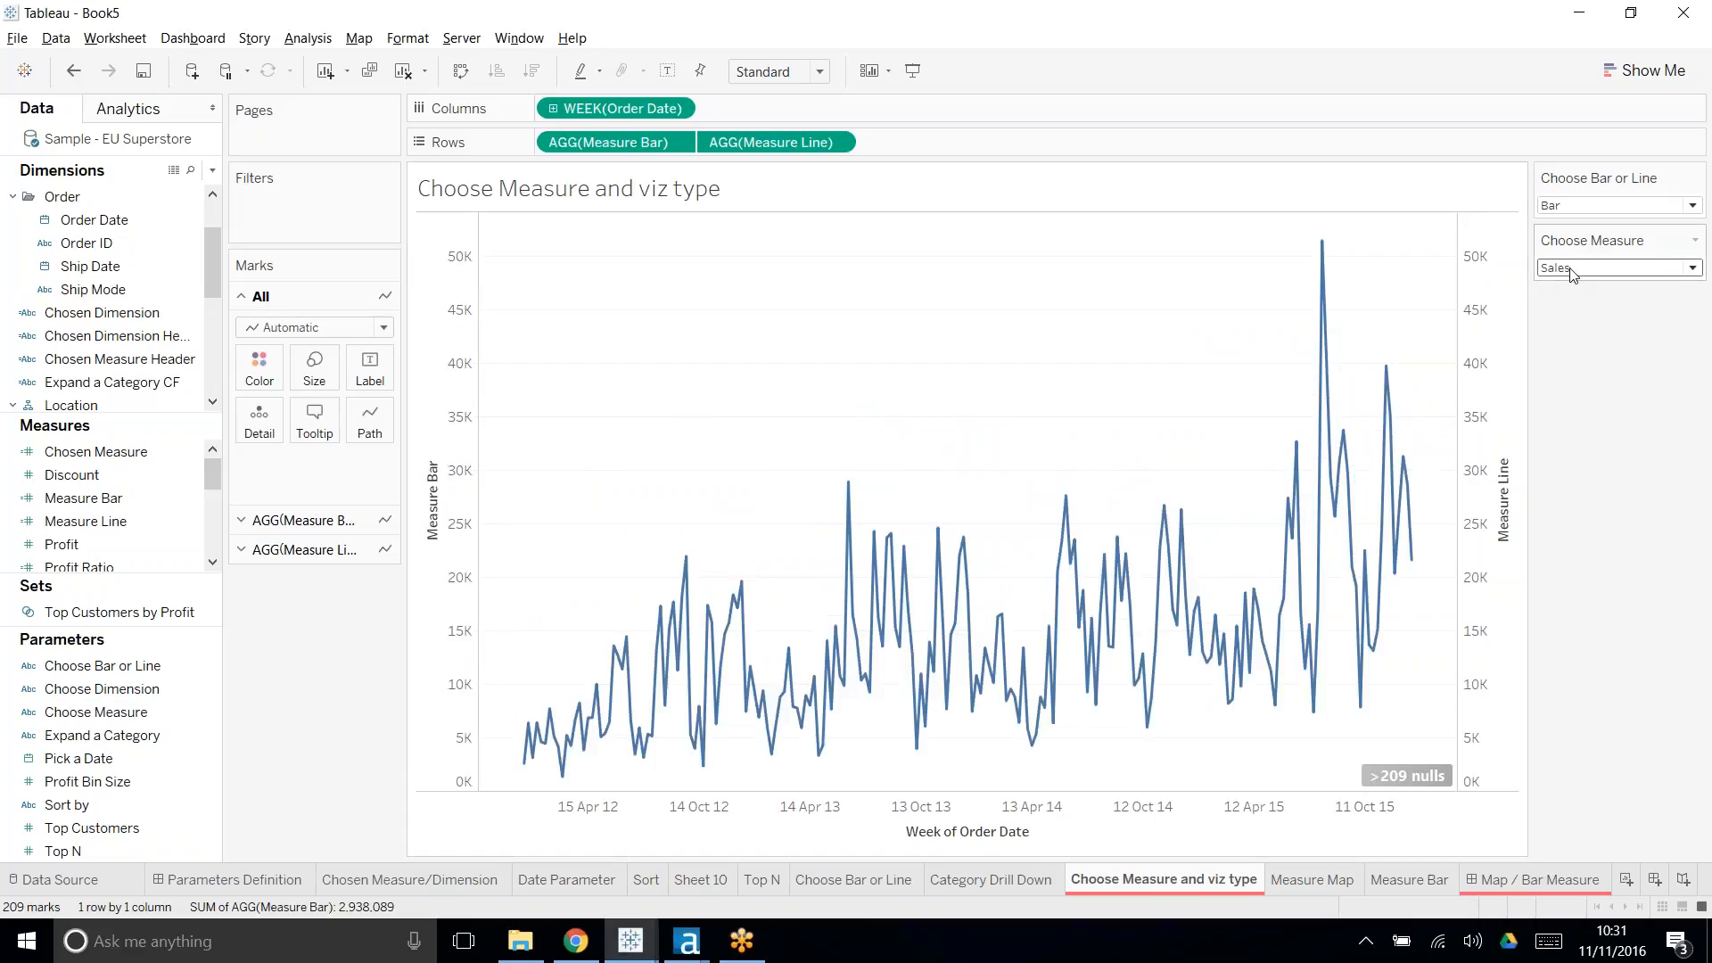
pyautogui.click(1574, 268)
pyautogui.click(1580, 329)
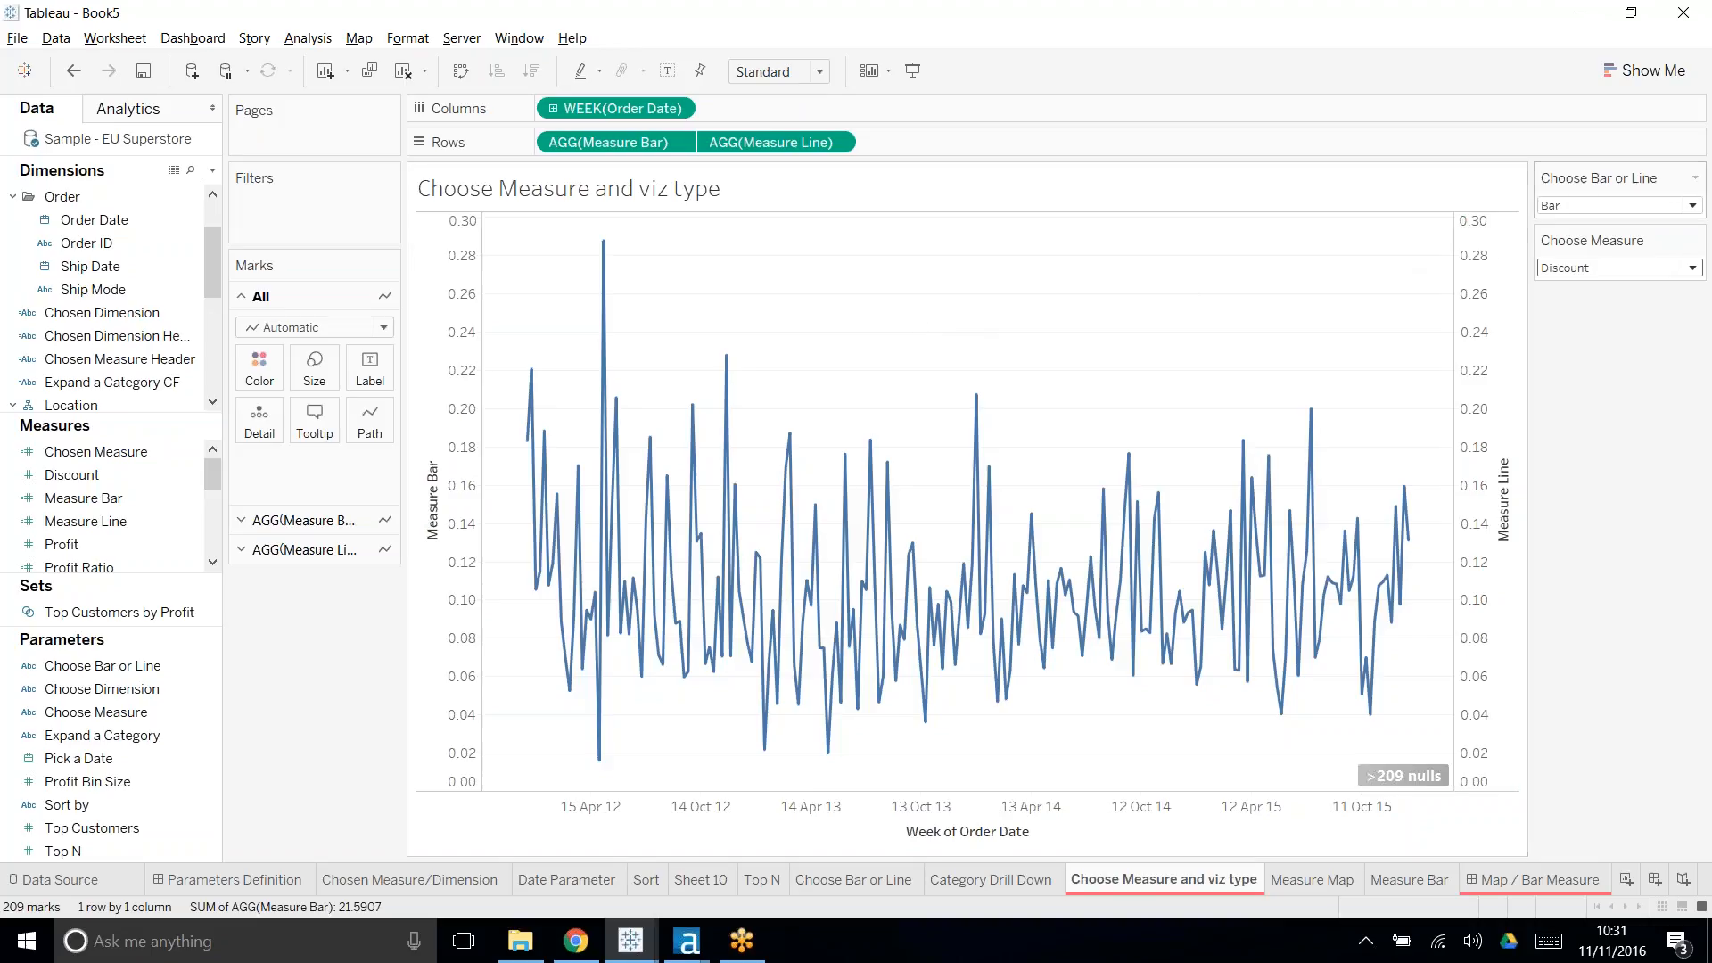
# - Test the Choose Bar or Line parameter by switching it to Line and back to Bar
pyautogui.click(1605, 205)
pyautogui.click(1594, 244)
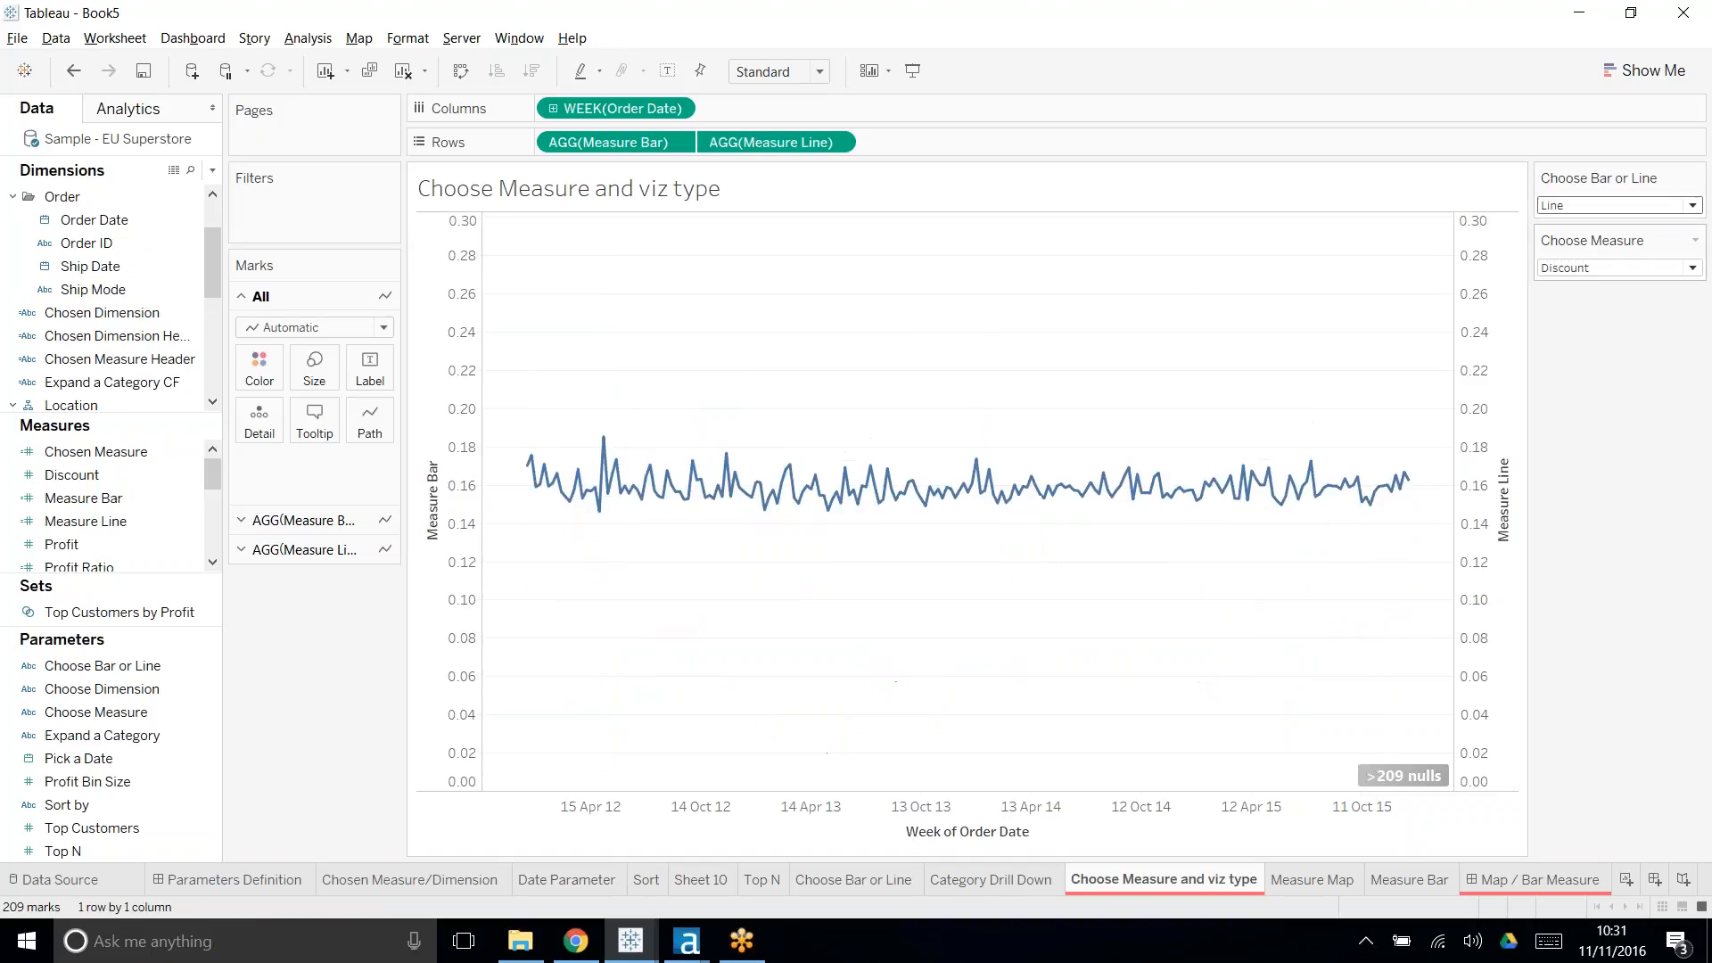
pyautogui.click(1605, 205)
pyautogui.click(1593, 223)
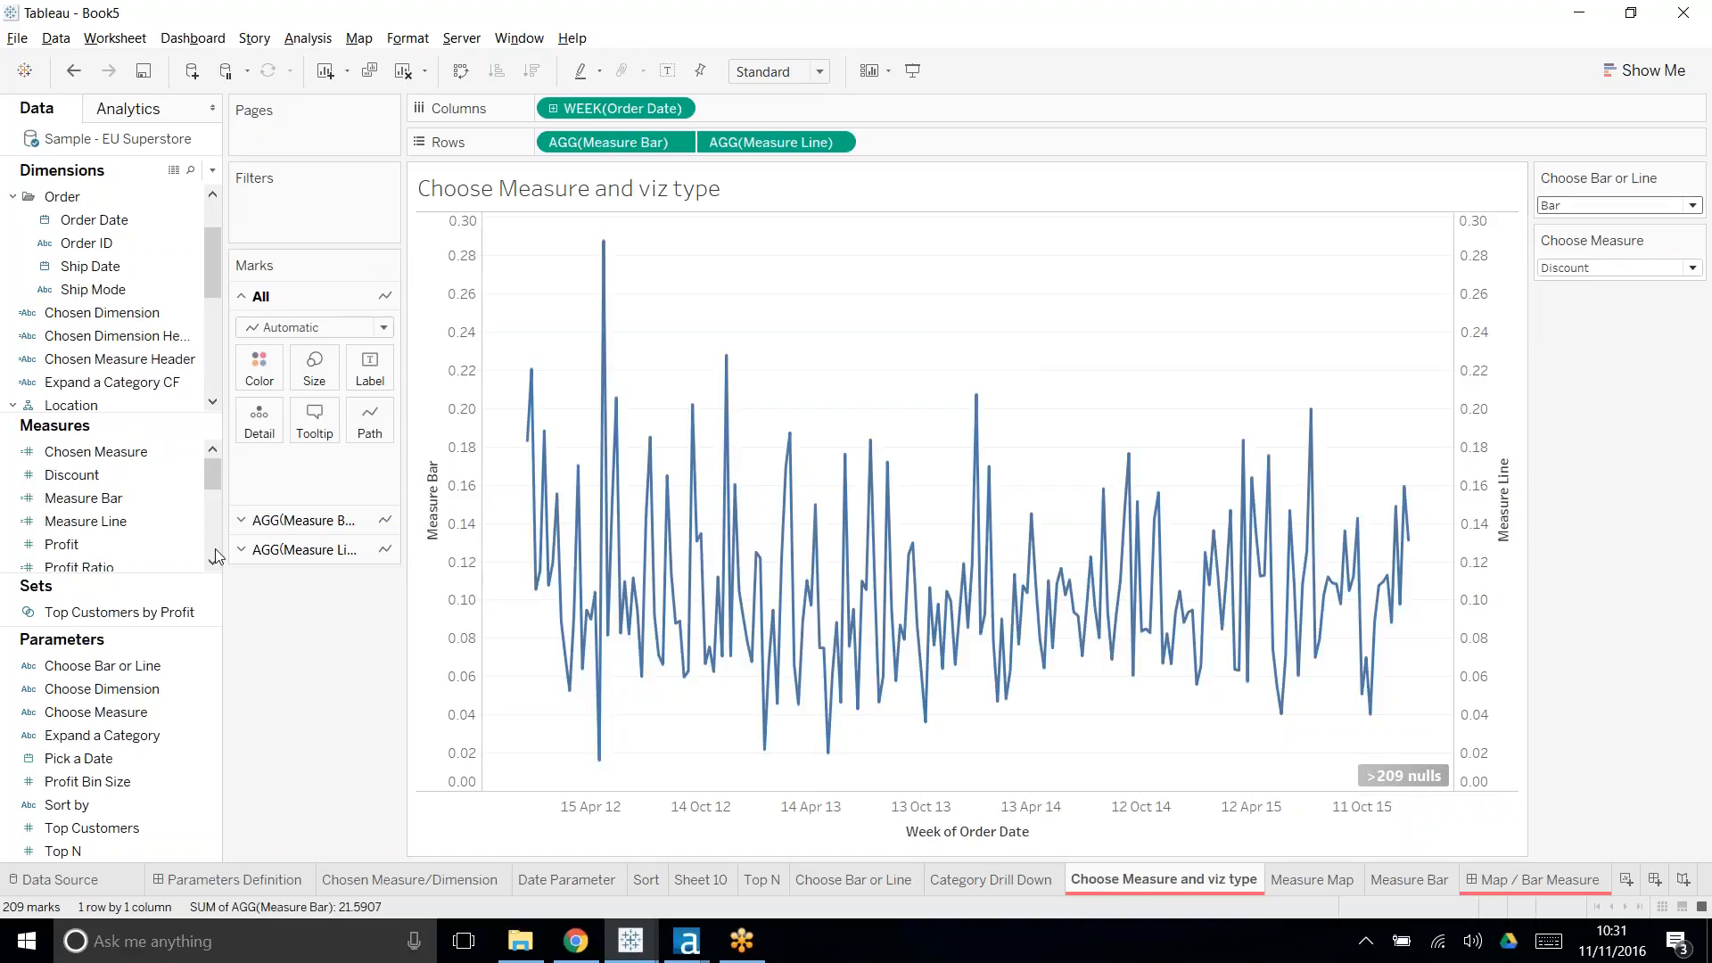
# - Set the Measure Bar mark type to Bar and expand the Measure Line marks settings
pyautogui.click(303, 520)
pyautogui.click(314, 356)
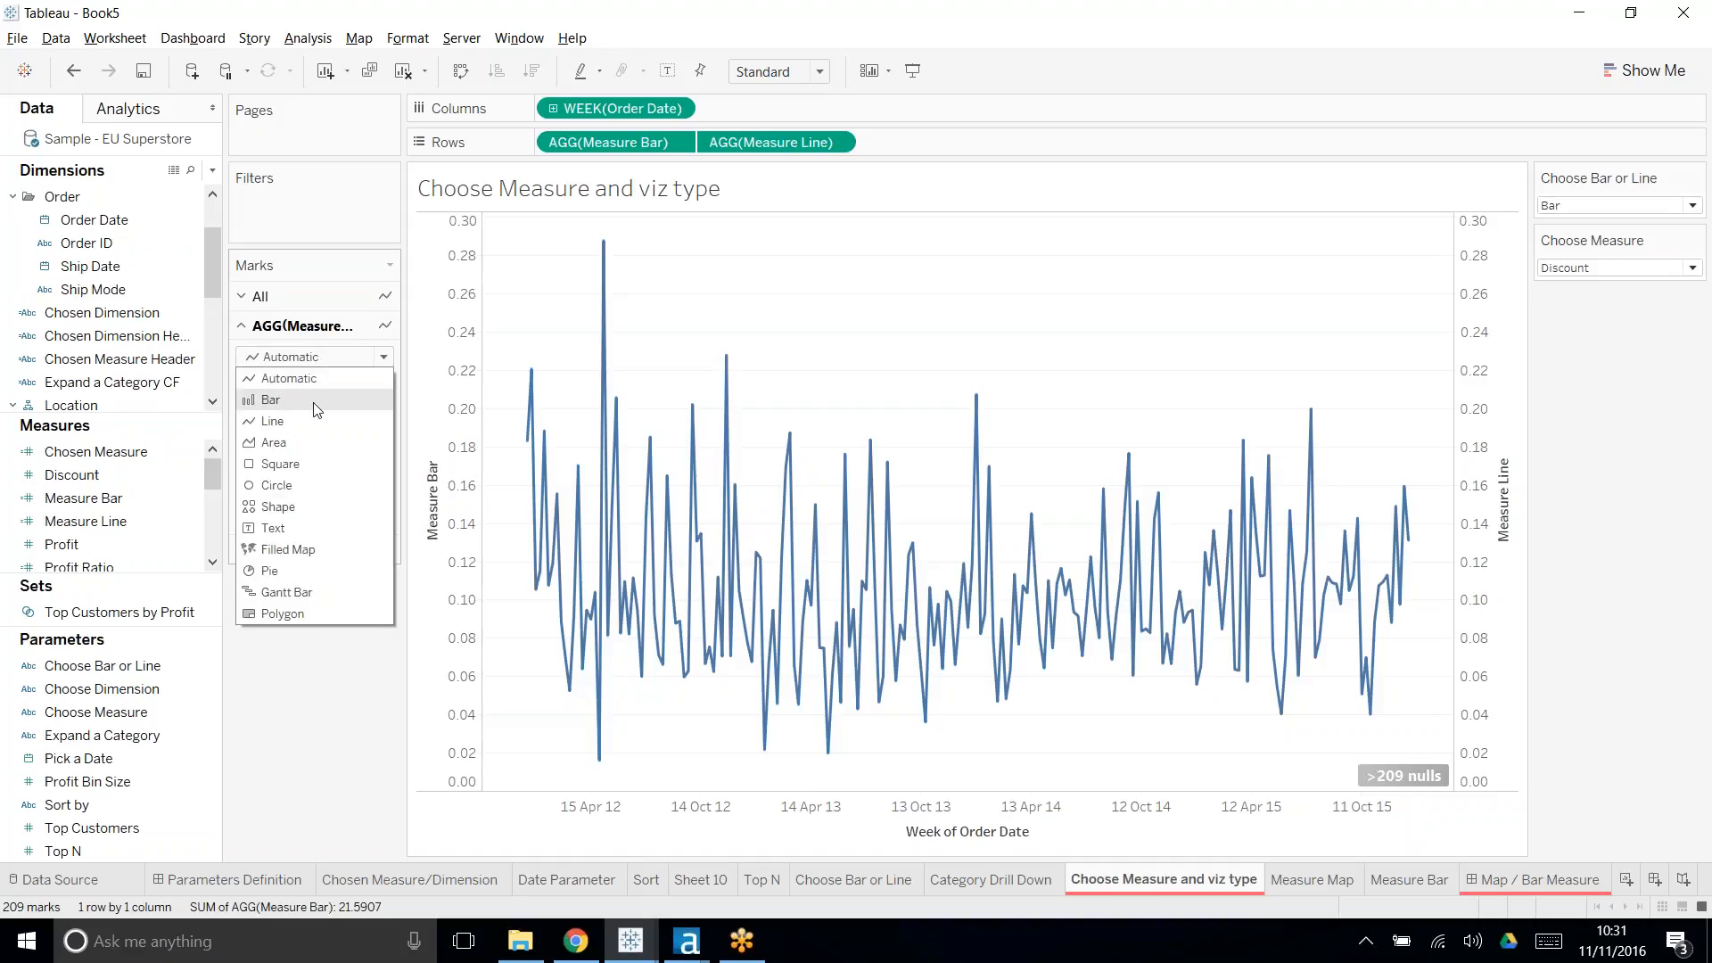
pyautogui.click(314, 398)
pyautogui.click(303, 550)
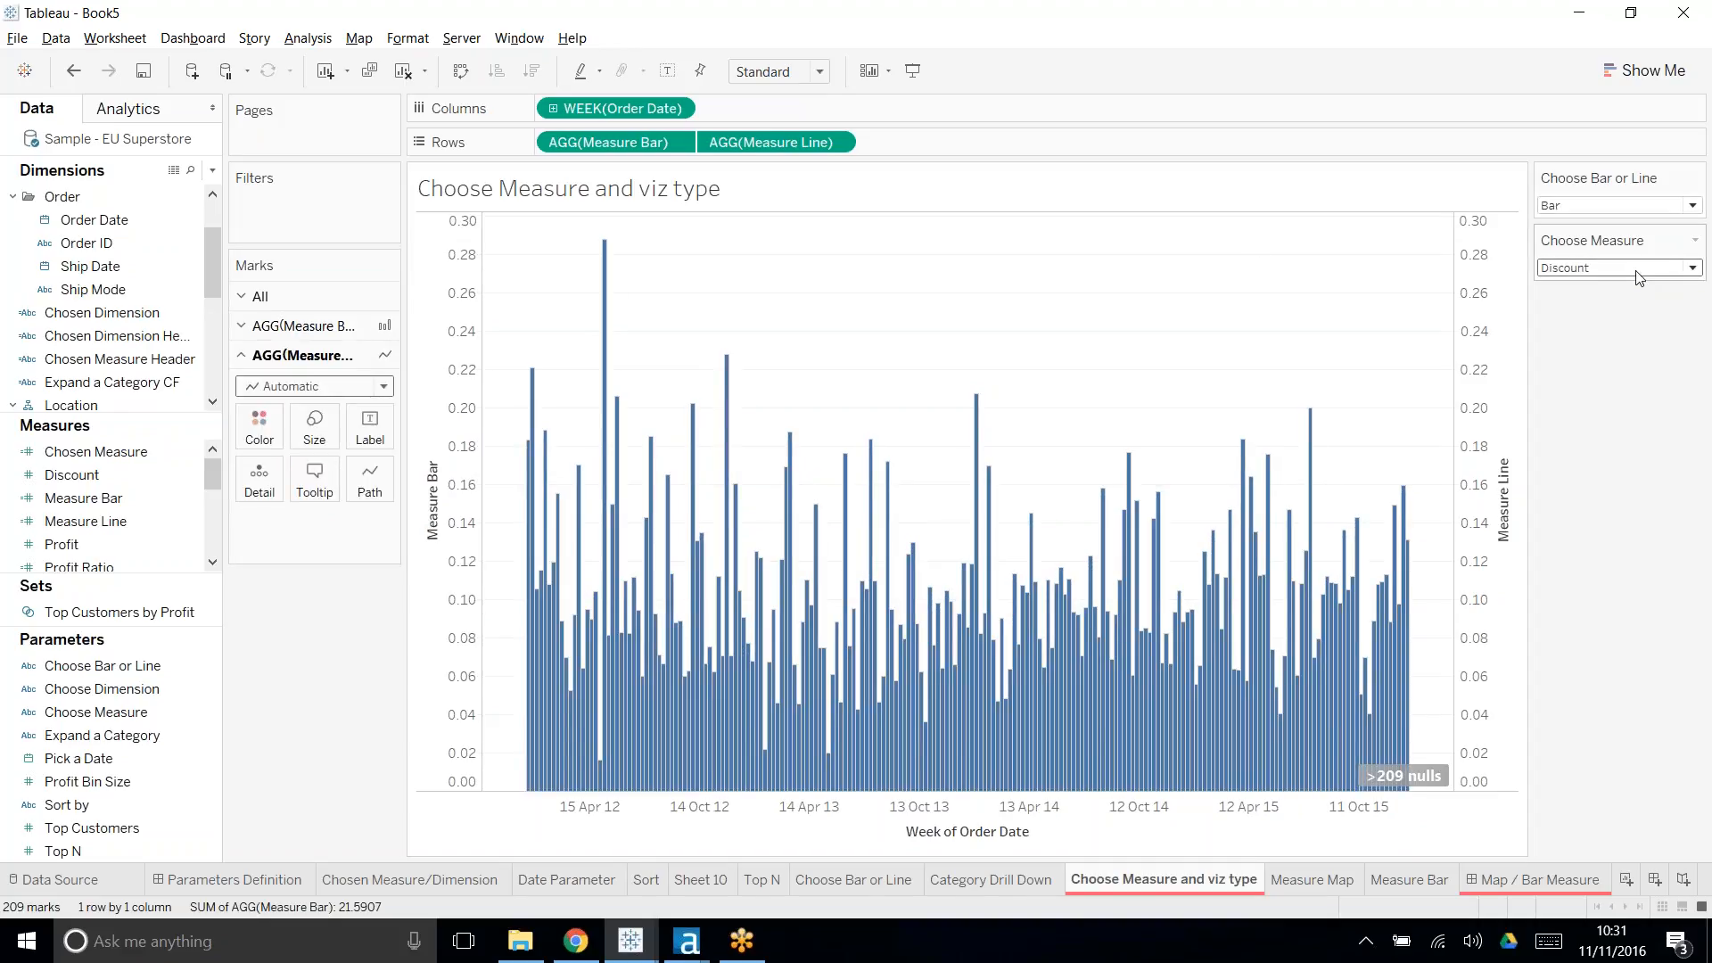
# - Switch the Choose Bar or Line parameter to Line to check the line version of the chart
pyautogui.click(1623, 206)
pyautogui.click(1603, 249)
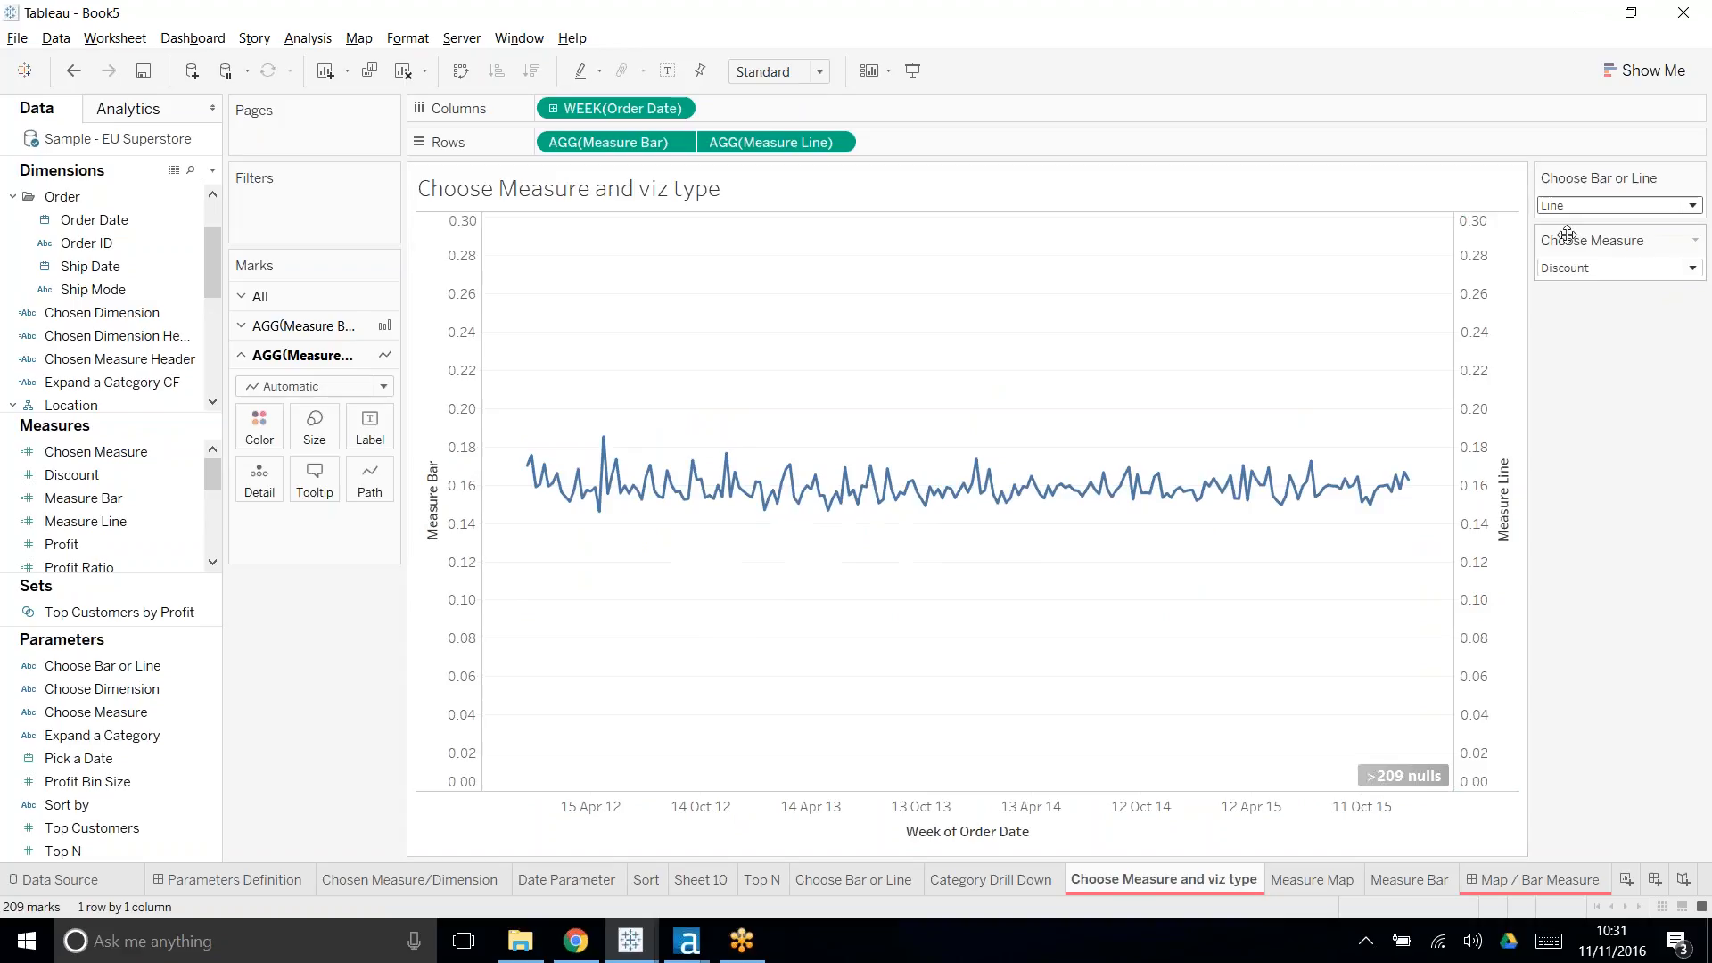
pyautogui.click(1590, 210)
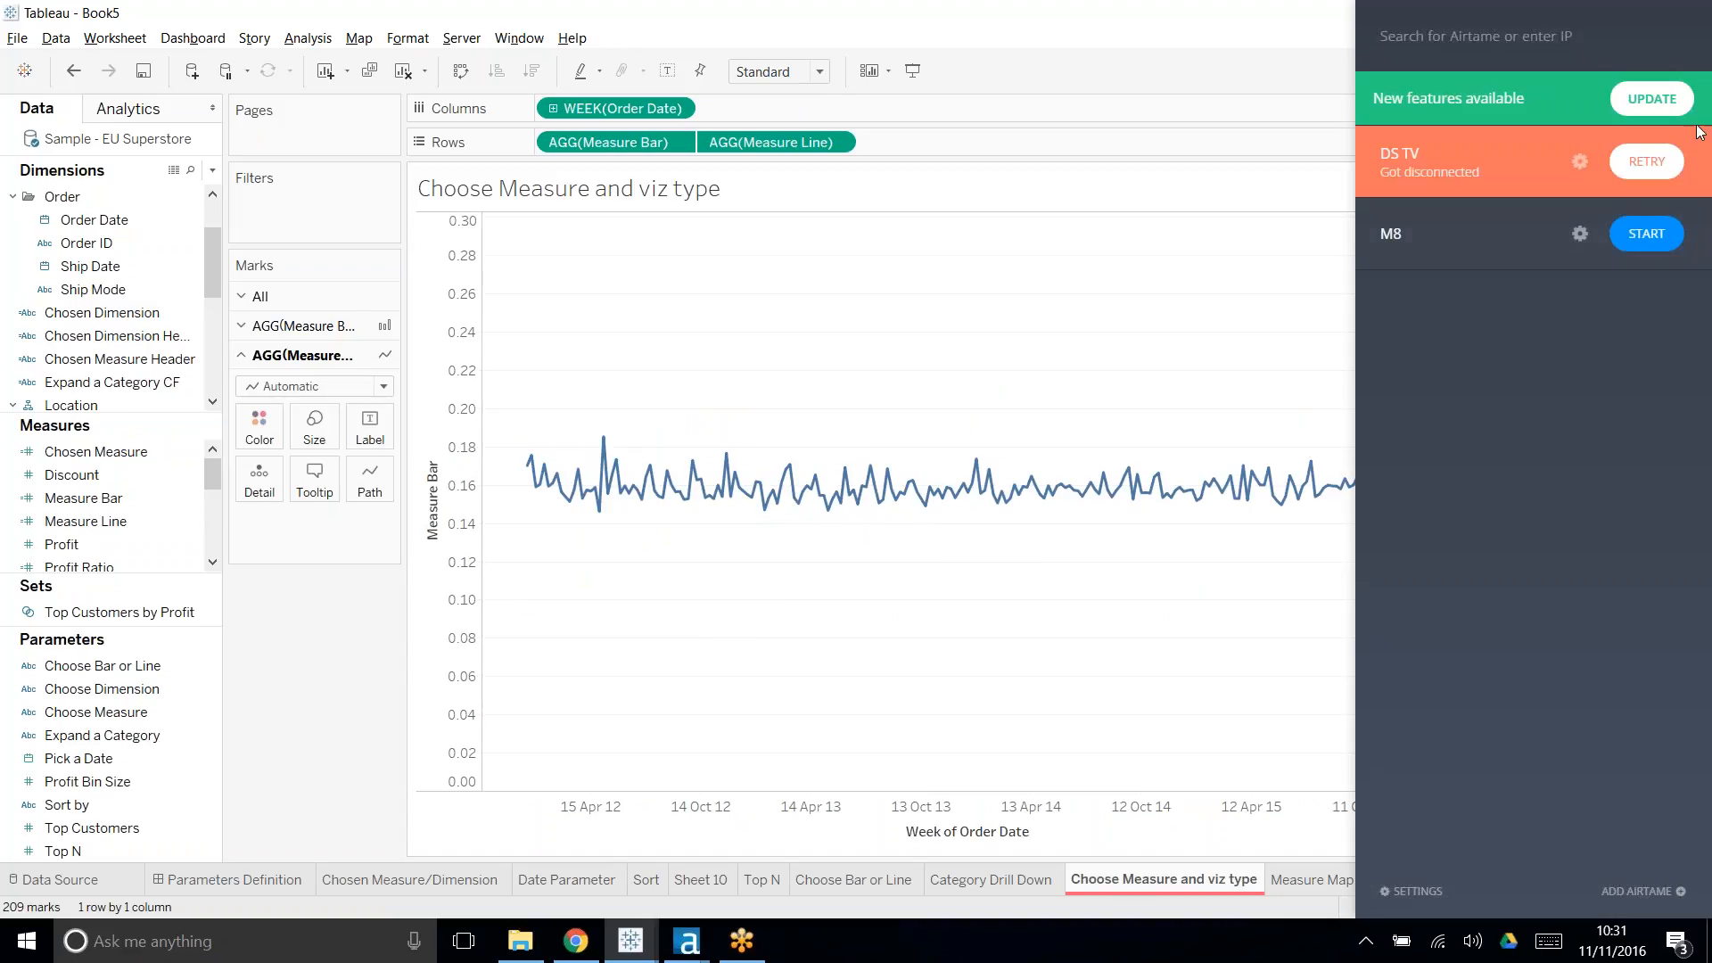
# - Retry the DS TV connection in Airtame and enter the connection code shown on the TV
pyautogui.click(1643, 162)
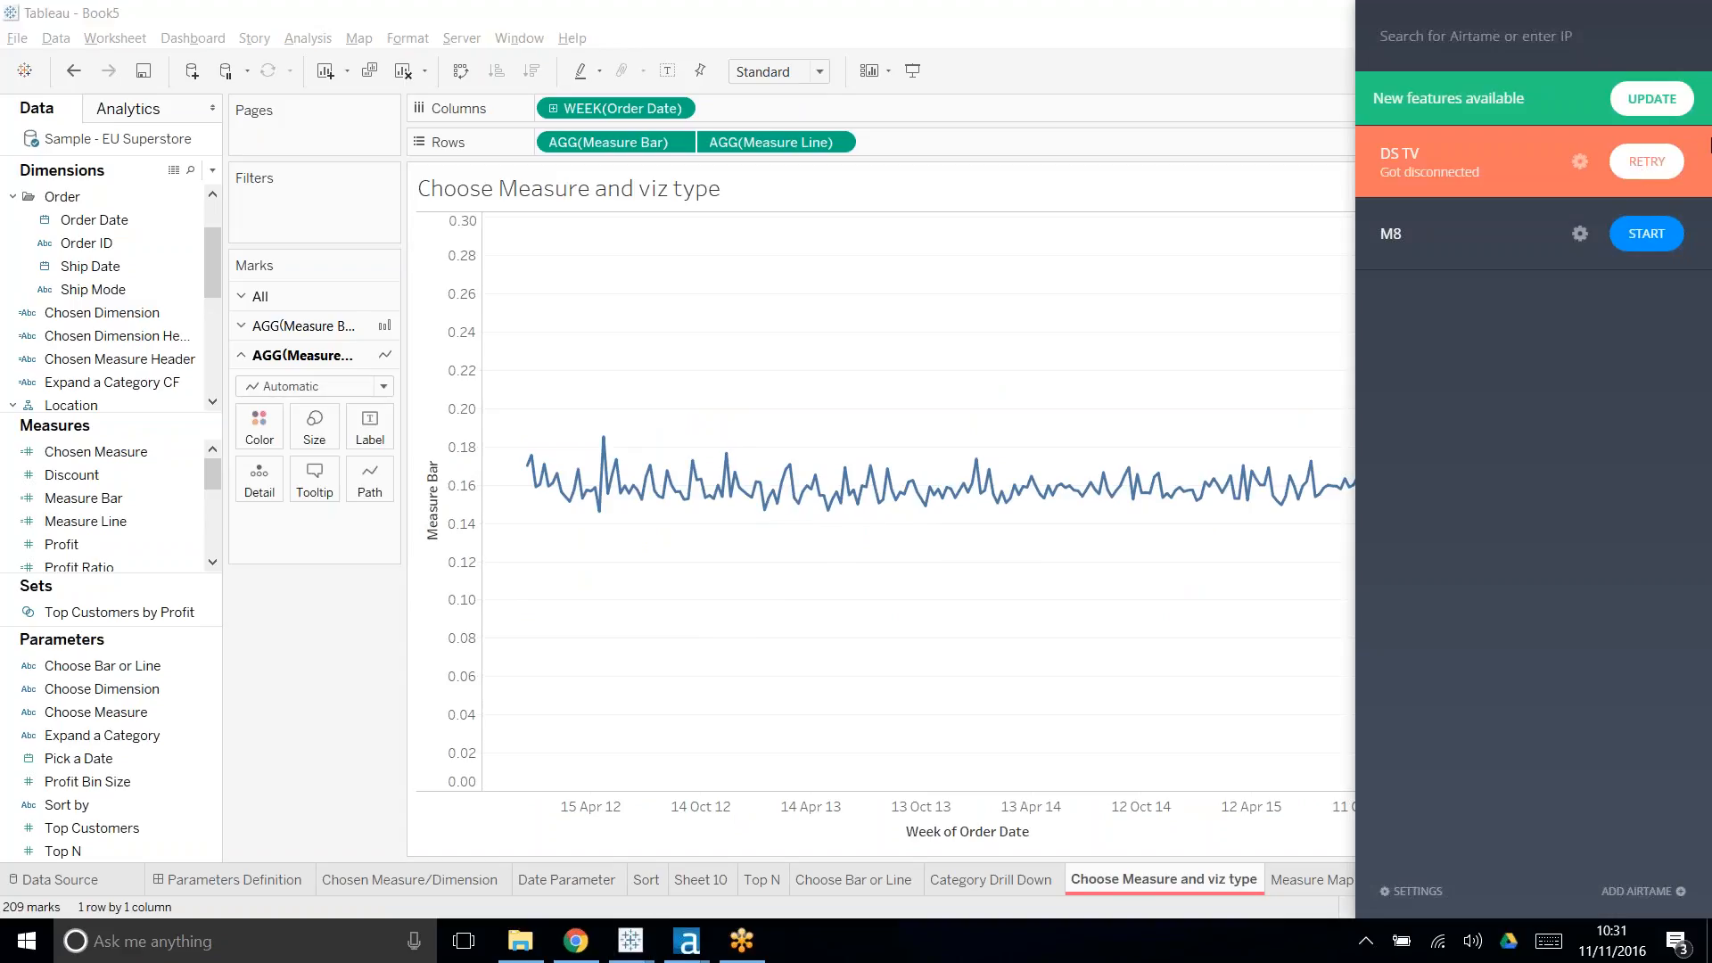
pyautogui.click(1648, 166)
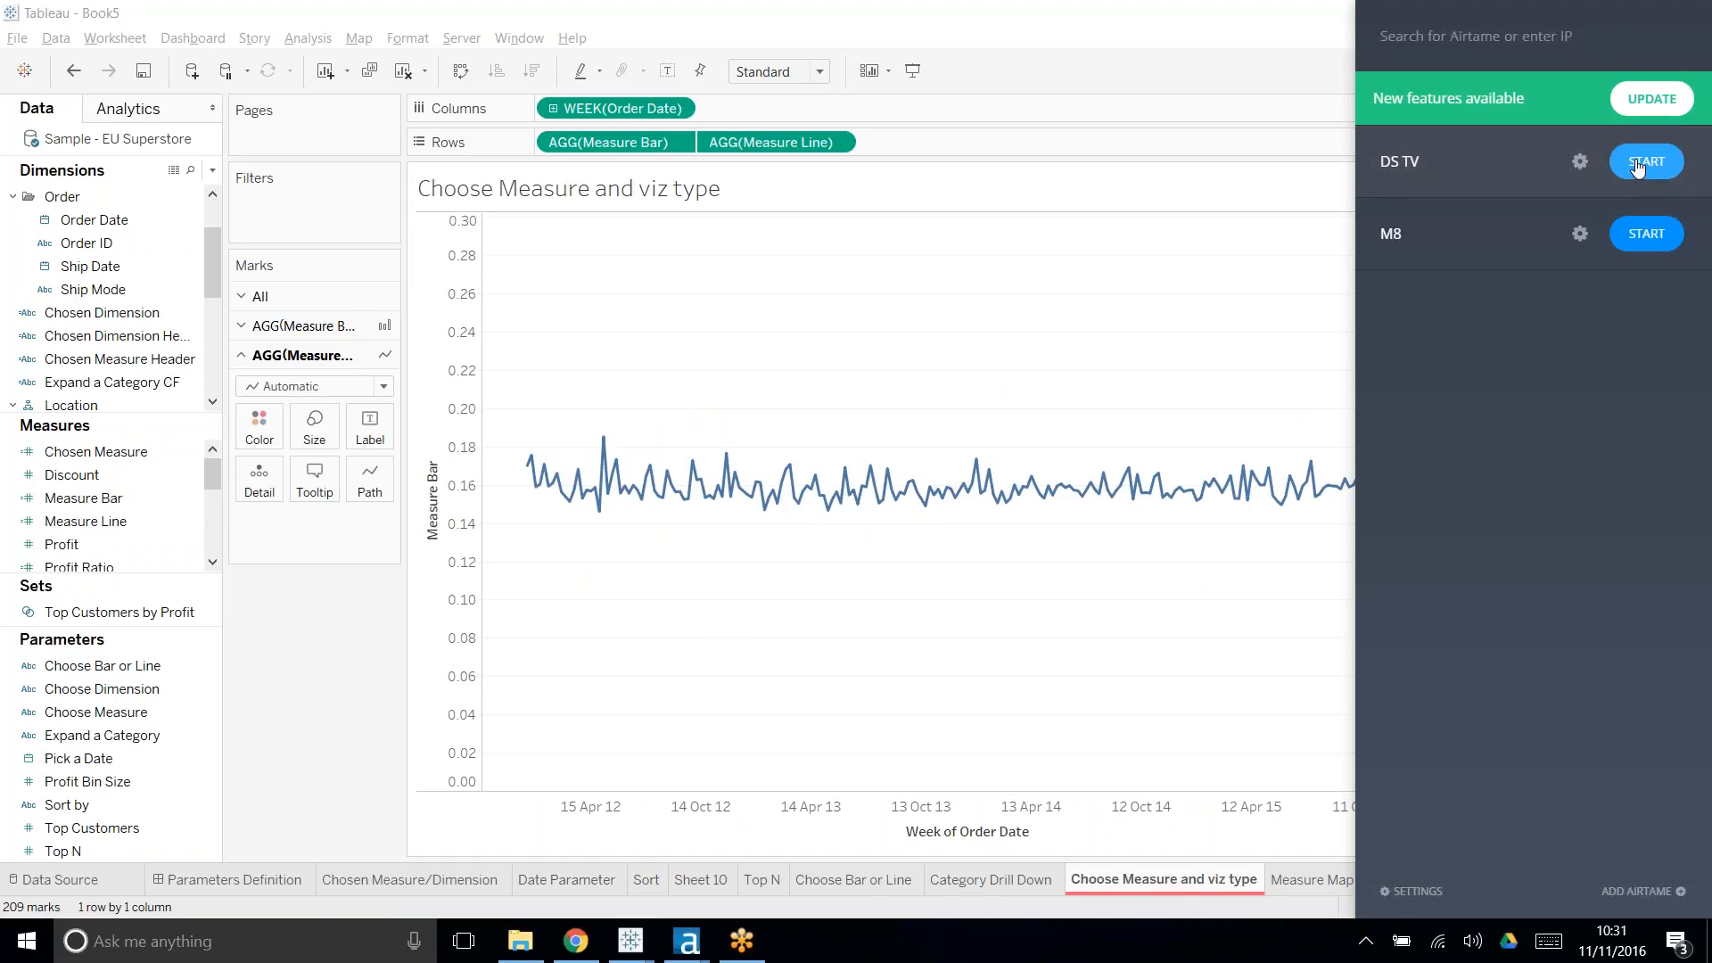
pyautogui.click(1646, 163)
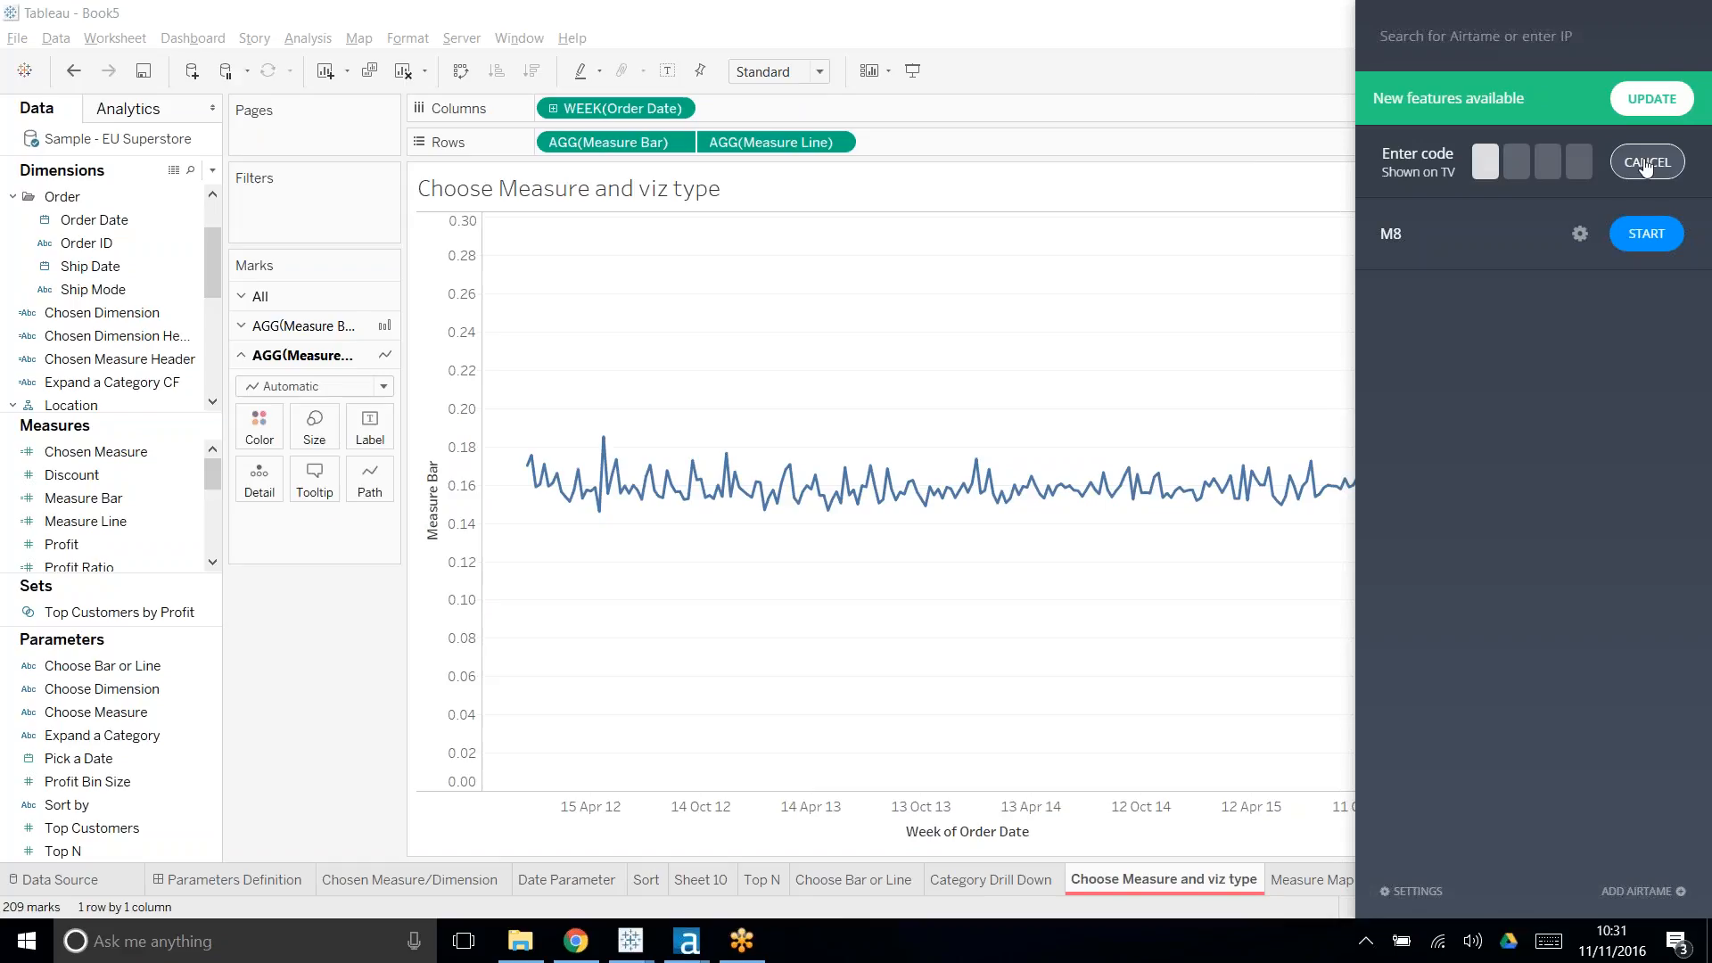
pyautogui.write('0895')
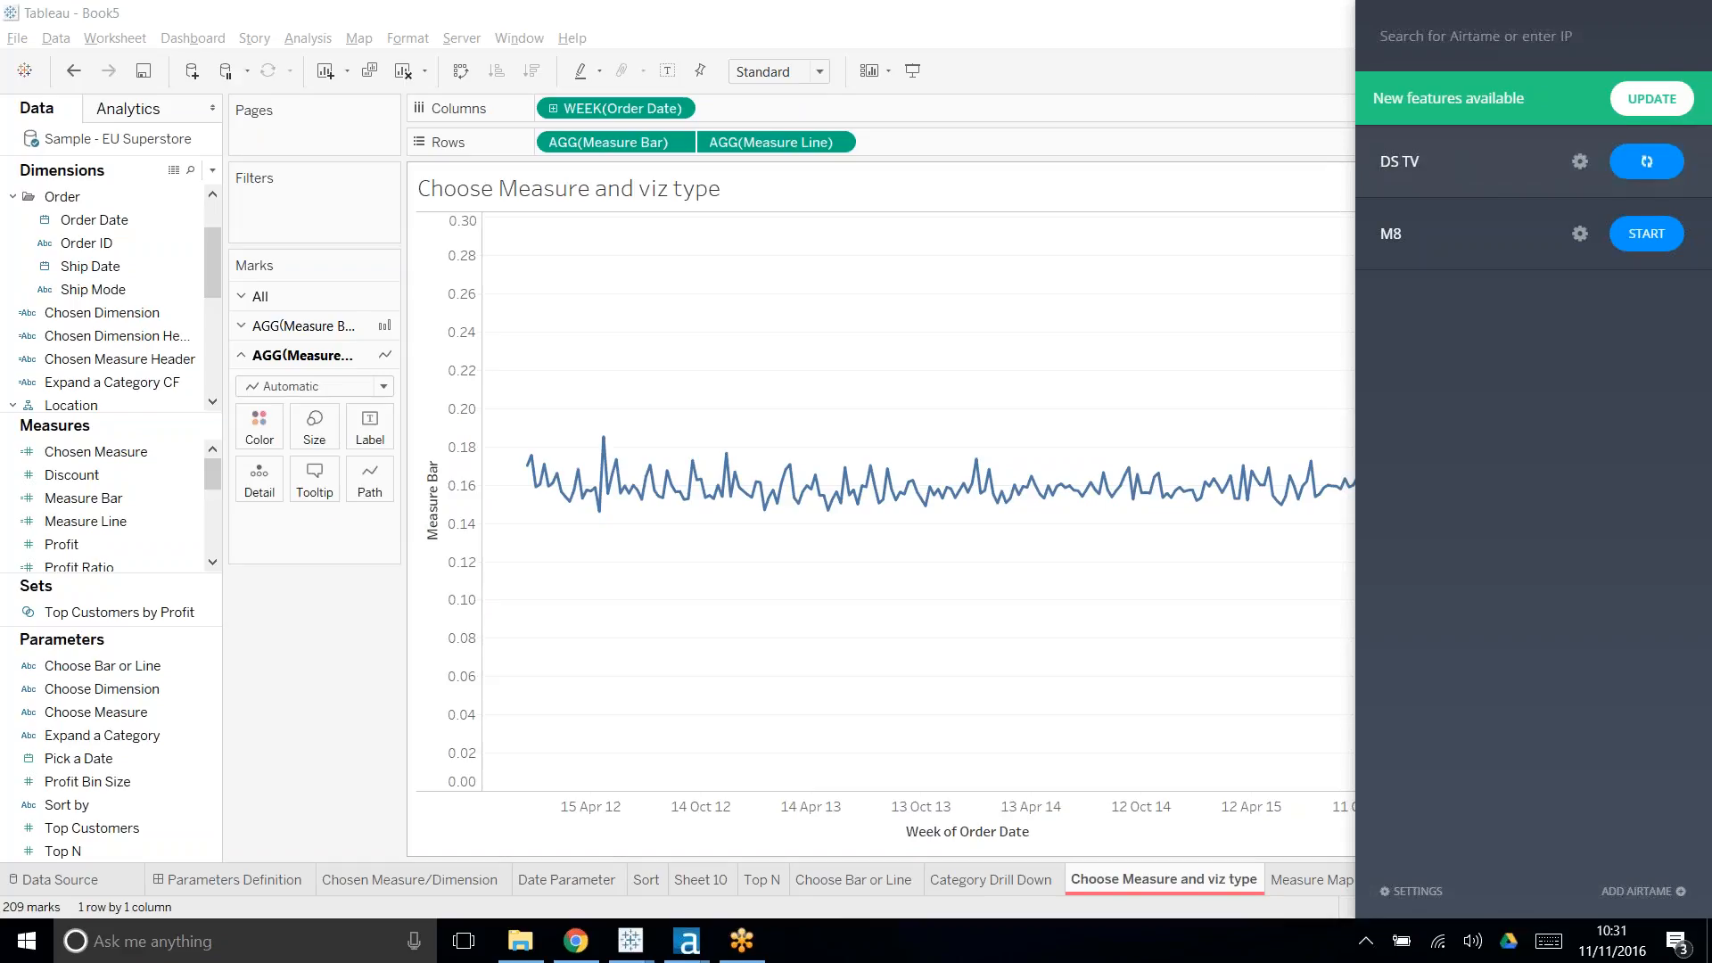
# - Set the Choose Measure parameter to Sales and the Choose Bar or Line parameter to Bar in Tableau
pyautogui.click(1582, 266)
pyautogui.click(1582, 294)
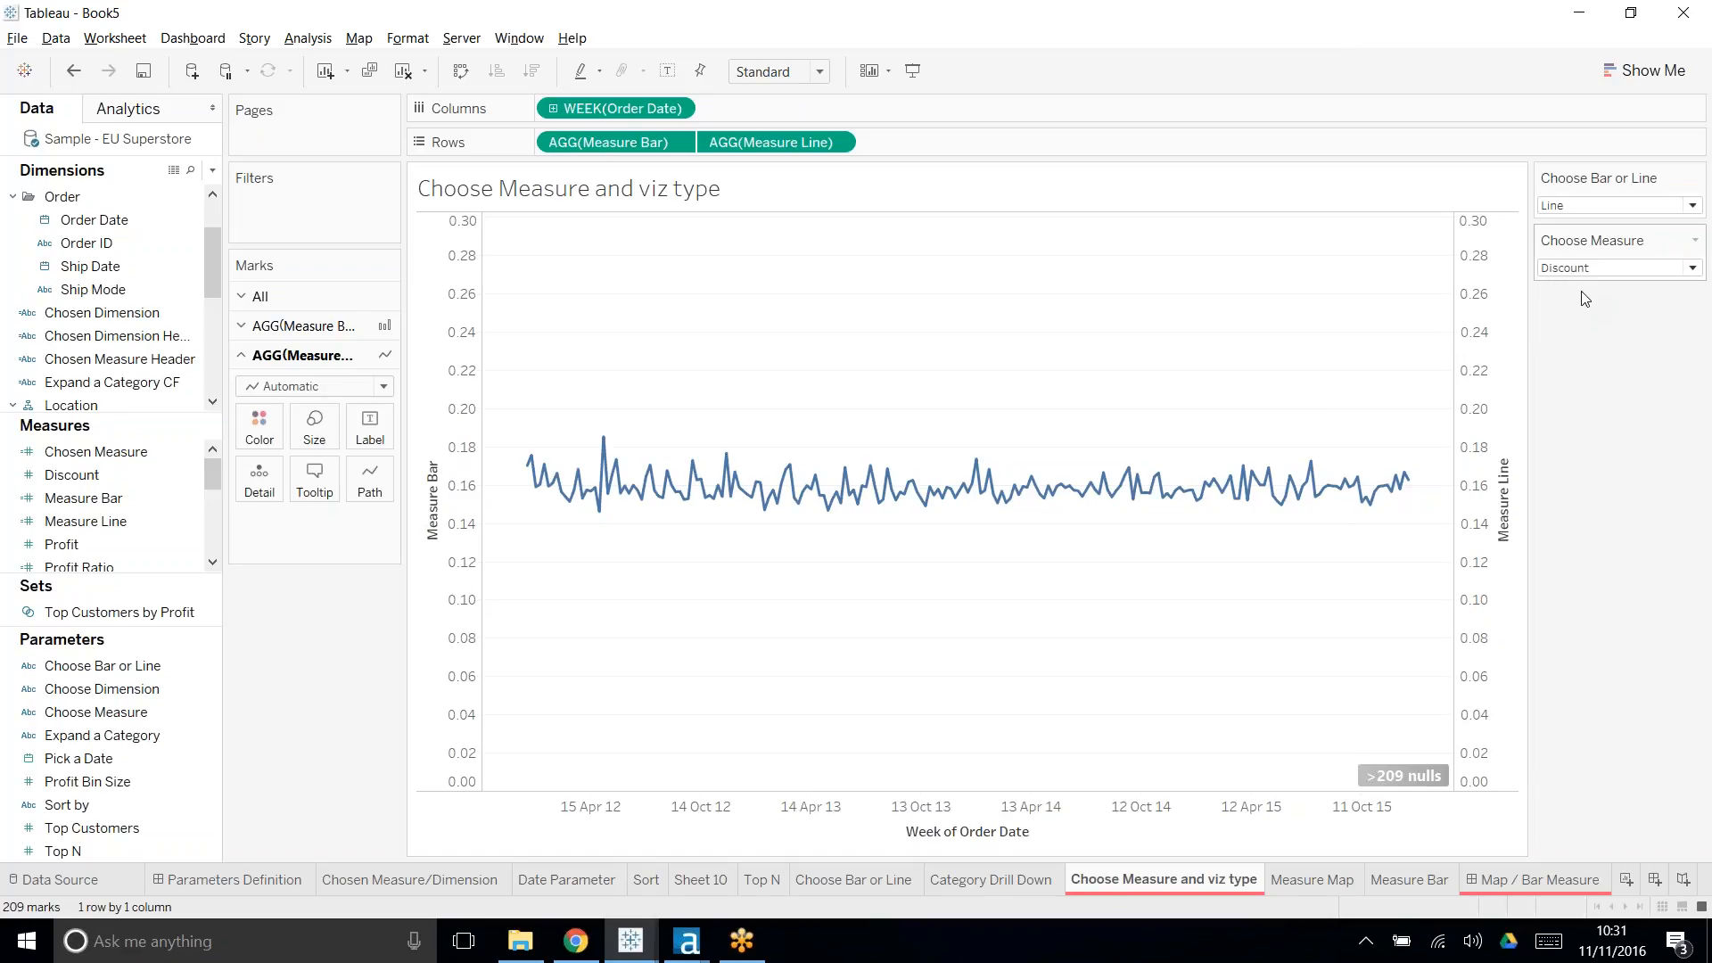
pyautogui.click(1603, 208)
pyautogui.click(1601, 223)
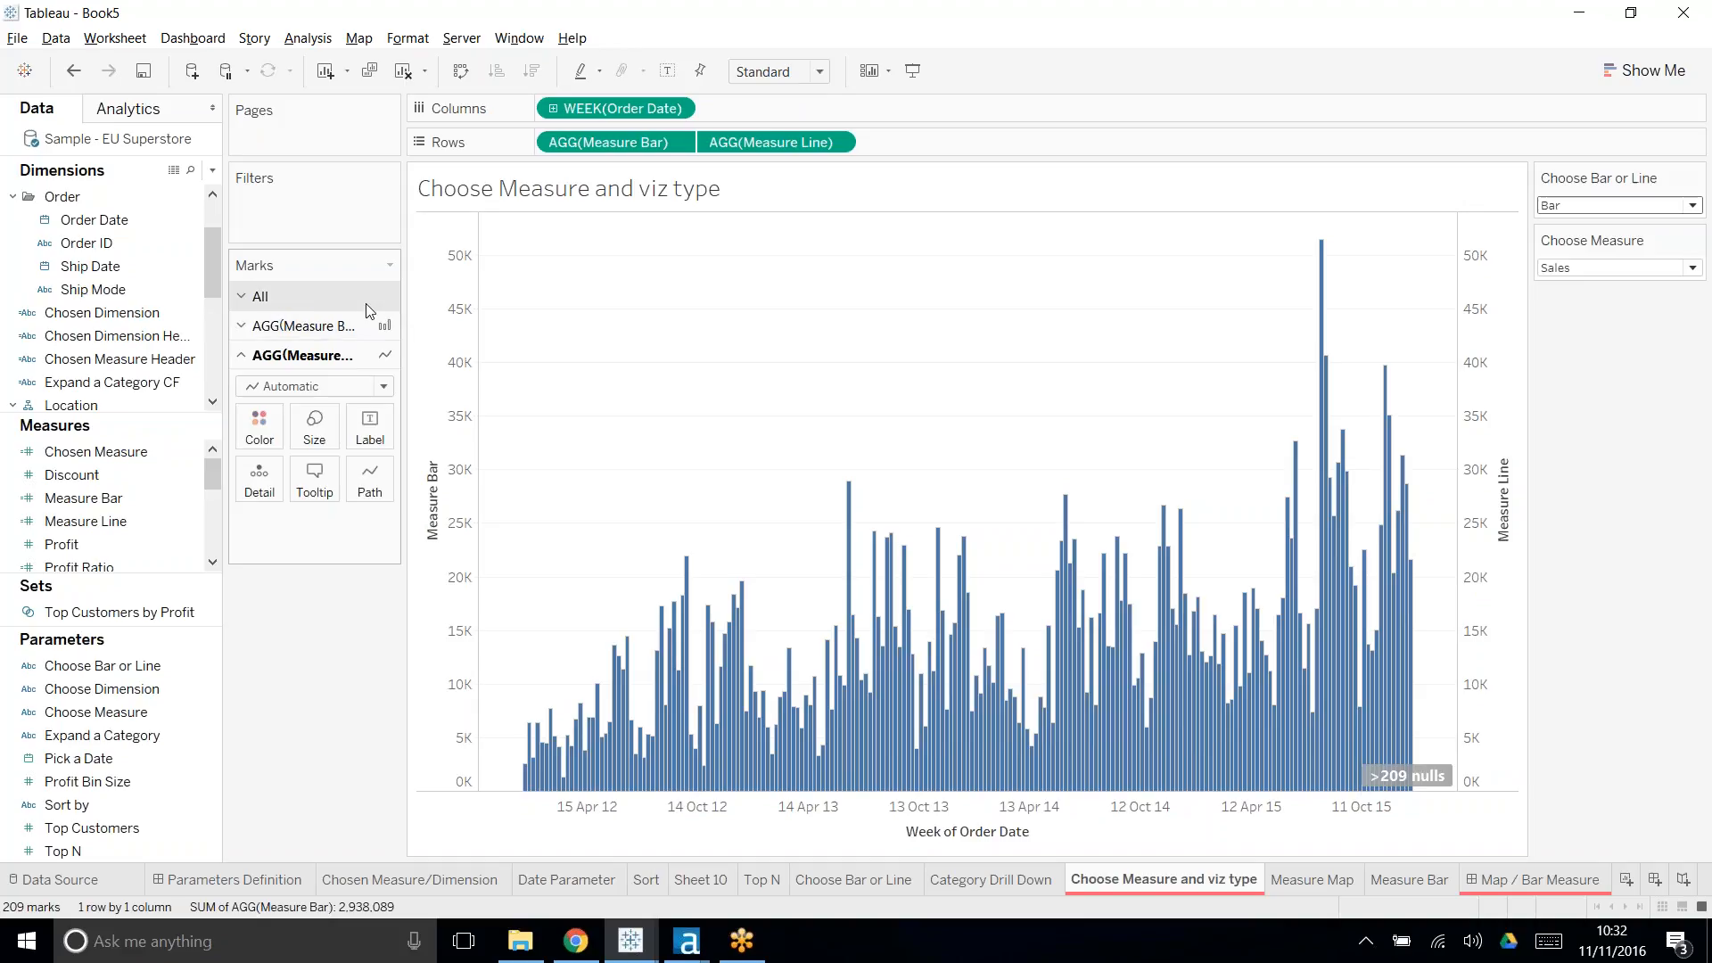
# - Show the parameter control for Pick a Date on the sheet
pyautogui.click(60, 733)
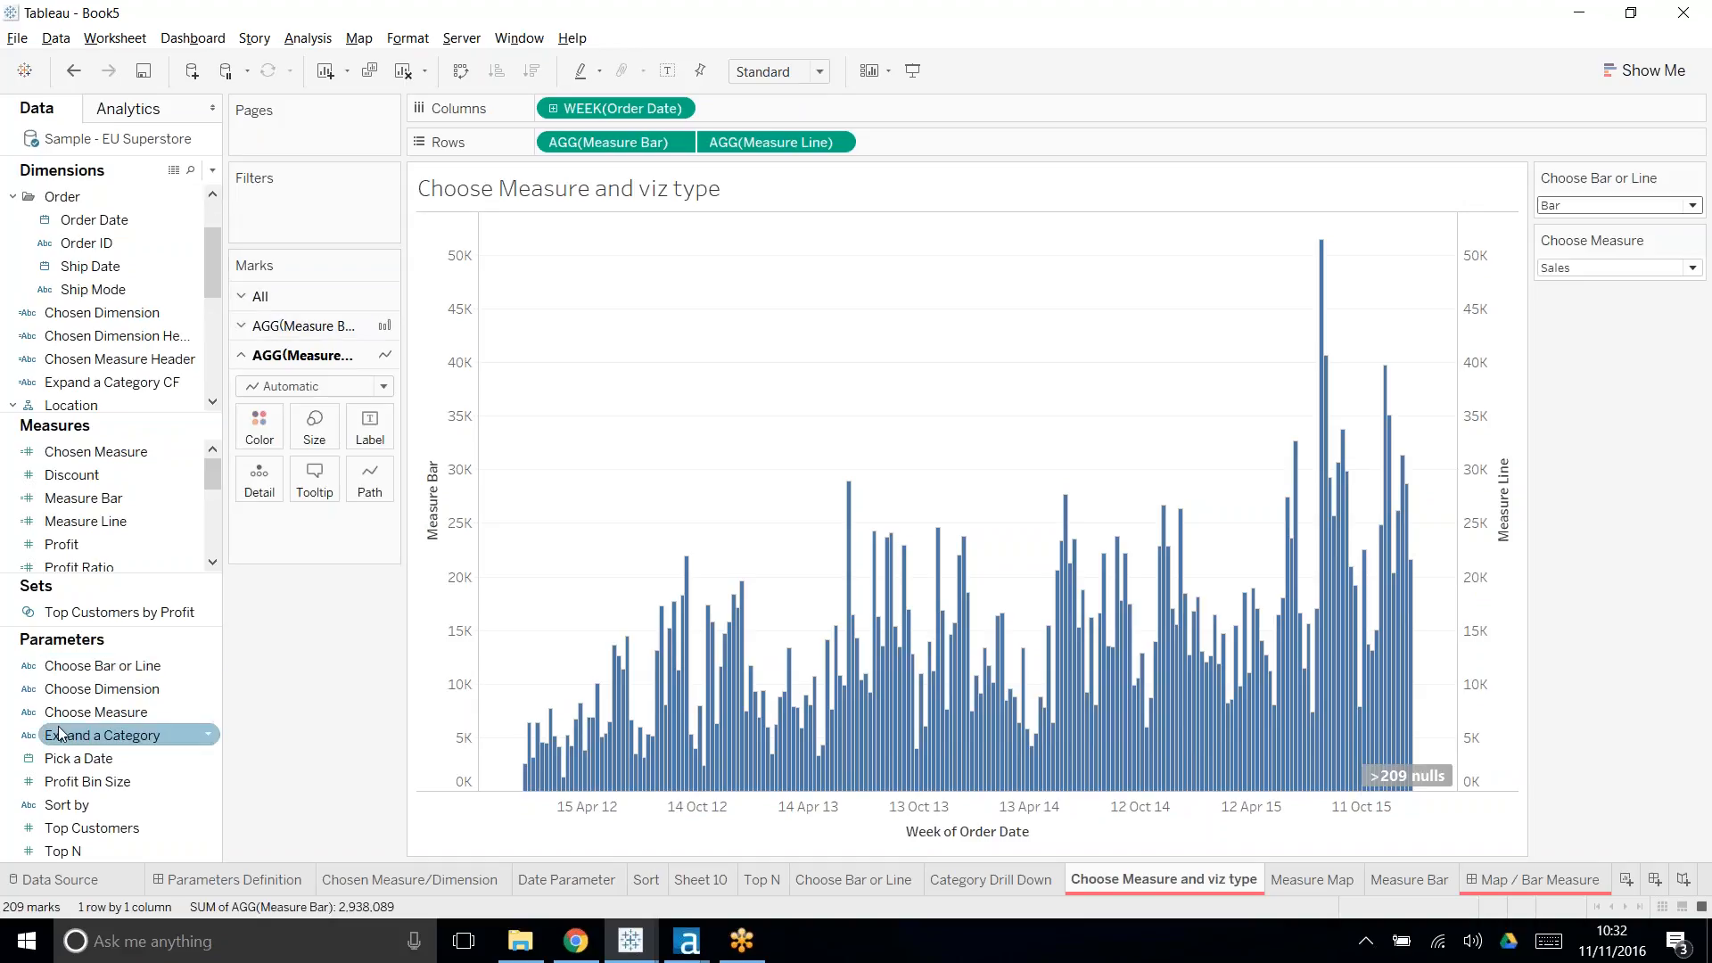
pyautogui.click(78, 760)
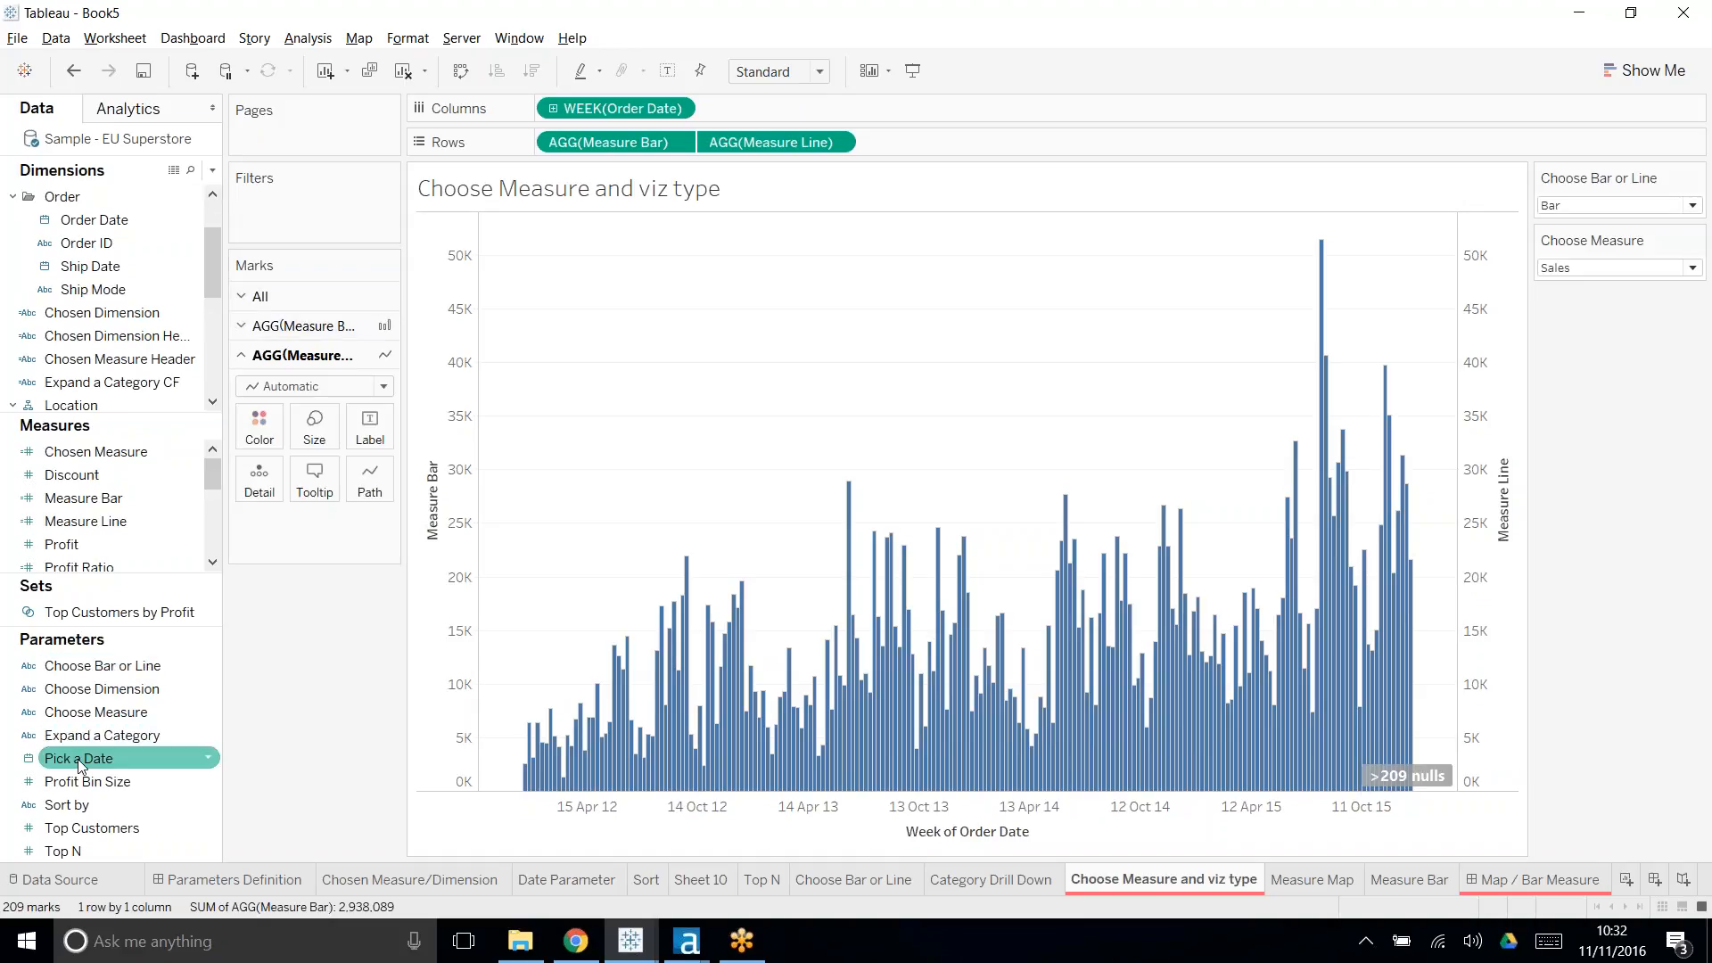
pyautogui.rightClick(81, 764)
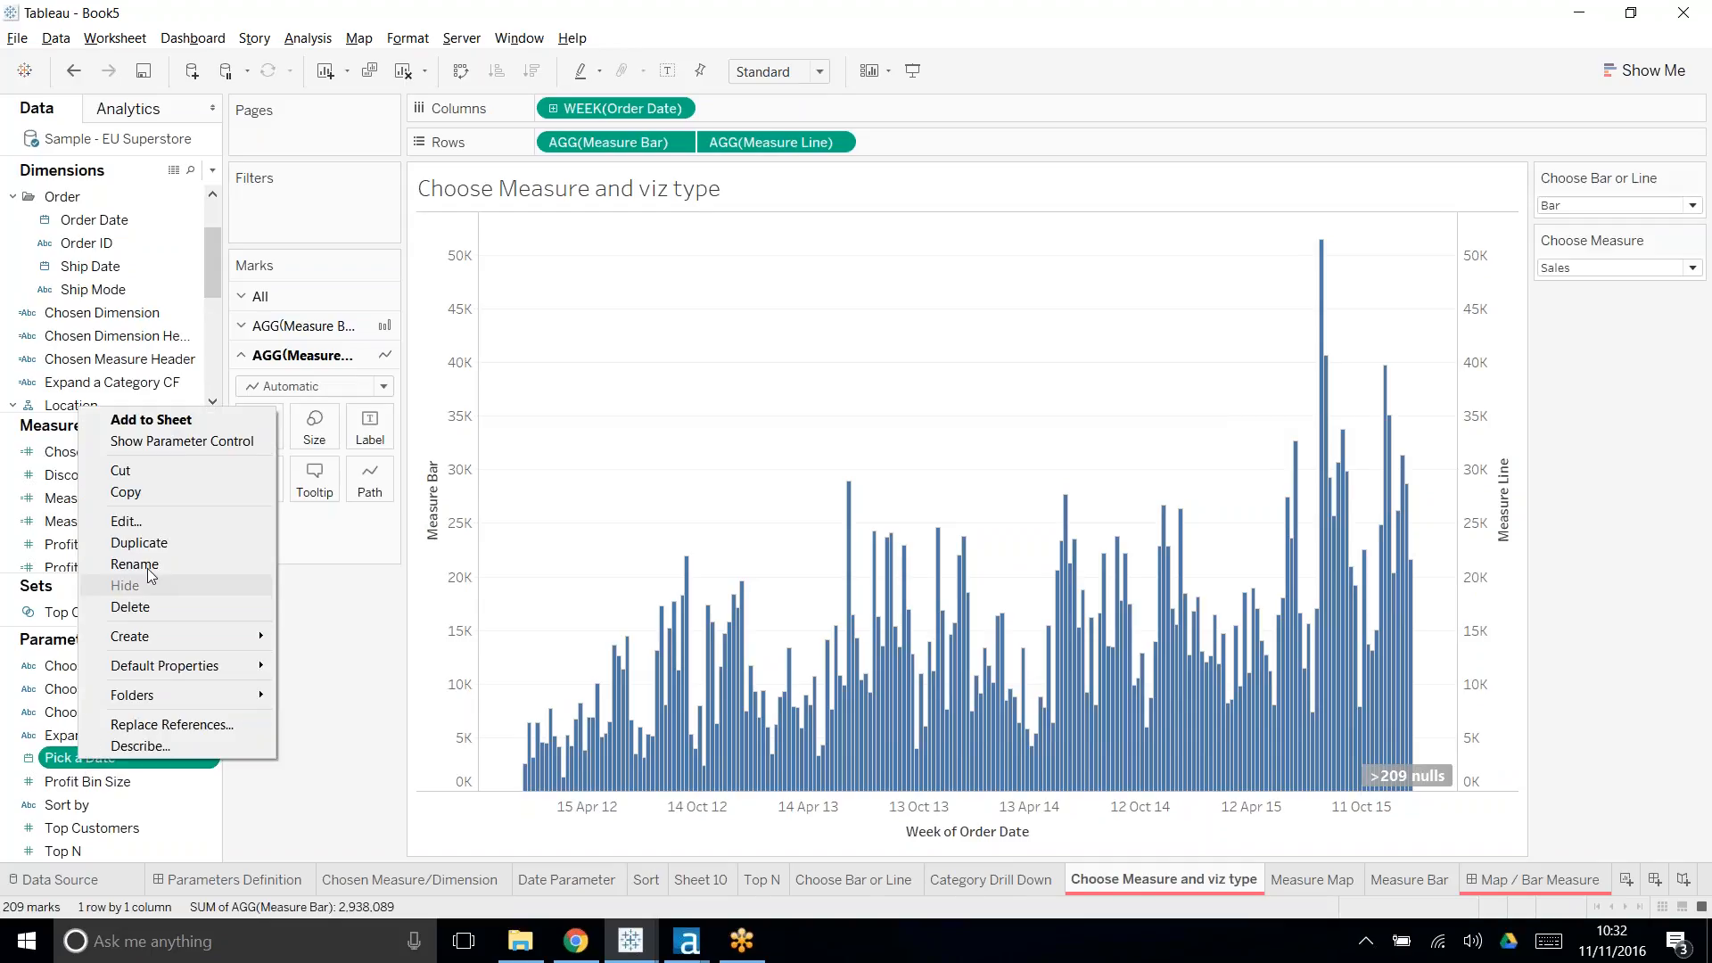
pyautogui.click(162, 434)
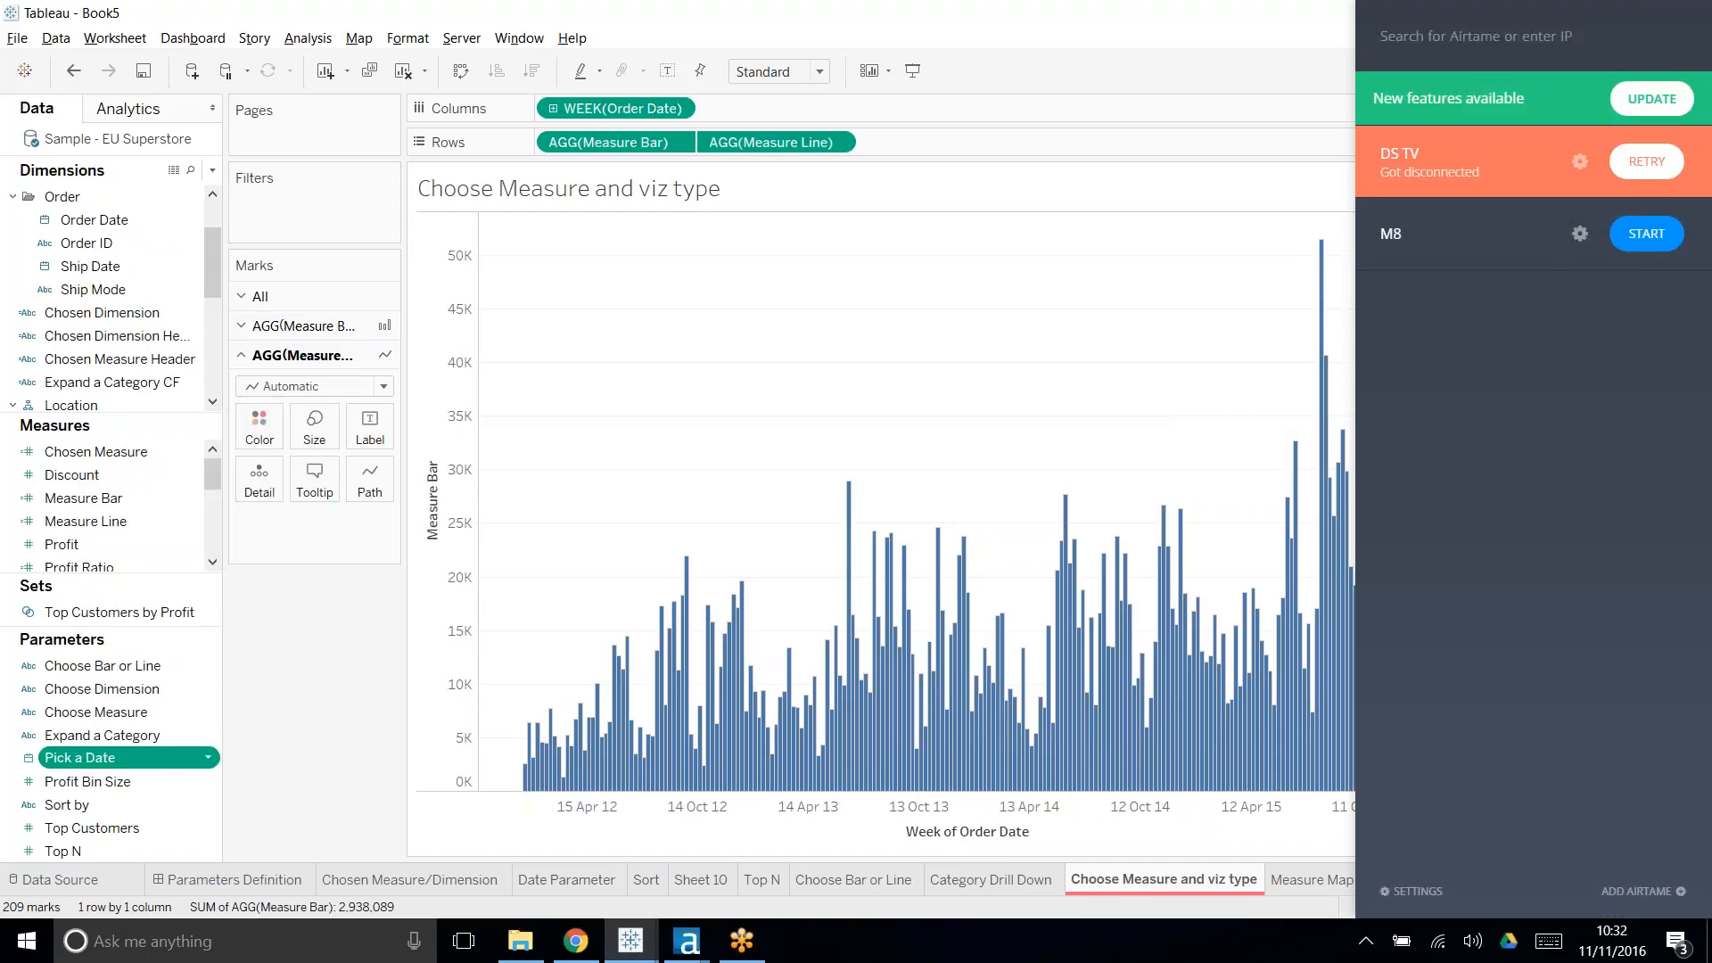
# - Reconnect Airtame to DS TV by entering the new connection code shown on the TV
pyautogui.click(1645, 165)
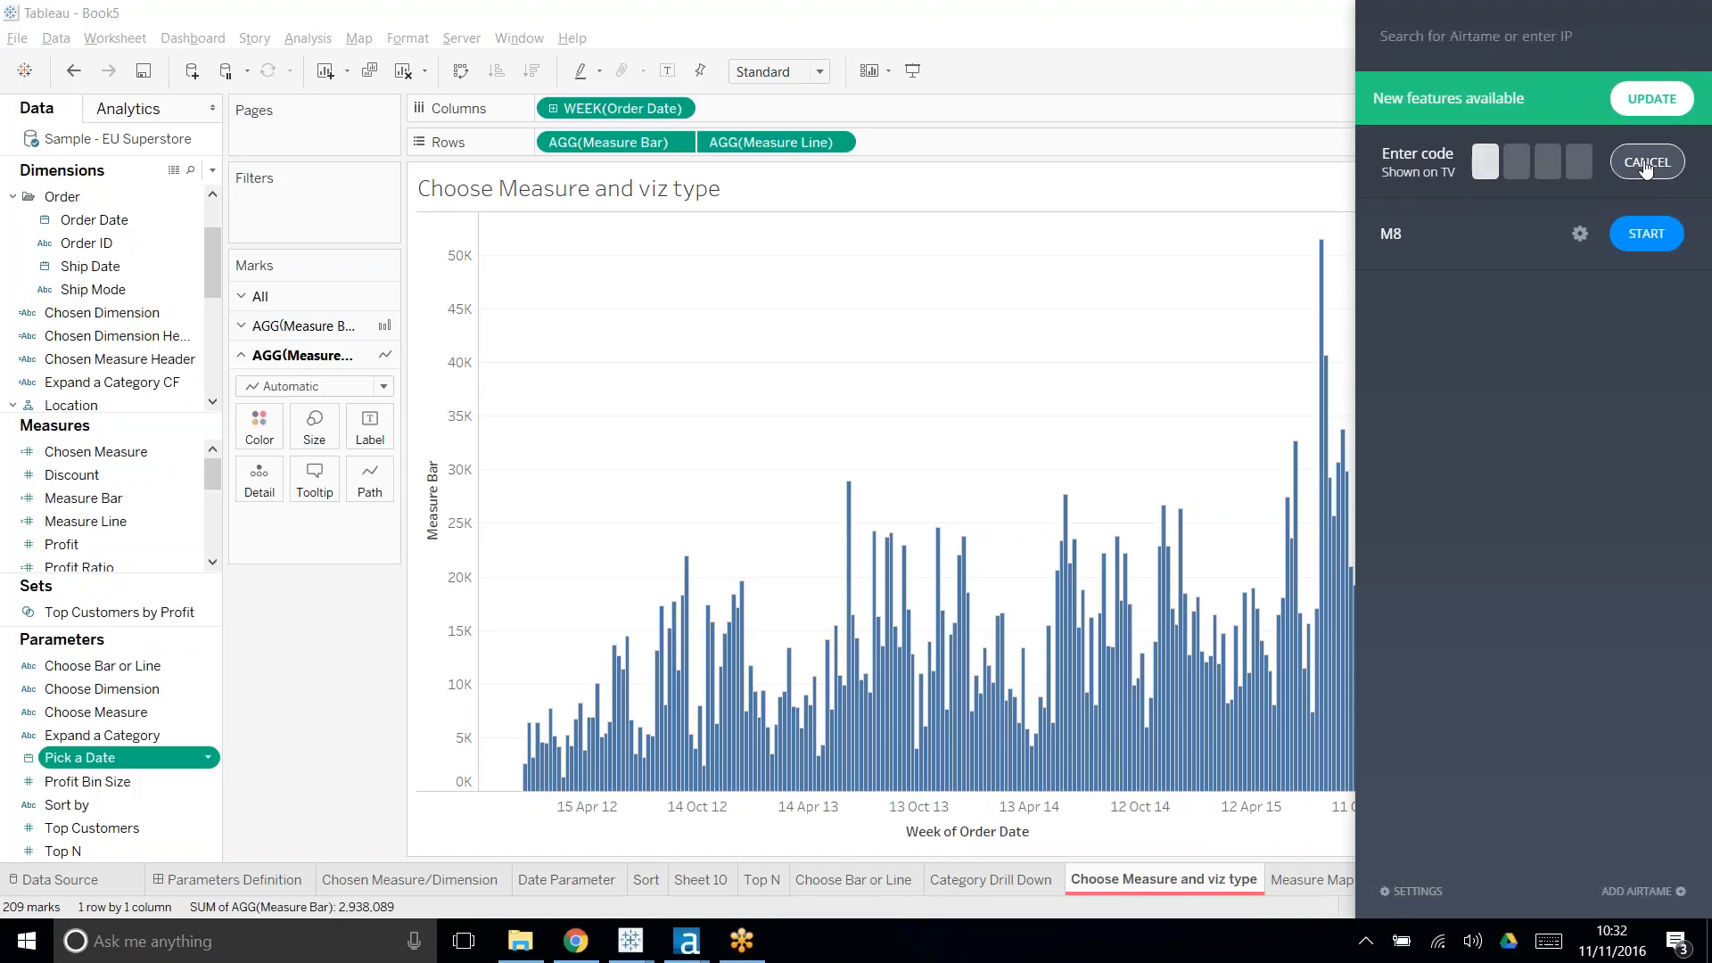
pyautogui.write('1023')
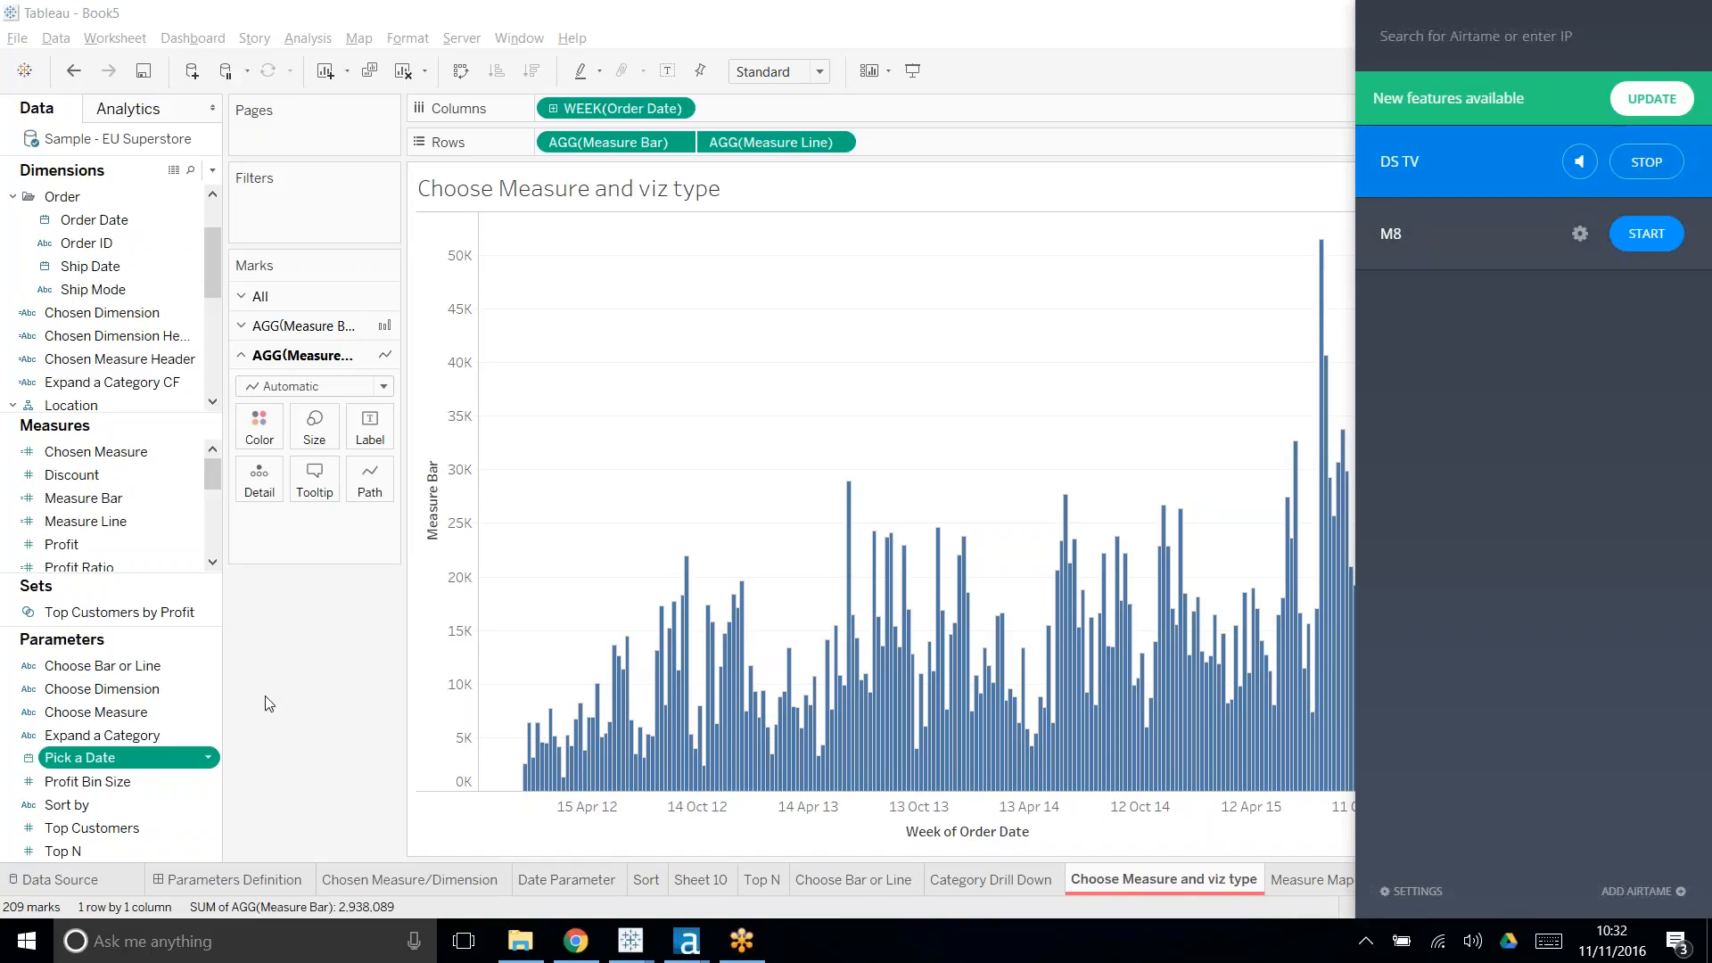
# - Add an entire-table reference line on the WEEK(Order Date) axis using the Pick a Date parameter, and set that parameter to 08/02/2013
pyautogui.click(335, 667)
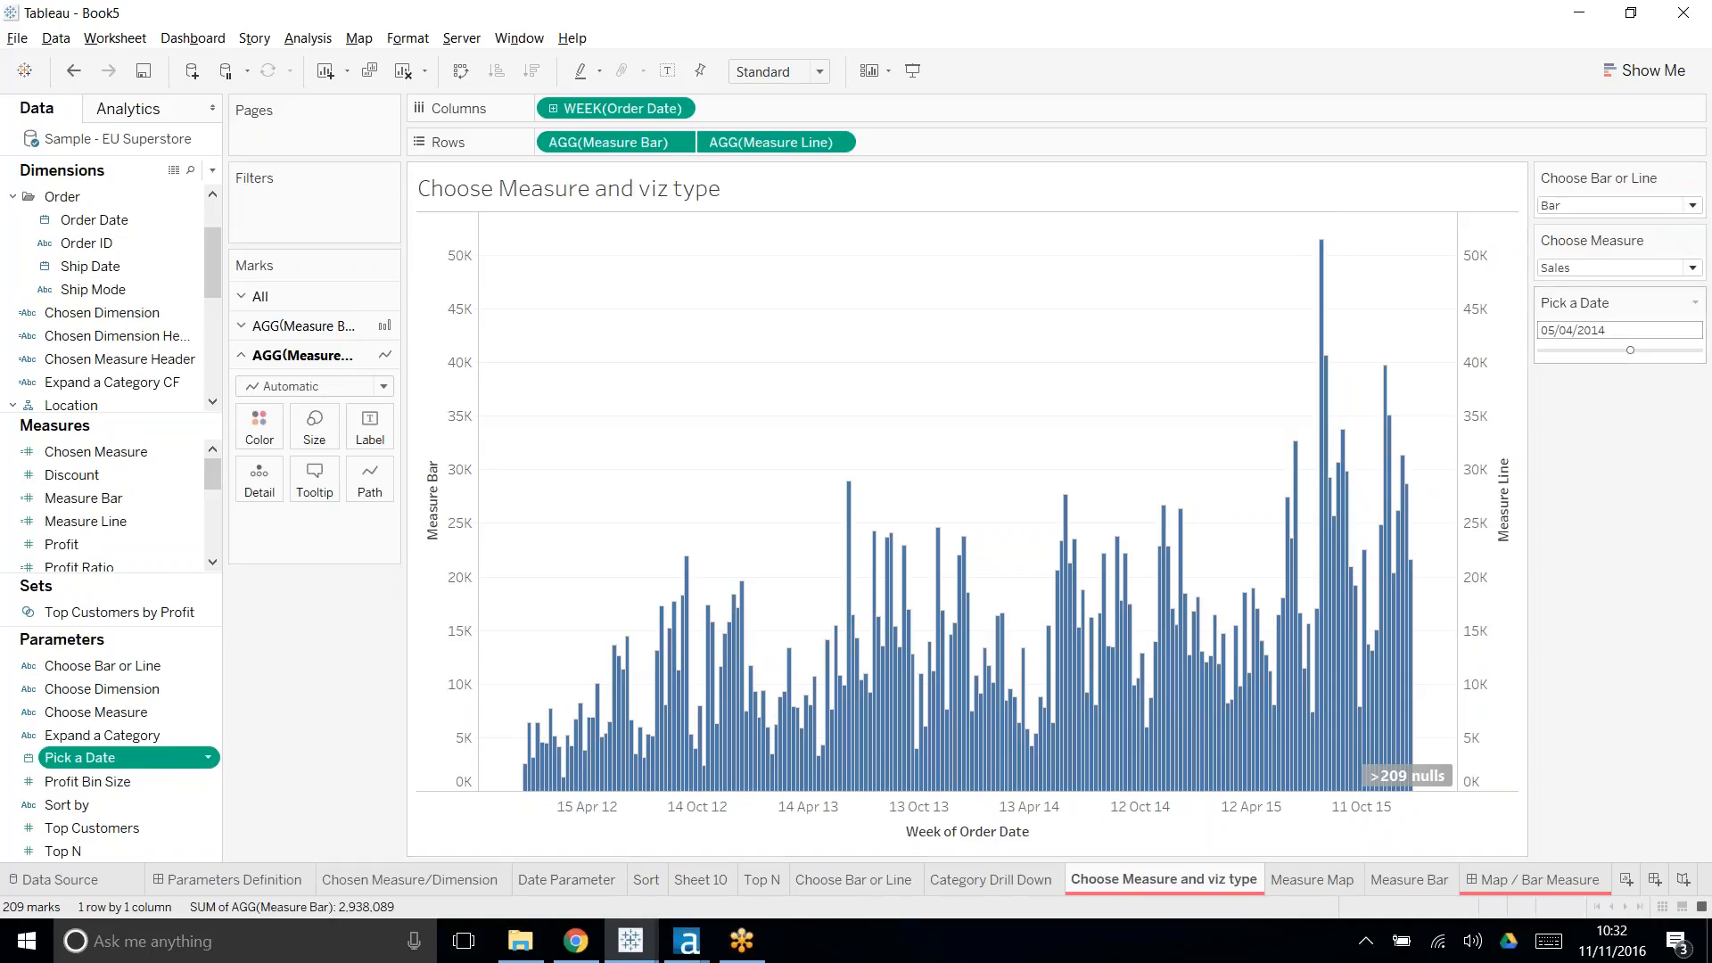
pyautogui.click(110, 105)
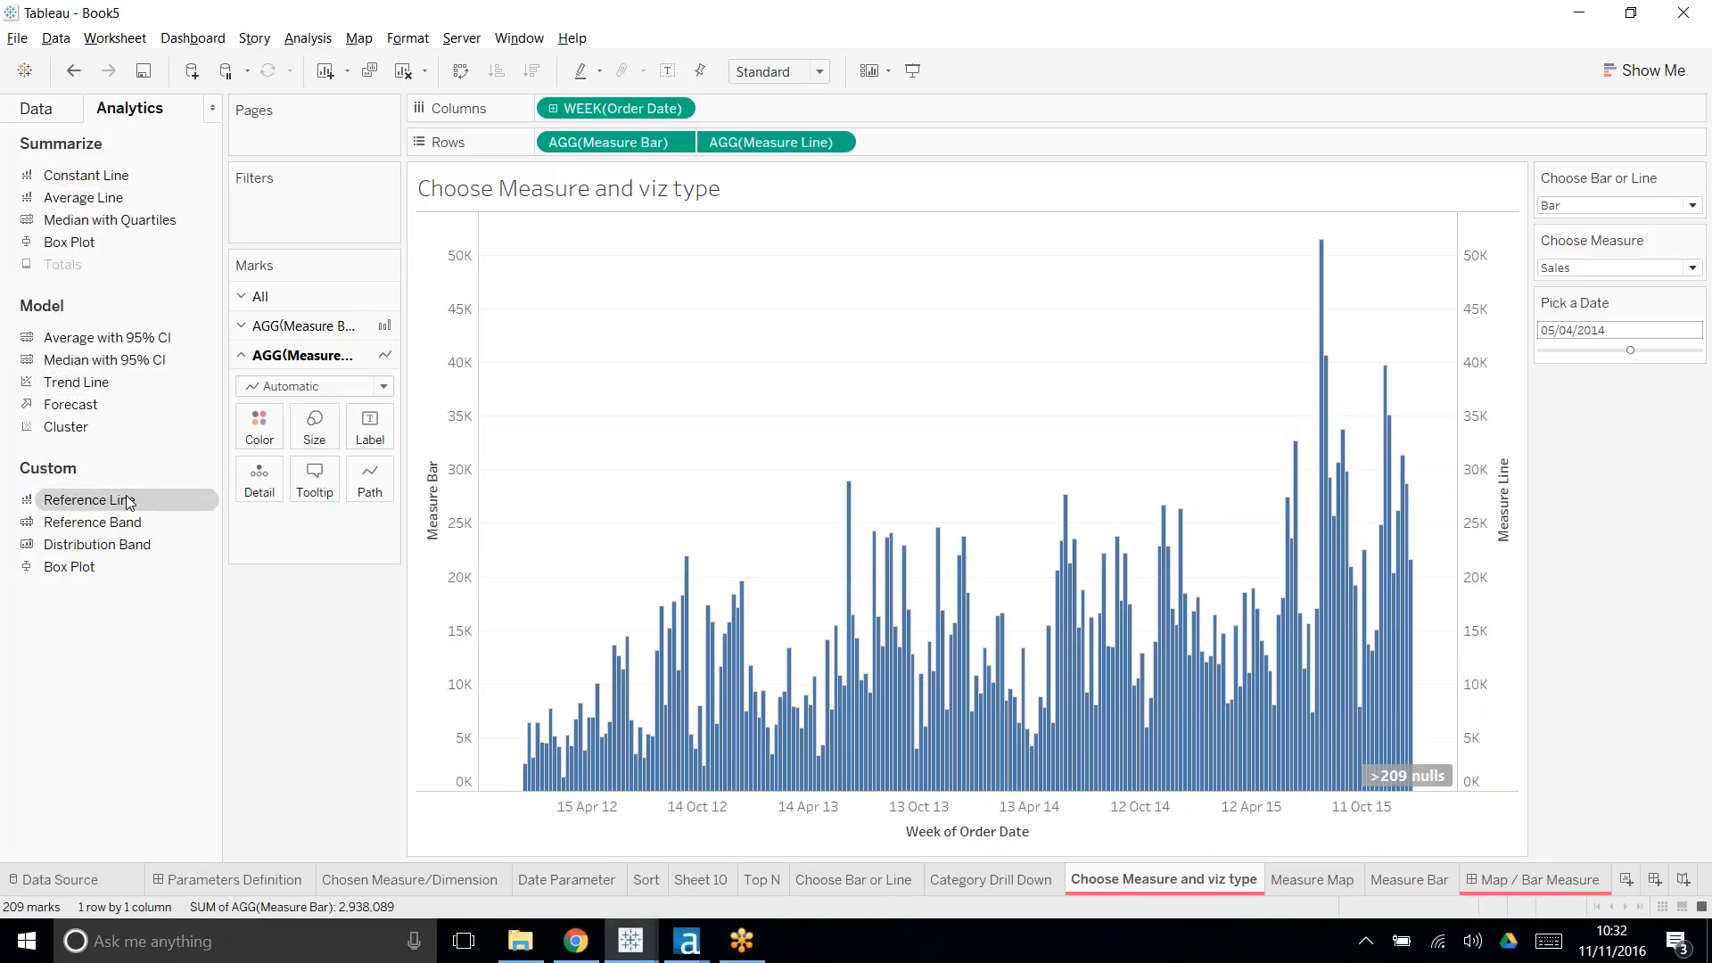
pyautogui.moveTo(127, 502); pyautogui.dragTo(579, 296)
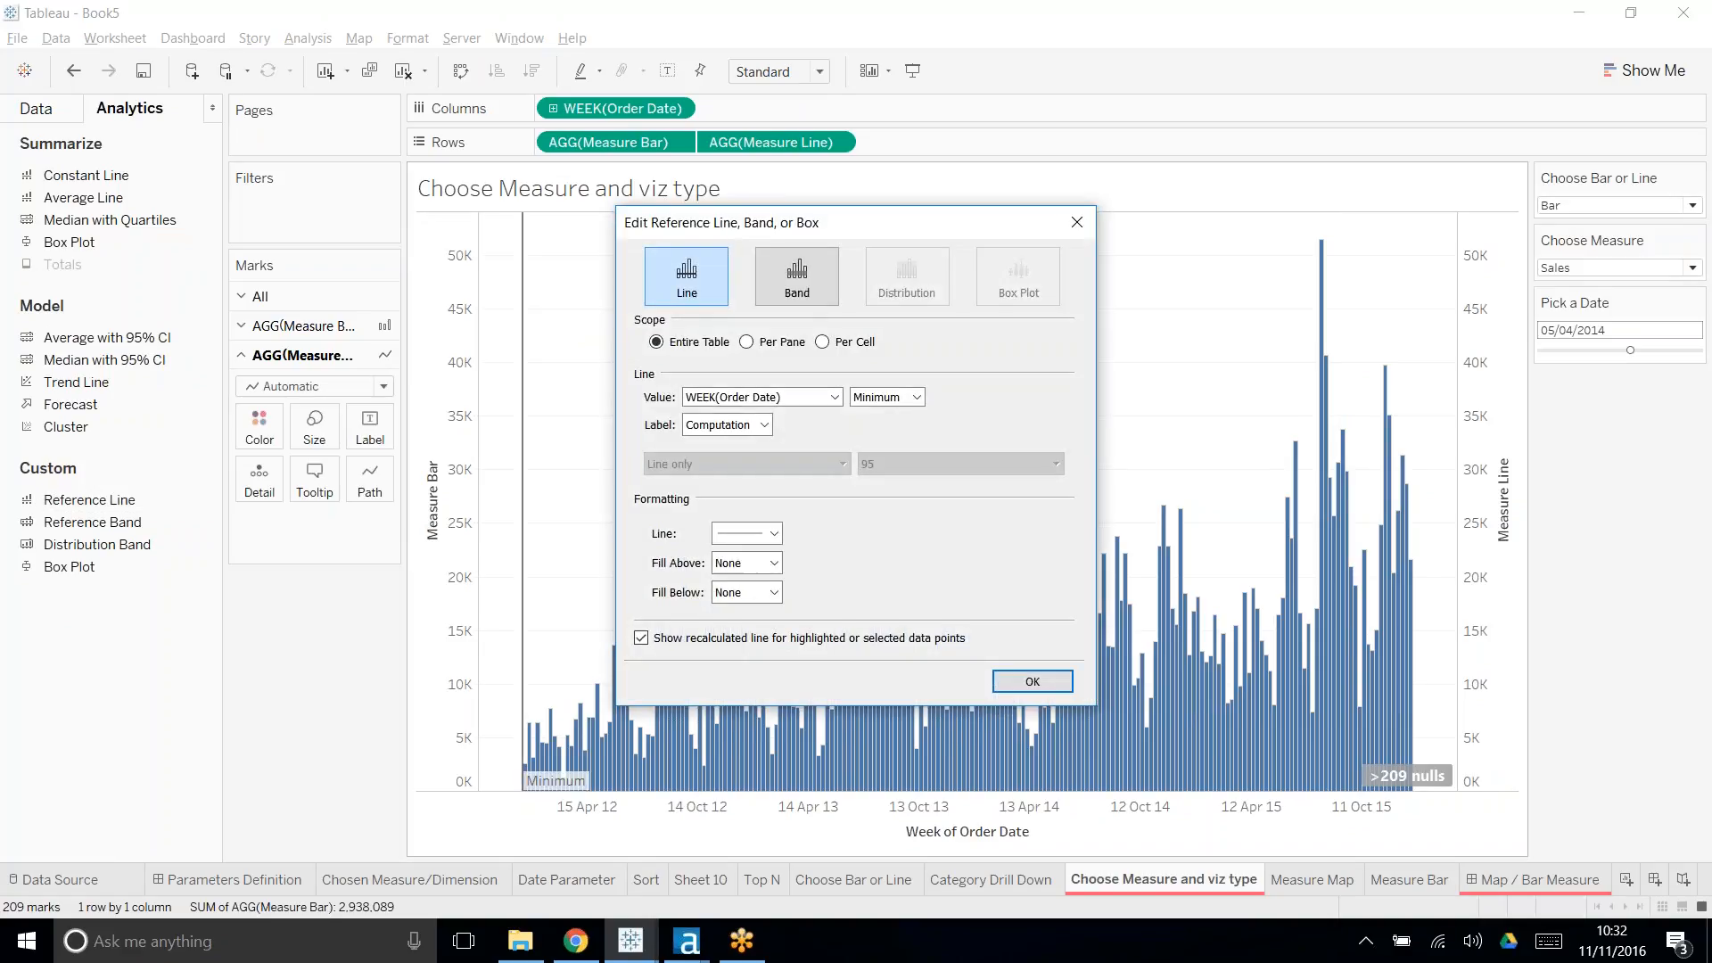
pyautogui.click(771, 401)
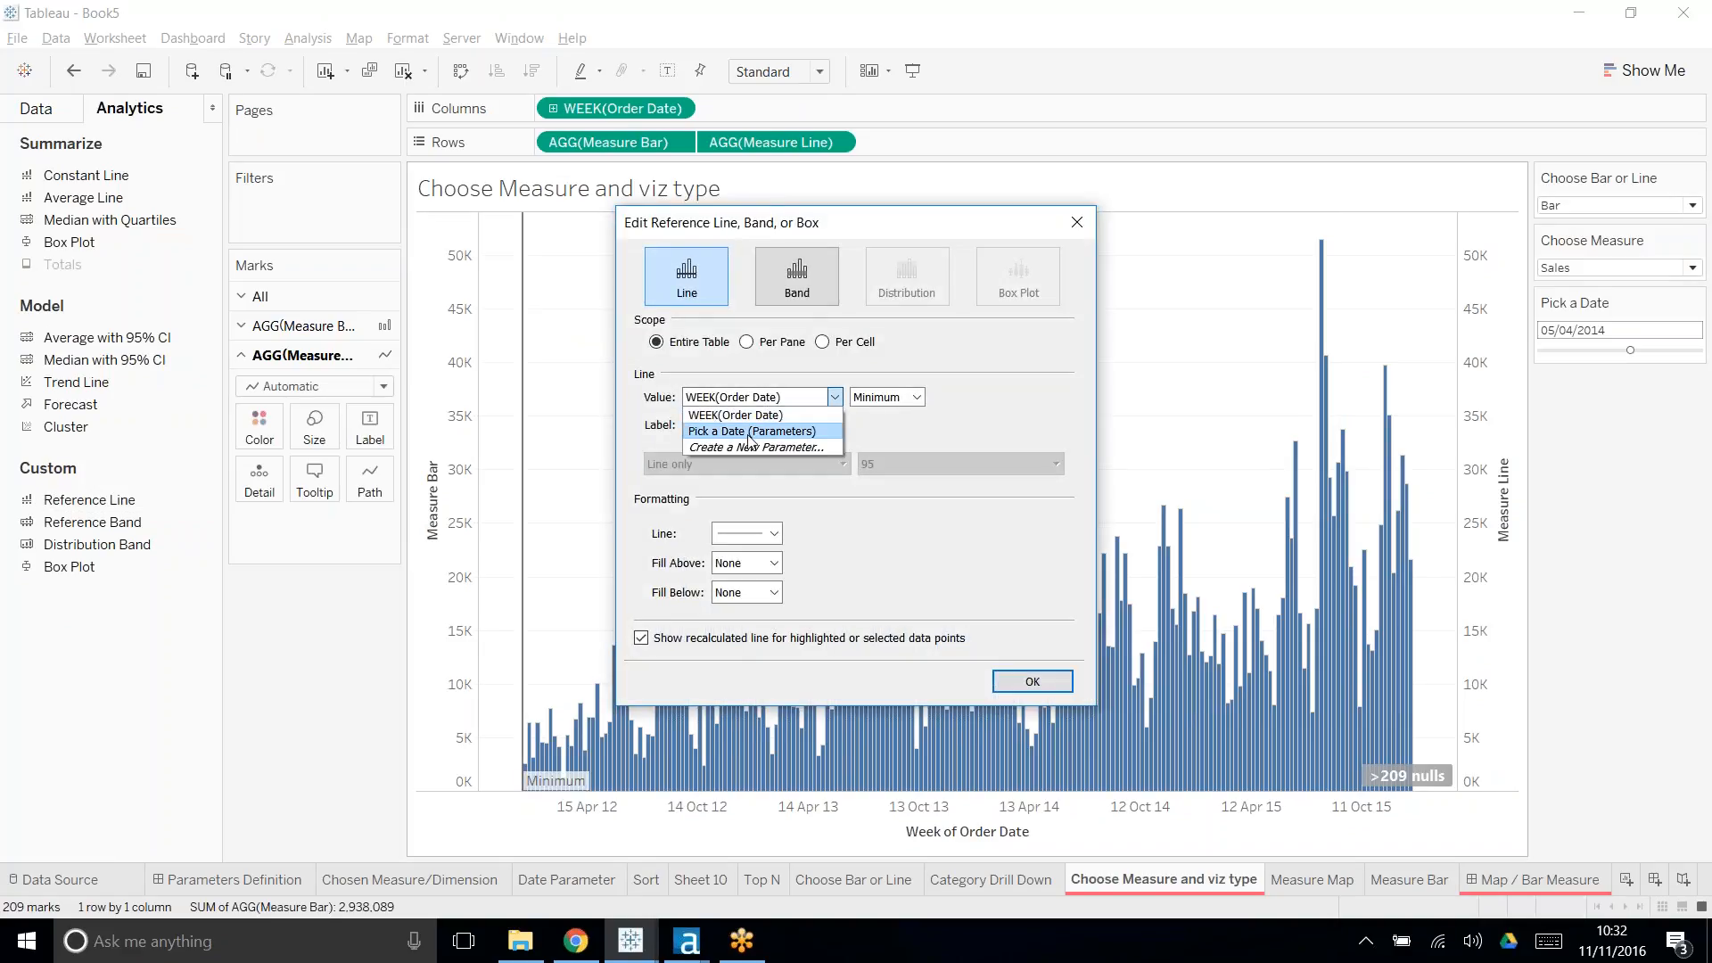
pyautogui.click(749, 432)
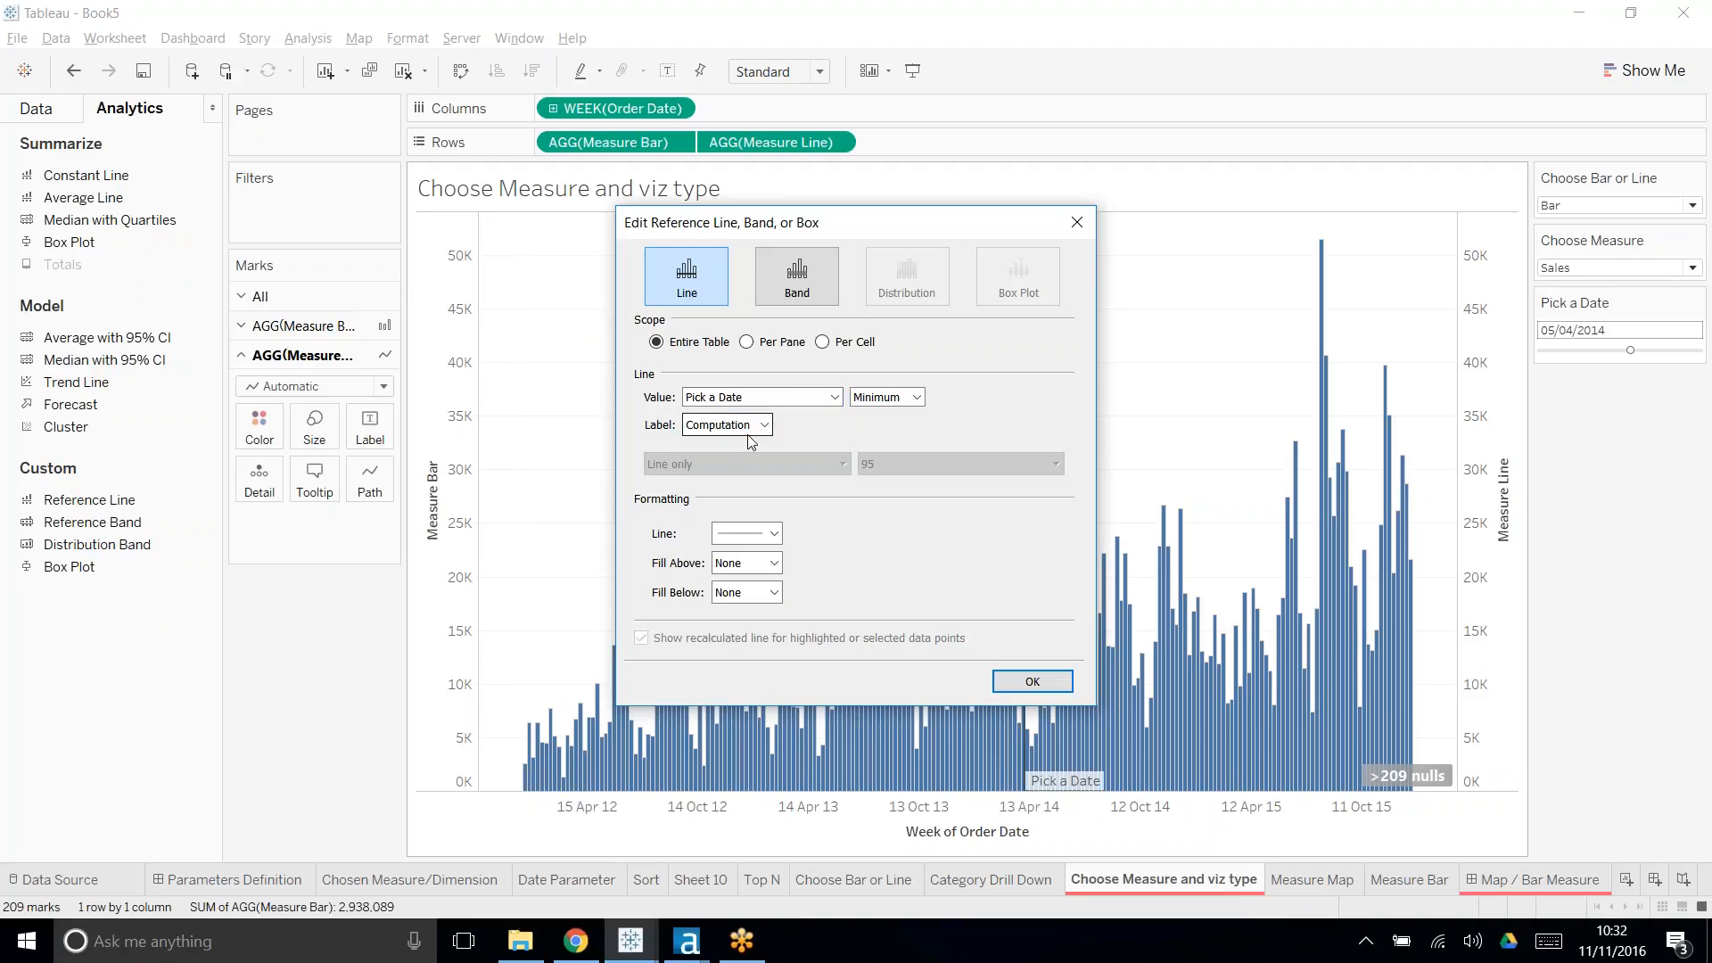
pyautogui.click(1052, 680)
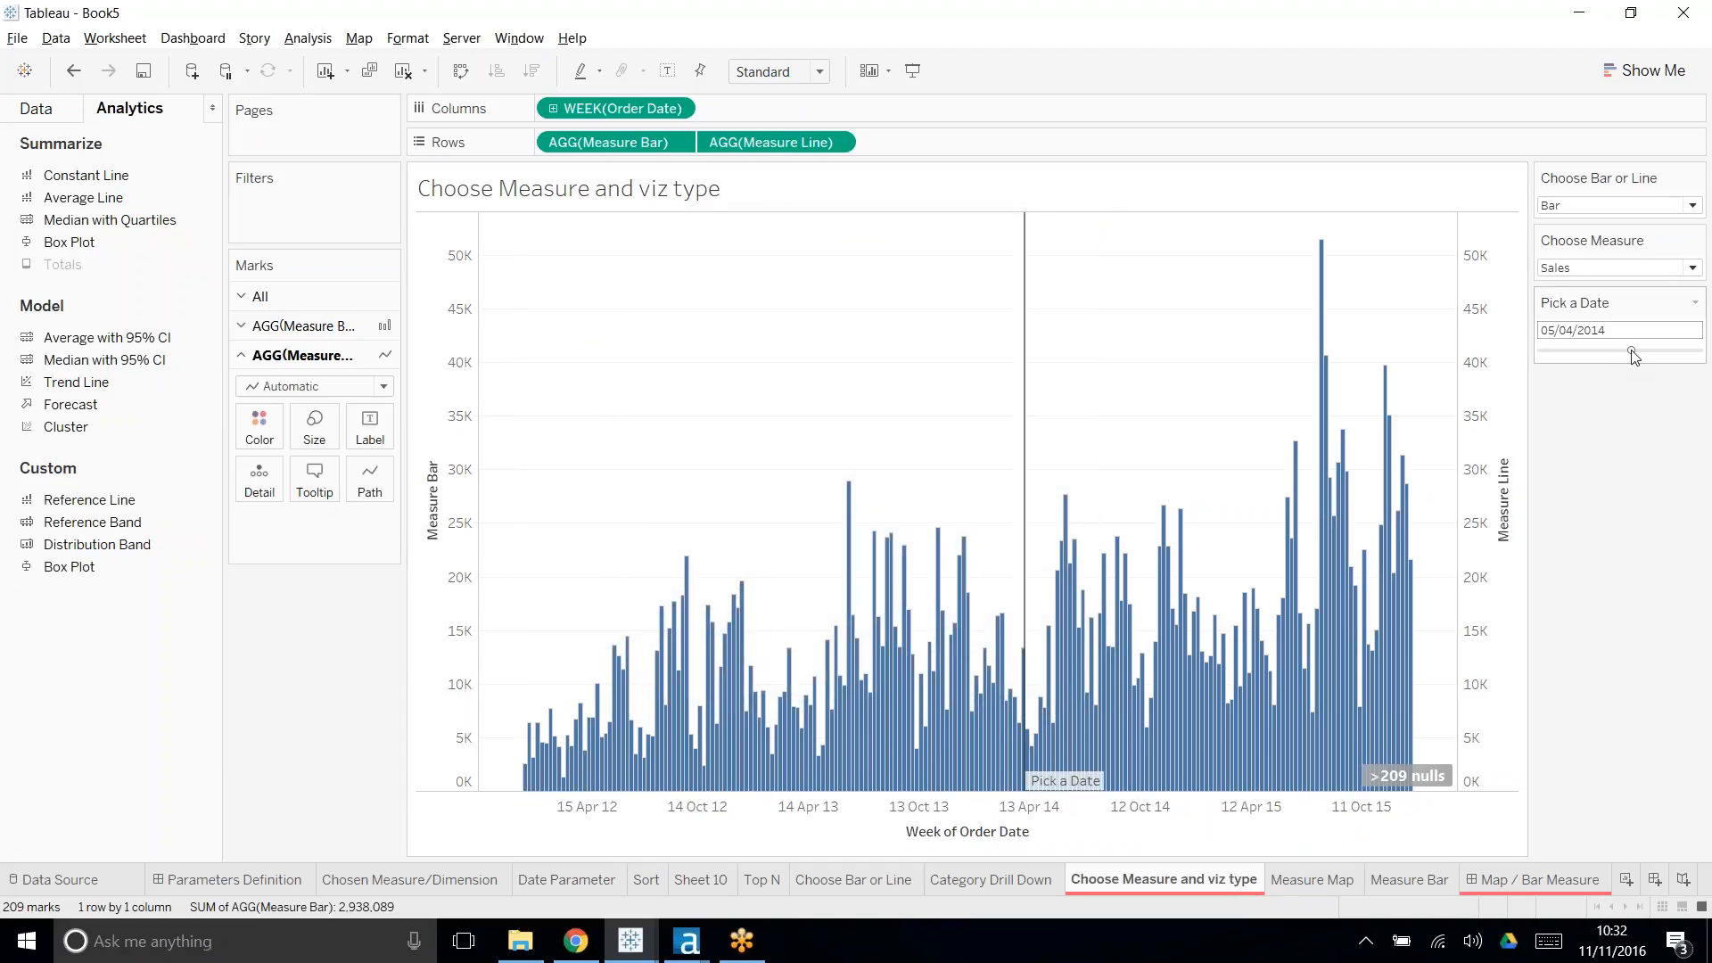
pyautogui.moveTo(1632, 352); pyautogui.dragTo(1589, 367)
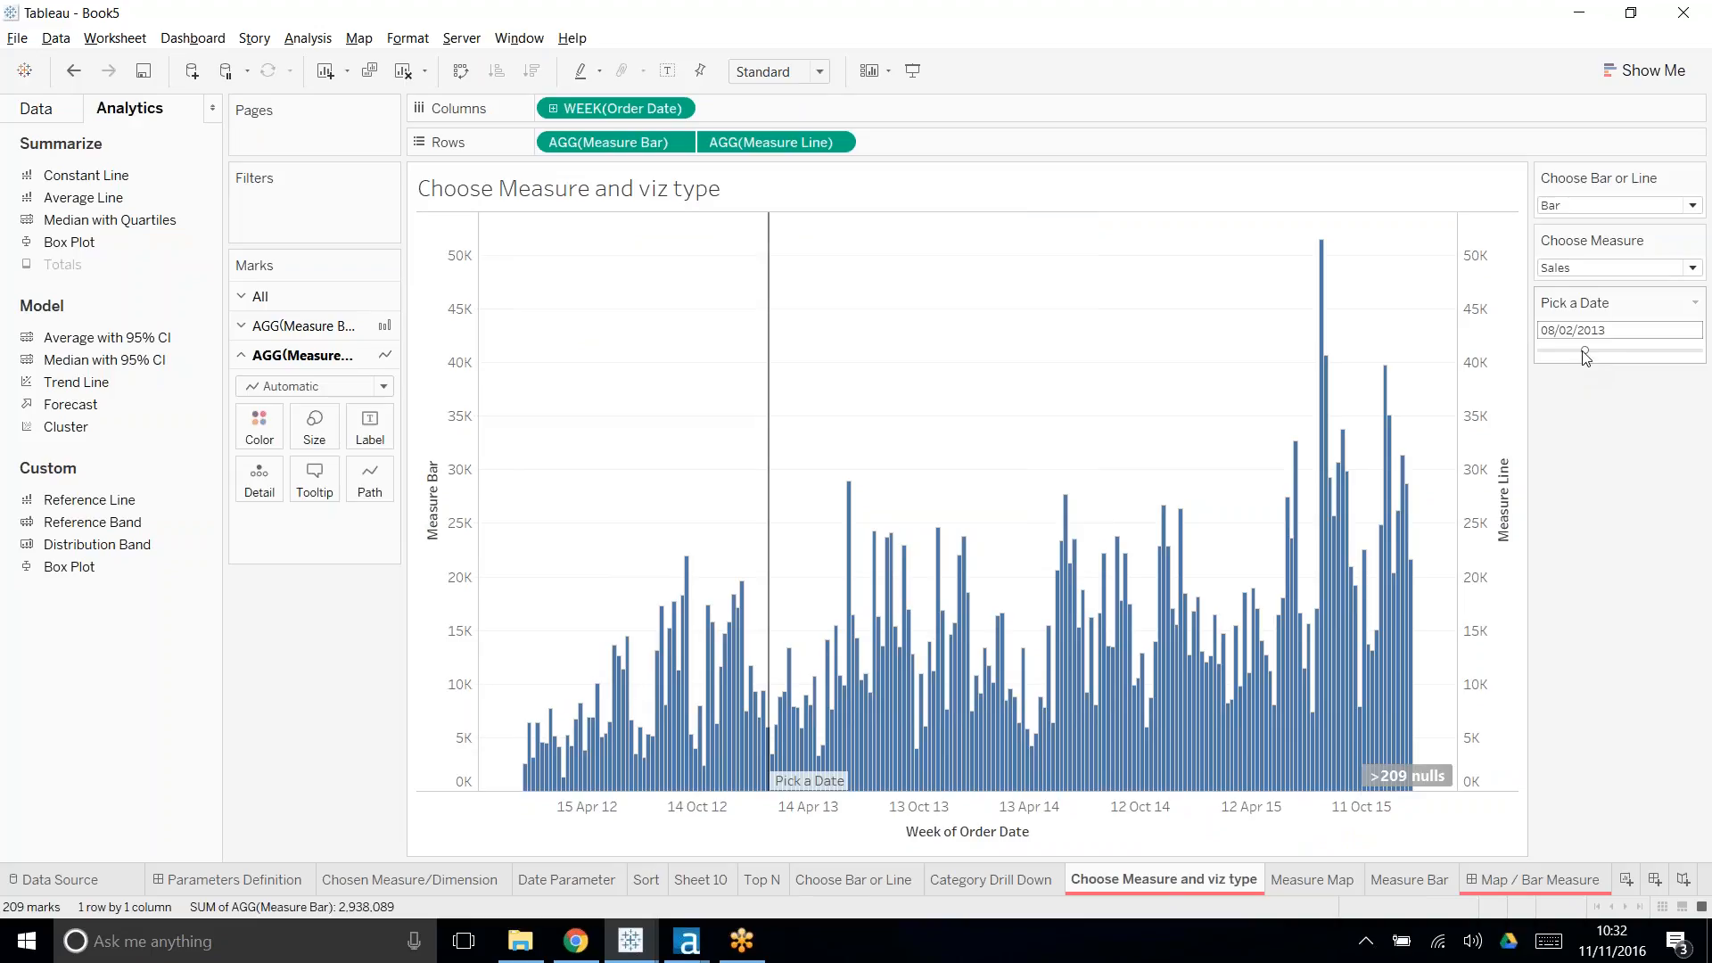
# - Create a calculated field named Before or After Order Date
pyautogui.click(37, 107)
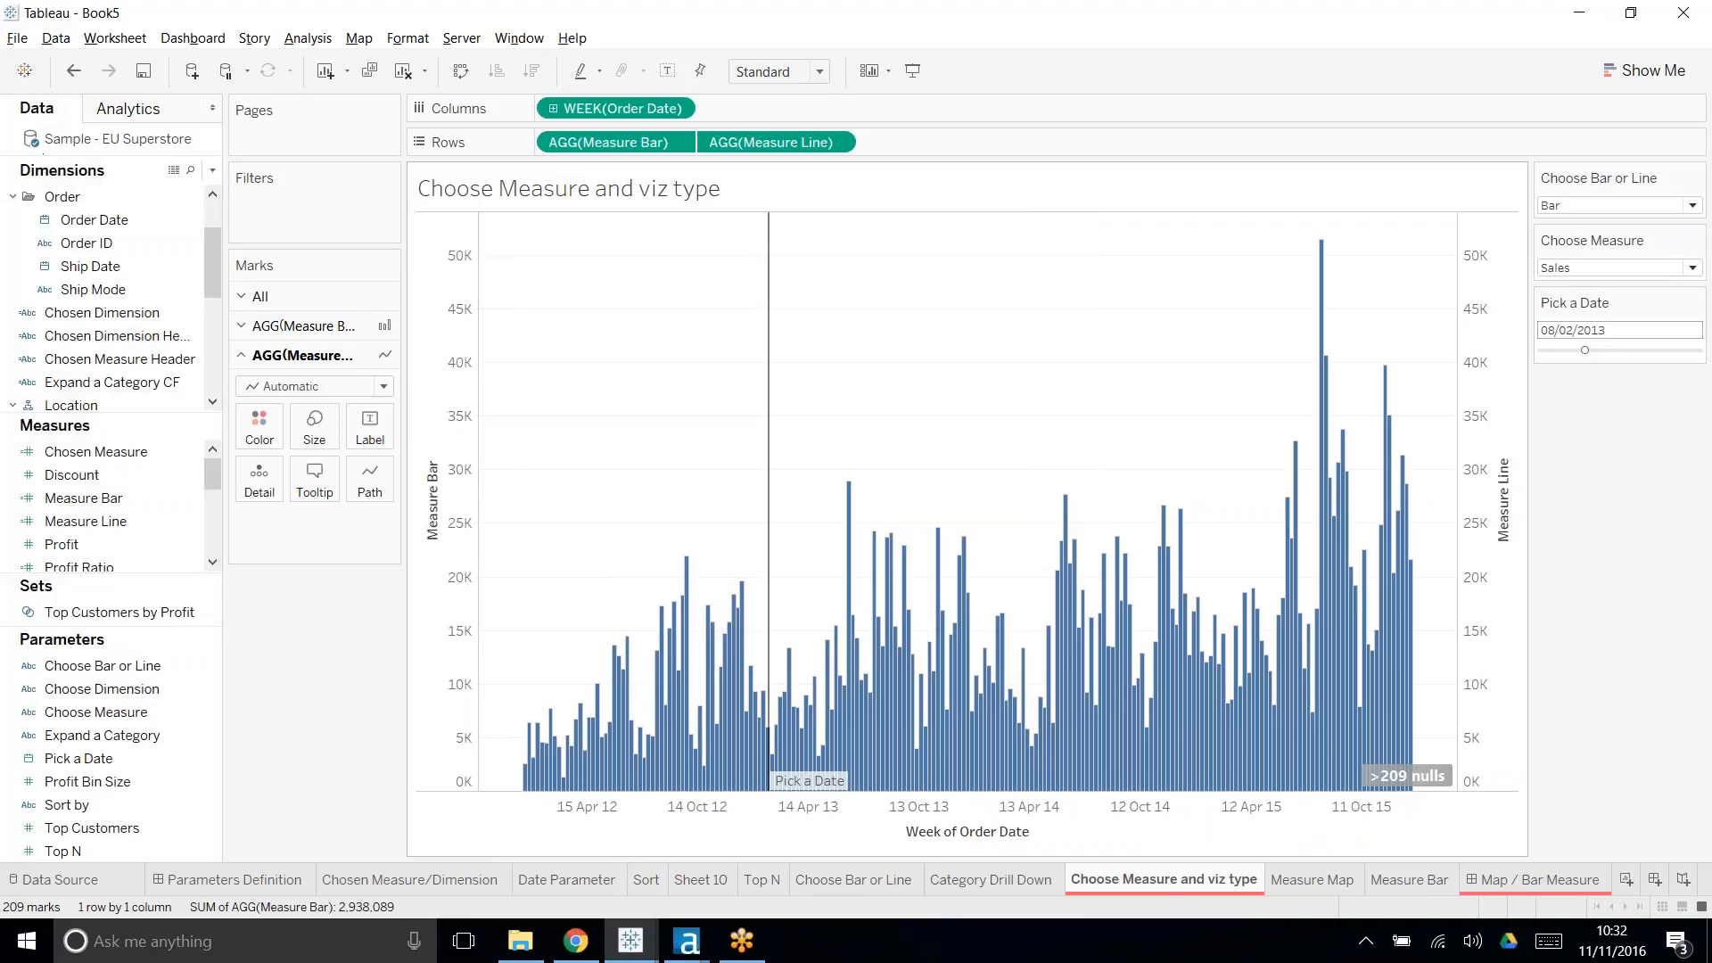
pyautogui.click(176, 731)
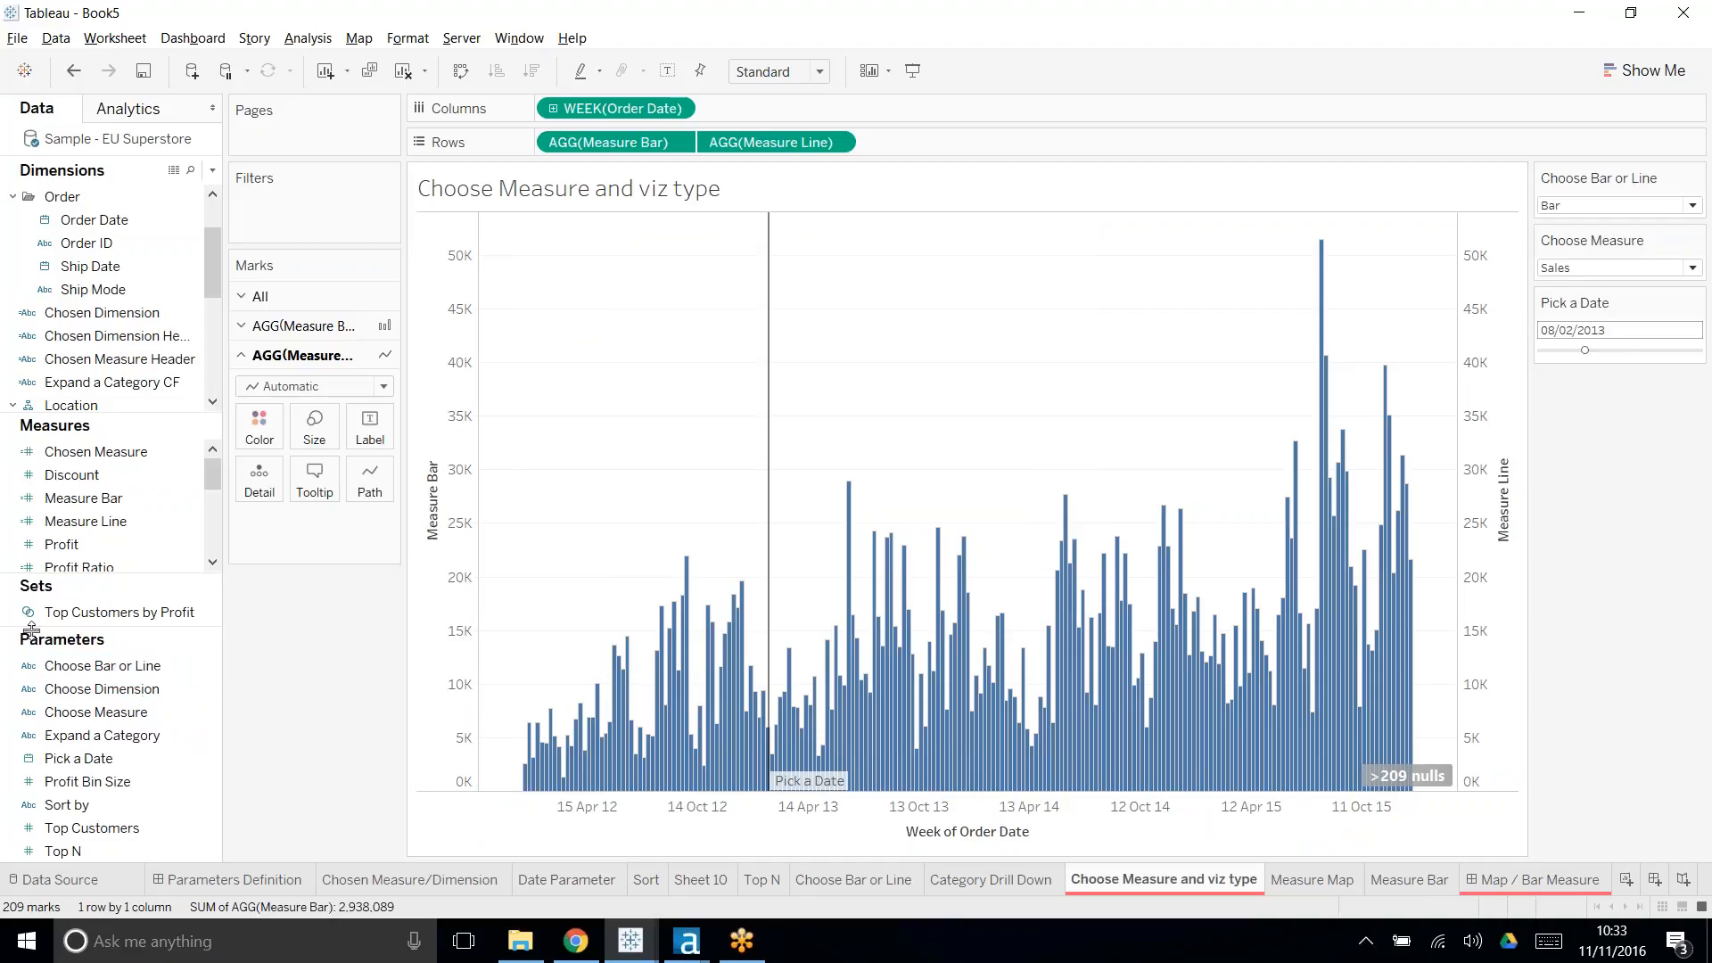
pyautogui.click(212, 169)
pyautogui.click(158, 195)
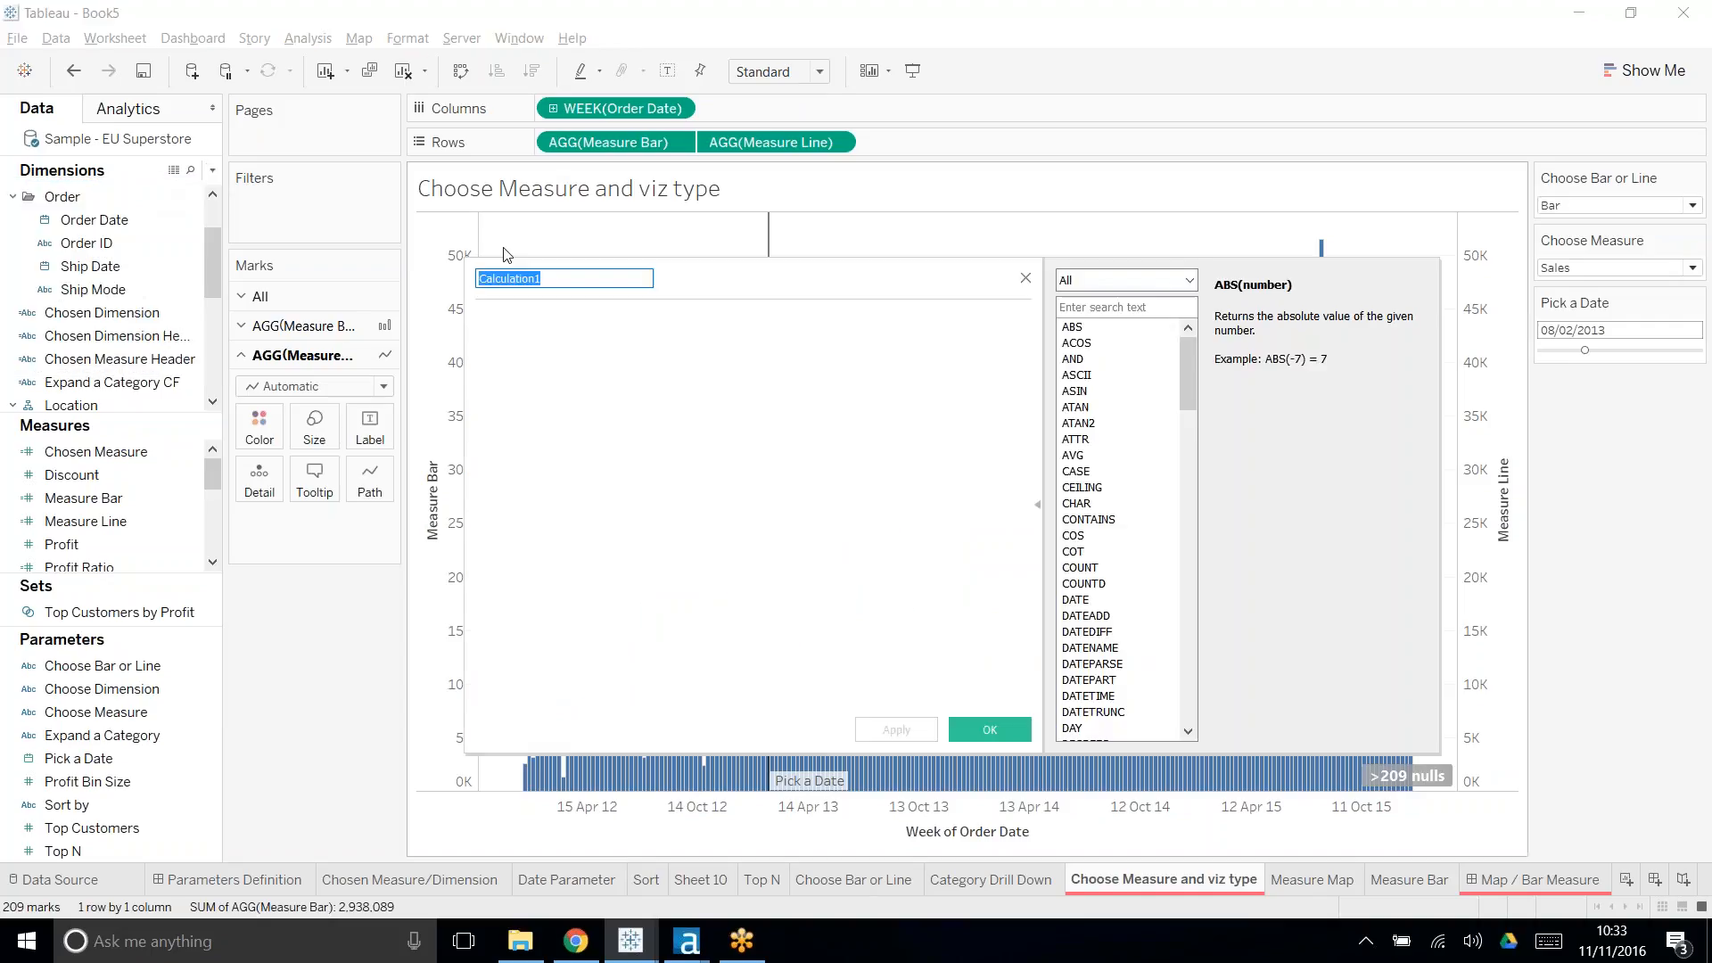
pyautogui.write('V')
pyautogui.write('efore or After Order Date')
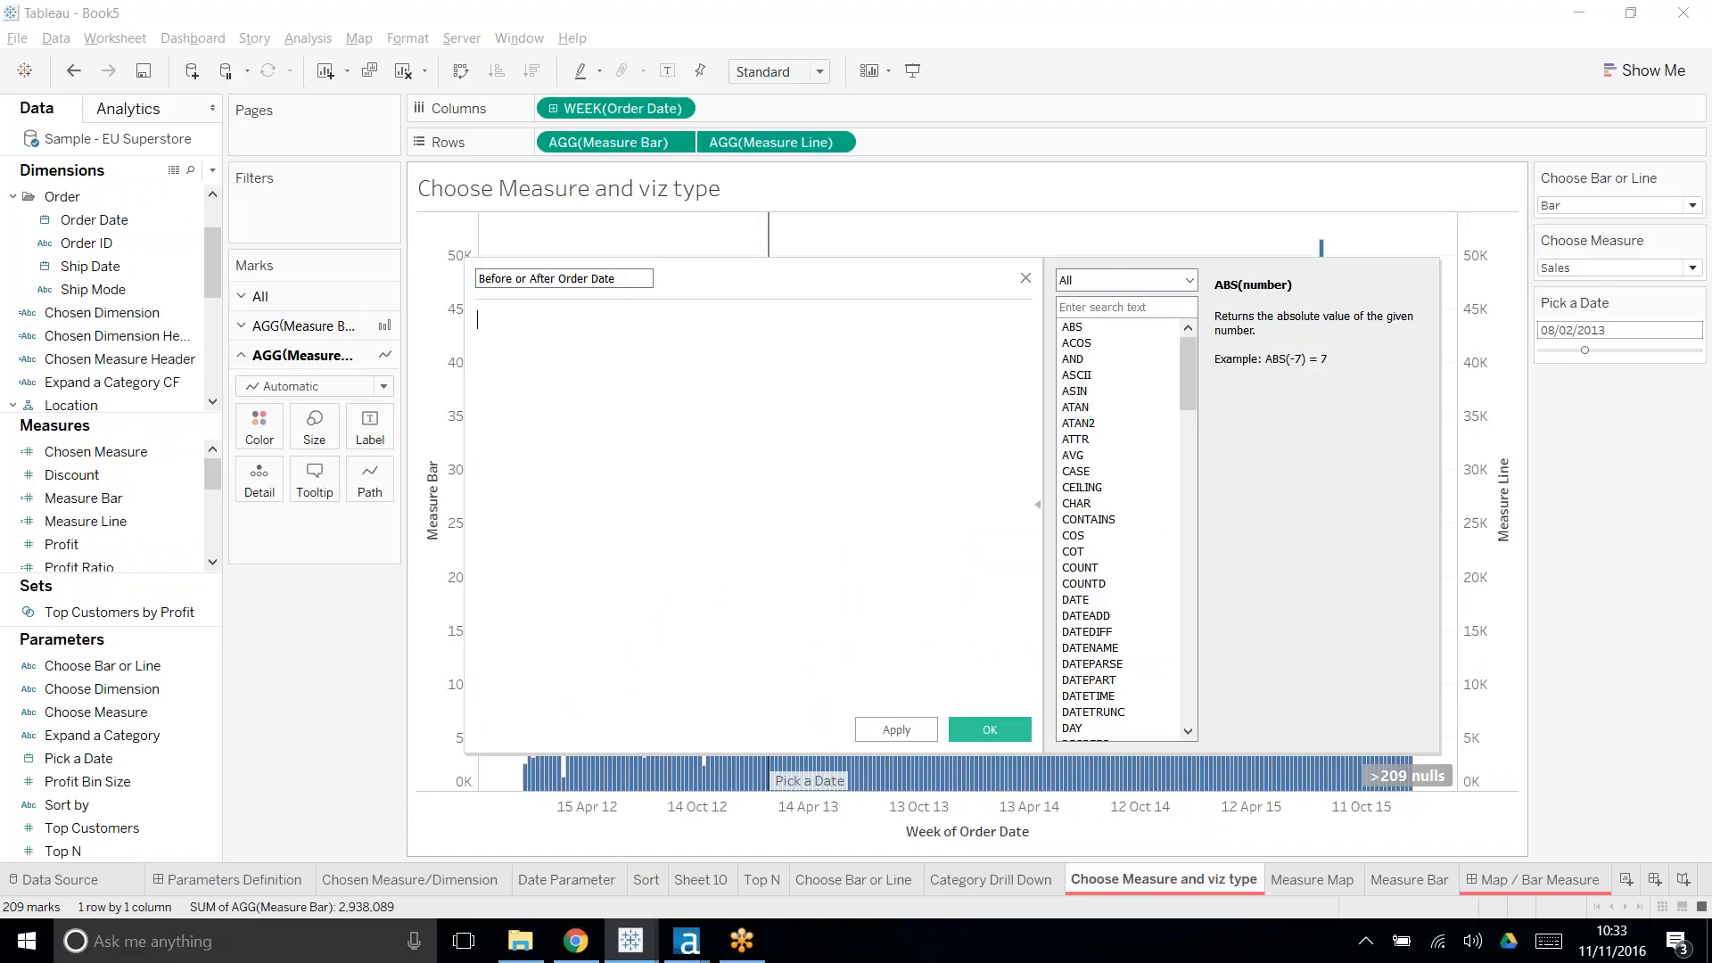
# - Define the calculated field's formula as [Pick a Date]>[Order Date] and save it
pyautogui.write('pi')
pyautogui.press('Down')
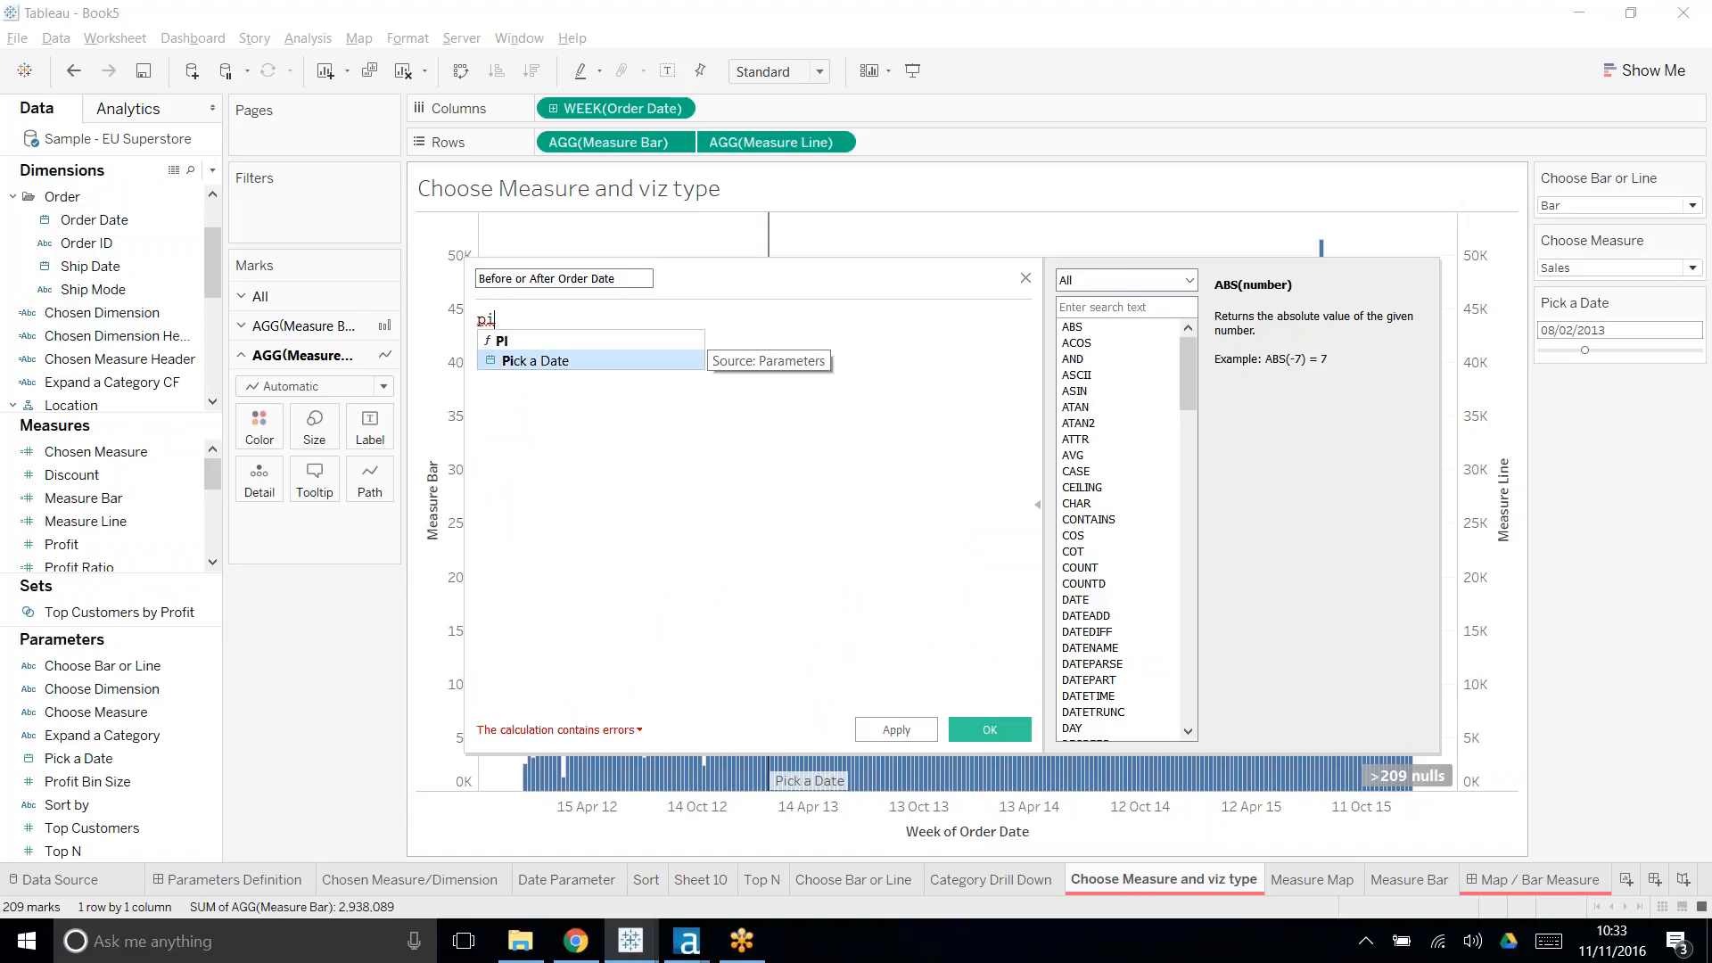
pyautogui.press('Return')
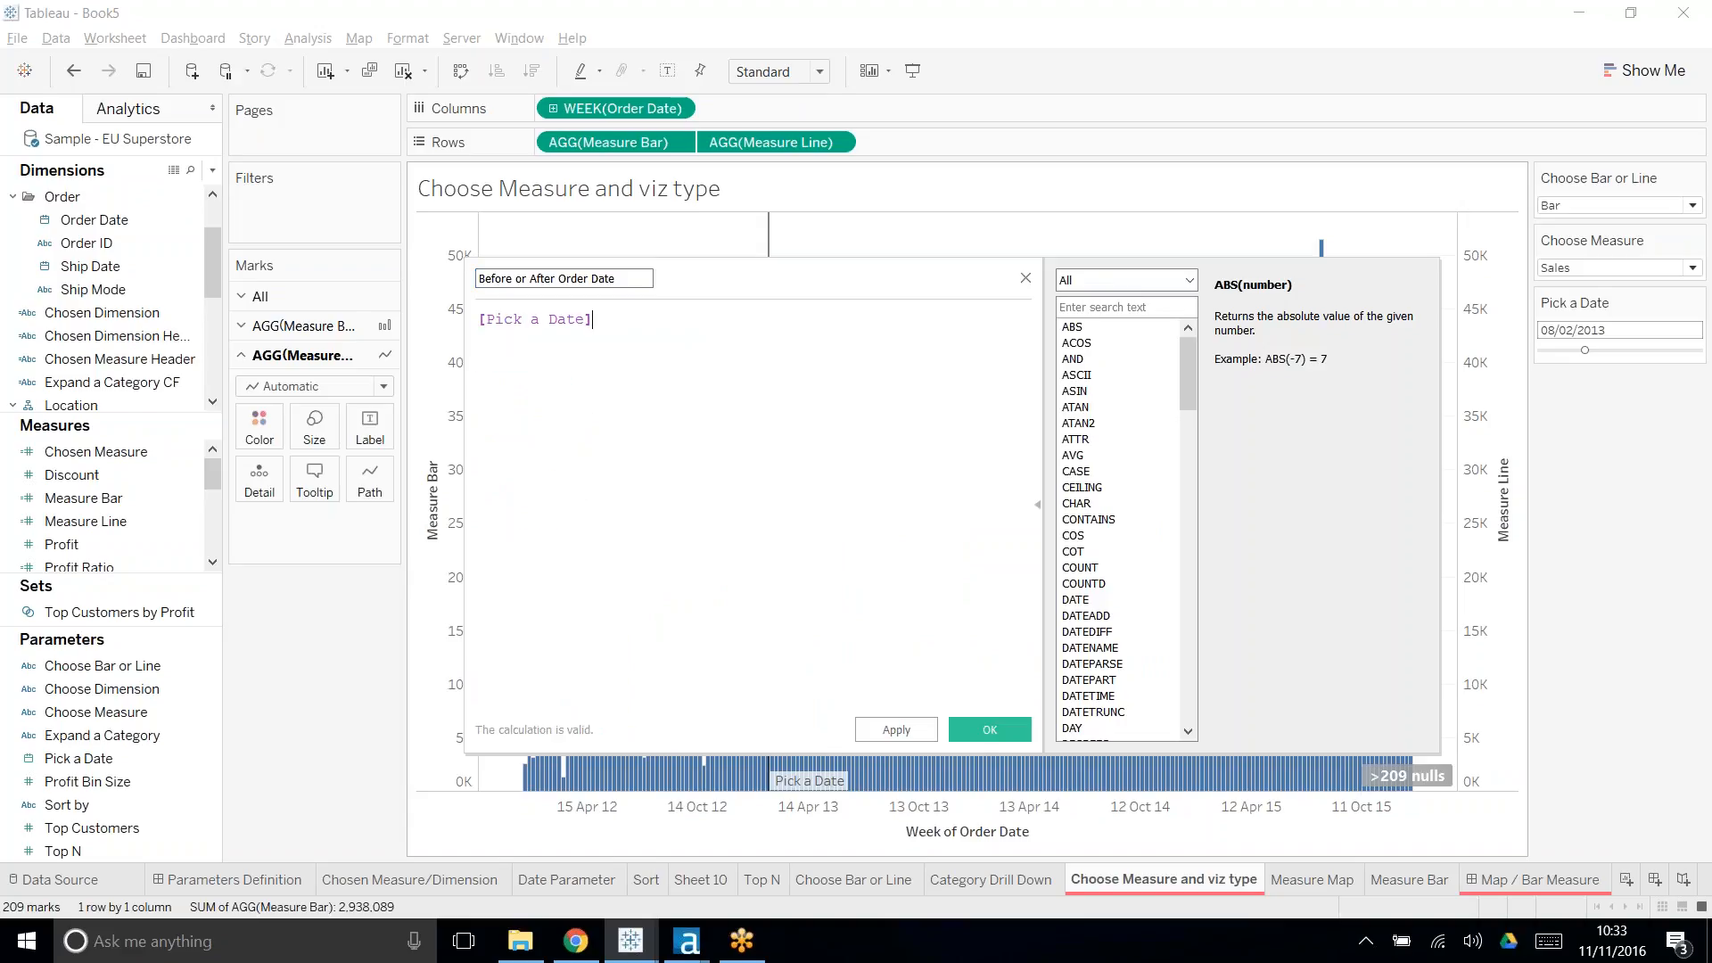
pyautogui.write('>or')
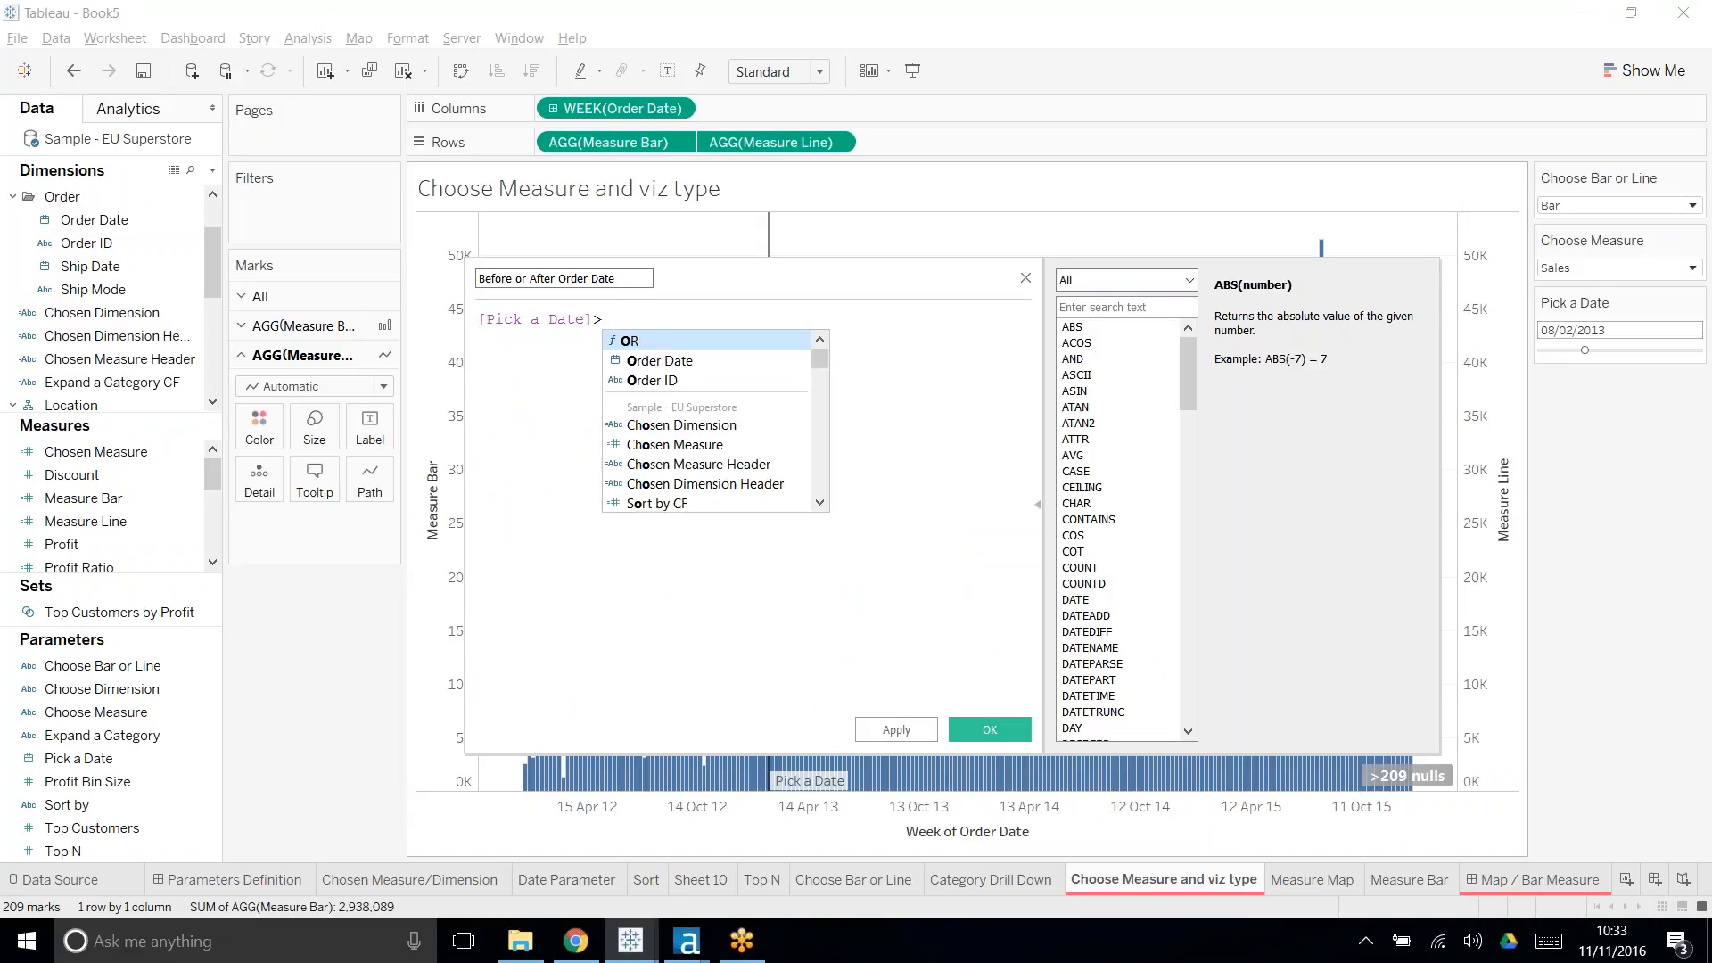
pyautogui.press('Down')
pyautogui.press('Return')
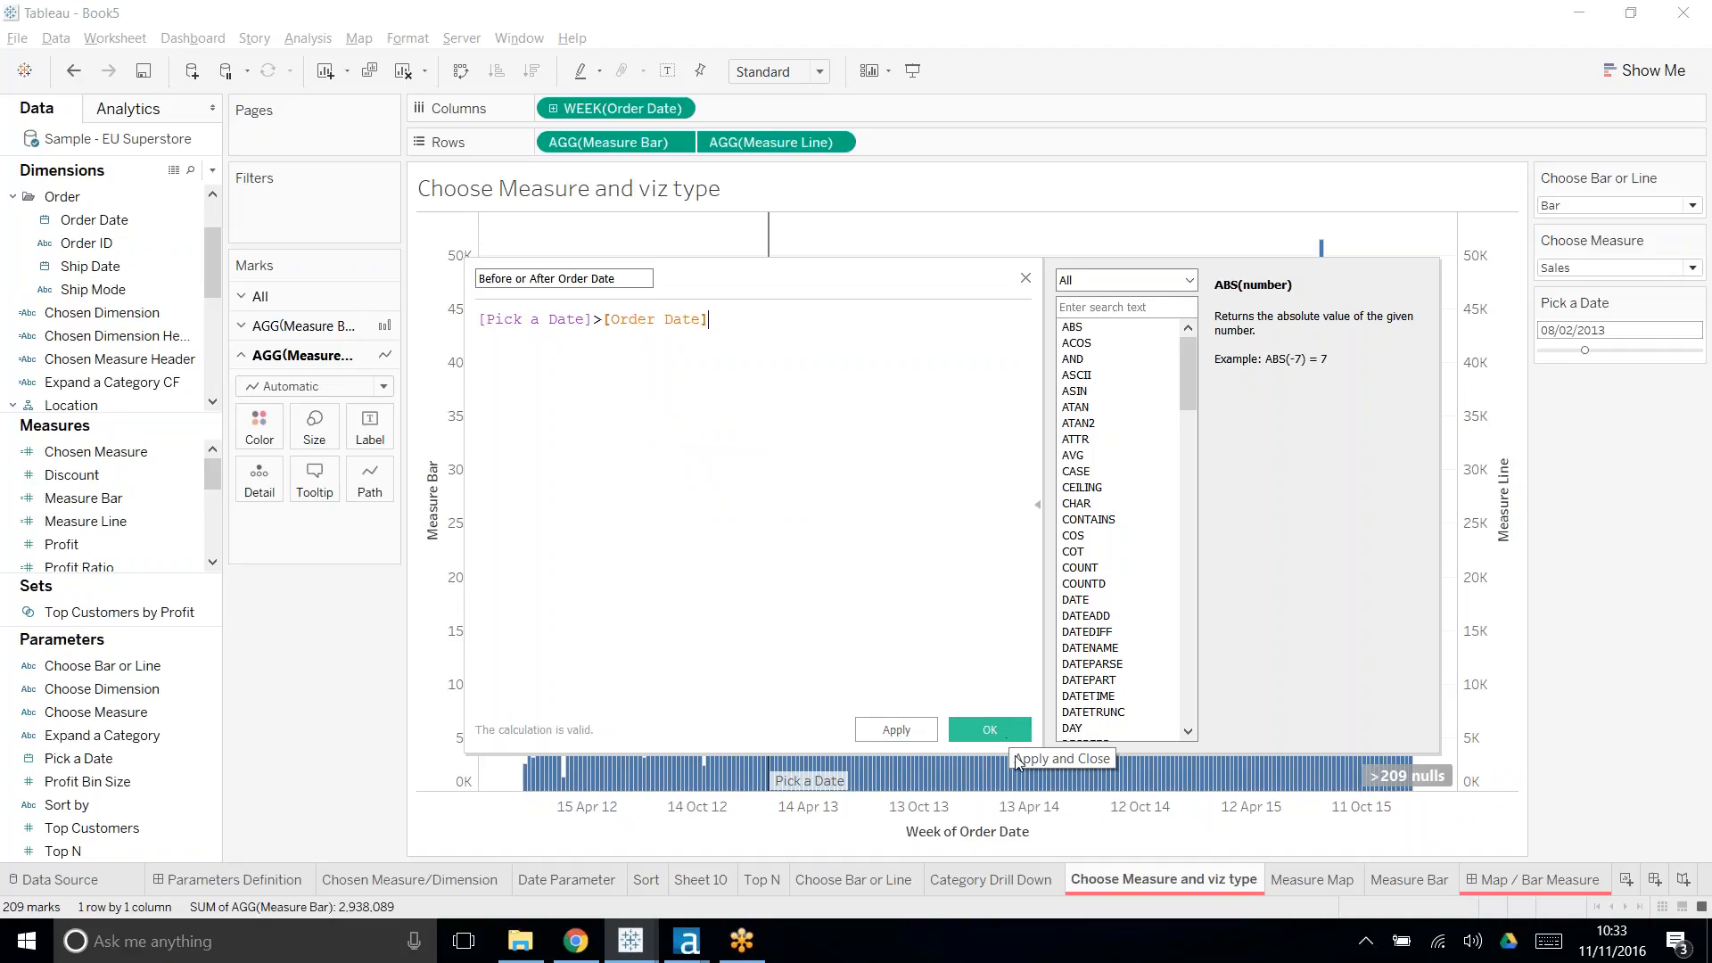
pyautogui.click(989, 730)
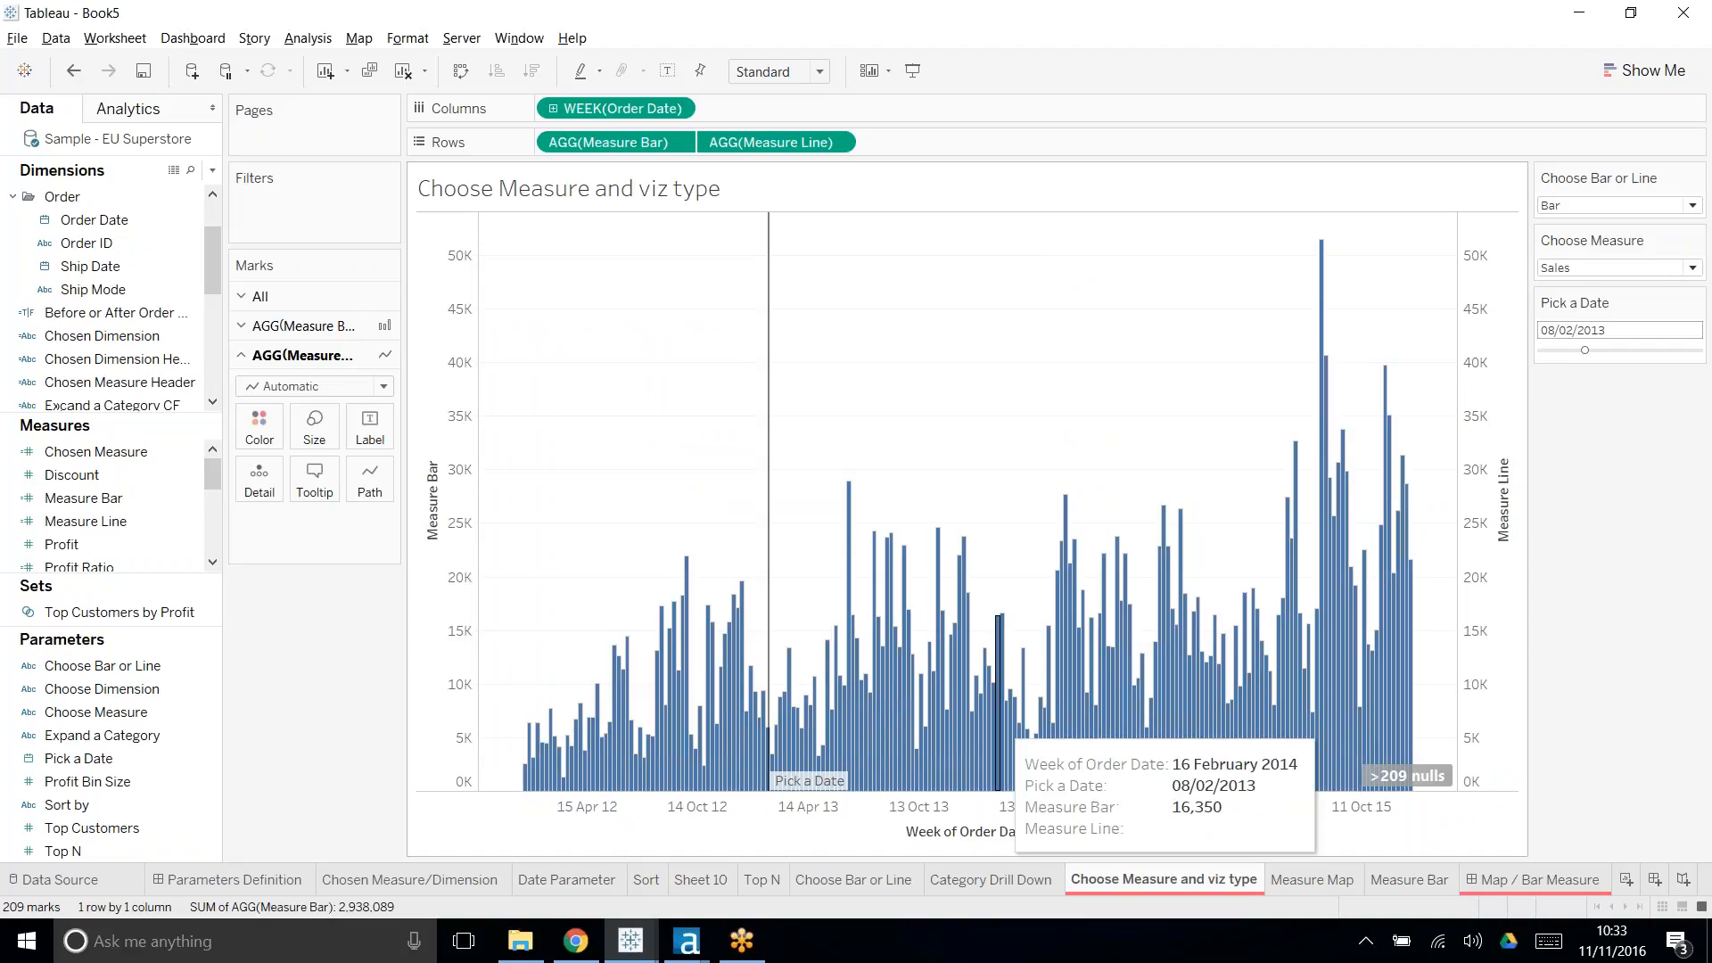
# - Color the marks of both measures by the Before or After Order Date field
pyautogui.click(314, 303)
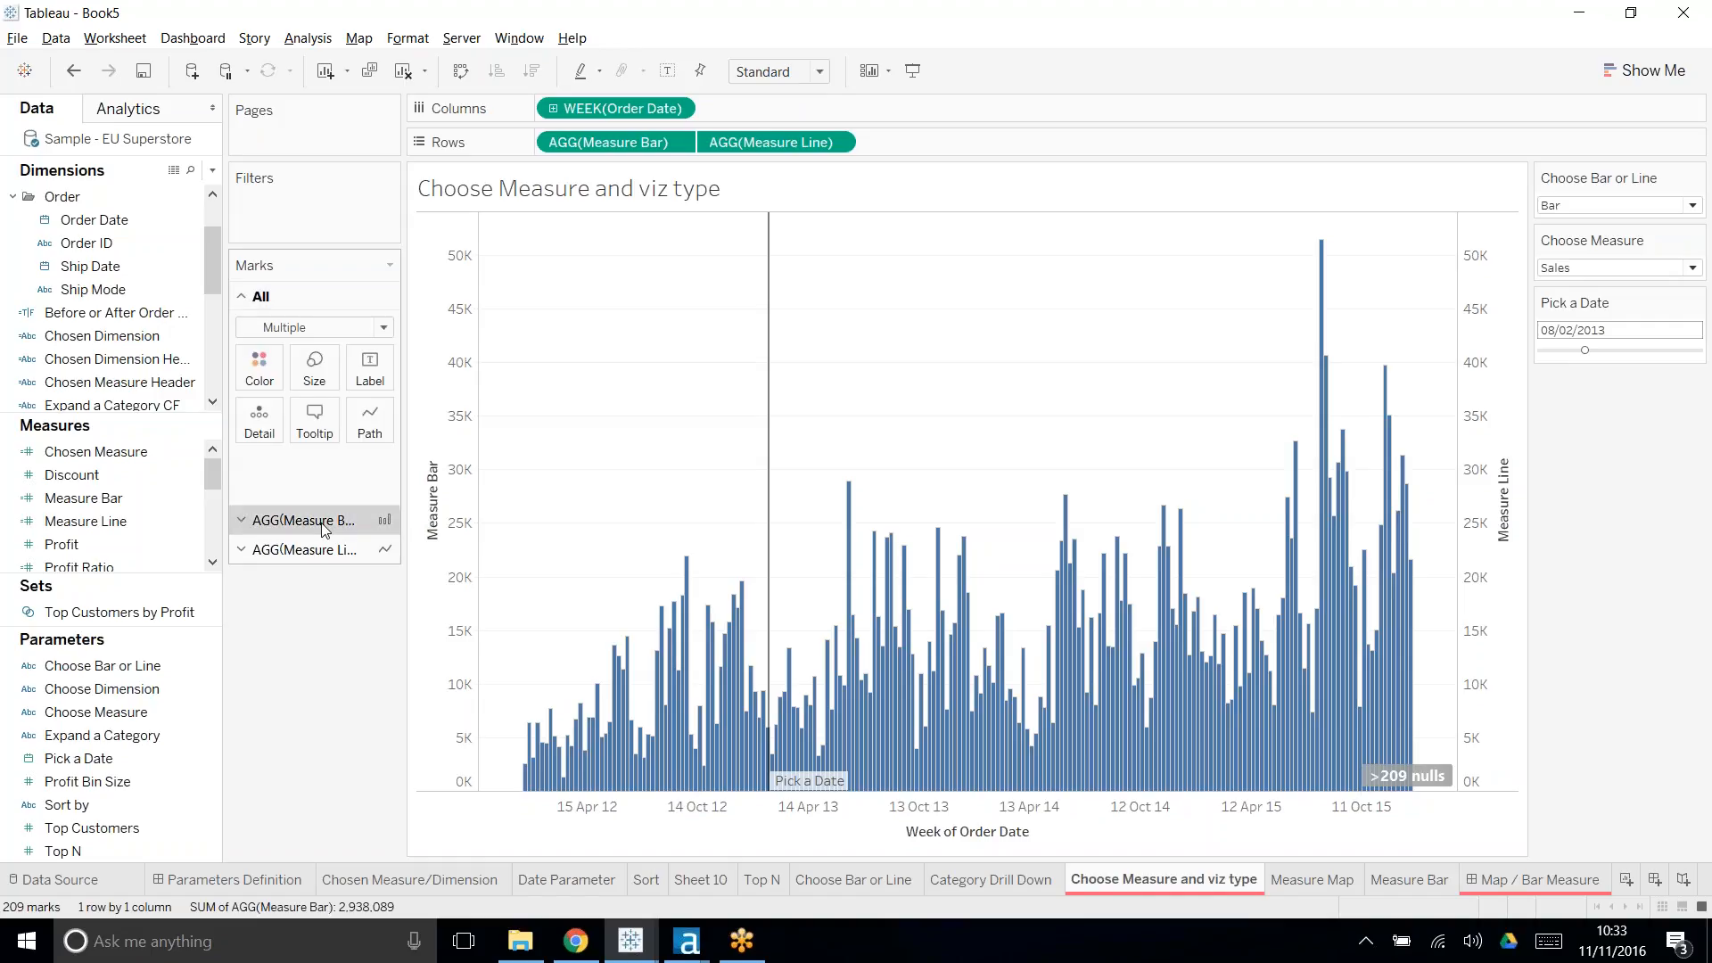
pyautogui.click(299, 520)
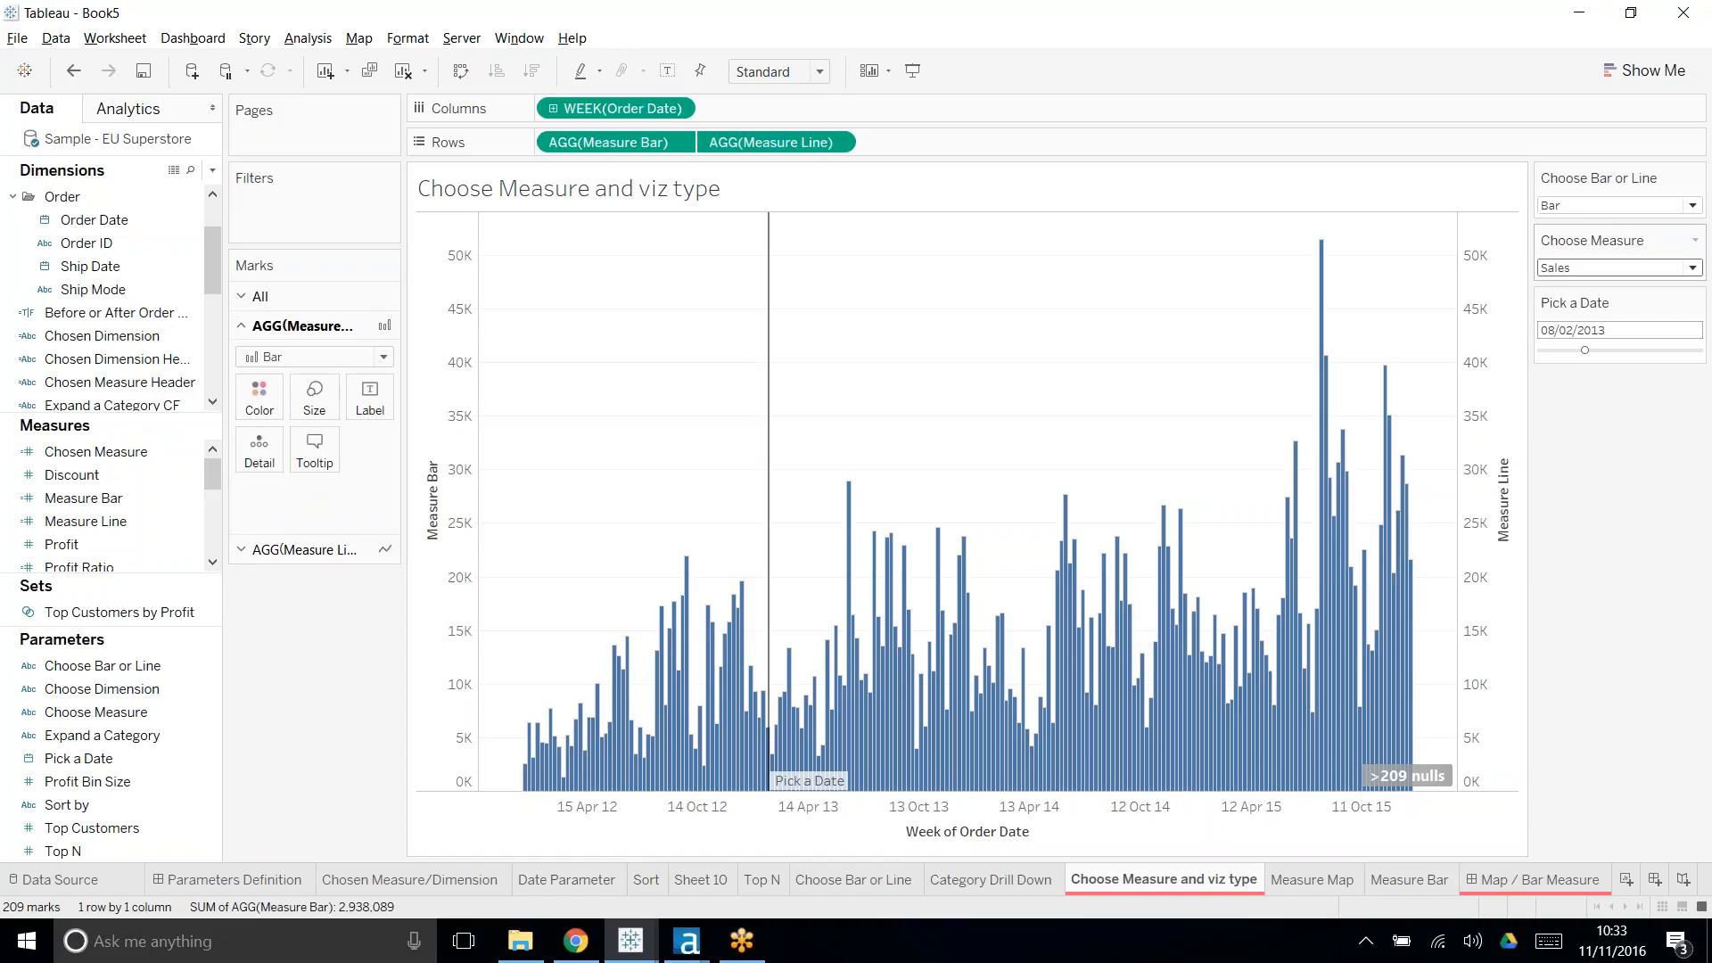
pyautogui.click(366, 294)
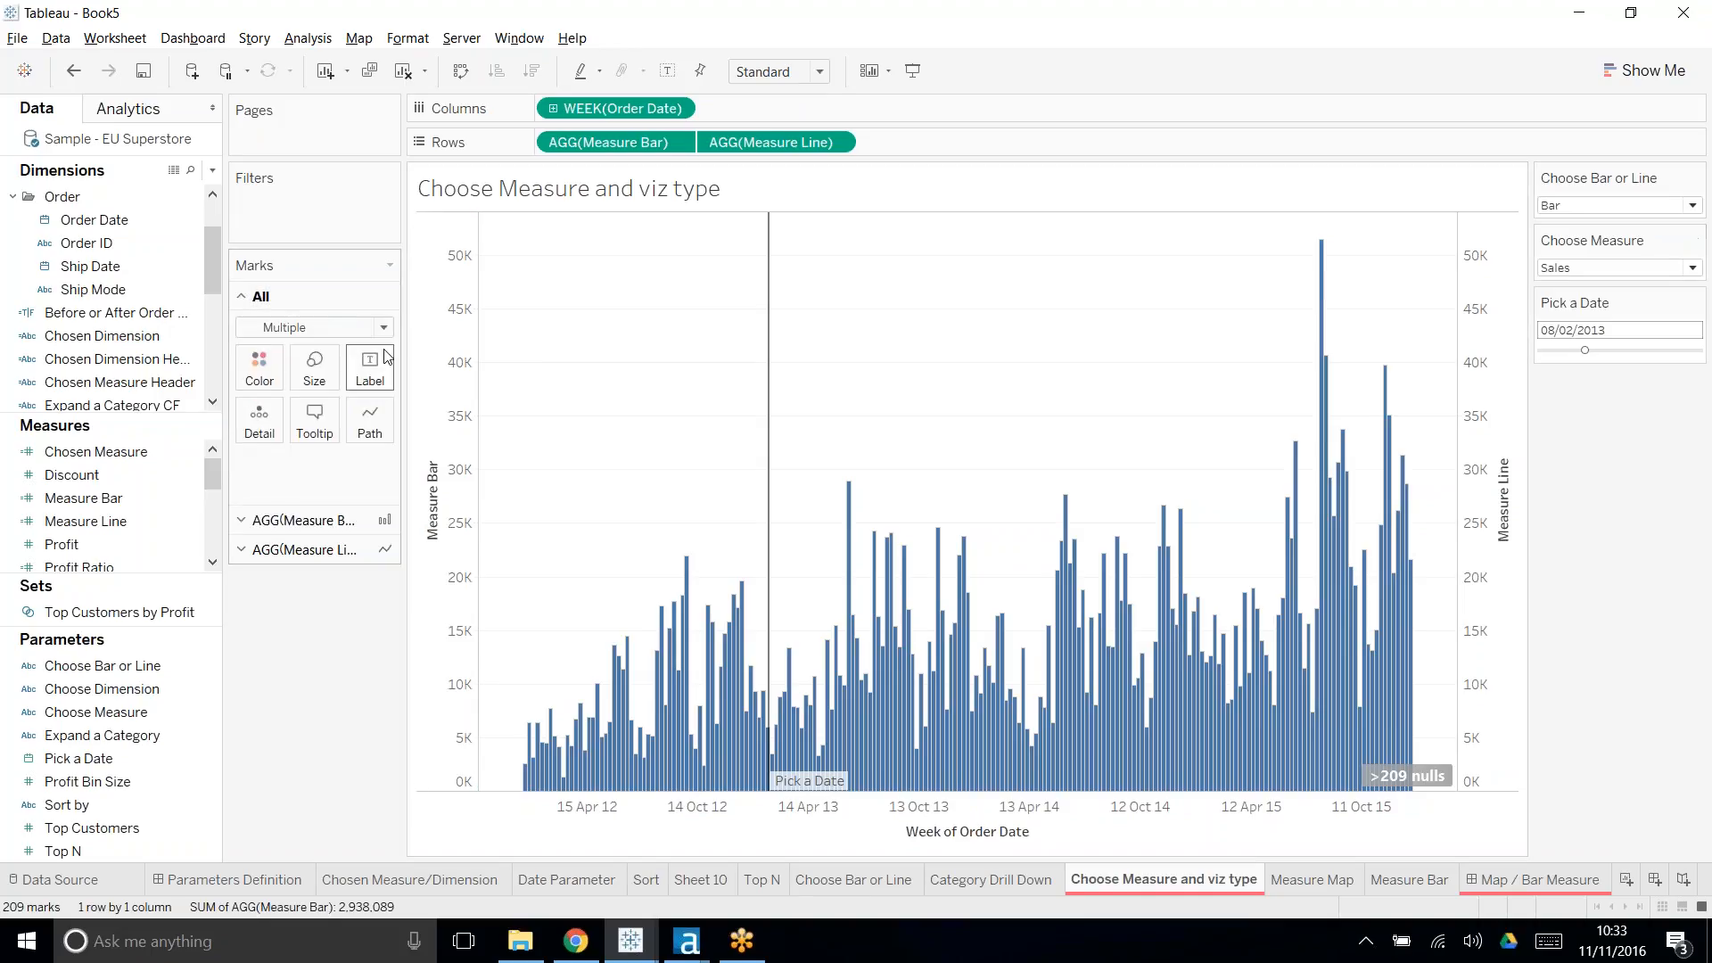
pyautogui.moveTo(114, 312); pyautogui.dragTo(259, 366)
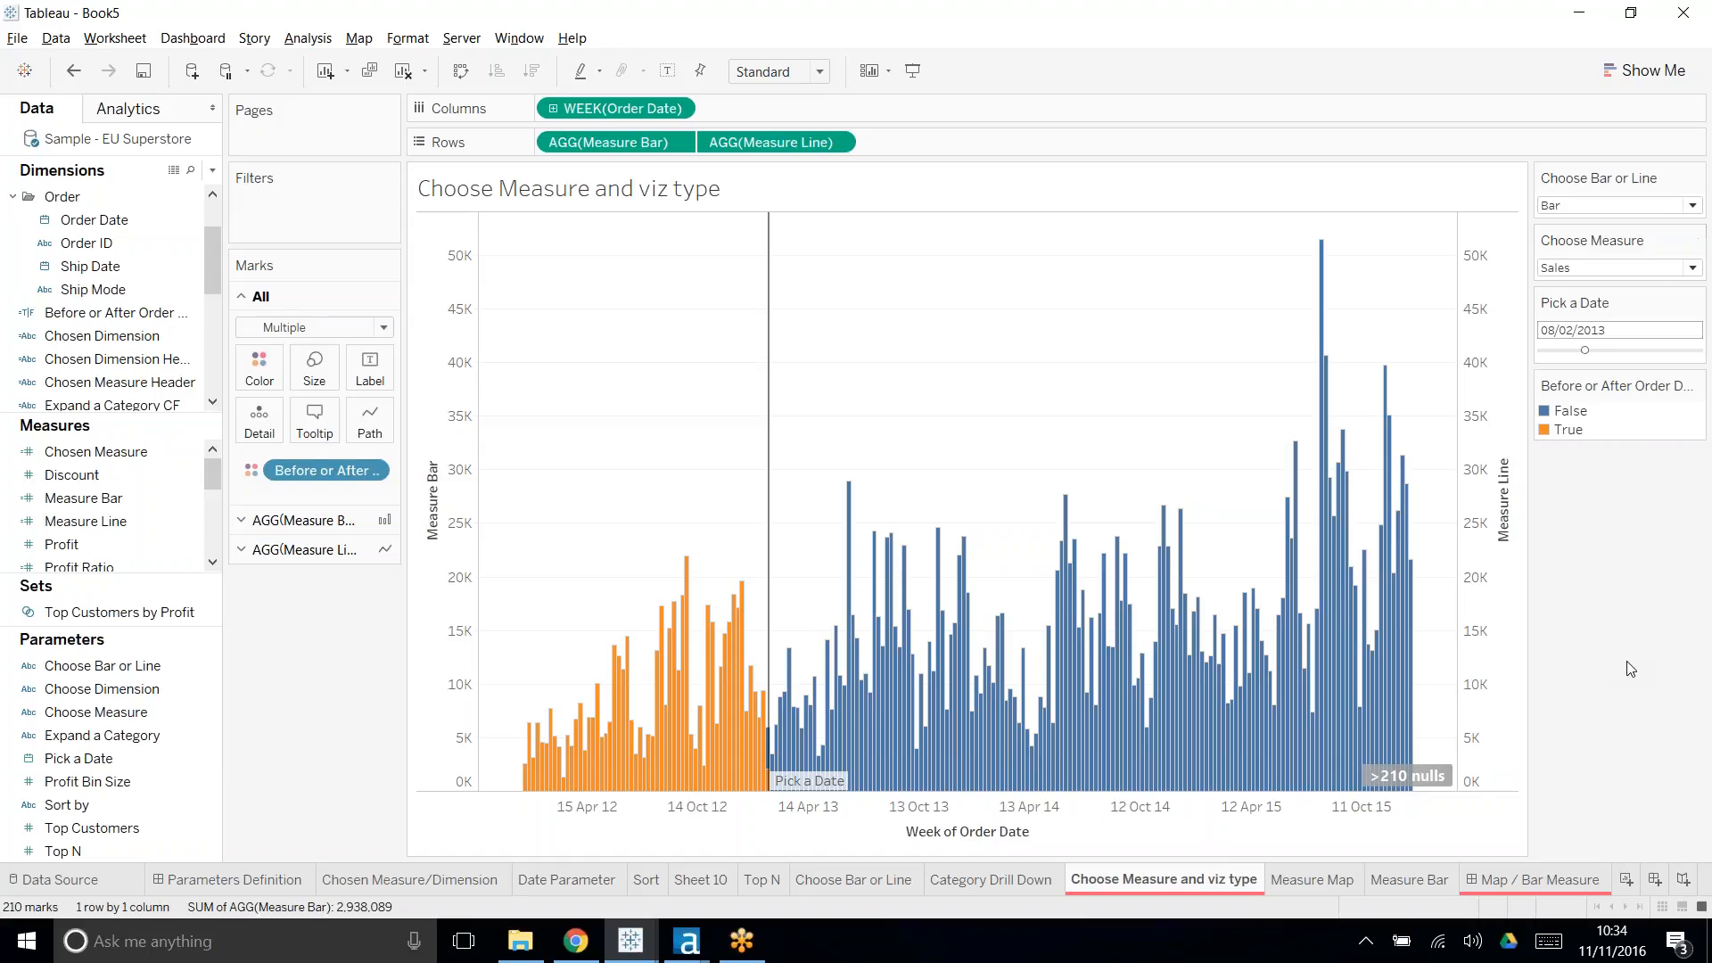
# - Switch to the Parameter Class workbook and open its Map/Bar viz dashboard
pyautogui.click(1523, 879)
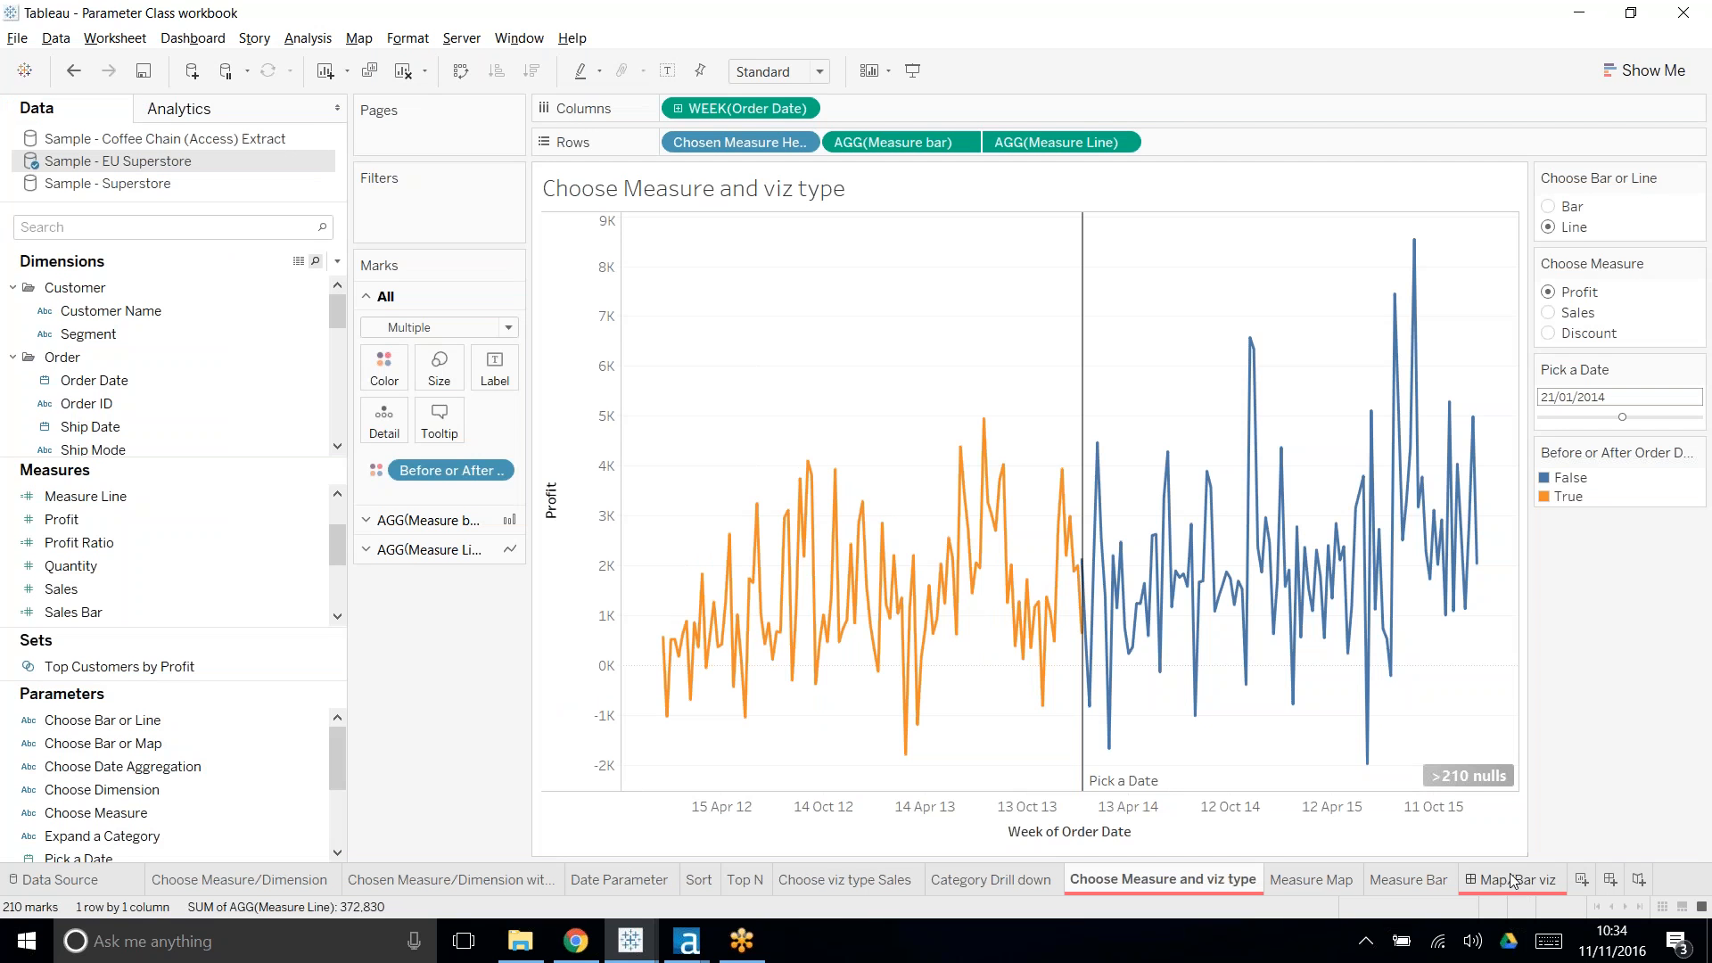
pyautogui.click(1513, 879)
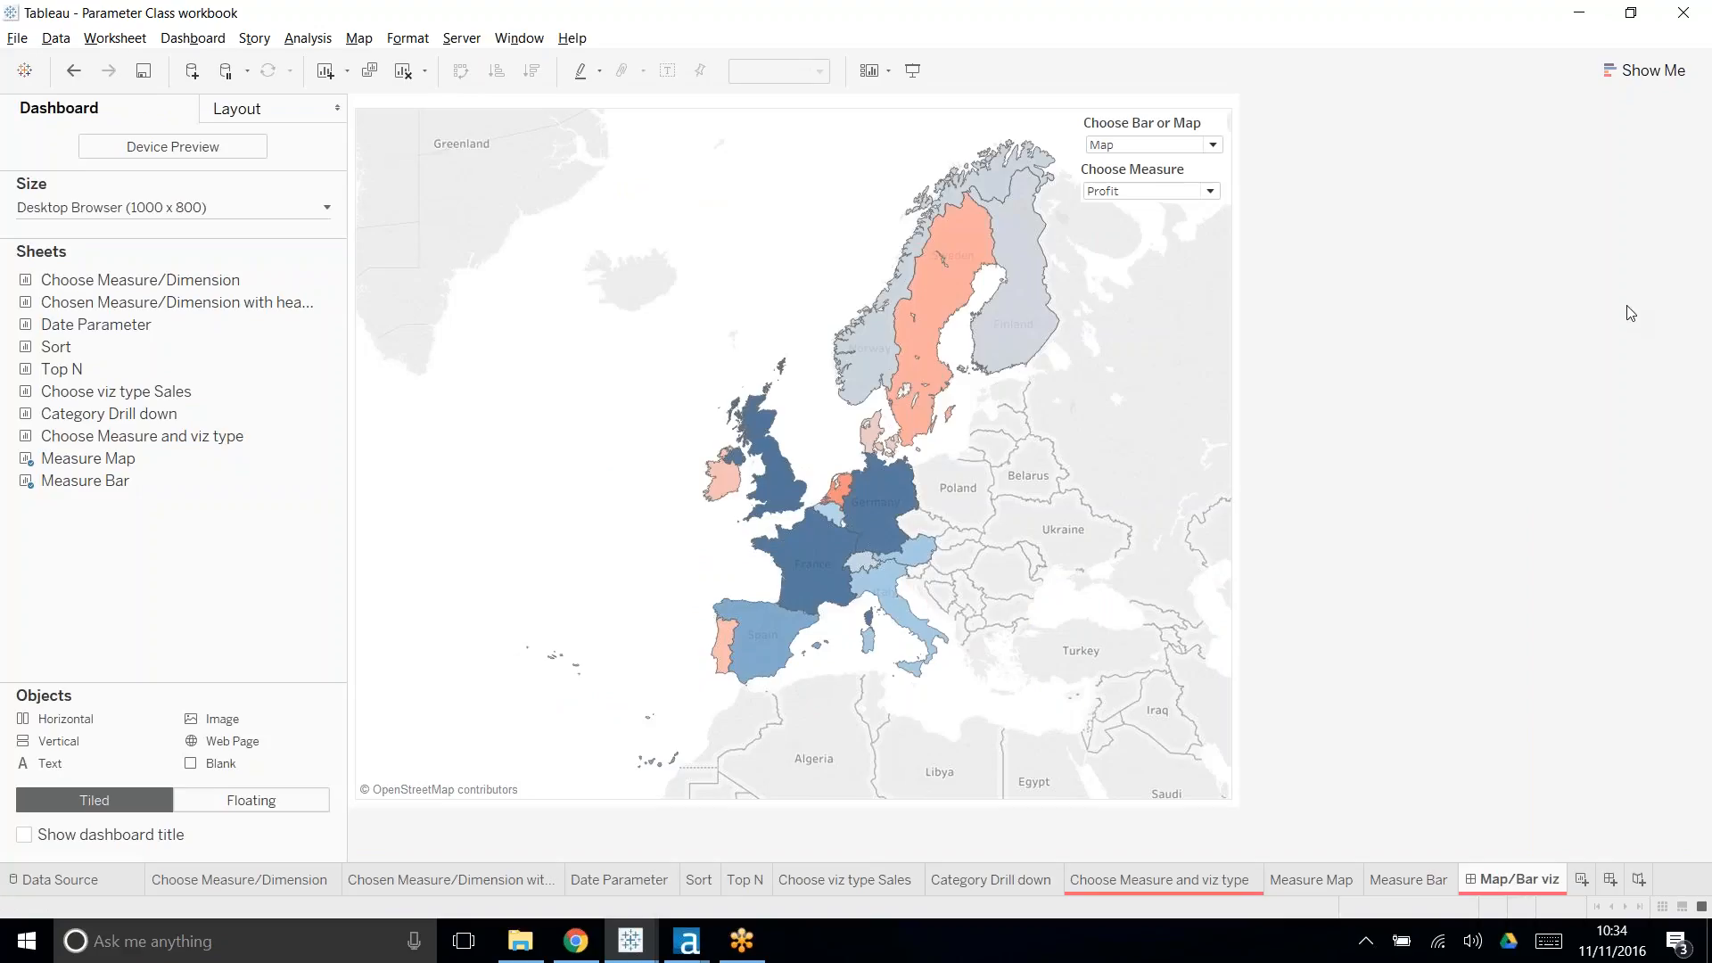
pyautogui.click(1189, 145)
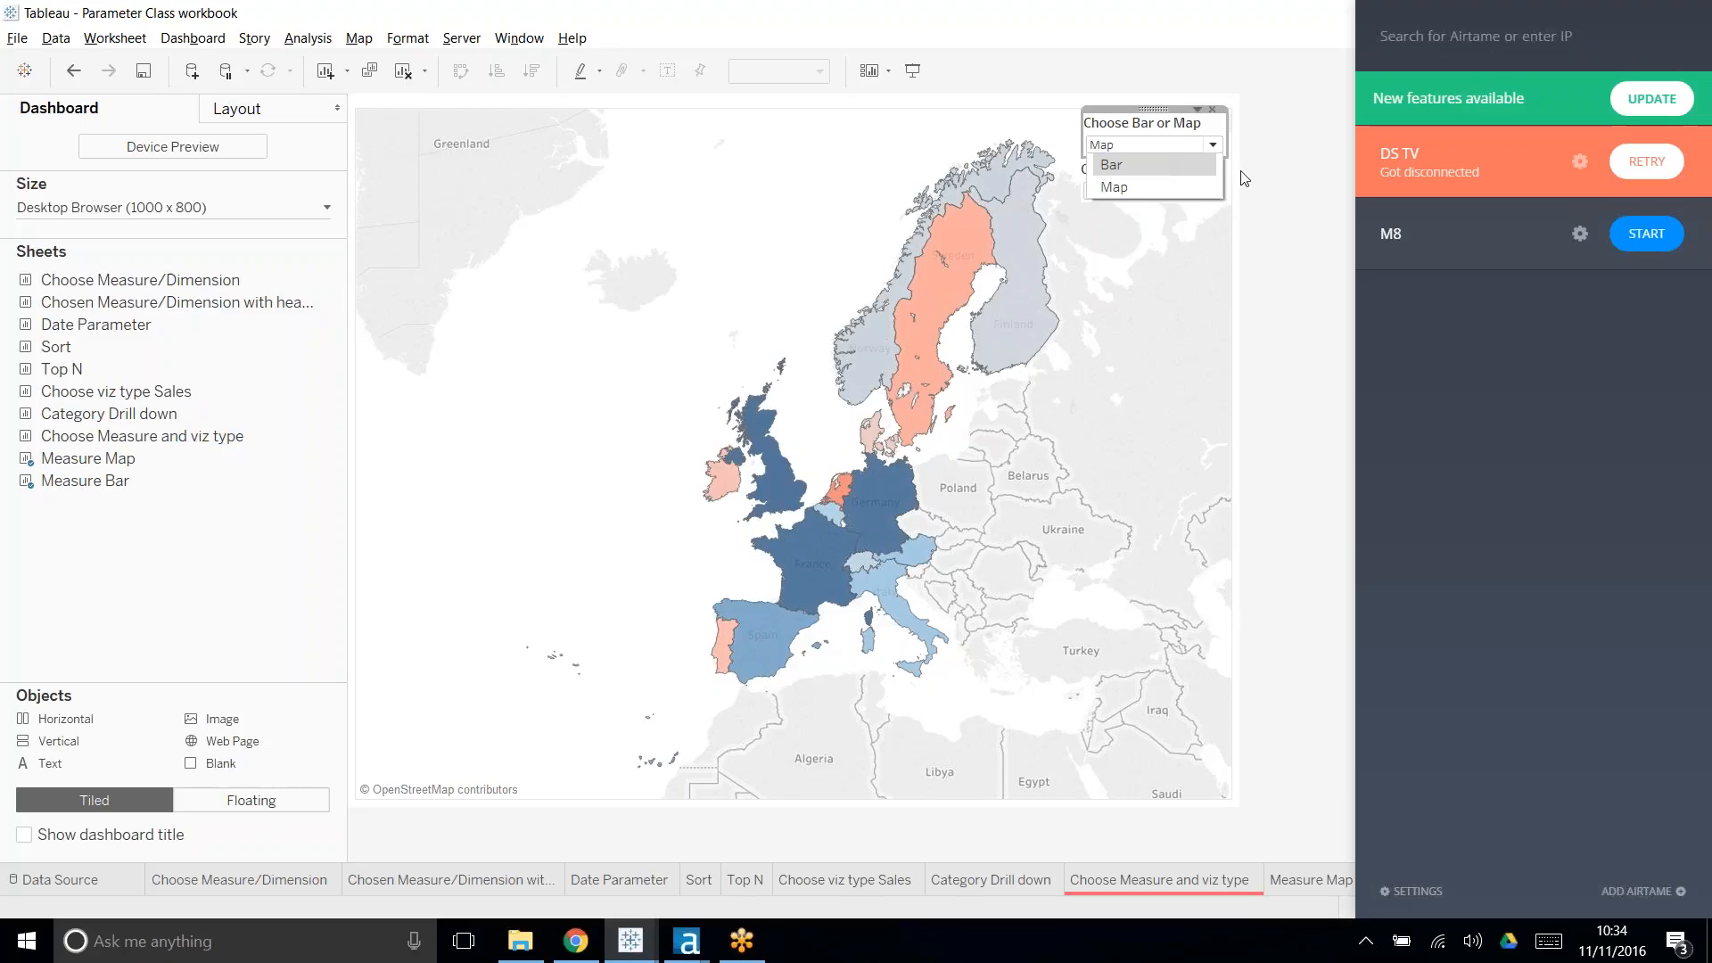
# - Retry the dropped DS TV connection in Airtame and enter the connection code shown on the TV
pyautogui.click(1616, 162)
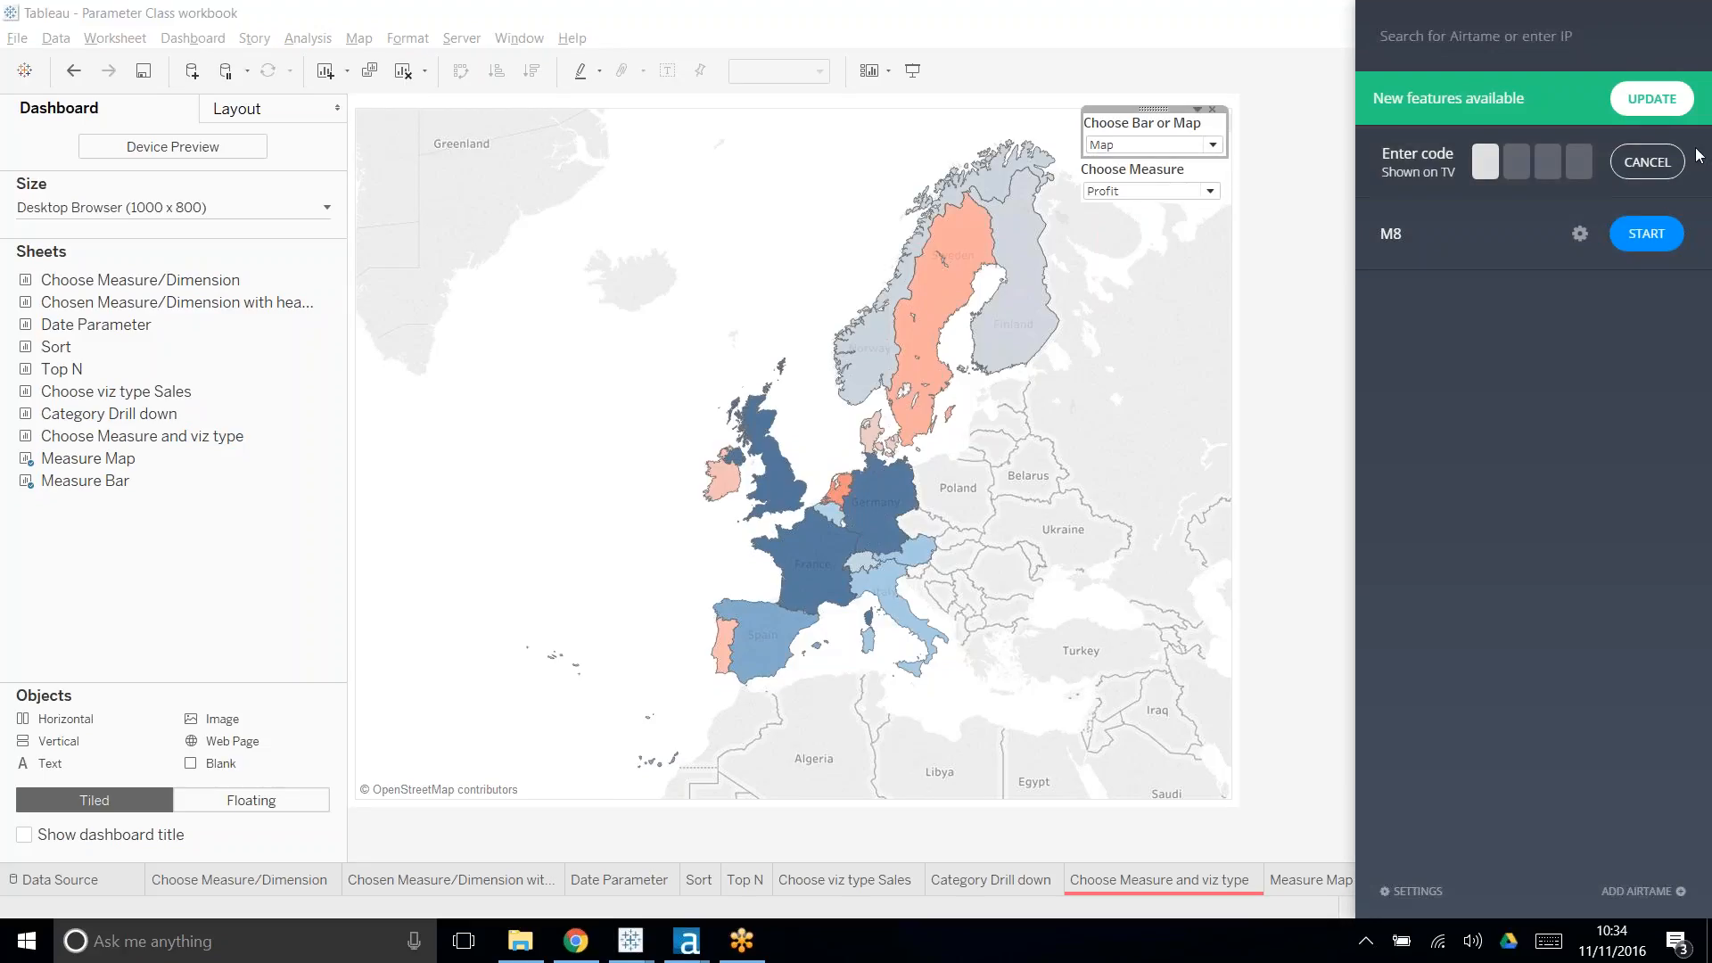
pyautogui.write('5593')
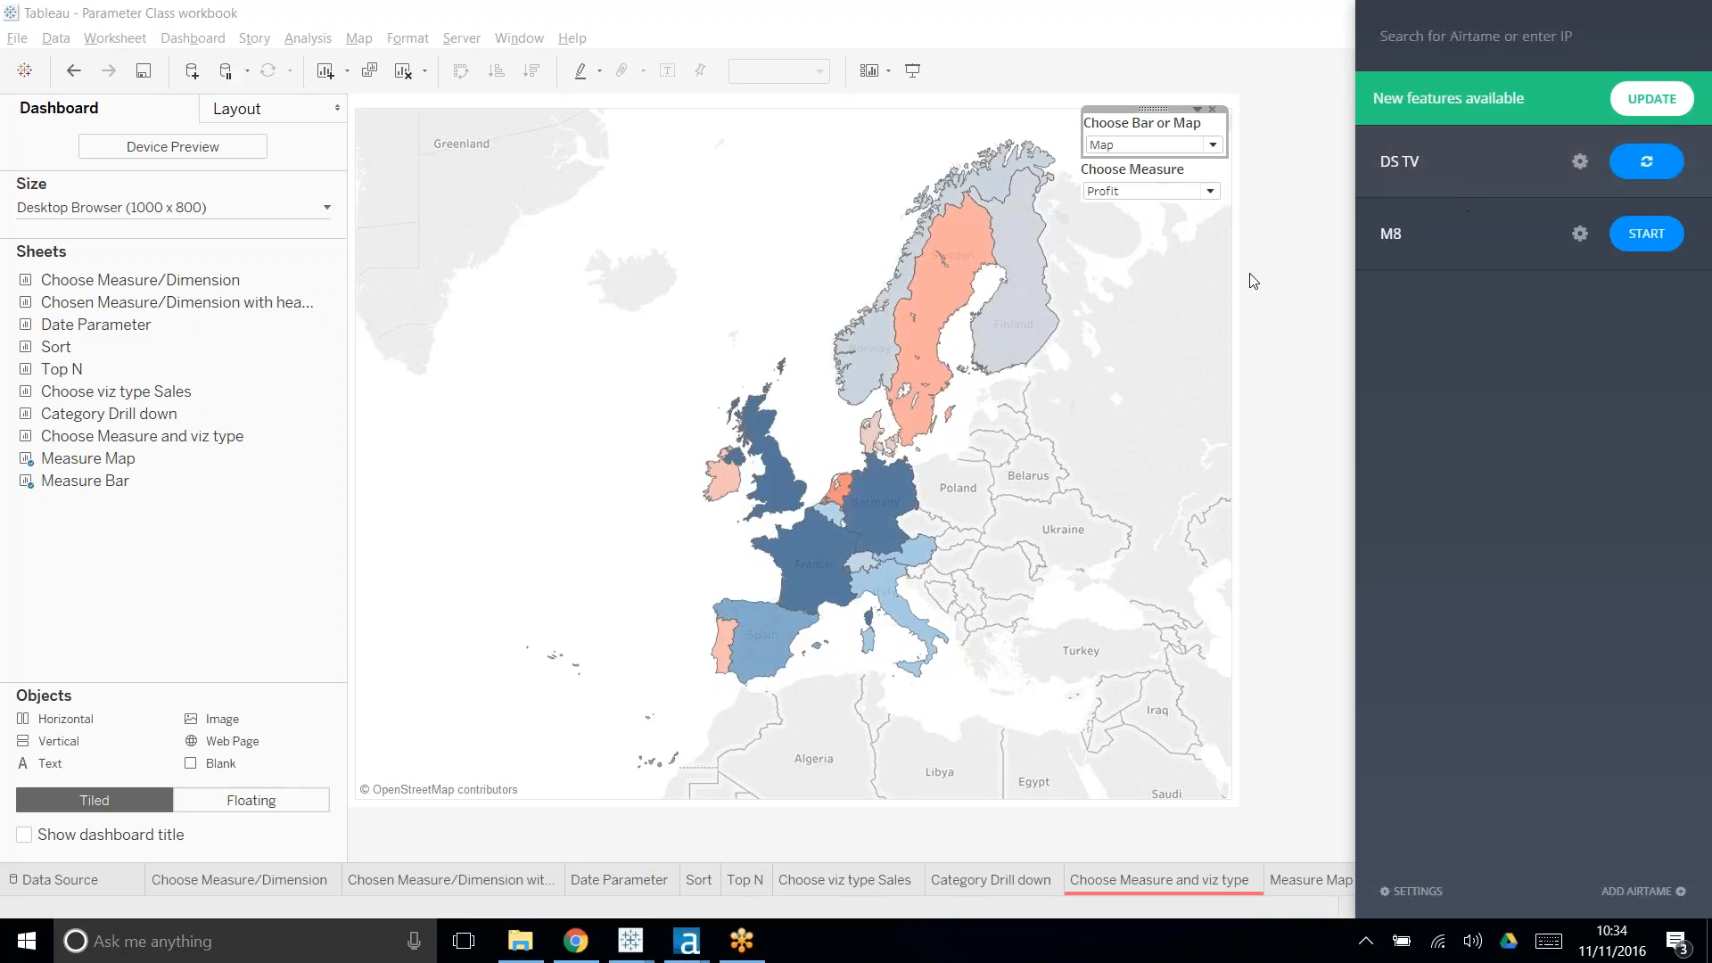
pyautogui.click(1304, 248)
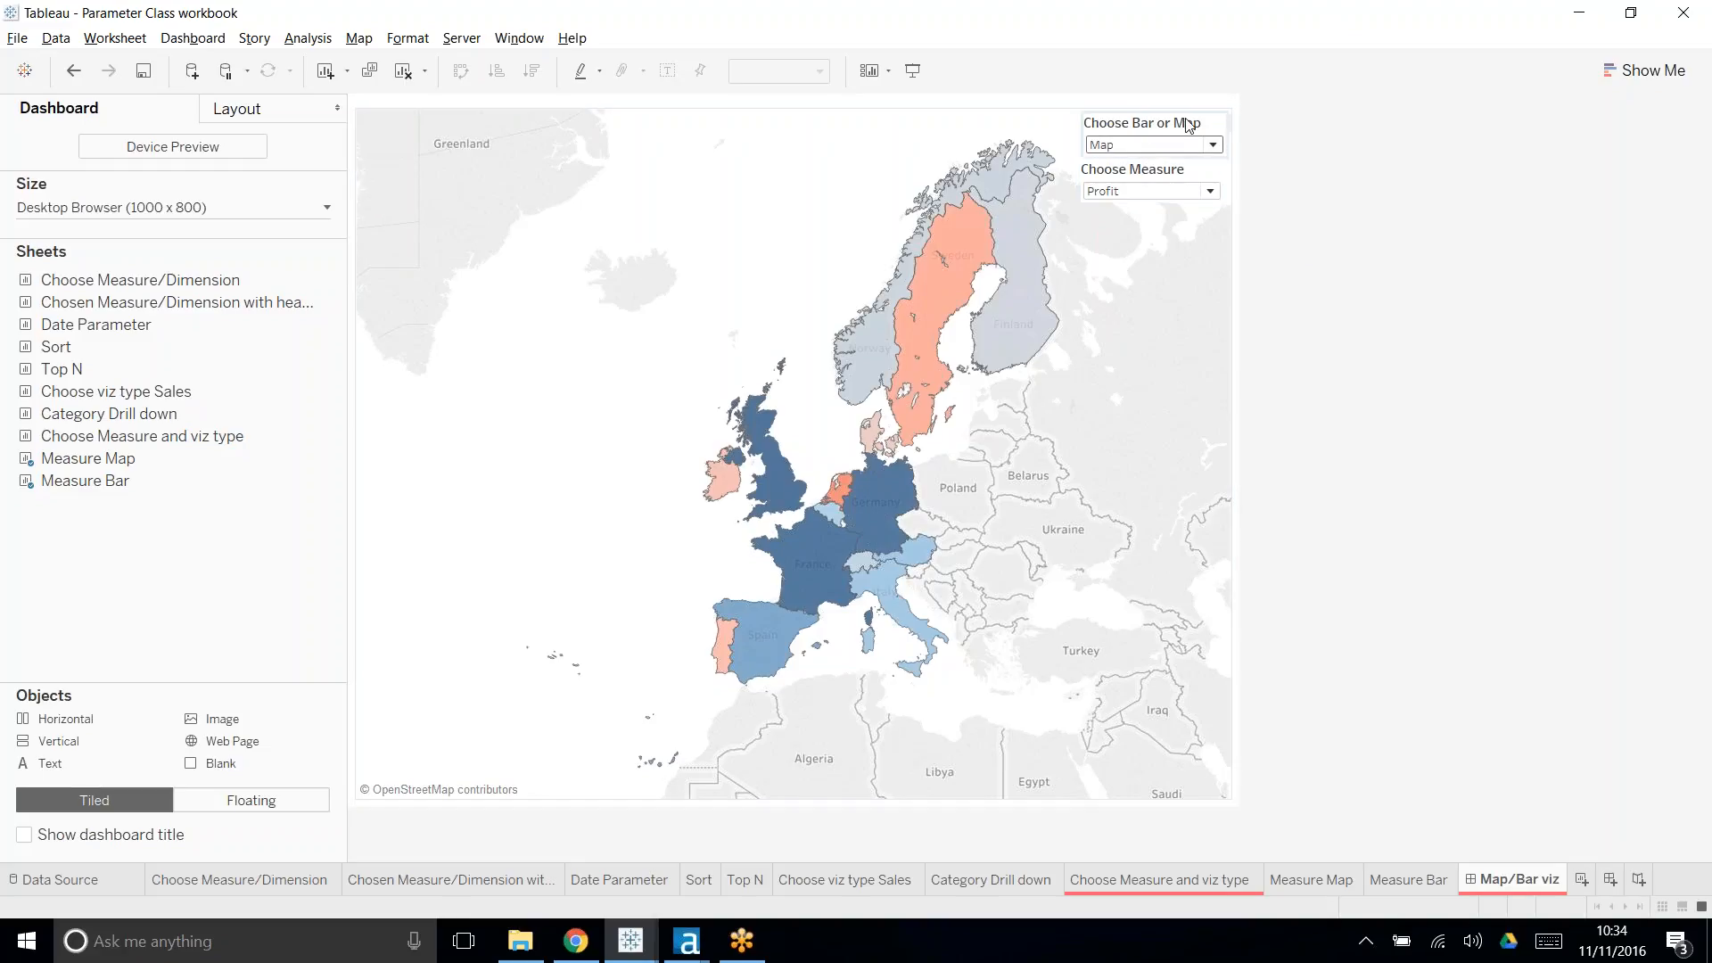
# - Preview the dashboard with Choose Bar or Map set to Bar, and return it to Map
pyautogui.click(1181, 145)
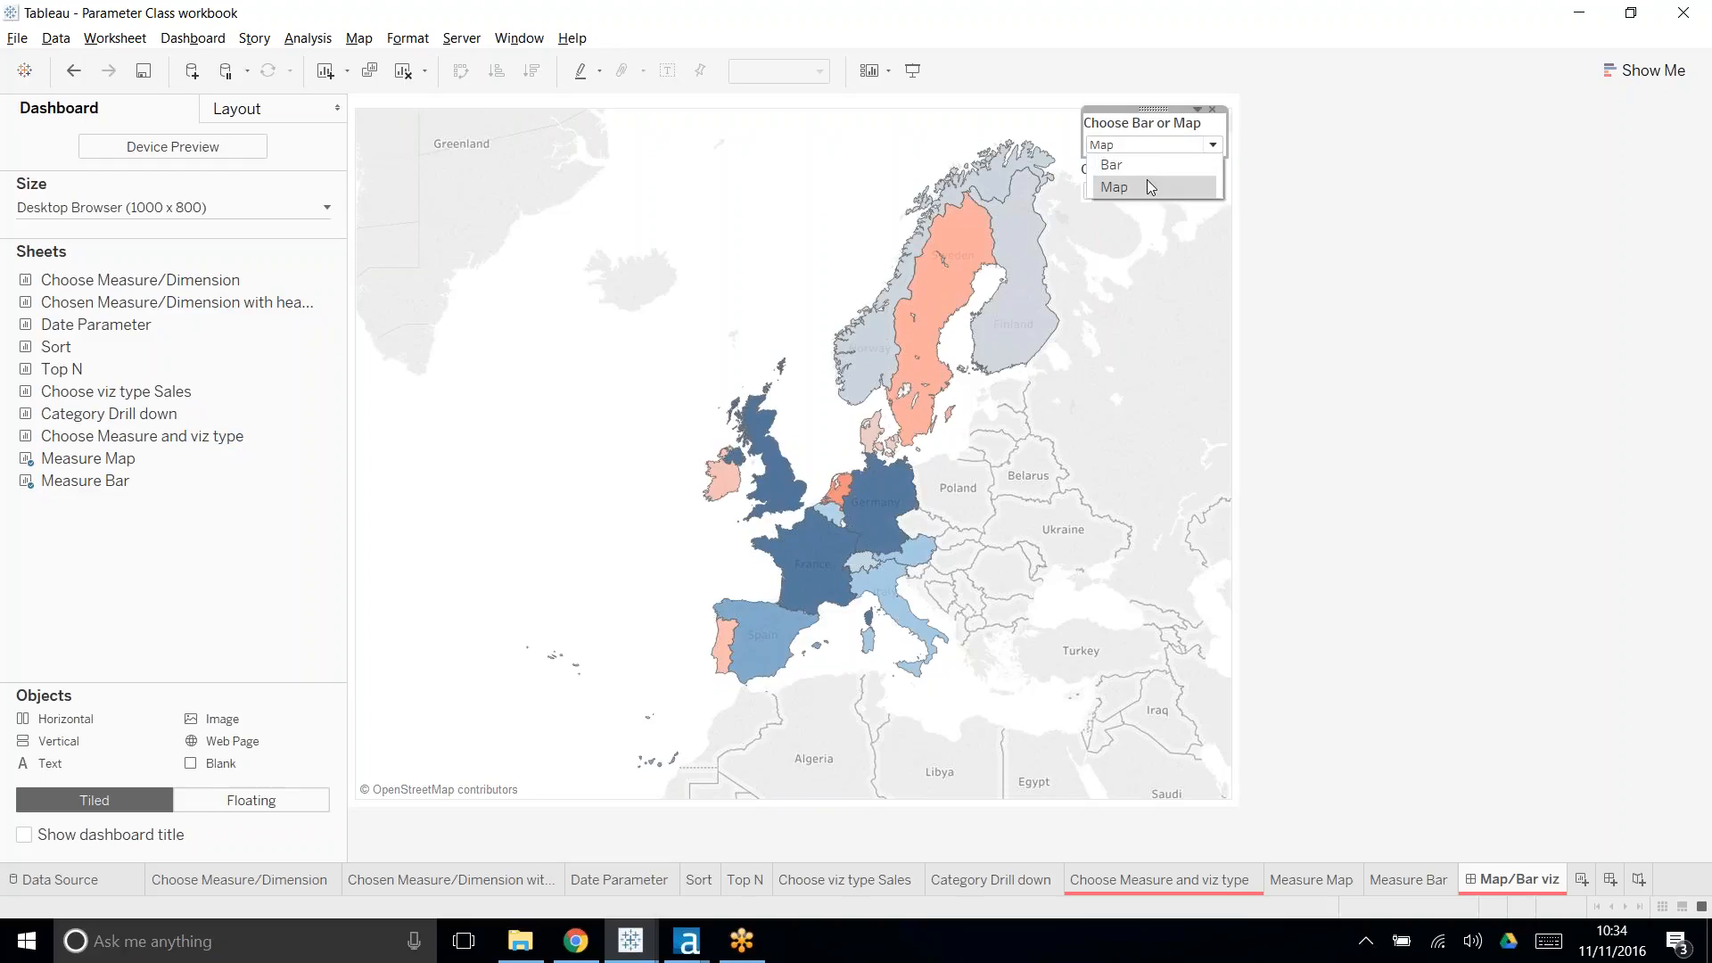
pyautogui.click(1150, 170)
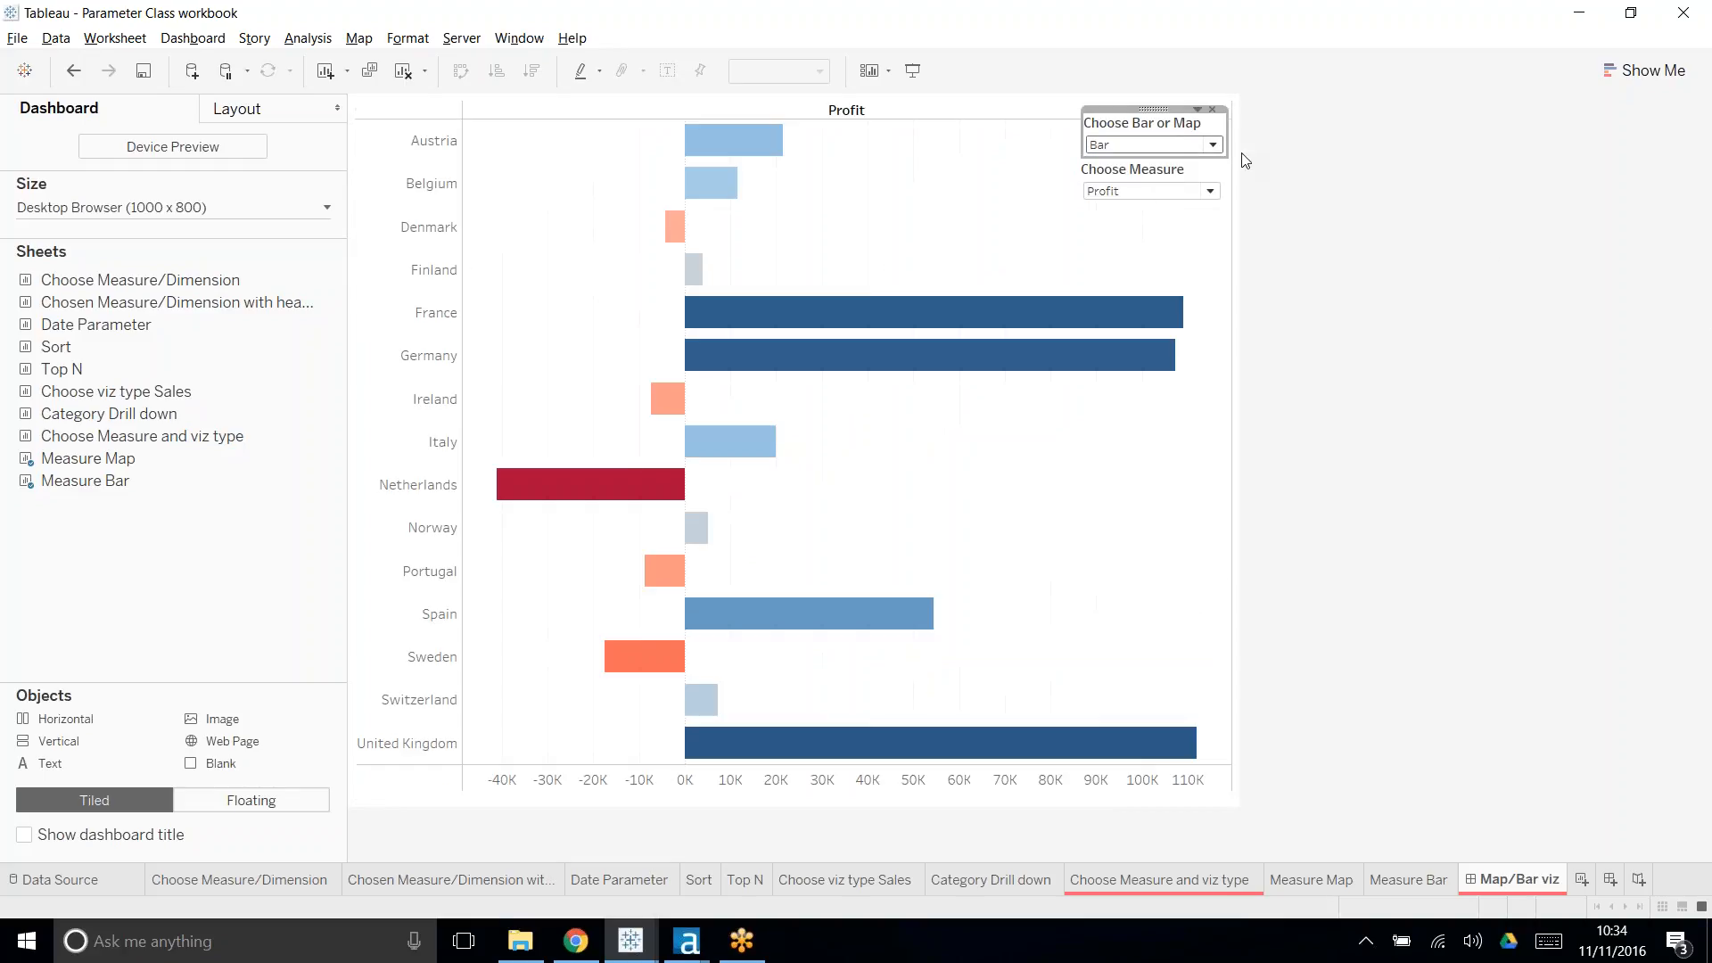
pyautogui.click(1184, 142)
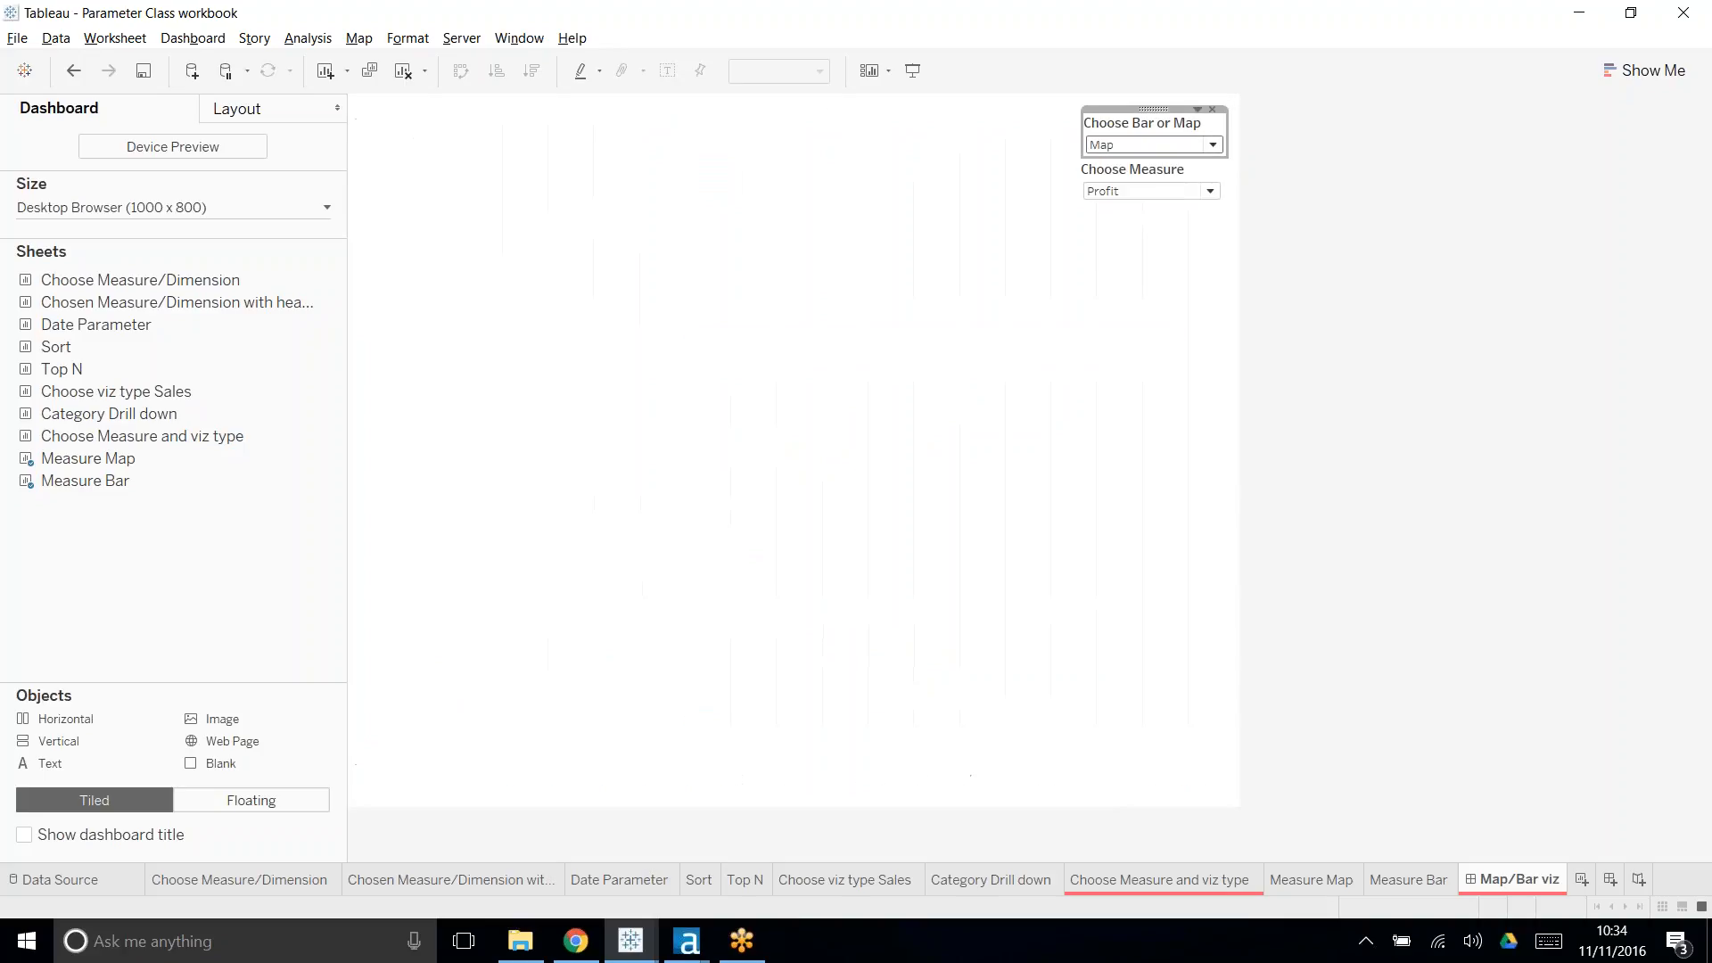
# - Compare the map with Choose Measure set to Sales, Discount and Profit, and inspect the profit value of the Netherlands
pyautogui.click(1142, 192)
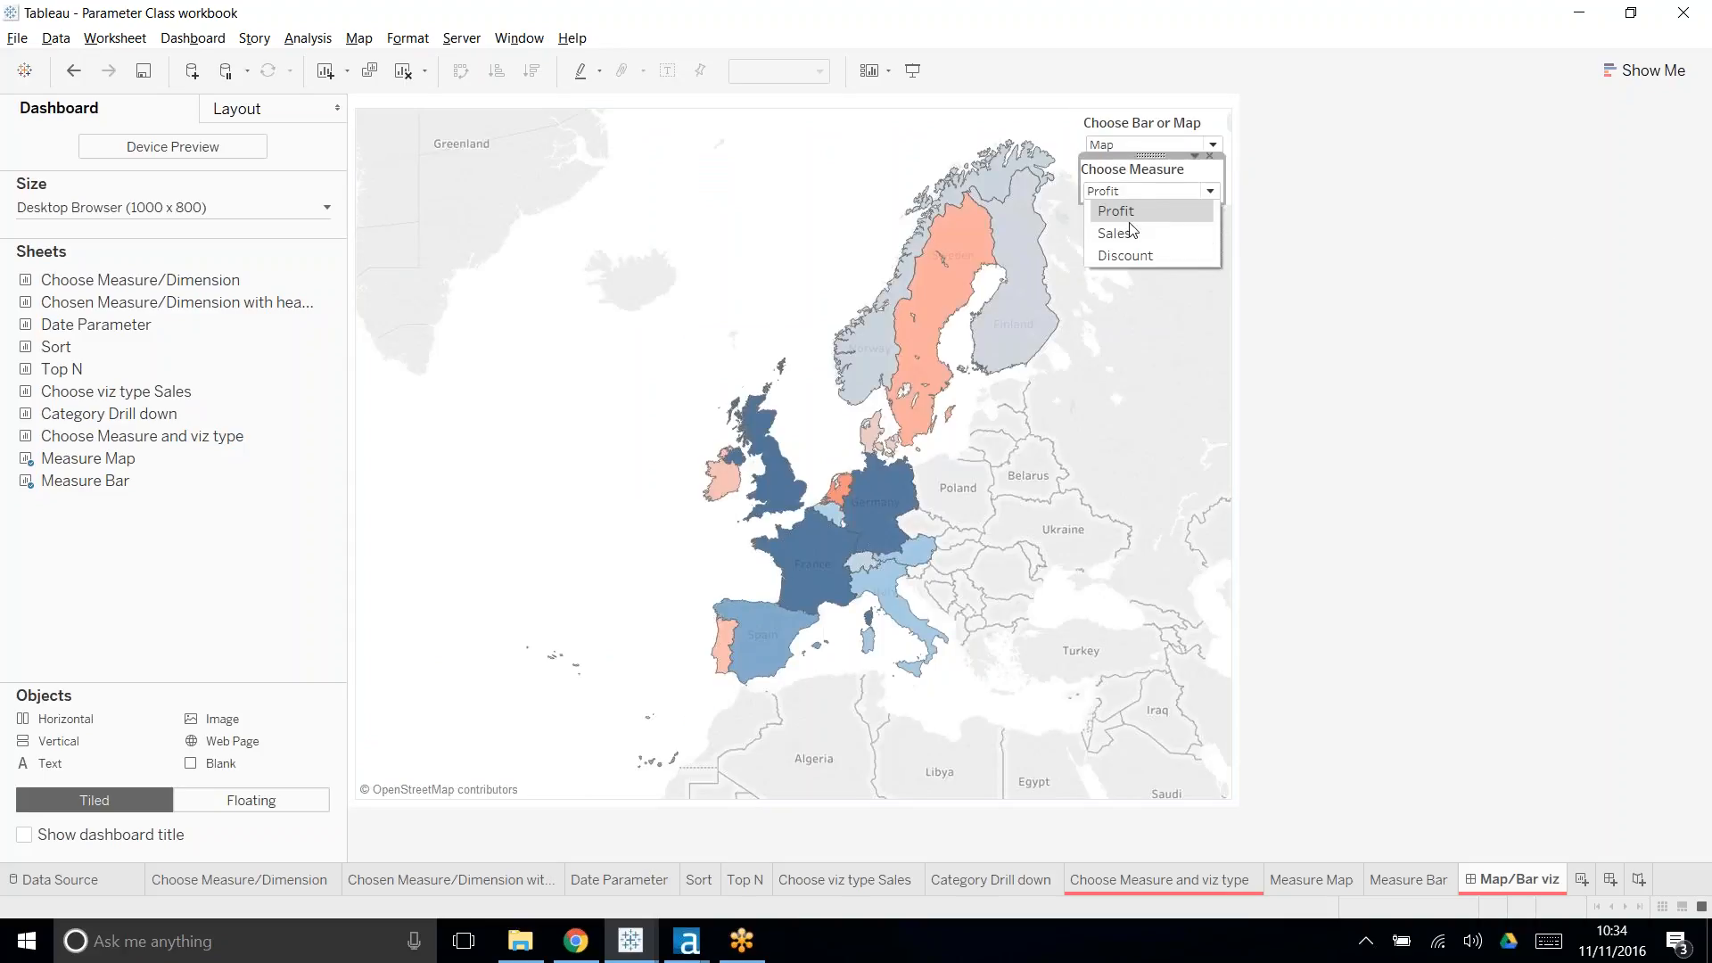
pyautogui.click(1131, 211)
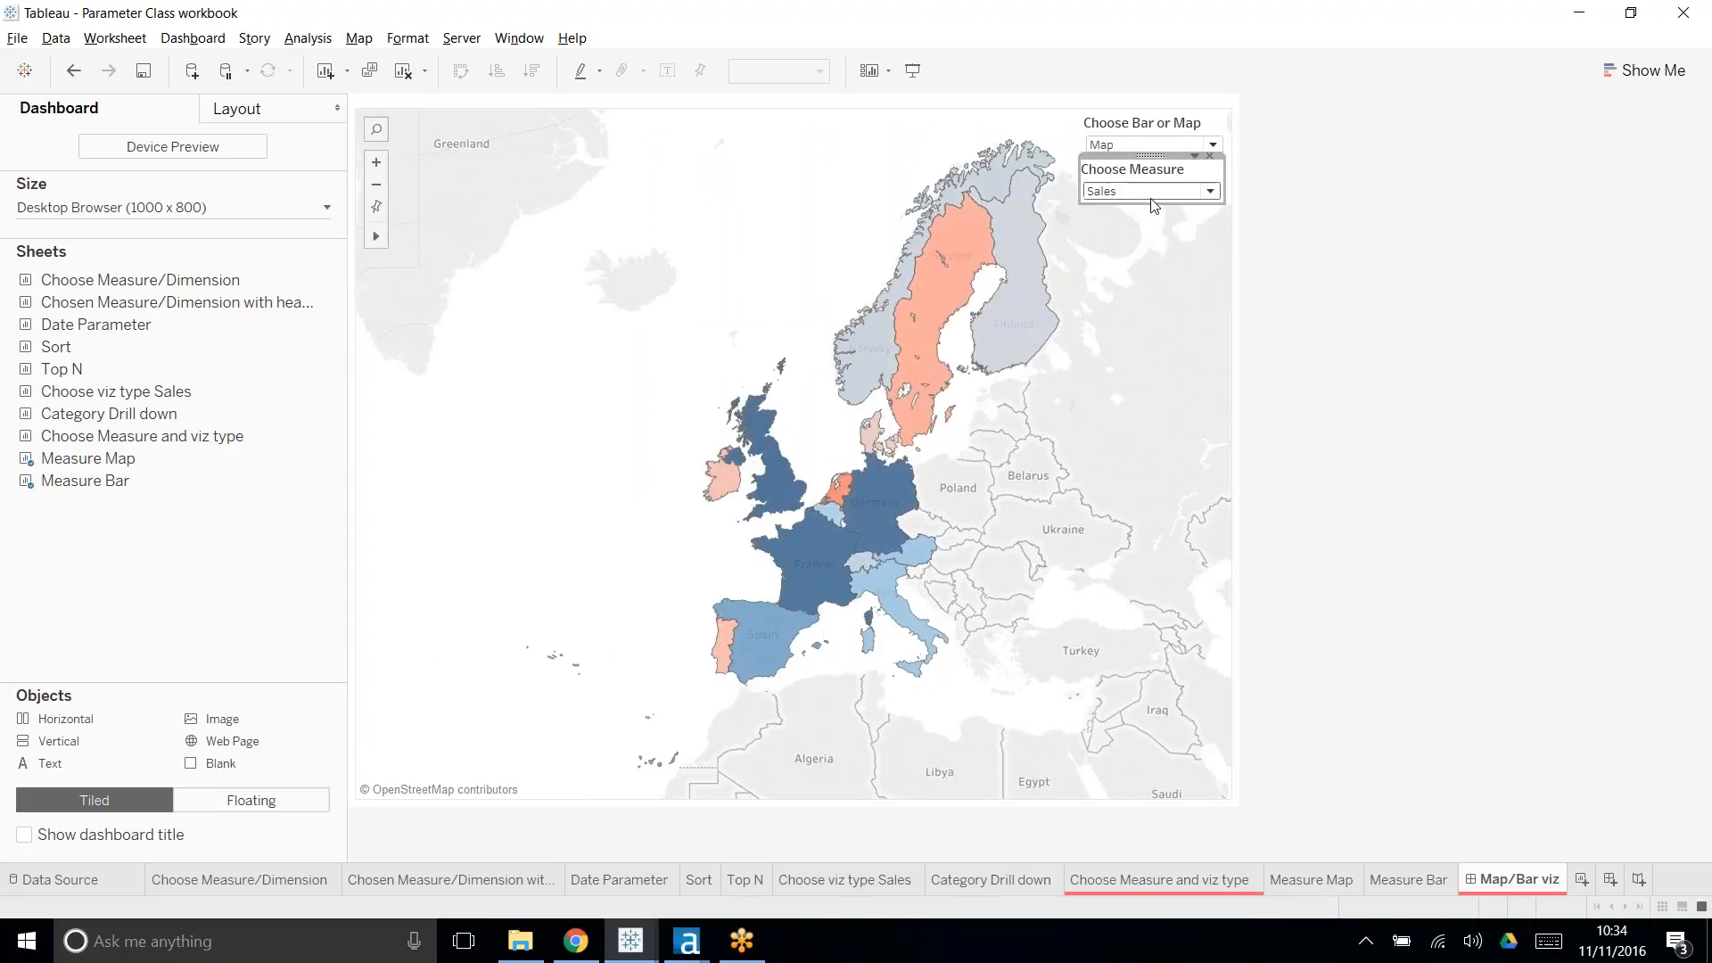
pyautogui.click(1142, 192)
pyautogui.click(1125, 234)
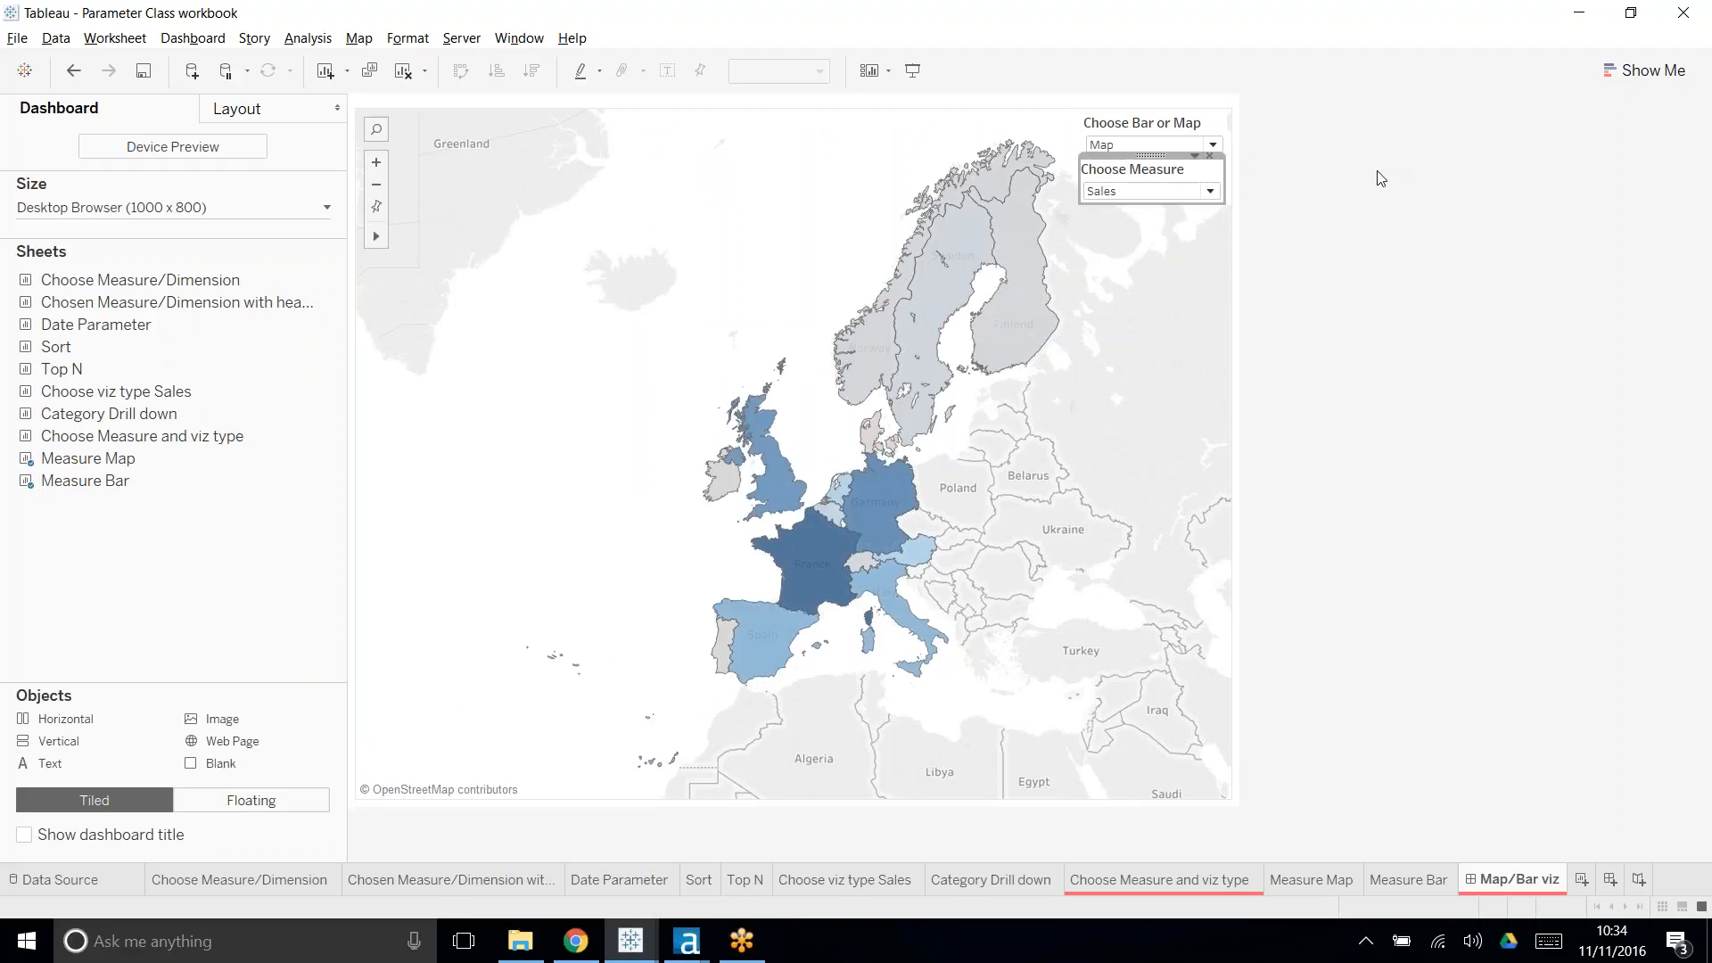
pyautogui.scroll(-1, 1169, 187)
pyautogui.click(1169, 190)
pyautogui.click(1136, 210)
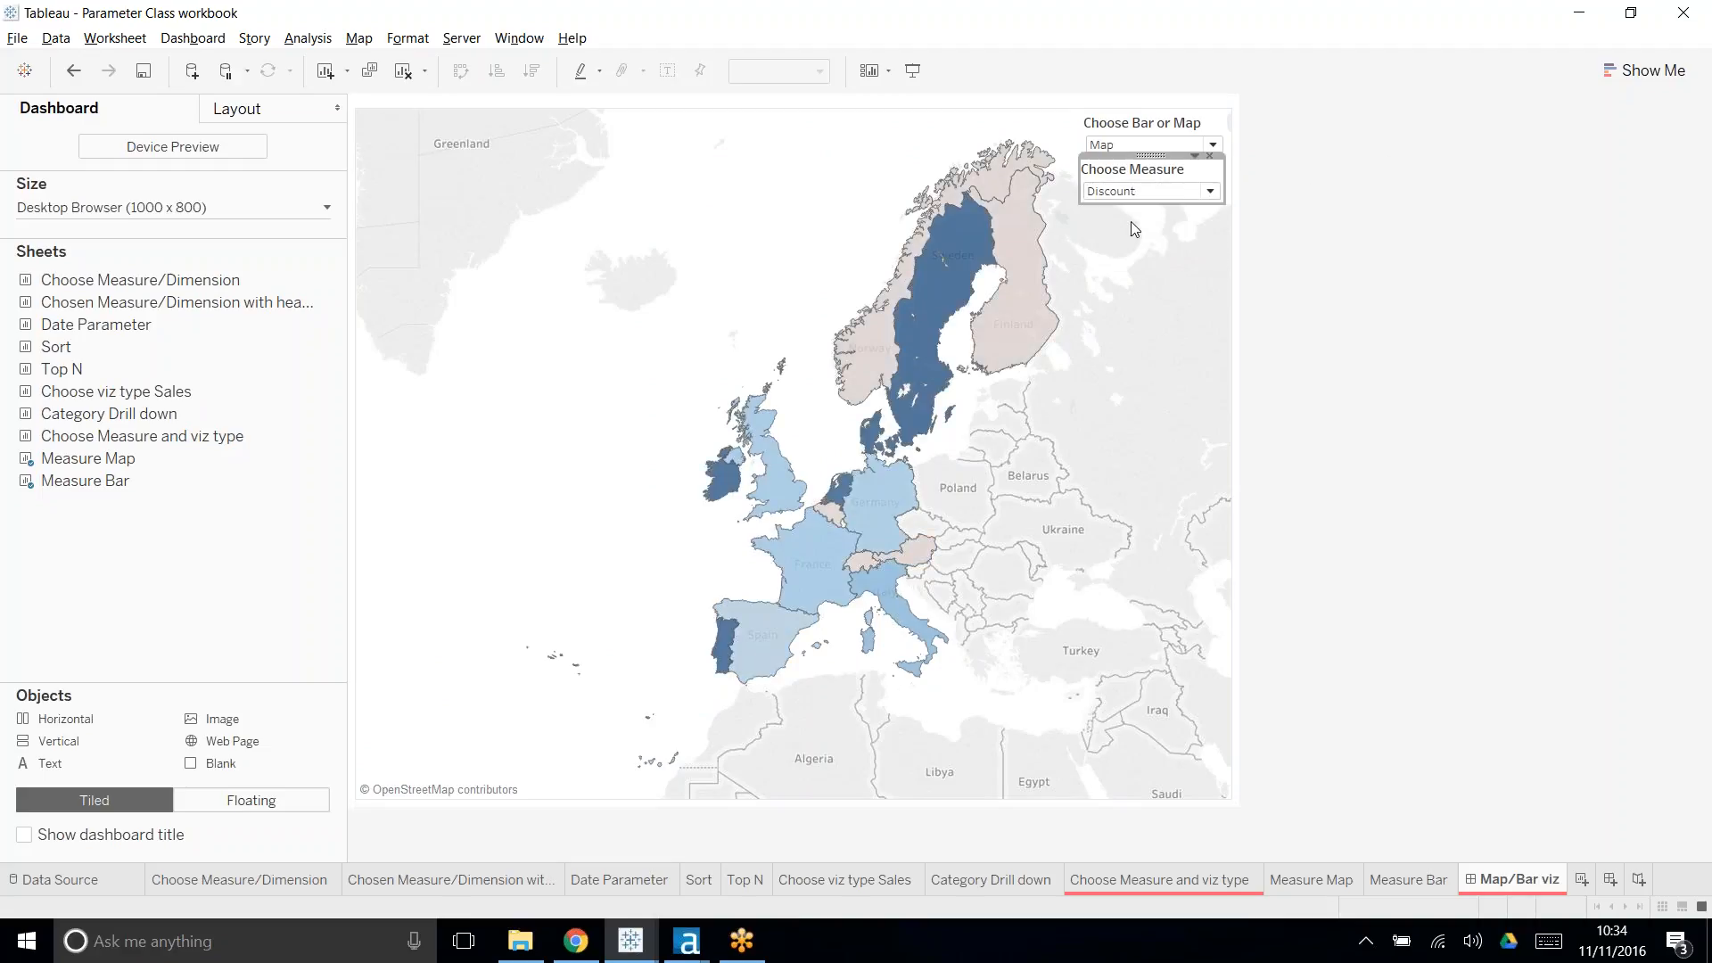
pyautogui.moveTo(1008, 313)
pyautogui.moveTo(950, 272)
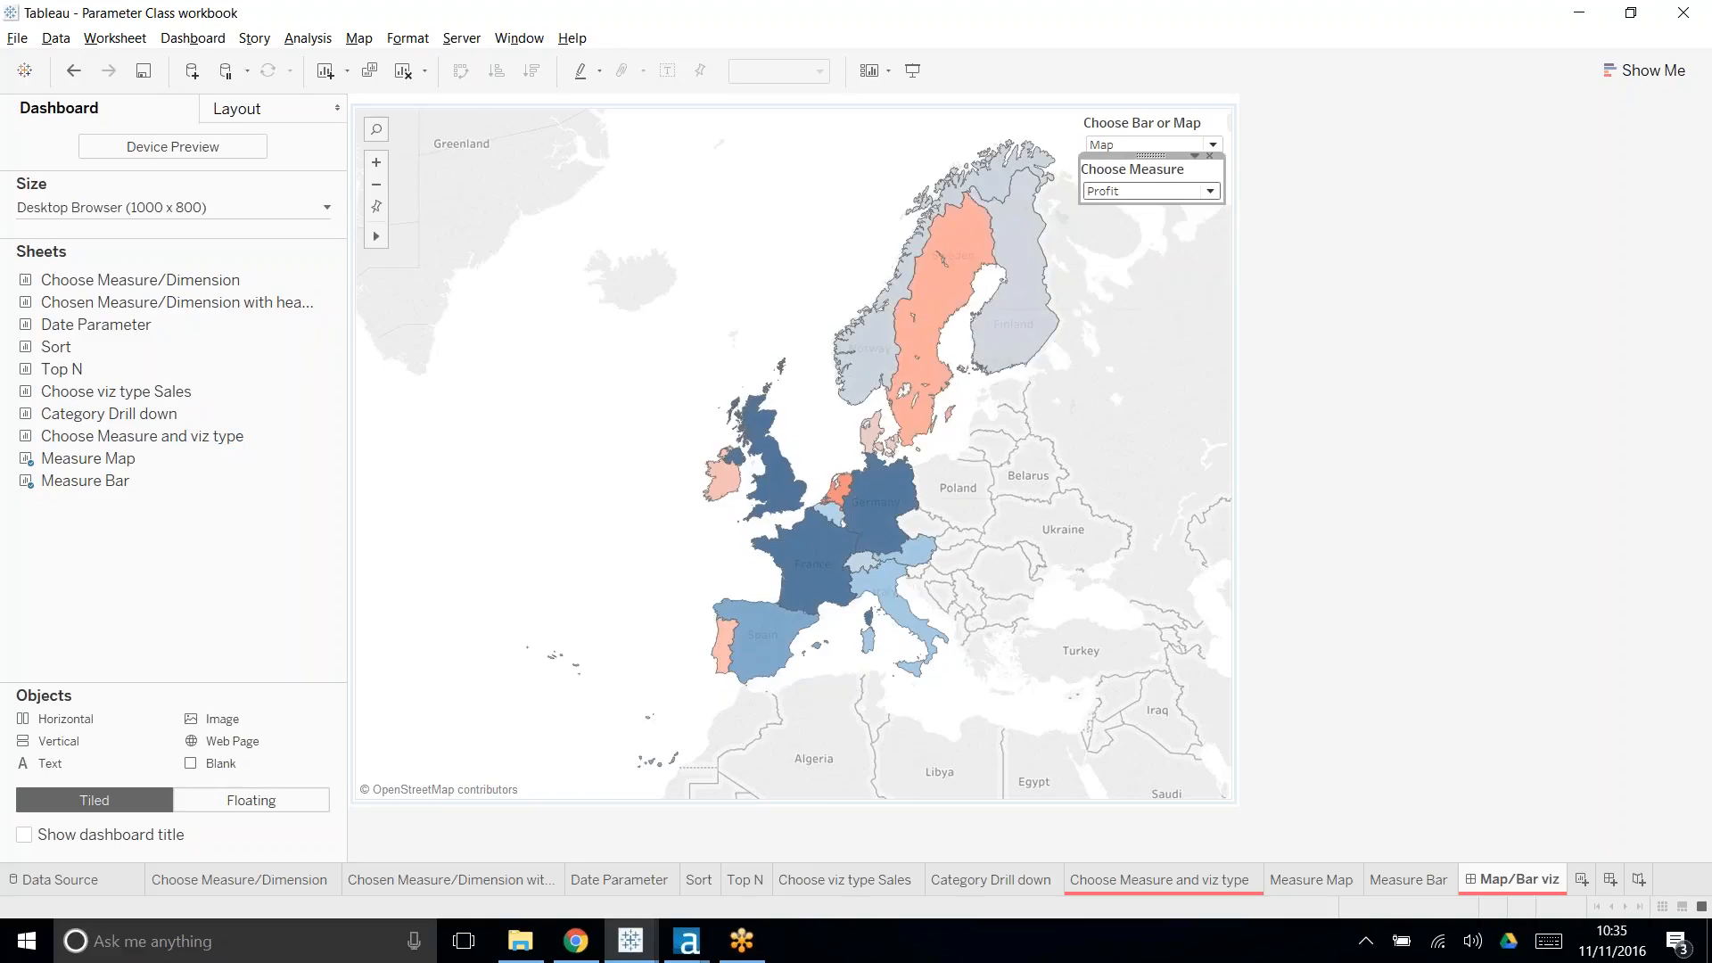
pyautogui.moveTo(841, 503)
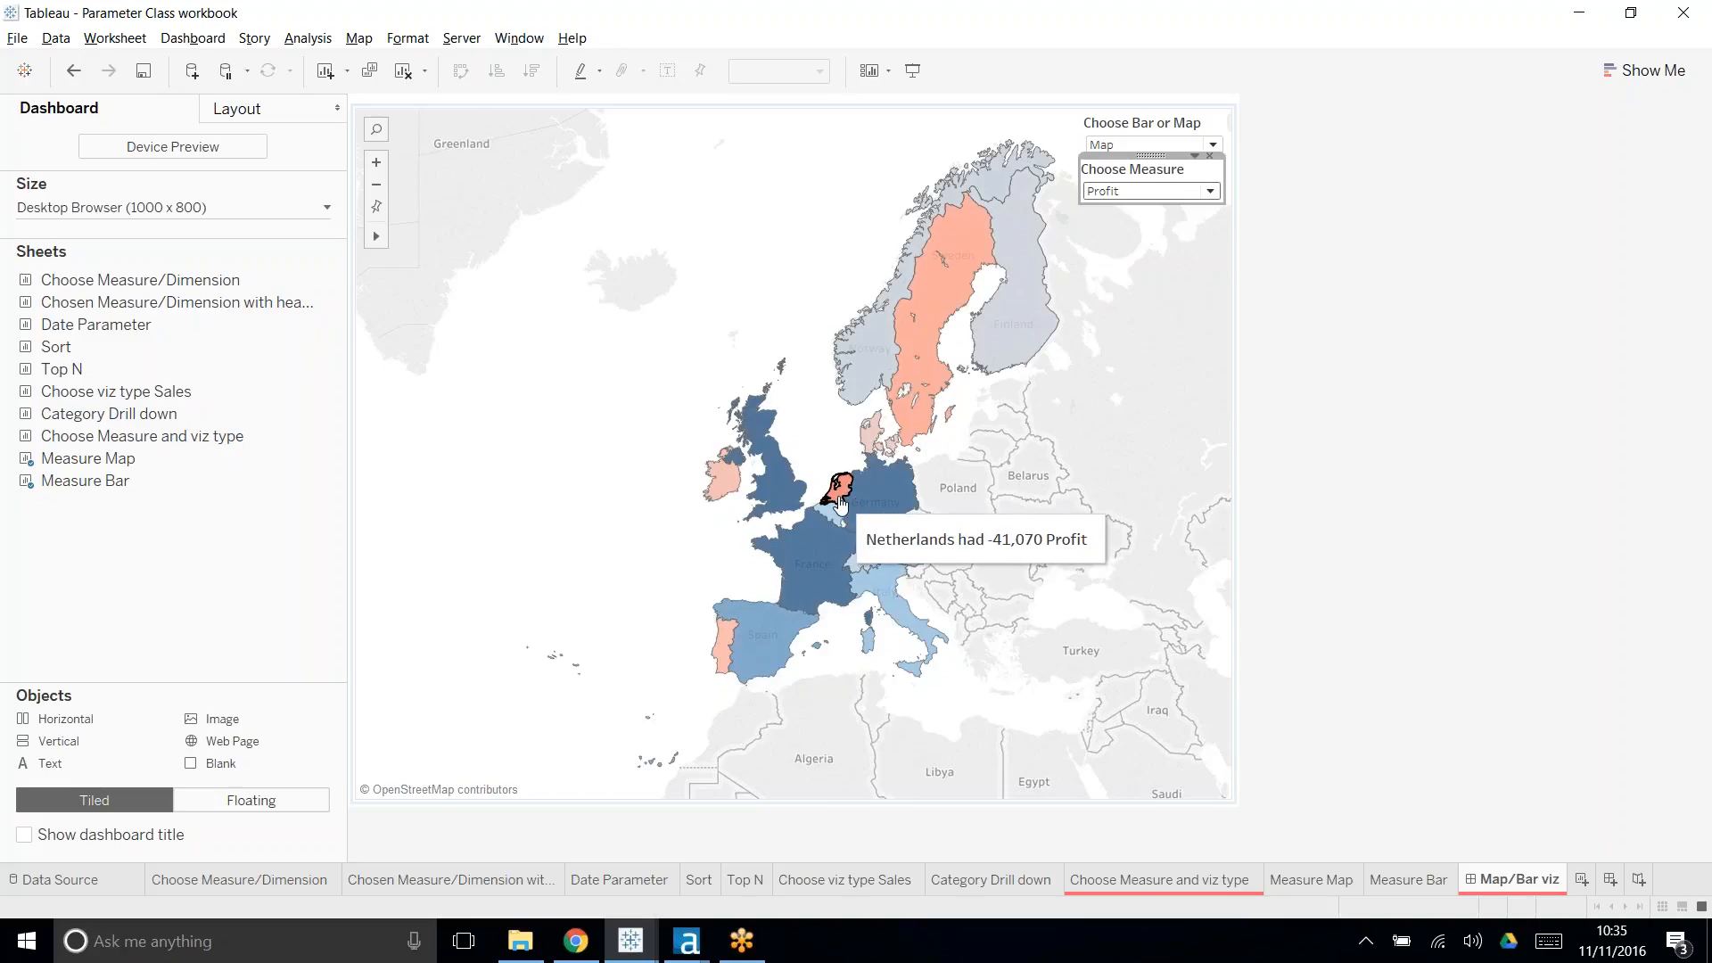
# - Set Choose Measure to Sales on the dashboard and inspect the map values of France and Spain
pyautogui.click(1125, 233)
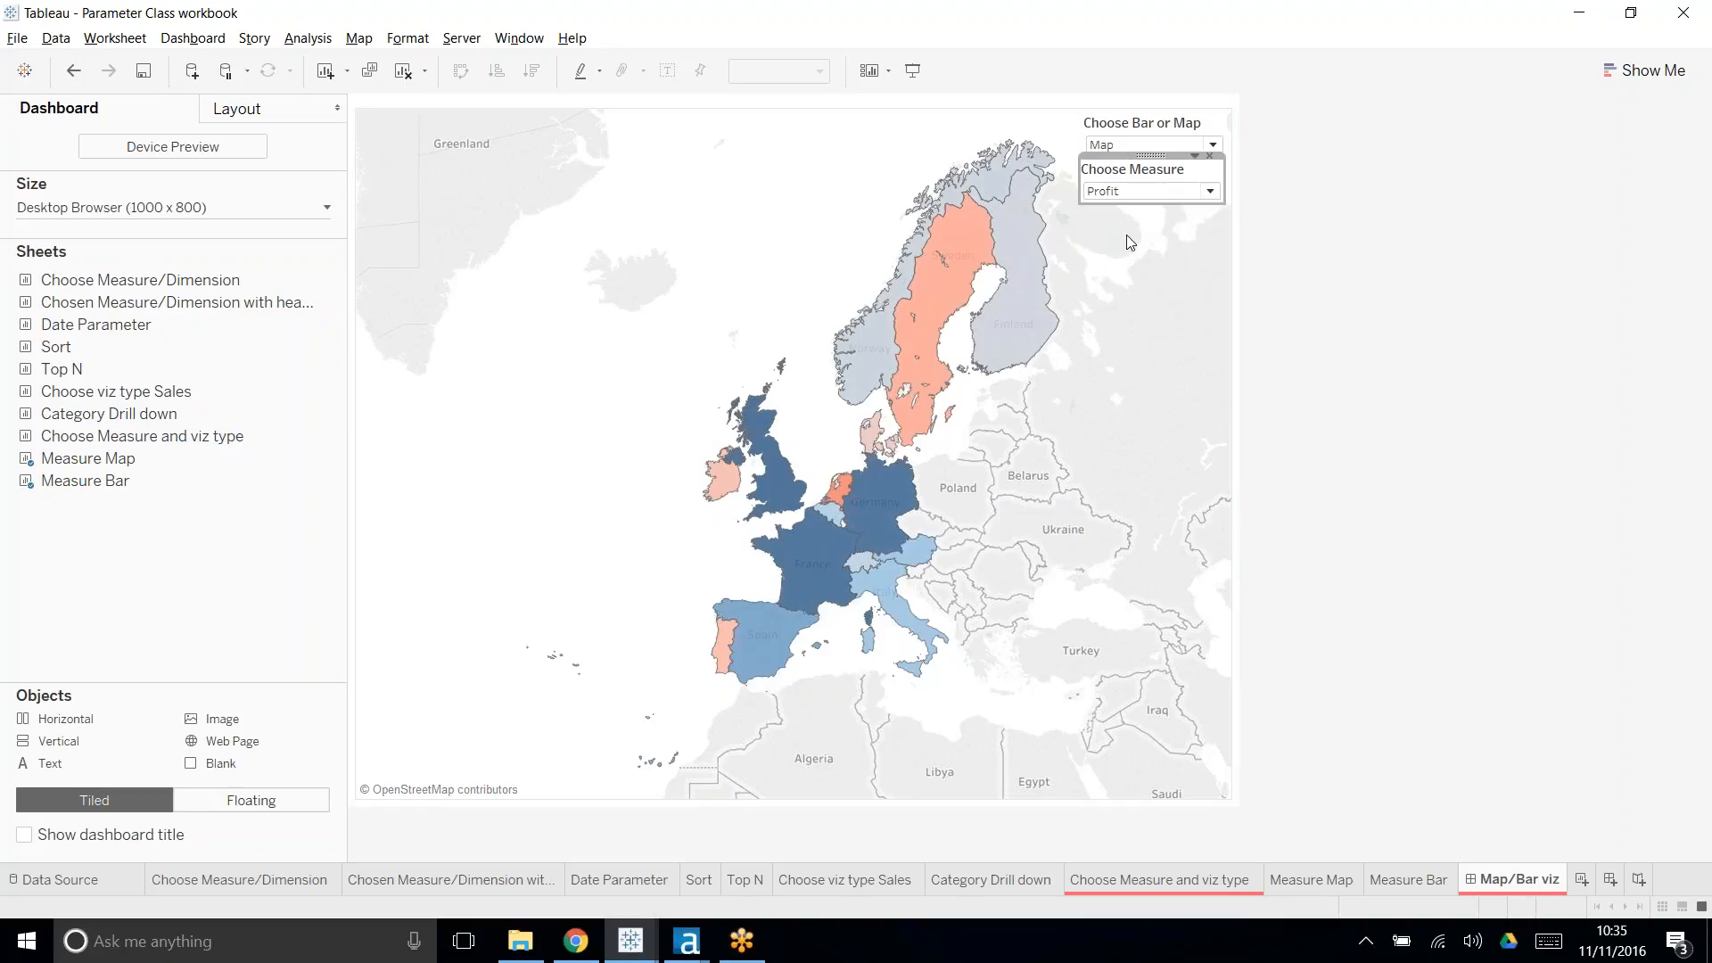
pyautogui.moveTo(857, 556)
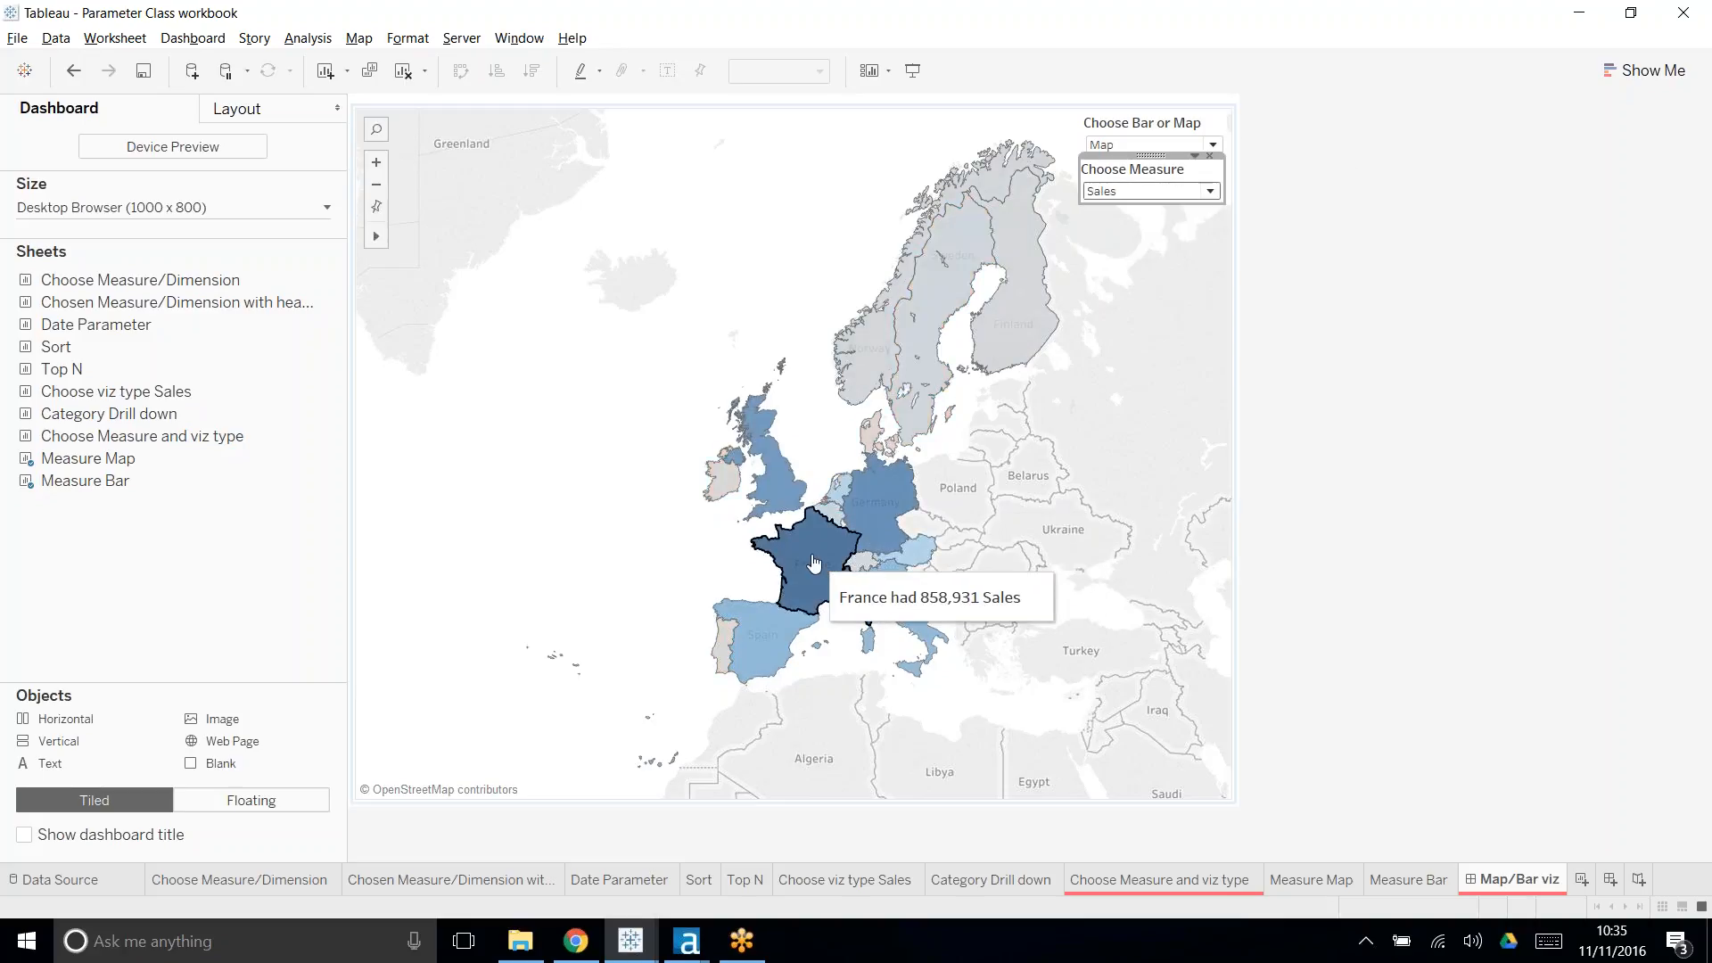
pyautogui.moveTo(730, 655)
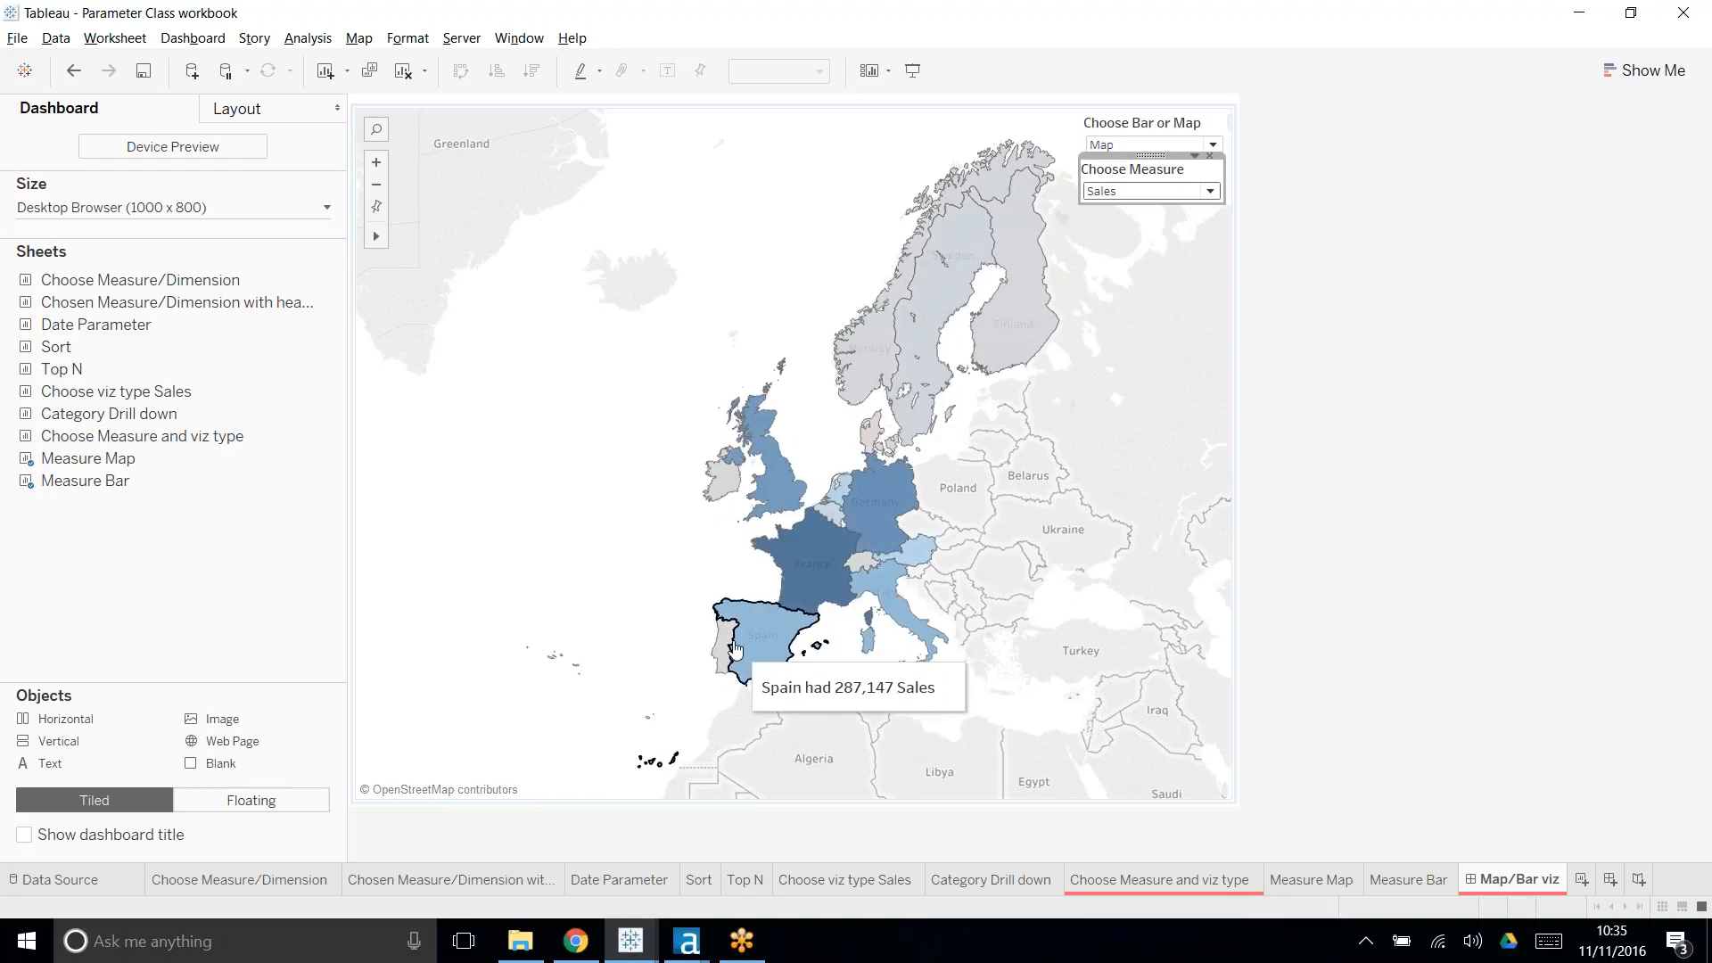
pyautogui.click(1600, 159)
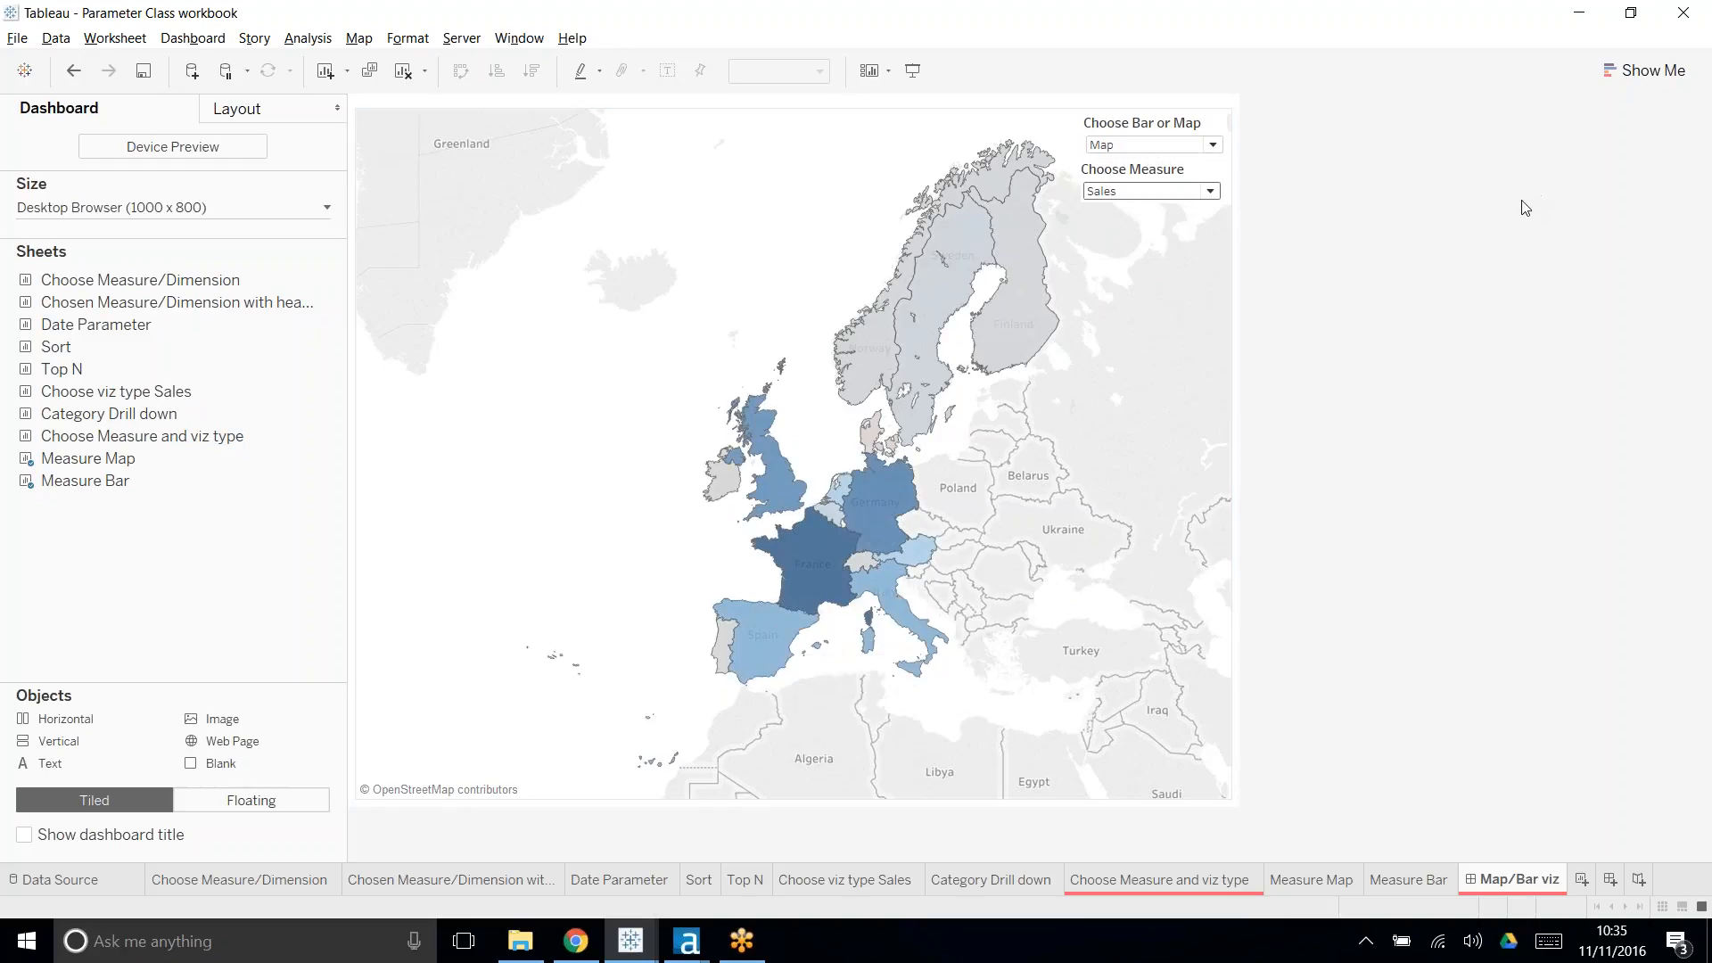
# - Review the Measure Map and Measure Bar sheets behind the dashboard, and return to Map/Bar viz
pyautogui.click(1307, 883)
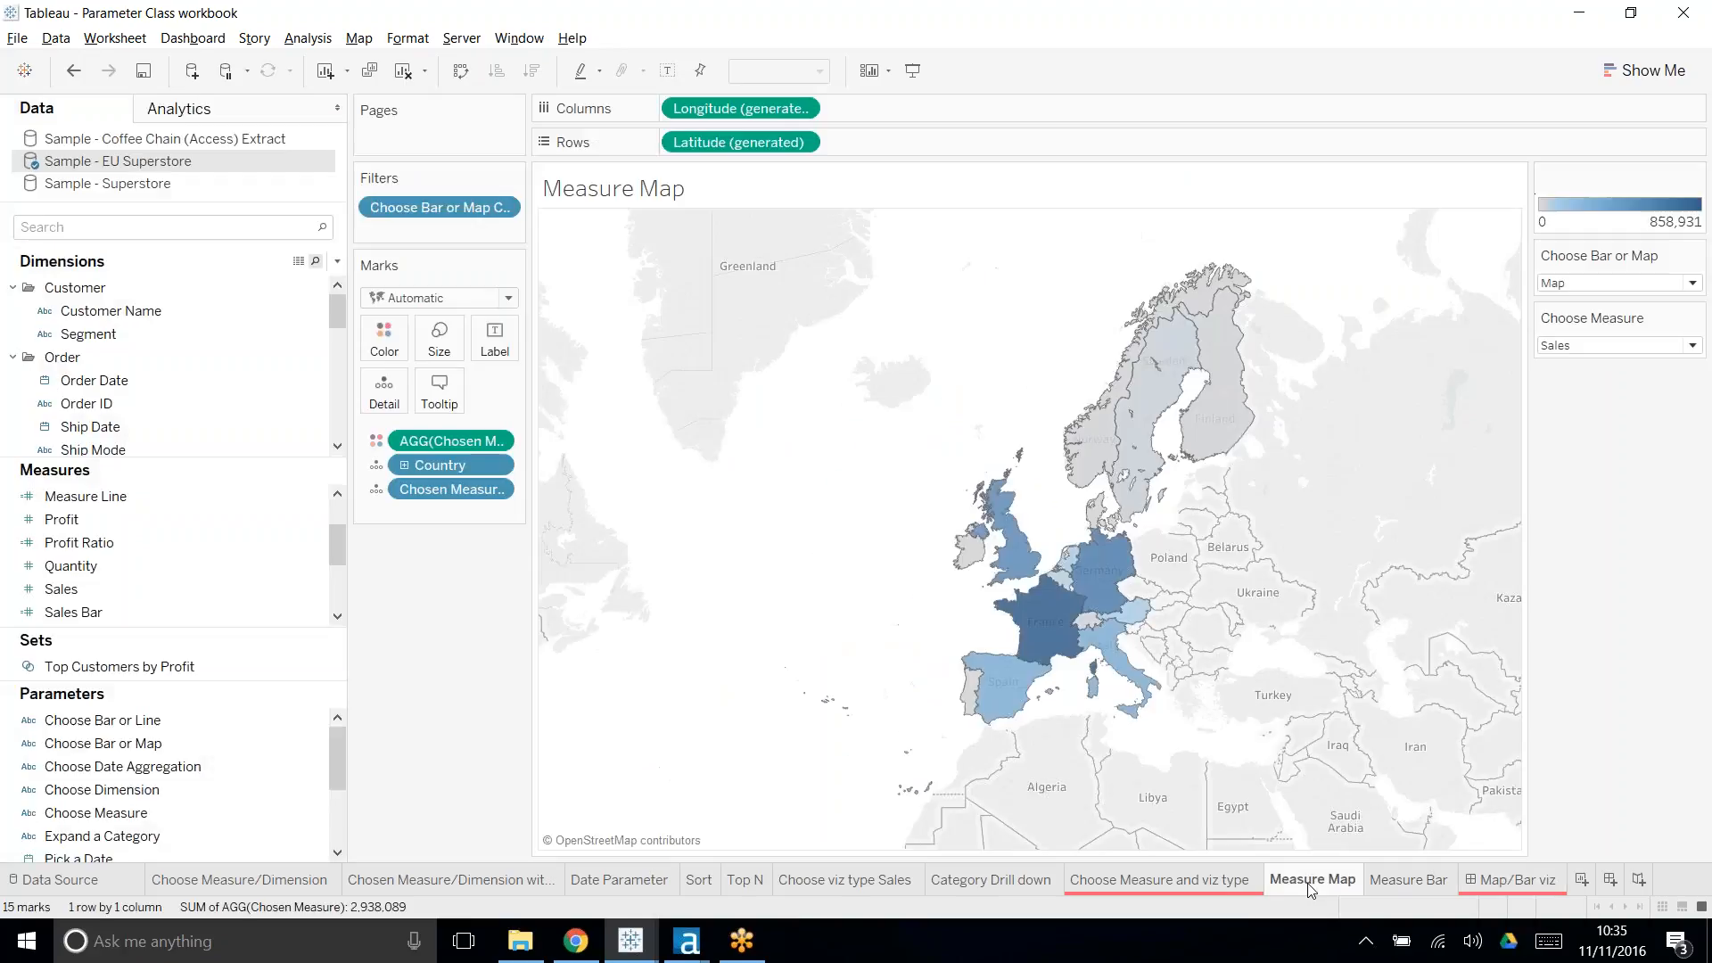
pyautogui.click(1515, 881)
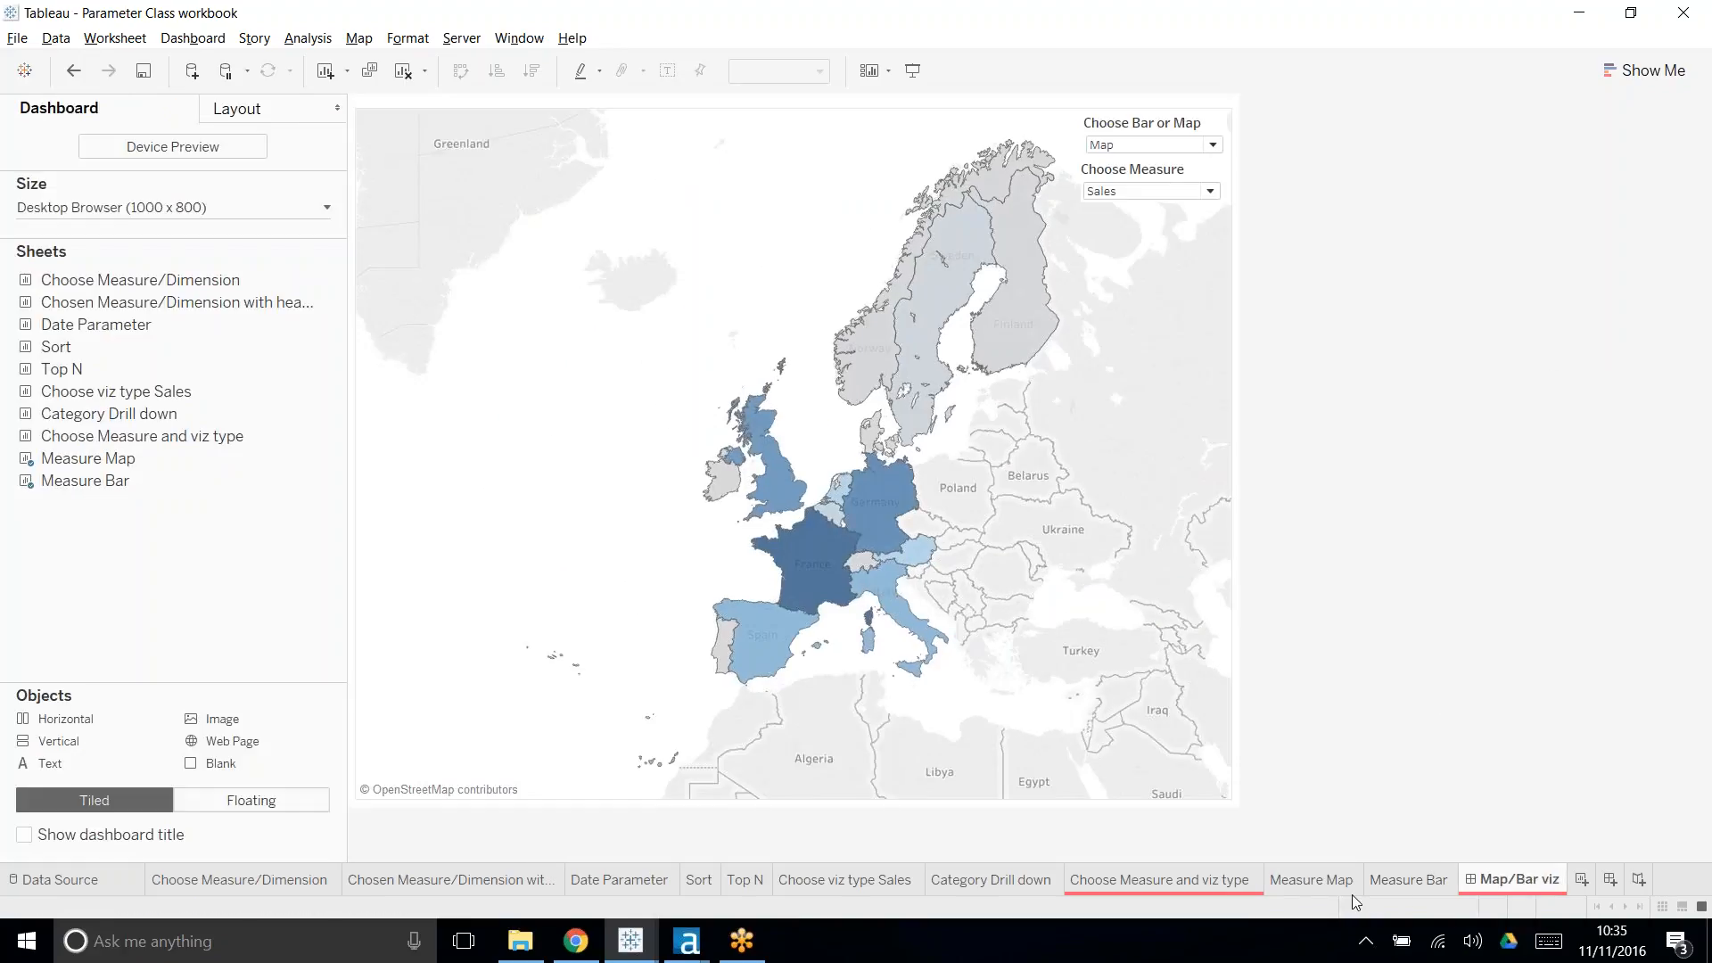
pyautogui.click(1308, 885)
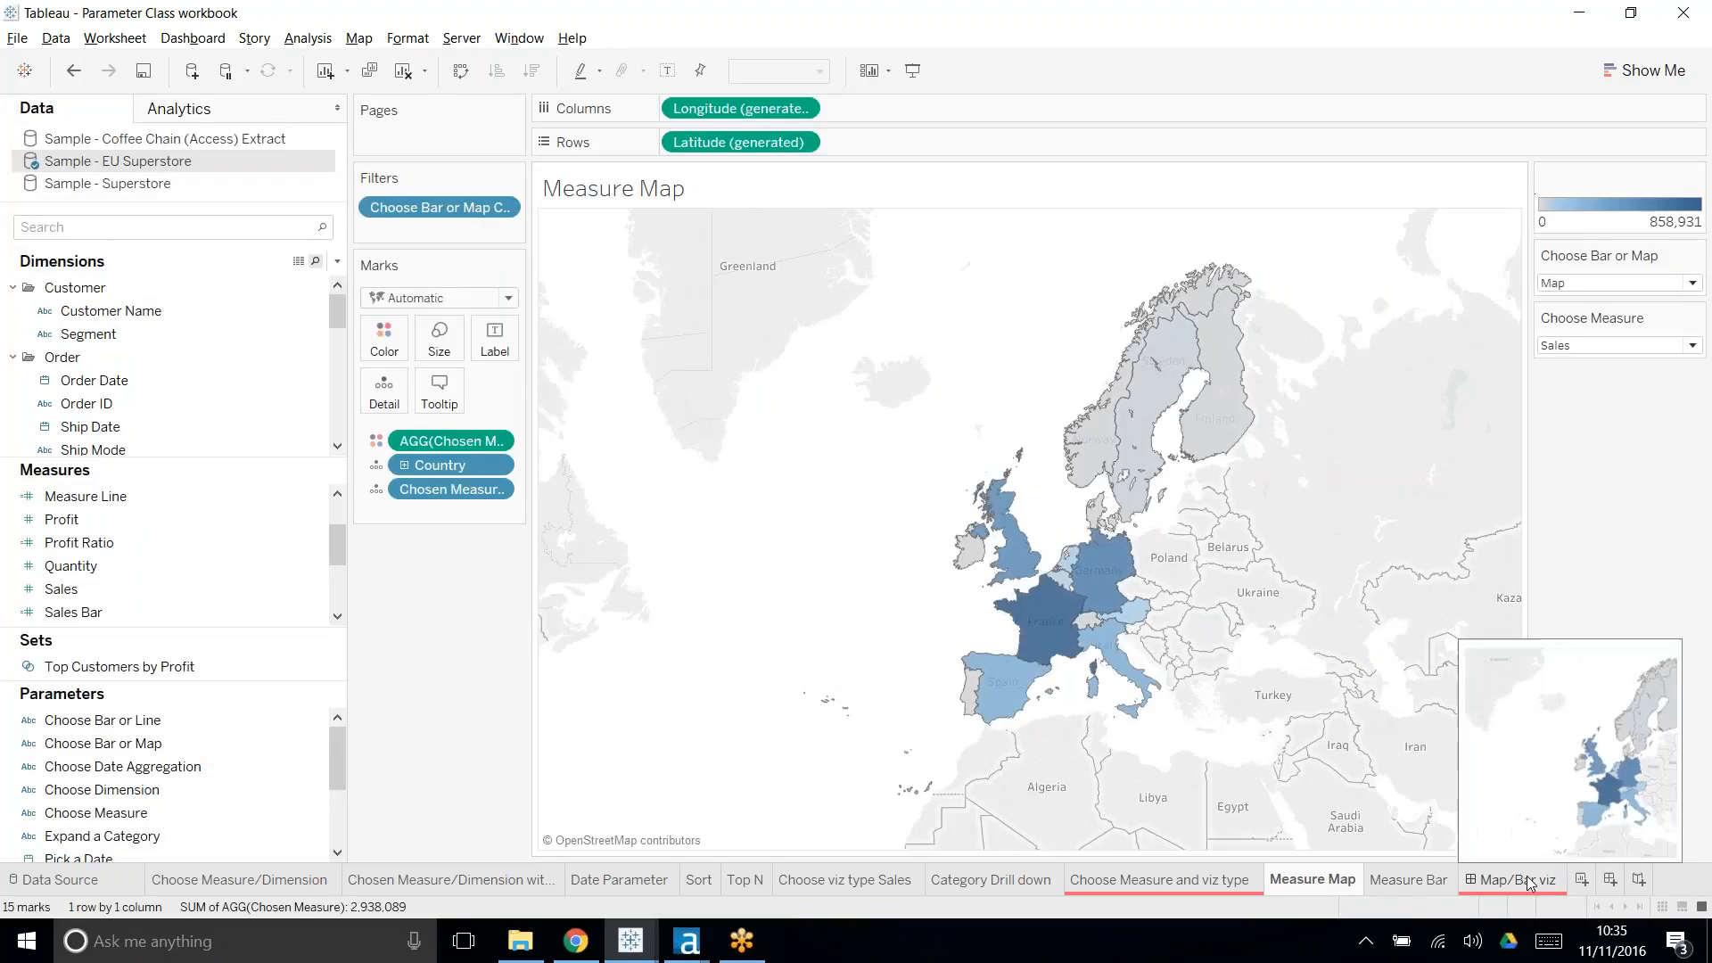
pyautogui.click(1399, 883)
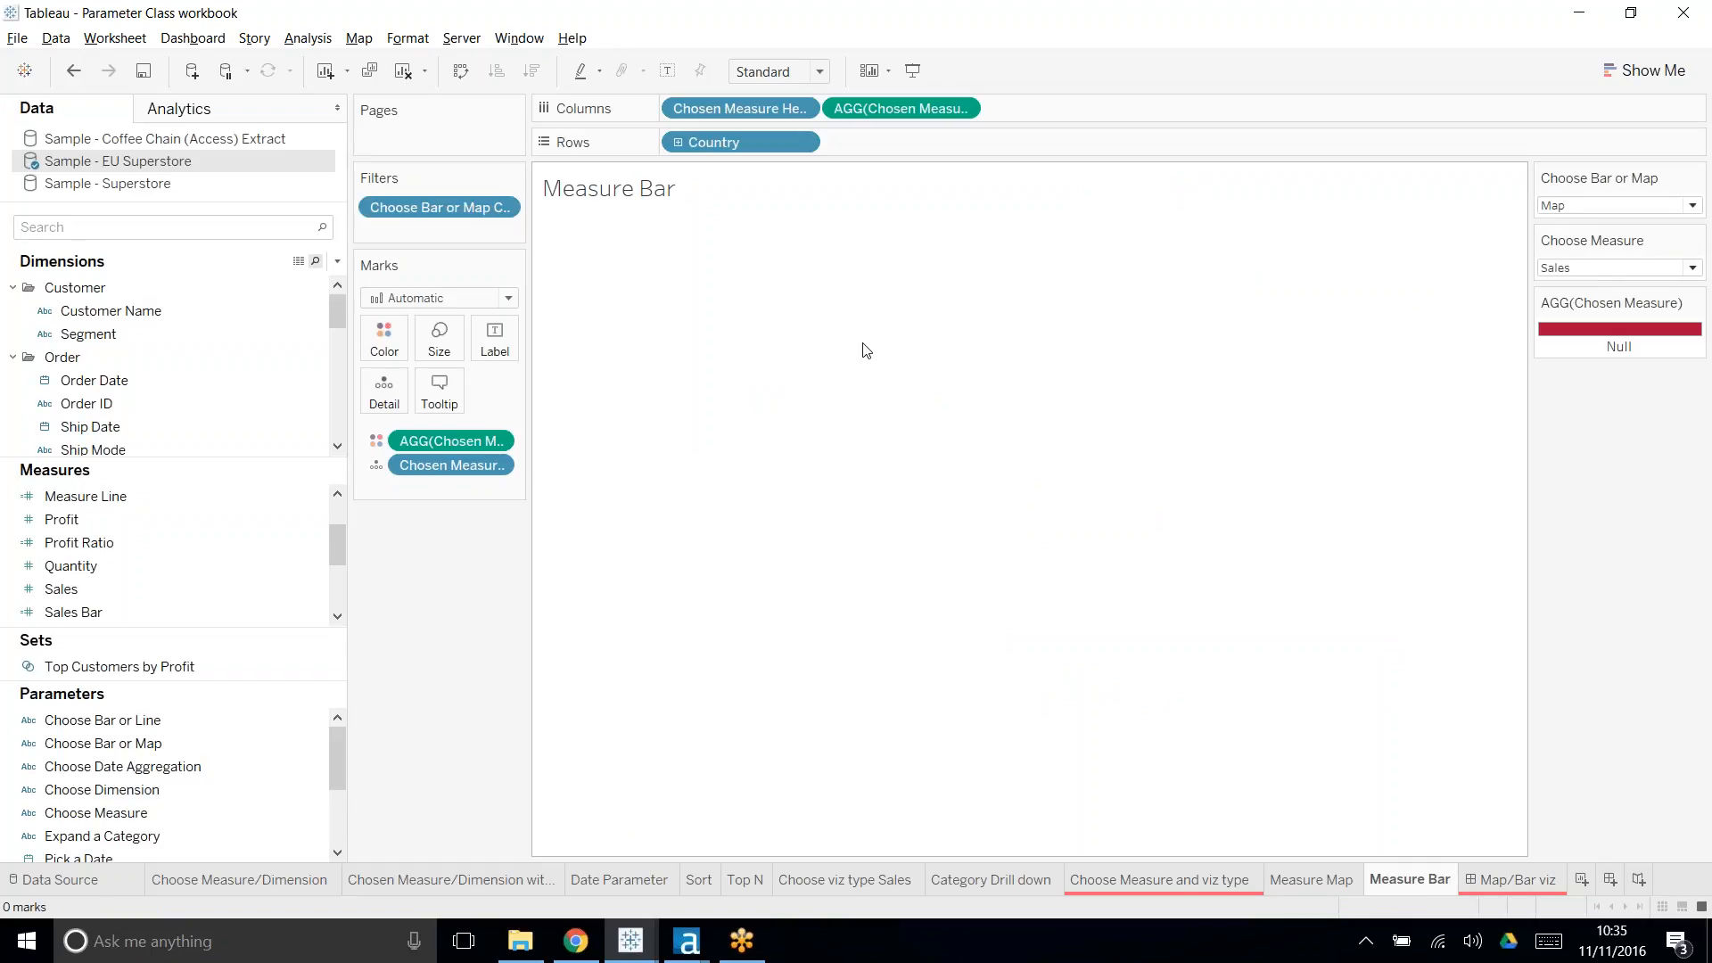
pyautogui.click(1516, 879)
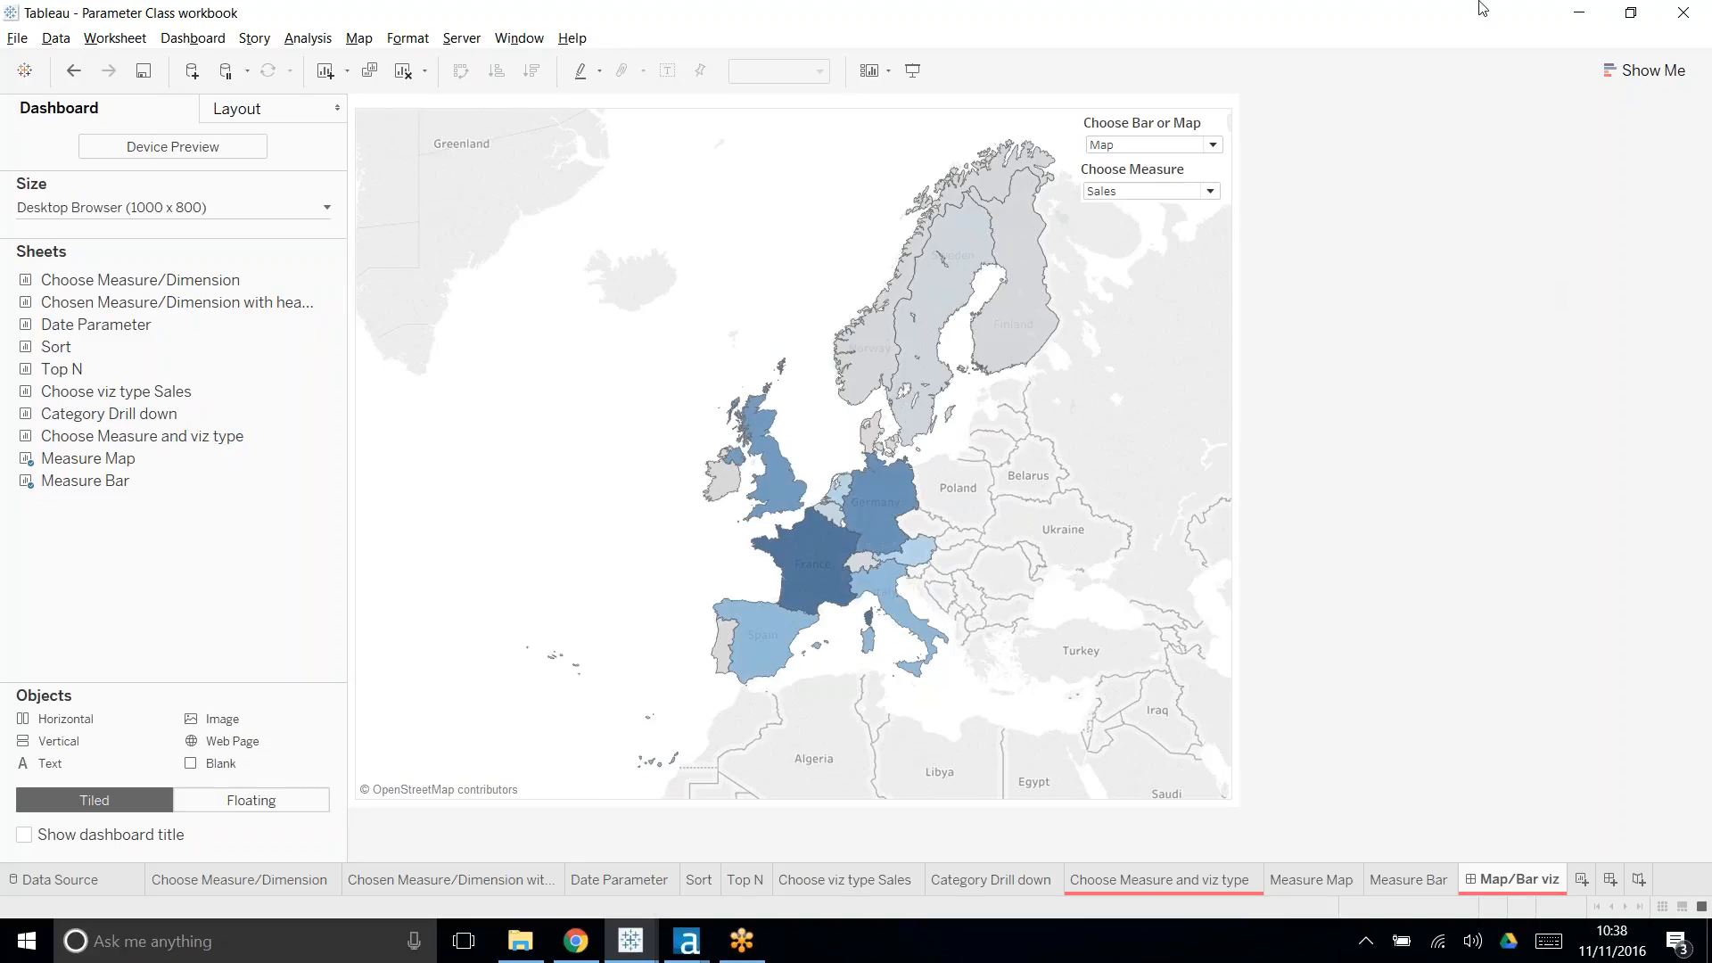
# - Demonstrate the dashboard's view swap by setting Choose Bar or Map to Bar and back to Map
pyautogui.click(1213, 144)
pyautogui.click(1211, 165)
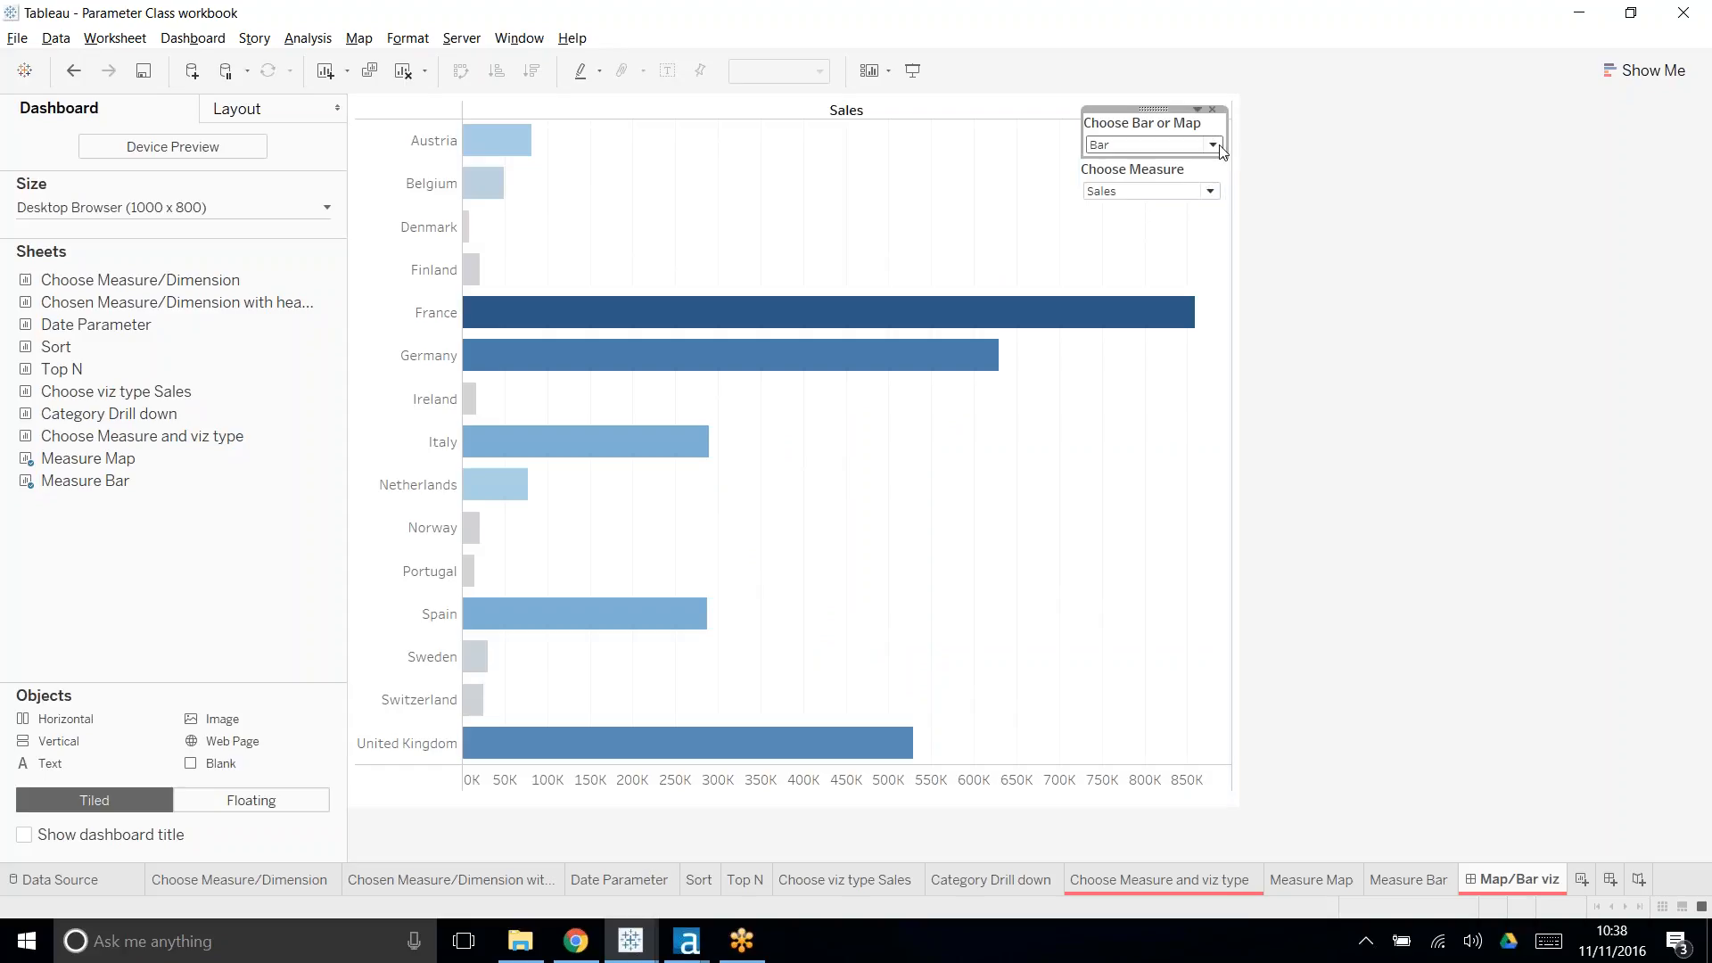
pyautogui.click(1222, 149)
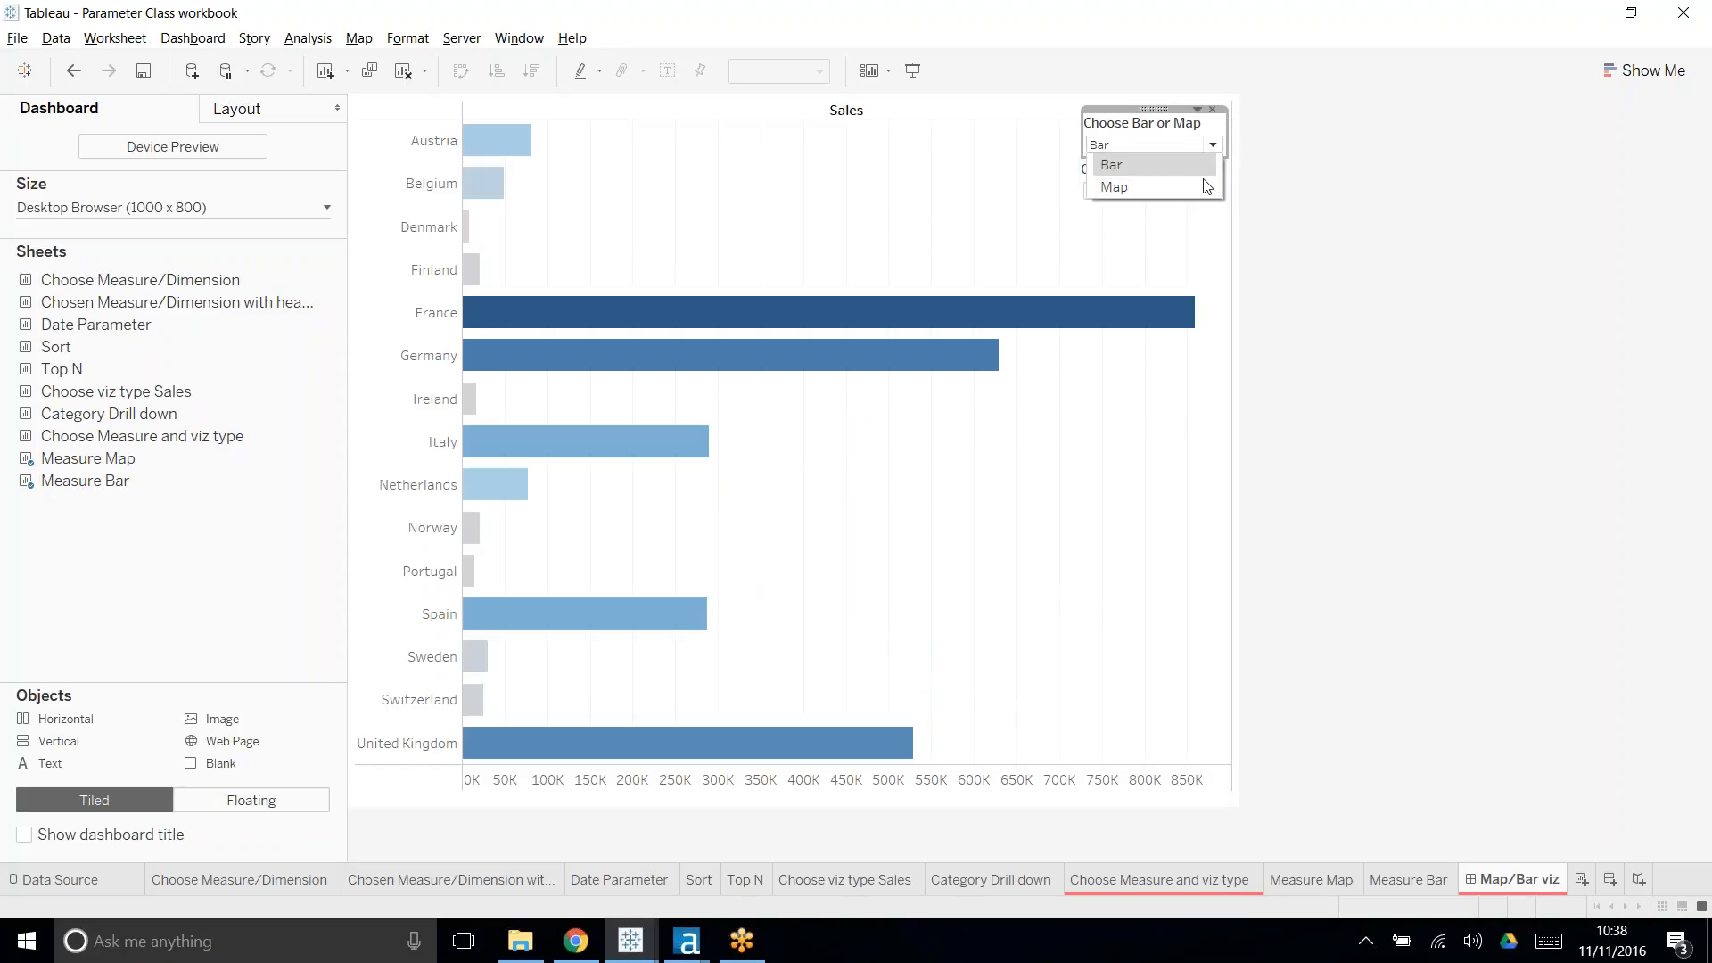
pyautogui.press('Escape')
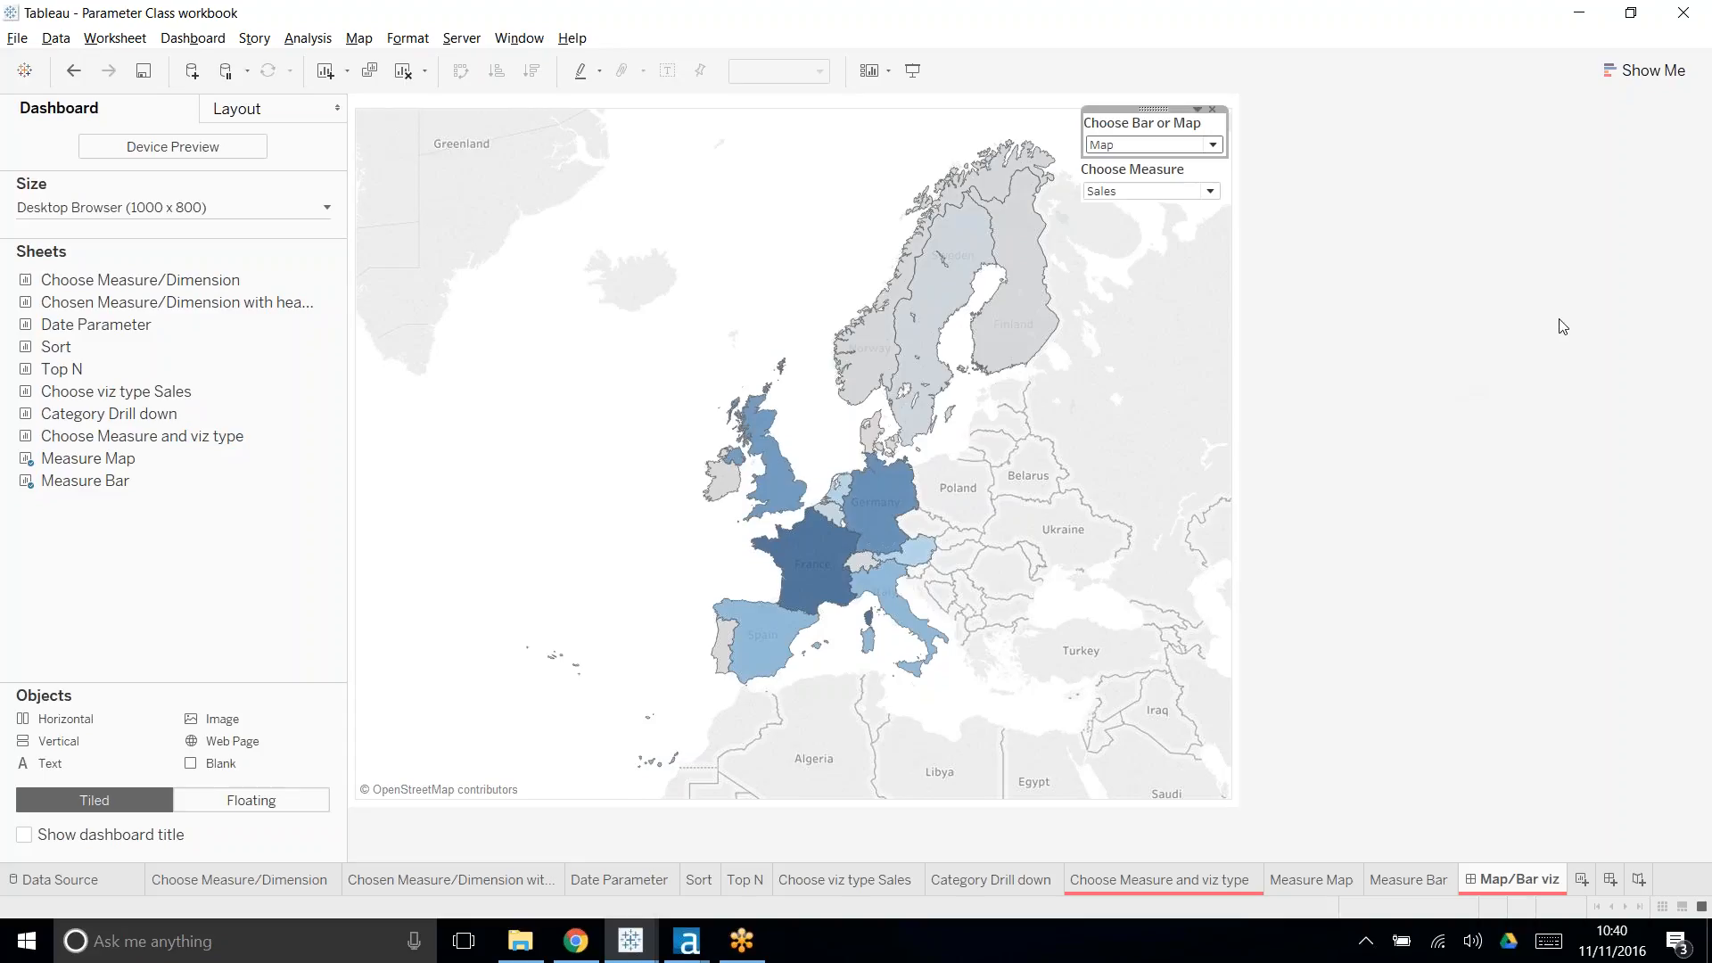
pyautogui.click(1420, 364)
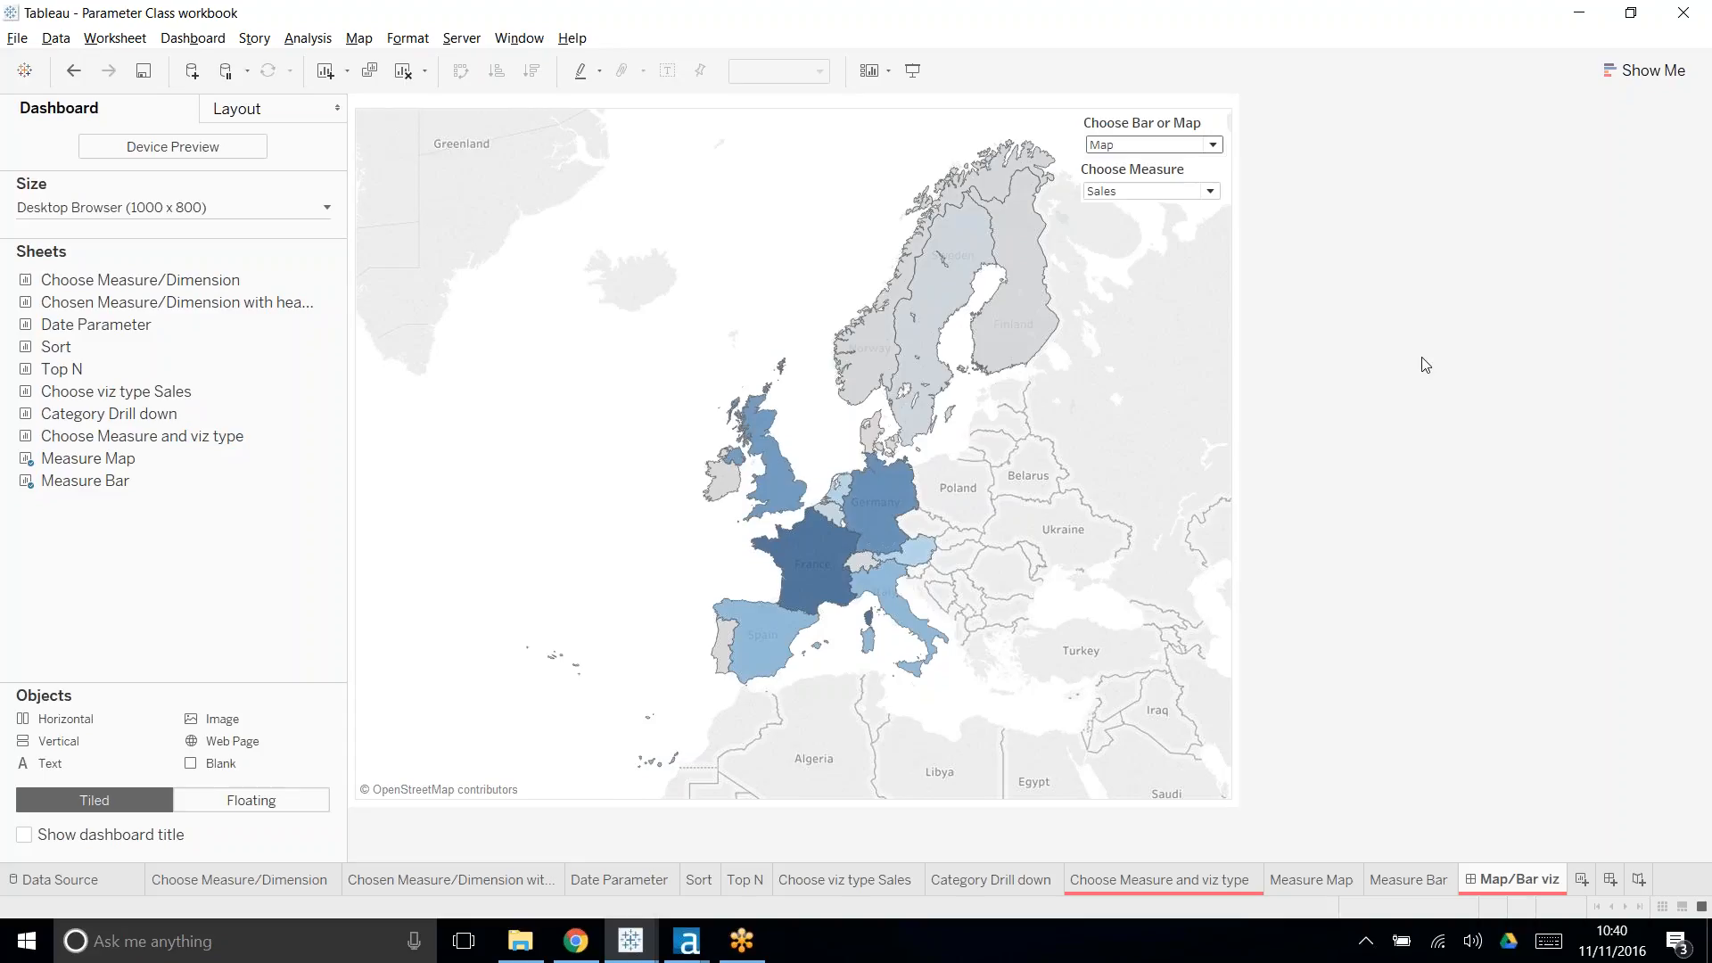
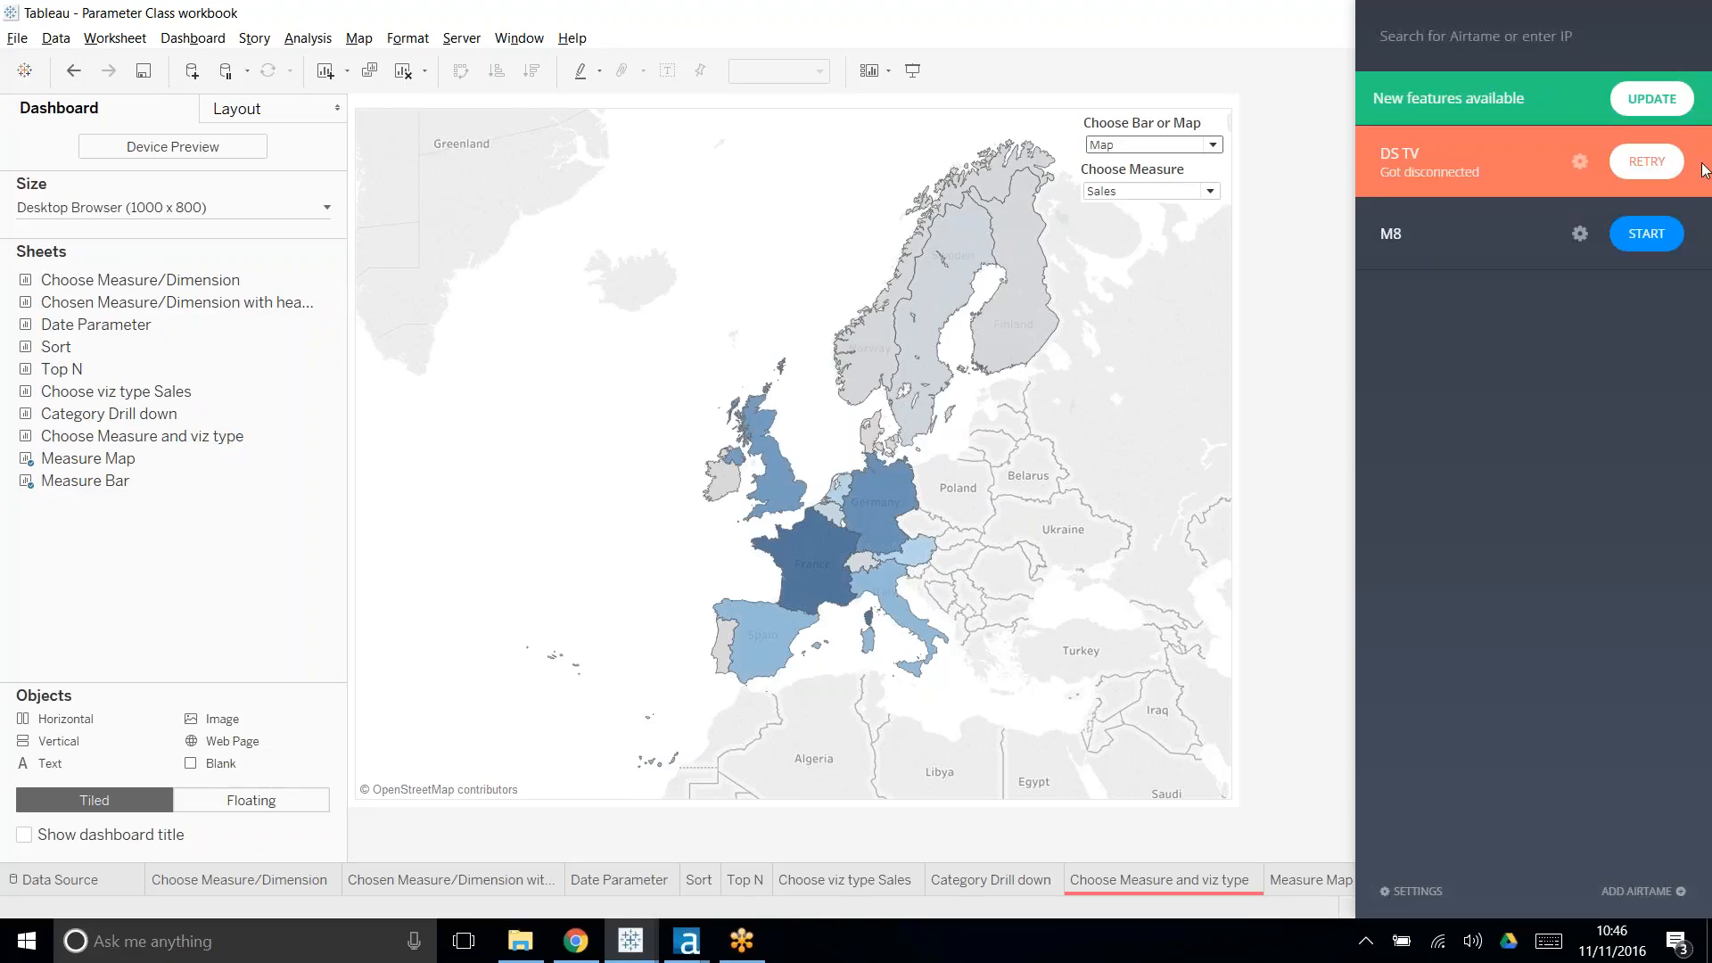
# - Try to reconnect to DS TV in Airtame with the connection codes shown on the TV
pyautogui.click(1652, 161)
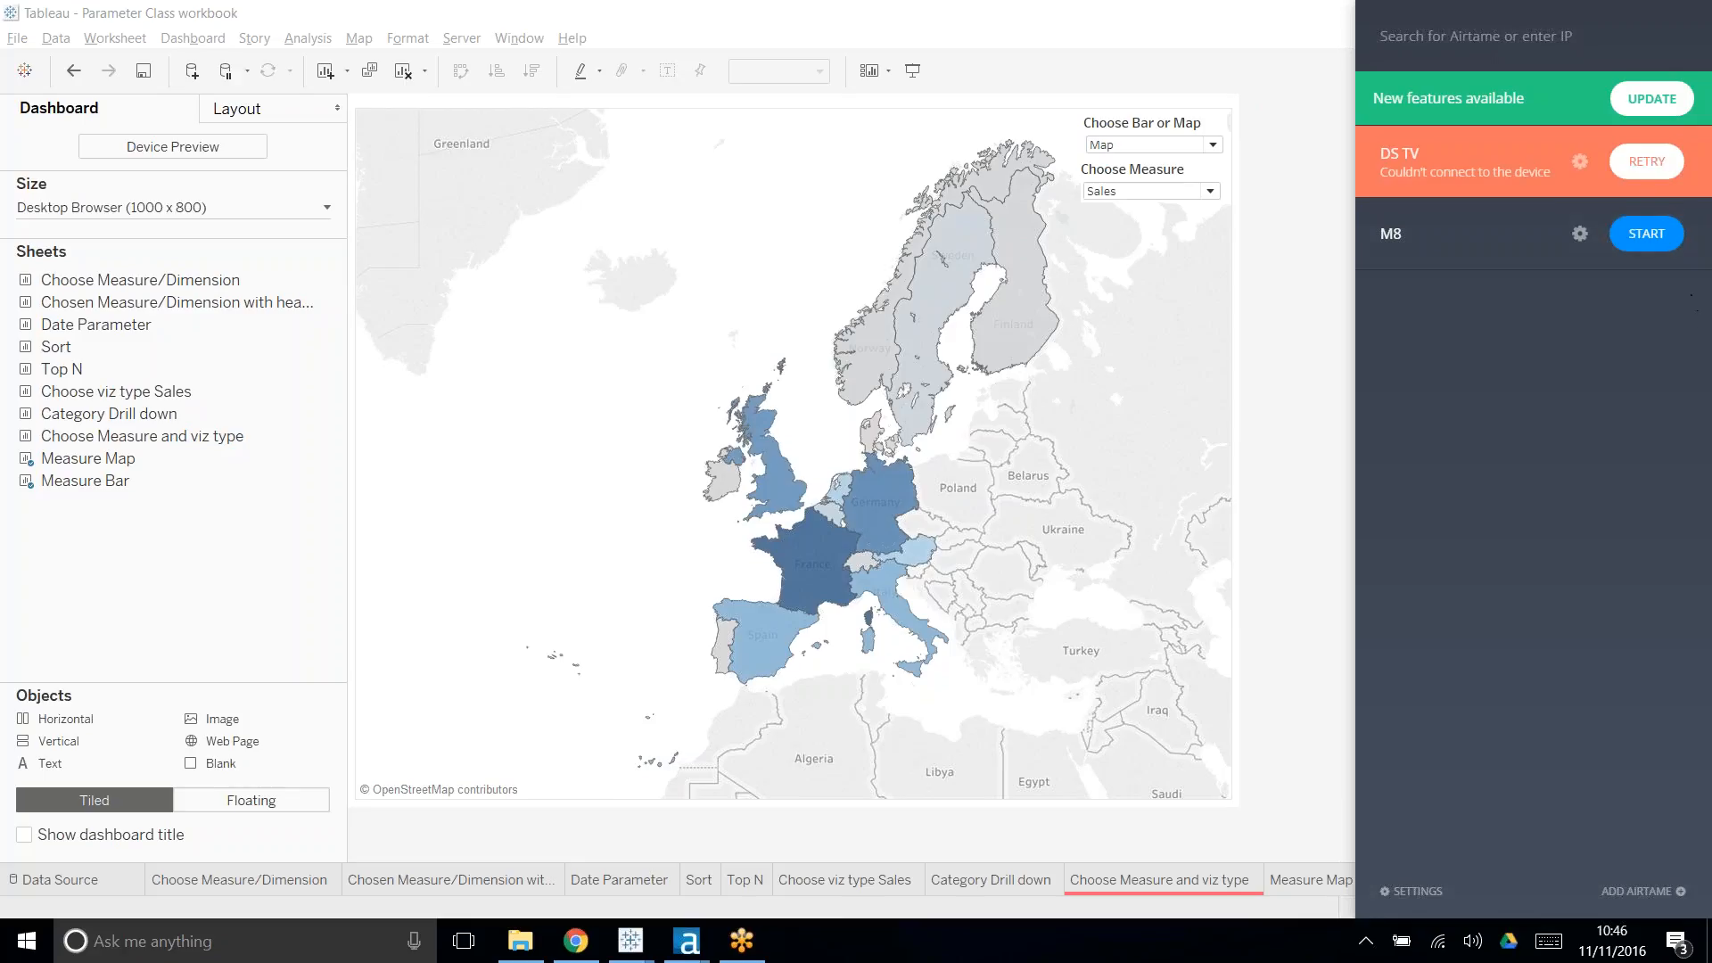
pyautogui.click(1639, 174)
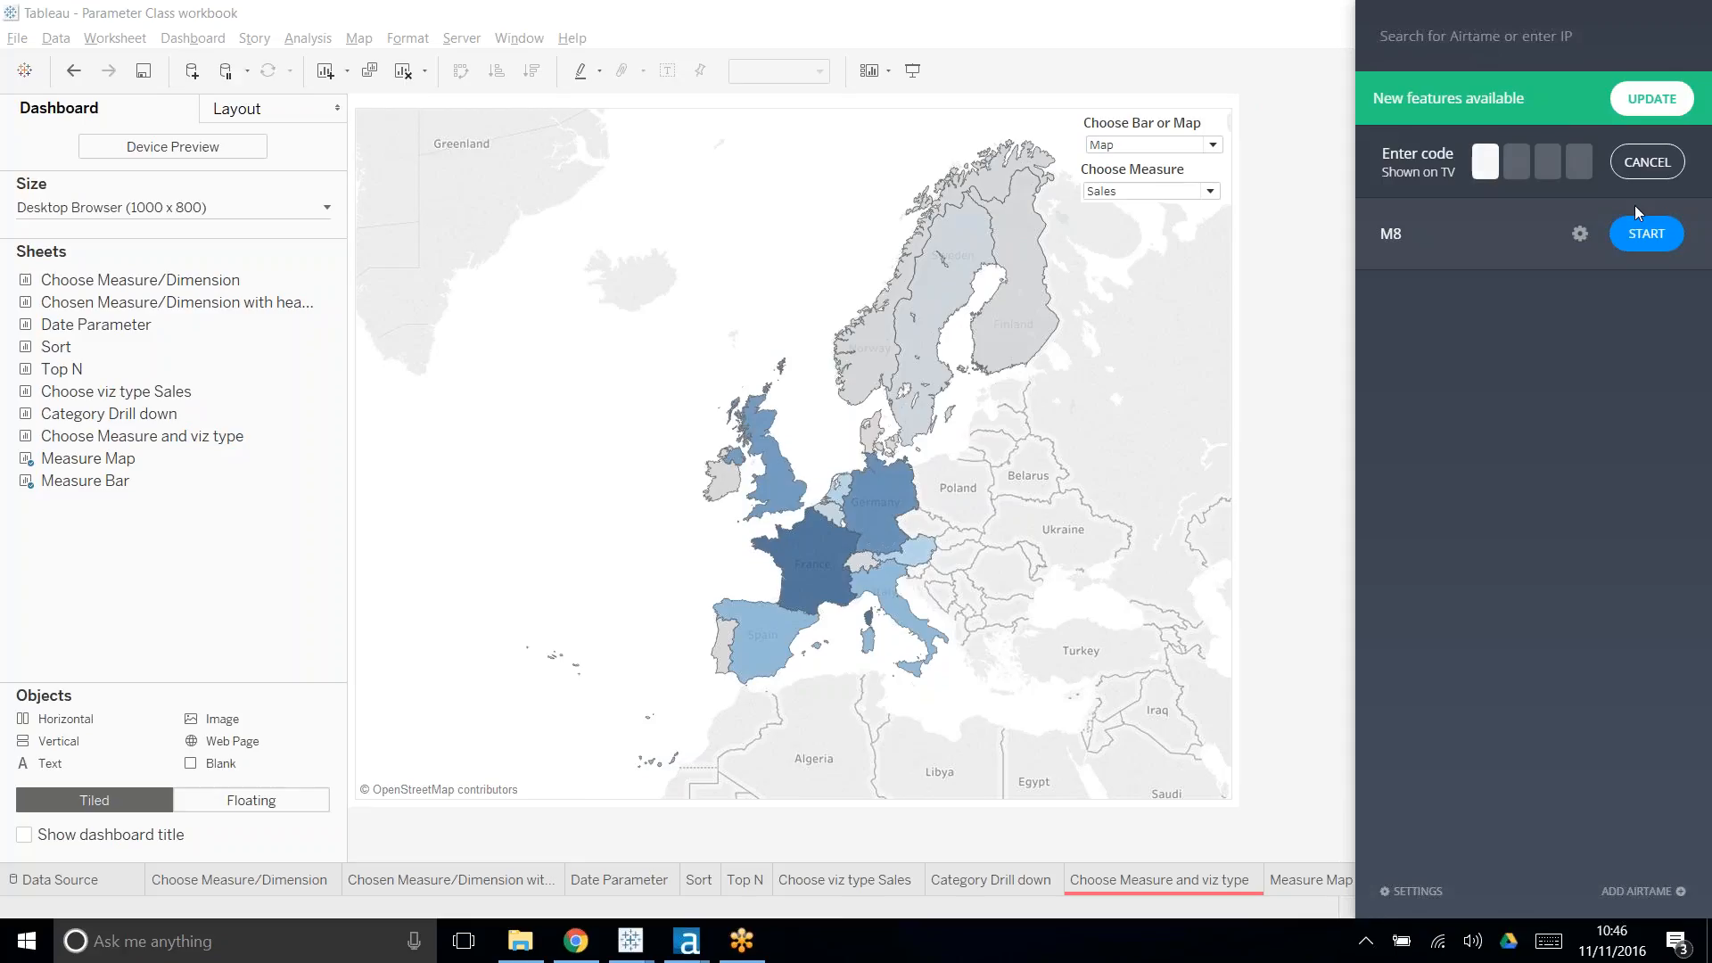
pyautogui.write('366')
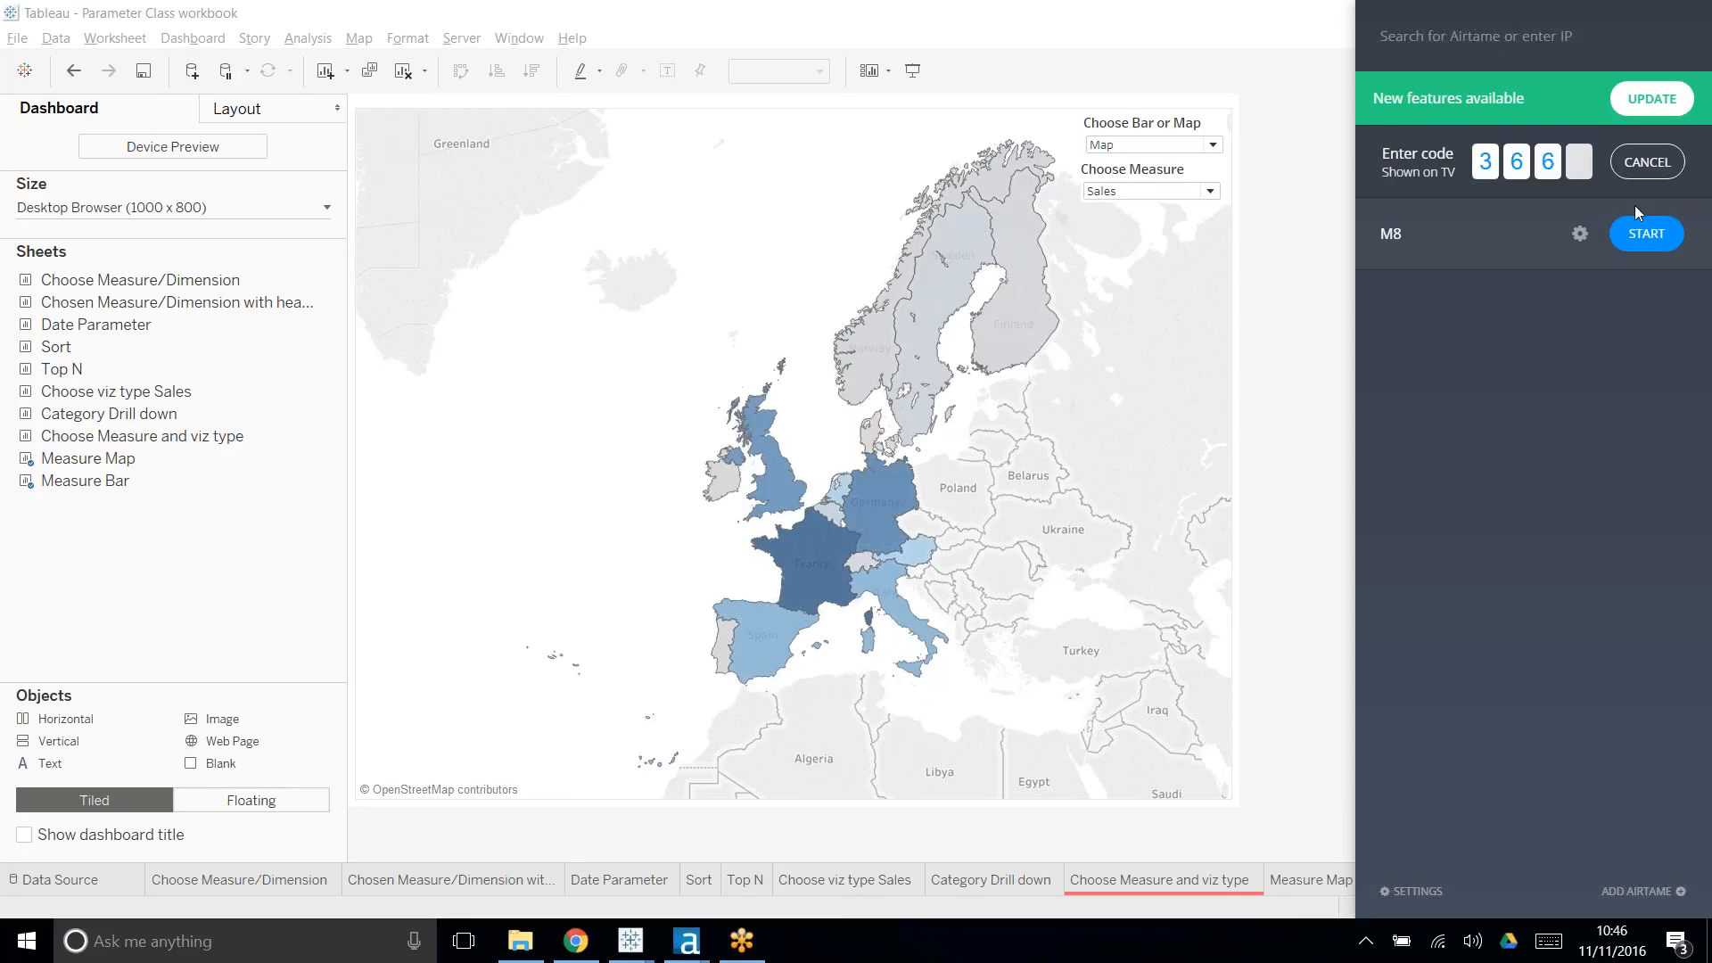
pyautogui.write('4')
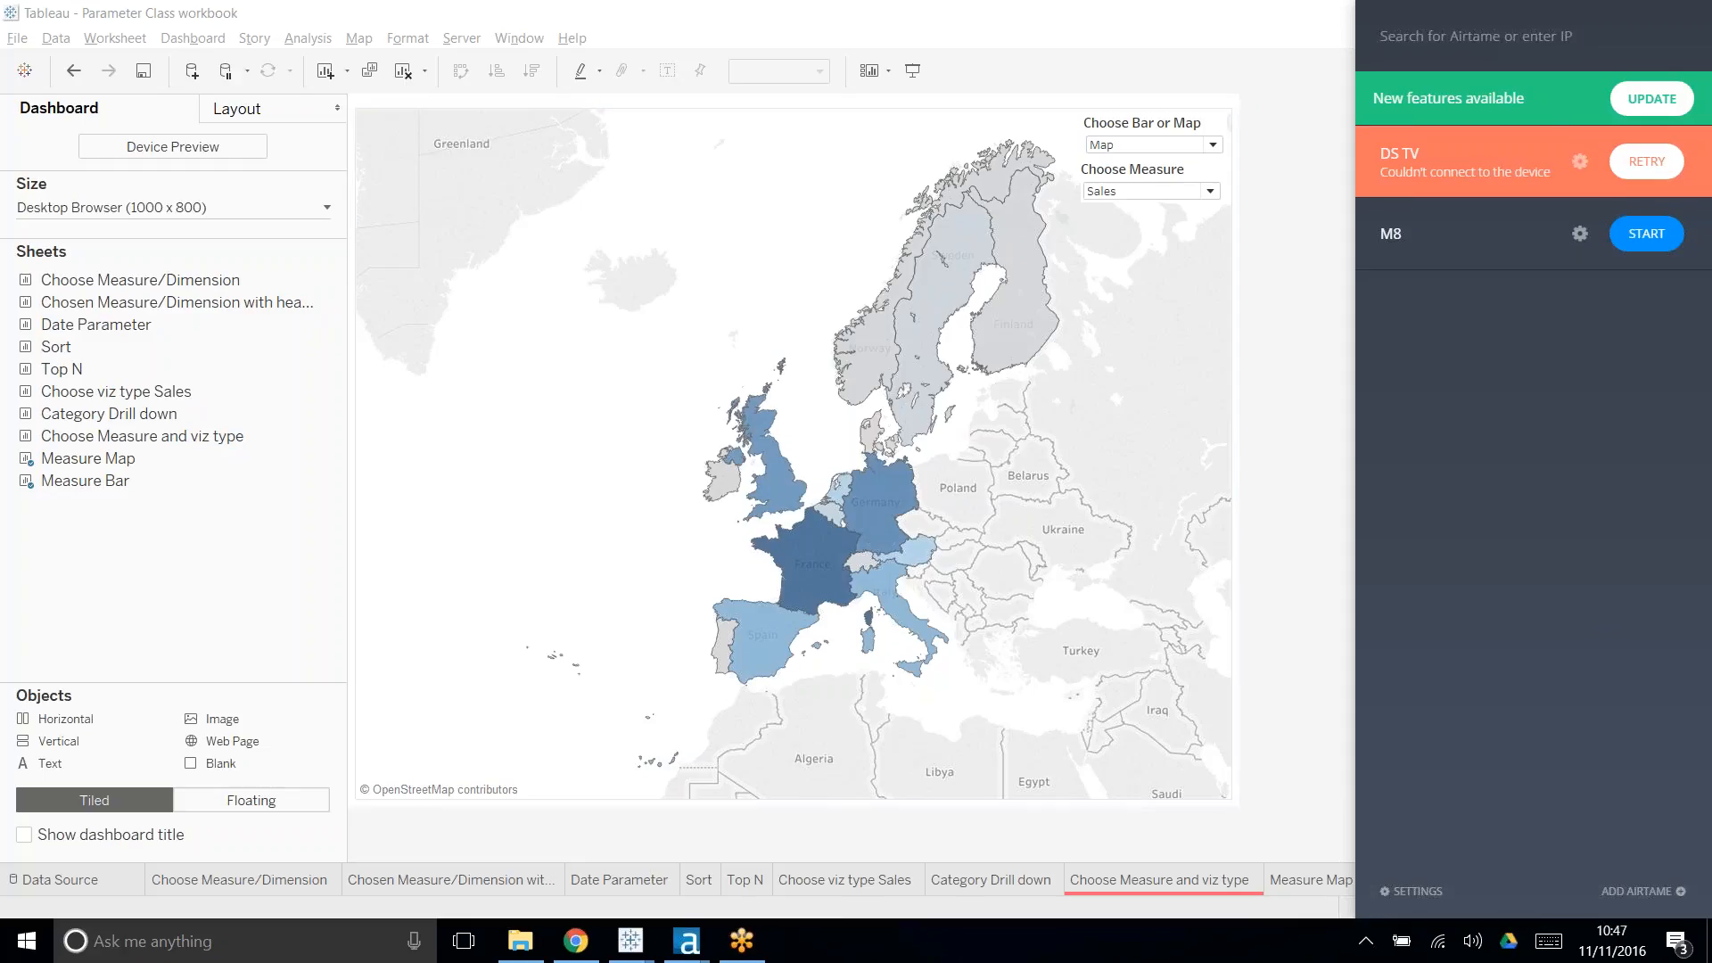
pyautogui.click(1639, 174)
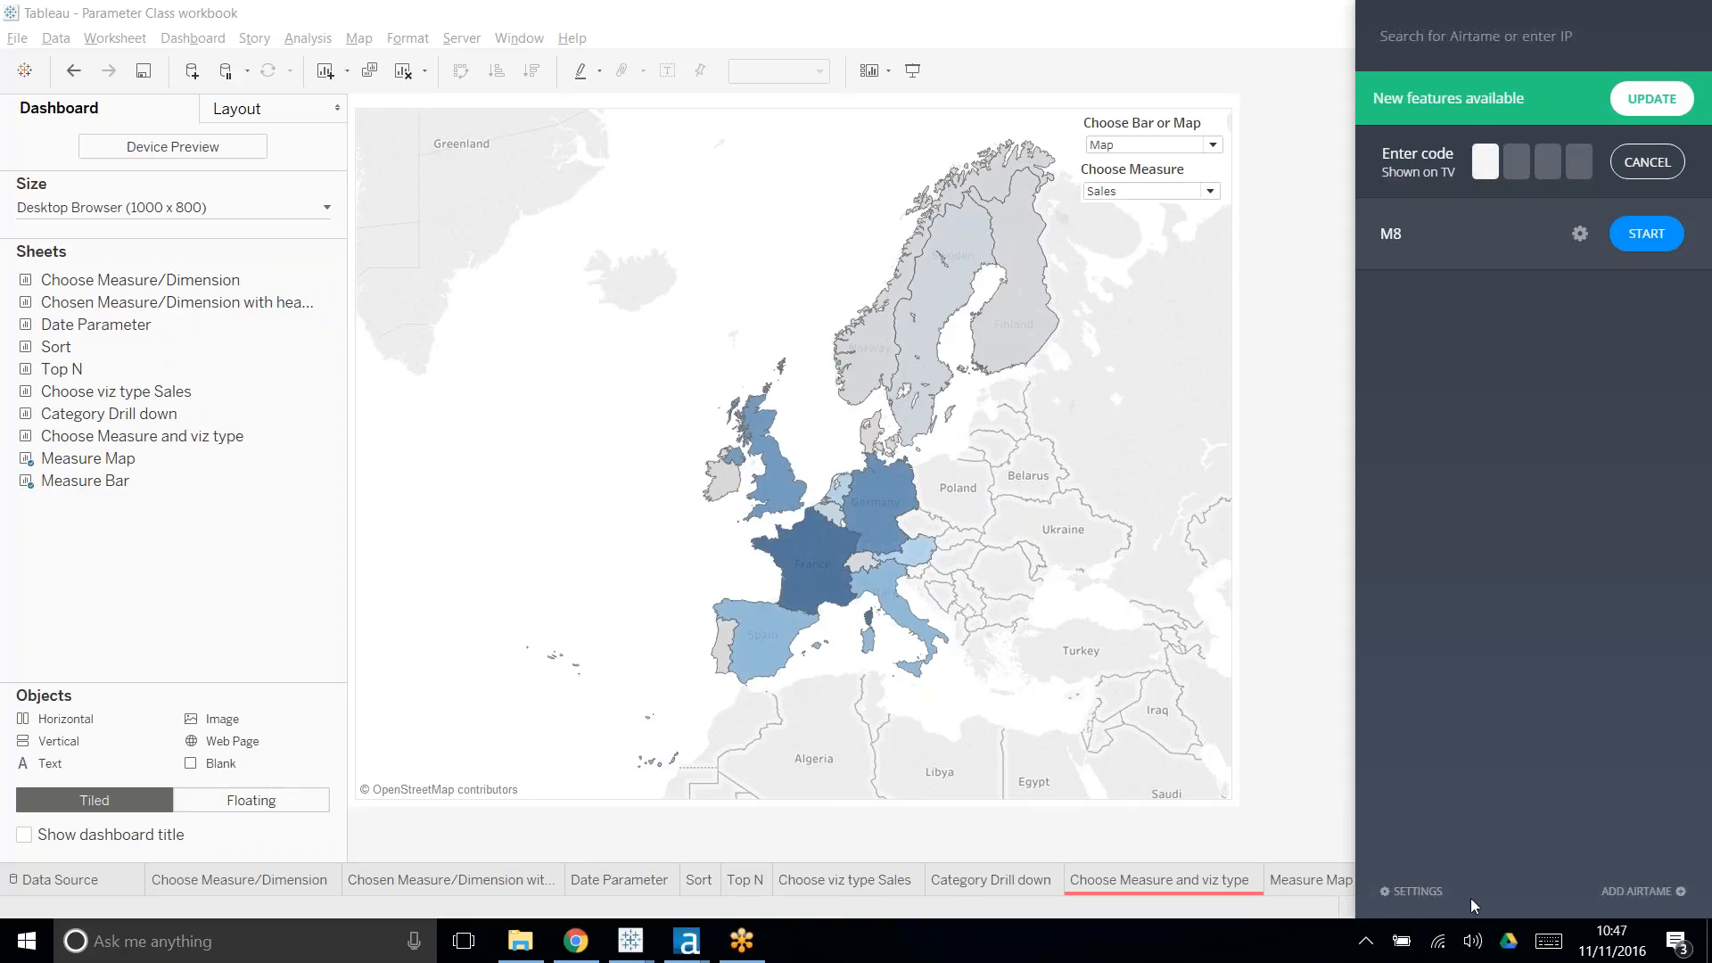
pyautogui.write('2514')
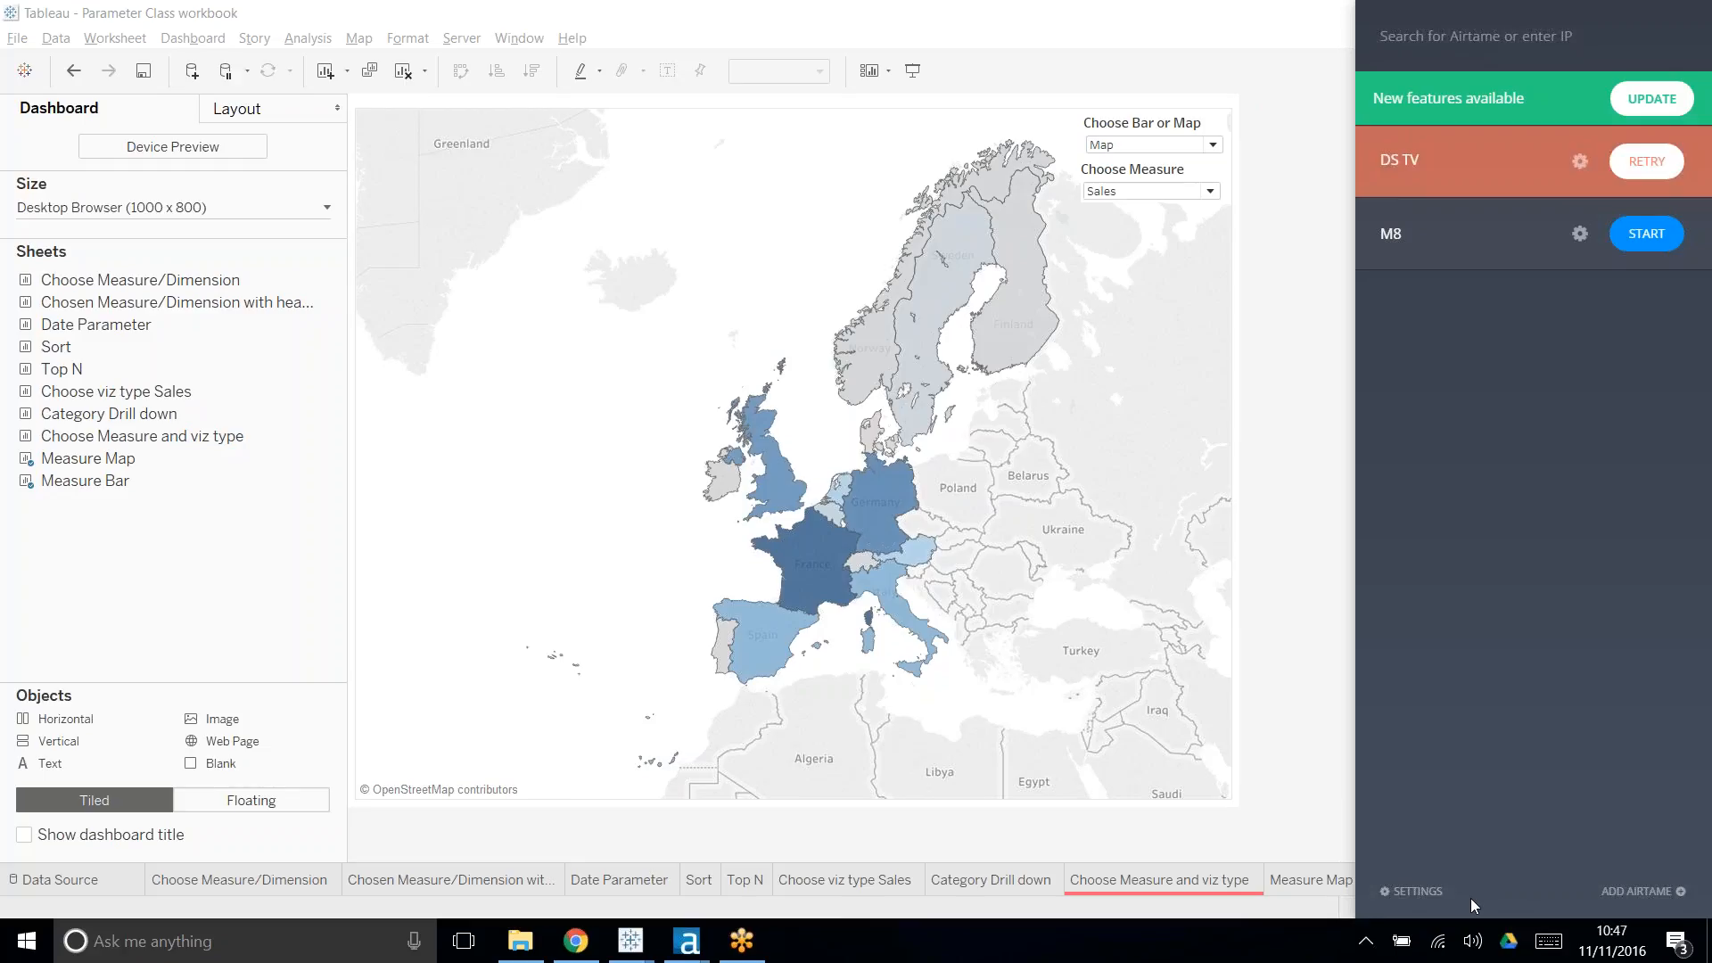
# - Retry the DS TV connection, enter the new connection code shown on the TV, and return to the Tableau dashboard
pyautogui.click(1673, 173)
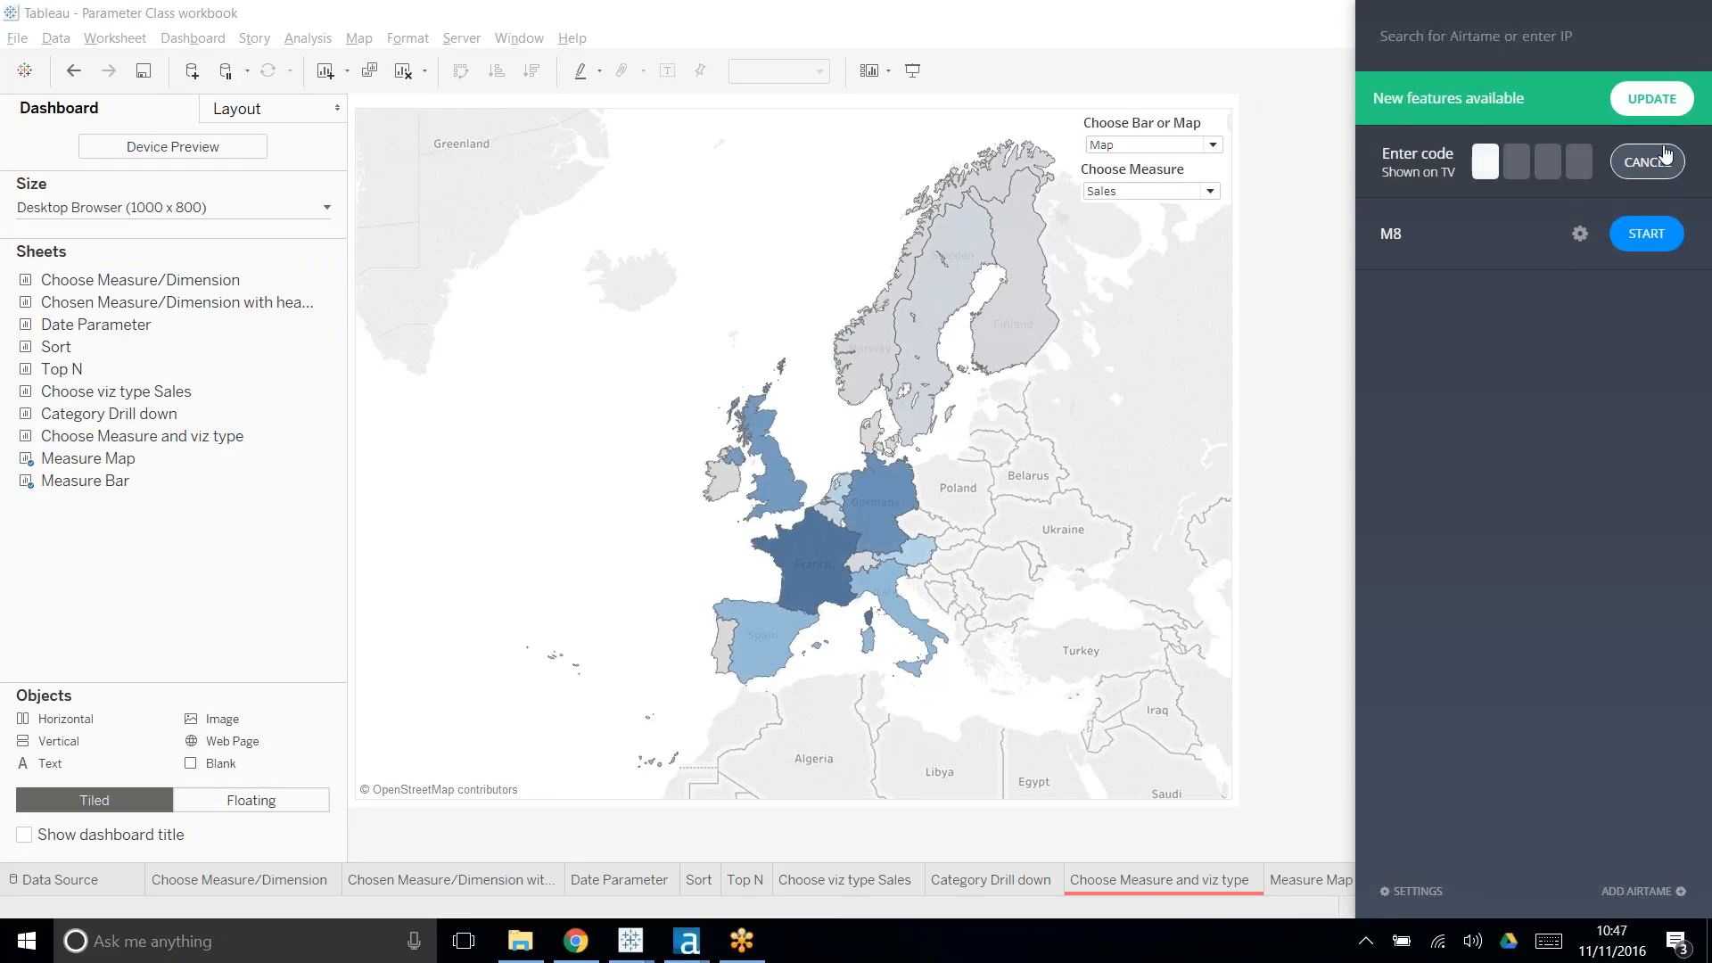
pyautogui.write('2831')
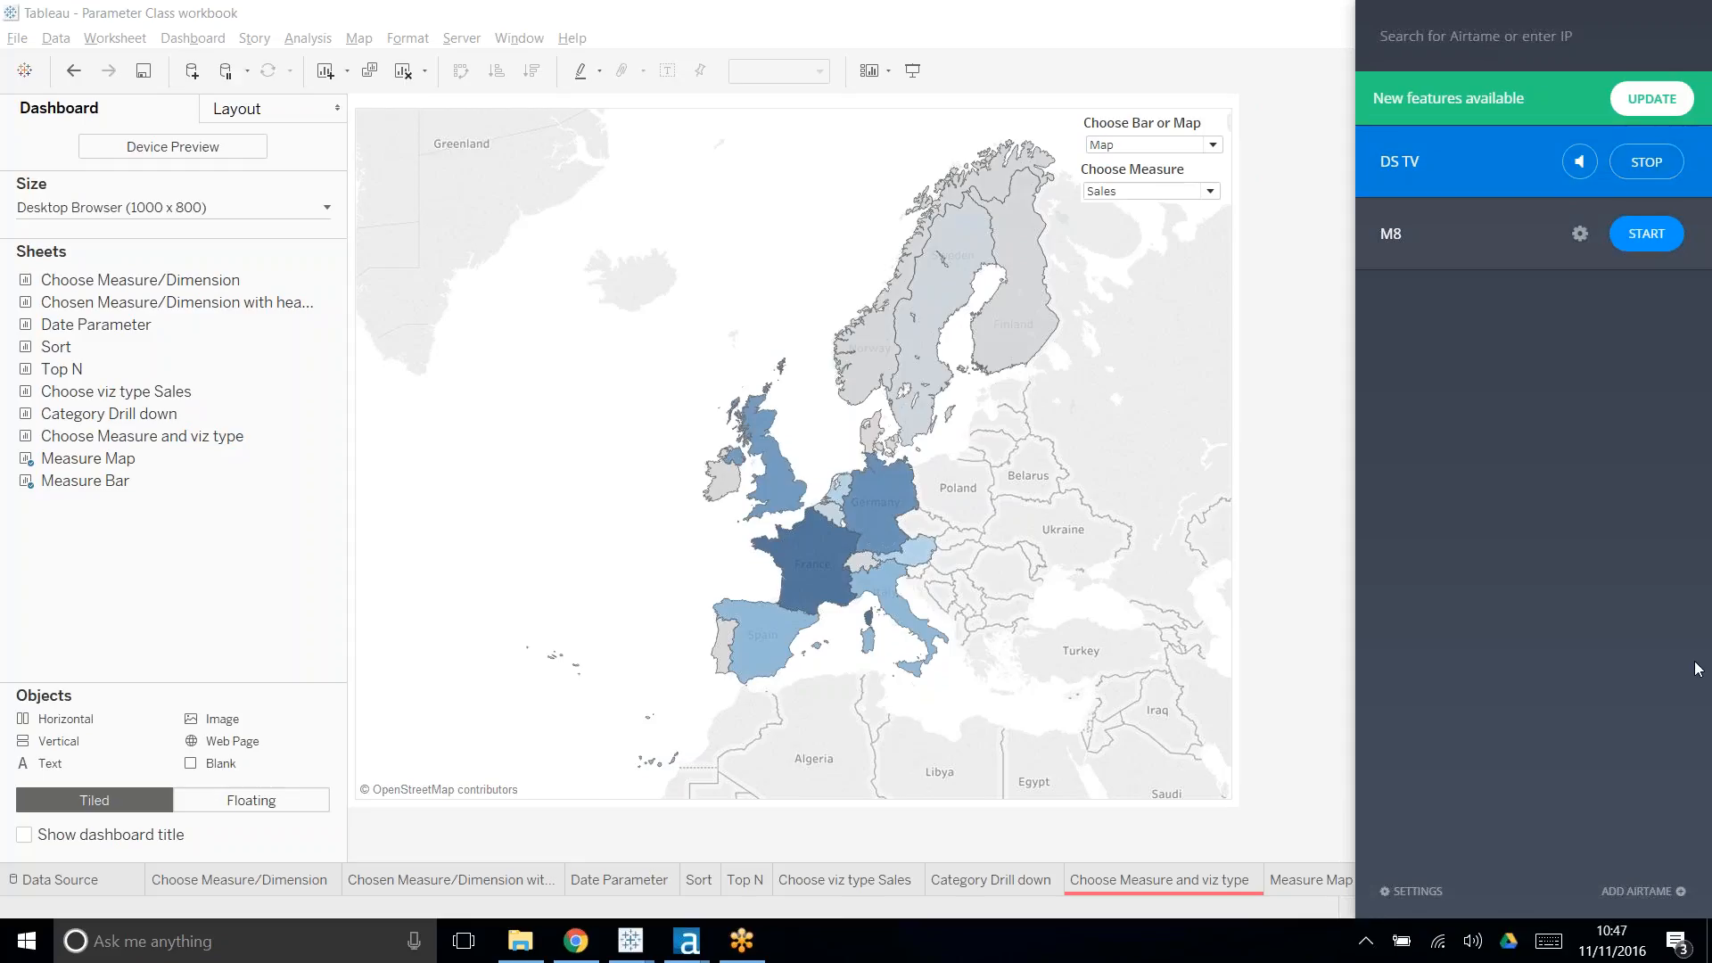
pyautogui.click(1293, 449)
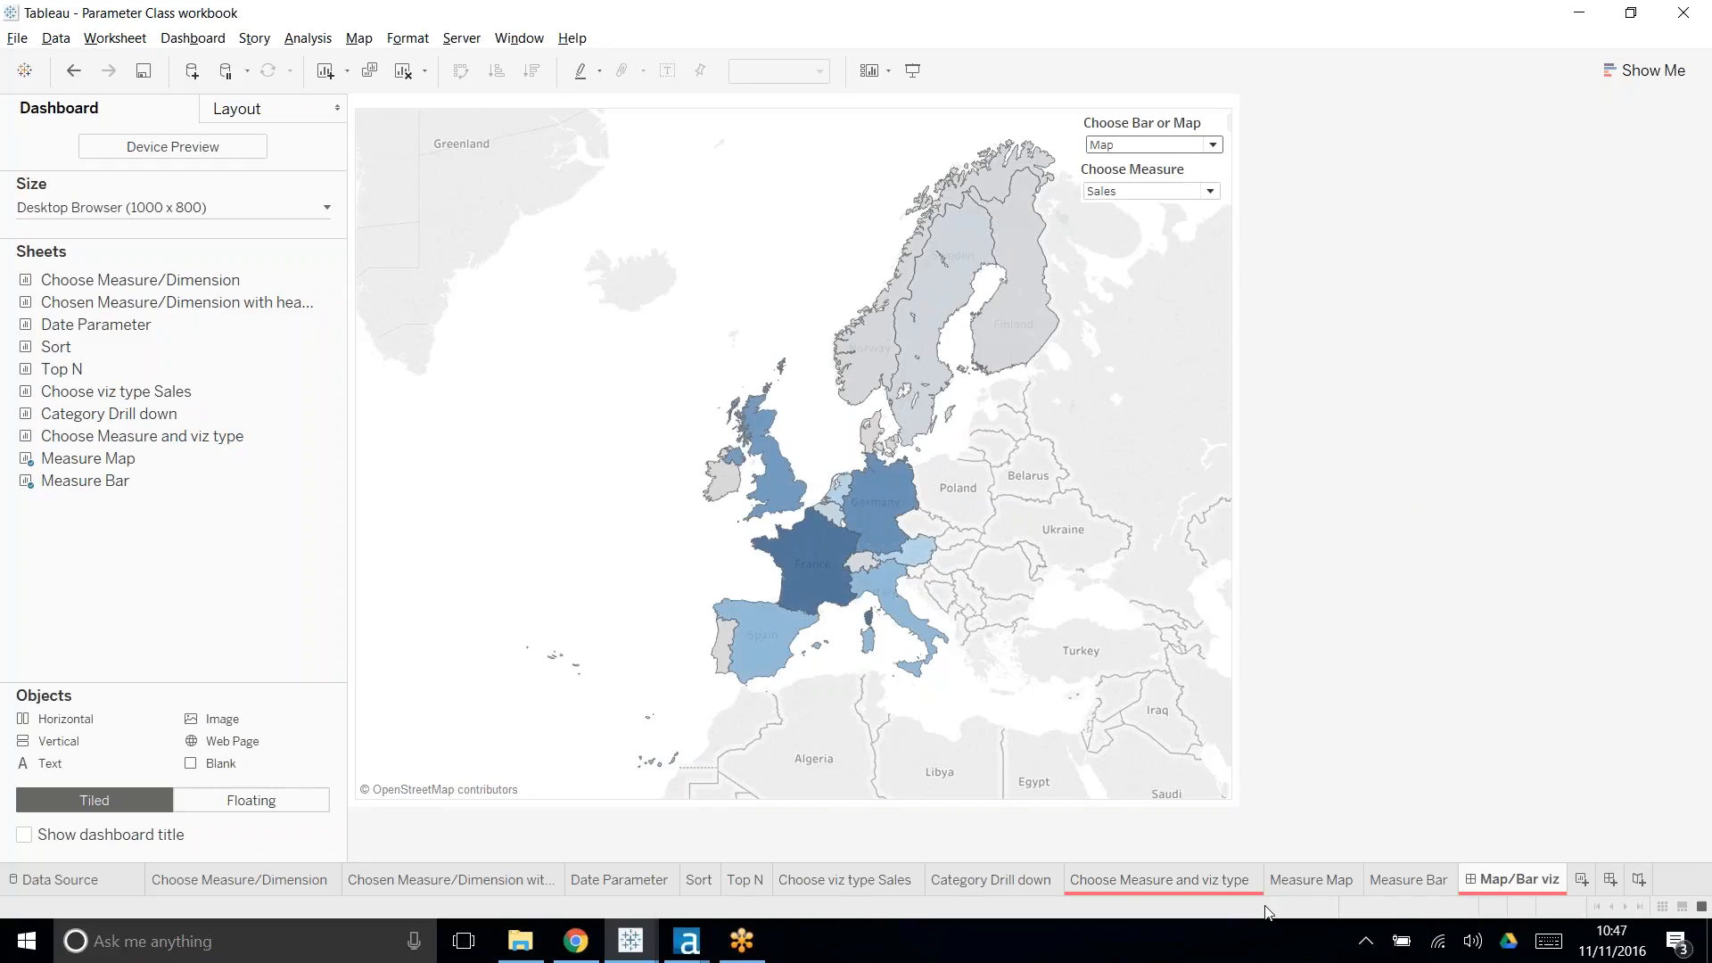
# - Compare how the Measure Map and Measure Bar sheets are set up in the Parameter Class workbook
pyautogui.click(1298, 881)
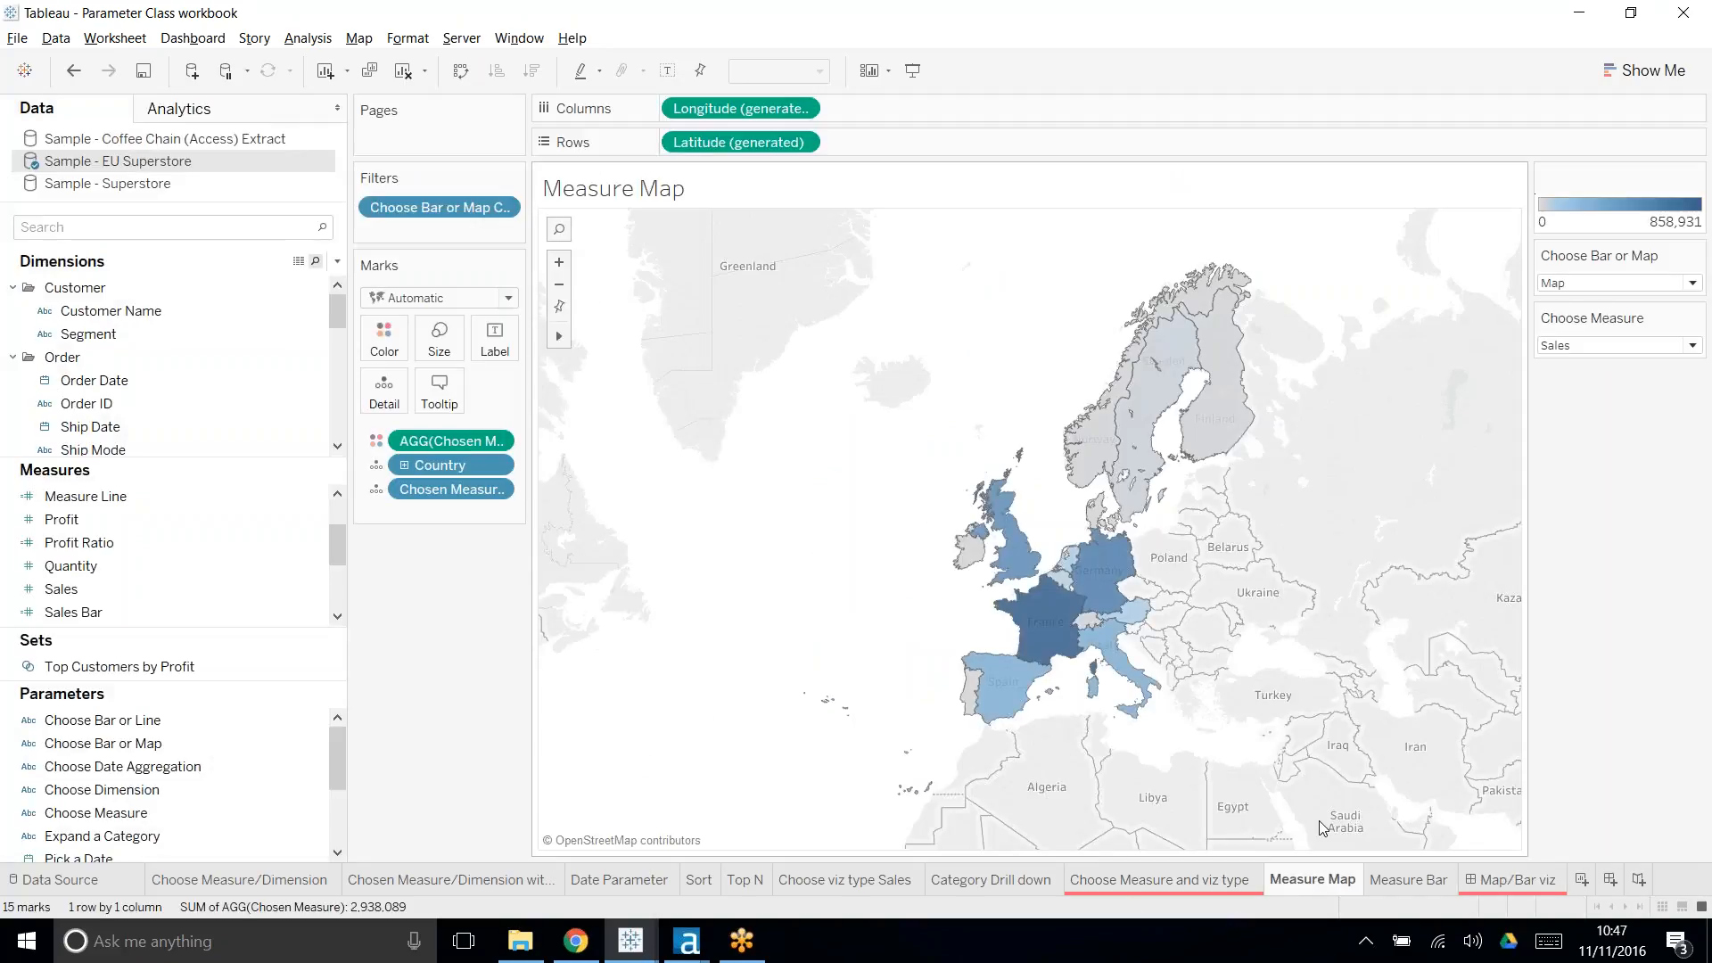
pyautogui.click(1408, 881)
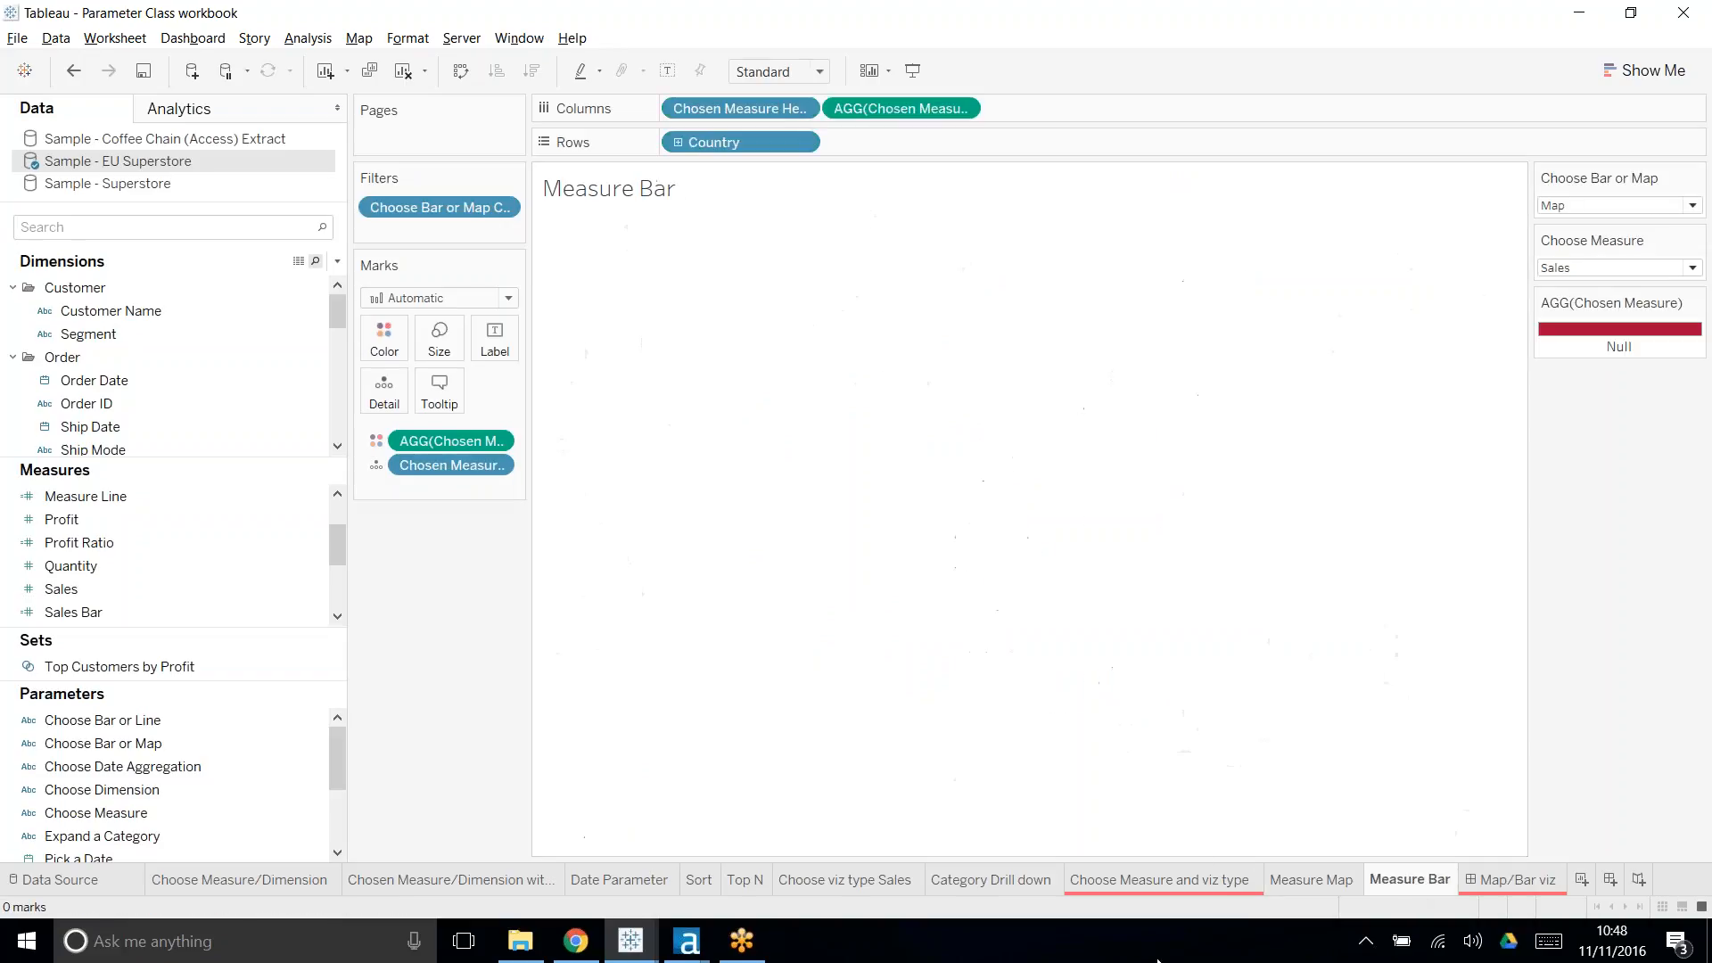
pyautogui.click(1288, 888)
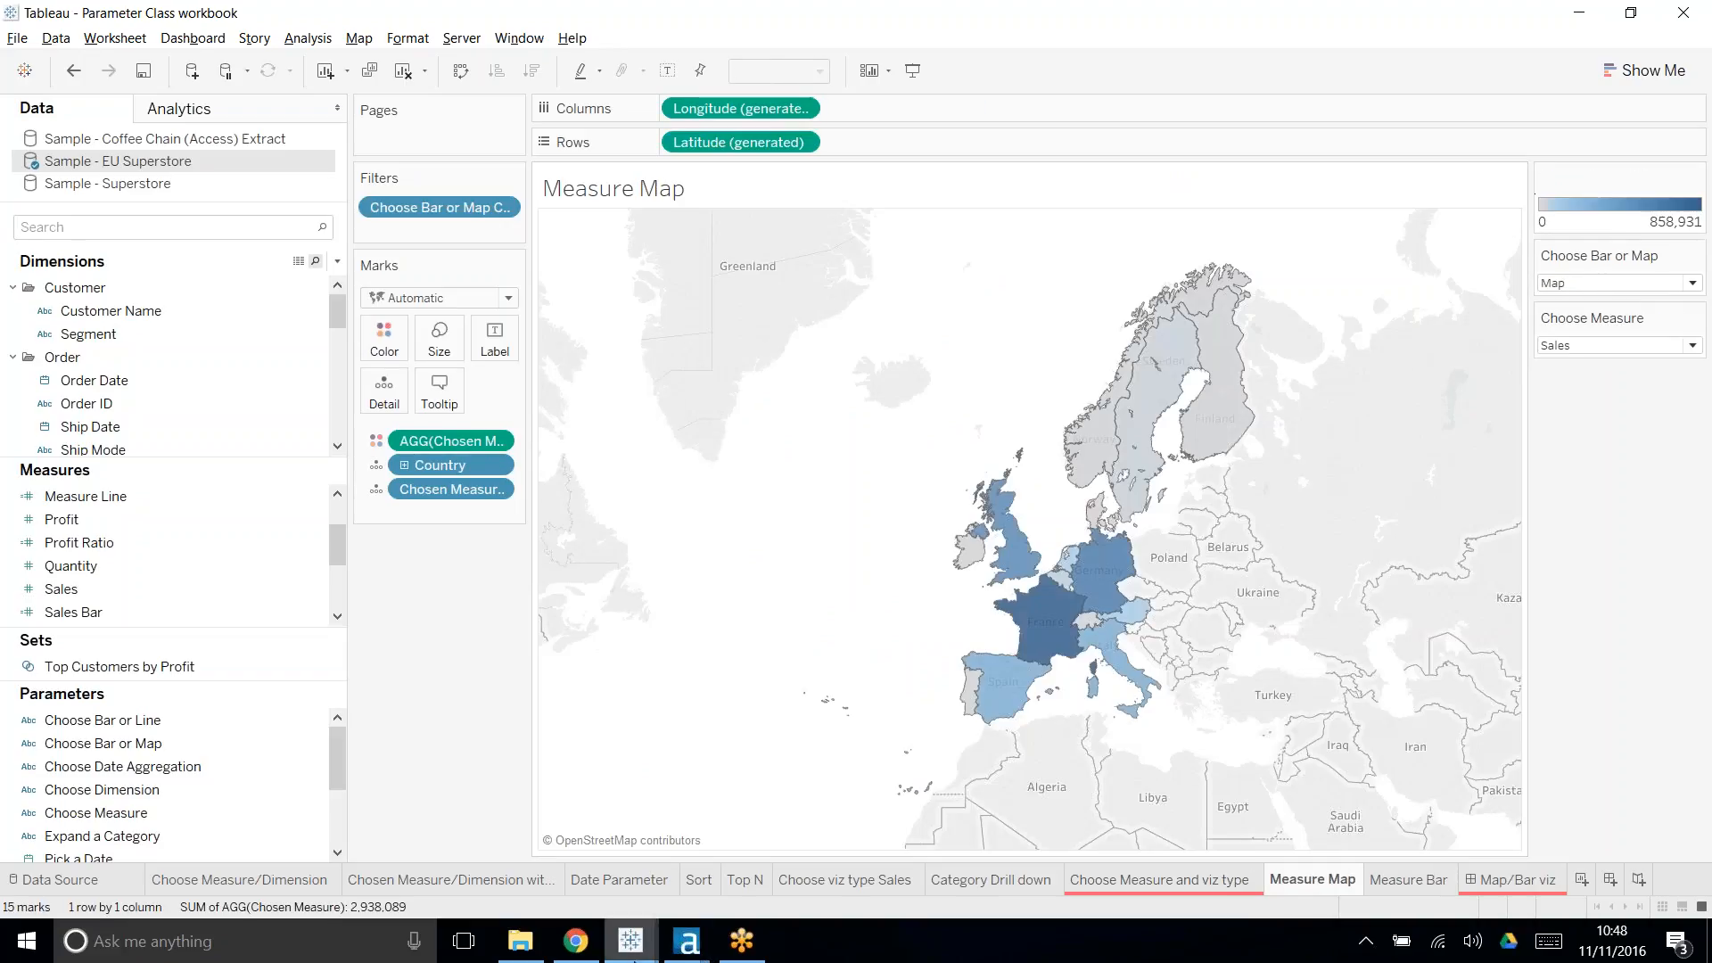
# - Switch to the Book5 workbook and, on its Measure Map sheet, plot Country as a map colored by Chosen Measure
pyautogui.moveTo(631, 941)
pyautogui.click(776, 847)
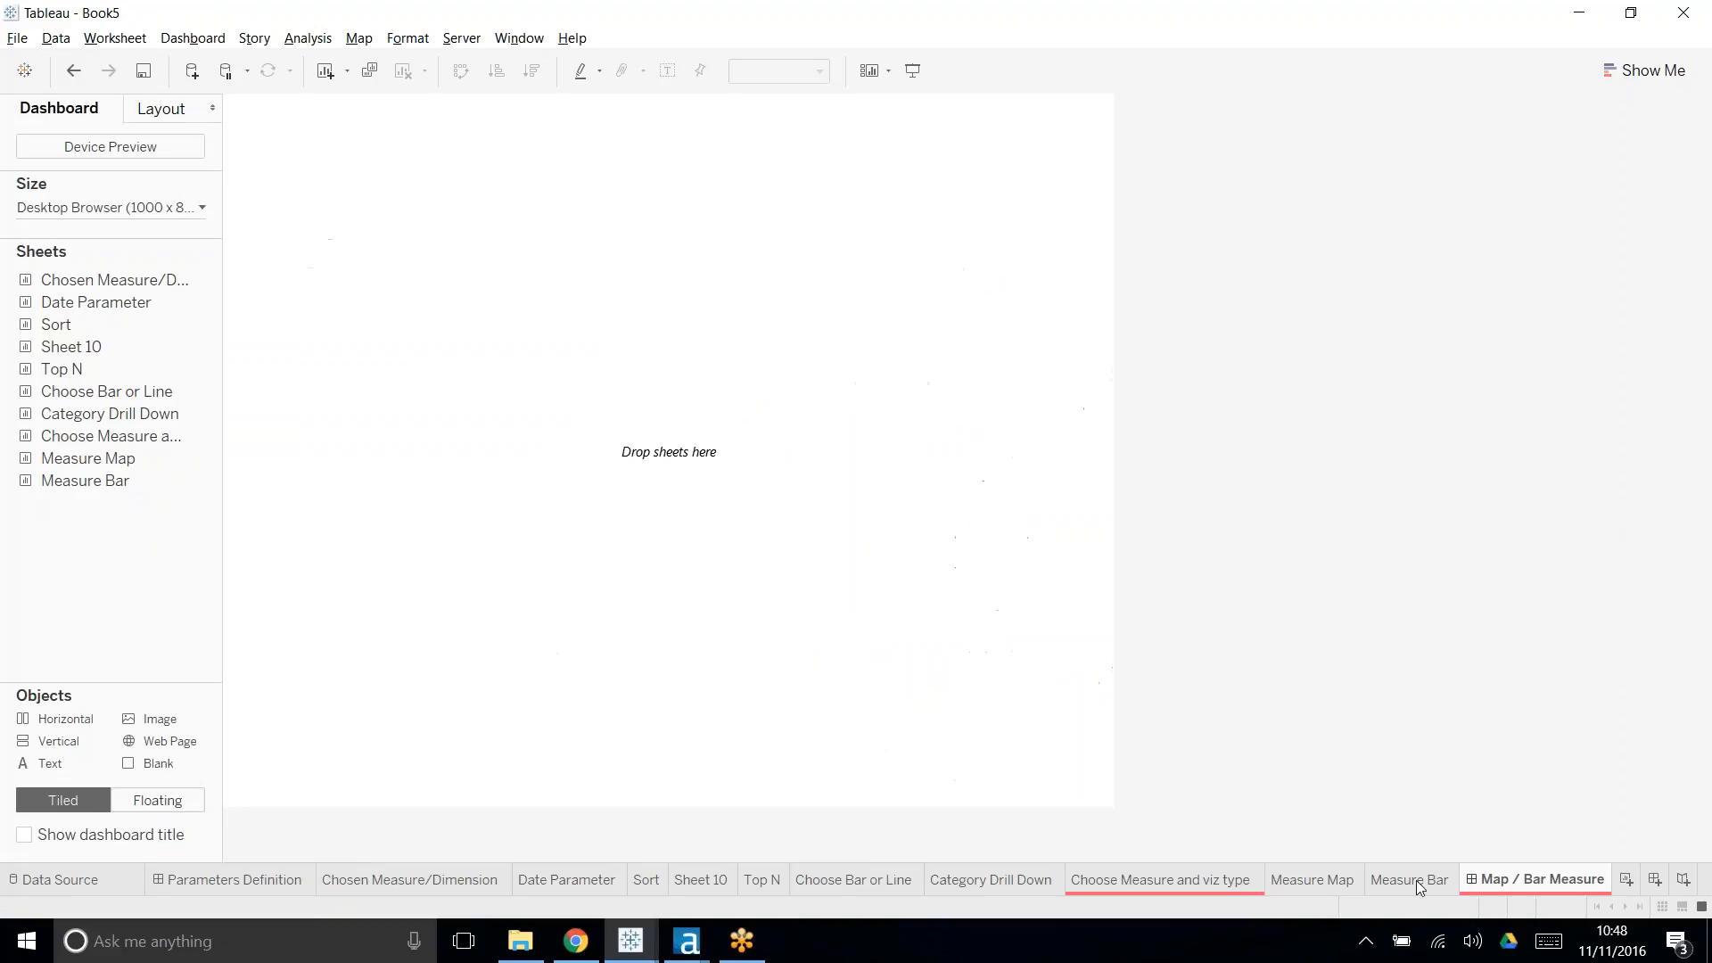
pyautogui.click(1287, 881)
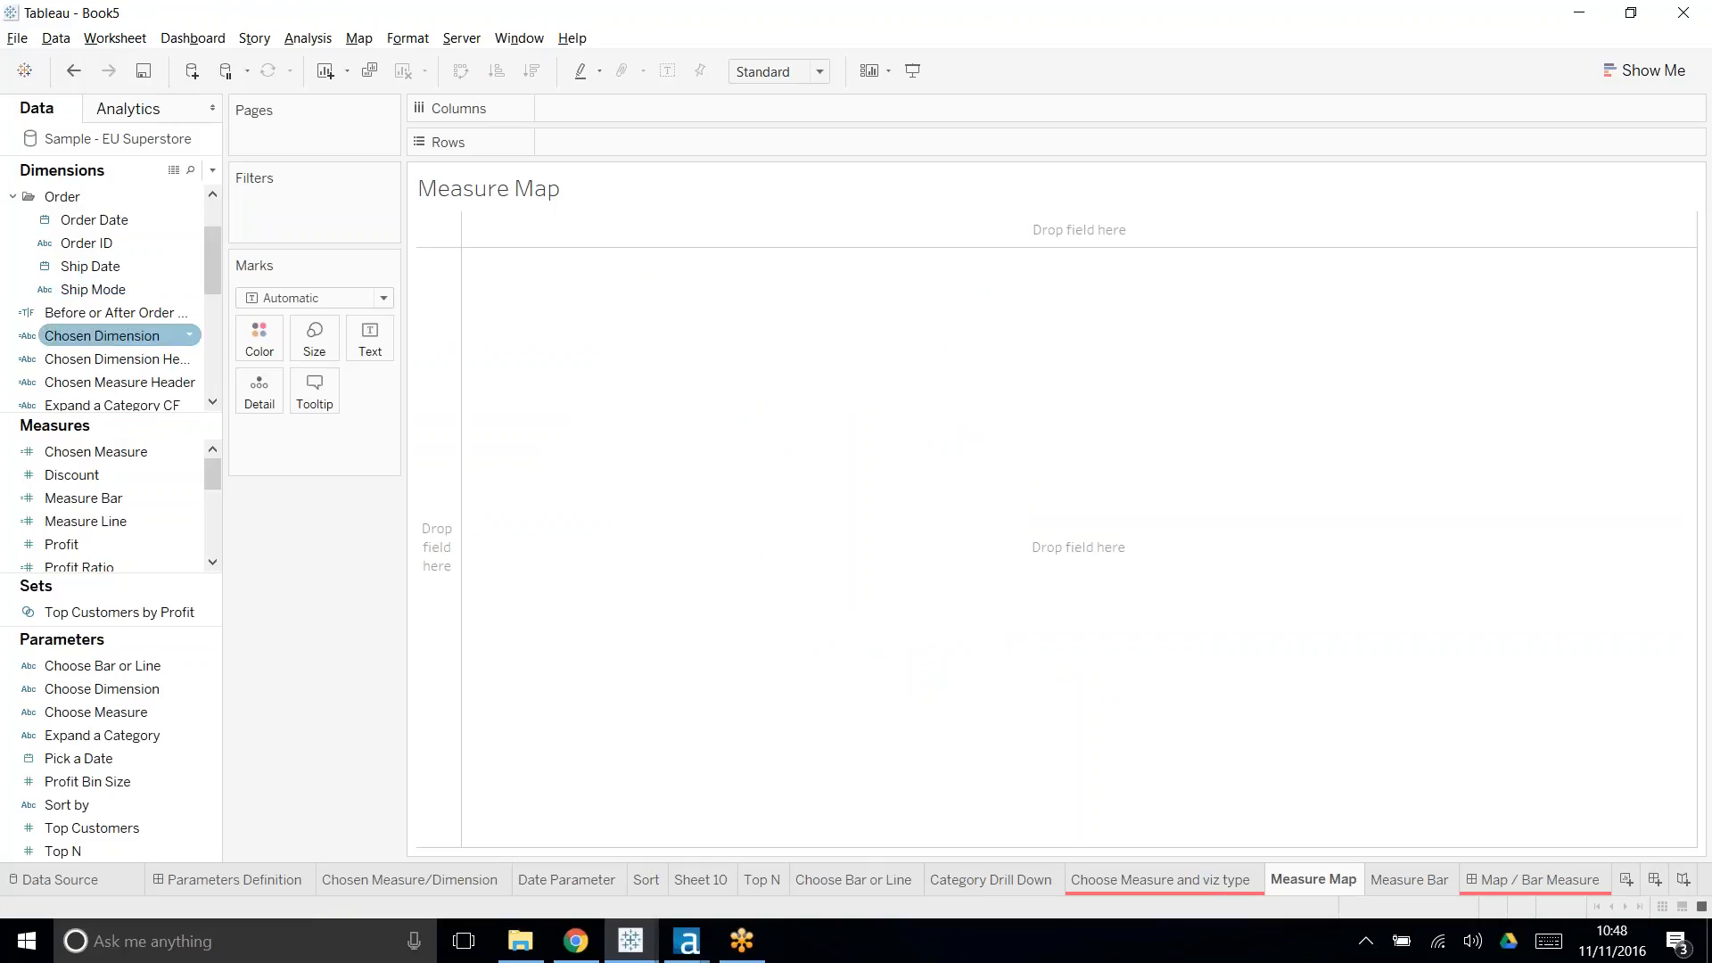
pyautogui.scroll(-3, 153, 335)
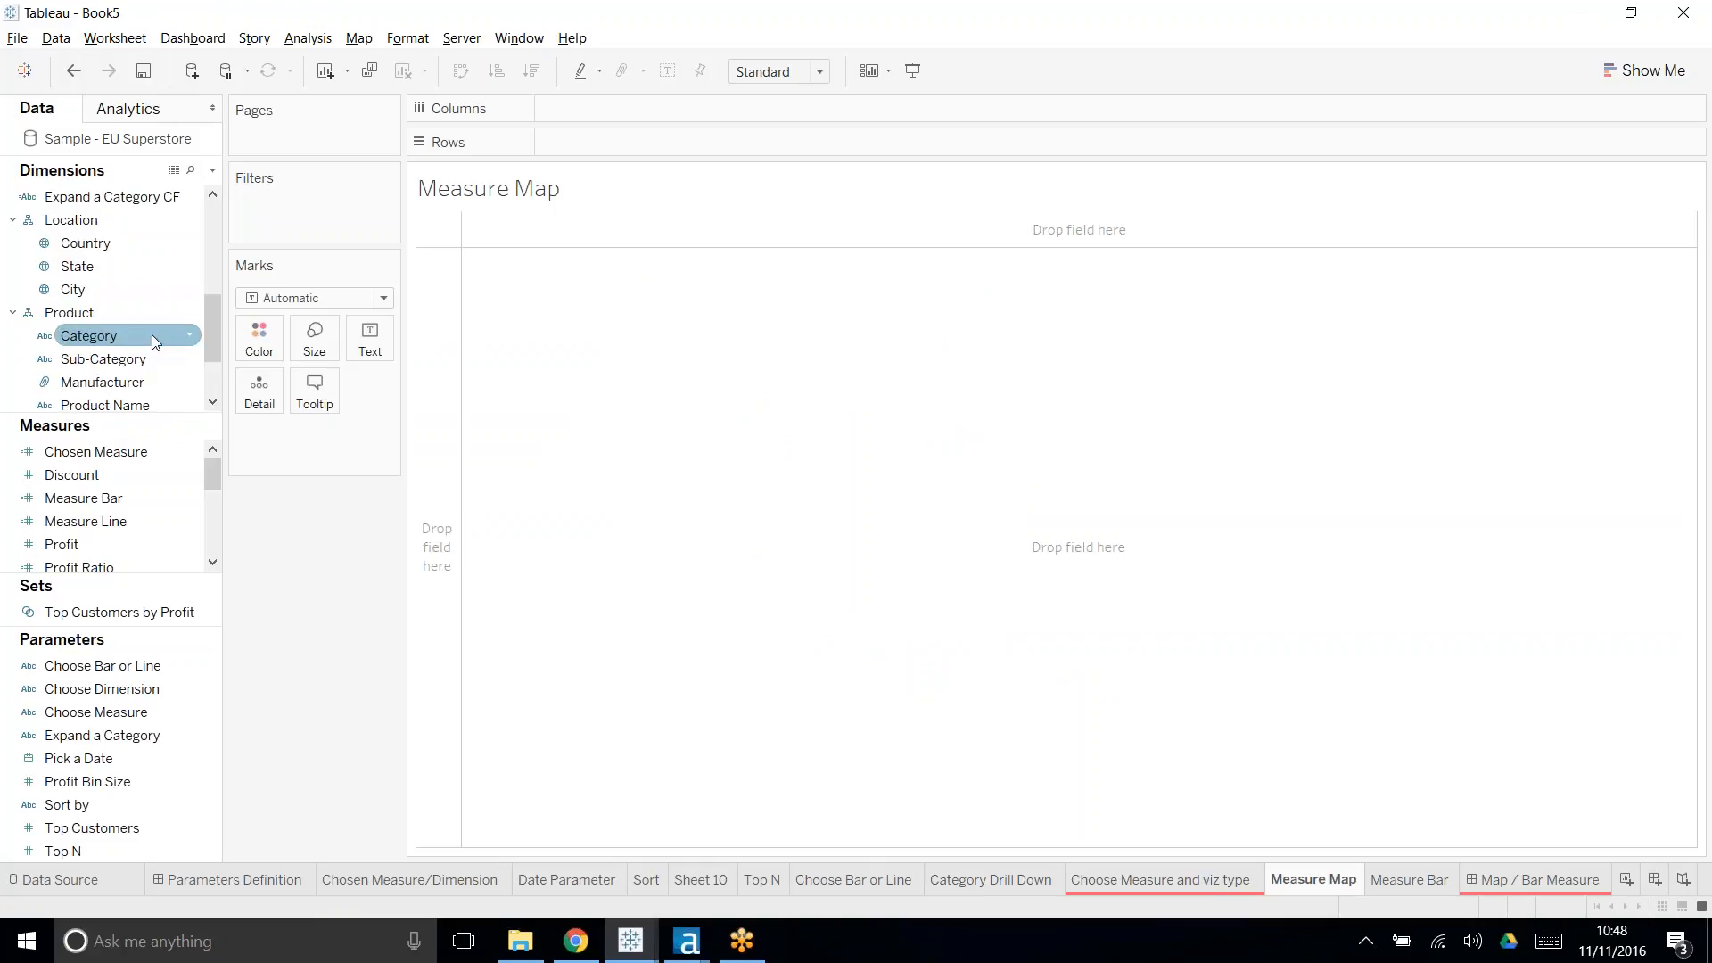
pyautogui.scroll(-1, 148, 337)
pyautogui.scroll(2, 142, 346)
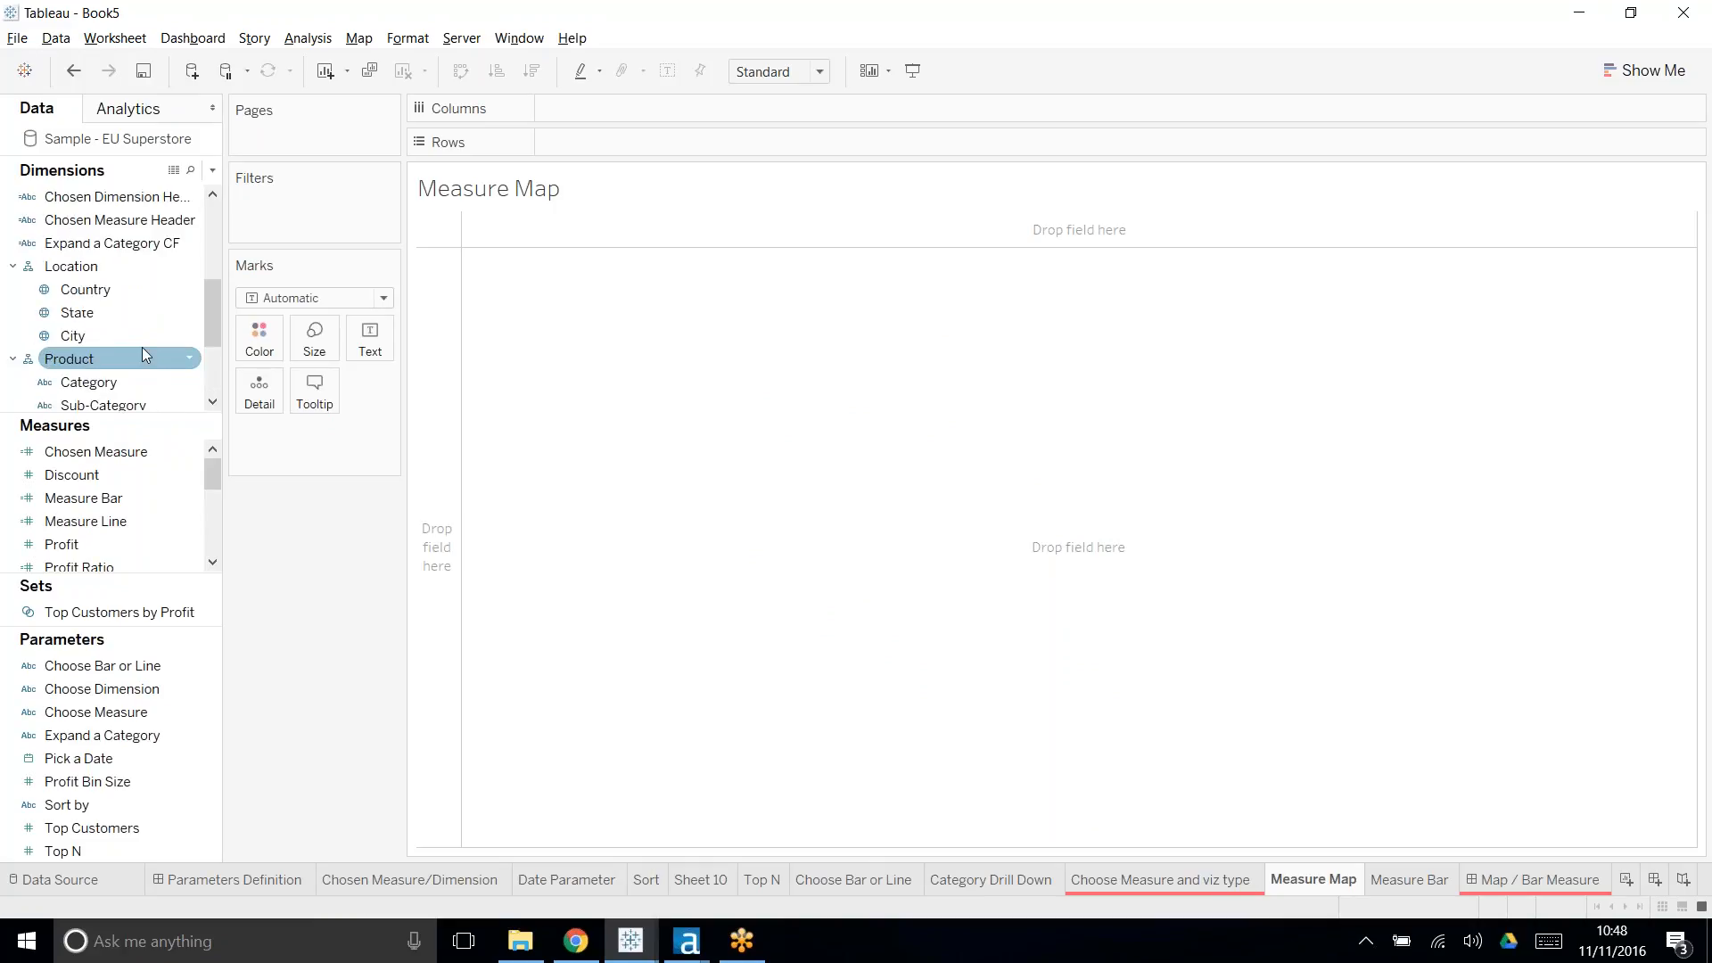
pyautogui.click(95, 287)
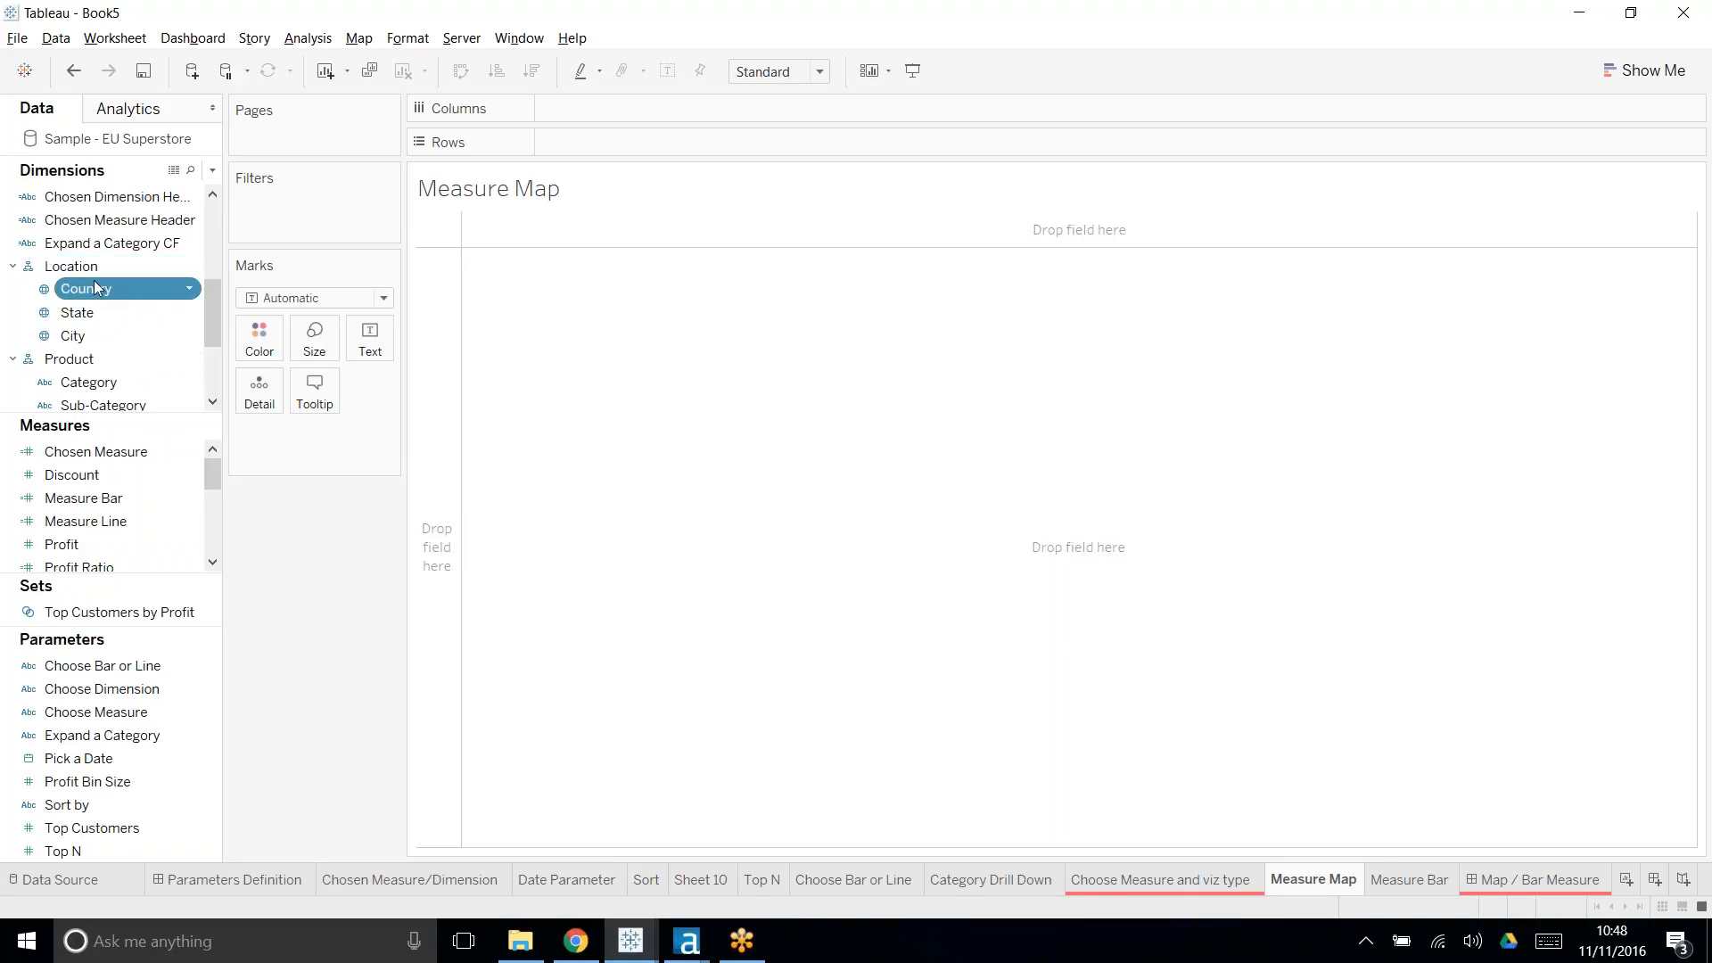
pyautogui.doubleClick(154, 292)
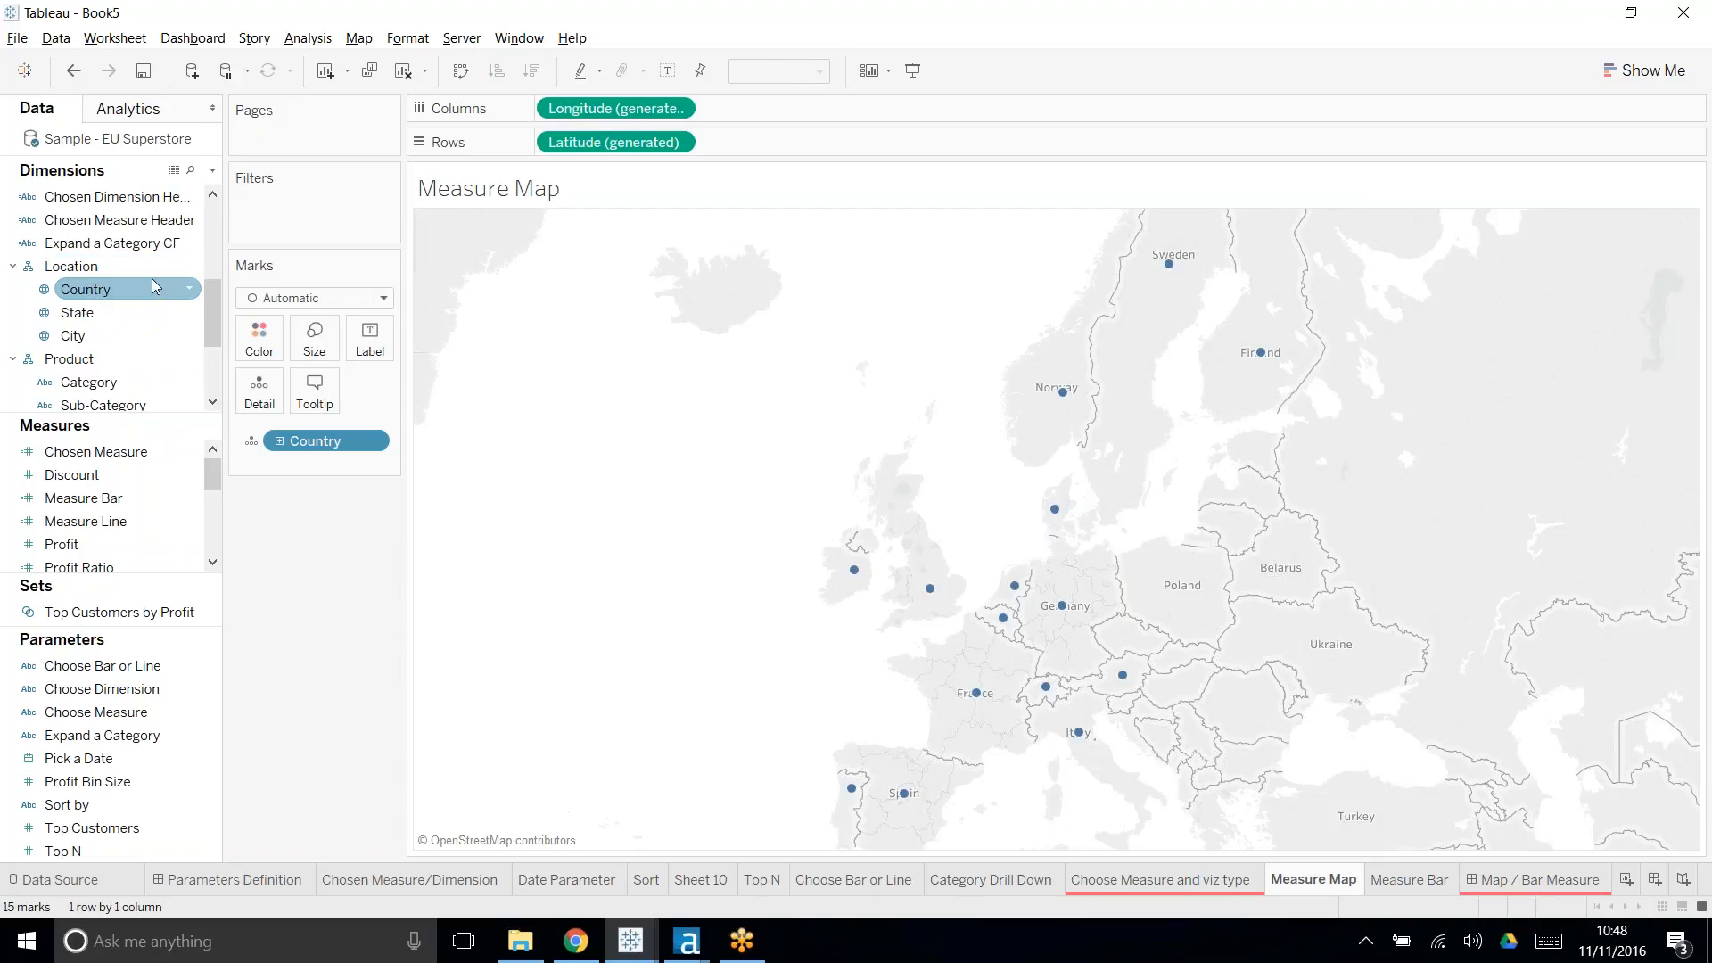
pyautogui.click(82, 340)
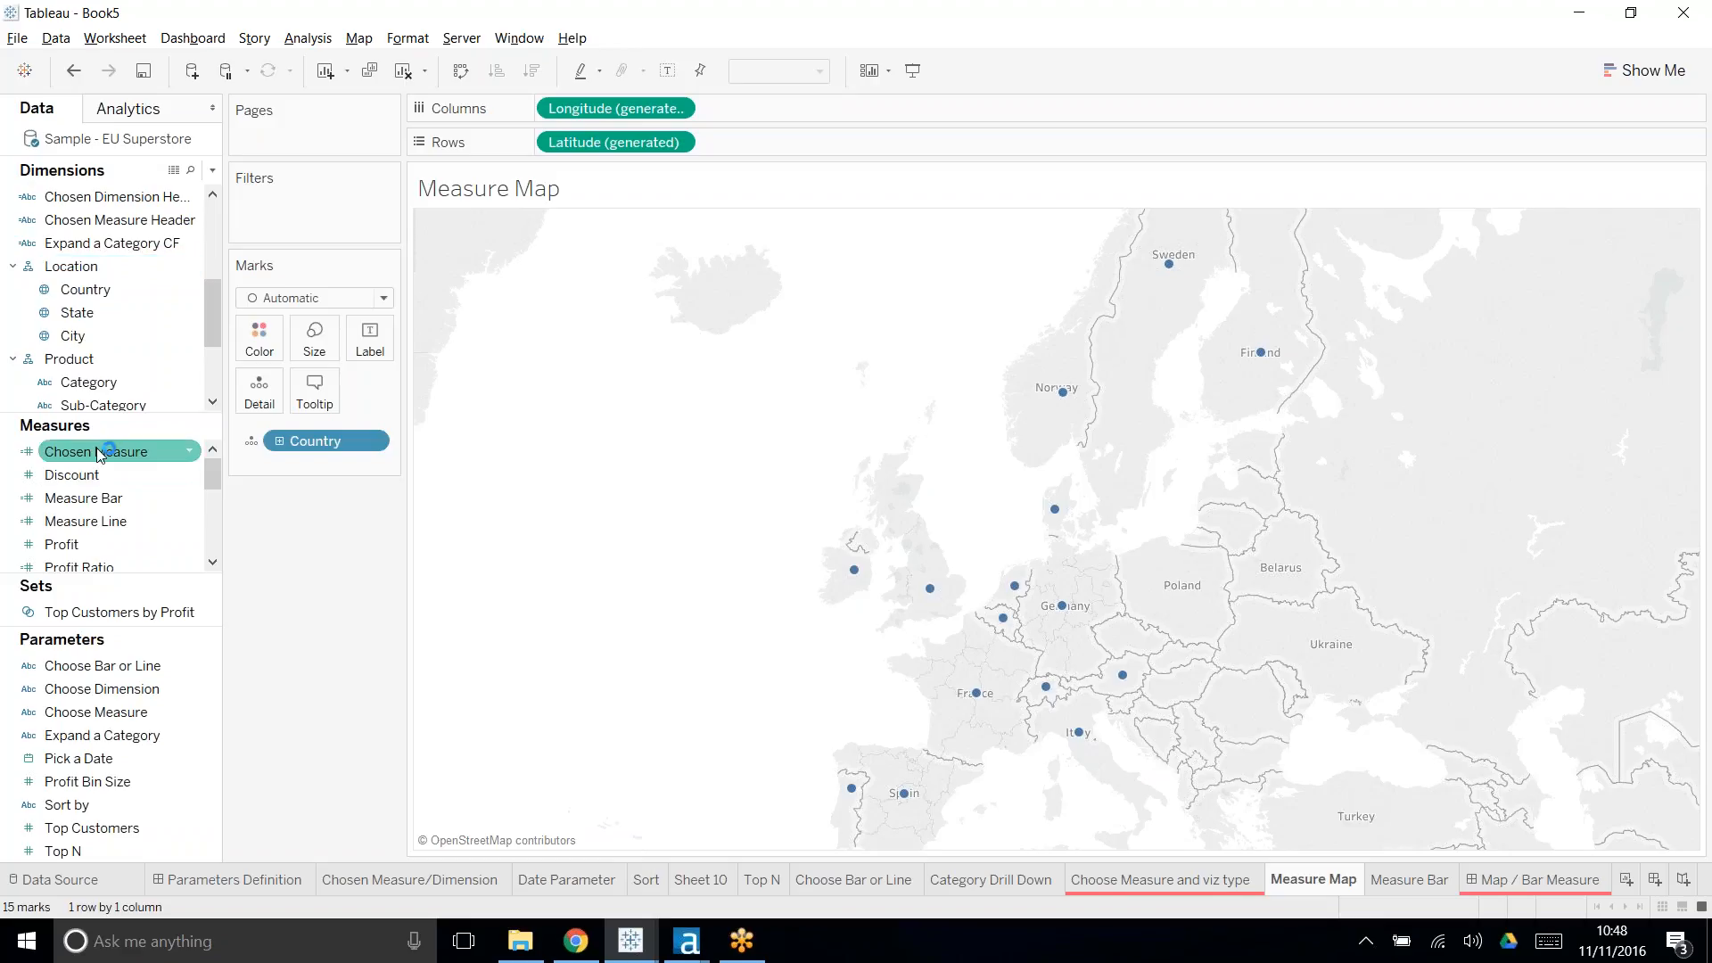
pyautogui.moveTo(98, 453); pyautogui.dragTo(259, 339)
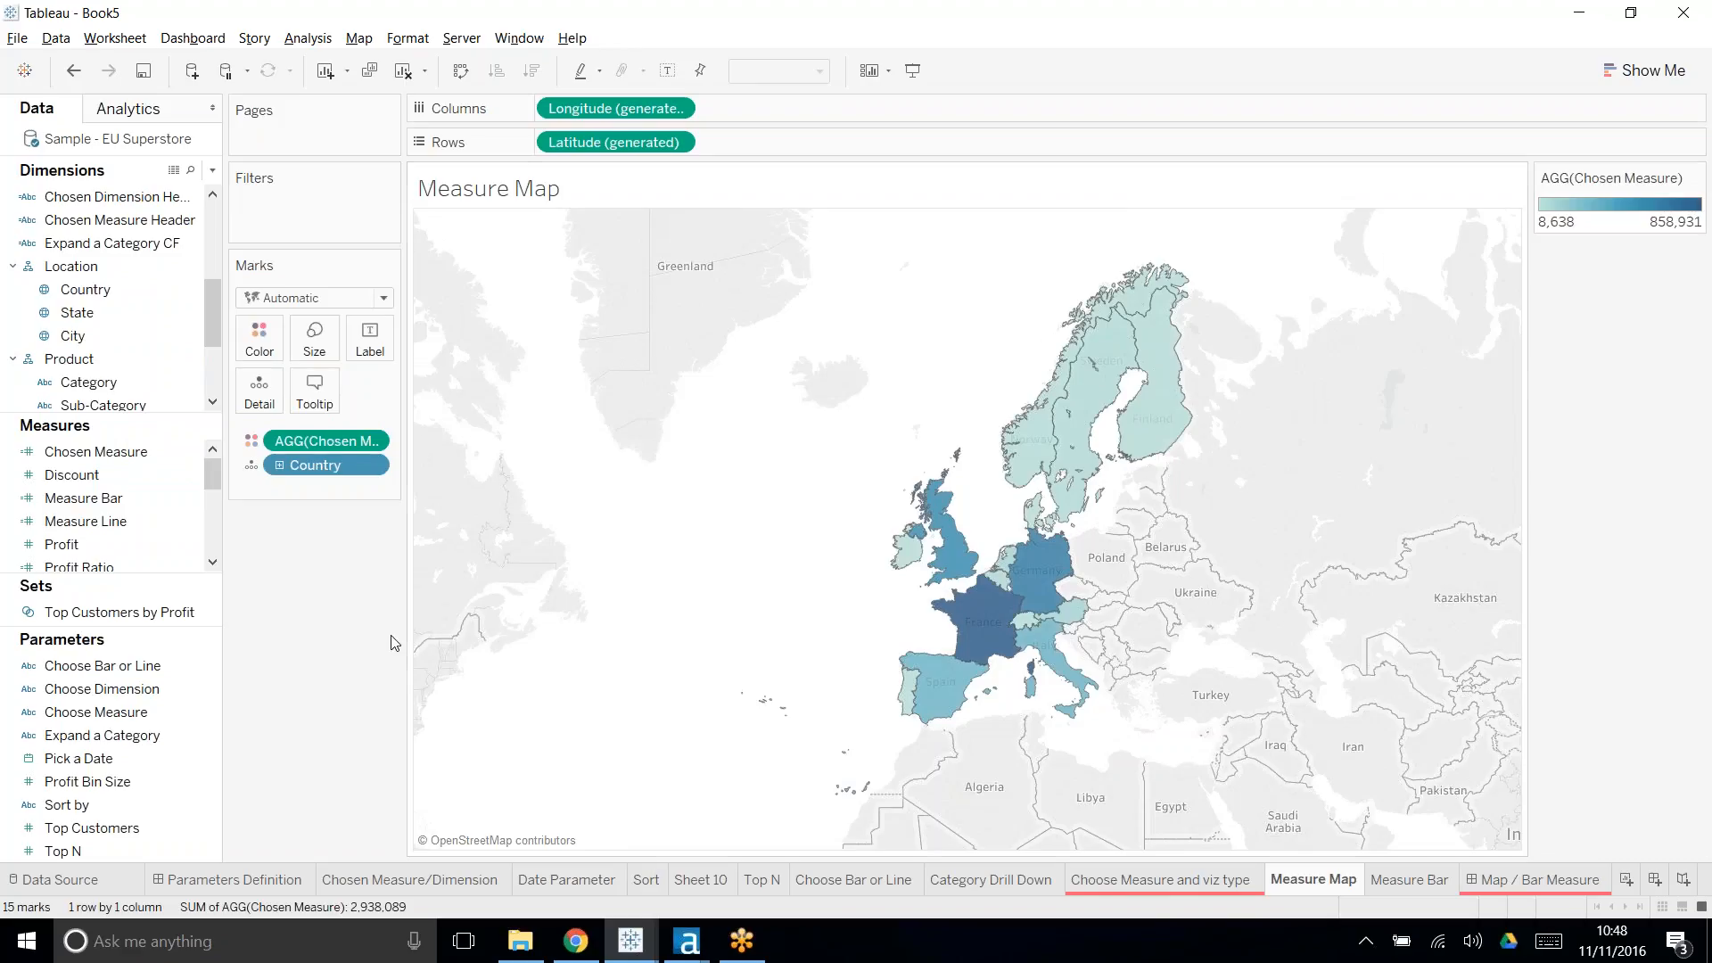
# - On the Measure Bar sheet, build a bar chart of Chosen Measure by Country, colored by Chosen Measure
pyautogui.click(1398, 888)
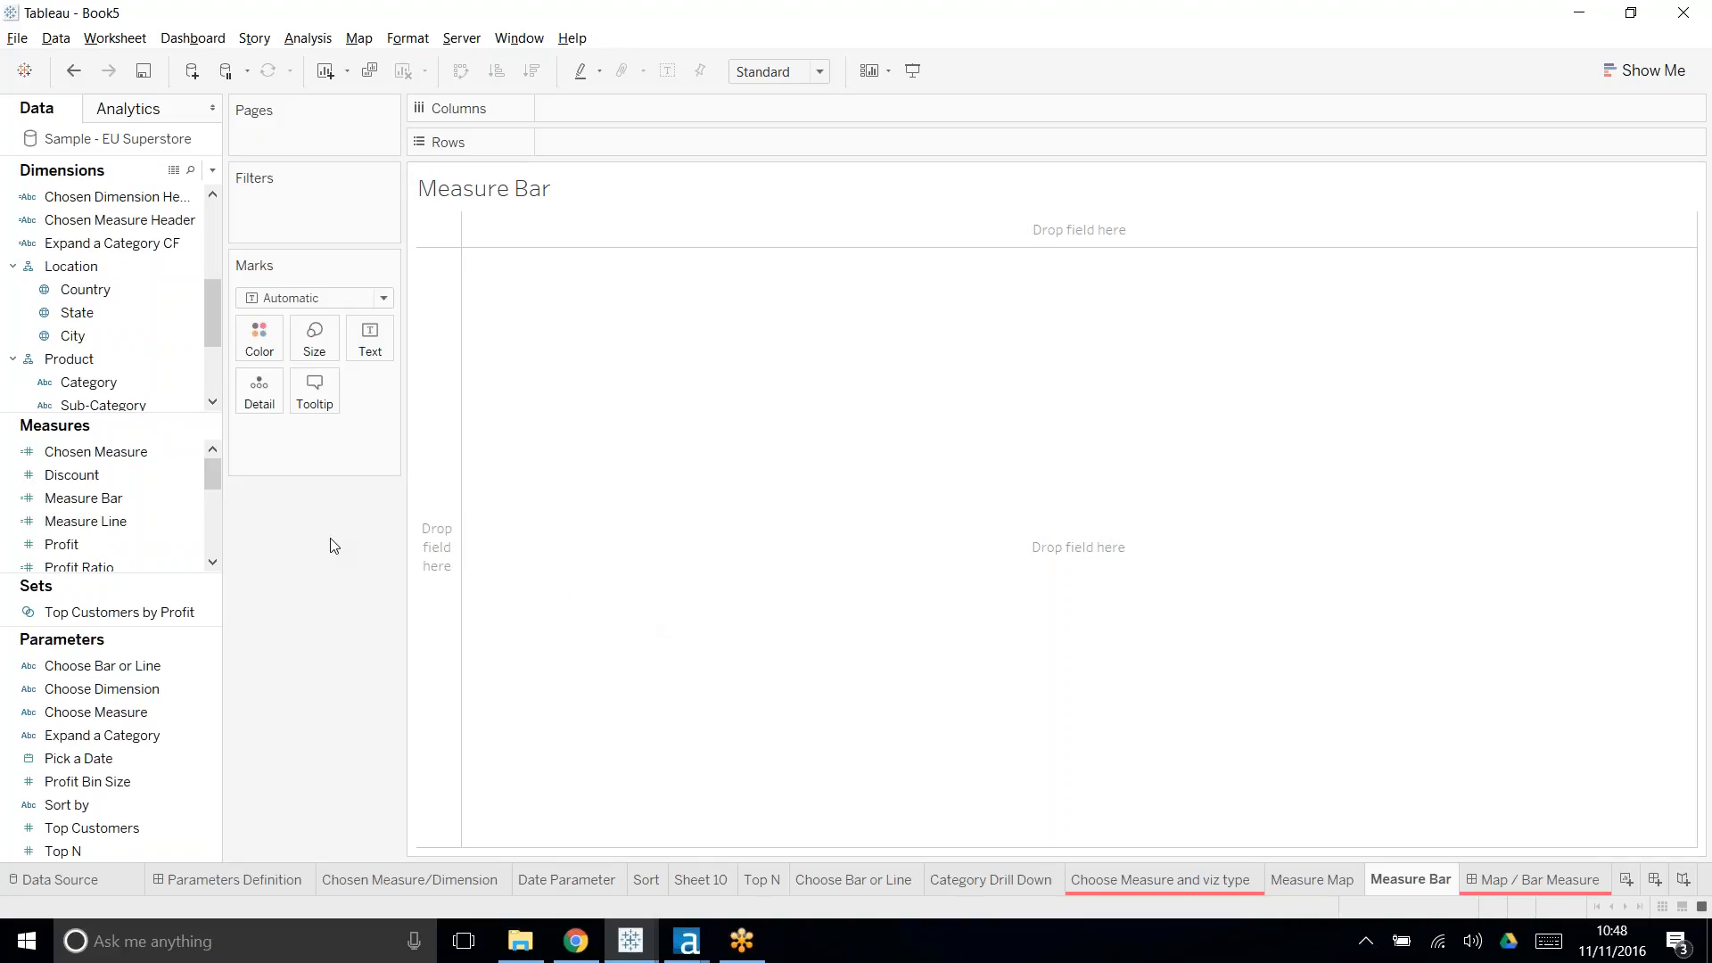
pyautogui.click(109, 298)
pyautogui.moveTo(111, 303); pyautogui.dragTo(656, 152)
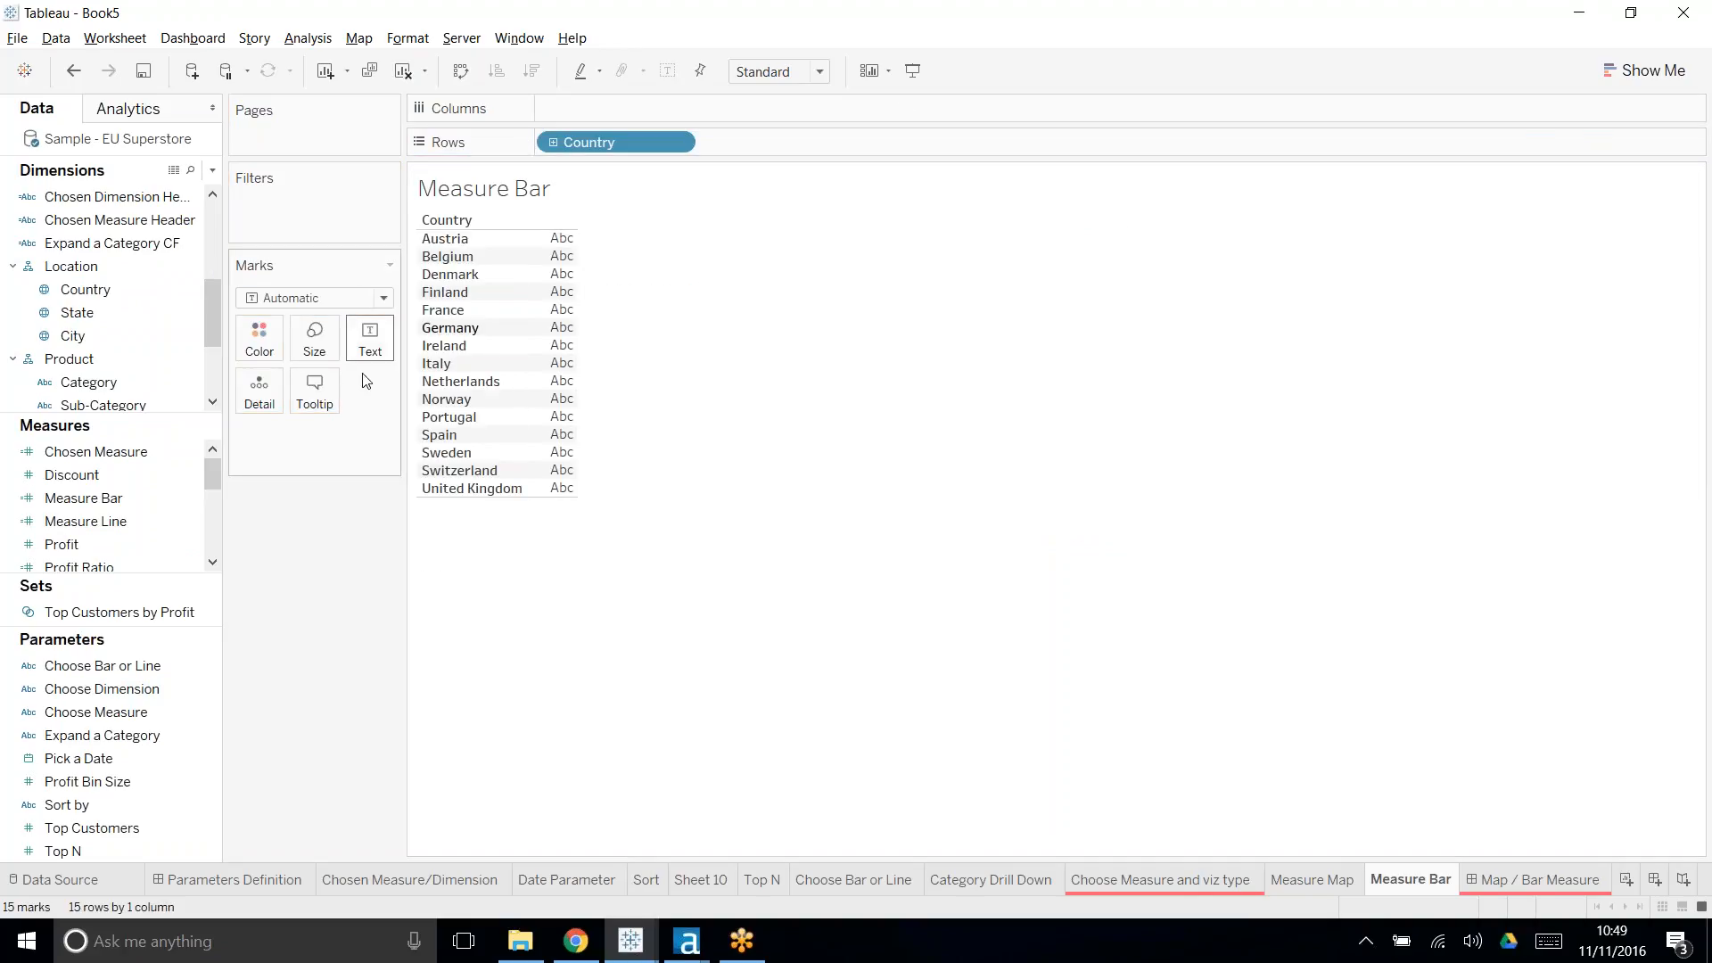
pyautogui.moveTo(98, 453); pyautogui.dragTo(726, 108)
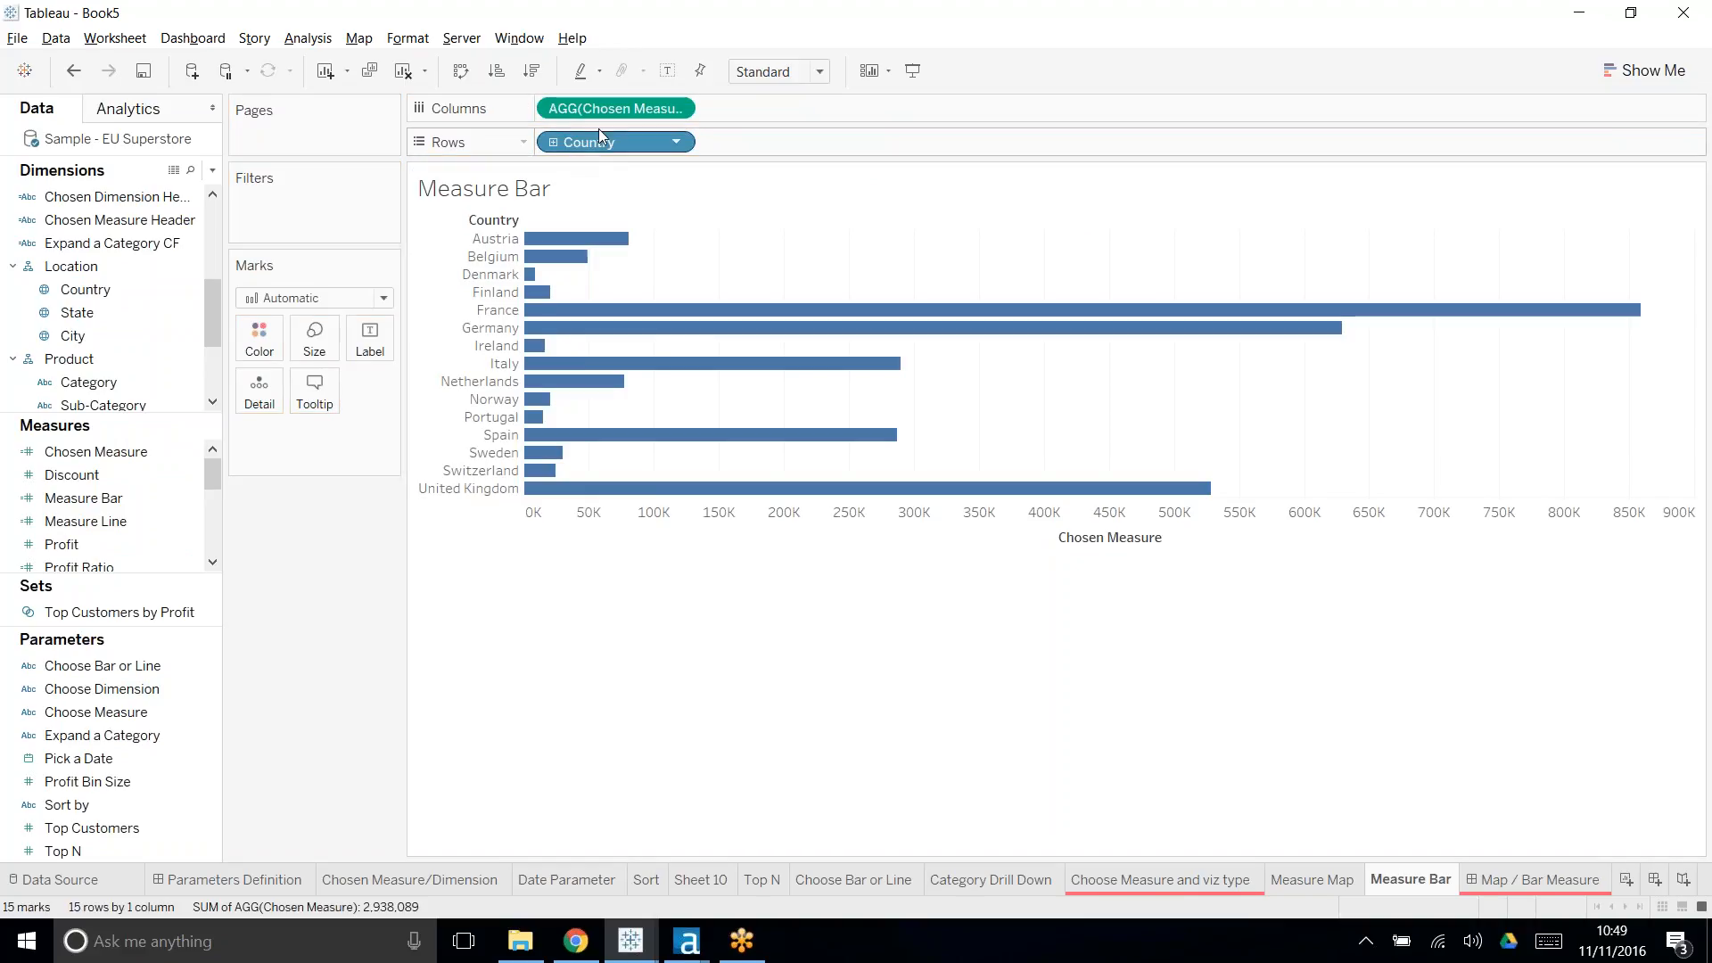
pyautogui.moveTo(589, 108)
pyautogui.mouseDown()
pyautogui.moveTo(336, 328)
pyautogui.moveTo(268, 339)
pyautogui.mouseUp()
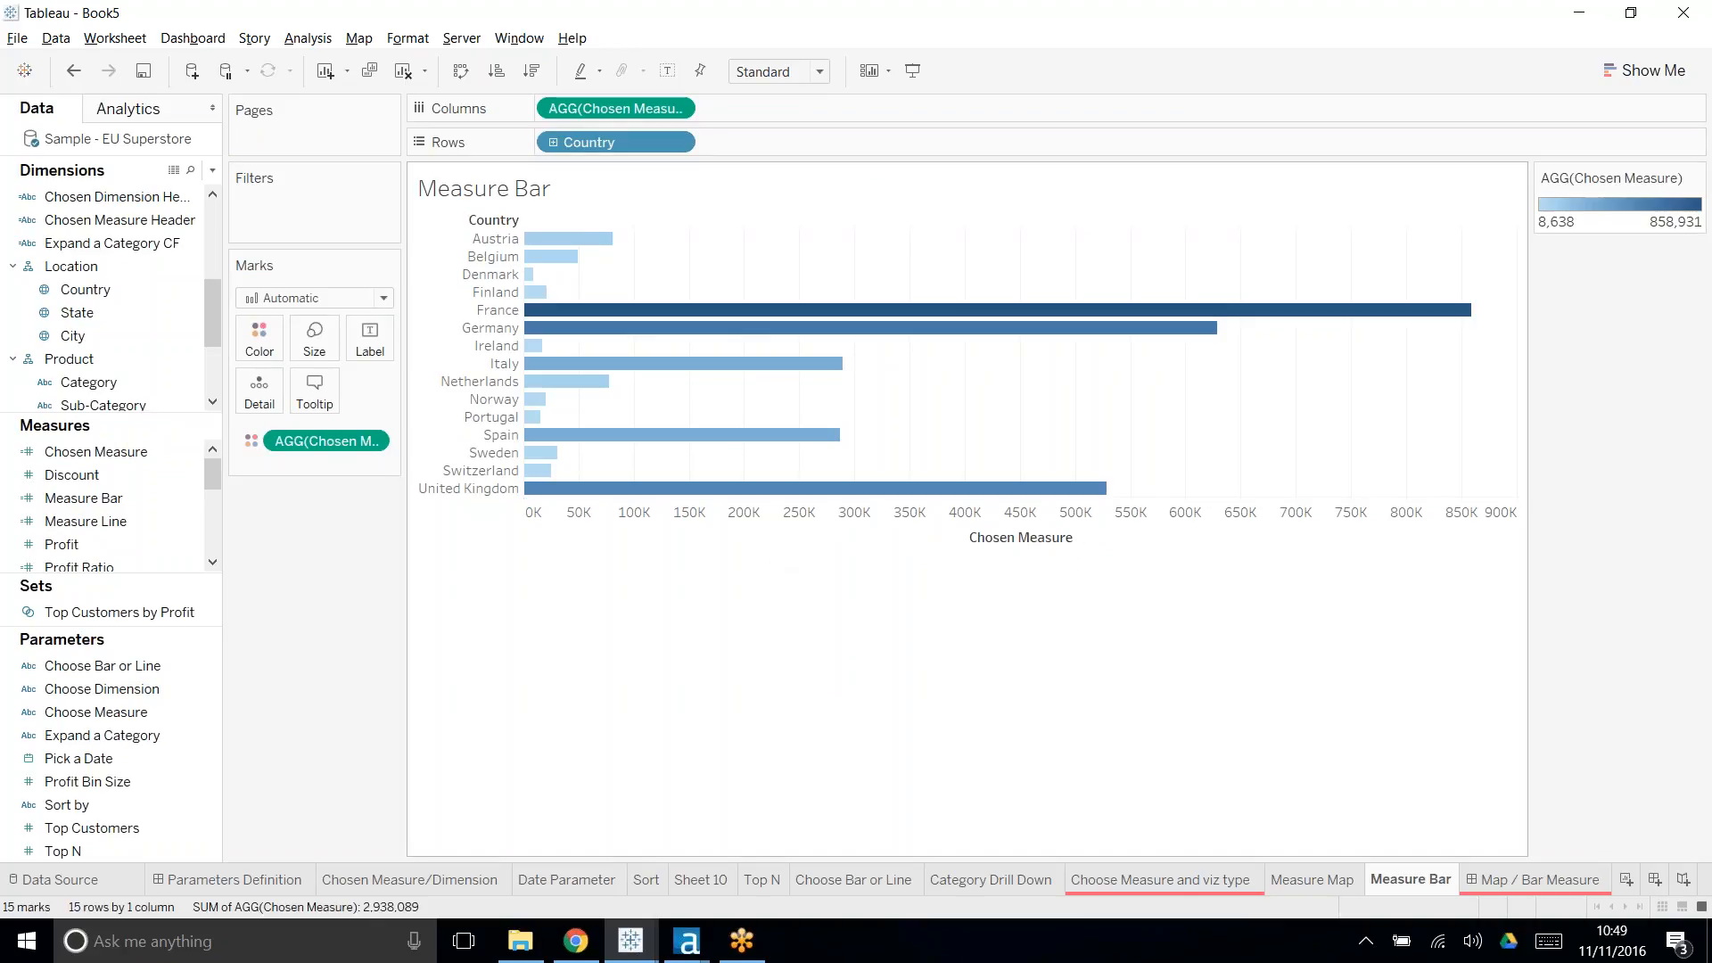
# - From the Measure Map sheet, start a parameter named Choose Bar or Map with the String data type and a list of allowable values
pyautogui.click(1313, 880)
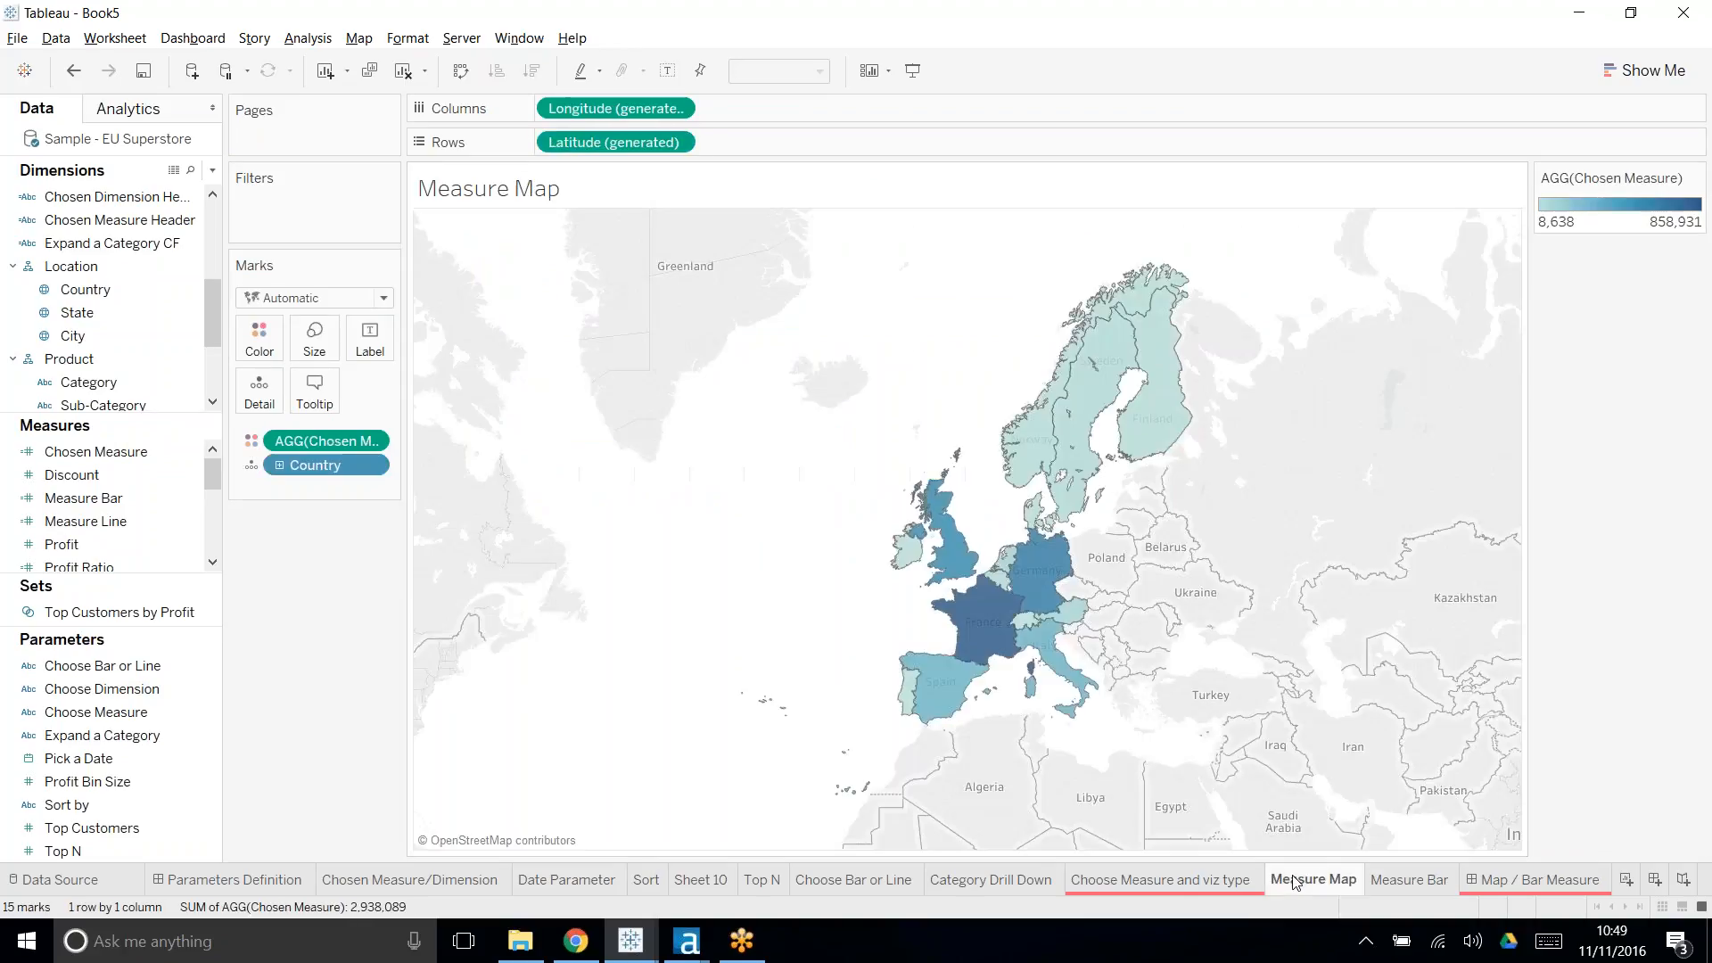
pyautogui.click(214, 170)
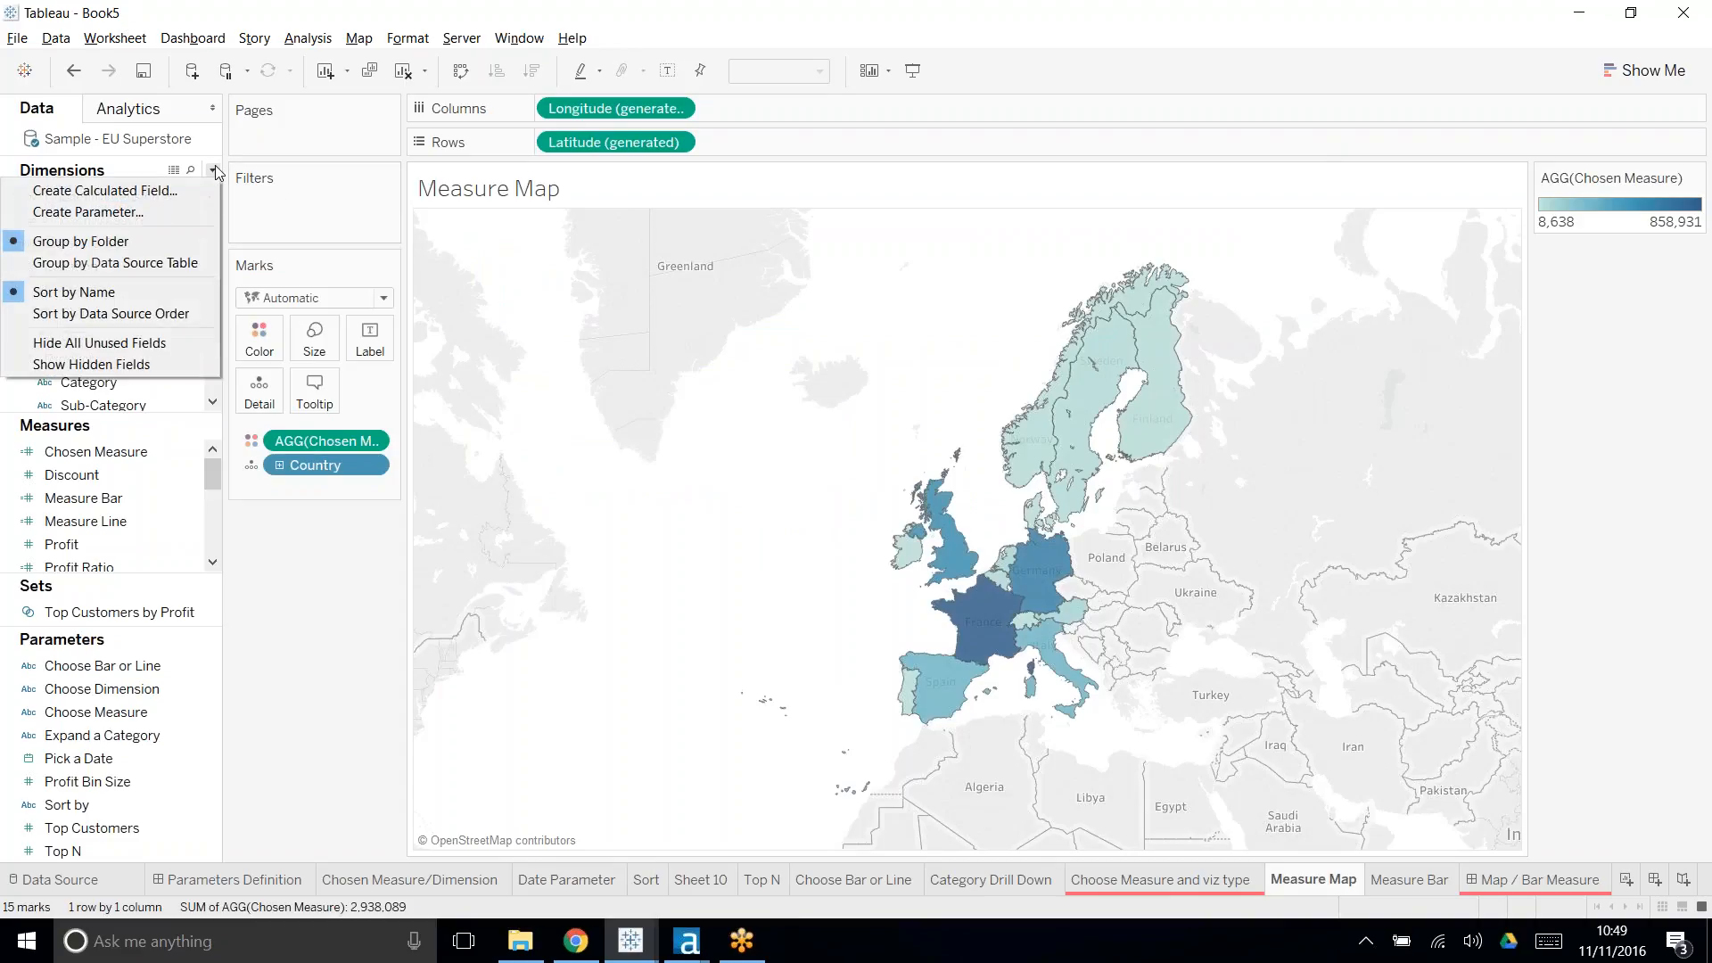
pyautogui.click(138, 221)
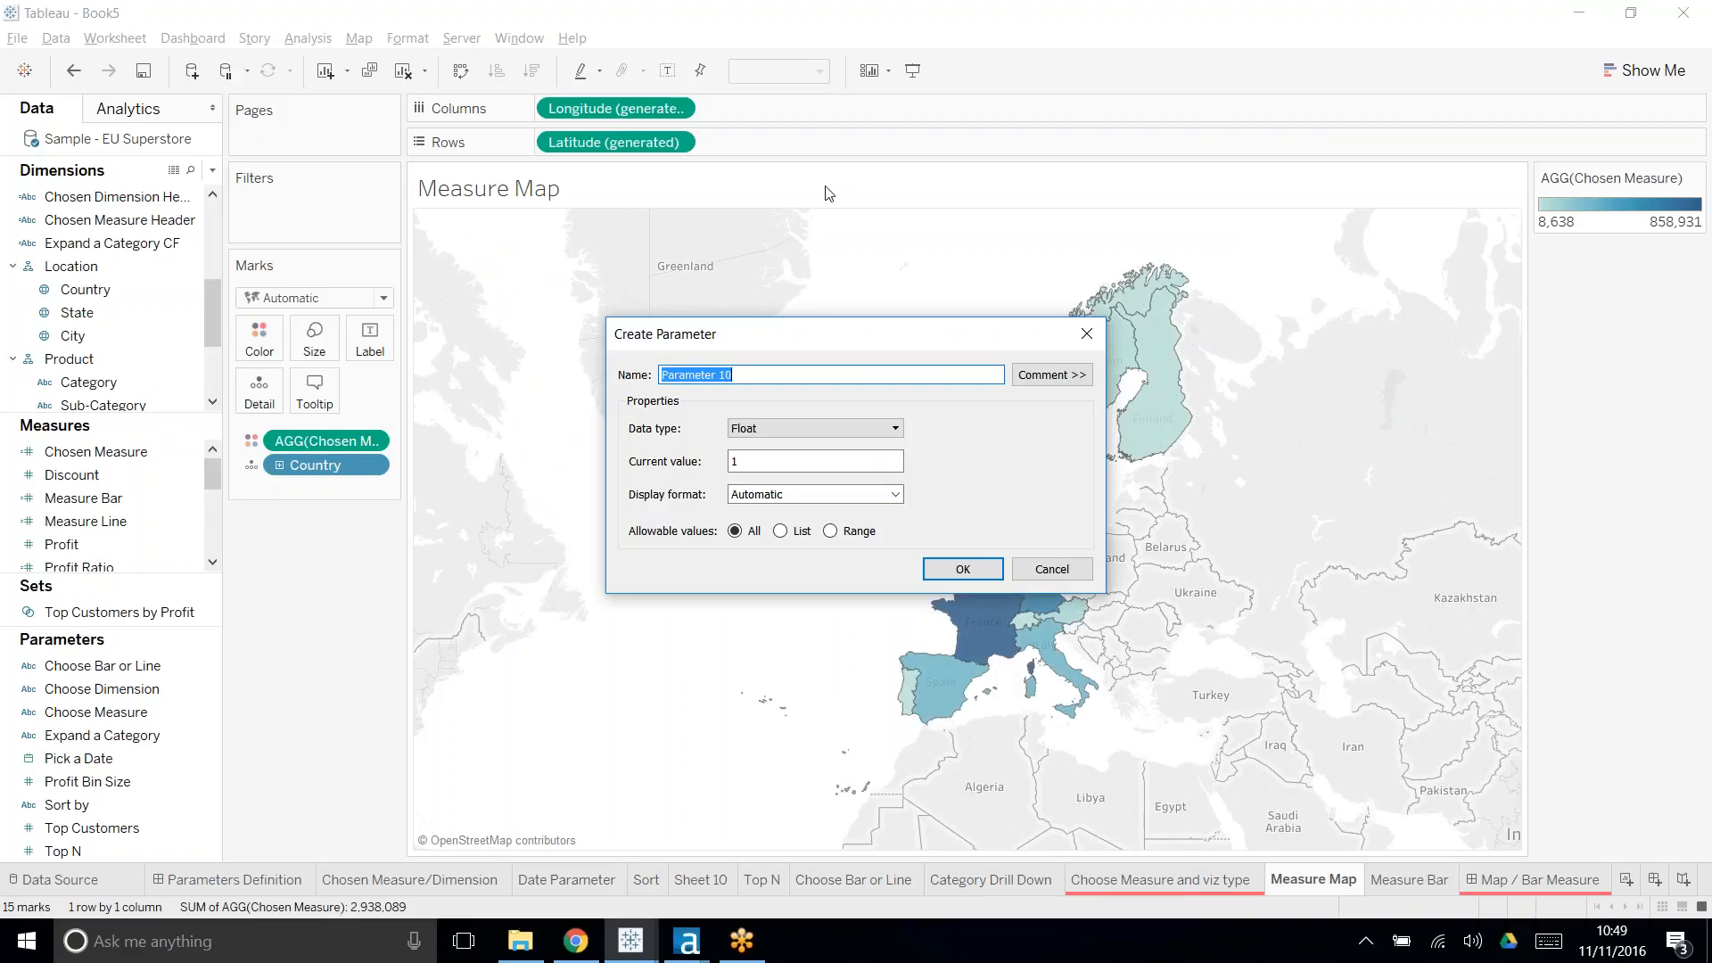
pyautogui.write('Choose Bar or Mp')
pyautogui.write('p')
pyautogui.click(752, 429)
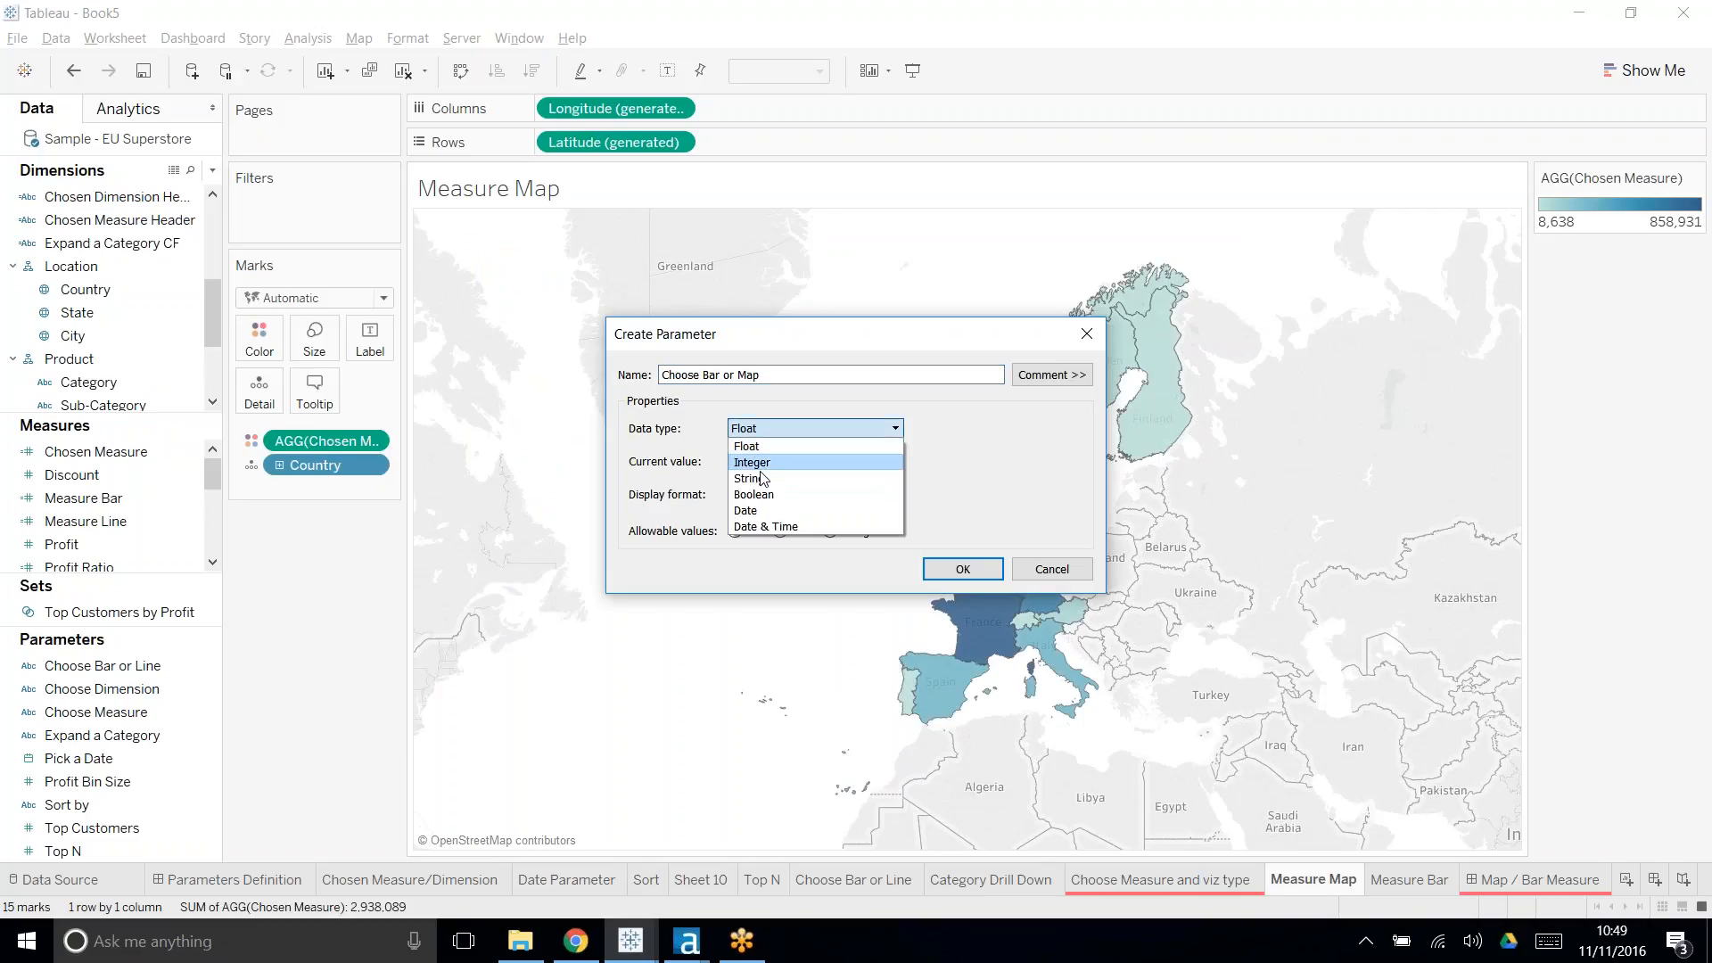
pyautogui.click(758, 473)
pyautogui.click(781, 532)
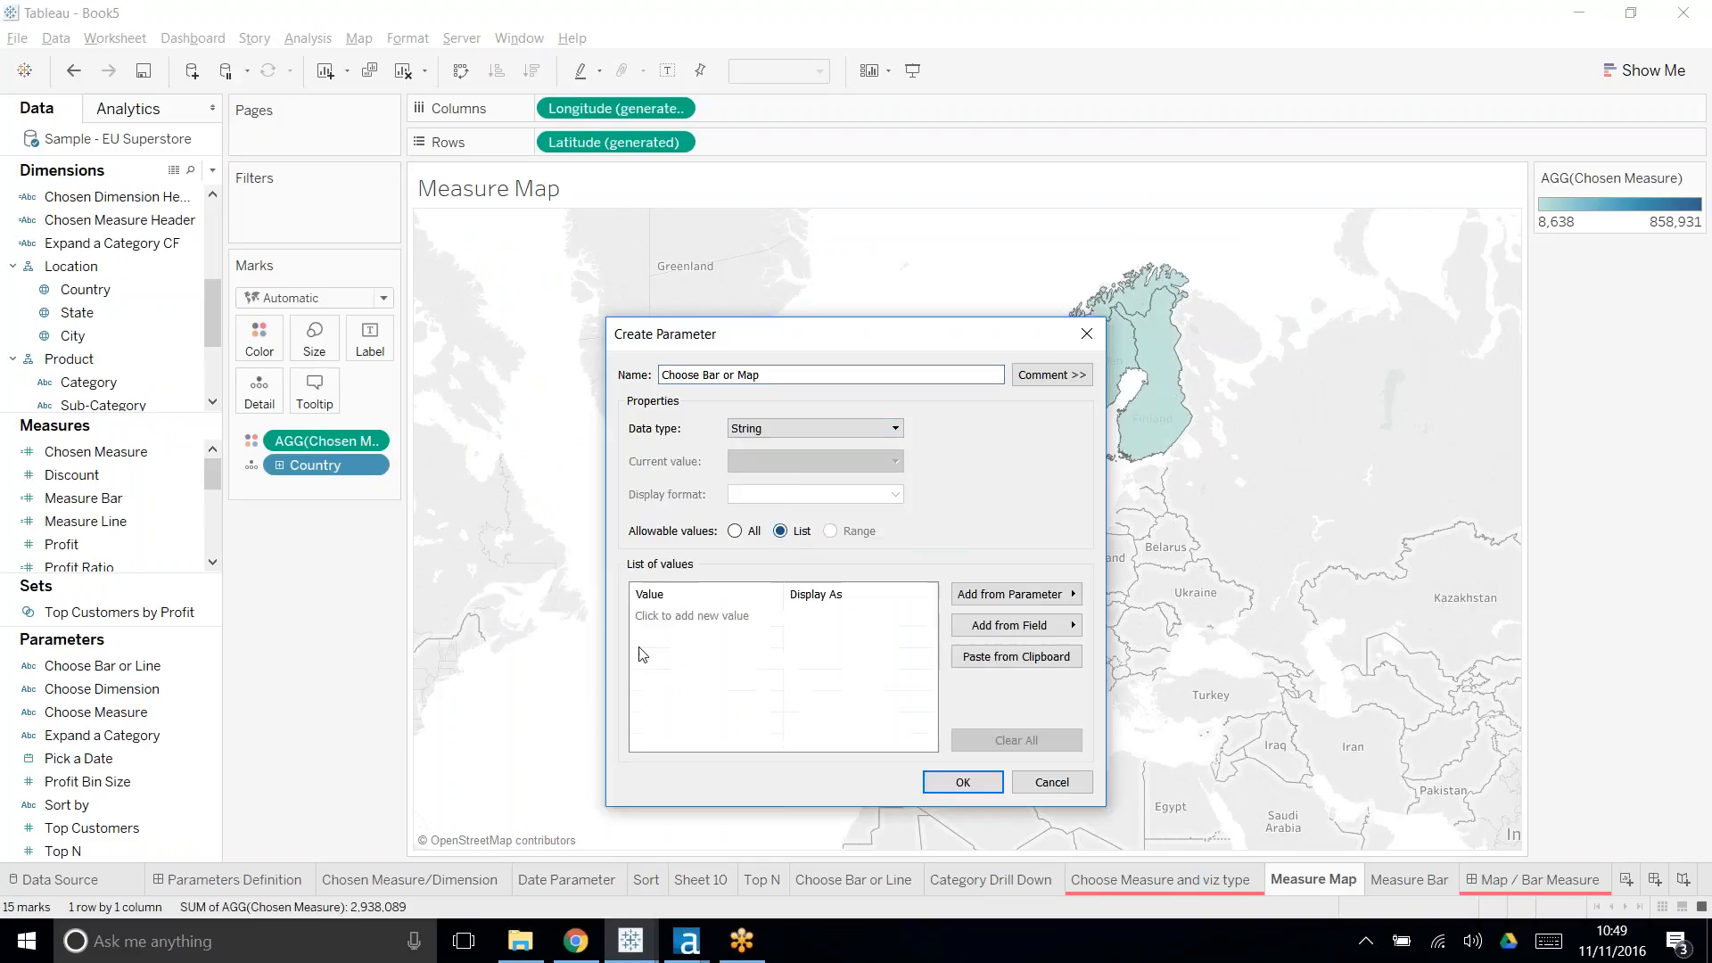
# - Add Bar and Map as the parameter's list values and create the parameter
pyautogui.click(691, 617)
pyautogui.write('Bar')
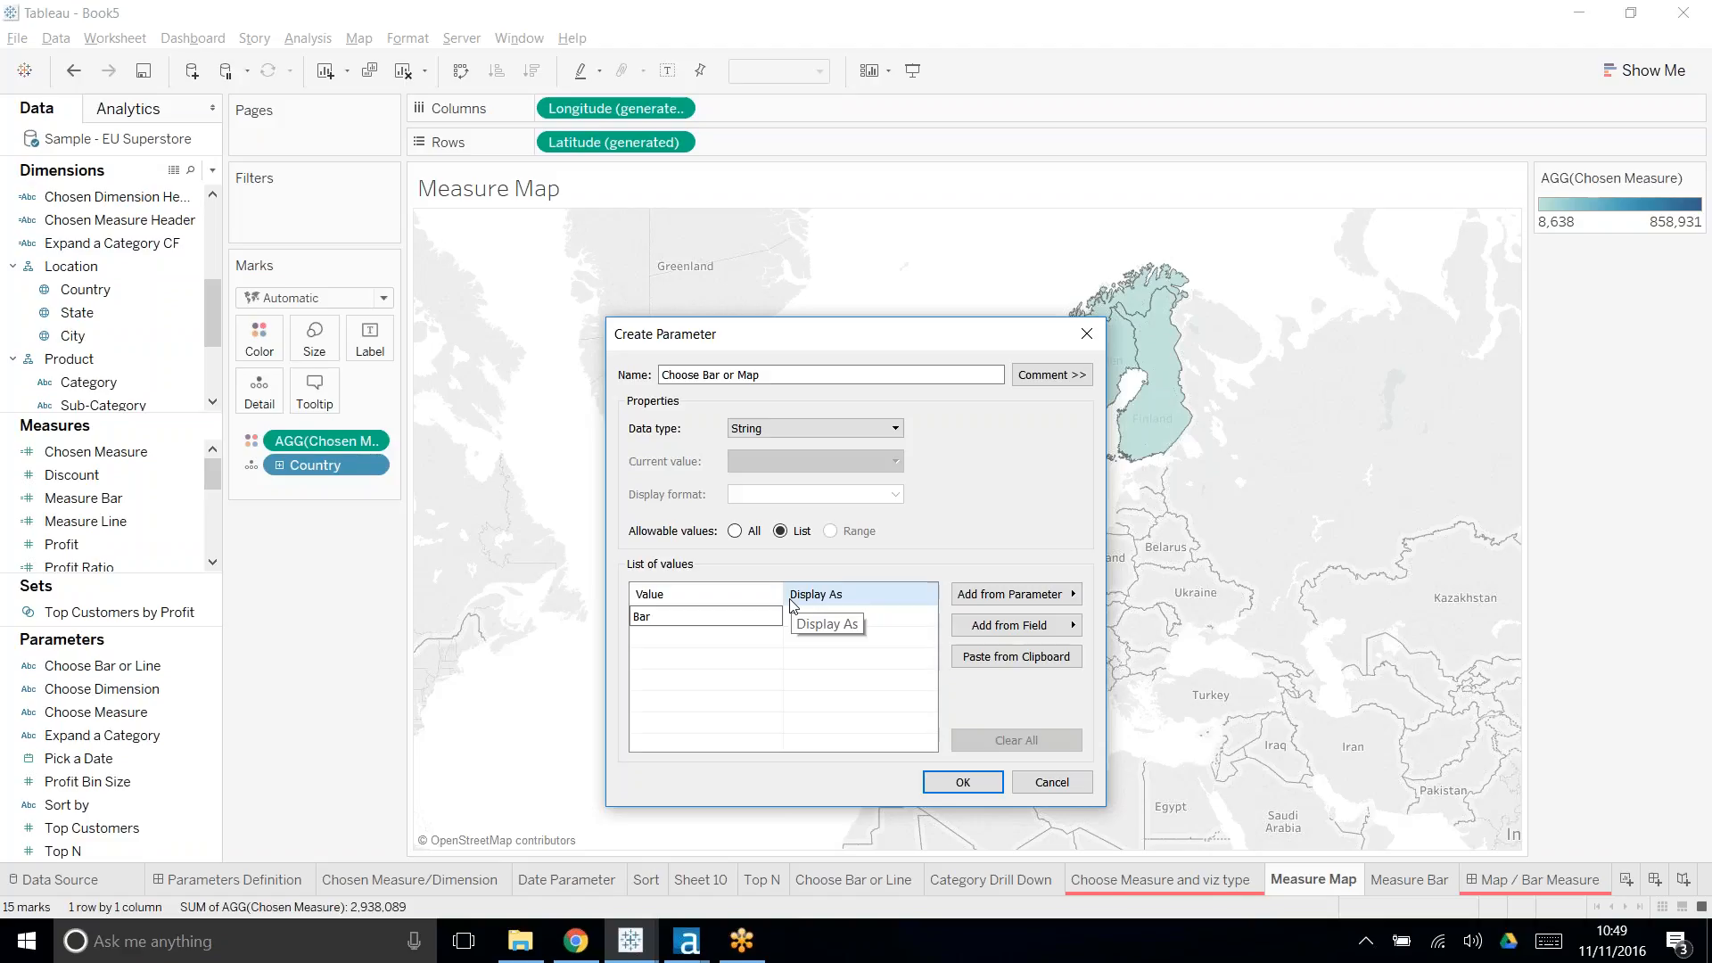
pyautogui.press('Return')
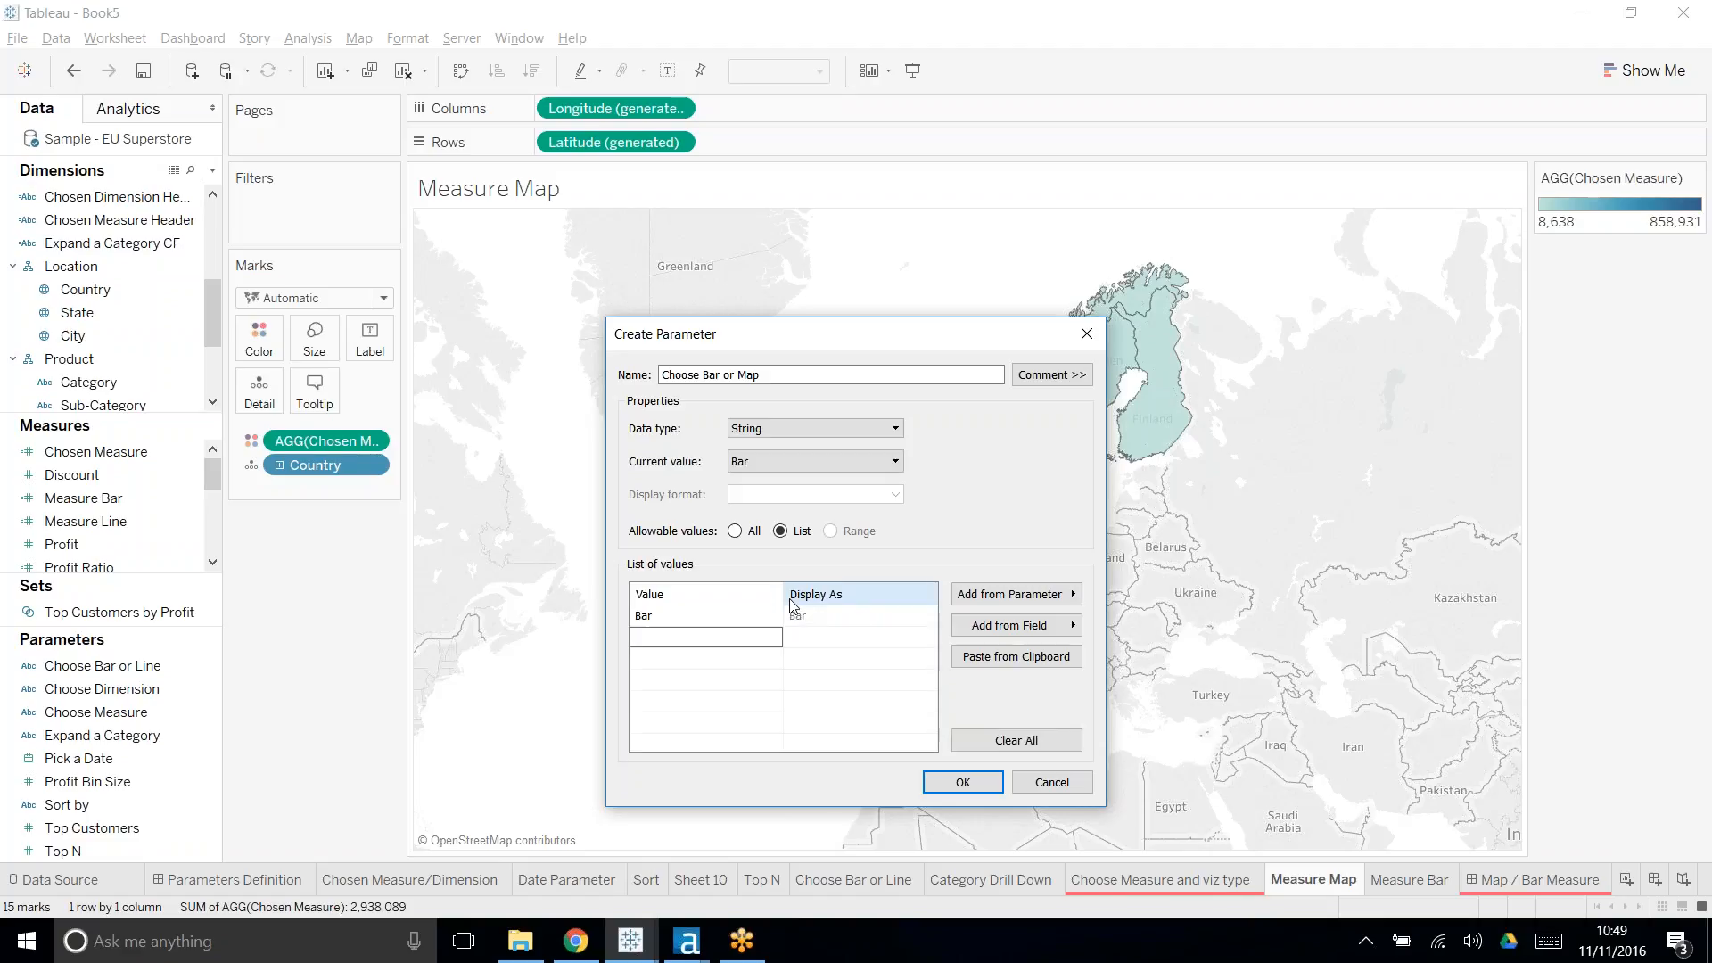
pyautogui.write('Map')
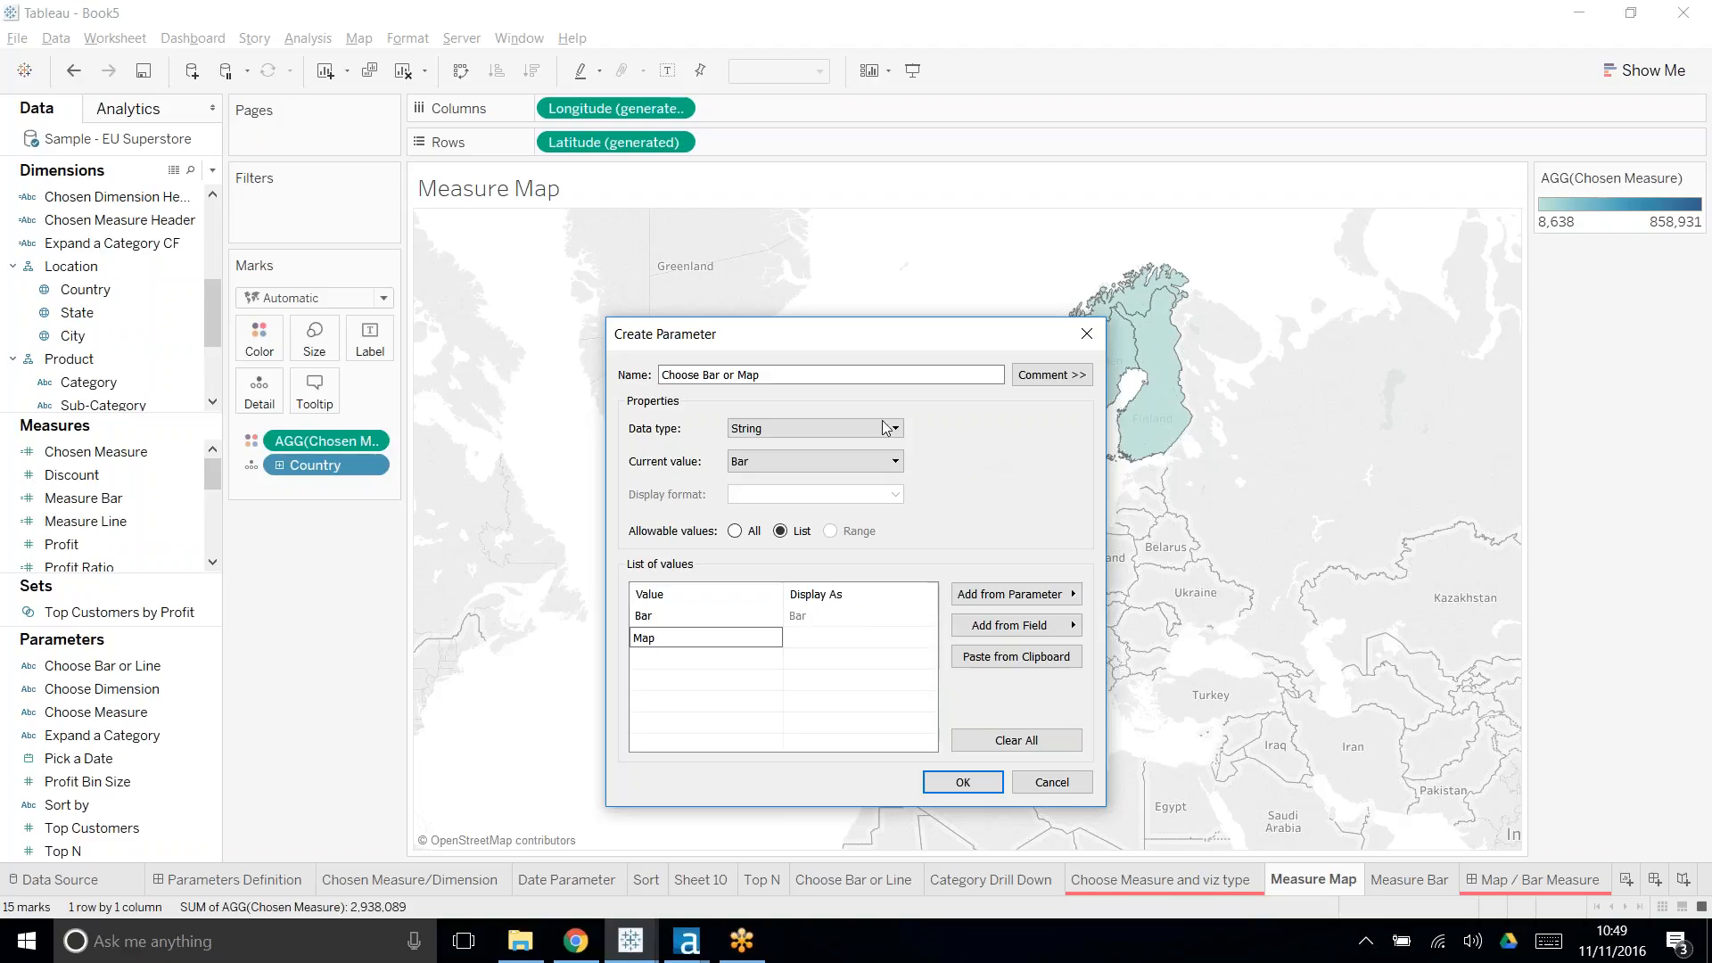
pyautogui.click(963, 783)
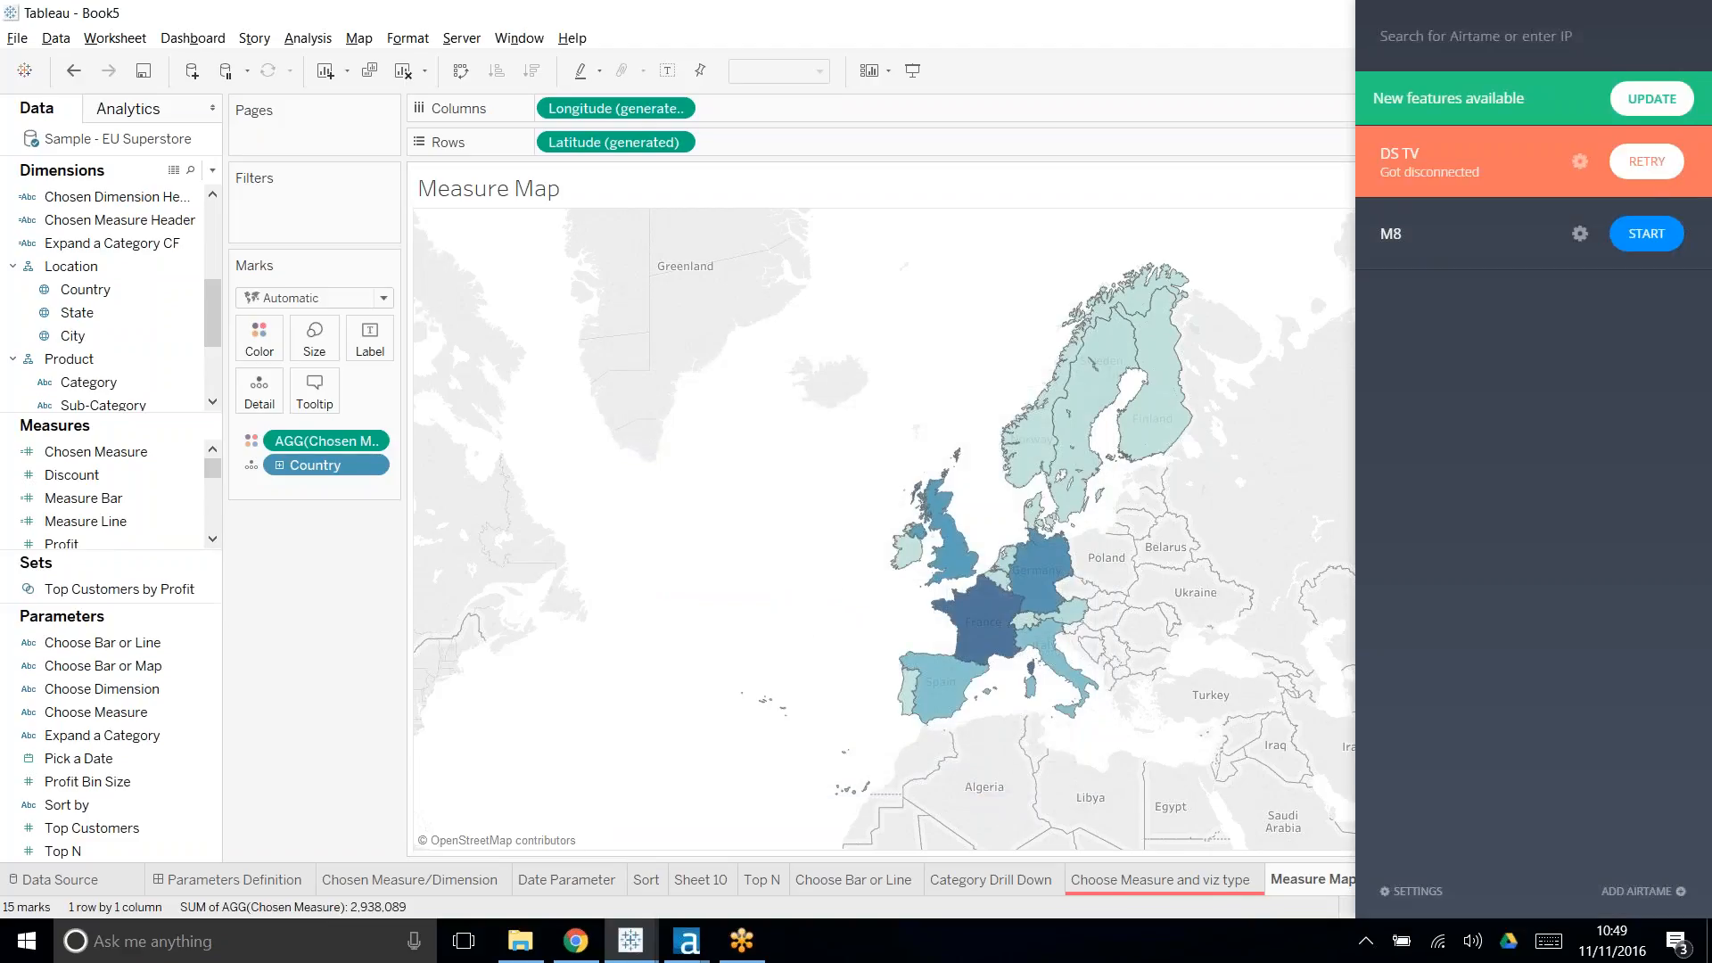
# - Reconnect the dropped DS TV in Airtame with the connection code shown on the TV, and return to Tableau
pyautogui.click(1656, 170)
pyautogui.click(1659, 171)
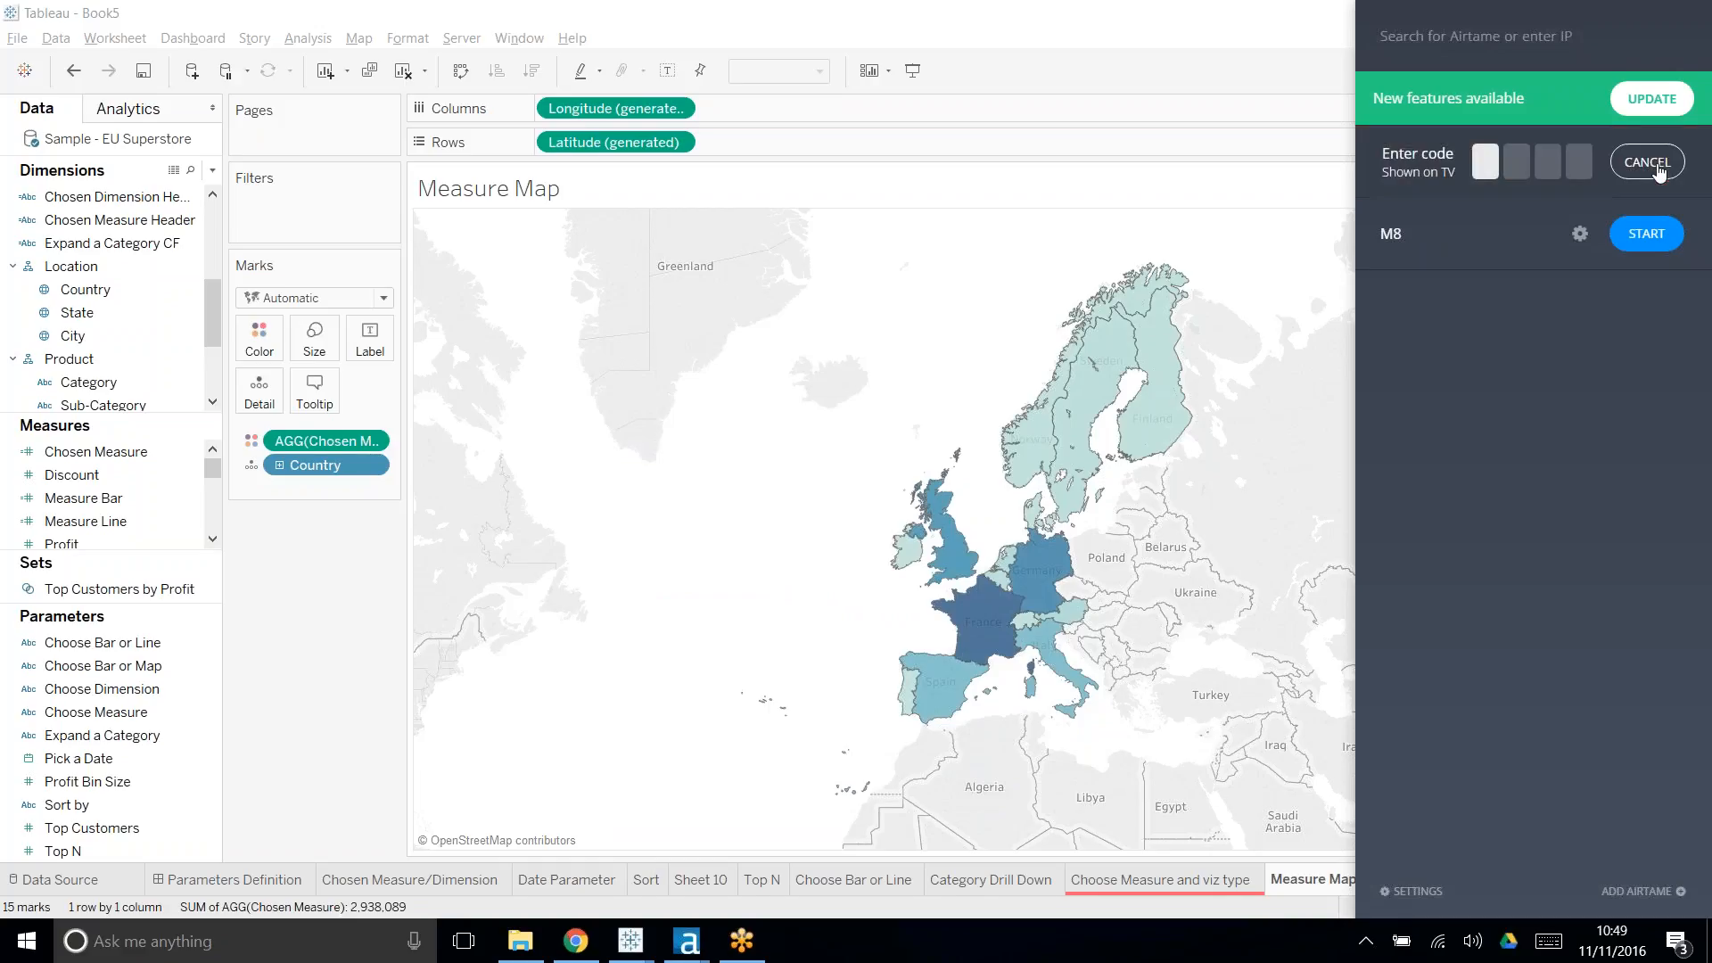
pyautogui.click(1641, 163)
pyautogui.write('8123')
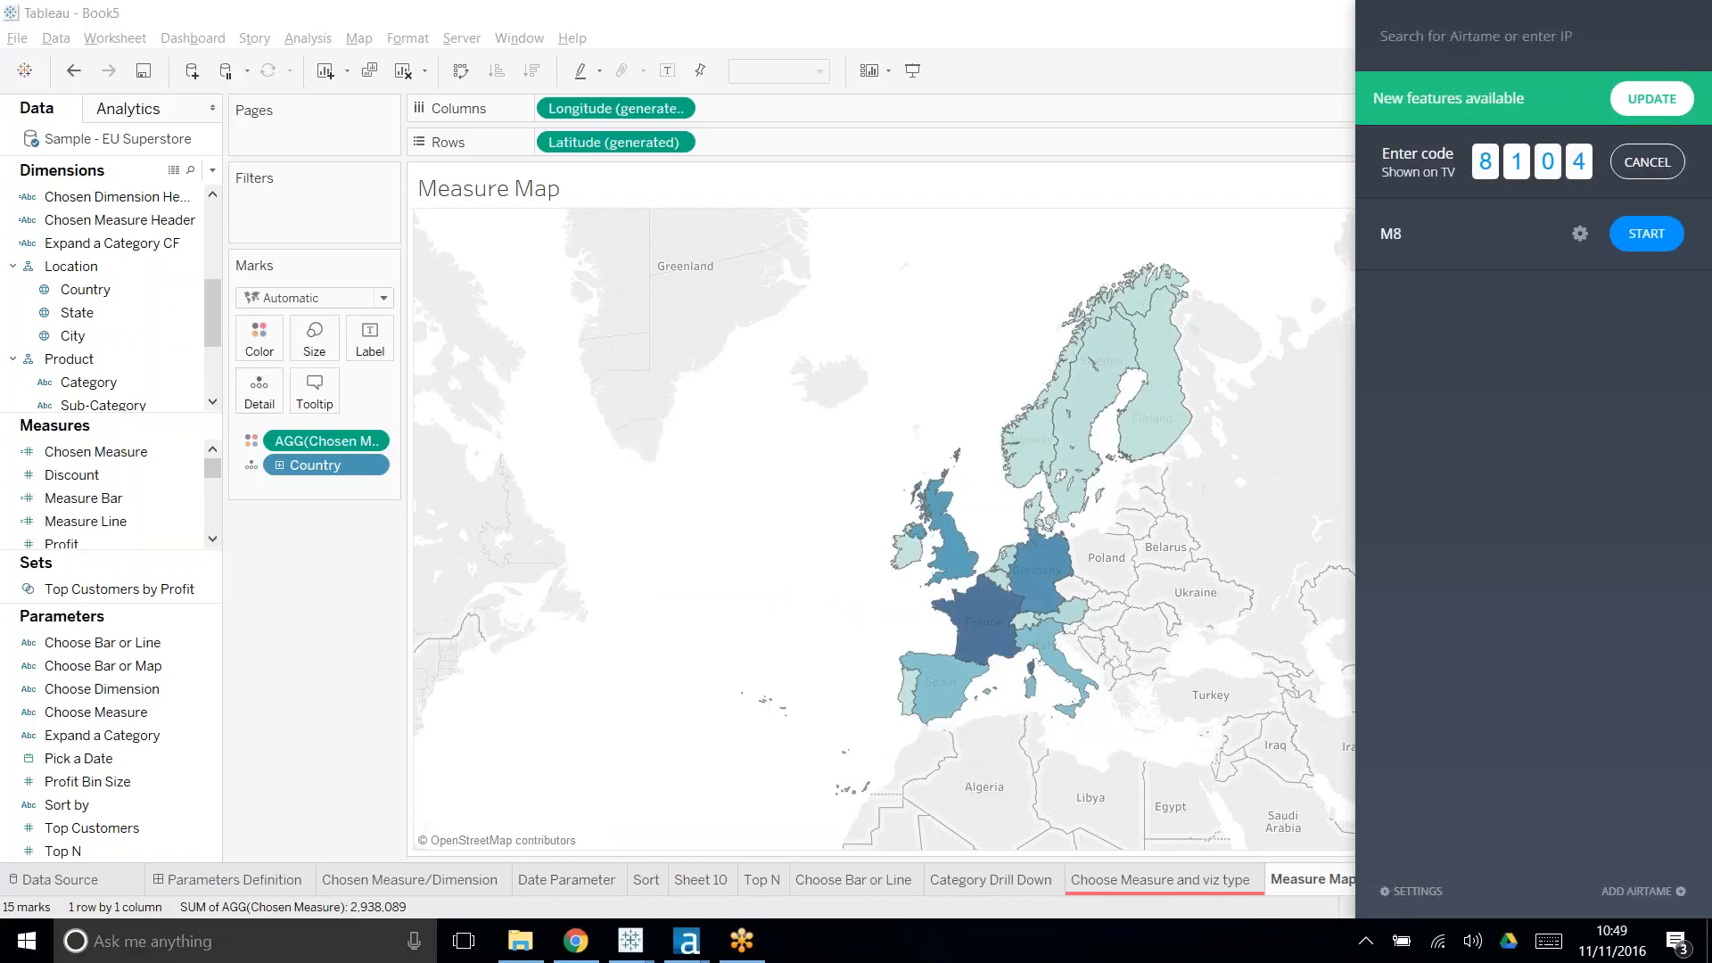
pyautogui.click(953, 33)
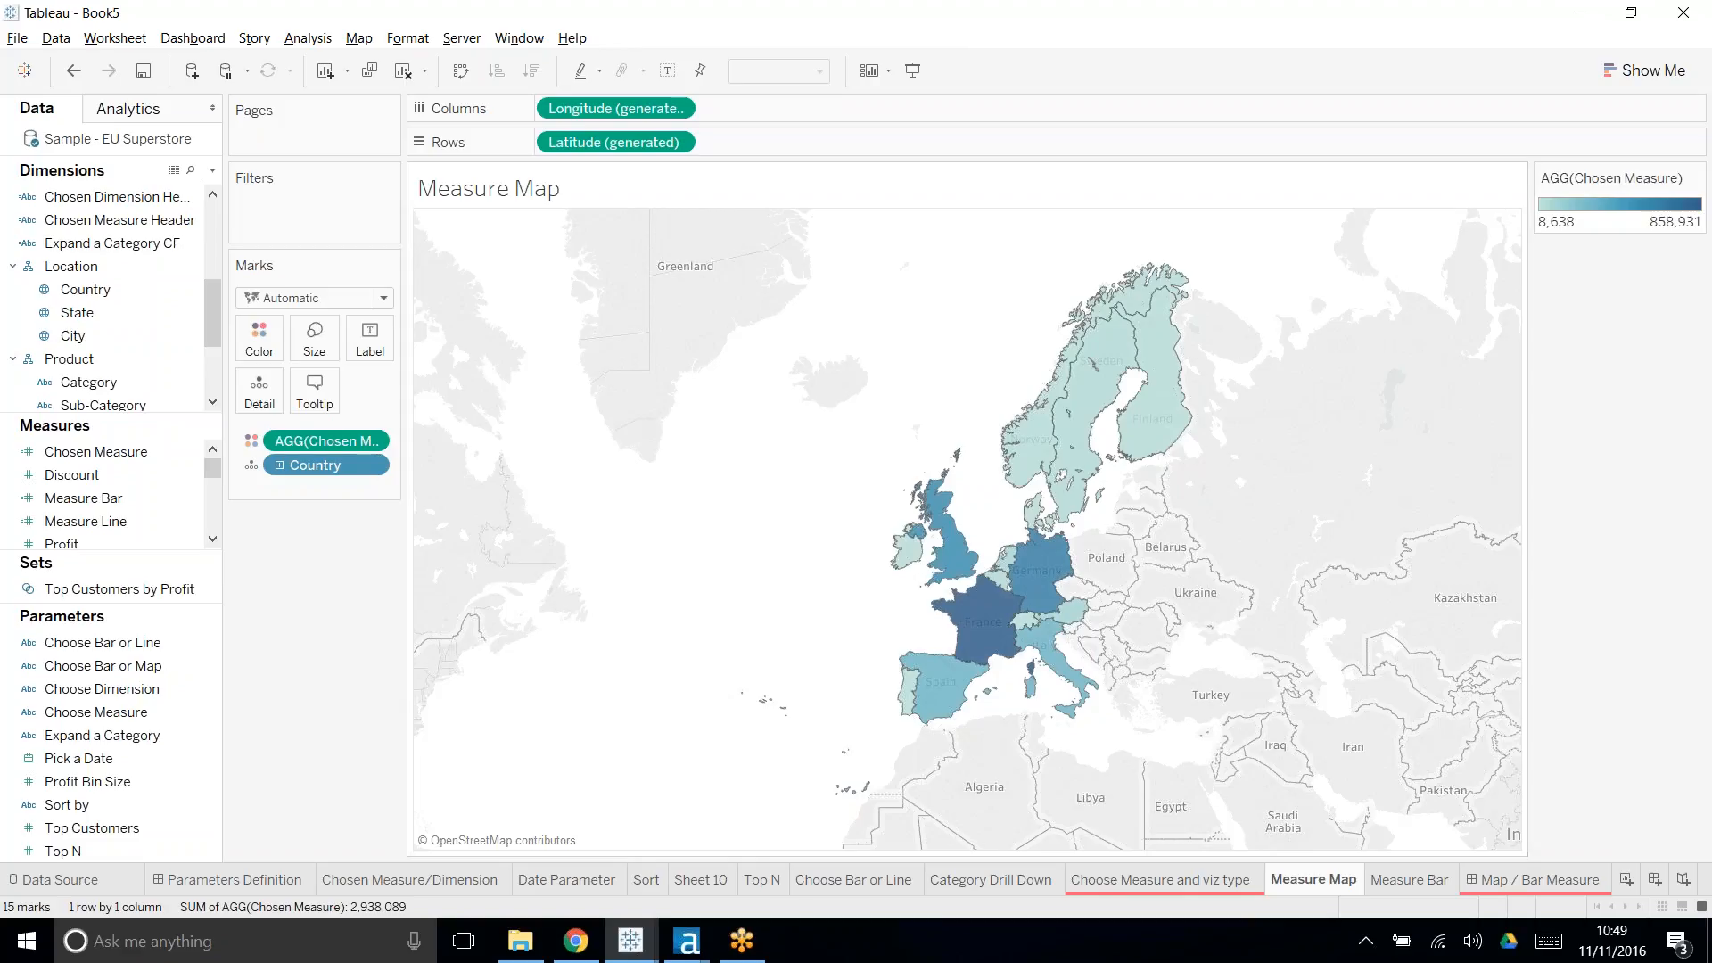
# - Start a new calculated field named Choose Bar or Map CF
pyautogui.click(213, 170)
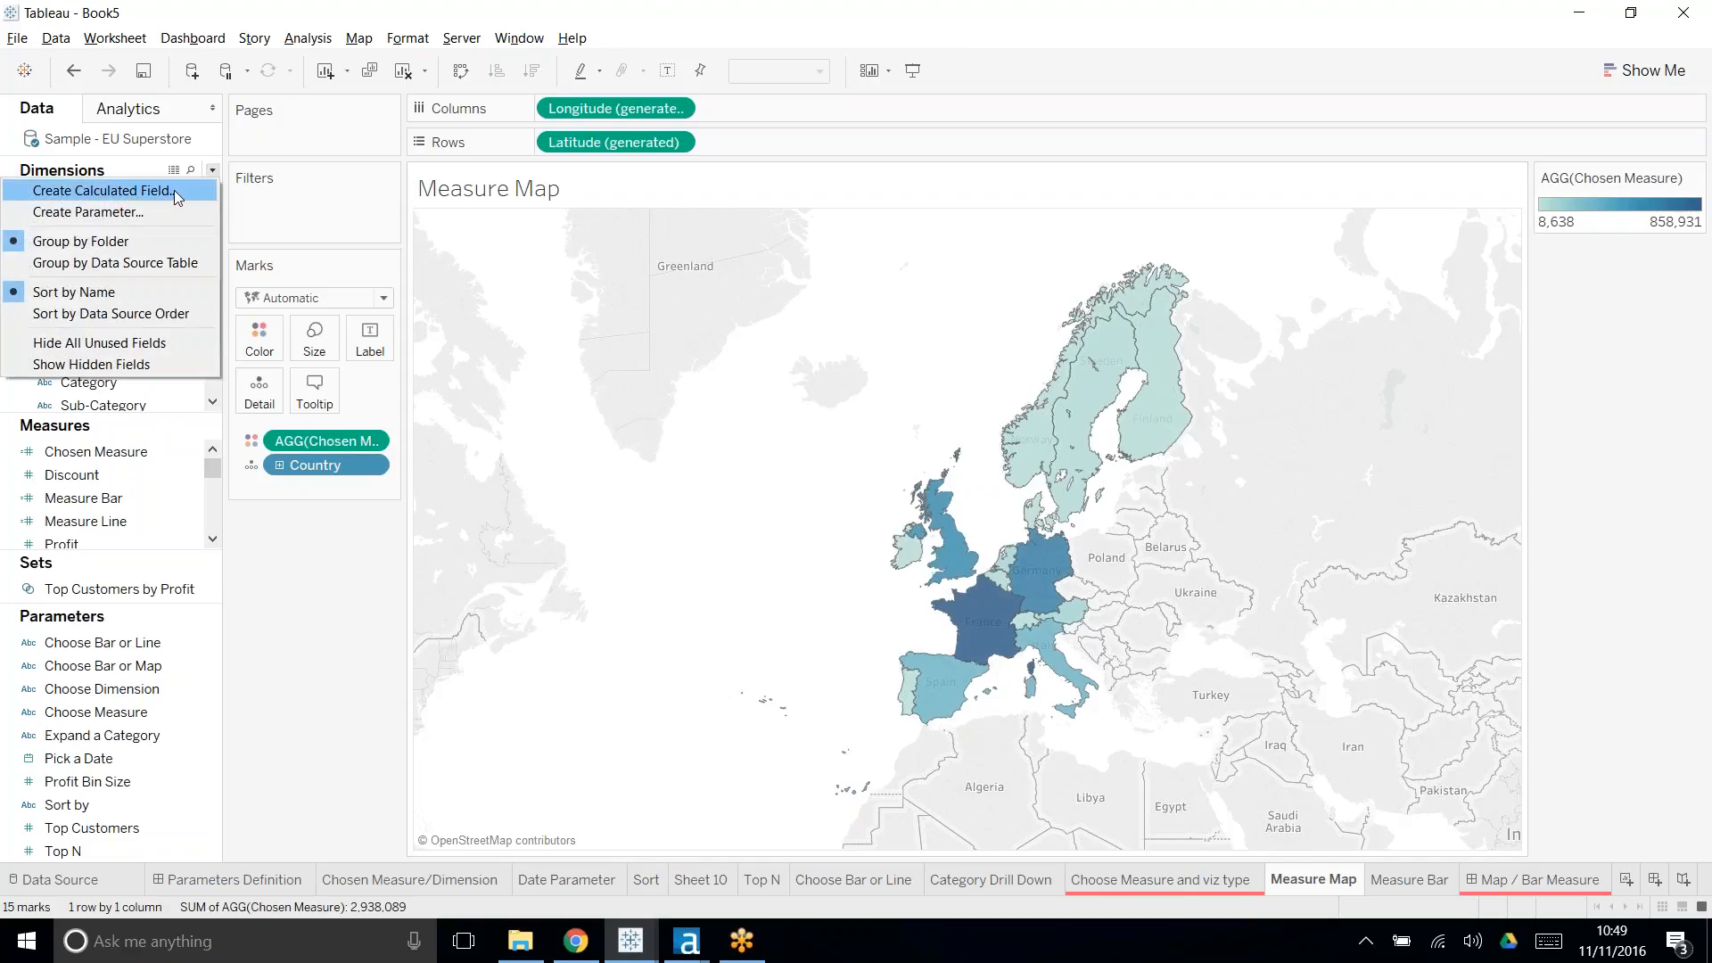
pyautogui.click(174, 190)
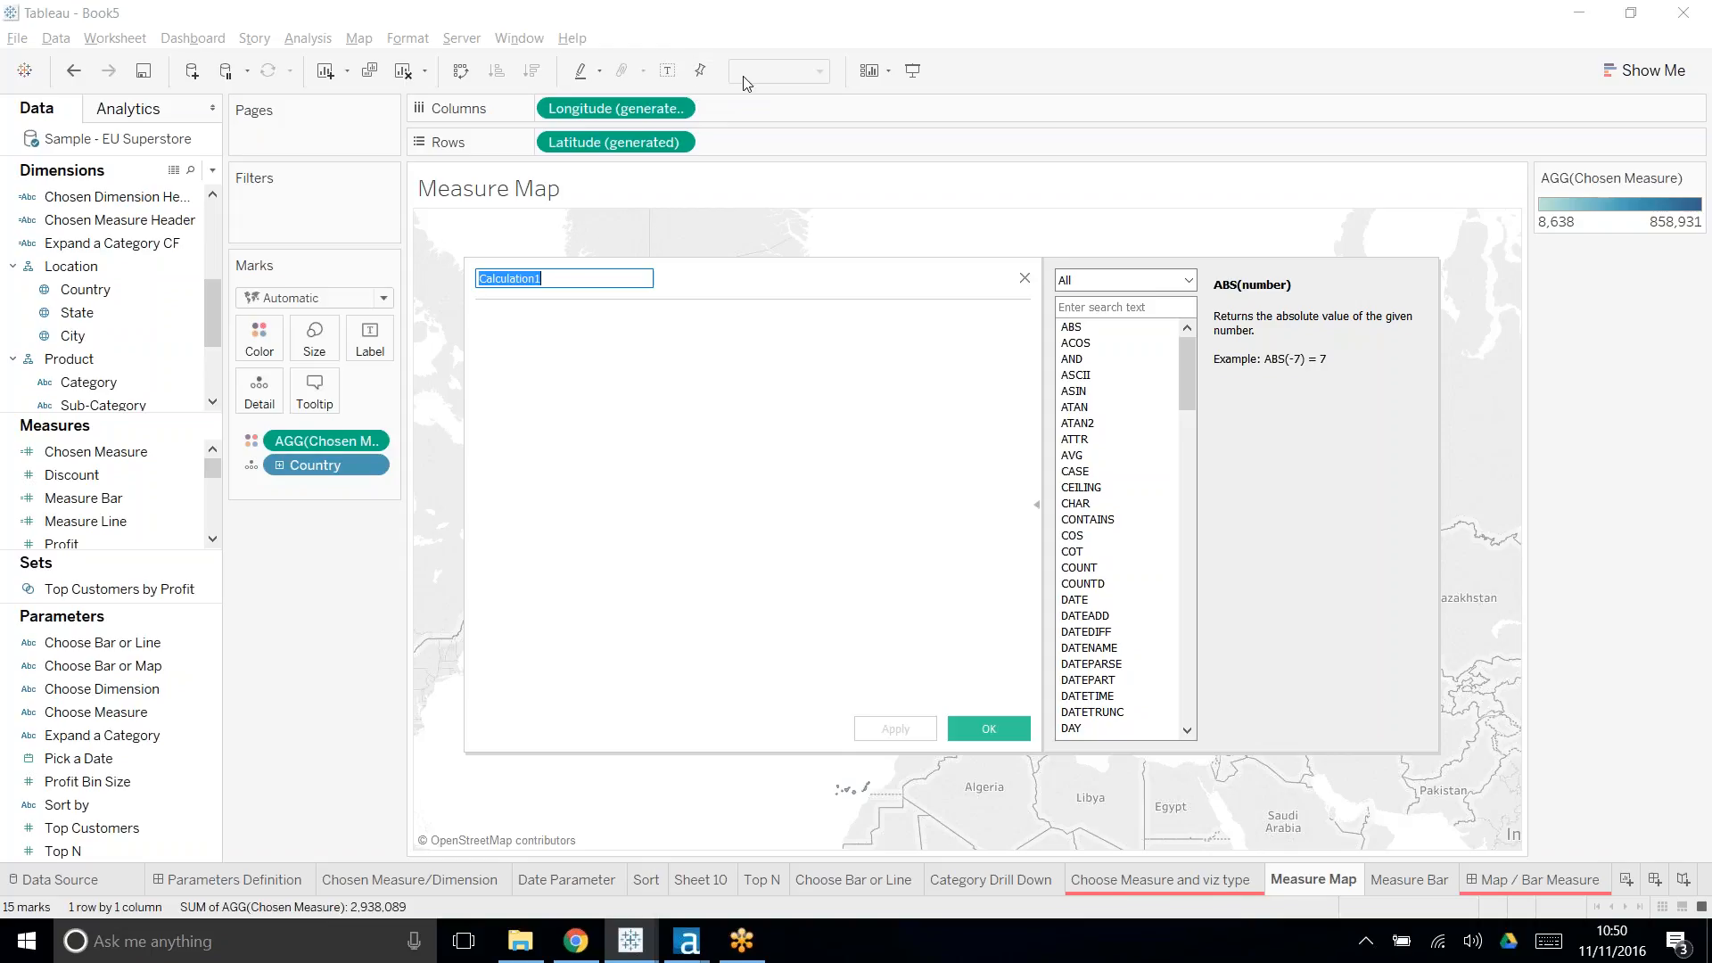
pyautogui.write('Choose ')
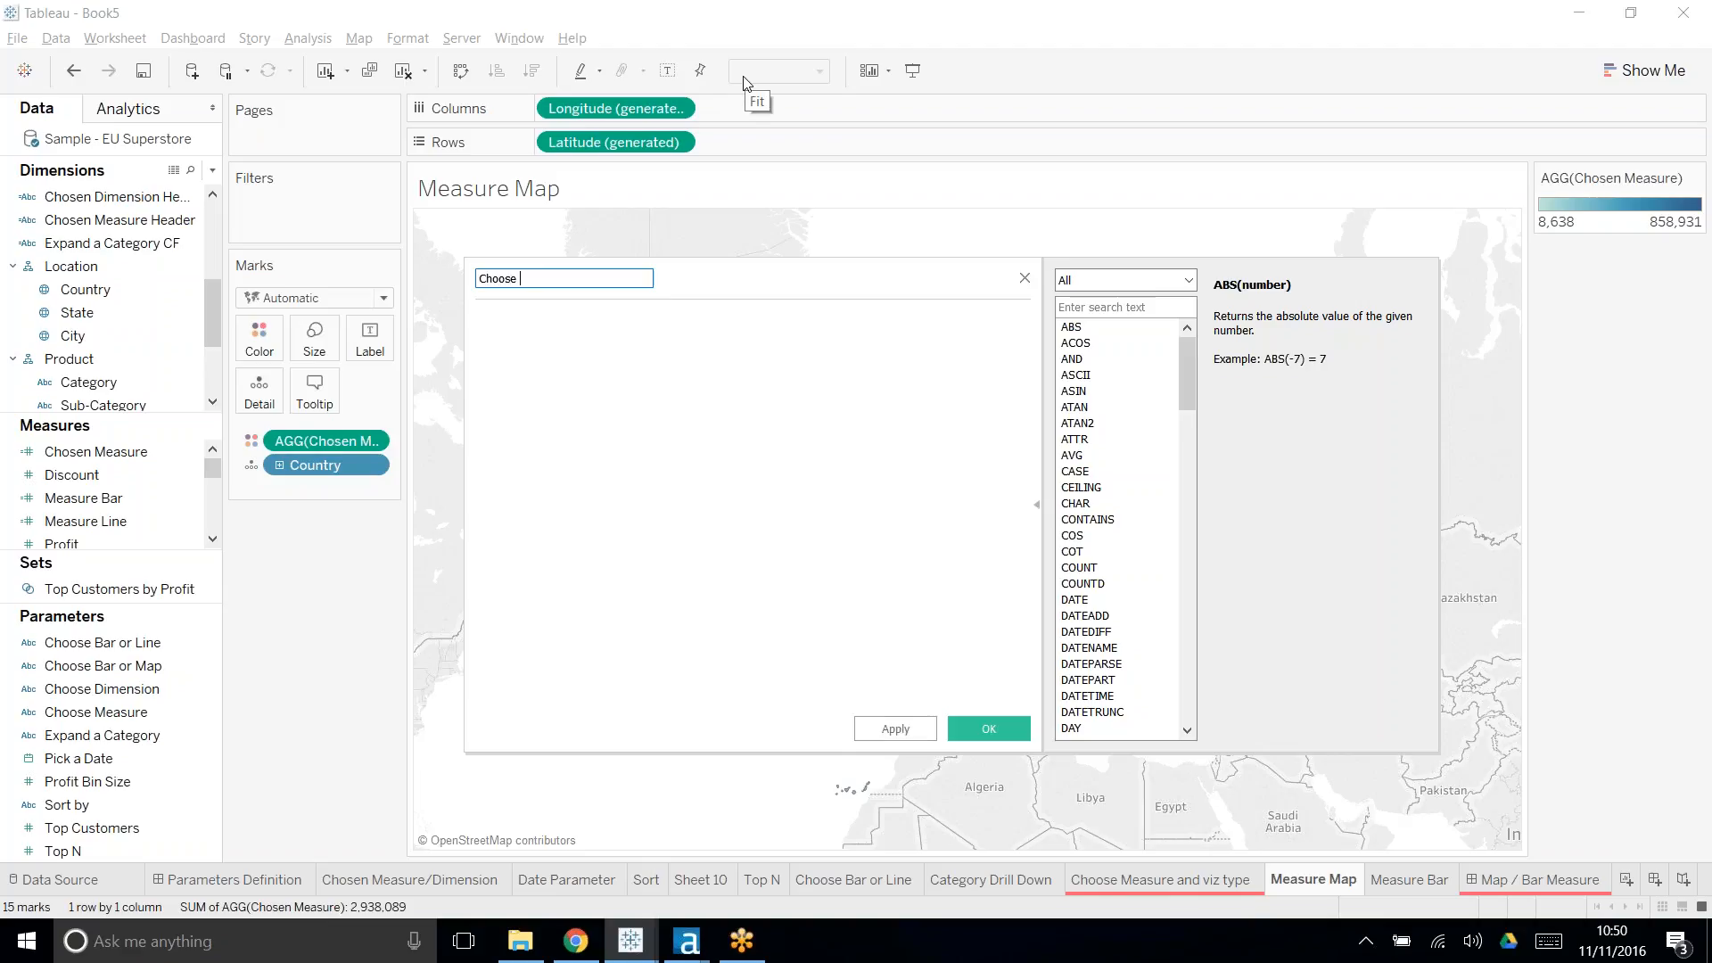
pyautogui.write('Bar or Map CF')
pyautogui.press('Tab')
# - Write the formula's first branch as IF [Choose Bar or Map] = 'Bar' THEN 'Bar'
pyautogui.write('if')
pyautogui.press('Return')
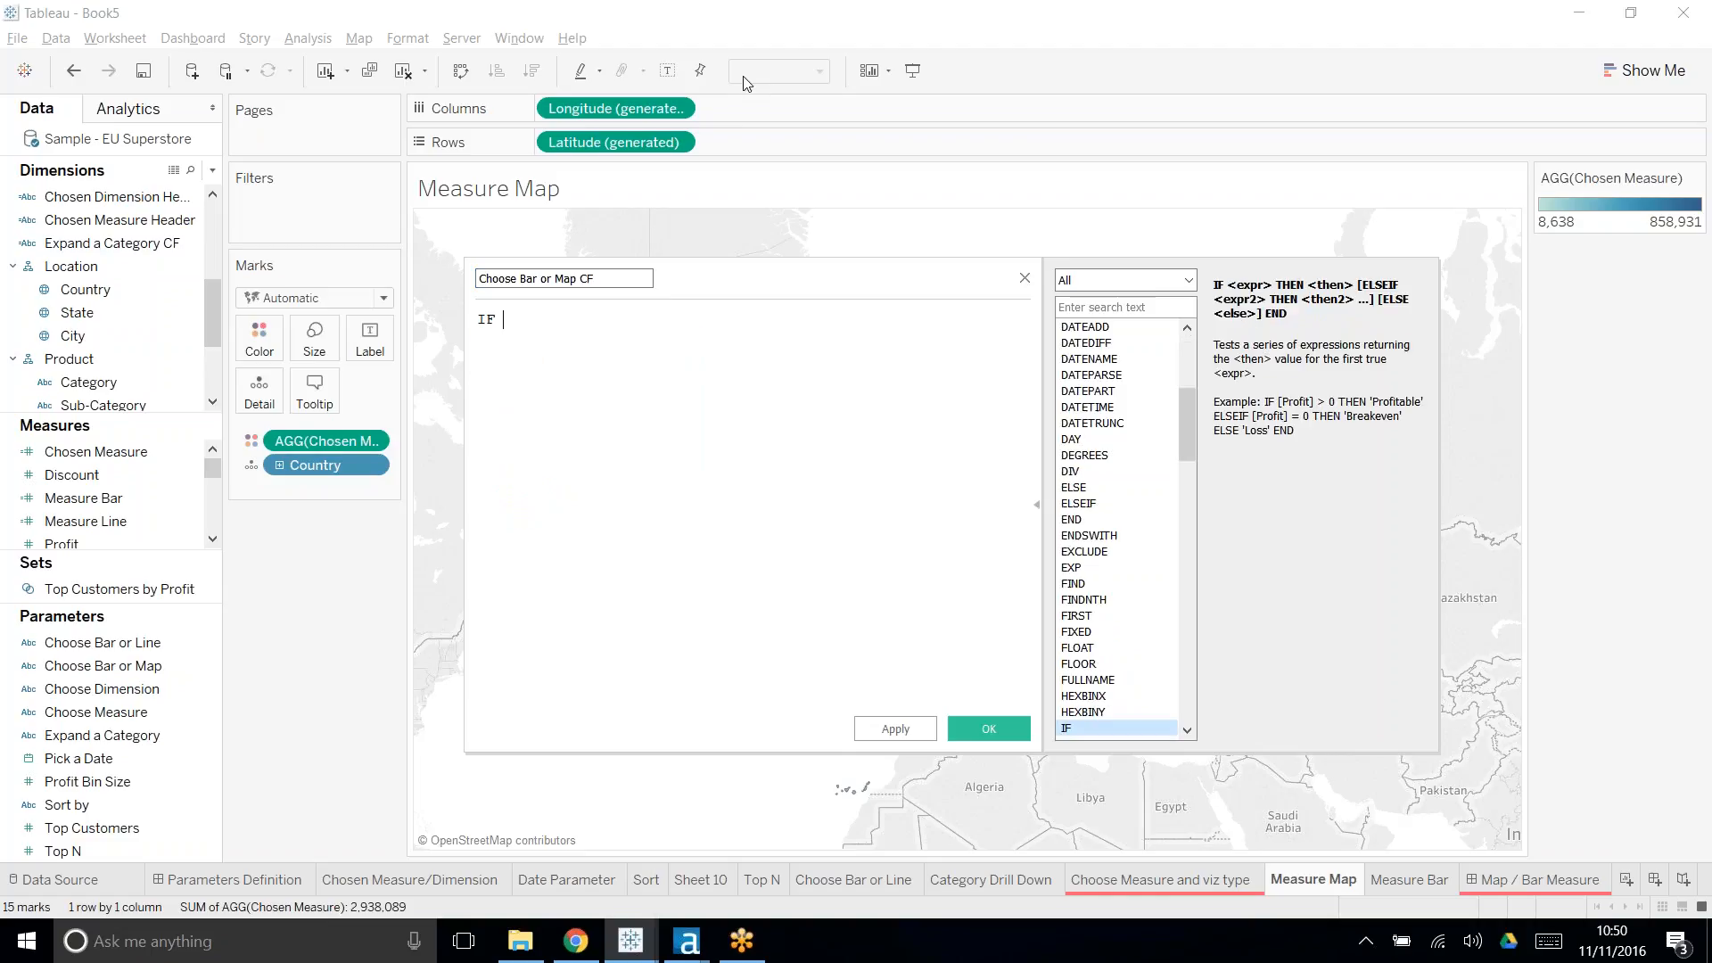
pyautogui.write('choo')
pyautogui.press('Down')
pyautogui.press('Return')
pyautogui.write("= '")
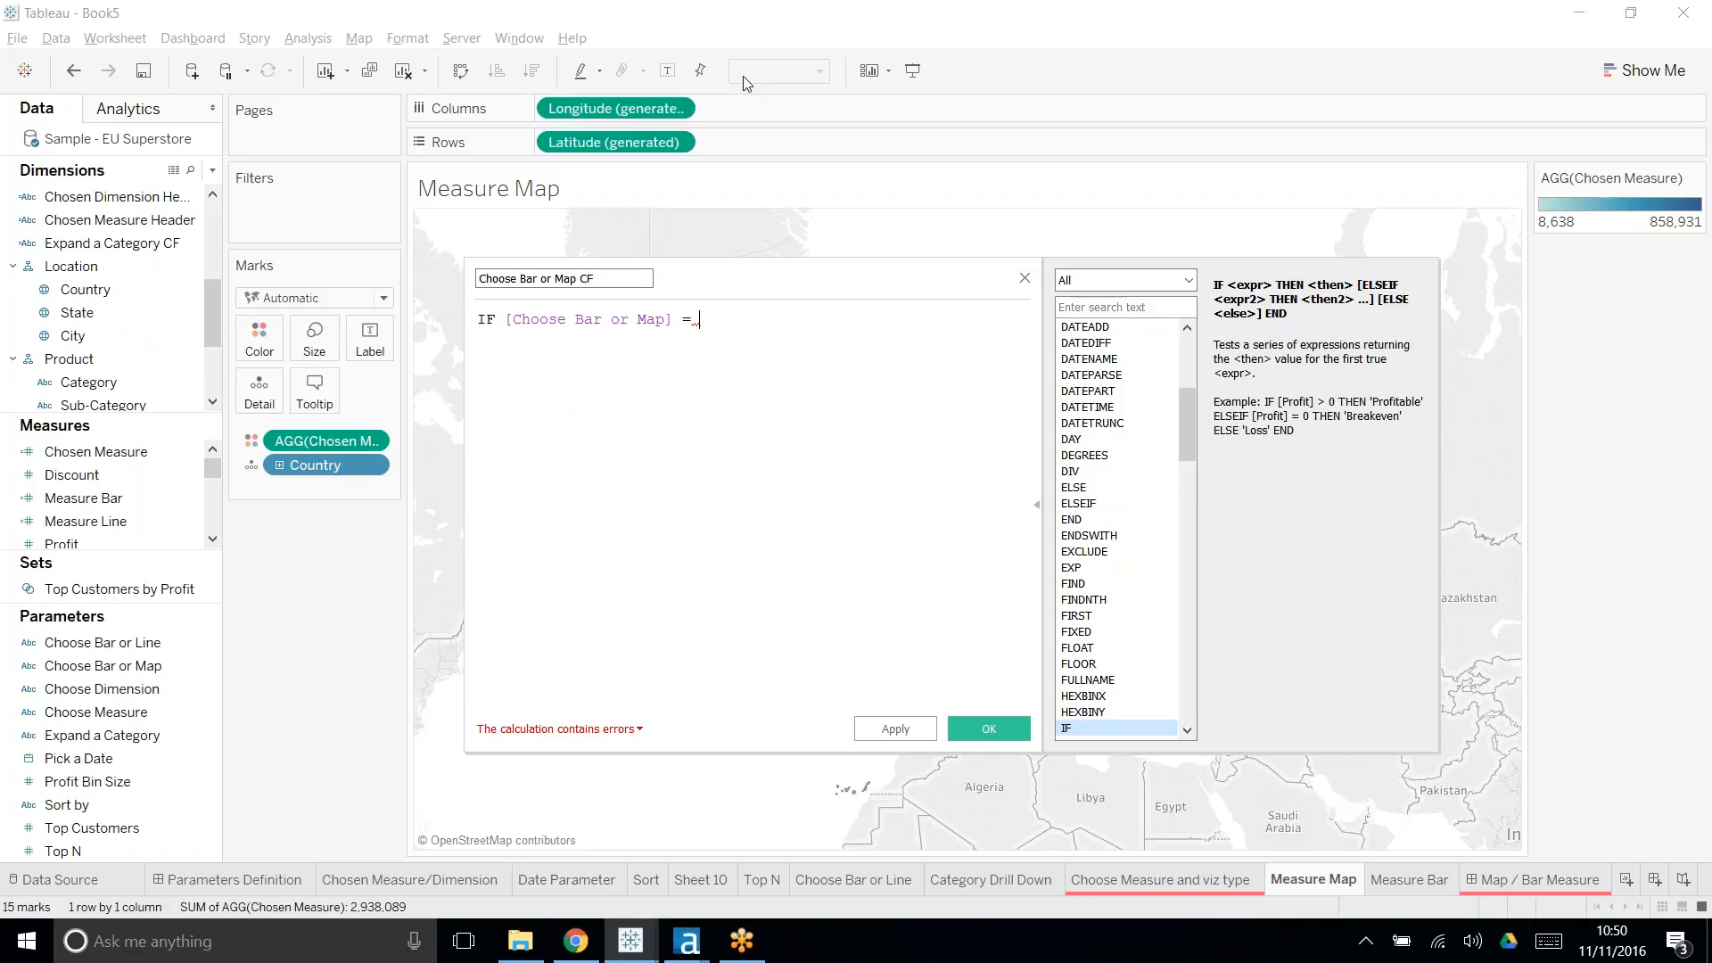
pyautogui.write("Bar'")
pyautogui.press('Return')
pyautogui.write('the')
pyautogui.press('Return')
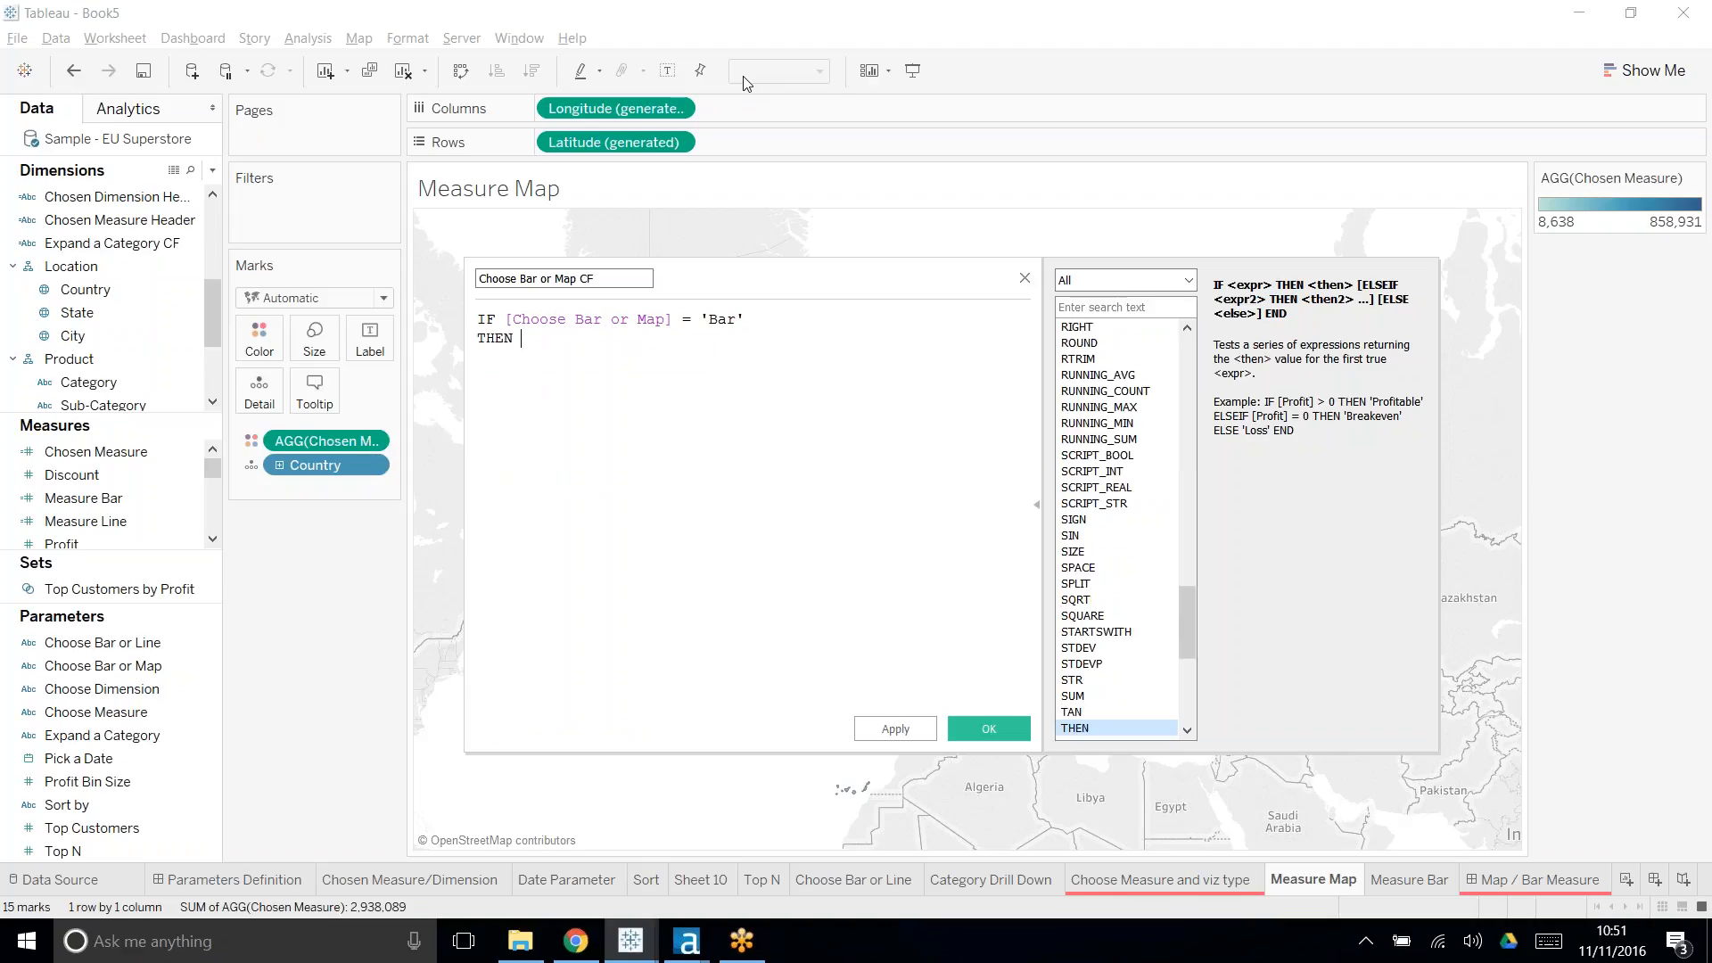
pyautogui.write("'Bar'")
pyautogui.press('Return')
# - Complete the formula with ELSEIF [Choose Bar or Map] = 'Map' THEN 'Map' END and save the calculated field
pyautogui.write('el')
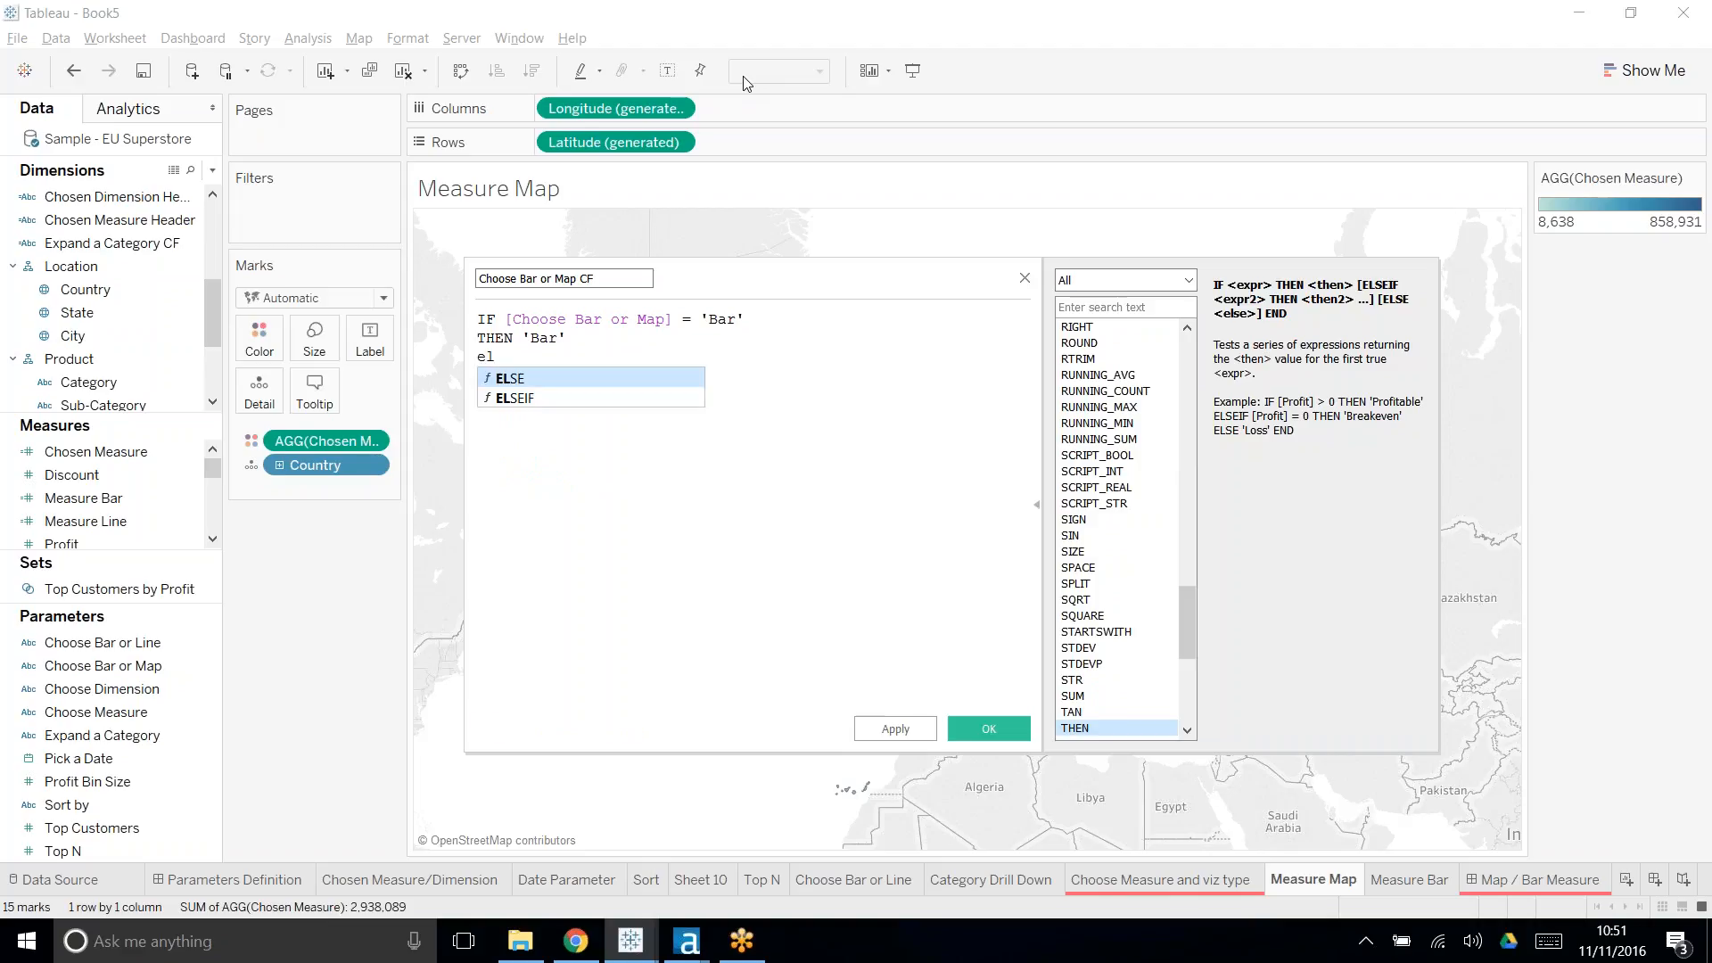
pyautogui.press('Down')
pyautogui.press('Return')
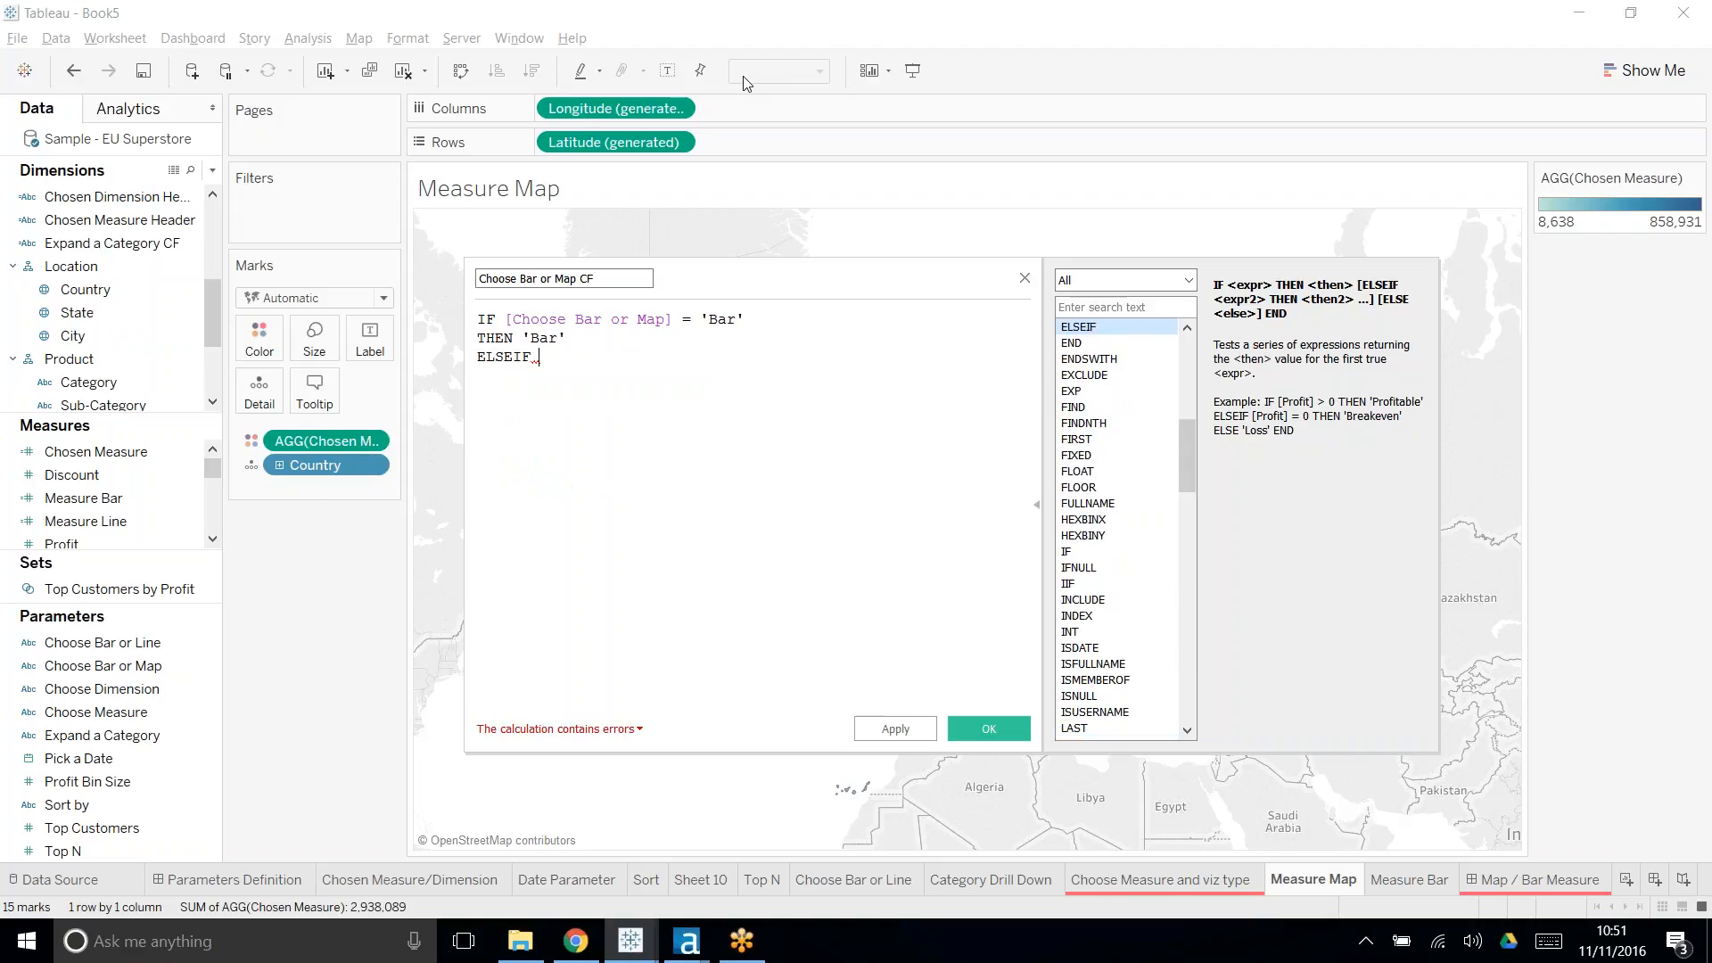
pyautogui.write('choo')
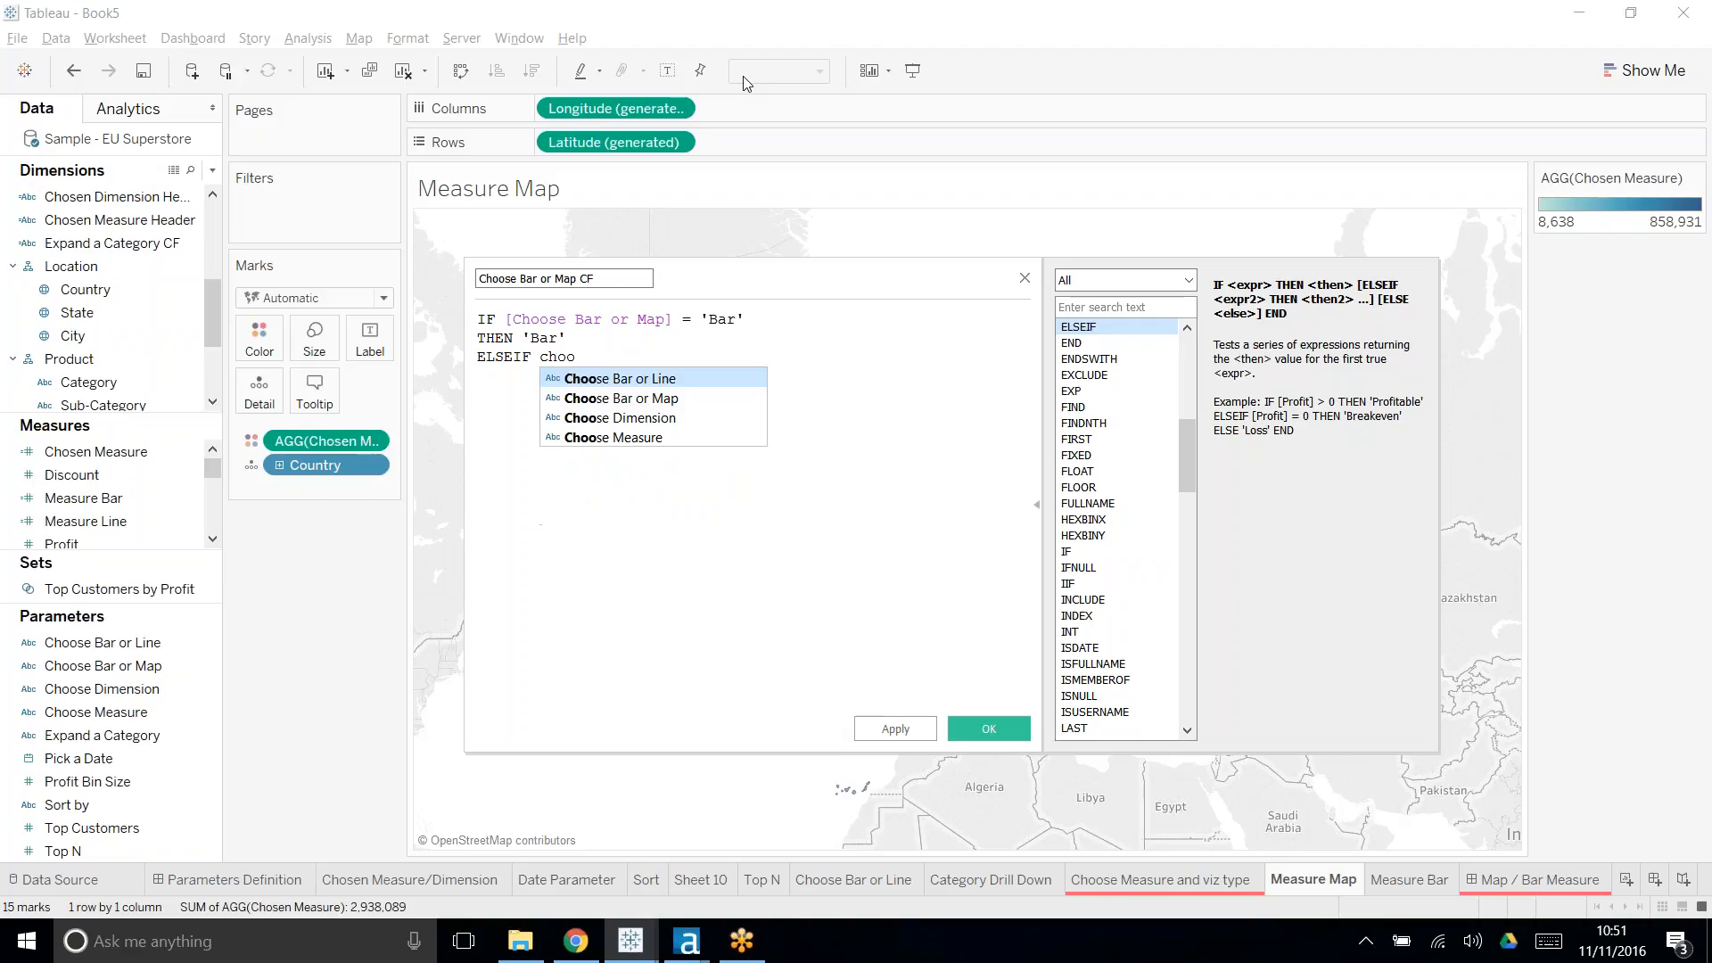
pyautogui.press('Down')
pyautogui.press('Return')
pyautogui.write('= ')
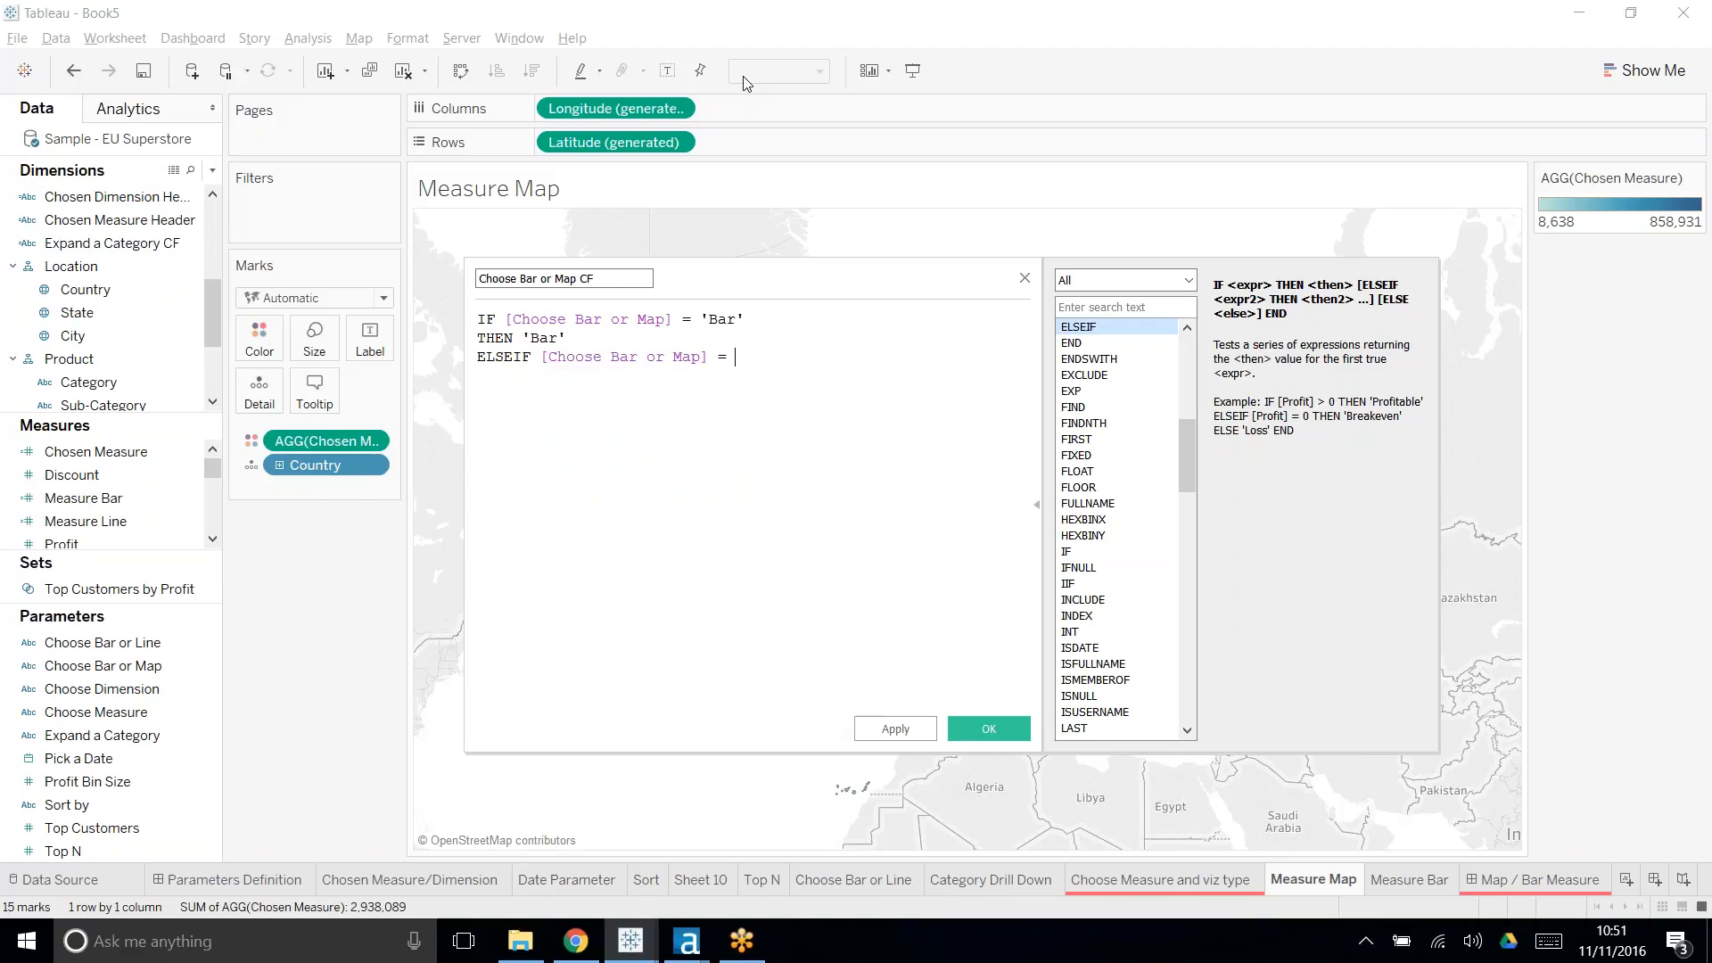
pyautogui.write("'Map'")
pyautogui.press('Return')
pyautogui.write('THEN')
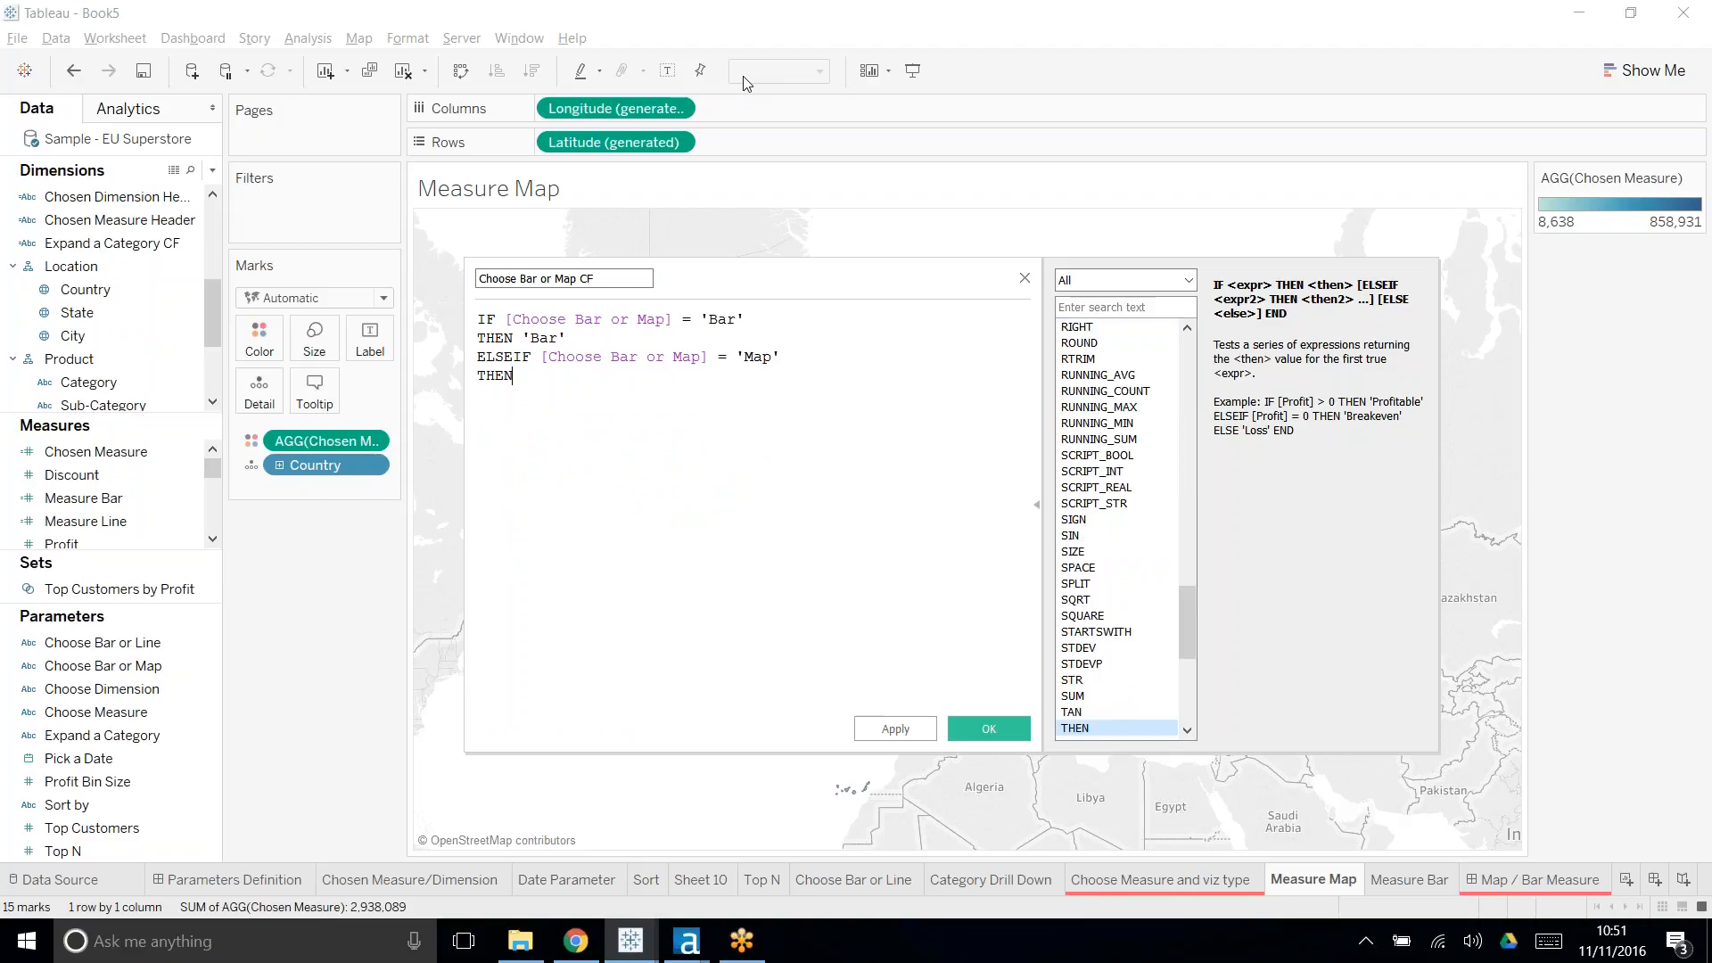
pyautogui.write(" 'Map' ")
pyautogui.write('END')
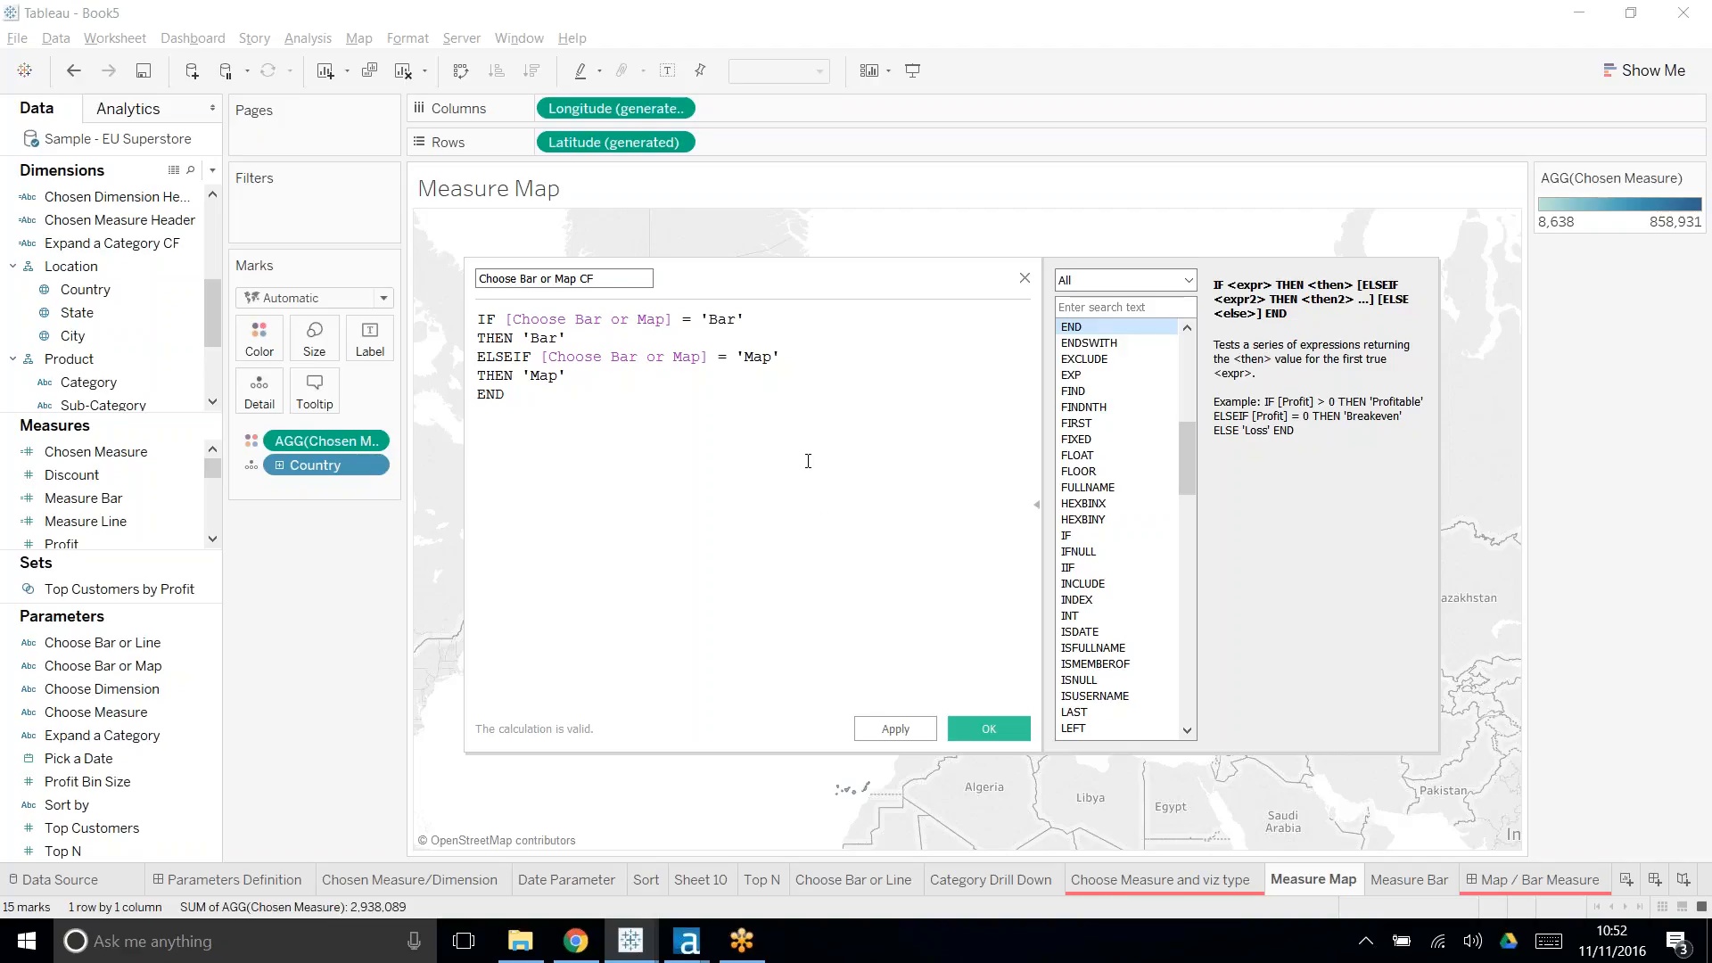
pyautogui.click(987, 729)
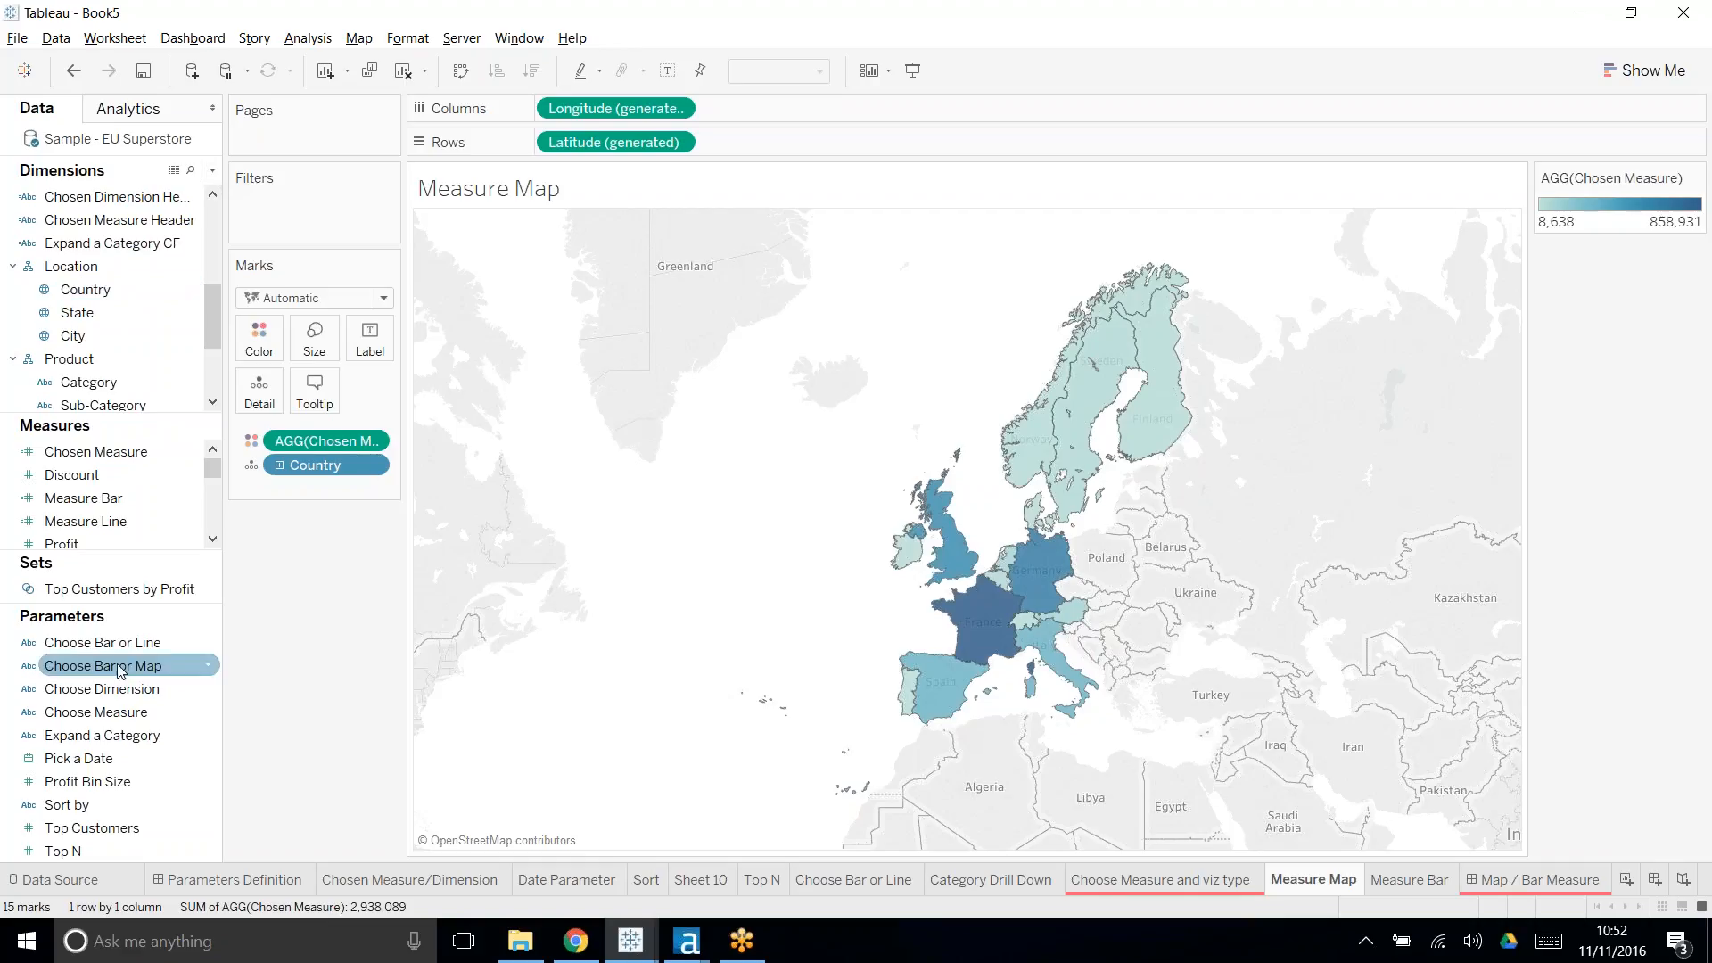
# - Edit the Choose Bar or Map CF calculated field and delete every formula line after the first one
pyautogui.scroll(-2, 71, 287)
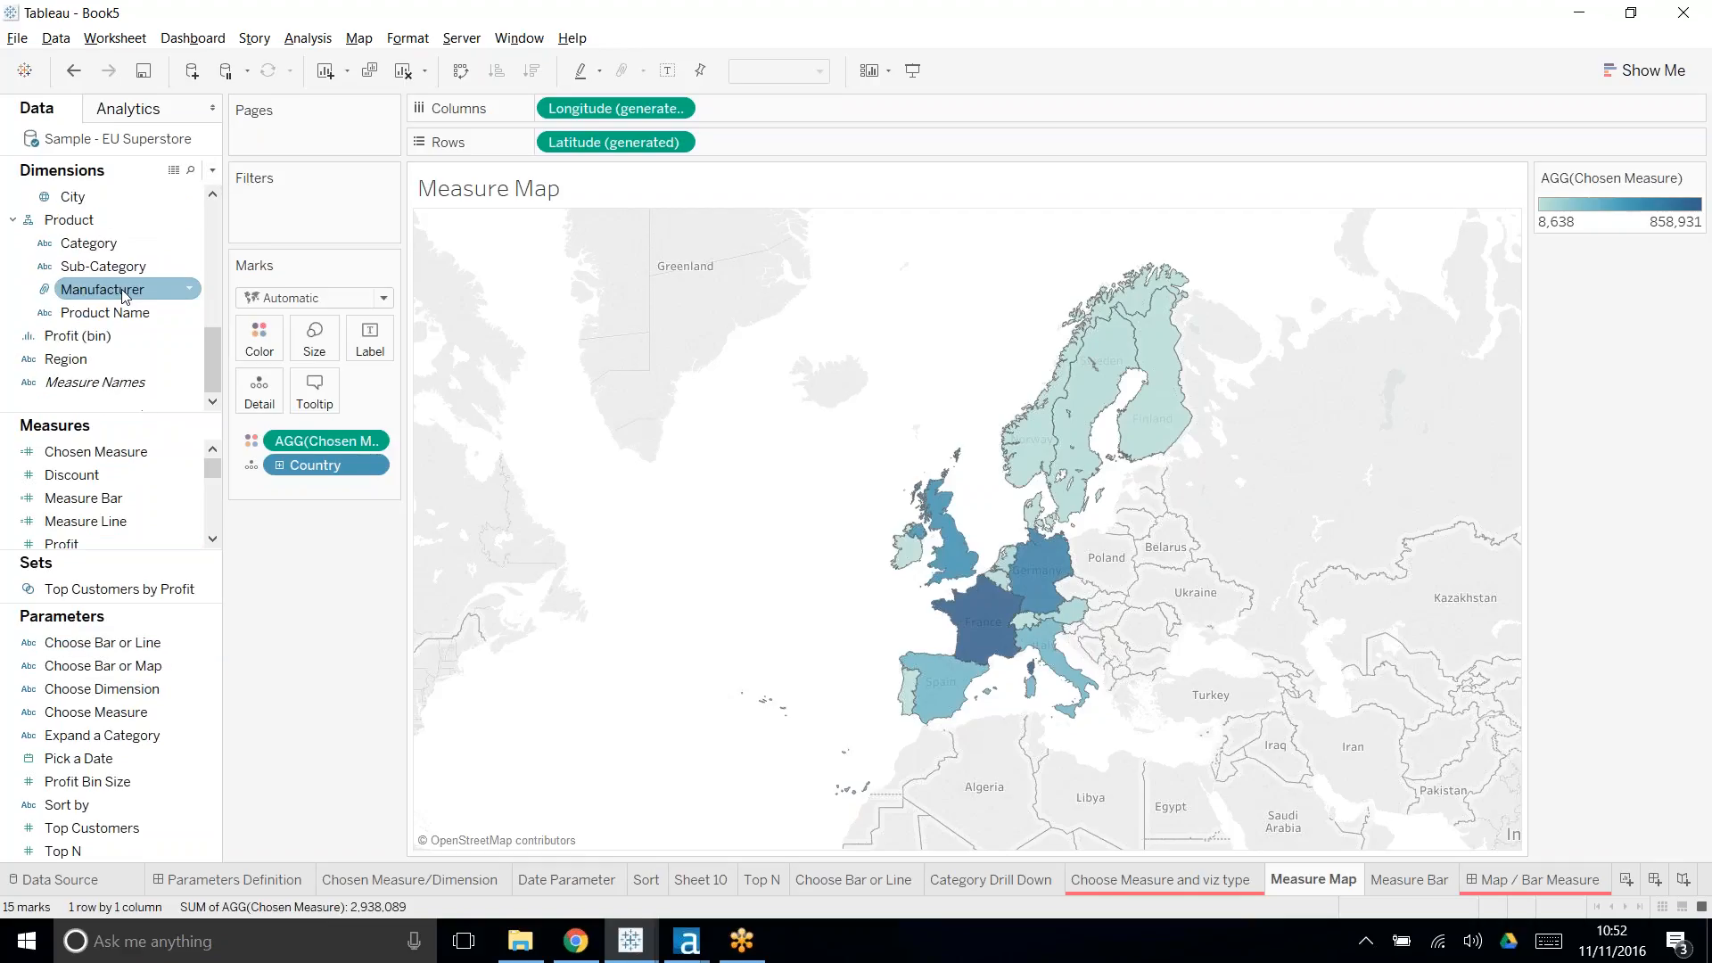
pyautogui.scroll(-3, 98, 472)
pyautogui.scroll(1, 98, 473)
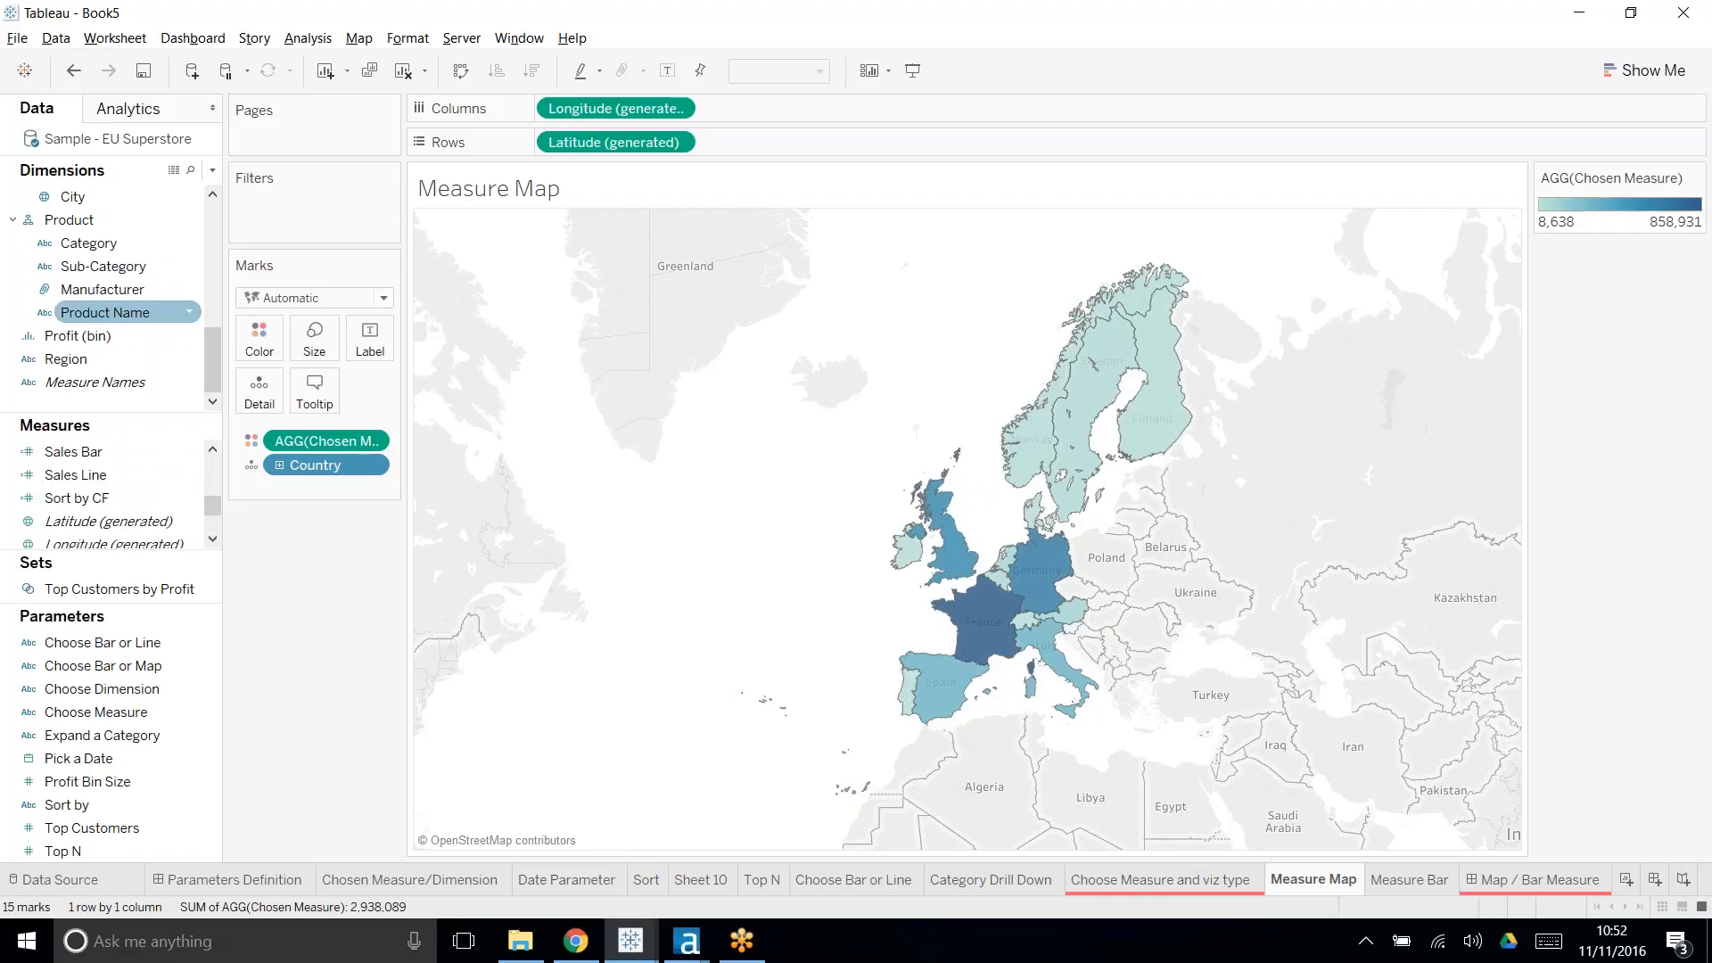
pyautogui.scroll(4, 98, 307)
pyautogui.scroll(-1, 109, 305)
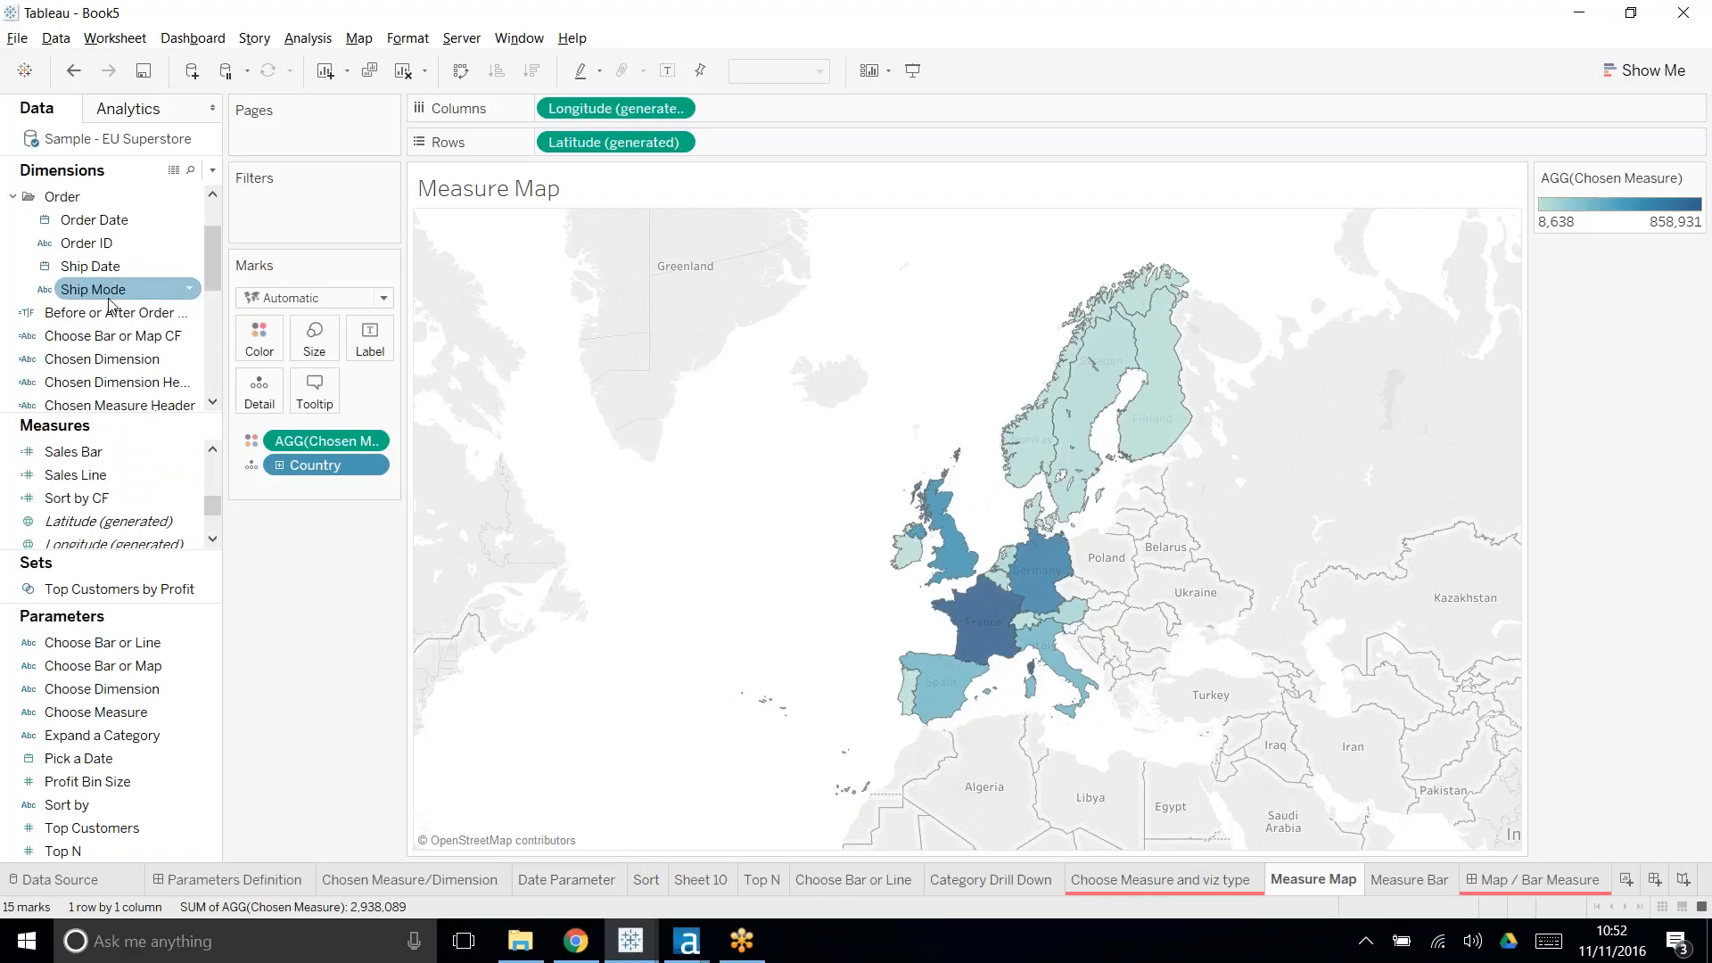
pyautogui.rightClick(146, 338)
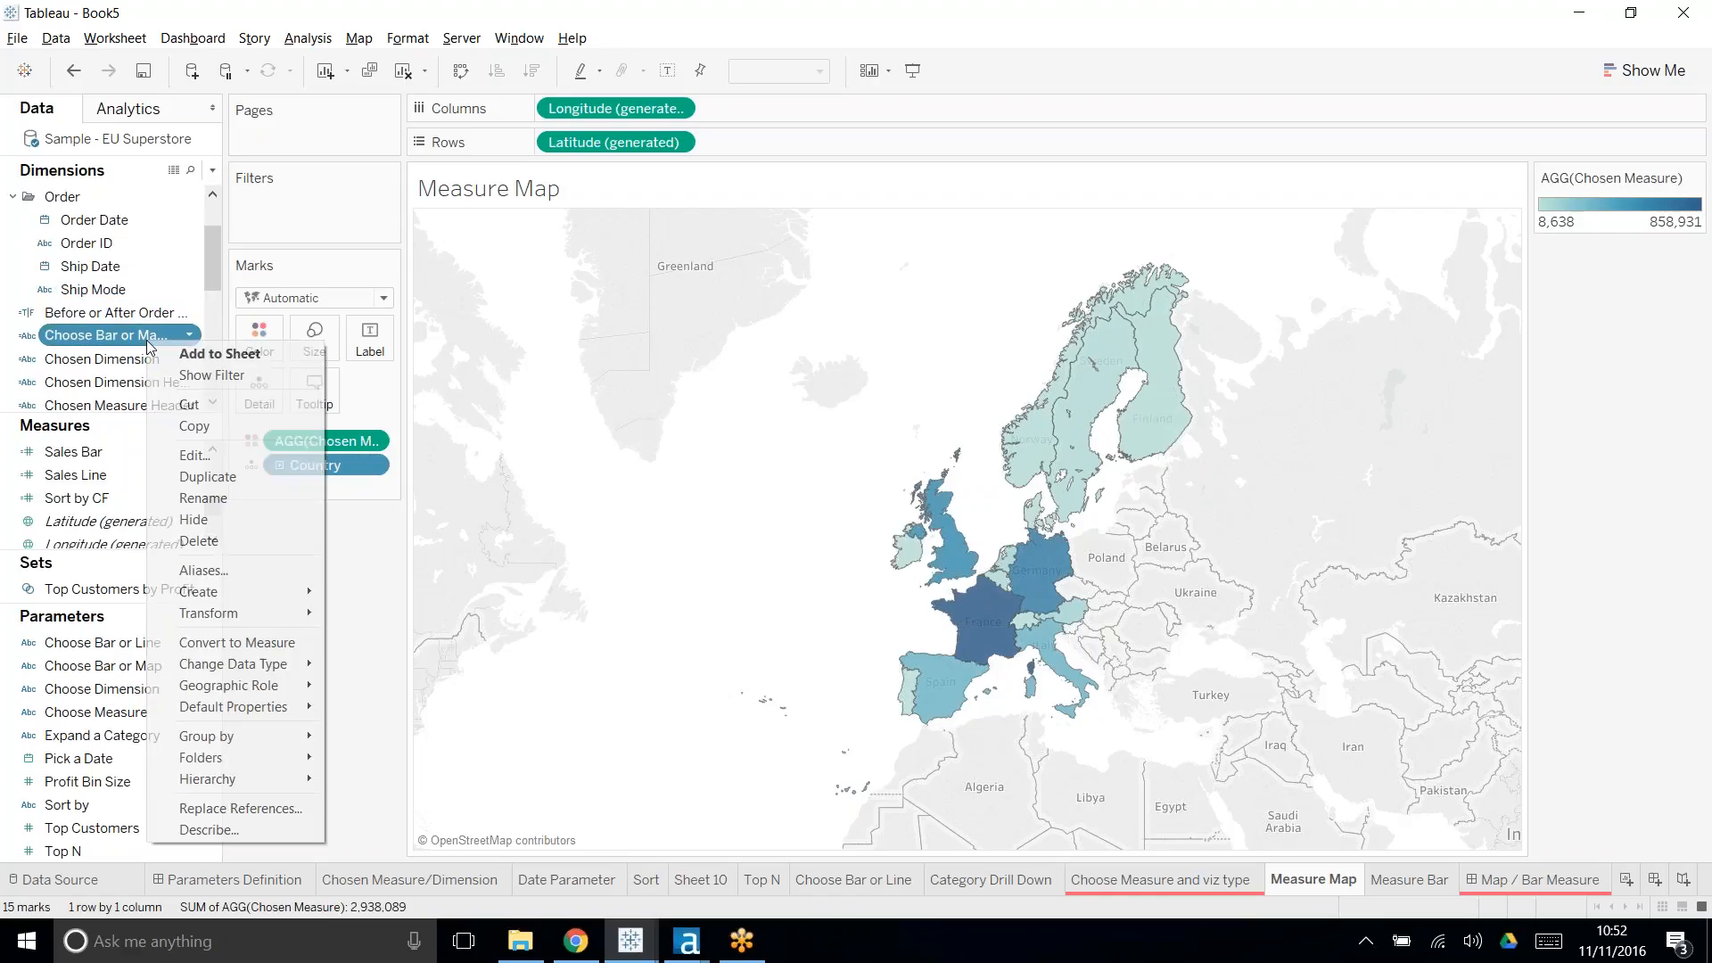
pyautogui.click(205, 455)
pyautogui.hotkey('shift', 'Up')
pyautogui.hotkey('shift', 'Up')
pyautogui.hotkey('shift', 'Home')
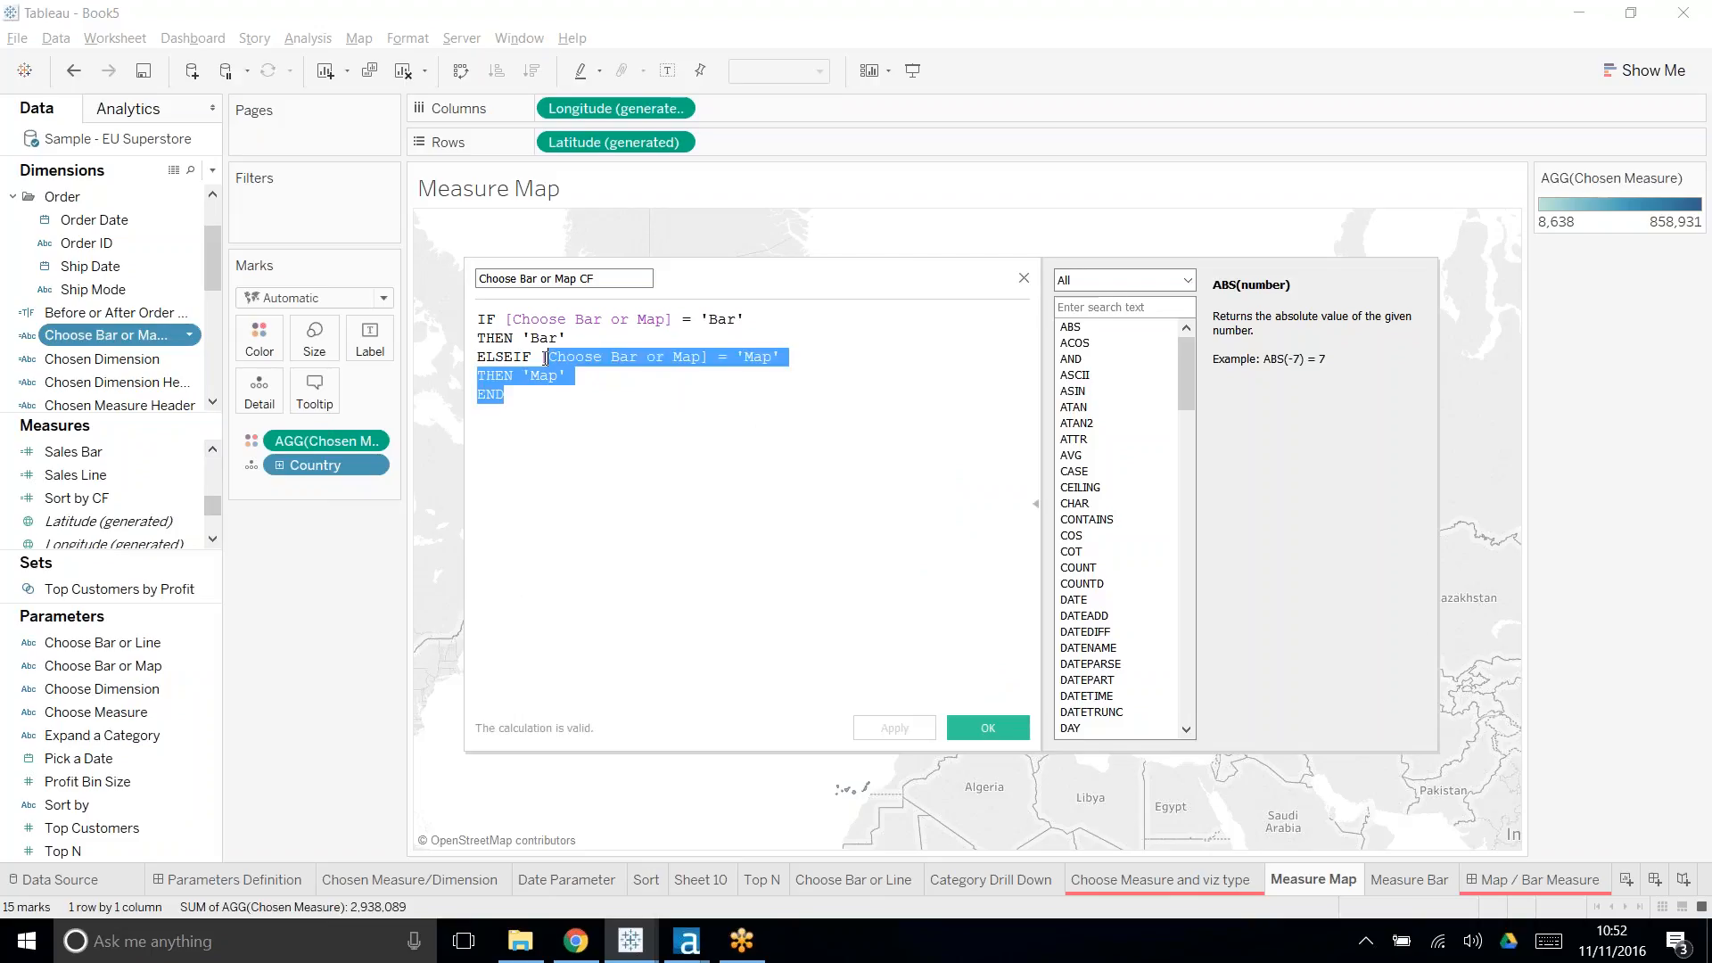
pyautogui.hotkey('shift', 'Up')
pyautogui.press('BackSpace')
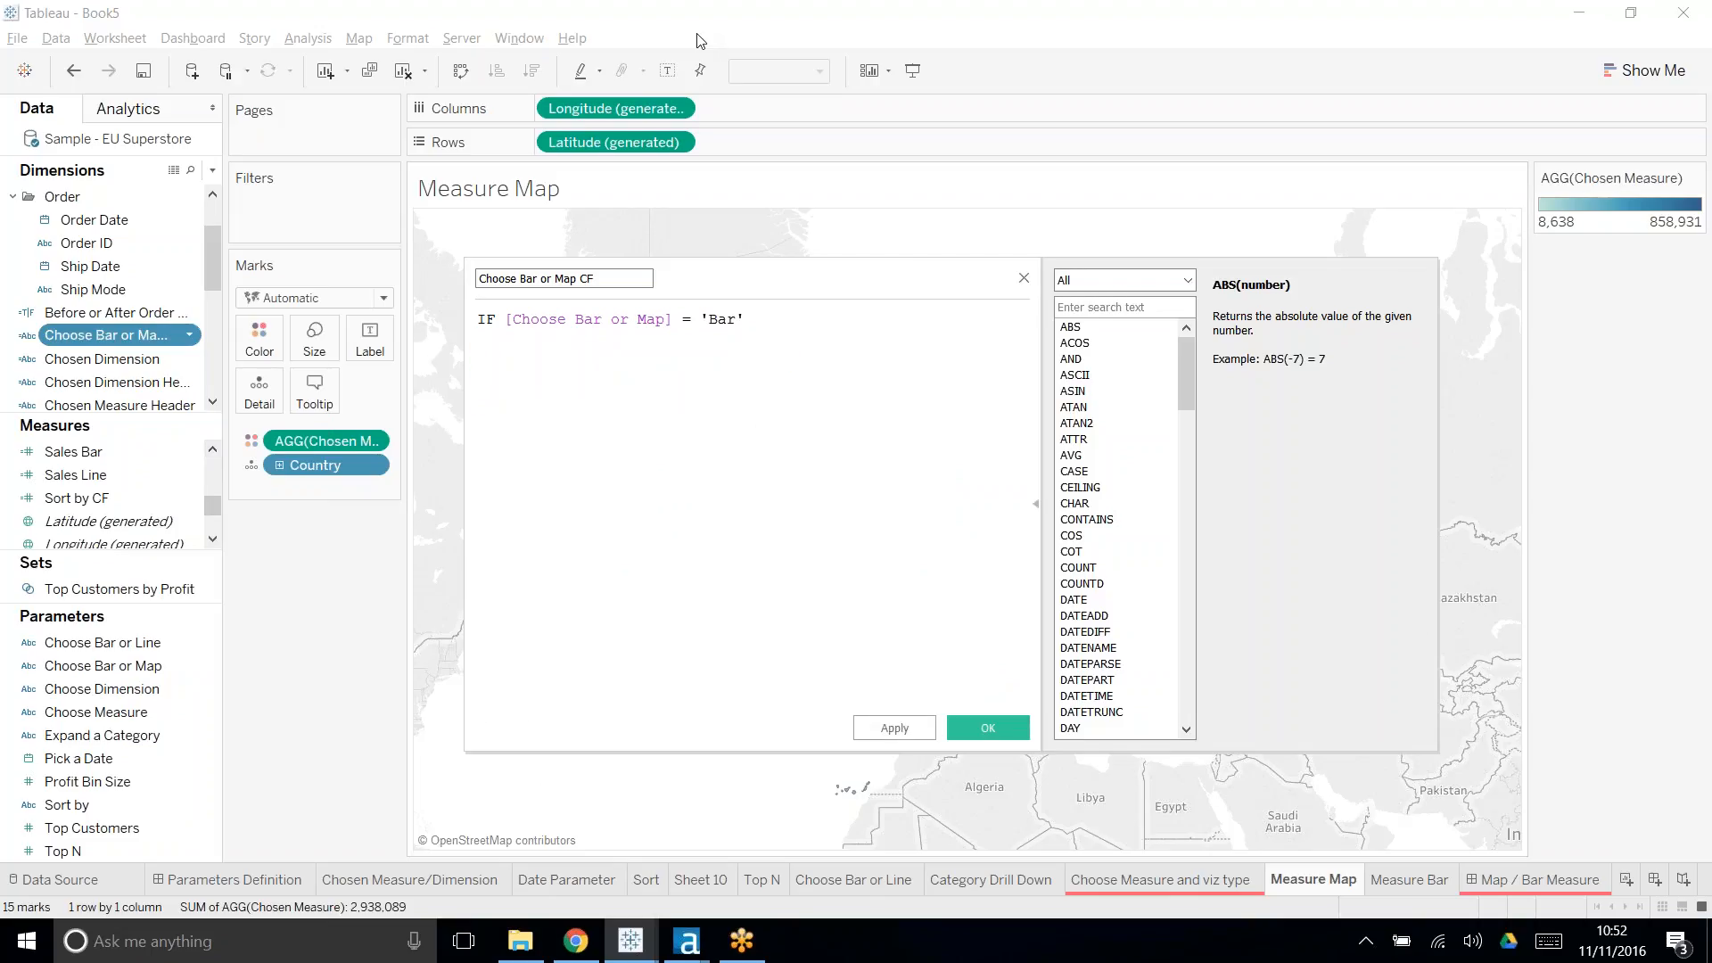
# - Reduce the Choose Bar or Map CF formula to just [Choose Bar or Map] and save the calculated field
pyautogui.hotkey('shift', 'Left')
pyautogui.hotkey('shift', 'Left')
pyautogui.hotkey('shift', 'Left')
pyautogui.hotkey('shift', 'Left')
pyautogui.hotkey('shift', 'Left')
pyautogui.hotkey('shift', 'Left')
pyautogui.hotkey('shift', 'Left')
pyautogui.press('BackSpace')
pyautogui.press('BackSpace')
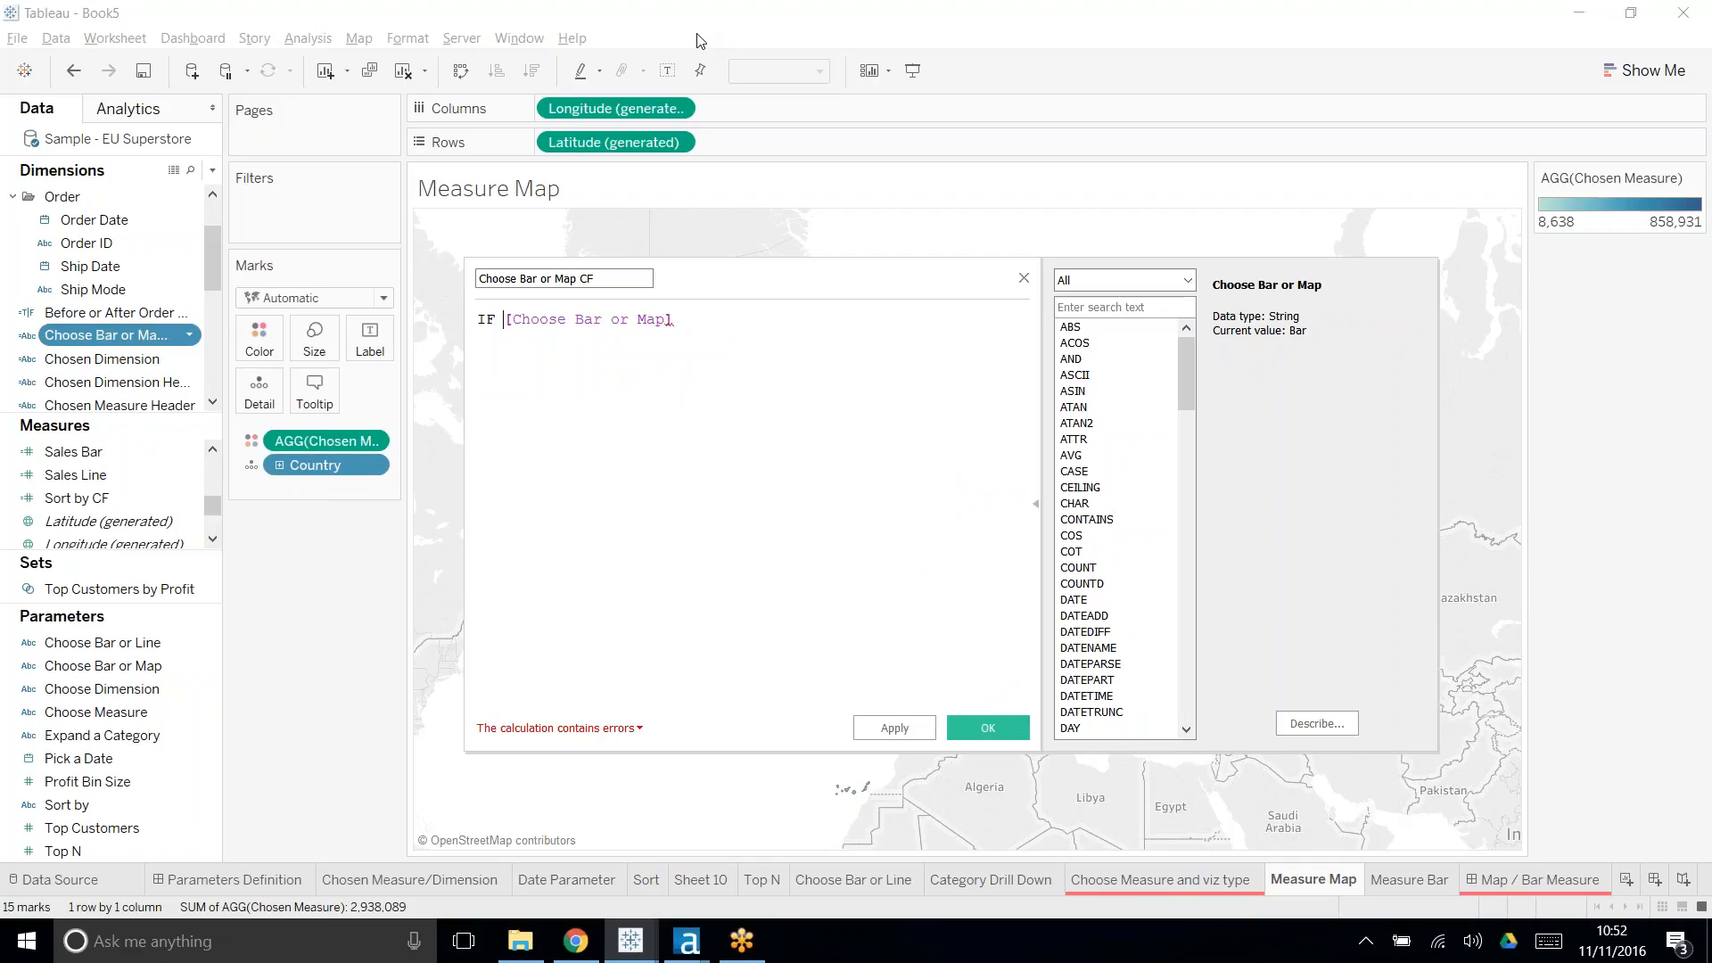
pyautogui.press('BackSpace')
pyautogui.press('BackSpace')
pyautogui.press('BackSpace')
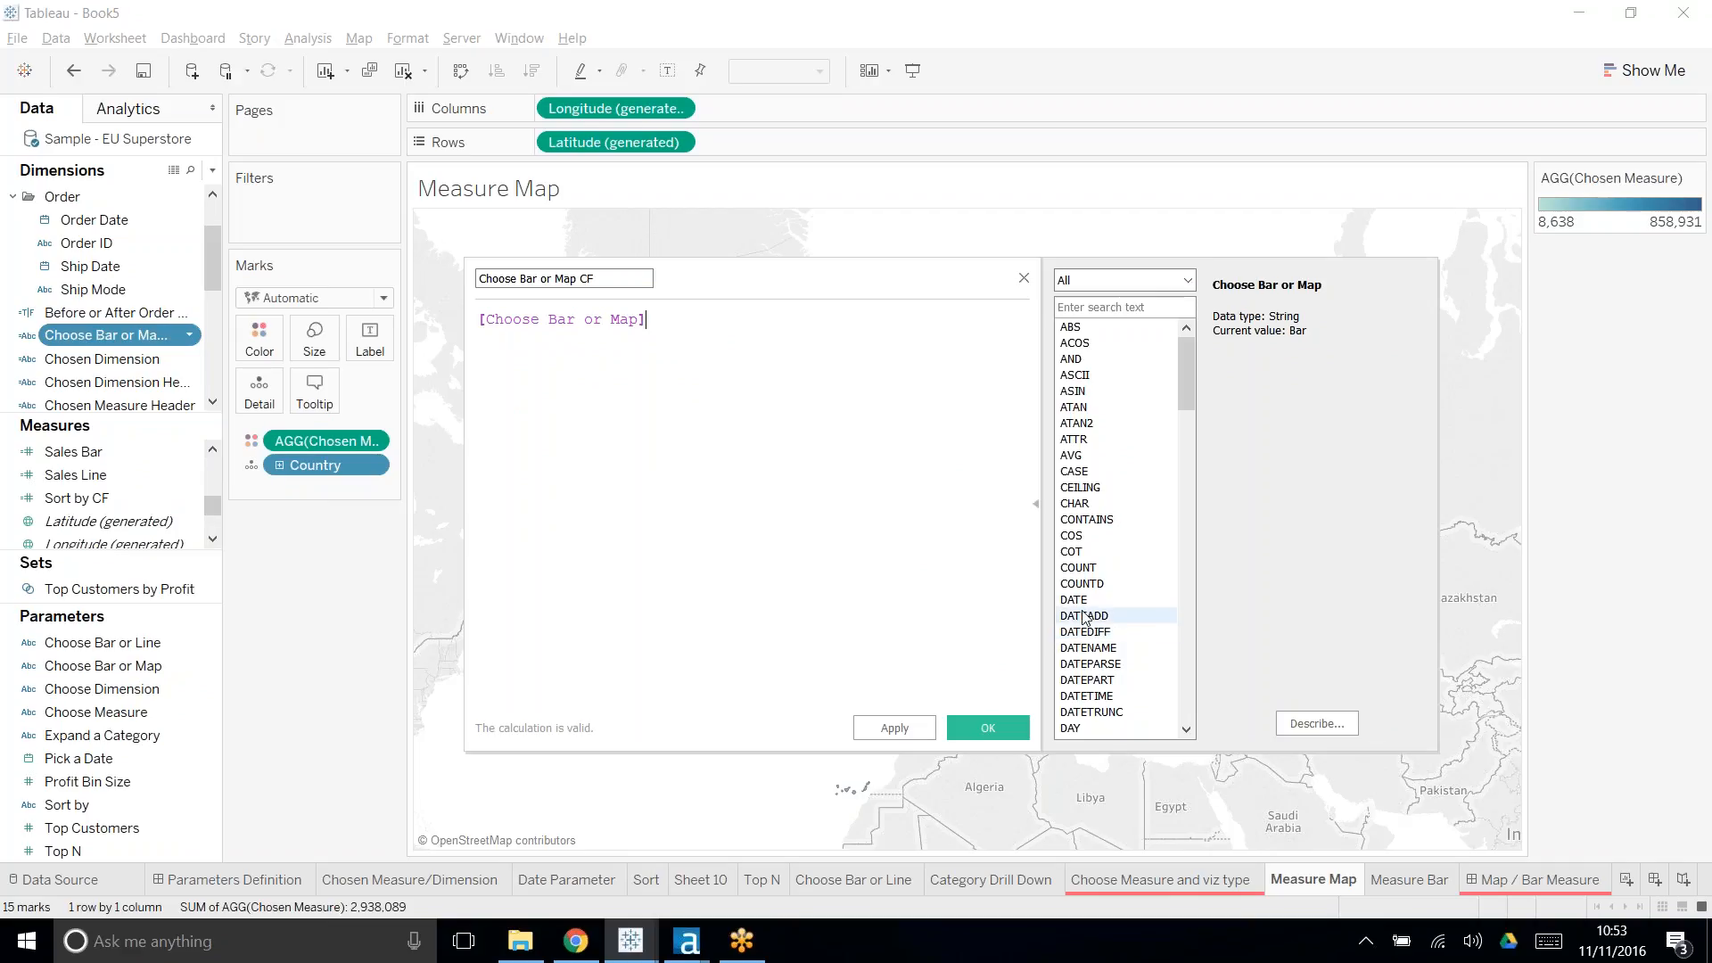
pyautogui.click(988, 729)
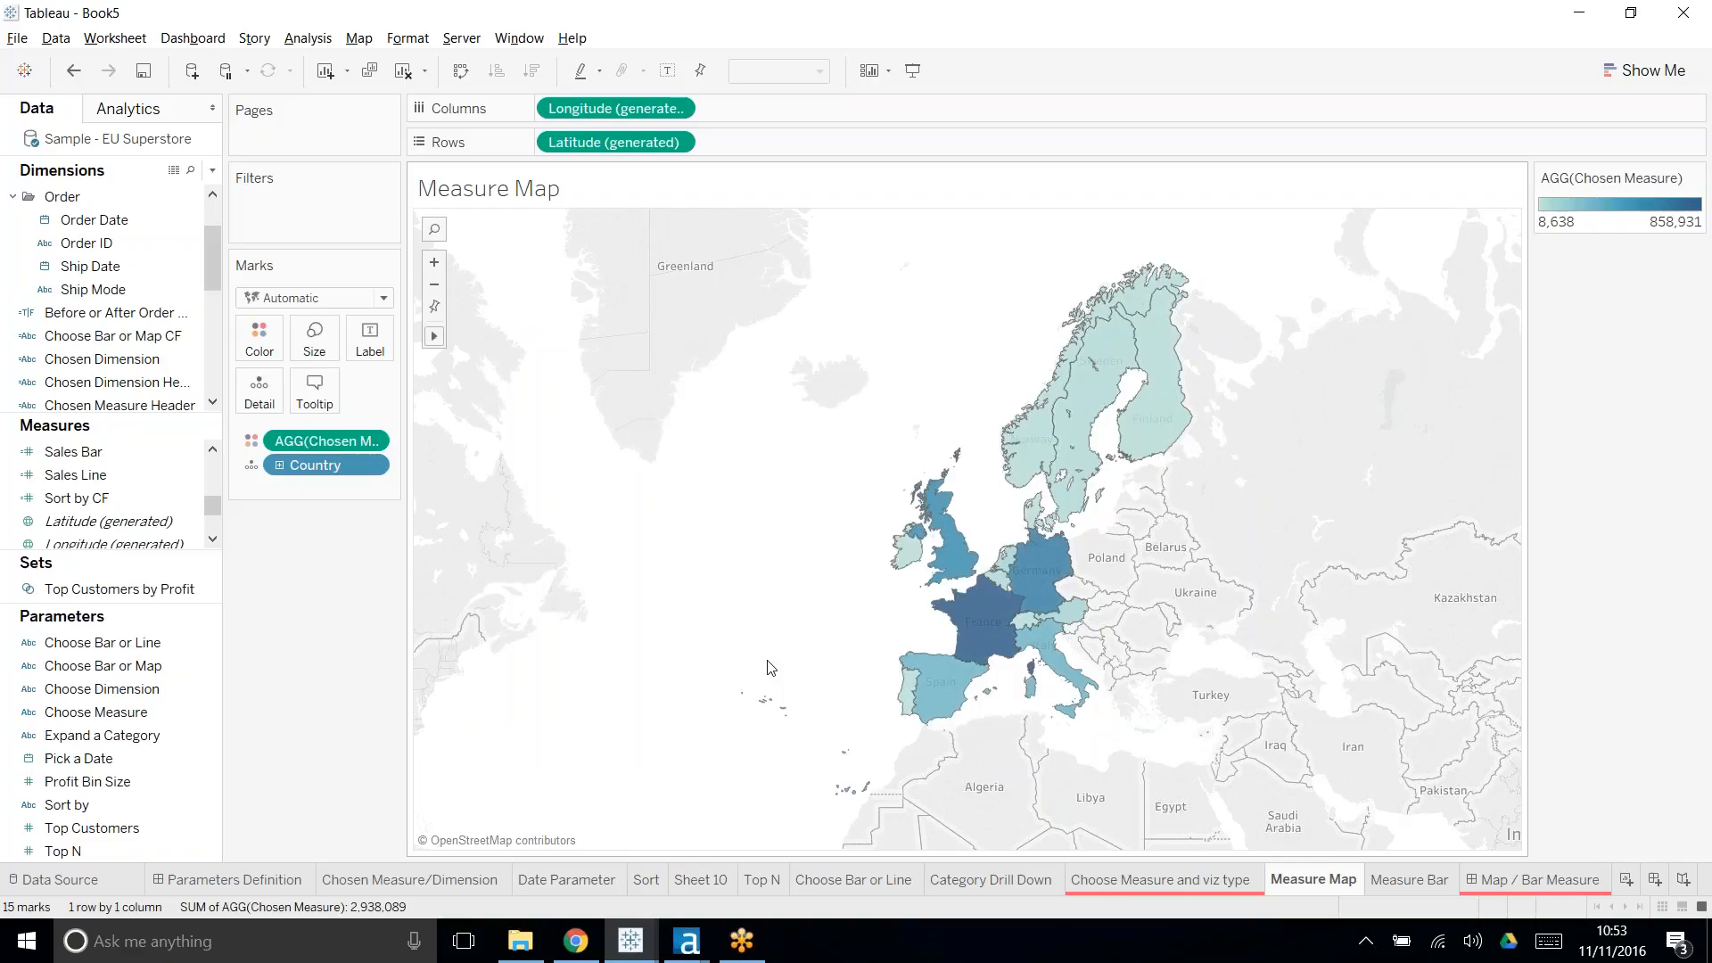
# - Show the Choose Bar or Map parameter control on both the Measure Map and Measure Bar sheets
pyautogui.click(154, 669)
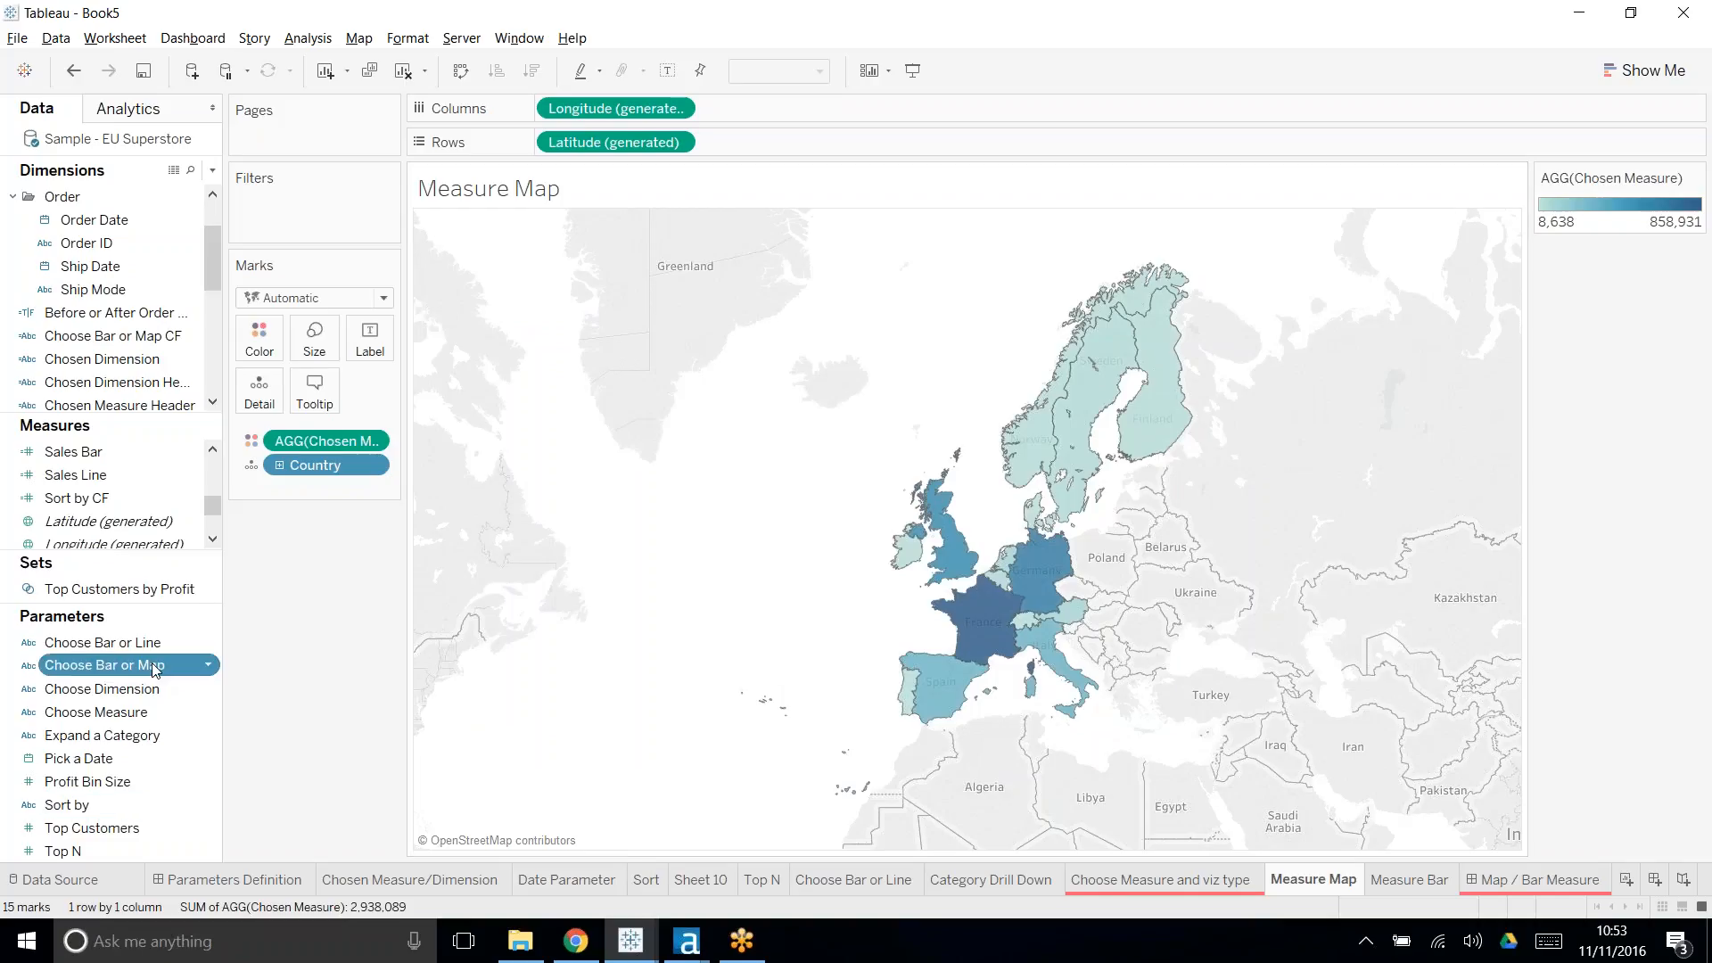
pyautogui.rightClick(152, 669)
pyautogui.click(290, 345)
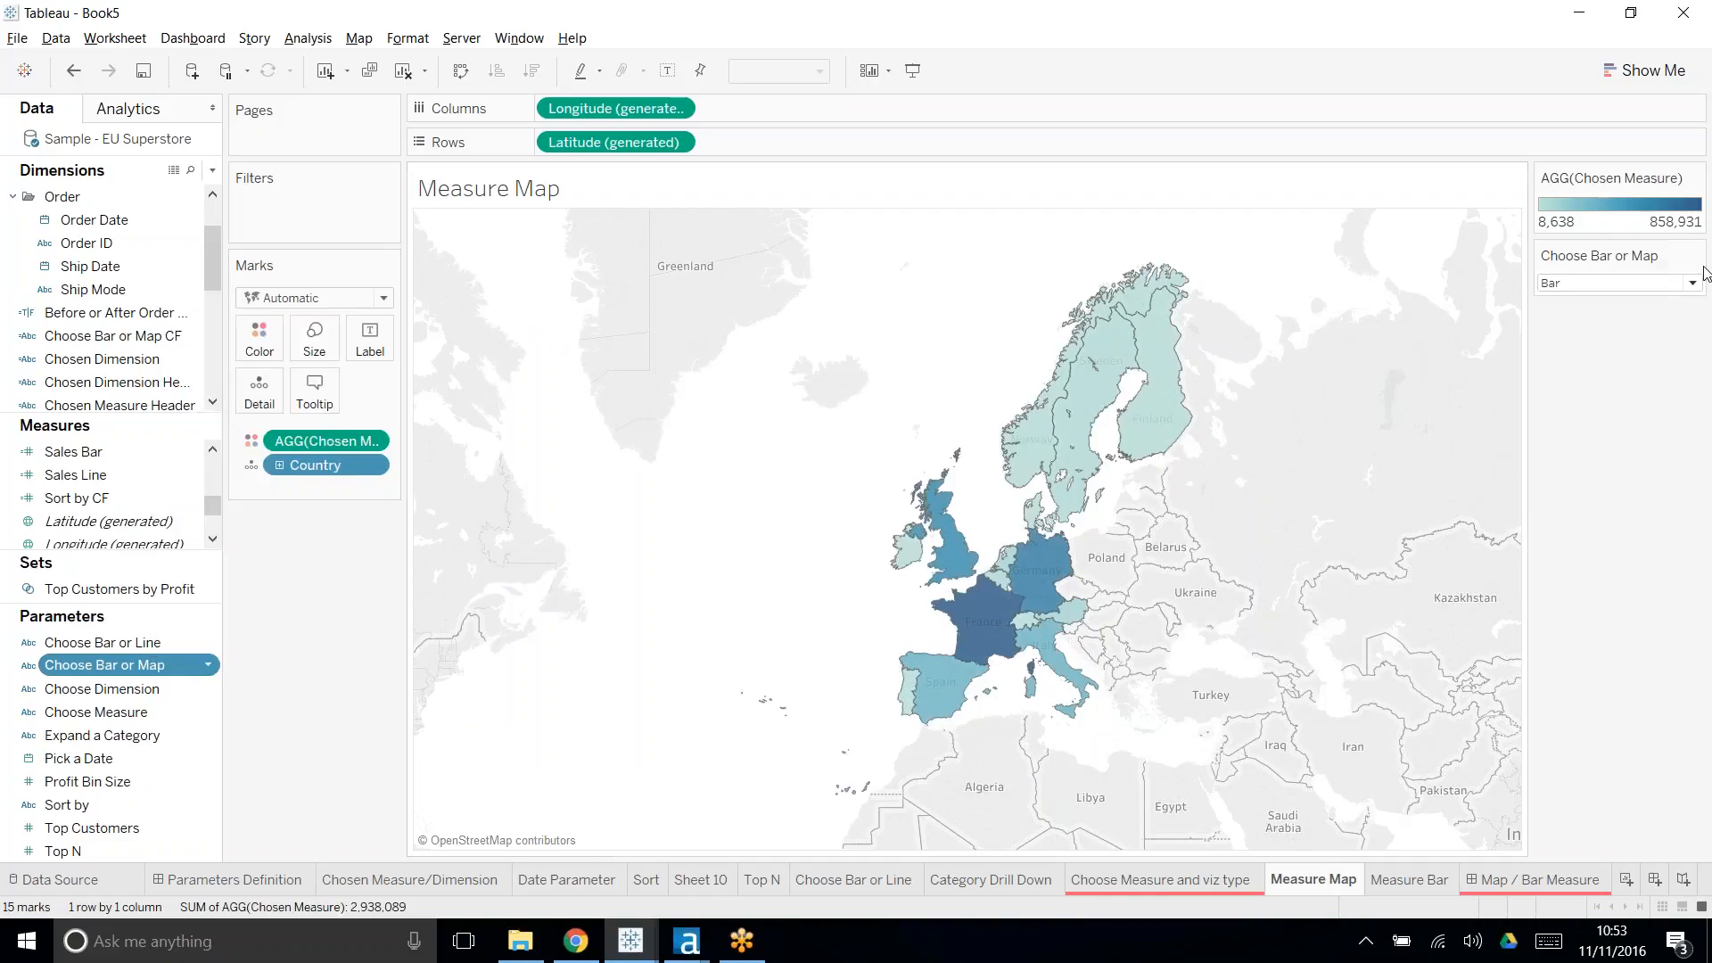
pyautogui.click(1395, 879)
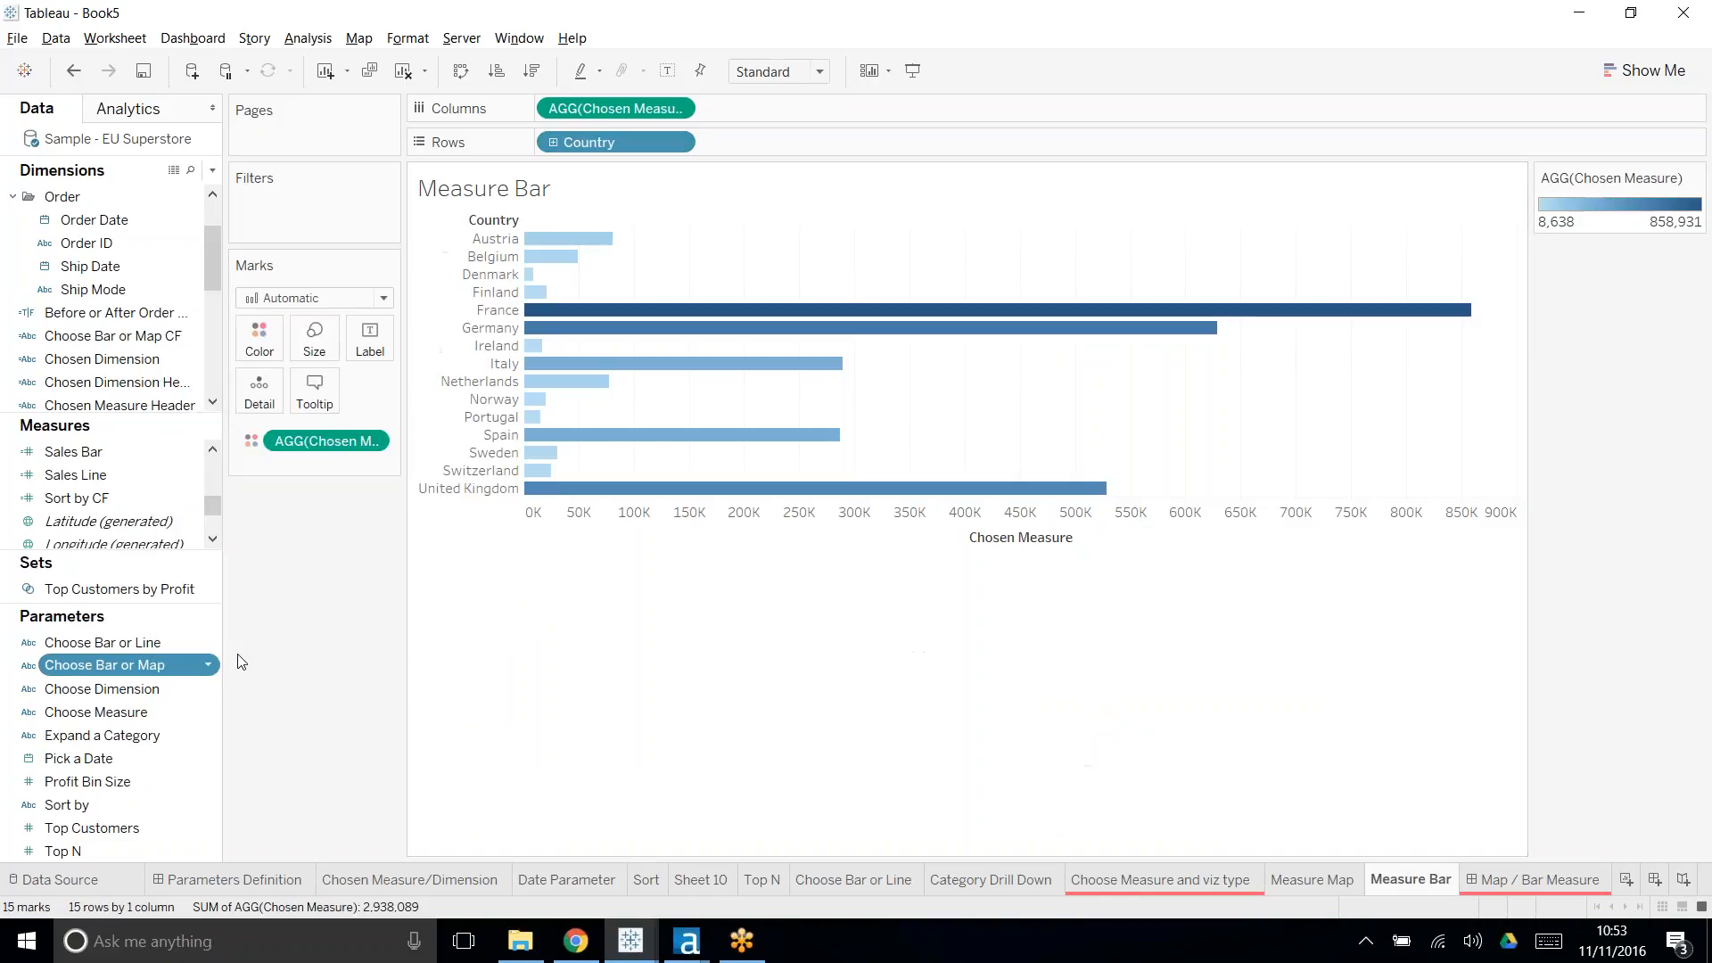
pyautogui.rightClick(151, 671)
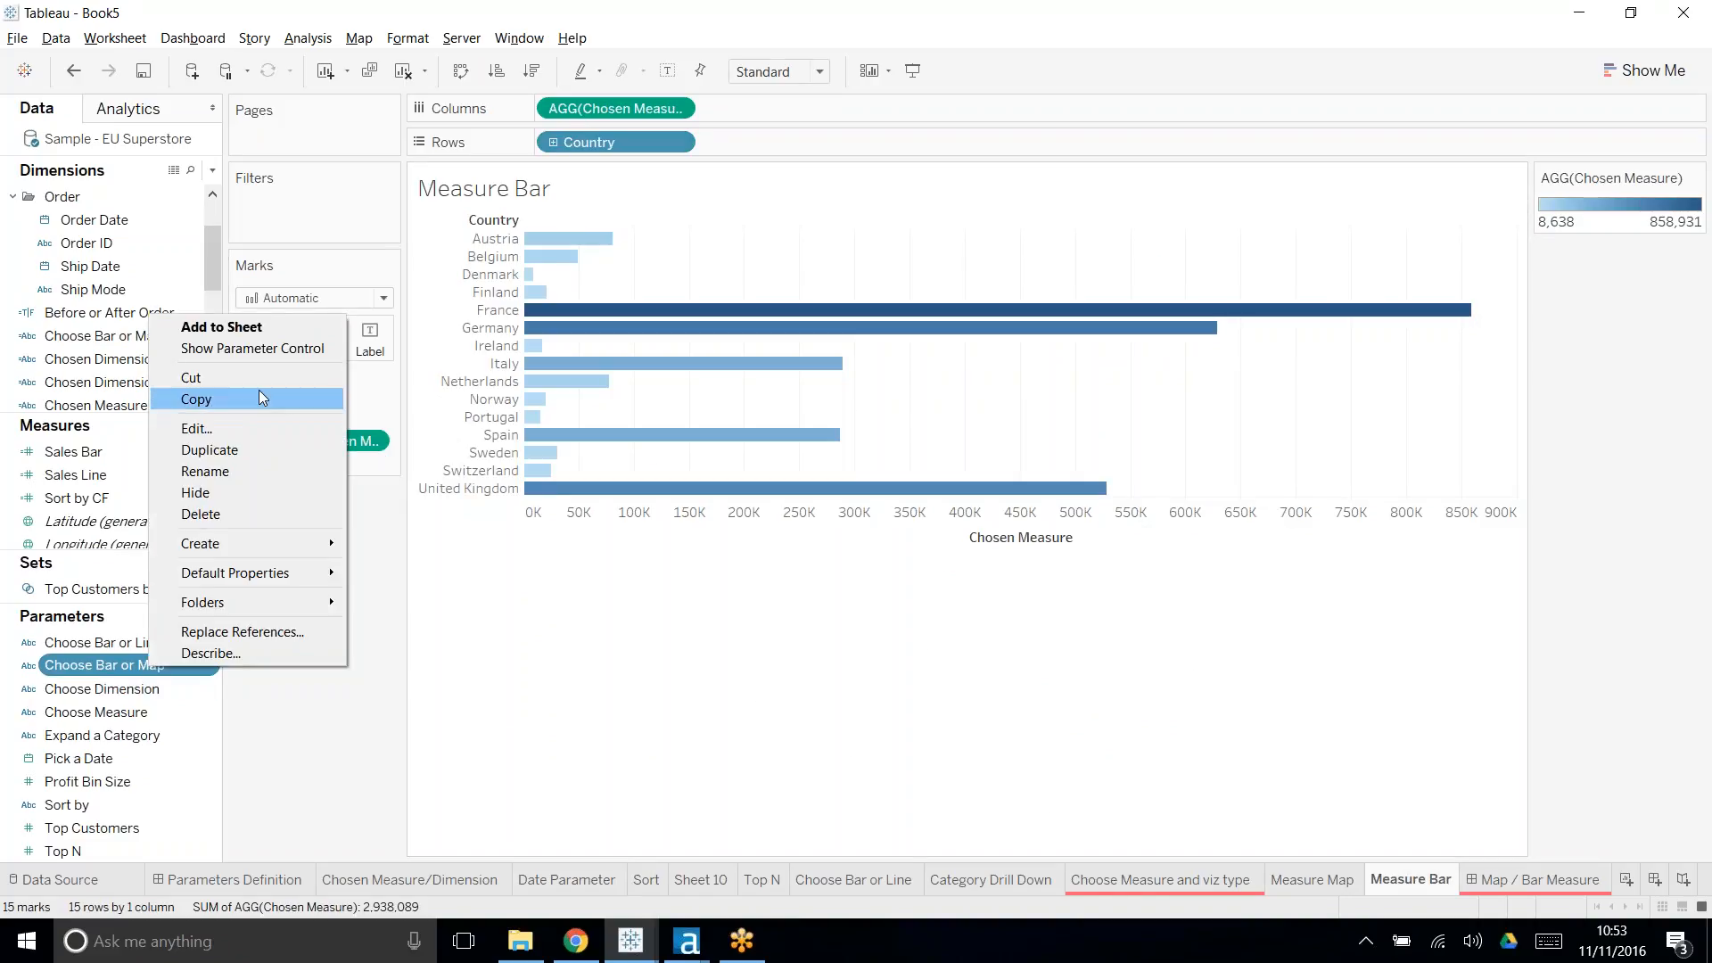
pyautogui.click(266, 342)
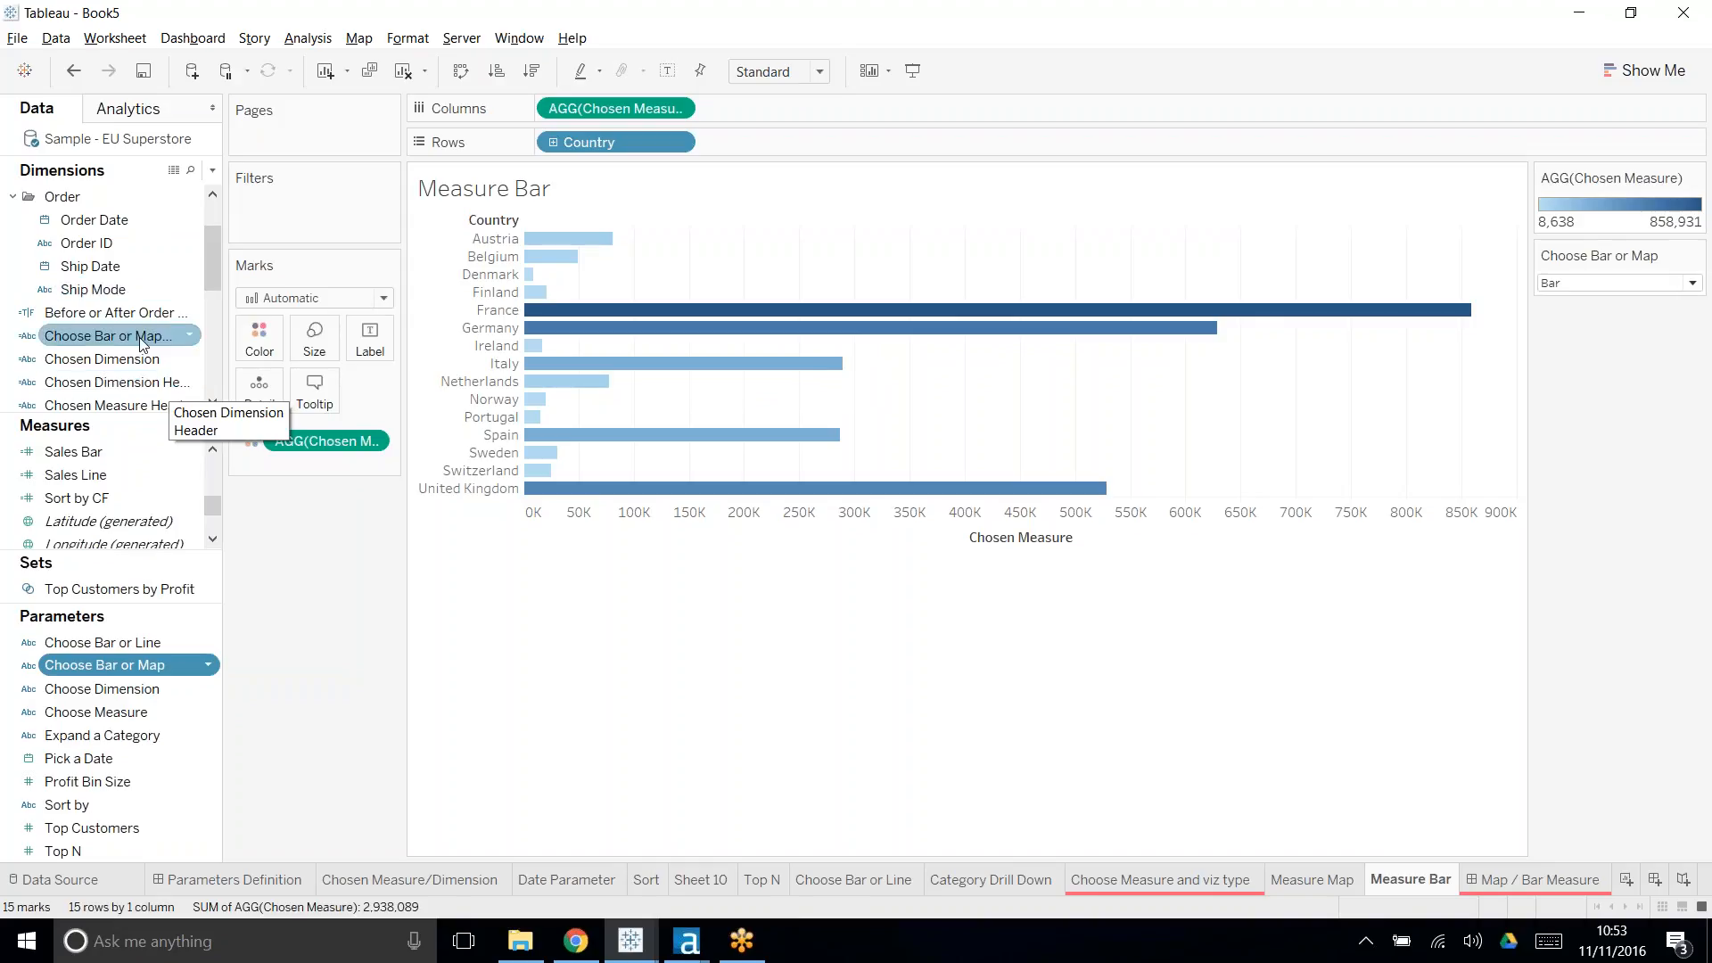
# - Filter the Measure Bar sheet by Choose Bar or Map CF, keeping only the value Bar
pyautogui.moveTo(139, 337); pyautogui.dragTo(348, 200)
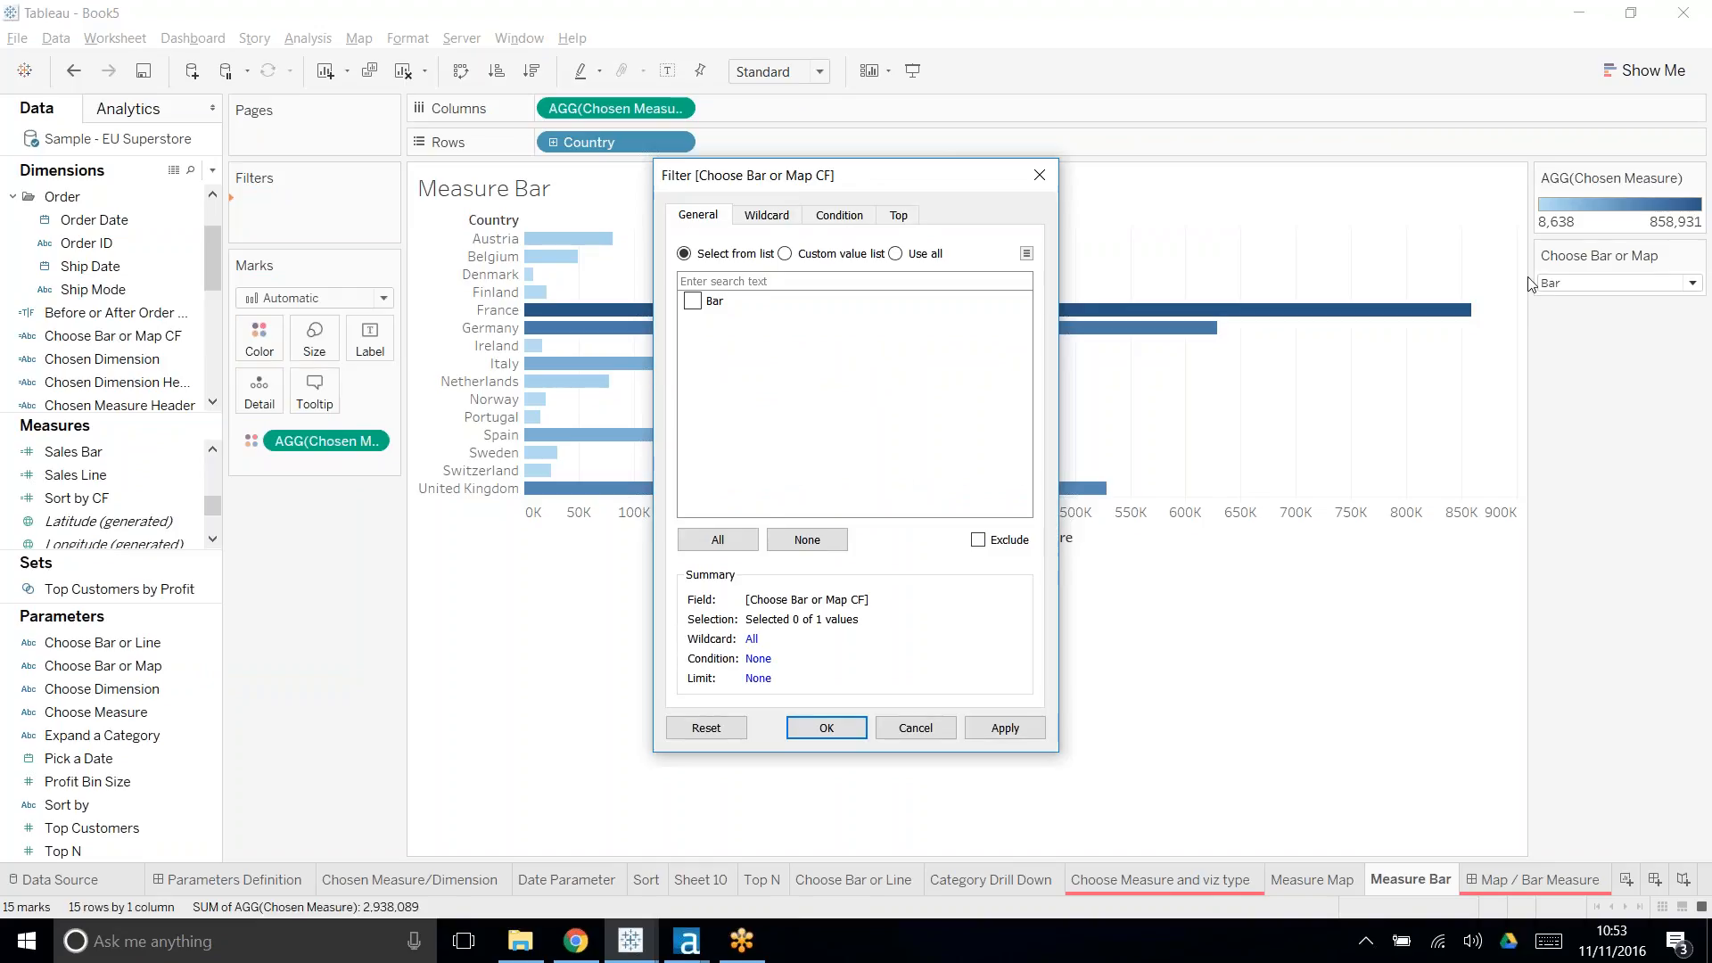
pyautogui.click(693, 301)
pyautogui.click(825, 729)
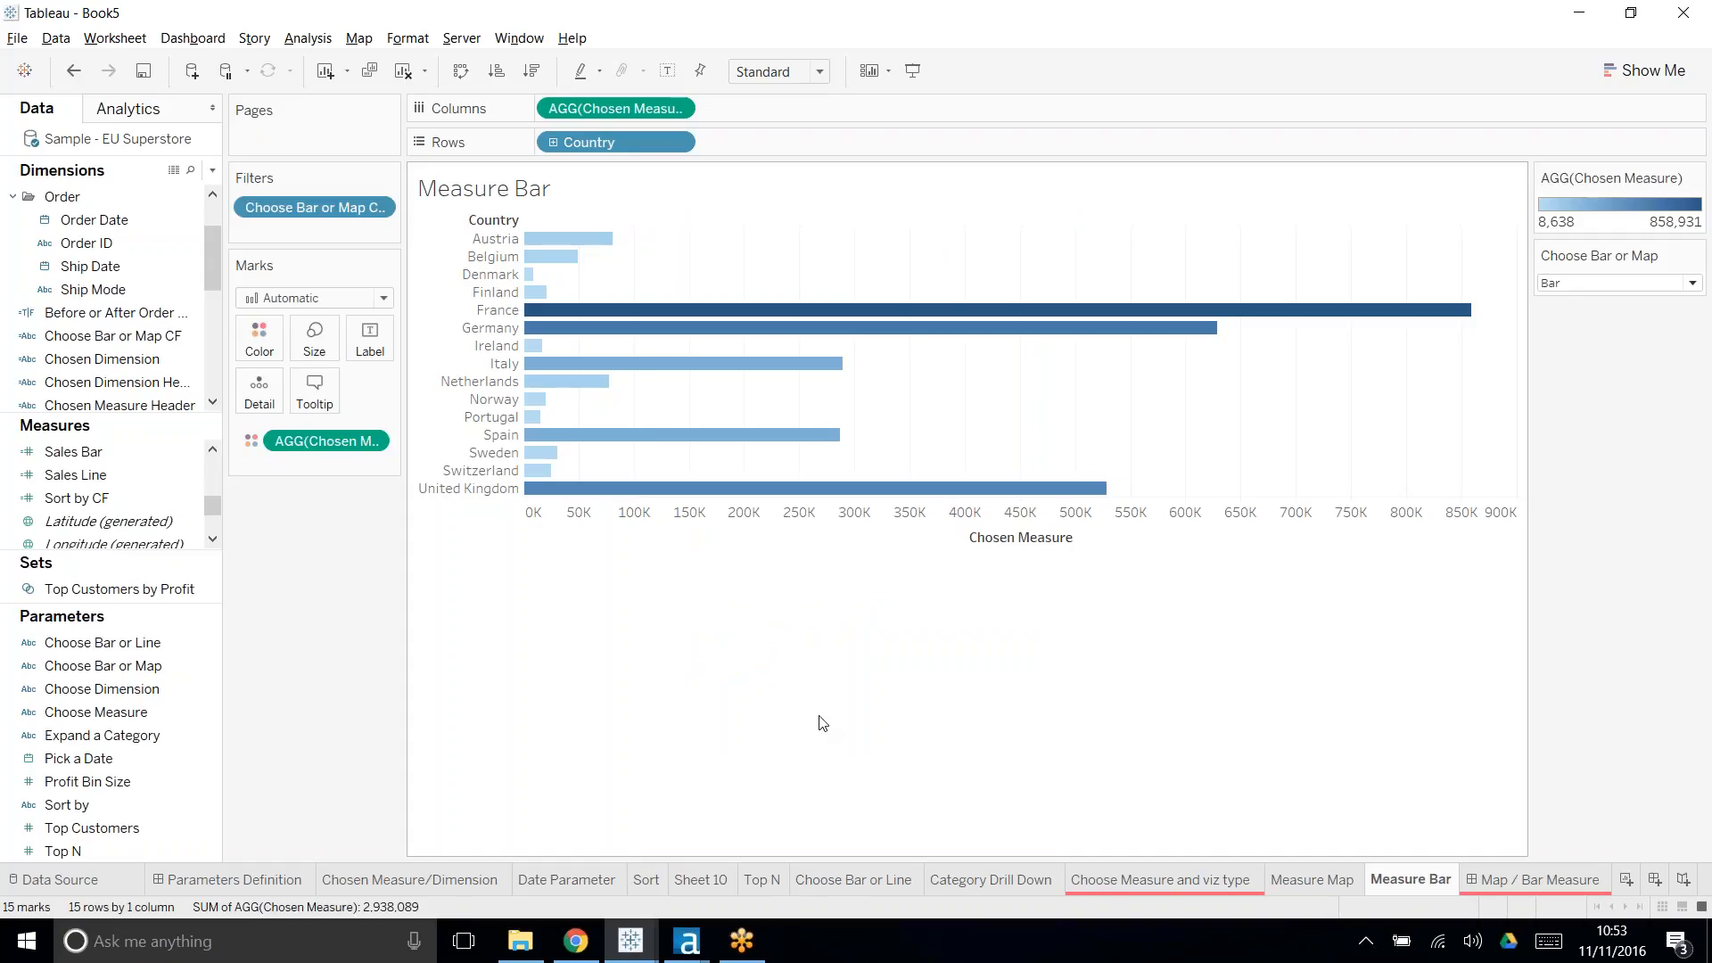
# - With the parameter set to Map, filter the Measure Map sheet to Map by Choose Bar or Map CF, and check the Measure Bar sheet
pyautogui.click(1309, 881)
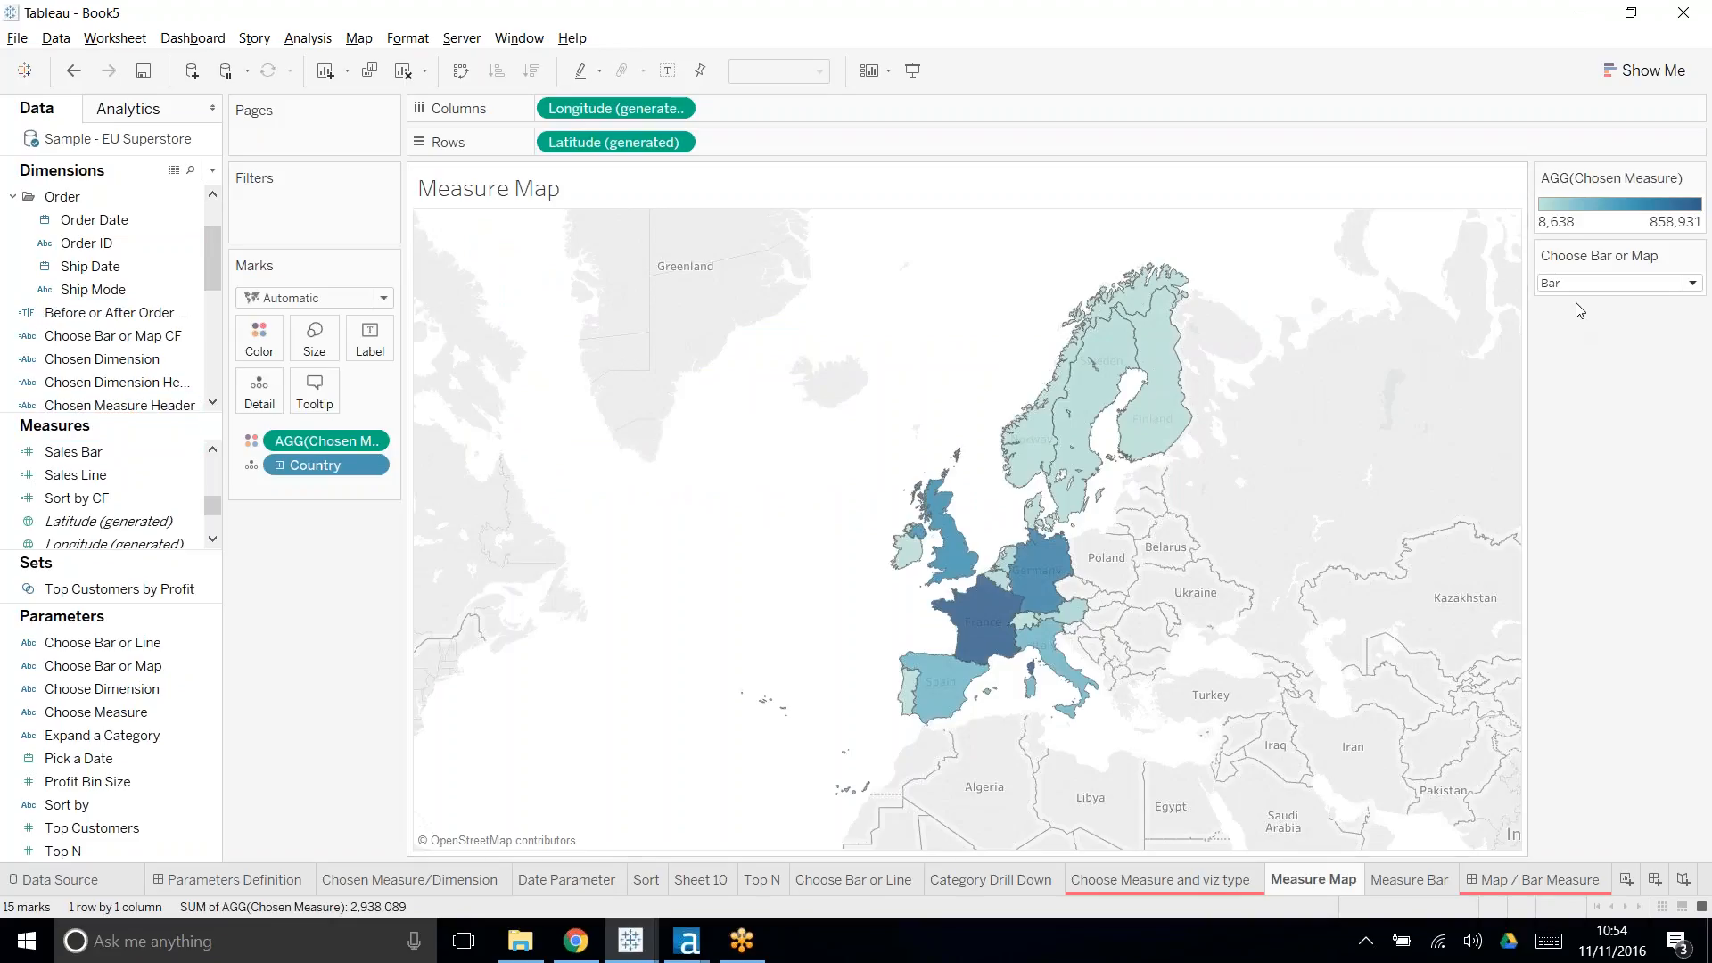
pyautogui.click(1593, 283)
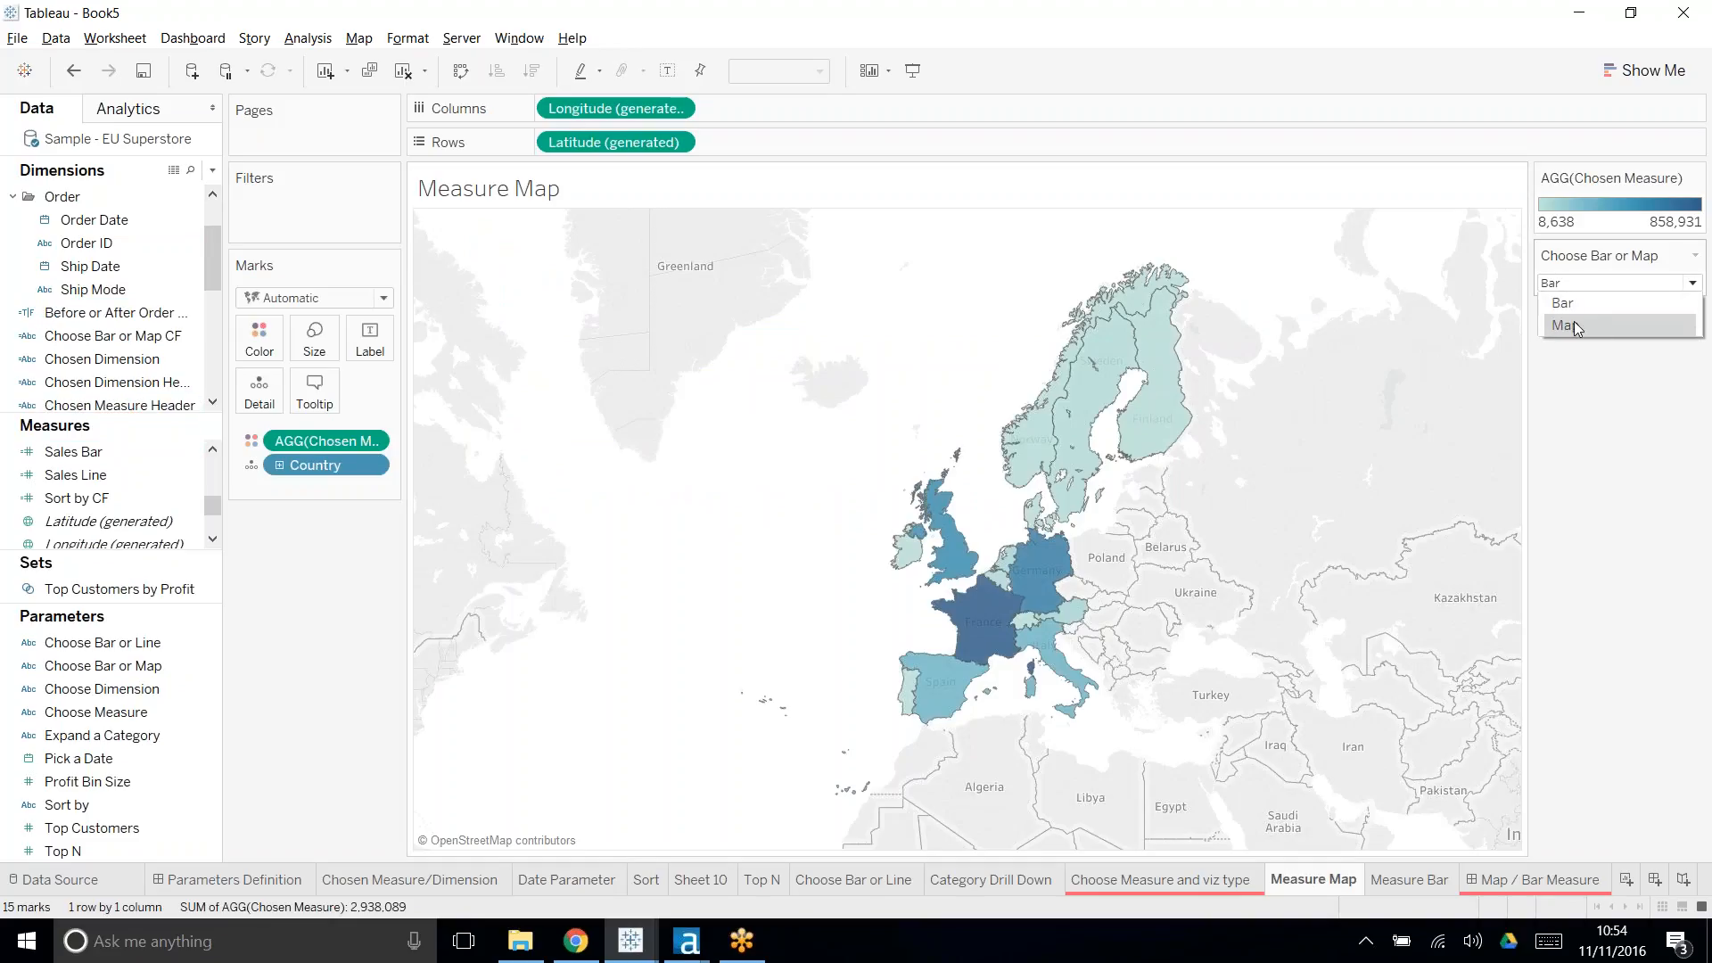
pyautogui.click(1637, 328)
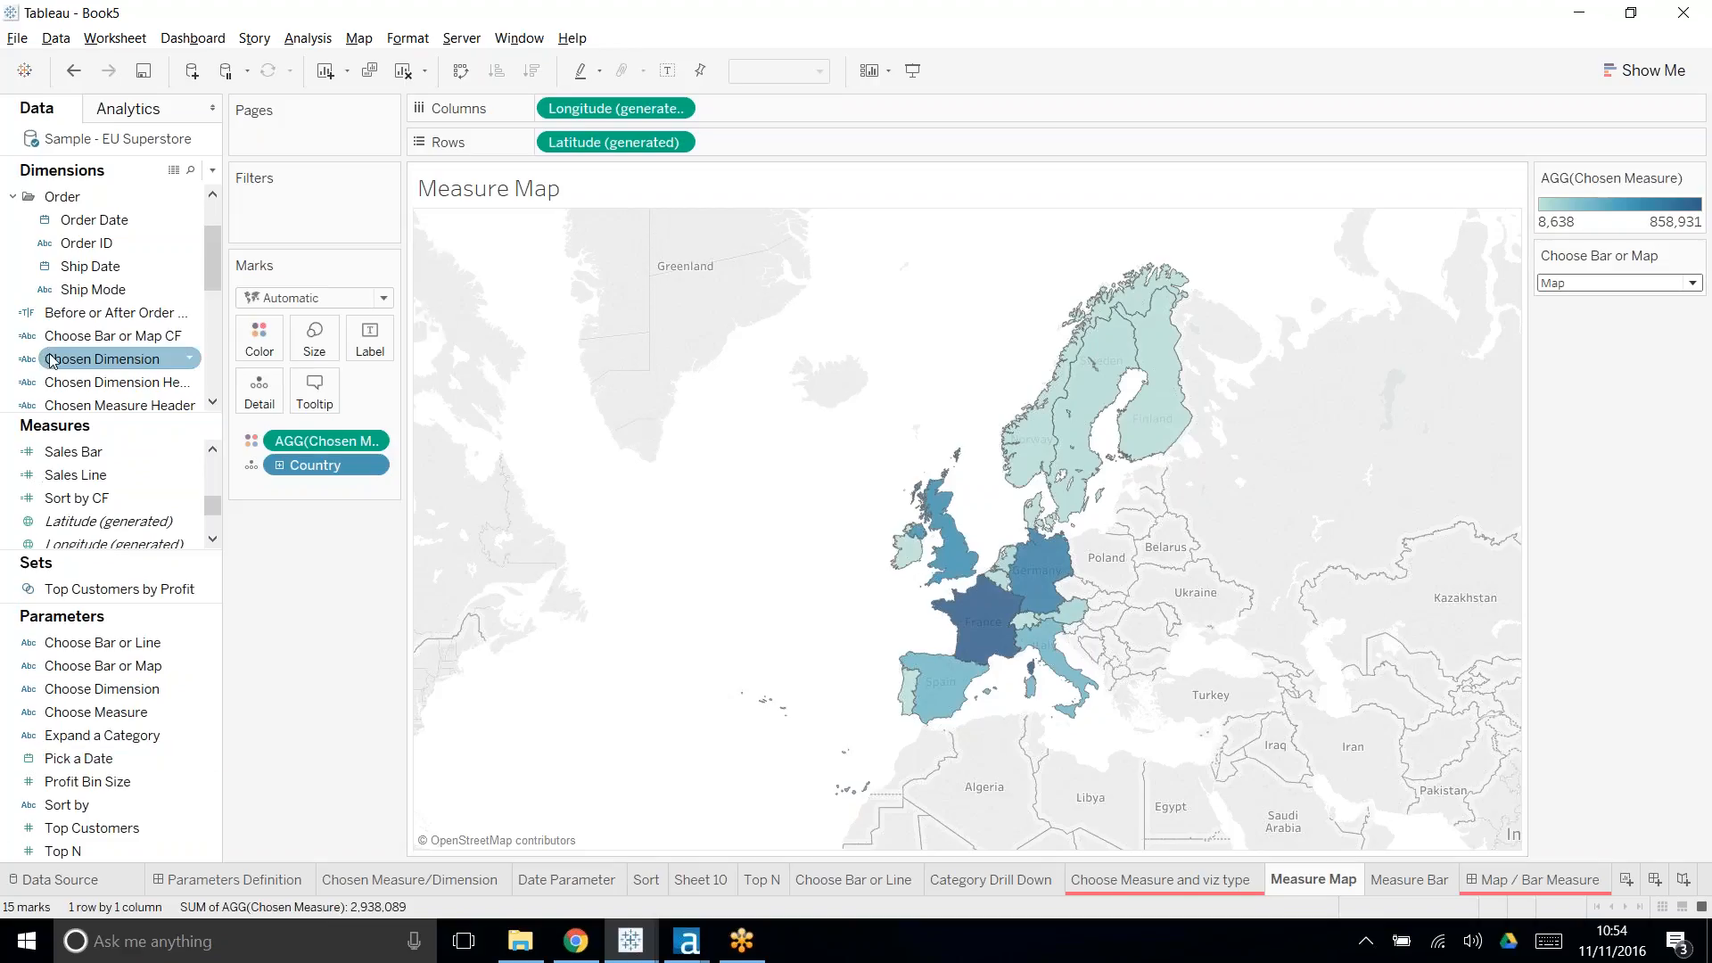
pyautogui.moveTo(51, 346); pyautogui.dragTo(246, 223)
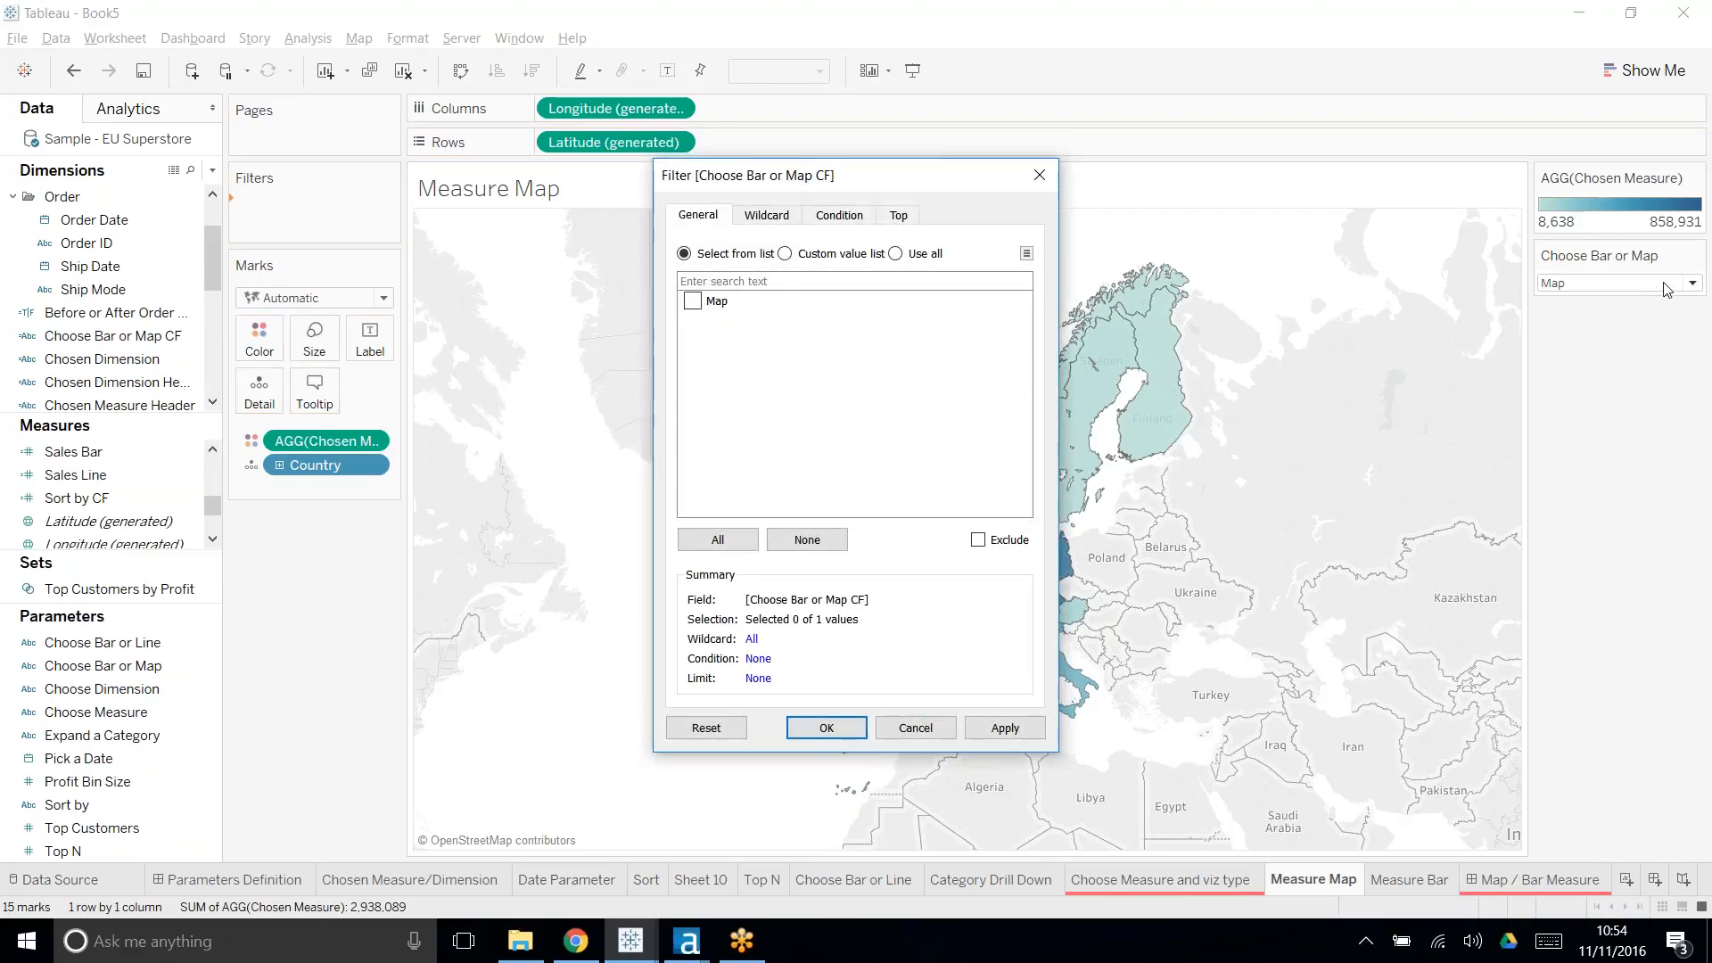
pyautogui.click(693, 301)
pyautogui.click(790, 729)
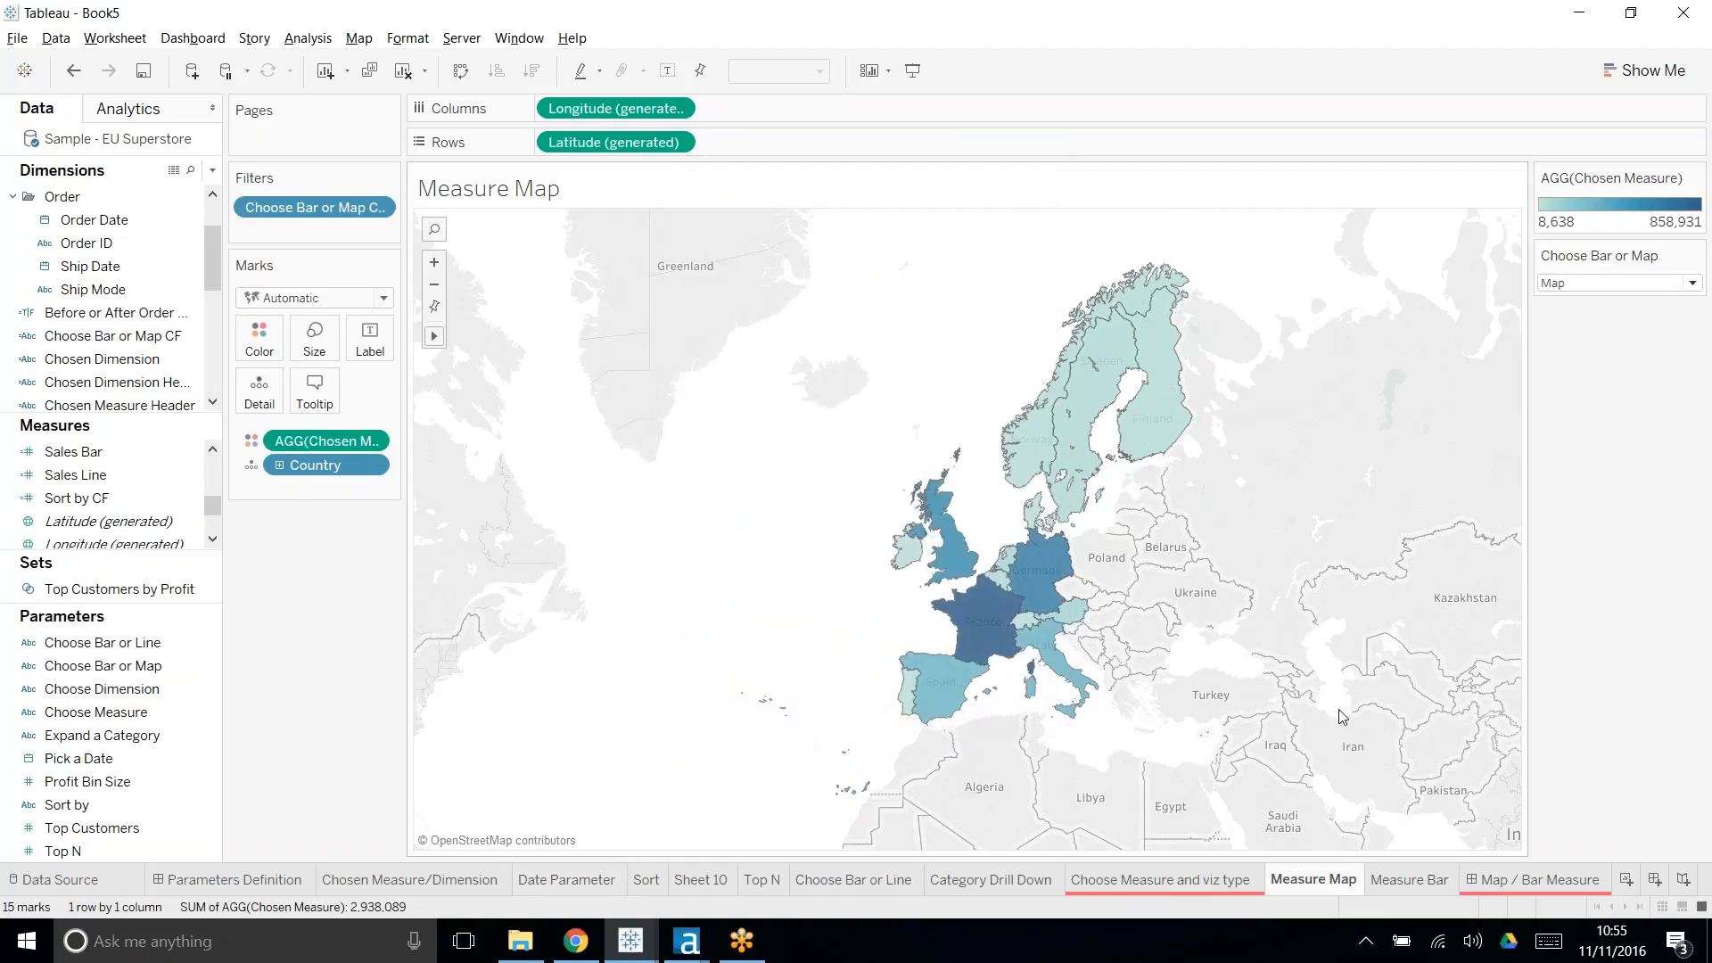
pyautogui.click(1420, 870)
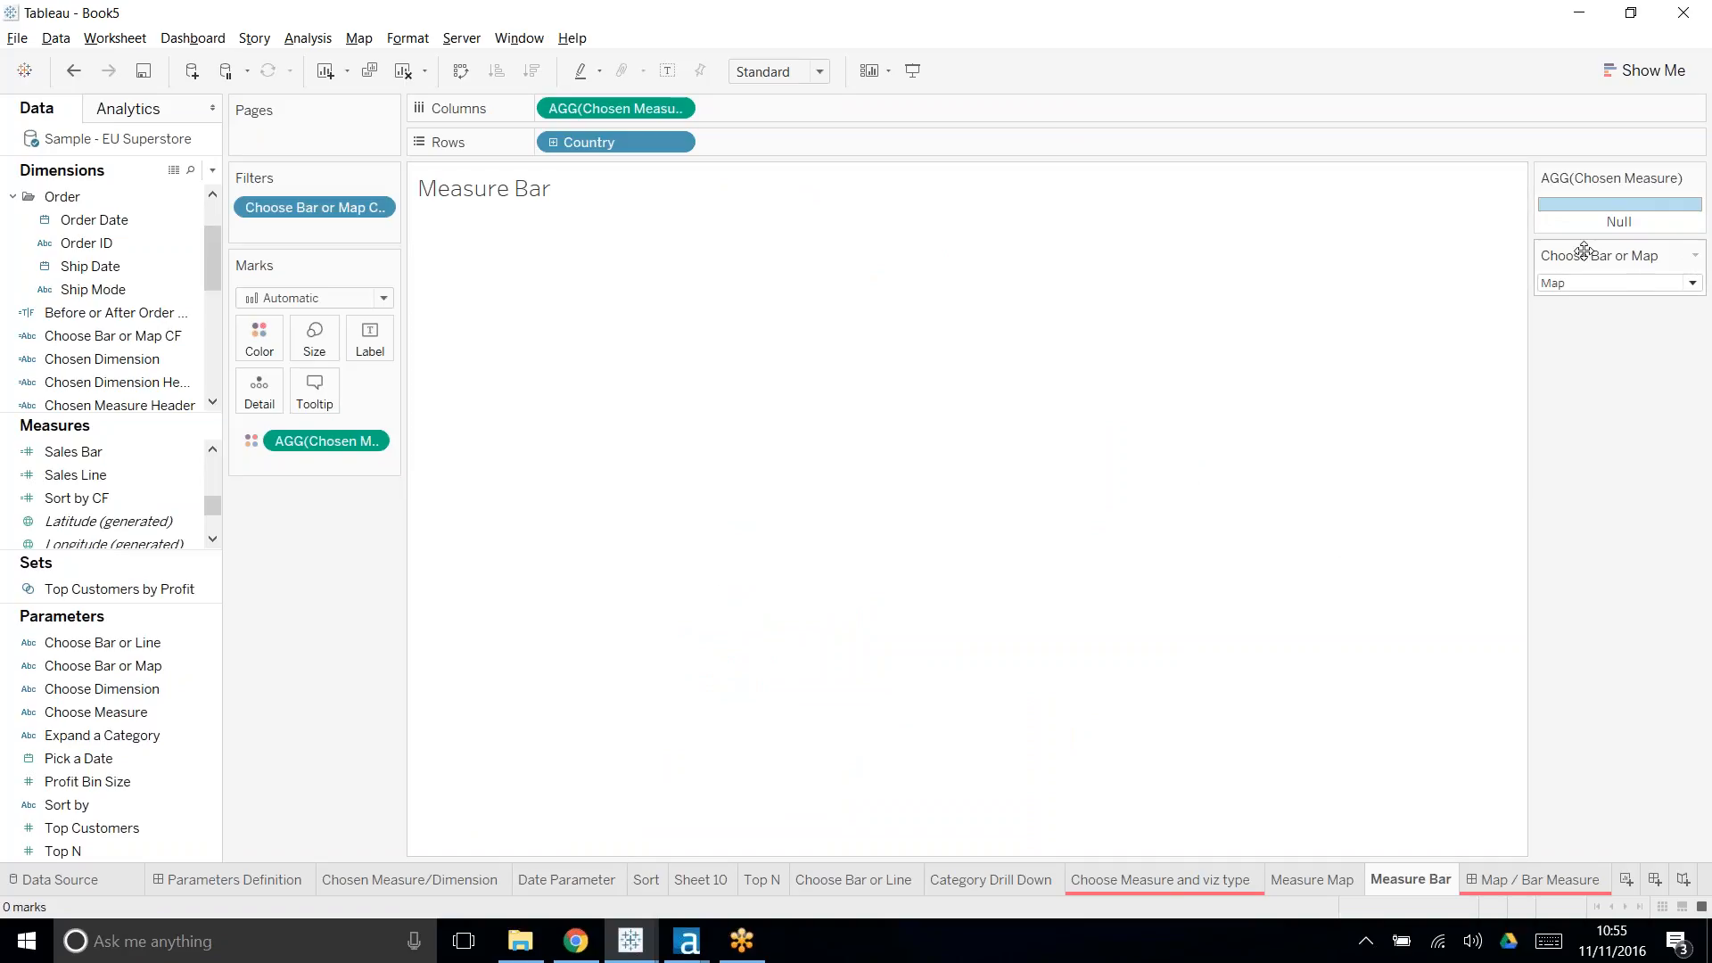
pyautogui.click(1314, 877)
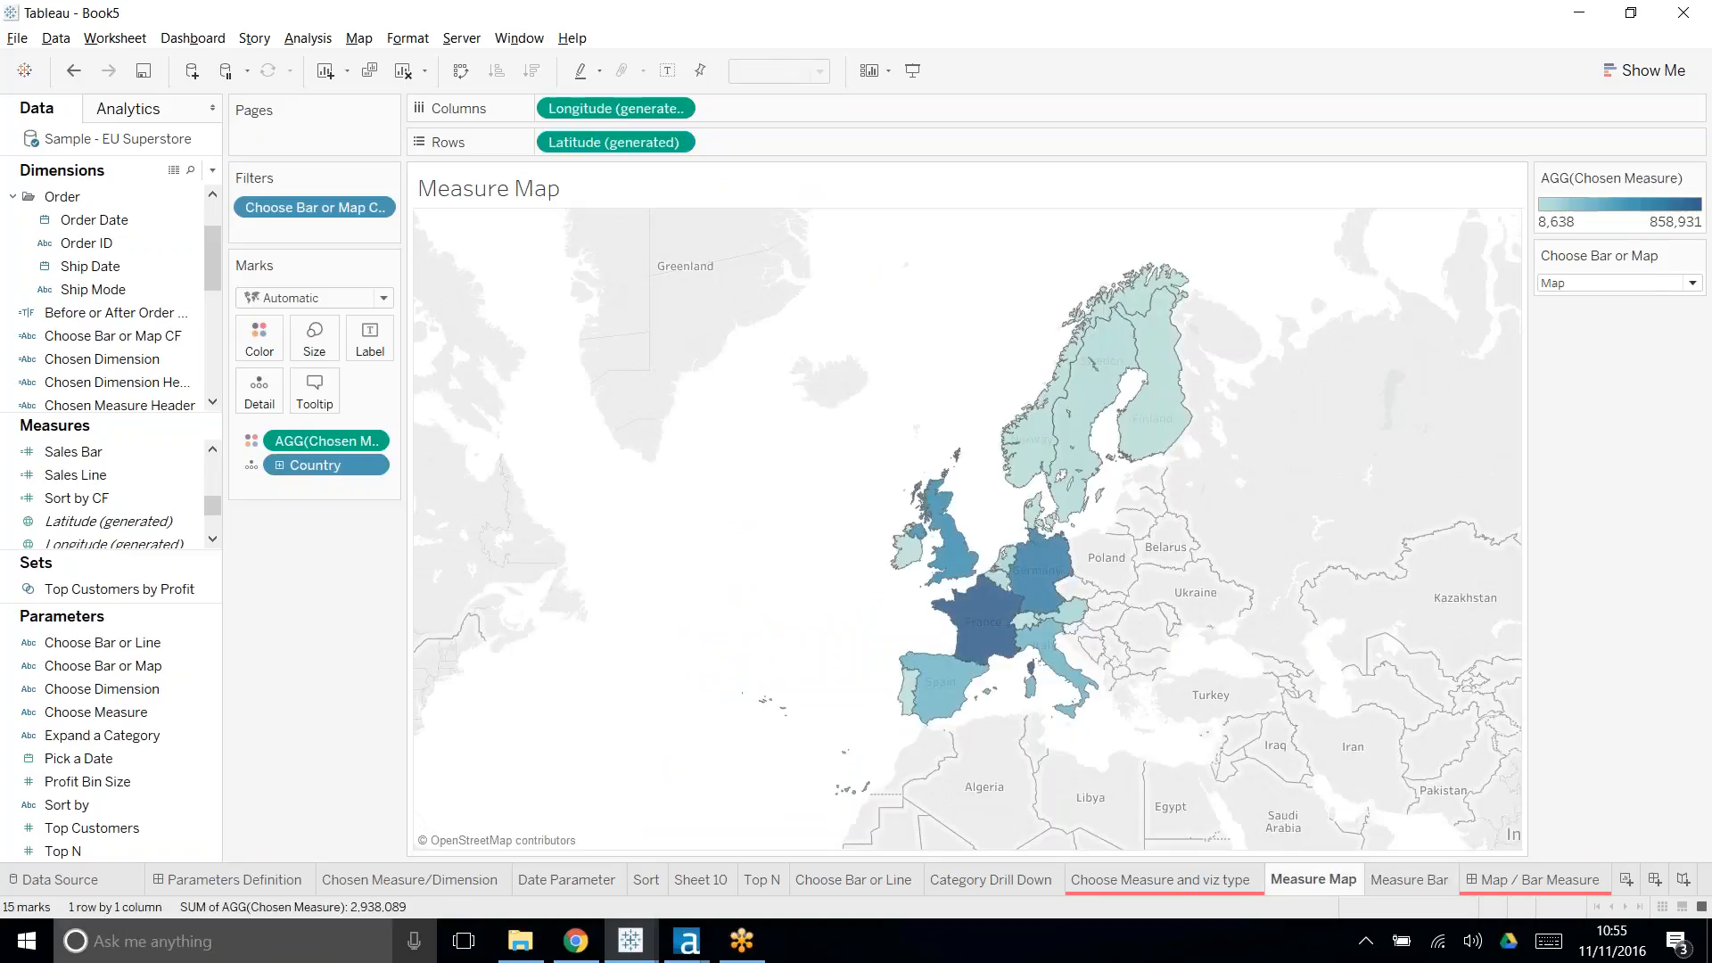
# - Add a vertical container to the Map / Bar Measure dashboard and place Measure Map in it with Measure Bar below
pyautogui.click(1532, 884)
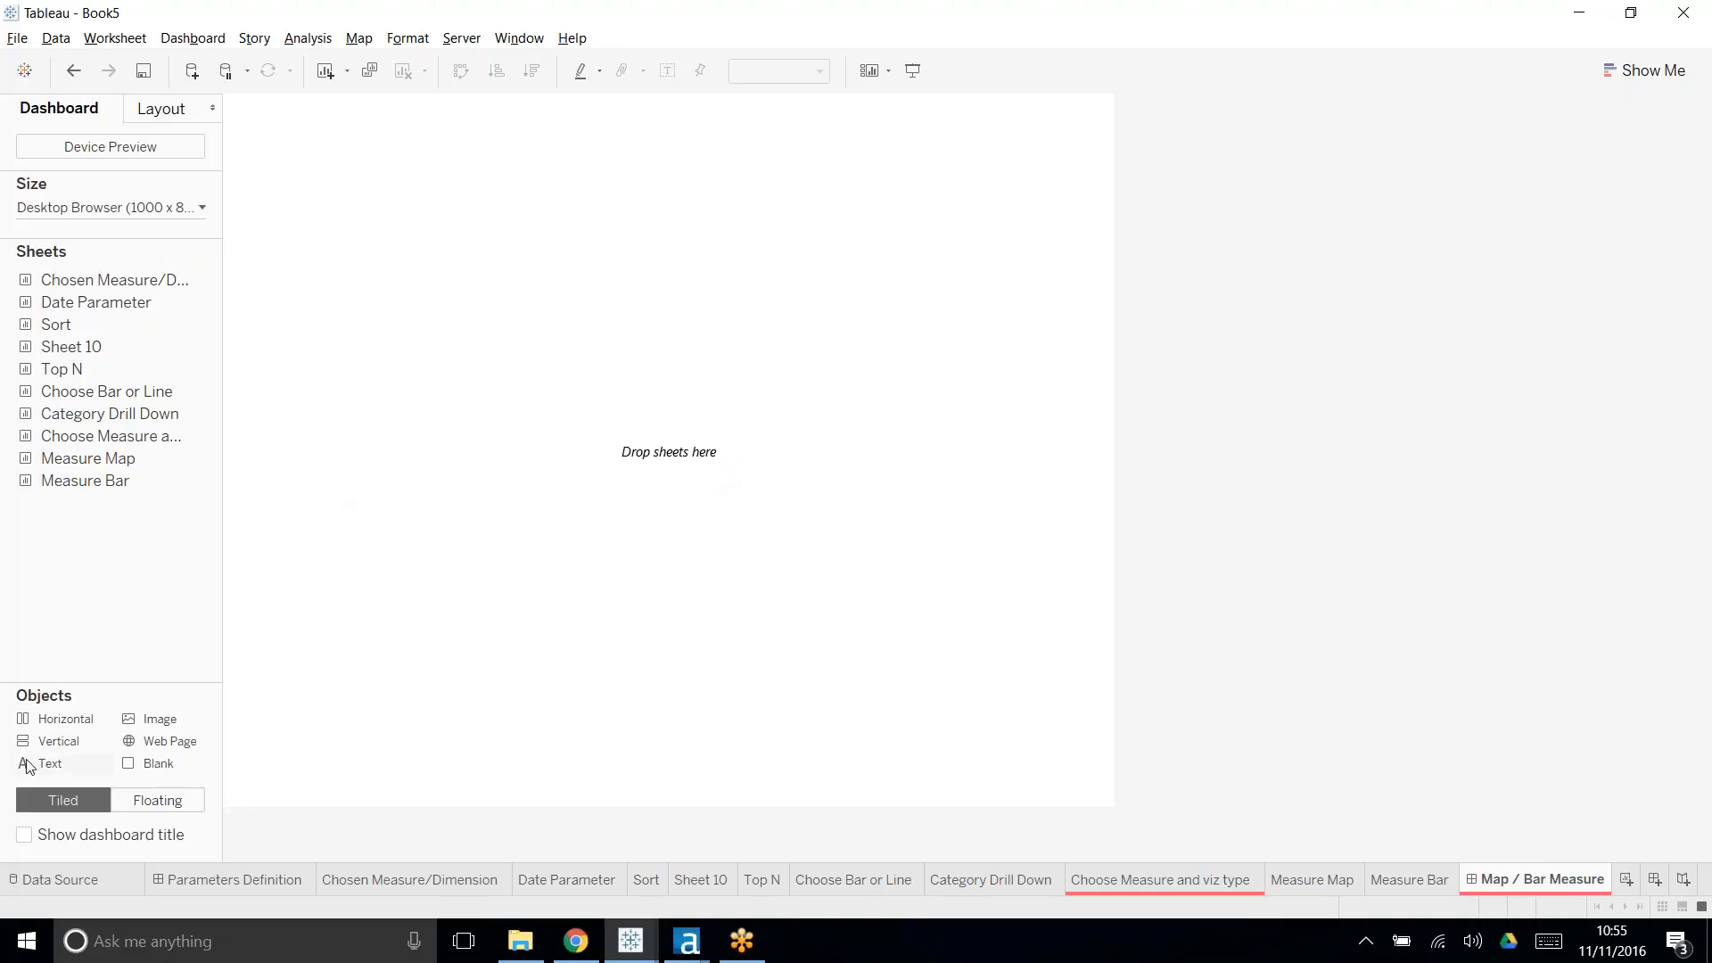
pyautogui.moveTo(41, 747); pyautogui.dragTo(480, 581)
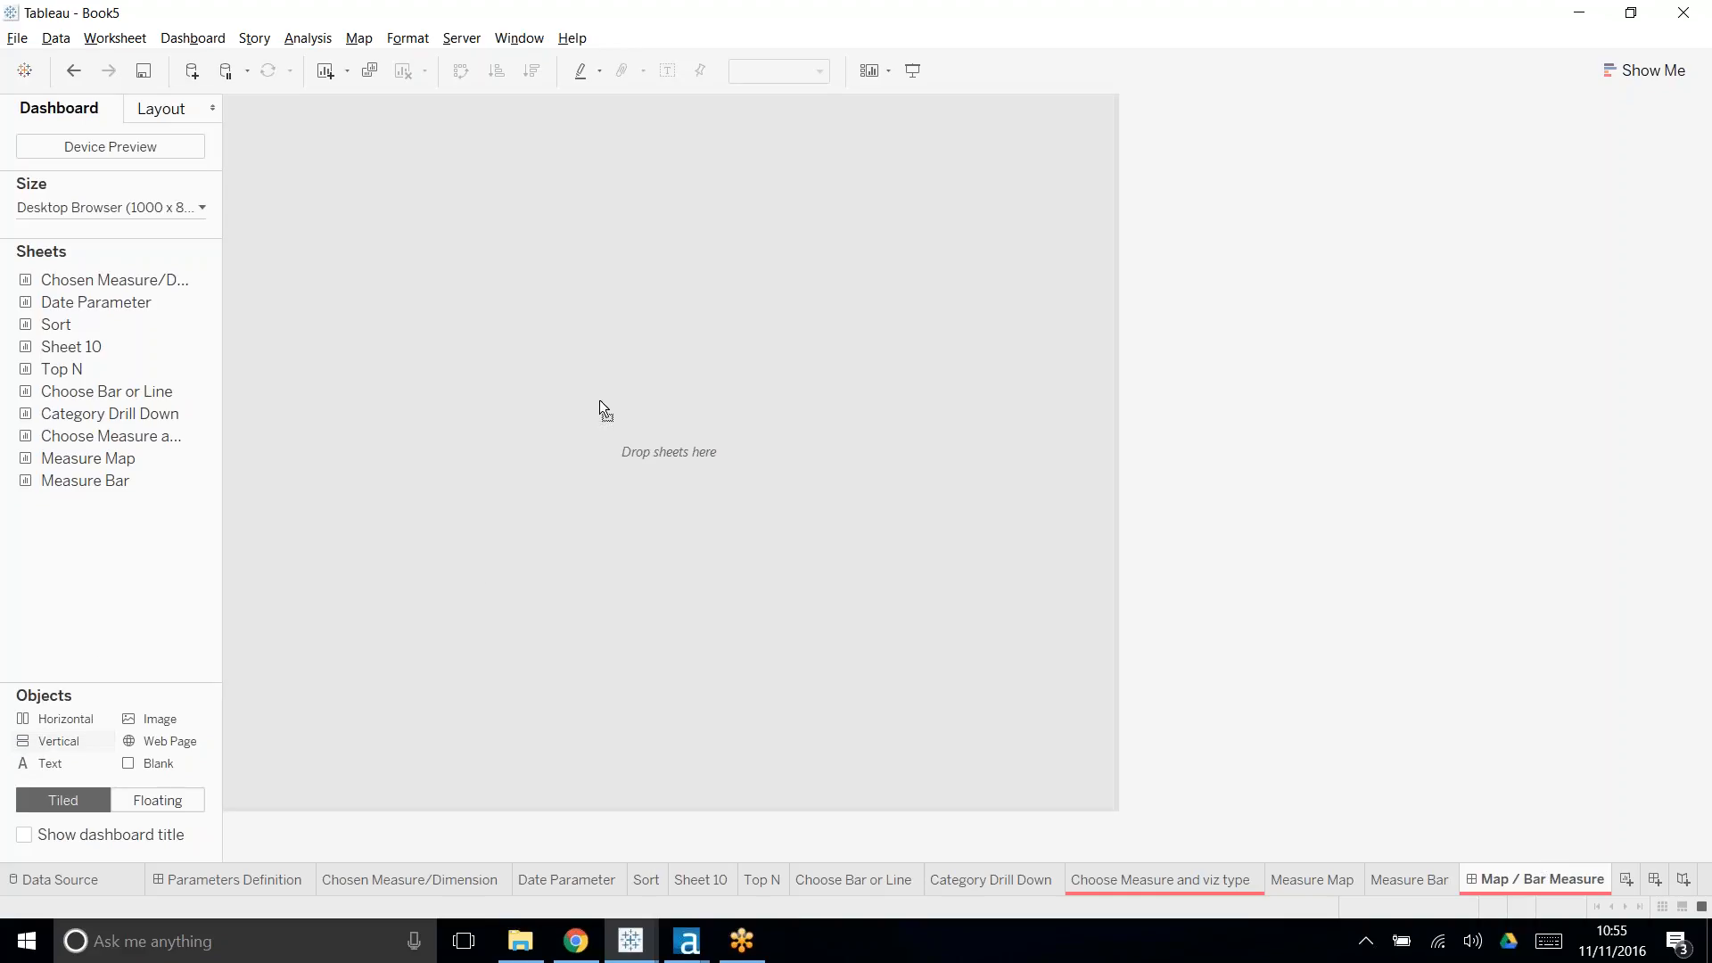
pyautogui.moveTo(599, 400); pyautogui.dragTo(598, 376)
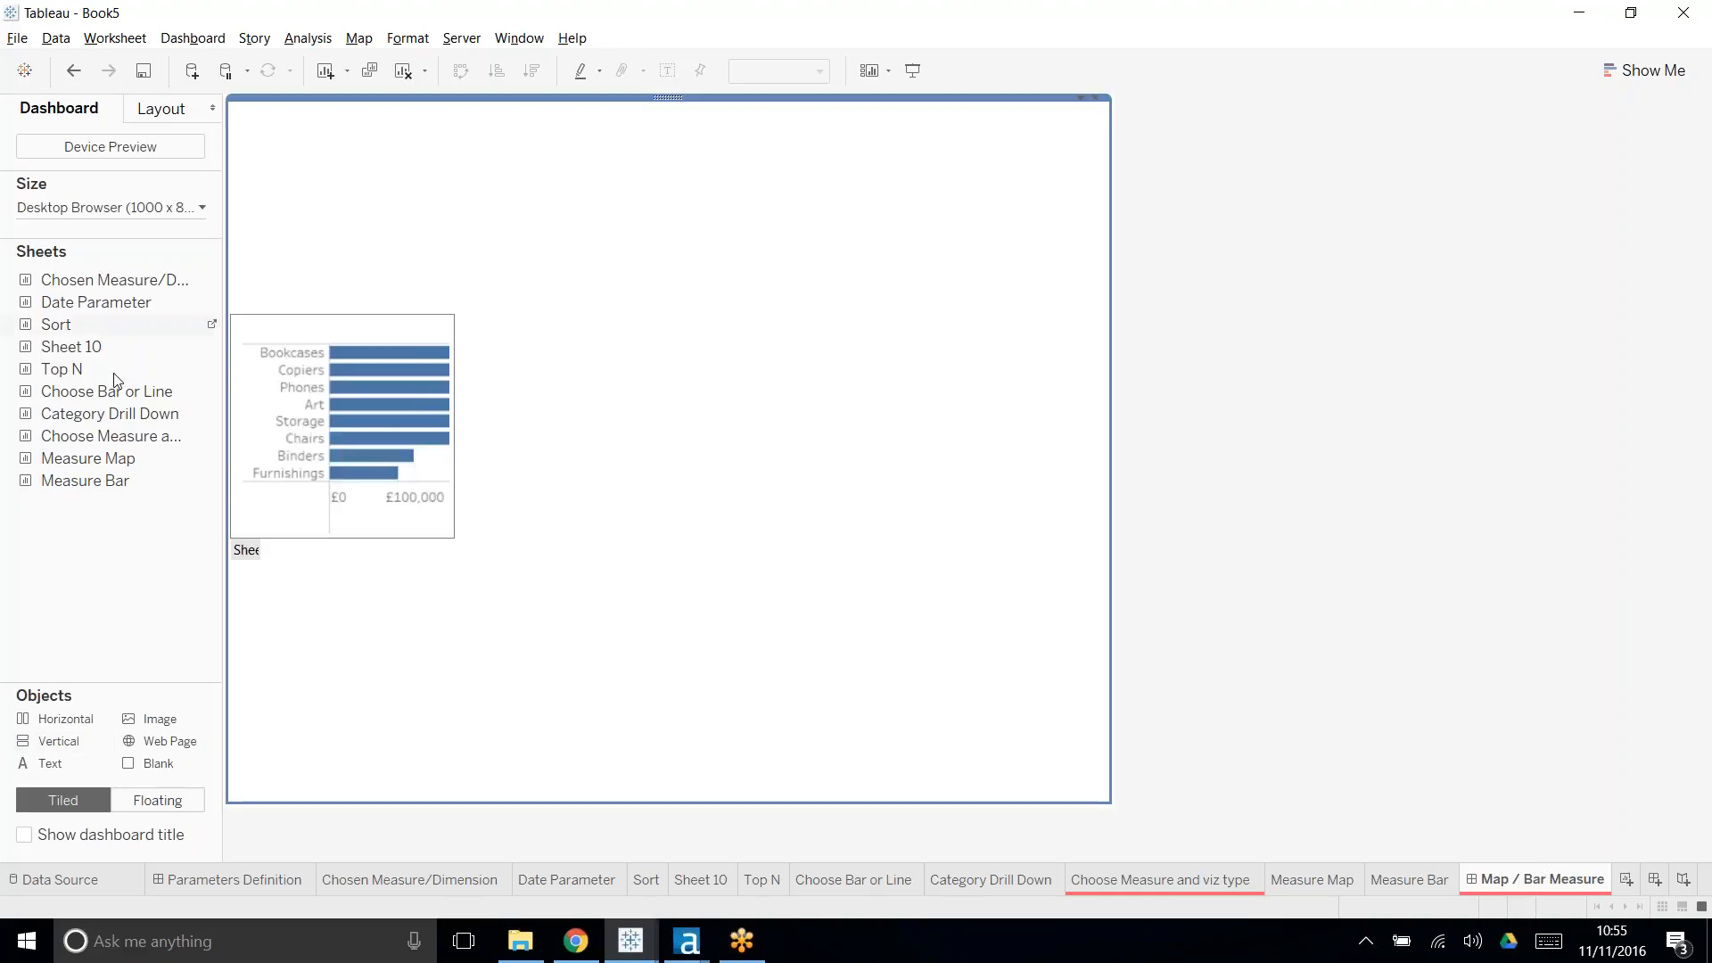
pyautogui.moveTo(86, 461); pyautogui.dragTo(656, 328)
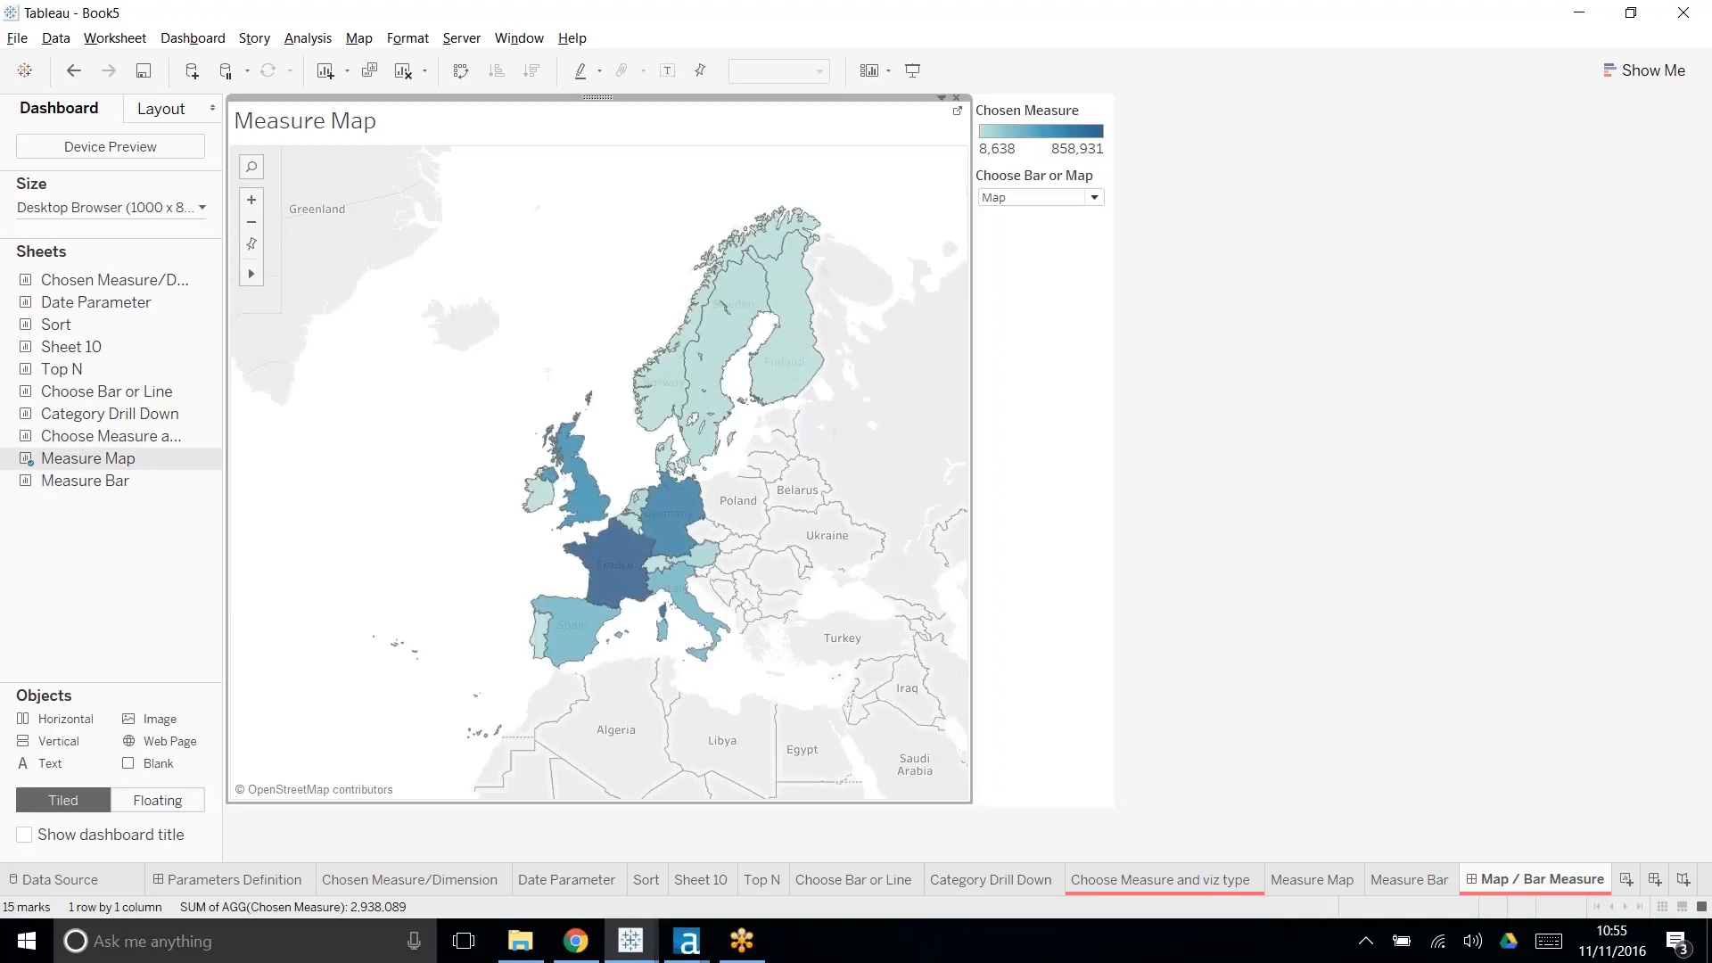
pyautogui.moveTo(81, 492)
pyautogui.mouseDown()
pyautogui.moveTo(419, 570)
pyautogui.moveTo(566, 724)
pyautogui.moveTo(563, 757)
pyautogui.mouseUp()
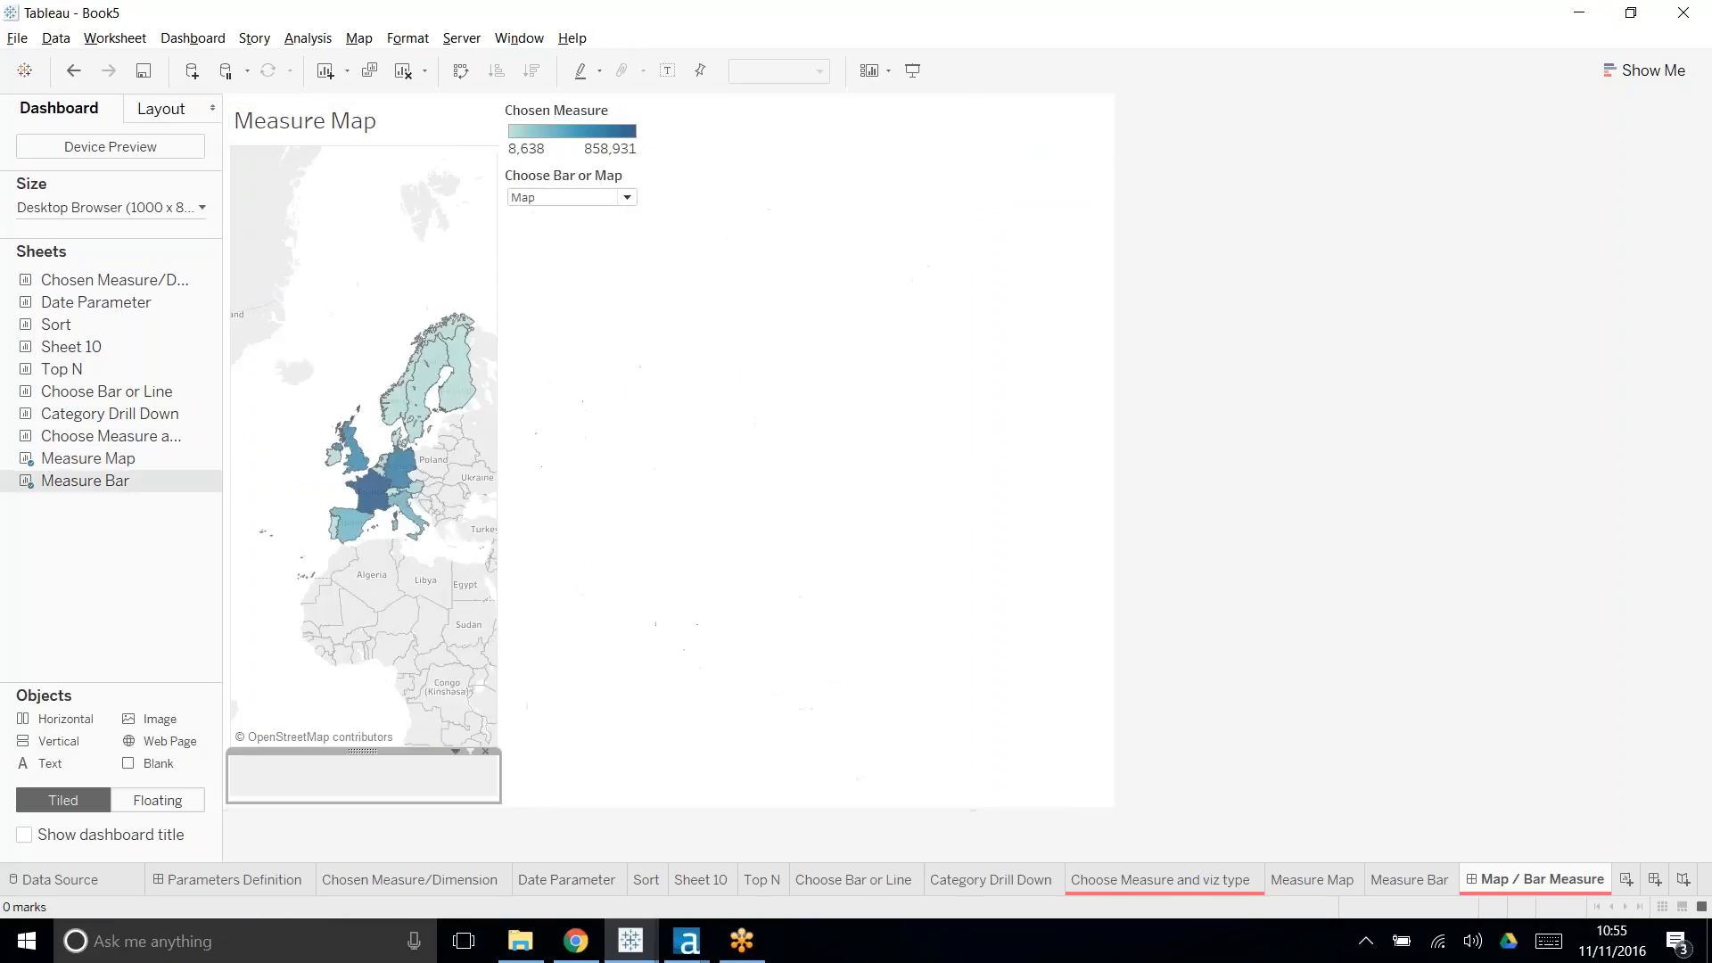
# - Make the Chosen Measure colour legend floating and position it over the upper part of the map
pyautogui.click(670, 650)
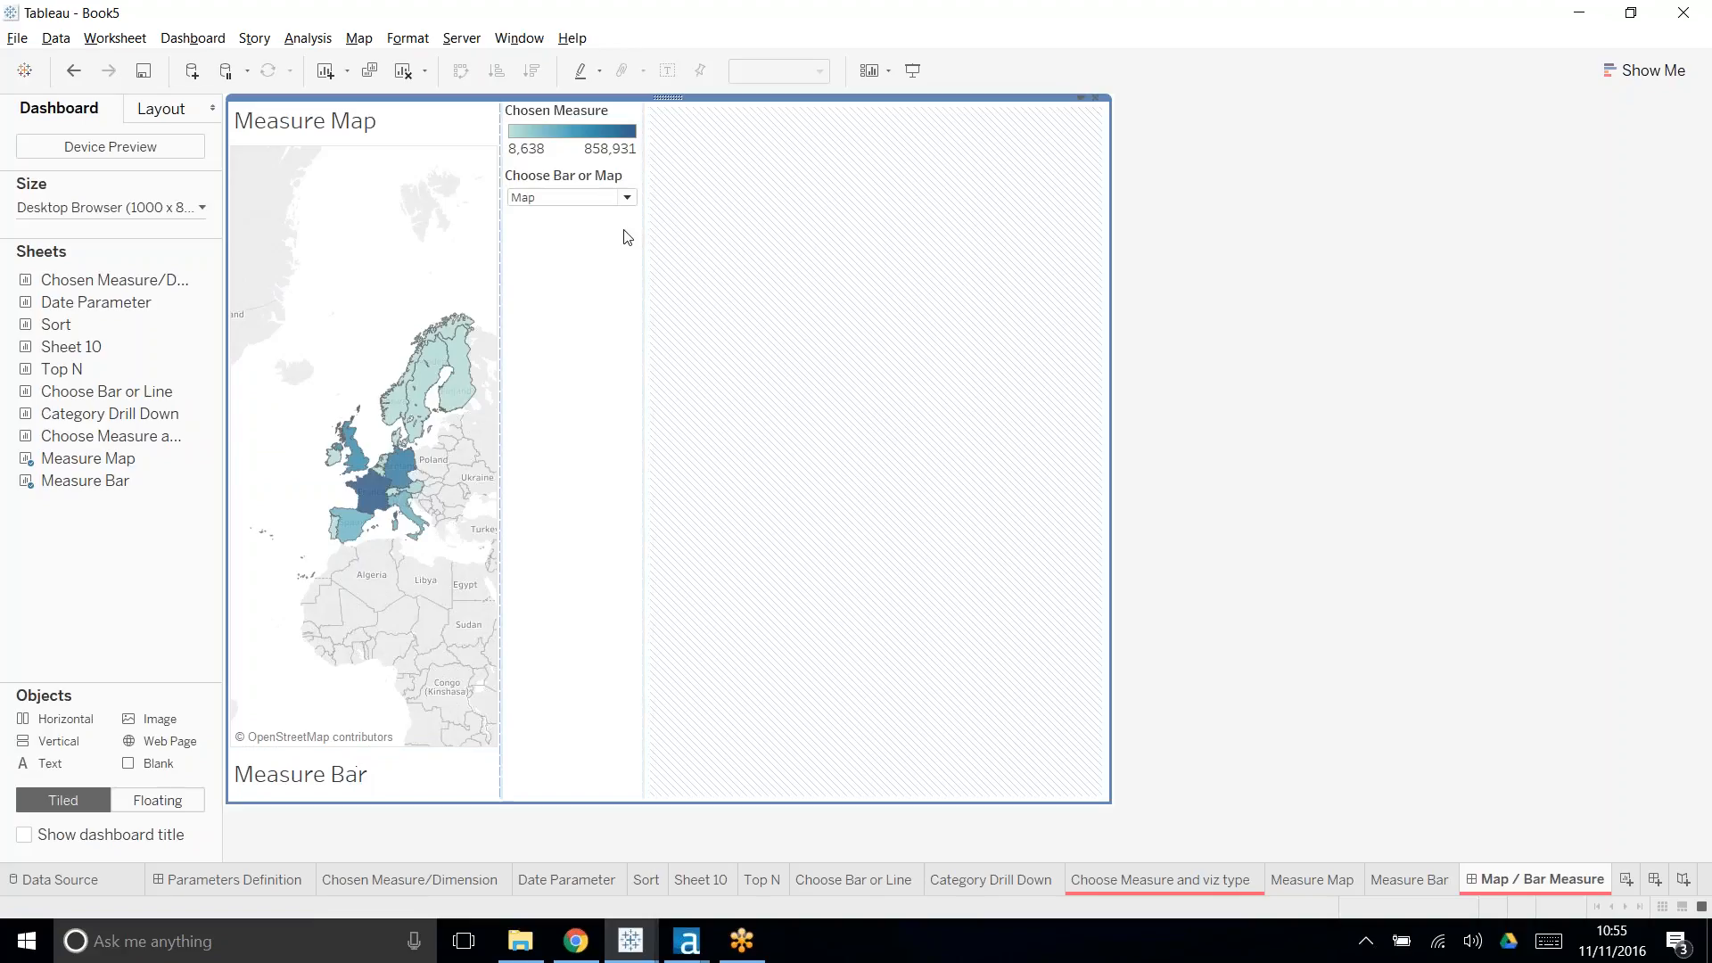
pyautogui.click(622, 109)
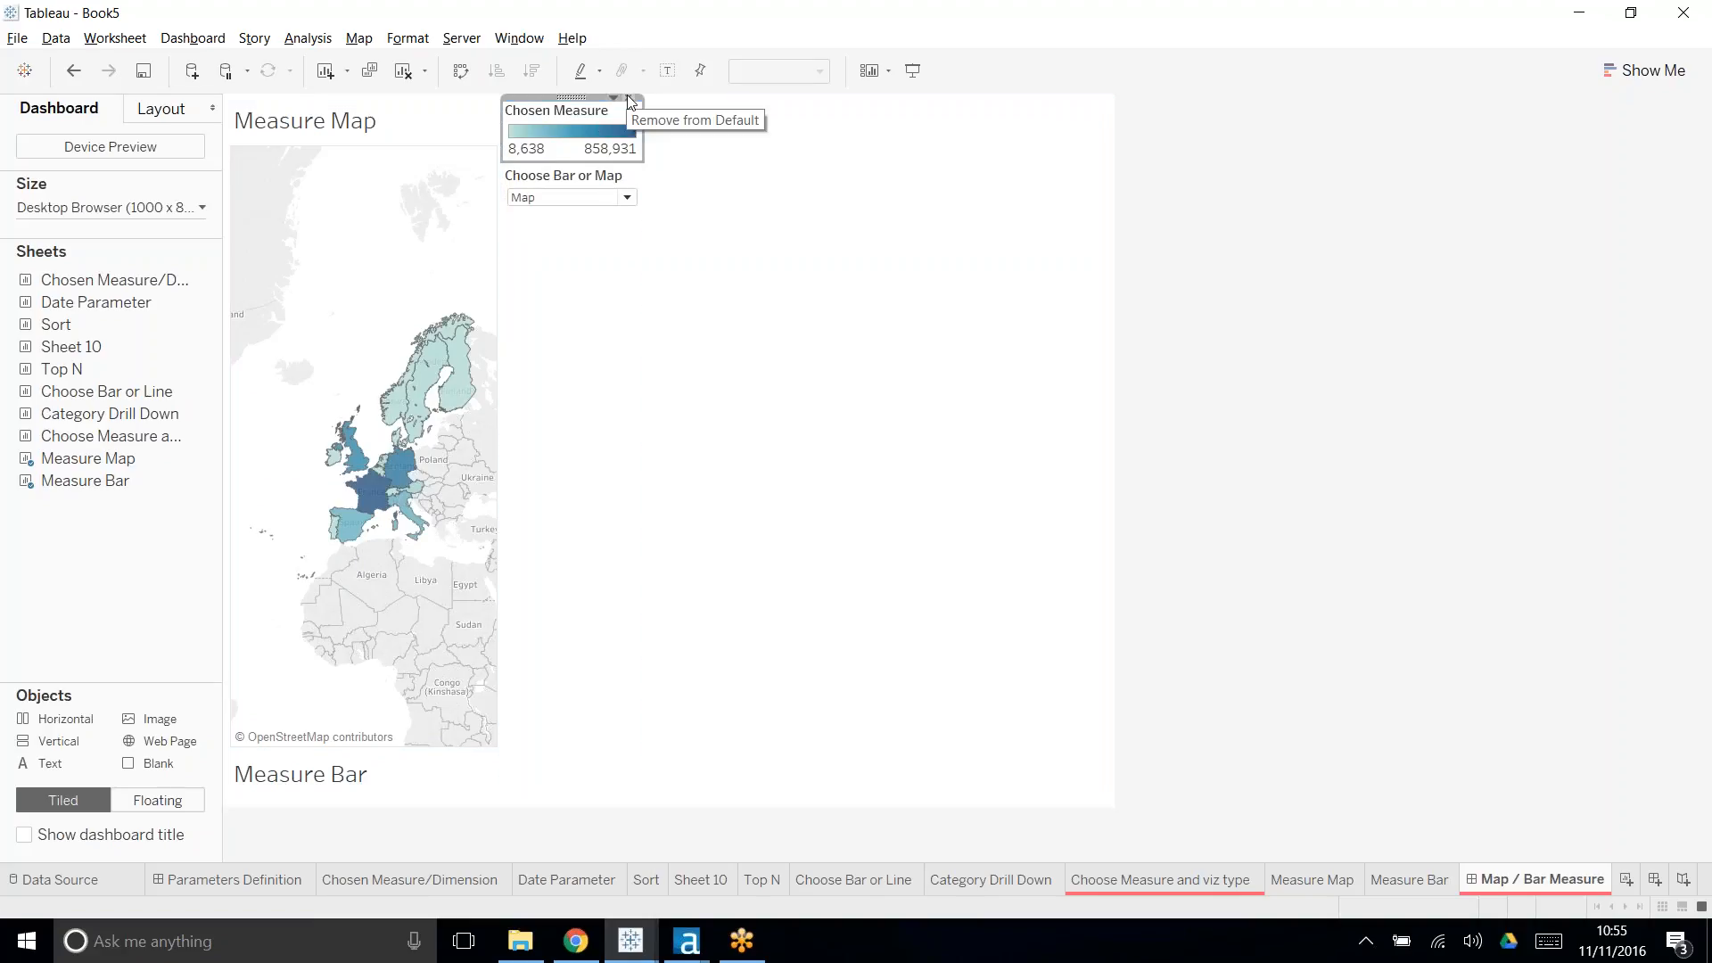
pyautogui.click(627, 99)
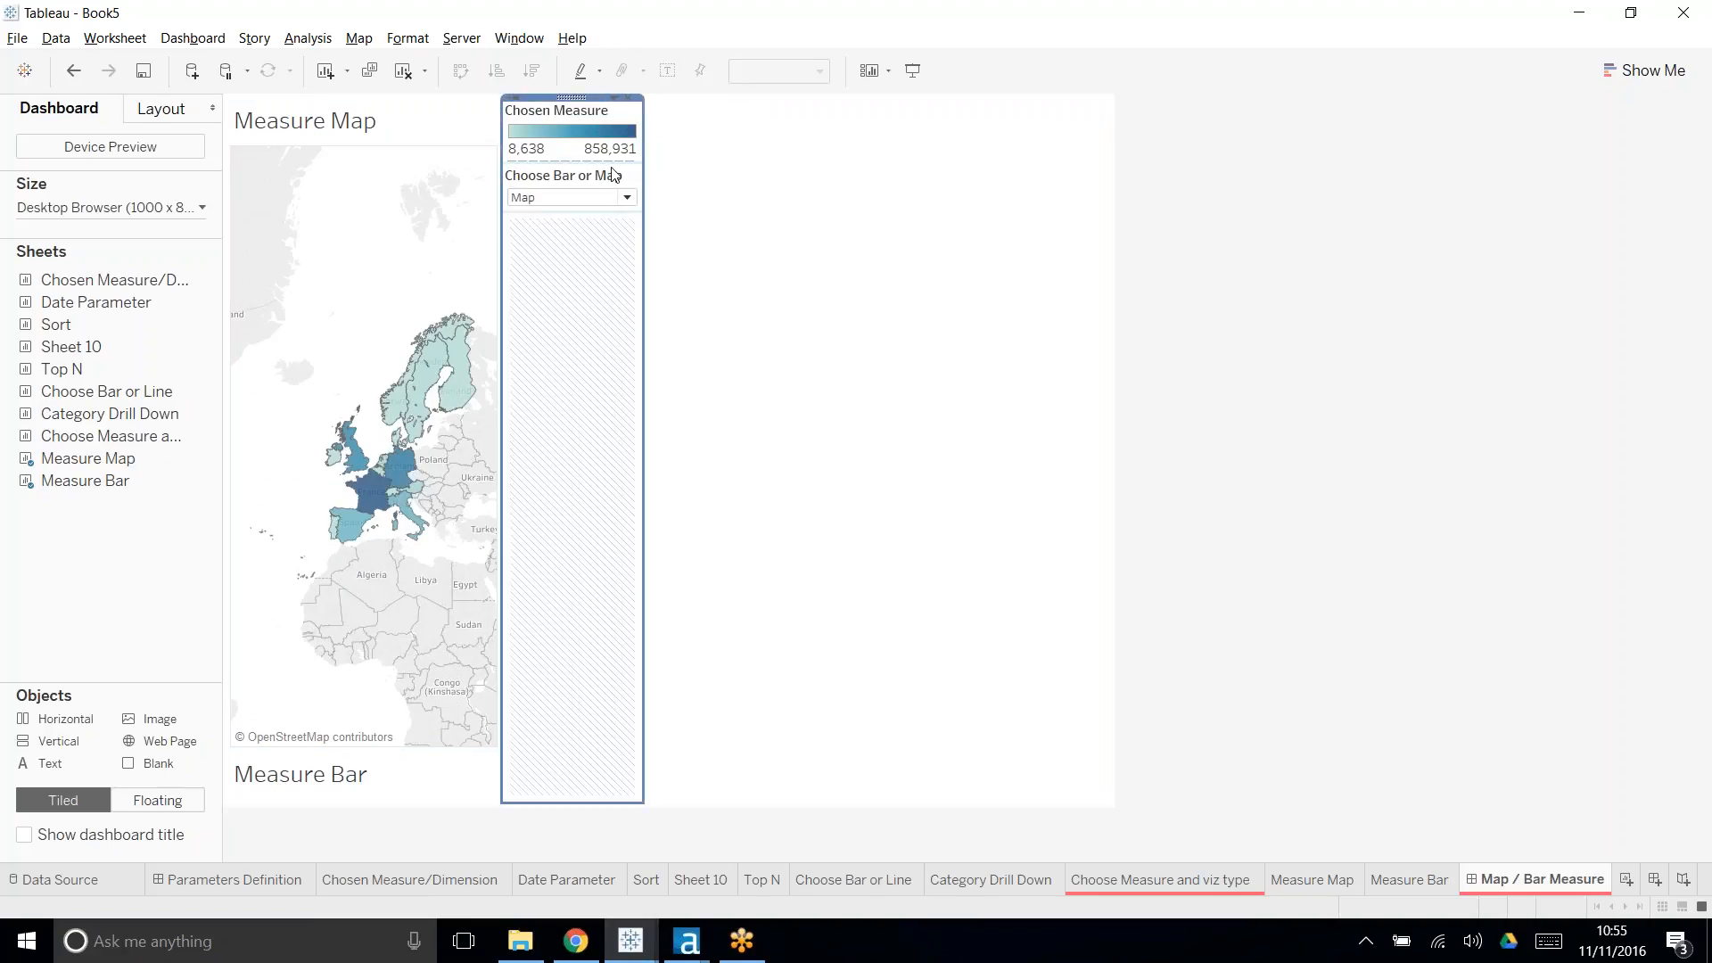
pyautogui.click(621, 116)
pyautogui.click(613, 97)
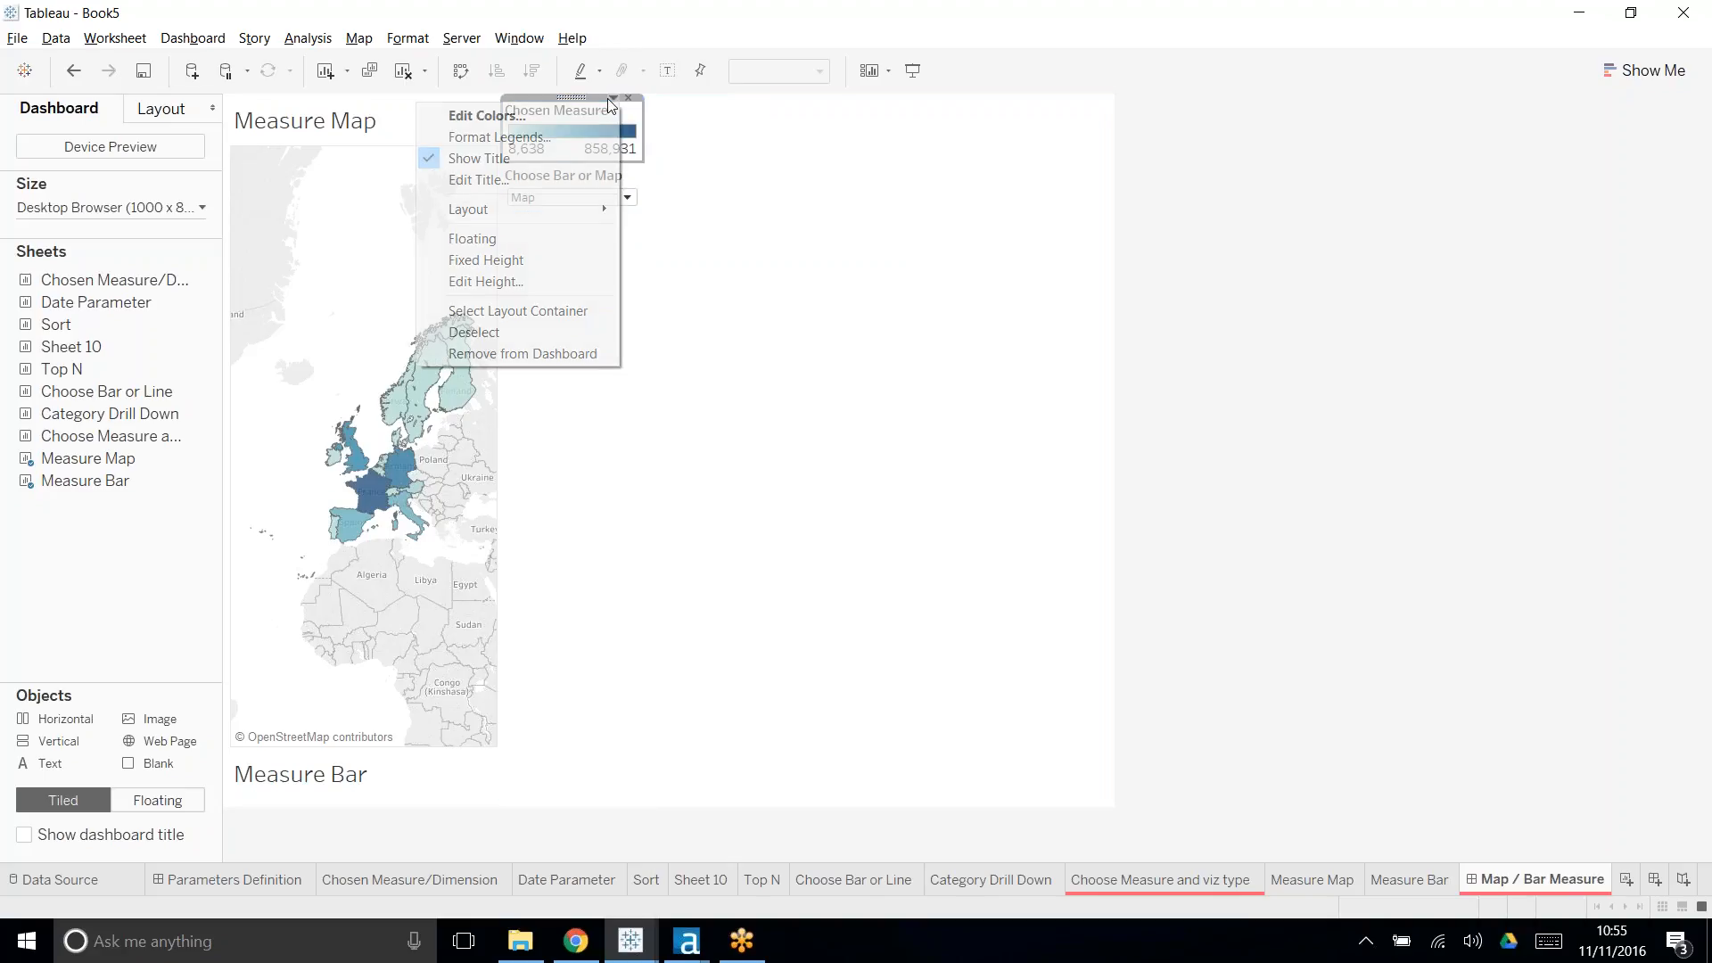
pyautogui.click(473, 238)
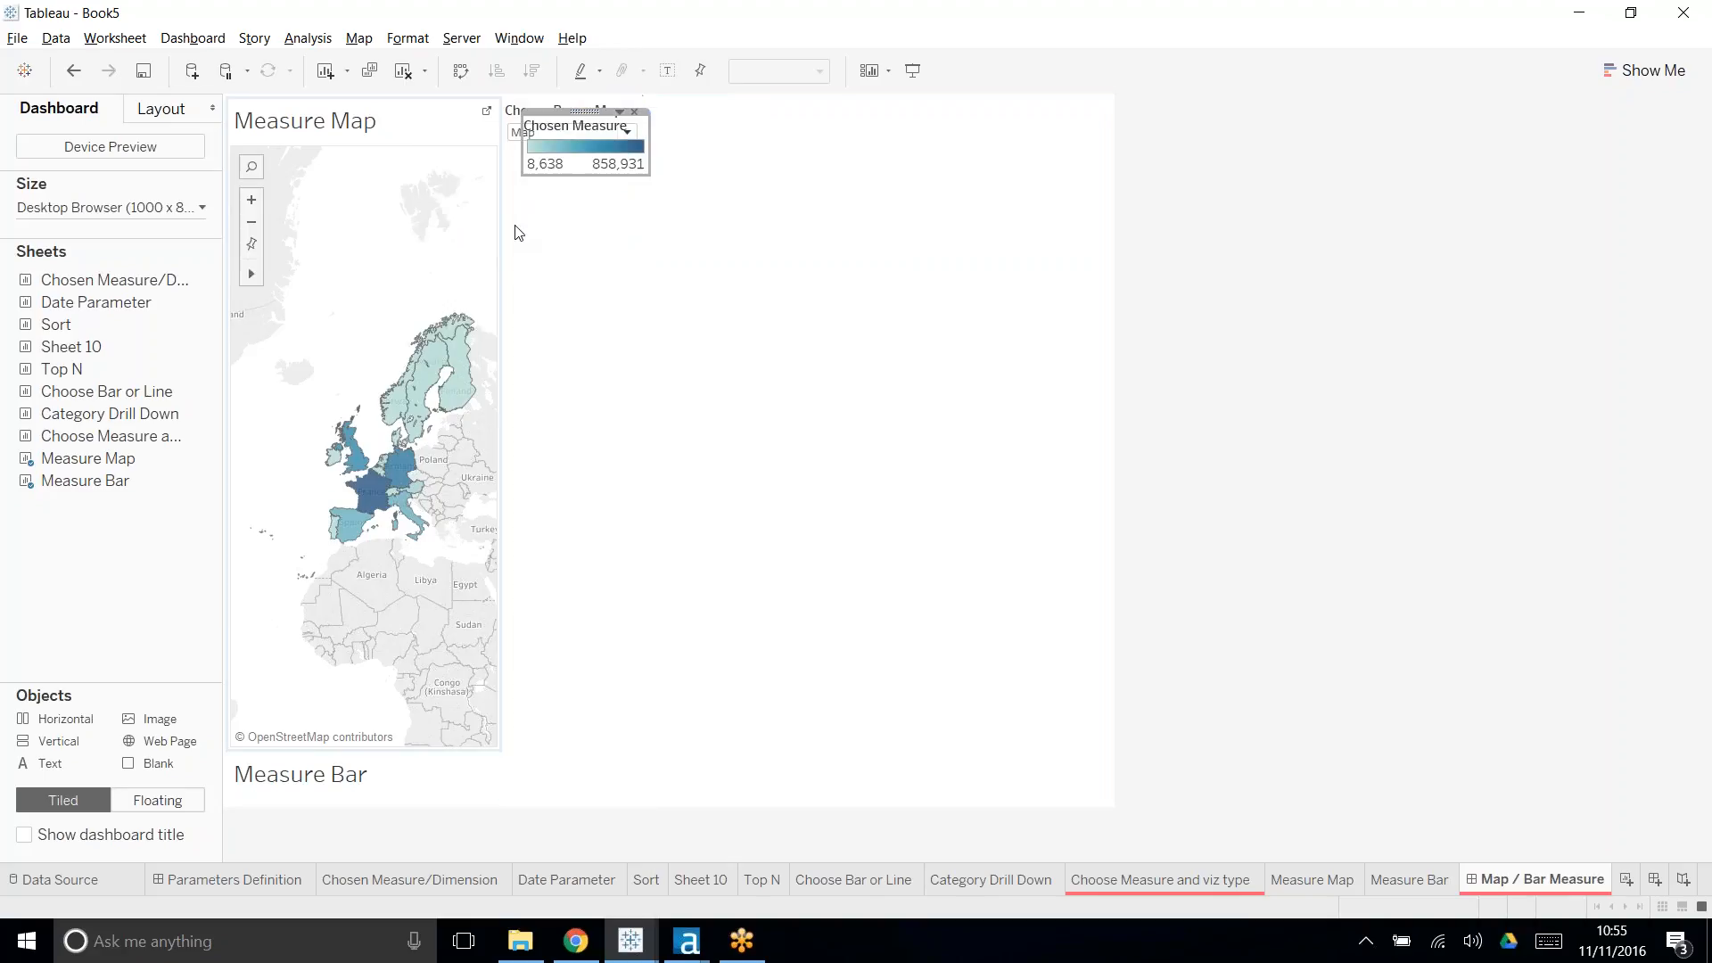
pyautogui.moveTo(586, 112); pyautogui.dragTo(460, 214)
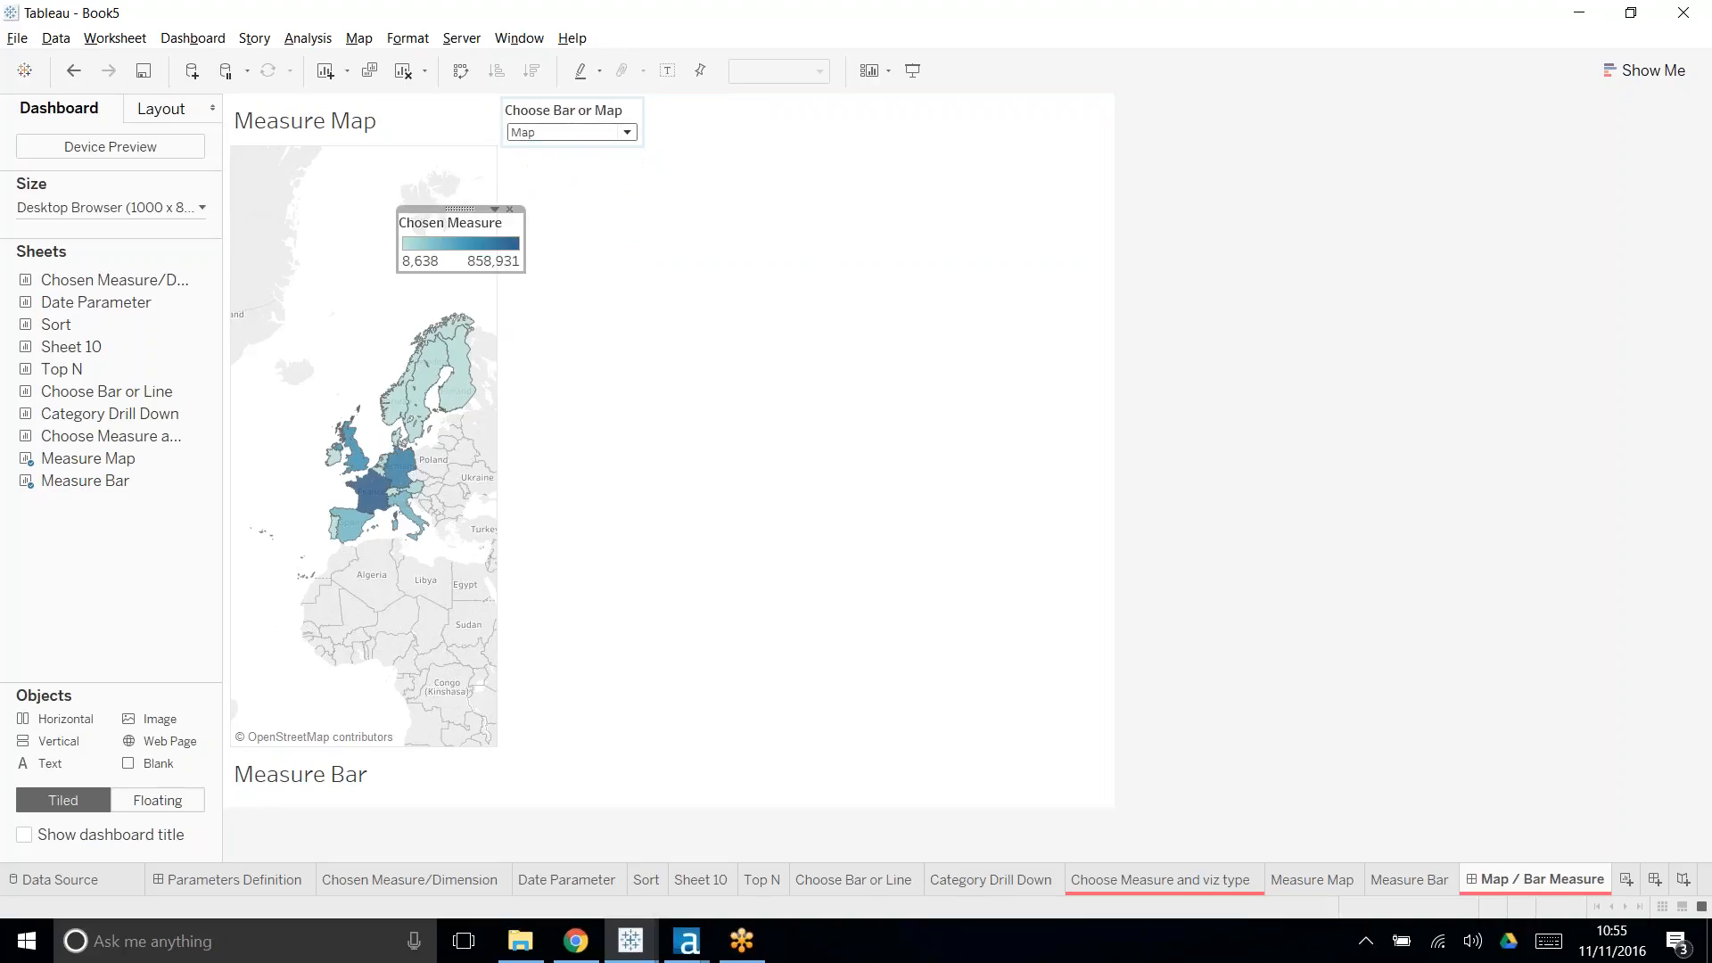
# - Make the Choose Bar or Map control floating over the map's upper-right corner and move the Chosen Measure legend directly below it
pyautogui.click(622, 109)
pyautogui.click(615, 98)
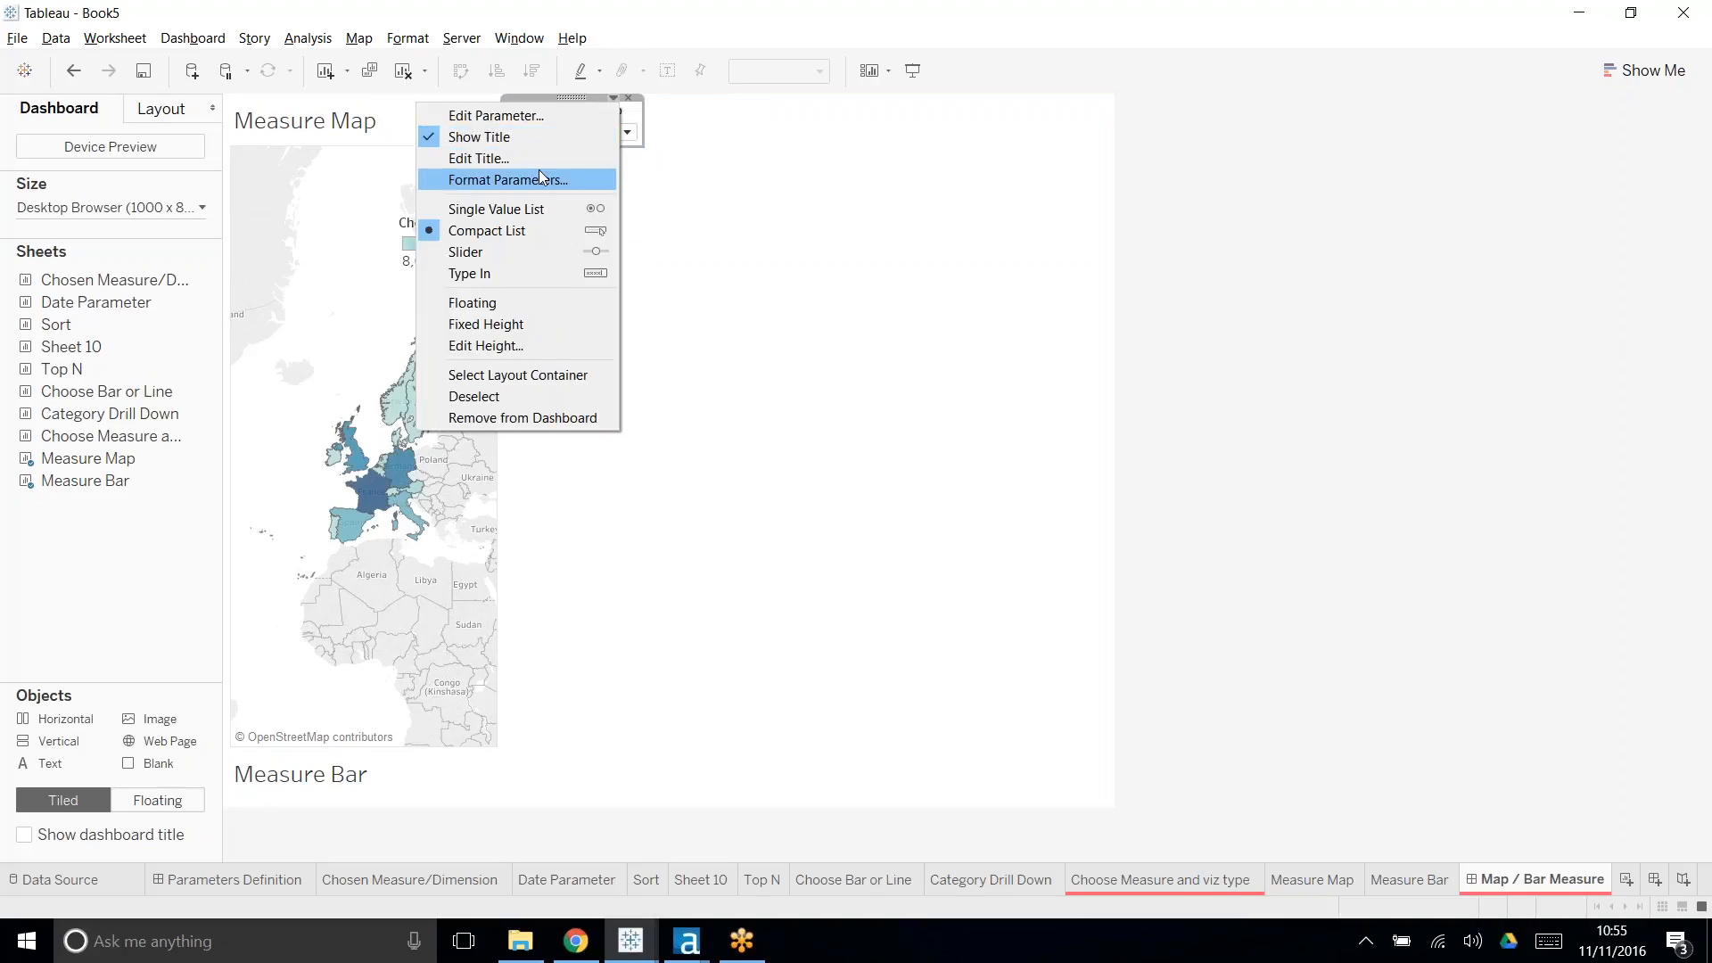
pyautogui.click(525, 298)
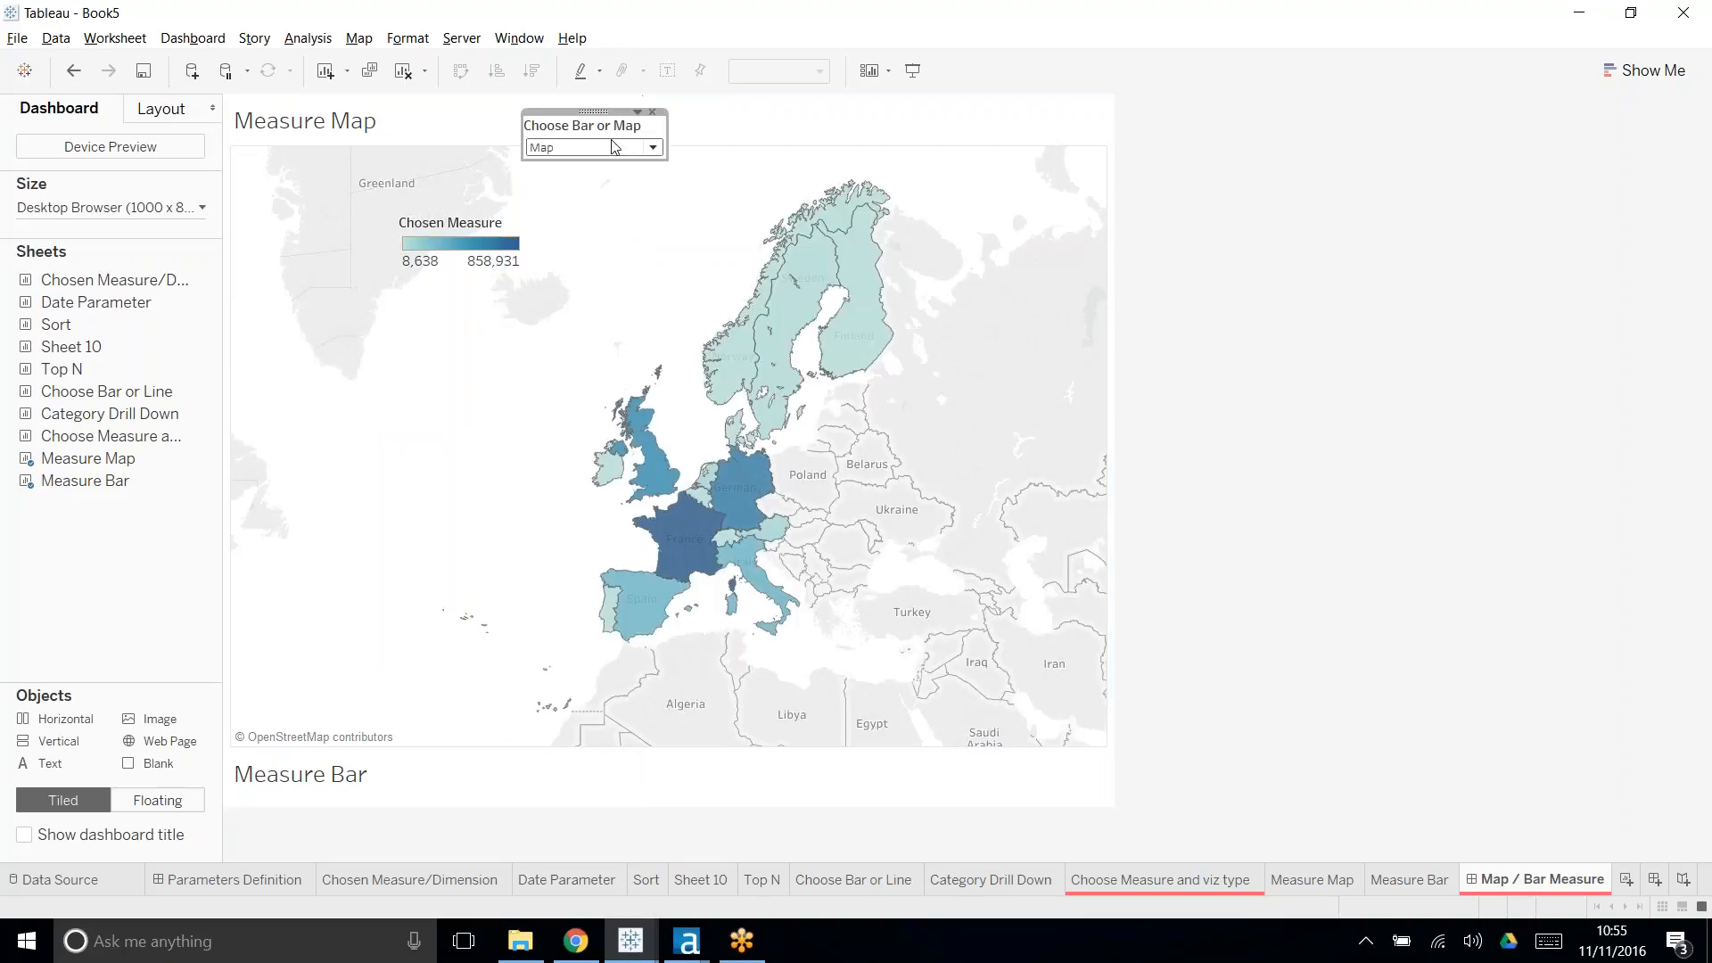
pyautogui.moveTo(607, 125); pyautogui.dragTo(1013, 108)
pyautogui.click(471, 229)
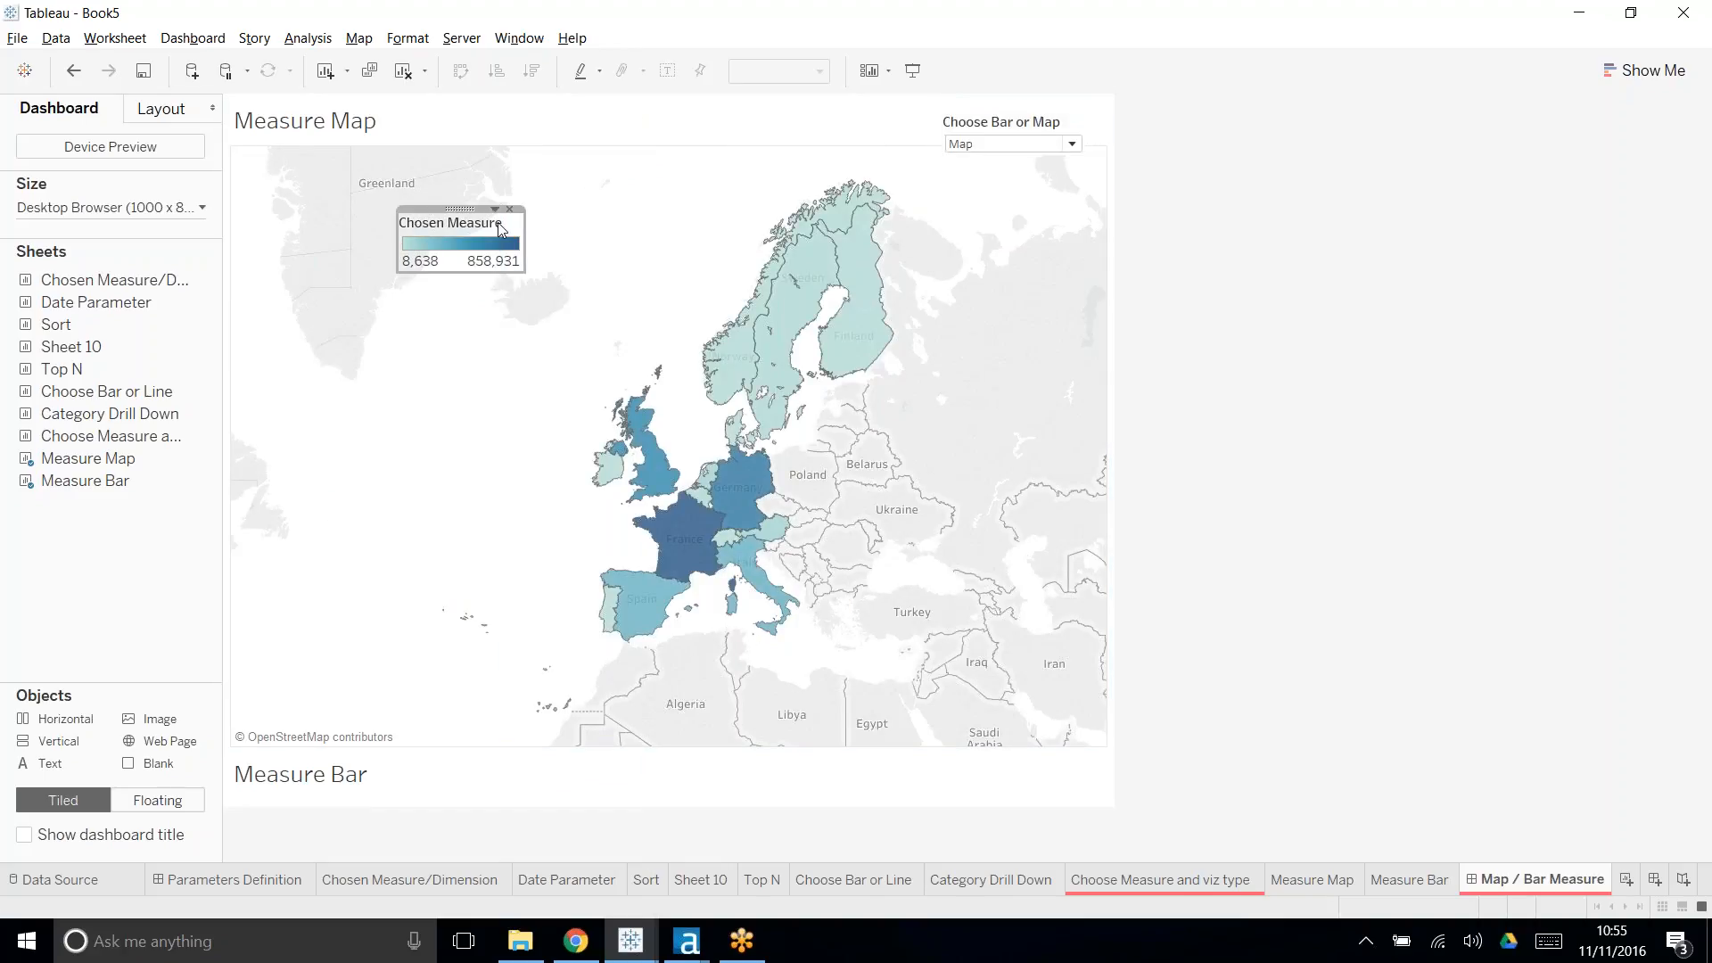
pyautogui.moveTo(462, 203); pyautogui.dragTo(1008, 159)
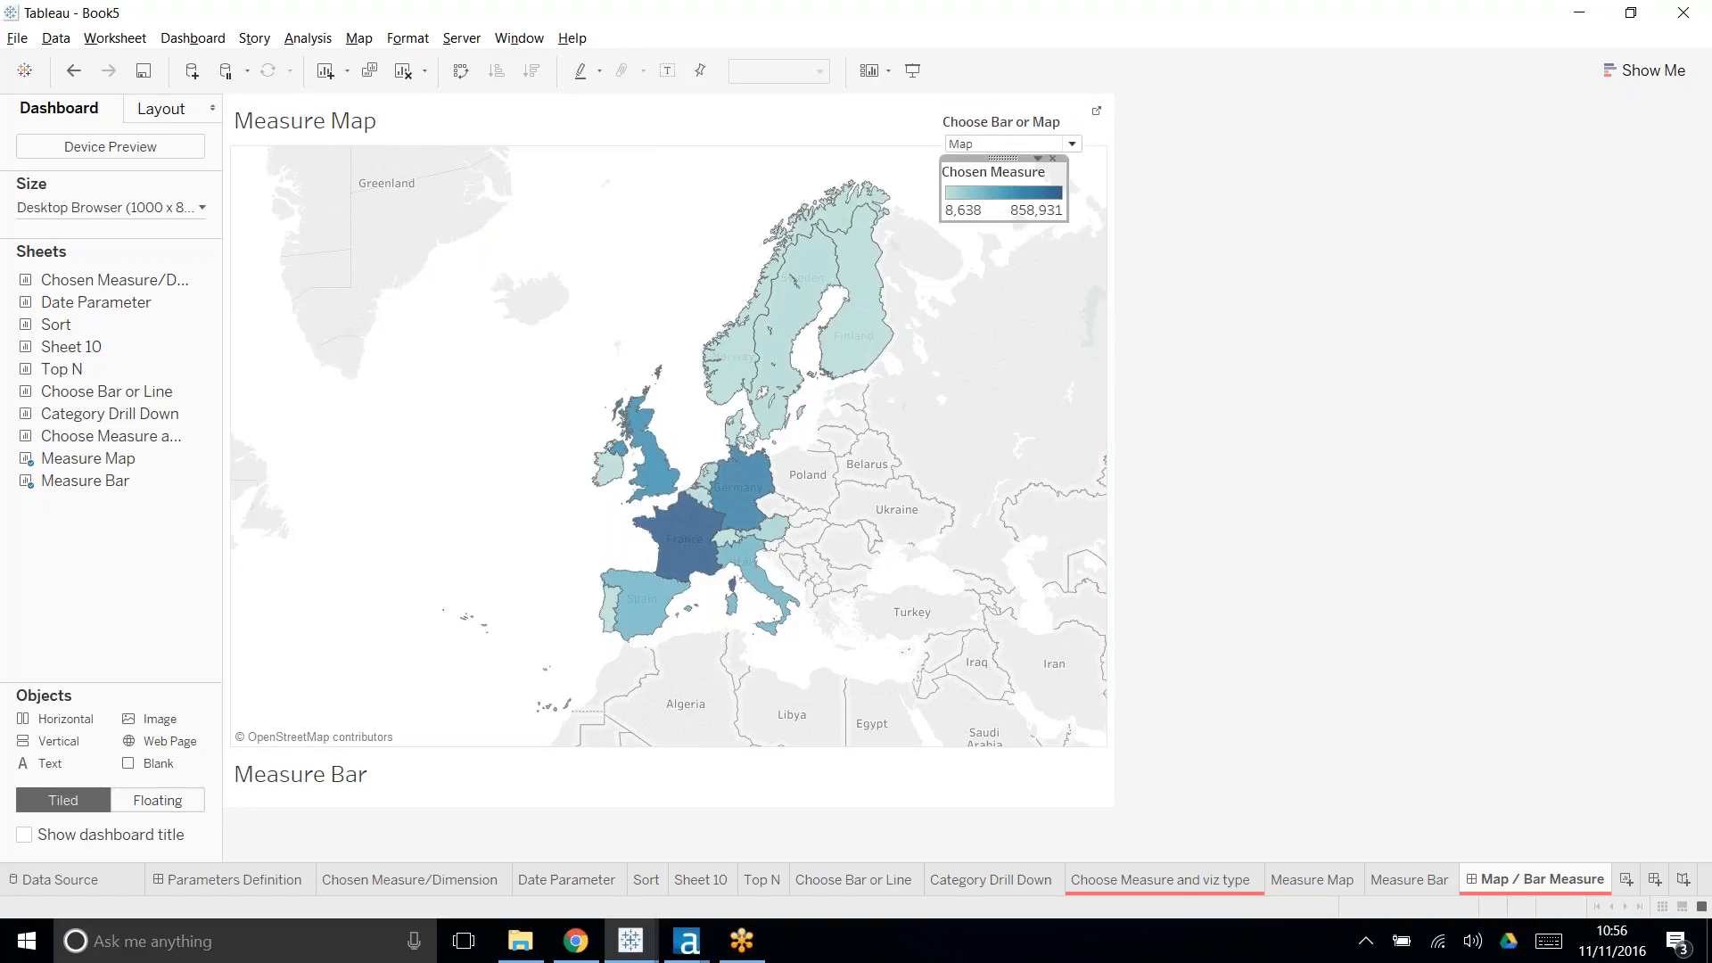
pyautogui.click(1298, 318)
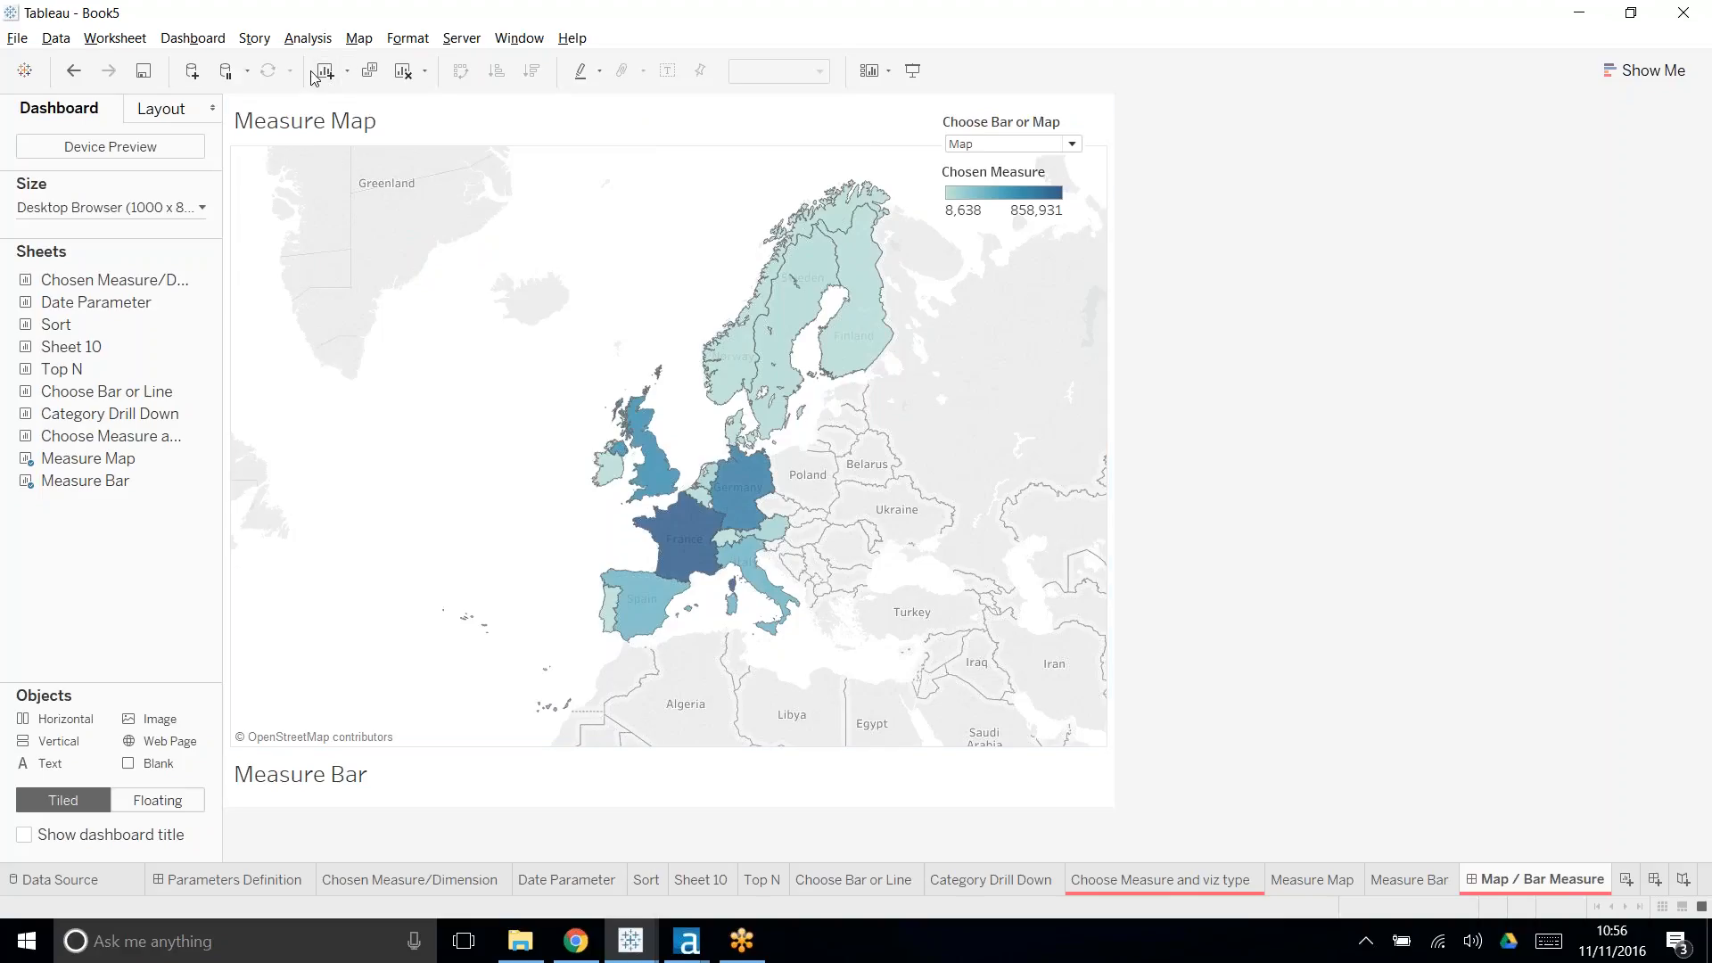
# - Show the Choose Measure parameter control on the dashboard from the Measure Map sheet
pyautogui.click(206, 37)
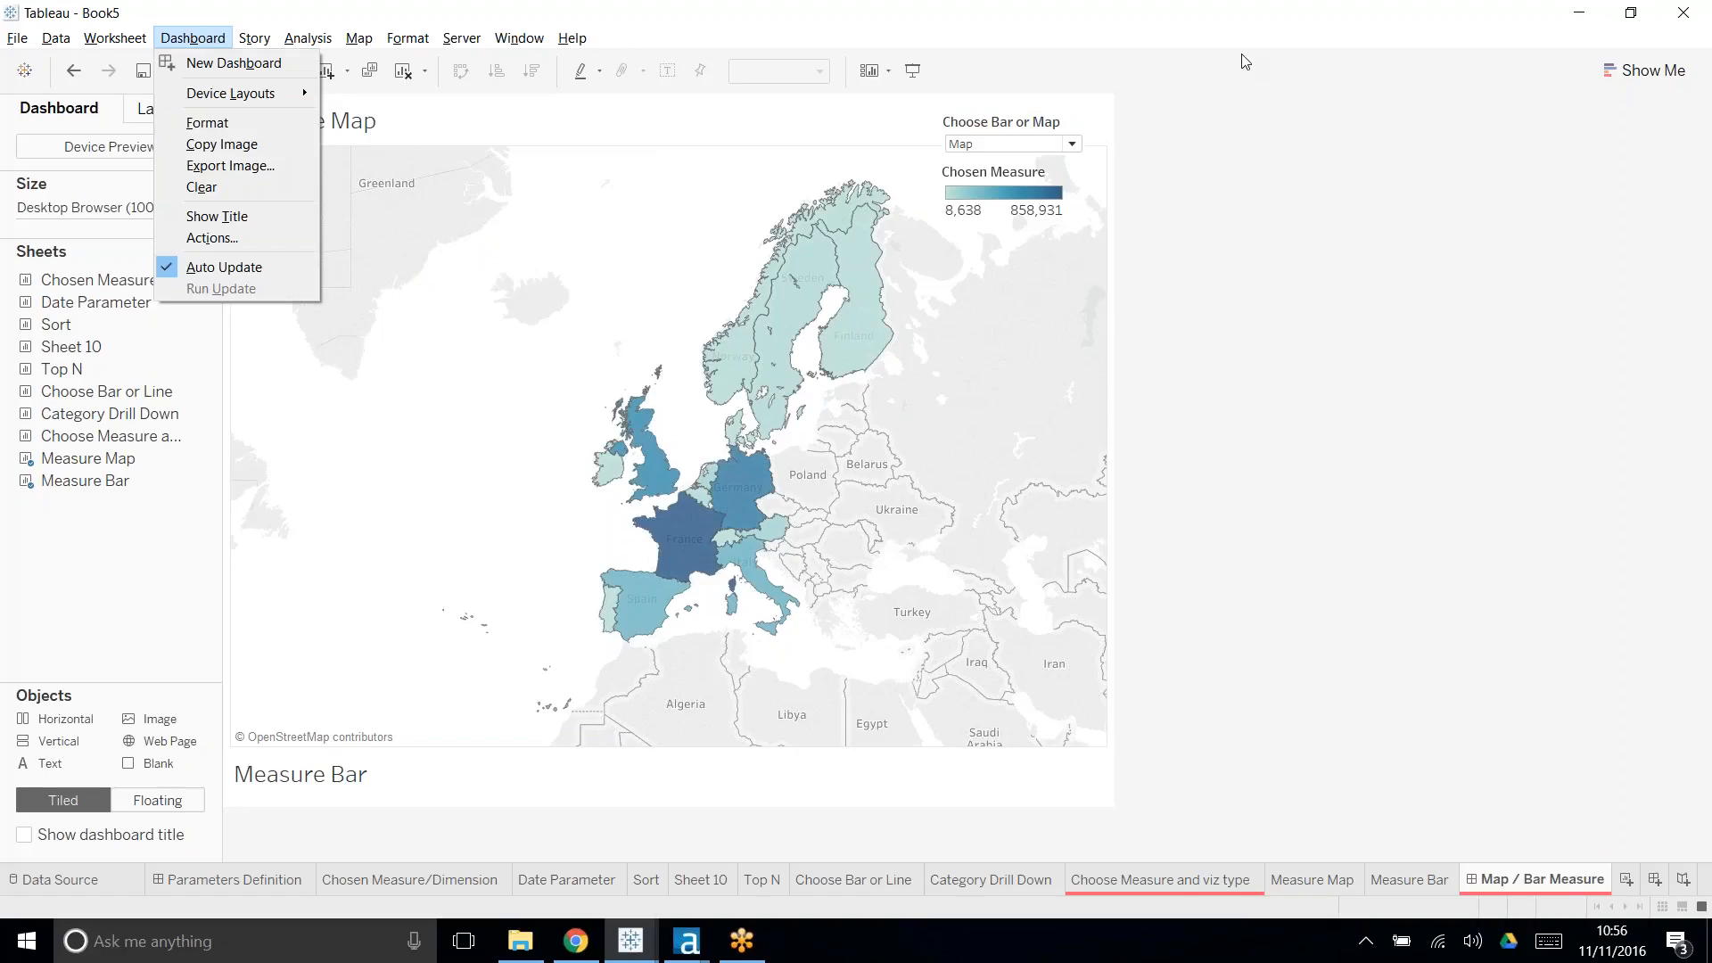
pyautogui.click(642, 156)
pyautogui.click(657, 130)
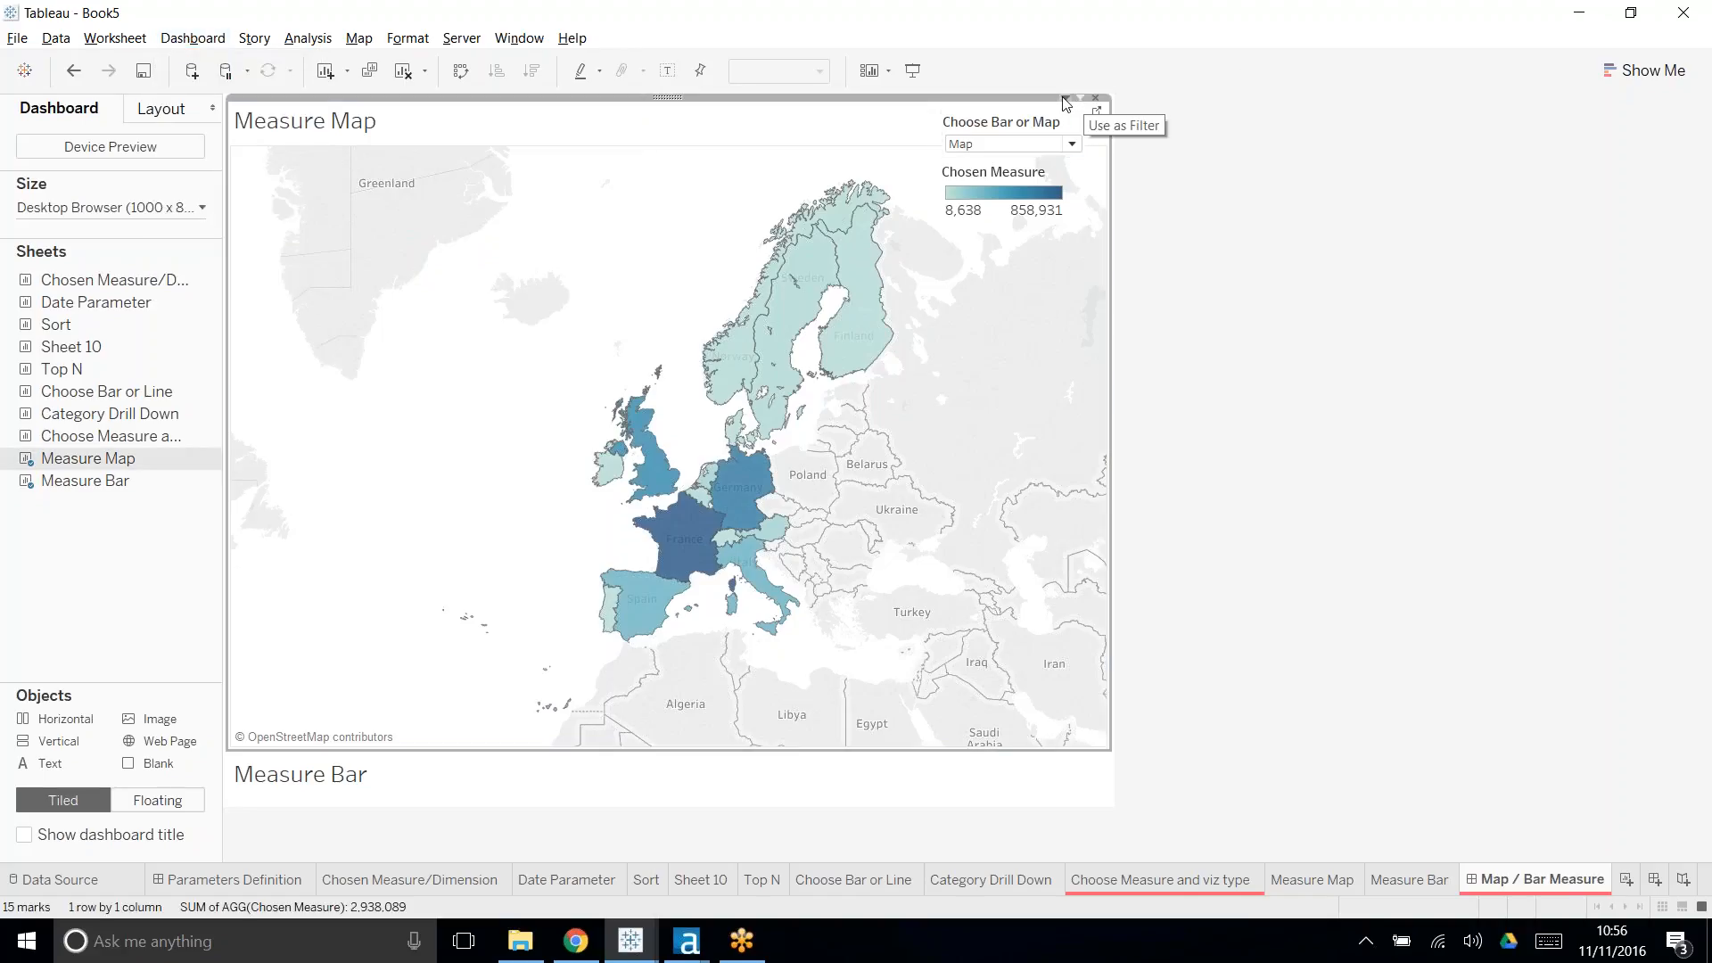
pyautogui.click(1065, 97)
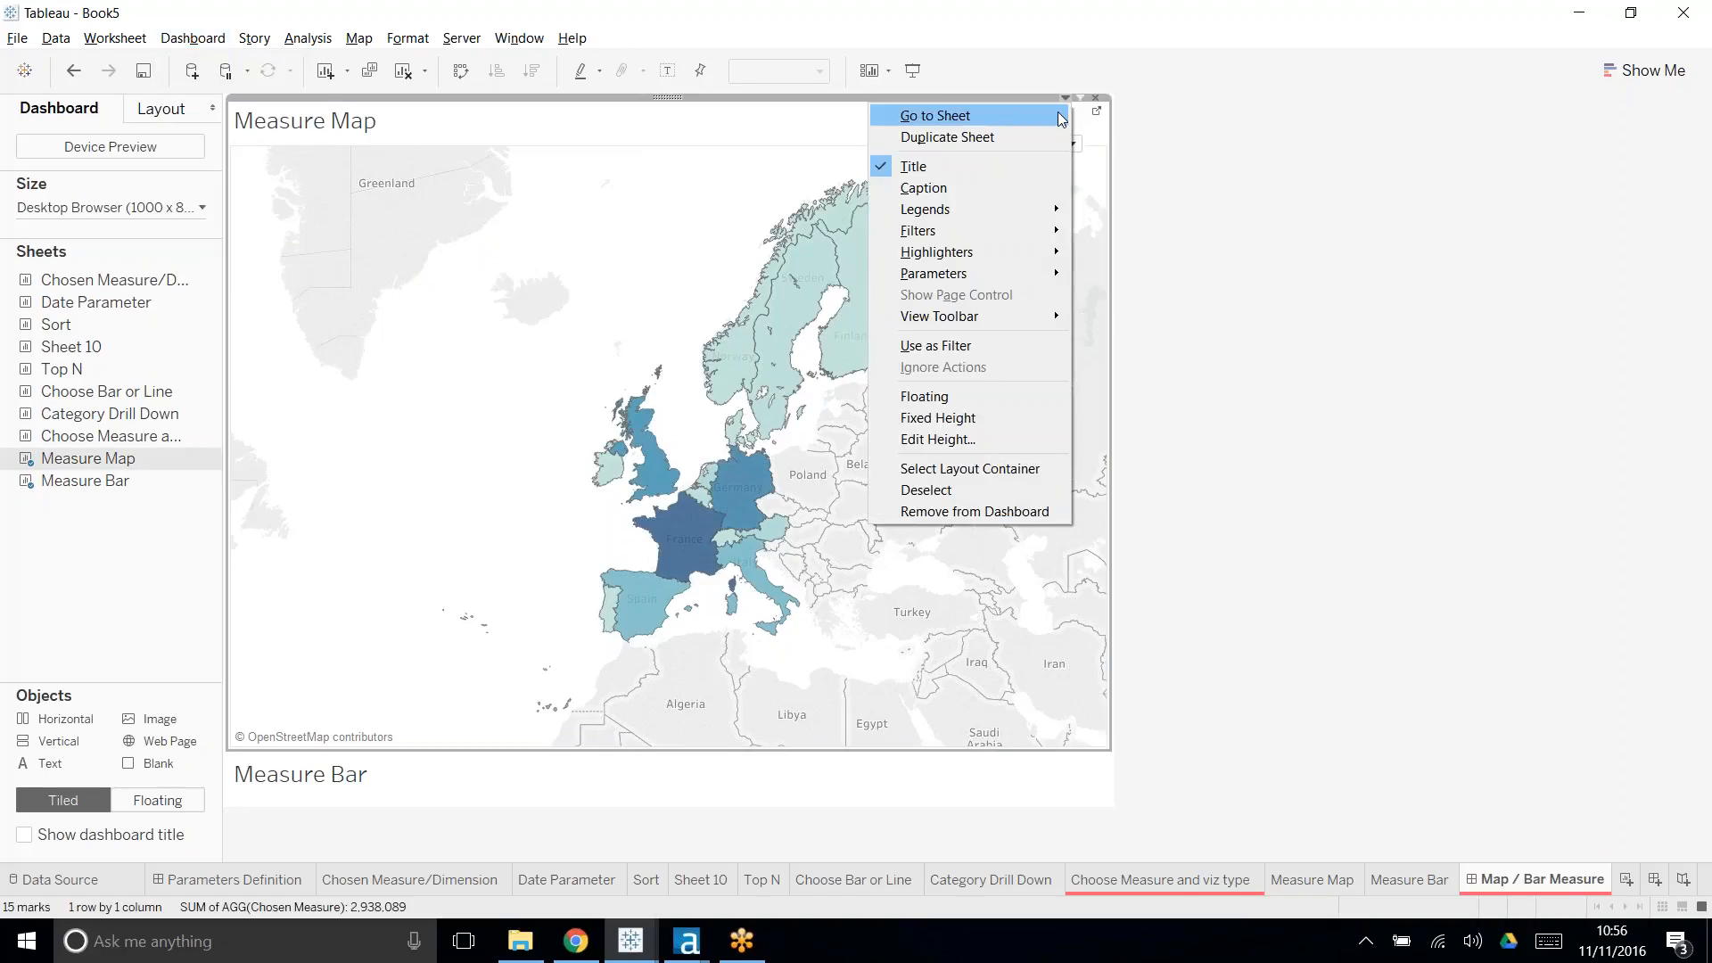
pyautogui.moveTo(962, 275)
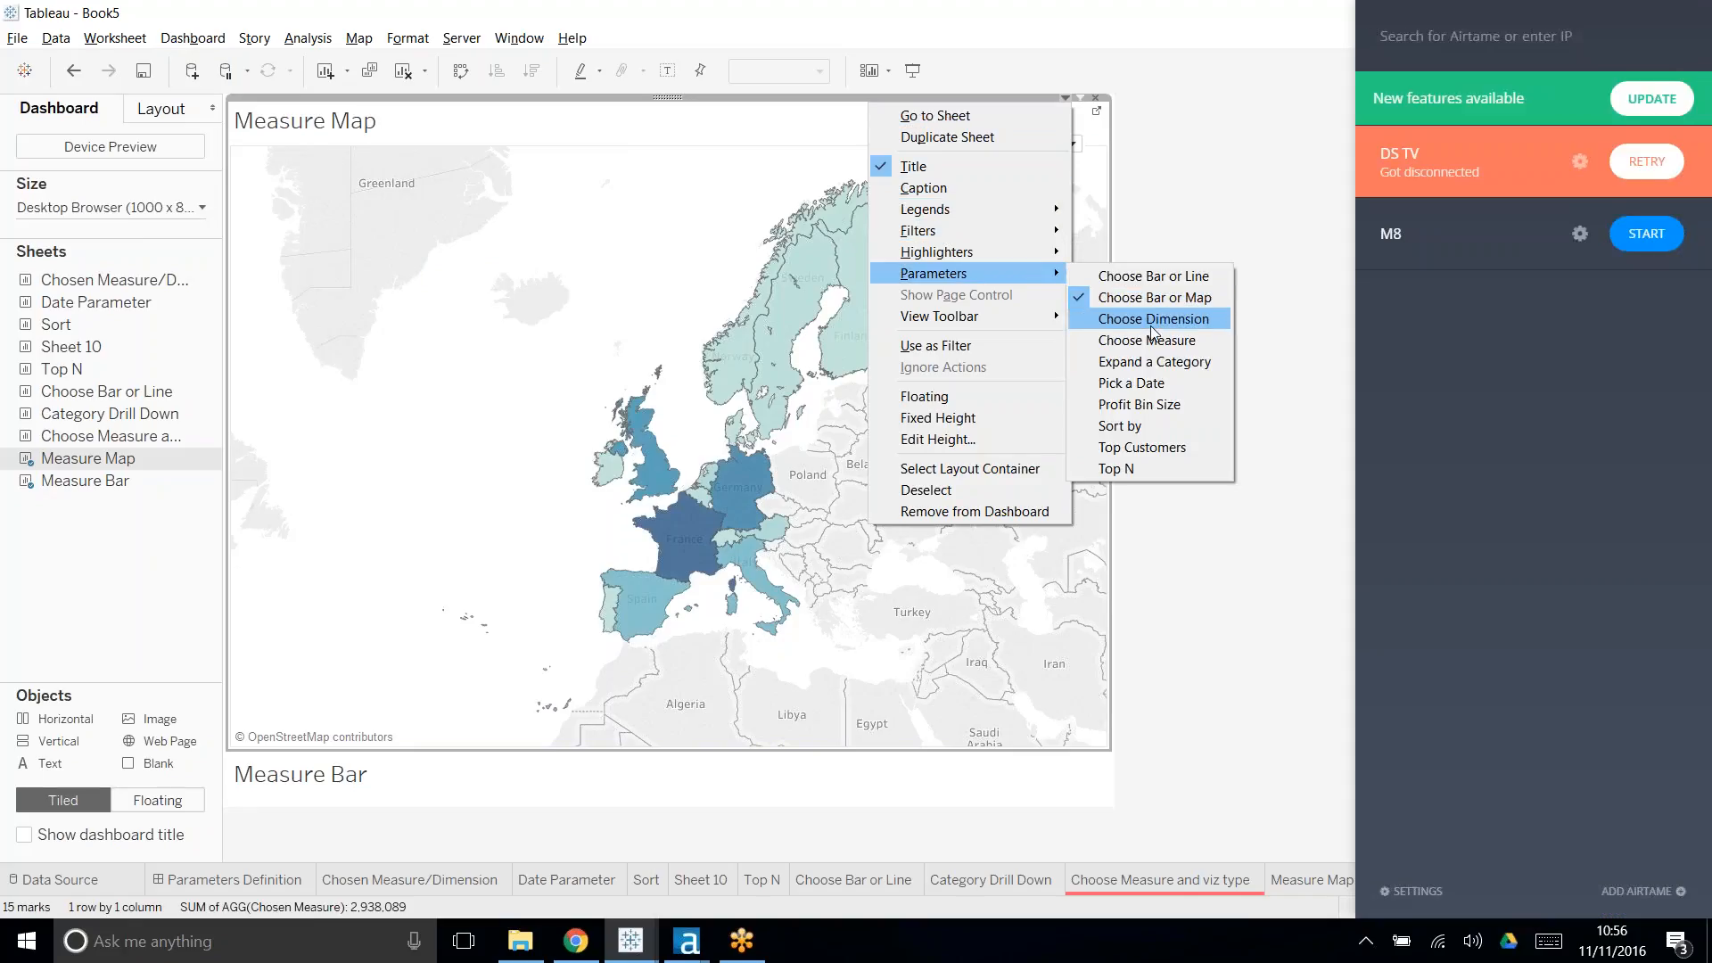
pyautogui.click(1148, 340)
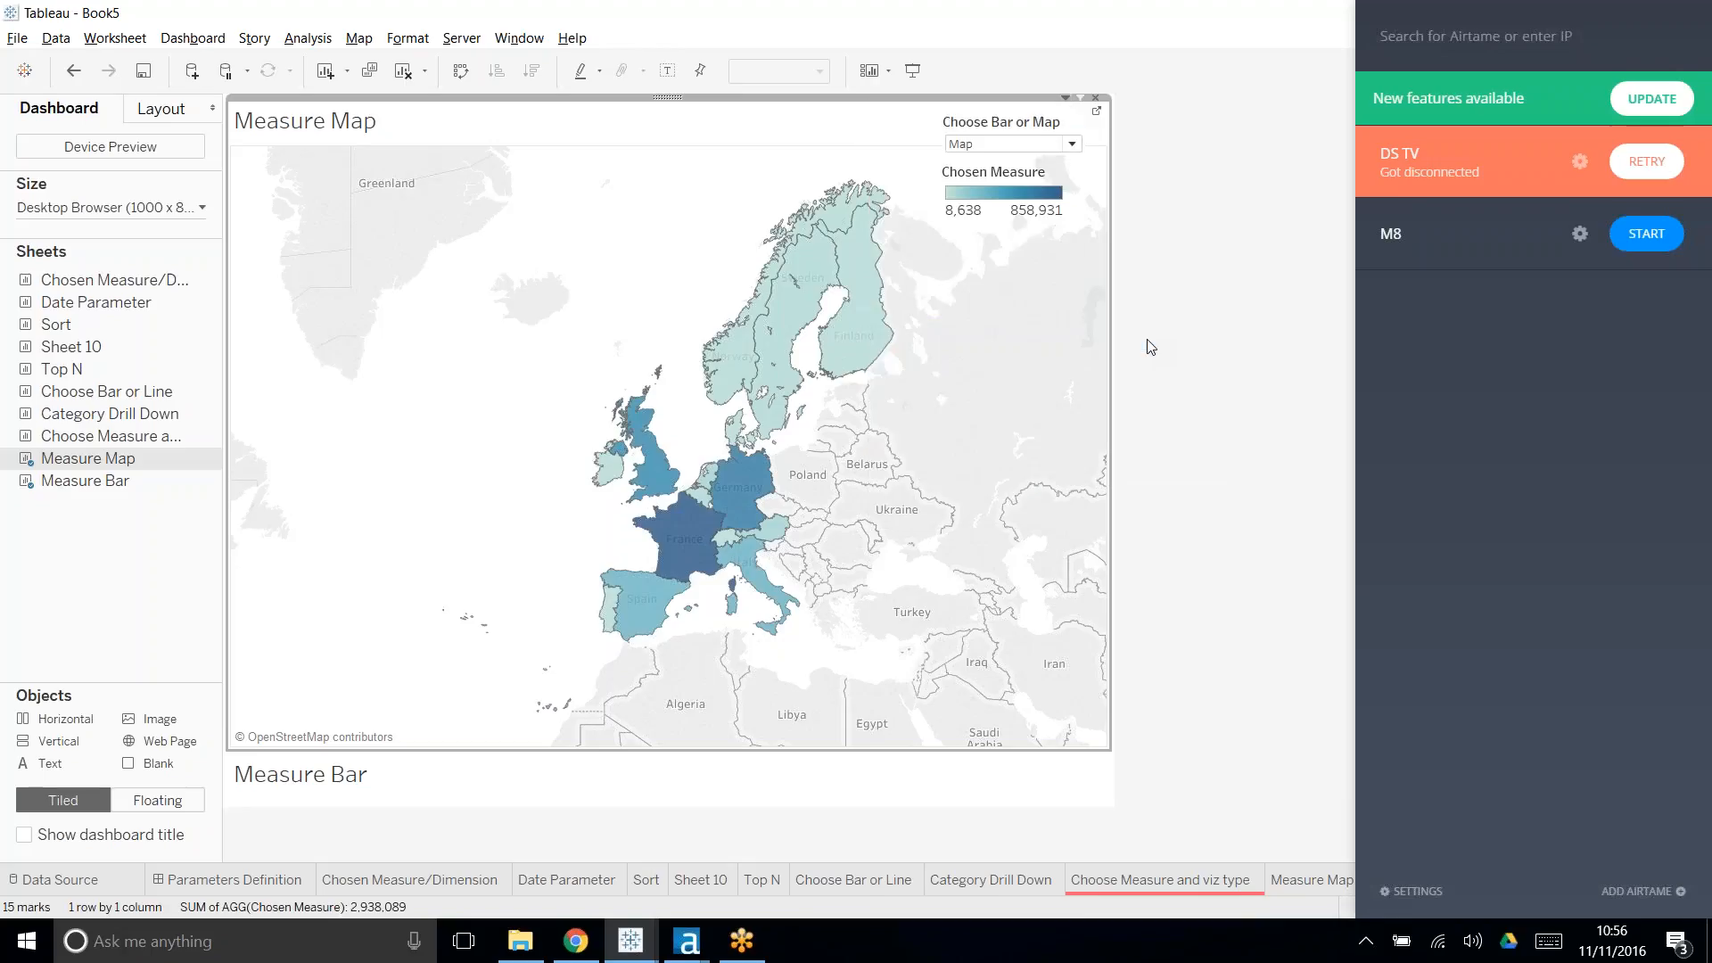
# - Reconnect the screen sharing to DS TV in Airtame with the code shown on the TV, and return to the Tableau dashboard
pyautogui.click(1639, 163)
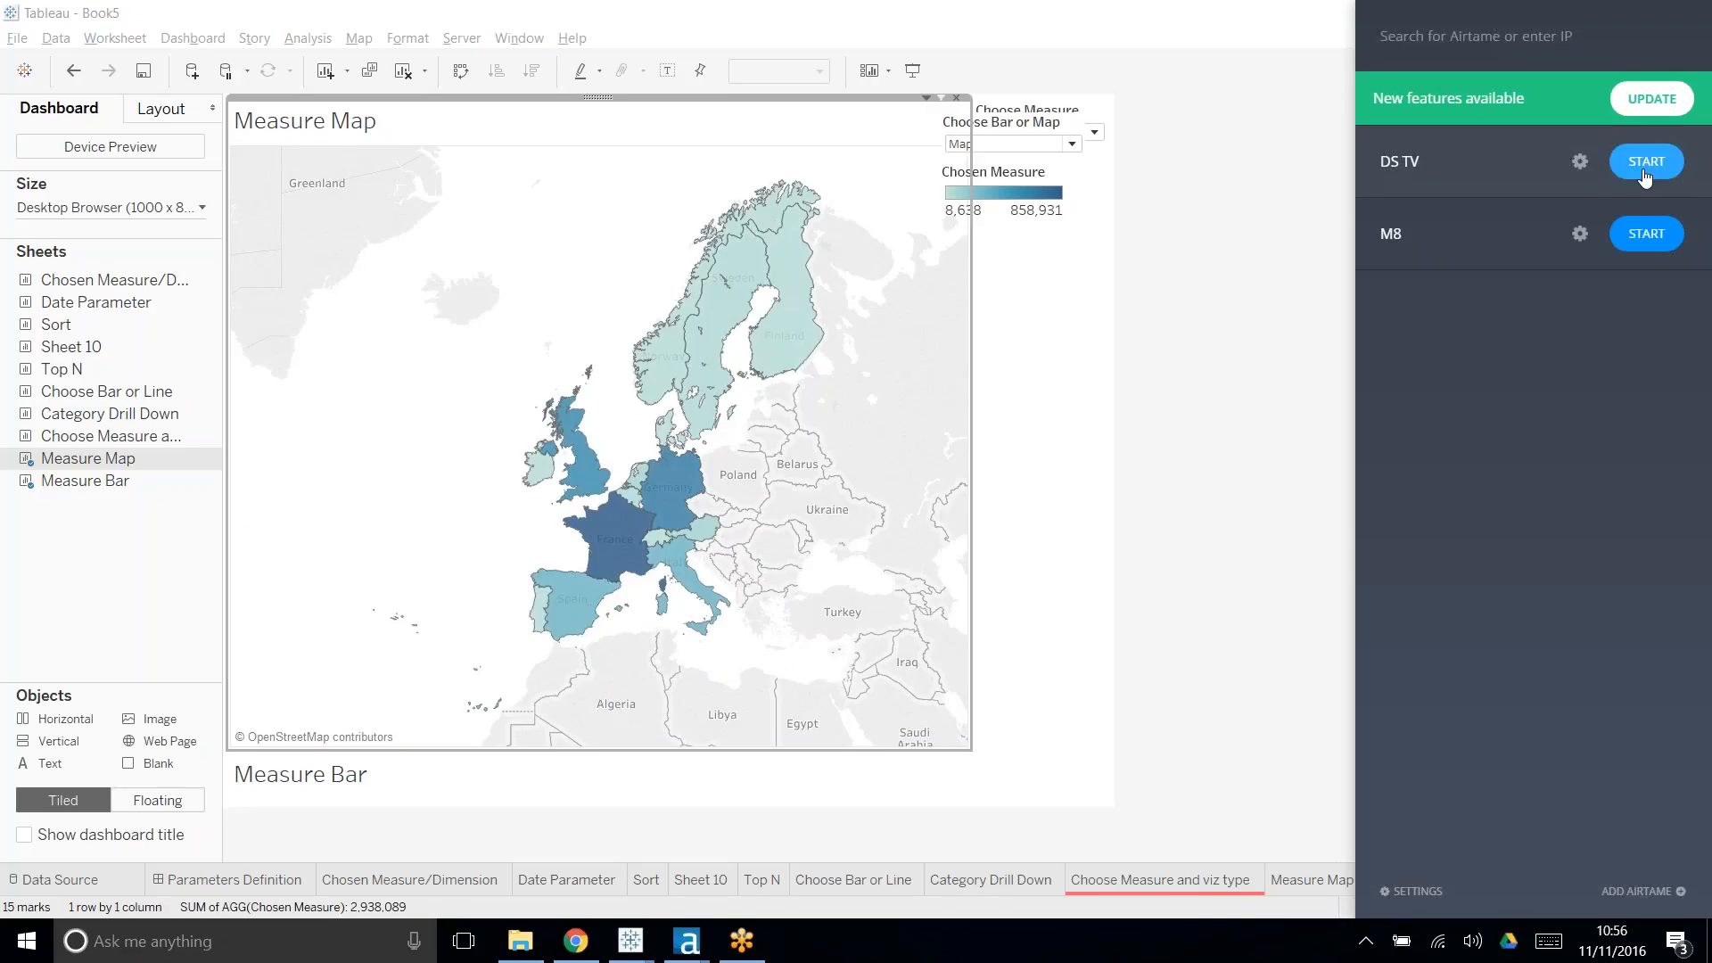
pyautogui.click(1645, 165)
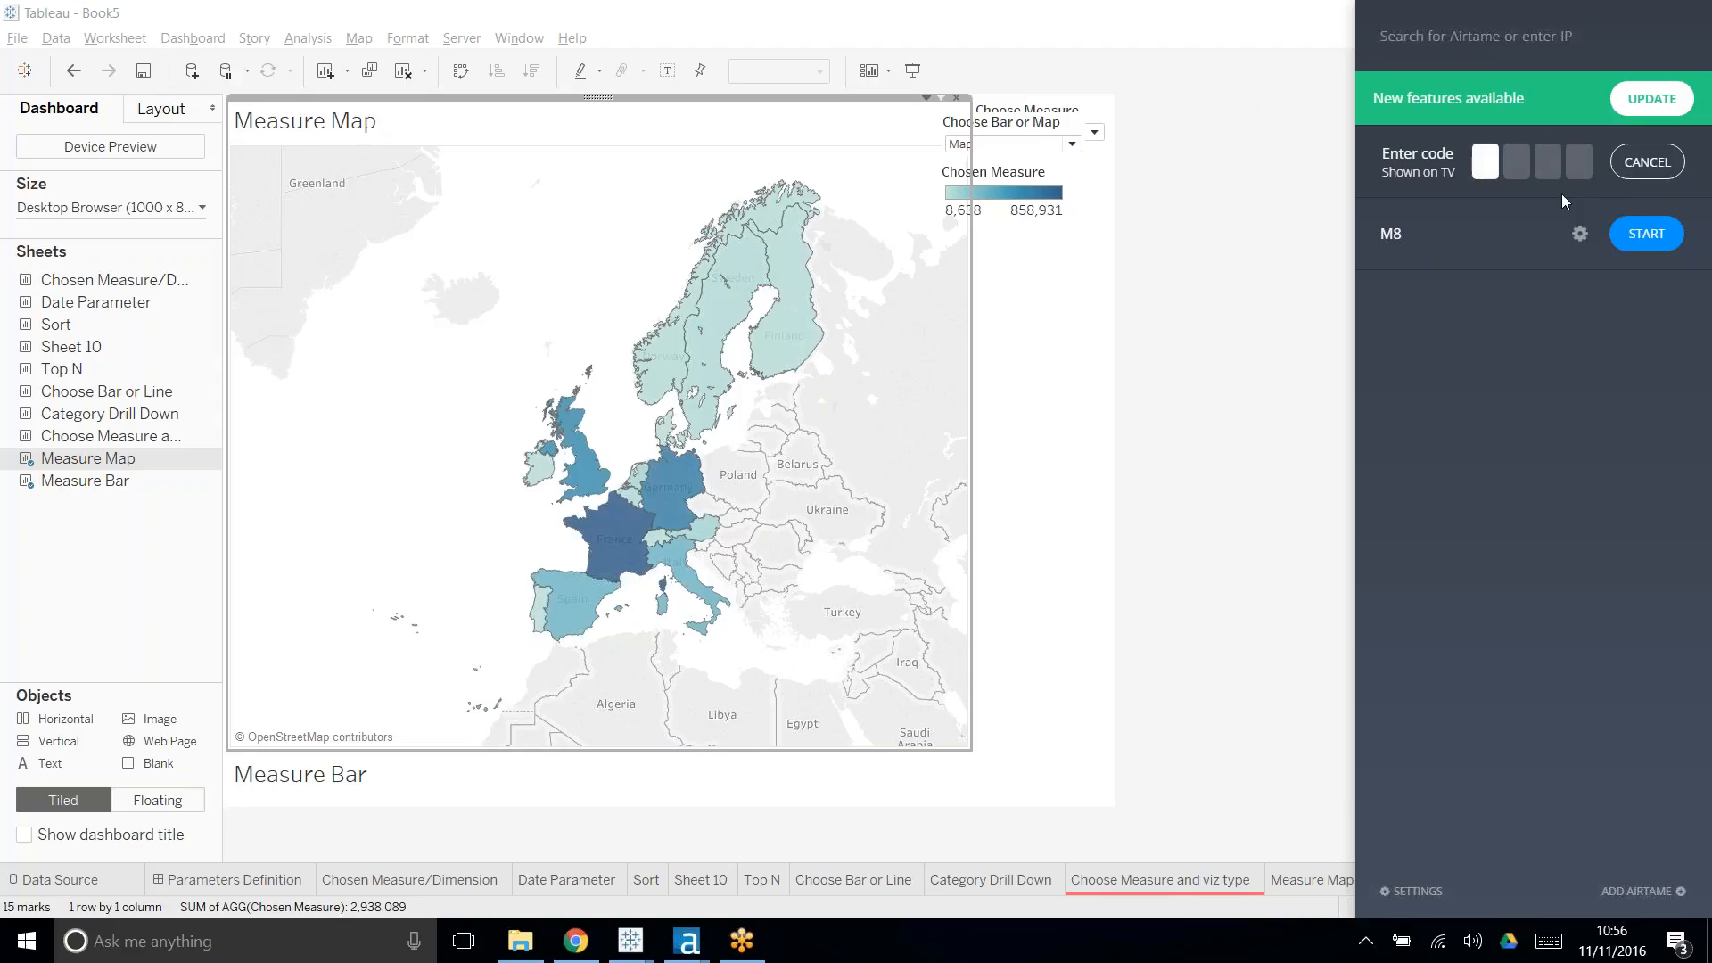
pyautogui.write('349')
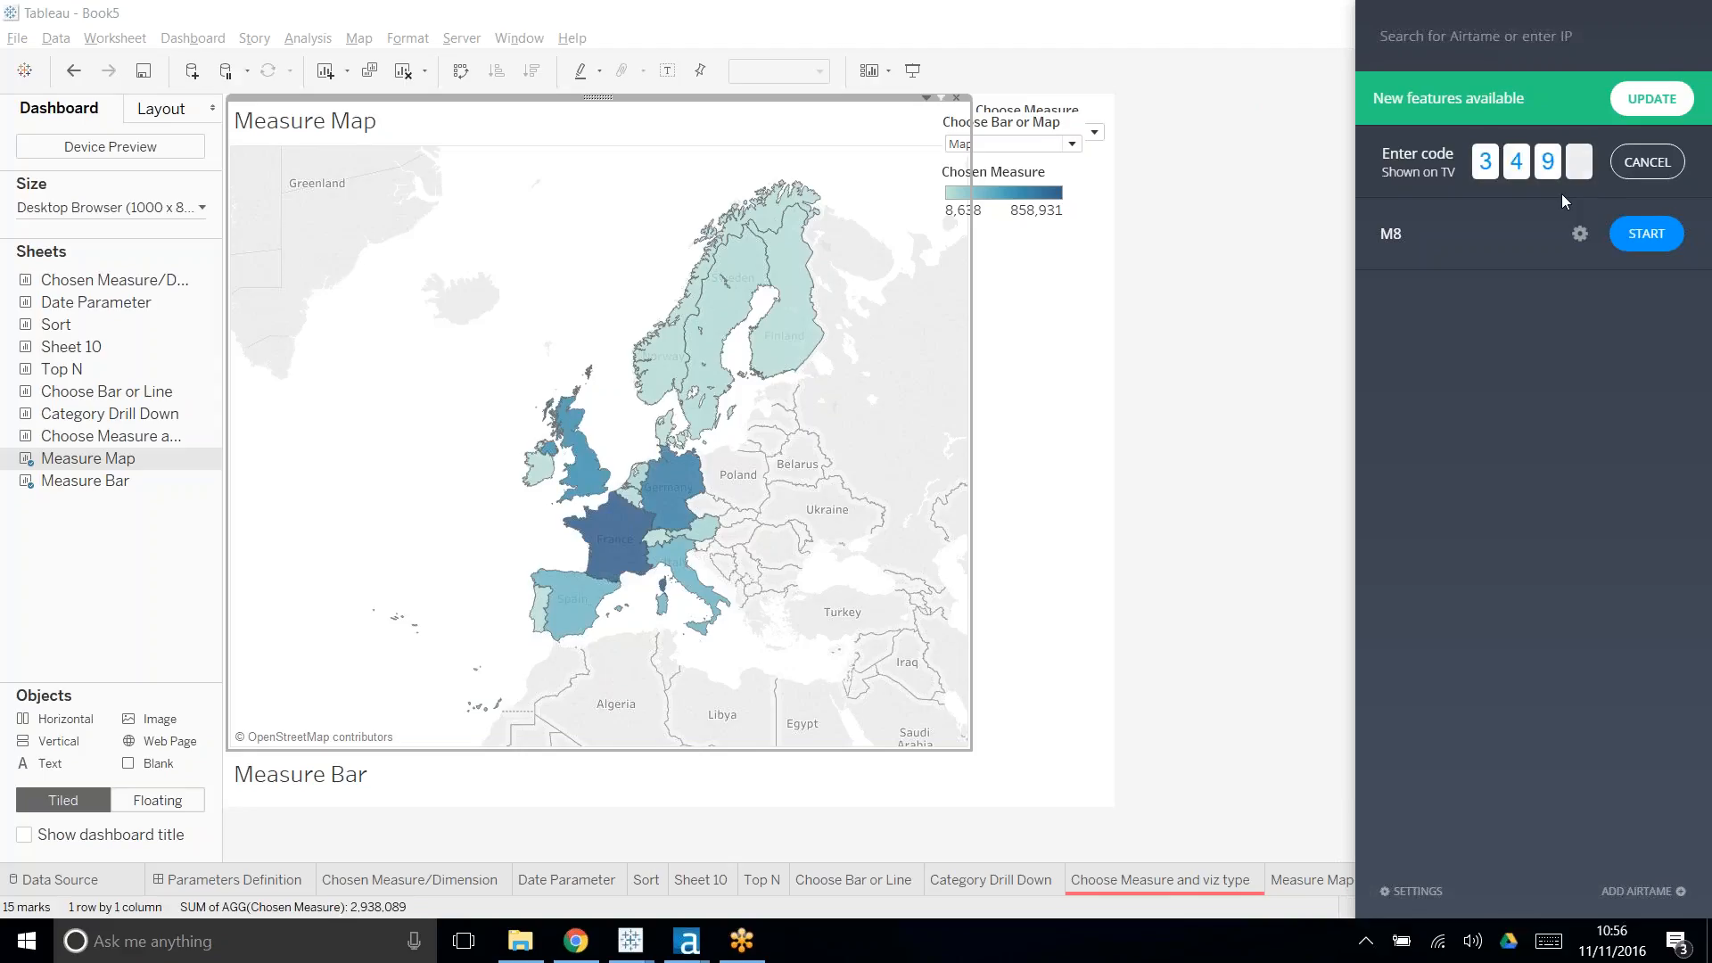
pyautogui.write('1')
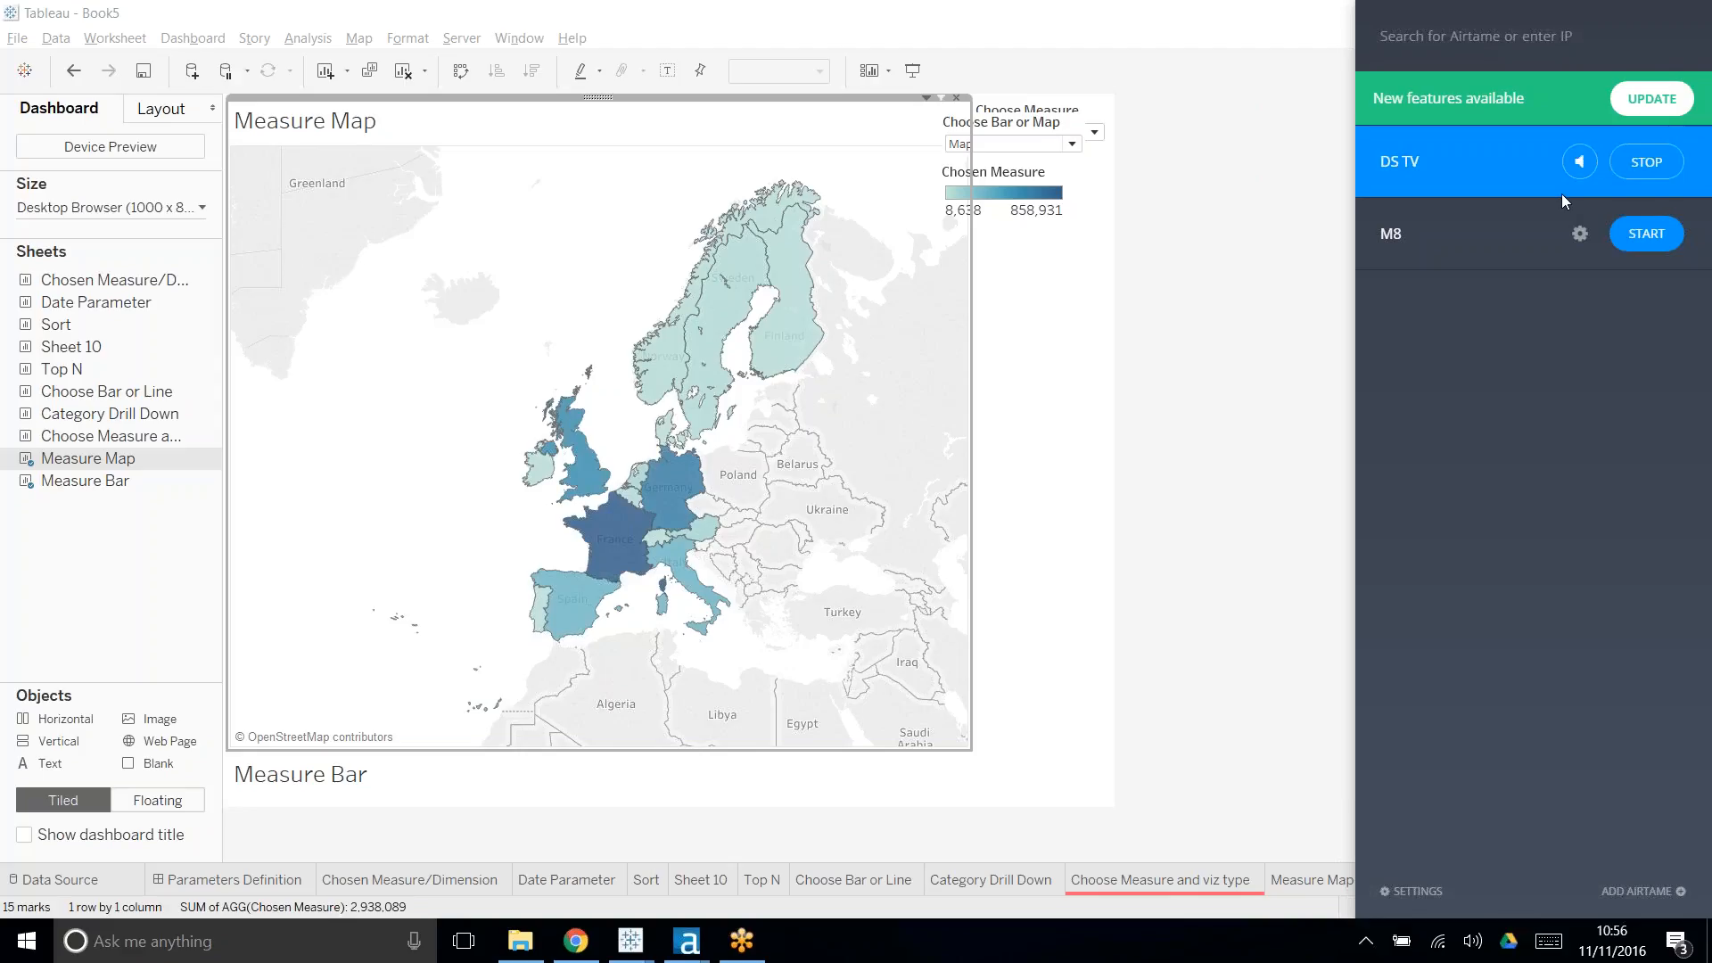
pyautogui.click(1266, 389)
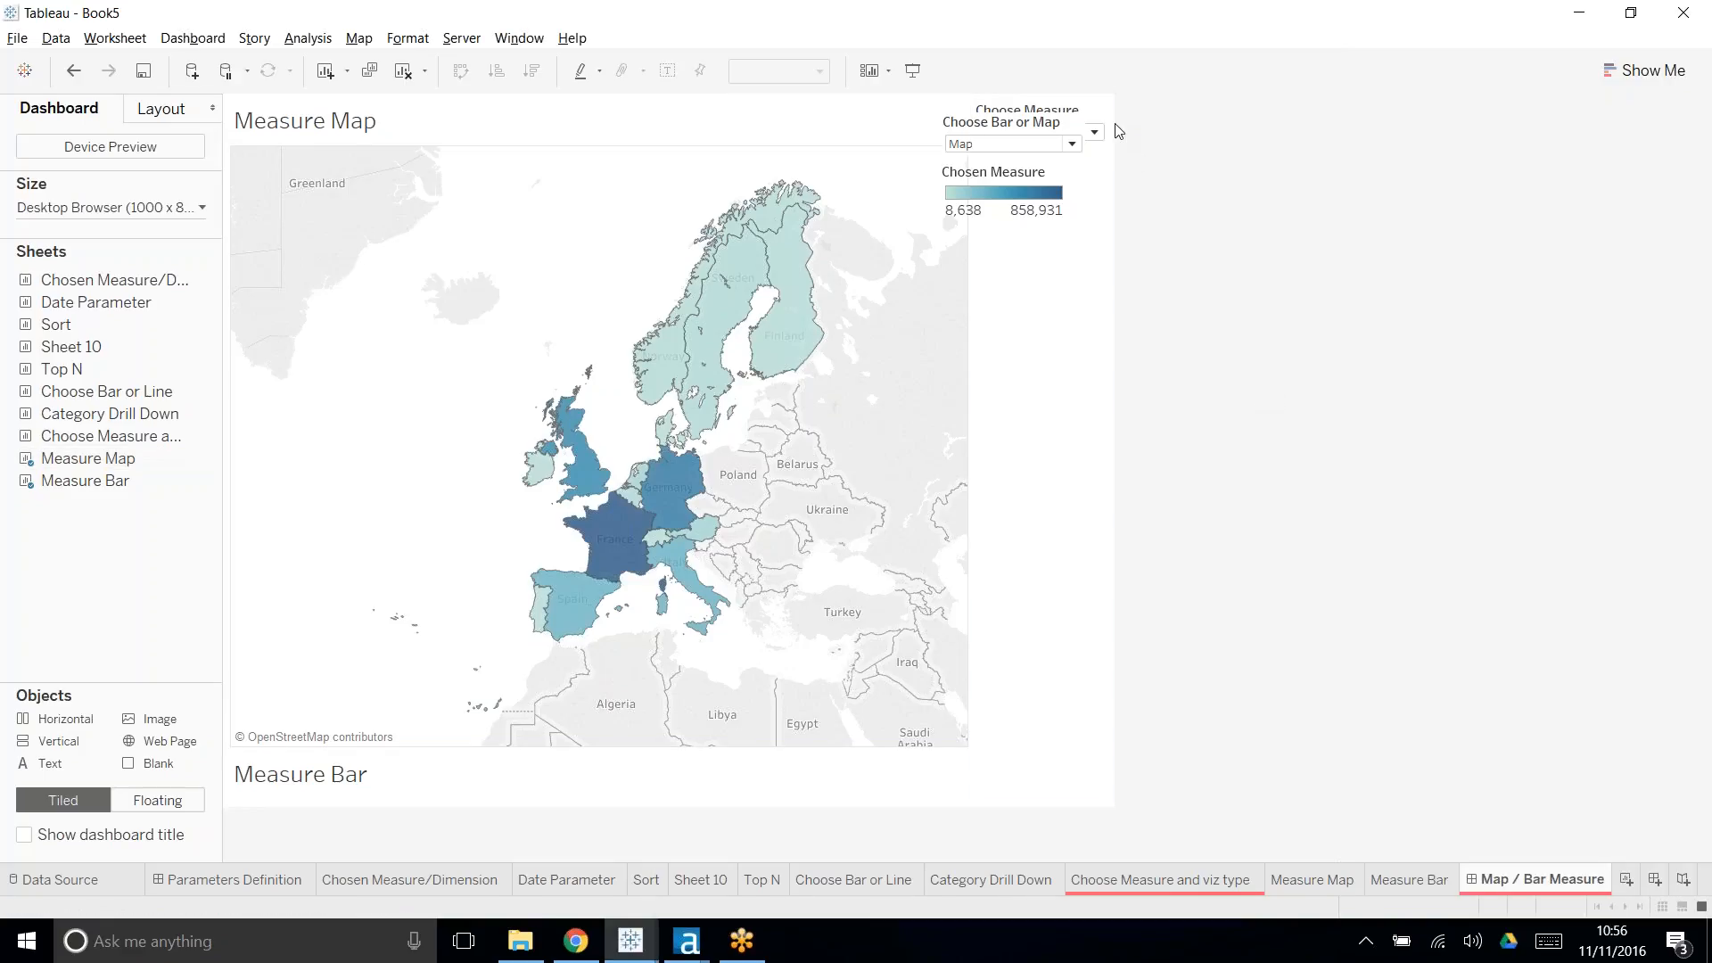
# - Make the container holding the Choose Measure control floating and place it over the right side of the map, below the colour legend
pyautogui.click(1083, 269)
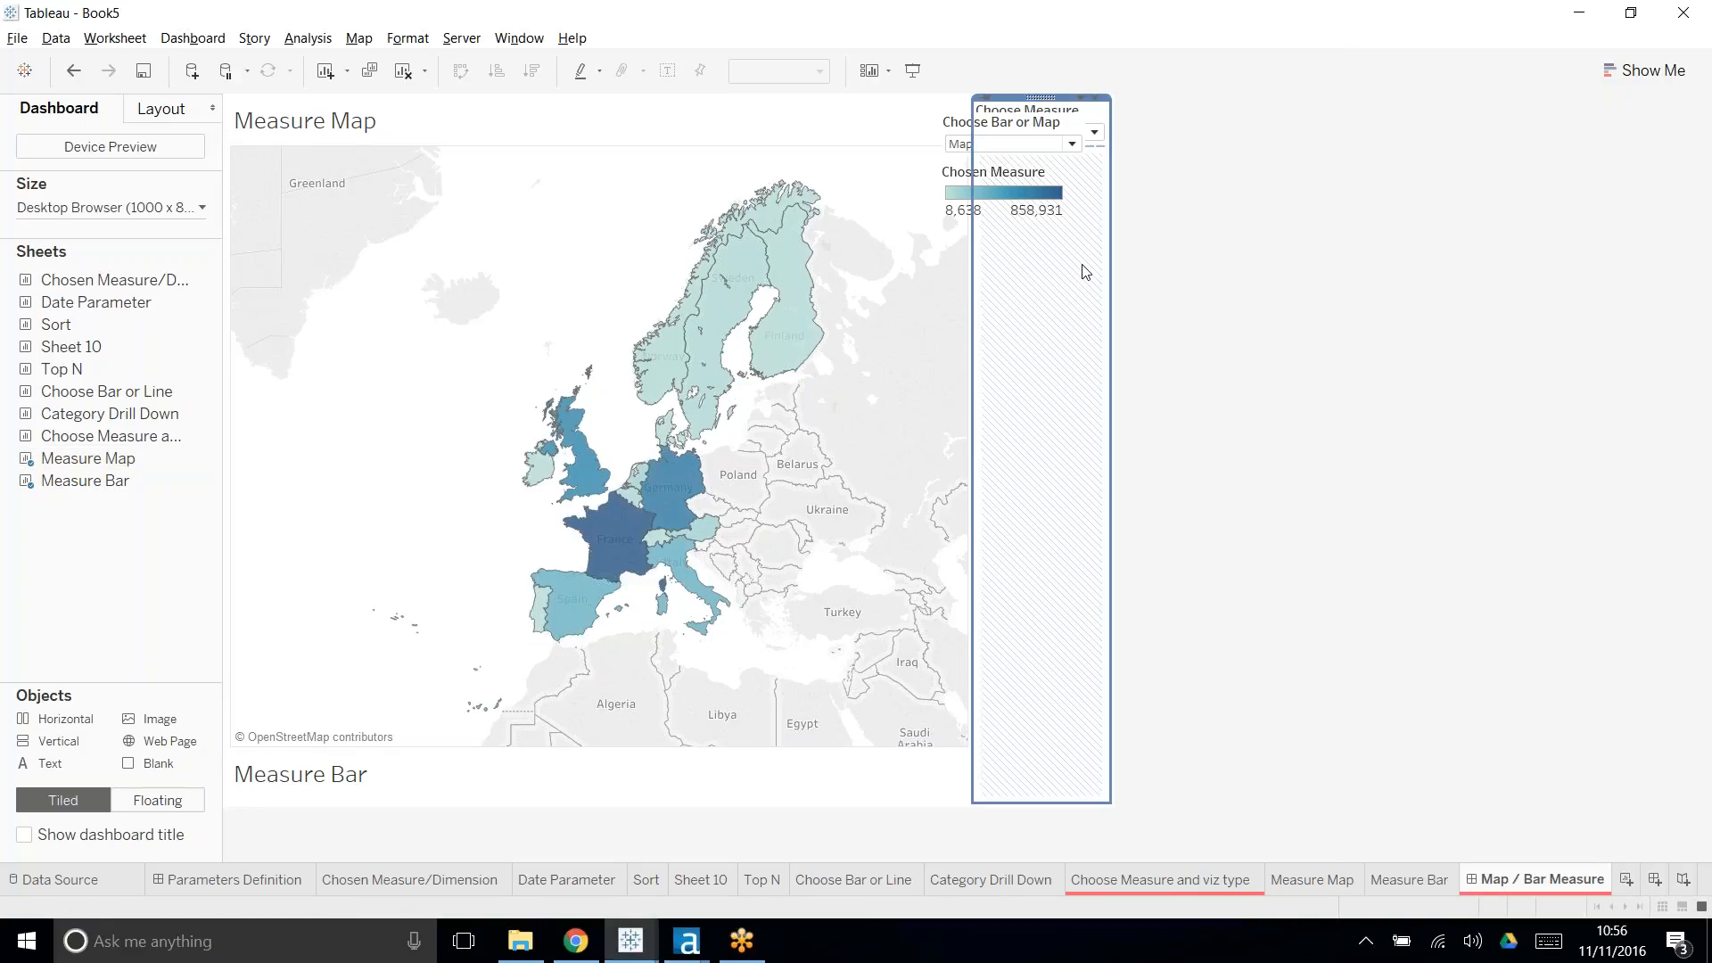
pyautogui.click(1082, 100)
pyautogui.click(1051, 164)
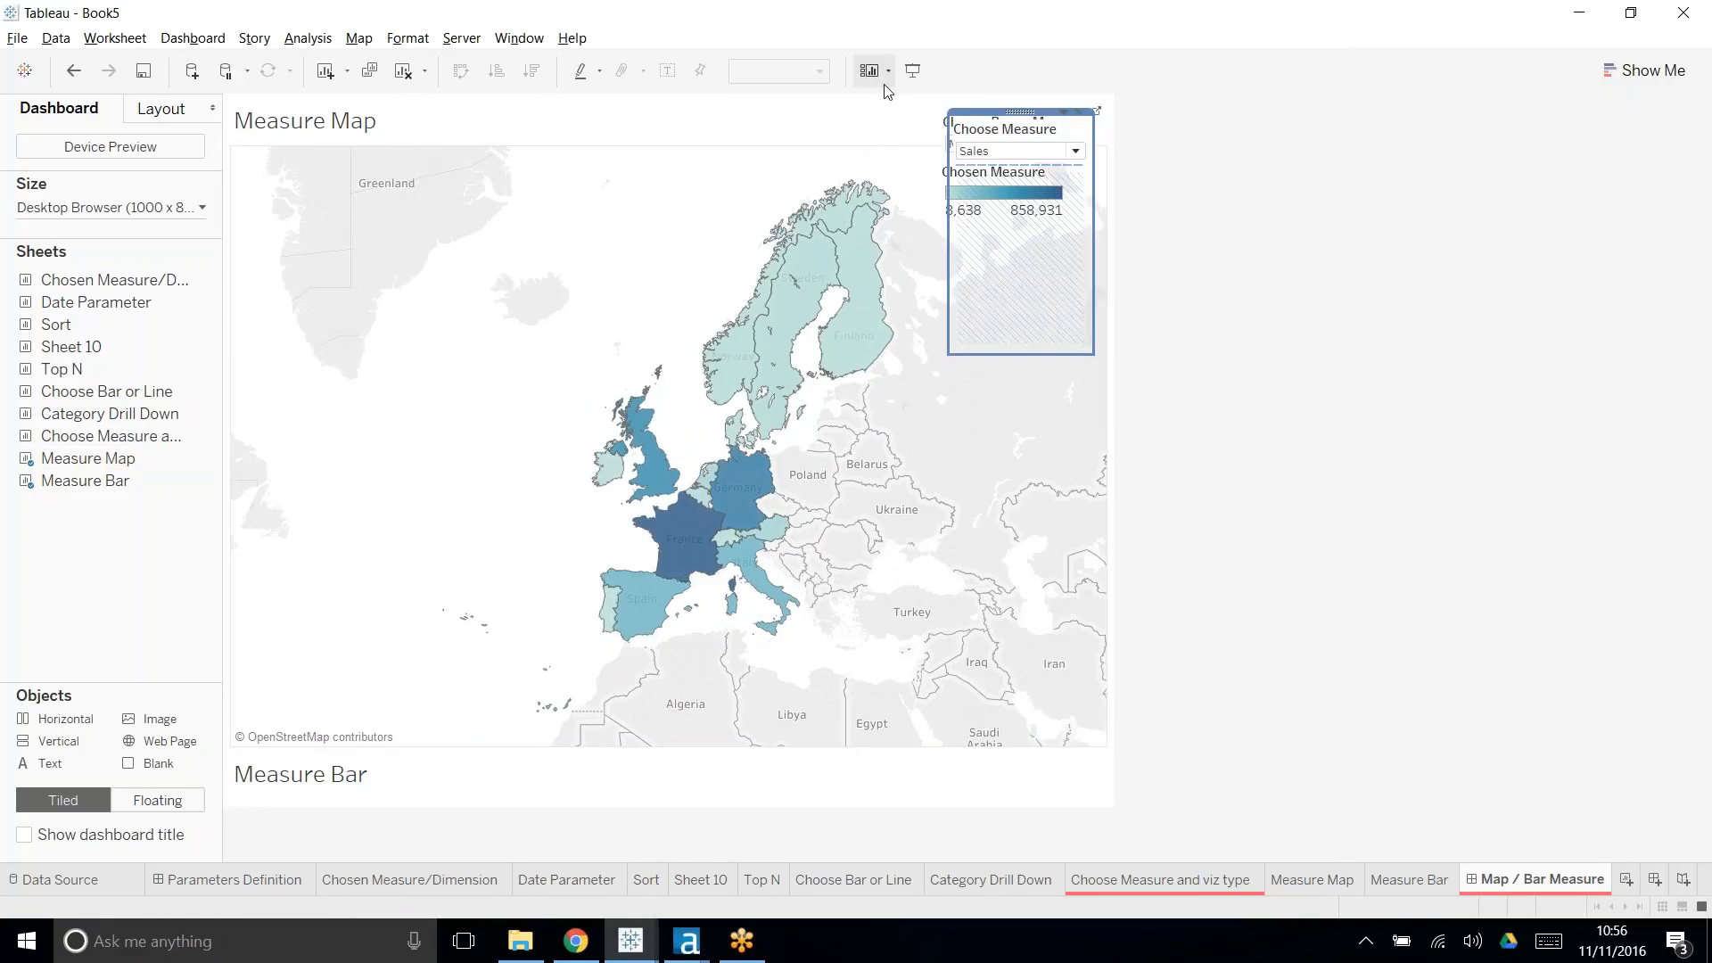
pyautogui.moveTo(1019, 112); pyautogui.dragTo(1019, 345)
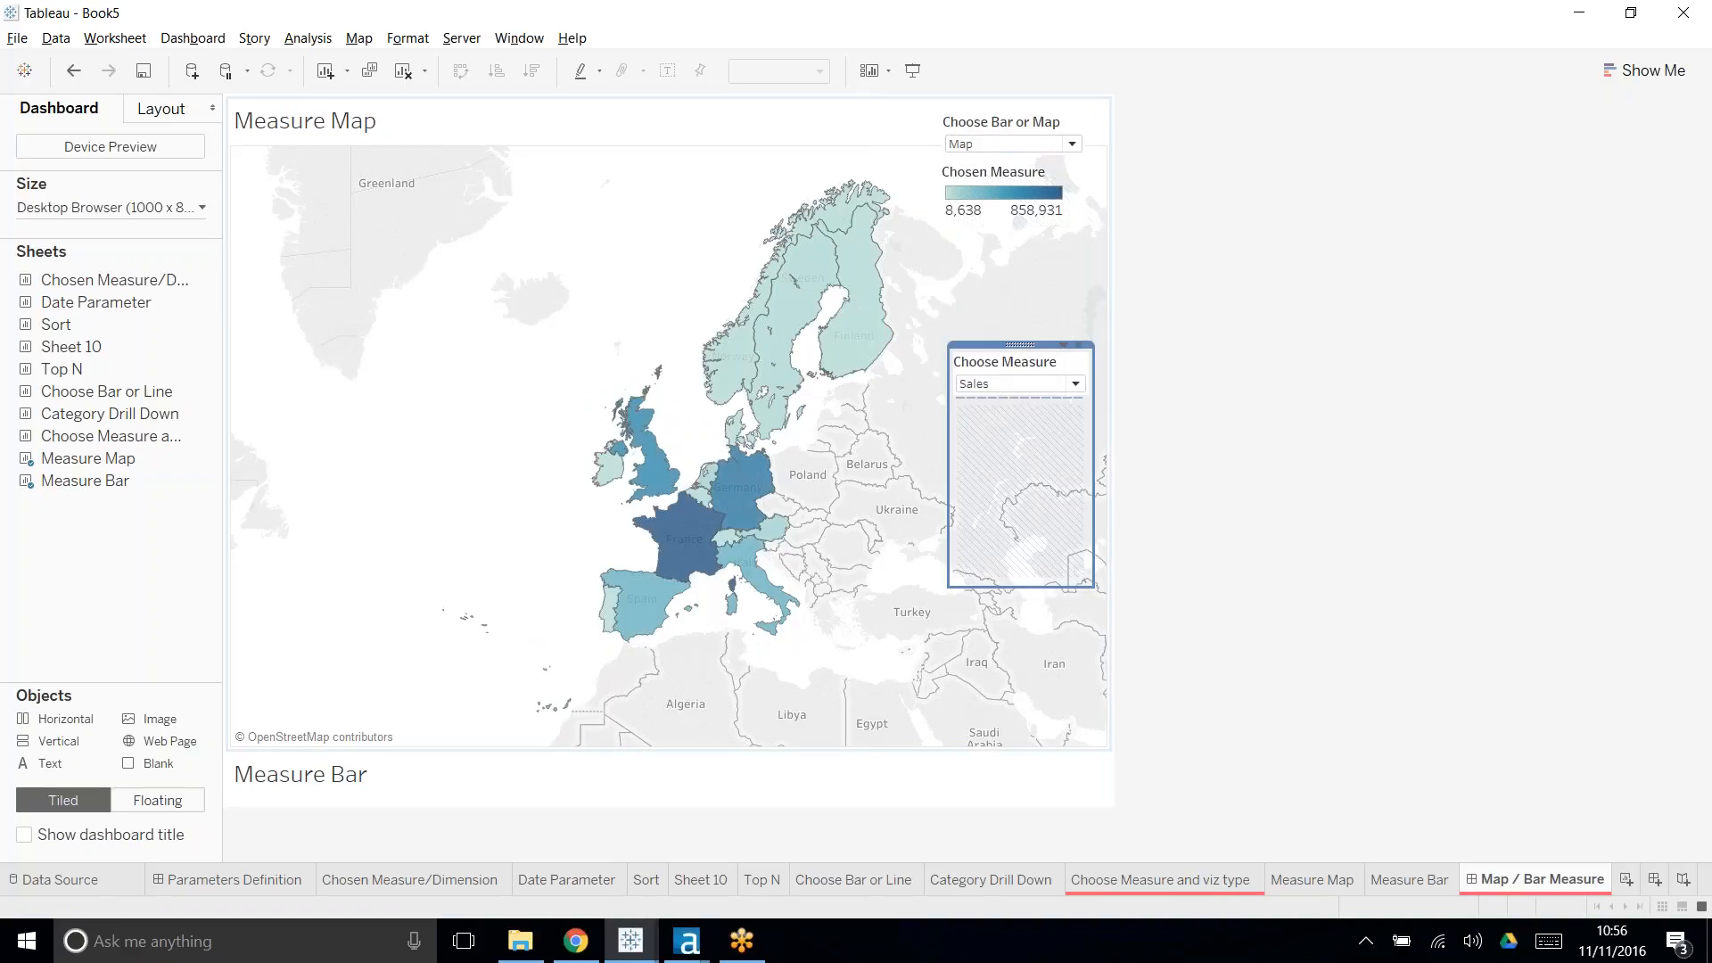
pyautogui.click(1427, 359)
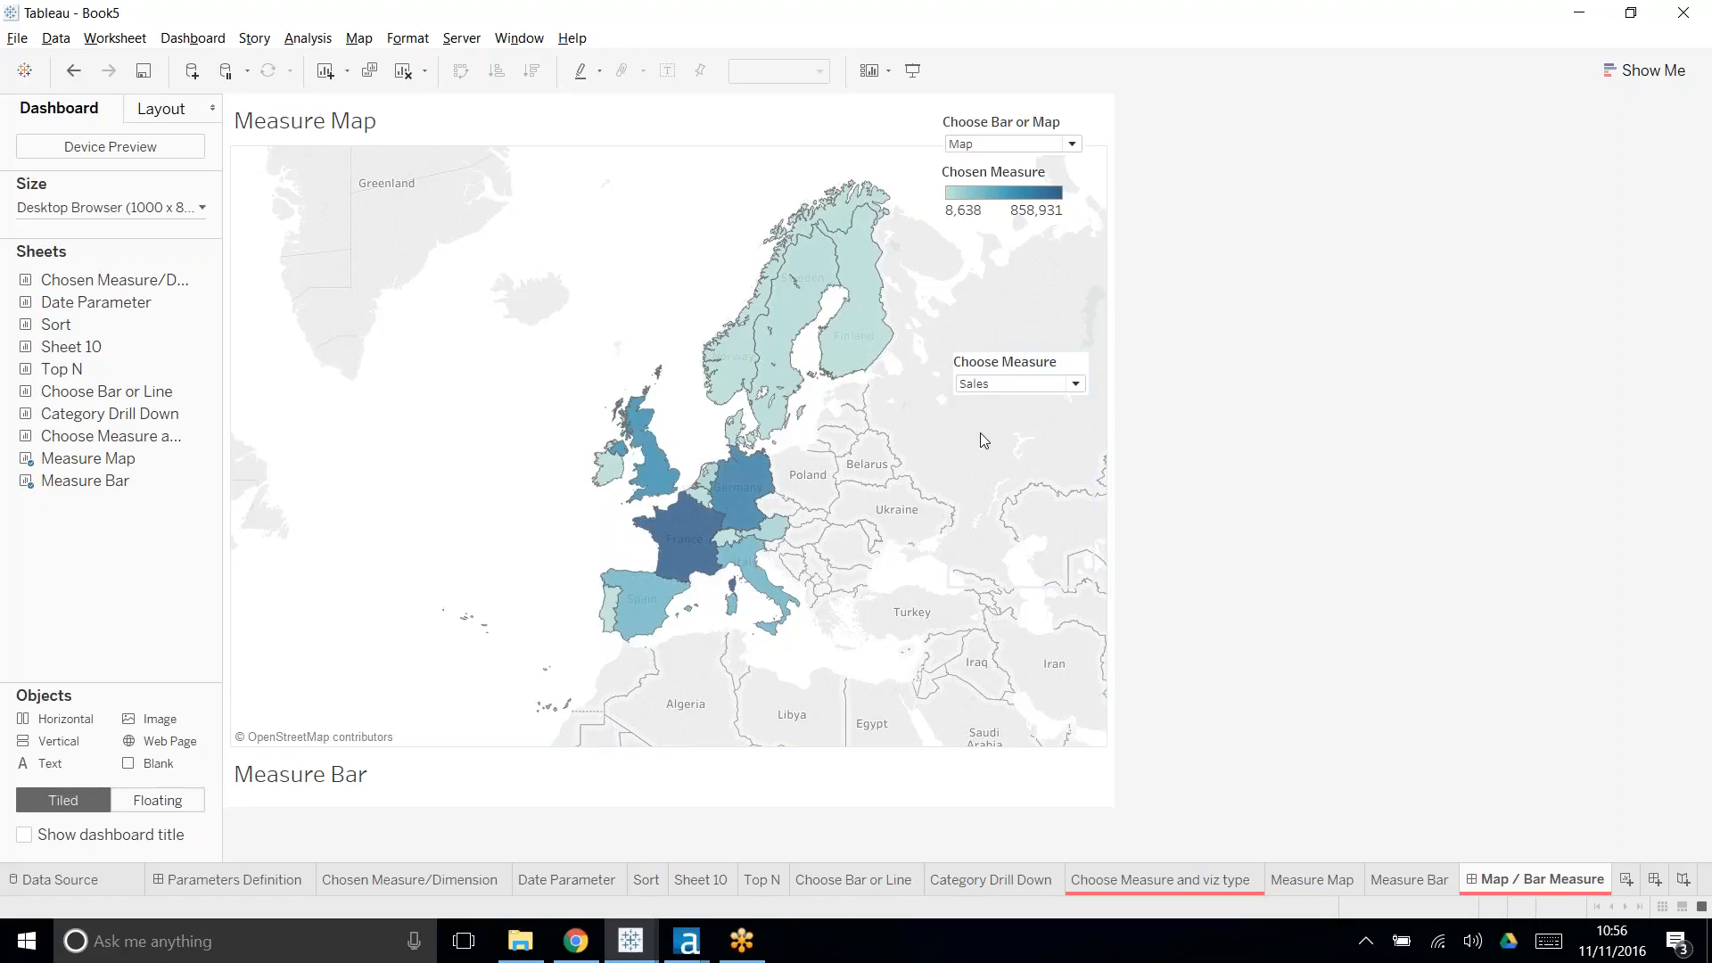
# - Test the sheet swap by setting Choose Bar or Map to Bar and back to Map
pyautogui.click(1010, 145)
pyautogui.click(1004, 164)
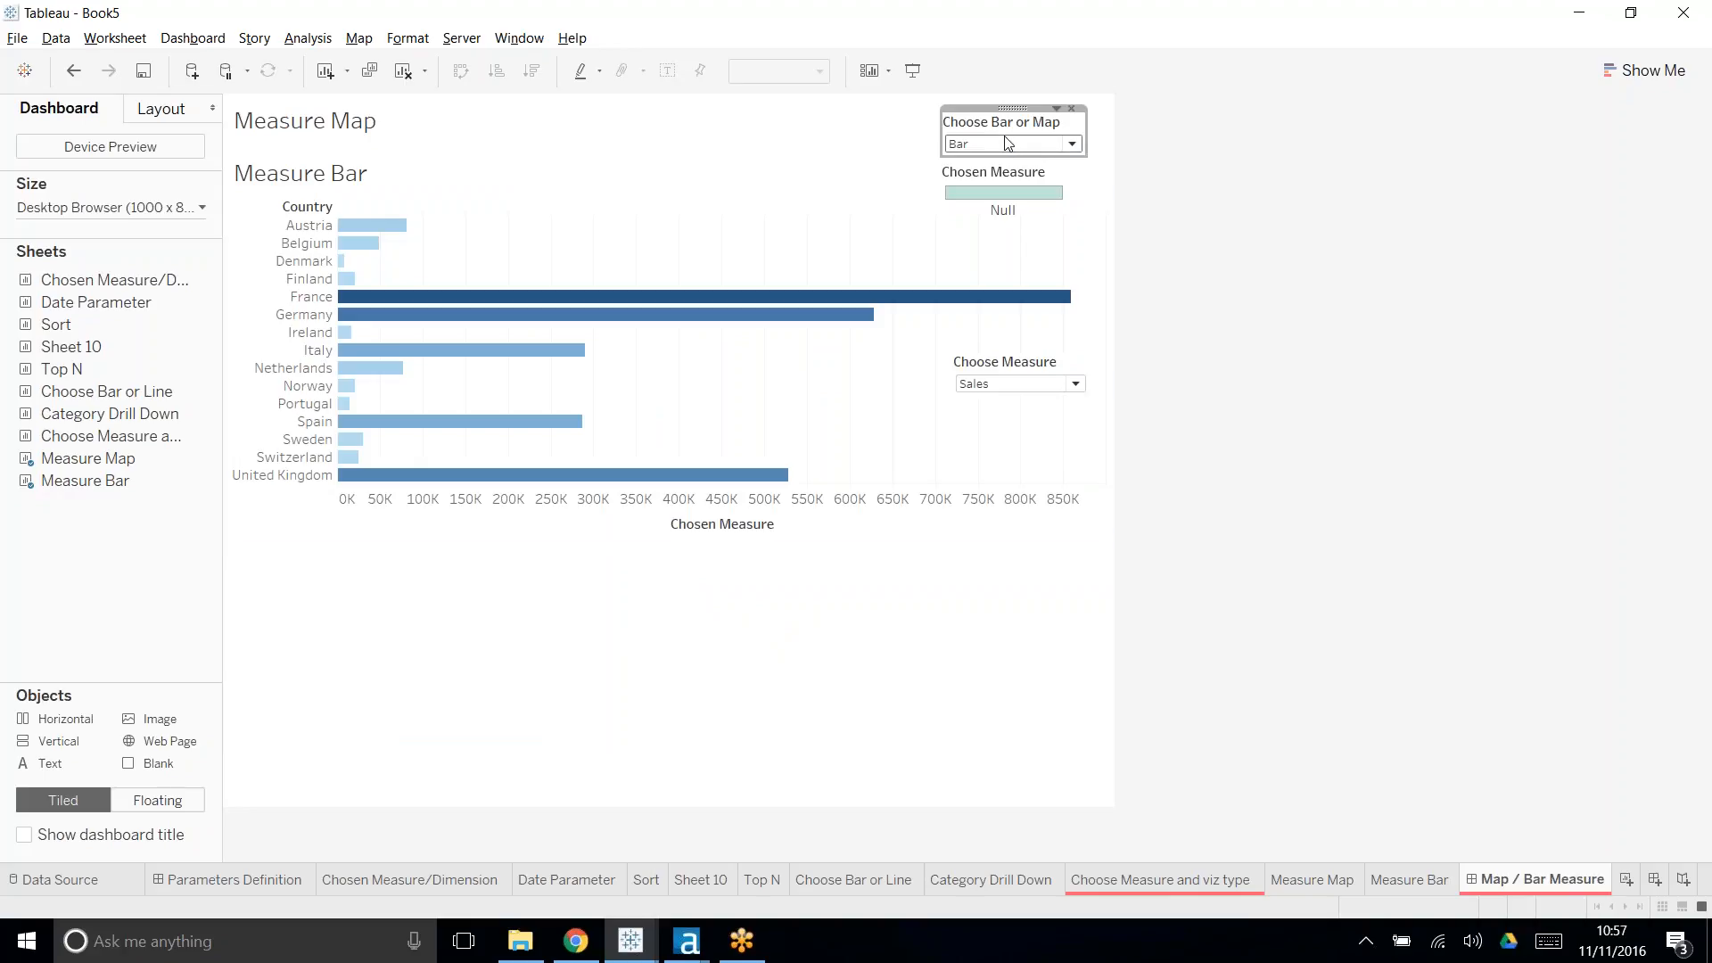
pyautogui.click(1009, 143)
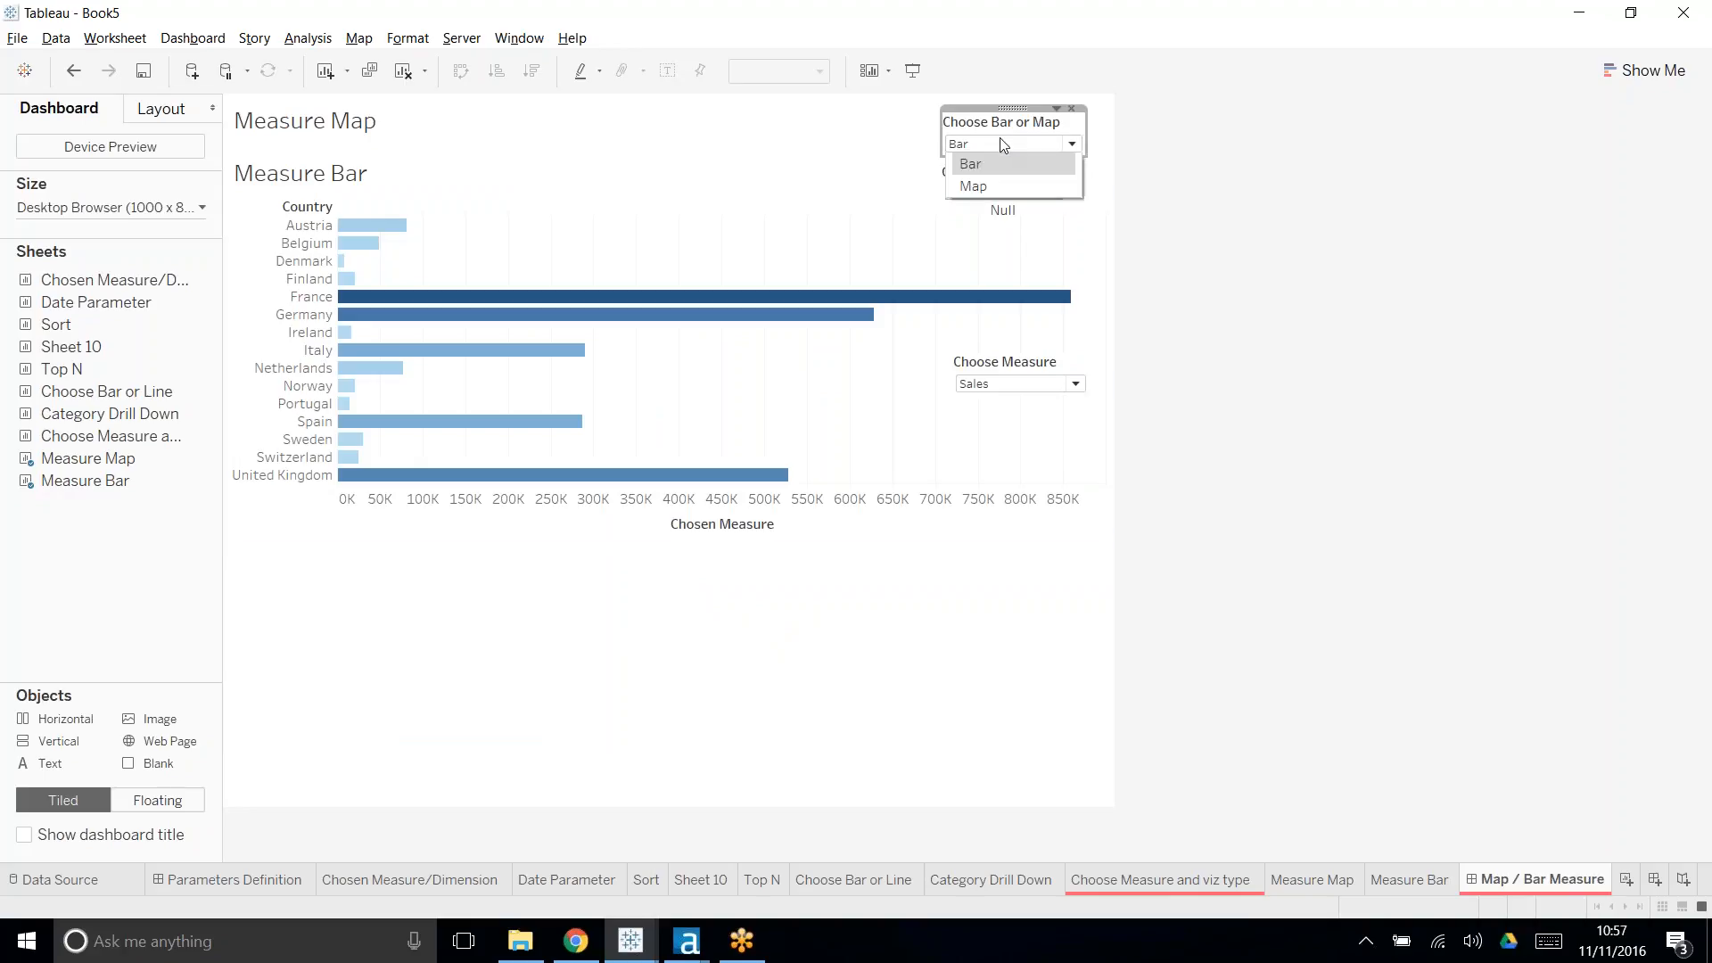
pyautogui.click(988, 187)
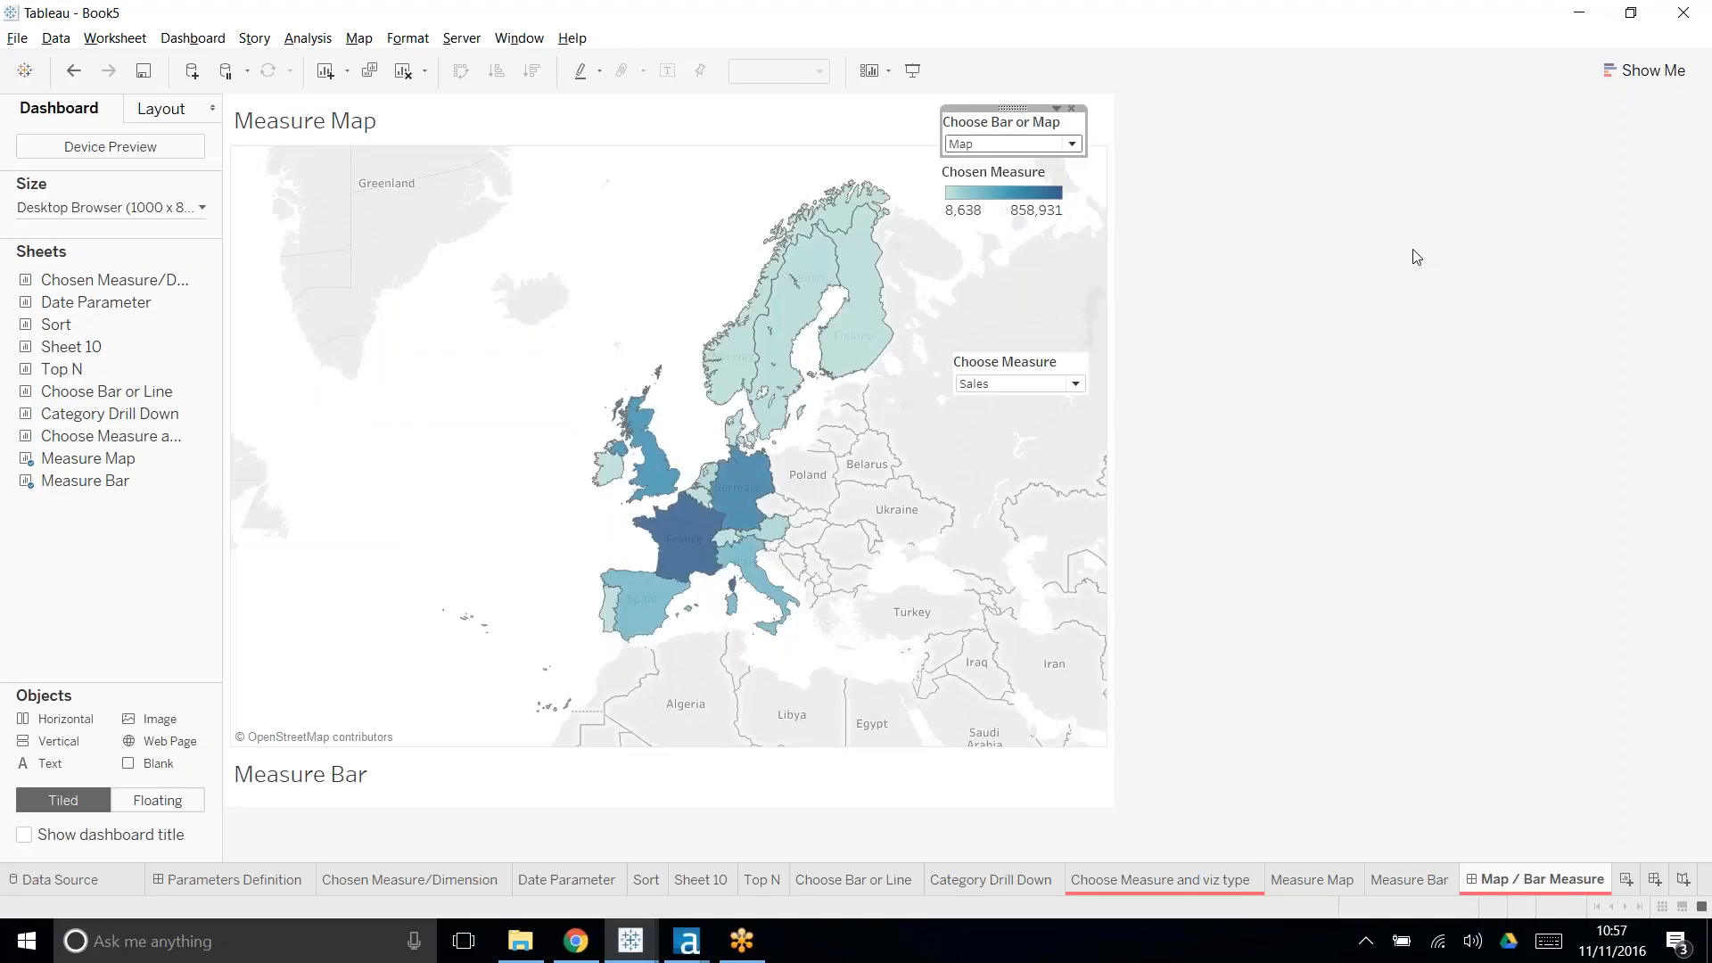
pyautogui.click(290, 766)
pyautogui.doubleClick(355, 781)
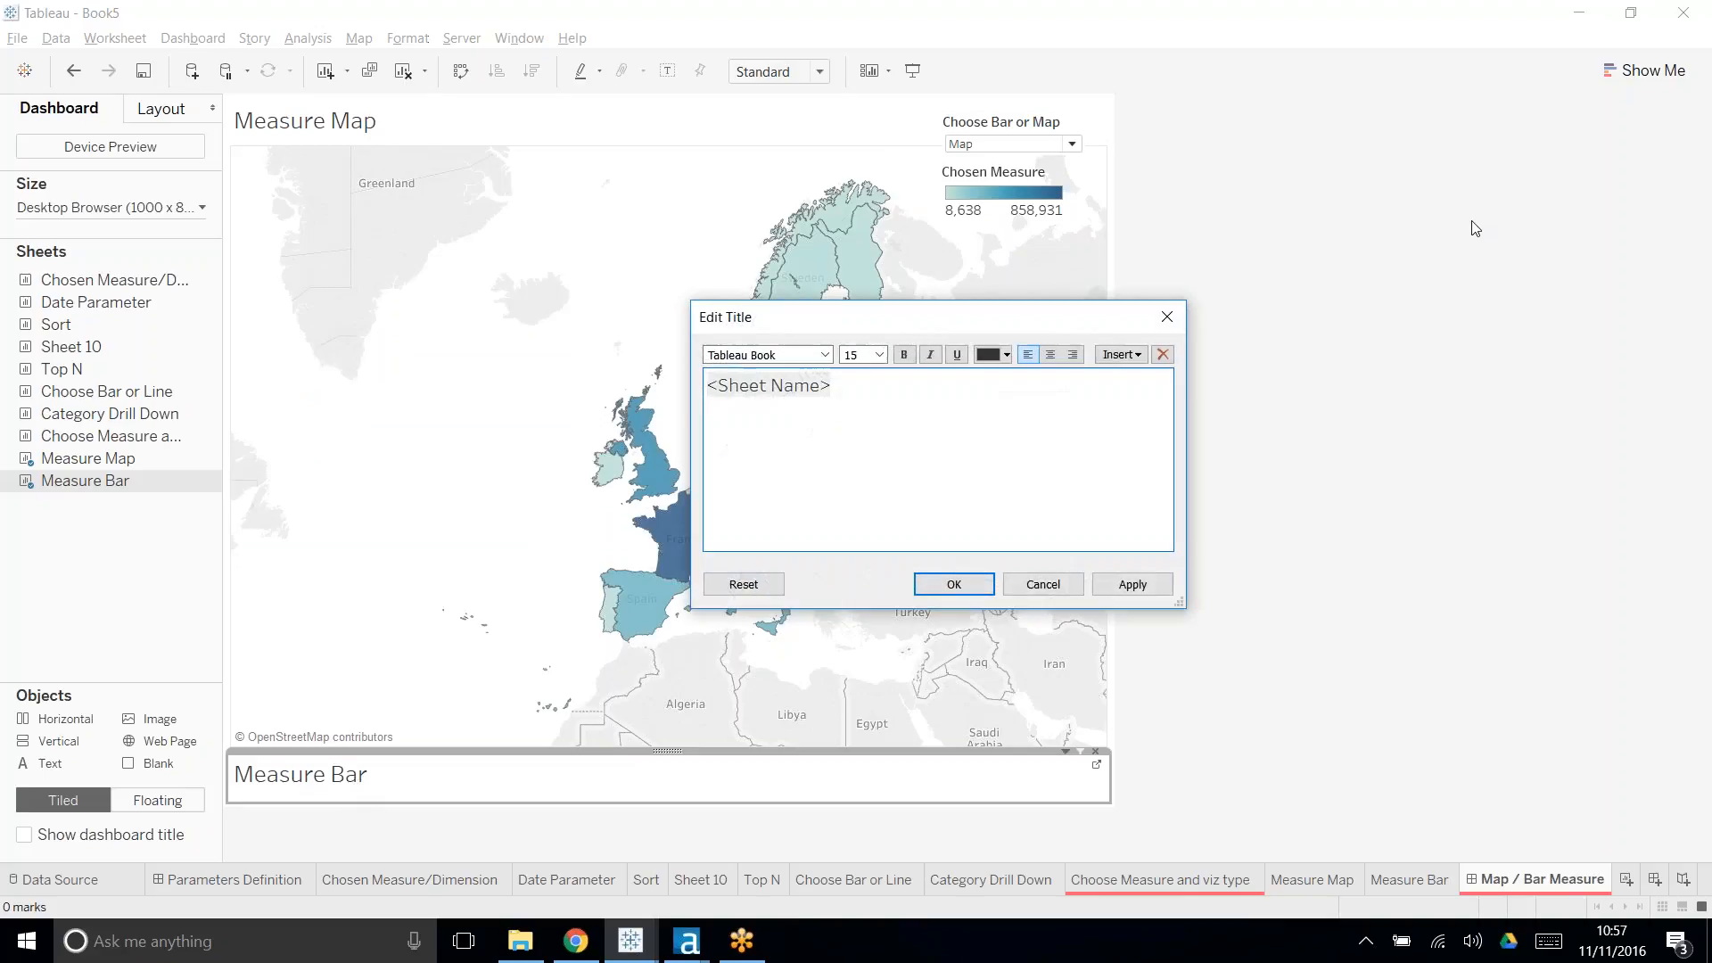
pyautogui.click(1166, 316)
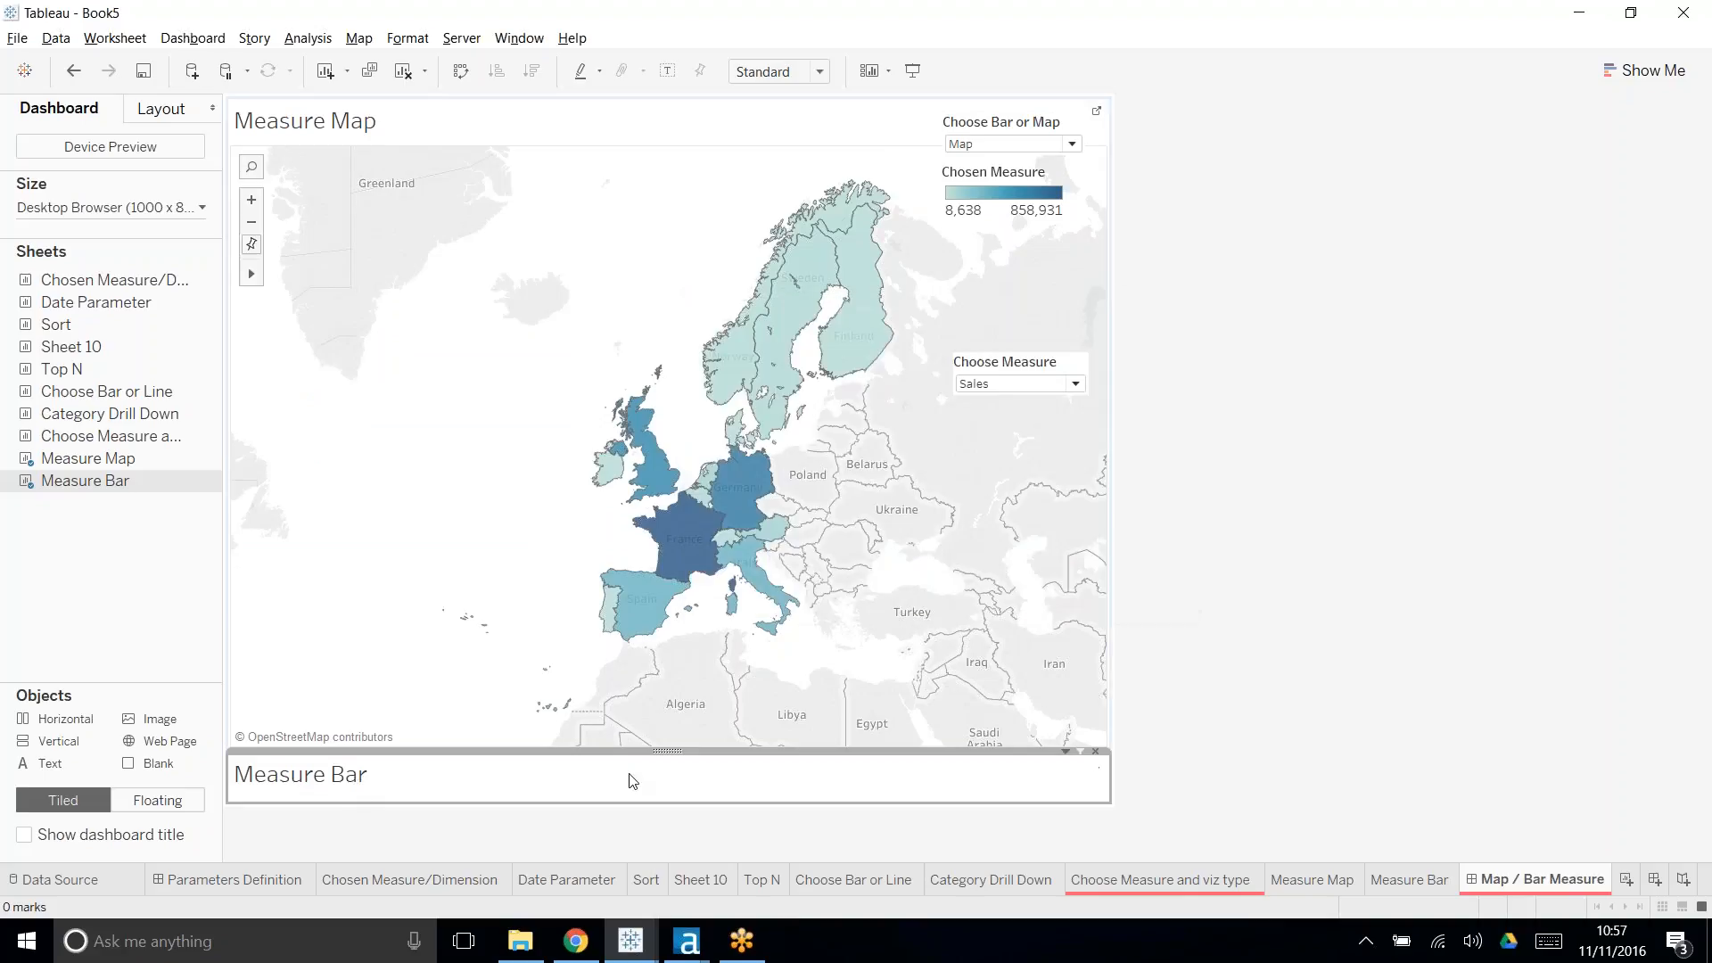
pyautogui.doubleClick(373, 783)
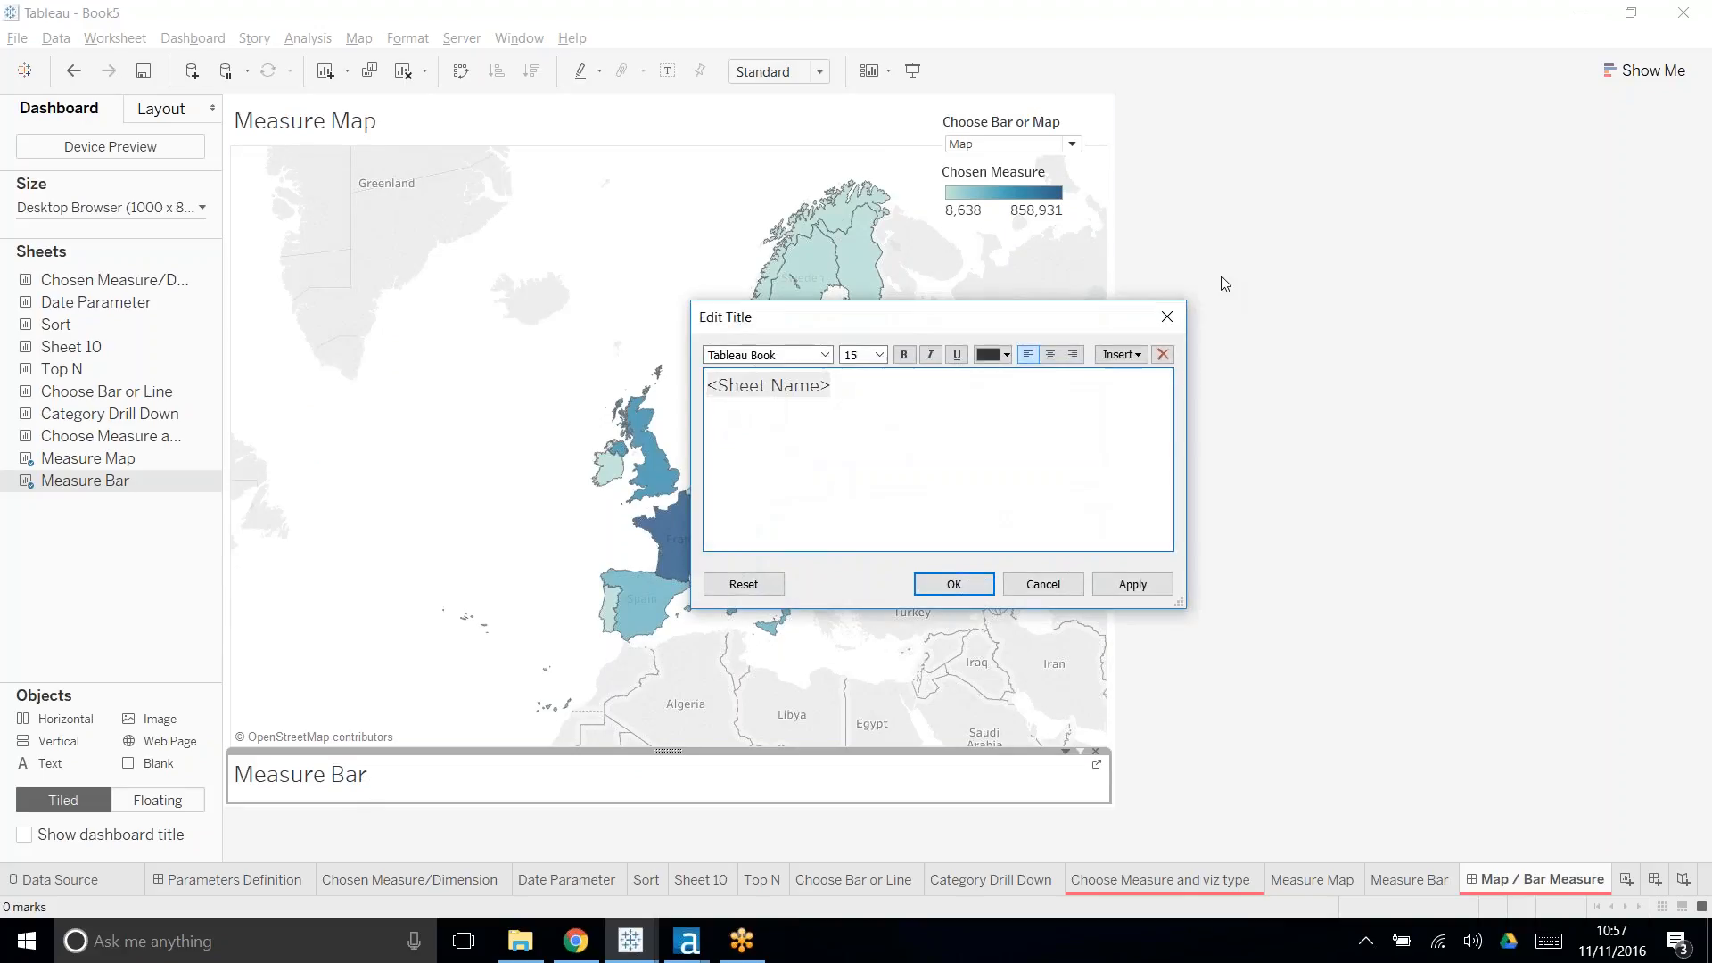
pyautogui.click(1162, 318)
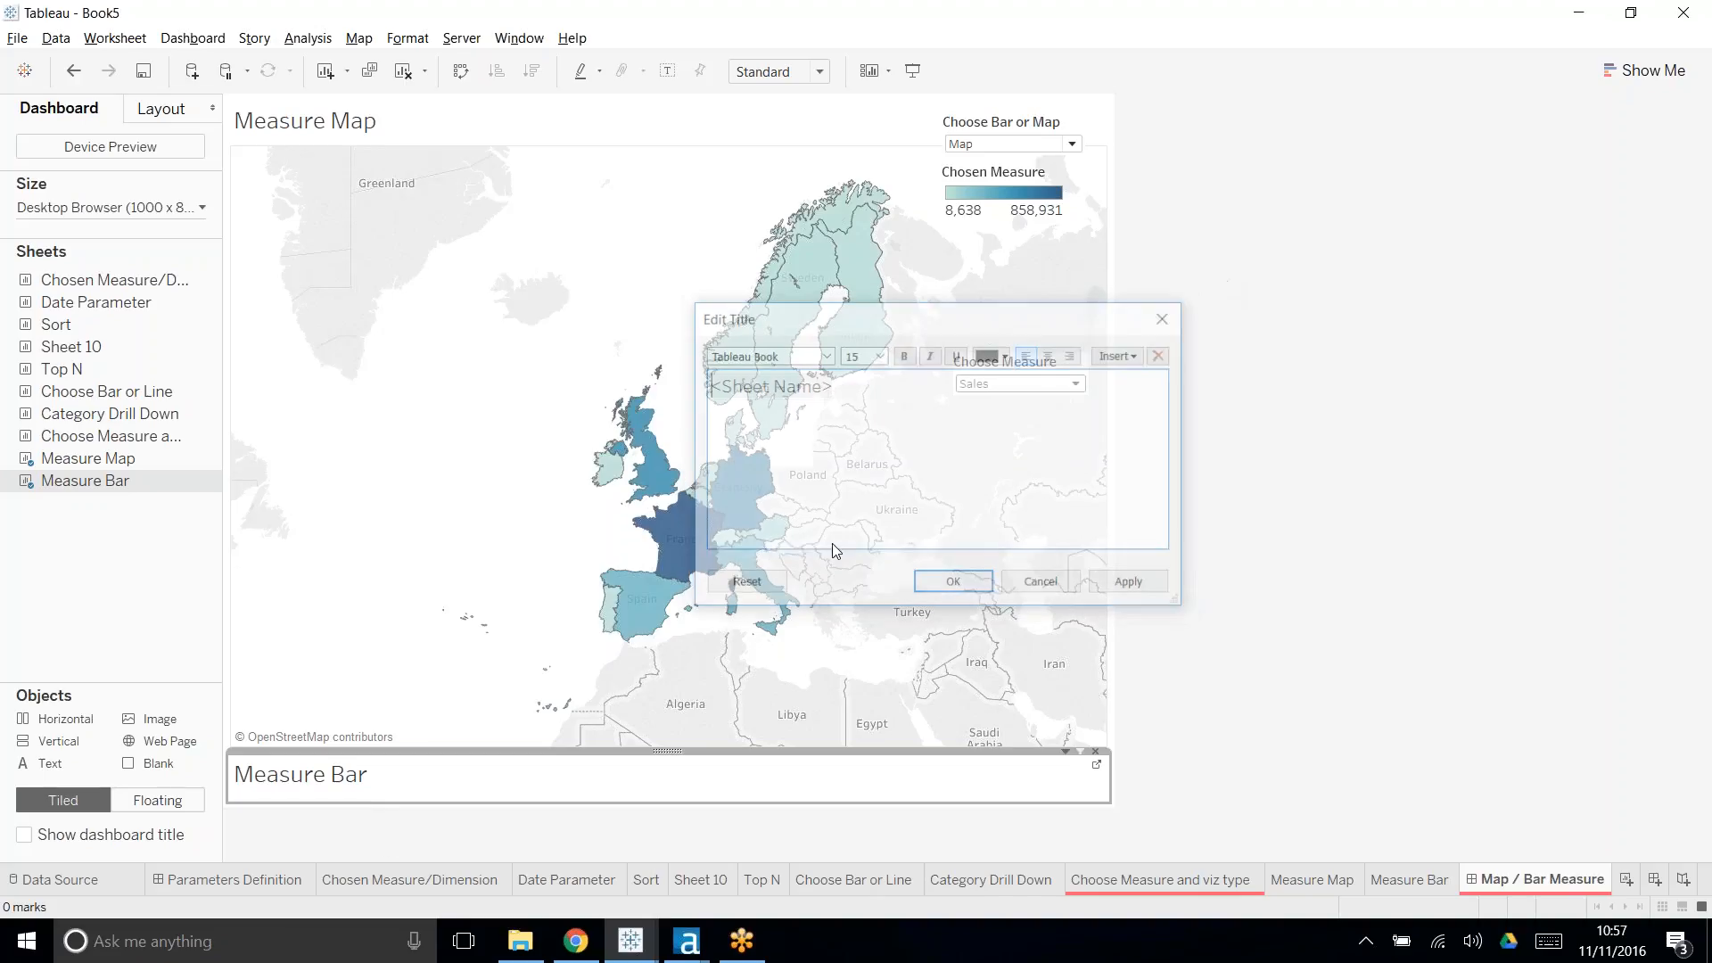
# - Hide the titles of the Measure Bar and Measure Map sheets on the dashboard
pyautogui.rightClick(304, 783)
pyautogui.click(365, 836)
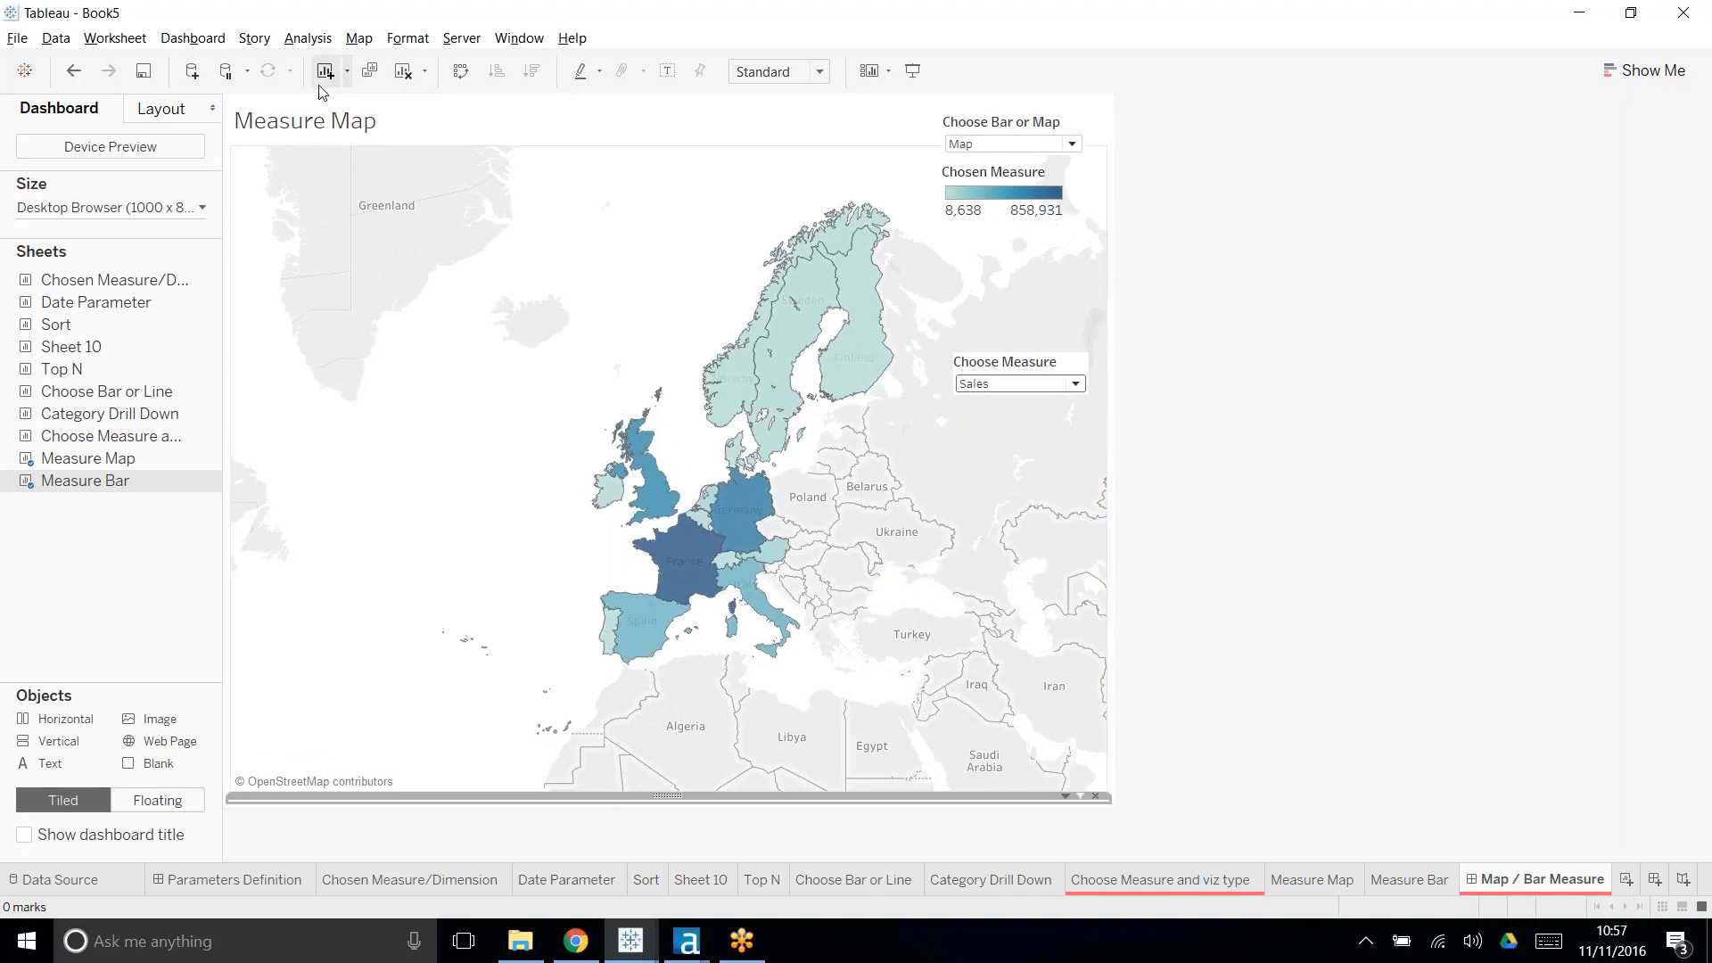
pyautogui.click(287, 134)
pyautogui.rightClick(288, 134)
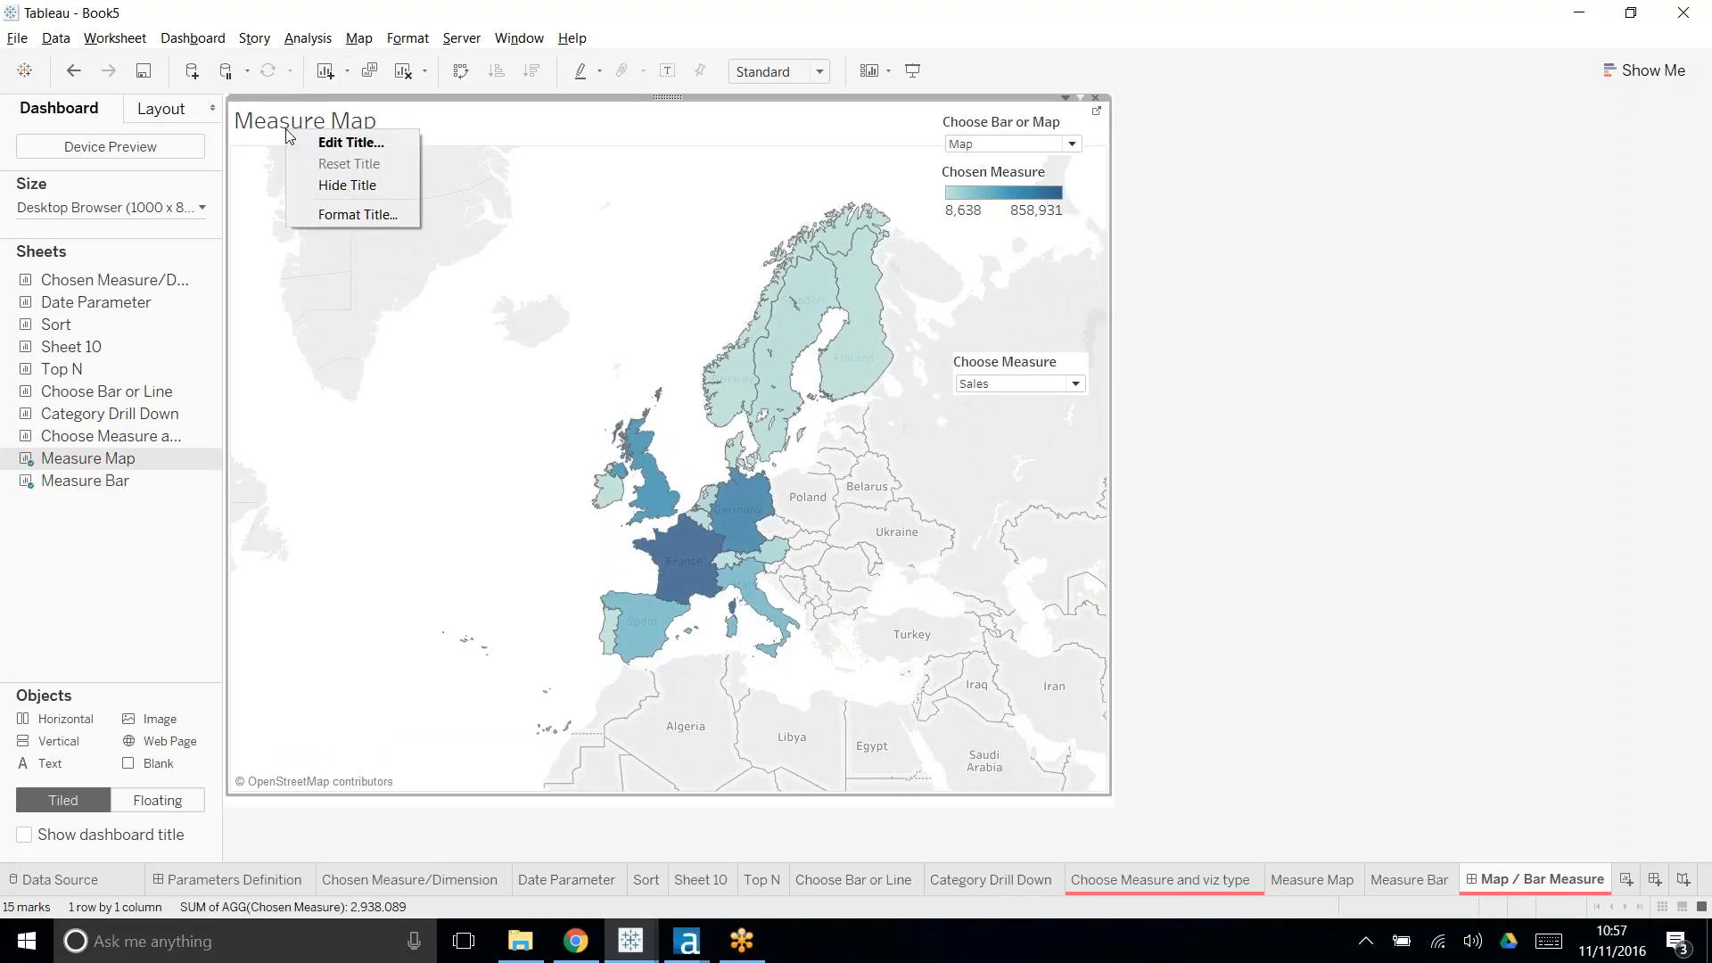
pyautogui.click(322, 187)
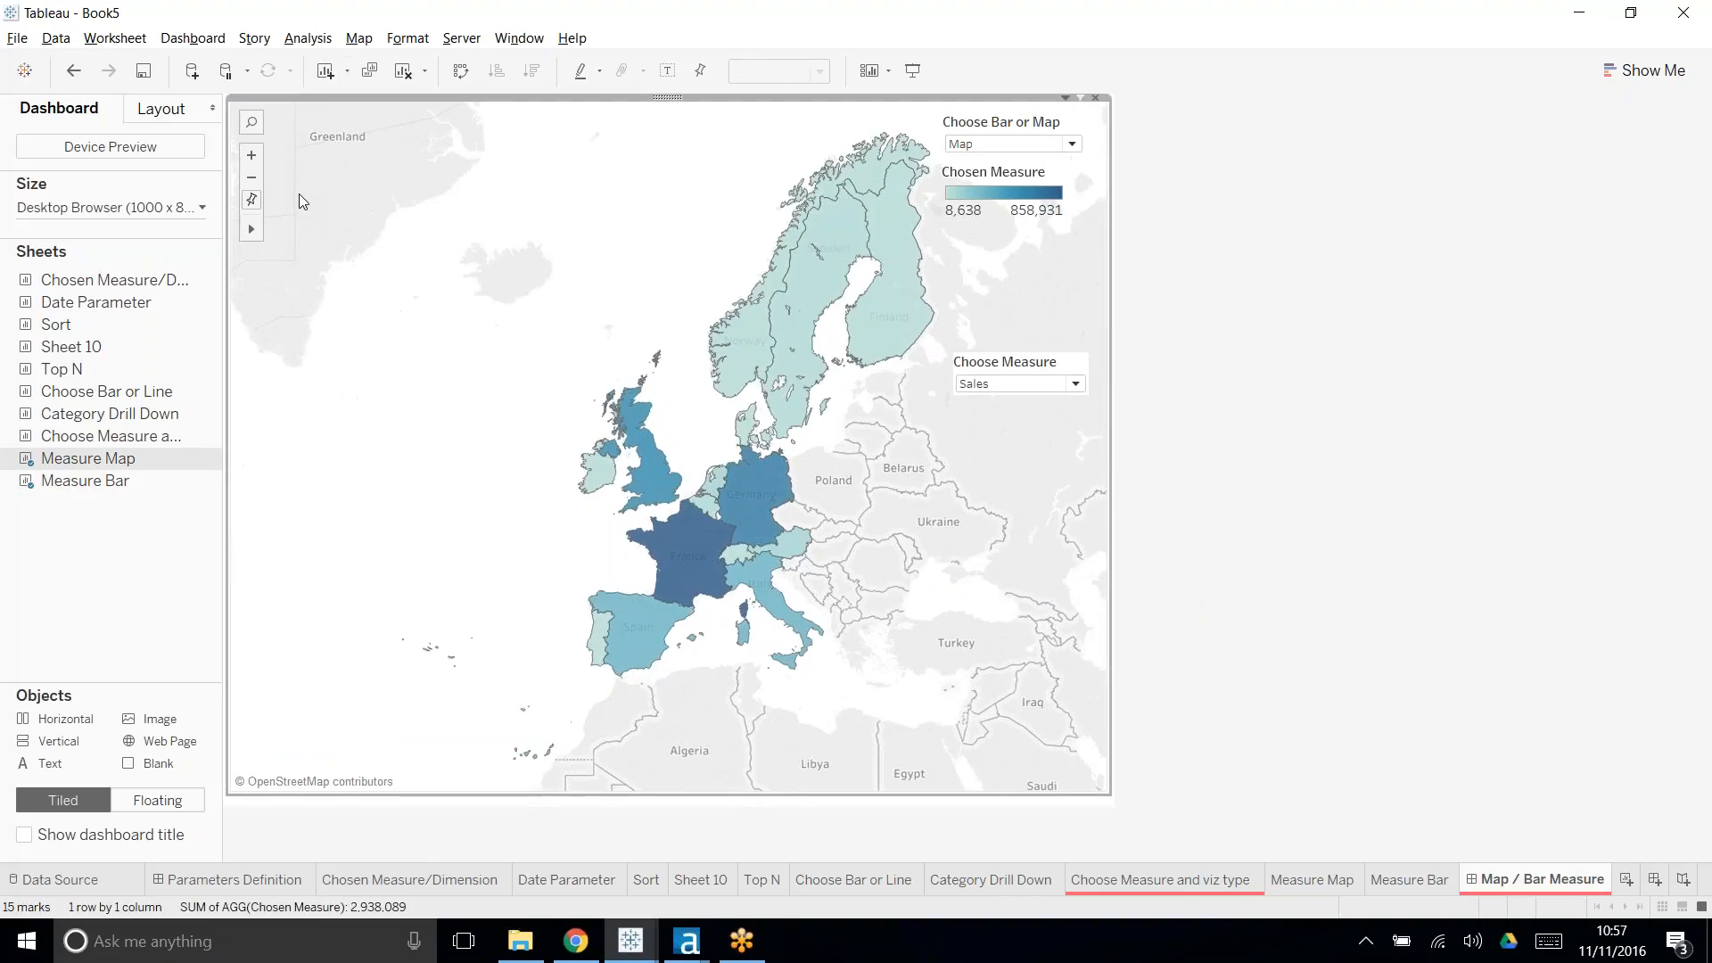
pyautogui.click(1427, 444)
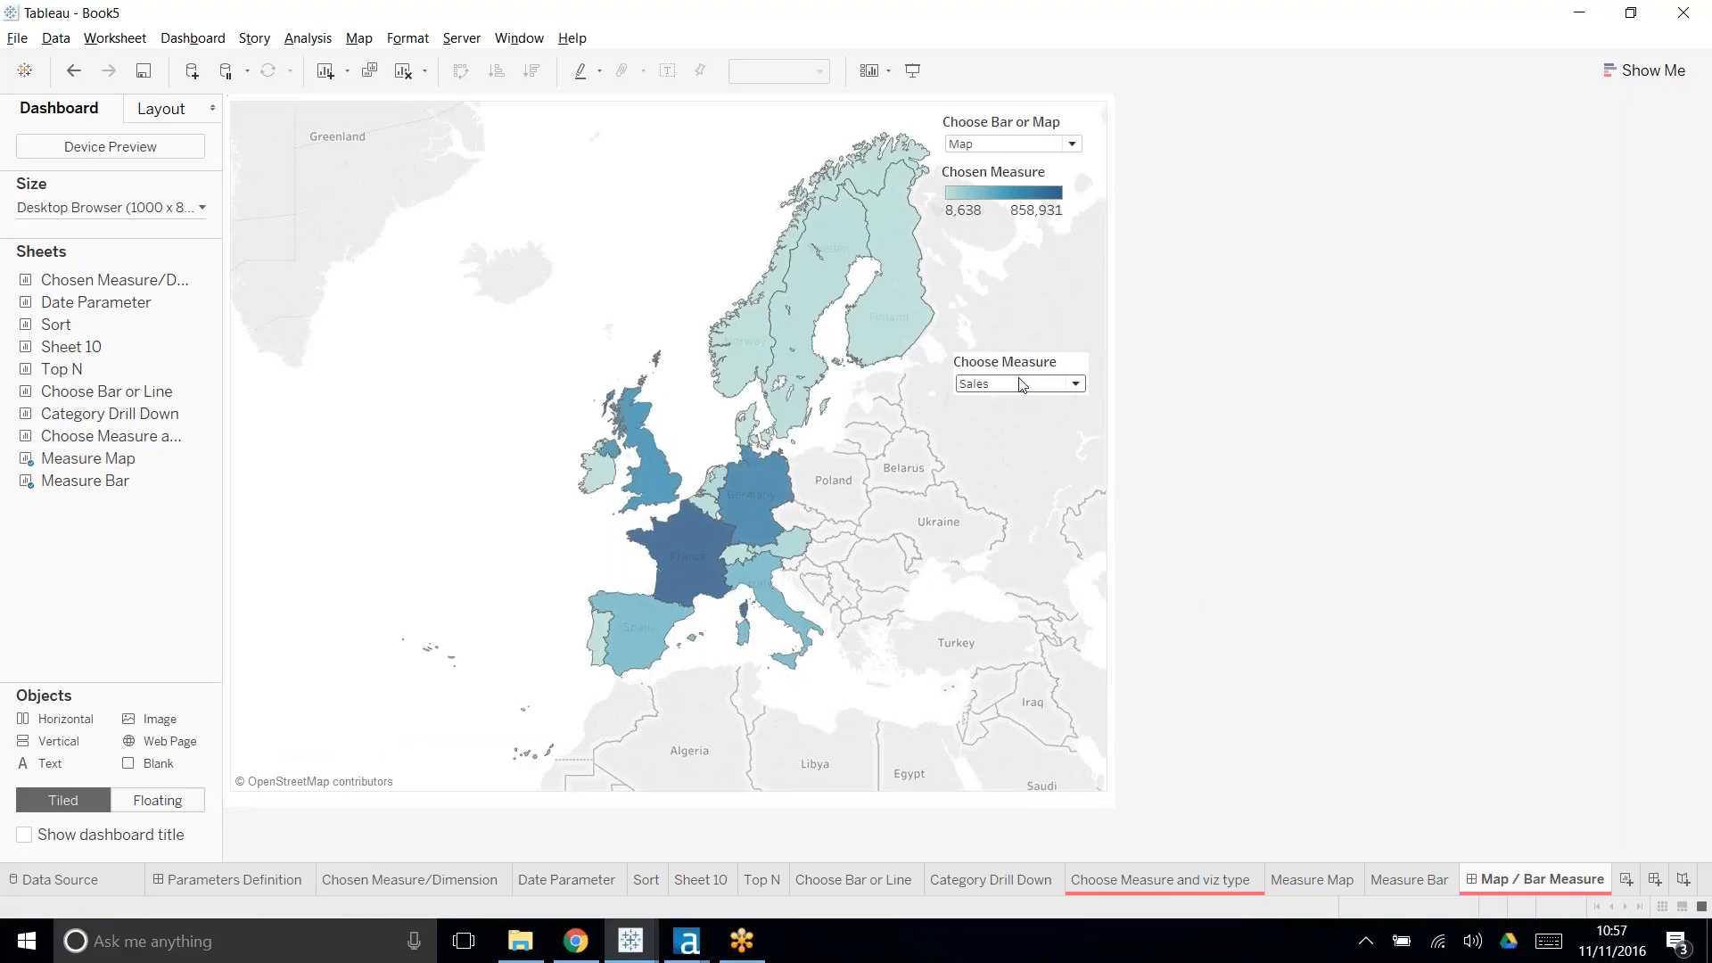
# - Try to move the Choose Measure control up towards the Chosen Measure legend, and undo the move
pyautogui.click(1039, 362)
pyautogui.moveTo(1019, 349); pyautogui.dragTo(1022, 286)
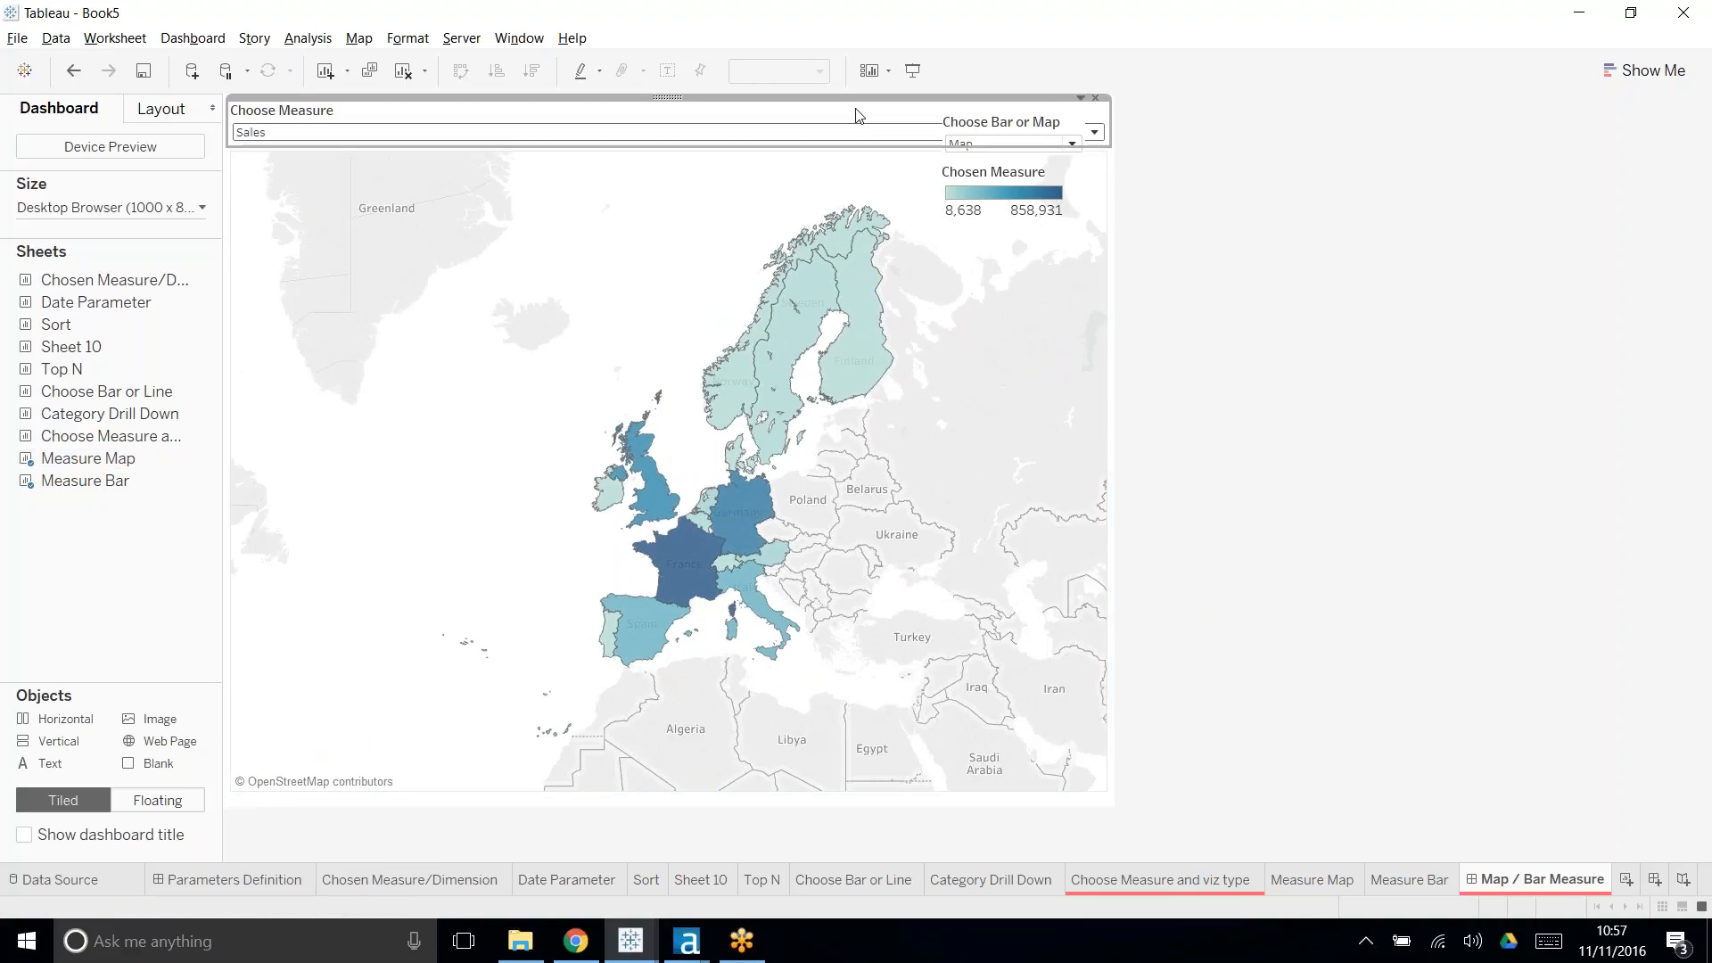
pyautogui.hotkey('ctrl', 'z')
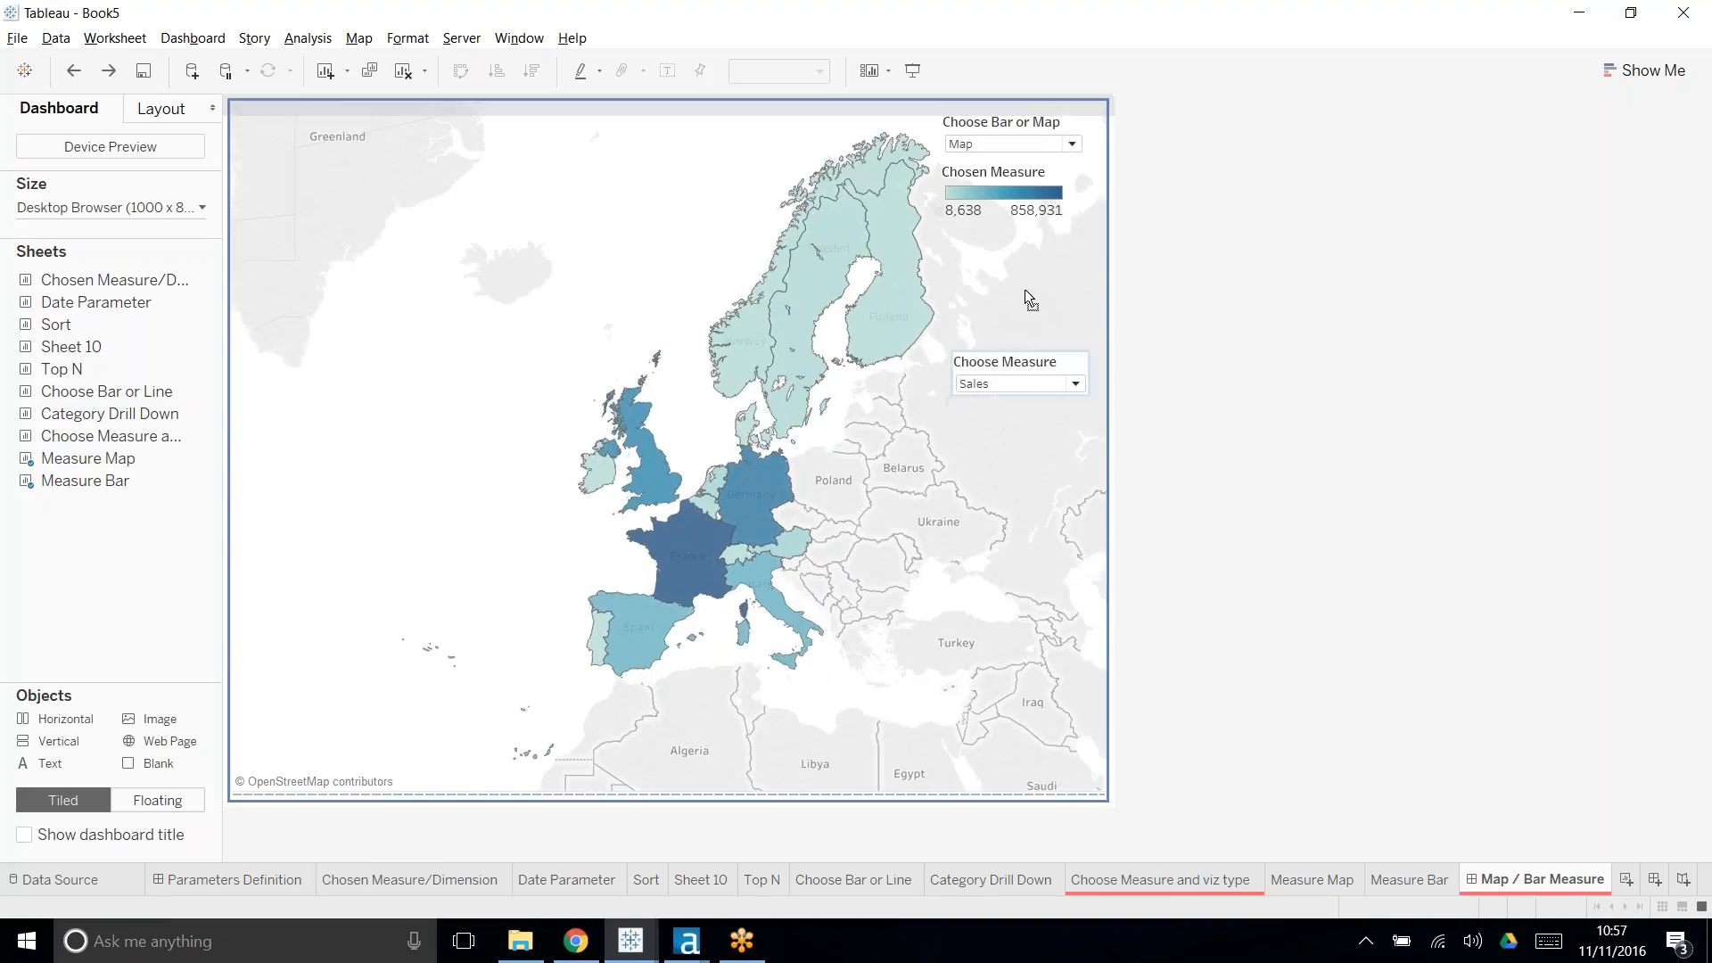
# - Remove the floating container around the Choose Measure control and move the control directly beneath the Chosen Measure legend
pyautogui.click(1021, 357)
pyautogui.click(1065, 346)
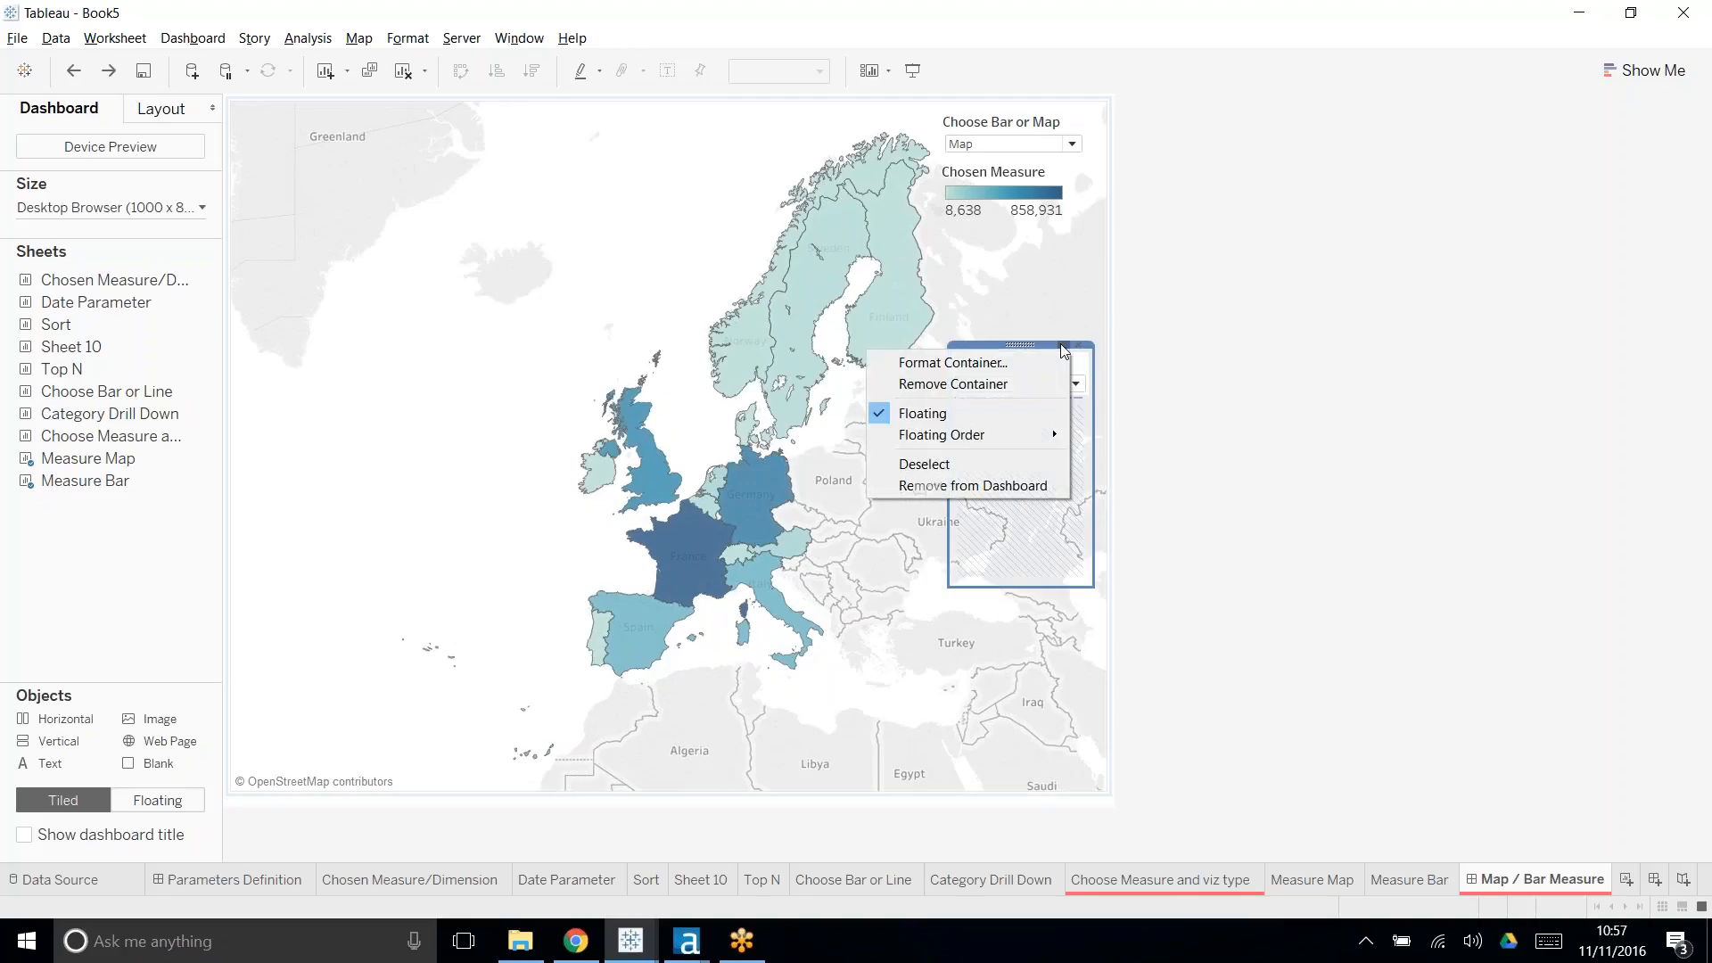
pyautogui.click(1021, 380)
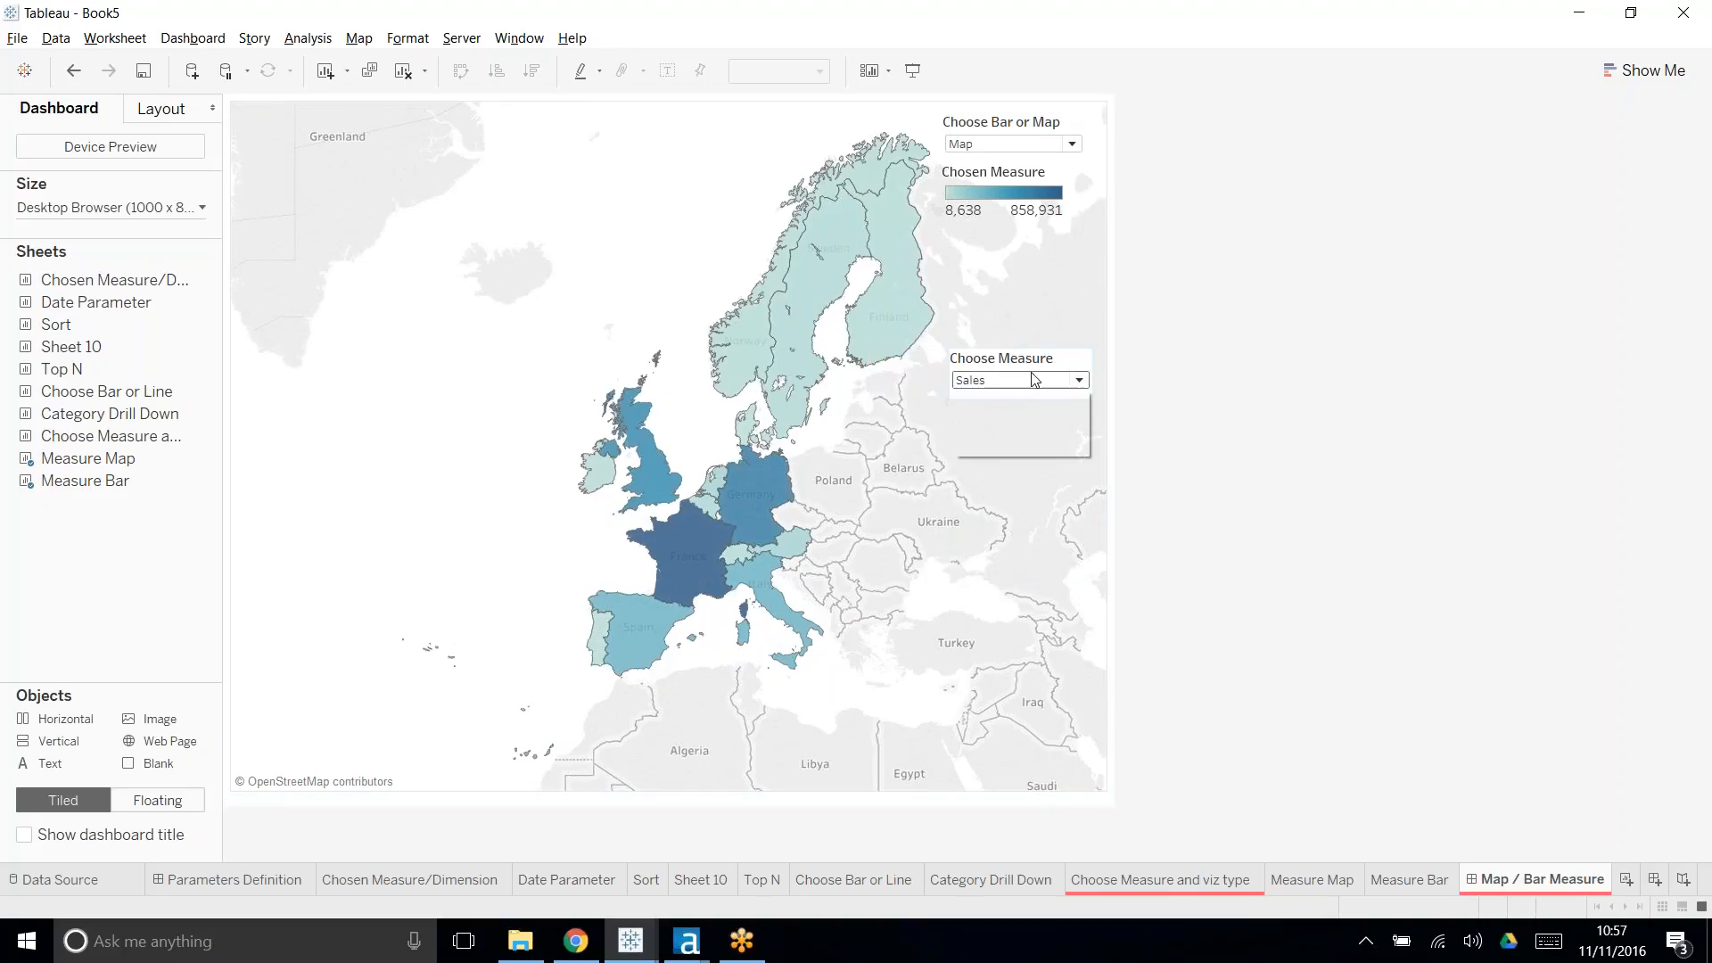
pyautogui.click(1028, 379)
pyautogui.moveTo(1023, 348); pyautogui.dragTo(1024, 239)
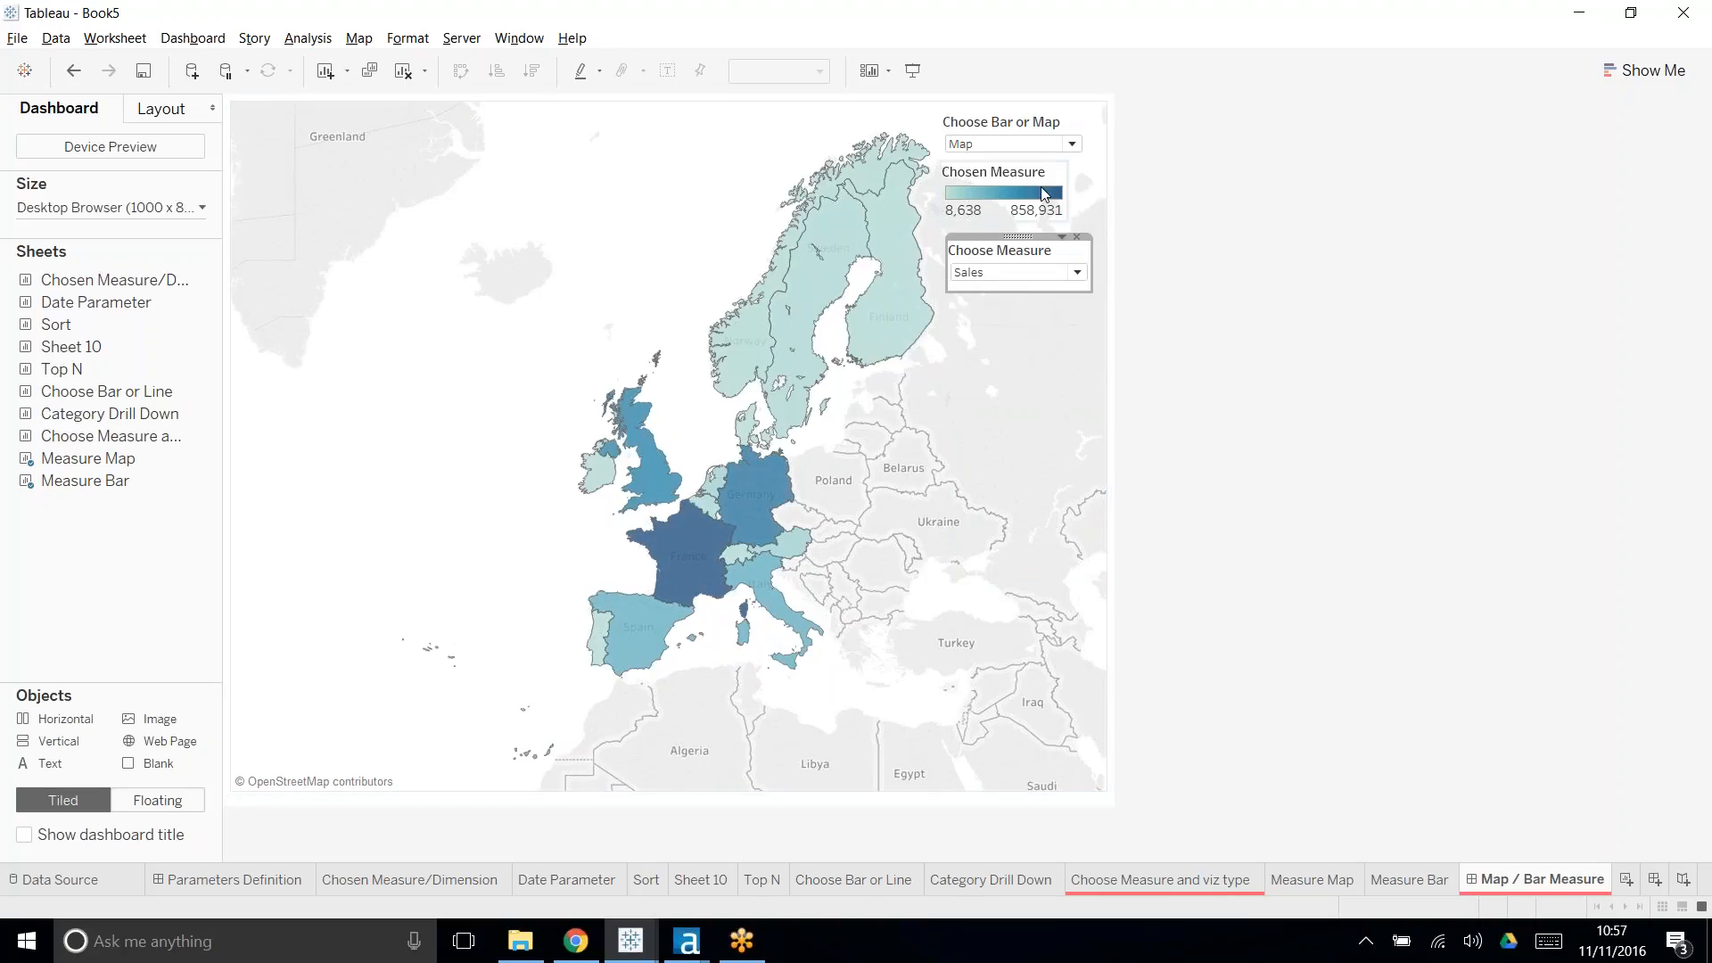
# - Set Choose Measure to Profit and change the Chosen Measure legend's colour palette to Red-Blue Diverging
pyautogui.click(1023, 272)
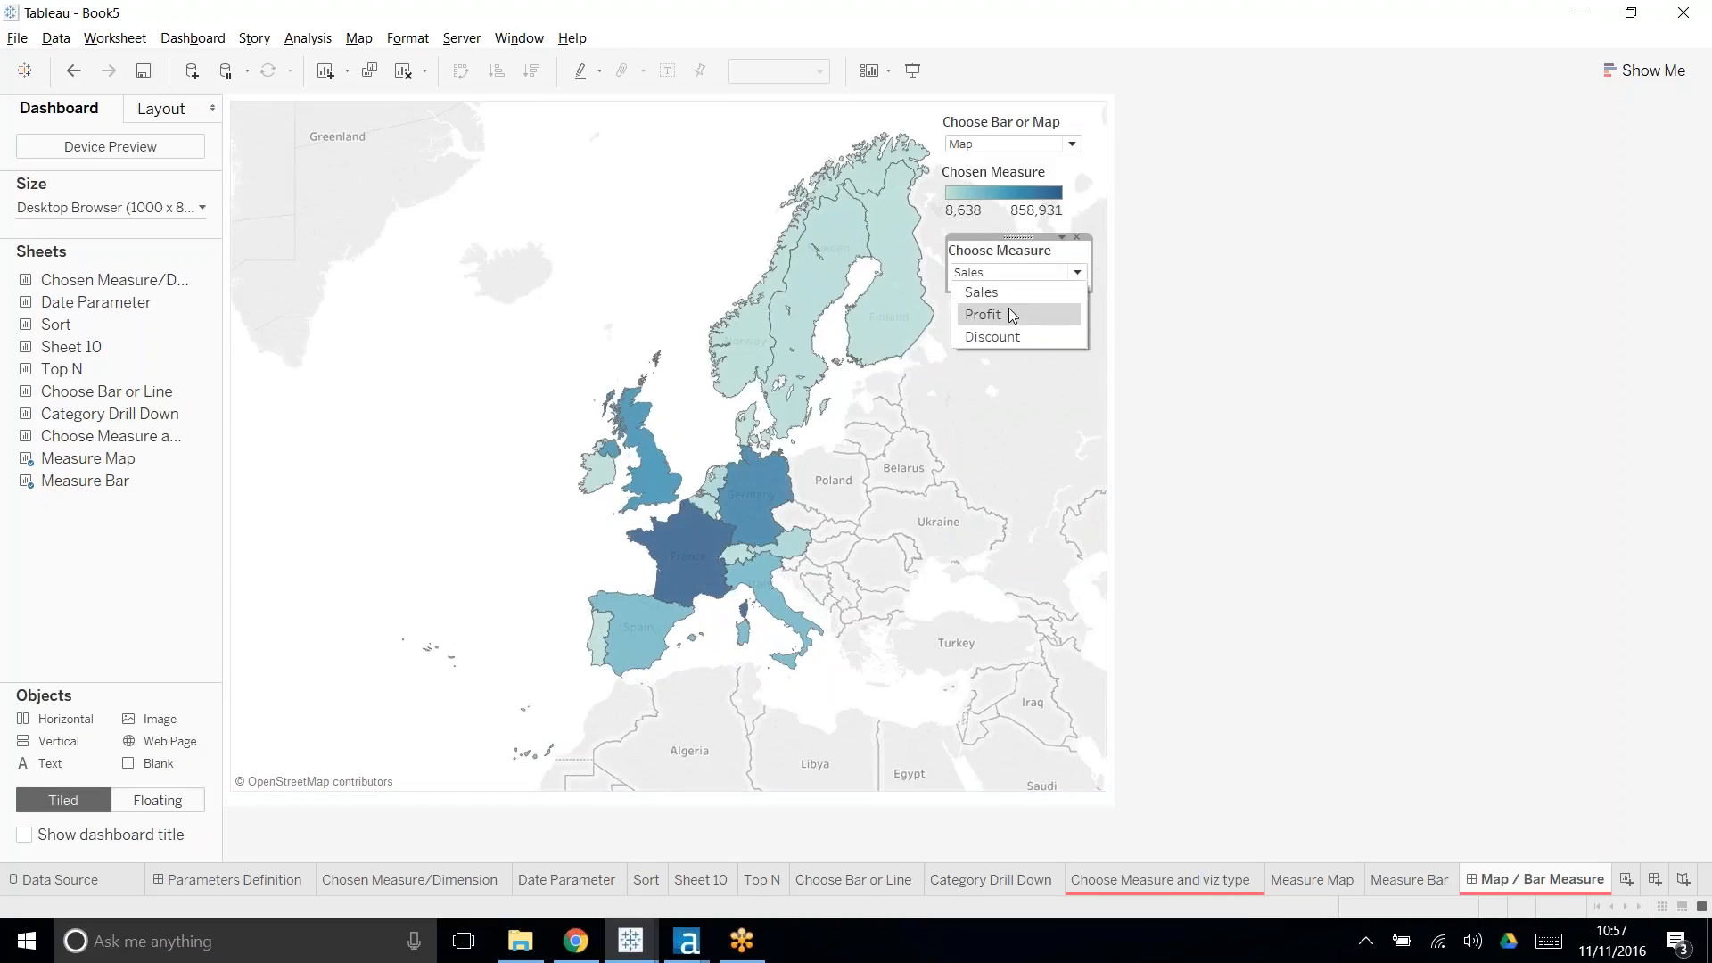
pyautogui.click(1008, 315)
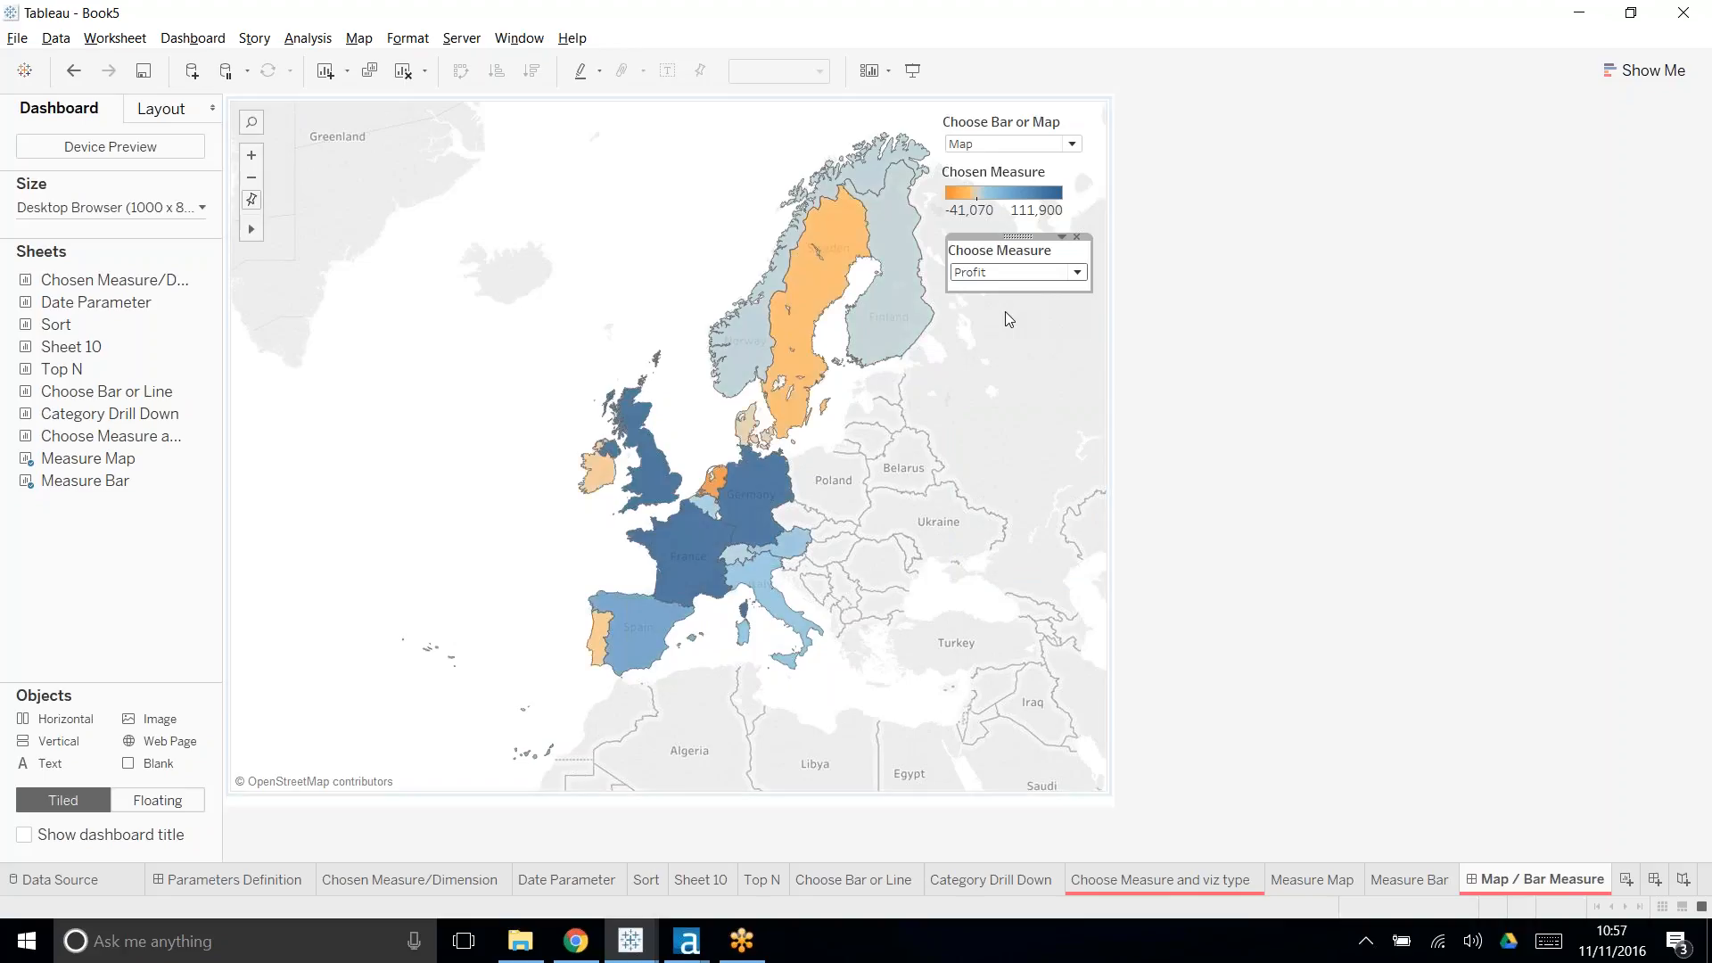
pyautogui.click(1030, 180)
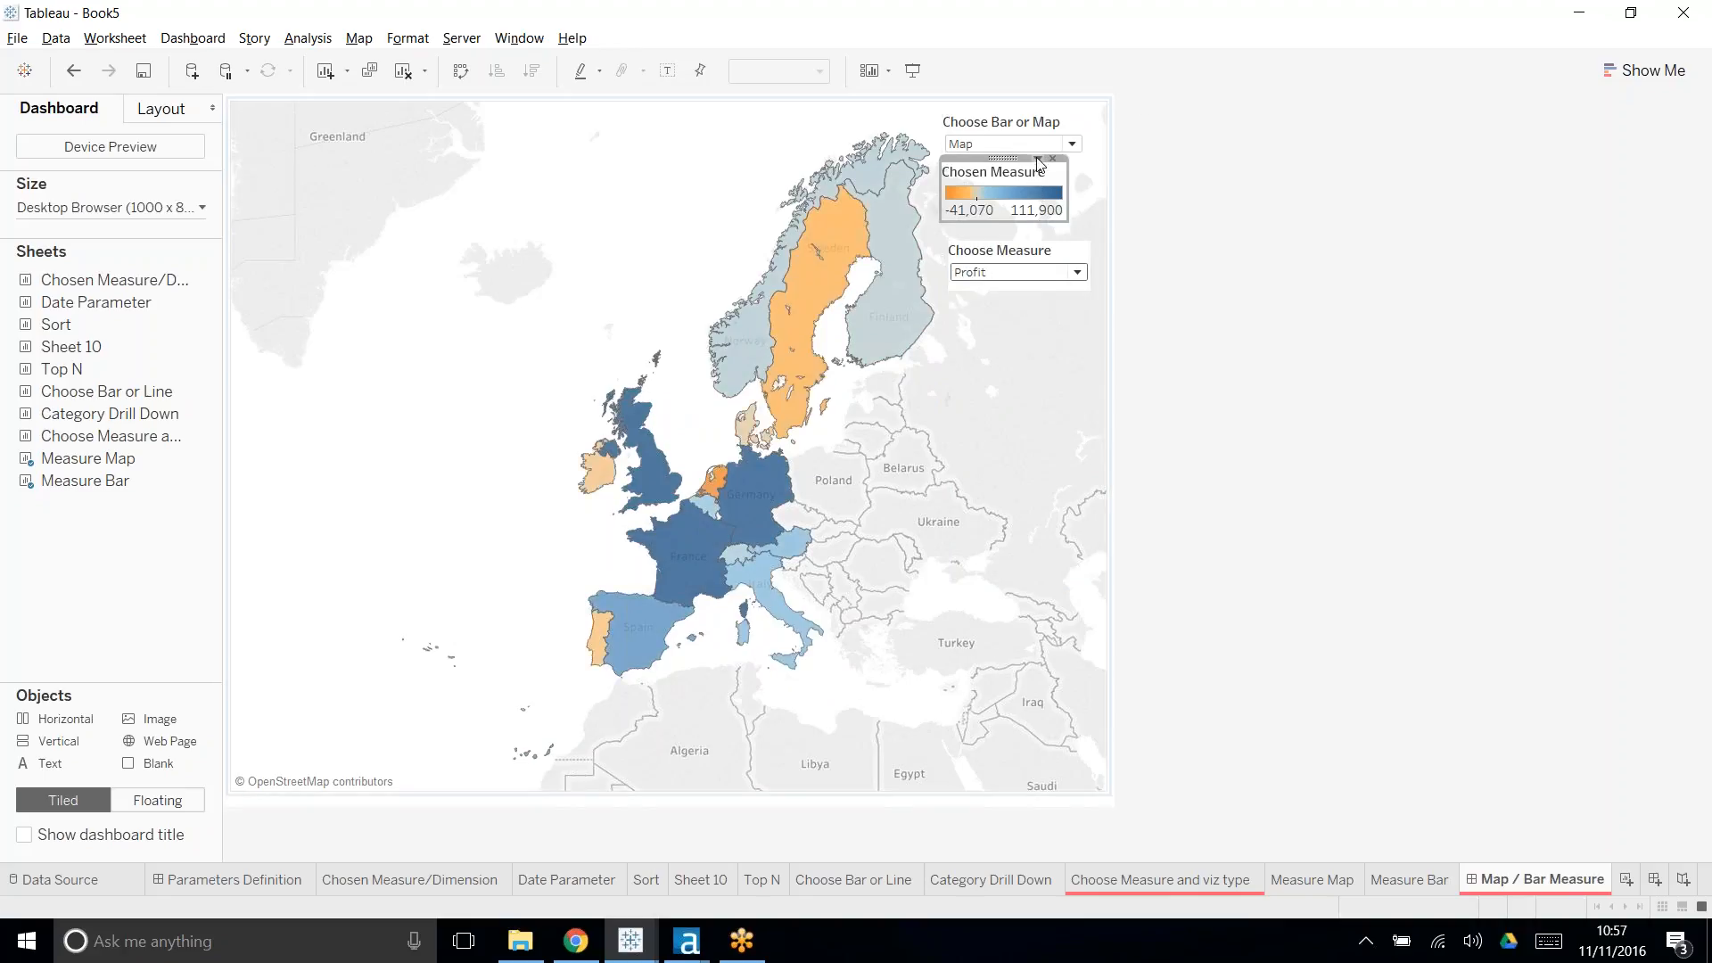
pyautogui.click(1038, 157)
pyautogui.click(1018, 174)
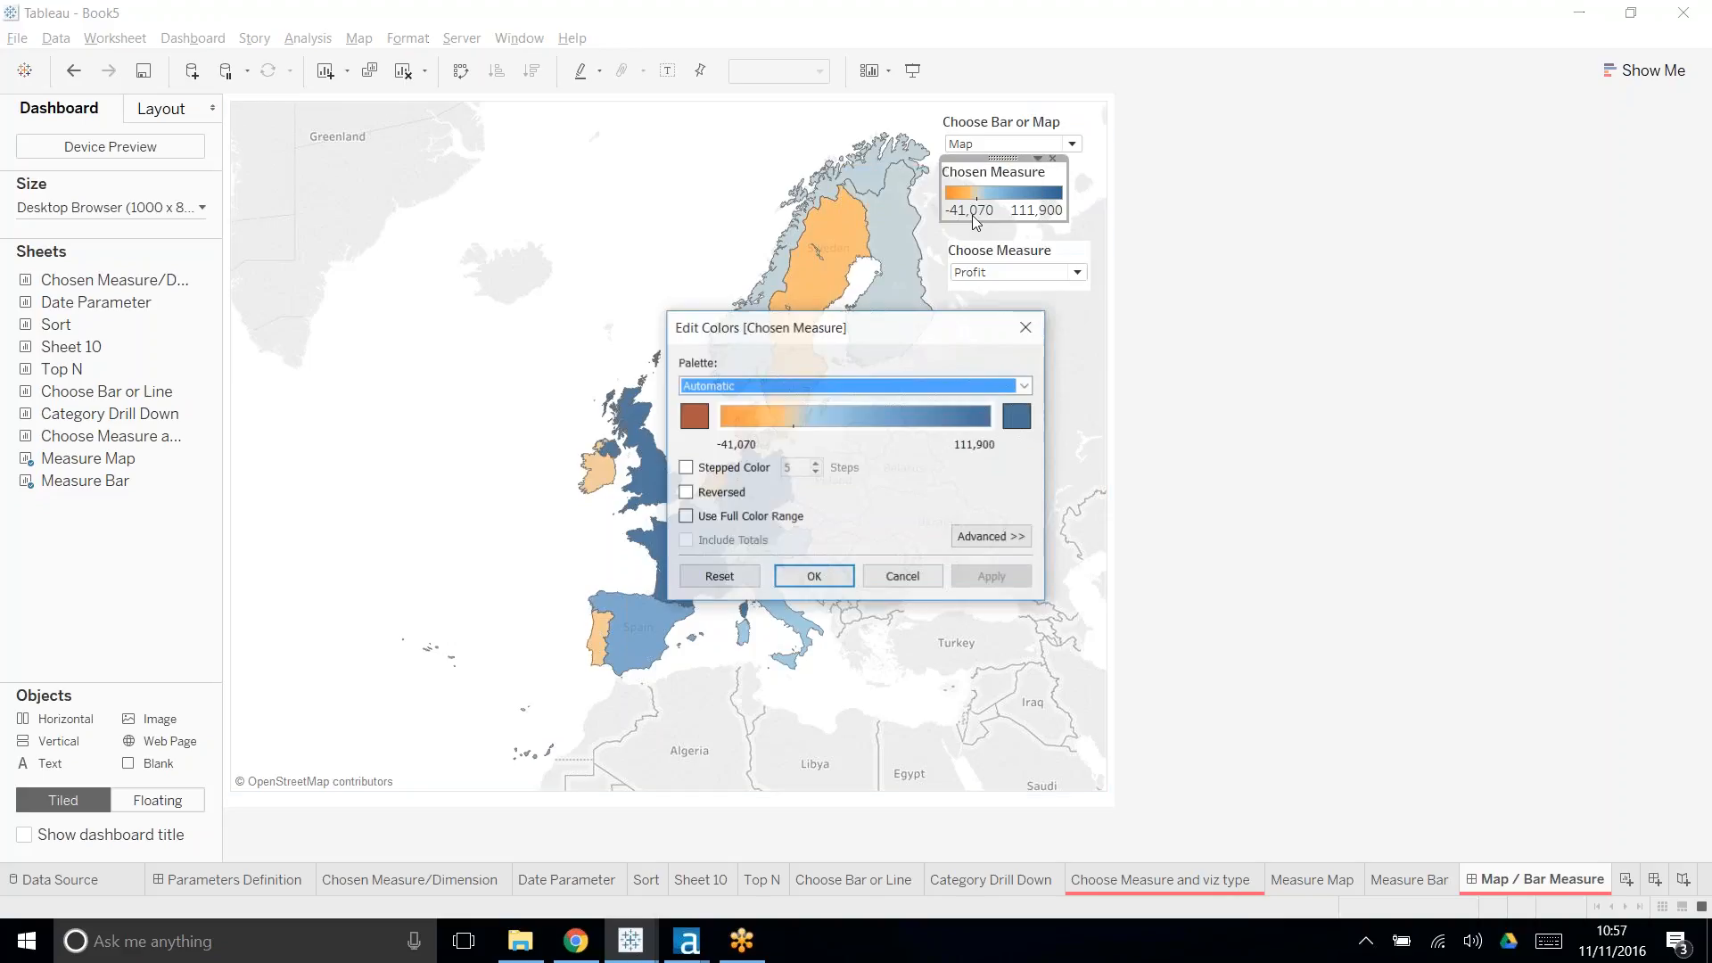
pyautogui.click(802, 390)
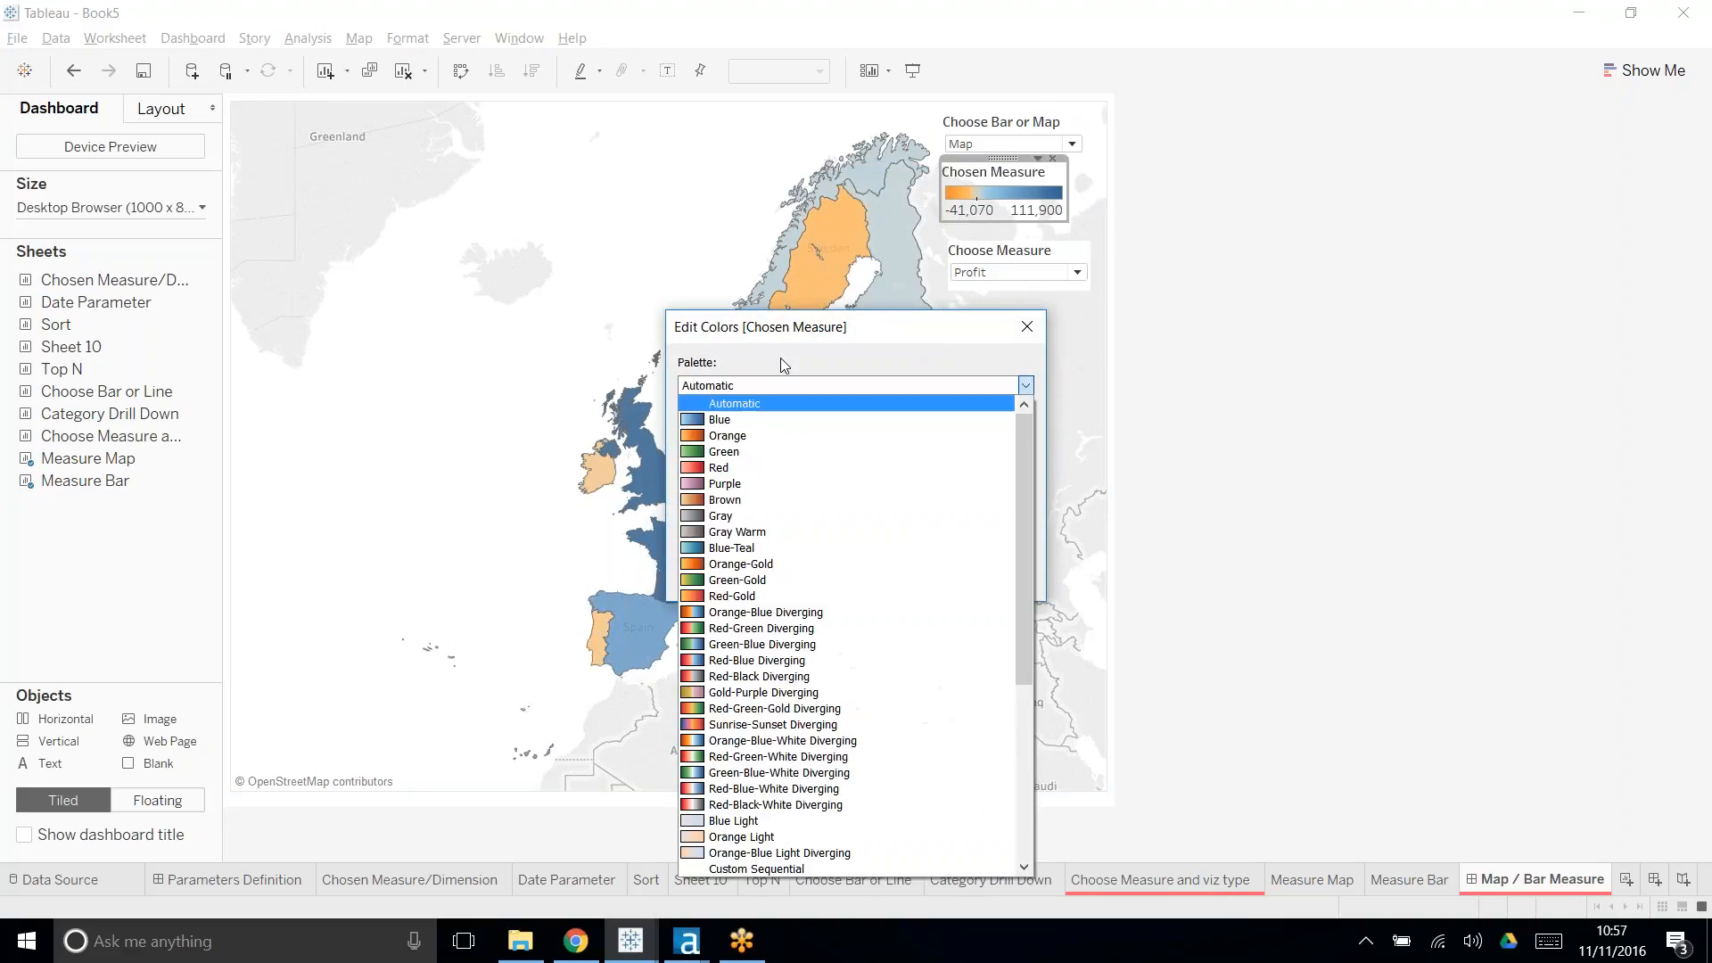
pyautogui.click(772, 661)
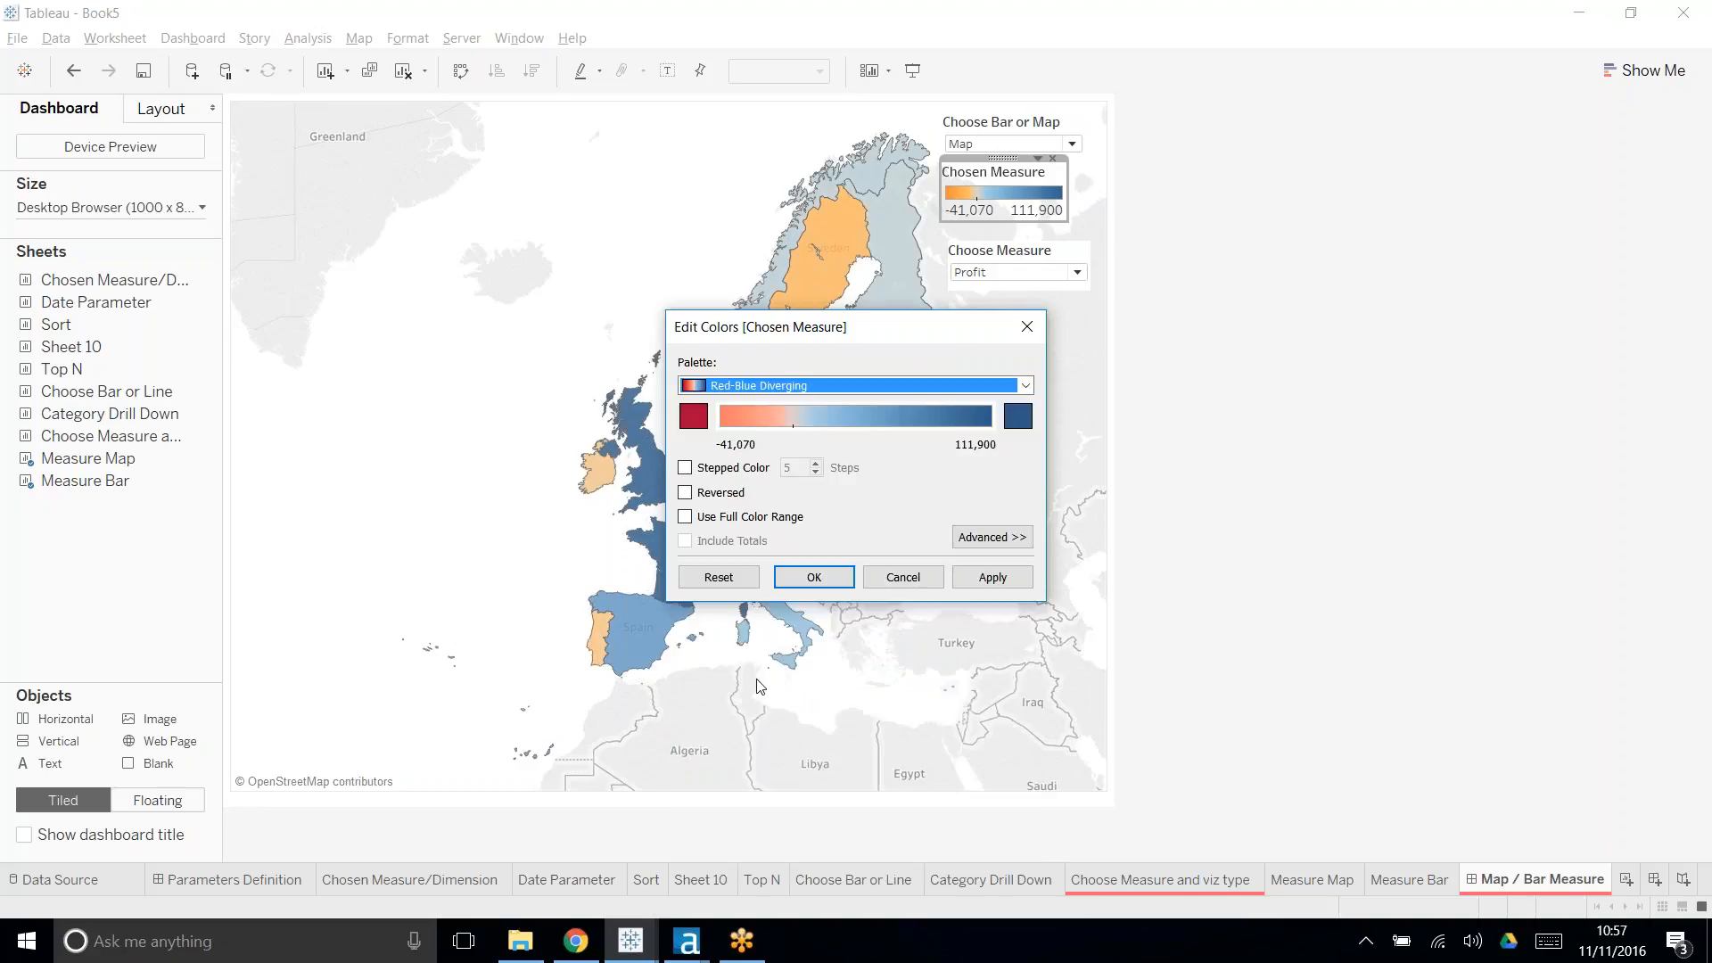
pyautogui.click(820, 581)
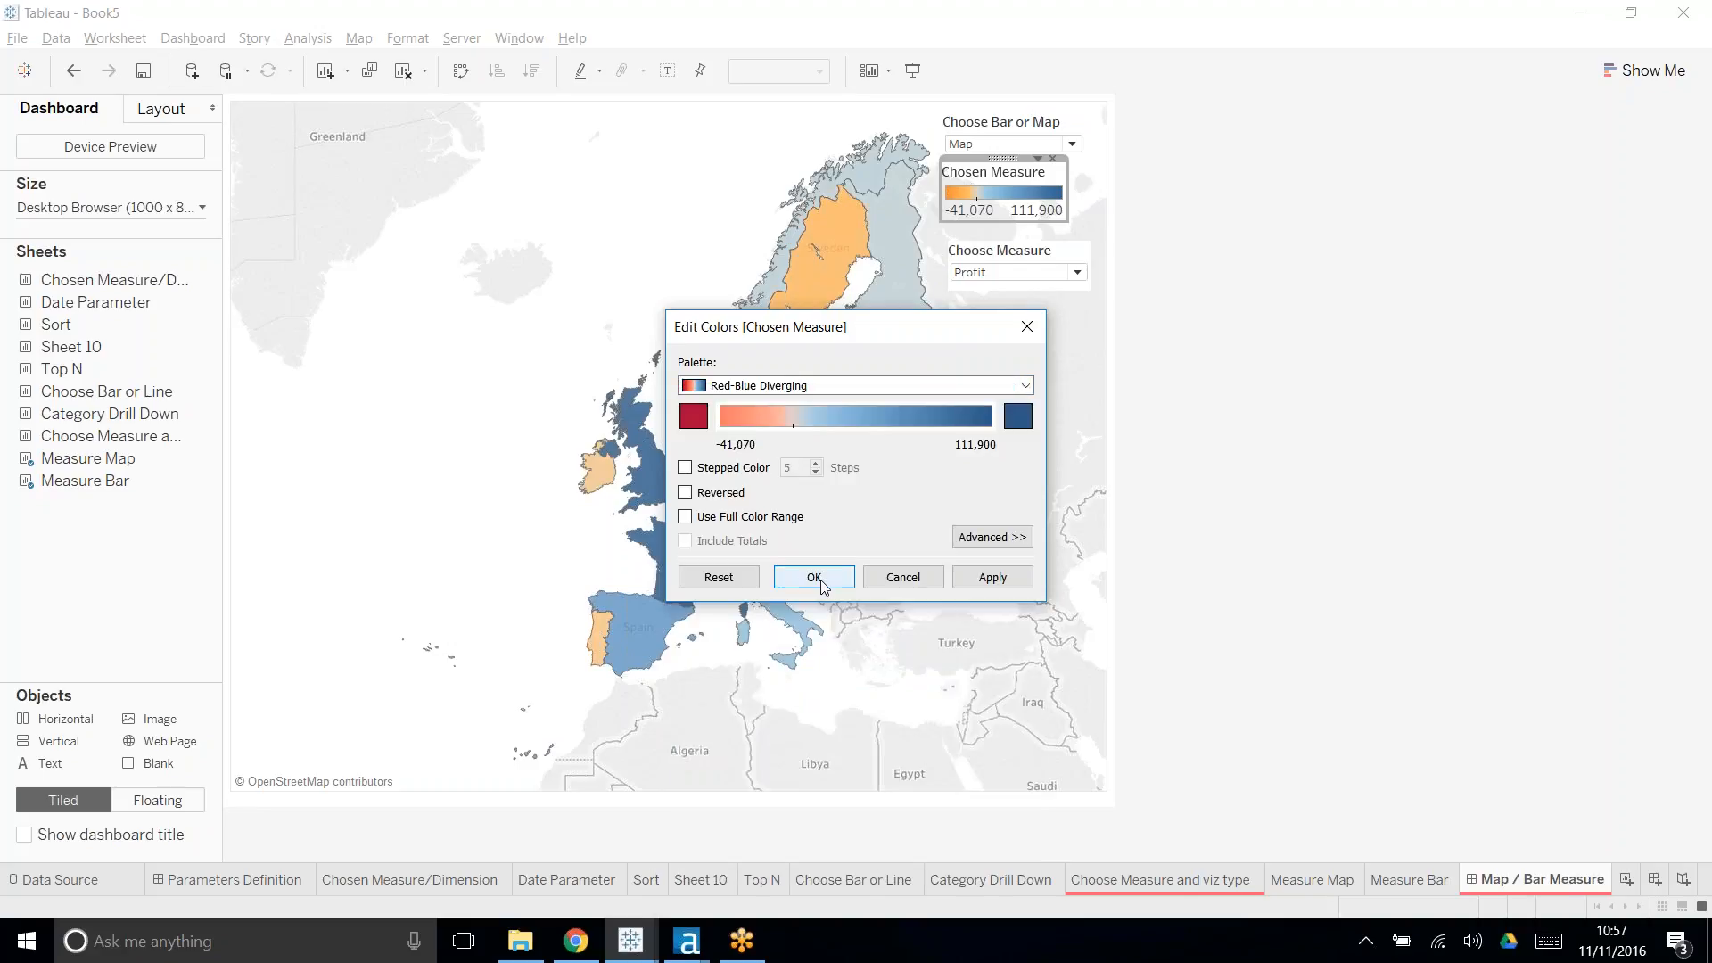
# - Set Choose Measure to Sales and check how the new palette colours the Nordic countries on the map
pyautogui.click(1037, 273)
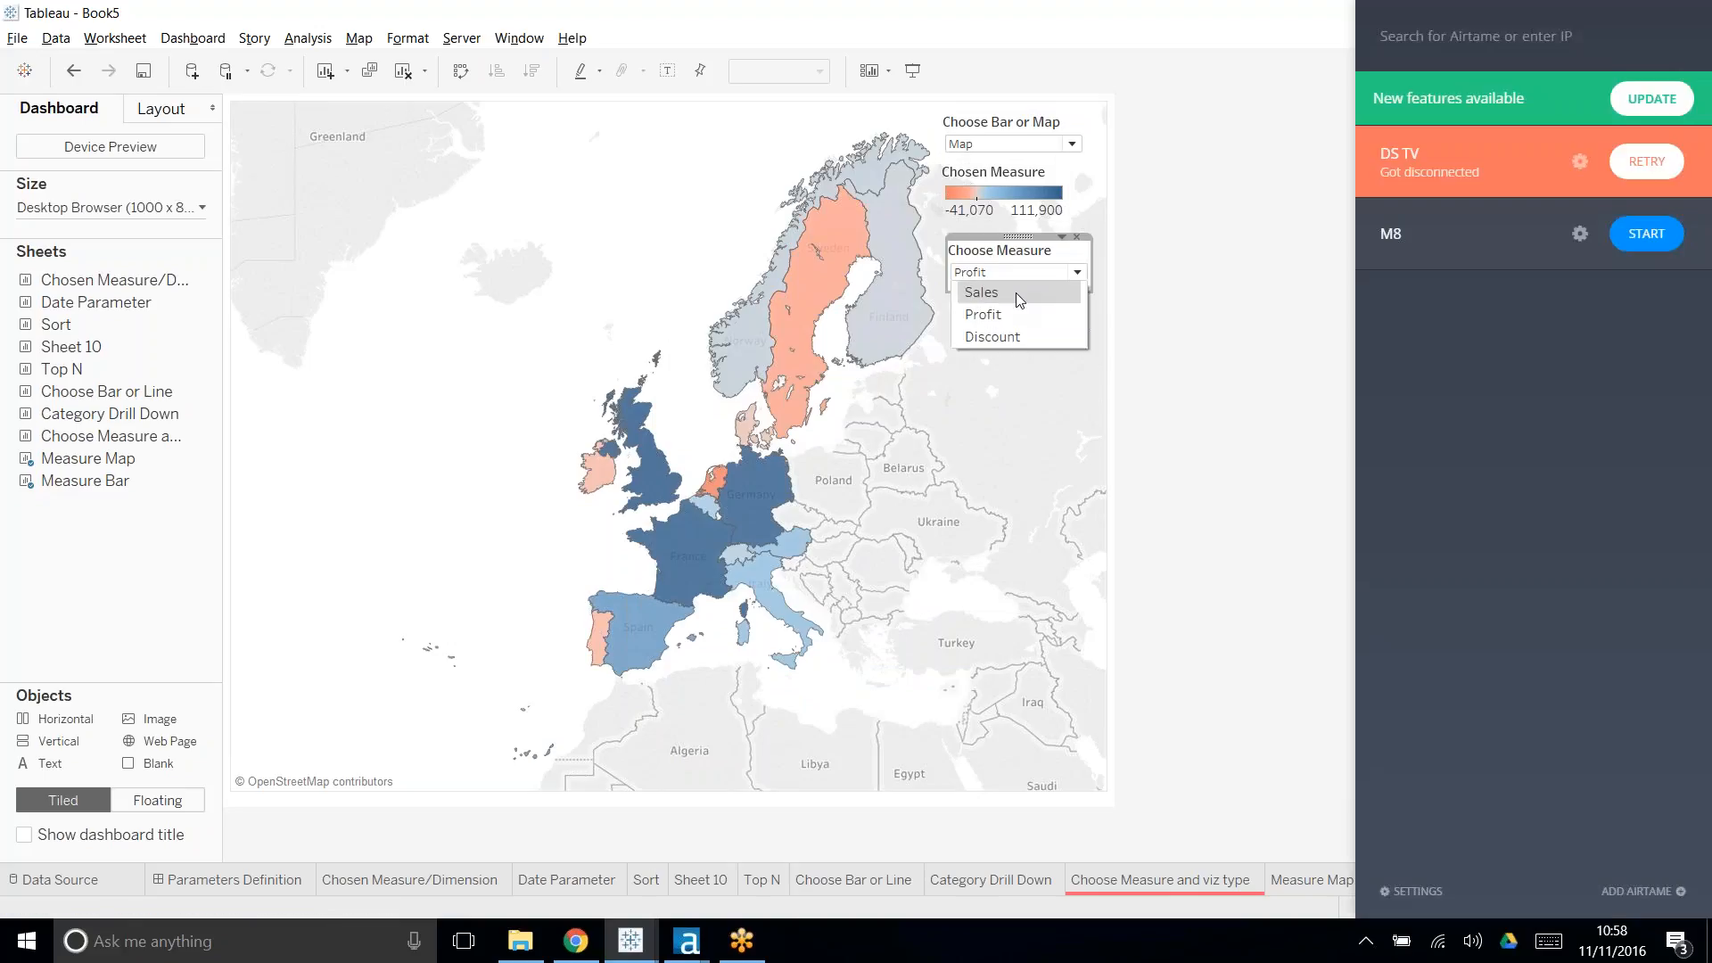
pyautogui.click(1018, 295)
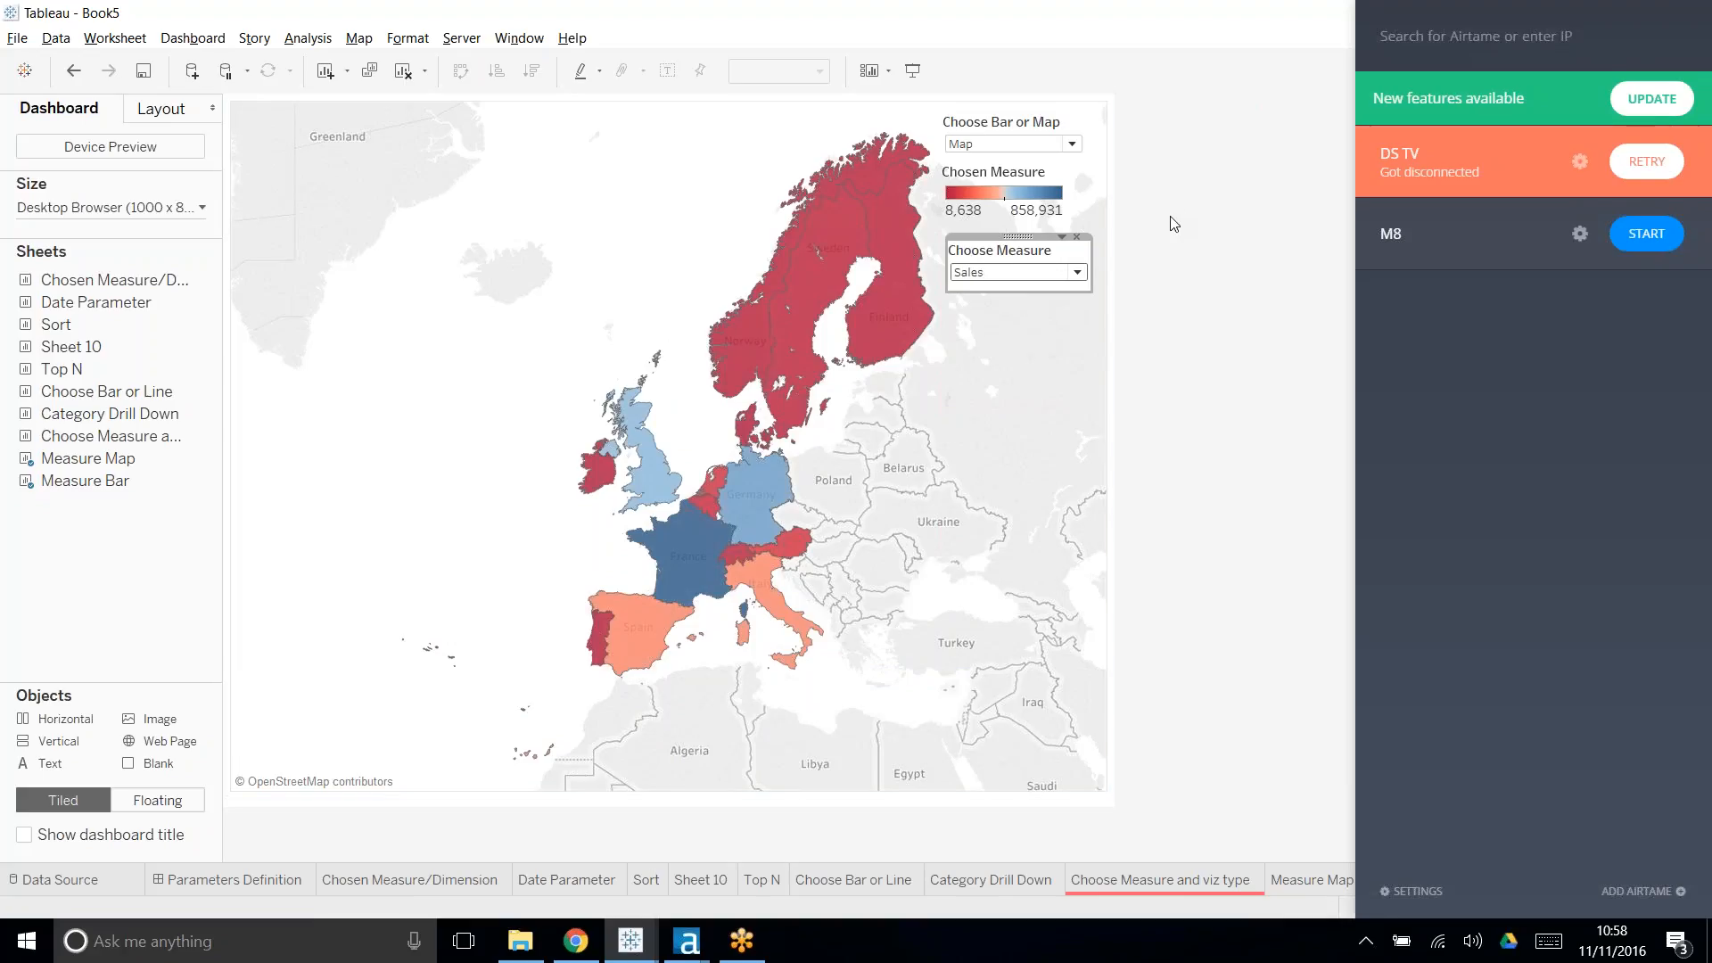
pyautogui.moveTo(872, 202)
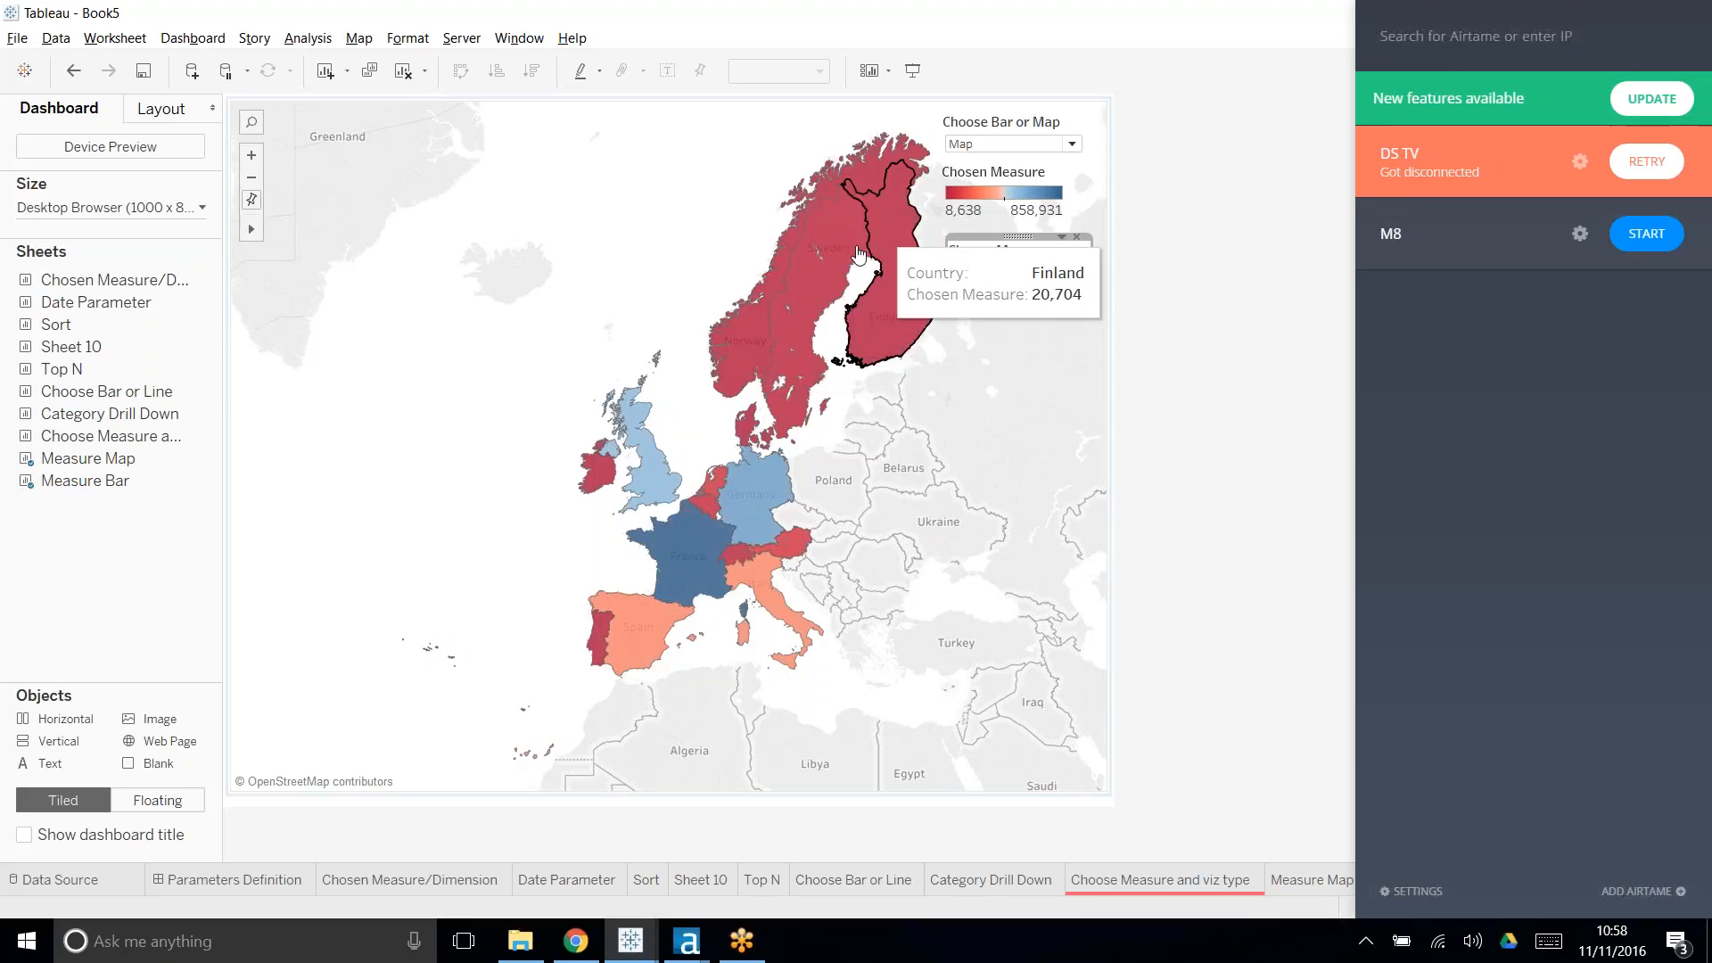
# - Fix the centre of the Chosen Measure legend's colour range at 0 in the advanced colour settings
pyautogui.click(1057, 180)
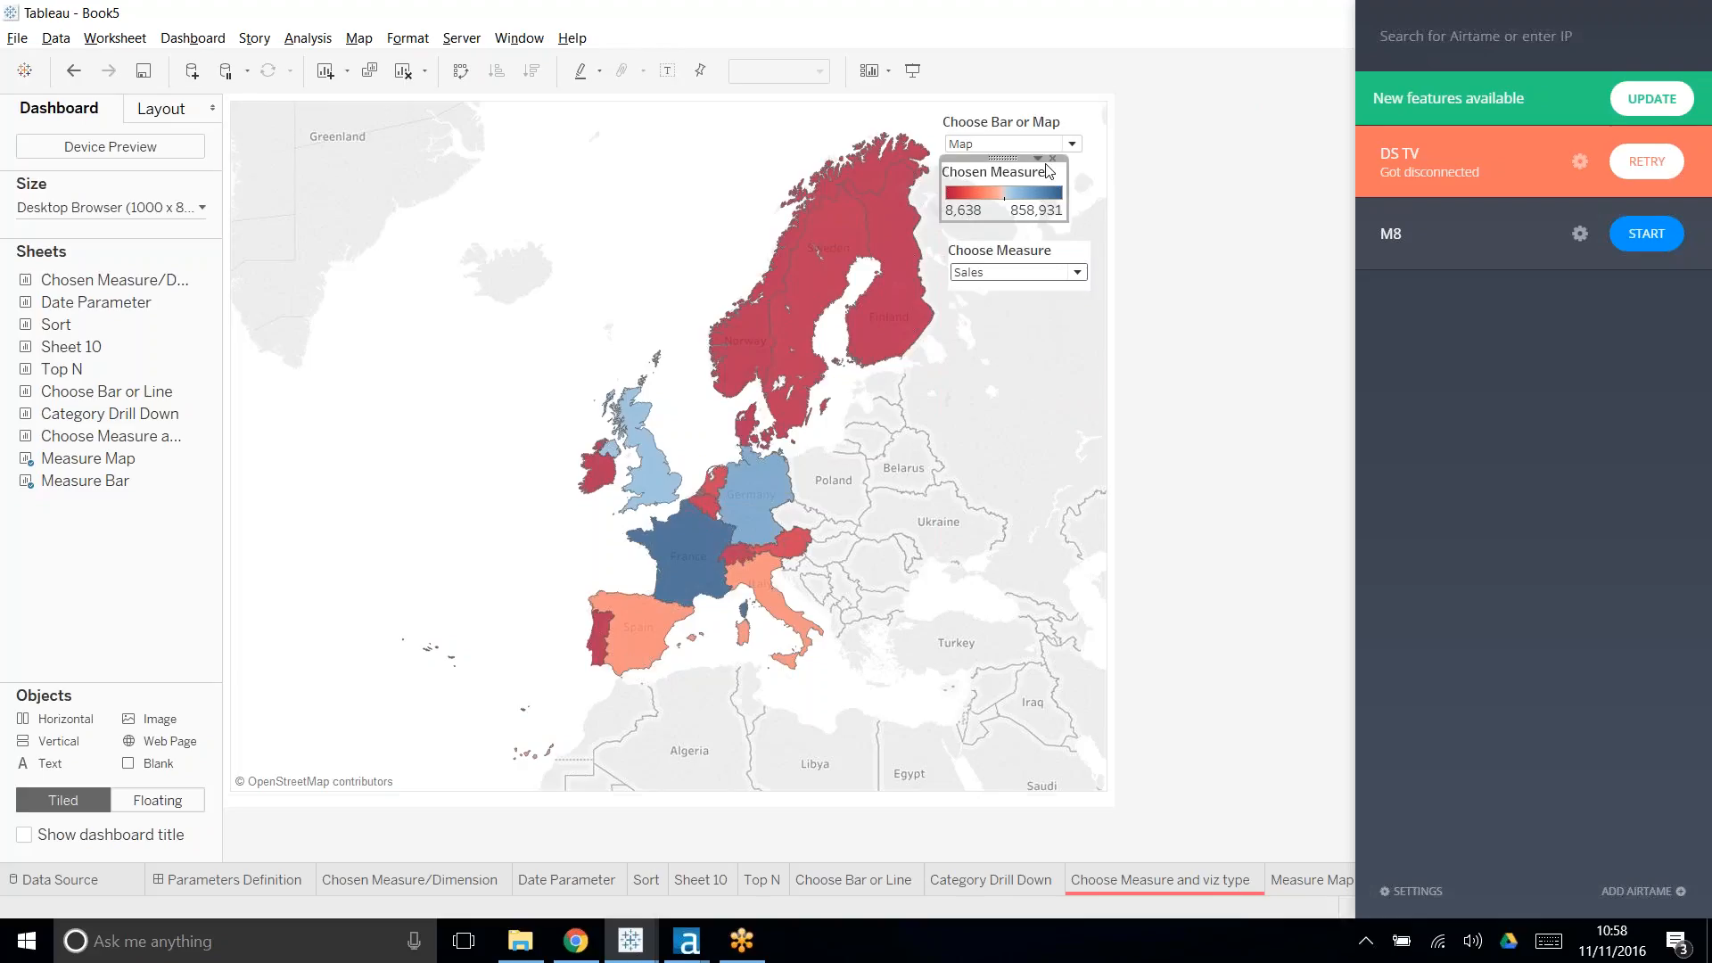
pyautogui.click(1038, 160)
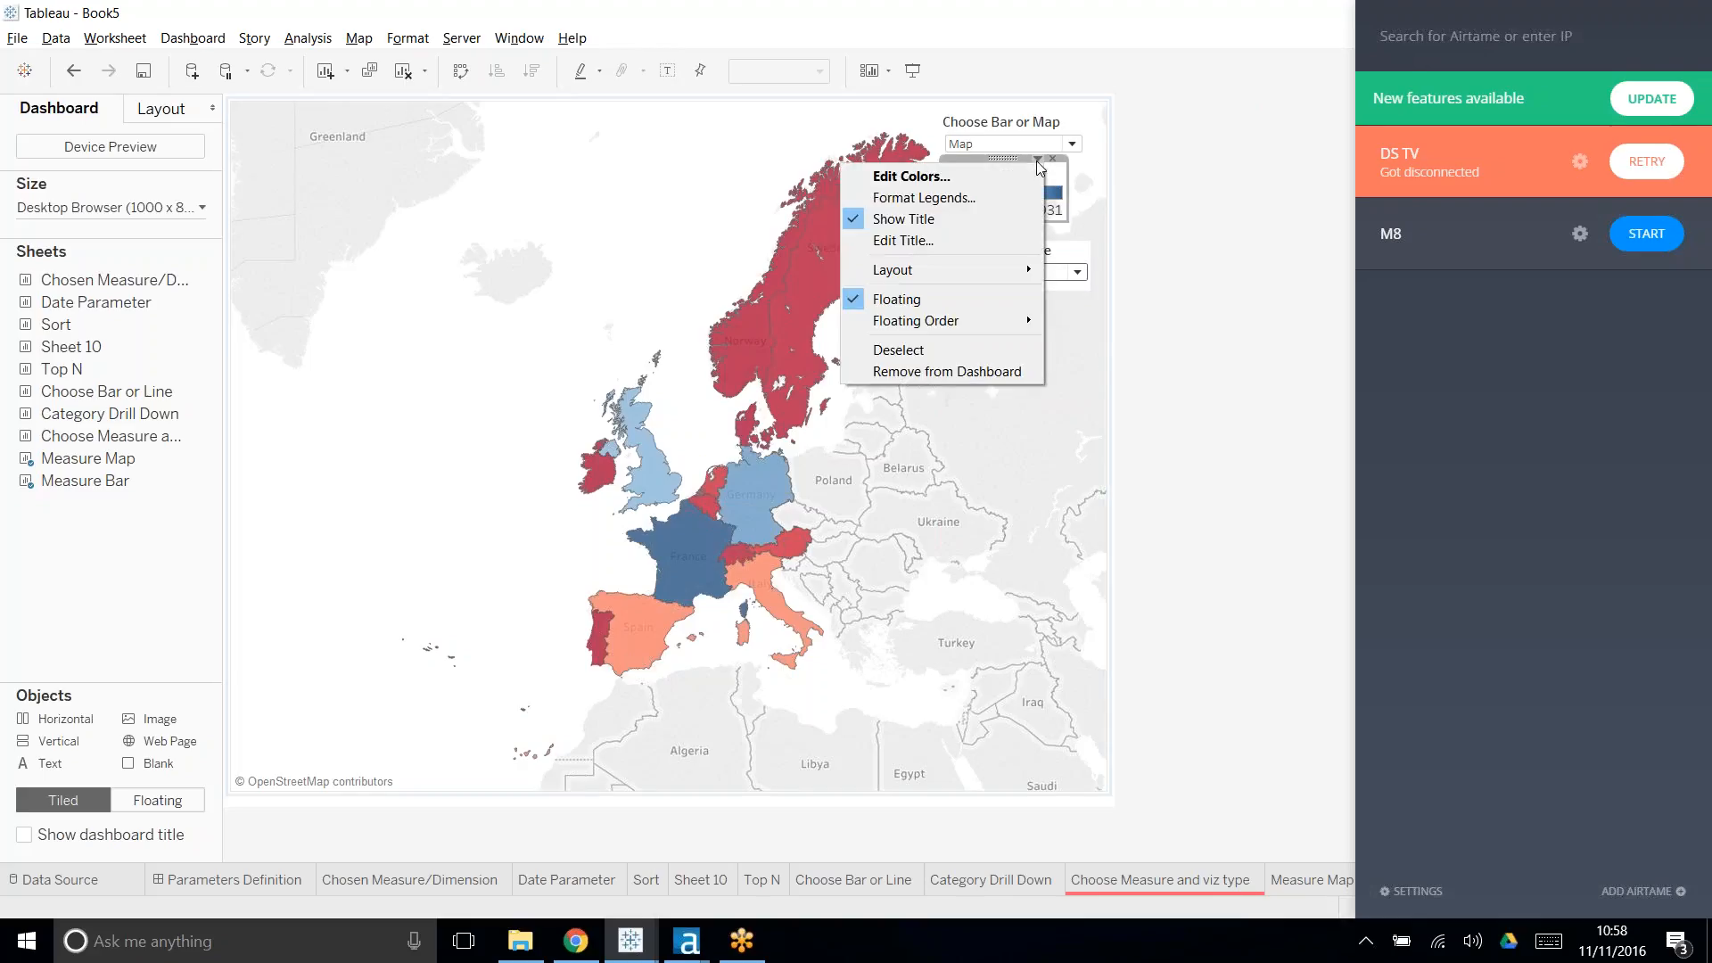
pyautogui.click(1016, 177)
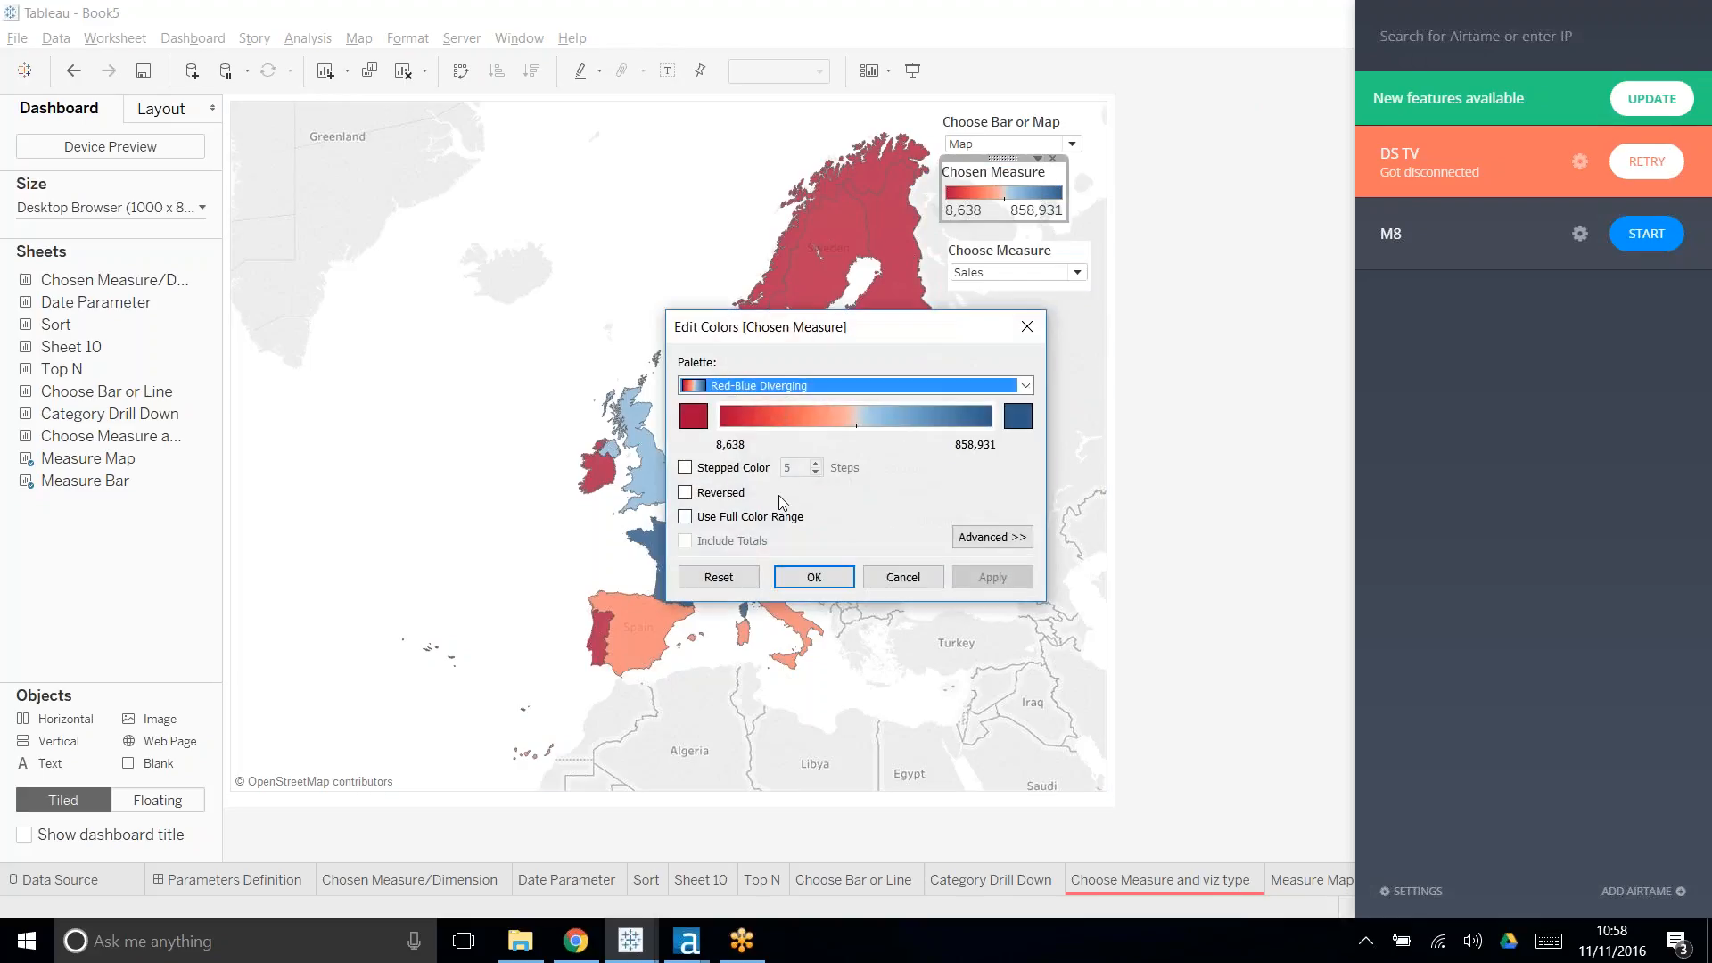
pyautogui.click(993, 537)
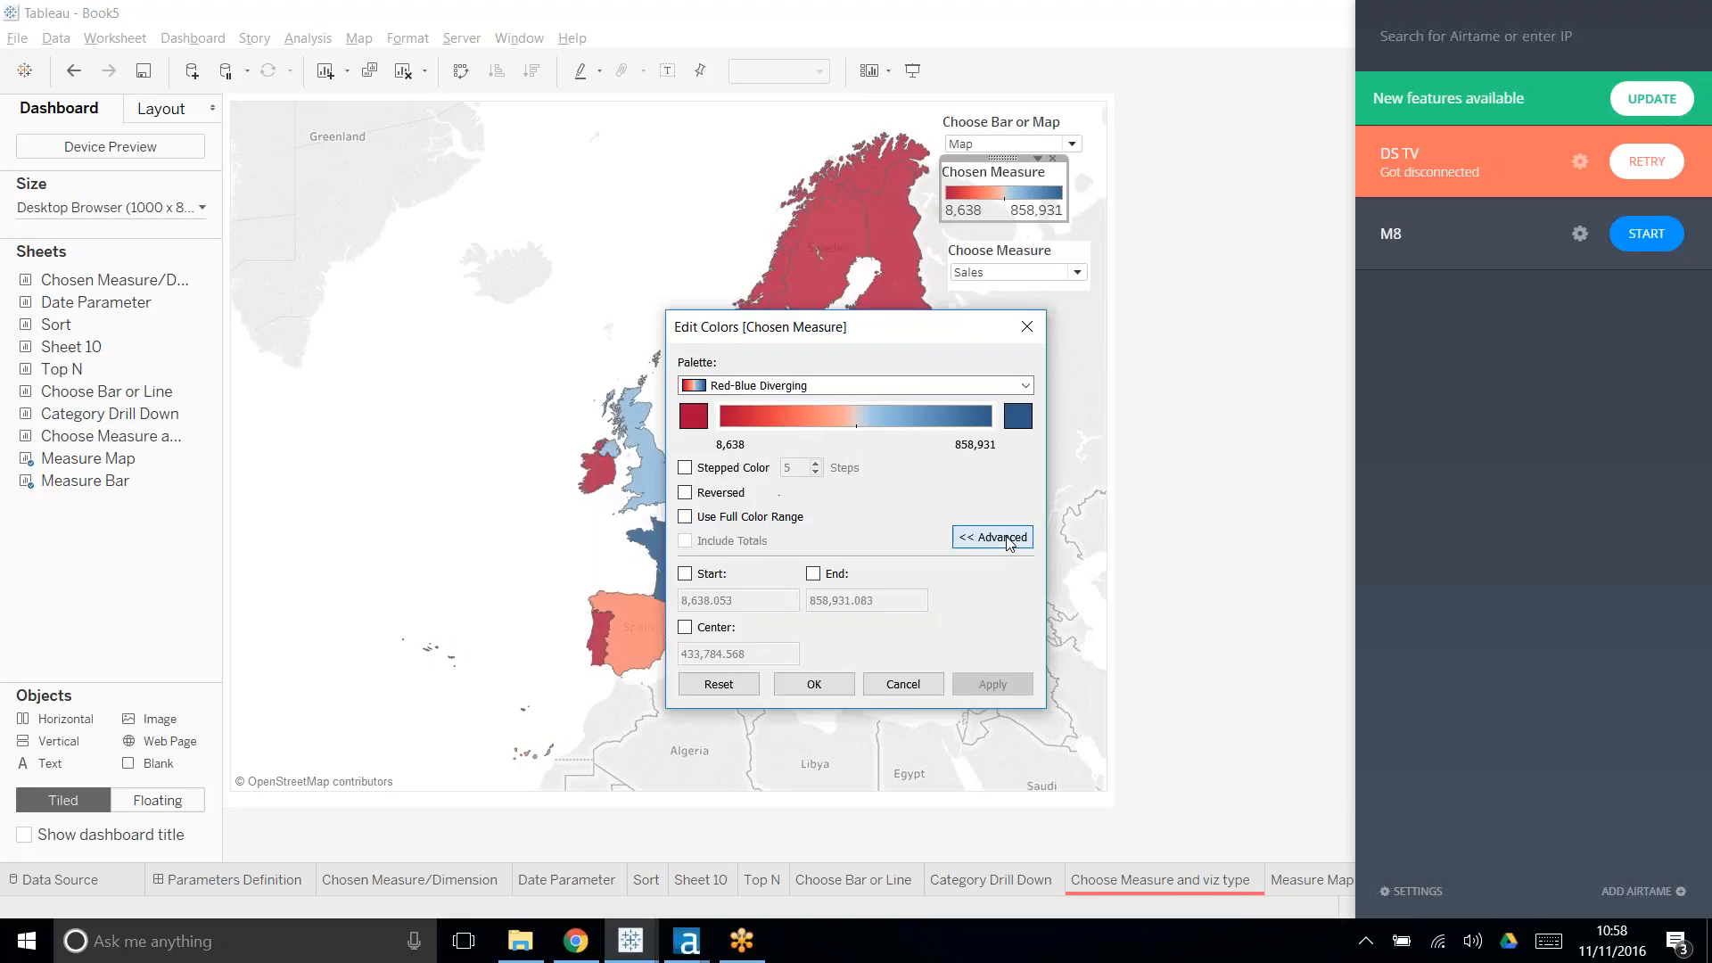
pyautogui.click(686, 627)
pyautogui.moveTo(767, 648); pyautogui.dragTo(680, 648)
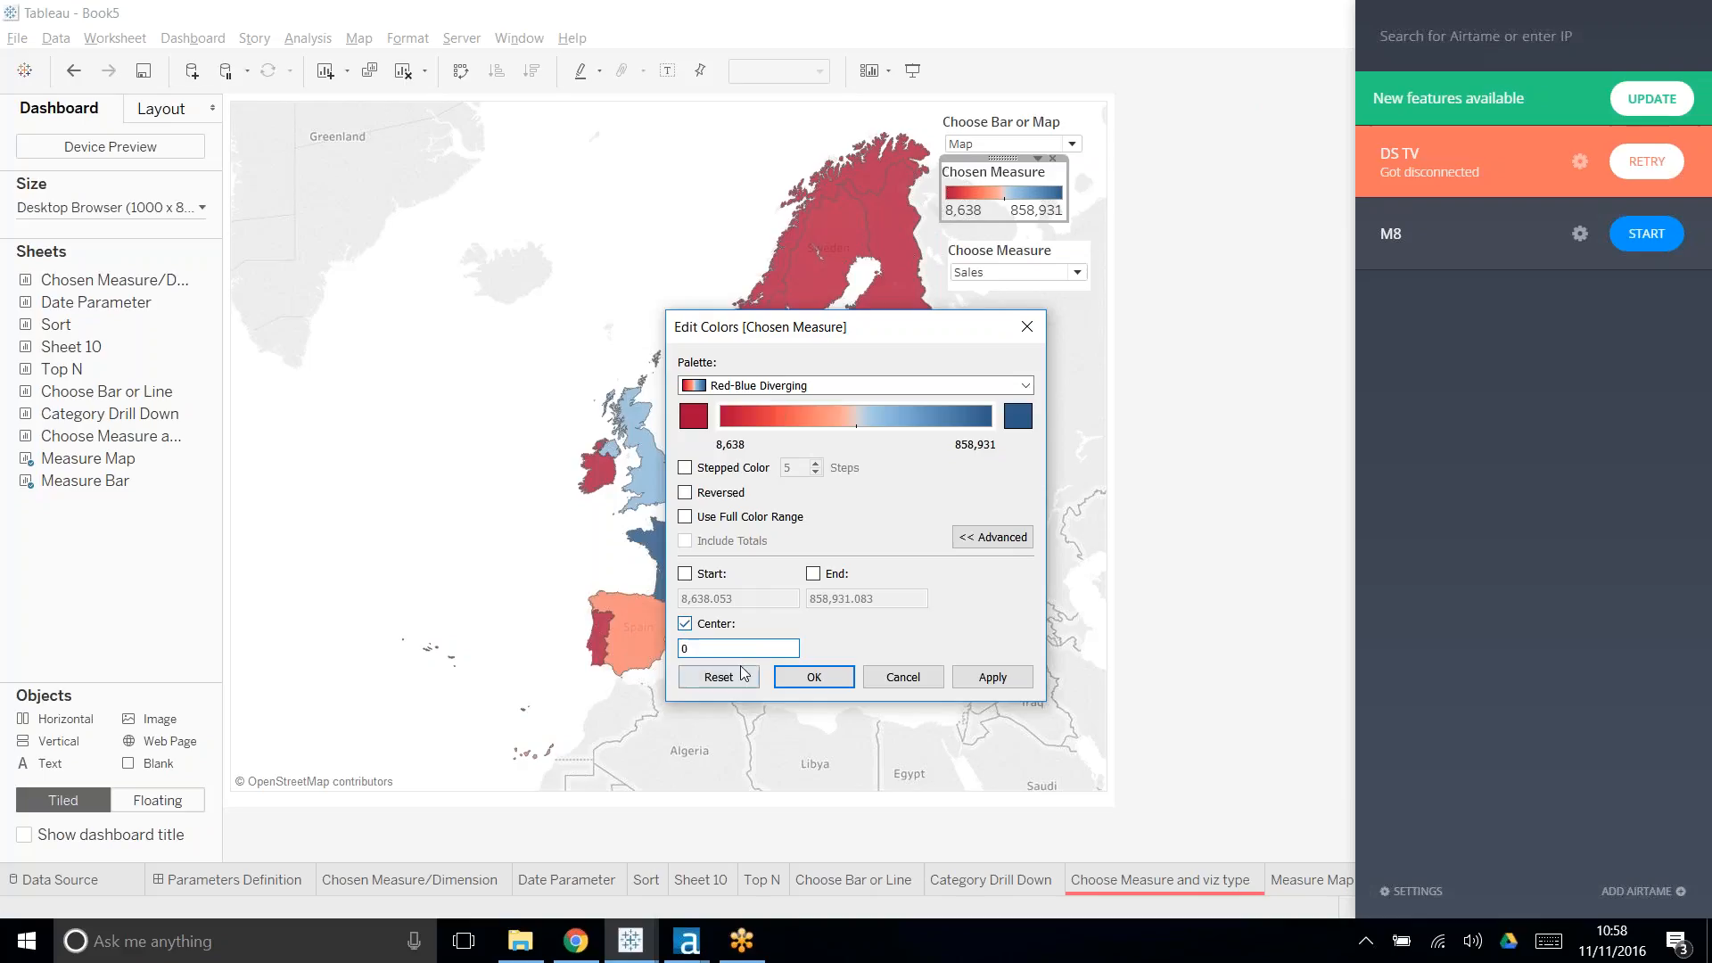
pyautogui.click(812, 677)
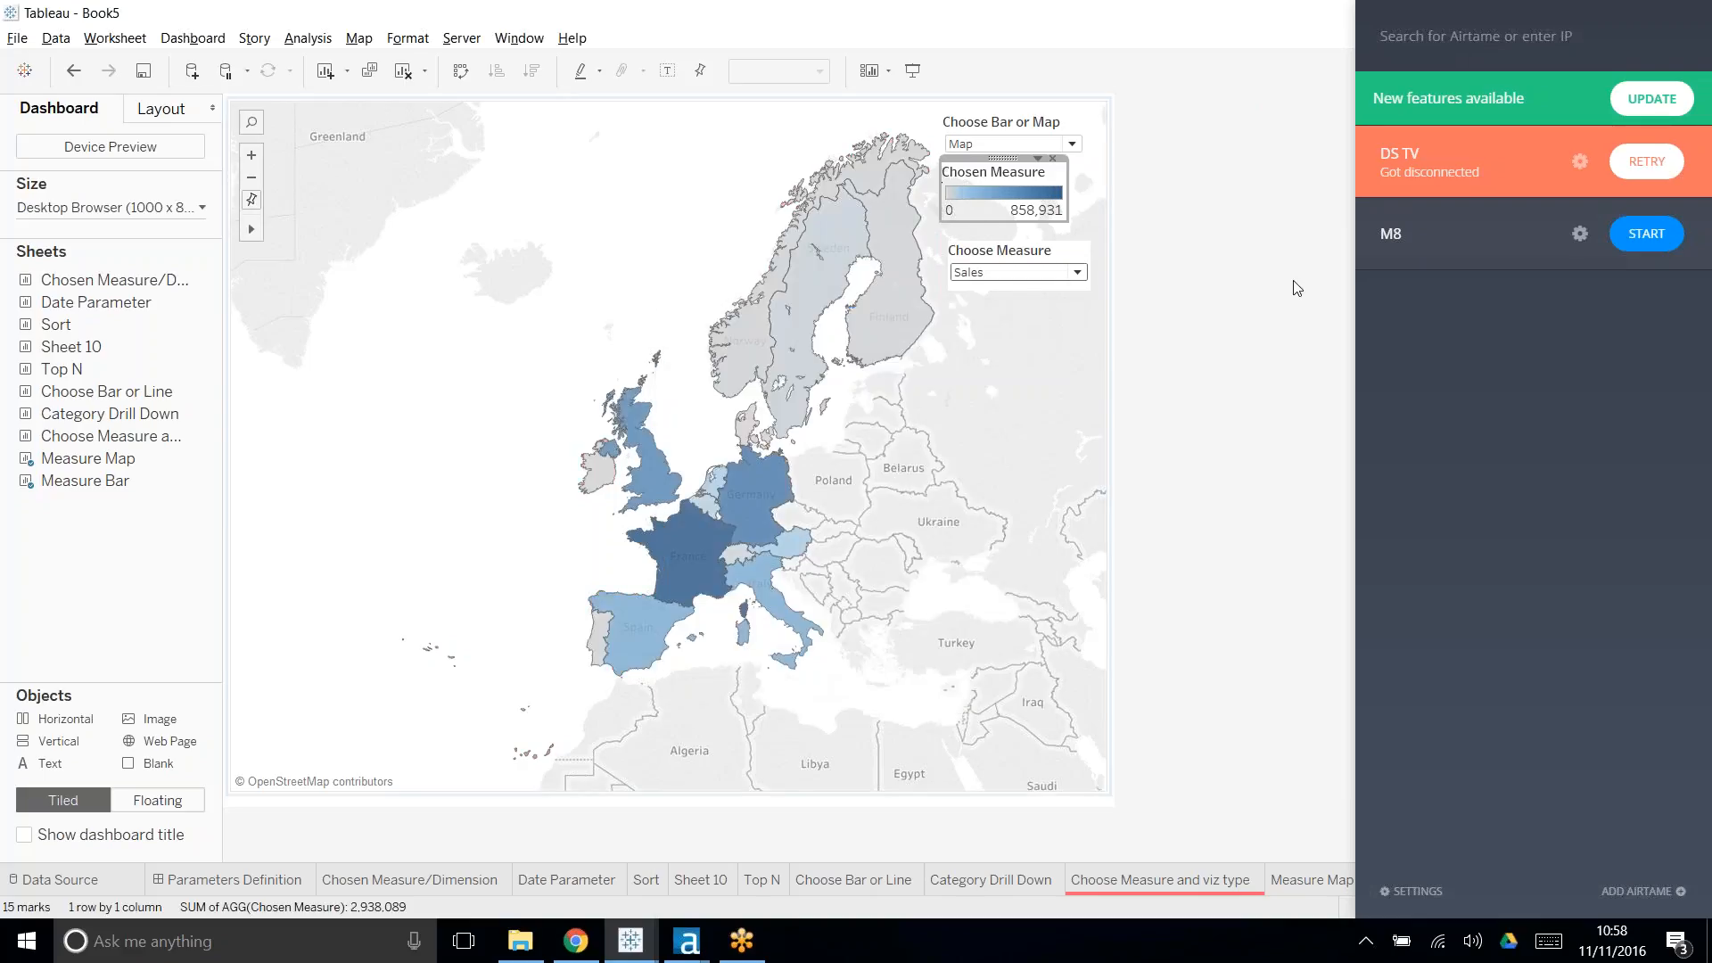
# - Reconnect the screen share to DS TV in Airtame by entering the code shown on the TV, and return to the Tableau dashboard
pyautogui.click(1645, 169)
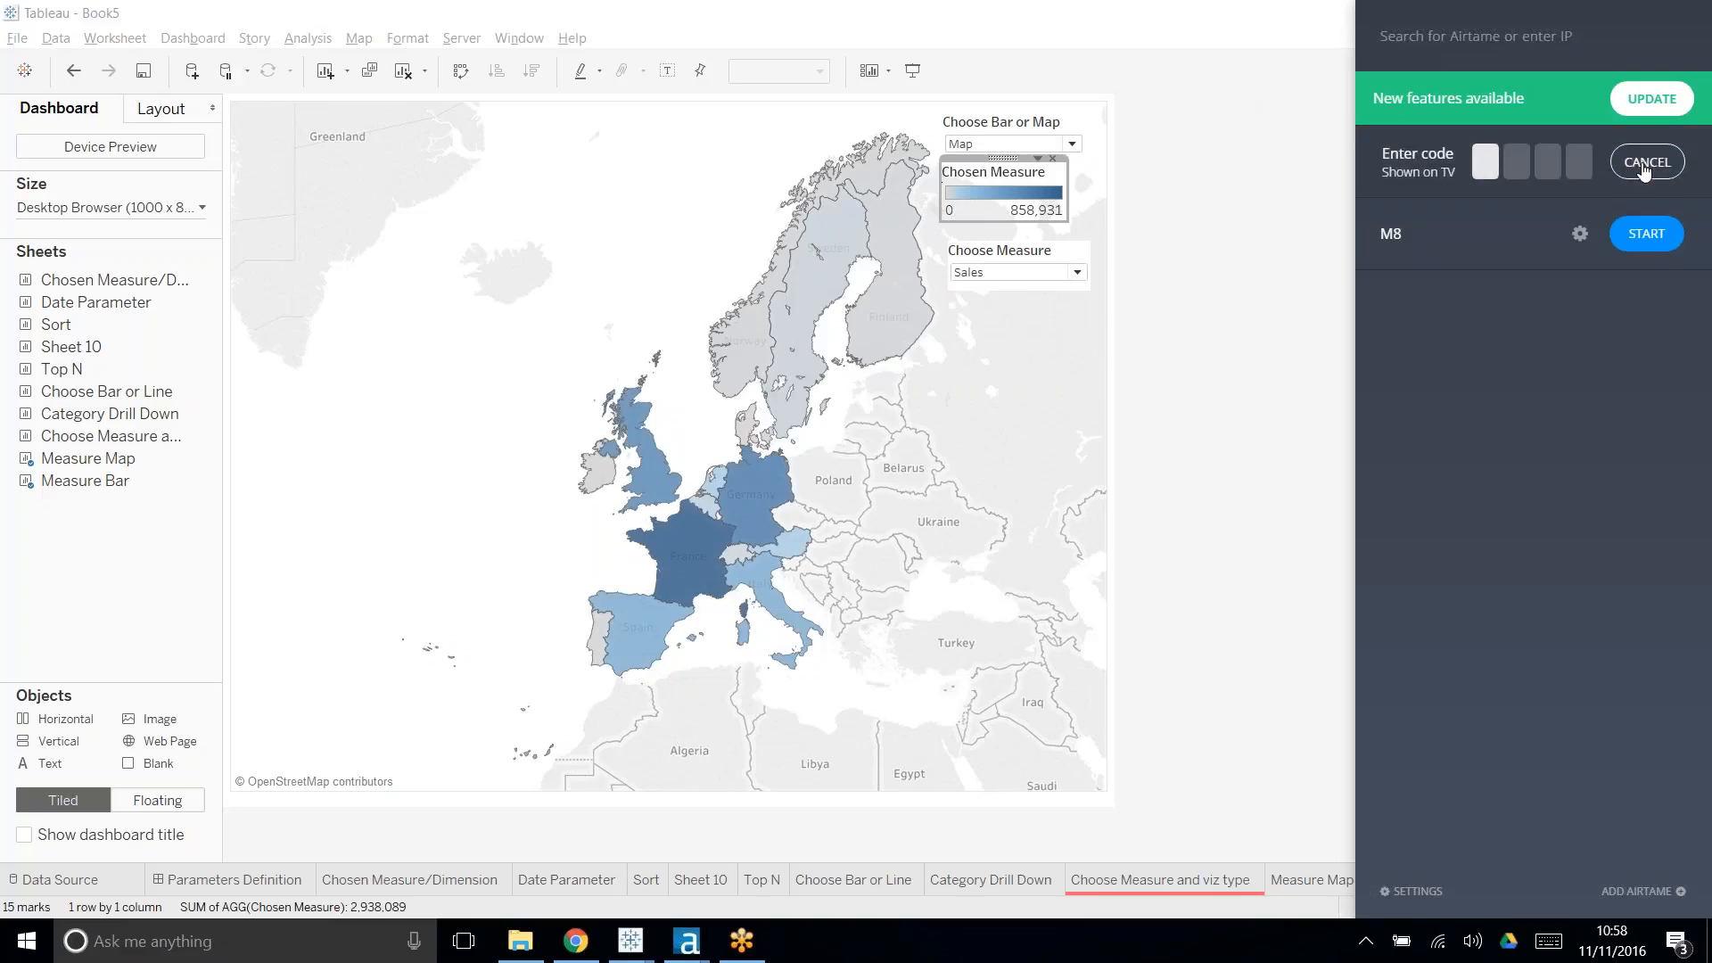
pyautogui.write('1234')
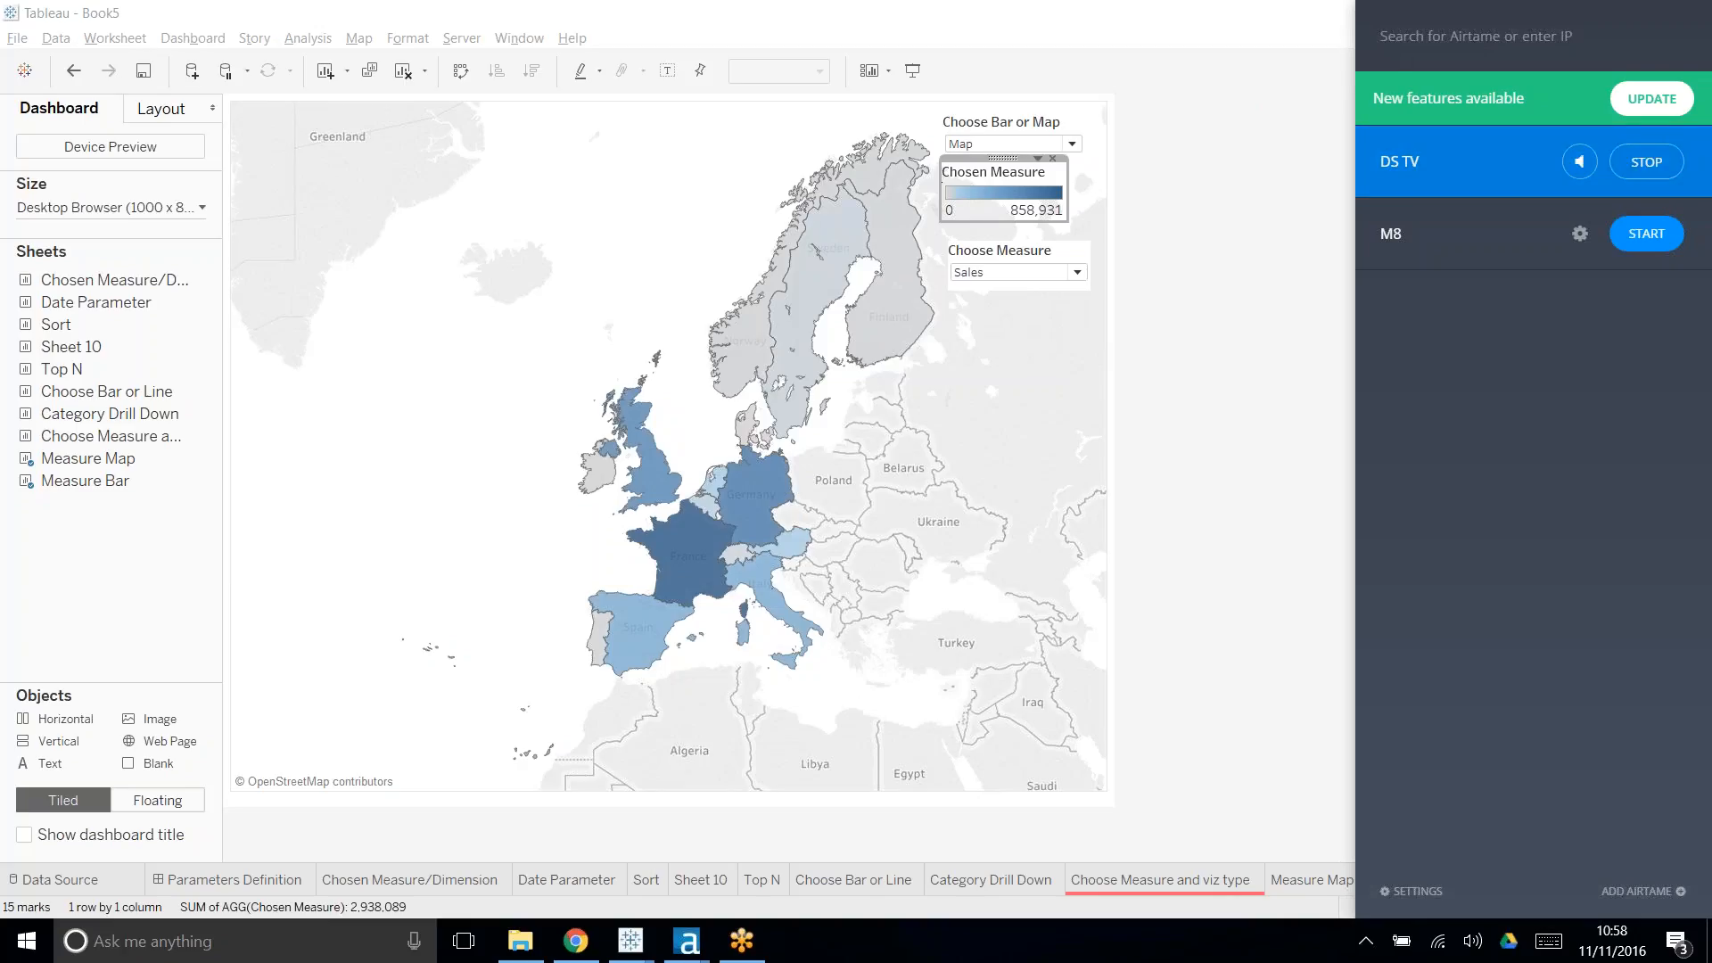
pyautogui.click(1221, 264)
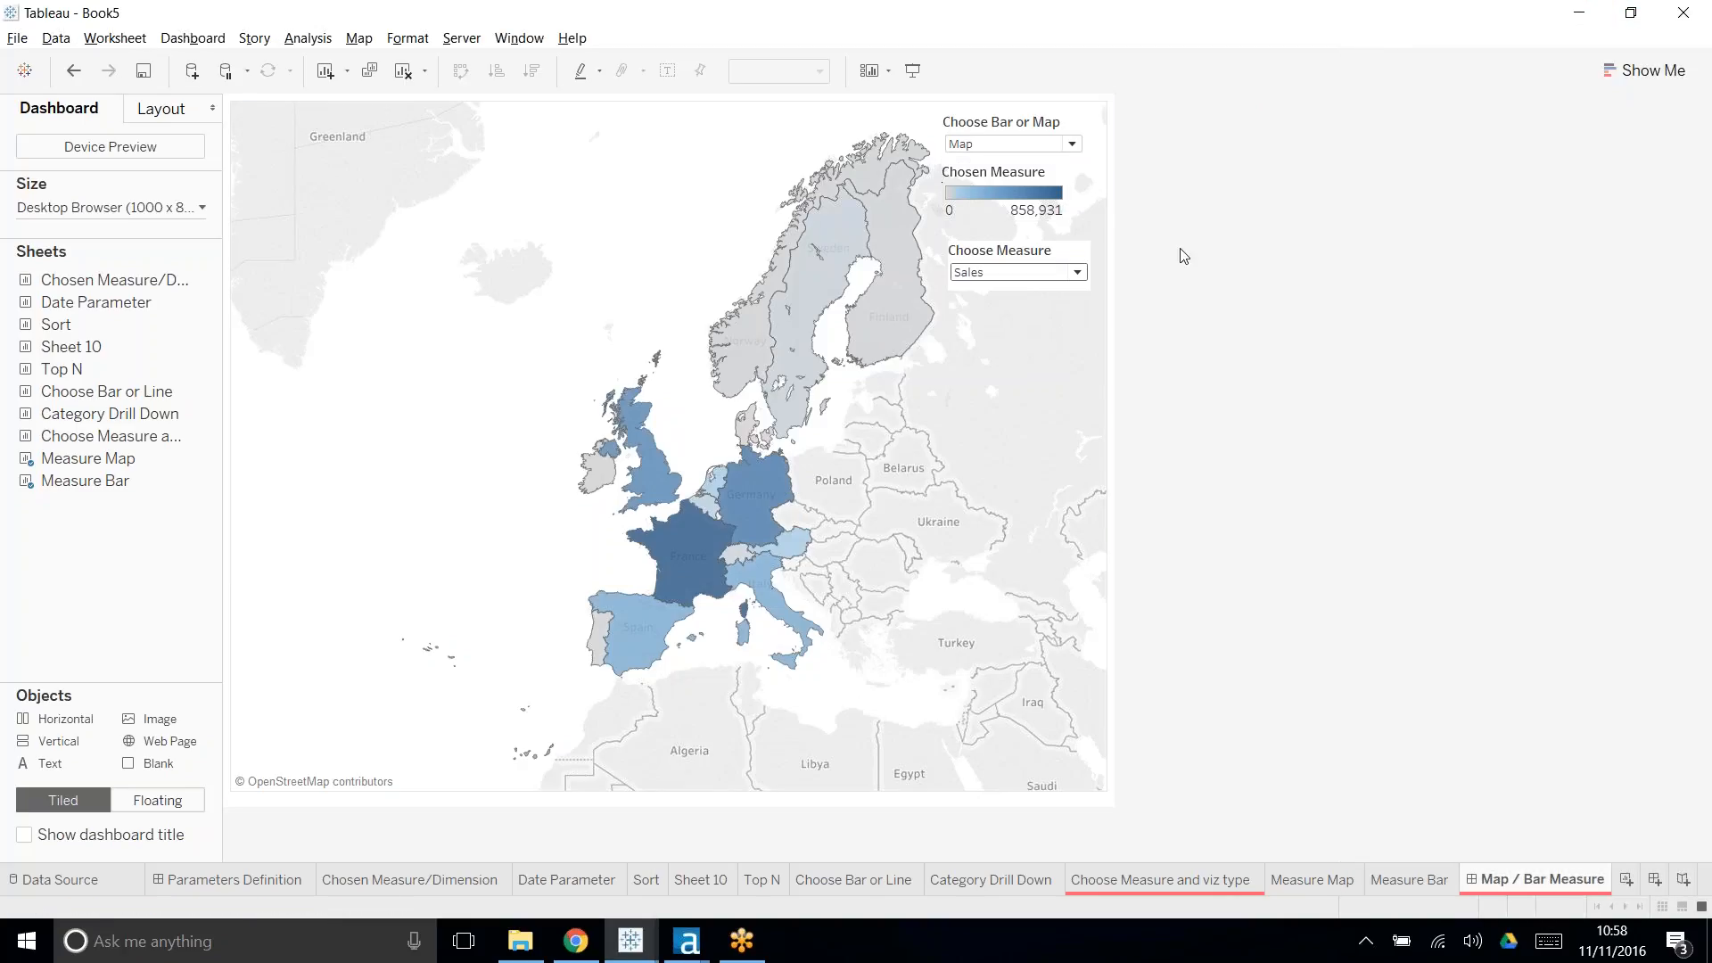
# - Test the recentred map colours by setting Choose Measure to Profit, Discount and back to Sales, checking Sweden's tooltip under Profit
pyautogui.click(1025, 276)
pyautogui.click(1007, 314)
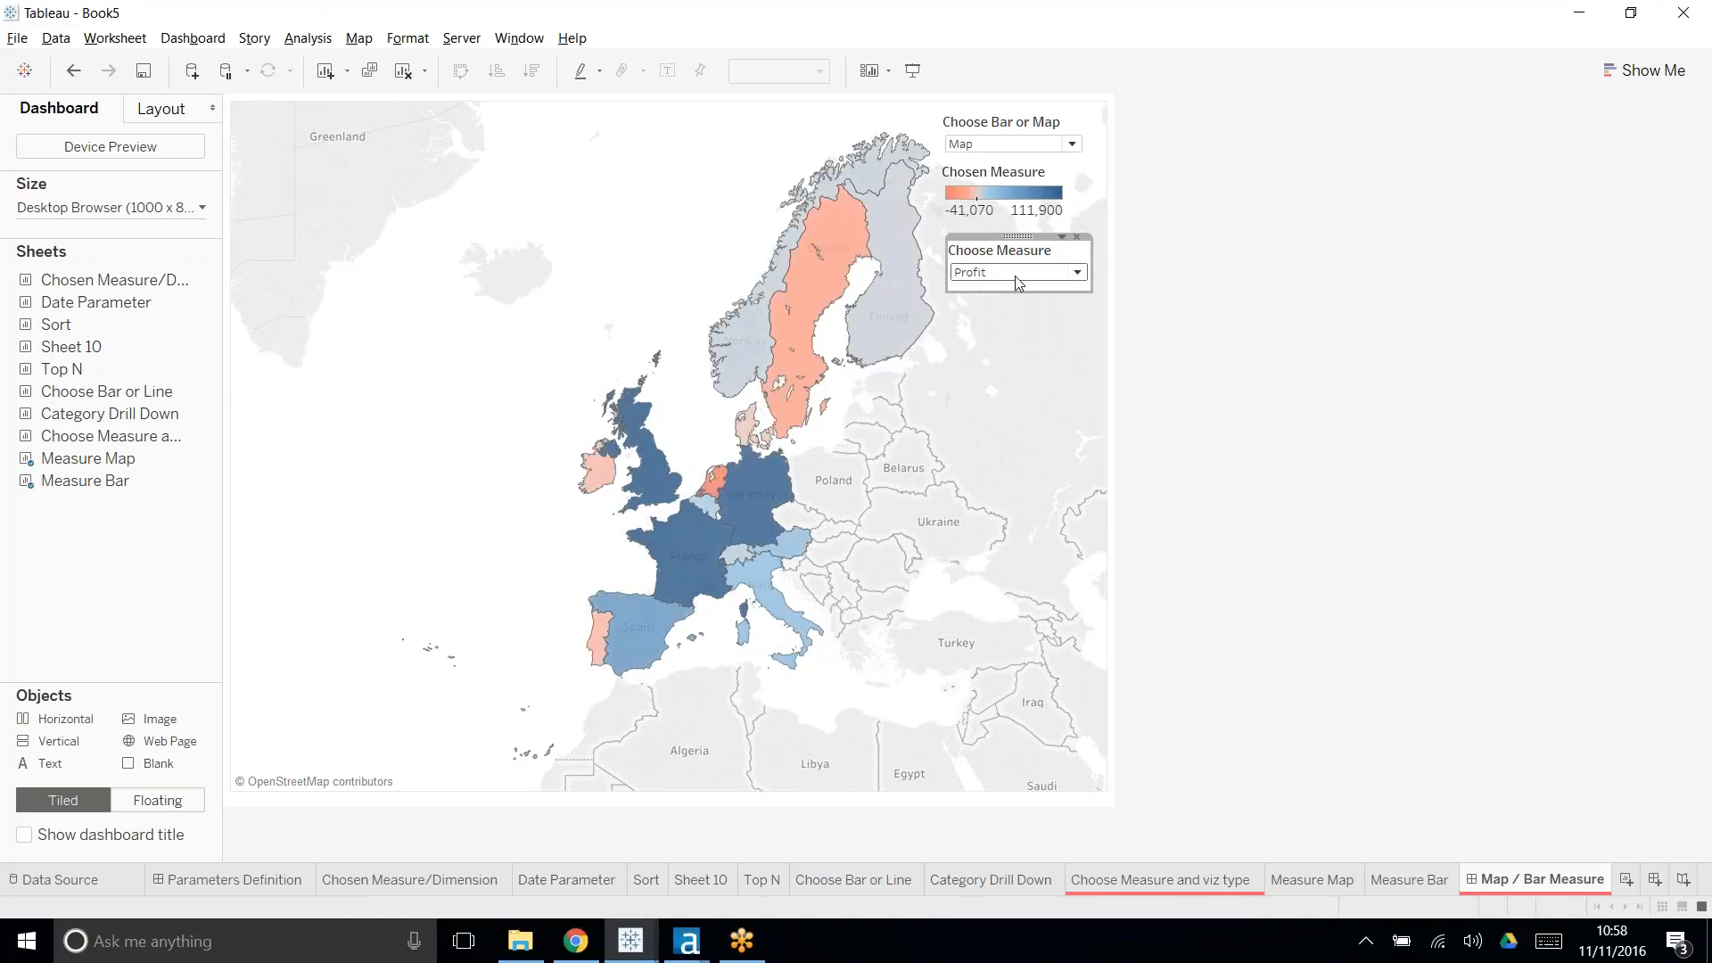
pyautogui.moveTo(825, 284)
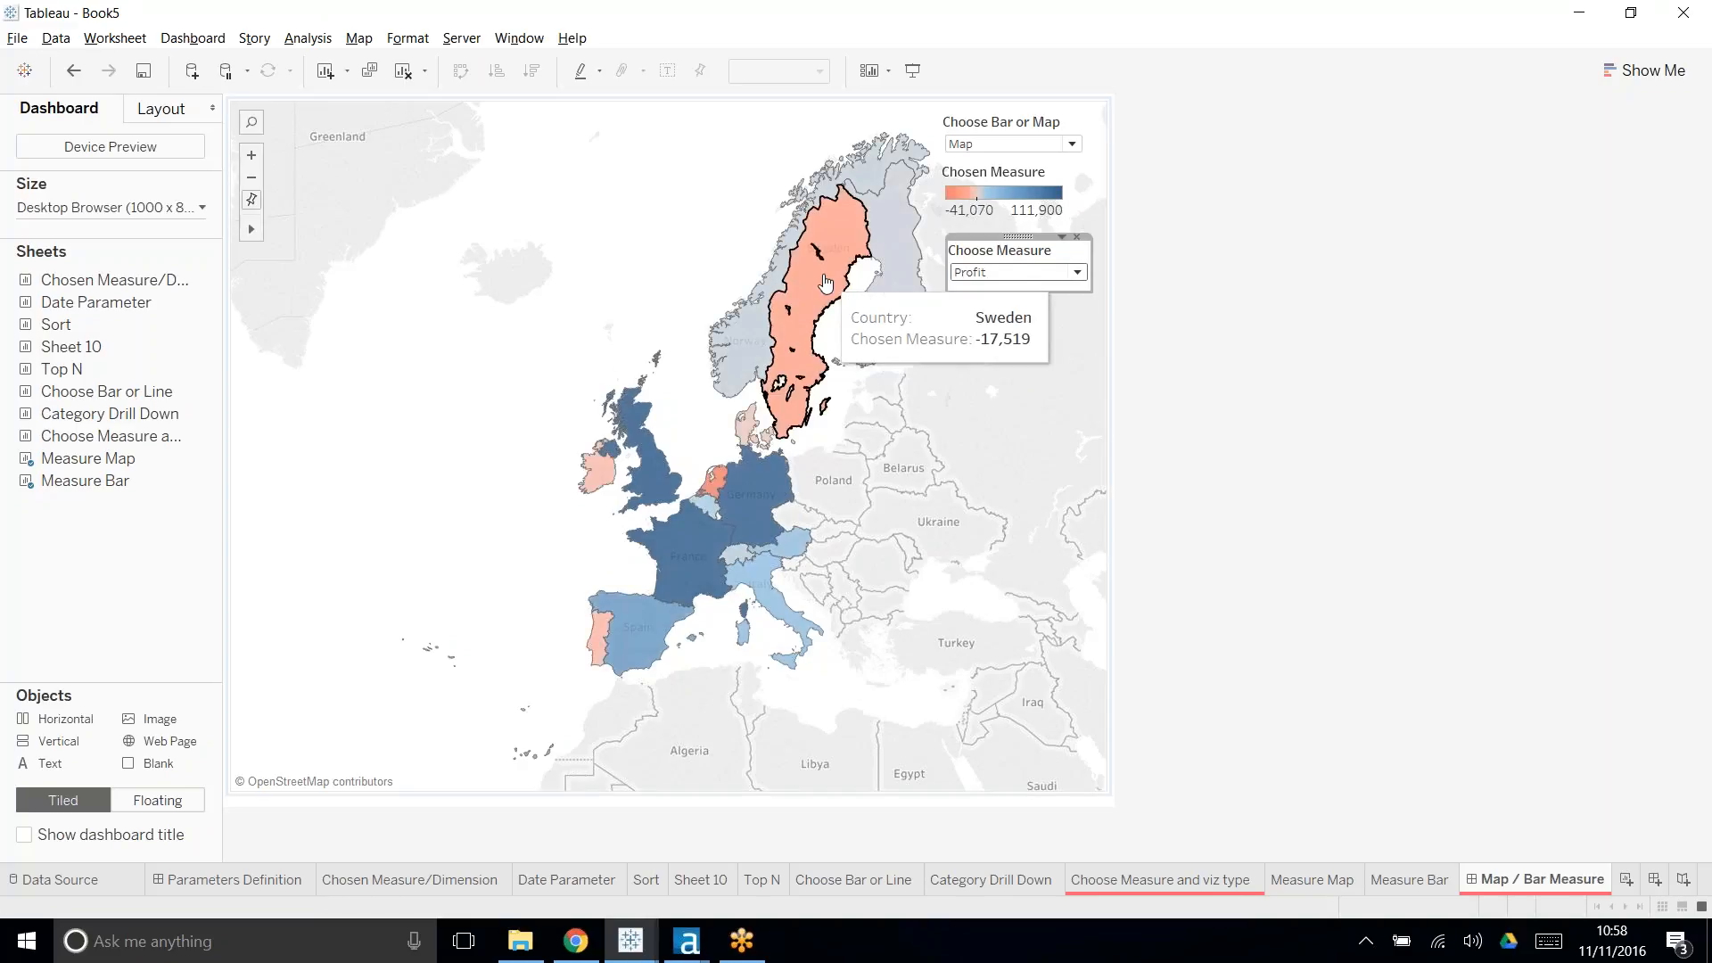
pyautogui.click(1025, 272)
pyautogui.click(999, 339)
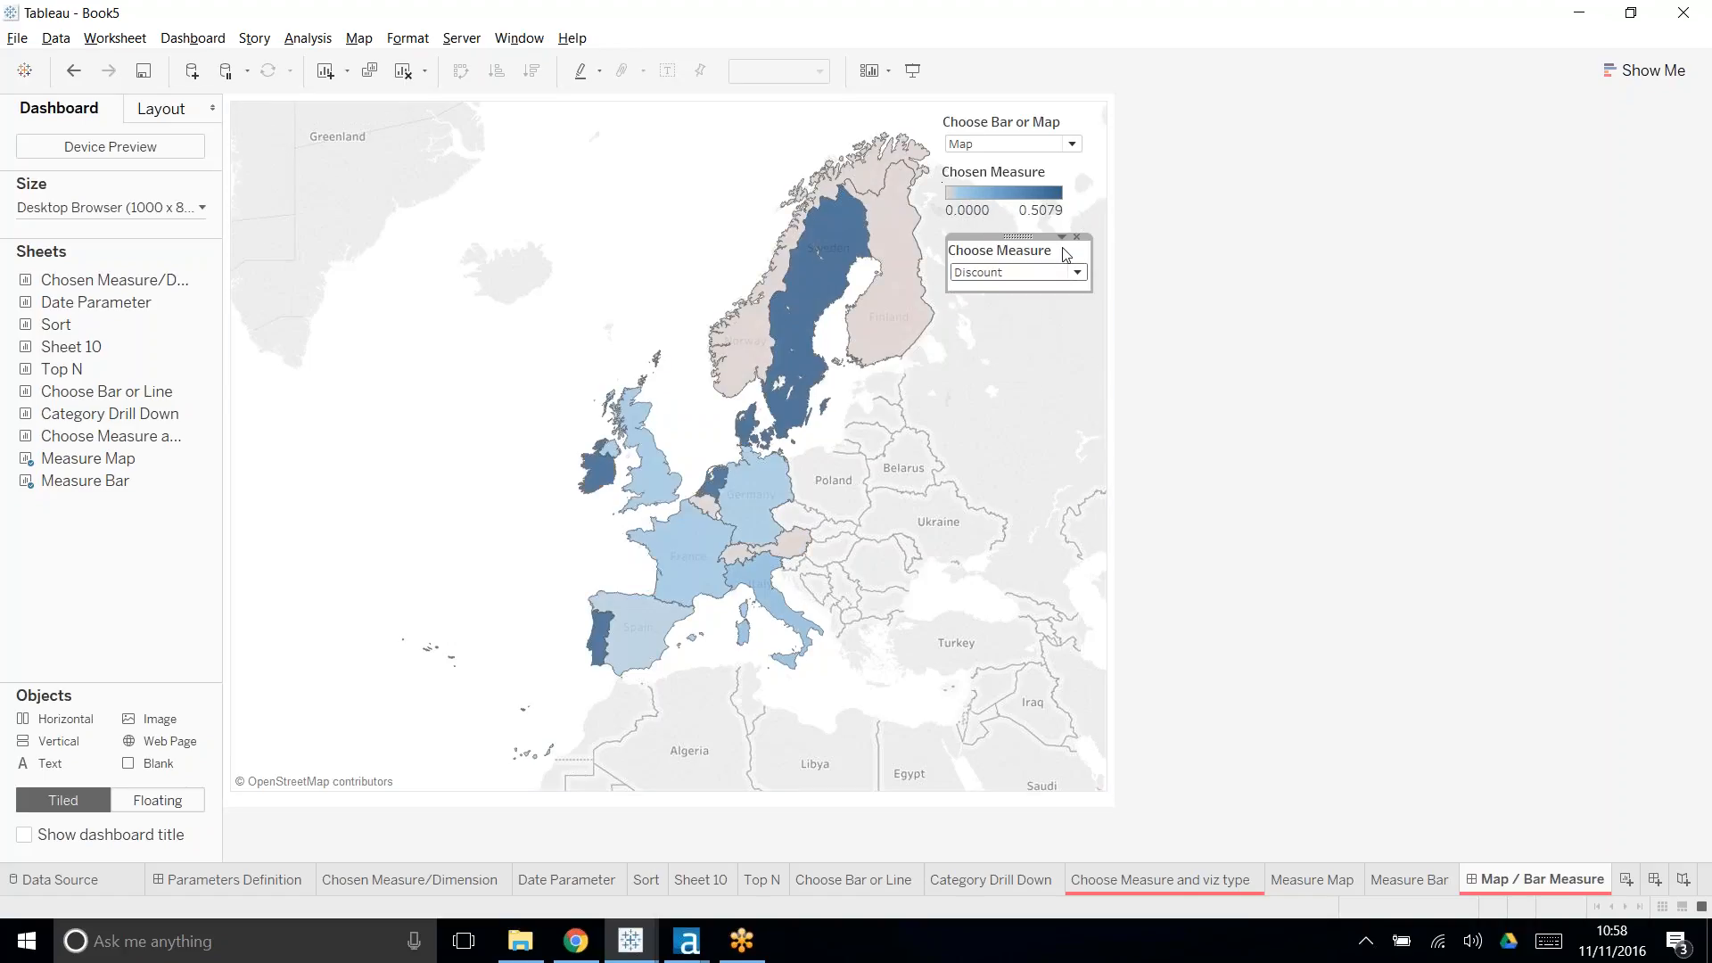
pyautogui.click(1052, 273)
pyautogui.click(1032, 319)
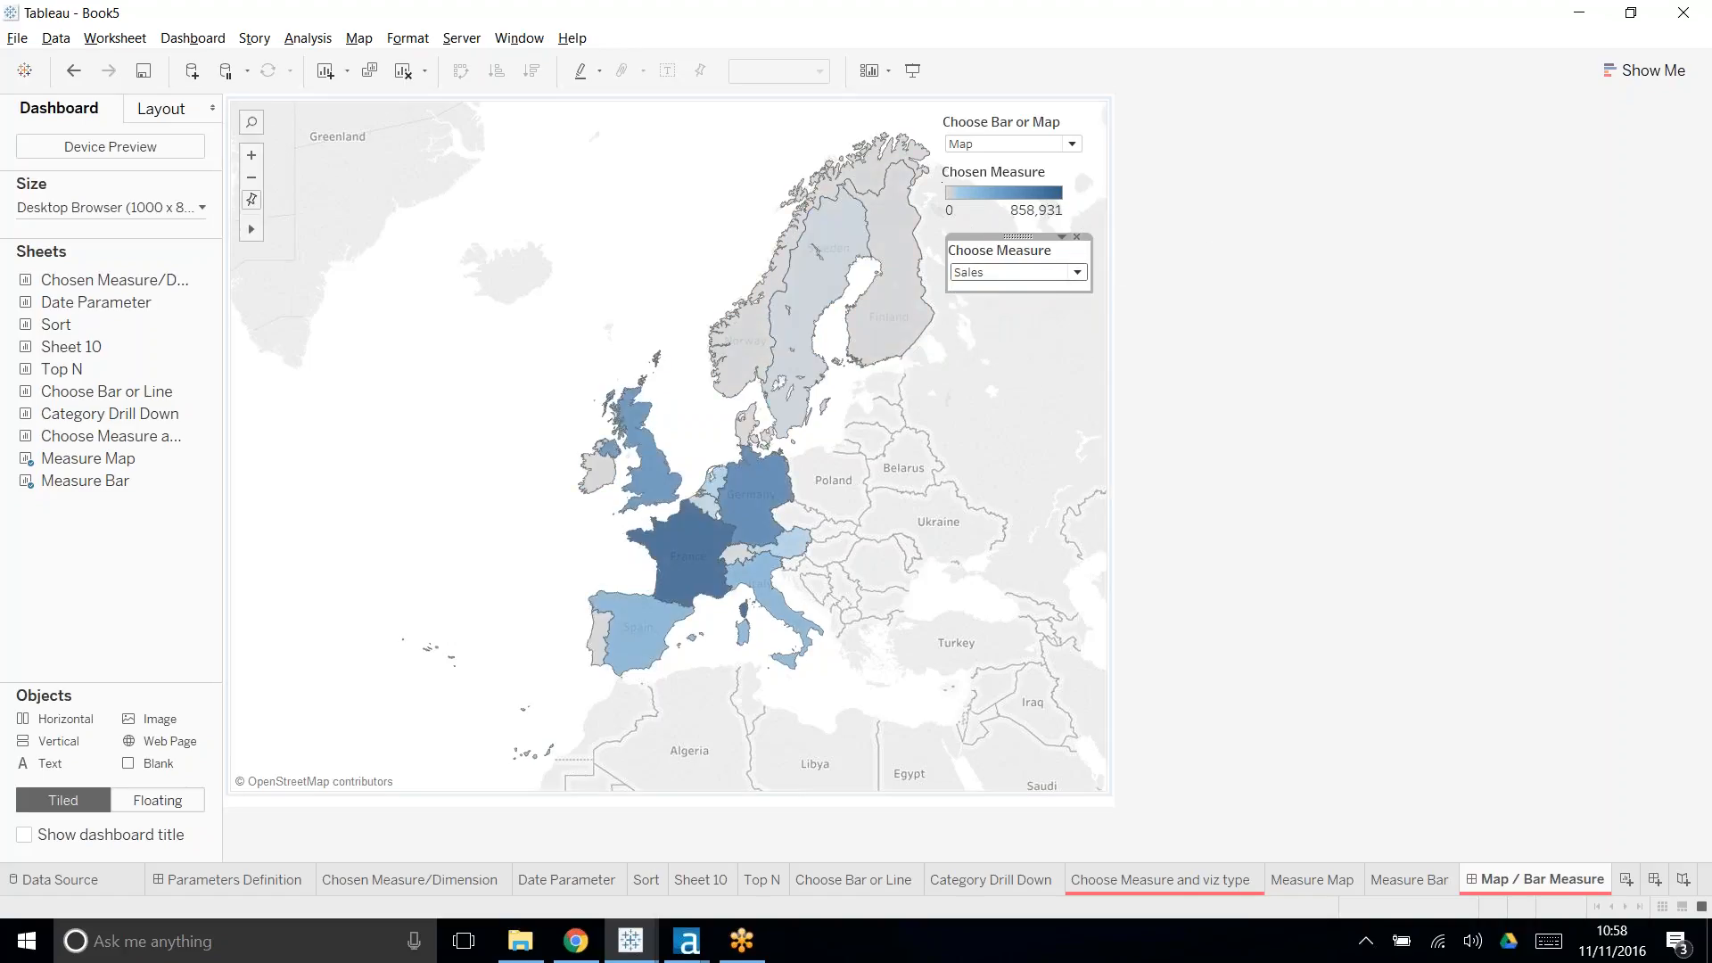
# - Set Choose Bar or Map to Bar and move the map's Chosen Measure legend into the blank area beneath the bar chart
pyautogui.click(1012, 144)
pyautogui.click(1008, 161)
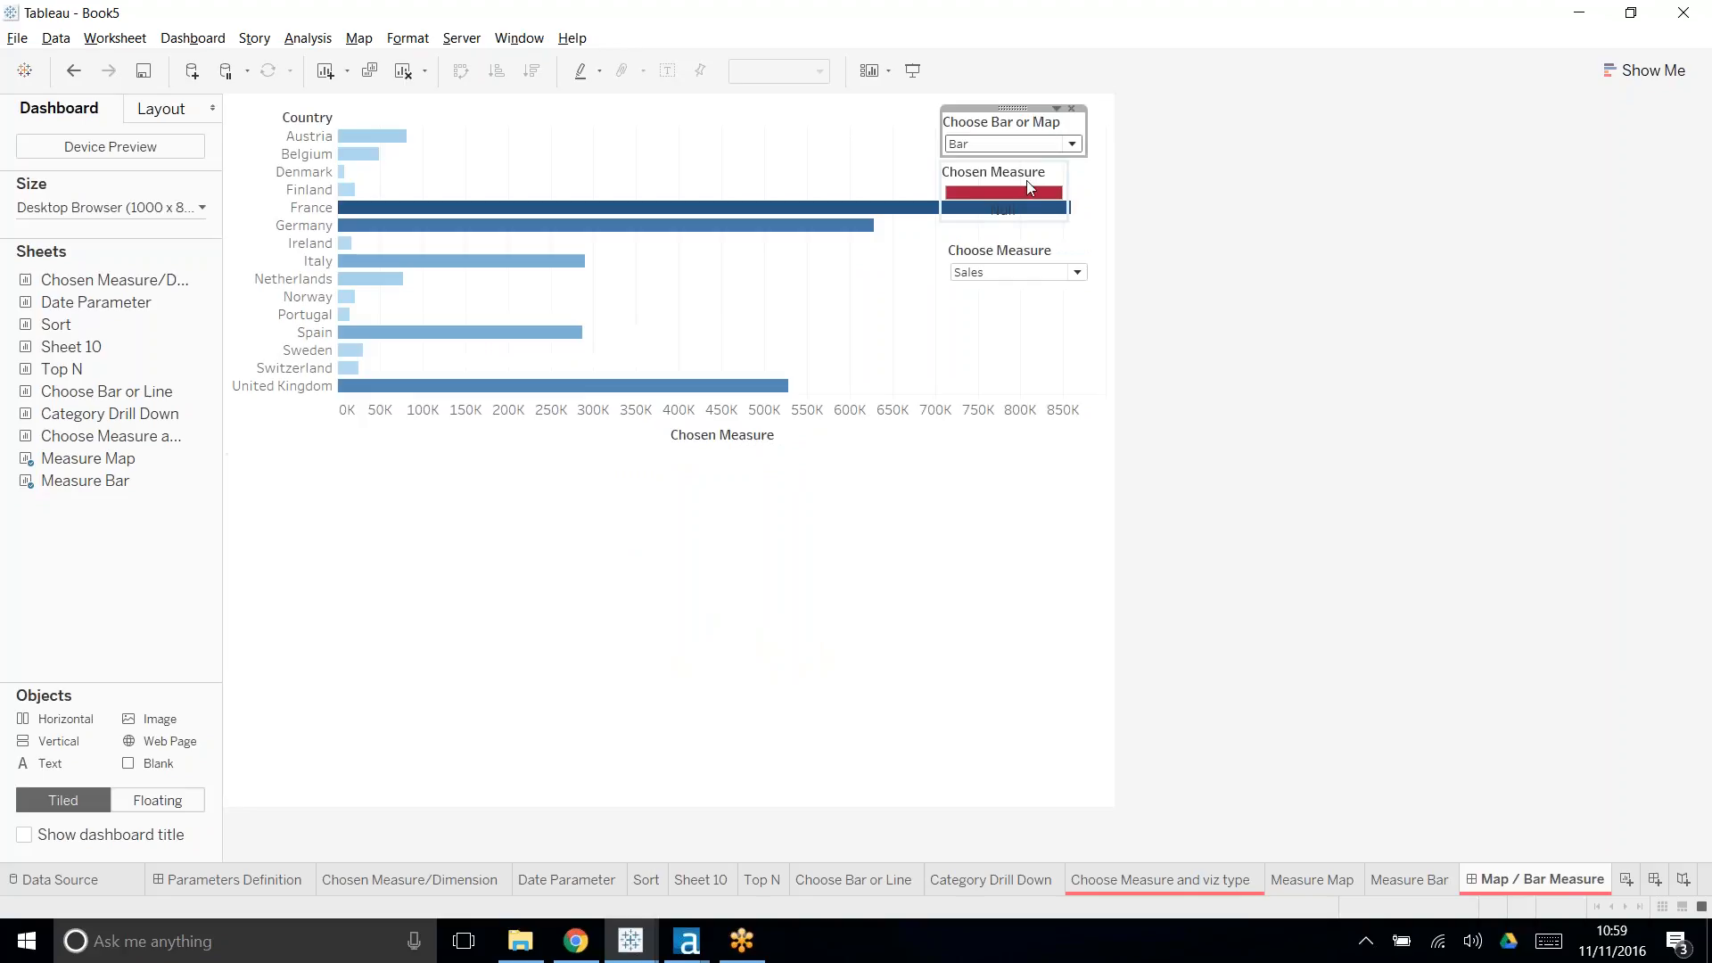
pyautogui.click(1012, 144)
pyautogui.click(1007, 161)
pyautogui.click(1012, 144)
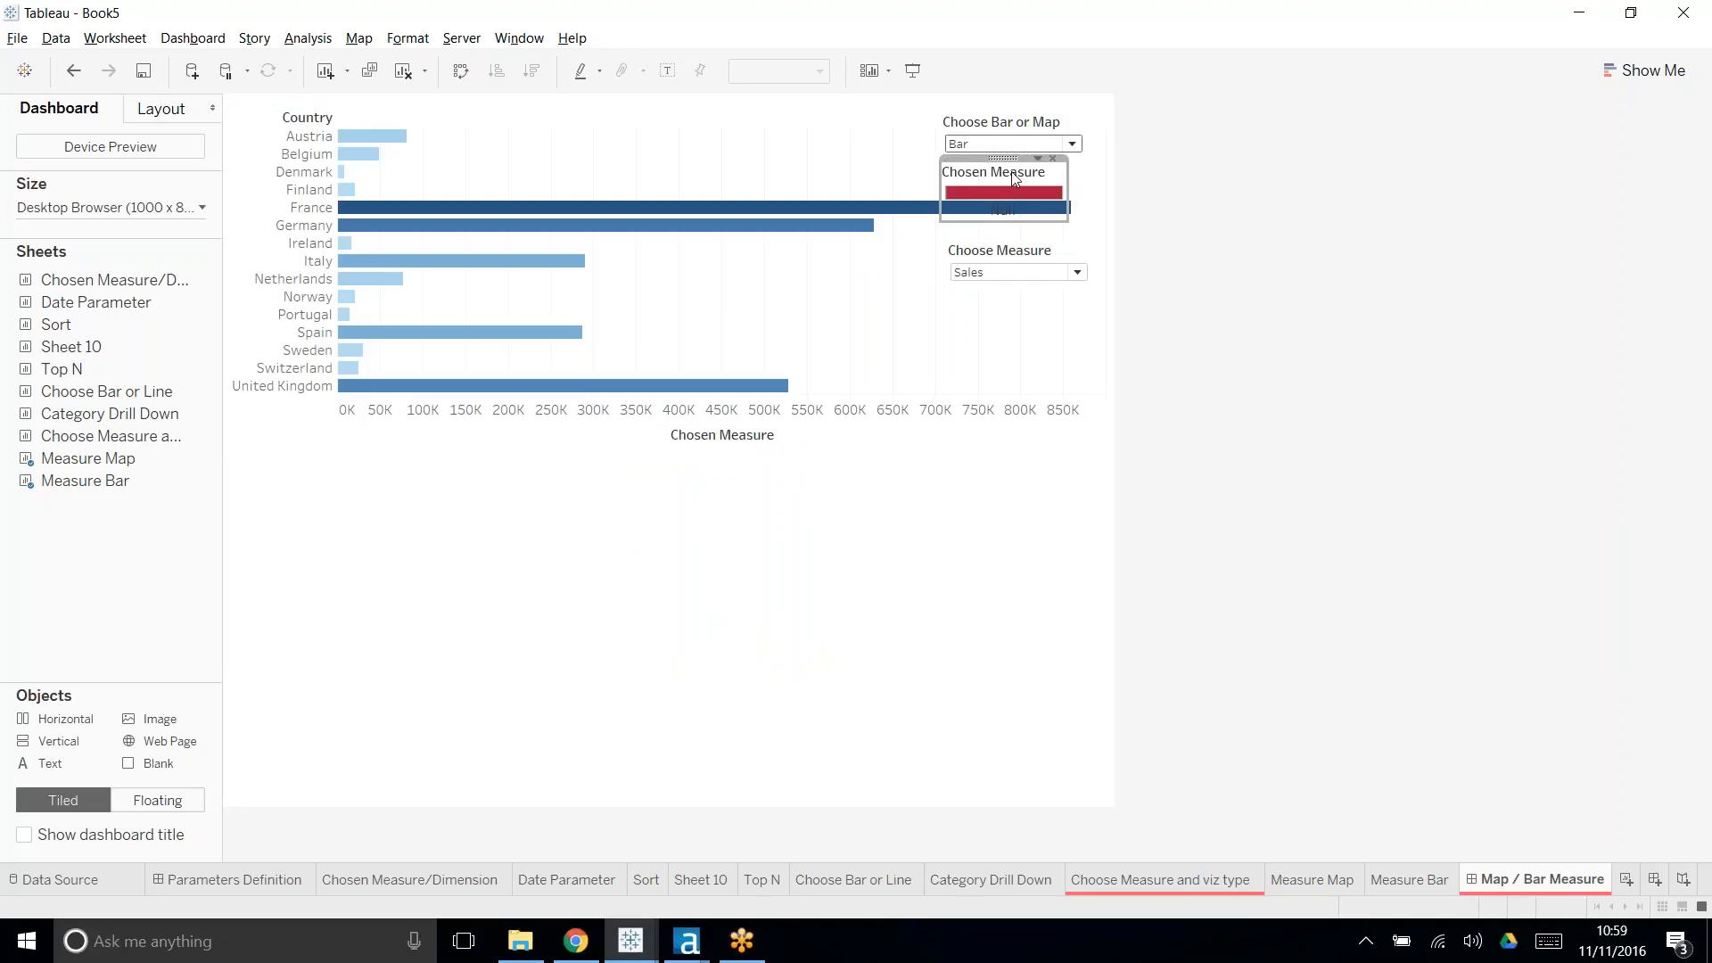
pyautogui.click(1008, 162)
pyautogui.moveTo(965, 515); pyautogui.dragTo(963, 508)
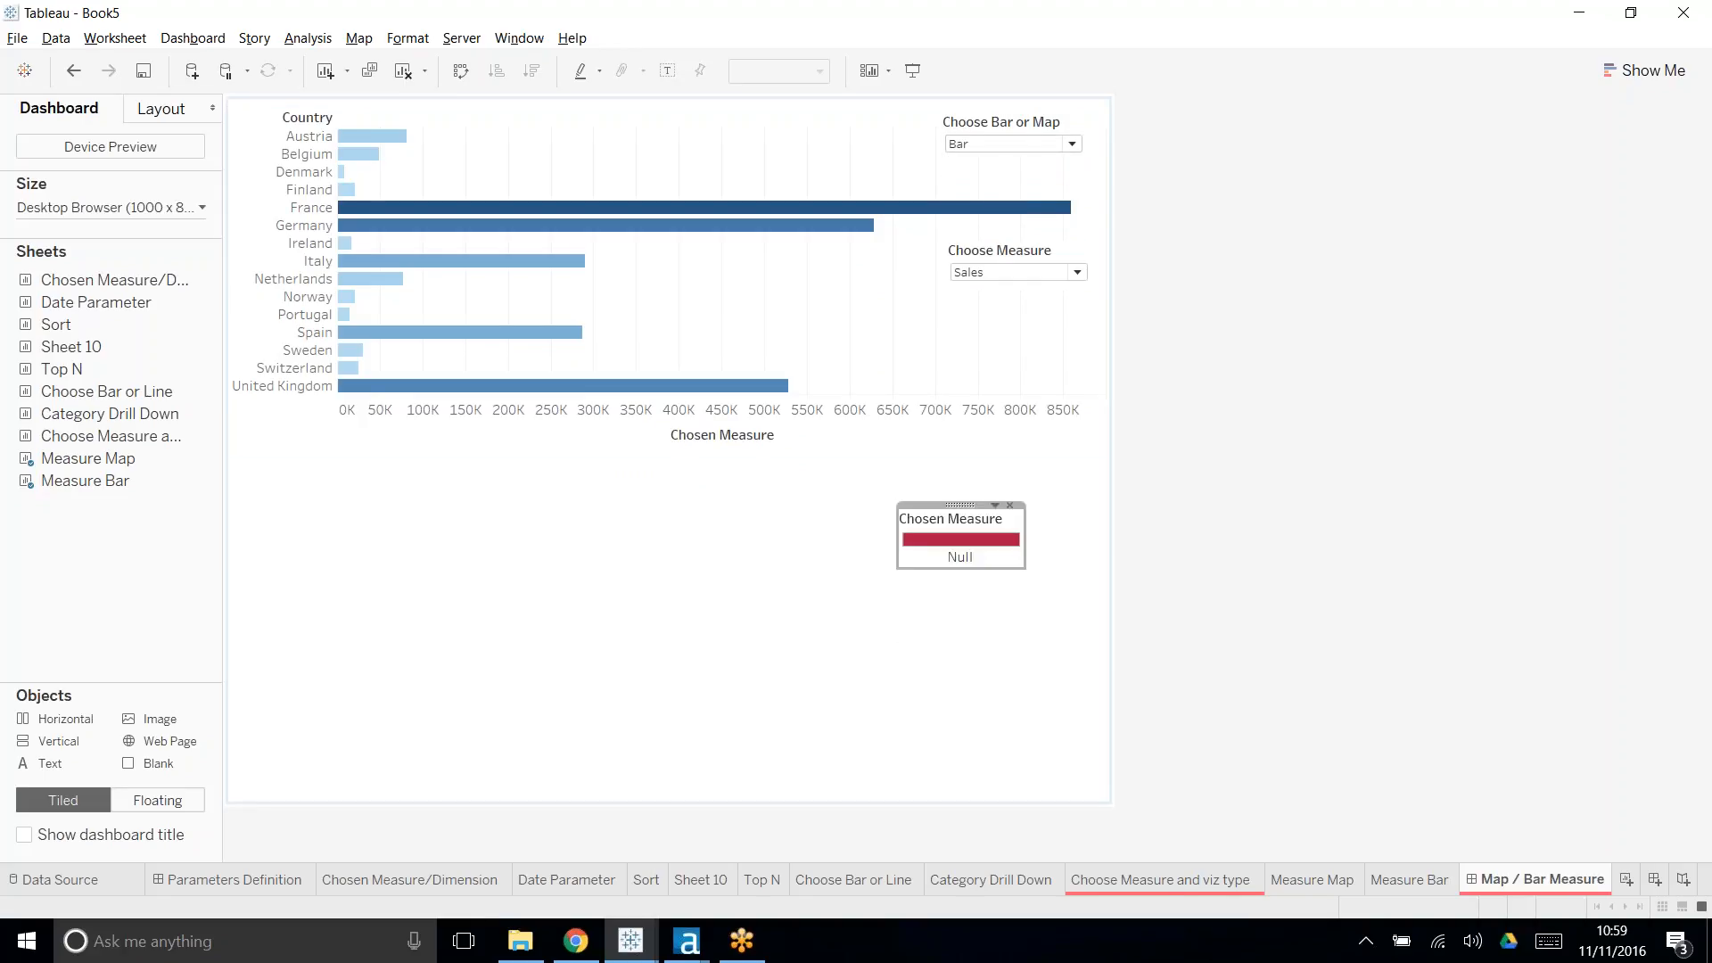
# - Add the Measure Bar sheet's own Chosen Measure colour legend to the dashboard
pyautogui.click(768, 574)
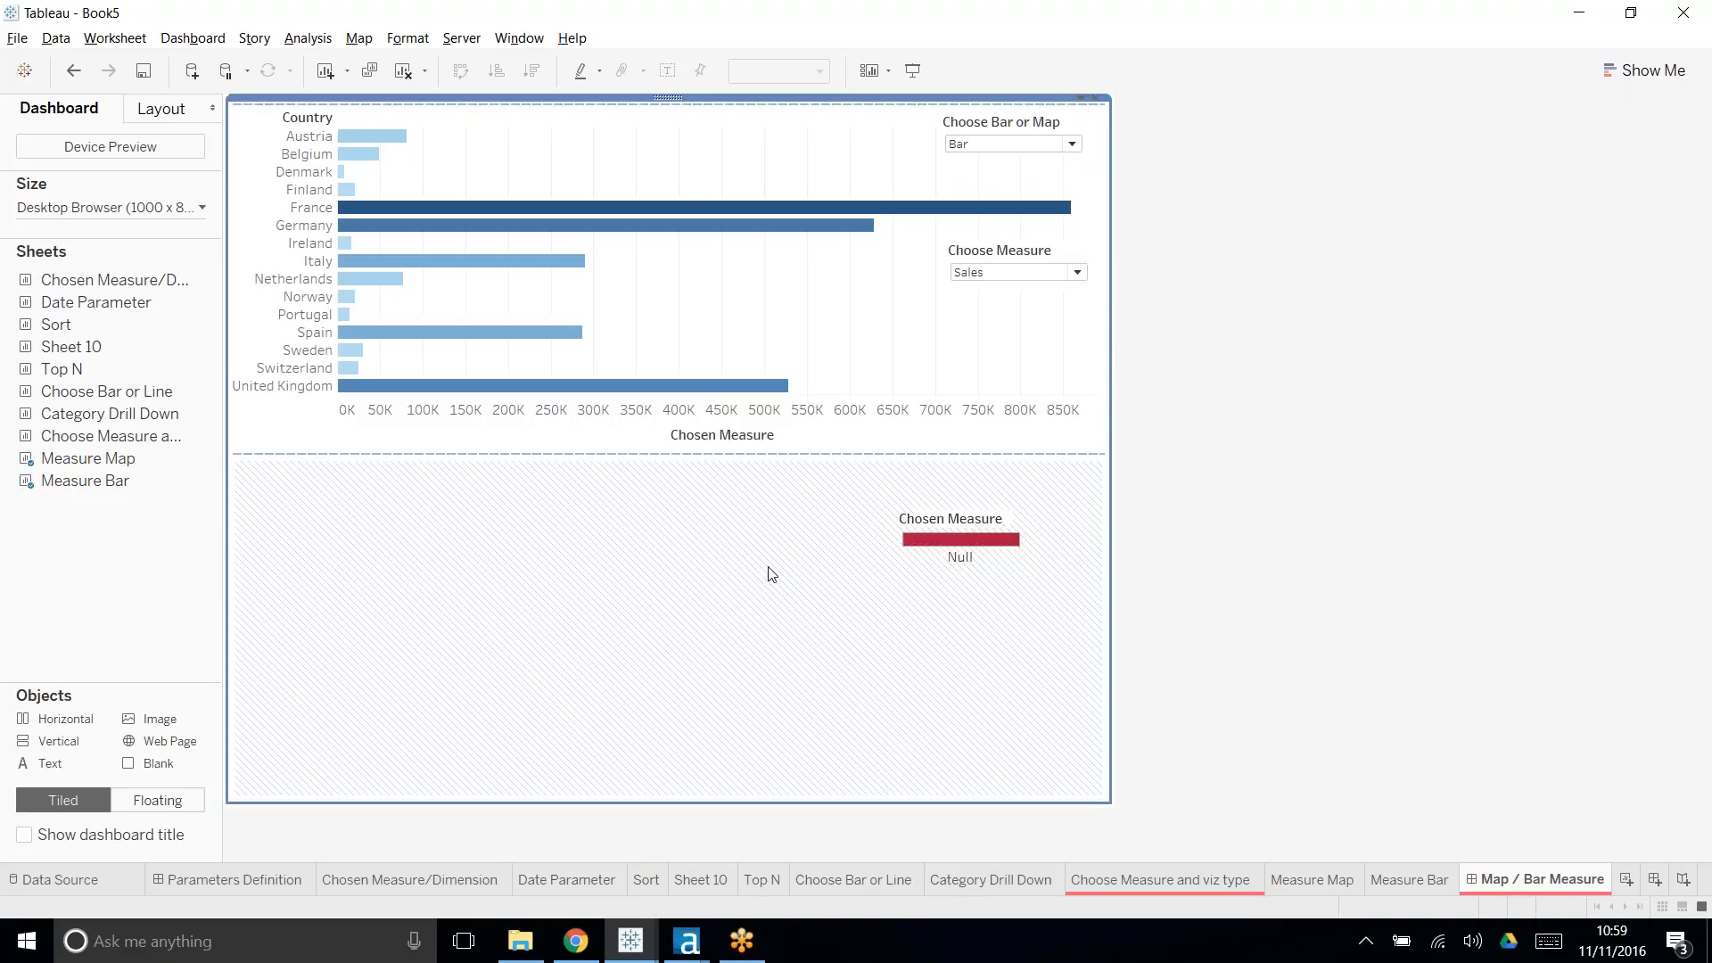
pyautogui.click(999, 125)
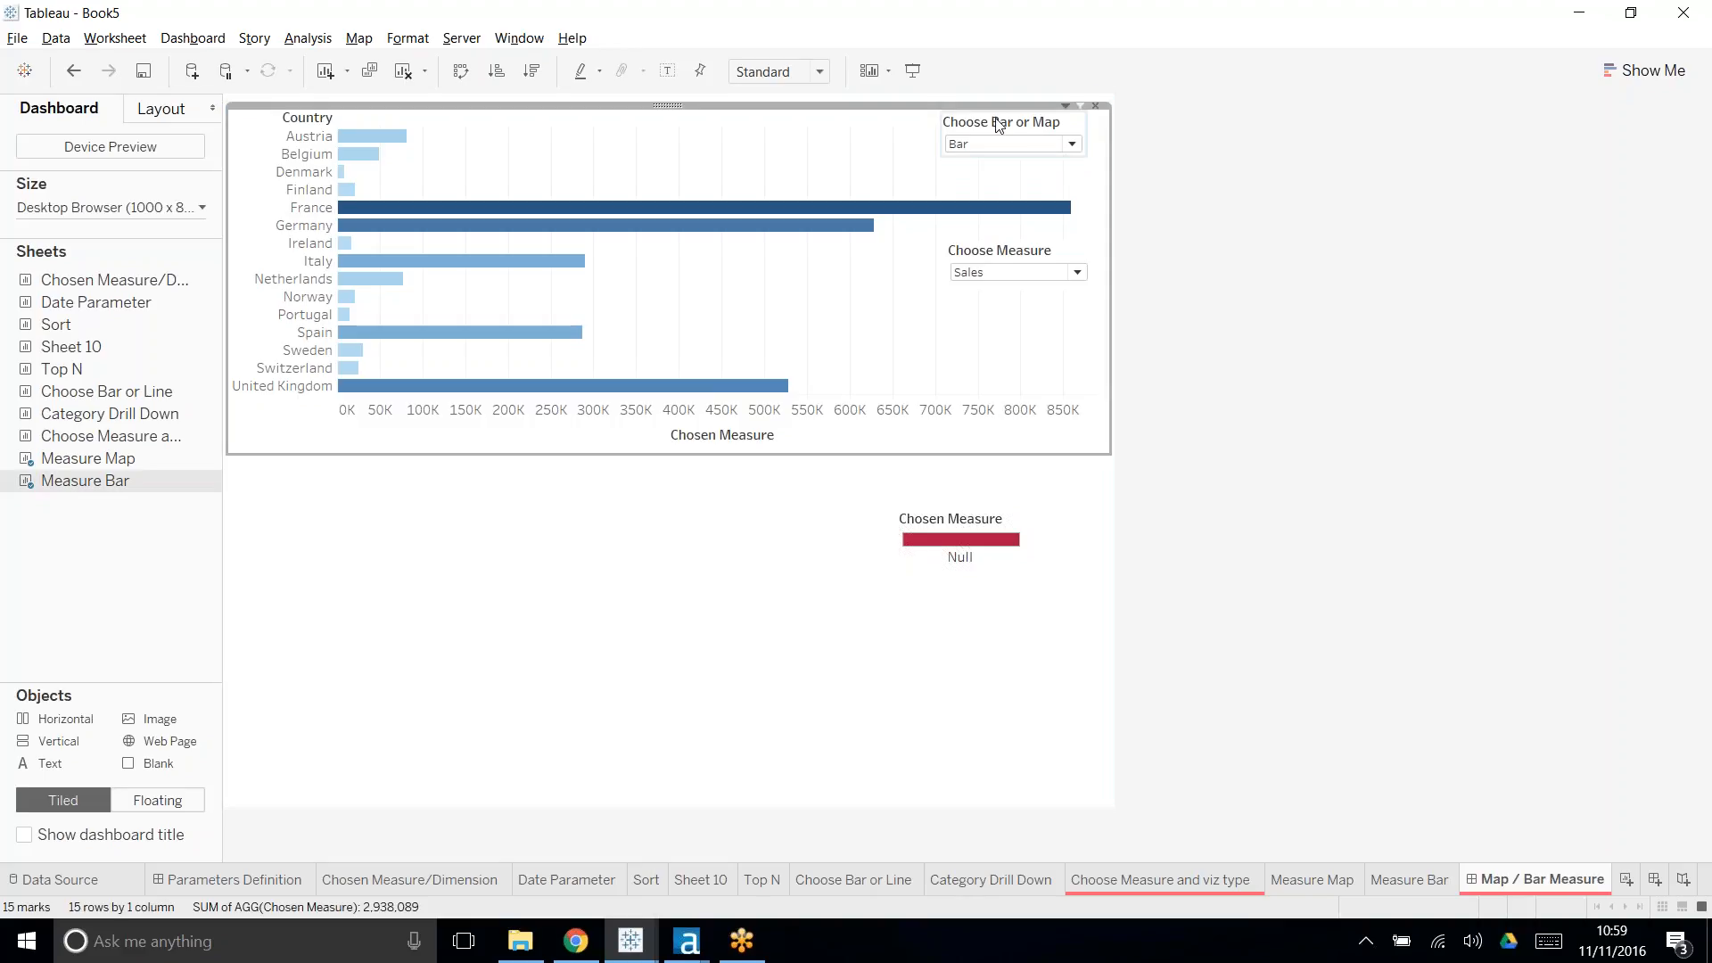
pyautogui.click(1067, 105)
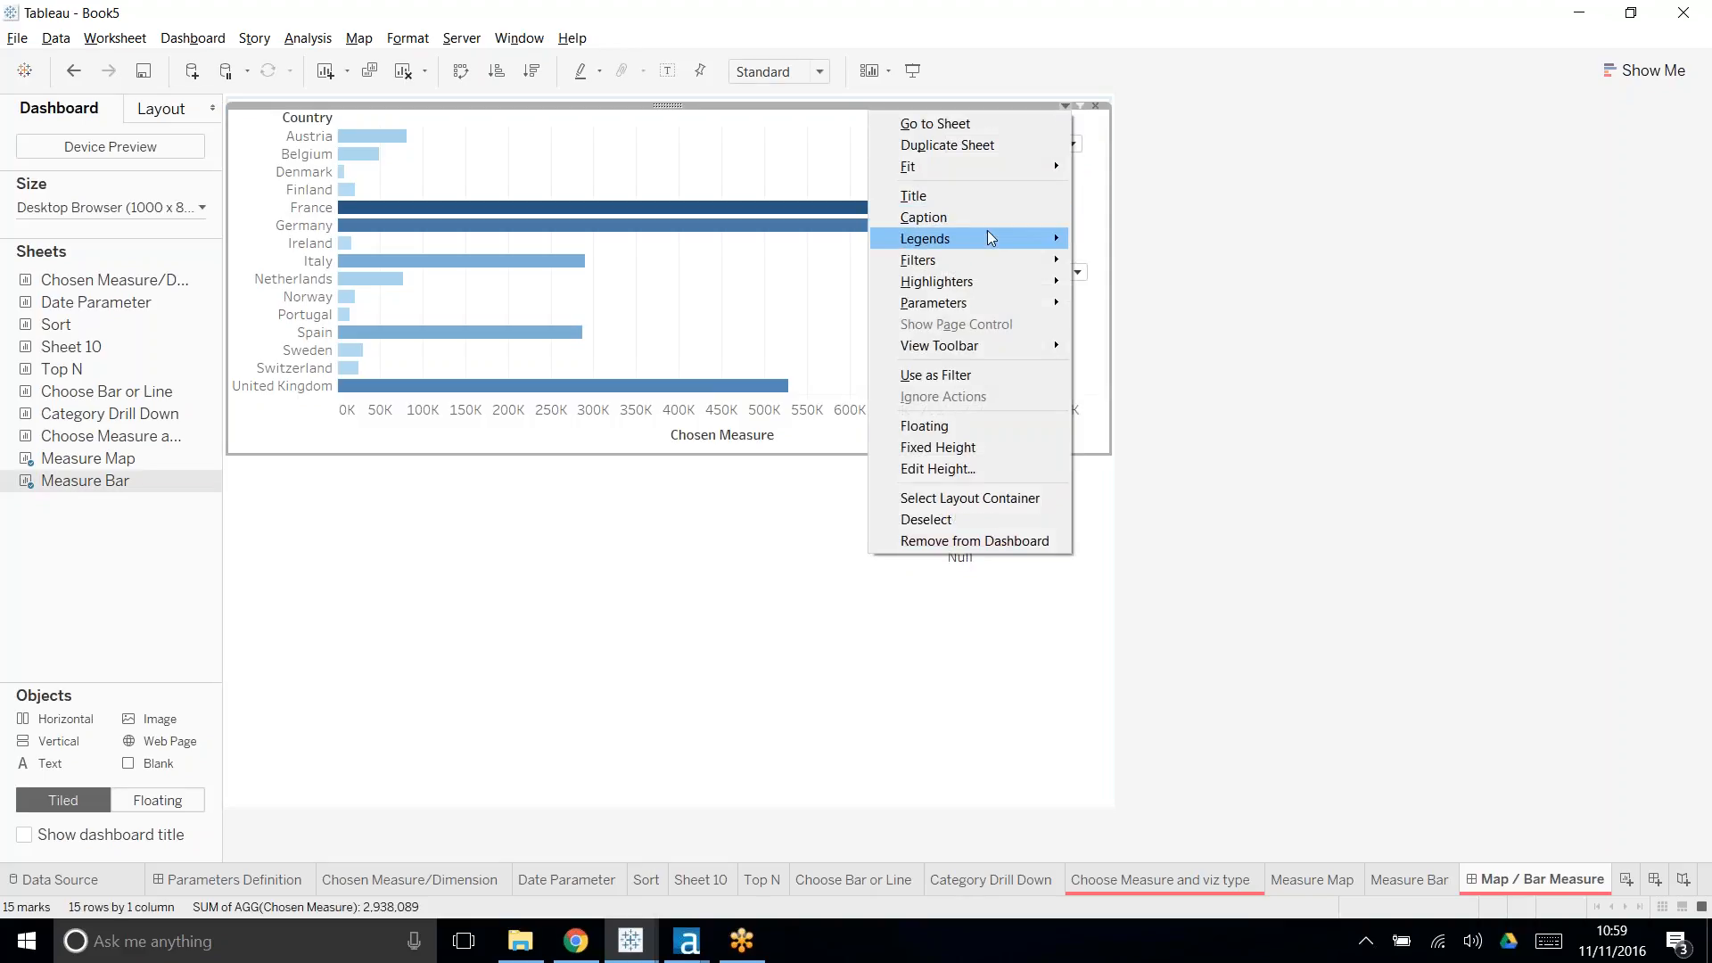
pyautogui.moveTo(981, 235)
pyautogui.click(1103, 248)
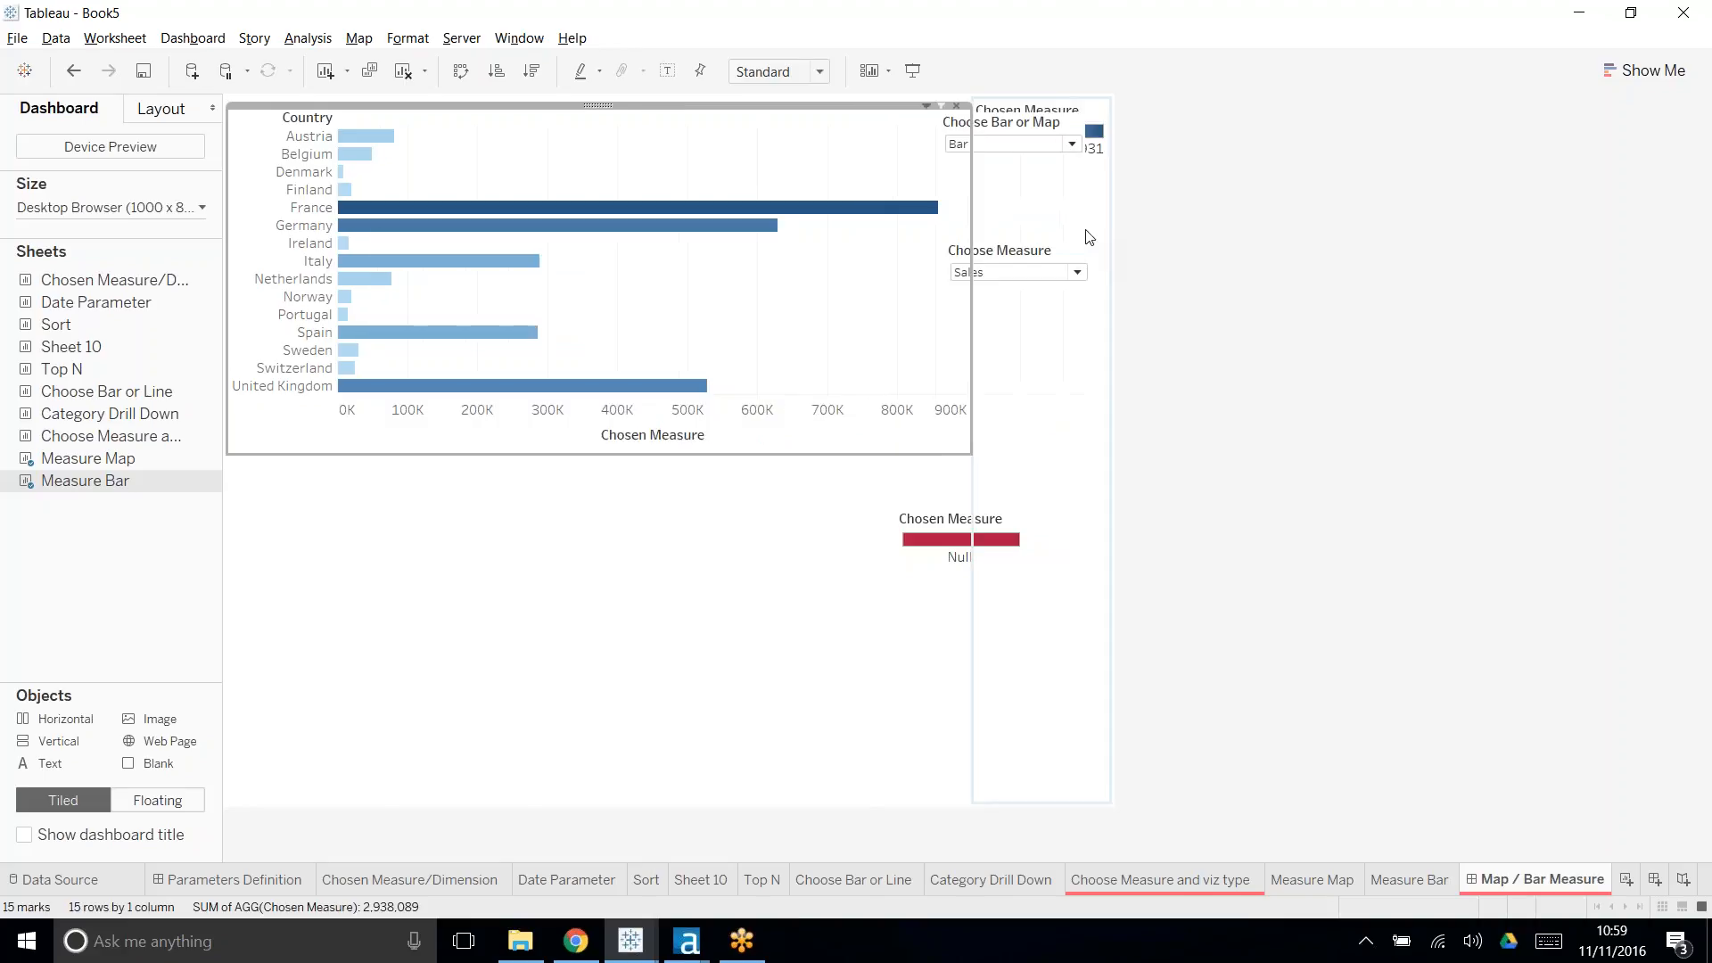
# - Make the bar chart's Chosen Measure legend floating and place it directly beneath the map's legend
pyautogui.click(1080, 99)
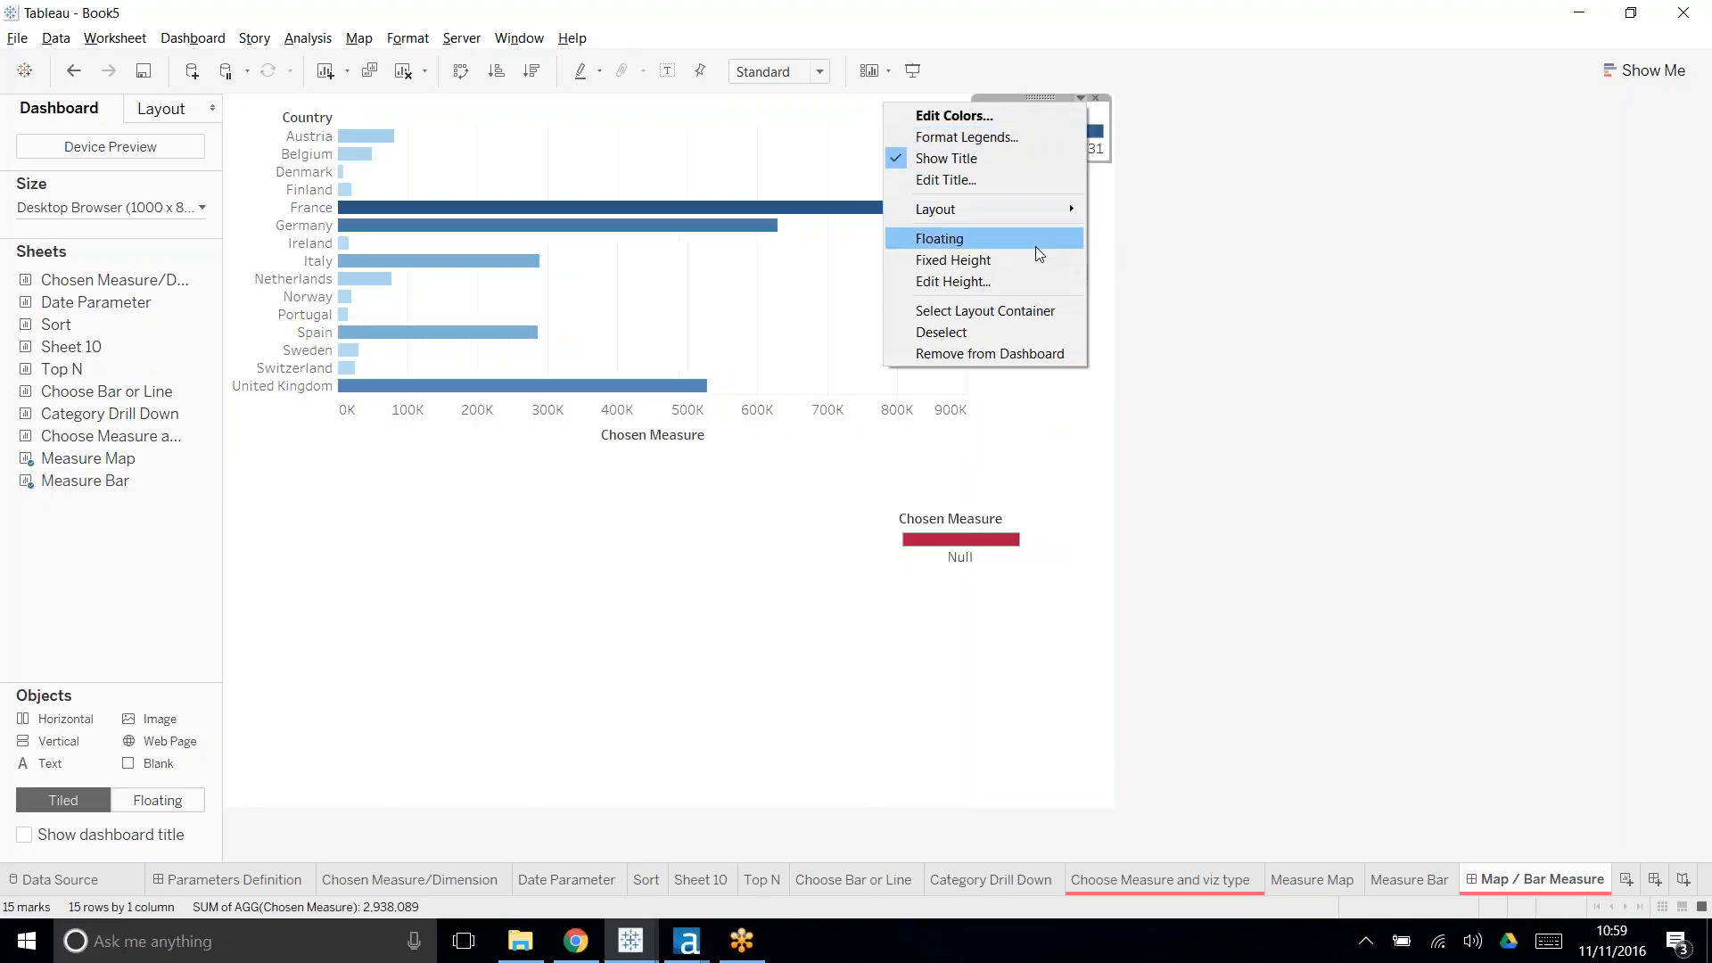
pyautogui.click(1035, 239)
pyautogui.moveTo(1007, 111); pyautogui.dragTo(967, 593)
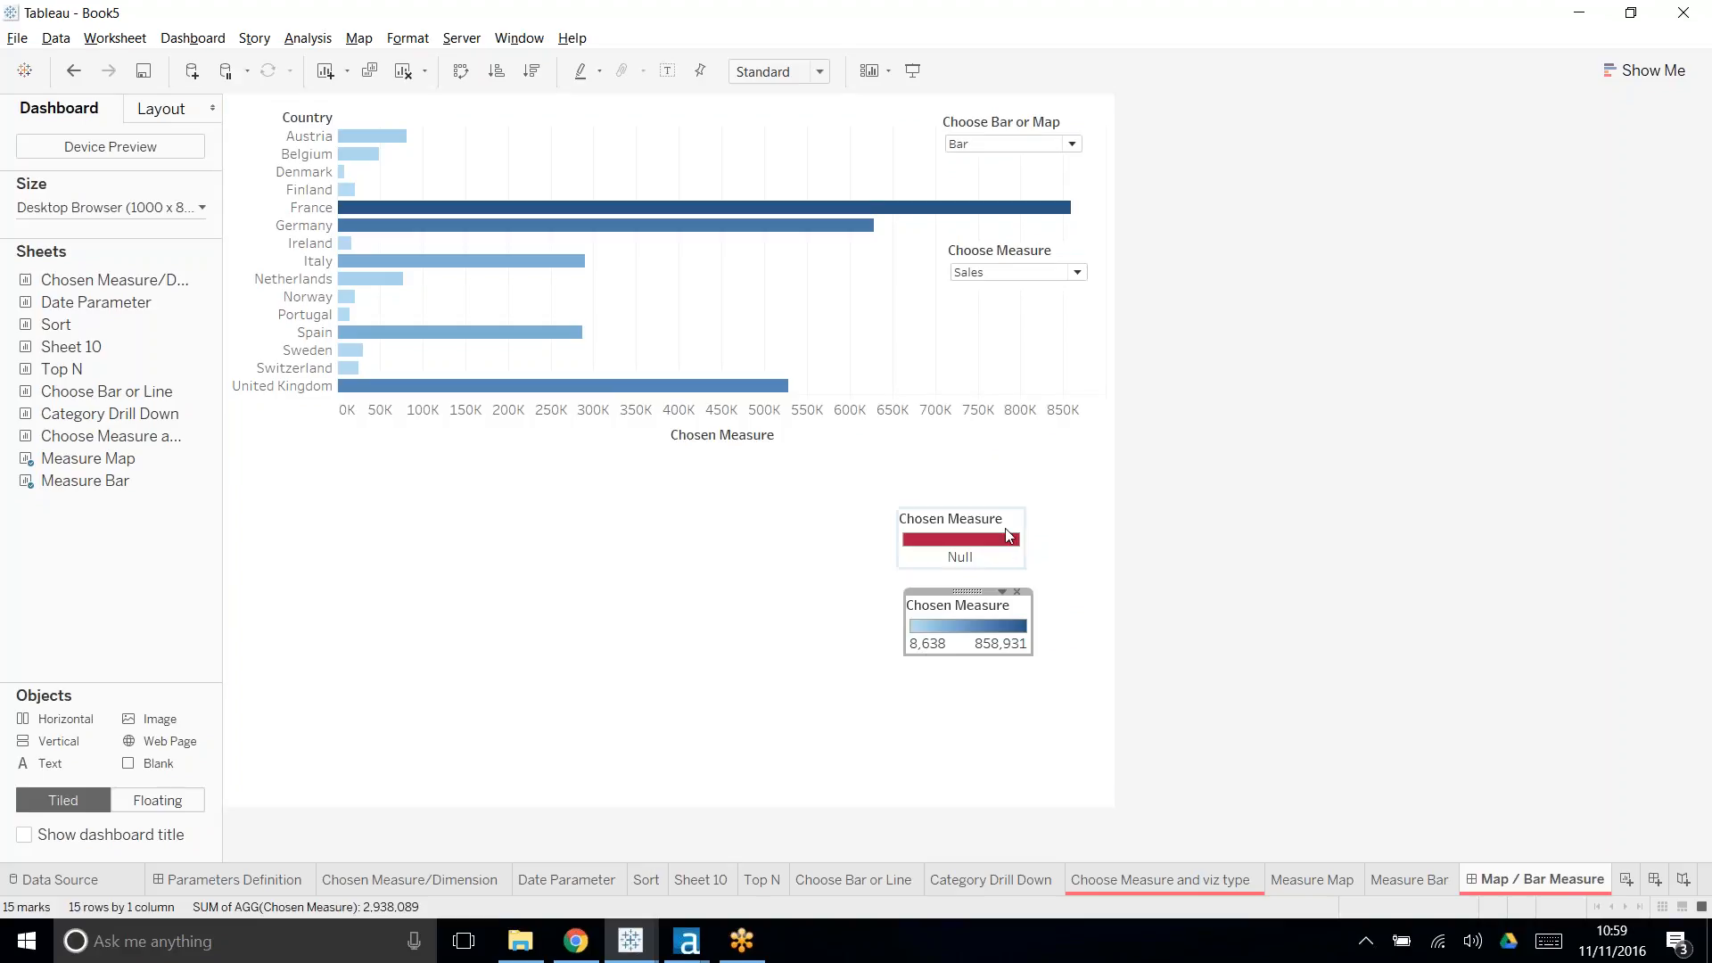
# - Set Choose Bar or Map to Map and move the bar chart's Chosen Measure legend to the open sea west of Ireland
pyautogui.click(1052, 143)
pyautogui.click(1048, 181)
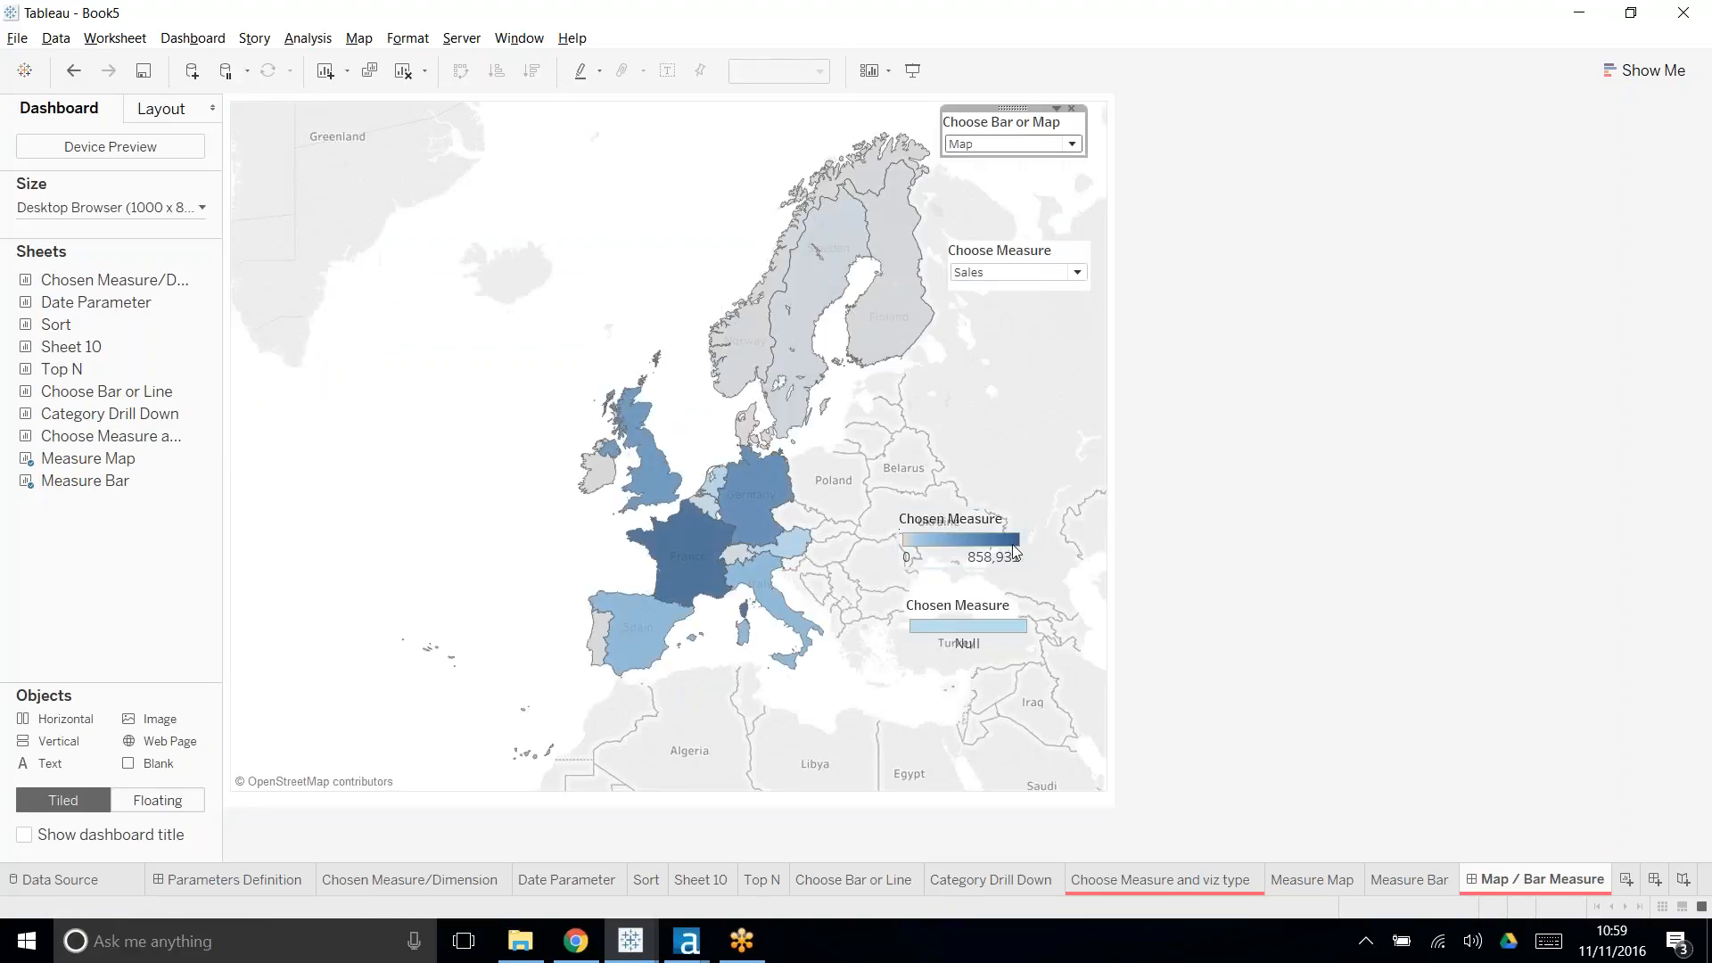
pyautogui.click(984, 624)
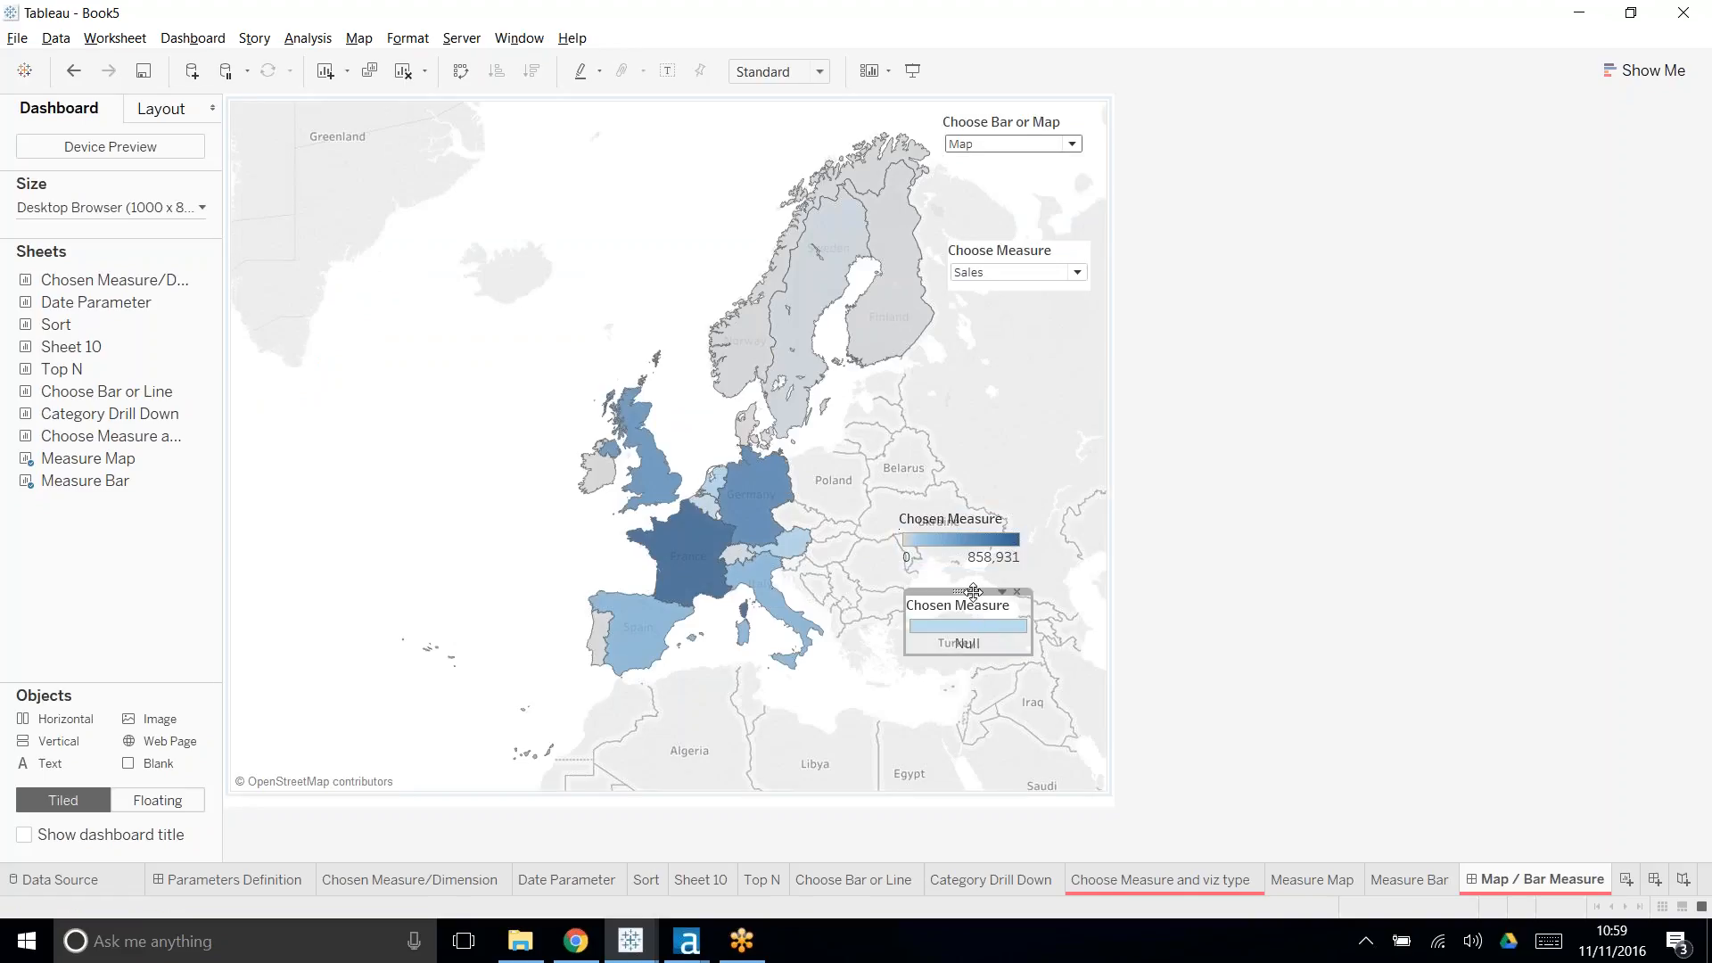
pyautogui.moveTo(971, 592); pyautogui.dragTo(389, 410)
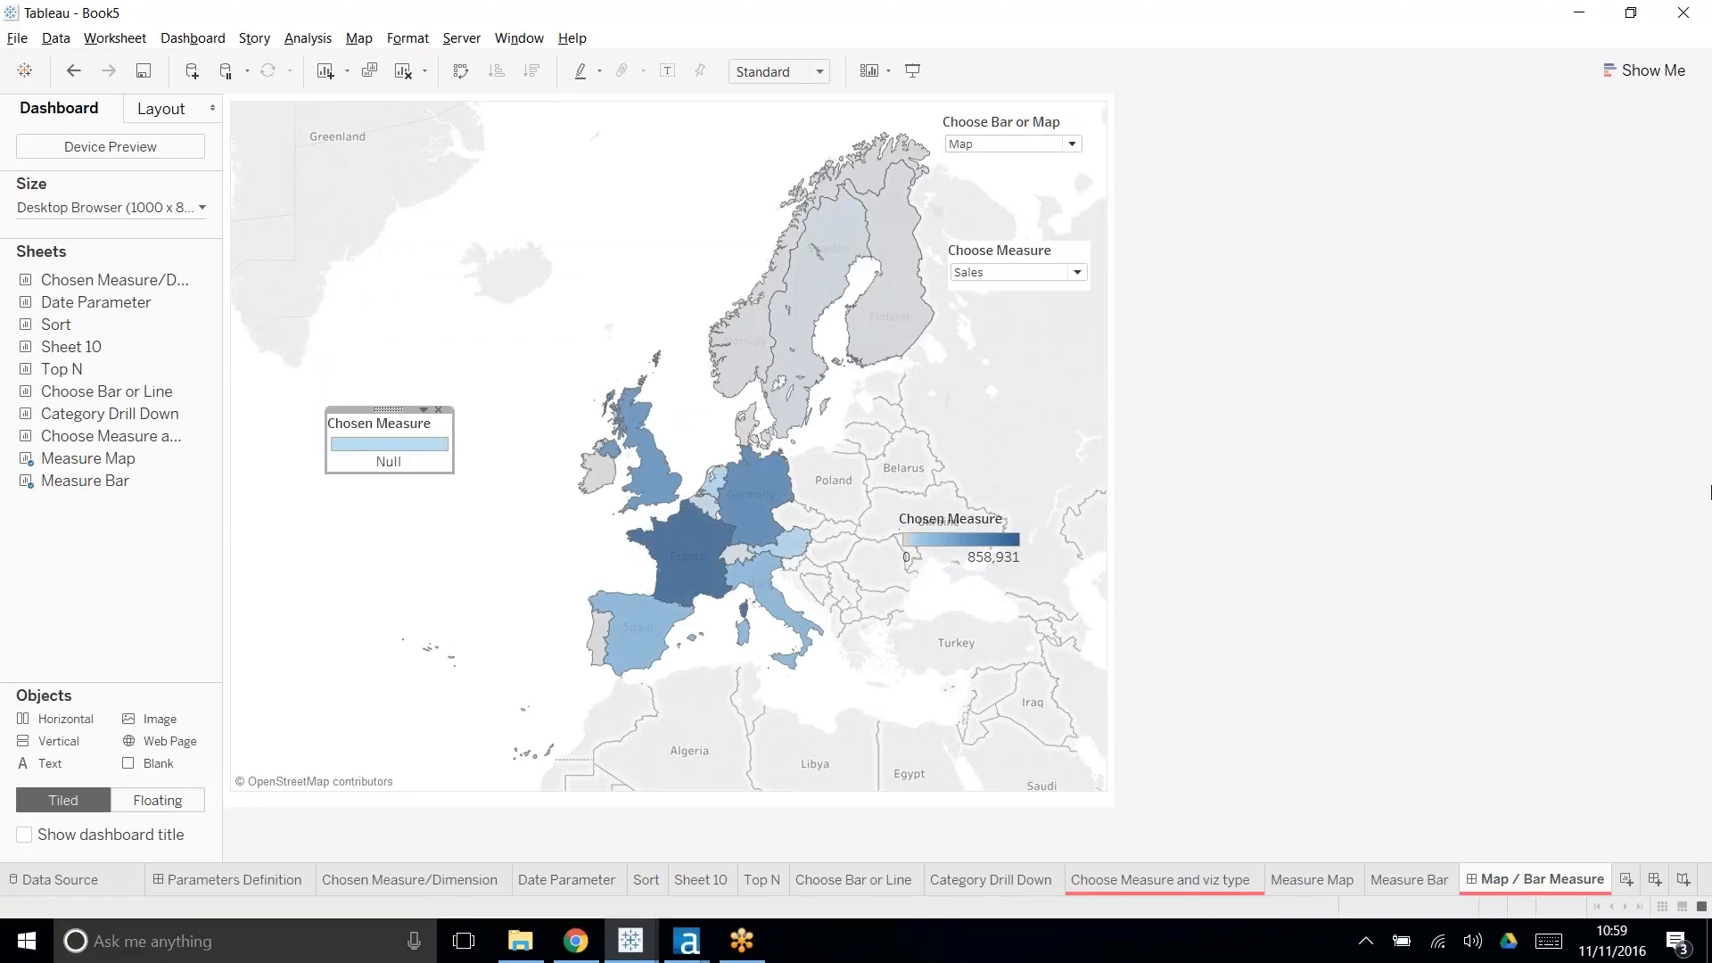
# - Remove both floating Chosen Measure colour legends from the dashboard
pyautogui.click(972, 531)
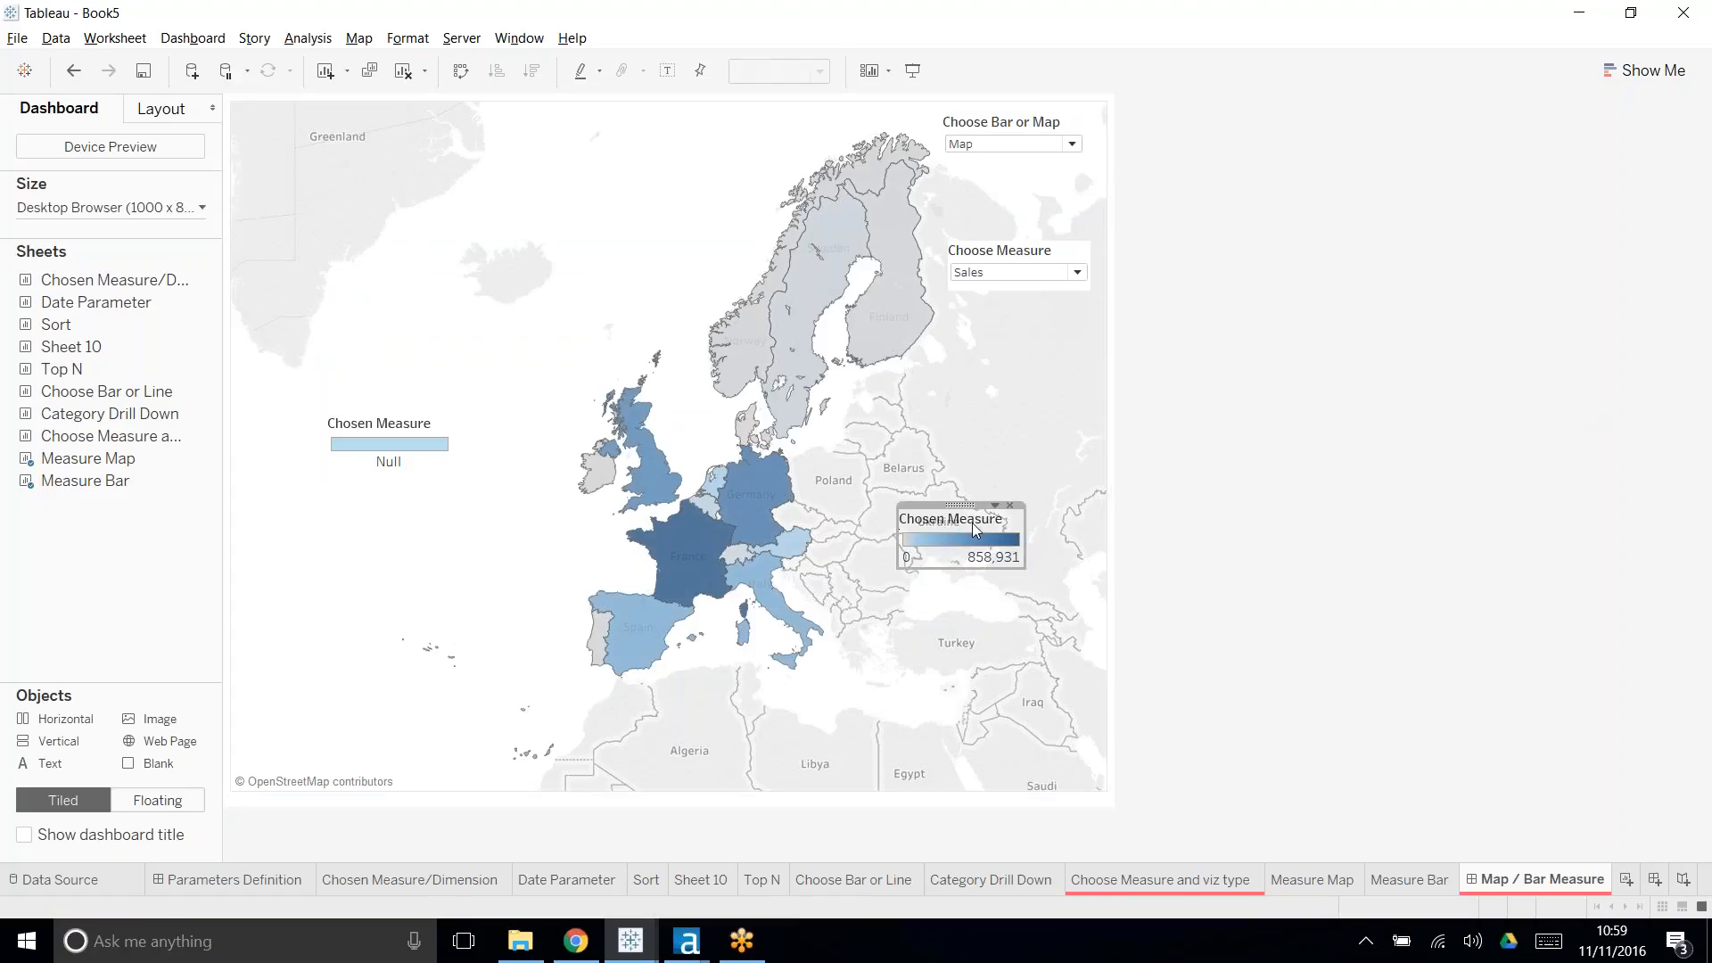
pyautogui.moveTo(960, 504); pyautogui.dragTo(362, 507)
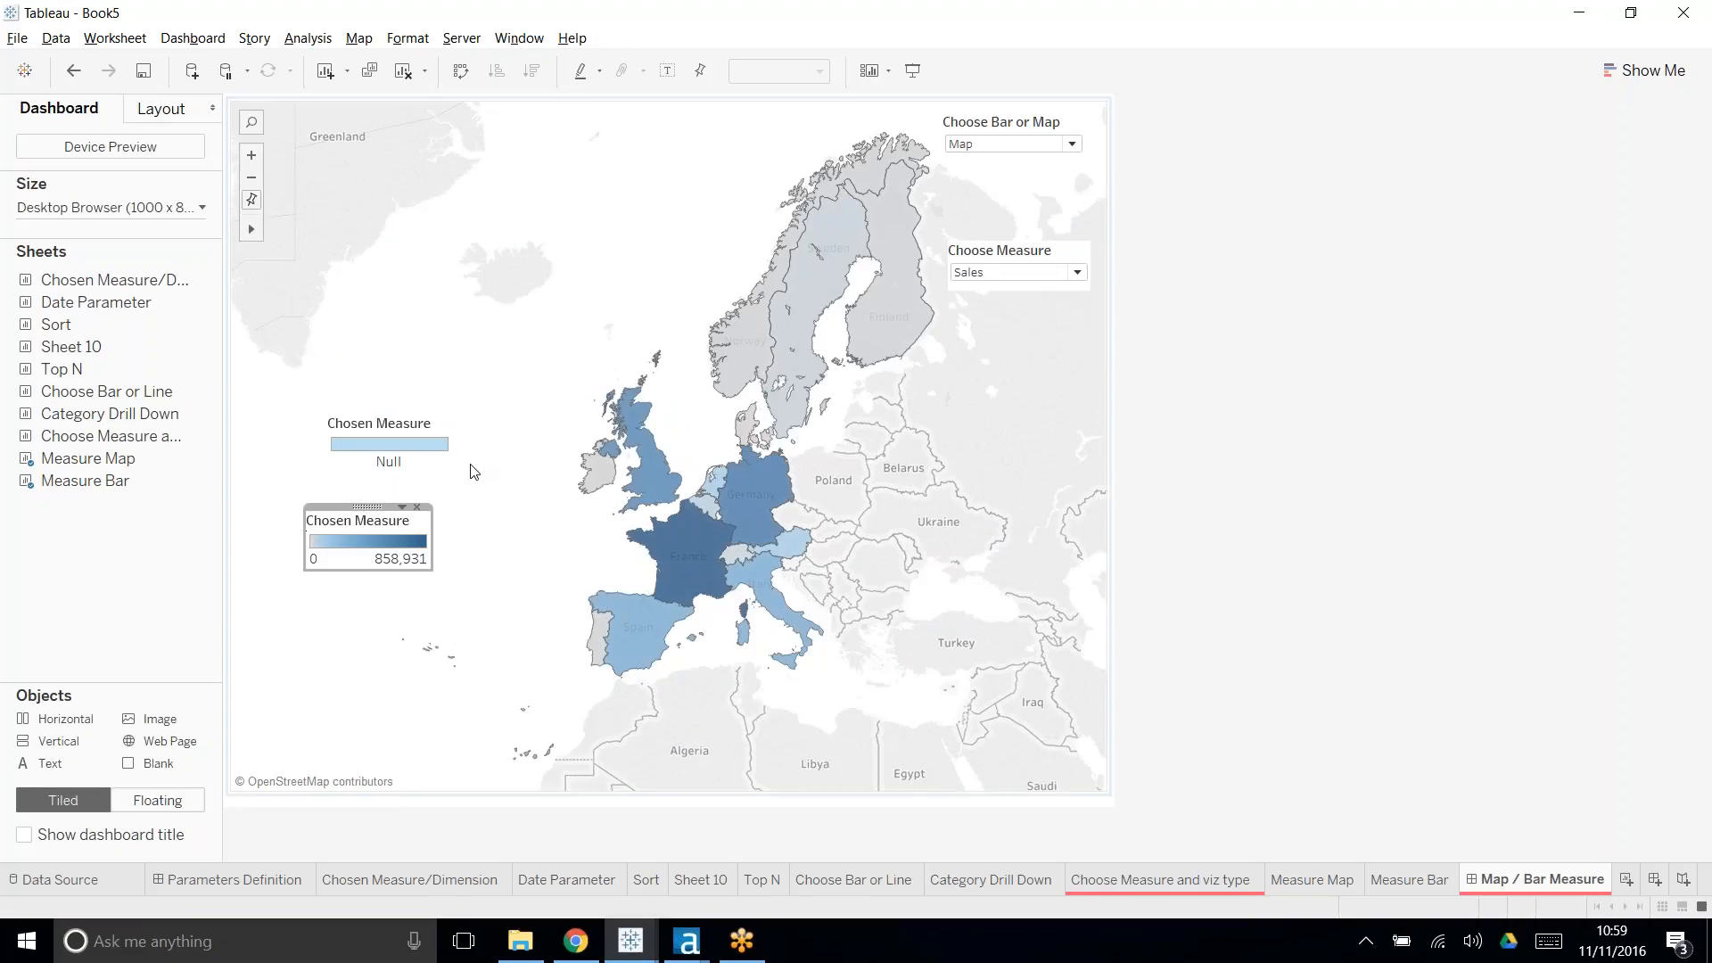
pyautogui.click(419, 508)
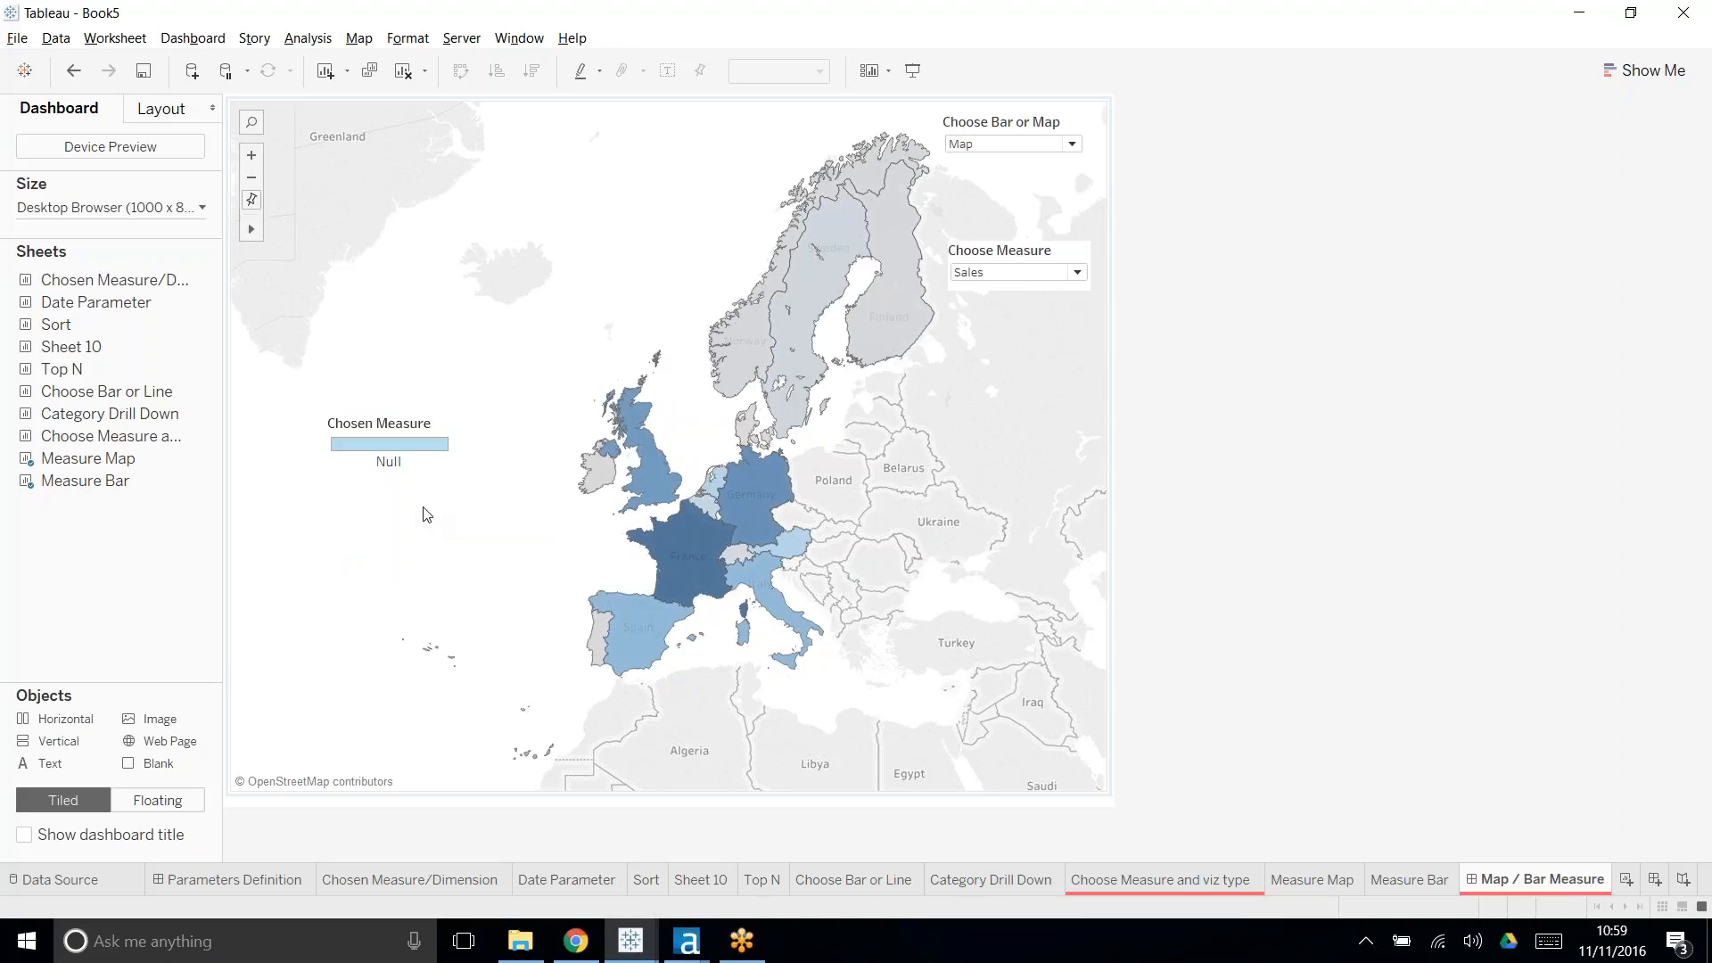
pyautogui.click(429, 425)
pyautogui.click(447, 420)
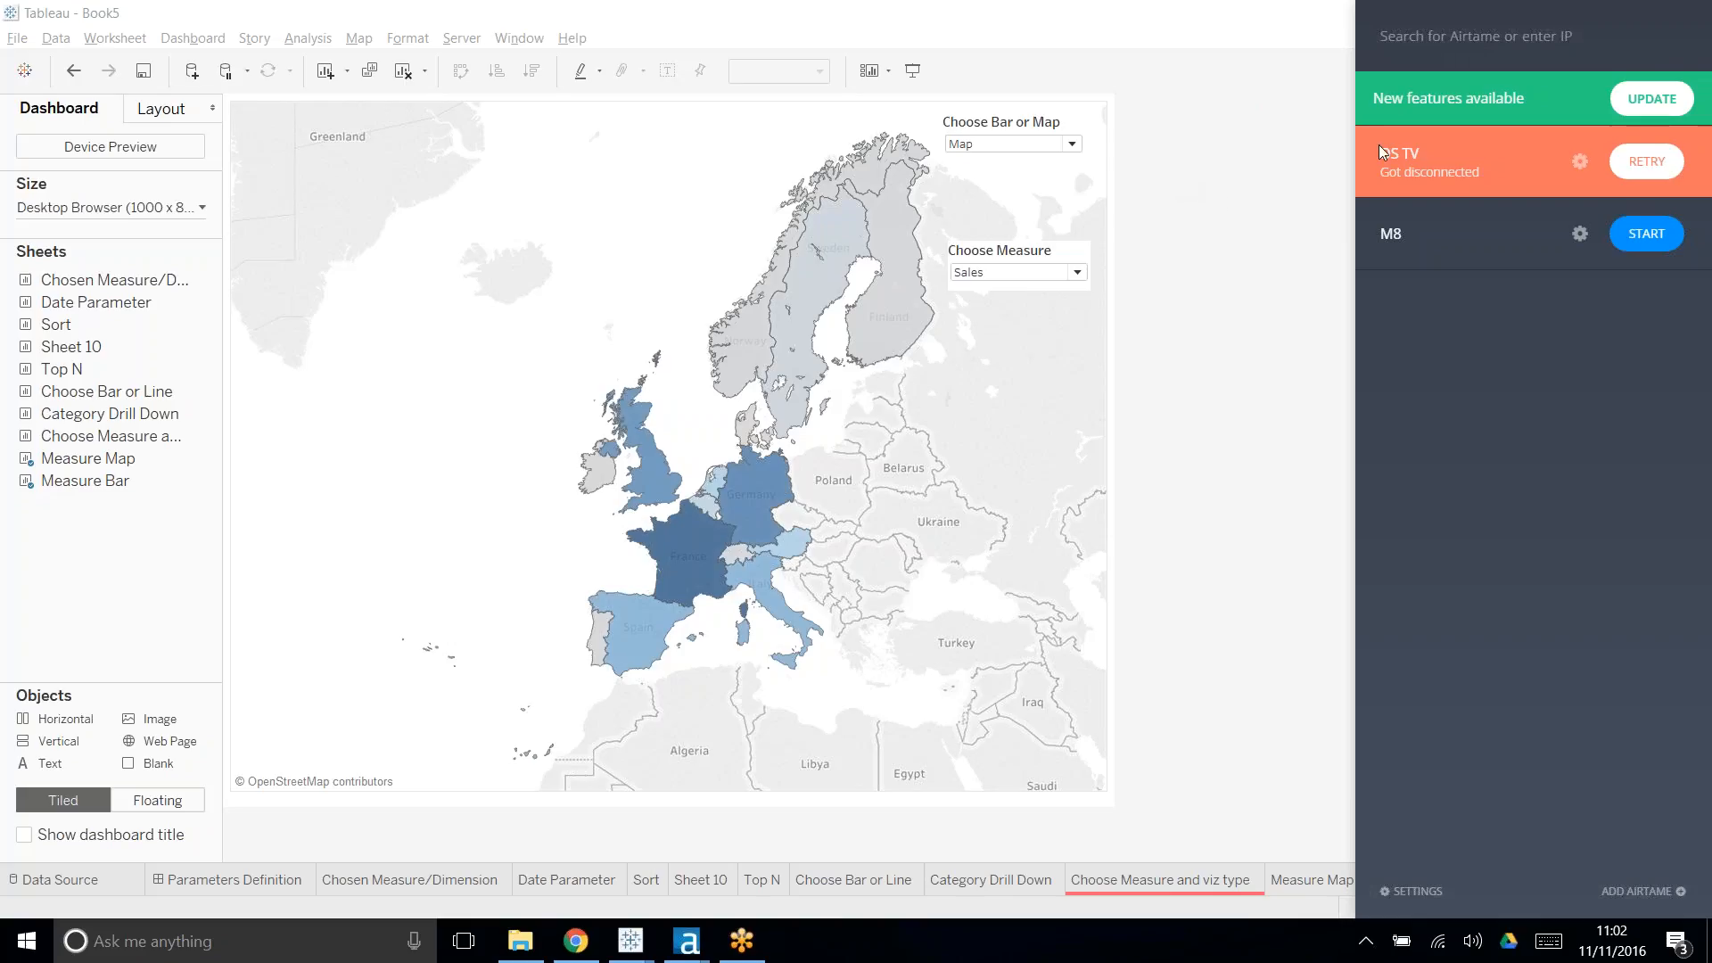
# - Switch to Airtame and reconnect to DS TV by entering the code shown on the TV, and return to the dashboard
pyautogui.click(1655, 175)
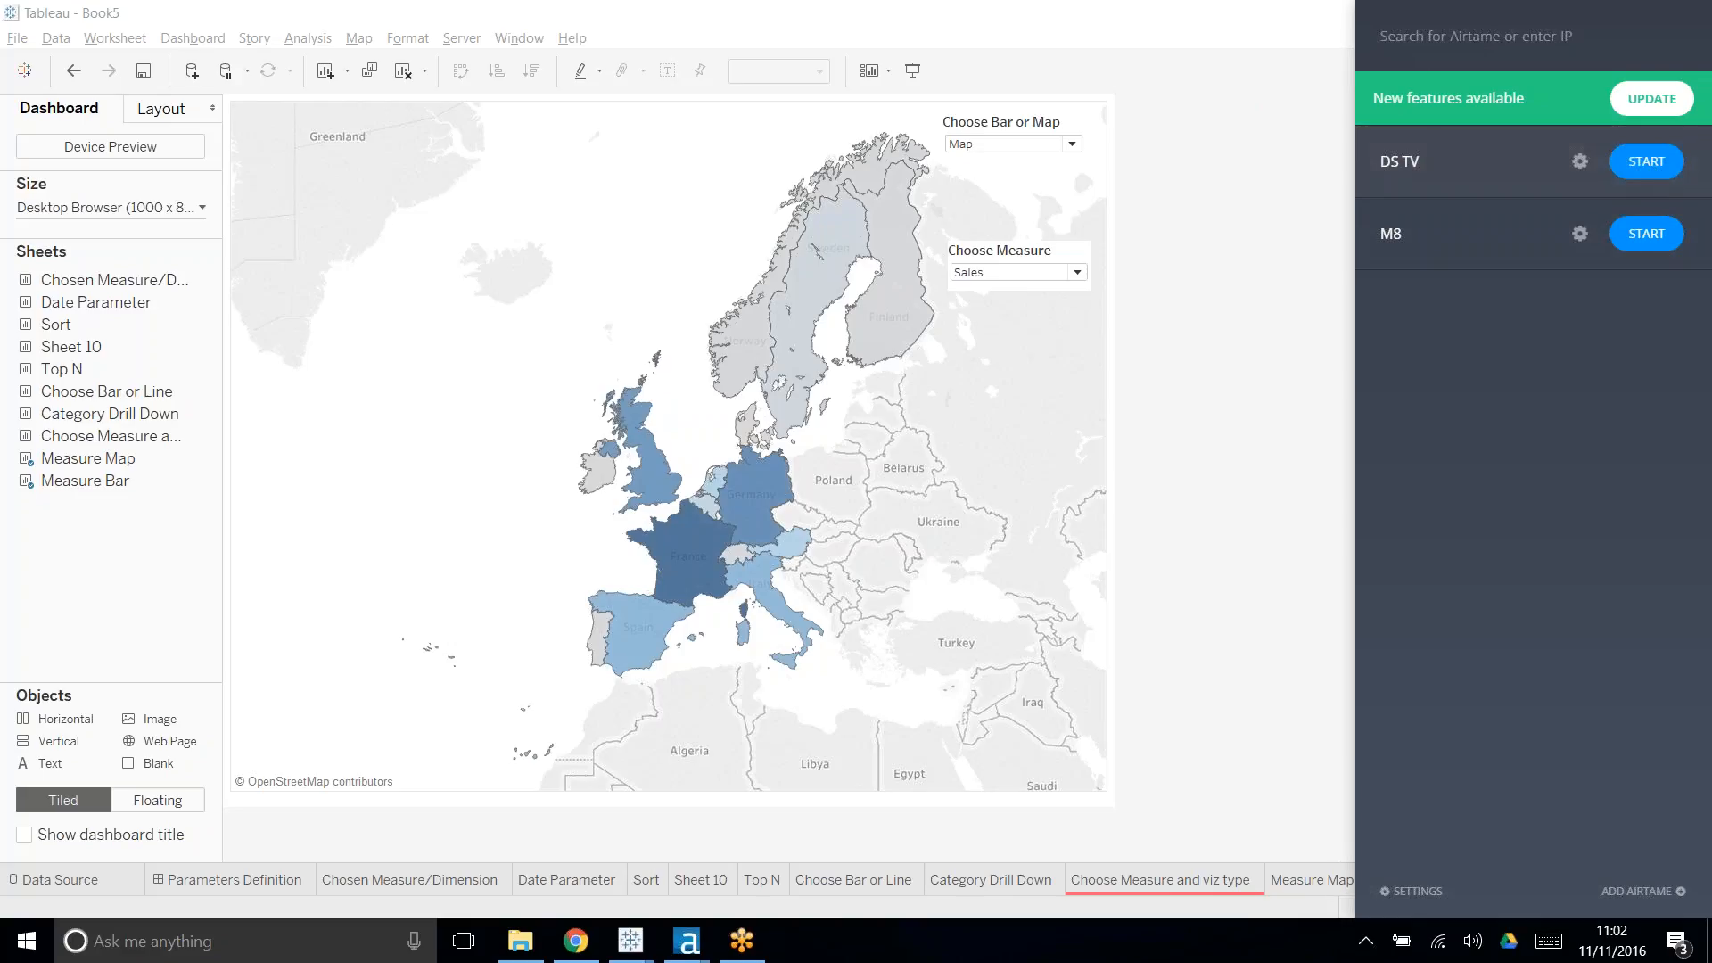
pyautogui.click(1657, 162)
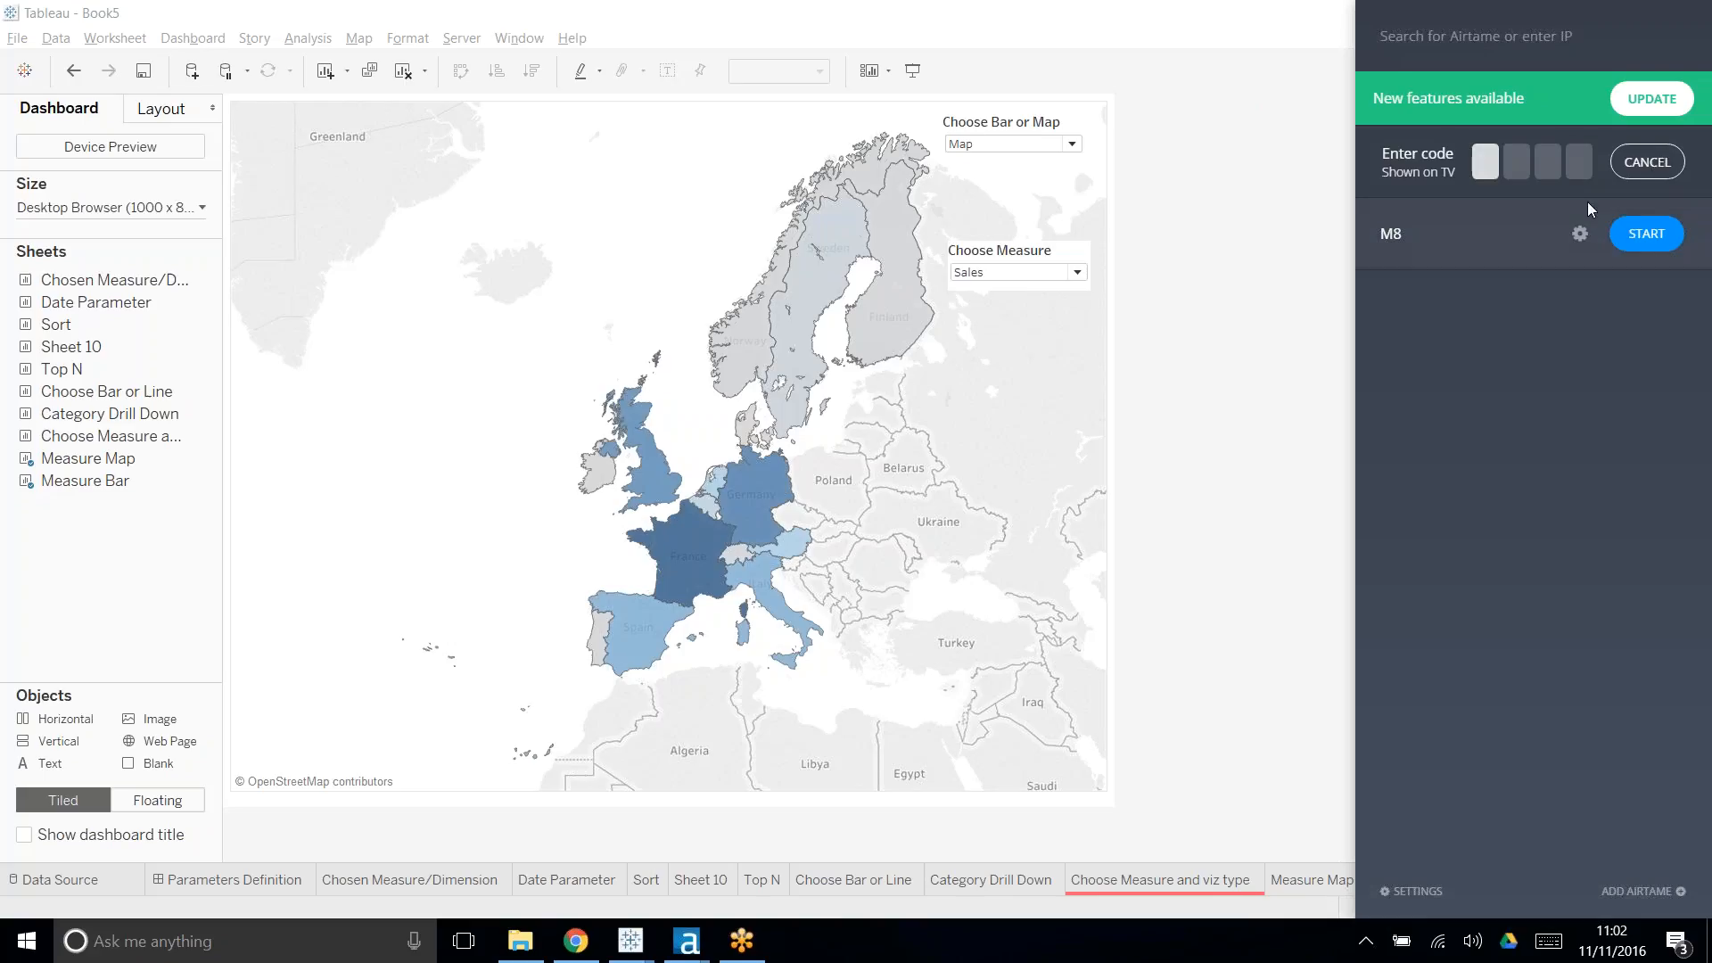
pyautogui.write('0000')
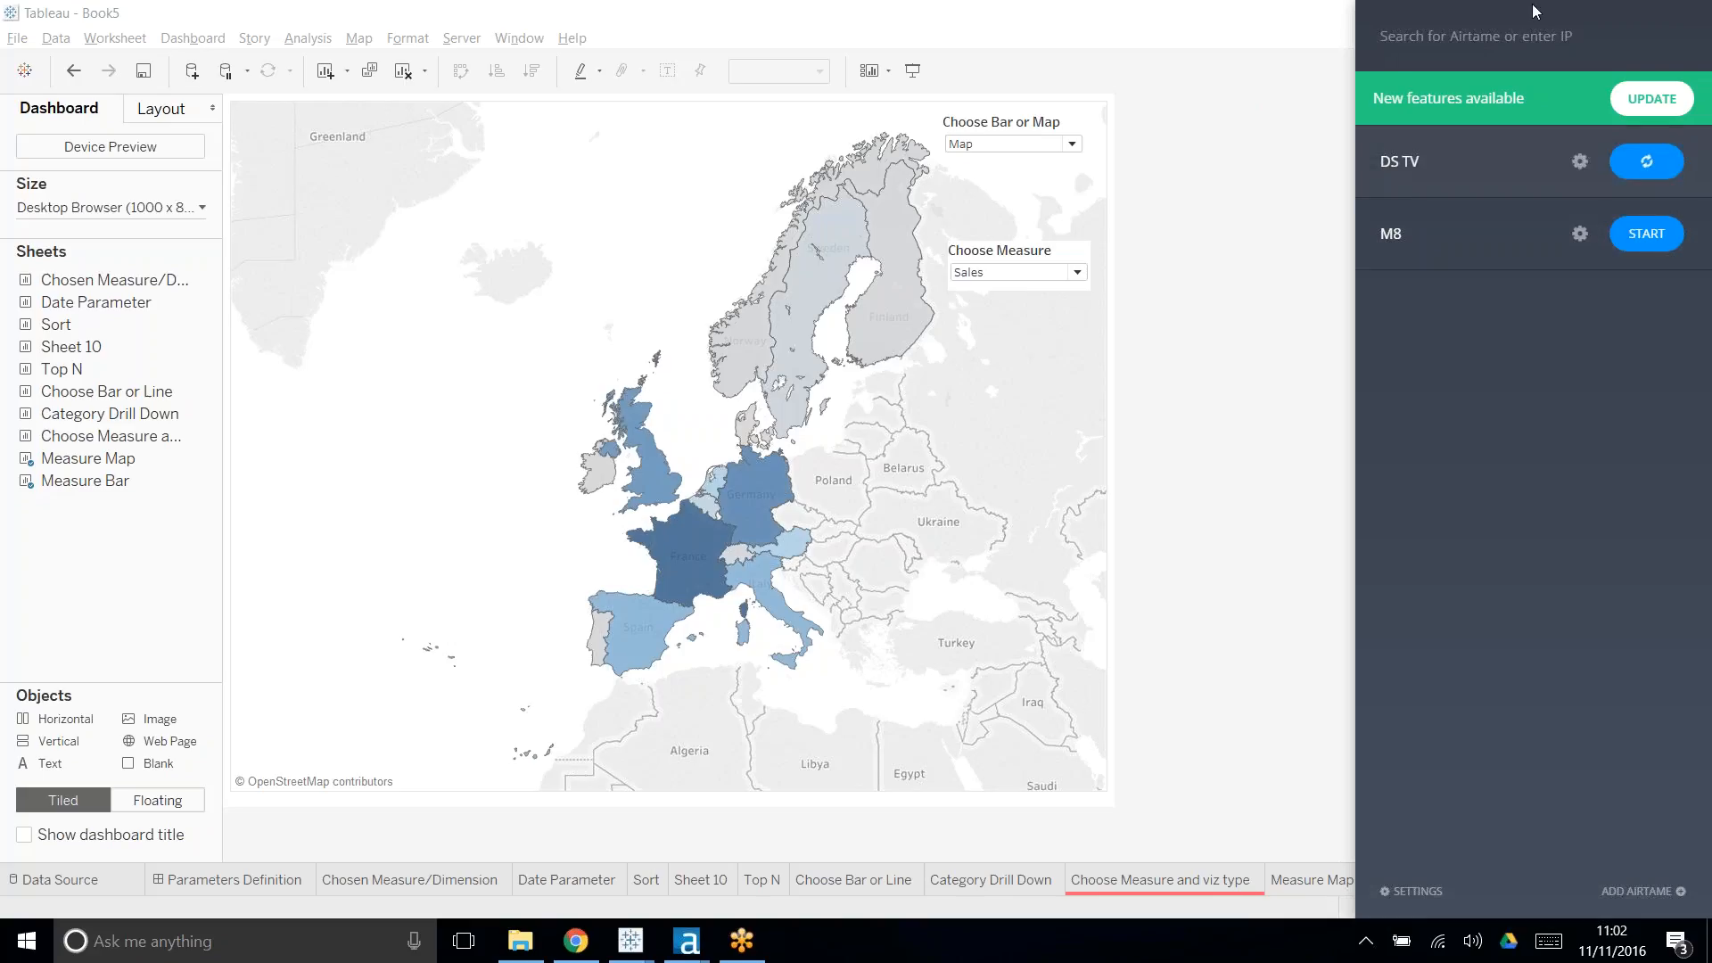
pyautogui.click(1274, 412)
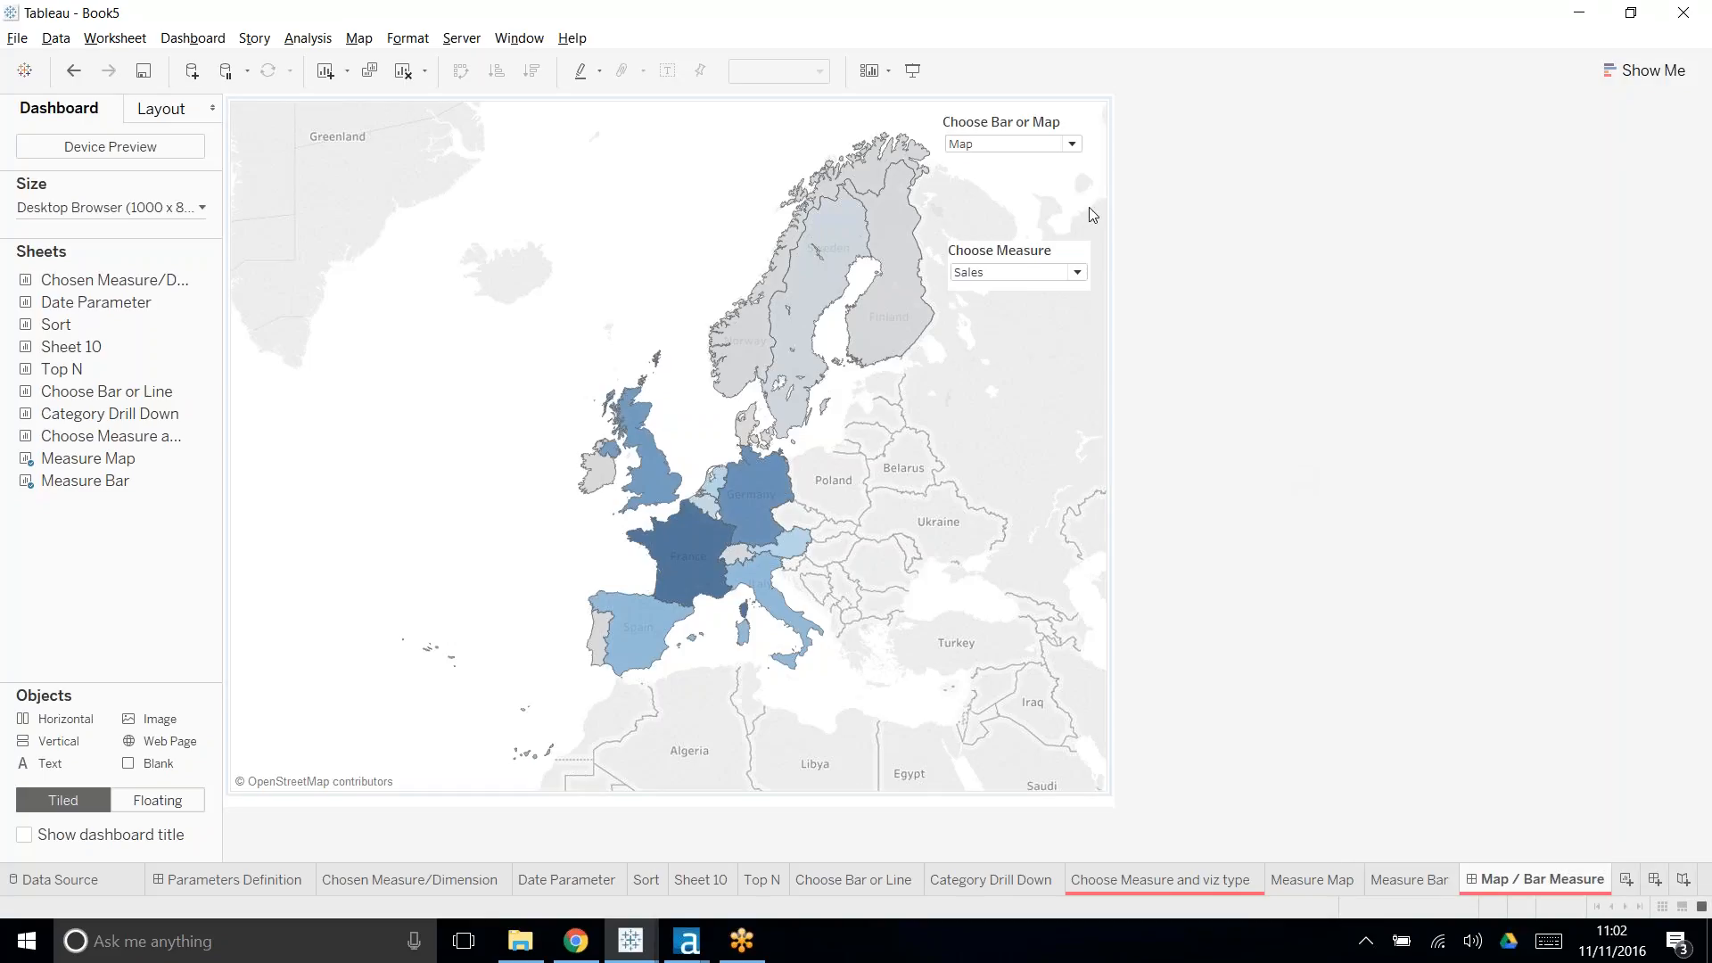
# - Move the floating Choose Measure control up beneath the Choose Bar or Map control
pyautogui.click(1023, 269)
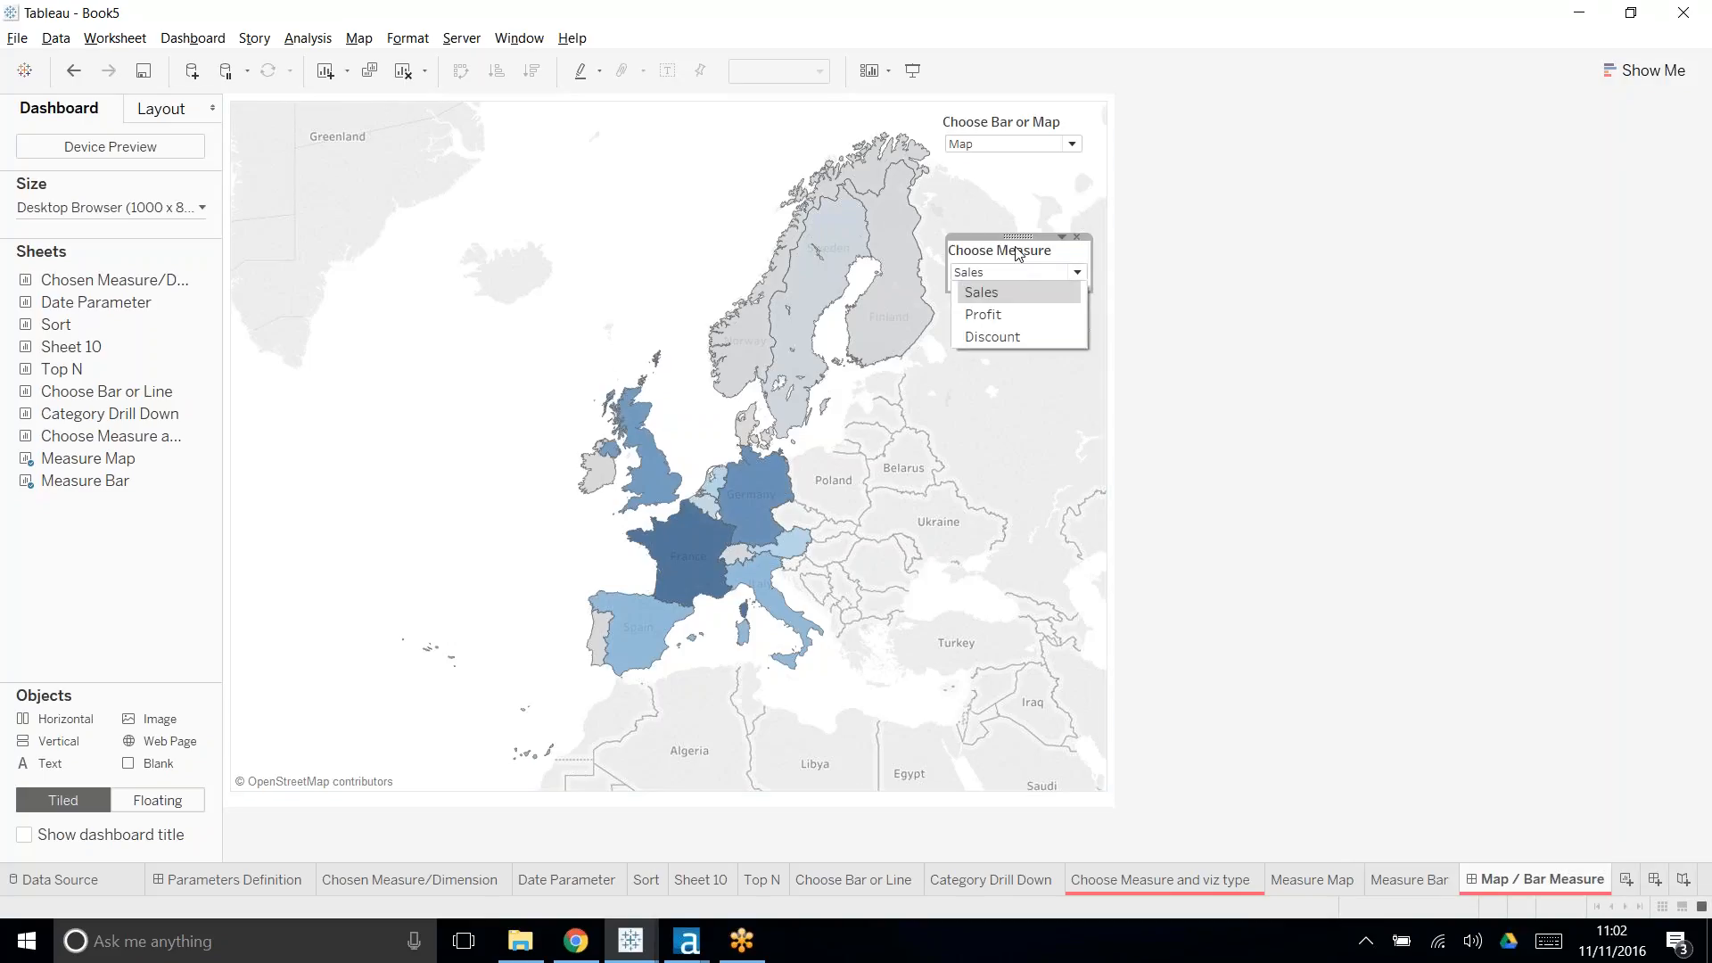
pyautogui.click(1017, 289)
pyautogui.moveTo(1019, 232); pyautogui.dragTo(1015, 162)
# - Try the map with Choose Measure set to Profit, and finish with Discount
pyautogui.click(1063, 207)
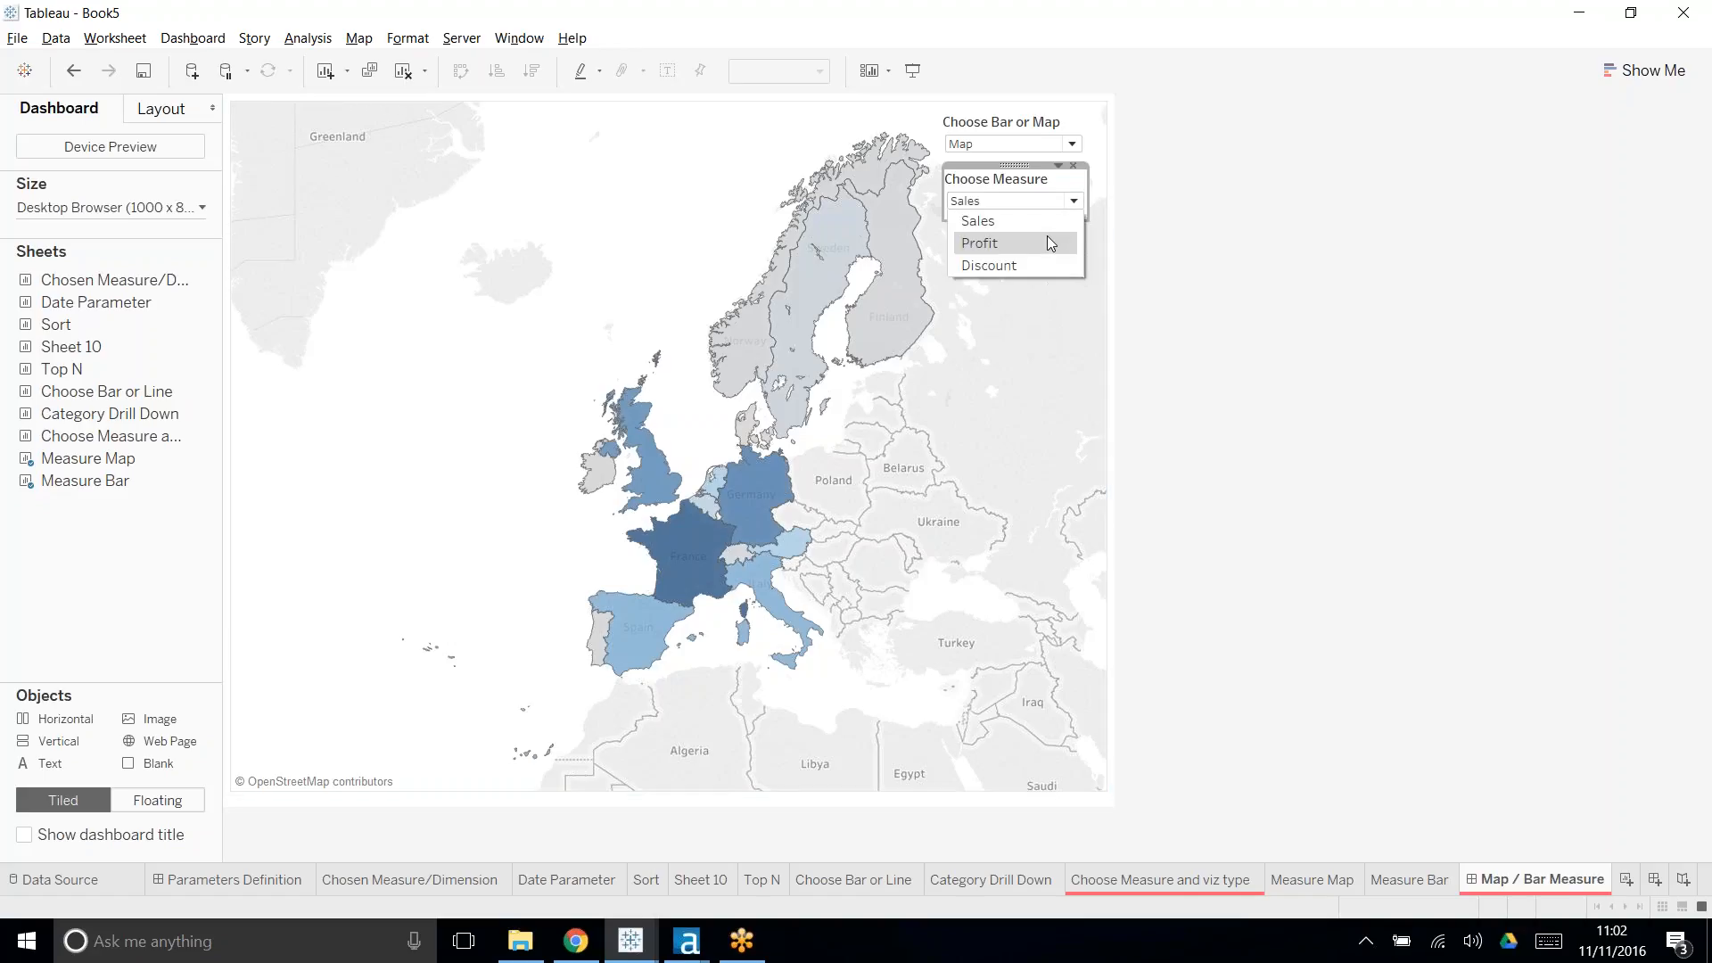
pyautogui.click(1047, 237)
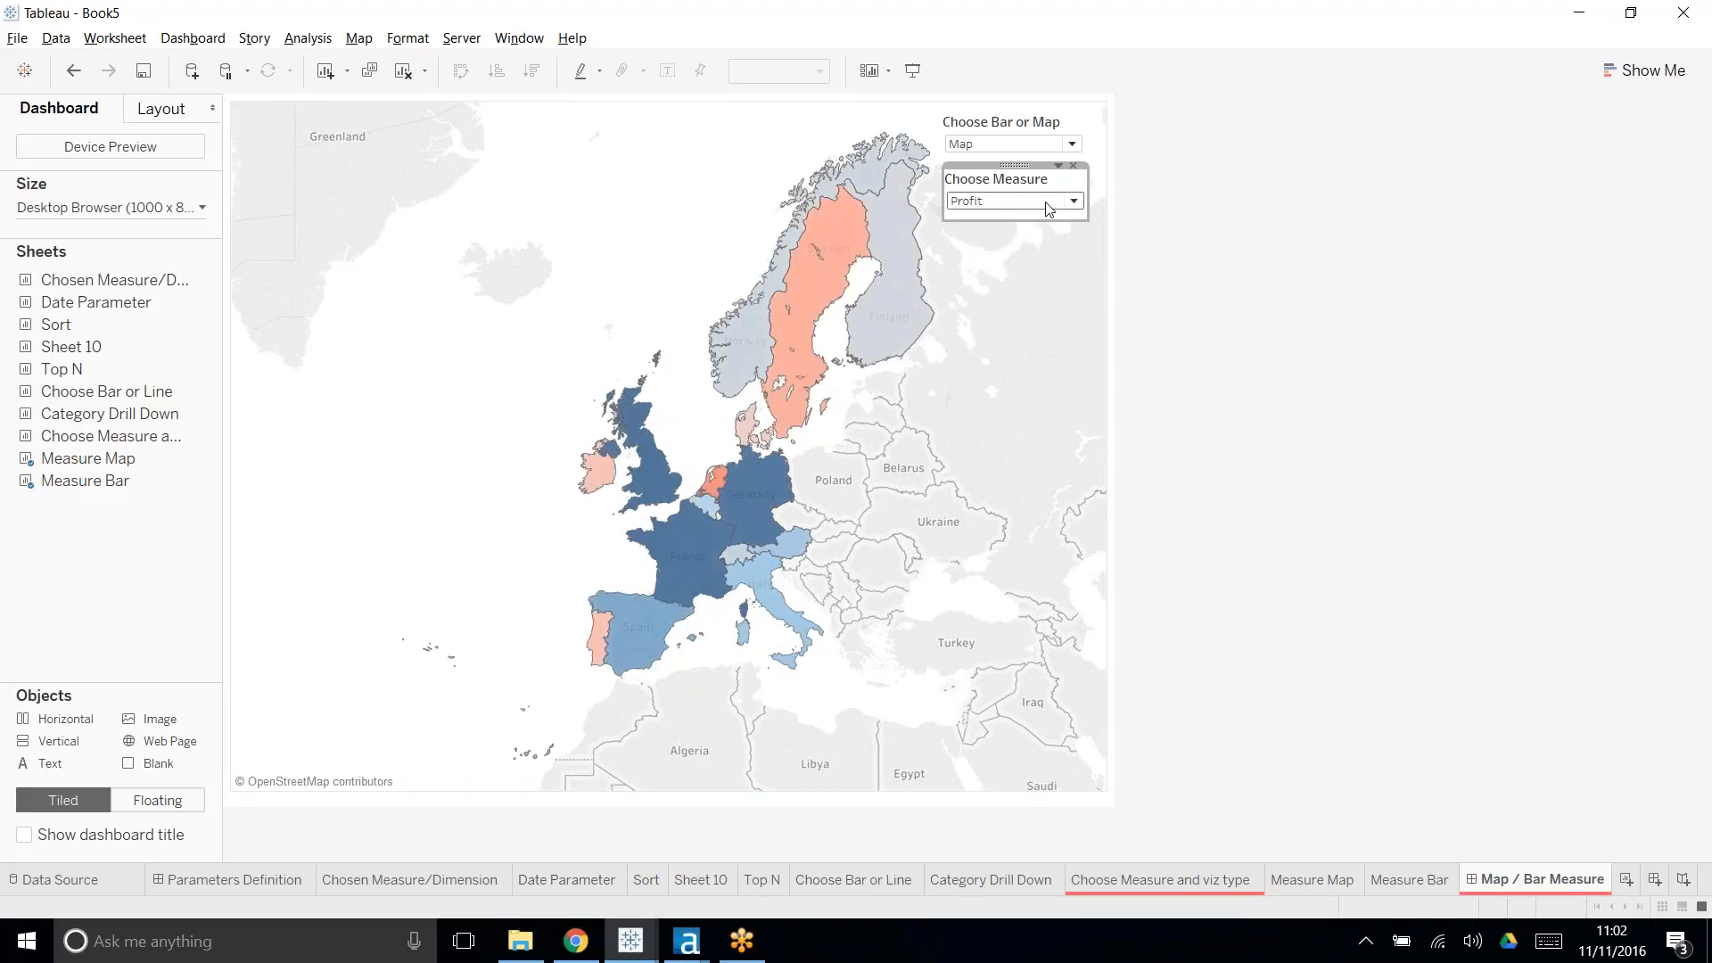
pyautogui.click(1049, 203)
pyautogui.click(1024, 264)
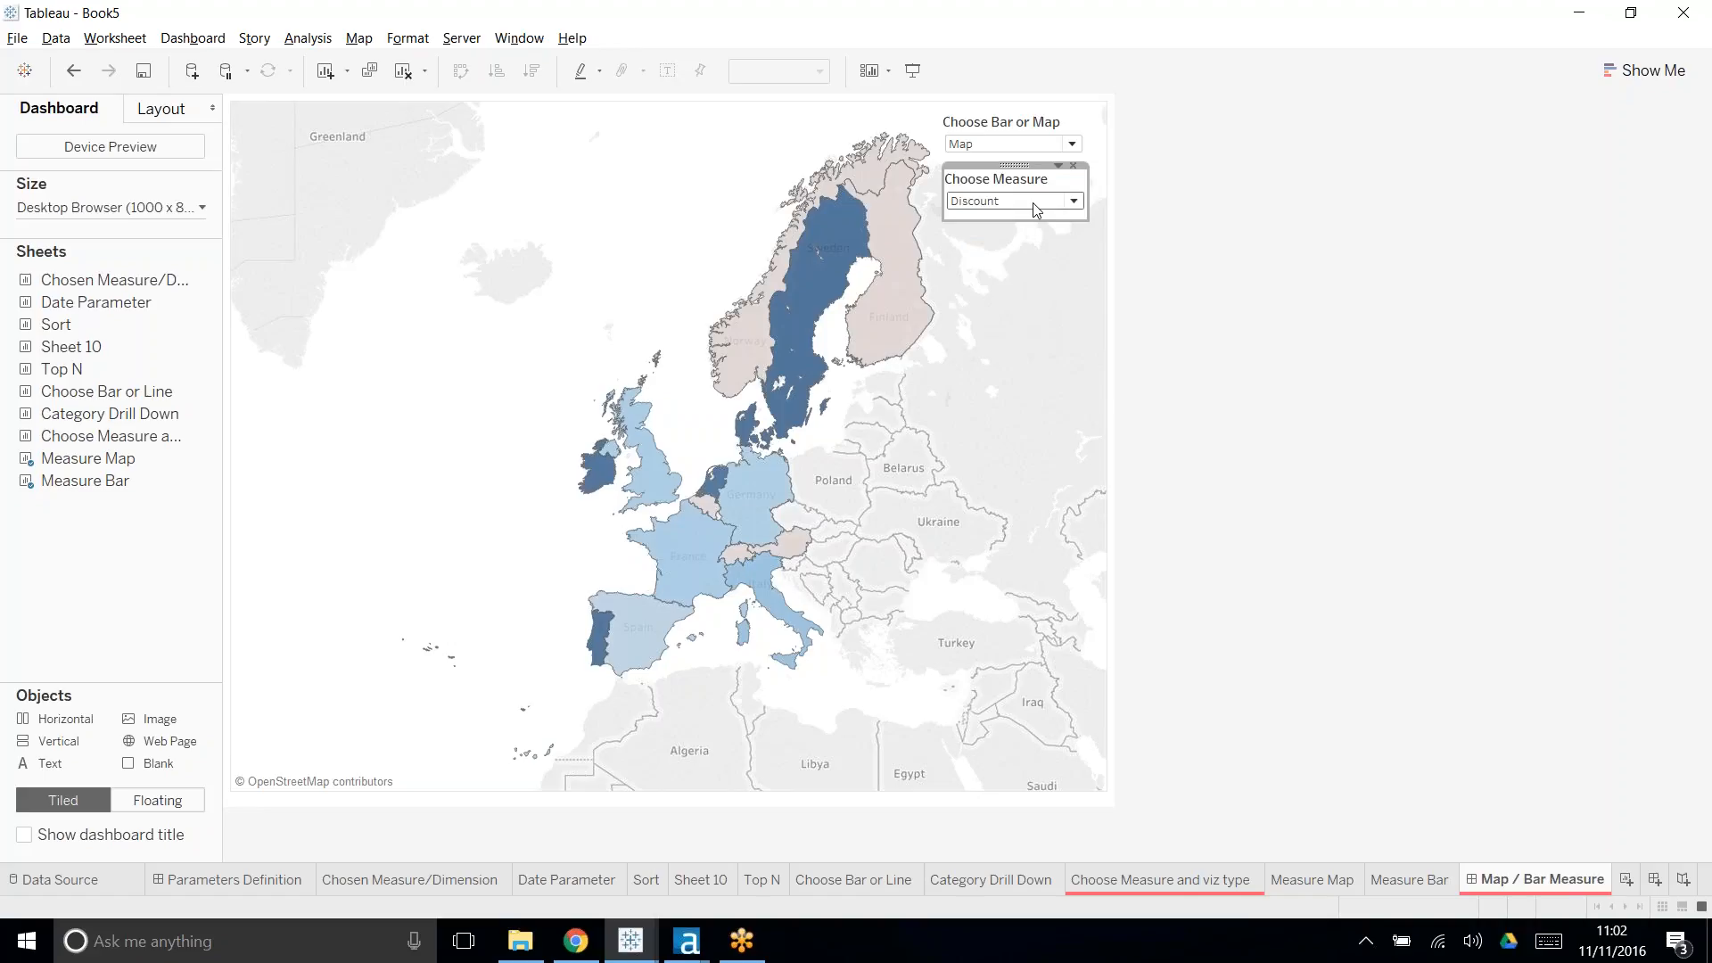
# - Set Choose Bar or Map to Bar and fit the Measure Bar chart to Entire View
pyautogui.click(1057, 148)
pyautogui.click(999, 180)
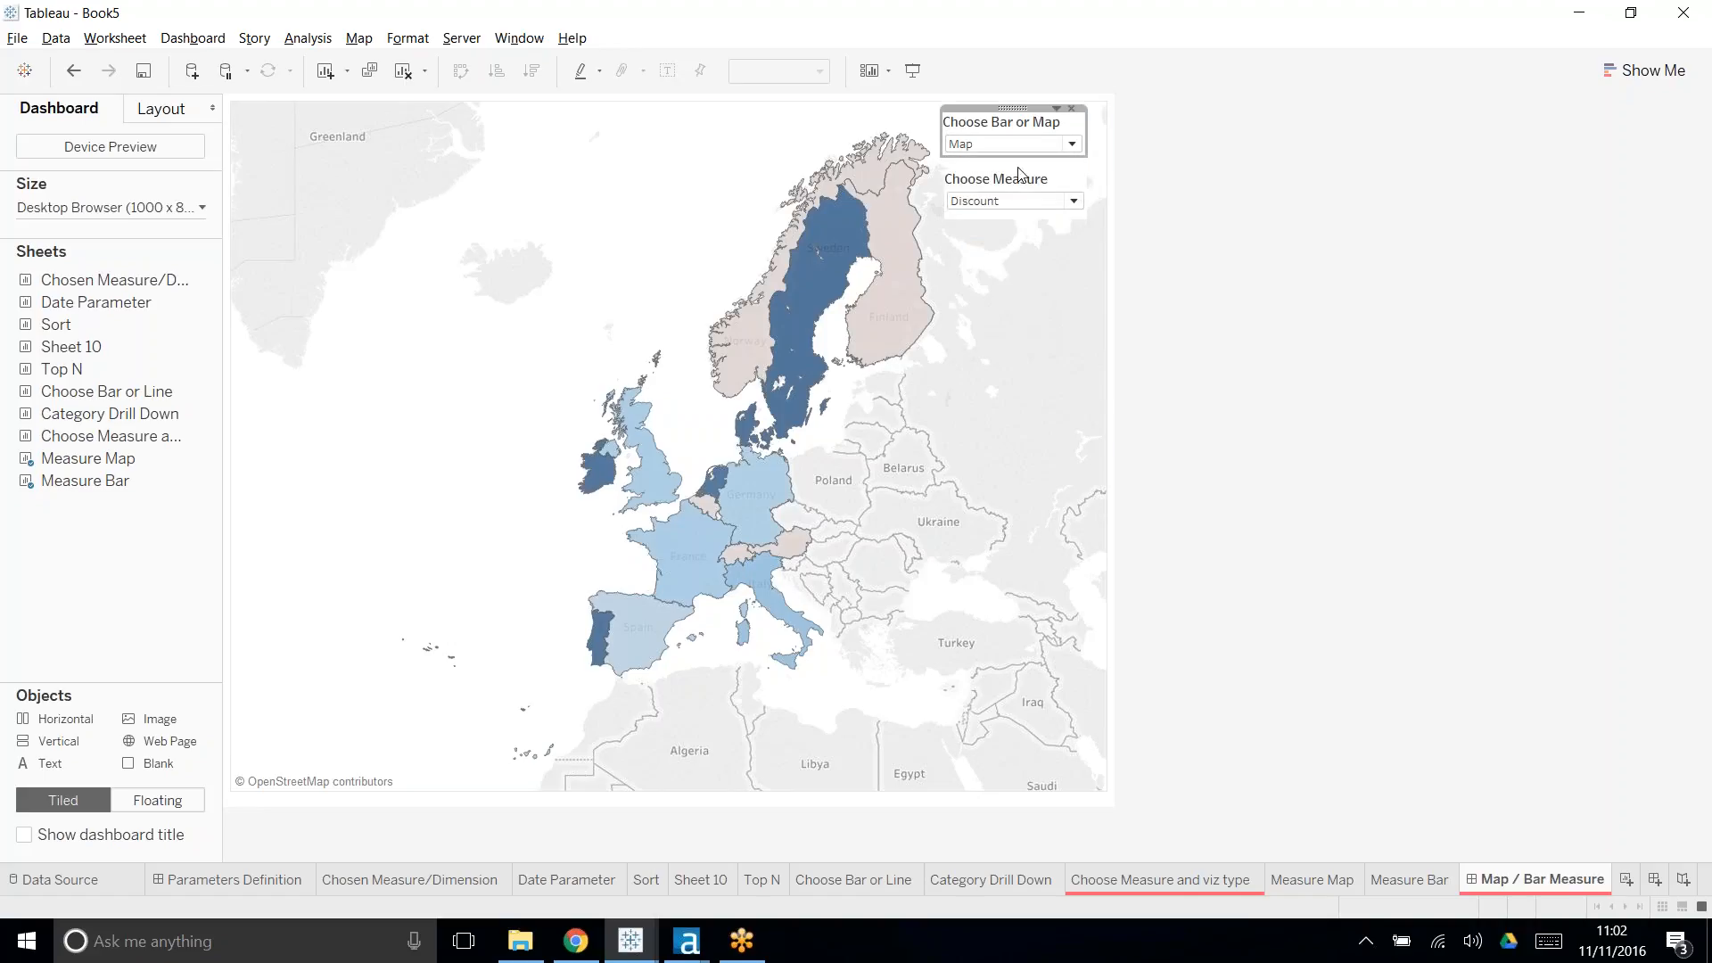
pyautogui.click(565, 111)
pyautogui.click(798, 73)
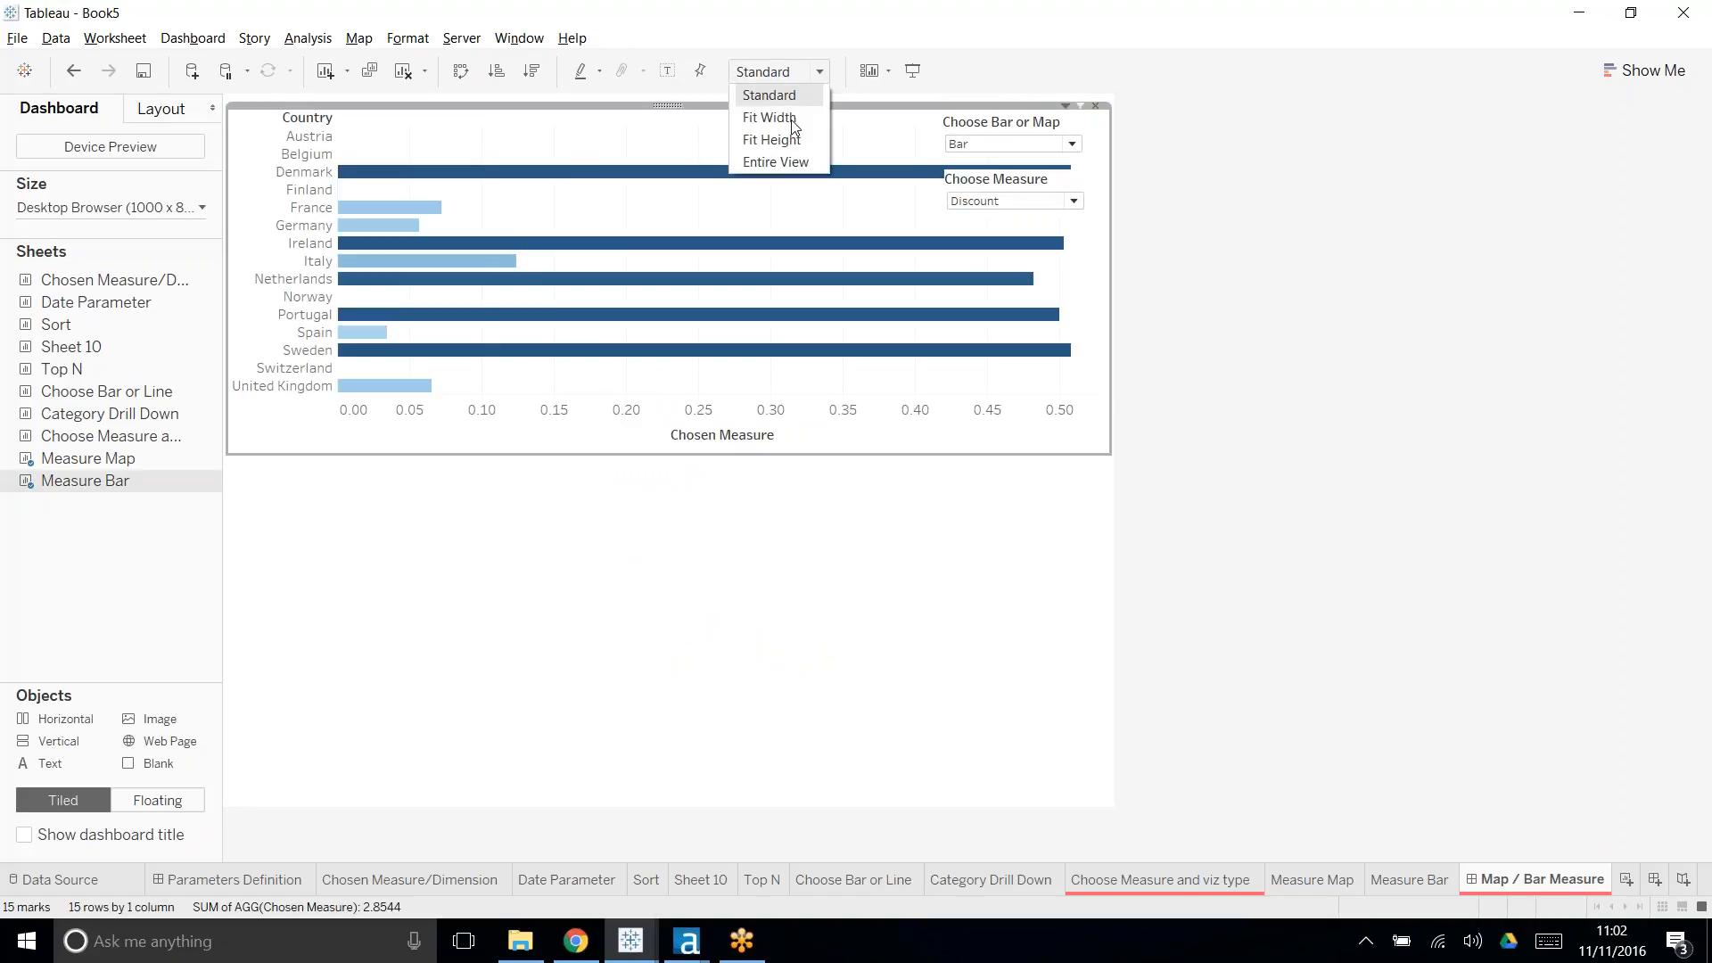
pyautogui.click(776, 162)
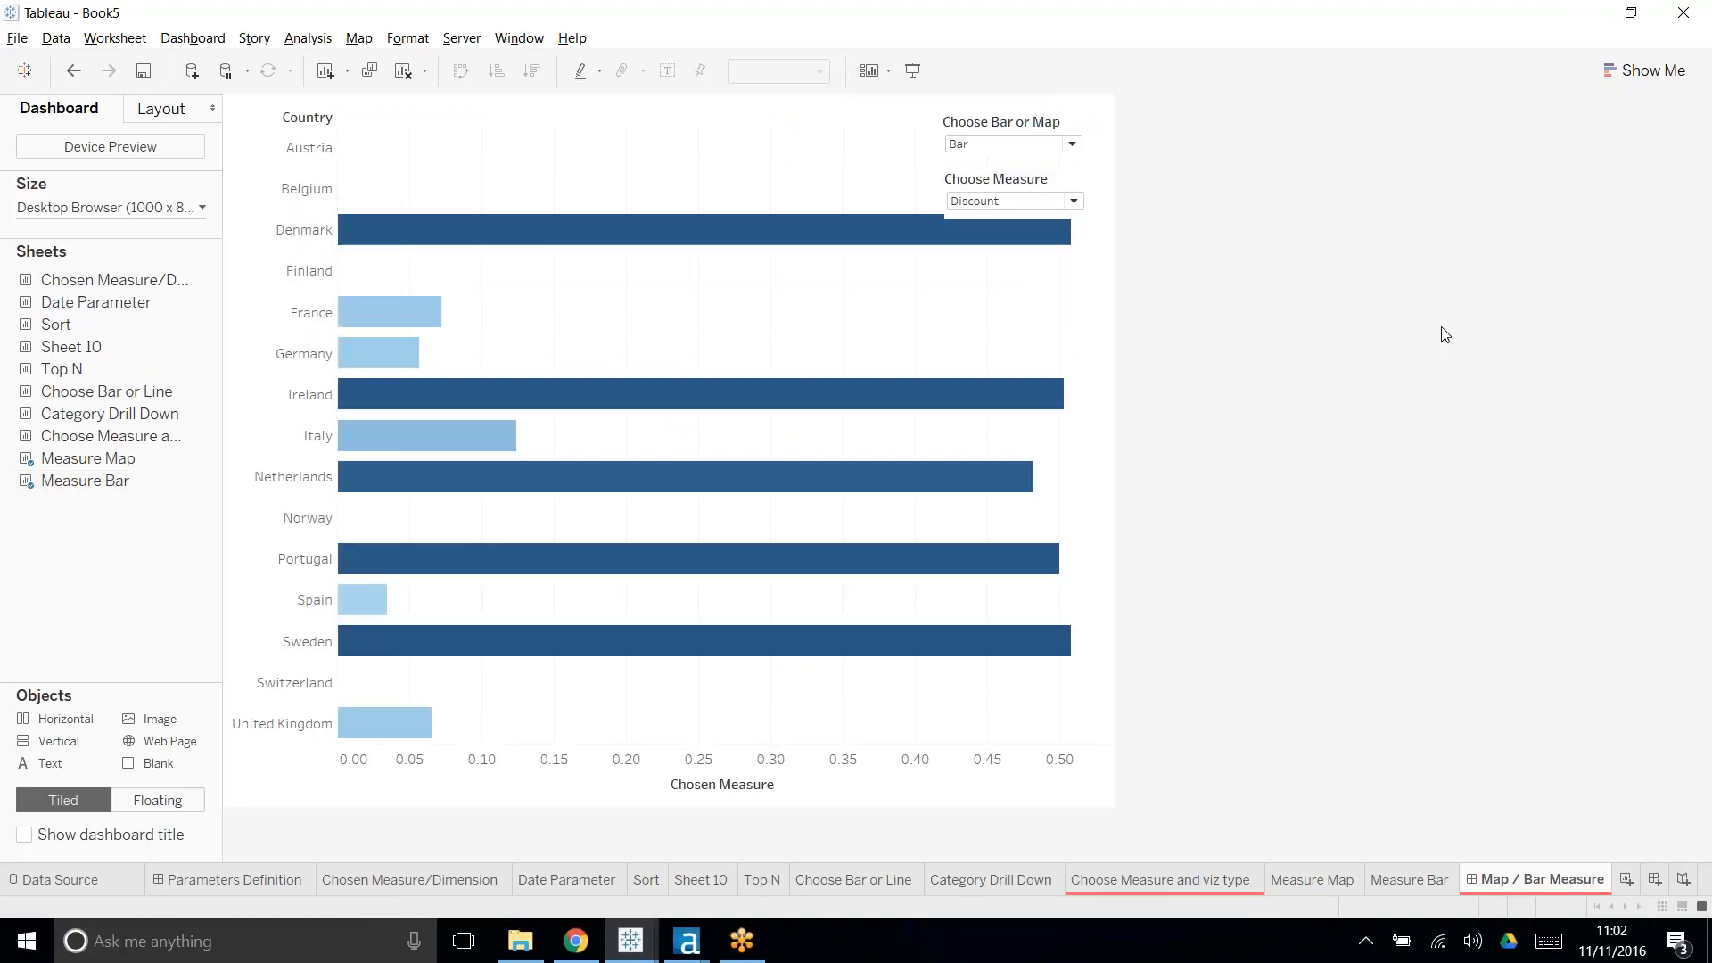
# - Nudge the Choose Measure control slightly closer to Choose Bar or Map so it clears the Denmark bar
pyautogui.click(1027, 180)
pyautogui.moveTo(1013, 167); pyautogui.dragTo(1009, 160)
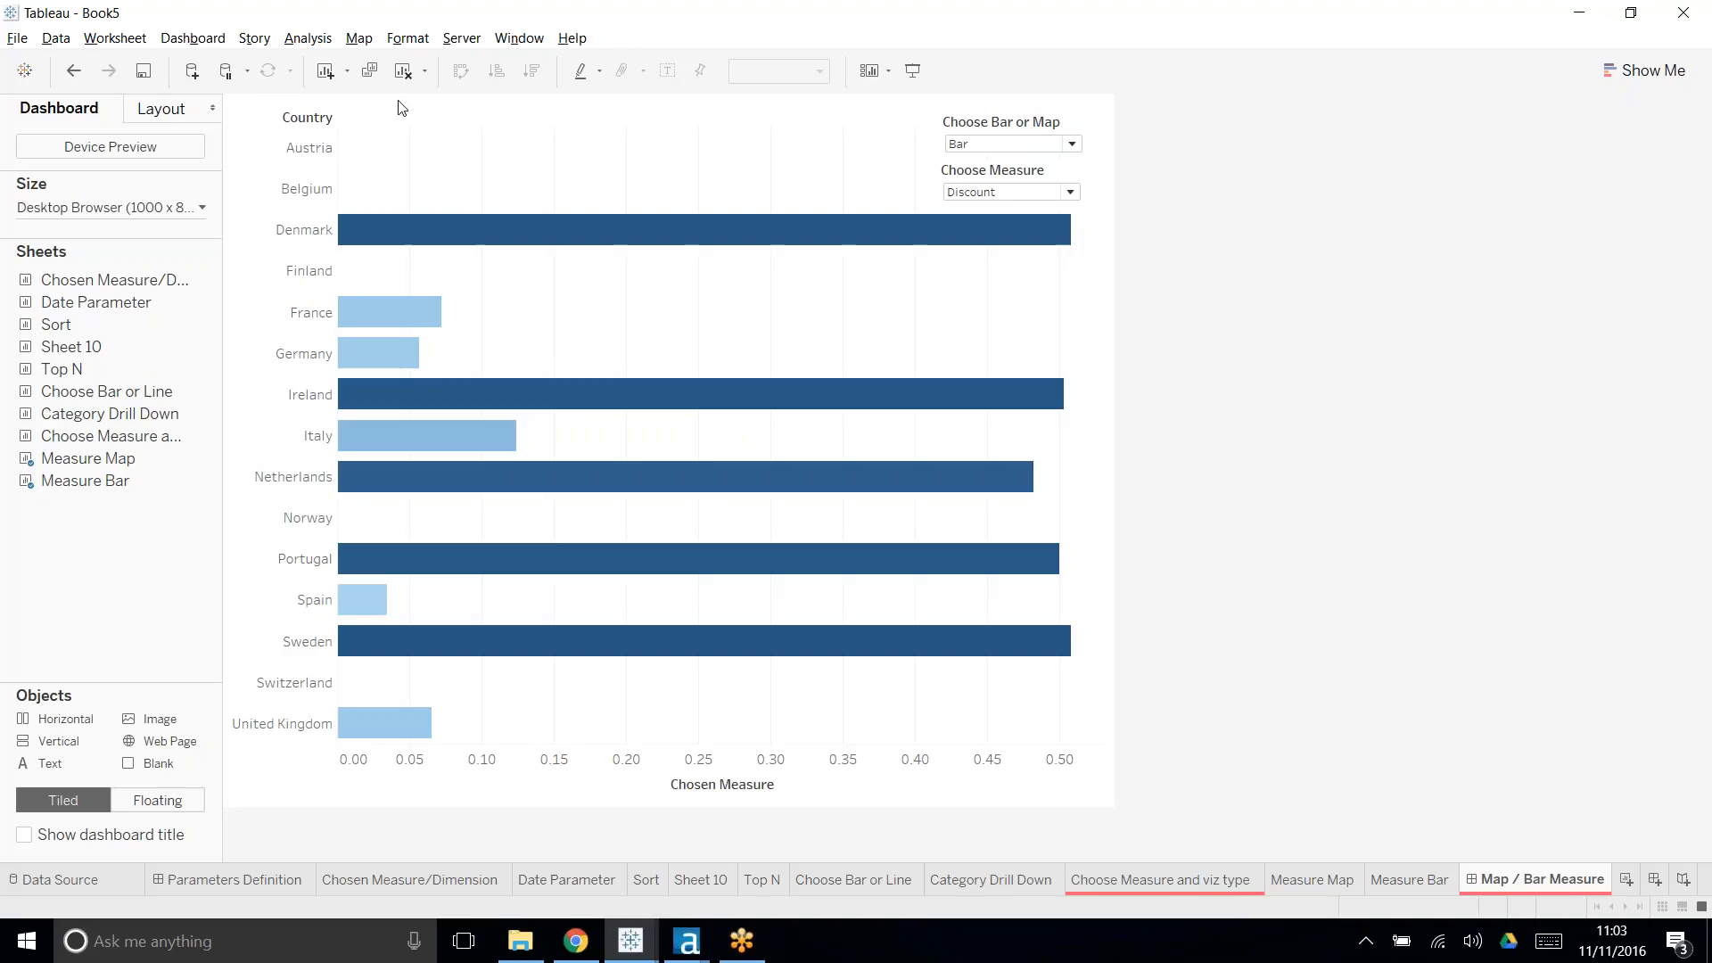
# - Clear the Map / Bar Measure dashboard and open the Choose Bar or Map CF filter on the Measure Map sheet for editing
pyautogui.click(404, 70)
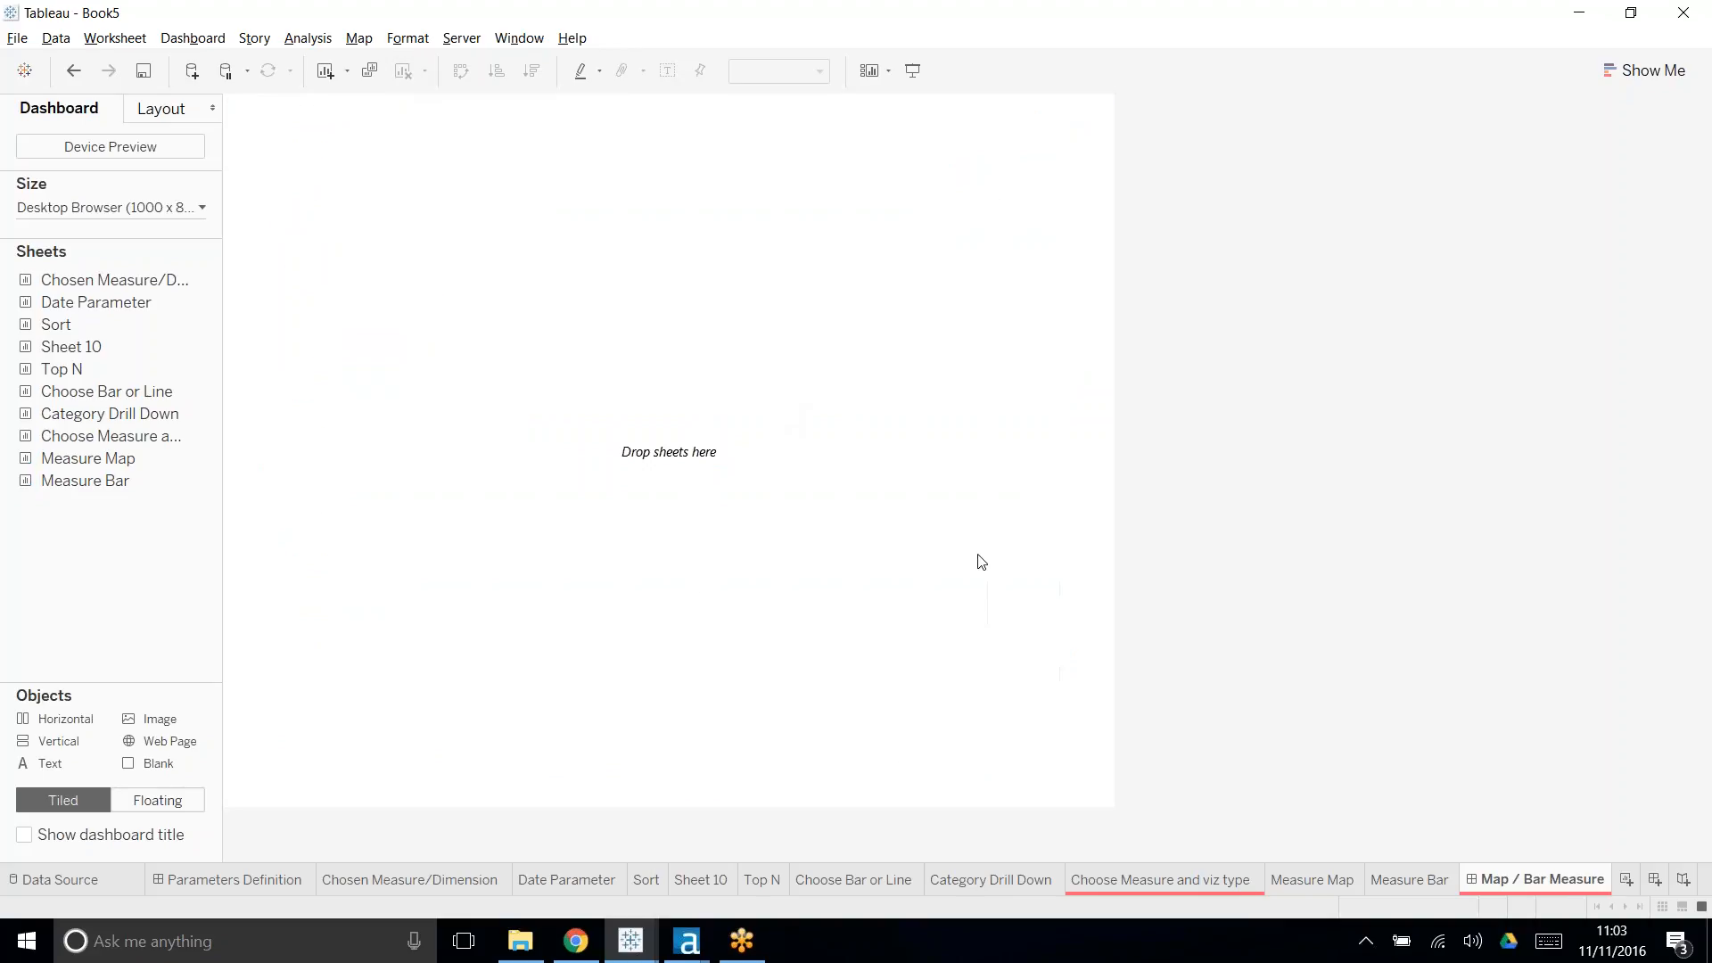
pyautogui.click(1302, 881)
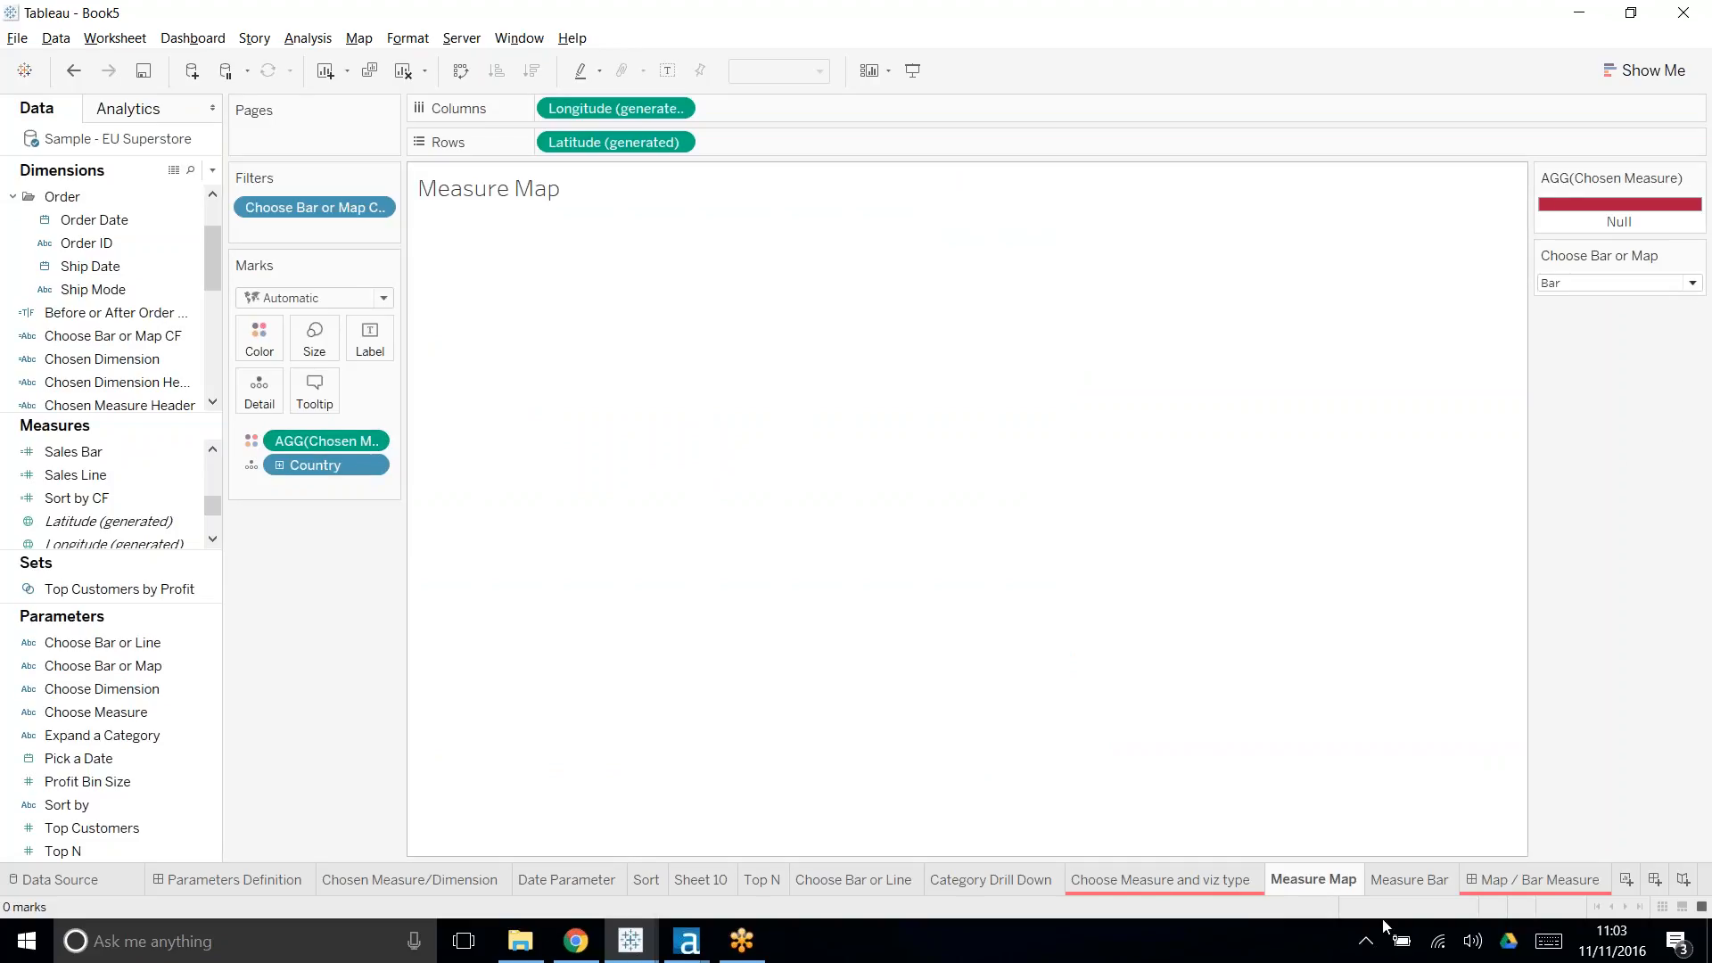
pyautogui.rightClick(304, 210)
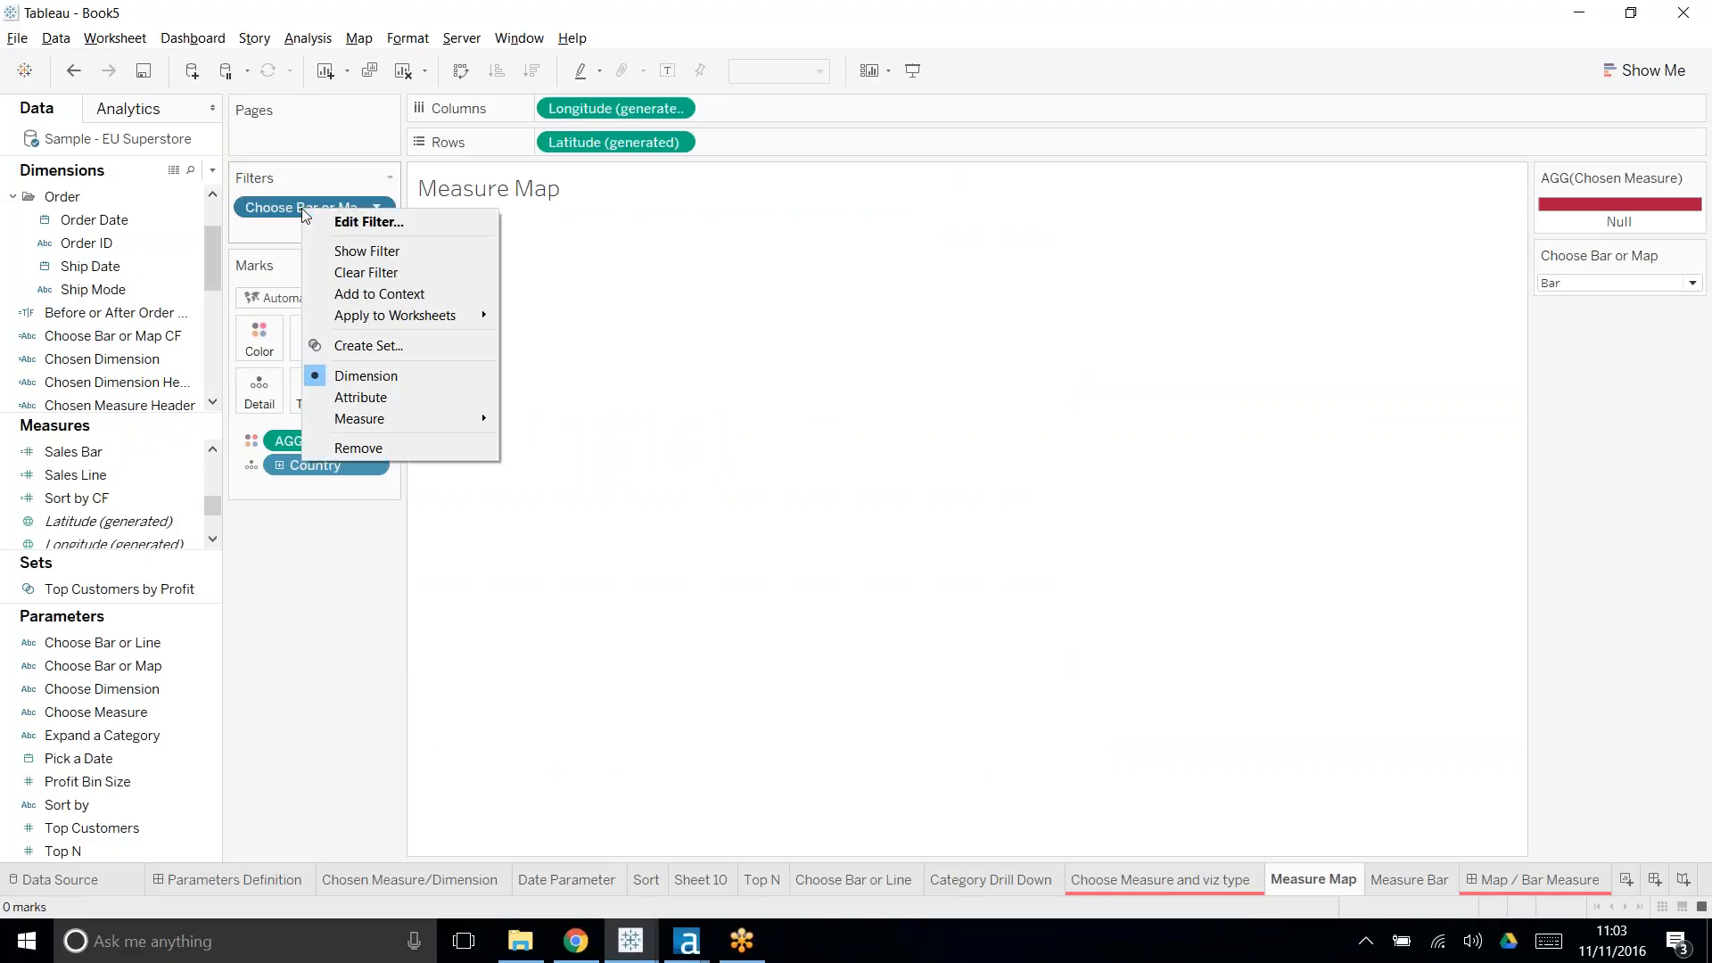
pyautogui.click(314, 222)
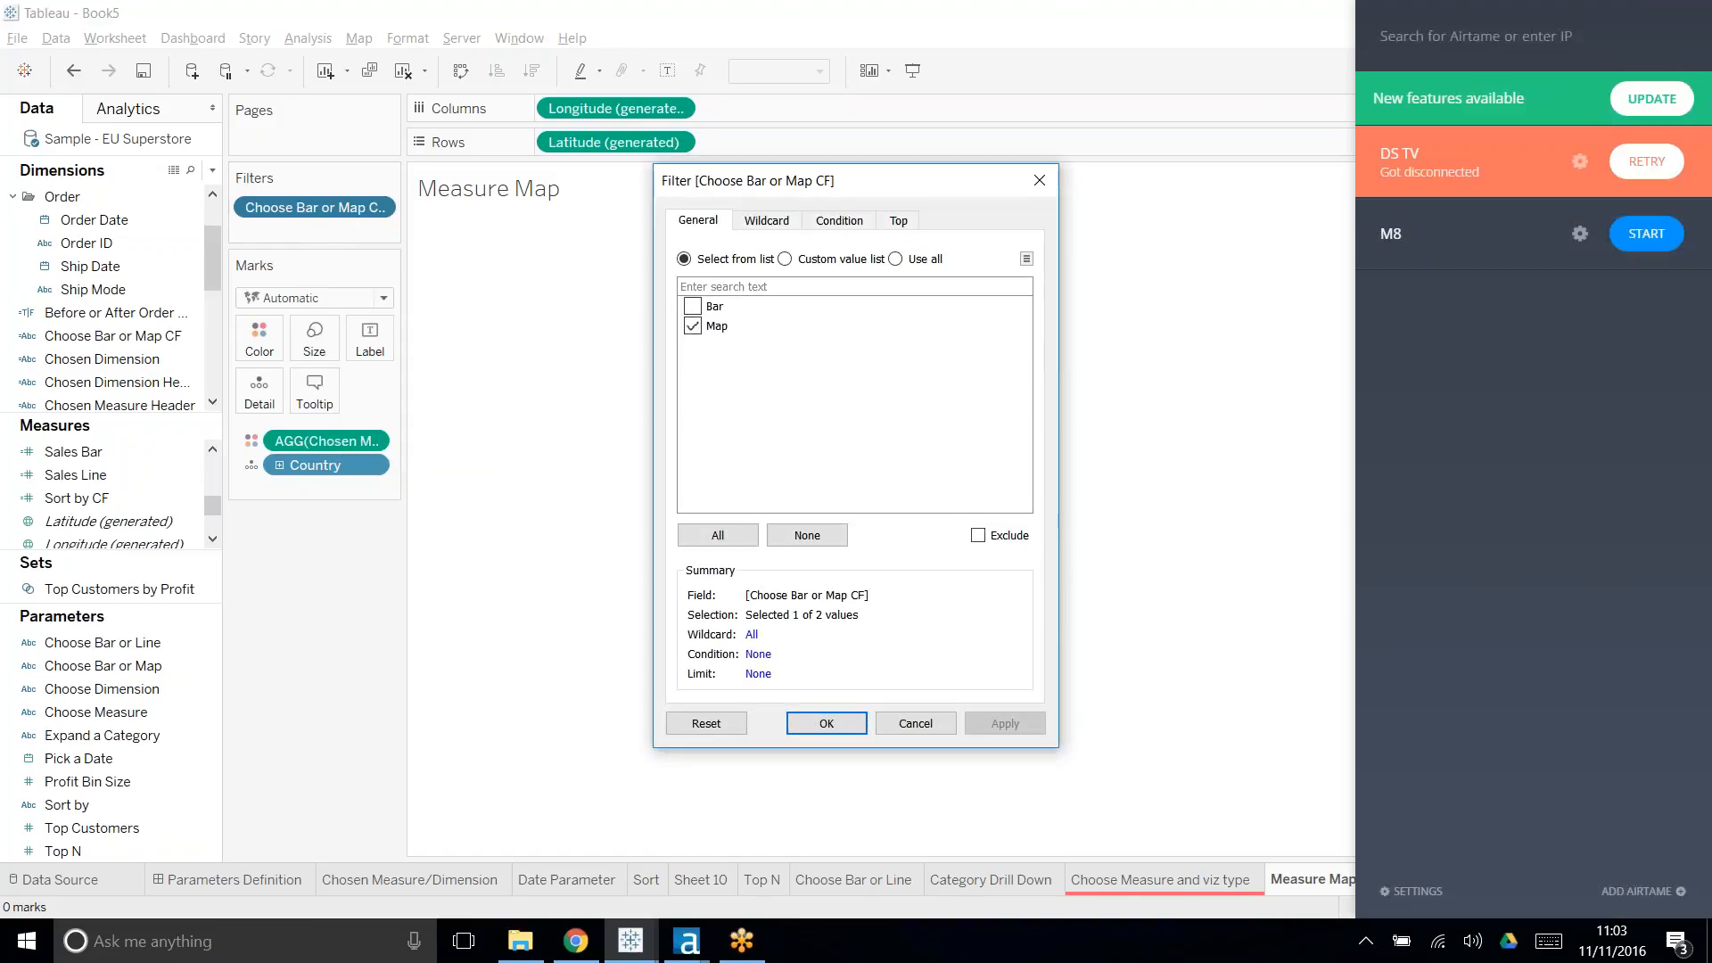
# - Try to reconnect to DS TV in Airtame and return to the filter dialog
pyautogui.click(1647, 160)
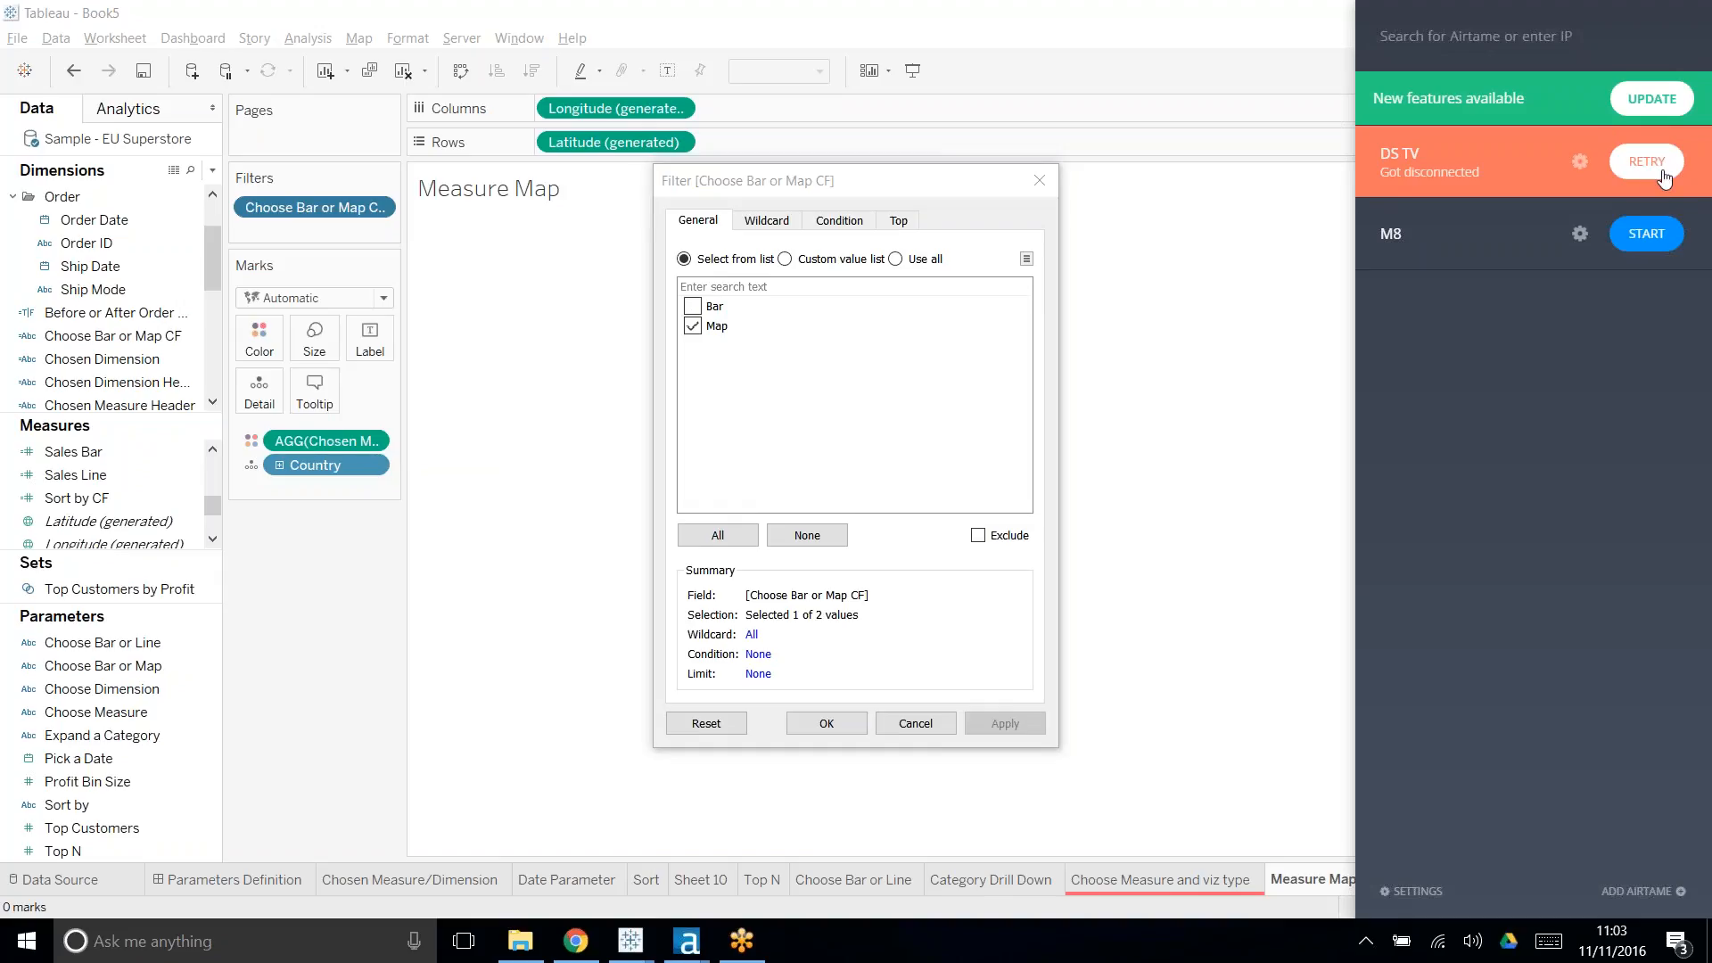
pyautogui.click(1664, 177)
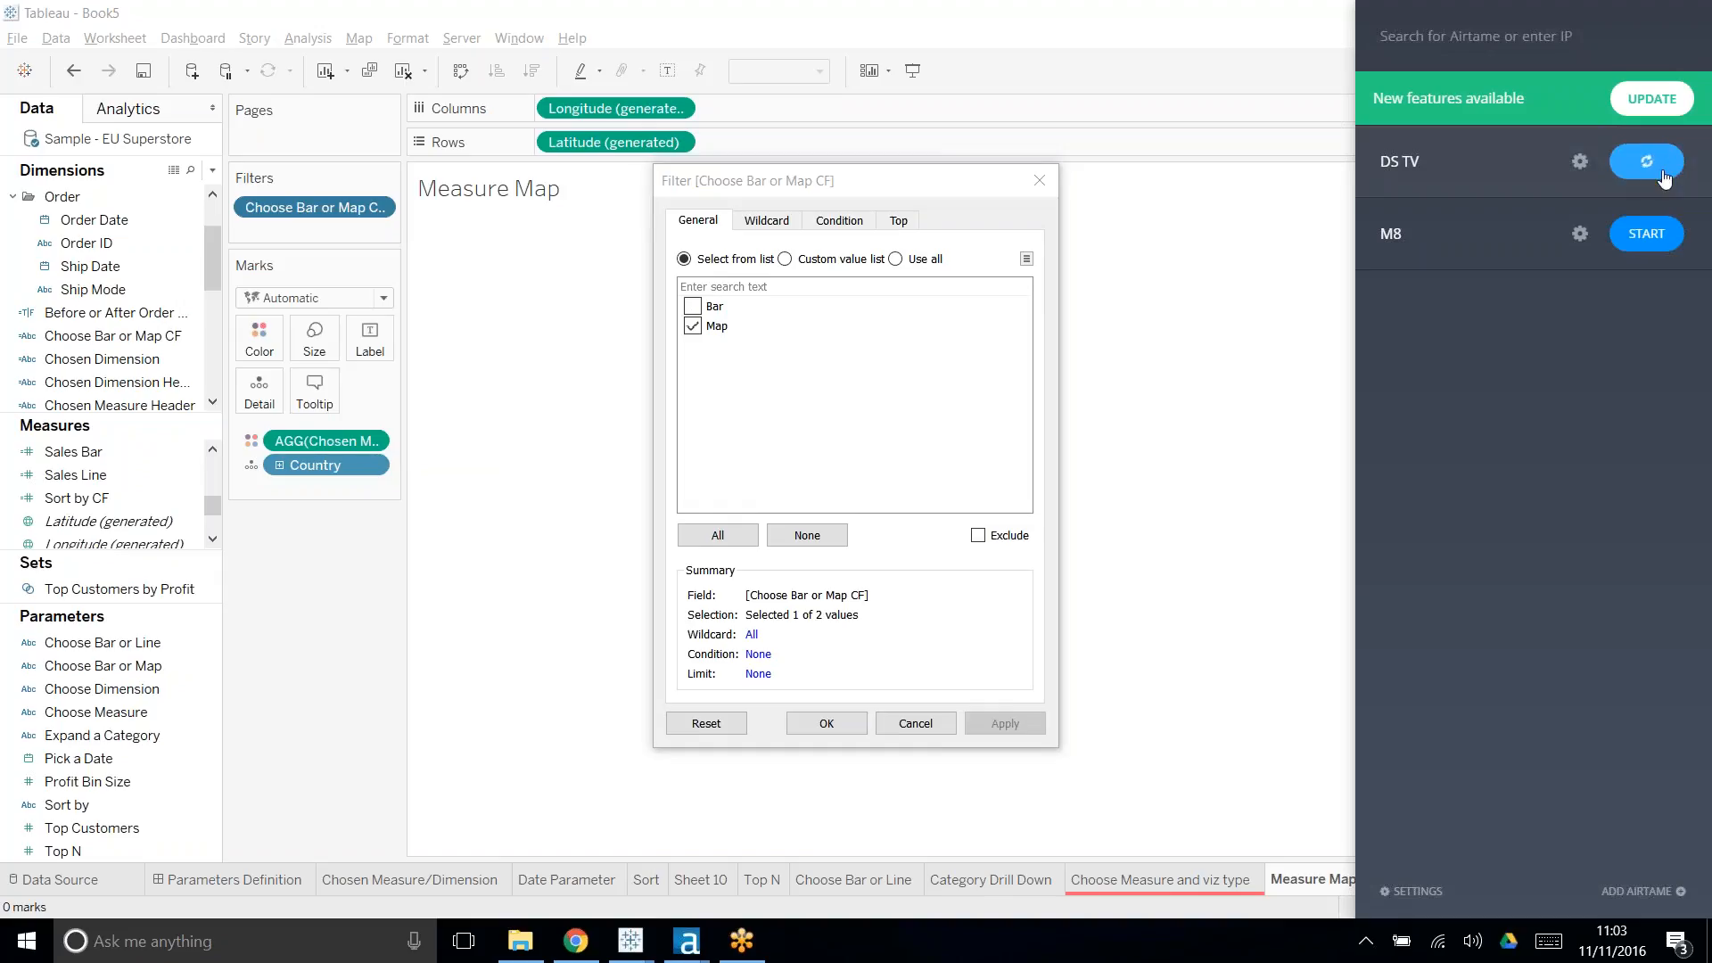
pyautogui.click(1173, 272)
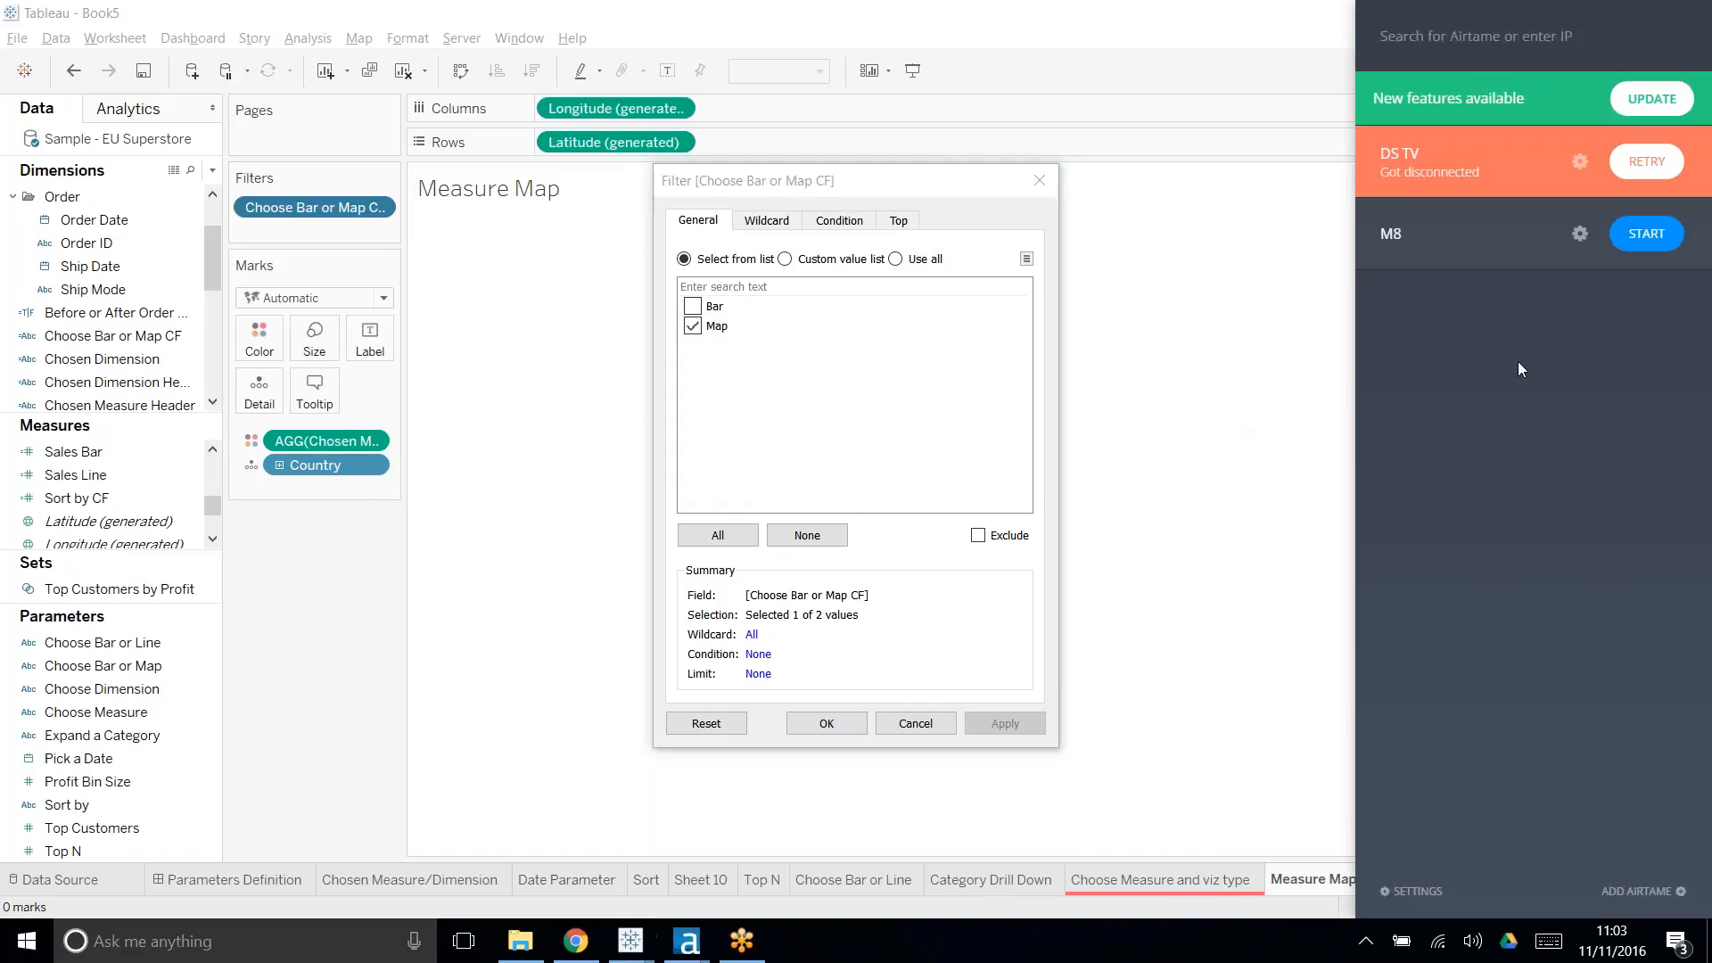
pyautogui.click(1051, 185)
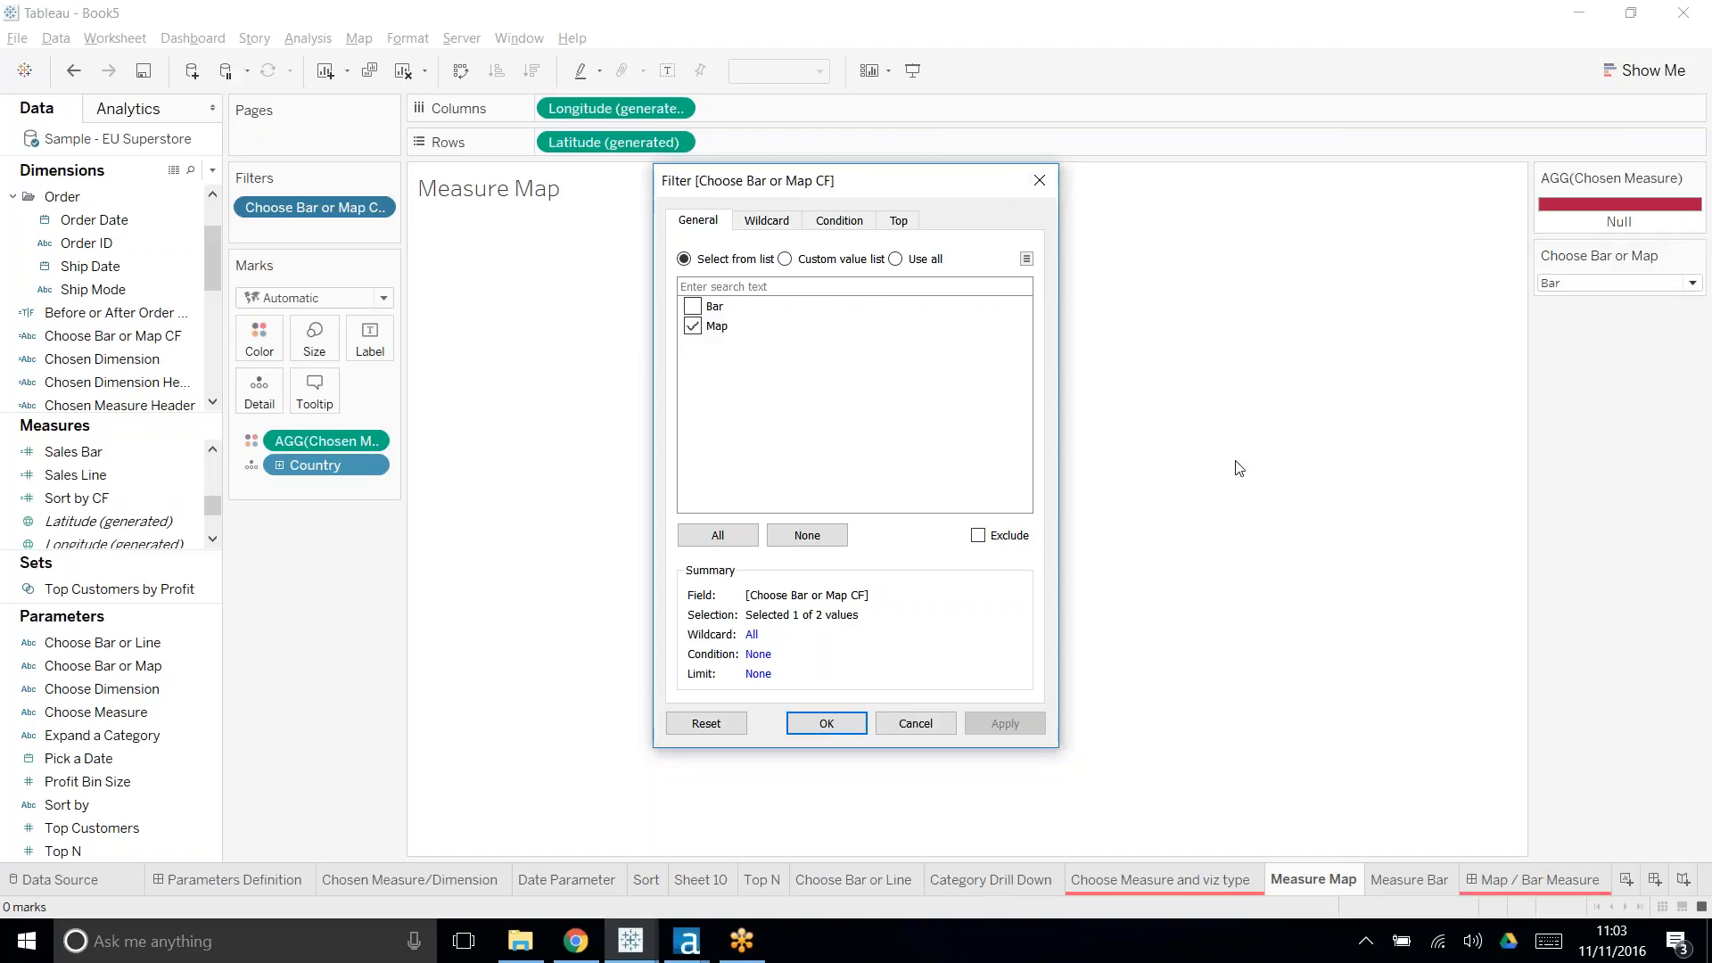
# - Accept the Measure Map filter with only Map selected, and set Choose Bar or Map to Map on the Measure Bar sheet
pyautogui.click(826, 724)
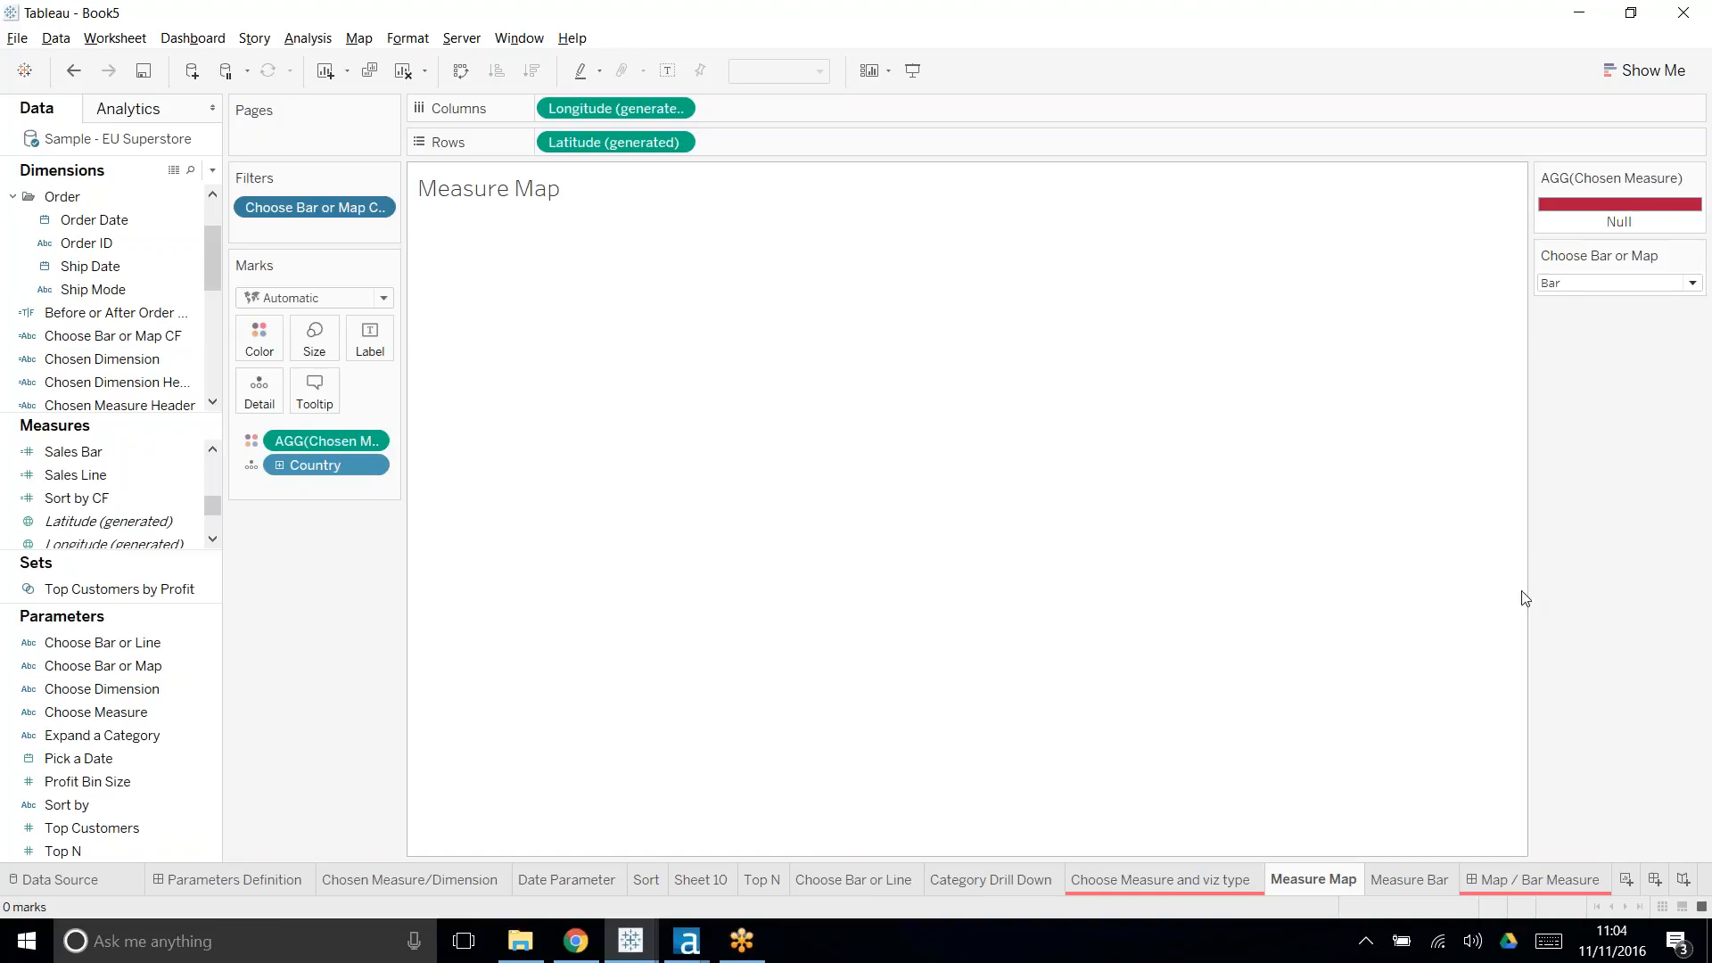
pyautogui.click(1405, 881)
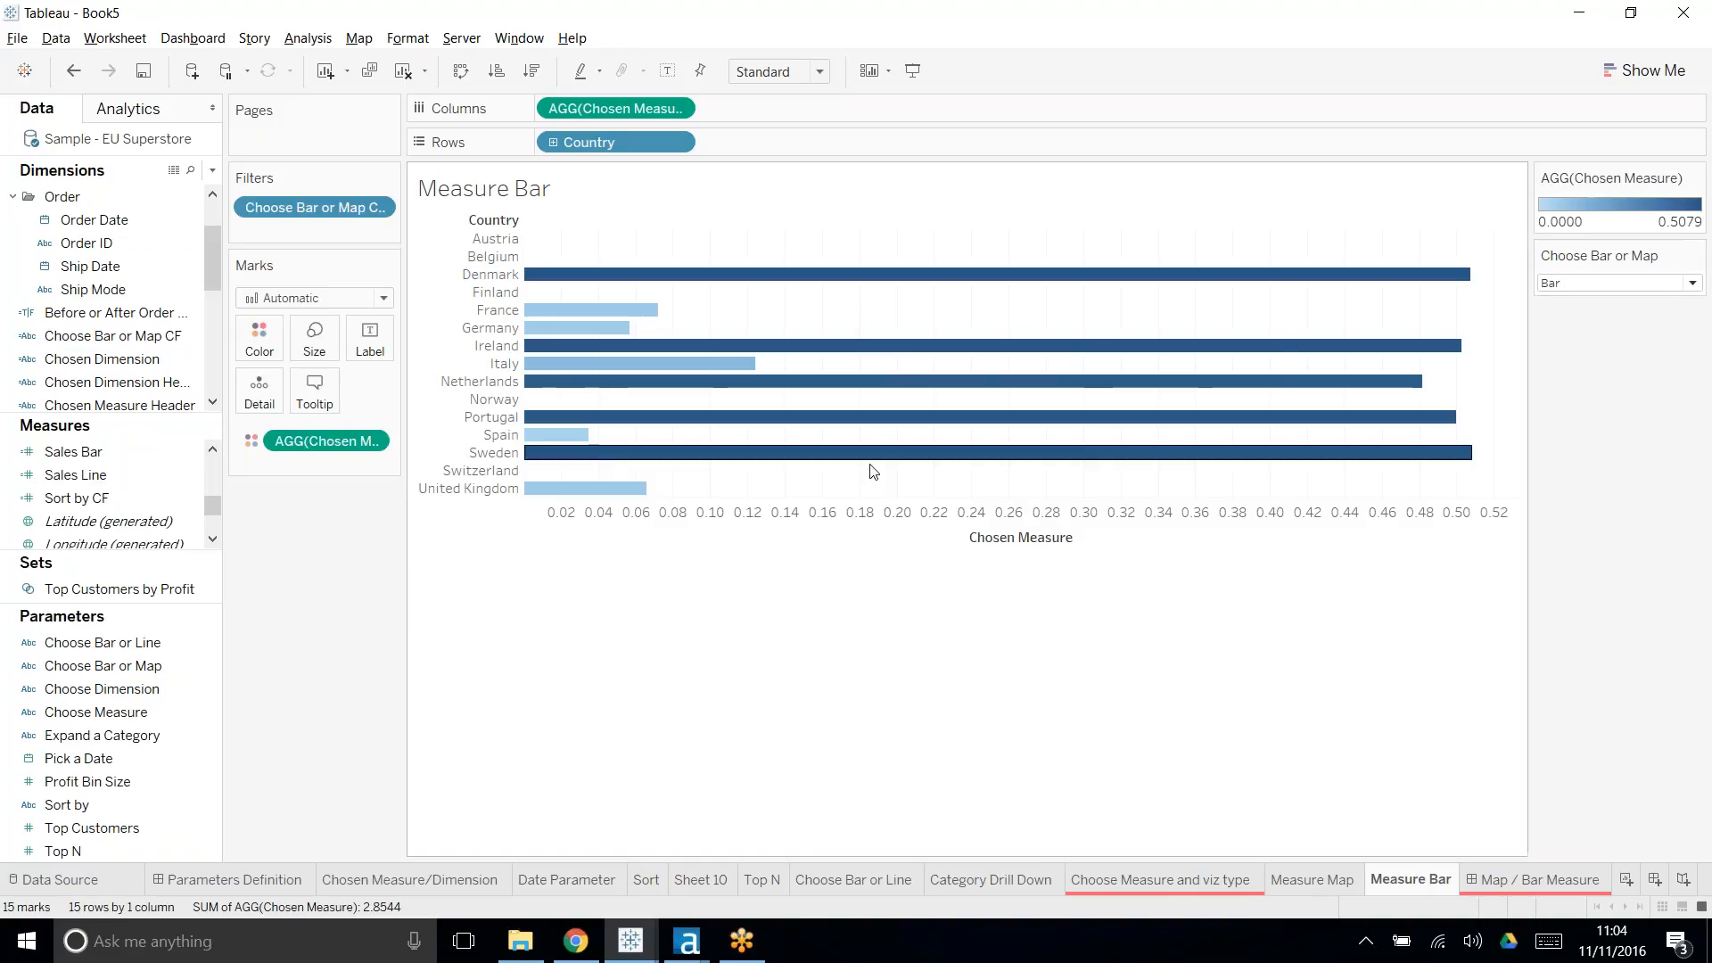
pyautogui.click(1623, 283)
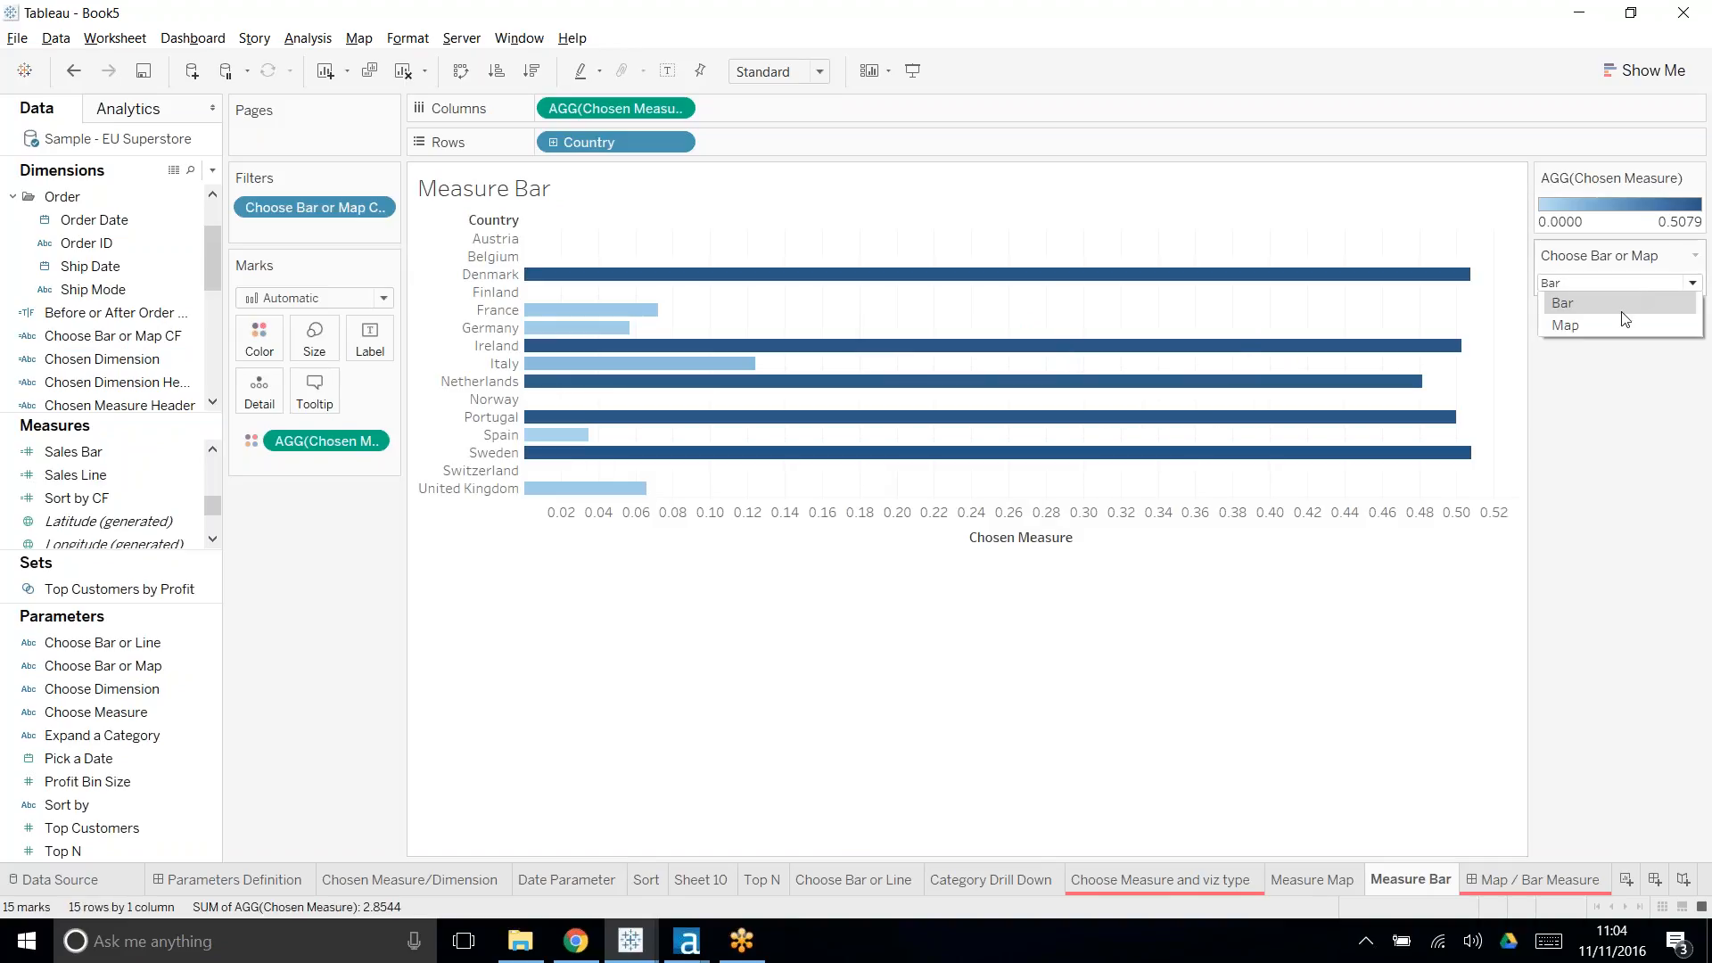
pyautogui.click(1623, 325)
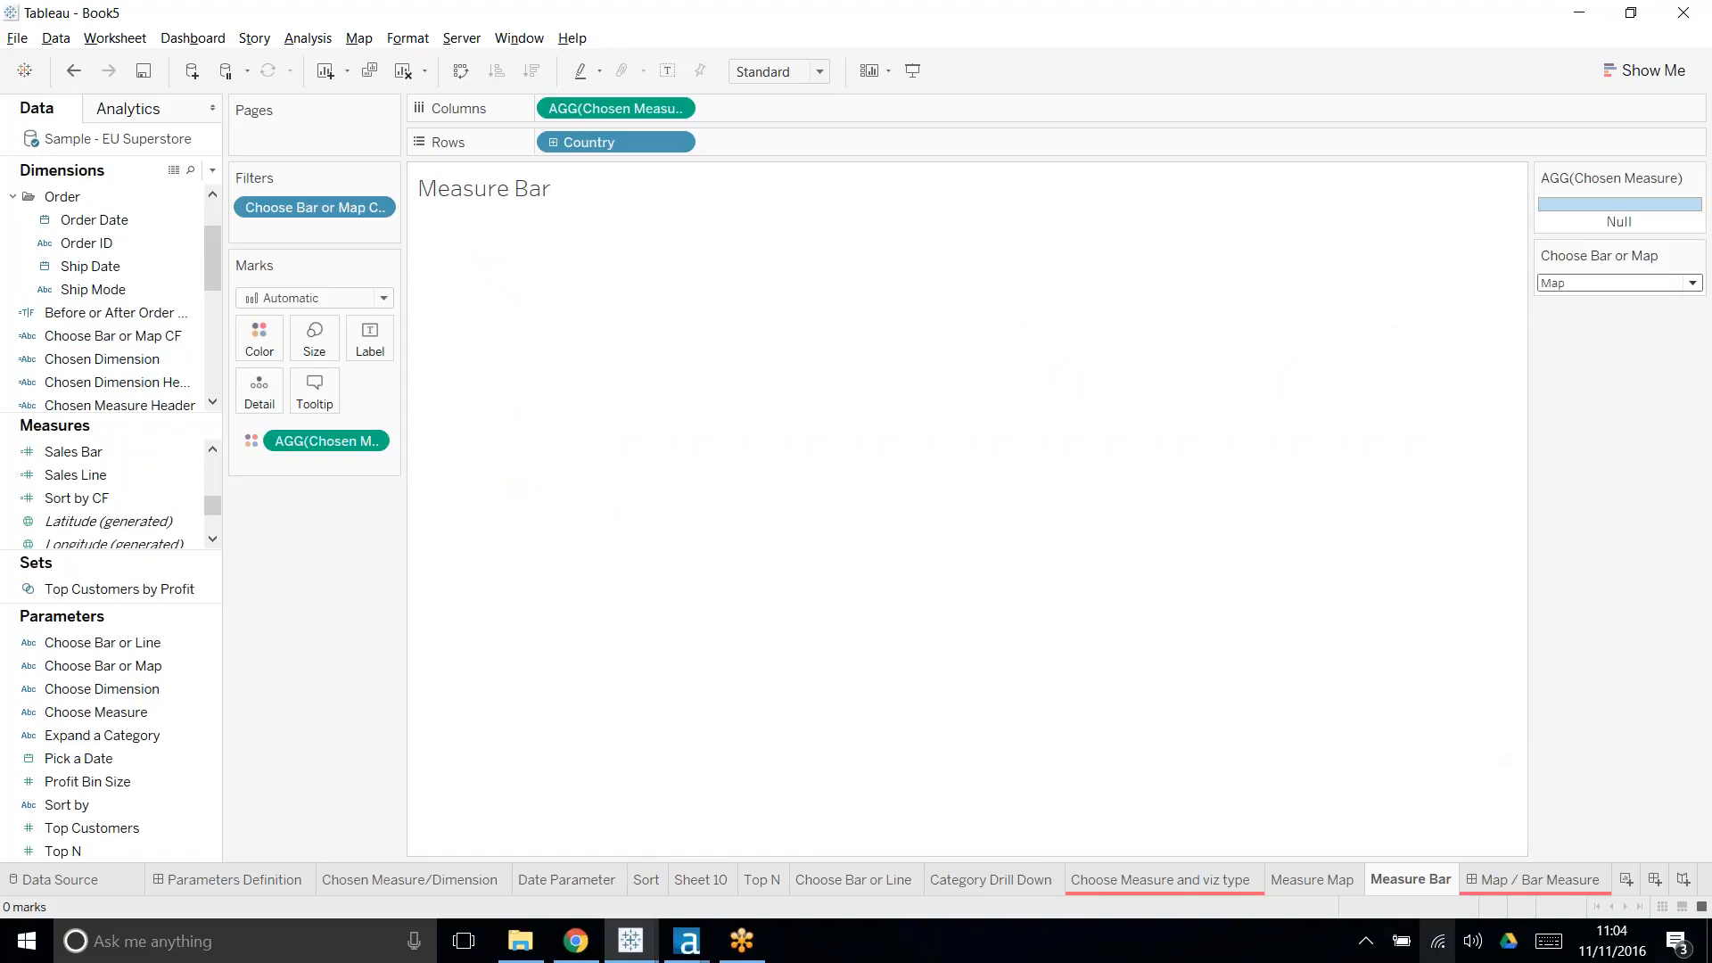
# - Add Measure Map to the empty Map / Bar Measure dashboard and place Measure Bar beneath it
pyautogui.moveTo(1505, 880)
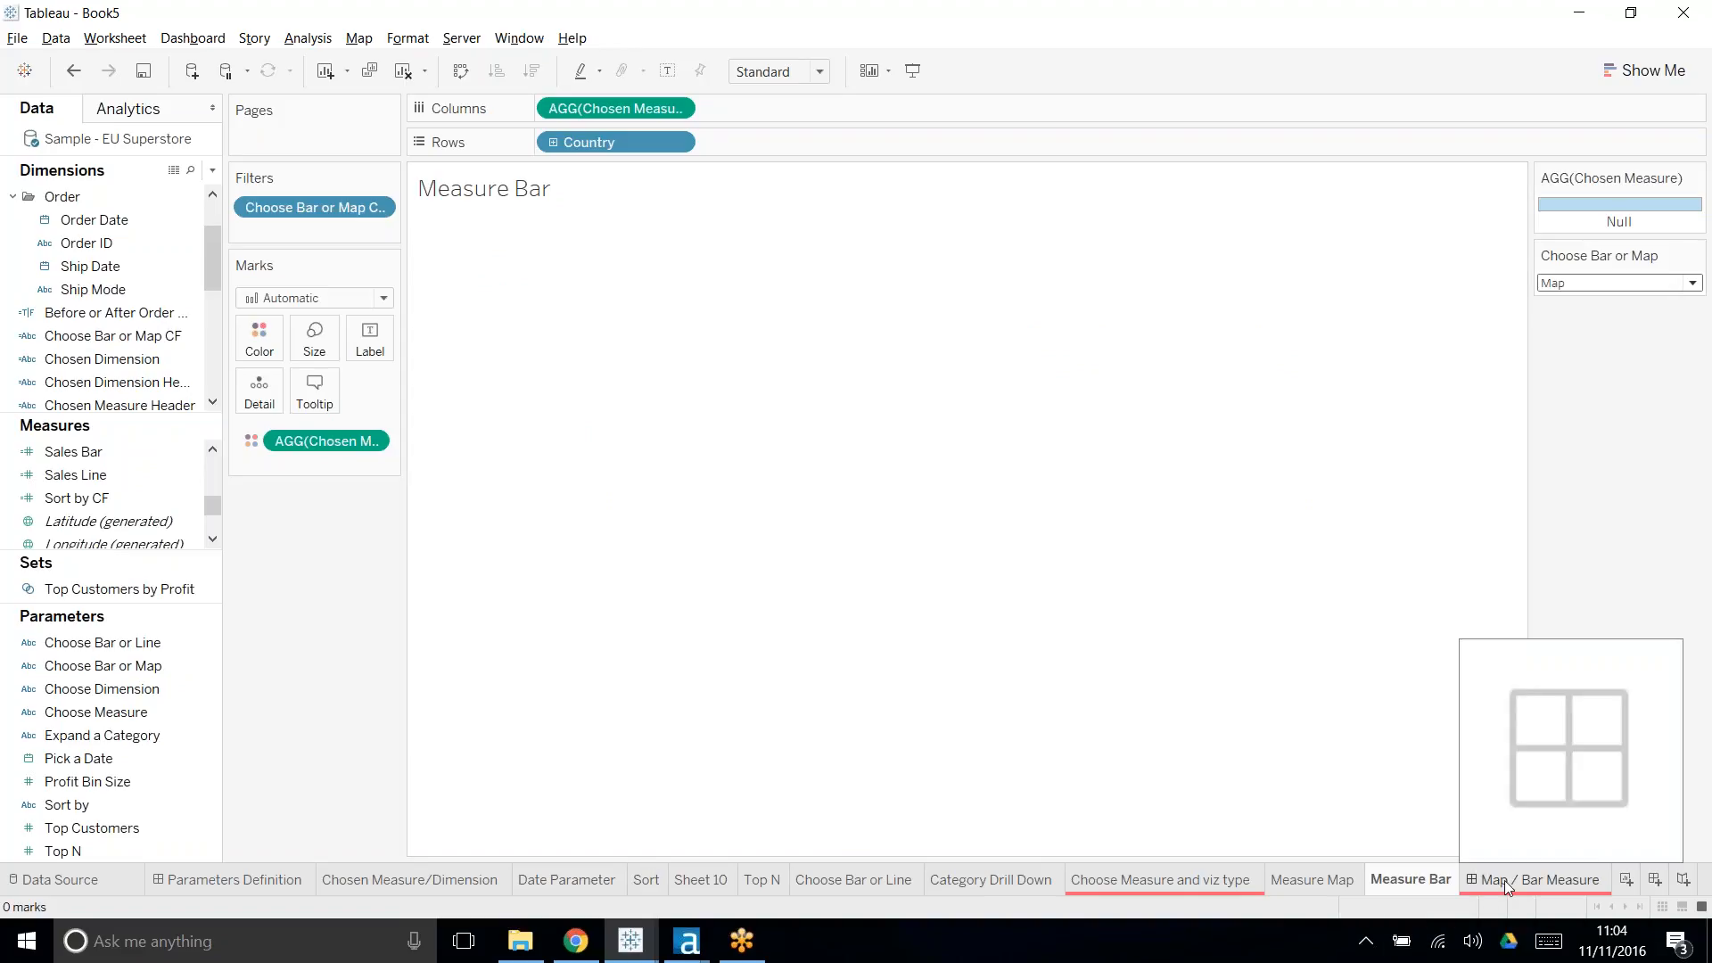
pyautogui.click(1537, 881)
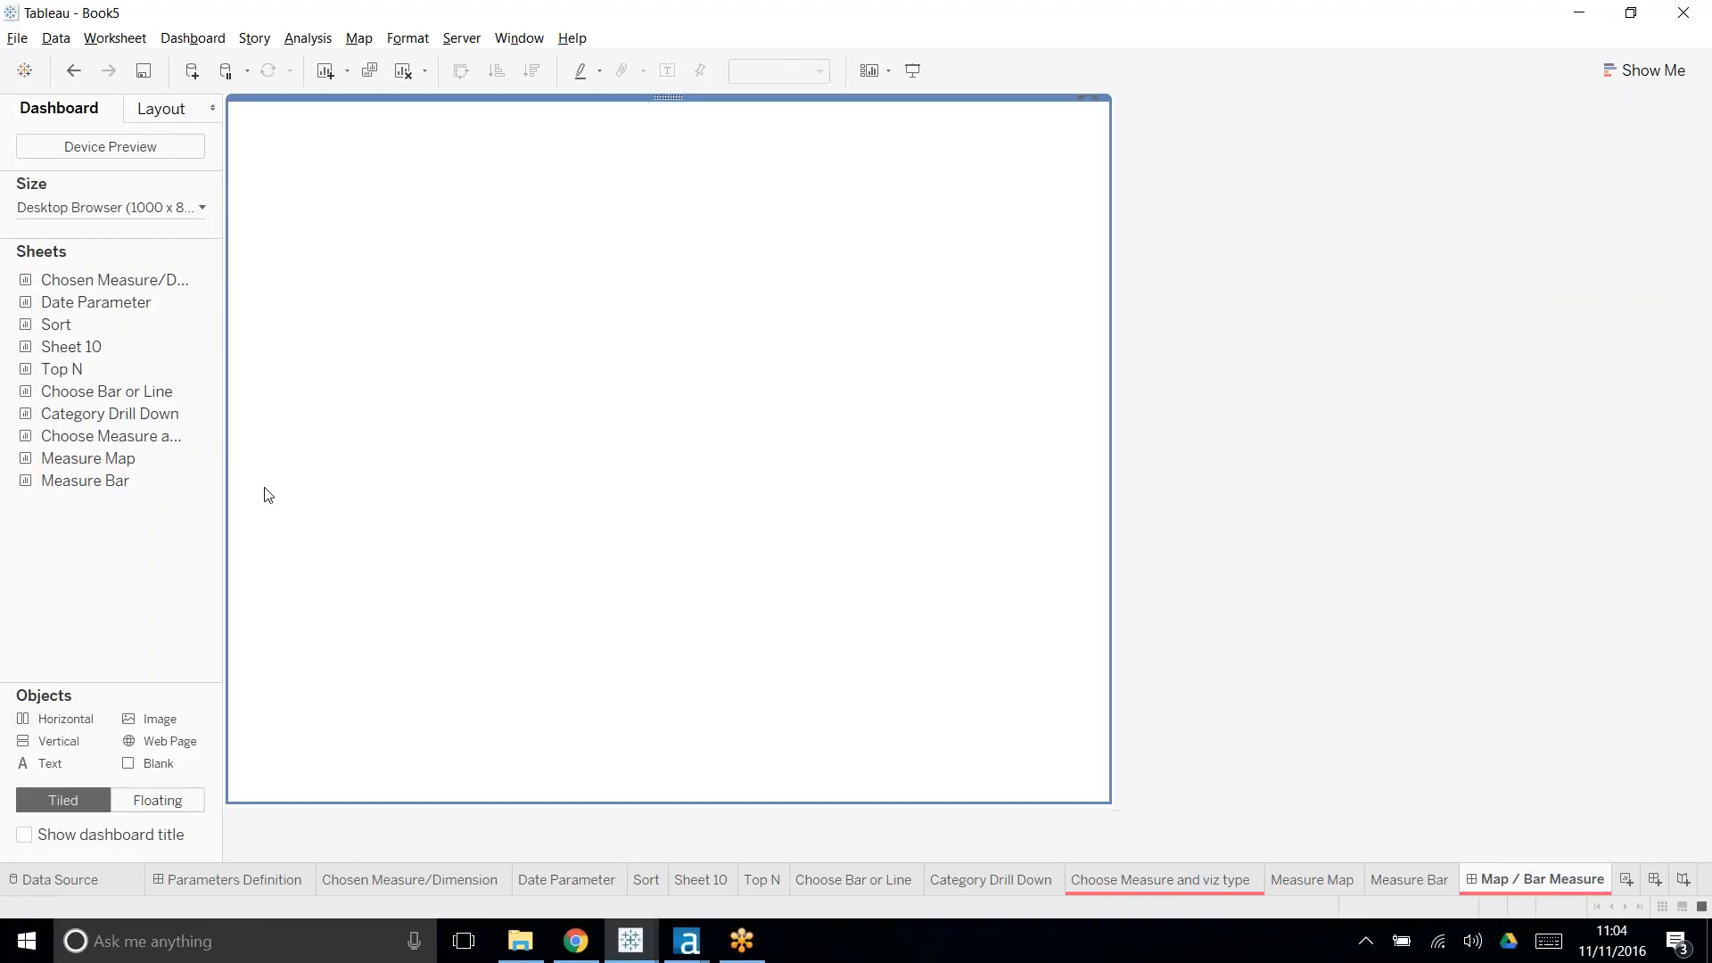
pyautogui.moveTo(88, 458); pyautogui.dragTo(329, 465)
pyautogui.moveTo(85, 480); pyautogui.dragTo(357, 780)
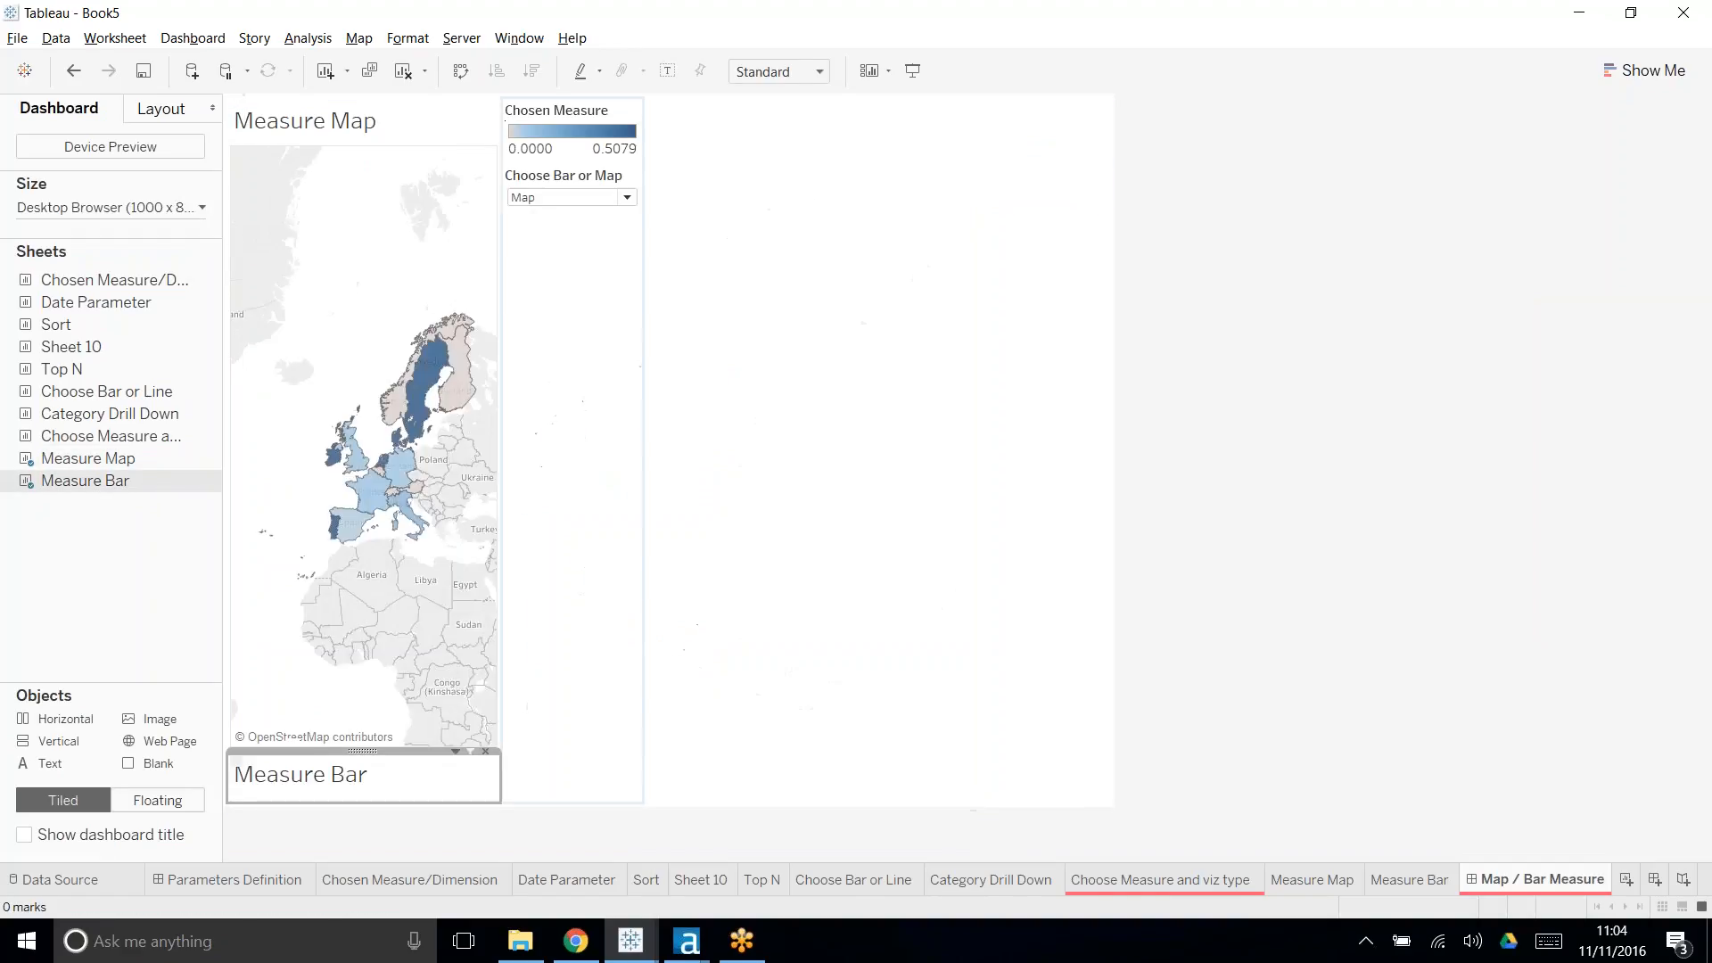
# - Remove the layout container that holds the Chosen Measure legend and the Choose Bar or Map control
pyautogui.click(641, 223)
pyautogui.click(613, 97)
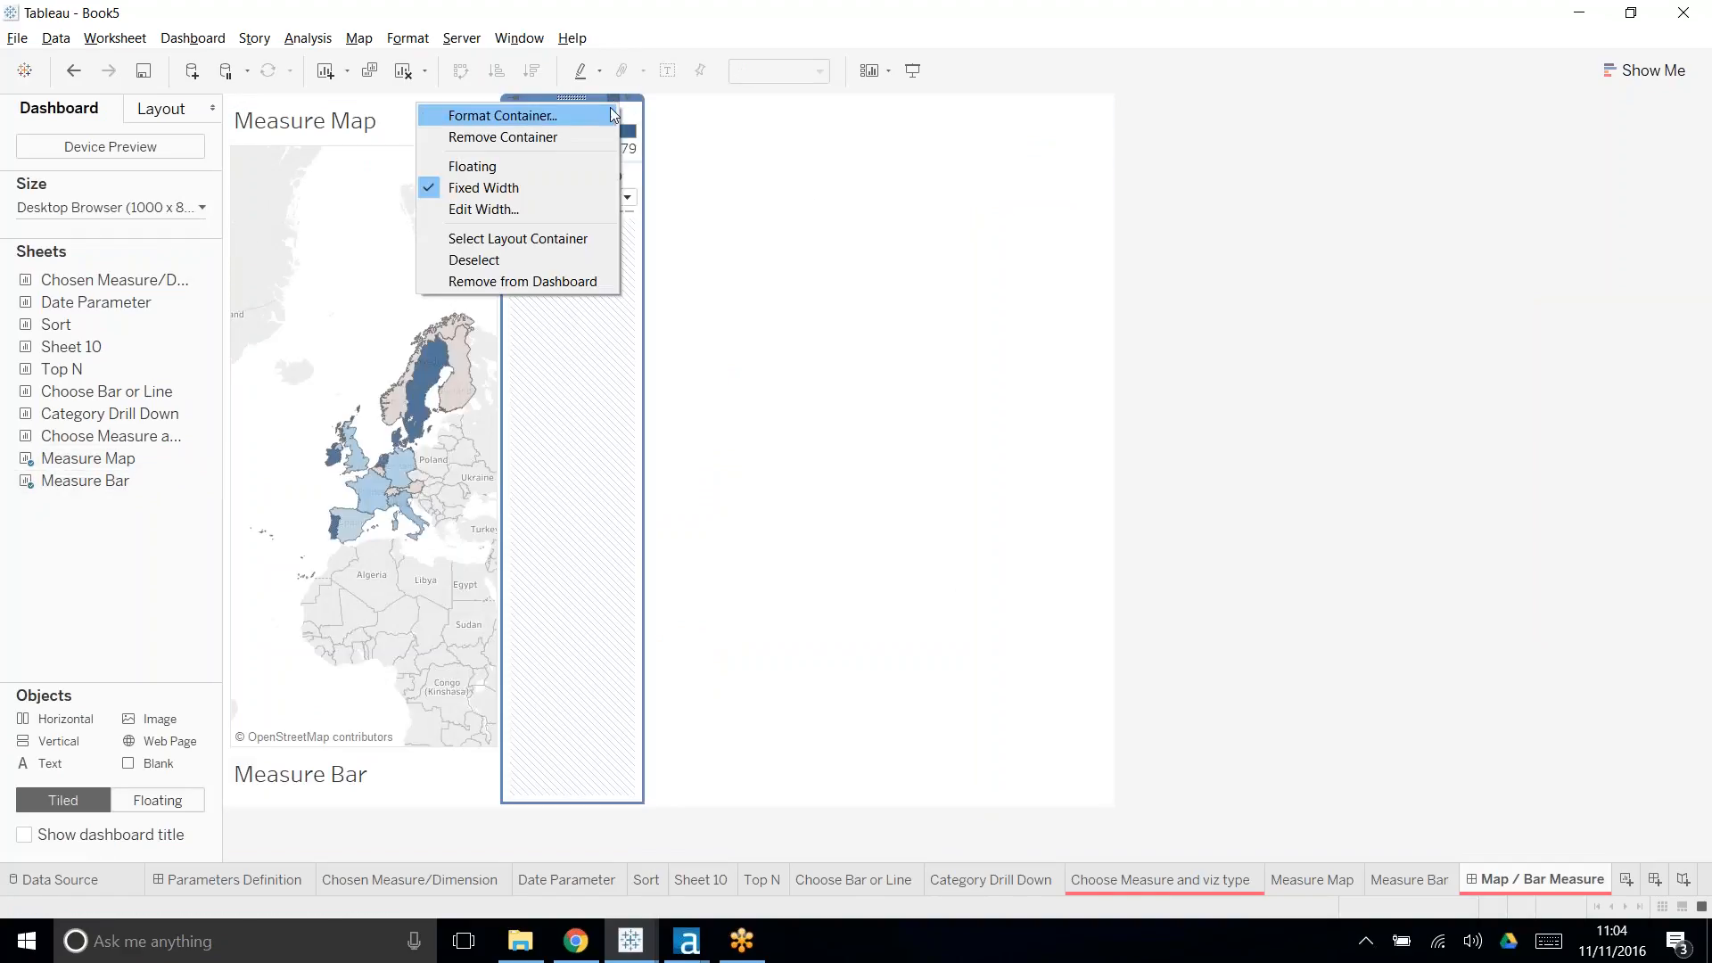
pyautogui.click(554, 139)
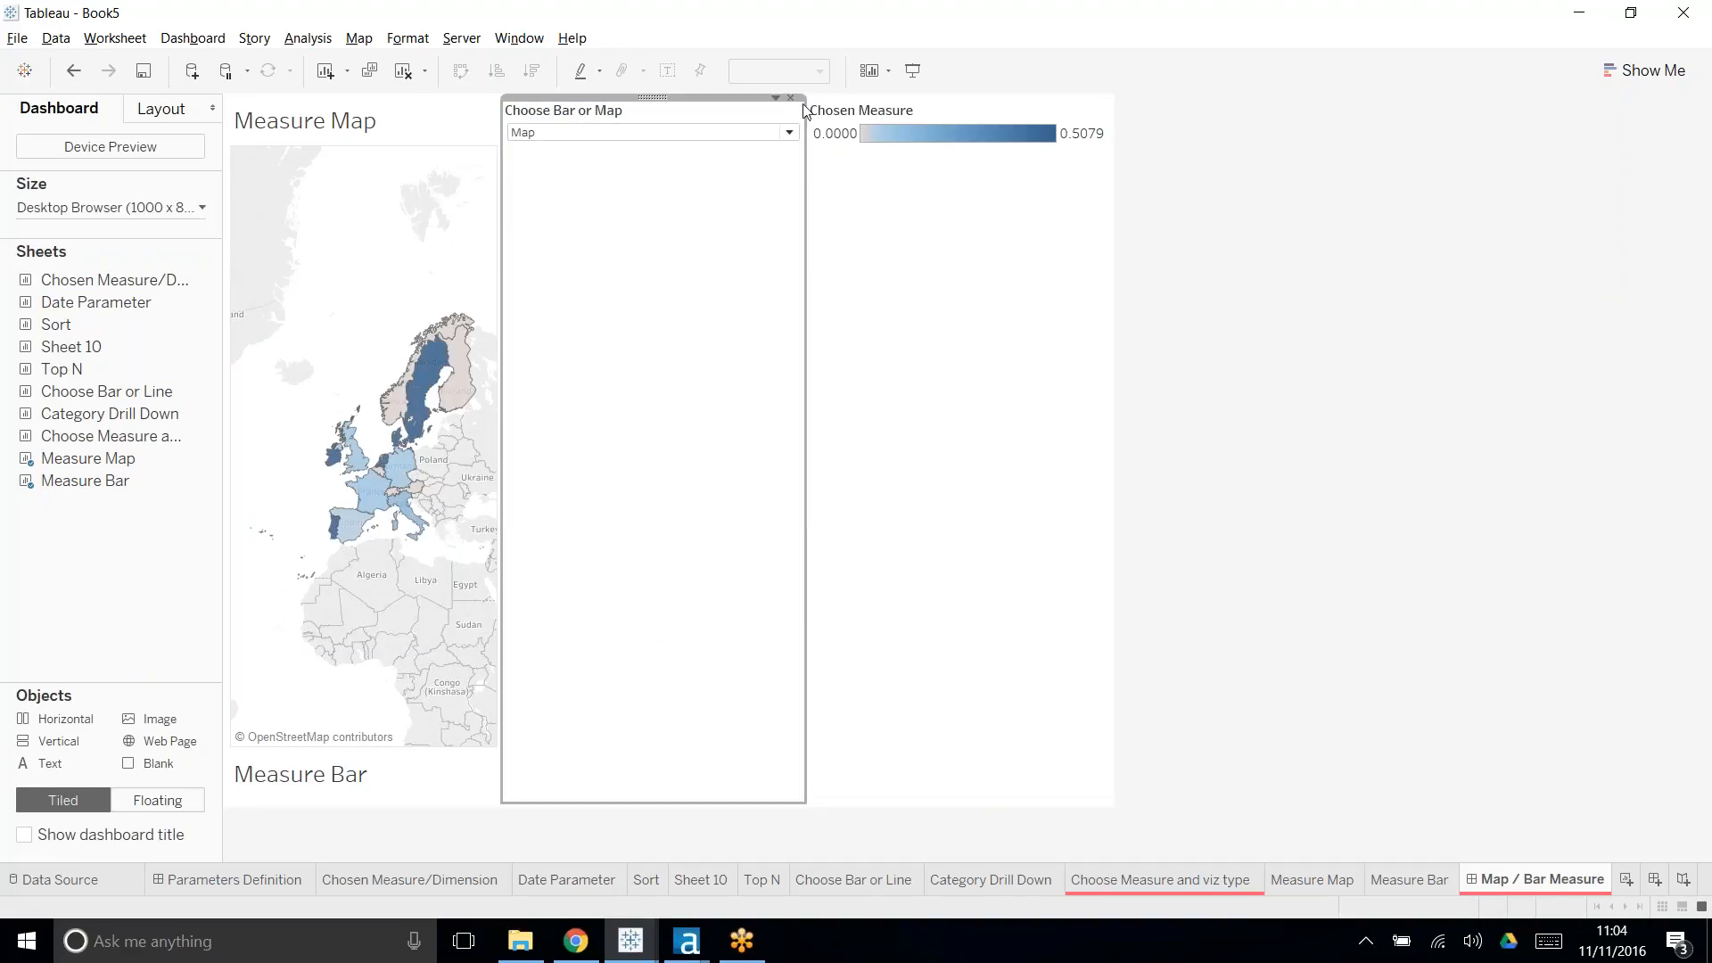
# - Make the Choose Bar or Map control floating and select the Chosen Measure legend
pyautogui.click(775, 99)
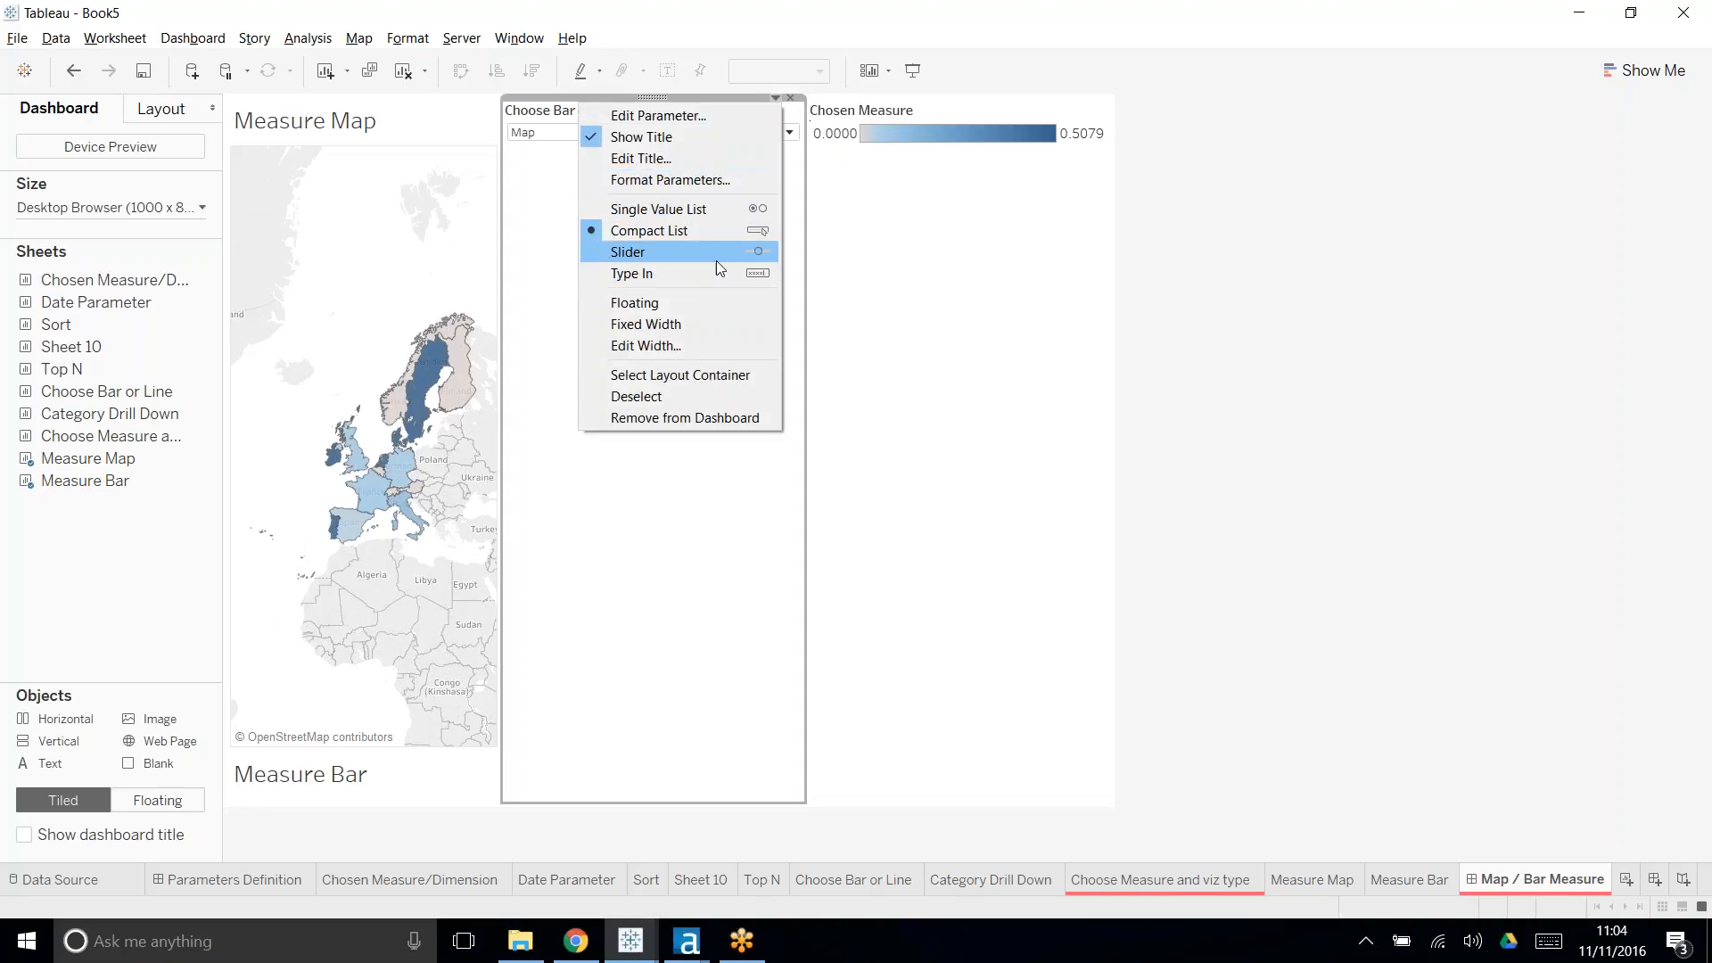
pyautogui.click(696, 302)
pyautogui.click(1000, 121)
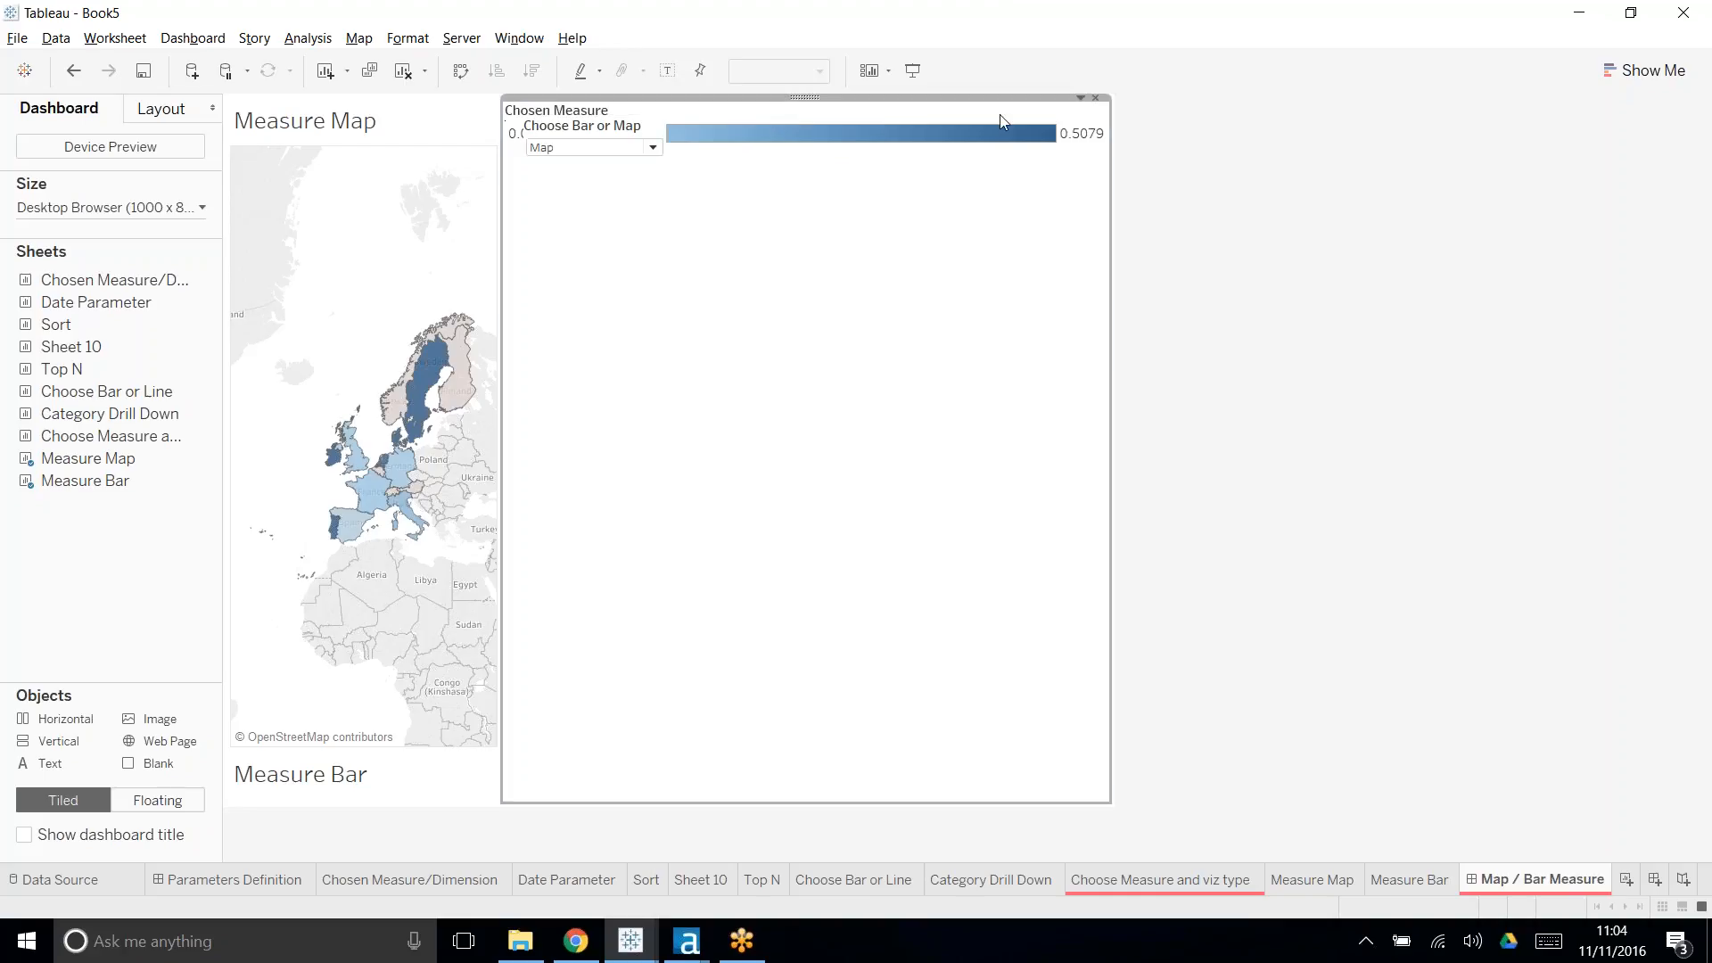
# - Make the Chosen Measure legend floating and hide the titles of the Measure Bar and Measure Map sheets on the dashboard
pyautogui.click(1081, 97)
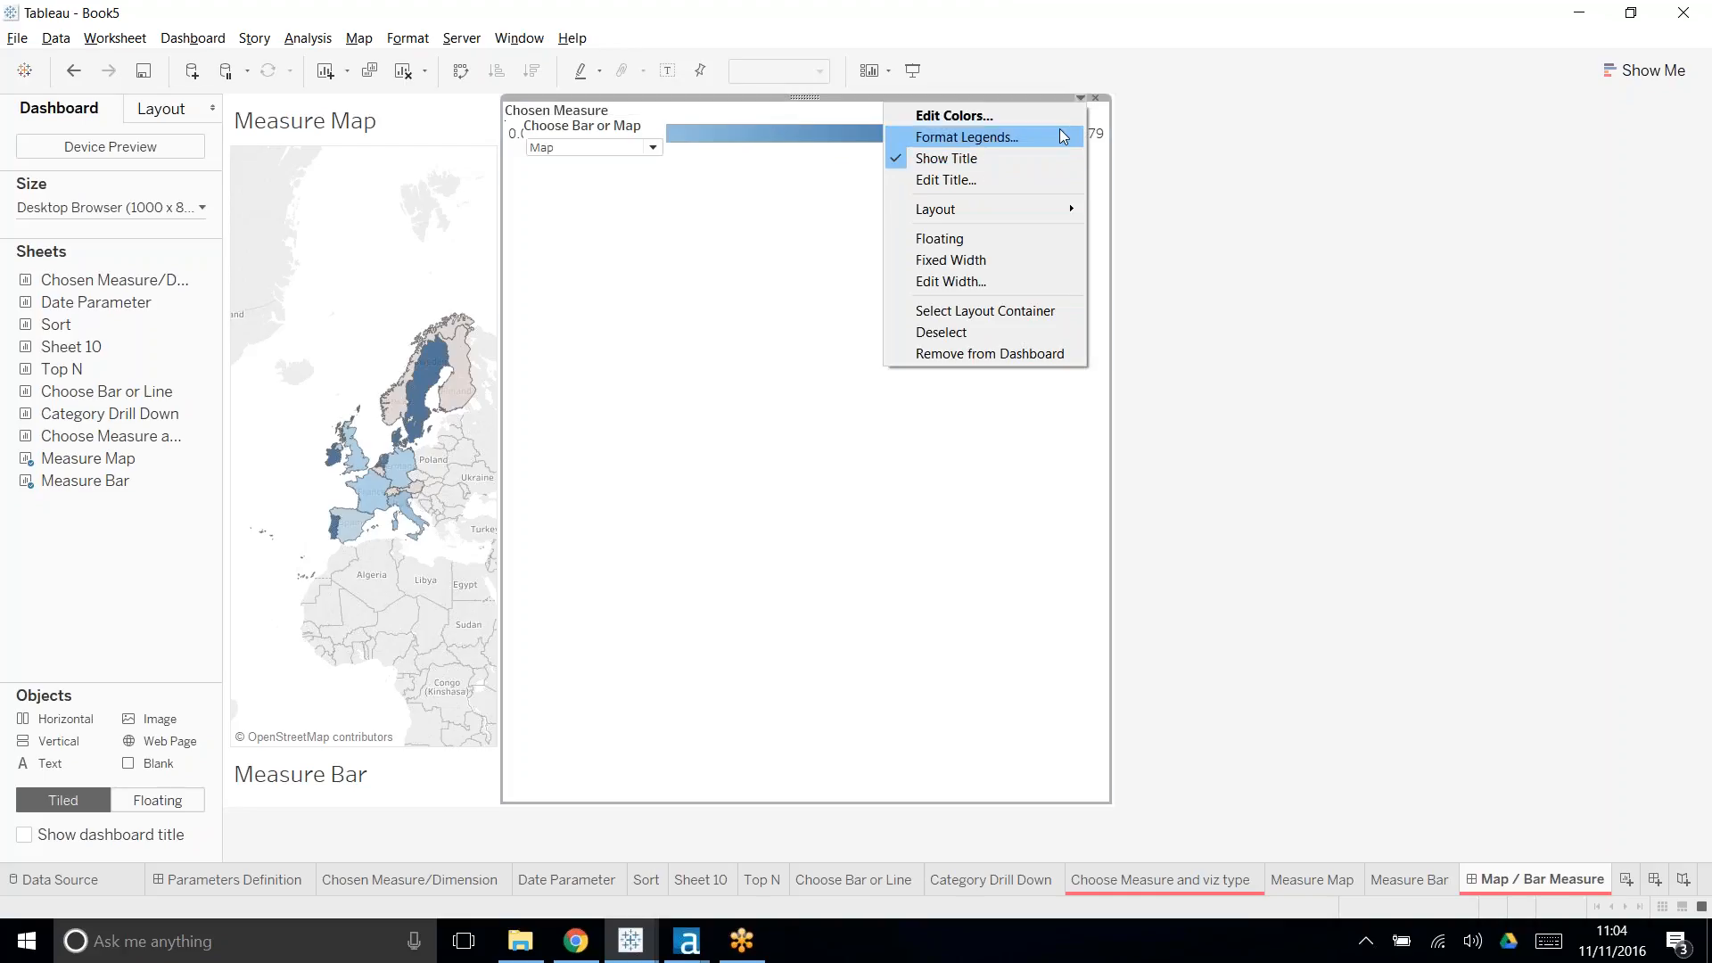
pyautogui.click(969, 239)
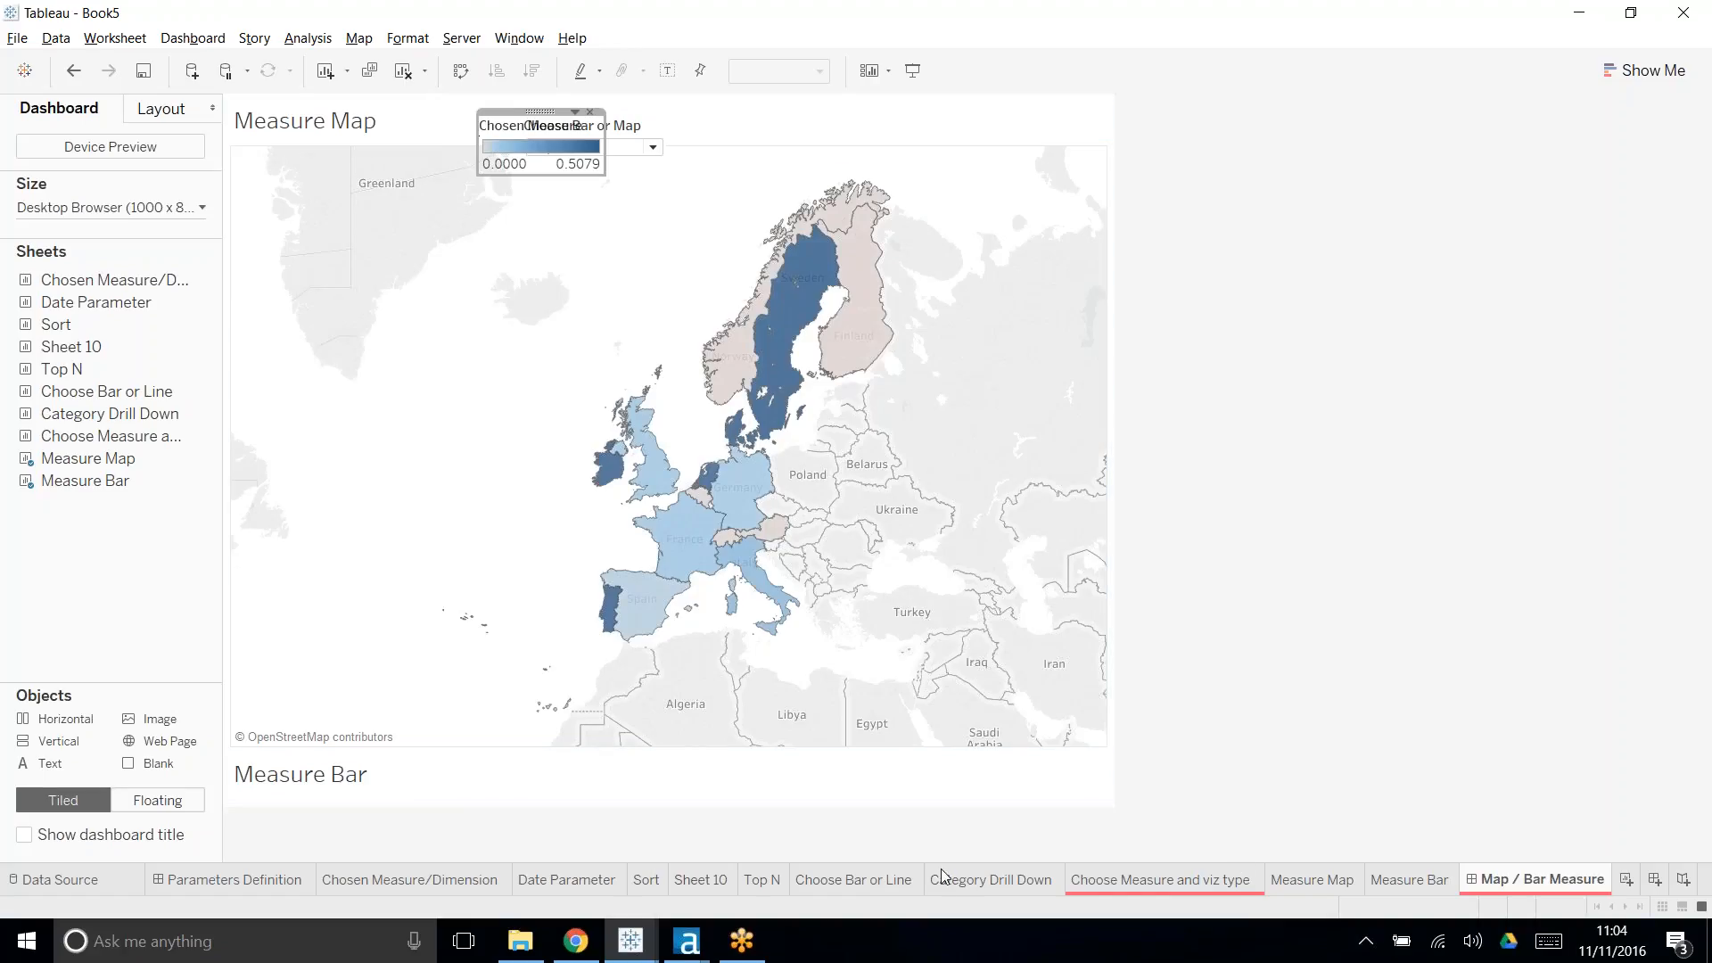
pyautogui.click(457, 788)
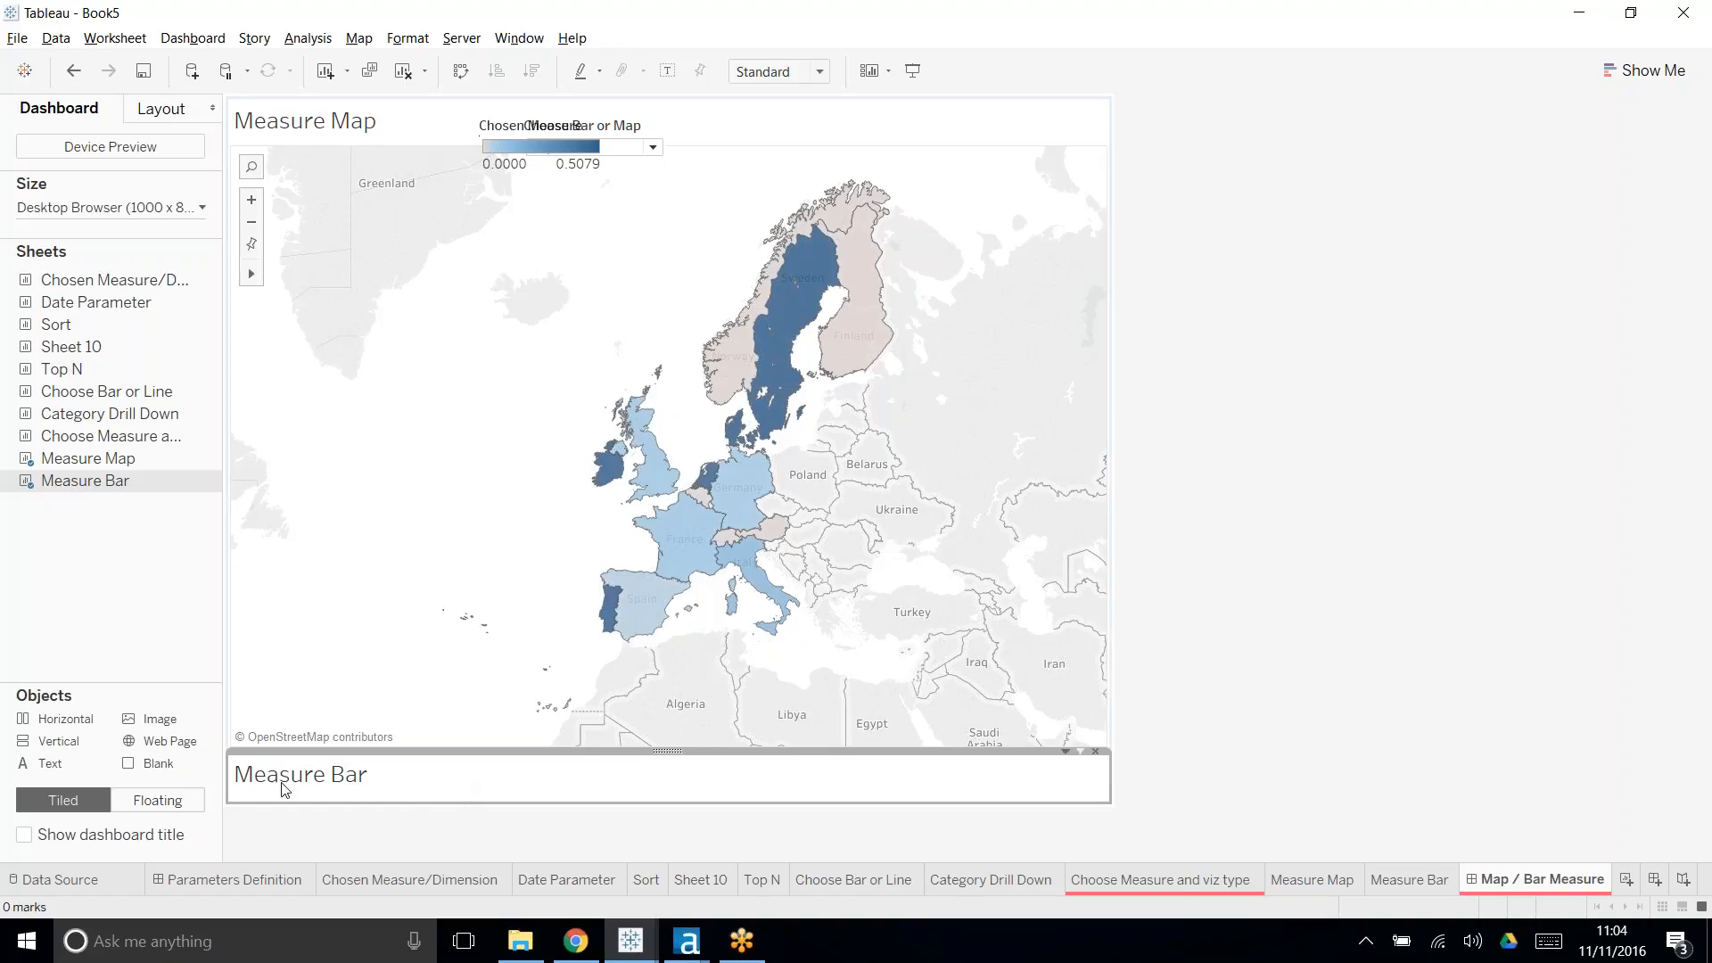
pyautogui.rightClick(339, 797)
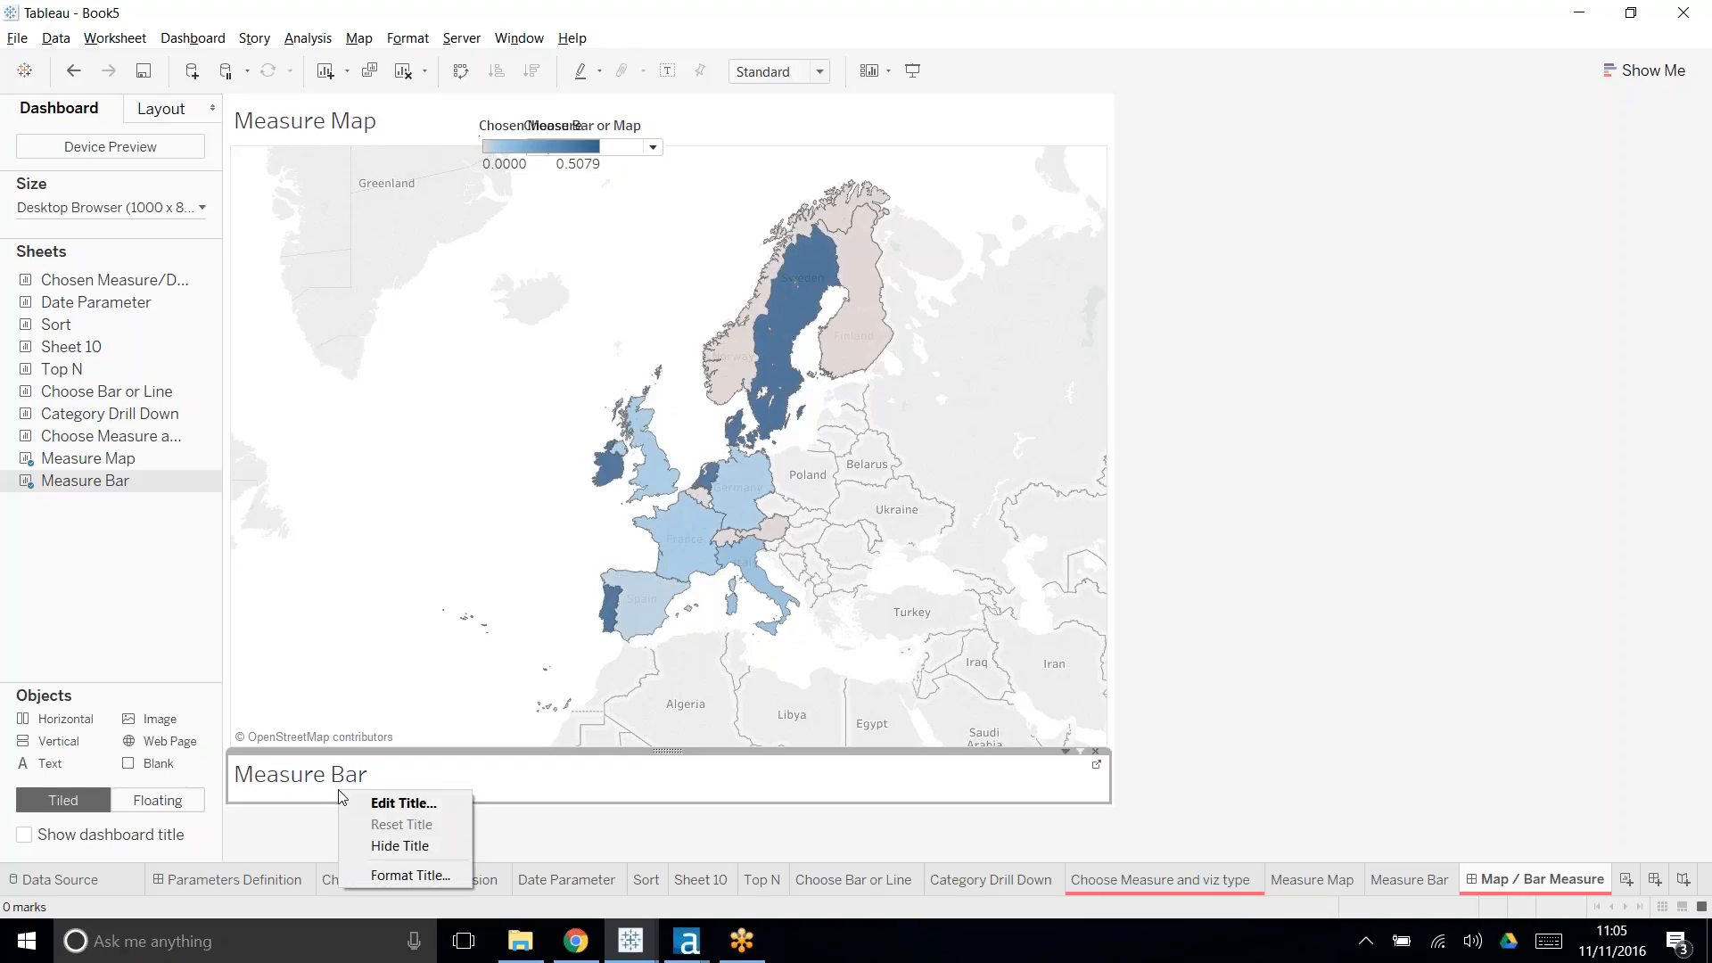
pyautogui.click(362, 854)
pyautogui.rightClick(327, 127)
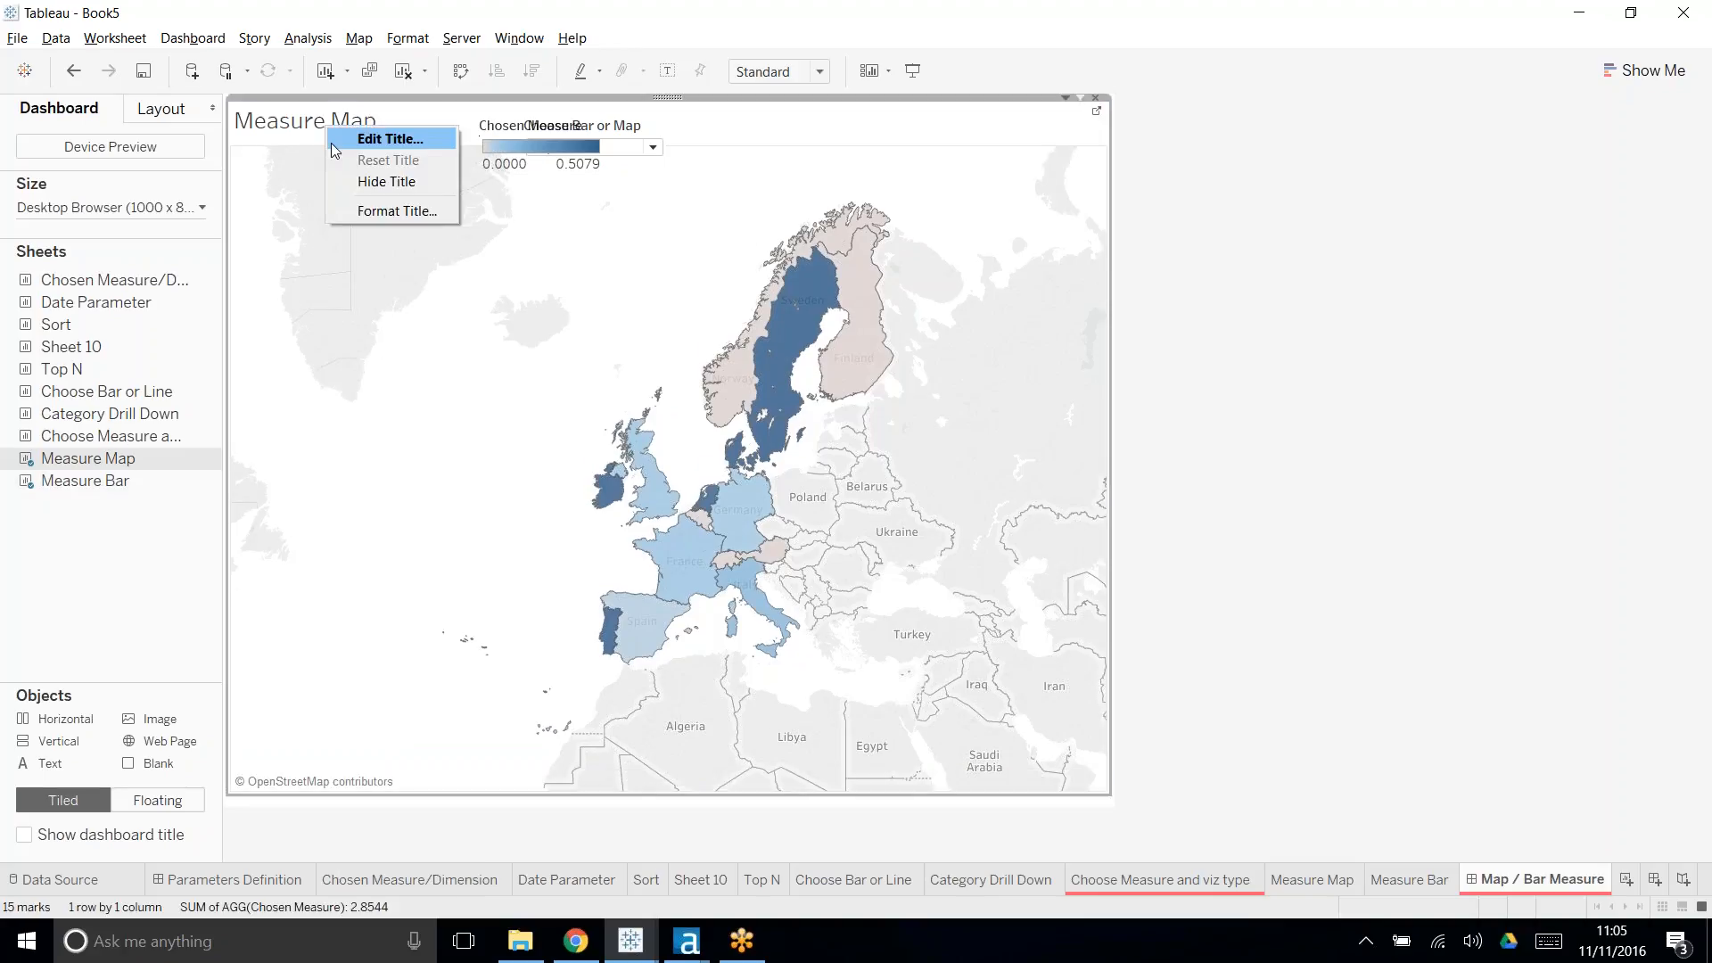
pyautogui.click(372, 232)
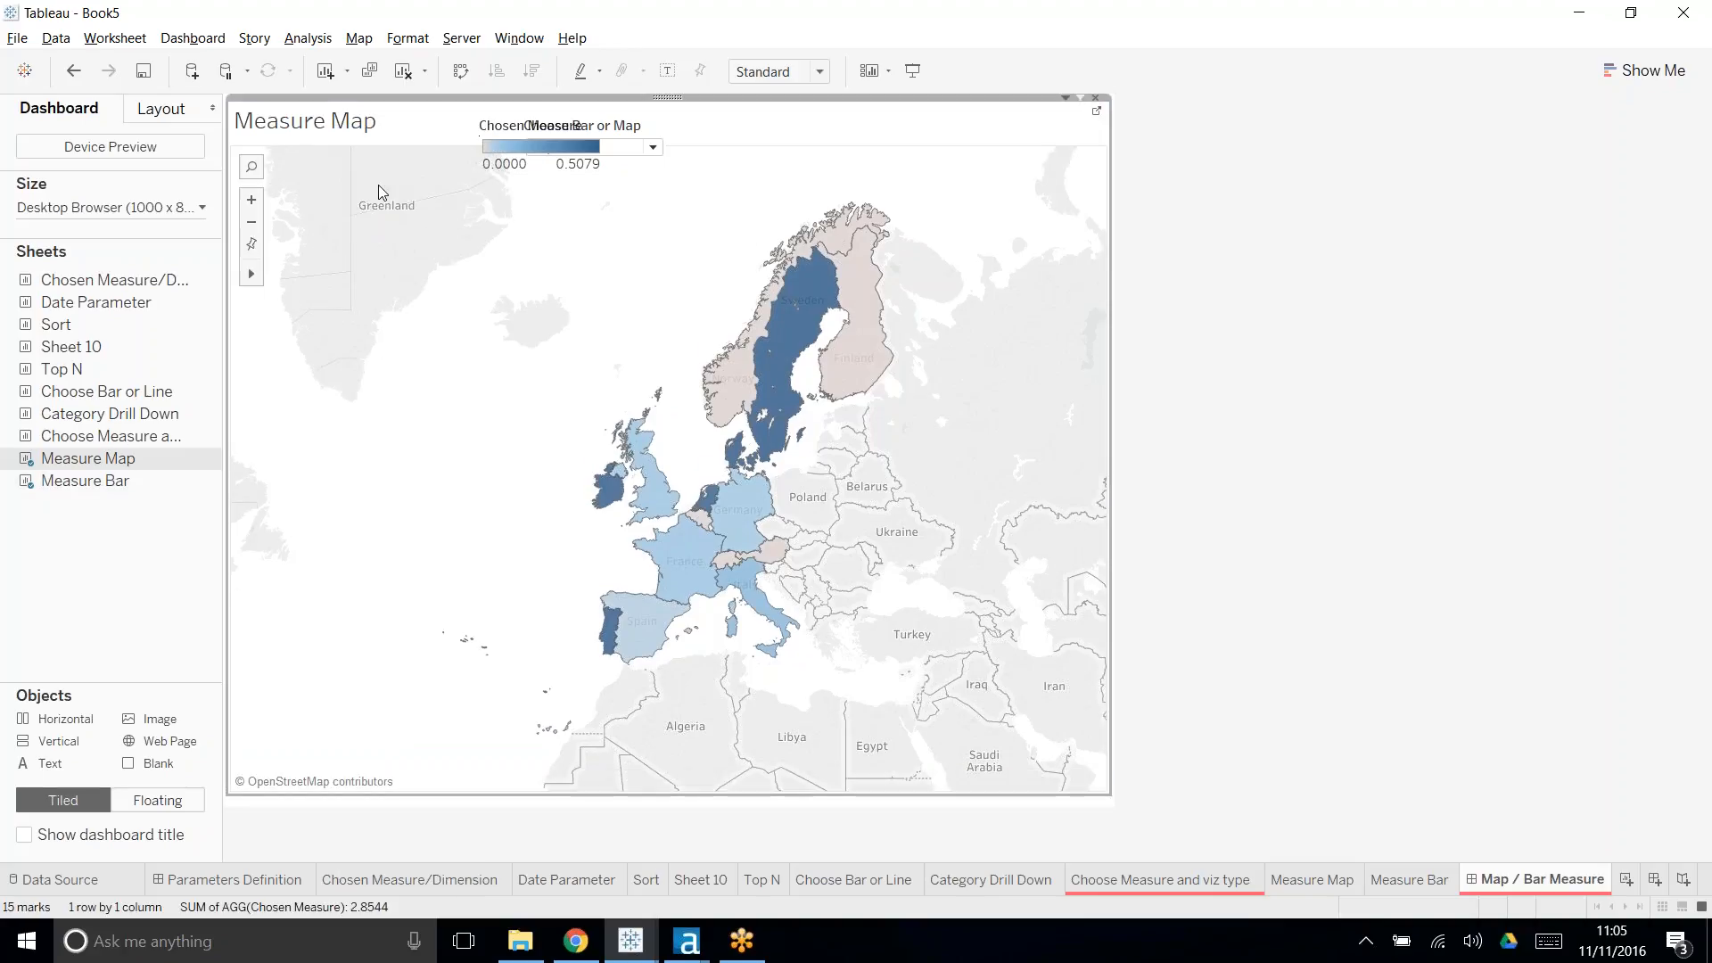
# - Move the floating Chosen Measure legend to the map's upper-right corner and place the Choose Bar or Map control directly beneath it
pyautogui.click(569, 126)
pyautogui.moveTo(569, 126); pyautogui.dragTo(1032, 111)
pyautogui.click(600, 122)
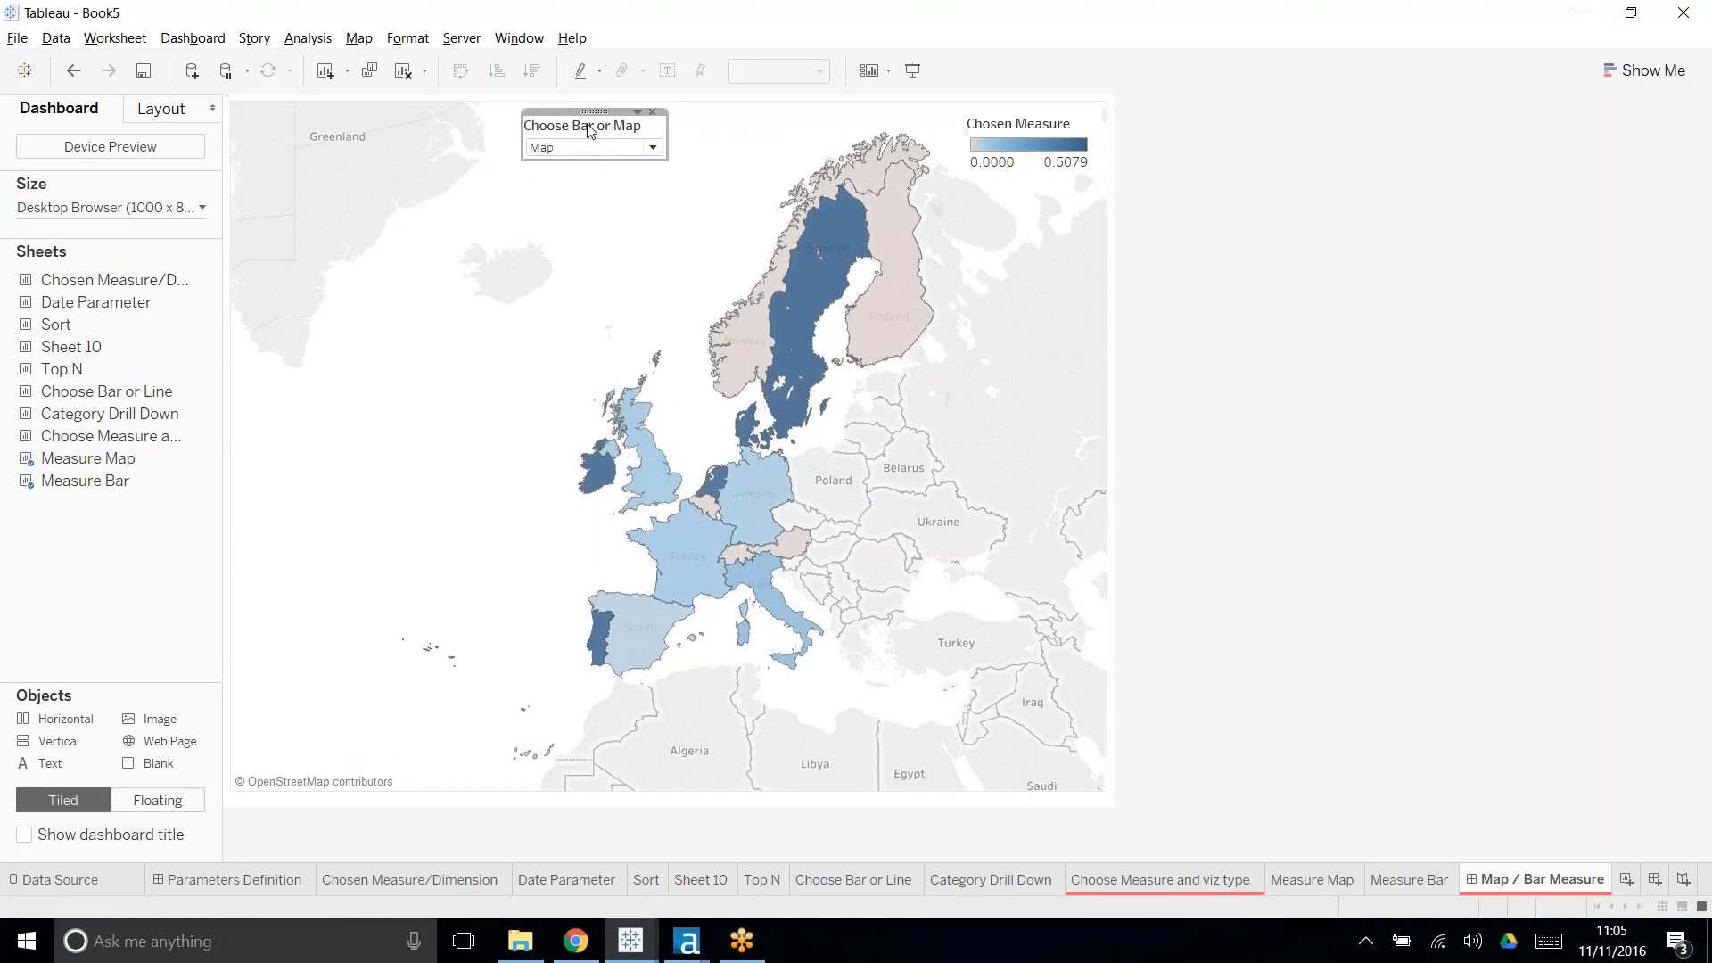
pyautogui.click(1058, 156)
pyautogui.moveTo(1029, 164); pyautogui.dragTo(1031, 174)
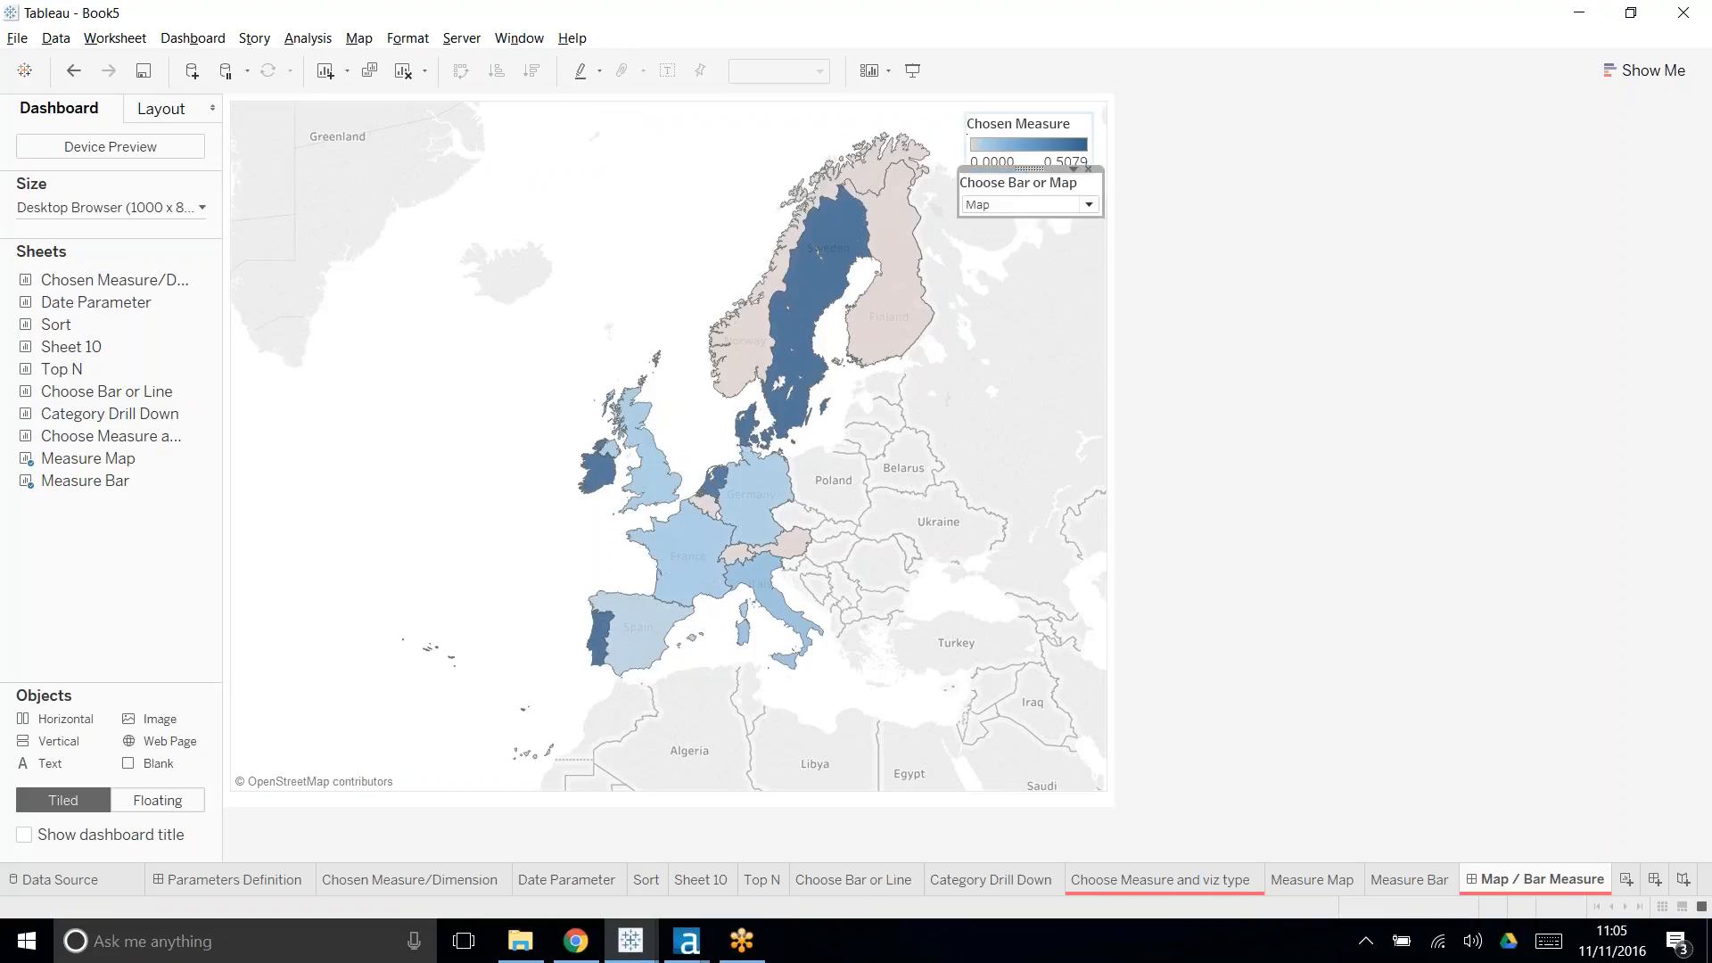
pyautogui.click(1288, 168)
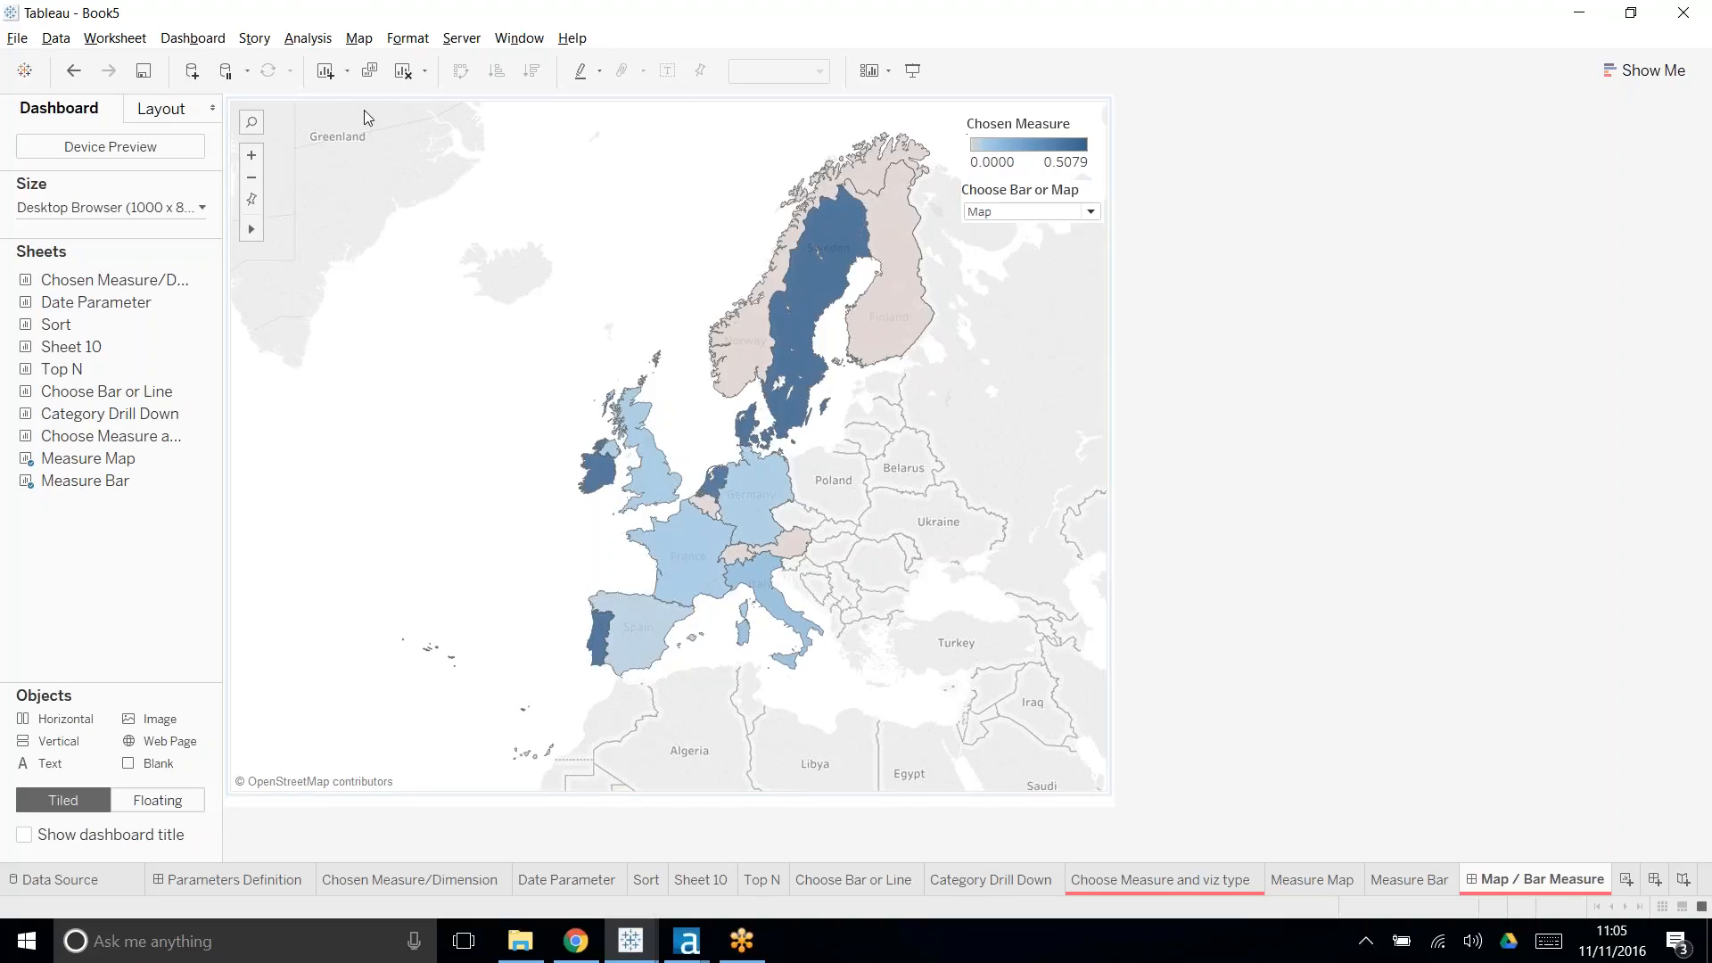
# - Show the Choose Measure parameter control for Measure Map, make it floating and place it beneath the Choose Bar or Map control
pyautogui.click(1106, 100)
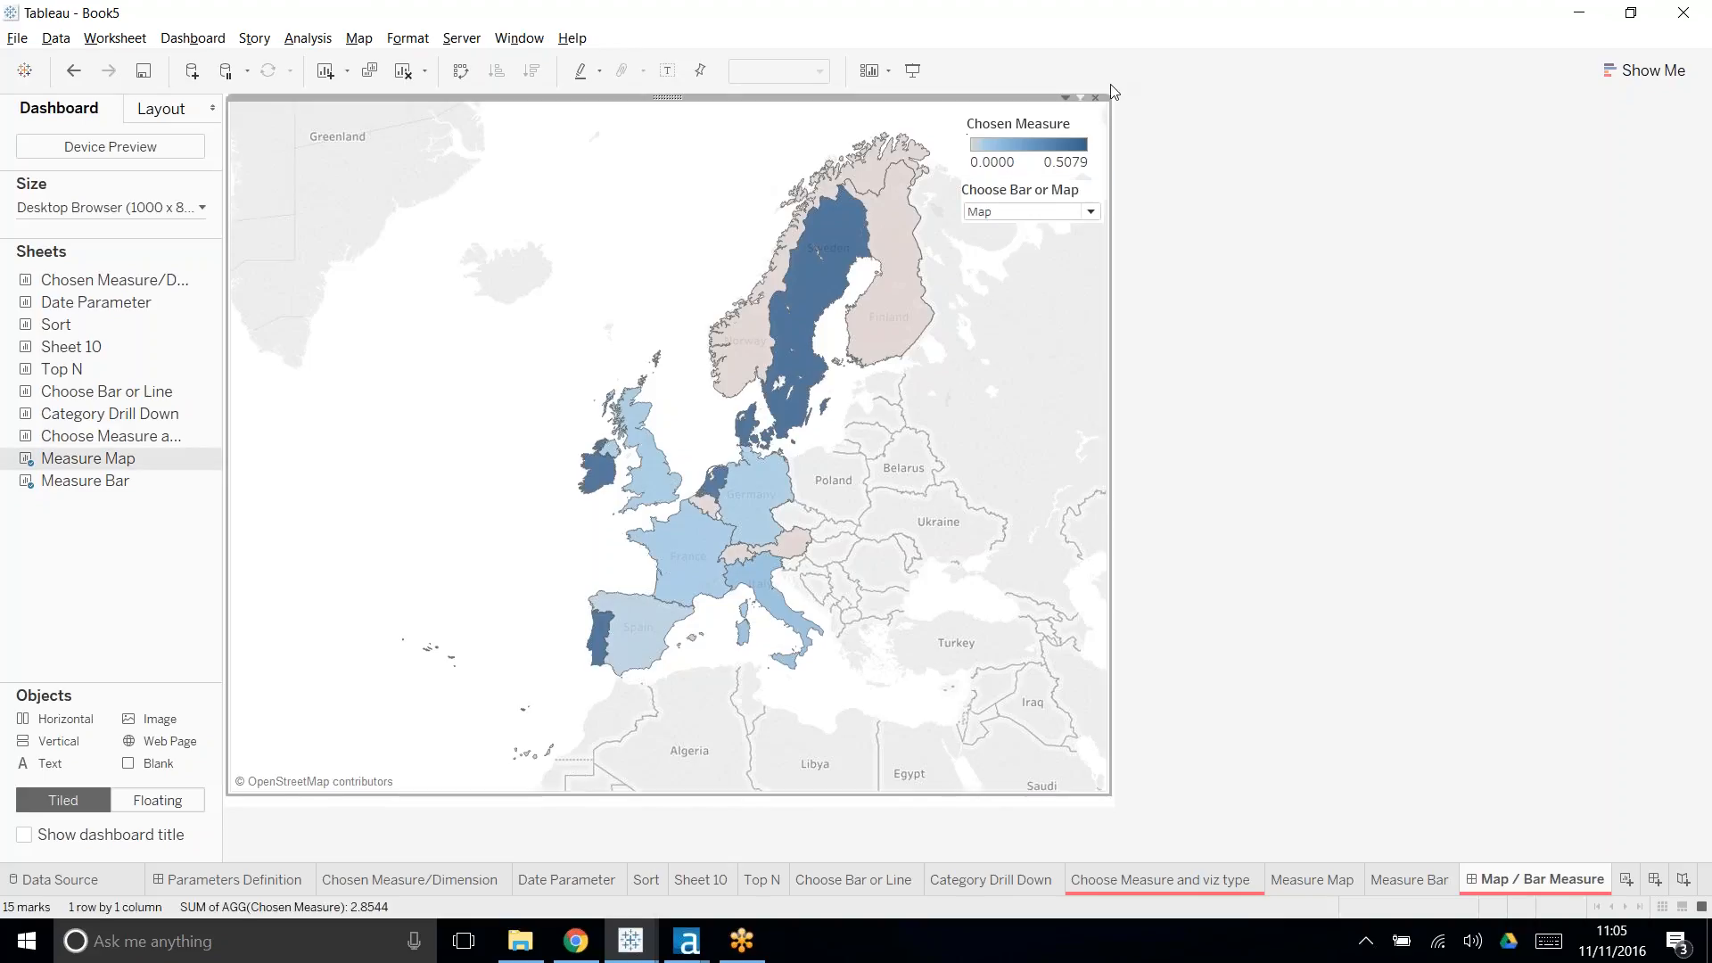
pyautogui.click(1066, 97)
pyautogui.moveTo(954, 283)
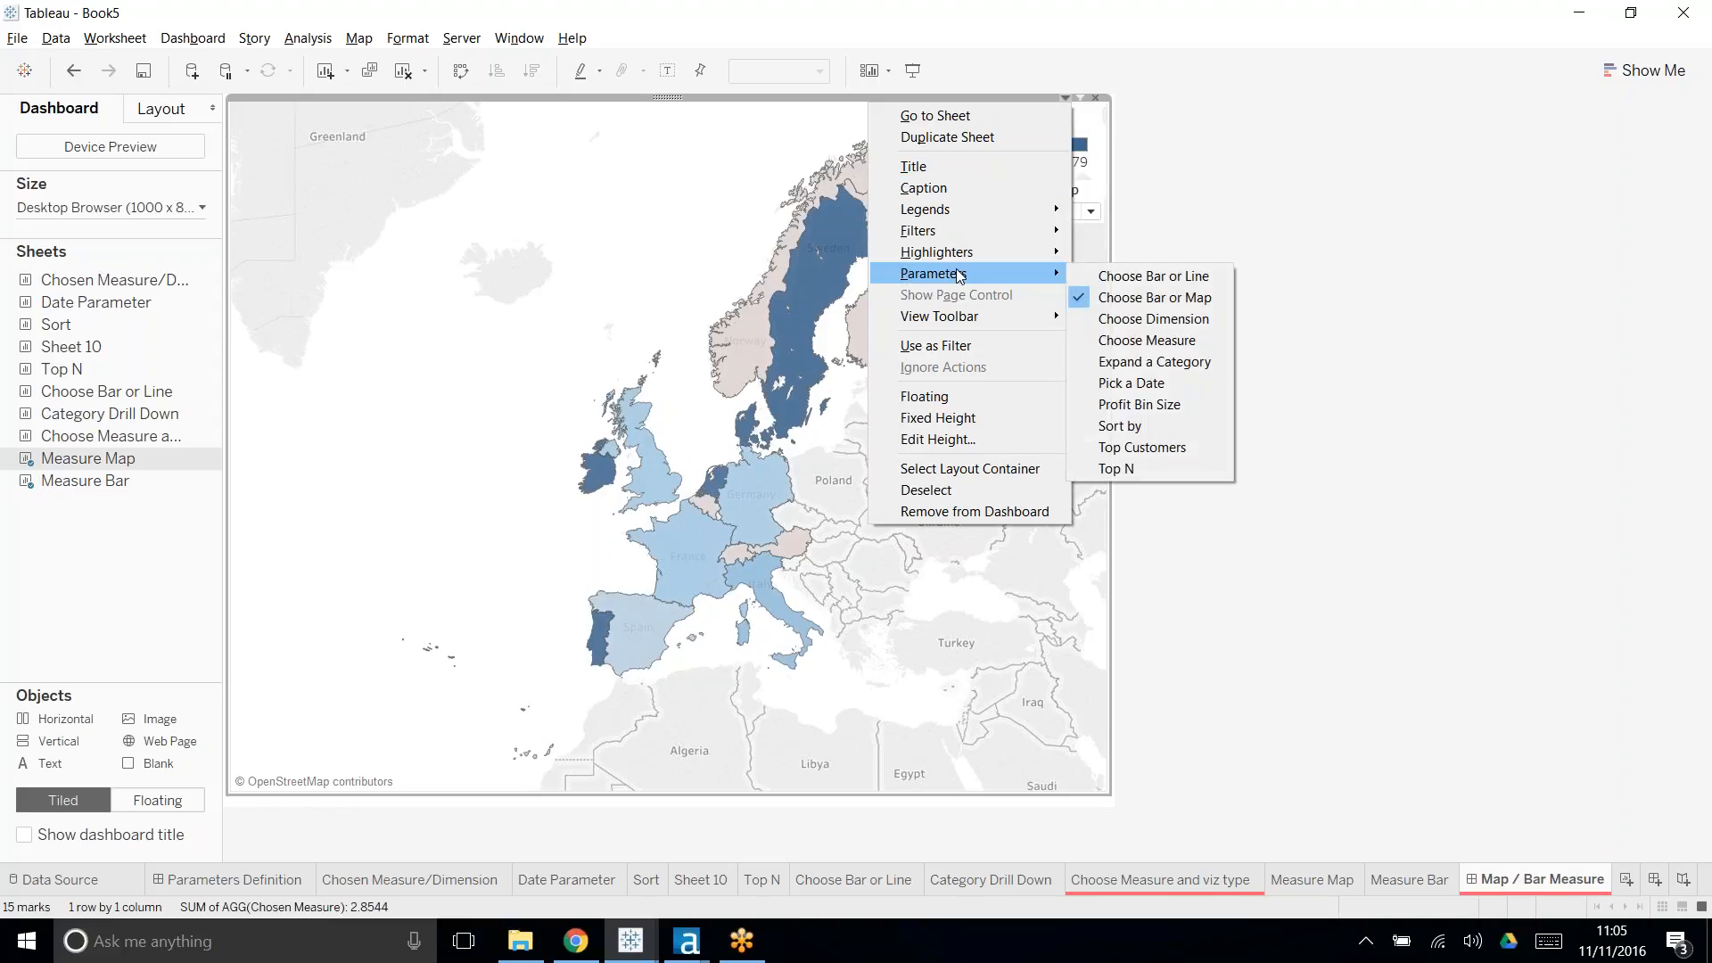
pyautogui.click(1150, 343)
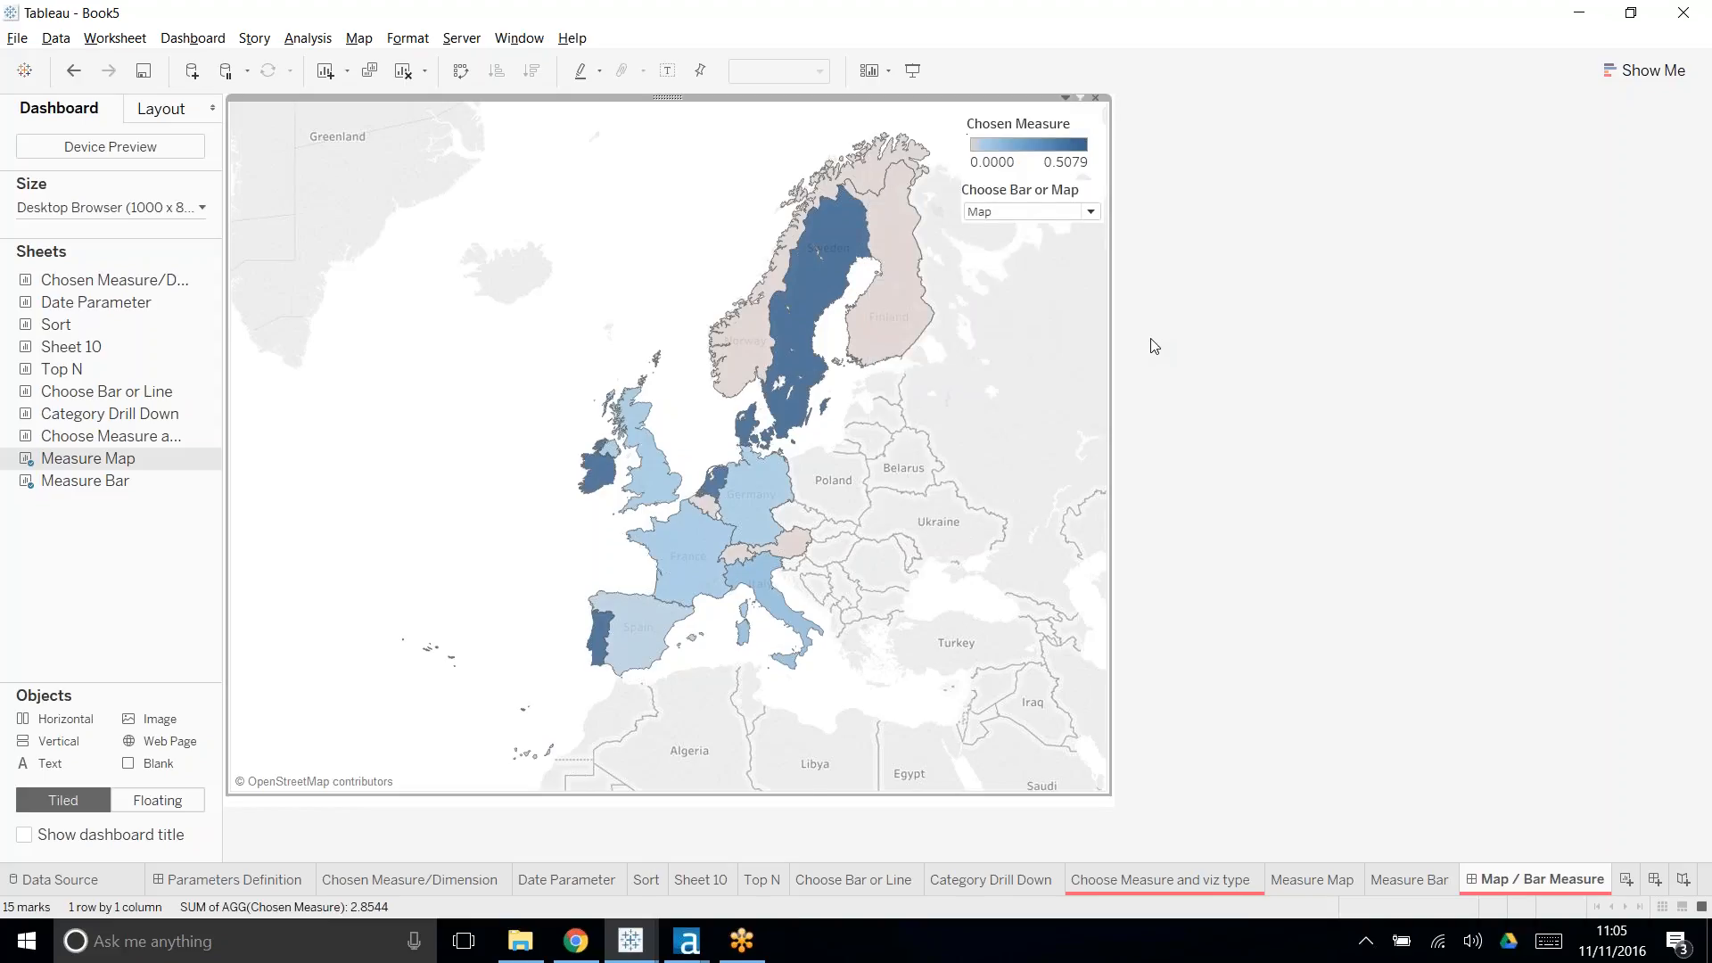
pyautogui.click(1079, 97)
pyautogui.click(996, 324)
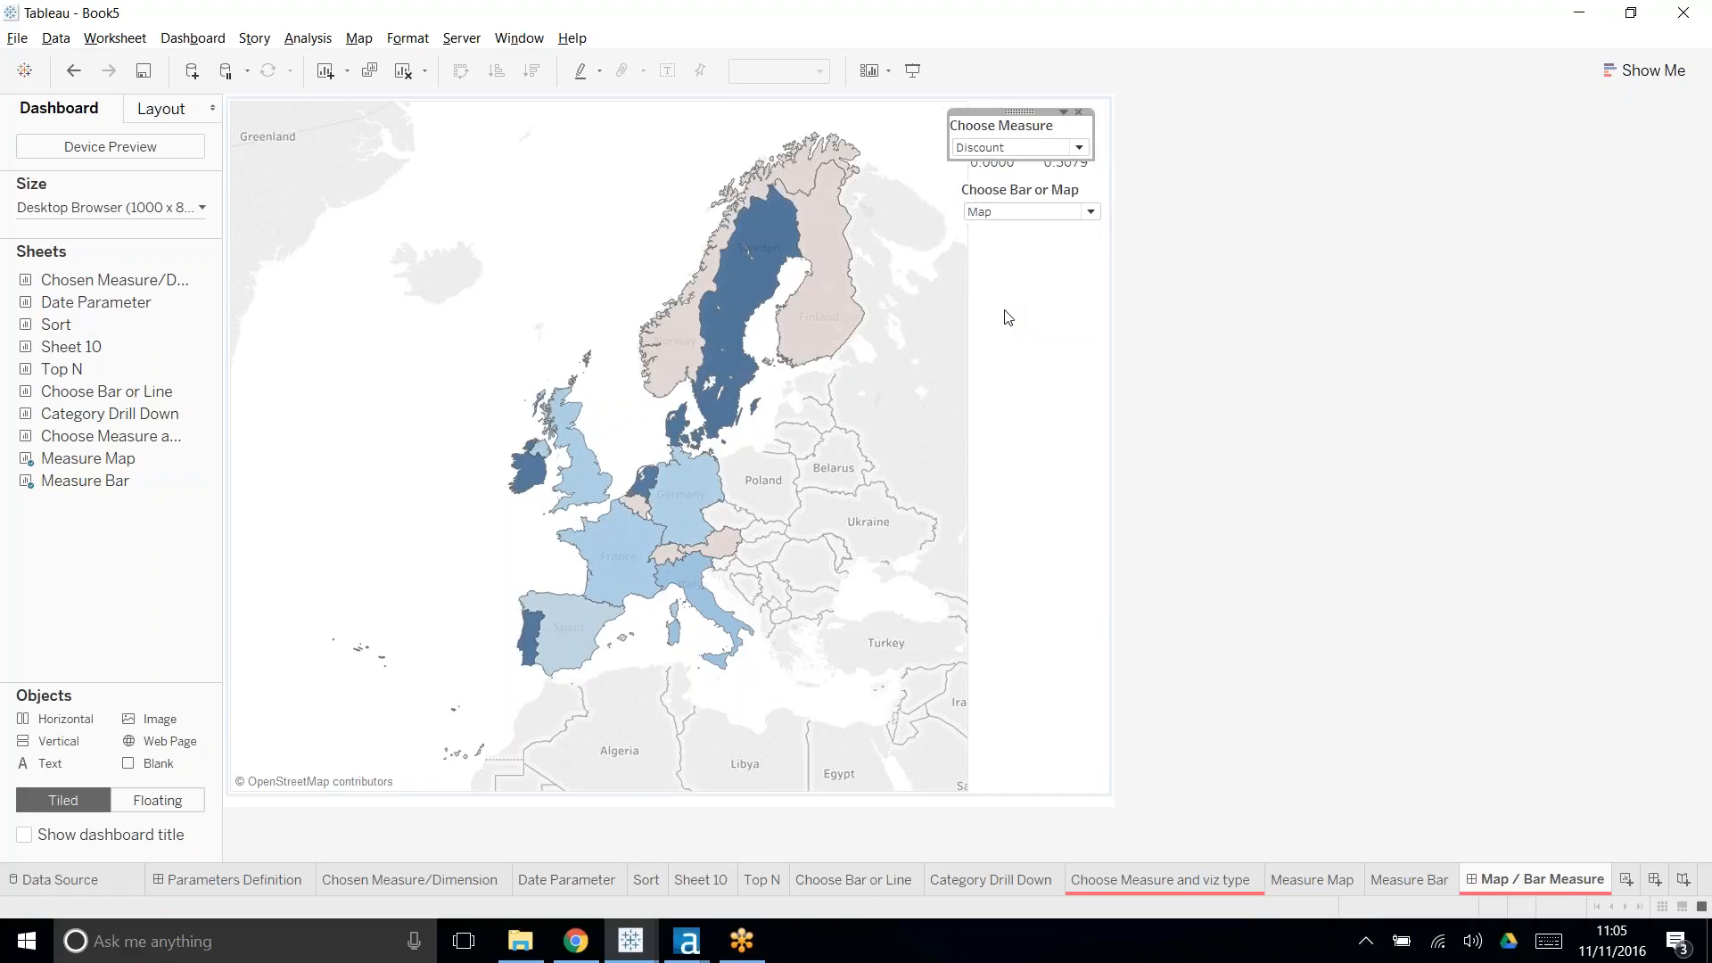
pyautogui.moveTo(1000, 254); pyautogui.dragTo(1019, 261)
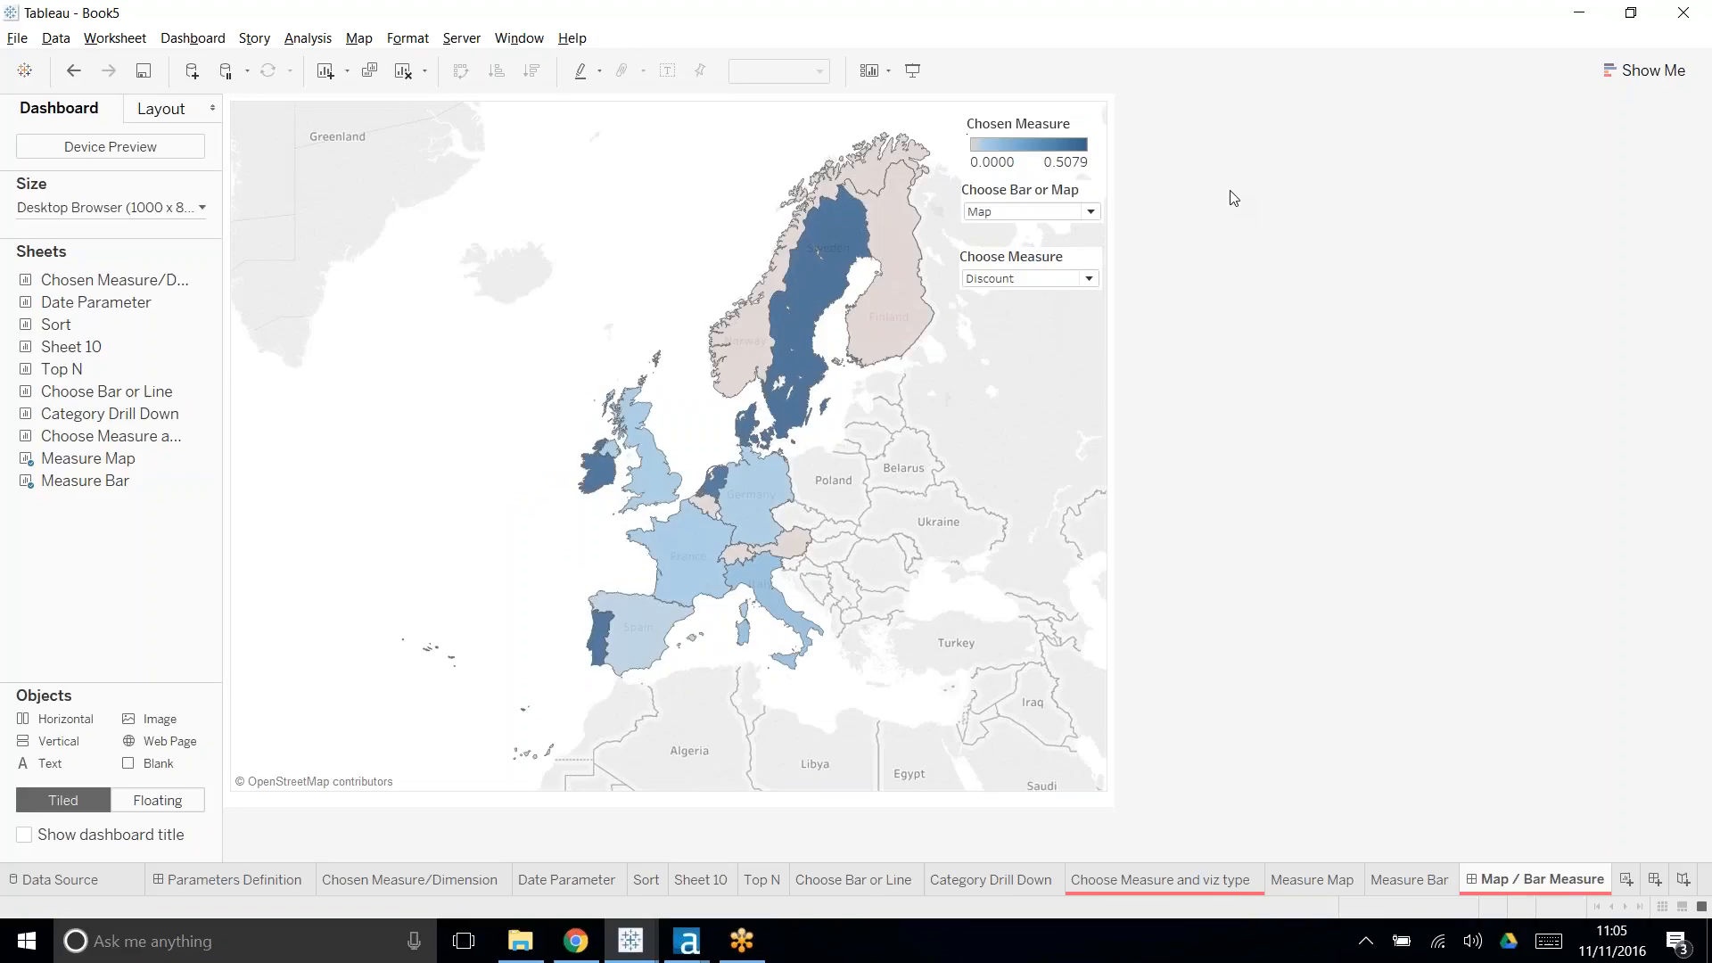
# - Remove the Chosen Measure legend and stack the Choose Bar or Map and Choose Measure controls in the map's upper-right corner
pyautogui.click(1053, 125)
pyautogui.click(1081, 114)
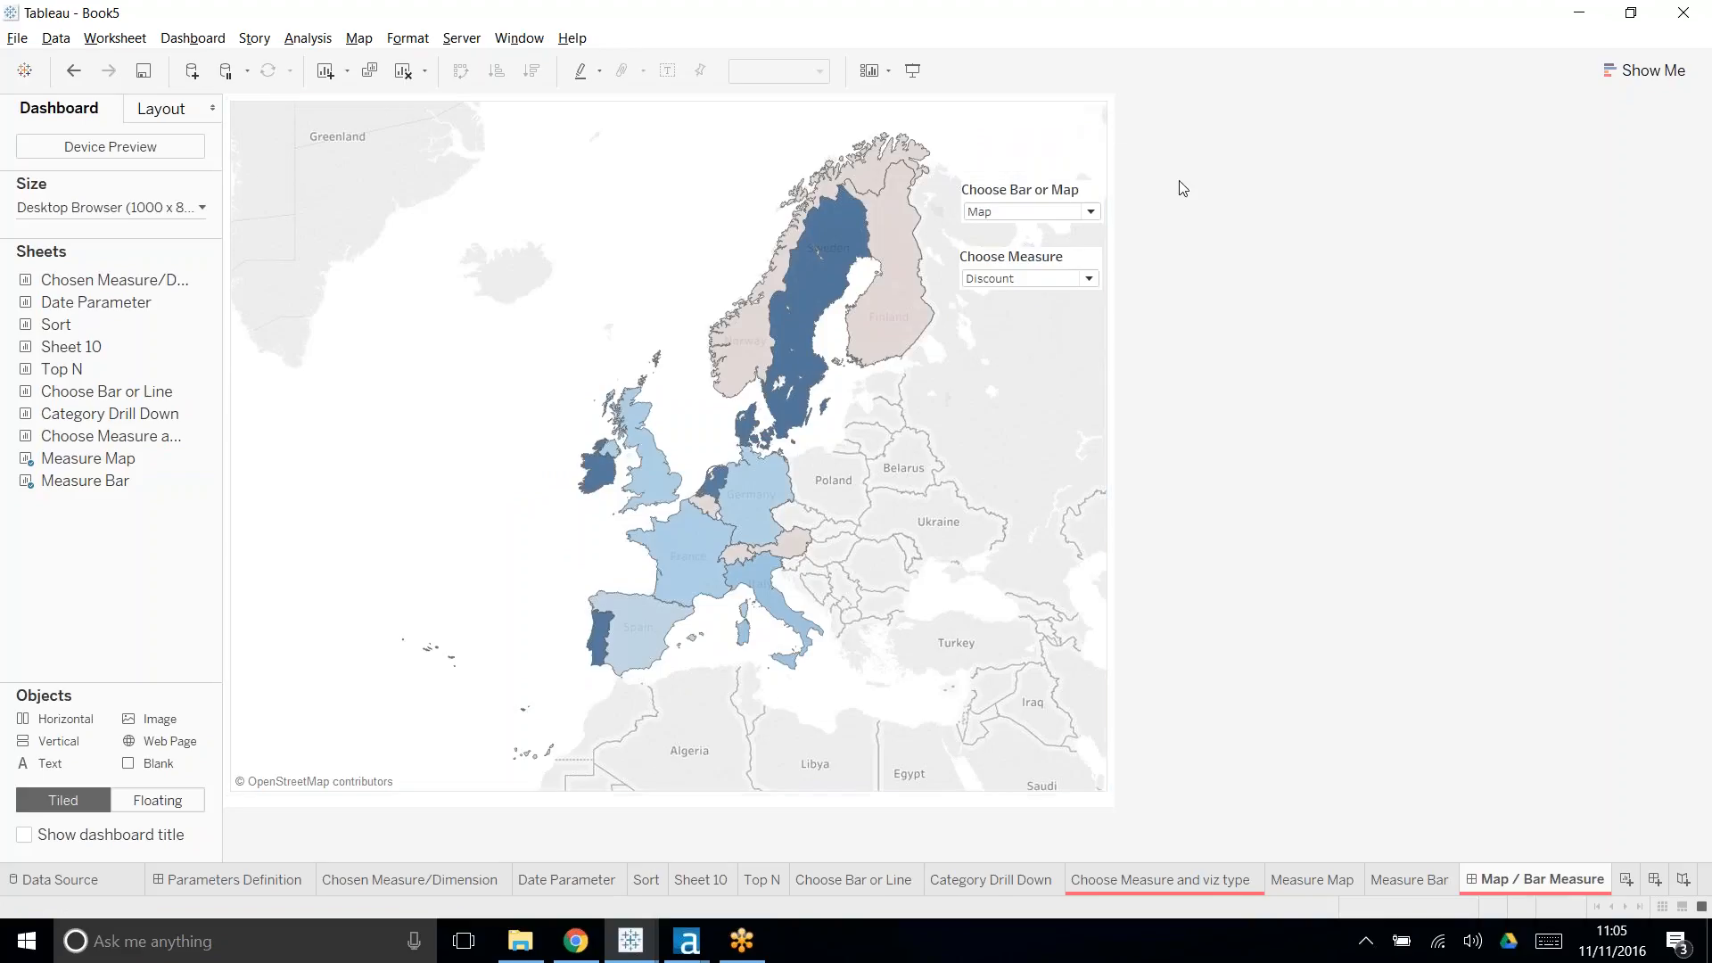
pyautogui.moveTo(1033, 203); pyautogui.dragTo(1029, 104)
pyautogui.click(1024, 278)
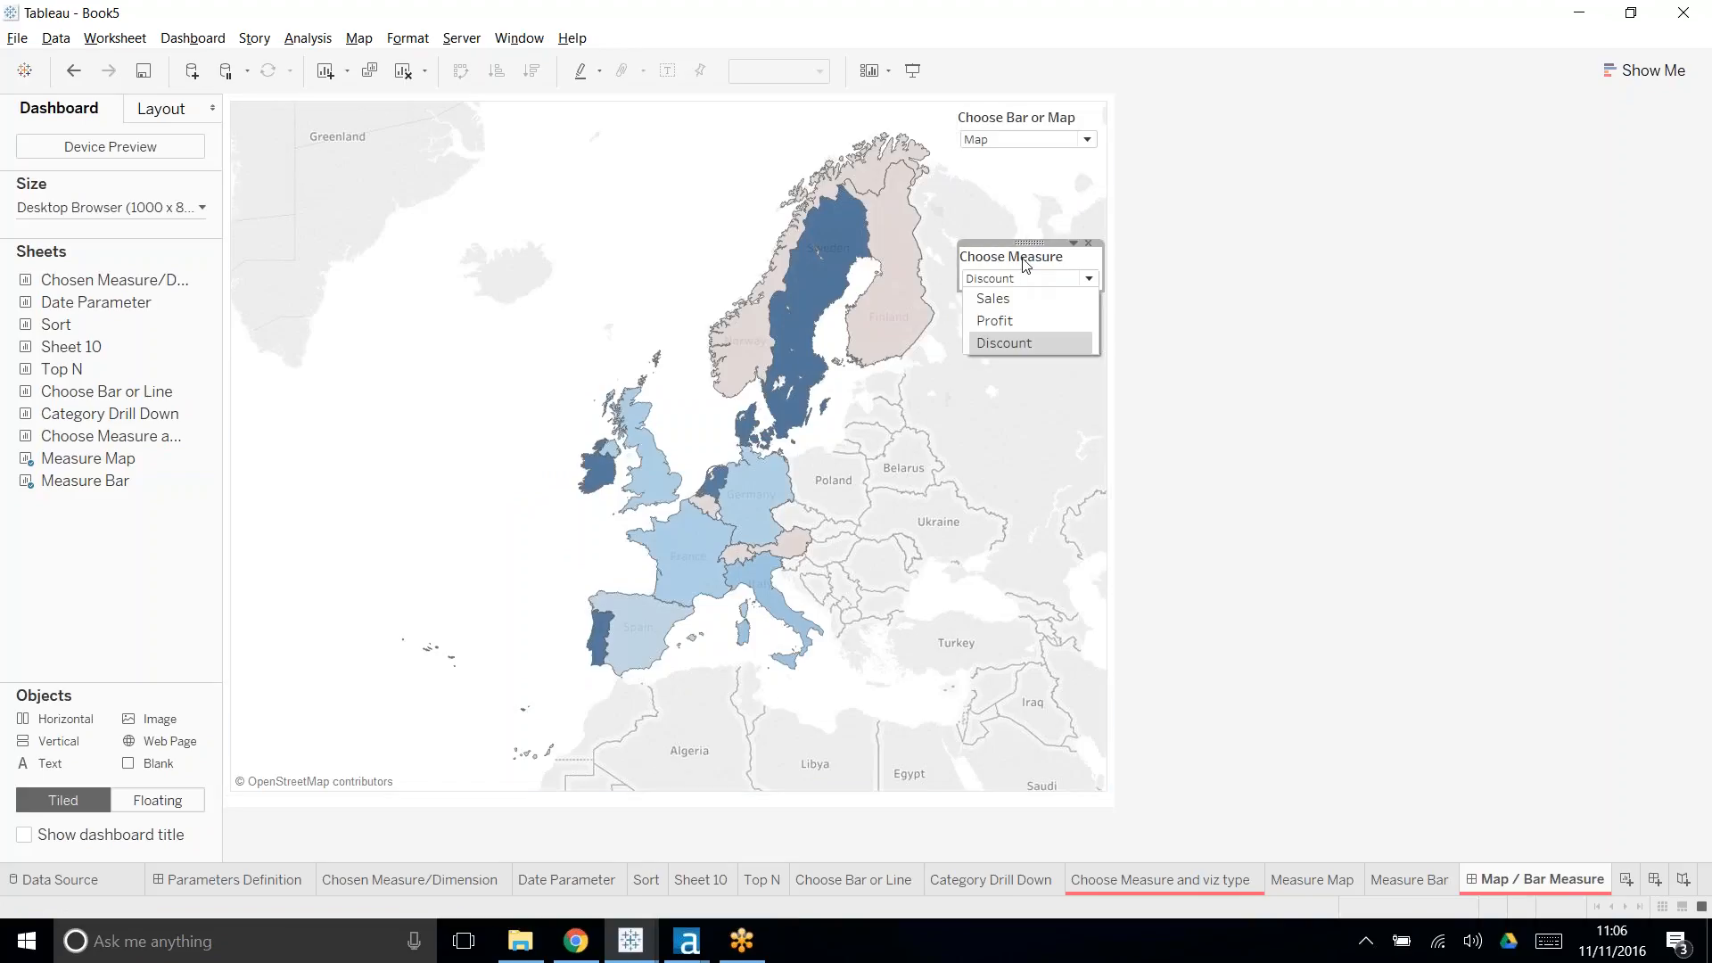
pyautogui.click(1030, 253)
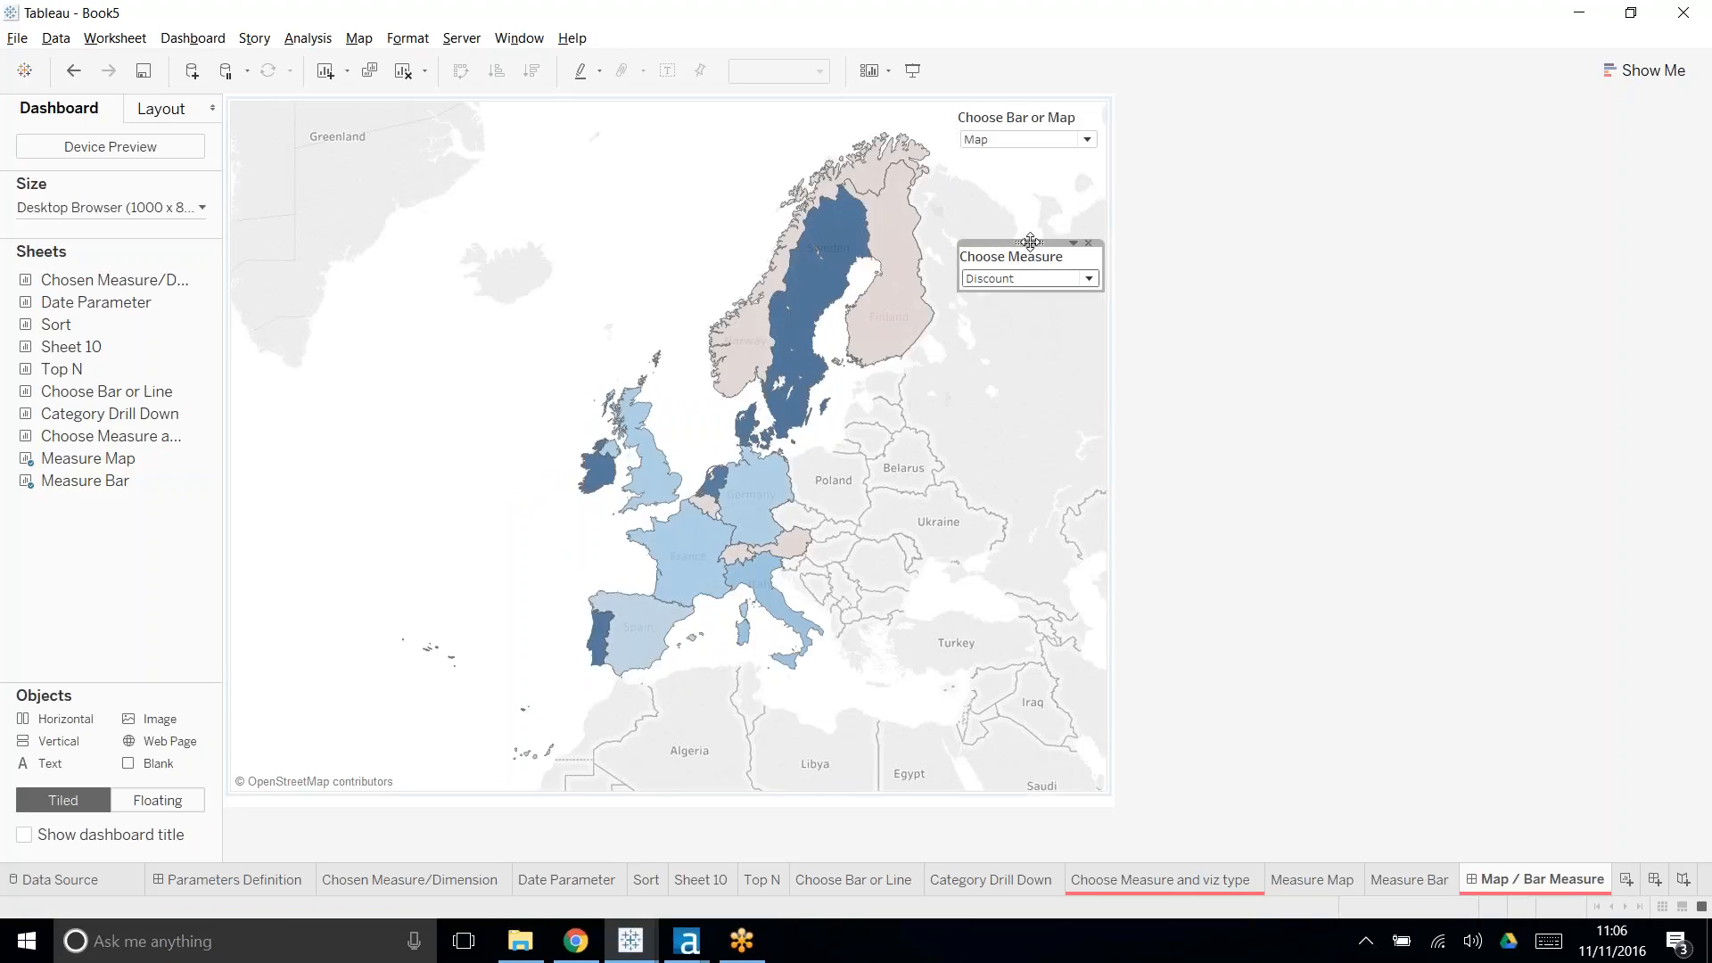
pyautogui.moveTo(1030, 242); pyautogui.dragTo(1032, 151)
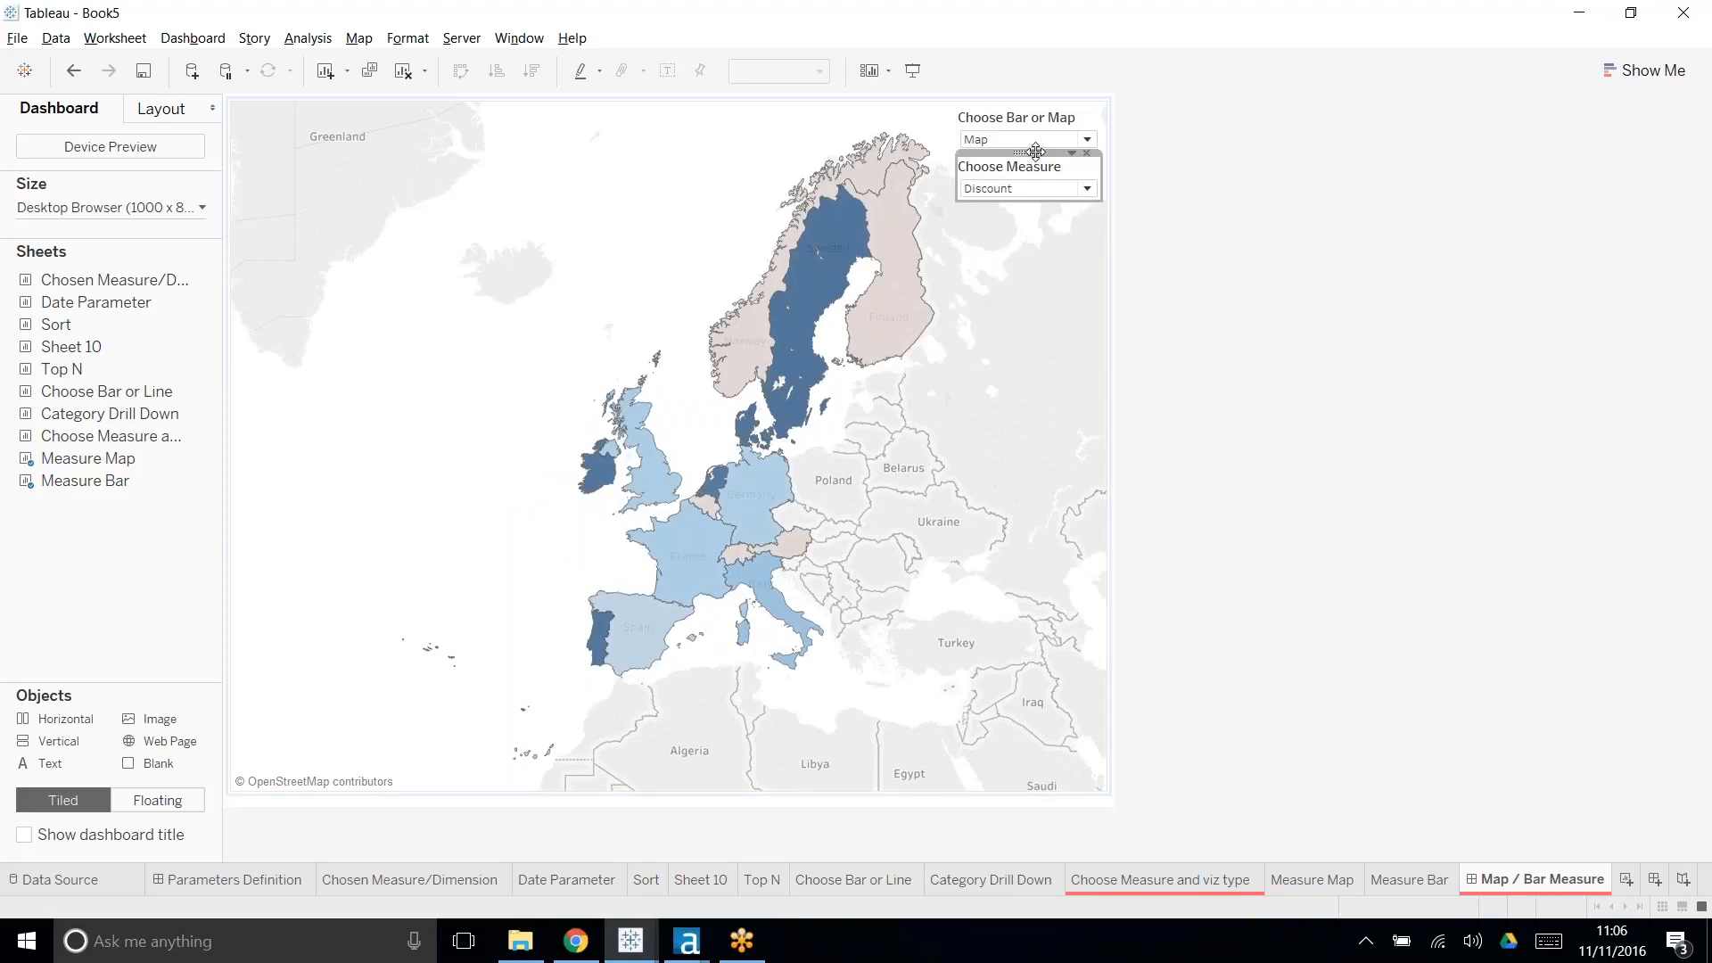